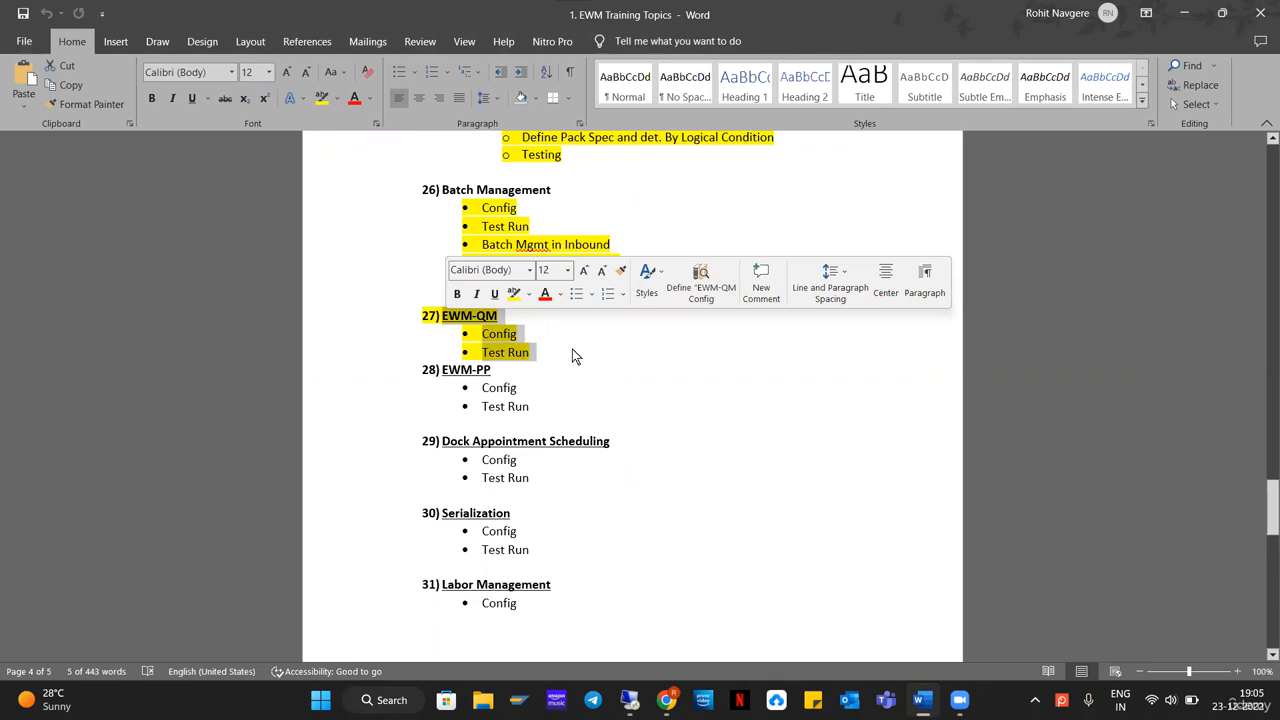
{"action": "left_click", "coordinate": [593, 359]}
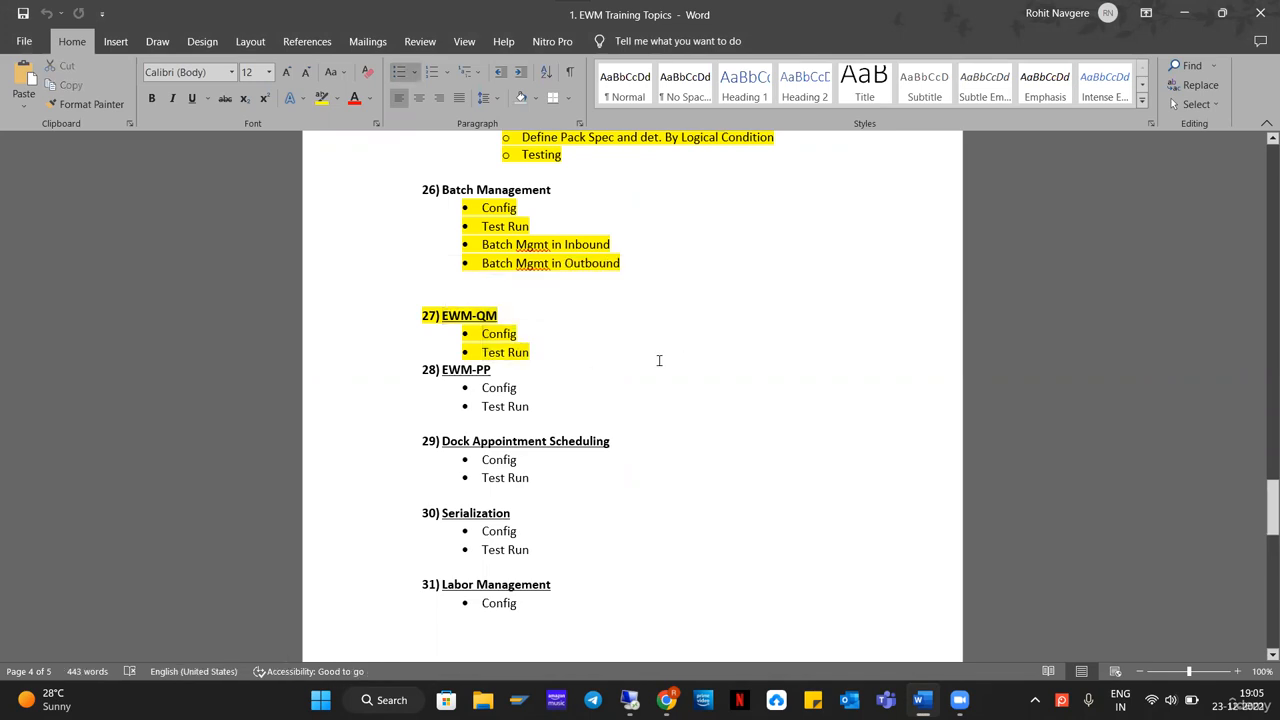
{"action": "left_click_drag", "start_coordinate": [473, 322], "coordinate": [441, 316]}
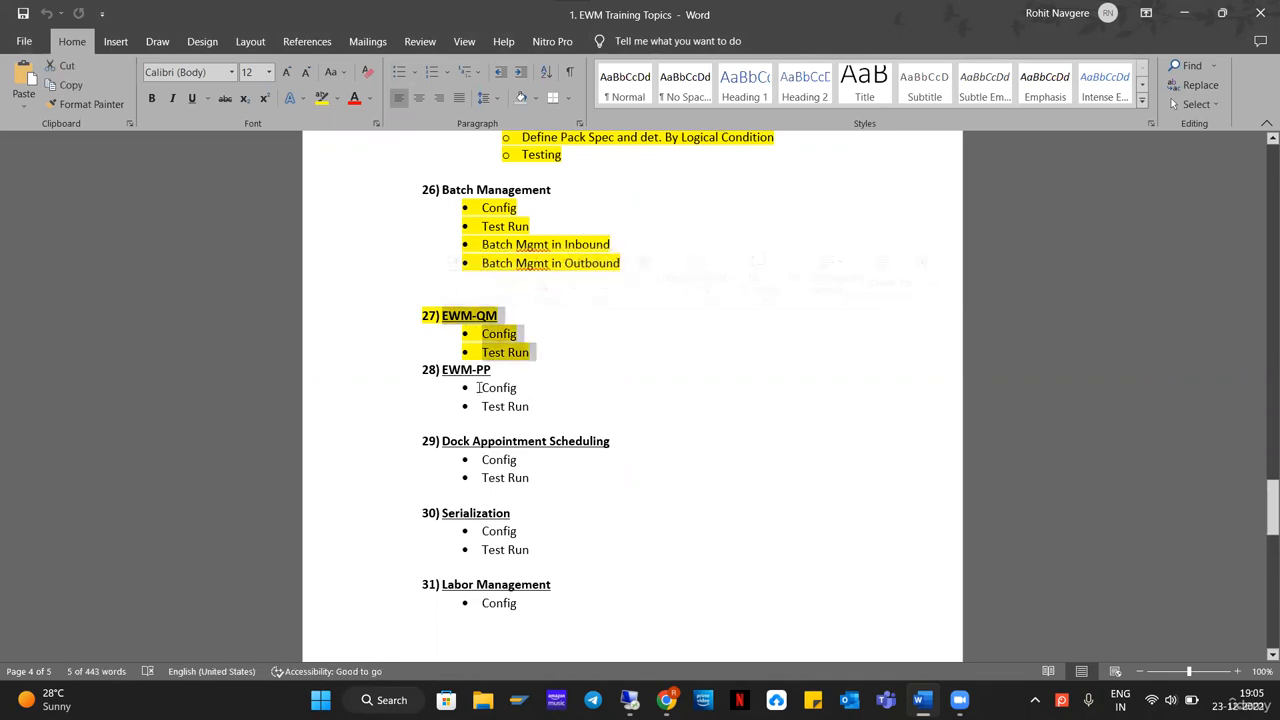
{"action": "left_click", "coordinate": [531, 406]}
{"action": "left_click", "coordinate": [424, 366], "text": "shift"}
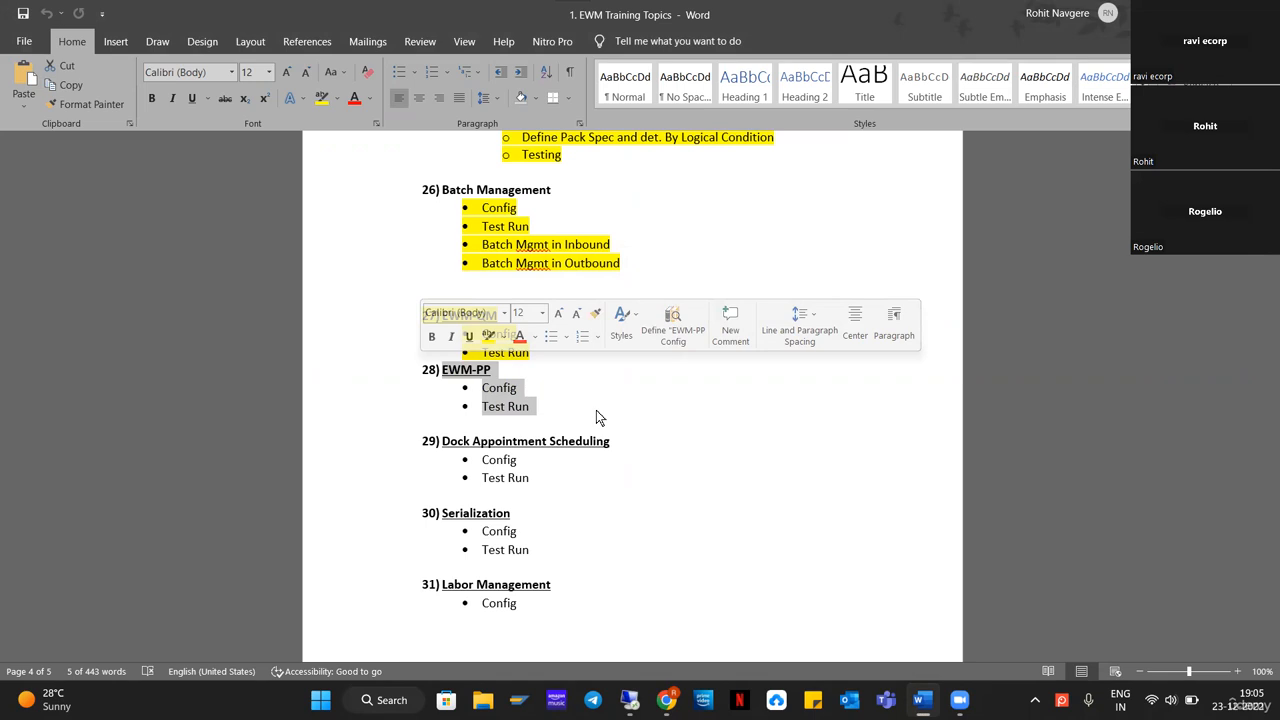
{"action": "left_click", "coordinate": [586, 411]}
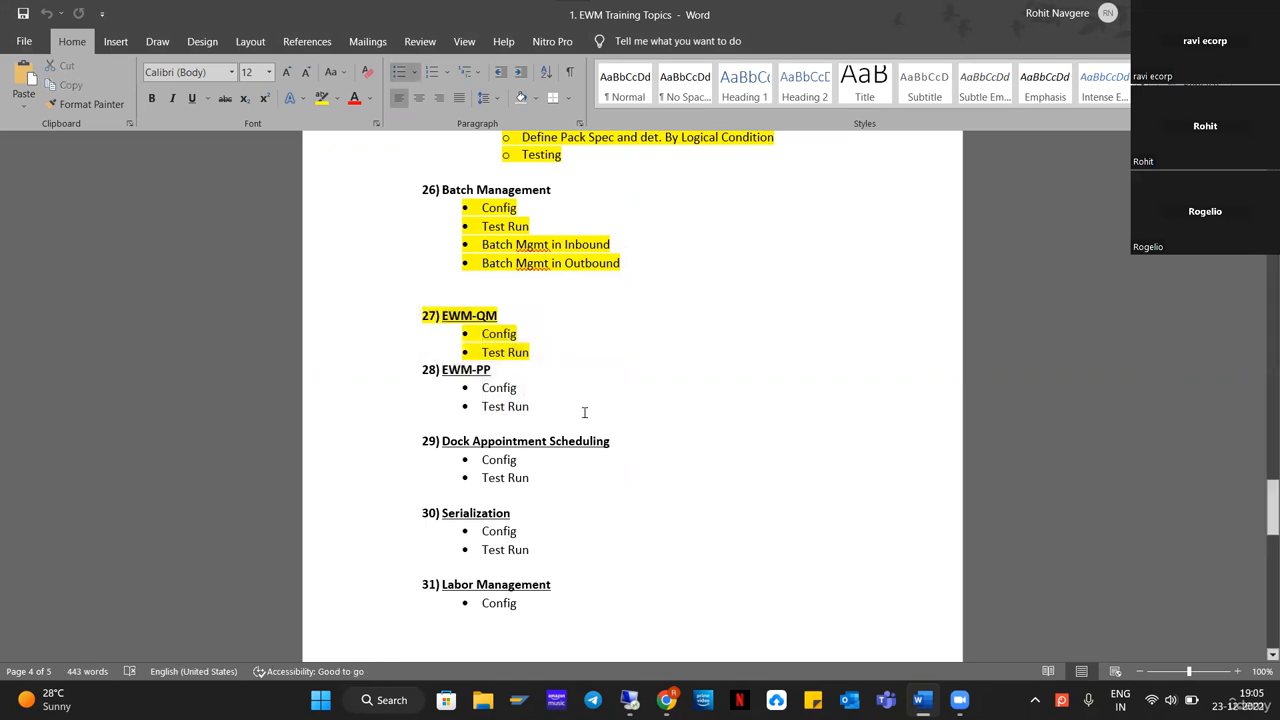
{"action": "scroll", "coordinate": [585, 413], "scroll_direction": "down", "scroll_amount": 1}
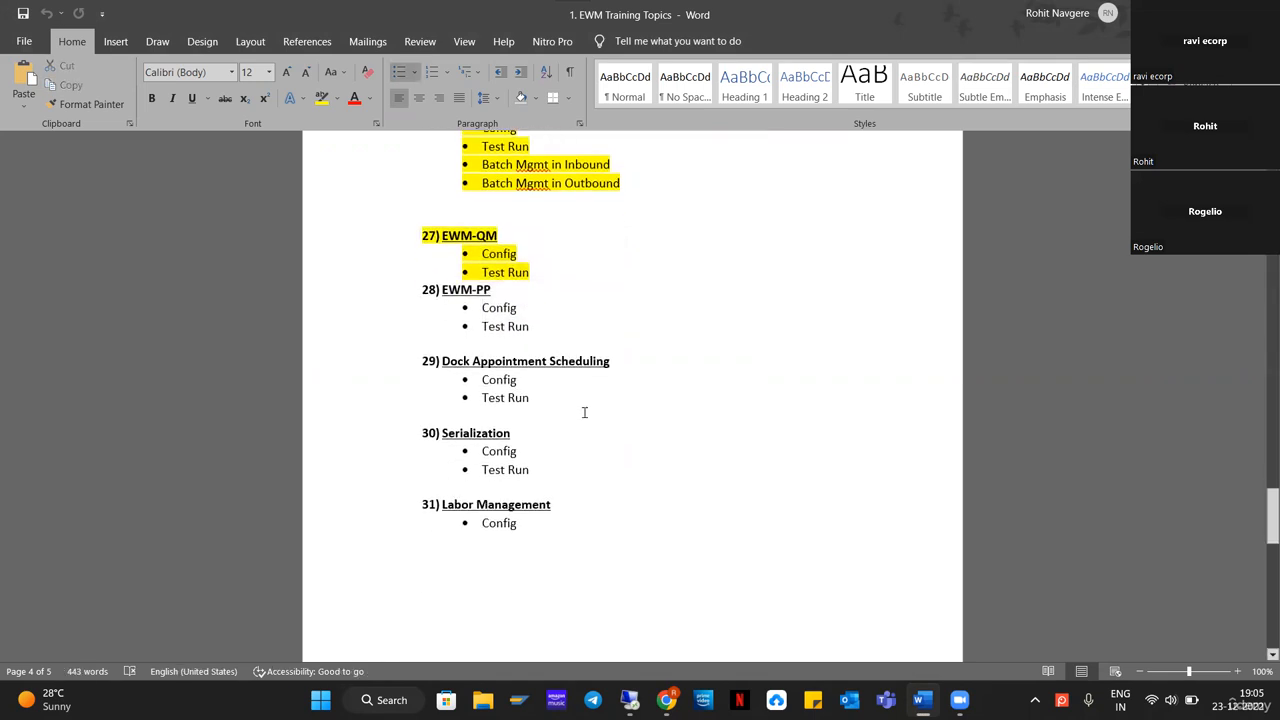
Insert a blank line without a bullet between the EWM-QM topic's Test Run item and the EWM-PP heading
{"action": "scroll", "coordinate": [586, 414], "scroll_direction": "up", "scroll_amount": 1}
{"action": "left_click", "coordinate": [550, 357]}
{"action": "key", "text": "Return"}
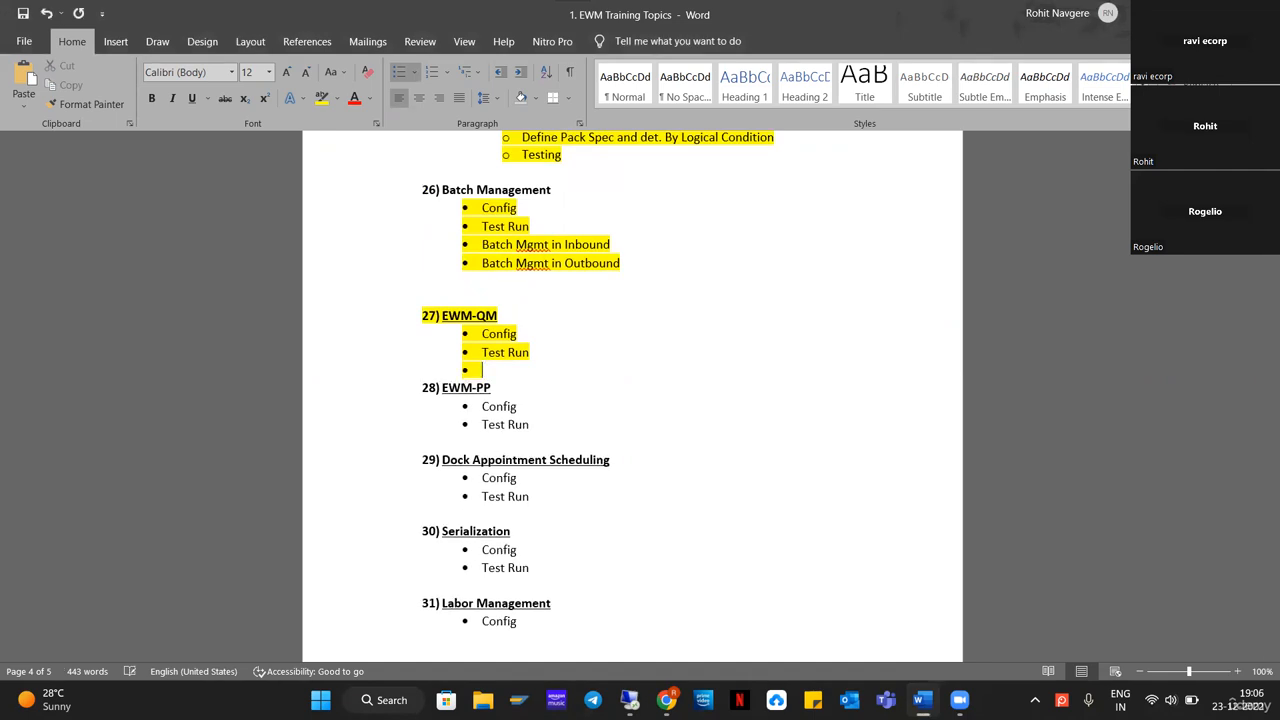
{"action": "key", "text": "BackSpace"}
{"action": "scroll", "coordinate": [614, 534], "scroll_direction": "down", "scroll_amount": 4}
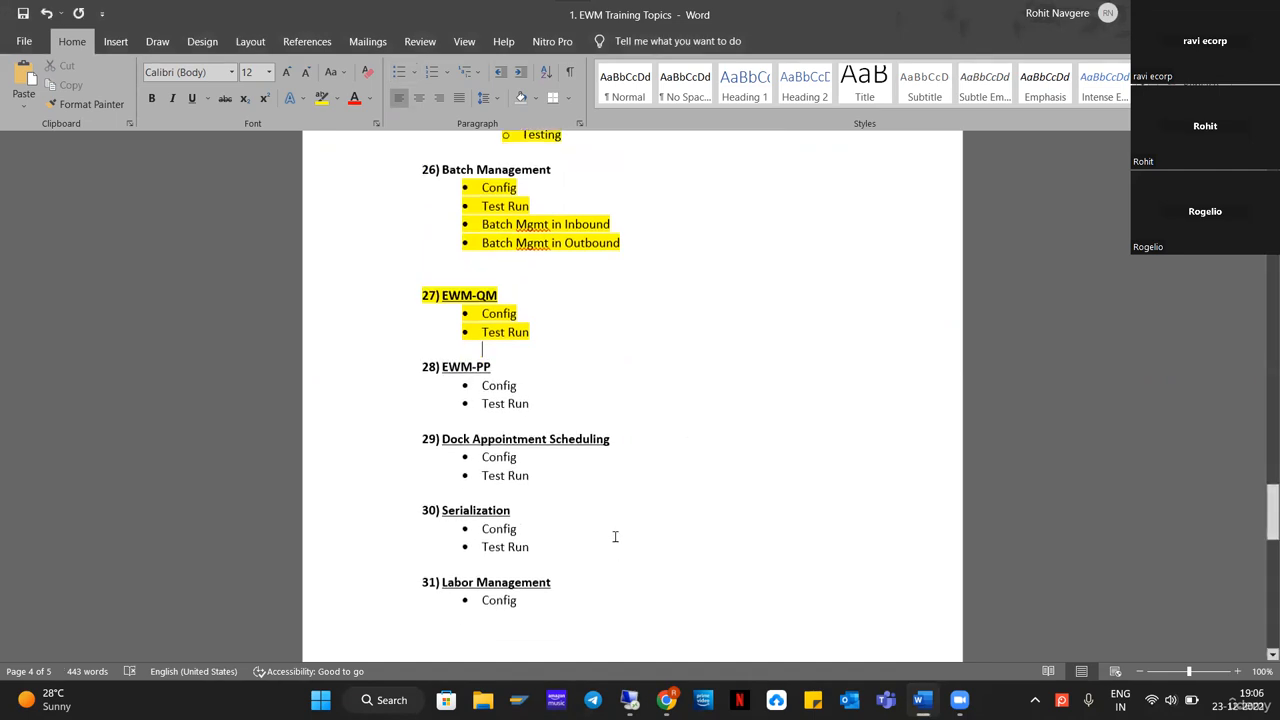
{"action": "scroll", "coordinate": [600, 534], "scroll_direction": "up", "scroll_amount": 3}
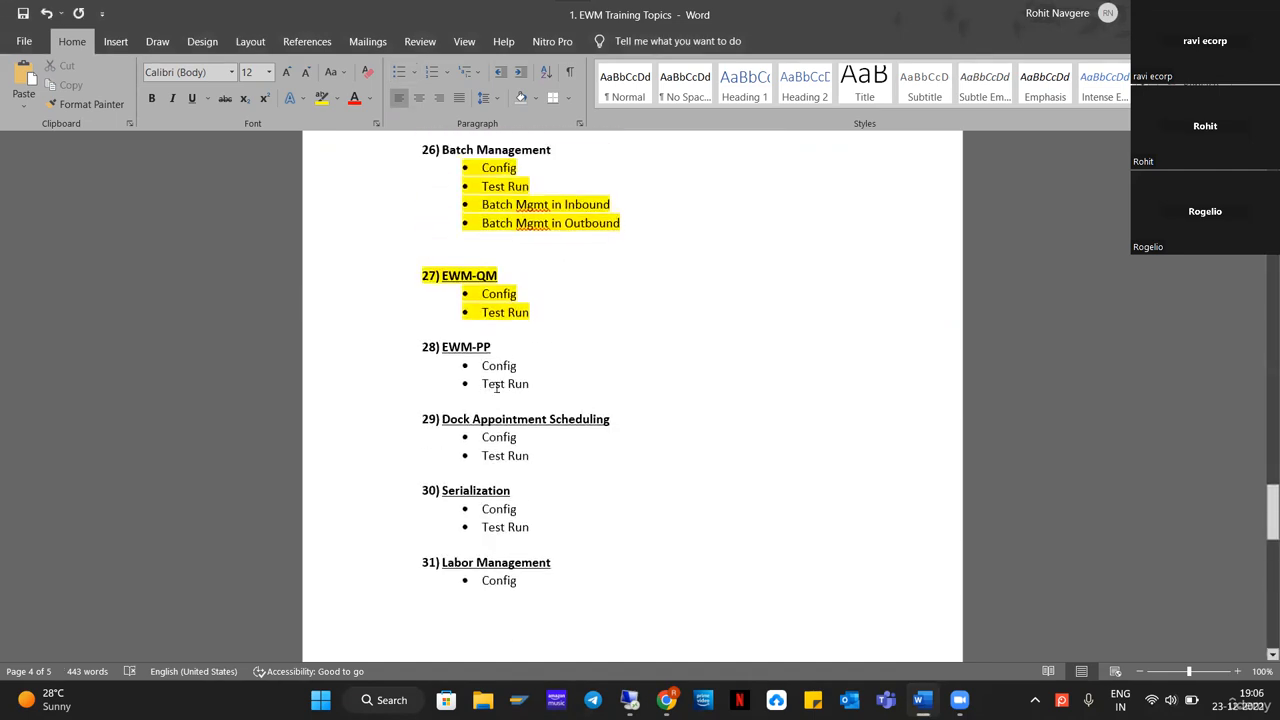
{"action": "left_click_drag", "start_coordinate": [513, 375], "coordinate": [677, 414]}
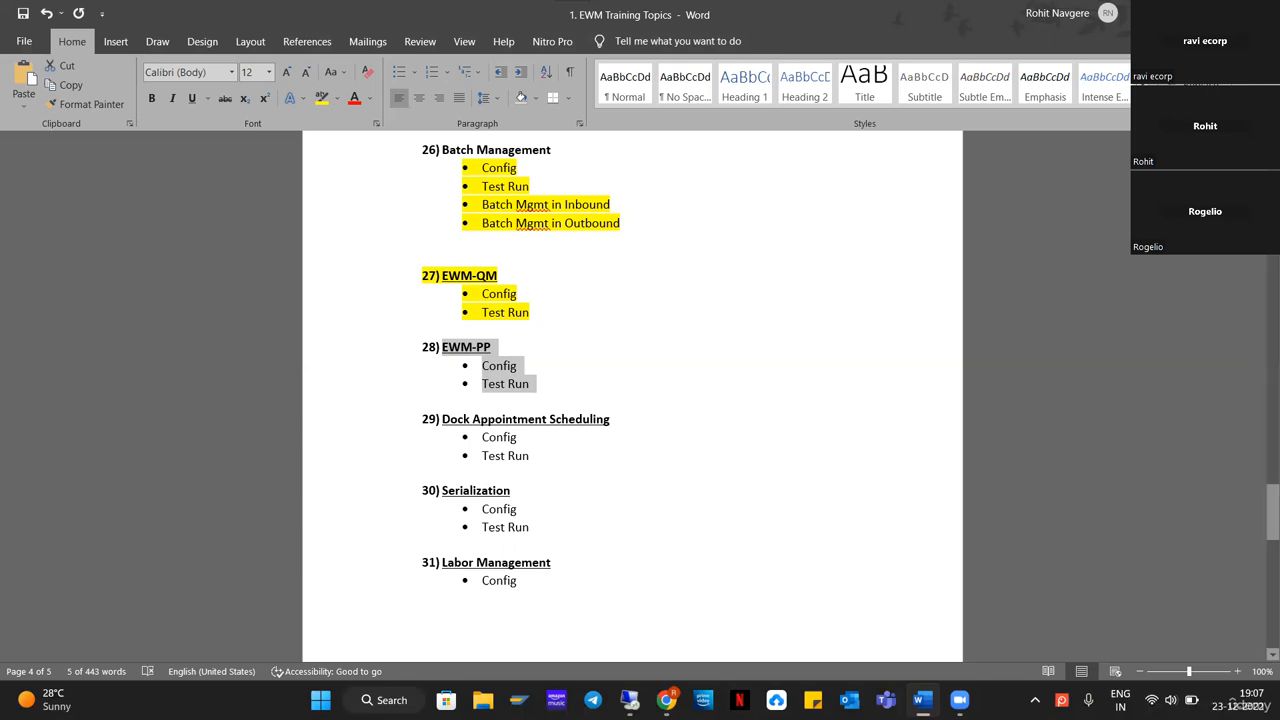
Switch to the SAP session and go back from the Define Storage Types view to the Customizing: Execute Project screen
{"action": "mouse_move", "coordinate": [958, 700]}
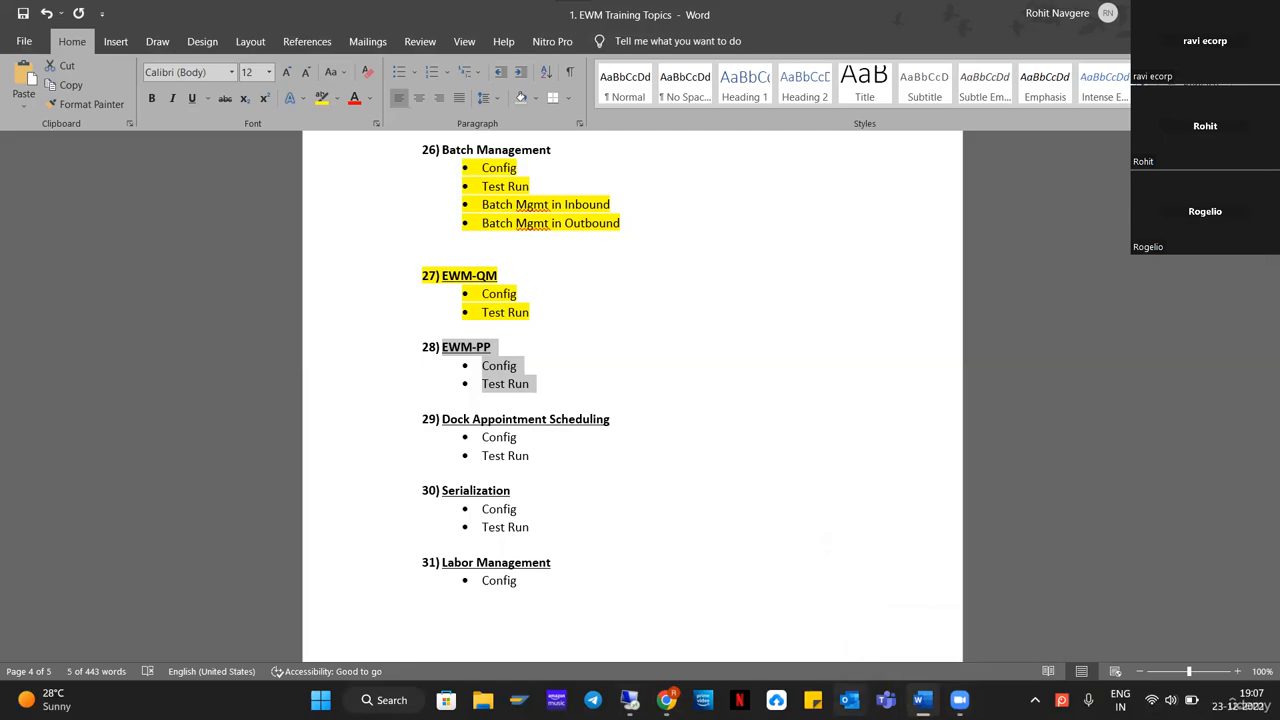
{"action": "left_click", "coordinate": [622, 693]}
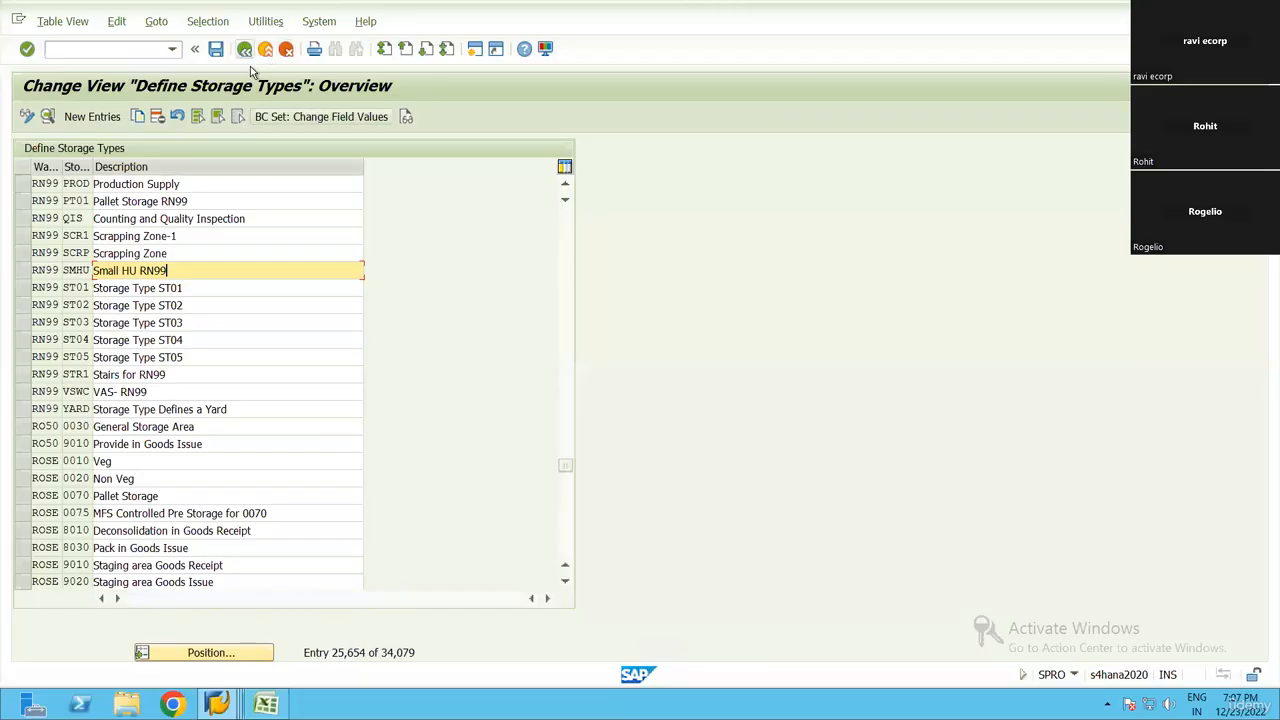
{"action": "left_click", "coordinate": [244, 49]}
{"action": "left_click", "coordinate": [244, 49]}
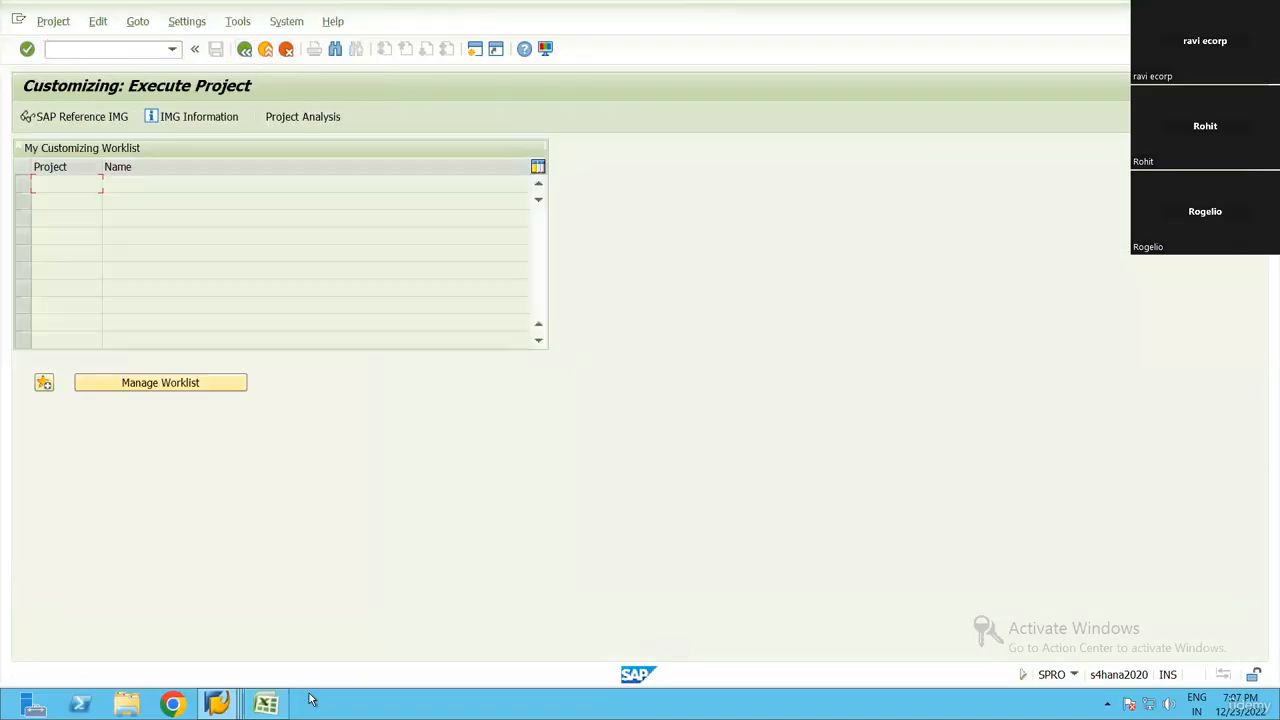
Switch to the Book1 workbook in Excel and examine the RM1 and RM2 single order staging materials under Create Material
{"action": "left_click", "coordinate": [268, 703]}
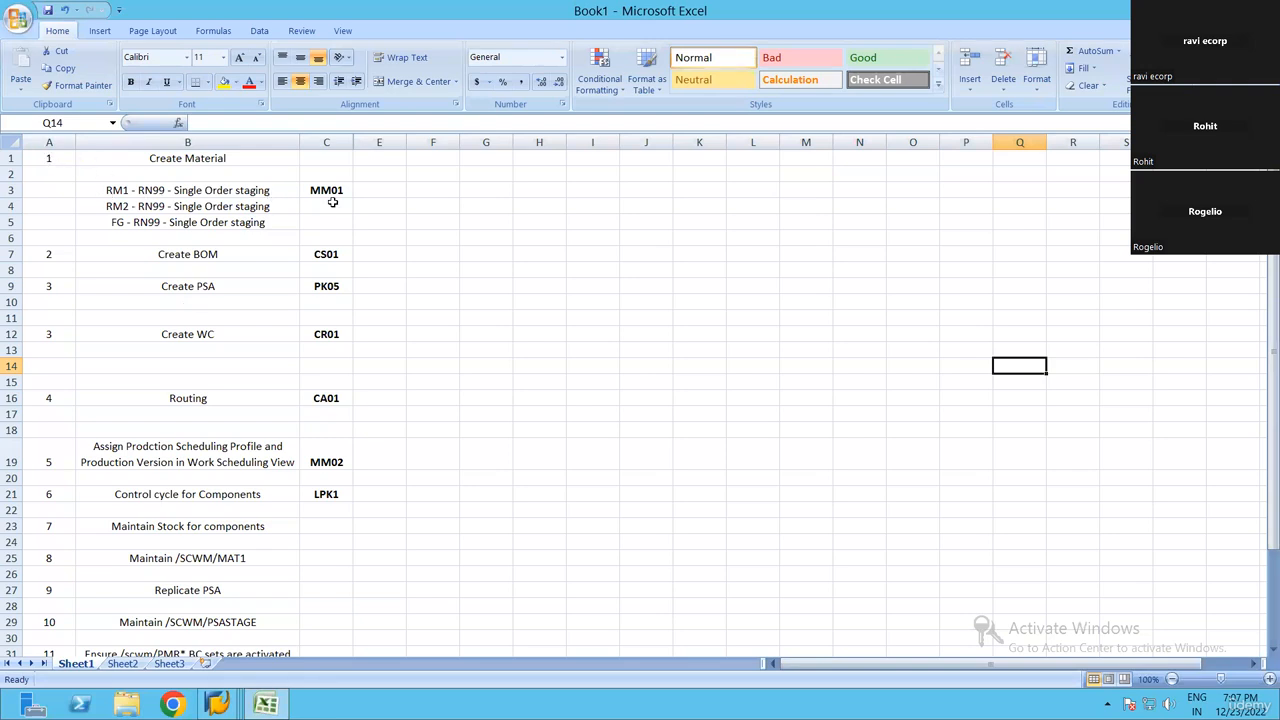
{"action": "left_click", "coordinate": [240, 191]}
{"action": "key", "text": "Right"}
{"action": "key", "text": "Right"}
{"action": "key", "text": "Right"}
{"action": "key", "text": "Right"}
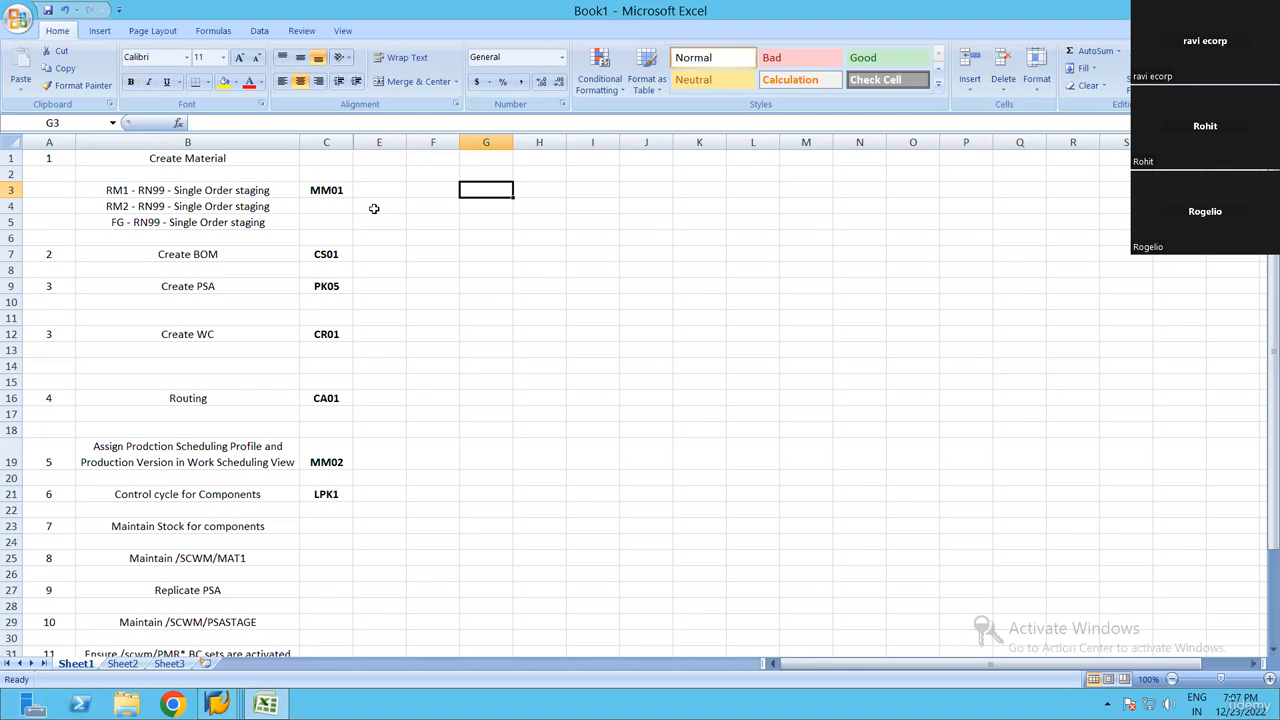
{"action": "key", "text": "Left"}
{"action": "key", "text": "Left"}
{"action": "key", "text": "Left"}
{"action": "key", "text": "Left"}
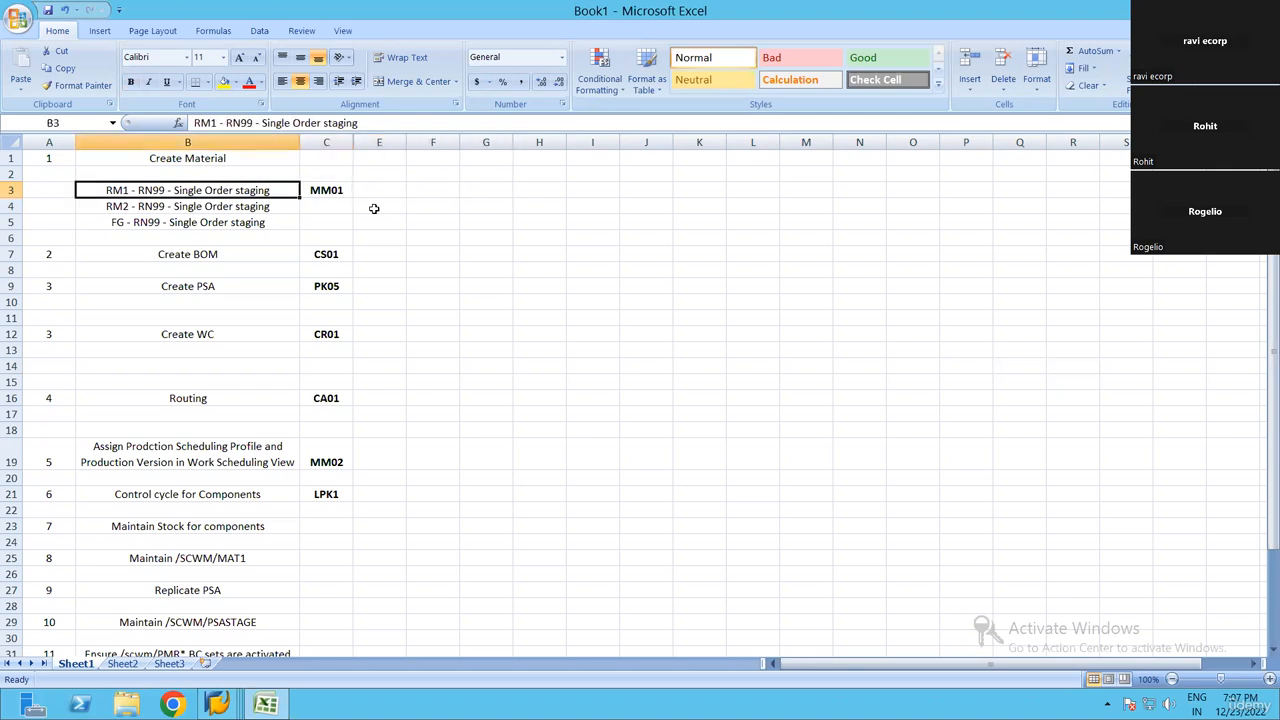
{"action": "key", "text": "Down"}
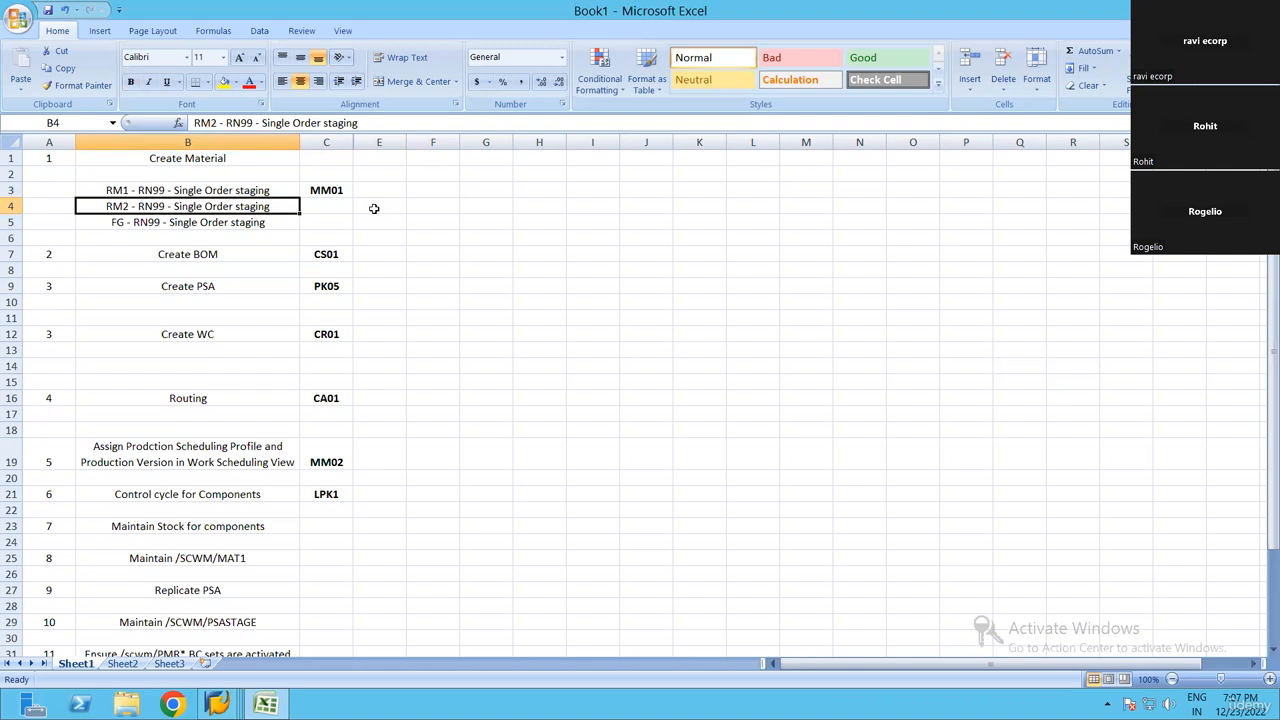
{"action": "key", "text": "Up"}
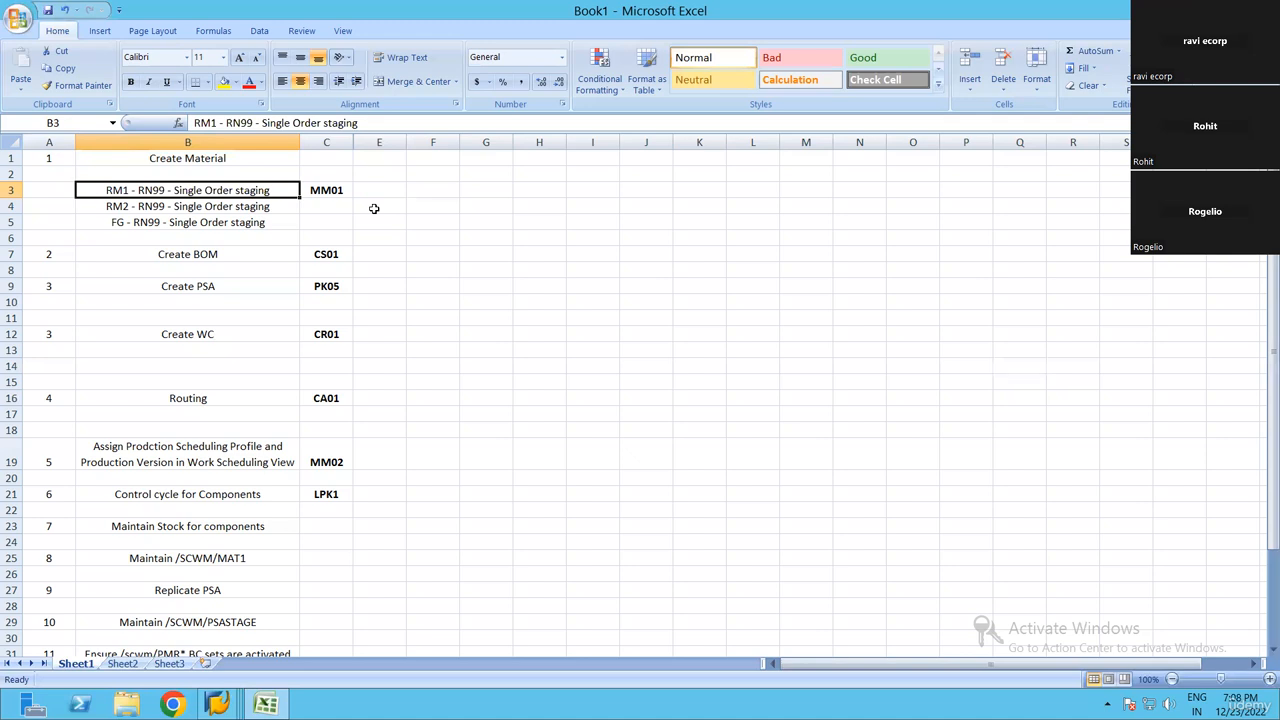
Enter the material name MAT01 in cell K7
{"action": "left_click", "coordinate": [708, 253]}
{"action": "type", "text": "Ma"}
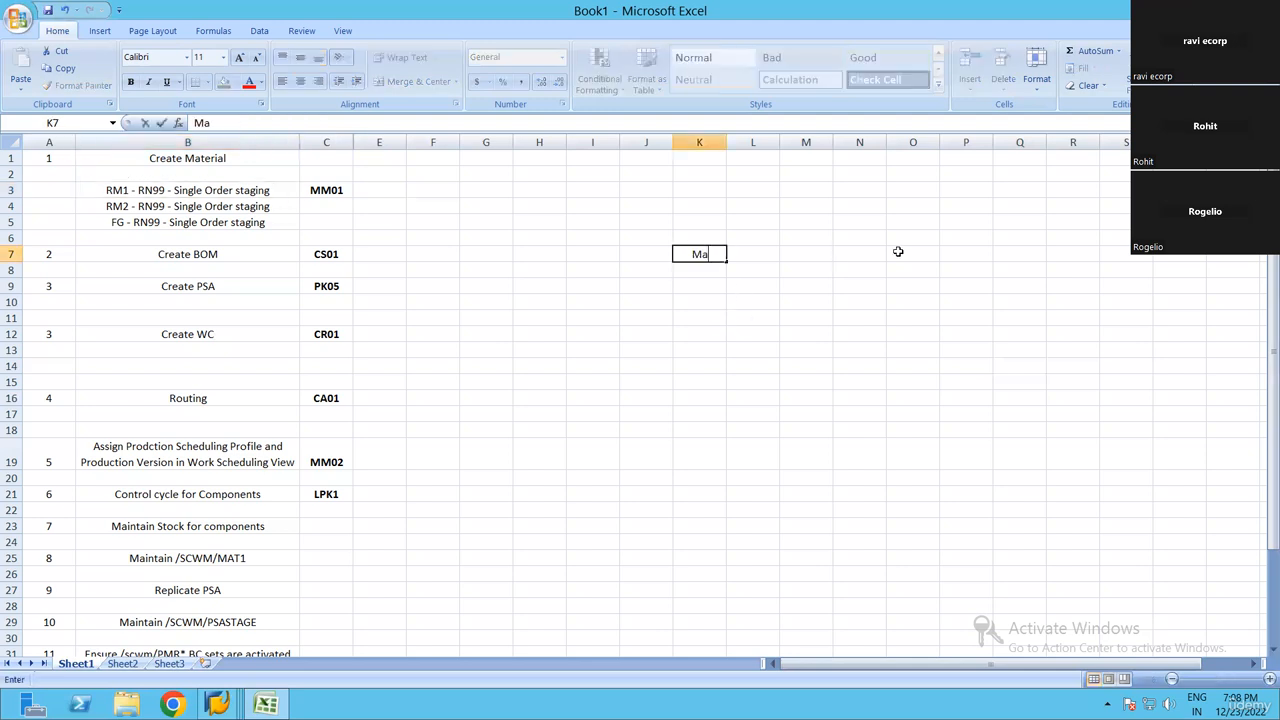
{"action": "key", "text": "BackSpace"}
{"action": "type", "text": "C"}
{"action": "key", "text": "BackSpace"}
{"action": "type", "text": "A0"}
{"action": "key", "text": "BackSpace"}
{"action": "type", "text": "T01"}
{"action": "key", "text": "Return"}
Label MAT01 as the finished good by entering FG in cell J7
{"action": "key", "text": "Up"}
{"action": "key", "text": "Right"}
{"action": "key", "text": "Left"}
{"action": "key", "text": "Left"}
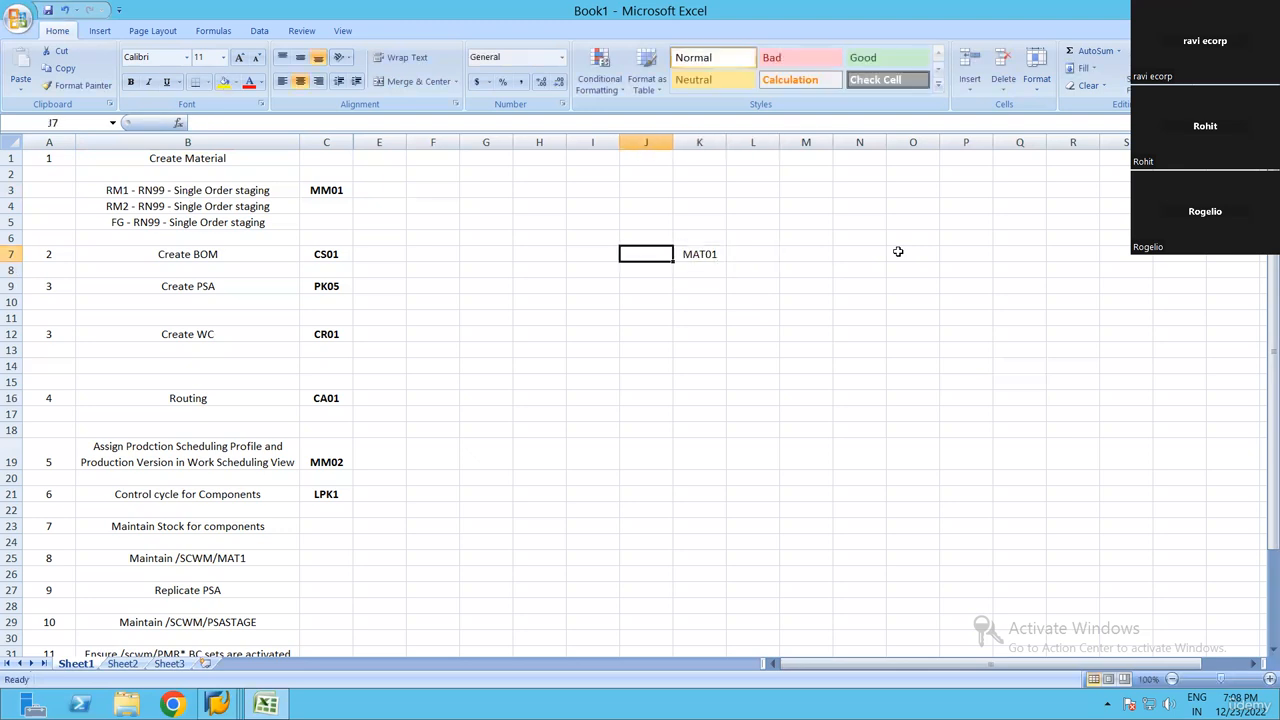
{"action": "type", "text": "FG"}
{"action": "key", "text": "Return"}
Enter the label CMP in J10 with the component materials MAT02 in K10 and MAT03 in K11
{"action": "key", "text": "Down"}
{"action": "key", "text": "Down"}
{"action": "type", "text": "CMP"}
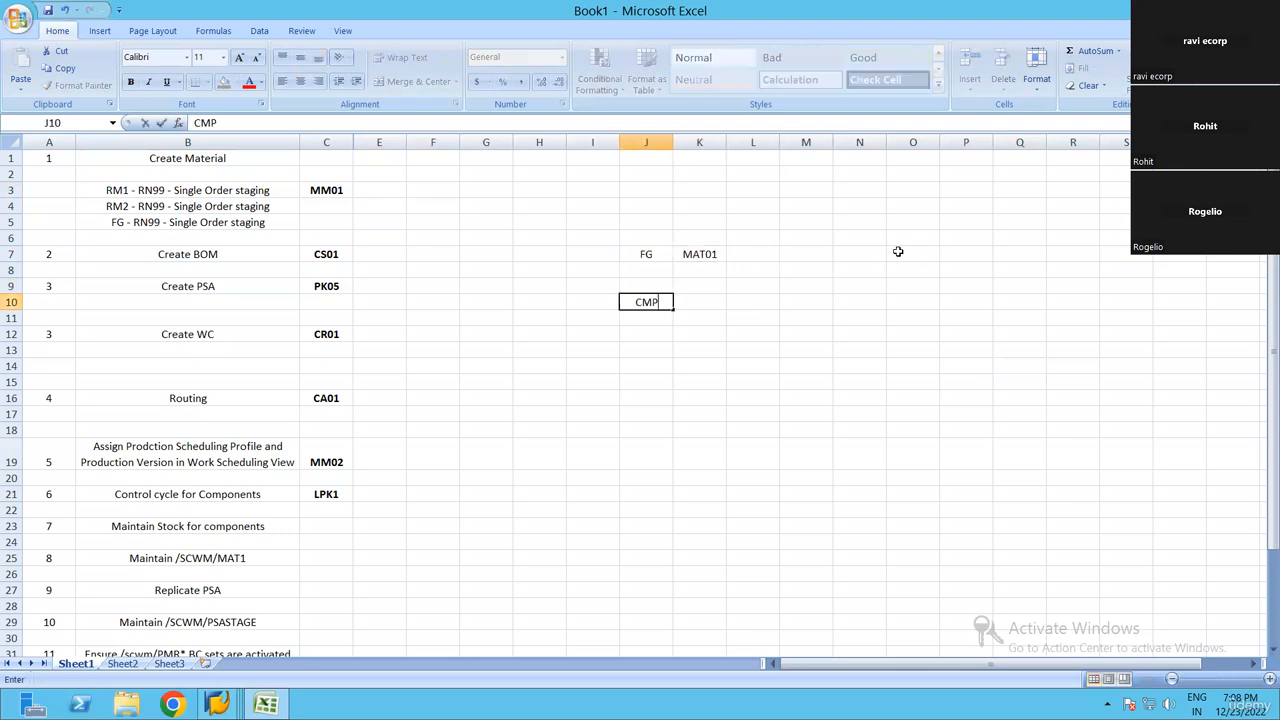
{"action": "key", "text": "Tab"}
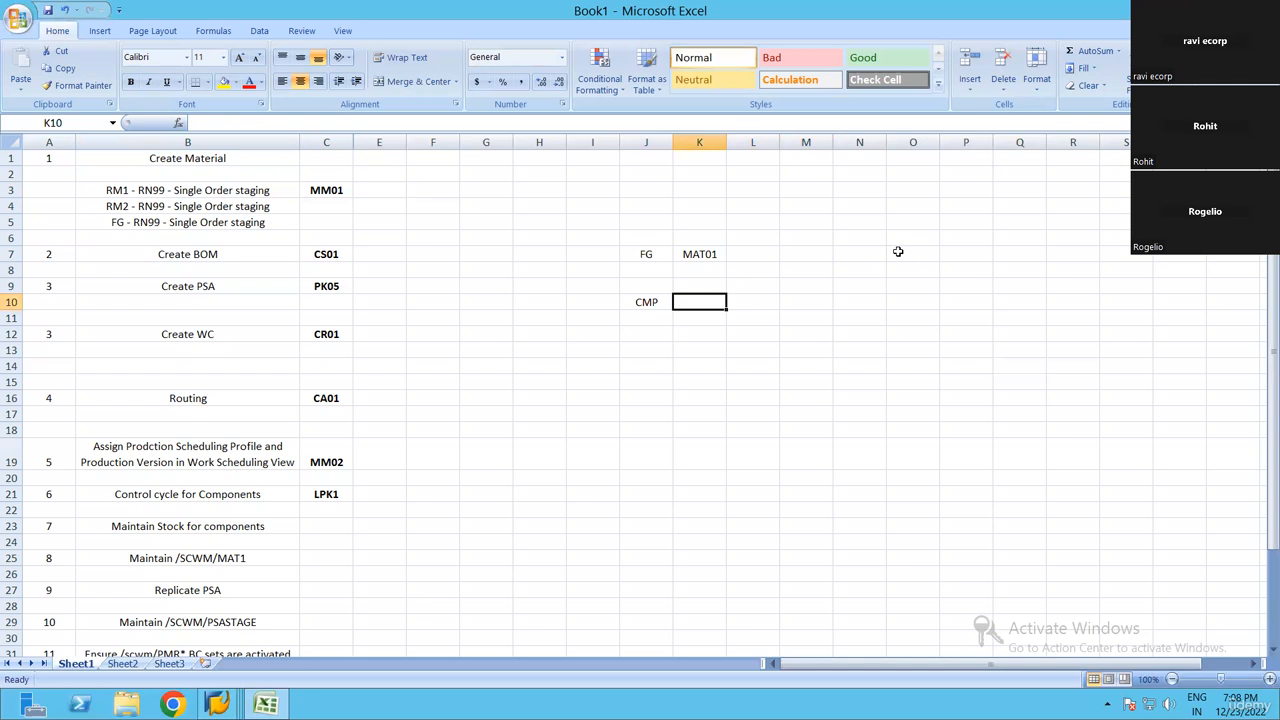
{"action": "type", "text": "MAT02"}
{"action": "key", "text": "Return"}
{"action": "type", "text": "MAT"}
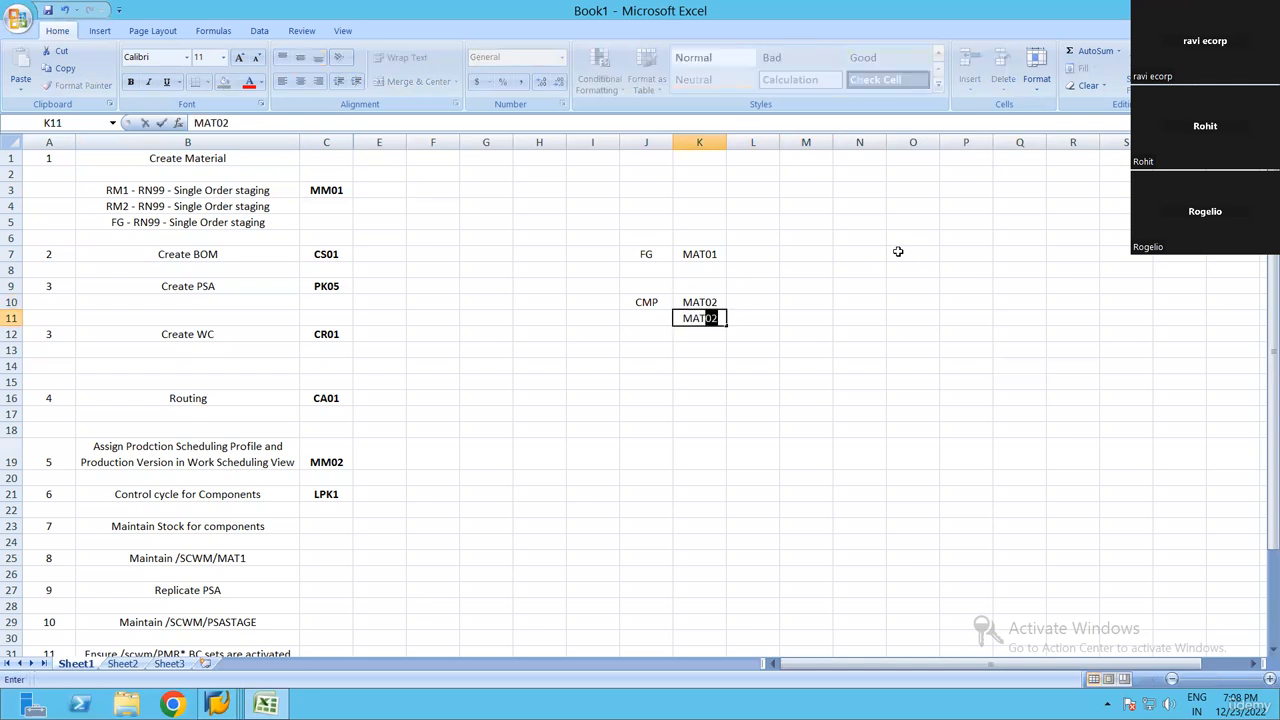
{"action": "type", "text": "03"}
{"action": "key", "text": "Return"}
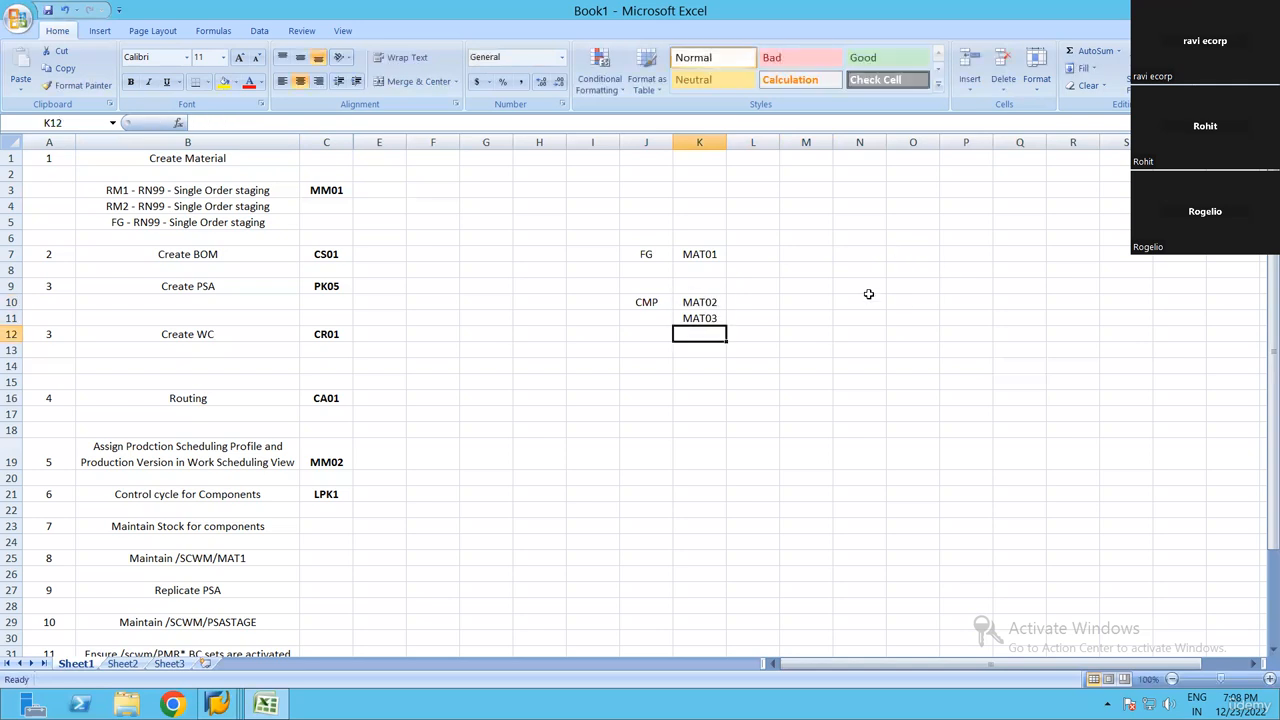
Enter the quantity 1 EA for MAT01 in cell L7
{"action": "left_click", "coordinate": [762, 254]}
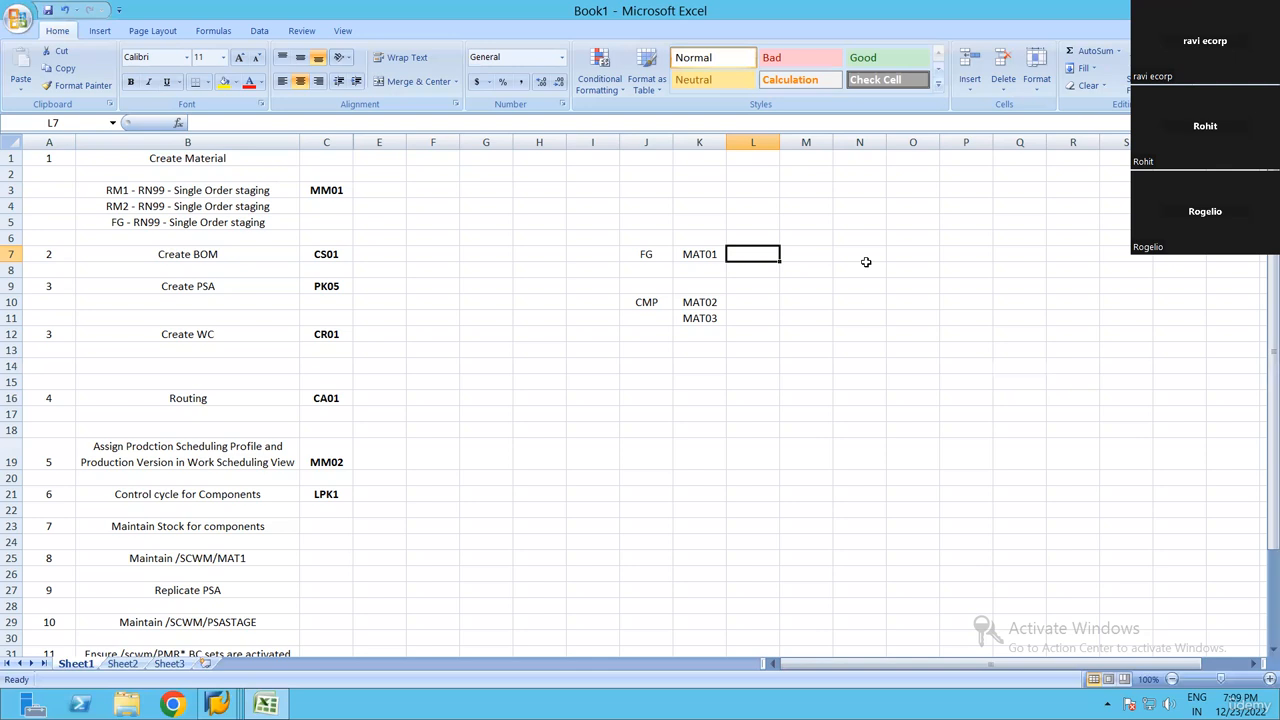
{"action": "type", "text": "1 ea"}
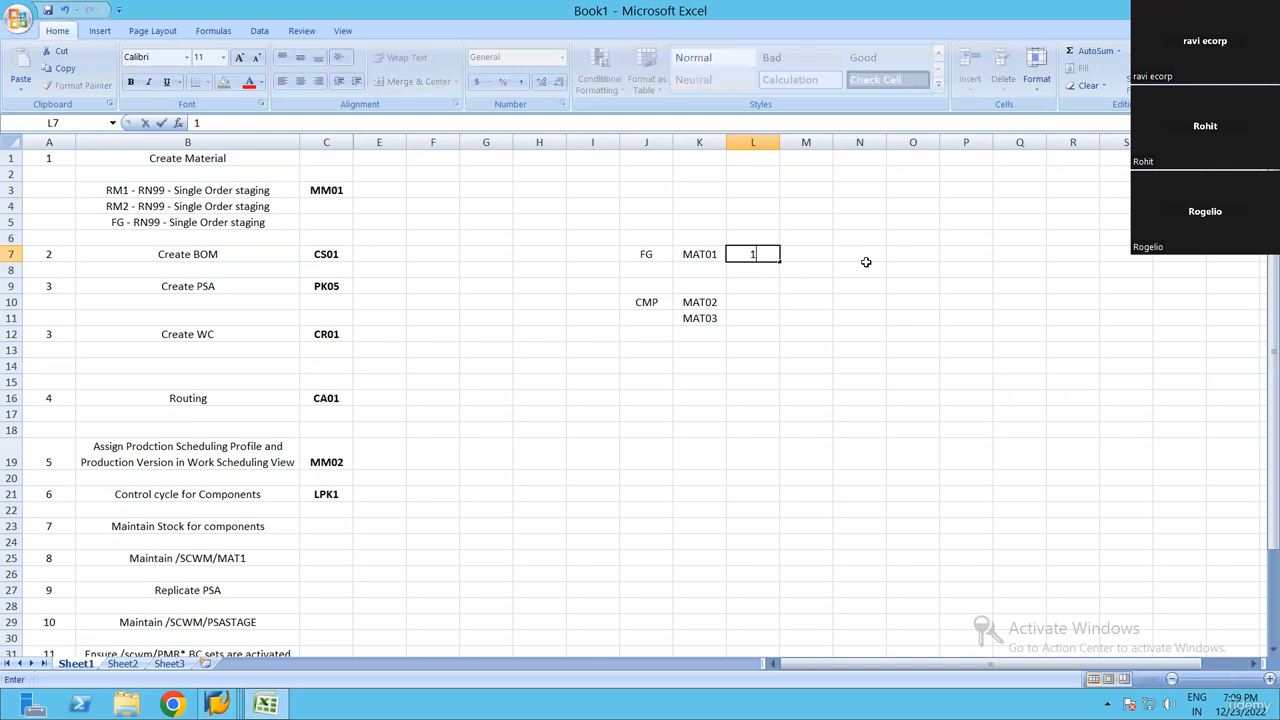
{"action": "key", "text": "BackSpace"}
{"action": "key", "text": "BackSpace"}
{"action": "type", "text": "EA"}
{"action": "key", "text": "Down"}
{"action": "key", "text": "Down"}
{"action": "key", "text": "Down"}
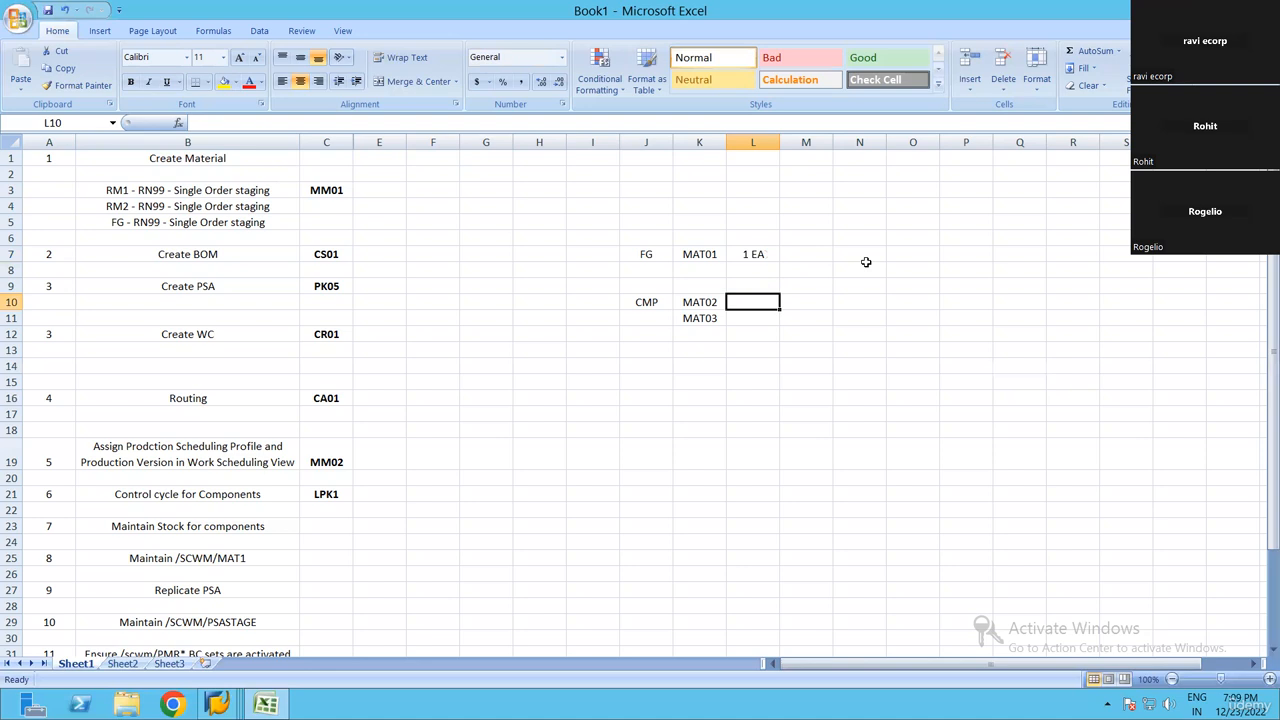
Enter the quantity 2 EA for both components, MAT02 in L10 and MAT03 in L11
{"action": "type", "text": "2 EA"}
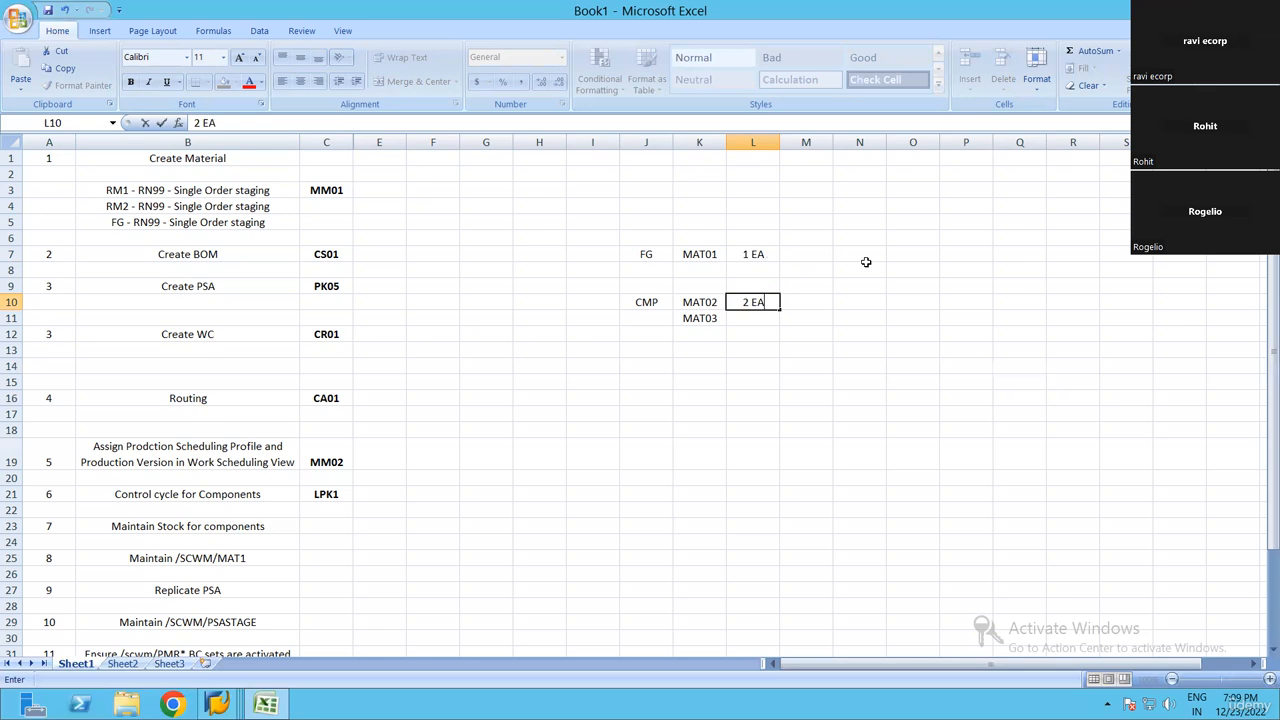
{"action": "key", "text": "Return"}
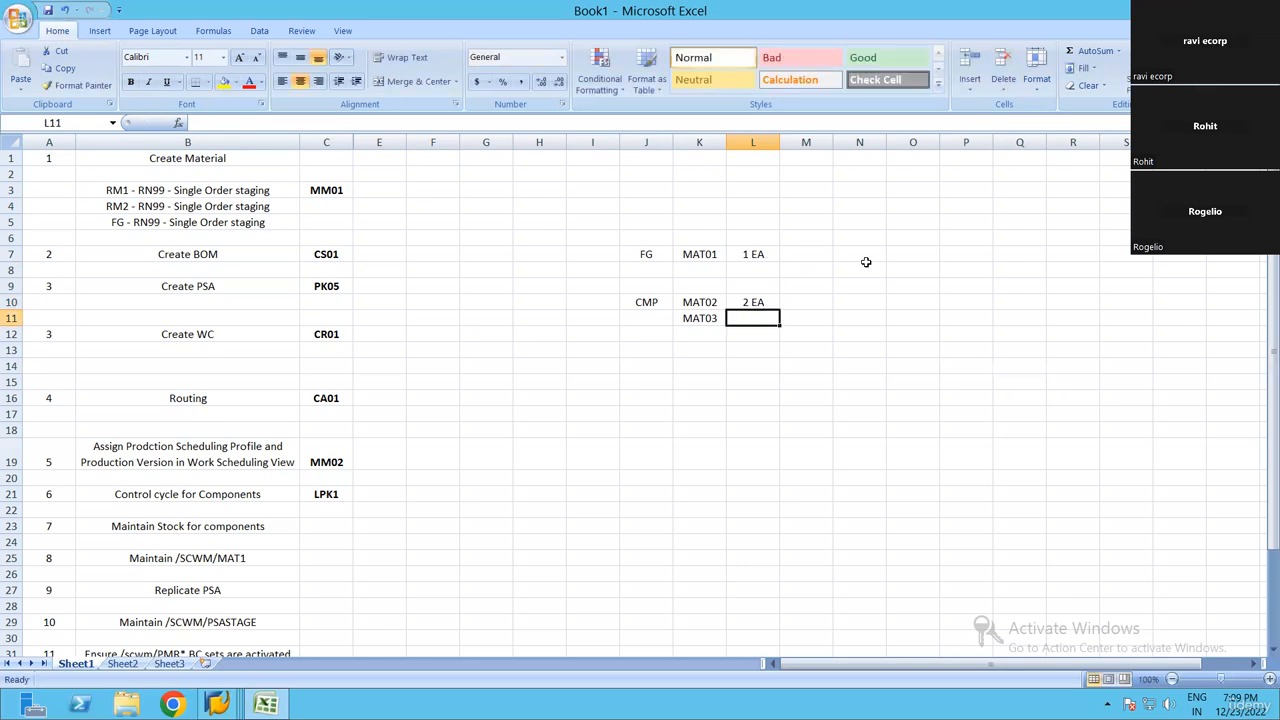
{"action": "type", "text": "2 EA"}
{"action": "key", "text": "Return"}
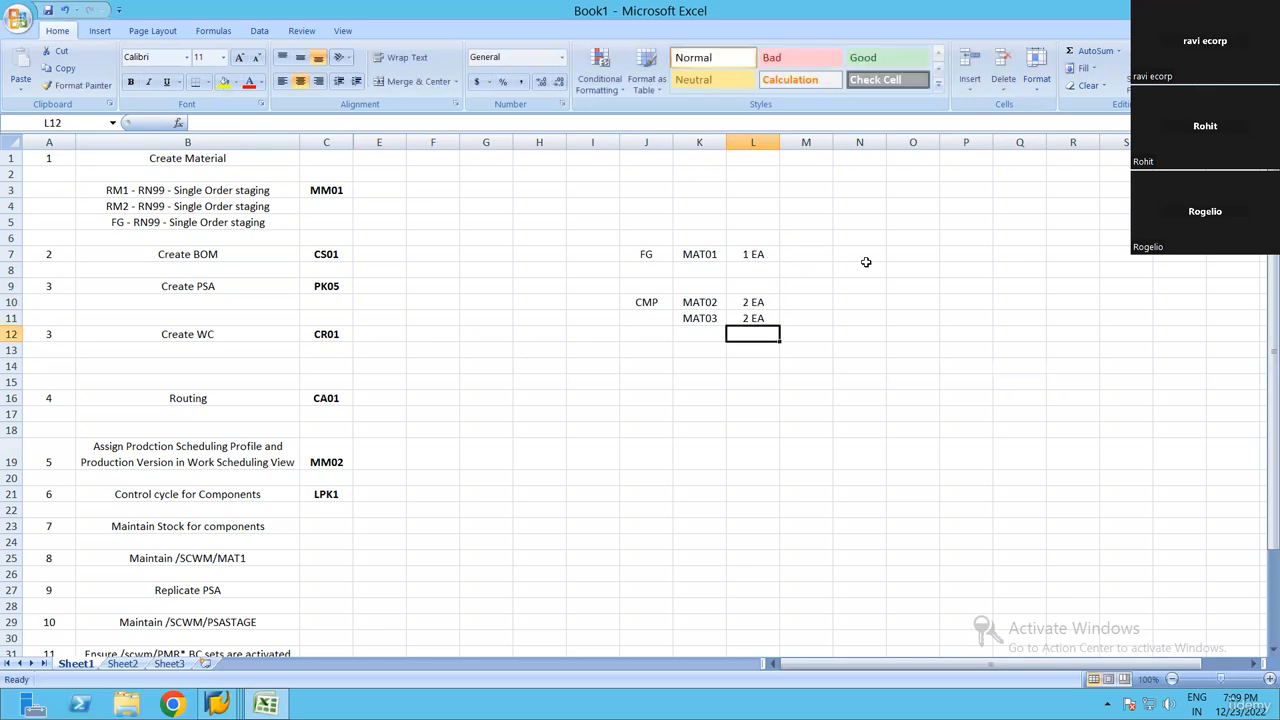
{"action": "left_click", "coordinate": [866, 264]}
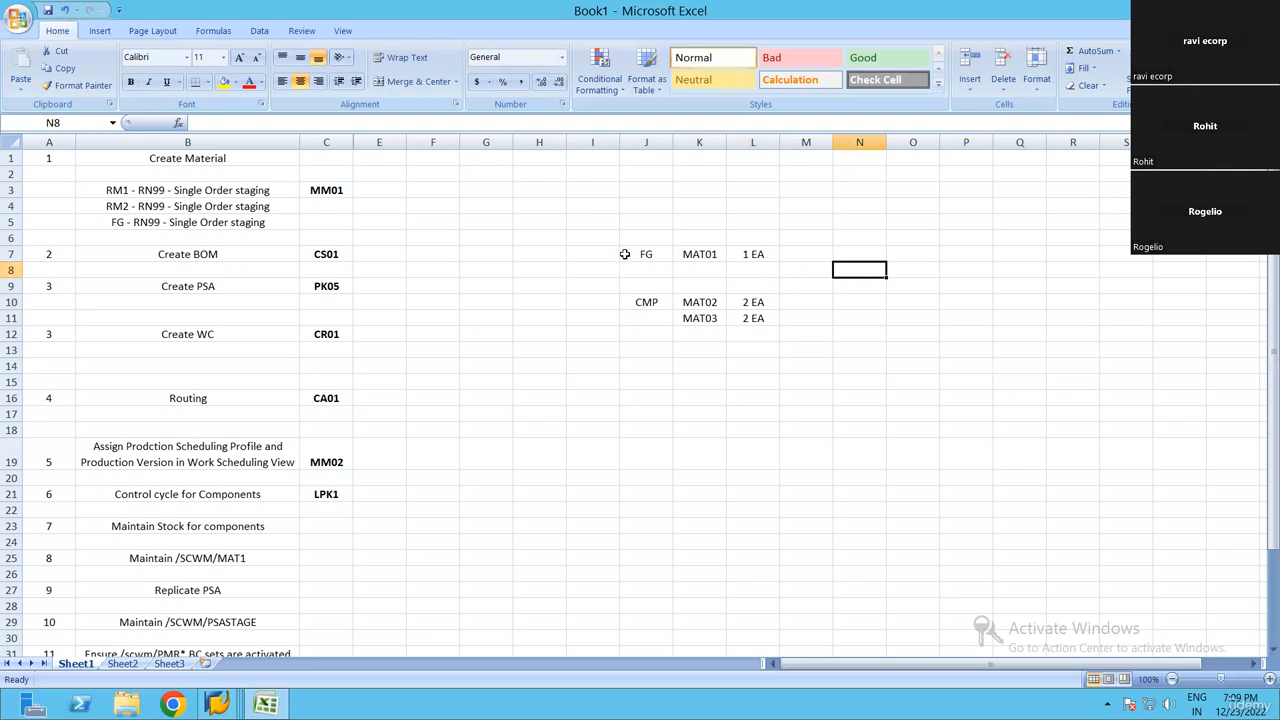
{"action": "left_click", "coordinate": [911, 318]}
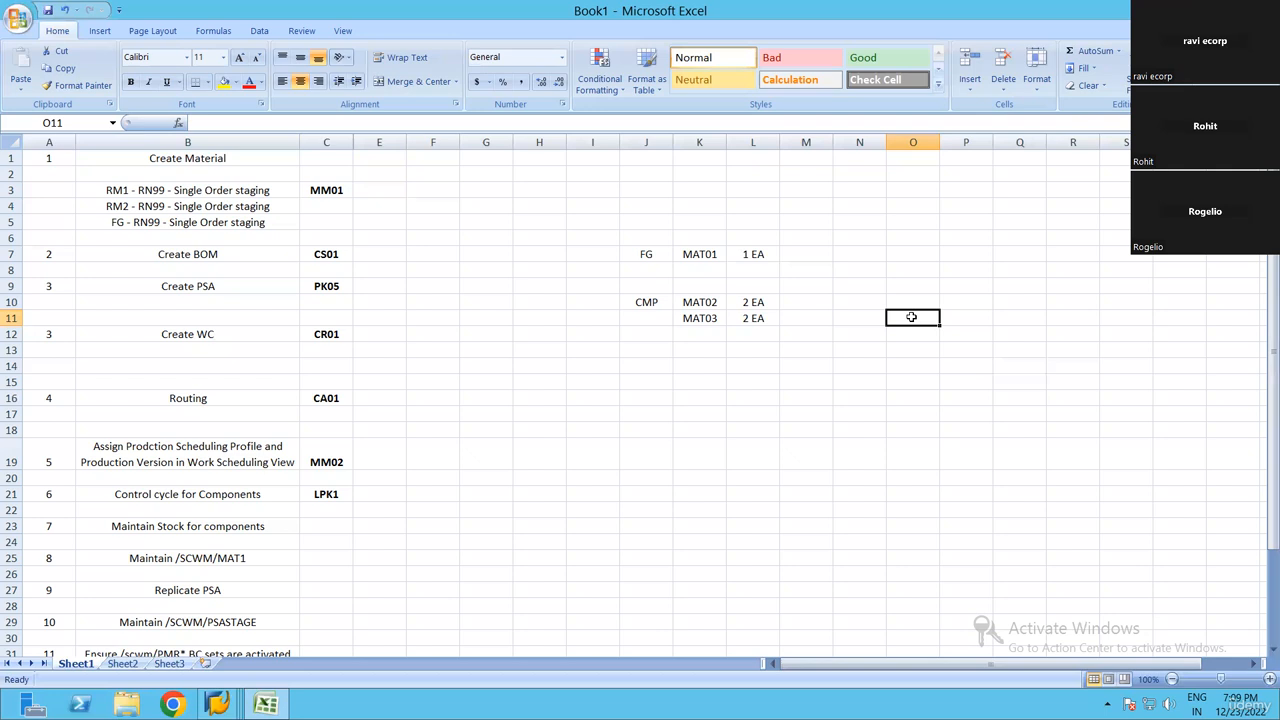
{"action": "left_click", "coordinate": [792, 322]}
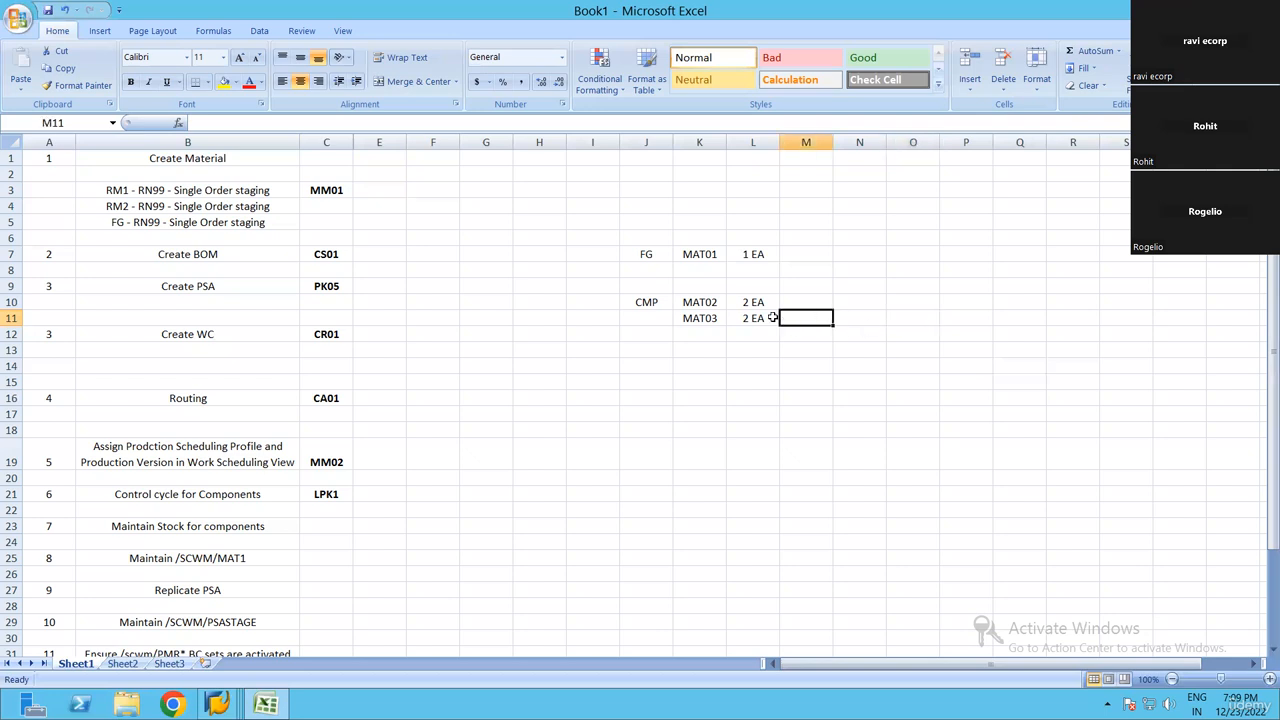
{"action": "left_click_drag", "start_coordinate": [645, 253], "coordinate": [771, 331]}
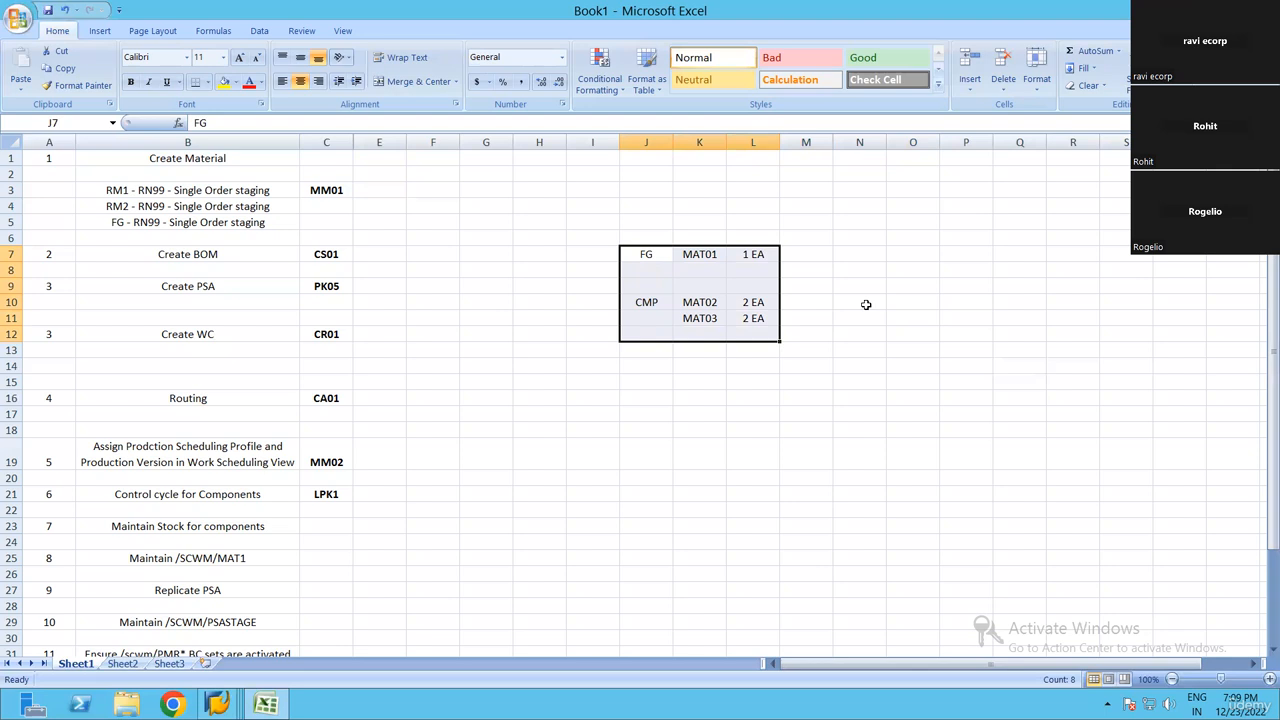
{"action": "left_click", "coordinate": [896, 284]}
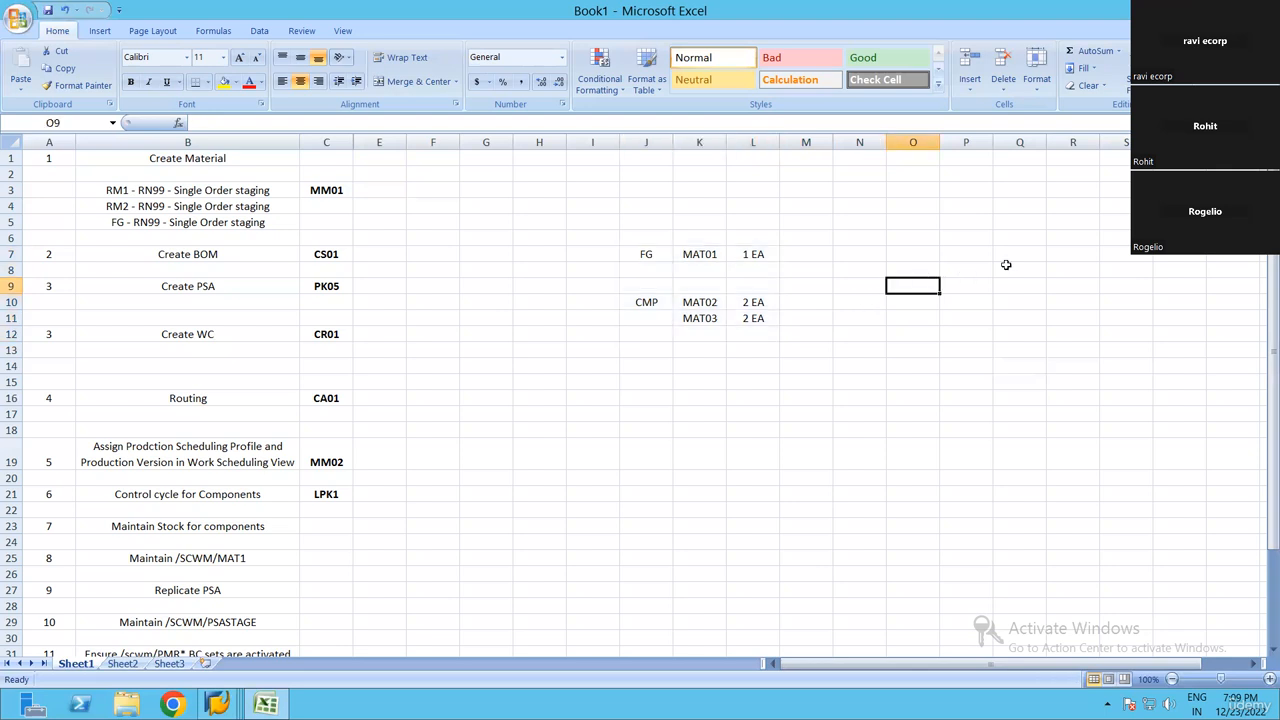
{"action": "left_click", "coordinate": [660, 253]}
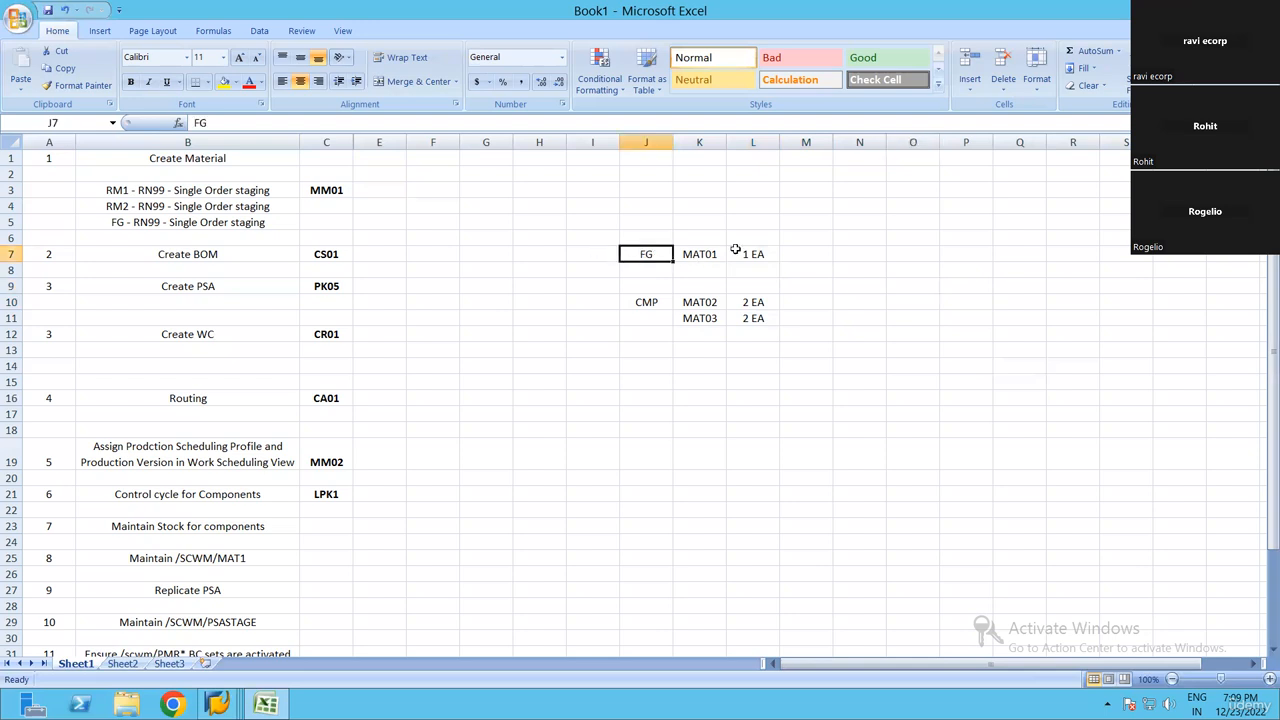
{"action": "key", "text": "Left"}
{"action": "type", "text": "SF"}
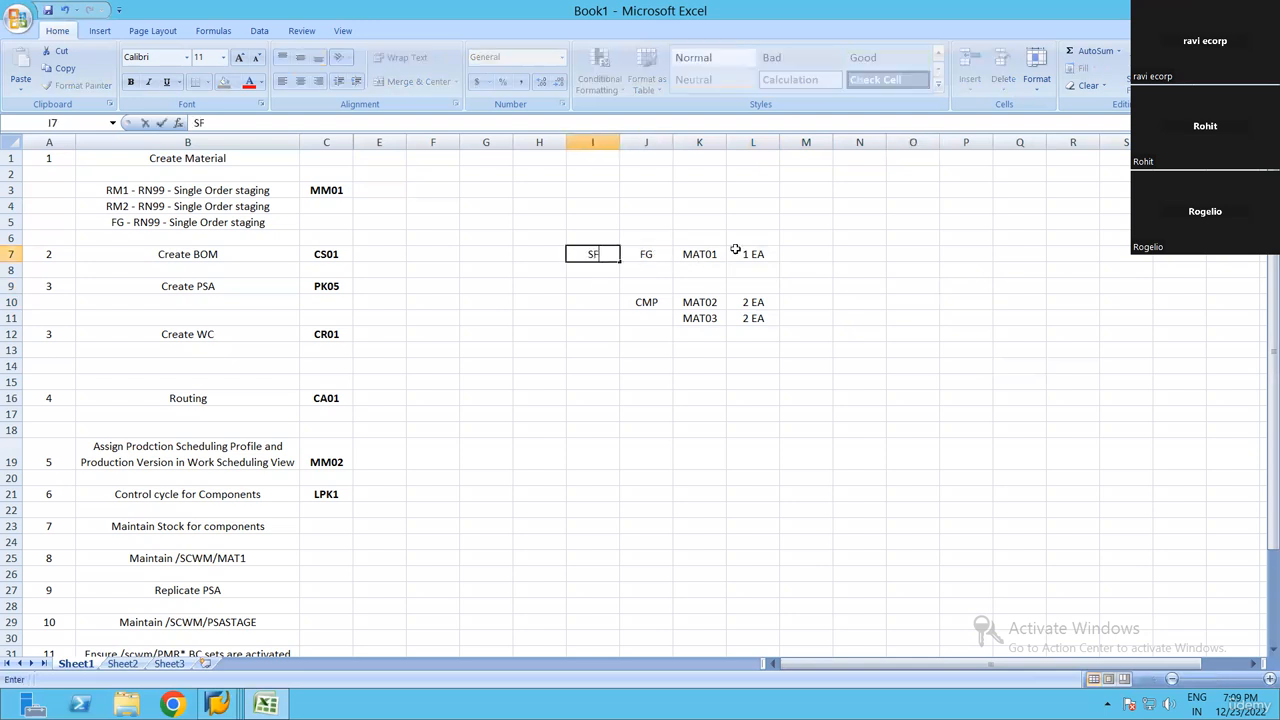
{"action": "key", "text": "Up"}
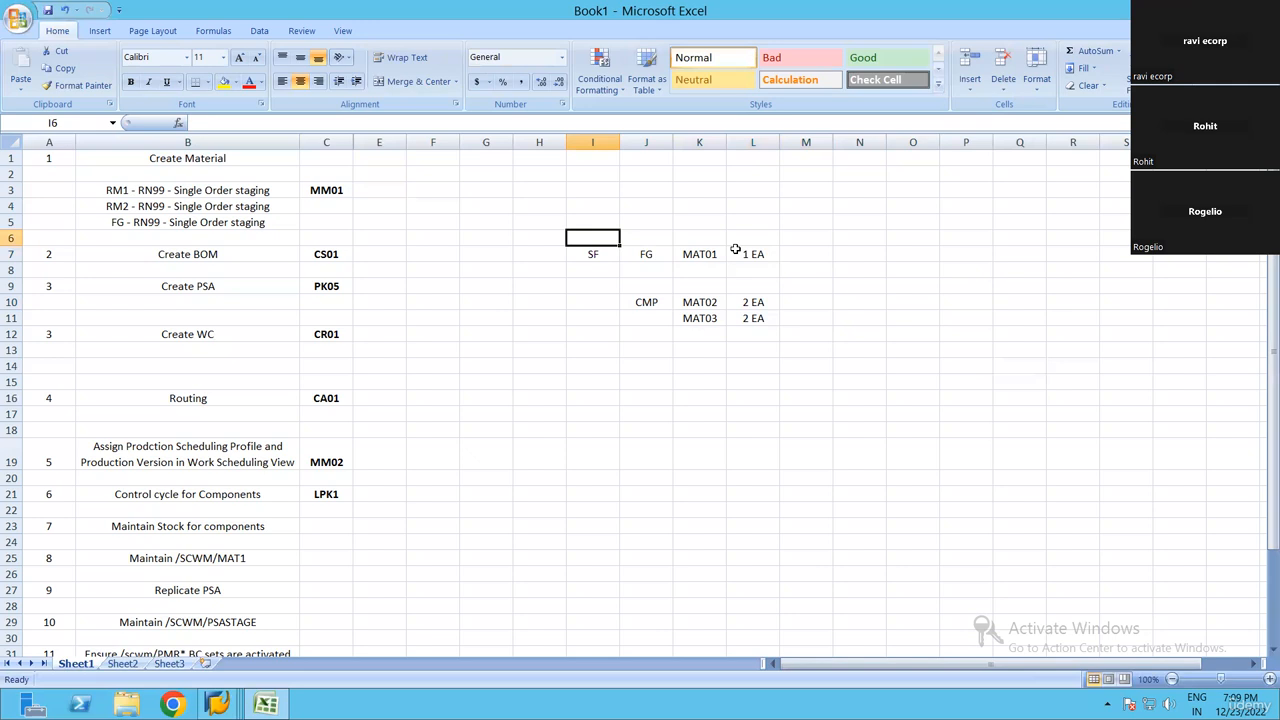
{"action": "key", "text": "Down"}
{"action": "key", "text": "Delete"}
{"action": "key", "text": "Right"}
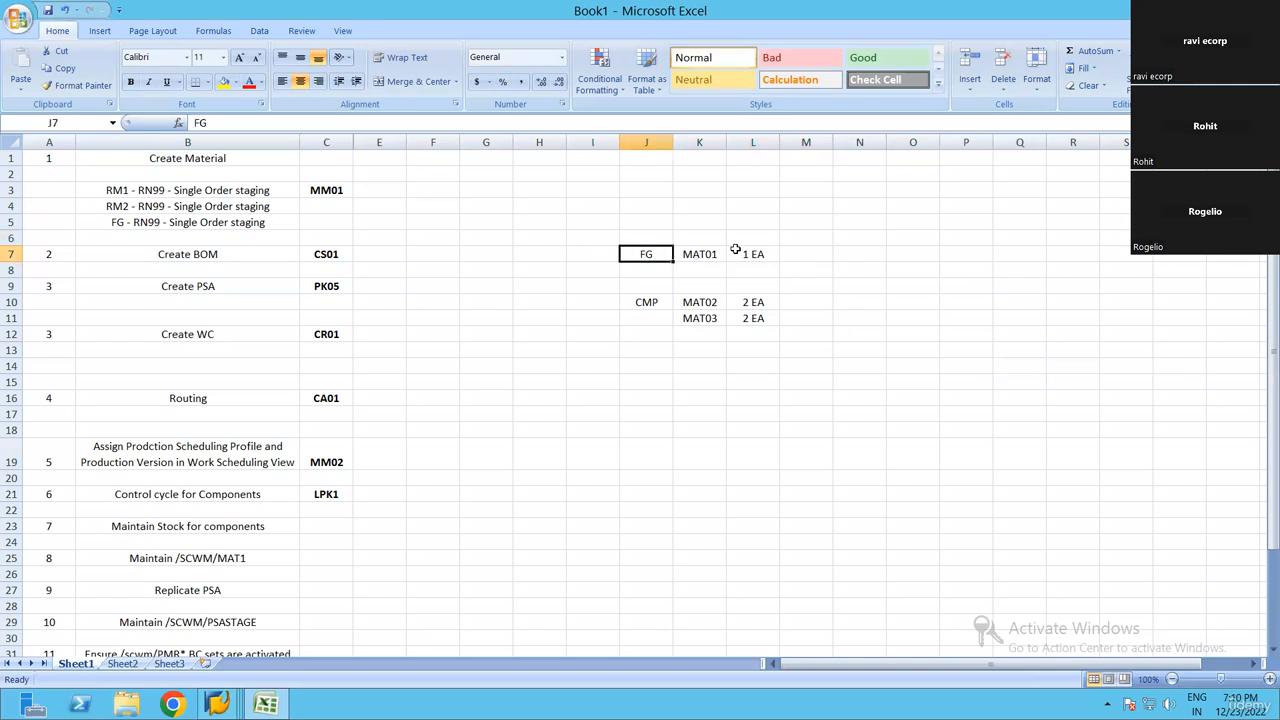
Review the example in J7:L11, going over the finished good, its component materials and their quantities
{"action": "key", "text": "Down"}
{"action": "key", "text": "Down"}
{"action": "key", "text": "Down"}
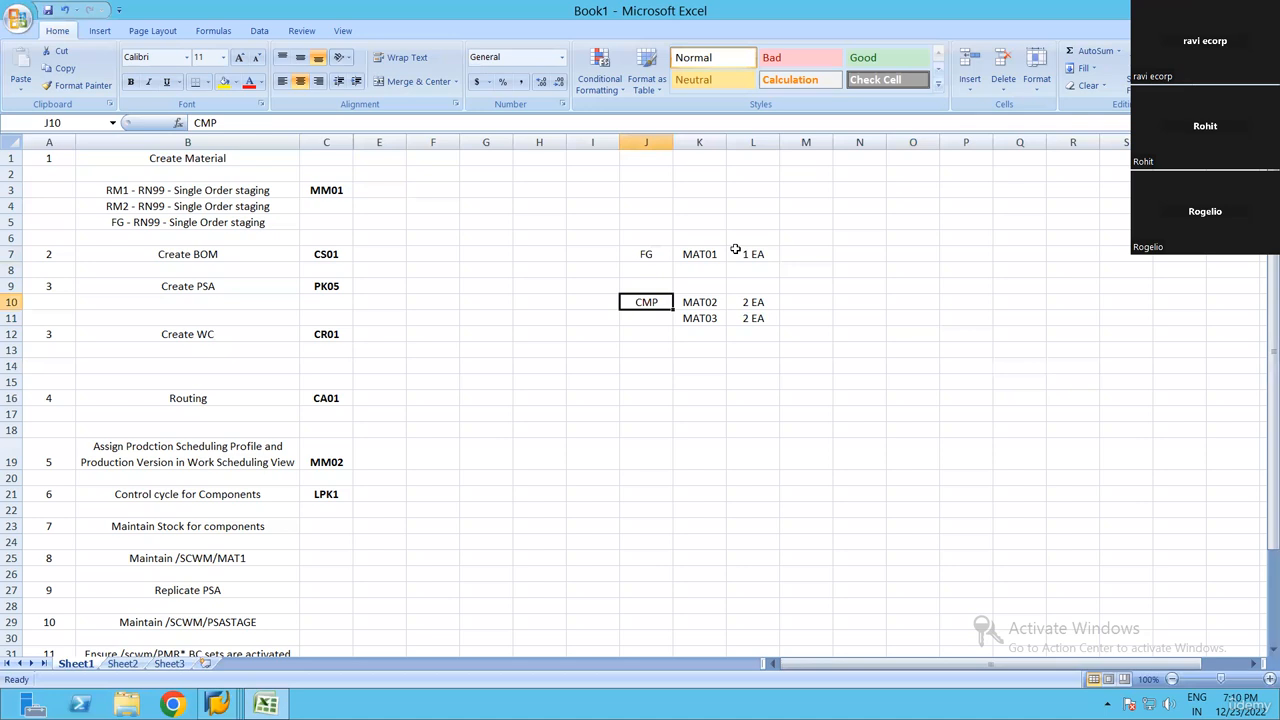
{"action": "key", "text": "Up"}
{"action": "key", "text": "Up"}
{"action": "key", "text": "Up"}
{"action": "key", "text": "Right"}
{"action": "key", "text": "Right"}
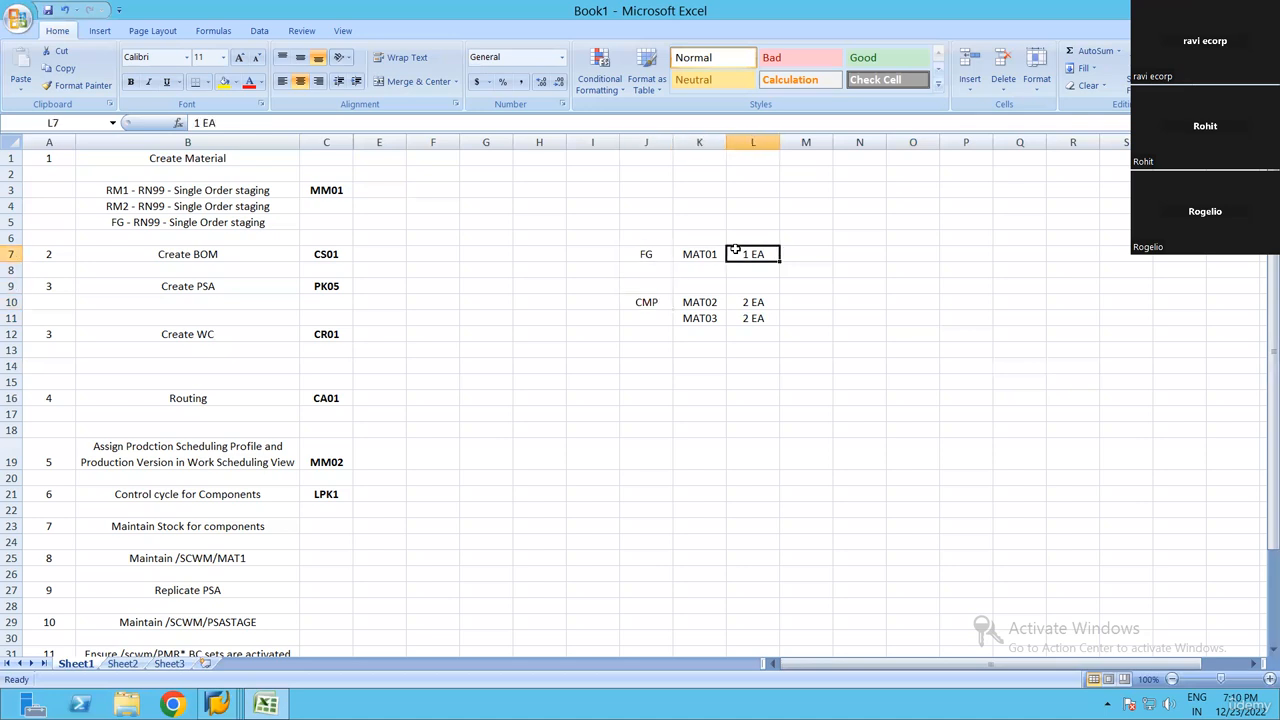
{"action": "key", "text": "Left"}
{"action": "key", "text": "Left"}
{"action": "key", "text": "Left"}
{"action": "key", "text": "Right"}
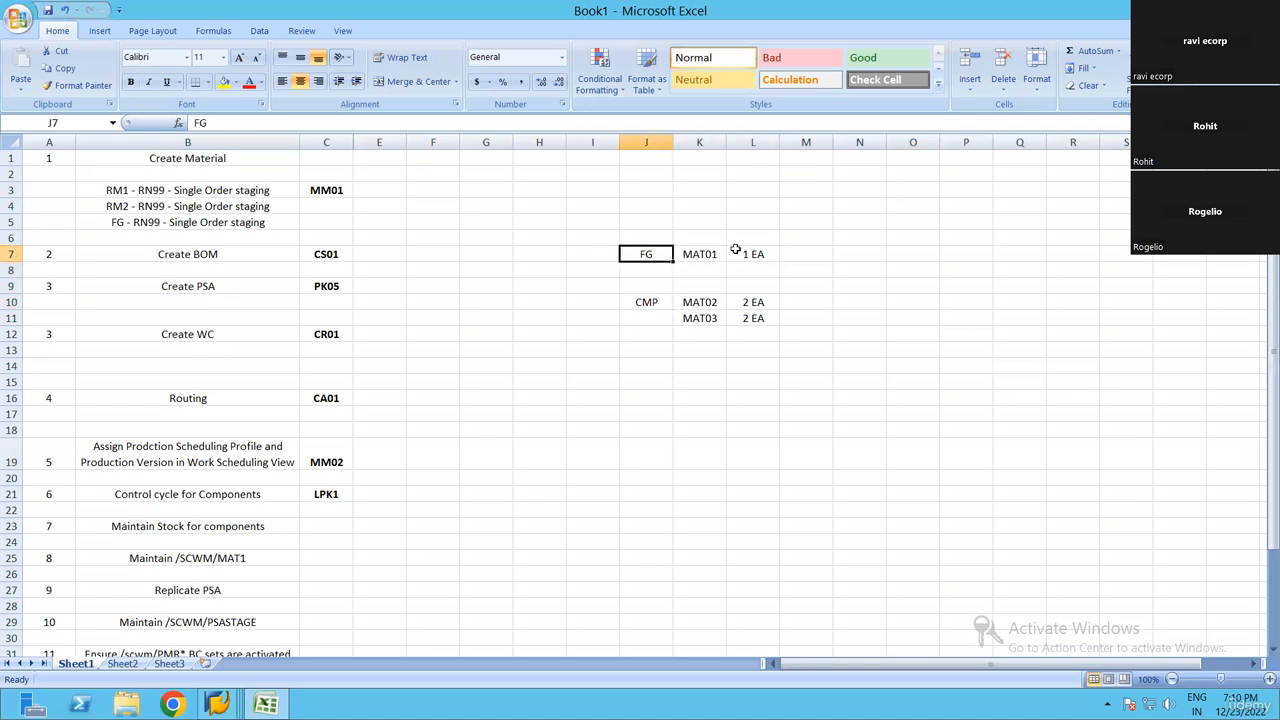
{"action": "key", "text": "shift+Down"}
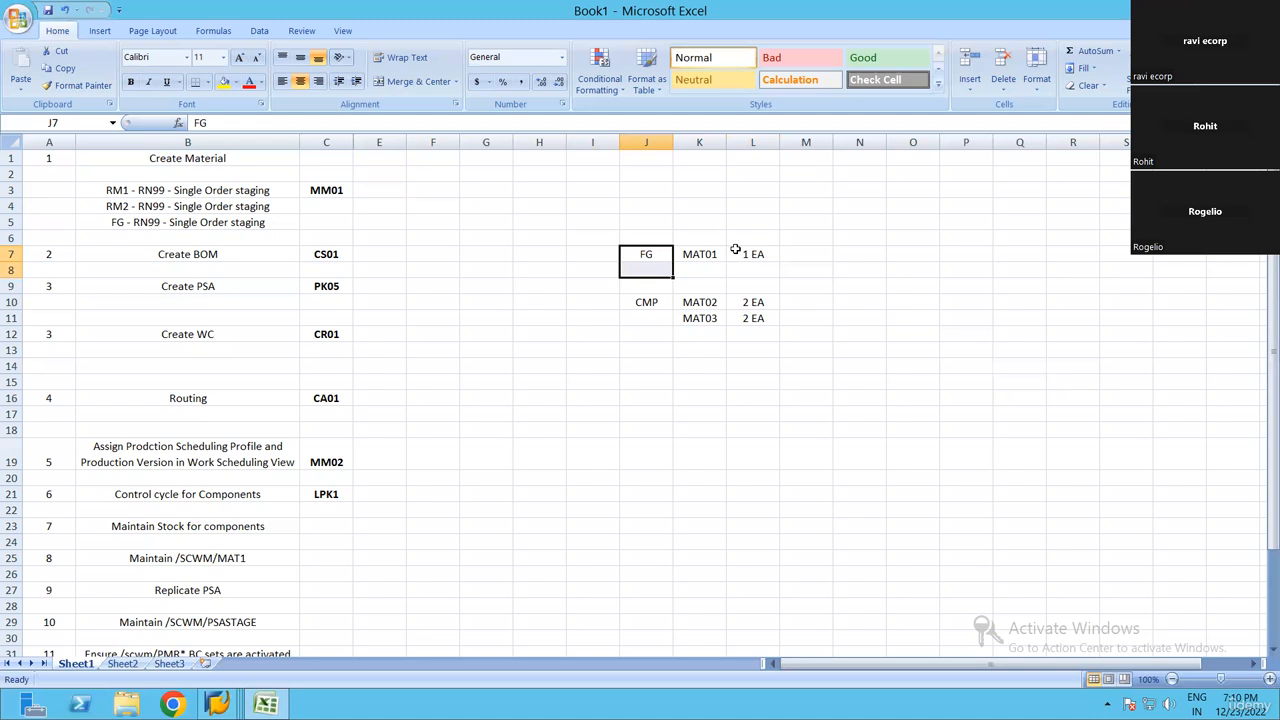
{"action": "key", "text": "shift+Down"}
{"action": "key", "text": "shift+Down"}
{"action": "key", "text": "shift+Down"}
{"action": "key", "text": "shift+Down"}
{"action": "key", "text": "shift+Right"}
{"action": "key", "text": "shift+Right"}
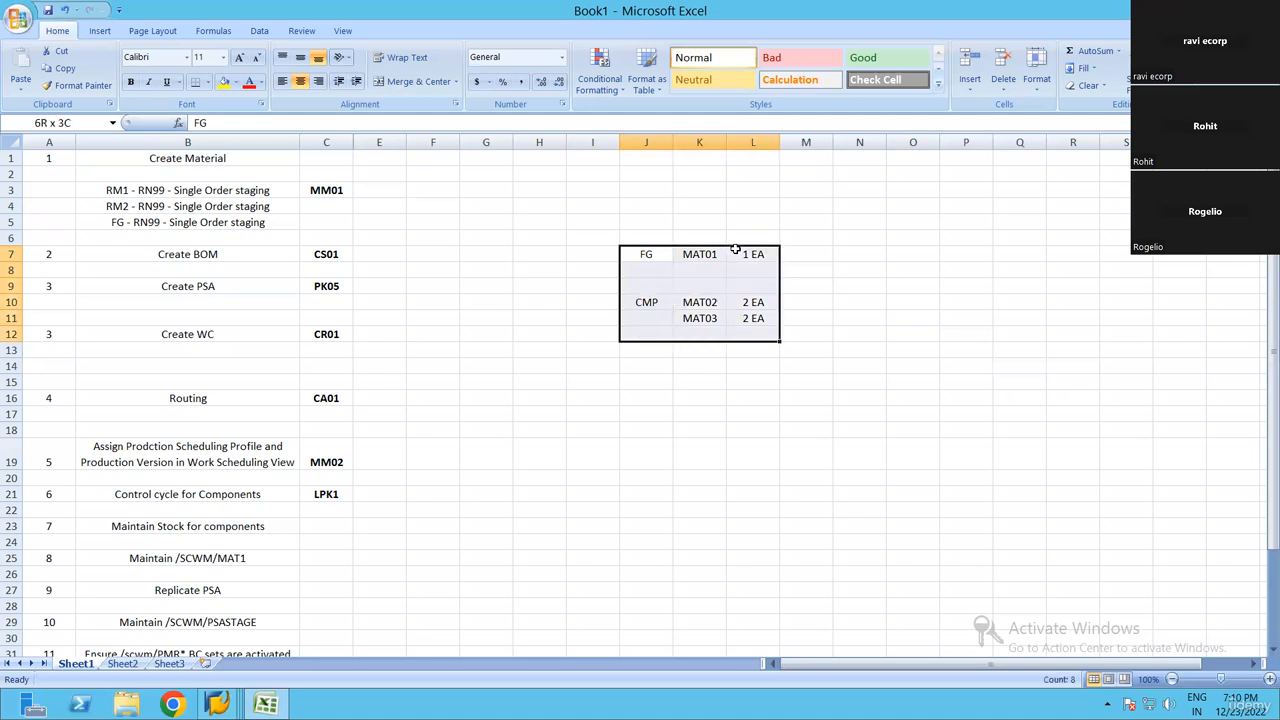
{"action": "key", "text": "shift+Down"}
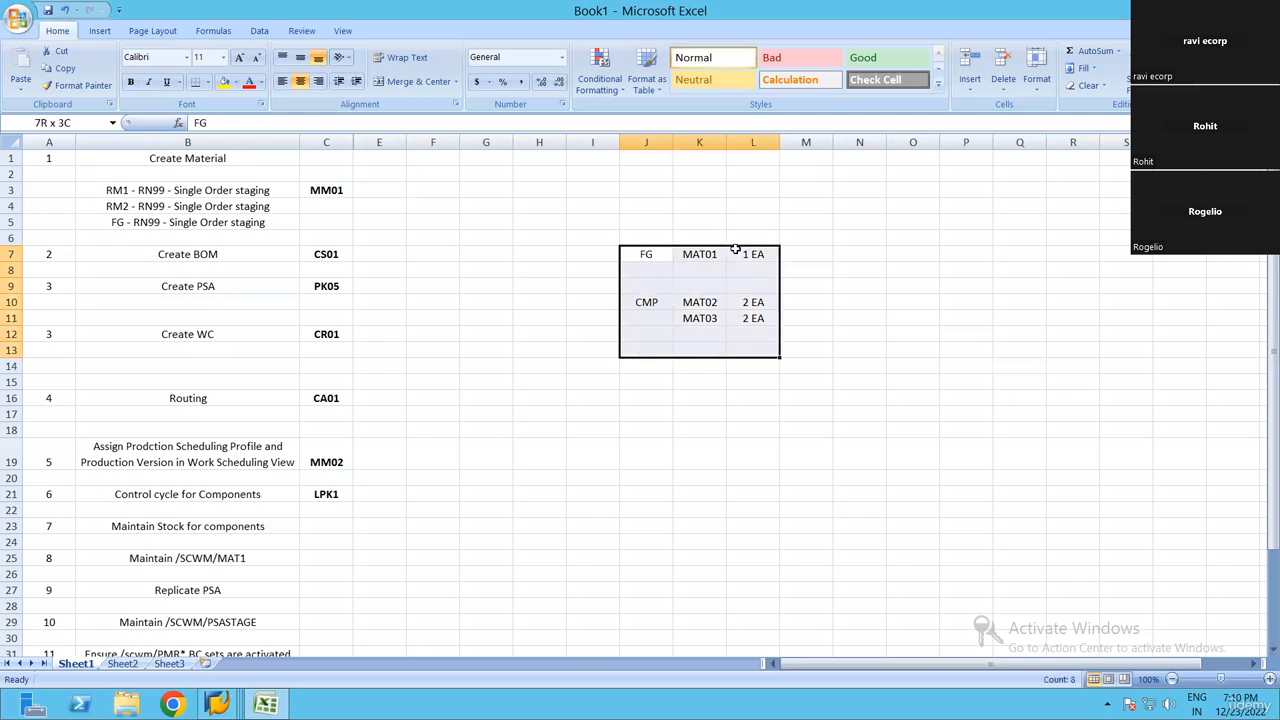
{"action": "key", "text": "shift+Down"}
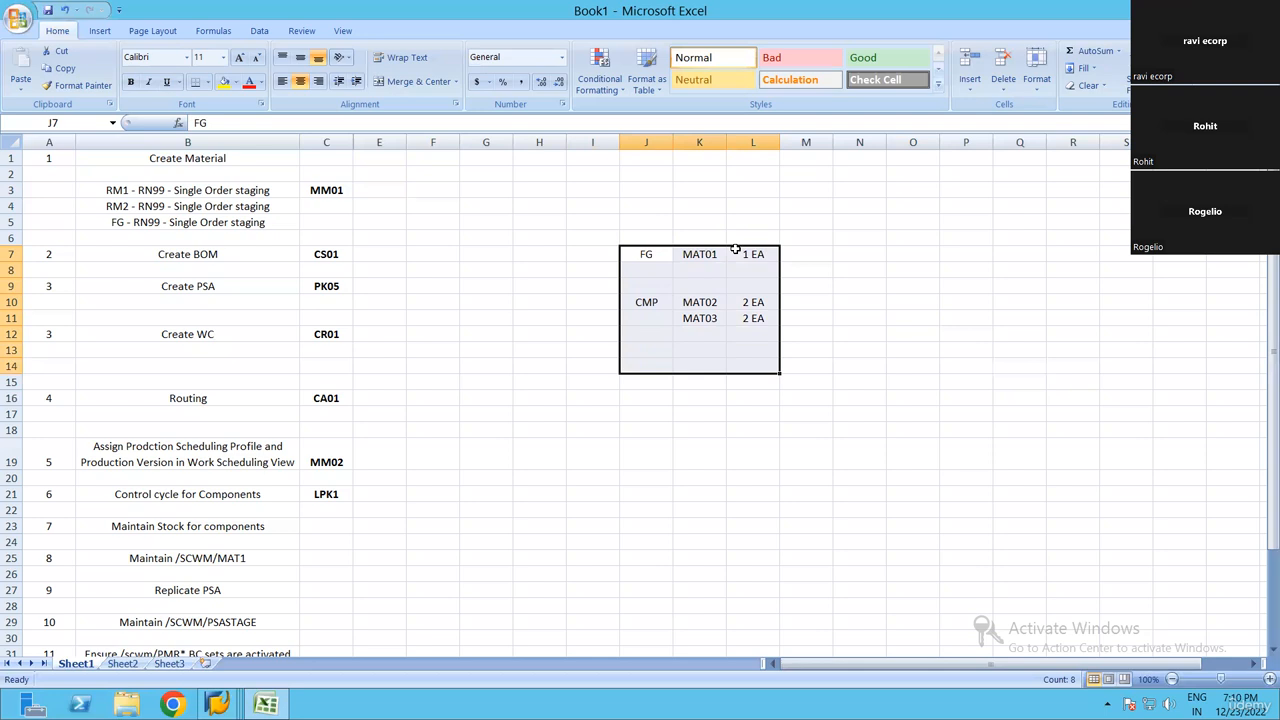
{"action": "key", "text": "Down"}
{"action": "key", "text": "Down"}
{"action": "key", "text": "Up"}
{"action": "key", "text": "Up"}
{"action": "key", "text": "Up"}
{"action": "key", "text": "Down"}
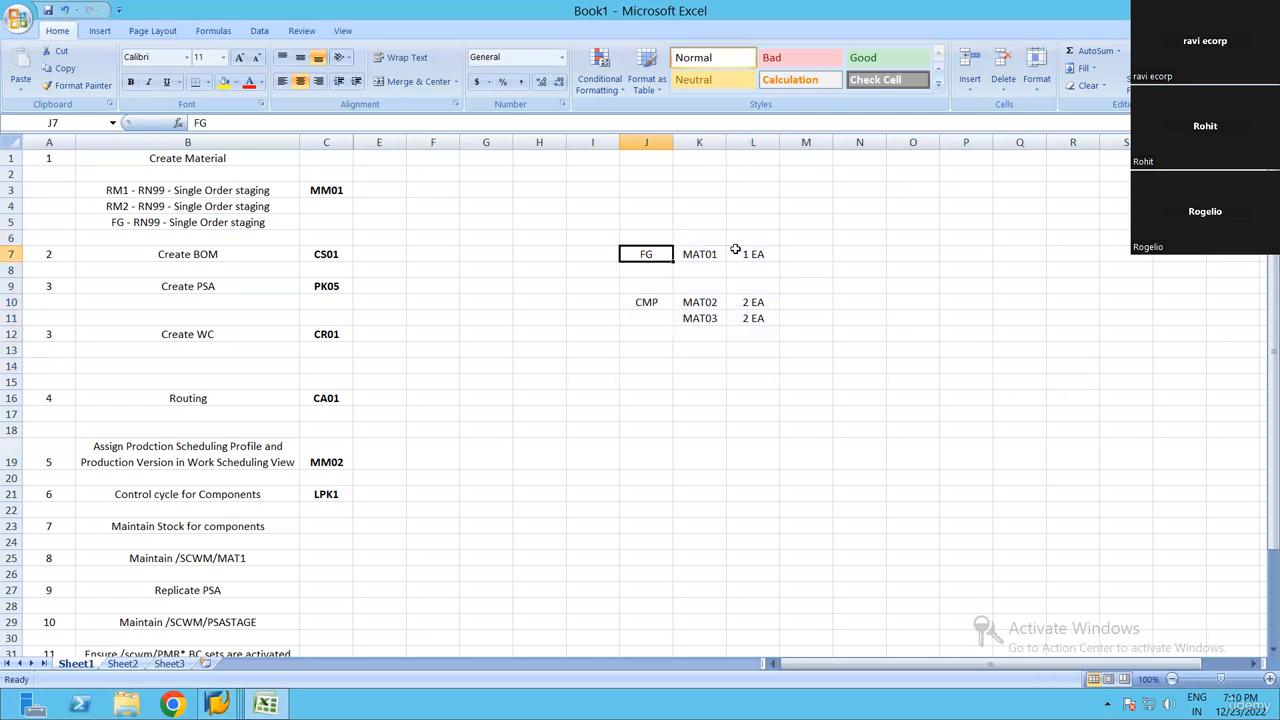
{"action": "key", "text": "shift+Right"}
{"action": "key", "text": "shift+Right"}
{"action": "key", "text": "shift+Down"}
{"action": "key", "text": "shift+Down"}
{"action": "key", "text": "shift+Down"}
{"action": "key", "text": "shift+Down"}
{"action": "key", "text": "shift+Down"}
{"action": "key", "text": "shift+Down"}
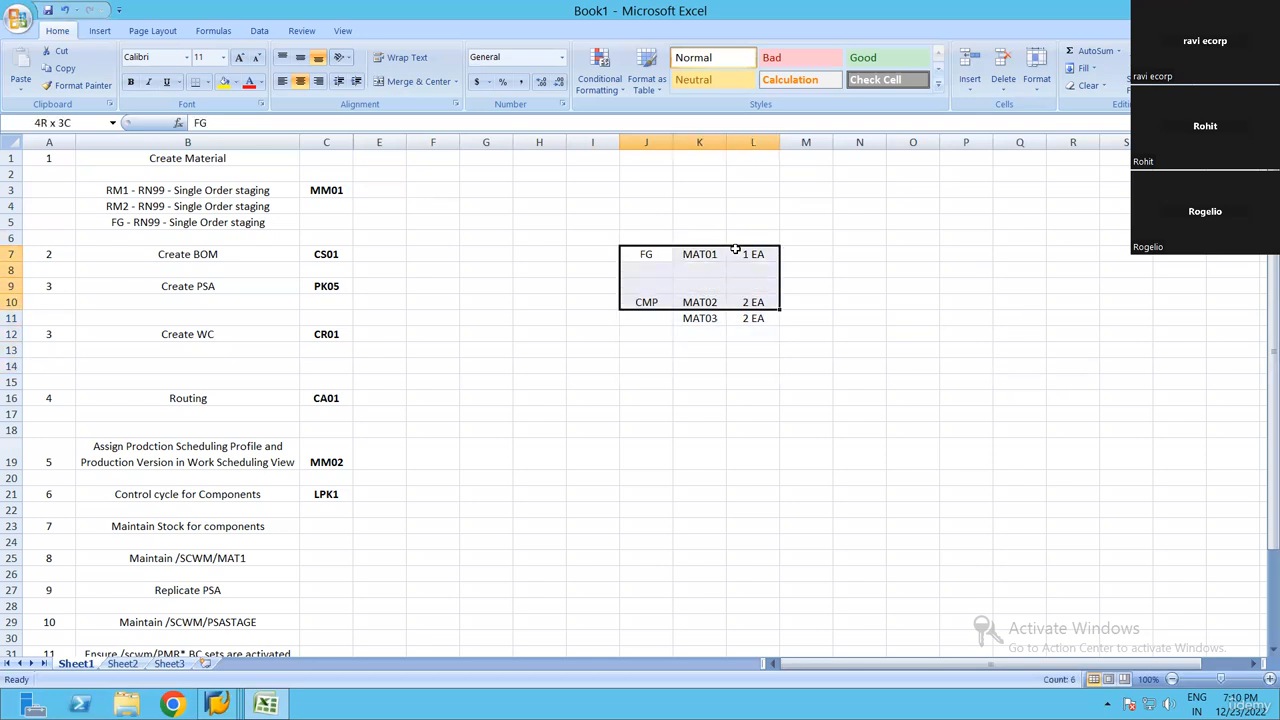
{"action": "key", "text": "Up"}
{"action": "key", "text": "Up"}
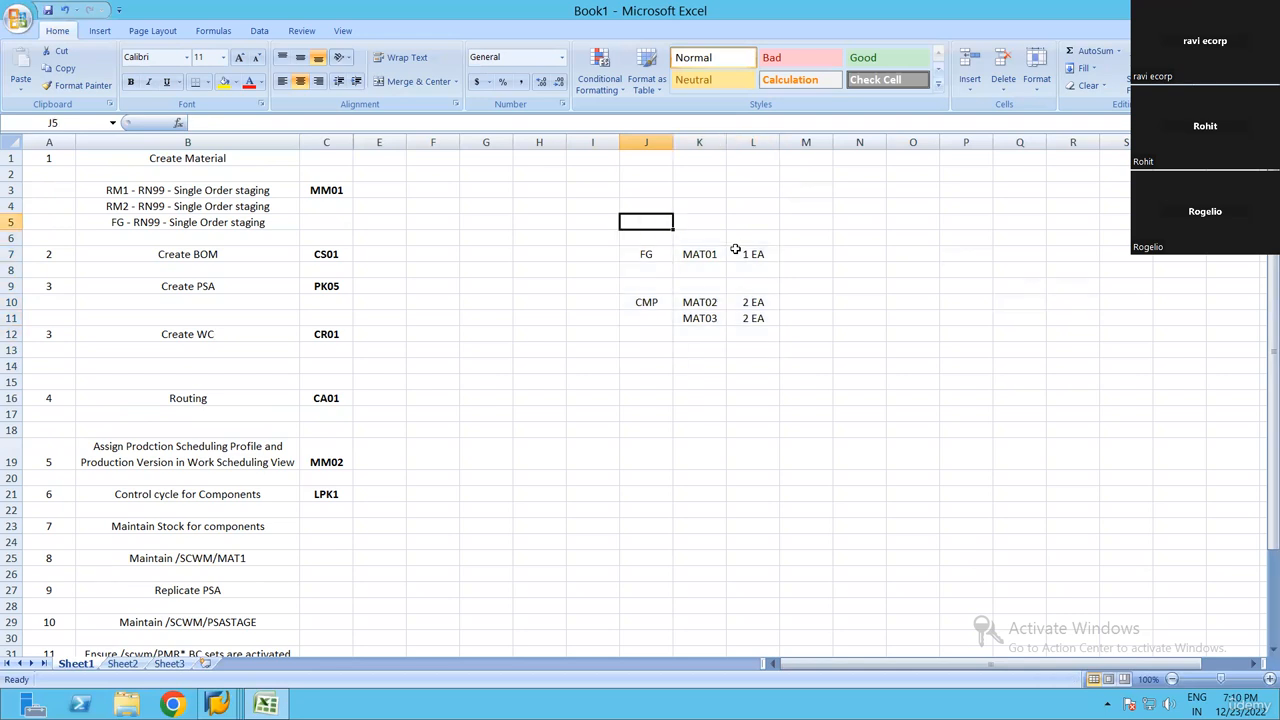
{"action": "key", "text": "Down"}
{"action": "key", "text": "Down"}
{"action": "key", "text": "Down"}
{"action": "key", "text": "Up"}
{"action": "key", "text": "Up"}
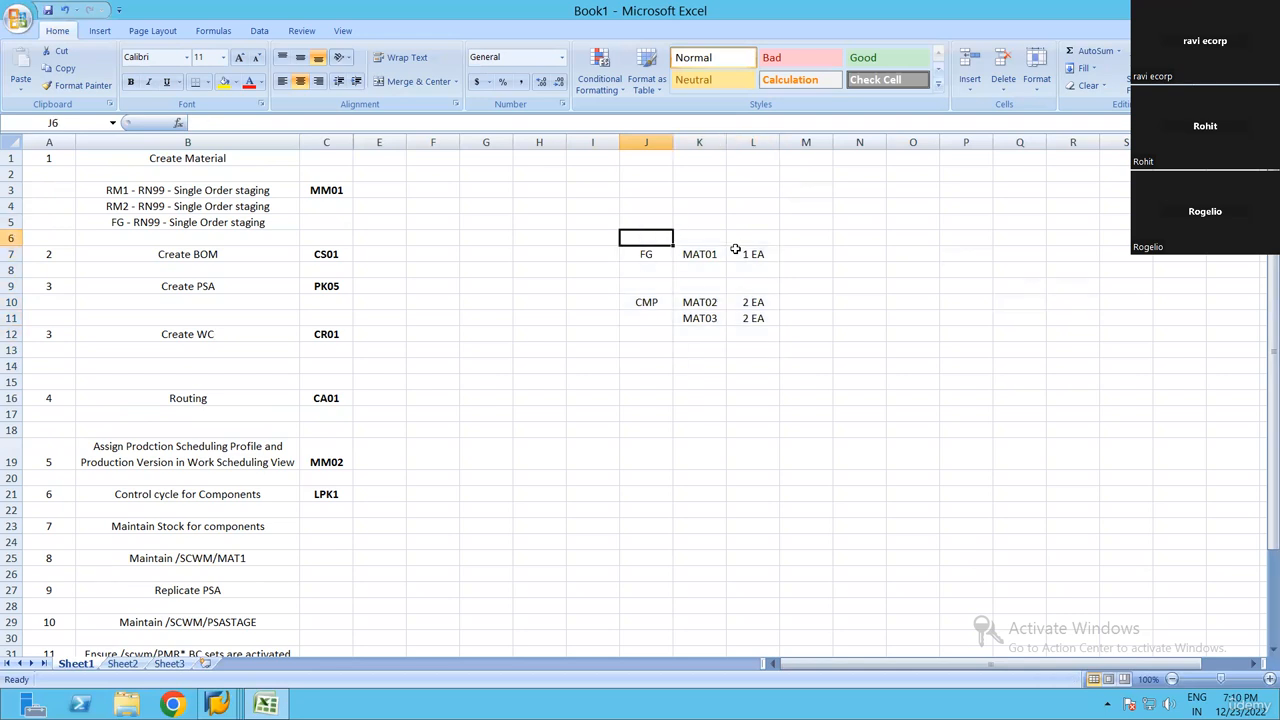
{"action": "key", "text": "Up"}
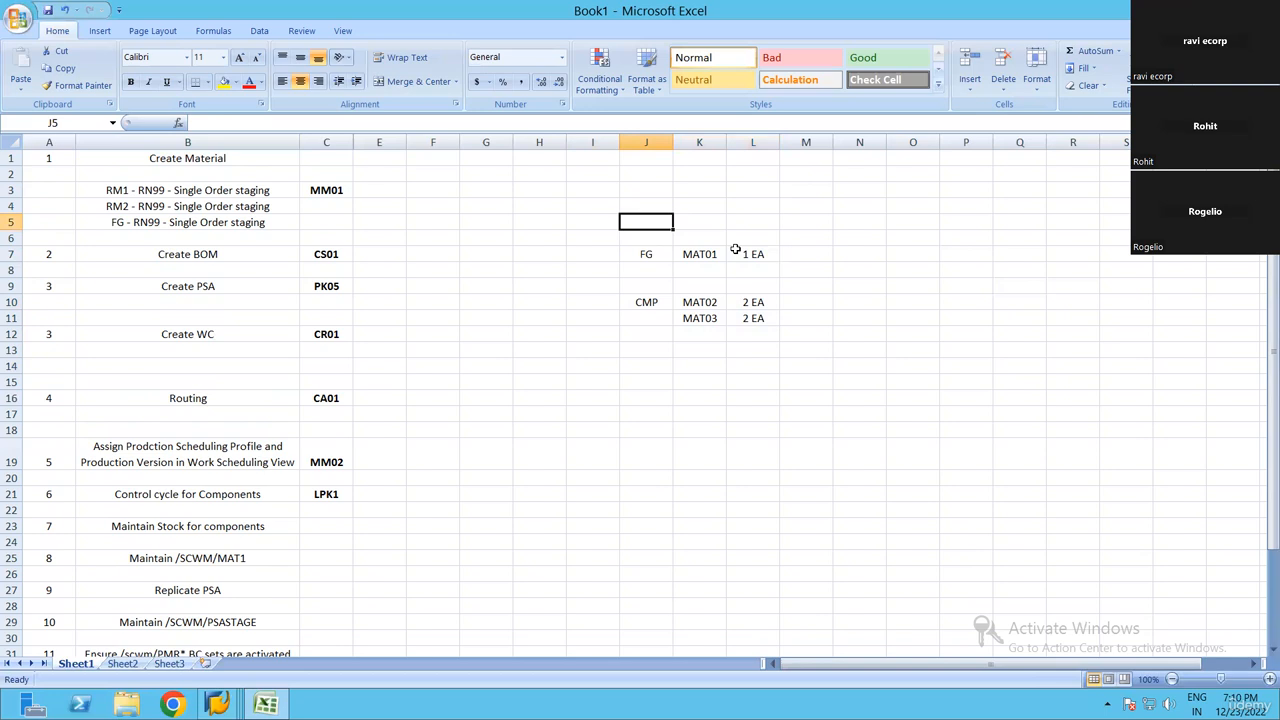
{"action": "key", "text": "Down"}
{"action": "key", "text": "Down"}
{"action": "key", "text": "Down"}
{"action": "key", "text": "Down"}
{"action": "key", "text": "Down"}
{"action": "key", "text": "Down"}
{"action": "key", "text": "Down"}
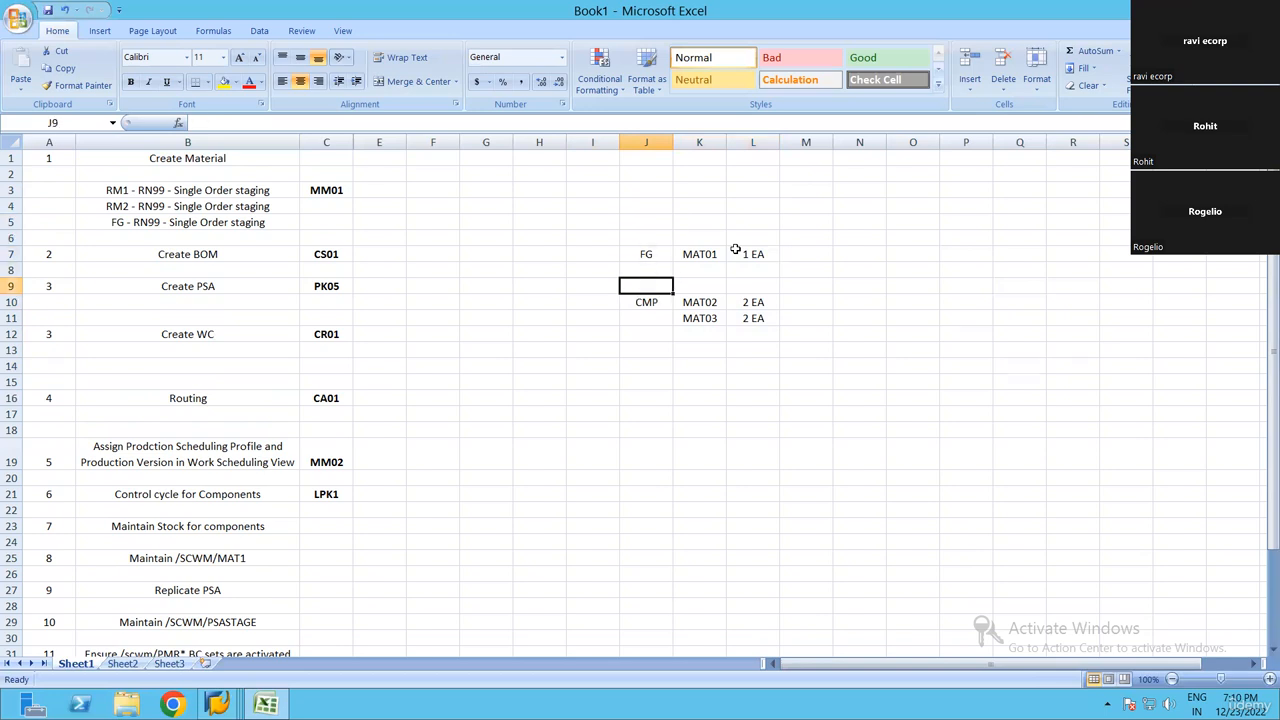
{"action": "key", "text": "Right"}
{"action": "key", "text": "Right"}
{"action": "key", "text": "Up"}
{"action": "key", "text": "Up"}
{"action": "key", "text": "Up"}
{"action": "key", "text": "Up"}
{"action": "key", "text": "Up"}
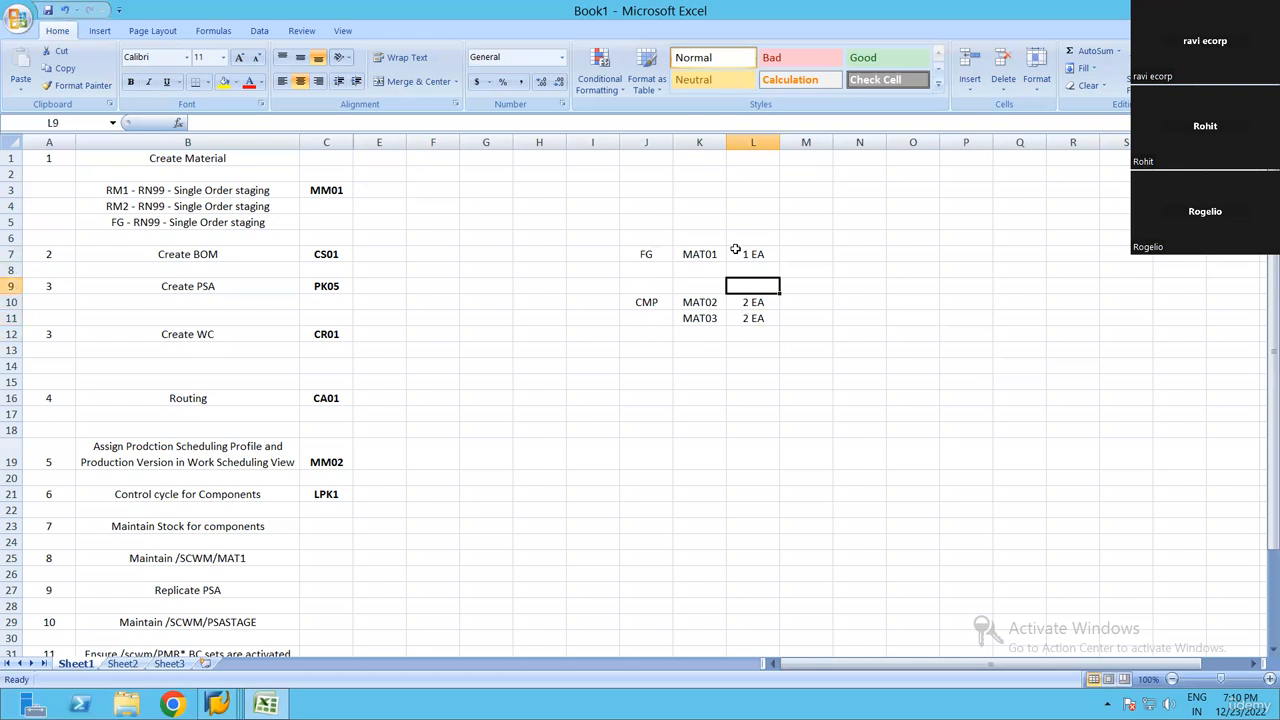
{"action": "key", "text": "Right"}
{"action": "key", "text": "Right"}
{"action": "key", "text": "Right"}
{"action": "key", "text": "Right"}
{"action": "key", "text": "Left"}
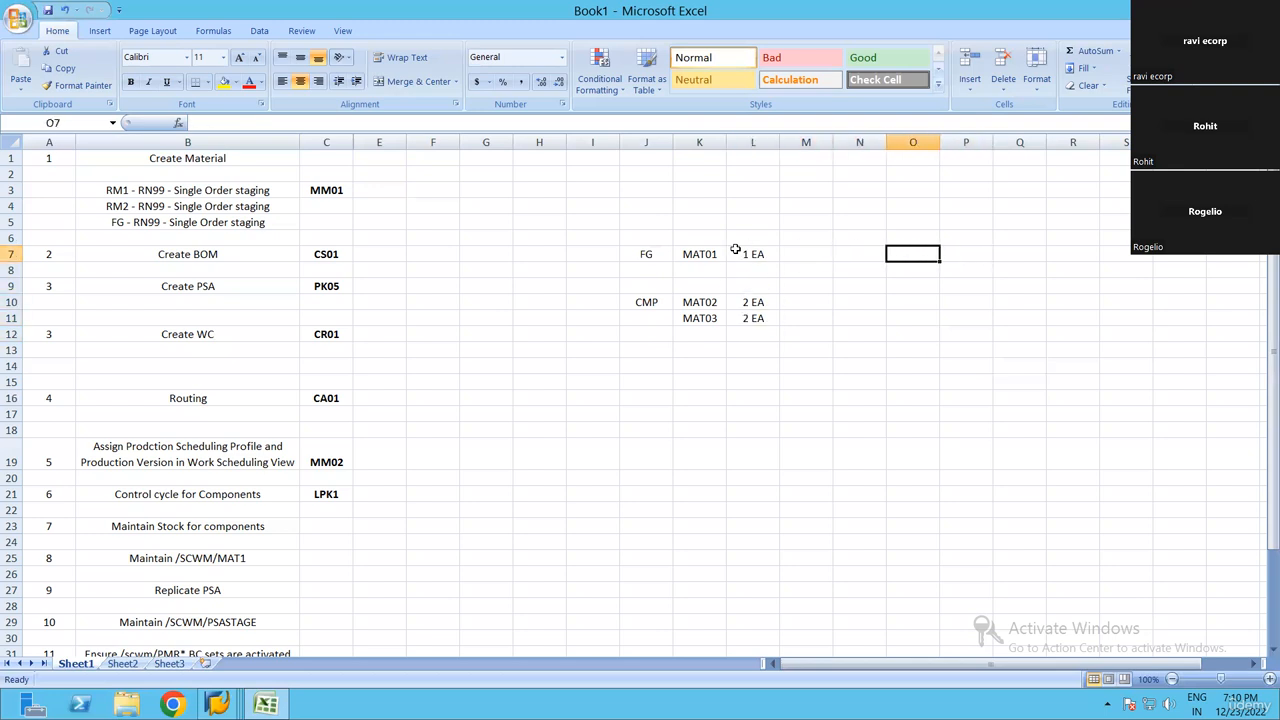
{"action": "key", "text": "Left"}
{"action": "key", "text": "Right"}
{"action": "key", "text": "Right"}
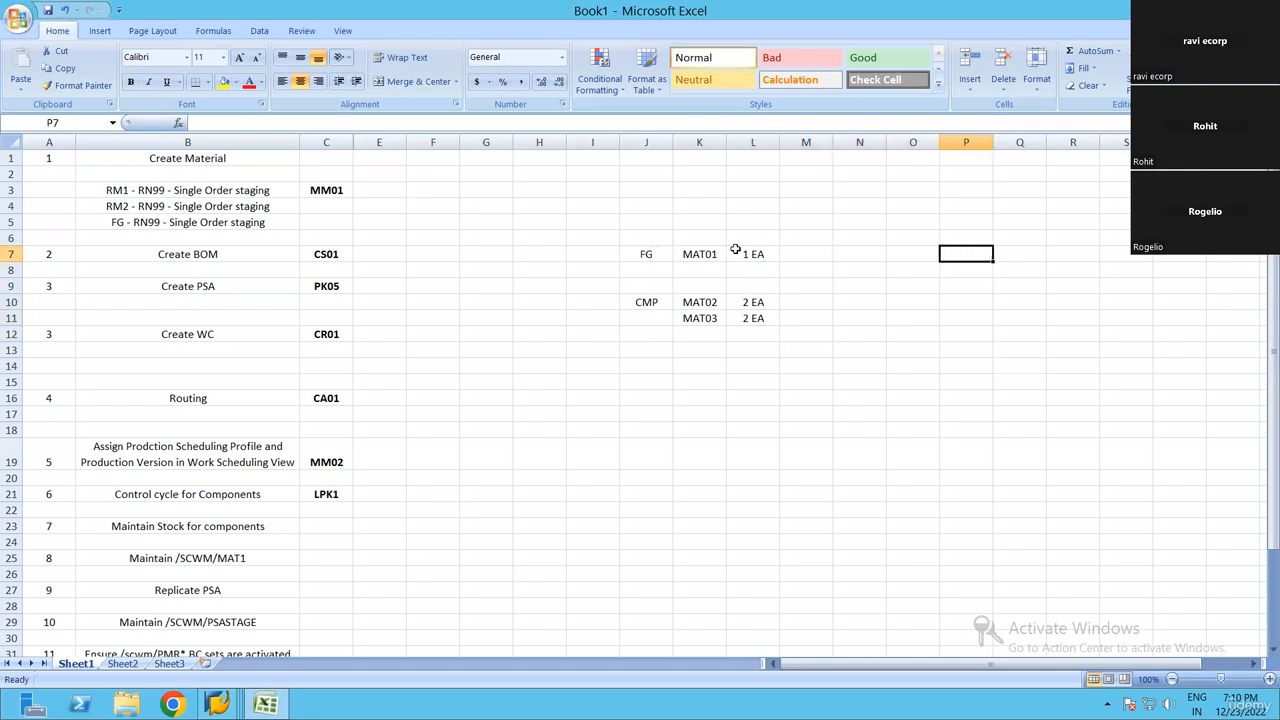
{"action": "key", "text": "shift+Down"}
{"action": "key", "text": "shift+Down"}
{"action": "key", "text": "shift+Down"}
{"action": "key", "text": "shift+Right"}
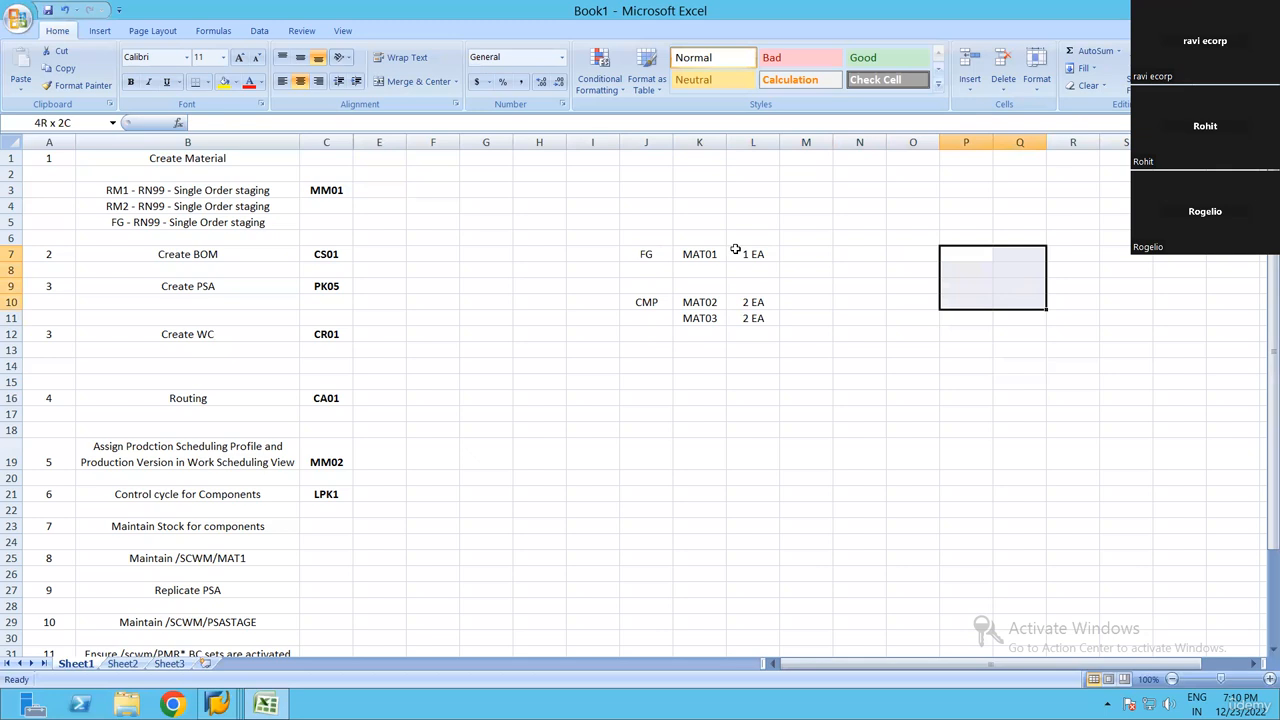
{"action": "key", "text": "shift+Left"}
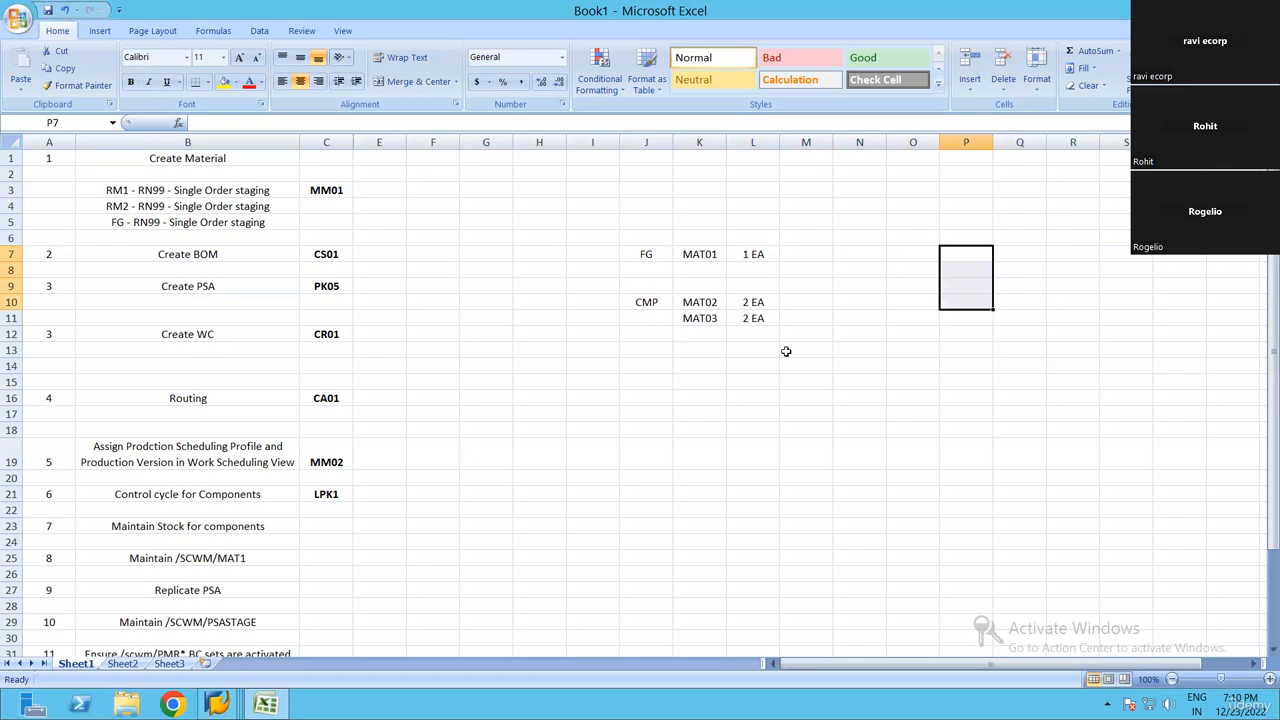
{"action": "left_click", "coordinate": [1080, 478]}
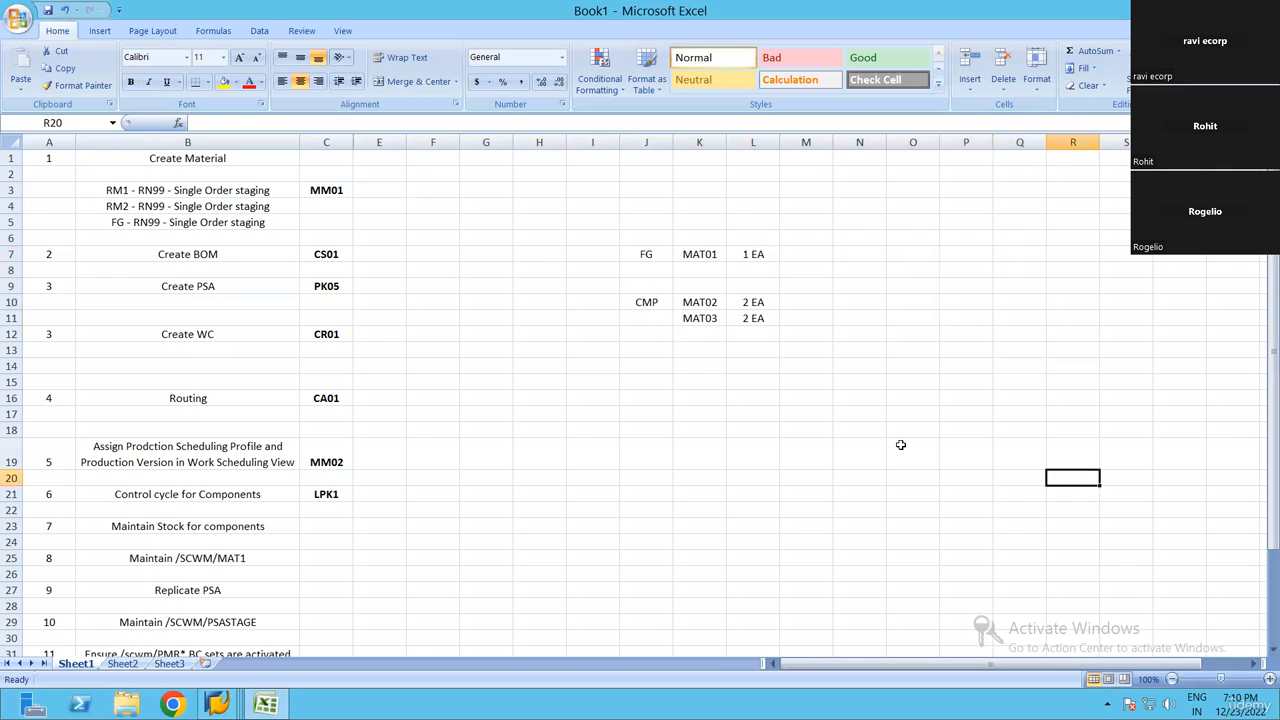
{"action": "left_click_drag", "start_coordinate": [901, 255], "coordinate": [1070, 413]}
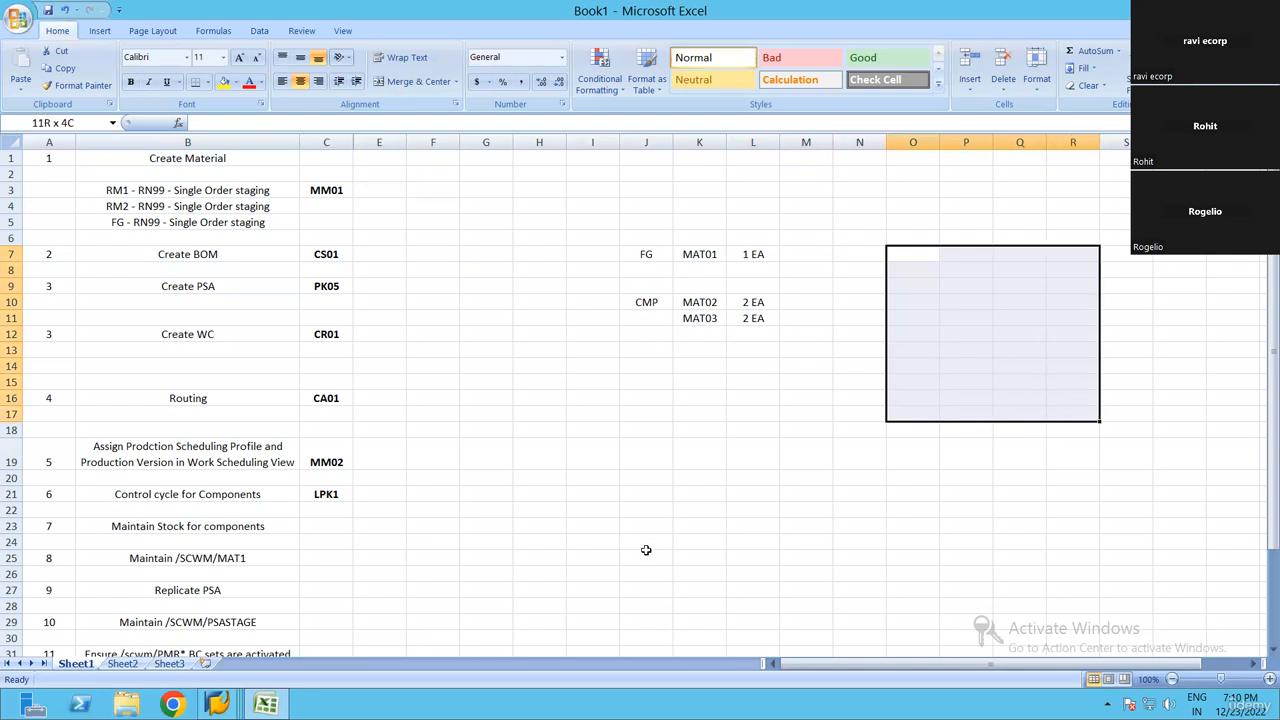
Draw a thick box border around the empty range H15:J19 below the material example
{"action": "left_click_drag", "start_coordinate": [552, 386], "coordinate": [660, 461]}
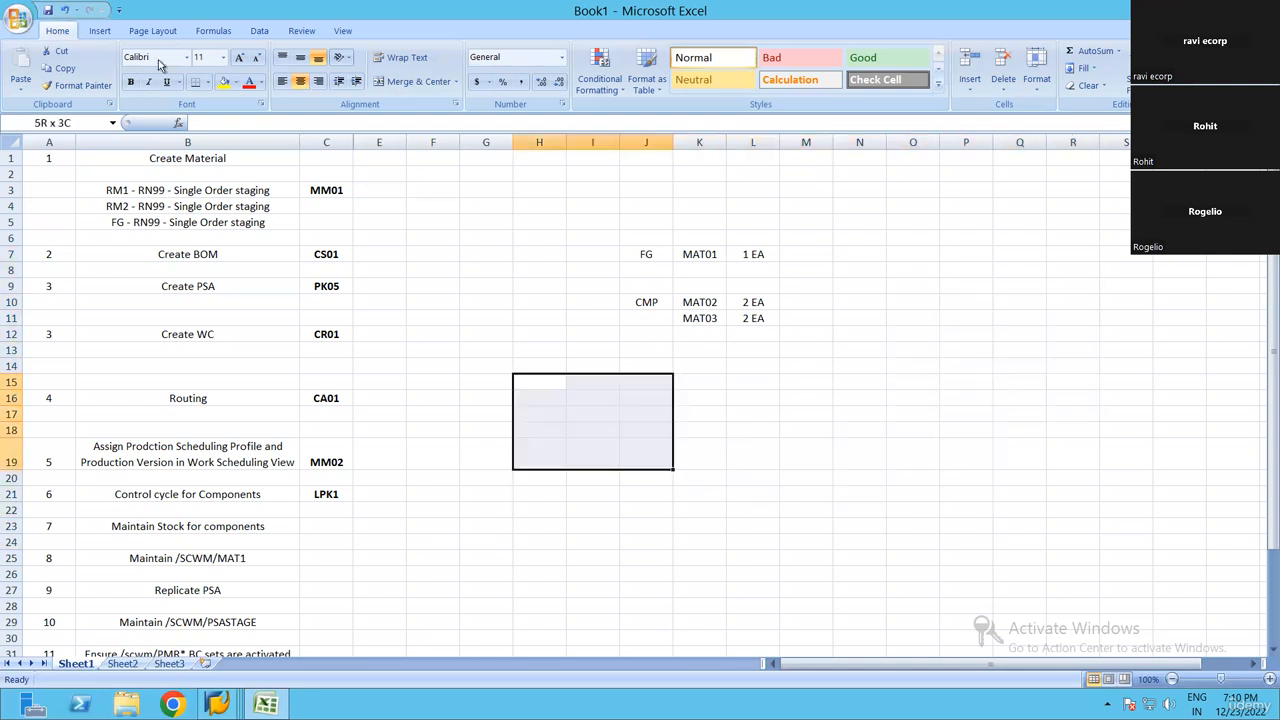
{"action": "left_click", "coordinate": [207, 82]}
{"action": "left_click", "coordinate": [240, 246]}
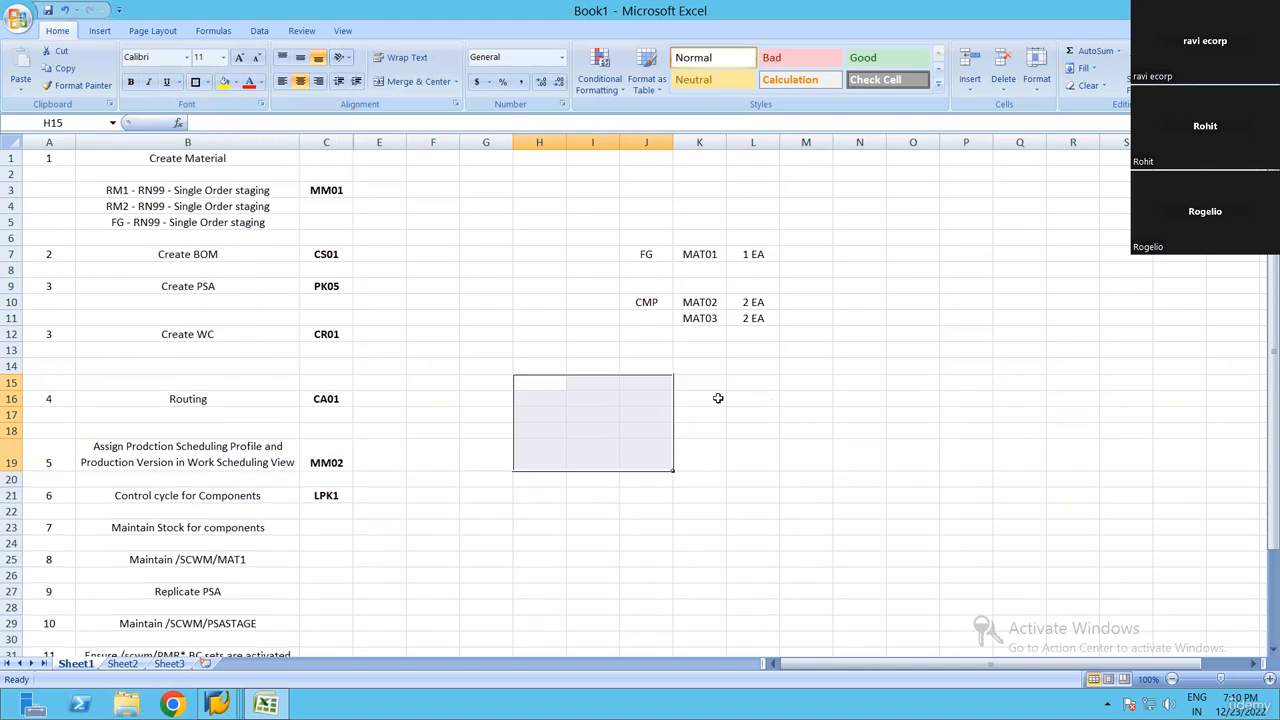
Fill the cells K15:K19 with yellow and the adjacent range L15:M19 with orange
{"action": "left_click_drag", "start_coordinate": [699, 383], "coordinate": [699, 462]}
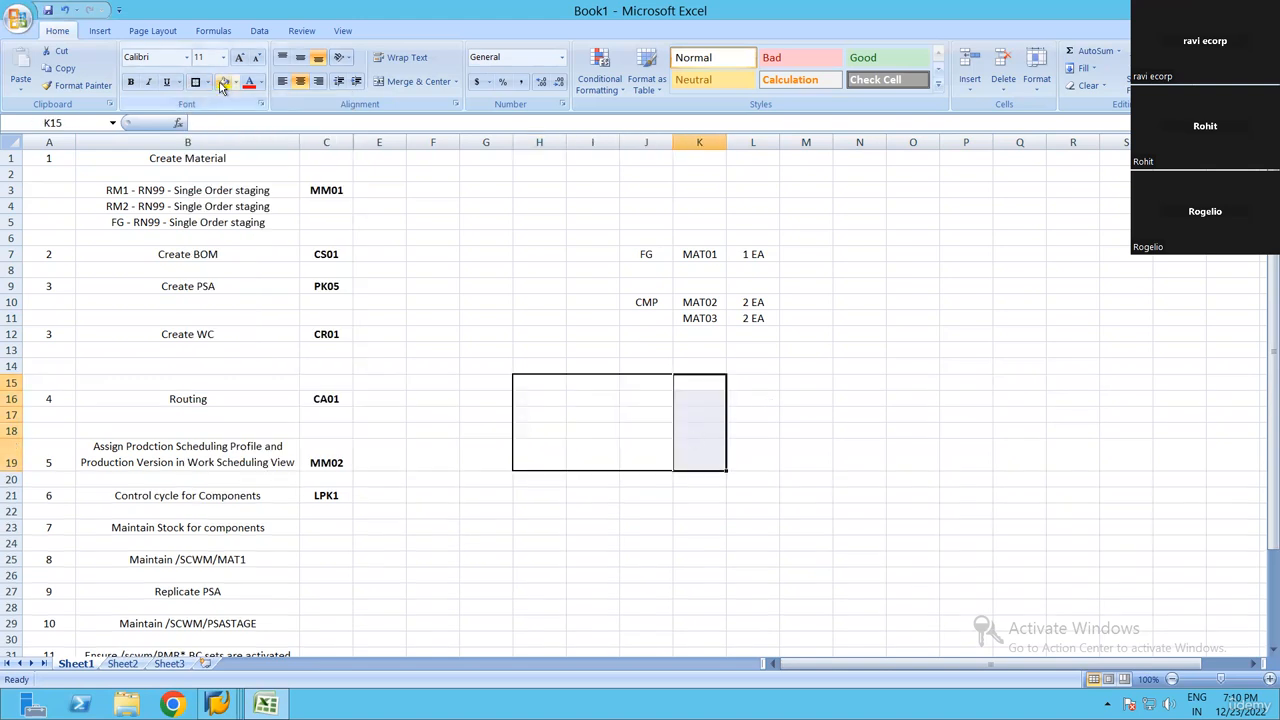
{"action": "left_click", "coordinate": [224, 82]}
{"action": "left_click_drag", "start_coordinate": [752, 380], "coordinate": [766, 462]}
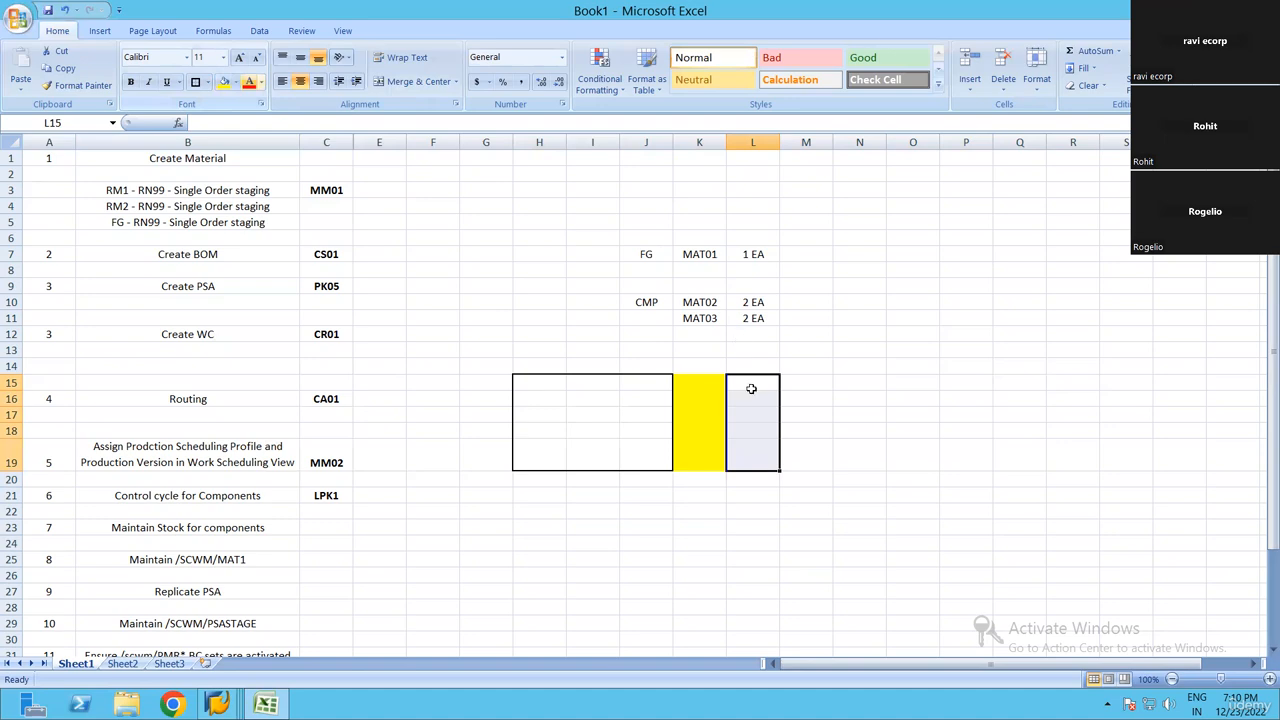
{"action": "left_click_drag", "start_coordinate": [758, 386], "coordinate": [817, 463]}
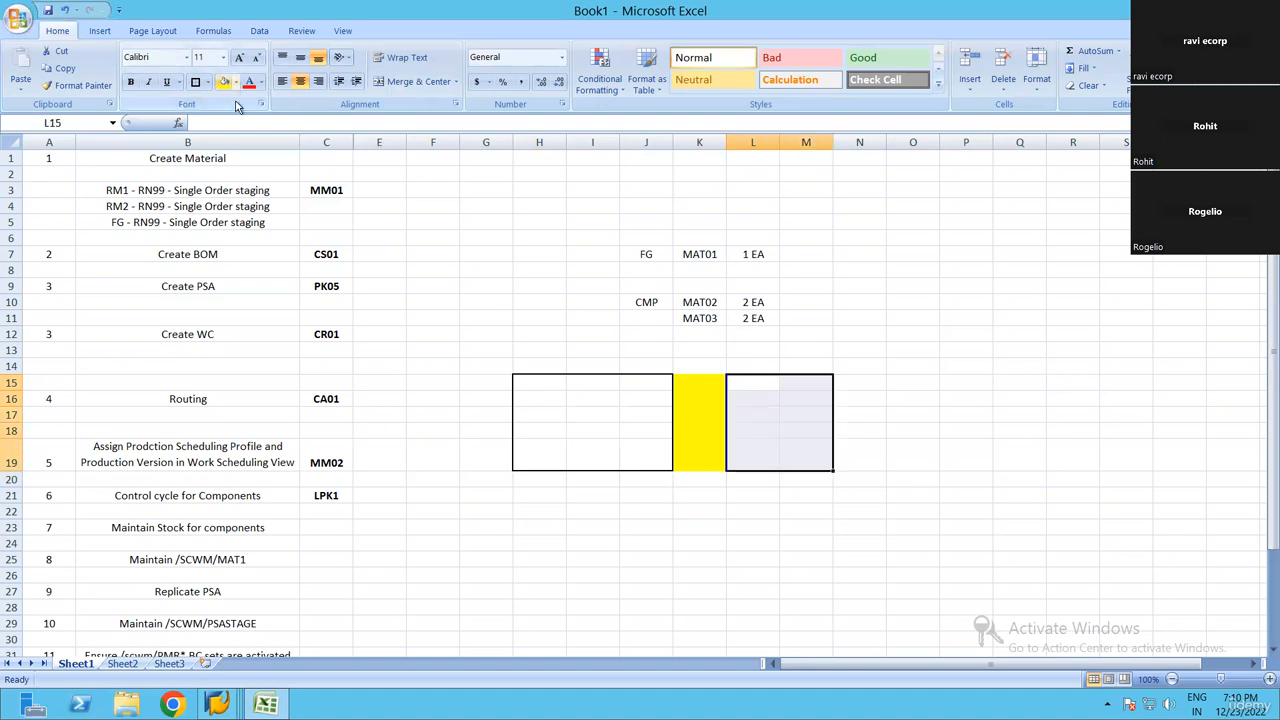
{"action": "left_click", "coordinate": [234, 82]}
{"action": "left_click", "coordinate": [251, 206]}
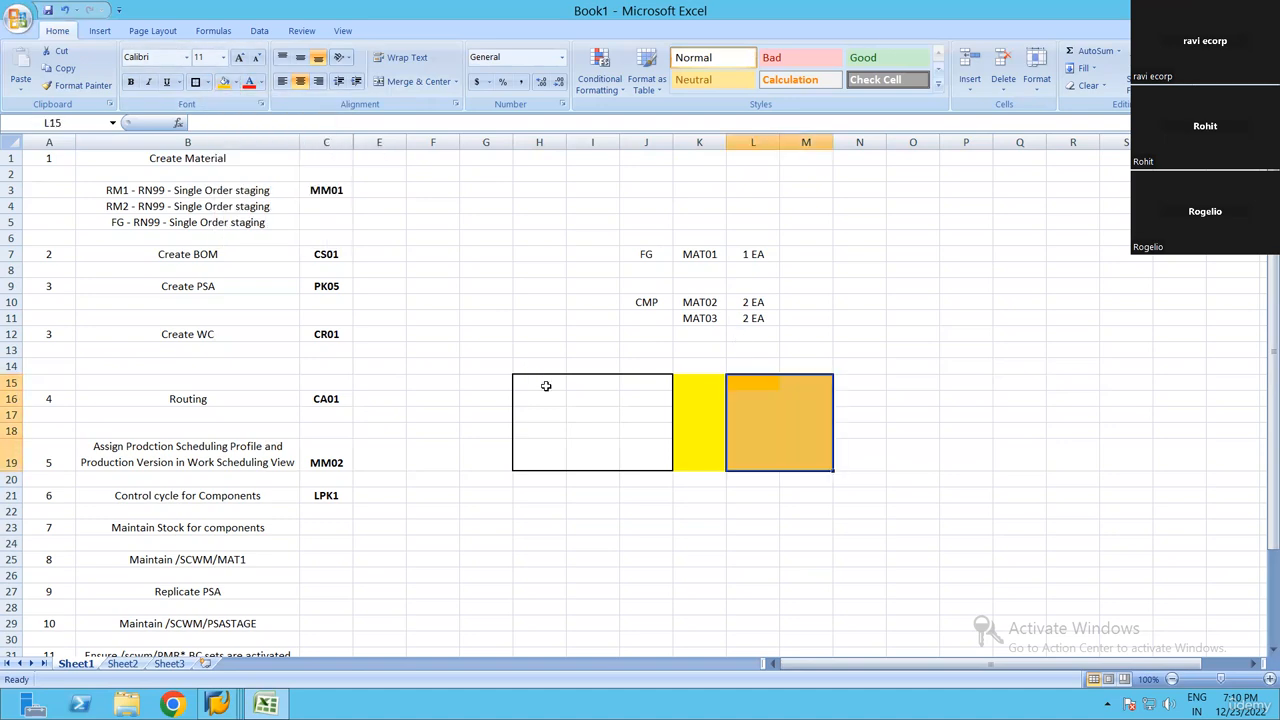
Label the bordered area as the warehouse by entering WH in cell H15
{"action": "left_click_drag", "start_coordinate": [538, 384], "coordinate": [651, 460]}
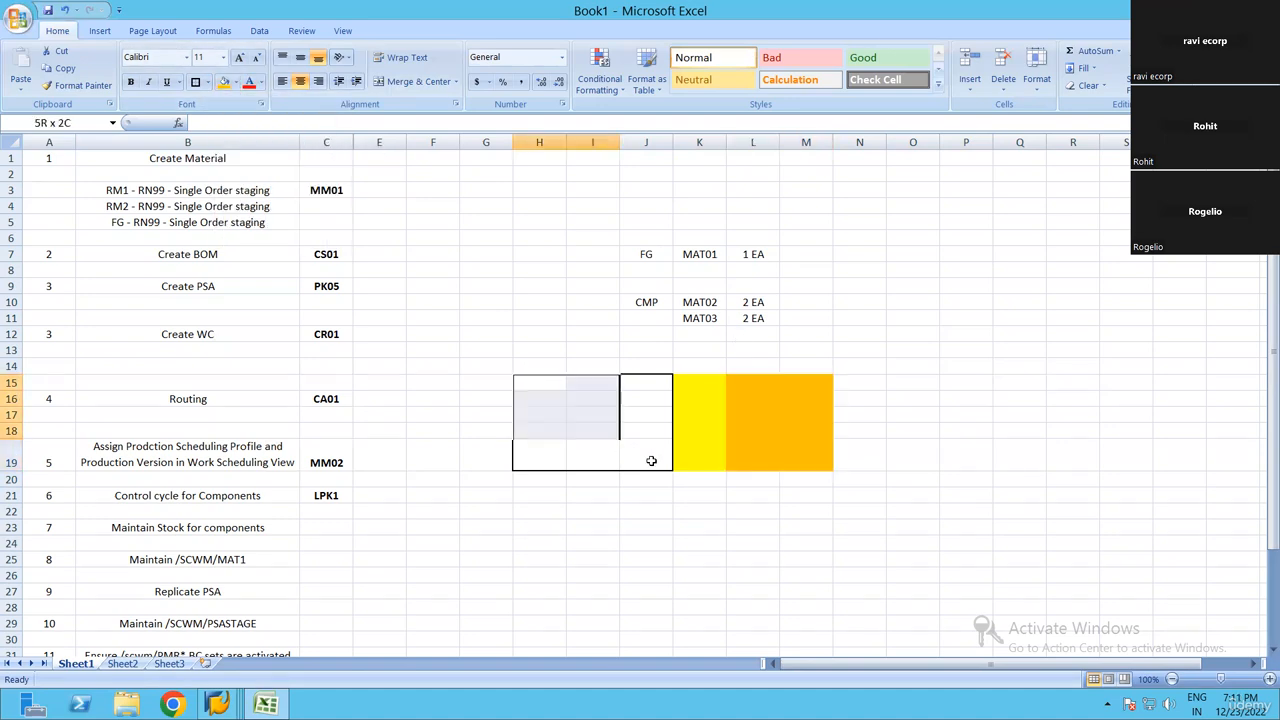
{"action": "left_click", "coordinate": [565, 384]}
{"action": "type", "text": "WH"}
{"action": "key", "text": "Return"}
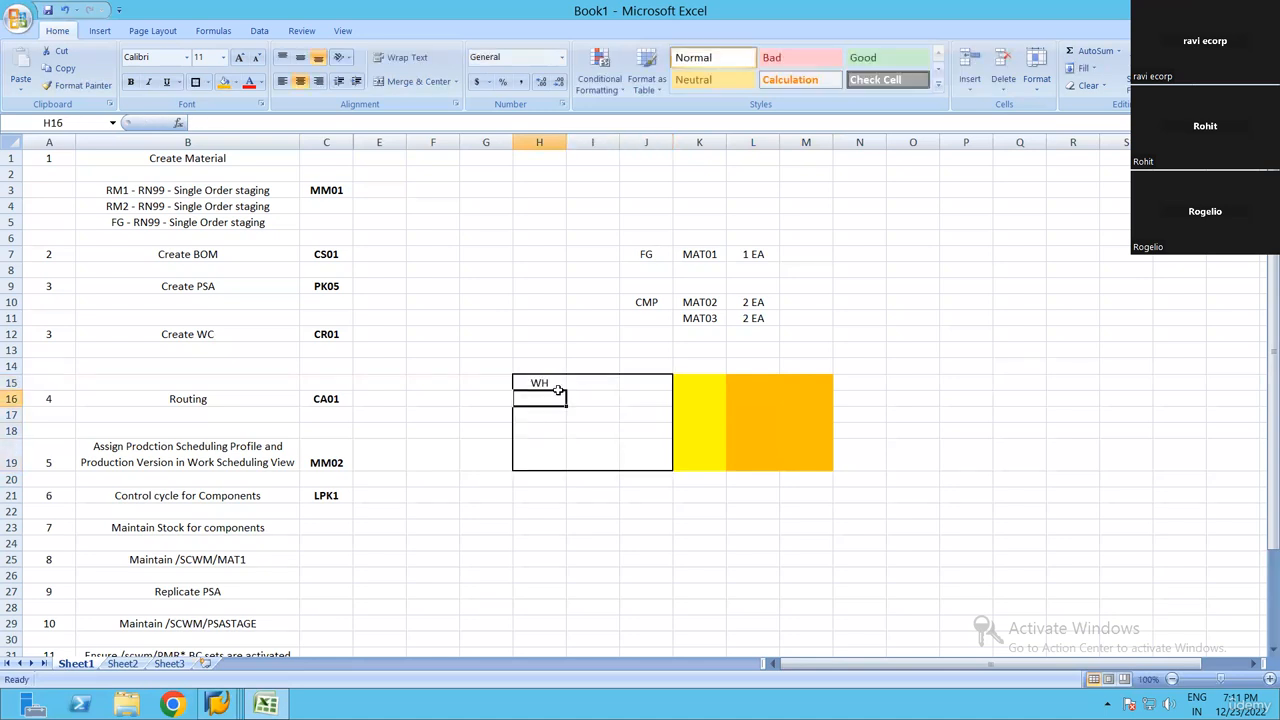
List the components inside the warehouse area, entering CMP1 in H17 and CMP2 in H18
{"action": "key", "text": "Return"}
{"action": "type", "text": "CMP1"}
{"action": "key", "text": "Return"}
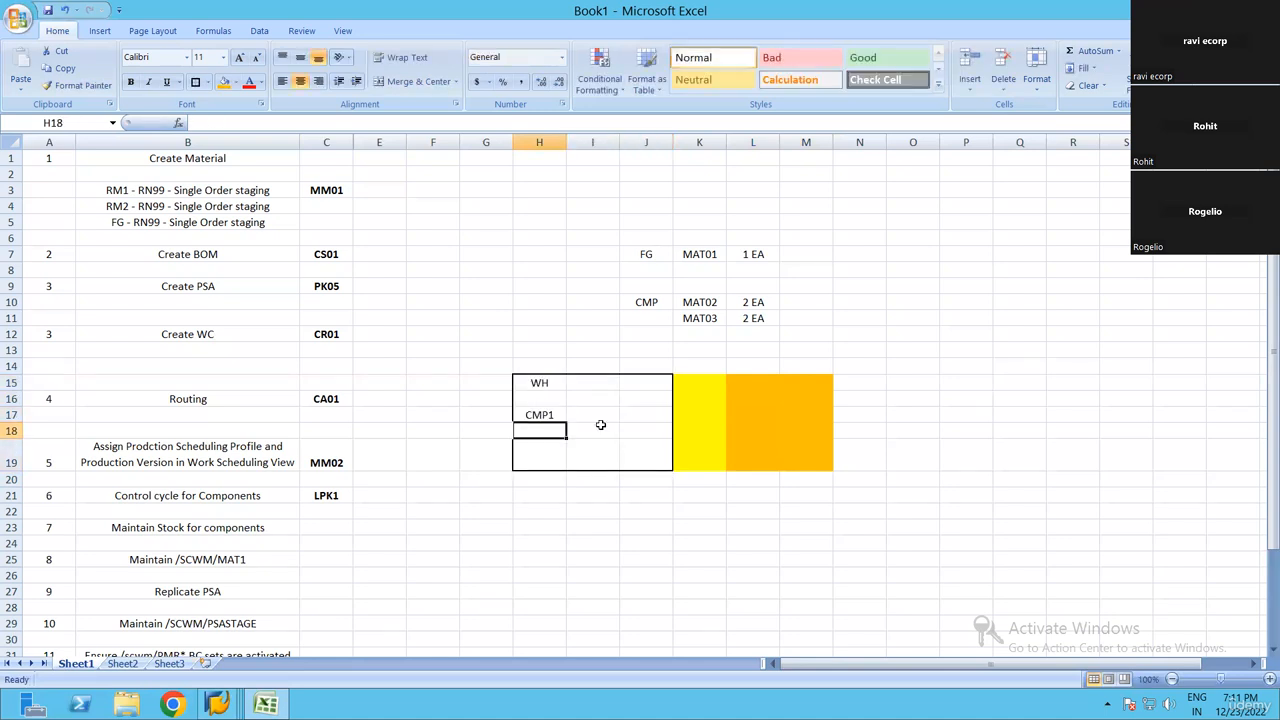
{"action": "type", "text": "CM"}
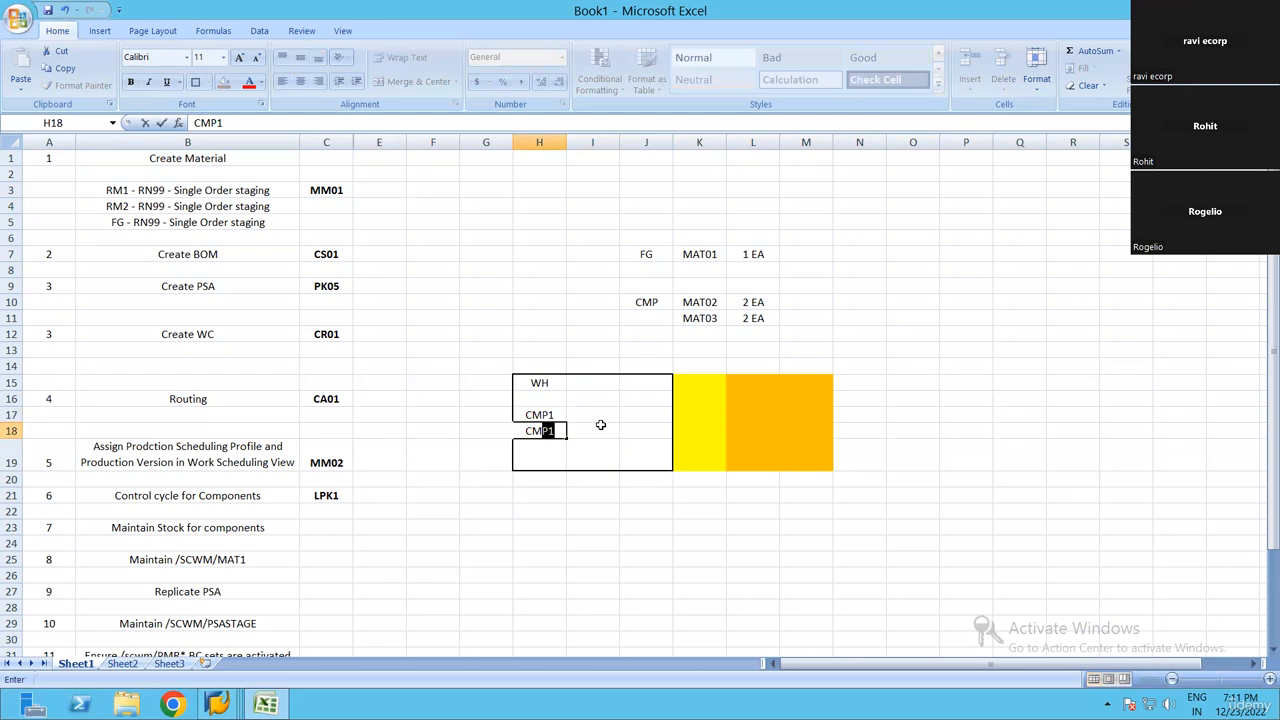
{"action": "type", "text": "P2"}
{"action": "key", "text": "Return"}
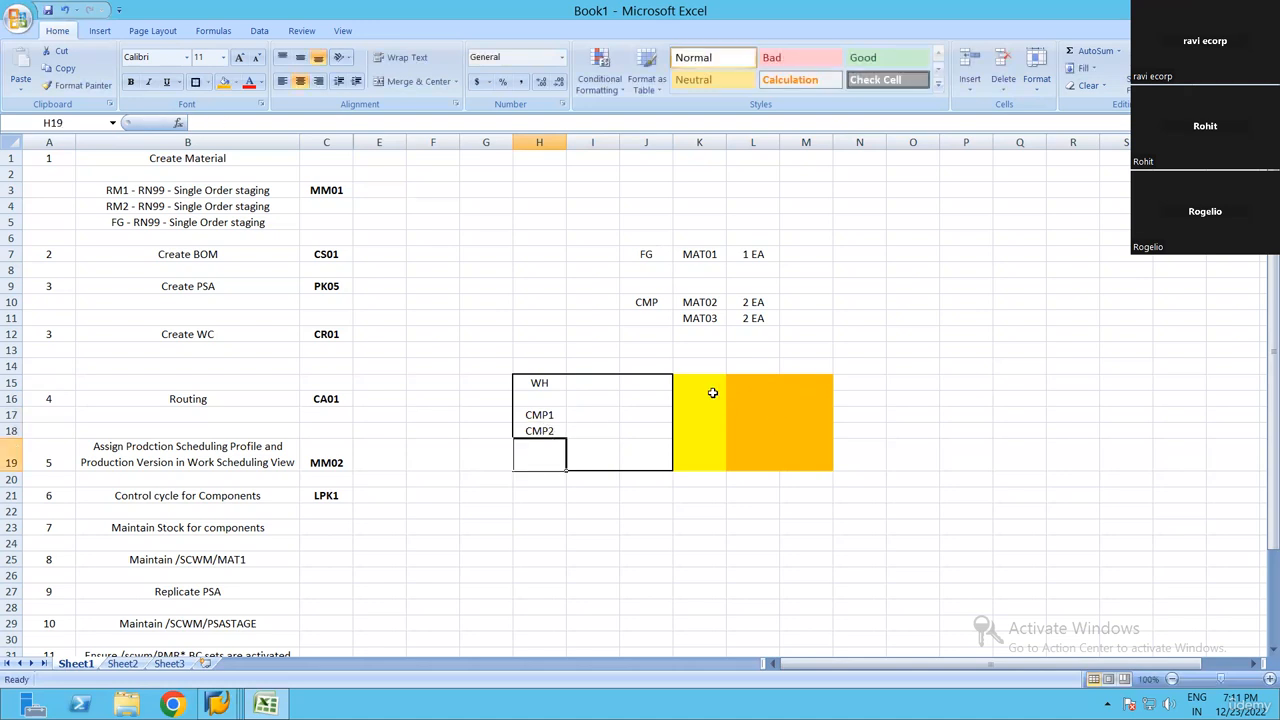
Label the yellow area by entering PSA in cell K15
{"action": "left_click", "coordinate": [716, 385]}
{"action": "type", "text": "PSA"}
{"action": "key", "text": "Return"}
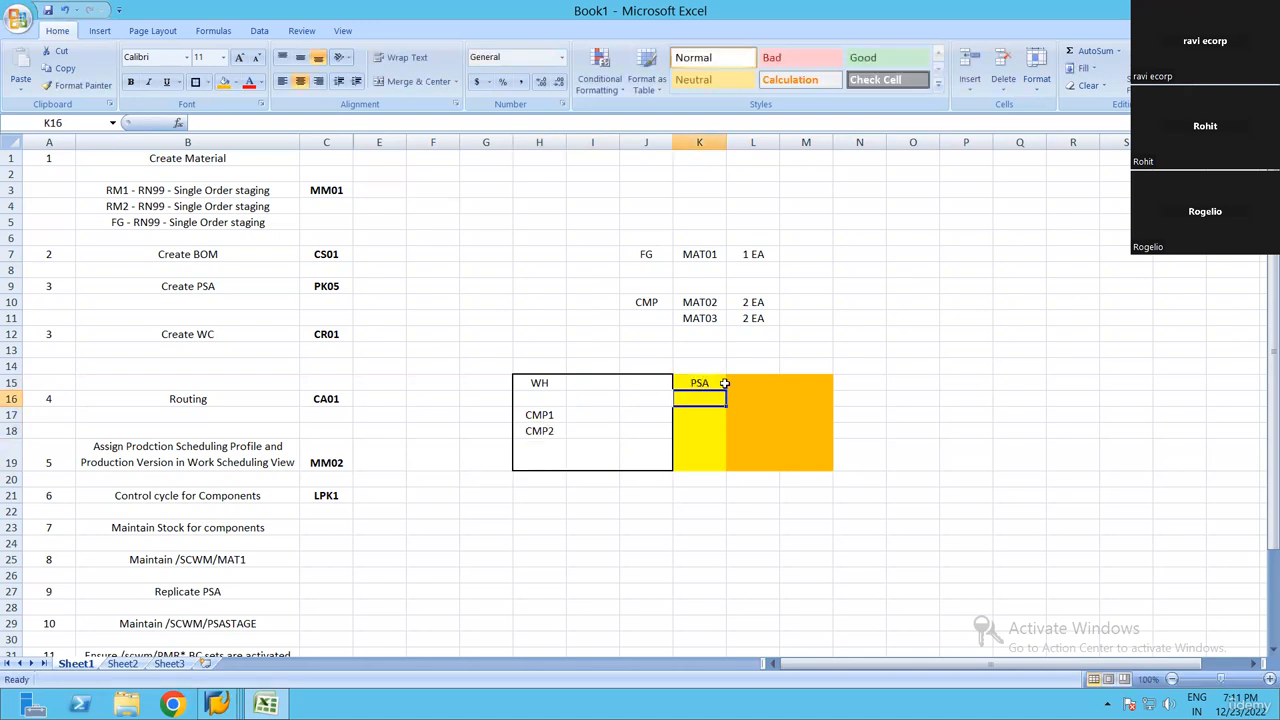
Label the orange area as production by entering PROD in cell L15
{"action": "left_click_drag", "start_coordinate": [688, 384], "coordinate": [694, 442]}
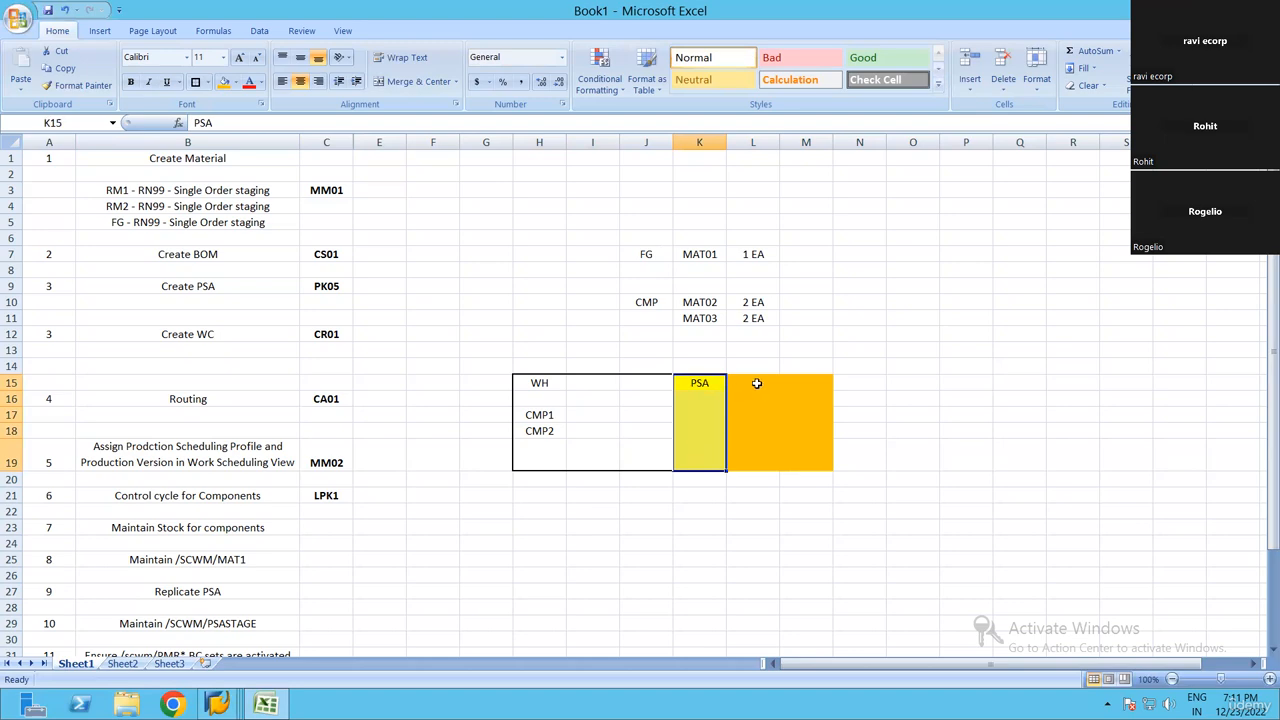
{"action": "key", "text": "Right"}
{"action": "type", "text": "PROD"}
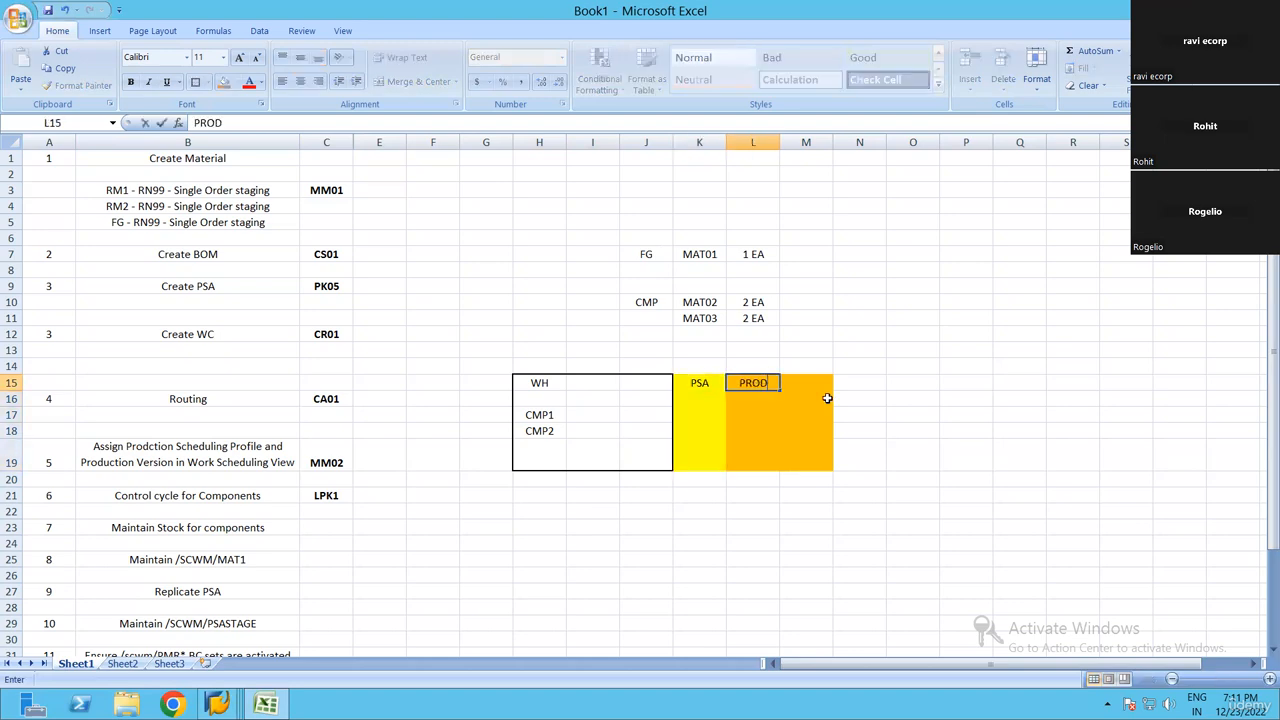
{"action": "key", "text": "Return"}
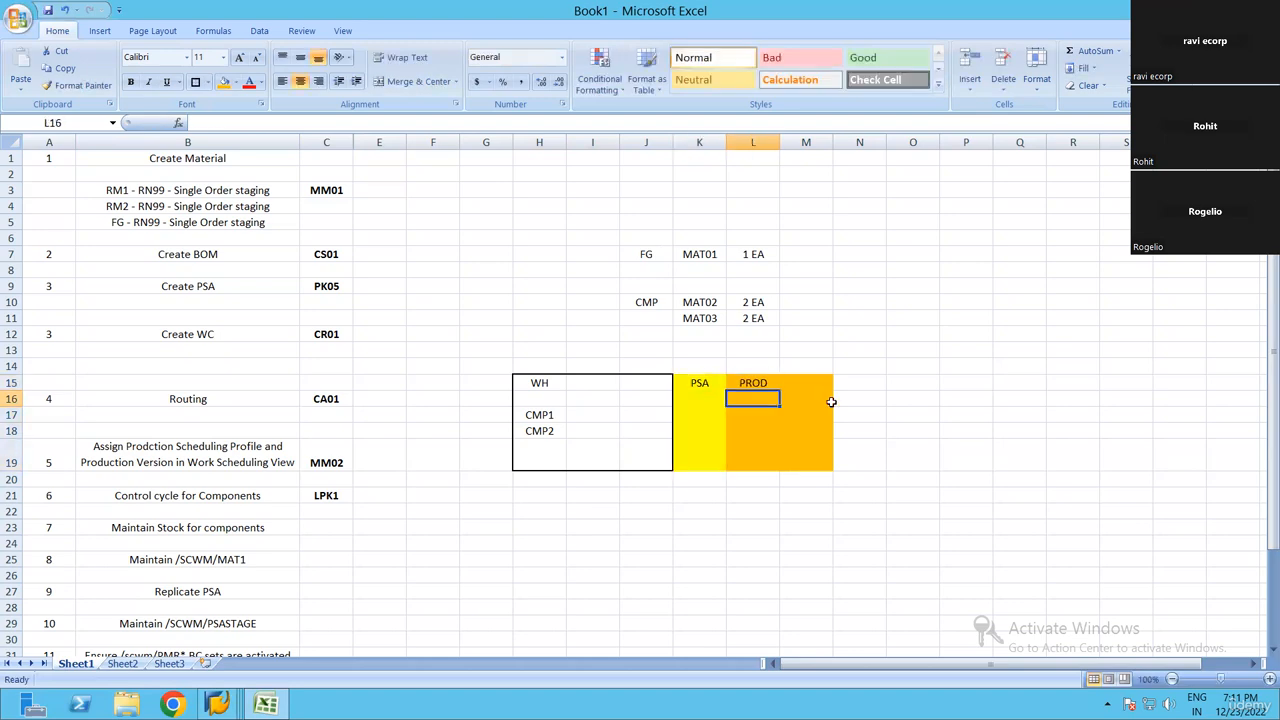
{"action": "left_click", "coordinate": [786, 448]}
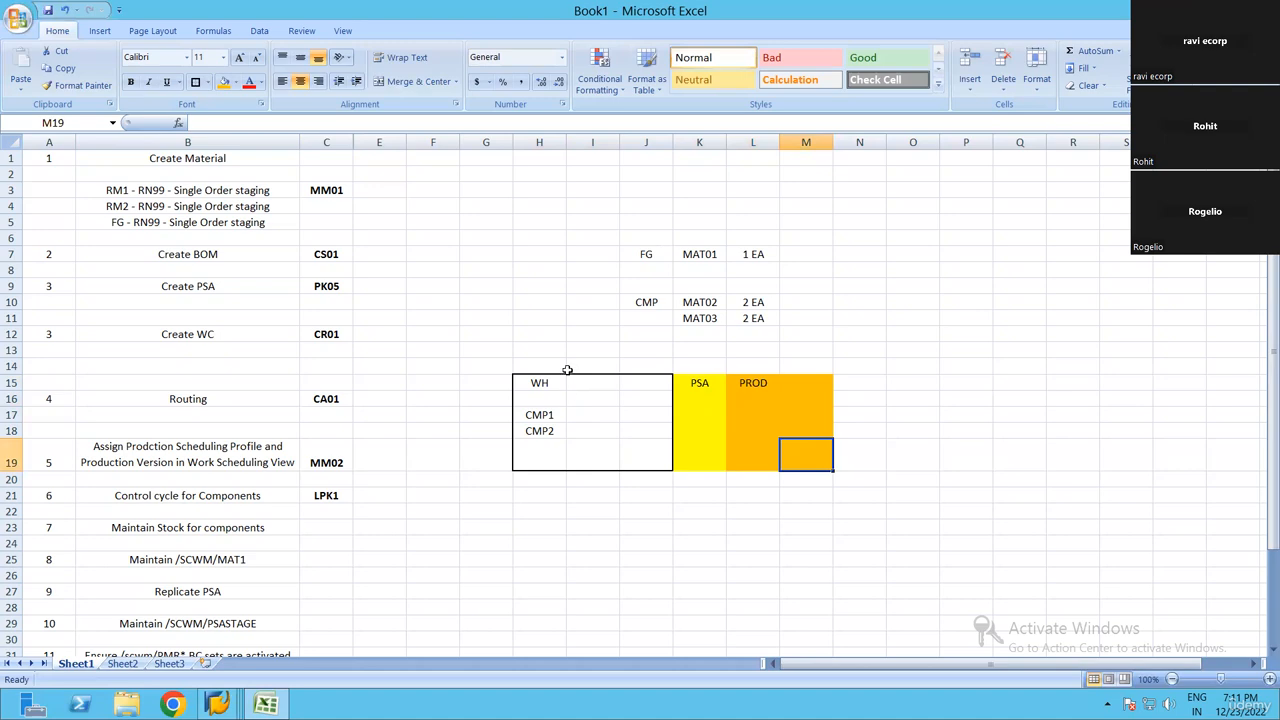
Enter the transaction code CO01 in cell H20, directly below the warehouse area
{"action": "left_click", "coordinate": [532, 479]}
{"action": "type", "text": "CO01"}
{"action": "key", "text": "Return"}
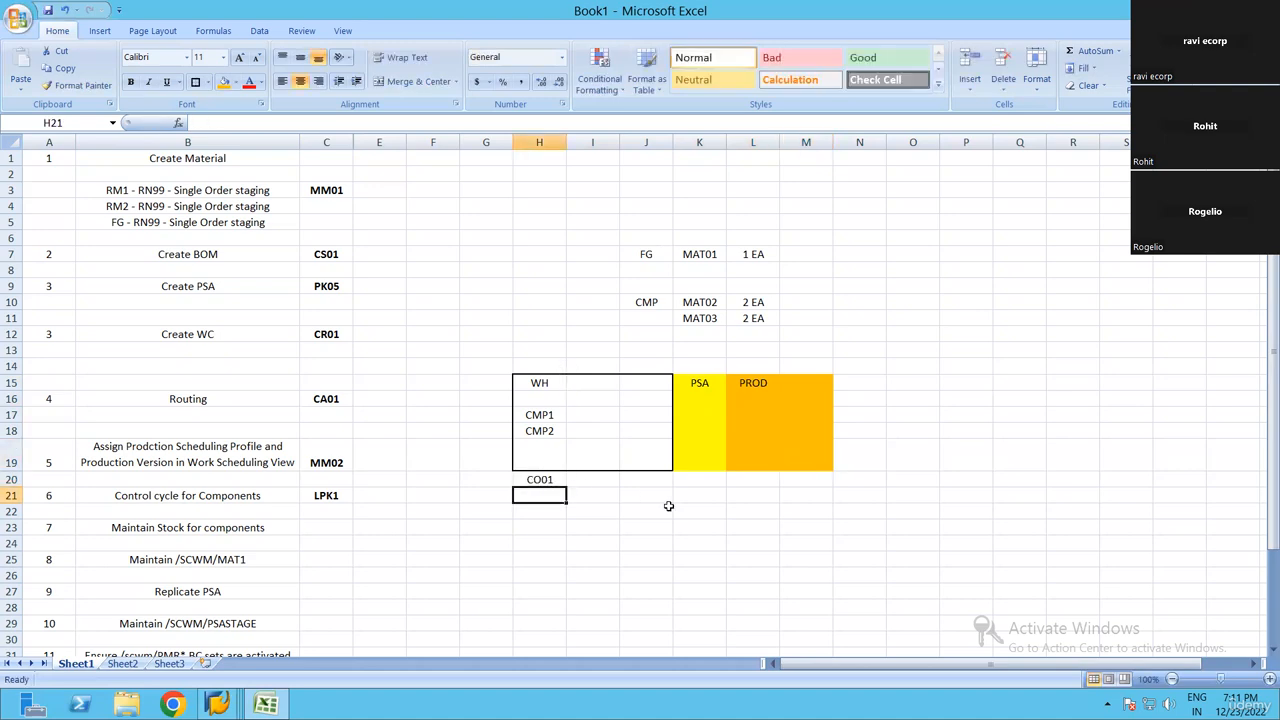
{"action": "key", "text": "Right"}
{"action": "key", "text": "Up"}
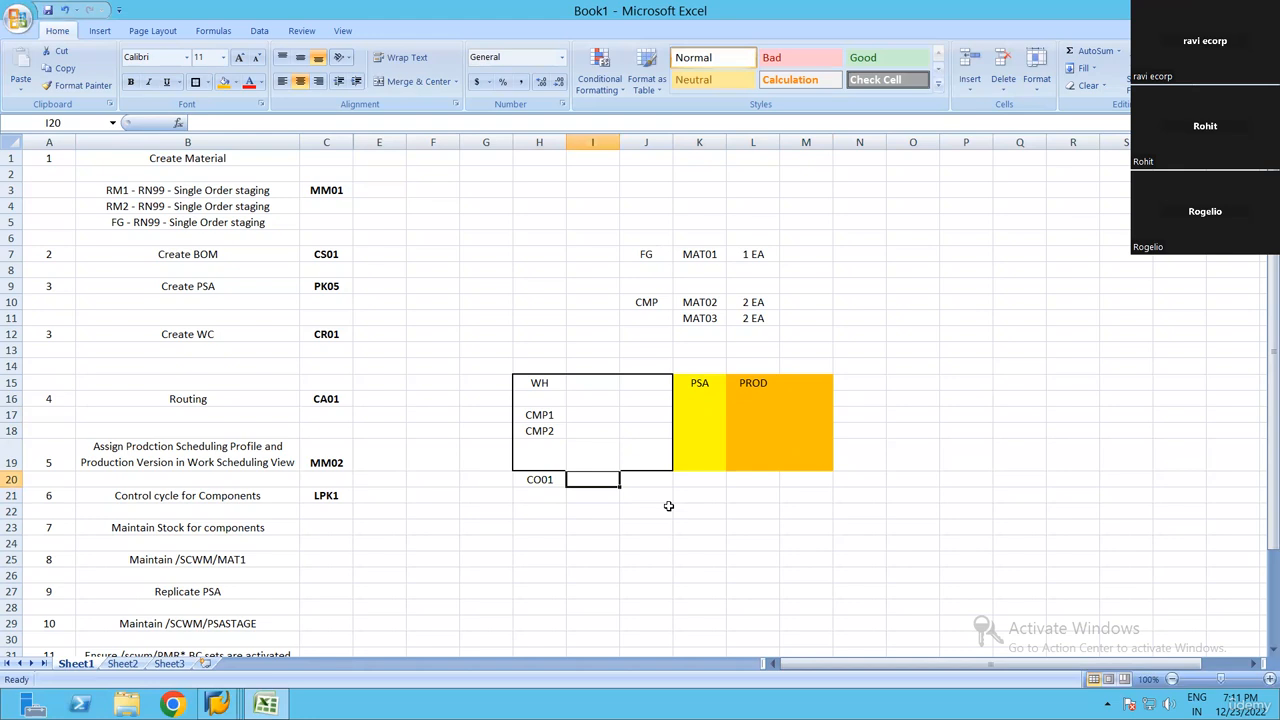
{"action": "key", "text": "Left"}
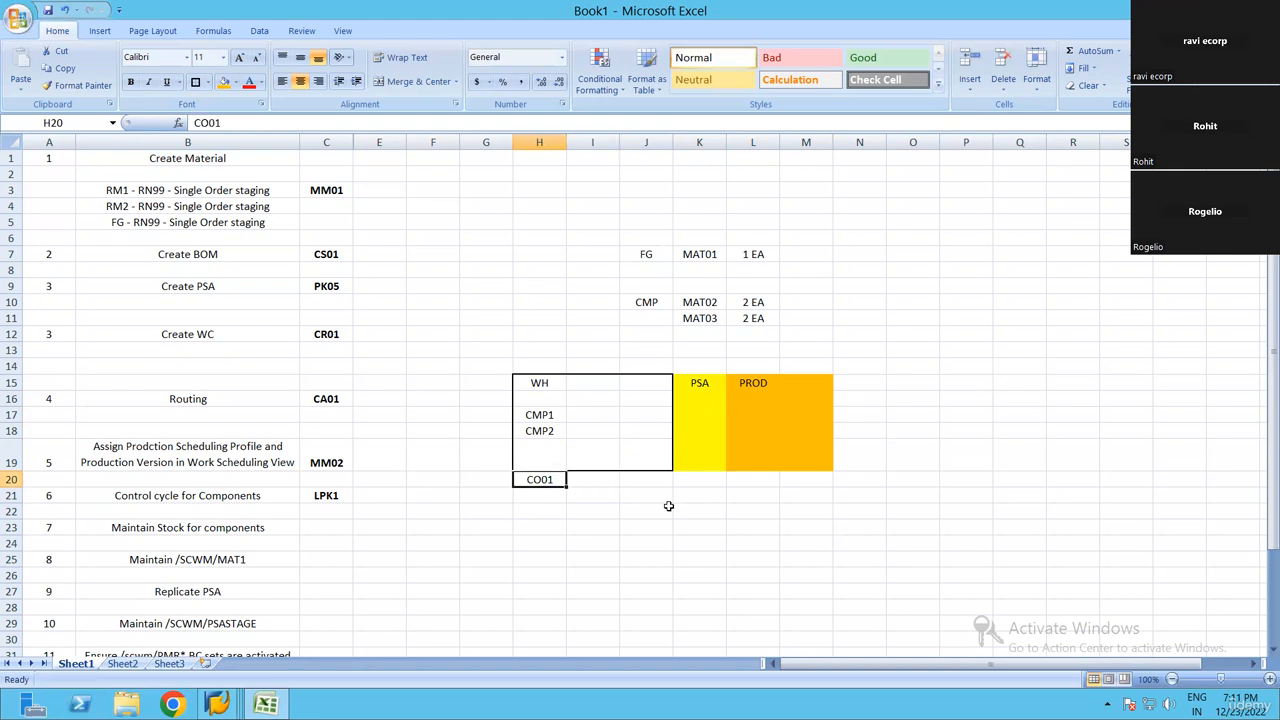
{"action": "key", "text": "Right"}
{"action": "key", "text": "Right"}
{"action": "key", "text": "Right"}
{"action": "key", "text": "Up"}
{"action": "key", "text": "Up"}
{"action": "key", "text": "Up"}
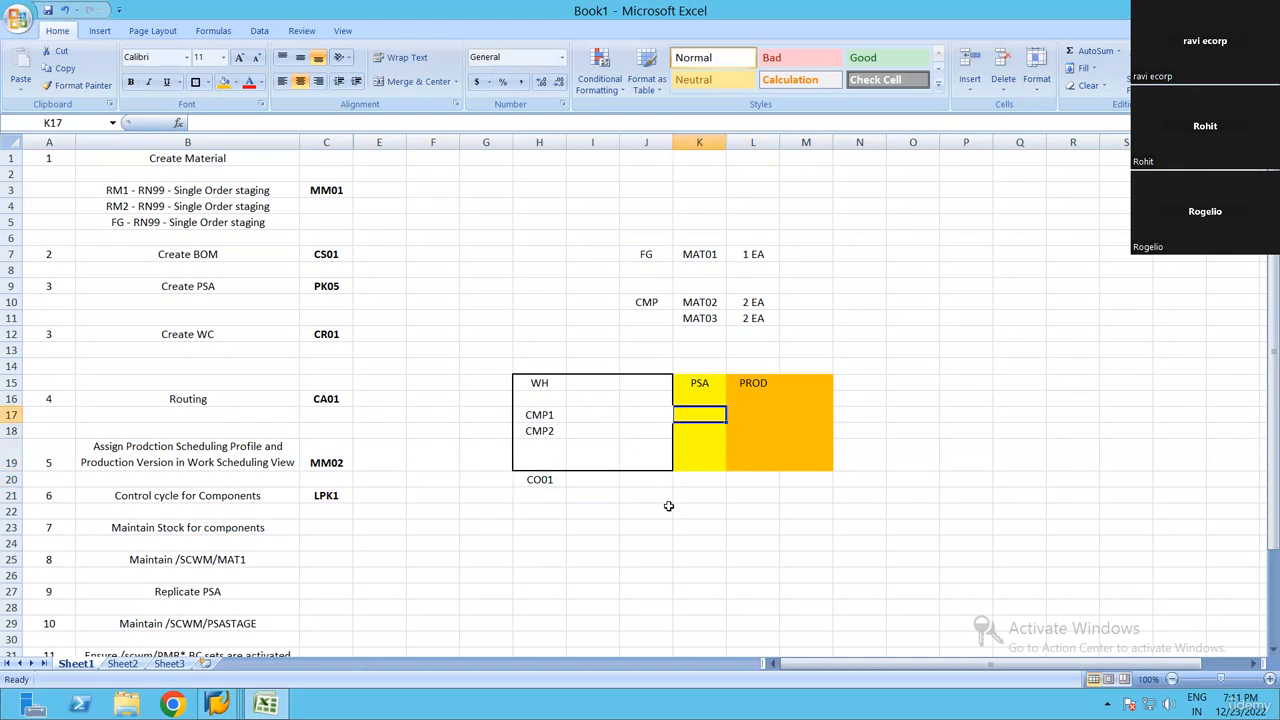
{"action": "key", "text": "Left"}
{"action": "key", "text": "Left"}
{"action": "key", "text": "Left"}
{"action": "key", "text": "shift+Down"}
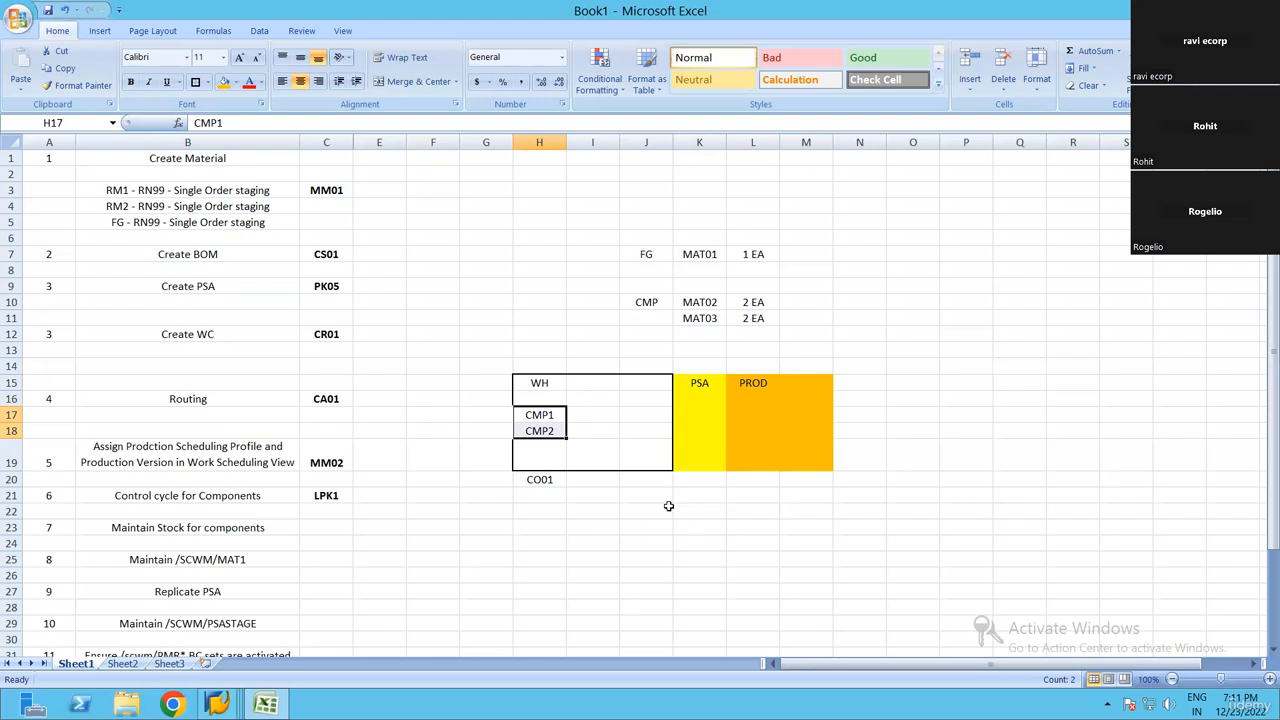
{"action": "key", "text": "Down"}
{"action": "key", "text": "Down"}
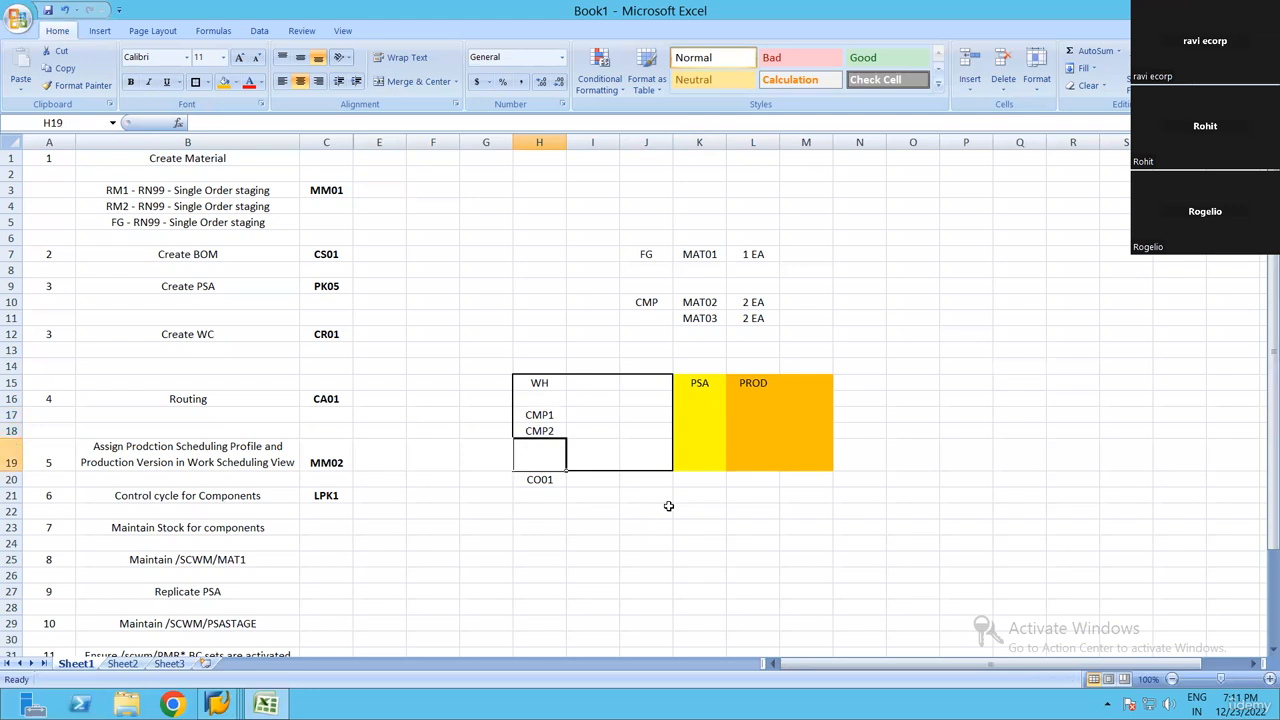
Copy the components CMP1 and CMP2 from H17:H18 into cells K17:K18 of the PSA area
{"action": "key", "text": "Up"}
{"action": "key", "text": "Up"}
{"action": "key", "text": "shift+Down"}
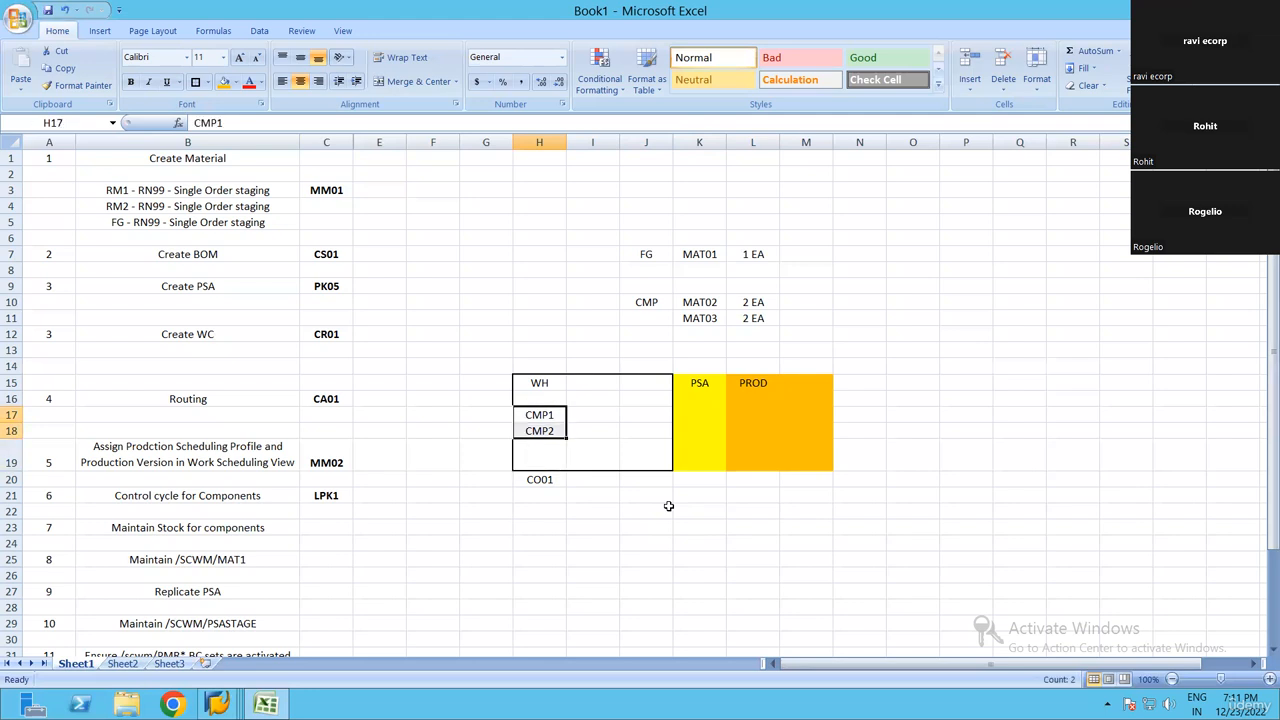
{"action": "key", "text": "ctrl+c"}
{"action": "key", "text": "Right"}
{"action": "key", "text": "Right"}
{"action": "key", "text": "Right"}
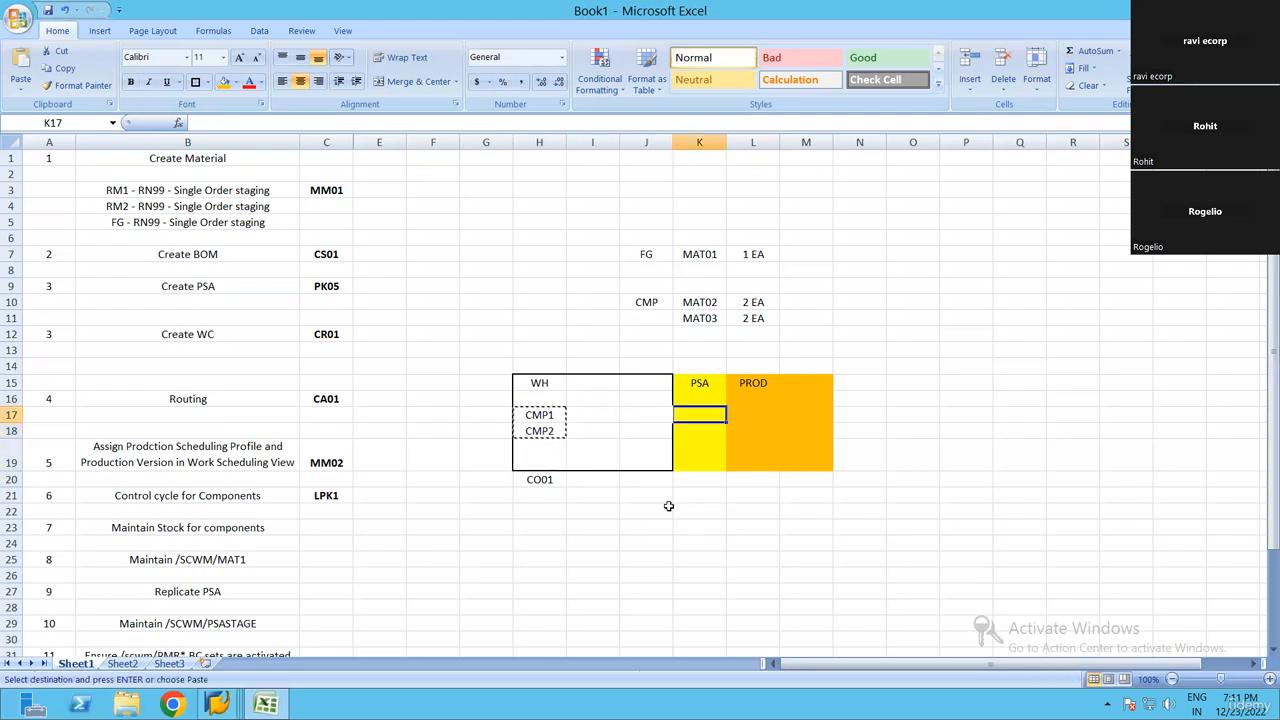
{"action": "key", "text": "ctrl+v"}
{"action": "key", "text": "Down"}
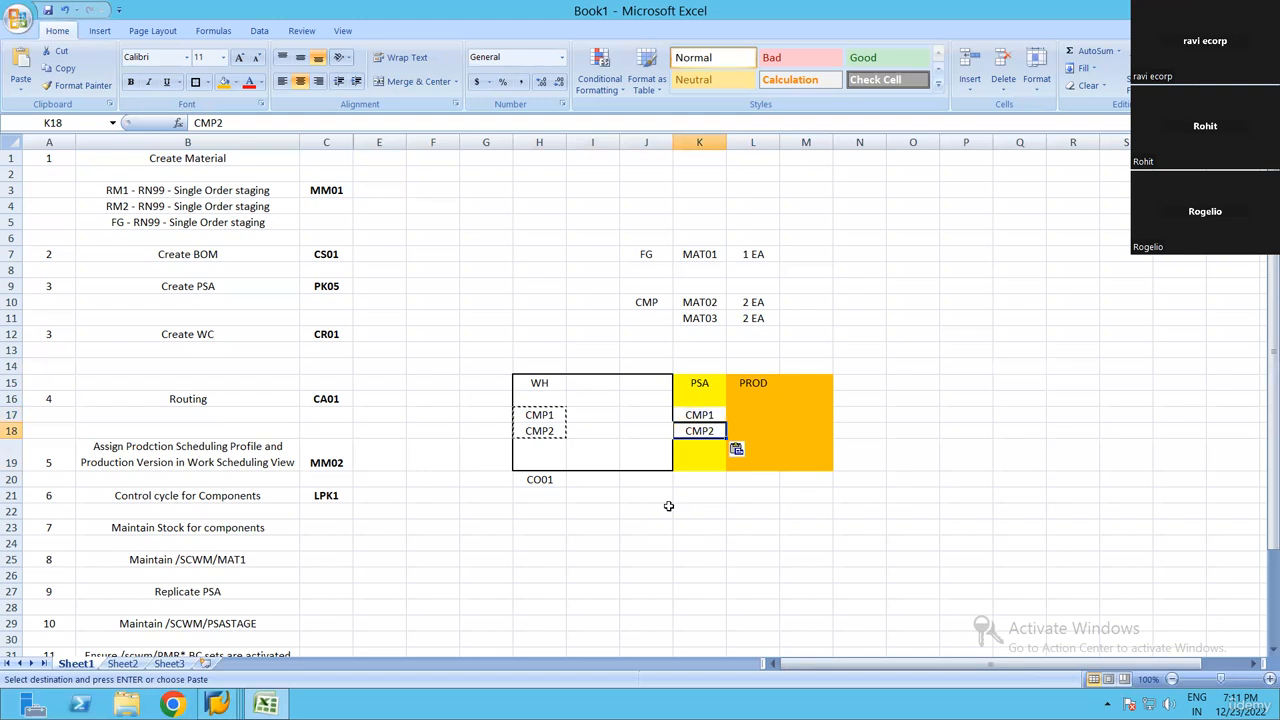
{"action": "key", "text": "Up"}
{"action": "key", "text": "Up"}
{"action": "key", "text": "Down"}
{"action": "key", "text": "shift+Down"}
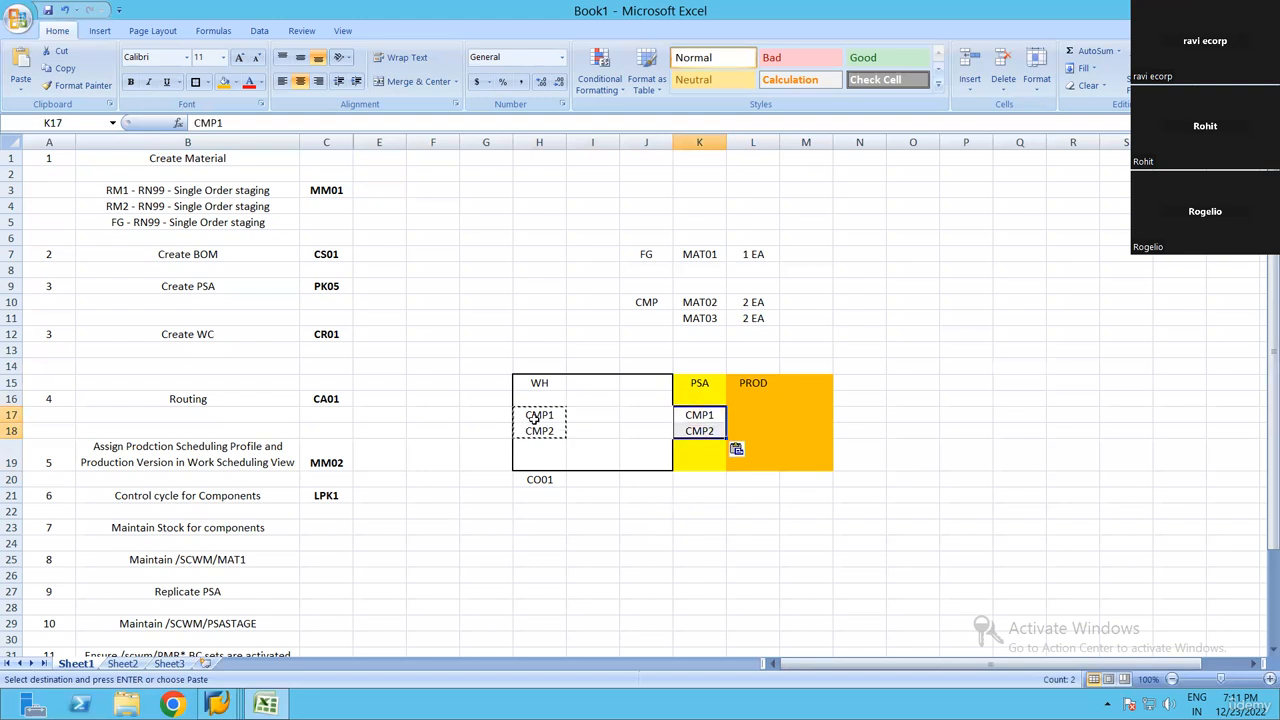
Clear CMP1 and CMP2 from cells H17:H18 in the warehouse area
{"action": "key", "text": "Escape"}
{"action": "left_click_drag", "start_coordinate": [541, 418], "coordinate": [541, 429]}
{"action": "key", "text": "Delete"}
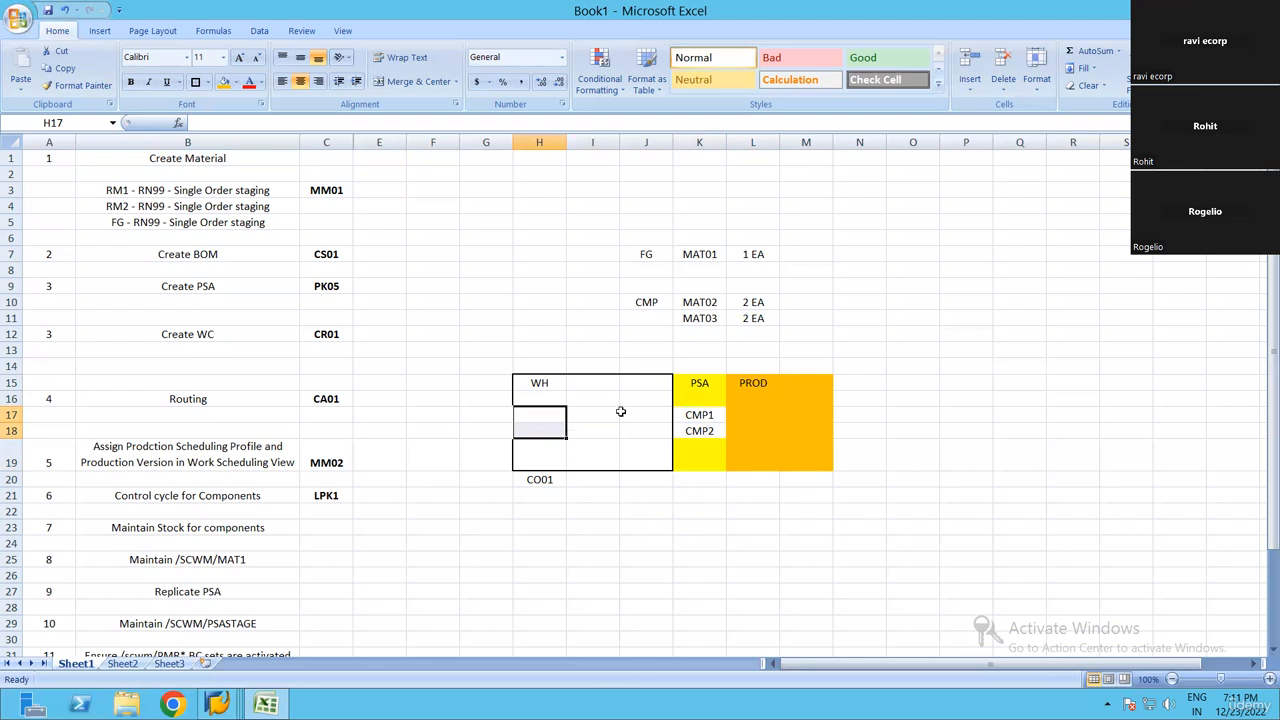
{"action": "left_click_drag", "start_coordinate": [700, 414], "coordinate": [700, 430]}
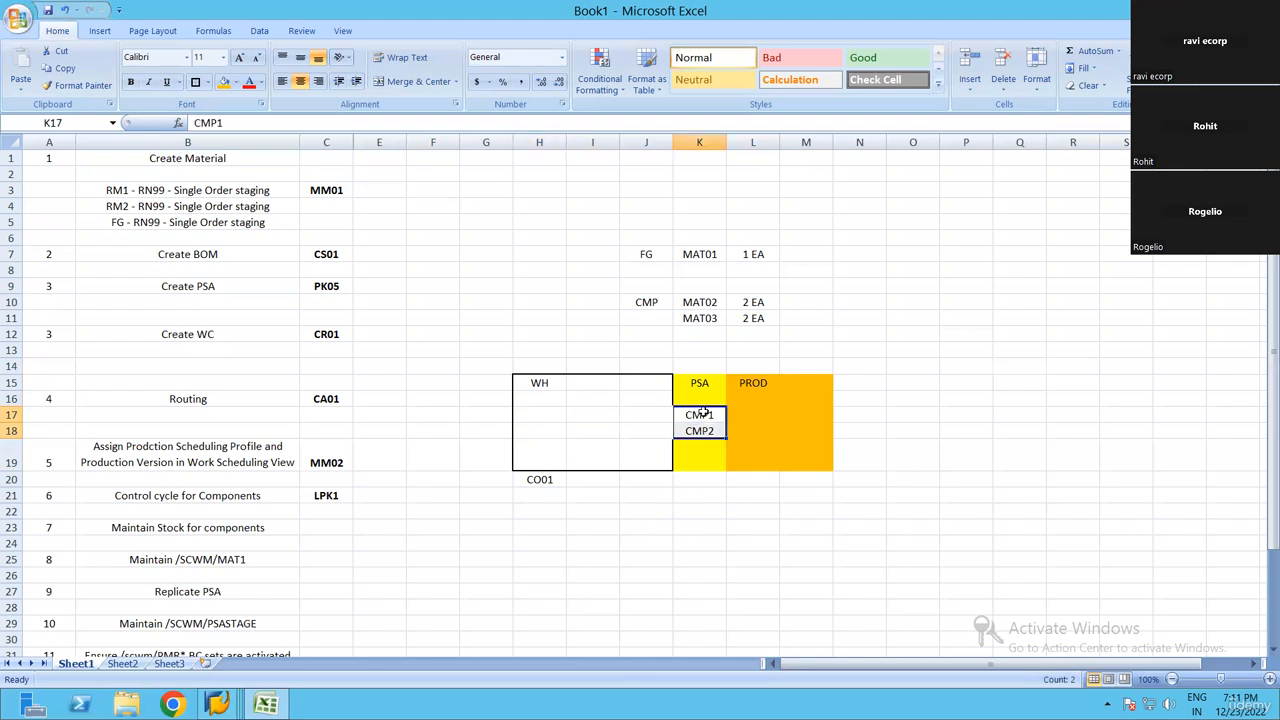
{"action": "left_click", "coordinate": [843, 443]}
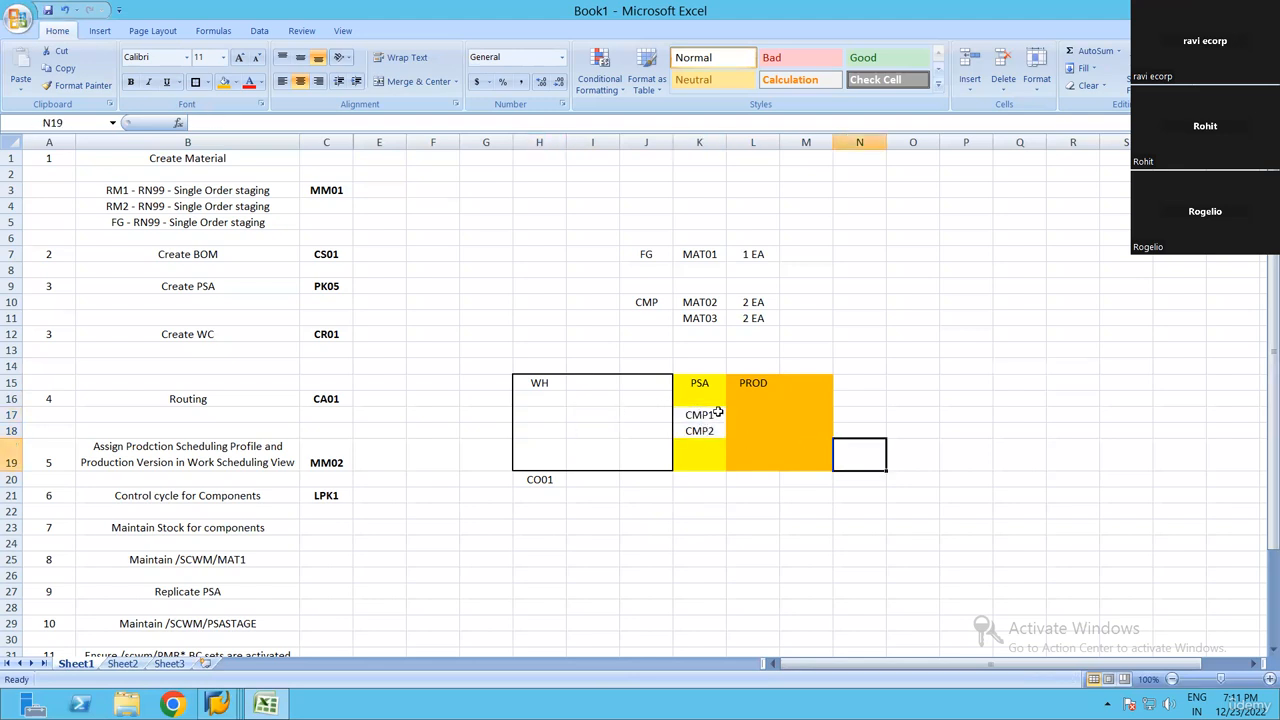
Enter 001 as text in cell J20, in the same row as CO01, keeping the leading zeros
{"action": "left_click", "coordinate": [548, 497]}
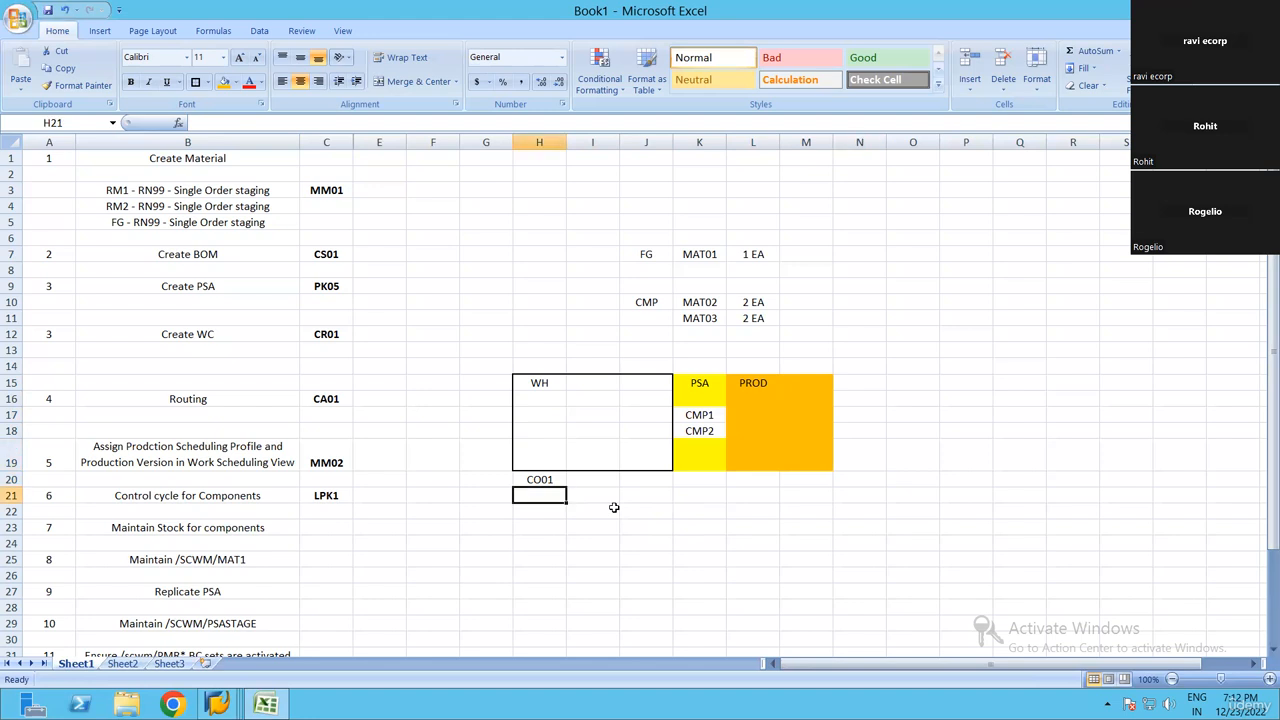
{"action": "key", "text": "Up"}
{"action": "key", "text": "Right"}
{"action": "key", "text": "Right"}
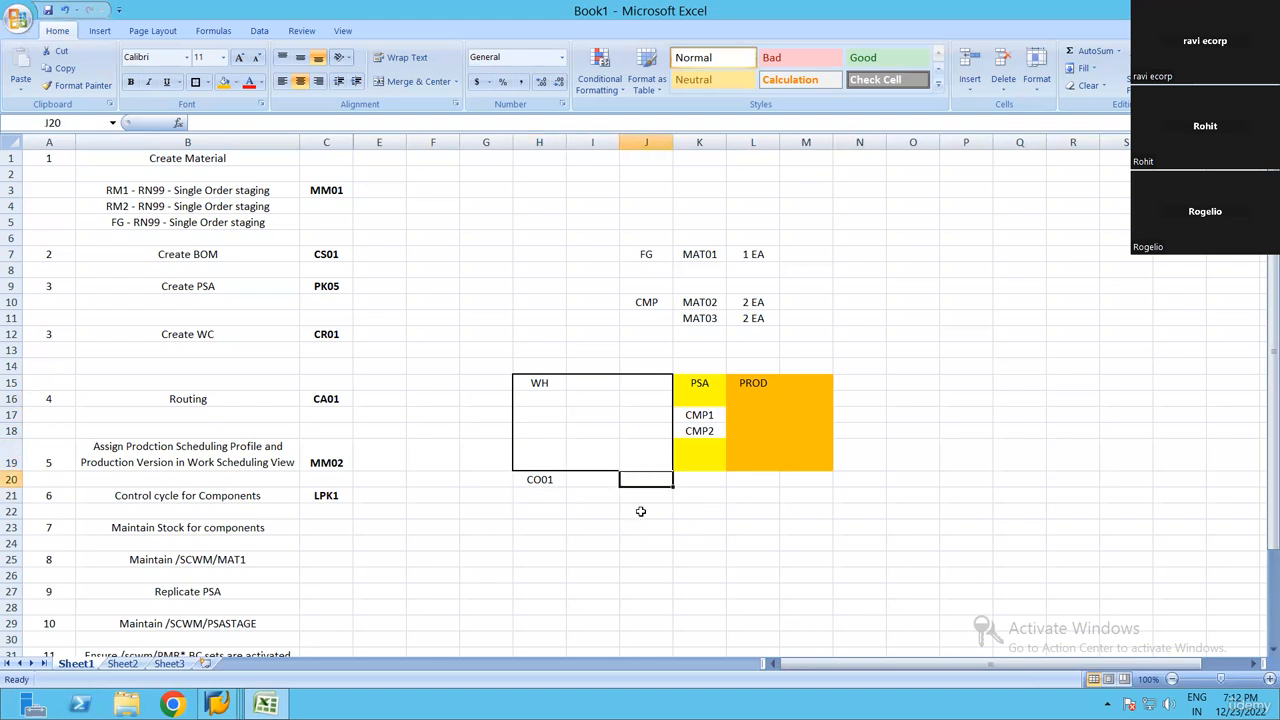
{"action": "type", "text": "001"}
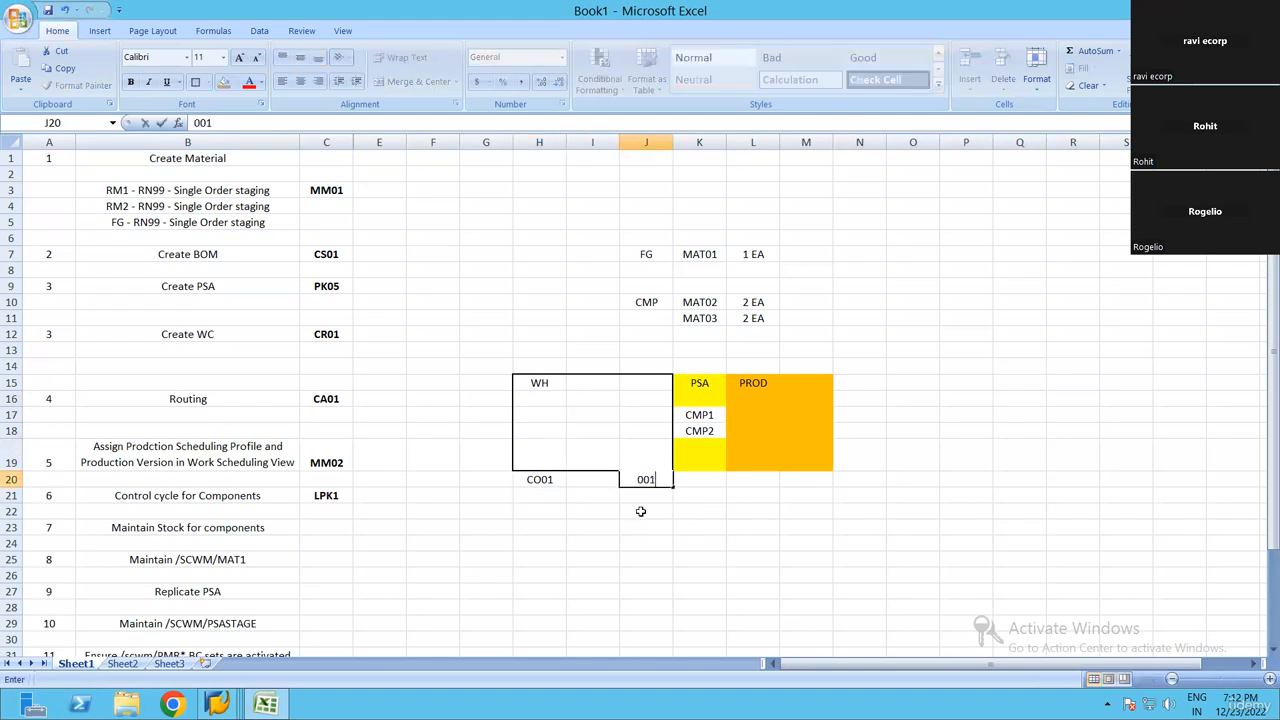
{"action": "key", "text": "BackSpace"}
{"action": "key", "text": "BackSpace"}
{"action": "key", "text": "BackSpace"}
{"action": "type", "text": "'001"}
{"action": "key", "text": "Return"}
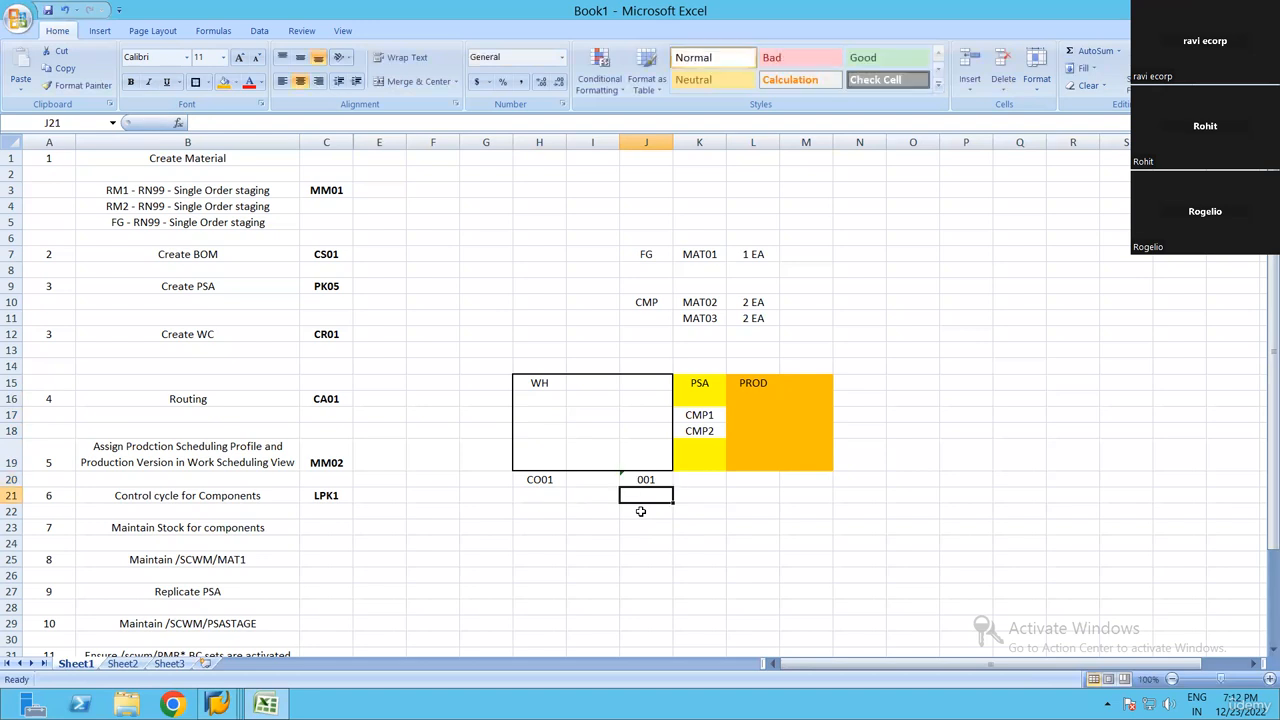
{"action": "left_click", "coordinate": [657, 483]}
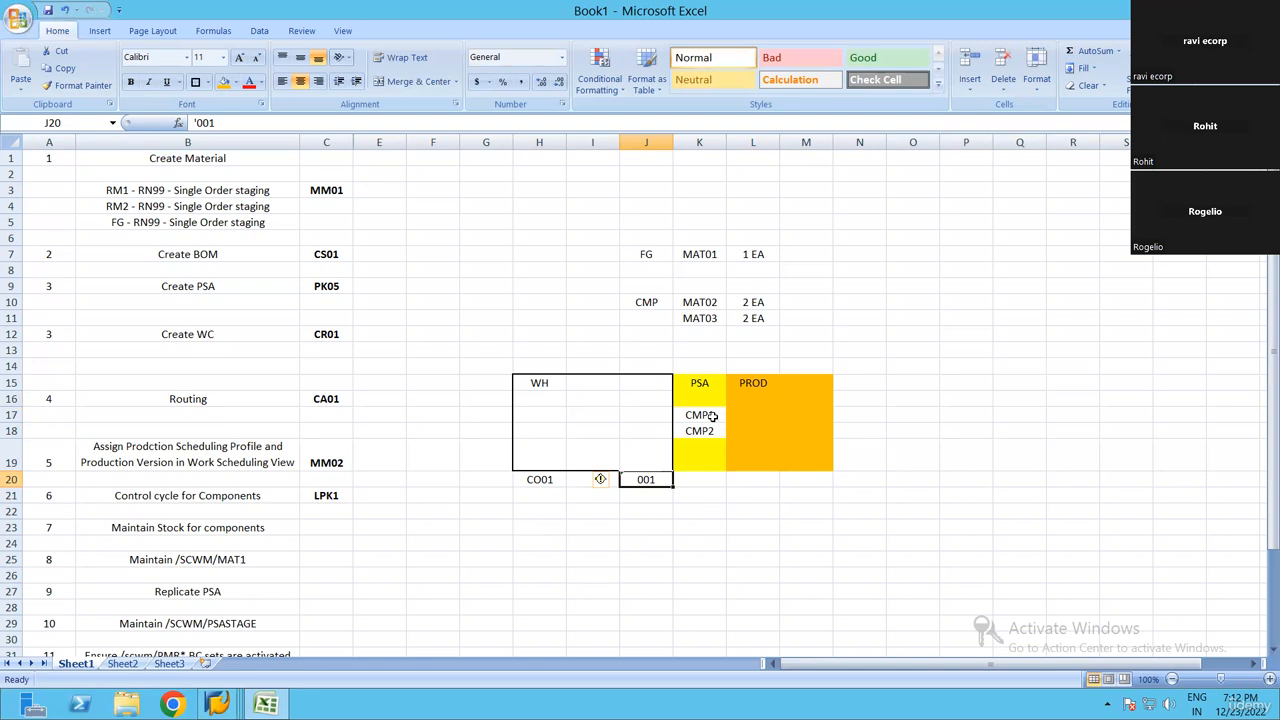
Append -001 to both components in the PSA area, making K17 CMP1-001 and K18 CMP2-001
{"action": "left_click_drag", "start_coordinate": [711, 414], "coordinate": [711, 432]}
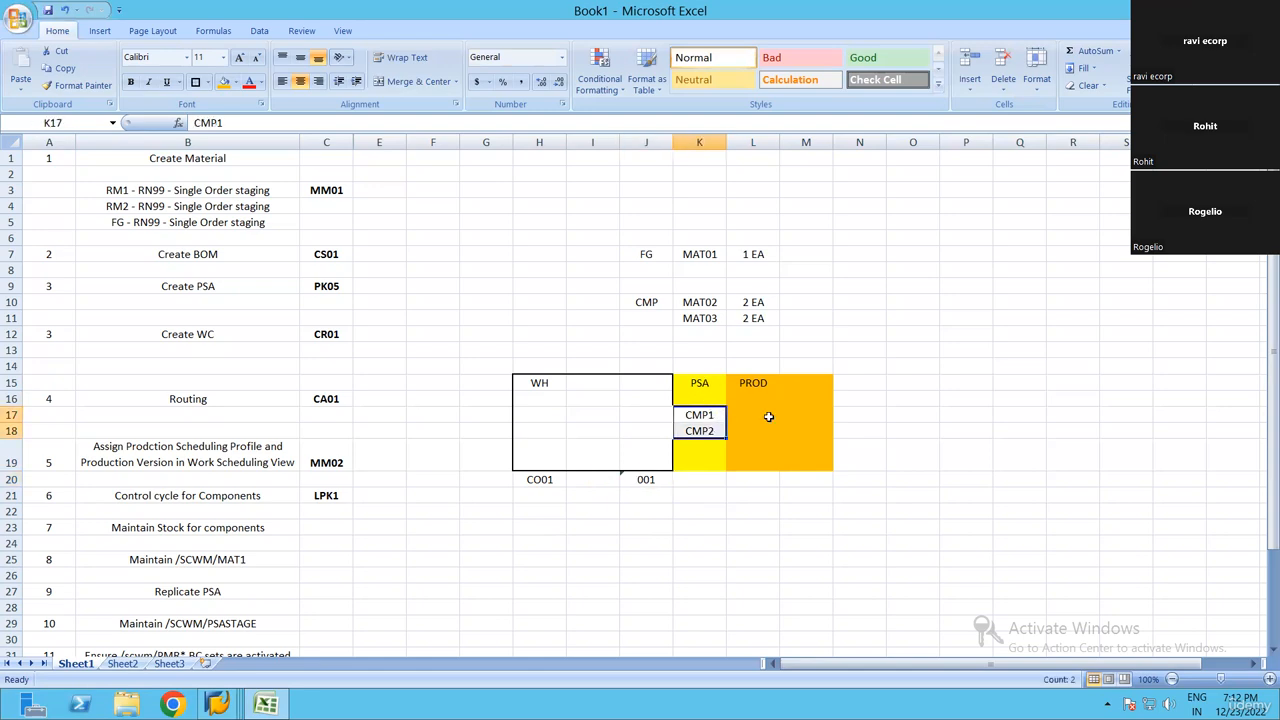
{"action": "key", "text": "F2"}
{"action": "type", "text": "-001"}
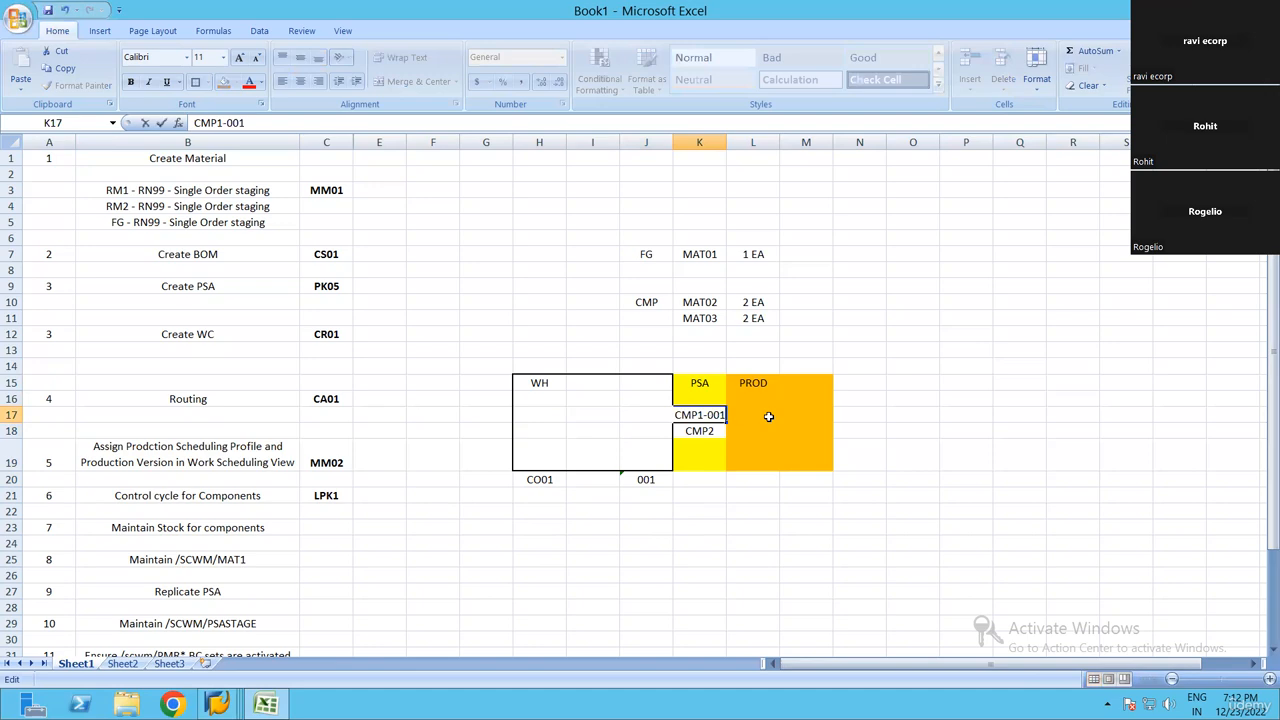
{"action": "key", "text": "Return"}
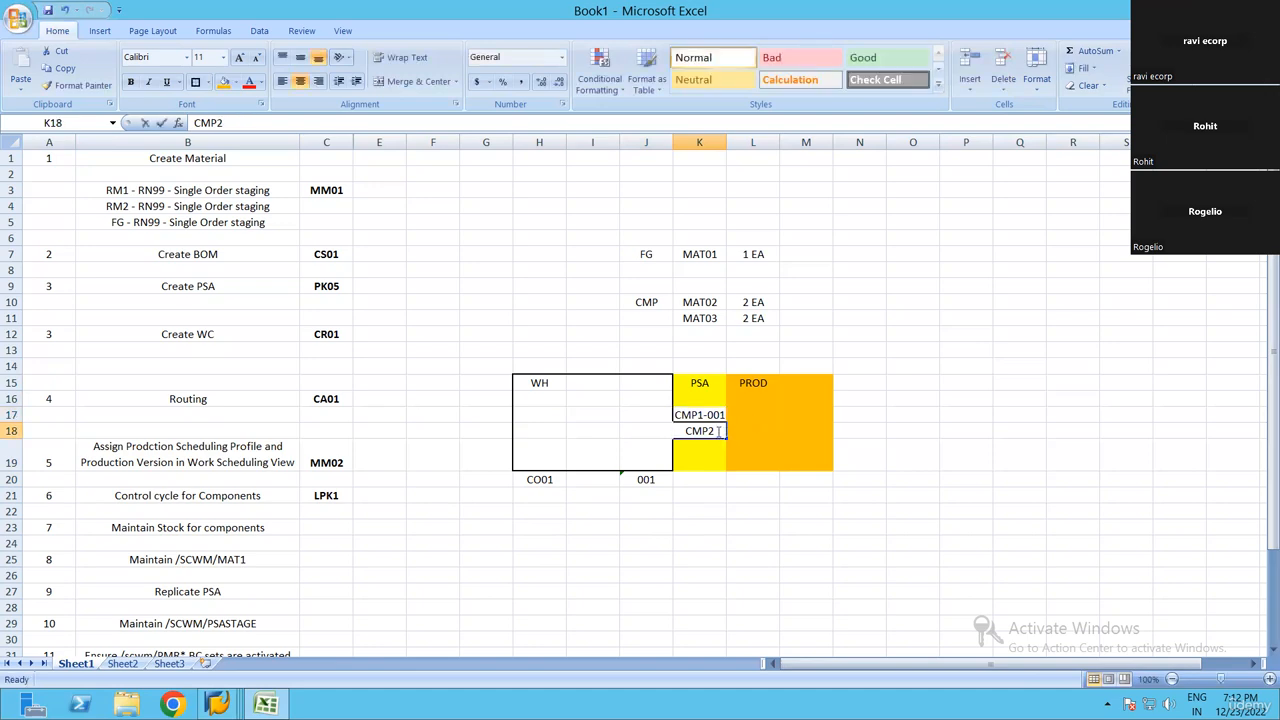
{"action": "type", "text": "-001"}
{"action": "key", "text": "Return"}
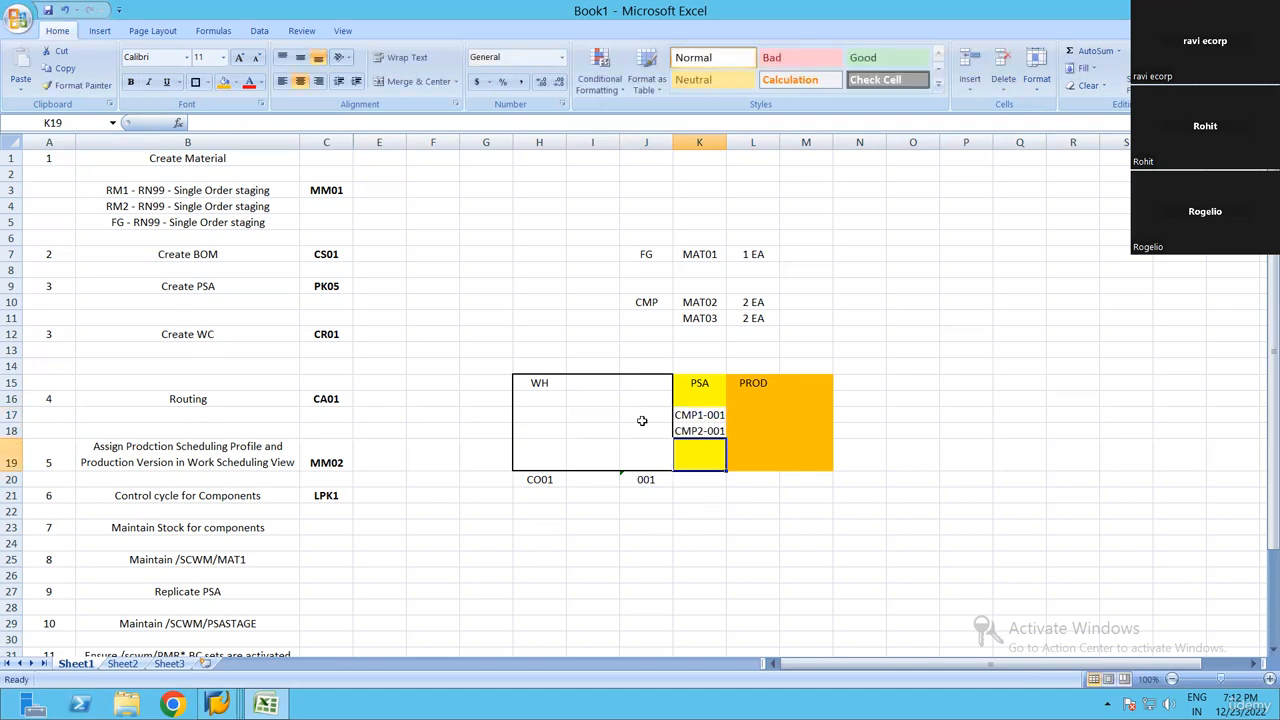
{"action": "left_click_drag", "start_coordinate": [716, 412], "coordinate": [697, 432]}
{"action": "left_click", "coordinate": [776, 433]}
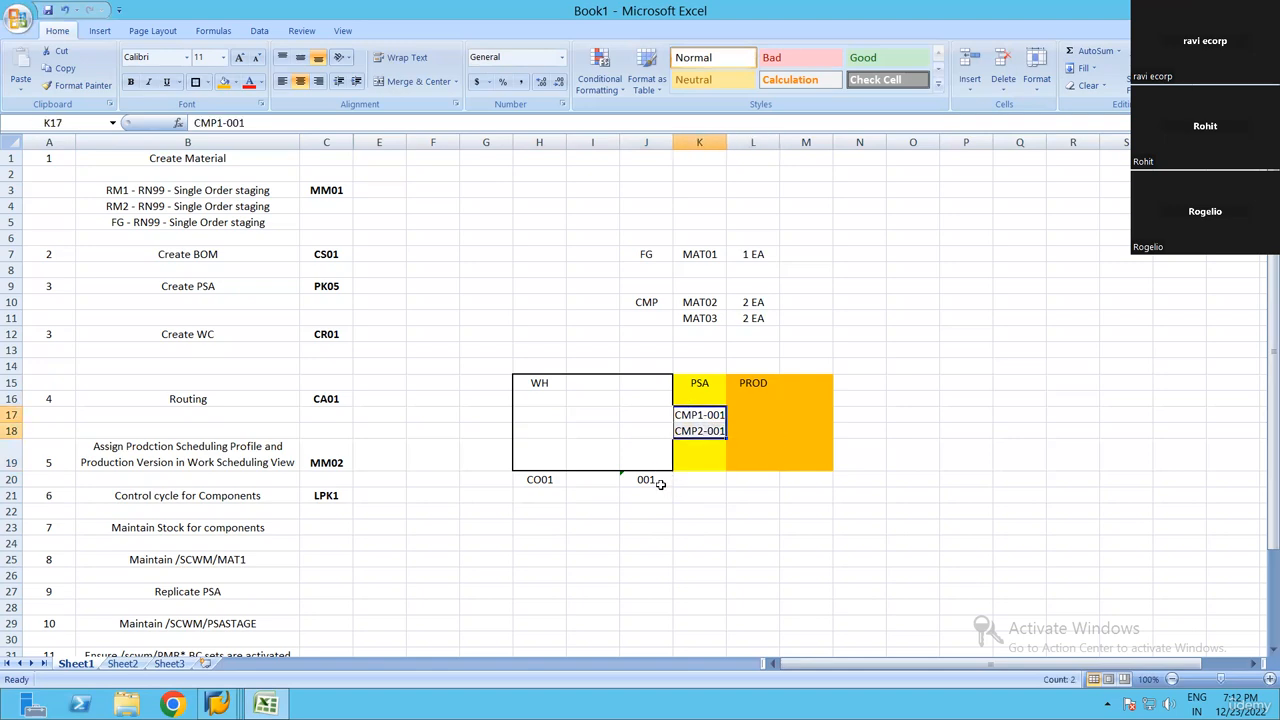
Enter 002 as text in cell J21, directly below the 001 entry
{"action": "left_click", "coordinate": [658, 483]}
{"action": "key", "text": "Down"}
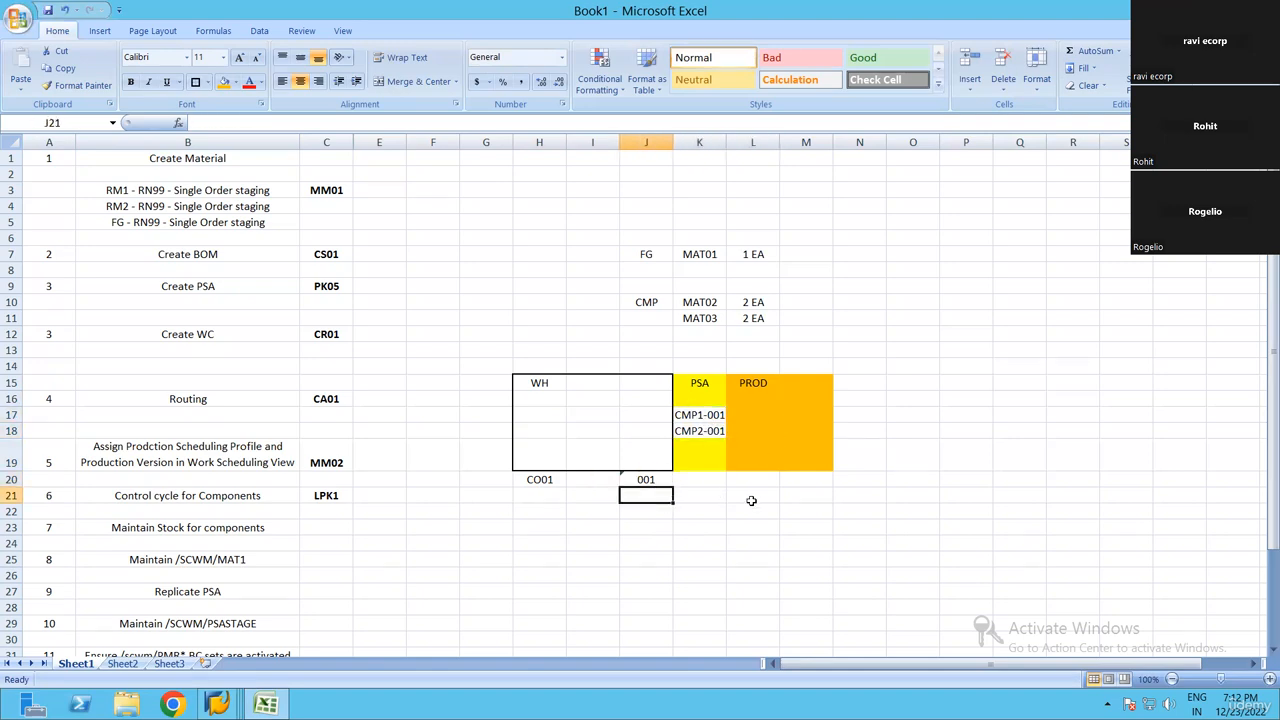
{"action": "type", "text": "'002"}
{"action": "key", "text": "Return"}
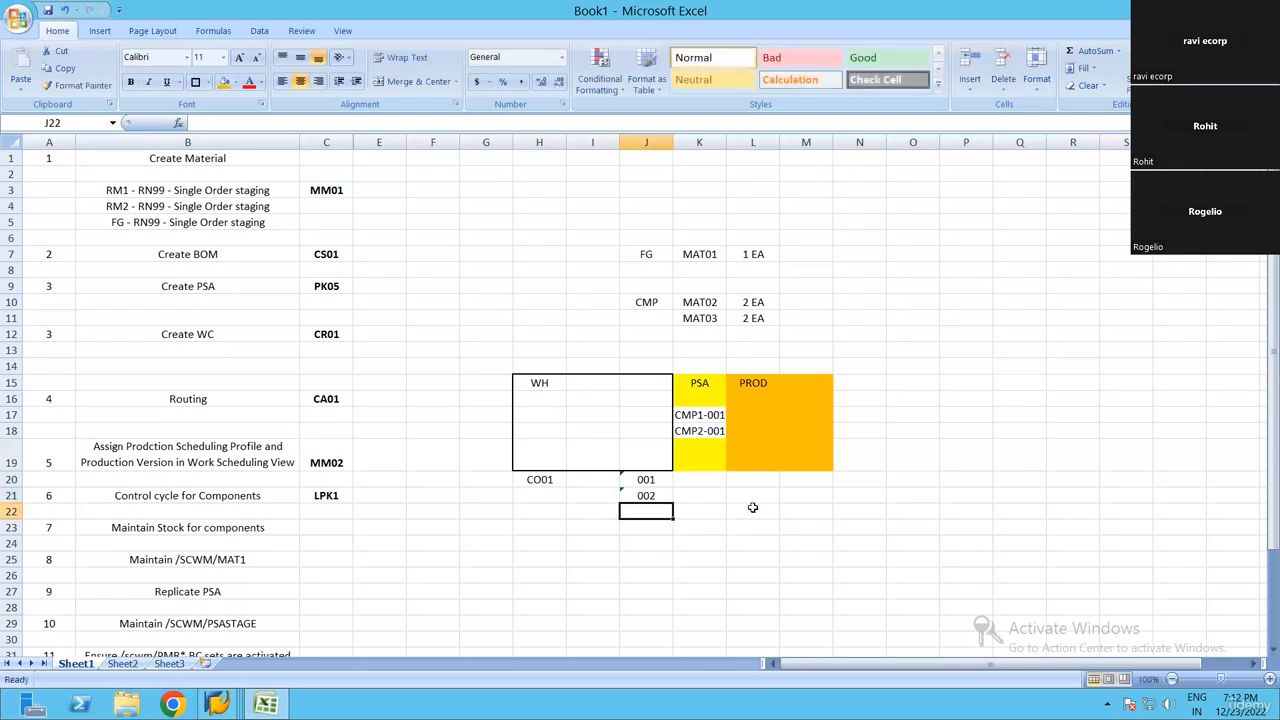
{"action": "left_click", "coordinate": [693, 437]}
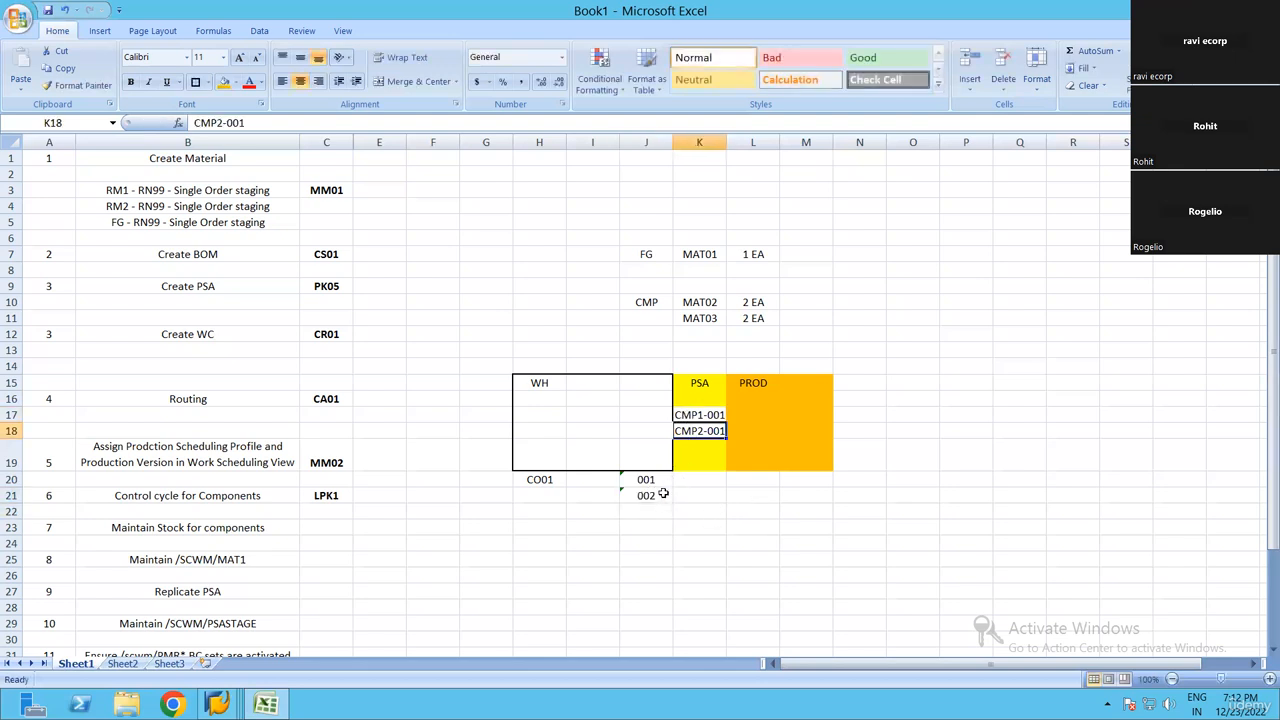
{"action": "left_click", "coordinate": [648, 495]}
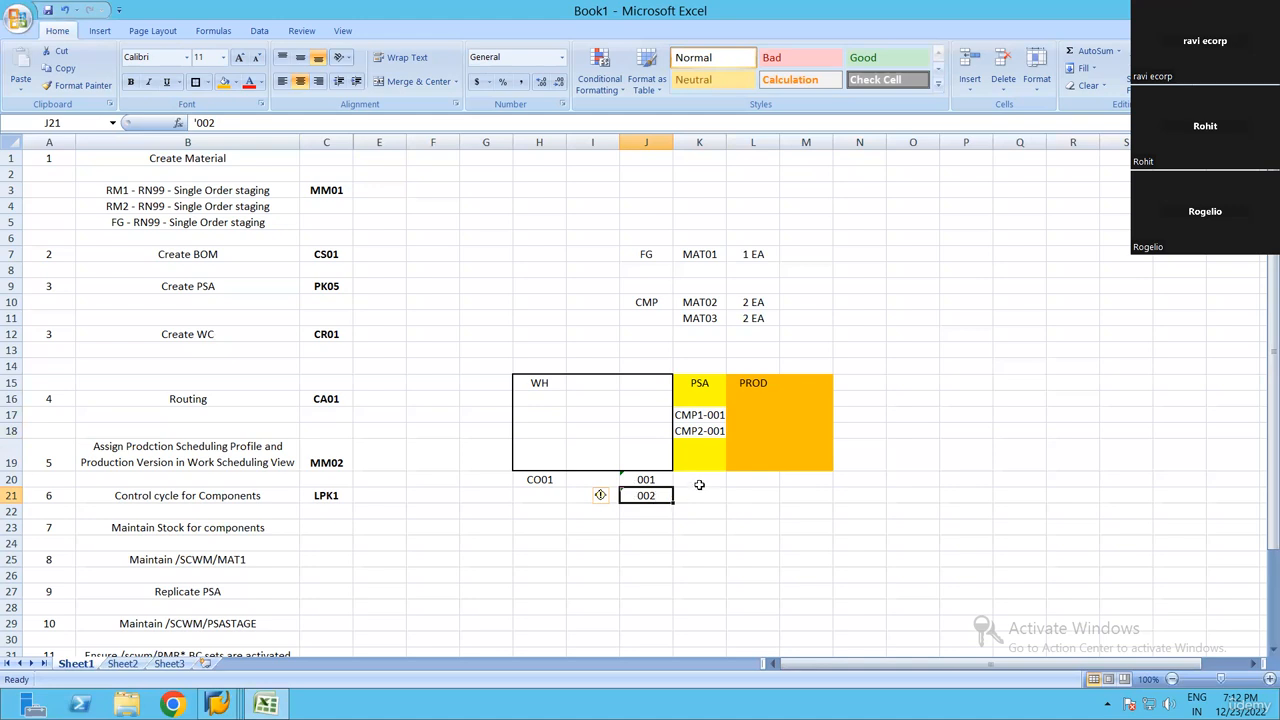
{"action": "left_click", "coordinate": [740, 478]}
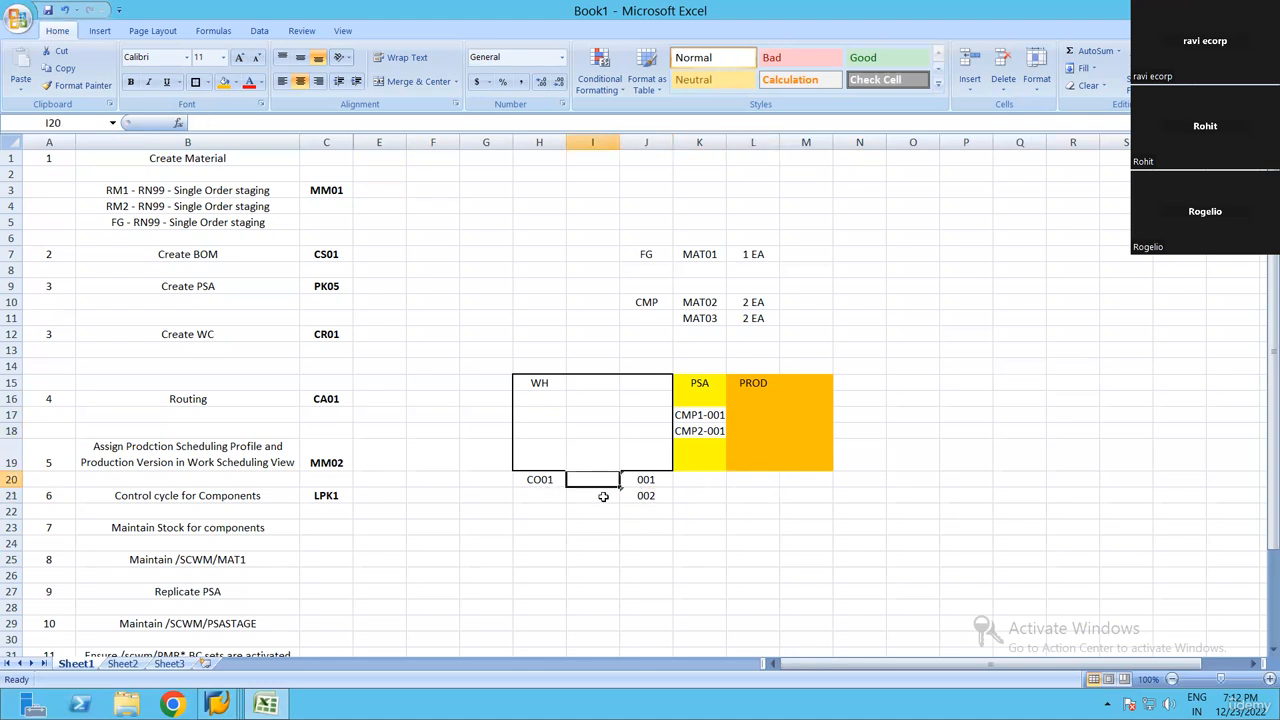
Enter PROD in cell H21 and PMR in cell I21, beside the 002 entry
{"action": "left_click", "coordinate": [564, 495]}
{"action": "type", "text": "PROD"}
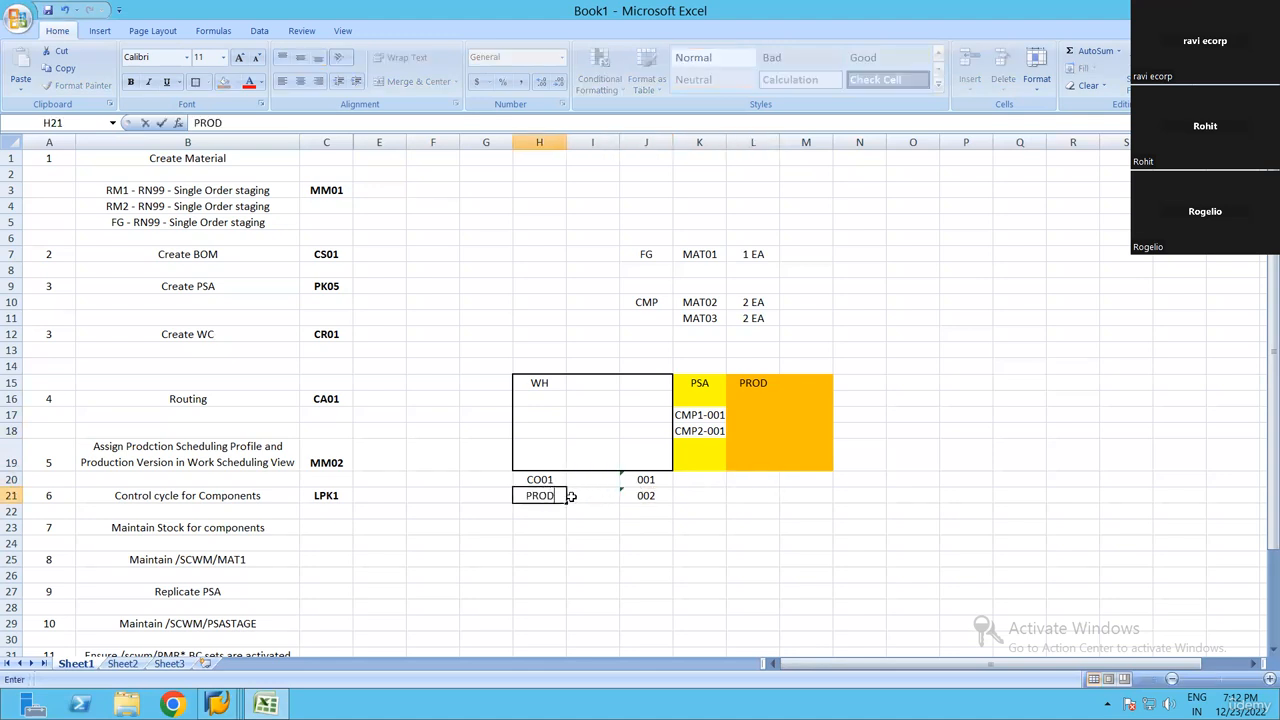
{"action": "left_click", "coordinate": [570, 496]}
{"action": "type", "text": "P"}
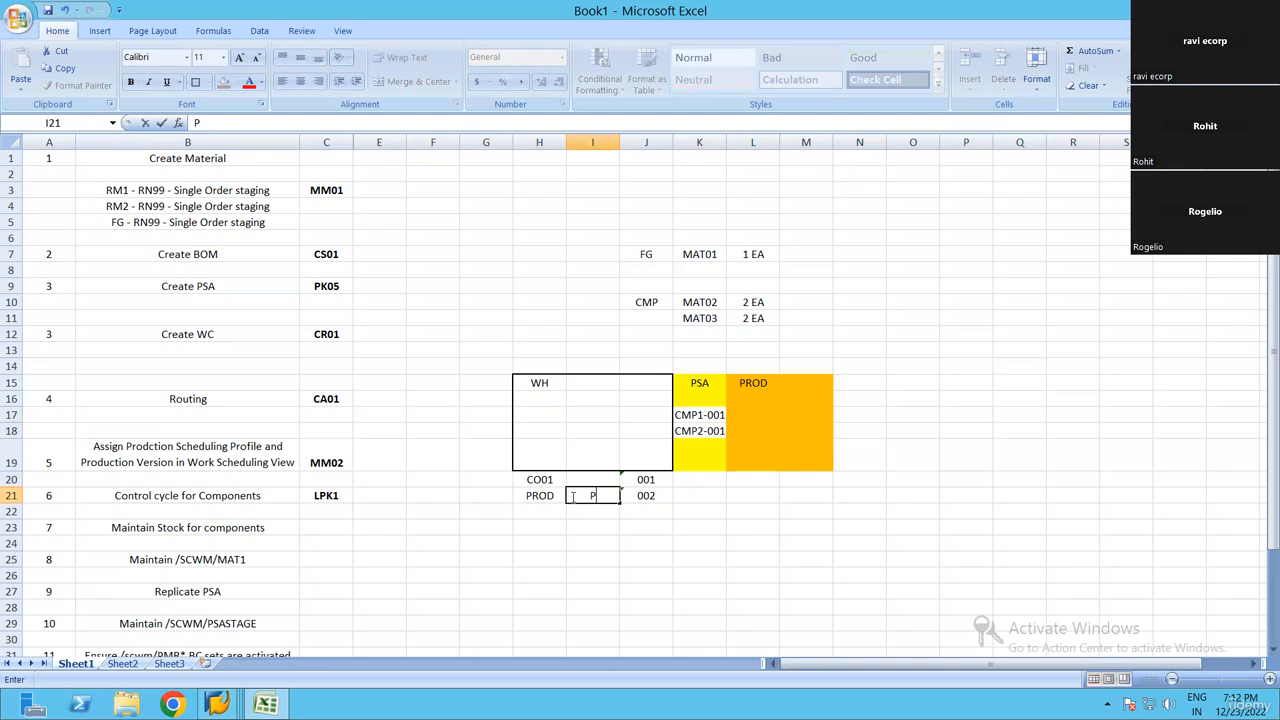
{"action": "type", "text": "MR"}
{"action": "key", "text": "Return"}
{"action": "left_click", "coordinate": [540, 515]}
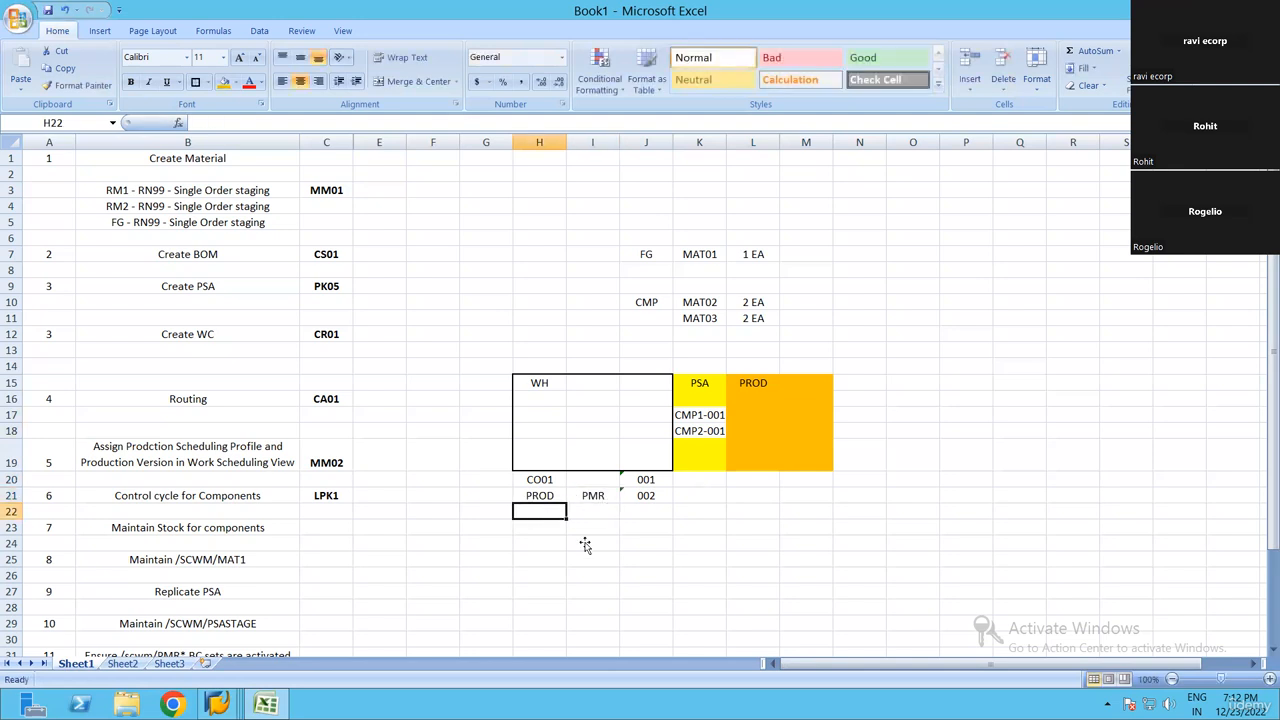
Enter INB in cells H25 and I25, below the PROD and PMR row
{"action": "left_click", "coordinate": [676, 541]}
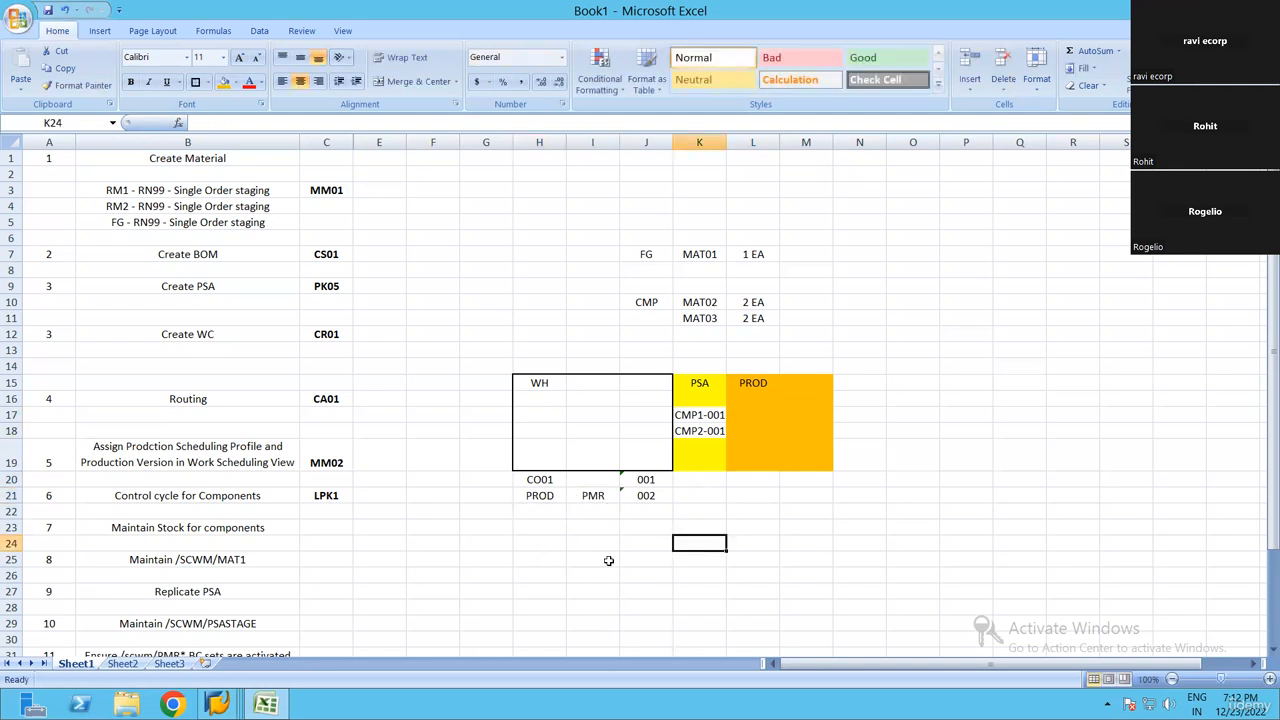
{"action": "left_click", "coordinate": [540, 559]}
{"action": "type", "text": "INB"}
{"action": "left_click", "coordinate": [608, 560]}
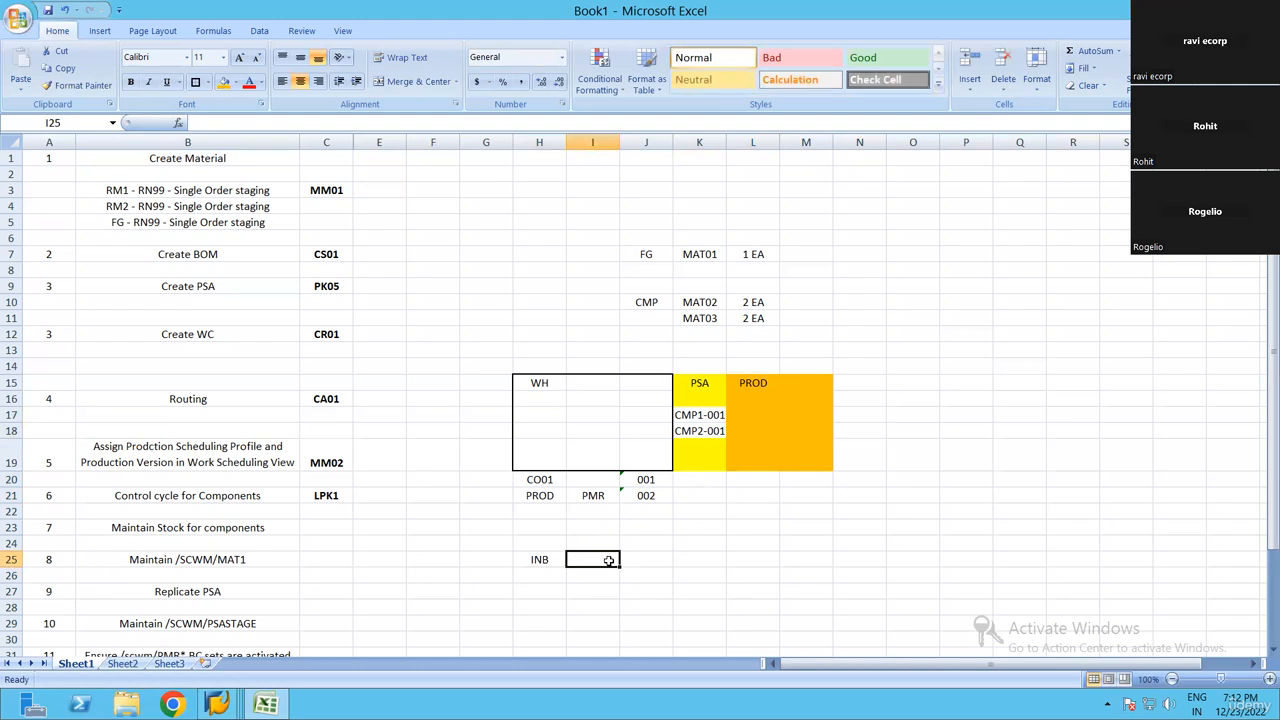
{"action": "type", "text": "IN"}
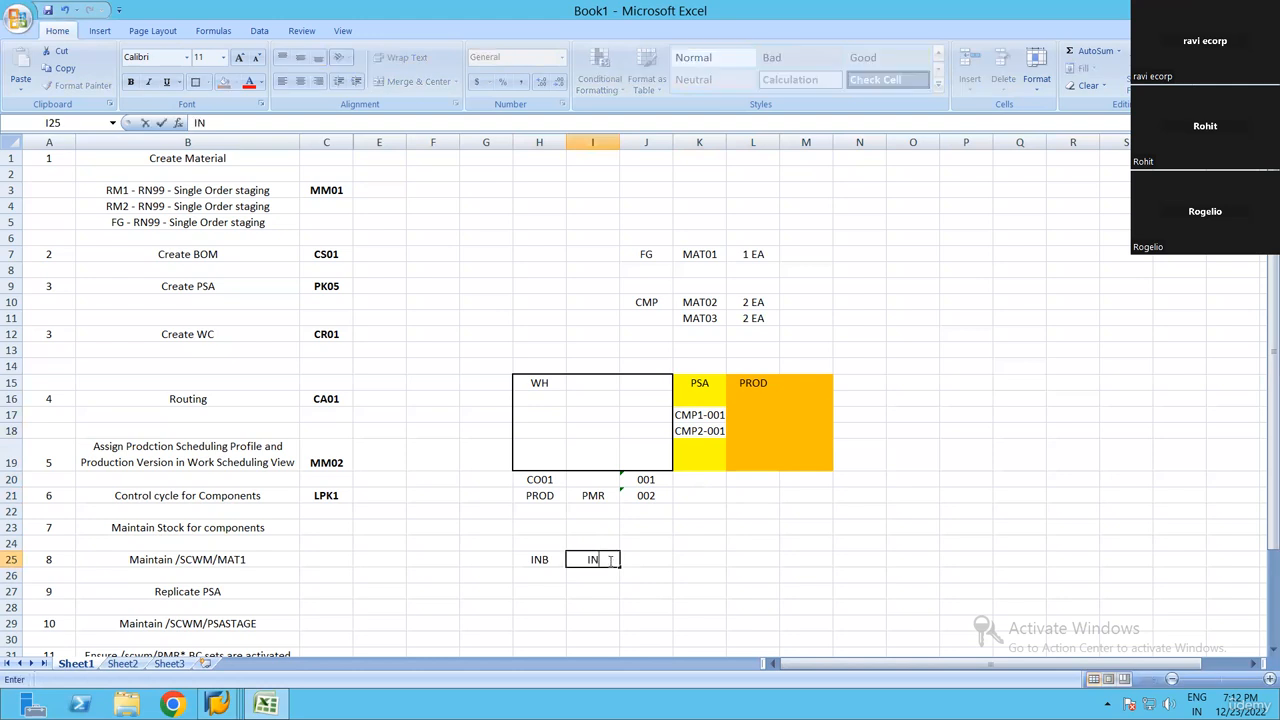
{"action": "type", "text": "B"}
{"action": "key", "text": "Return"}
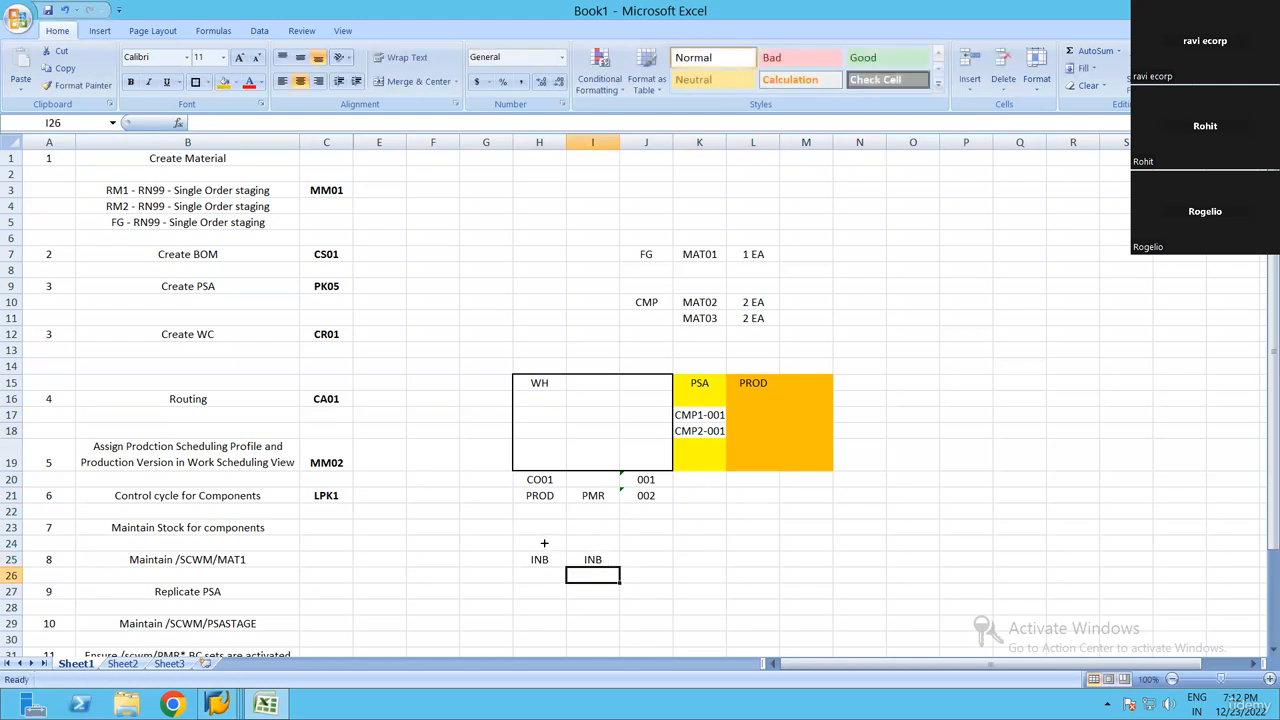
{"action": "left_click", "coordinate": [544, 543]}
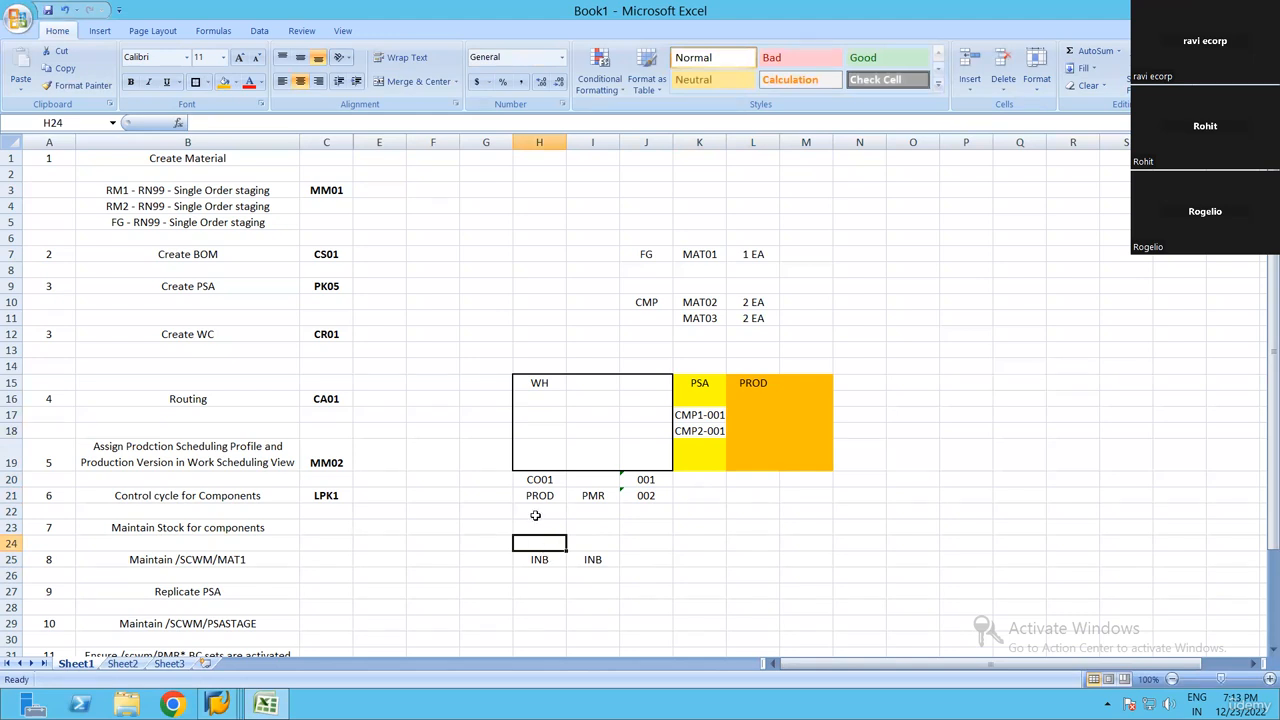
{"action": "left_click", "coordinate": [540, 494]}
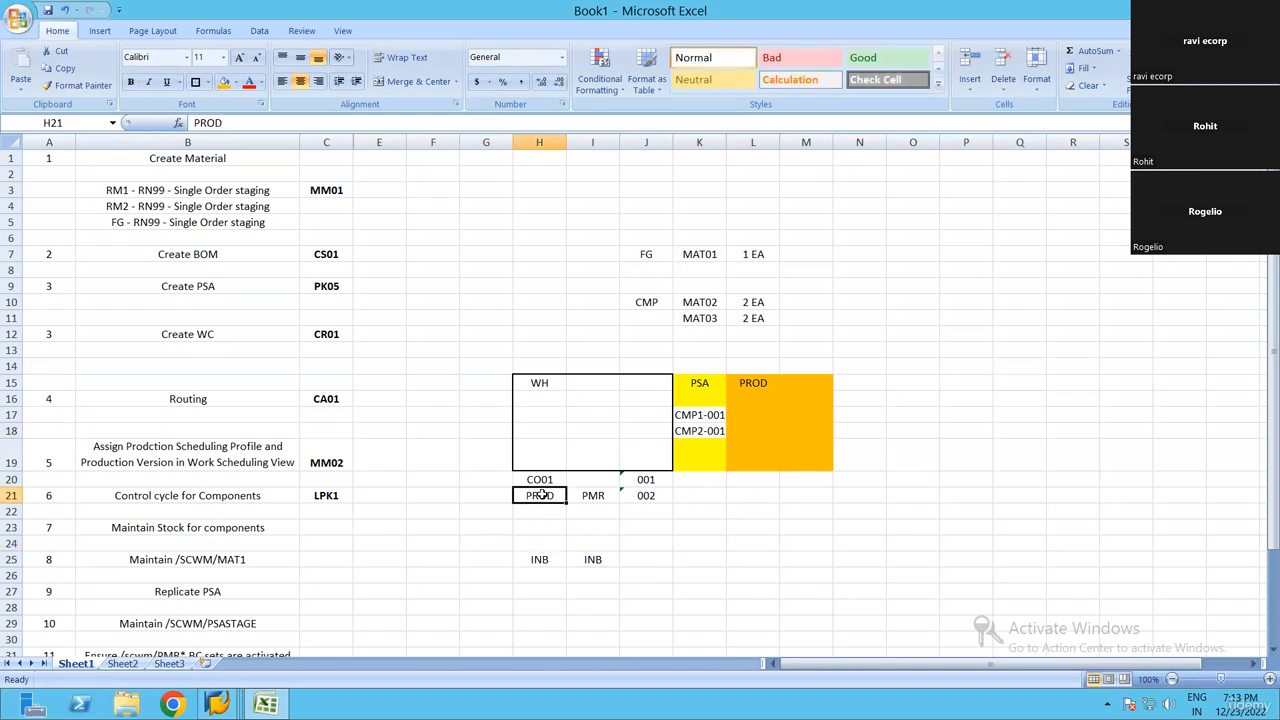
{"action": "left_click", "coordinate": [606, 495]}
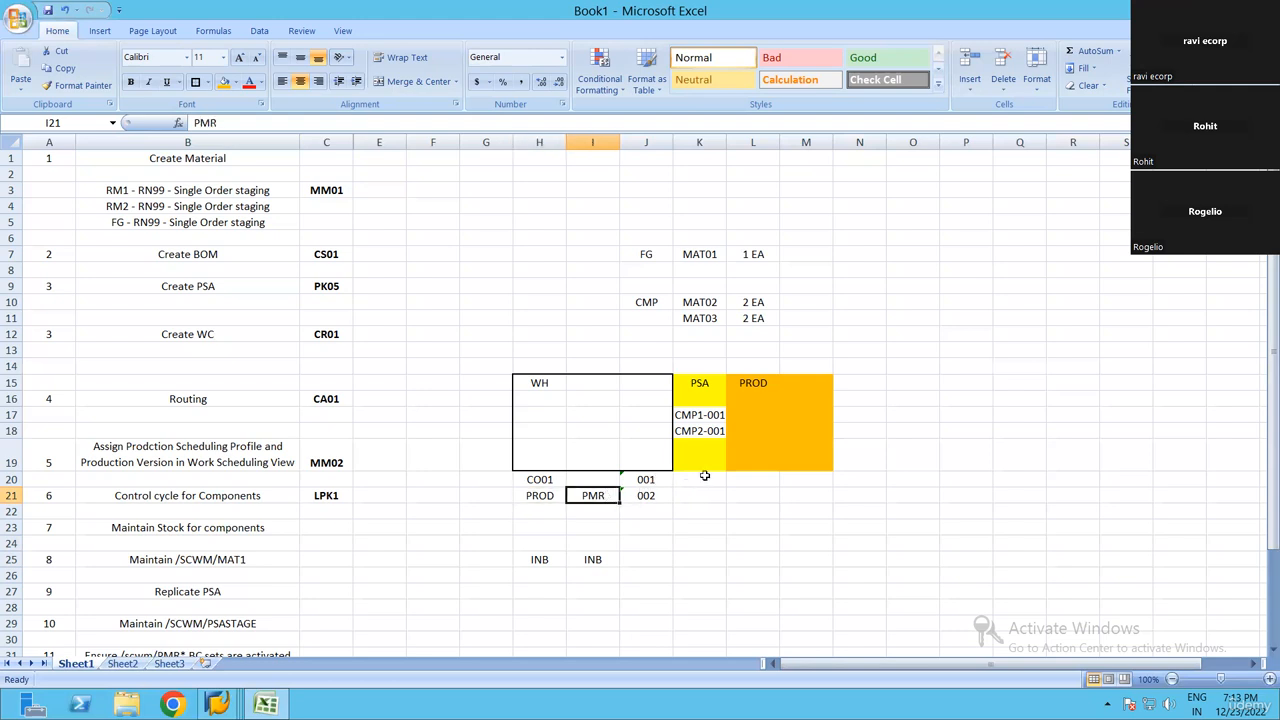
{"action": "left_click", "coordinate": [656, 496]}
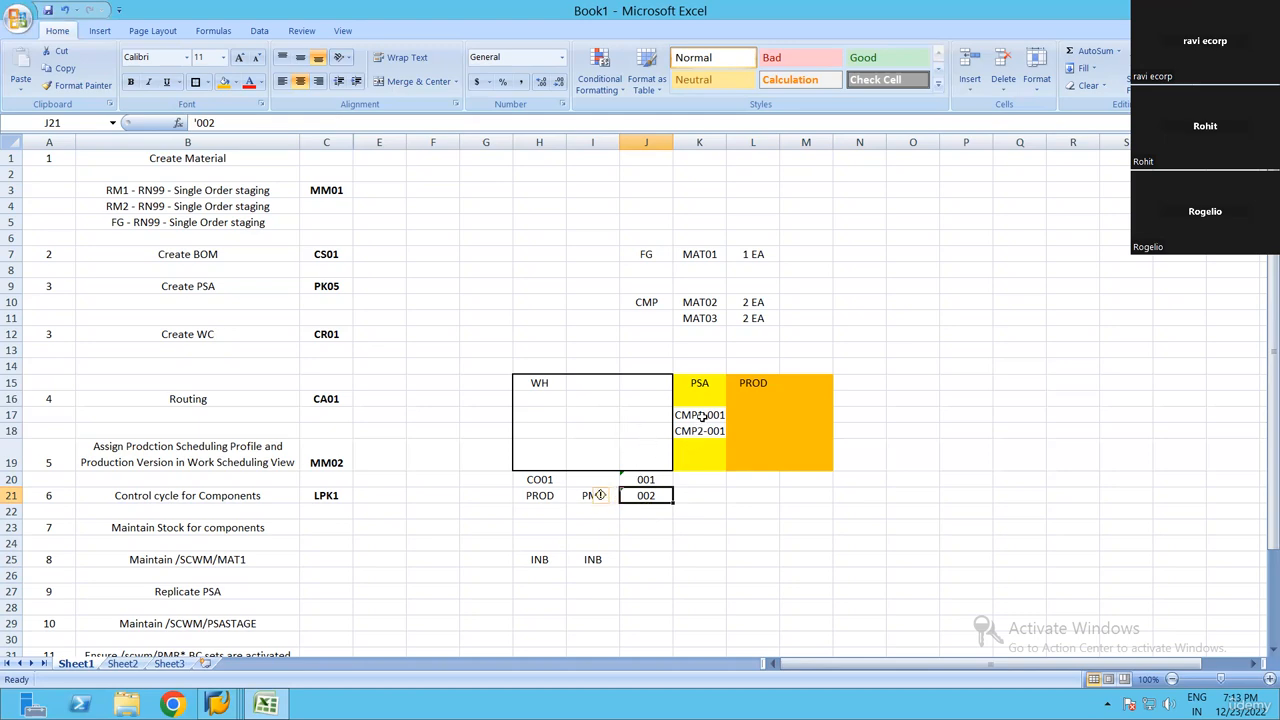
{"action": "left_click_drag", "start_coordinate": [704, 415], "coordinate": [701, 436]}
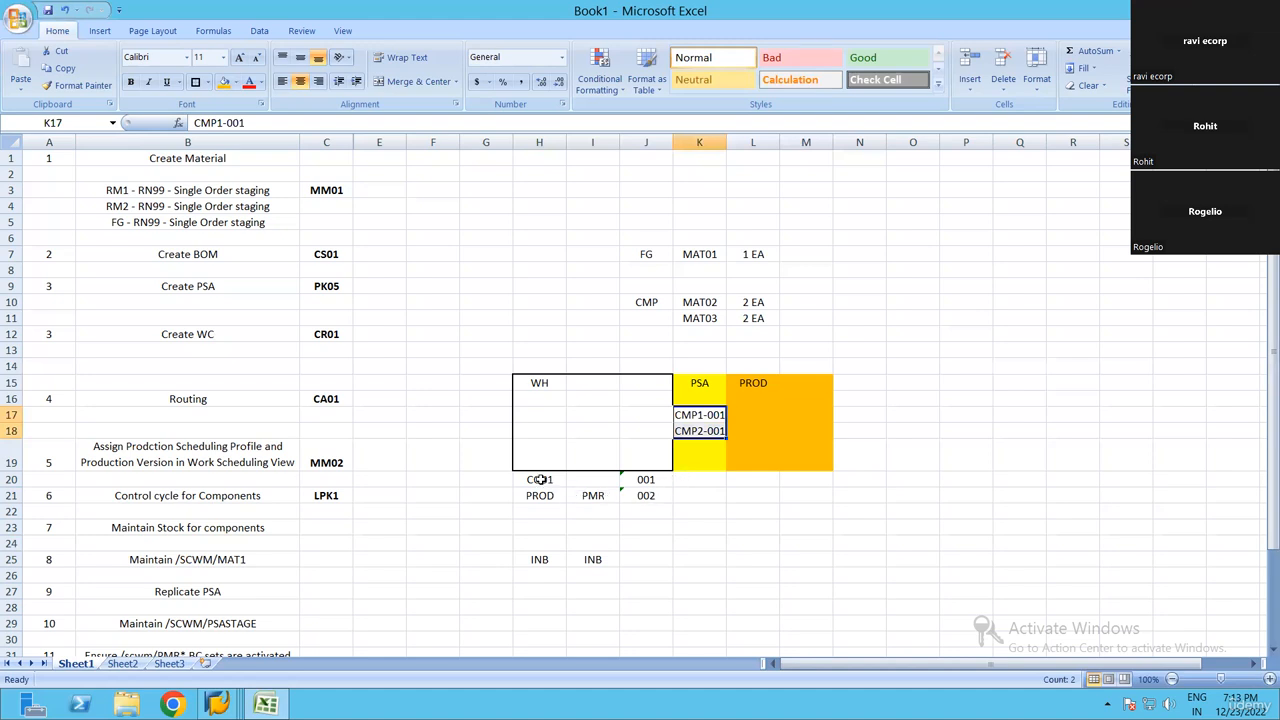
Clear the contents of range H20:J25 below the warehouse box
{"action": "left_click_drag", "start_coordinate": [541, 480], "coordinate": [661, 560]}
{"action": "key", "text": "Delete"}
{"action": "left_click", "coordinate": [662, 560]}
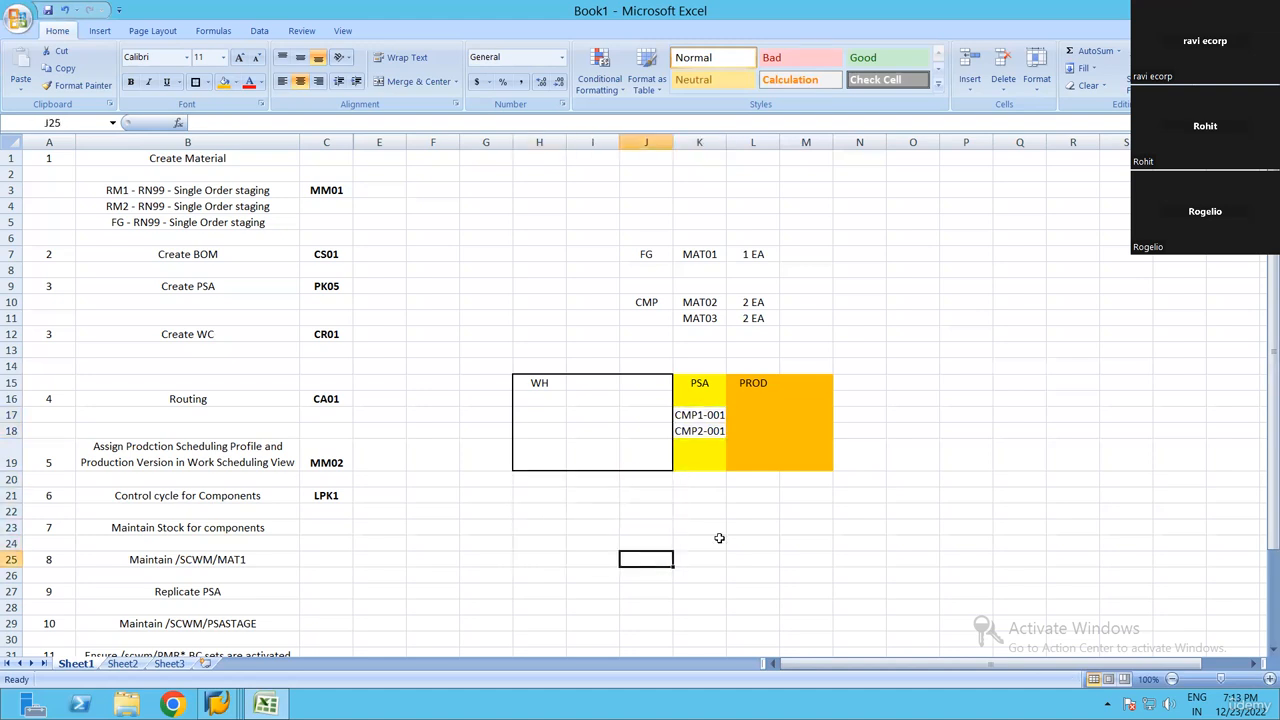
{"action": "left_click", "coordinate": [580, 510]}
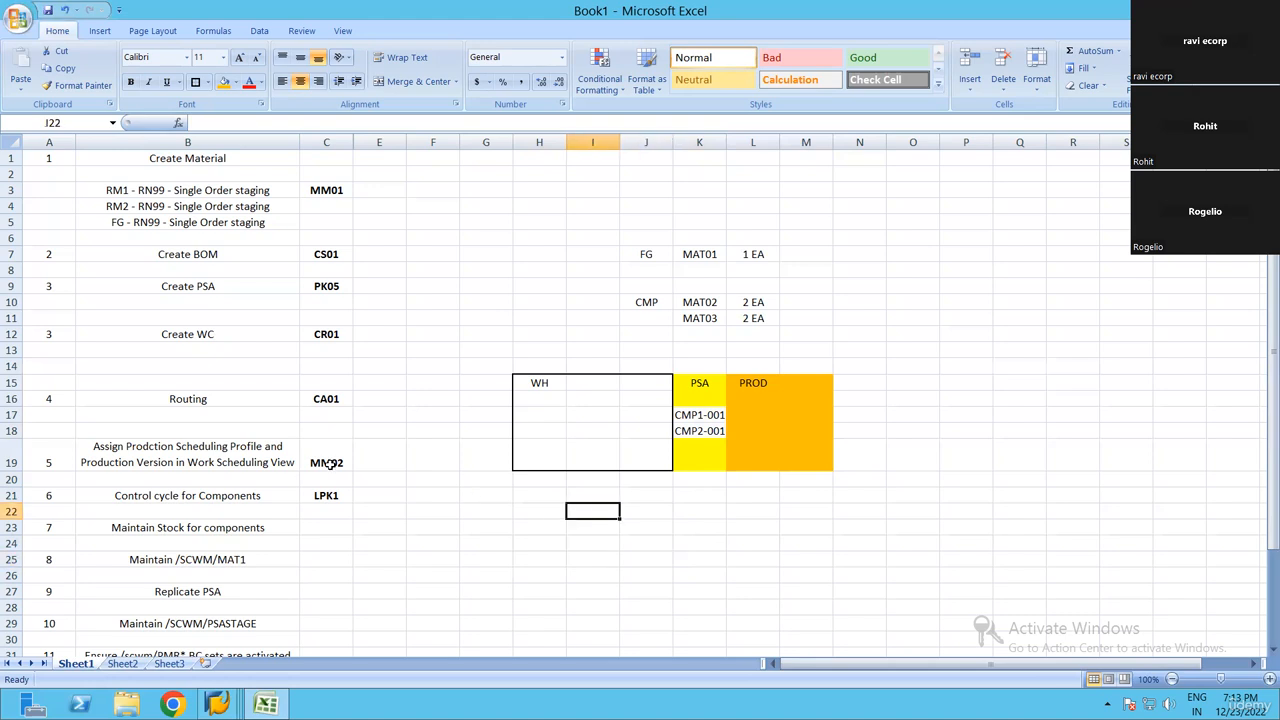
Review the Create Material and Create BOM steps with transaction MM01 alongside the FG and CMP example materials
{"action": "left_click", "coordinate": [400, 243]}
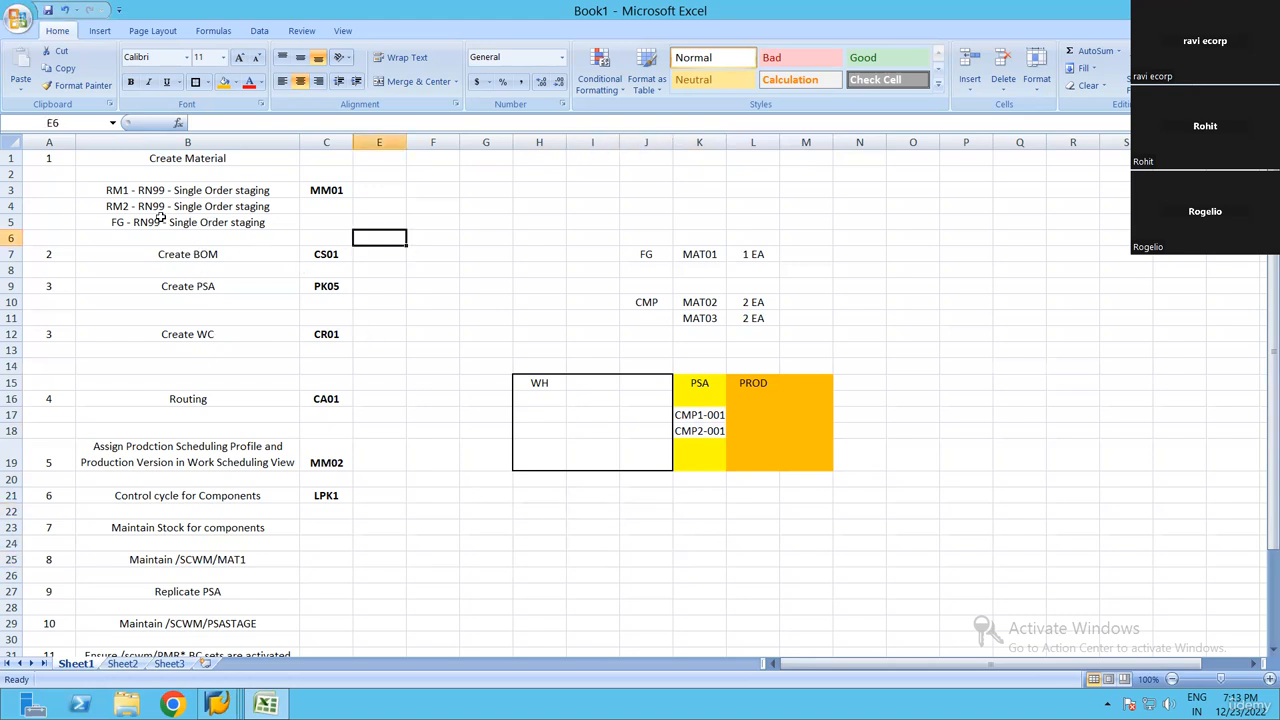
{"action": "left_click", "coordinate": [240, 209]}
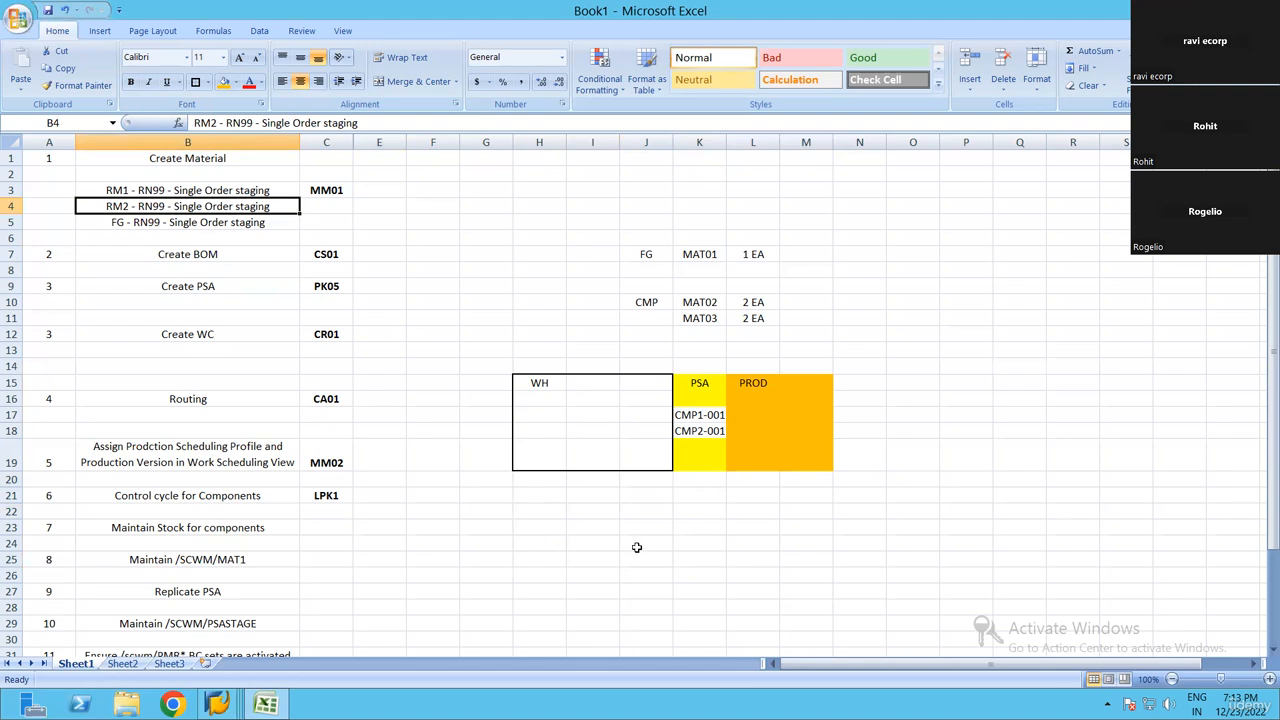
{"action": "left_click", "coordinate": [540, 543]}
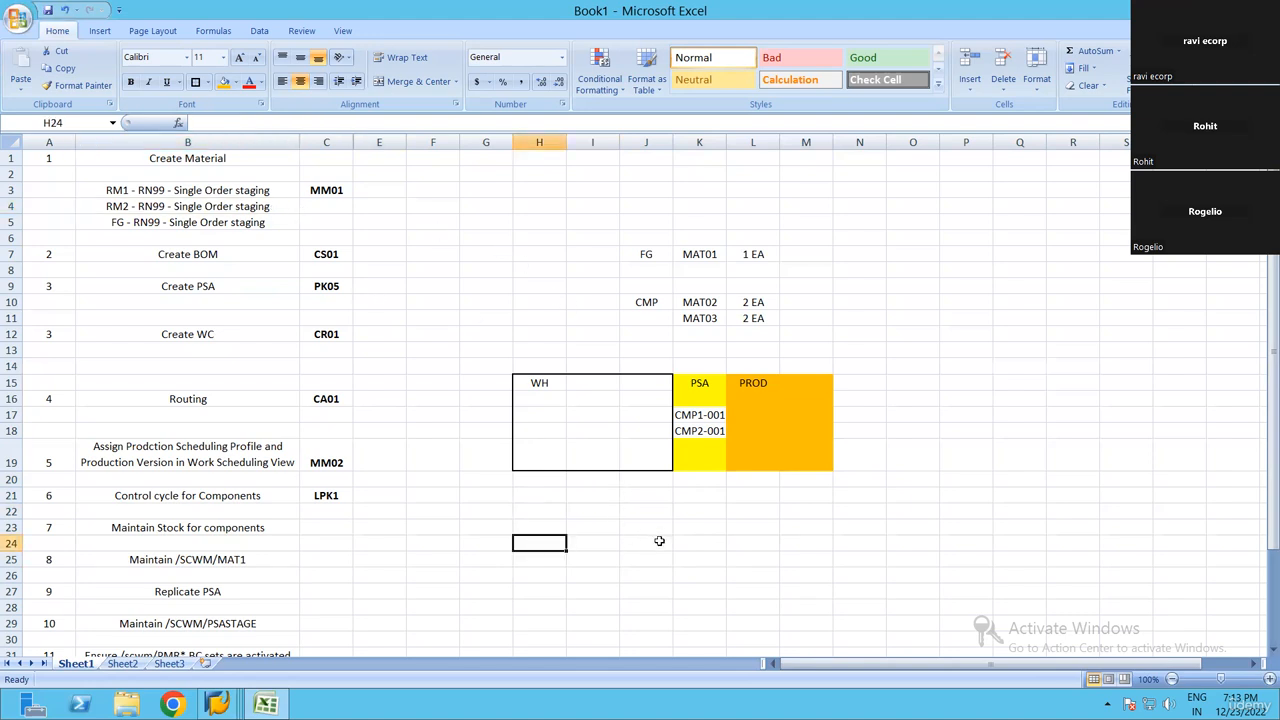
{"action": "left_click", "coordinate": [659, 541]}
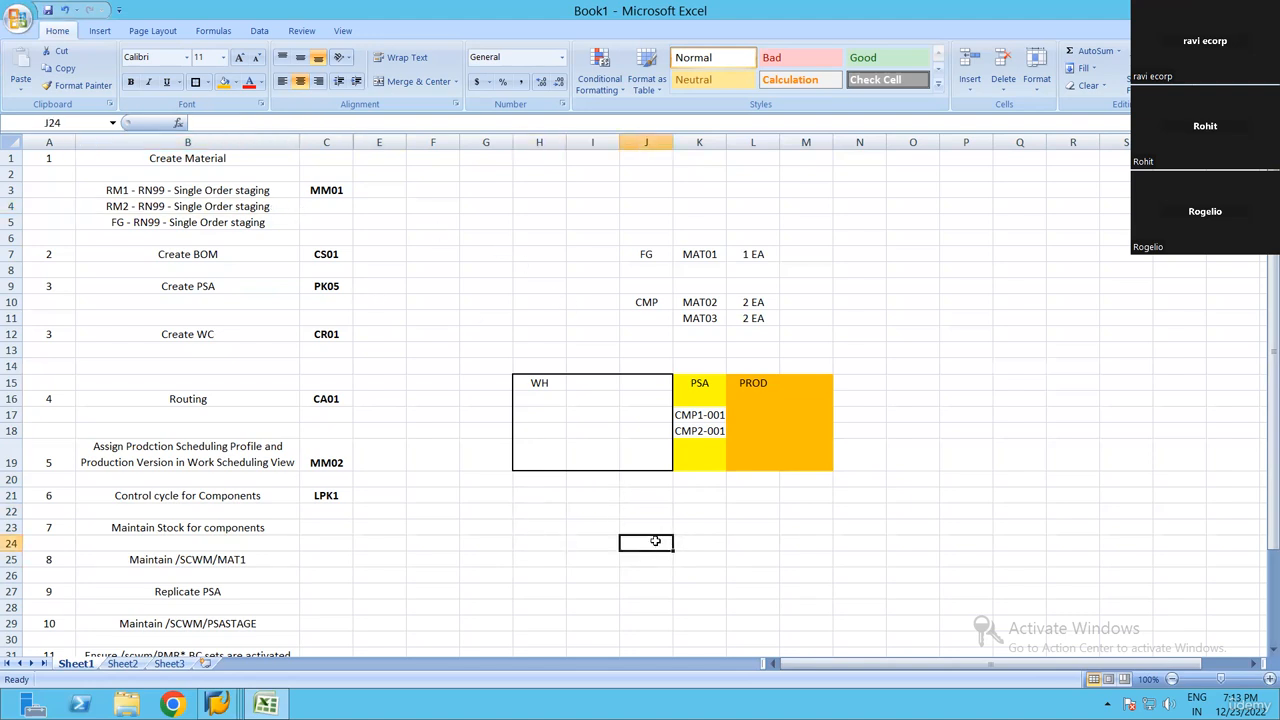
{"action": "left_click", "coordinate": [190, 255]}
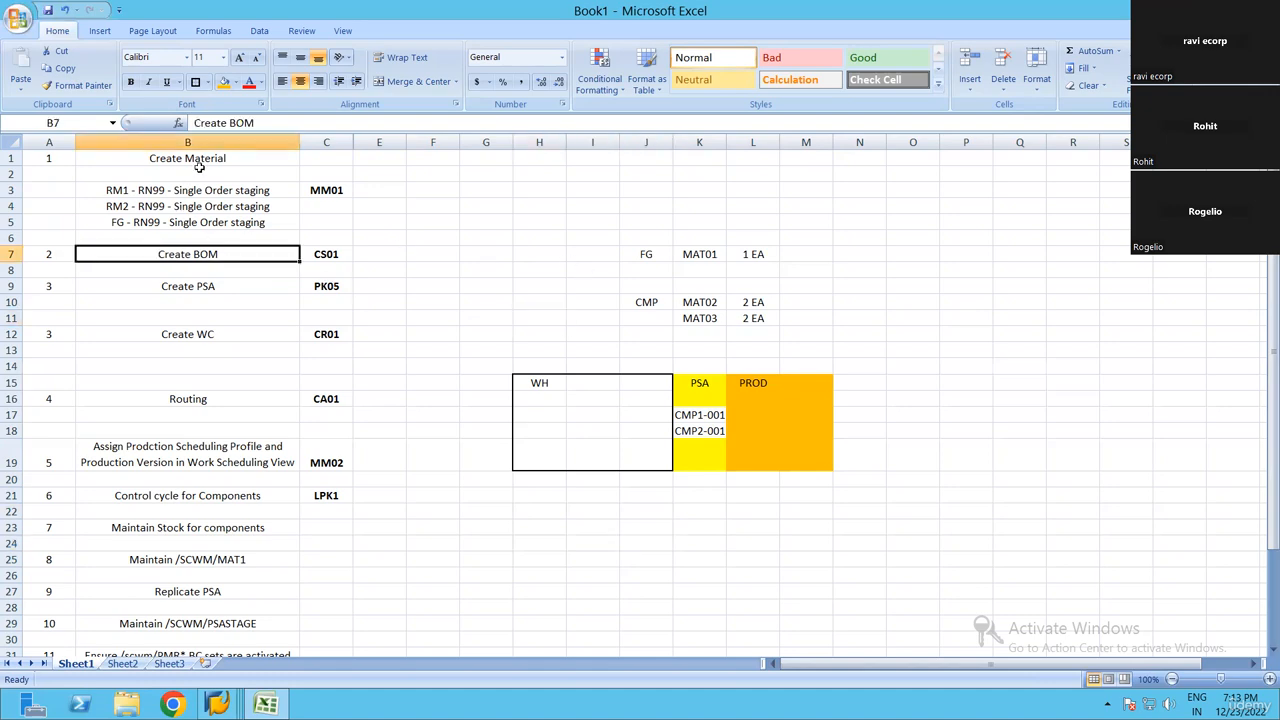
{"action": "left_click", "coordinate": [222, 164]}
{"action": "left_click", "coordinate": [341, 197]}
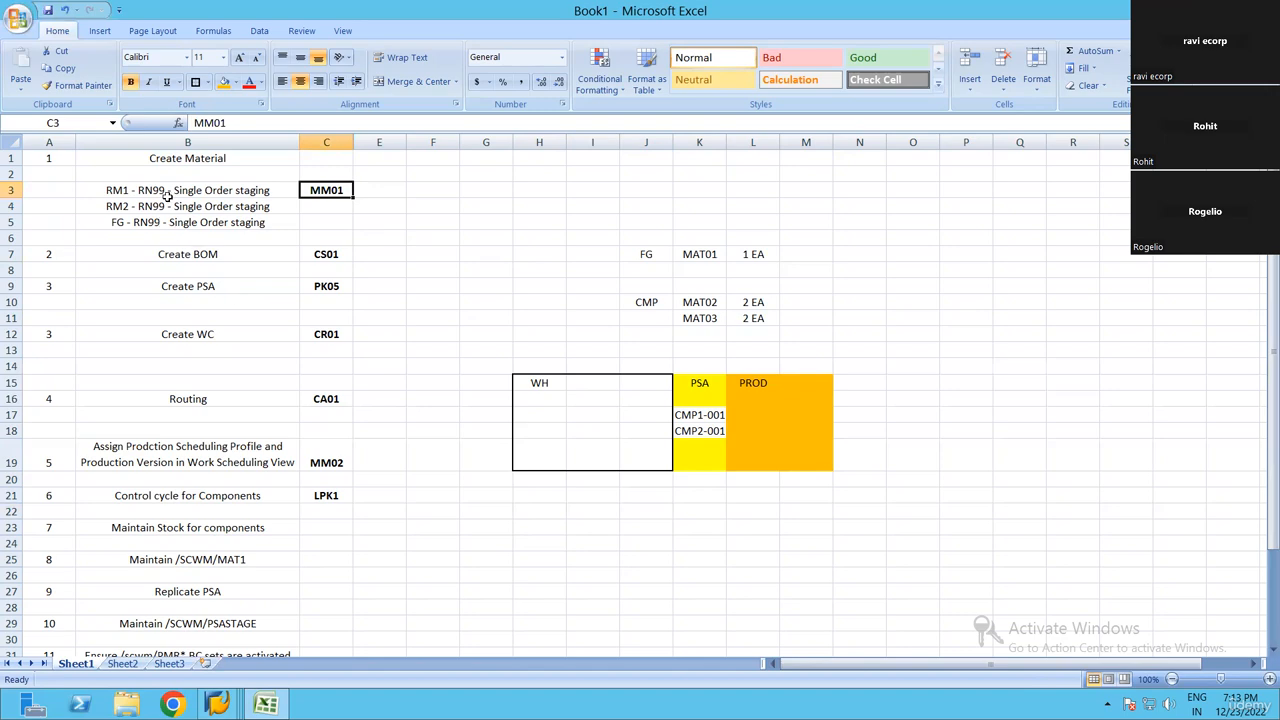
{"action": "left_click", "coordinate": [656, 259]}
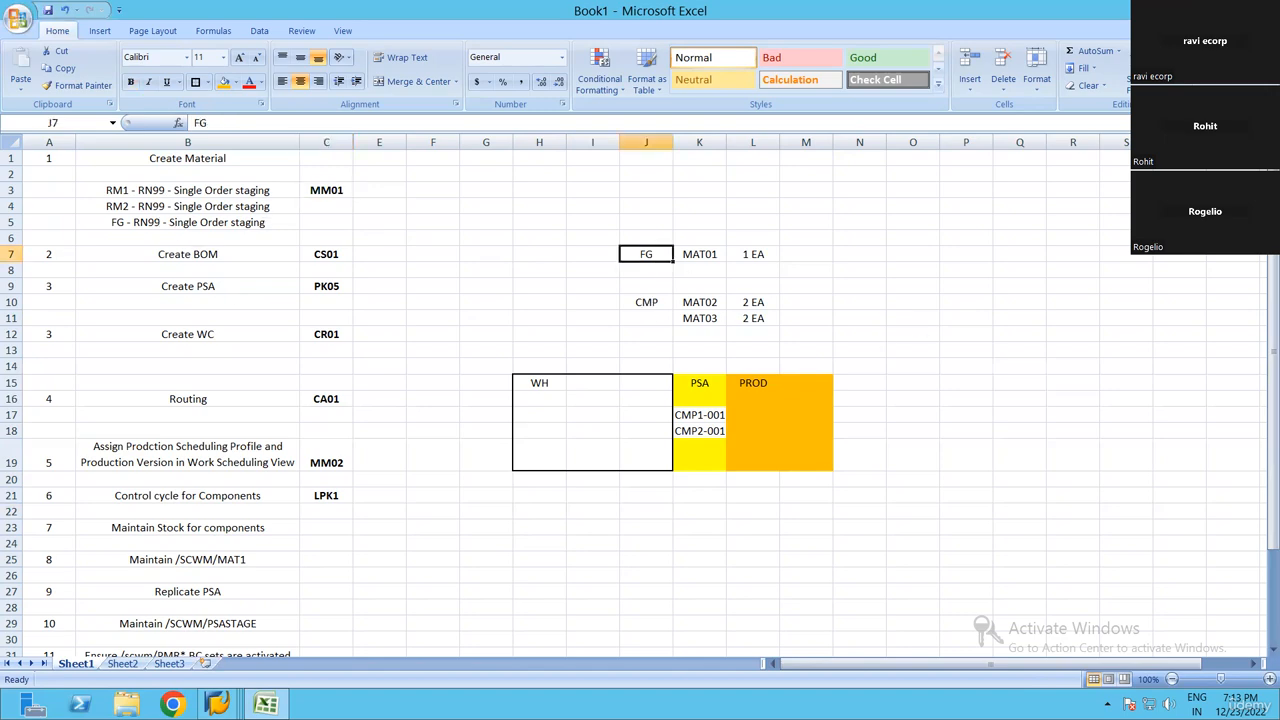
{"action": "left_click", "coordinate": [645, 303]}
Switch to SAP, close the Customizing: Execute Project session and start transaction MM01 from the New Entries session with /NMM01
{"action": "mouse_move", "coordinate": [217, 704]}
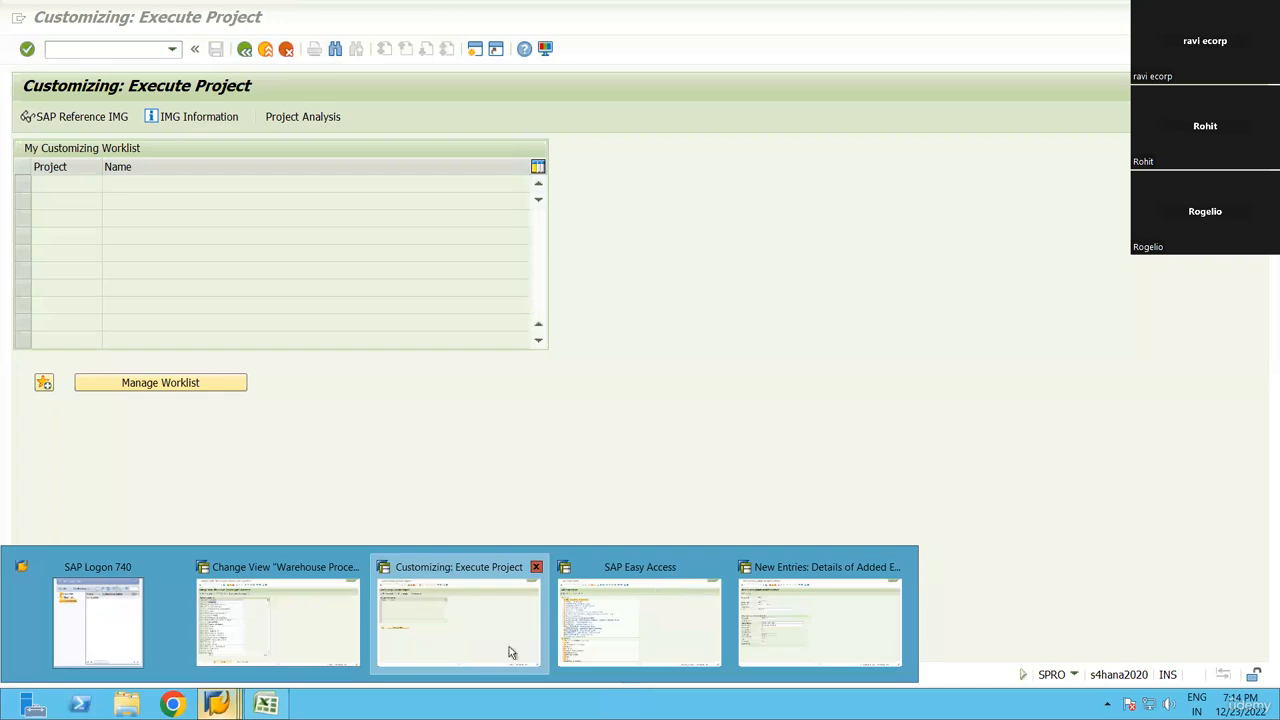
{"action": "left_click", "coordinate": [536, 566]}
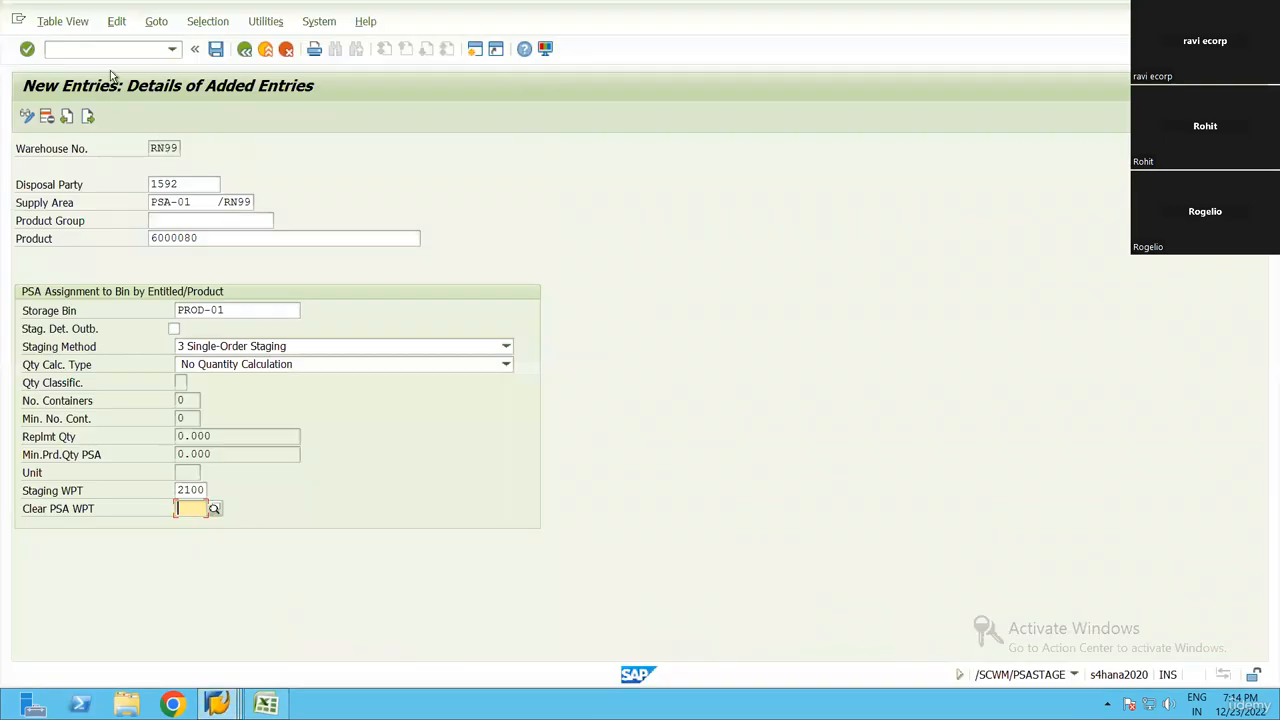
{"action": "left_click", "coordinate": [100, 52]}
{"action": "type", "text": "/8"}
{"action": "key", "text": "Return"}
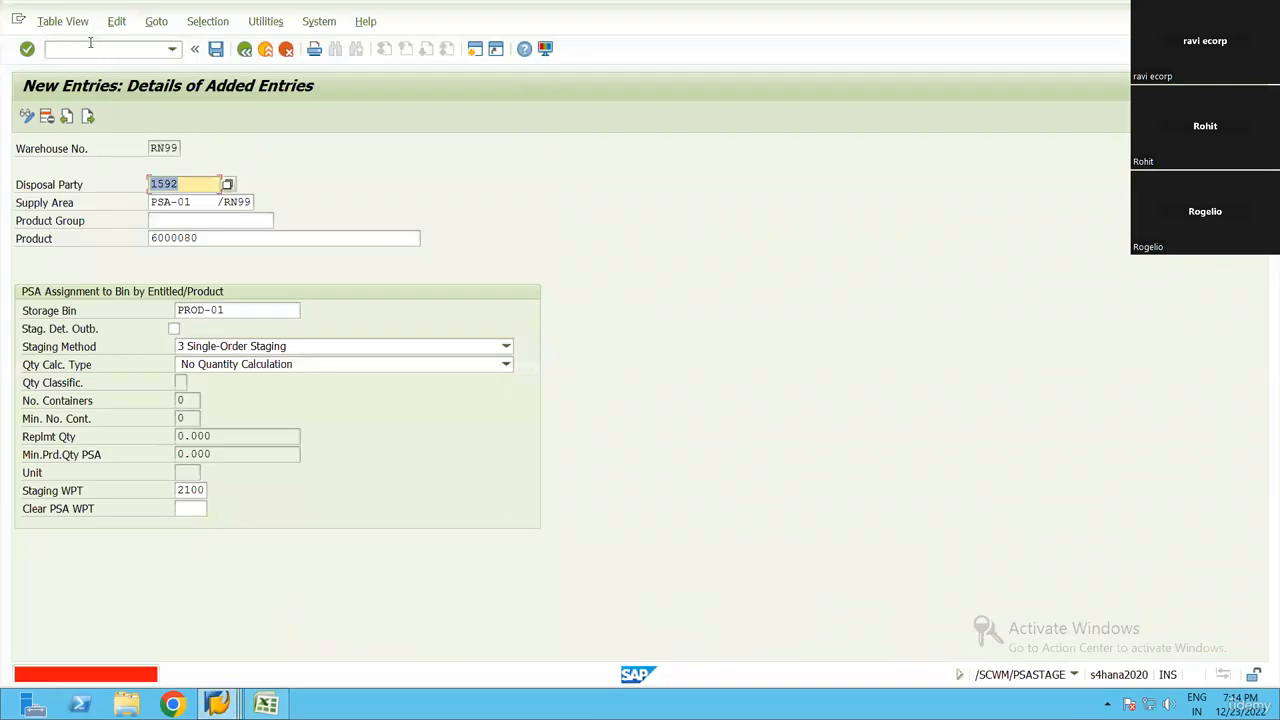
{"action": "left_click", "coordinate": [90, 43]}
{"action": "type", "text": "/NMM"}
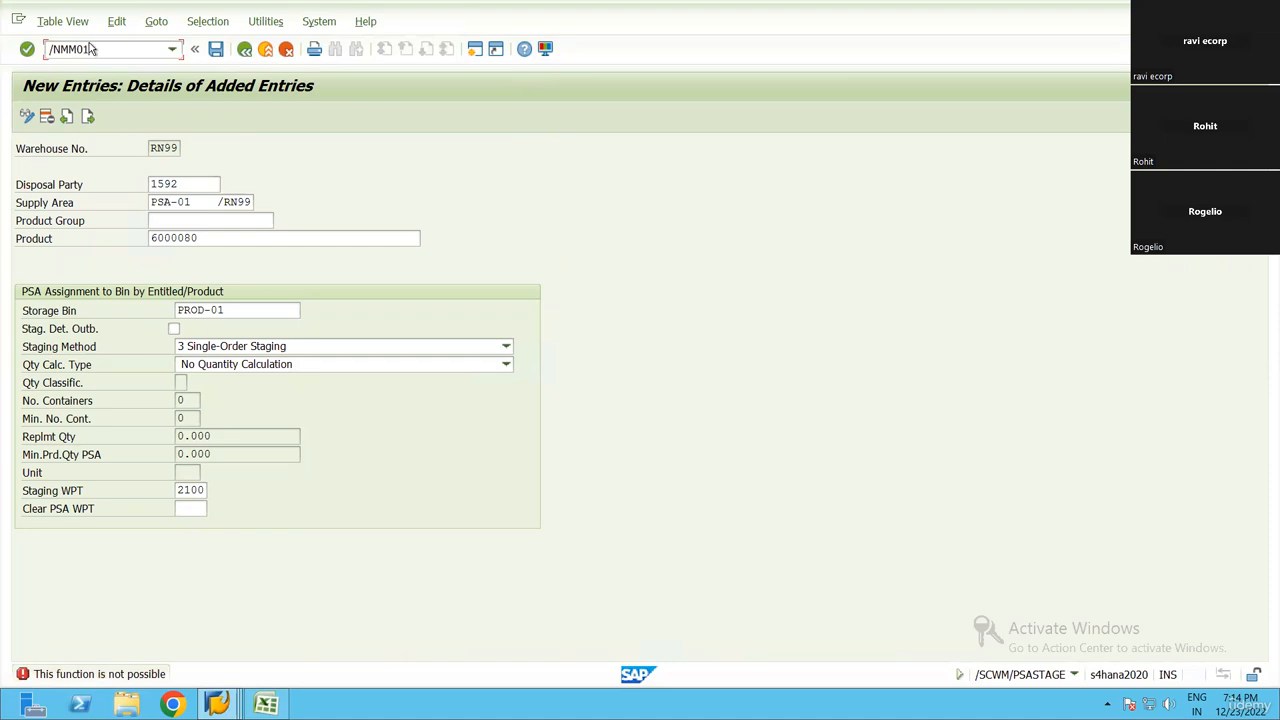
{"action": "type", "text": "01"}
{"action": "key", "text": "Return"}
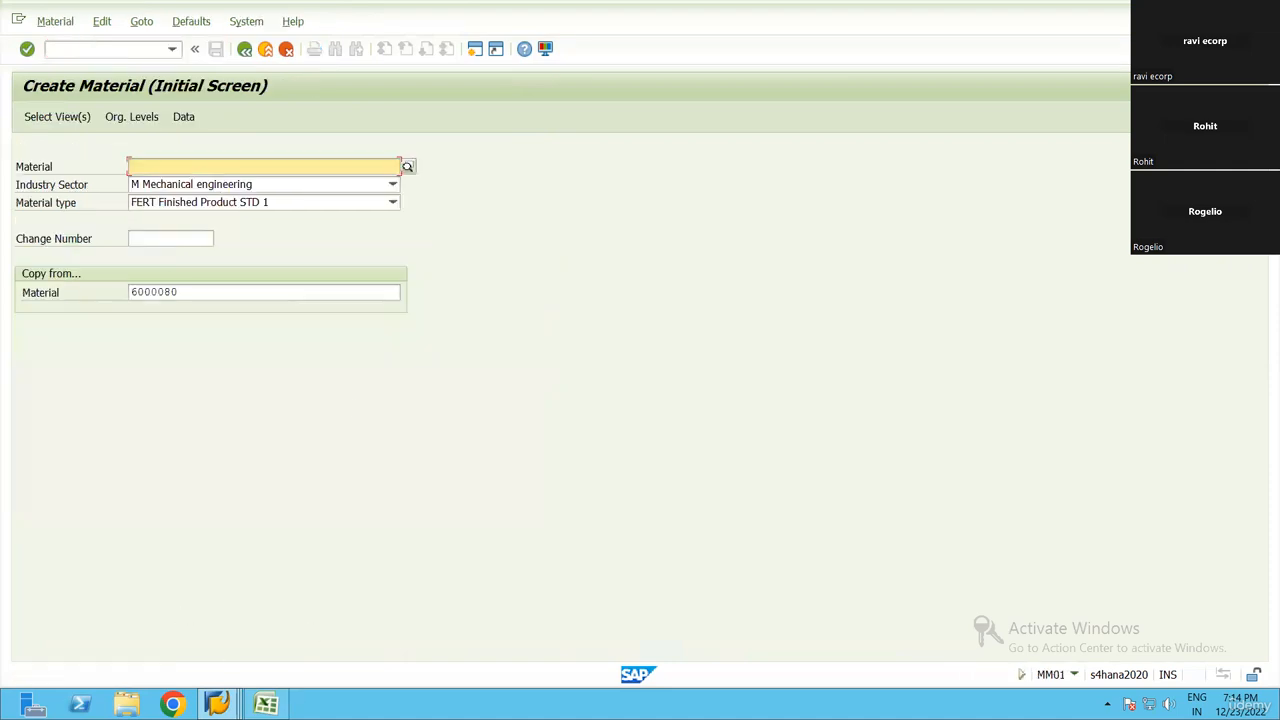
Switch back to the Book1 workbook in Excel
{"action": "left_click", "coordinate": [265, 704]}
{"action": "left_click", "coordinate": [753, 495]}
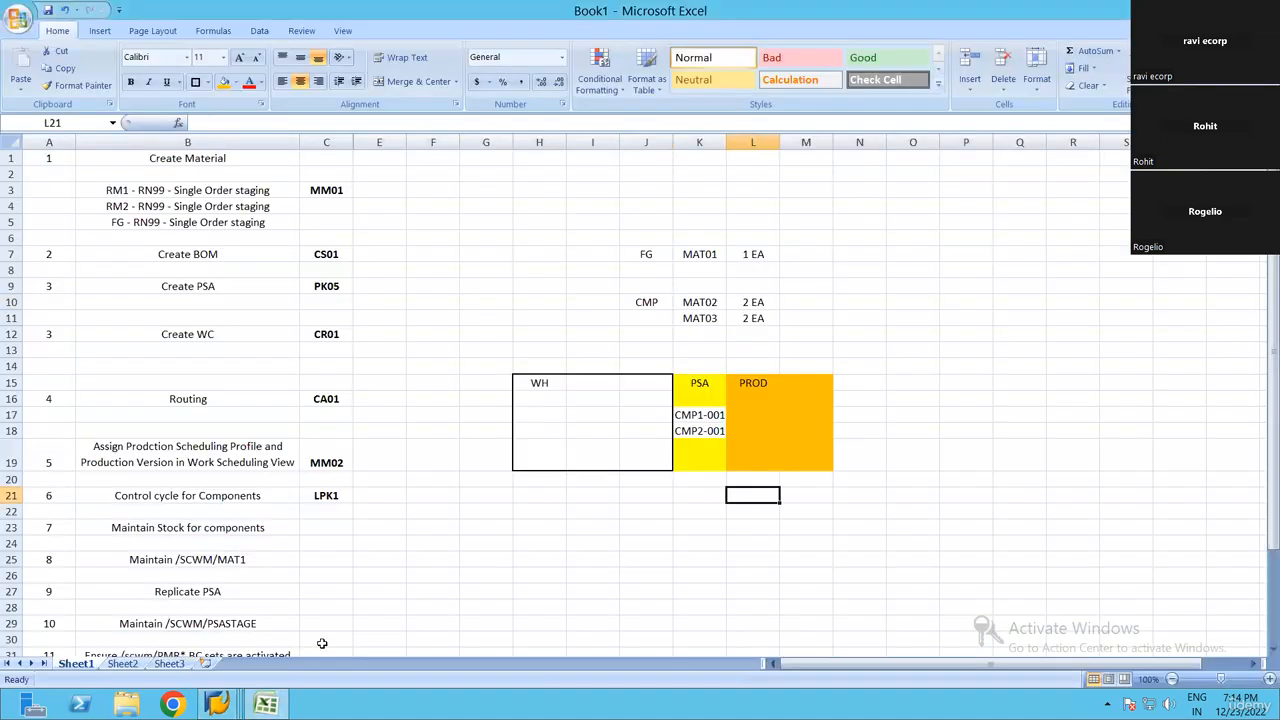
{"action": "left_click", "coordinate": [217, 704]}
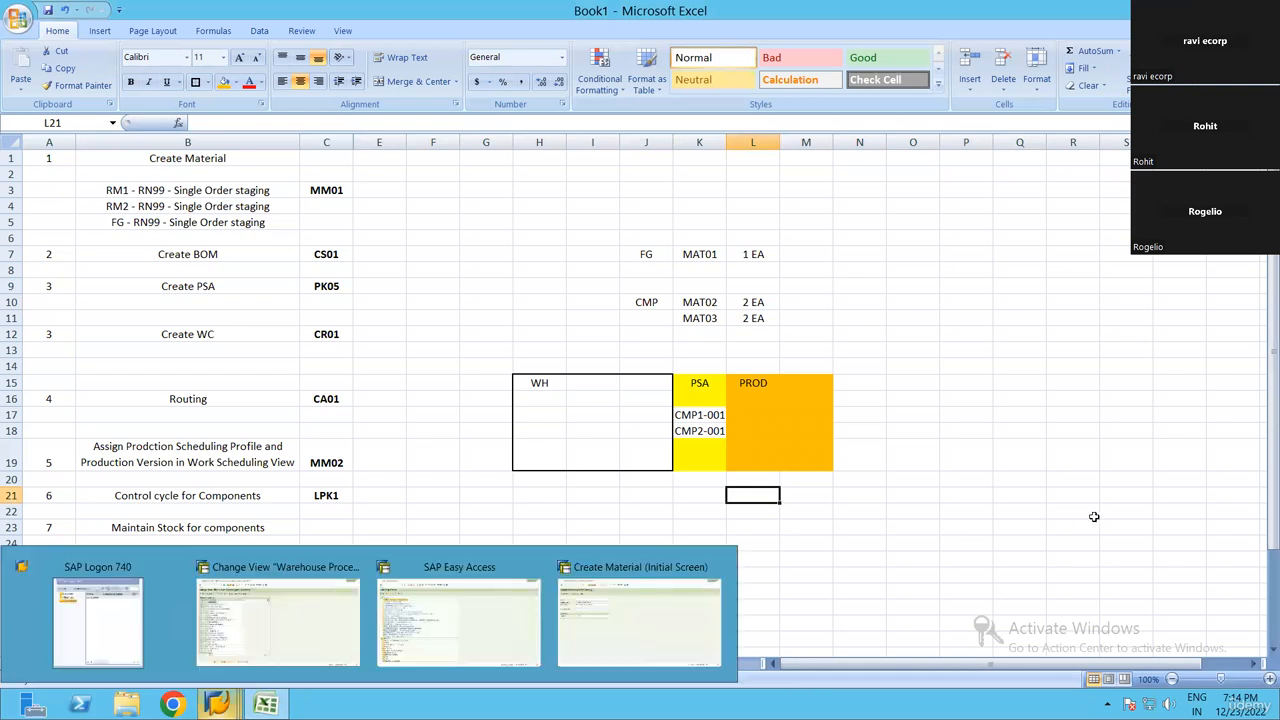
{"action": "left_click", "coordinate": [1012, 508]}
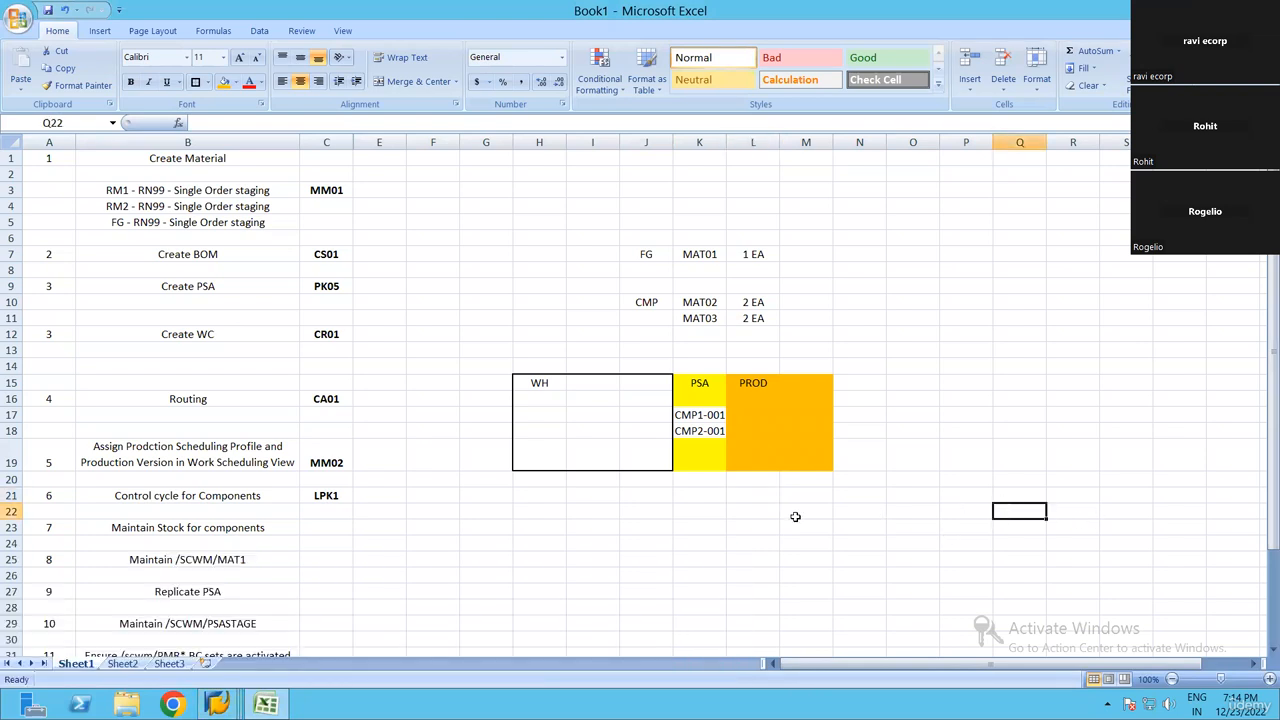
{"action": "left_click", "coordinate": [624, 527]}
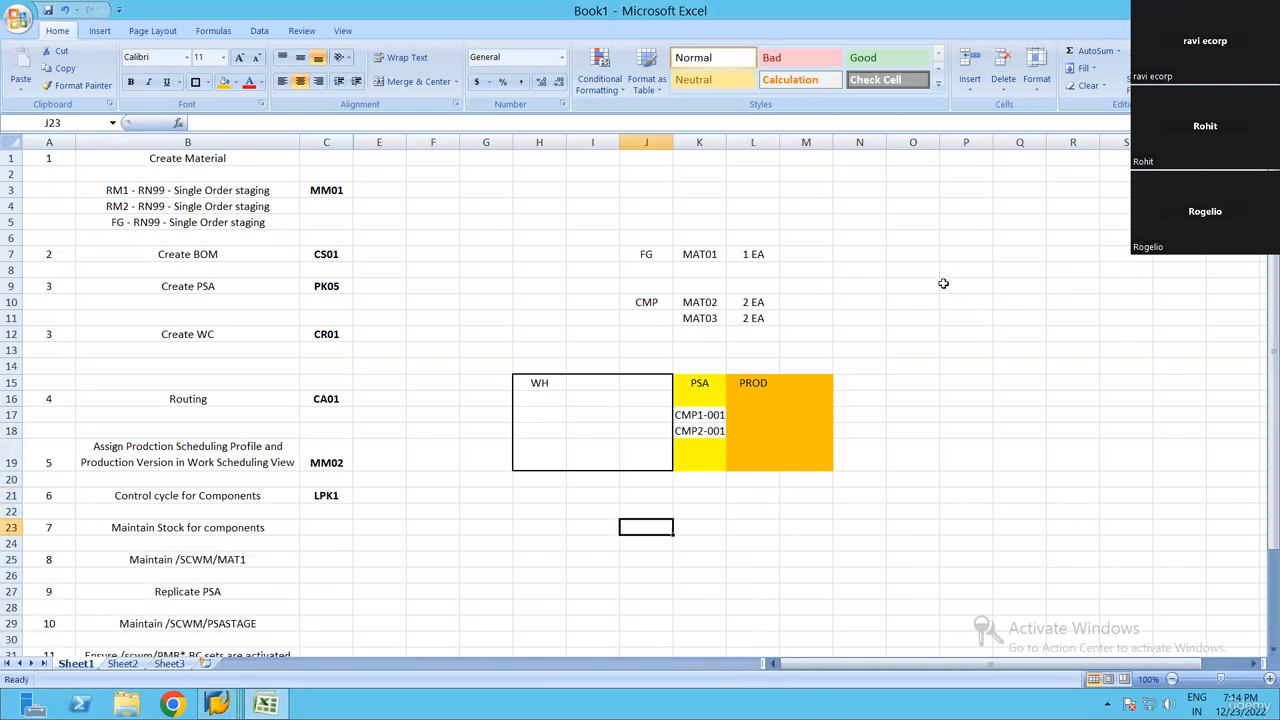
{"action": "left_click_drag", "start_coordinate": [975, 286], "coordinate": [1000, 363]}
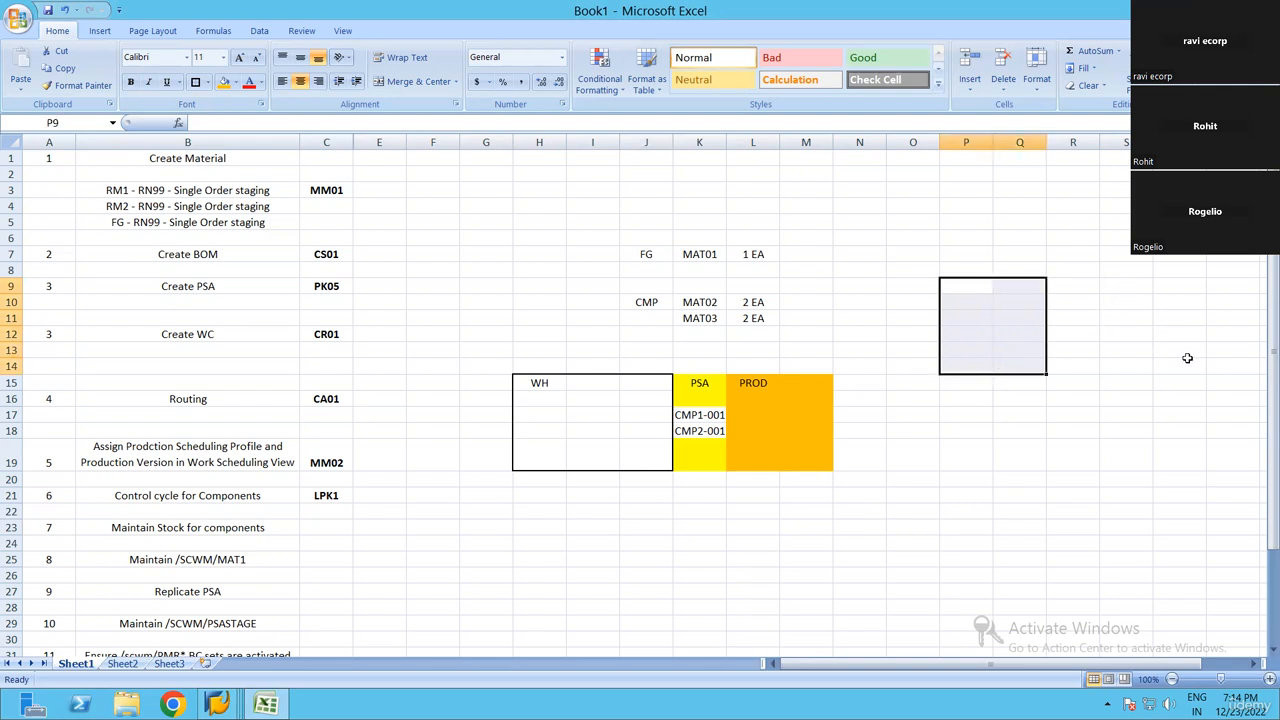
{"action": "left_click_drag", "start_coordinate": [1125, 286], "coordinate": [1187, 362]}
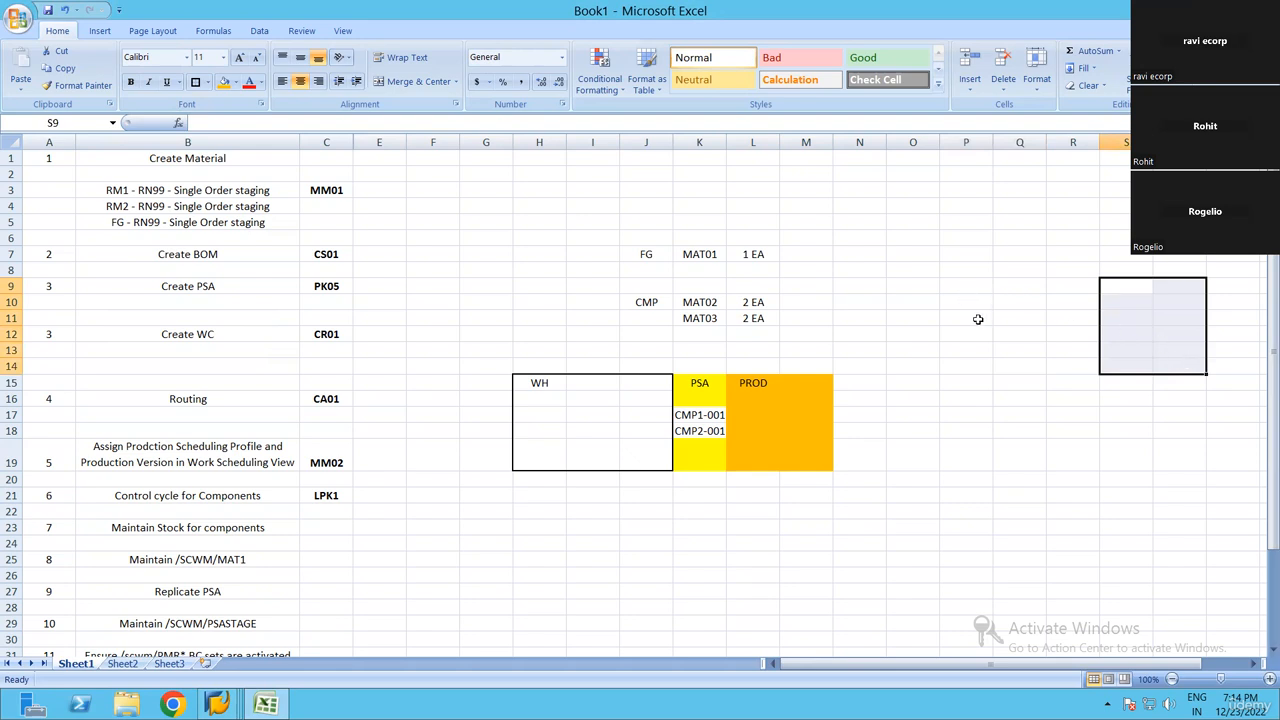
{"action": "left_click_drag", "start_coordinate": [962, 286], "coordinate": [1007, 359]}
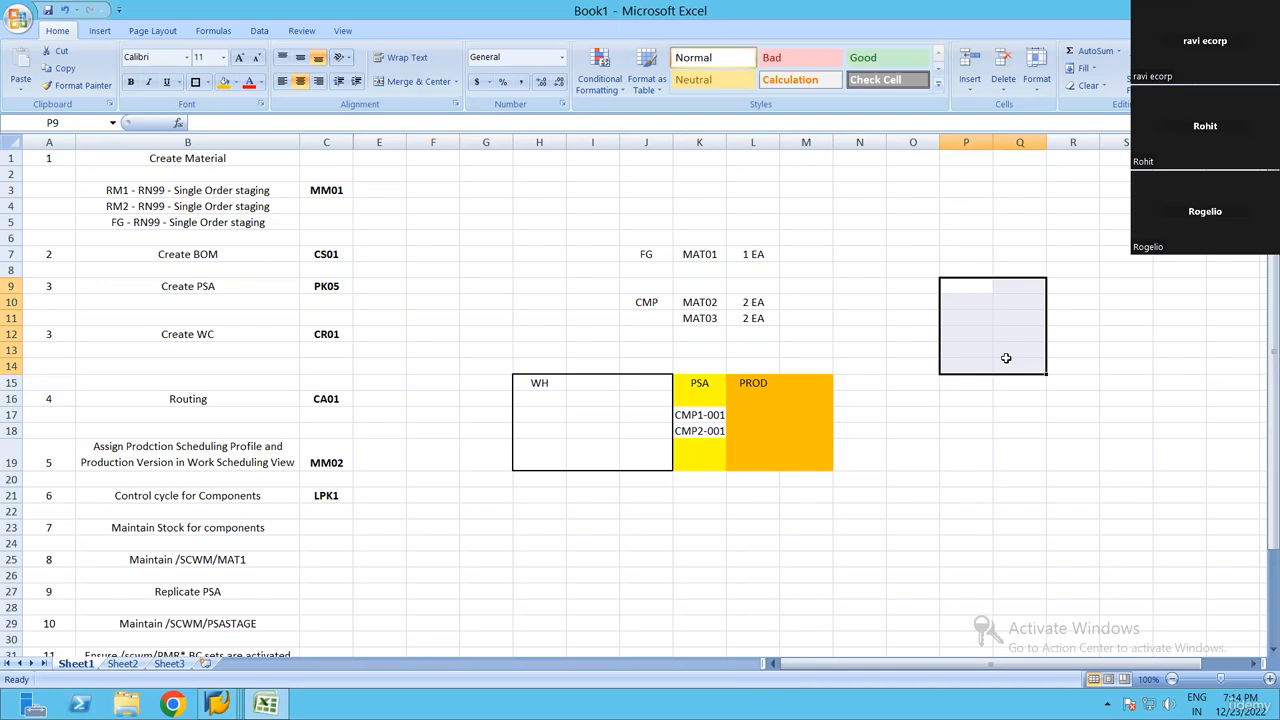
{"action": "left_click_drag", "start_coordinate": [962, 288], "coordinate": [1016, 370]}
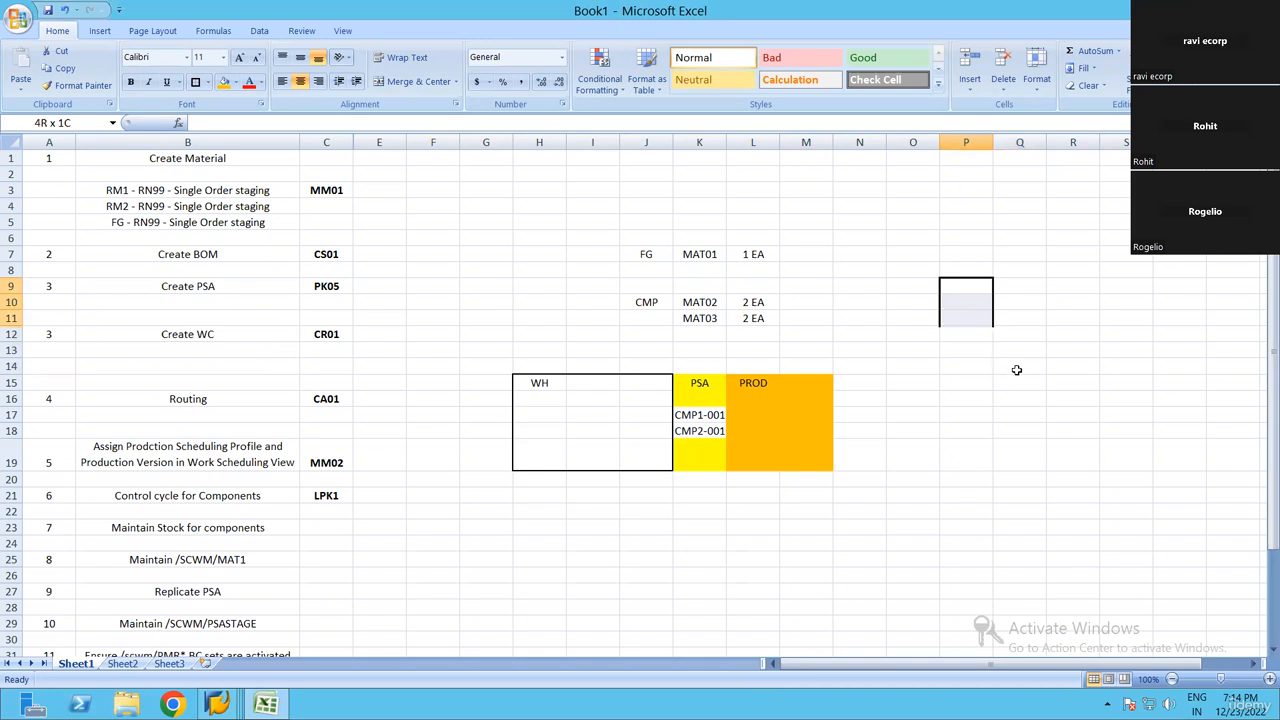
{"action": "left_click", "coordinate": [420, 258]}
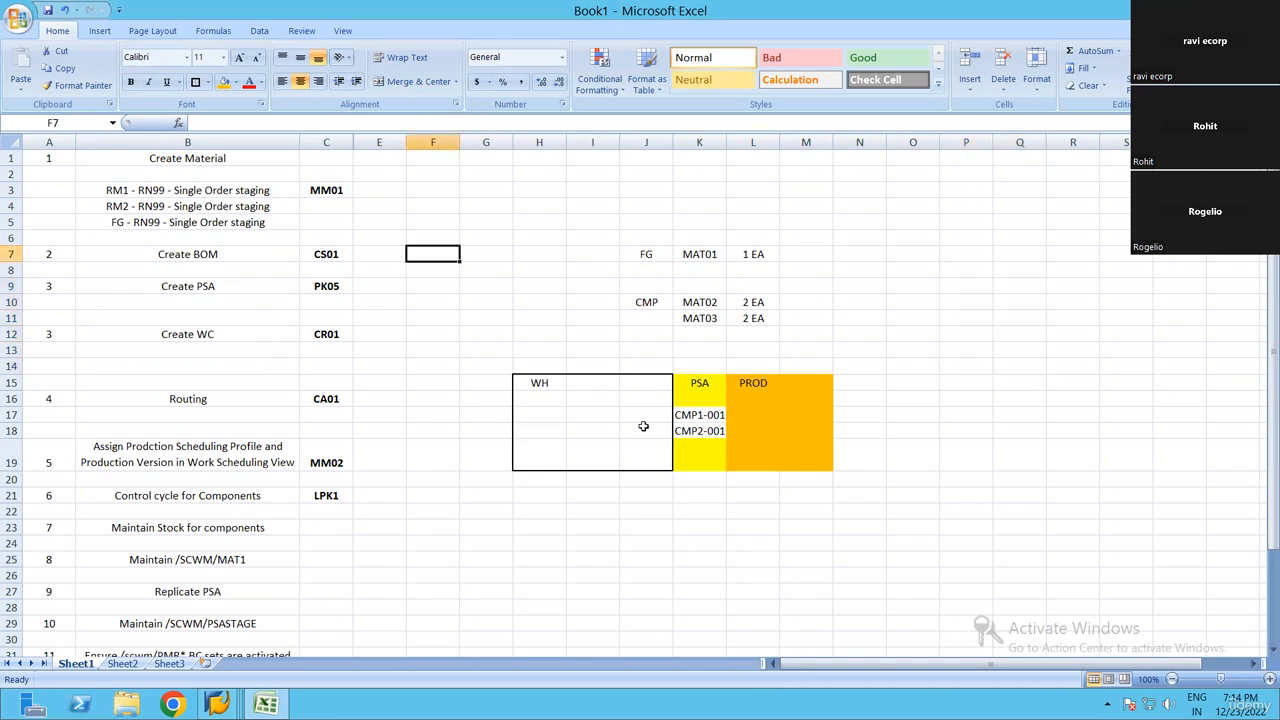
{"action": "left_click", "coordinate": [731, 453]}
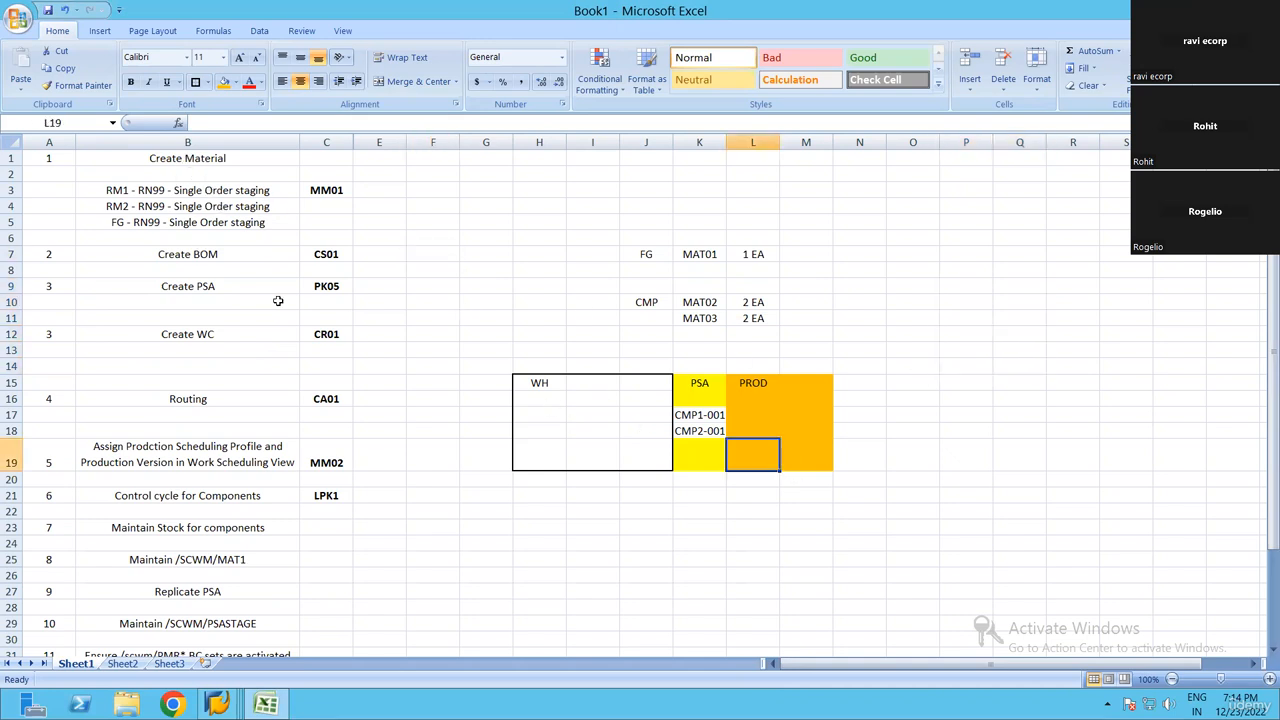
{"action": "left_click_drag", "start_coordinate": [187, 158], "coordinate": [422, 426]}
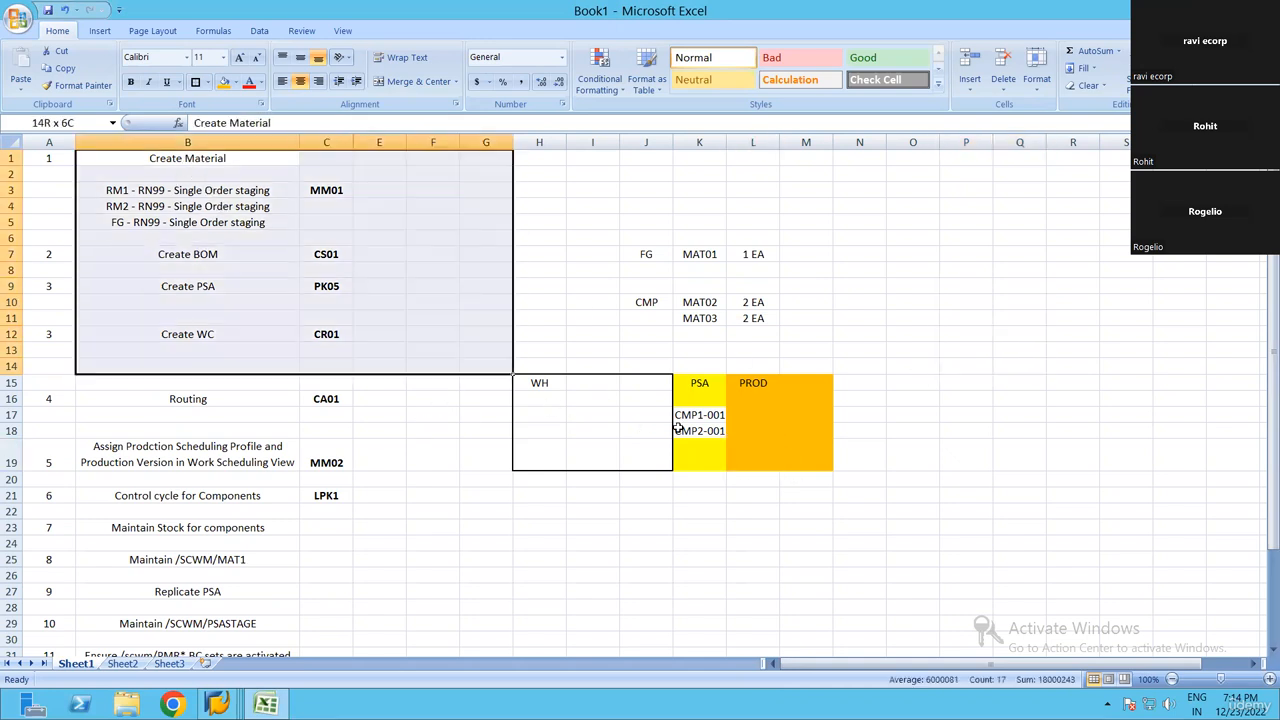
{"action": "left_click", "coordinate": [959, 397]}
{"action": "left_click_drag", "start_coordinate": [966, 330], "coordinate": [1066, 473]}
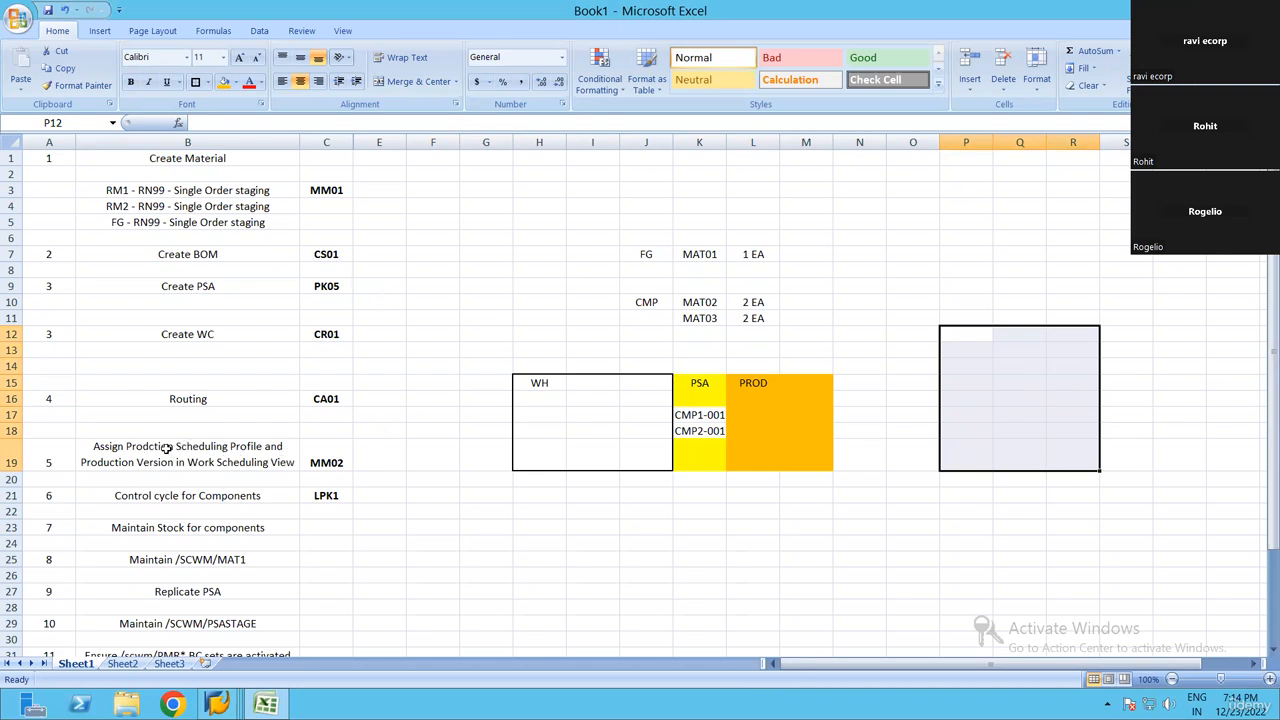
{"action": "left_click", "coordinate": [267, 449]}
{"action": "left_click", "coordinate": [966, 382]}
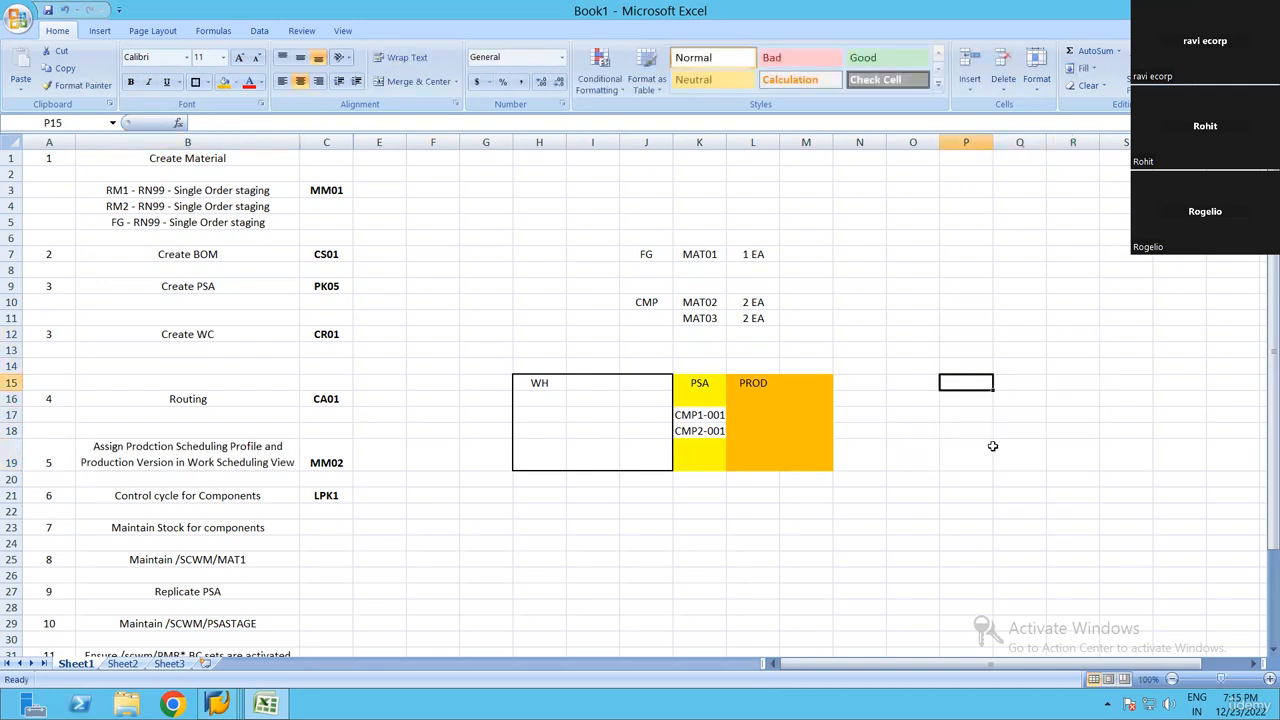
{"action": "left_click_drag", "start_coordinate": [966, 350], "coordinate": [1012, 470]}
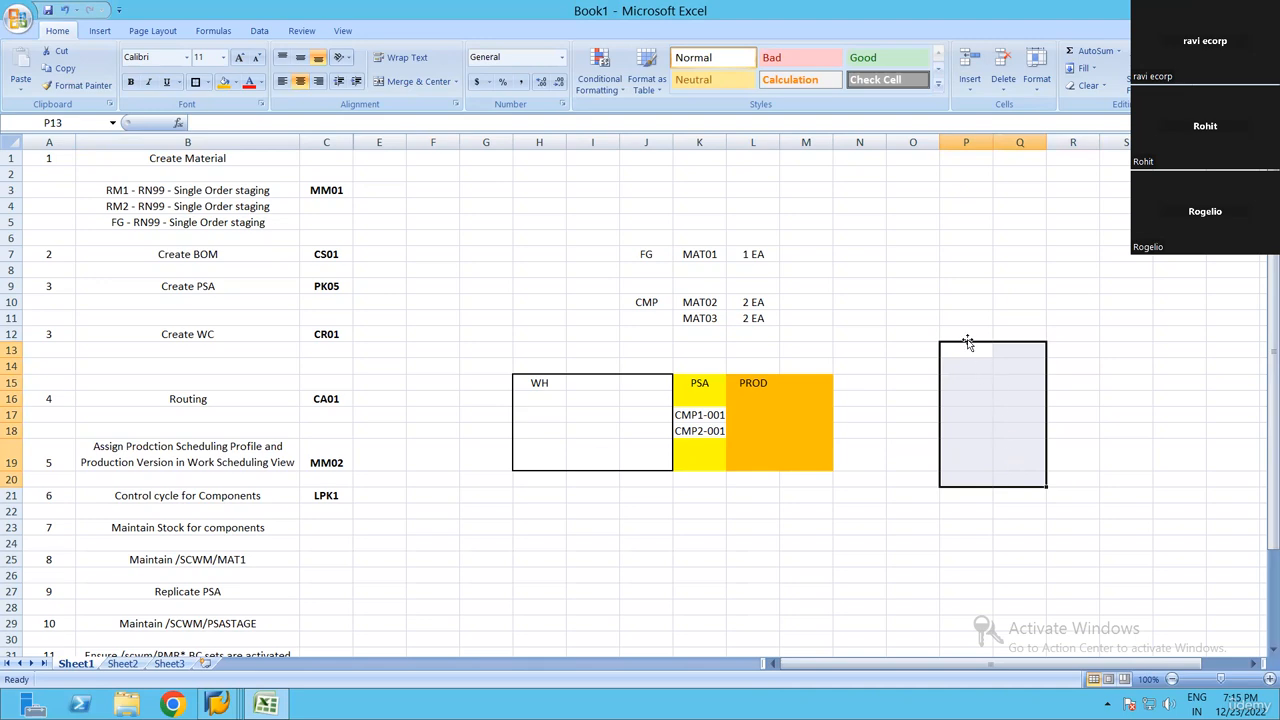
{"action": "left_click_drag", "start_coordinate": [968, 353], "coordinate": [1092, 466]}
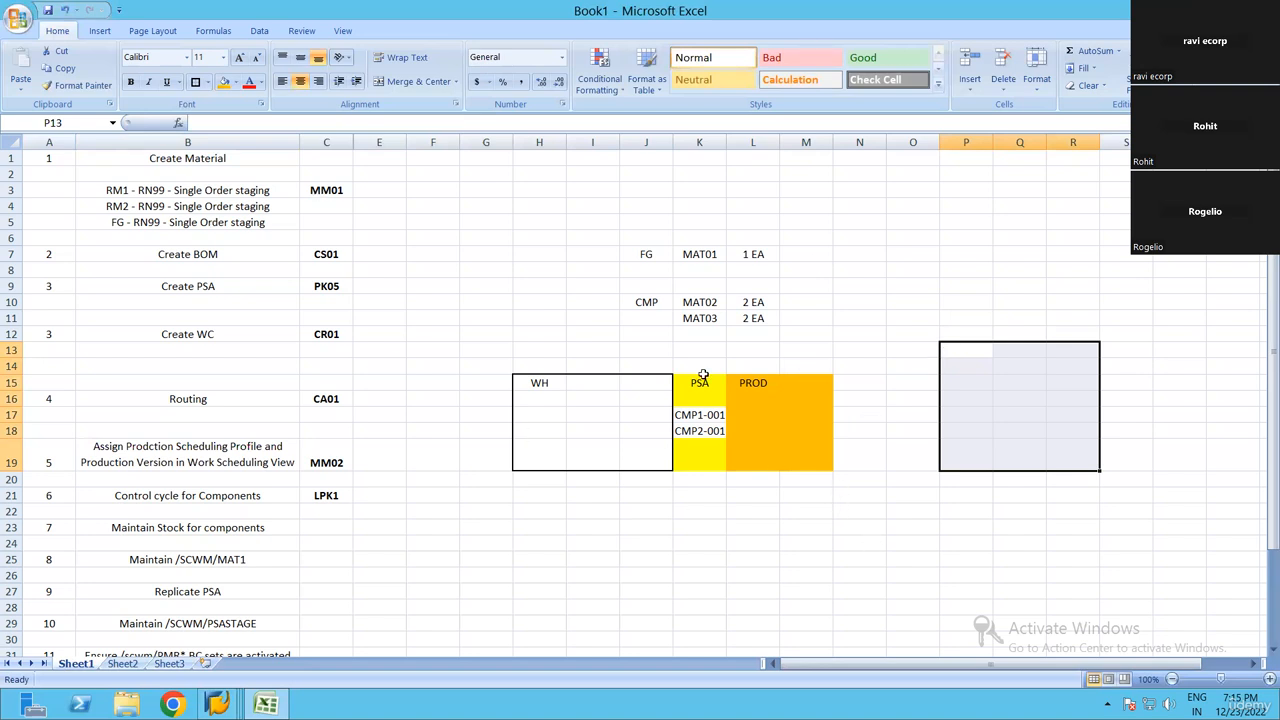
{"action": "left_click", "coordinate": [912, 270]}
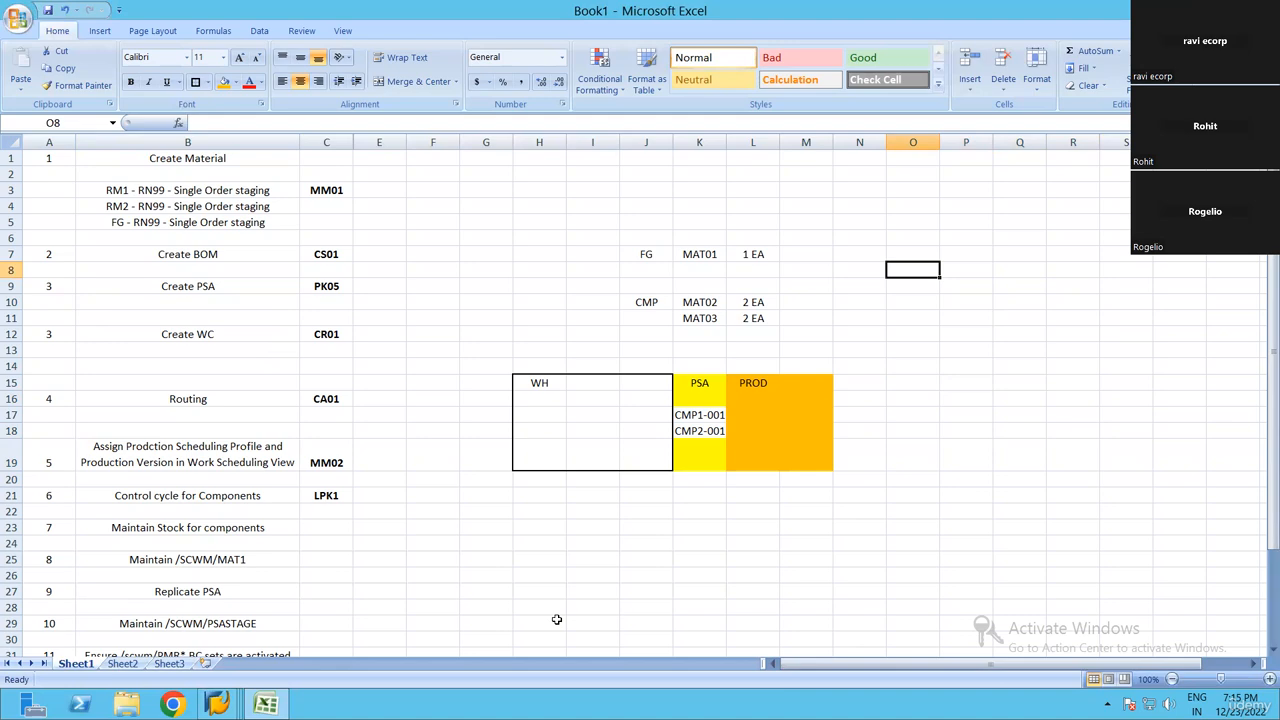
{"action": "left_click", "coordinate": [598, 590]}
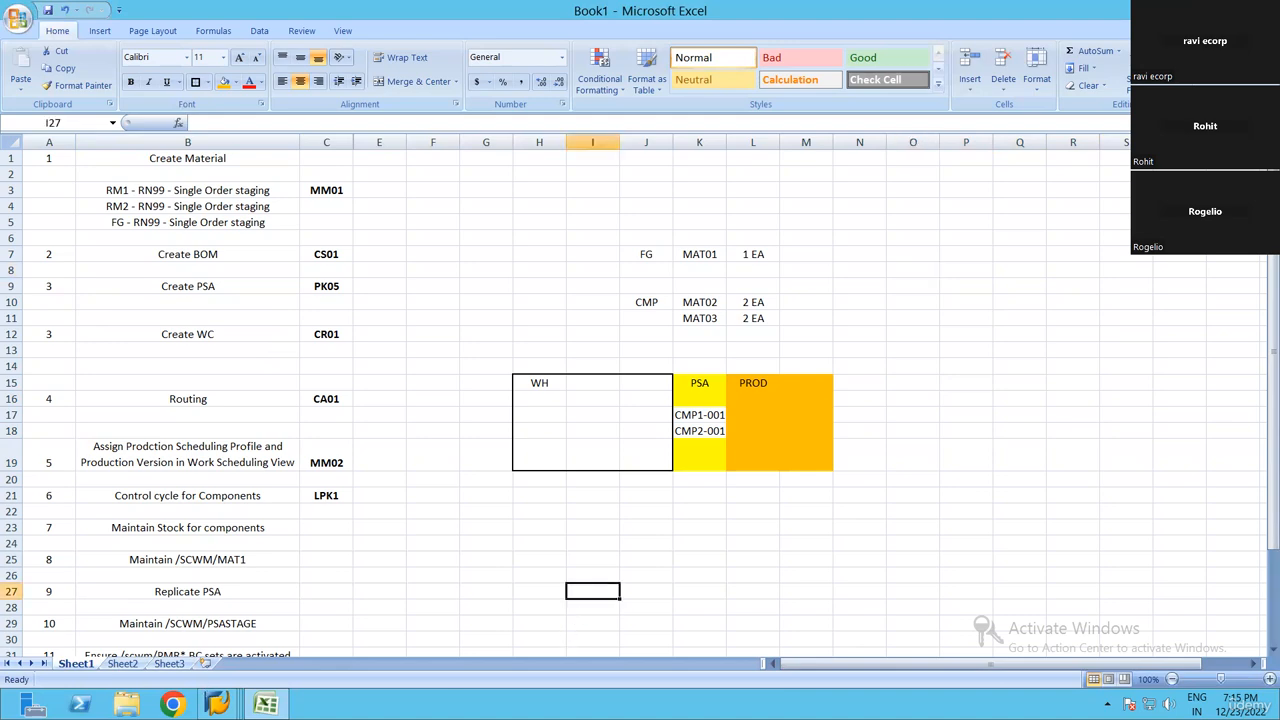
Switch to SAP, close the SAP Easy Access session and bring up the Create Material session
{"action": "mouse_move", "coordinate": [217, 705]}
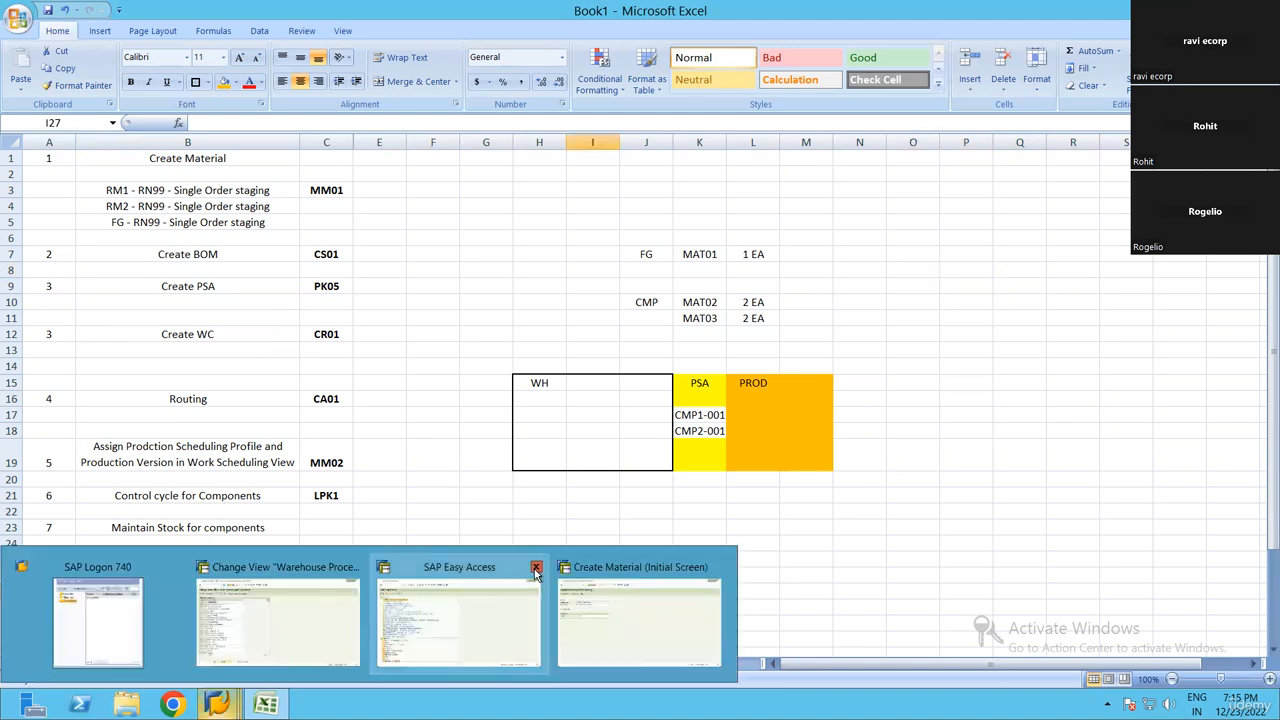
{"action": "left_click", "coordinate": [536, 570]}
{"action": "left_click", "coordinate": [240, 598]}
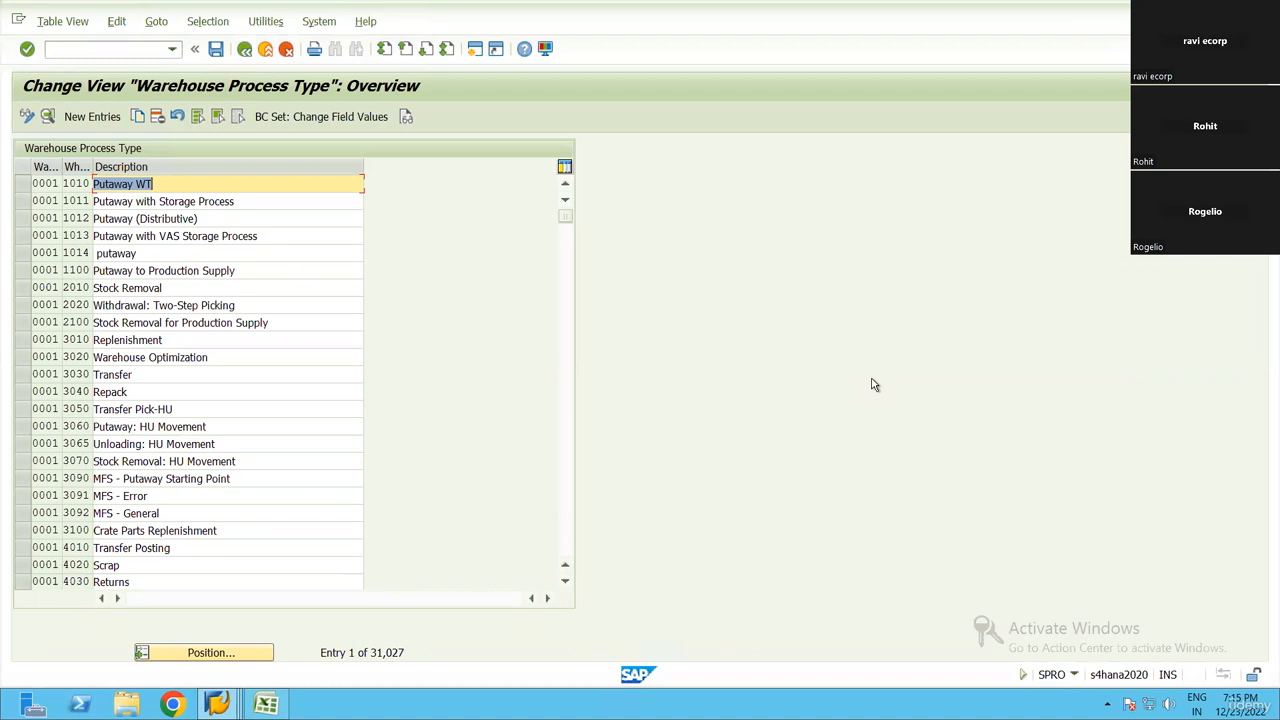
{"action": "left_click", "coordinate": [110, 49]}
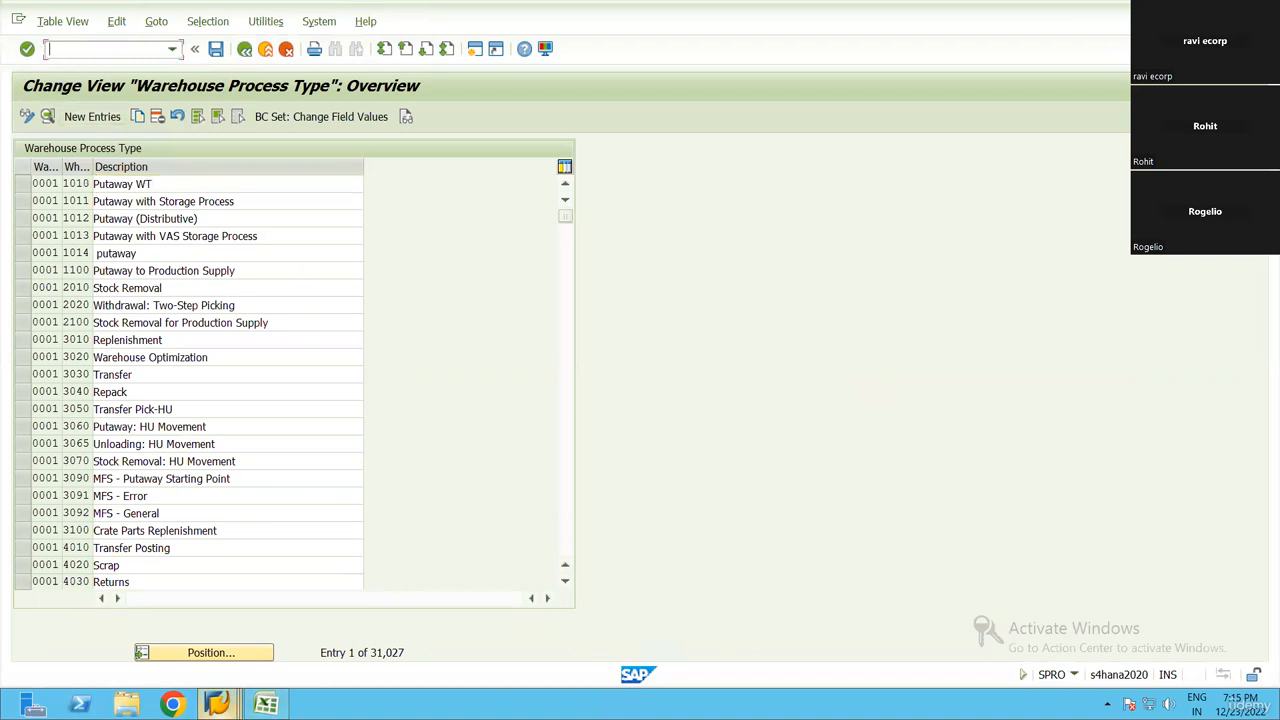
{"action": "mouse_move", "coordinate": [217, 704]}
{"action": "left_click", "coordinate": [270, 655]}
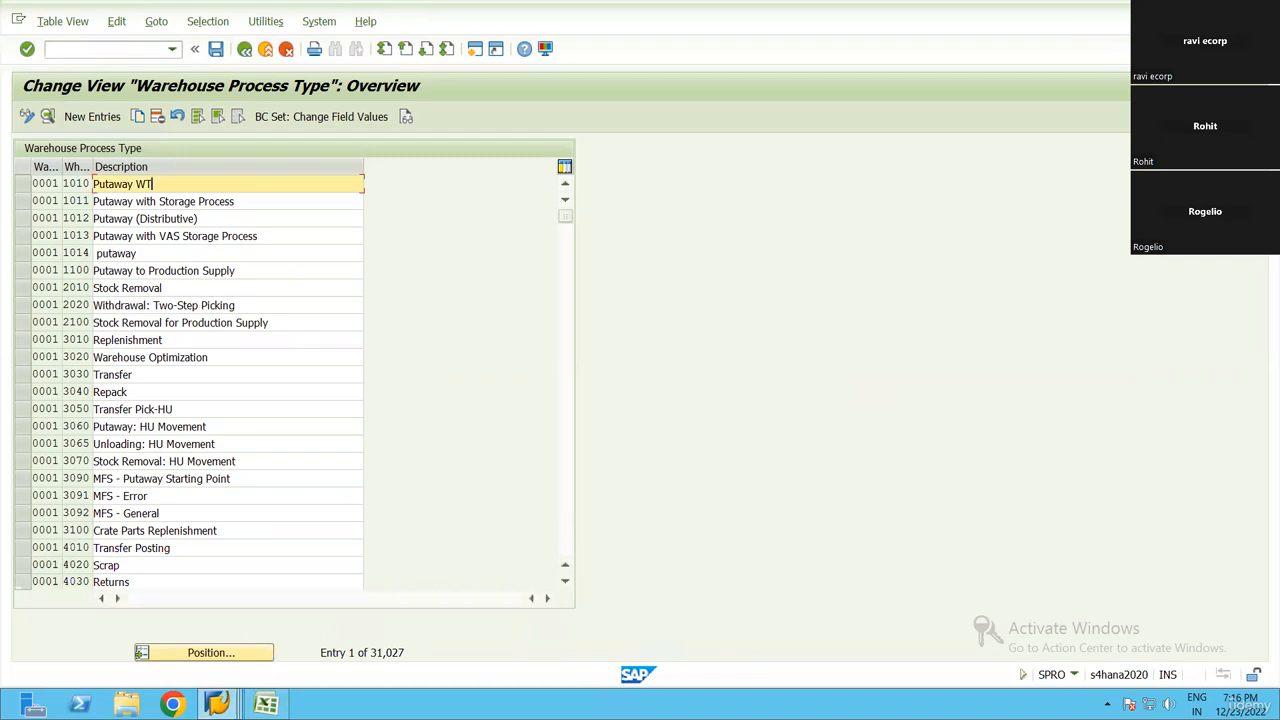
{"action": "key", "text": "alt+Tab"}
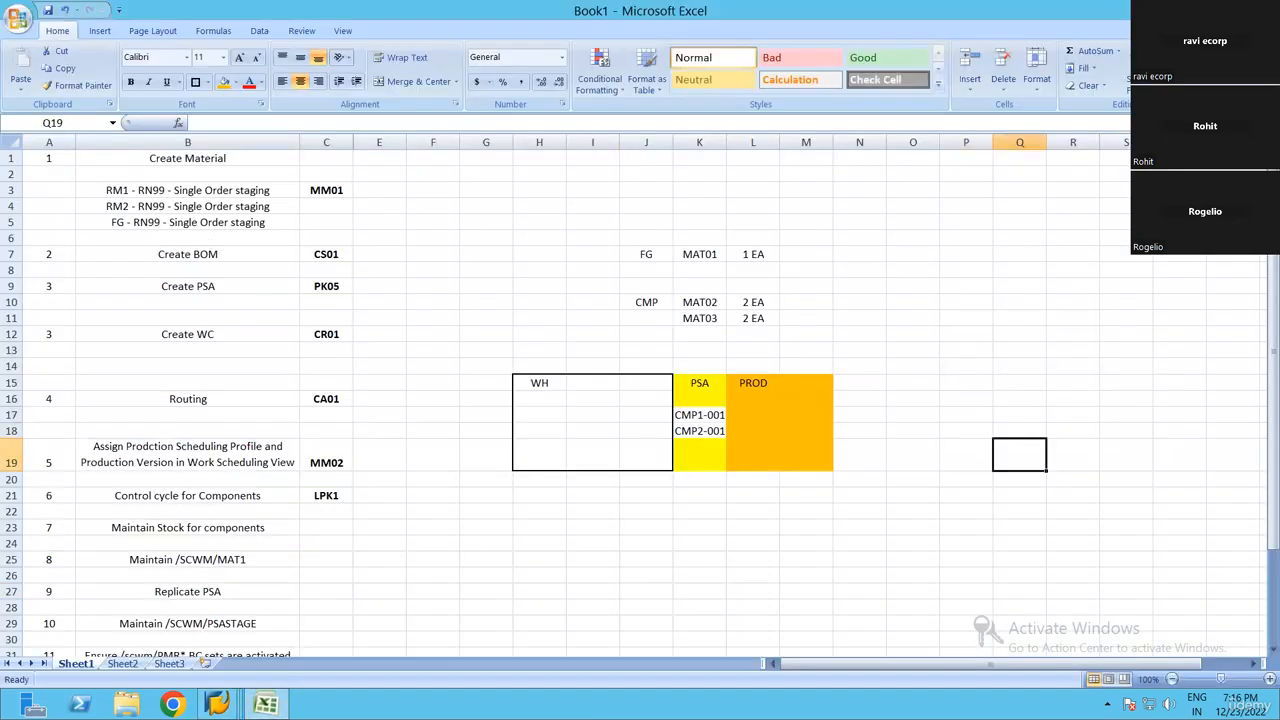
{"action": "mouse_move", "coordinate": [217, 704]}
{"action": "left_click", "coordinate": [460, 612]}
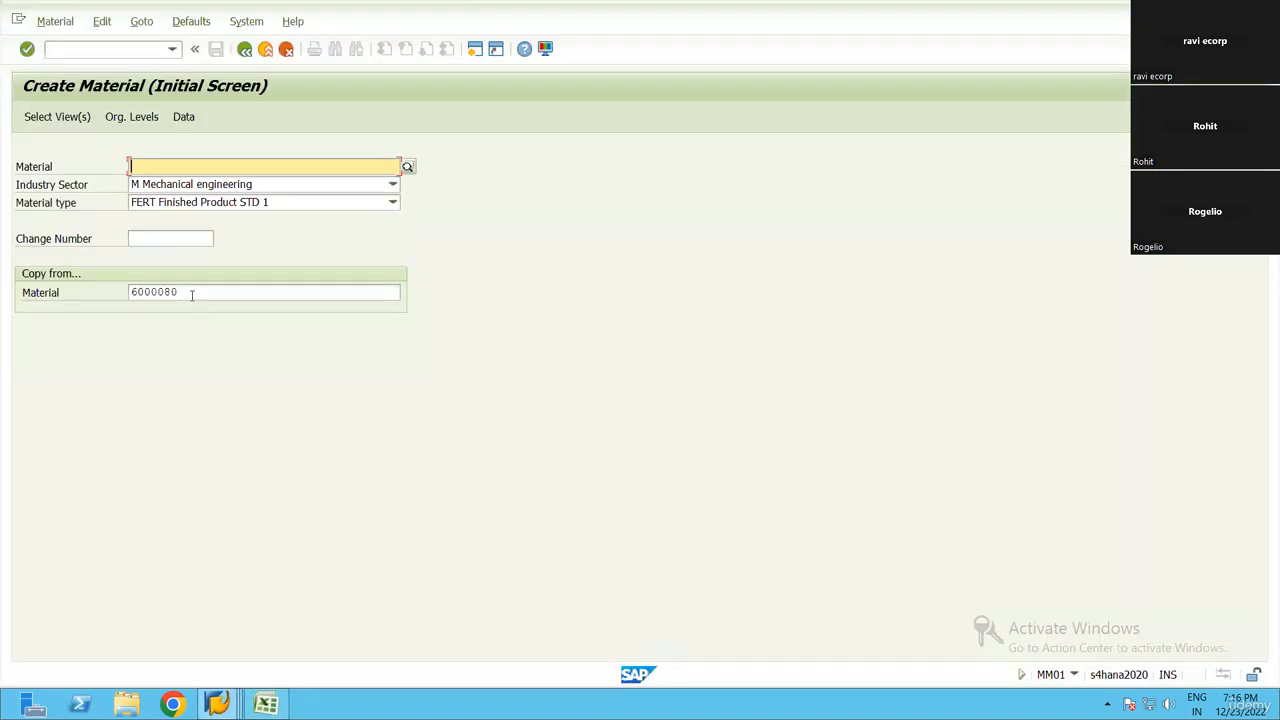
{"action": "left_click", "coordinate": [192, 295]}
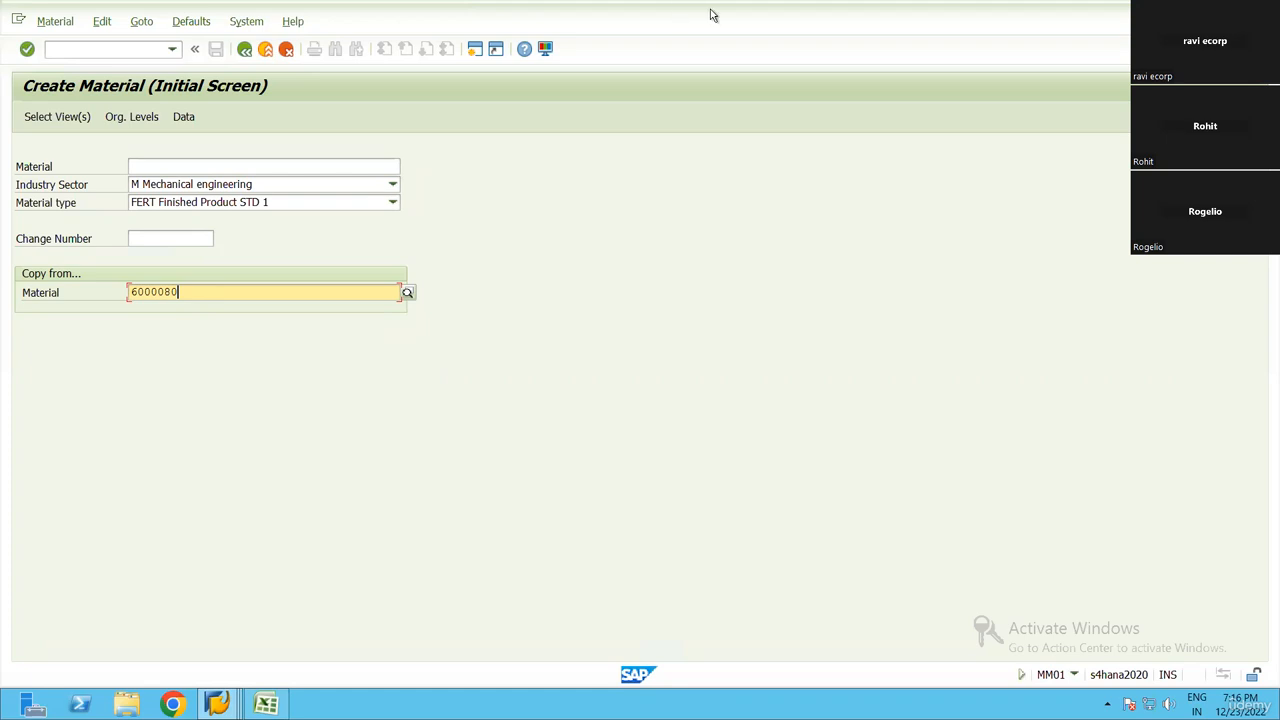
{"action": "mouse_move", "coordinate": [789, 14]}
{"action": "left_click", "coordinate": [1097, 11]}
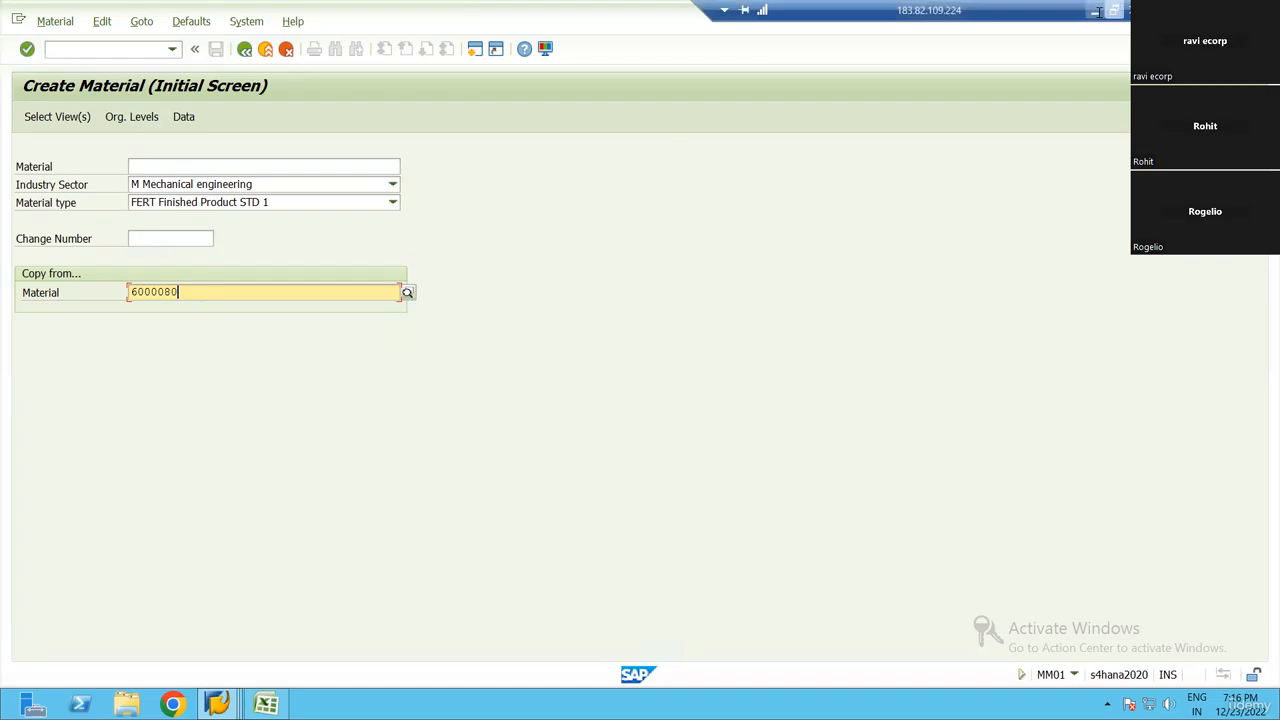
{"action": "key", "text": "alt+Tab"}
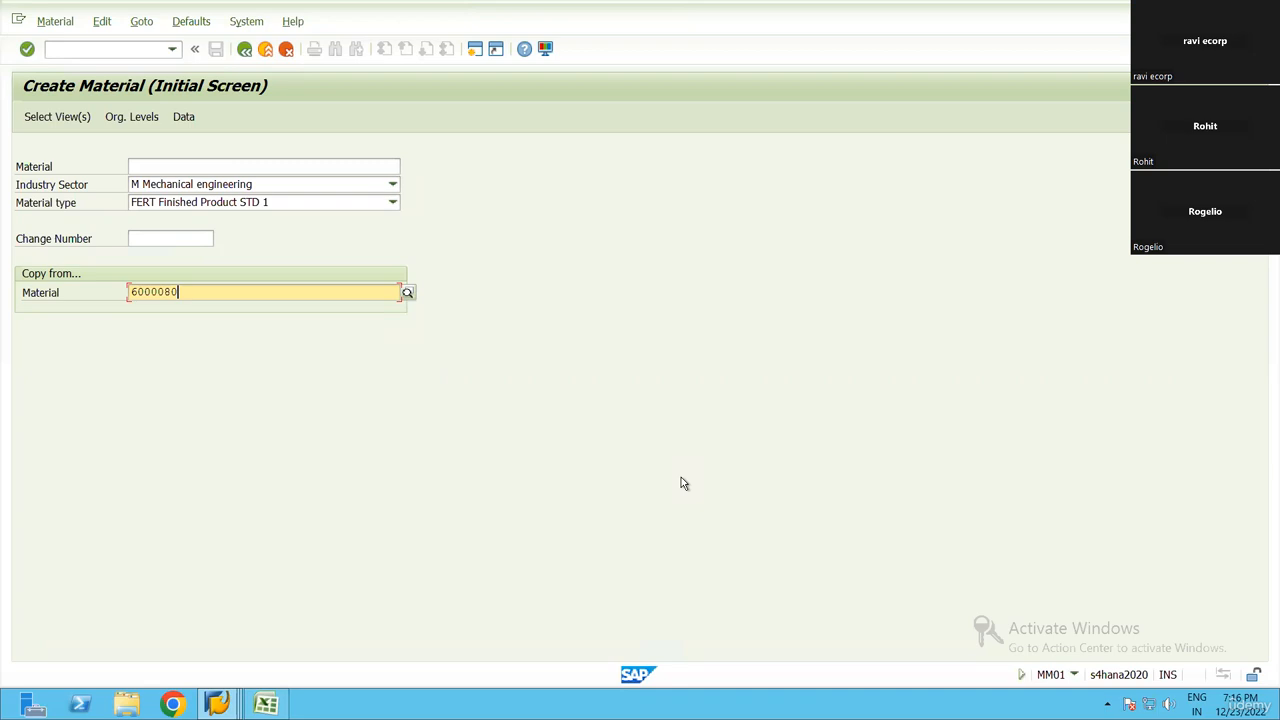
{"action": "left_click", "coordinate": [229, 703]}
{"action": "left_click", "coordinate": [489, 587]}
{"action": "left_click", "coordinate": [266, 704]}
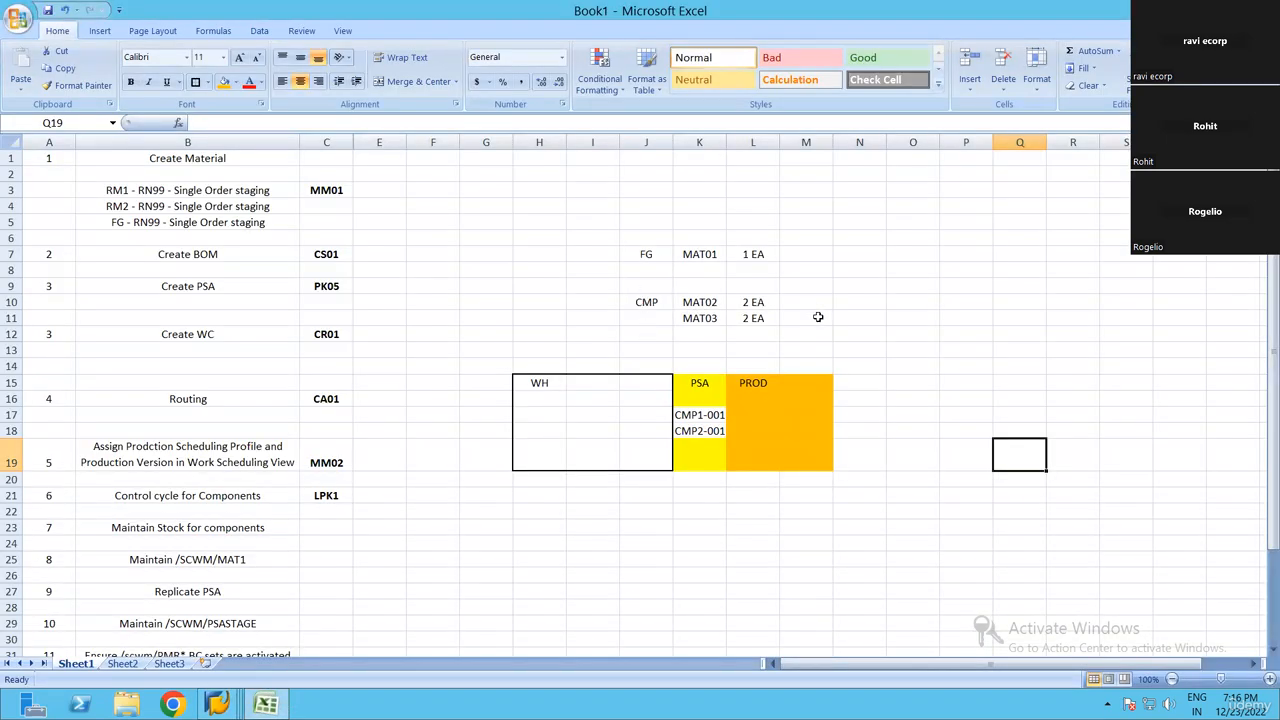
{"action": "key", "text": "alt+Tab"}
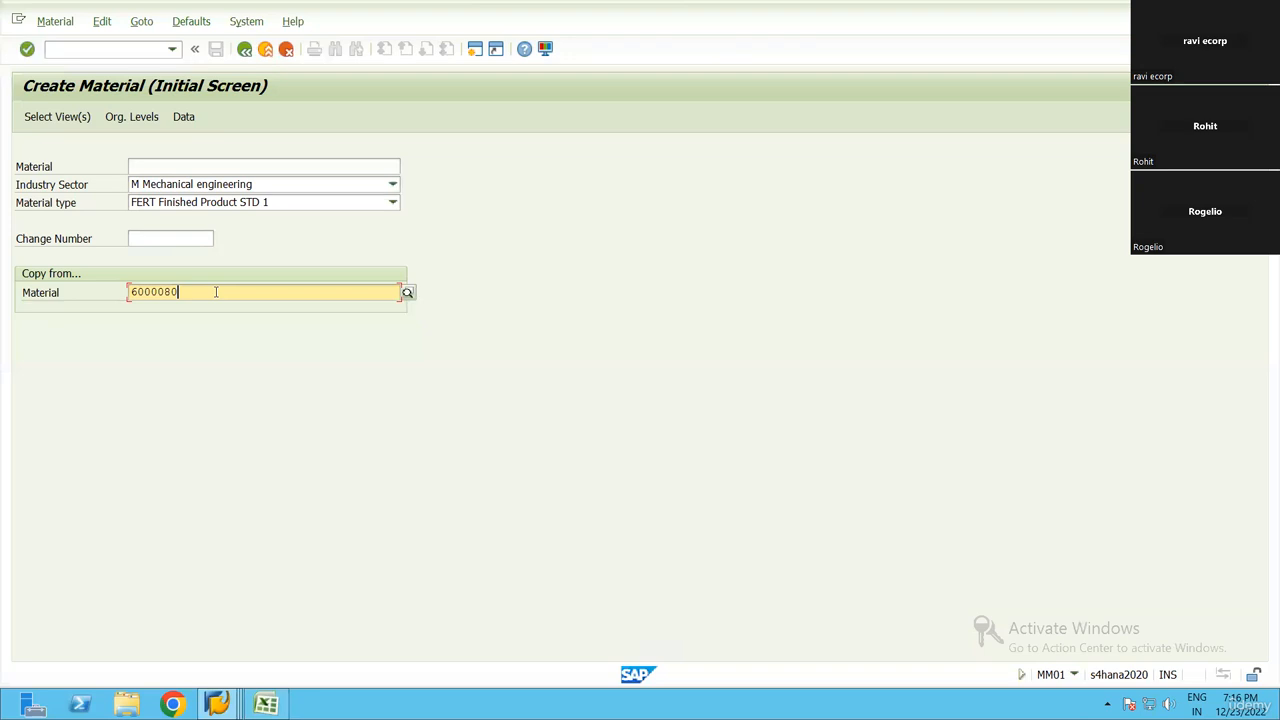
Start a new material copied from material 6000080, accepting the preselected views and the organizational levels
{"action": "key", "text": "Return"}
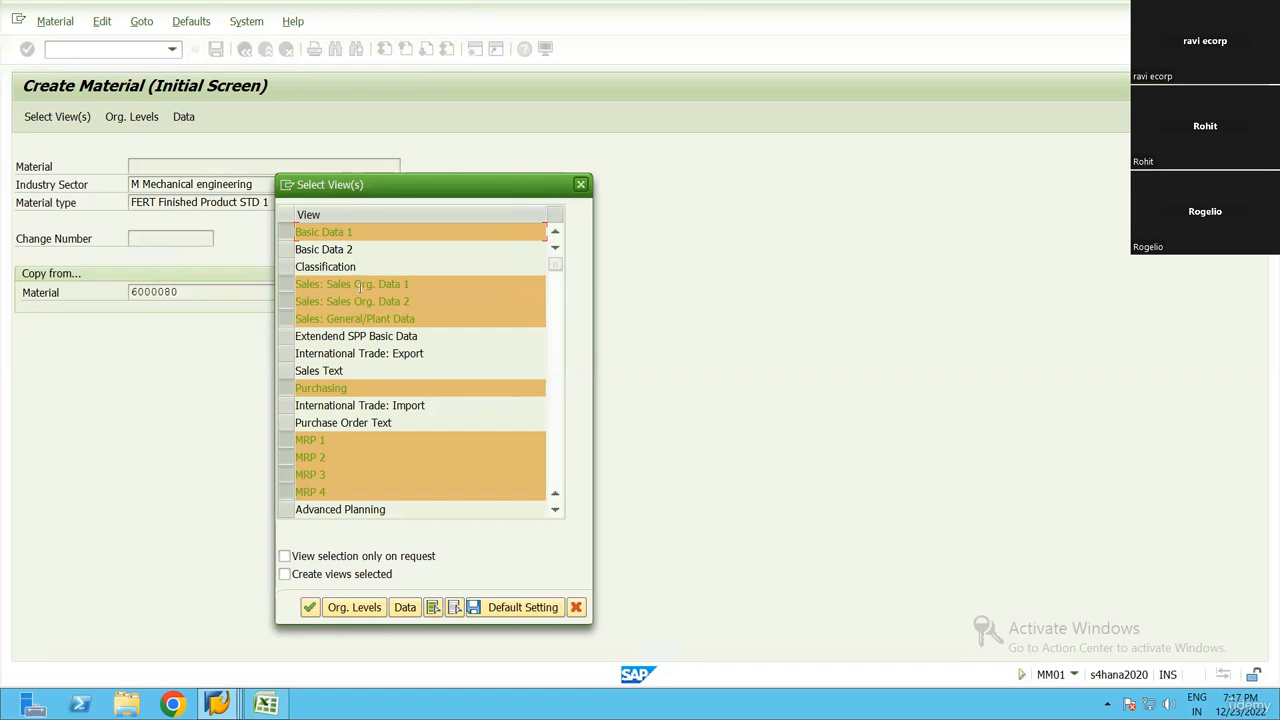
{"action": "scroll", "coordinate": [362, 390], "scroll_direction": "down", "scroll_amount": 1}
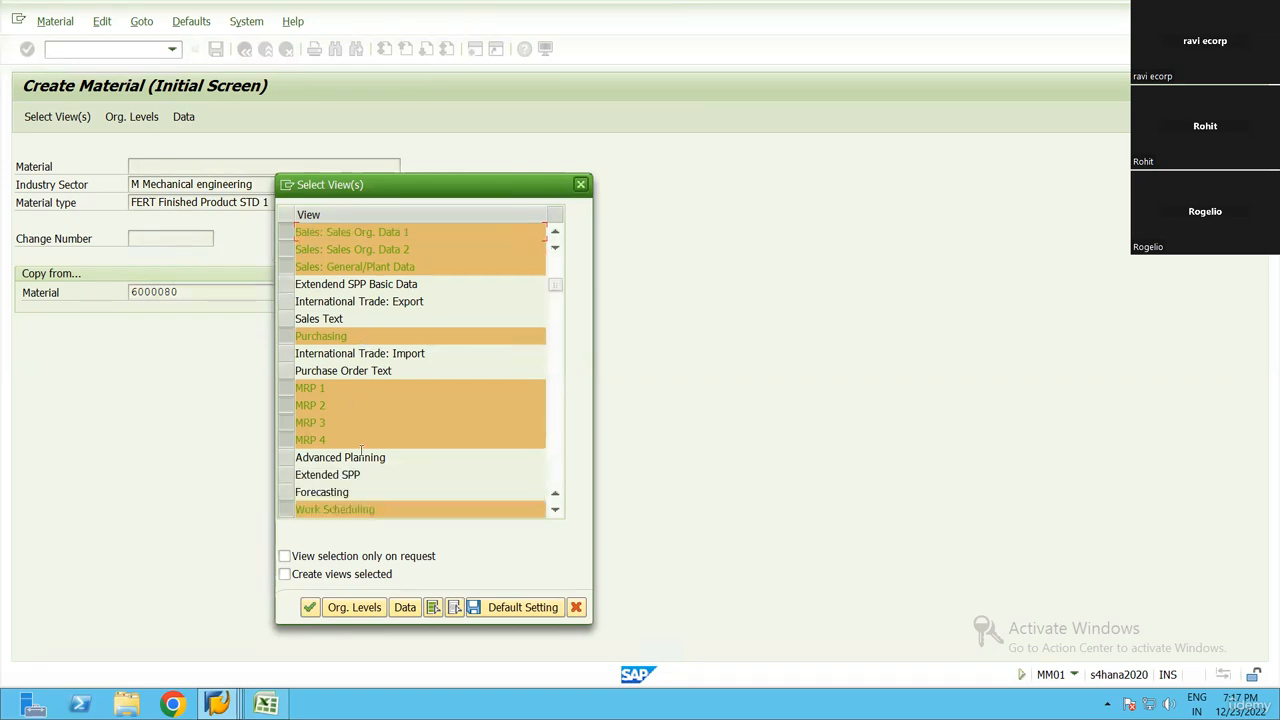
{"action": "scroll", "coordinate": [362, 452], "scroll_direction": "down", "scroll_amount": 3}
{"action": "scroll", "coordinate": [405, 470], "scroll_direction": "down", "scroll_amount": 2}
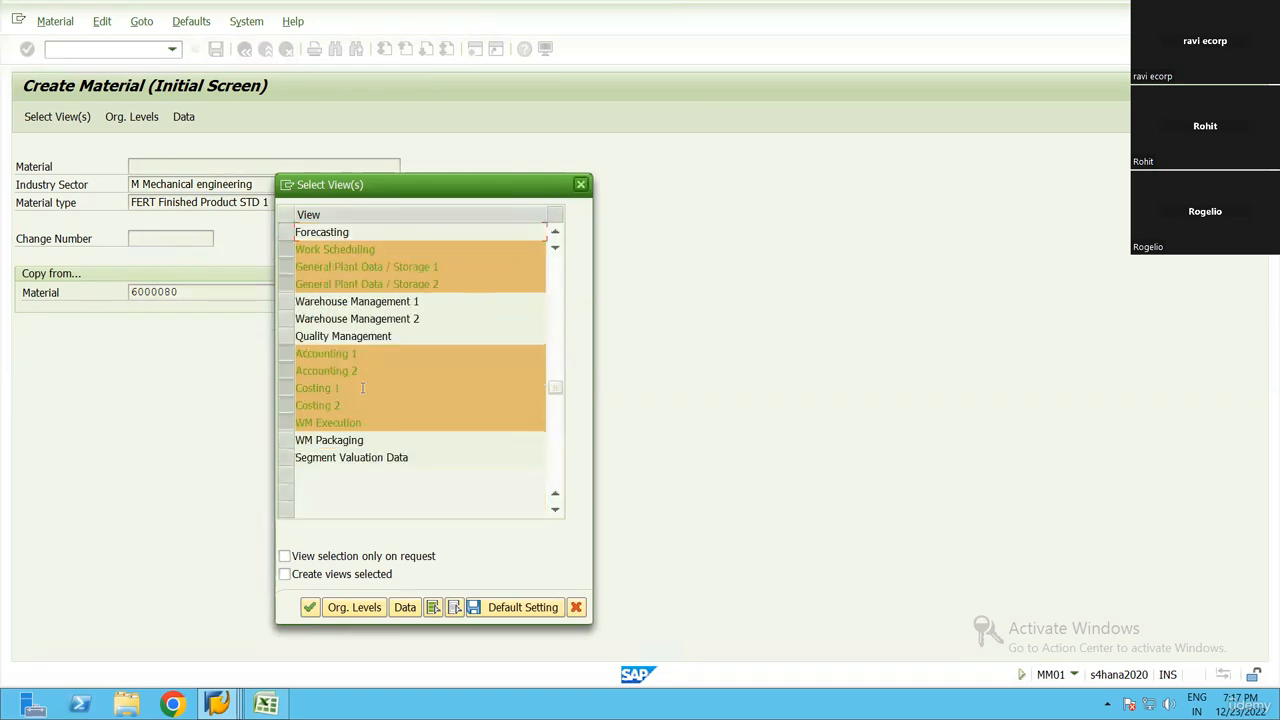
{"action": "left_click", "coordinate": [311, 606]}
{"action": "left_click", "coordinate": [434, 390]}
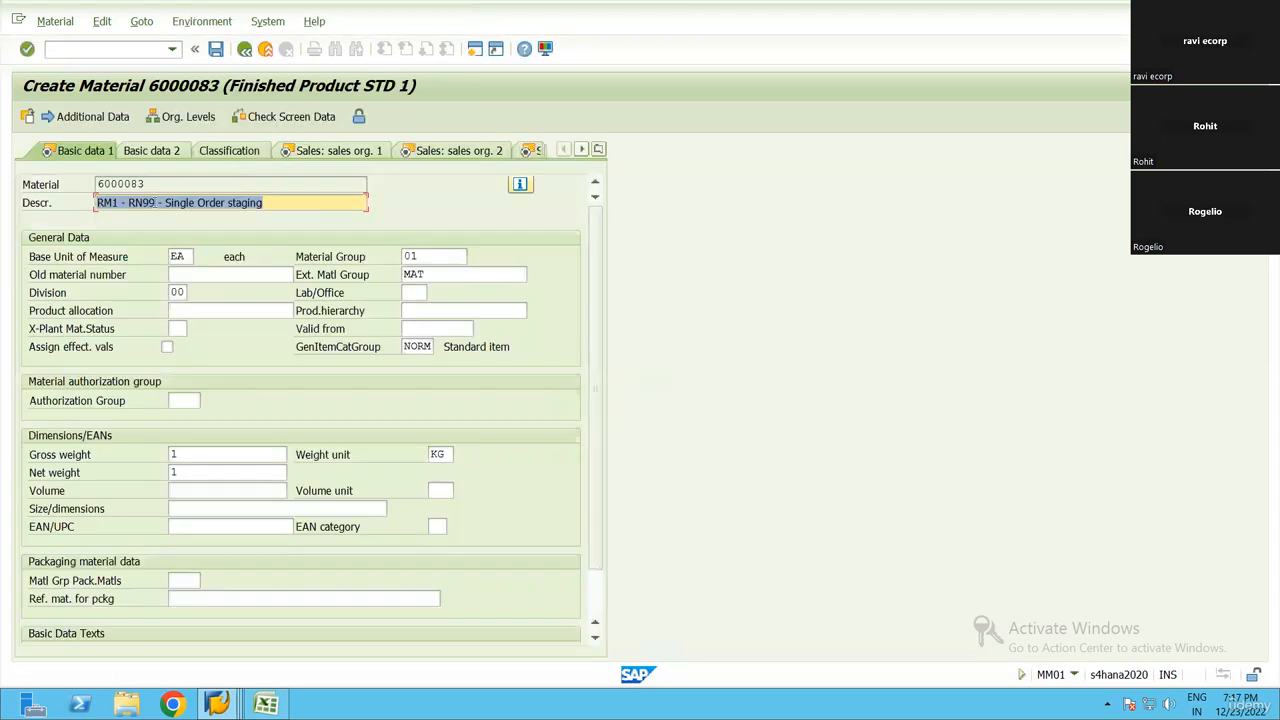
{"action": "left_click", "coordinate": [111, 203]}
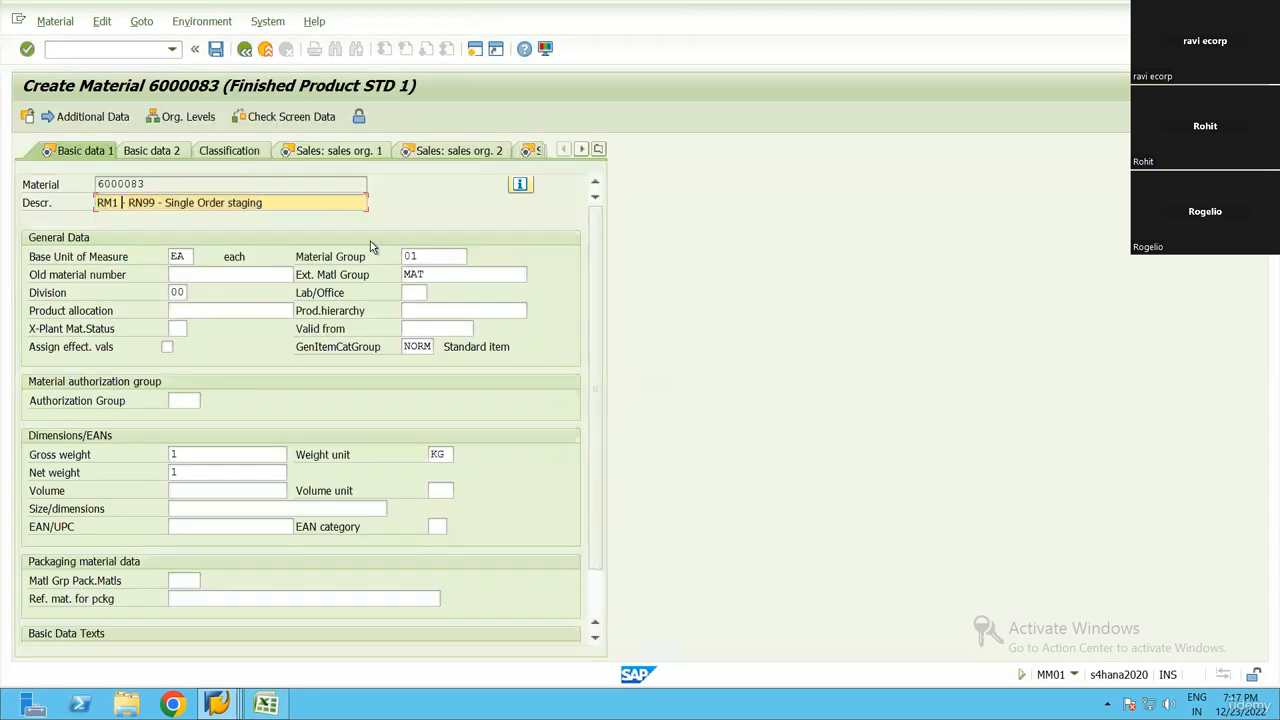
{"action": "key", "text": "BackSpace"}
{"action": "type", "text": "N"}
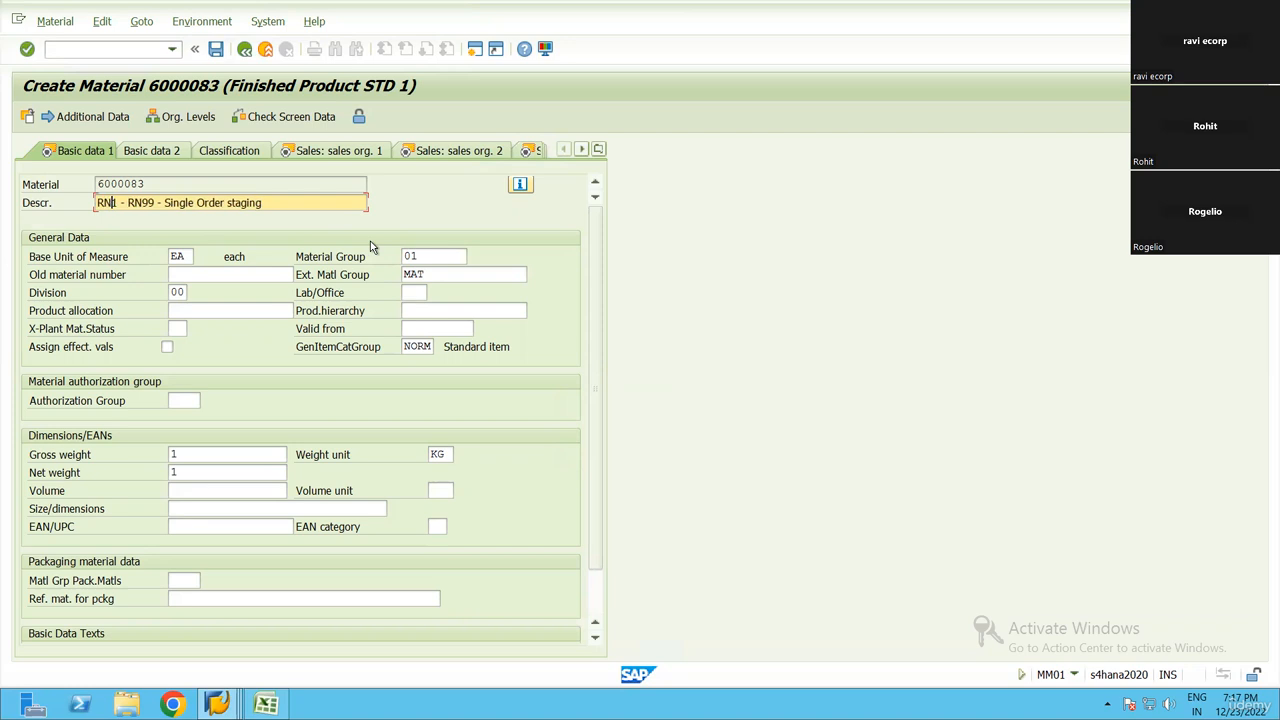
Replace the copied material description with COMP1-RN99 and confirm the Basic data 1 view
{"action": "key", "text": "ctrl+a"}
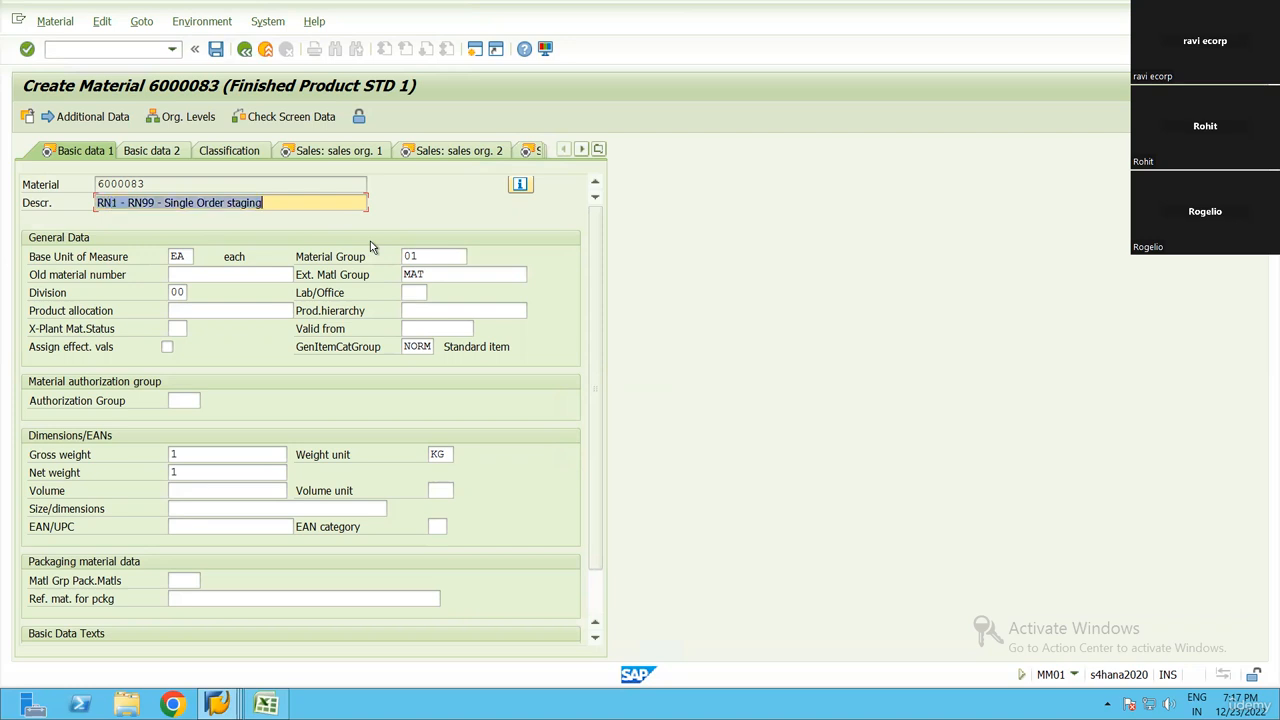
{"action": "key", "text": "BackSpace"}
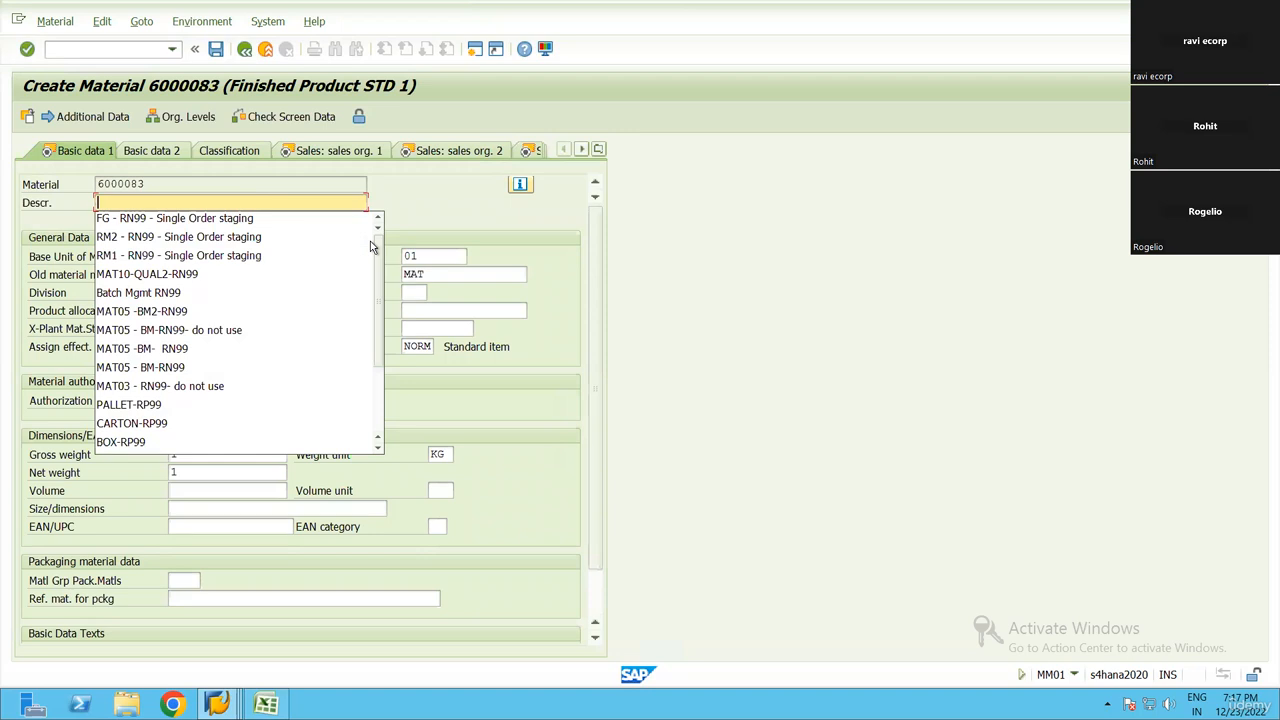
{"action": "type", "text": "CP"}
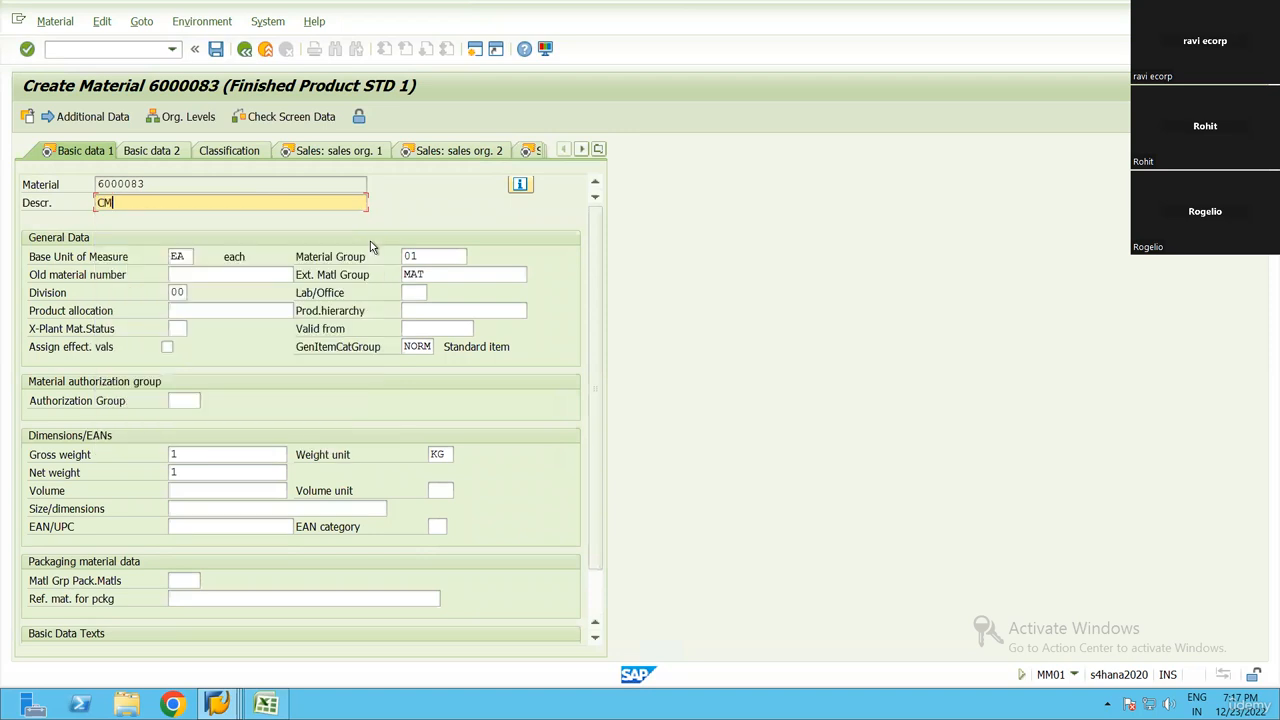
{"action": "key", "text": "BackSpace"}
{"action": "type", "text": "OMP1-RN99"}
{"action": "key", "text": "Return"}
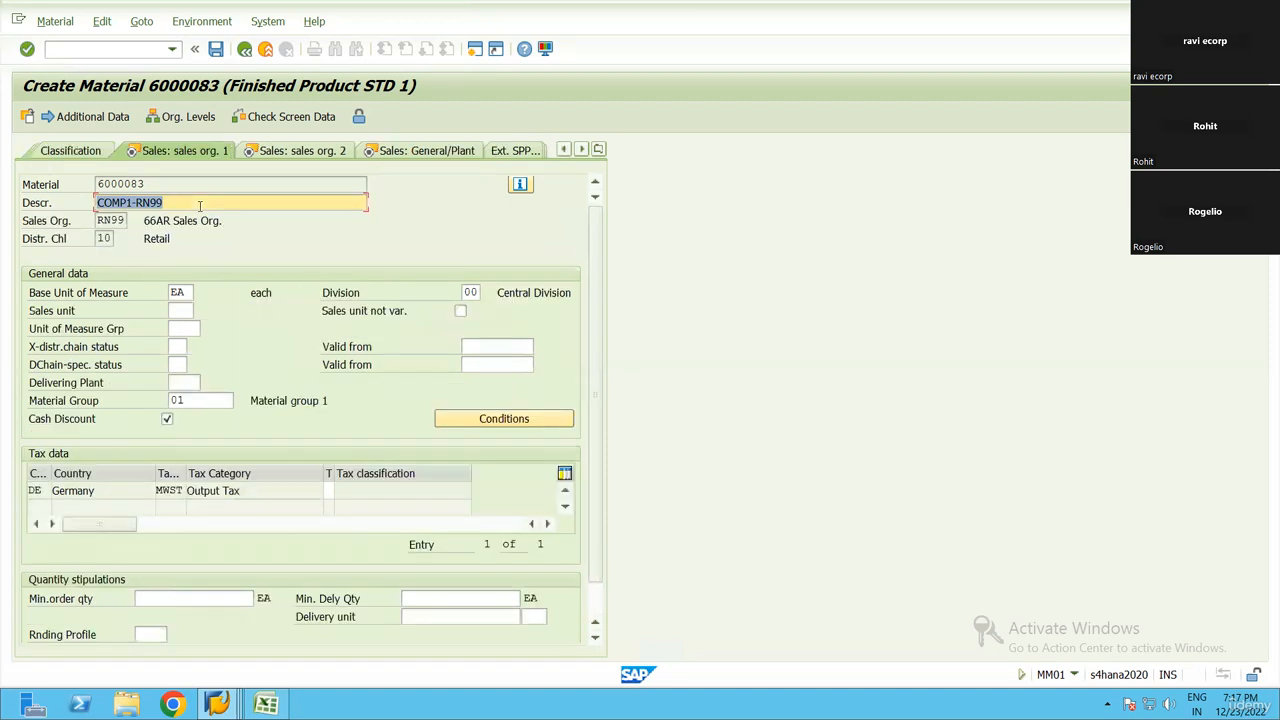
Confirm the sales and purchasing views and set the MRP type to ND in the MRP 1 view
{"action": "key", "text": "Return"}
{"action": "key", "text": "Return"}
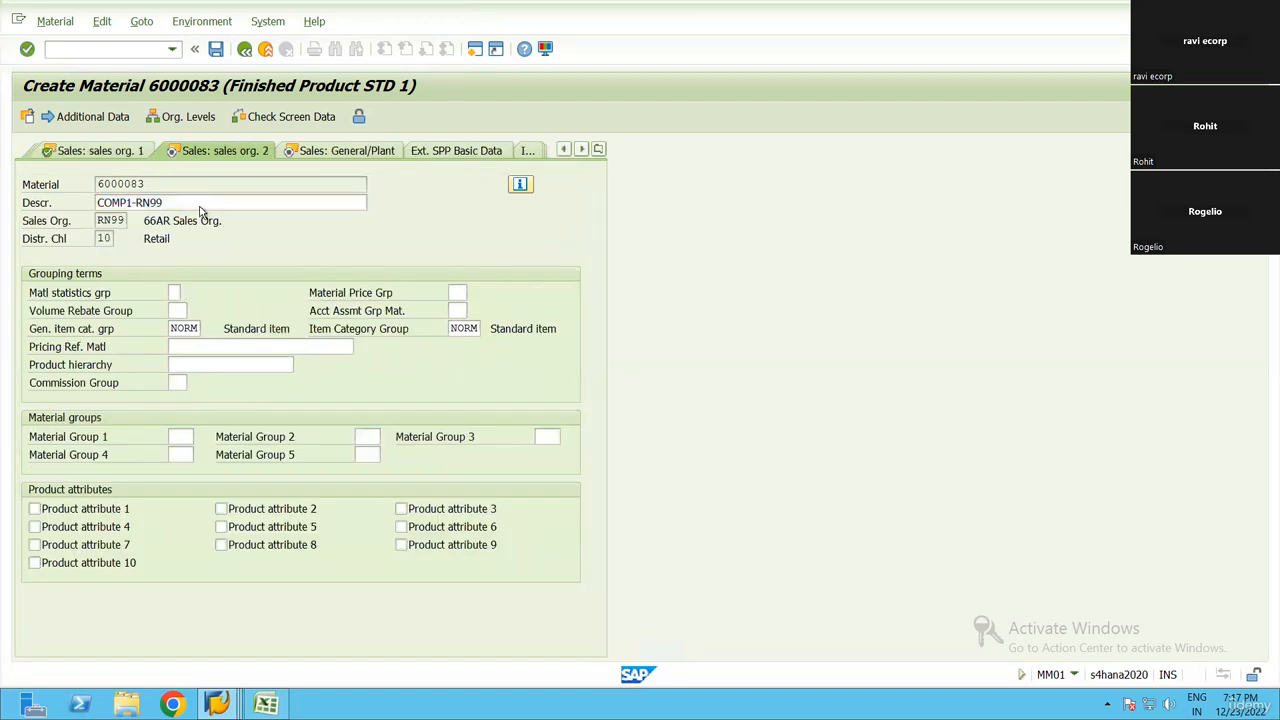
{"action": "key", "text": "Return"}
{"action": "key", "text": "Return"}
{"action": "key", "text": "Return"}
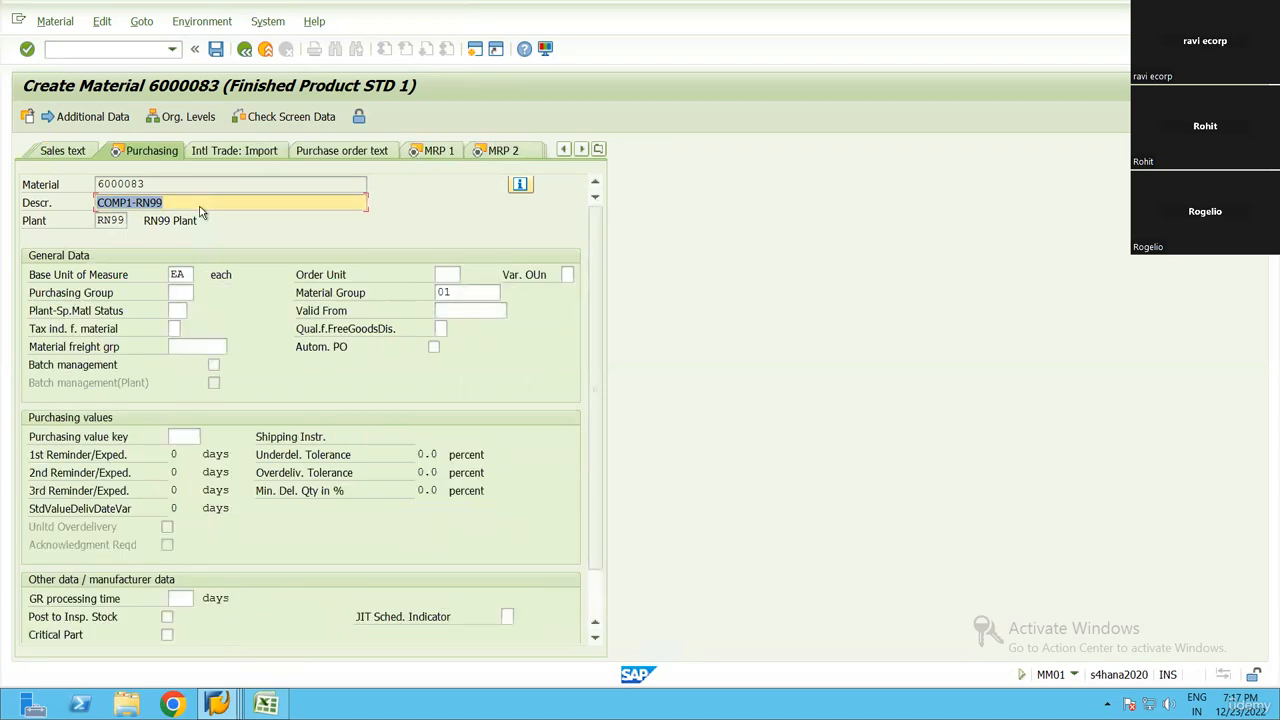
{"action": "key", "text": "Return"}
Confirm the views up to Accounting 1 and set the valuation class there to 7920
{"action": "key", "text": "Return"}
{"action": "type", "text": "ND"}
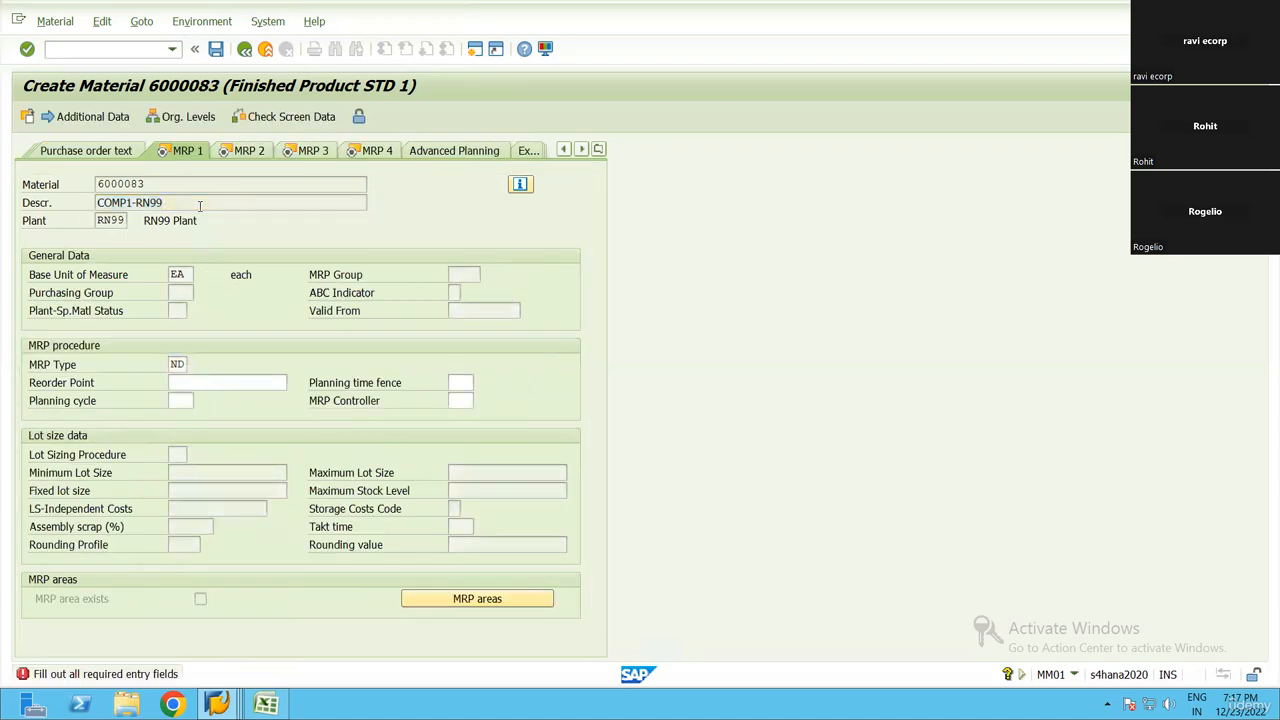
{"action": "key", "text": "Return"}
{"action": "key", "text": "Return"}
{"action": "key", "text": "Return"}
{"action": "key", "text": "Return"}
{"action": "key", "text": "Return"}
{"action": "key", "text": "Return"}
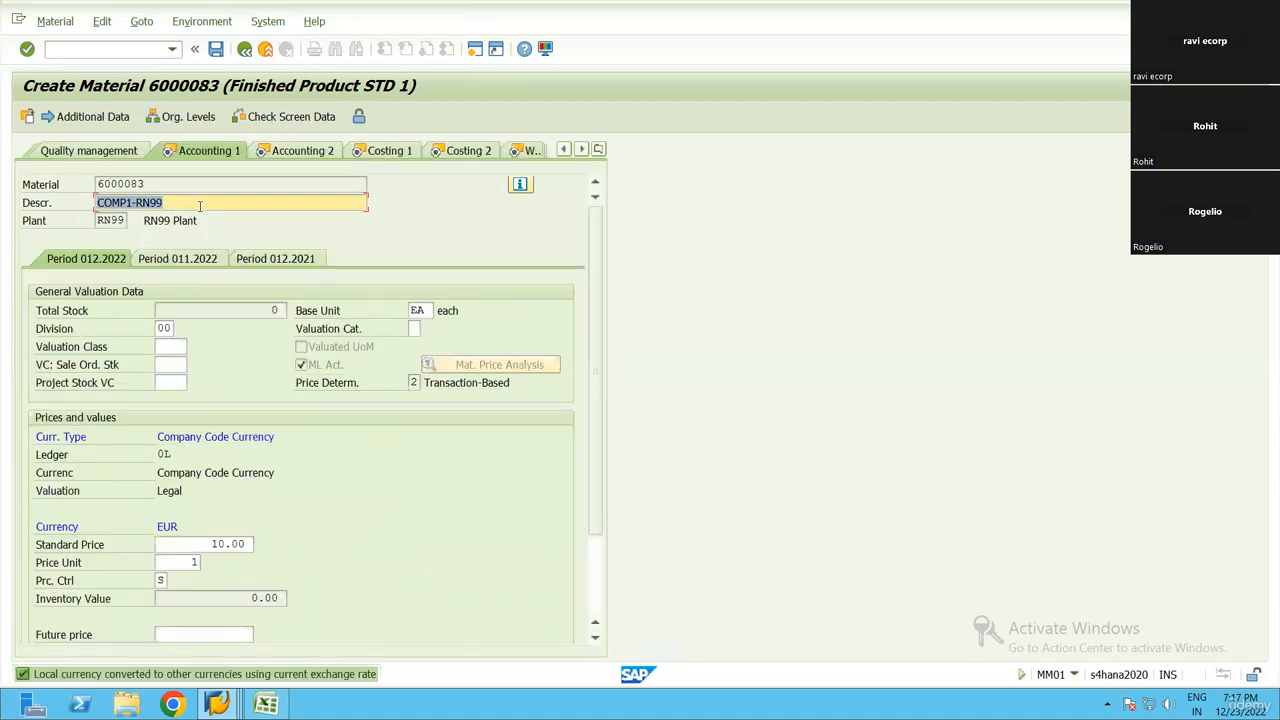
{"action": "left_click", "coordinate": [170, 347]}
{"action": "left_click", "coordinate": [175, 361]}
{"action": "key", "text": "Return"}
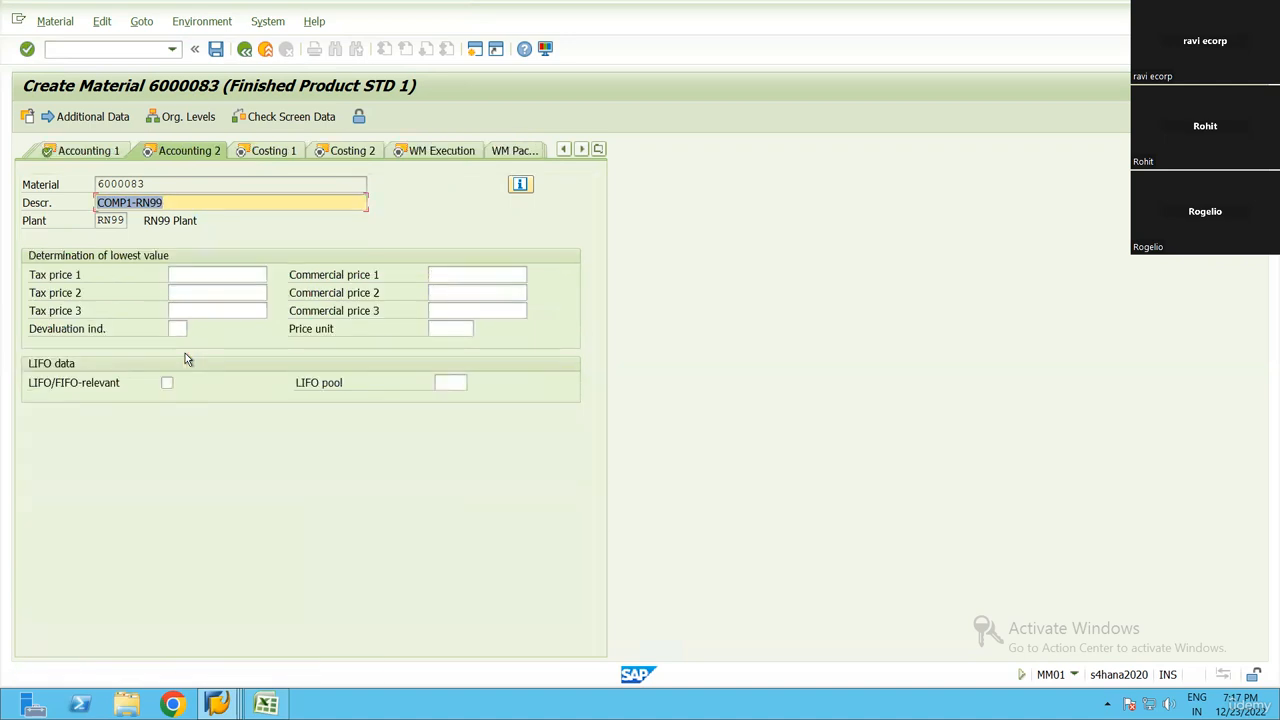
Confirm the Accounting 2, costing and WM Execution views and save the new material
{"action": "key", "text": "Return"}
{"action": "key", "text": "Return"}
{"action": "key", "text": "Return"}
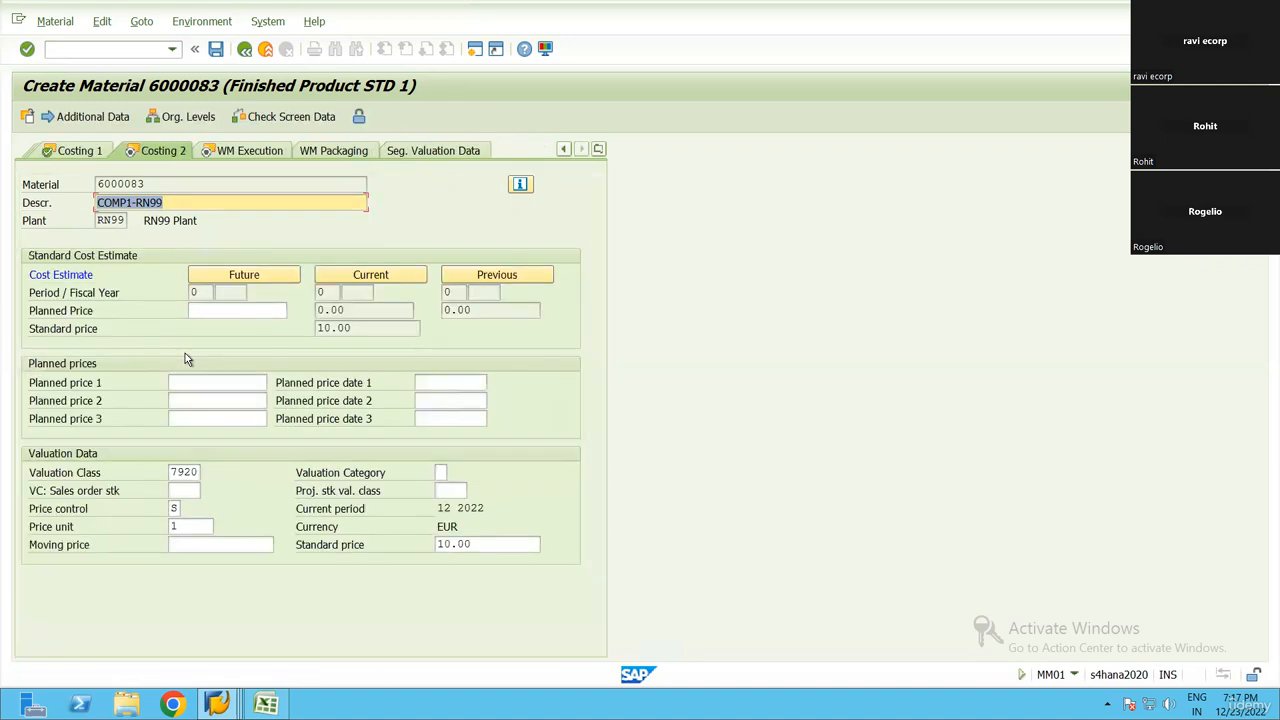
{"action": "key", "text": "Return"}
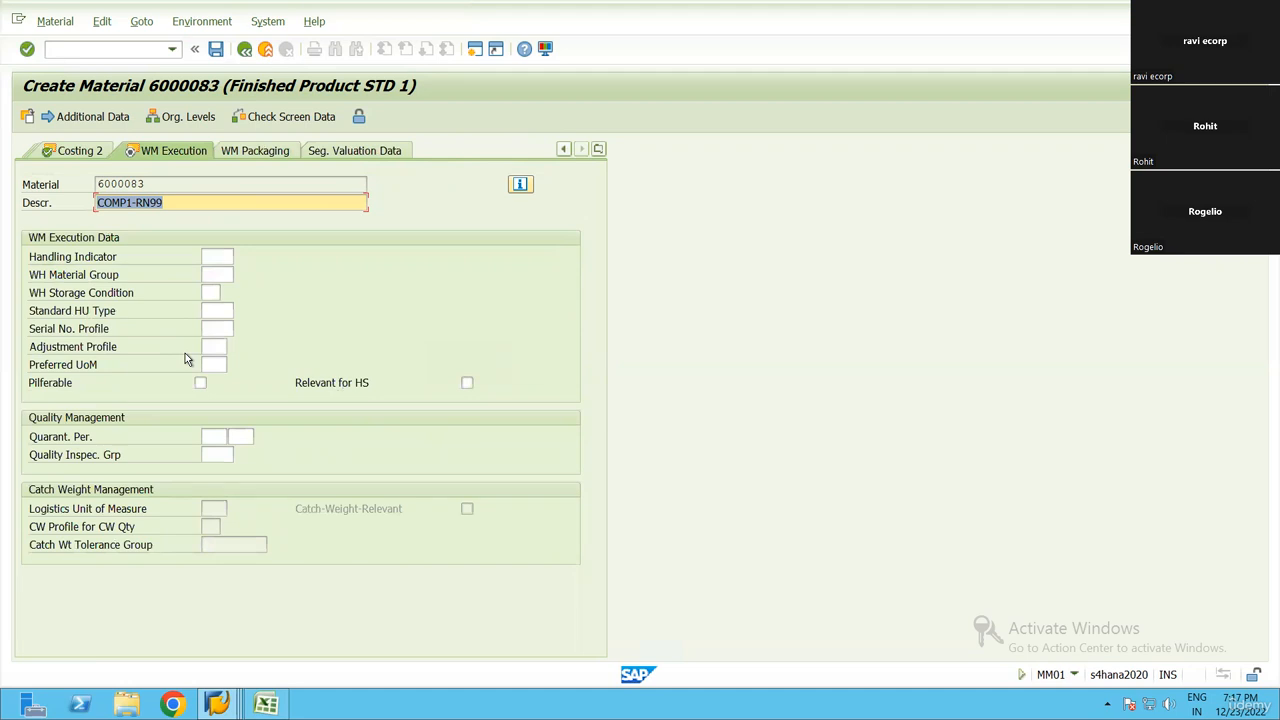
{"action": "key", "text": "Return"}
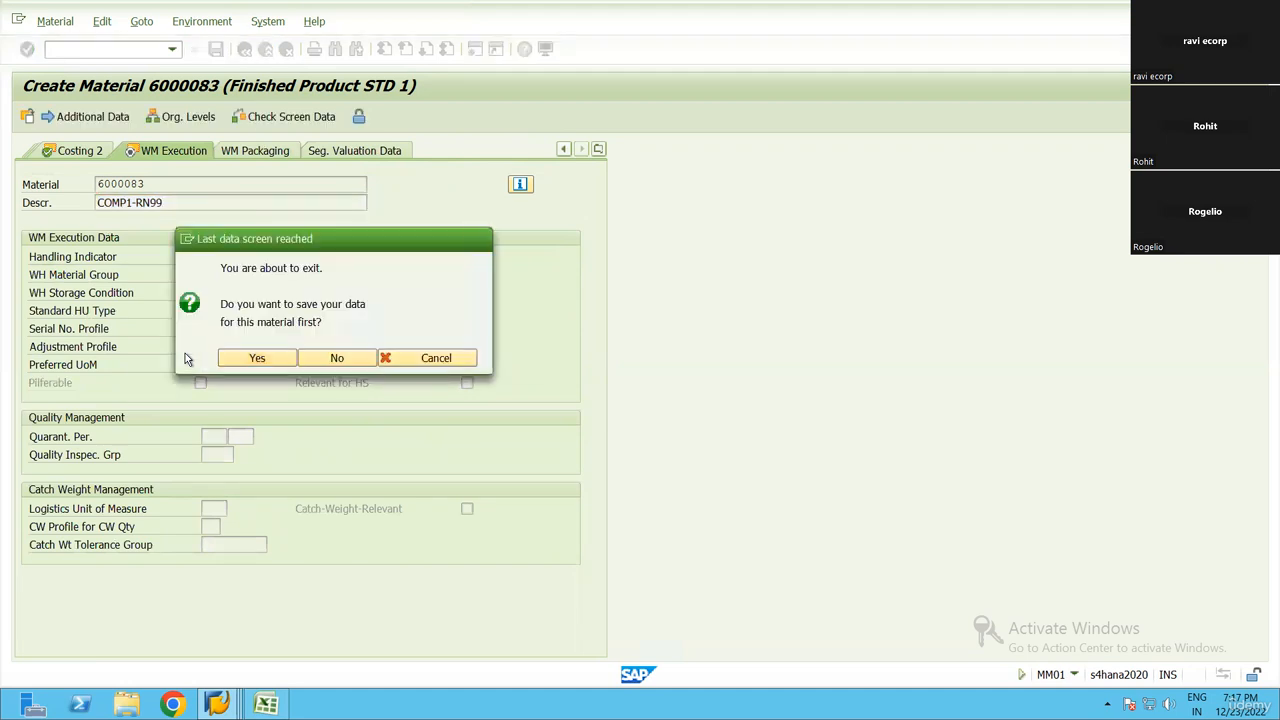
{"action": "key", "text": "Return"}
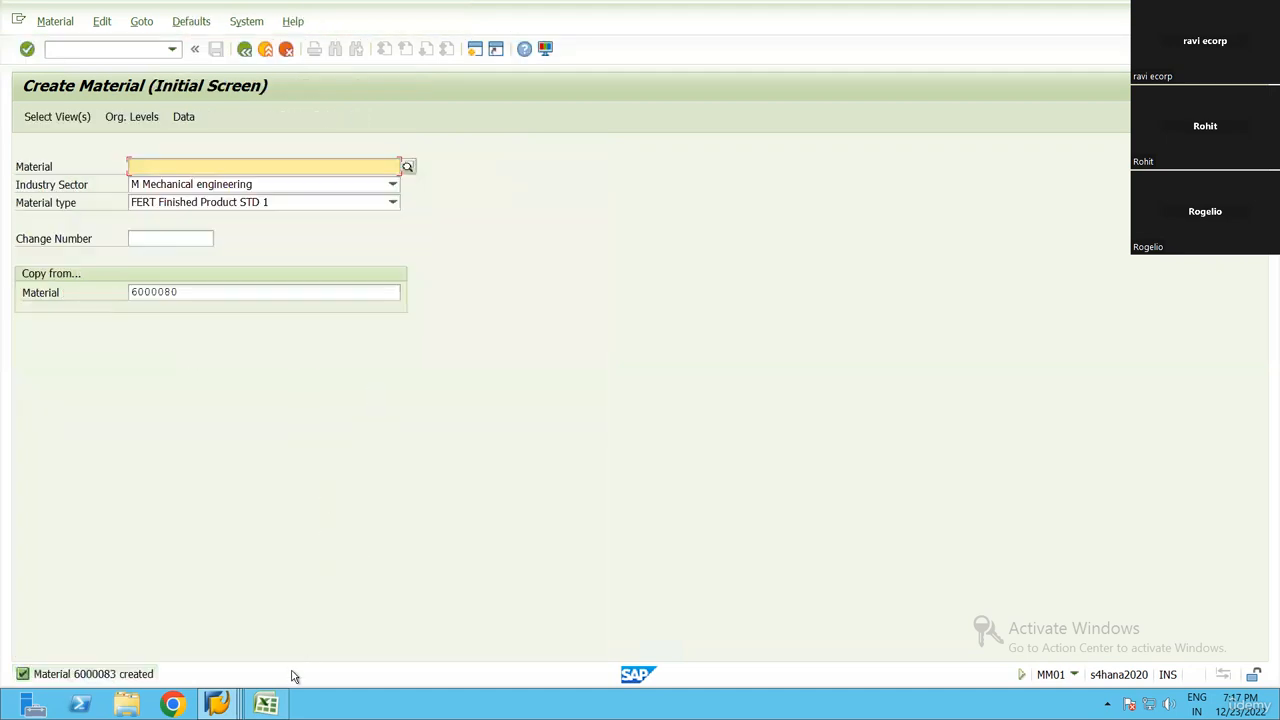
Copy the created material number 6000083 from SAP into cell E3 of the Excel step list and widen column E to fit
{"action": "left_click", "coordinate": [265, 704]}
{"action": "left_click", "coordinate": [530, 366]}
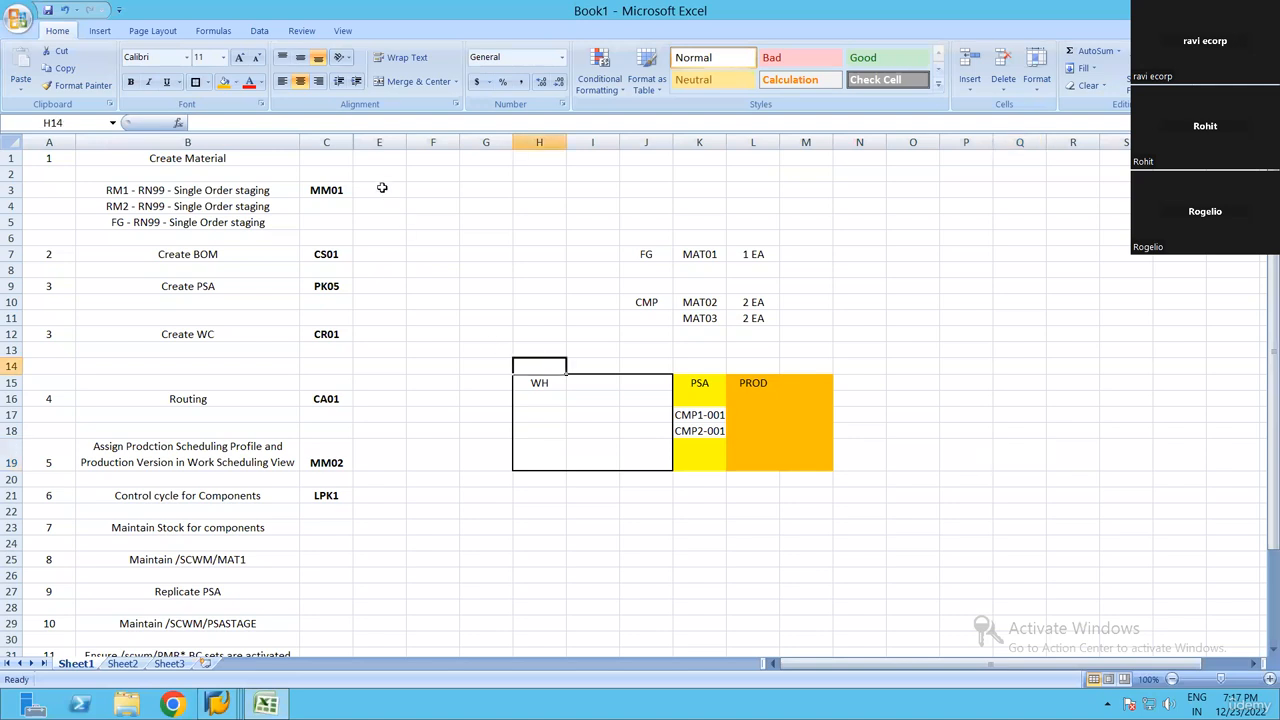
{"action": "left_click", "coordinate": [382, 190]}
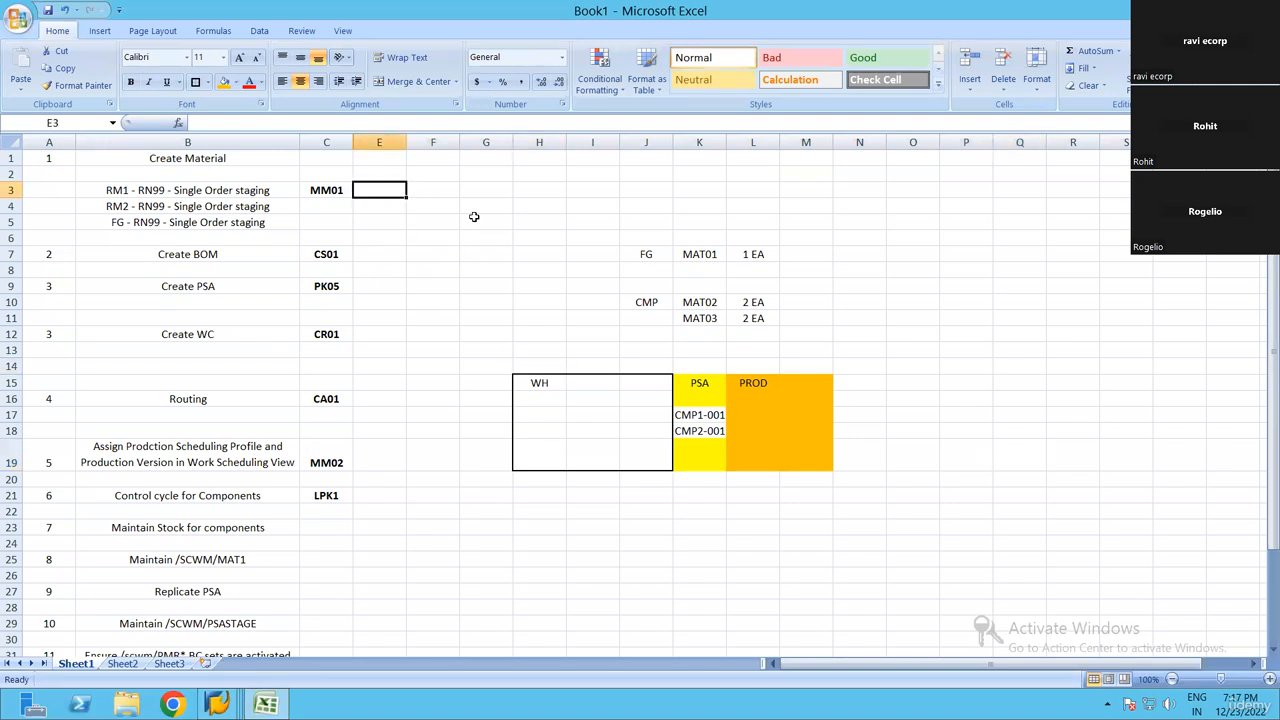
{"action": "left_click", "coordinate": [217, 704]}
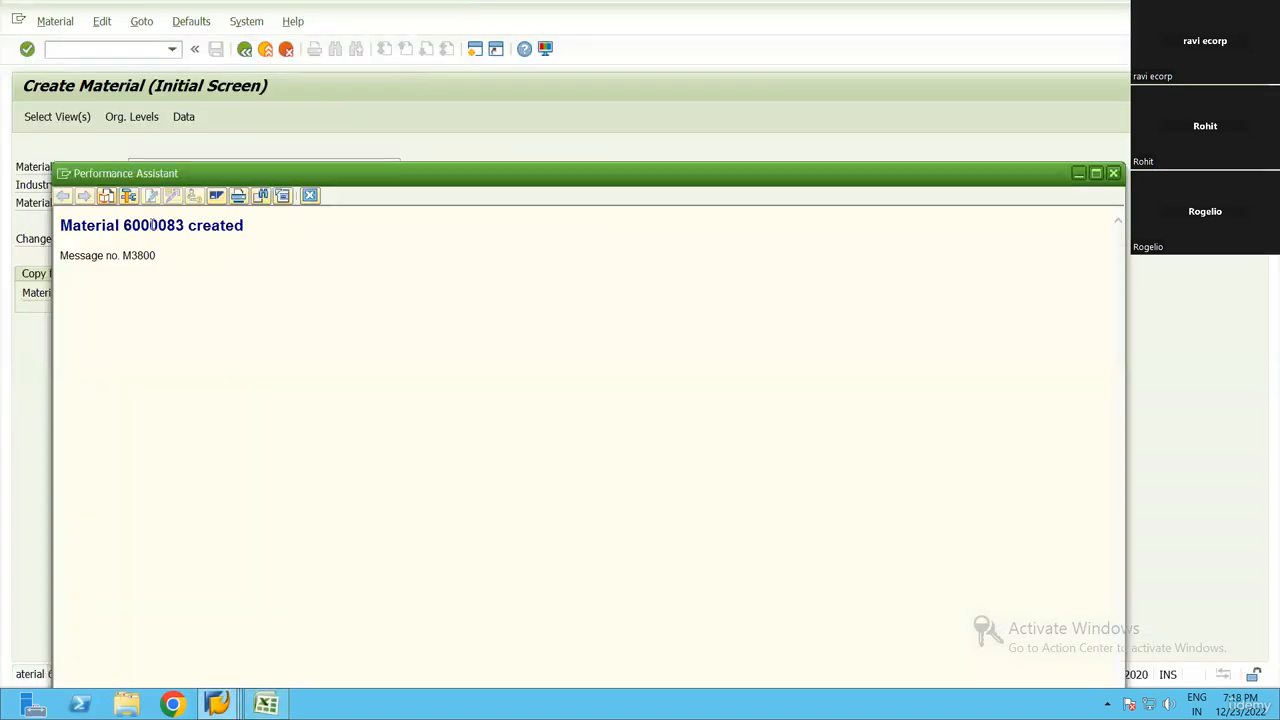
{"action": "double_click", "coordinate": [155, 225]}
{"action": "key", "text": "ctrl+c"}
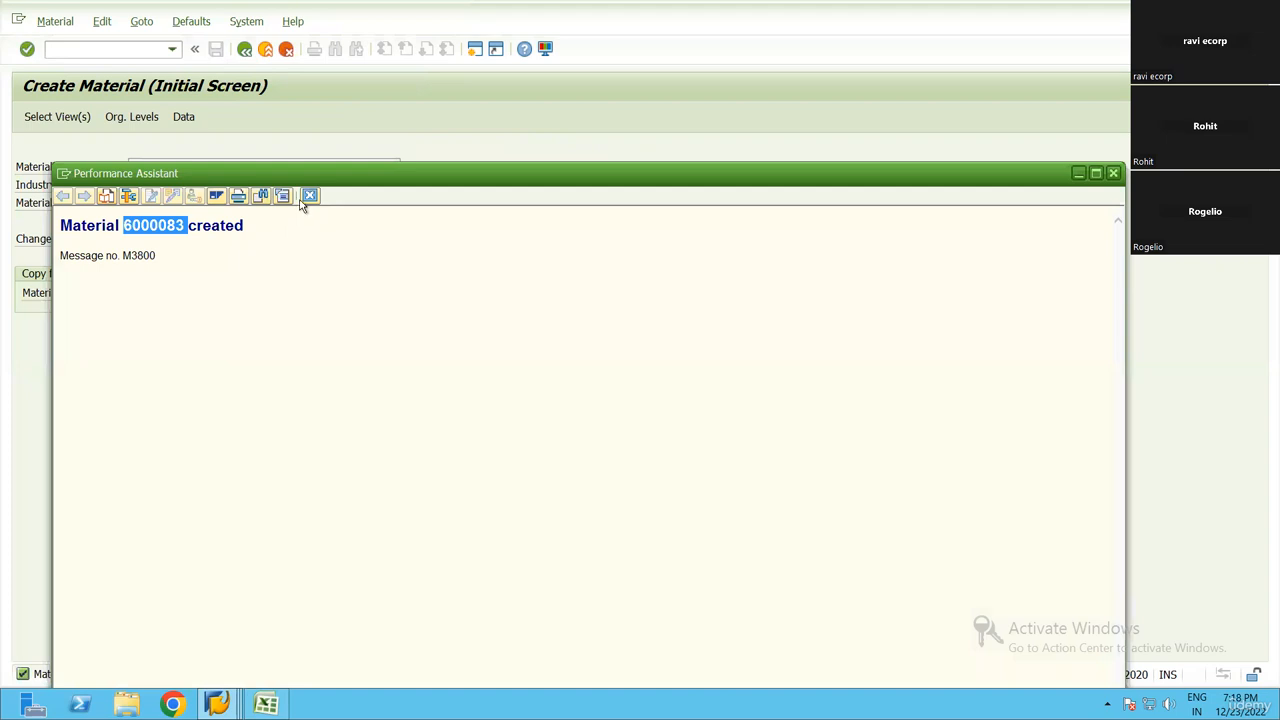
{"action": "key", "text": "Escape"}
{"action": "key", "text": "alt+Tab"}
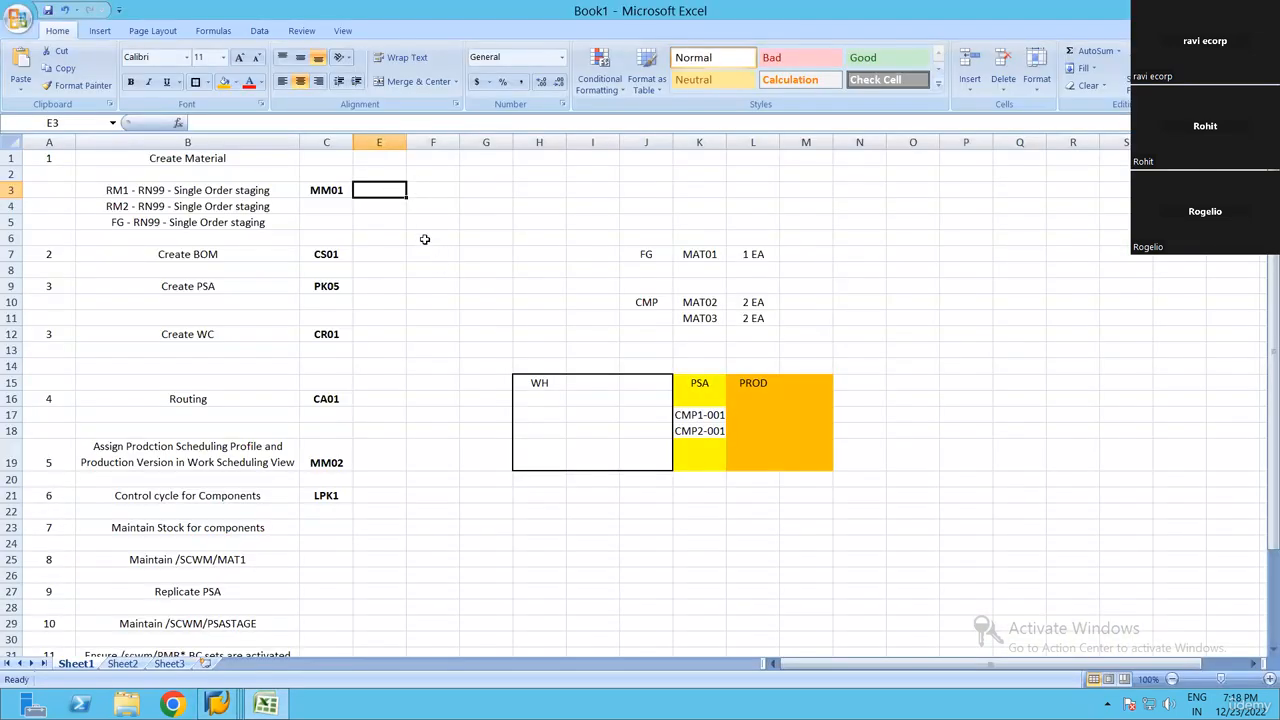
{"action": "key", "text": "ctrl+v"}
{"action": "double_click", "coordinate": [406, 142]}
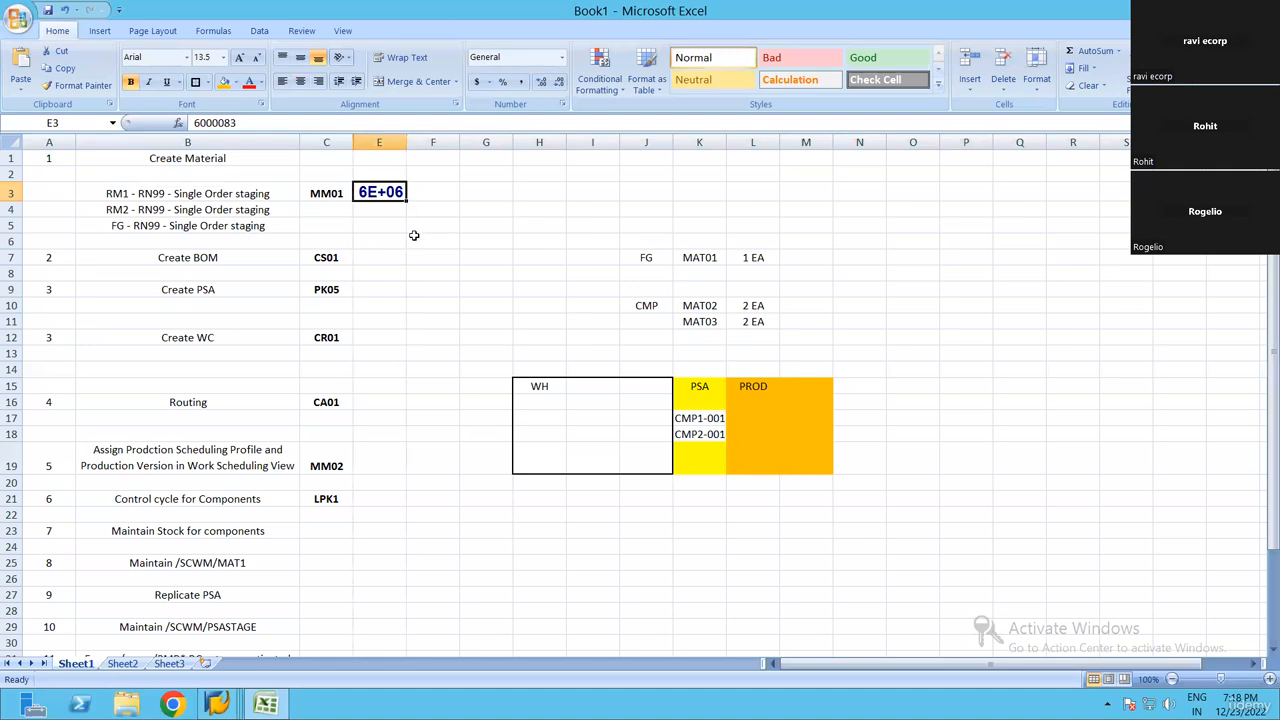
Switch back to SAP and set the copy-from material to 6000083 for the second component
{"action": "key", "text": "ctrl+c"}
{"action": "key", "text": "alt+Tab"}
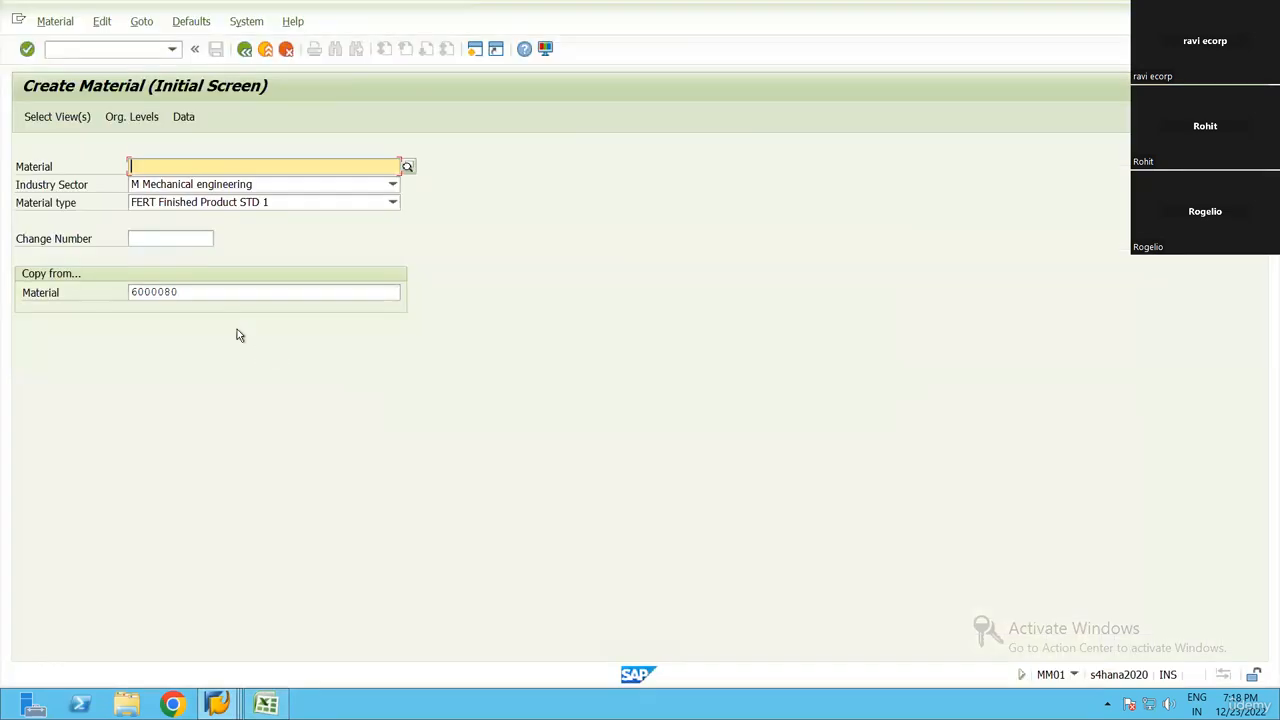
{"action": "double_click", "coordinate": [145, 292]}
{"action": "key", "text": "ctrl+v"}
{"action": "key", "text": "alt+Tab"}
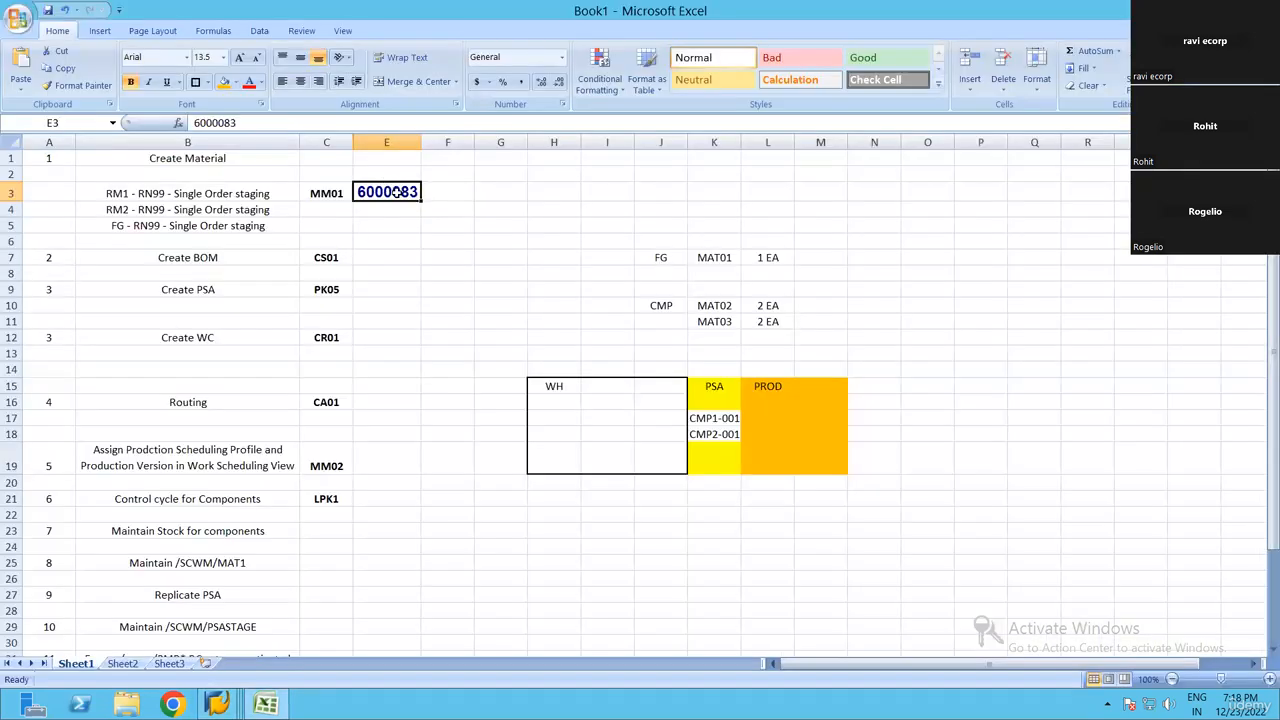
{"action": "key", "text": "alt+Tab"}
{"action": "double_click", "coordinate": [200, 292]}
{"action": "type", "text": "6000080"}
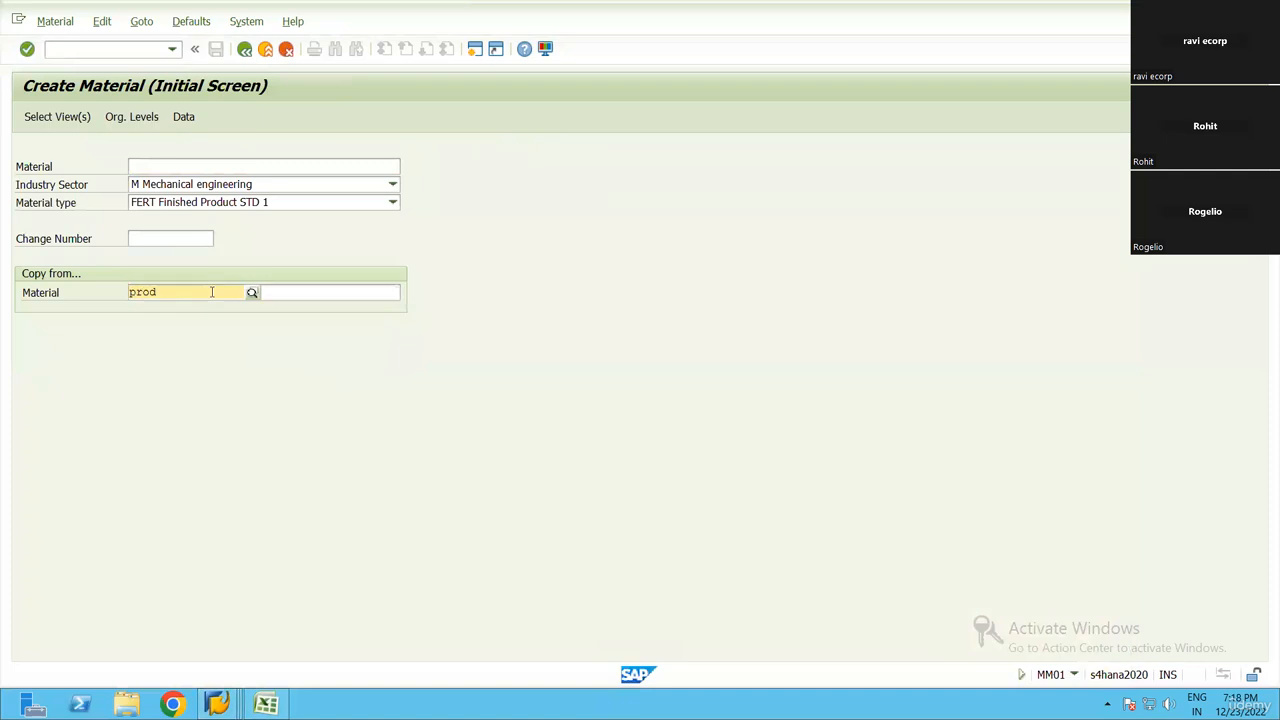
{"action": "key", "text": "BackSpace"}
{"action": "type", "text": "3"}
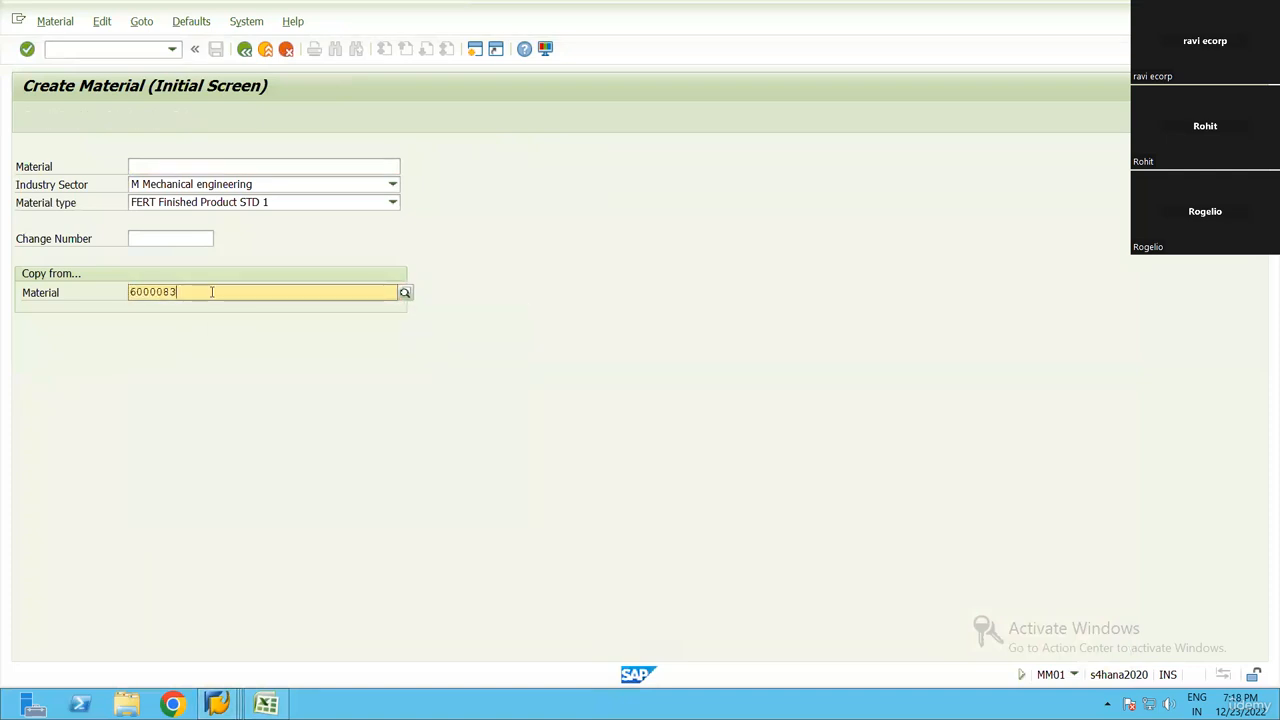
Confirm the preselected views and organizational levels for the second component material
{"action": "key", "text": "Return"}
{"action": "key", "text": "Return"}
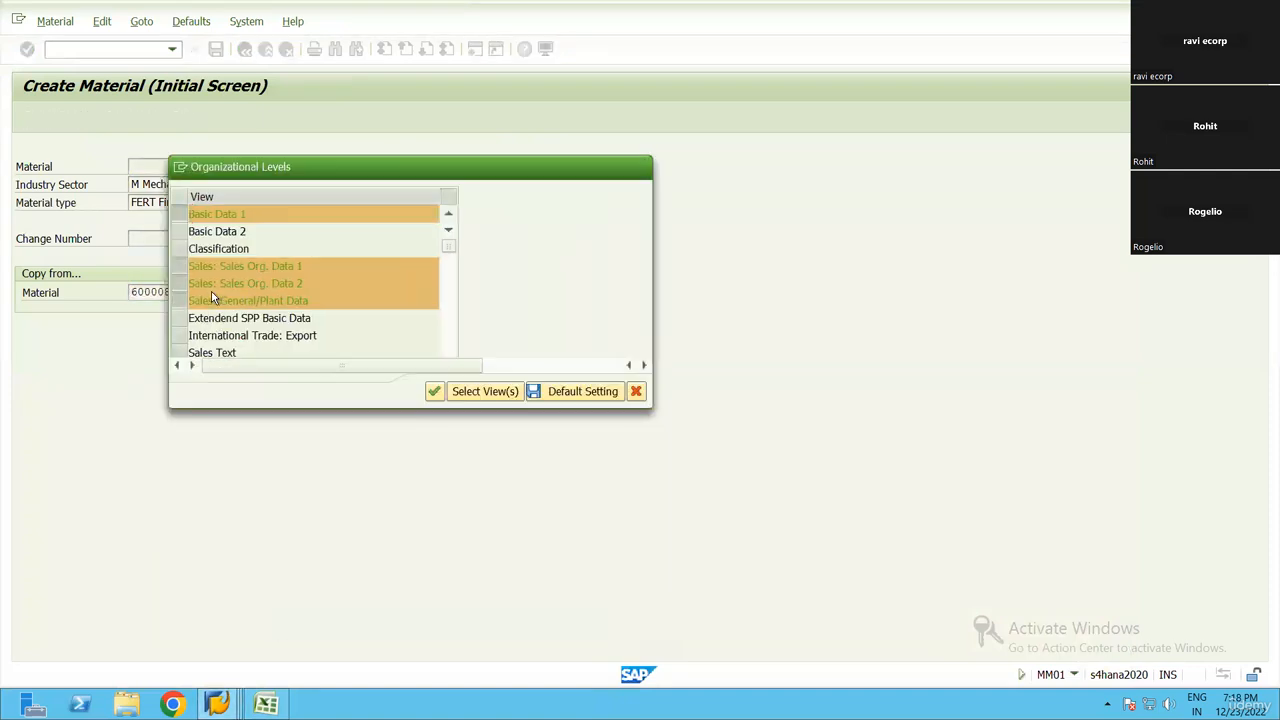
Change the copied material description to COMP2-RN99 and confirm the Basic data 1 view
{"action": "key", "text": "Return"}
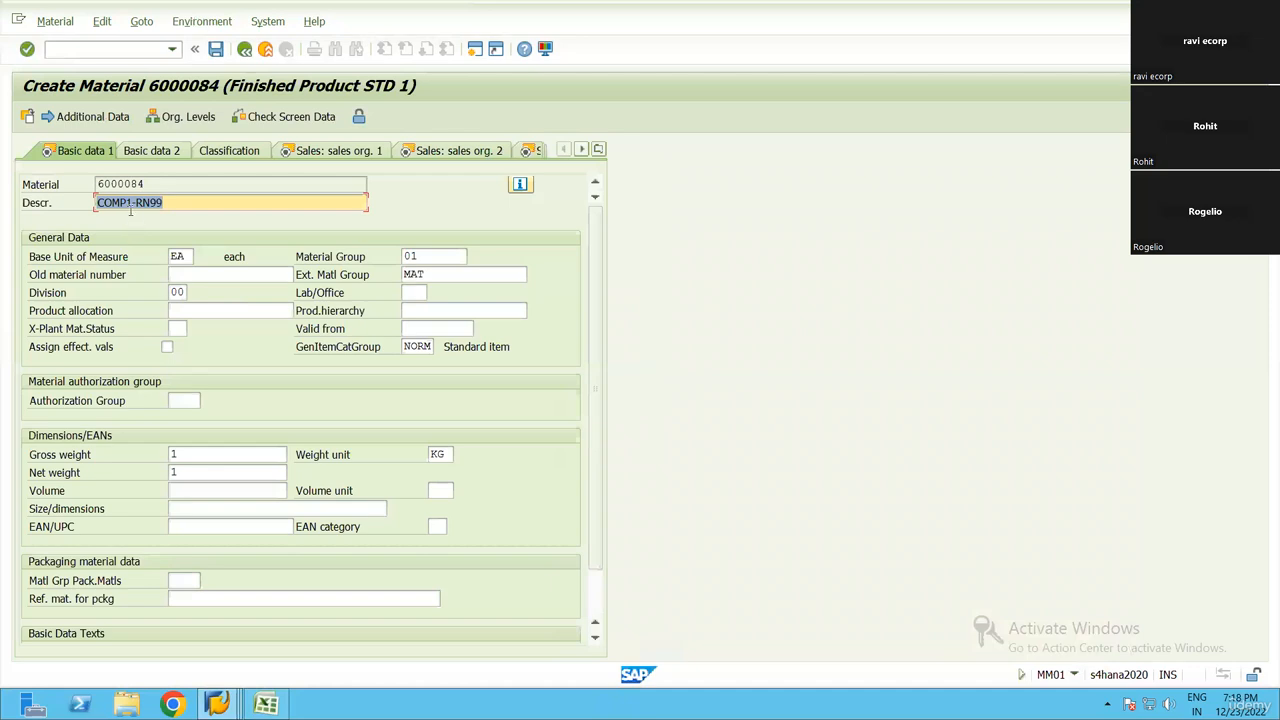
{"action": "left_click", "coordinate": [169, 206]}
{"action": "key", "text": "Left"}
{"action": "key", "text": "Left"}
{"action": "key", "text": "Left"}
{"action": "key", "text": "Left"}
{"action": "key", "text": "Left"}
{"action": "key", "text": "BackSpace"}
{"action": "type", "text": "2"}
Confirm COMP2-RN99's sales and purchasing views, then set the MRP type to ND and confirm the MRP 1 view
{"action": "key", "text": "Return"}
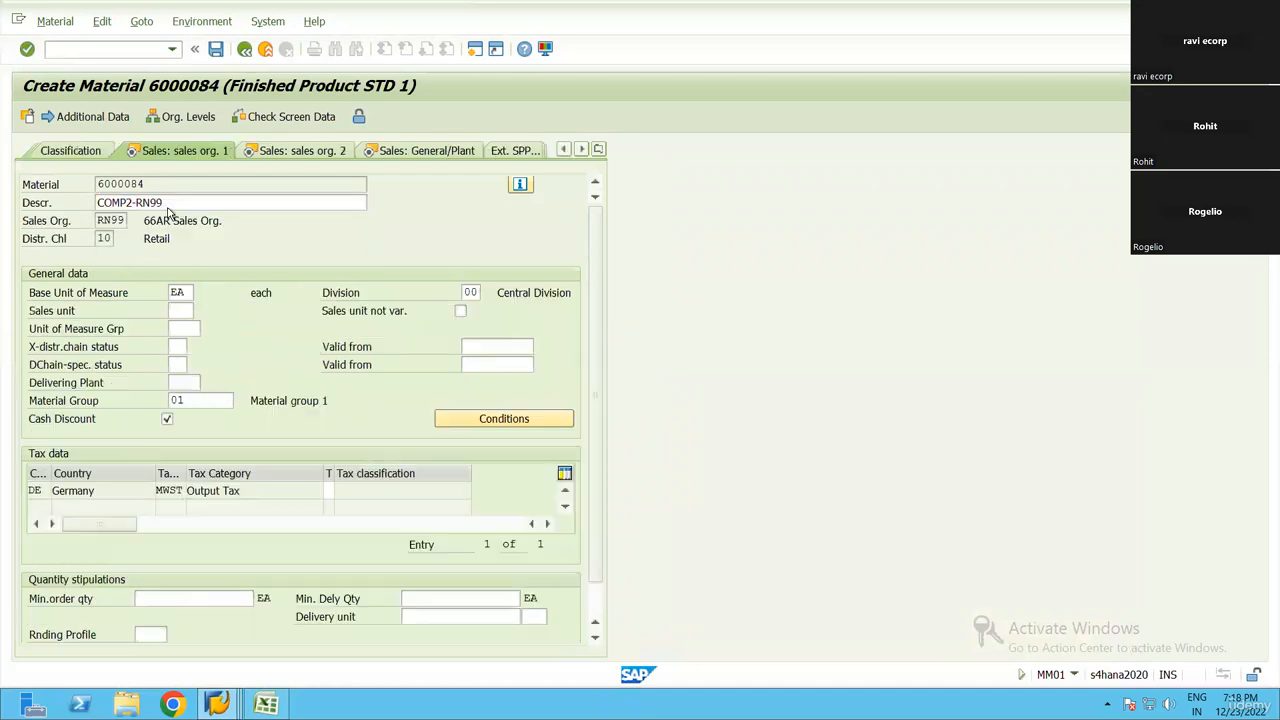
{"action": "key", "text": "Return"}
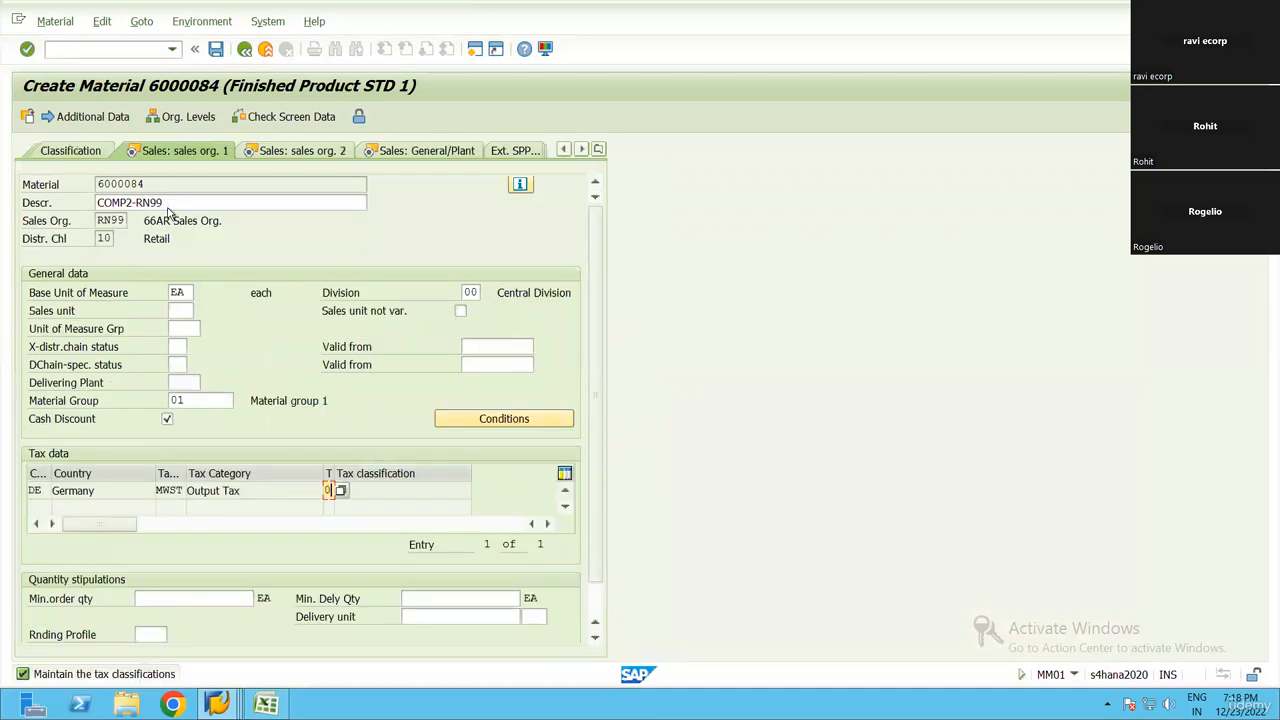
{"action": "key", "text": "Return"}
{"action": "key", "text": "Return"}
{"action": "key", "text": "Return"}
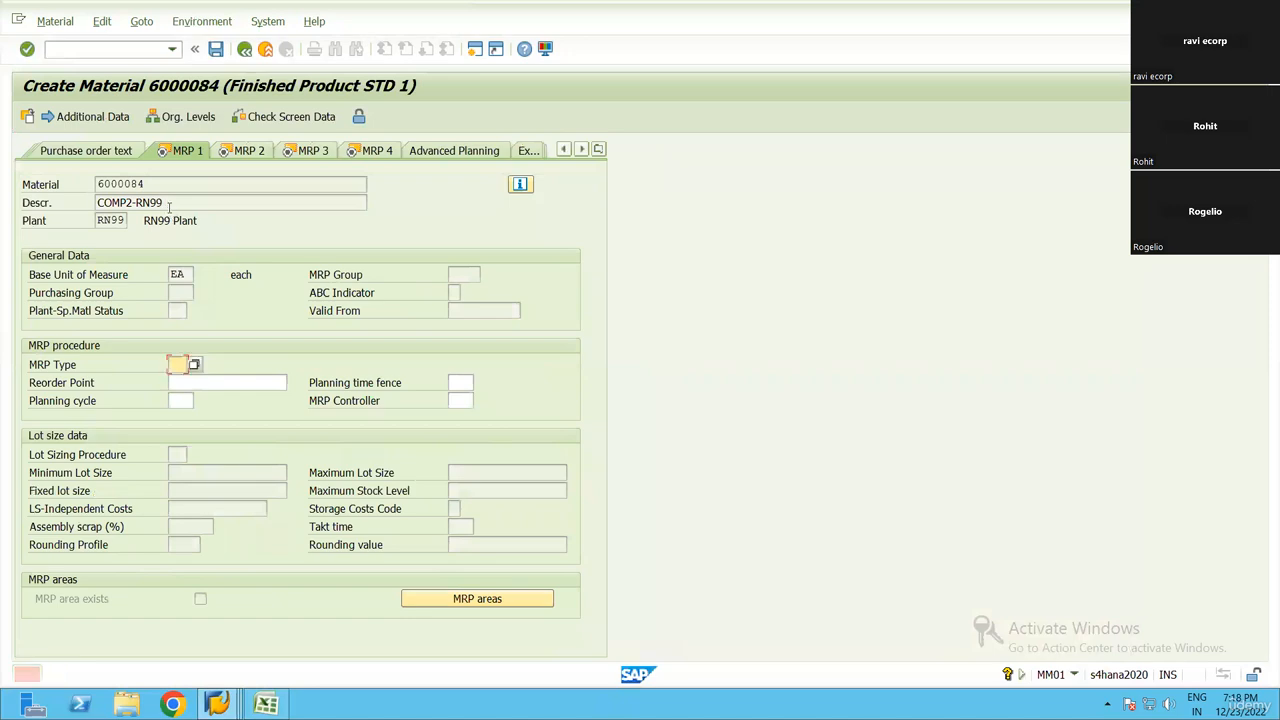
{"action": "type", "text": "ND"}
Confirm COMP2-RN99's remaining views up to Accounting 1 and fill in the valuation class there
{"action": "key", "text": "Return"}
{"action": "key", "text": "Return"}
{"action": "key", "text": "Return"}
{"action": "key", "text": "Return"}
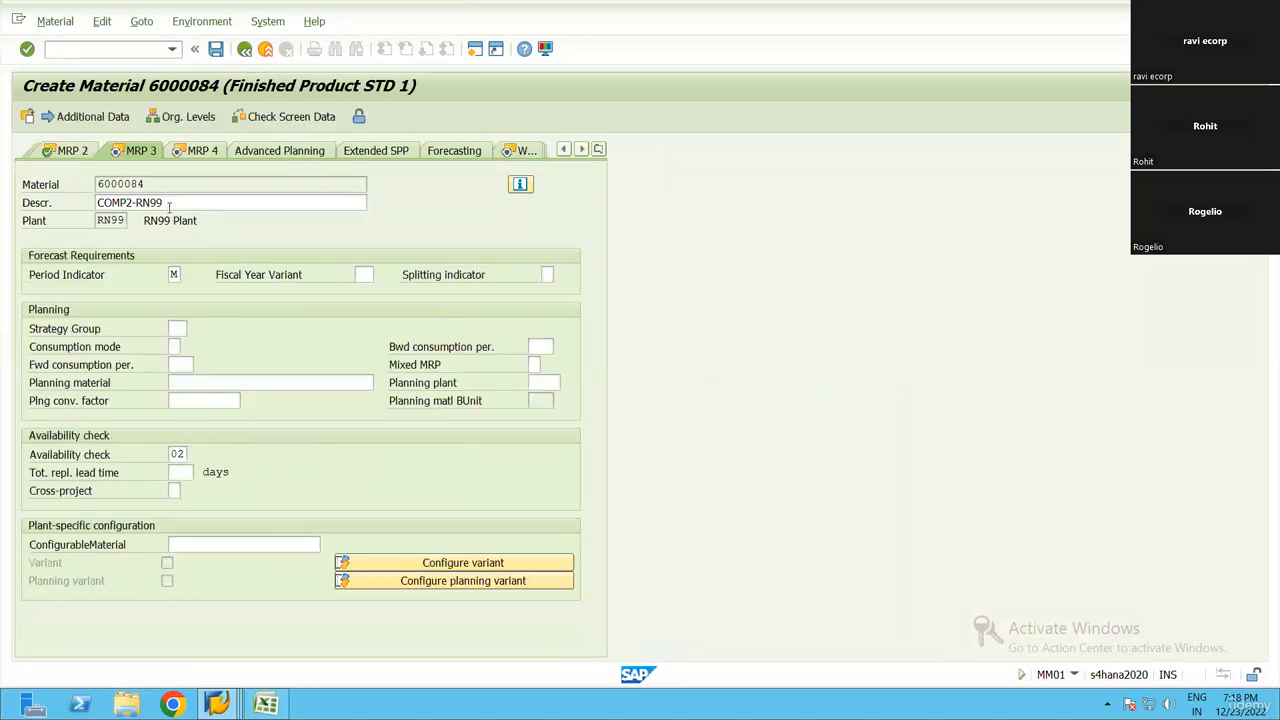
{"action": "key", "text": "Return"}
{"action": "key", "text": "Return"}
{"action": "key", "text": "Return"}
{"action": "key", "text": "Return"}
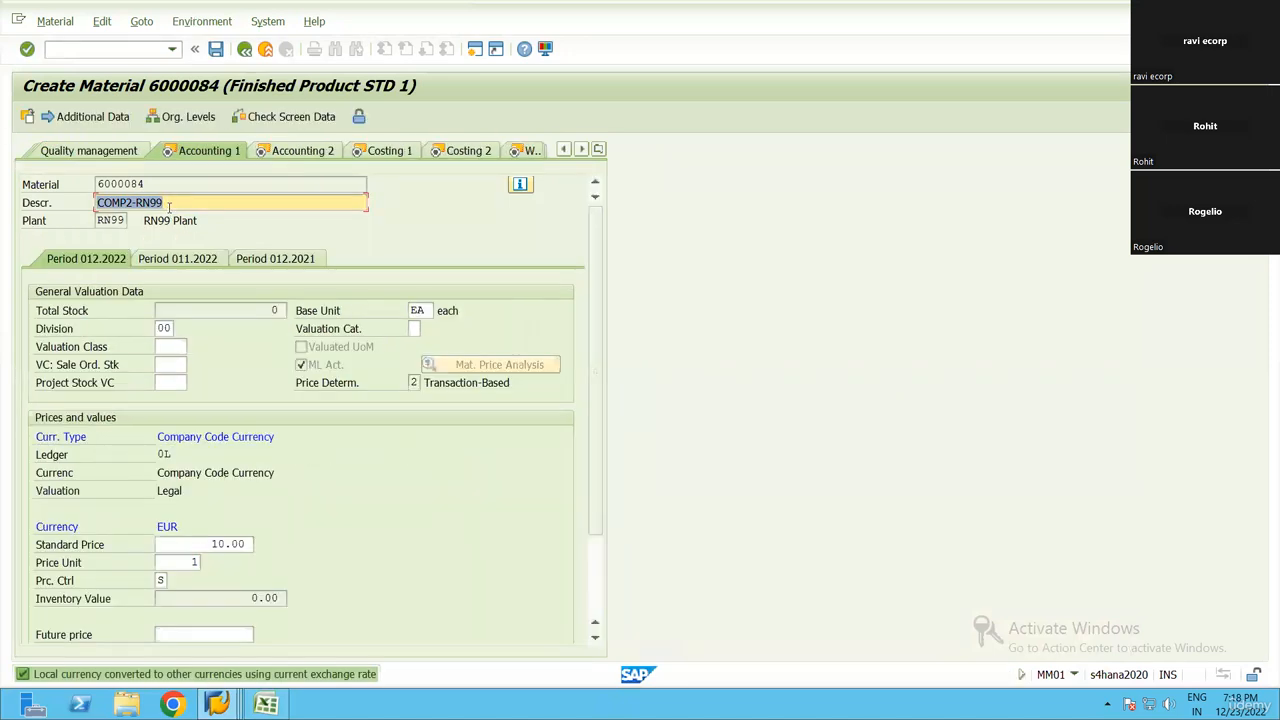
{"action": "left_click", "coordinate": [170, 348]}
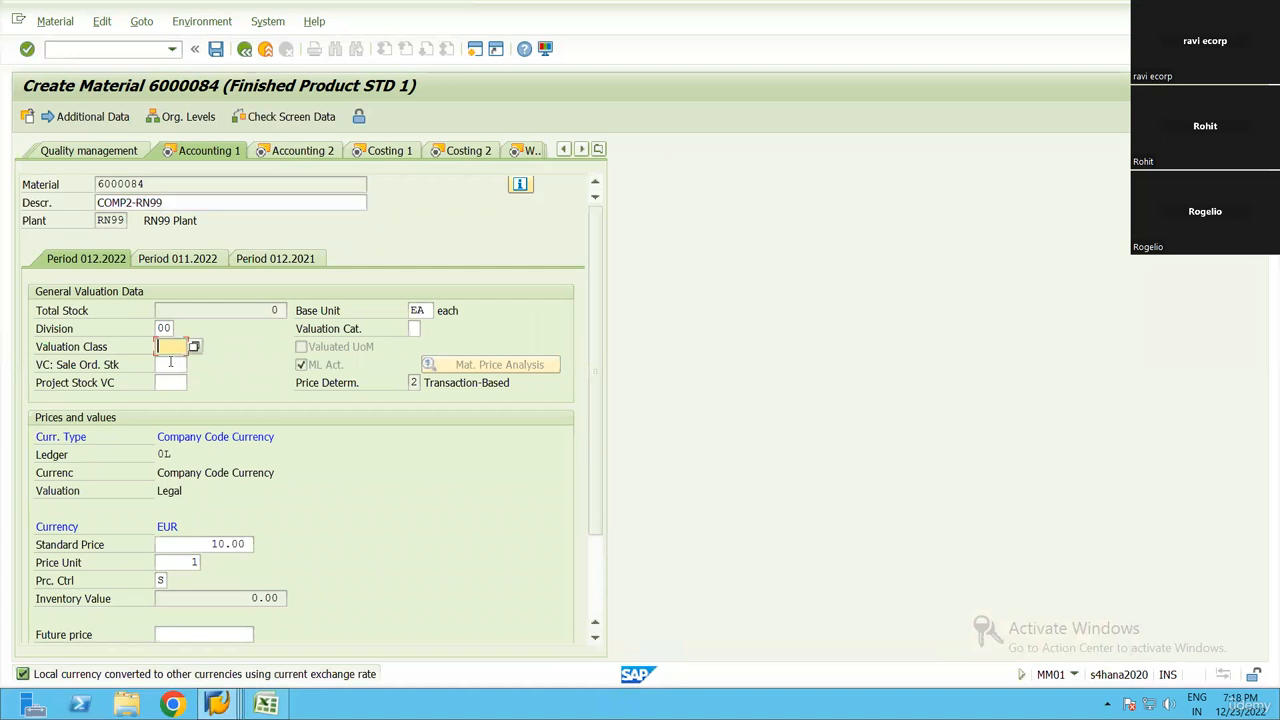
{"action": "left_click", "coordinate": [176, 358]}
Confirm the accounting, costing and WM Execution views of COMP2-RN99 and save the new material
{"action": "key", "text": "Return"}
{"action": "key", "text": "Return"}
{"action": "key", "text": "Return"}
{"action": "key", "text": "Return"}
{"action": "key", "text": "Return"}
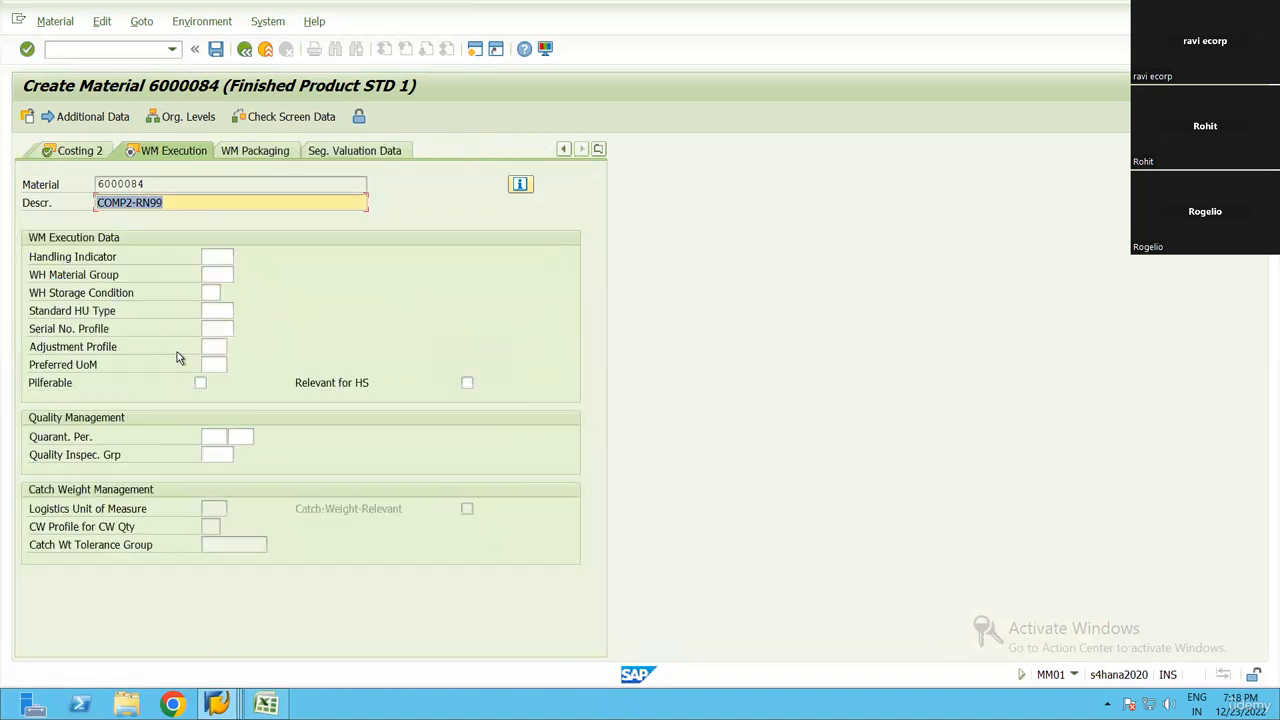
{"action": "key", "text": "Return"}
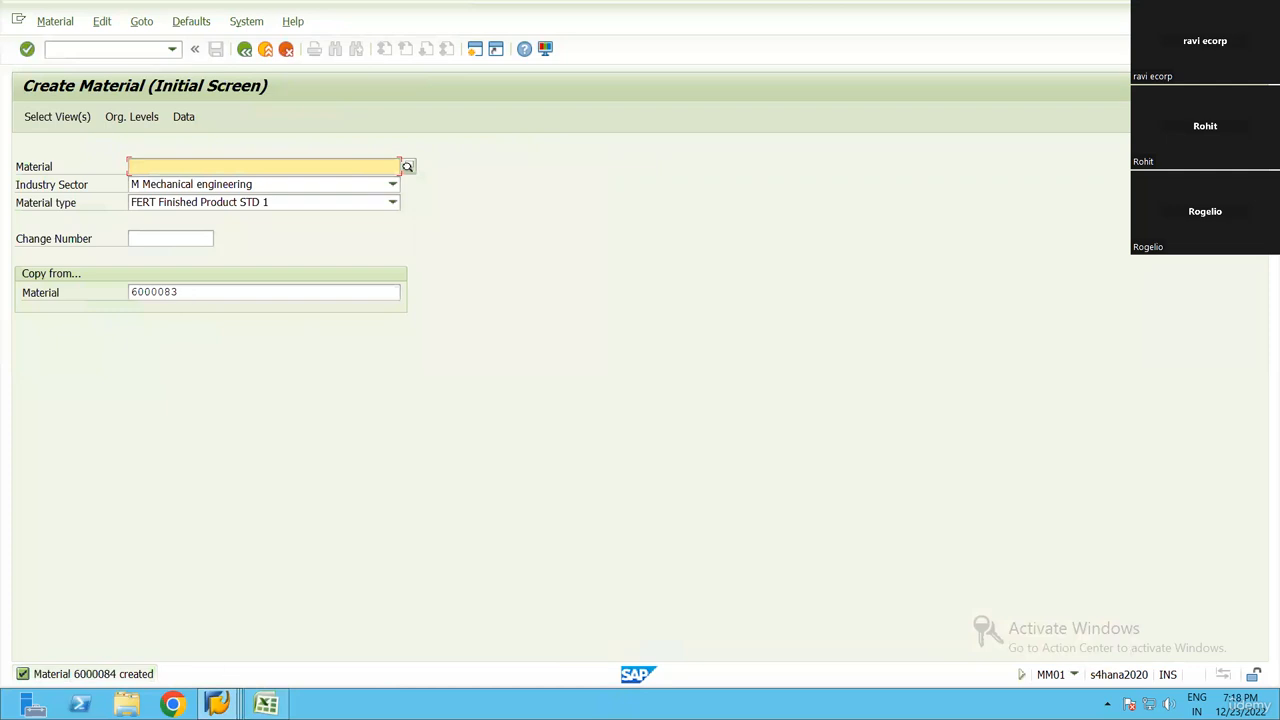
Copy the new material number 6000084 from SAP into cell E4 of the Excel list and select cell E5 for the finished good
{"action": "left_click", "coordinate": [112, 677]}
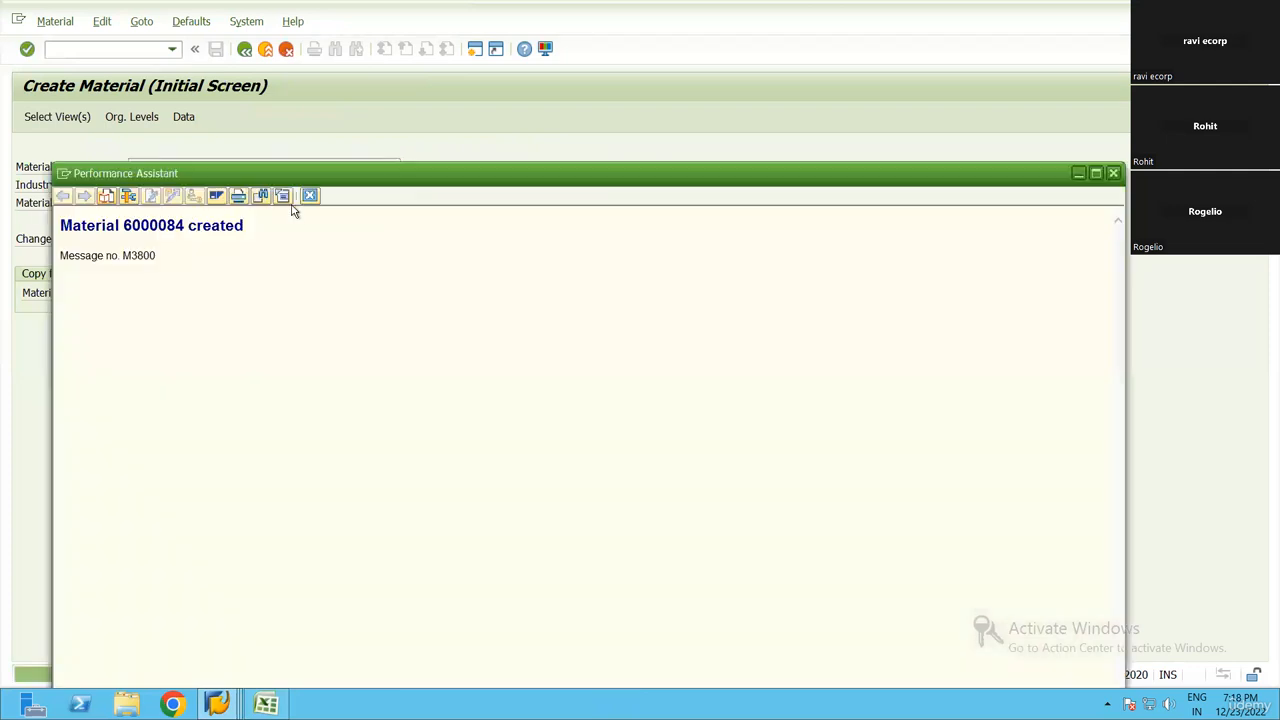
{"action": "double_click", "coordinate": [155, 222]}
{"action": "key", "text": "Escape"}
{"action": "left_click", "coordinate": [266, 704]}
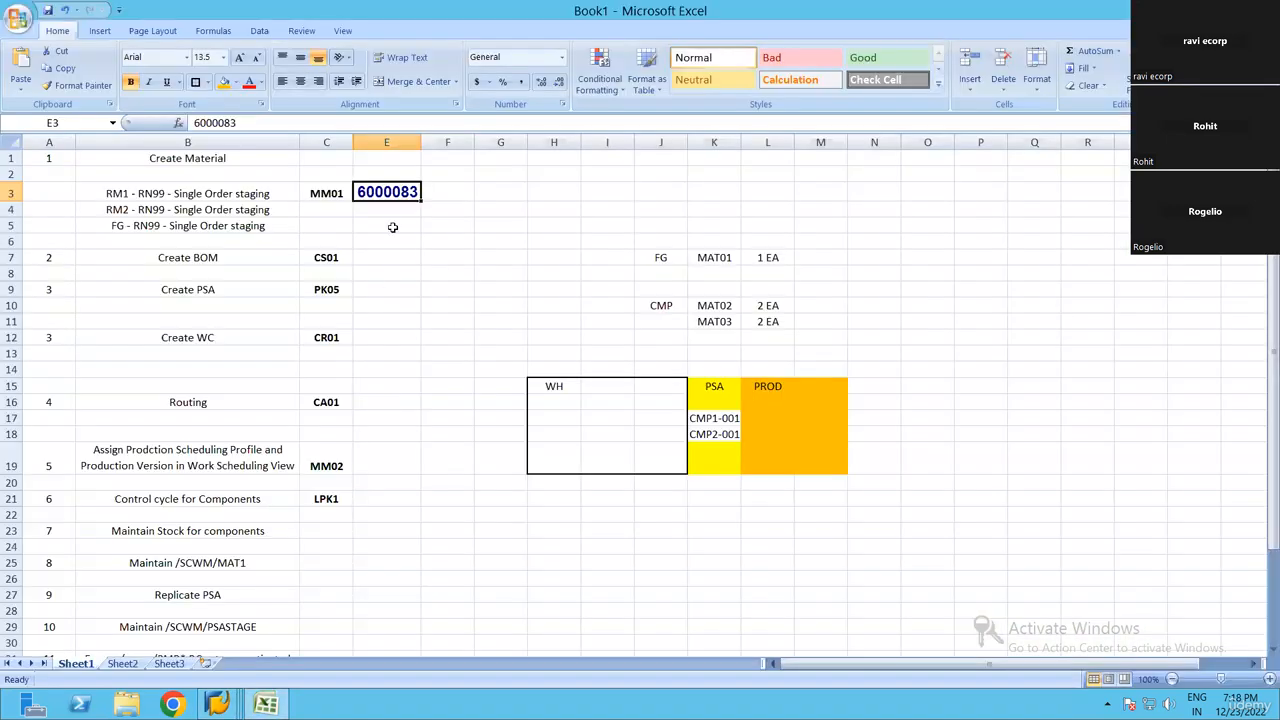
{"action": "left_click", "coordinate": [390, 209]}
{"action": "key", "text": "ctrl+v"}
{"action": "left_click", "coordinate": [391, 292]}
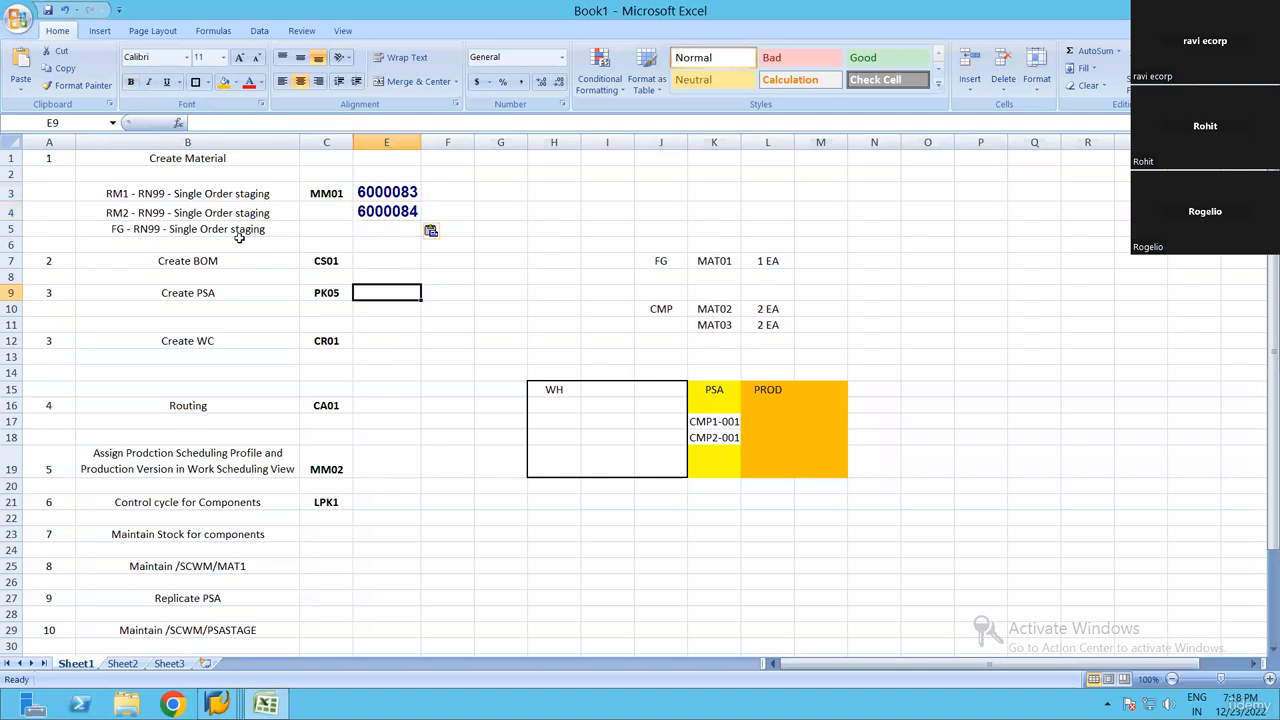
{"action": "left_click", "coordinate": [368, 228]}
{"action": "left_click", "coordinate": [259, 231]}
{"action": "left_click", "coordinate": [386, 229]}
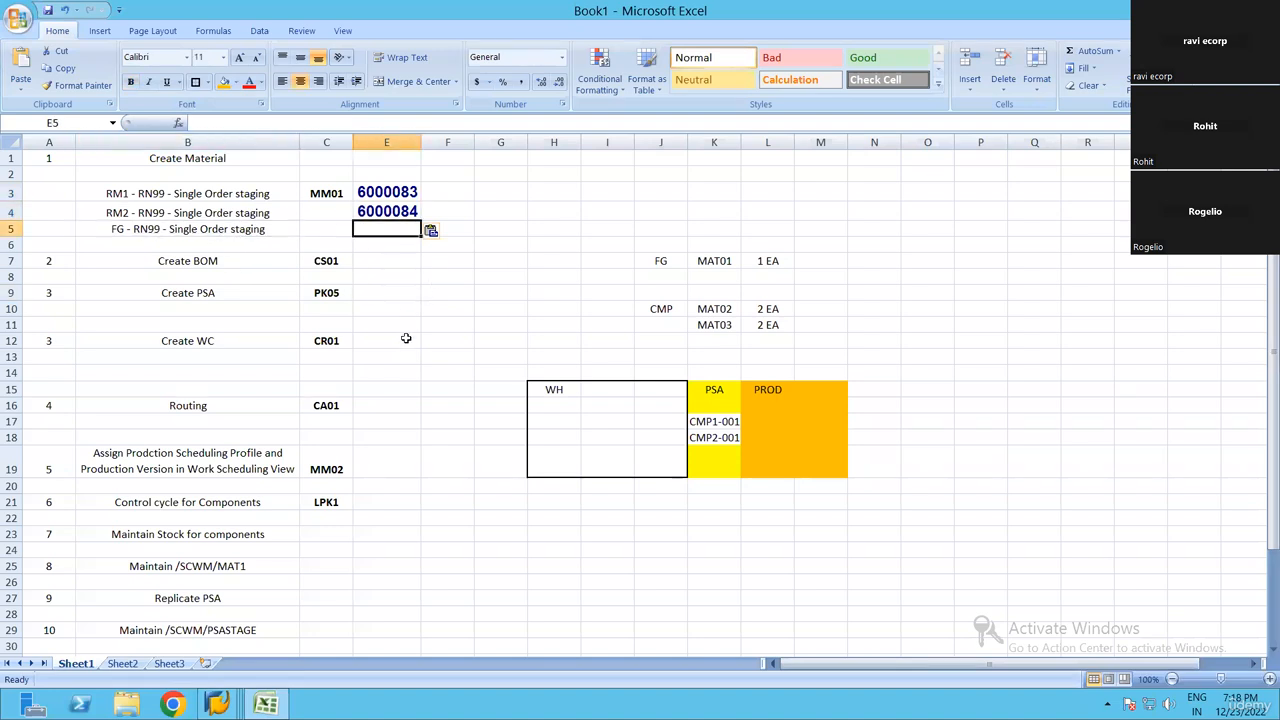
Return to SAP and start the finished-good material as a copy of 6000083, accepting the preselected views and organizational levels
{"action": "key", "text": "alt+Tab"}
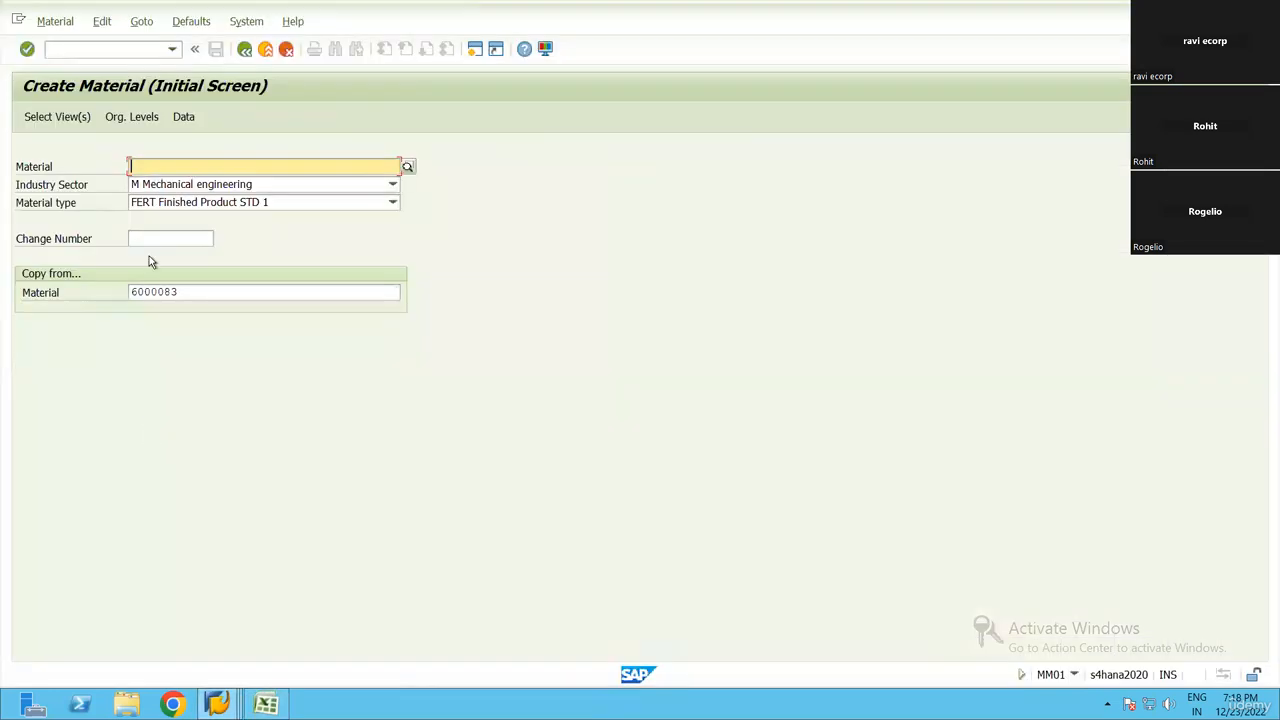
{"action": "left_click", "coordinate": [196, 290]}
{"action": "key", "text": "Return"}
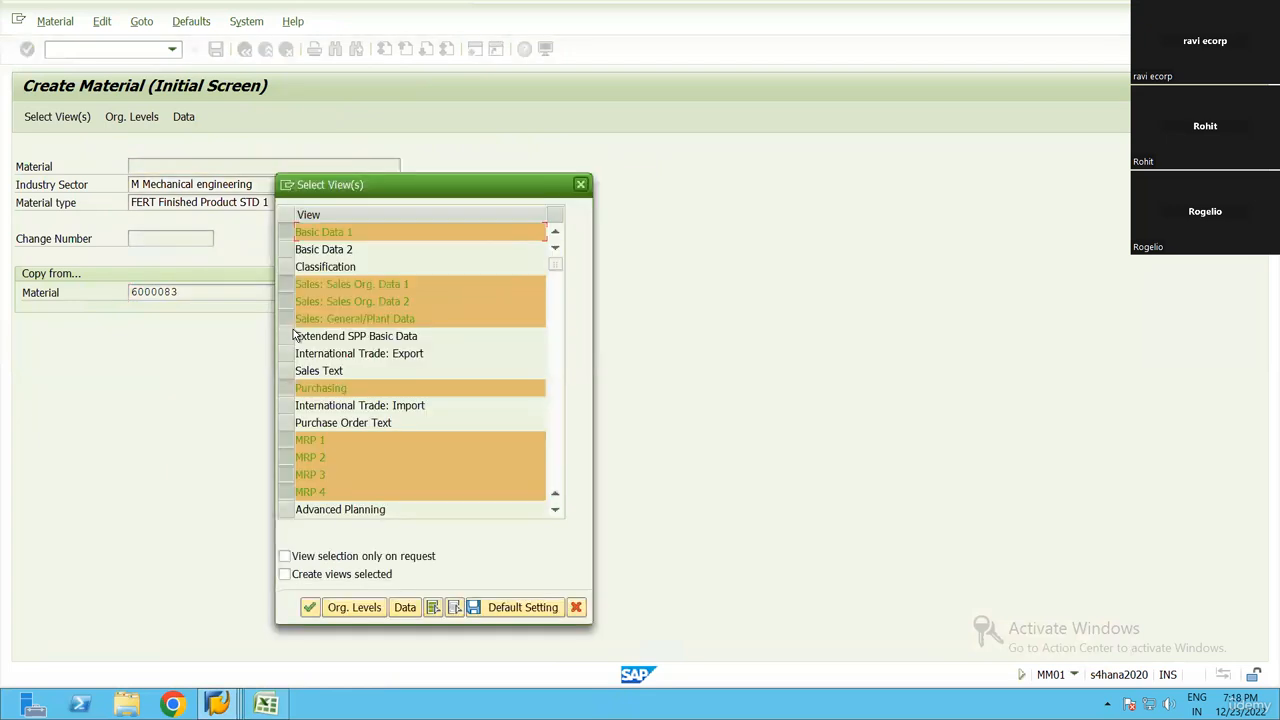
{"action": "key", "text": "Return"}
{"action": "key", "text": "Return"}
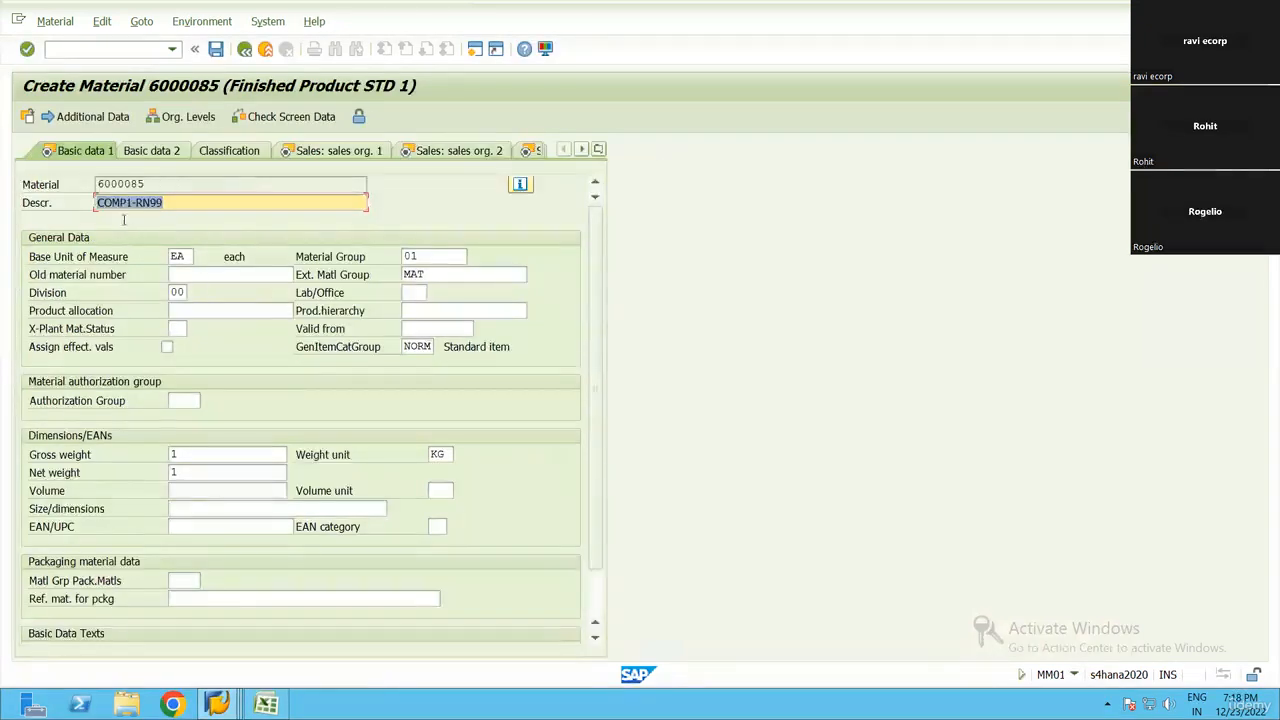
Change the copied description to FG01-RN99 and confirm the finished good's Basic data 1 view
{"action": "left_click", "coordinate": [129, 203]}
{"action": "key", "text": "BackSpace"}
{"action": "key", "text": "BackSpace"}
{"action": "key", "text": "BackSpace"}
{"action": "key", "text": "BackSpace"}
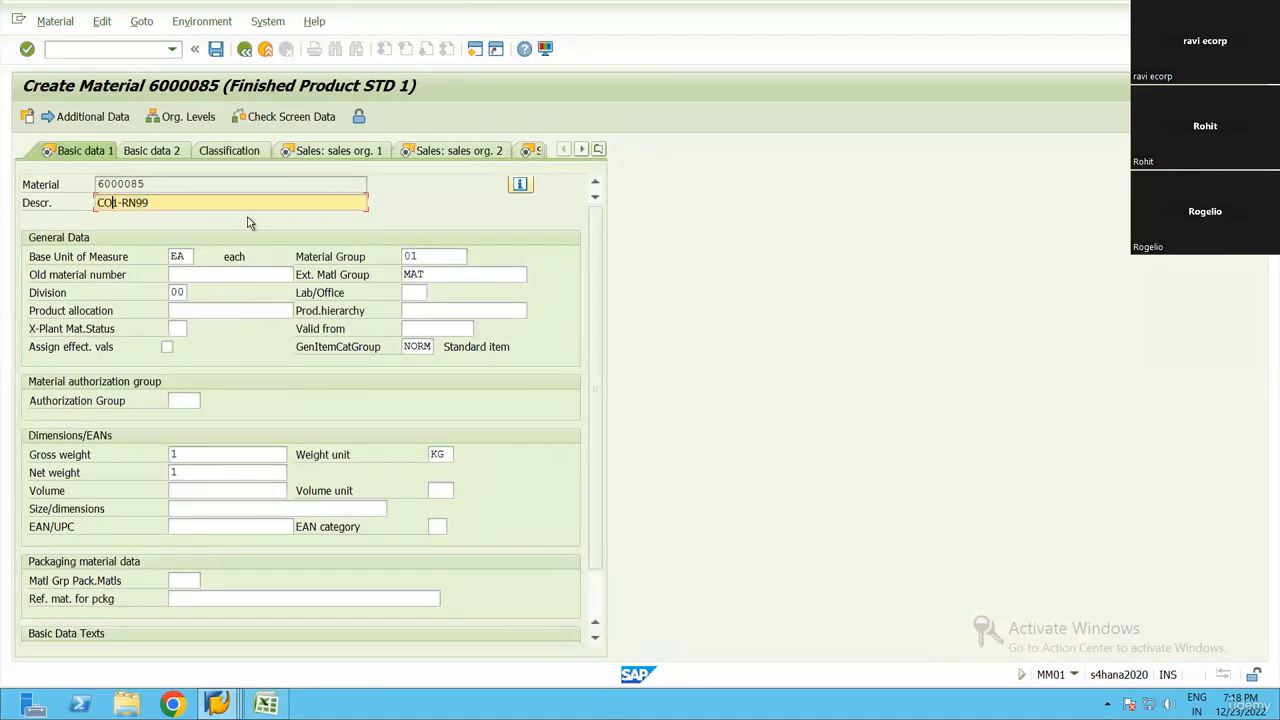
{"action": "type", "text": "FG01"}
{"action": "key", "text": "BackSpace"}
{"action": "key", "text": "Return"}
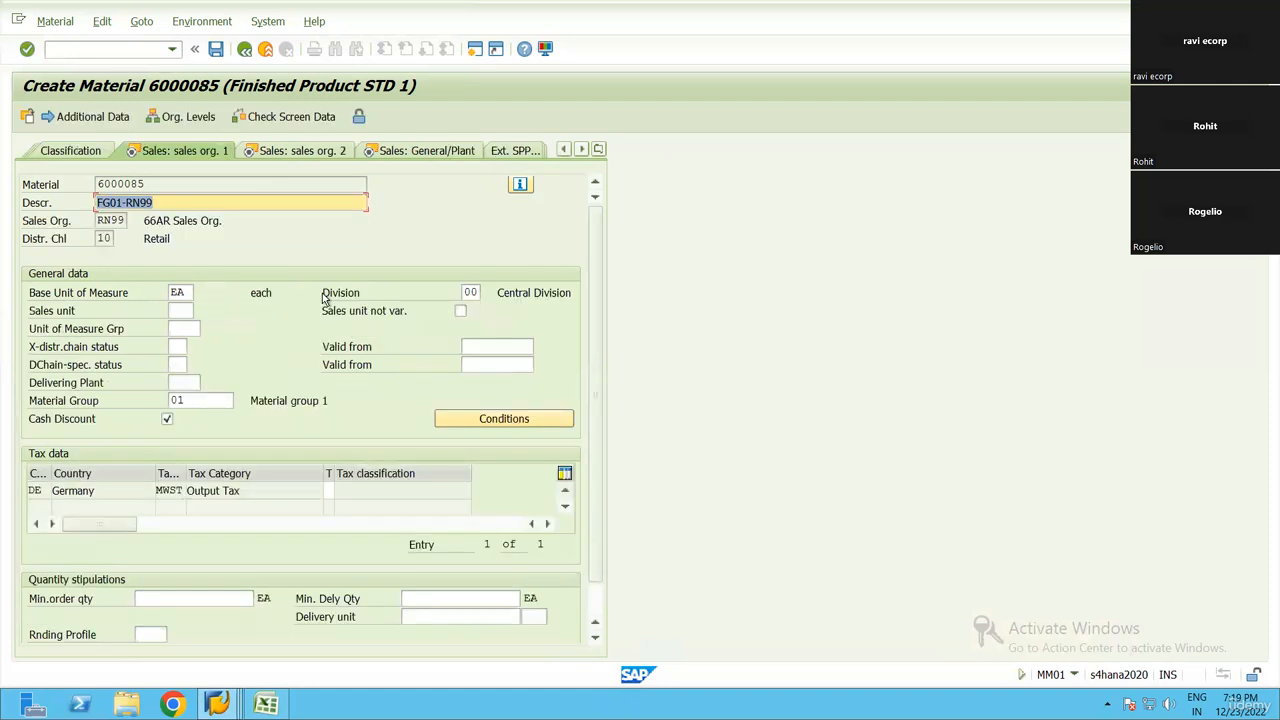
Confirm the finished good's Sales org. 1, Sales org. 2 and Sales: General/Plant views, leaving the profit center blank
{"action": "key", "text": "Return"}
{"action": "key", "text": "Return"}
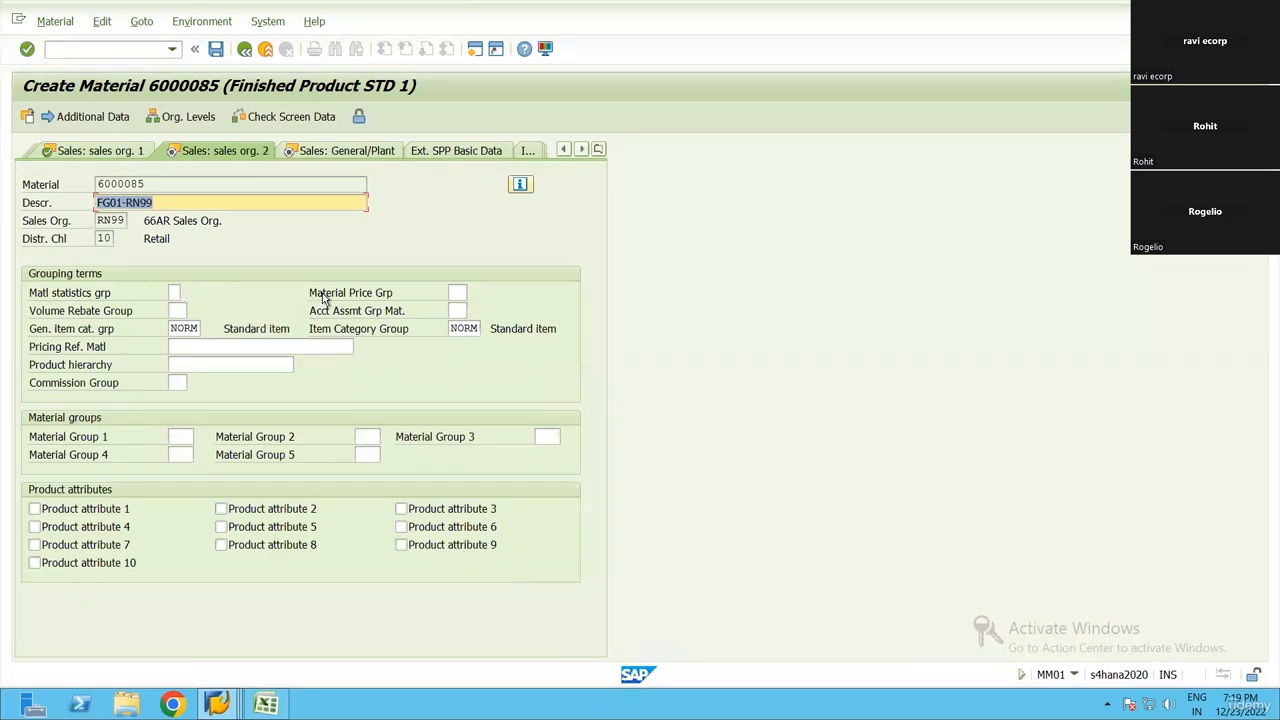
{"action": "key", "text": "Return"}
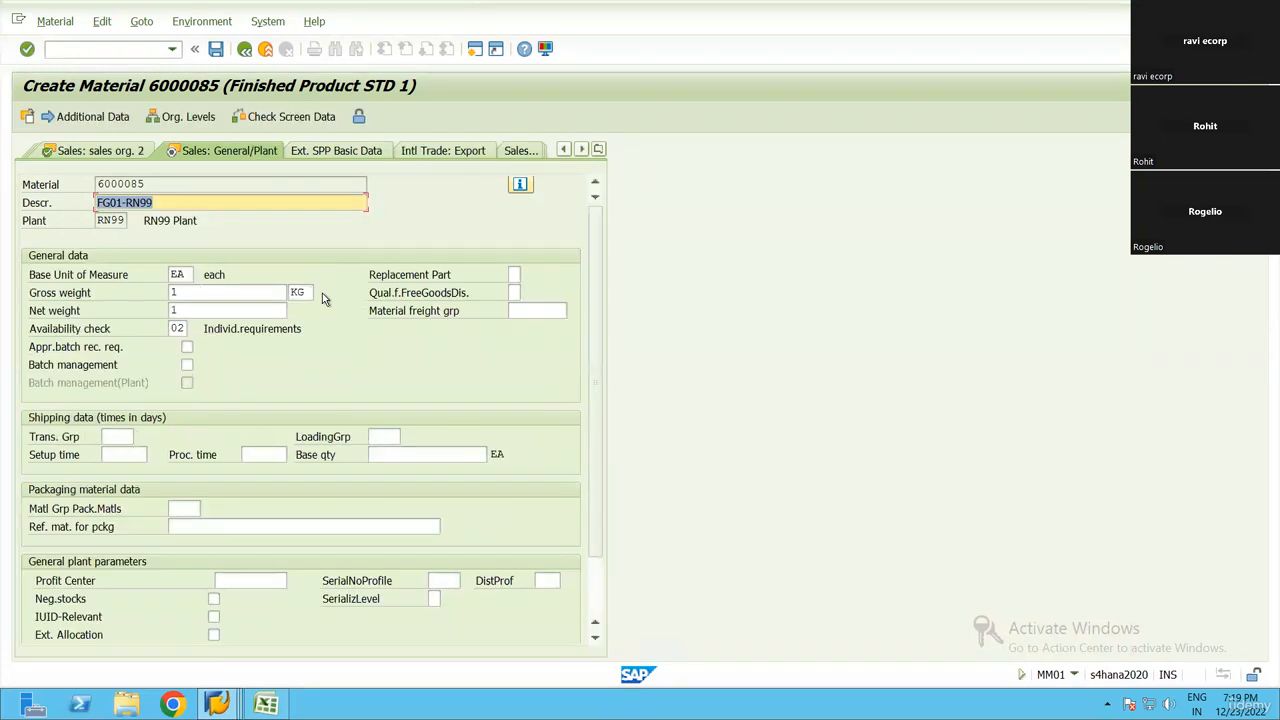
{"action": "key", "text": "Return"}
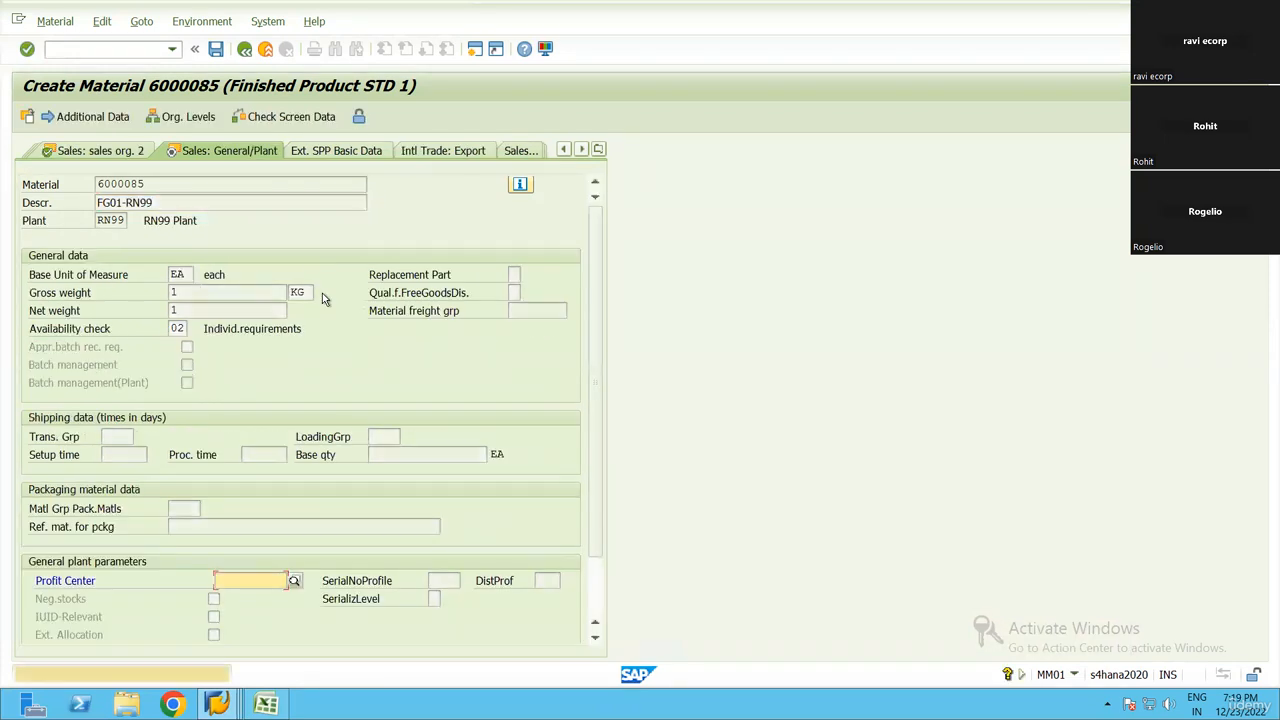
{"action": "key", "text": "Return"}
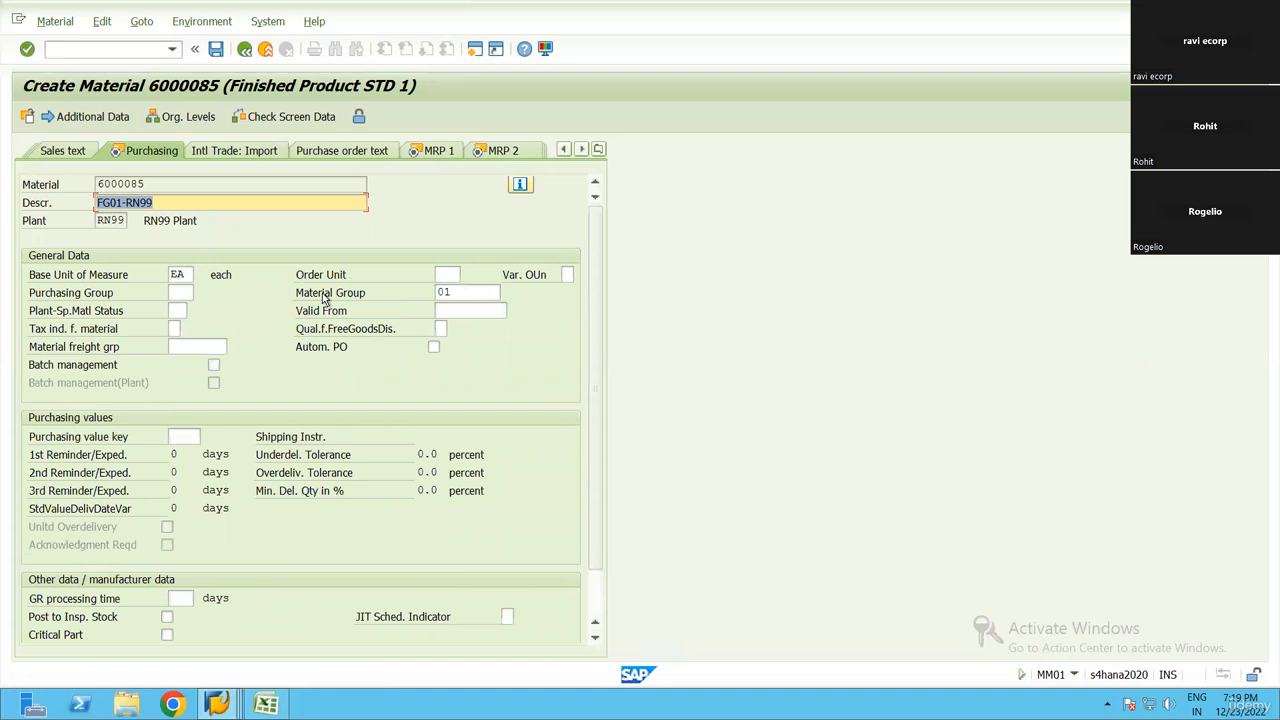
Confirm the finished good's Purchasing view, then set the MRP type to ND and confirm the MRP 1 view
{"action": "key", "text": "Return"}
{"action": "key", "text": "Return"}
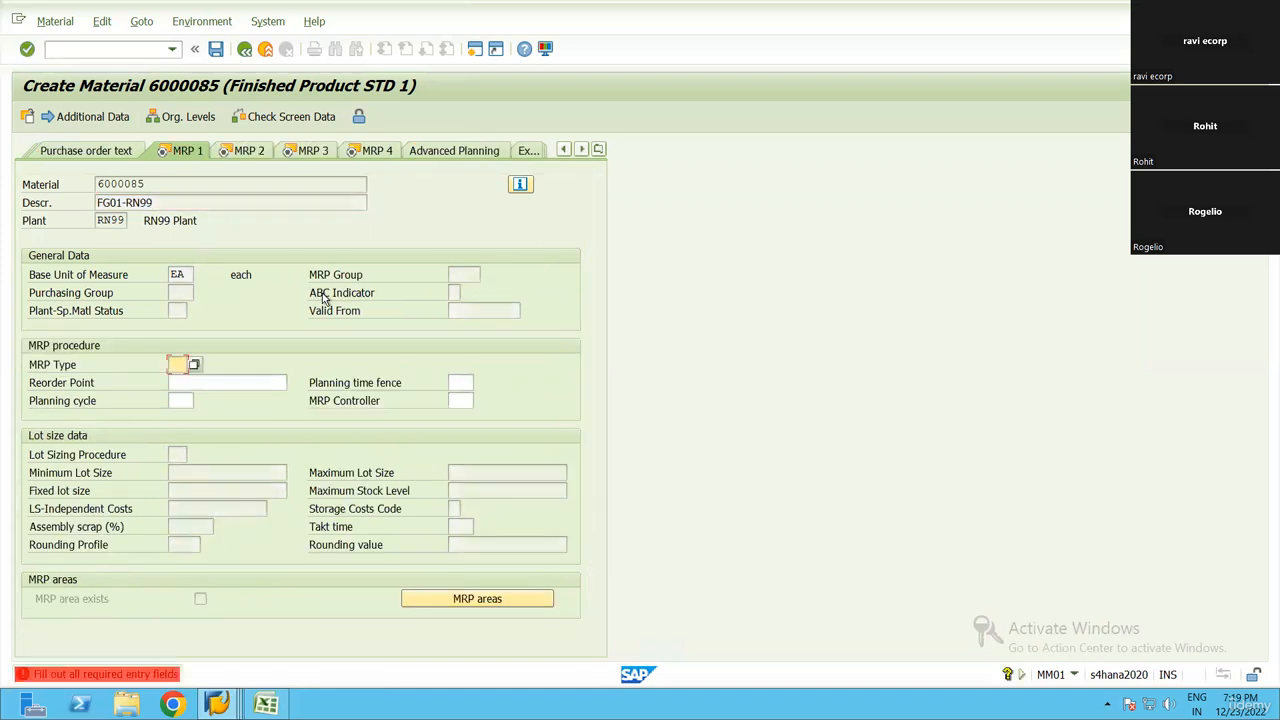
{"action": "type", "text": "ND"}
{"action": "key", "text": "Return"}
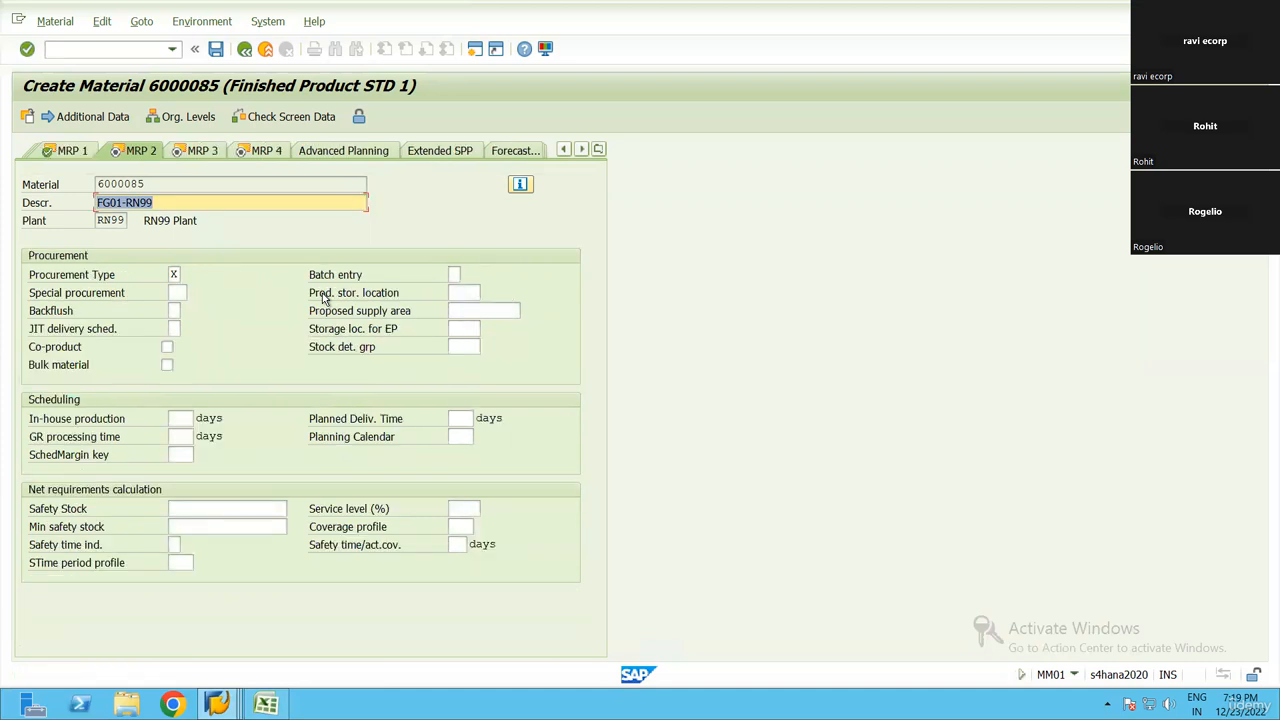
Confirm the finished good's MRP 2, MRP 3 and MRP 4 views
{"action": "key", "text": "Return"}
{"action": "key", "text": "Return"}
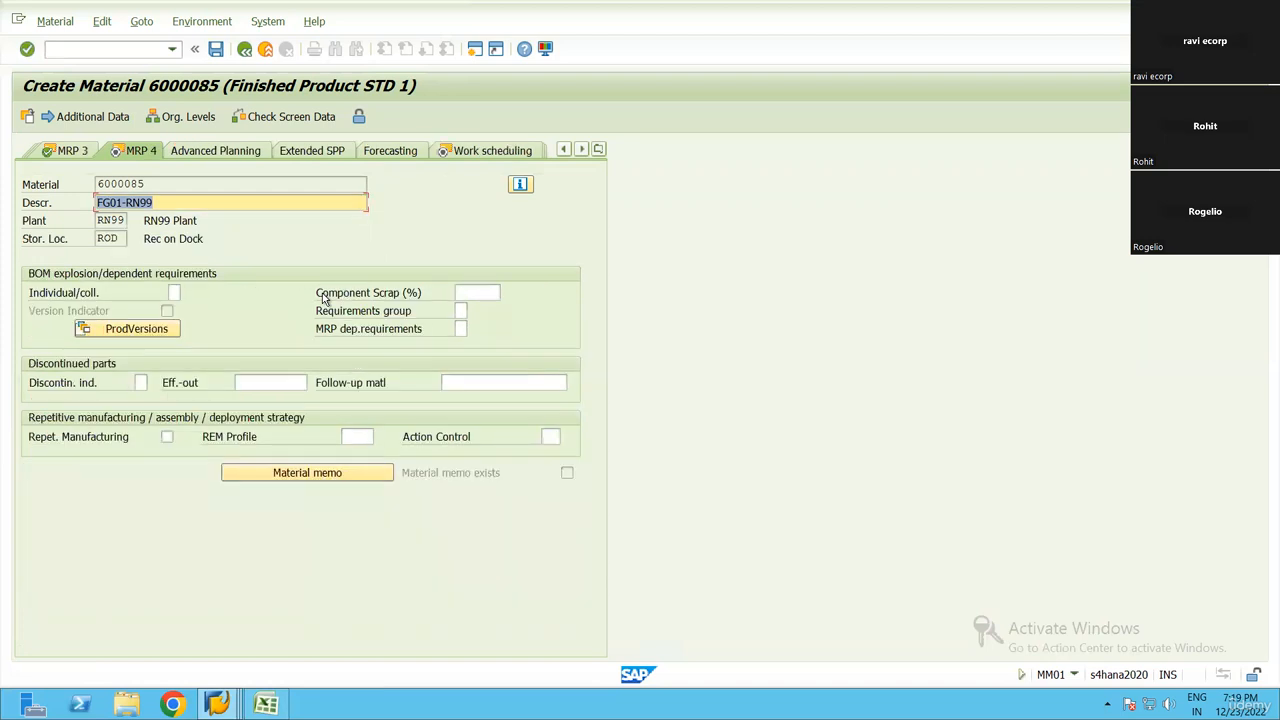
{"action": "key", "text": "Return"}
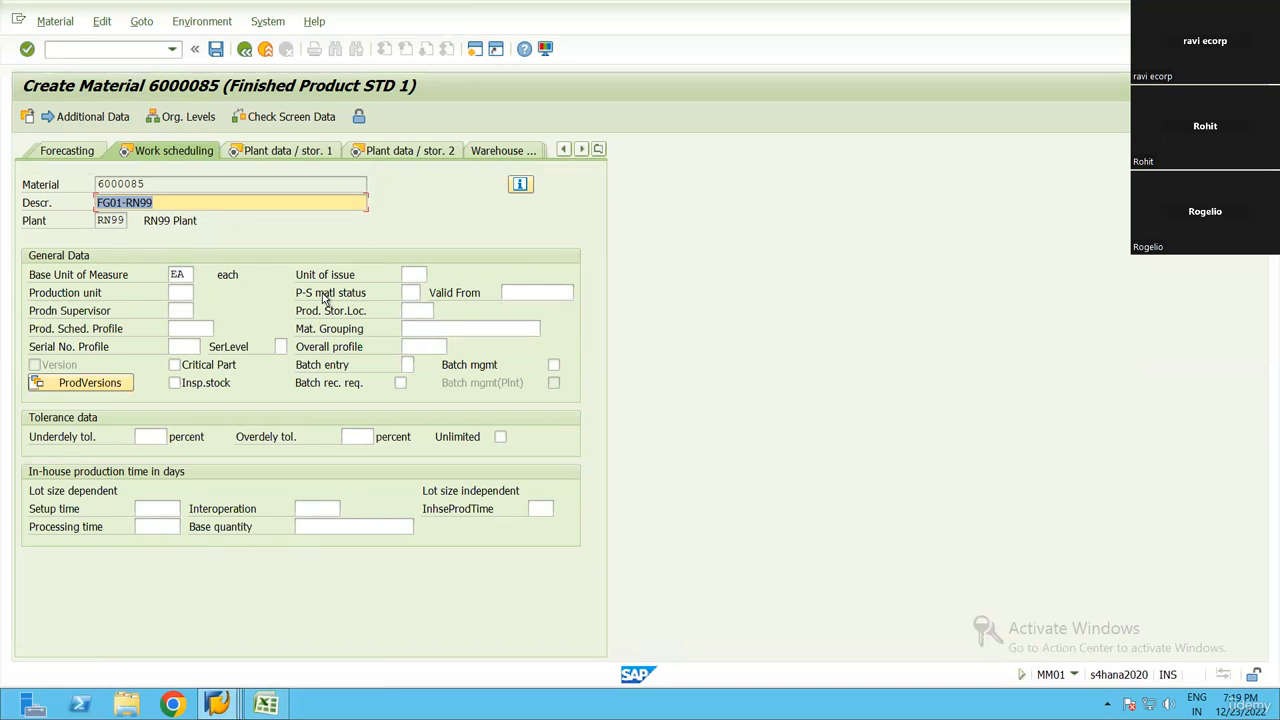
Set the production storage location to AFS, then confirm the Work scheduling and plant data/storage views
{"action": "left_click", "coordinate": [418, 311]}
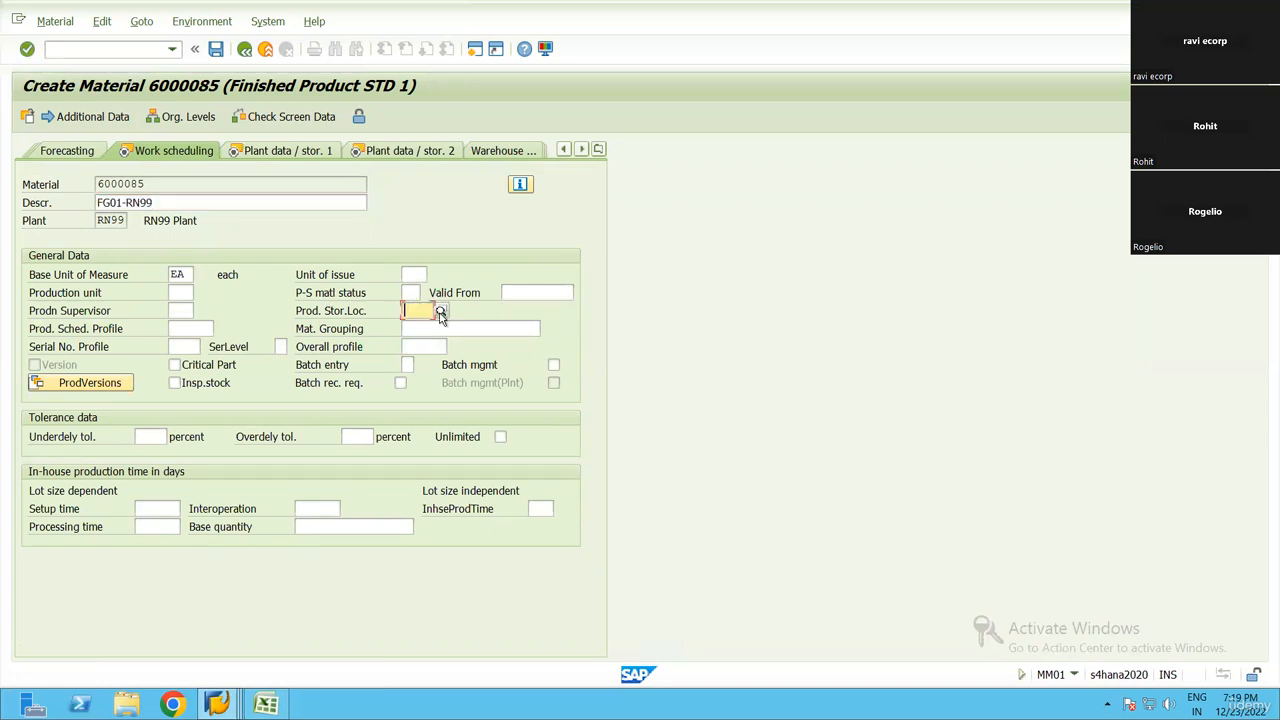
{"action": "left_click", "coordinate": [432, 312]}
{"action": "double_click", "coordinate": [415, 191]}
{"action": "left_click", "coordinate": [177, 202]}
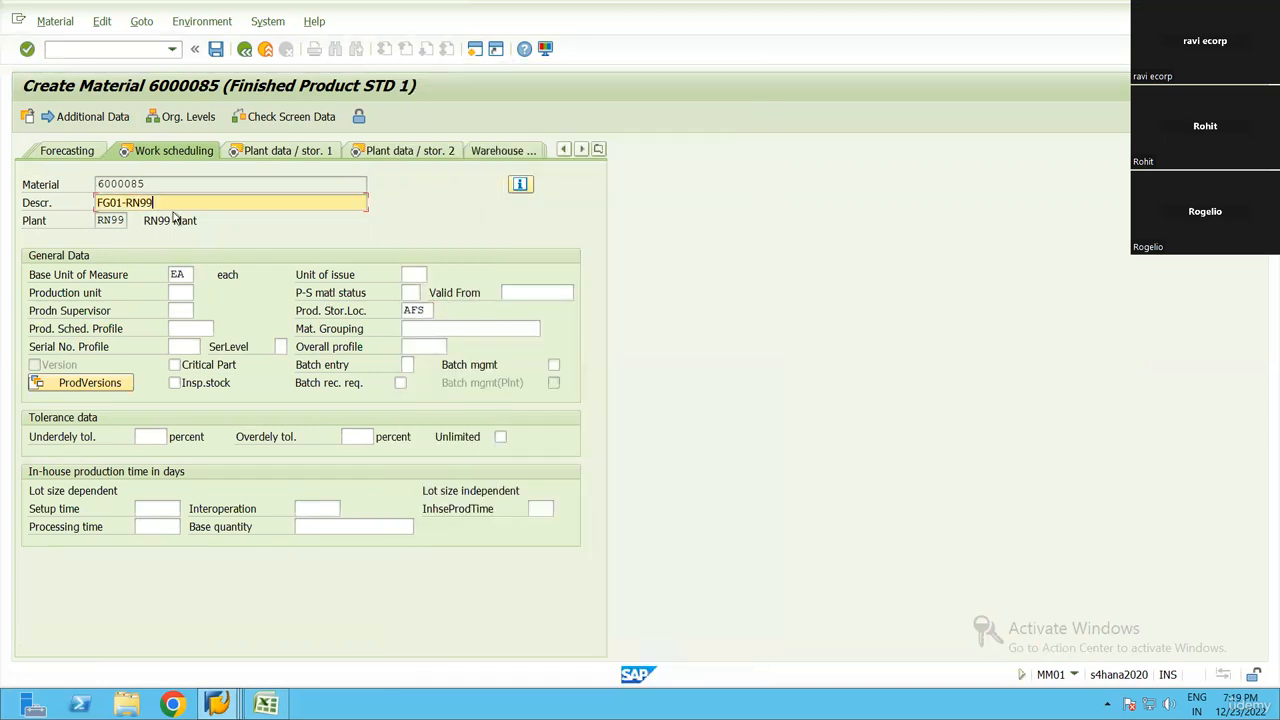
{"action": "left_click", "coordinate": [416, 316]}
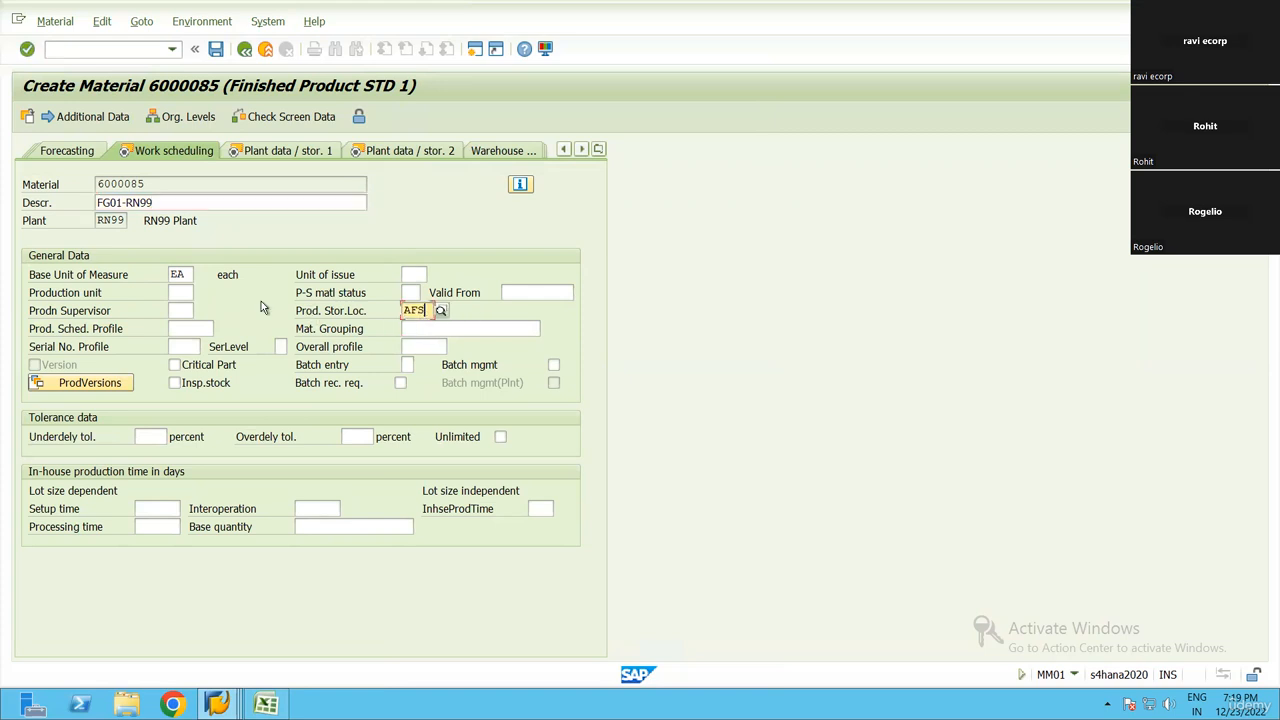
{"action": "key", "text": "Return"}
{"action": "key", "text": "Return"}
{"action": "key", "text": "Return"}
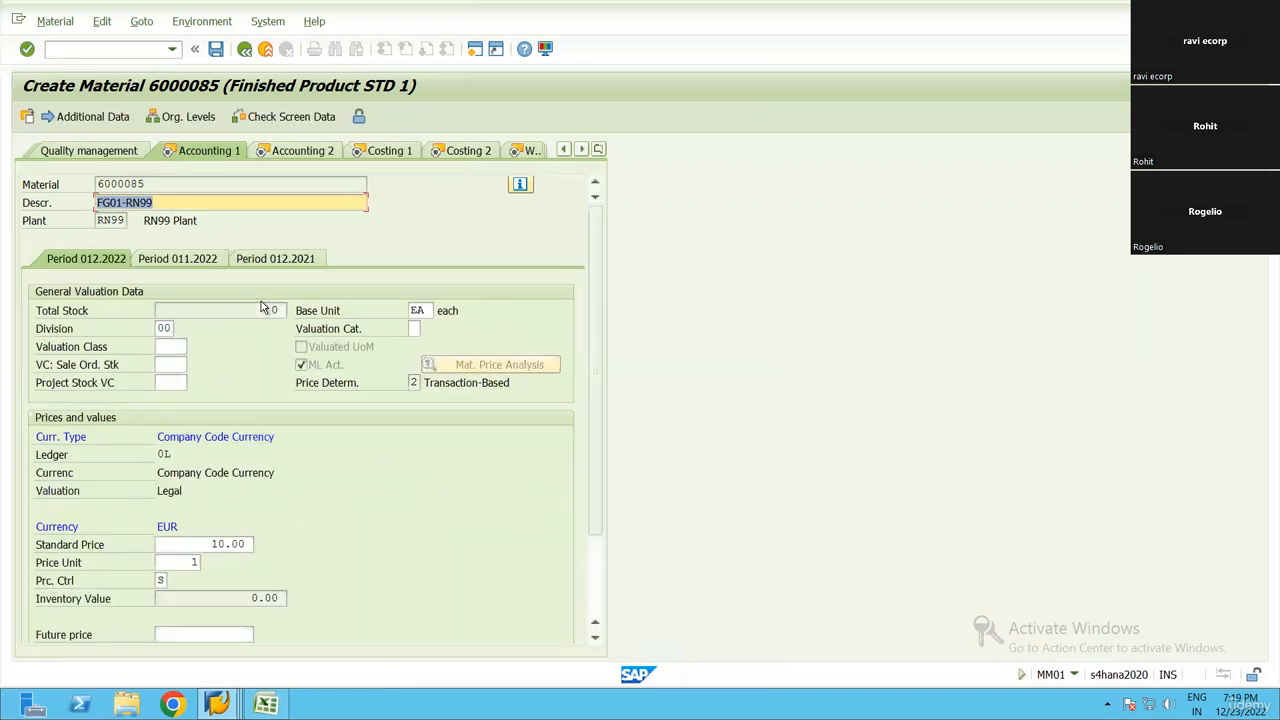
Set the finished good's valuation class to 7920 and confirm the Accounting 1 view
{"action": "left_click", "coordinate": [170, 348]}
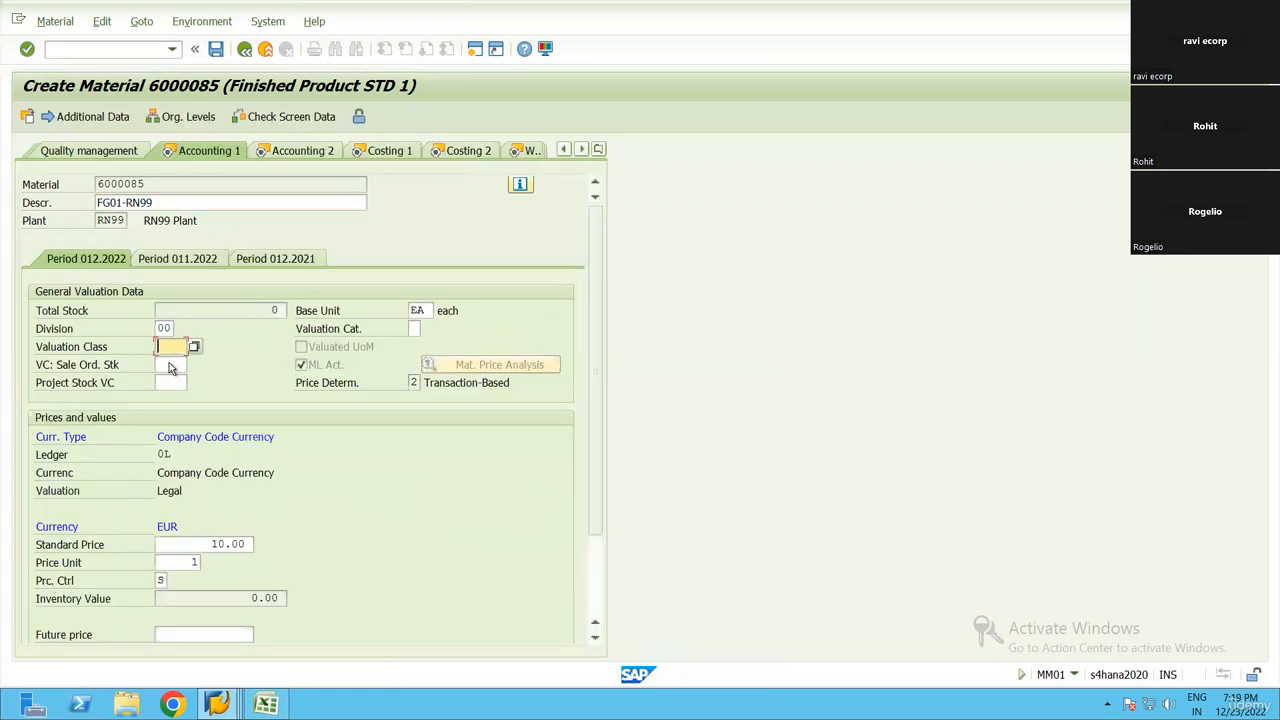
{"action": "type", "text": "7"}
{"action": "left_click", "coordinate": [167, 366]}
{"action": "key", "text": "Return"}
Confirm the Accounting 2, Costing 1 and Costing 2 views and save the finished-good material
{"action": "key", "text": "Return"}
{"action": "key", "text": "Return"}
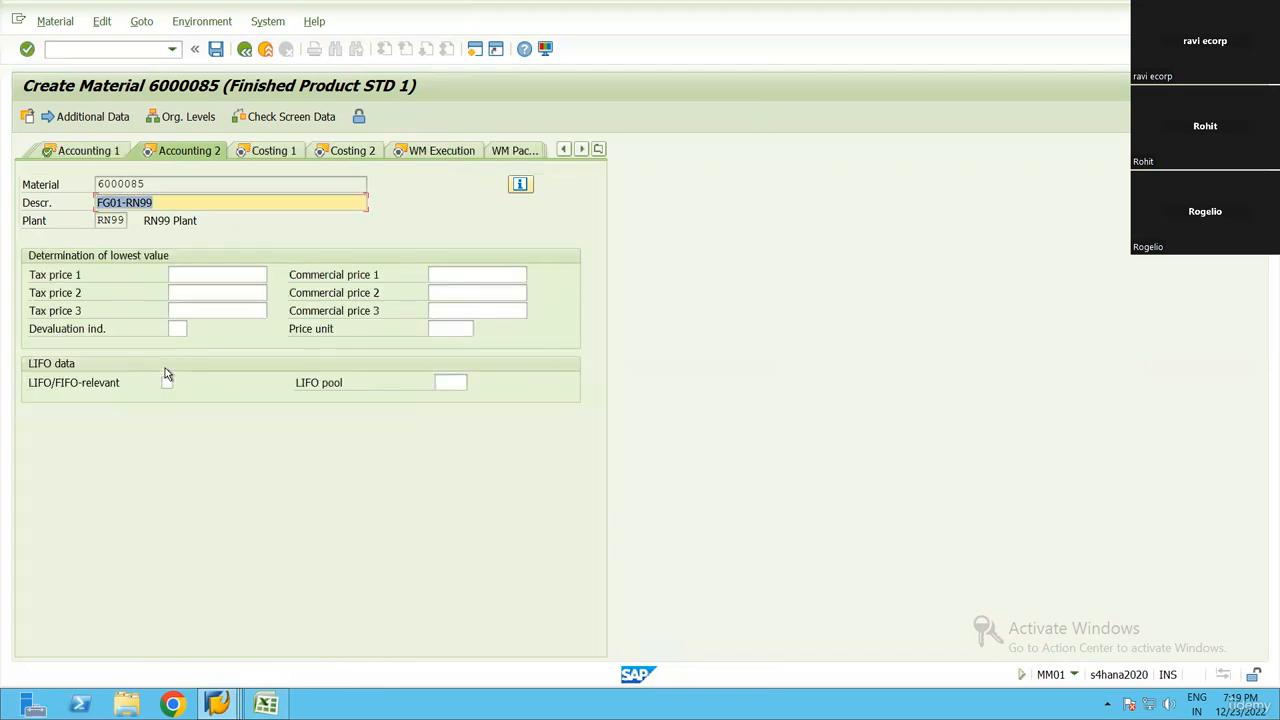
{"action": "key", "text": "Return"}
{"action": "key", "text": "Return"}
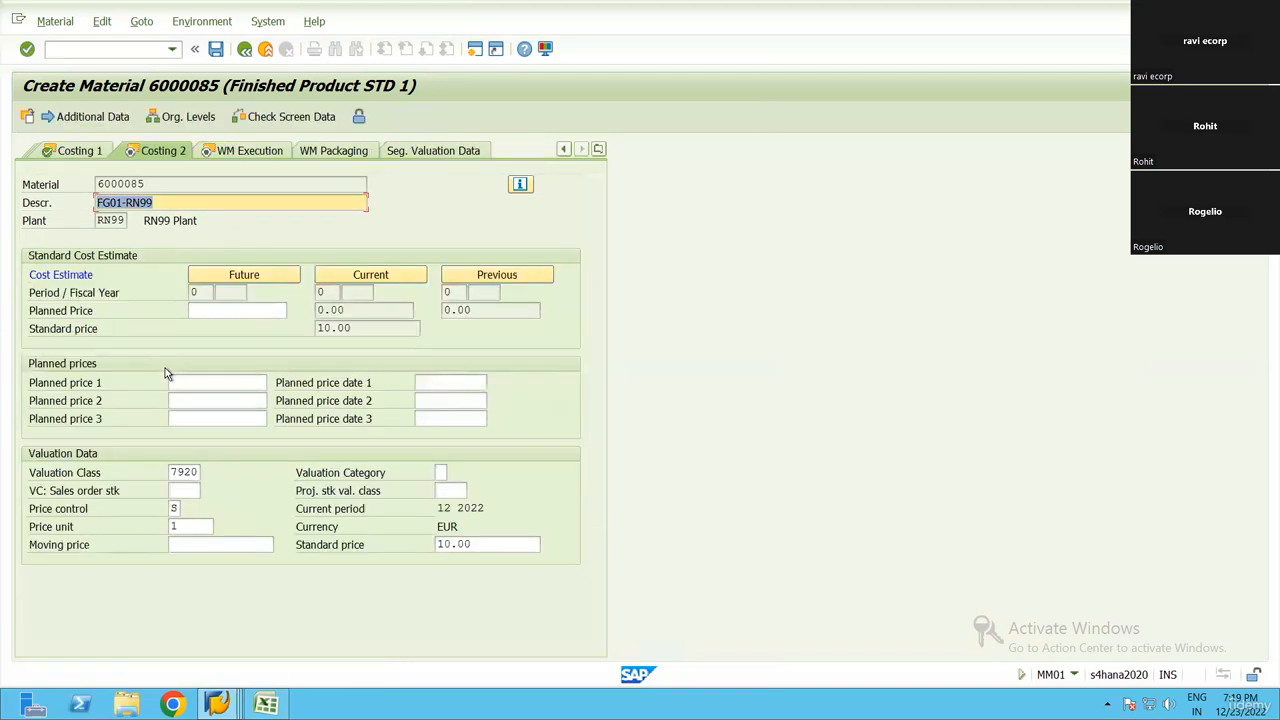
{"action": "key", "text": "Return"}
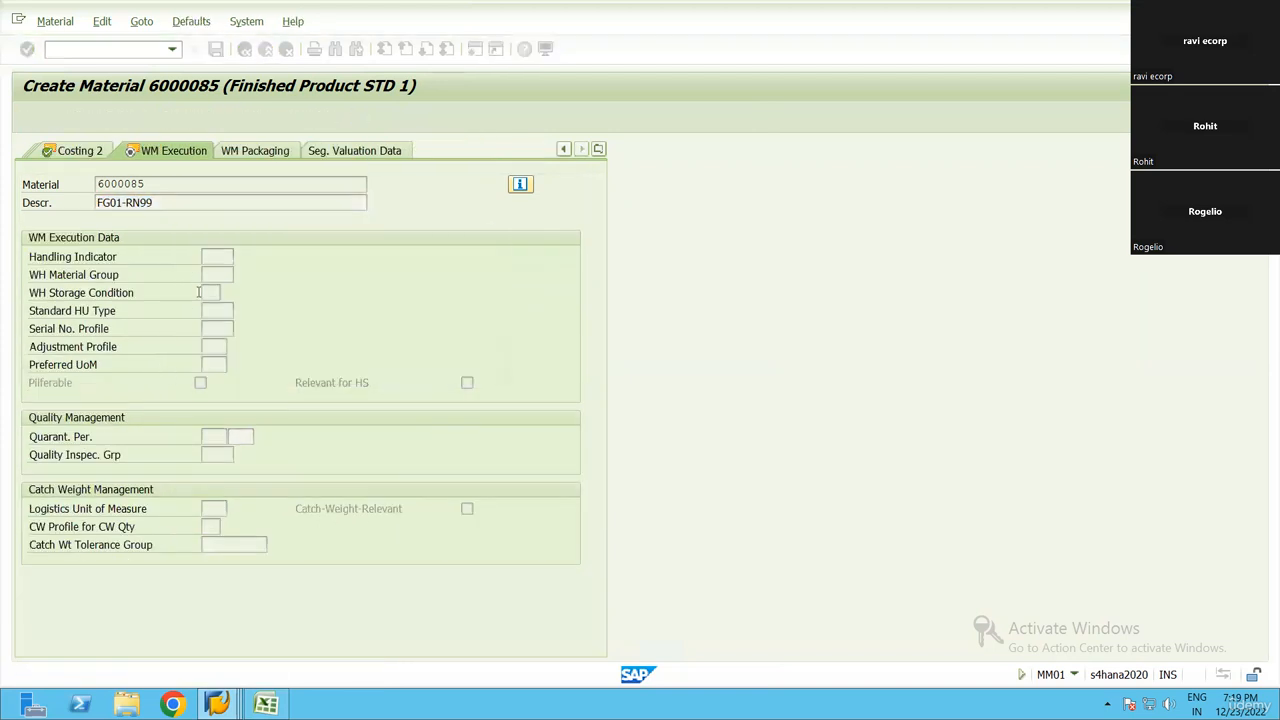
Copy material number 6000085 from the creation message and record it in Excel cell E5 for the FG material
{"action": "double_click", "coordinate": [127, 676]}
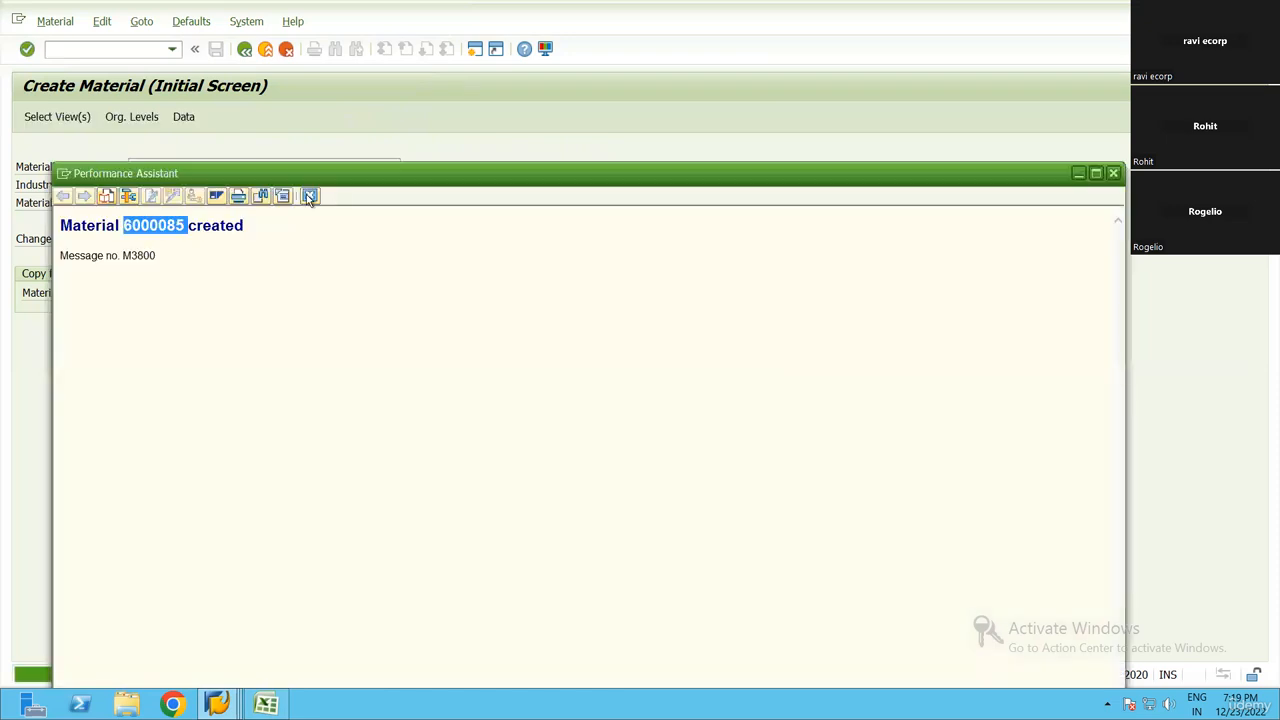
{"action": "left_click", "coordinate": [310, 196]}
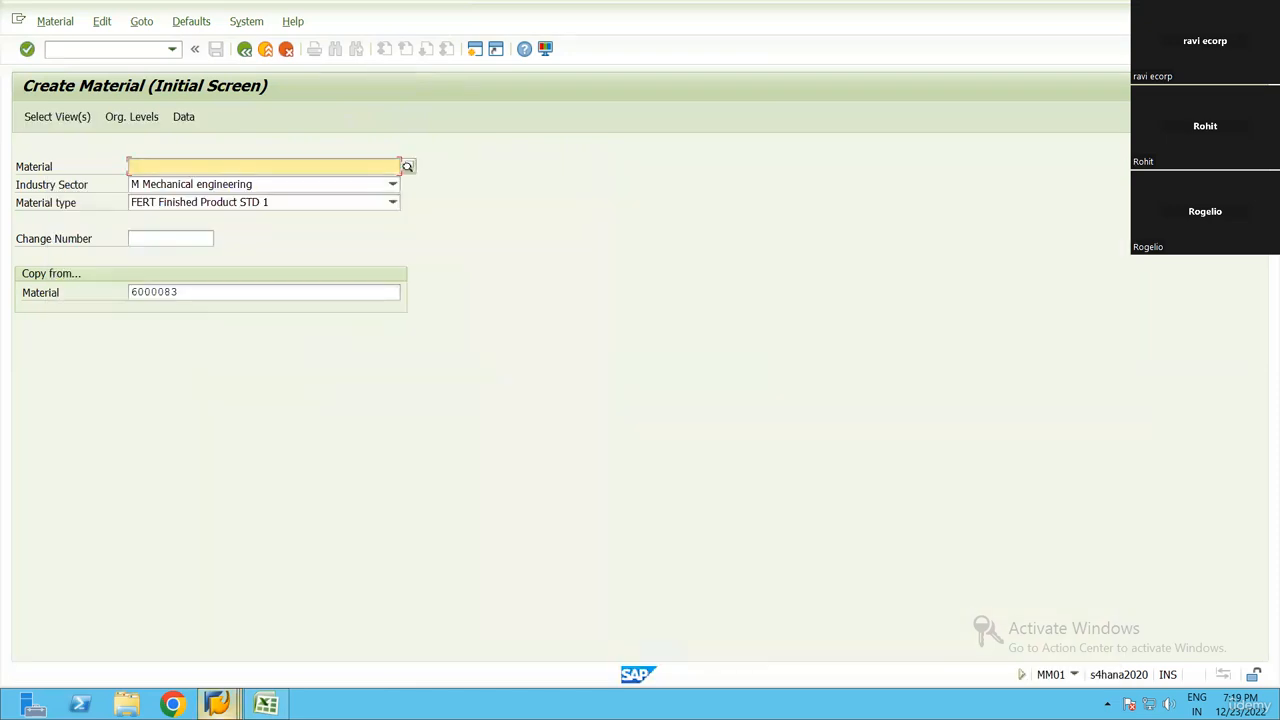
{"action": "left_click", "coordinate": [266, 704]}
{"action": "type", "text": "6000085"}
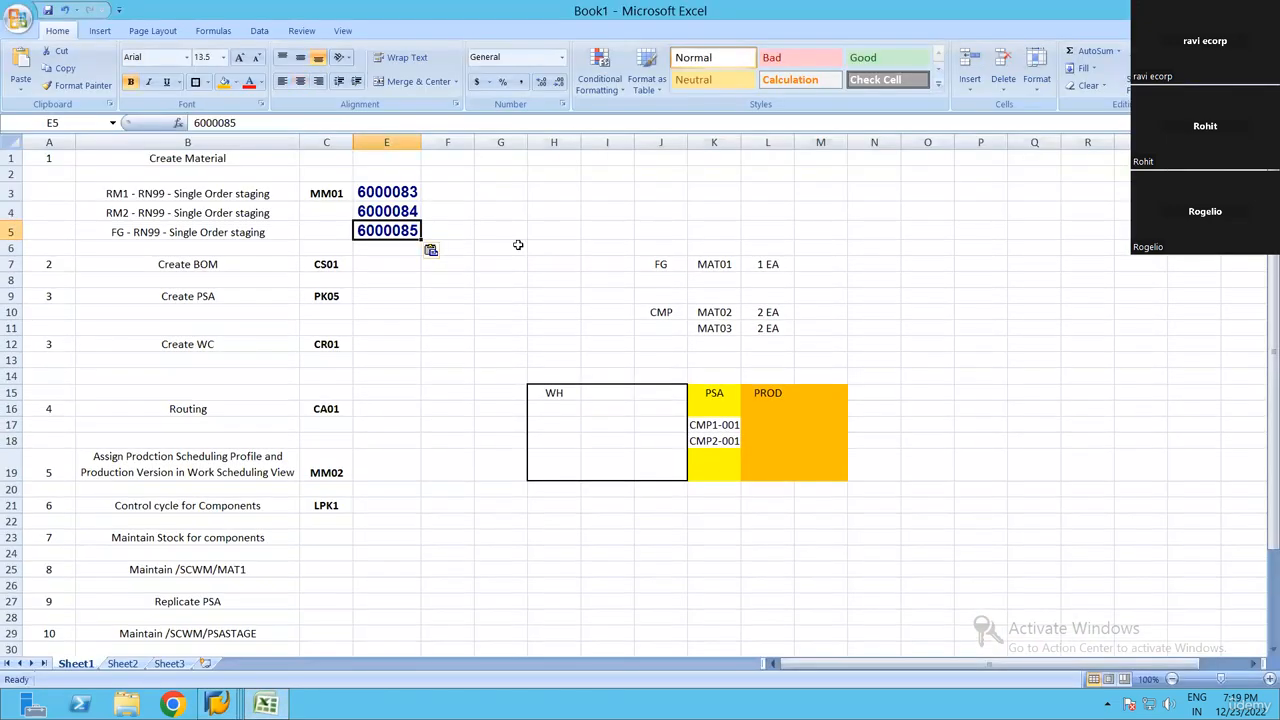
{"action": "left_click", "coordinate": [540, 231]}
{"action": "left_click", "coordinate": [359, 237]}
Locate the Create BOM step in the Excel list, then return to SAP and start transaction CS01 with /ncs01
{"action": "left_click", "coordinate": [215, 264]}
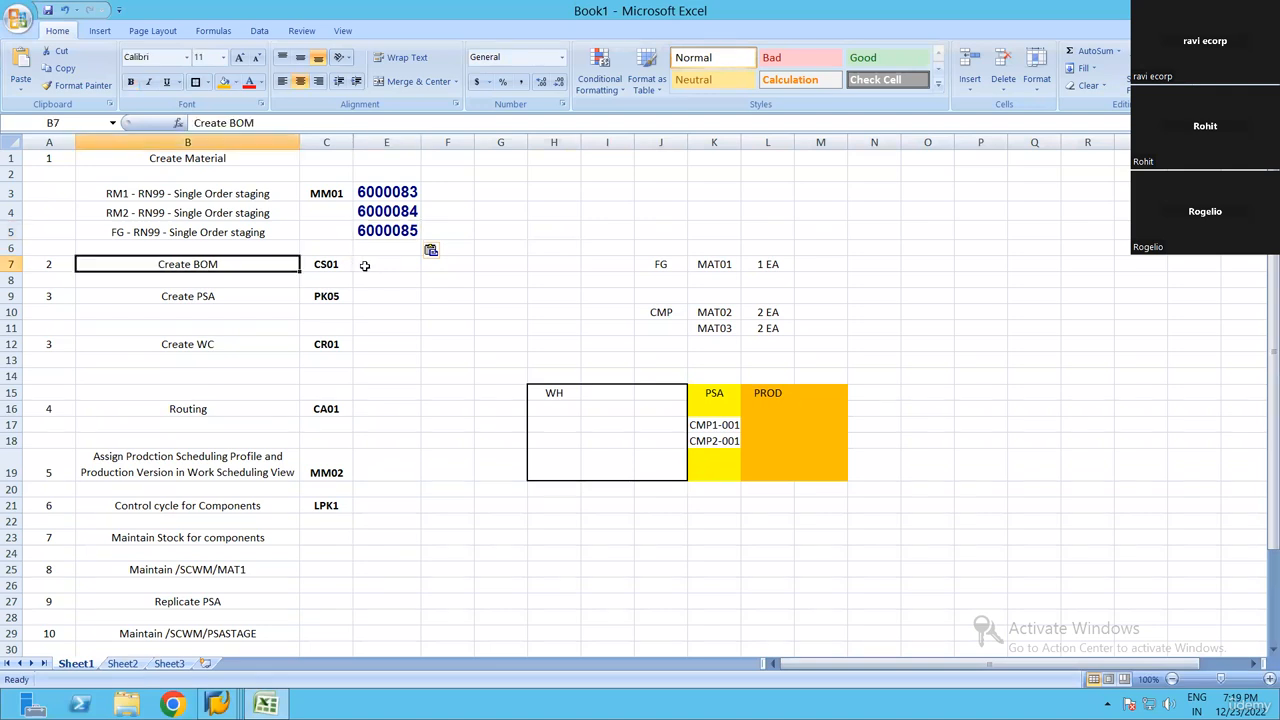
{"action": "left_click", "coordinate": [370, 264]}
{"action": "key", "text": "alt+Tab"}
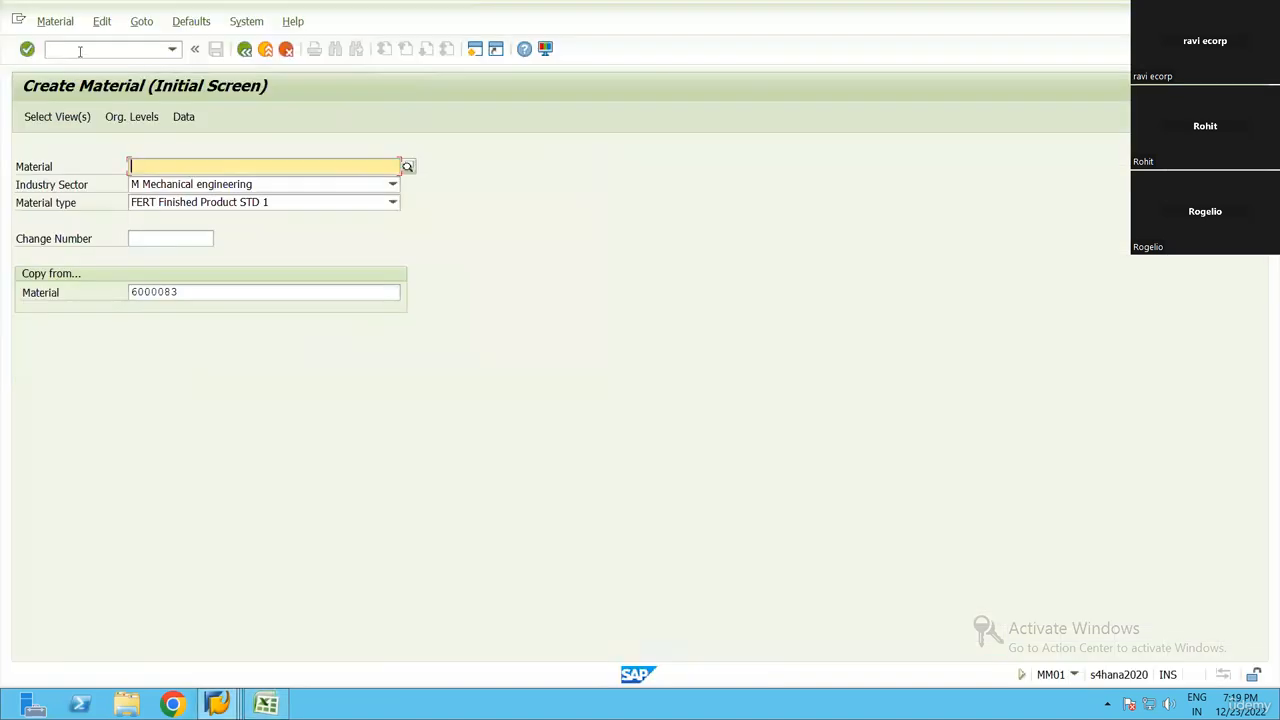
{"action": "left_click", "coordinate": [80, 49]}
{"action": "type", "text": "/ncs01"}
{"action": "key", "text": "Return"}
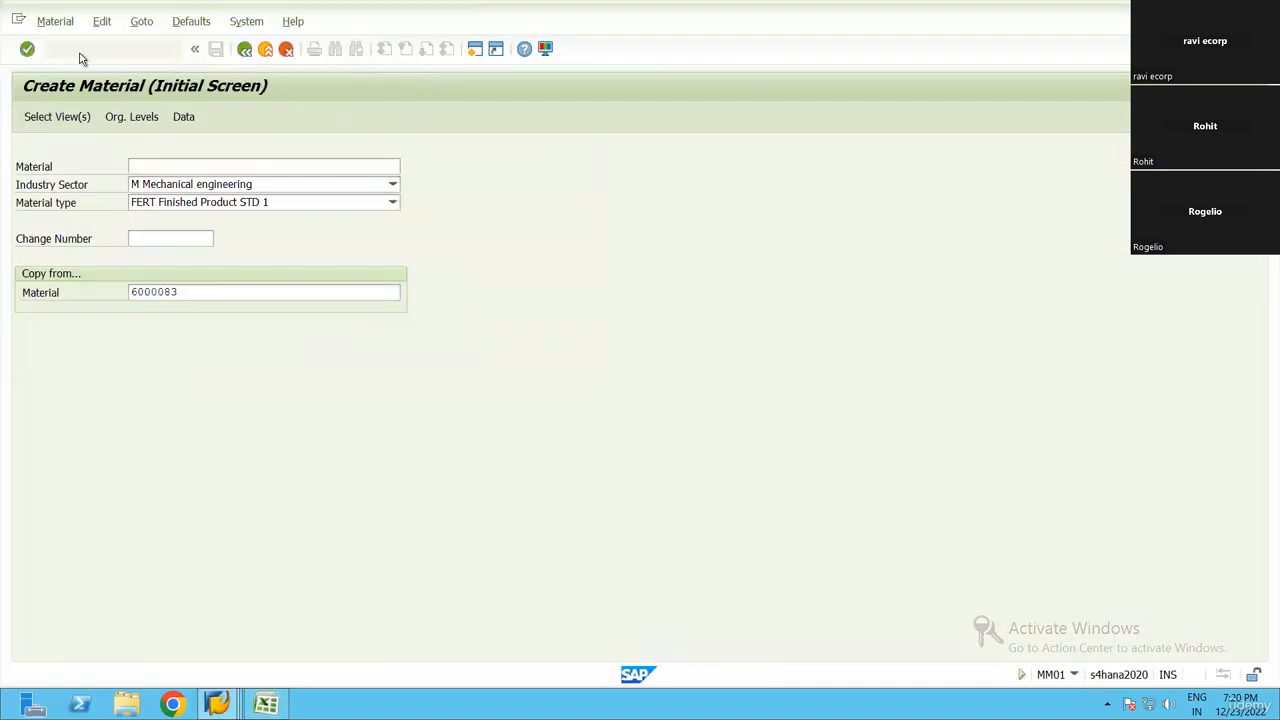
Copy finished-good number 6000085 from Excel cell E5 and enter it as the BOM material in SAP
{"action": "key", "text": "alt+Tab"}
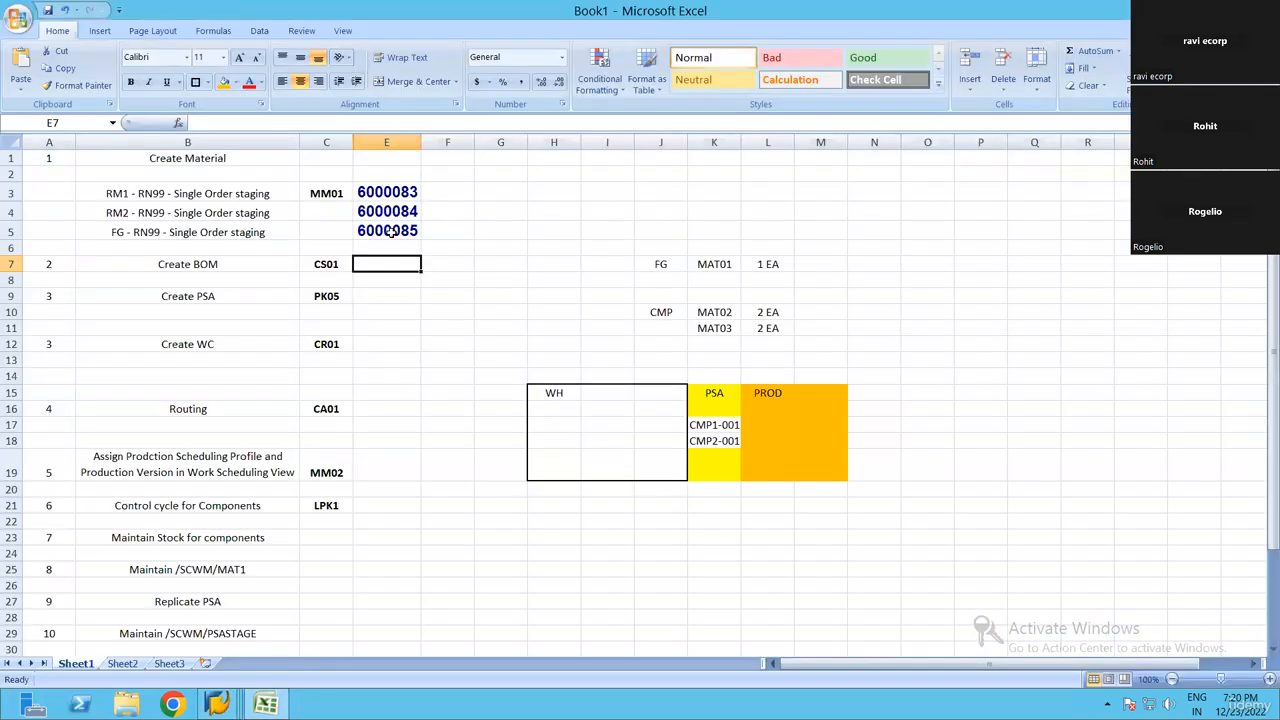
{"action": "left_click", "coordinate": [388, 230]}
{"action": "key", "text": "alt+Tab"}
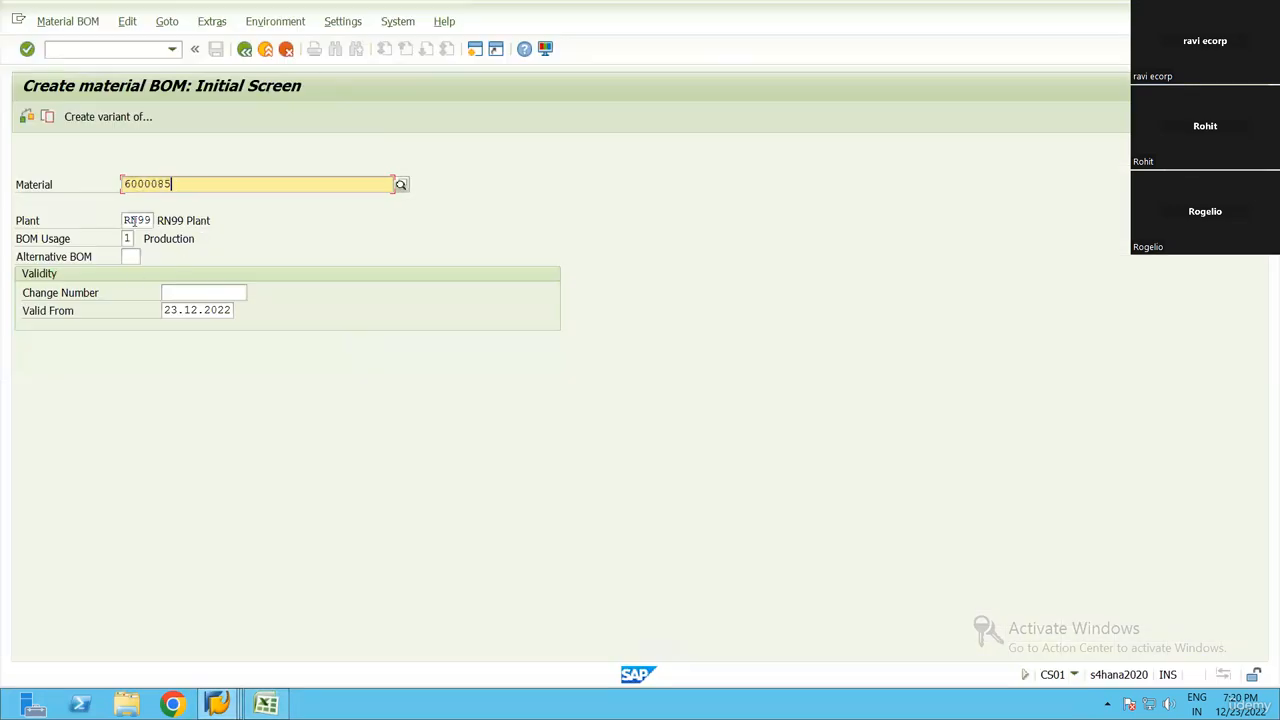
Choose BOM usage 1 (Production) for plant RN99 and proceed to the general item overview
{"action": "left_click", "coordinate": [136, 221]}
{"action": "left_click", "coordinate": [127, 239]}
{"action": "key", "text": "F4"}
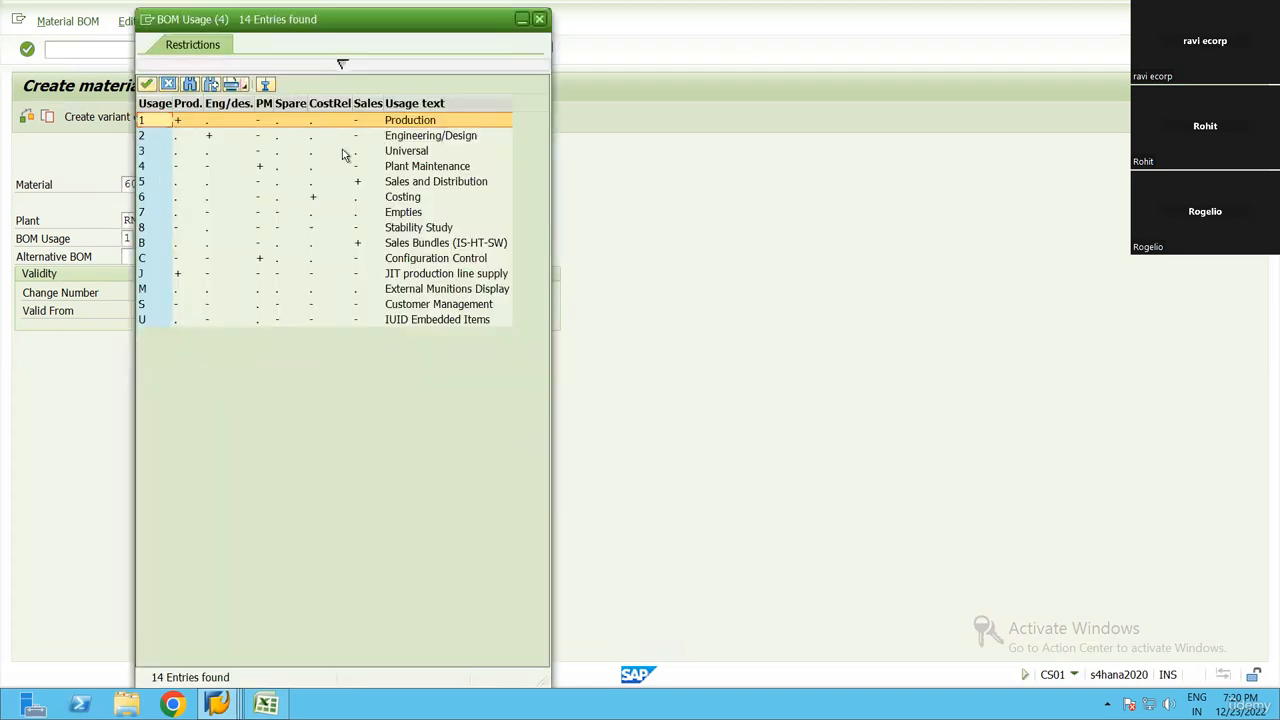
{"action": "double_click", "coordinate": [337, 121]}
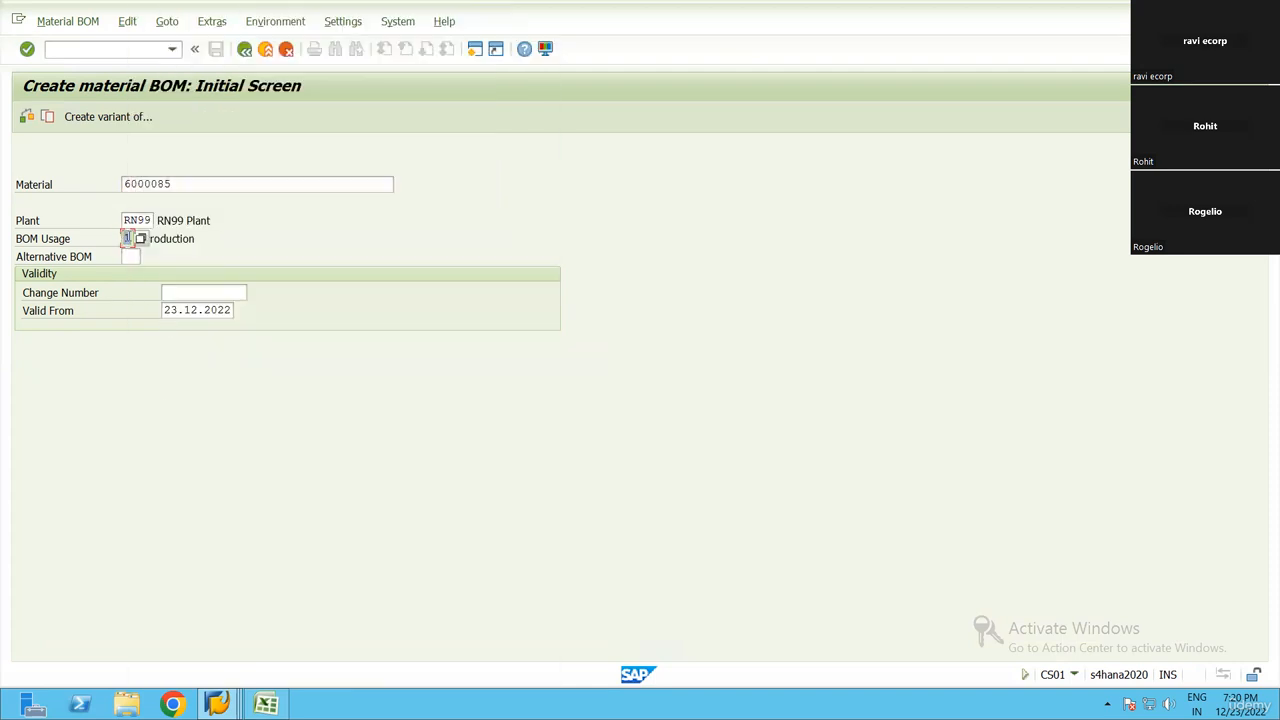
{"action": "left_click", "coordinate": [141, 239]}
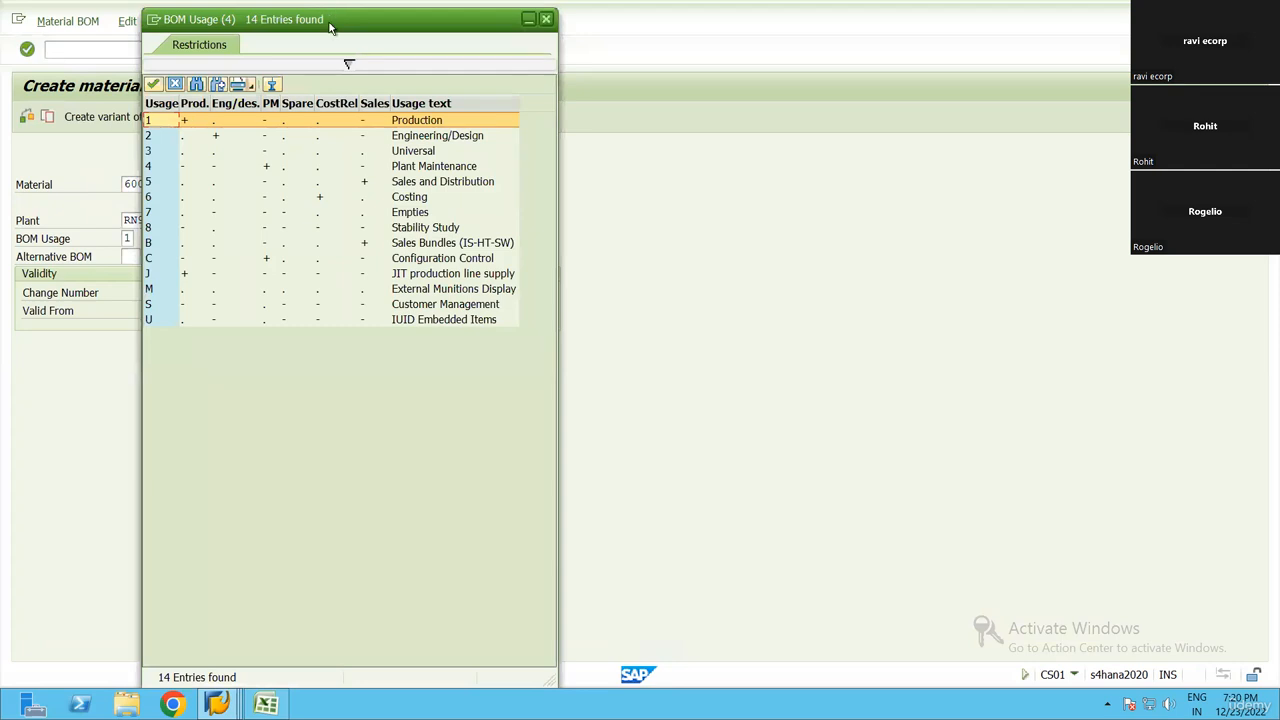
{"action": "left_click_drag", "start_coordinate": [330, 25], "coordinate": [512, 92]}
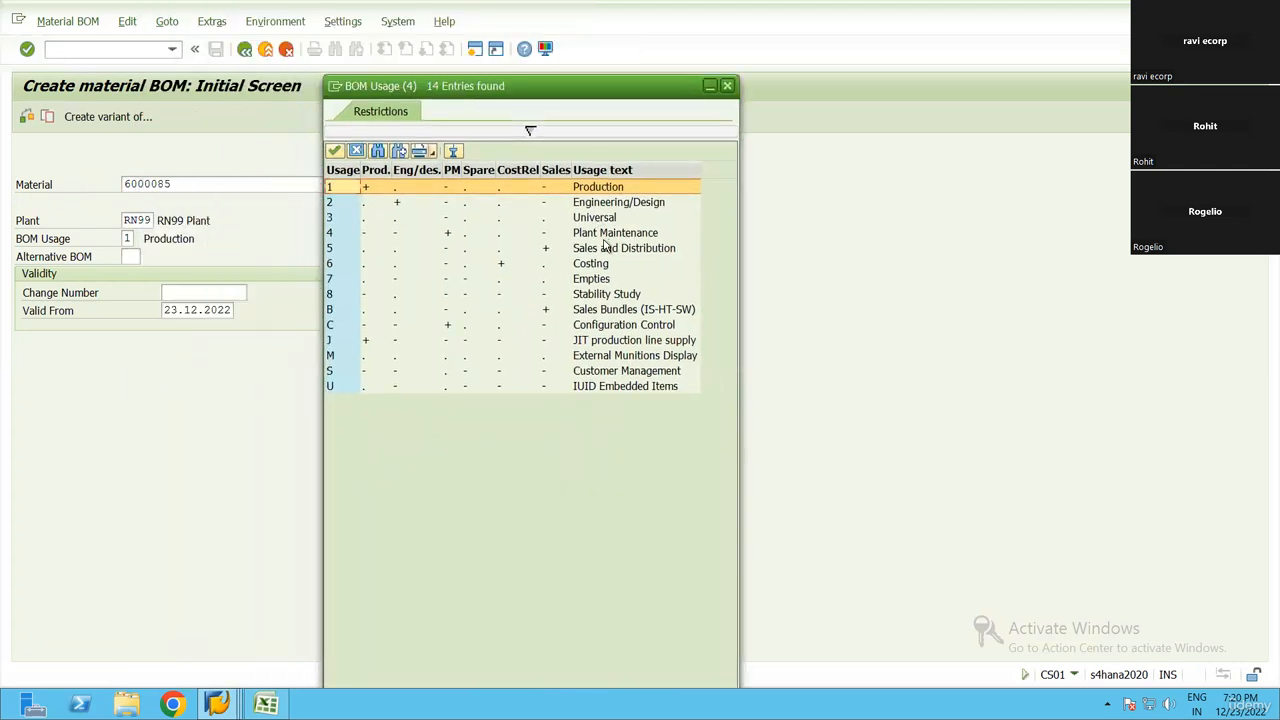
{"action": "left_click", "coordinate": [676, 248]}
{"action": "double_click", "coordinate": [598, 188]}
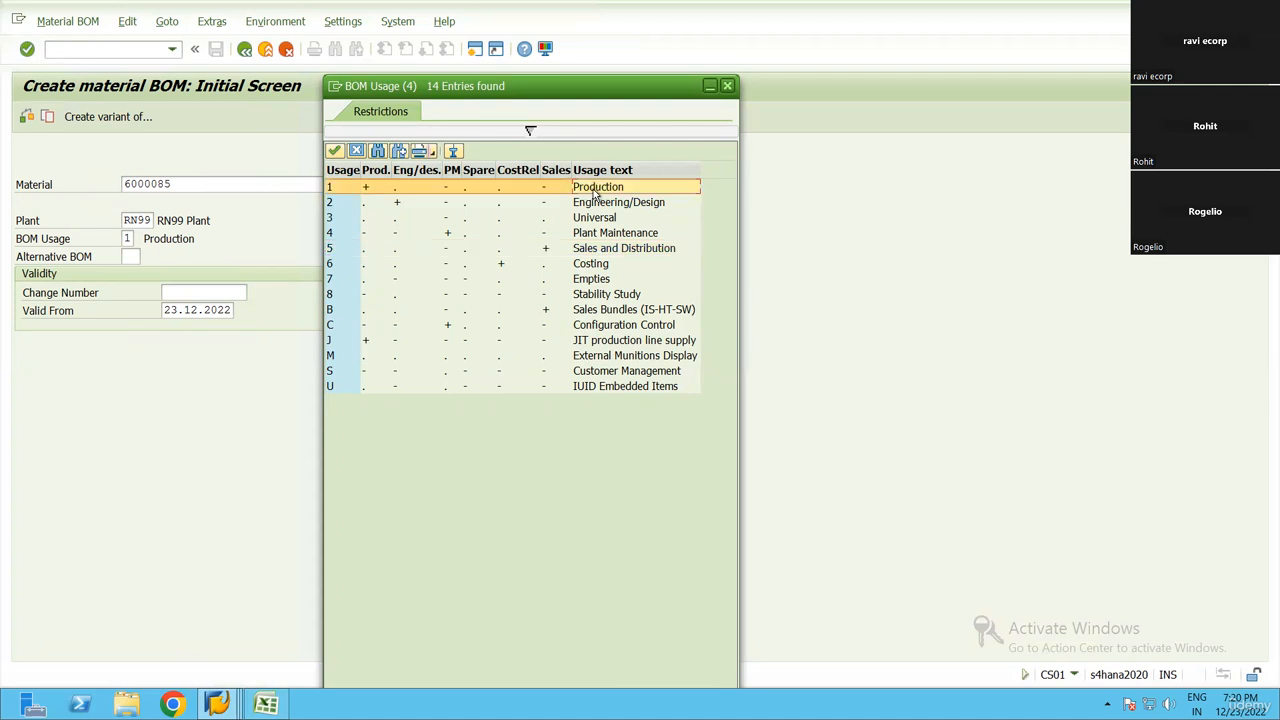
{"action": "key", "text": "Return"}
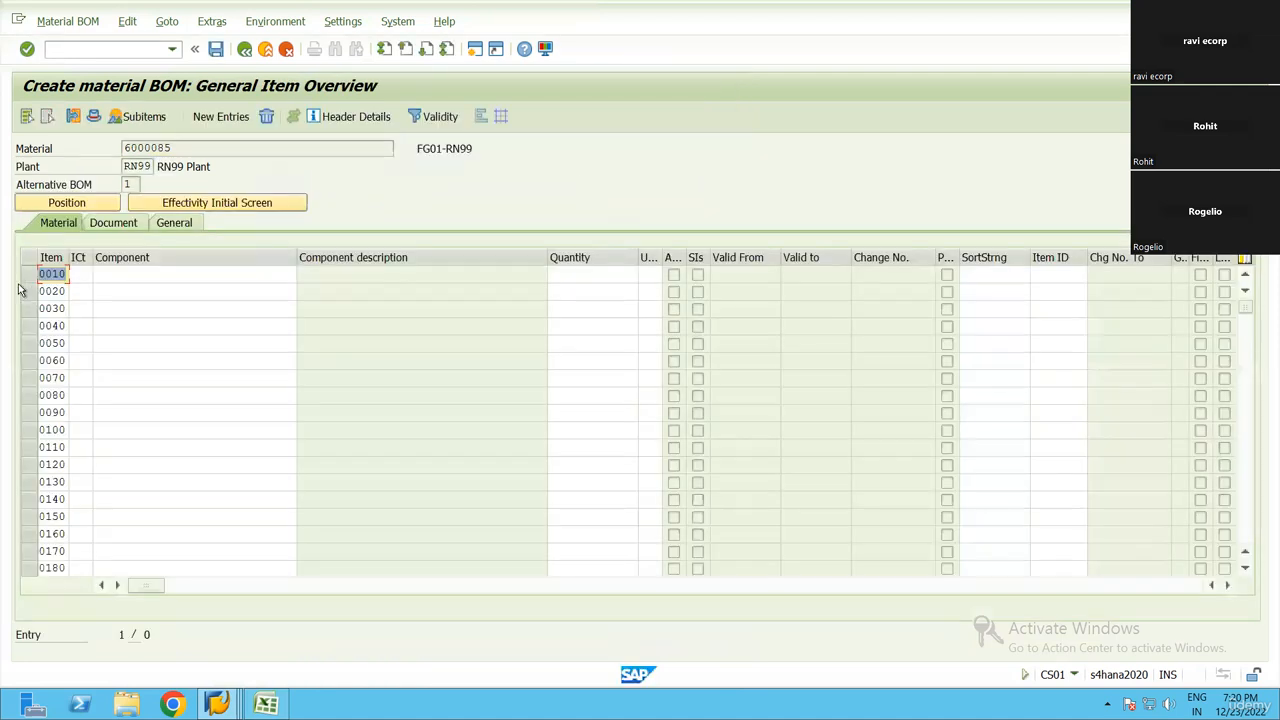
Define BOM item 0010 as stock item category L with component 6000083, copied from Excel cell E3
{"action": "left_click", "coordinate": [113, 279]}
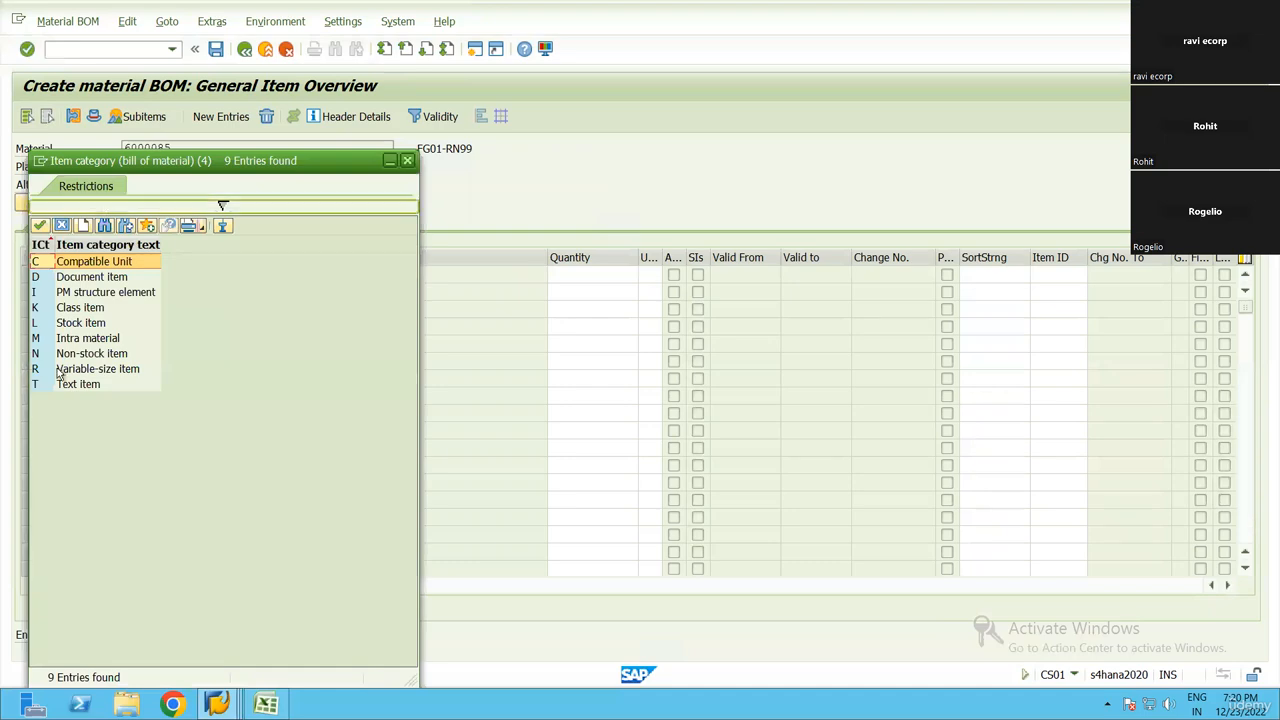
{"action": "left_click", "coordinate": [84, 324]}
{"action": "left_click", "coordinate": [180, 279]}
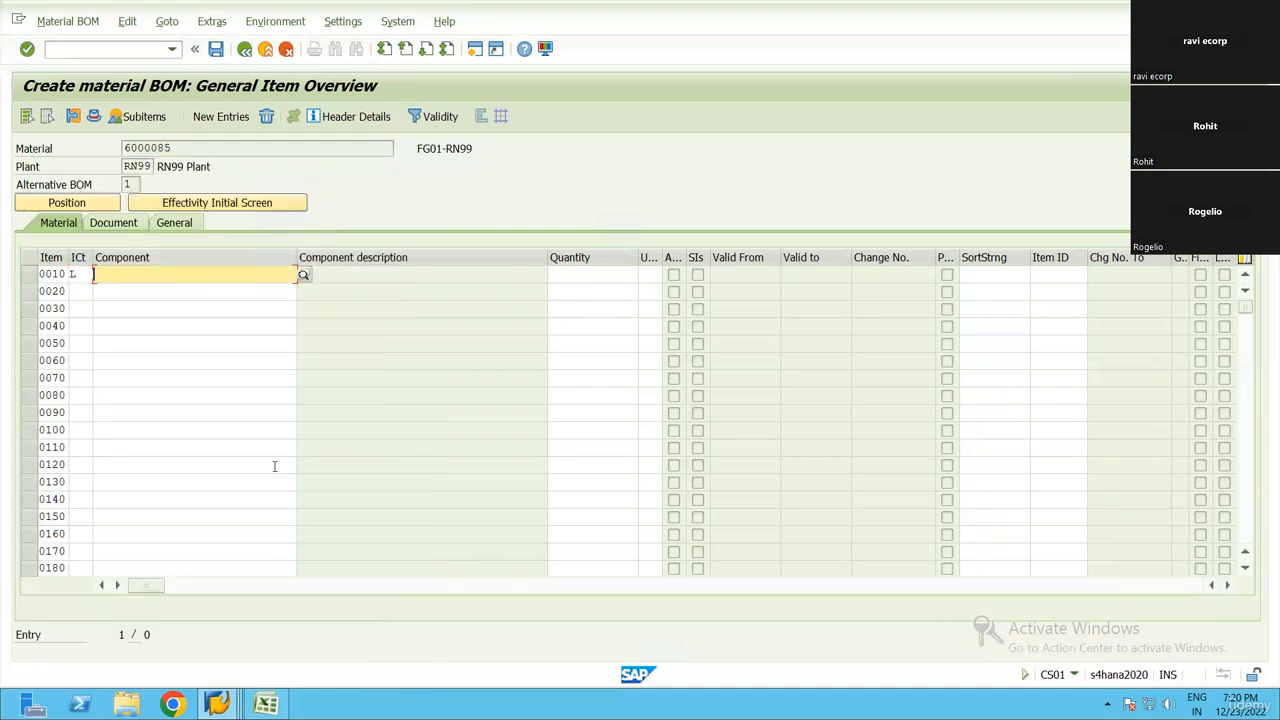
{"action": "left_click", "coordinate": [266, 704]}
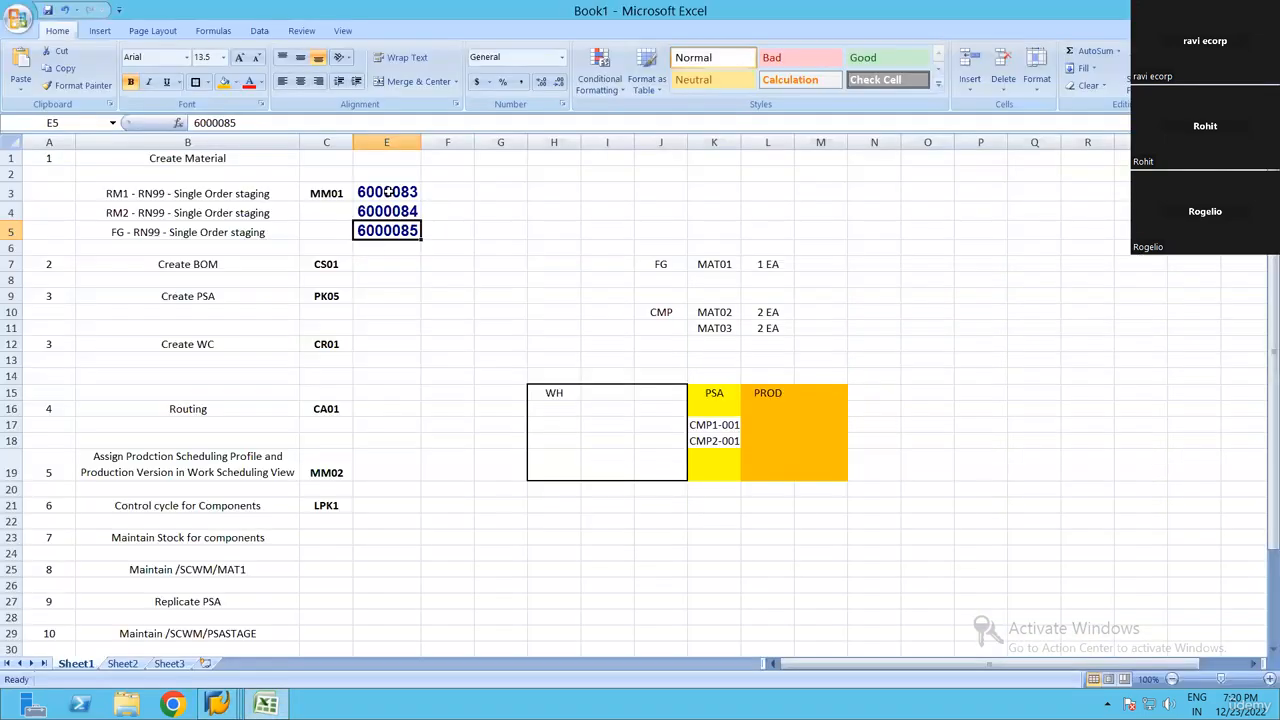
{"action": "key", "text": "Up"}
{"action": "key", "text": "Up"}
{"action": "key", "text": "ctrl+c"}
{"action": "key", "text": "alt+Tab"}
{"action": "key", "text": "ctrl+v"}
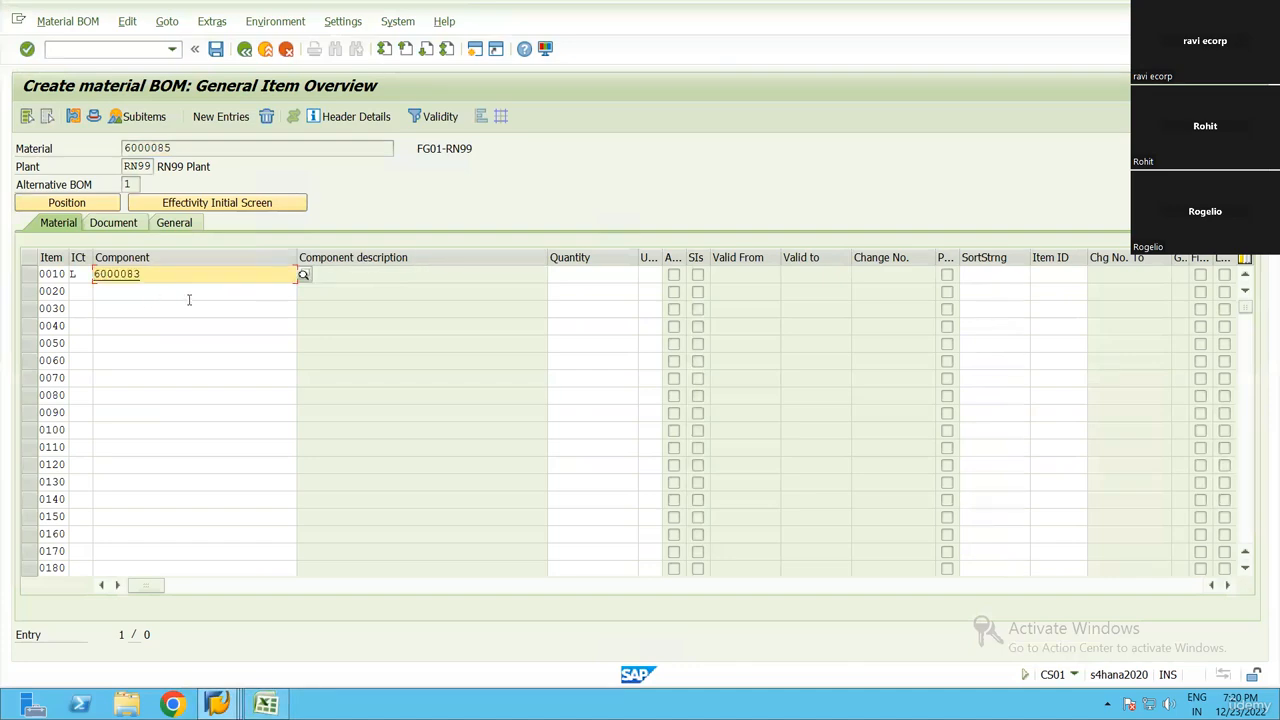
Define BOM item 0020 as category L with component 6000084, copied from Excel cell E4
{"action": "key", "text": "alt+Tab"}
{"action": "key", "text": "Down"}
{"action": "key", "text": "ctrl+c"}
{"action": "key", "text": "alt+Tab"}
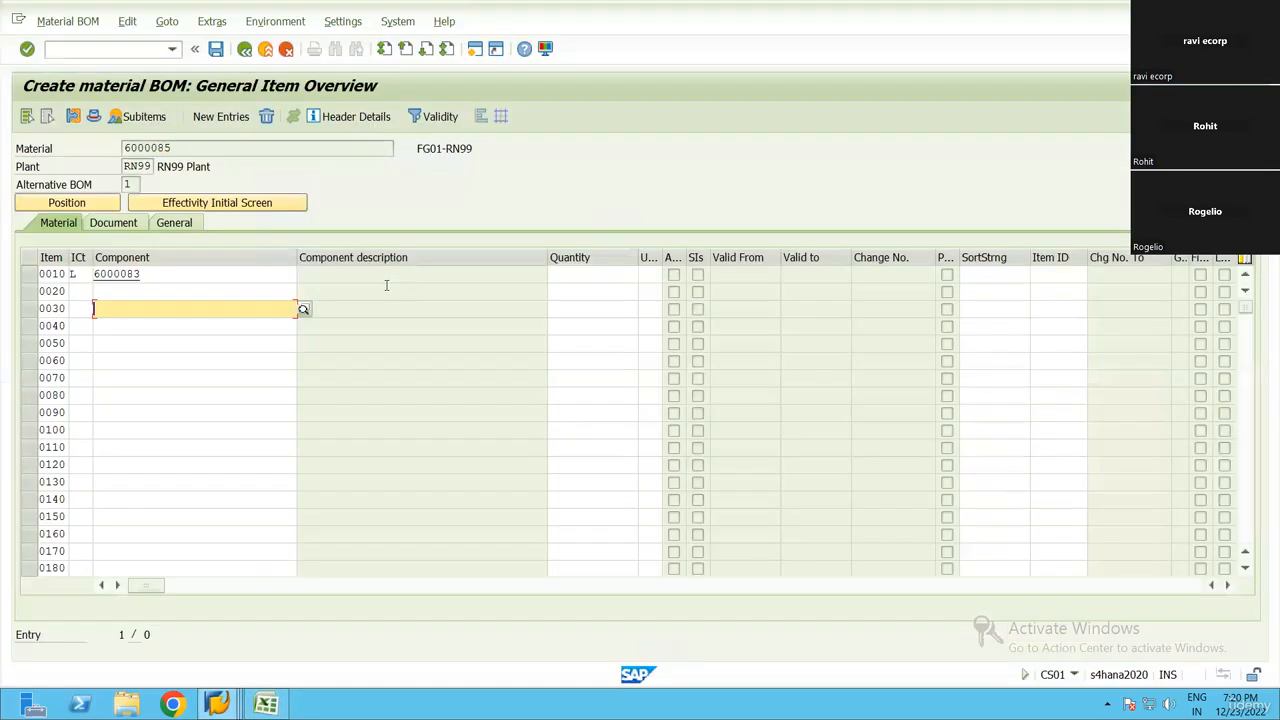
{"action": "left_click", "coordinate": [94, 291]}
{"action": "key", "text": "ctrl+v"}
{"action": "key", "text": "Return"}
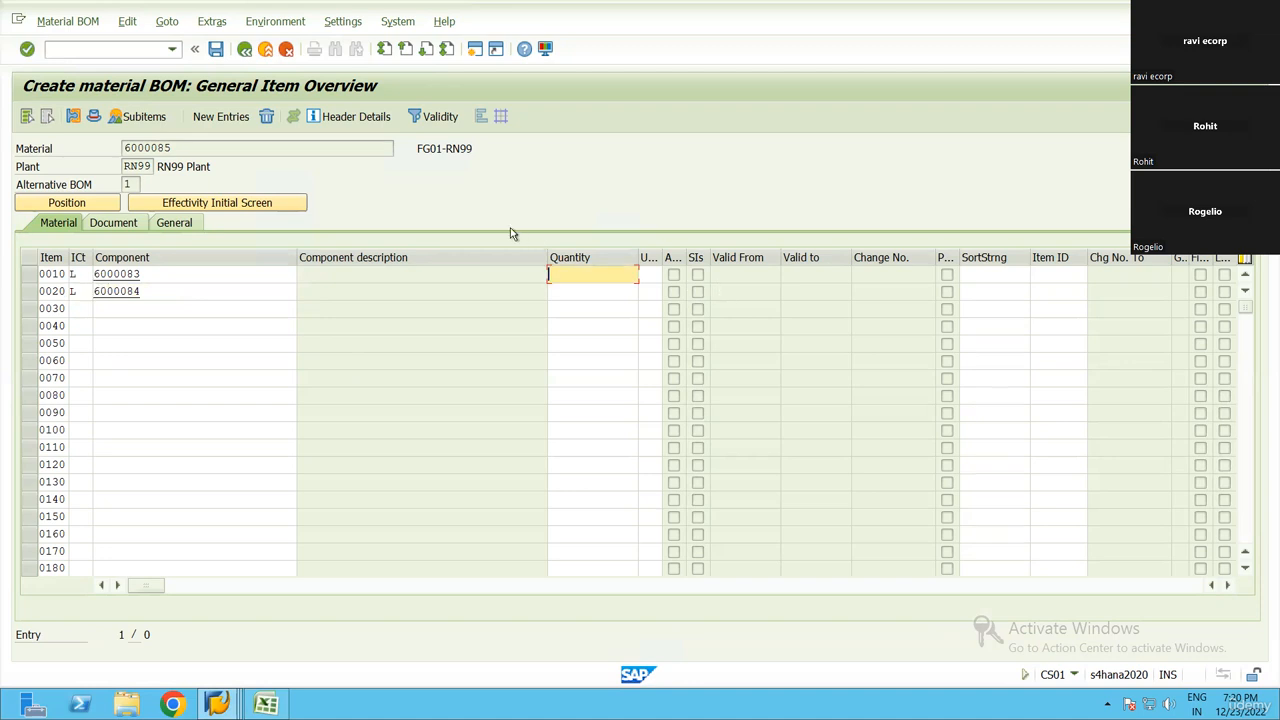
Set the quantity of both components 6000083 and 6000084 to 2 and save the BOM
{"action": "left_click", "coordinate": [328, 150]}
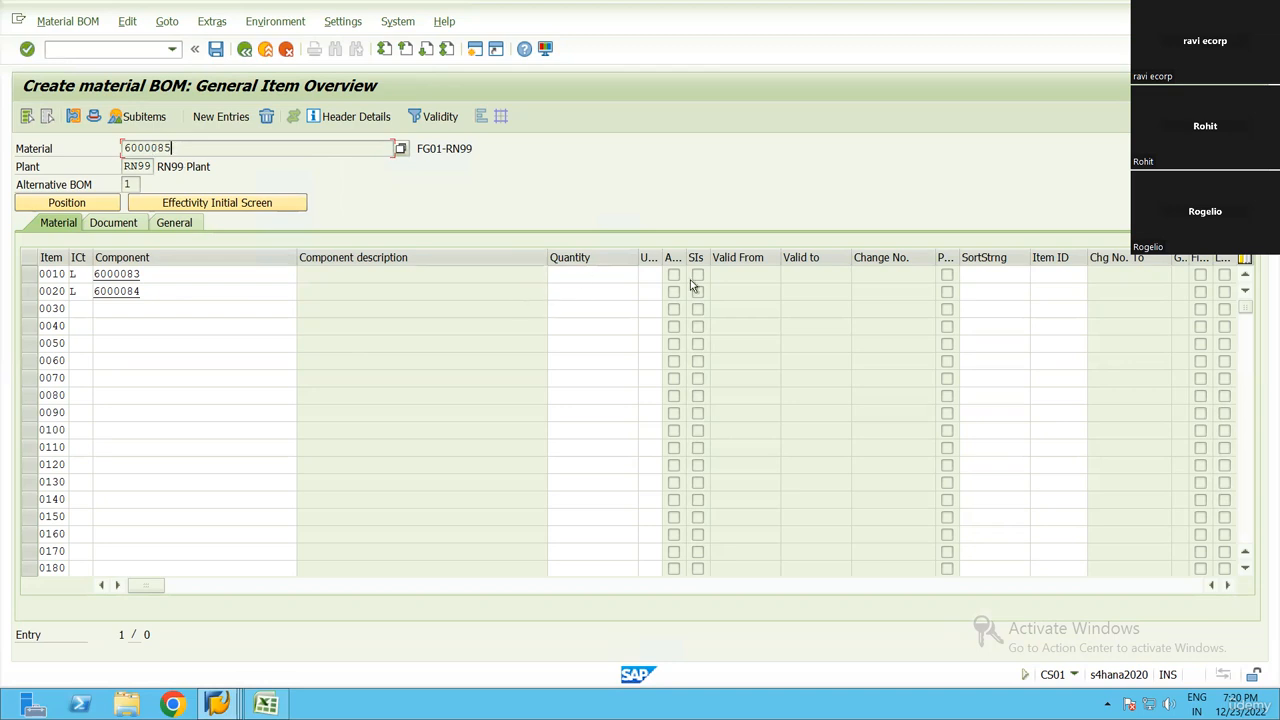
{"action": "type", "text": "2"}
{"action": "key", "text": "Down"}
{"action": "key", "text": "Return"}
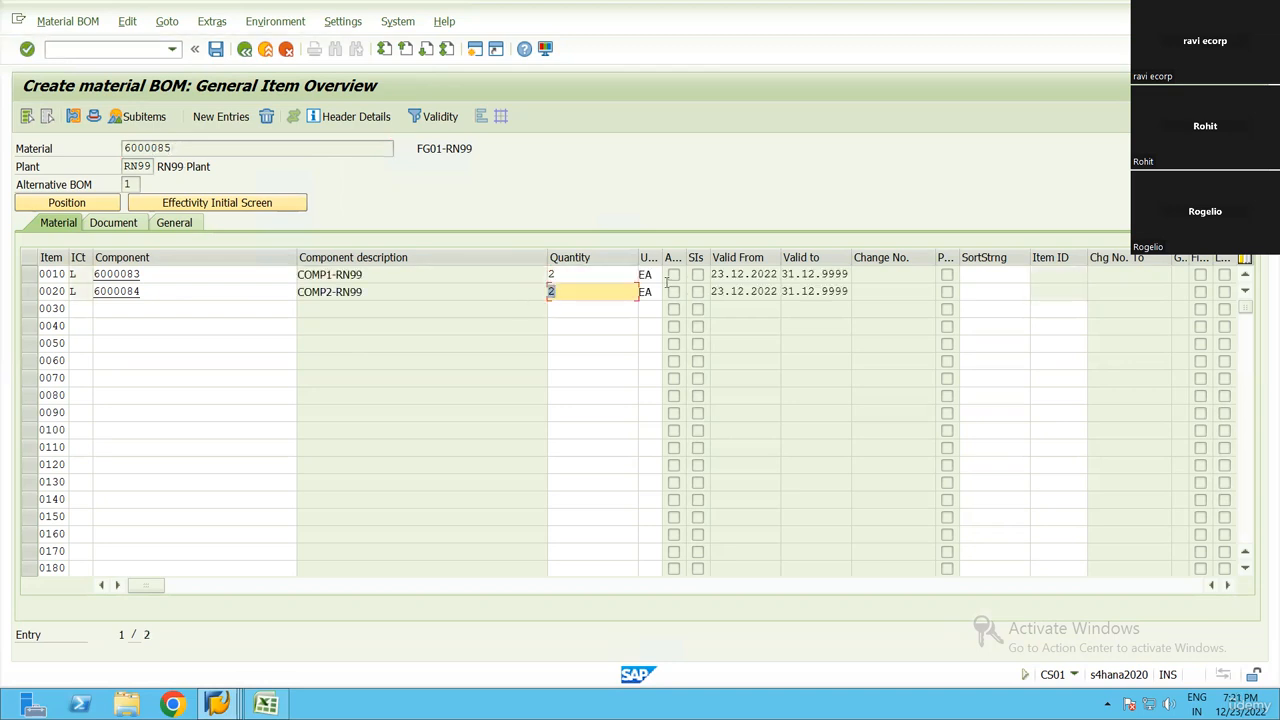
{"action": "key", "text": "ctrl+s"}
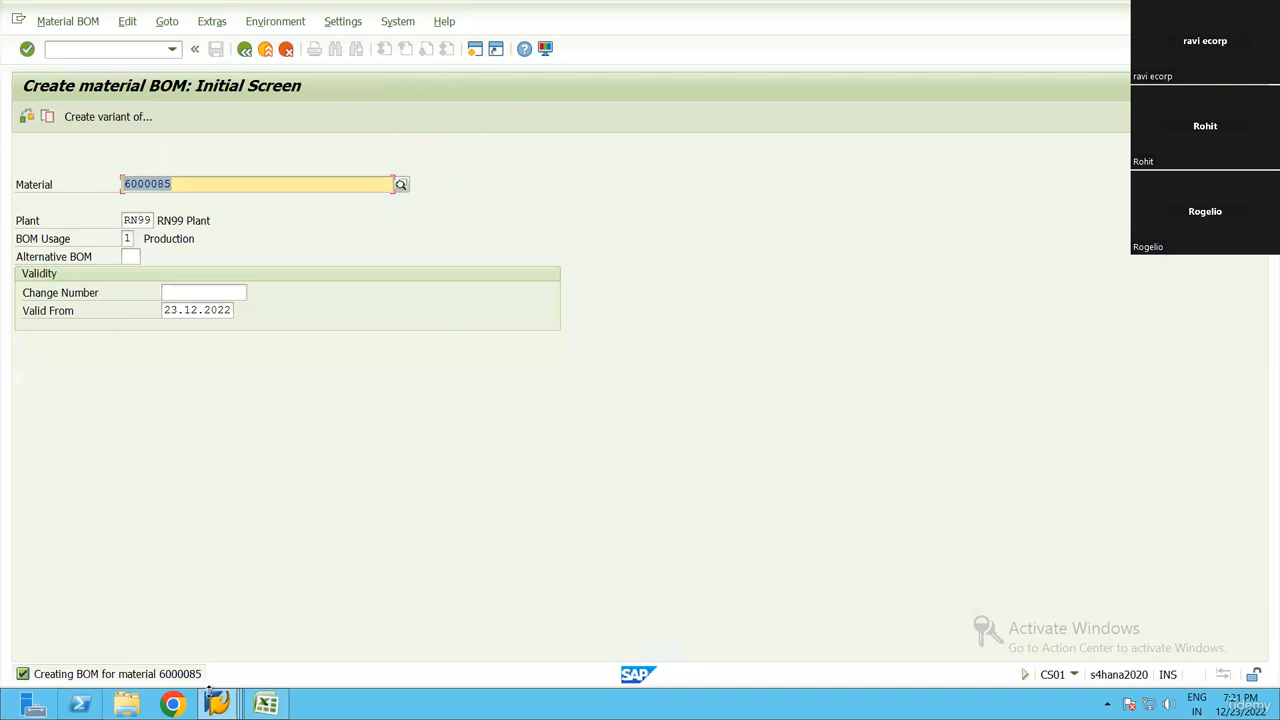
Examine the BOM creation message's details, close them and switch back to the Excel step list
{"action": "double_click", "coordinate": [188, 678]}
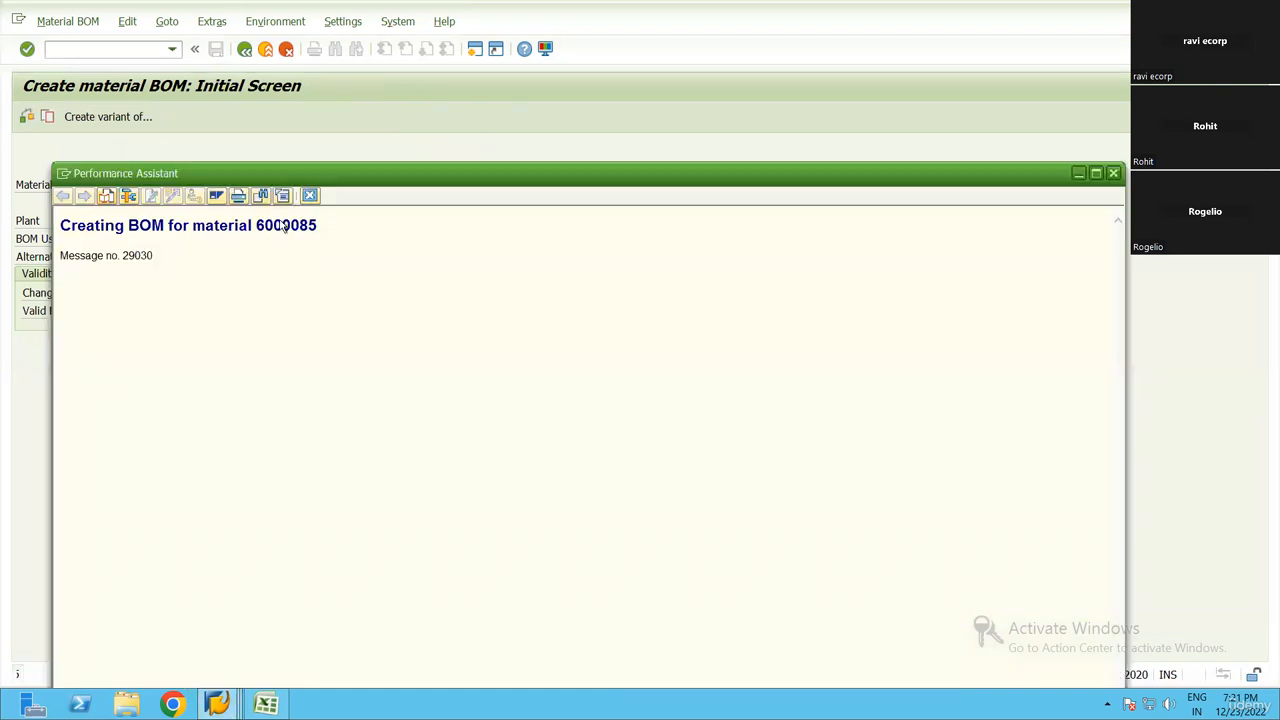
{"action": "double_click", "coordinate": [288, 225]}
{"action": "key", "text": "Escape"}
{"action": "left_click", "coordinate": [266, 704]}
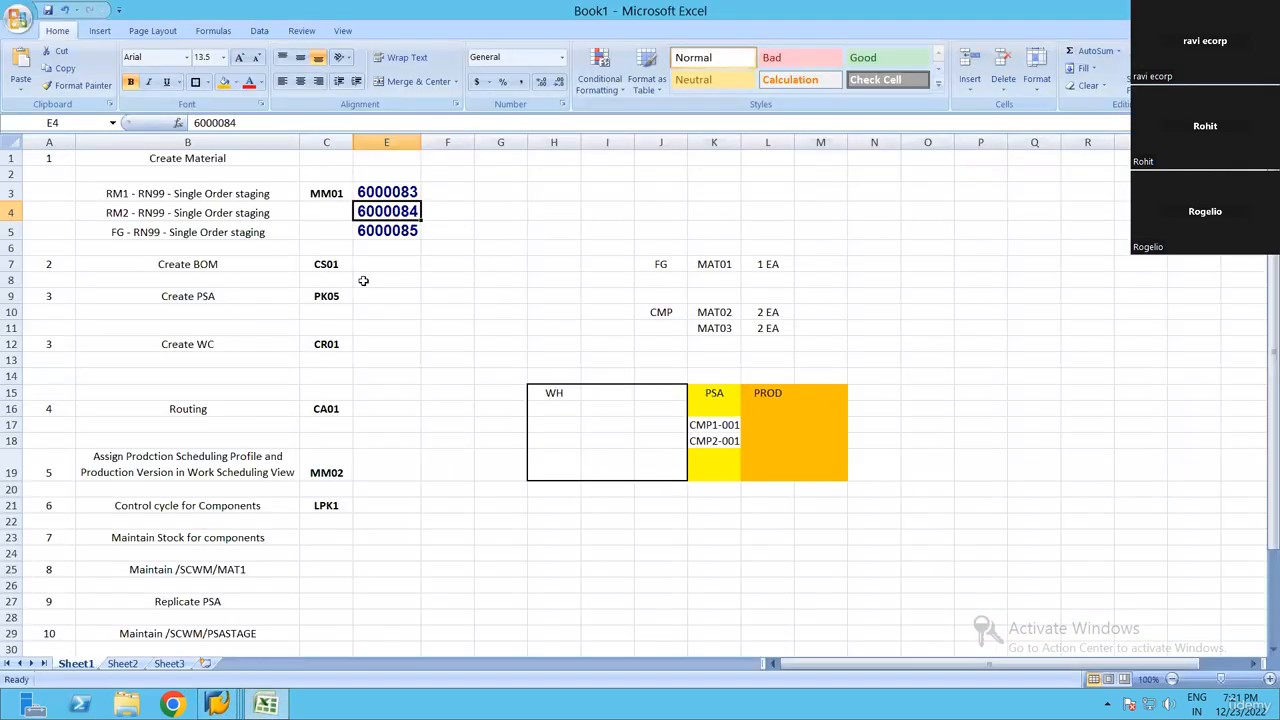
Paste the finished-good material number 6000085 into cell E7 beside the Create BOM step
{"action": "left_click", "coordinate": [377, 264]}
{"action": "key", "text": "ctrl+v"}
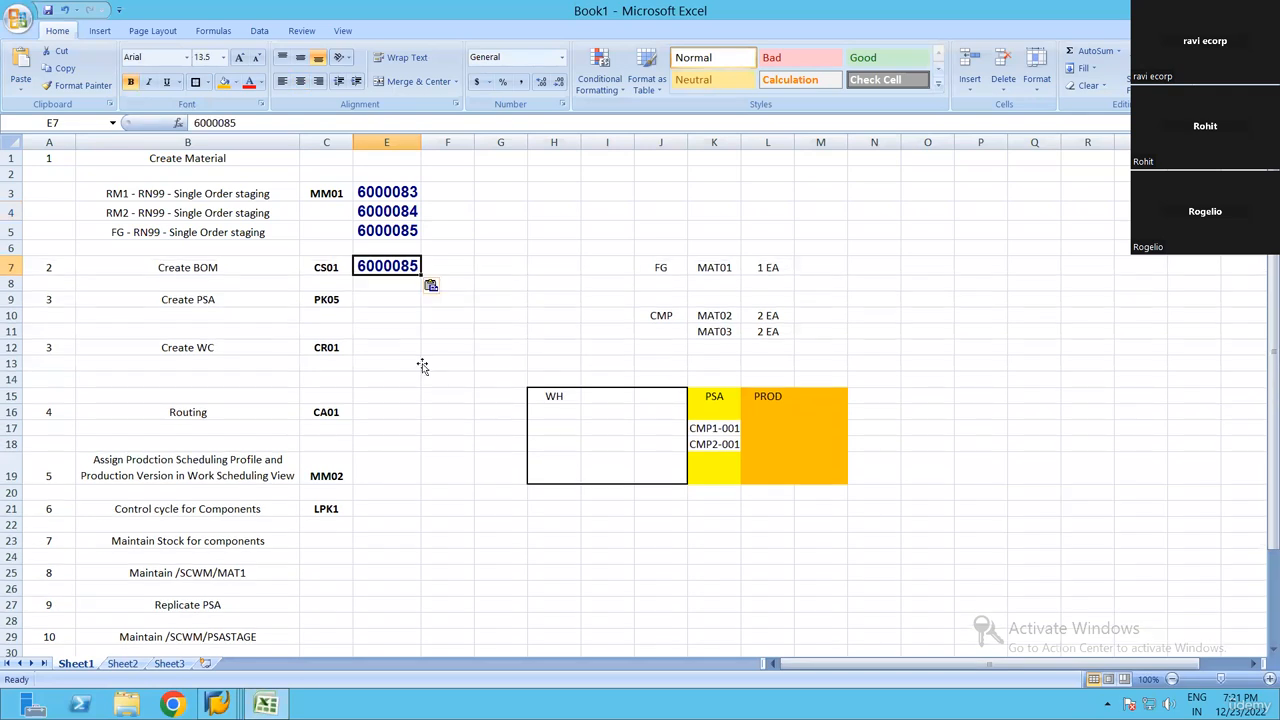
{"action": "left_click", "coordinate": [215, 300]}
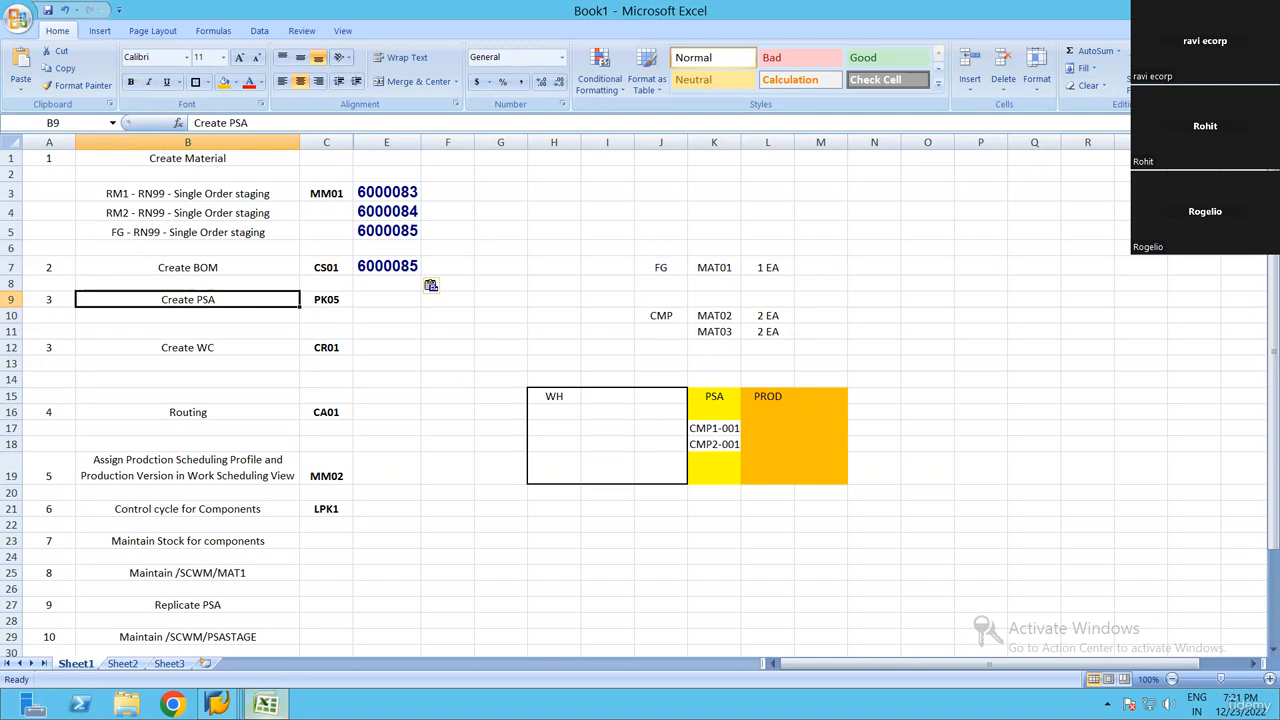
Switch to SAP and display the item overview of the BOM for material 6000085 in plant RN99
{"action": "mouse_move", "coordinate": [218, 705]}
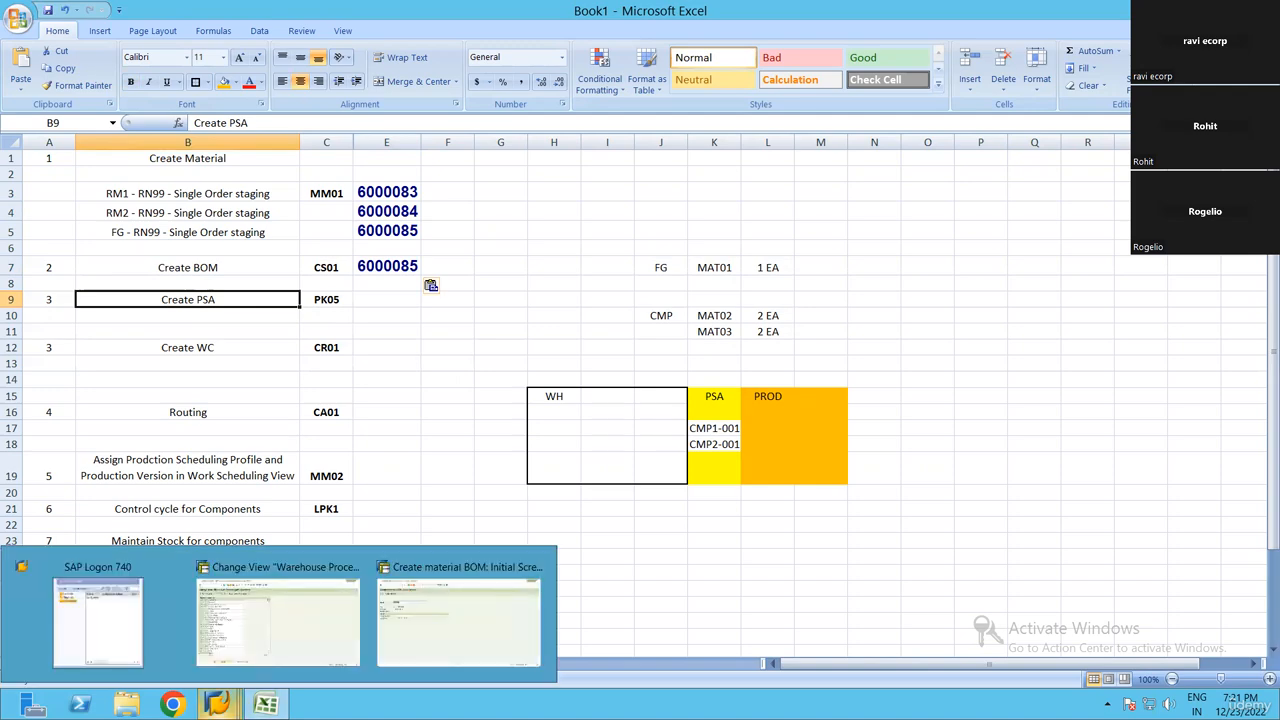
{"action": "left_click", "coordinate": [505, 602]}
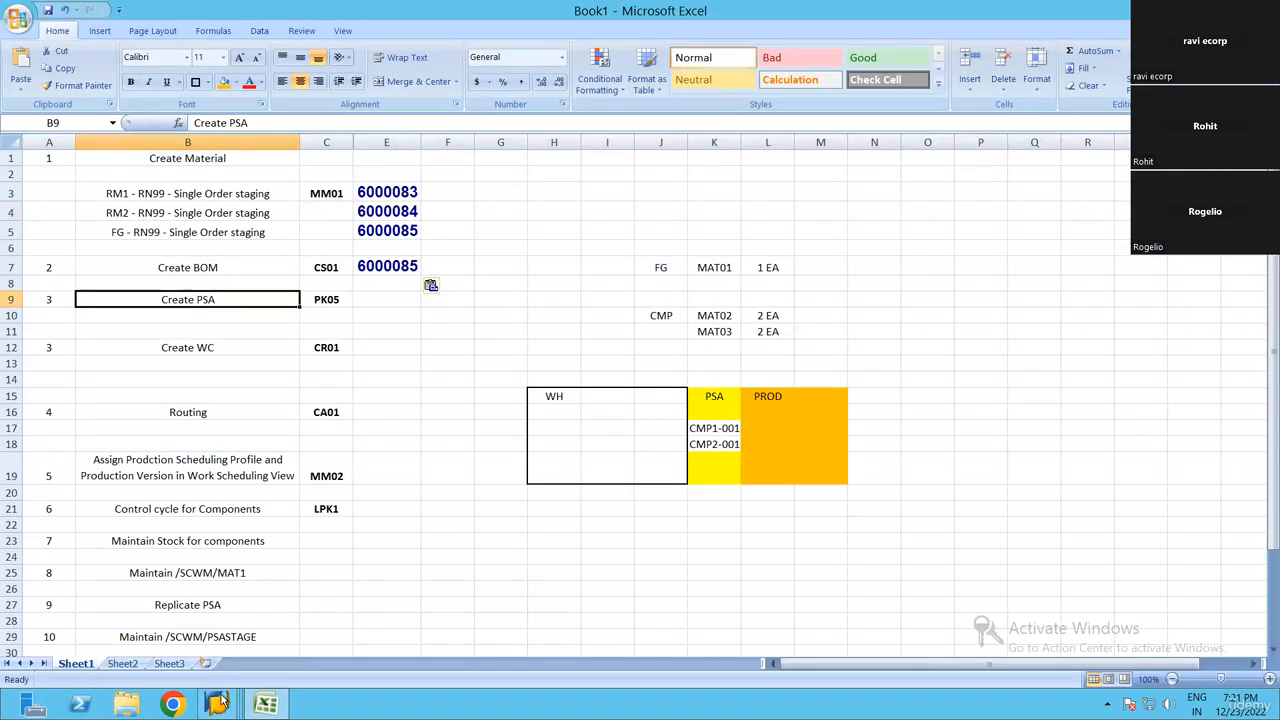
{"action": "mouse_move", "coordinate": [222, 700]}
{"action": "left_click", "coordinate": [477, 626]}
{"action": "left_click", "coordinate": [67, 21]}
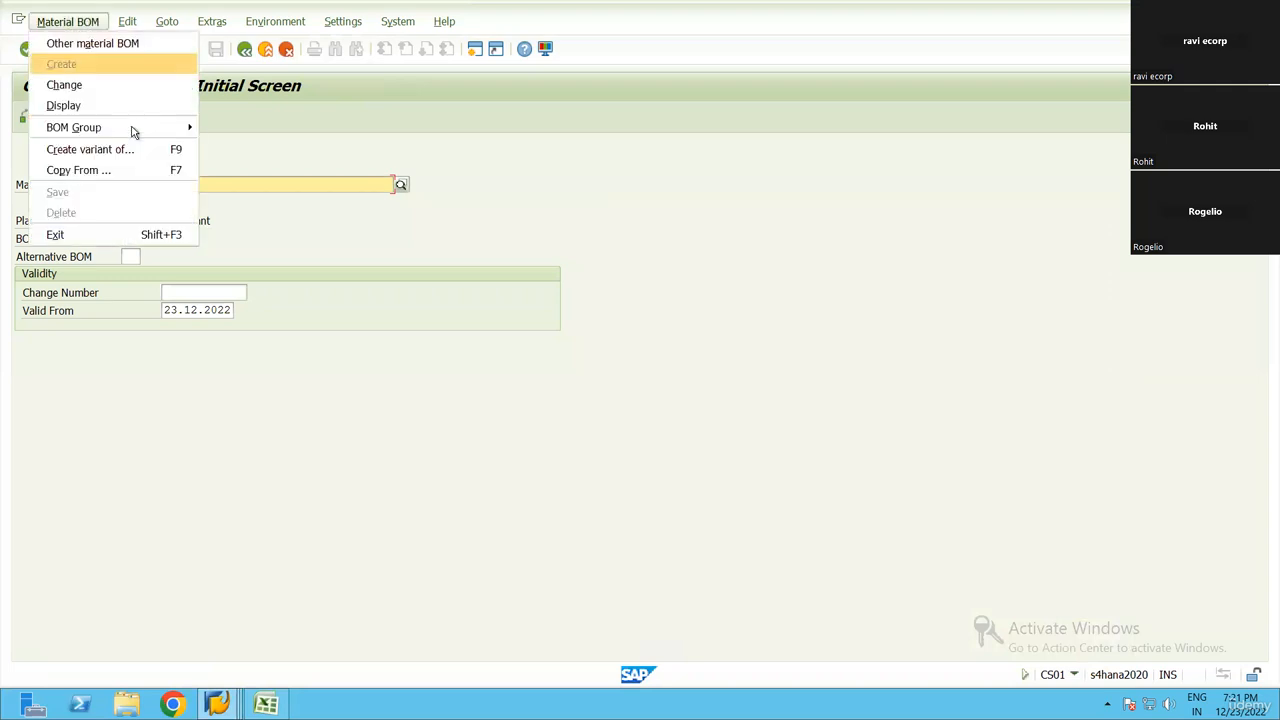
{"action": "key", "text": "Down"}
{"action": "key", "text": "Down"}
{"action": "key", "text": "Return"}
{"action": "key", "text": "Return"}
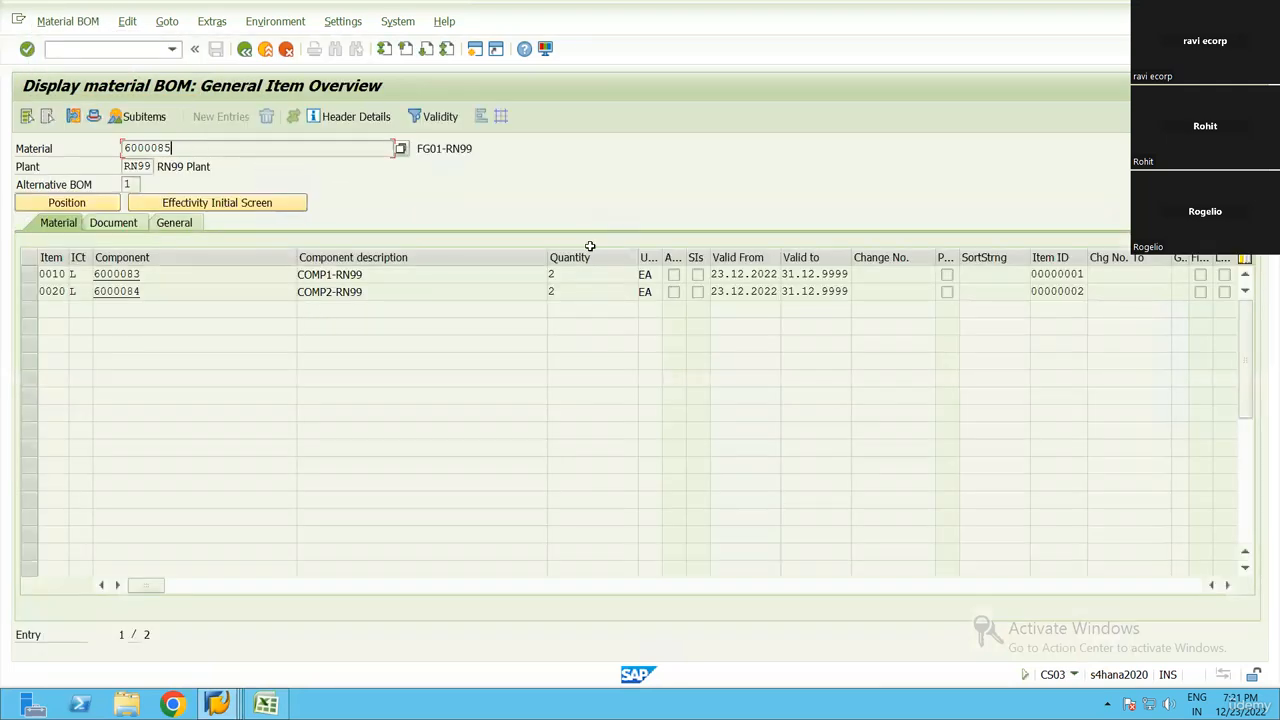
Check the BOM's component quantities and its header base quantity, leave the display and switch back to the Excel step list
{"action": "left_click", "coordinate": [552, 290]}
{"action": "left_click", "coordinate": [94, 117]}
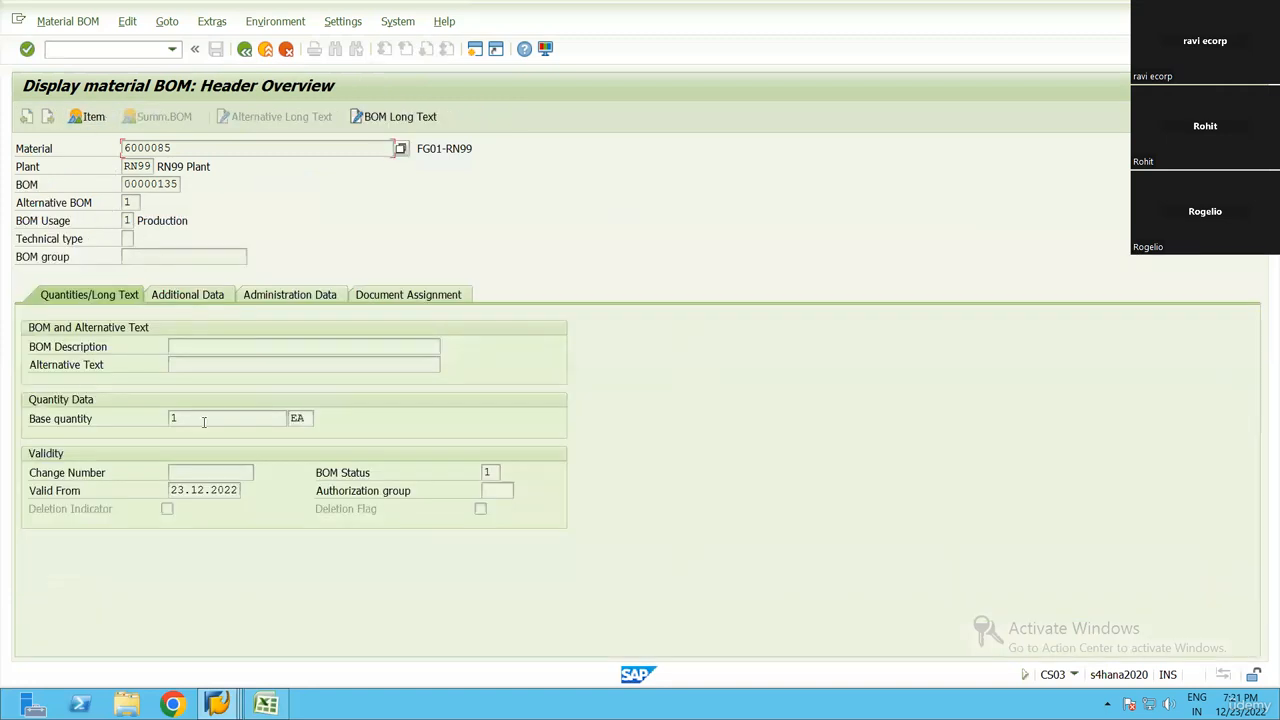
{"action": "left_click", "coordinate": [167, 419]}
{"action": "left_click", "coordinate": [244, 49]}
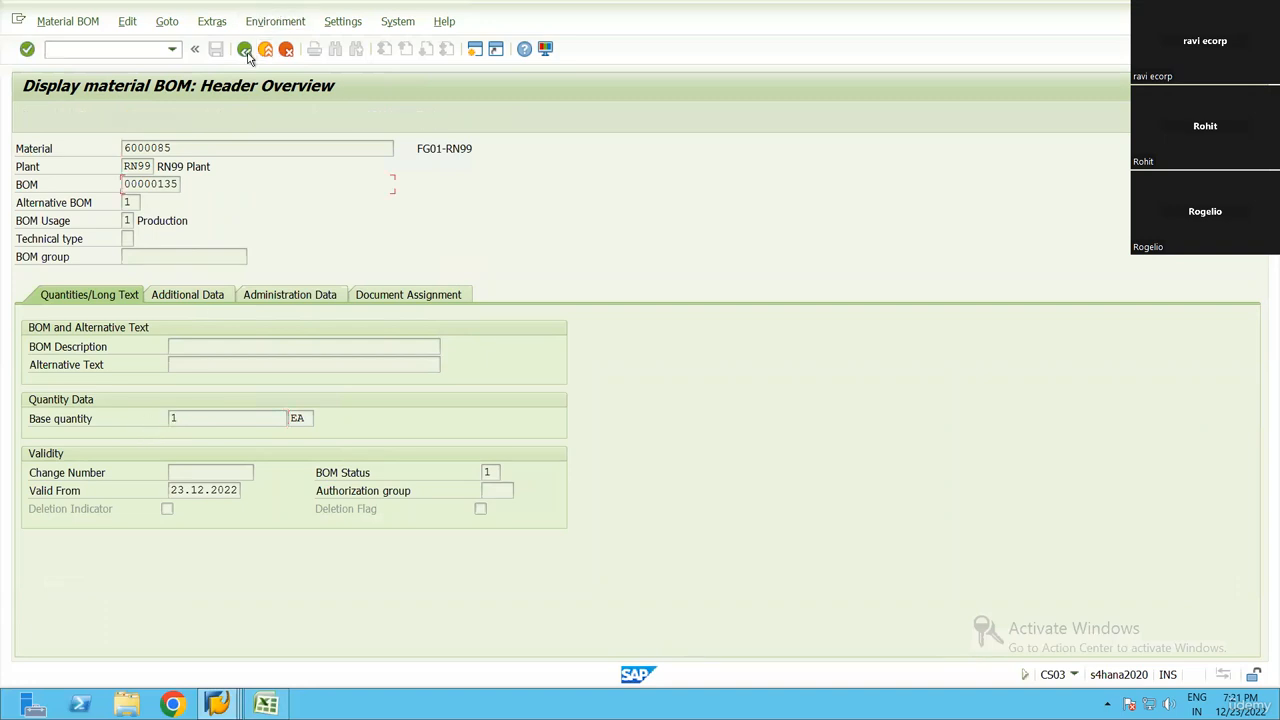
{"action": "key", "text": "alt+Tab"}
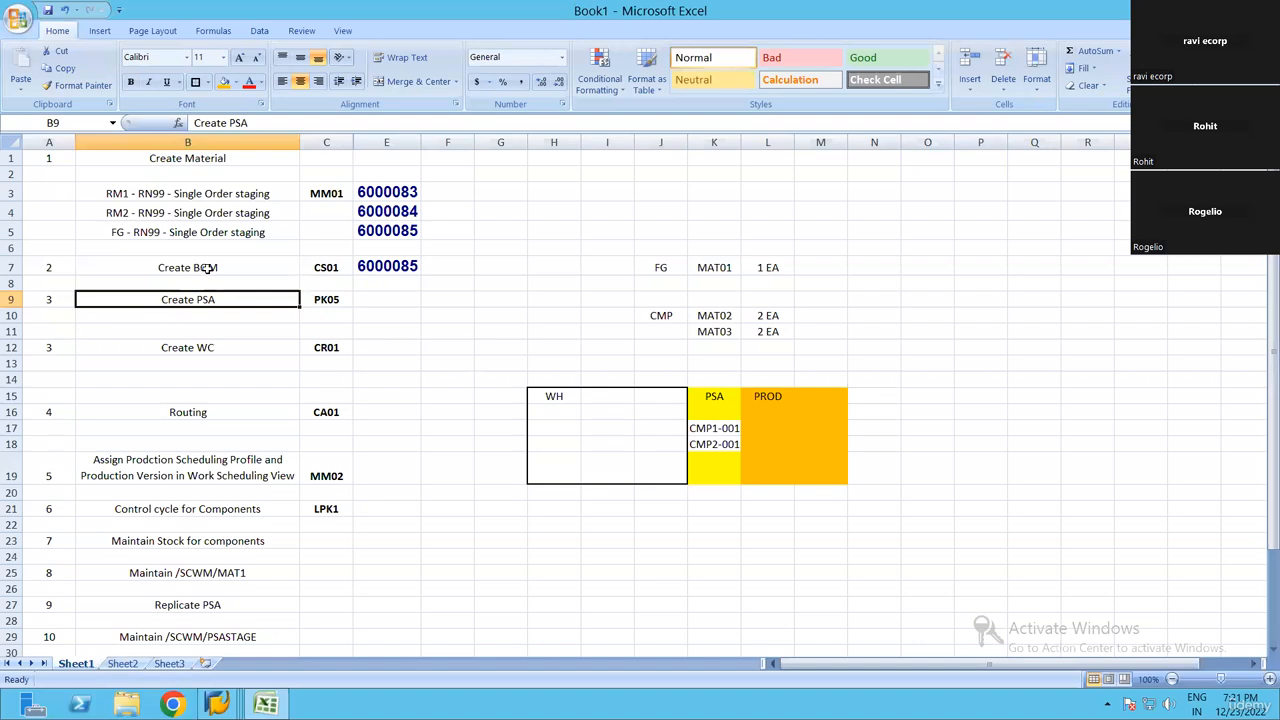
Review the Create PSA step and its transaction code in the step list
{"action": "key", "text": "Up"}
{"action": "key", "text": "Up"}
{"action": "key", "text": "Down"}
{"action": "key", "text": "Down"}
{"action": "left_click", "coordinate": [388, 304]}
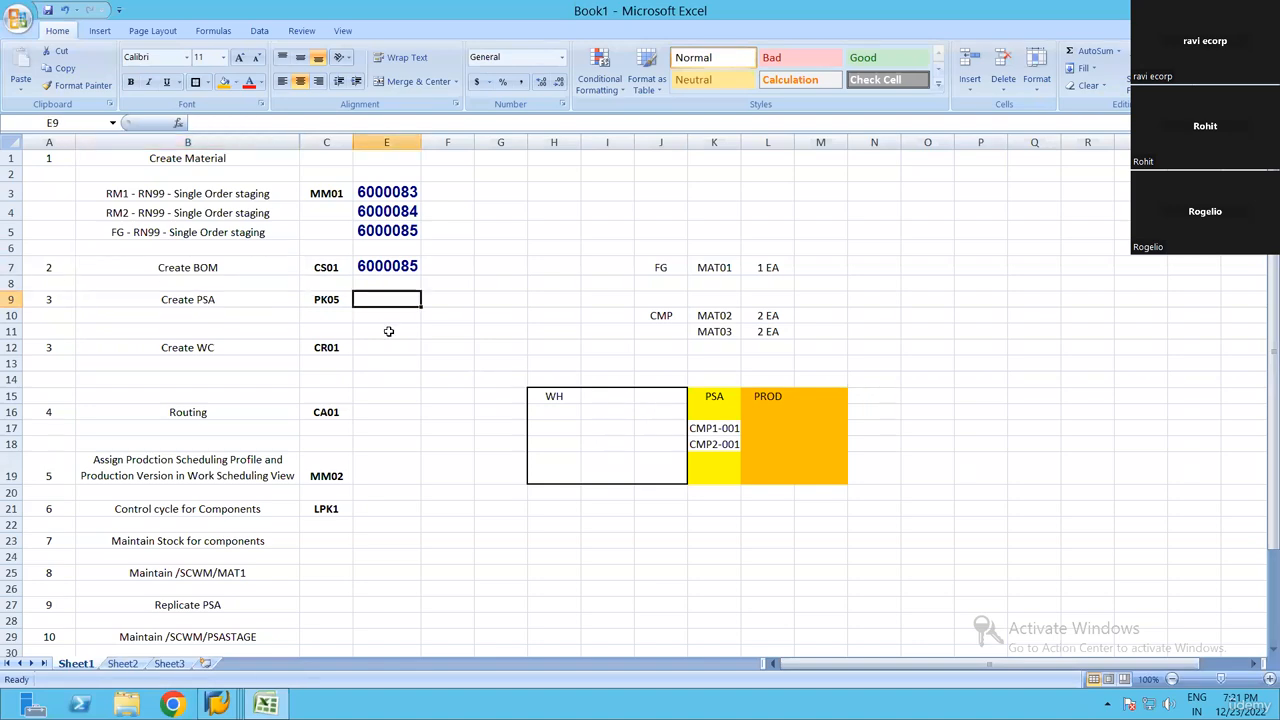
{"action": "left_click", "coordinate": [208, 298]}
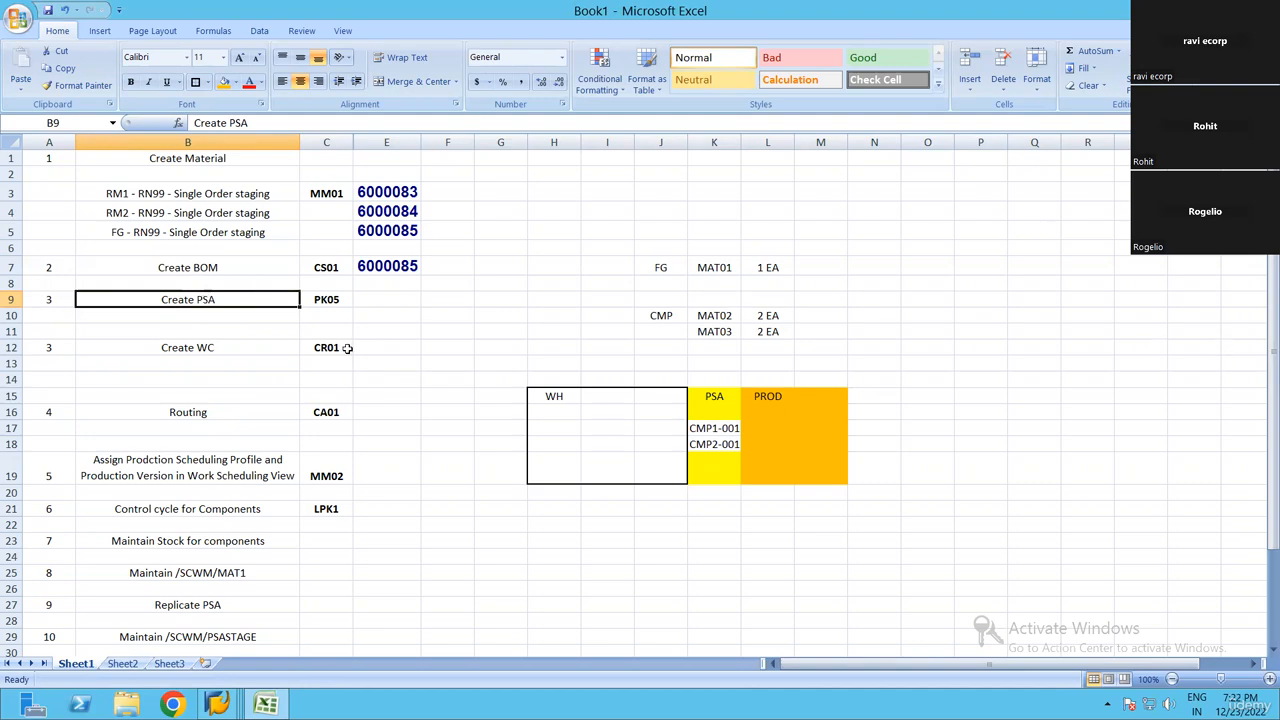
{"action": "left_click", "coordinate": [318, 302]}
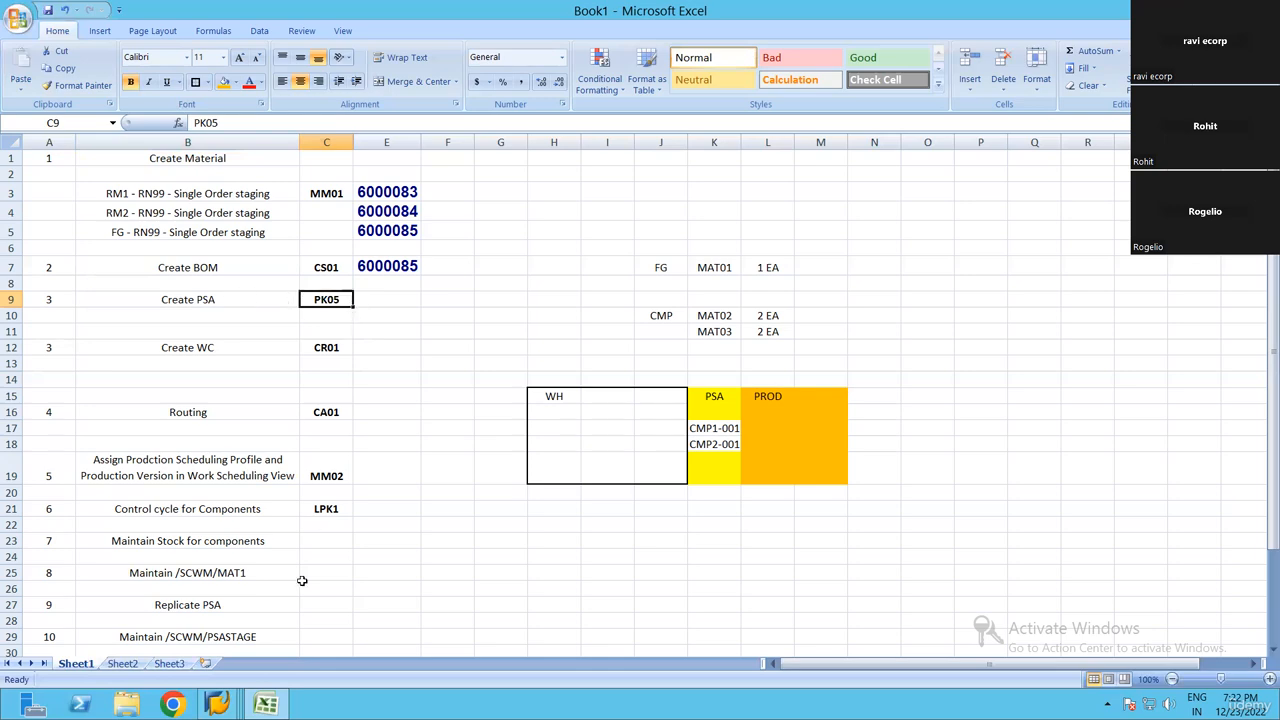
Switch to SAP, start transaction PK05 and open the production supply area view for plant RN99
{"action": "left_click", "coordinate": [217, 704]}
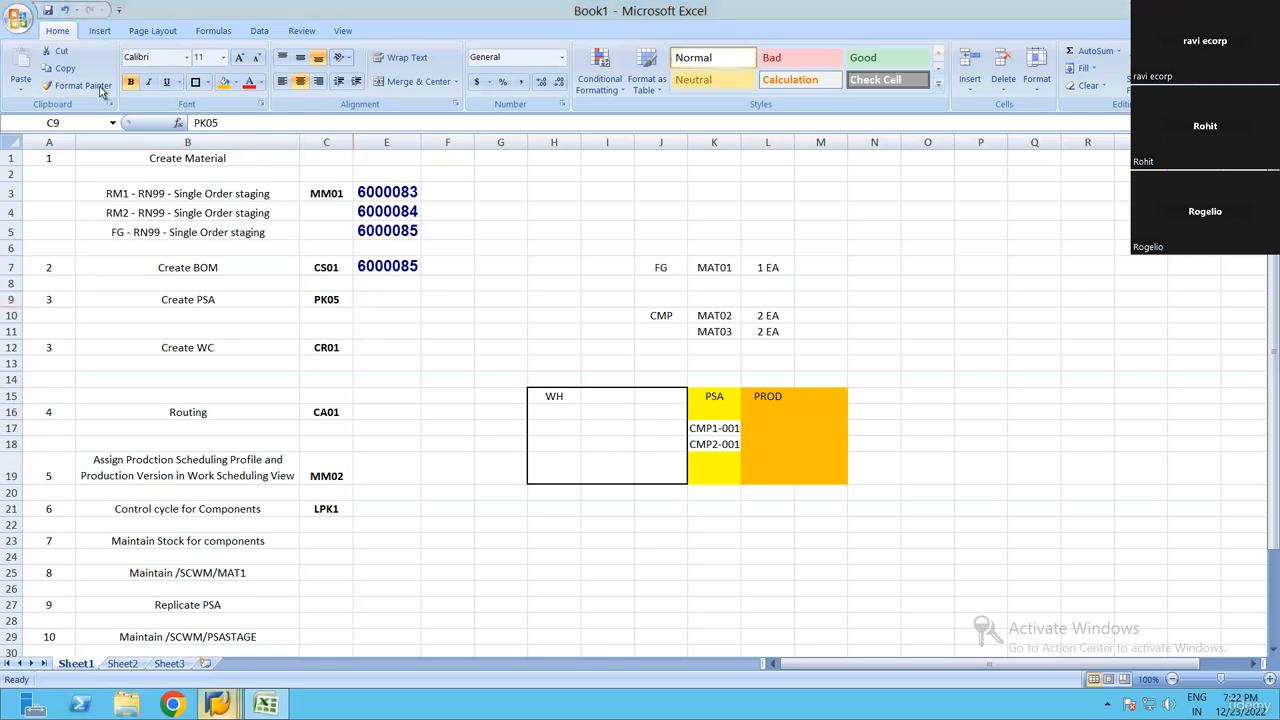
{"action": "left_click", "coordinate": [455, 597]}
{"action": "left_click", "coordinate": [60, 50]}
{"action": "type", "text": "/NPK05"}
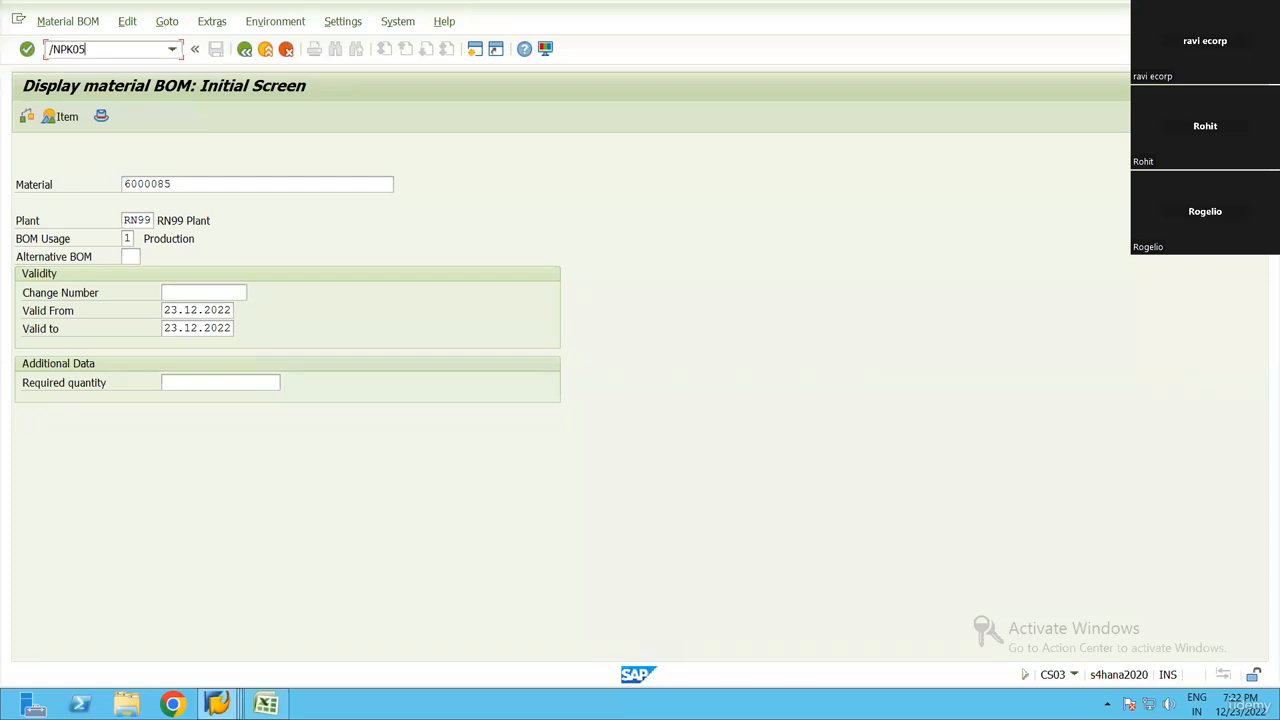
{"action": "key", "text": "Return"}
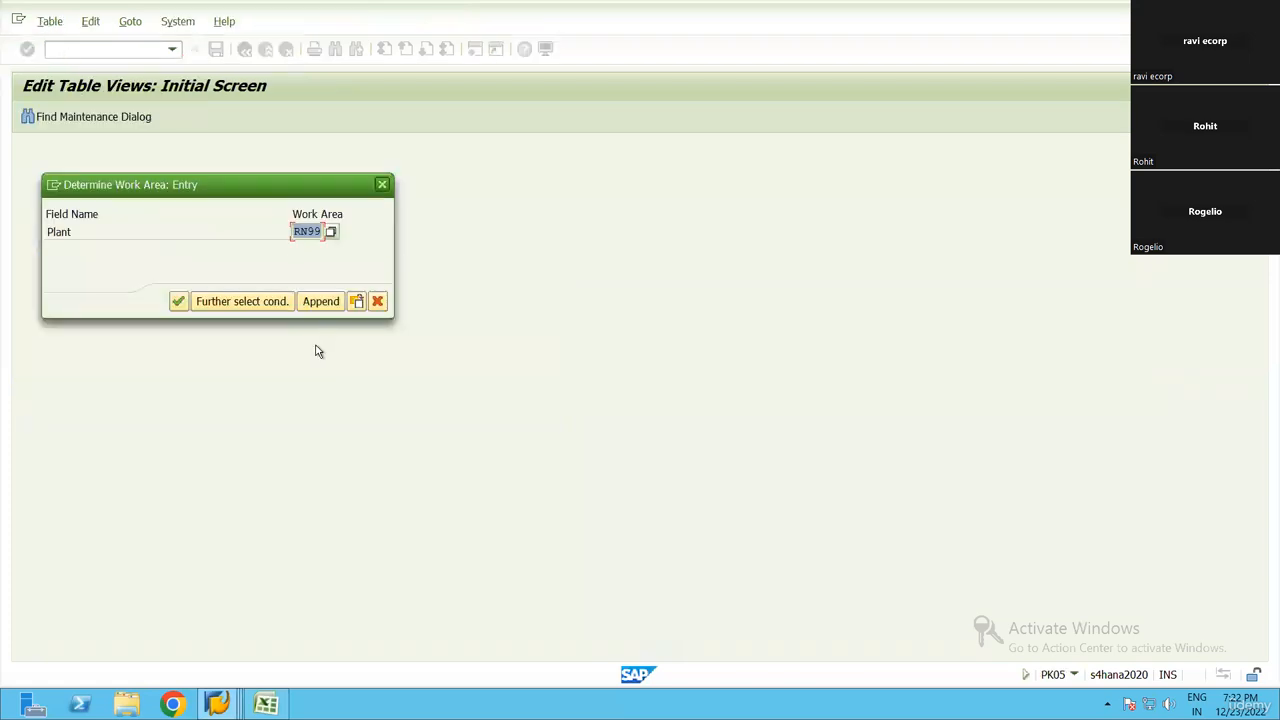
{"action": "left_click", "coordinate": [178, 301]}
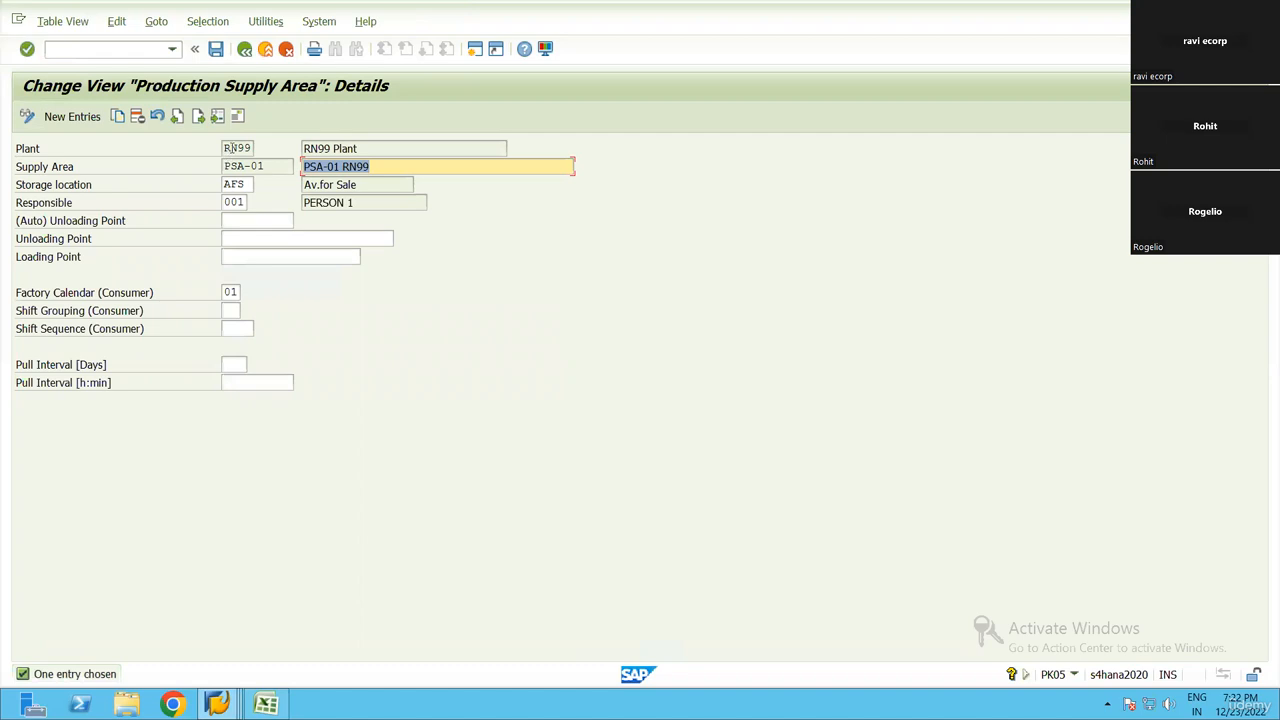
Copy supply area PSA-01 to a new supply area PSA-RN99 with the description PSA-RN99
{"action": "left_click", "coordinate": [120, 118]}
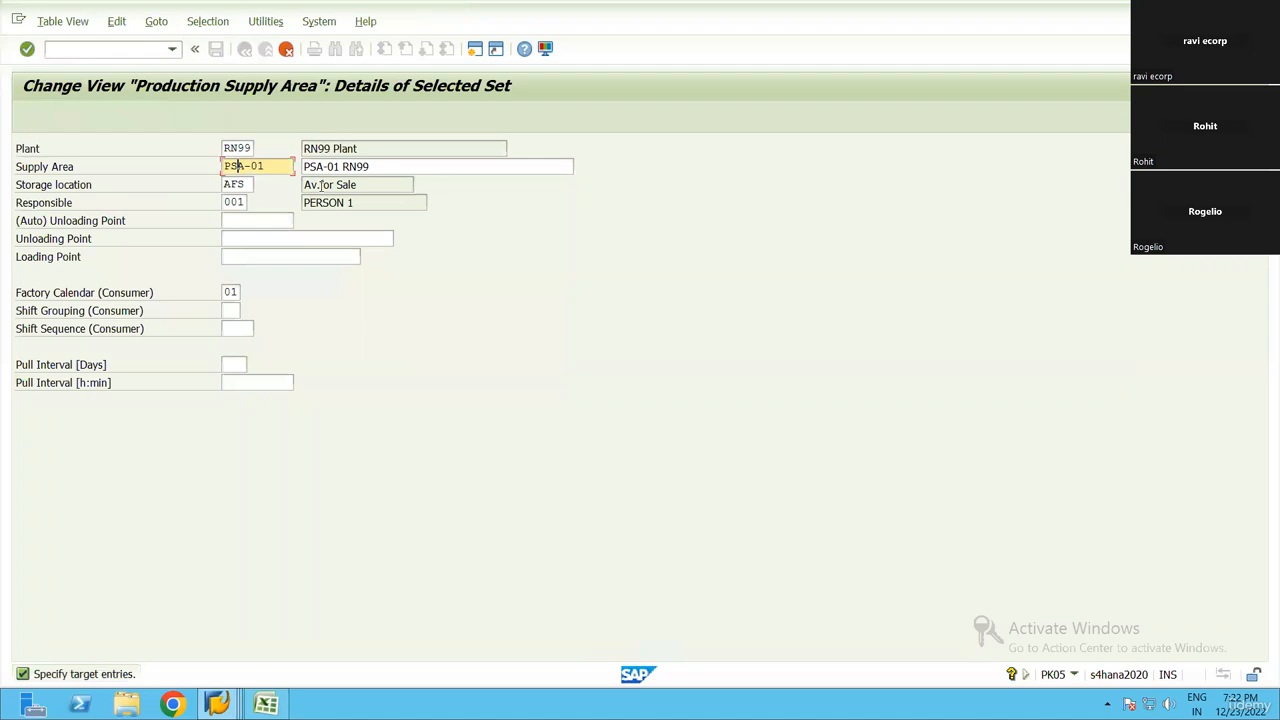
{"action": "type", "text": "RN99"}
{"action": "key", "text": "ctrl+a"}
{"action": "key", "text": "ctrl+c"}
{"action": "key", "text": "Right"}
{"action": "key", "text": "Tab"}
{"action": "key", "text": "ctrl+v"}
{"action": "key", "text": "Tab"}
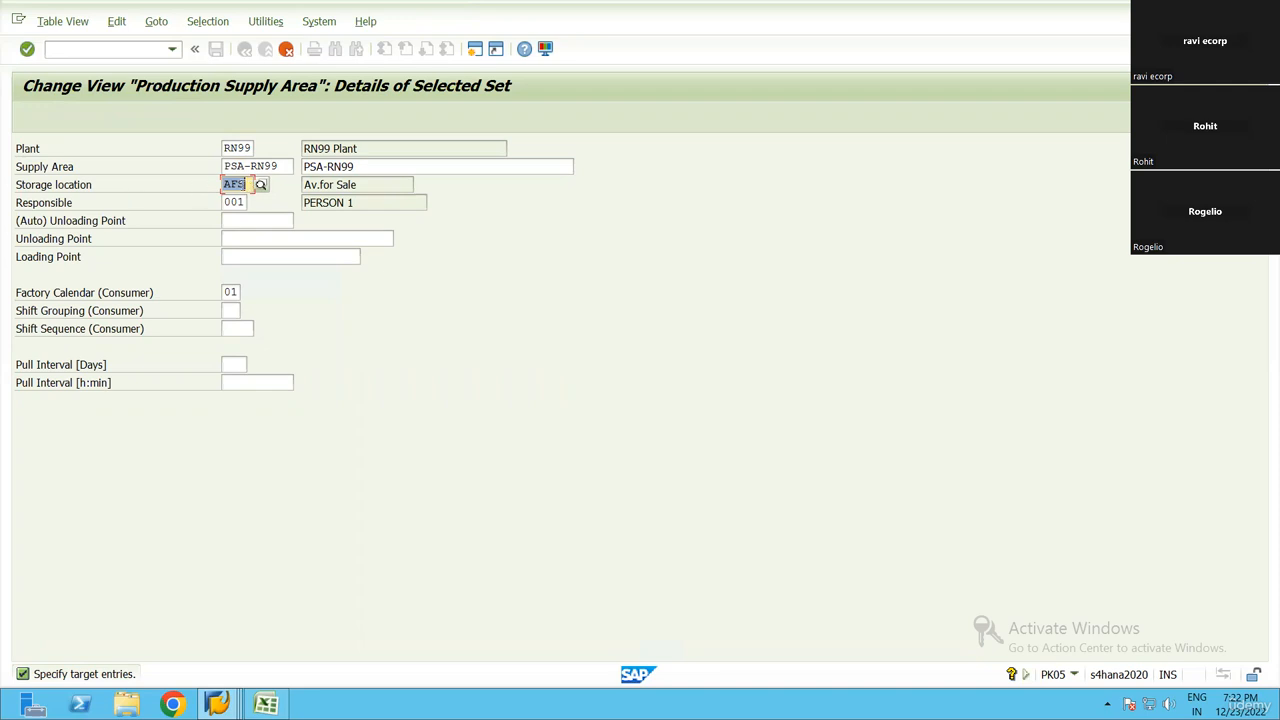
Pick responsible person 001 for the new supply area and look through the available factory calendars without choosing another
{"action": "key", "text": "Tab"}
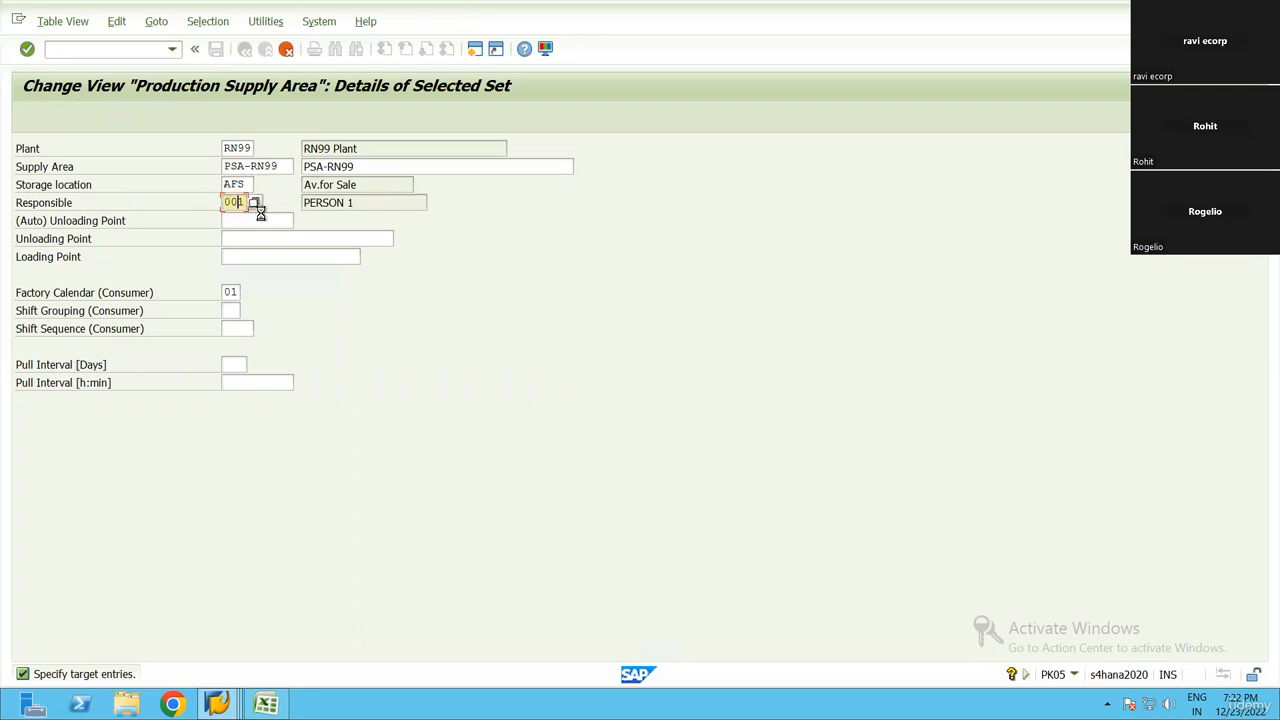
{"action": "left_click", "coordinate": [255, 203]}
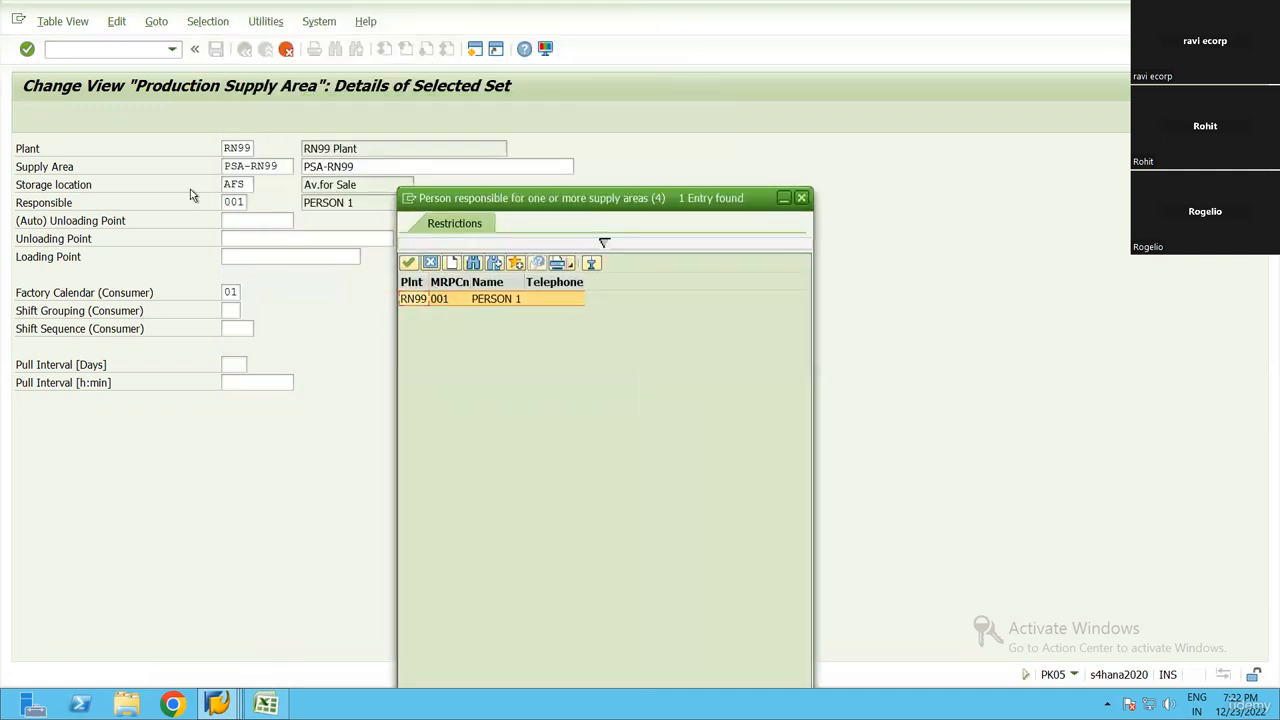
{"action": "left_click", "coordinate": [481, 299]}
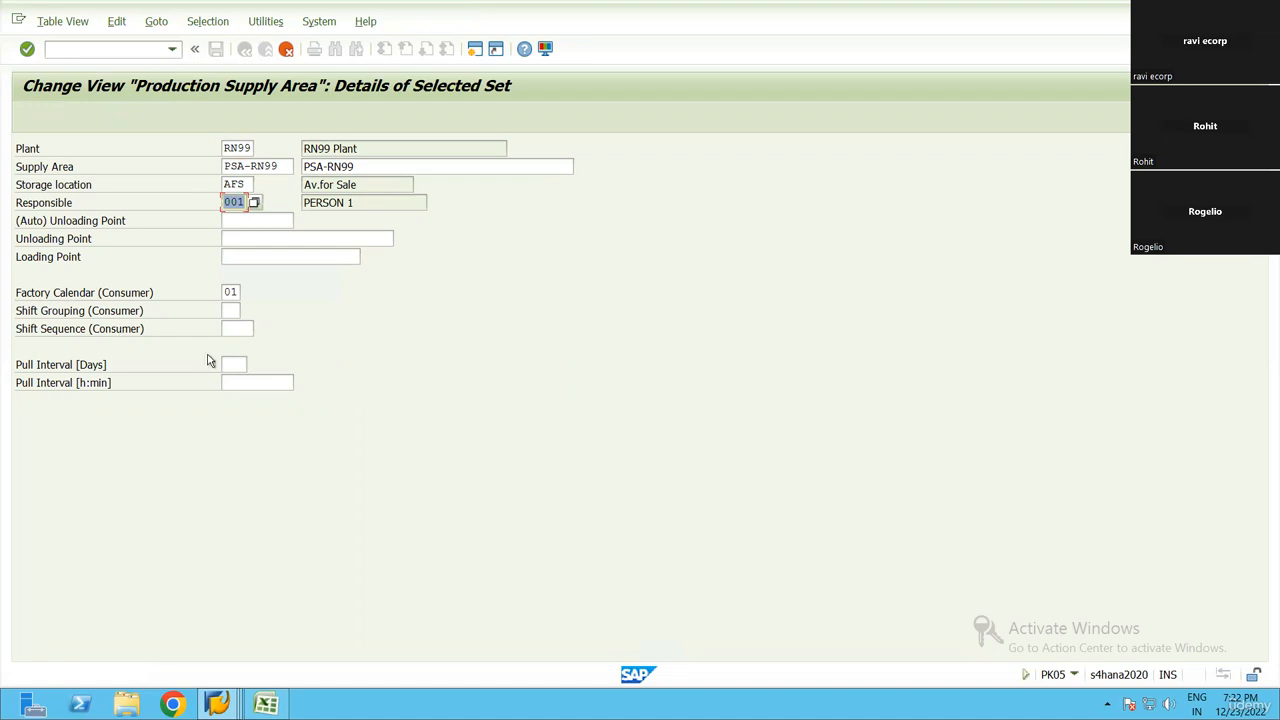
{"action": "left_click", "coordinate": [236, 257]}
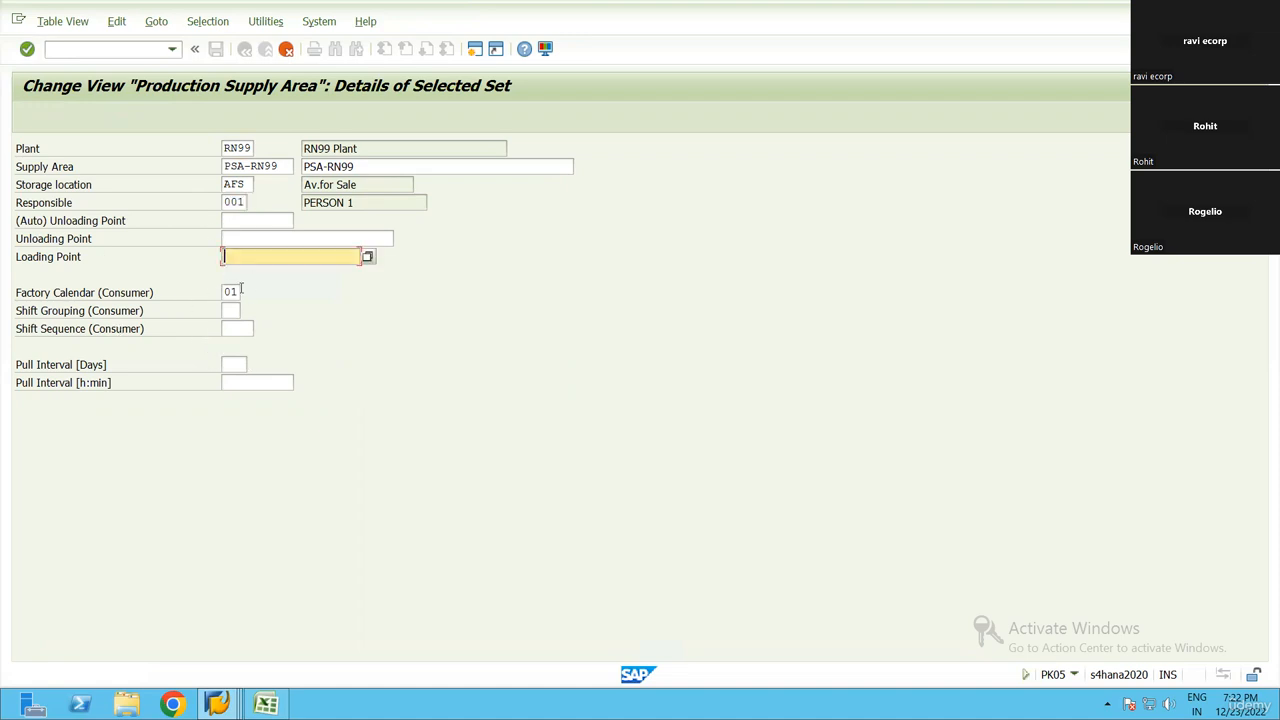
{"action": "left_click", "coordinate": [231, 292]}
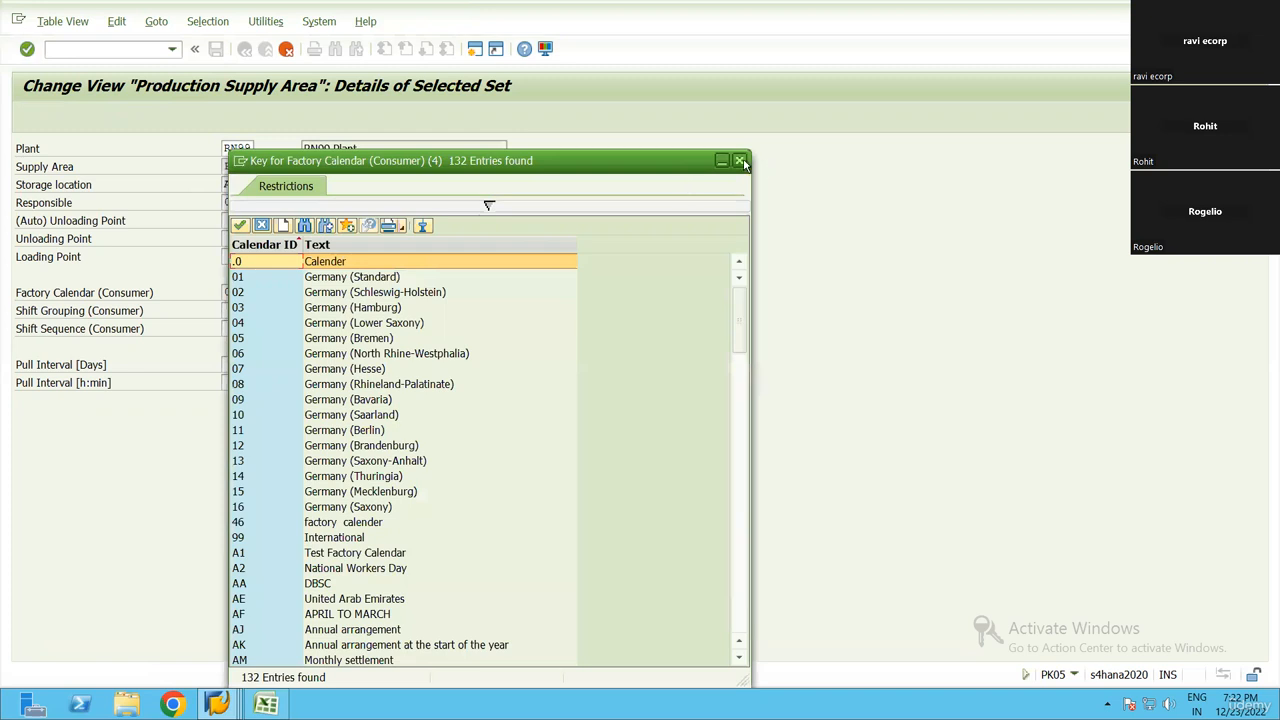
{"action": "left_click", "coordinate": [745, 157]}
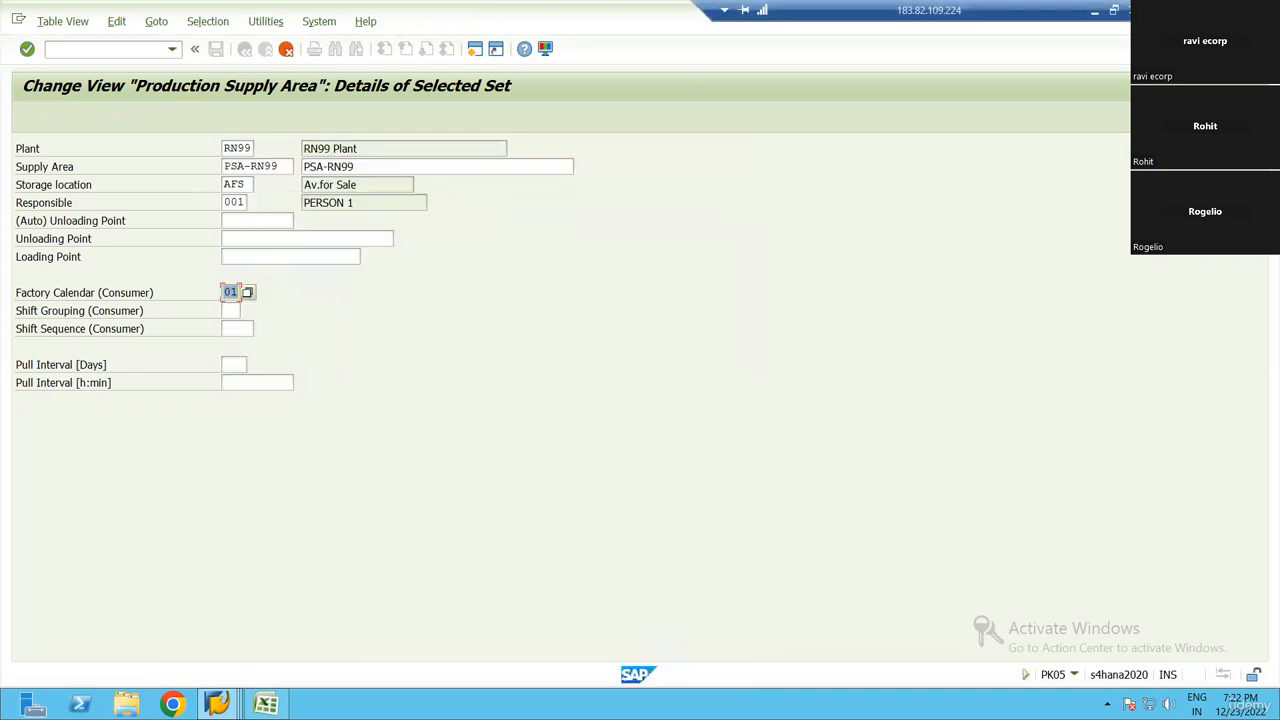
Switch to Excel and select the step list range A1:F21 to review the steps
{"action": "left_click", "coordinate": [266, 704]}
{"action": "left_click", "coordinate": [415, 436]}
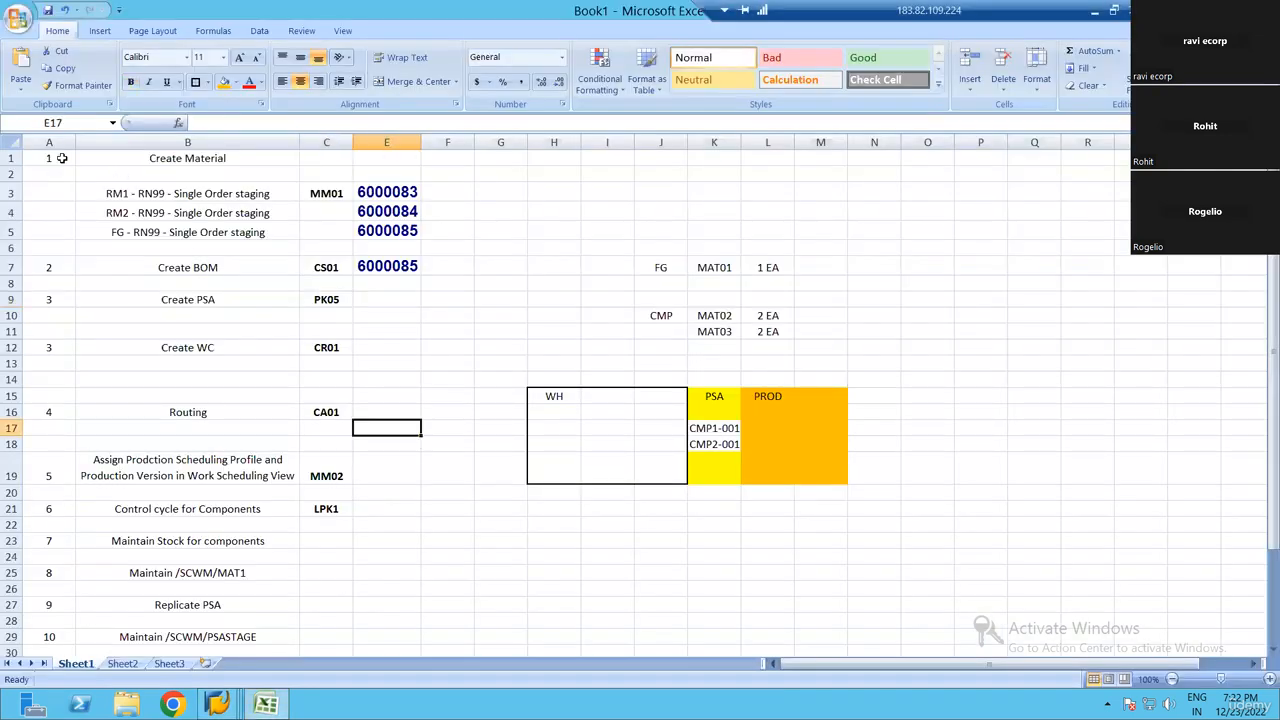
{"action": "left_click_drag", "start_coordinate": [62, 158], "coordinate": [456, 506]}
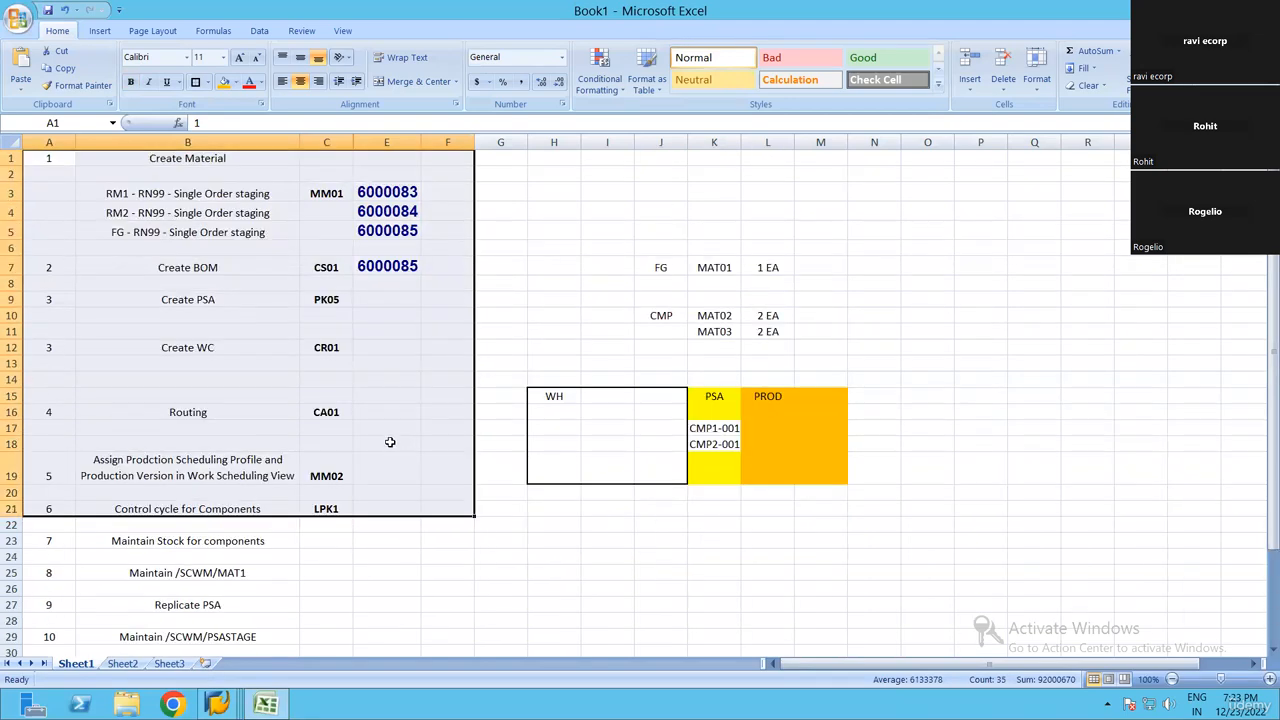
Copy the supply area name PSA-RN99 from SAP and record it in cell E9 of the Excel step list
{"action": "key", "text": "alt+Tab"}
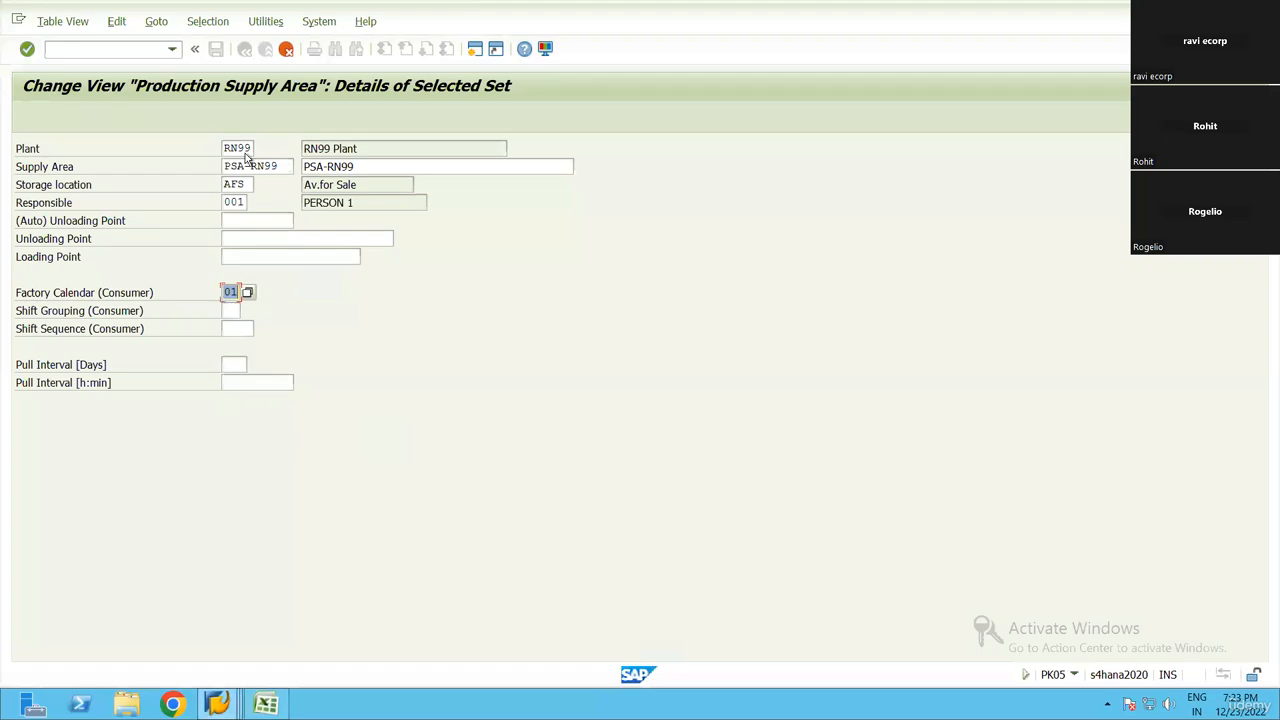
{"action": "key", "text": "alt+Tab"}
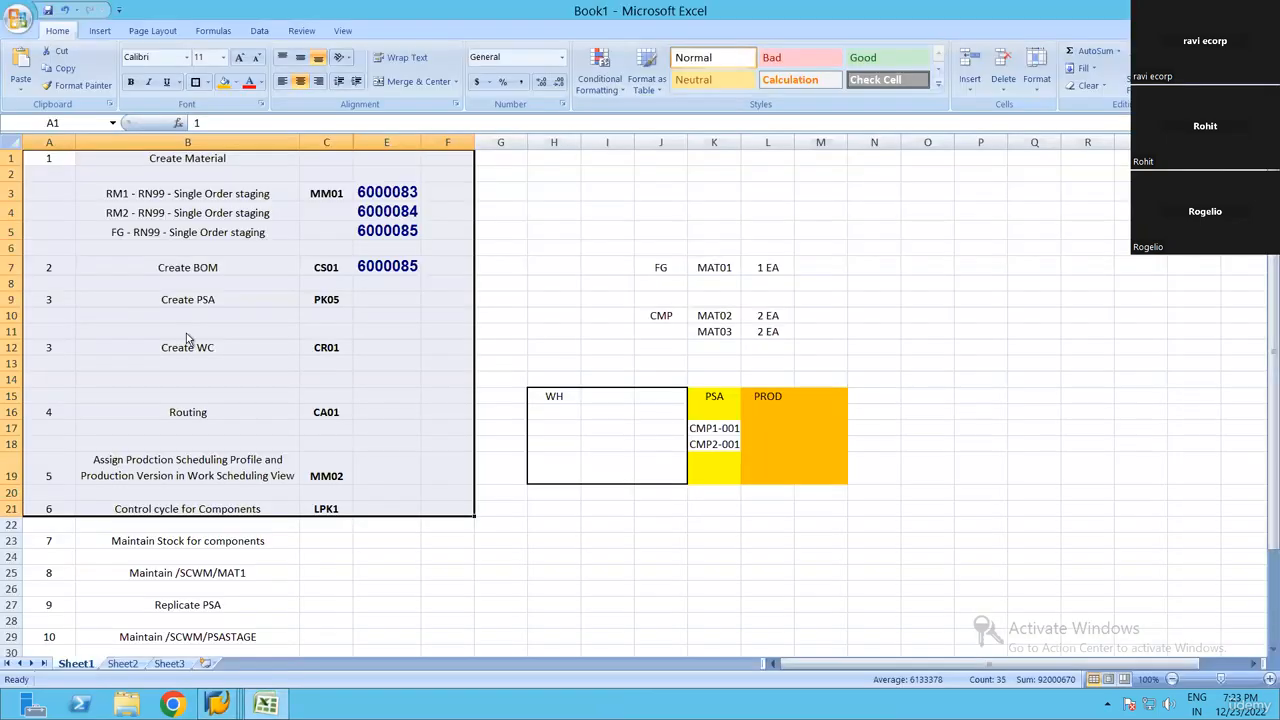
{"action": "key", "text": "alt+Tab"}
{"action": "left_click_drag", "start_coordinate": [278, 166], "coordinate": [222, 167]}
{"action": "key", "text": "ctrl+c"}
{"action": "key", "text": "alt+Tab"}
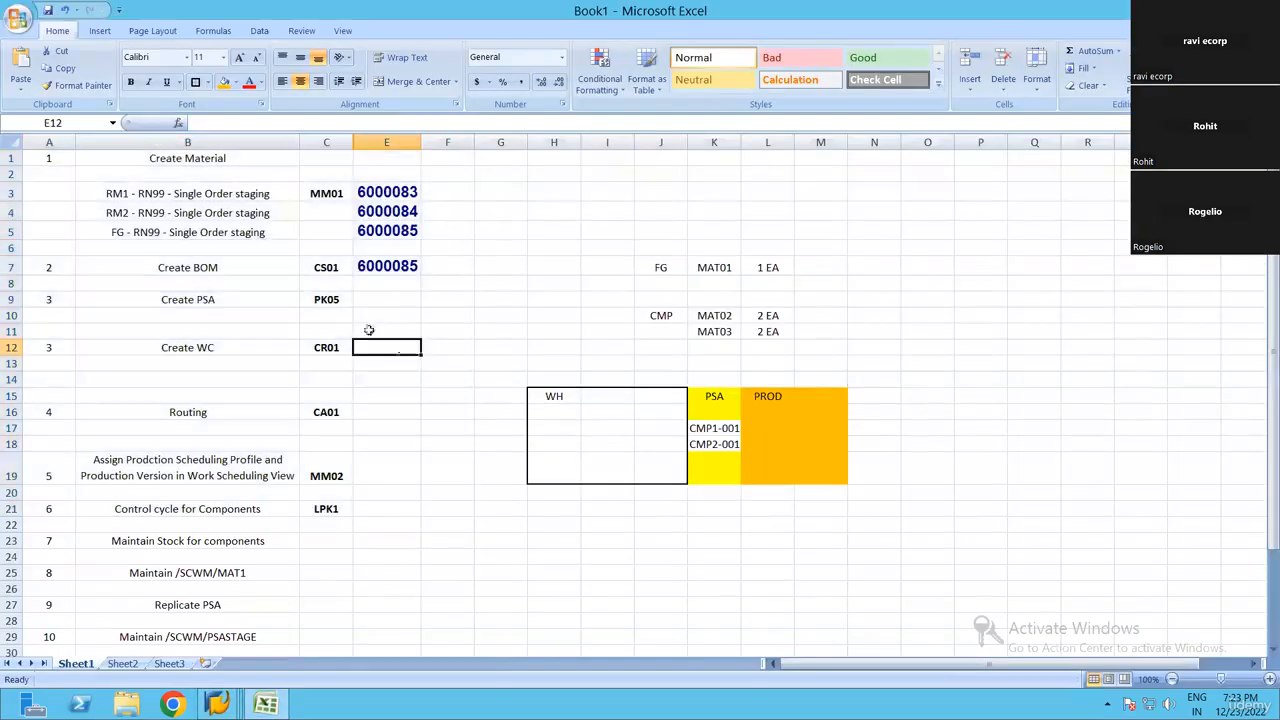
{"action": "left_click", "coordinate": [383, 301]}
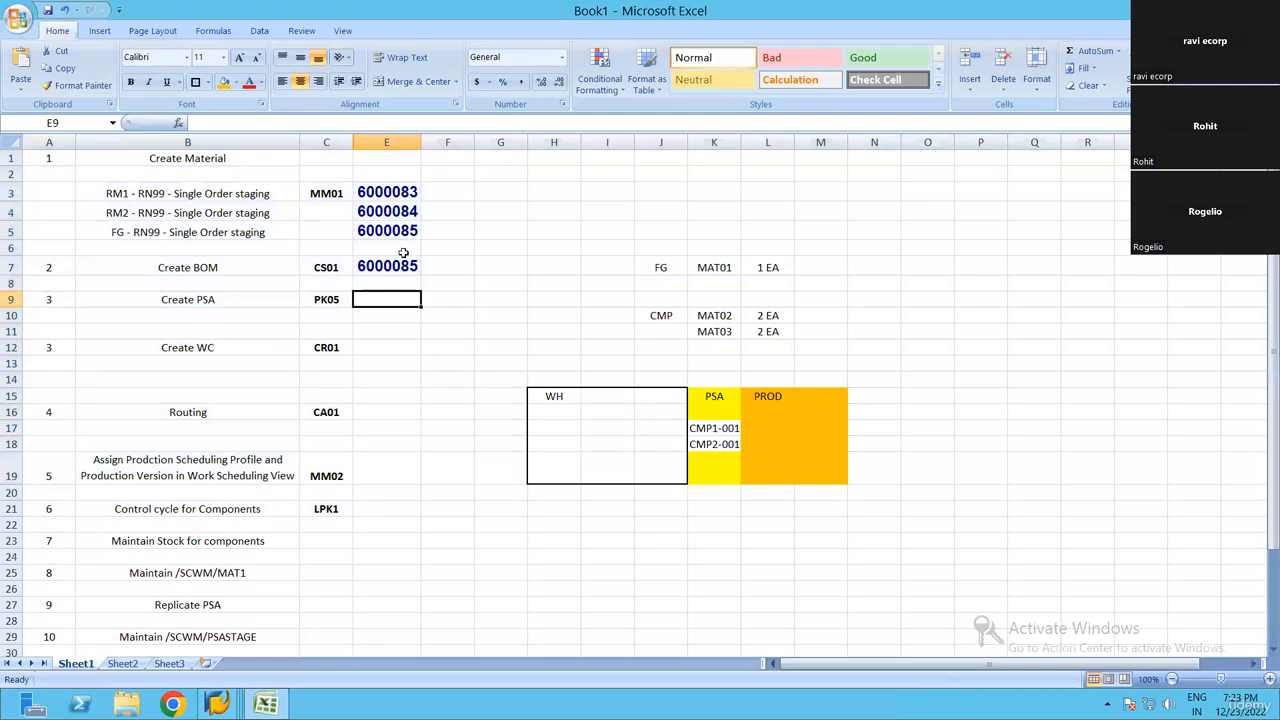
{"action": "key", "text": "ctrl+v"}
Switch to SAP, confirm and save the copied supply area PSA-RN99, and return to the supply area overview
{"action": "key", "text": "alt+Tab"}
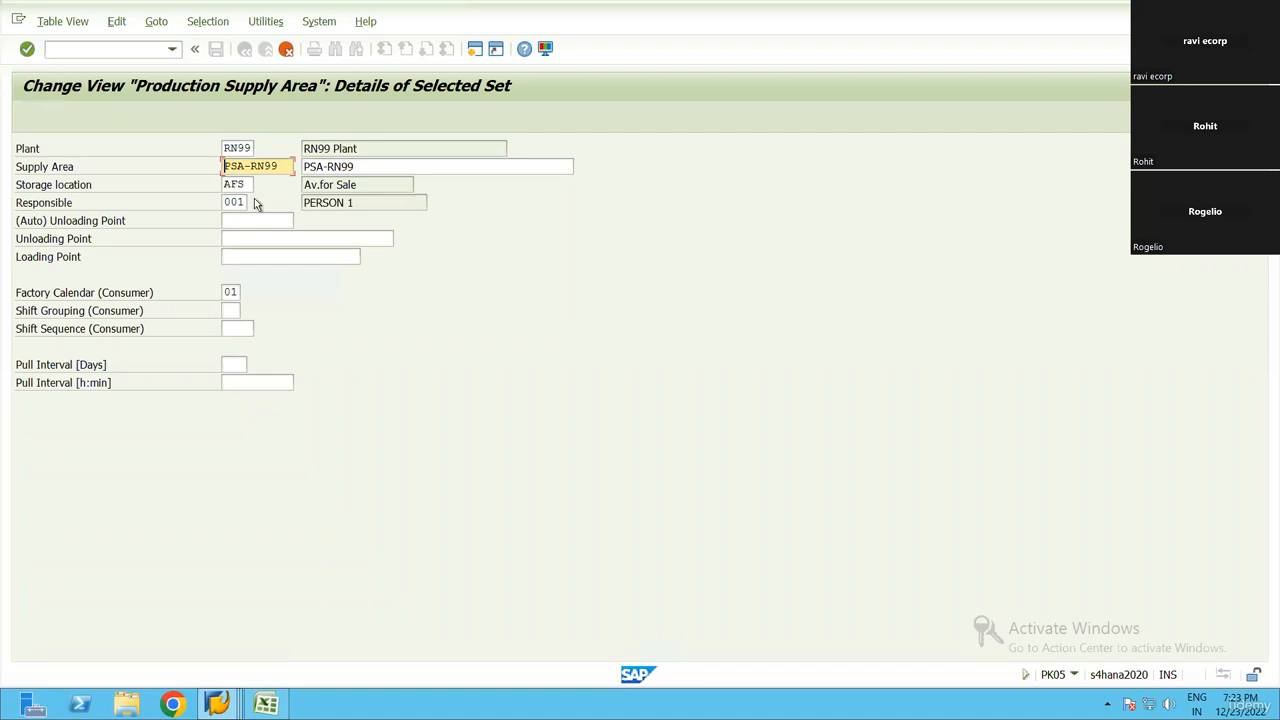
{"action": "key", "text": "Return"}
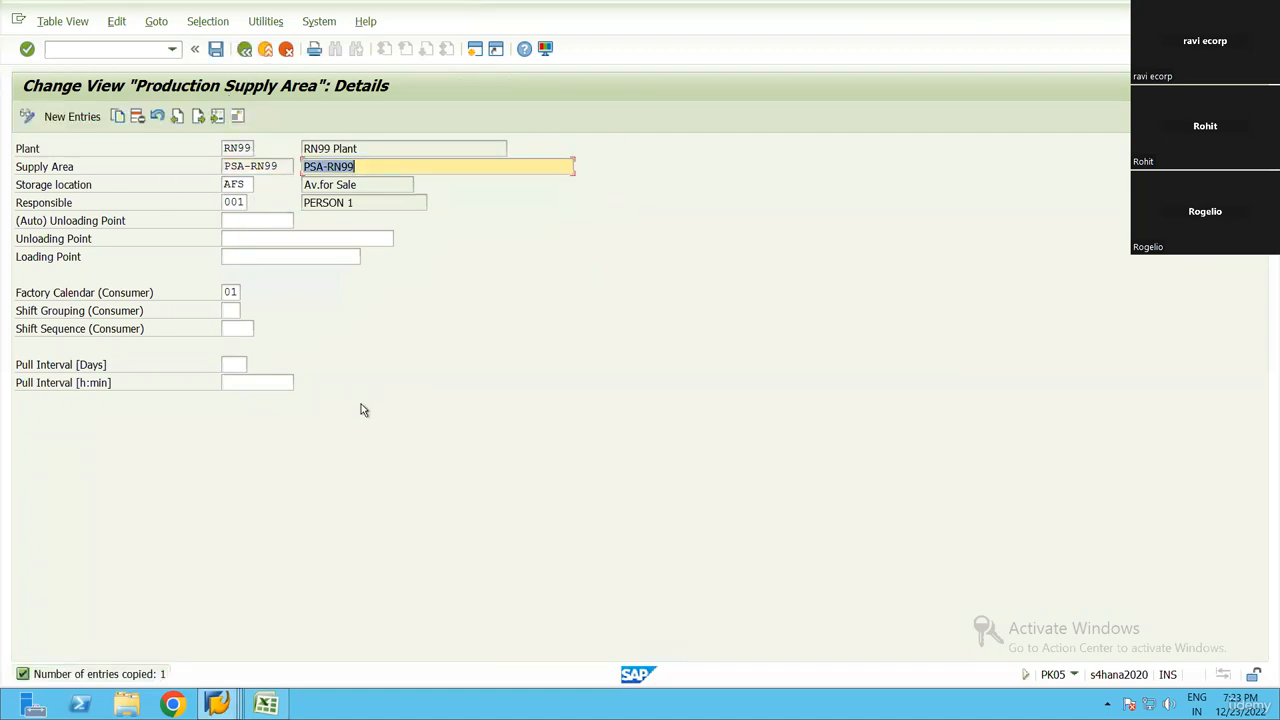
{"action": "key", "text": "ctrl+s"}
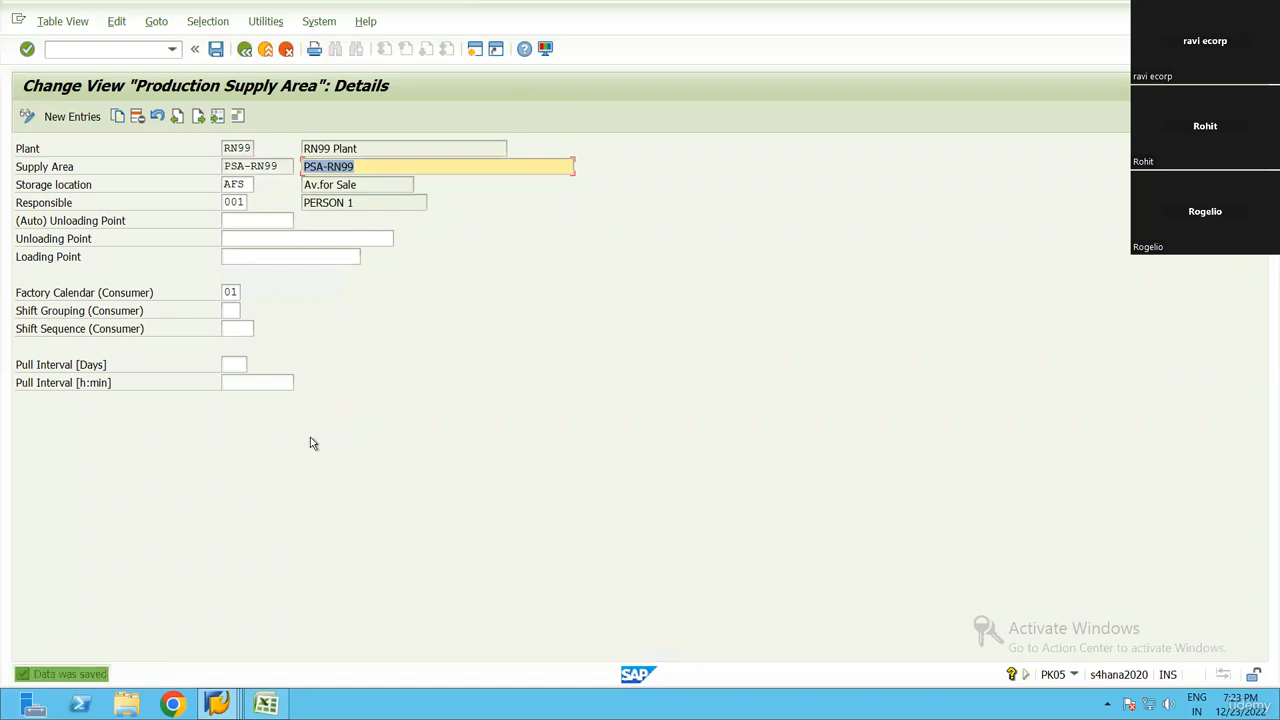
{"action": "left_click", "coordinate": [244, 49]}
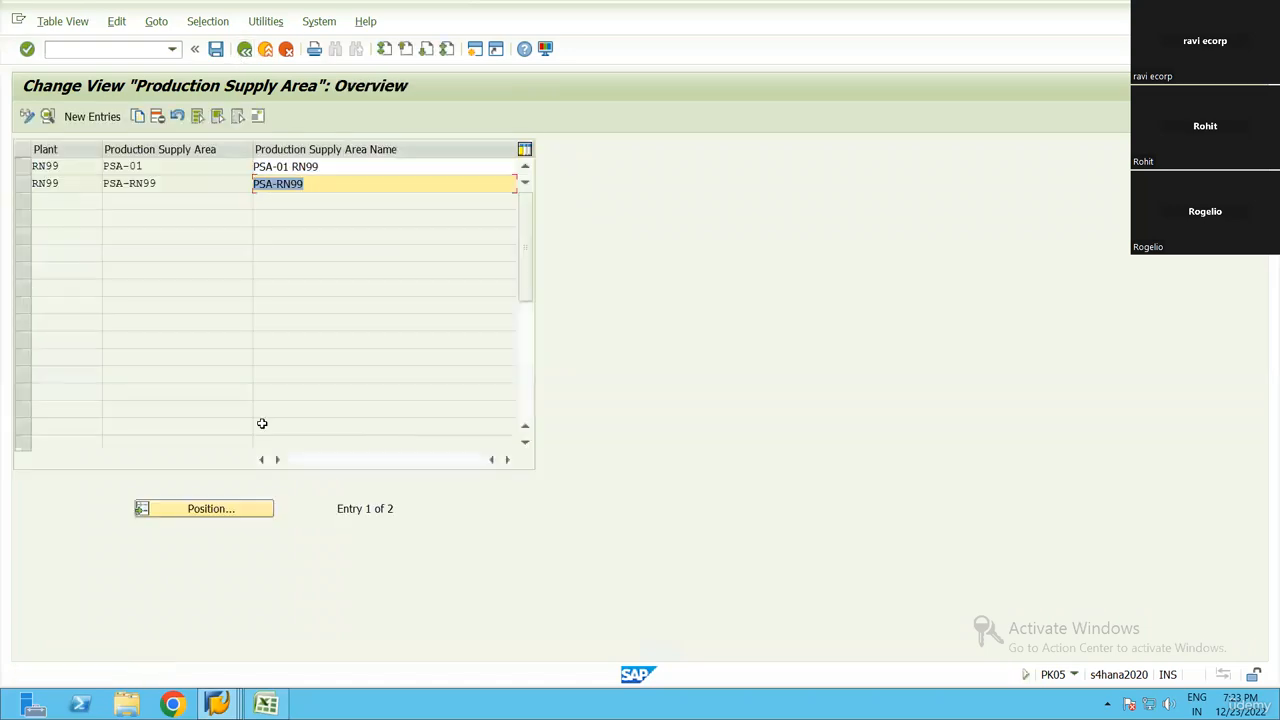
Switch to Excel and copy the transaction code CR01 of the Create WC step
{"action": "key", "text": "alt+Tab"}
{"action": "key", "text": "alt+Tab"}
{"action": "key", "text": "alt+Tab"}
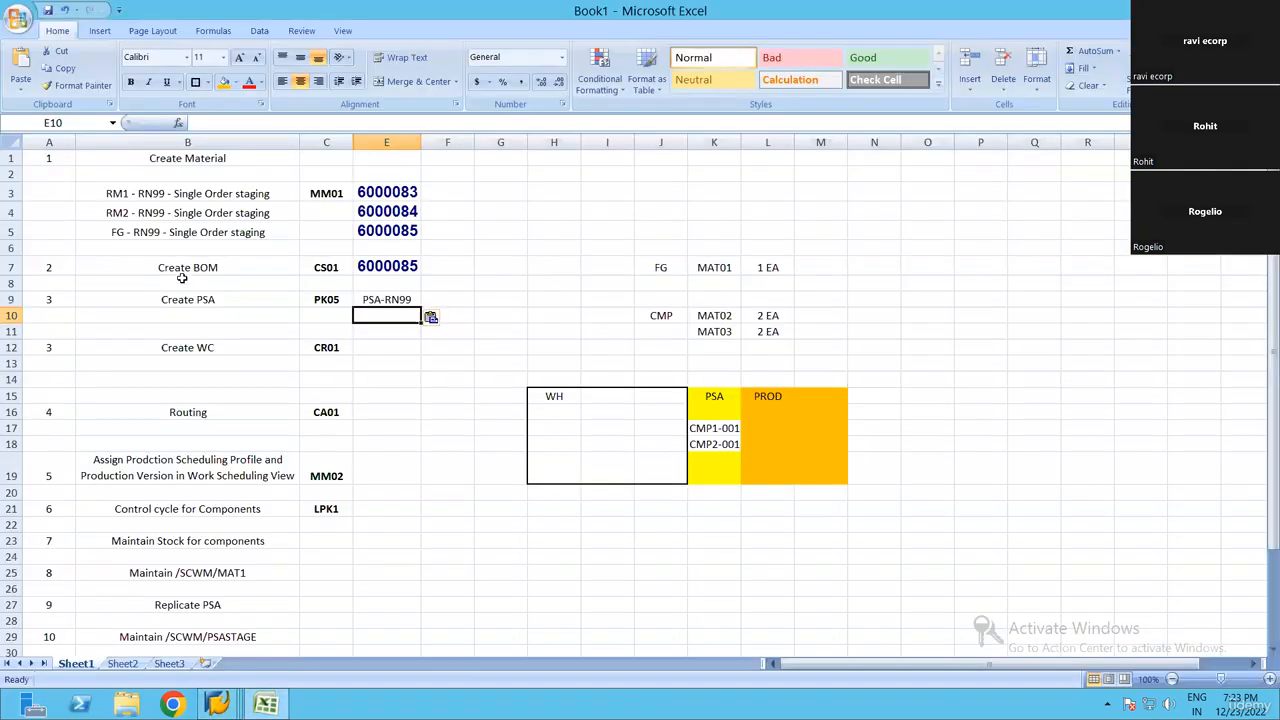
{"action": "left_click", "coordinate": [212, 350]}
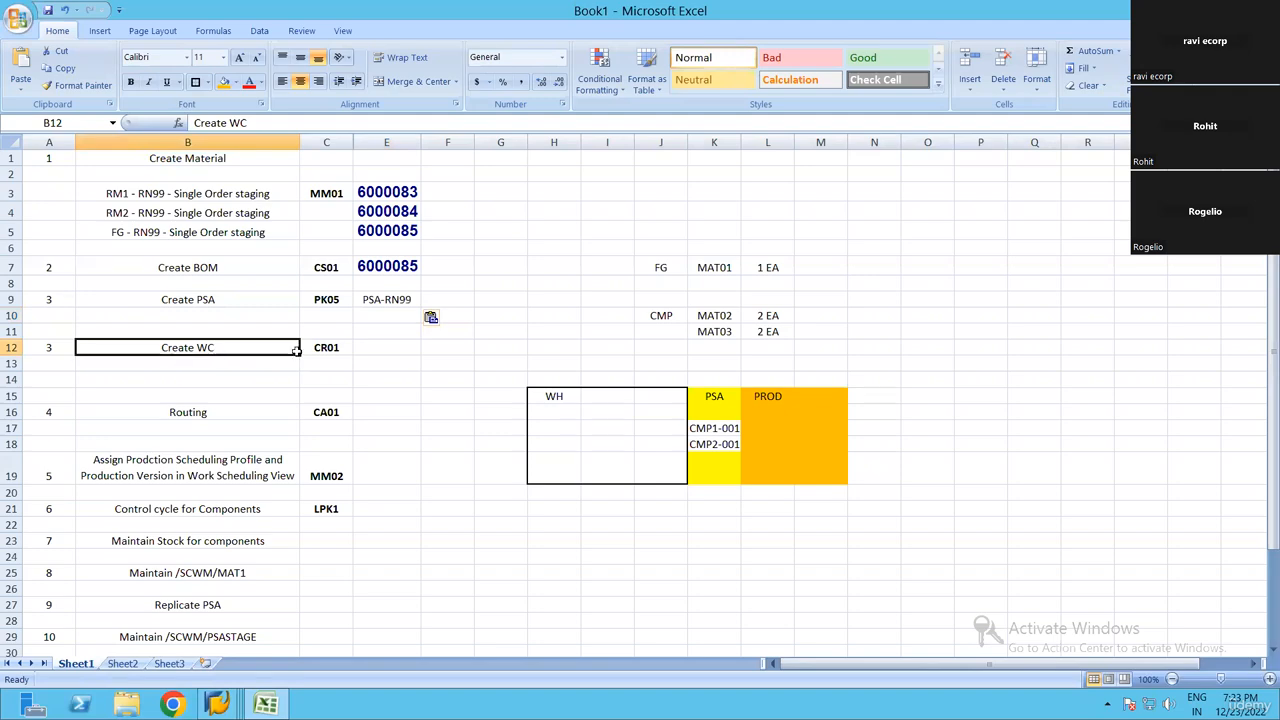
{"action": "left_click", "coordinate": [381, 347]}
{"action": "left_click", "coordinate": [336, 343]}
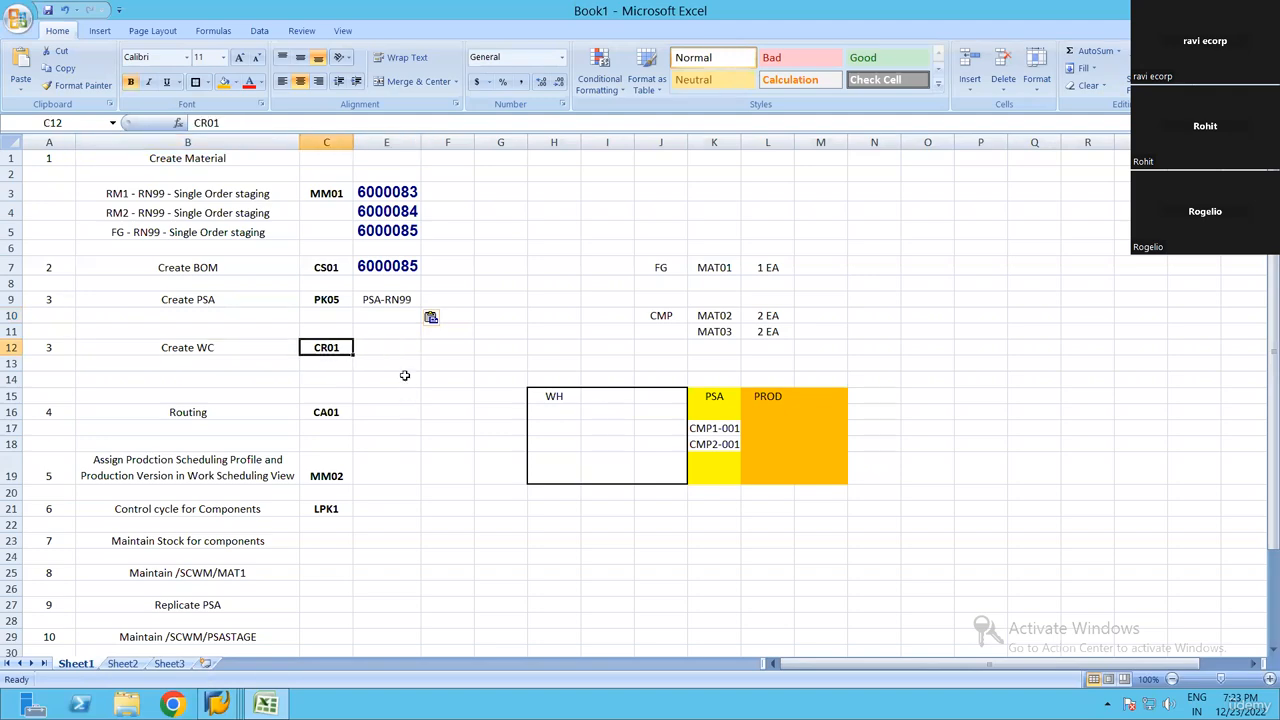
{"action": "key", "text": "ctrl+c"}
Switch to SAP and start transaction CR01 to create a work center
{"action": "key", "text": "alt+Tab"}
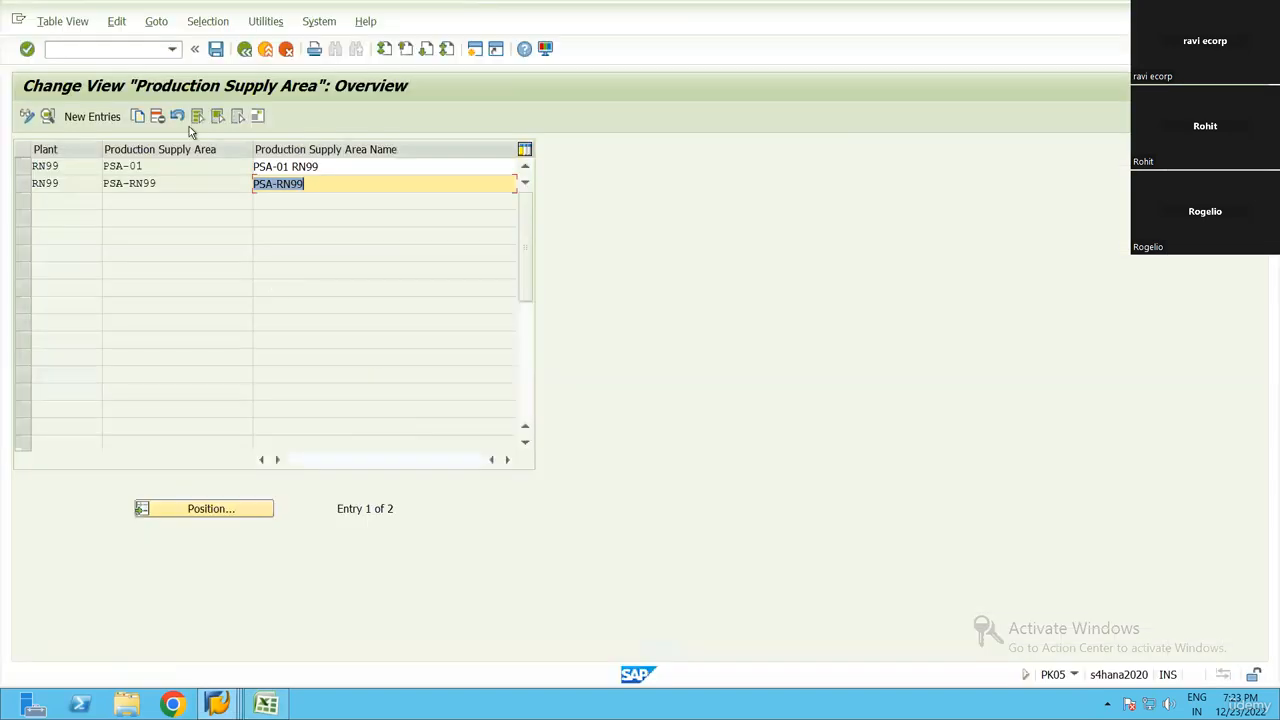
{"action": "left_click", "coordinate": [89, 49]}
{"action": "type", "text": "/ncr01"}
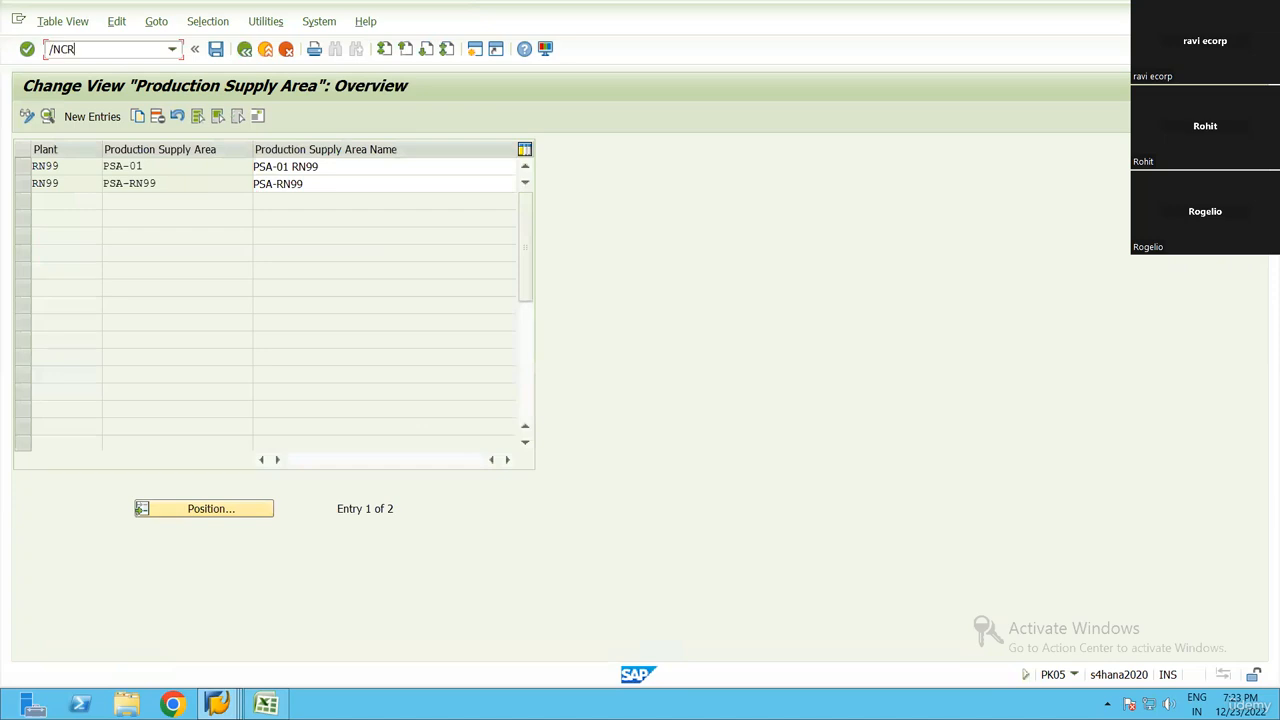
{"action": "key", "text": "Return"}
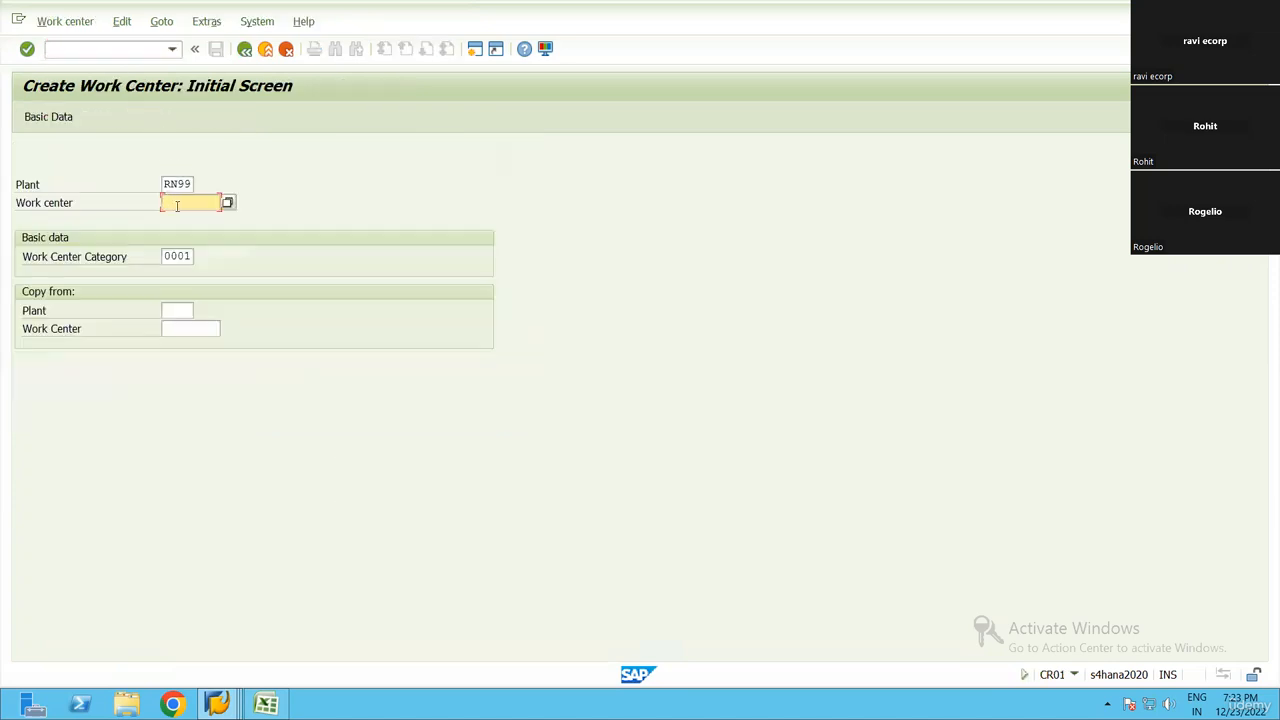
{"action": "left_click", "coordinate": [219, 203]}
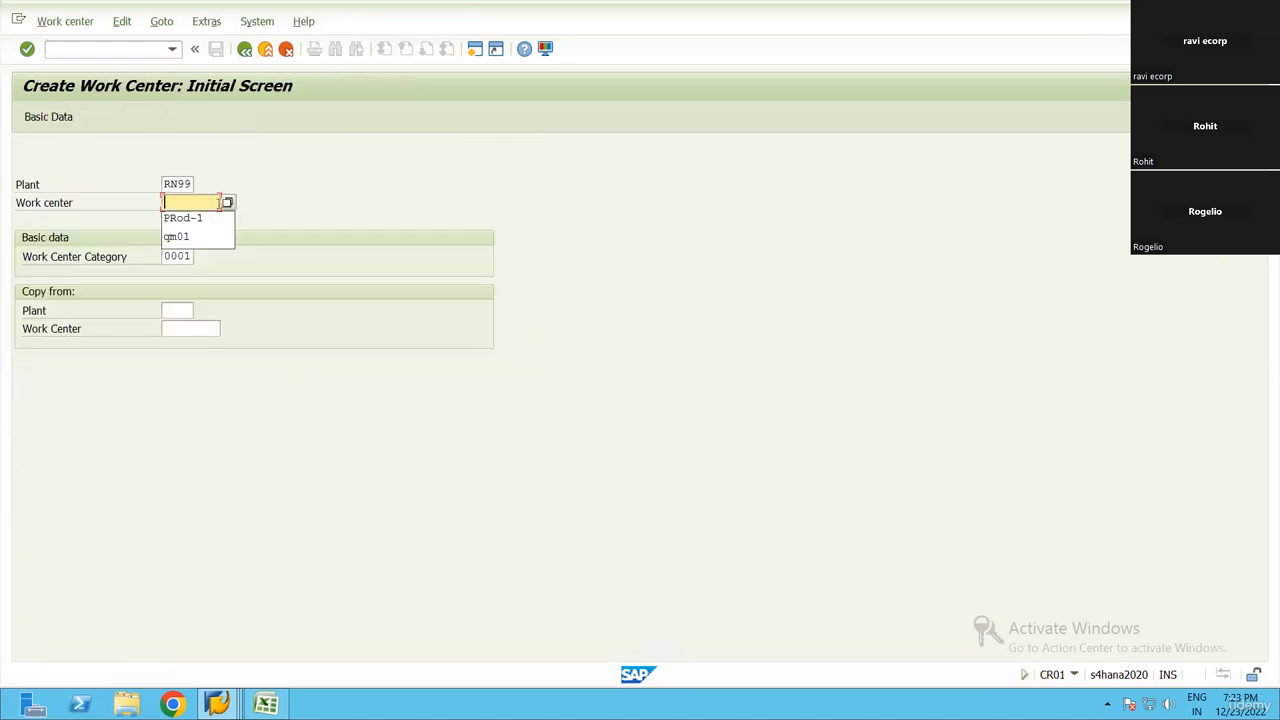
{"action": "type", "text": "WC-RN99"}
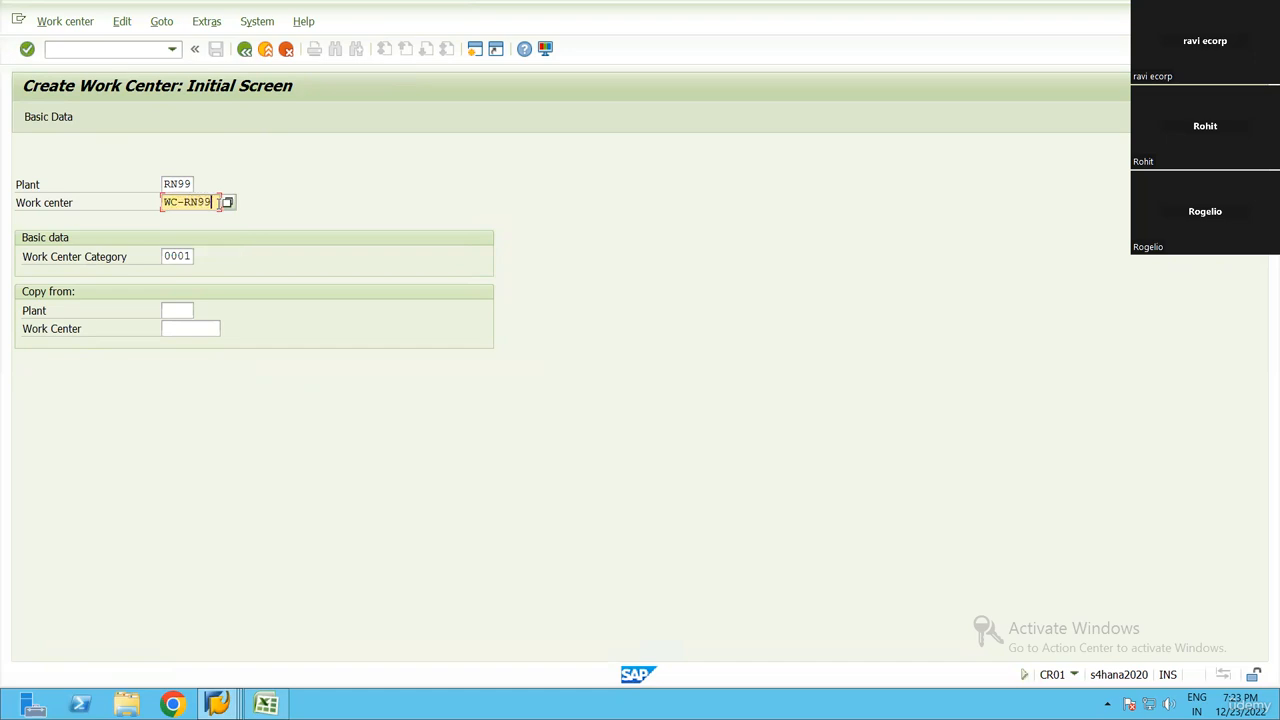
{"action": "key", "text": "Tab"}
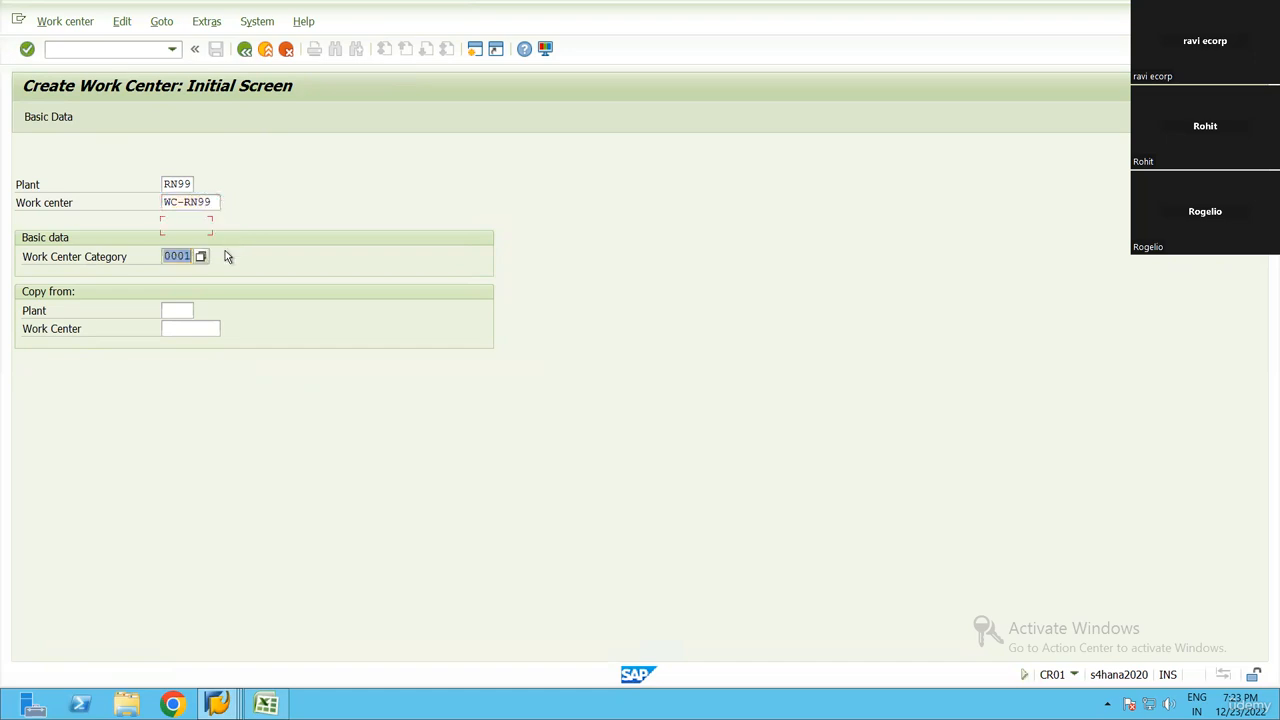
{"action": "left_click", "coordinate": [201, 257]}
{"action": "key", "text": "Escape"}
{"action": "key", "text": "Return"}
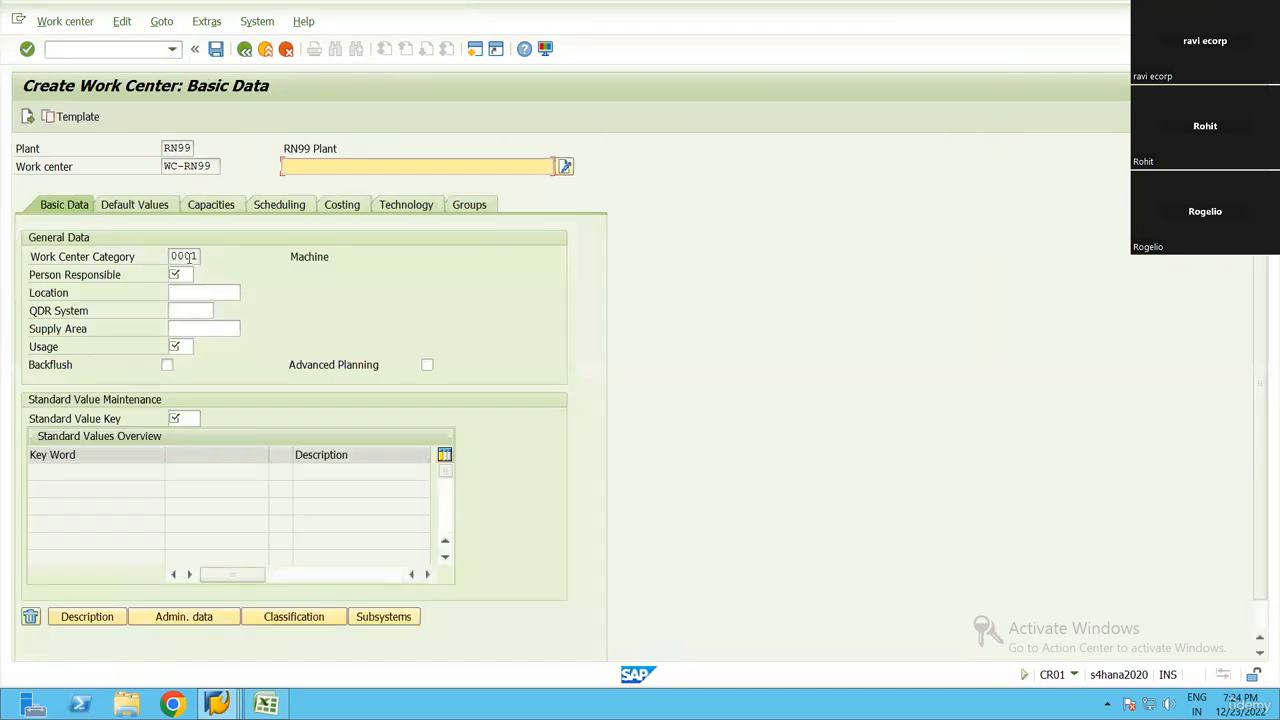
{"action": "key", "text": "F3"}
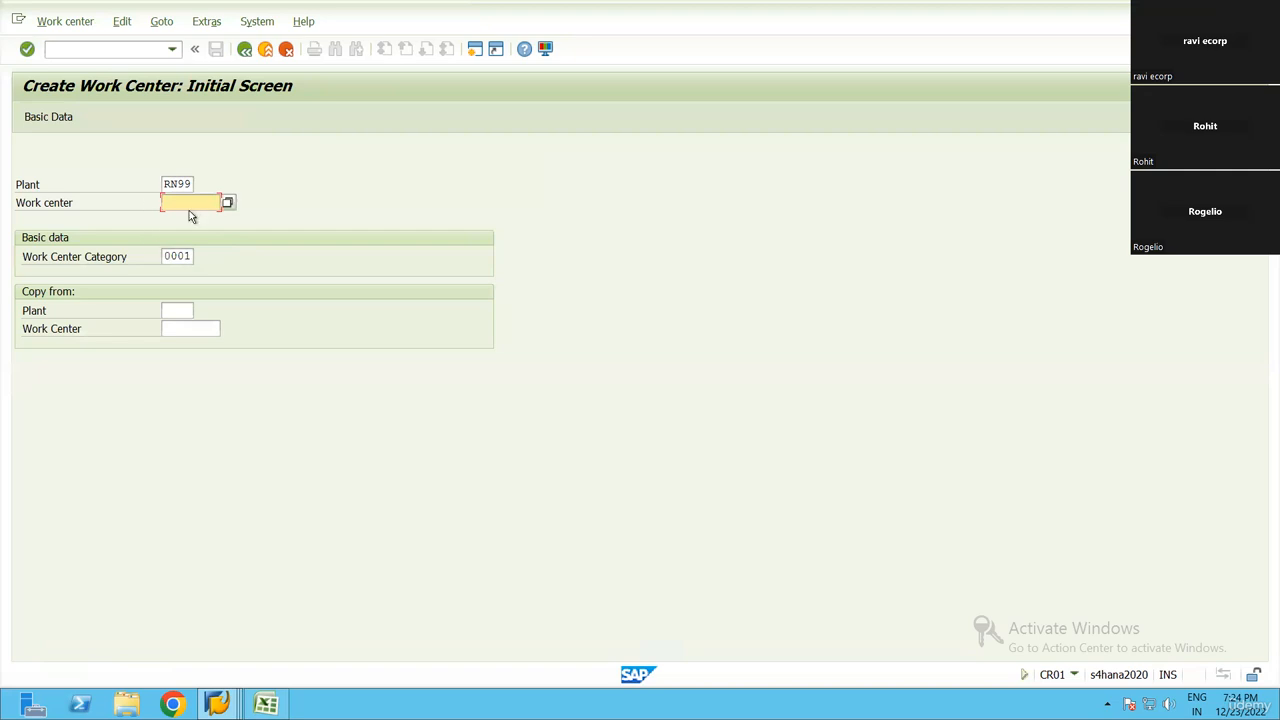
Start creating work center WC-RN99 in plant RN99, using work center PROD-1 of plant RN99 as the copy template
{"action": "left_click", "coordinate": [184, 311]}
{"action": "type", "text": "RN99"}
{"action": "left_click", "coordinate": [232, 330]}
{"action": "left_click", "coordinate": [652, 660]}
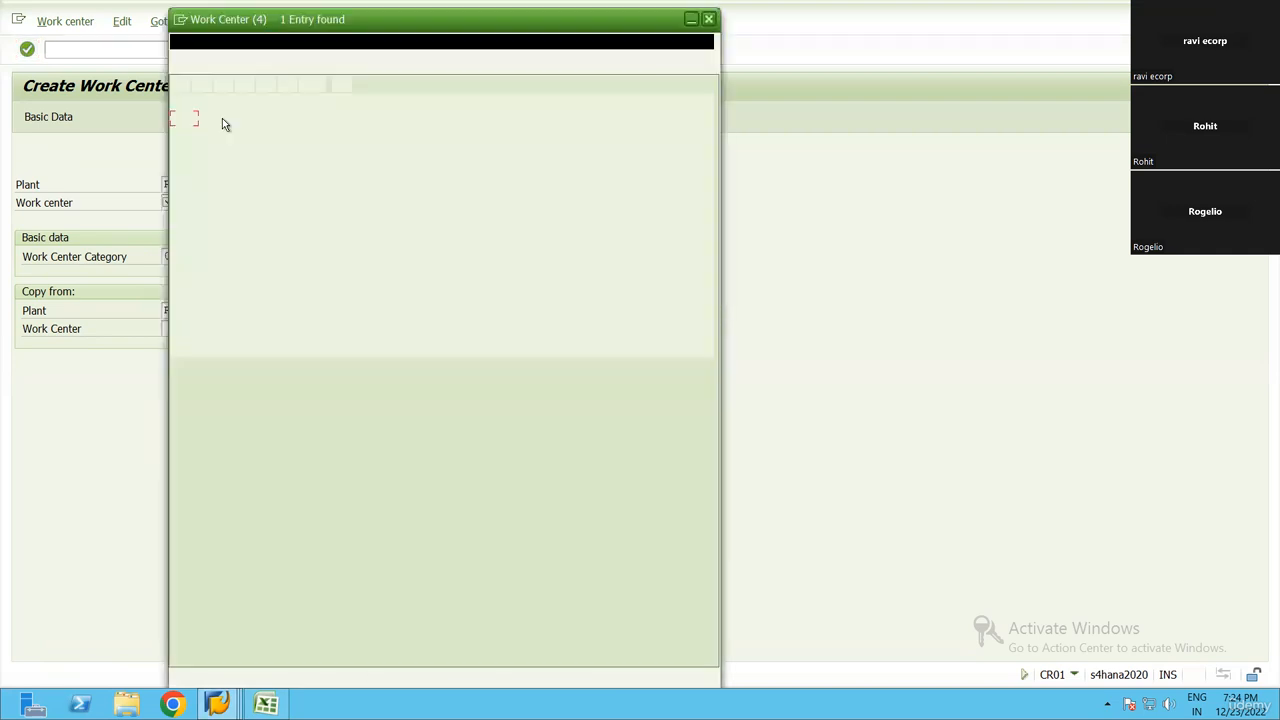
{"action": "double_click", "coordinate": [222, 119]}
{"action": "left_click", "coordinate": [186, 202]}
{"action": "key", "text": "ctrl+v"}
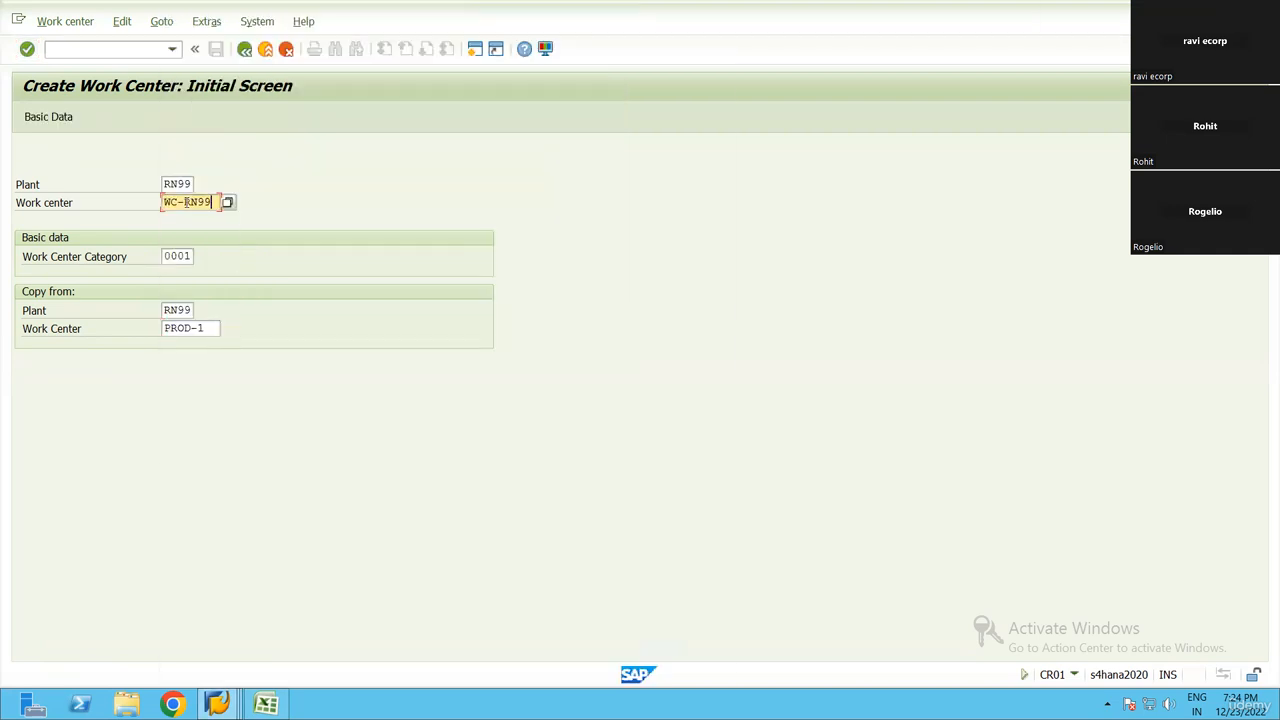
{"action": "key", "text": "Return"}
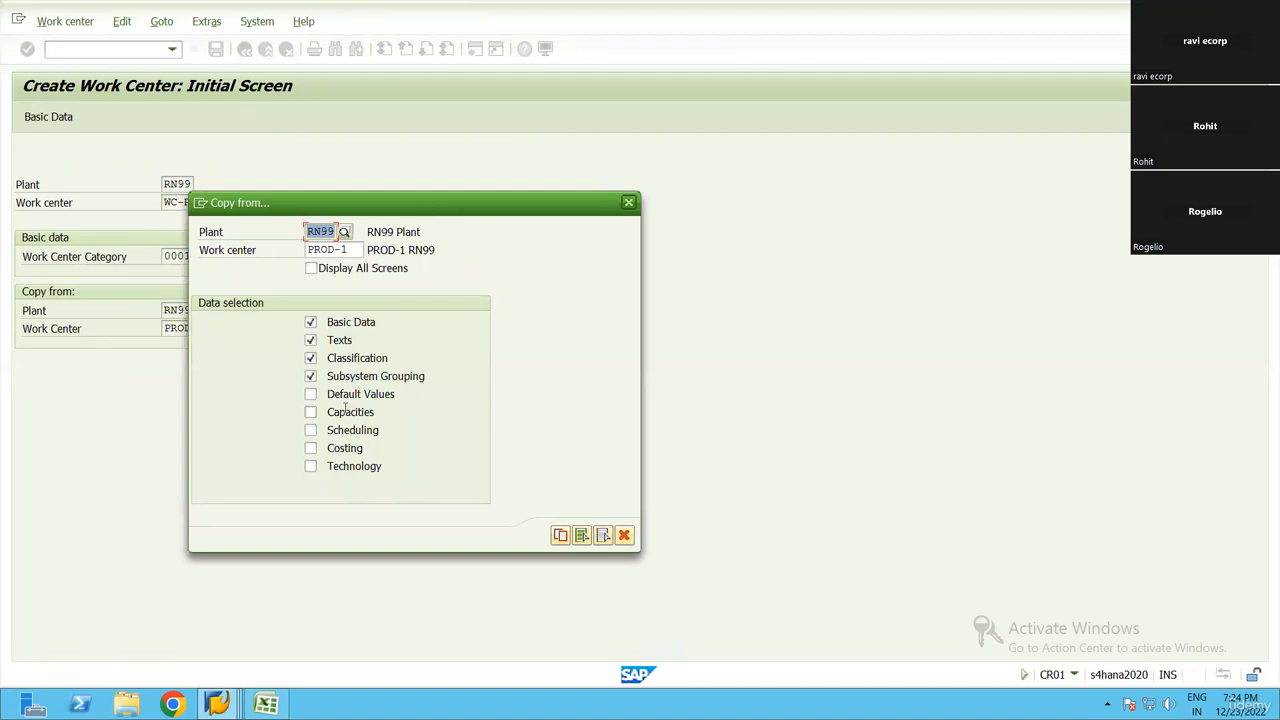
Add default values, capacities, scheduling, costing and technology to the data copied from PROD-1 and carry out the copy
{"action": "left_click", "coordinate": [345, 394]}
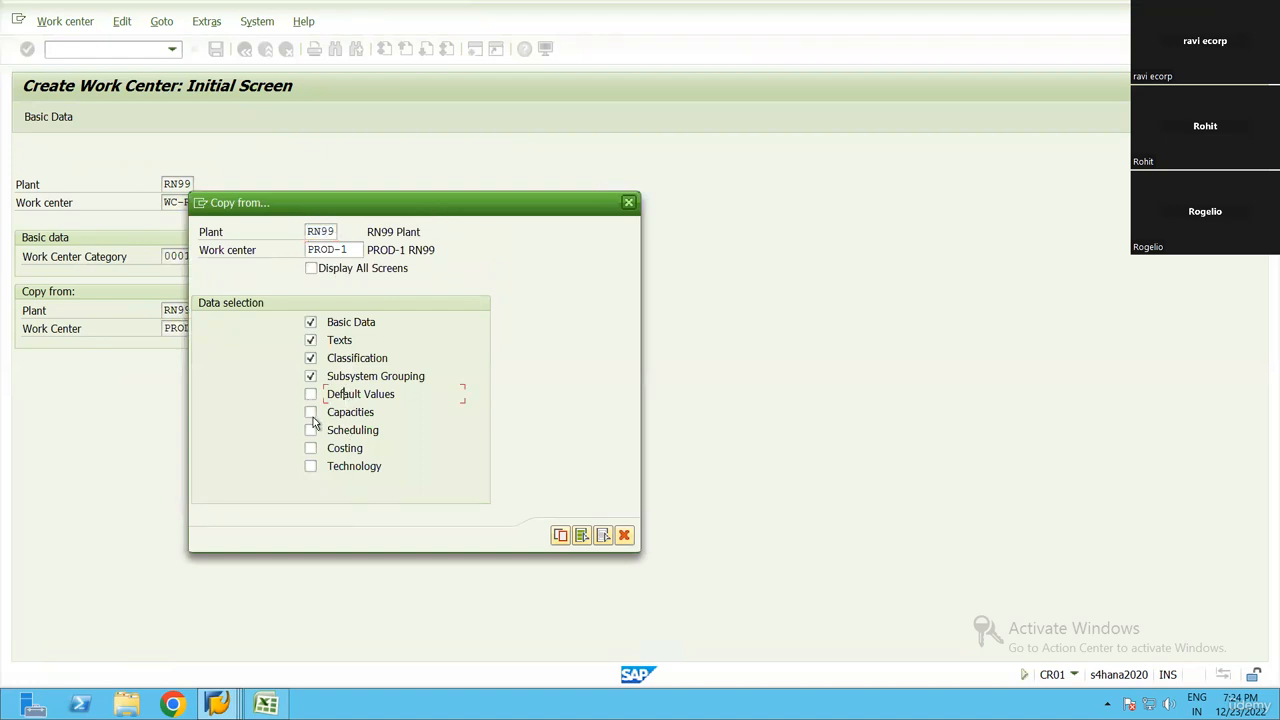
{"action": "left_click", "coordinate": [310, 394]}
{"action": "left_click", "coordinate": [310, 412]}
{"action": "left_click", "coordinate": [310, 430]}
{"action": "left_click", "coordinate": [310, 448]}
{"action": "left_click", "coordinate": [310, 466]}
{"action": "key", "text": "Return"}
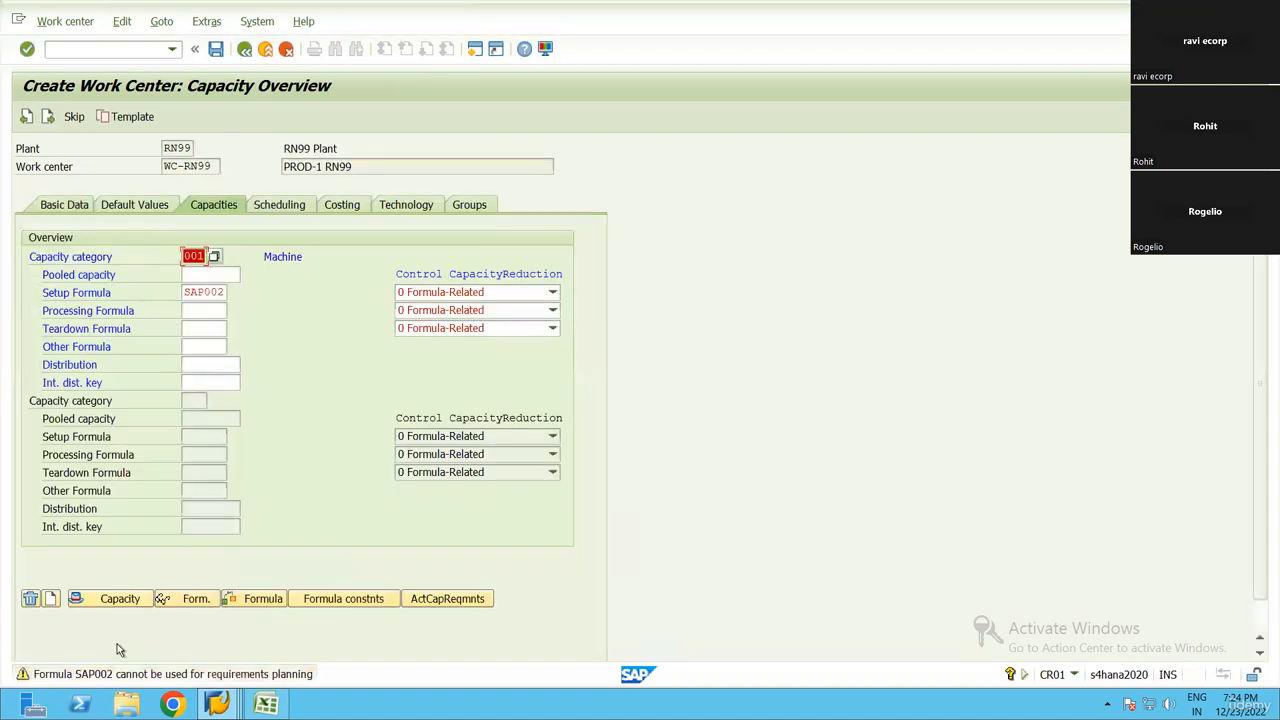
Acknowledge the capacity formula warning and open the basic data of work center WC-RN99
{"action": "left_click", "coordinate": [364, 170]}
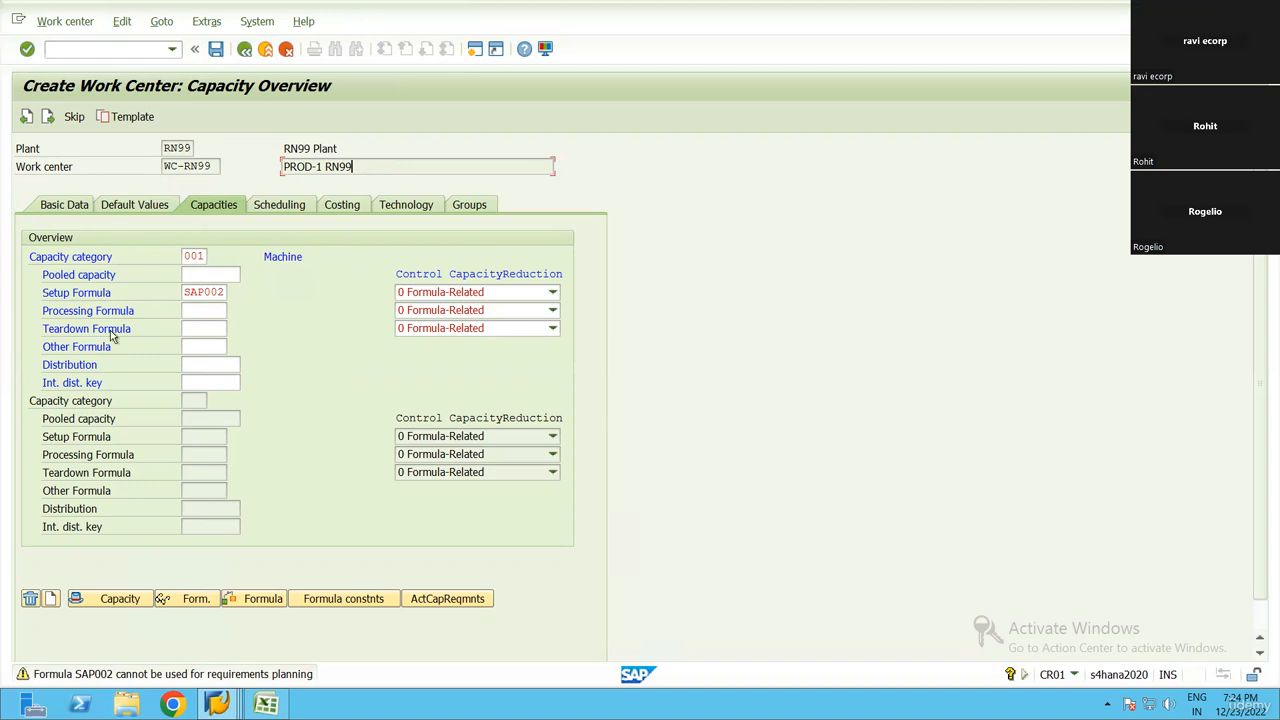
{"action": "key", "text": "Return"}
{"action": "left_click", "coordinate": [66, 207]}
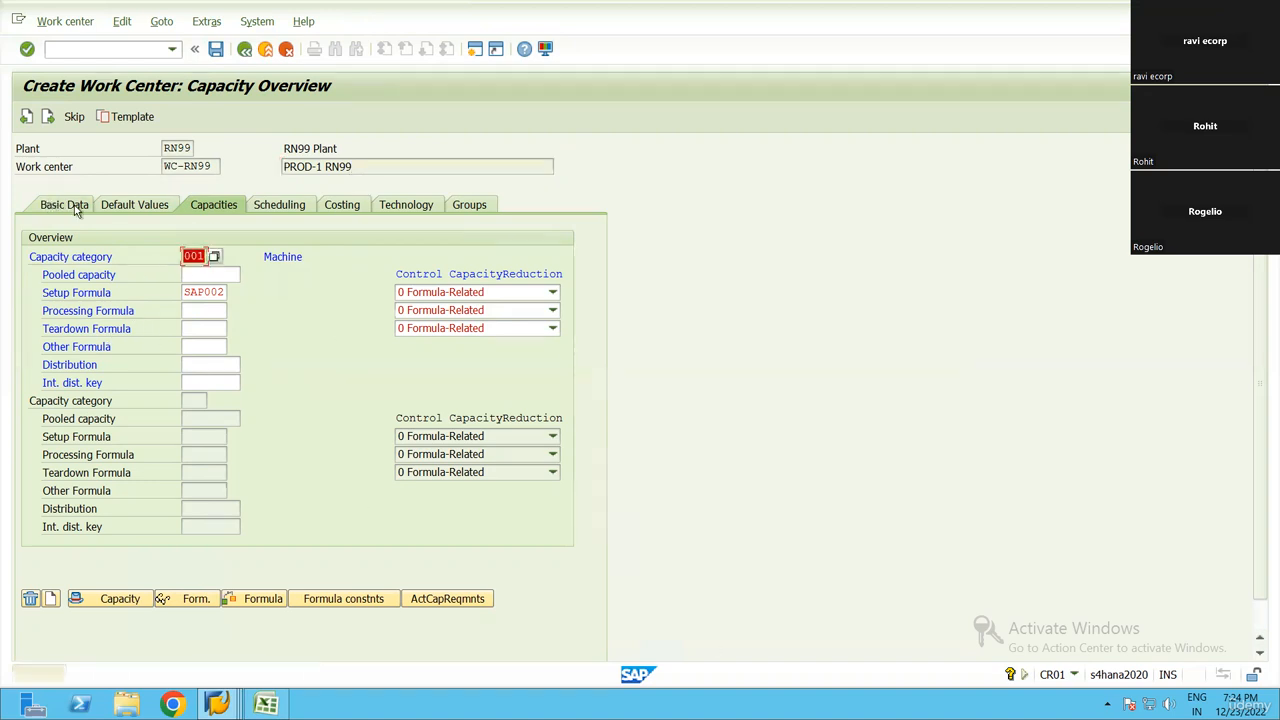
{"action": "key", "text": "Return"}
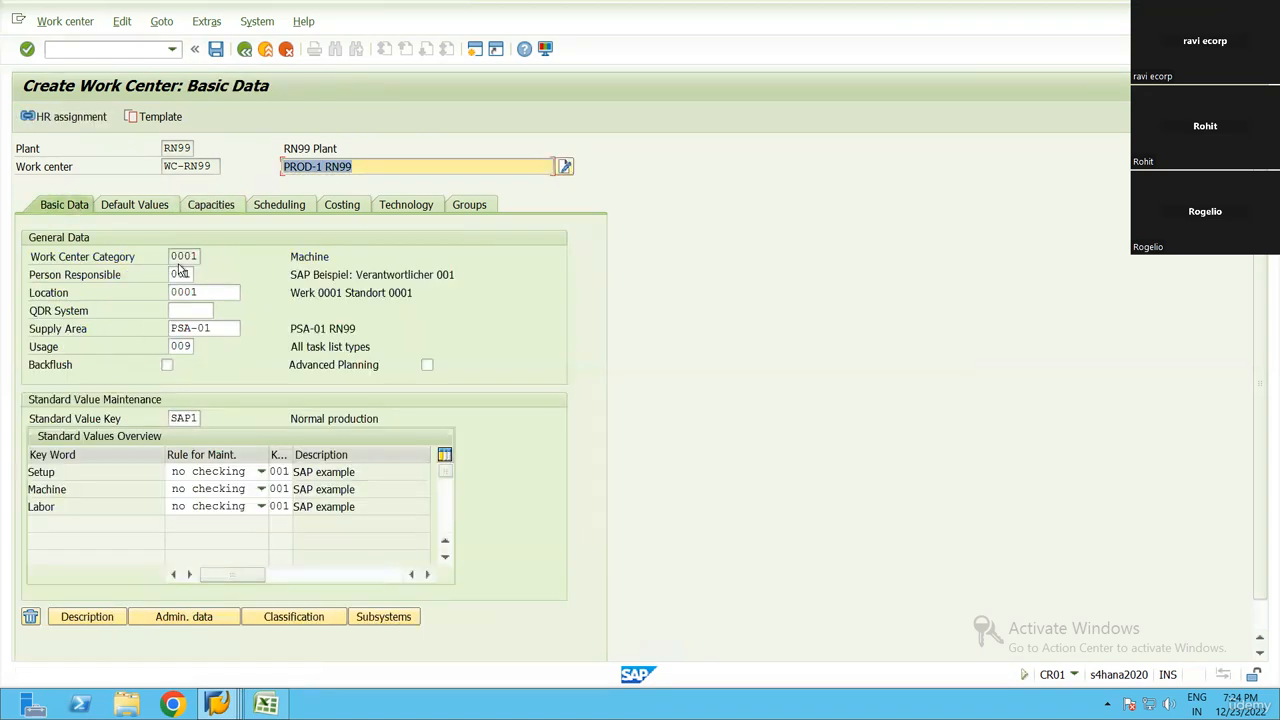
Change the work center's supply area to PSA-RN99 from the list of available supply areas
{"action": "left_click", "coordinate": [207, 291]}
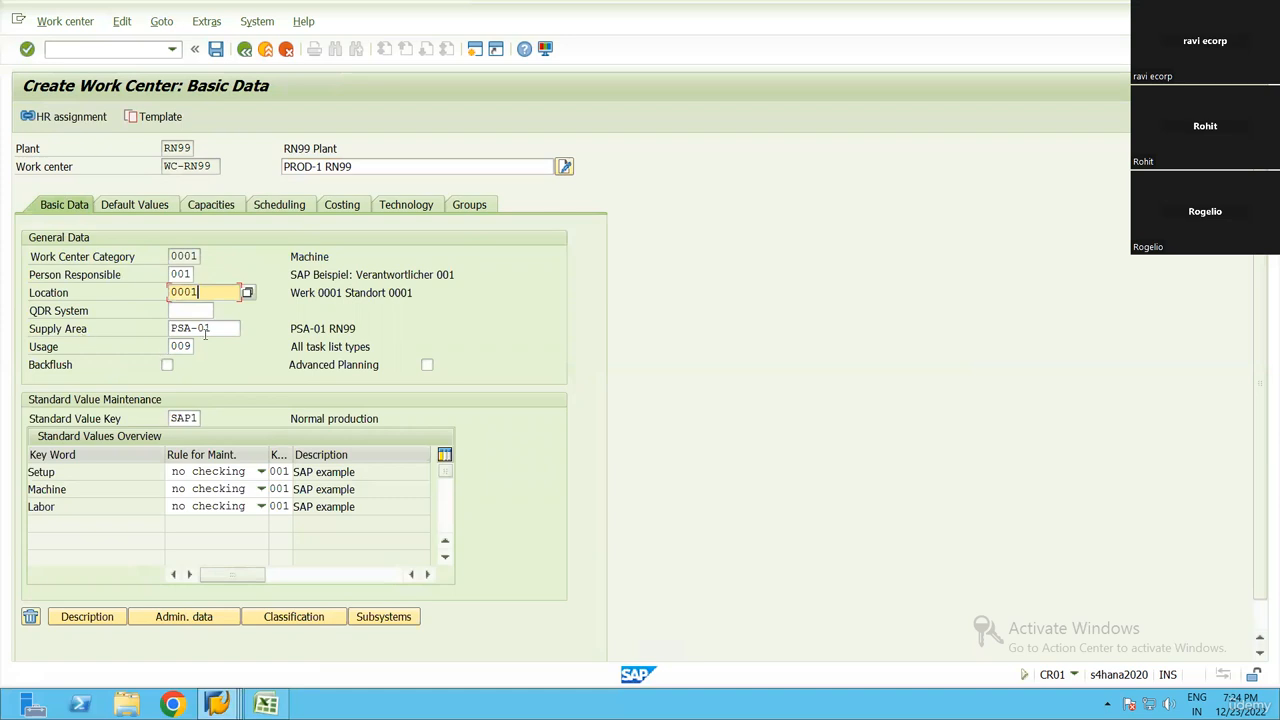
{"action": "left_click", "coordinate": [215, 328]}
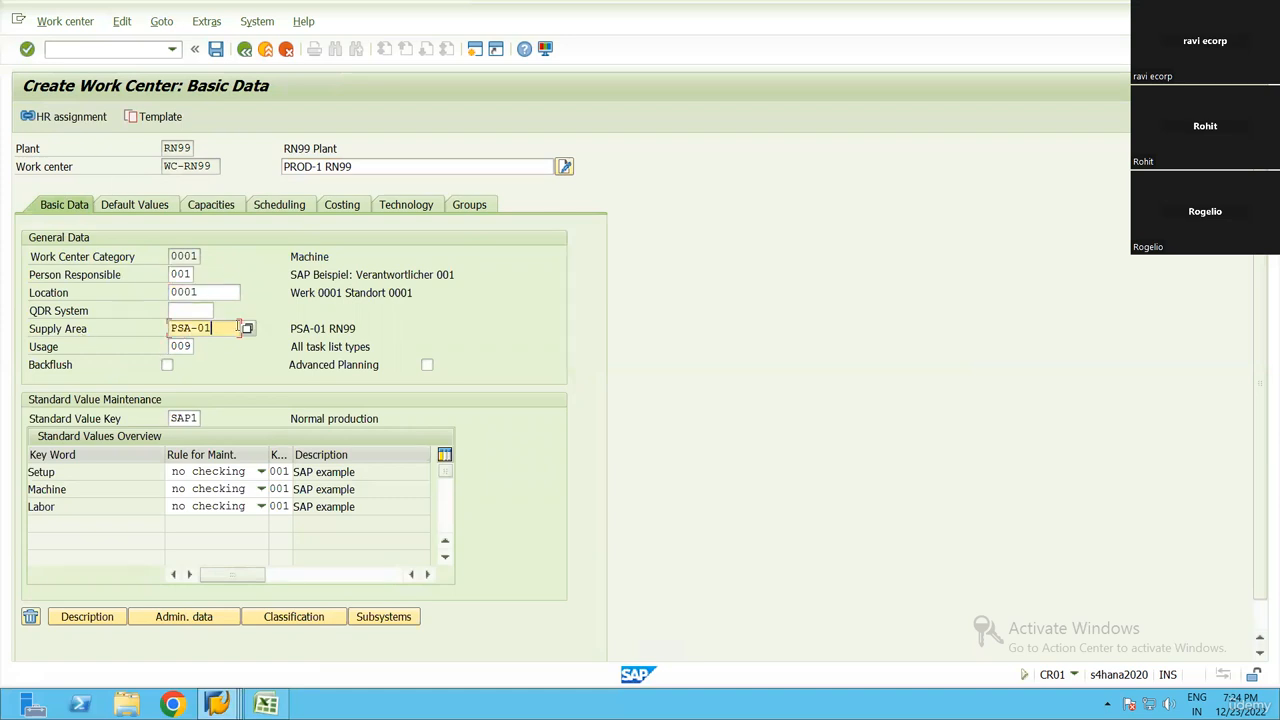
{"action": "left_click", "coordinate": [257, 334]}
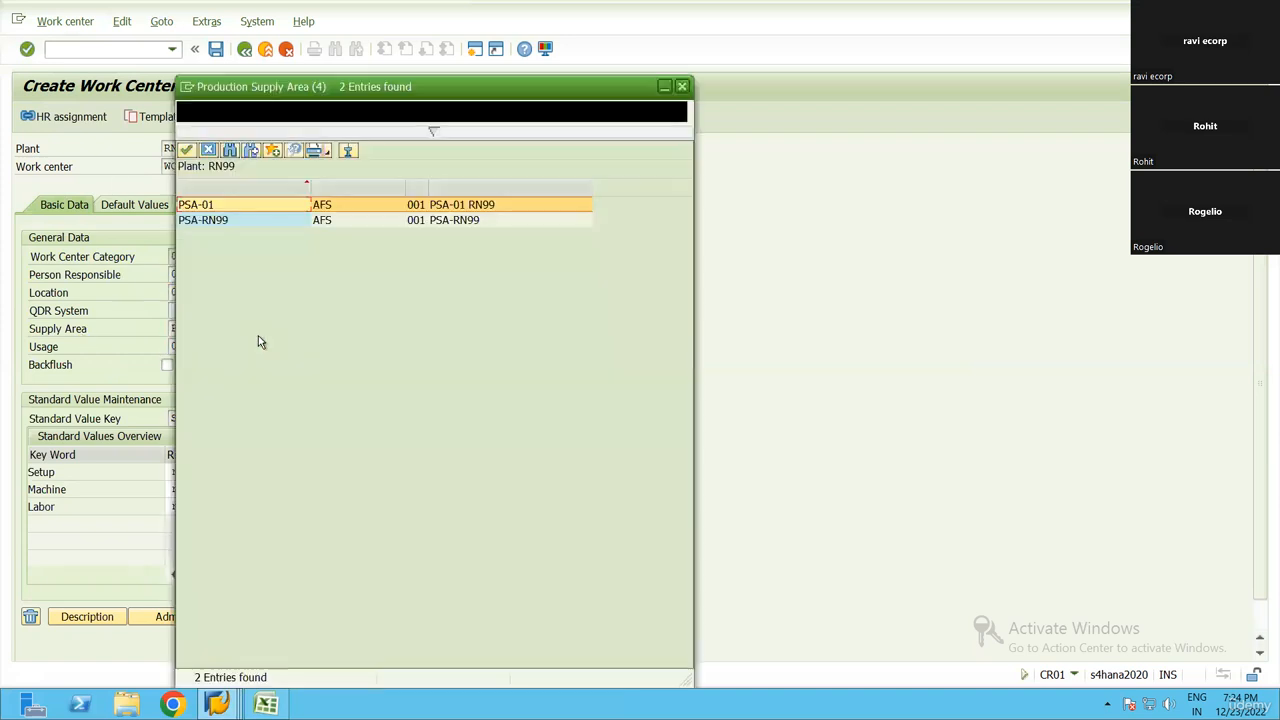
{"action": "double_click", "coordinate": [246, 223]}
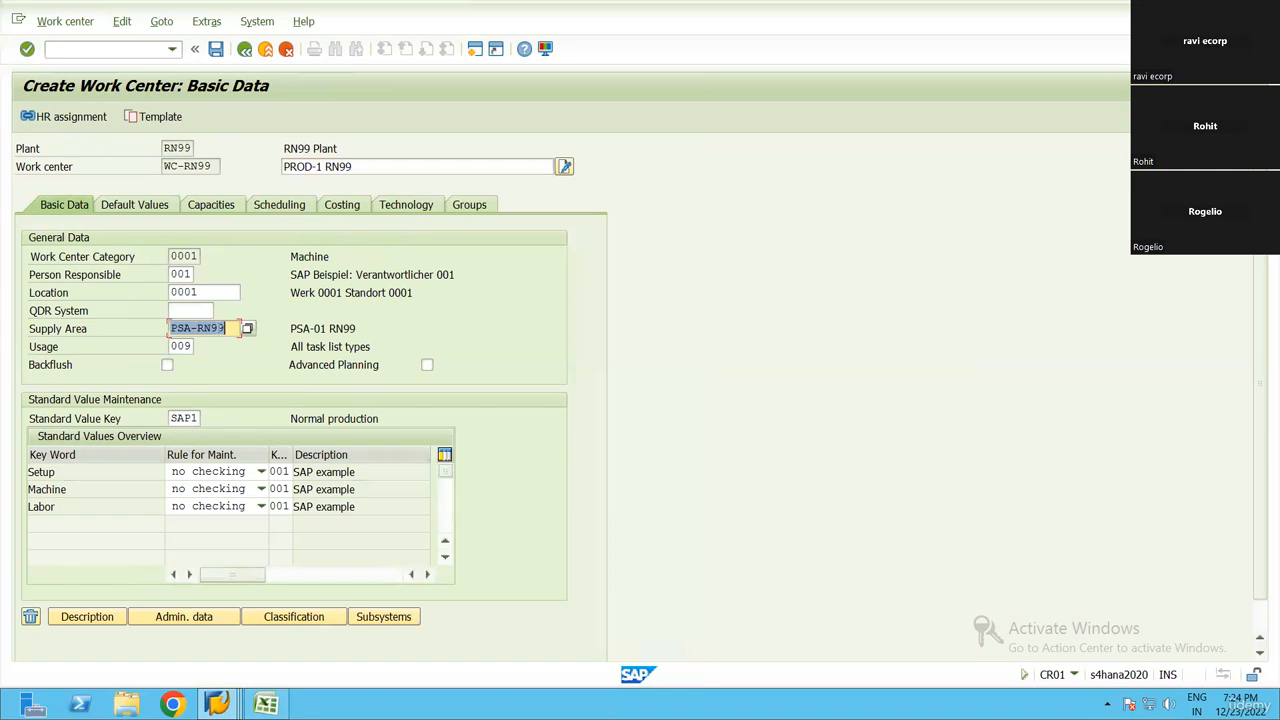
{"action": "key", "text": "Return"}
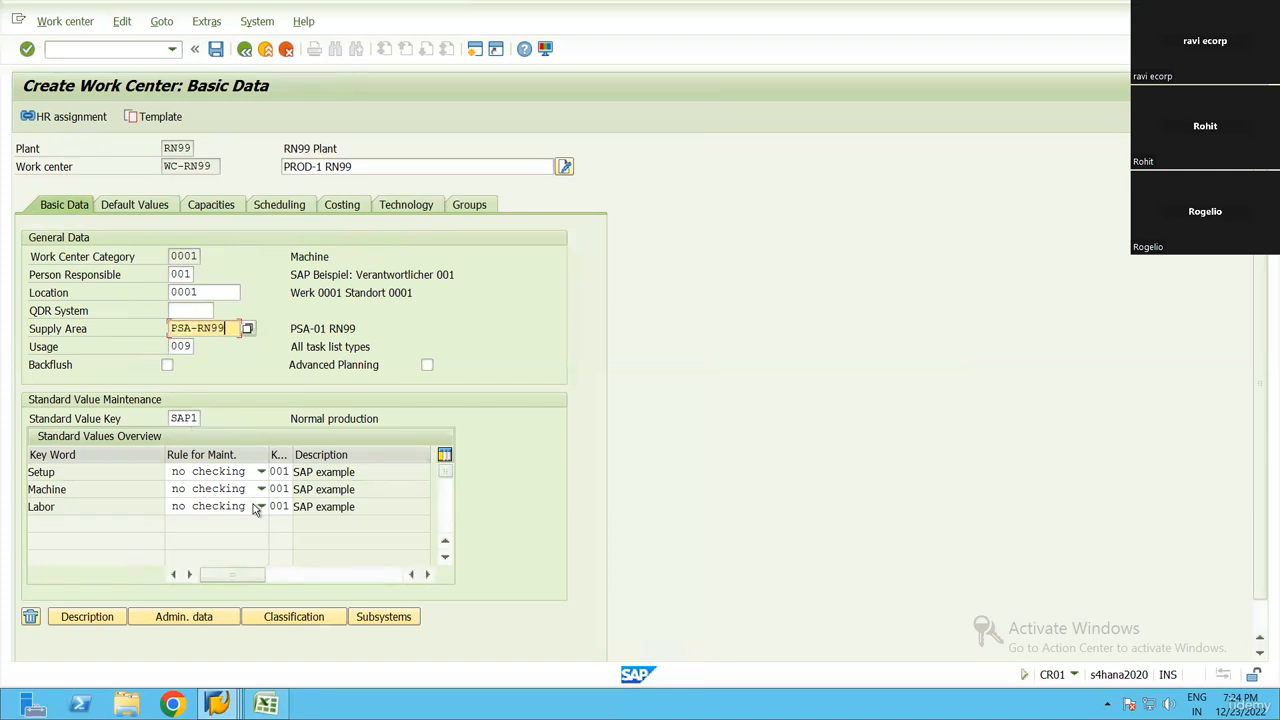
Copy the work center name WC-RN99 from the work center header
{"action": "mouse_move", "coordinate": [266, 704]}
{"action": "left_click_drag", "start_coordinate": [212, 168], "coordinate": [160, 176]}
{"action": "key", "text": "ctrl+c"}
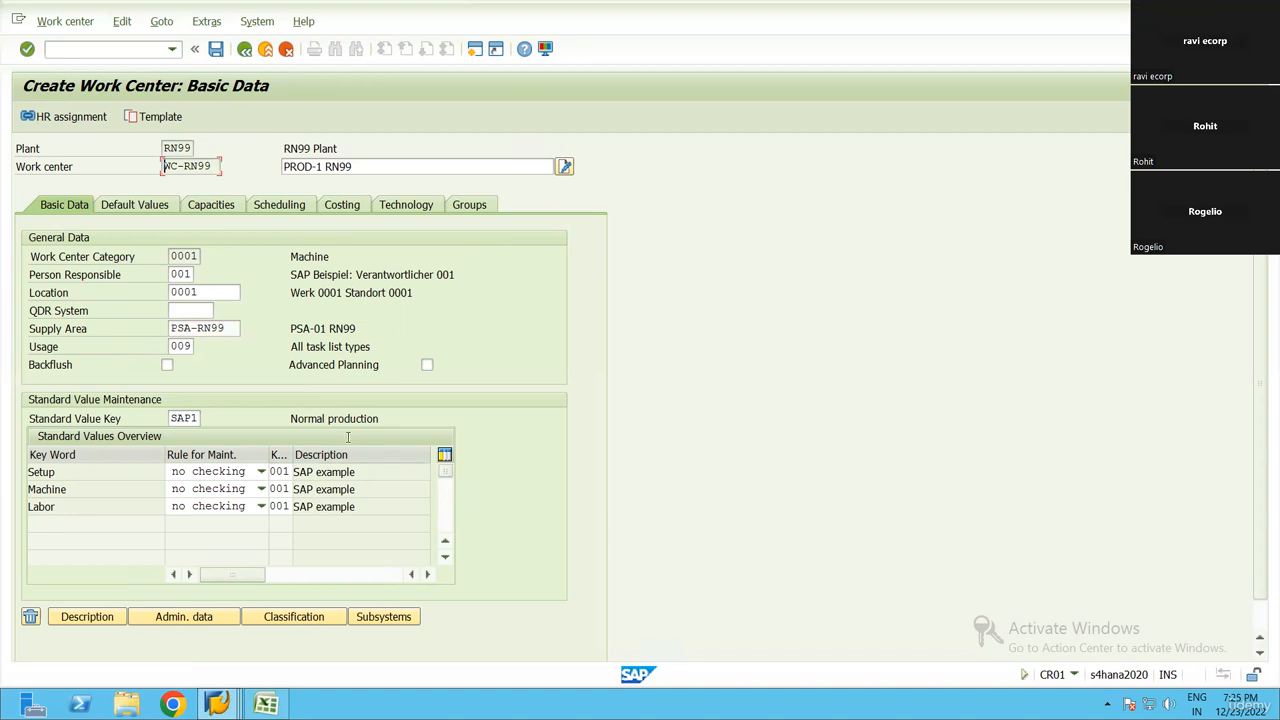
Choose task list usage 009, All task list types, from the possible usages for work center WC-RN99
{"action": "left_click", "coordinate": [197, 346]}
{"action": "left_click", "coordinate": [206, 346]}
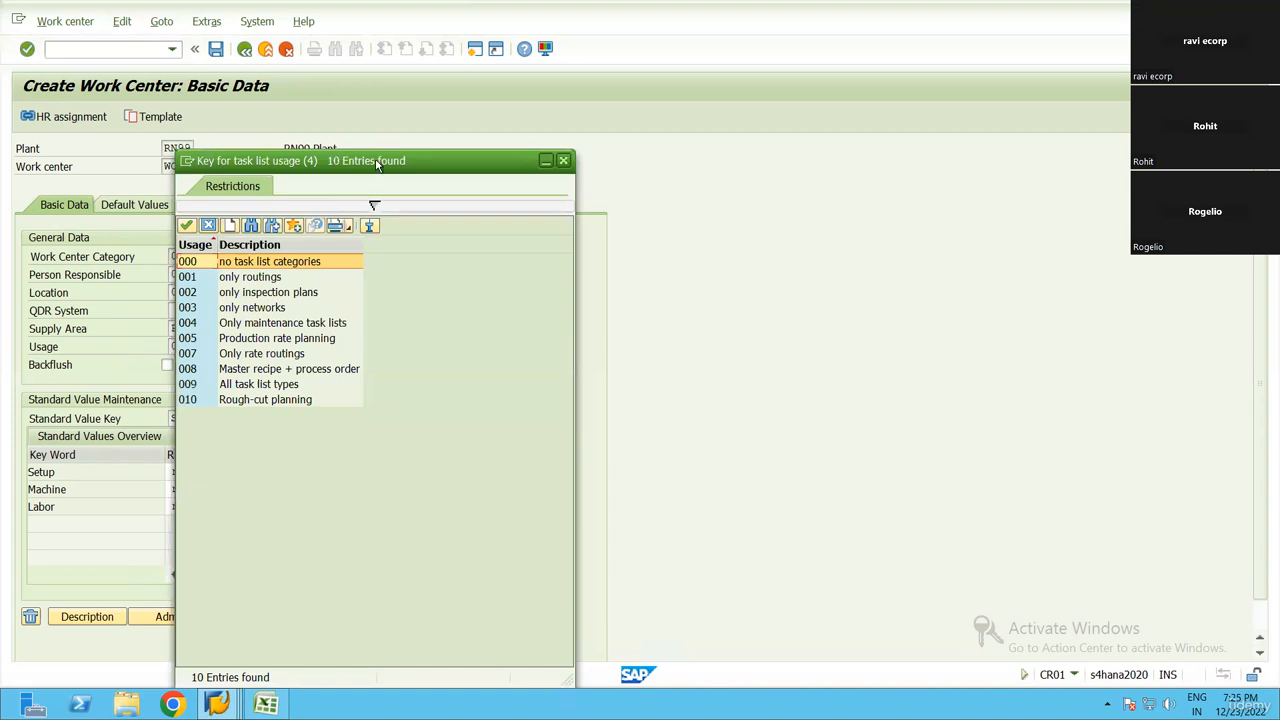
{"action": "left_click_drag", "start_coordinate": [377, 165], "coordinate": [536, 181]}
{"action": "left_click", "coordinate": [455, 400]}
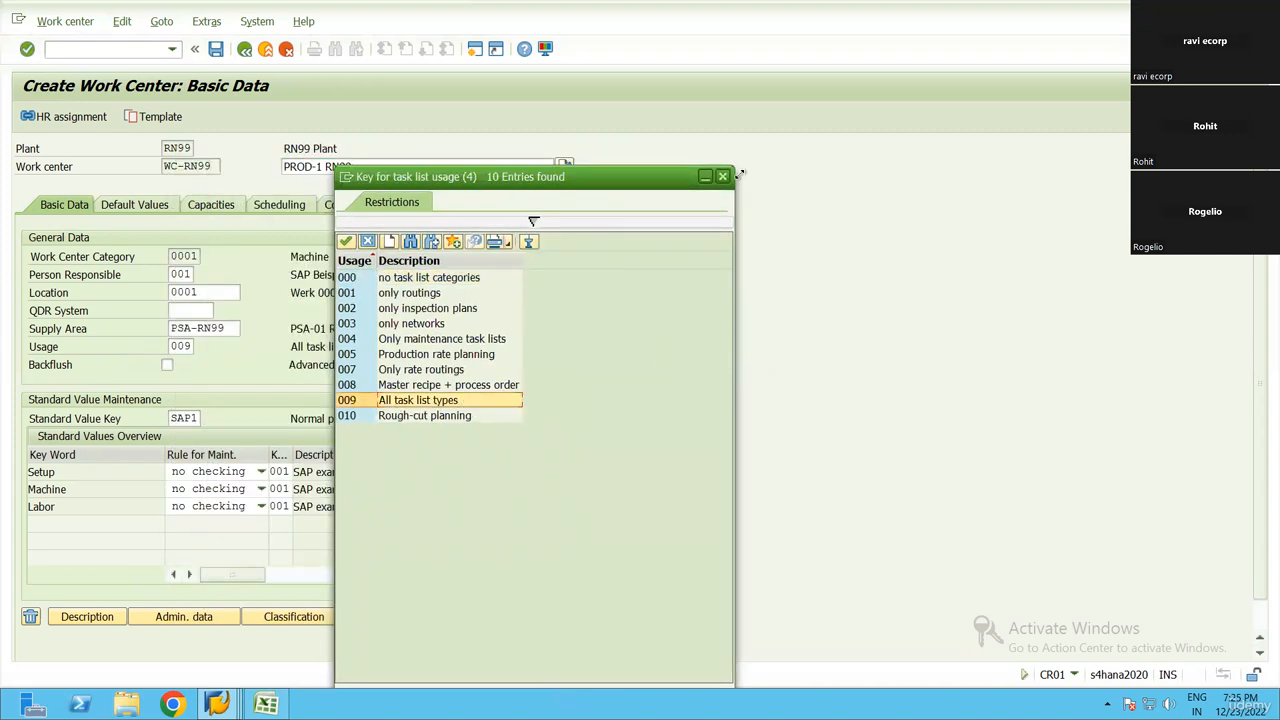
{"action": "key", "text": "Return"}
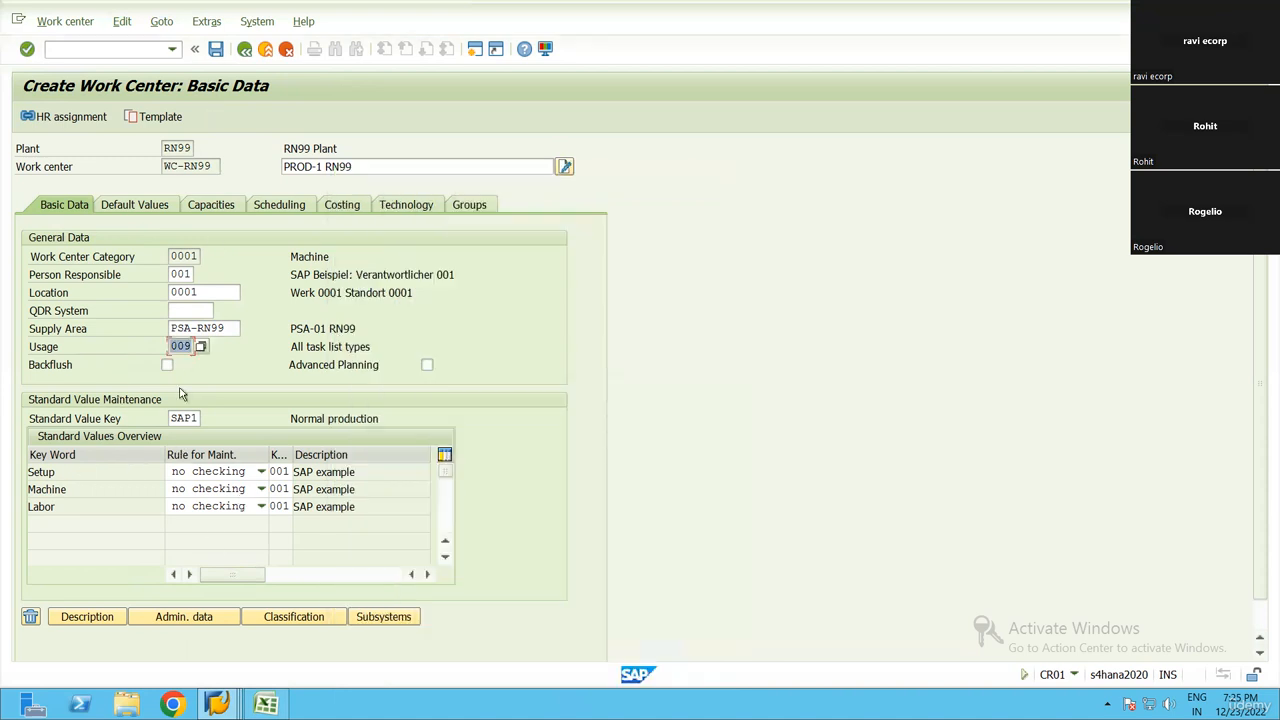
Save work center WC-RN99 in plant RN99
{"action": "key", "text": "ctrl+s"}
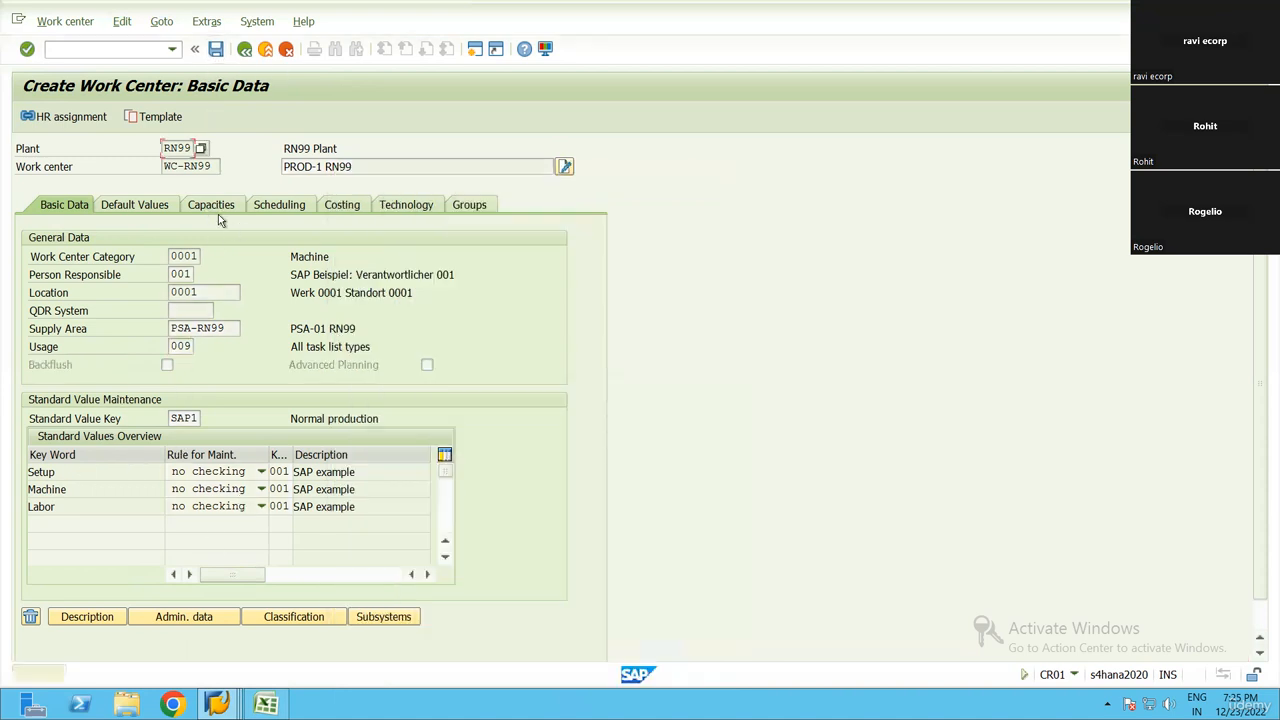
{"action": "left_click", "coordinate": [216, 50]}
{"action": "key", "text": "Return"}
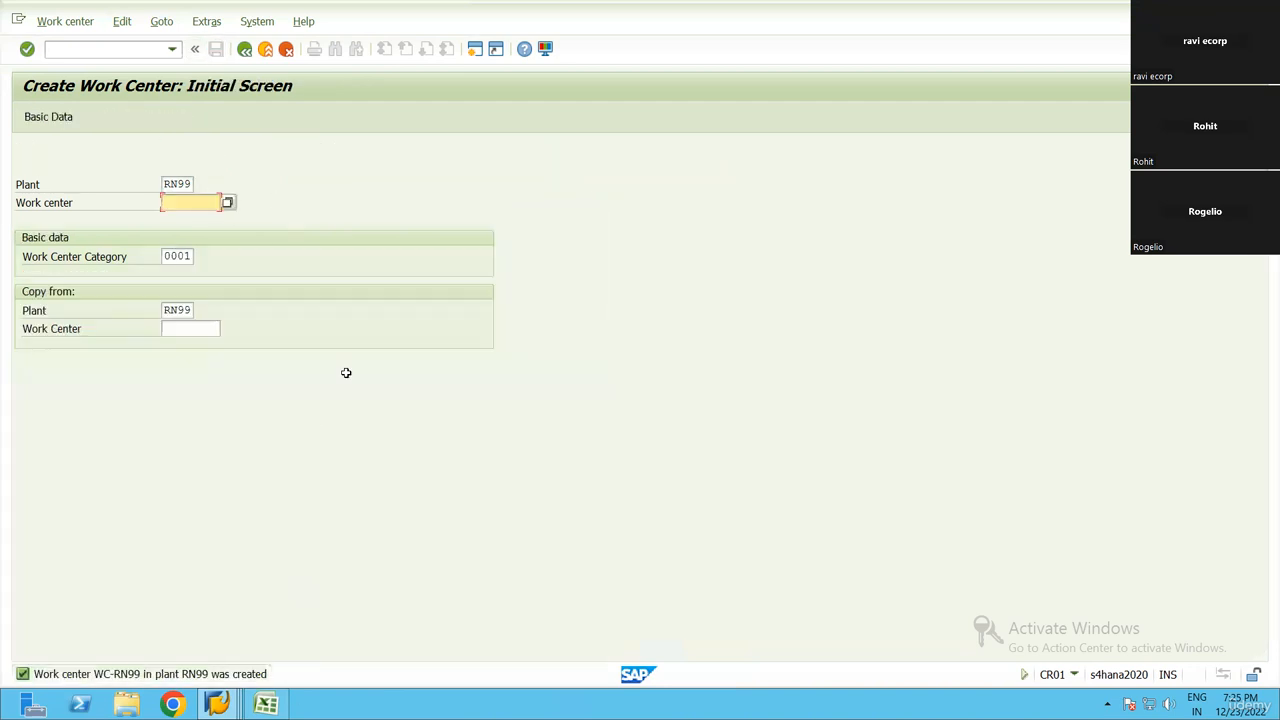
Switch to Excel and paste the work center name WC-RN99 into cell E12 of the Create WC row
{"action": "key", "text": "alt+Tab"}
{"action": "key", "text": "Right"}
{"action": "key", "text": "ctrl+v"}
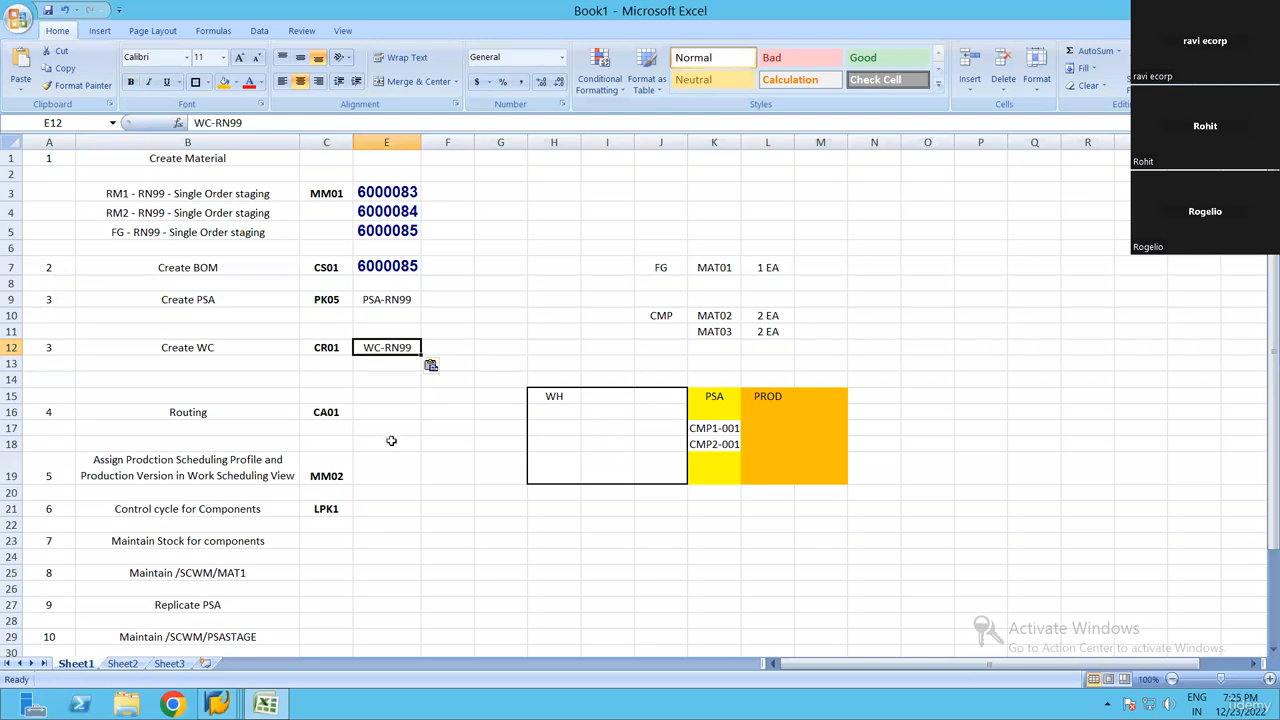
Check the Routing row of the step list, return to SAP and start transaction CA01
{"action": "left_click", "coordinate": [395, 410]}
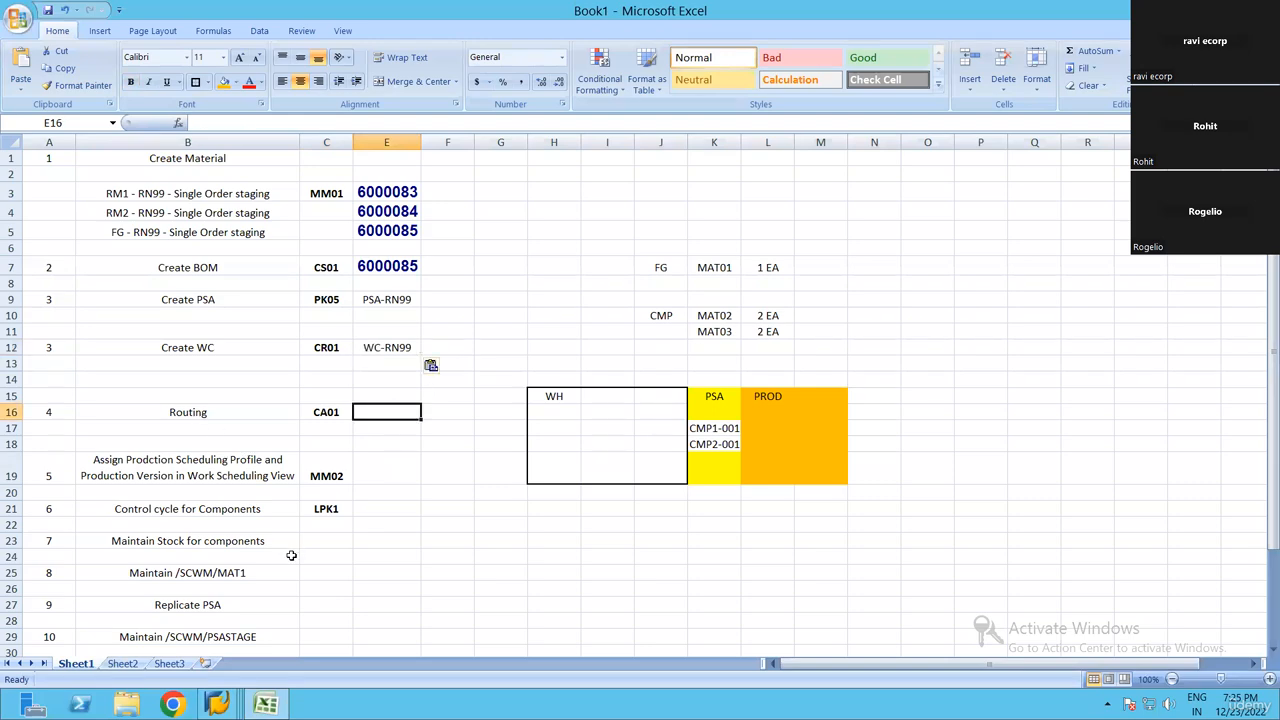
{"action": "key", "text": "Left"}
{"action": "key", "text": "Left"}
{"action": "key", "text": "alt+Tab"}
{"action": "key", "text": "alt+Tab"}
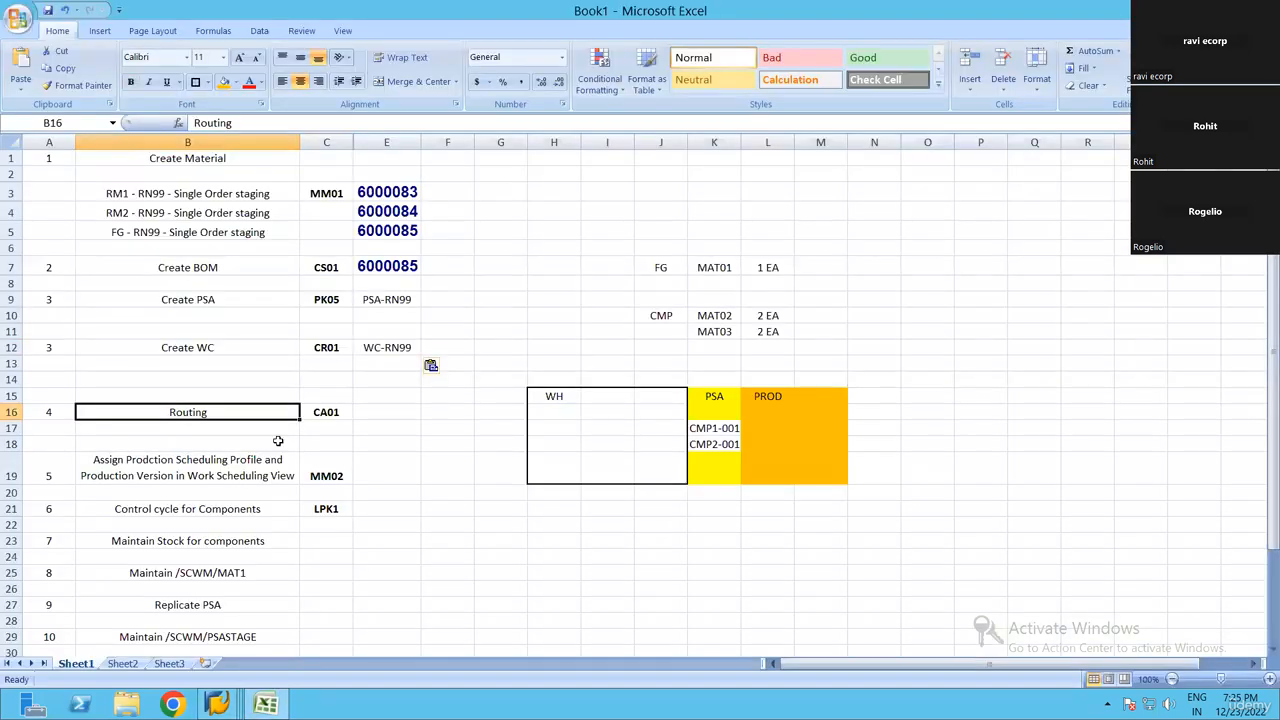
{"action": "key", "text": "alt+Tab"}
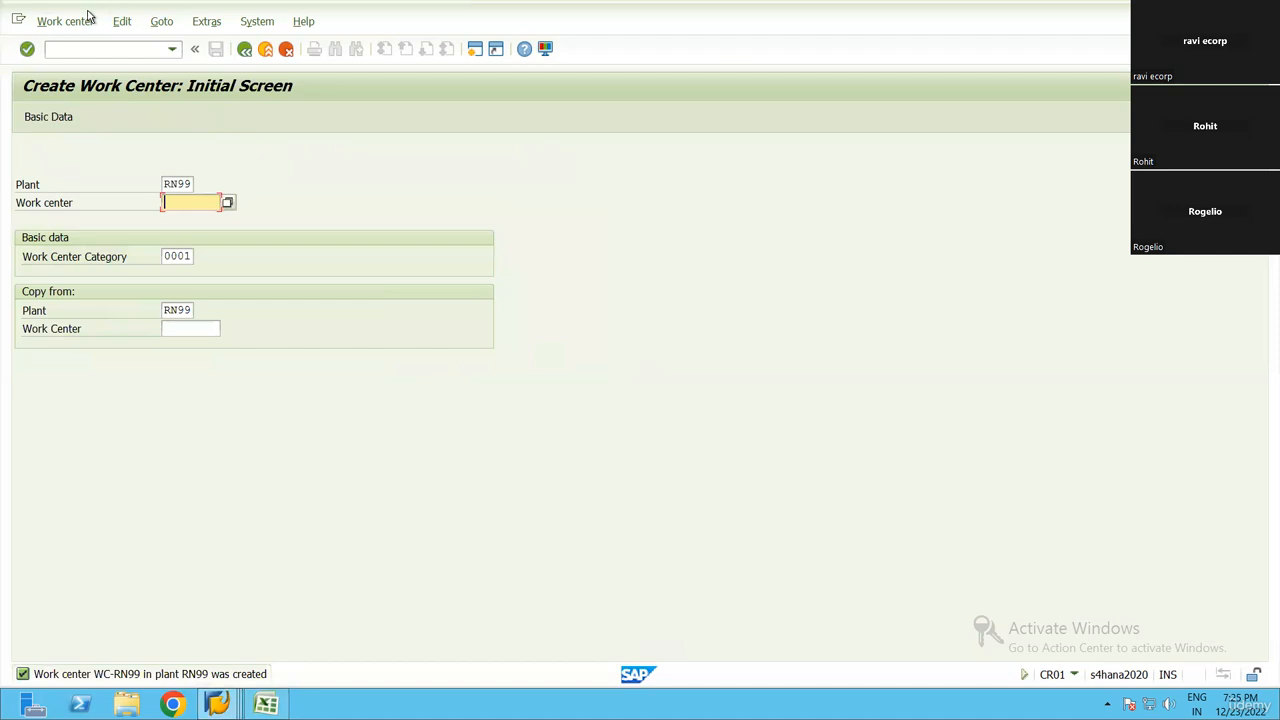
{"action": "left_click", "coordinate": [88, 48]}
{"action": "type", "text": "/nca01"}
{"action": "key", "text": "Return"}
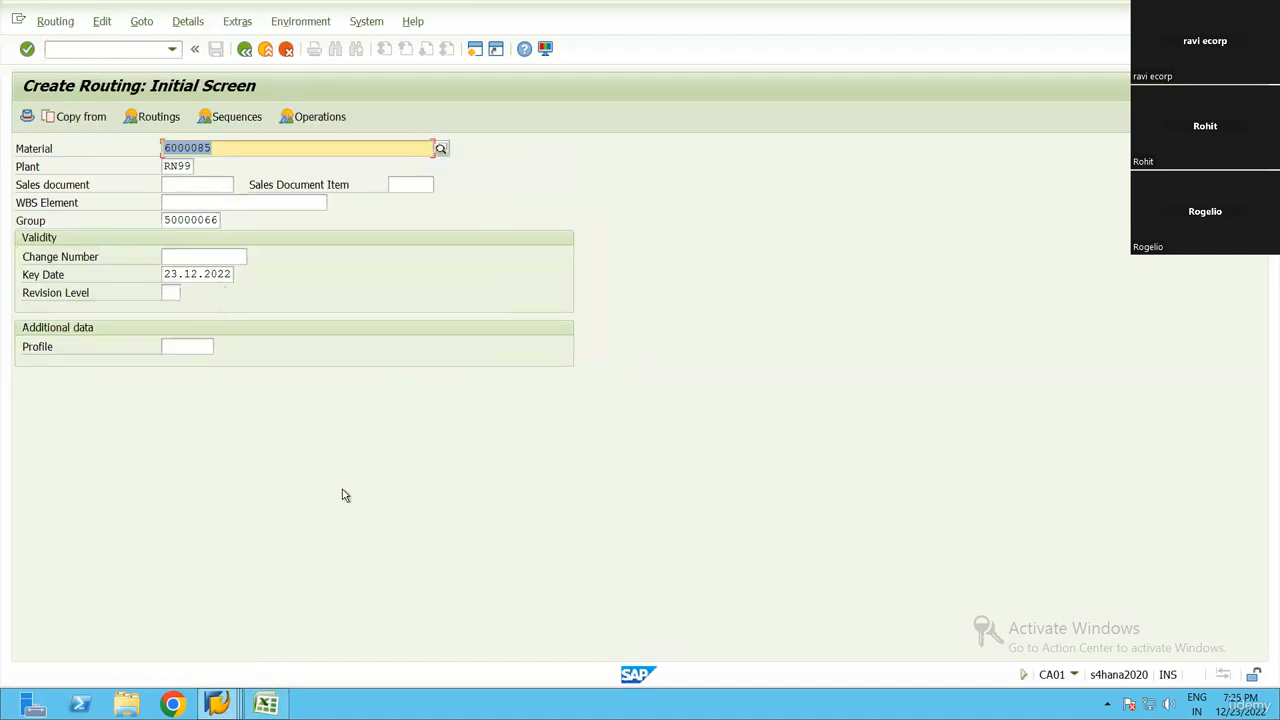
Copy the finished good's material number 6000085 from cell E5 of the Excel step list and return to SAP
{"action": "key", "text": "alt+Tab"}
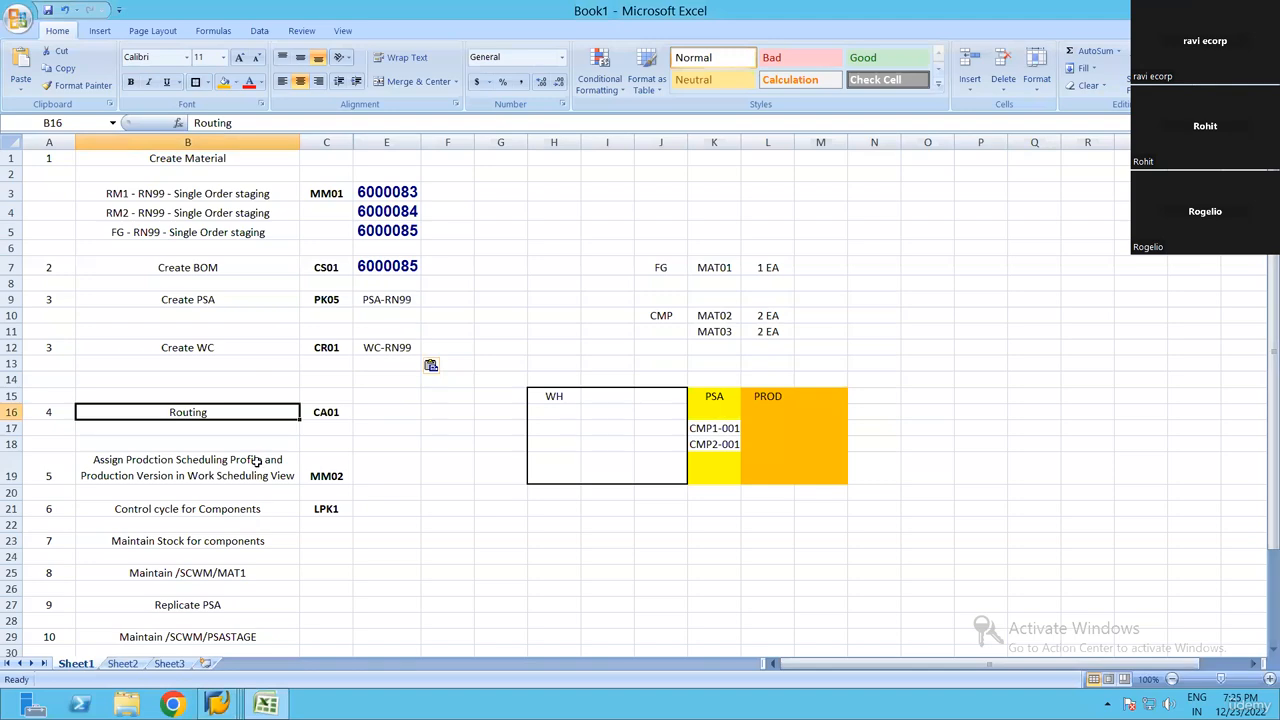
{"action": "left_click", "coordinate": [389, 228]}
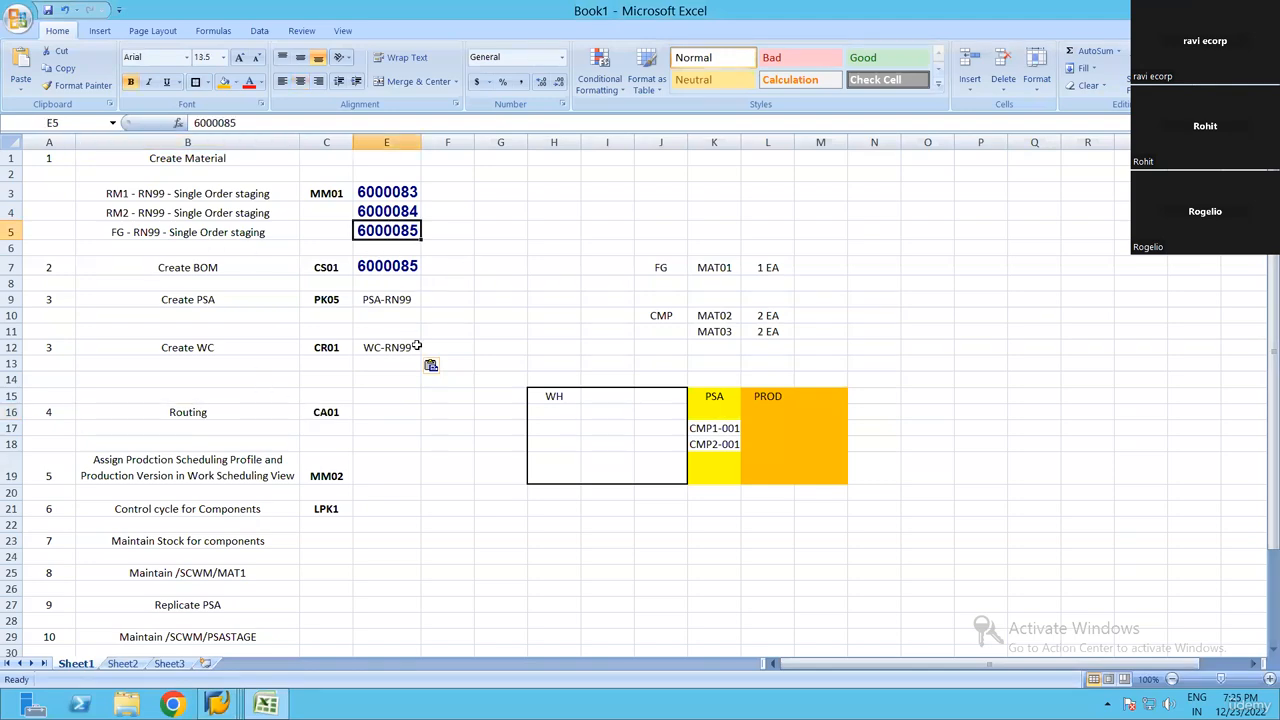
{"action": "key", "text": "ctrl+c"}
{"action": "key", "text": "alt+Tab"}
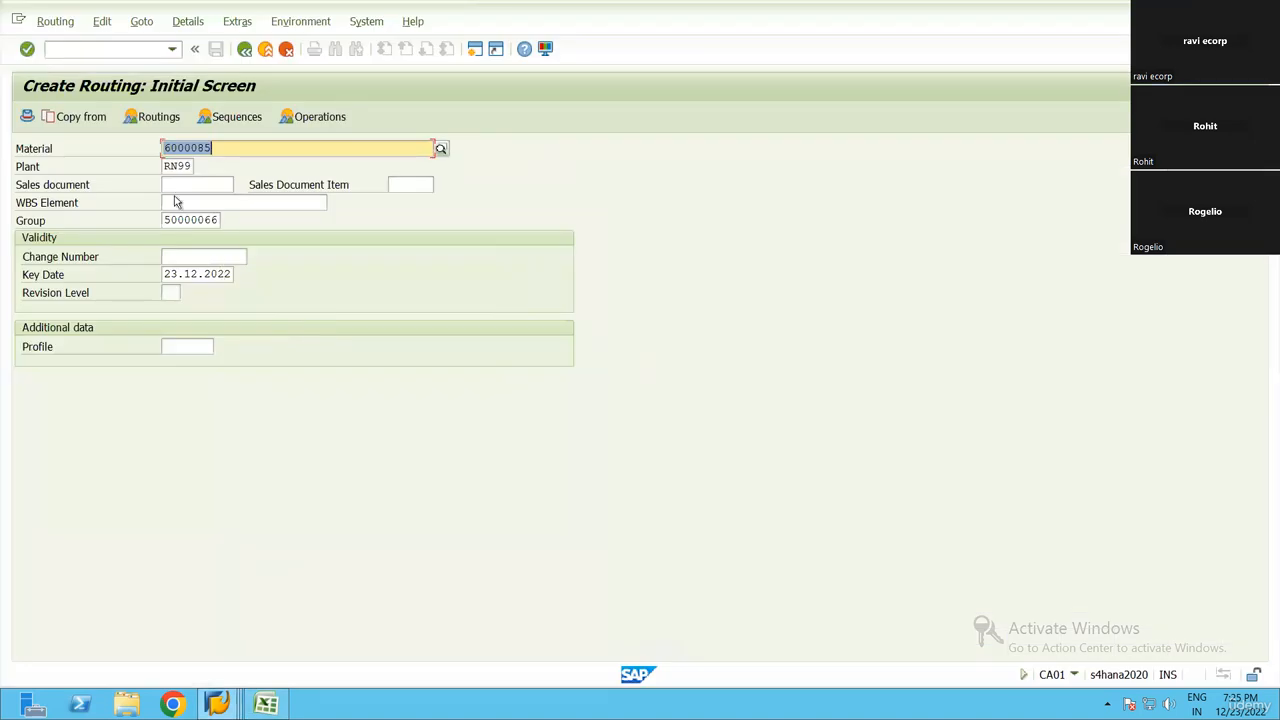
Review the material, BOM, PSA, work center and routing entries in the Excel step list
{"action": "key", "text": "alt+Tab"}
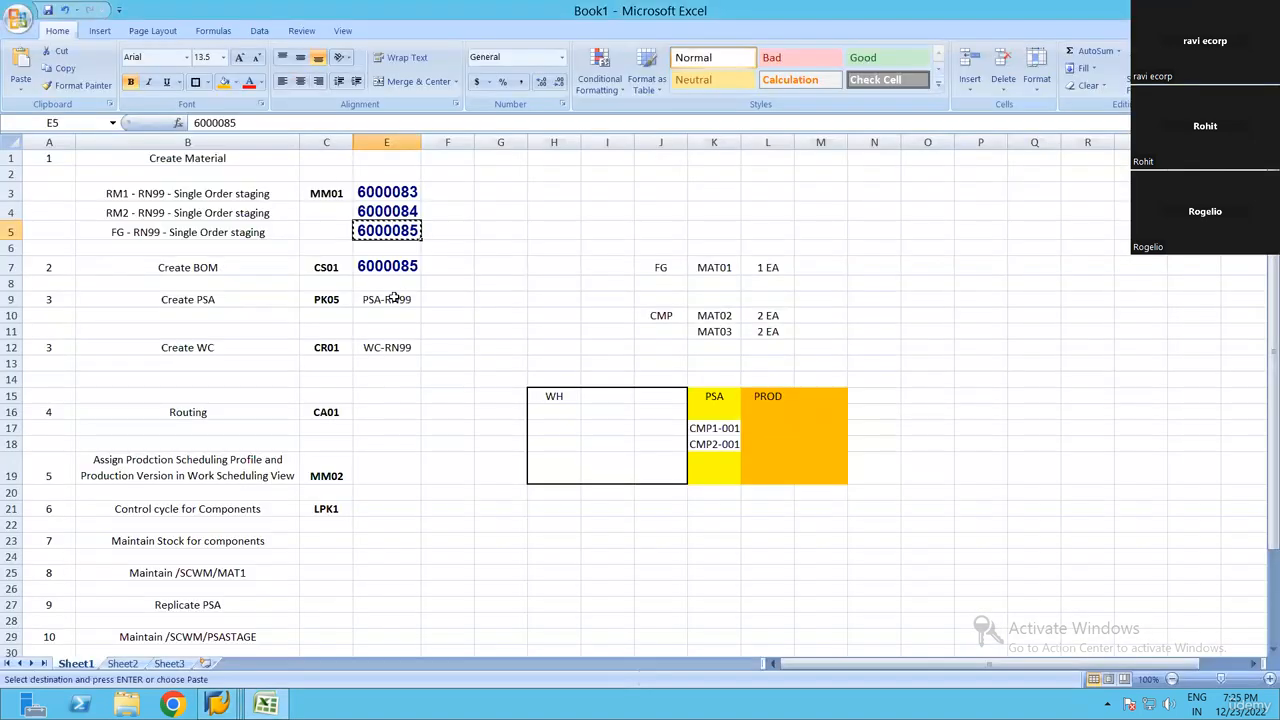
{"action": "key", "text": "Escape"}
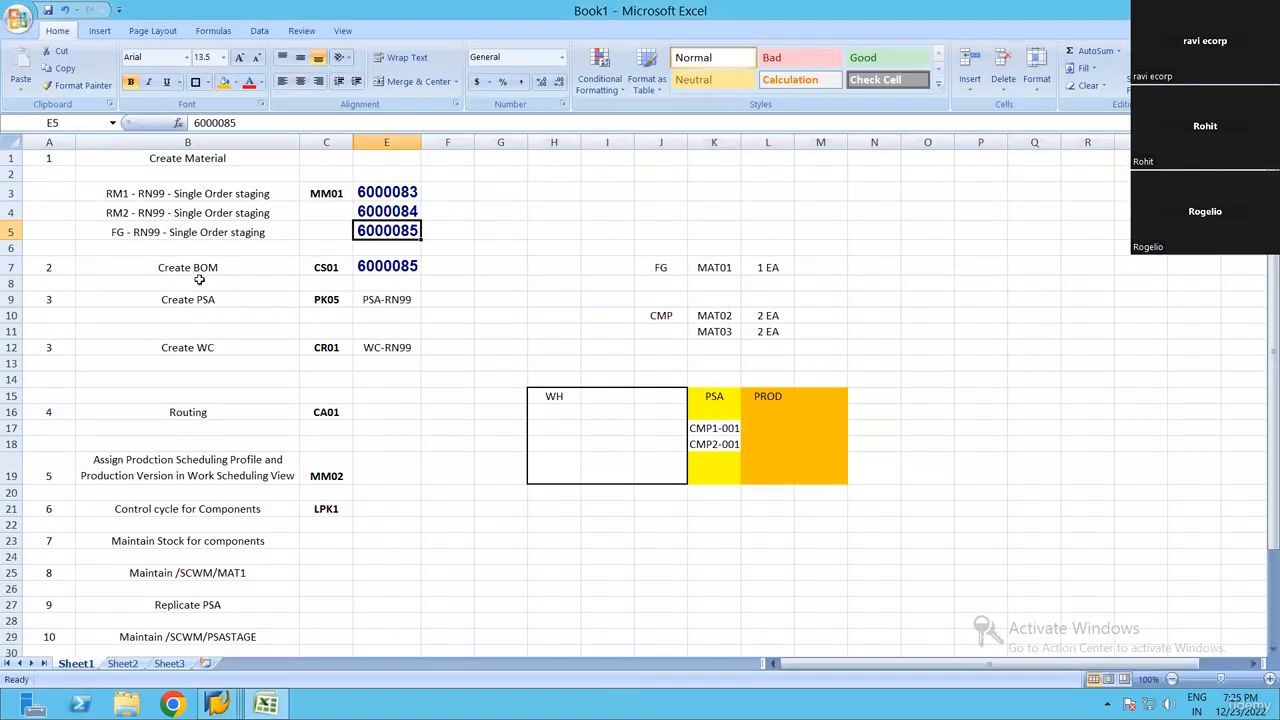
{"action": "left_click_drag", "start_coordinate": [197, 267], "coordinate": [190, 347]}
{"action": "left_click", "coordinate": [386, 192]}
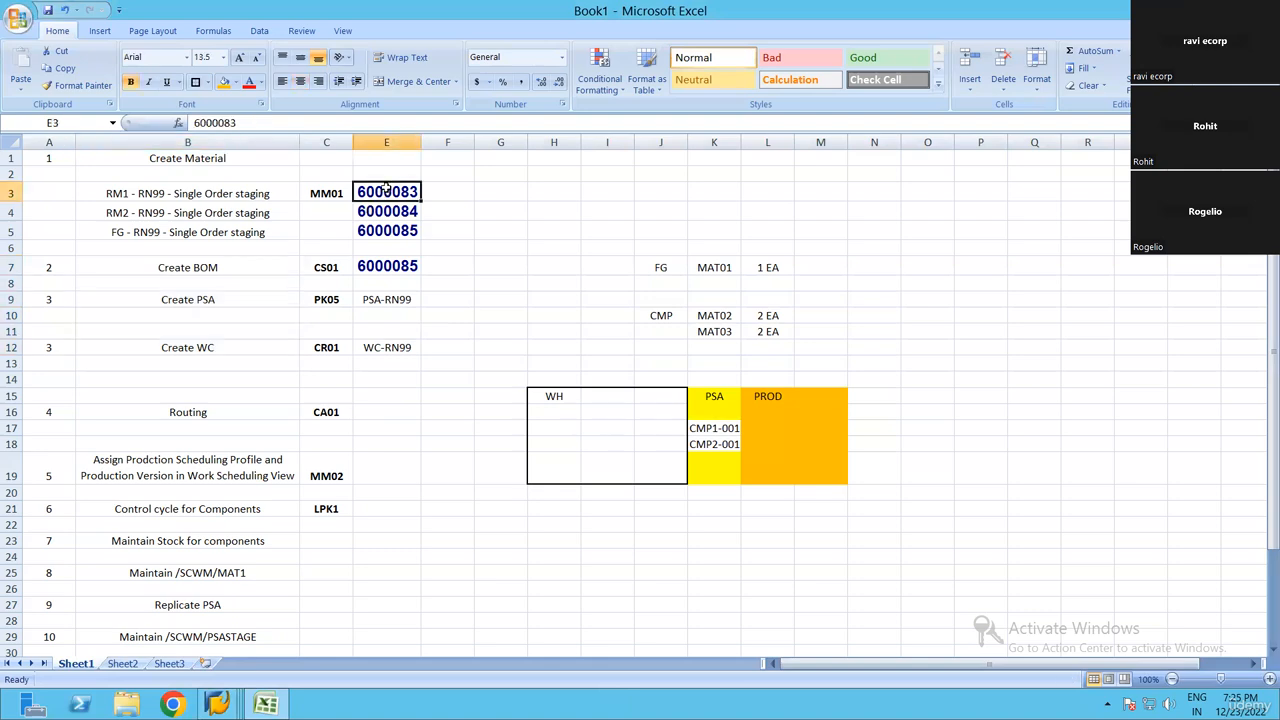
{"action": "left_click_drag", "start_coordinate": [177, 265], "coordinate": [390, 416]}
{"action": "left_click", "coordinate": [217, 268]}
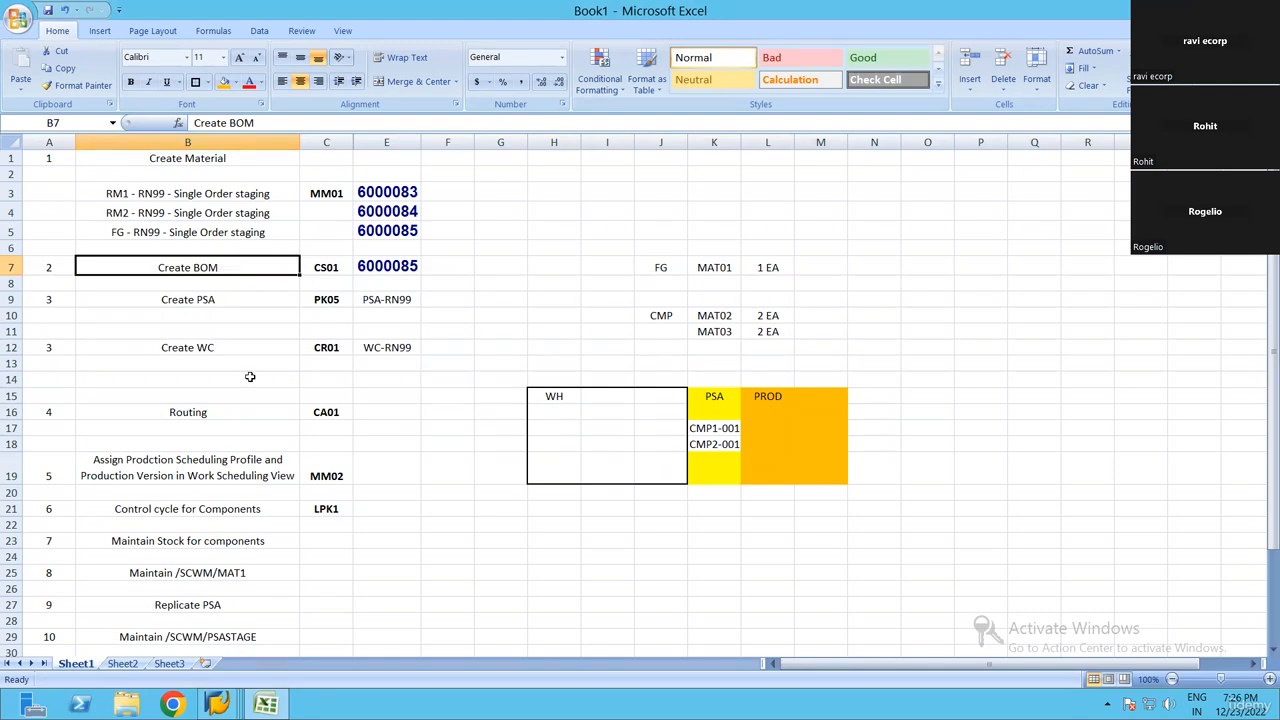
{"action": "left_click", "coordinate": [277, 347]}
{"action": "left_click", "coordinate": [230, 410]}
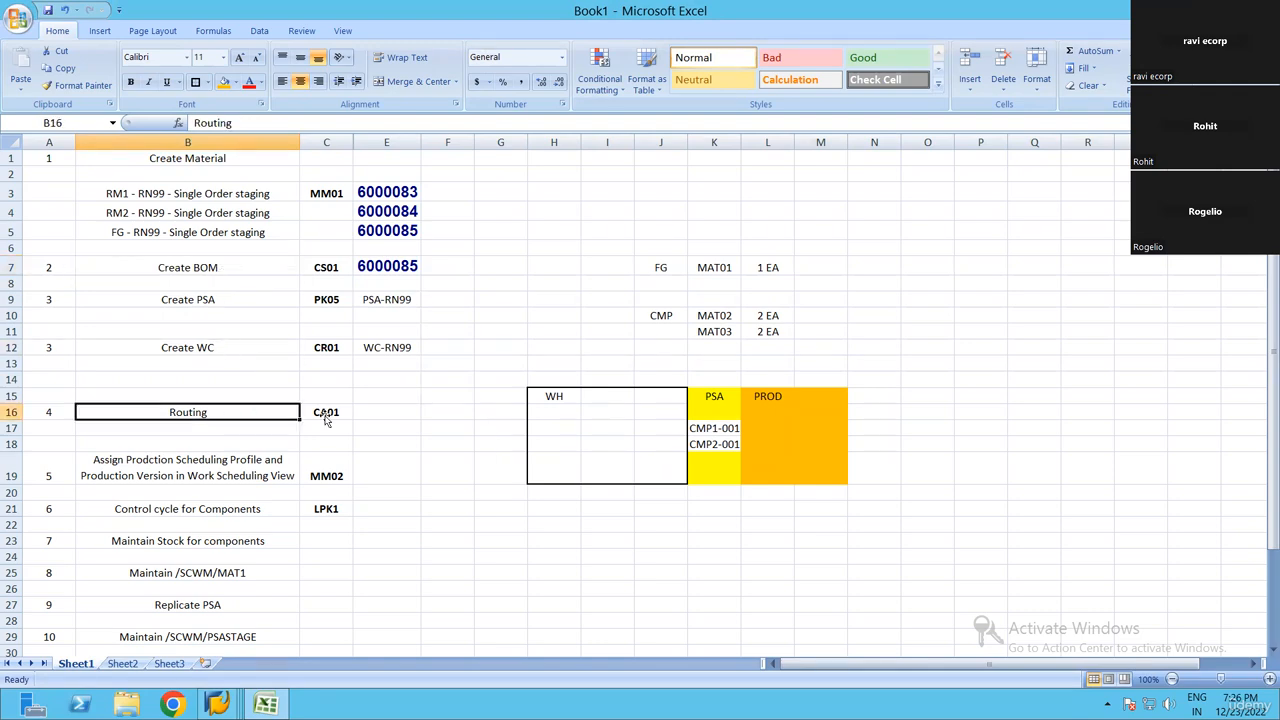
Take the finished good number from the step list and enter 6000085 as the material of the new SAP routing
{"action": "left_click", "coordinate": [393, 233]}
{"action": "key", "text": "alt+Tab"}
{"action": "key", "text": "ctrl+v"}
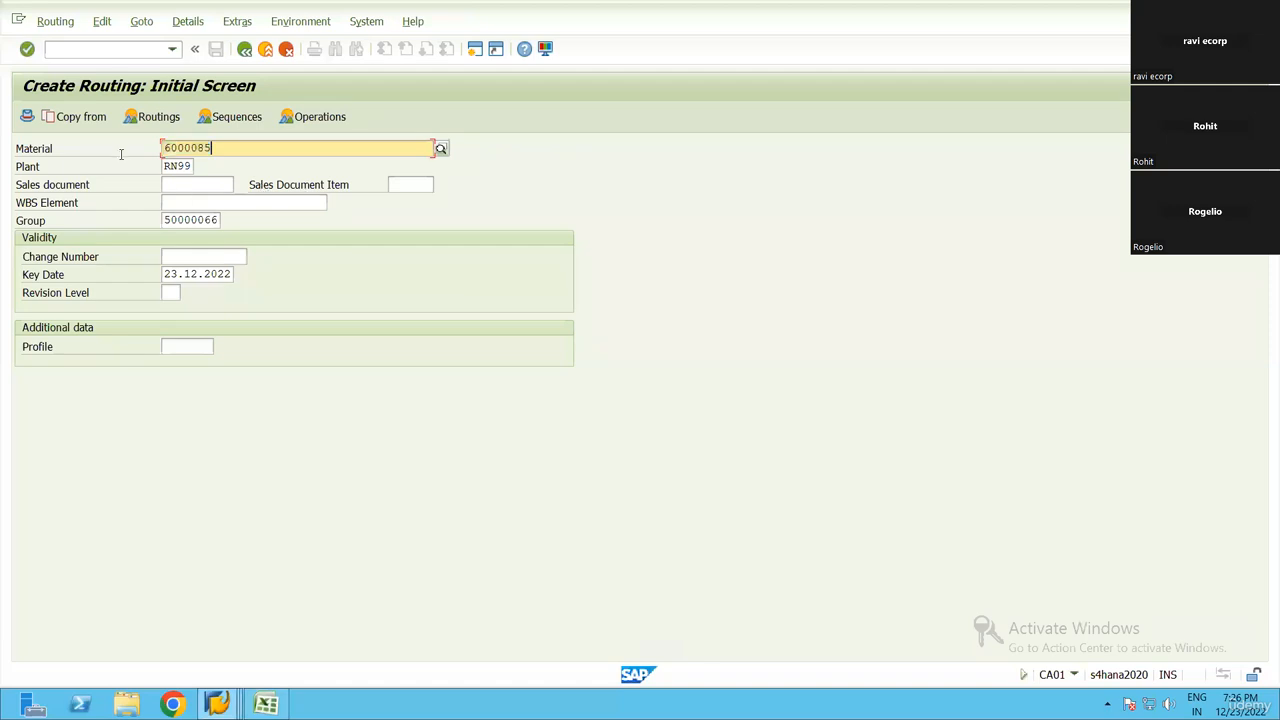
{"action": "left_click", "coordinate": [186, 167]}
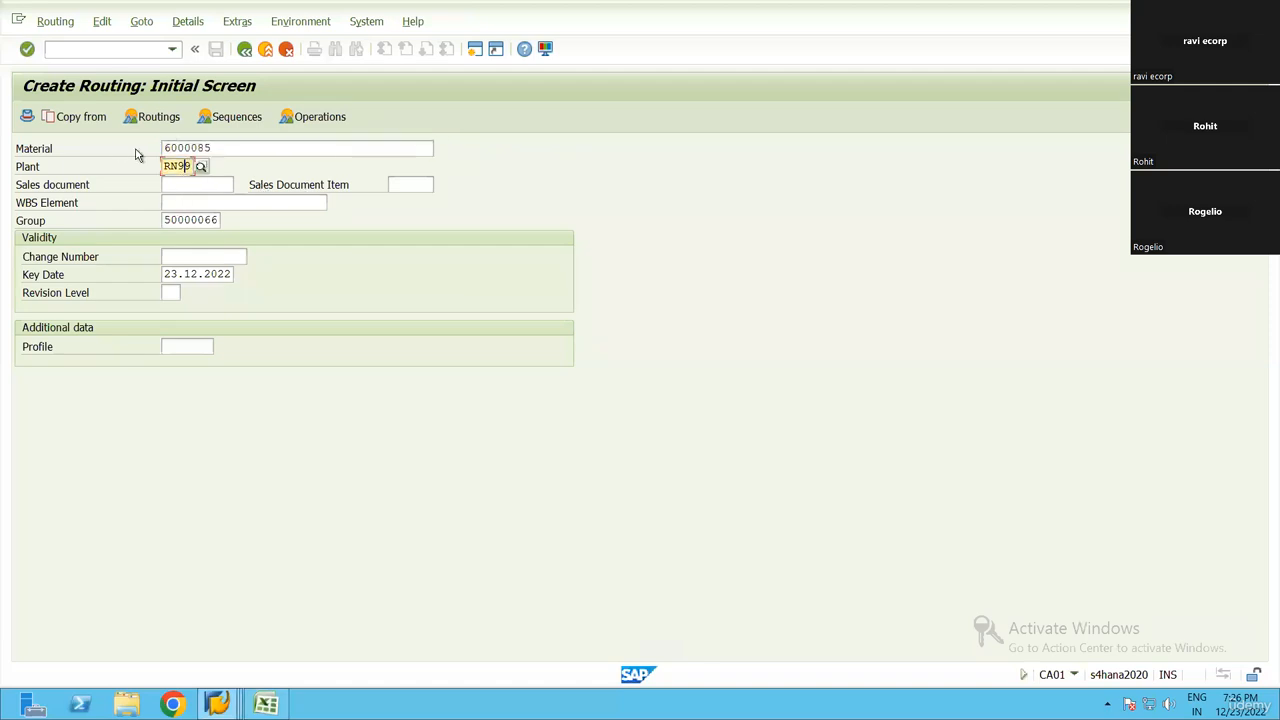
{"action": "left_click", "coordinate": [217, 148]}
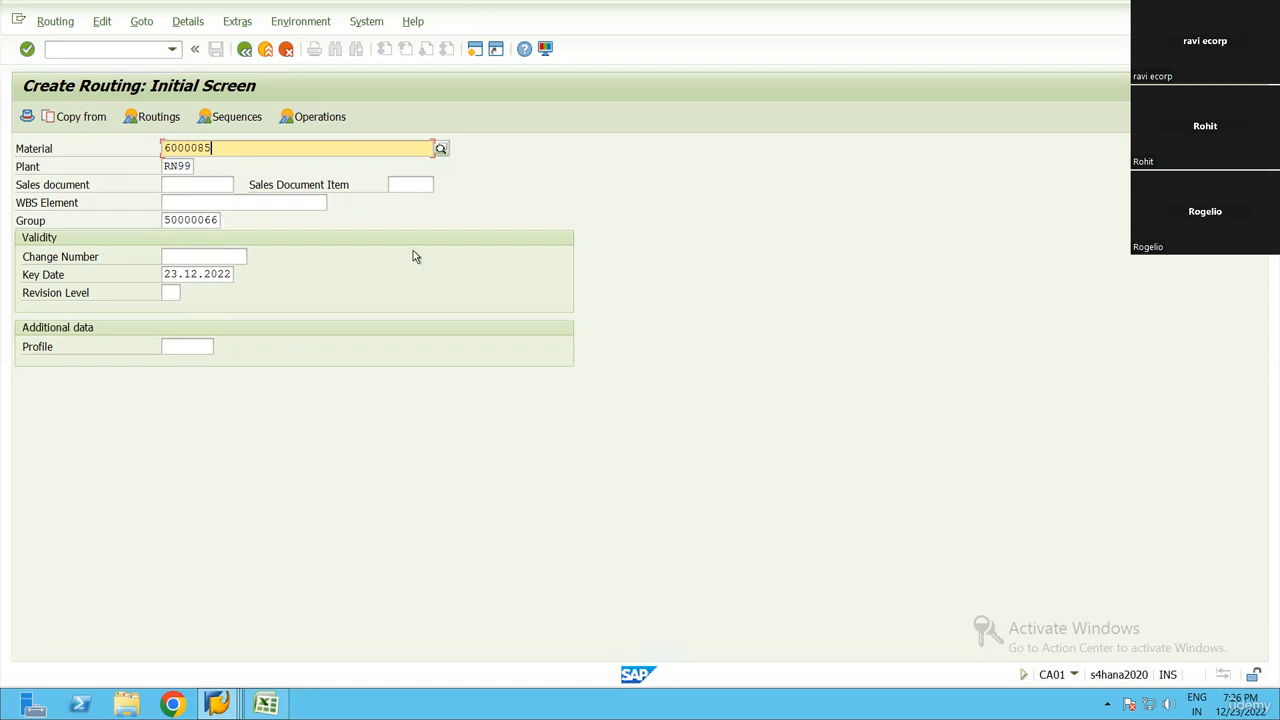
Clear the group number and continue to the routing header details for material 6000085 in plant RN99
{"action": "key", "text": "Tab"}
{"action": "key", "text": "Tab"}
{"action": "key", "text": "Tab"}
{"action": "key", "text": "Tab"}
{"action": "key", "text": "Tab"}
{"action": "key", "text": "Delete"}
{"action": "key", "text": "Tab"}
{"action": "left_click", "coordinate": [220, 148]}
{"action": "key", "text": "Tab"}
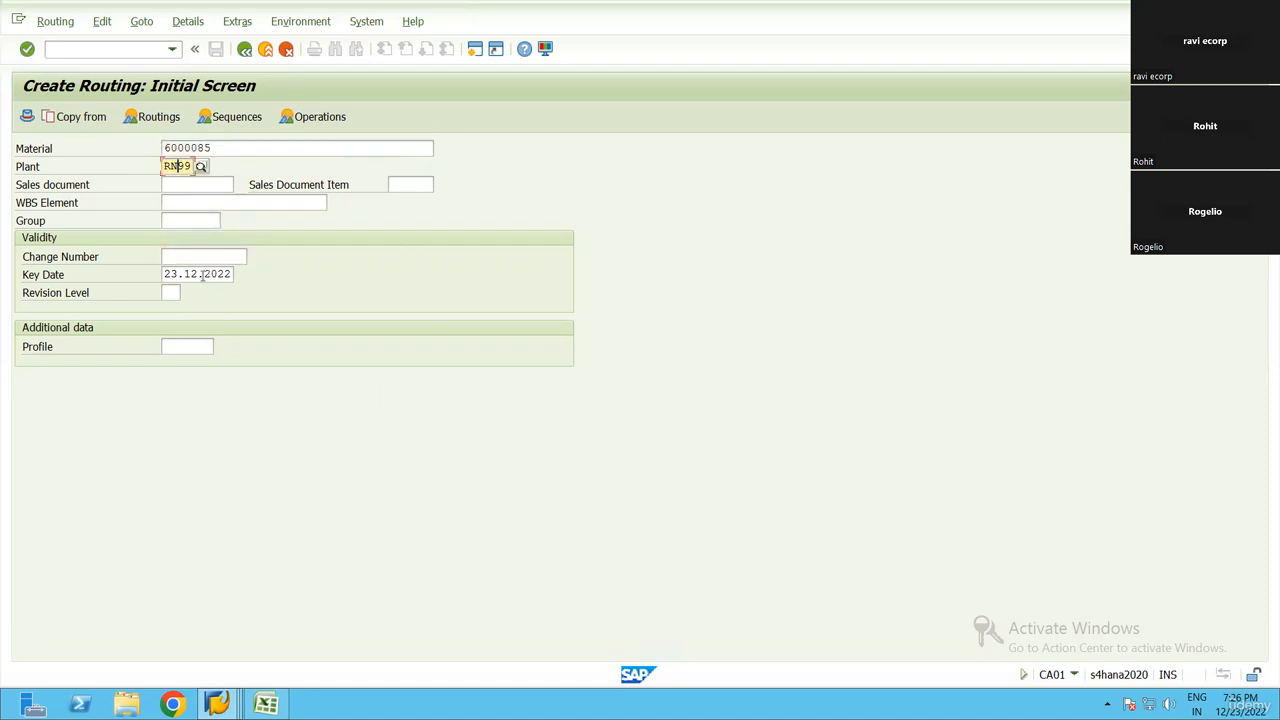
{"action": "key", "text": "Return"}
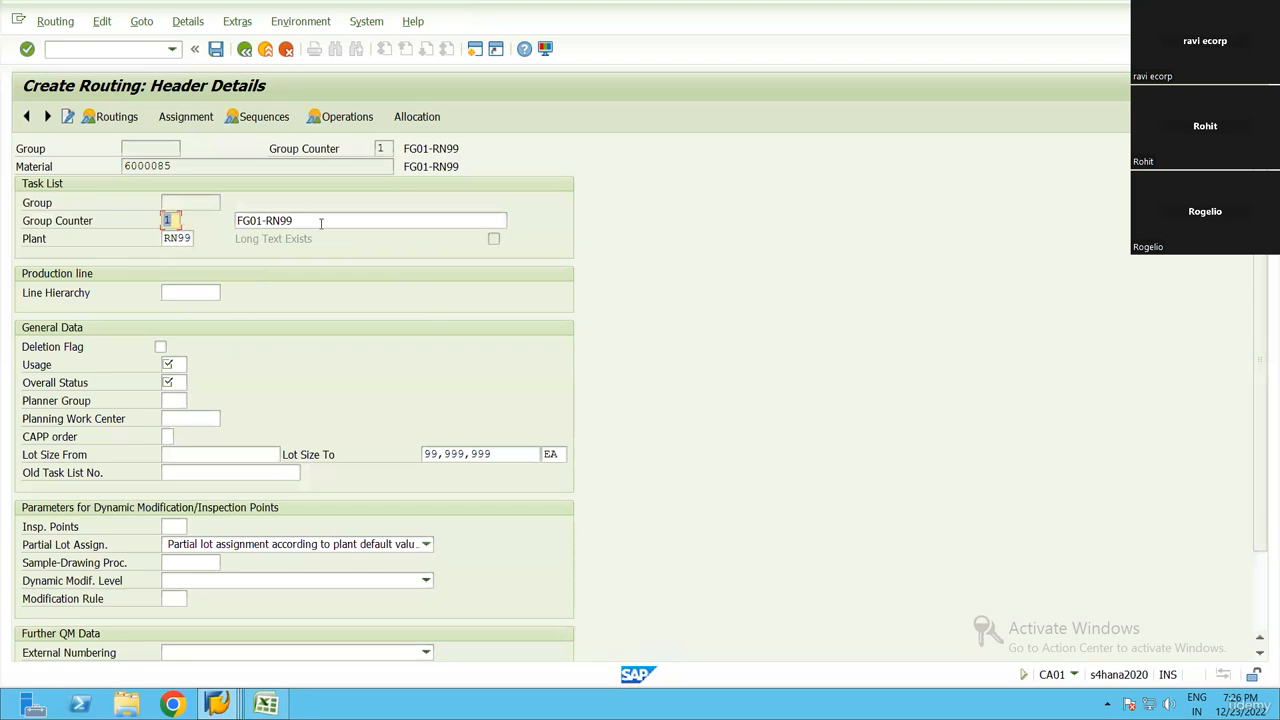
Set the routing's usage to 1 (Production) and its overall status to 4 from their value lists
{"action": "key", "text": "Tab"}
{"action": "key", "text": "Tab"}
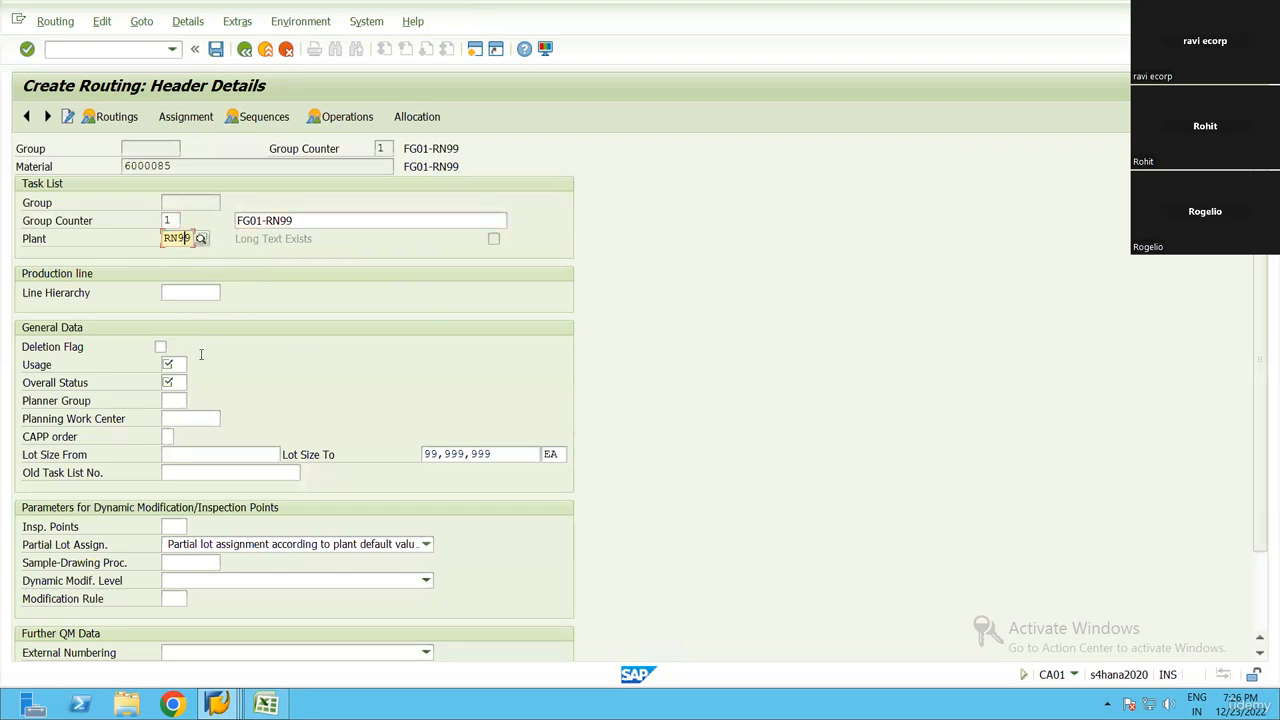
{"action": "left_click", "coordinate": [176, 366]}
{"action": "left_click", "coordinate": [194, 364]}
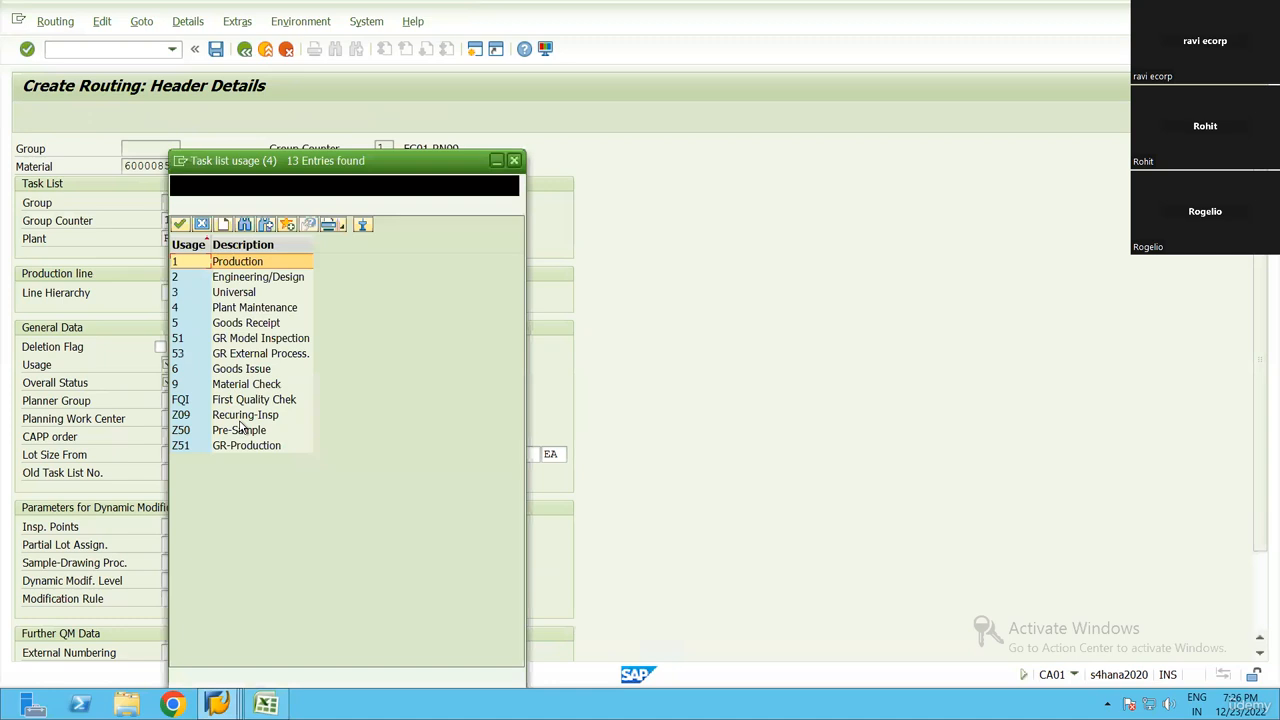
{"action": "double_click", "coordinate": [237, 262]}
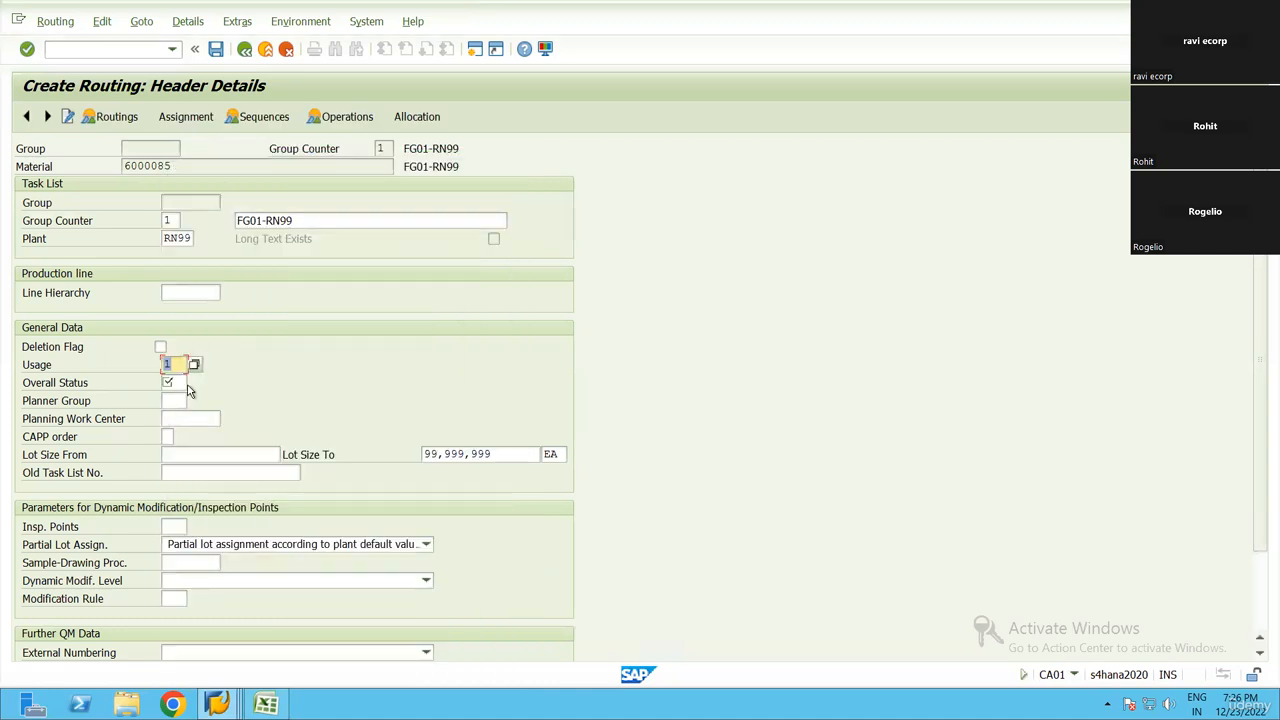
{"action": "left_click", "coordinate": [185, 383]}
{"action": "left_click", "coordinate": [194, 383]}
{"action": "double_click", "coordinate": [240, 308]}
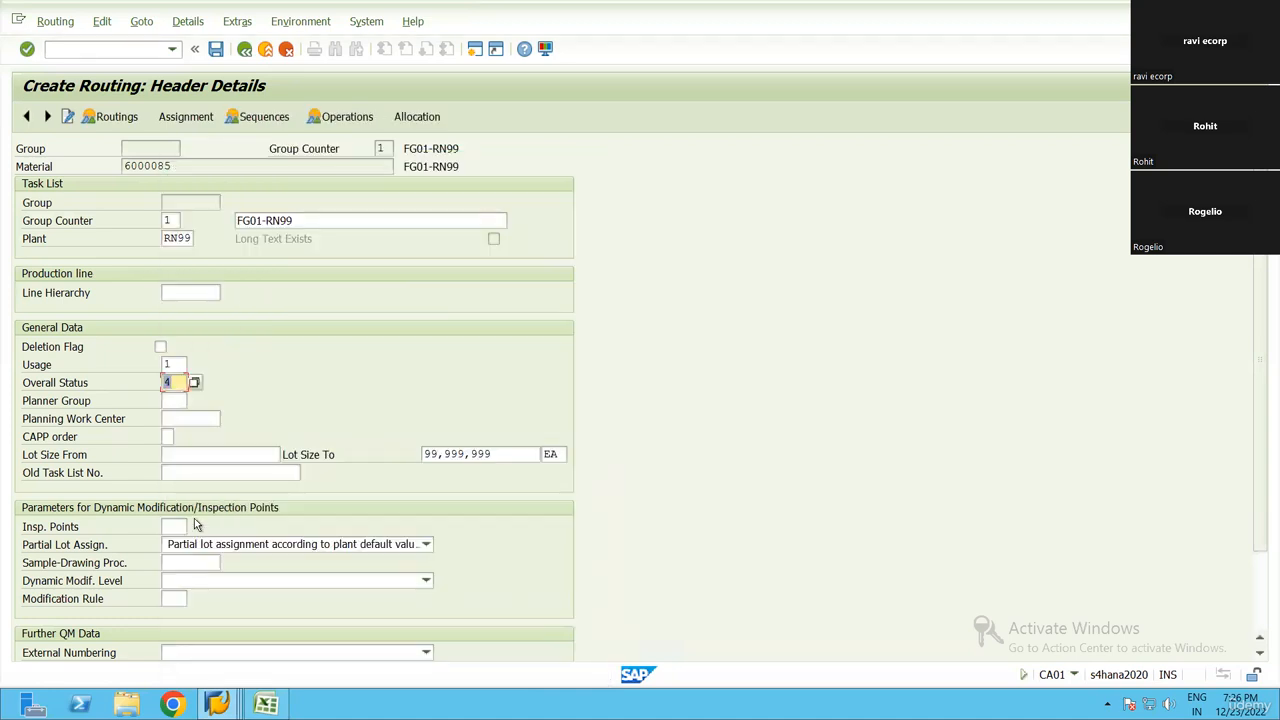
Set the routing's starting lot size to 1 and go to the inspection points field
{"action": "left_click", "coordinate": [165, 454]}
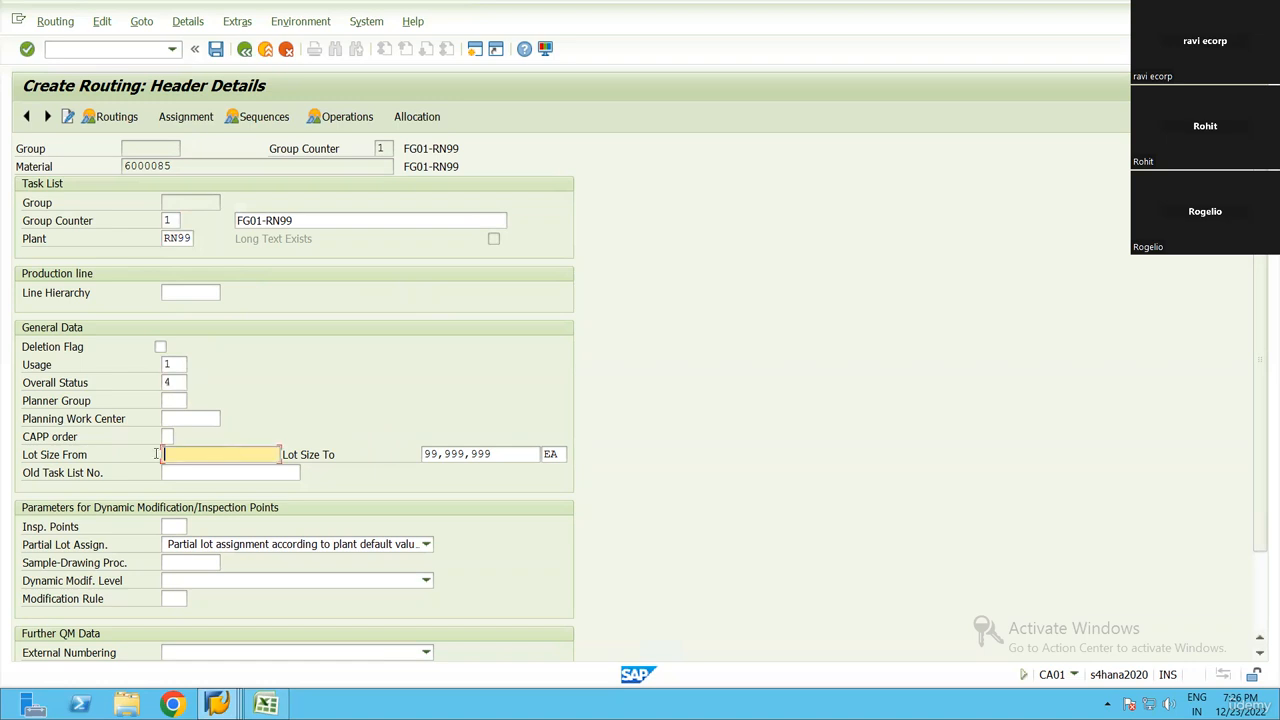
{"action": "type", "text": "1"}
{"action": "scroll", "coordinate": [1260, 400], "scroll_direction": "down", "scroll_amount": 3}
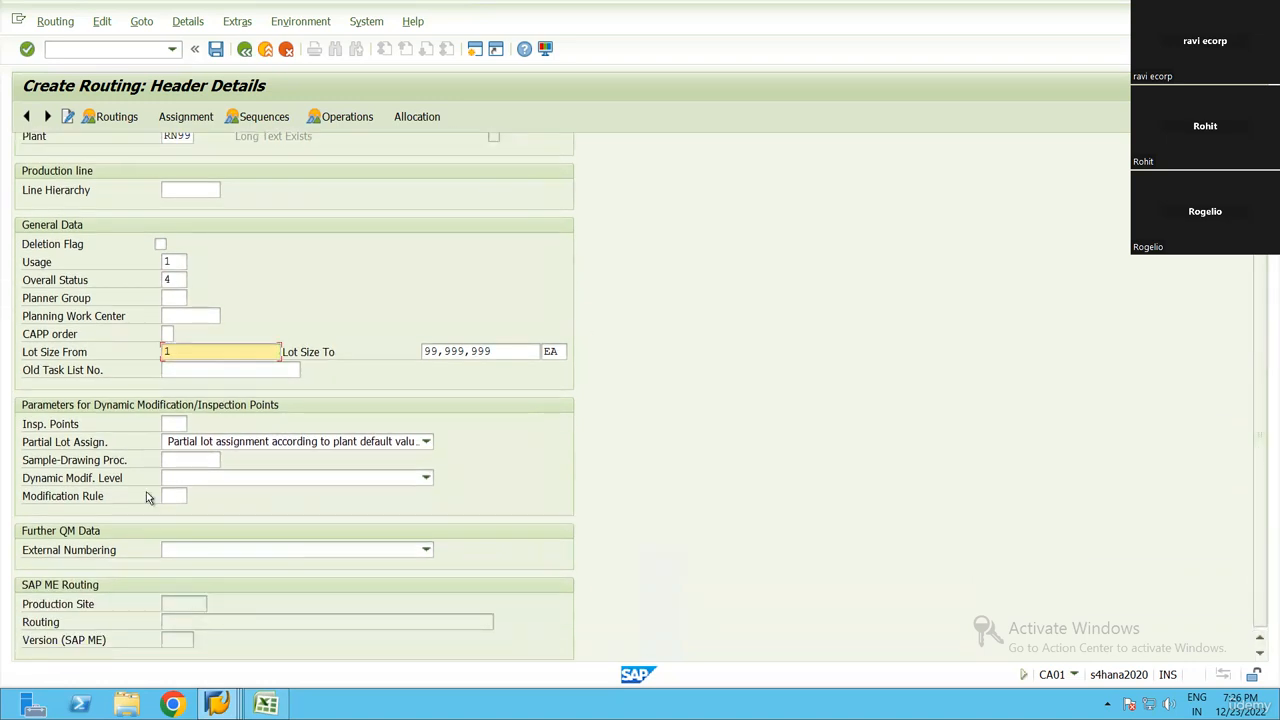
{"action": "left_click", "coordinate": [177, 422]}
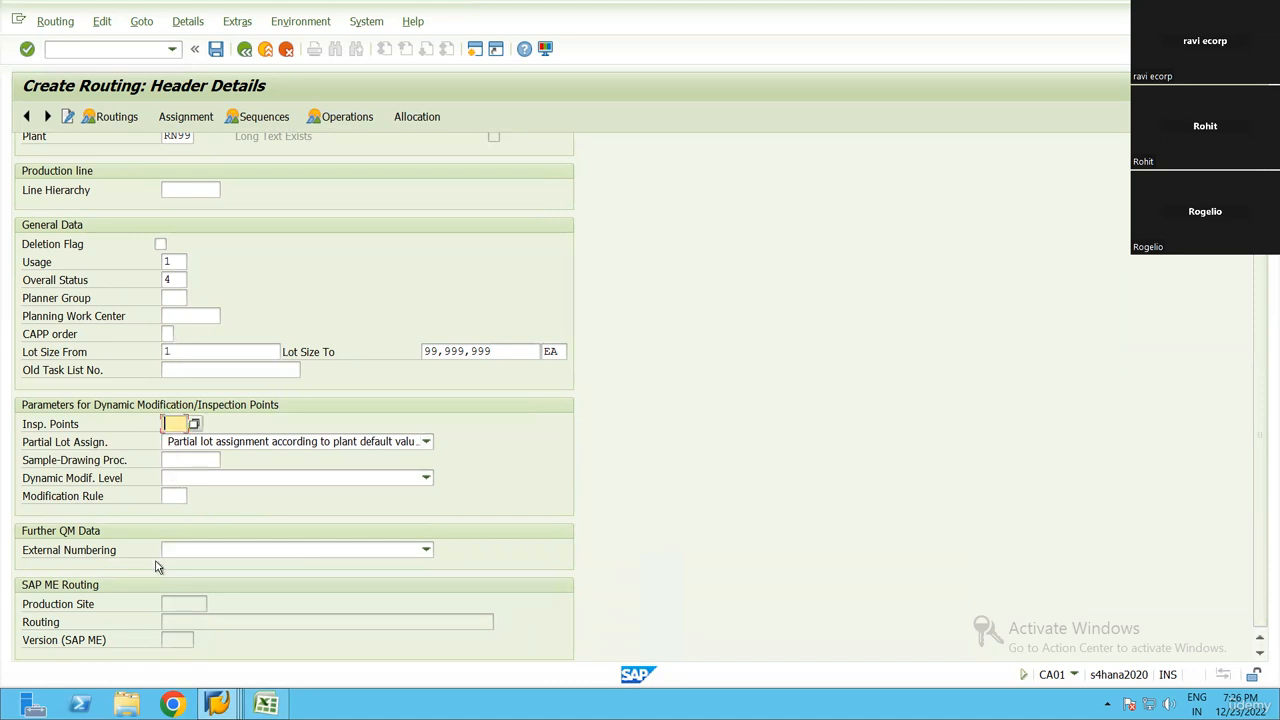
Open the operation overview and assign work center WC-RN99 to operation 0010 from the work centers of plant RN99
{"action": "left_click", "coordinate": [347, 117]}
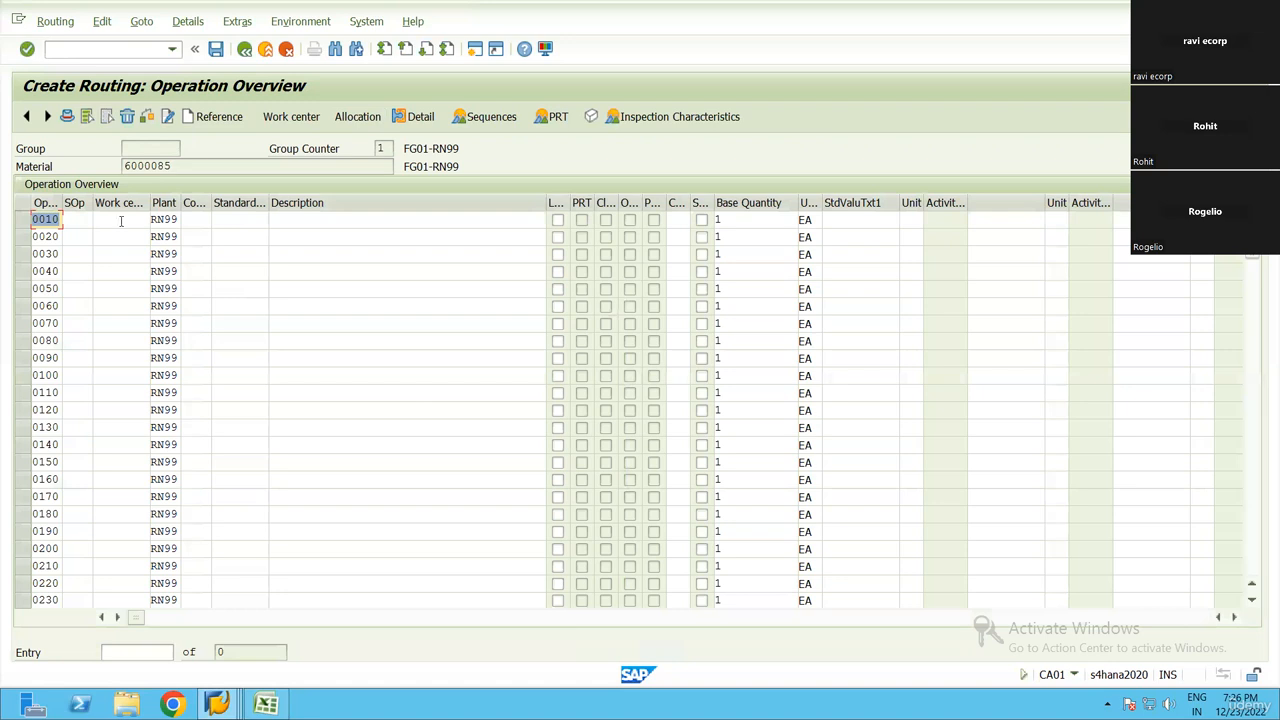
{"action": "left_click", "coordinate": [121, 221]}
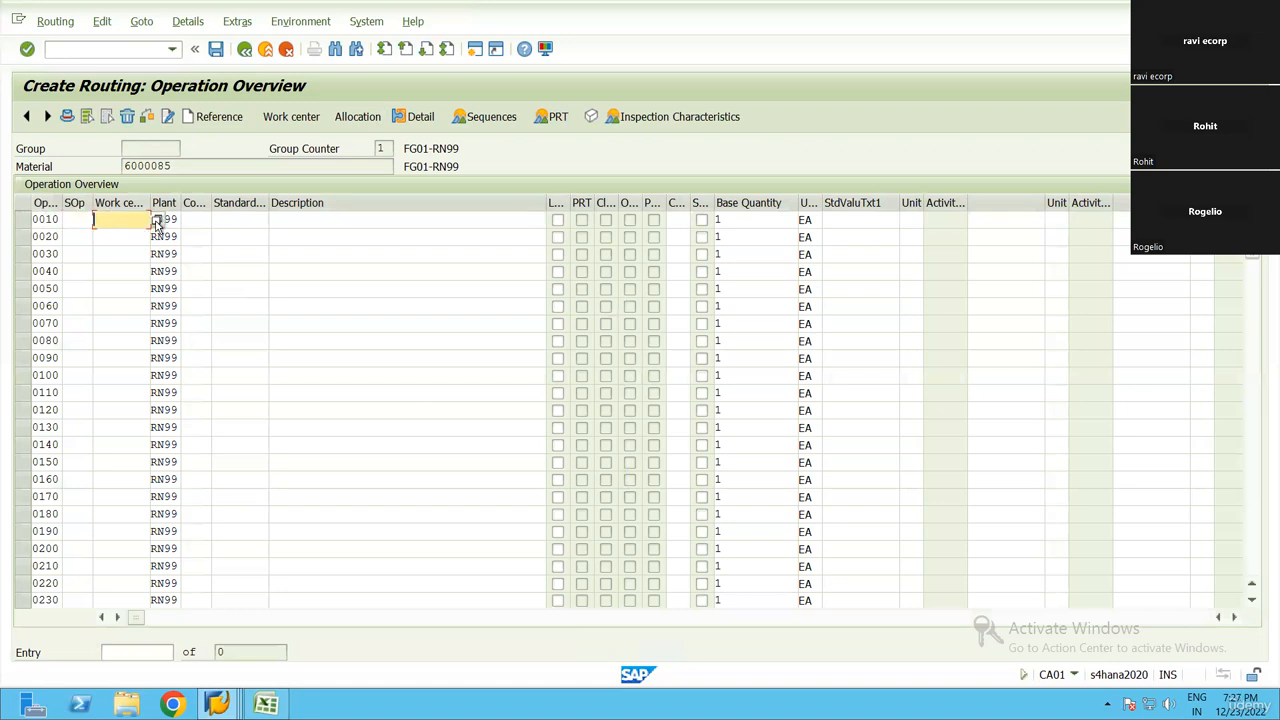
{"action": "key", "text": "F4"}
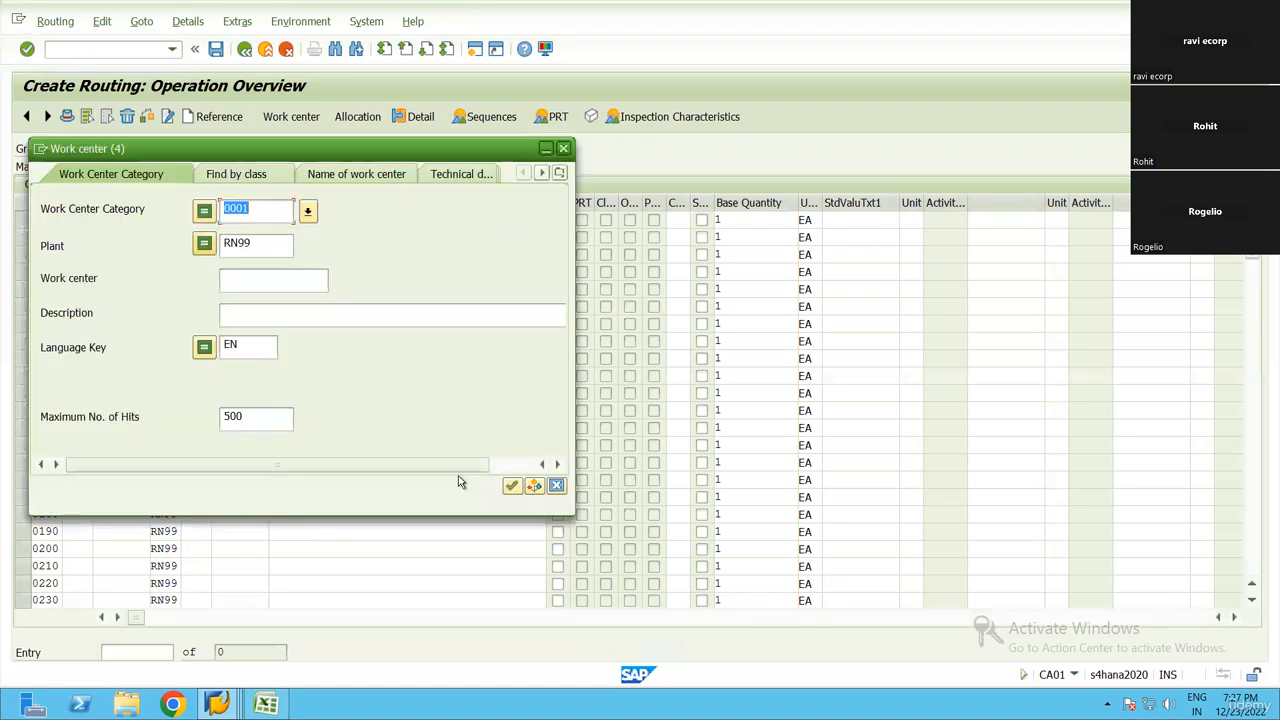
{"action": "left_click", "coordinate": [511, 487]}
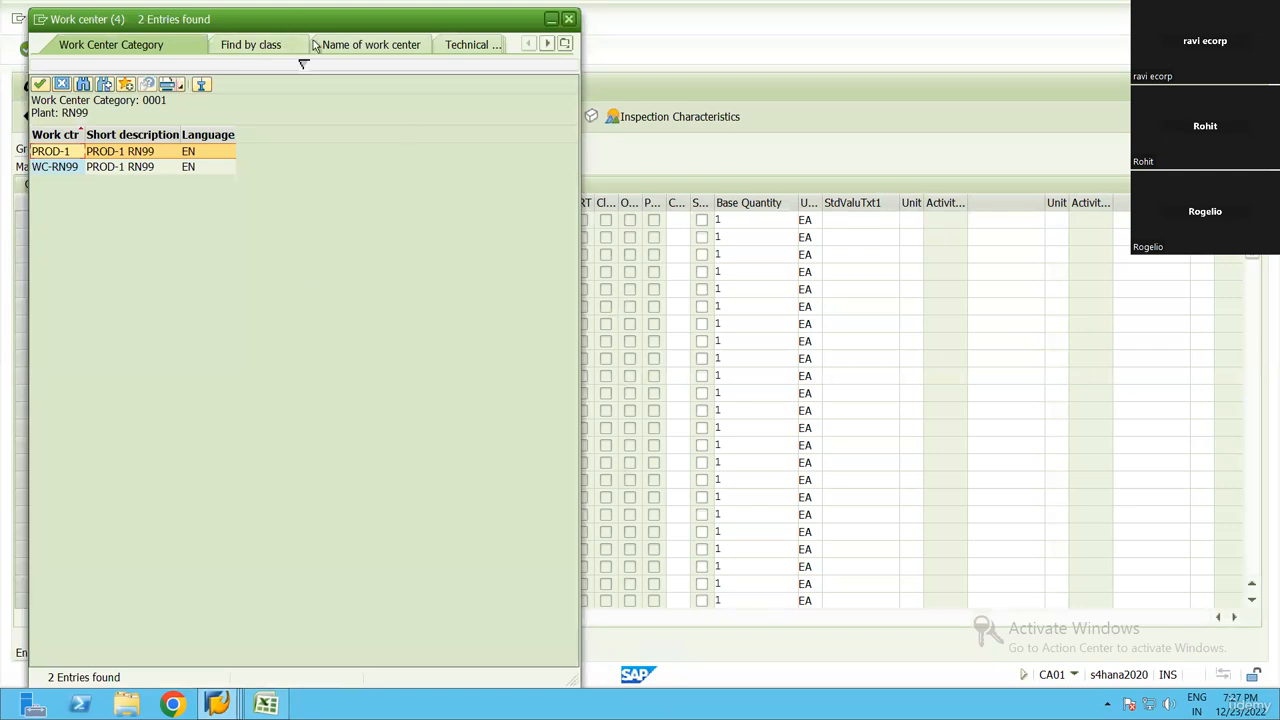
{"action": "double_click", "coordinate": [194, 281]}
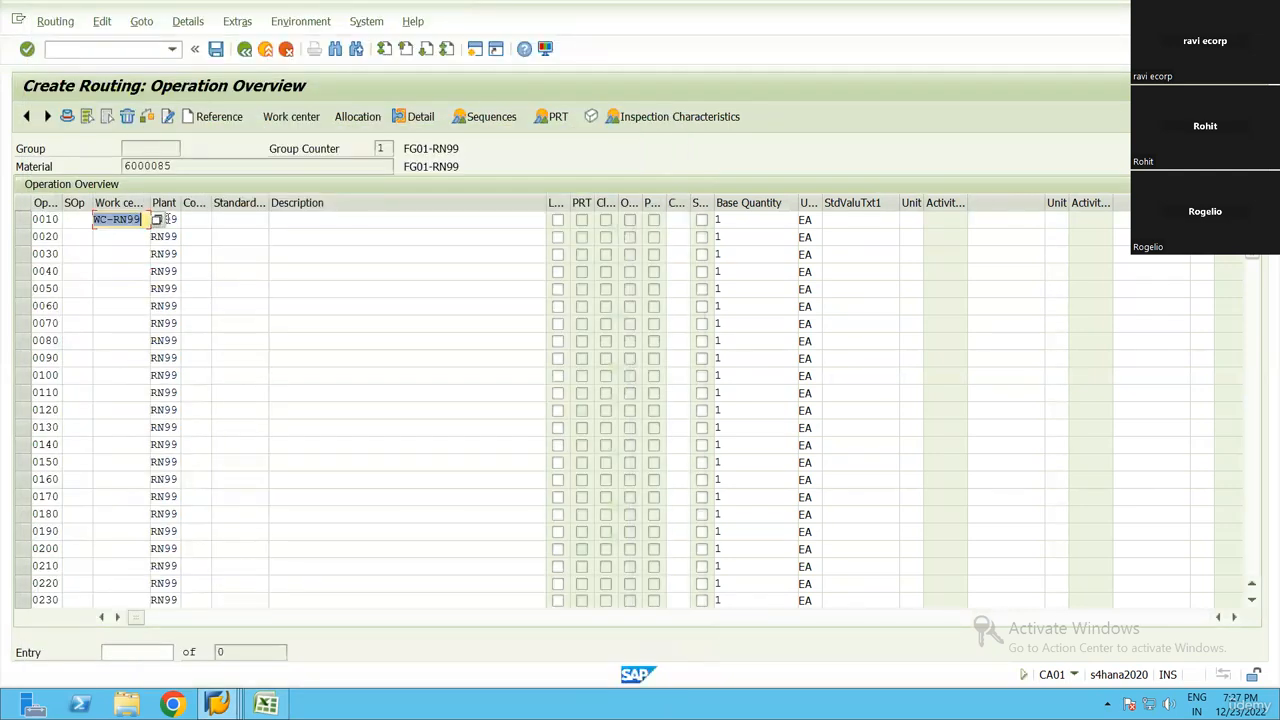
Try to assign control key PP01 (Routing/Ref. op. set - internal proc.) to operation 0010 from the value list
{"action": "left_click", "coordinate": [195, 220]}
{"action": "key", "text": "F4"}
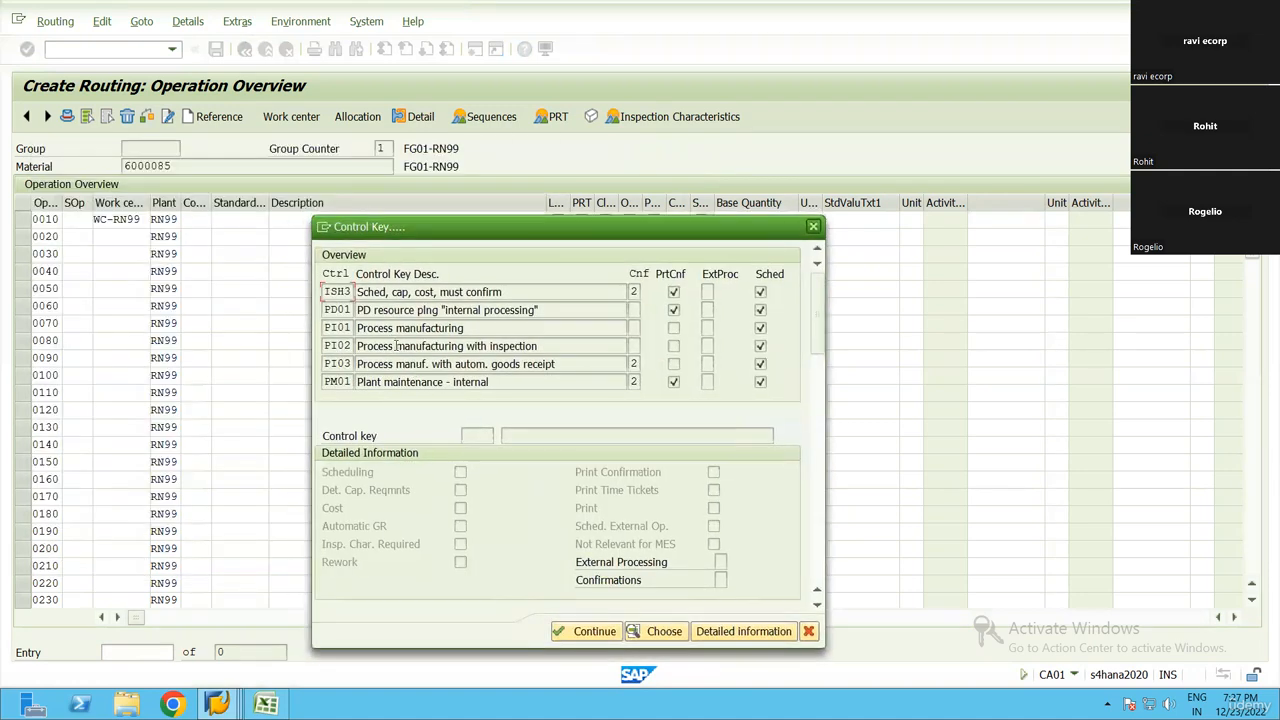
{"action": "scroll", "coordinate": [397, 345], "scroll_direction": "down", "scroll_amount": 4}
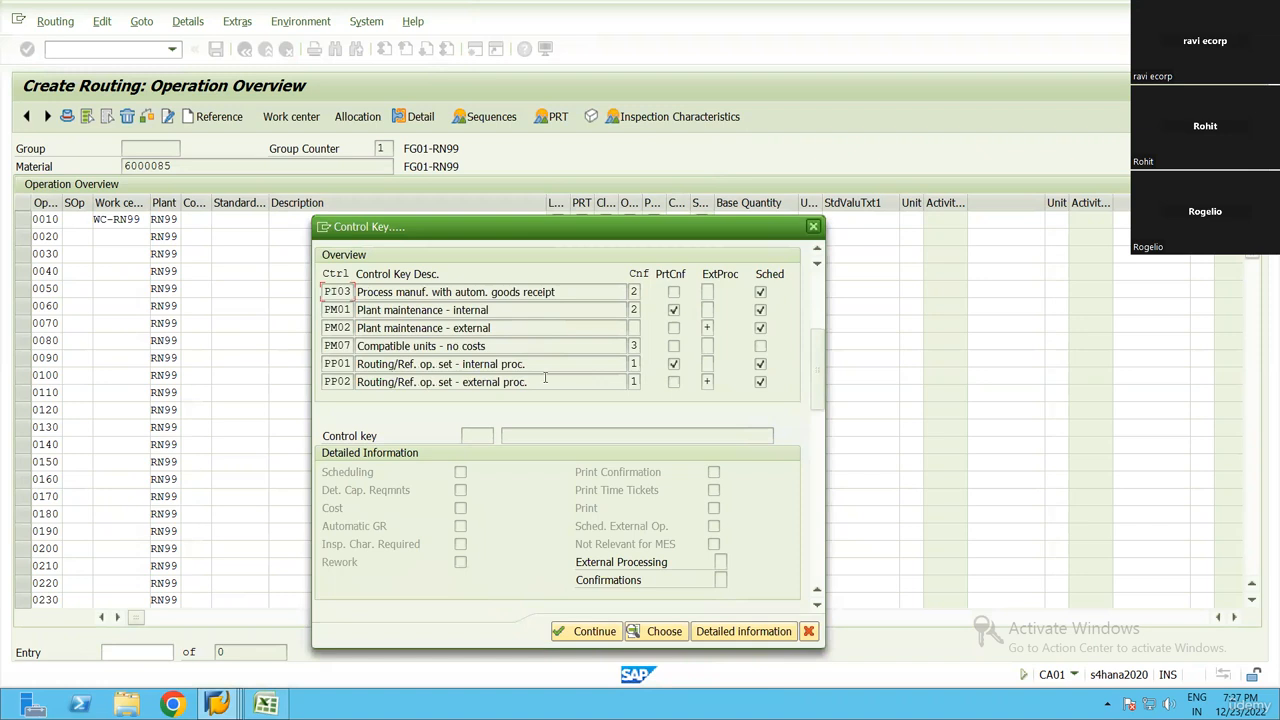
{"action": "scroll", "coordinate": [458, 355], "scroll_direction": "down", "scroll_amount": 1}
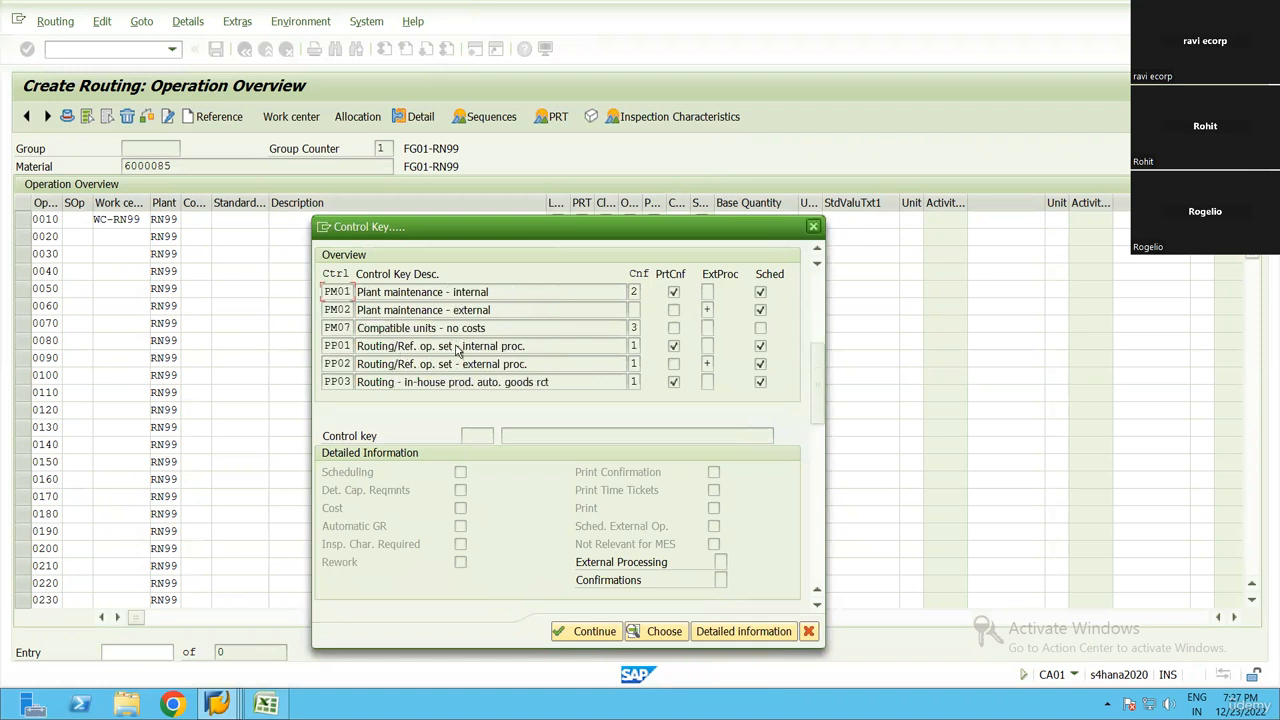
{"action": "scroll", "coordinate": [457, 348], "scroll_direction": "down", "scroll_amount": 1}
{"action": "scroll", "coordinate": [457, 348], "scroll_direction": "down", "scroll_amount": 3}
{"action": "scroll", "coordinate": [425, 310], "scroll_direction": "up", "scroll_amount": 1}
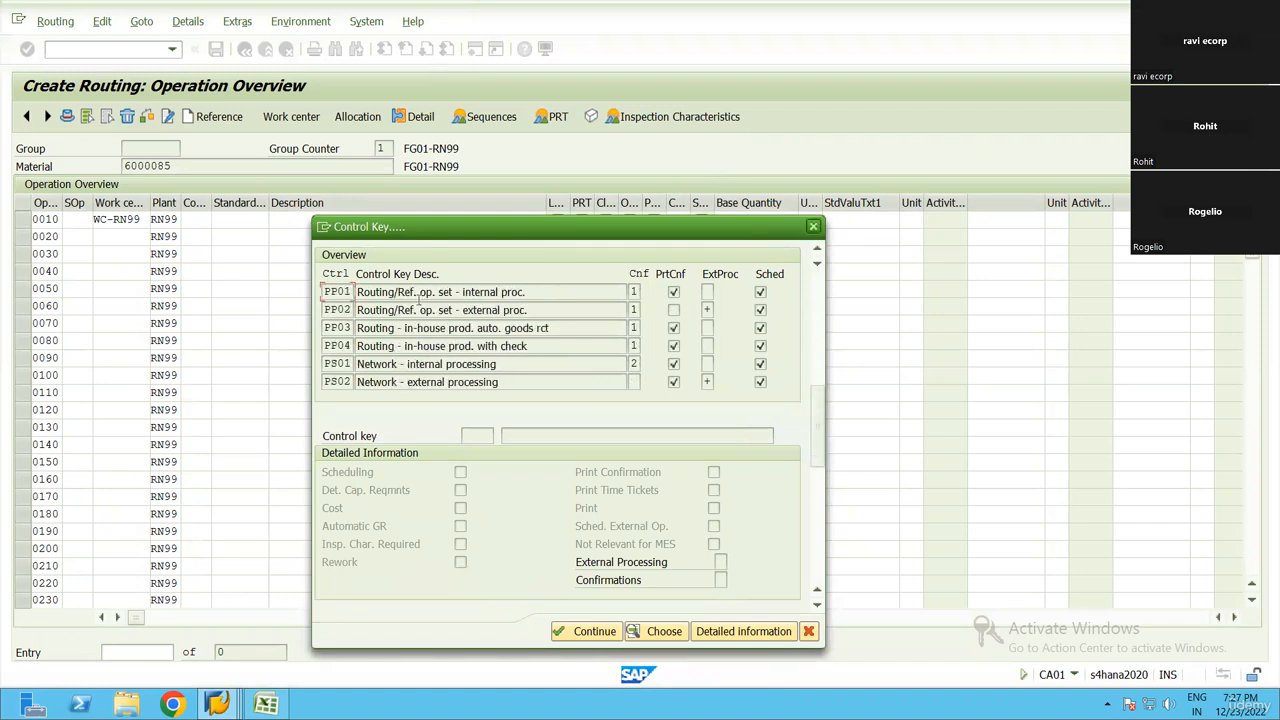
{"action": "left_click", "coordinate": [494, 292]}
{"action": "double_click", "coordinate": [501, 294]}
Show the detailed information for control key PP01 and try again to assign the key to operation 0010
{"action": "left_click", "coordinate": [217, 219]}
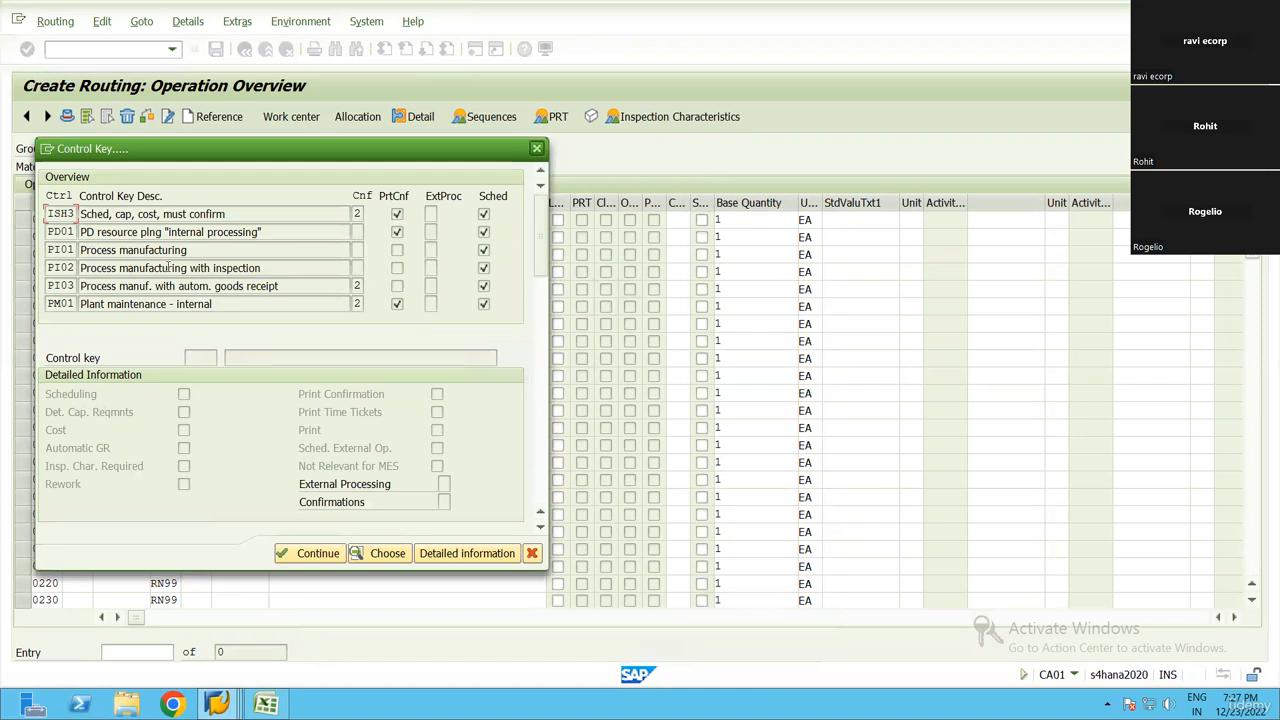
{"action": "scroll", "coordinate": [140, 264], "scroll_direction": "down", "scroll_amount": 1}
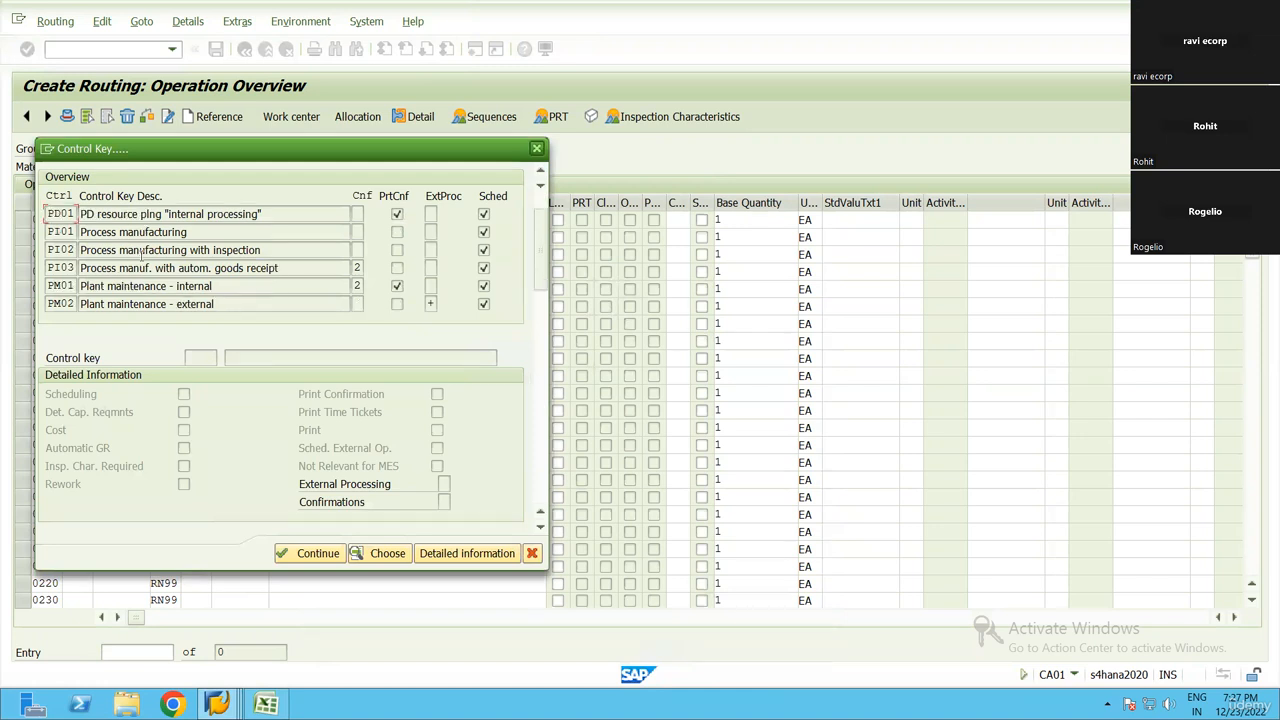
{"action": "scroll", "coordinate": [133, 283], "scroll_direction": "down", "scroll_amount": 1}
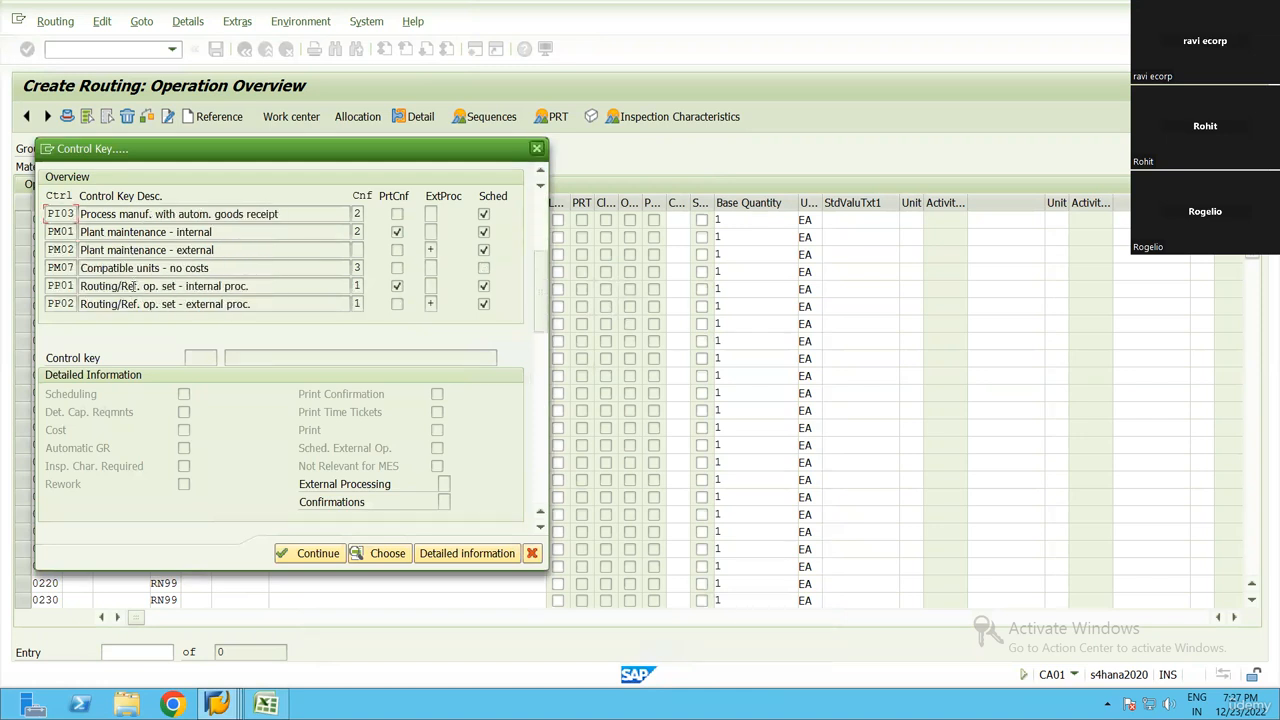
{"action": "left_click", "coordinate": [448, 553]}
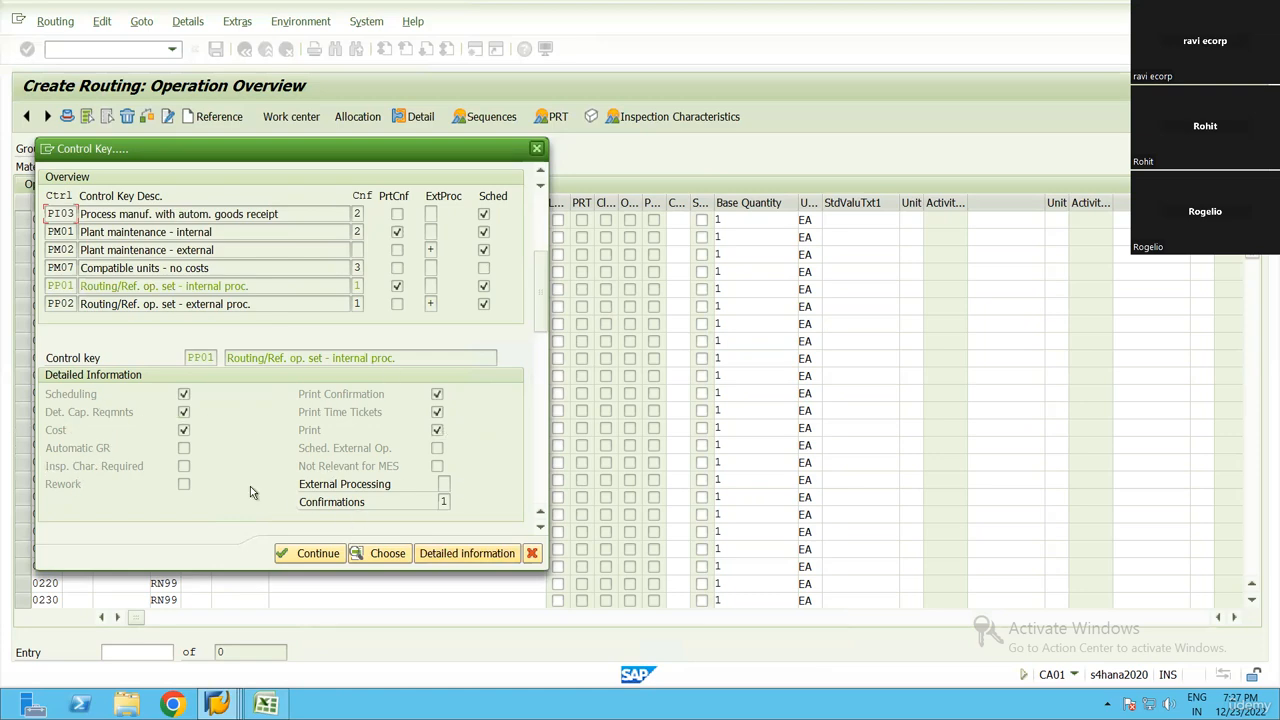
{"action": "left_click", "coordinate": [301, 553]}
{"action": "left_click", "coordinate": [257, 224]}
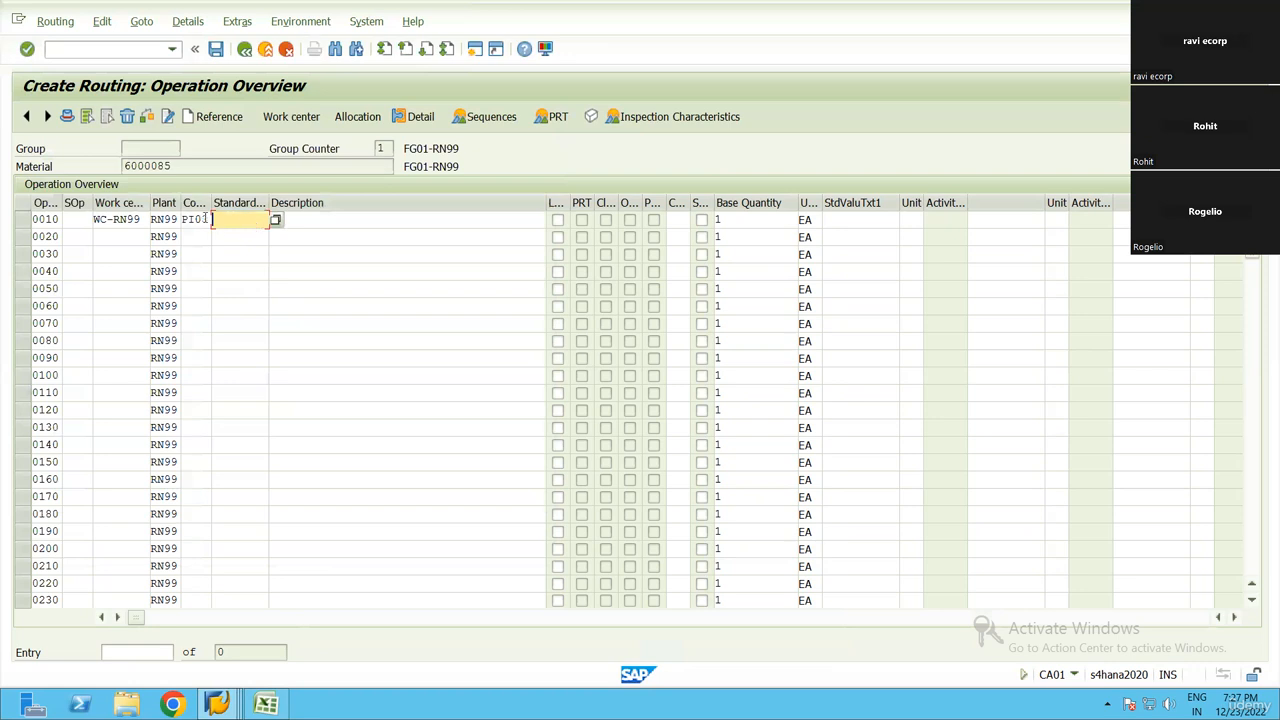
Widen the control key column and set operation 0010's control key to PP01 from the value list
{"action": "left_click_drag", "start_coordinate": [209, 218], "coordinate": [242, 218]}
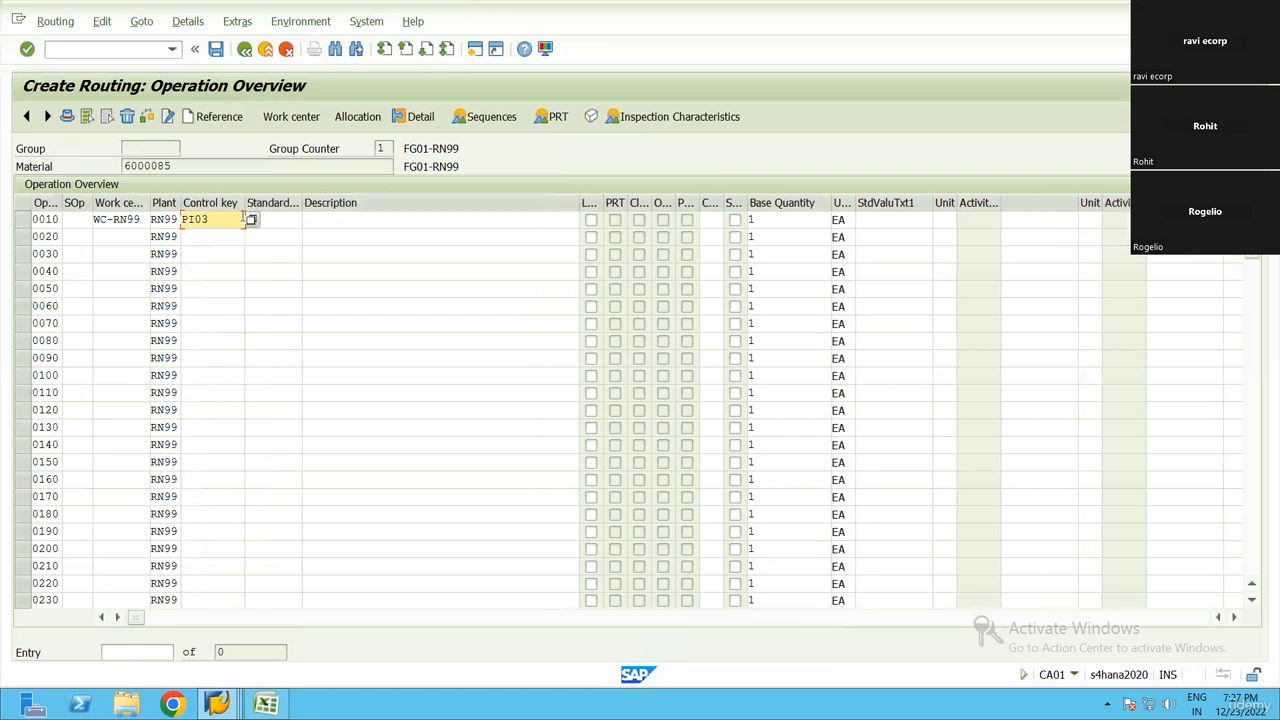
{"action": "left_click", "coordinate": [251, 219]}
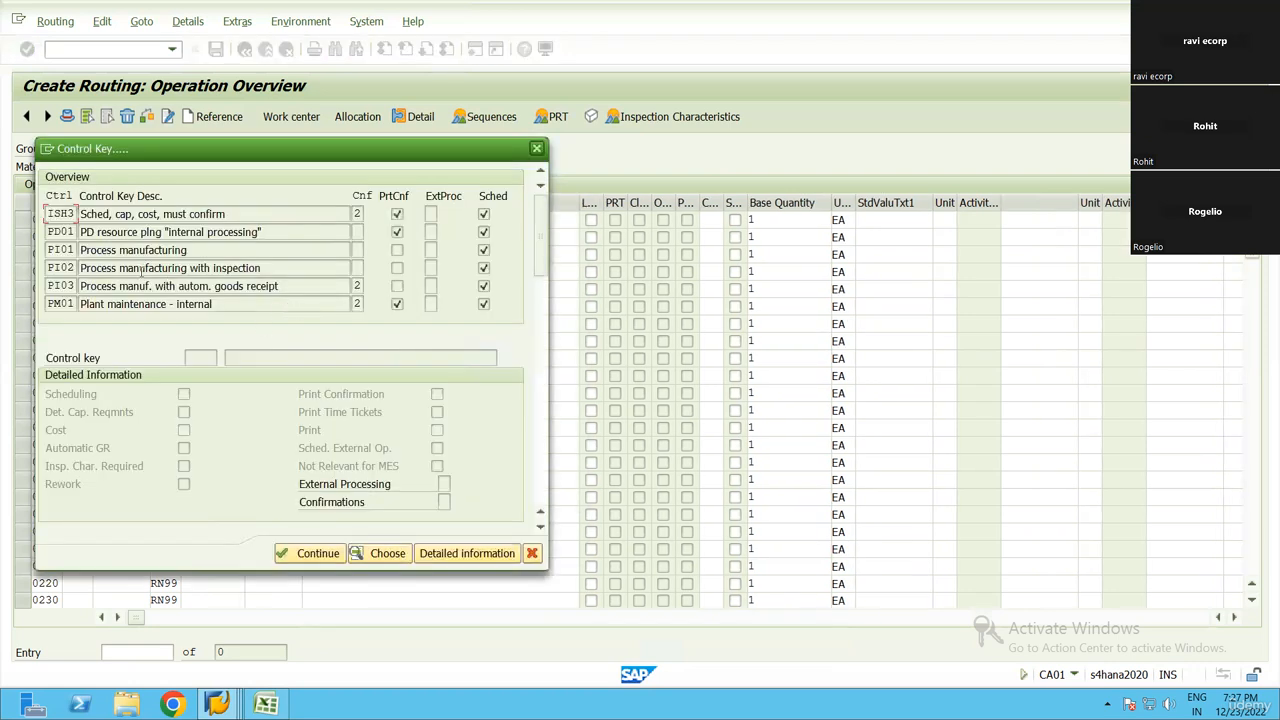
{"action": "scroll", "coordinate": [136, 268], "scroll_direction": "down", "scroll_amount": 1}
{"action": "scroll", "coordinate": [130, 260], "scroll_direction": "up", "scroll_amount": 2}
{"action": "scroll", "coordinate": [120, 250], "scroll_direction": "down", "scroll_amount": 5}
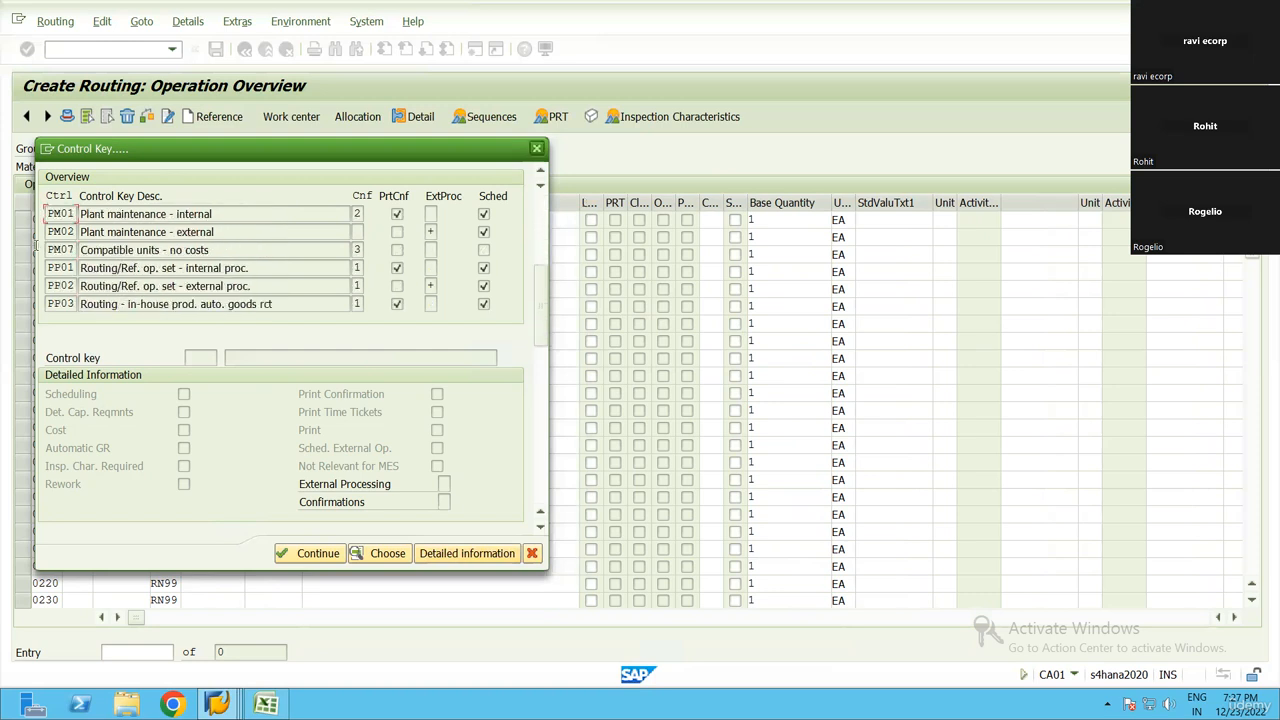
{"action": "scroll", "coordinate": [135, 244], "scroll_direction": "up", "scroll_amount": 1}
{"action": "scroll", "coordinate": [130, 269], "scroll_direction": "down", "scroll_amount": 1}
{"action": "left_click", "coordinate": [208, 268]}
{"action": "left_click", "coordinate": [310, 555]}
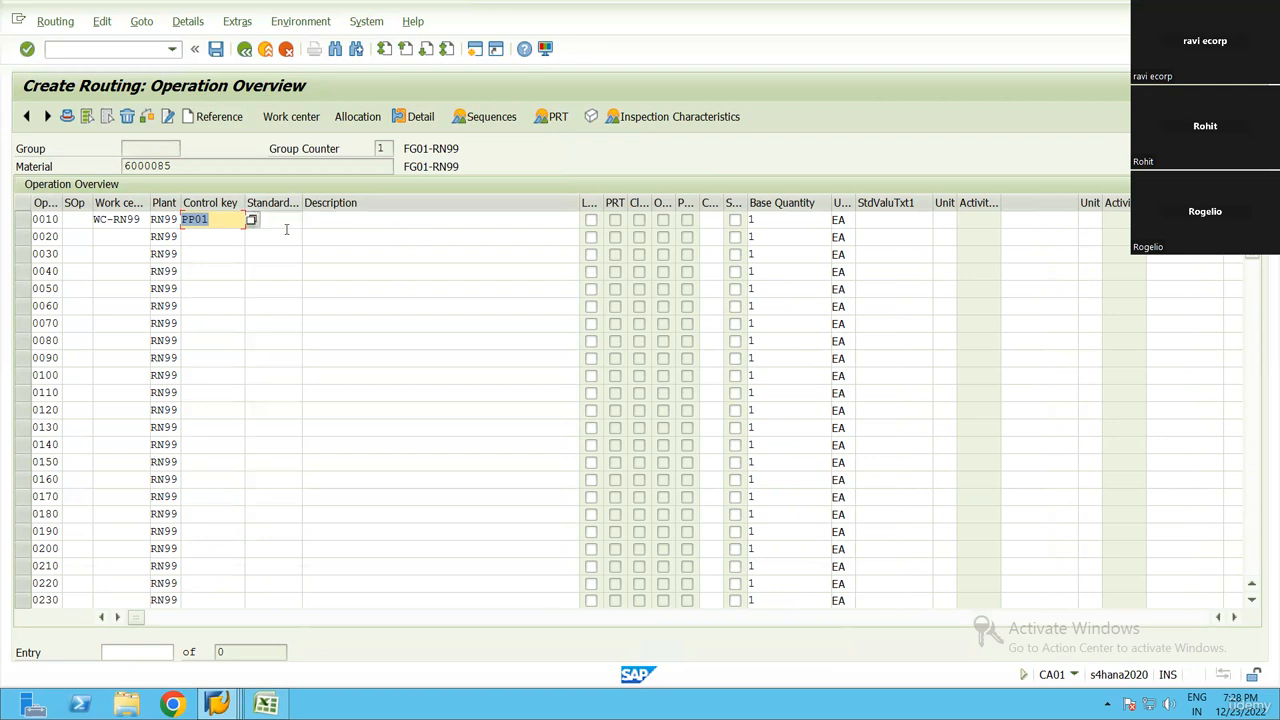
Fill in operation 0010's description with the previously used entry "Complete Prodcution"
{"action": "left_click", "coordinate": [286, 221]}
{"action": "left_click", "coordinate": [308, 222]}
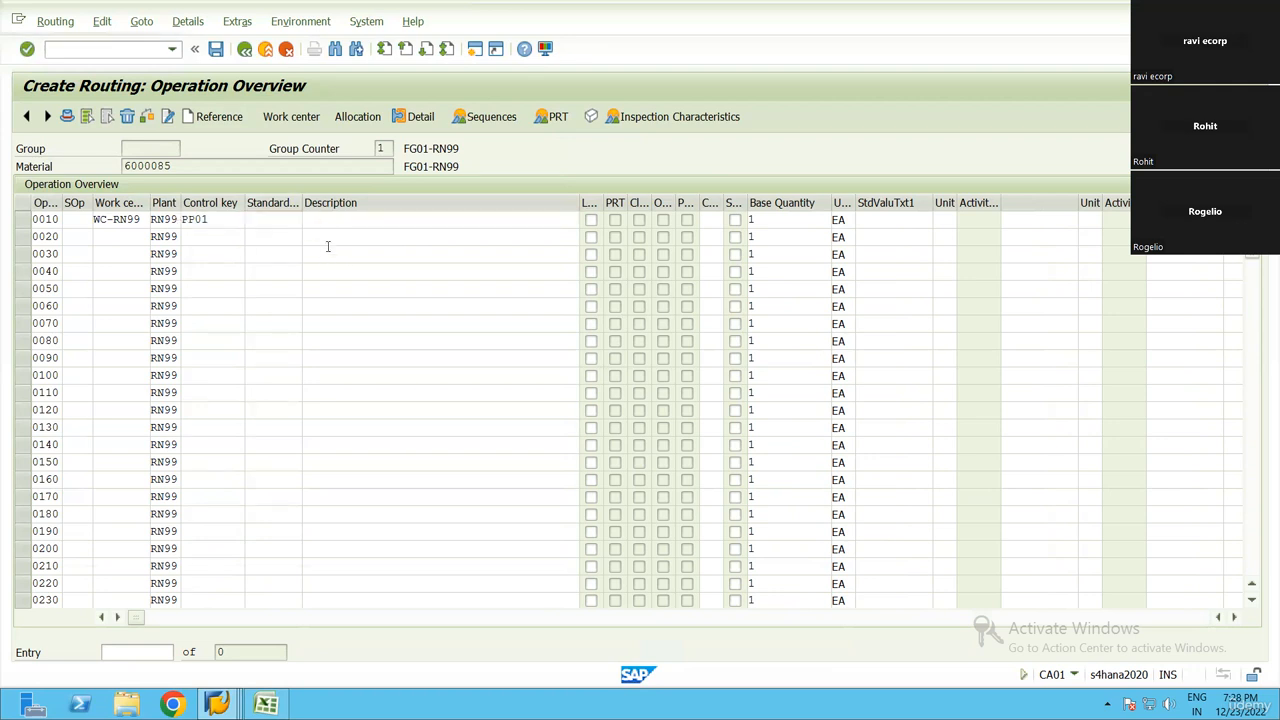
{"action": "left_click", "coordinate": [409, 227]}
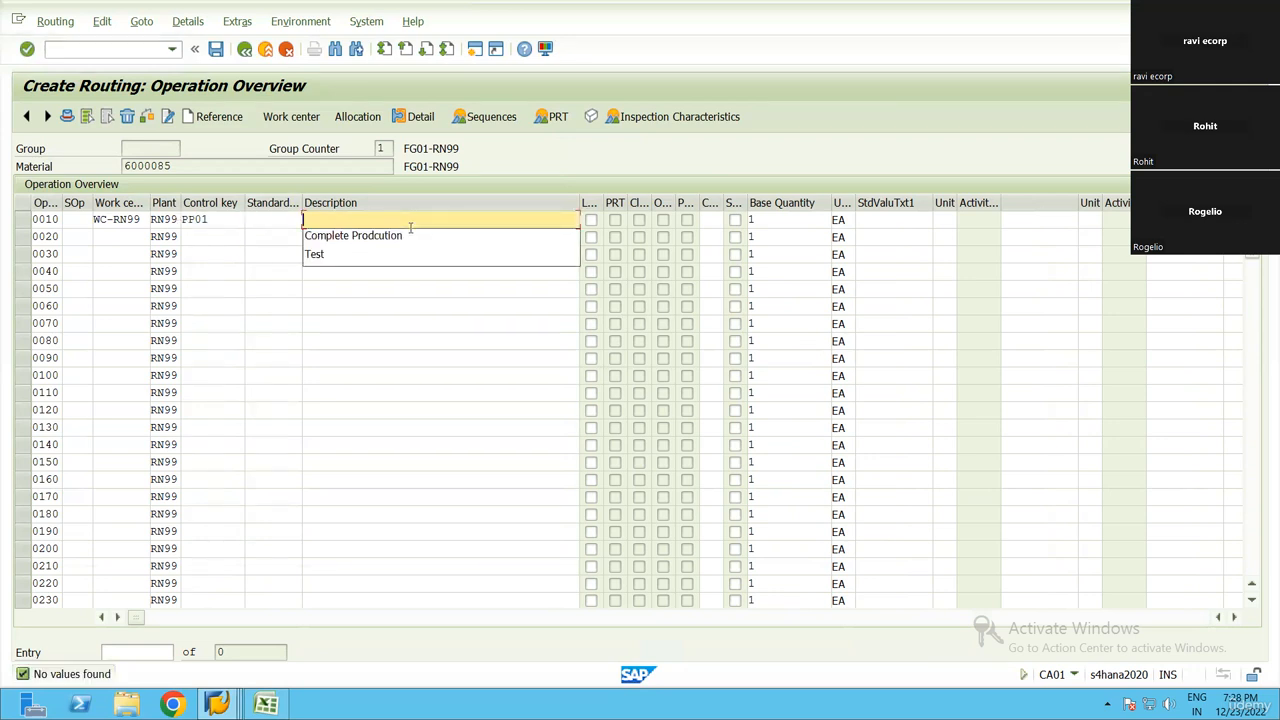
{"action": "left_click", "coordinate": [410, 229]}
{"action": "key", "text": "Return"}
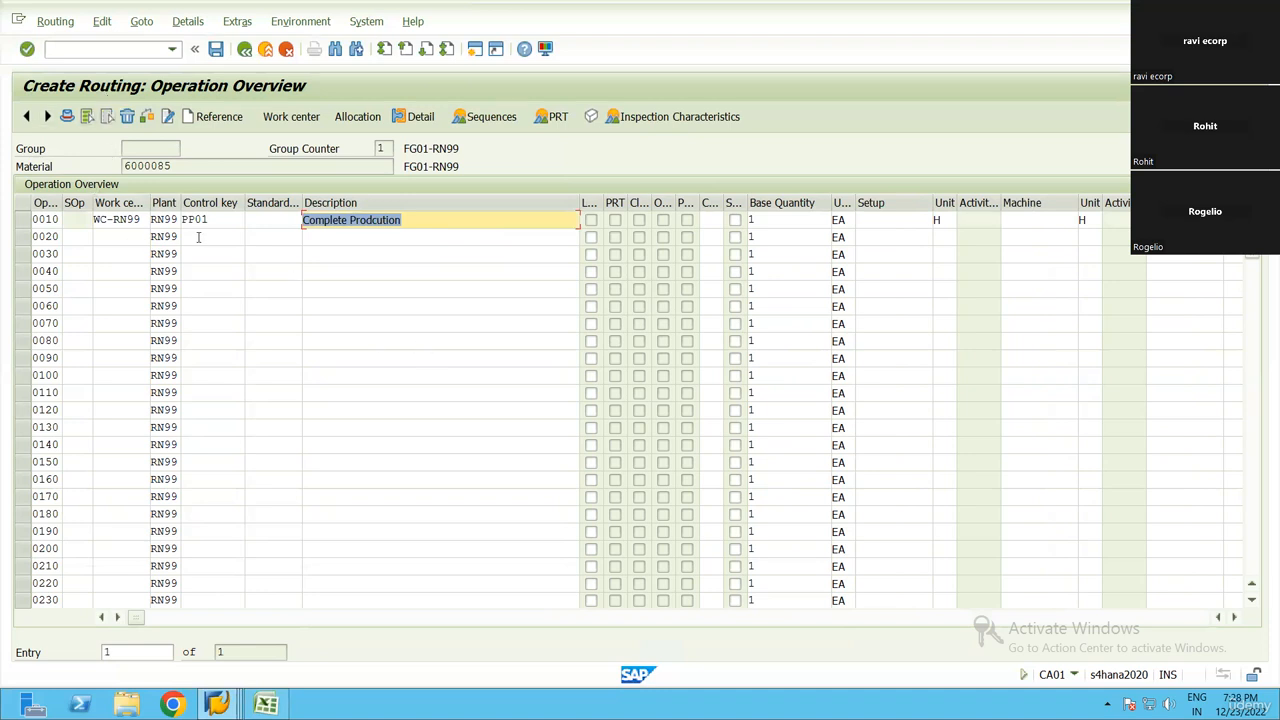
{"action": "key", "text": "shift+Tab"}
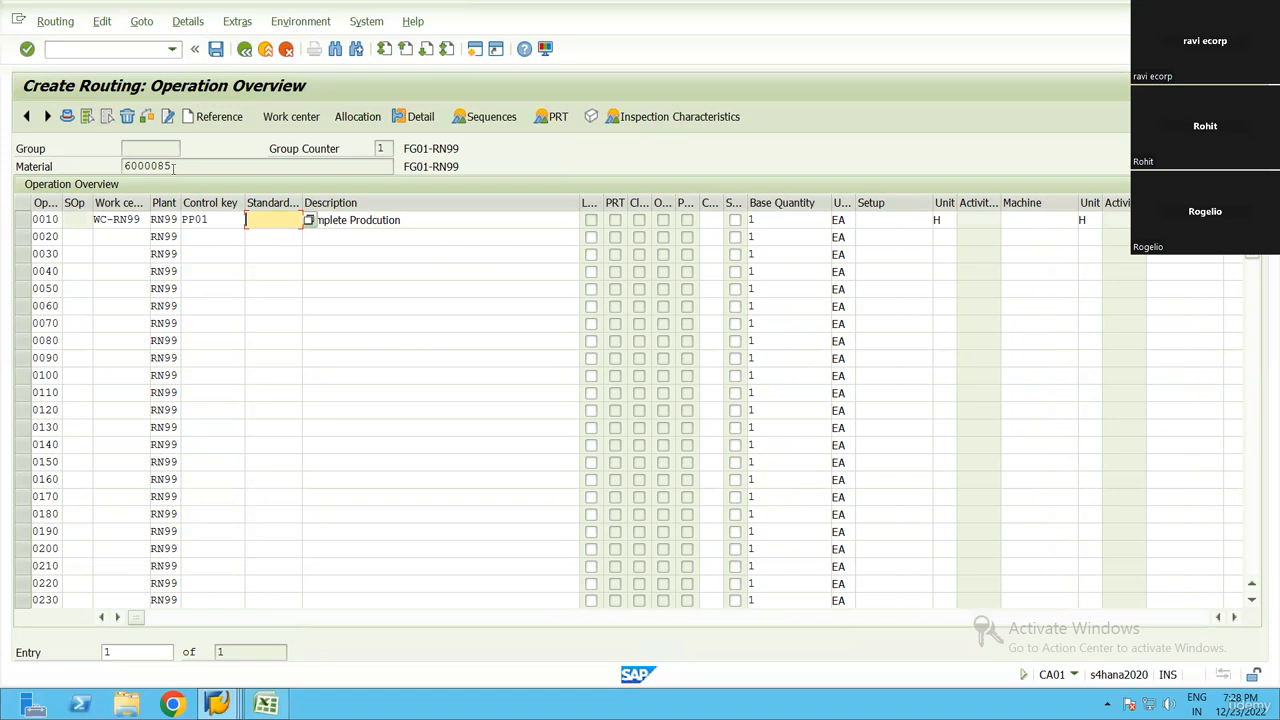
{"action": "mouse_move", "coordinate": [119, 168]}
{"action": "left_mouse_down"}
{"action": "mouse_move", "coordinate": [183, 163]}
{"action": "mouse_move", "coordinate": [120, 168]}
{"action": "left_mouse_up"}
{"action": "key", "text": "ctrl+c"}
{"action": "left_click", "coordinate": [123, 167]}
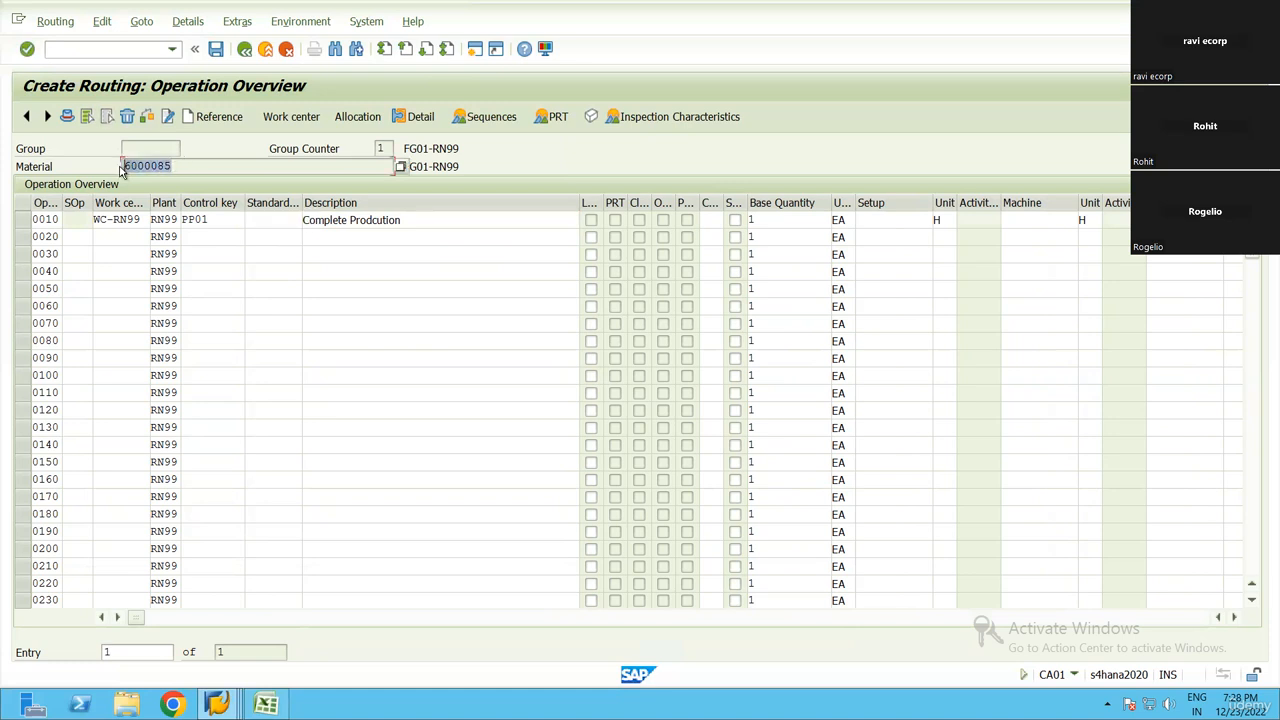
{"action": "key", "text": "ctrl+c"}
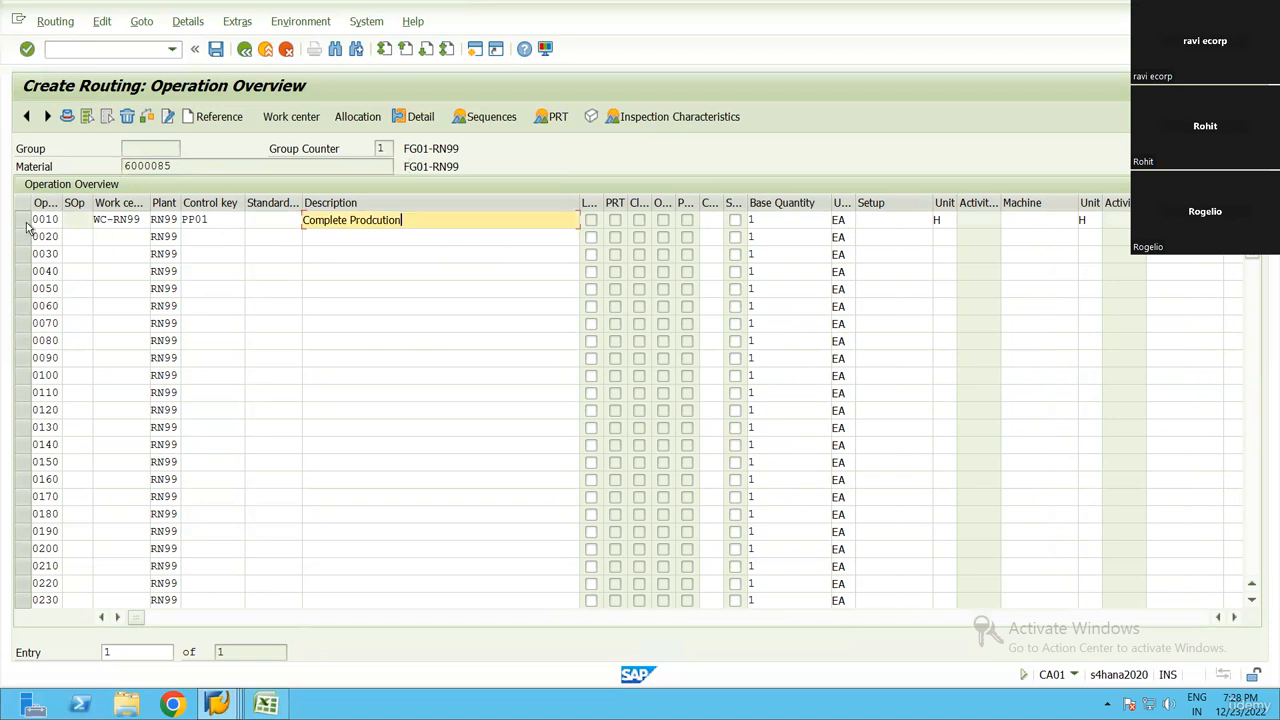
{"action": "left_click", "coordinate": [26, 222]}
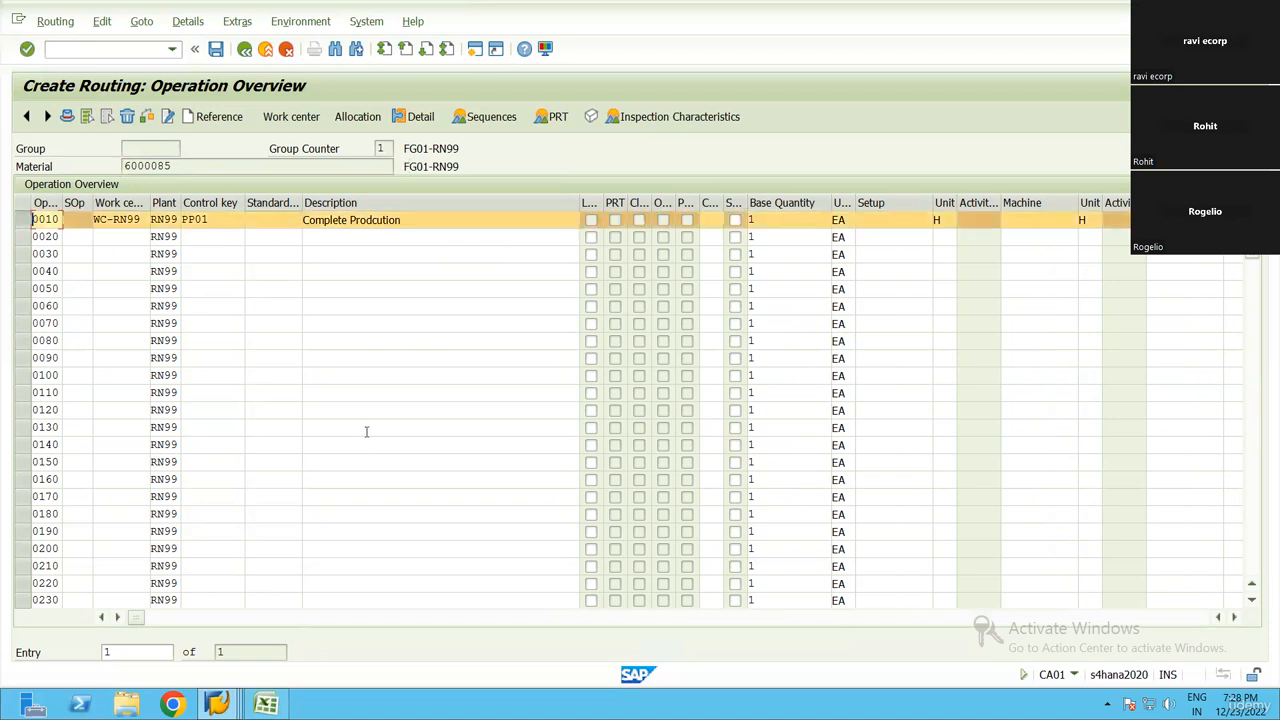
{"action": "left_click", "coordinate": [396, 238]}
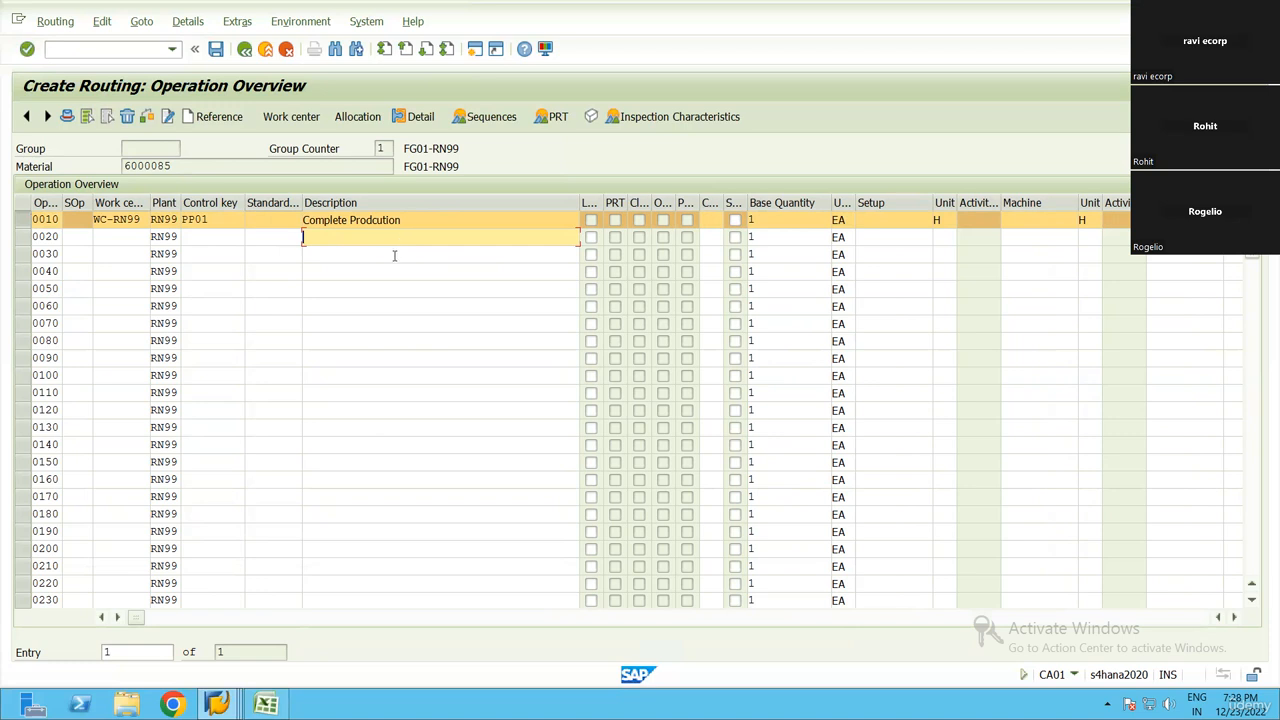
{"action": "left_click", "coordinate": [383, 256]}
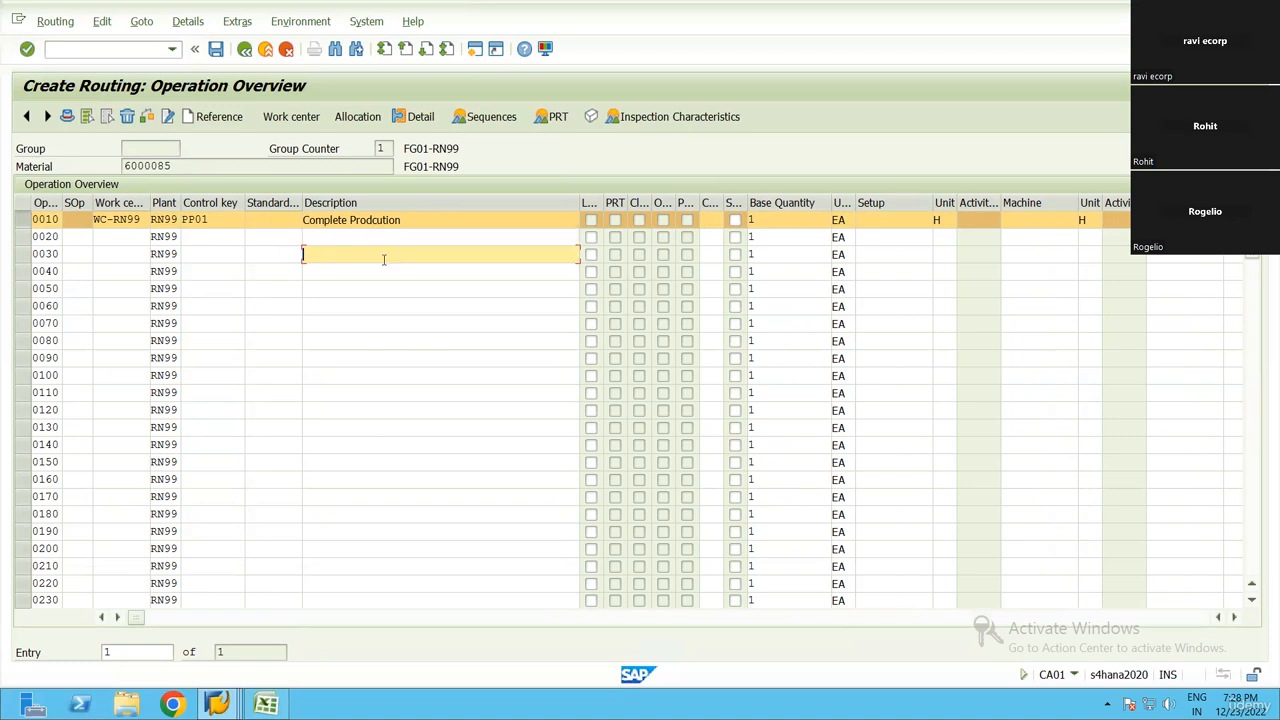
{"action": "left_click", "coordinate": [364, 279]}
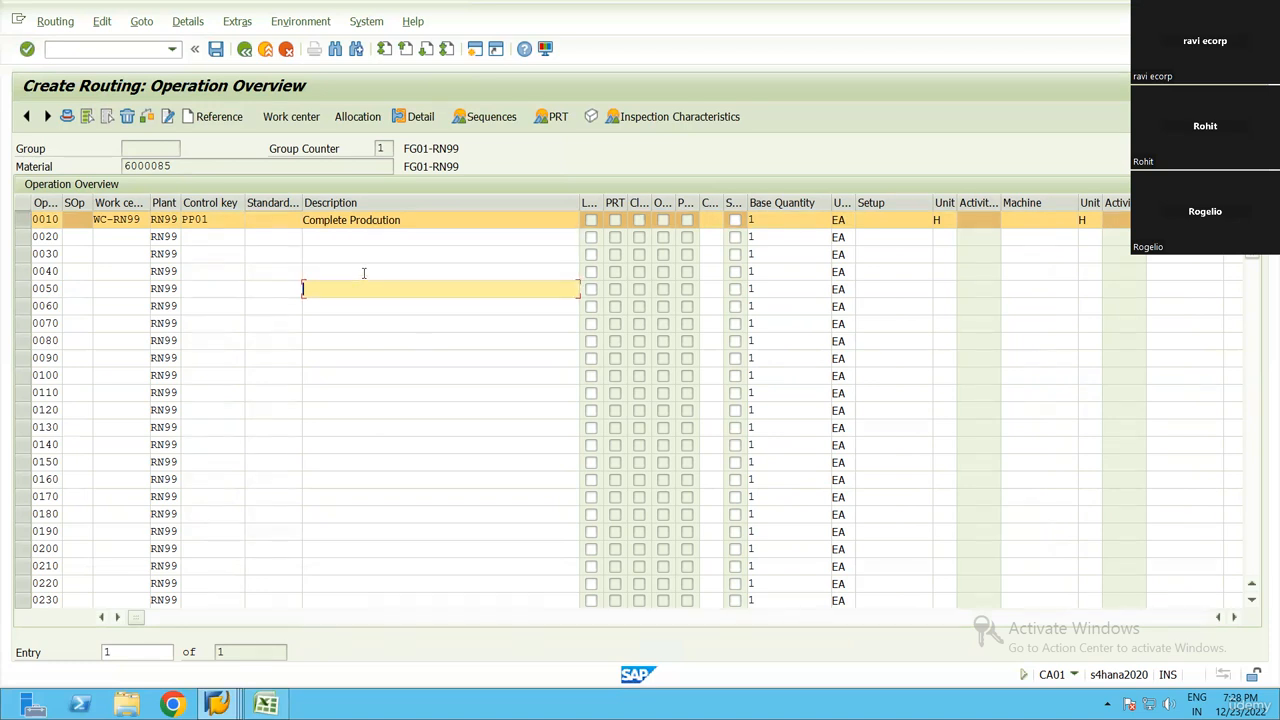
{"action": "left_click", "coordinate": [364, 273]}
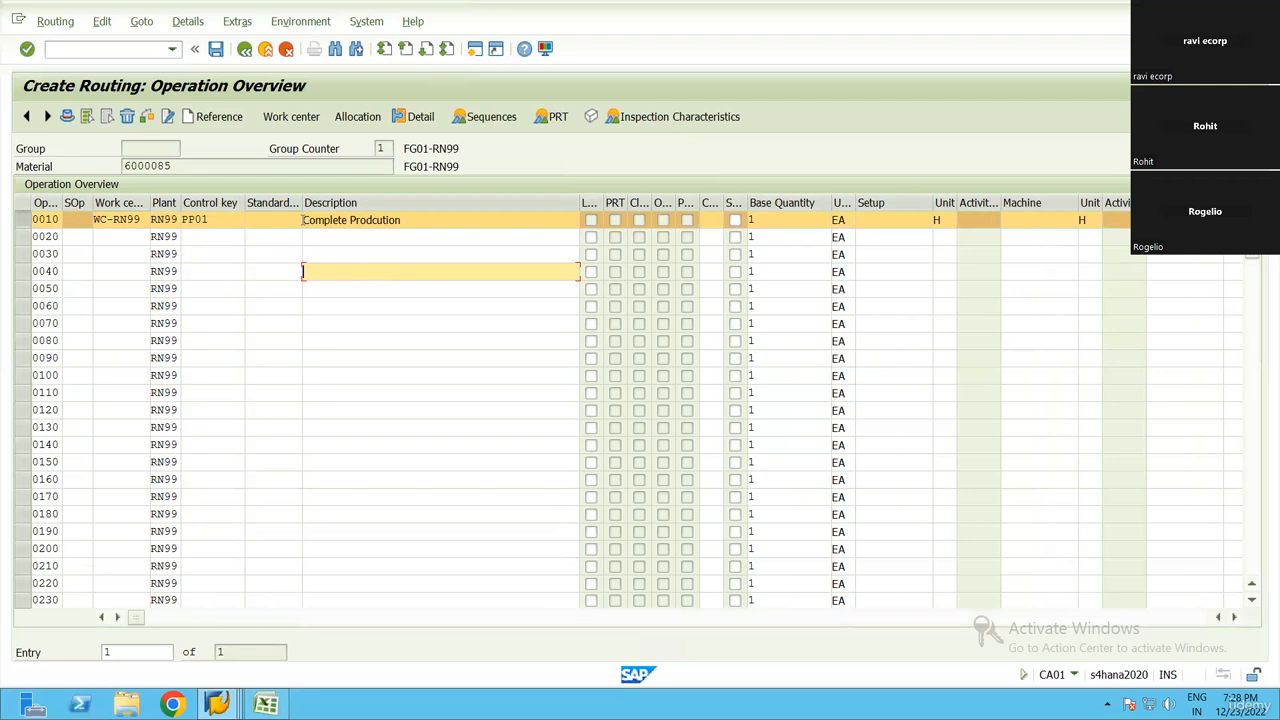
Correct the spelling of operation 0010's description to "Complete Production"
{"action": "left_click", "coordinate": [424, 221]}
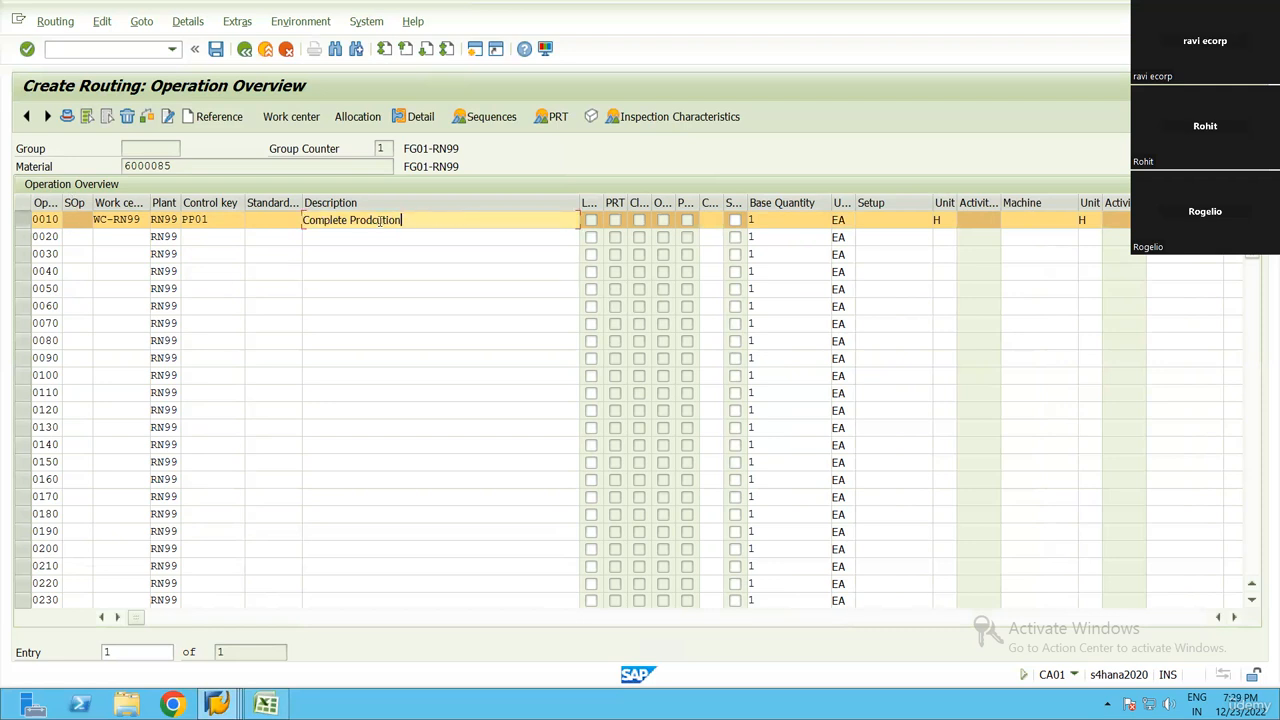
{"action": "key", "text": "Left"}
{"action": "key", "text": "Left"}
{"action": "key", "text": "Left"}
{"action": "key", "text": "Left"}
{"action": "key", "text": "Left"}
{"action": "key", "text": "BackSpace"}
{"action": "type", "text": "c"}
{"action": "left_click_drag", "start_coordinate": [549, 225], "coordinate": [302, 222]}
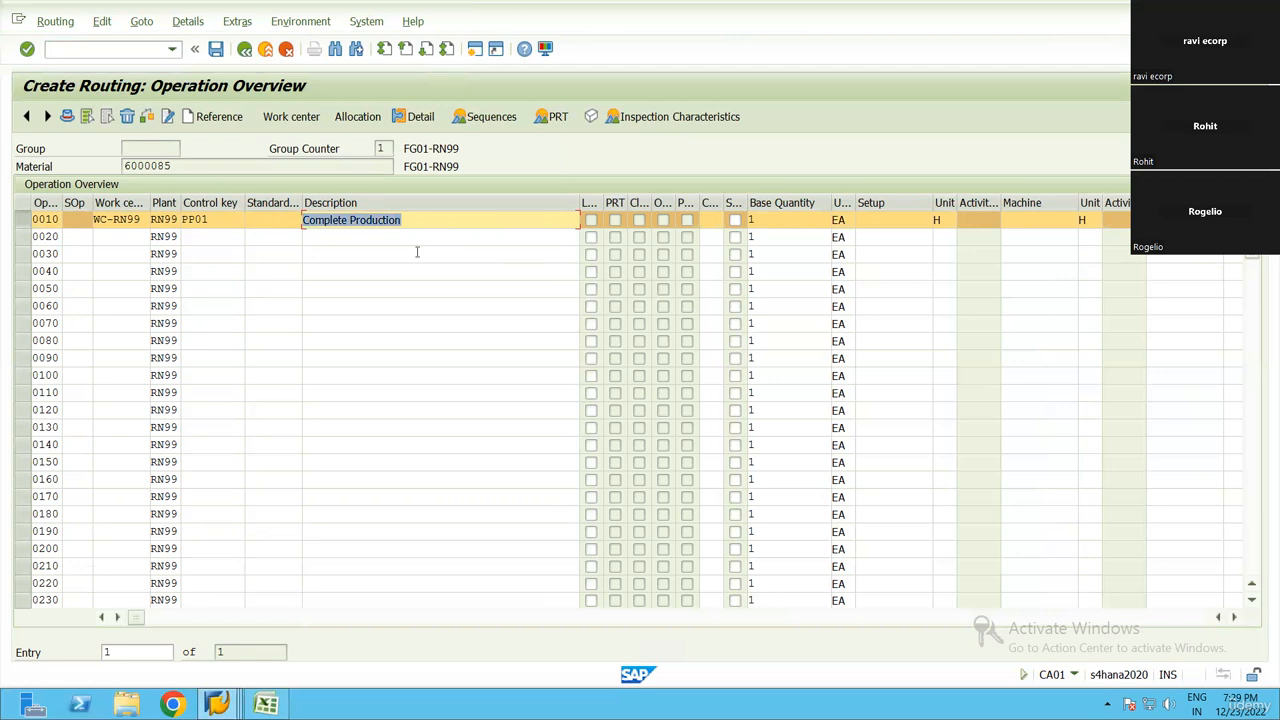
Save the routing, open the details of the save message and copy the routing group number from it
{"action": "left_click", "coordinate": [216, 51]}
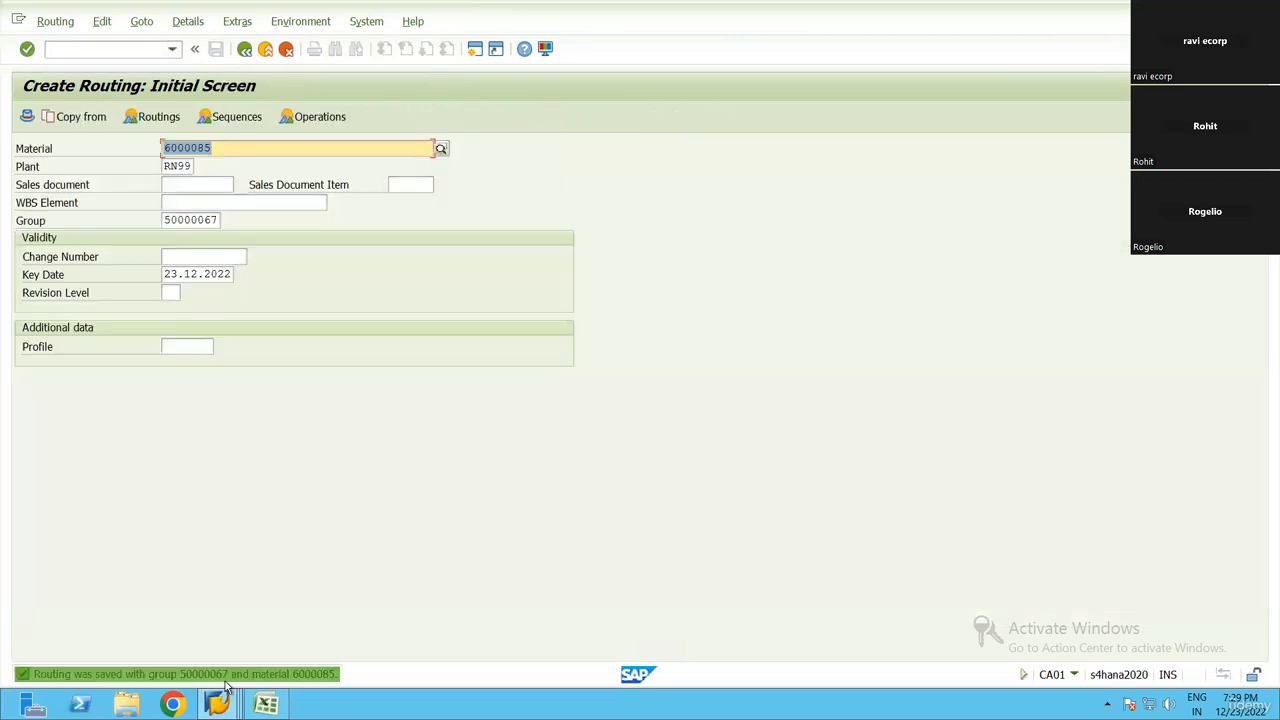
{"action": "left_click", "coordinate": [222, 677]}
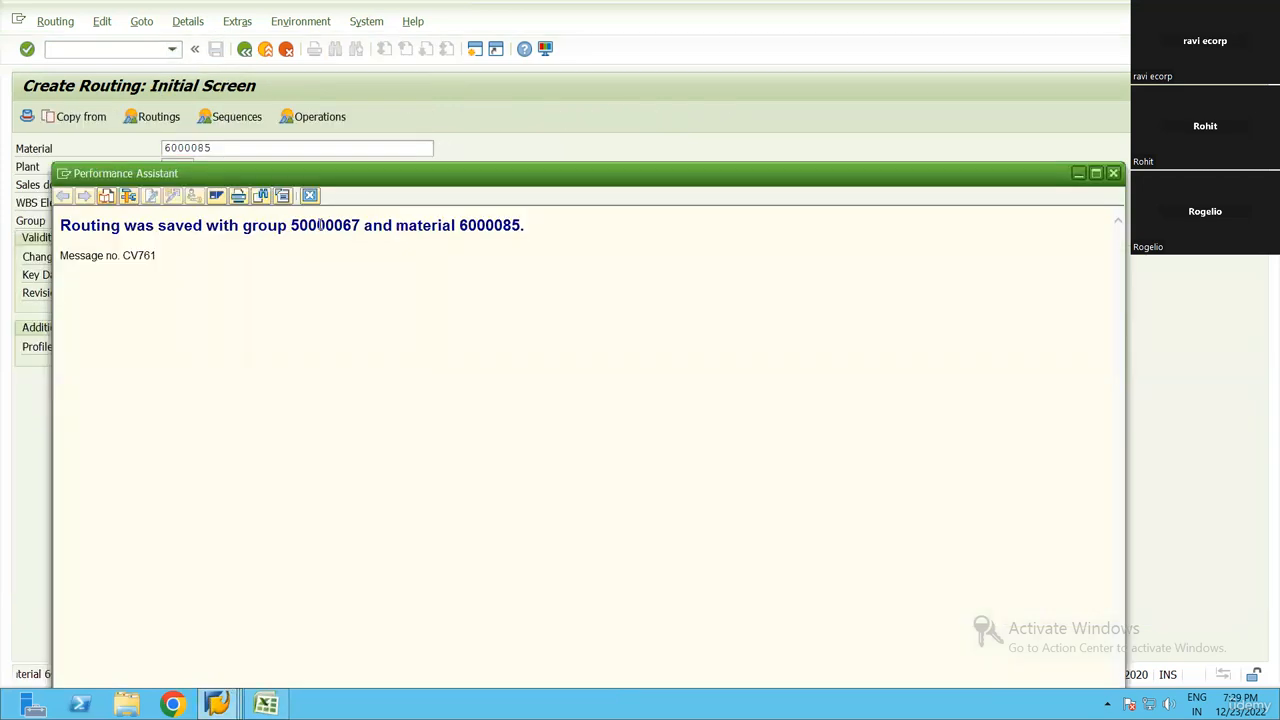
{"action": "double_click", "coordinate": [325, 225]}
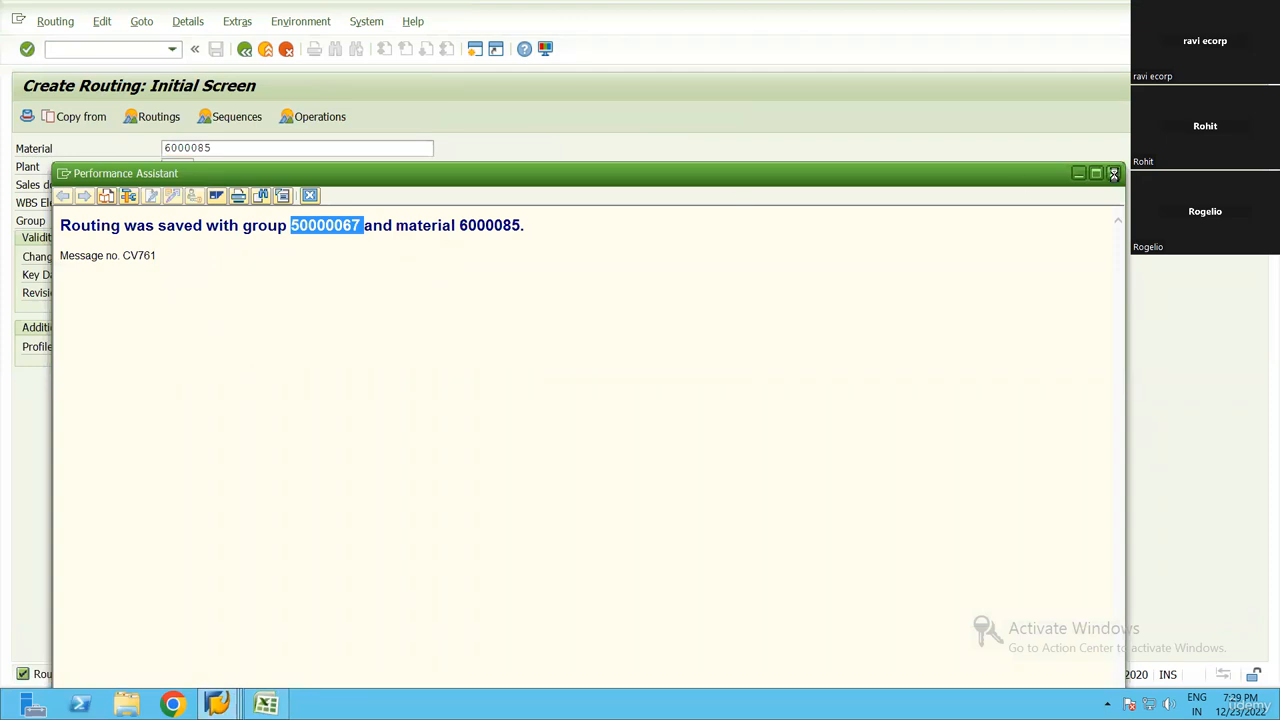
Switch to the Excel step list, paste group number 50000067 into cell E16 beside Routing, and widen column E to fit
{"action": "left_click", "coordinate": [266, 704]}
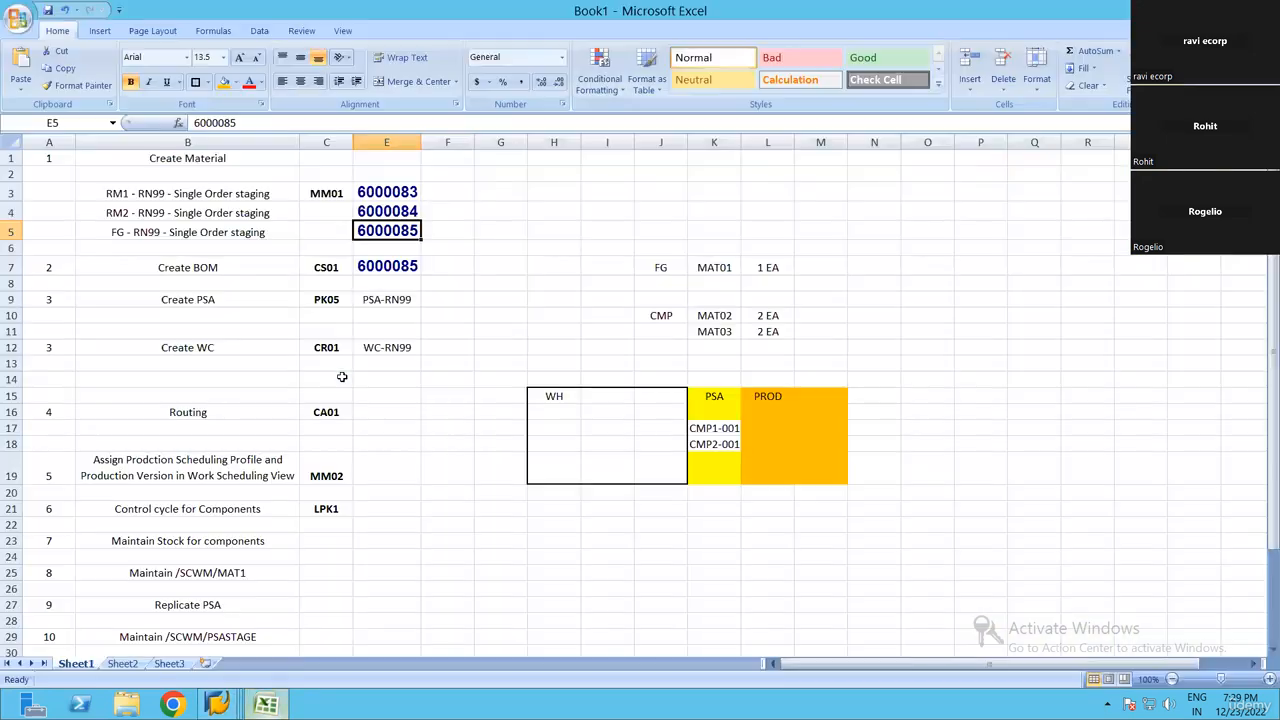
{"action": "left_click", "coordinate": [393, 411]}
{"action": "key", "text": "ctrl+v"}
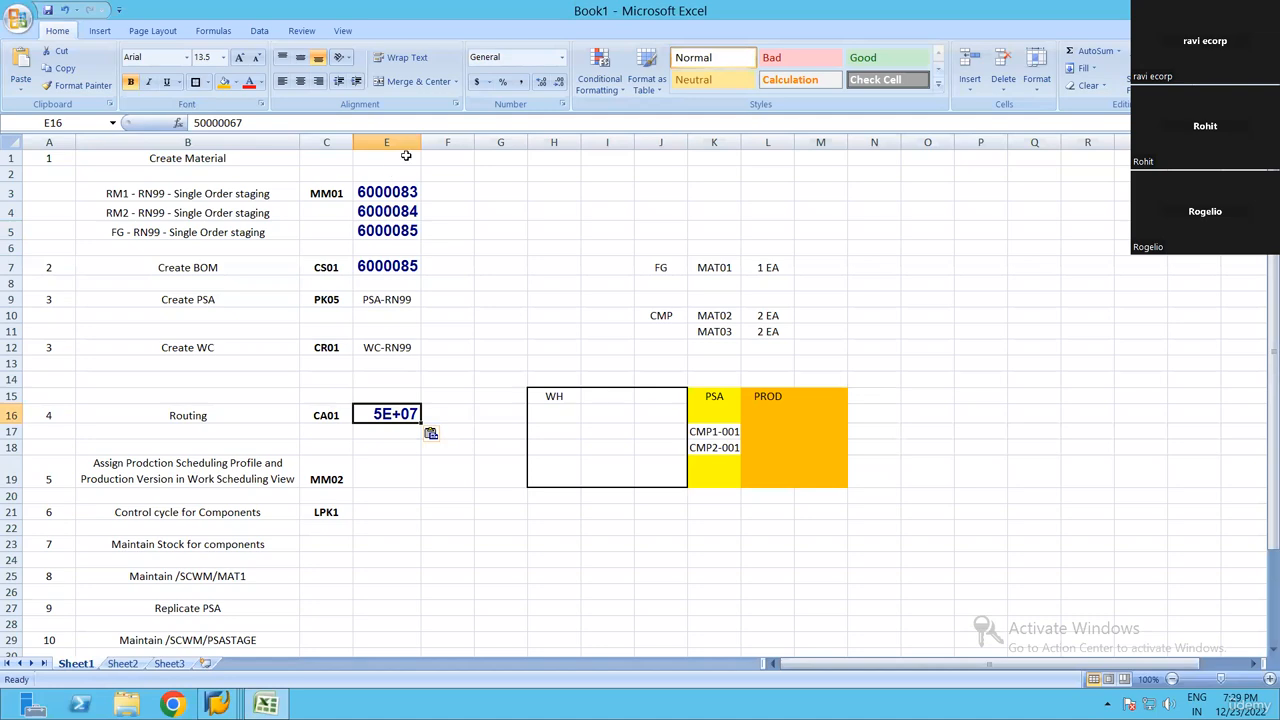
{"action": "left_click", "coordinate": [438, 472]}
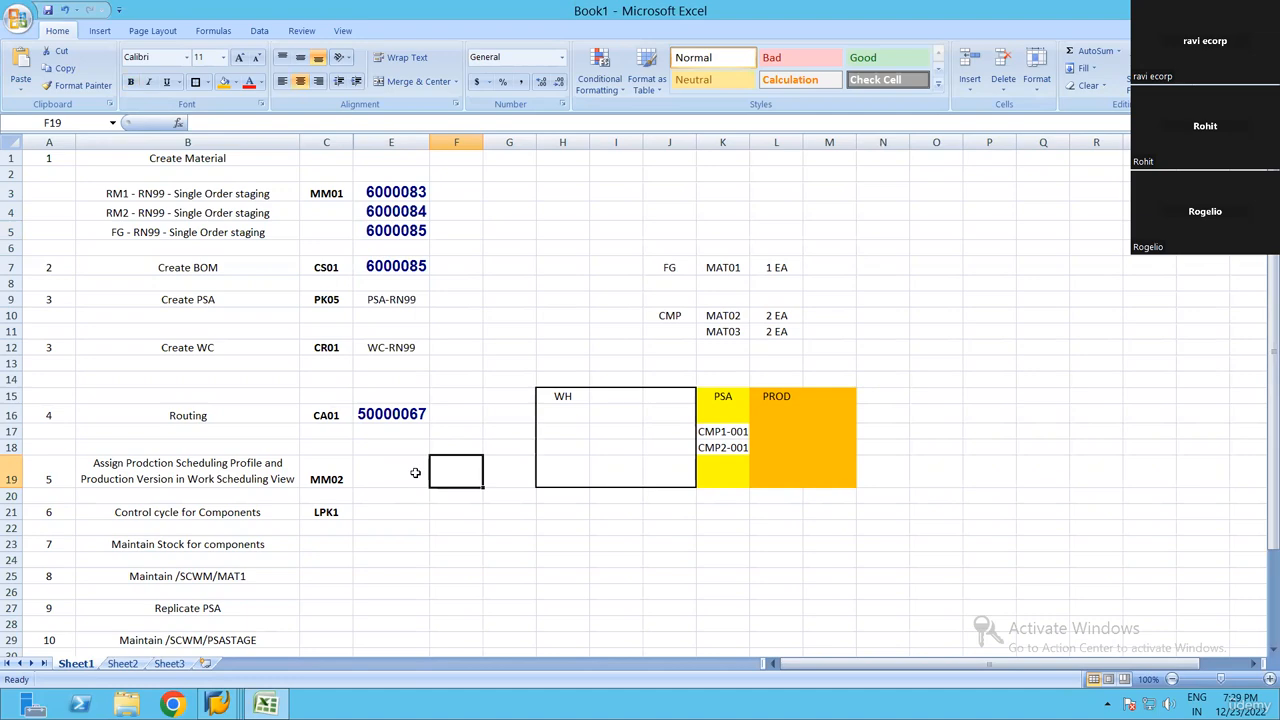
{"action": "left_click", "coordinate": [400, 467]}
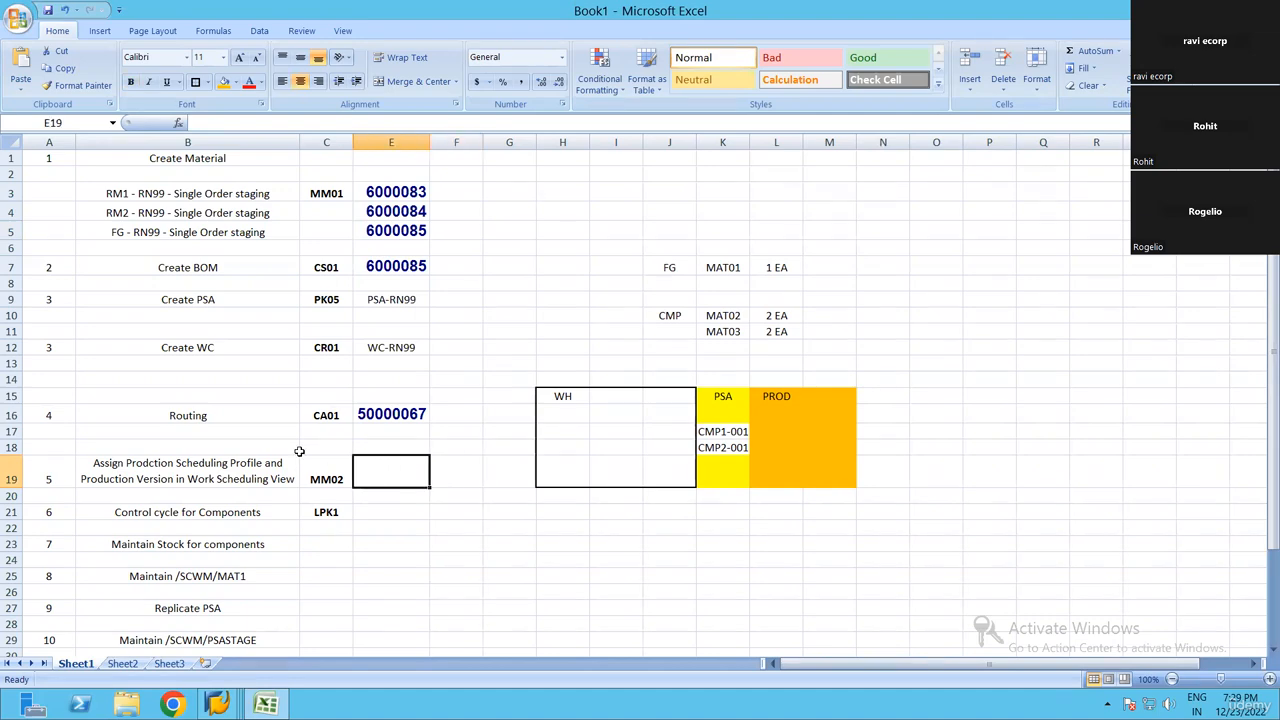
{"action": "left_click_drag", "start_coordinate": [396, 185], "coordinate": [398, 423]}
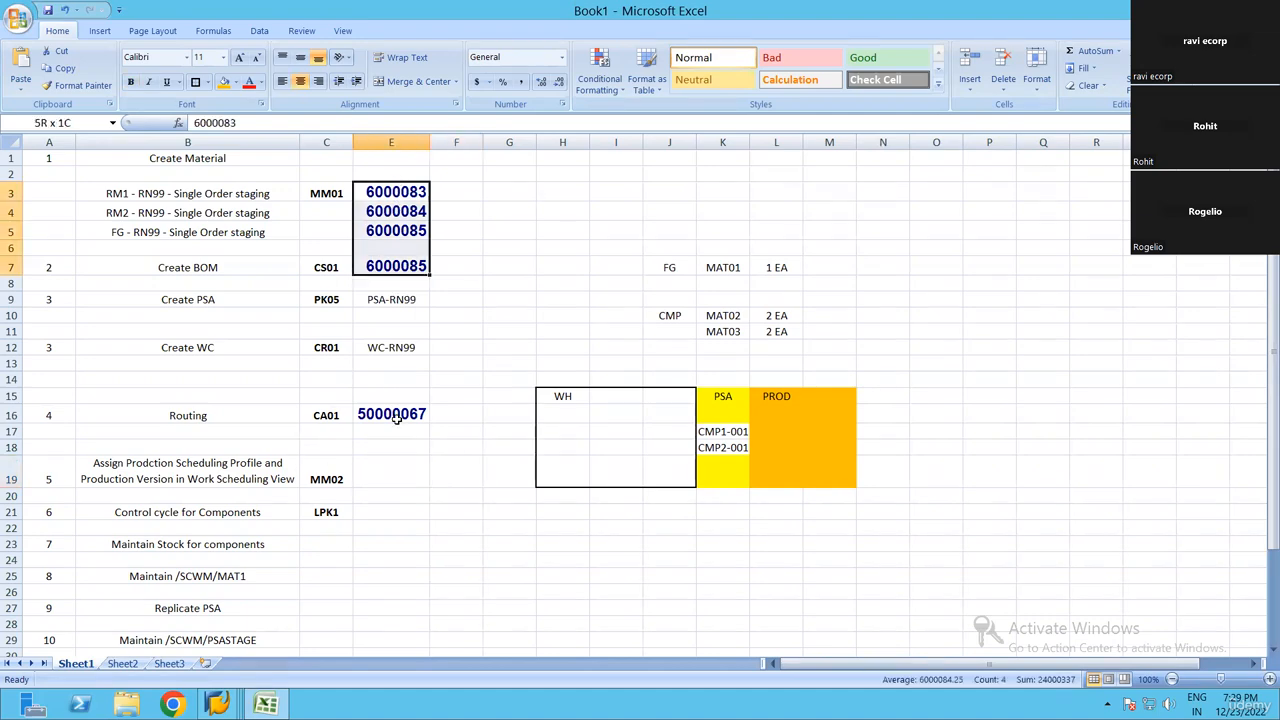
{"action": "left_click_drag", "start_coordinate": [519, 386], "coordinate": [520, 389]}
{"action": "left_click", "coordinate": [519, 386]}
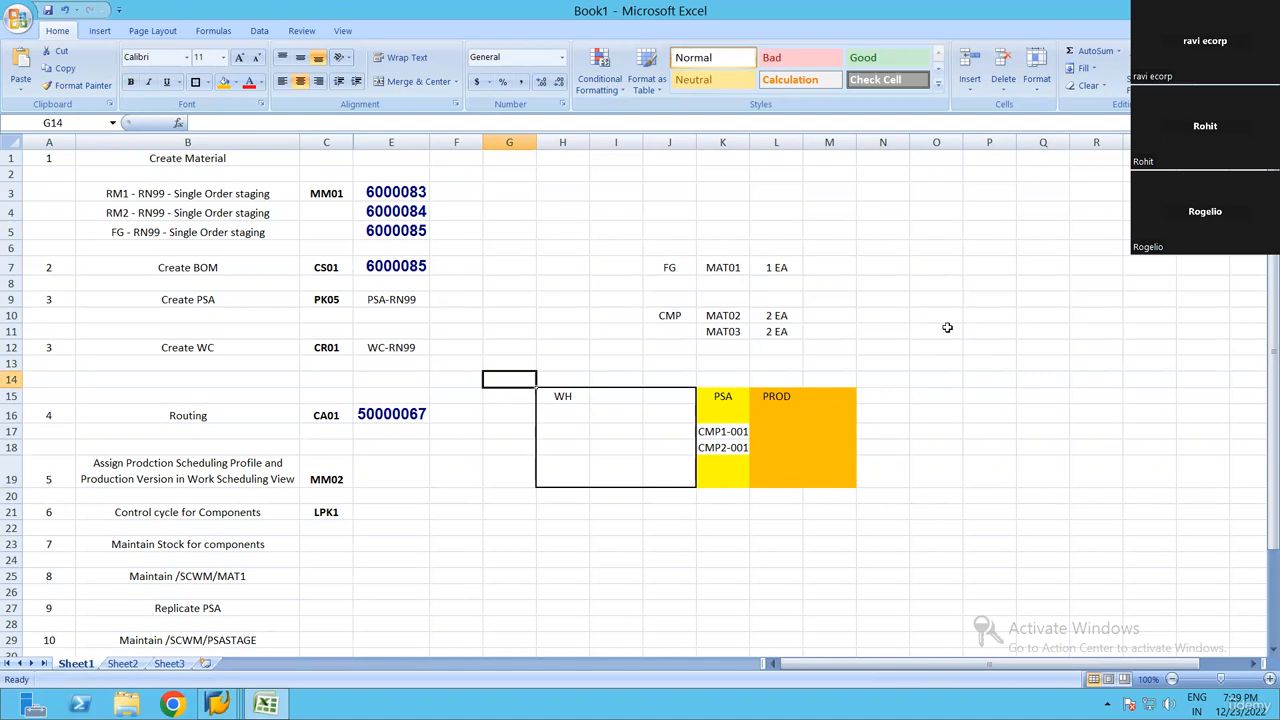
{"action": "left_click_drag", "start_coordinate": [957, 363], "coordinate": [1026, 475]}
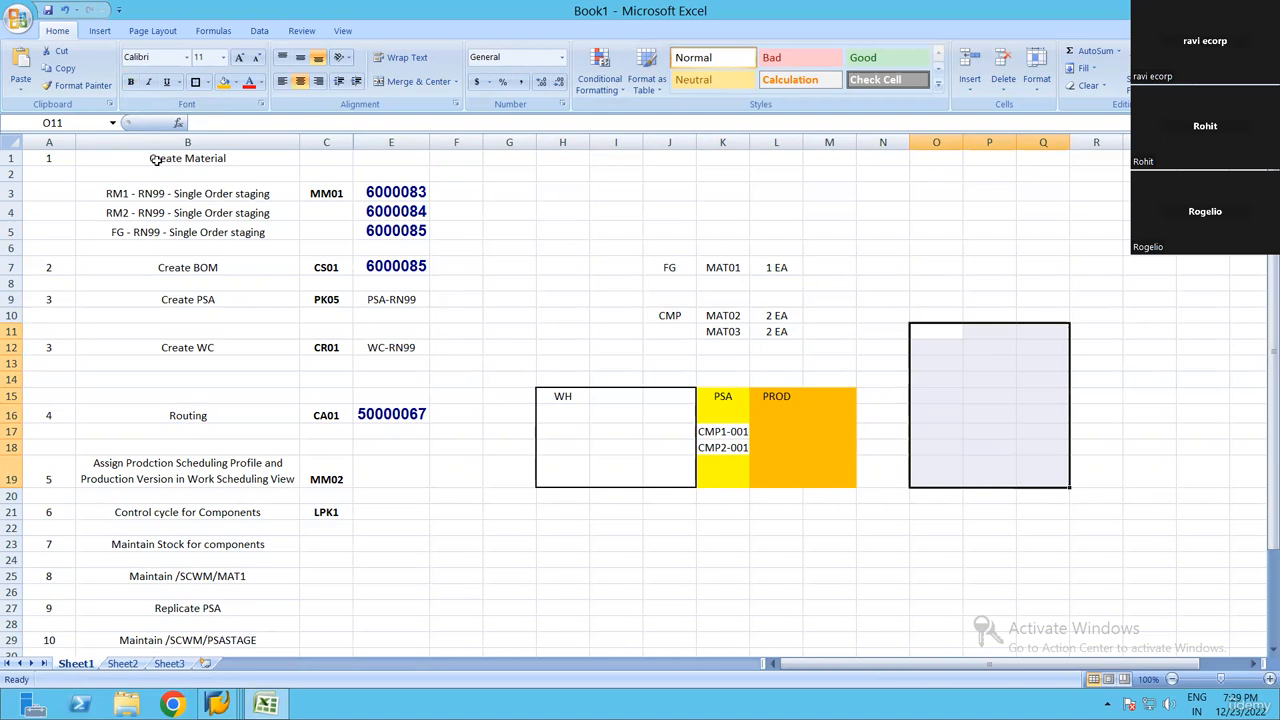
{"action": "left_click_drag", "start_coordinate": [187, 158], "coordinate": [420, 430]}
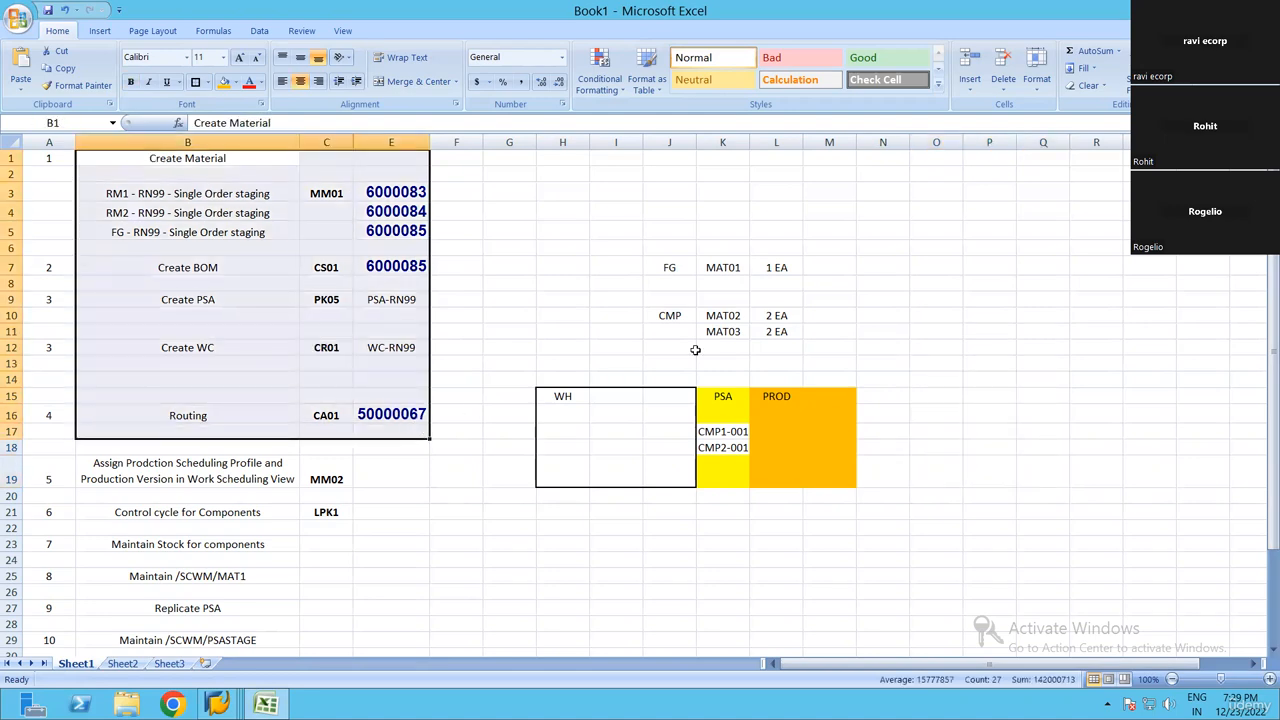
{"action": "left_click", "coordinate": [723, 347]}
{"action": "left_click", "coordinate": [990, 347]}
{"action": "type", "text": "P"}
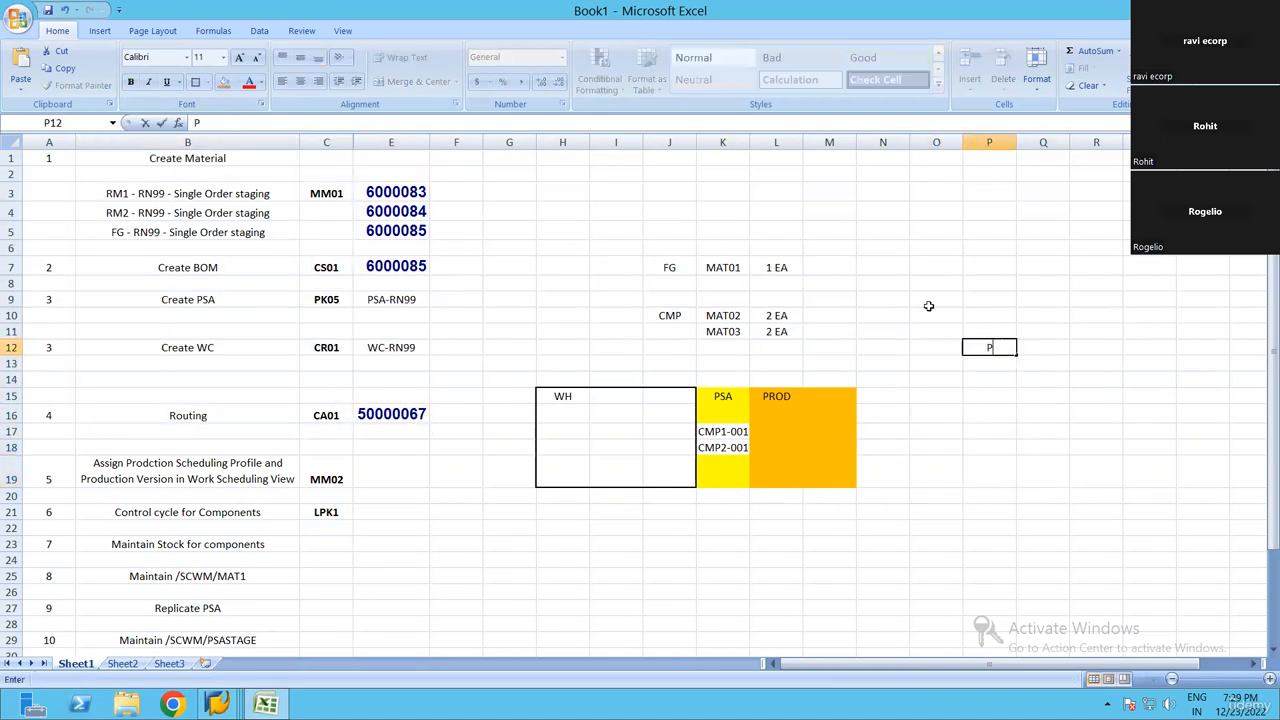
{"action": "key", "text": "BackSpace"}
{"action": "key", "text": "BackSpace"}
{"action": "key", "text": "Return"}
{"action": "key", "text": "Return"}
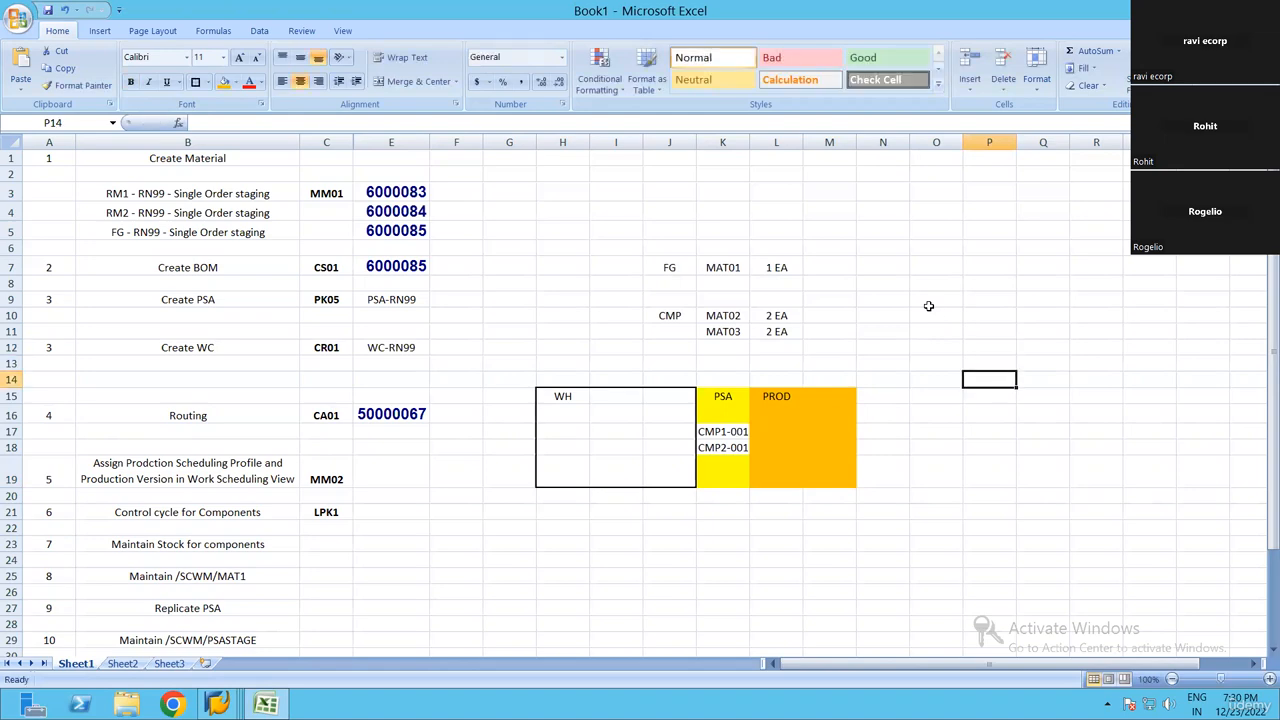
{"action": "key", "text": "Up"}
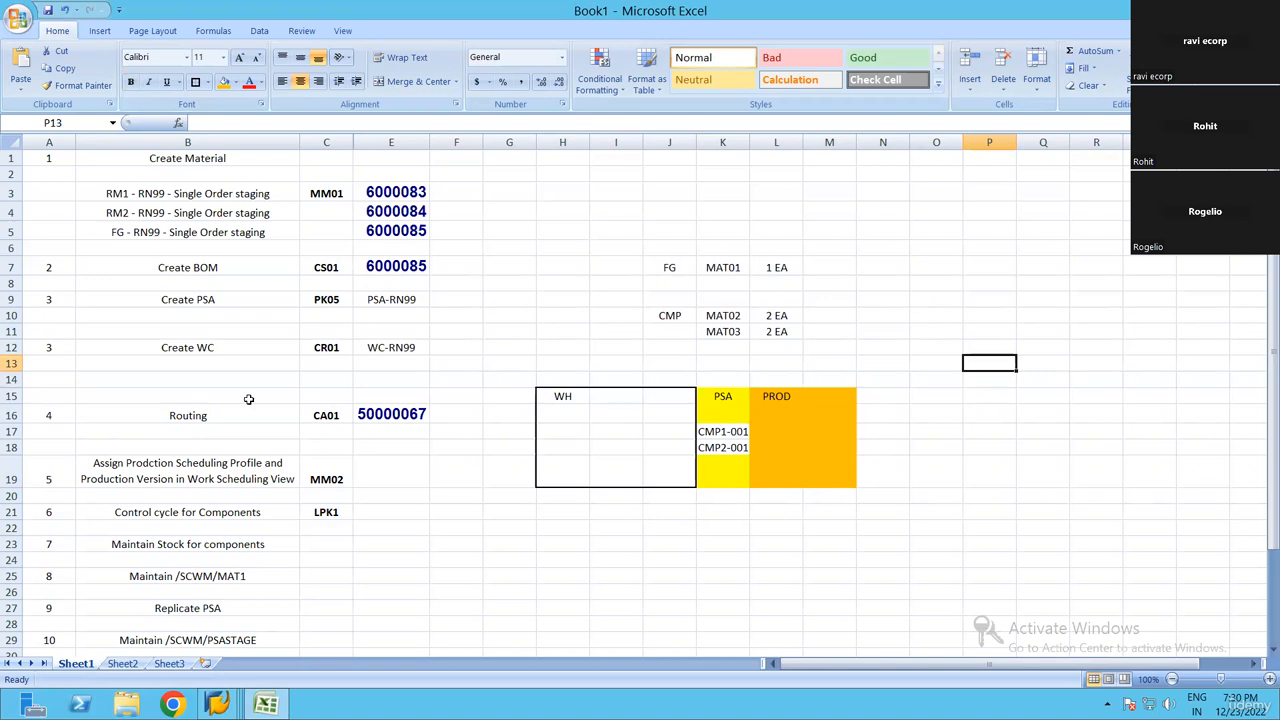
Review the step list's rows from Create BOM to Routing and the remaining rows from step 5 to step 13
{"action": "left_click_drag", "start_coordinate": [157, 272], "coordinate": [240, 412]}
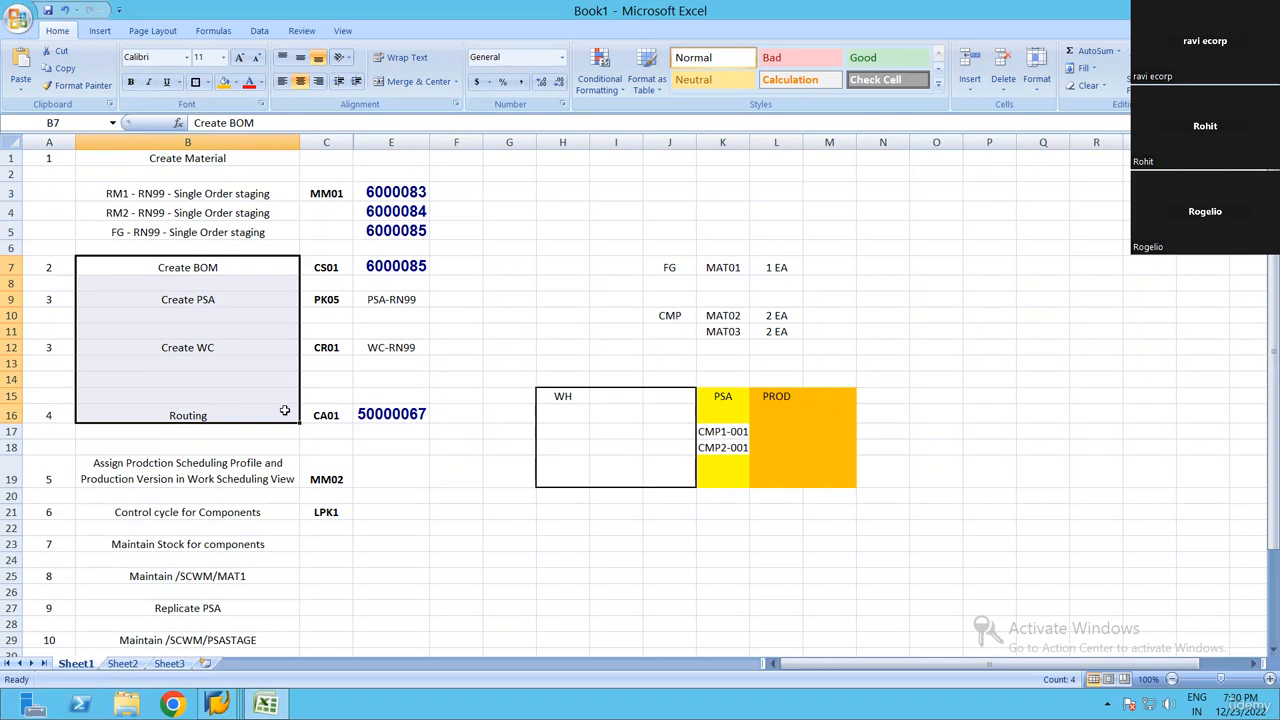
{"action": "scroll", "coordinate": [426, 610], "scroll_direction": "down", "scroll_amount": 2}
{"action": "left_click_drag", "start_coordinate": [180, 365], "coordinate": [433, 625]}
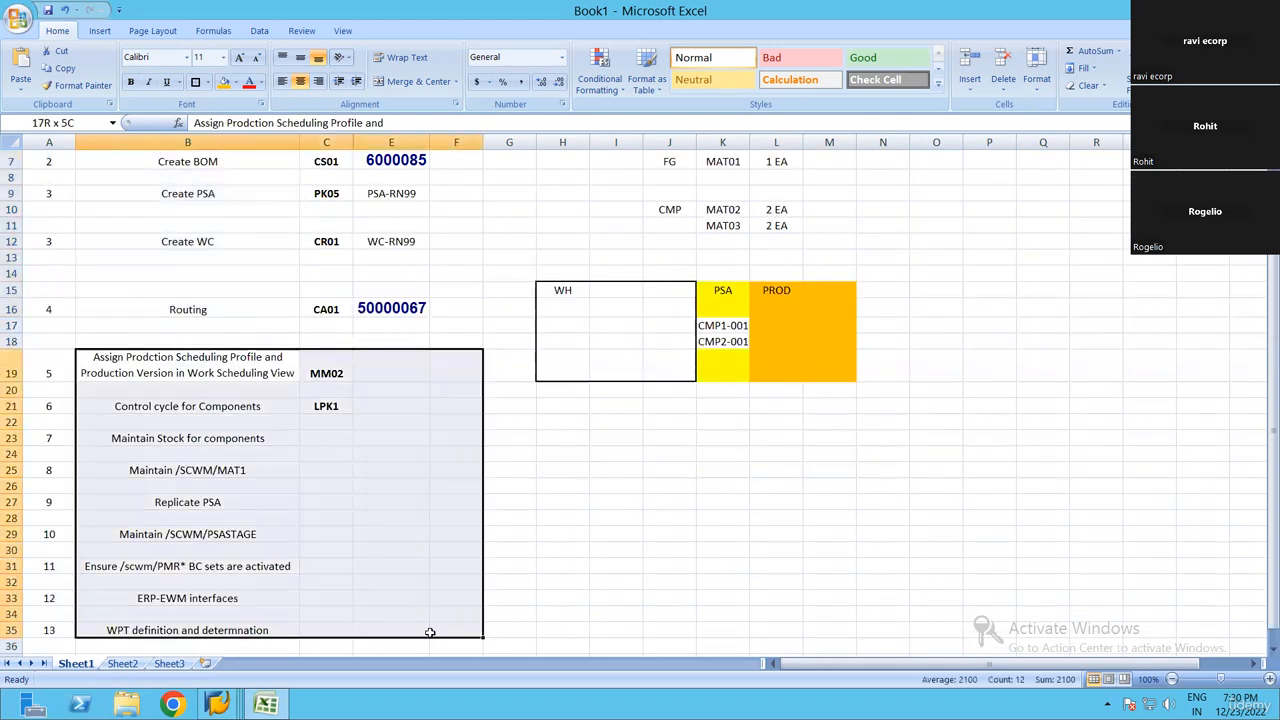
{"action": "scroll", "coordinate": [346, 347], "scroll_direction": "up", "scroll_amount": 2}
{"action": "left_click", "coordinate": [339, 332]}
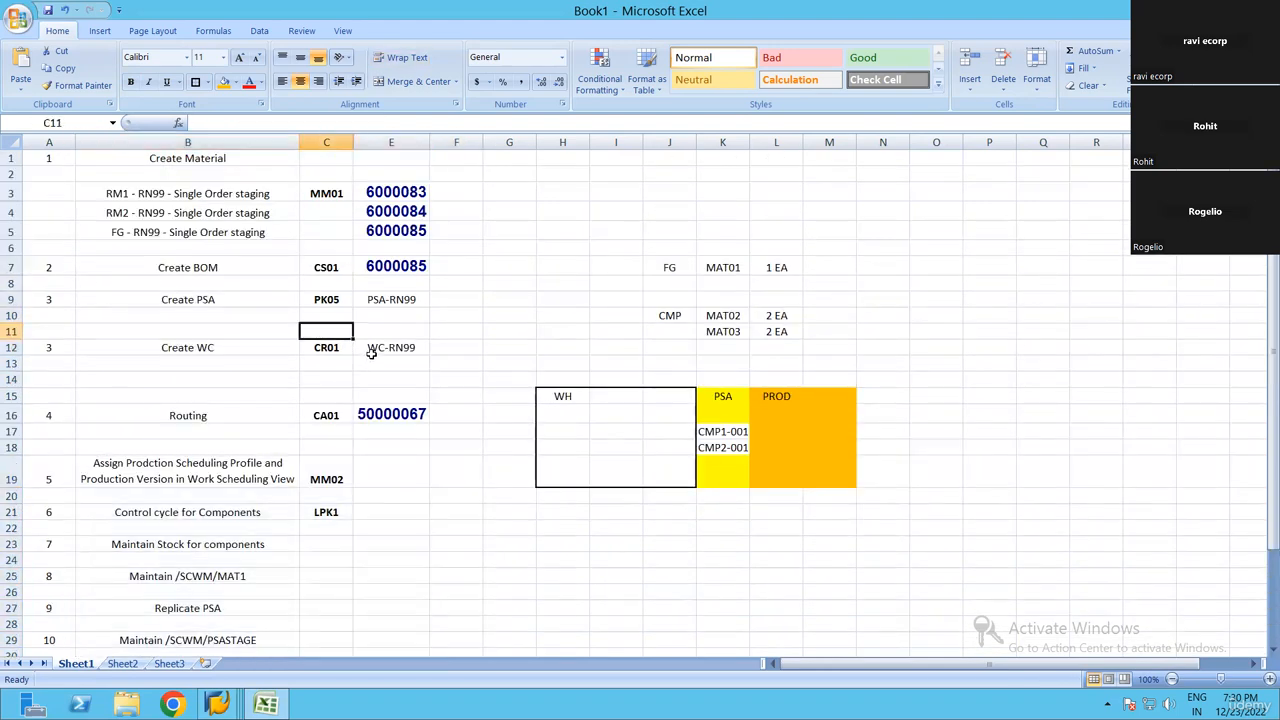
{"action": "left_click", "coordinate": [927, 366]}
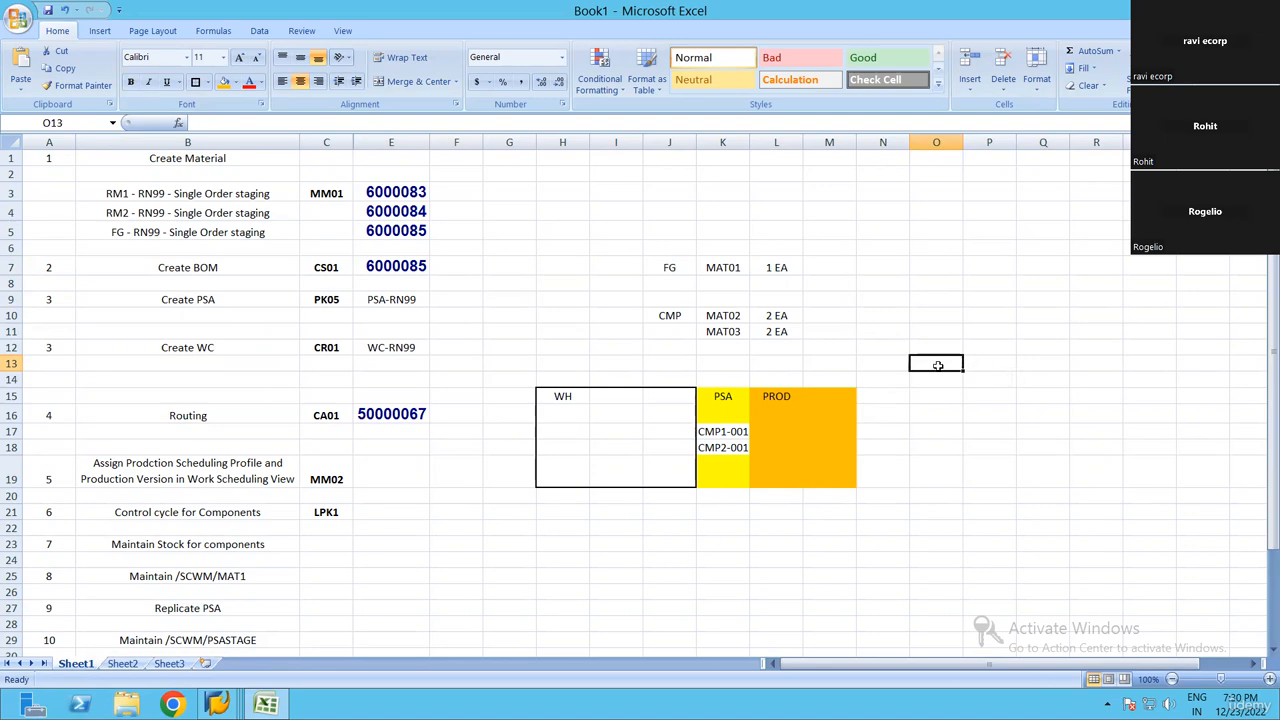
{"action": "mouse_move", "coordinate": [938, 365]}
{"action": "left_mouse_down"}
{"action": "mouse_move", "coordinate": [1034, 474]}
{"action": "mouse_move", "coordinate": [1038, 460]}
{"action": "left_mouse_up"}
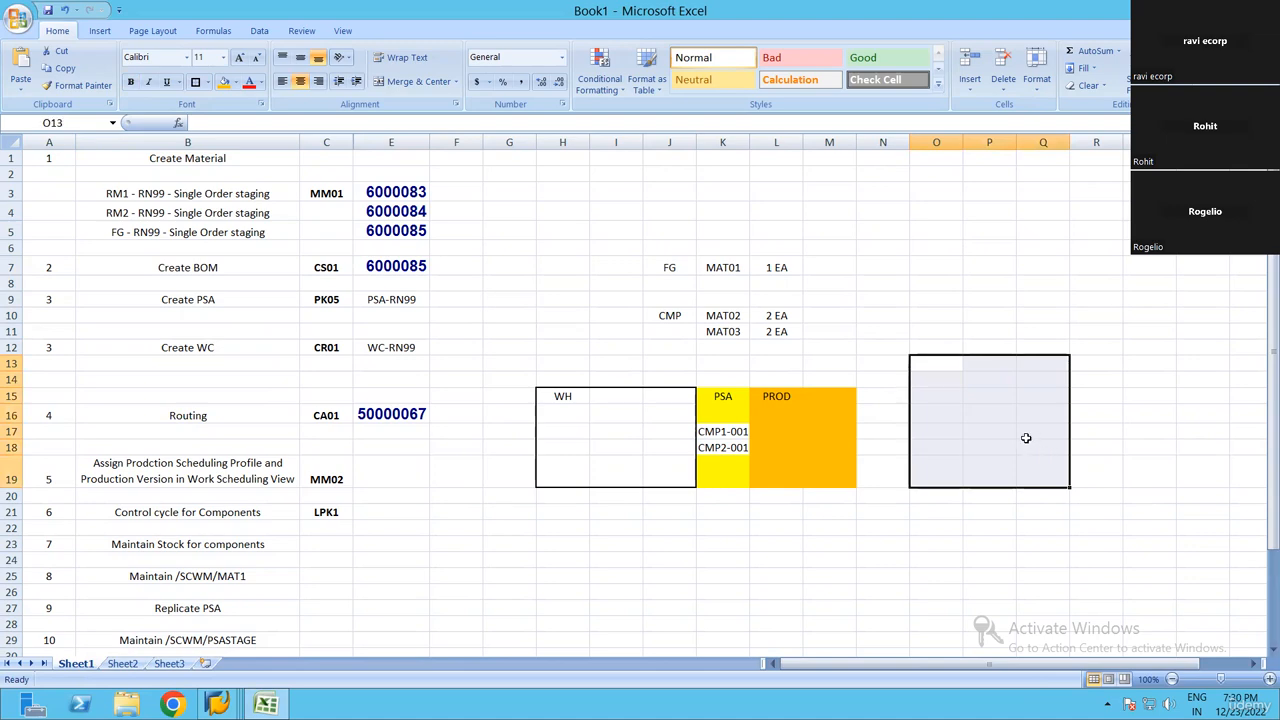
{"action": "left_click", "coordinate": [989, 315]}
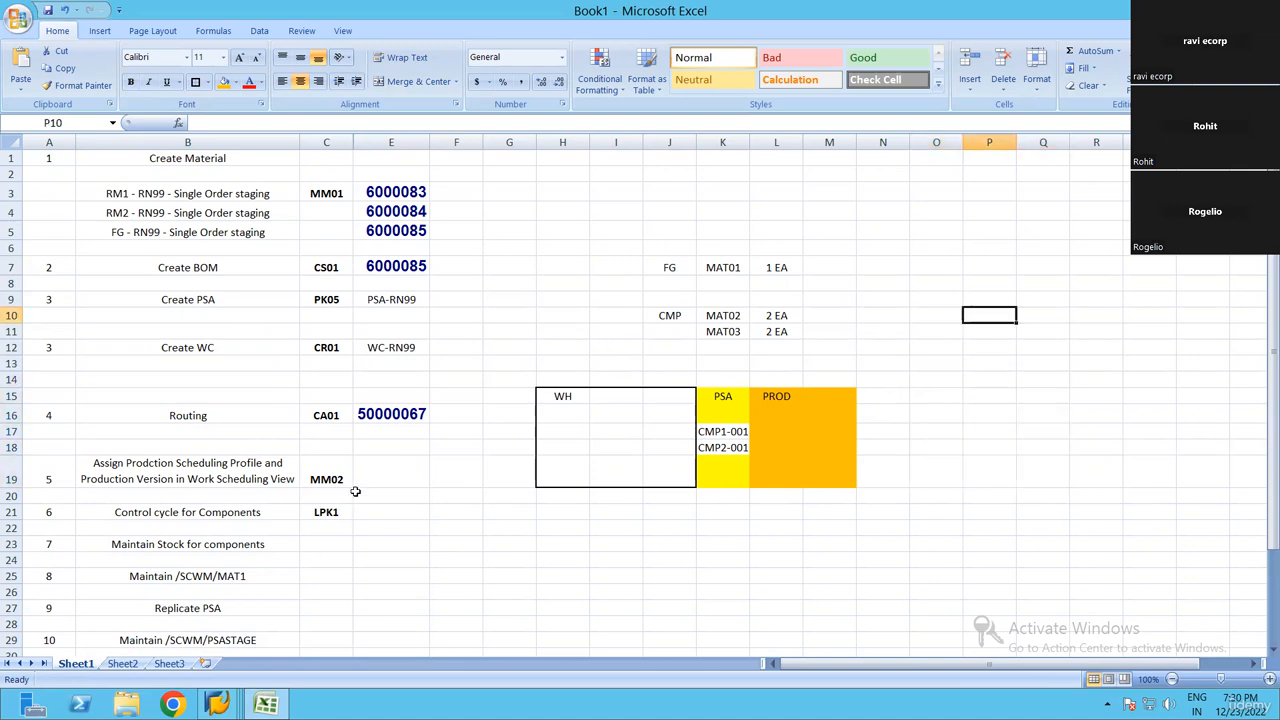
Examine step 5 of the list, which covers the production scheduling profile and production version, together with its transaction code MM02
{"action": "left_click", "coordinate": [380, 471]}
{"action": "key", "text": "alt+Tab"}
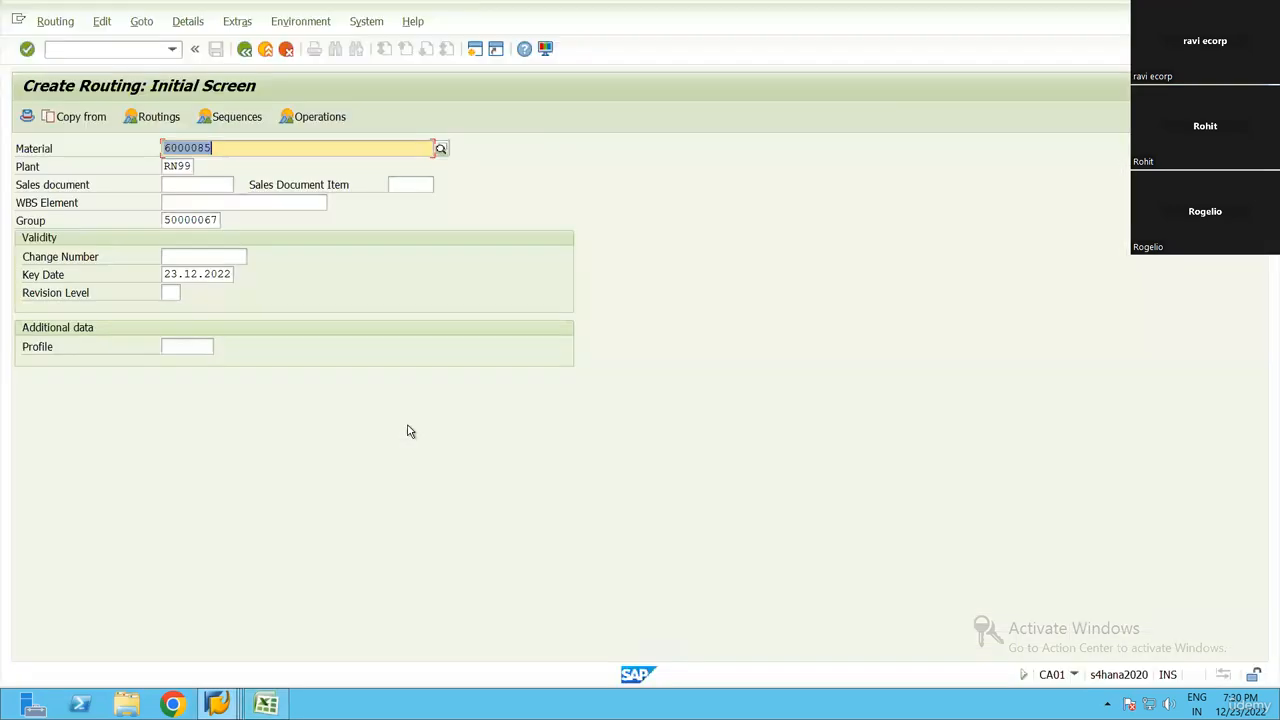
{"action": "key", "text": "alt+Tab"}
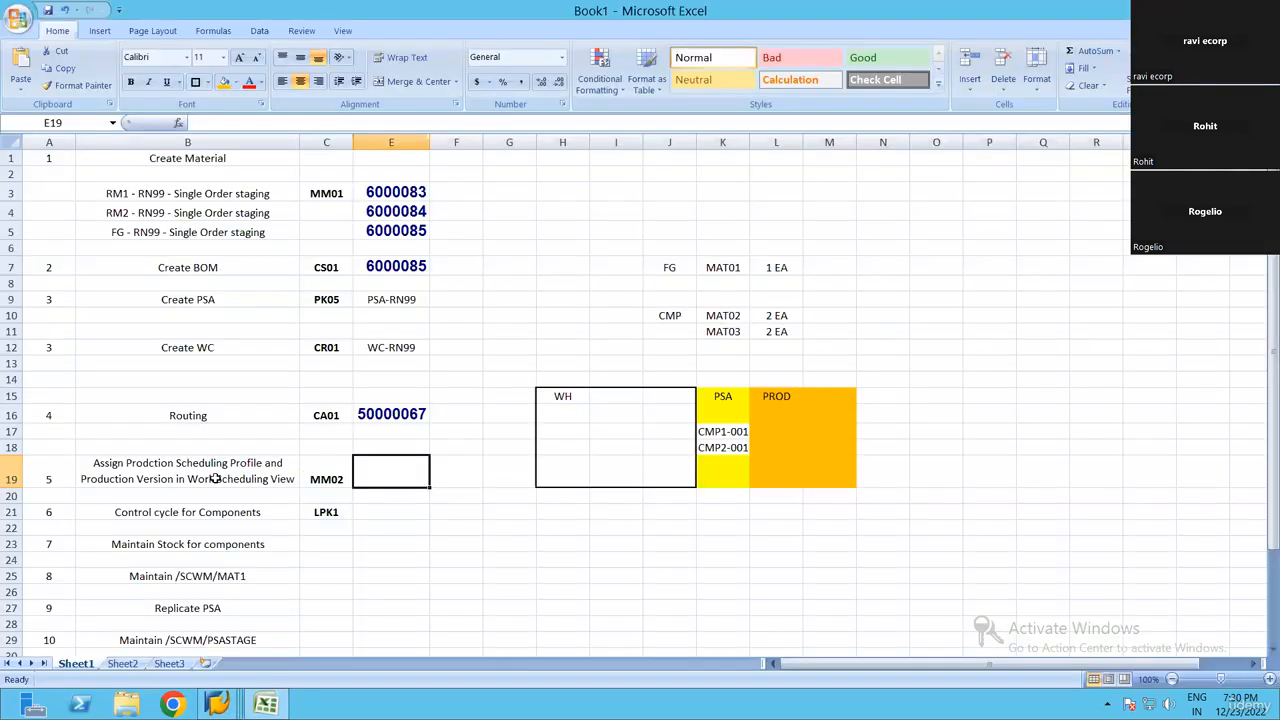
{"action": "left_click", "coordinate": [213, 479]}
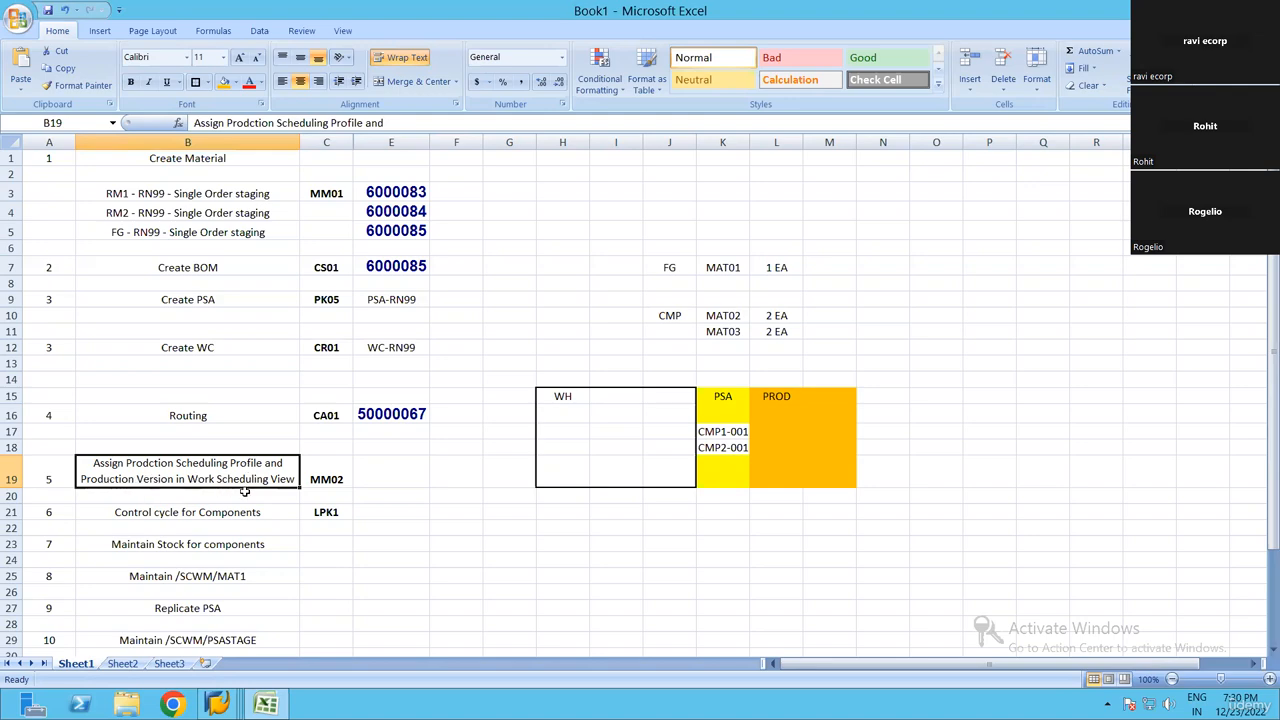
{"action": "left_click", "coordinate": [405, 479]}
{"action": "left_click", "coordinate": [228, 486]}
{"action": "left_click", "coordinate": [341, 460]}
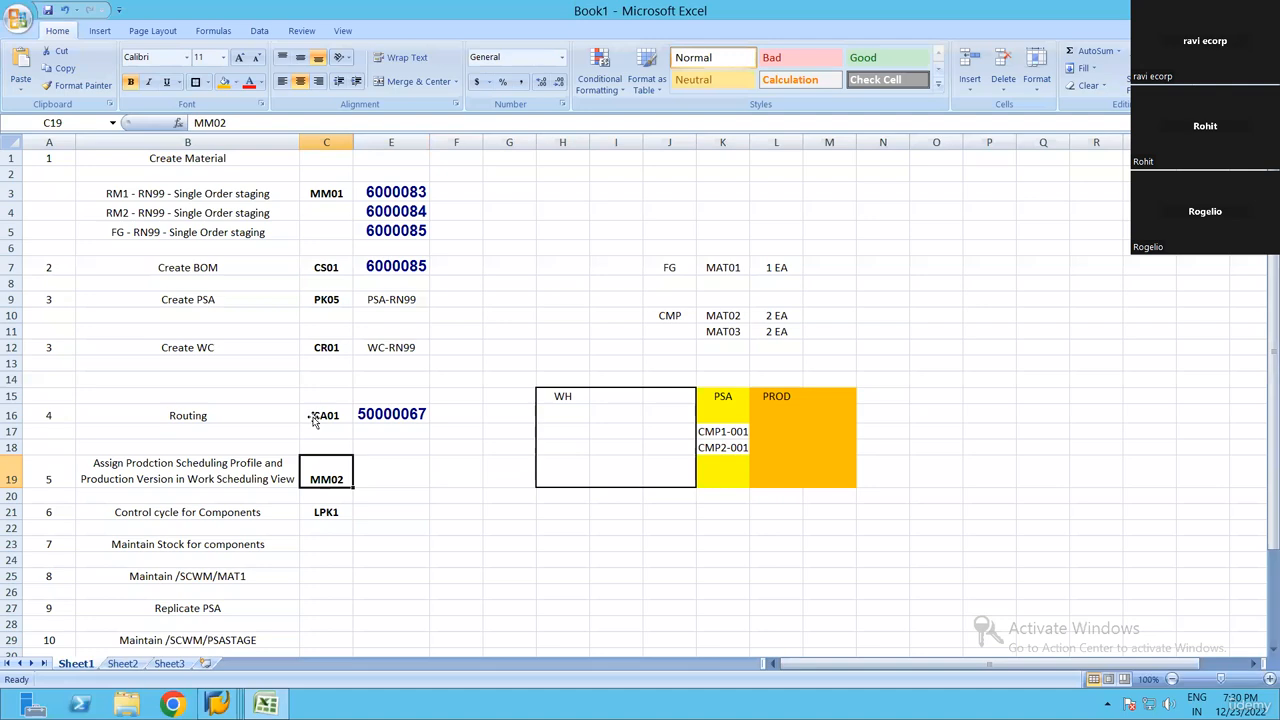
{"action": "left_click", "coordinate": [273, 463]}
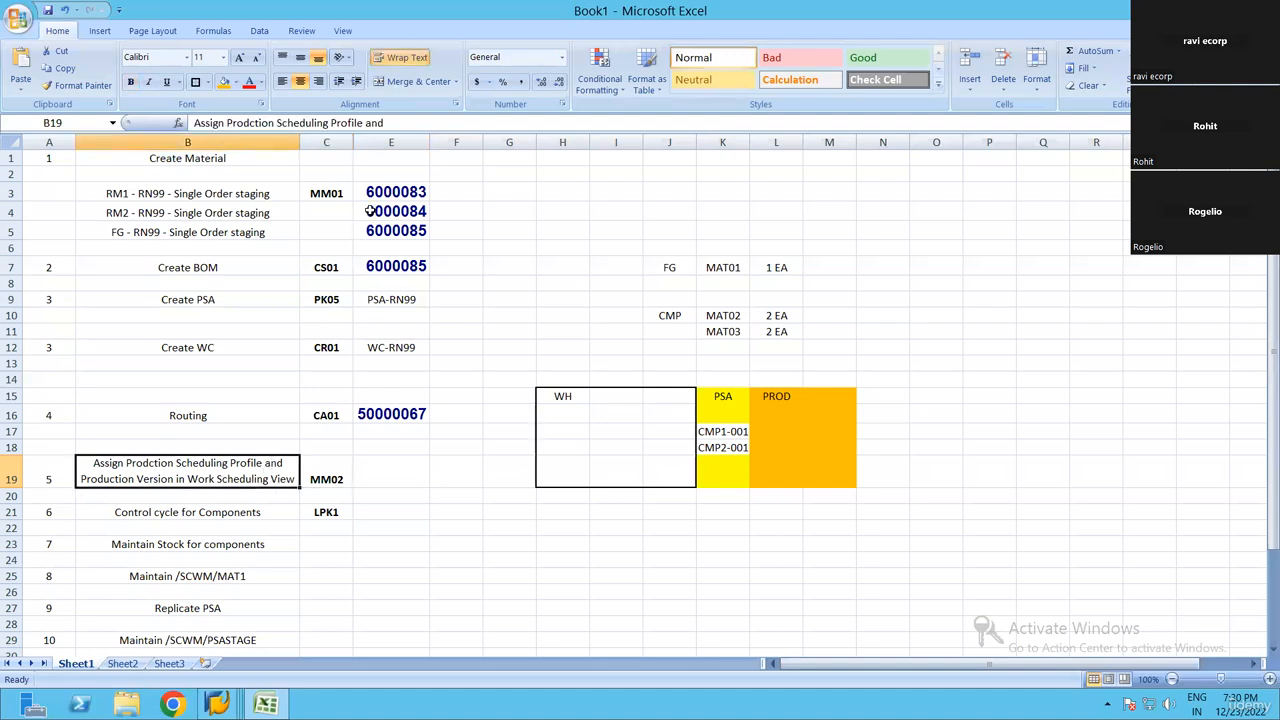
Copy finished-good number 6000085 from cell E5, switch to SAP and open that material's view selection in transaction MM02
{"action": "left_click", "coordinate": [392, 232]}
{"action": "key", "text": "ctrl+c"}
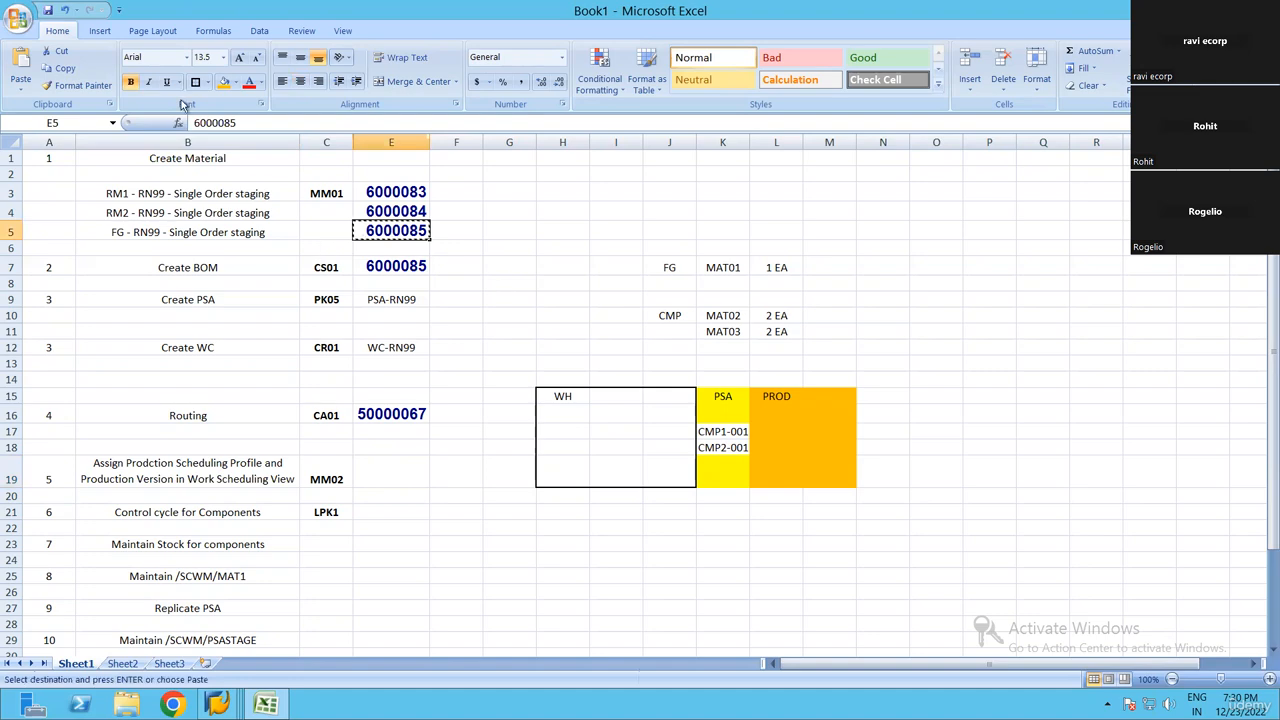
{"action": "key", "text": "alt+Tab"}
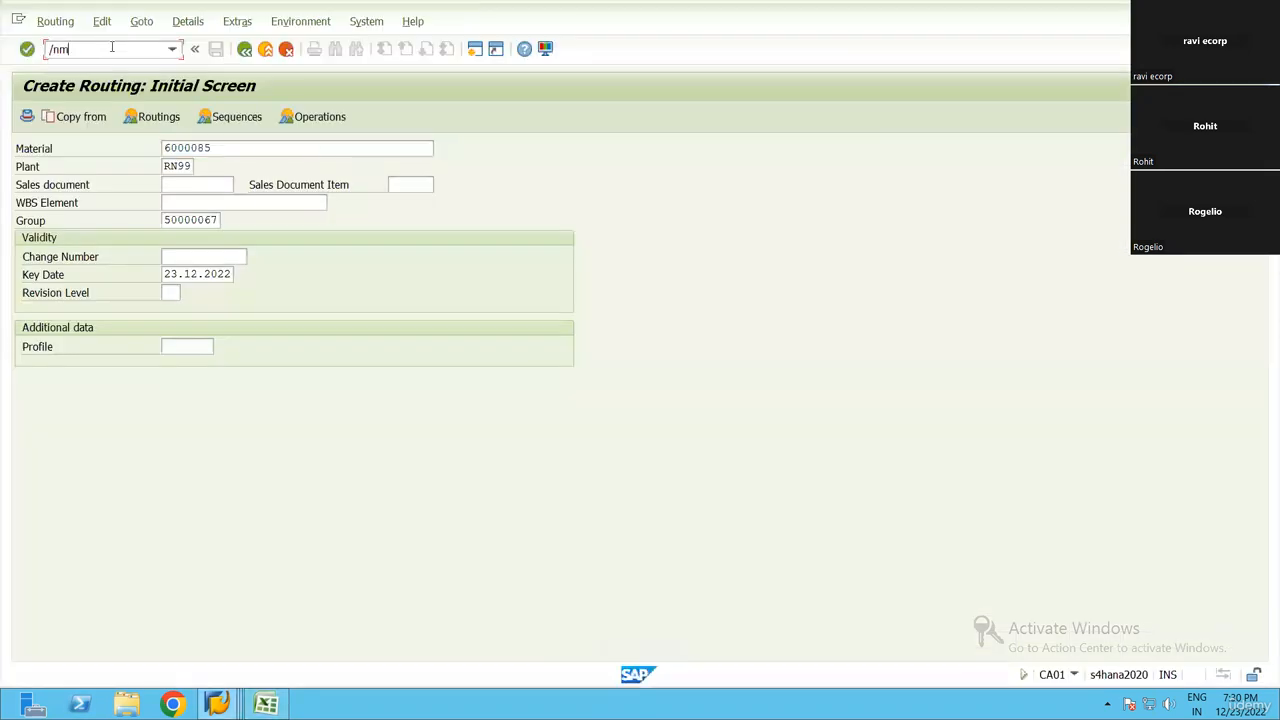
{"action": "key", "text": "Return"}
{"action": "key", "text": "Return"}
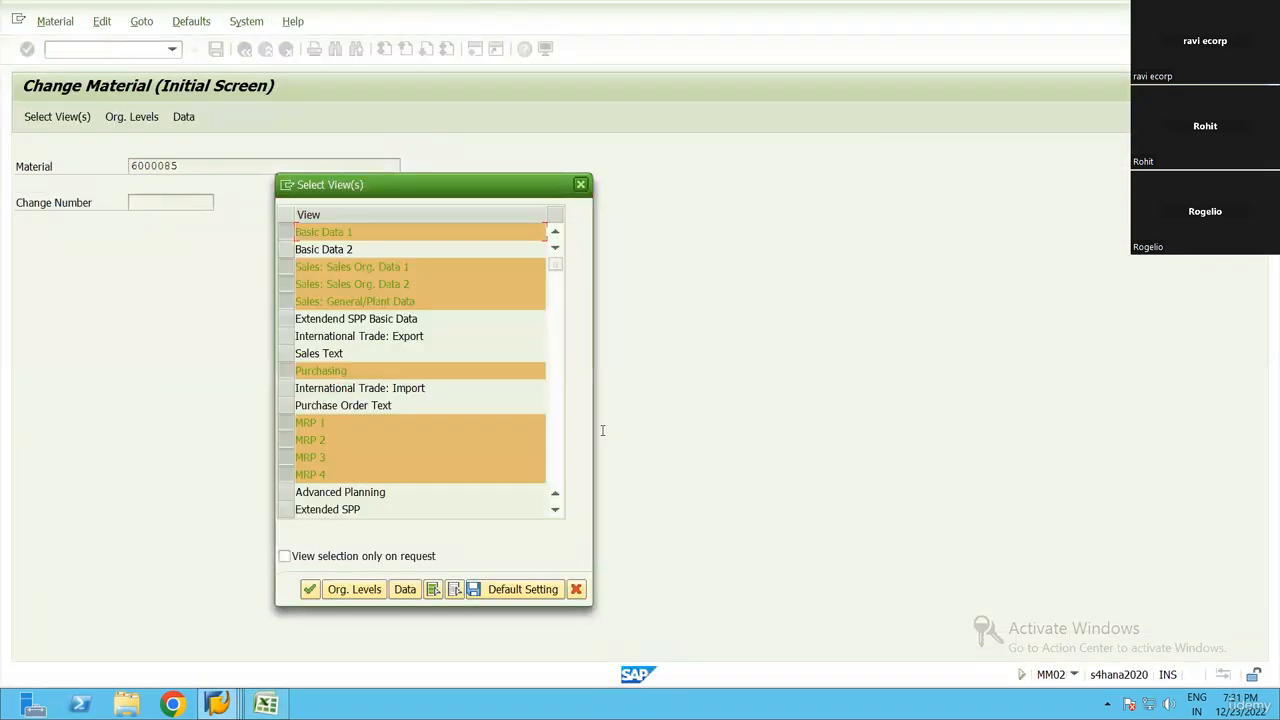
Clear the preselected views, select only Work Scheduling and open it for material 6000085
{"action": "left_click", "coordinate": [455, 589]}
{"action": "scroll", "coordinate": [328, 428], "scroll_direction": "down", "scroll_amount": 3}
{"action": "left_click", "coordinate": [288, 371]}
{"action": "left_click", "coordinate": [309, 589]}
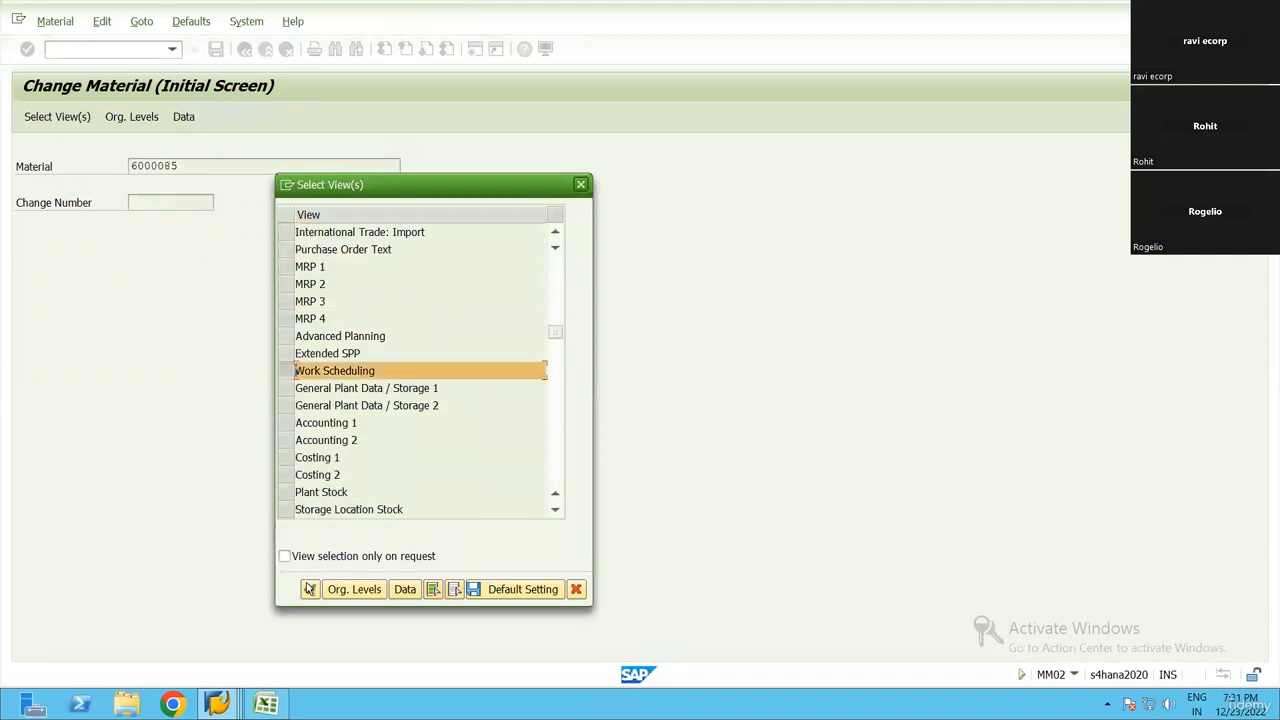
{"action": "key", "text": "Return"}
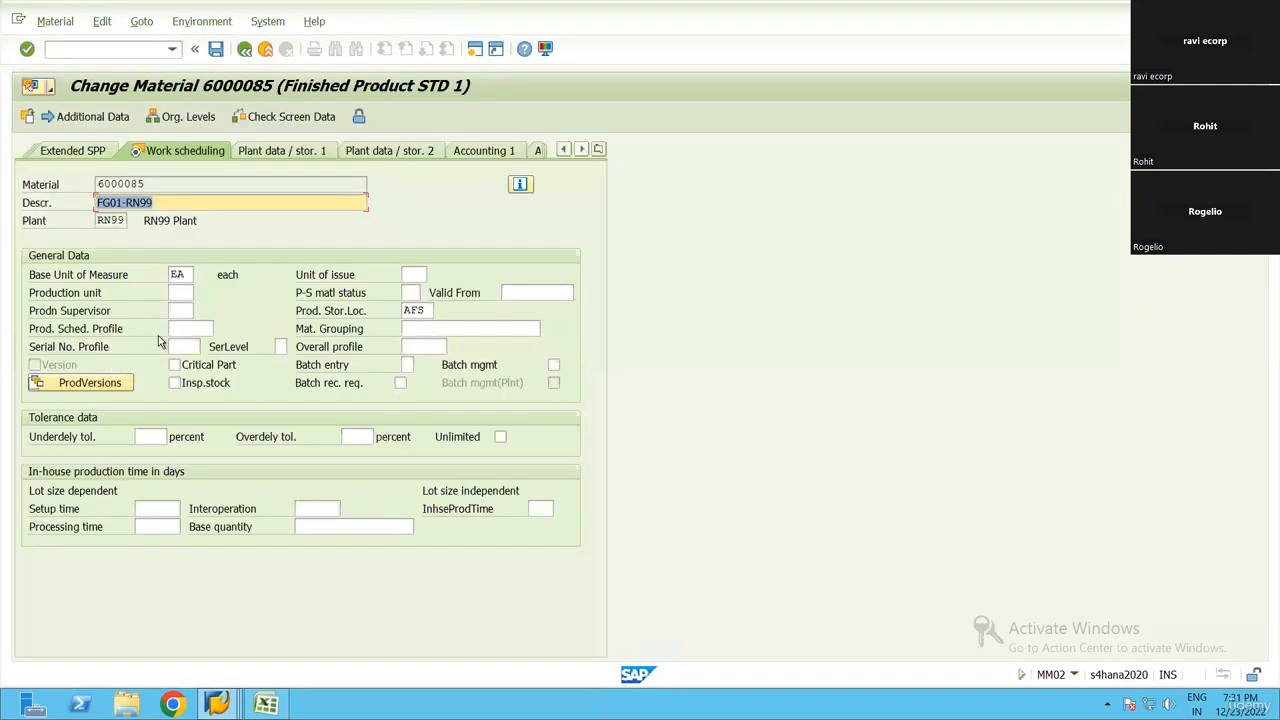
Set the material's production scheduling profile to 000001
{"action": "left_click", "coordinate": [221, 329]}
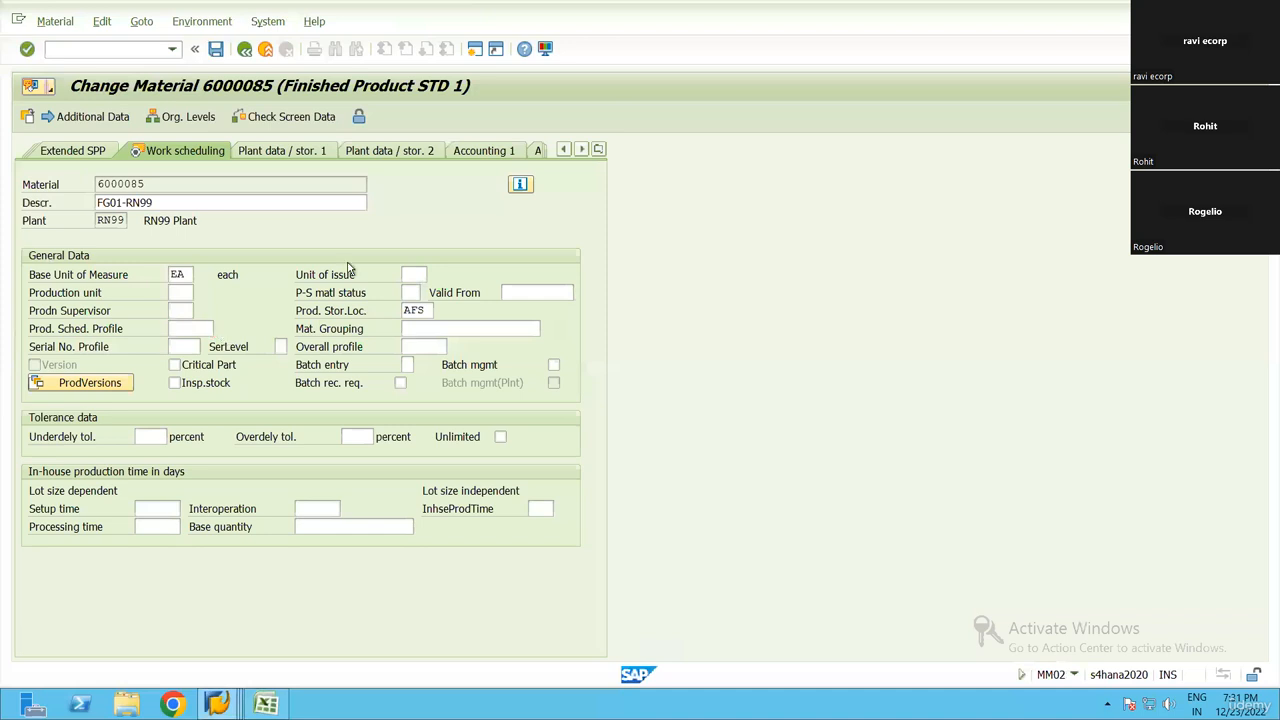
{"action": "double_click", "coordinate": [238, 195]}
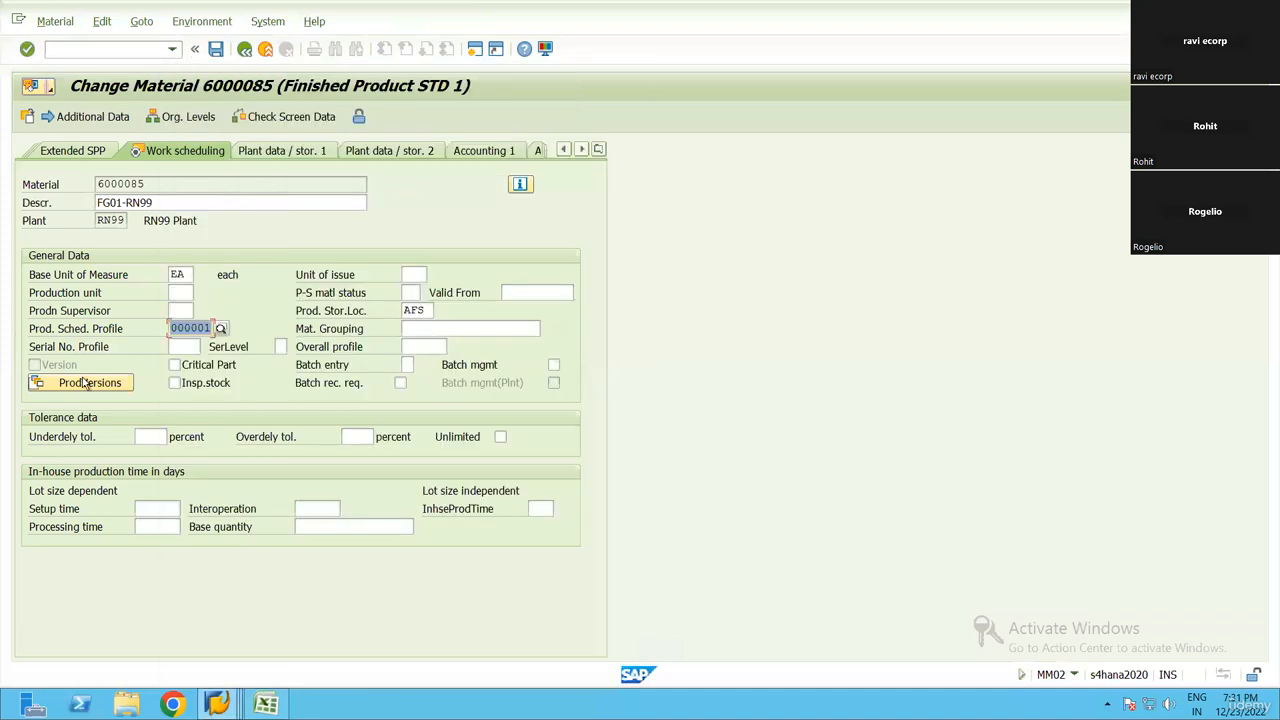
{"action": "left_click", "coordinate": [419, 313]}
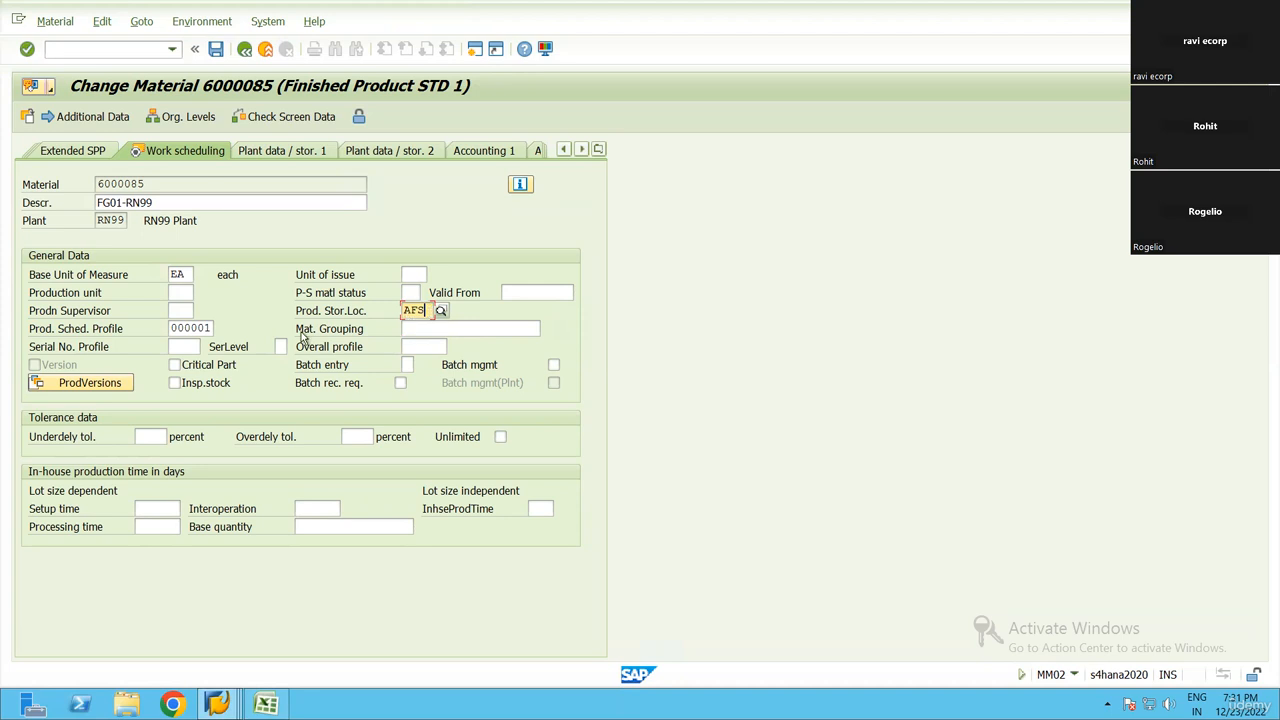
Add production version PV01 with text "Version -1", valid from 23.12.2022 to 23.12.9999, and confirm it
{"action": "left_click", "coordinate": [117, 386]}
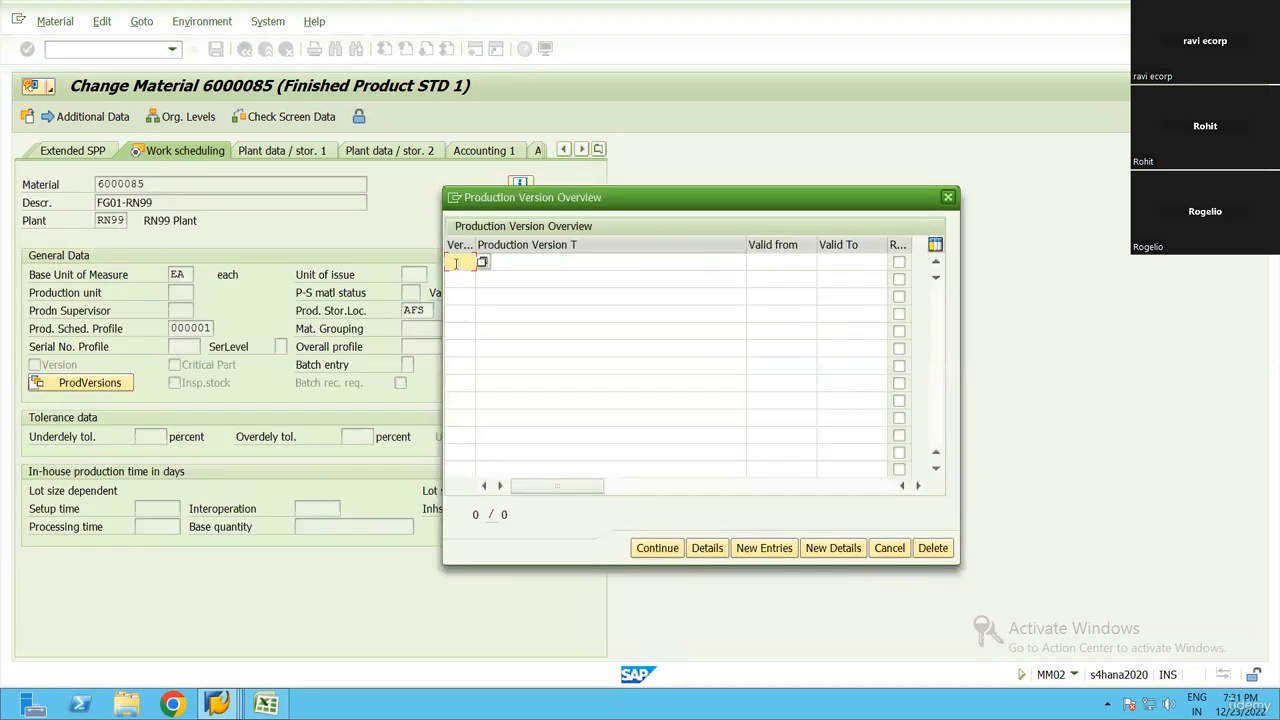
{"action": "left_click", "coordinate": [455, 263]}
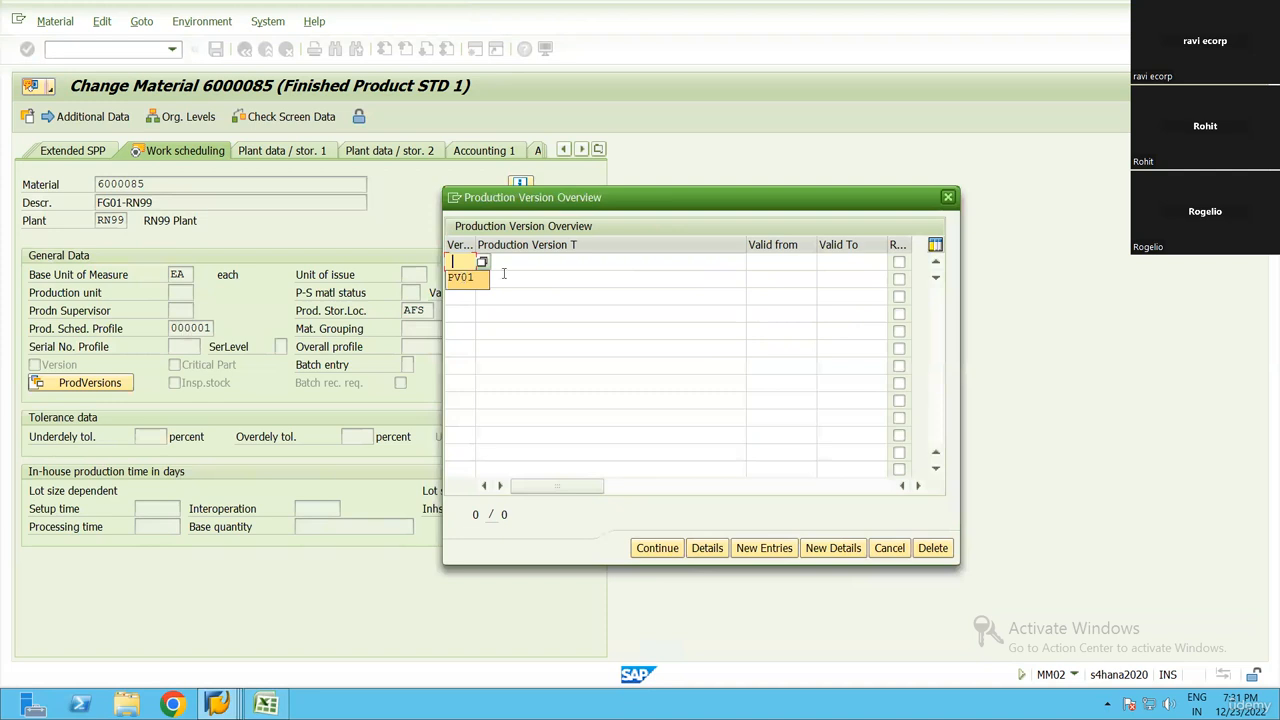
{"action": "left_click", "coordinate": [482, 278]}
{"action": "left_click", "coordinate": [511, 264]}
{"action": "left_click", "coordinate": [510, 280]}
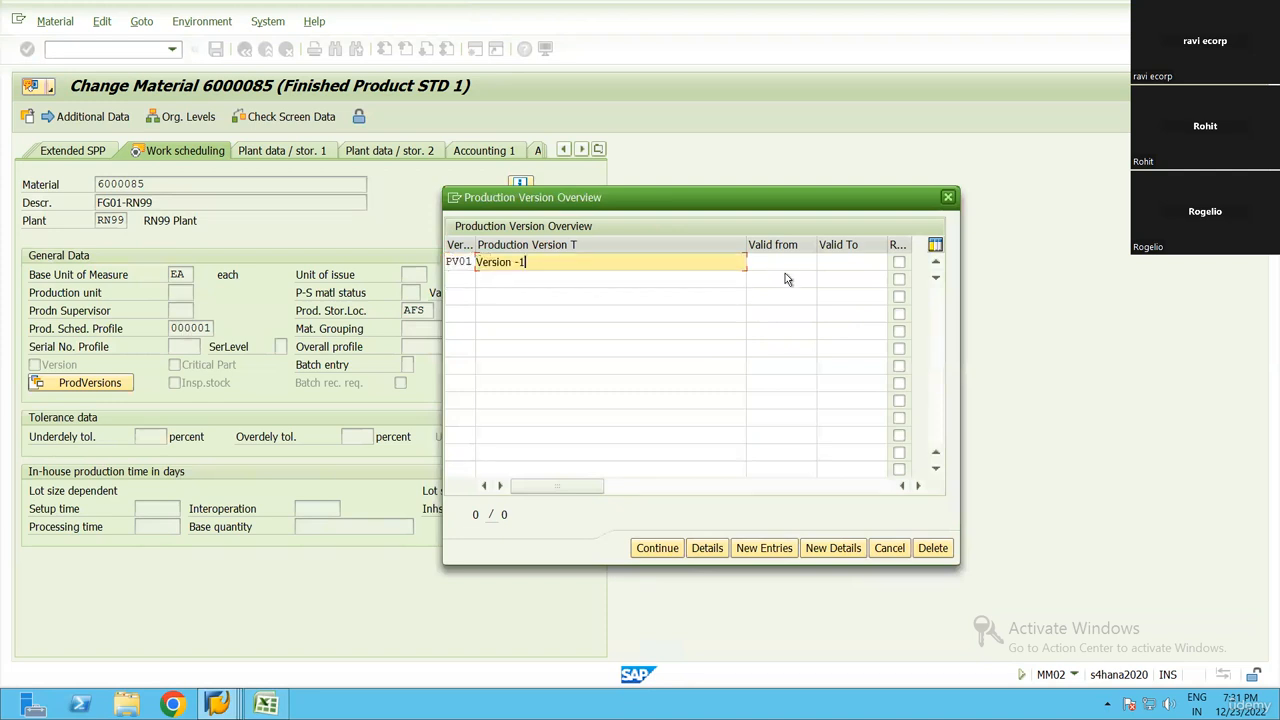
{"action": "left_click", "coordinate": [800, 264]}
{"action": "left_click", "coordinate": [804, 280]}
{"action": "left_click", "coordinate": [852, 264]}
{"action": "left_click", "coordinate": [851, 279]}
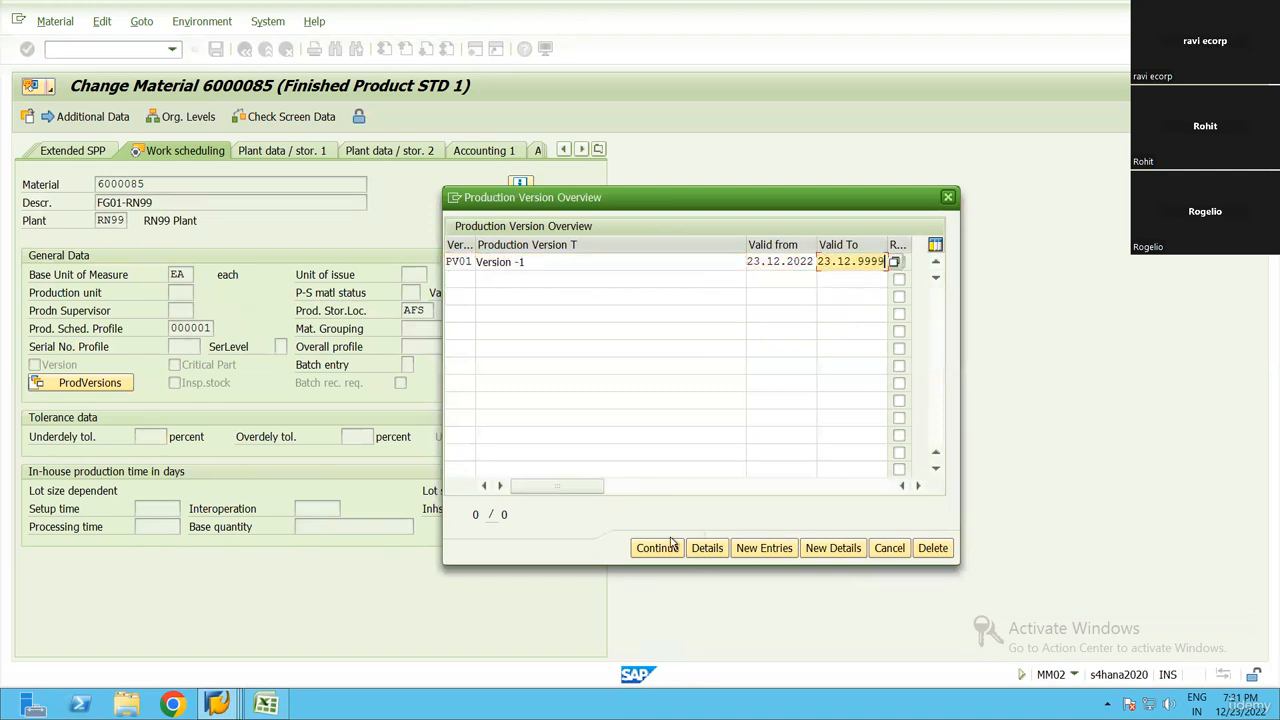
{"action": "key", "text": "Return"}
Reopen the production versions, show PV01's details and set its lot size range from 1 to 9999999
{"action": "left_click", "coordinate": [90, 383]}
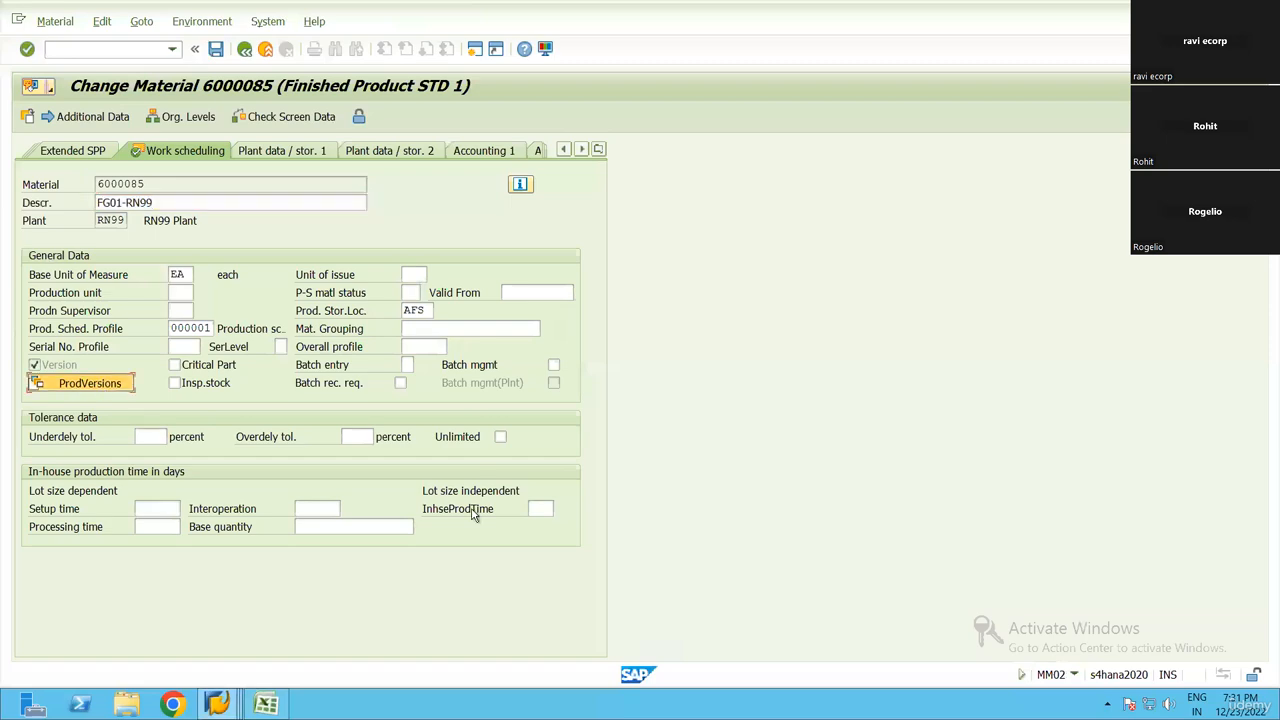
{"action": "left_click_drag", "start_coordinate": [408, 147], "coordinate": [690, 110]}
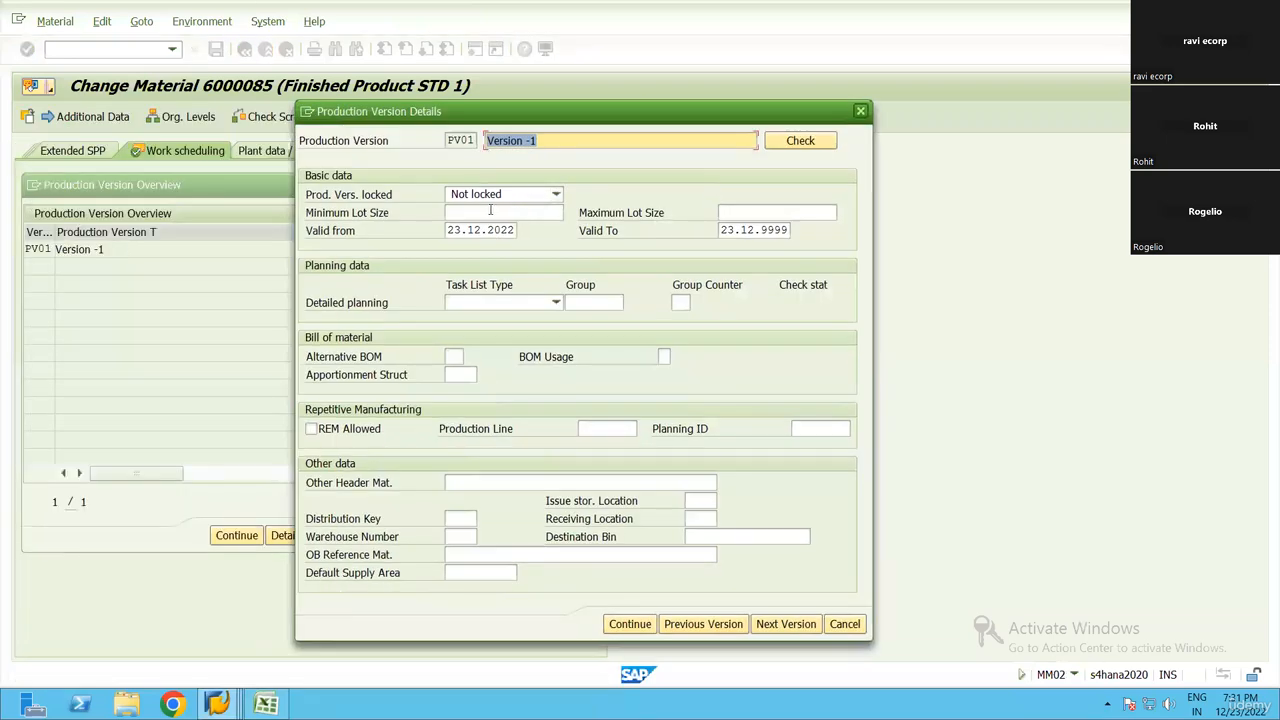
{"action": "left_click", "coordinate": [490, 210]}
{"action": "type", "text": "1"}
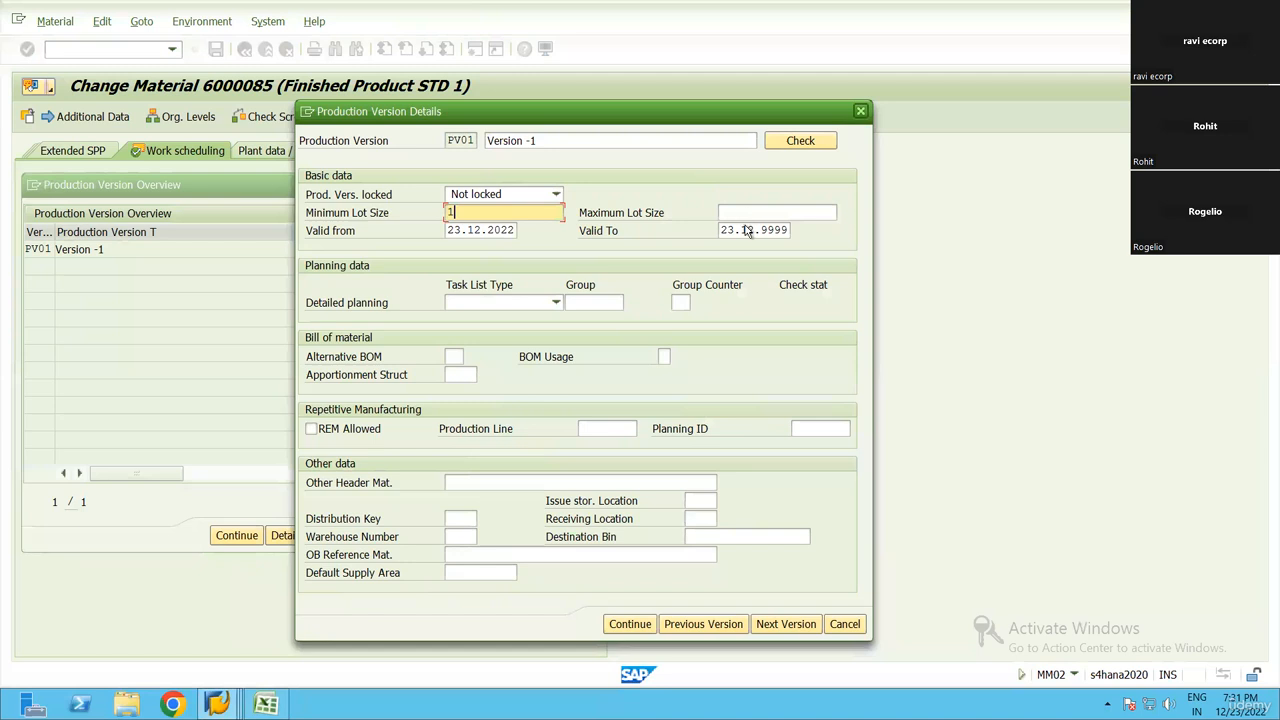
{"action": "key", "text": "Tab"}
{"action": "type", "text": "9999999"}
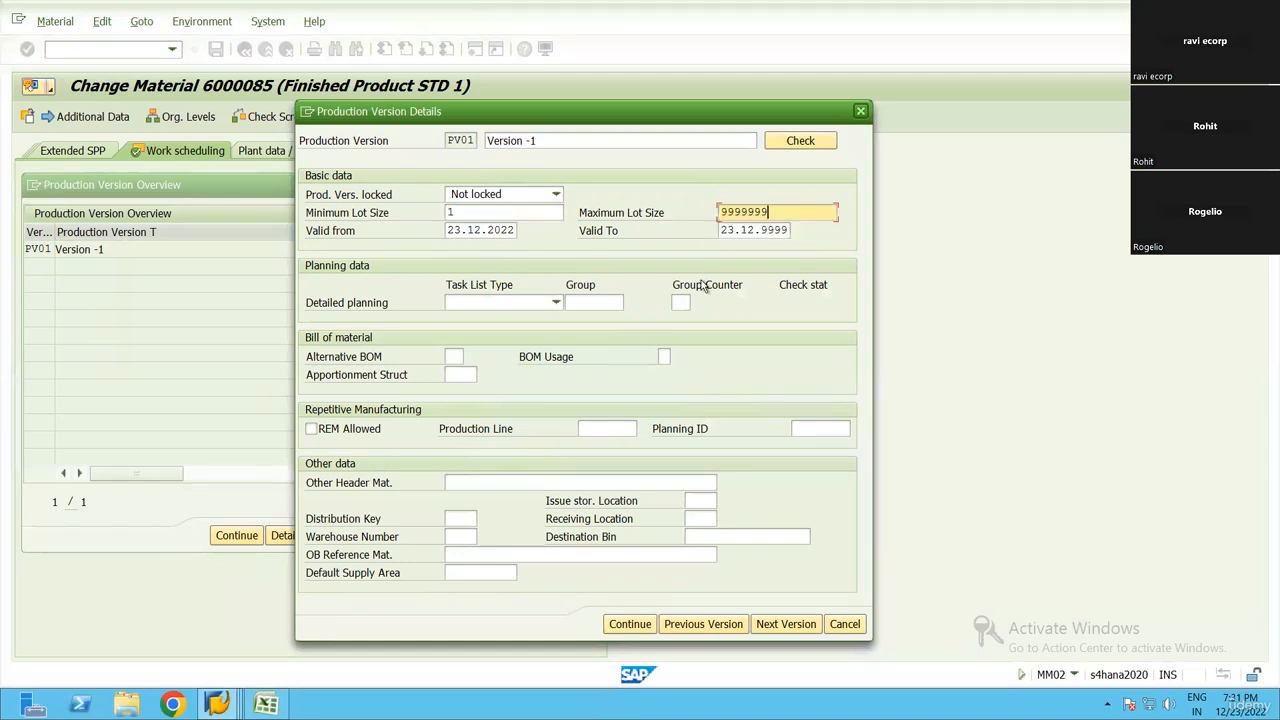
Set PV01's detailed planning to task list type N Routing, using group 50000067 with group counter 1
{"action": "left_click", "coordinate": [503, 300]}
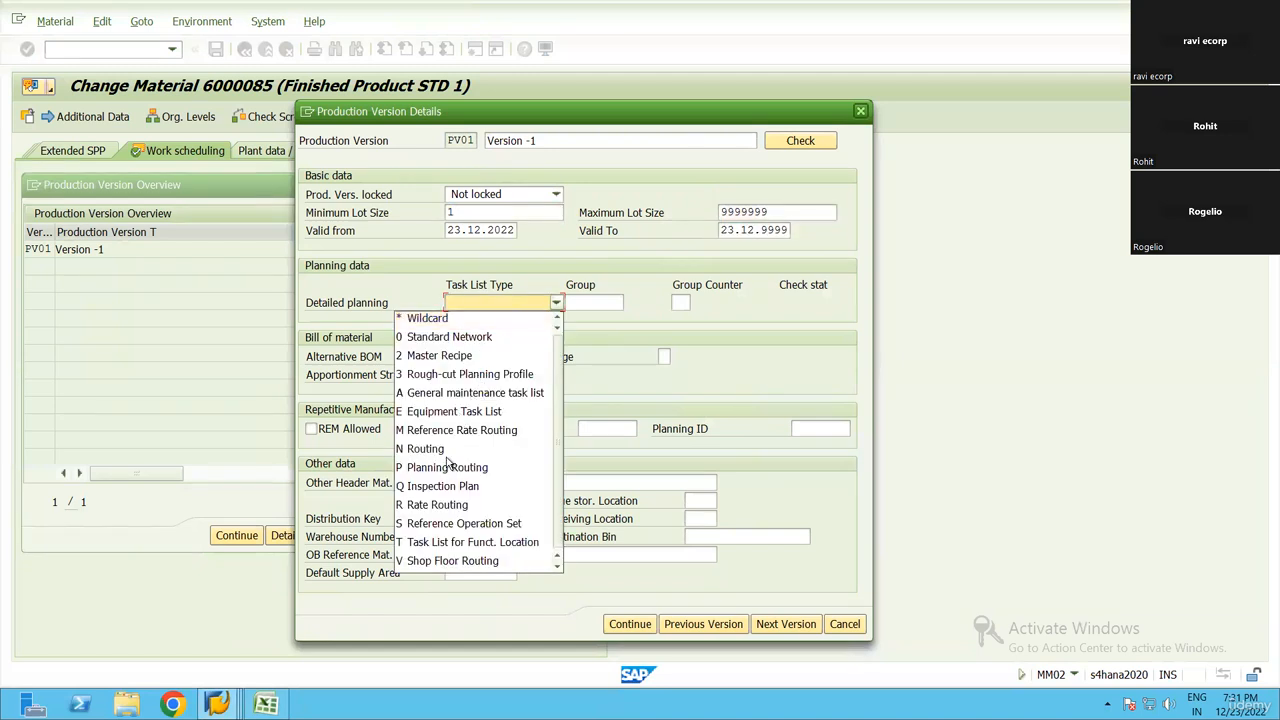
{"action": "left_click", "coordinate": [425, 448]}
{"action": "left_click", "coordinate": [618, 304]}
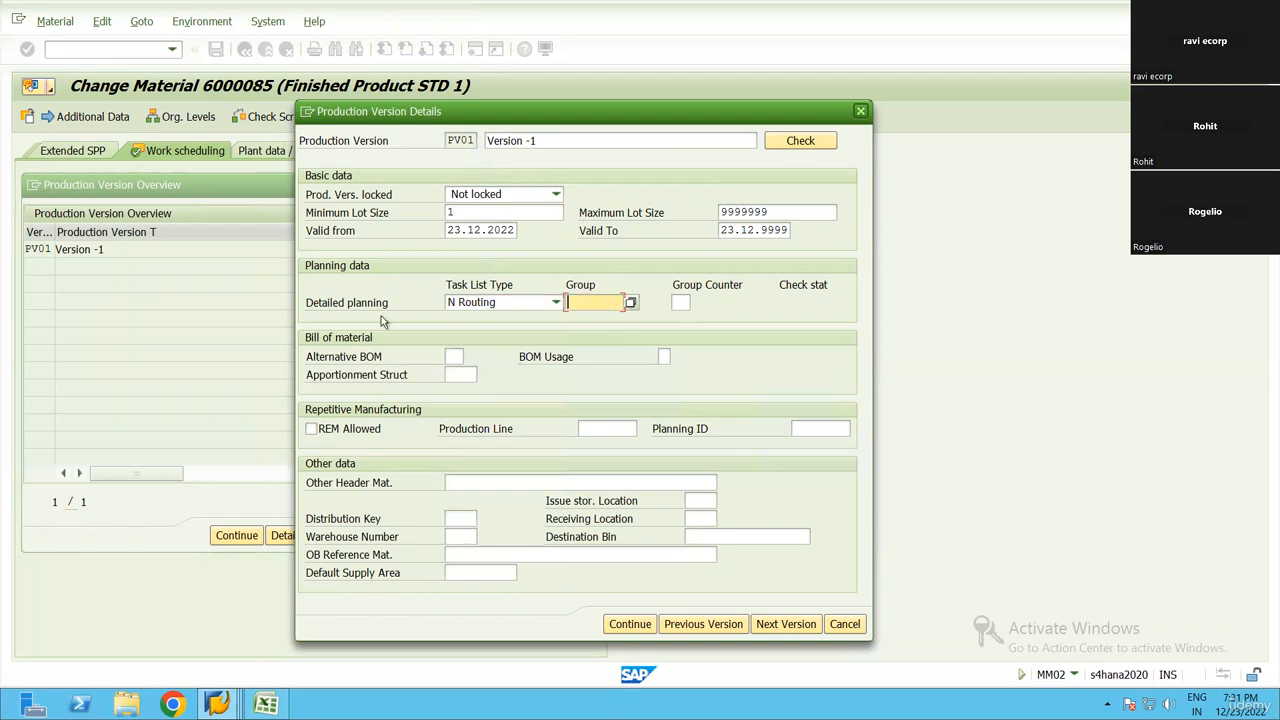
{"action": "left_click", "coordinate": [630, 302]}
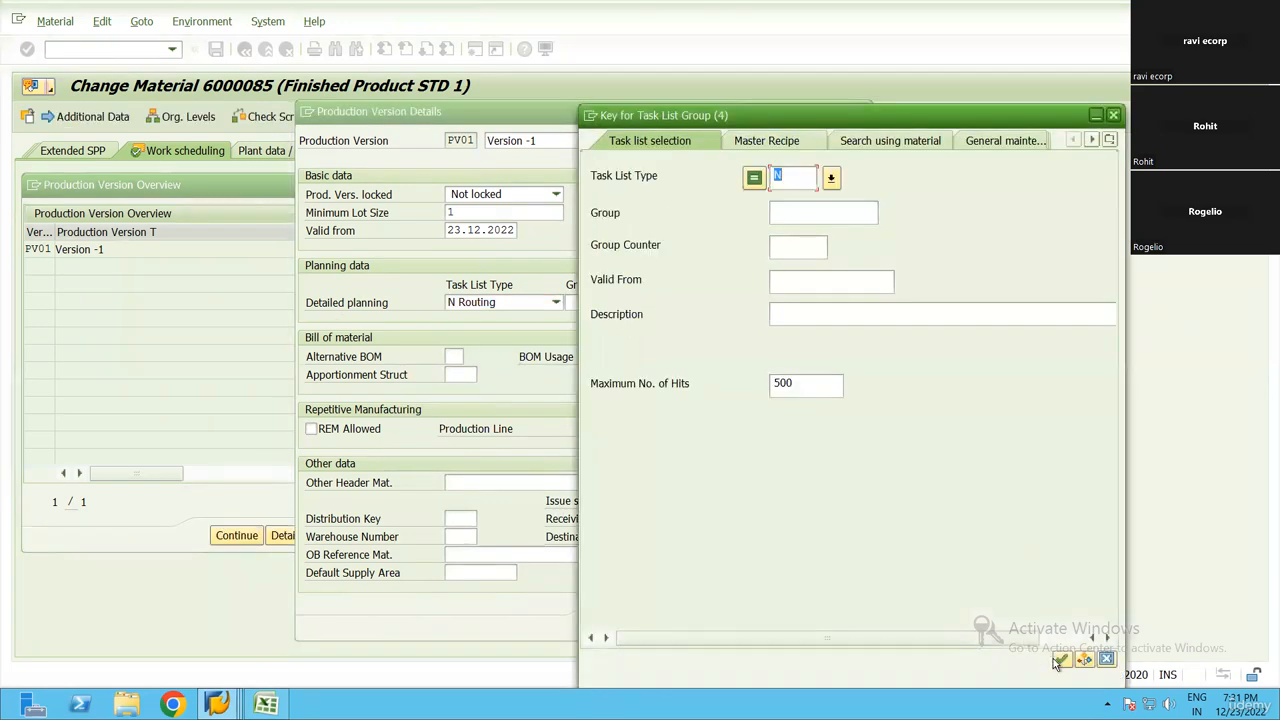
{"action": "left_click", "coordinate": [1058, 660]}
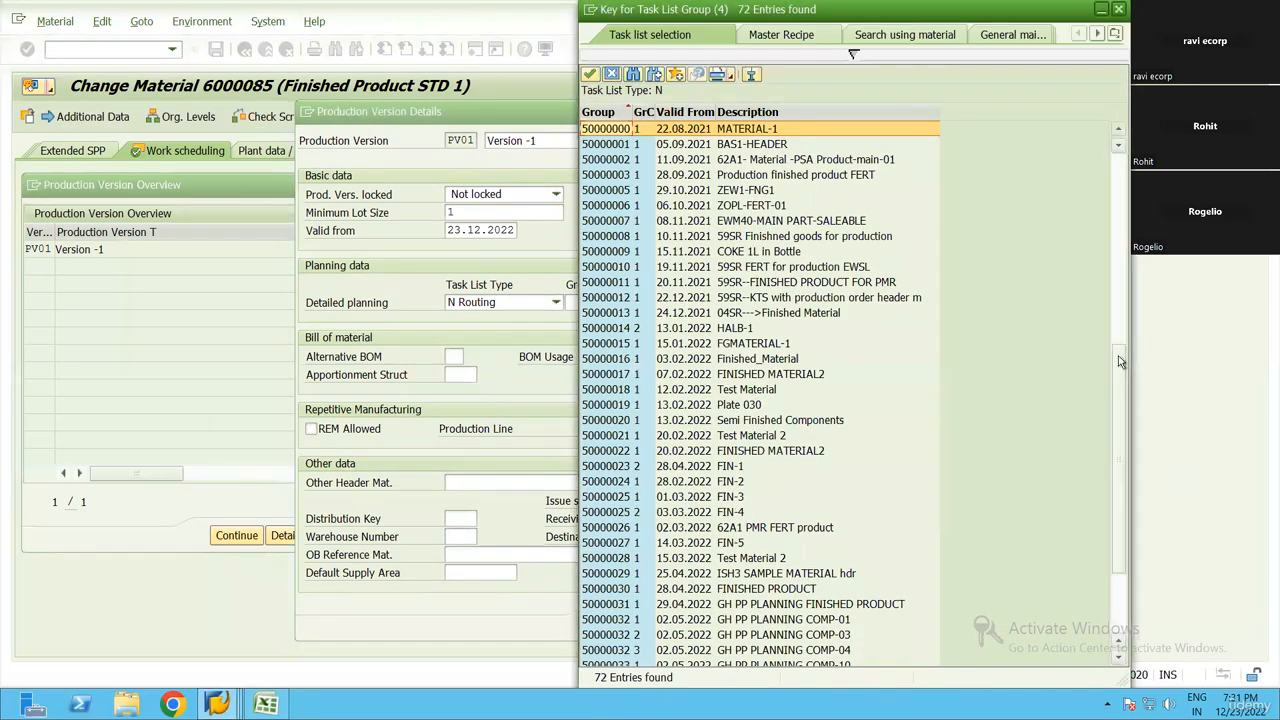
{"action": "left_click_drag", "start_coordinate": [1118, 356], "coordinate": [1104, 602]}
{"action": "double_click", "coordinate": [755, 650]}
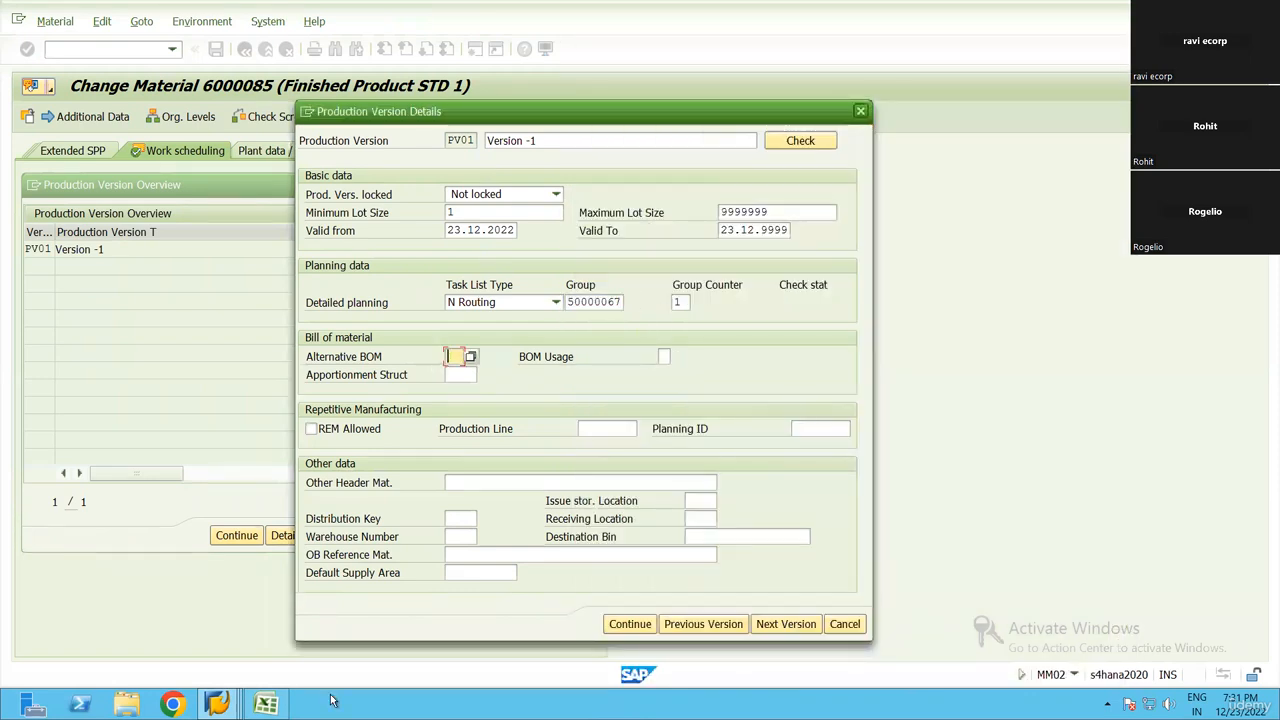
Compare the selected routing group with the routing number recorded in the Excel workbook, returning to SAP's production version details
{"action": "left_click", "coordinate": [266, 704]}
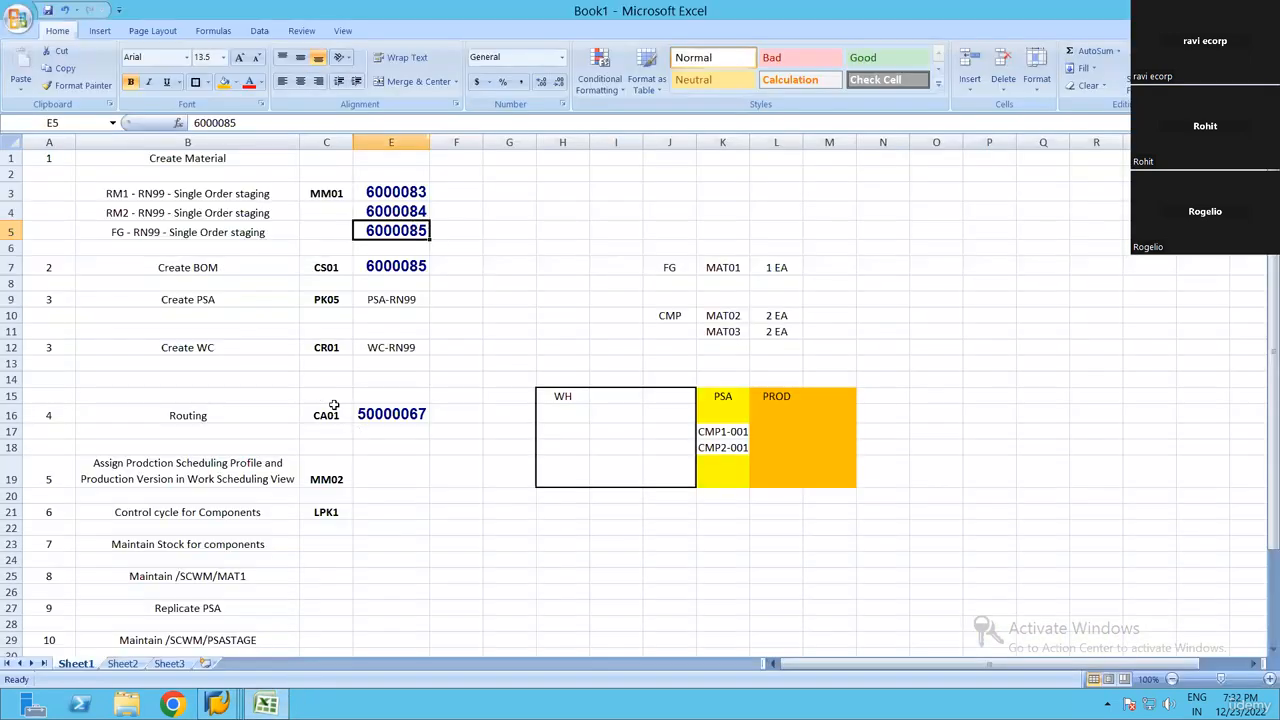
{"action": "left_click", "coordinate": [412, 418]}
{"action": "key", "text": "alt+Tab"}
{"action": "left_click", "coordinate": [620, 301]}
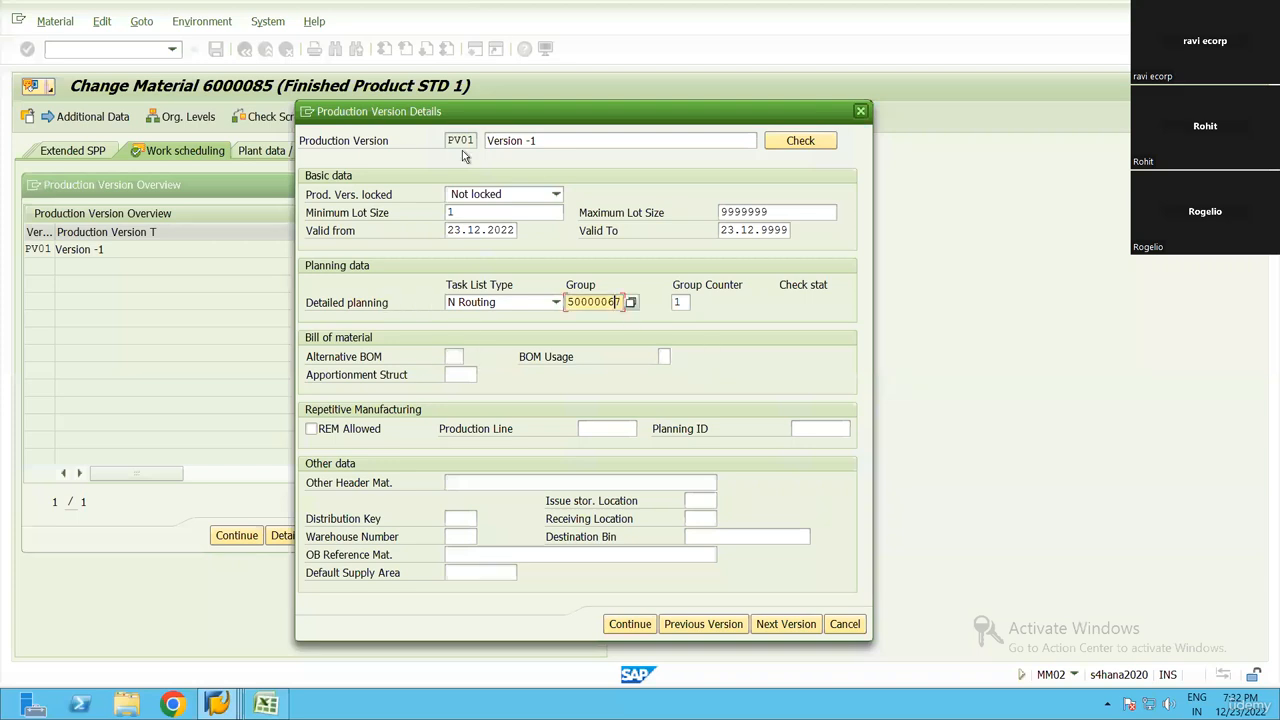
Assign alternative BOM 1 with BOM usage 1 to PV01 and run the production version check
{"action": "left_click_drag", "start_coordinate": [503, 104], "coordinate": [606, 117]}
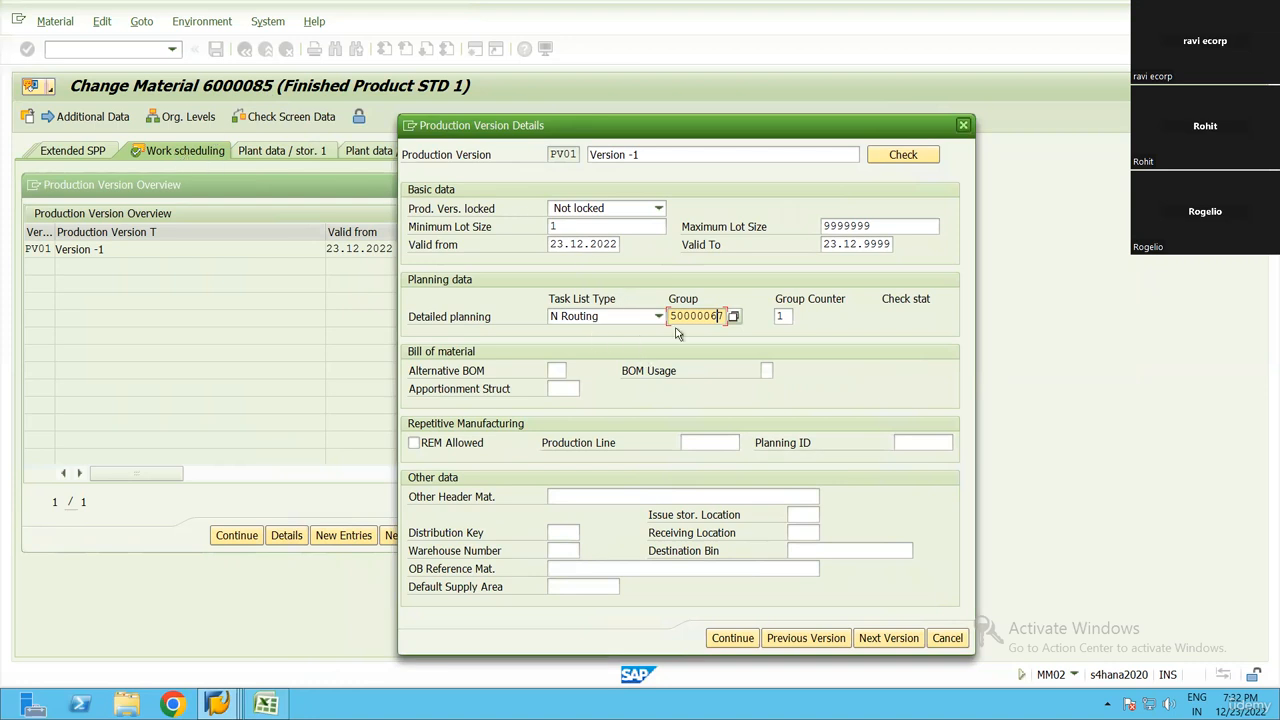
{"action": "left_click", "coordinate": [553, 372]}
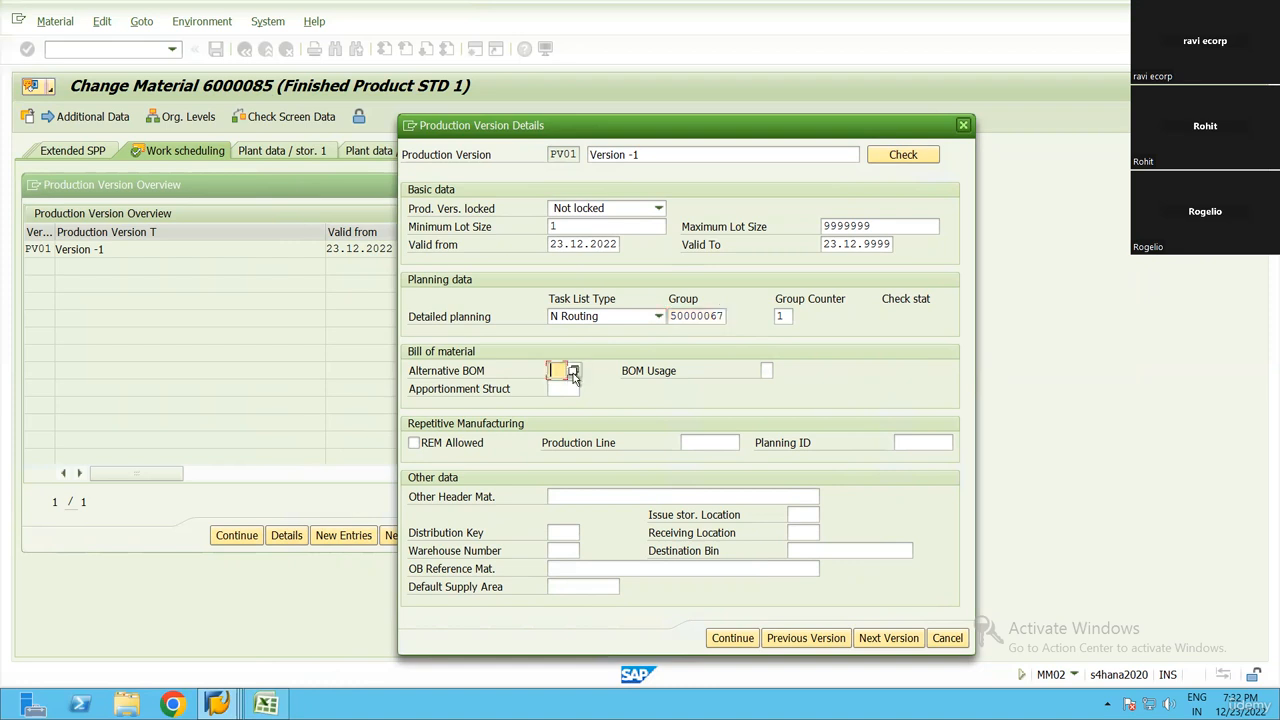
{"action": "left_click", "coordinate": [574, 373]}
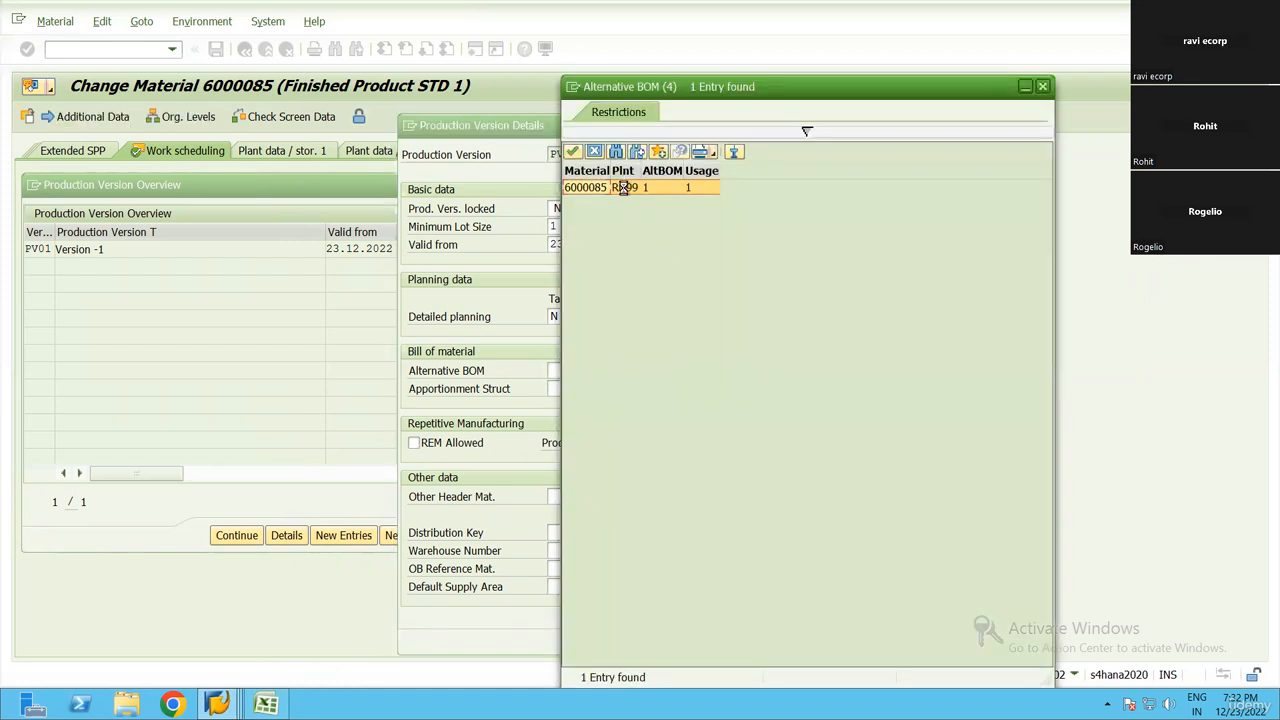
{"action": "double_click", "coordinate": [624, 186]}
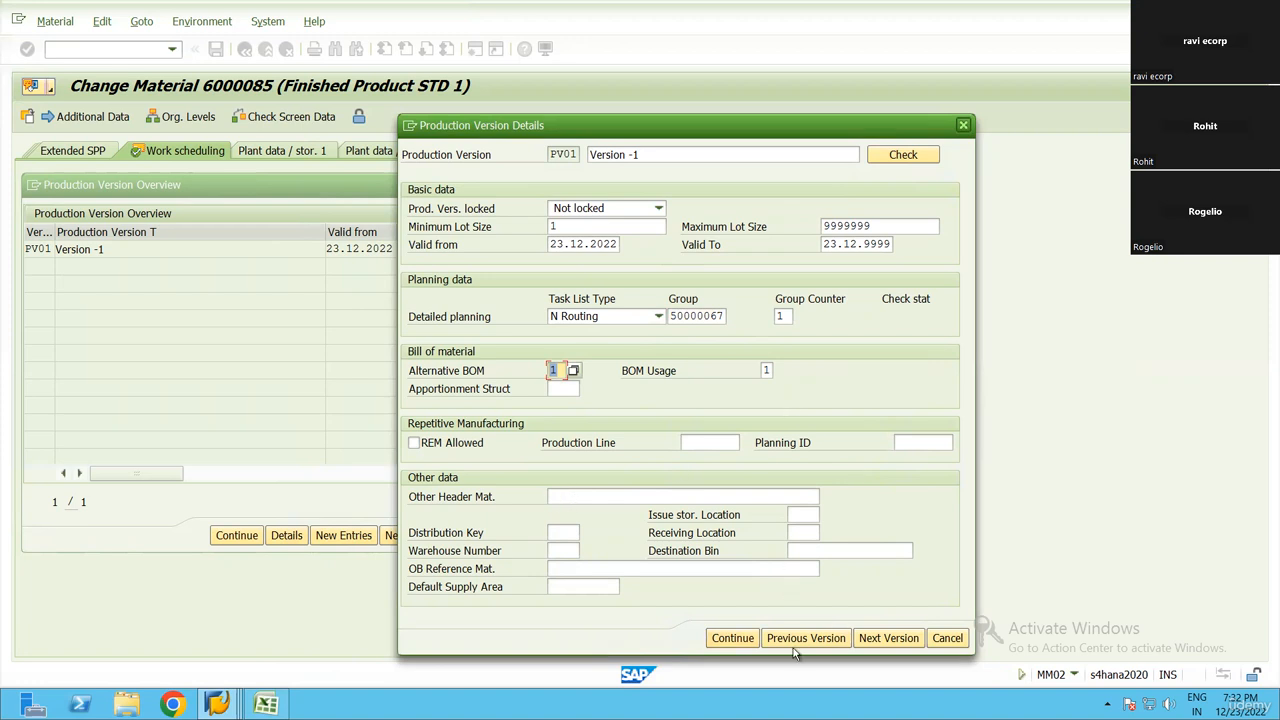
{"action": "left_click", "coordinate": [903, 157]}
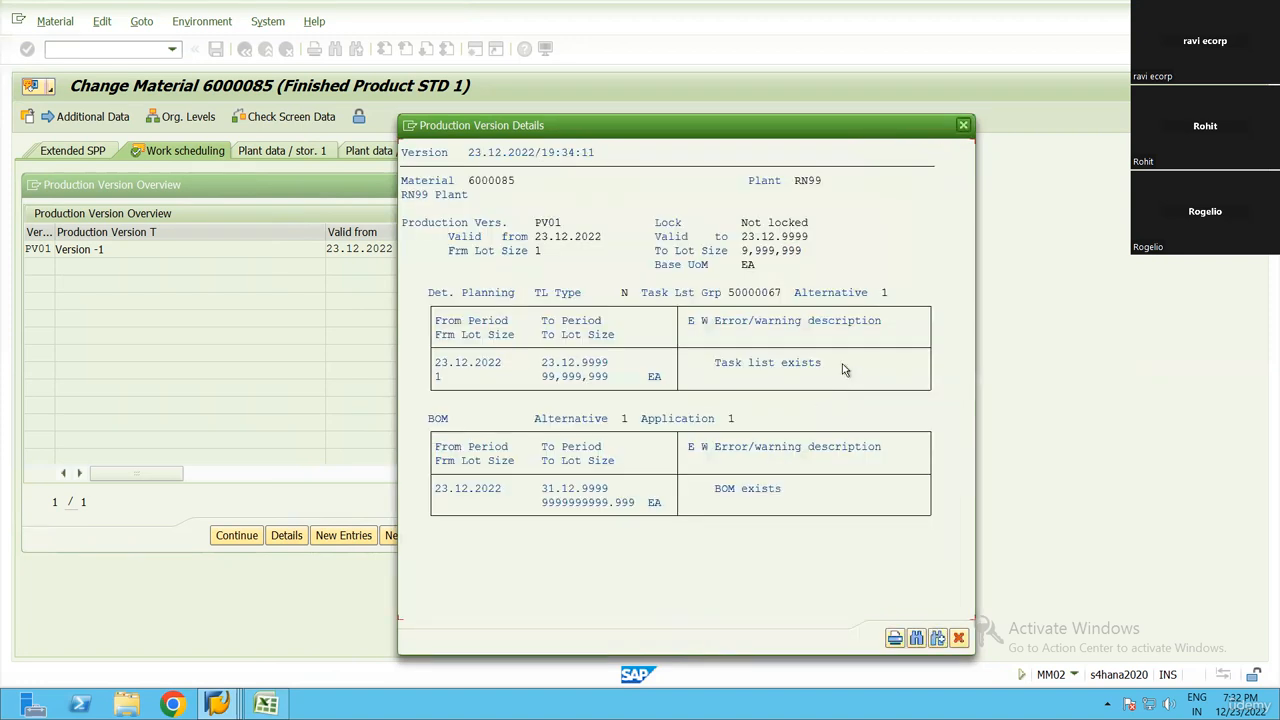
{"action": "left_click", "coordinate": [960, 640]}
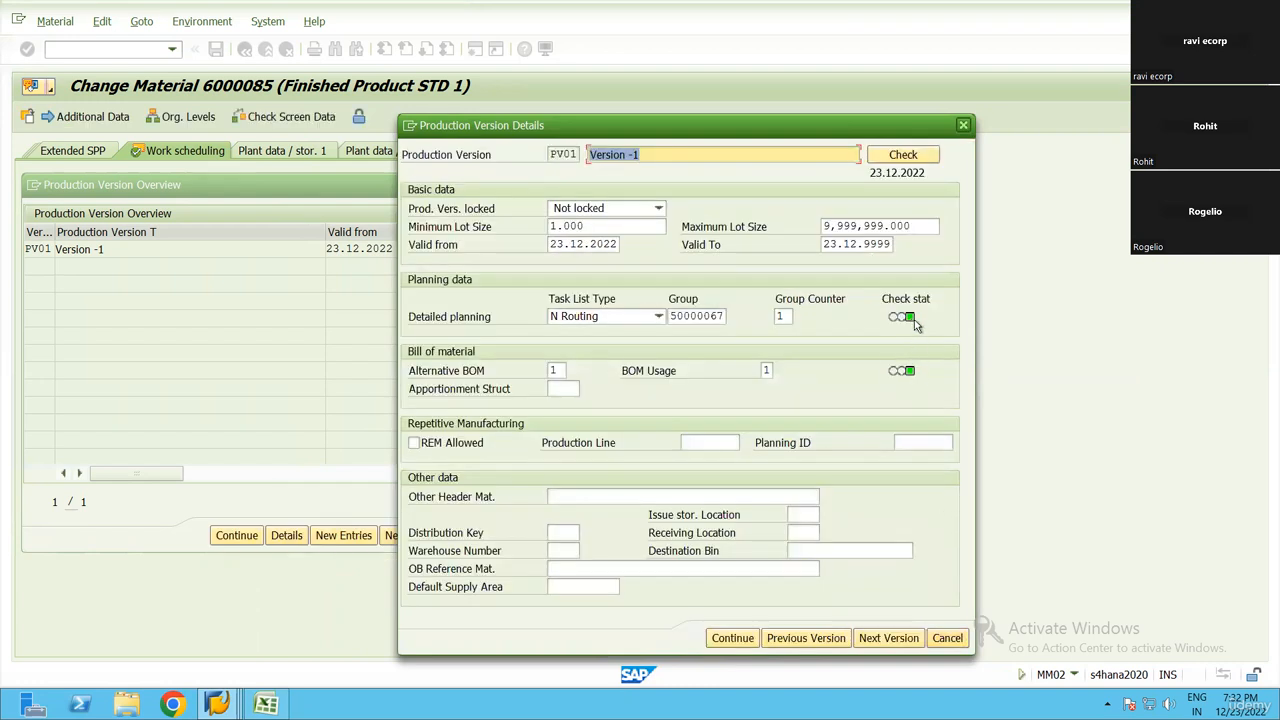
{"action": "mouse_move", "coordinate": [912, 330]}
Confirm the production version details and overview, and save material 6000085
{"action": "left_click", "coordinate": [735, 640]}
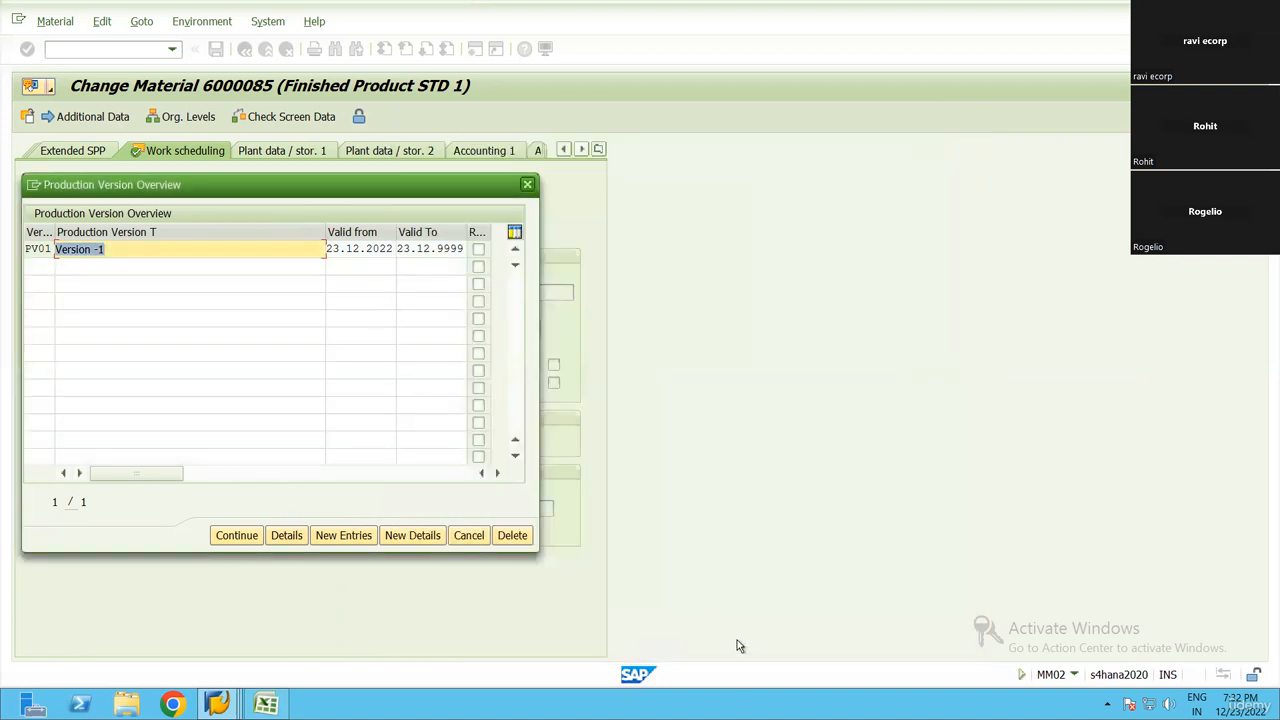
{"action": "left_click", "coordinate": [240, 535]}
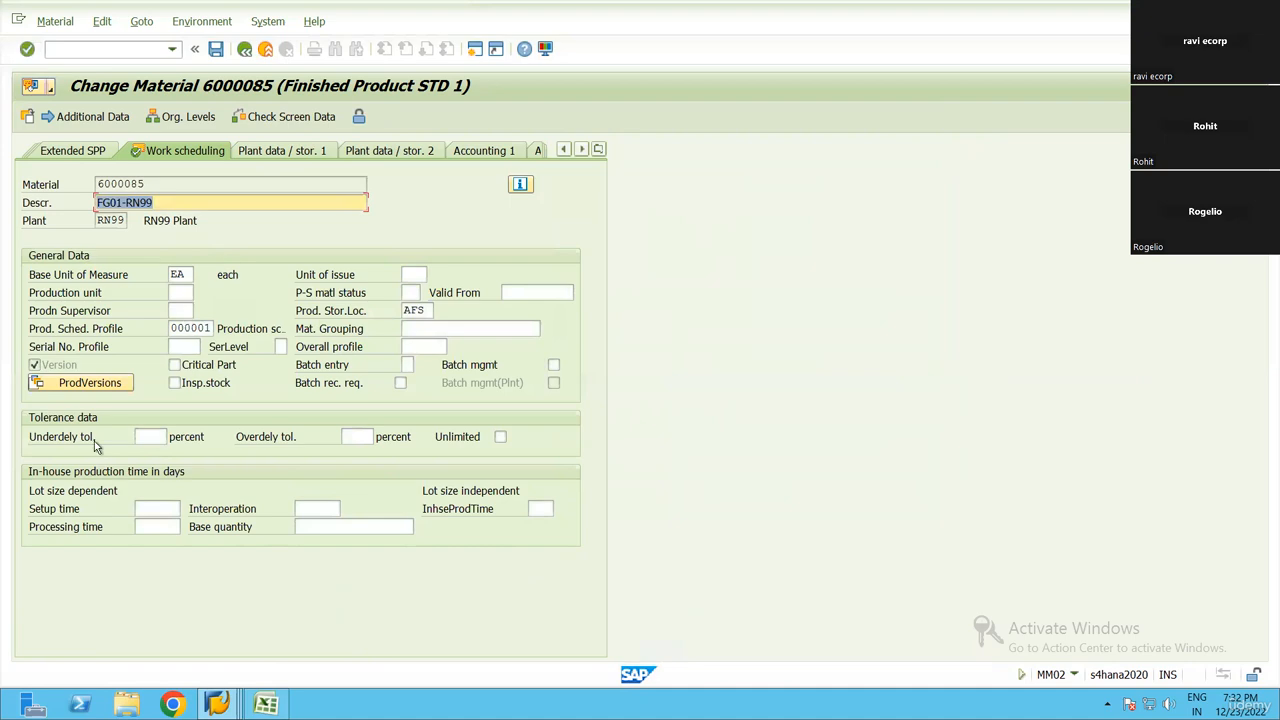
{"action": "left_click", "coordinate": [222, 56]}
Look up the control cycle task in the Excel checklist and start transaction LPK1 in SAP
{"action": "left_click", "coordinate": [266, 704]}
{"action": "left_click", "coordinate": [359, 467]}
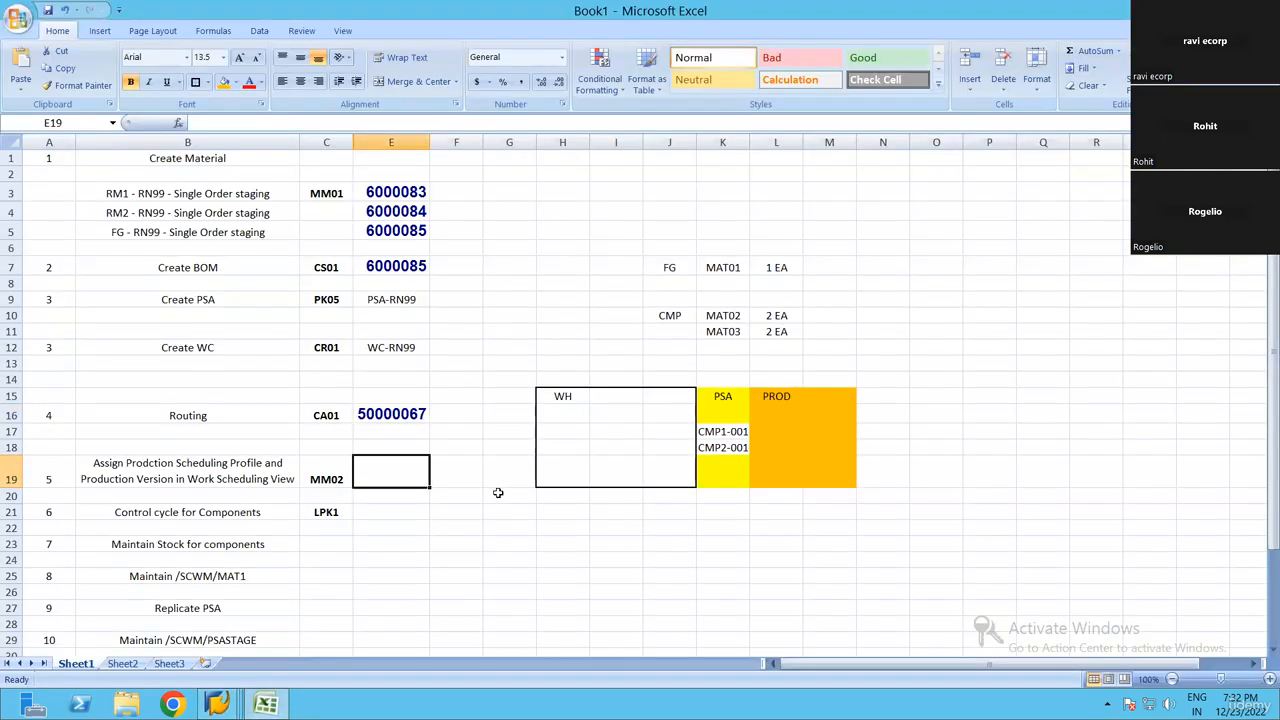
{"action": "scroll", "coordinate": [389, 480], "scroll_direction": "down", "scroll_amount": 2}
{"action": "left_click", "coordinate": [188, 406]}
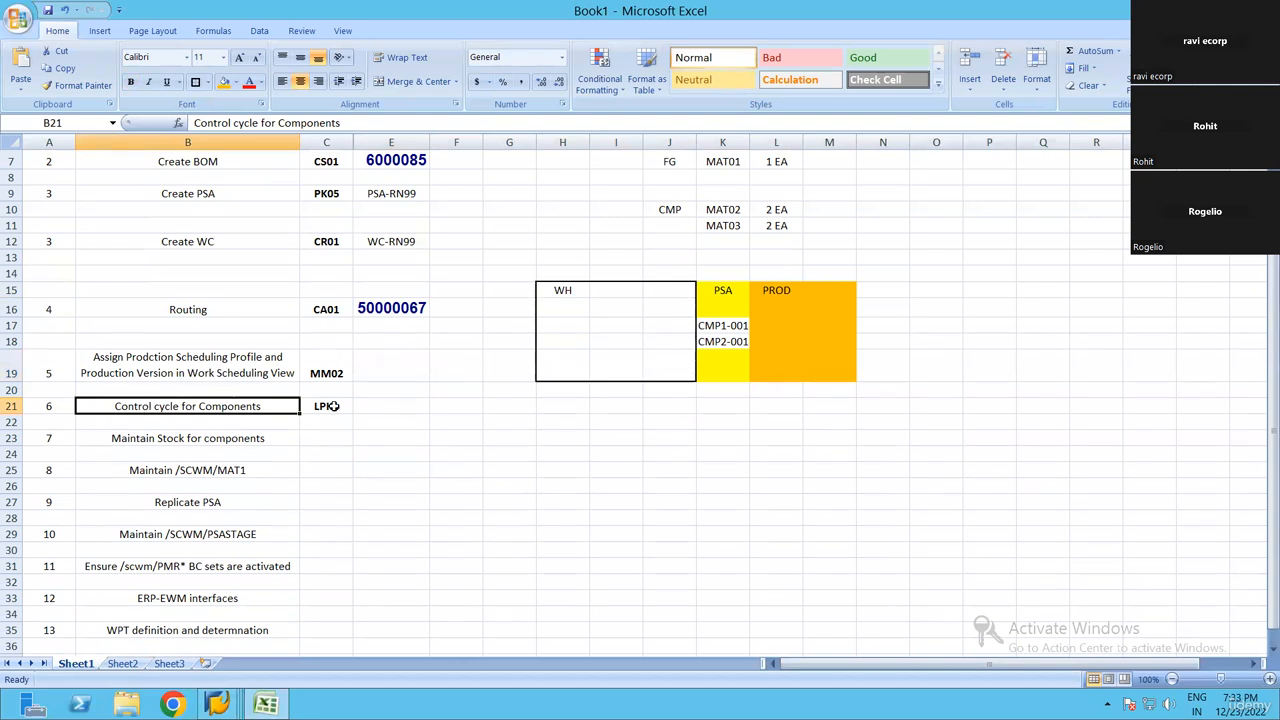
{"action": "key", "text": "Right"}
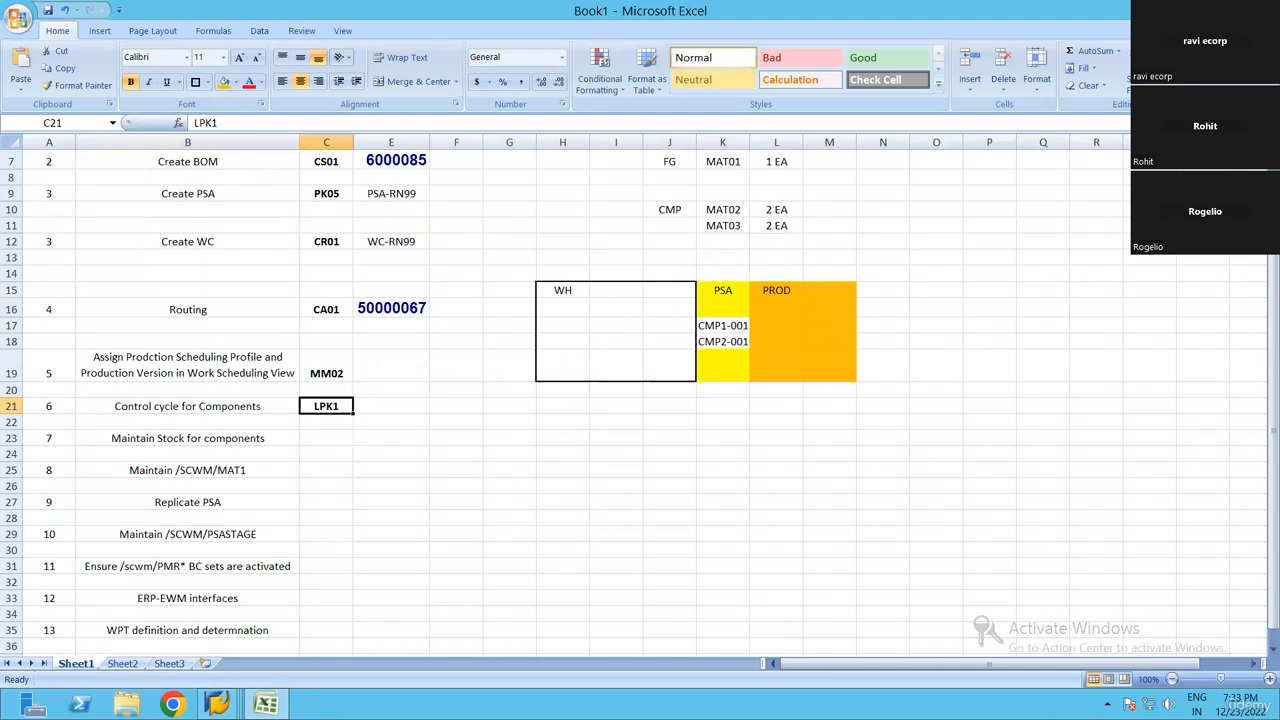
{"action": "mouse_move", "coordinate": [217, 705]}
{"action": "left_click", "coordinate": [459, 614]}
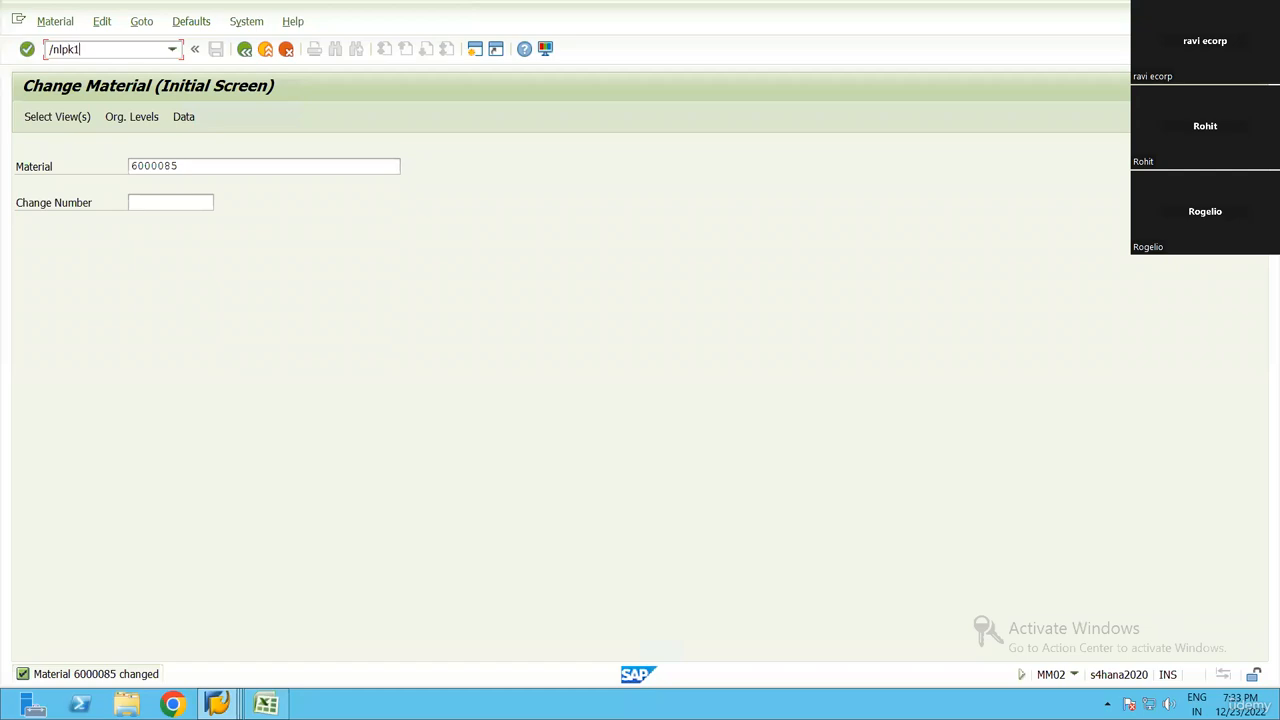
{"action": "key", "text": "Return"}
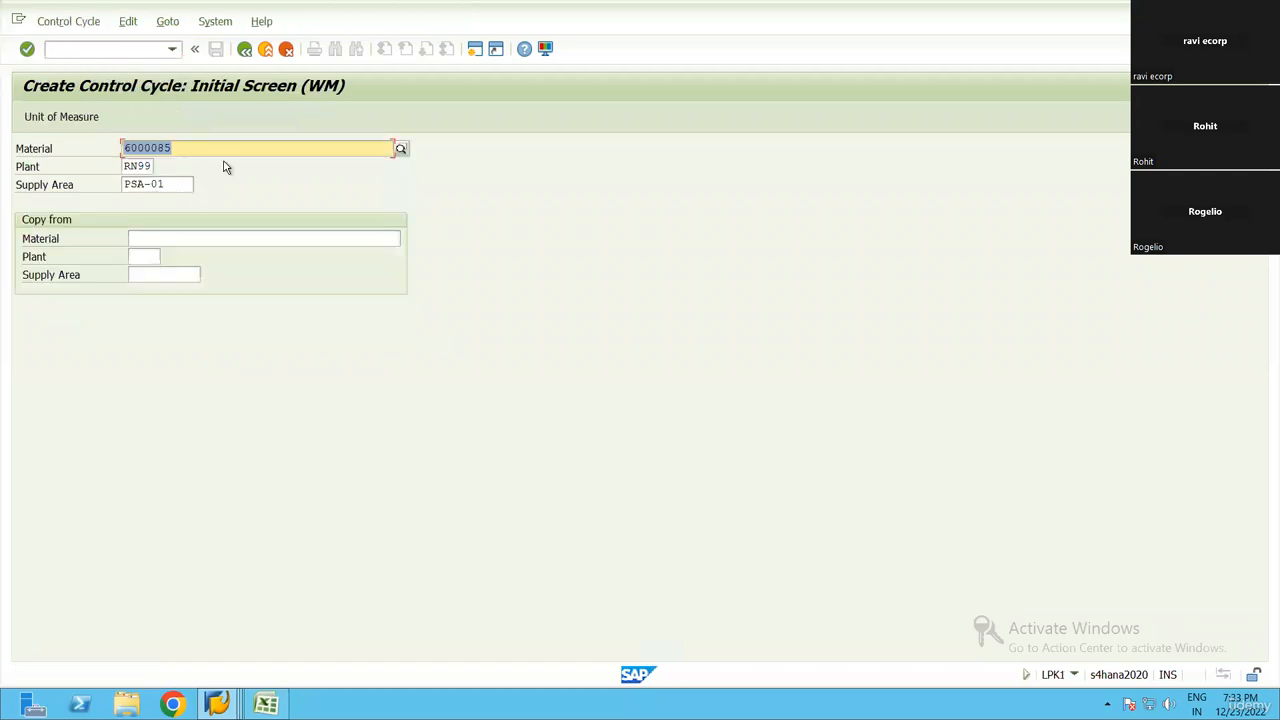
Copy component number 6000083 from the Excel workbook into the new control cycle's material in SAP
{"action": "key", "text": "alt+Tab"}
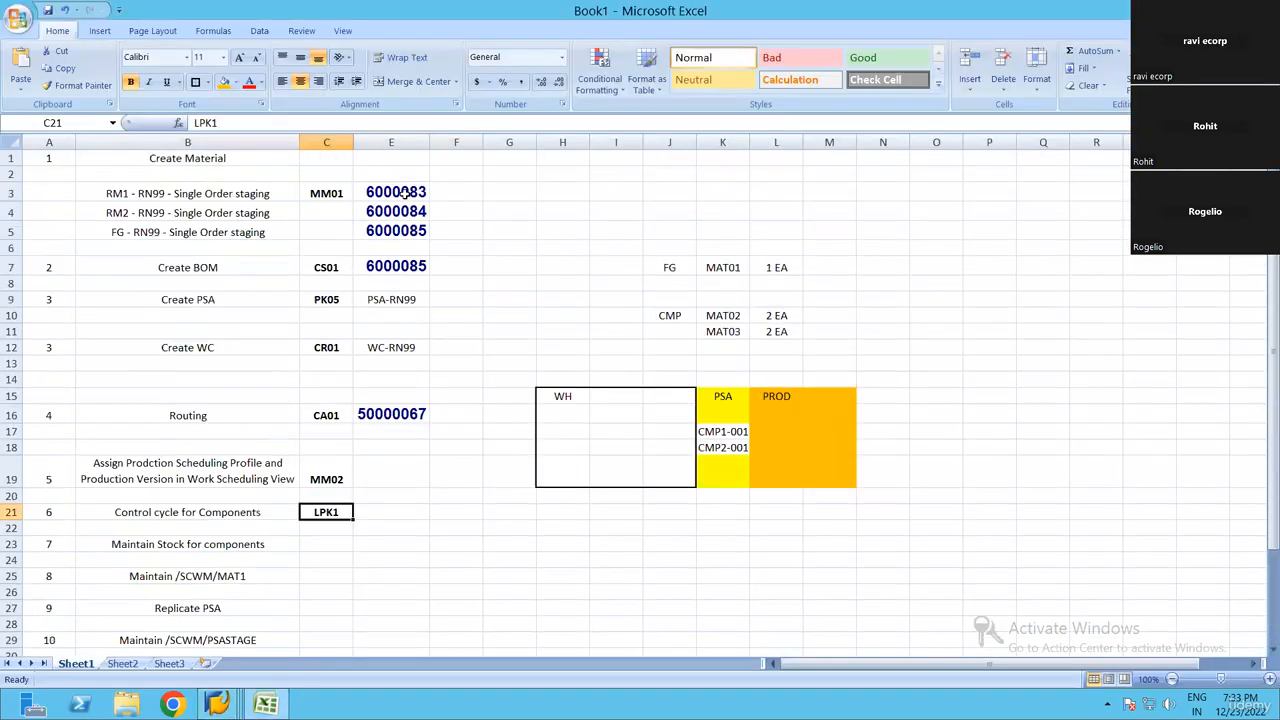
{"action": "left_click", "coordinate": [403, 192]}
{"action": "key", "text": "alt+Tab"}
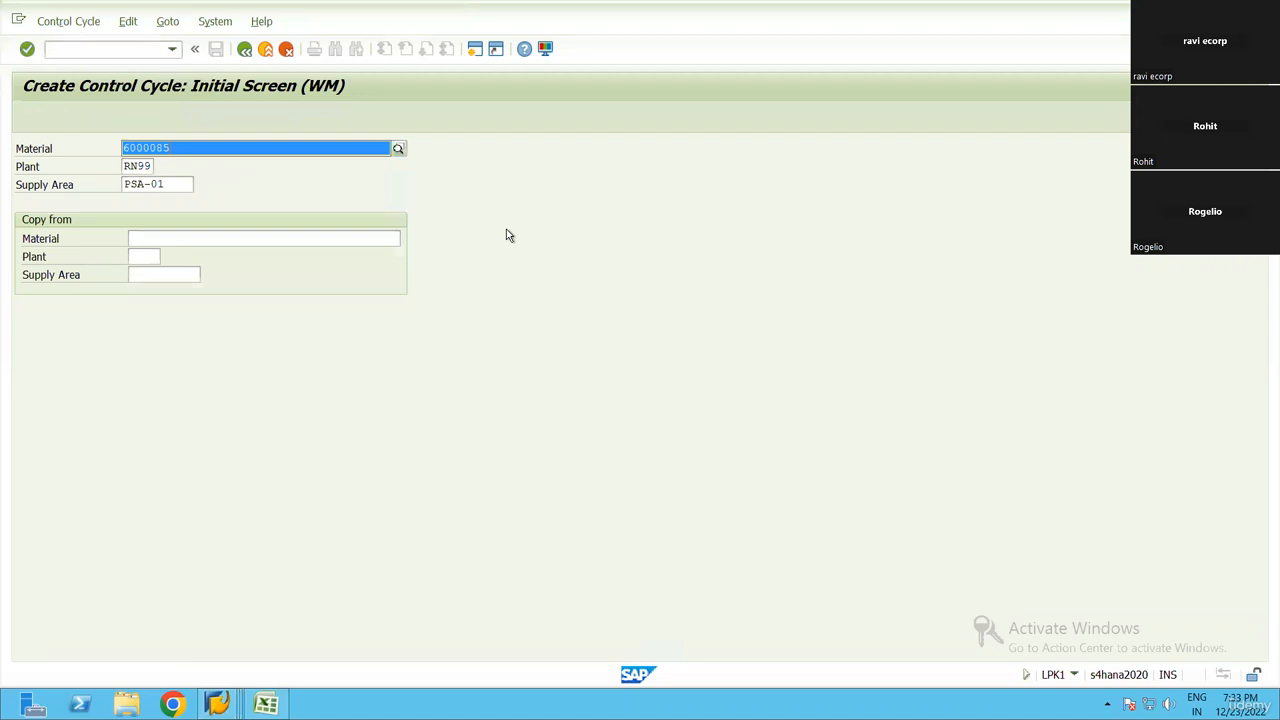
{"action": "type", "text": "6000083"}
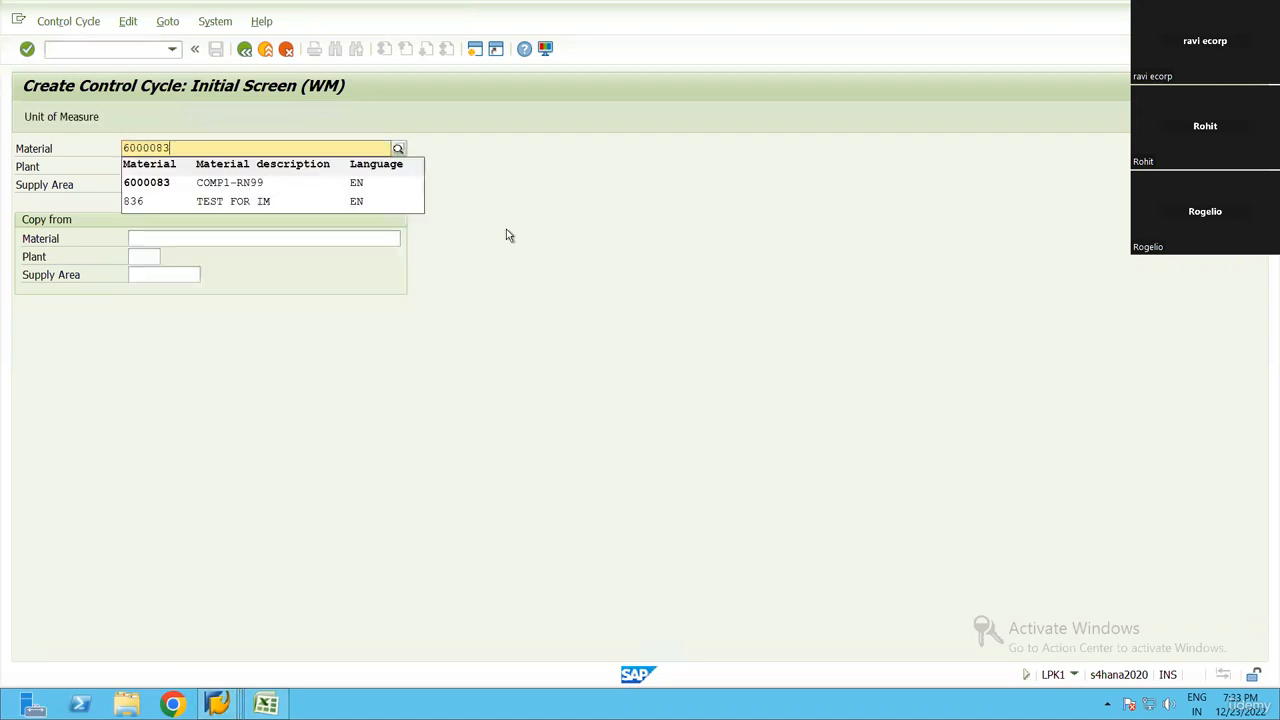
{"action": "left_click", "coordinate": [632, 264]}
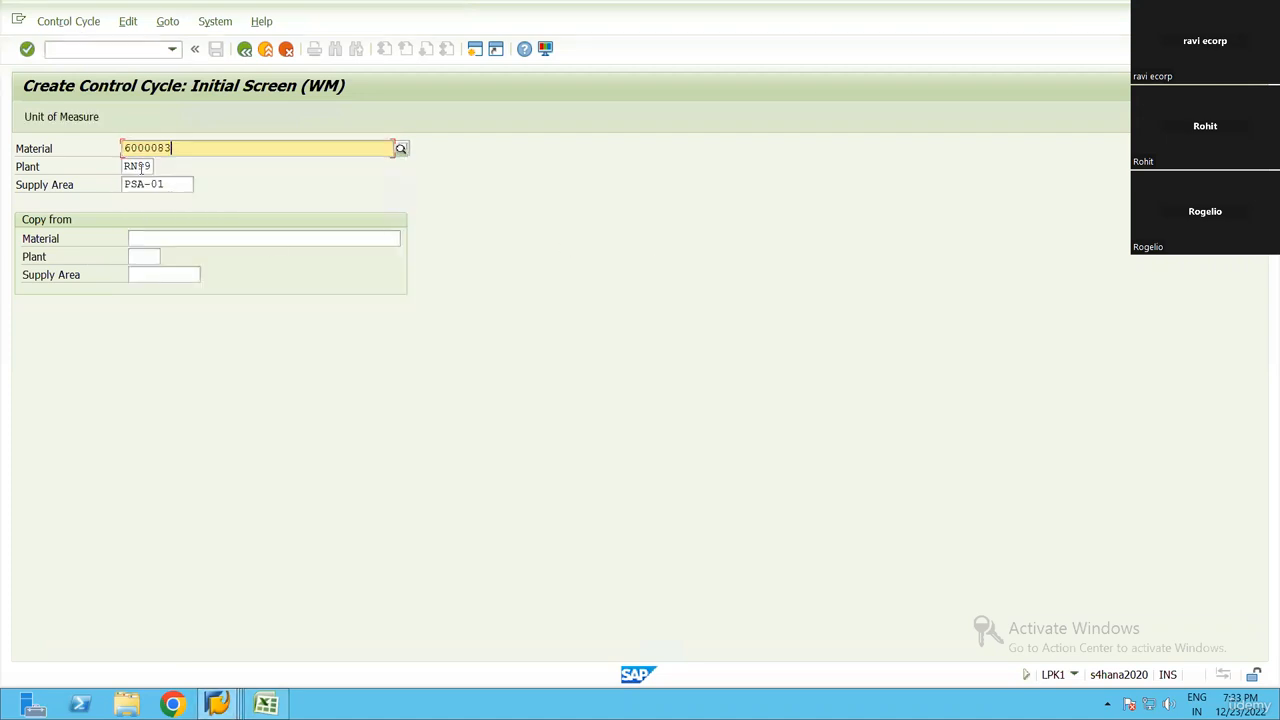
Choose supply area PSA-RN99 for the control cycle in plant RN99 and proceed to its data screen
{"action": "key", "text": "Tab"}
{"action": "key", "text": "Tab"}
{"action": "left_click", "coordinate": [208, 184]}
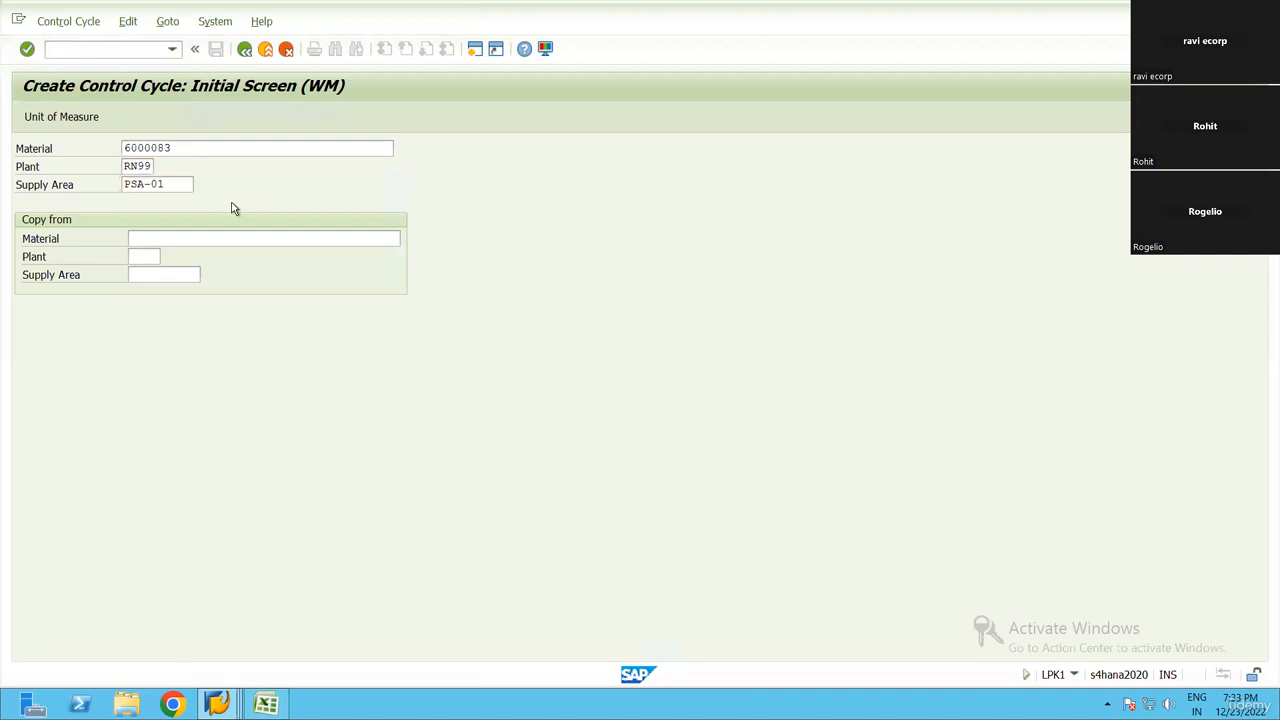
{"action": "left_click", "coordinate": [612, 485]}
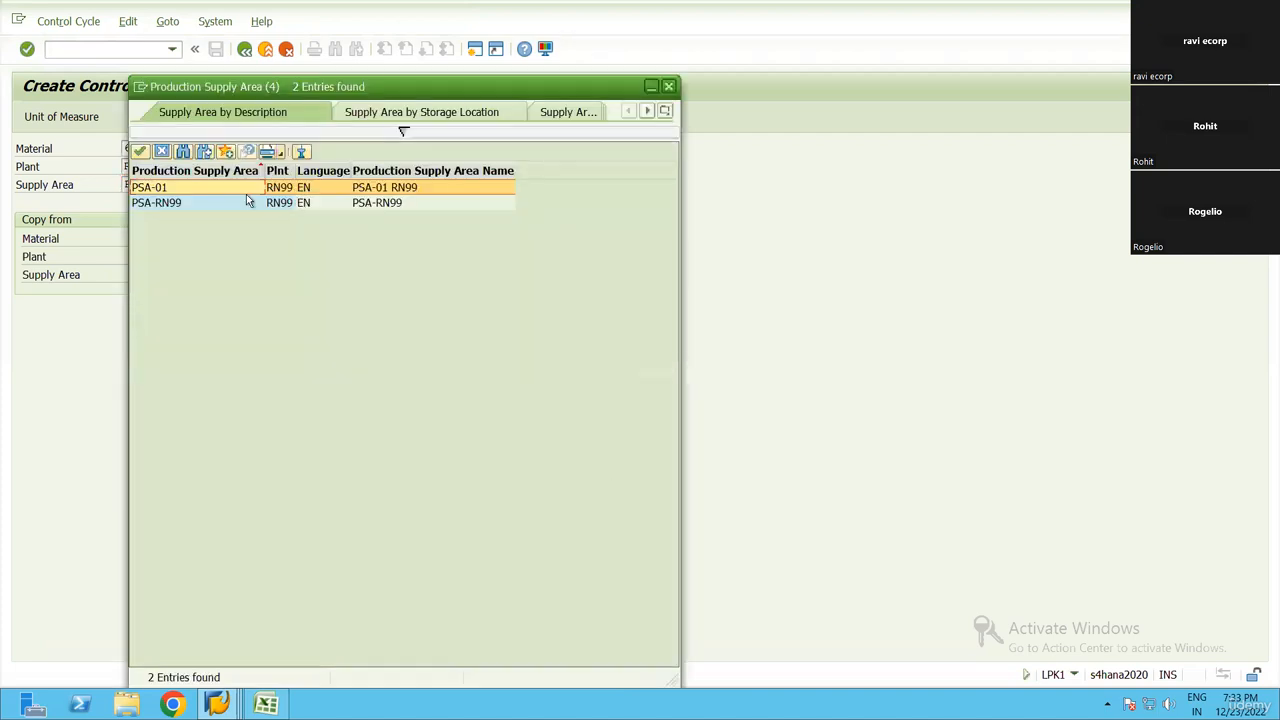
{"action": "left_click", "coordinate": [172, 203]}
{"action": "left_click", "coordinate": [172, 204]}
{"action": "key", "text": "Return"}
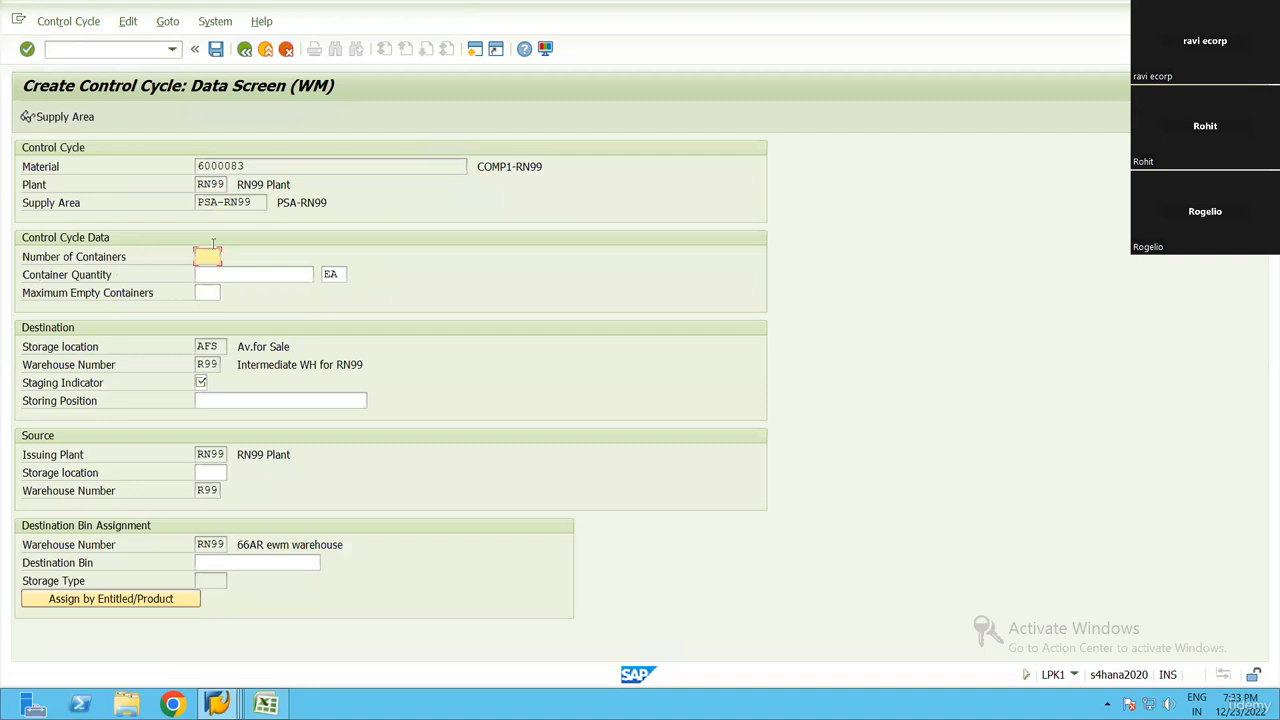
Set the control cycle's staging indicator to 5, EWM Staging
{"action": "left_click", "coordinate": [201, 383]}
{"action": "left_click", "coordinate": [213, 383]}
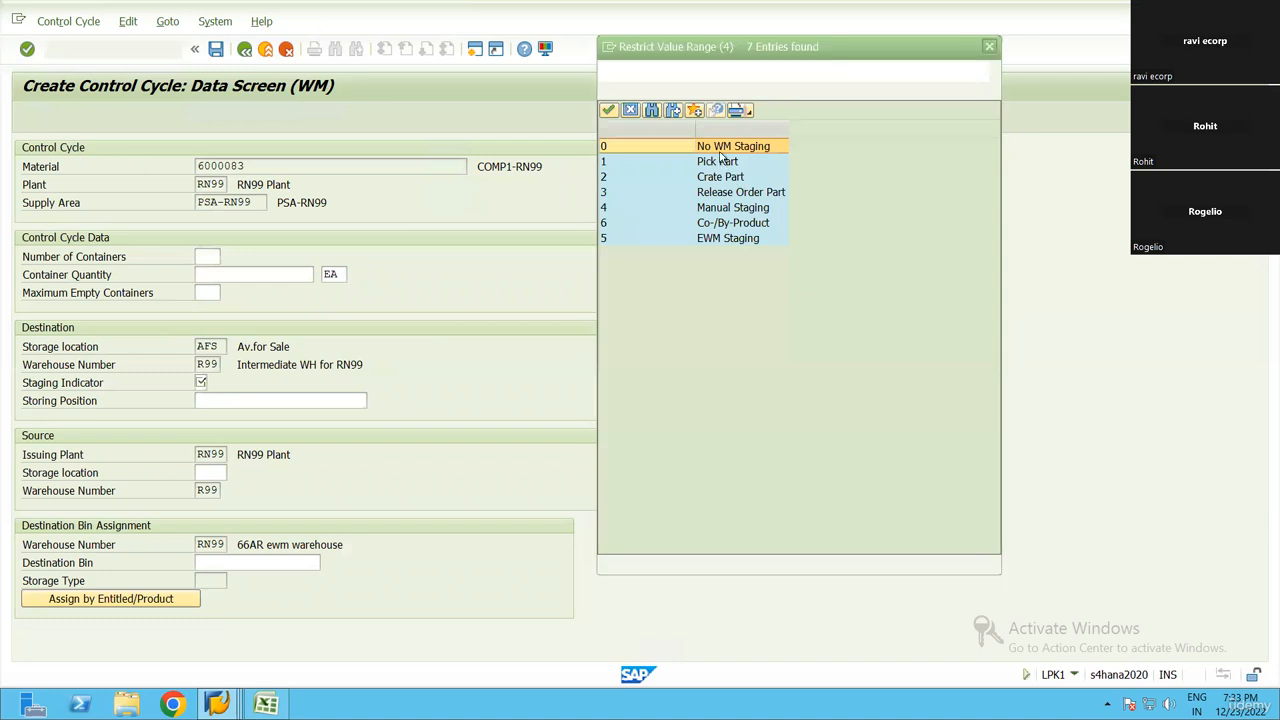
{"action": "double_click", "coordinate": [706, 242]}
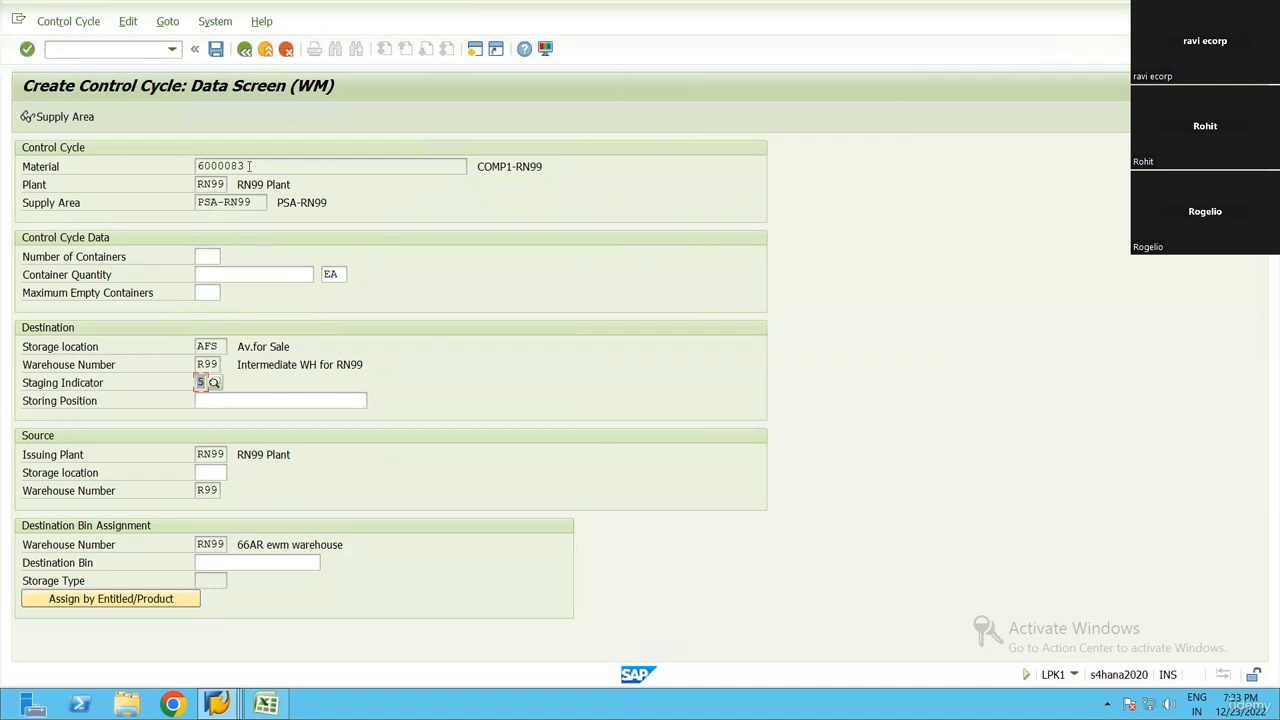
{"action": "left_click", "coordinate": [195, 168]}
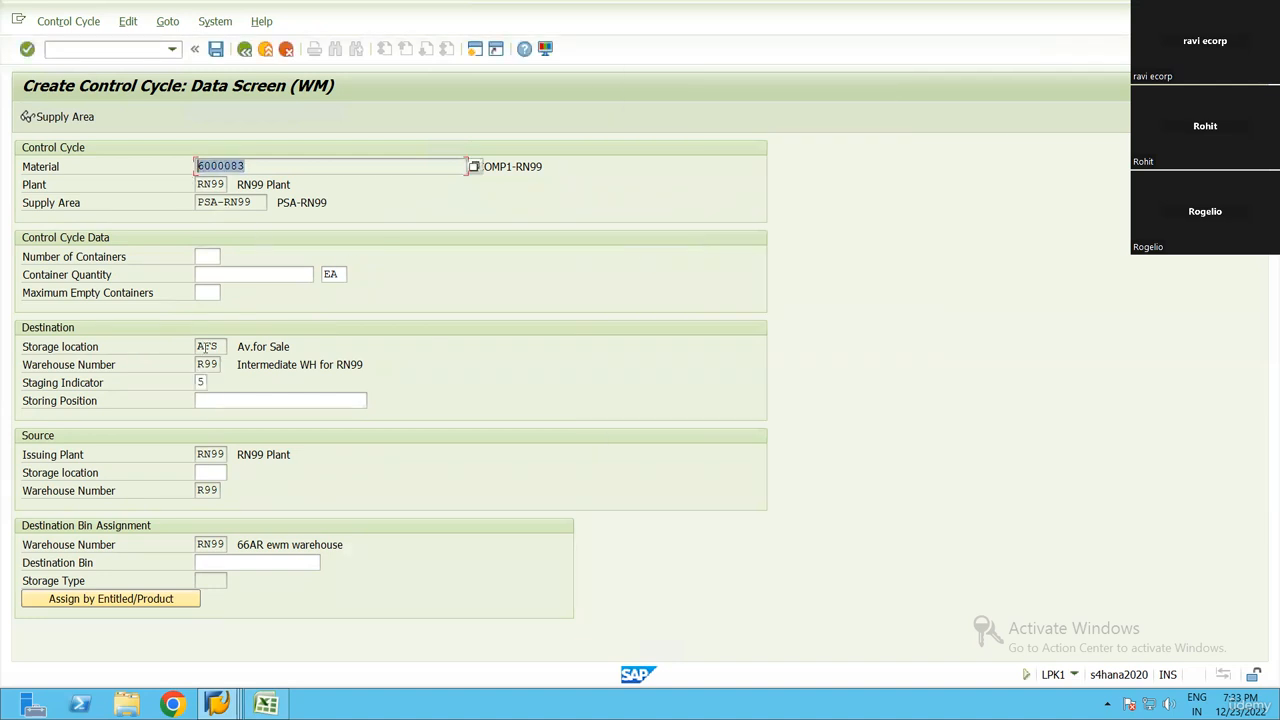
{"action": "left_click", "coordinate": [203, 383]}
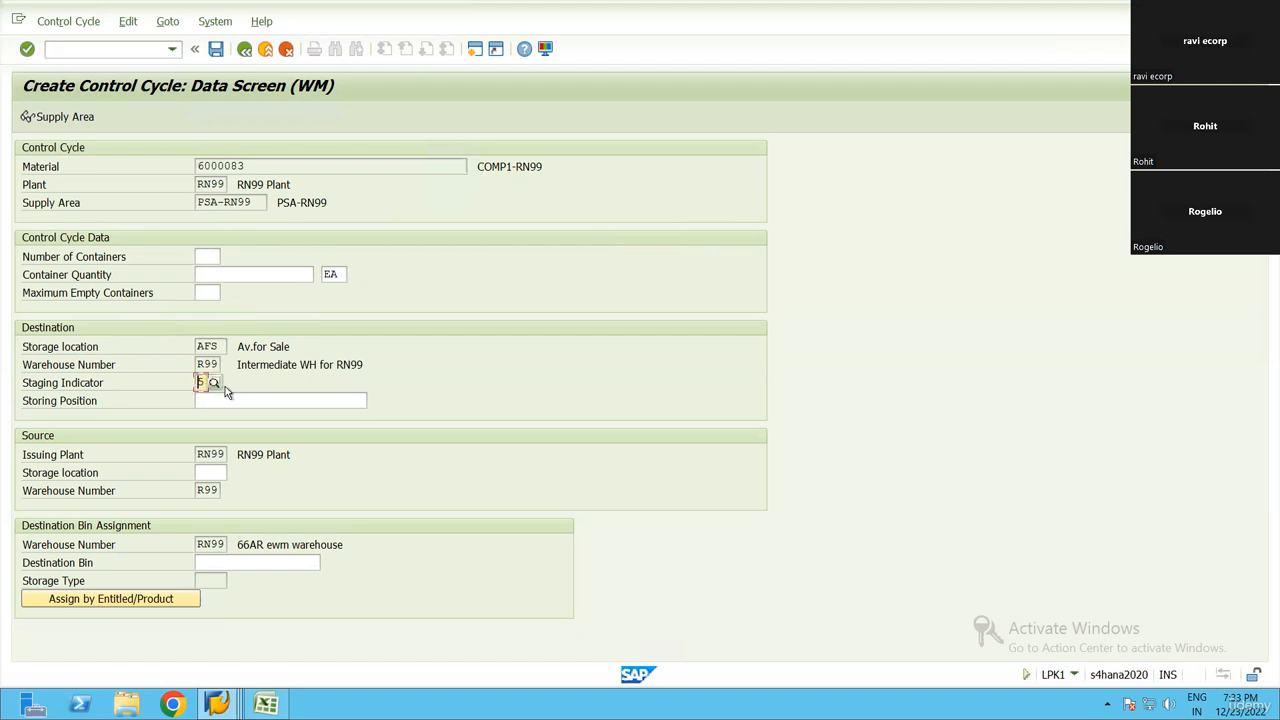
Search storage locations by plant RN99 and location AFS, and assign AFS as the source storage location
{"action": "left_click", "coordinate": [222, 473]}
{"action": "left_click", "coordinate": [234, 472]}
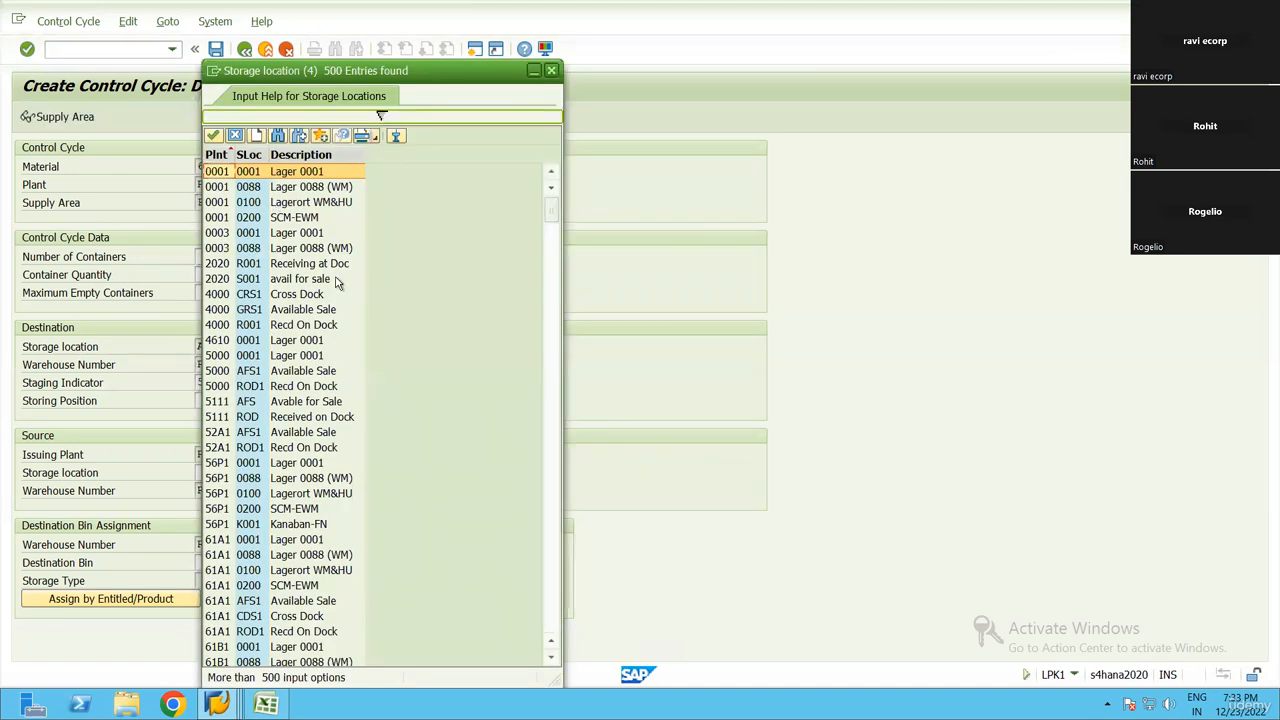
{"action": "left_click_drag", "start_coordinate": [381, 115], "coordinate": [380, 545]}
{"action": "type", "text": "rn99"}
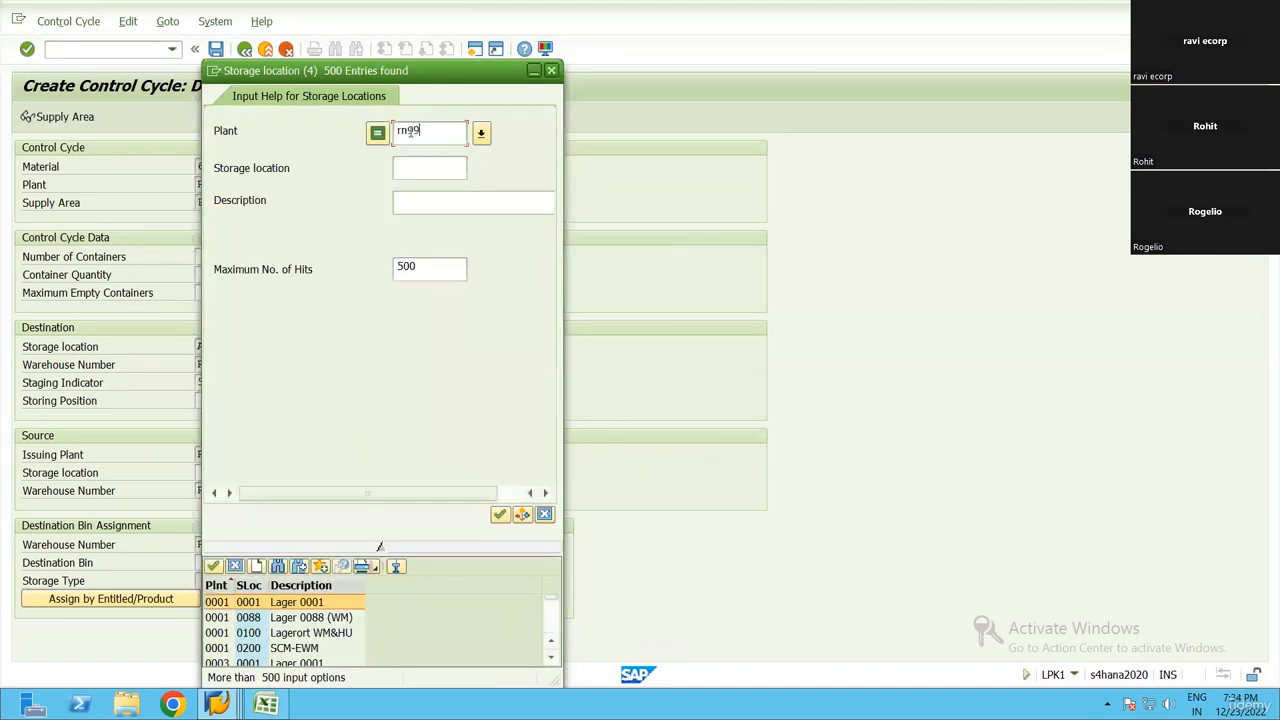
{"action": "key", "text": "Tab"}
{"action": "type", "text": "afs"}
{"action": "left_click", "coordinate": [500, 514]}
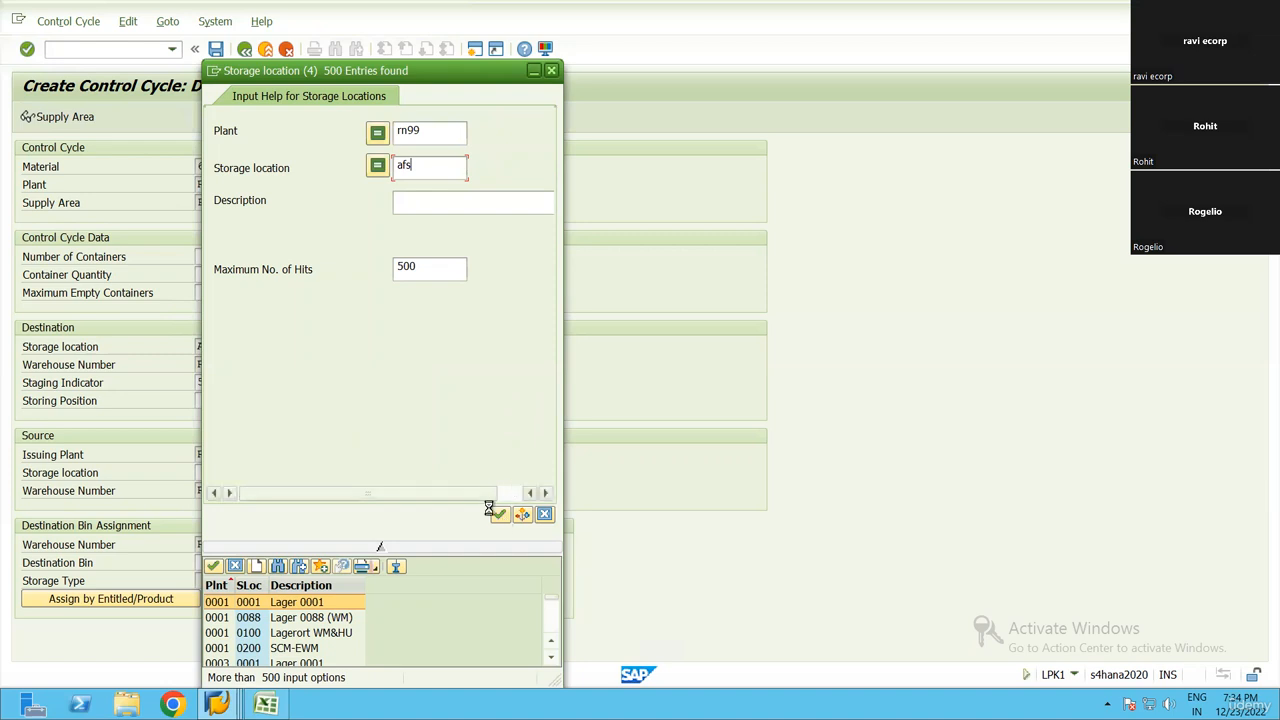
{"action": "key", "text": "Return"}
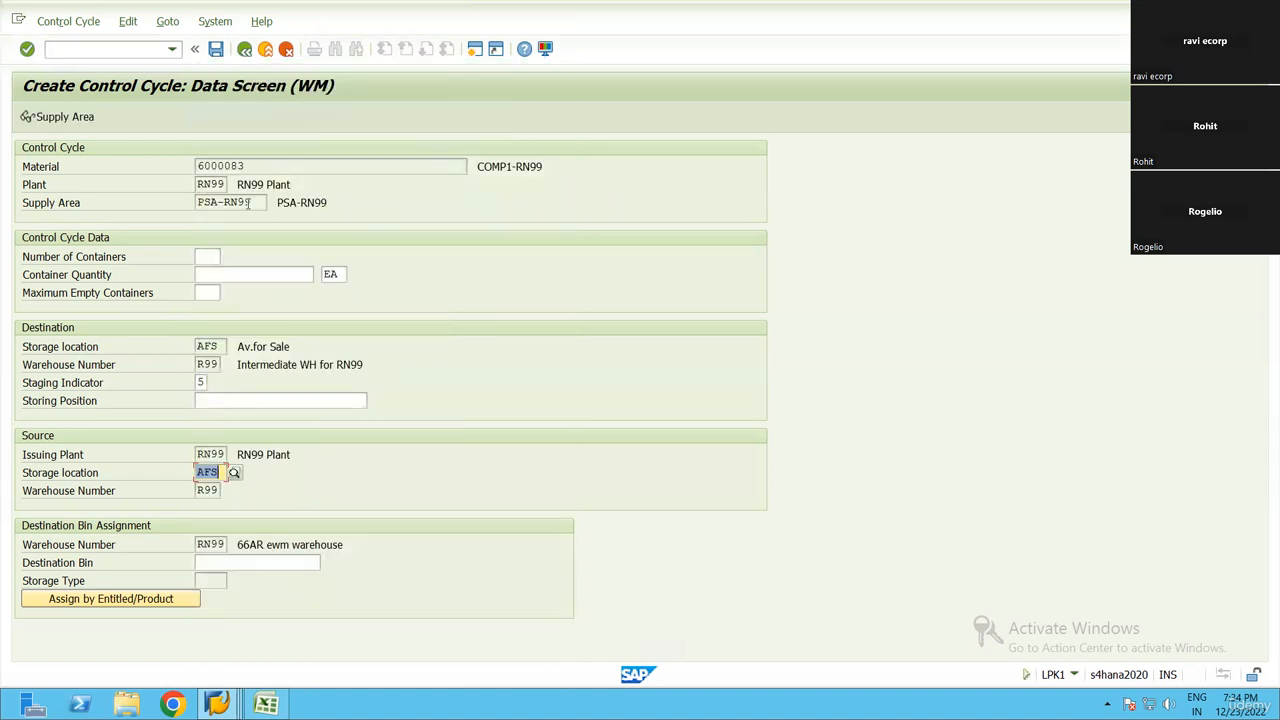
{"action": "left_click", "coordinate": [204, 383]}
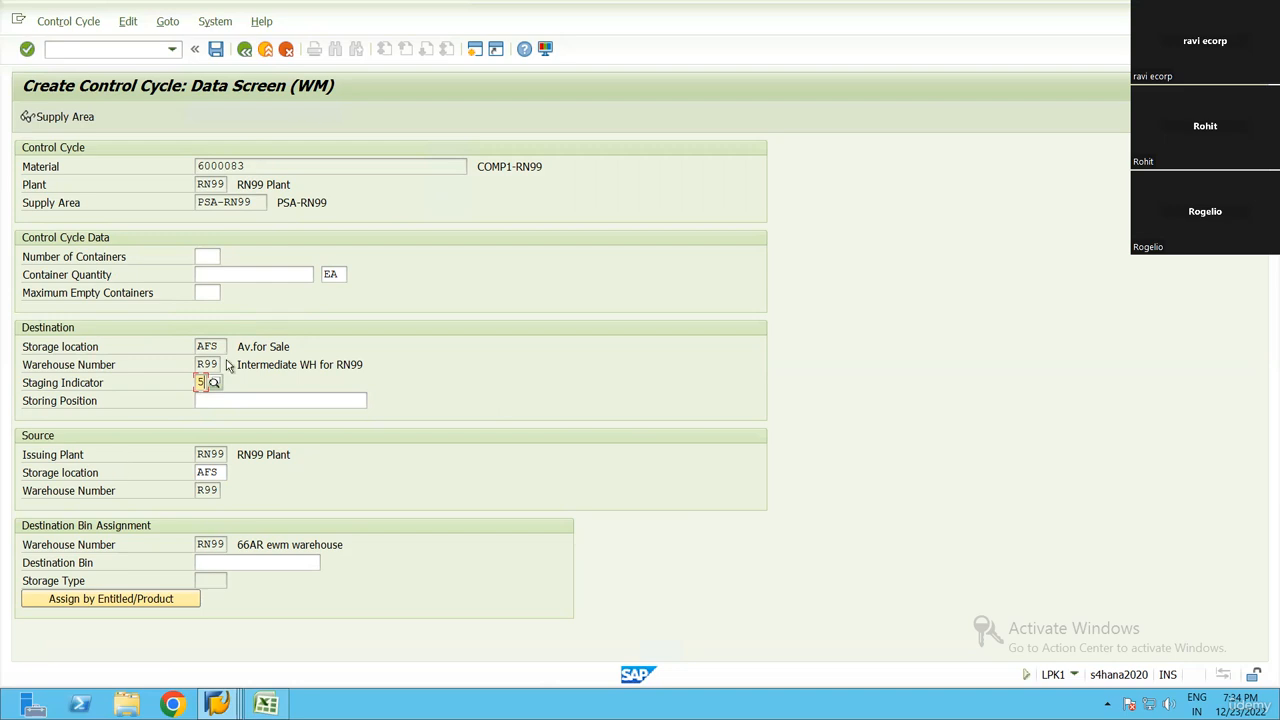
{"action": "left_click", "coordinate": [200, 345]}
{"action": "left_click", "coordinate": [200, 471]}
Try to save the control cycle for material 6000083, and start transaction MMSC in a new session
{"action": "left_click", "coordinate": [216, 50]}
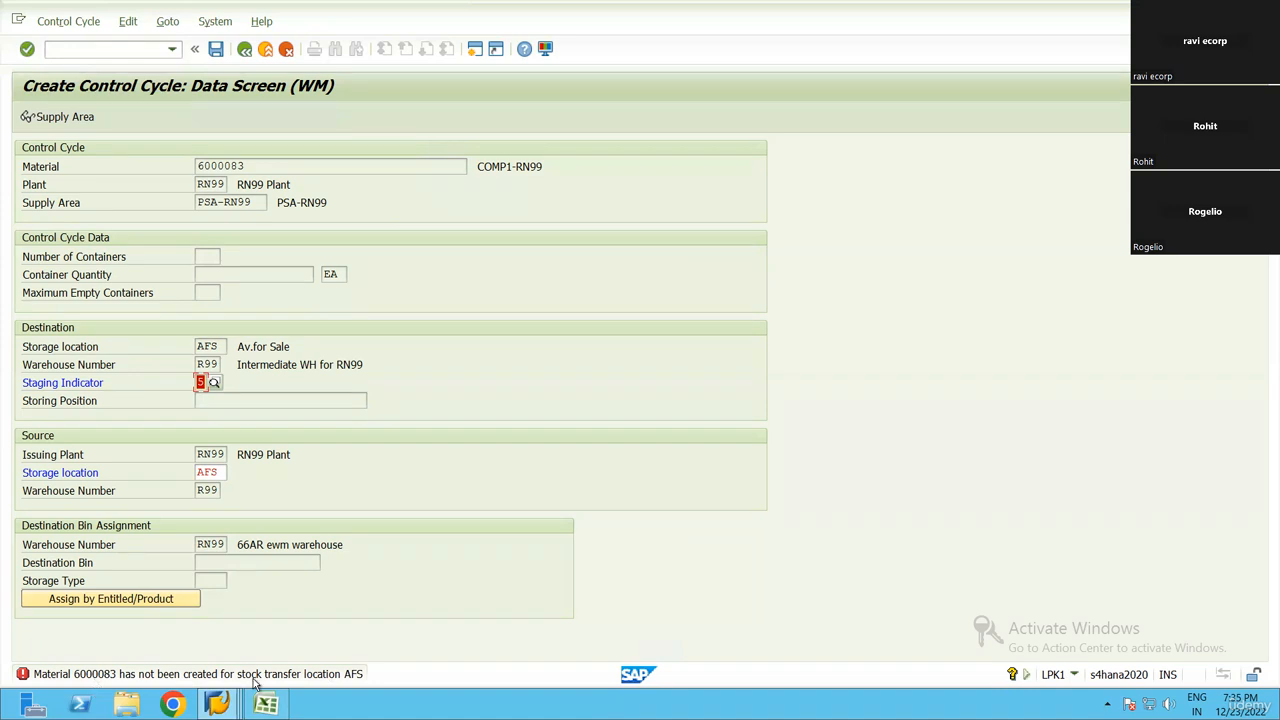
{"action": "left_click", "coordinate": [150, 49]}
{"action": "type", "text": "/ommsc"}
{"action": "key", "text": "Return"}
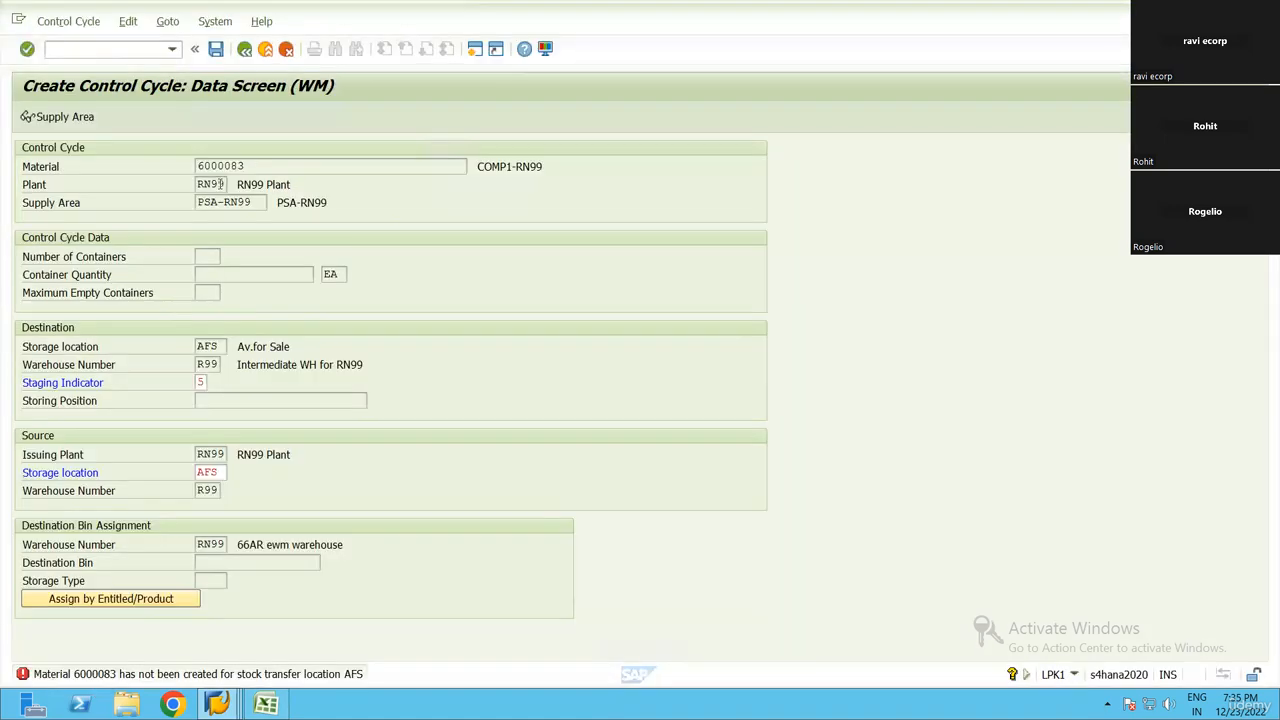
Extend material 6000083 in plant RN99 to storage location AFS and save
{"action": "key", "text": "Return"}
{"action": "left_click", "coordinate": [35, 274]}
{"action": "type", "text": "af"}
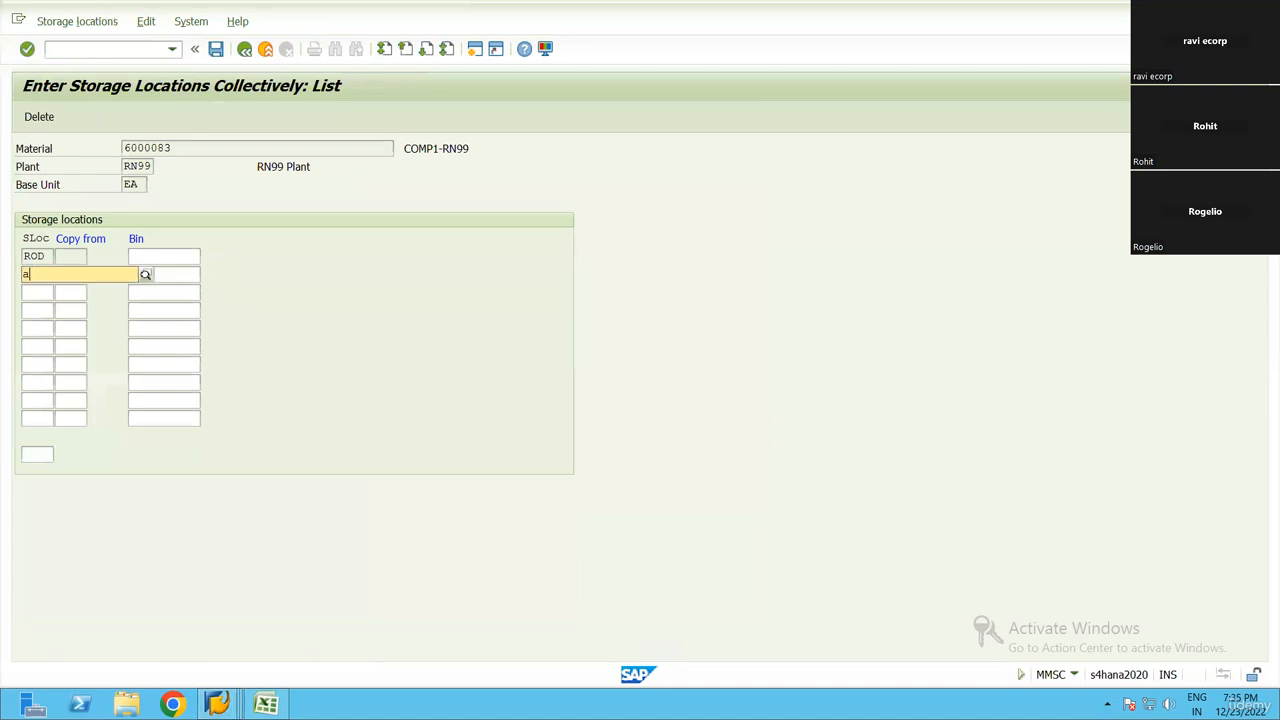
{"action": "type", "text": "s"}
{"action": "key", "text": "Return"}
{"action": "key", "text": "ctrl+s"}
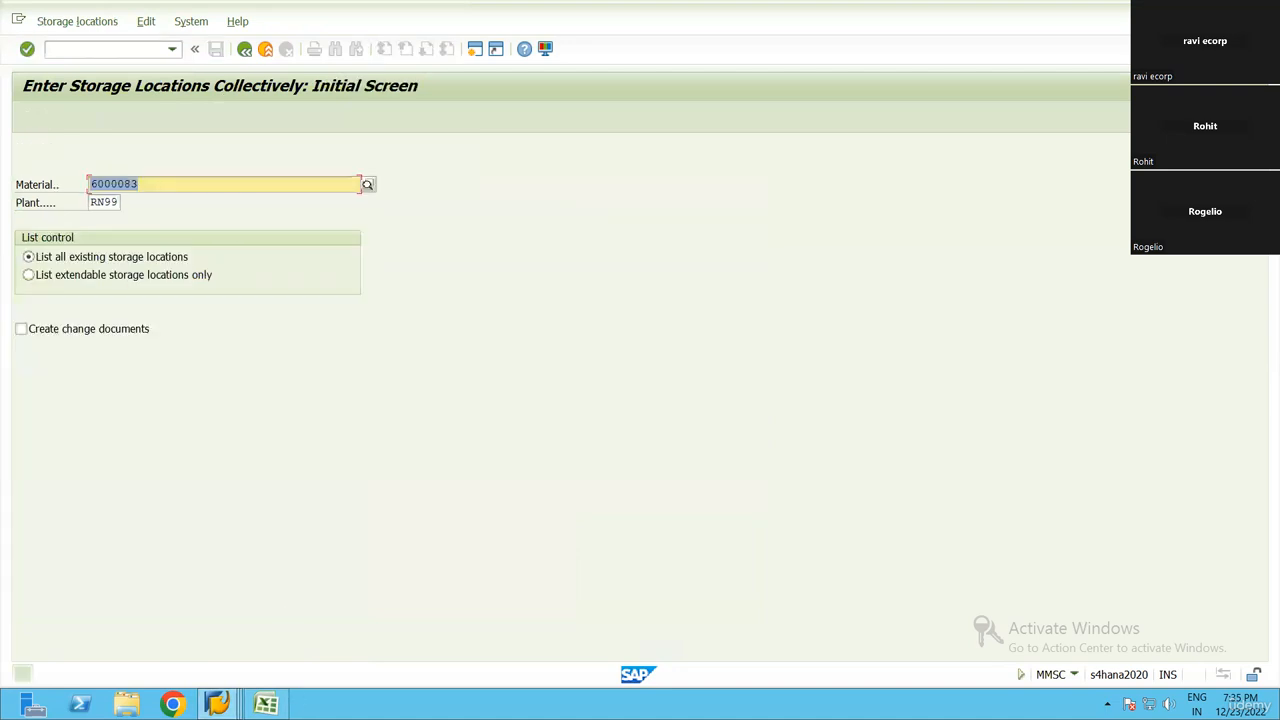
Extend component 6000084, copied from the Excel workbook, to storage location AFS in plant RN99 and save
{"action": "key", "text": "alt+Tab"}
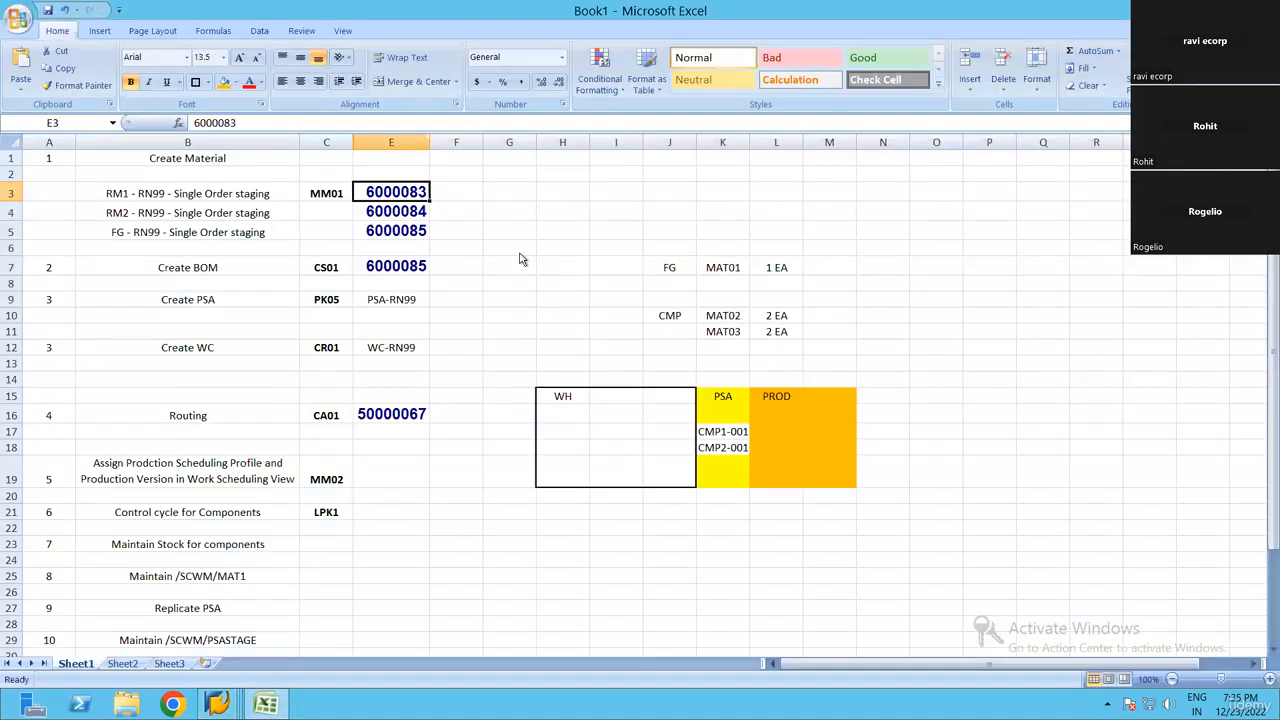
{"action": "key", "text": "Down"}
{"action": "key", "text": "ctrl+c"}
{"action": "key", "text": "alt+Tab"}
{"action": "key", "text": "ctrl+v"}
{"action": "key", "text": "Return"}
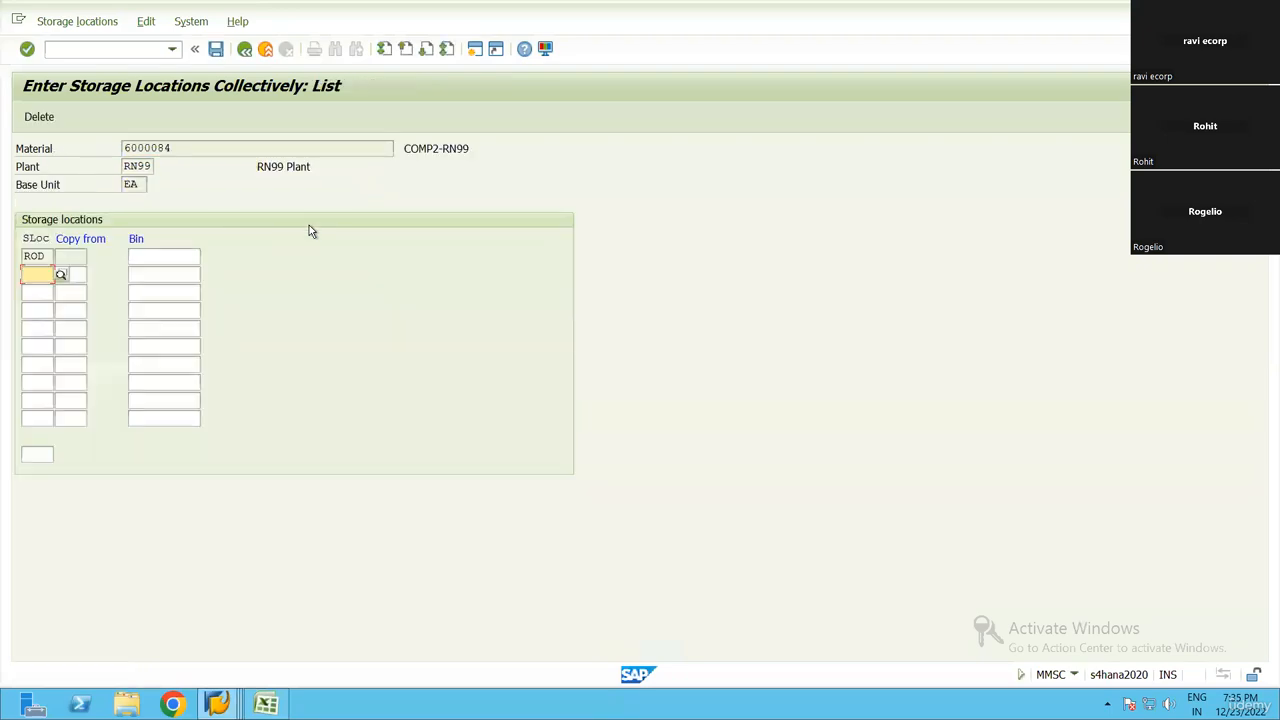
{"action": "type", "text": "afs"}
{"action": "key", "text": "Return"}
{"action": "key", "text": "ctrl+s"}
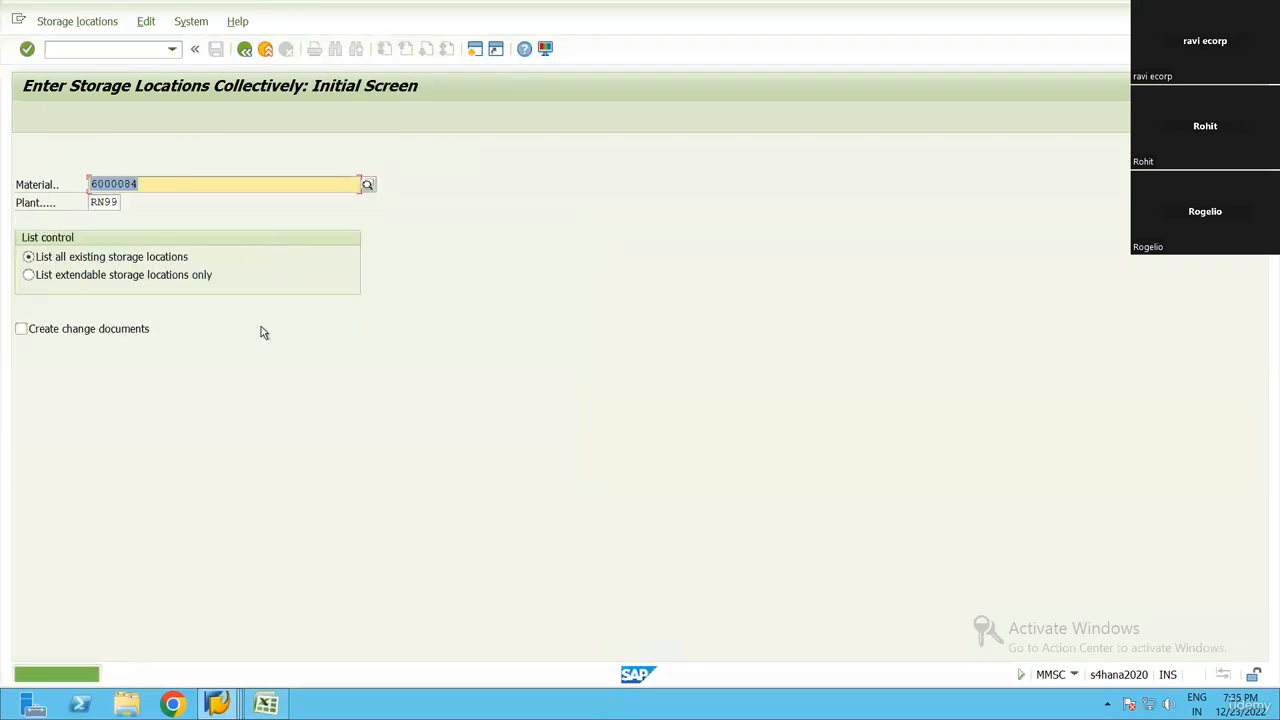
Return to control cycle creation and restart it for material 6000083, copied from the Excel workbook, with supply area PSA-RN99
{"action": "key", "text": "alt+Tab"}
{"action": "key", "text": "alt+Tab"}
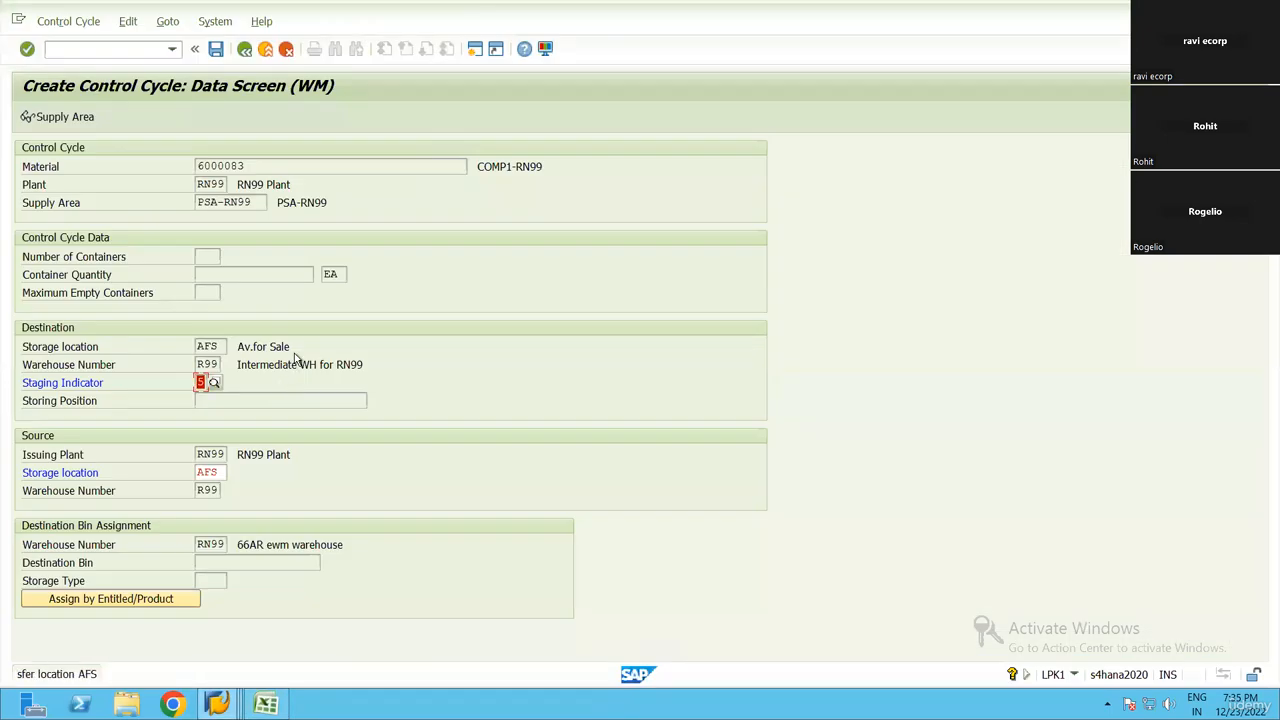
{"action": "key", "text": "ctrl+s"}
{"action": "key", "text": "Return"}
{"action": "key", "text": "alt+Tab"}
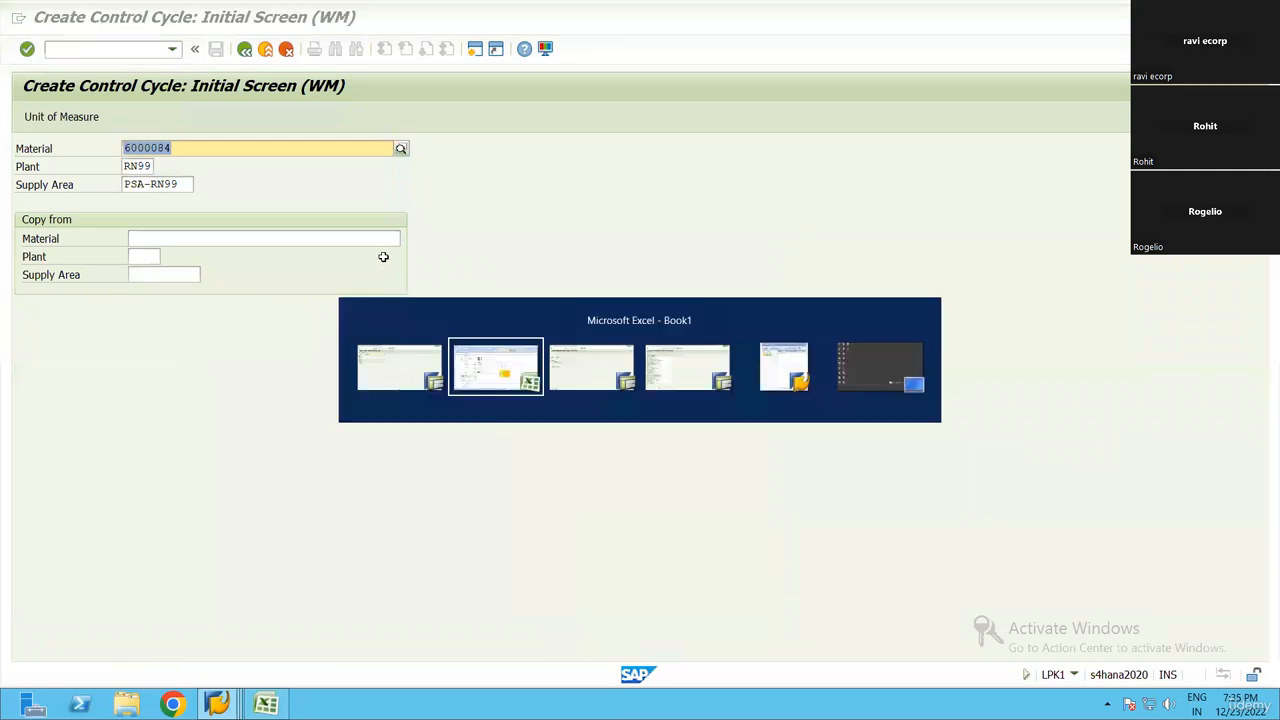
{"action": "key", "text": "Up"}
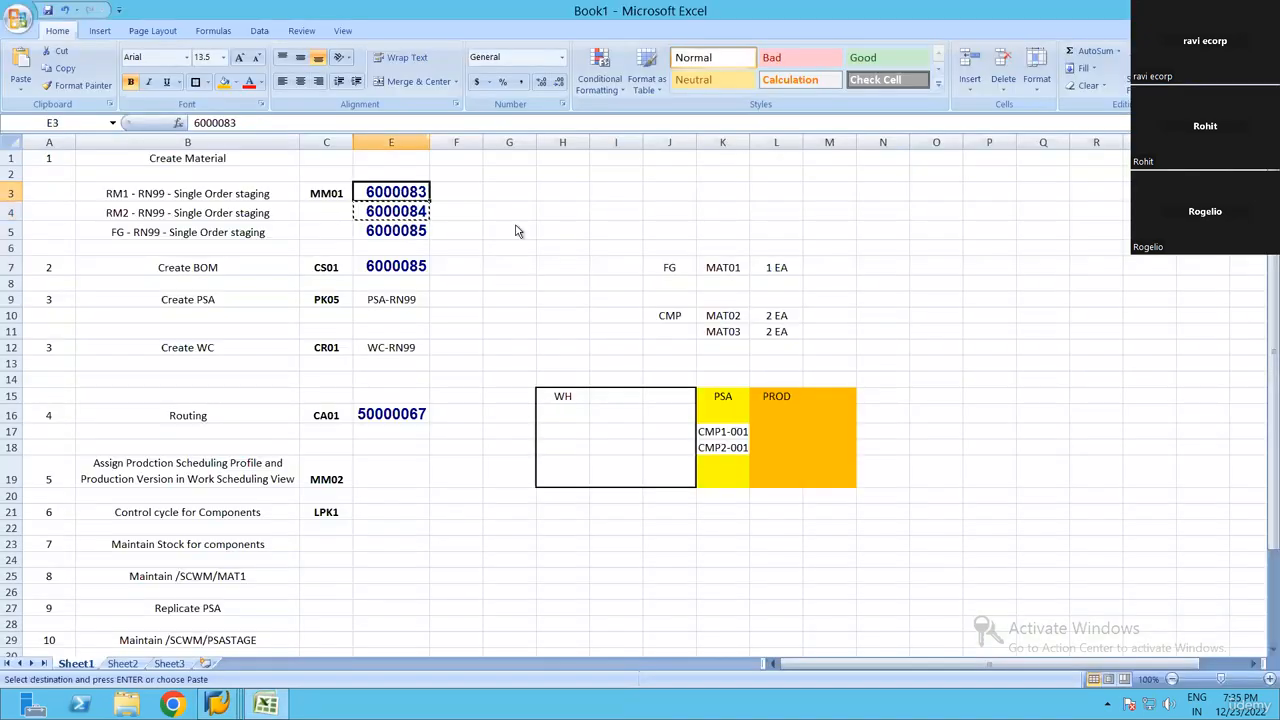
{"action": "key", "text": "ctrl+c"}
{"action": "key", "text": "alt+Tab"}
{"action": "key", "text": "ctrl+v"}
{"action": "key", "text": "Return"}
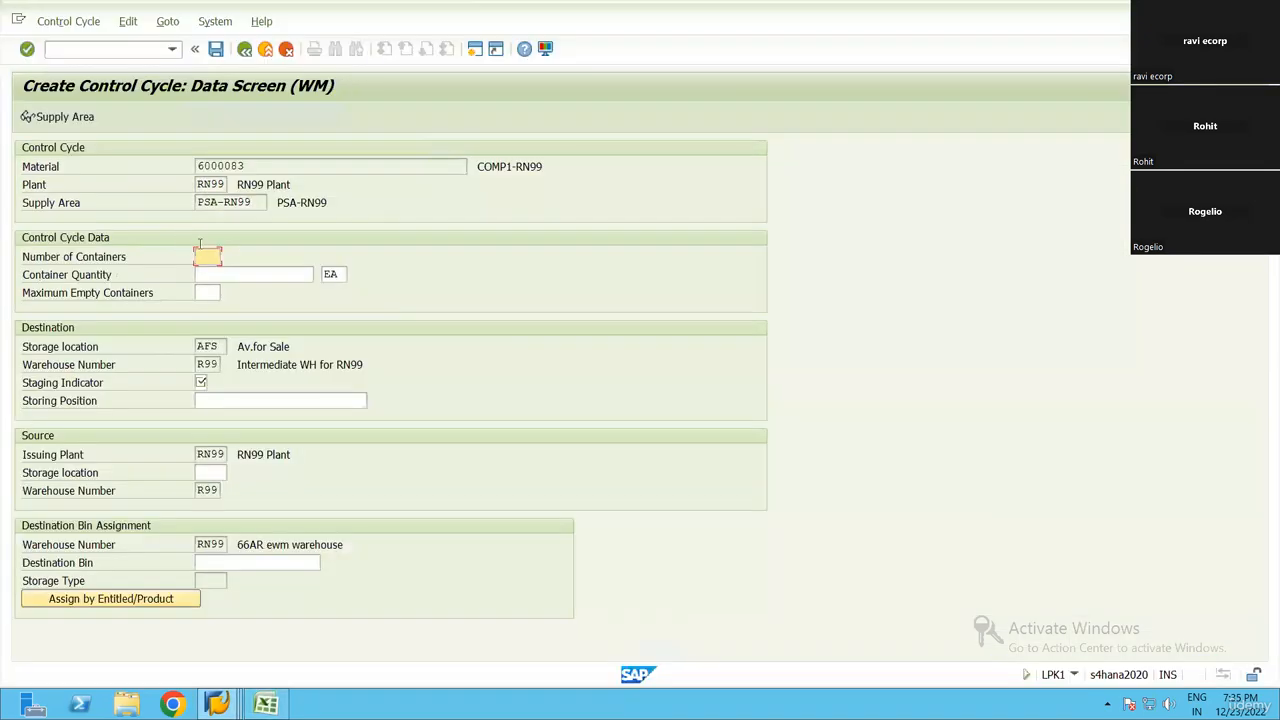
Set staging indicator 5 and source storage location AFS for material 6000083's control cycle, and save it
{"action": "left_click", "coordinate": [202, 383]}
{"action": "type", "text": "5"}
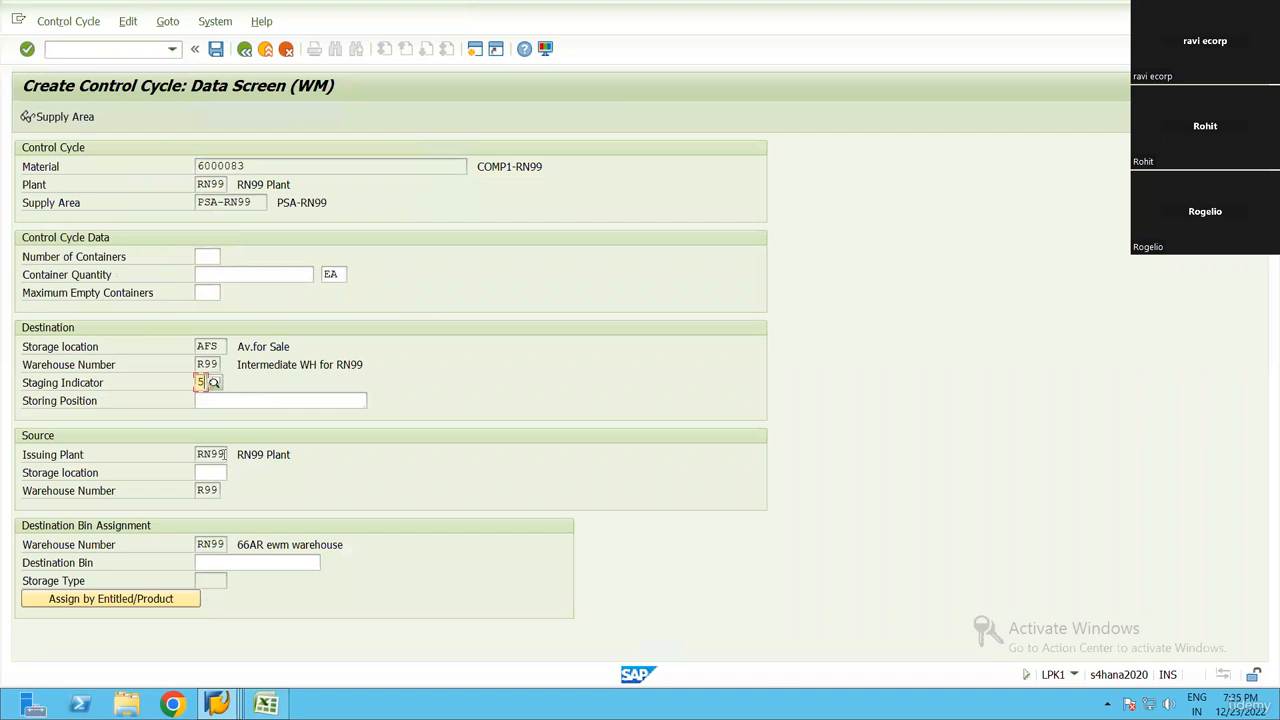
{"action": "left_click", "coordinate": [210, 473]}
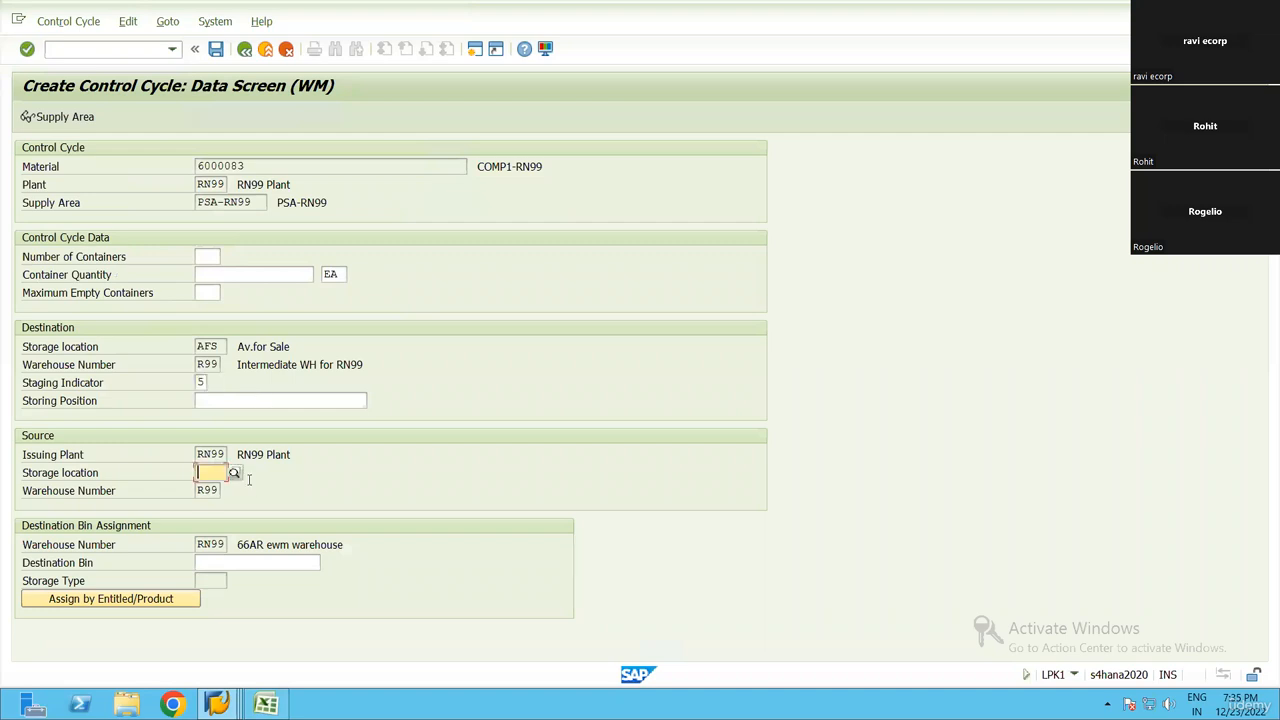
{"action": "type", "text": "AFS"}
{"action": "key", "text": "Return"}
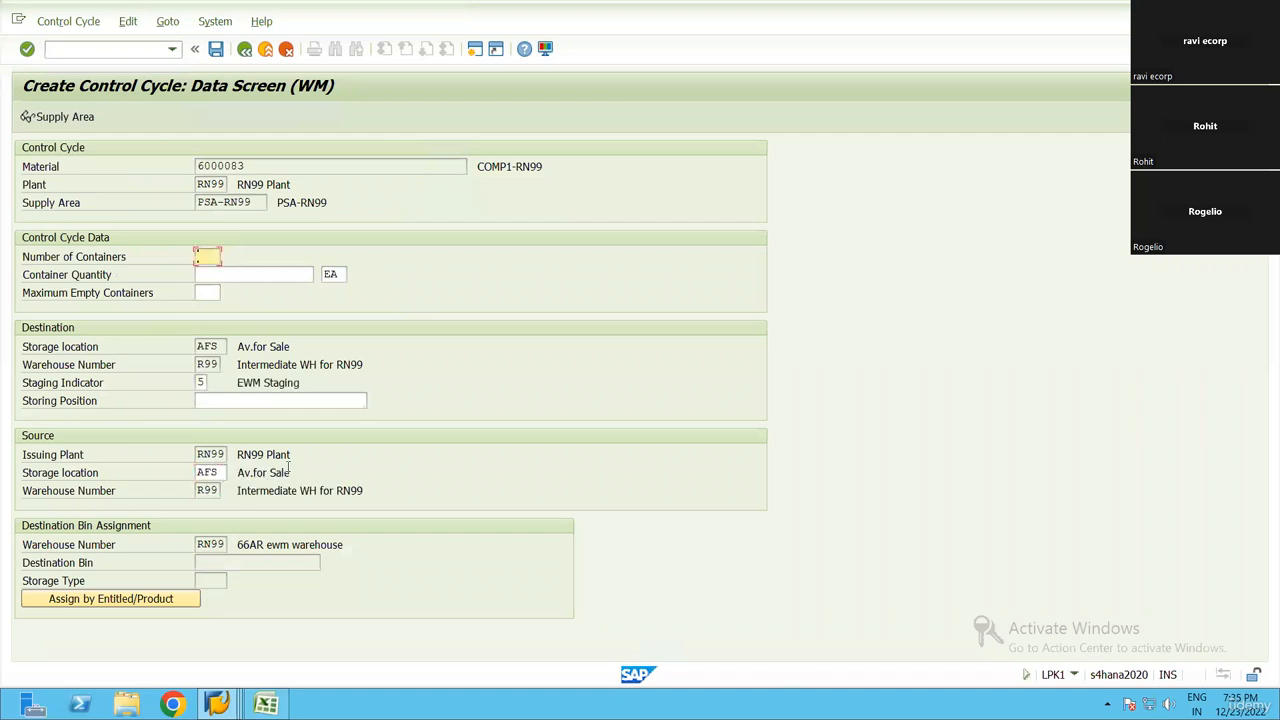
{"action": "key", "text": "ctrl+s"}
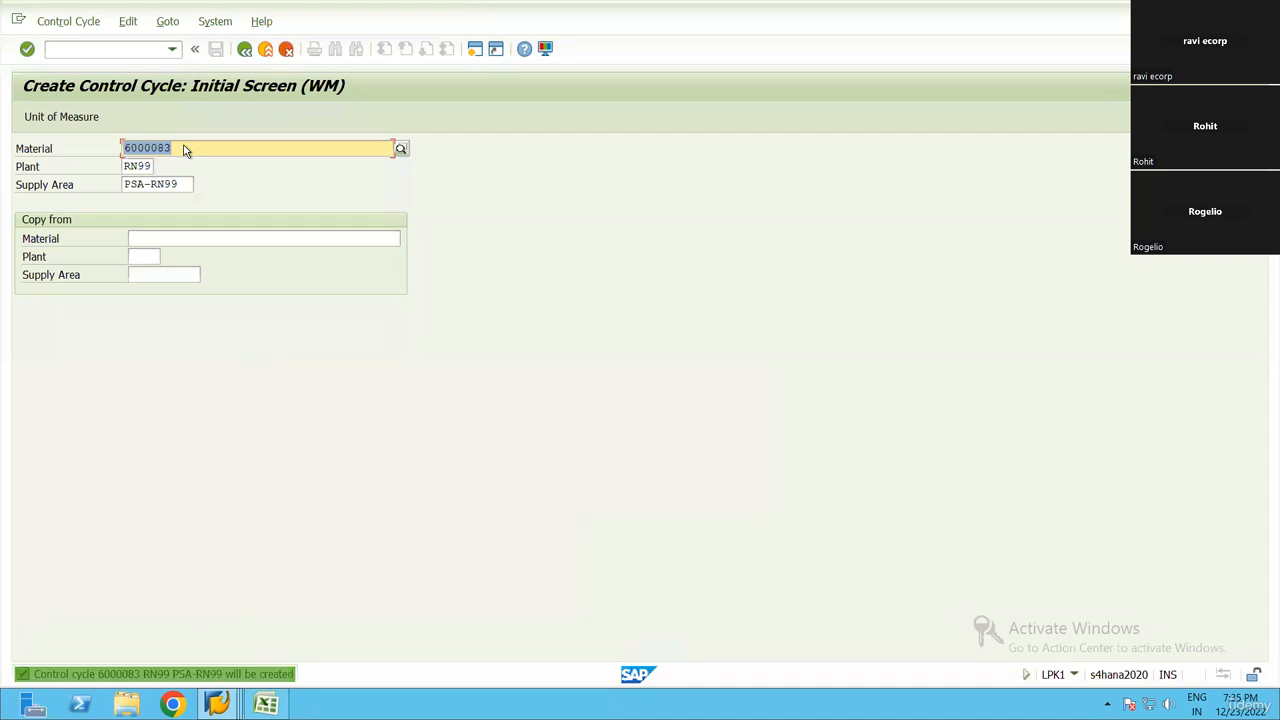
Start another control cycle for material 6000084 in plant RN99 with supply area PSA-RN99
{"action": "left_click", "coordinate": [189, 146]}
{"action": "key", "text": "BackSpace"}
{"action": "type", "text": "4"}
{"action": "key", "text": "Return"}
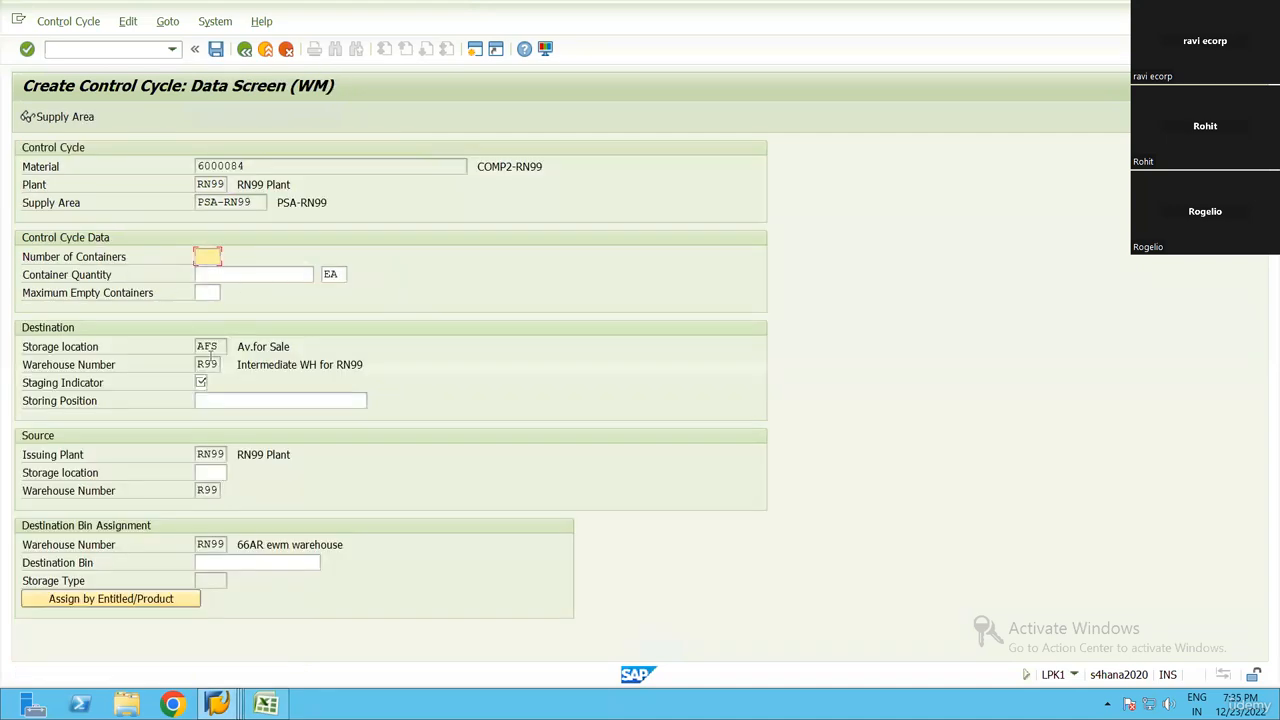
Set staging indicator 5 and source storage location AFS for material 6000084's control cycle, and save it
{"action": "left_click", "coordinate": [202, 383]}
{"action": "type", "text": "5"}
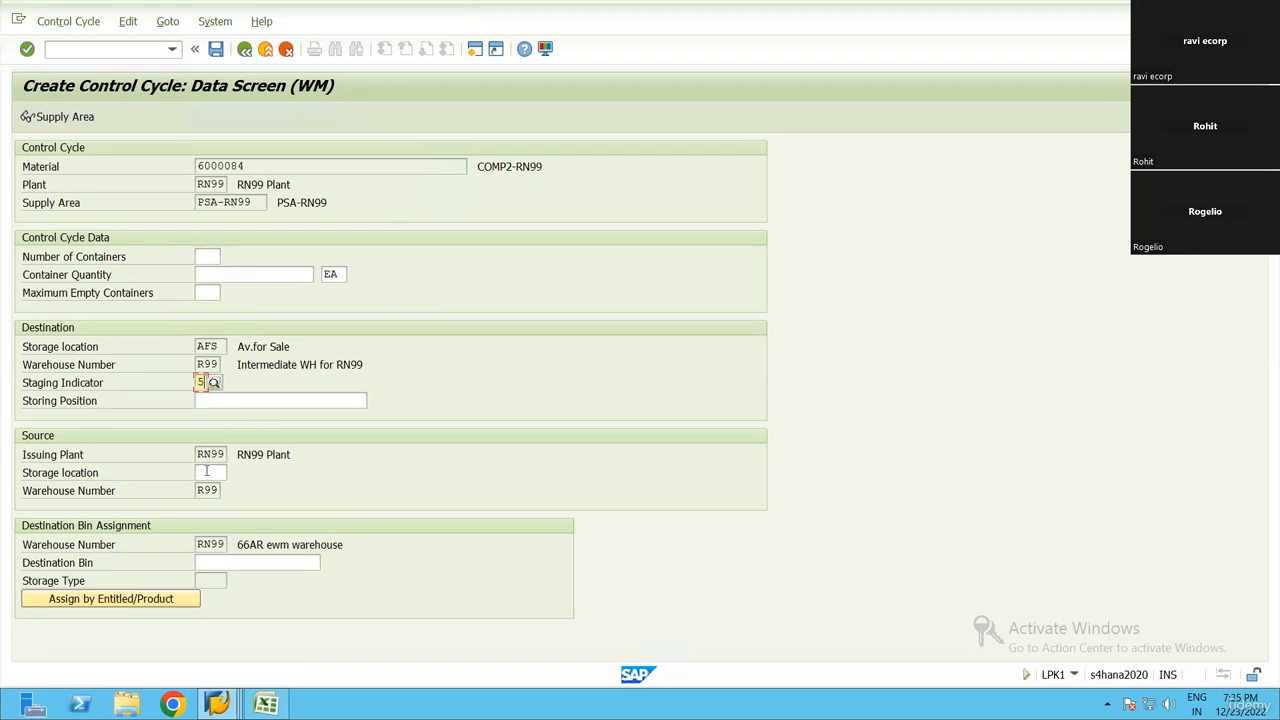
{"action": "left_click", "coordinate": [207, 472]}
{"action": "type", "text": "AFS"}
{"action": "key", "text": "Return"}
{"action": "key", "text": "ctrl+s"}
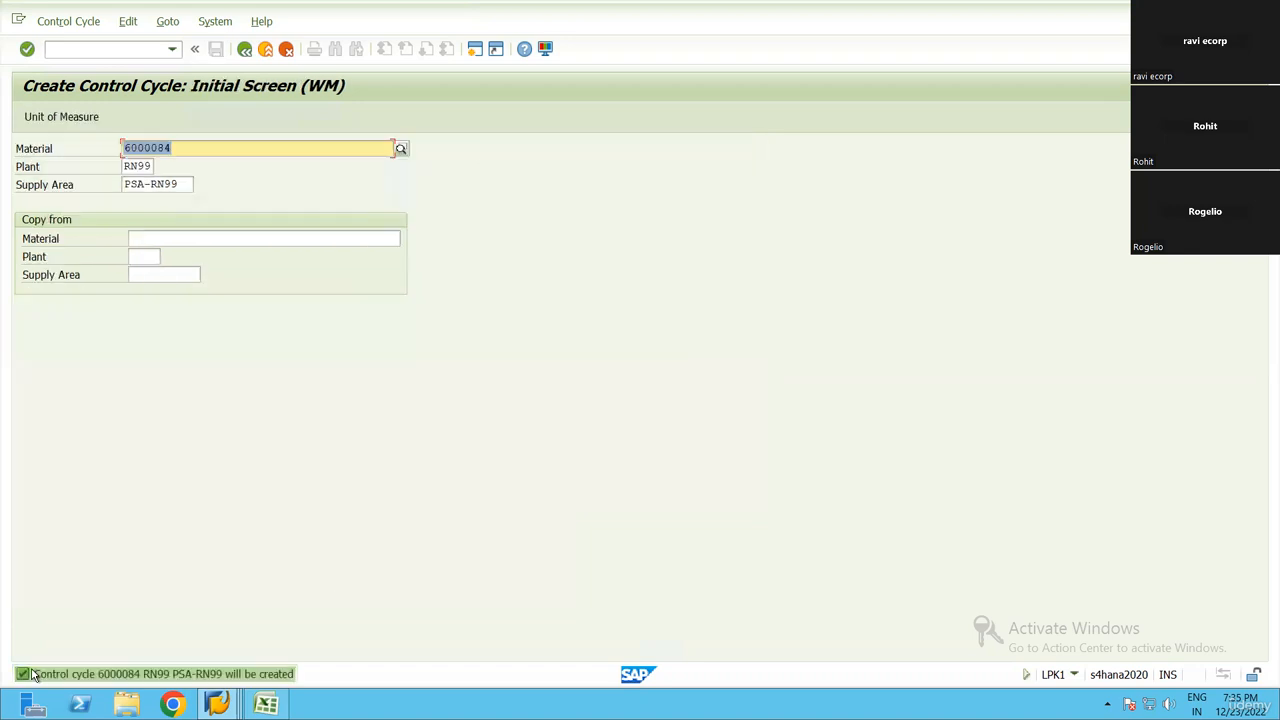
Switch to the Excel workbook and shade checklist range B1:E21, from Create Material to Control cycle for Components, light blue
{"action": "key", "text": "alt+Tab"}
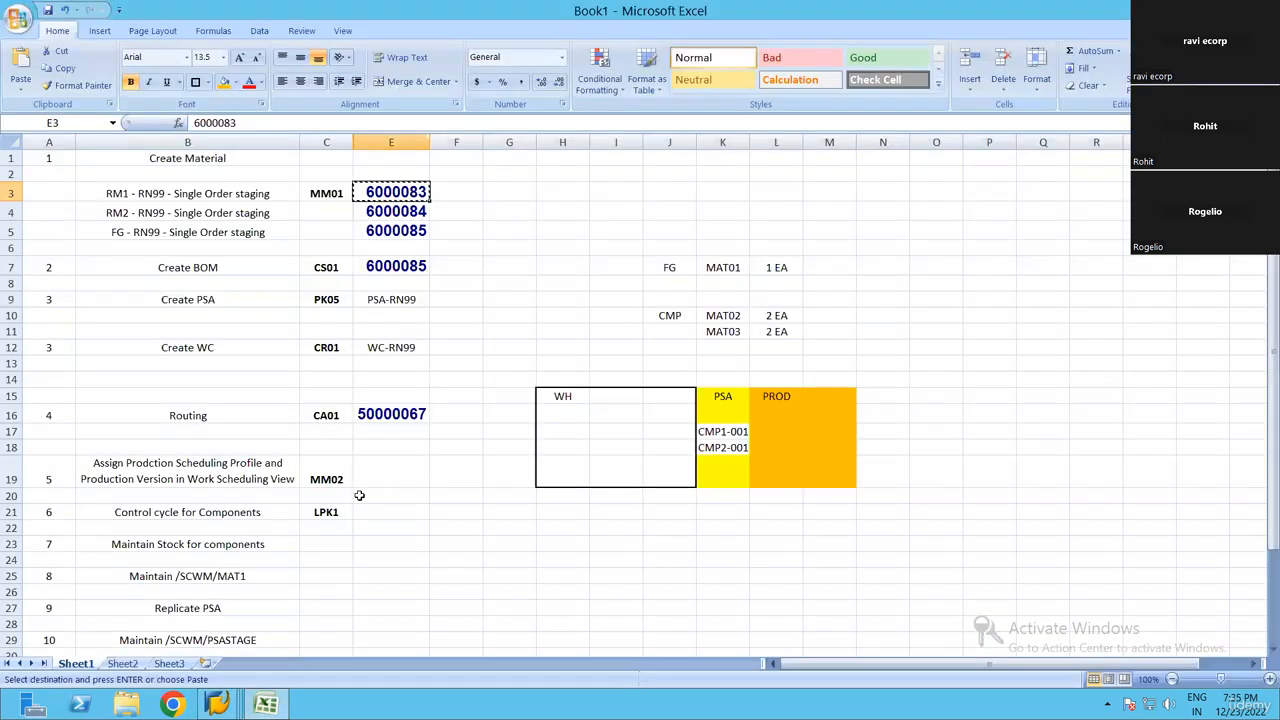
{"action": "left_click", "coordinate": [371, 515]}
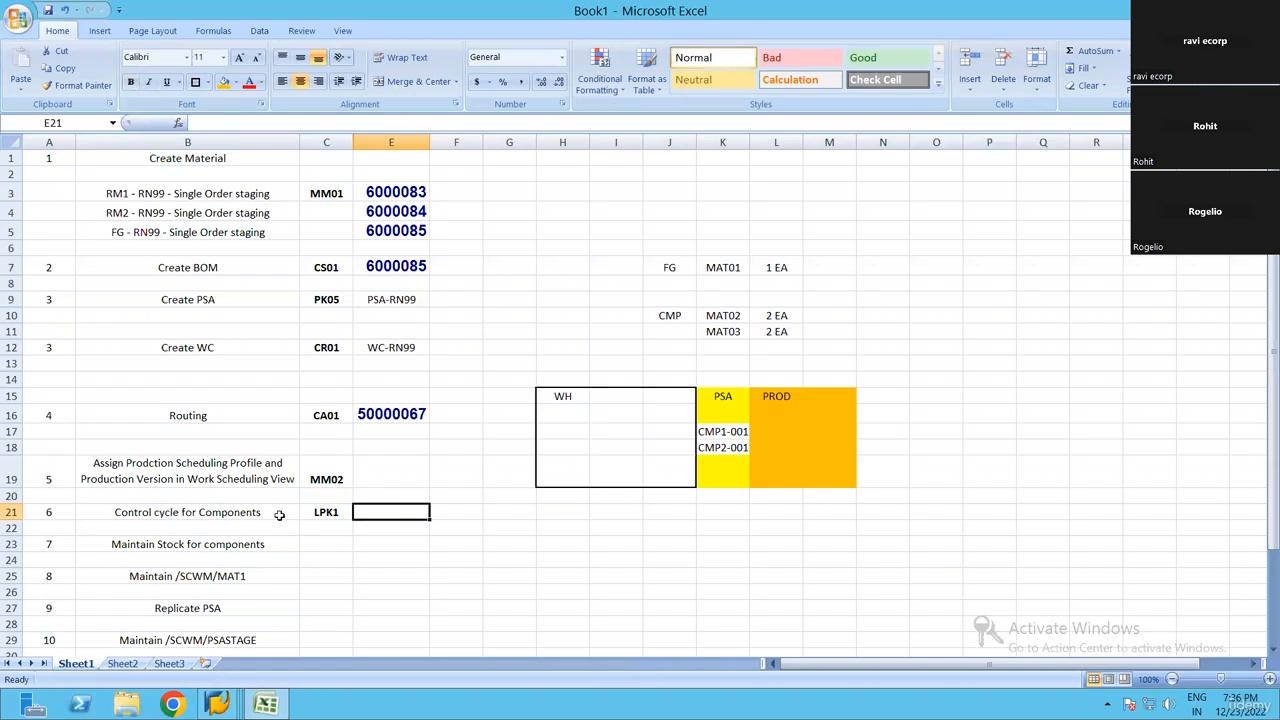
{"action": "scroll", "coordinate": [246, 518], "scroll_direction": "down", "scroll_amount": 1}
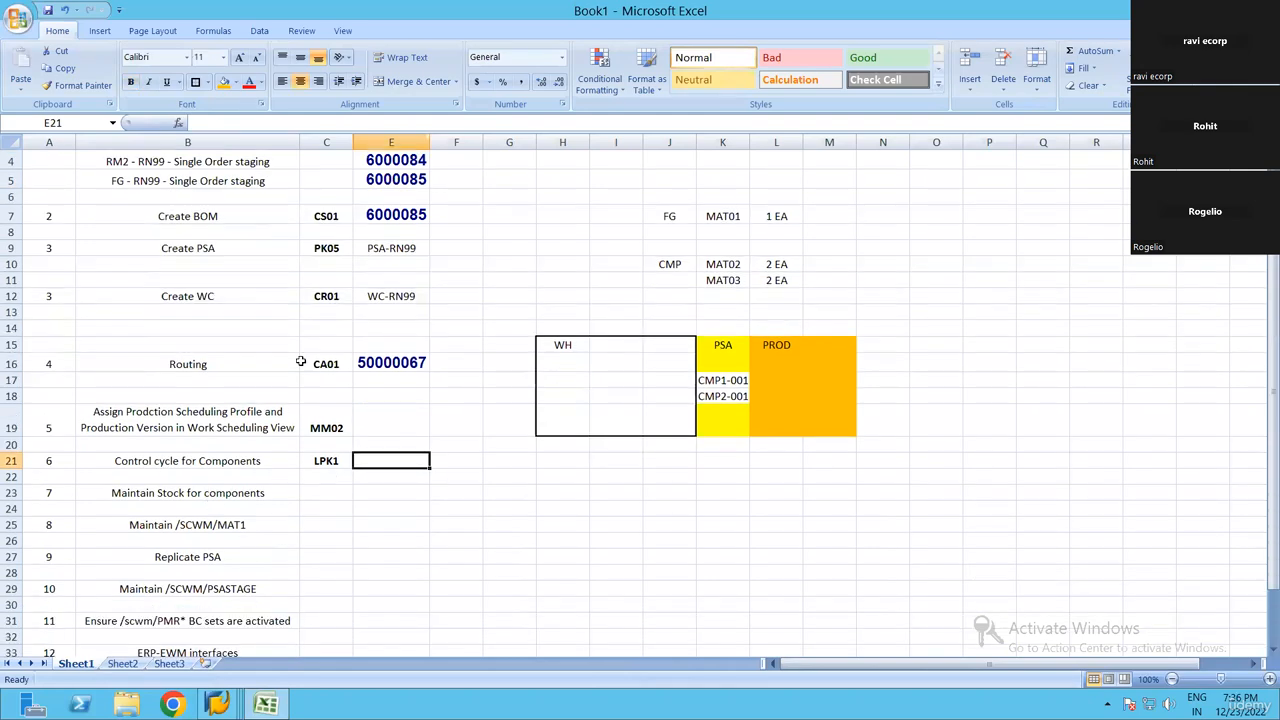
{"action": "left_click", "coordinate": [212, 493]}
{"action": "scroll", "coordinate": [263, 348], "scroll_direction": "up", "scroll_amount": 1}
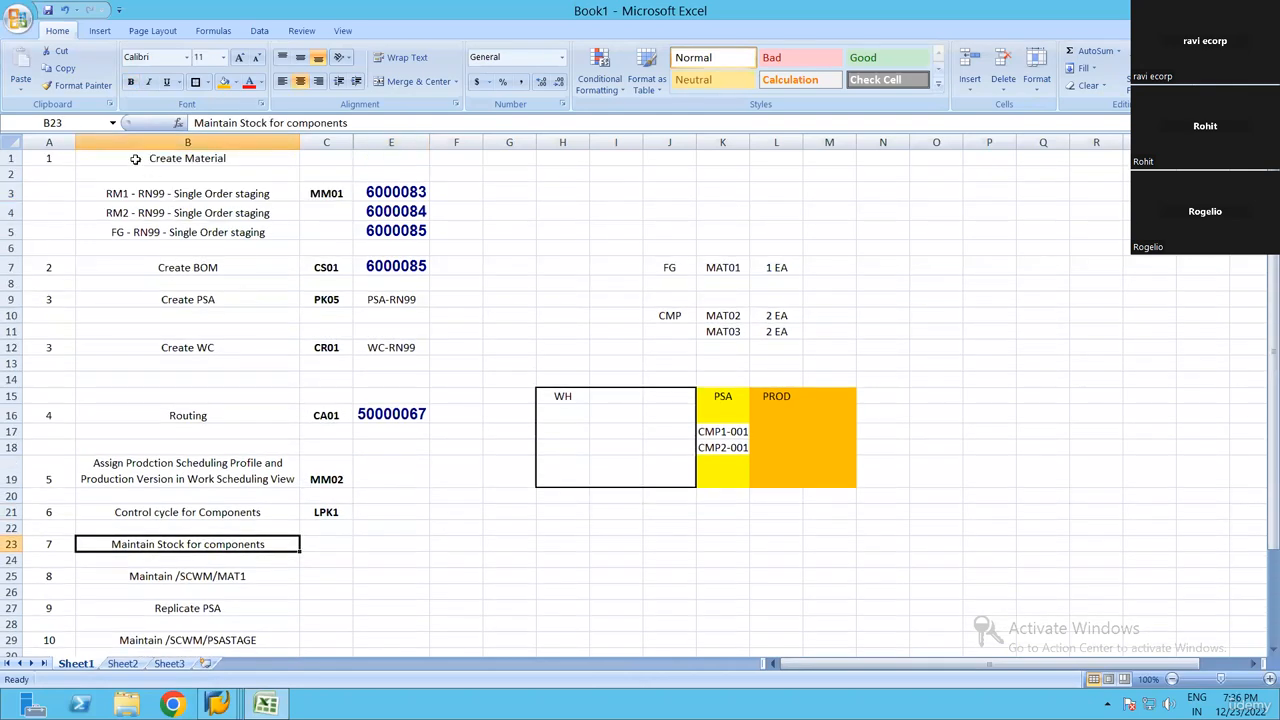
{"action": "left_click_drag", "start_coordinate": [136, 160], "coordinate": [382, 514]}
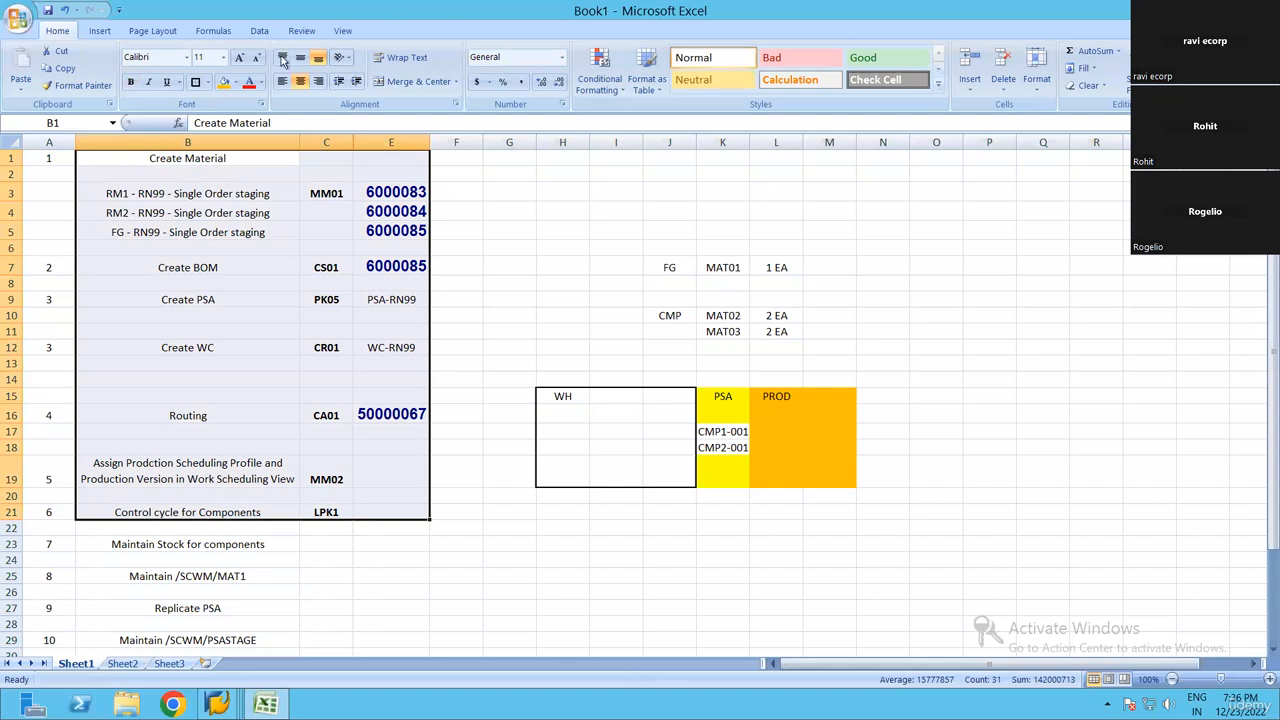
{"action": "left_click", "coordinate": [234, 82]}
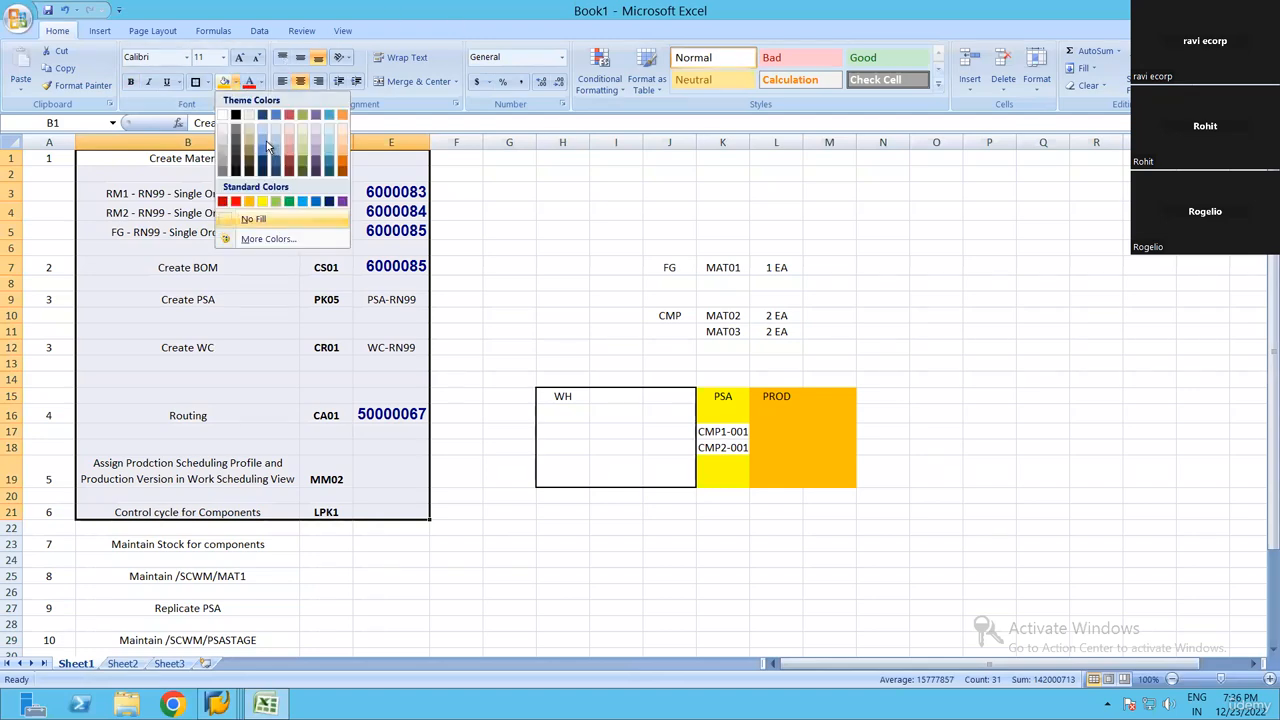
{"action": "left_click", "coordinate": [267, 143]}
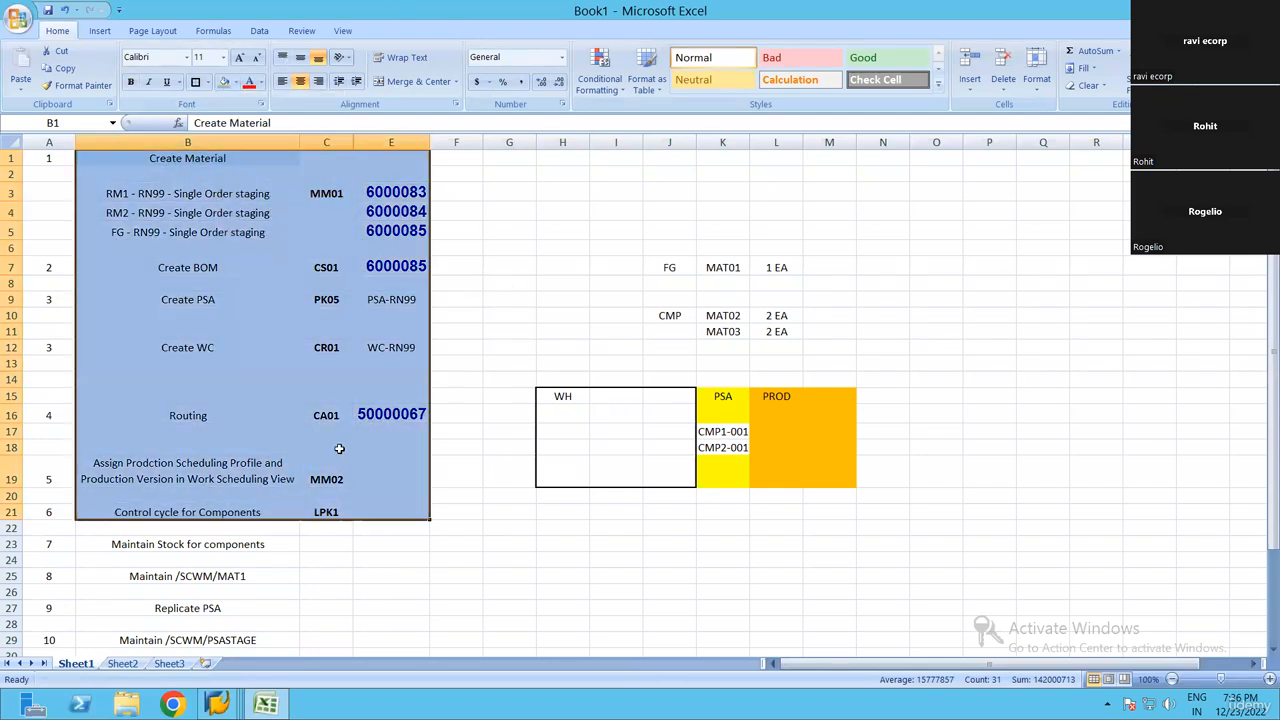
{"action": "left_click", "coordinate": [509, 283]}
Shade the remaining checklist range B23:E38, from Maintain Stock for components to Create PSA, with a tan fill
{"action": "scroll", "coordinate": [80, 376], "scroll_direction": "down", "scroll_amount": 3}
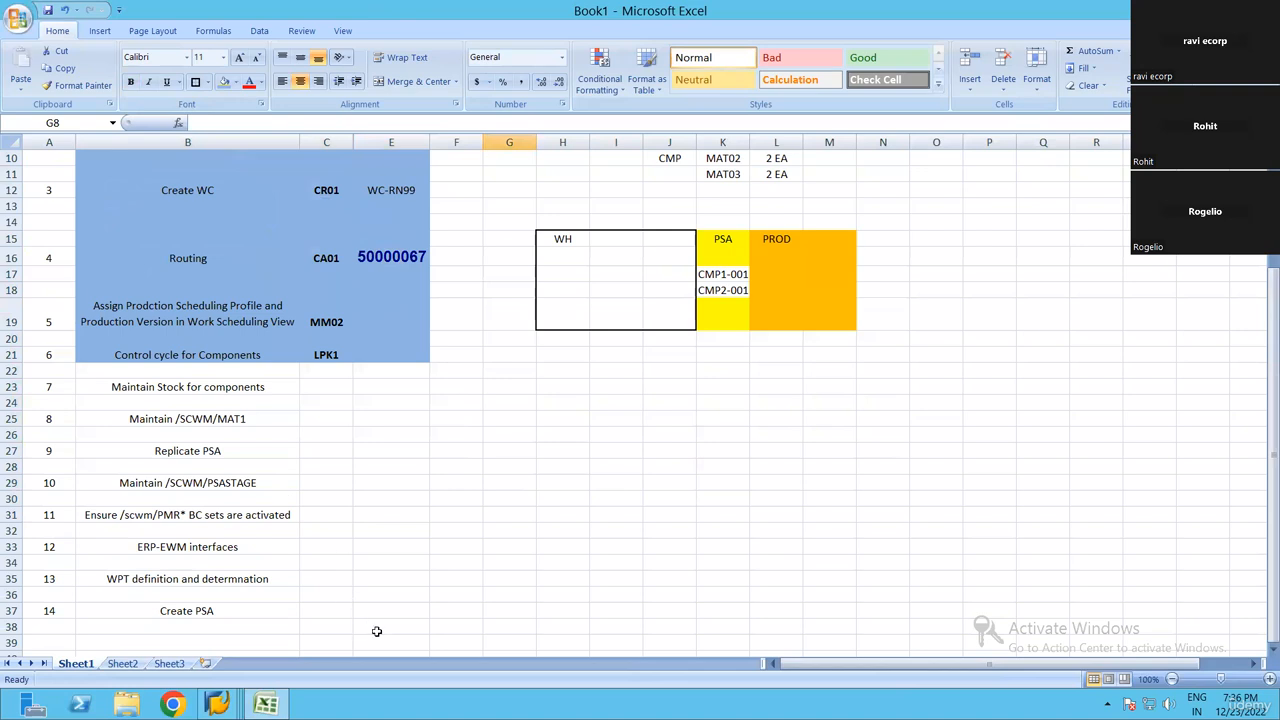
{"action": "left_click_drag", "start_coordinate": [90, 387], "coordinate": [377, 631]}
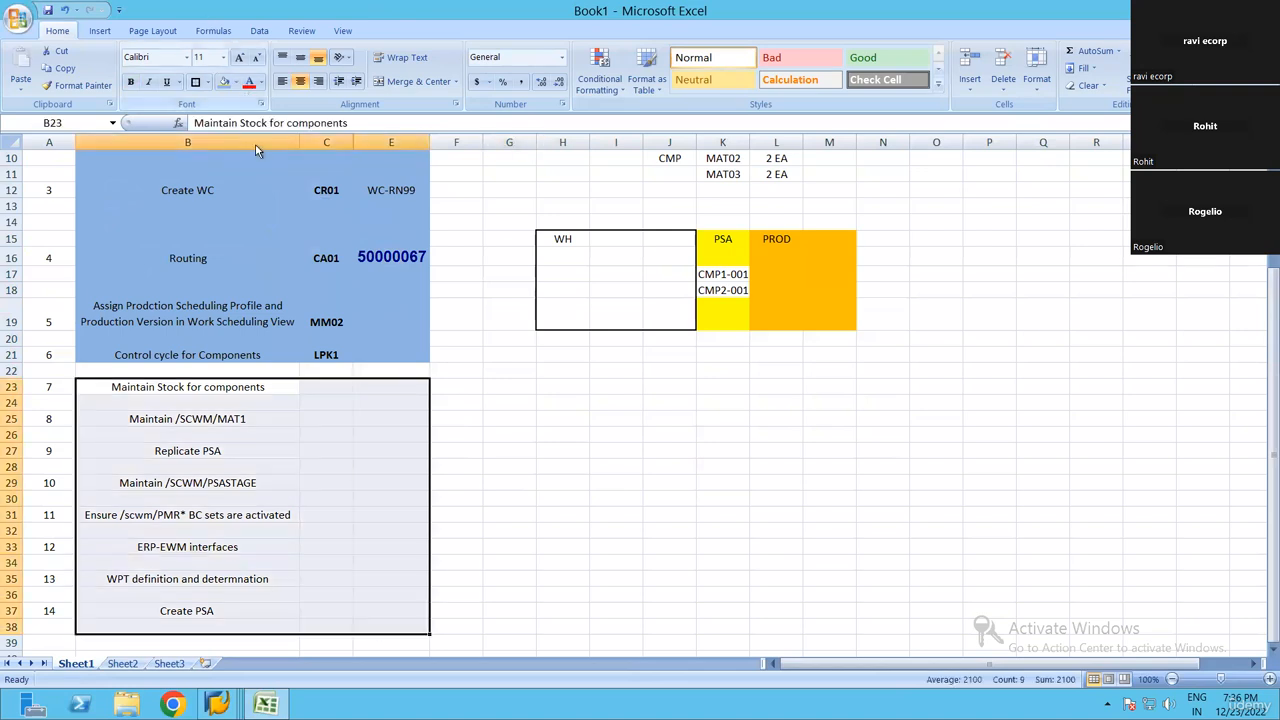
{"action": "left_click", "coordinate": [231, 82]}
{"action": "left_click", "coordinate": [249, 138]}
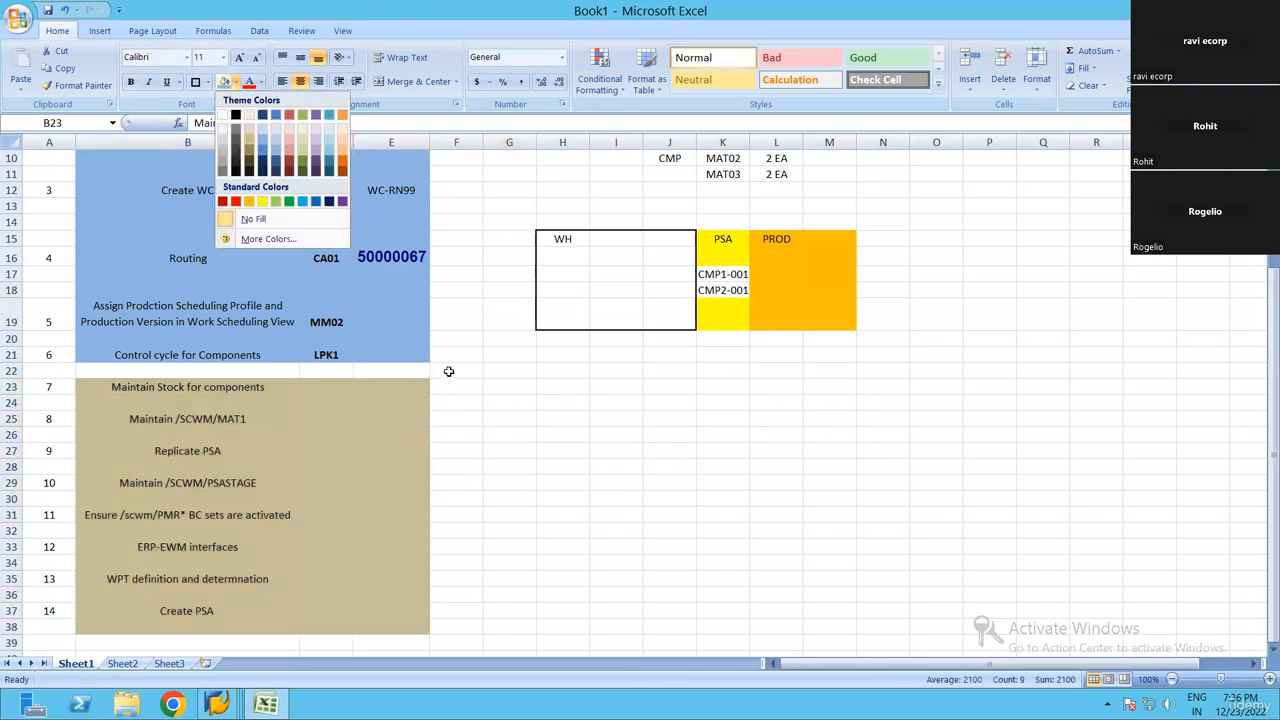
{"action": "left_click", "coordinate": [509, 418]}
{"action": "scroll", "coordinate": [362, 380], "scroll_direction": "up", "scroll_amount": 3}
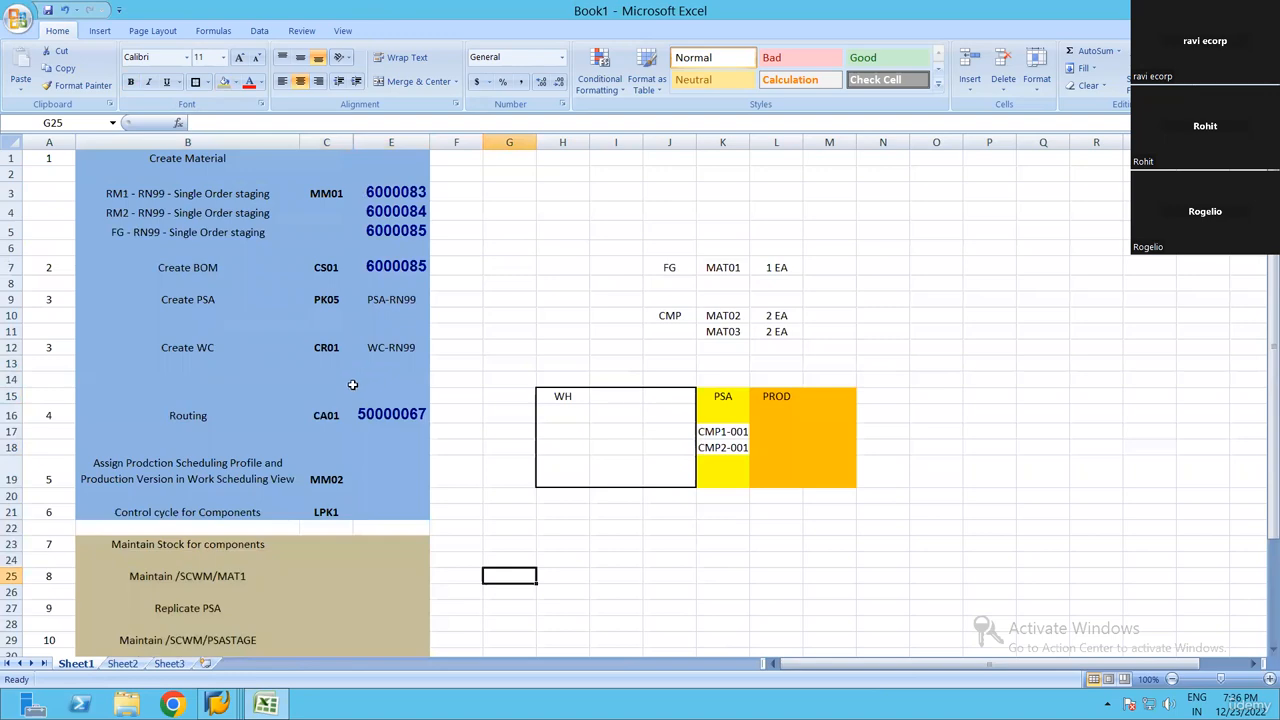
{"action": "scroll", "coordinate": [352, 384], "scroll_direction": "down", "scroll_amount": 3}
{"action": "left_click", "coordinate": [220, 388]}
{"action": "scroll", "coordinate": [316, 380], "scroll_direction": "up", "scroll_amount": 3}
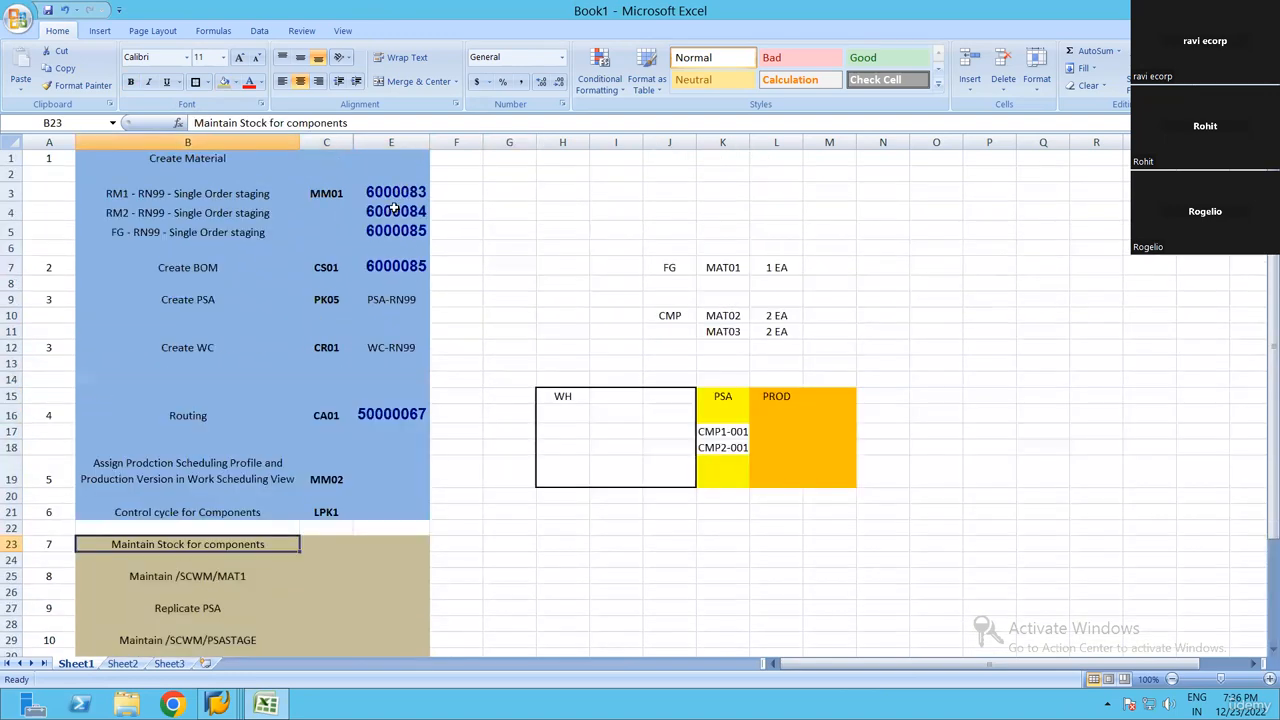
{"action": "left_click_drag", "start_coordinate": [391, 192], "coordinate": [395, 512]}
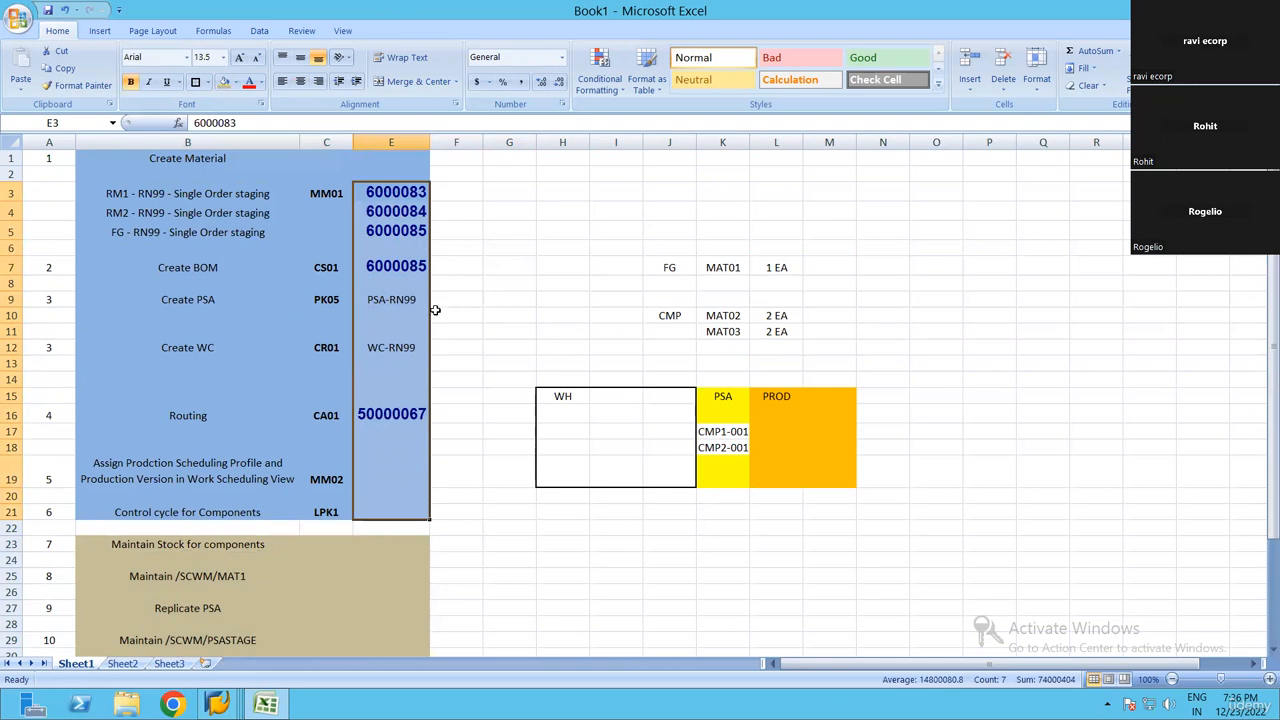
{"action": "left_click_drag", "start_coordinate": [394, 214], "coordinate": [395, 231]}
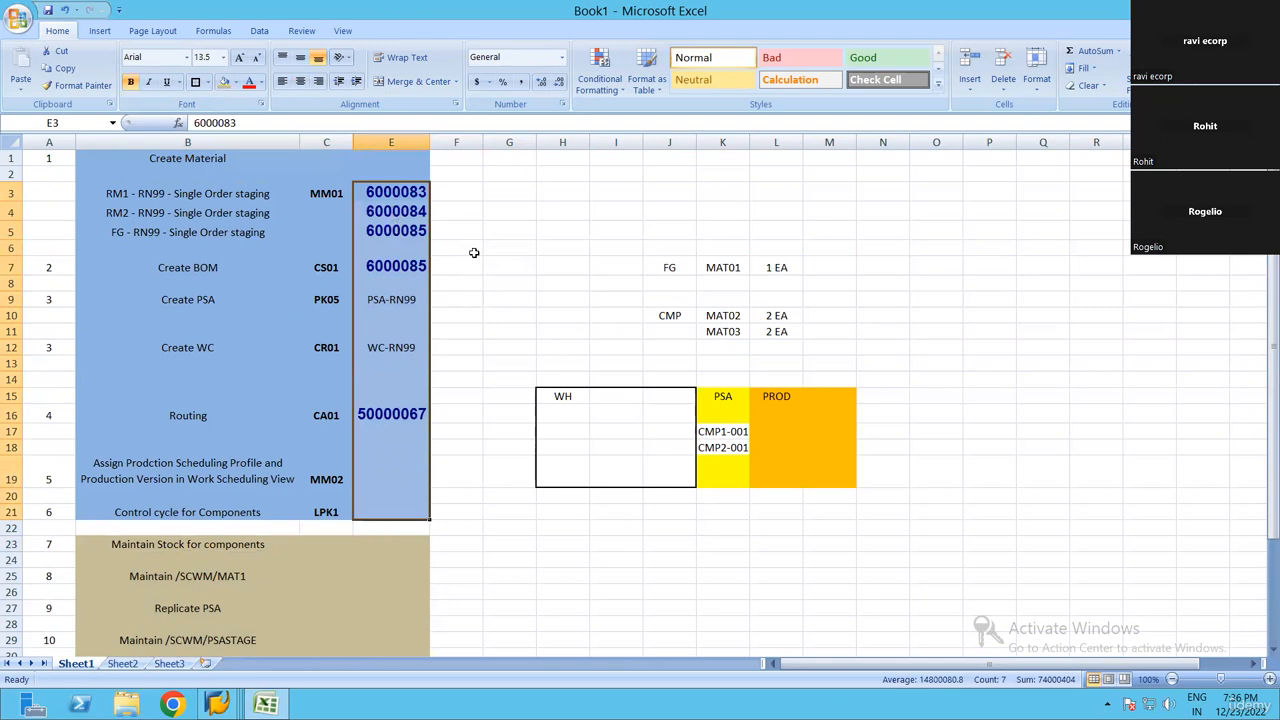
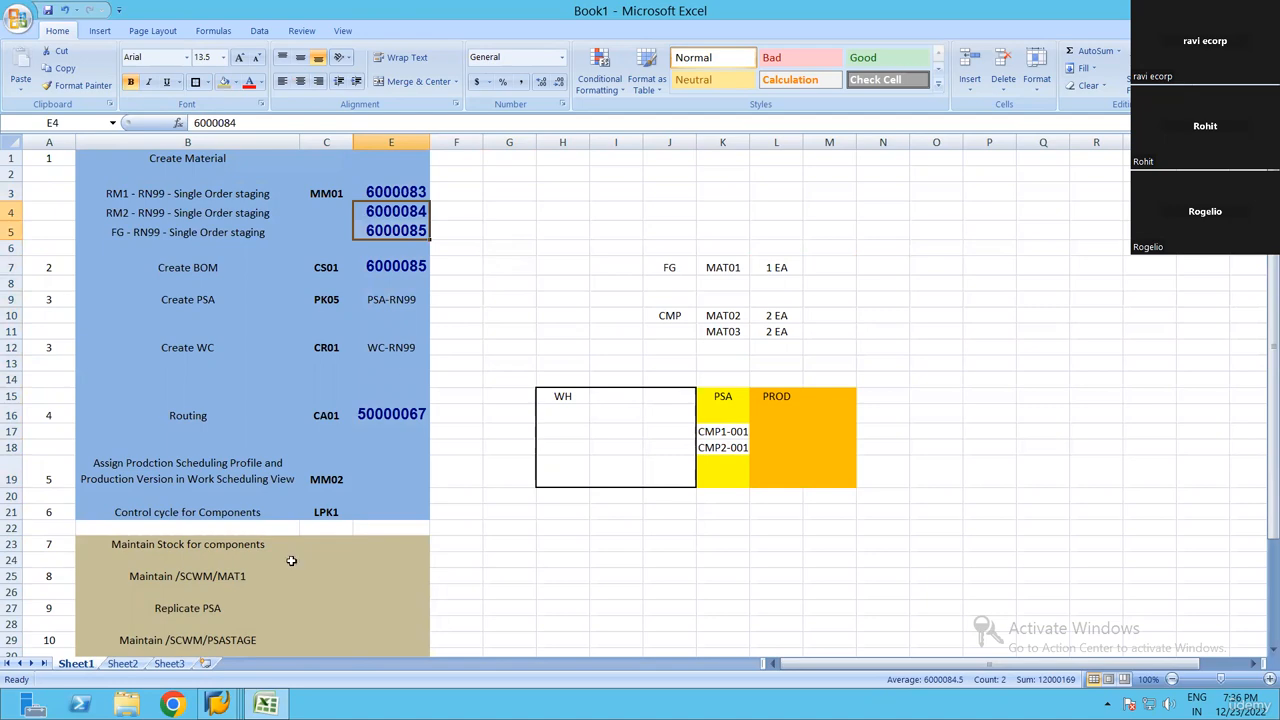
Switch to SAP, open the RN99 vendor's standard purchase order for change with ME22N, and collapse the item details to reach the empty item lines
{"action": "left_click", "coordinate": [220, 702]}
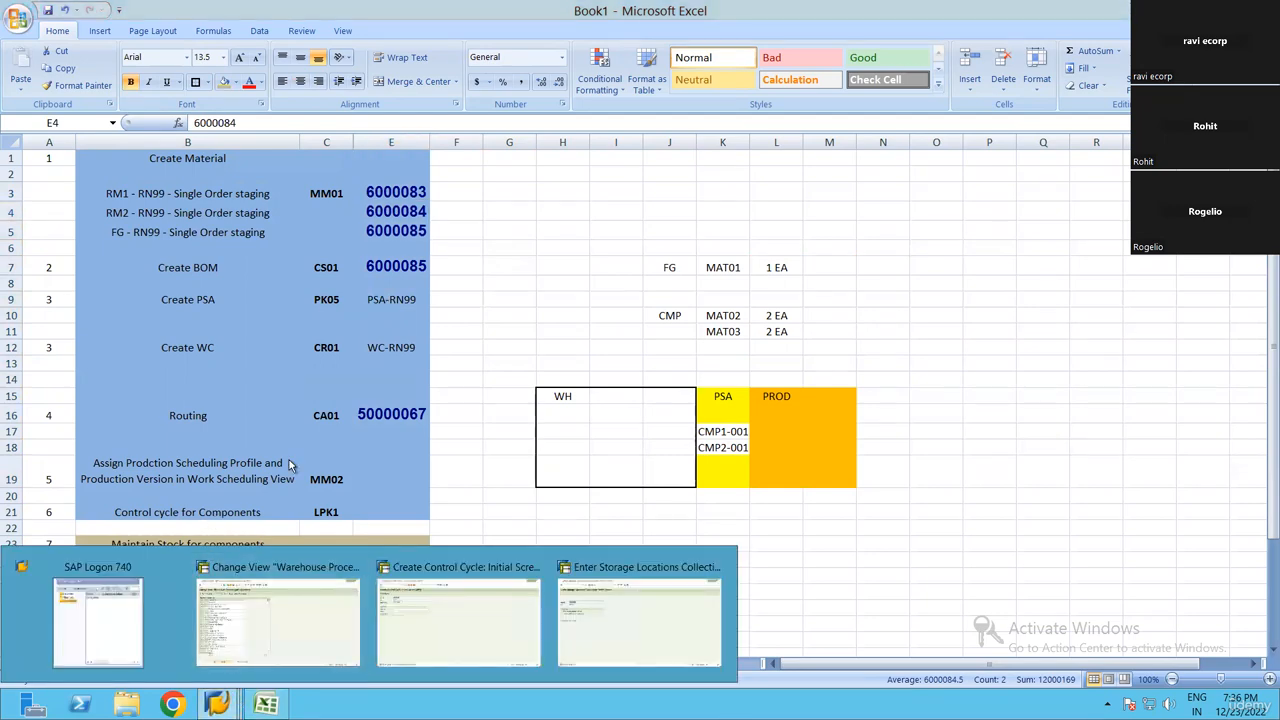
{"action": "left_click", "coordinate": [278, 615]}
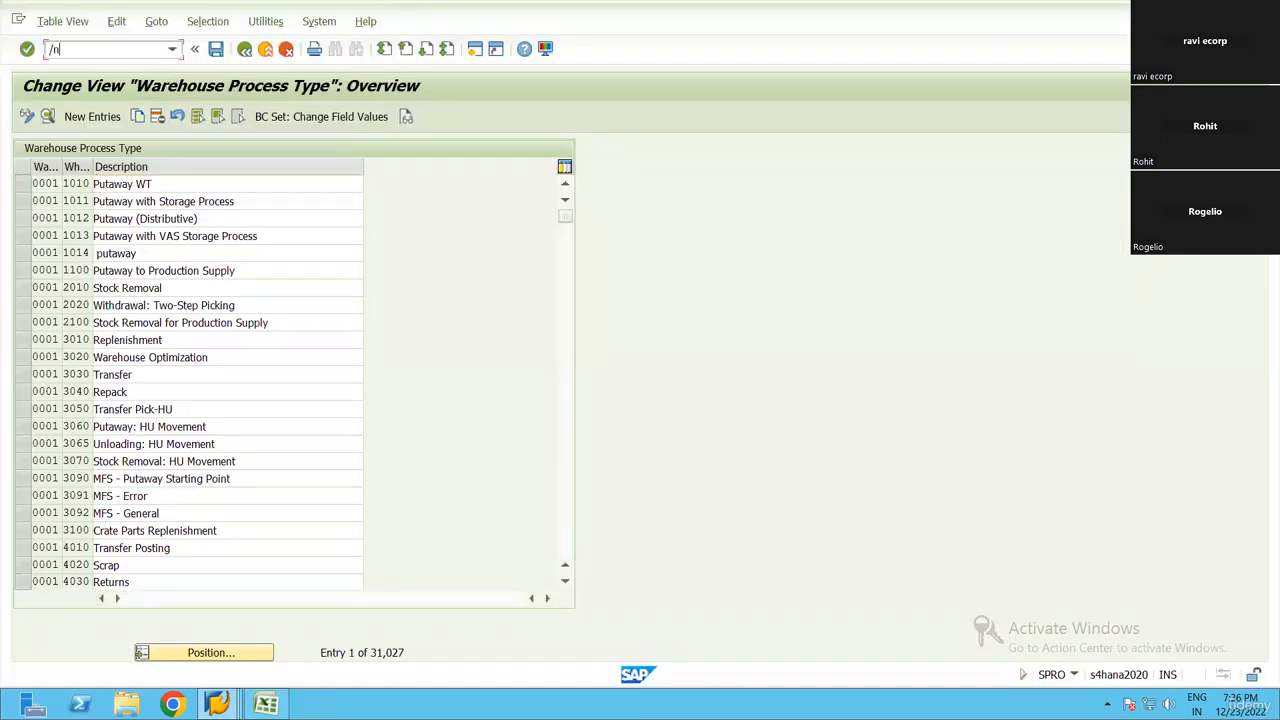
{"action": "type", "text": "/nme22n"}
{"action": "key", "text": "Return"}
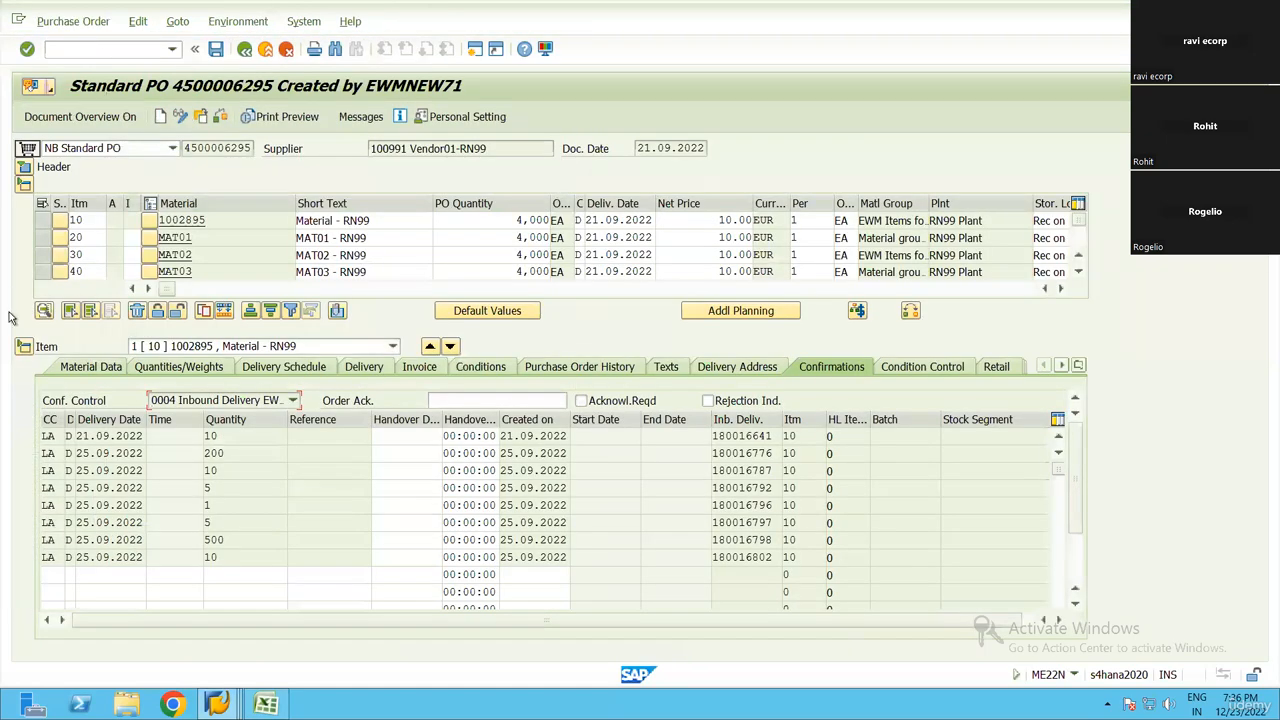
{"action": "key", "text": "ctrl+F7"}
{"action": "scroll", "coordinate": [228, 494], "scroll_direction": "down", "scroll_amount": 4}
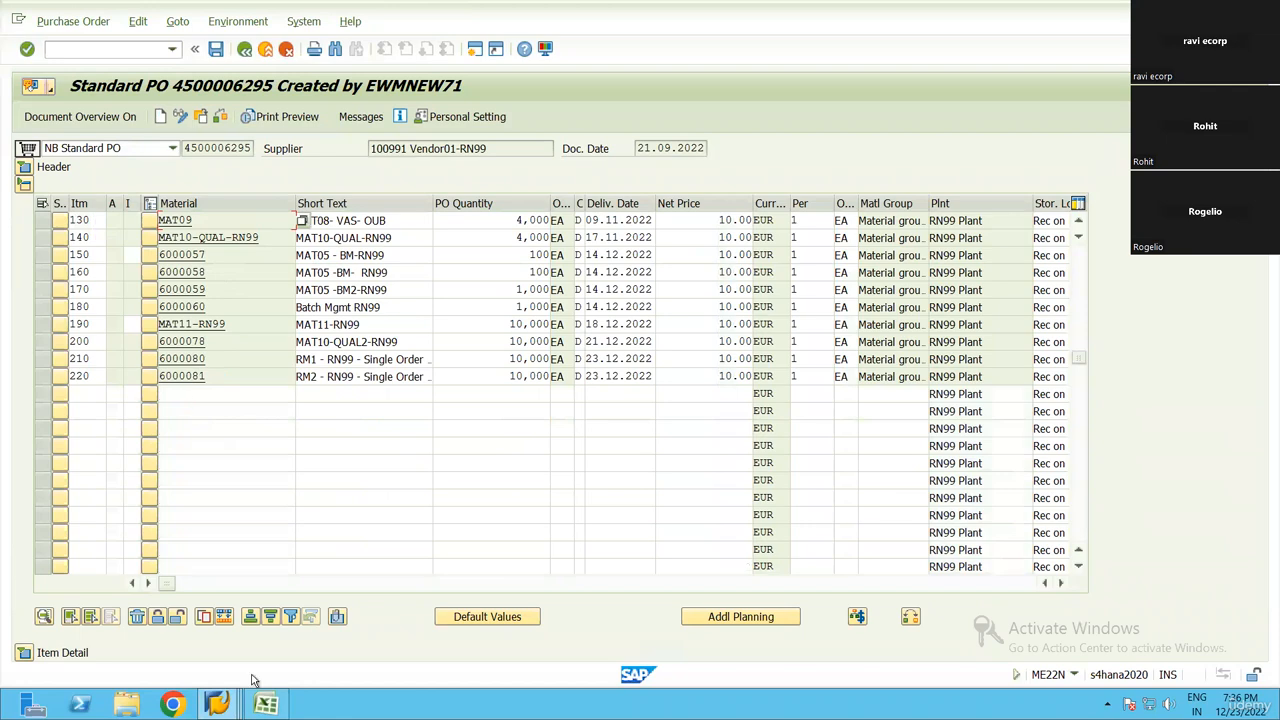
Switch to the Excel workbook and copy component material numbers 6000083 and 6000084 from cells E3:E4
{"action": "left_click", "coordinate": [266, 705]}
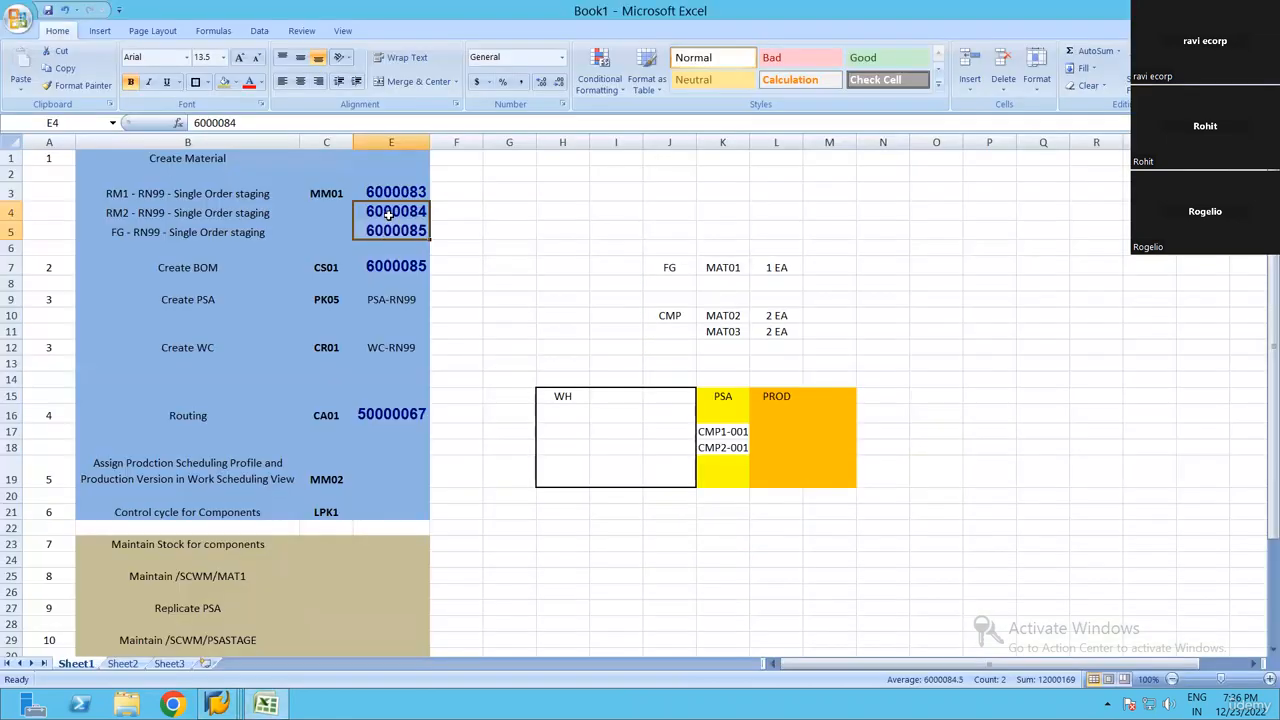
{"action": "left_click_drag", "start_coordinate": [390, 215], "coordinate": [418, 210]}
{"action": "key", "text": "ctrl+c"}
{"action": "key", "text": "ctrl+c"}
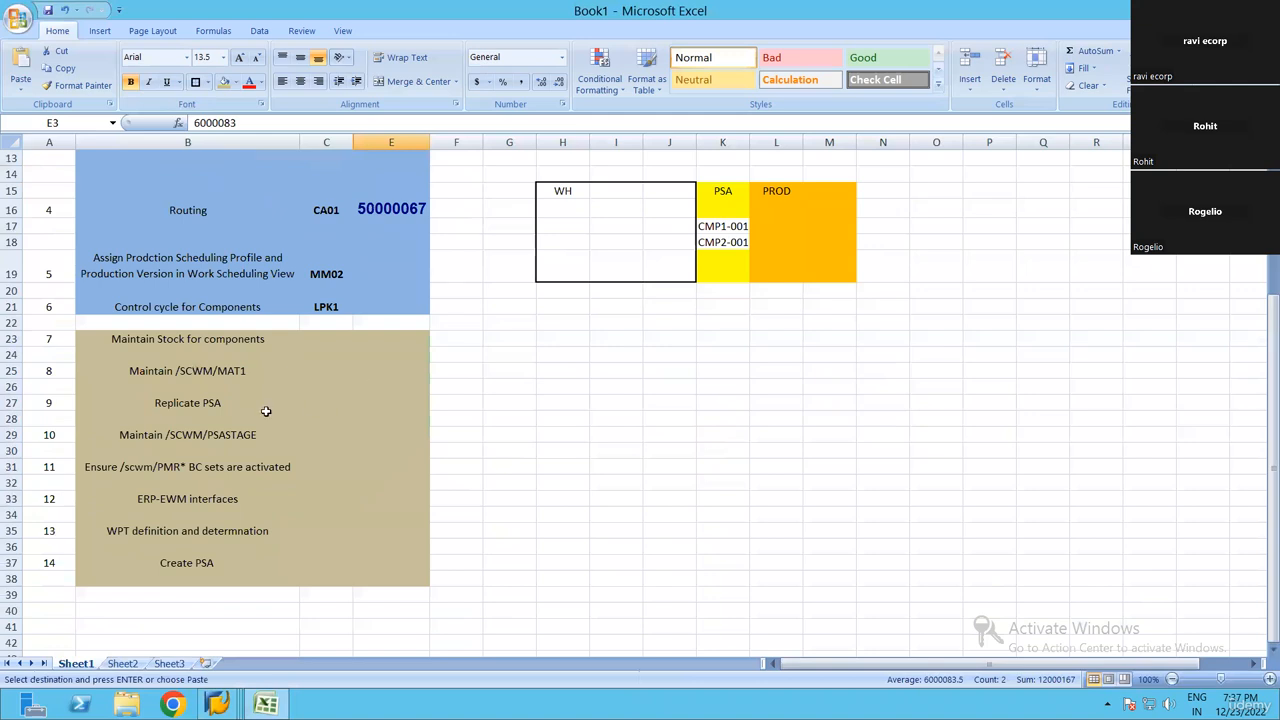
{"action": "left_click_drag", "start_coordinate": [159, 337], "coordinate": [386, 570]}
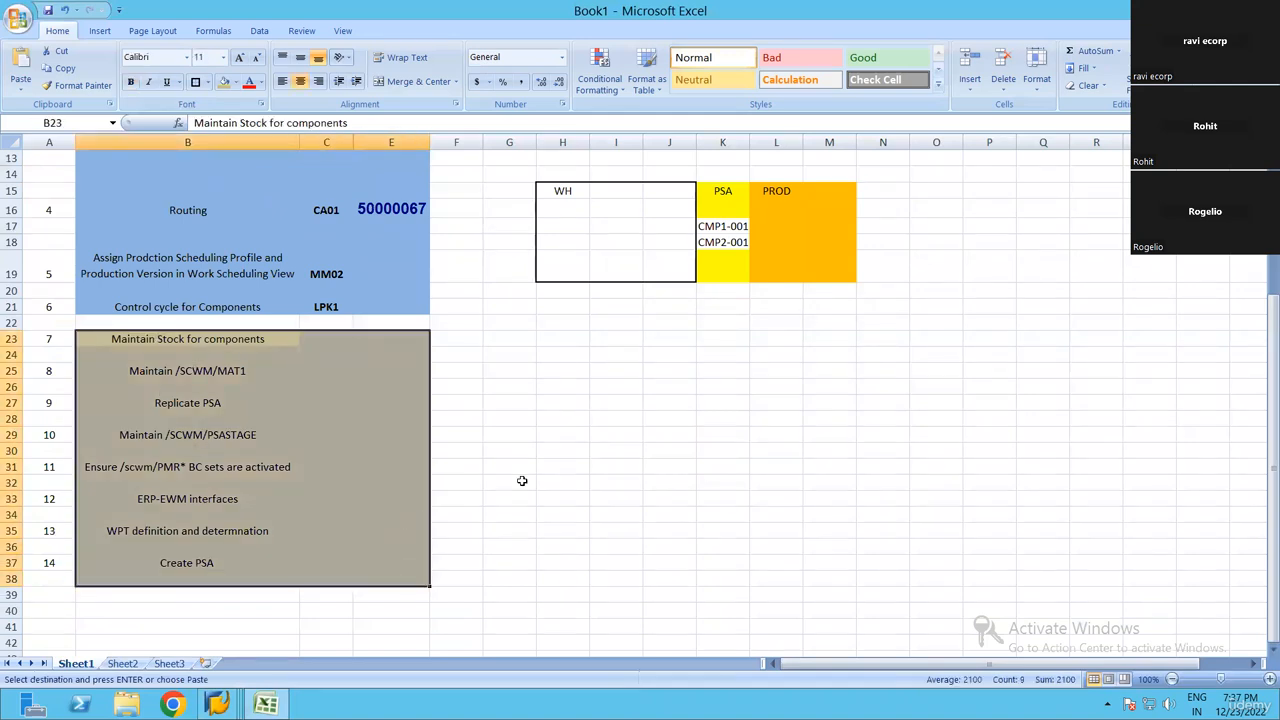
{"action": "left_click", "coordinate": [532, 480]}
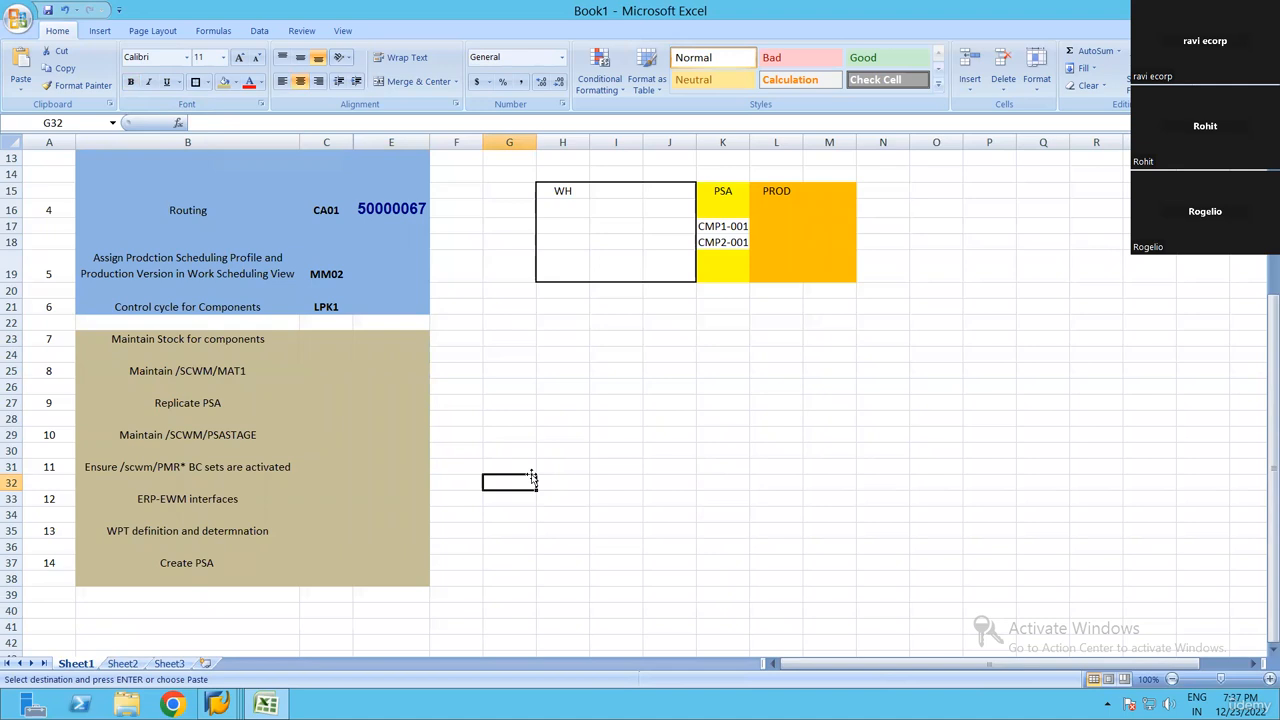
{"action": "left_click_drag", "start_coordinate": [124, 334], "coordinate": [575, 518]}
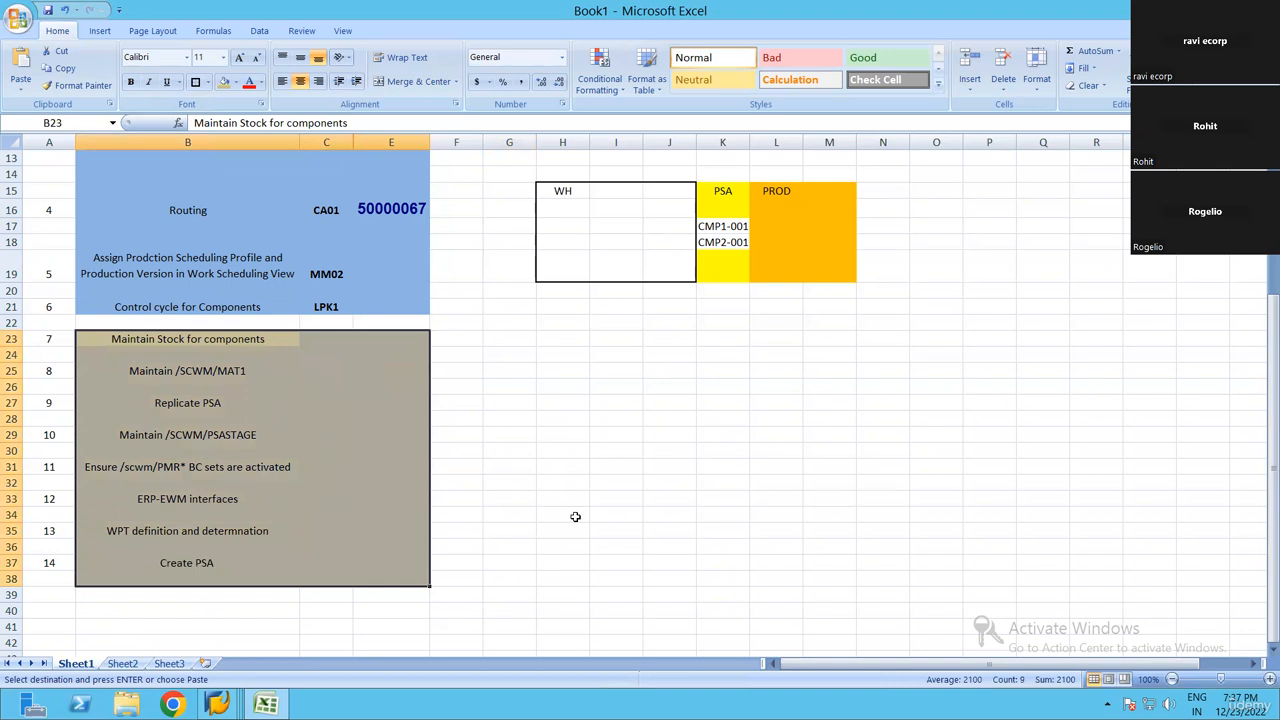
{"action": "left_click", "coordinate": [575, 516]}
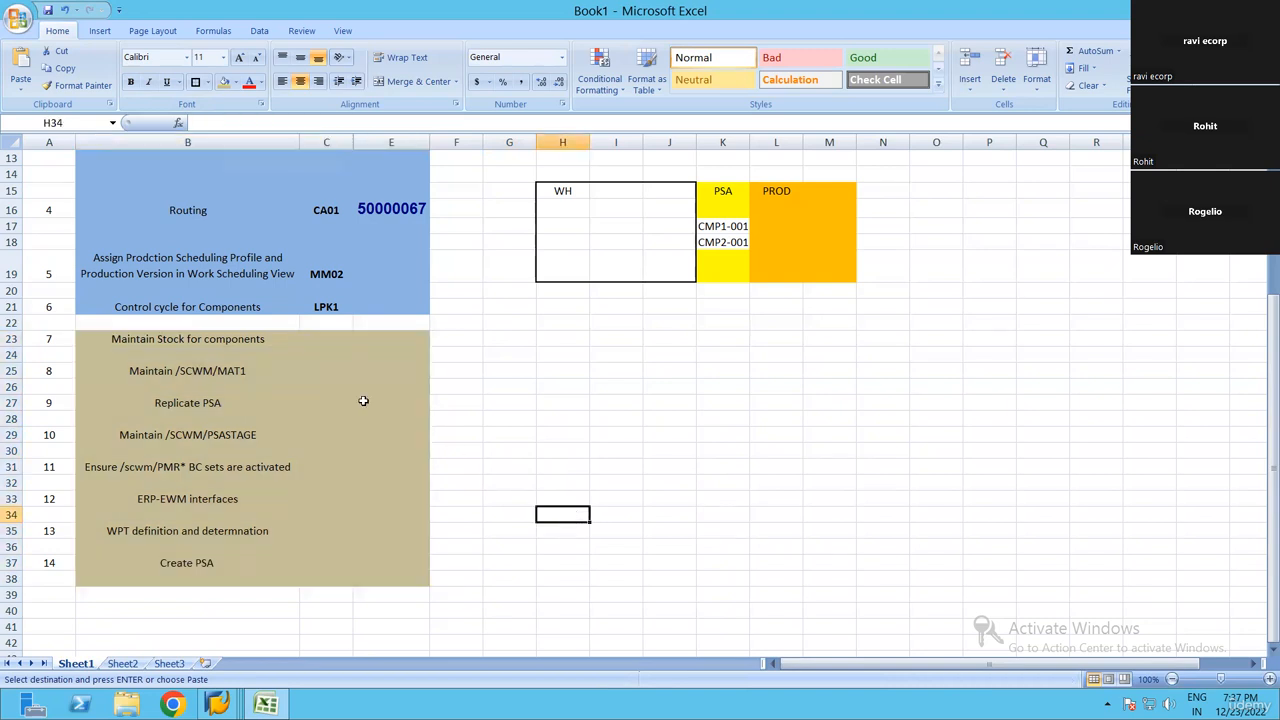
{"action": "left_click", "coordinate": [345, 338]}
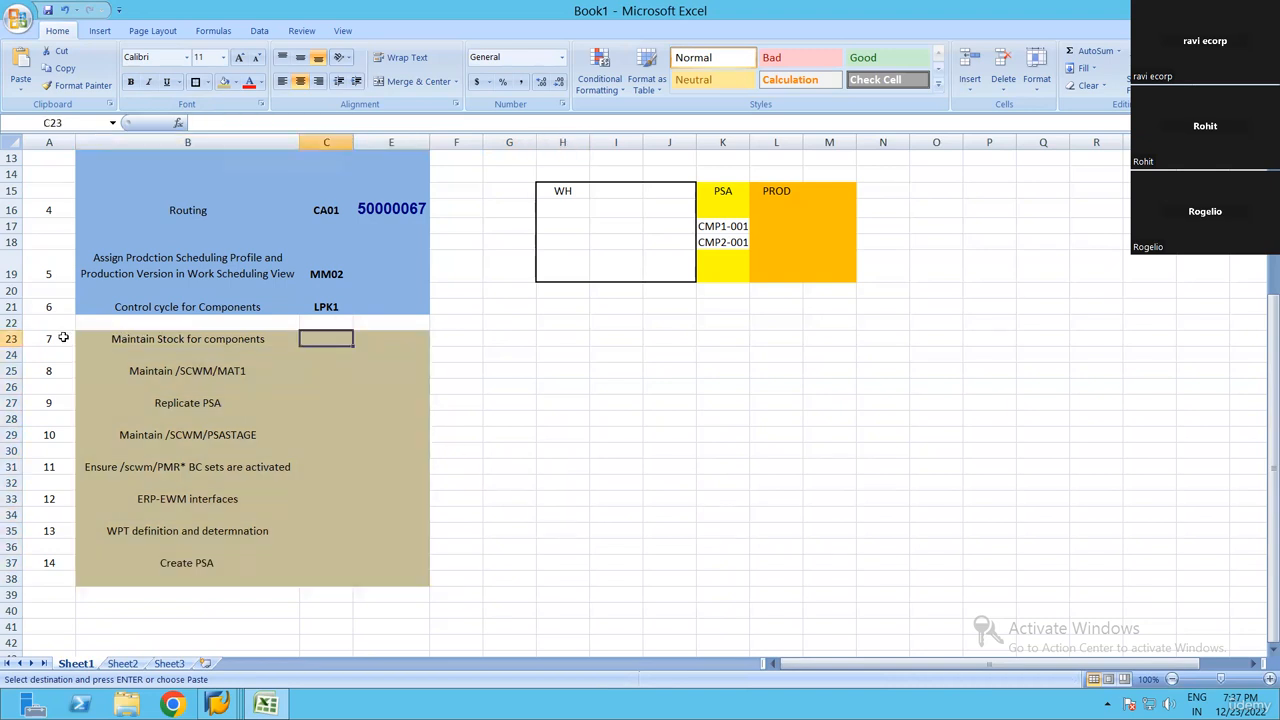
{"action": "left_click_drag", "start_coordinate": [63, 338], "coordinate": [420, 340]}
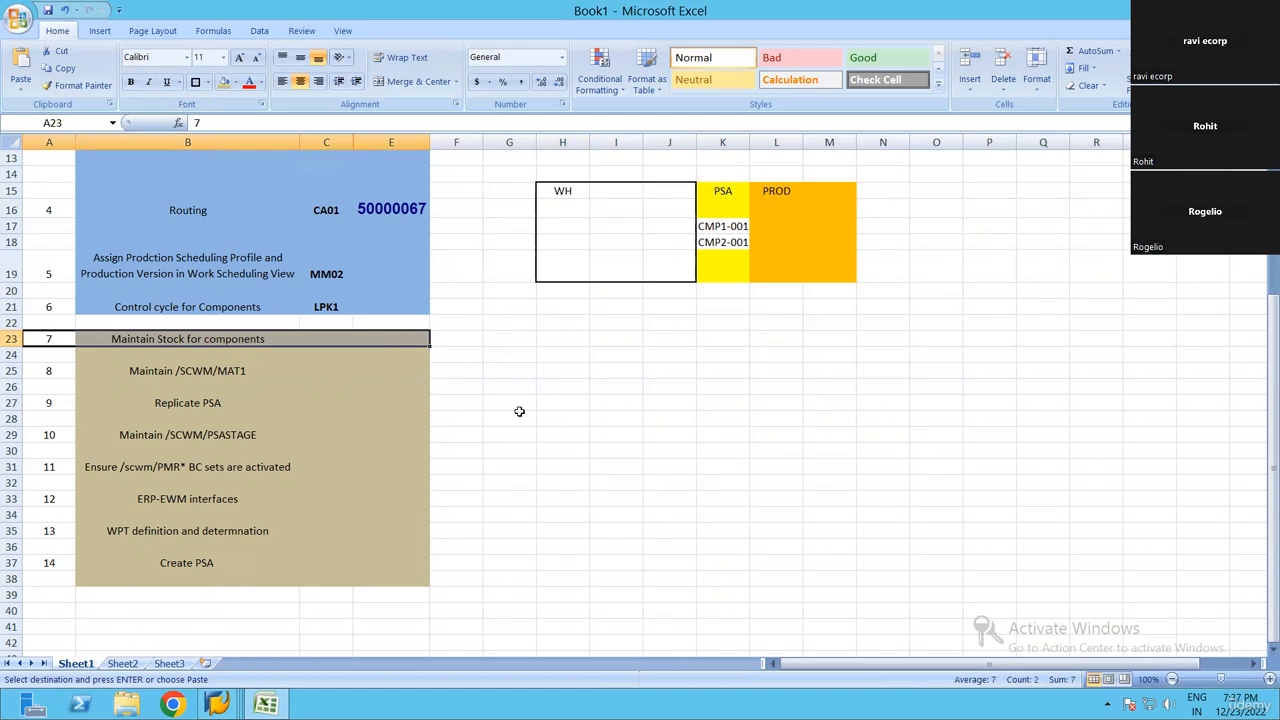
Switch back to the SAP purchase order and paste materials 6000083 and 6000084 into the first empty item lines
{"action": "key", "text": "alt+Tab"}
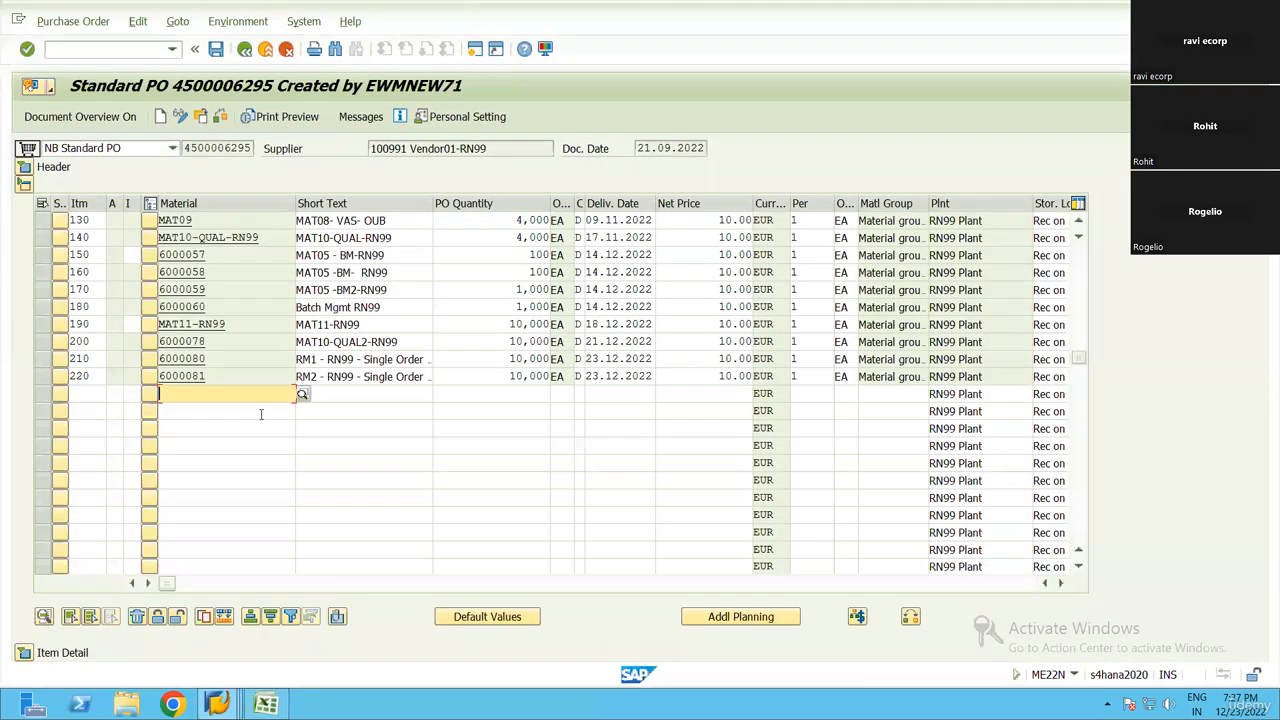
{"action": "key", "text": "alt+Tab"}
{"action": "key", "text": "alt+Tab"}
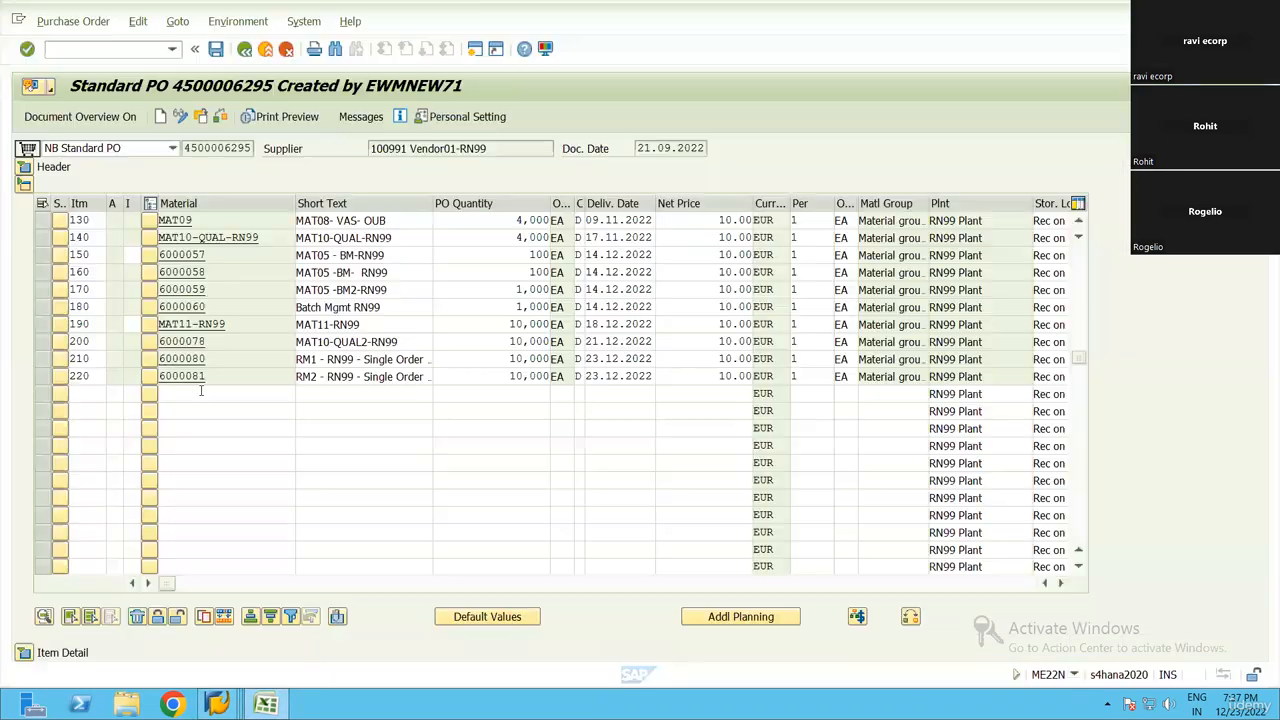
{"action": "key", "text": "ctrl+v"}
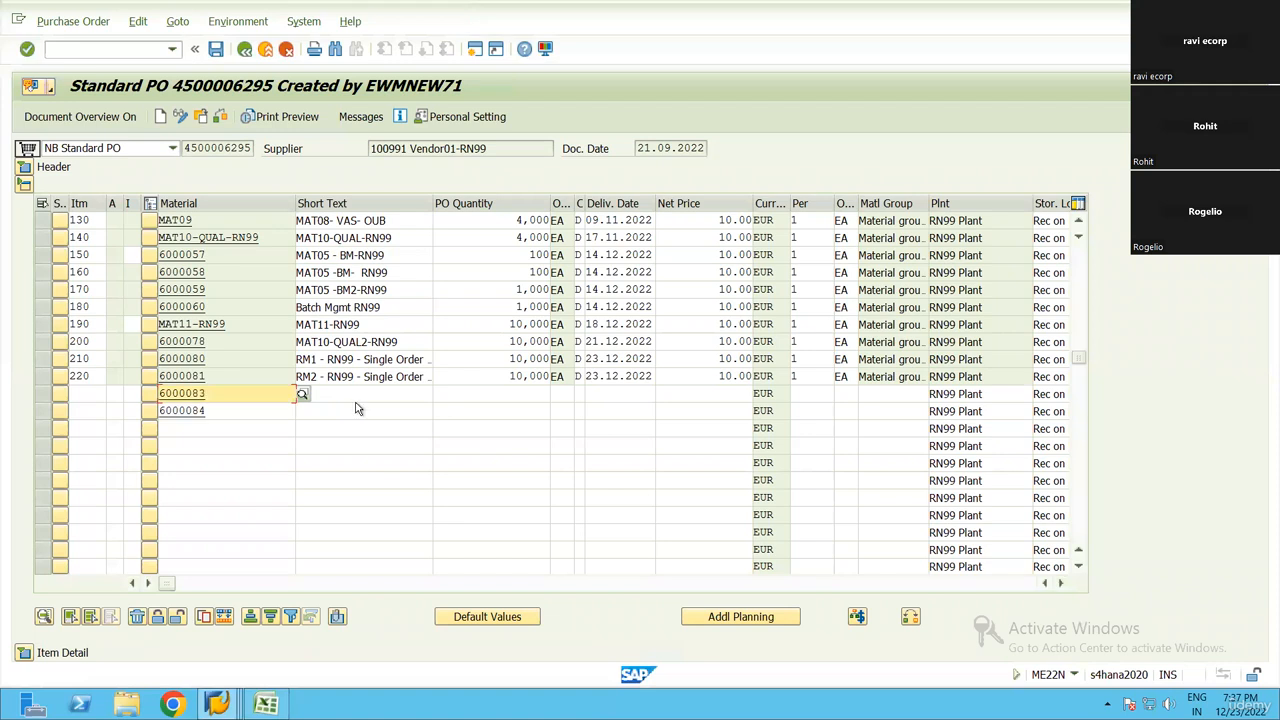
Give the new items for materials 6000083 and 6000084 a PO quantity of 1000 and a net price of 10 EUR each
{"action": "left_click", "coordinate": [498, 392]}
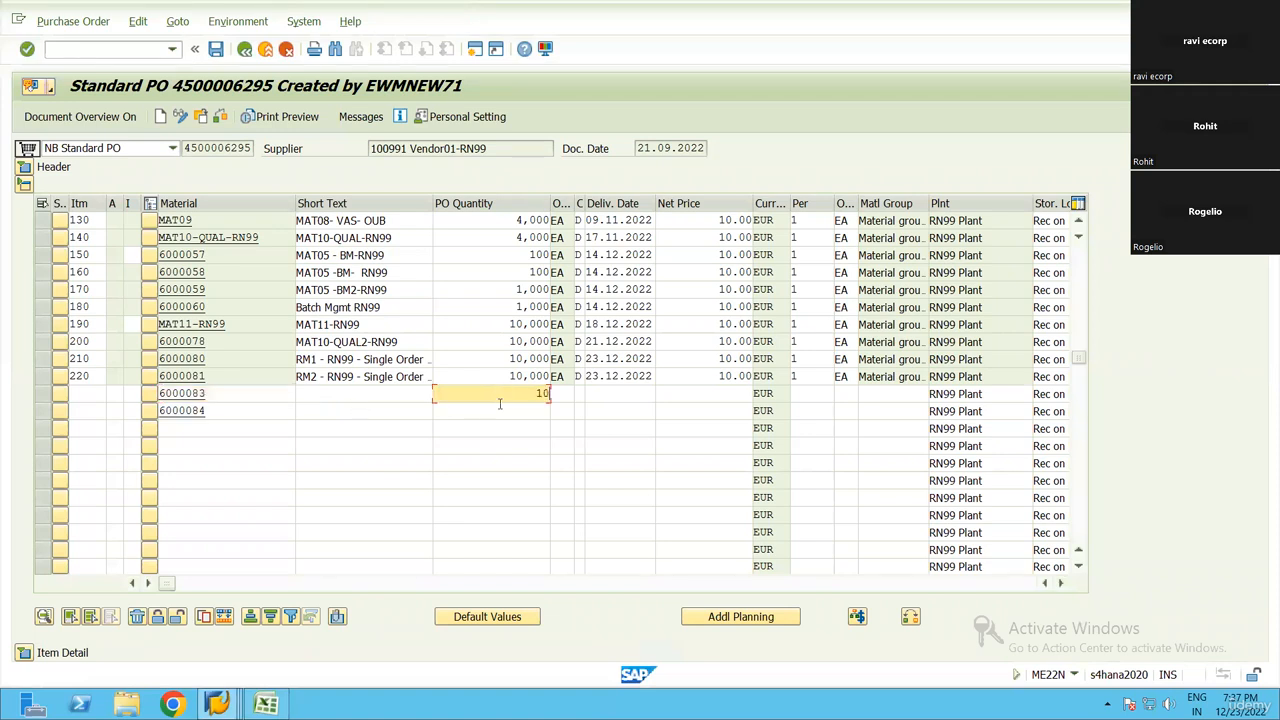
{"action": "left_click", "coordinate": [499, 410]}
{"action": "type", "text": "1000"}
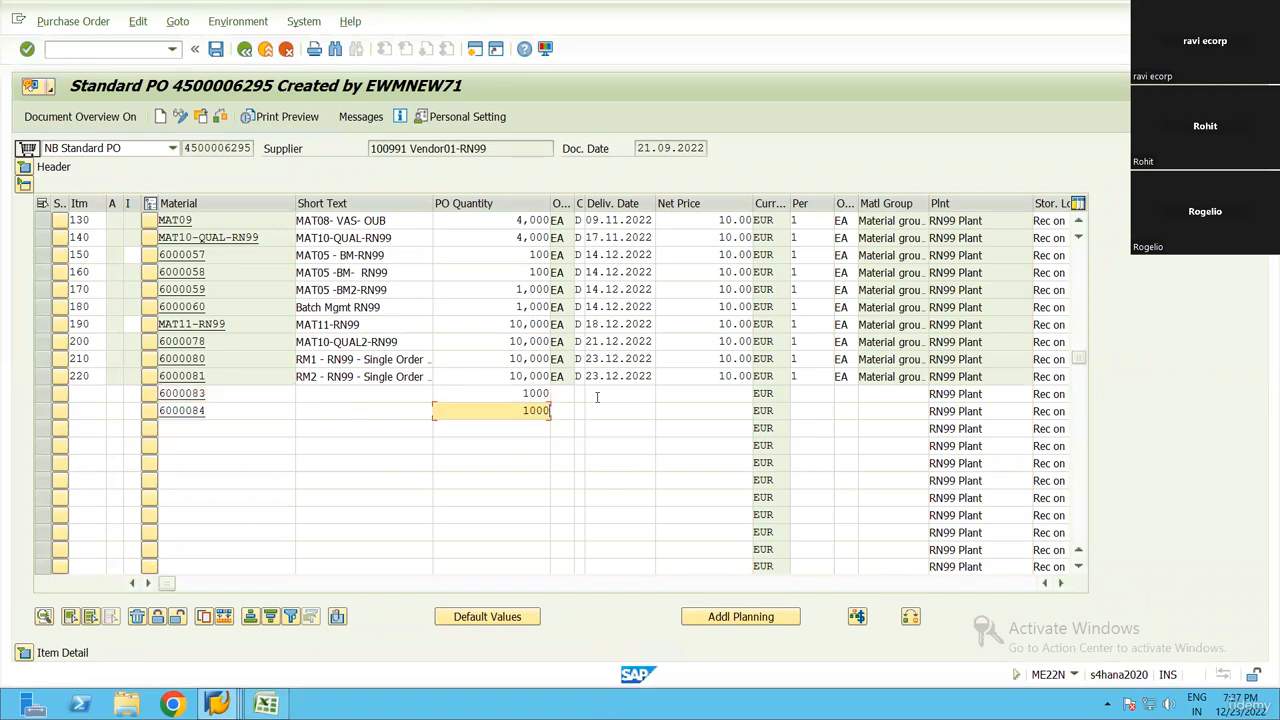
{"action": "left_click", "coordinate": [608, 392]}
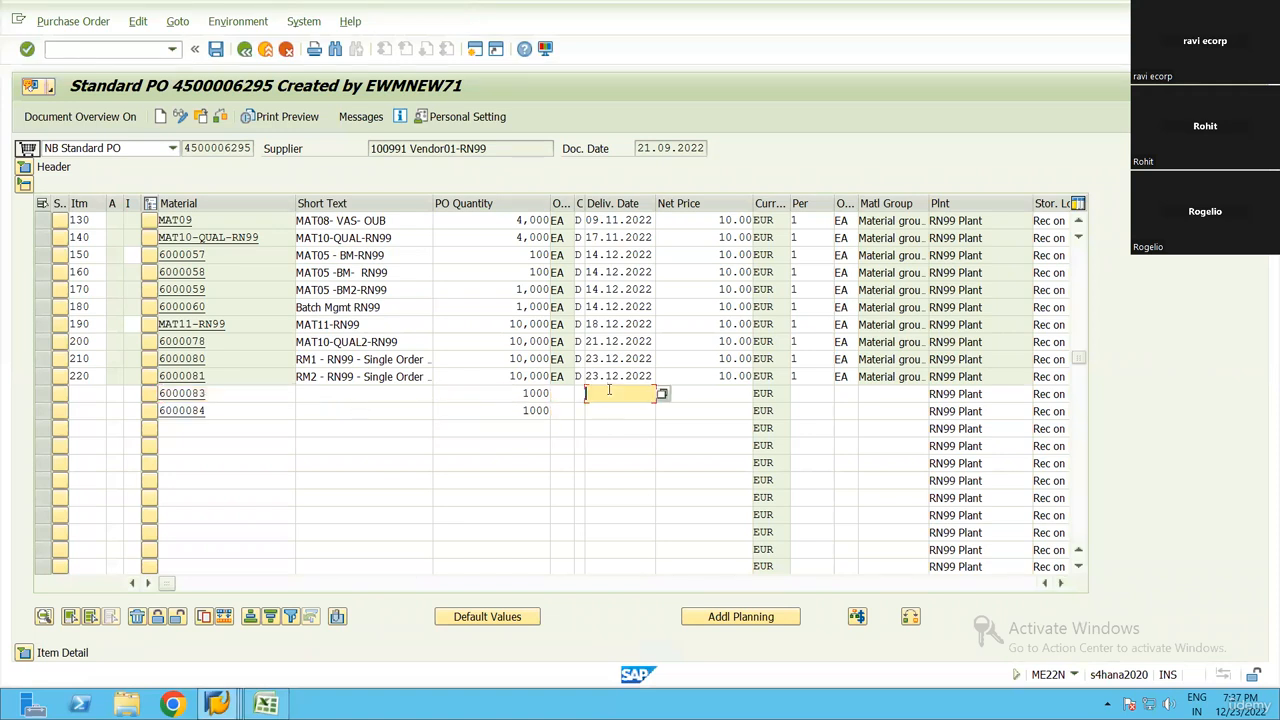
{"action": "left_click", "coordinate": [733, 392]}
{"action": "type", "text": "10"}
{"action": "left_click", "coordinate": [735, 410]}
{"action": "type", "text": "10"}
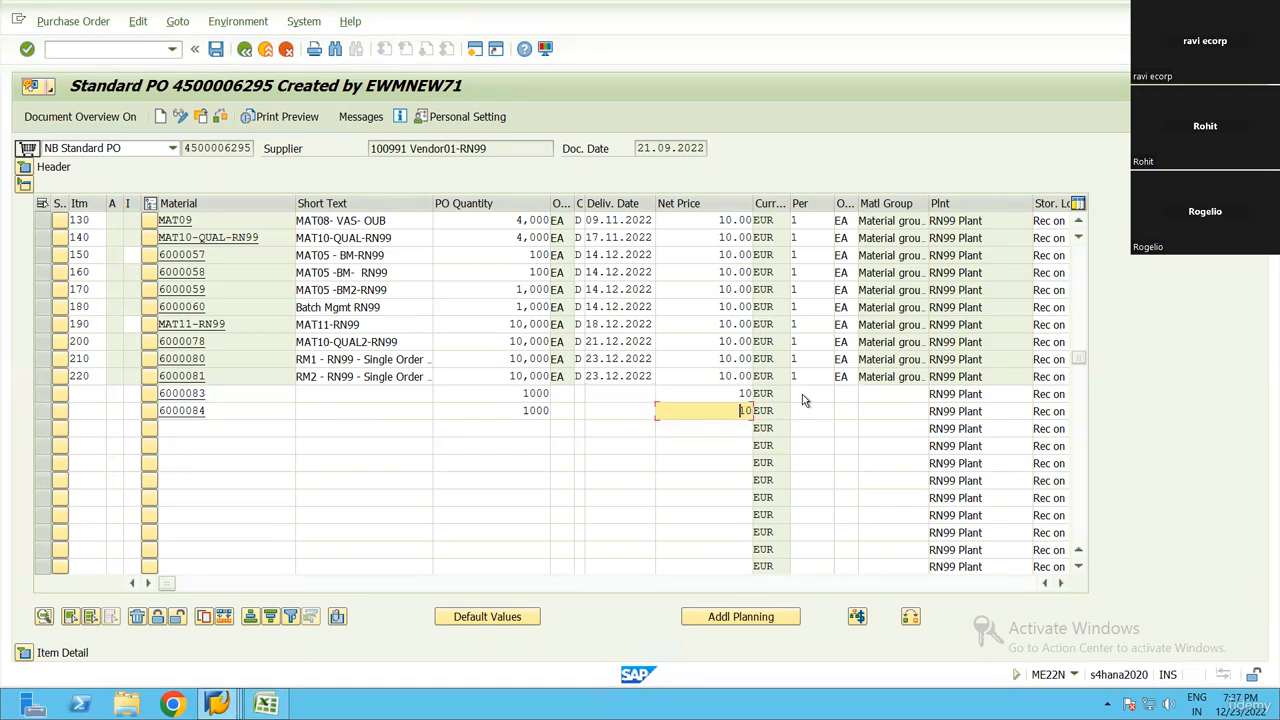
{"action": "key", "text": "Return"}
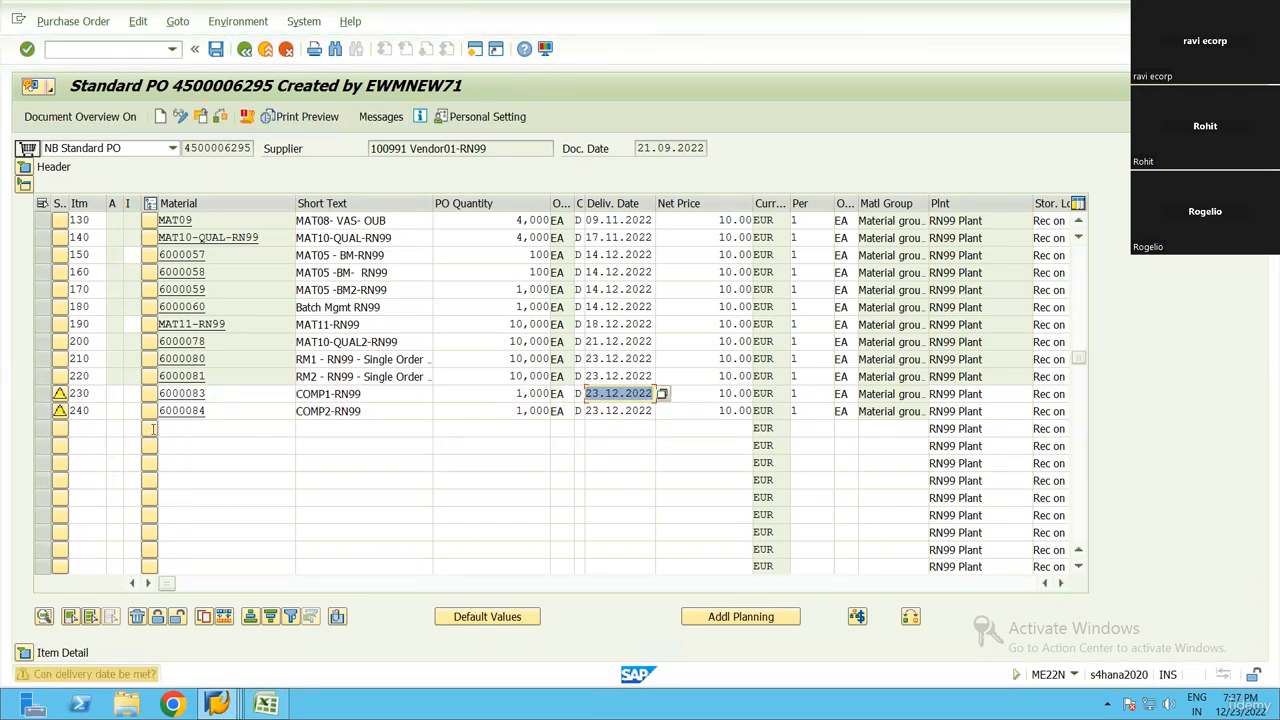
Expand the item details and set confirmation control 0004 Inbound Delivery EWM for item 230, material 6000083
{"action": "left_click", "coordinate": [28, 652]}
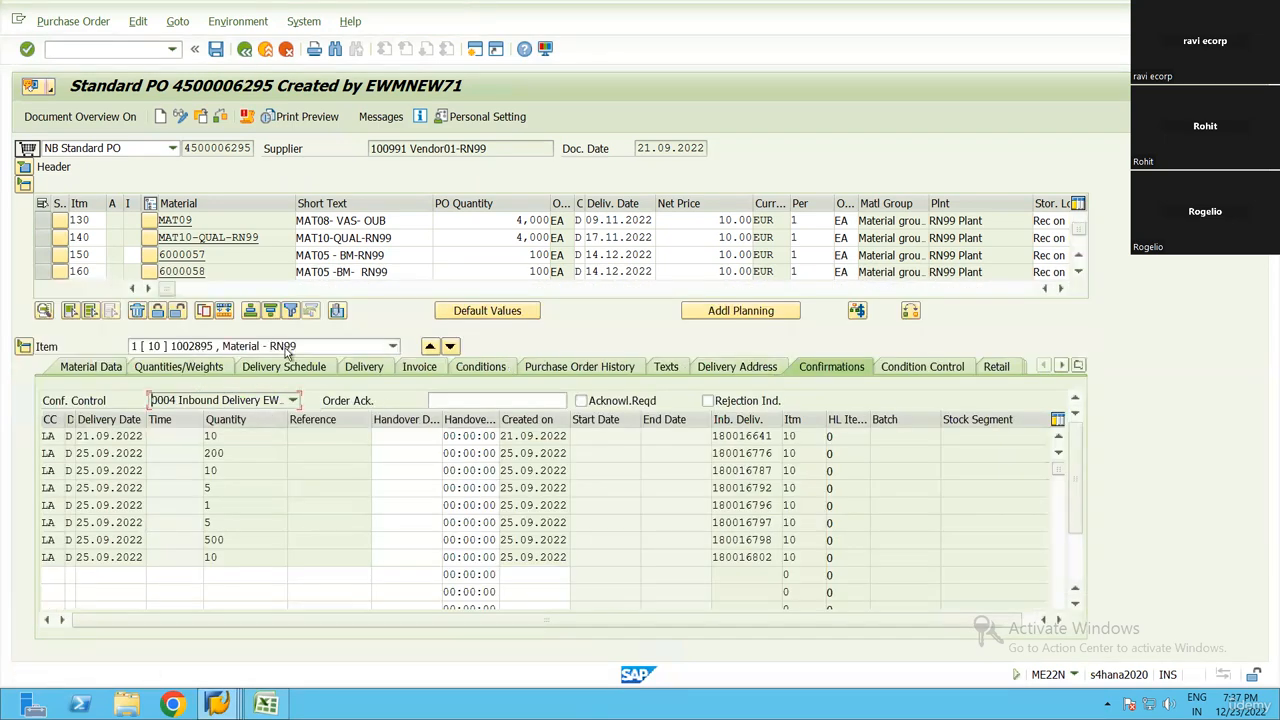
{"action": "left_click", "coordinate": [287, 346]}
{"action": "scroll", "coordinate": [233, 570], "scroll_direction": "down", "scroll_amount": 3}
{"action": "left_click", "coordinate": [229, 568]}
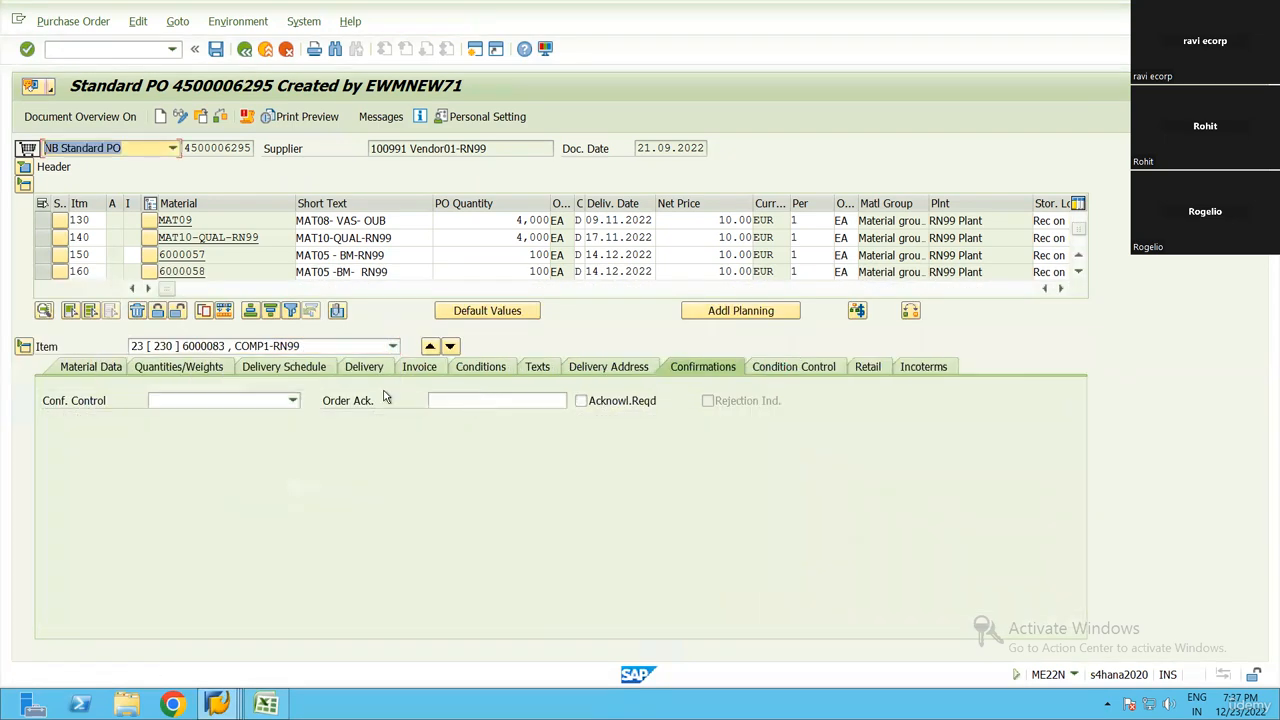
{"action": "left_click", "coordinate": [292, 400]}
{"action": "left_click", "coordinate": [215, 467]}
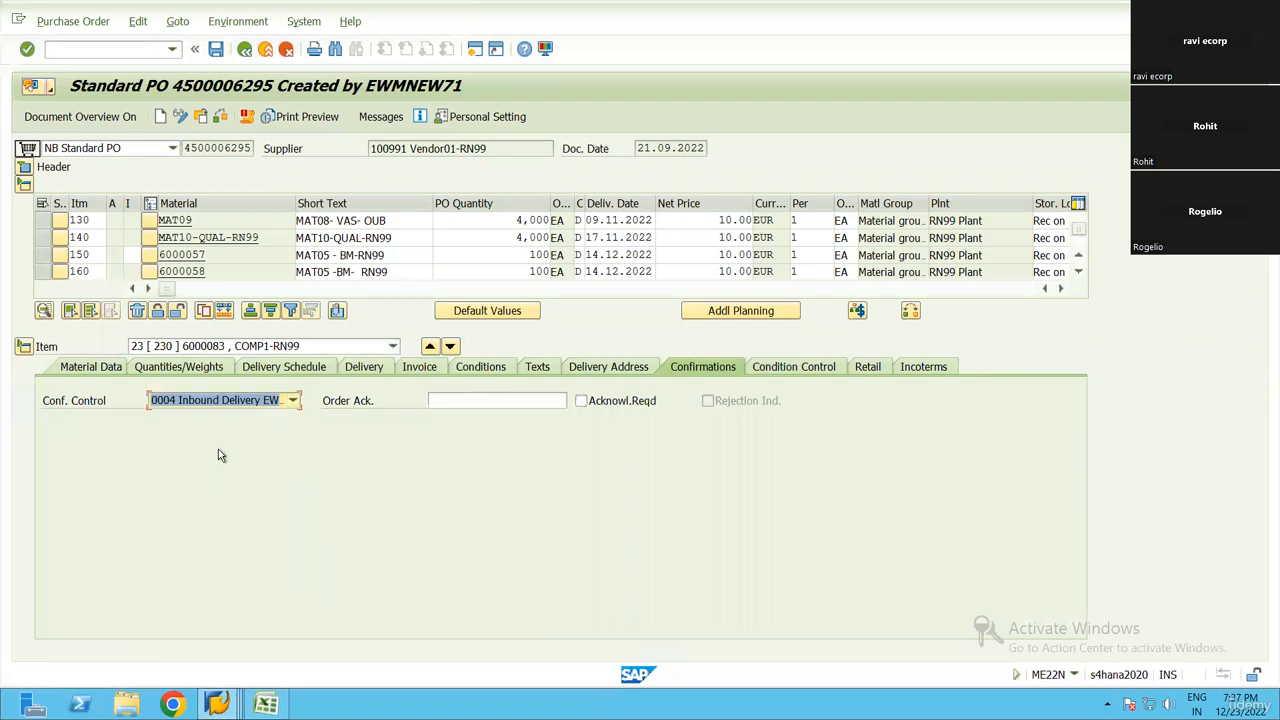
{"action": "key", "text": "Return"}
Set confirmation control 0004 Inbound Delivery EWM for item 240, material 6000084, and save the purchase order
{"action": "left_click", "coordinate": [297, 346]}
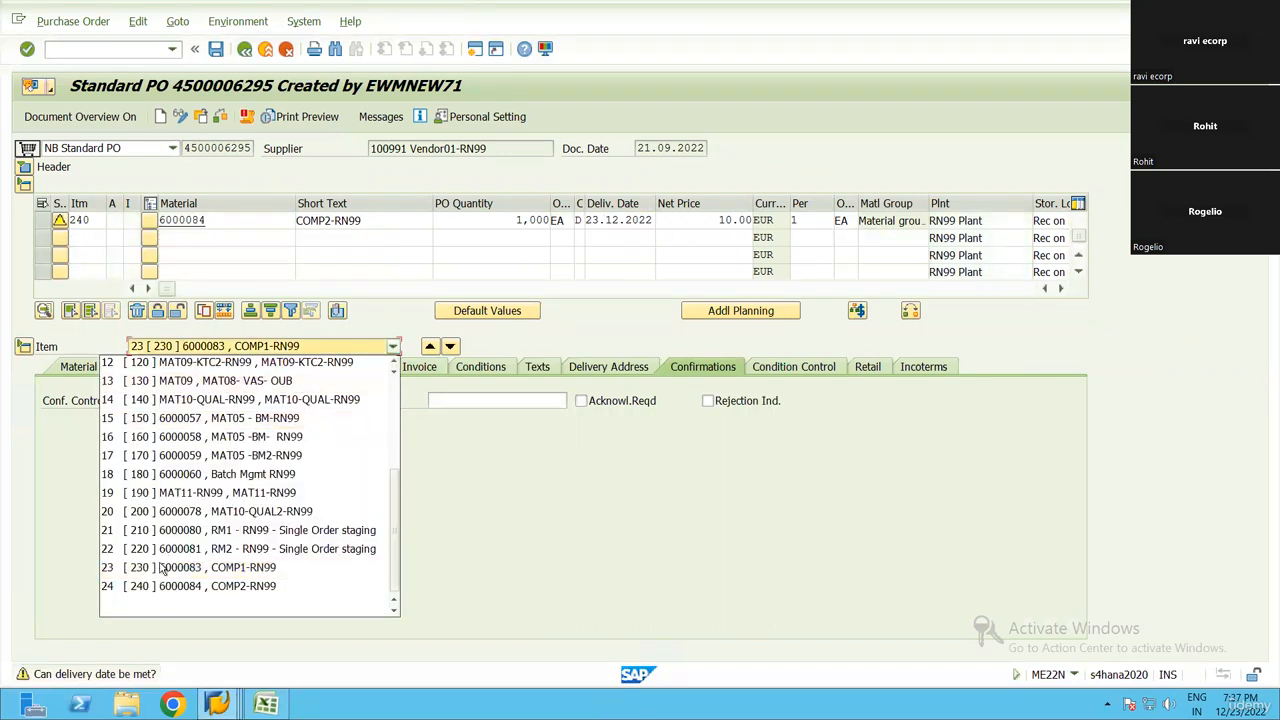
{"action": "left_click", "coordinate": [229, 588]}
{"action": "left_click", "coordinate": [292, 400]}
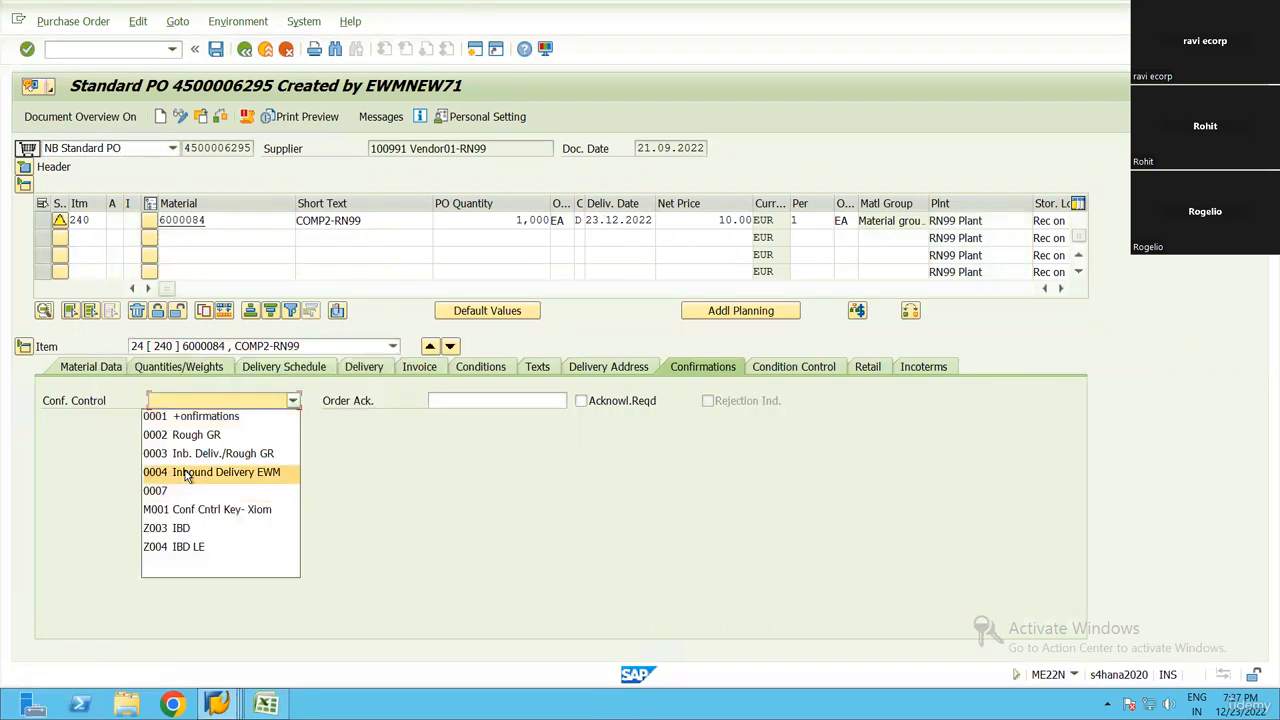
{"action": "left_click", "coordinate": [188, 472]}
{"action": "key", "text": "ctrl+s"}
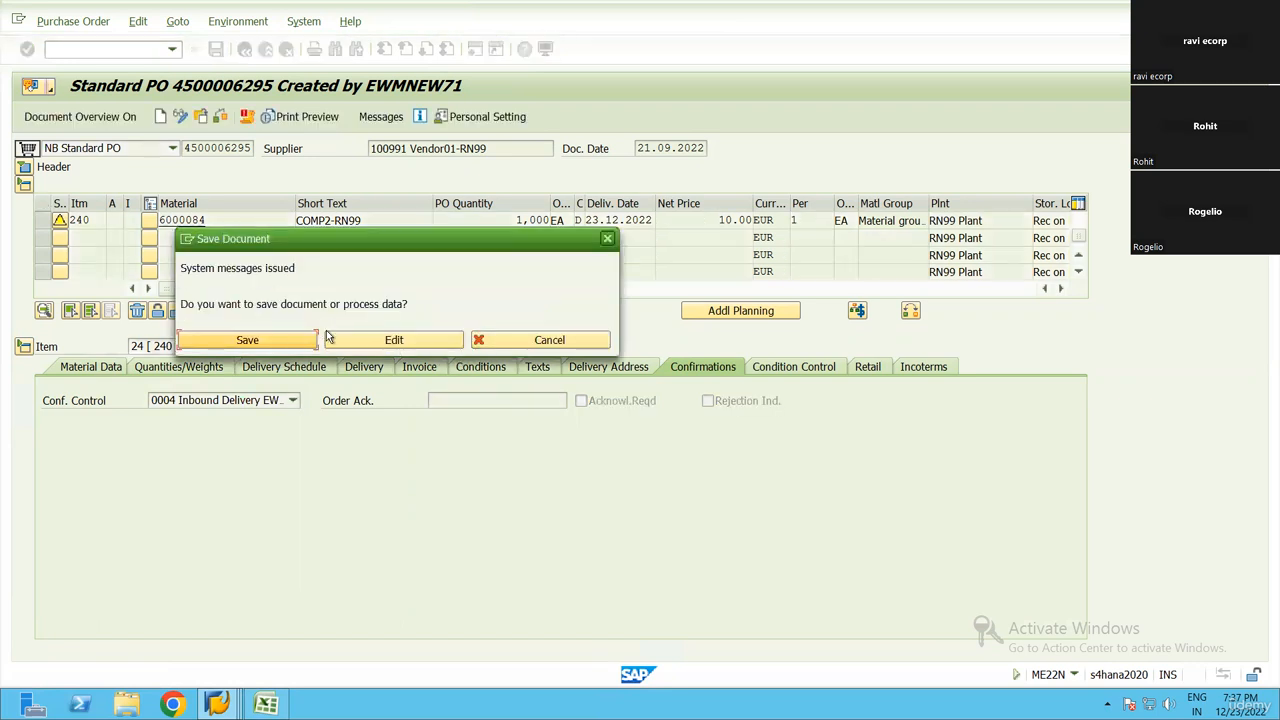
{"action": "left_click", "coordinate": [232, 338]}
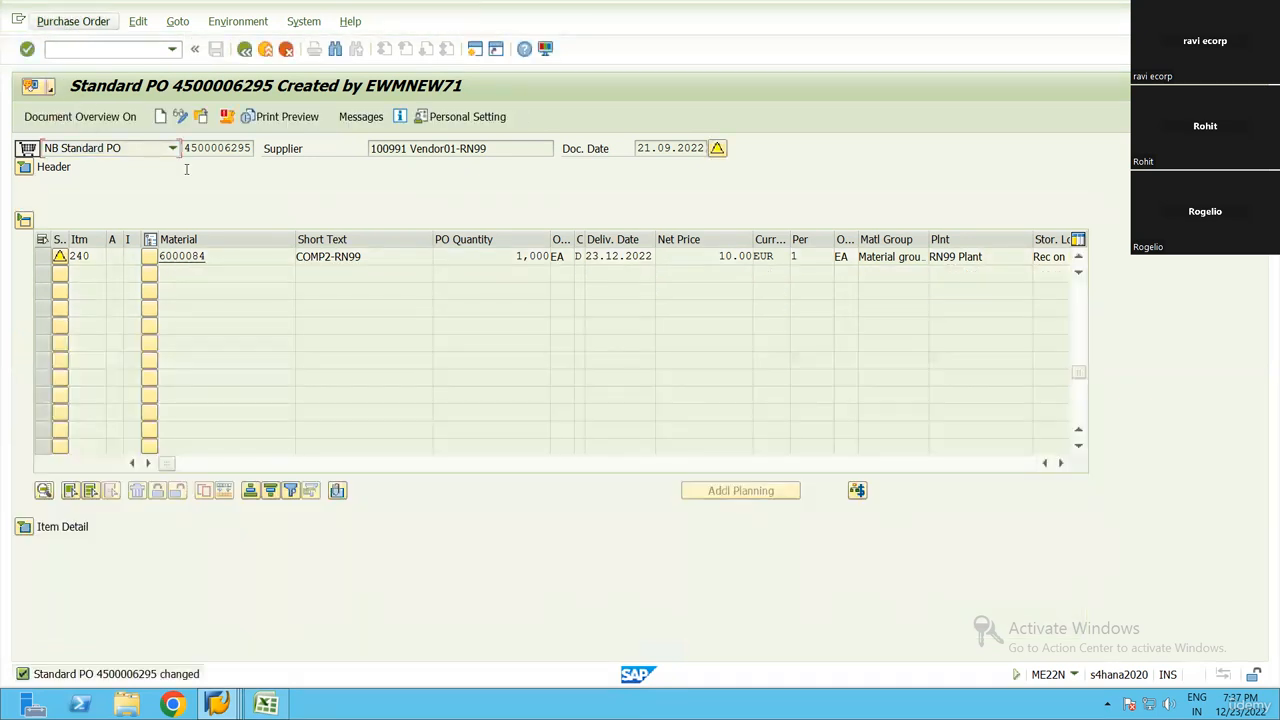
Start an inbound delivery for the same purchase order with transaction VL31N, keeping the proposed delivery date
{"action": "left_click", "coordinate": [93, 54]}
{"action": "type", "text": "/nvl31"}
{"action": "key", "text": "Return"}
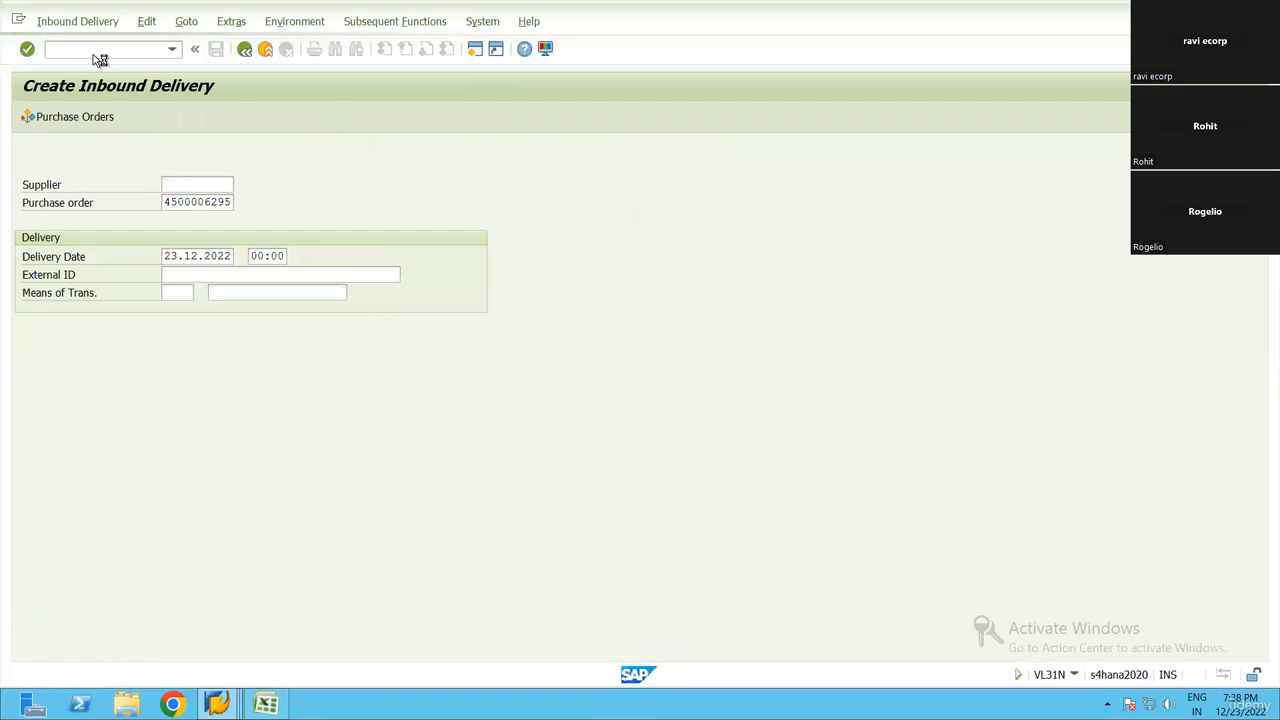
{"action": "key", "text": "Return"}
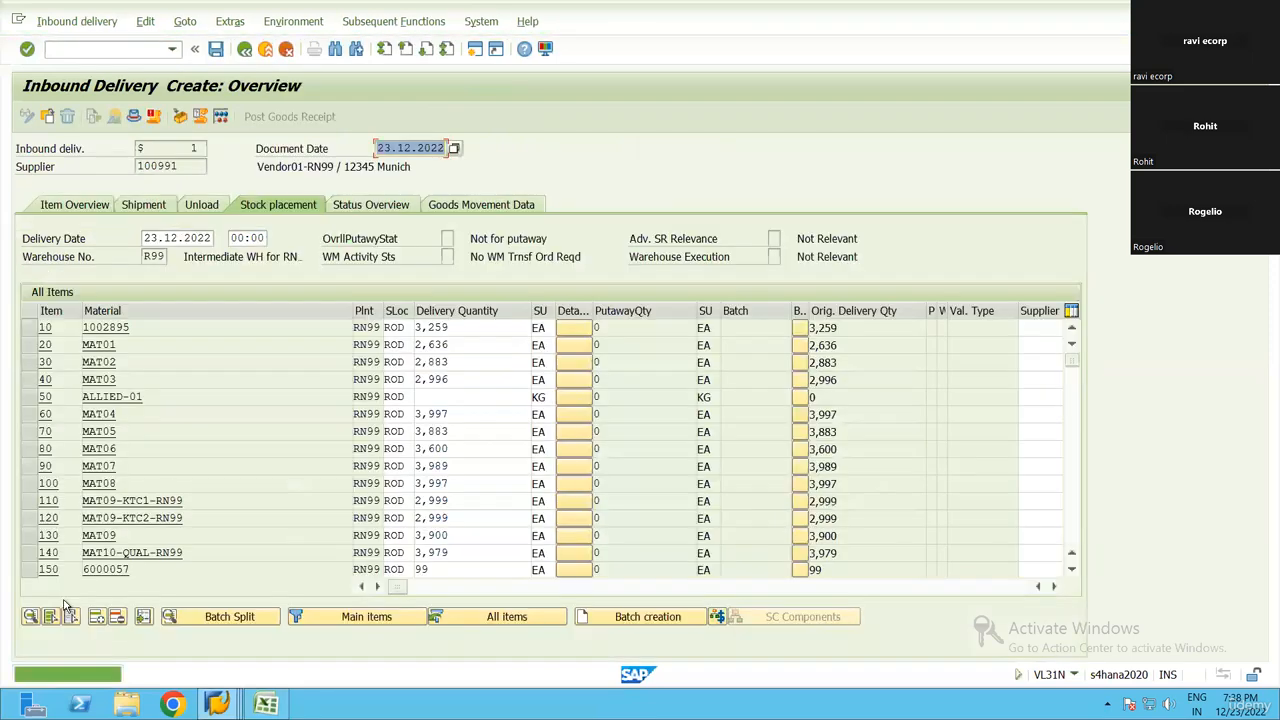
Delete all items from the inbound delivery except 230 and 240, materials 6000083 and 6000084
{"action": "key", "text": "ctrl+a"}
{"action": "scroll", "coordinate": [104, 479], "scroll_direction": "down", "scroll_amount": 1}
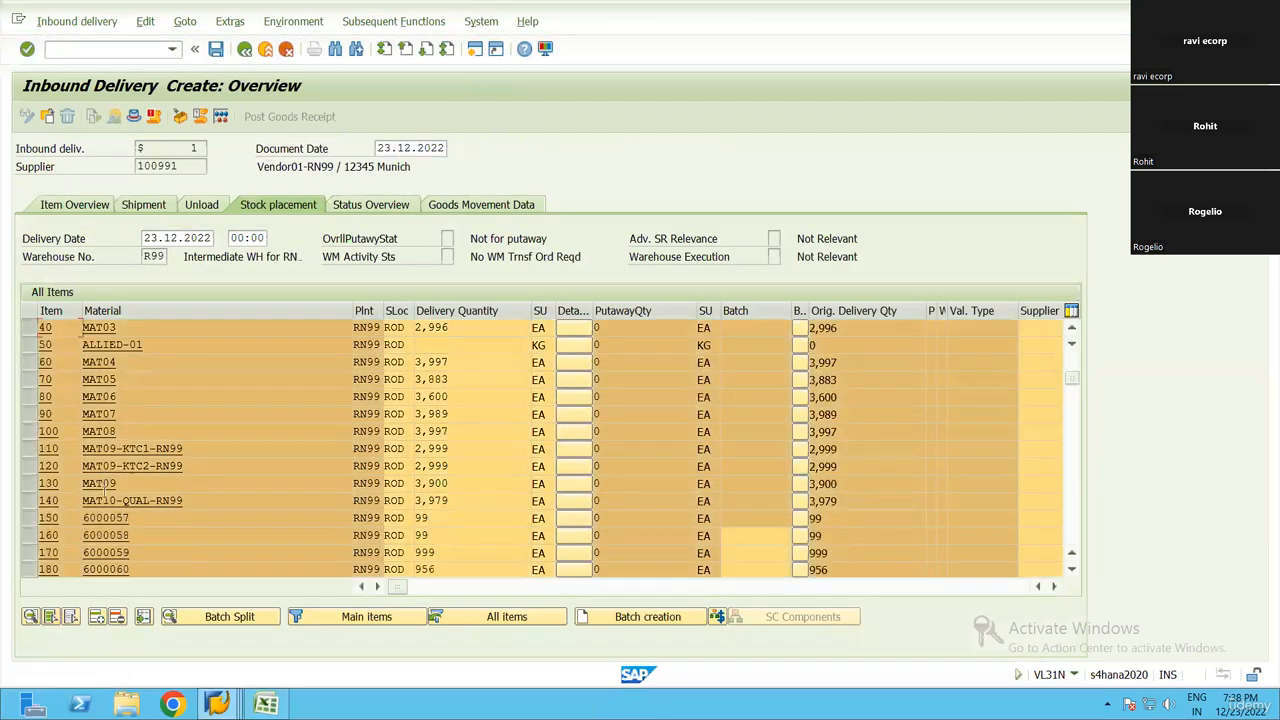
{"action": "scroll", "coordinate": [104, 490], "scroll_direction": "down", "scroll_amount": 4}
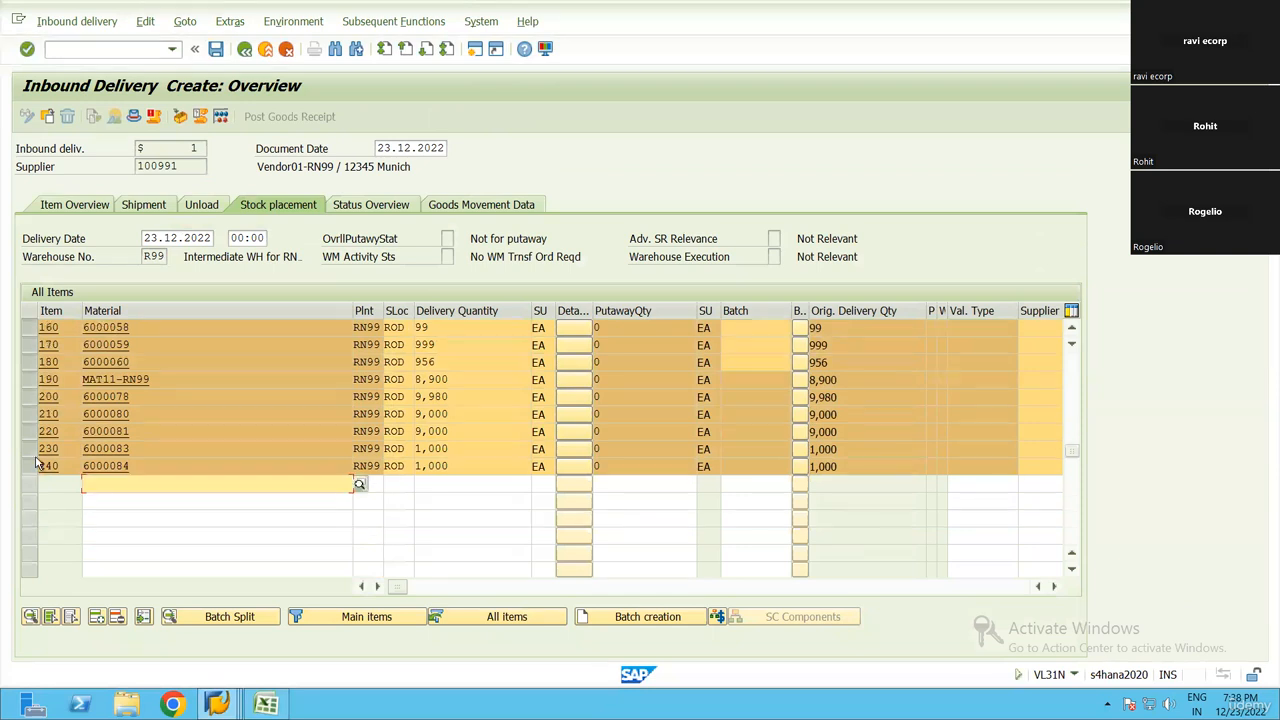
{"action": "left_click", "coordinate": [32, 452]}
{"action": "left_click", "coordinate": [31, 465]}
{"action": "left_click", "coordinate": [117, 617]}
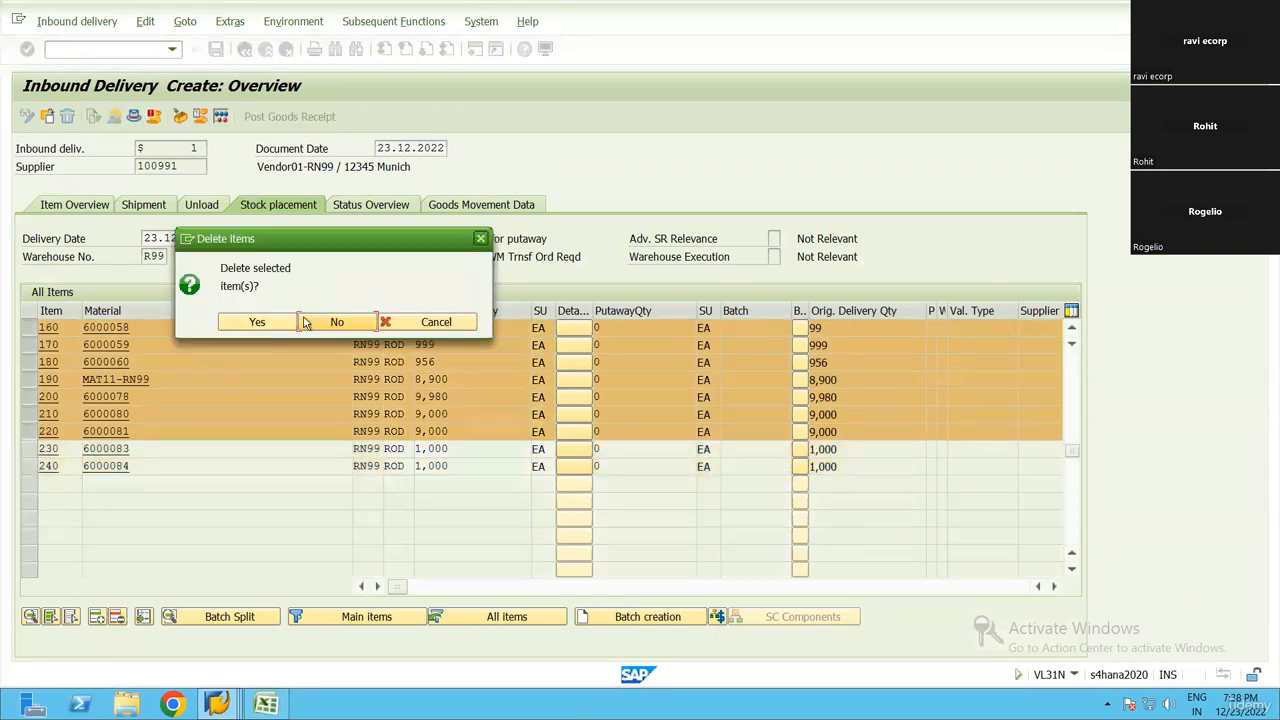
{"action": "left_click", "coordinate": [262, 322]}
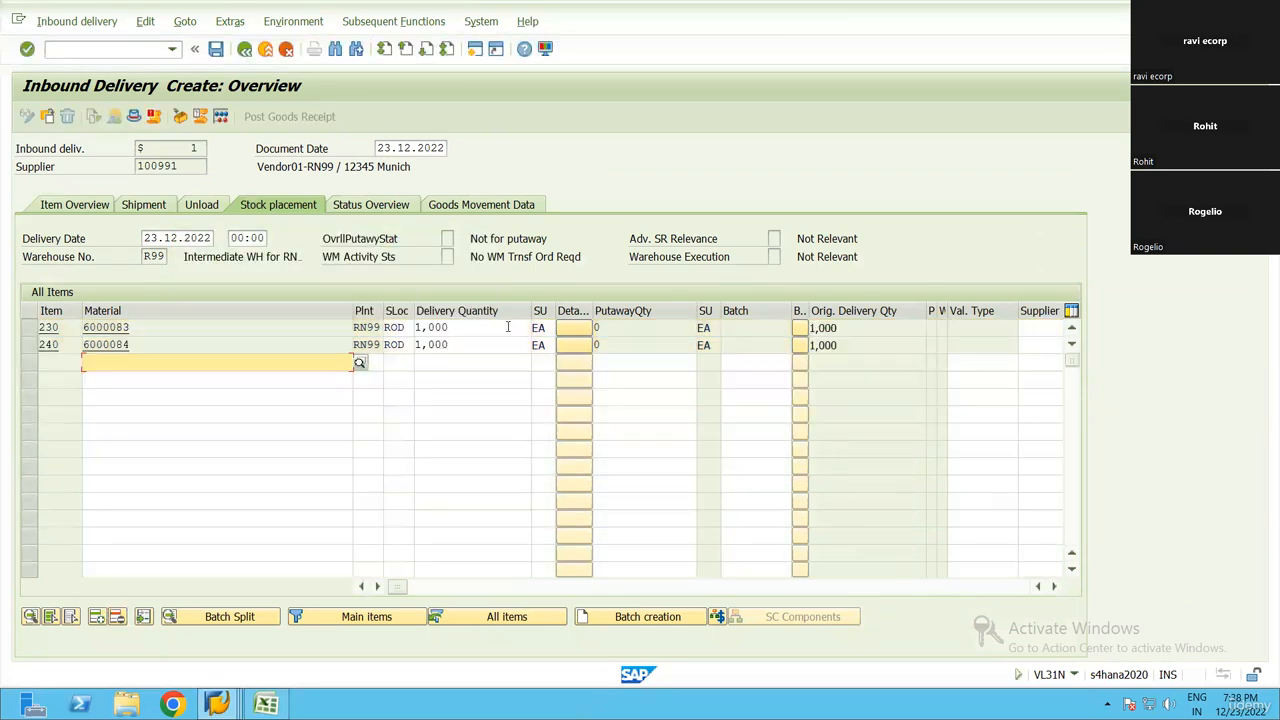
Set the delivery quantity to 100 EA for items 230 and 240, materials 6000083 and 6000084
{"action": "left_click", "coordinate": [508, 327]}
{"action": "type", "text": "100"}
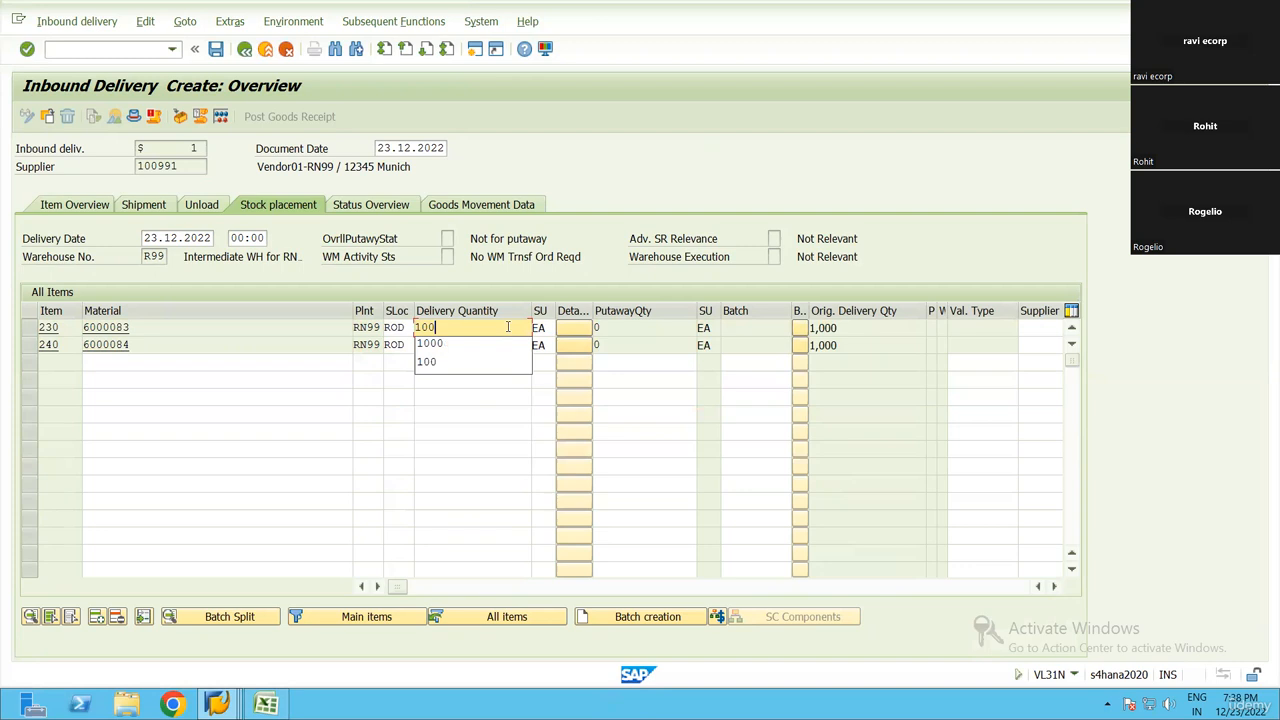
{"action": "left_click", "coordinate": [465, 358]}
{"action": "left_click", "coordinate": [458, 345]}
{"action": "type", "text": "1"}
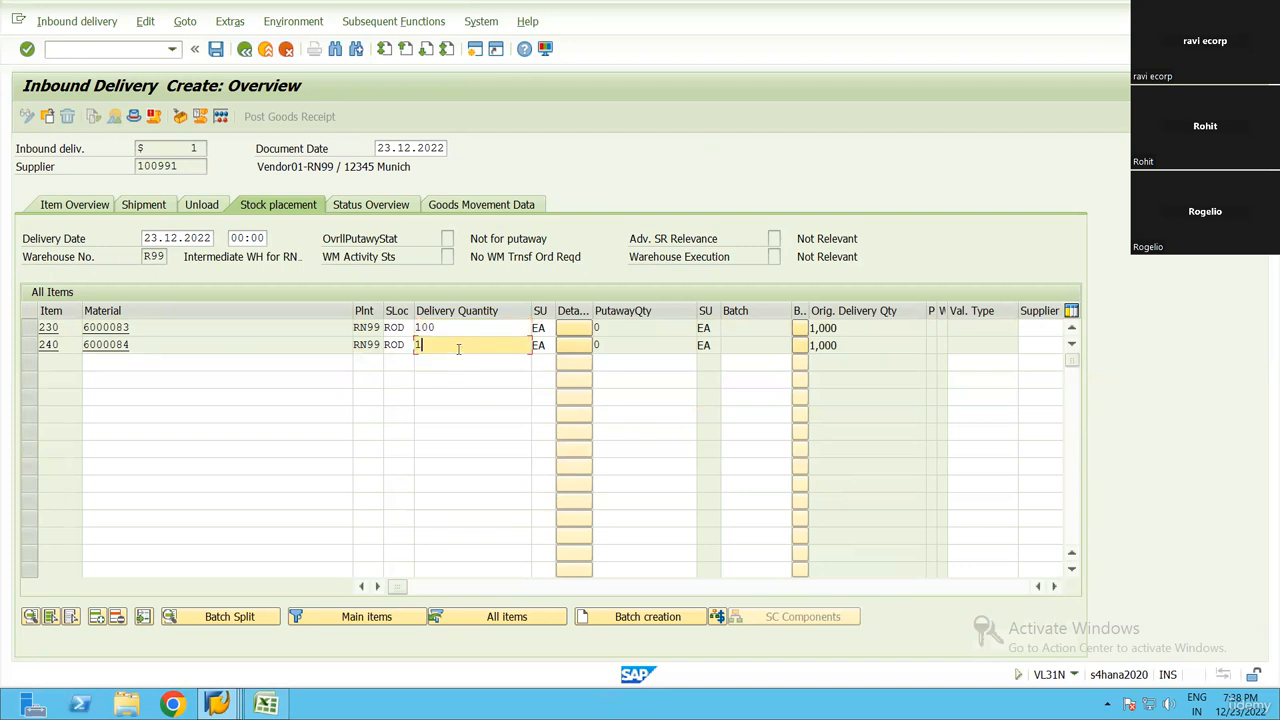
{"action": "type", "text": "00"}
{"action": "key", "text": "Return"}
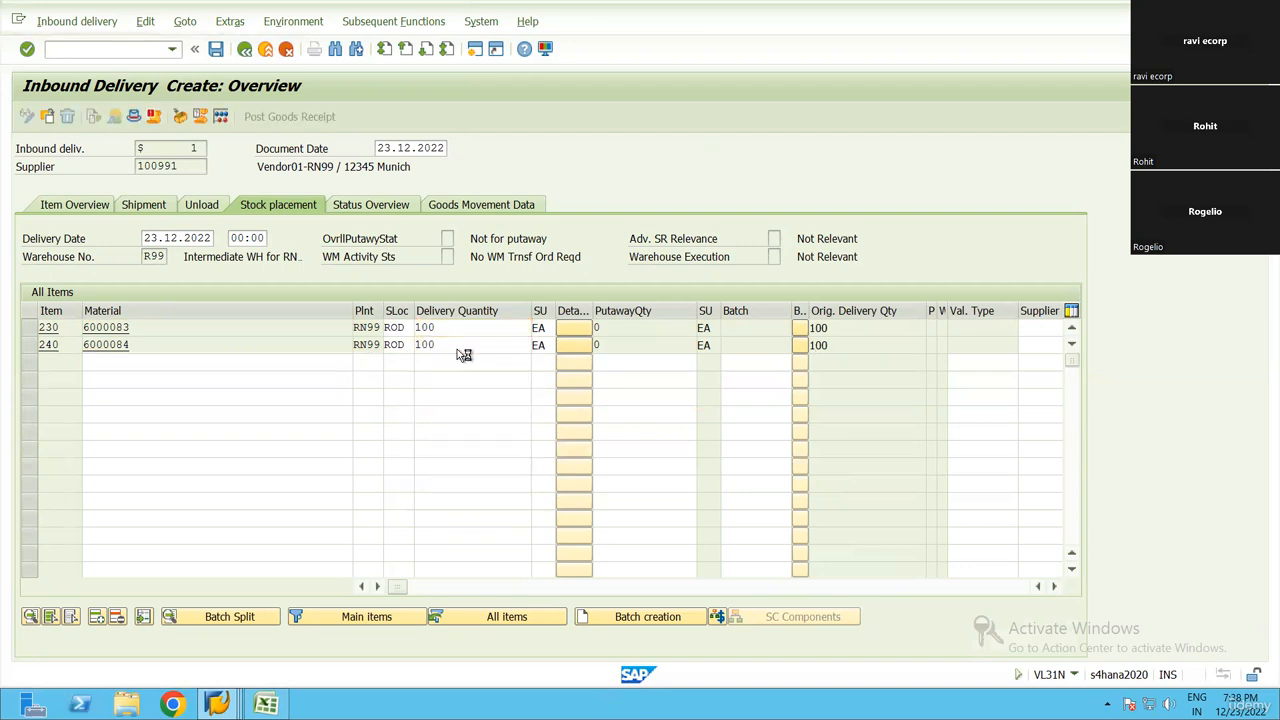
Save the inbound delivery and call up the display of the newly created document
{"action": "key", "text": "ctrl+s"}
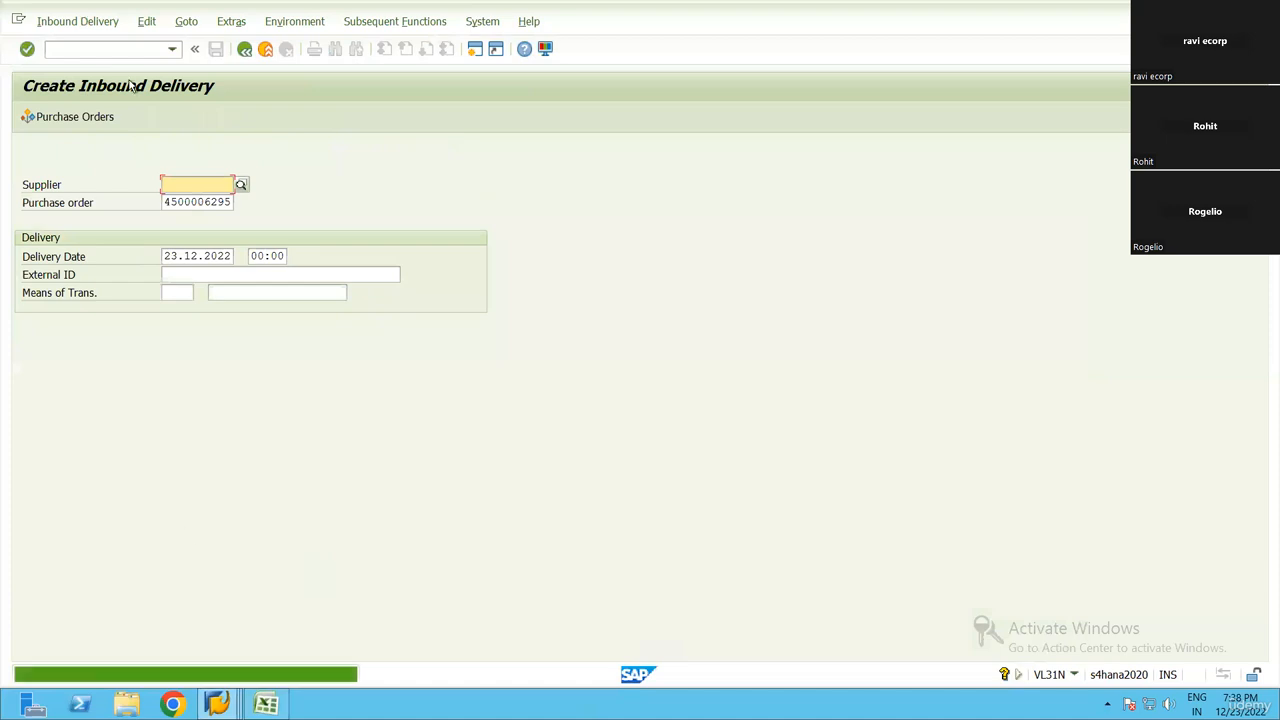
{"action": "left_click", "coordinate": [97, 26]}
{"action": "left_click", "coordinate": [89, 104]}
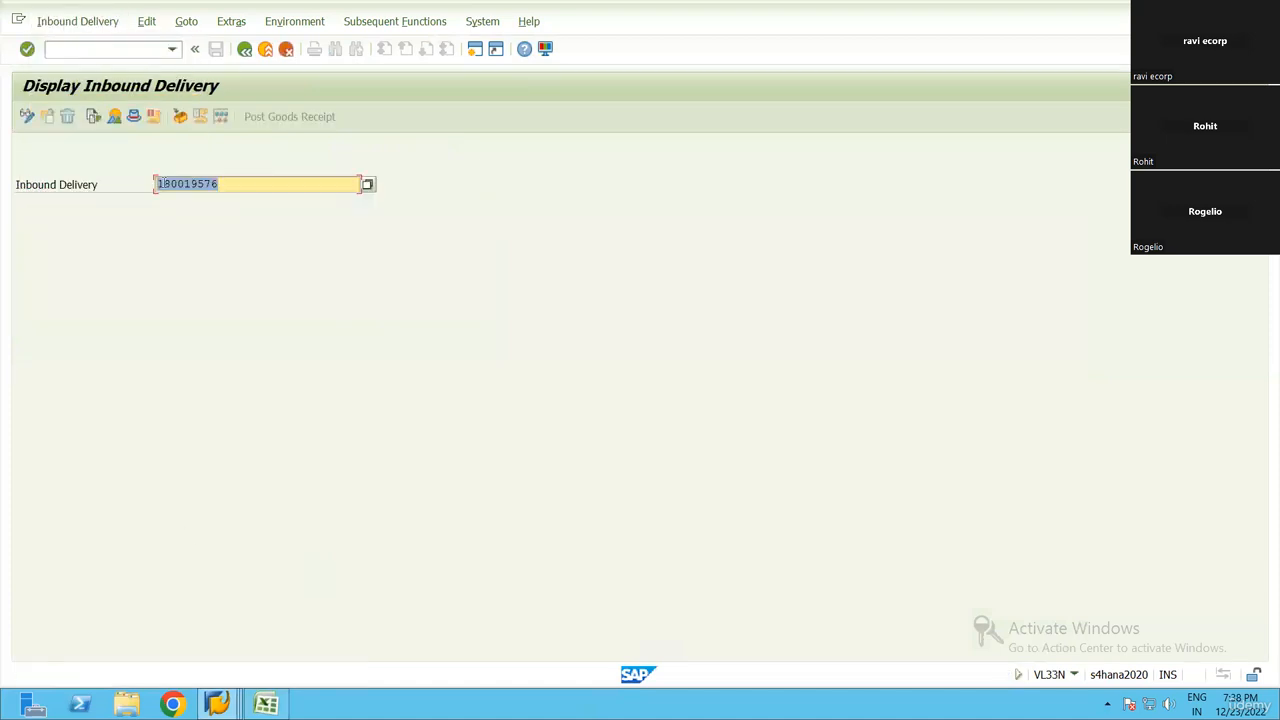
Start warehouse product maintenance with transaction /n/scwm/mat1
{"action": "left_click", "coordinate": [173, 51]}
{"action": "left_click", "coordinate": [103, 49]}
{"action": "type", "text": "/n/scwmm/ma"}
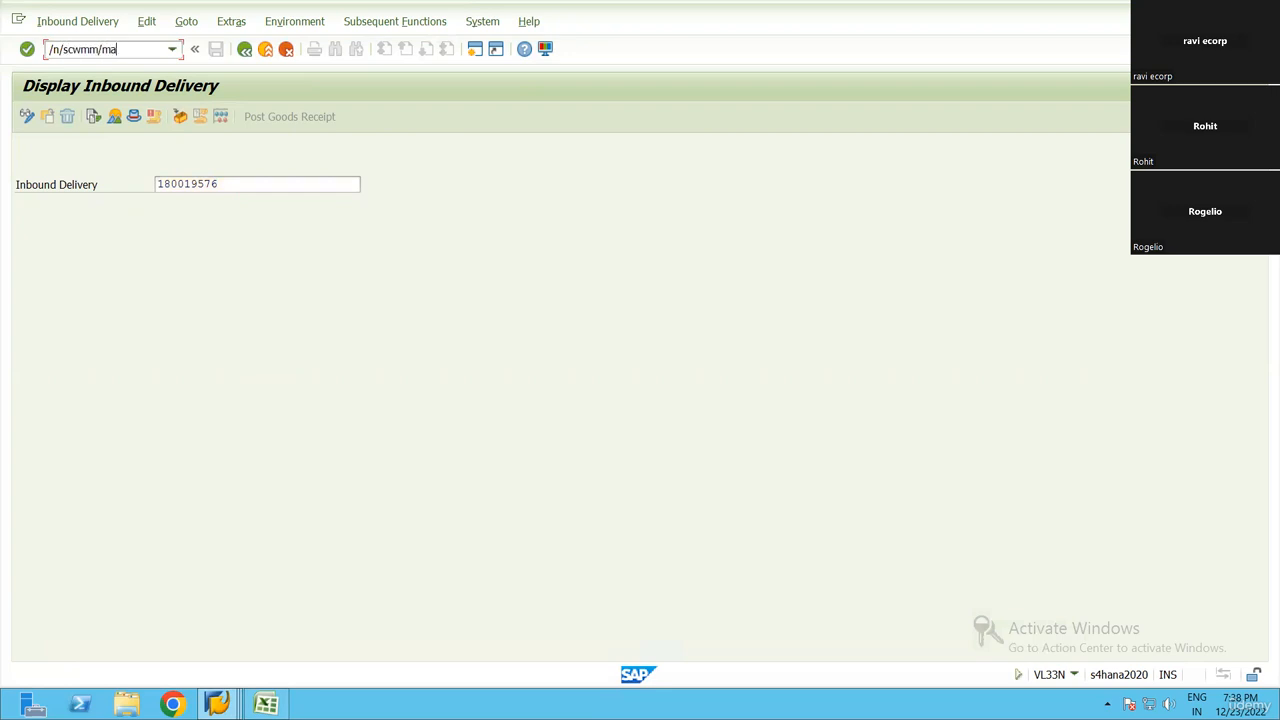
{"action": "type", "text": "t1"}
{"action": "key", "text": "Return"}
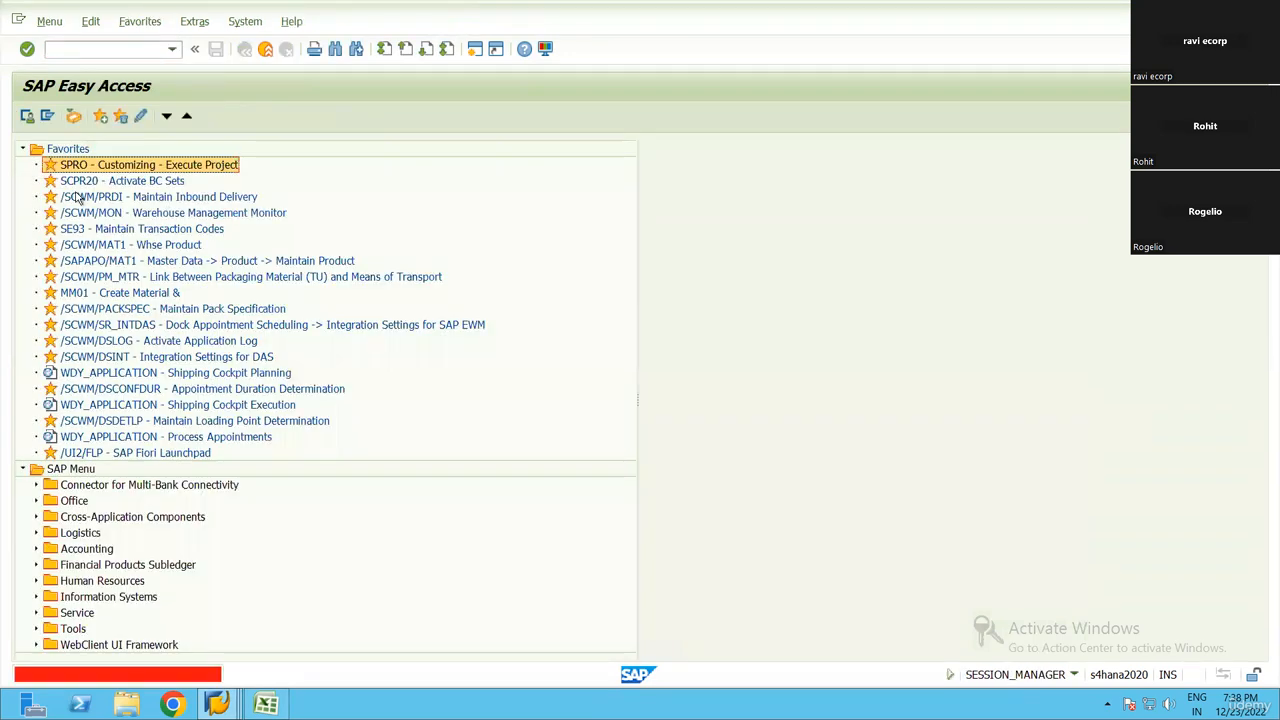
{"action": "left_click", "coordinate": [102, 50]}
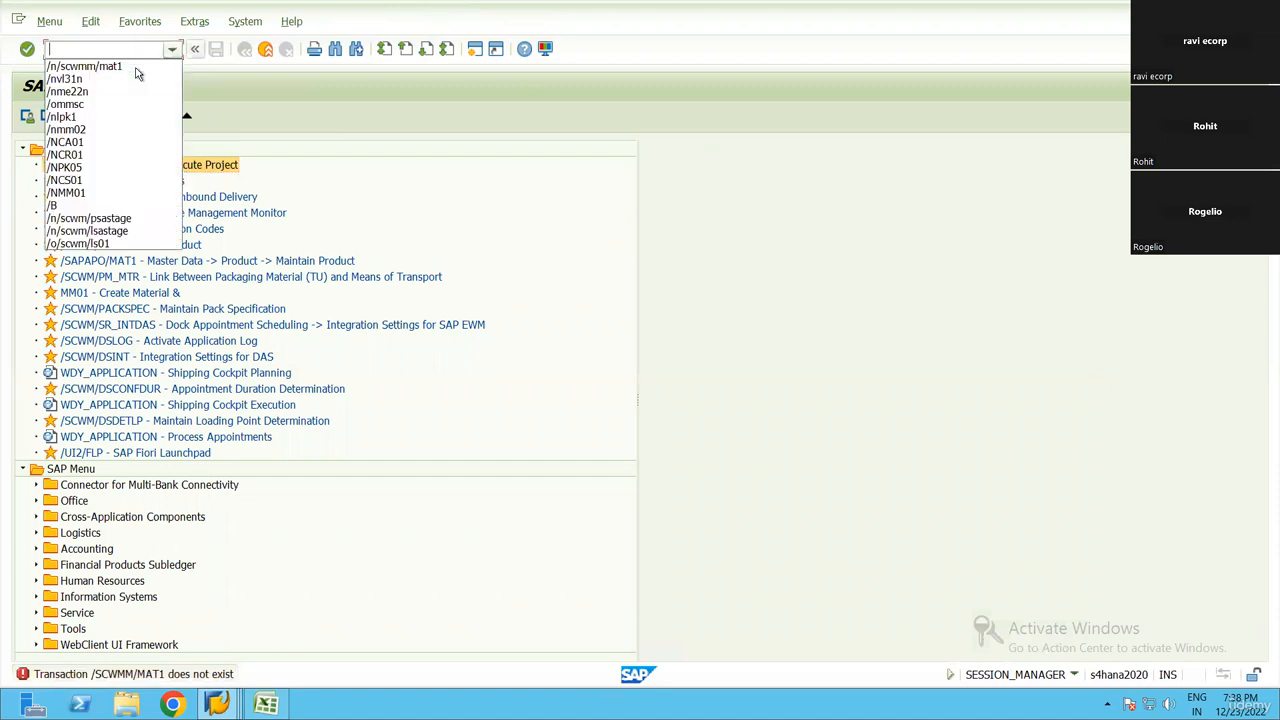
{"action": "left_click", "coordinate": [165, 50]}
{"action": "key", "text": "Left"}
{"action": "key", "text": "Left"}
{"action": "key", "text": "Left"}
{"action": "key", "text": "Left"}
{"action": "key", "text": "Left"}
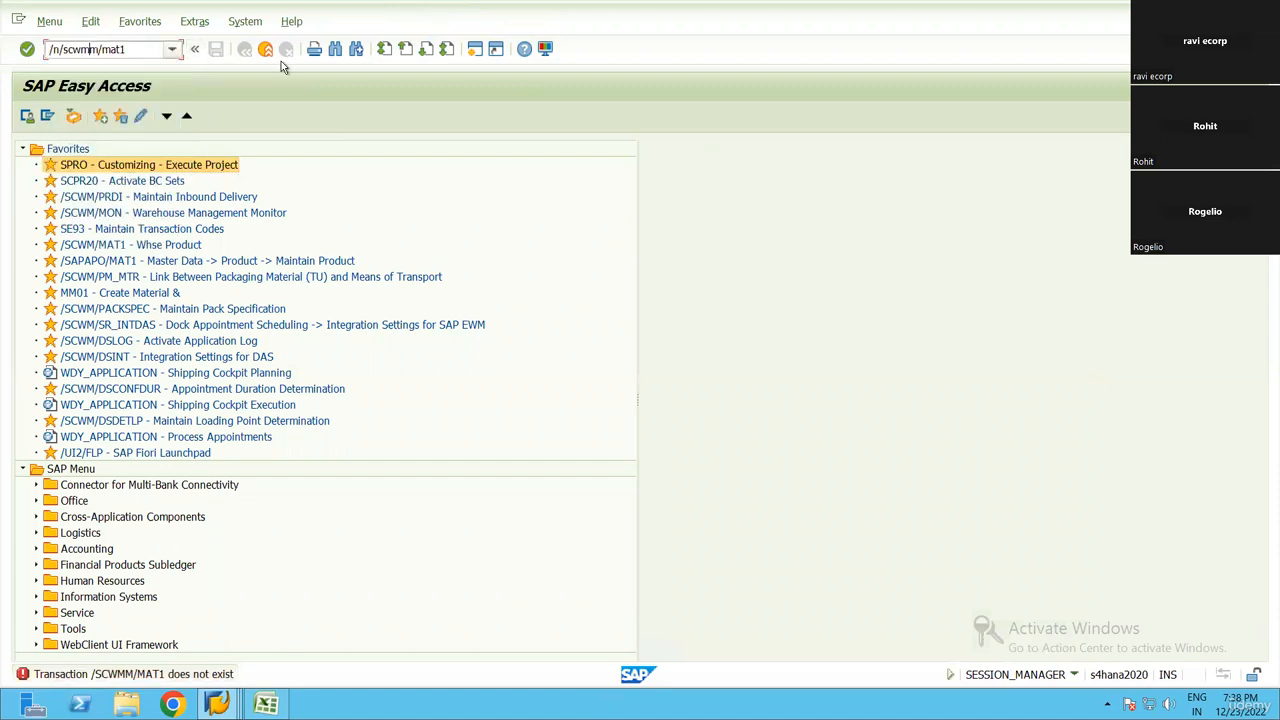
{"action": "key", "text": "BackSpace"}
{"action": "key", "text": "Return"}
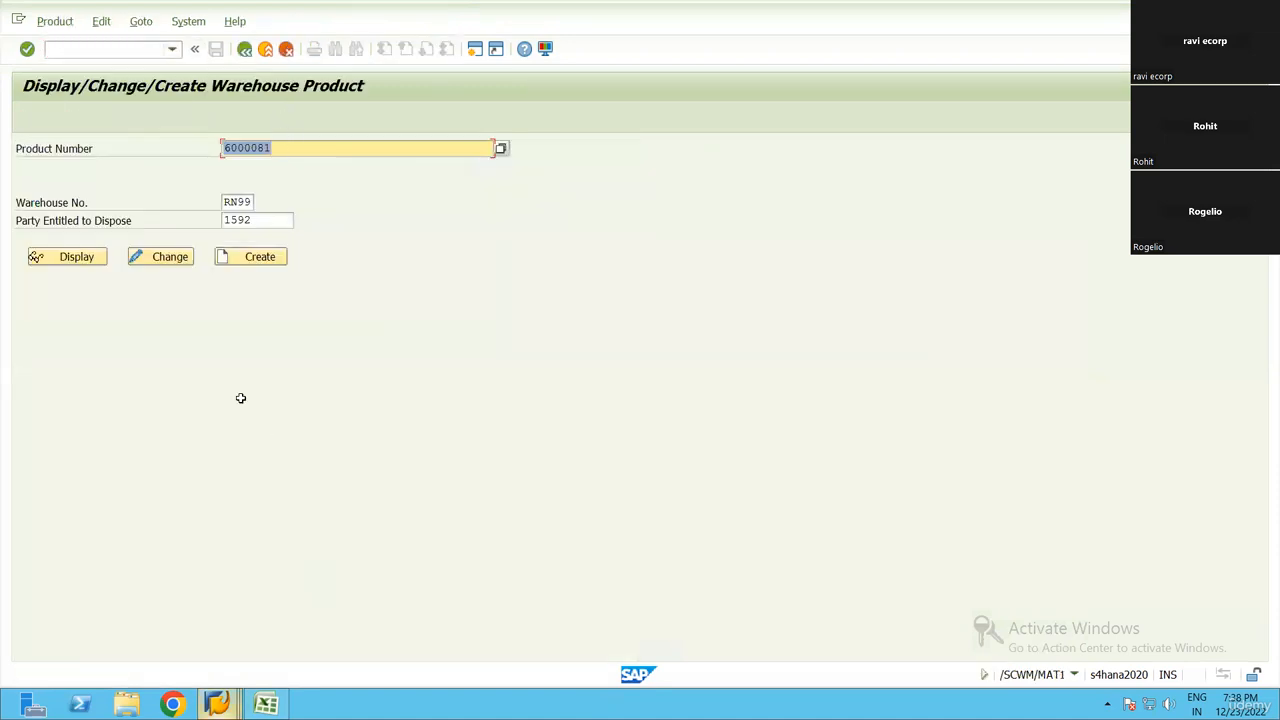
Copy material number 6000083 from the Excel sheet and create its warehouse product for warehouse RN99 and disposal party 1592, showing the warehouse data
{"action": "key", "text": "alt+Tab"}
{"action": "scroll", "coordinate": [388, 319], "scroll_direction": "up", "scroll_amount": 5}
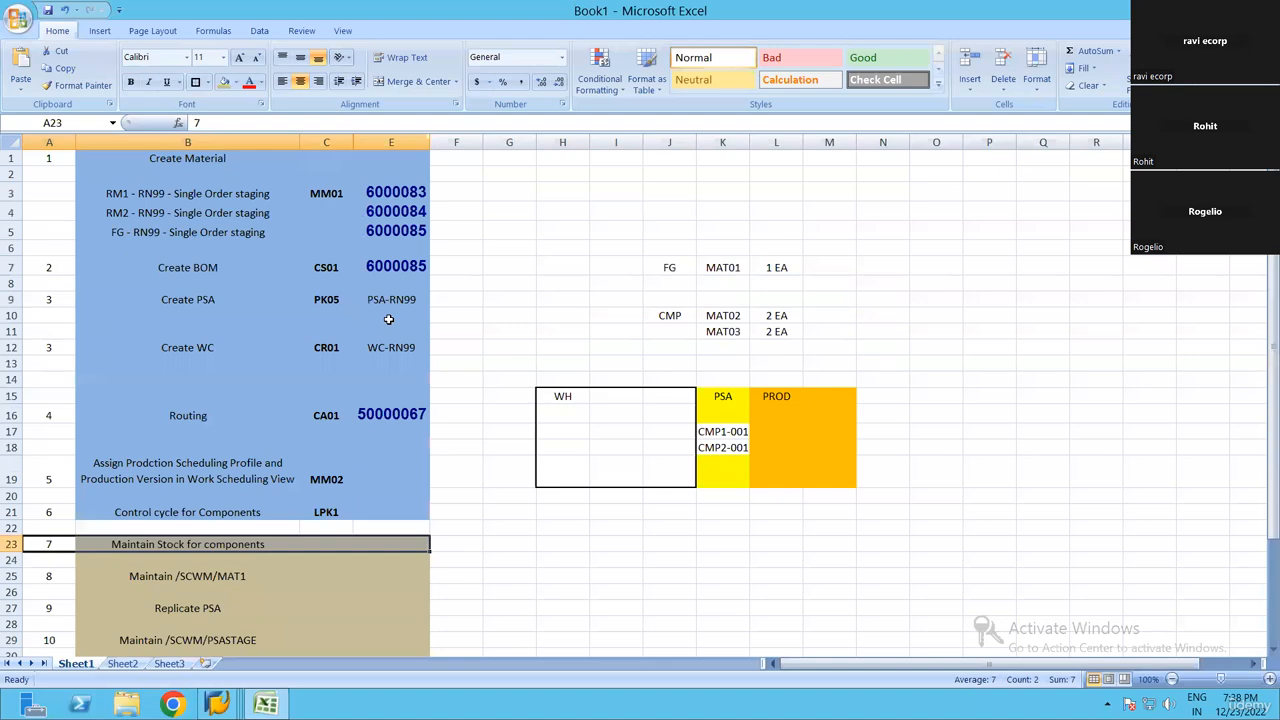
{"action": "left_click", "coordinate": [390, 214]}
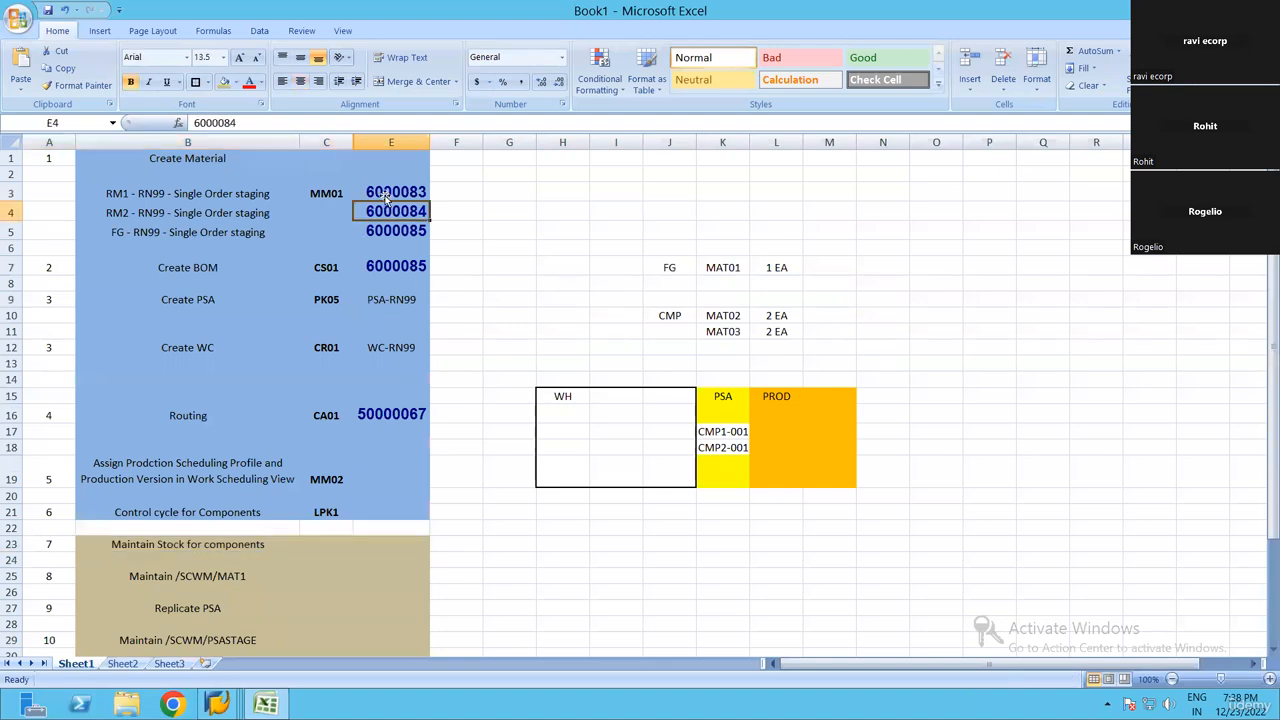
{"action": "key", "text": "ctrl+c"}
{"action": "key", "text": "alt+Tab"}
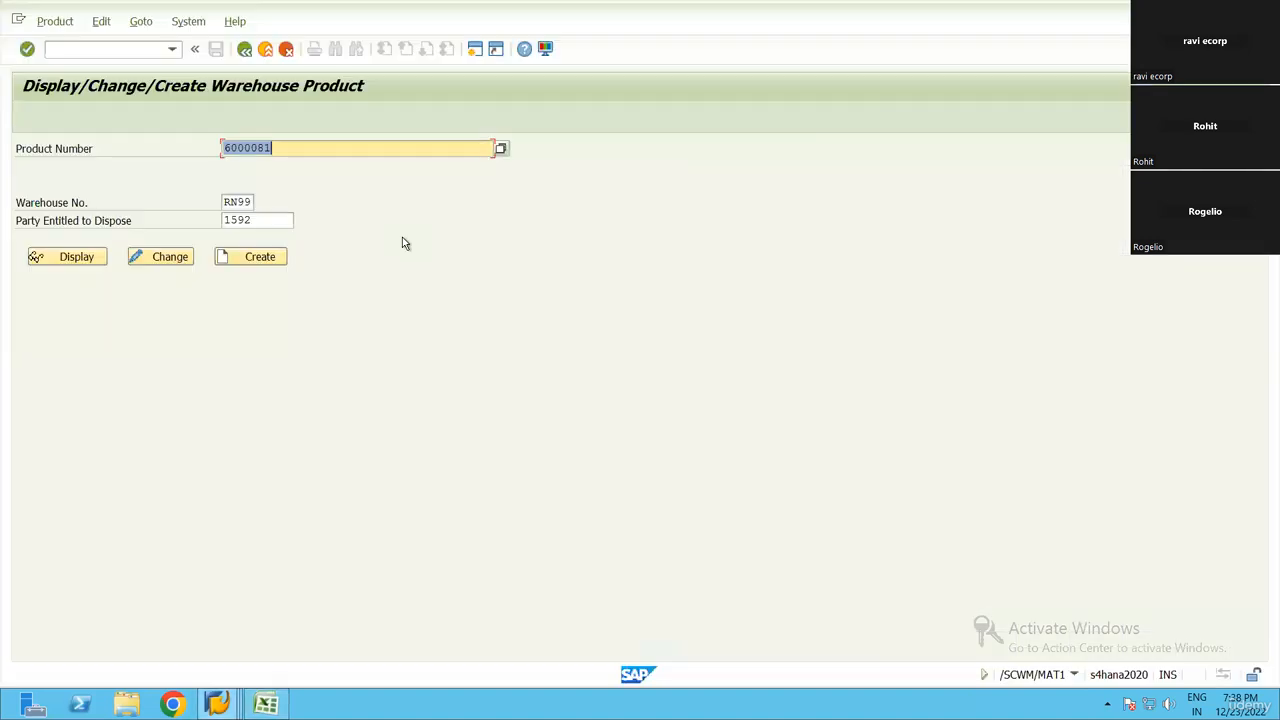
{"action": "key", "text": "ctrl+v"}
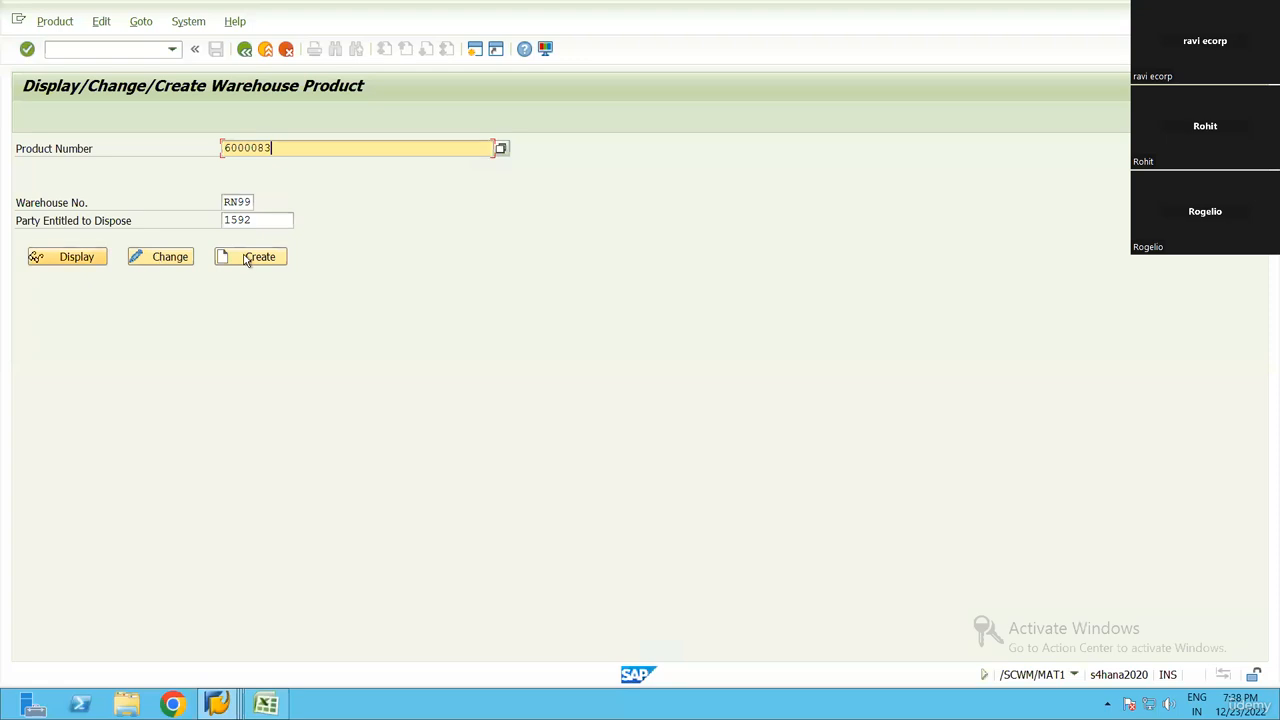
{"action": "key", "text": "Return"}
{"action": "left_click", "coordinate": [622, 240]}
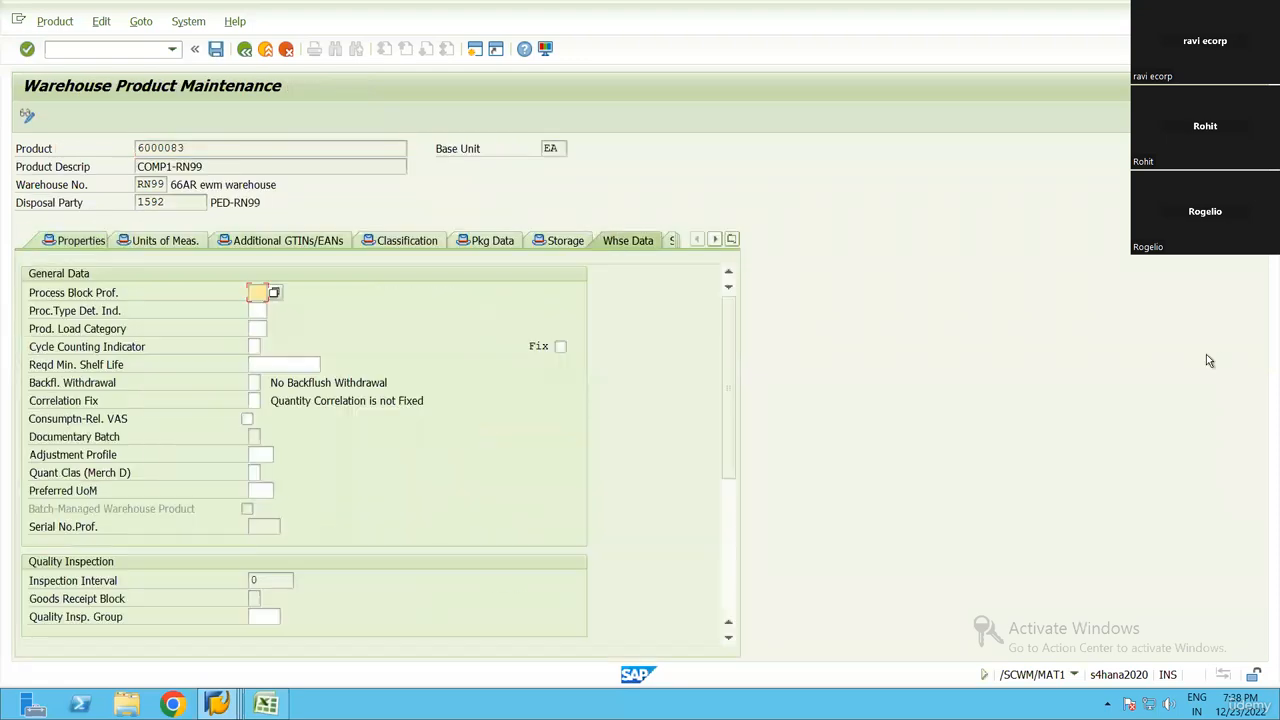
Assign putaway control ST01 and stock removal control PICK to product 6000083 and save it
{"action": "scroll", "coordinate": [729, 525], "scroll_direction": "down", "scroll_amount": 3}
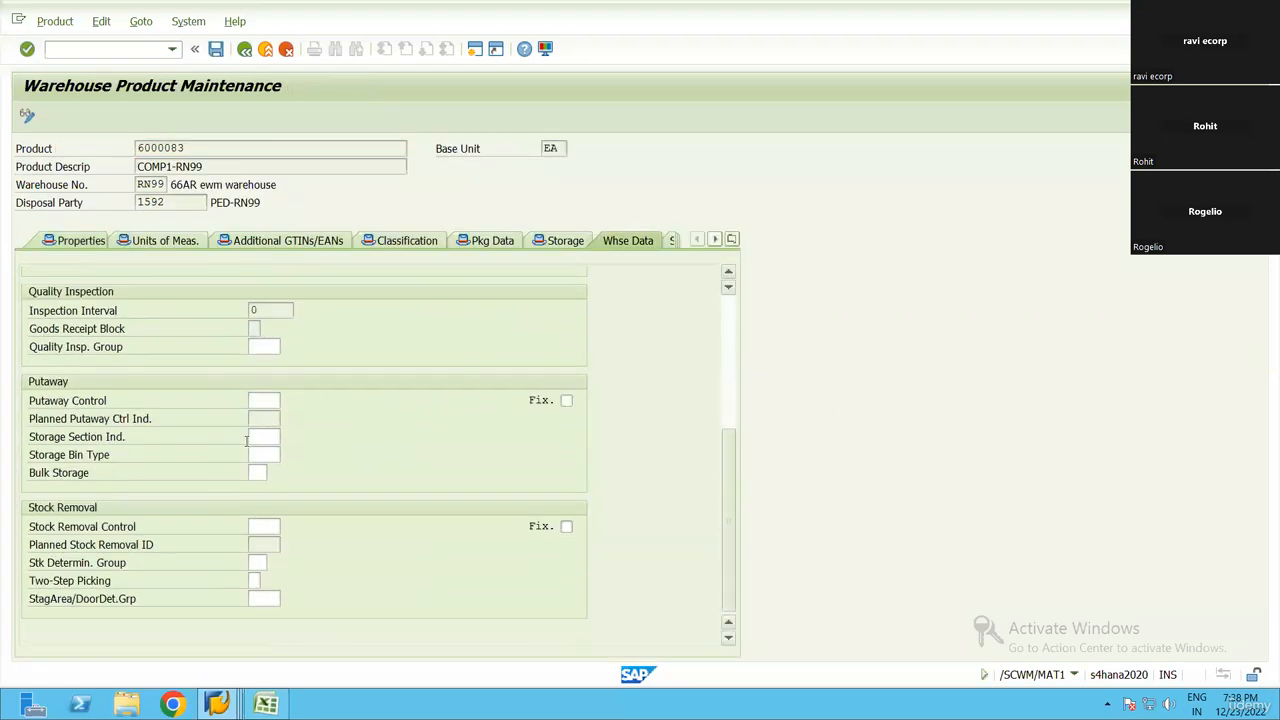
{"action": "left_click", "coordinate": [289, 399]}
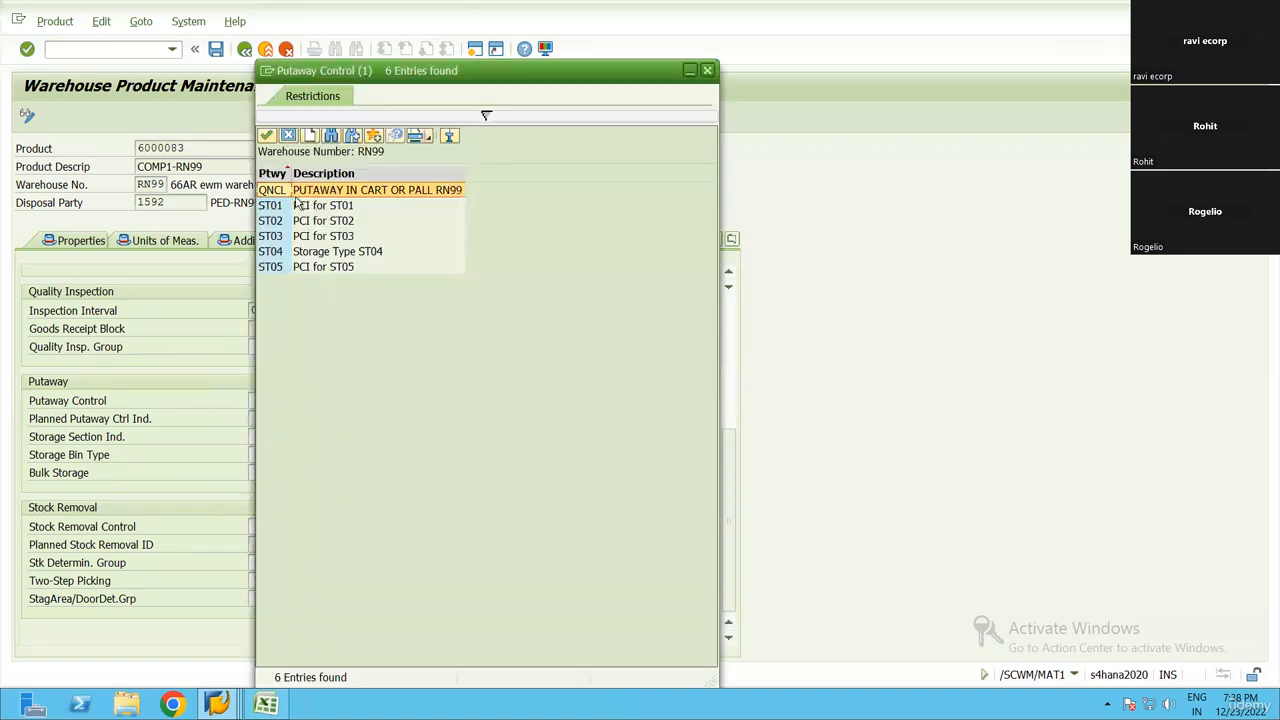
{"action": "double_click", "coordinate": [308, 203]}
{"action": "left_click", "coordinate": [264, 526]}
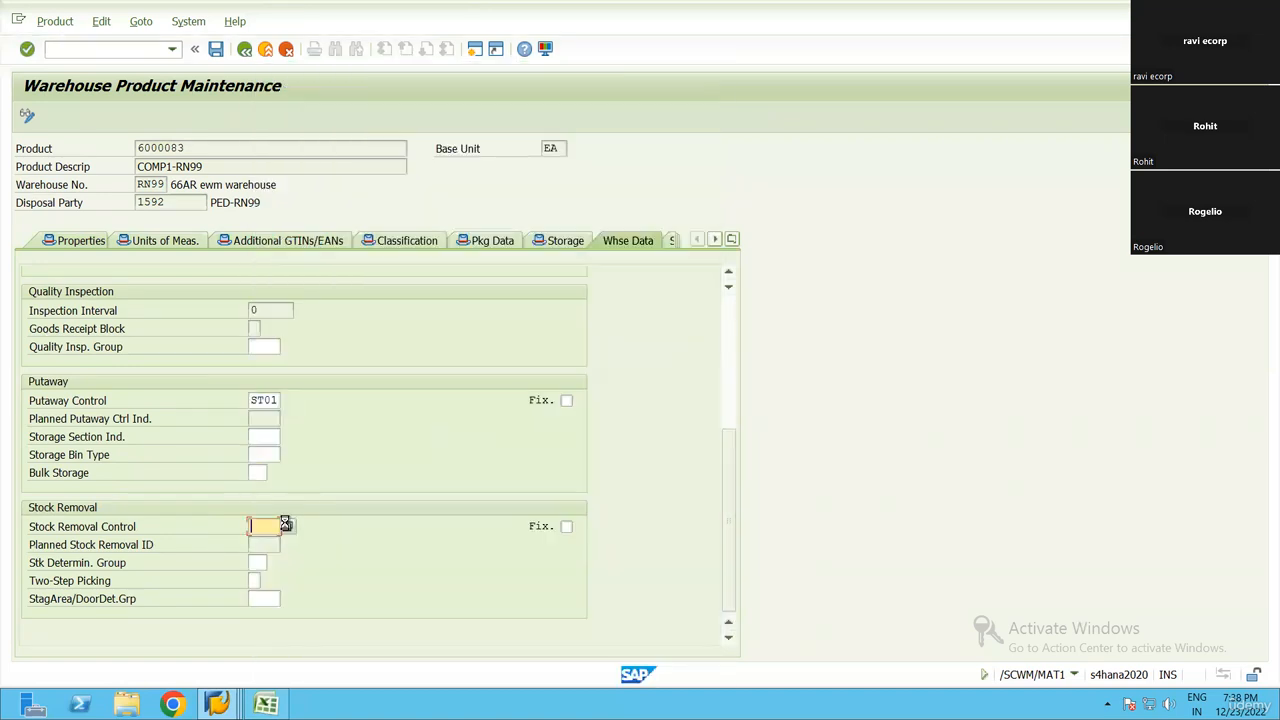
{"action": "left_click", "coordinate": [288, 526]}
{"action": "double_click", "coordinate": [299, 171]}
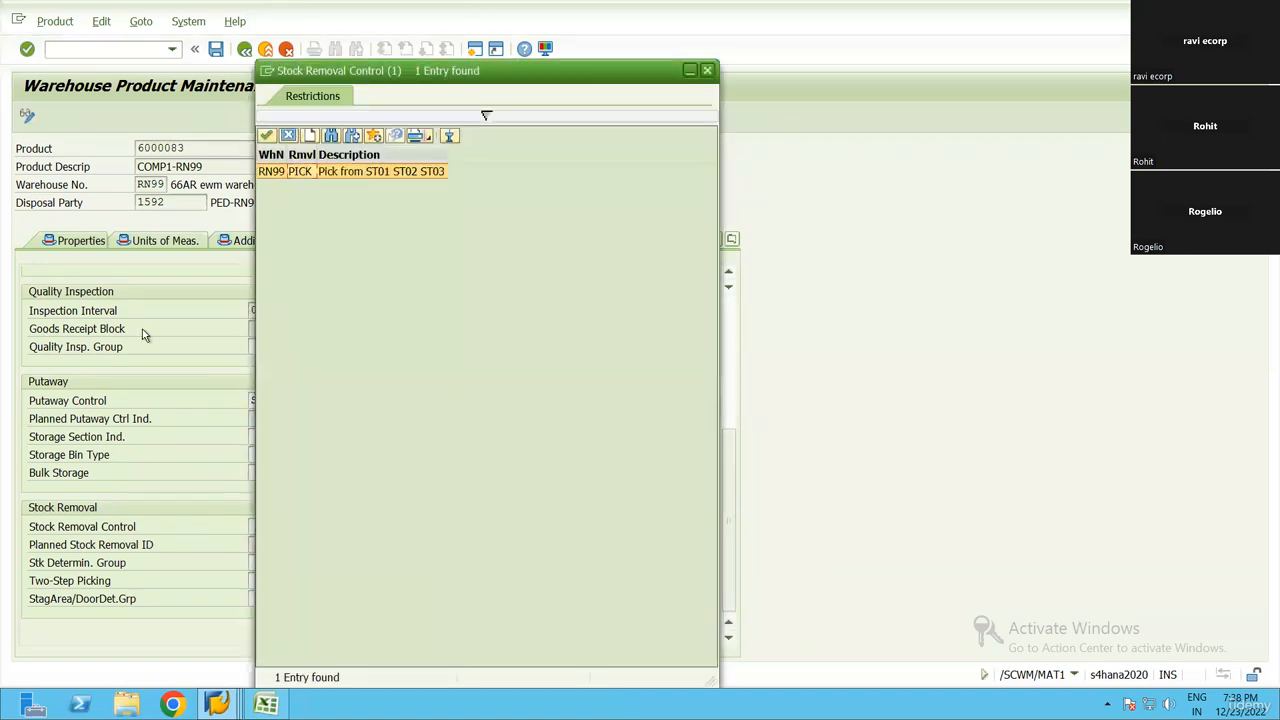
{"action": "left_click", "coordinate": [215, 49]}
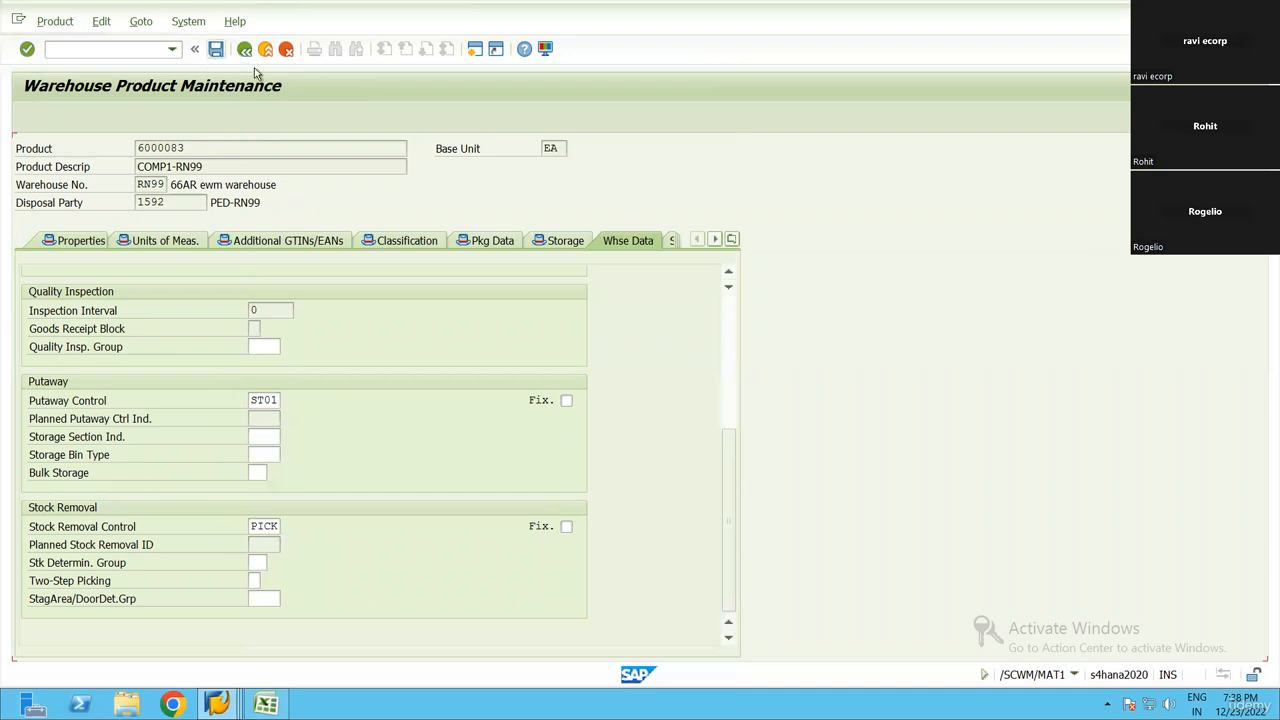
Copy material number 6000084 from the Excel sheet and create its warehouse product for the same warehouse and disposal party
{"action": "key", "text": "alt+Tab"}
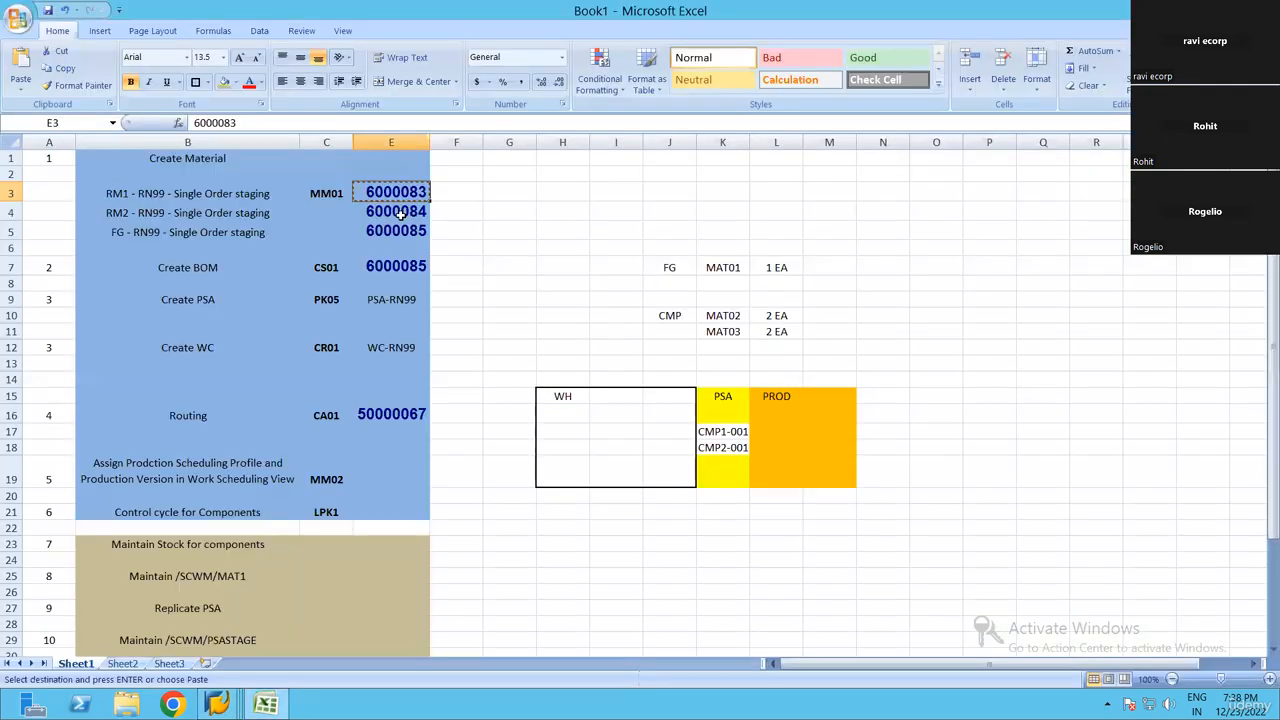
{"action": "left_click", "coordinate": [405, 213]}
{"action": "key", "text": "alt+Tab"}
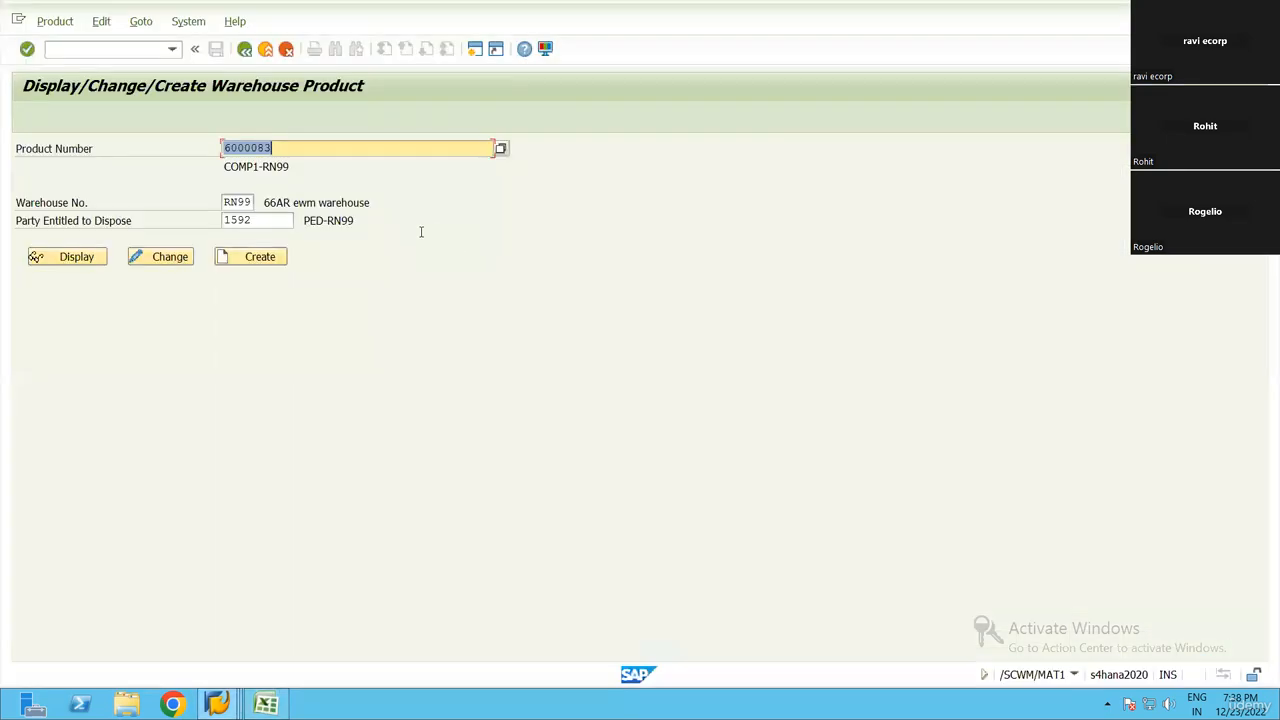
{"action": "key", "text": "ctrl+v"}
{"action": "left_click", "coordinate": [259, 264]}
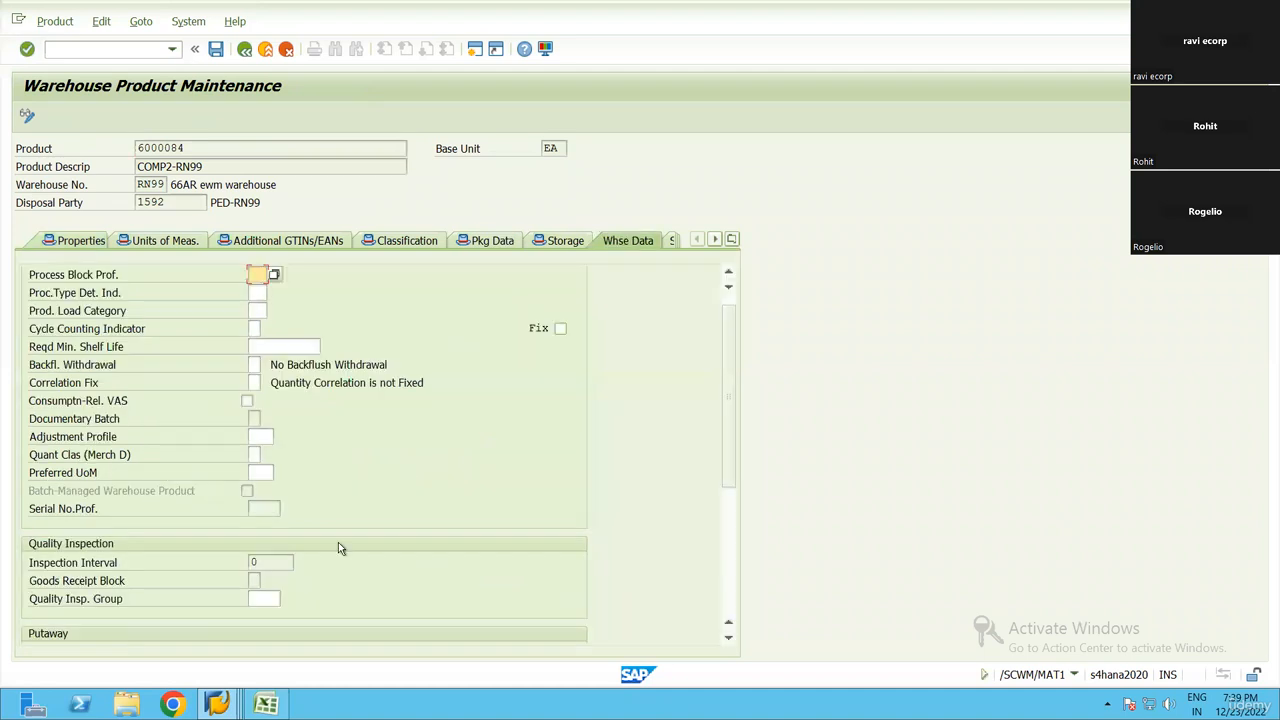
Assign putaway control ST02 and stock removal control PICK to product 6000084 and save it
{"action": "scroll", "coordinate": [286, 503], "scroll_direction": "down", "scroll_amount": 5}
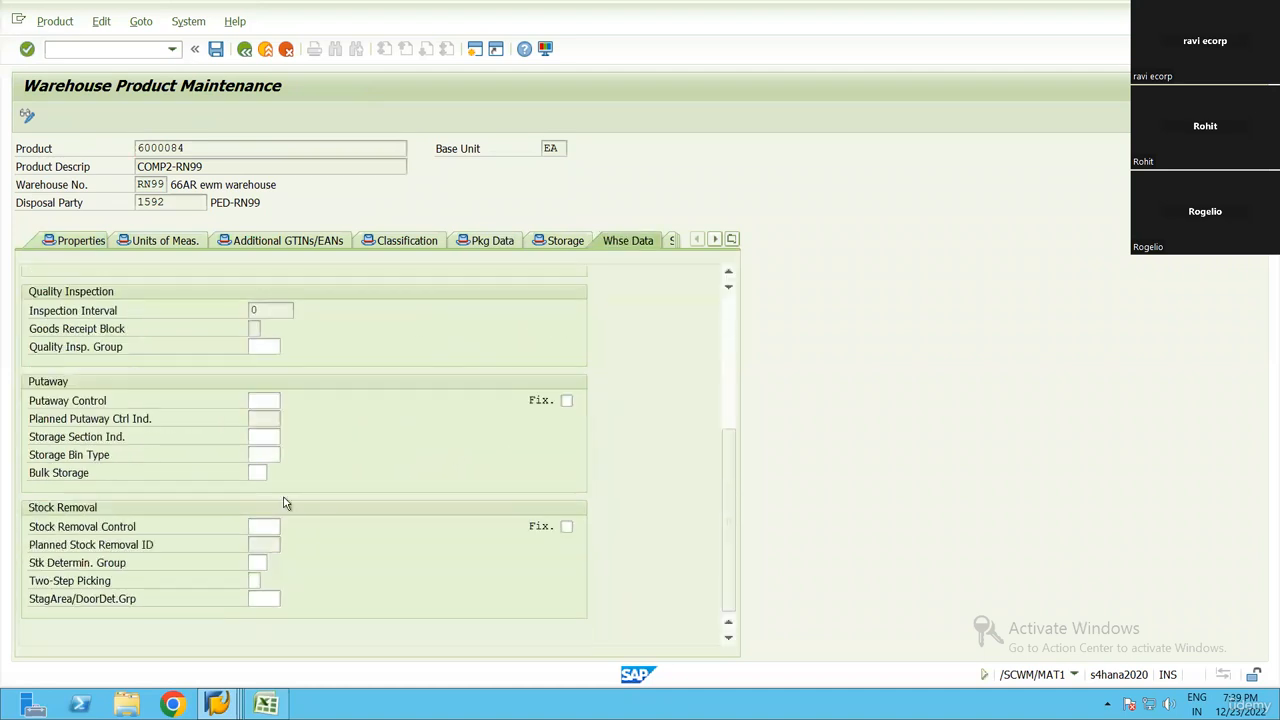
{"action": "left_click", "coordinate": [264, 400]}
{"action": "type", "text": "st01"}
{"action": "left_click", "coordinate": [276, 530]}
{"action": "type", "text": "pick"}
{"action": "key", "text": "Return"}
{"action": "key", "text": "ctrl+s"}
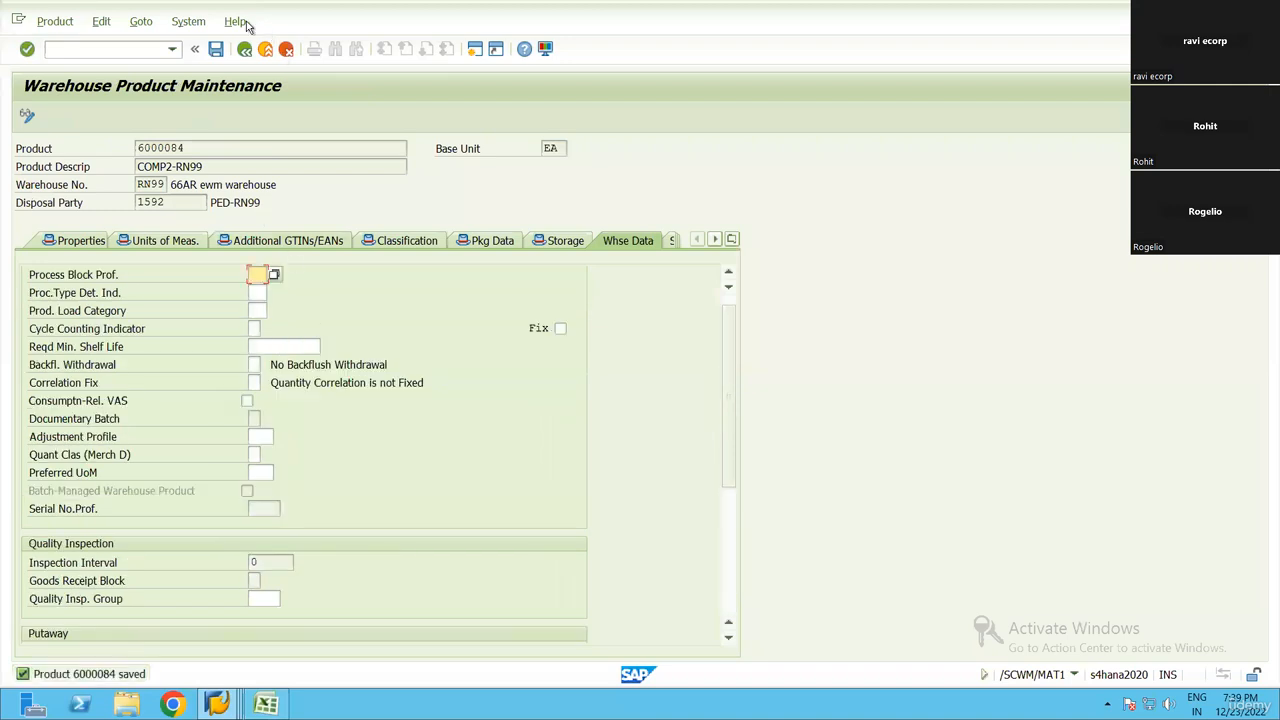
Switch to the Excel checklist and review the remaining tasks, selecting the entry Maintain Stock for components
{"action": "key", "text": "alt+Tab"}
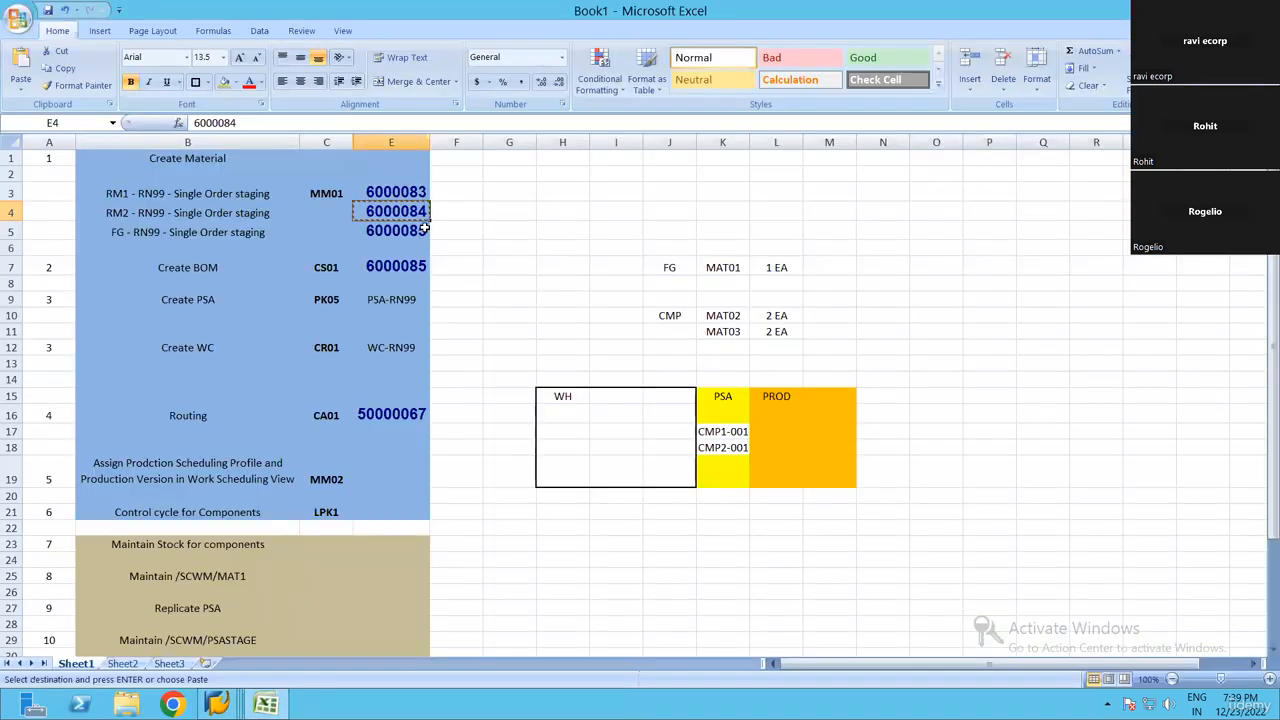
{"action": "key", "text": "Escape"}
{"action": "left_click", "coordinate": [408, 232]}
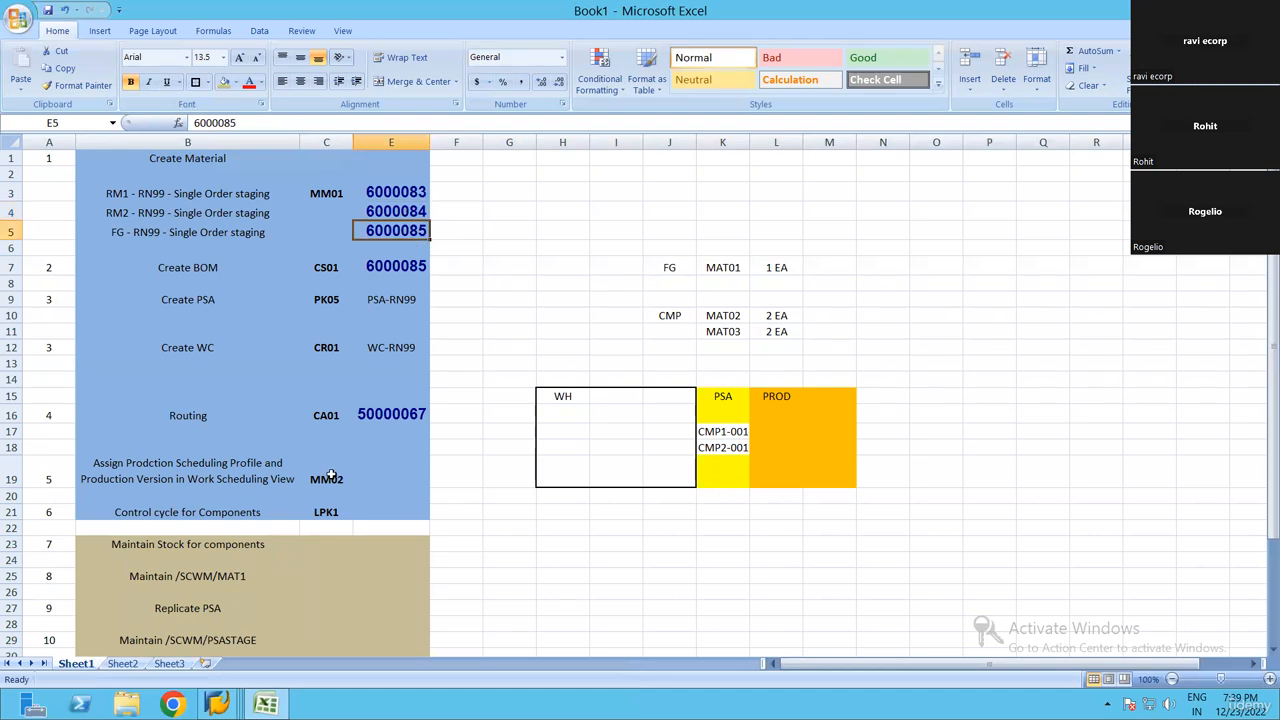
{"action": "scroll", "coordinate": [269, 481], "scroll_direction": "down", "scroll_amount": 3}
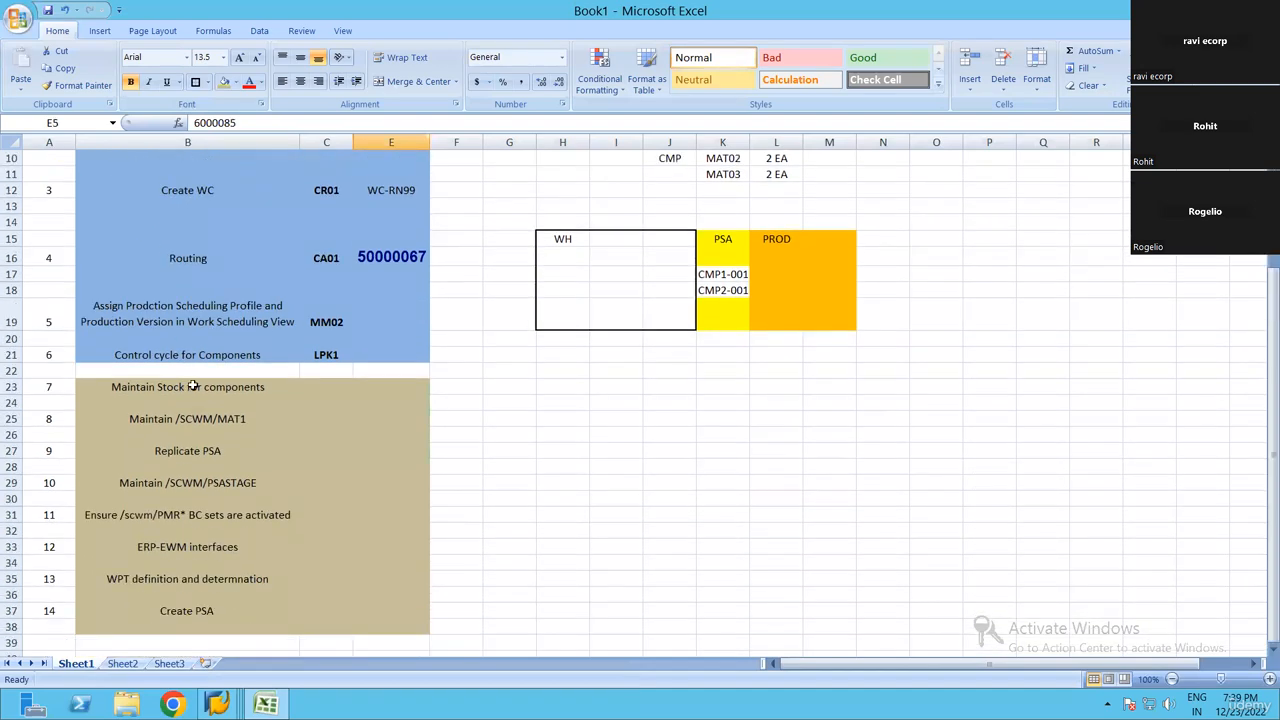
{"action": "left_click", "coordinate": [193, 386]}
Display warehouse product 6000084 in SAP and examine its putaway and stock removal controls and its storage type data
{"action": "key", "text": "alt+Tab"}
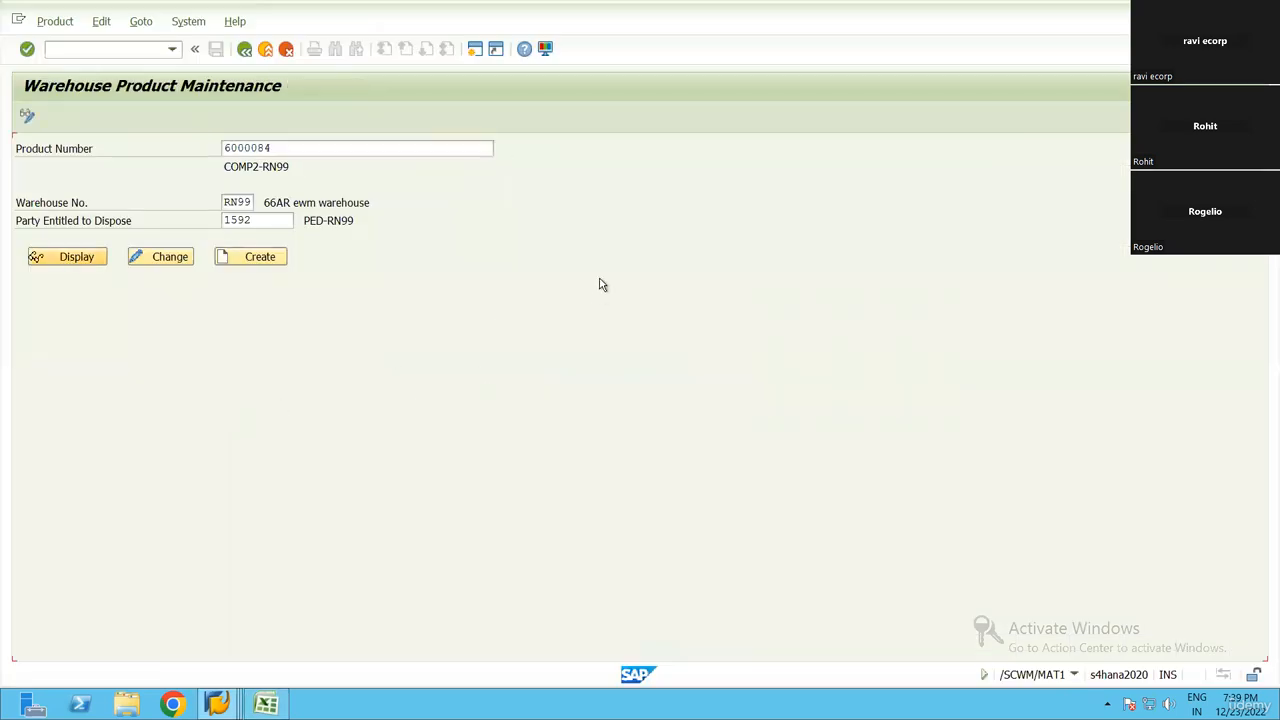
{"action": "key", "text": "alt+Tab"}
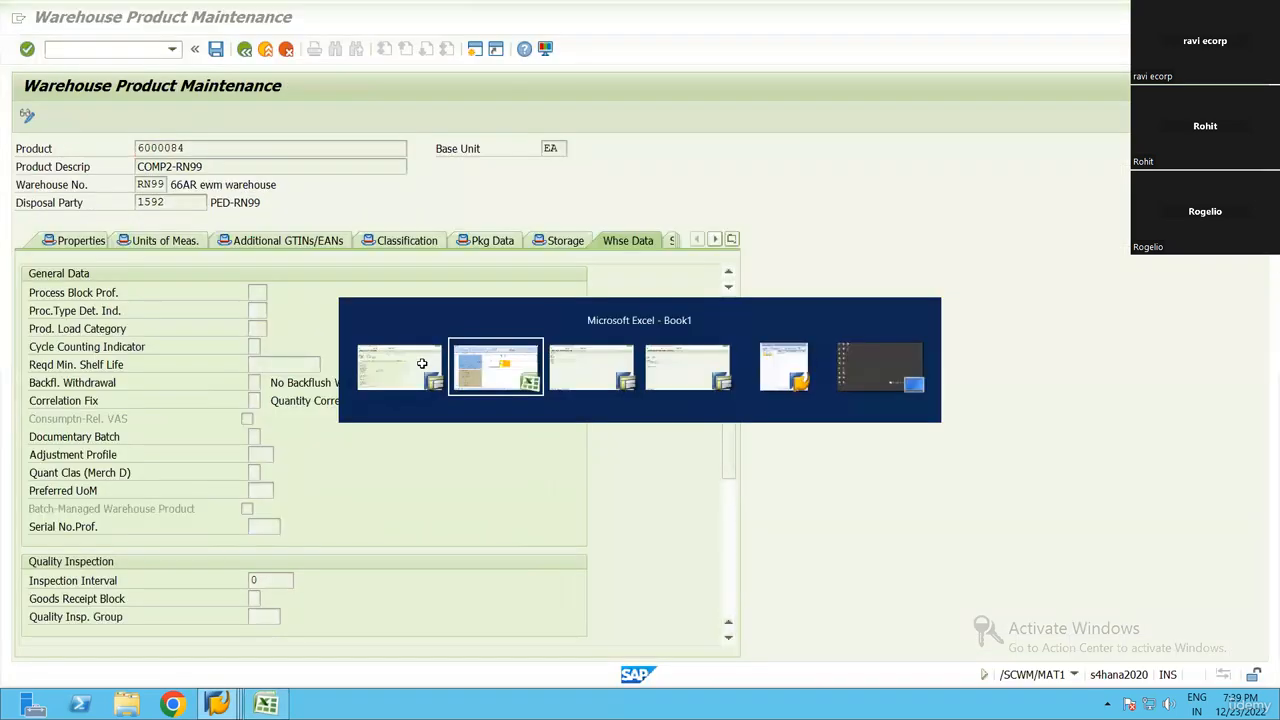
{"action": "key", "text": "alt+Tab"}
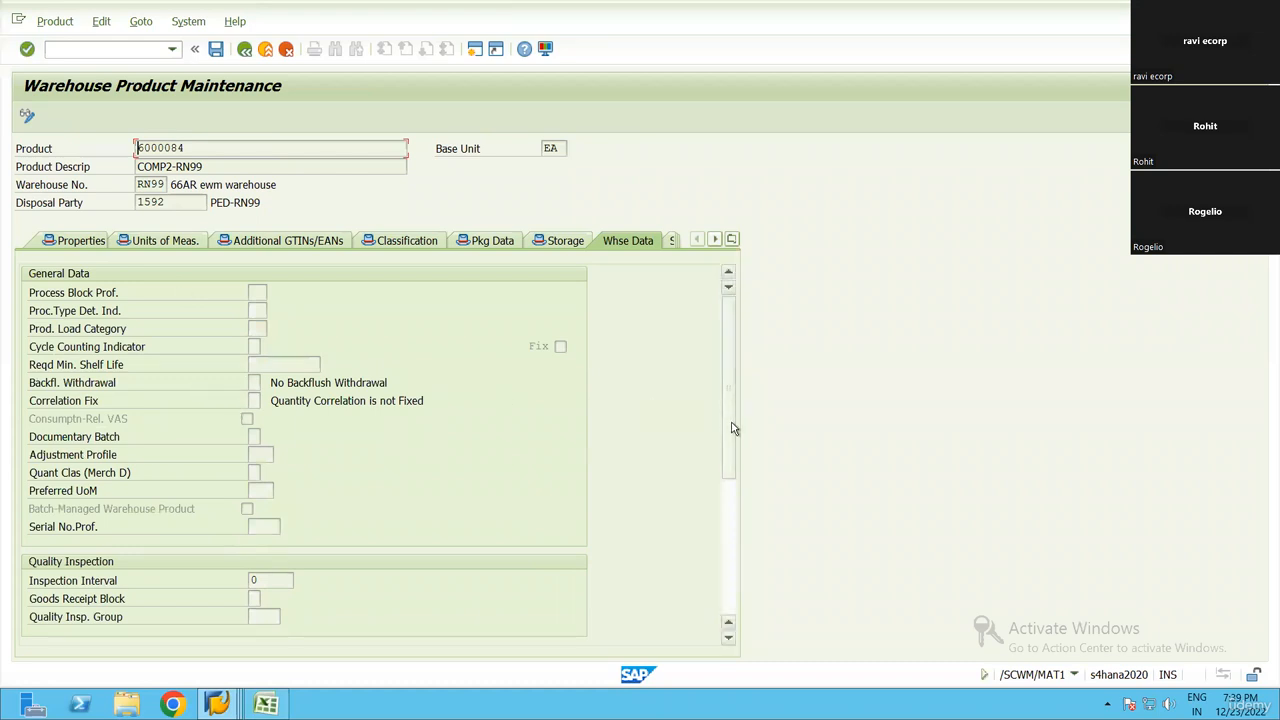
{"action": "left_click", "coordinate": [726, 568]}
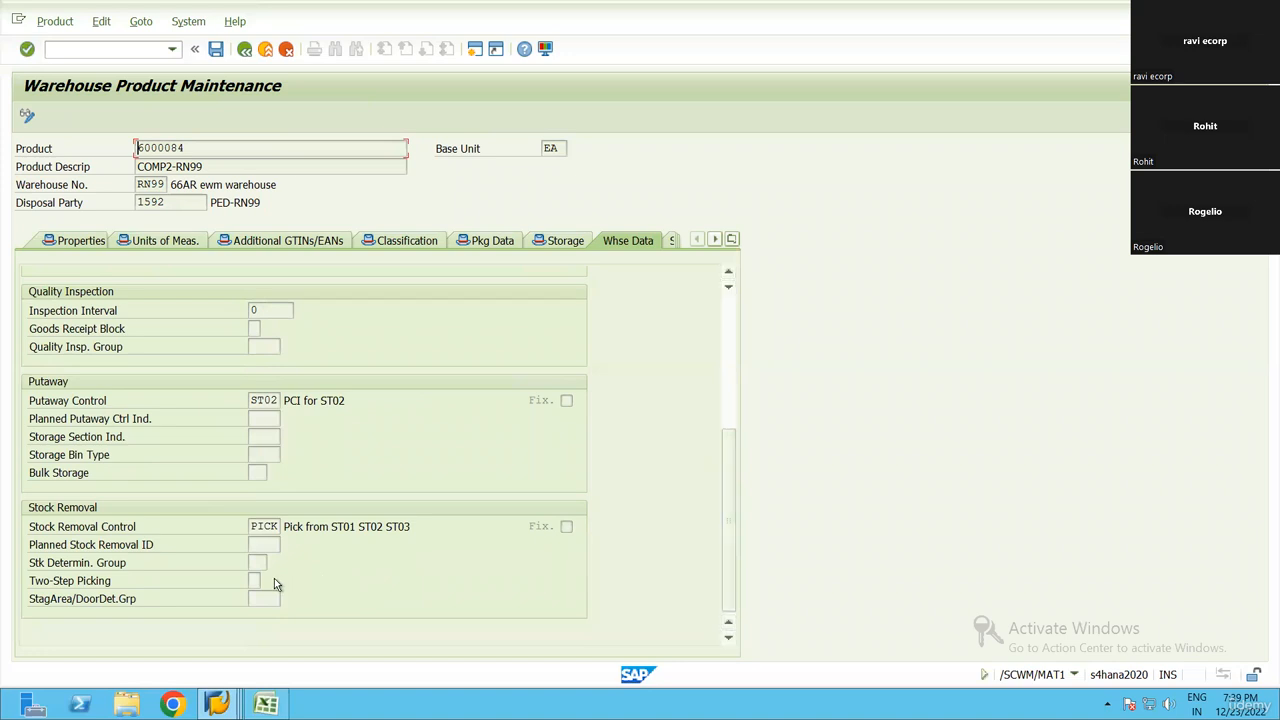
{"action": "left_click", "coordinate": [731, 241]}
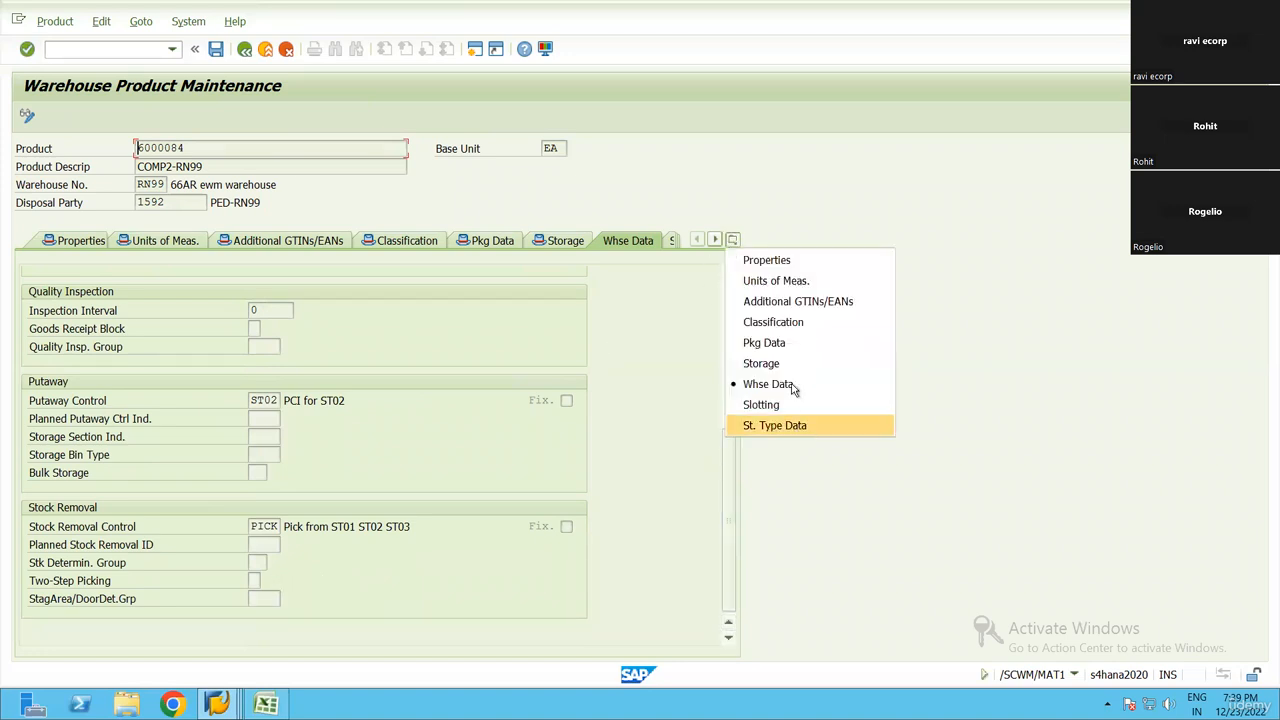
{"action": "left_click", "coordinate": [766, 425]}
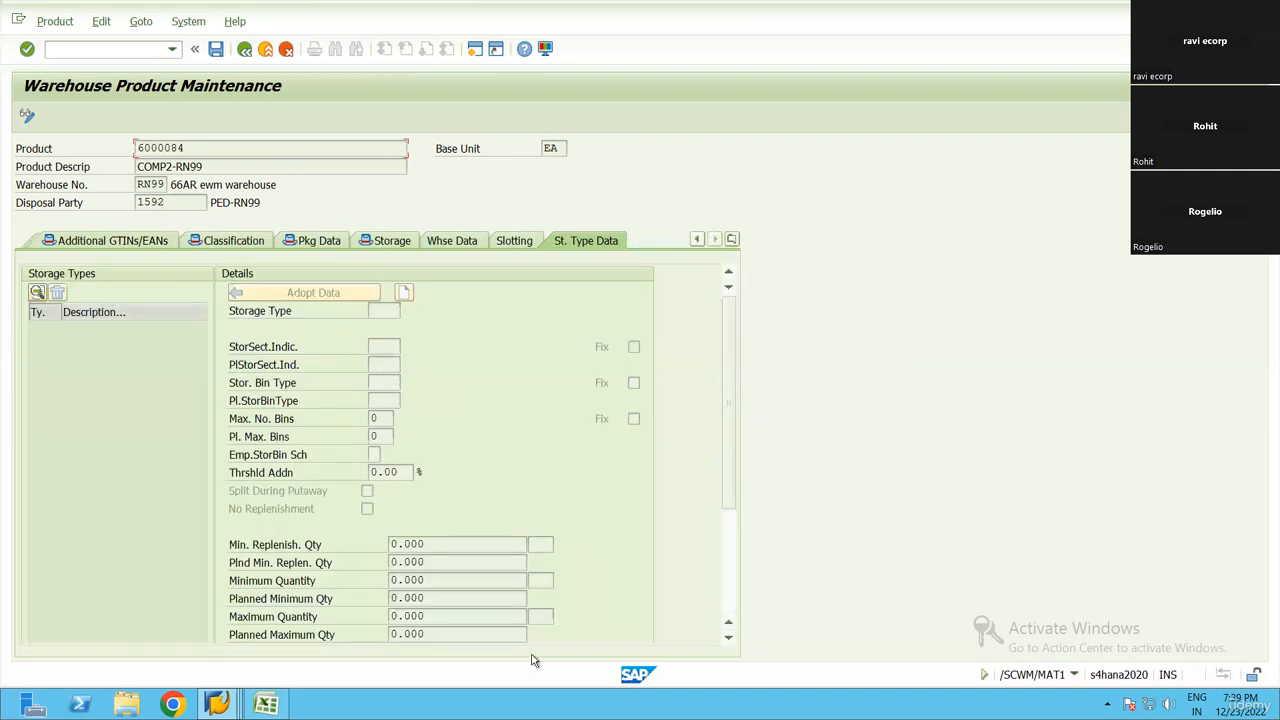
Leave the product display, switch to the Excel checklist and select the Replicate PSA task
{"action": "mouse_move", "coordinate": [618, 10]}
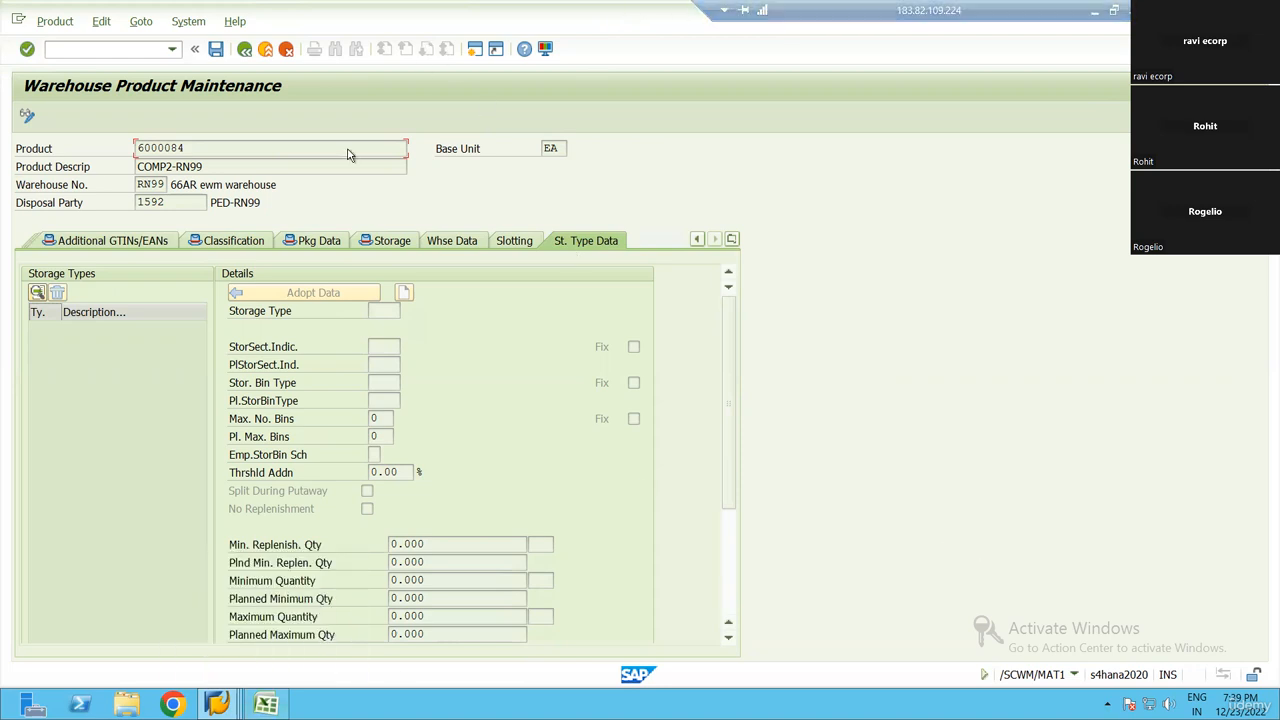
{"action": "key", "text": "F3"}
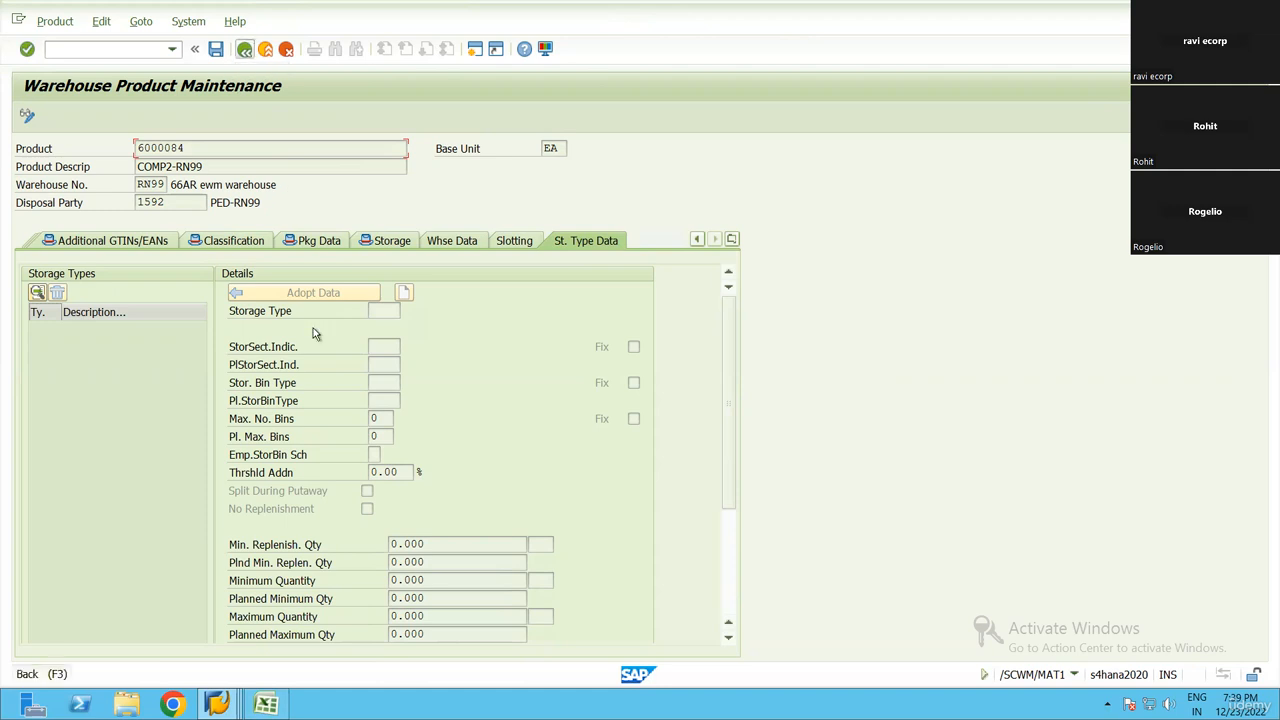
{"action": "key", "text": "alt+Tab"}
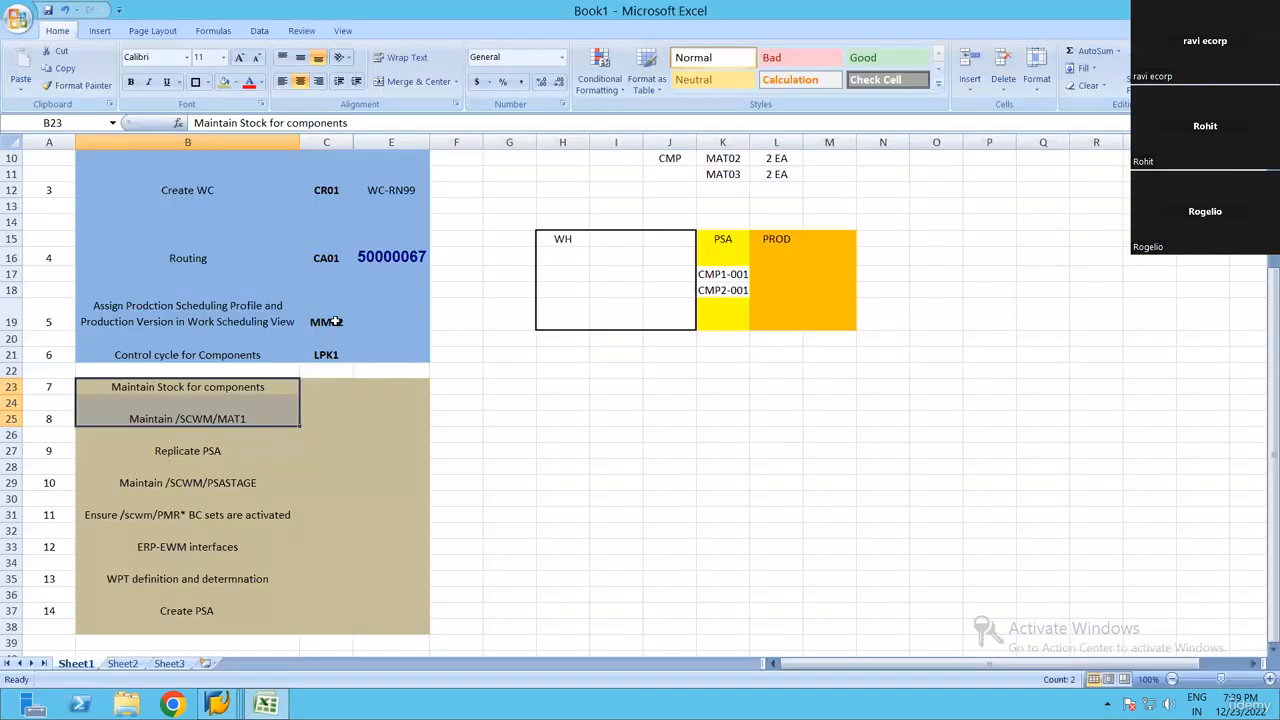
{"action": "key", "text": "Down"}
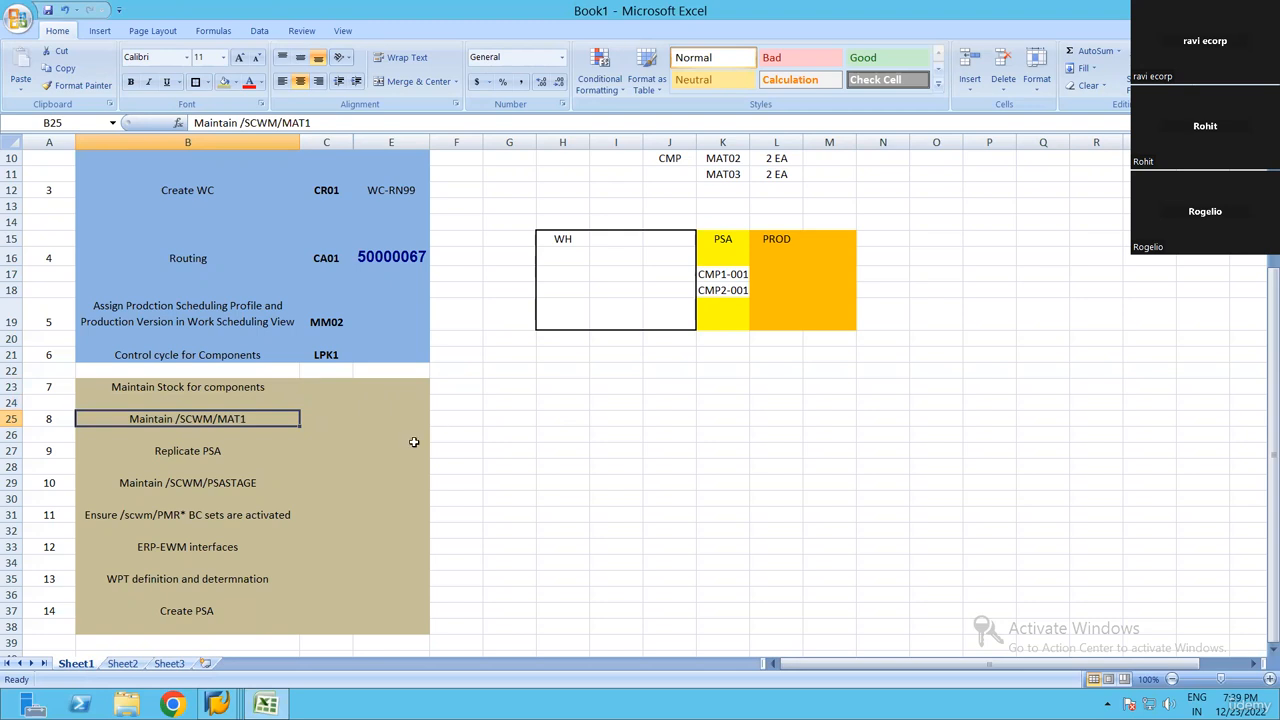
{"action": "left_click", "coordinate": [209, 450]}
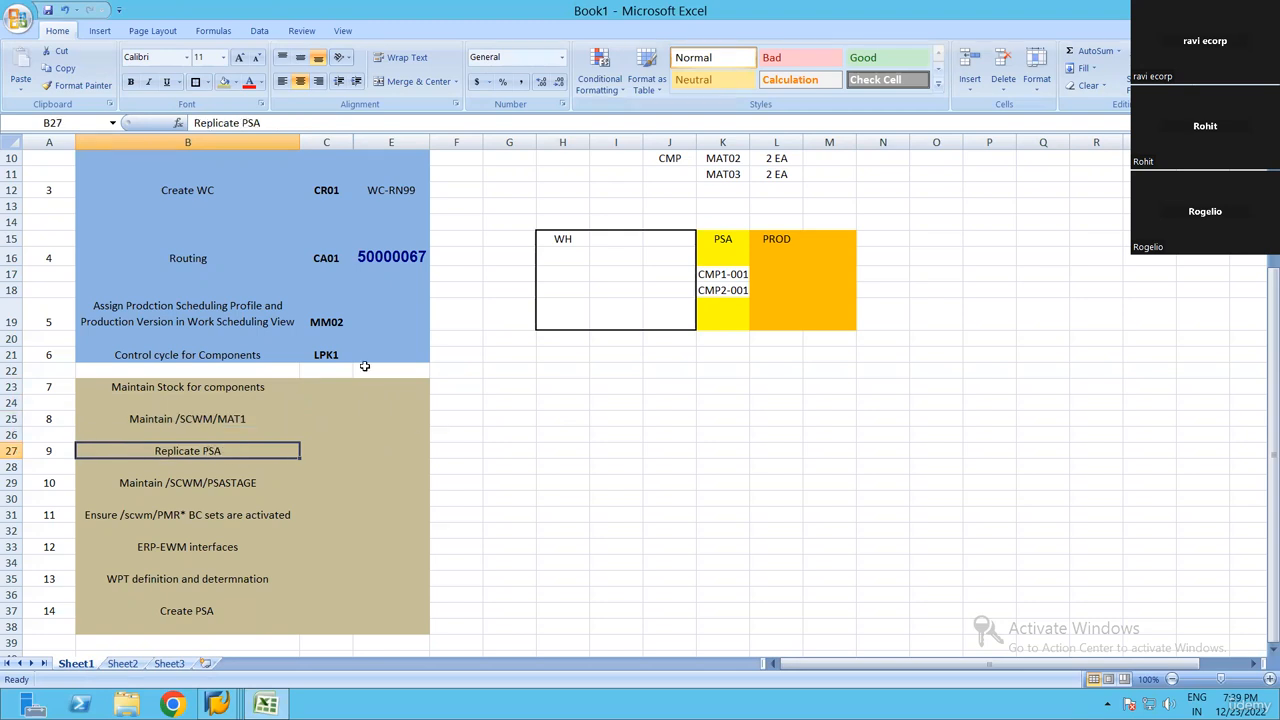
Review the checklist, comparing the Replicate PSA task with the Create PSA row and its supply area PSA-RN99
{"action": "scroll", "coordinate": [350, 390], "scroll_direction": "up", "scroll_amount": 3}
{"action": "scroll", "coordinate": [242, 481], "scroll_direction": "down", "scroll_amount": 4}
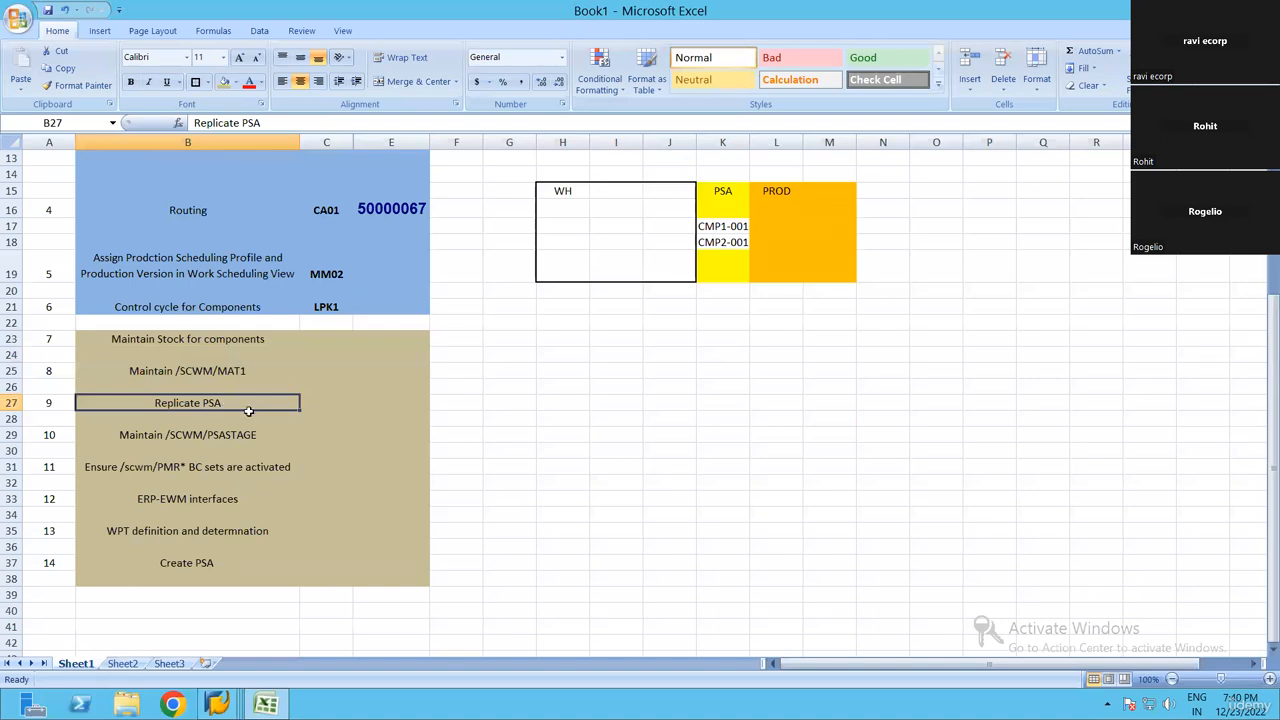
{"action": "scroll", "coordinate": [303, 420], "scroll_direction": "up", "scroll_amount": 4}
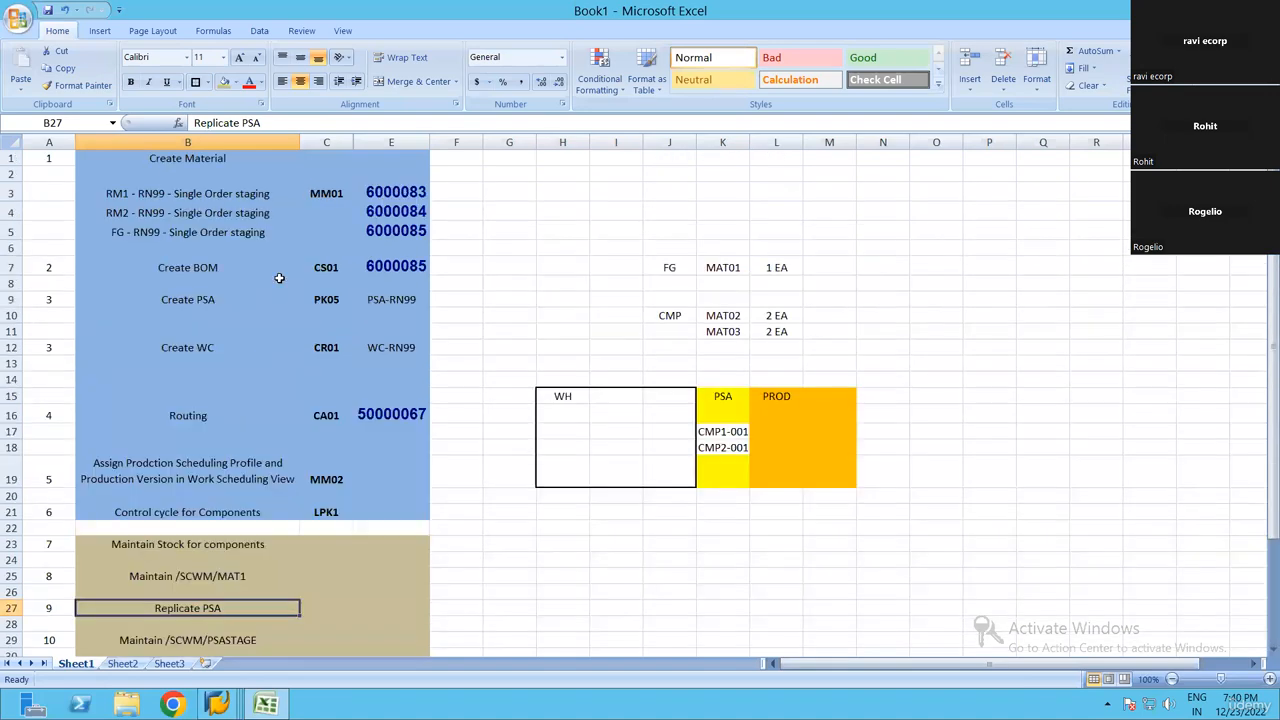
{"action": "left_click", "coordinate": [213, 456]}
{"action": "scroll", "coordinate": [213, 470], "scroll_direction": "down", "scroll_amount": 3}
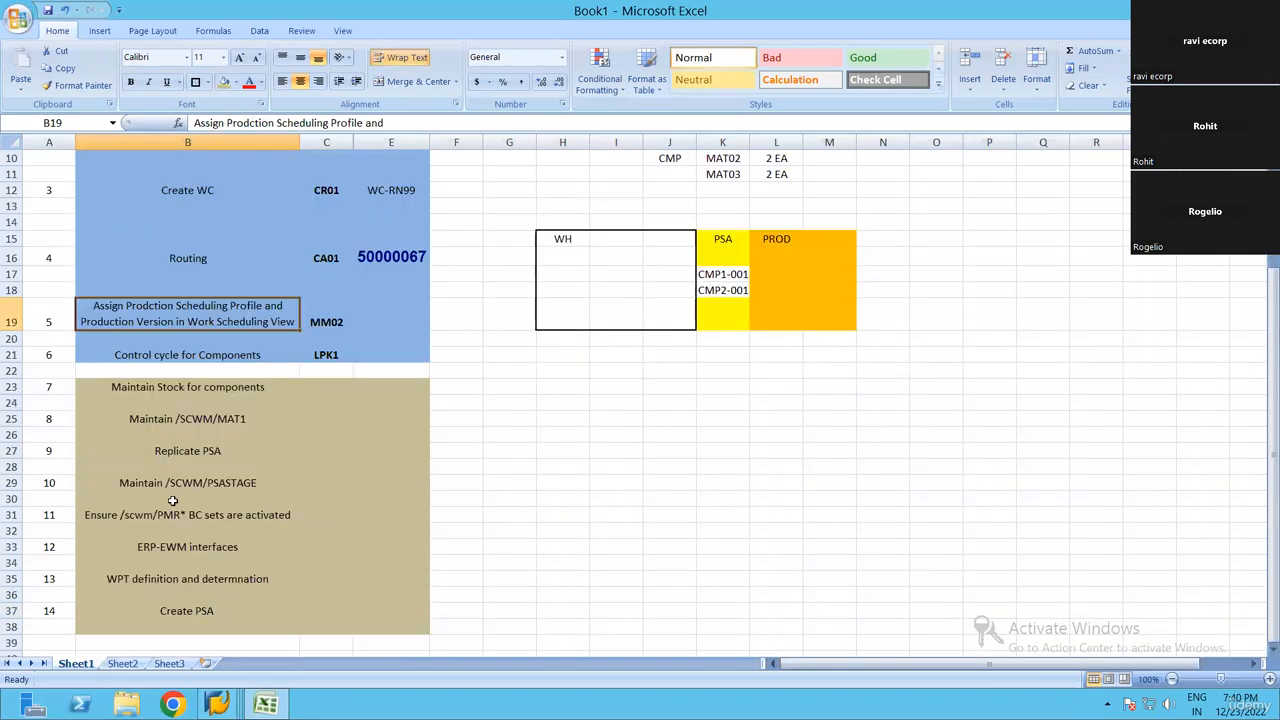
{"action": "left_click", "coordinate": [244, 453]}
{"action": "scroll", "coordinate": [290, 286], "scroll_direction": "up", "scroll_amount": 3}
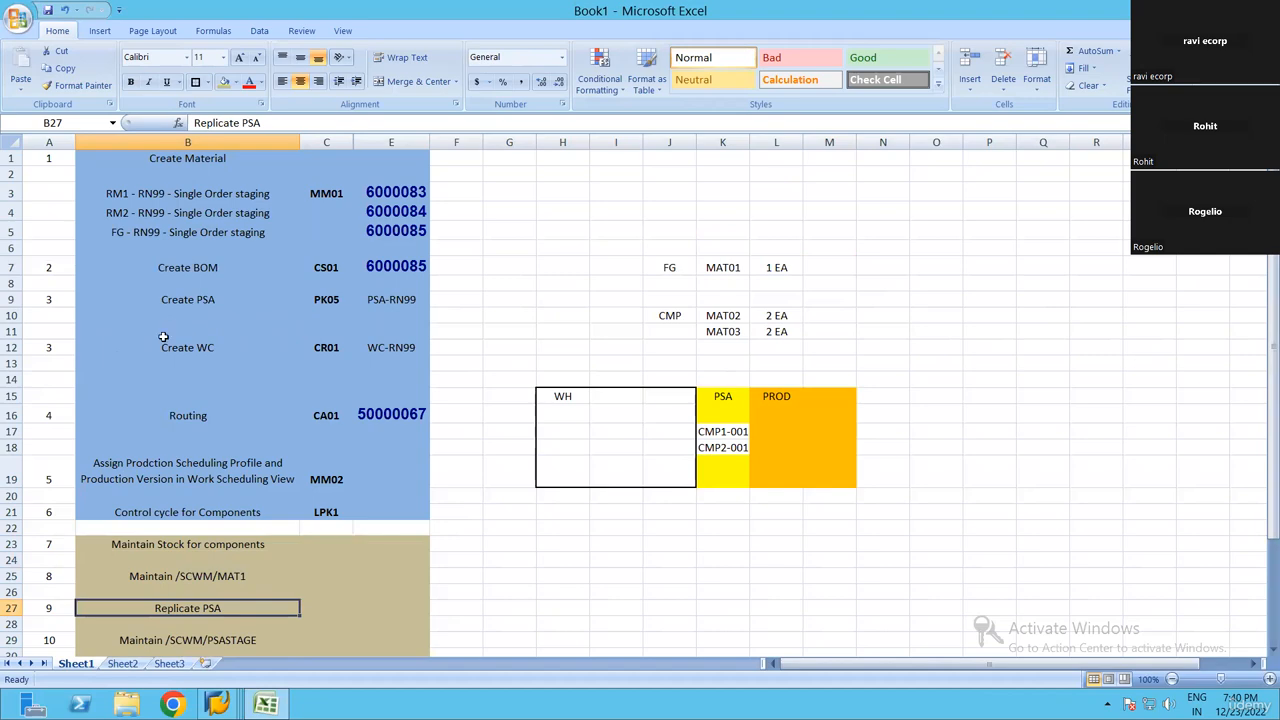
{"action": "left_click", "coordinate": [18, 299]}
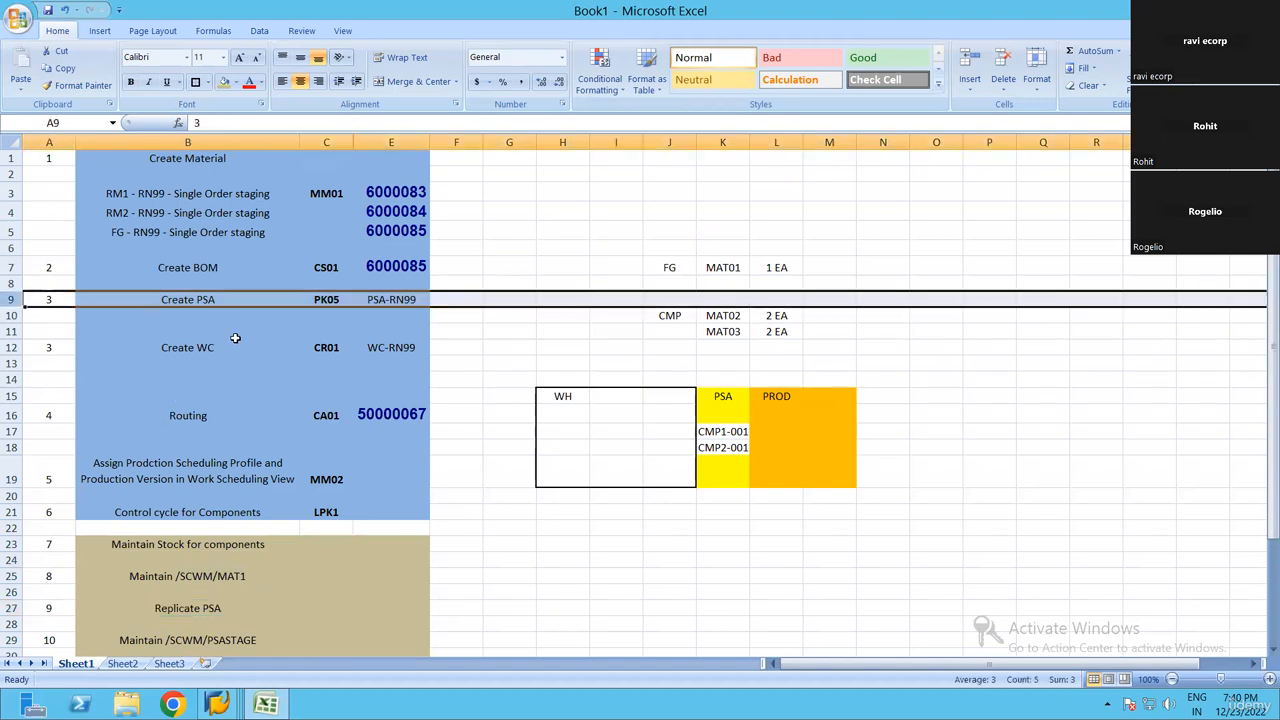
{"action": "left_click", "coordinate": [388, 300]}
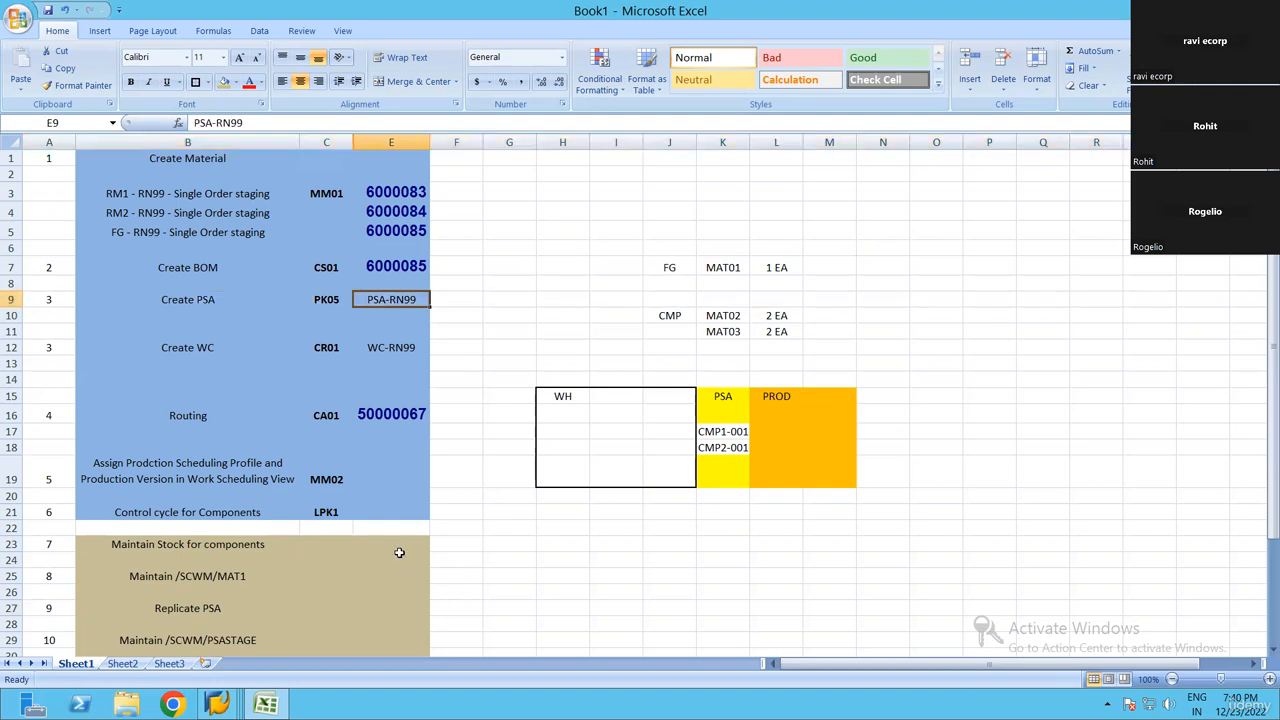
{"action": "scroll", "coordinate": [399, 552], "scroll_direction": "down", "scroll_amount": 1}
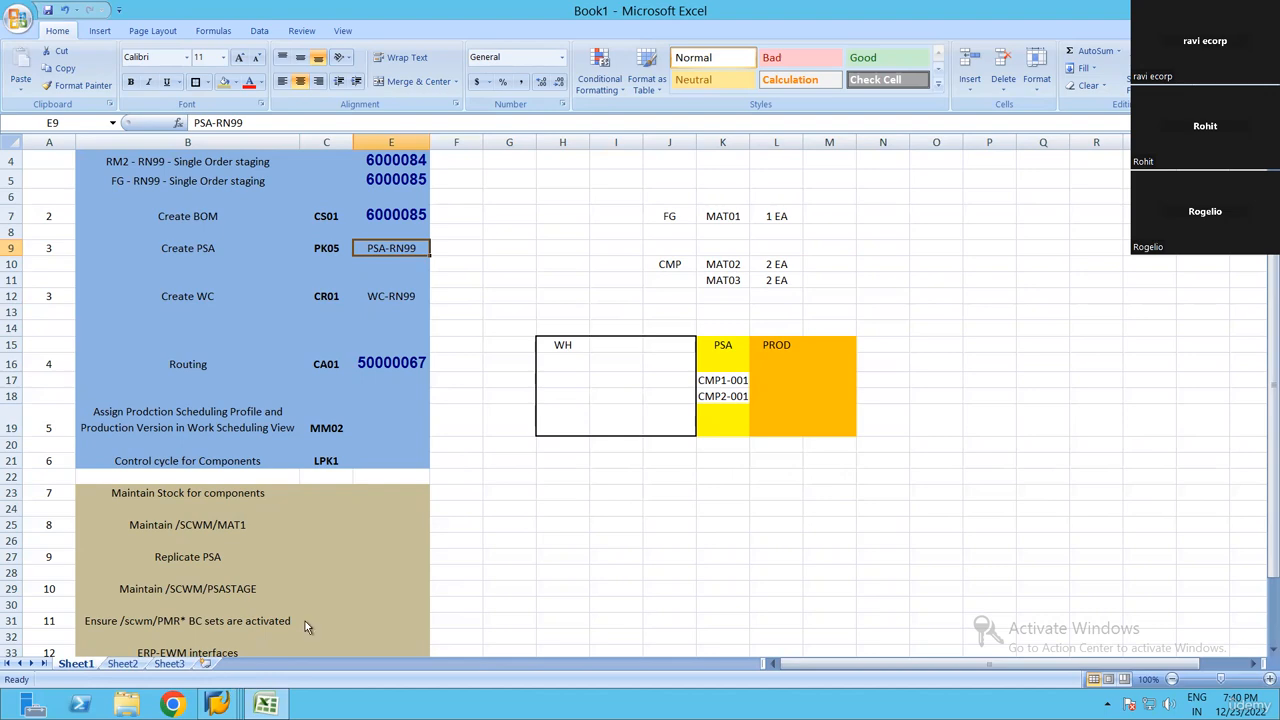
Switch to SAP, close the control cycle and warehouse product sessions, and return the storage locations session to the SAP Easy Access screen
{"action": "mouse_move", "coordinate": [232, 688]}
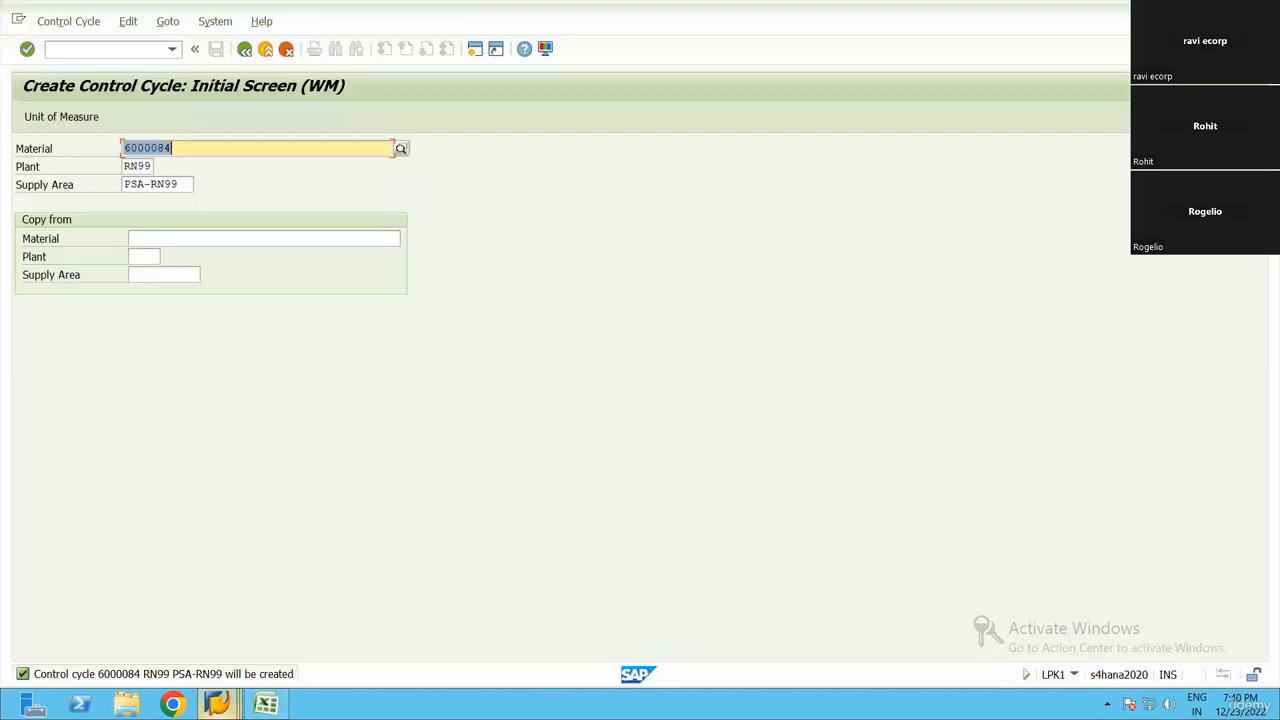
{"action": "left_click", "coordinate": [217, 704]}
{"action": "left_click", "coordinate": [536, 567]}
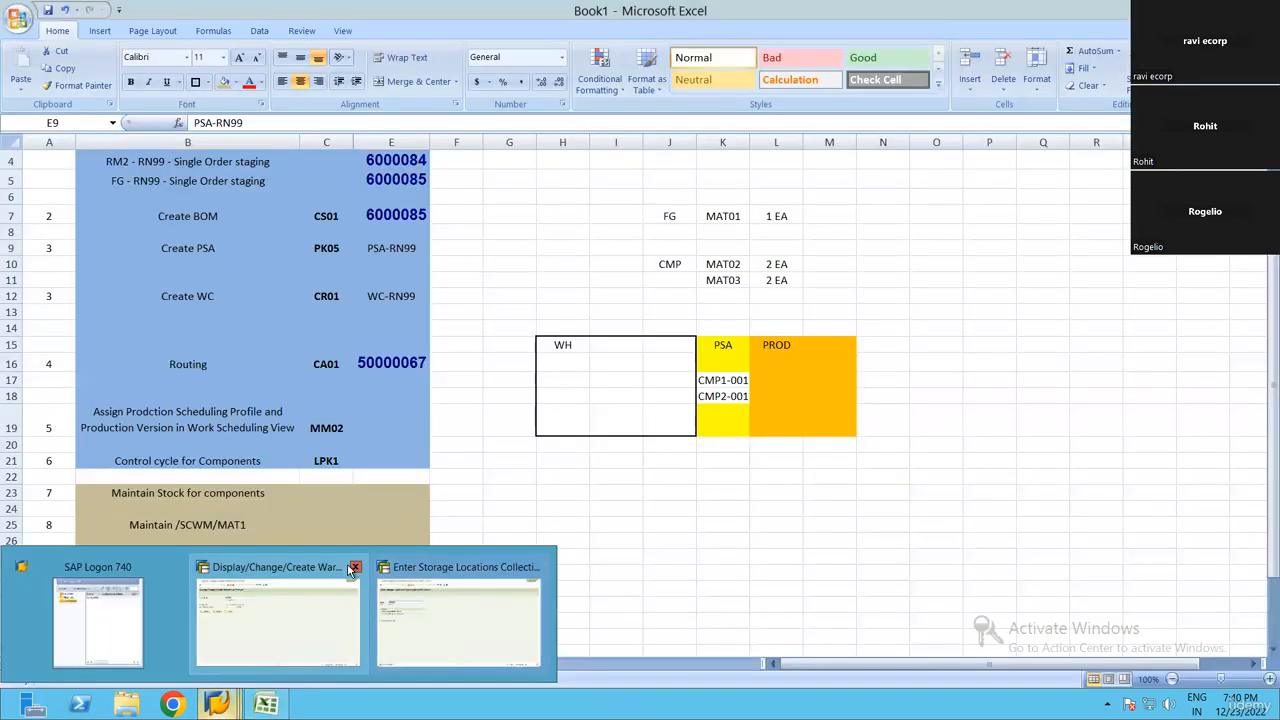
{"action": "left_click", "coordinate": [354, 567]}
{"action": "left_click", "coordinate": [357, 621]}
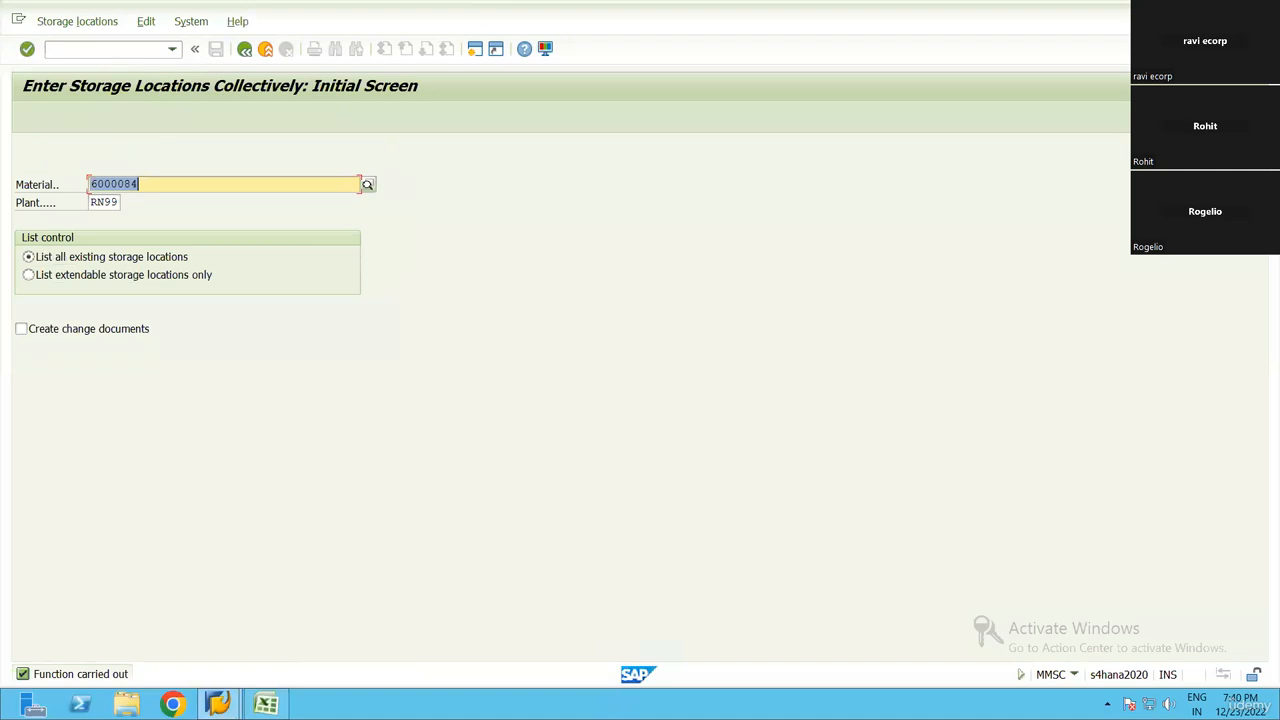
{"action": "left_click", "coordinate": [74, 48]}
{"action": "type", "text": "/n"}
{"action": "key", "text": "Return"}
{"action": "left_click", "coordinate": [134, 322]}
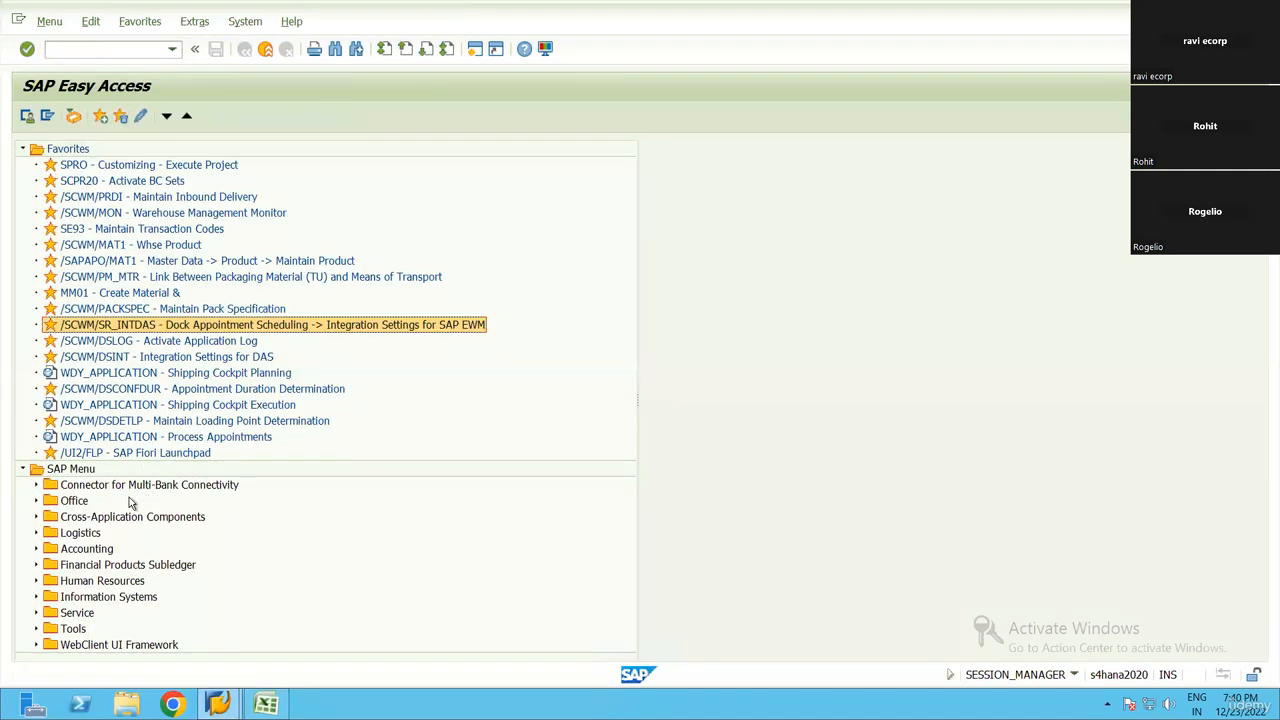
Expand Logistics and SCM Extended Warehouse Management in the SAP menu tree and select Extended Warehouse Management
{"action": "double_click", "coordinate": [67, 536]}
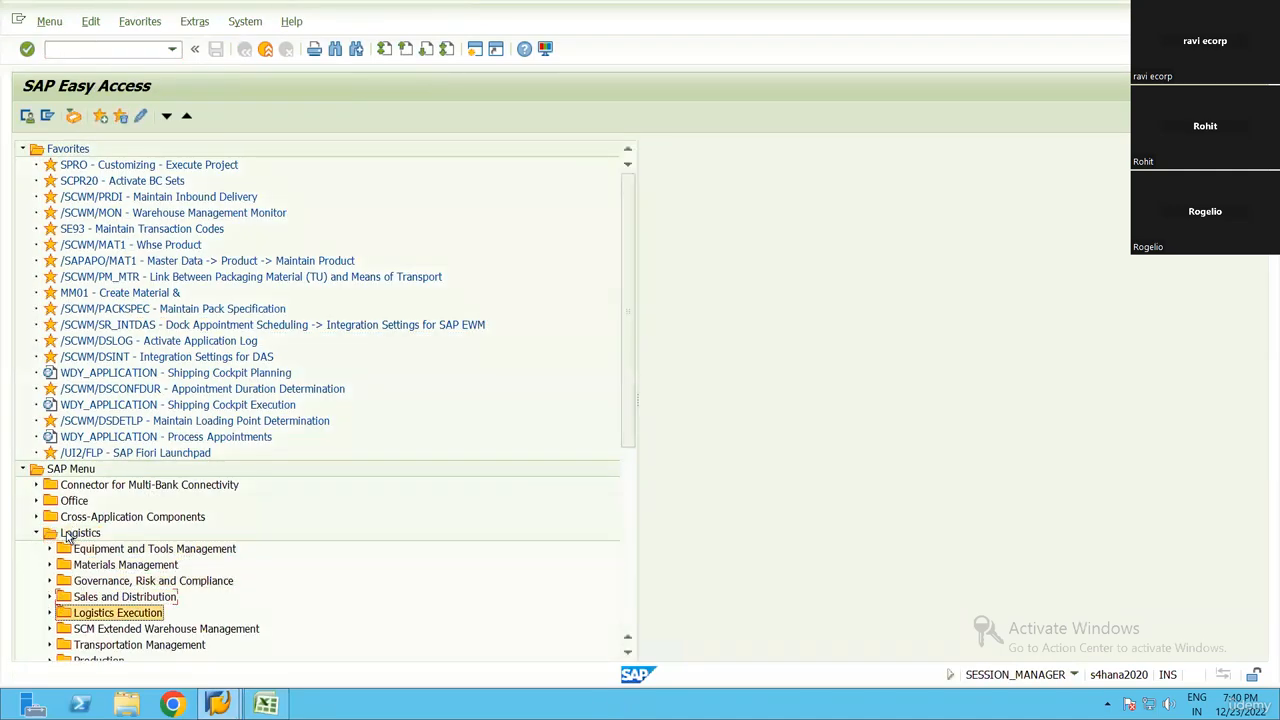
{"action": "key", "text": "Down"}
{"action": "key", "text": "Right"}
{"action": "key", "text": "Down"}
{"action": "key", "text": "Down"}
{"action": "key", "text": "Down"}
{"action": "key", "text": "Down"}
{"action": "key", "text": "Down"}
{"action": "key", "text": "Down"}
{"action": "key", "text": "Down"}
{"action": "key", "text": "Down"}
{"action": "key", "text": "Down"}
{"action": "key", "text": "Down"}
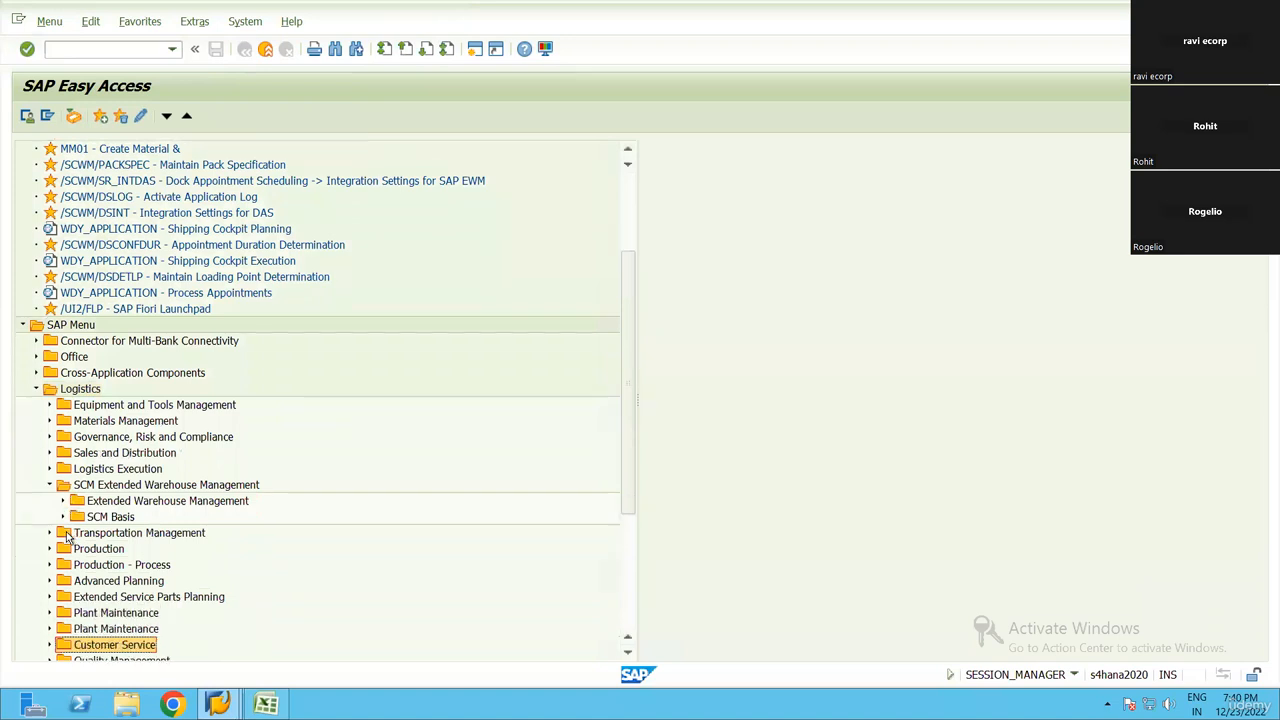
{"action": "key", "text": "Down"}
{"action": "key", "text": "Down"}
{"action": "key", "text": "Down"}
{"action": "key", "text": "Down"}
{"action": "key", "text": "Down"}
{"action": "key", "text": "Down"}
{"action": "key", "text": "Down"}
{"action": "key", "text": "Down"}
{"action": "key", "text": "Down"}
{"action": "key", "text": "Down"}
{"action": "key", "text": "Up"}
{"action": "key", "text": "Up"}
{"action": "key", "text": "Up"}
{"action": "key", "text": "Up"}
{"action": "key", "text": "Up"}
{"action": "key", "text": "Up"}
{"action": "key", "text": "Up"}
{"action": "key", "text": "Up"}
{"action": "key", "text": "Up"}
{"action": "key", "text": "Up"}
{"action": "key", "text": "Up"}
{"action": "key", "text": "Up"}
{"action": "key", "text": "Up"}
{"action": "key", "text": "Up"}
{"action": "key", "text": "Up"}
{"action": "key", "text": "Up"}
{"action": "key", "text": "Up"}
{"action": "key", "text": "Up"}
{"action": "key", "text": "Up"}
{"action": "key", "text": "Down"}
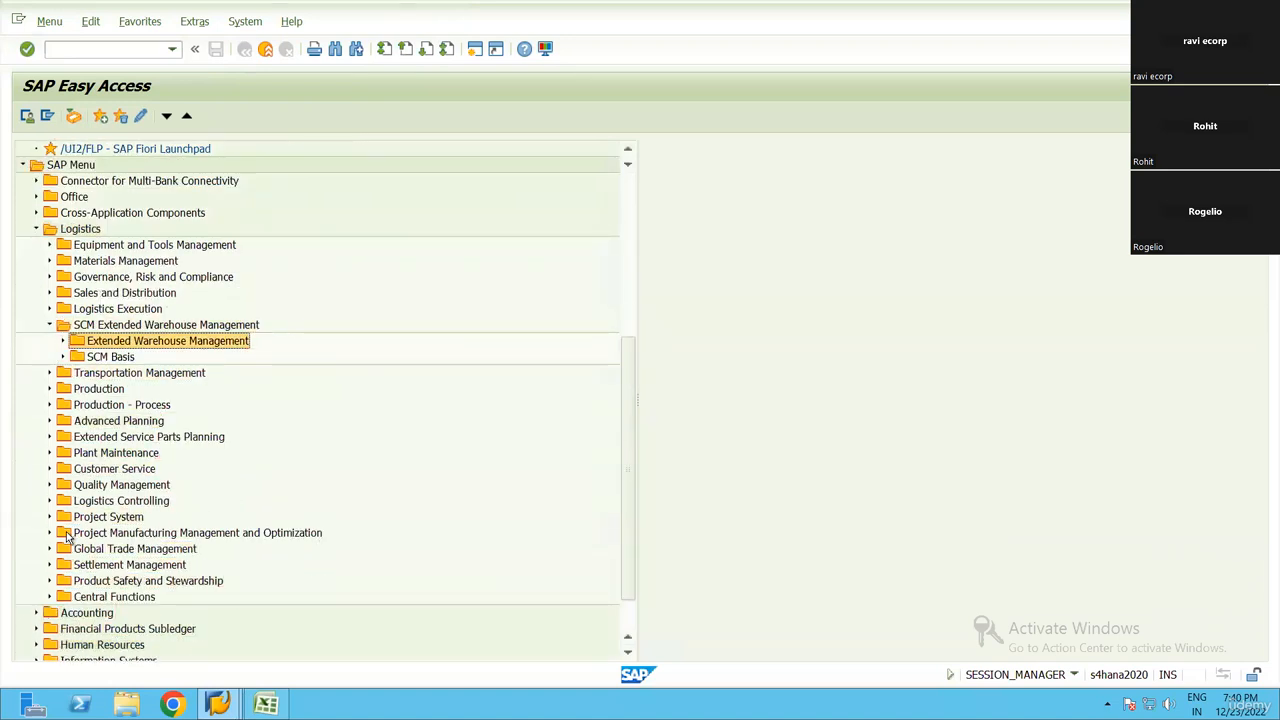
Expand the Extended Warehouse Management folder and its Master Data subfolder
{"action": "key", "text": "Right"}
{"action": "key", "text": "Down"}
{"action": "key", "text": "Down"}
{"action": "key", "text": "Down"}
{"action": "key", "text": "Down"}
{"action": "key", "text": "Down"}
{"action": "key", "text": "Down"}
{"action": "key", "text": "Down"}
Find the Production Supply Area (PSA) folder within Master Data and expand it
{"action": "key", "text": "Down"}
{"action": "key", "text": "Down"}
{"action": "key", "text": "Right"}
{"action": "key", "text": "Down"}
{"action": "key", "text": "Down"}
{"action": "key", "text": "Down"}
{"action": "key", "text": "Down"}
{"action": "key", "text": "Down"}
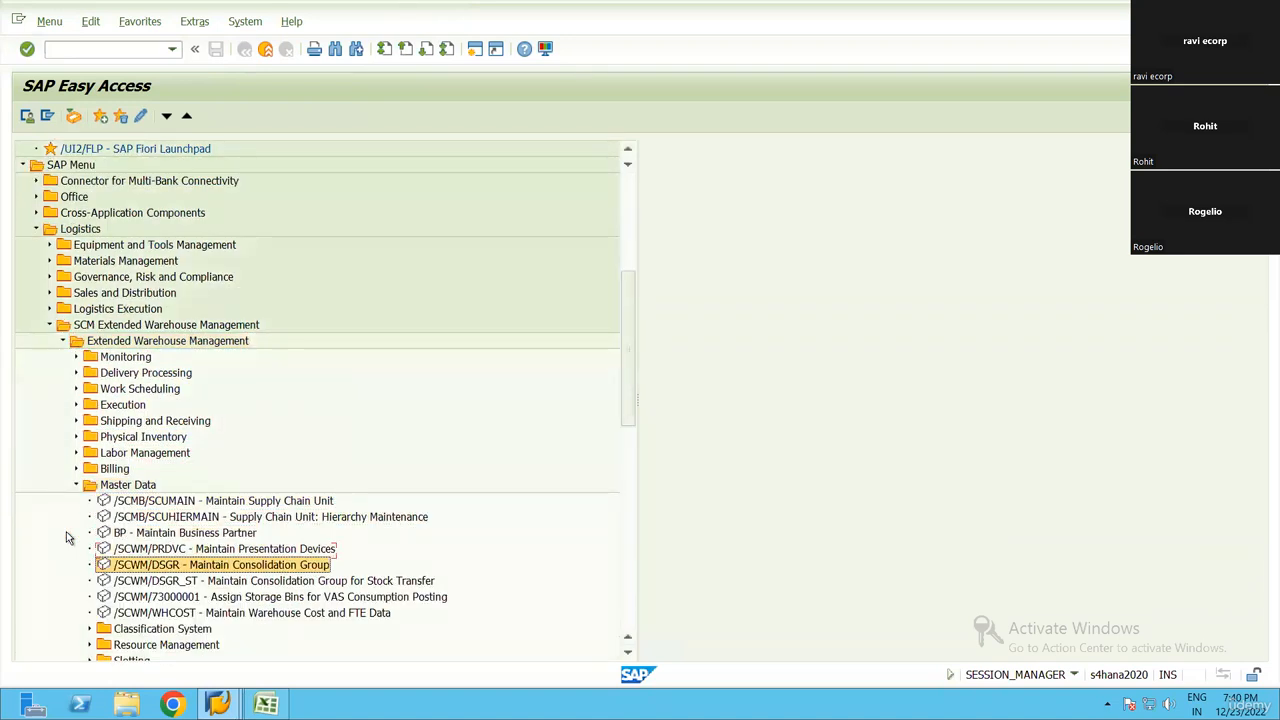
{"action": "key", "text": "Down"}
{"action": "key", "text": "Down"}
{"action": "key", "text": "Down"}
{"action": "key", "text": "Up"}
{"action": "key", "text": "Up"}
{"action": "key", "text": "Down"}
{"action": "key", "text": "Down"}
{"action": "key", "text": "Down"}
{"action": "key", "text": "Down"}
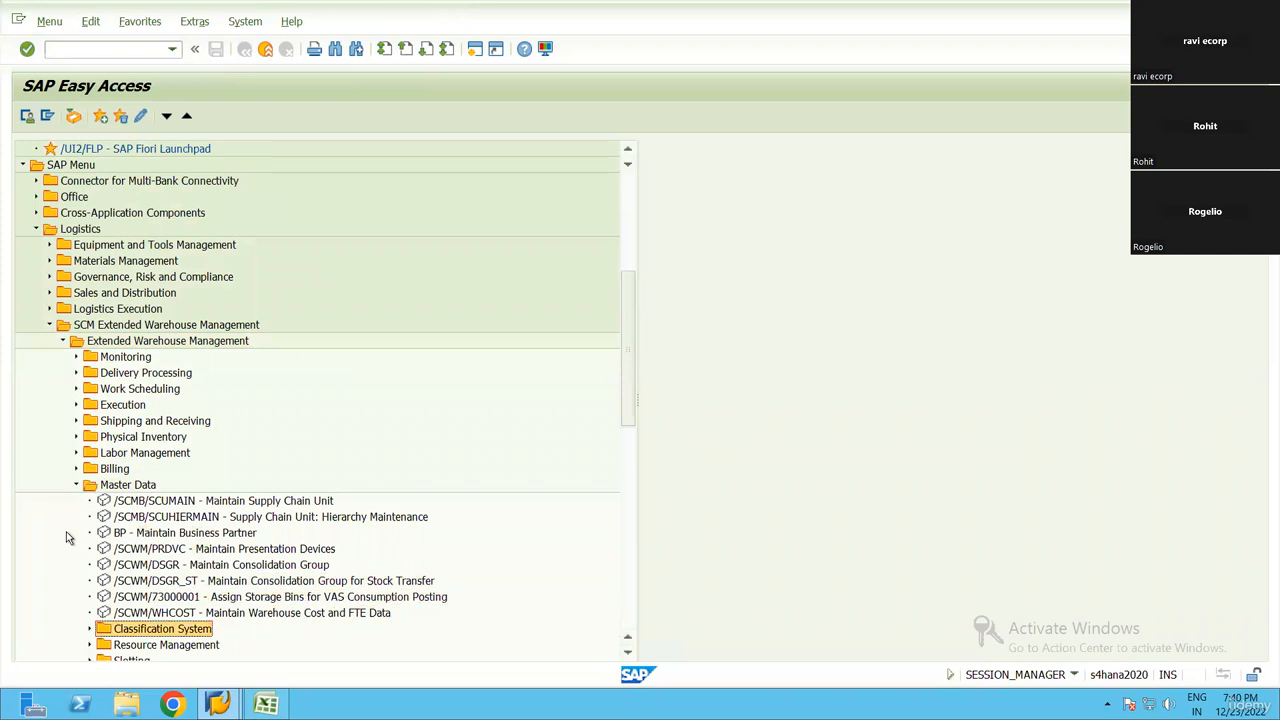
{"action": "key", "text": "Down"}
{"action": "key", "text": "Down"}
{"action": "key", "text": "Down"}
{"action": "key", "text": "Down"}
{"action": "key", "text": "Down"}
{"action": "key", "text": "Down"}
{"action": "key", "text": "Down"}
{"action": "key", "text": "Down"}
{"action": "key", "text": "Down"}
{"action": "key", "text": "Up"}
{"action": "key", "text": "Up"}
{"action": "key", "text": "Up"}
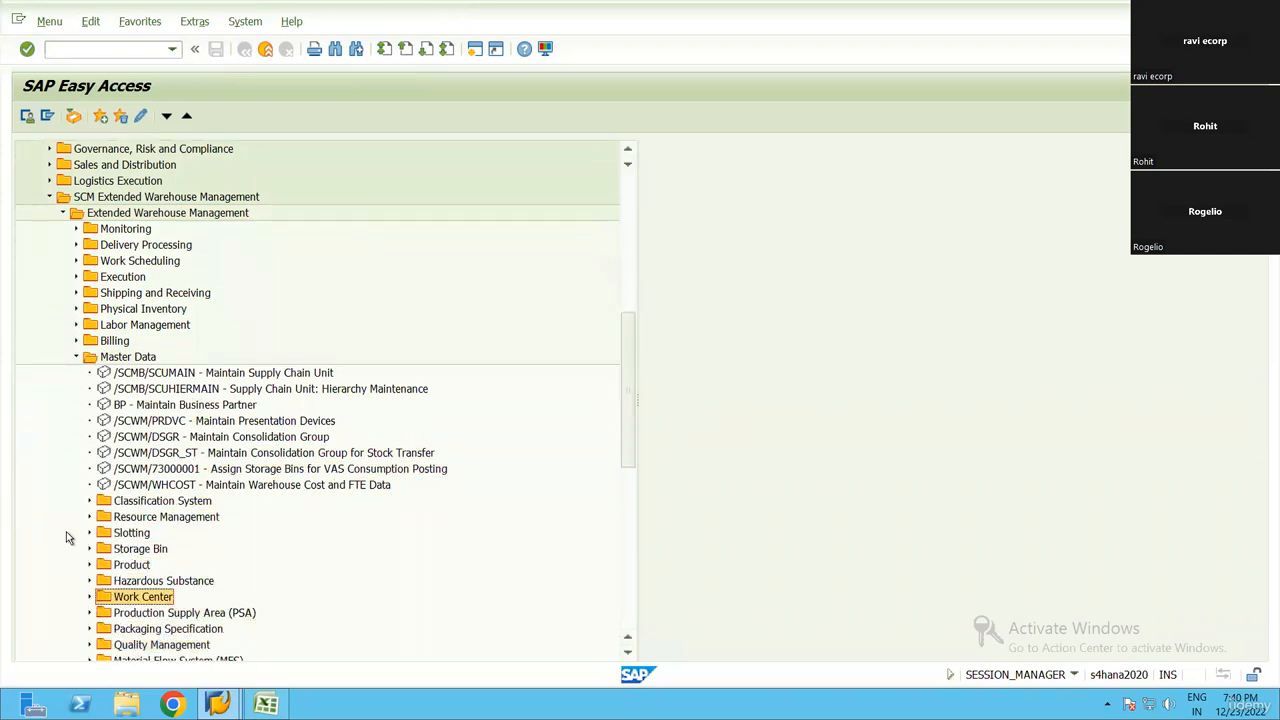
{"action": "key", "text": "Down"}
{"action": "key", "text": "Right"}
Run Define PSA for warehouse RN99, inspect the details of supply area PSA-01, and return to the SAP menu
{"action": "scroll", "coordinate": [300, 555], "scroll_direction": "down", "scroll_amount": 2}
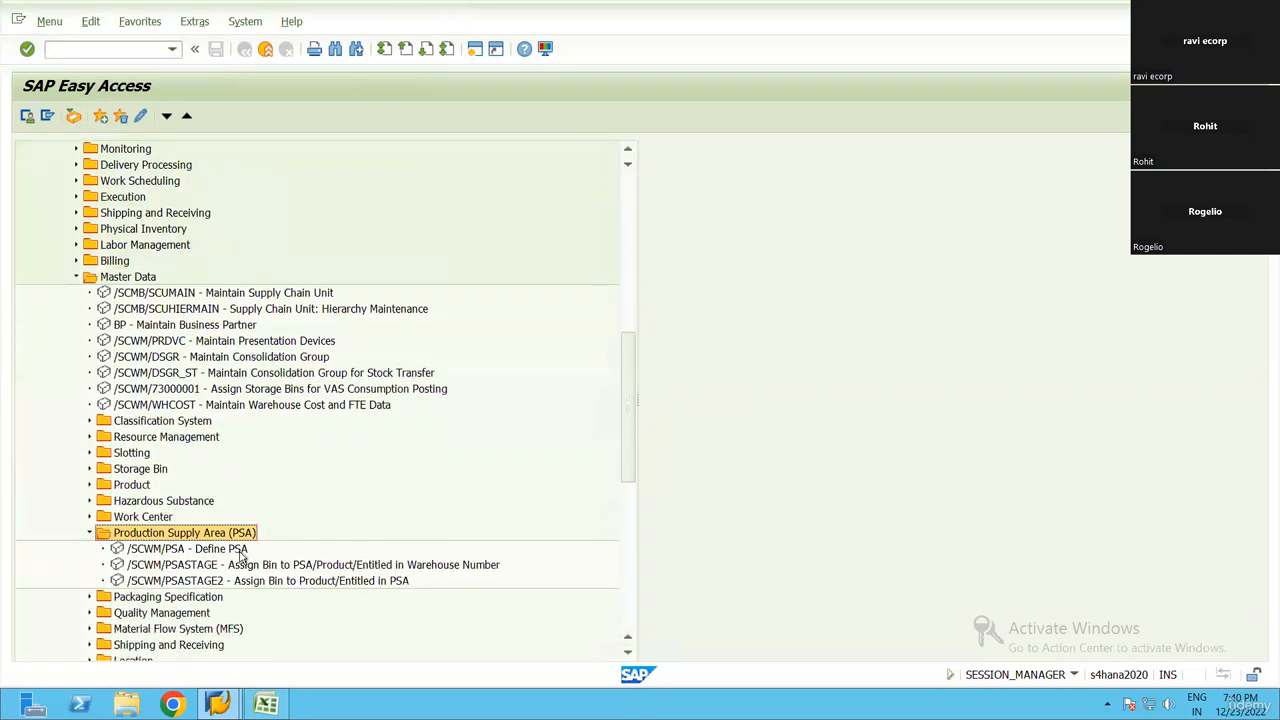
{"action": "double_click", "coordinate": [218, 548]}
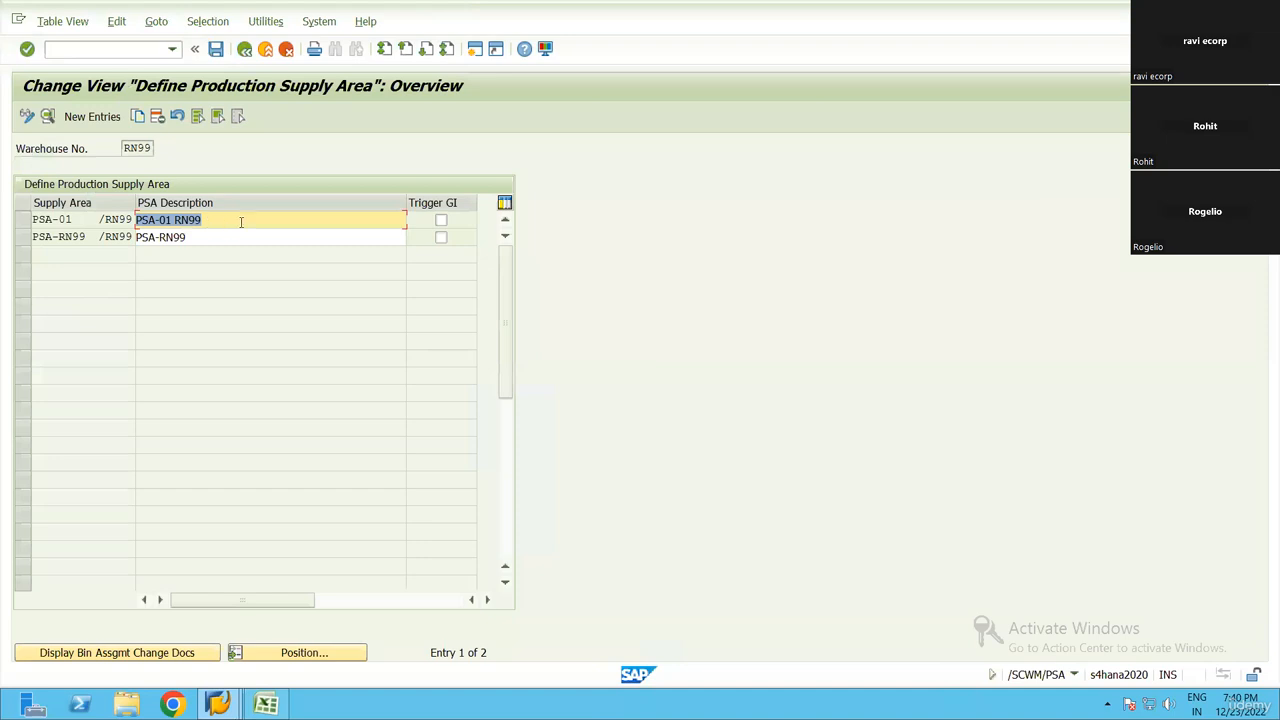
{"action": "left_click", "coordinate": [30, 240]}
{"action": "left_click", "coordinate": [157, 117]}
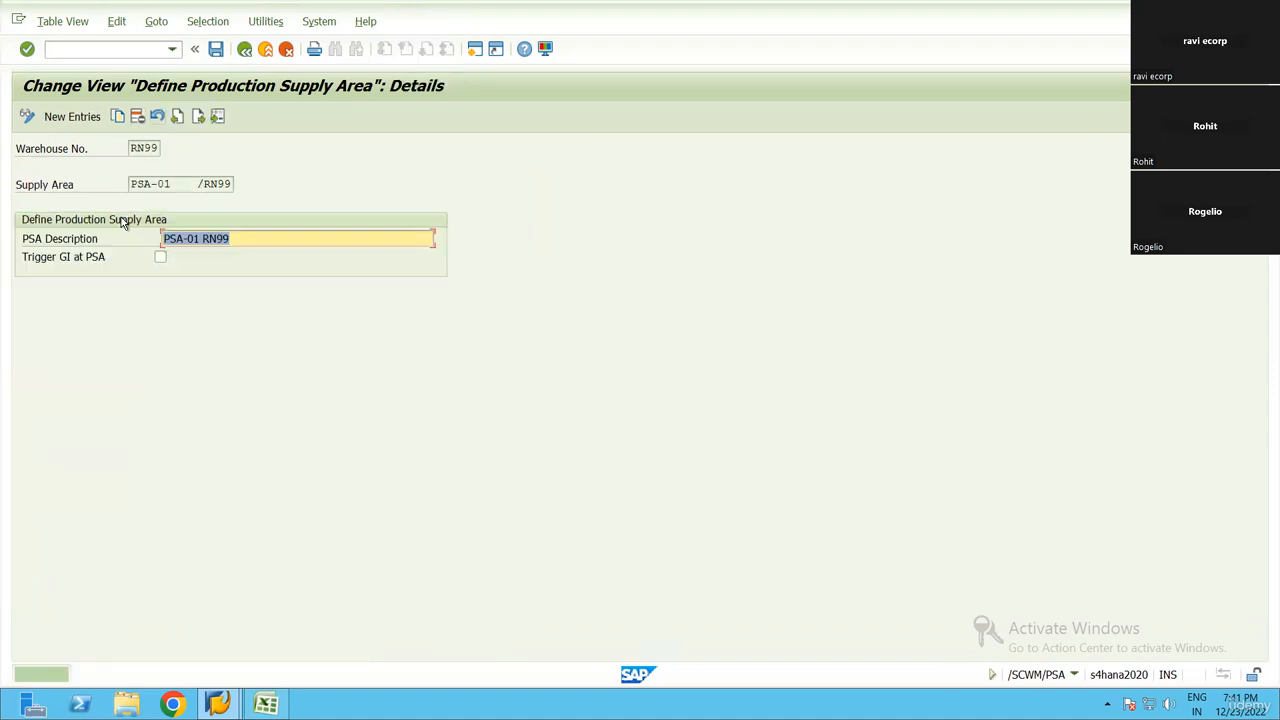
{"action": "key", "text": "F3"}
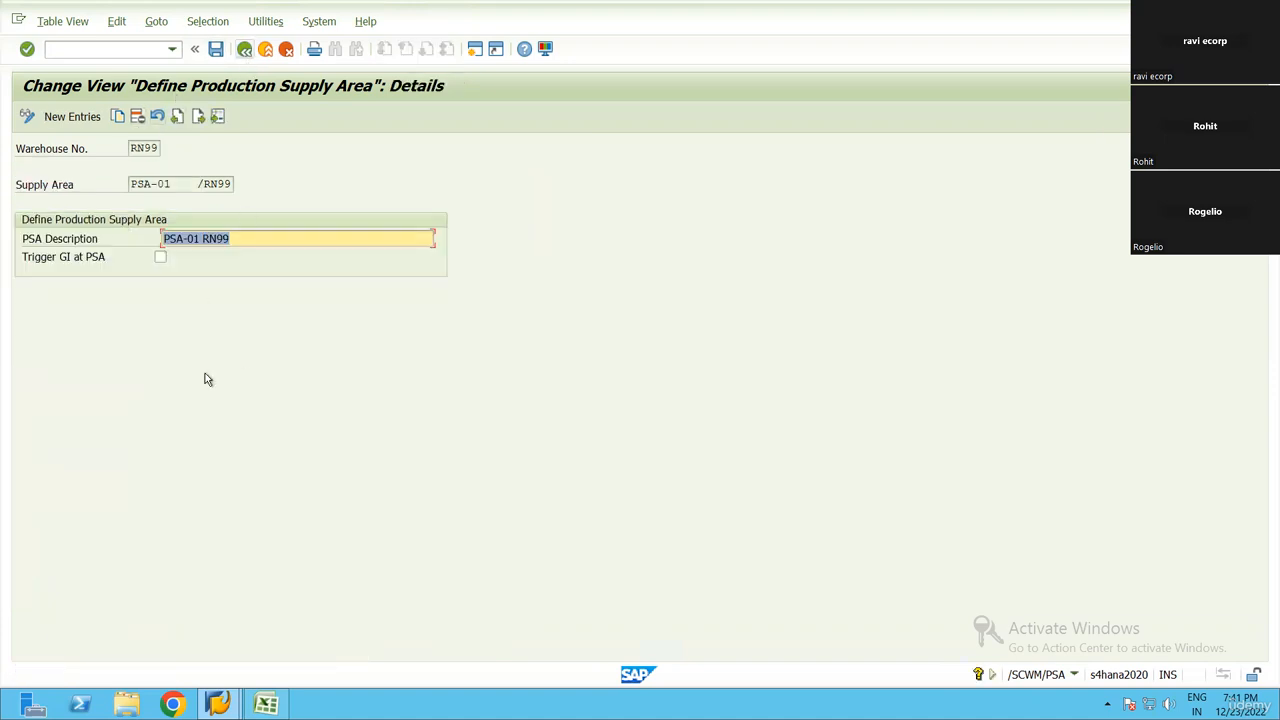
{"action": "key", "text": "F3"}
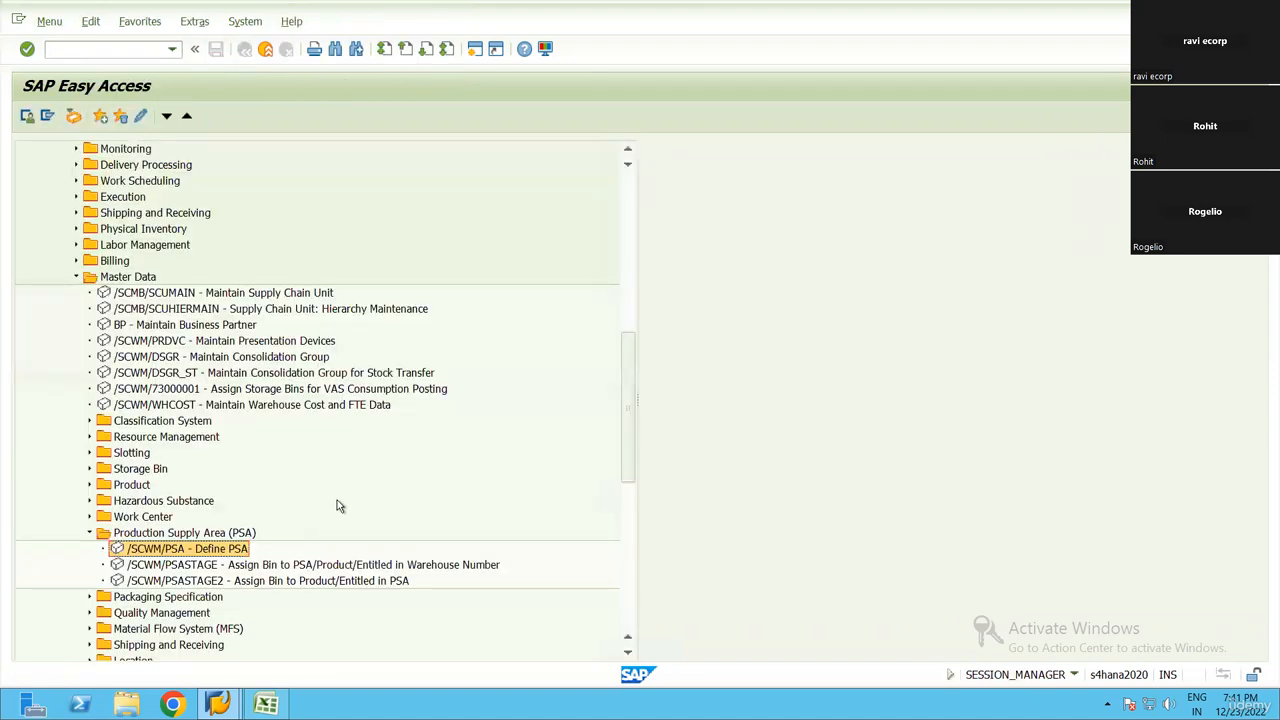
Look over the bin assignment transactions for PSAs, reopen the Define PSA details of PSA-01, and return to the SAP menu
{"action": "scroll", "coordinate": [380, 503], "scroll_direction": "down", "scroll_amount": 2}
{"action": "left_click", "coordinate": [423, 500]}
{"action": "scroll", "coordinate": [221, 493], "scroll_direction": "down", "scroll_amount": 1}
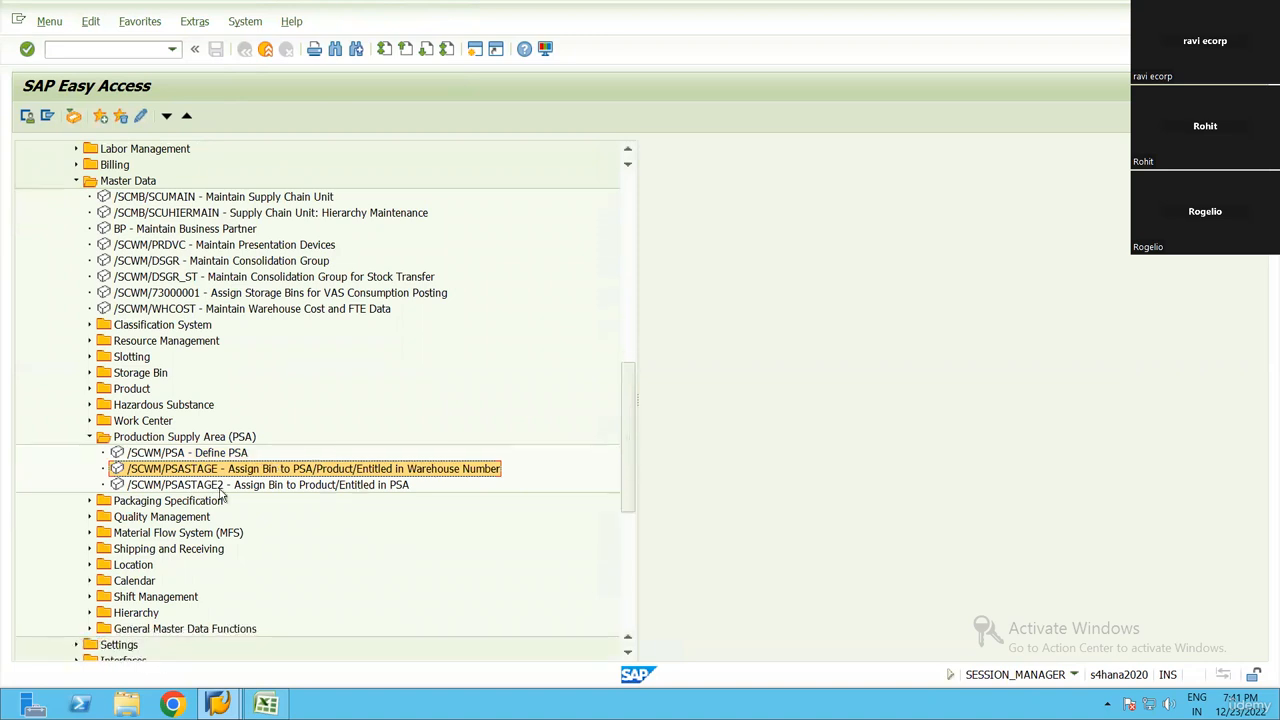
{"action": "scroll", "coordinate": [221, 493], "scroll_direction": "down", "scroll_amount": 1}
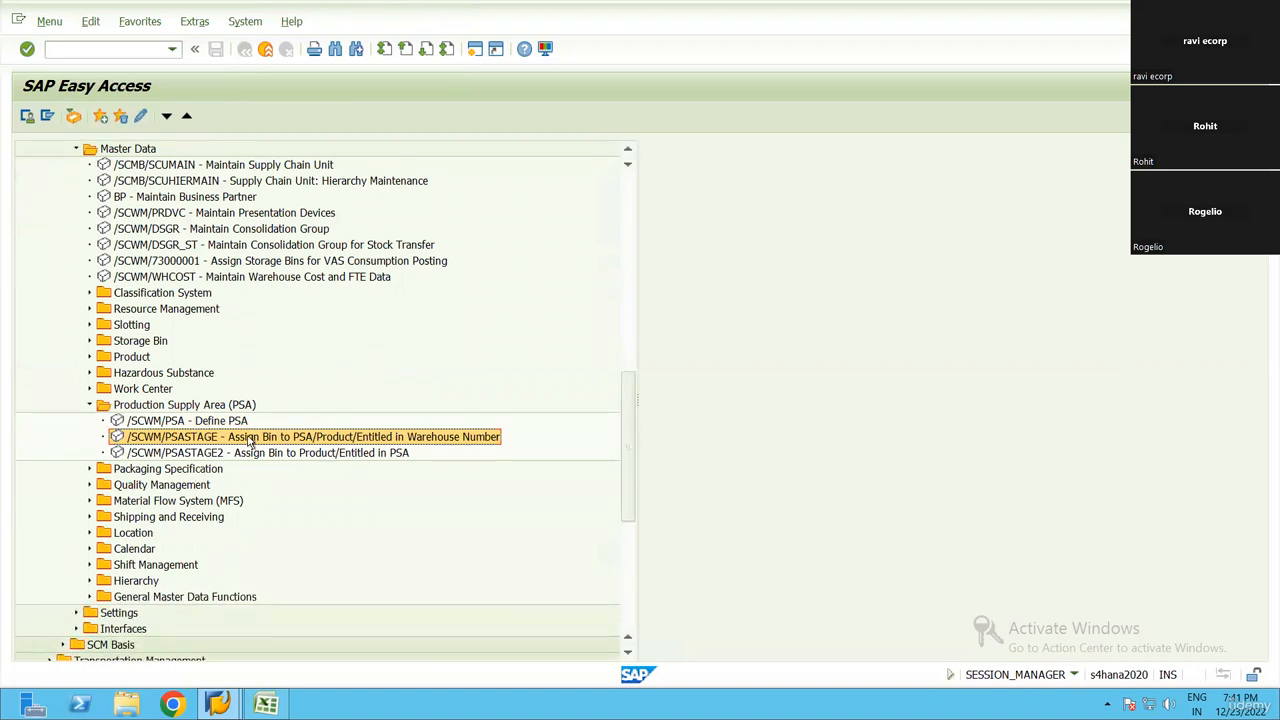
{"action": "double_click", "coordinate": [215, 421]}
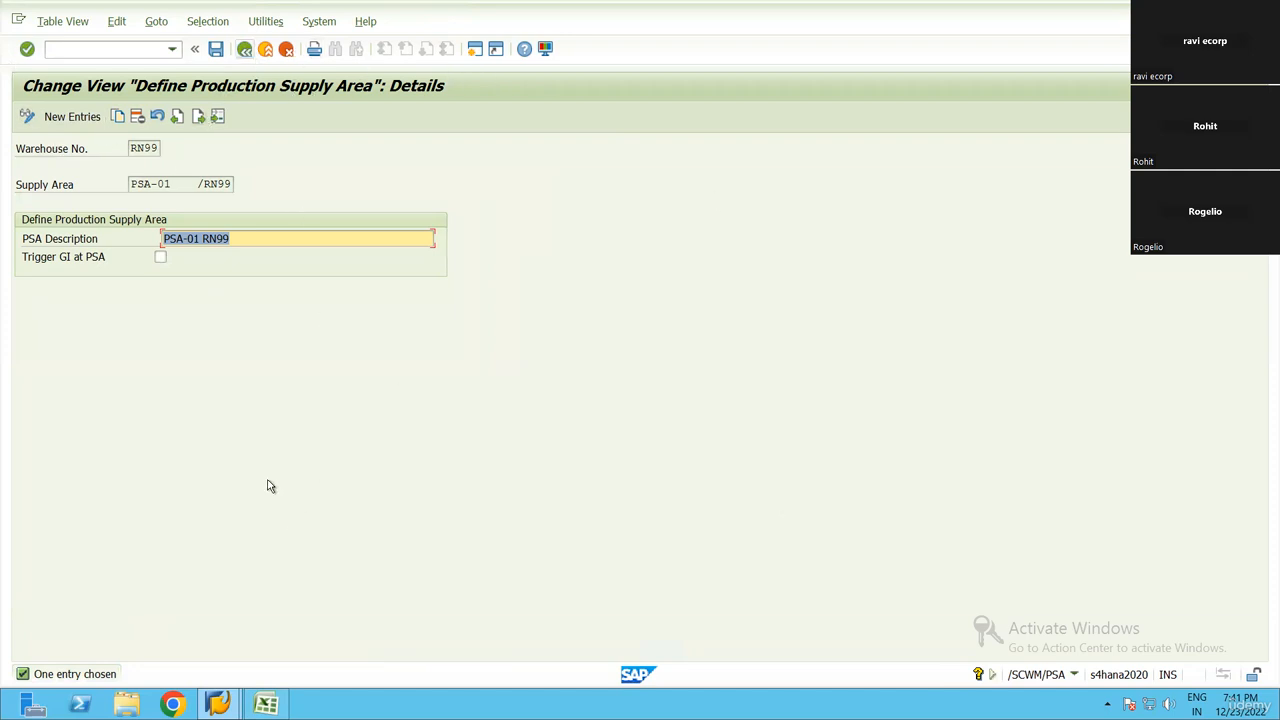
{"action": "left_click", "coordinate": [245, 50]}
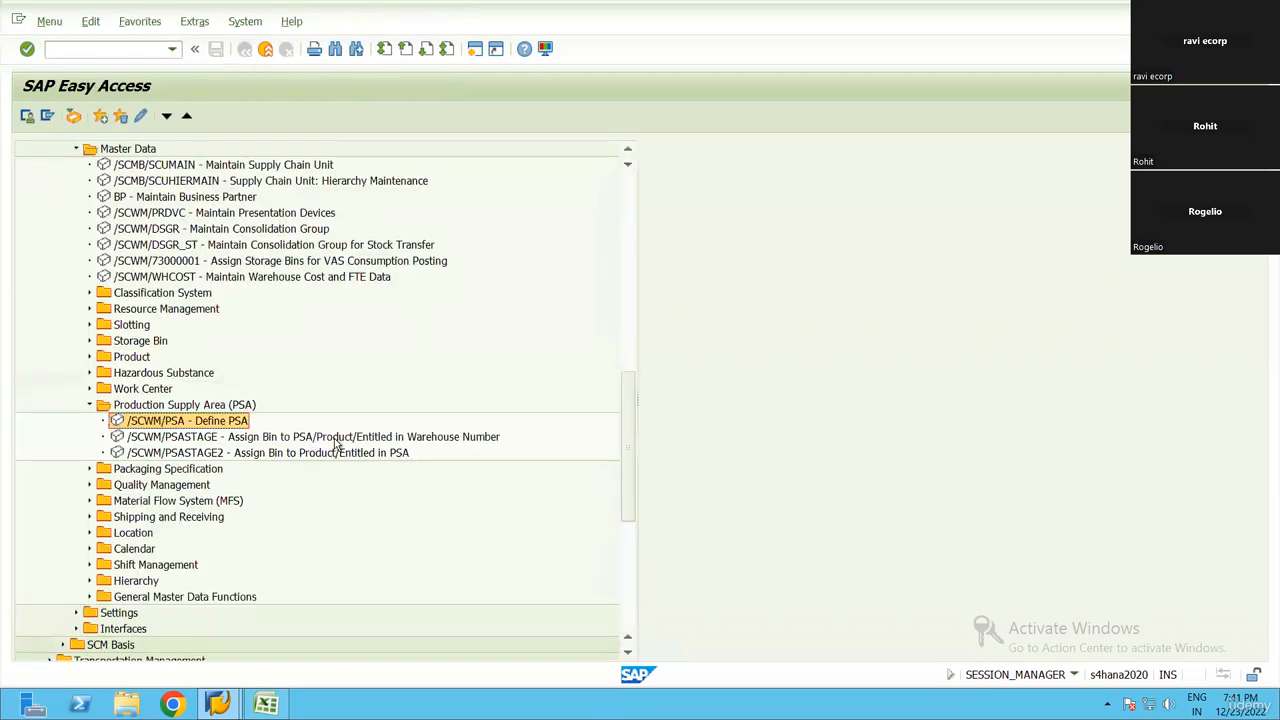
Collapse the Production Supply Area (PSA) folder and expand the Interfaces folder of Extended Warehouse Management
{"action": "left_click", "coordinate": [341, 441]}
{"action": "scroll", "coordinate": [312, 463], "scroll_direction": "down", "scroll_amount": 1}
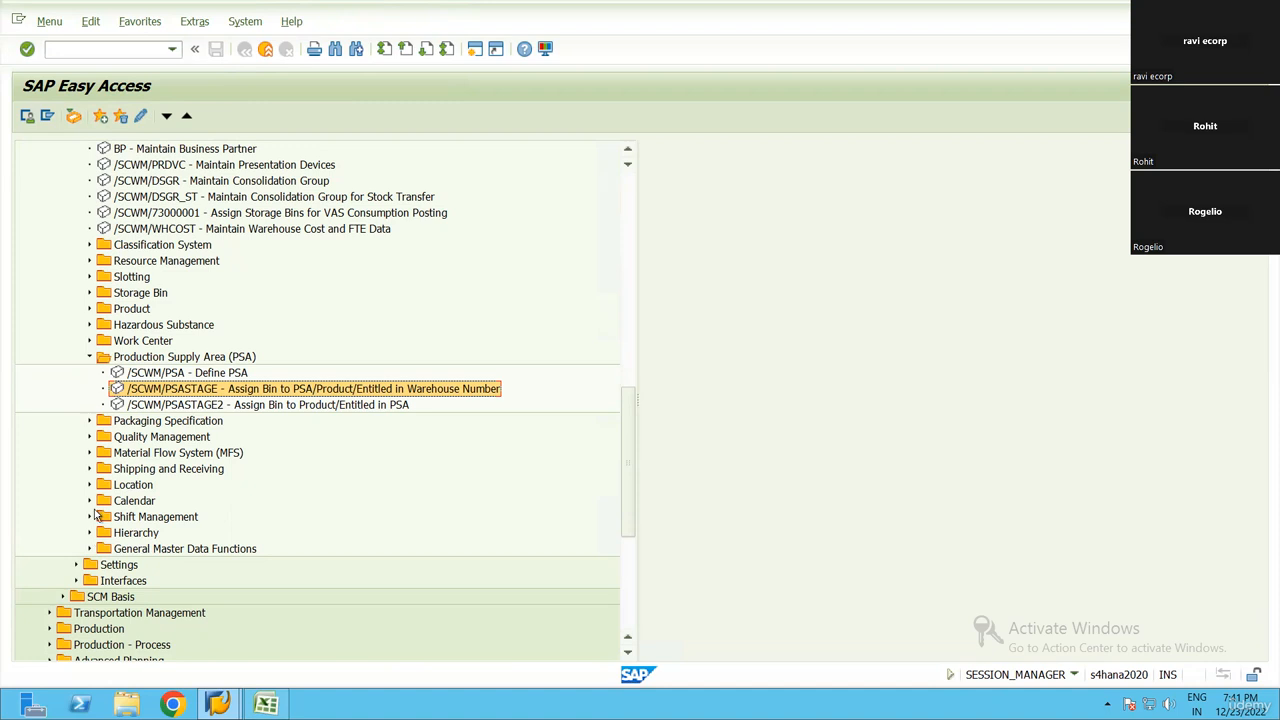
{"action": "key", "text": "Up"}
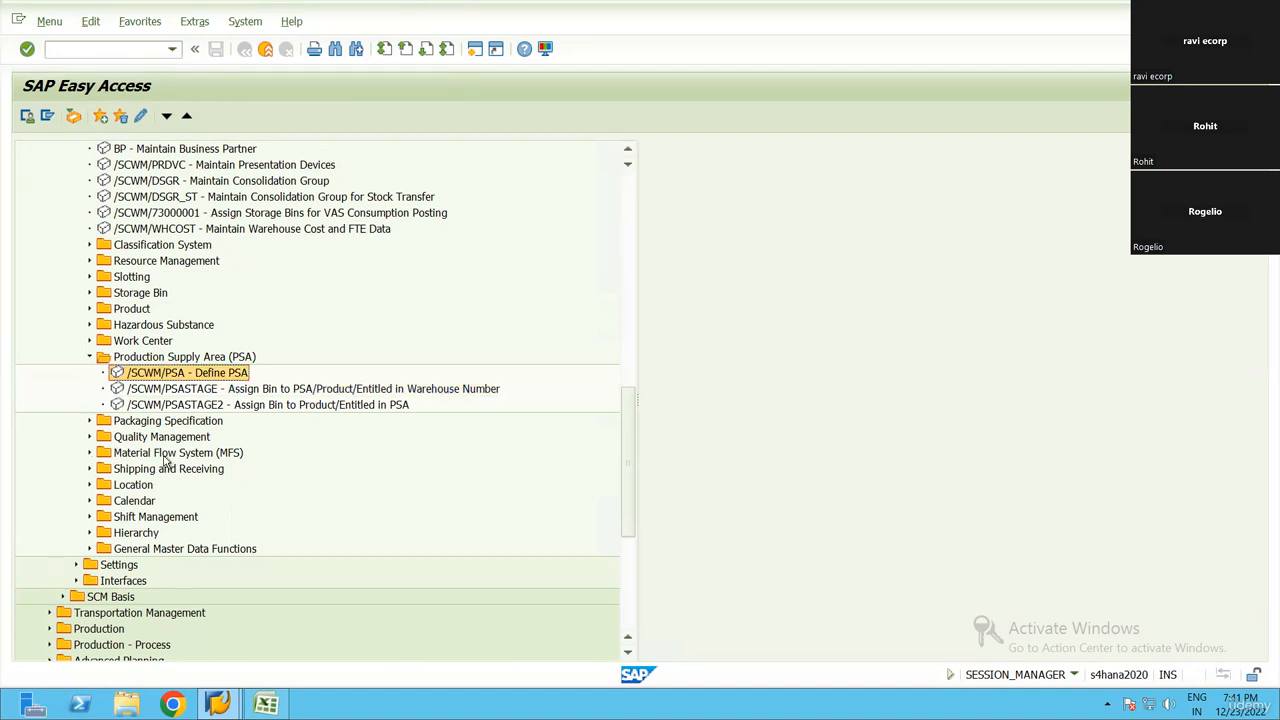
{"action": "left_click", "coordinate": [89, 350]}
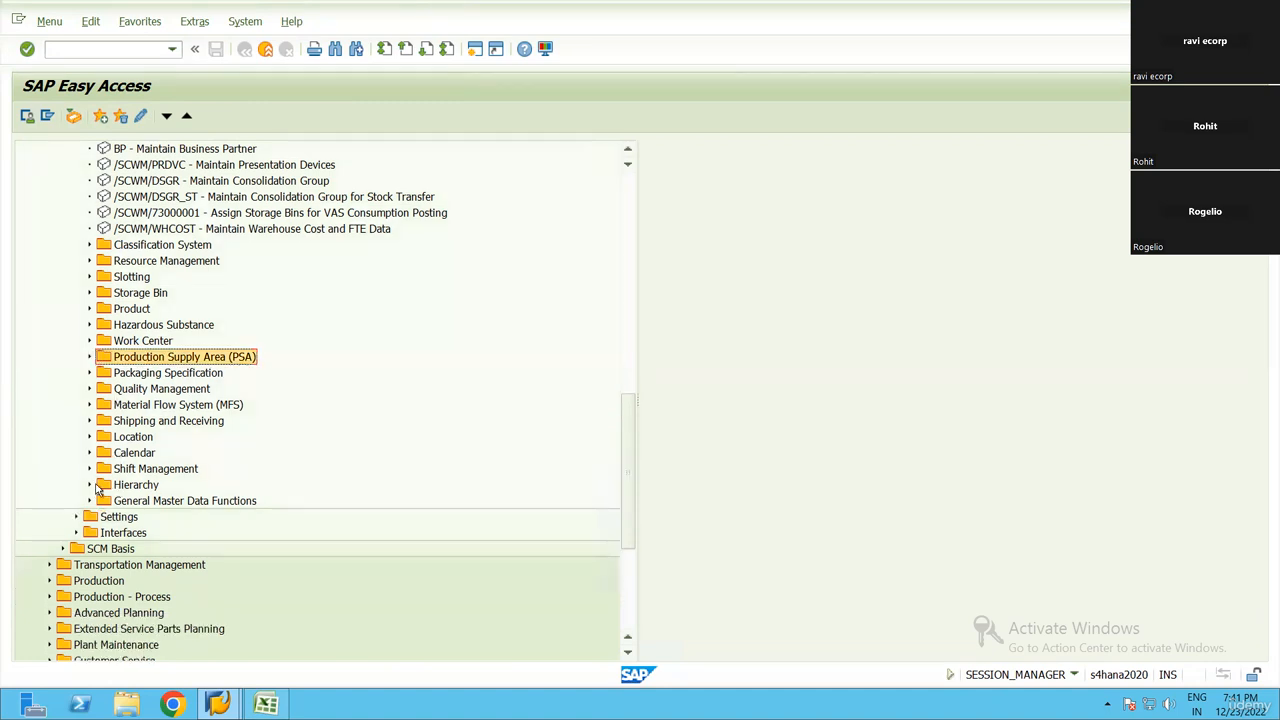
{"action": "left_click", "coordinate": [77, 533]}
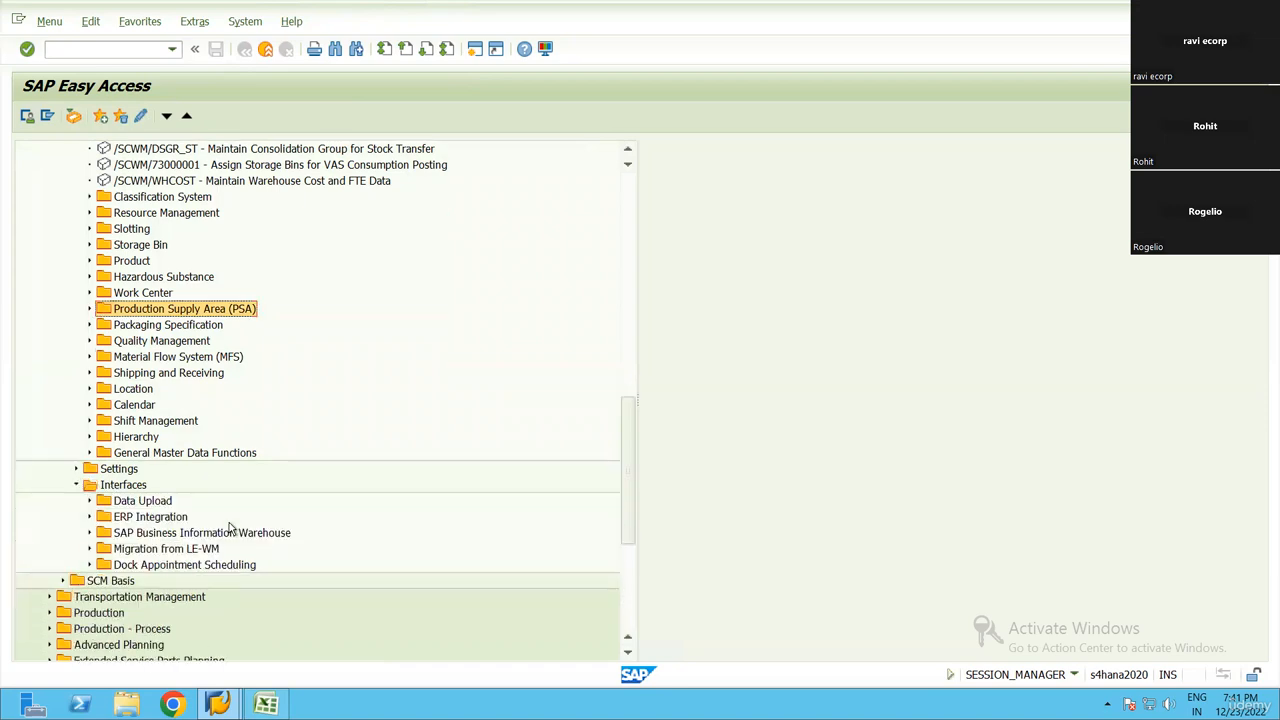
Expand ERP Integration, open Map Production Supply Area, view its blank new-entry form, and return to the SAP menu
{"action": "left_click", "coordinate": [89, 516]}
{"action": "left_click", "coordinate": [214, 505]}
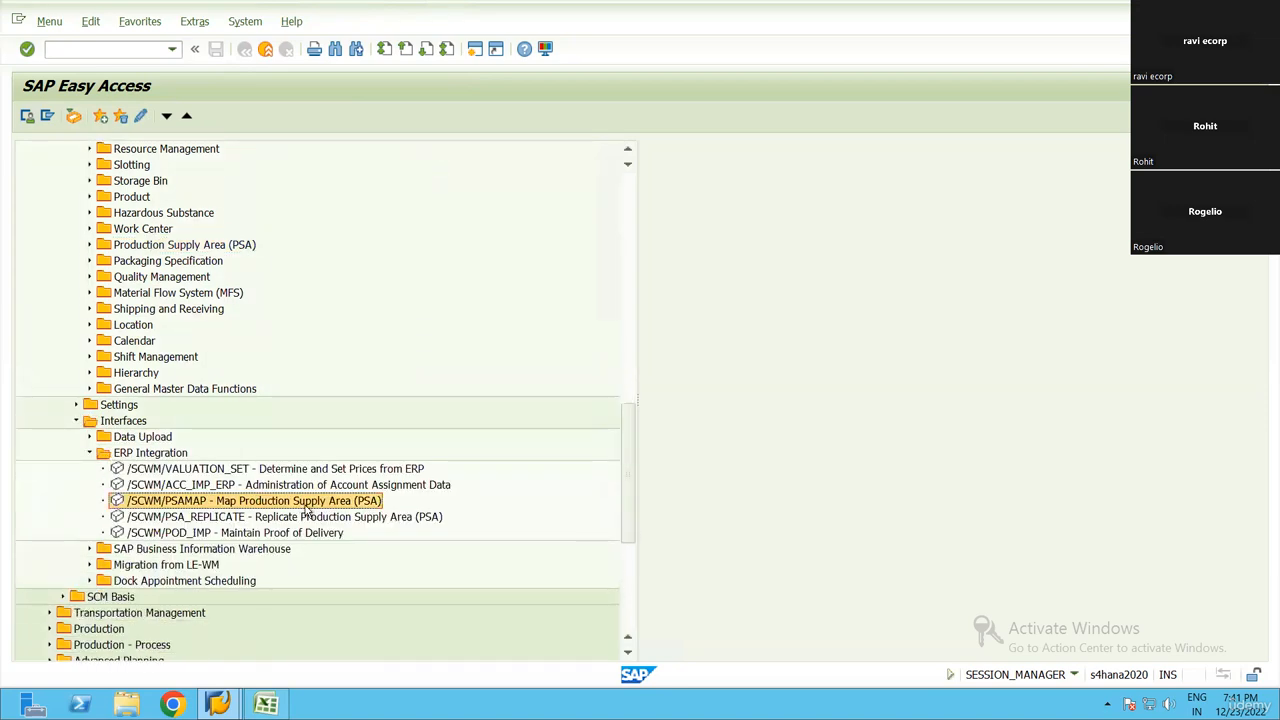
{"action": "double_click", "coordinate": [365, 506]}
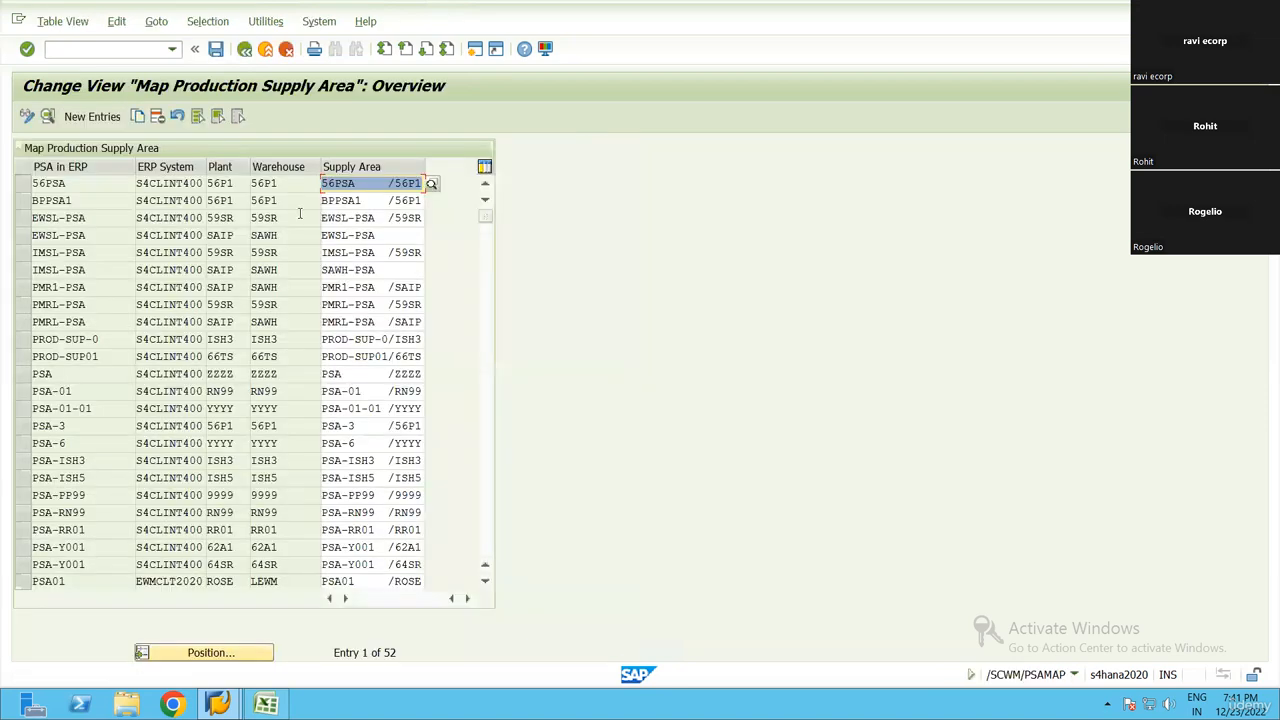
{"action": "left_click", "coordinate": [80, 118]}
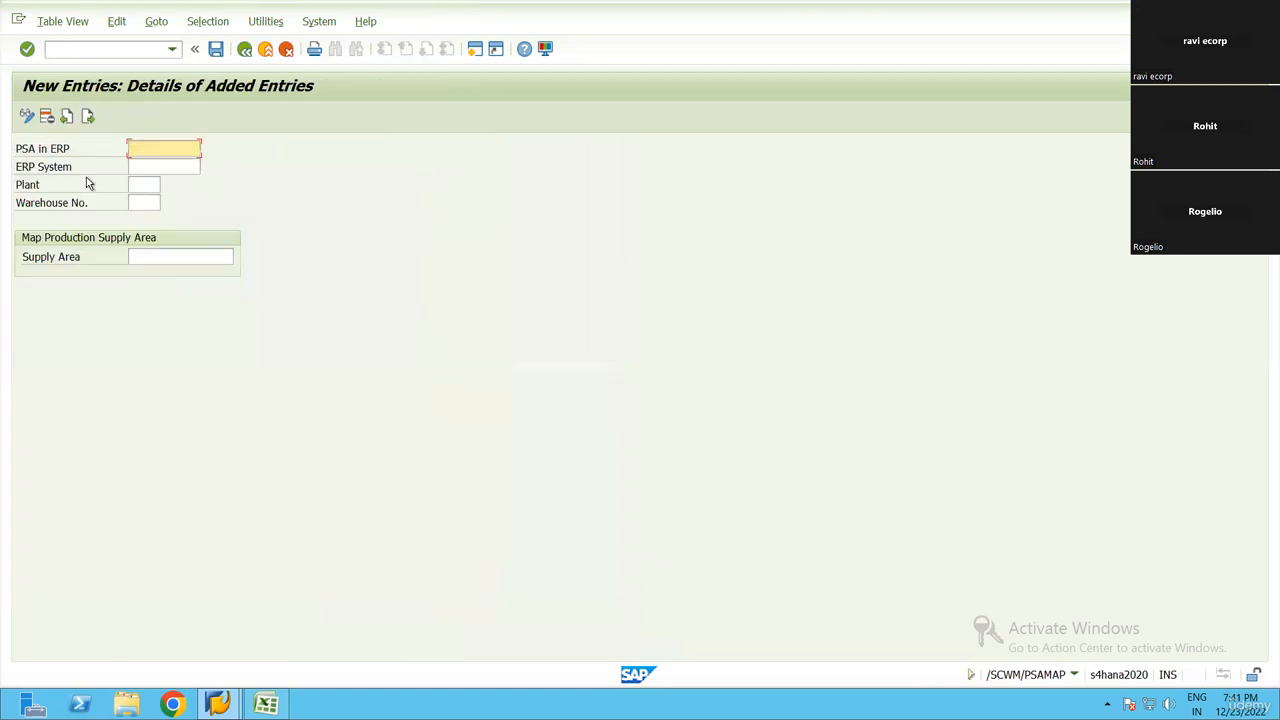
{"action": "left_click", "coordinate": [156, 167]}
{"action": "left_click", "coordinate": [146, 184]}
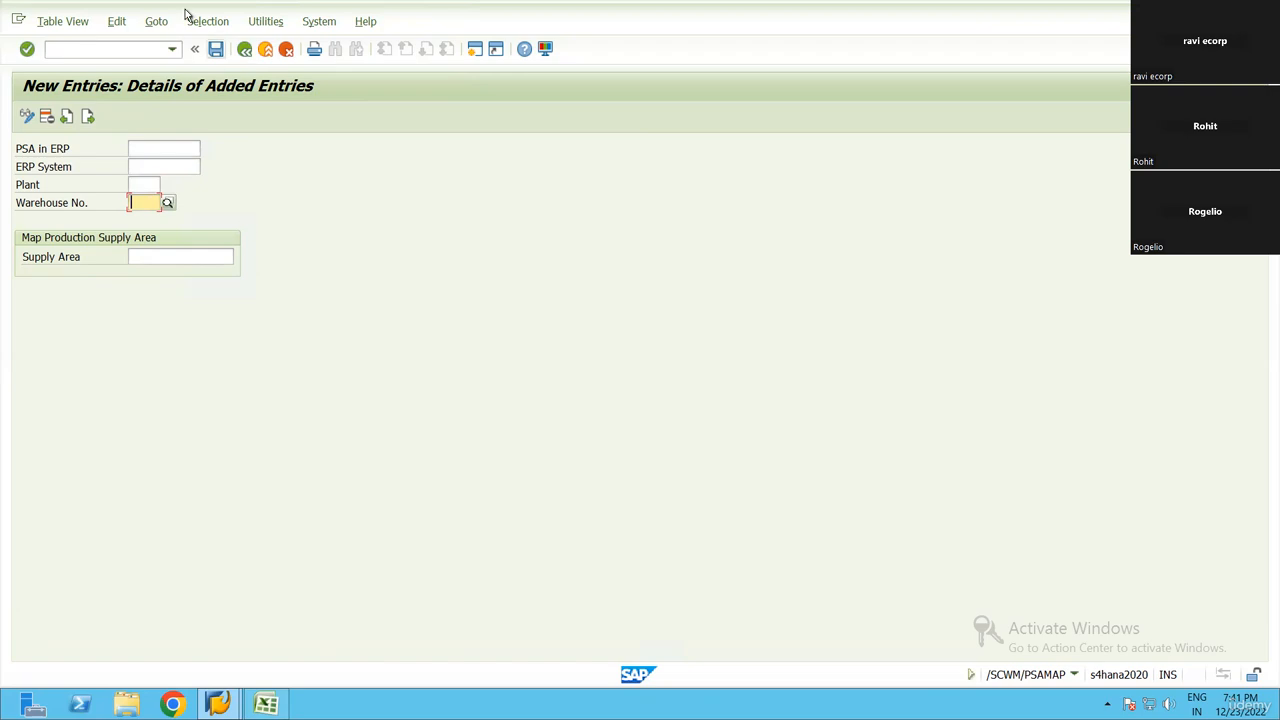
{"action": "left_click", "coordinate": [250, 54]}
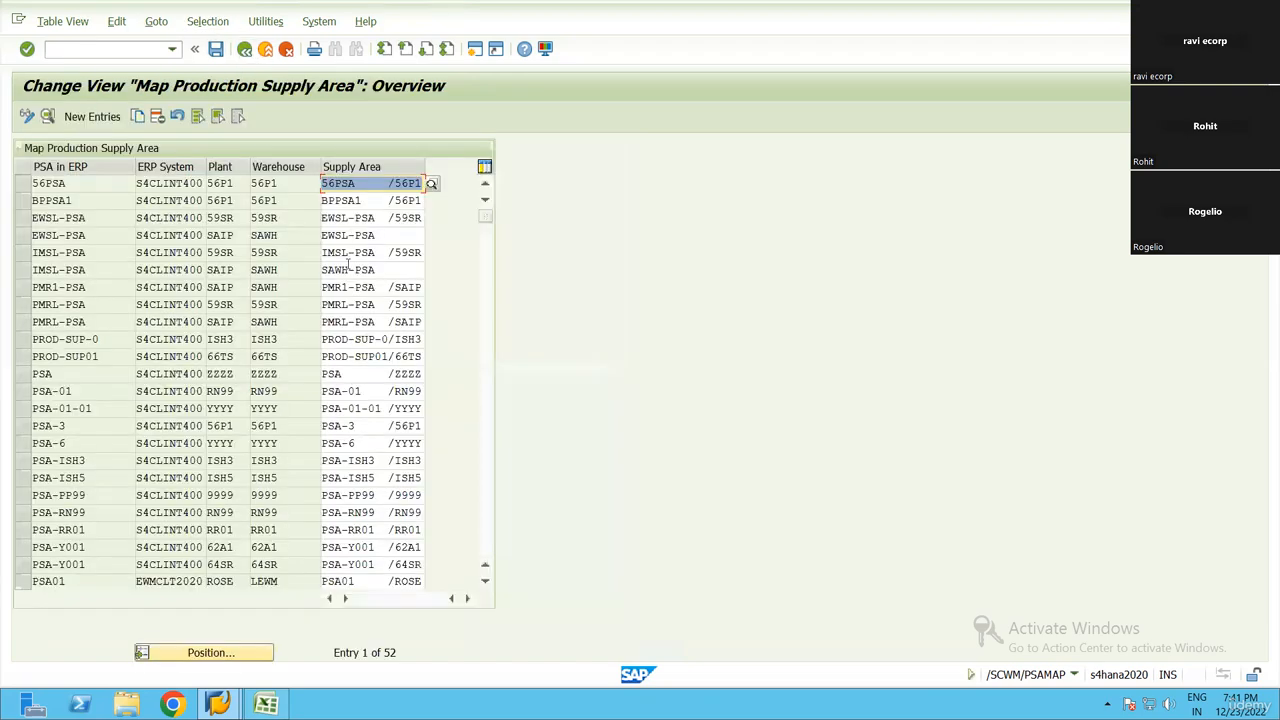
{"action": "left_click", "coordinate": [244, 48]}
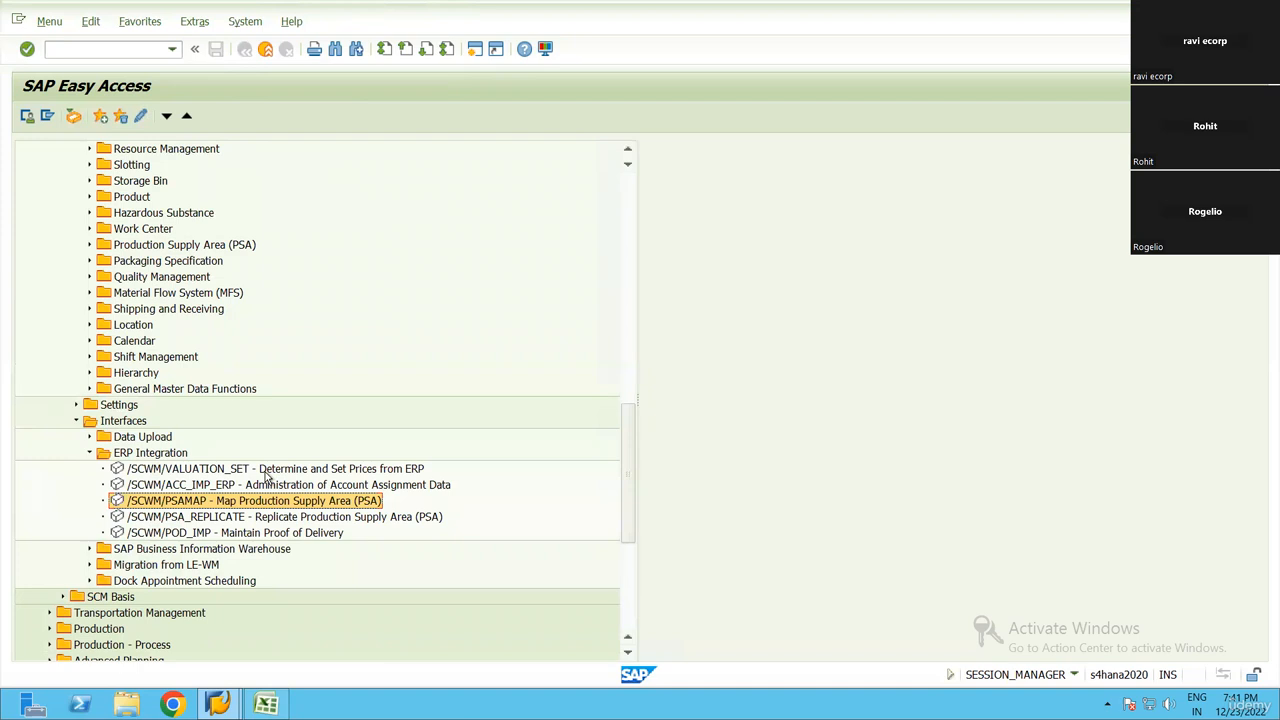
Open Replicate Production Supply Area (PSA) for warehouse RN99 and turn off the Only EWM Stor. Loc. restriction
{"action": "left_click", "coordinate": [308, 520]}
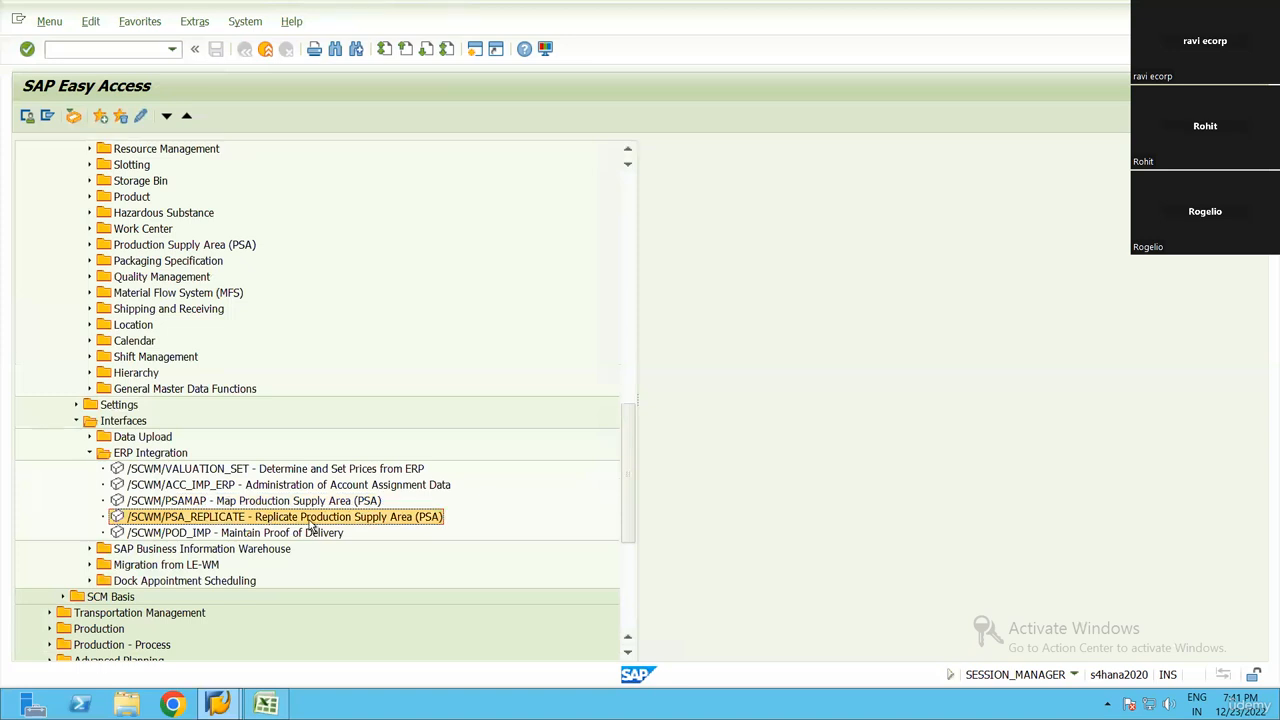
{"action": "double_click", "coordinate": [401, 521]}
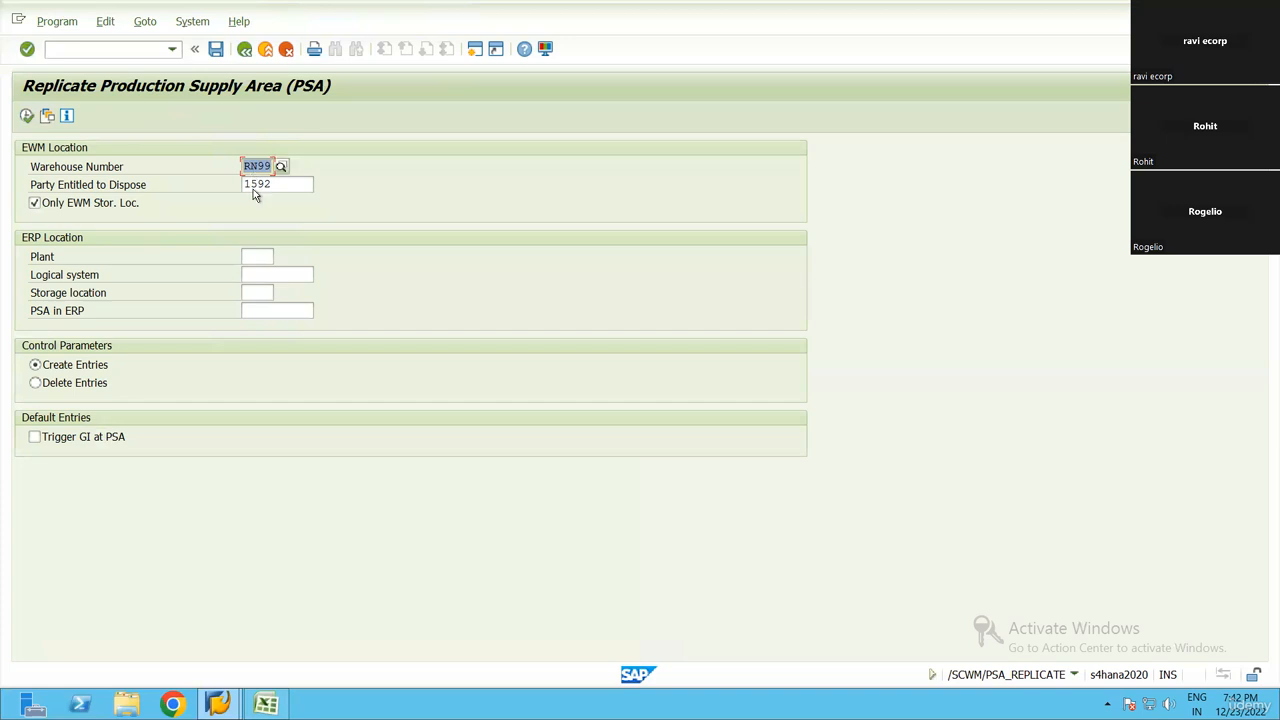
{"action": "left_click", "coordinate": [296, 186]}
{"action": "left_click", "coordinate": [320, 186]}
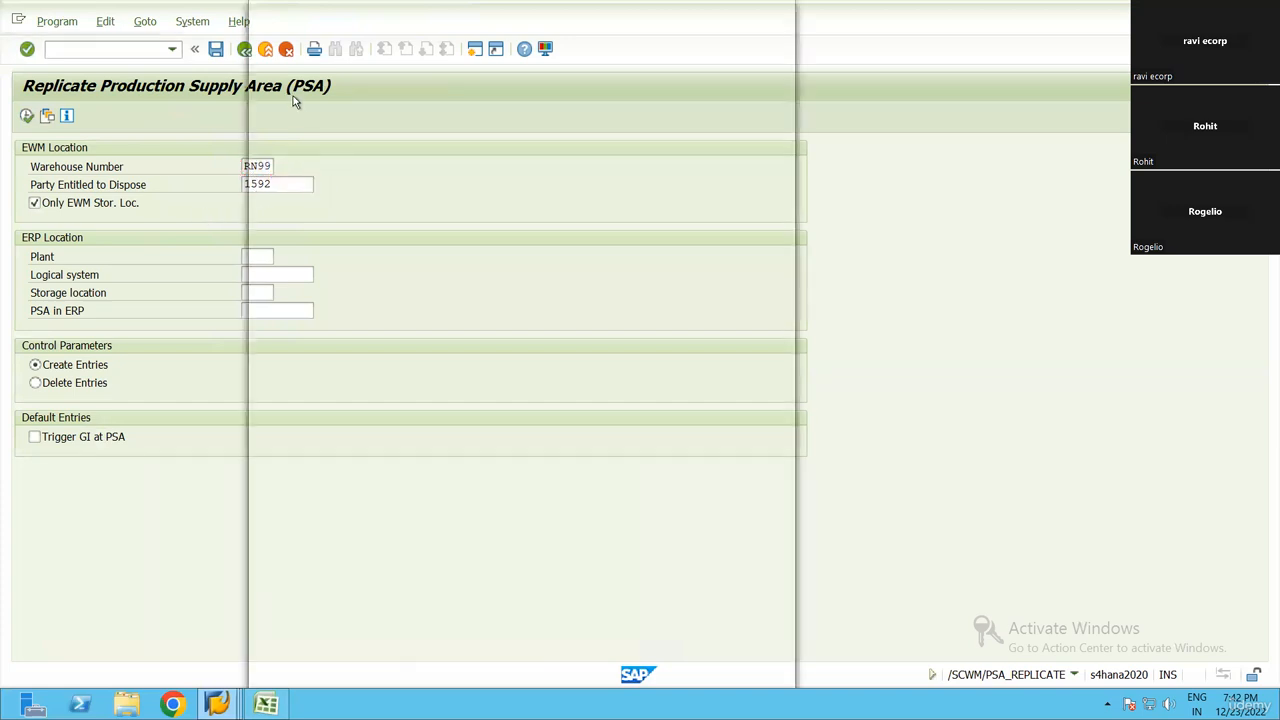
{"action": "key", "text": "Escape"}
{"action": "left_click", "coordinate": [94, 205]}
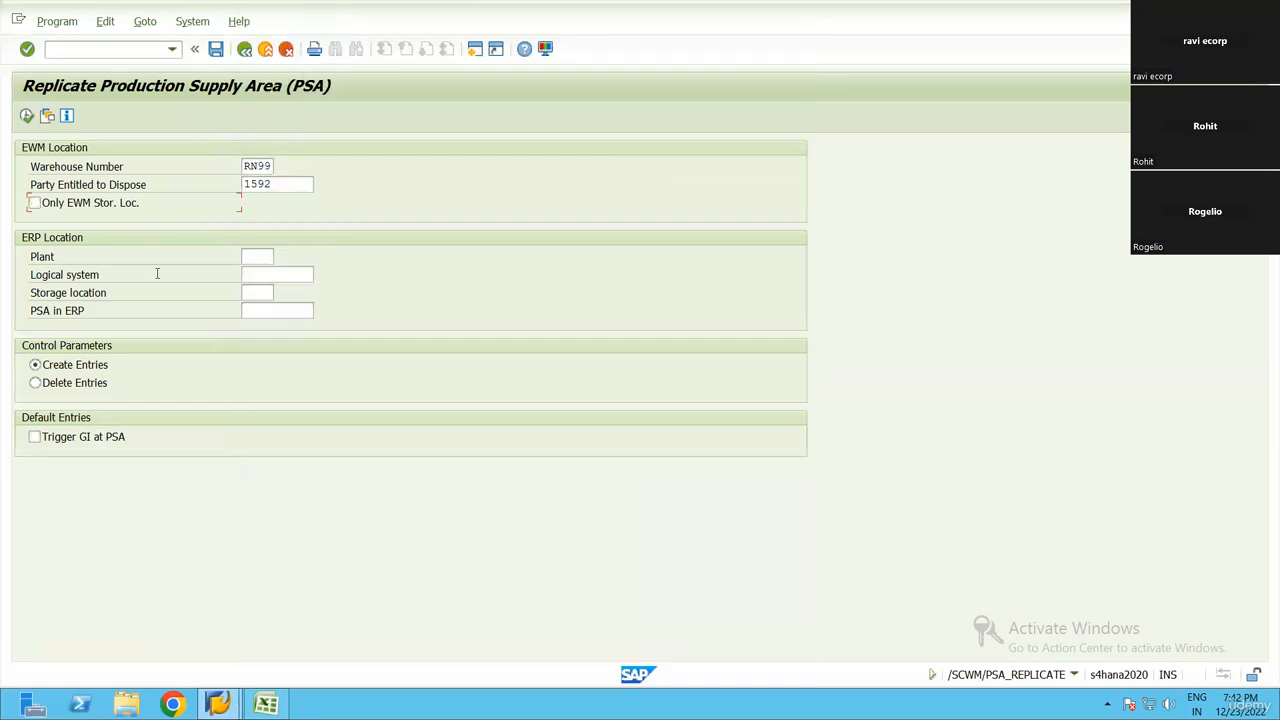
Set the ERP location to plant RN99 and storage location AFS
{"action": "left_click", "coordinate": [258, 258]}
{"action": "type", "text": "rn99"}
{"action": "key", "text": "Tab"}
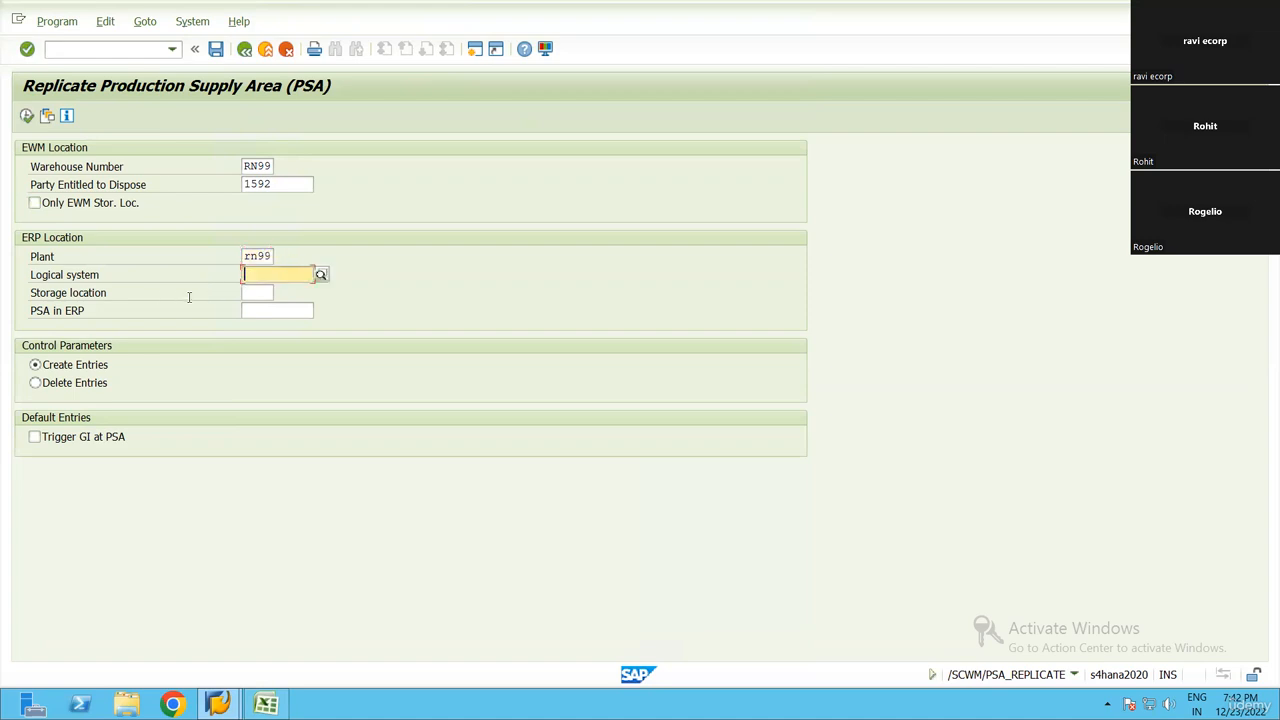
{"action": "left_click", "coordinate": [277, 294]}
{"action": "type", "text": "afs"}
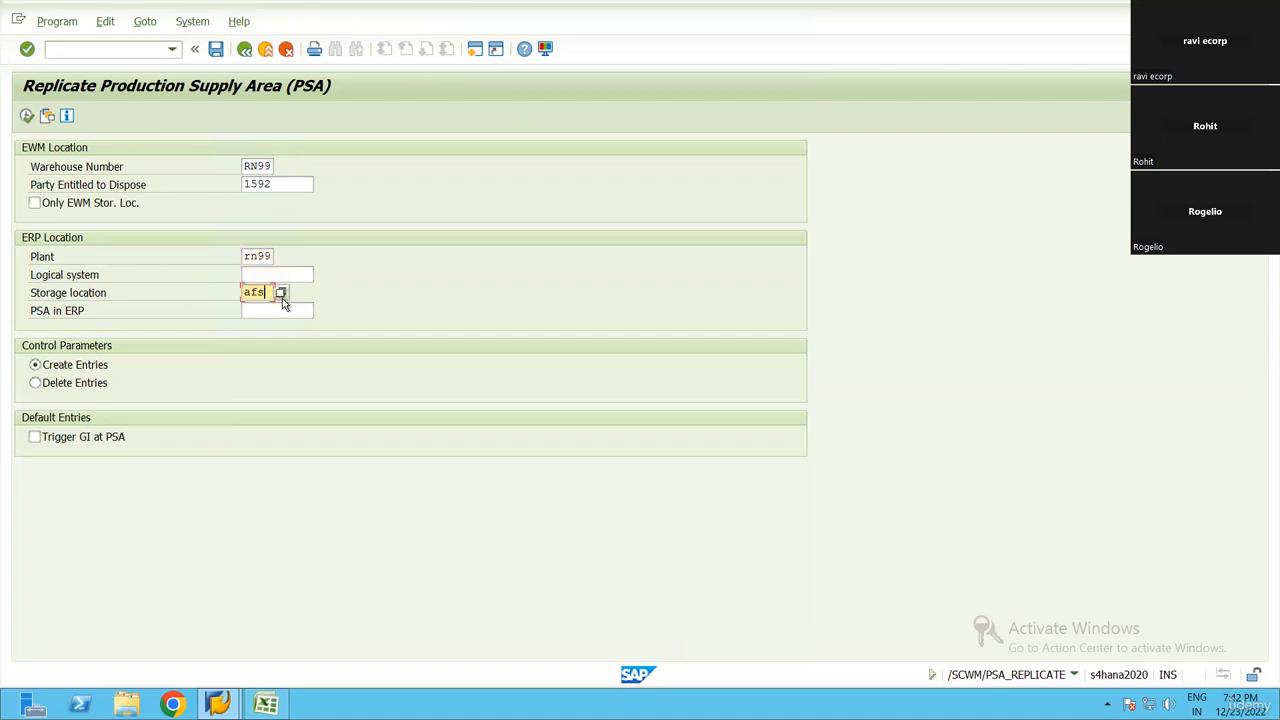
Copy PSA-RN99 from the Create PSA row of the Excel workbook into the PSA in ERP field in SAP
{"action": "key", "text": "Tab"}
{"action": "left_click", "coordinate": [266, 704]}
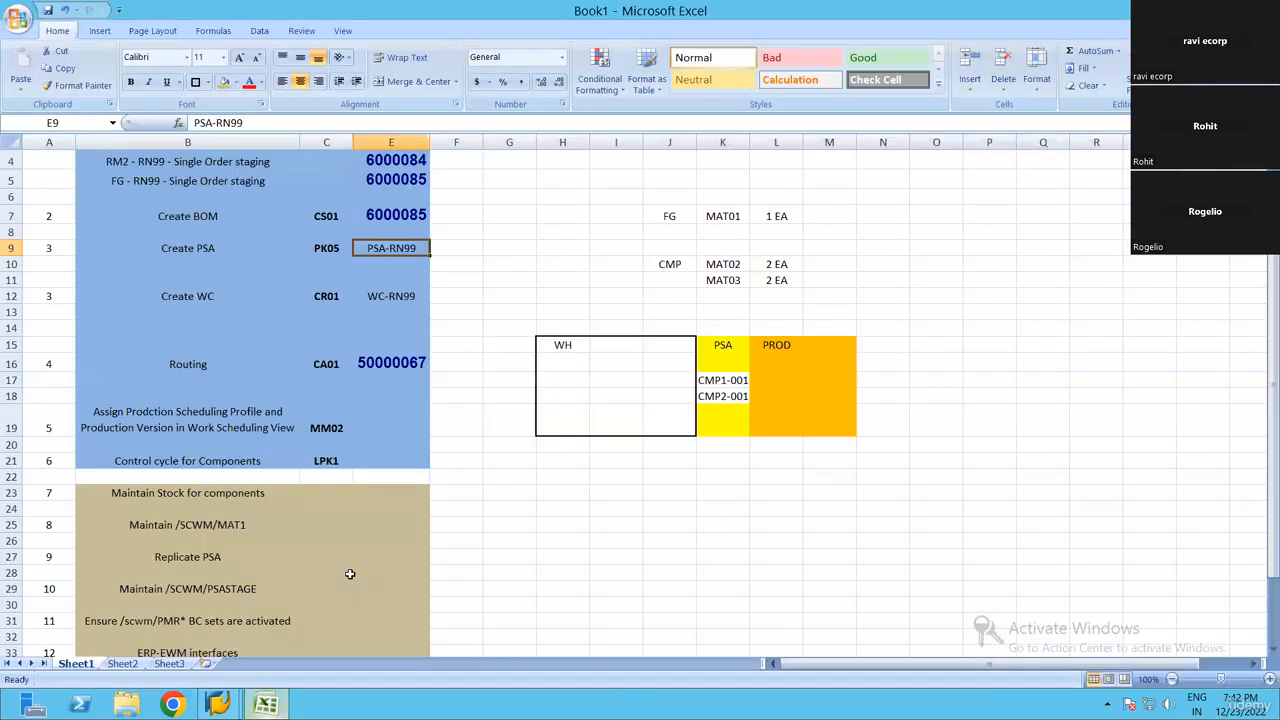
{"action": "key", "text": "ctrl+c"}
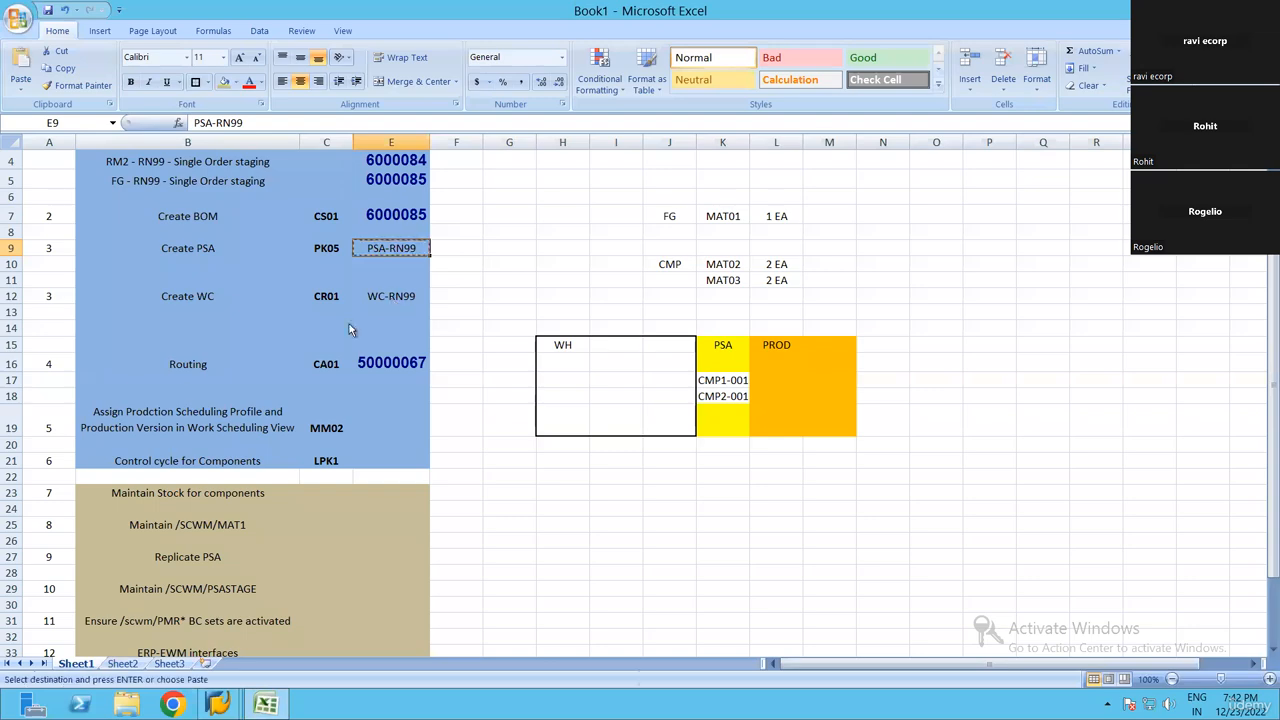
{"action": "key", "text": "alt+Tab"}
{"action": "key", "text": "ctrl+v"}
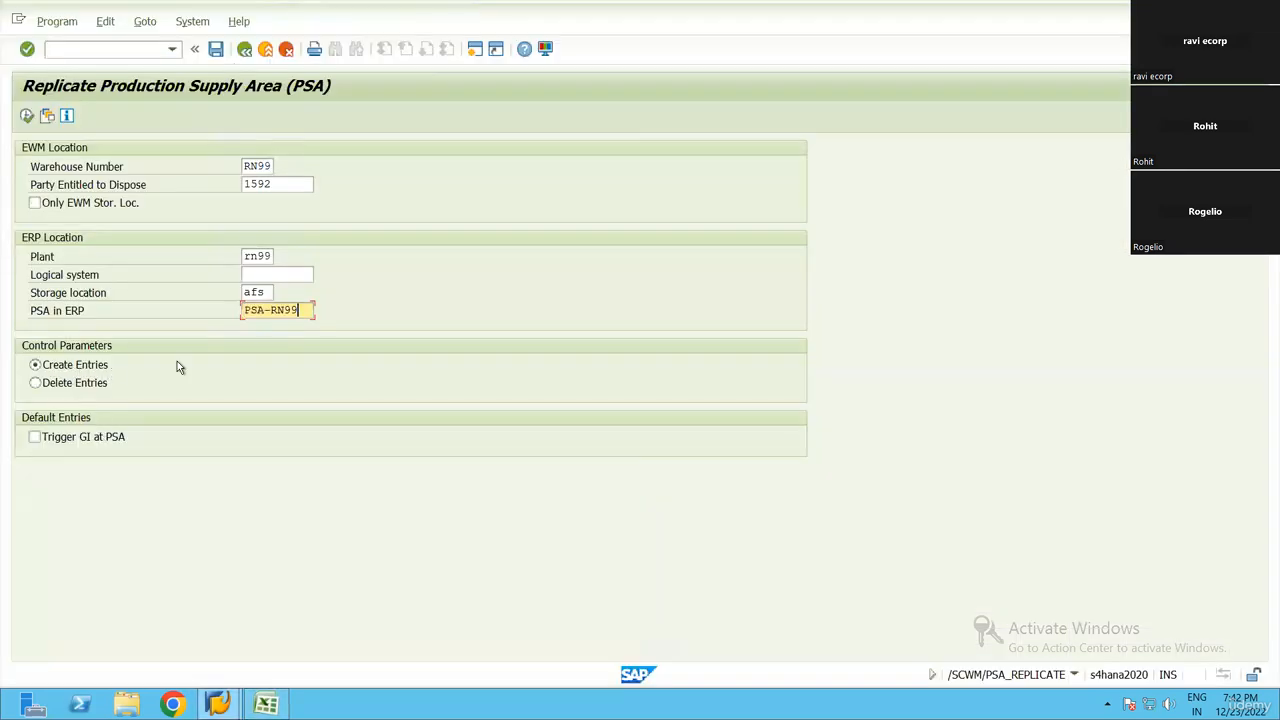
Run the selection, replicate the PSA-RN99 entry to warehouse RN99, and return to the SAP menu
{"action": "left_click", "coordinate": [183, 302]}
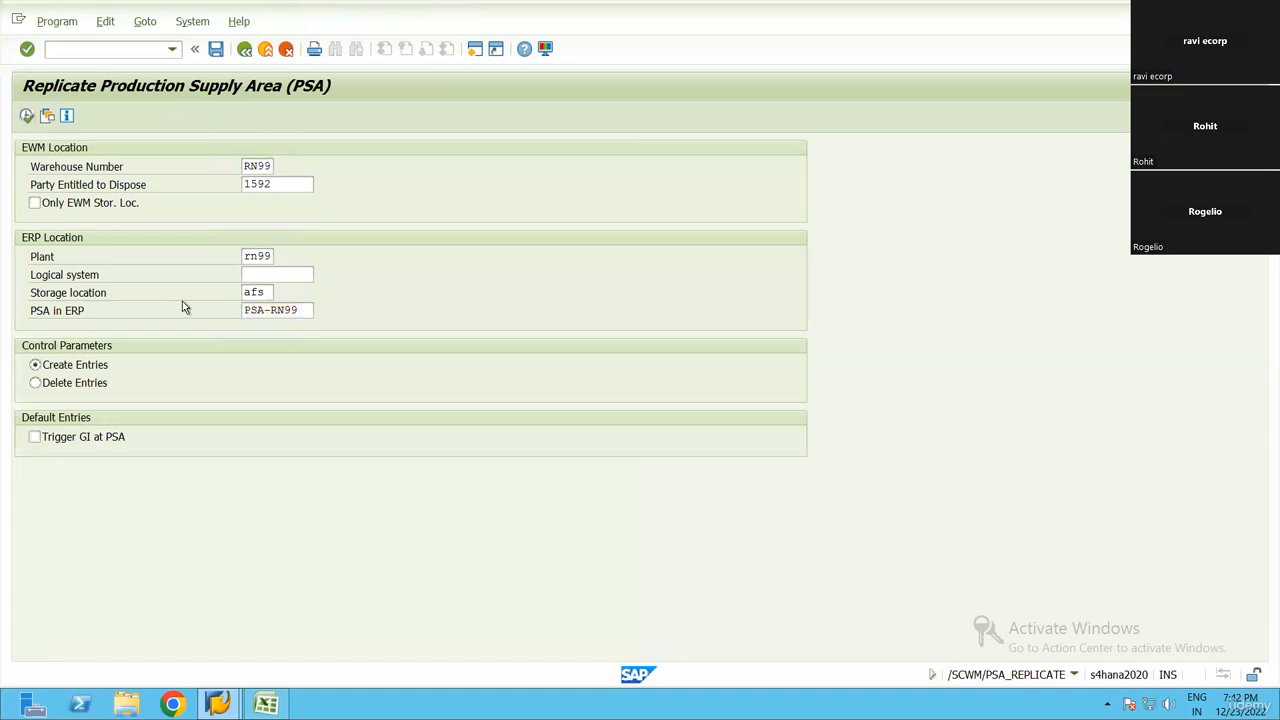
{"action": "key", "text": "F8"}
{"action": "left_click", "coordinate": [22, 185]}
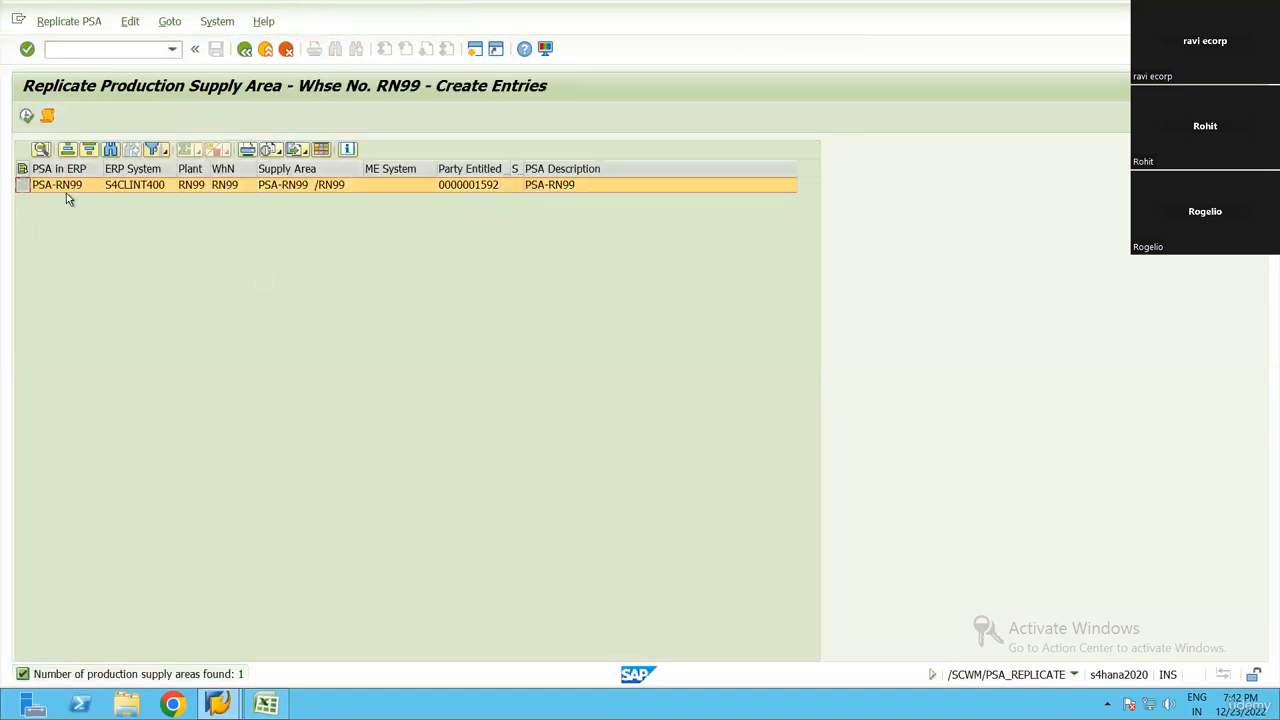
{"action": "left_click", "coordinate": [262, 704]}
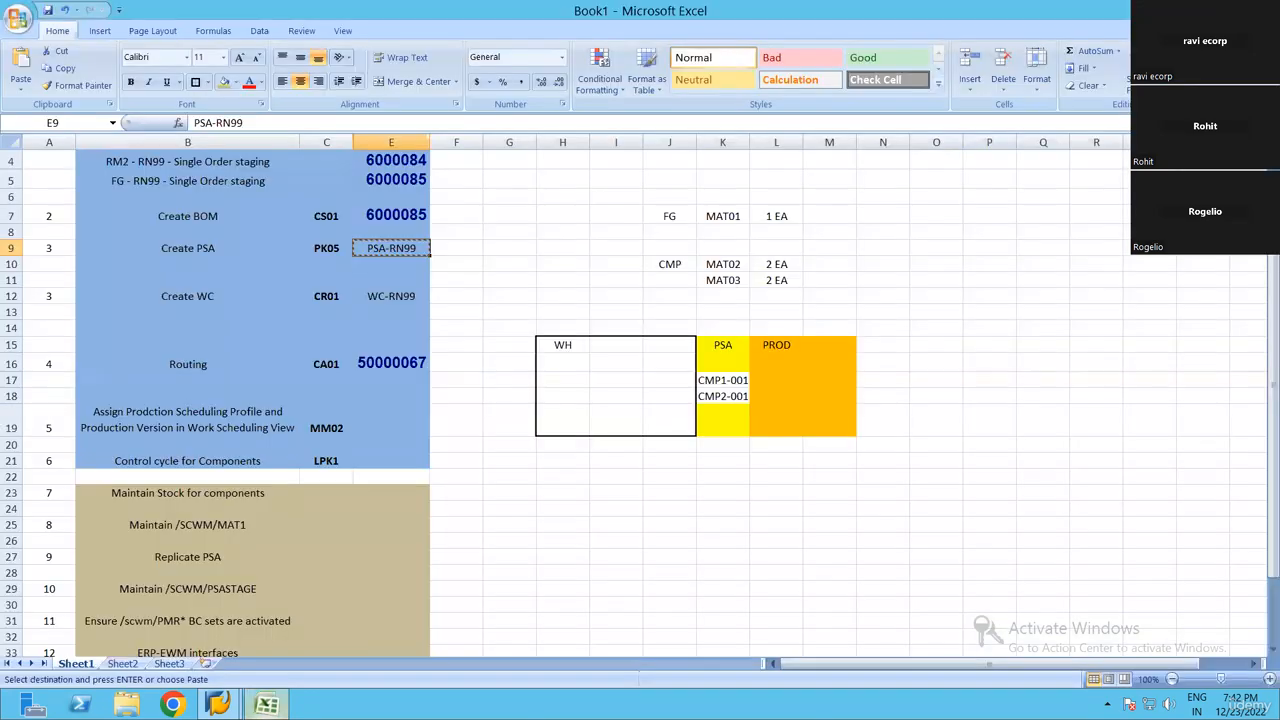
{"action": "left_click", "coordinate": [218, 704]}
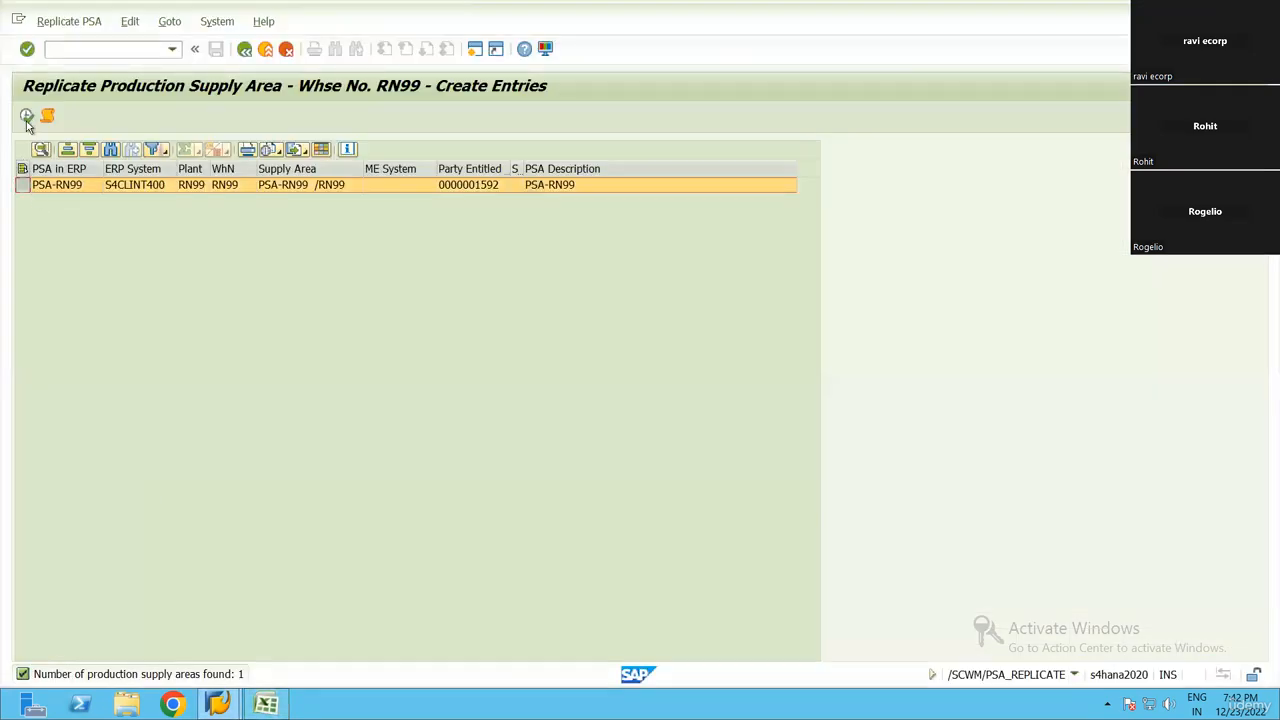
{"action": "key", "text": "F8"}
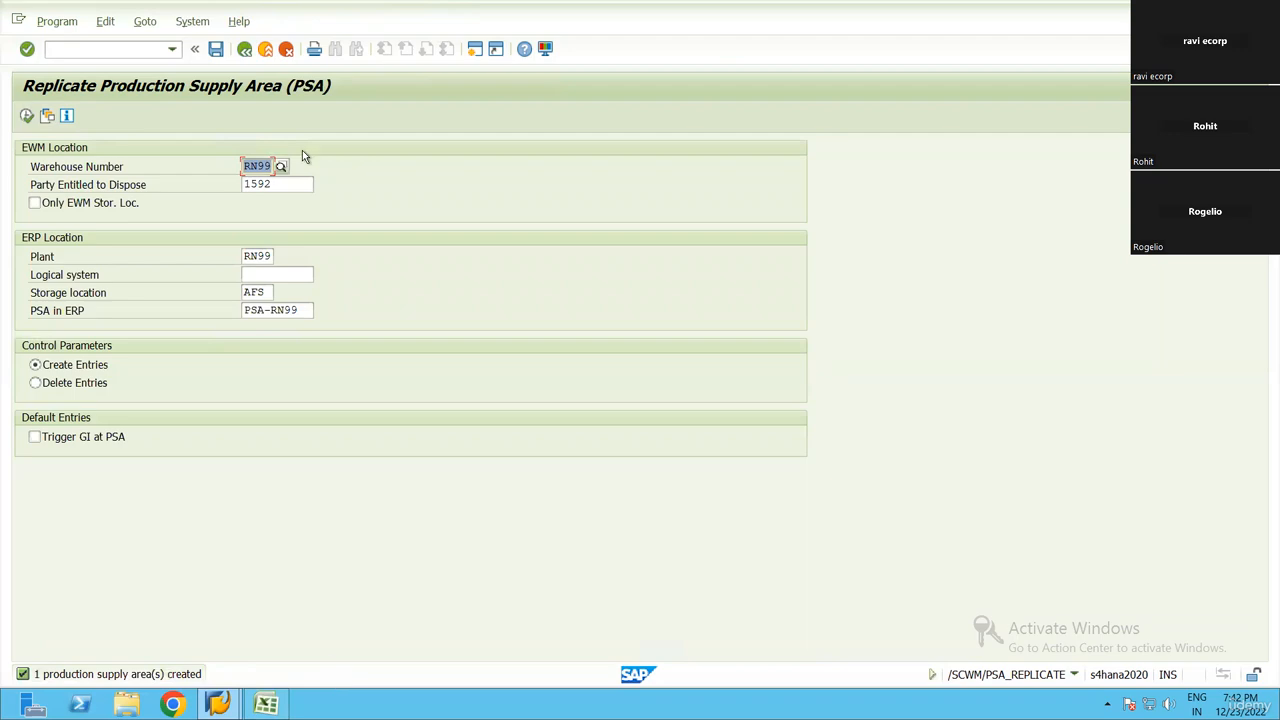
{"action": "key", "text": "F3"}
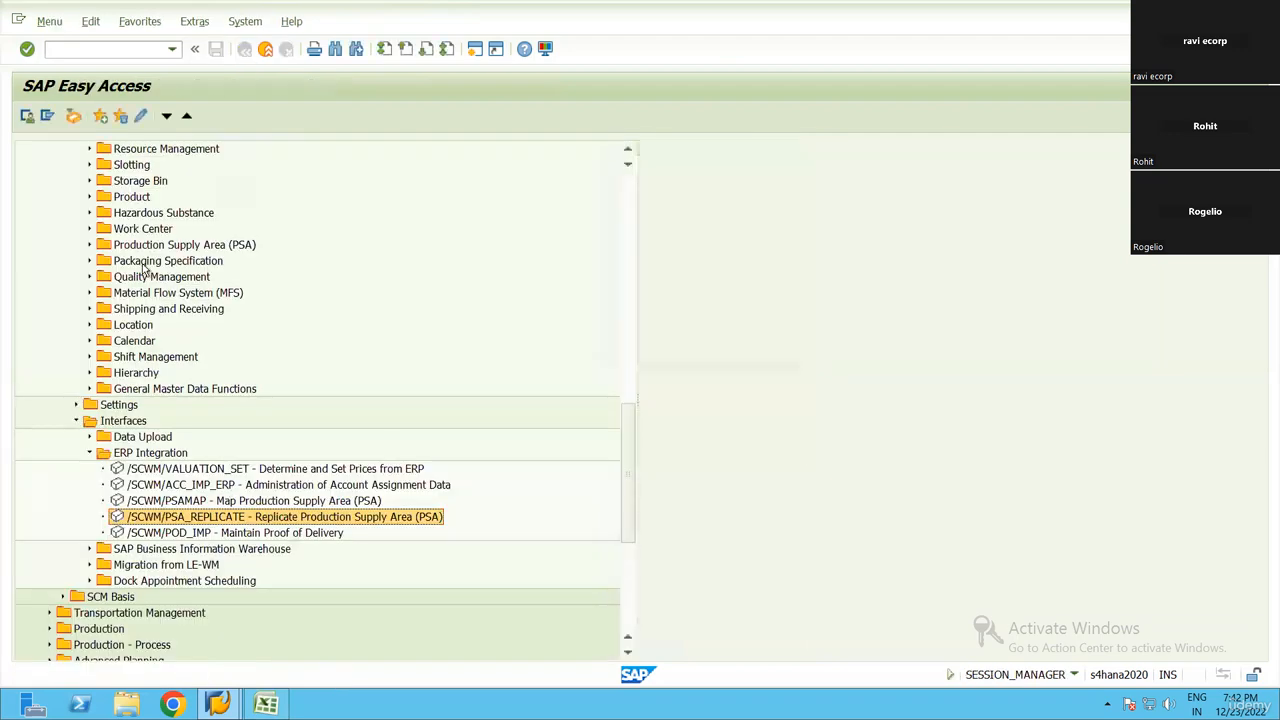
Open Define PSA from the Production Supply Area (PSA) master data, check PSA-RN99 in warehouse RN99, and return to the menu
{"action": "scroll", "coordinate": [140, 305], "scroll_direction": "up", "scroll_amount": 2}
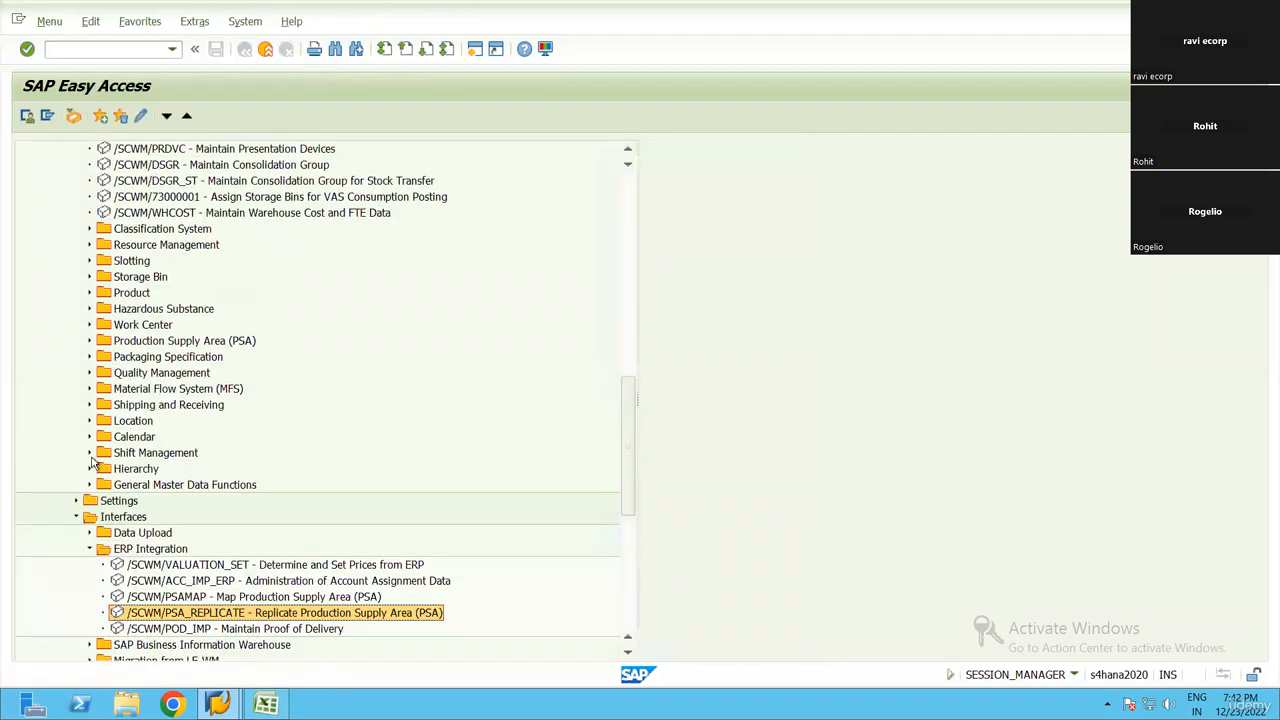
{"action": "scroll", "coordinate": [166, 336], "scroll_direction": "up", "scroll_amount": 3}
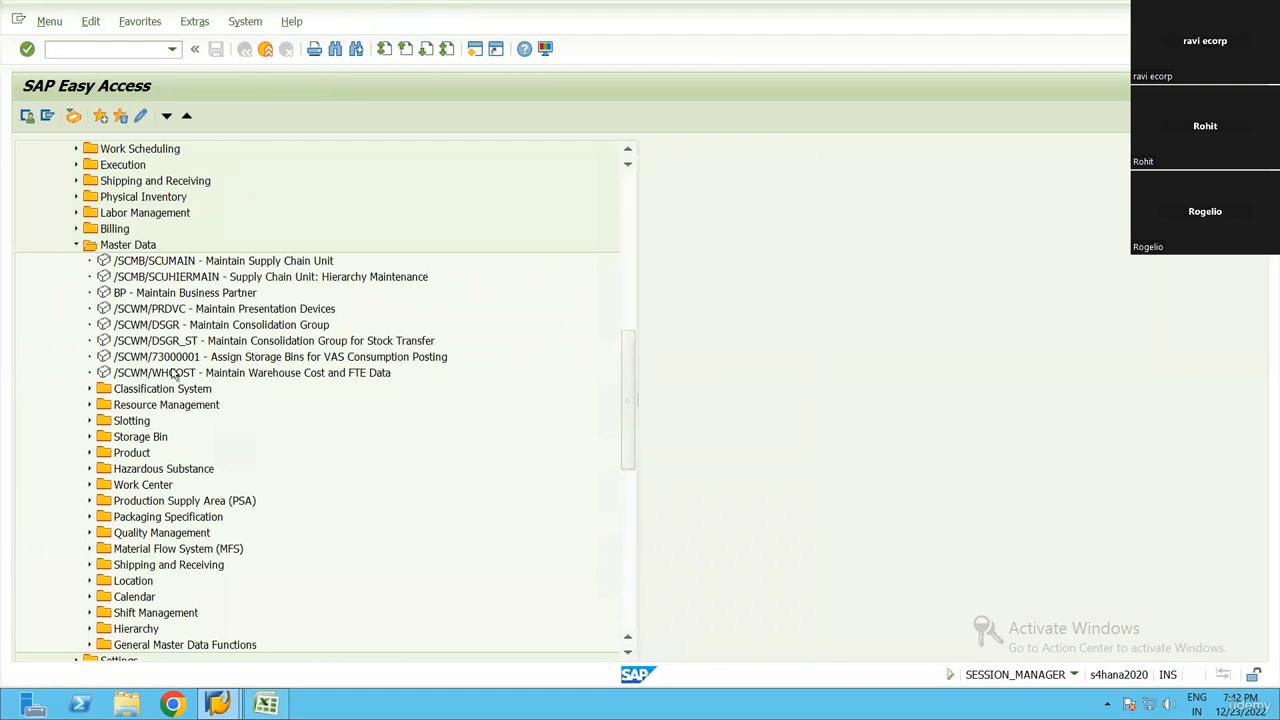
{"action": "left_click", "coordinate": [254, 356]}
{"action": "scroll", "coordinate": [152, 541], "scroll_direction": "down", "scroll_amount": 1}
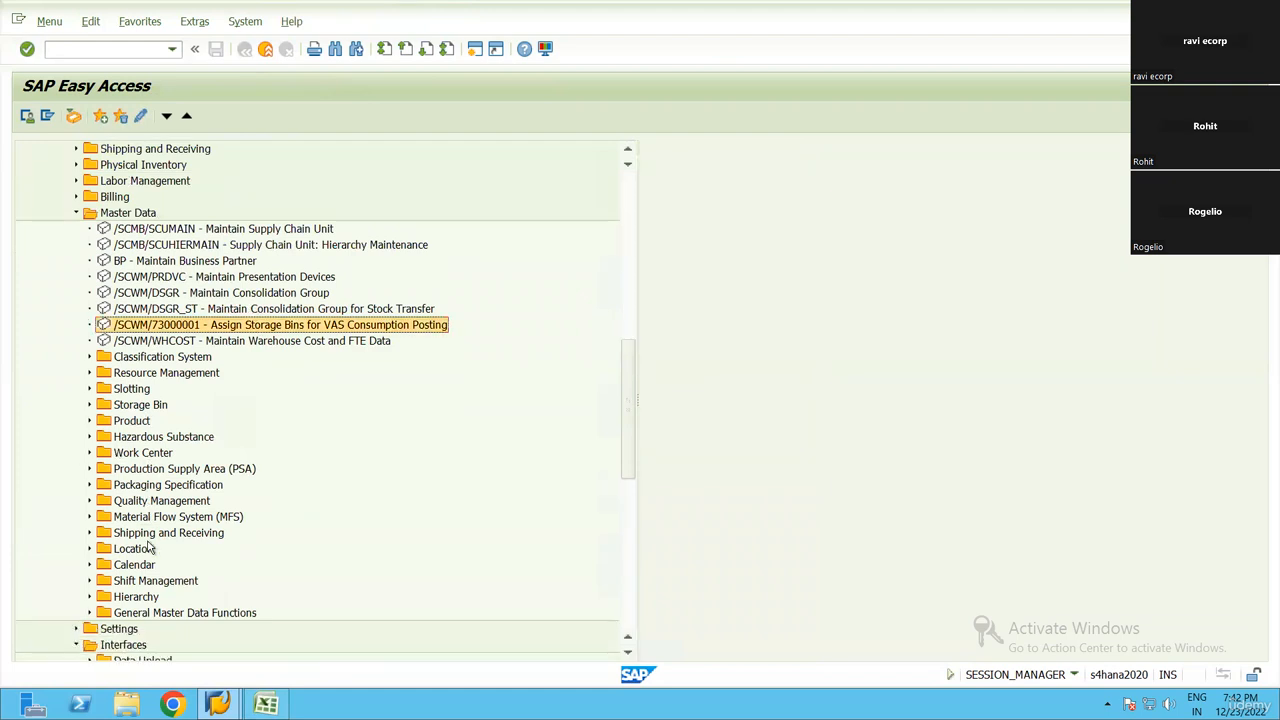
{"action": "left_click", "coordinate": [89, 468]}
{"action": "double_click", "coordinate": [206, 488]}
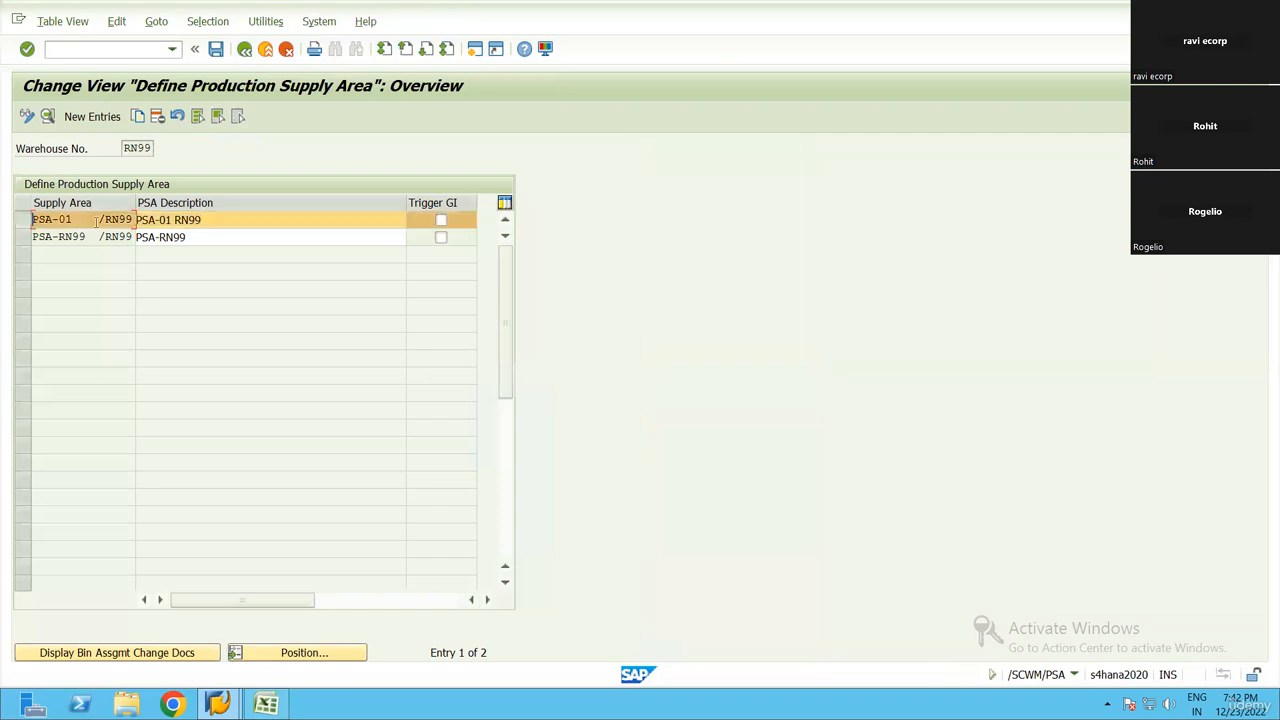
{"action": "left_click", "coordinate": [57, 222]}
{"action": "left_click", "coordinate": [56, 237]}
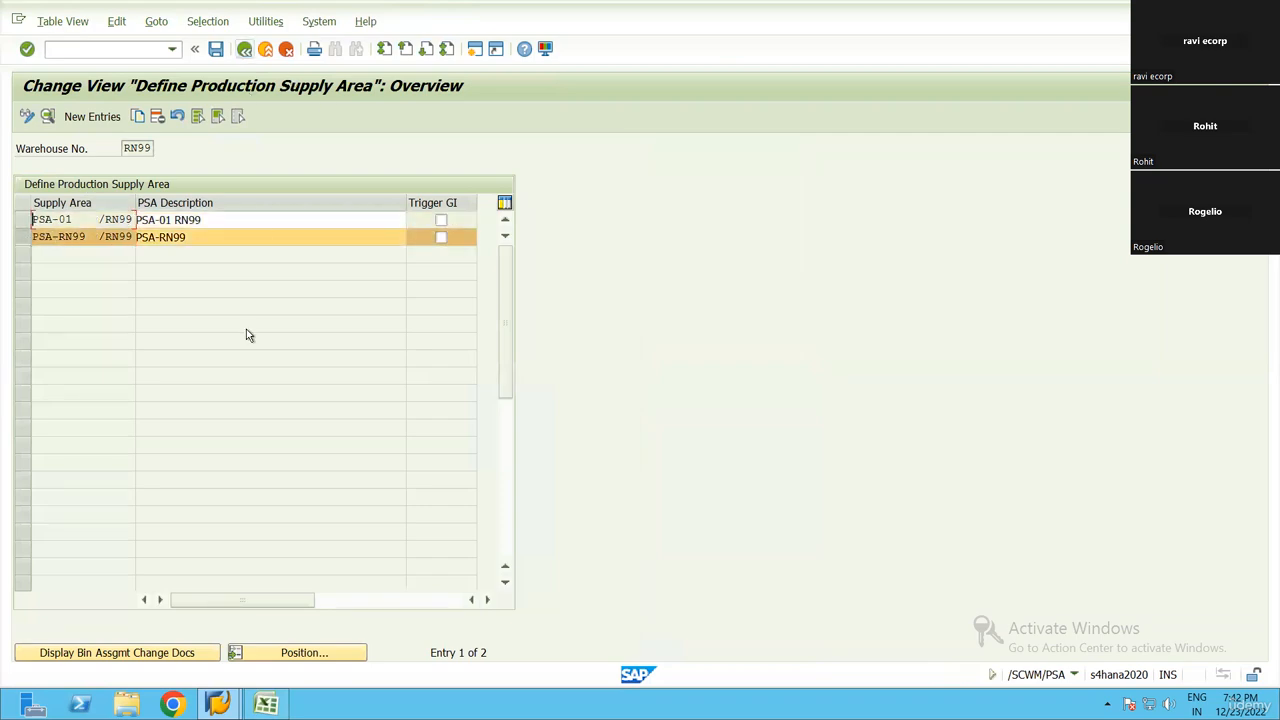
{"action": "key", "text": "F3"}
Open Map Production Supply Area again and select the PSA-RN99 entry in the mapping table
{"action": "scroll", "coordinate": [258, 528], "scroll_direction": "down", "scroll_amount": 3}
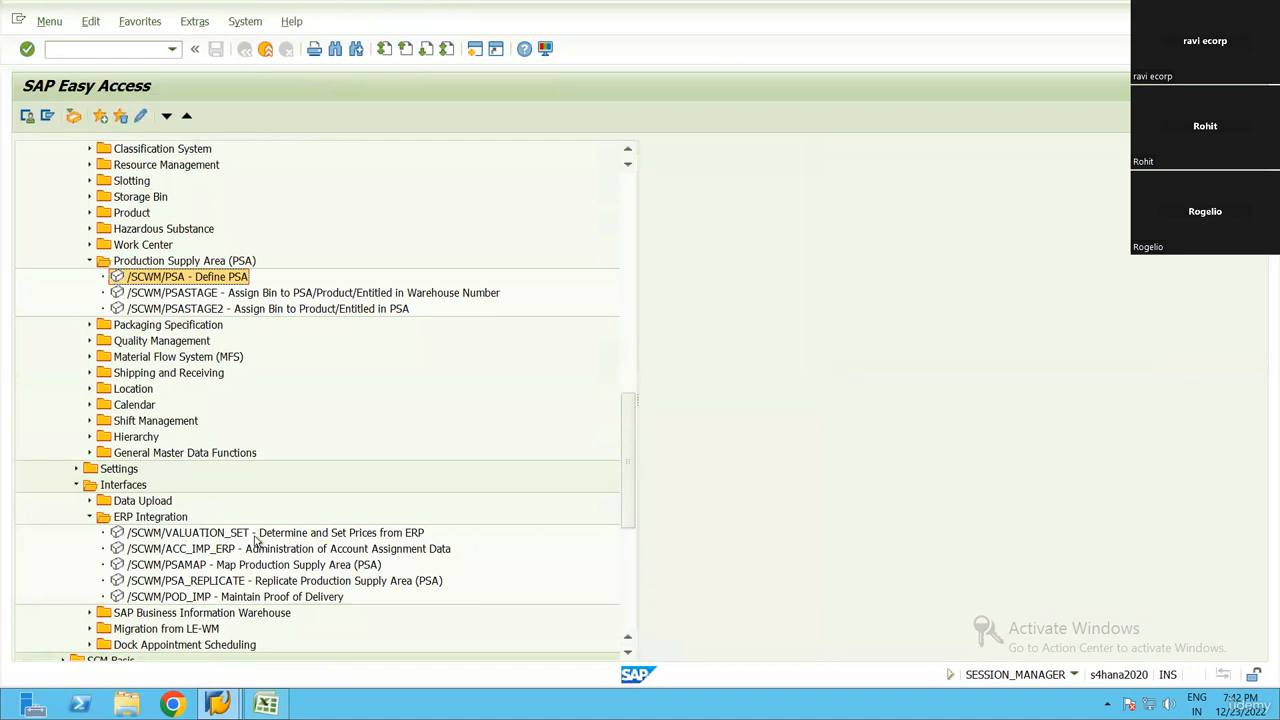
{"action": "scroll", "coordinate": [258, 540], "scroll_direction": "down", "scroll_amount": 1}
{"action": "double_click", "coordinate": [334, 516]}
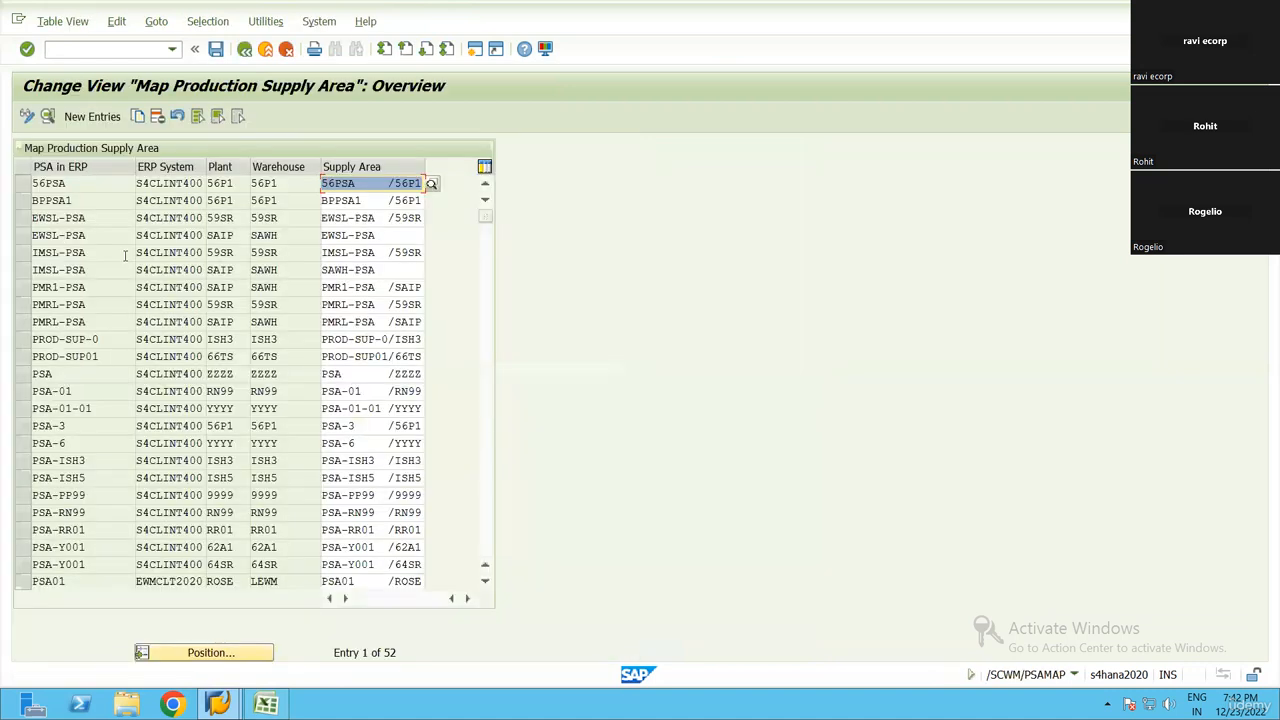
{"action": "left_click", "coordinate": [209, 650]}
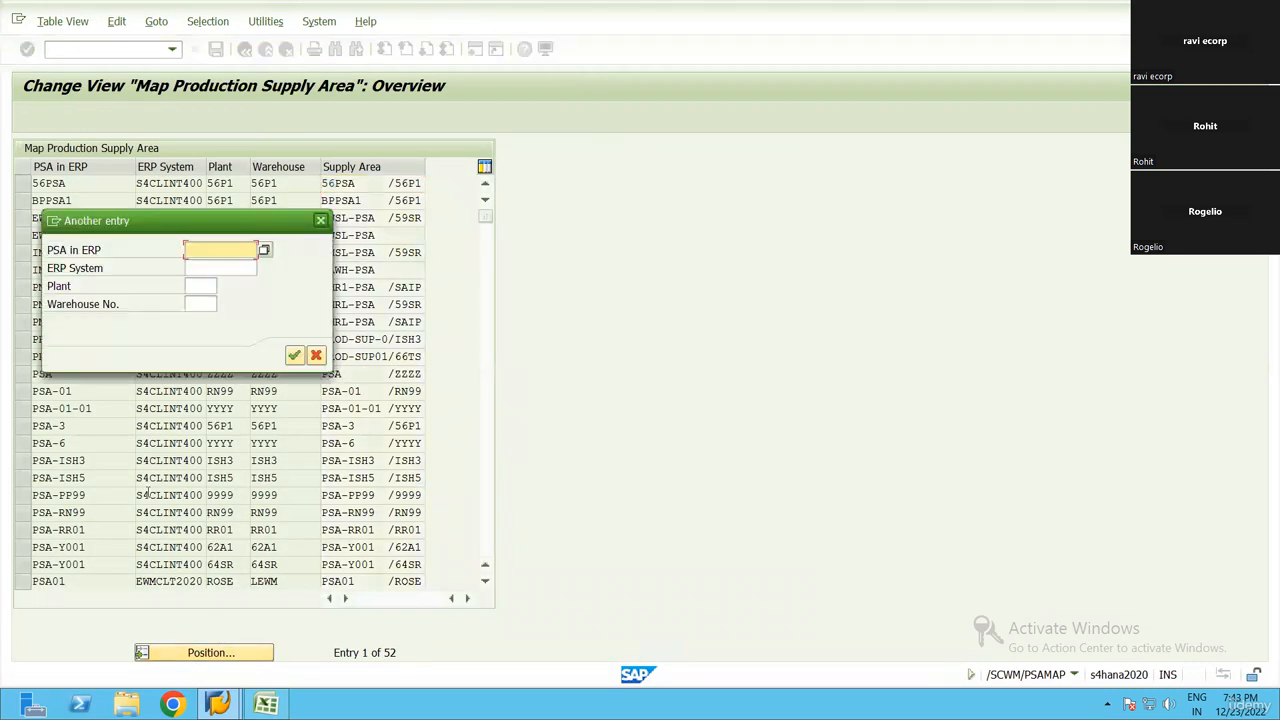
{"action": "key", "text": "Escape"}
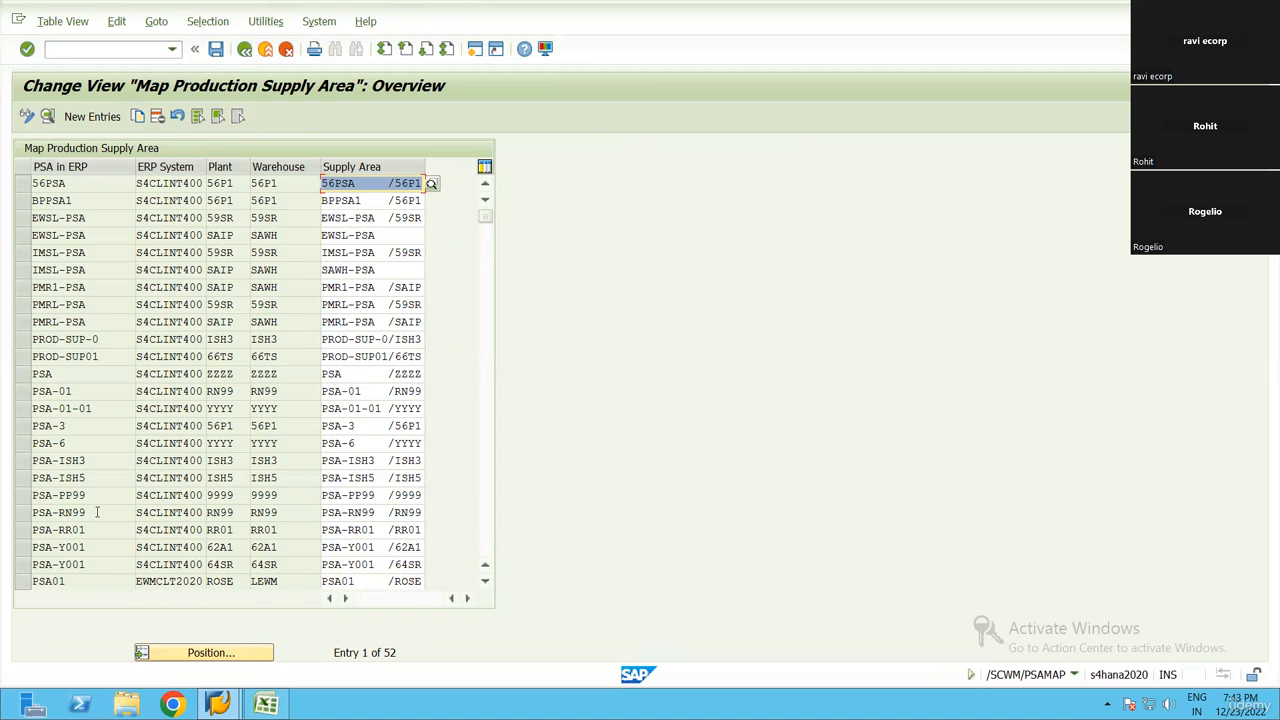
{"action": "left_click", "coordinate": [50, 512]}
{"action": "left_click", "coordinate": [22, 512]}
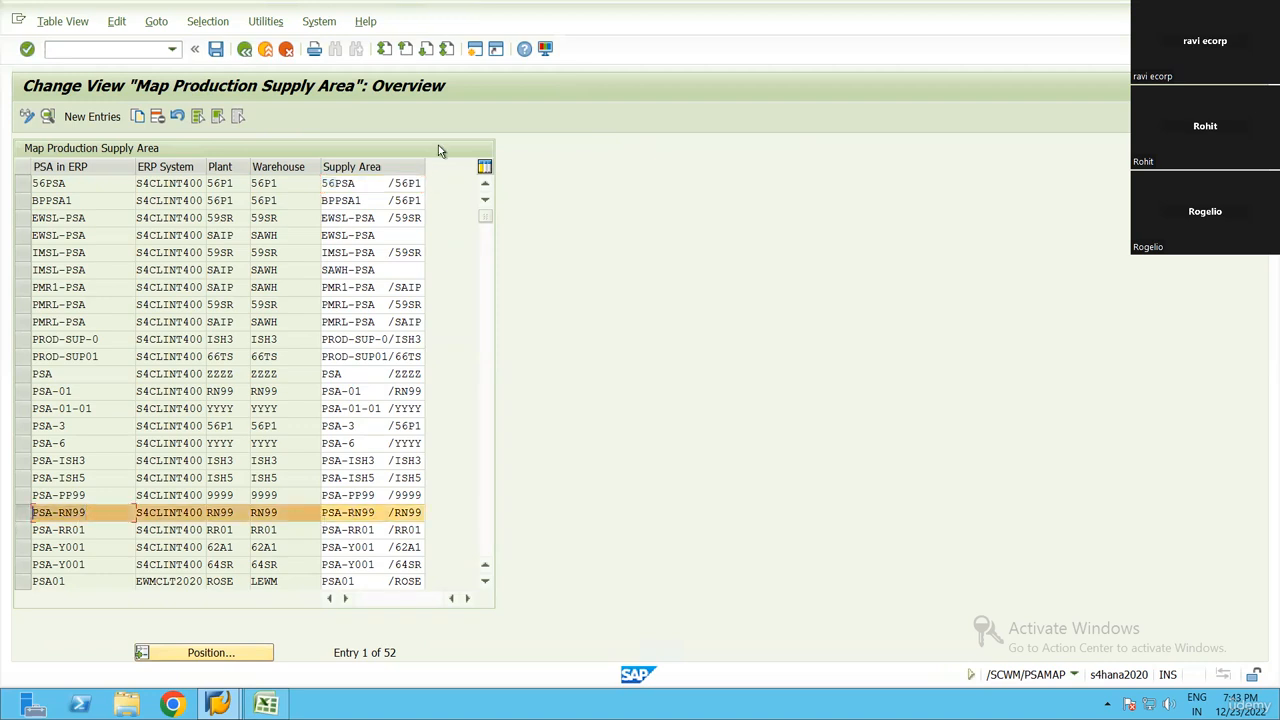
Widen the Supply Area column, check the plant and warehouse mapped to PSA-RN99, and request cancelling the edit
{"action": "left_click_drag", "start_coordinate": [452, 187], "coordinate": [453, 497]}
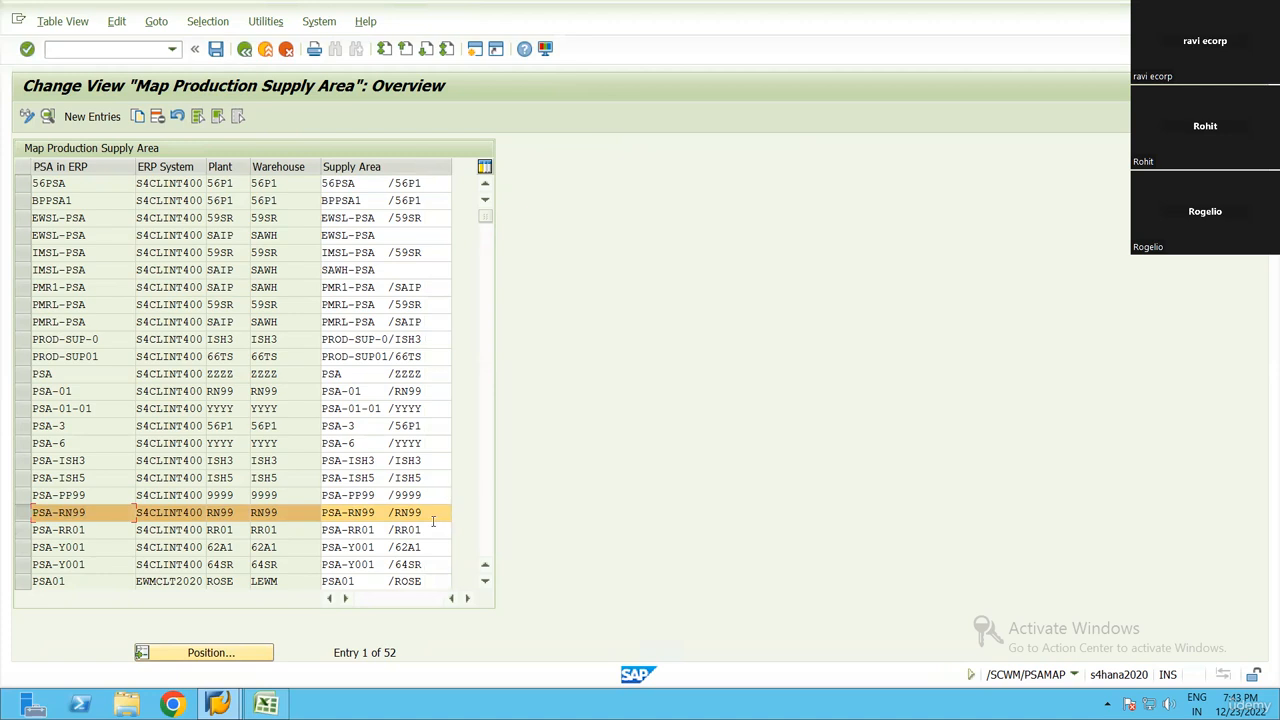
{"action": "key", "text": "Tab"}
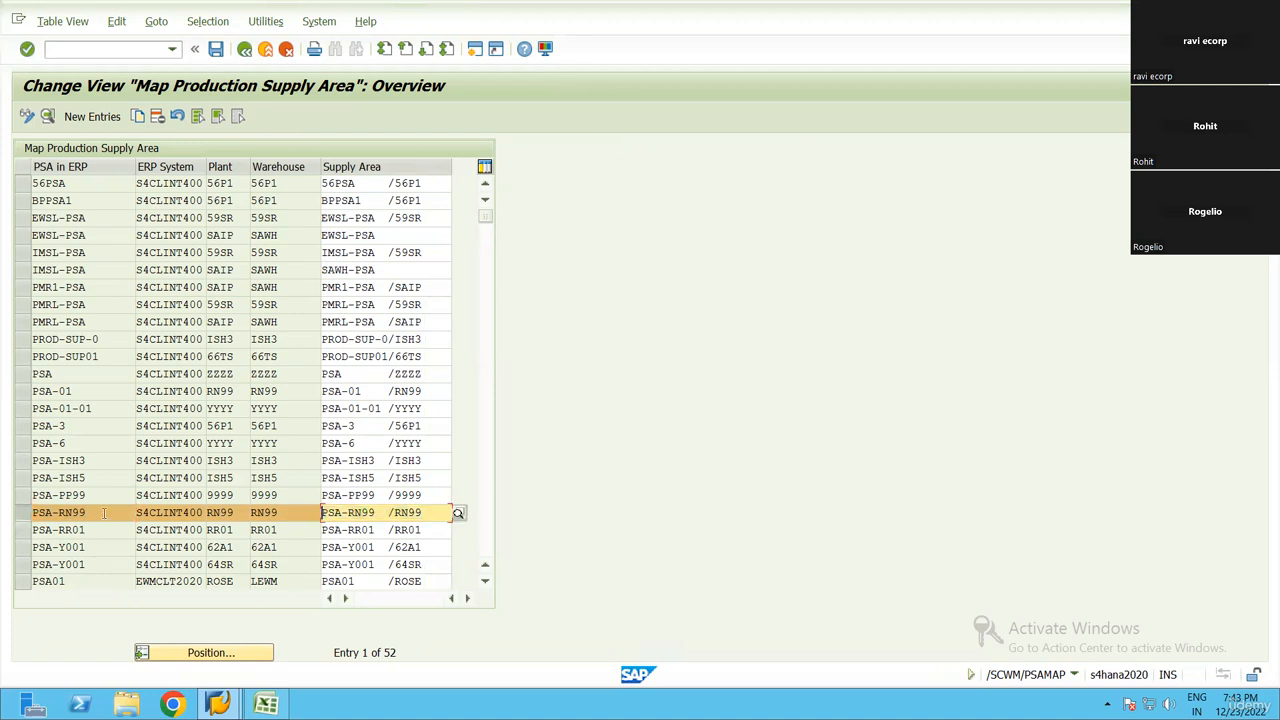
{"action": "left_click", "coordinate": [49, 516]}
{"action": "left_click", "coordinate": [259, 516]}
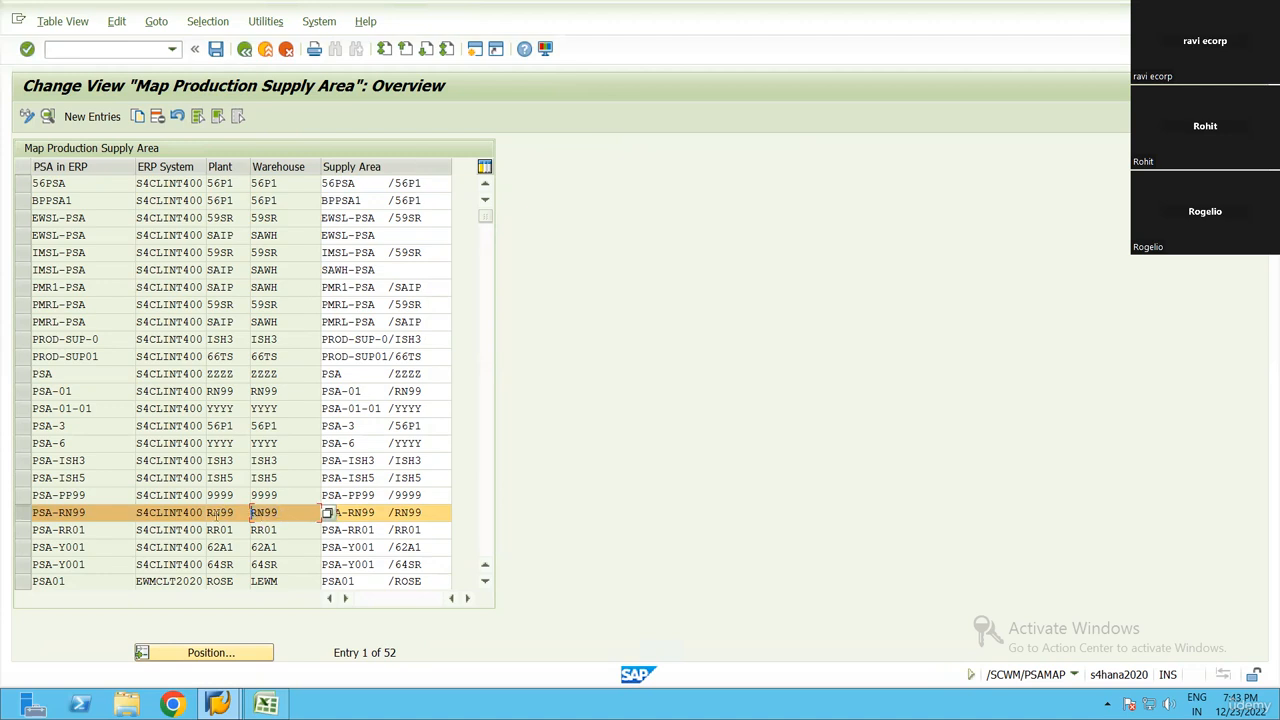
{"action": "key", "text": "F12"}
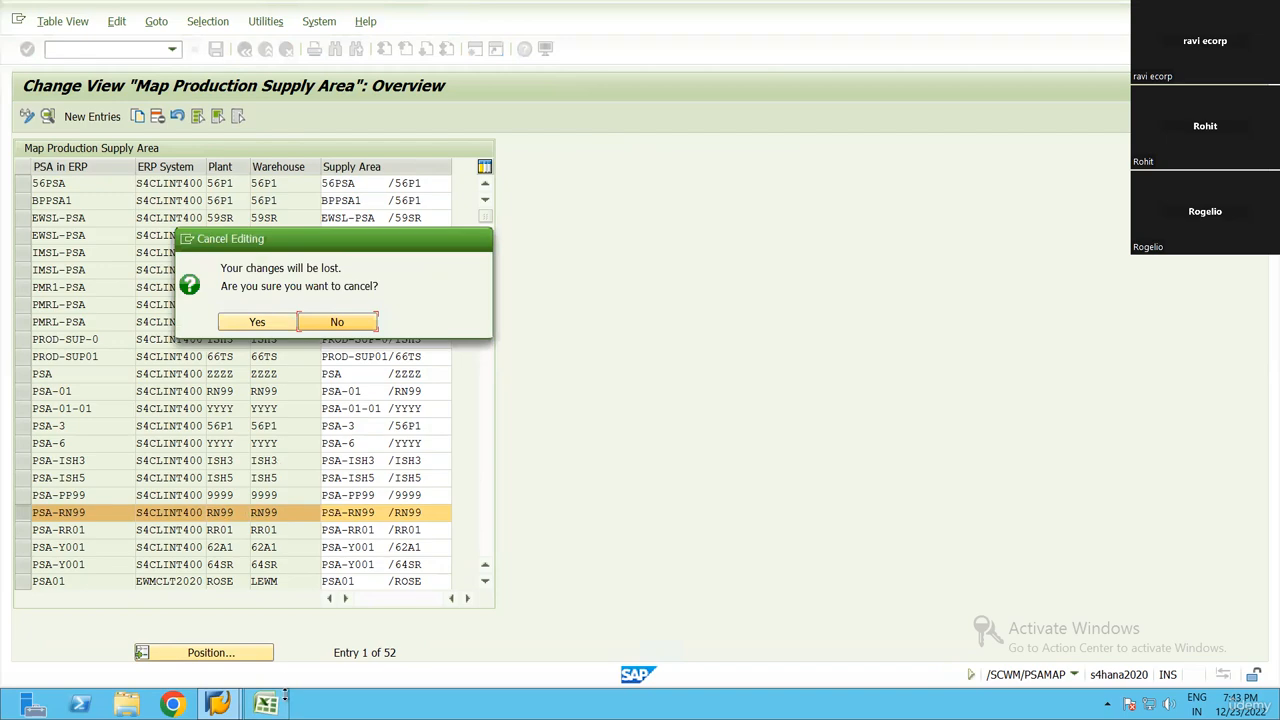
{"action": "key", "text": "Return"}
Switch to the Excel checklist and review the rows from Maintain Stock for components through Maintain /SCWM/PSASTAGE
{"action": "key", "text": "alt+Tab"}
{"action": "scroll", "coordinate": [319, 489], "scroll_direction": "down", "scroll_amount": 2}
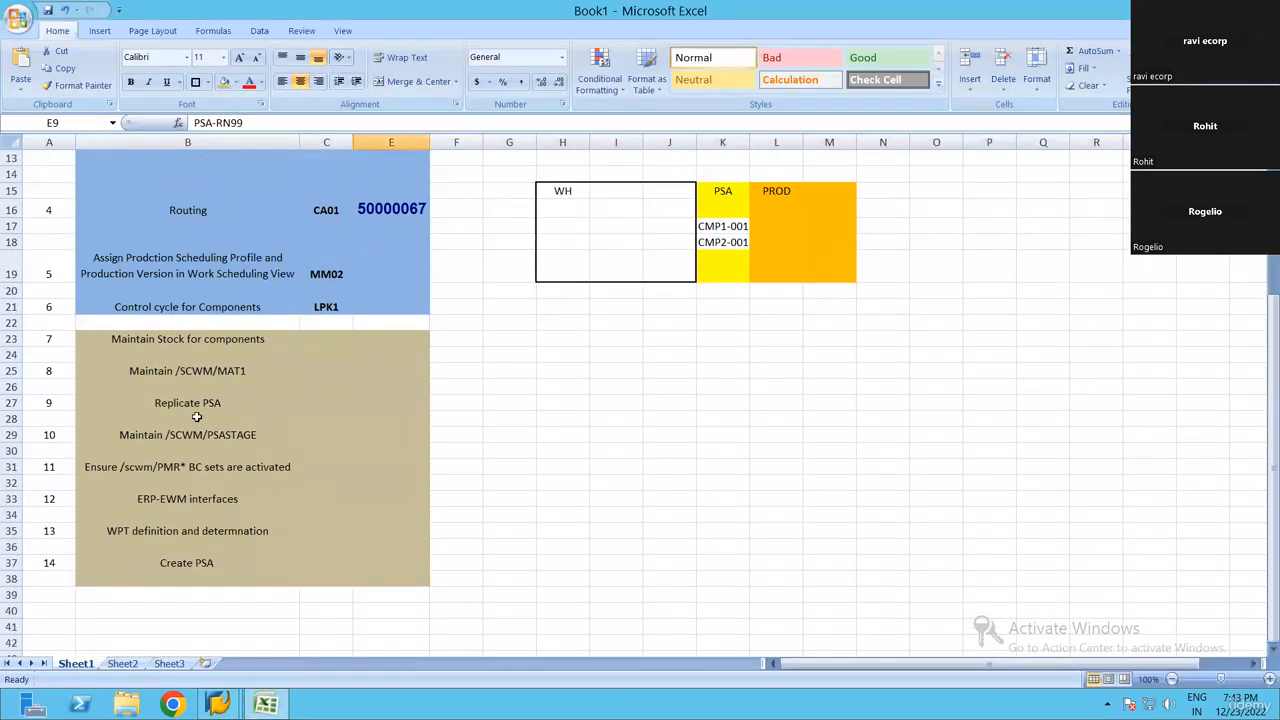
{"action": "left_click", "coordinate": [285, 403]}
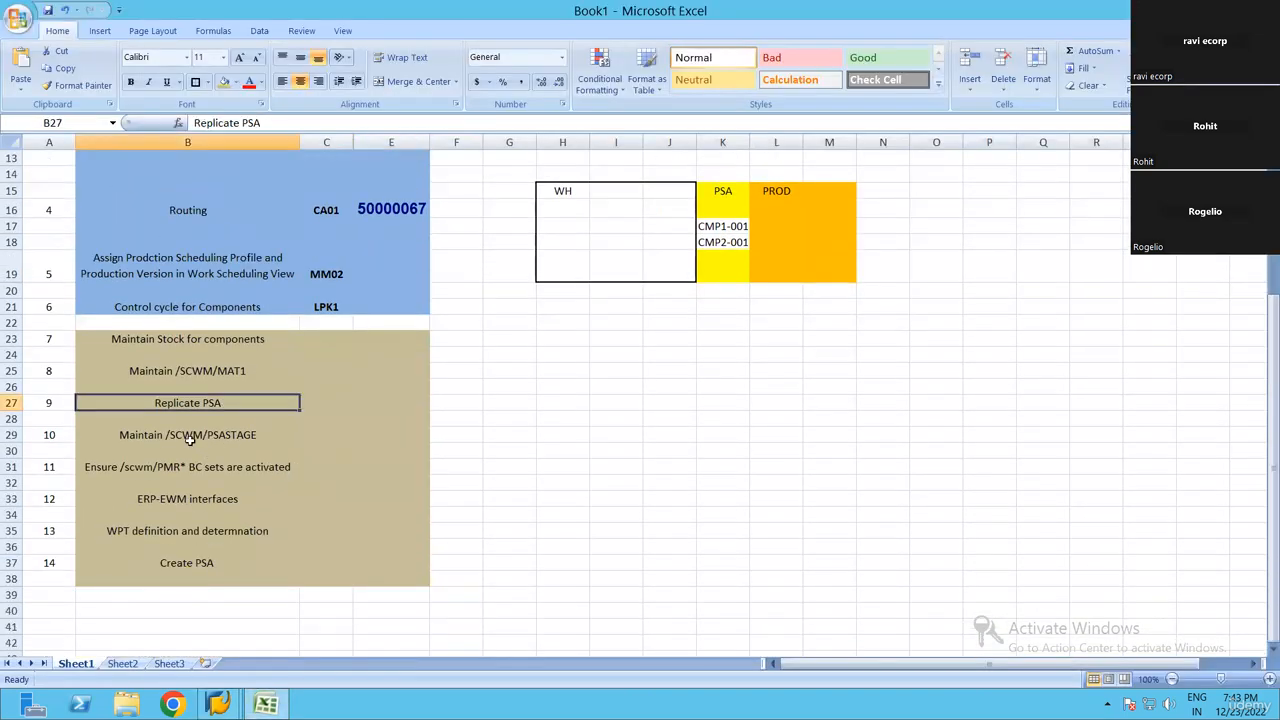
{"action": "left_click_drag", "start_coordinate": [186, 339], "coordinate": [192, 405]}
{"action": "left_click", "coordinate": [267, 435]}
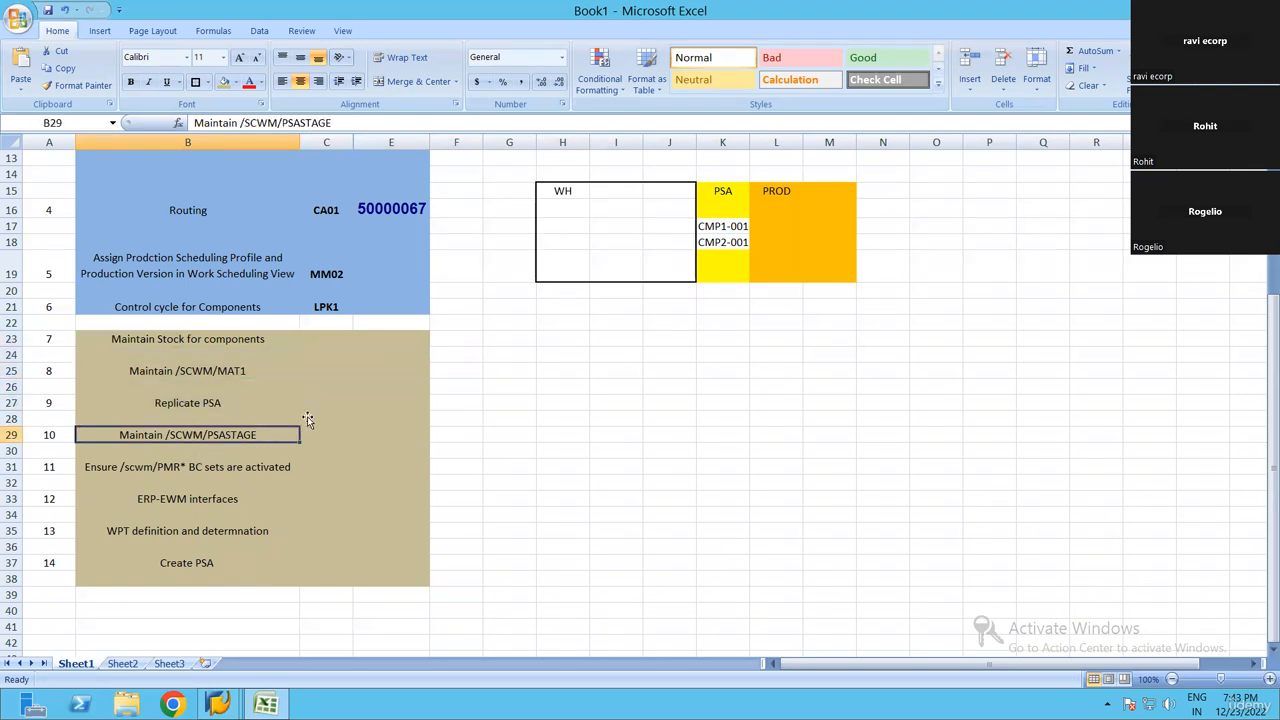
{"action": "scroll", "coordinate": [538, 402], "scroll_direction": "up", "scroll_amount": 1}
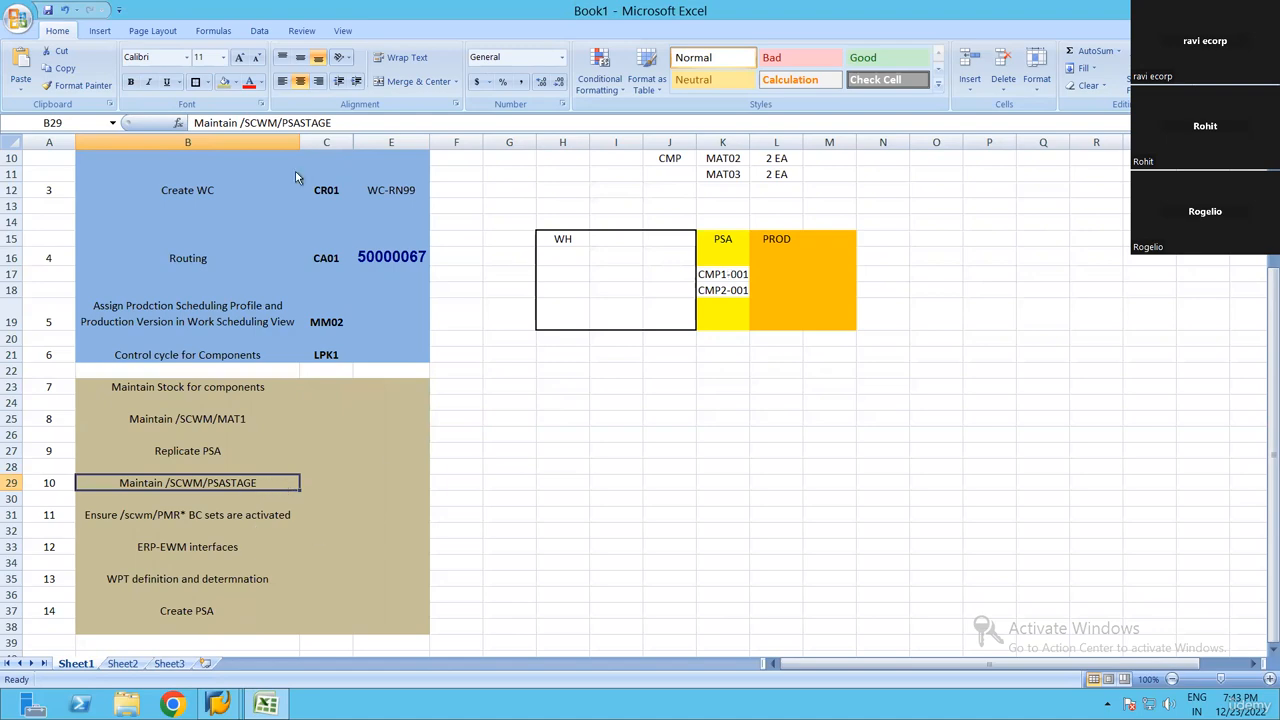
Return to SAP, leave the mapping view, and open /SCWM/PSASTAGE, Assign Bin to PSA/Product/Entitled in Warehouse Number
{"action": "key", "text": "alt+Tab"}
{"action": "left_click", "coordinate": [286, 49]}
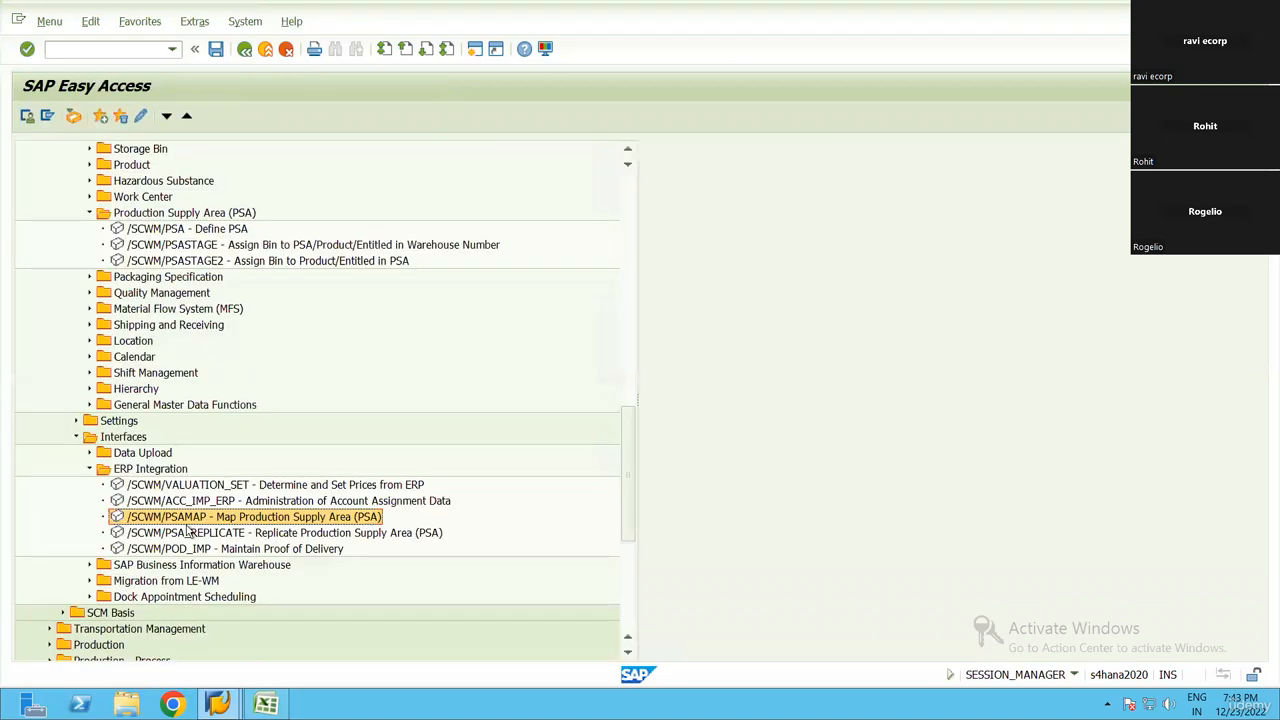
{"action": "key", "text": "Down"}
{"action": "scroll", "coordinate": [257, 491], "scroll_direction": "up", "scroll_amount": 3}
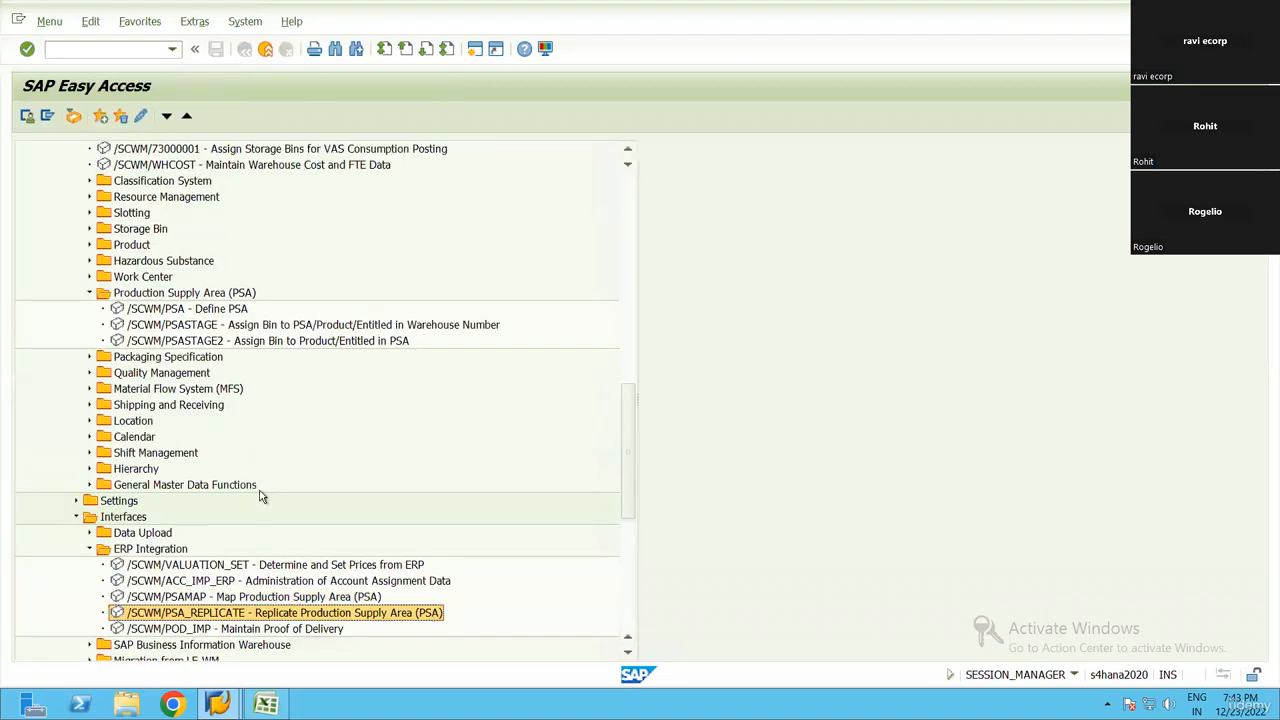
{"action": "left_click", "coordinate": [242, 408]}
{"action": "scroll", "coordinate": [203, 335], "scroll_direction": "up", "scroll_amount": 3}
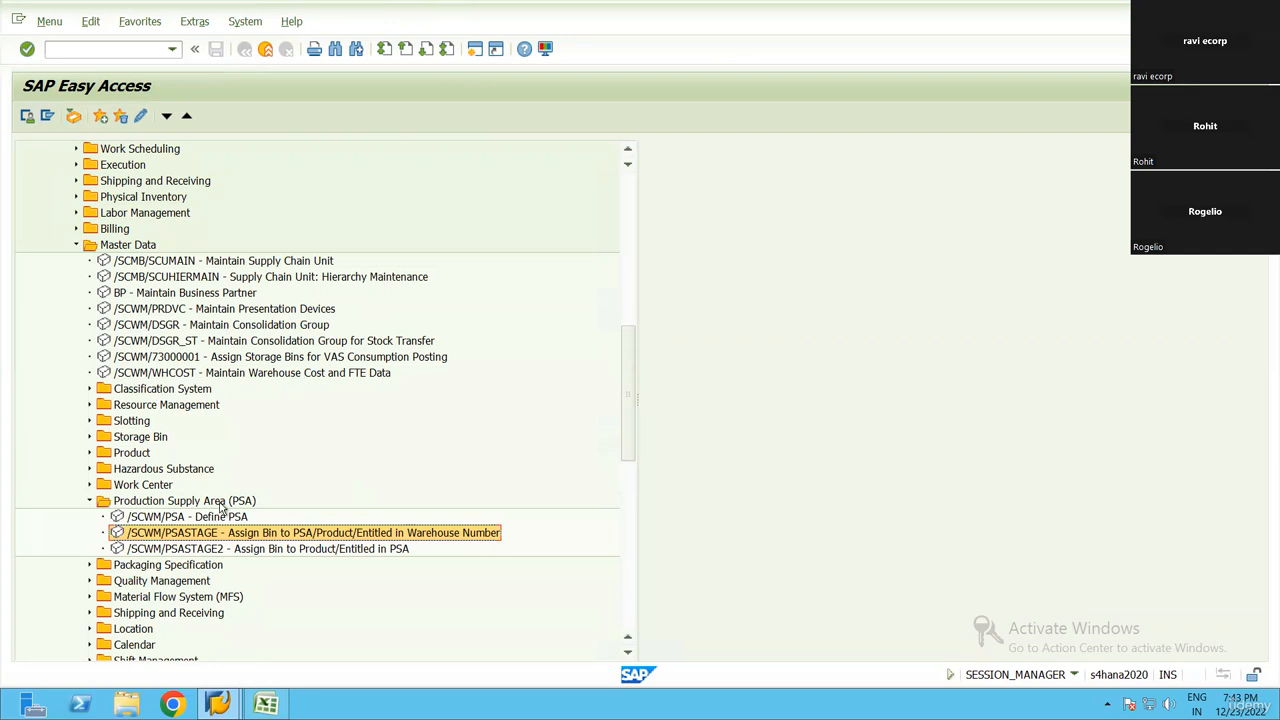
{"action": "left_click", "coordinate": [220, 503]}
{"action": "left_click", "coordinate": [165, 535]}
{"action": "double_click", "coordinate": [329, 537]}
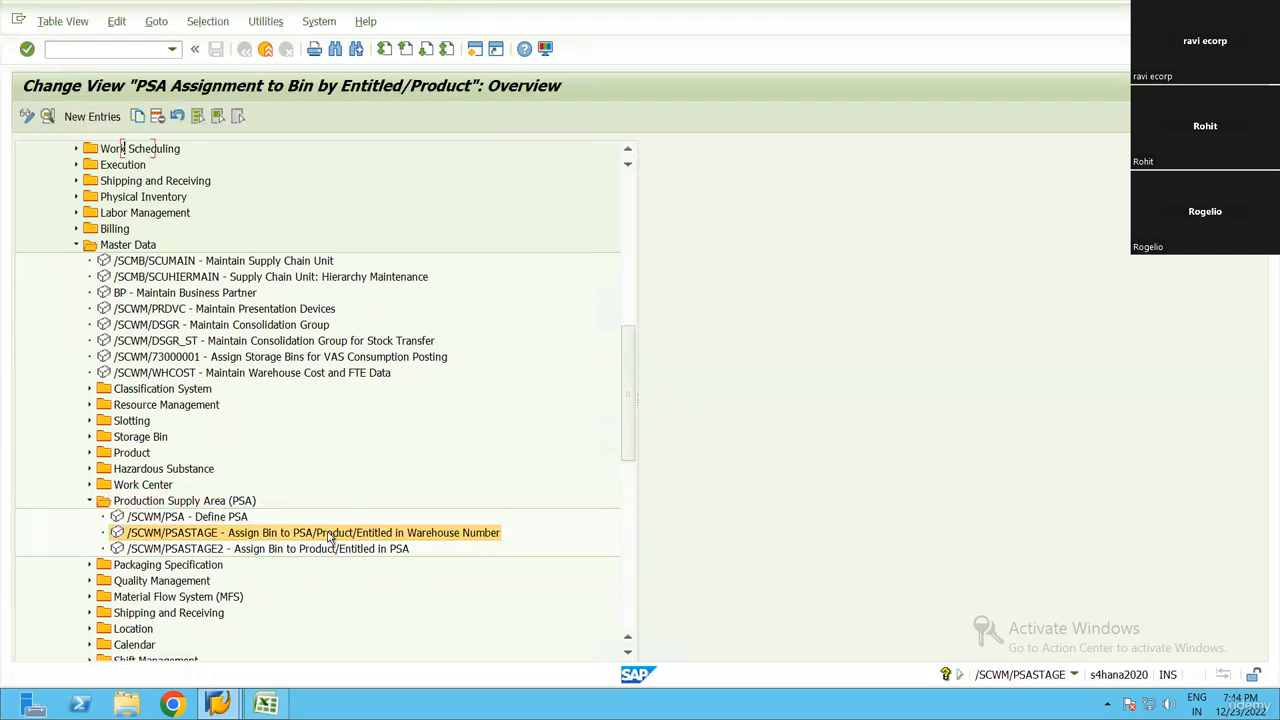
Create a new PSA bin assignment entry with disposal party PED-RN99 and supply area PSA-RN99 from the value lists
{"action": "left_click", "coordinate": [92, 116]}
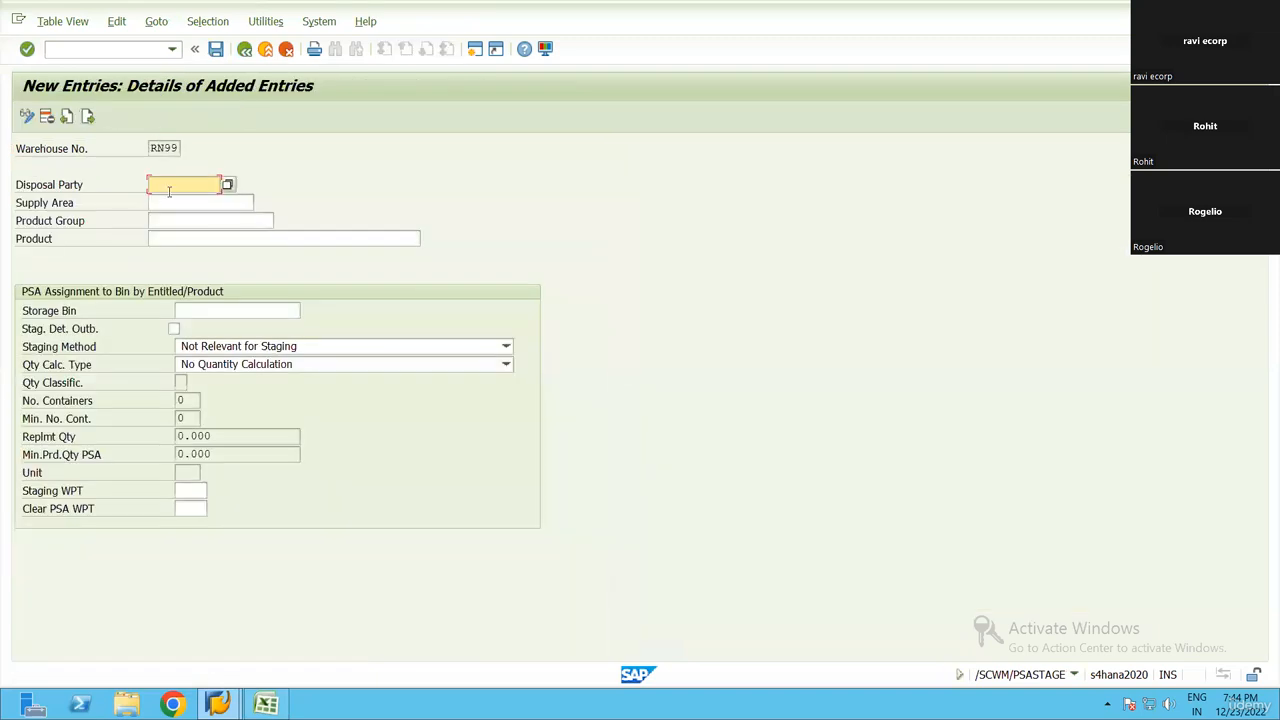
{"action": "left_click", "coordinate": [228, 187]}
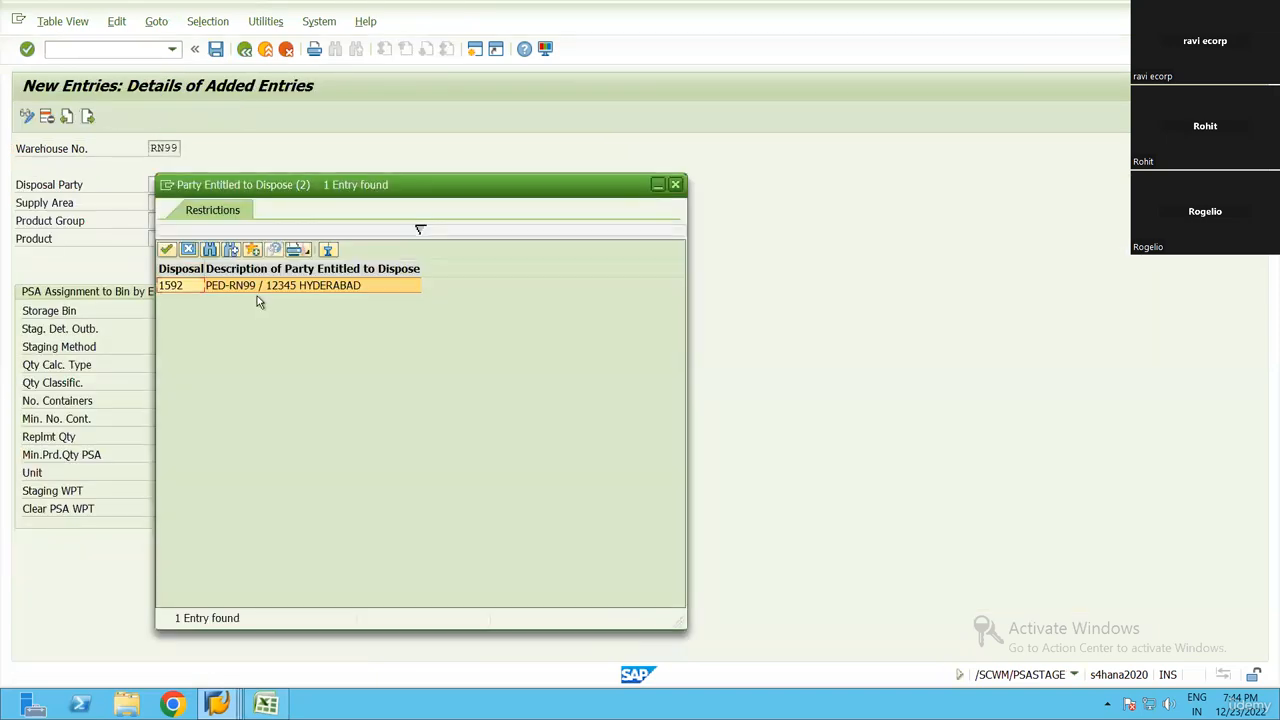
{"action": "double_click", "coordinate": [252, 288]}
{"action": "left_click", "coordinate": [226, 201]}
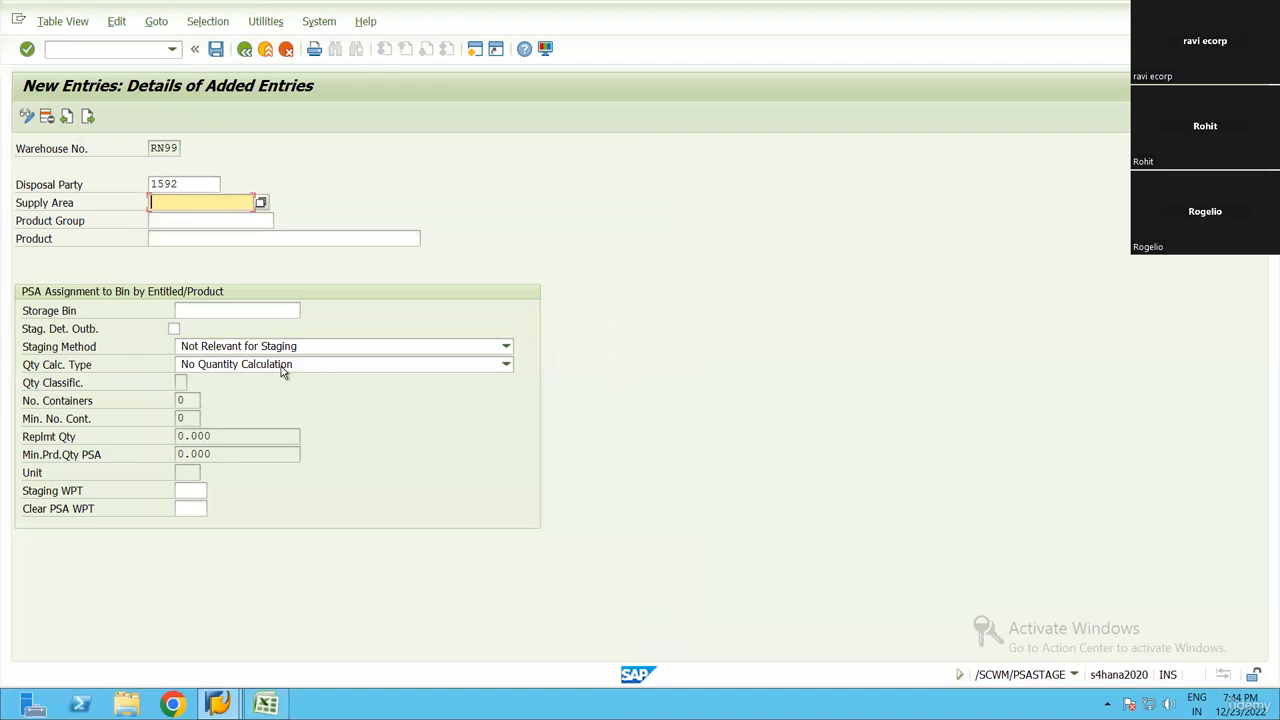
{"action": "left_click", "coordinate": [257, 202]}
{"action": "left_click", "coordinate": [225, 207]}
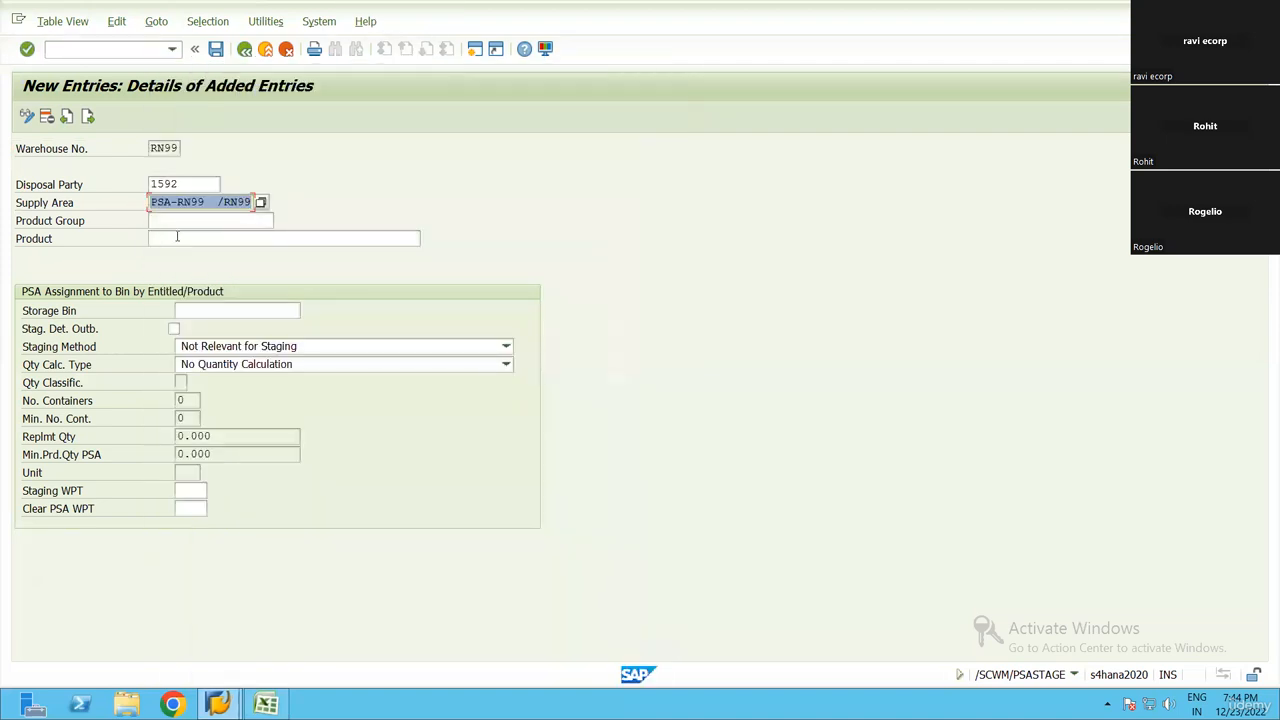
Copy product 6000083 from the RM1 row of the Excel workbook into the Product field of the new entry
{"action": "left_click", "coordinate": [174, 238]}
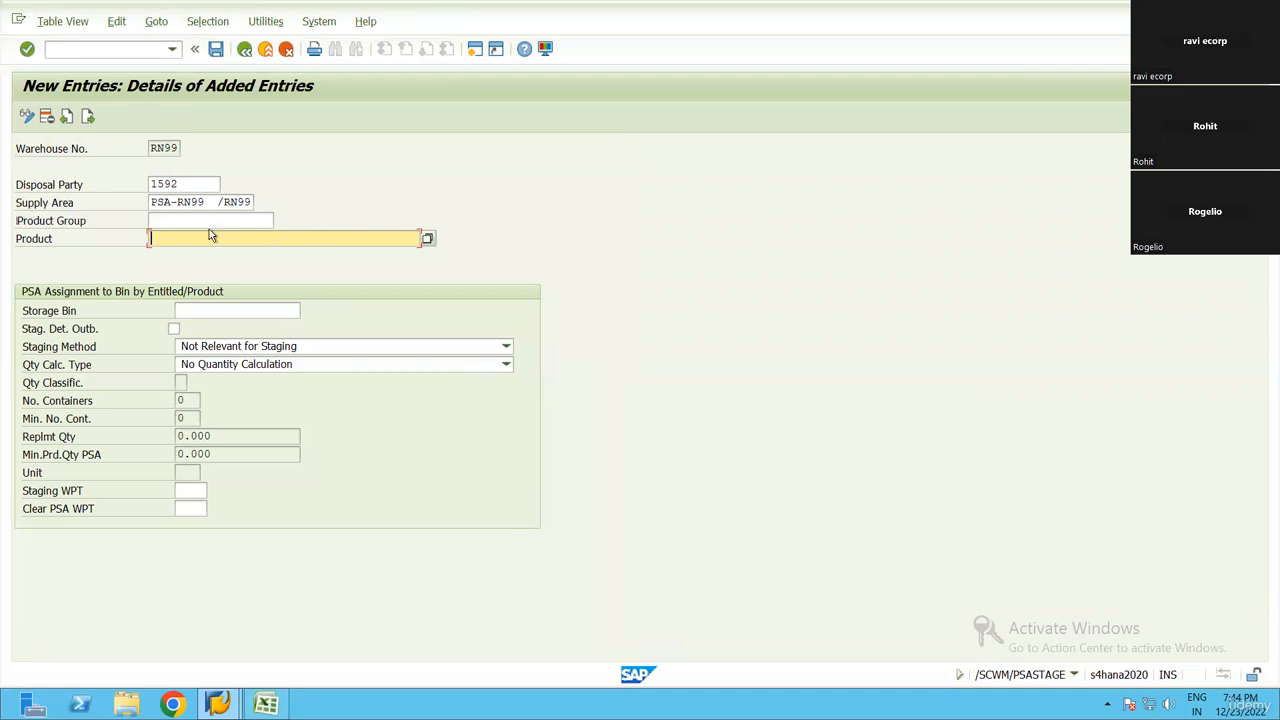
{"action": "key", "text": "shift+Tab"}
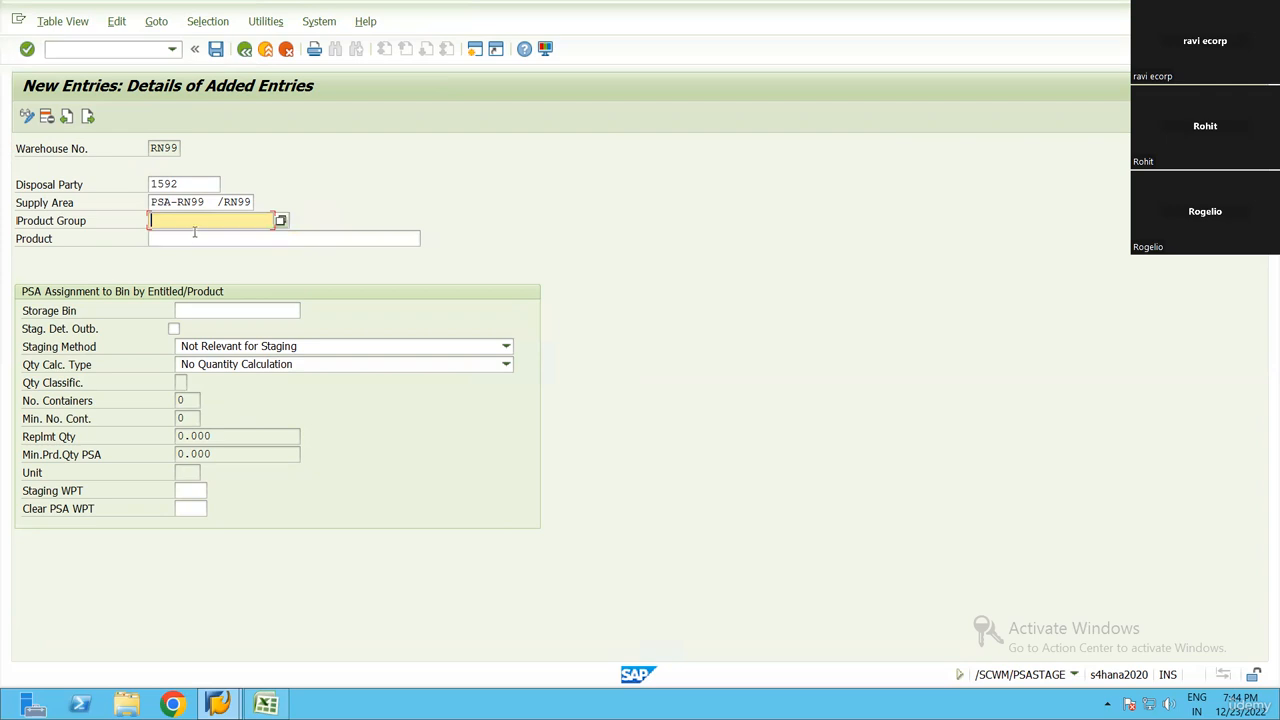
{"action": "key", "text": "Tab"}
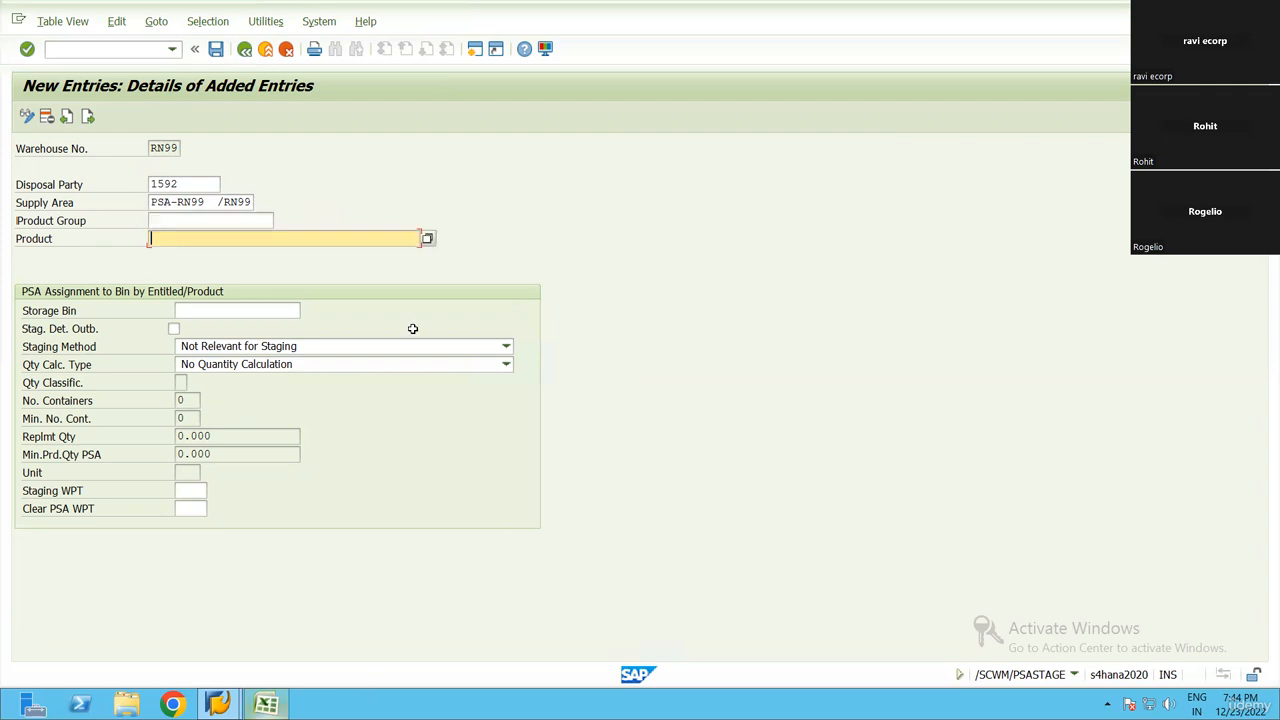
{"action": "key", "text": "alt+Tab"}
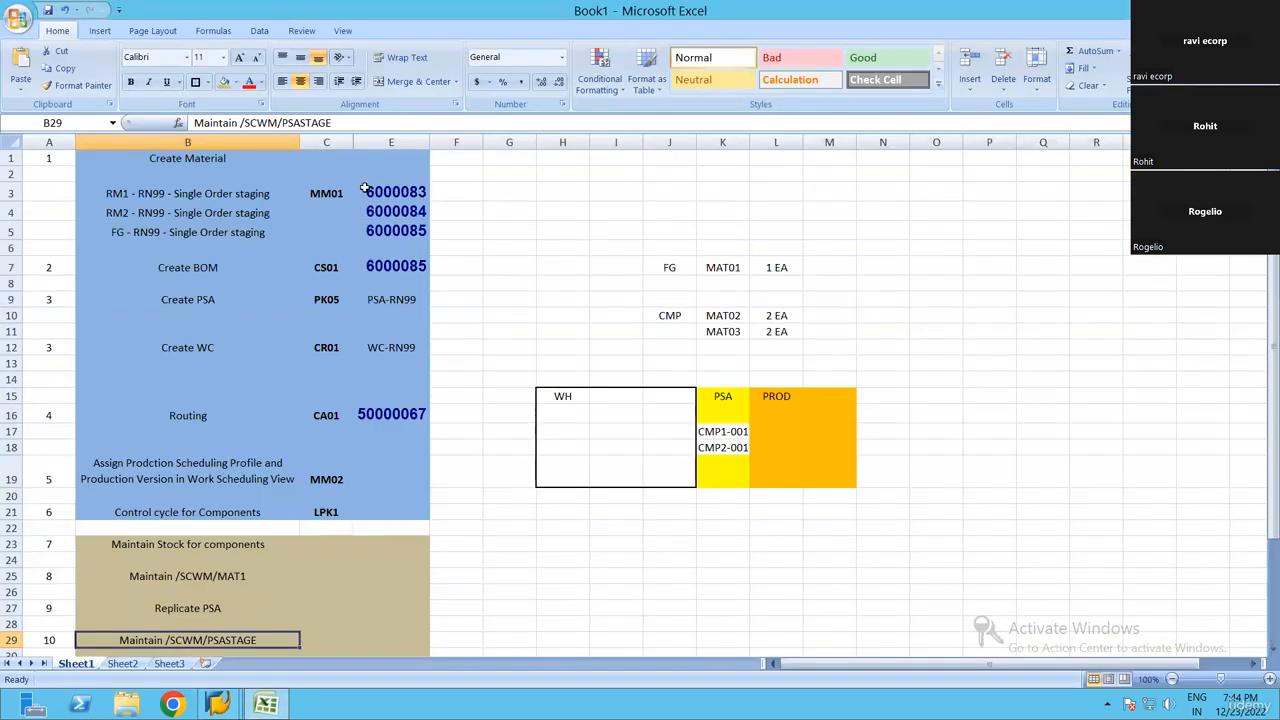
{"action": "left_click", "coordinate": [391, 190]}
{"action": "key", "text": "ctrl+c"}
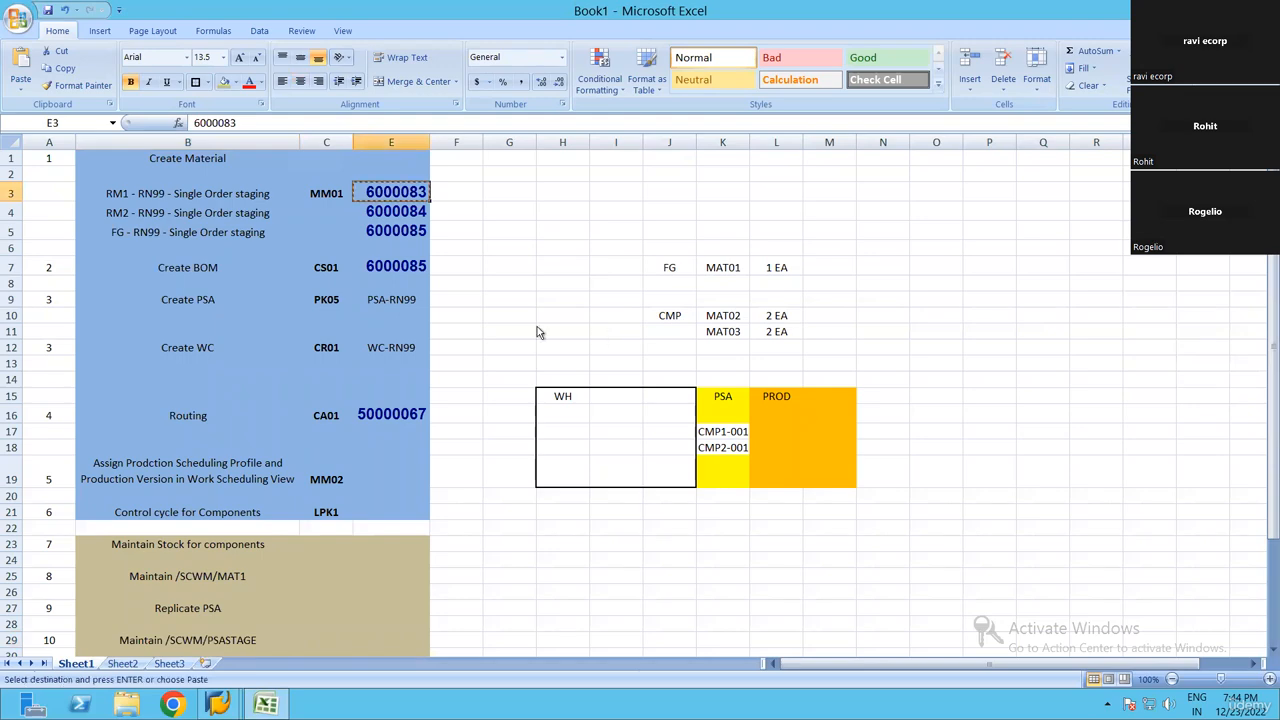
{"action": "key", "text": "alt+Tab"}
{"action": "key", "text": "ctrl+v"}
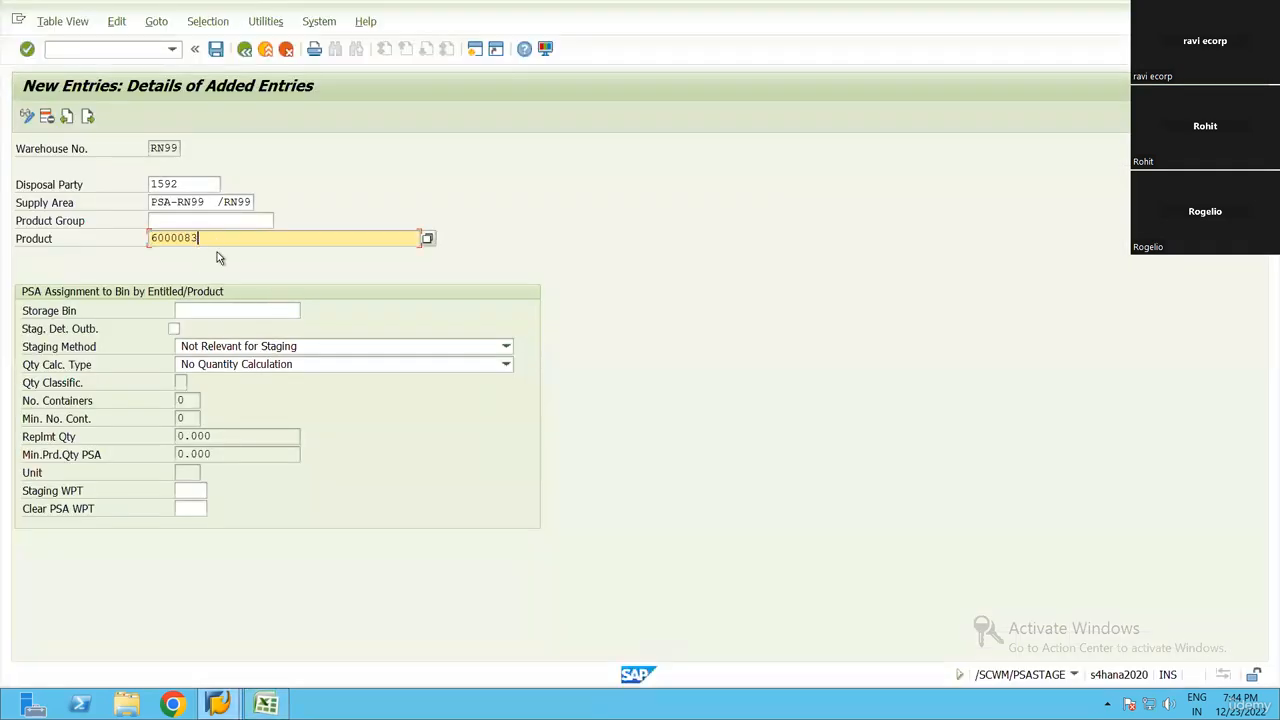
Look through the storage bins available for the new entry and close the list without choosing one
{"action": "left_click", "coordinate": [225, 308]}
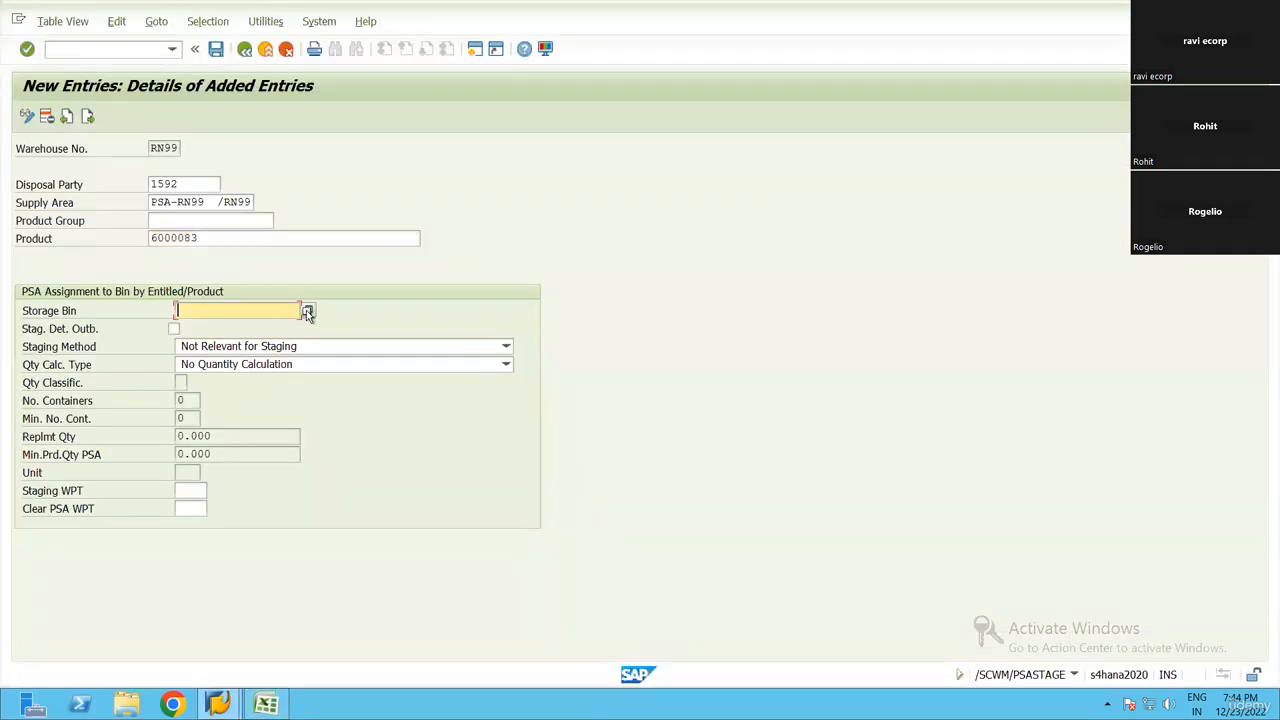
{"action": "left_click", "coordinate": [306, 310]}
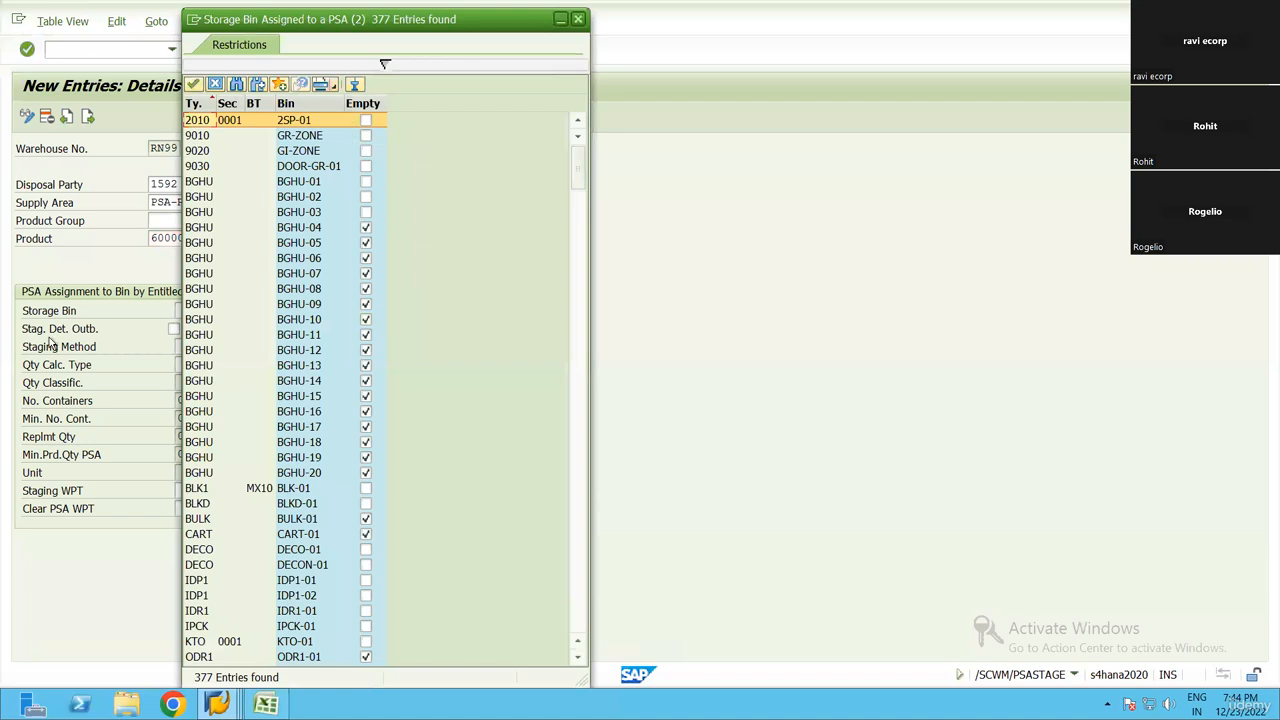
{"action": "key", "text": "Escape"}
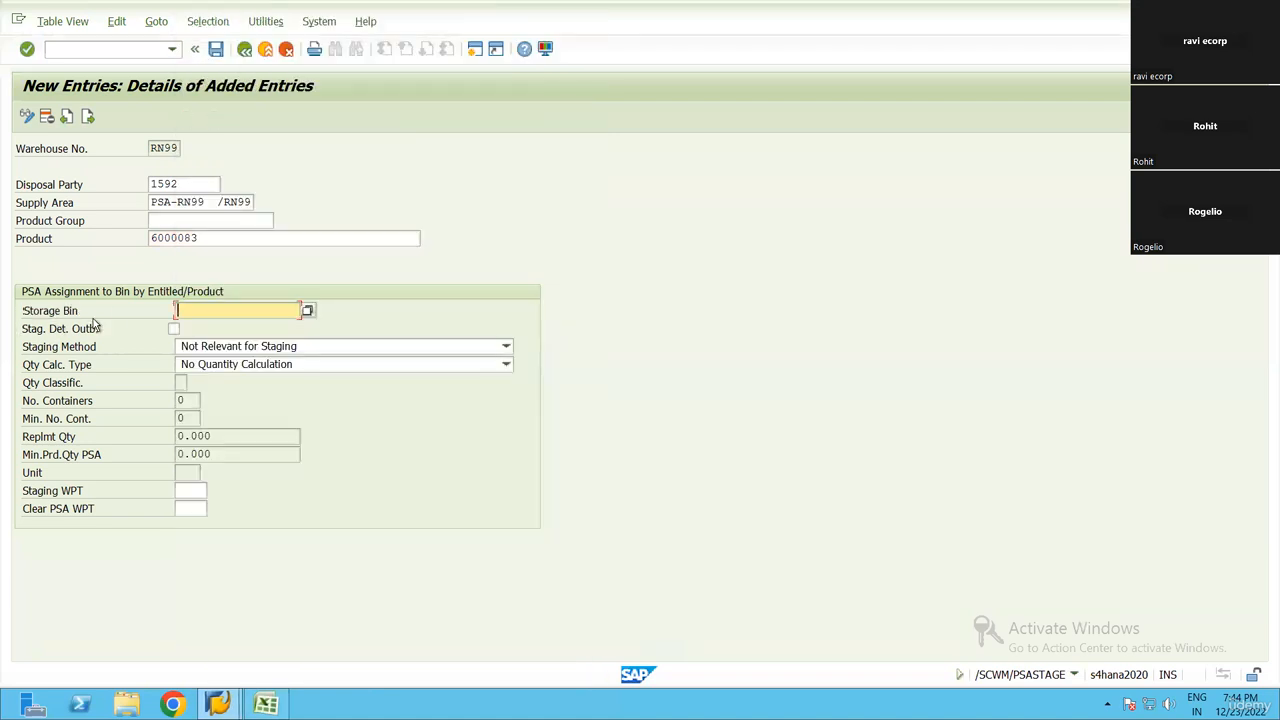
{"action": "left_click", "coordinate": [42, 311]}
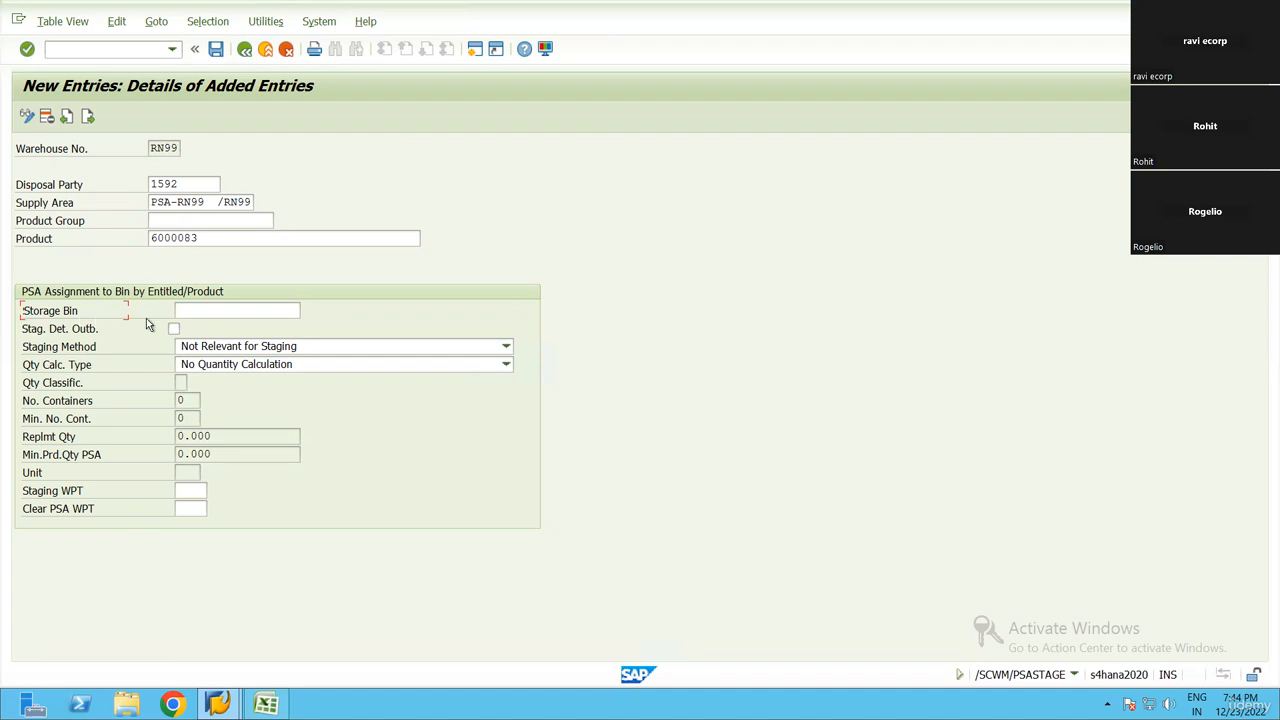
{"action": "key", "text": "Tab"}
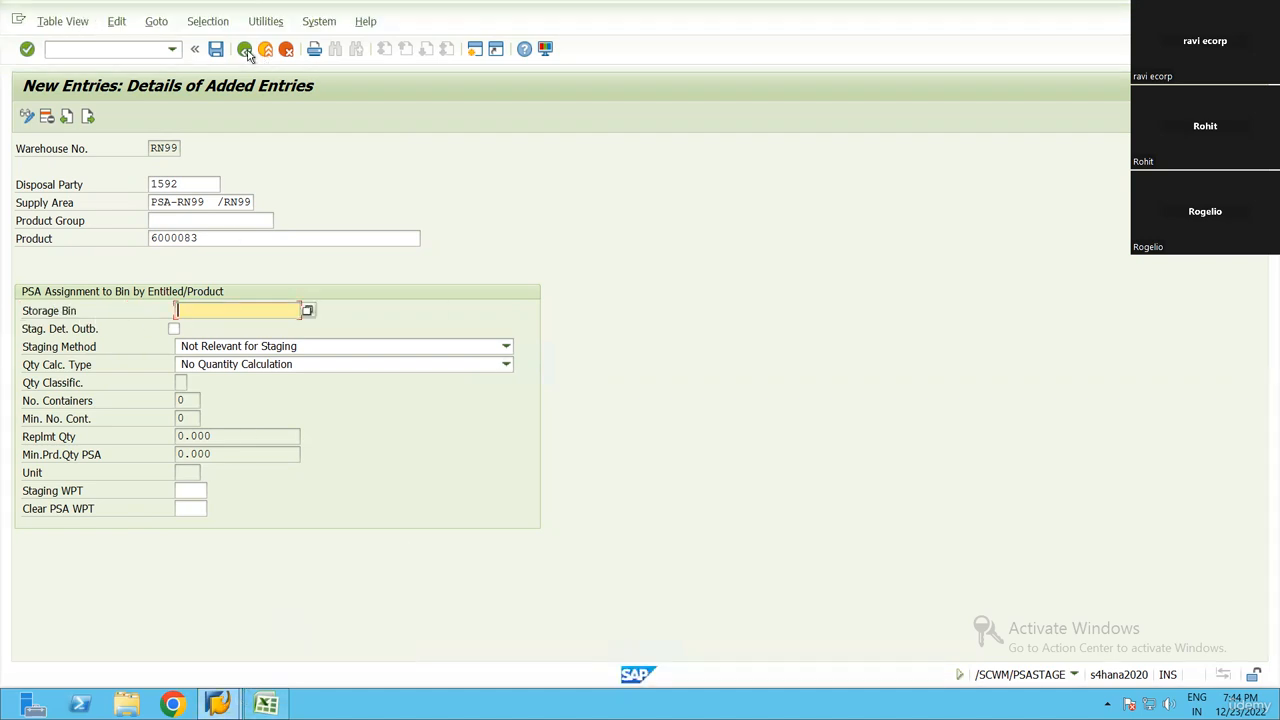
Open a new SAP session, start the Customizing project screen (SPRO), and display the SAP Reference IMG
{"action": "left_click", "coordinate": [475, 51]}
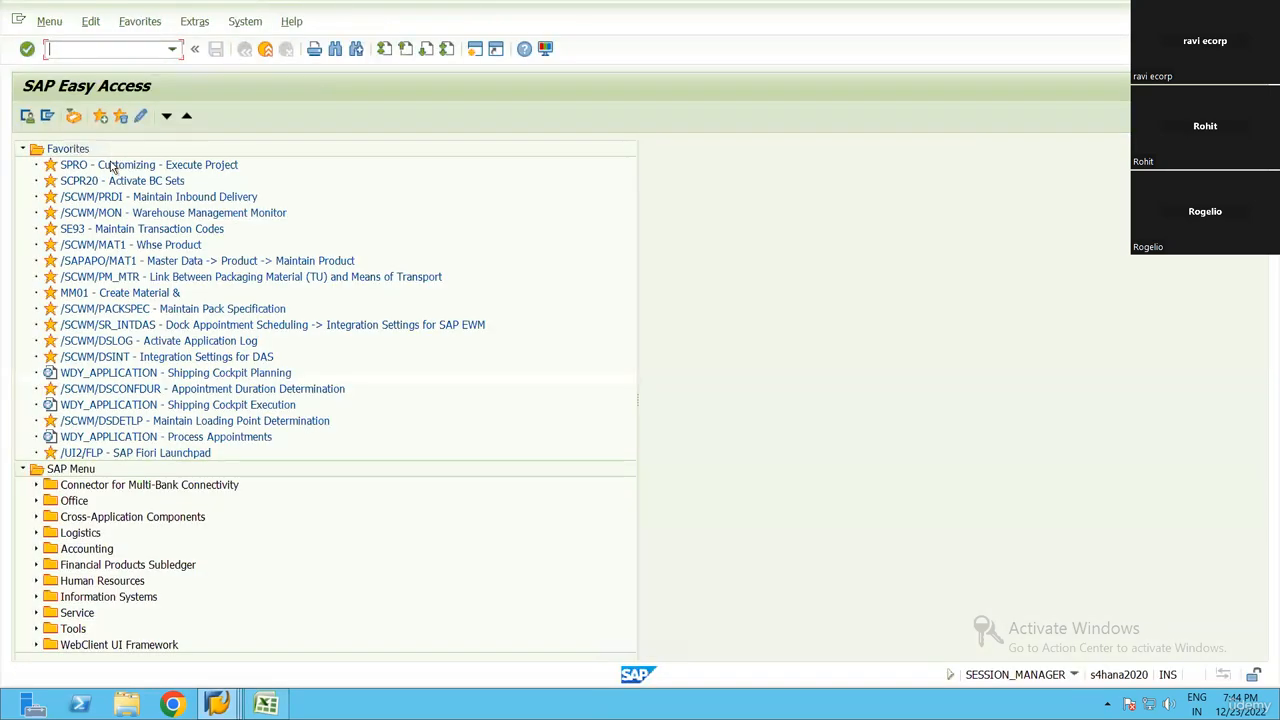
{"action": "double_click", "coordinate": [117, 163]}
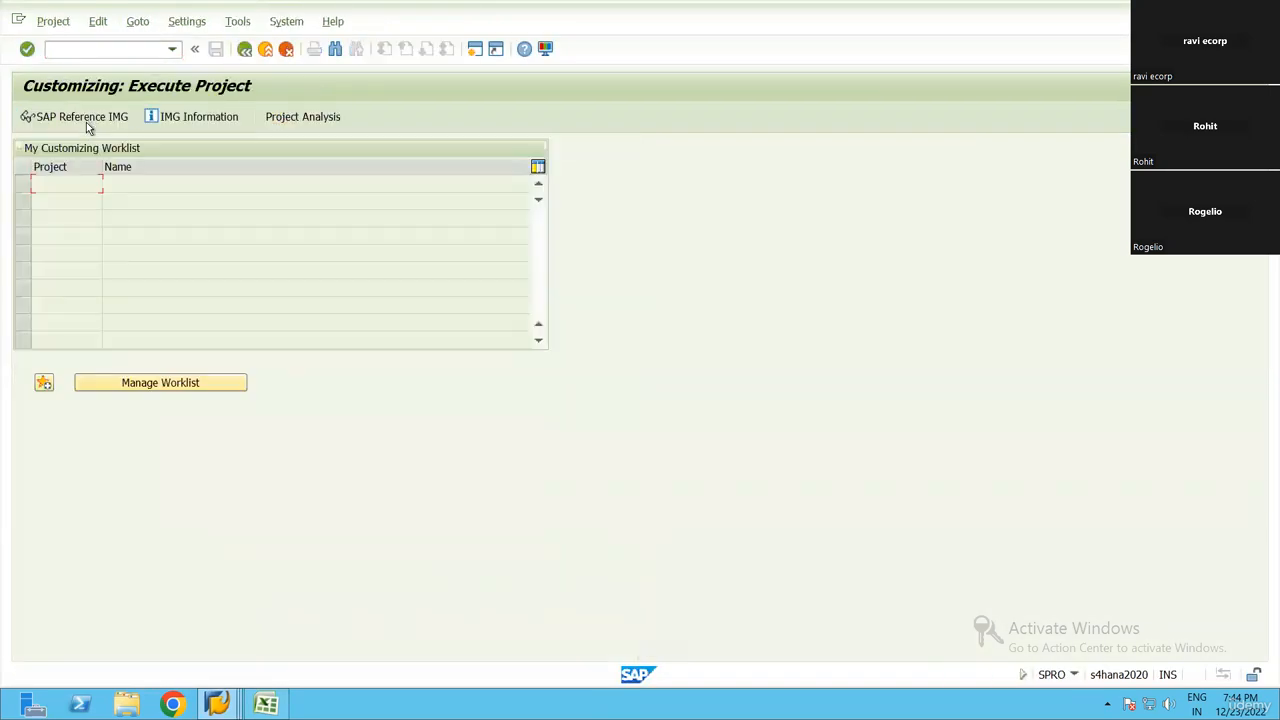
{"action": "left_click", "coordinate": [86, 122]}
Expand SCM Extended Warehouse Management, Extended Warehouse Management, and its Master Data node in the IMG structure
{"action": "scroll", "coordinate": [176, 410], "scroll_direction": "down", "scroll_amount": 2}
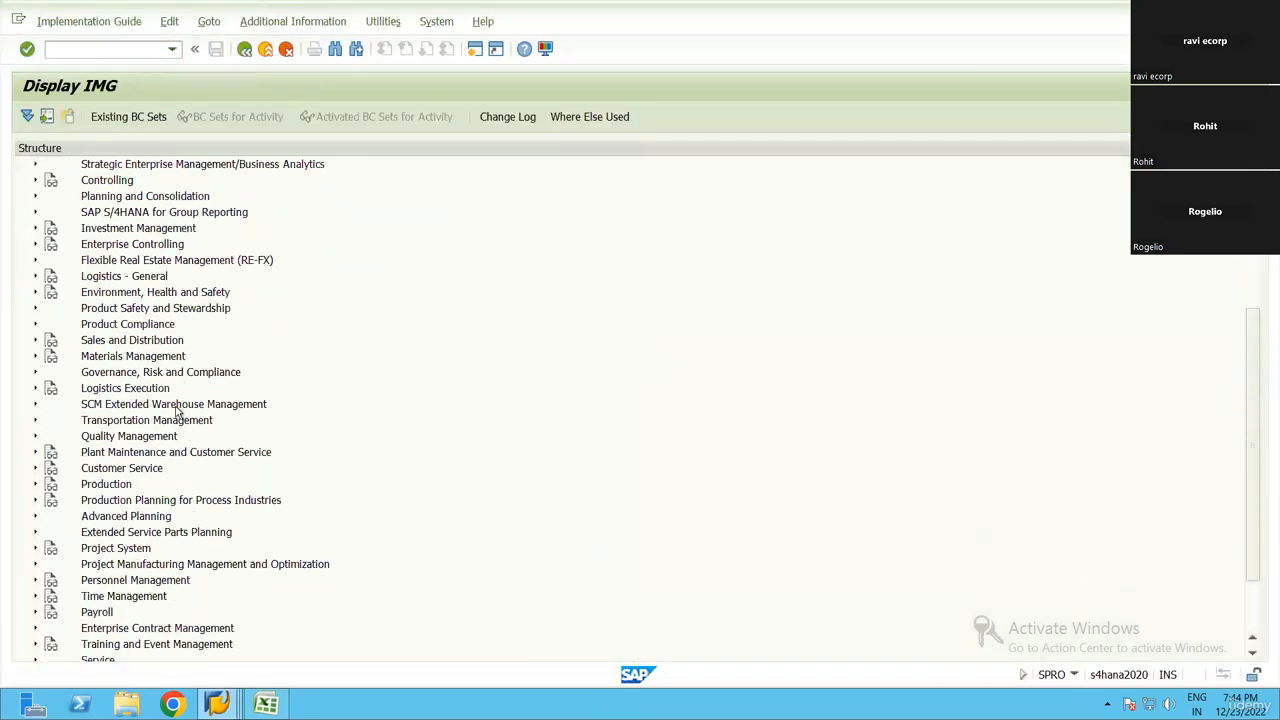
{"action": "double_click", "coordinate": [176, 410]}
{"action": "double_click", "coordinate": [178, 413]}
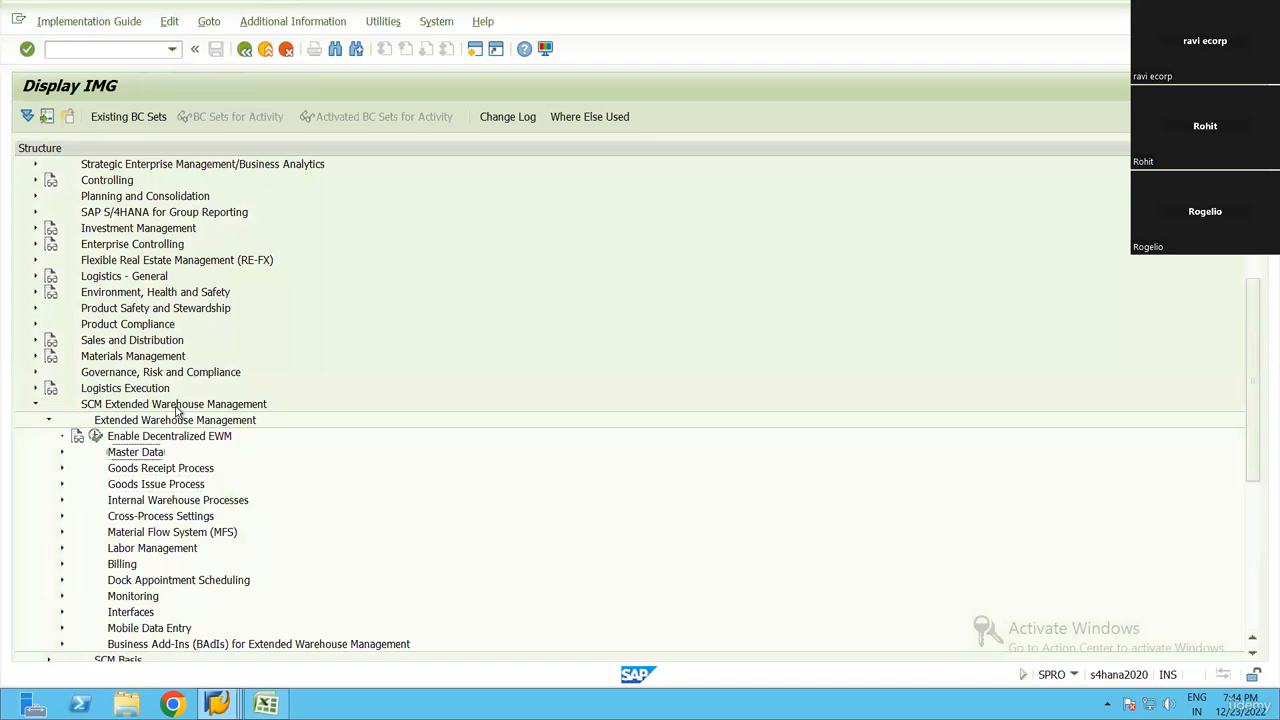
{"action": "key", "text": "Right"}
{"action": "key", "text": "Down"}
{"action": "key", "text": "Down"}
{"action": "key", "text": "Down"}
{"action": "key", "text": "Down"}
{"action": "key", "text": "Down"}
{"action": "key", "text": "Down"}
{"action": "key", "text": "Right"}
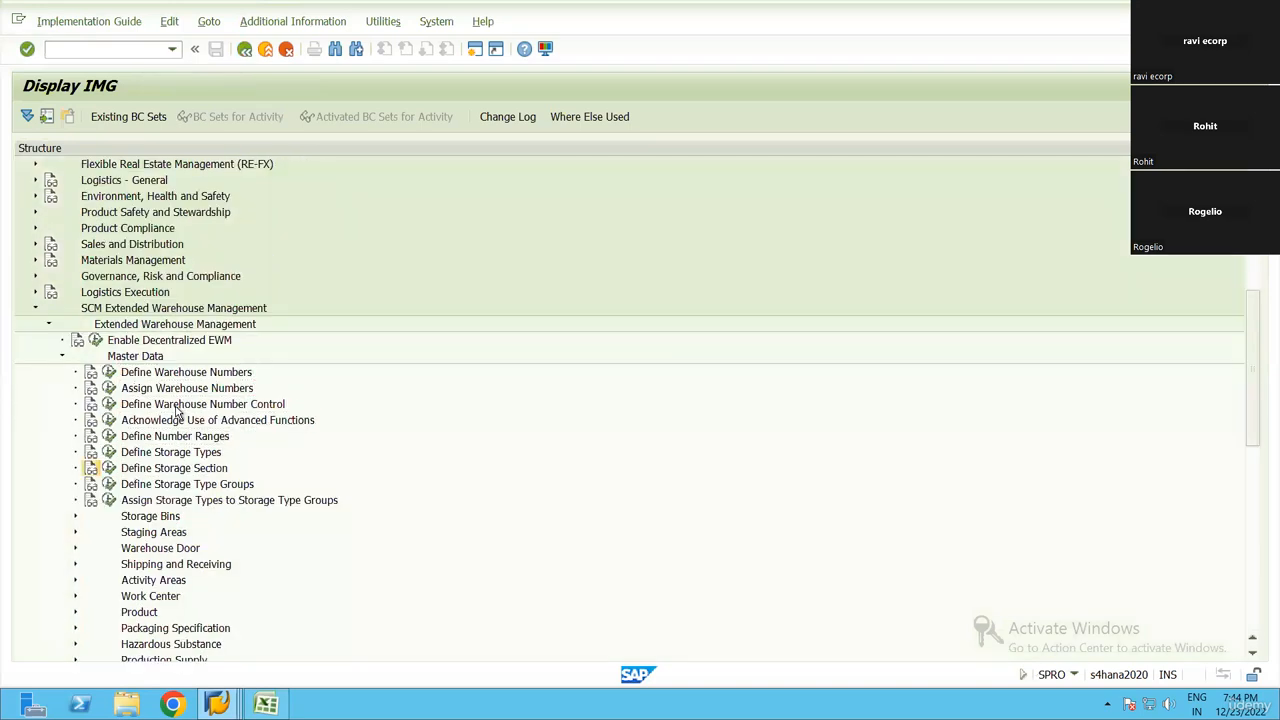
Open Define Storage Types and position the table at warehouse RN99, storage type 1000
{"action": "key", "text": "Return"}
{"action": "key", "text": "Escape"}
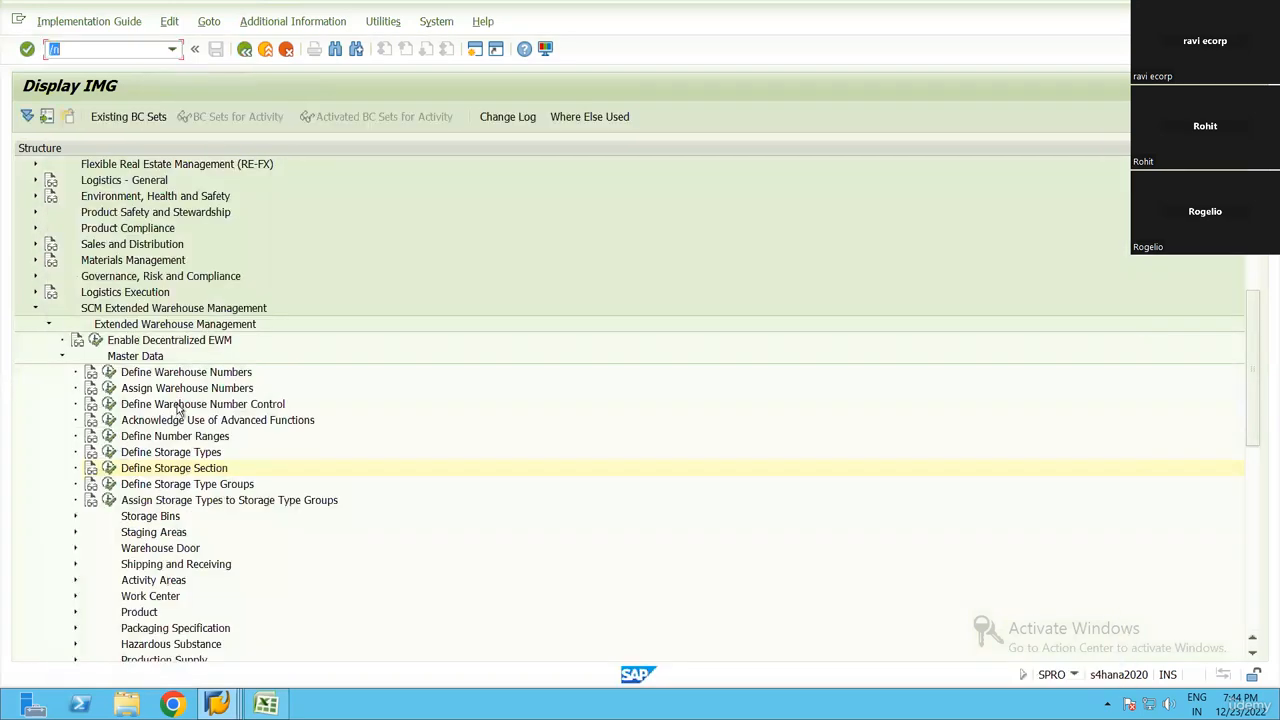
{"action": "left_click", "coordinate": [108, 467]}
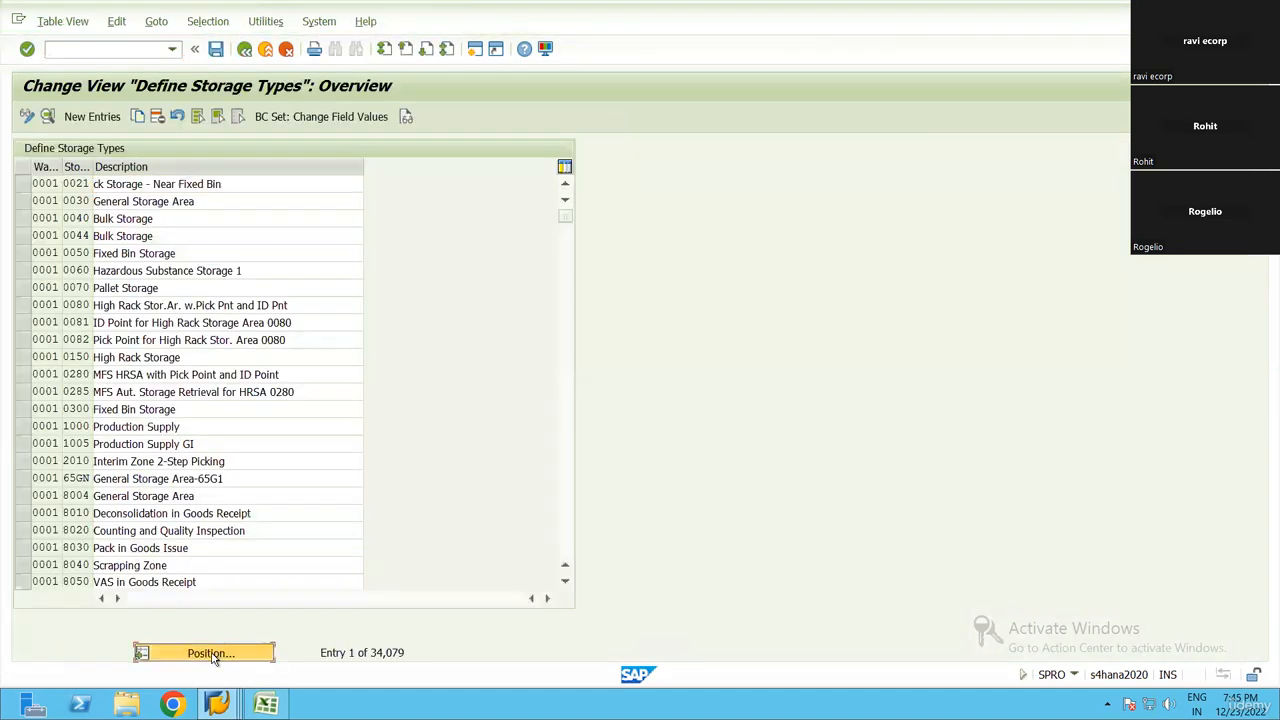
{"action": "left_click", "coordinate": [211, 654]}
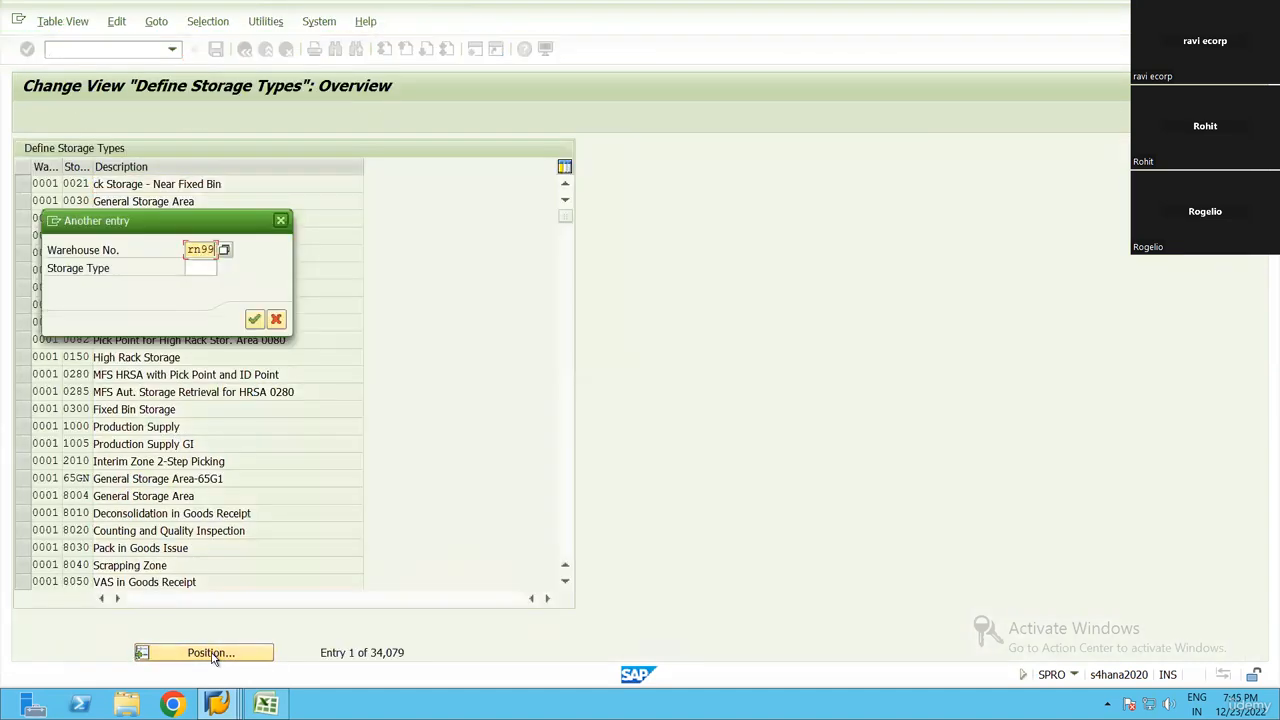
{"action": "key", "text": "Tab"}
{"action": "type", "text": "1000"}
{"action": "key", "text": "Return"}
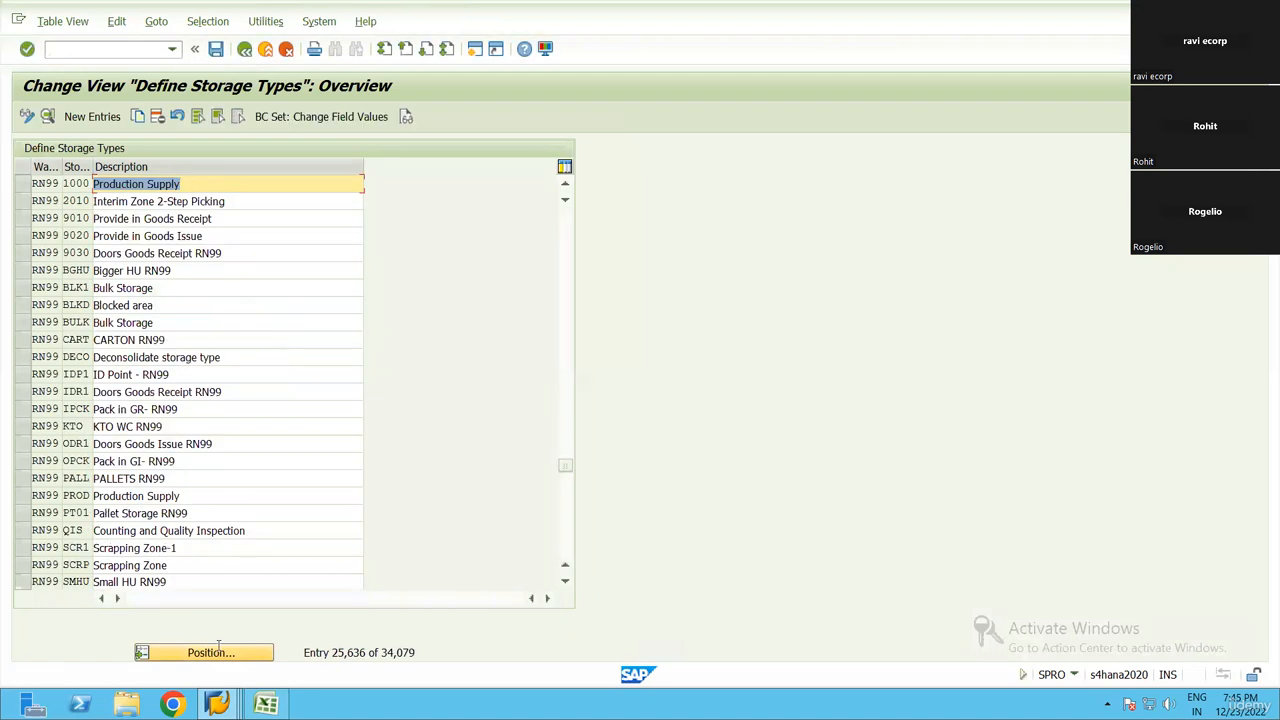
Display the details of storage type 1000 in warehouse RN99 and return to the storage type overview
{"action": "left_click", "coordinate": [213, 181]}
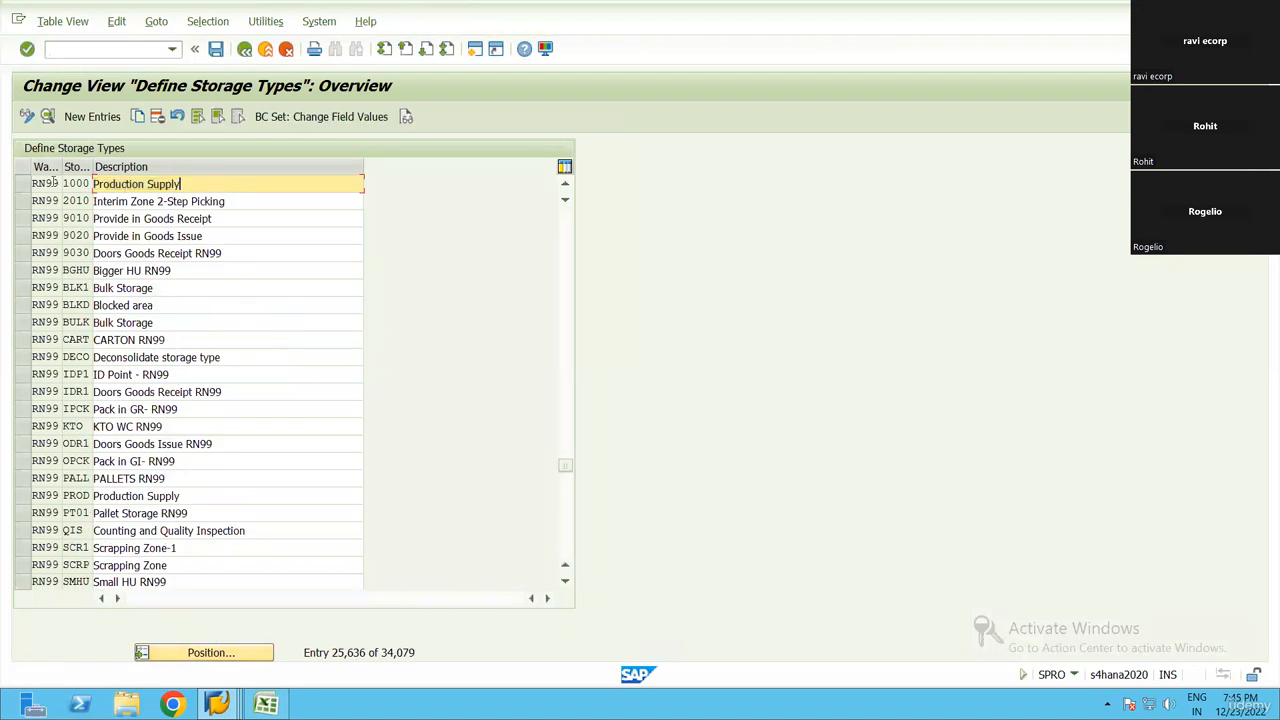
{"action": "left_click", "coordinate": [47, 116]}
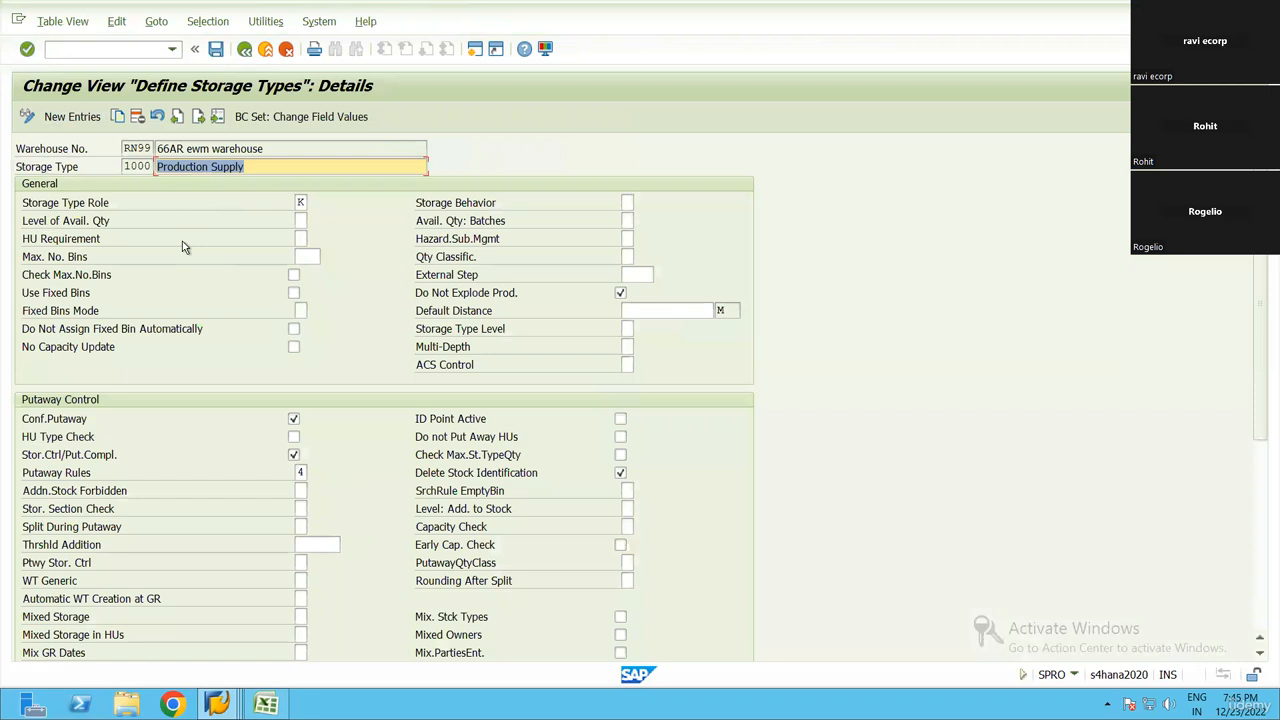
{"action": "left_click", "coordinate": [127, 166]}
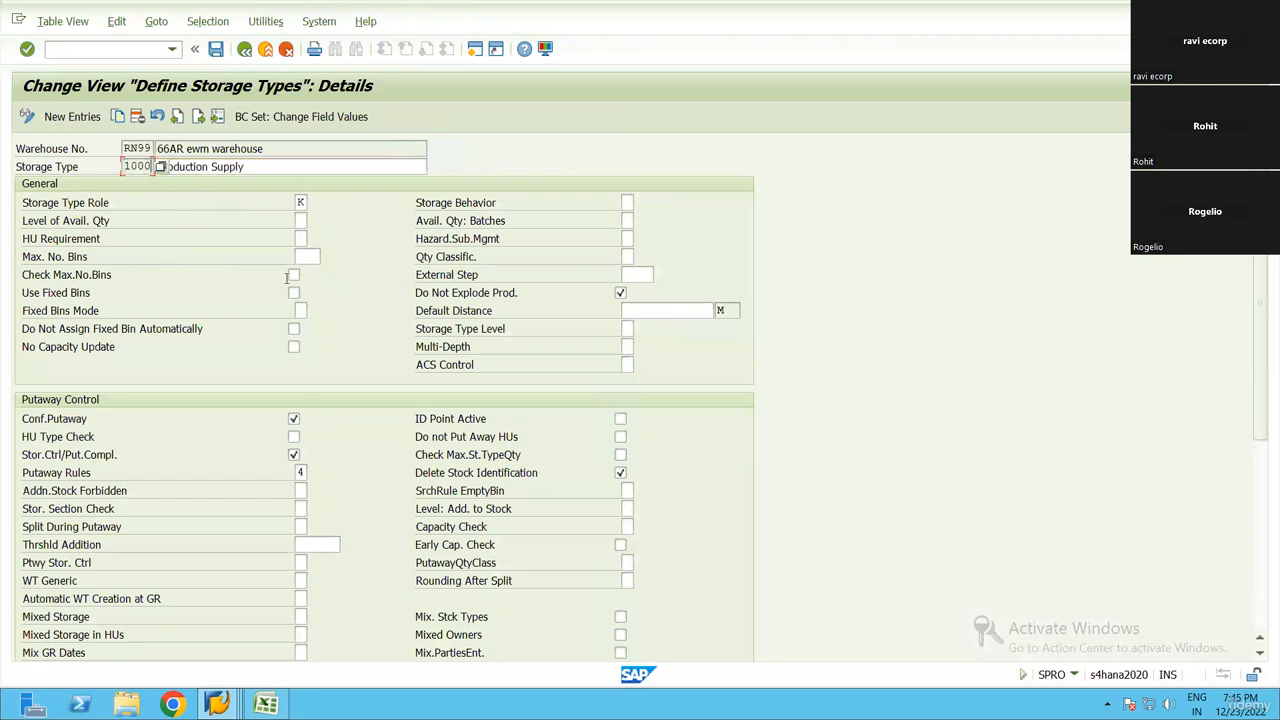
{"action": "key", "text": "F3"}
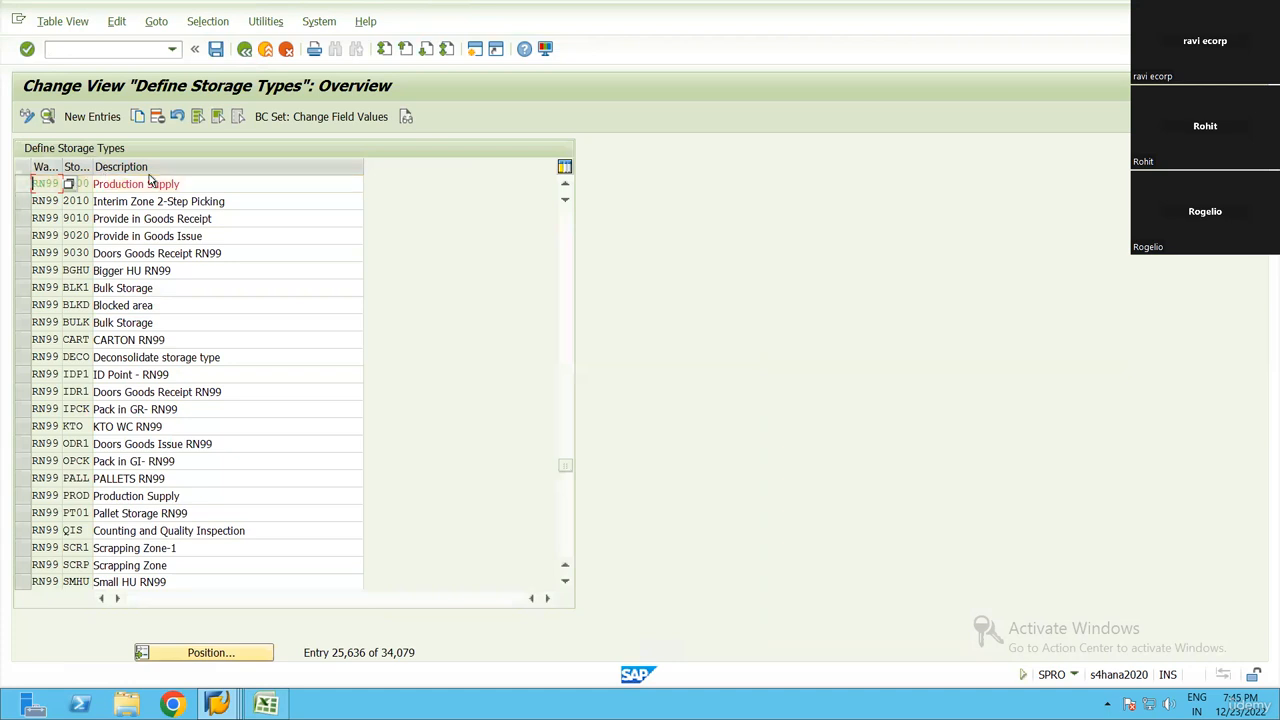
{"action": "left_click_drag", "start_coordinate": [181, 185], "coordinate": [92, 186]}
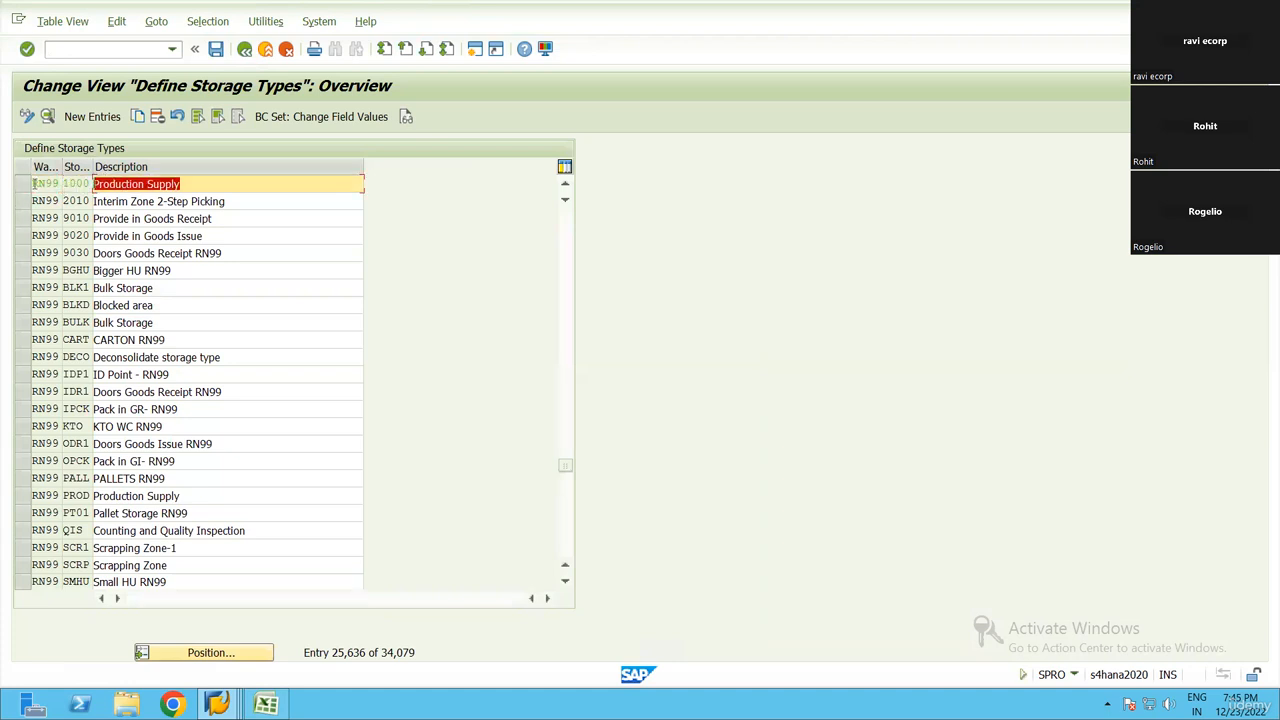
{"action": "left_click", "coordinate": [33, 186]}
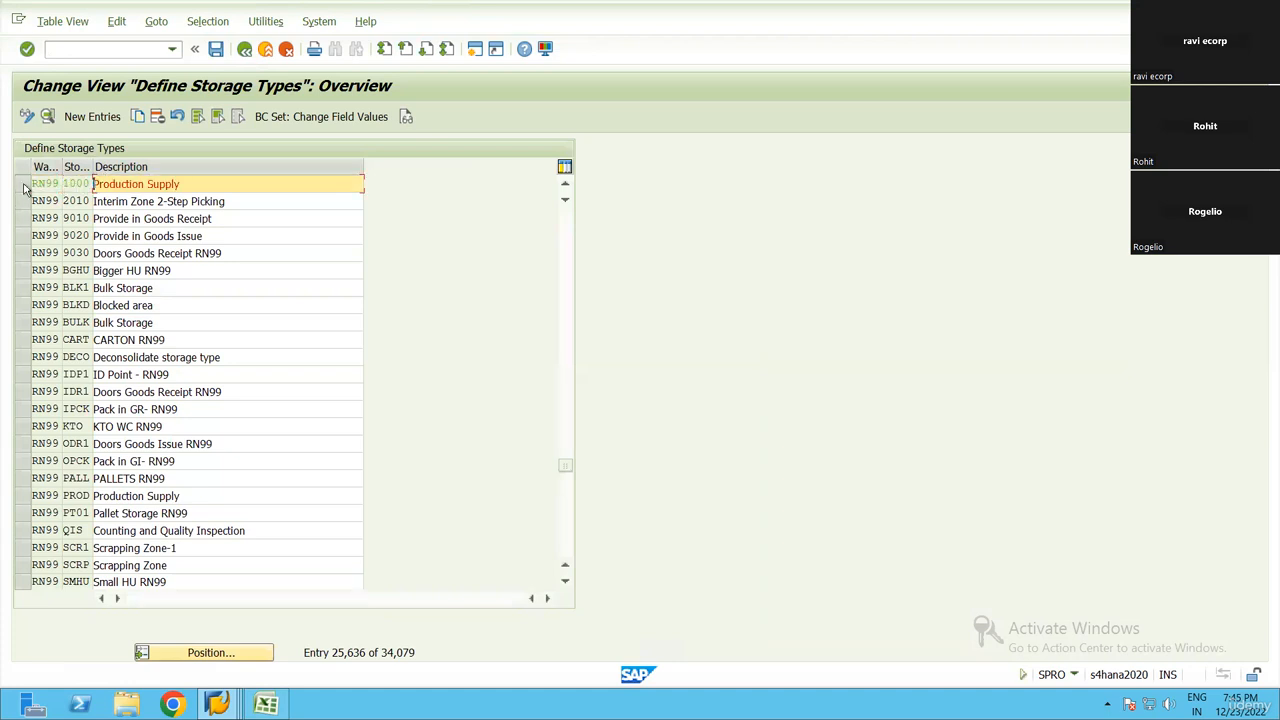
Display the details of storage type PROD in warehouse RN99 and leave the storage type configuration
{"action": "left_click", "coordinate": [20, 497]}
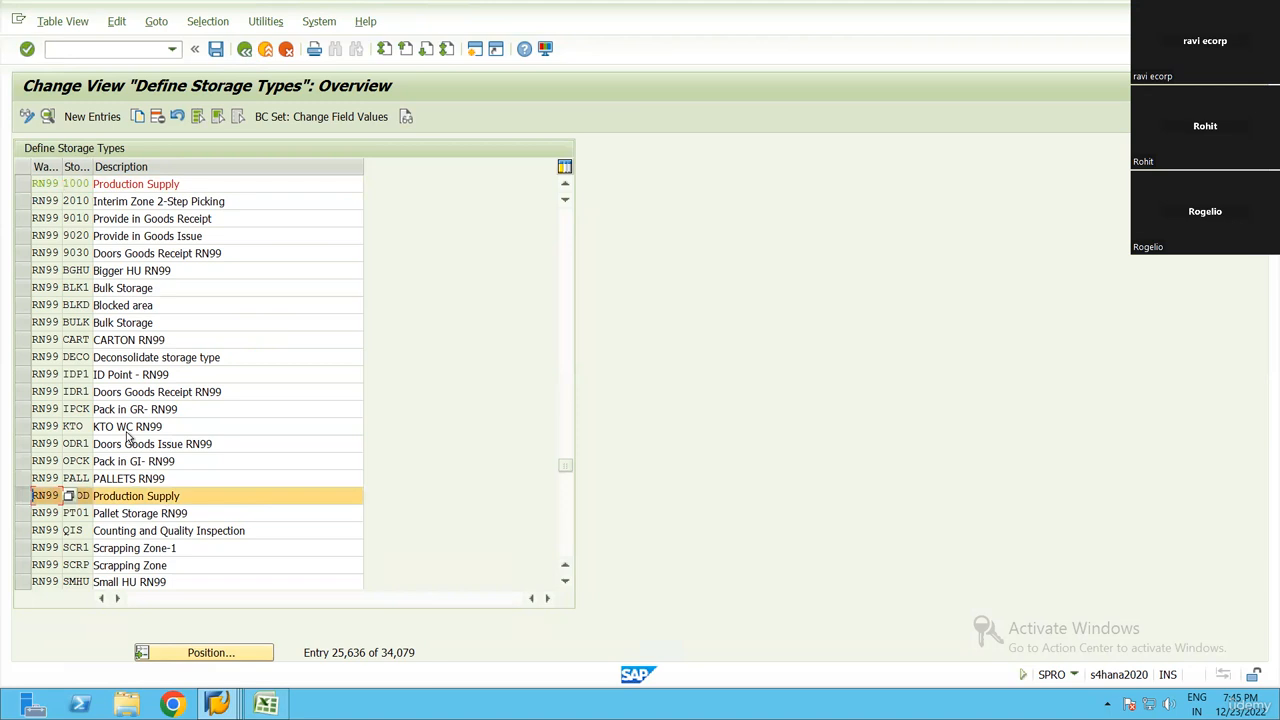
{"action": "left_click", "coordinate": [47, 116]}
{"action": "left_click", "coordinate": [127, 166]}
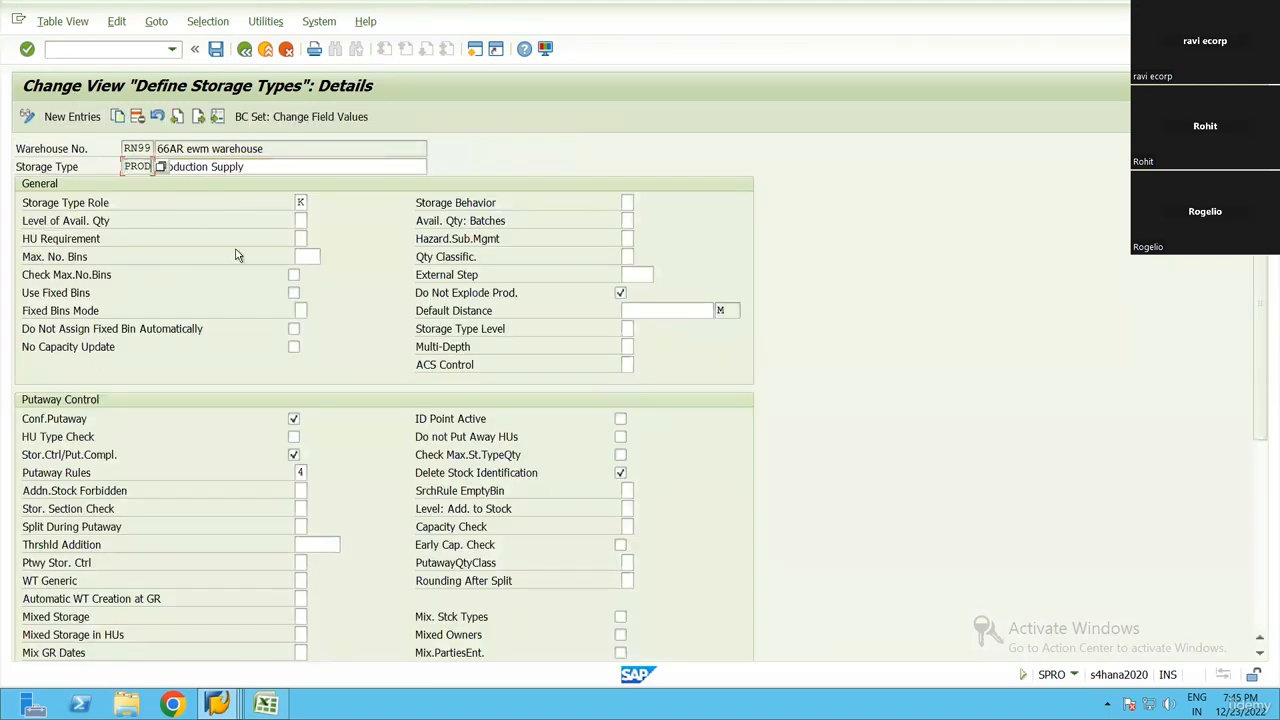
{"action": "left_click", "coordinate": [100, 49]}
{"action": "type", "text": "/n/scwm/ls03"}
{"action": "key", "text": "Return"}
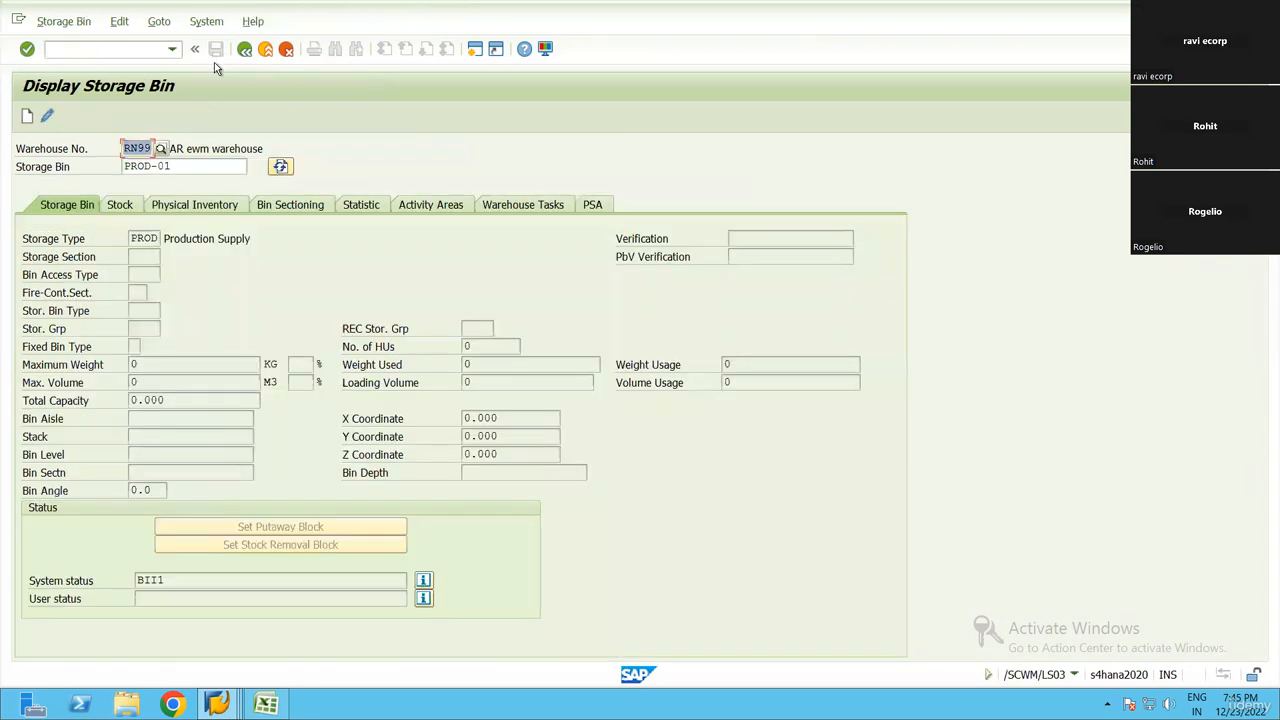
Check which storage type bin PROD-01 belongs to and leave the storage bin display
{"action": "left_click", "coordinate": [178, 169]}
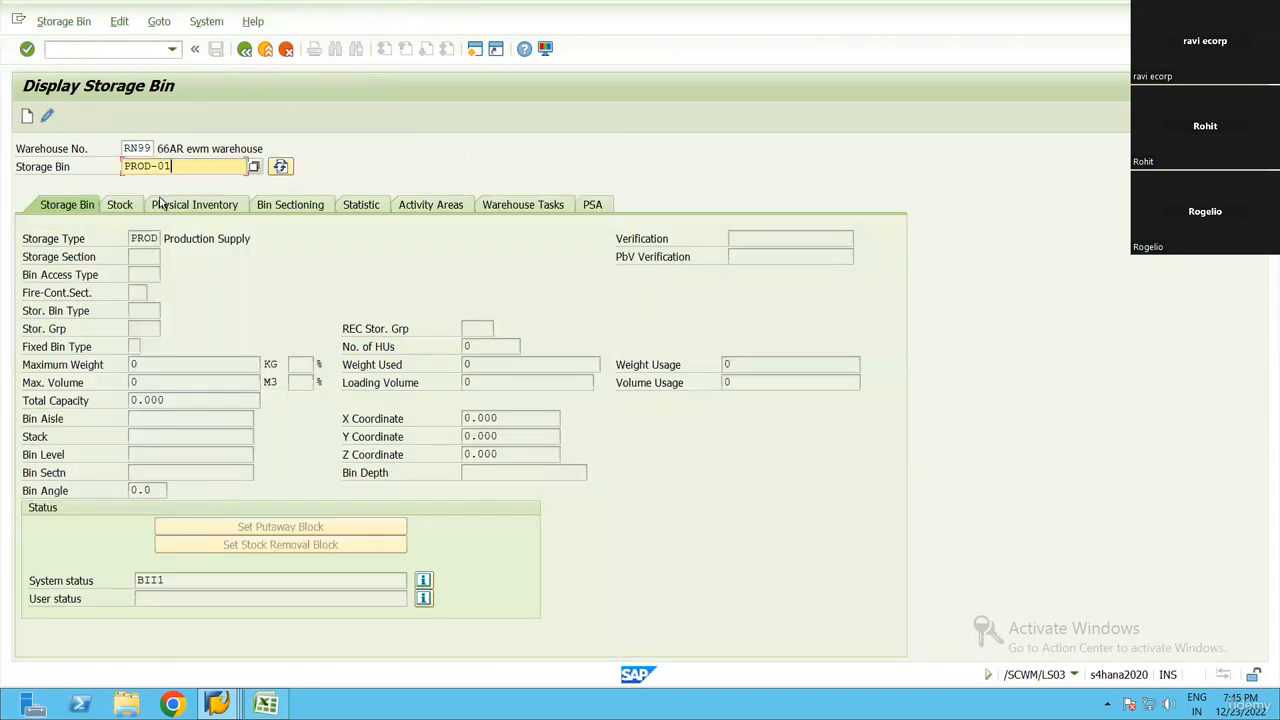
{"action": "left_click", "coordinate": [150, 238]}
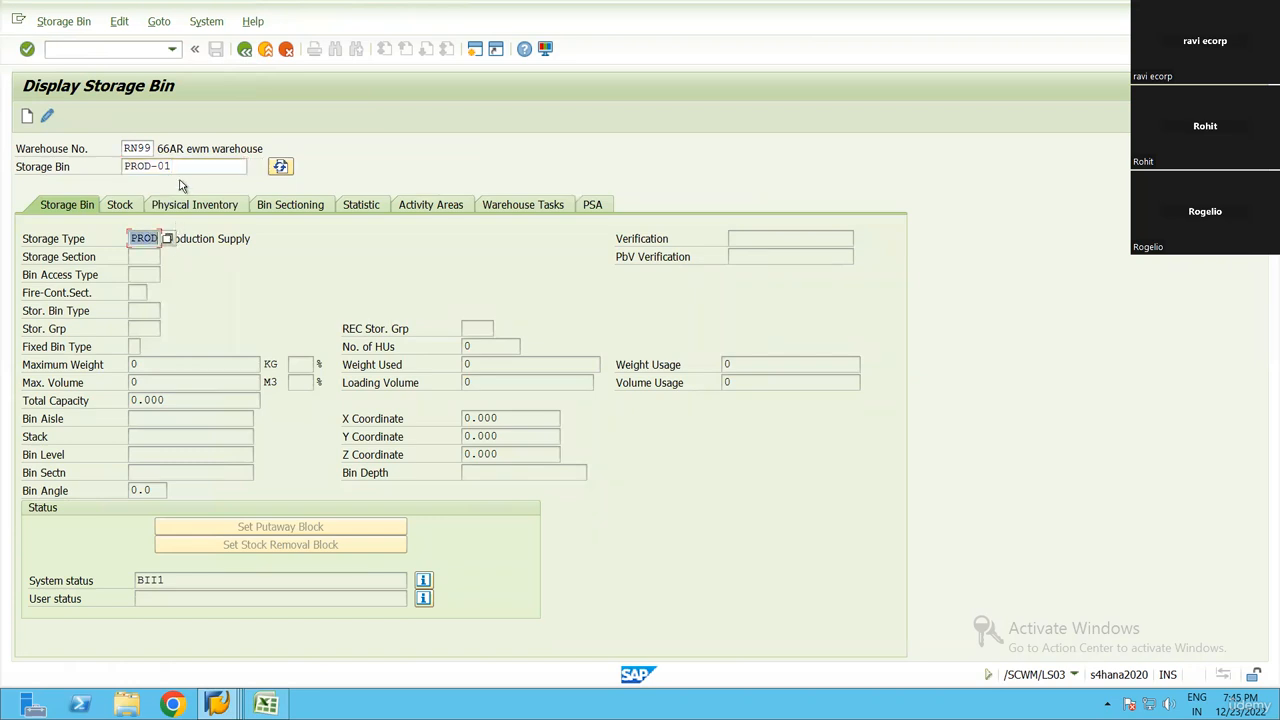
{"action": "left_click_drag", "start_coordinate": [178, 169], "coordinate": [213, 86]}
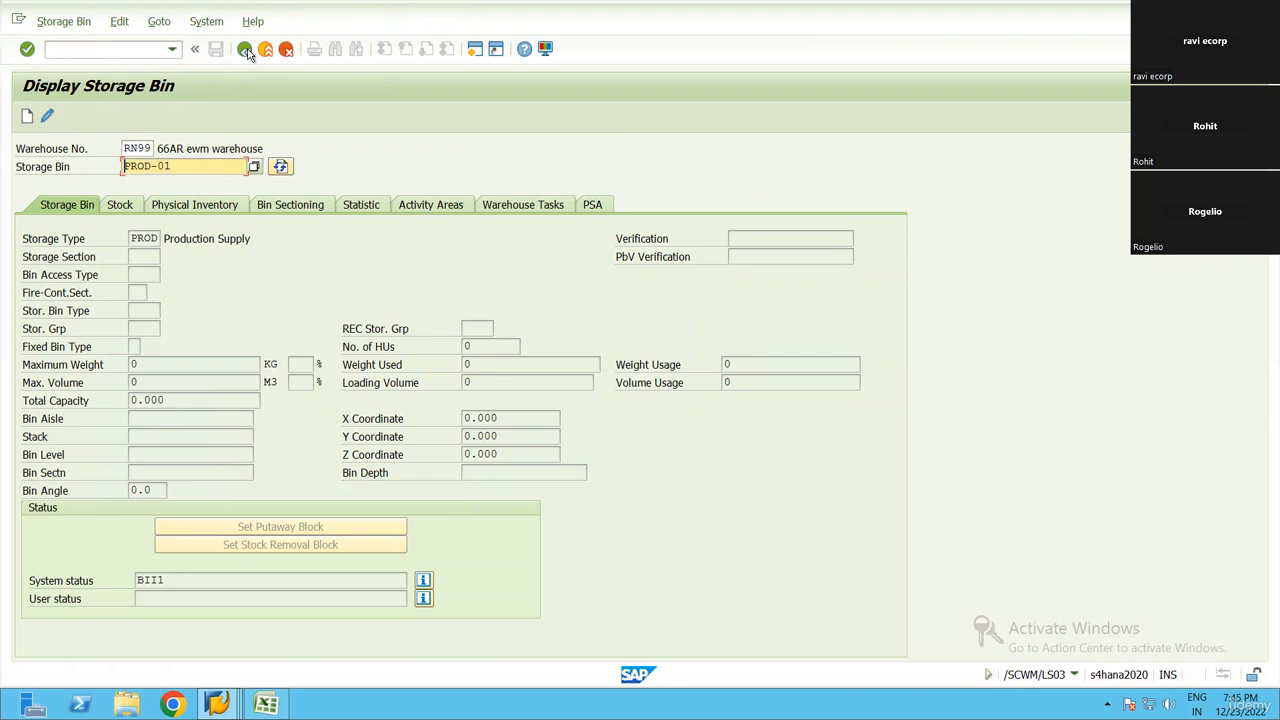
{"action": "left_click", "coordinate": [246, 50]}
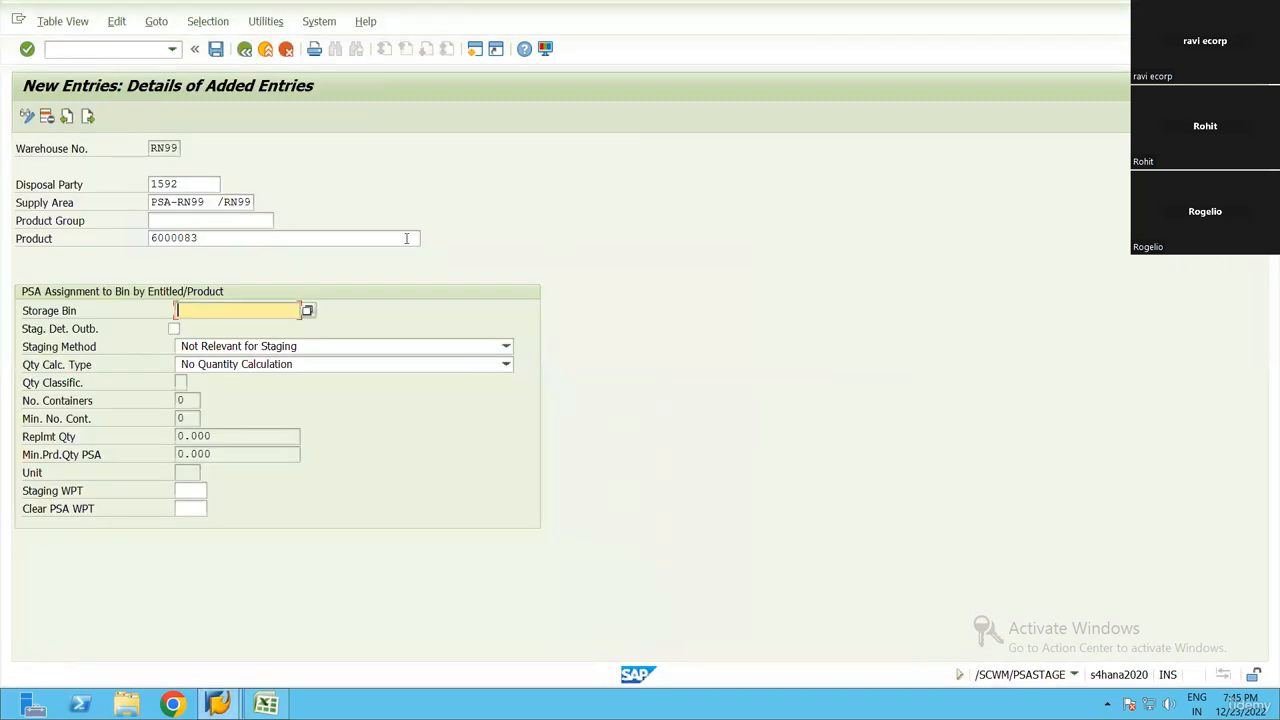
Search the storage bins of storage type PROD and assign bin PROD-01 to the new PSA entry for product 6000083
{"action": "left_click", "coordinate": [309, 312]}
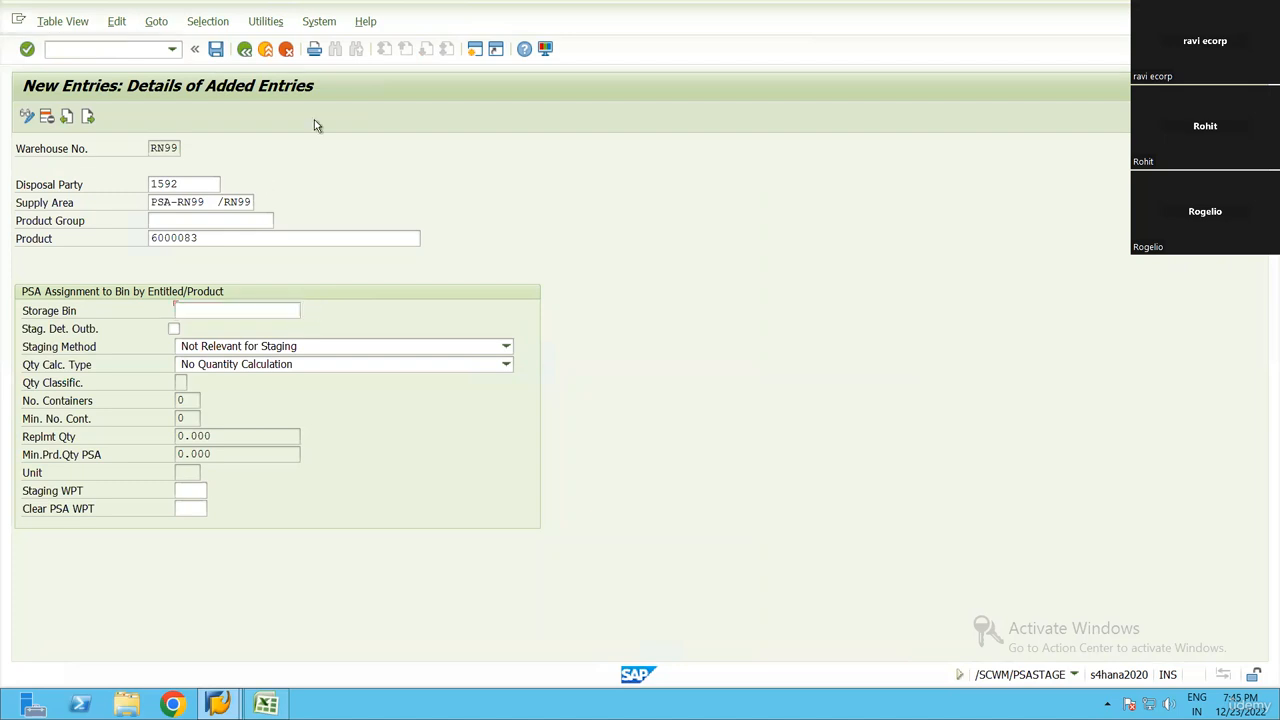
{"action": "left_click", "coordinate": [383, 64]}
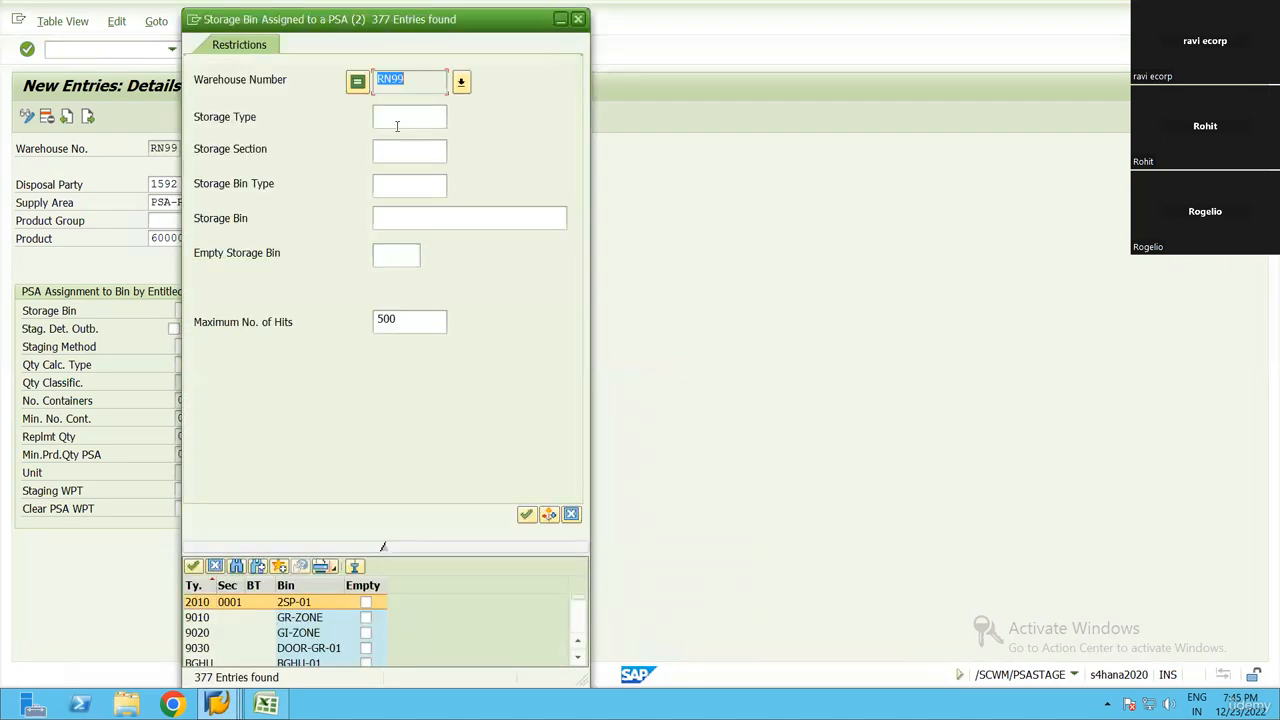
{"action": "left_click", "coordinate": [398, 118]}
{"action": "type", "text": "prod"}
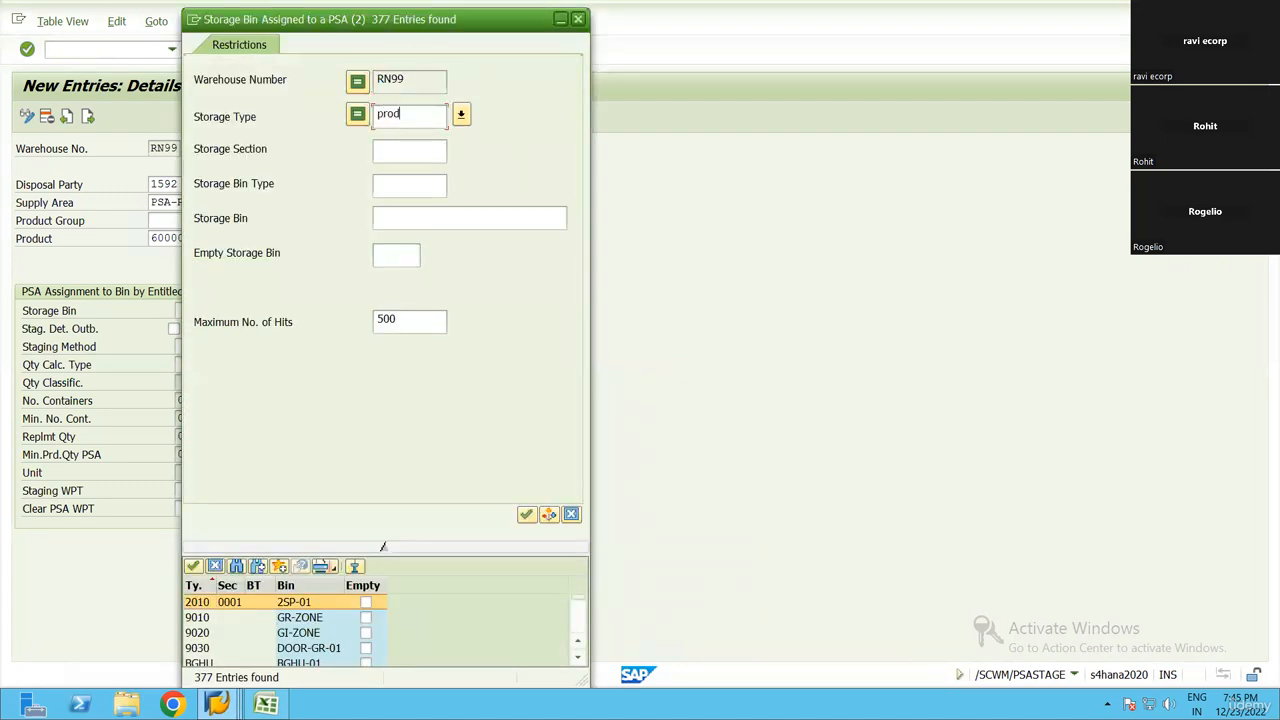
{"action": "key", "text": "Tab"}
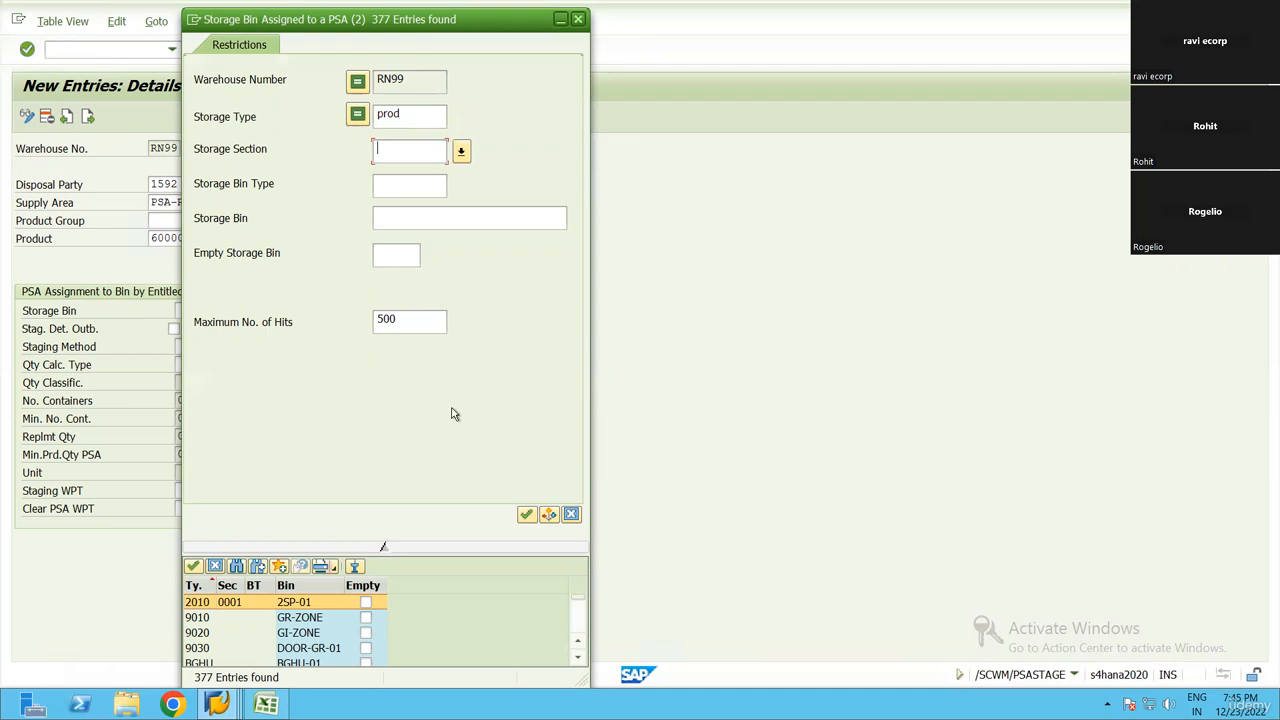
{"action": "left_click", "coordinate": [527, 513]}
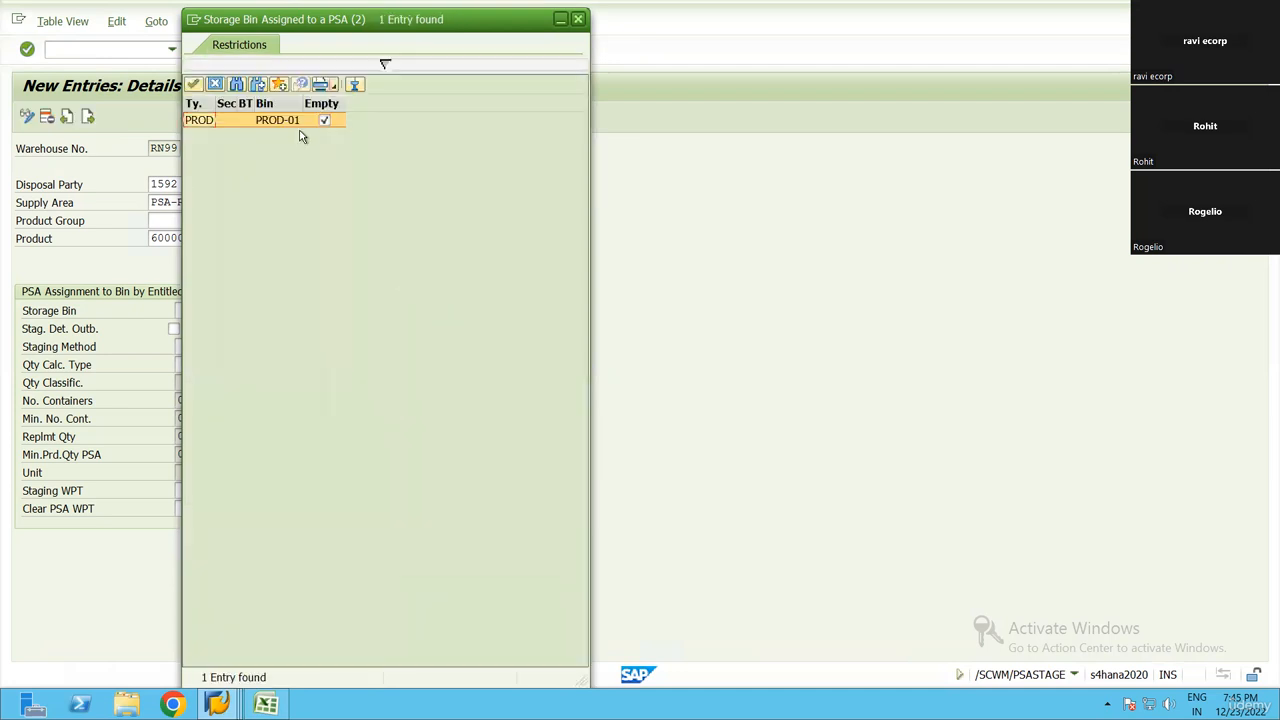
{"action": "double_click", "coordinate": [277, 120]}
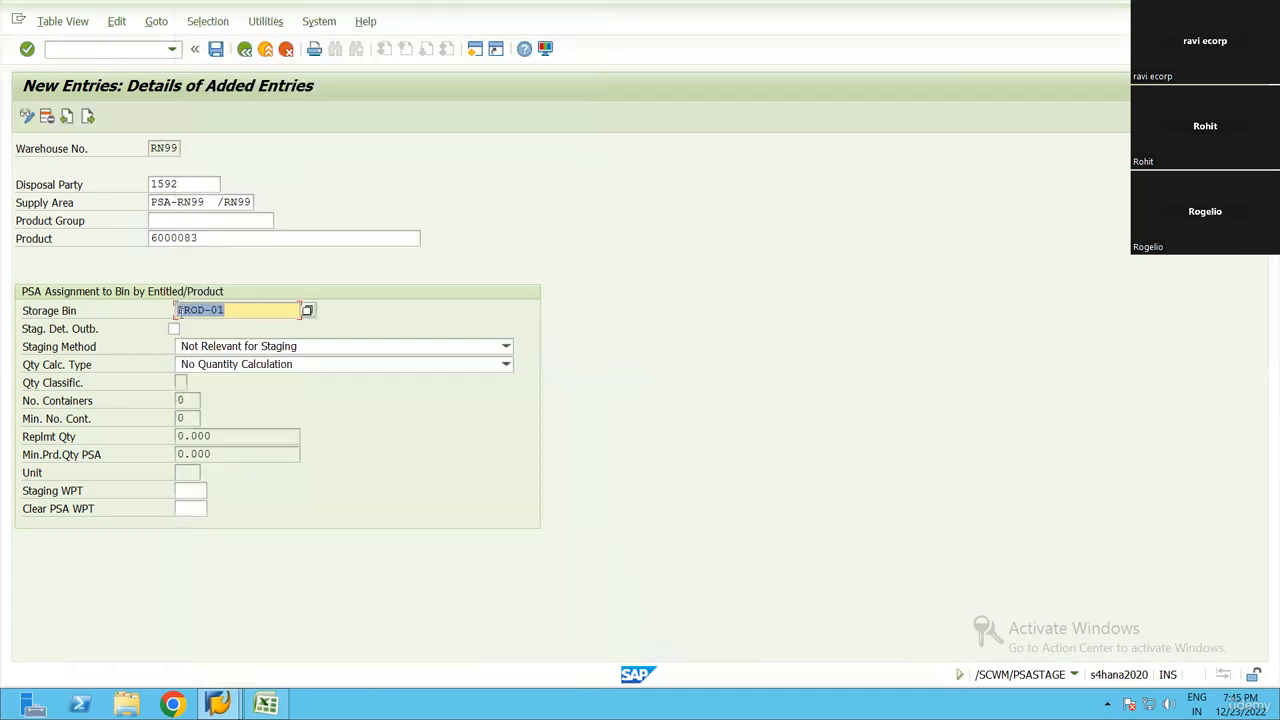
{"action": "left_click_drag", "start_coordinate": [243, 312], "coordinate": [260, 394]}
{"action": "left_click", "coordinate": [258, 392]}
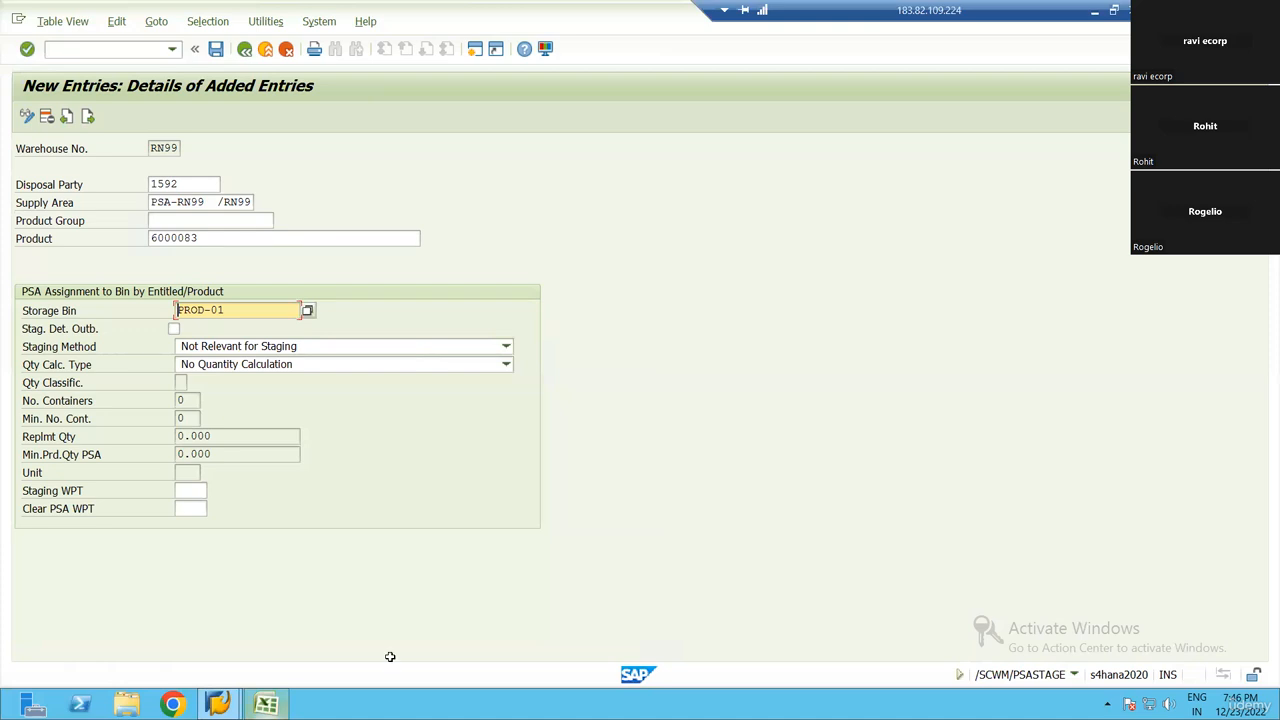
Switch to the Excel workbook and put a thick box border around the PROD block, L15:M19, in the layout sketch
{"action": "left_click", "coordinate": [266, 704]}
{"action": "left_click", "coordinate": [920, 462]}
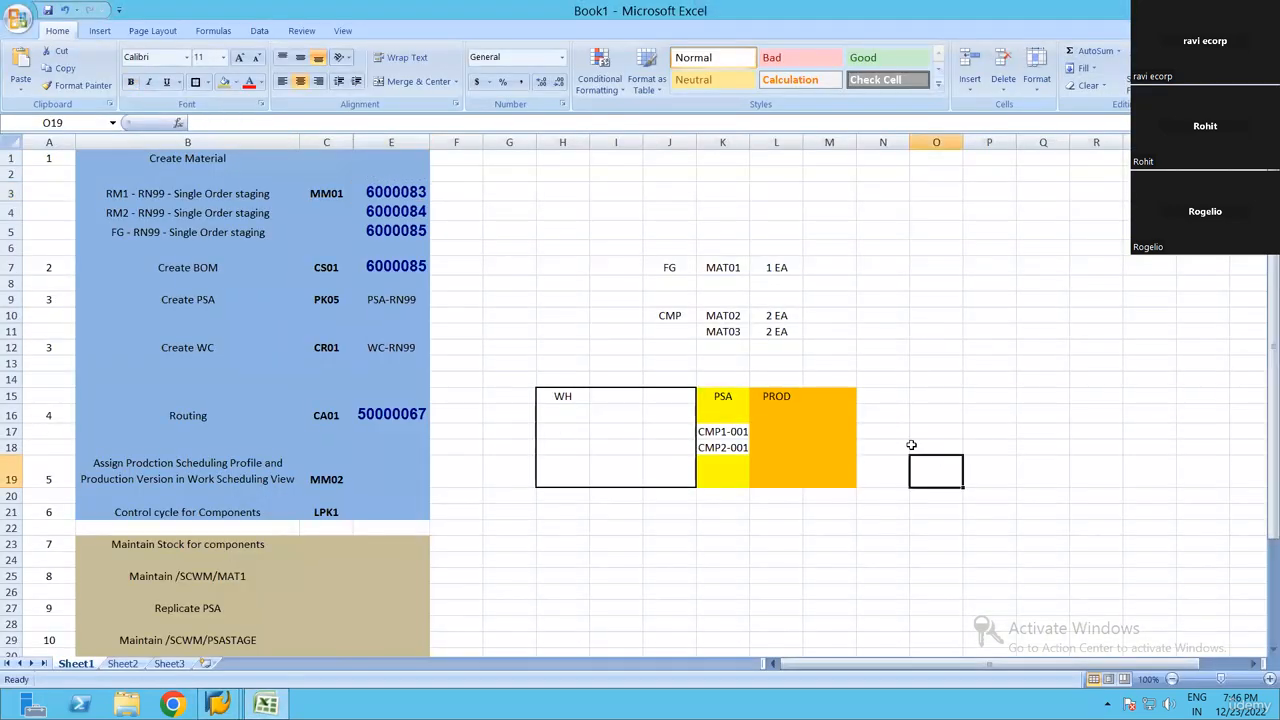
{"action": "left_click", "coordinate": [800, 433]}
{"action": "left_click_drag", "start_coordinate": [723, 396], "coordinate": [723, 472]}
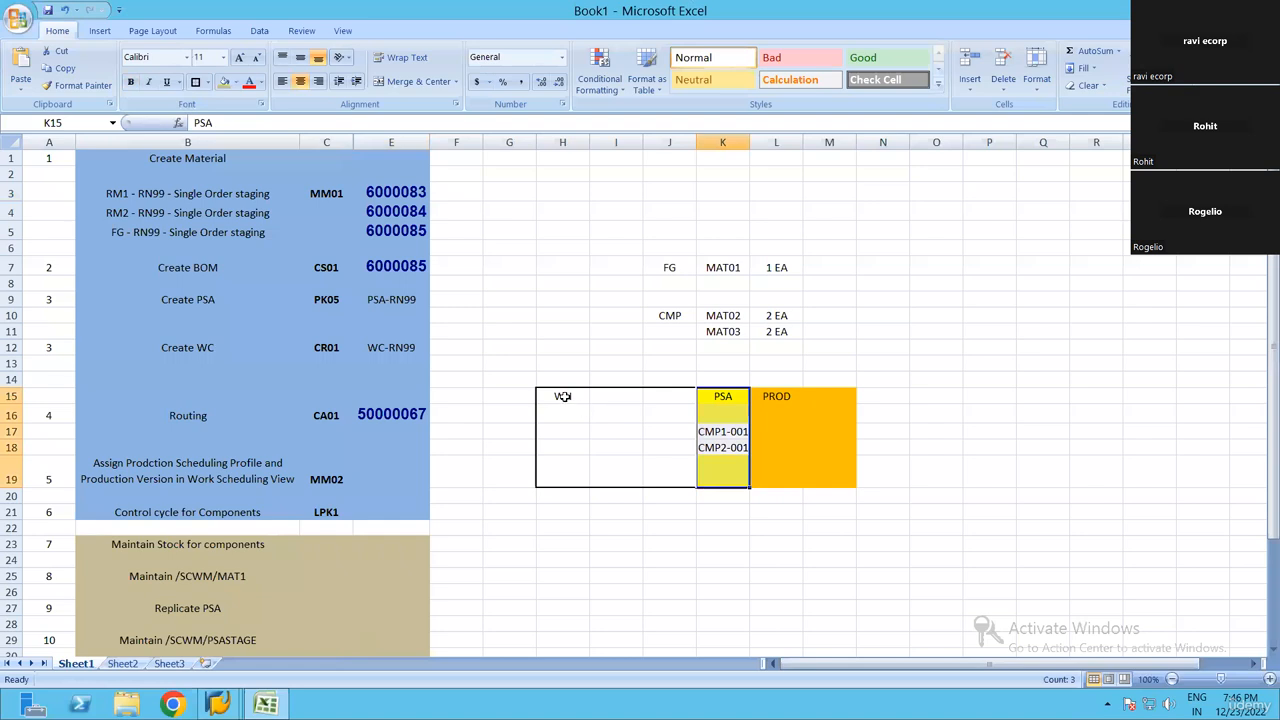
{"action": "left_click_drag", "start_coordinate": [563, 398], "coordinate": [666, 472]}
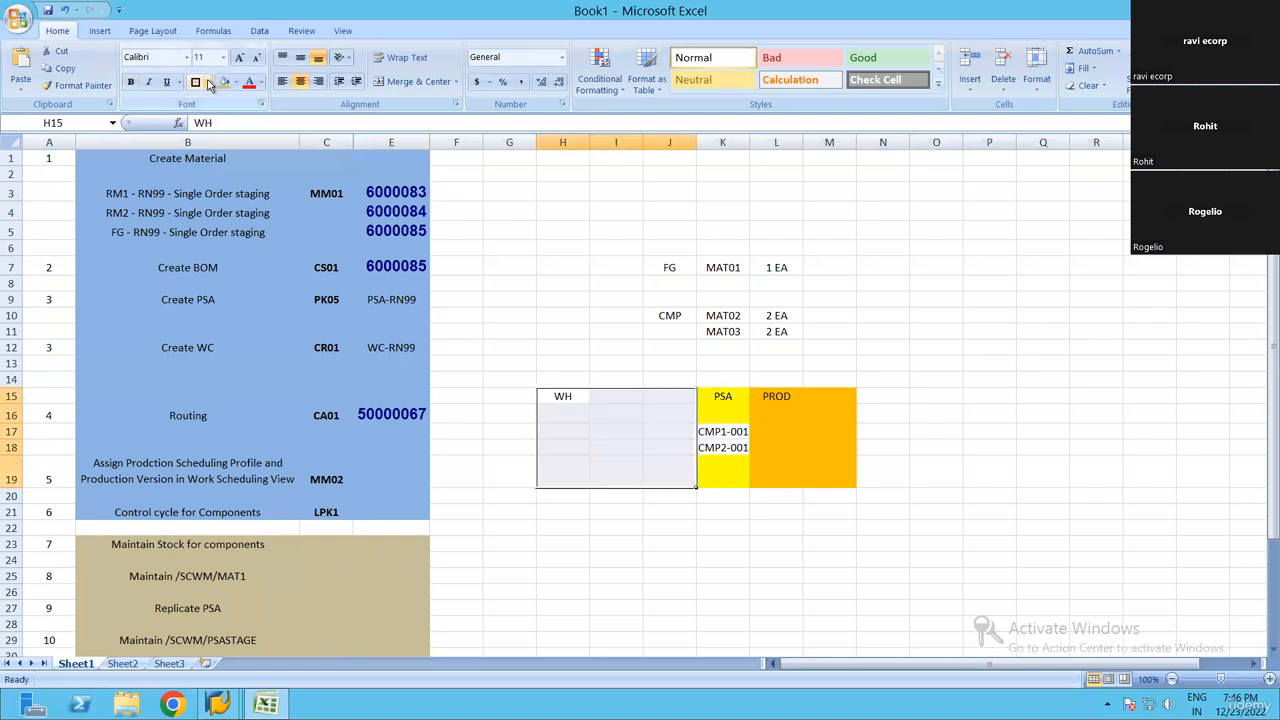
{"action": "left_click", "coordinate": [1014, 483]}
{"action": "left_click_drag", "start_coordinate": [723, 398], "coordinate": [722, 470]}
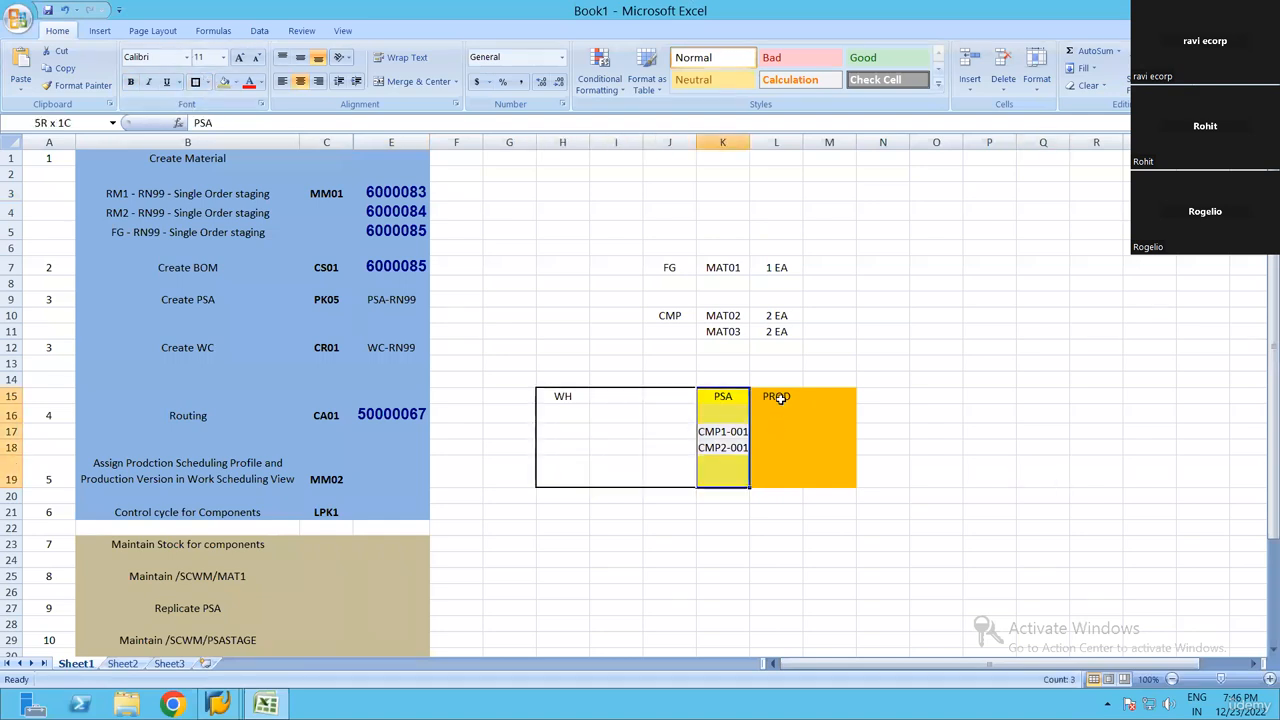
{"action": "left_click", "coordinate": [815, 467]}
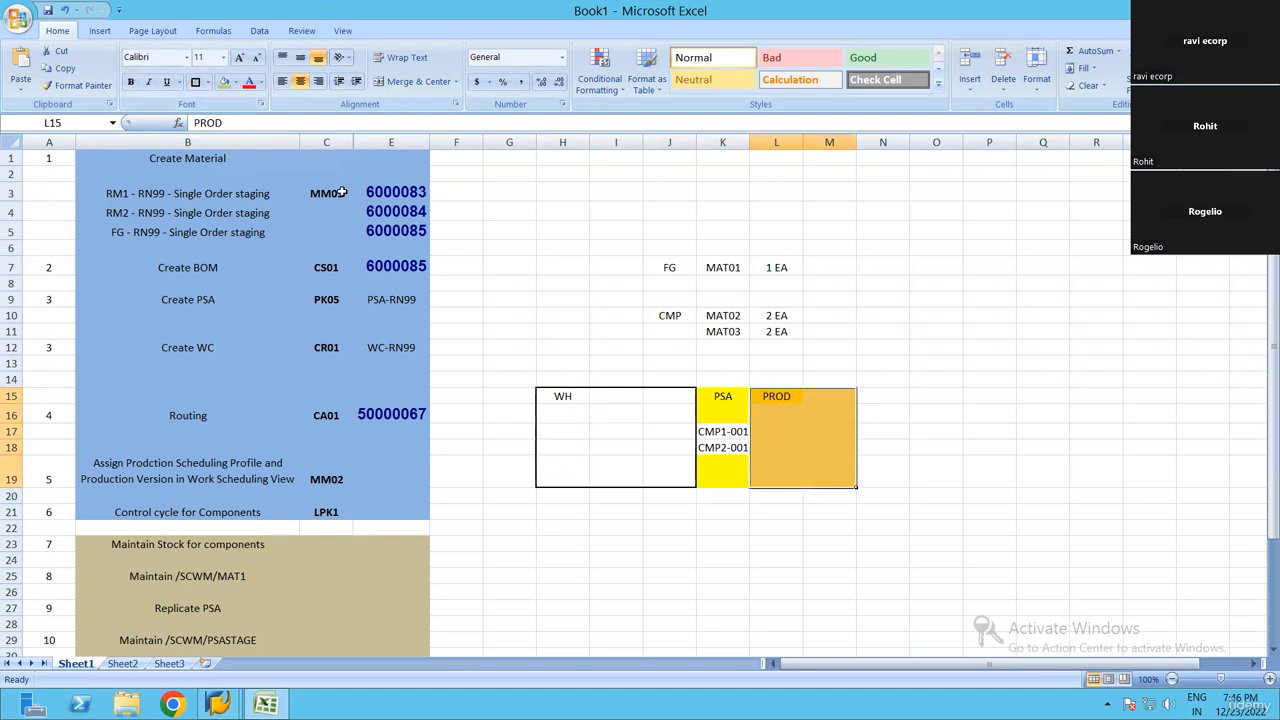
{"action": "left_click", "coordinate": [975, 425]}
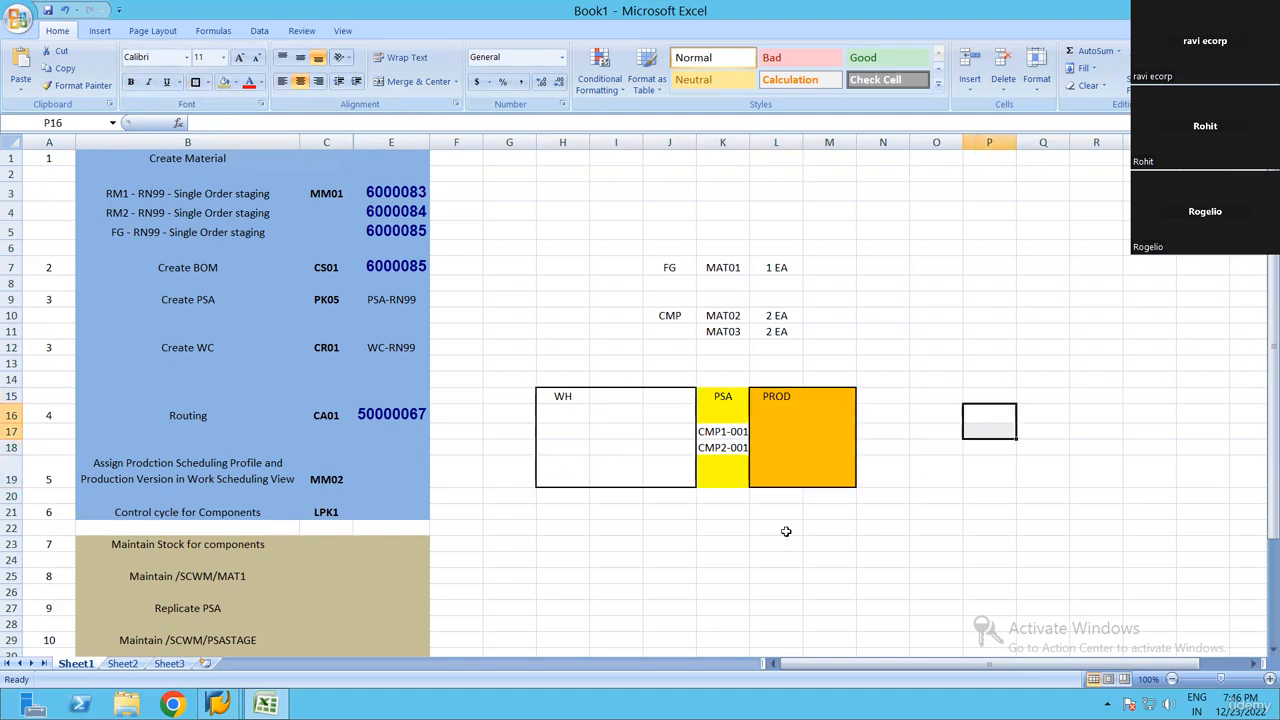
Outline cells O9:R18 with a thick box border and fill column section R9:R18 with tan
{"action": "left_click_drag", "start_coordinate": [935, 299], "coordinate": [1120, 448]}
{"action": "left_click", "coordinate": [1064, 364]}
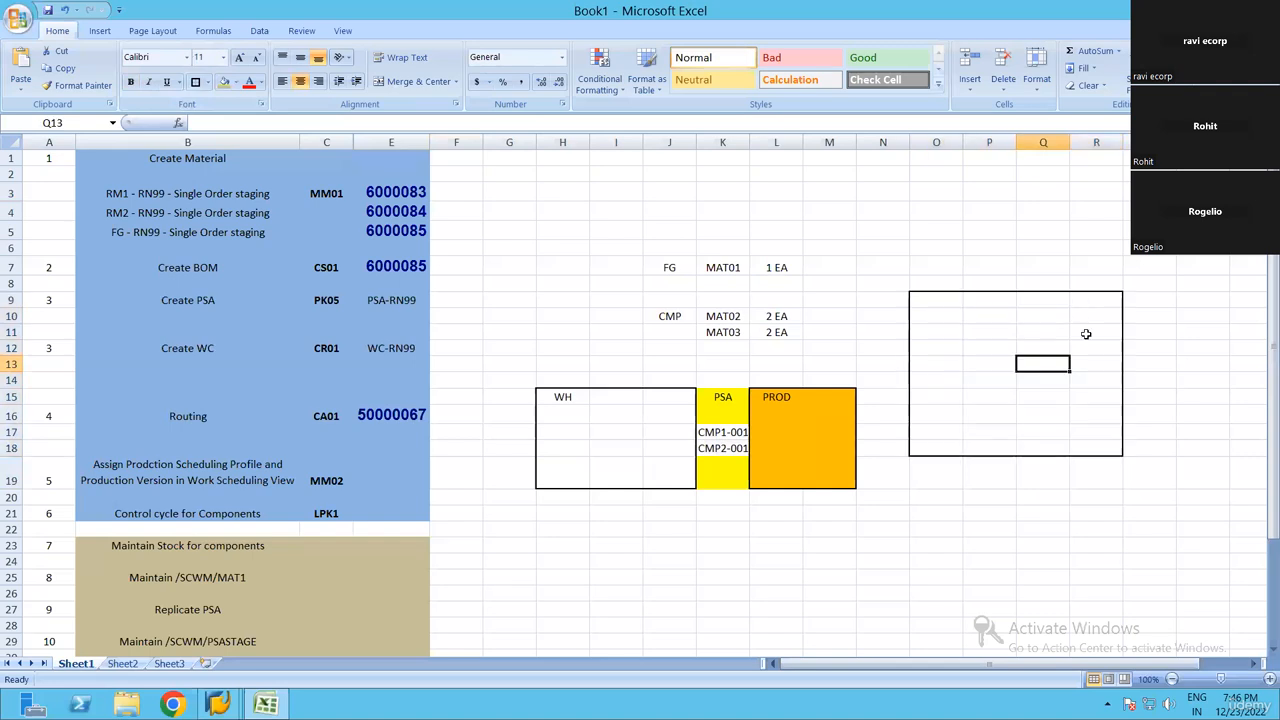
{"action": "left_click_drag", "start_coordinate": [1096, 299], "coordinate": [1098, 450]}
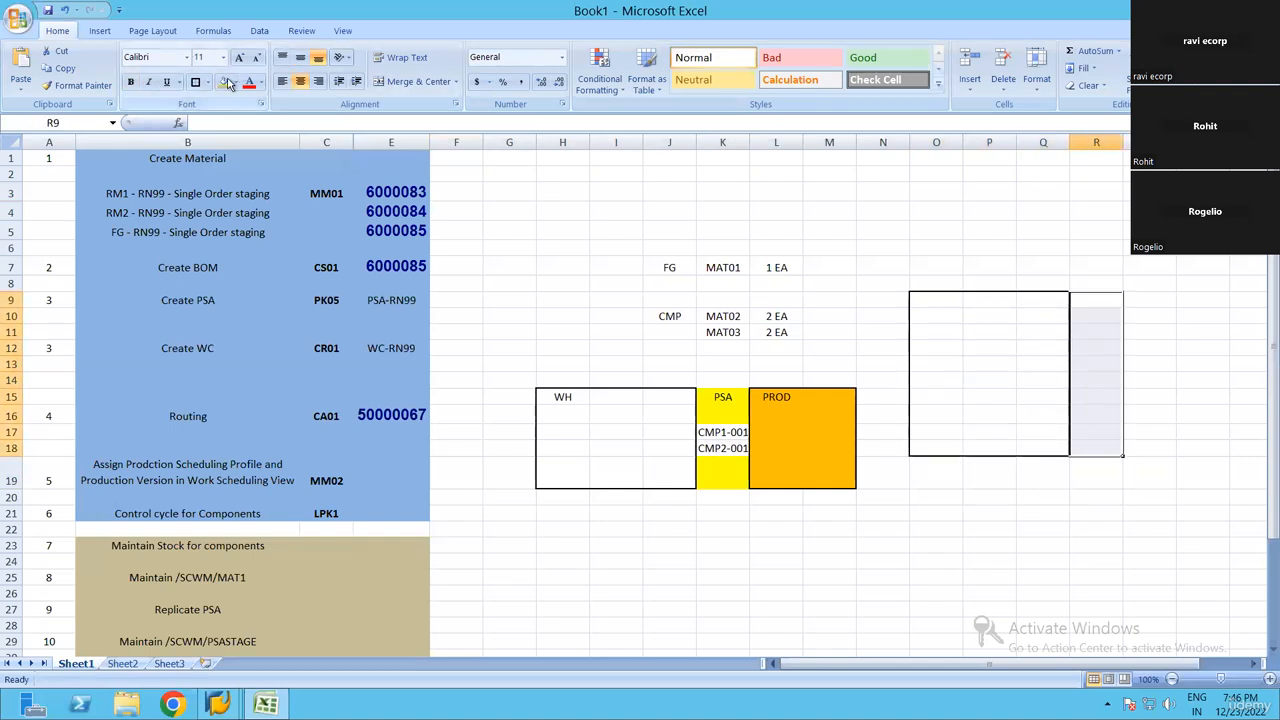
{"action": "left_click", "coordinate": [236, 83]}
{"action": "left_click", "coordinate": [248, 134]}
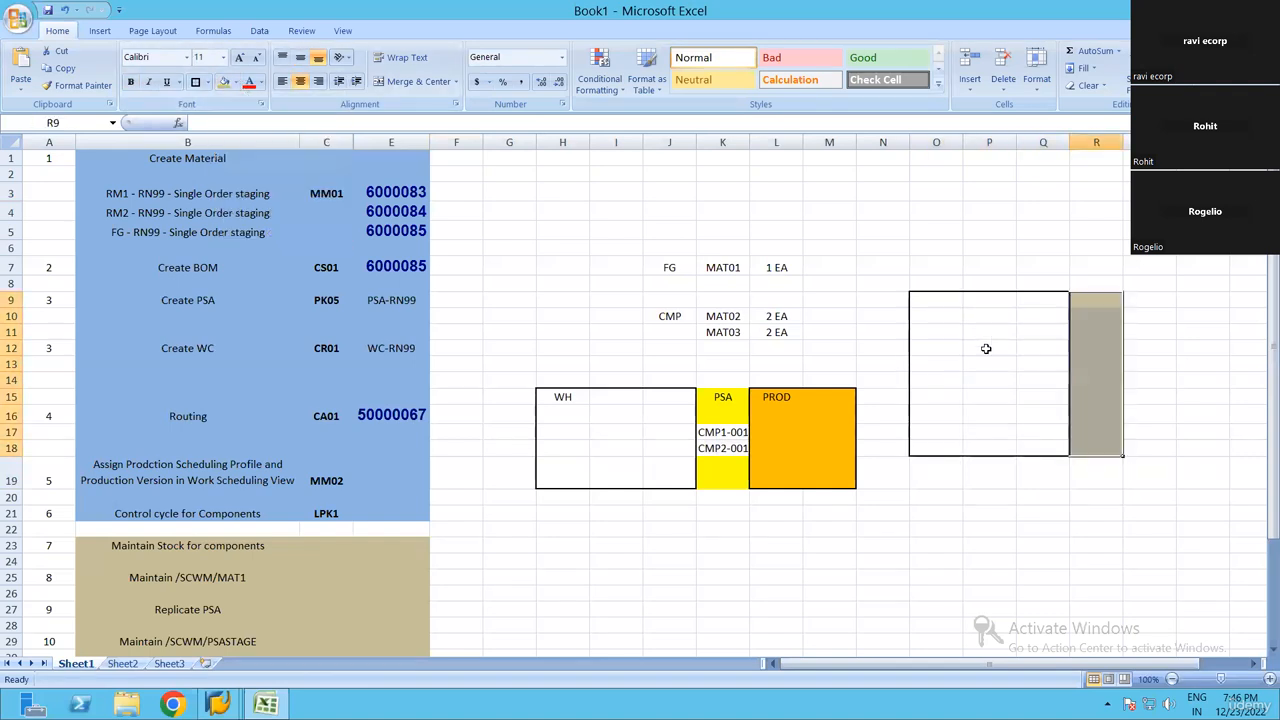
Fill cells Q9:Q18 with light blue and cells O9:P18 with dark blue
{"action": "left_click_drag", "start_coordinate": [1043, 300], "coordinate": [1049, 448]}
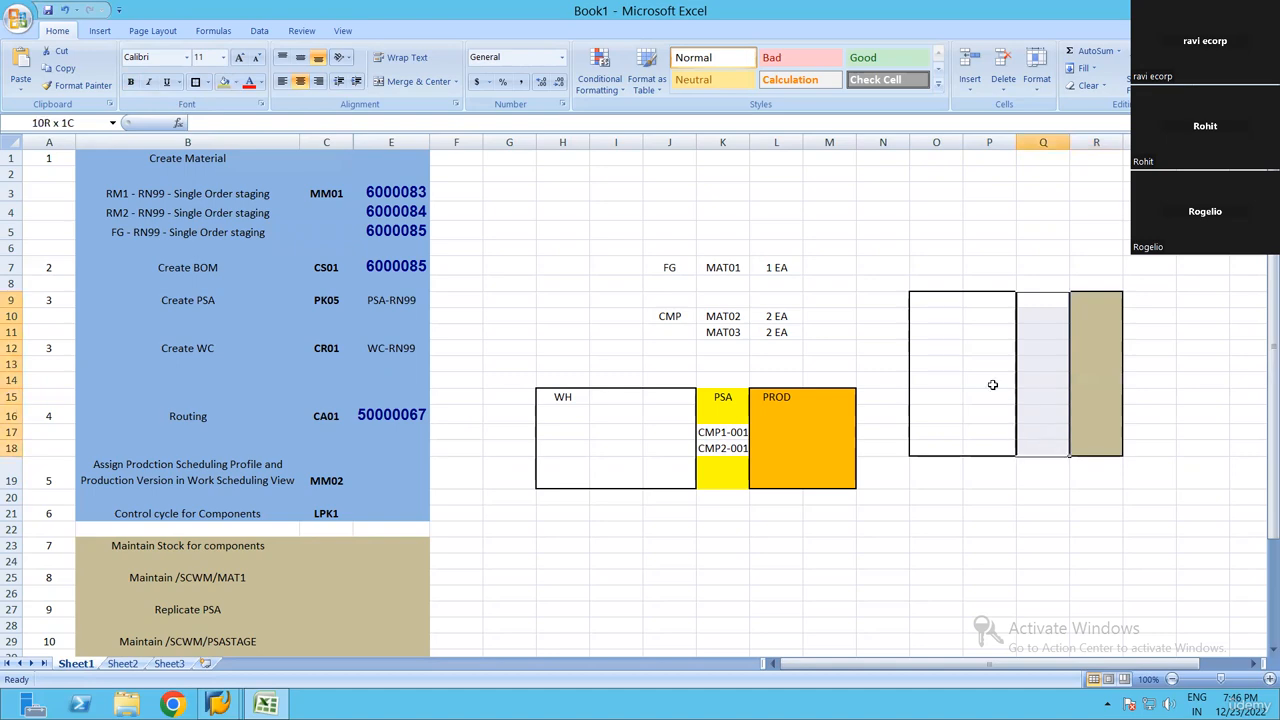
{"action": "left_click", "coordinate": [236, 83]}
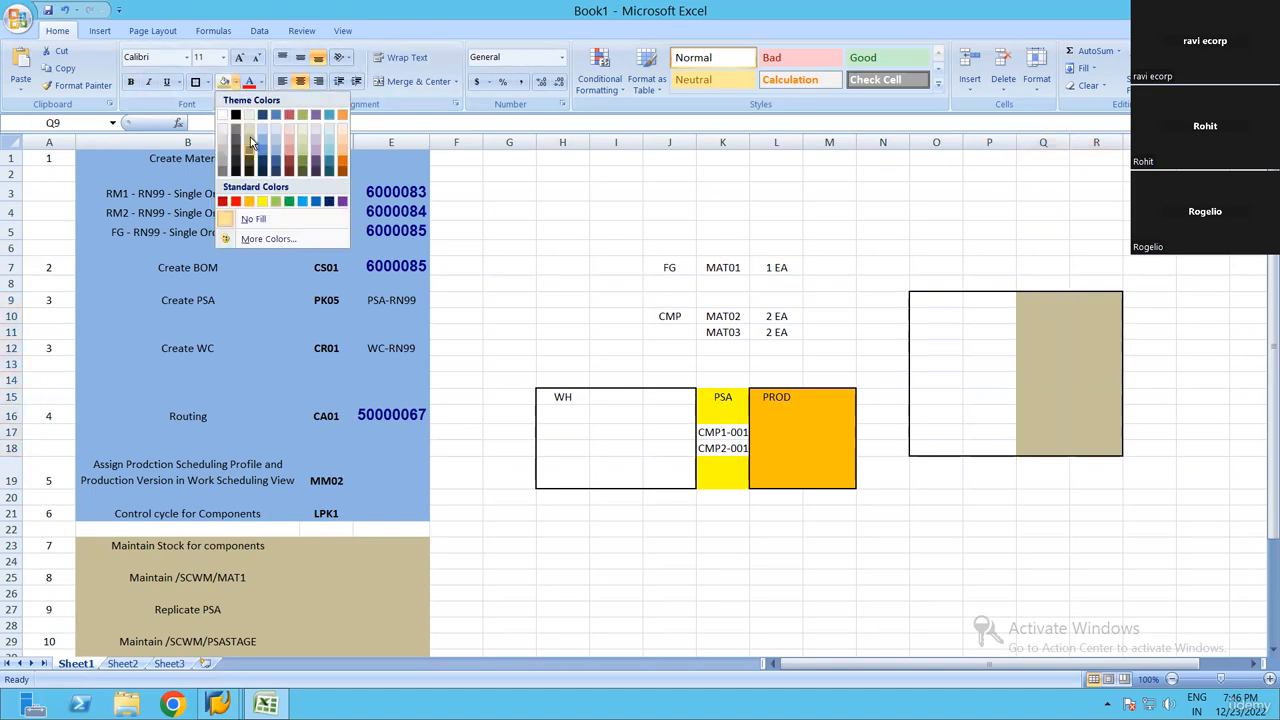
{"action": "left_click", "coordinate": [274, 147]}
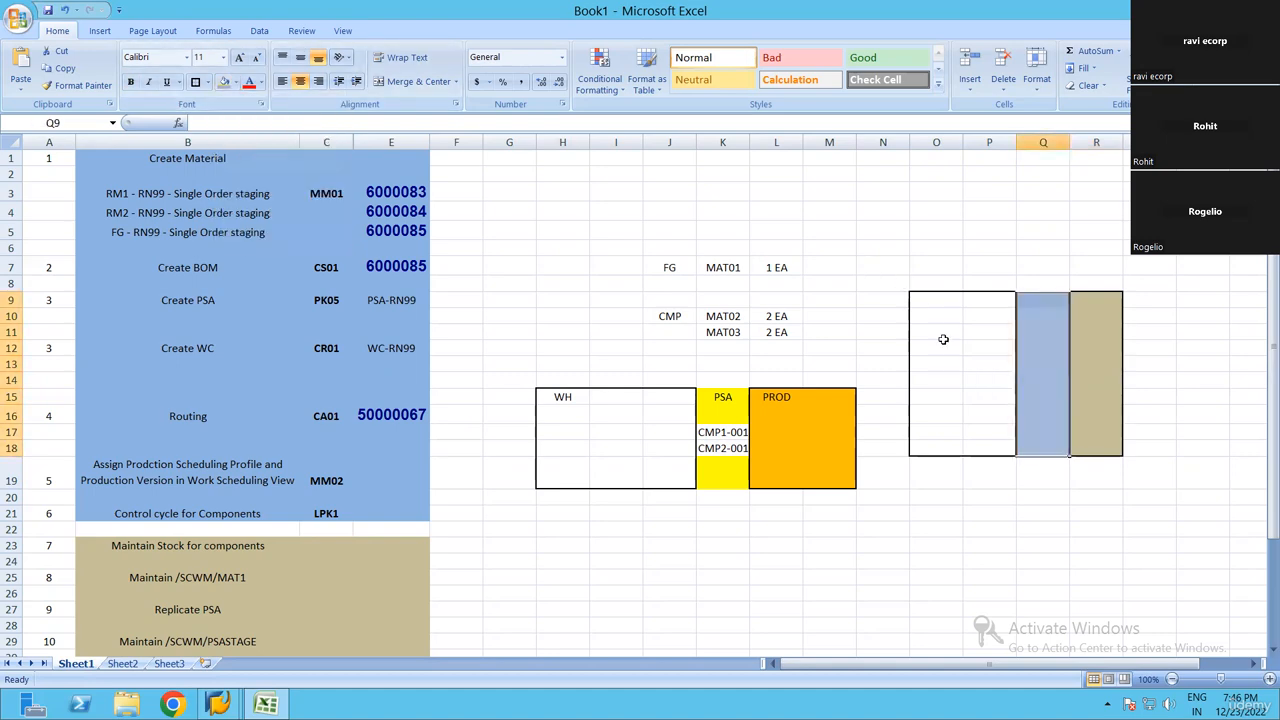
{"action": "left_click_drag", "start_coordinate": [936, 300], "coordinate": [987, 445]}
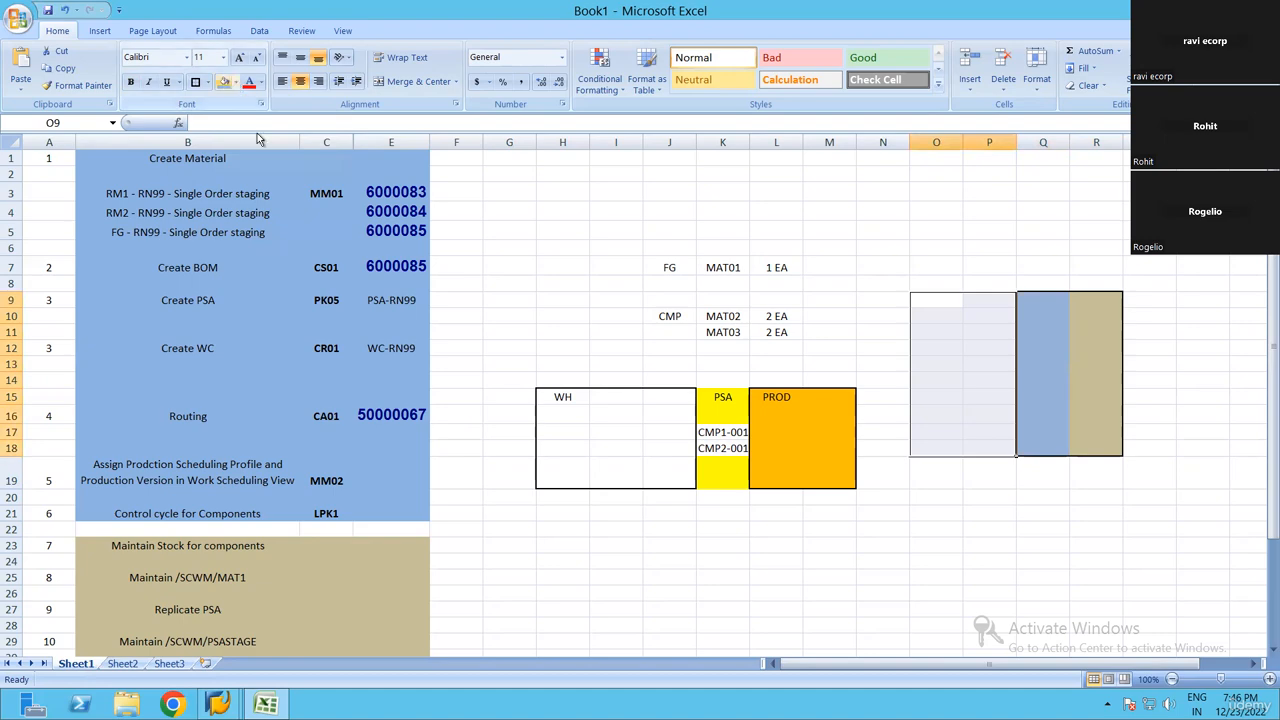
{"action": "left_click", "coordinate": [236, 83]}
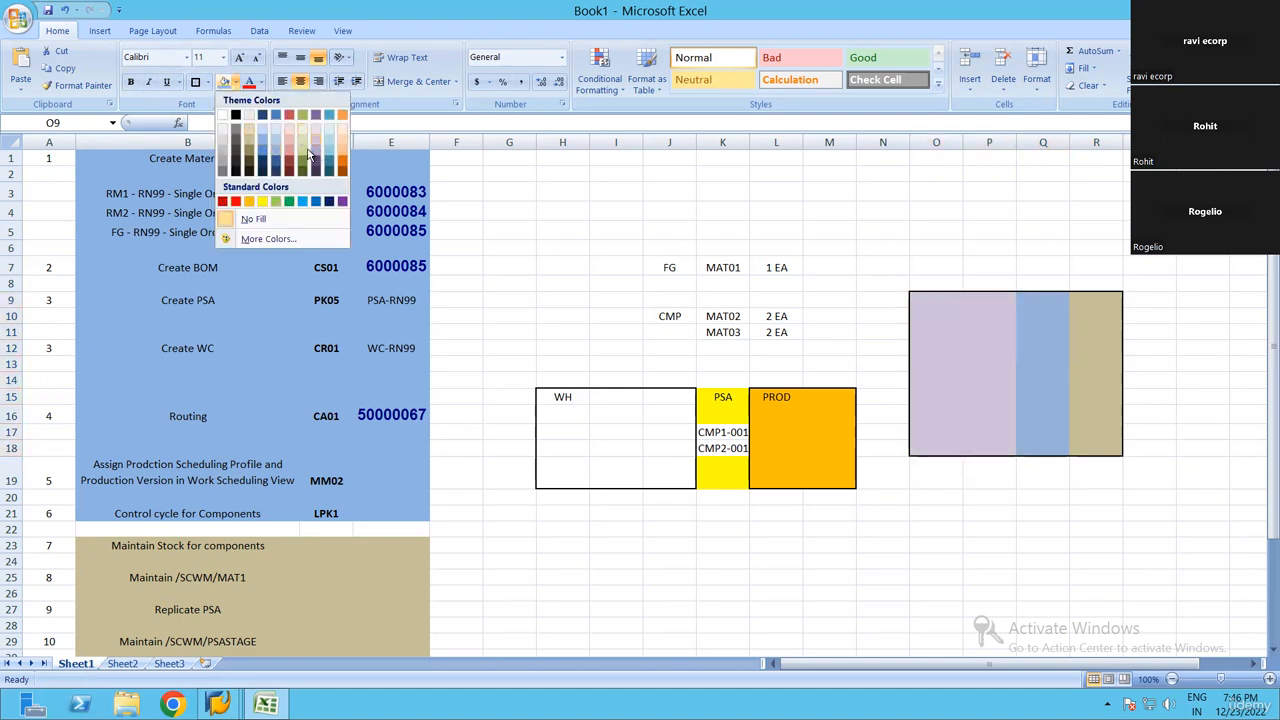
{"action": "left_click", "coordinate": [275, 161]}
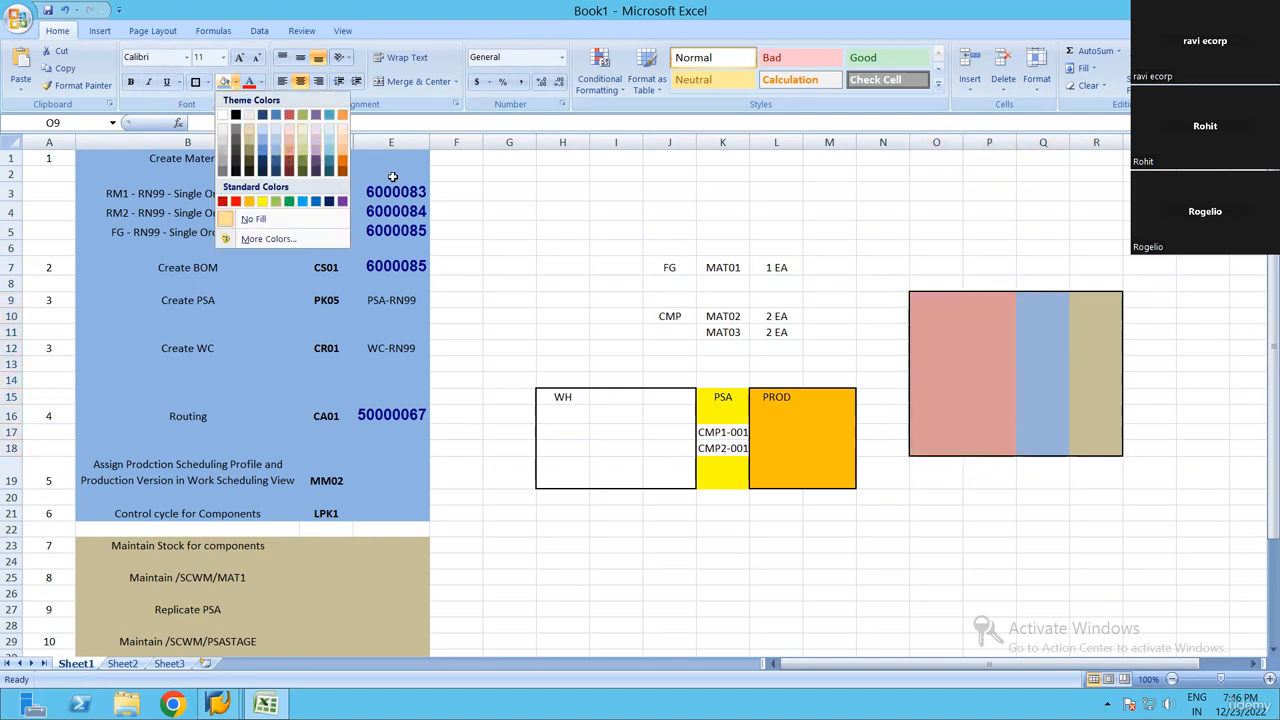
Change the fill of cells O9:P18 to yellow
{"action": "left_click", "coordinate": [958, 304]}
{"action": "type", "text": "st"}
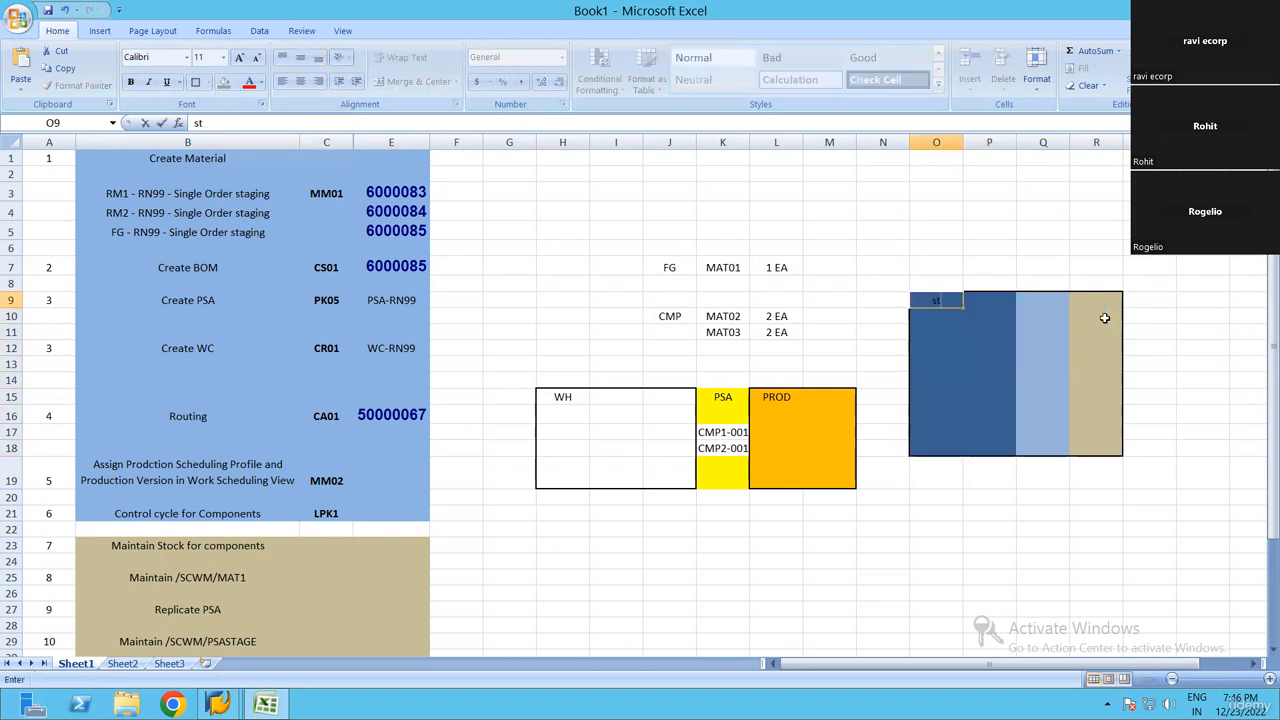
{"action": "left_click", "coordinate": [942, 342]}
{"action": "left_click_drag", "start_coordinate": [940, 301], "coordinate": [990, 448]}
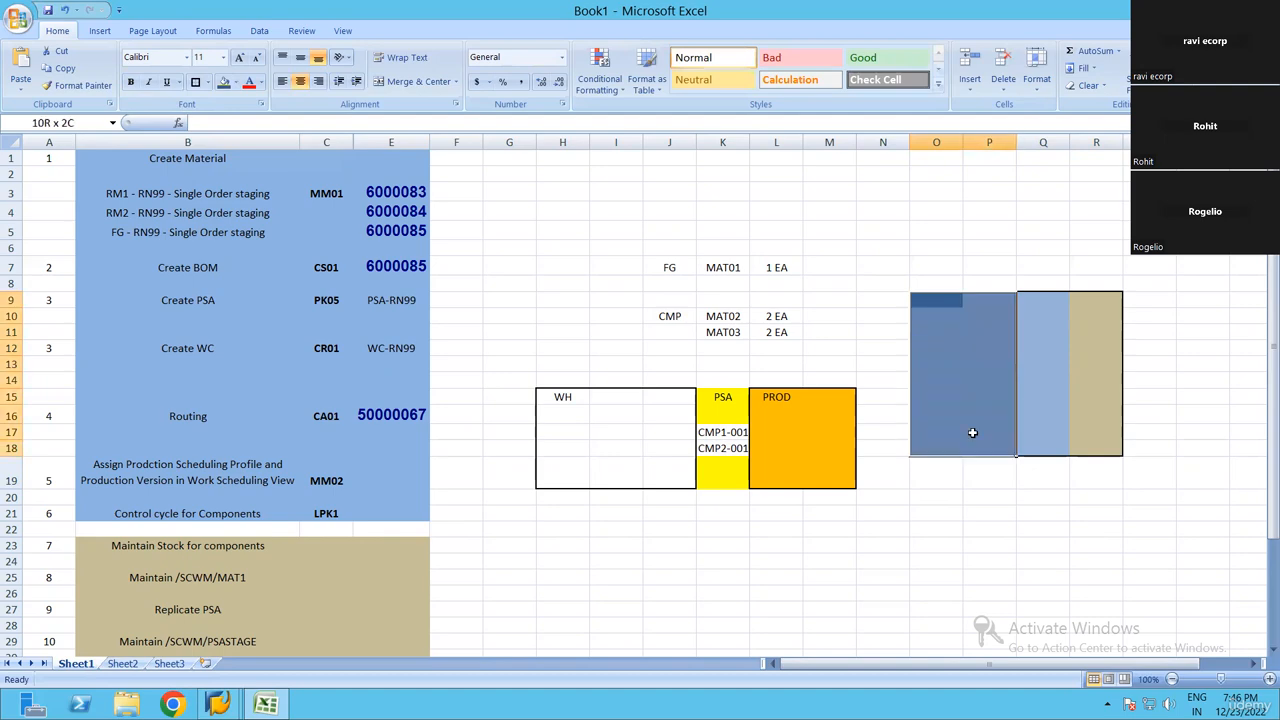
{"action": "left_click", "coordinate": [233, 82]}
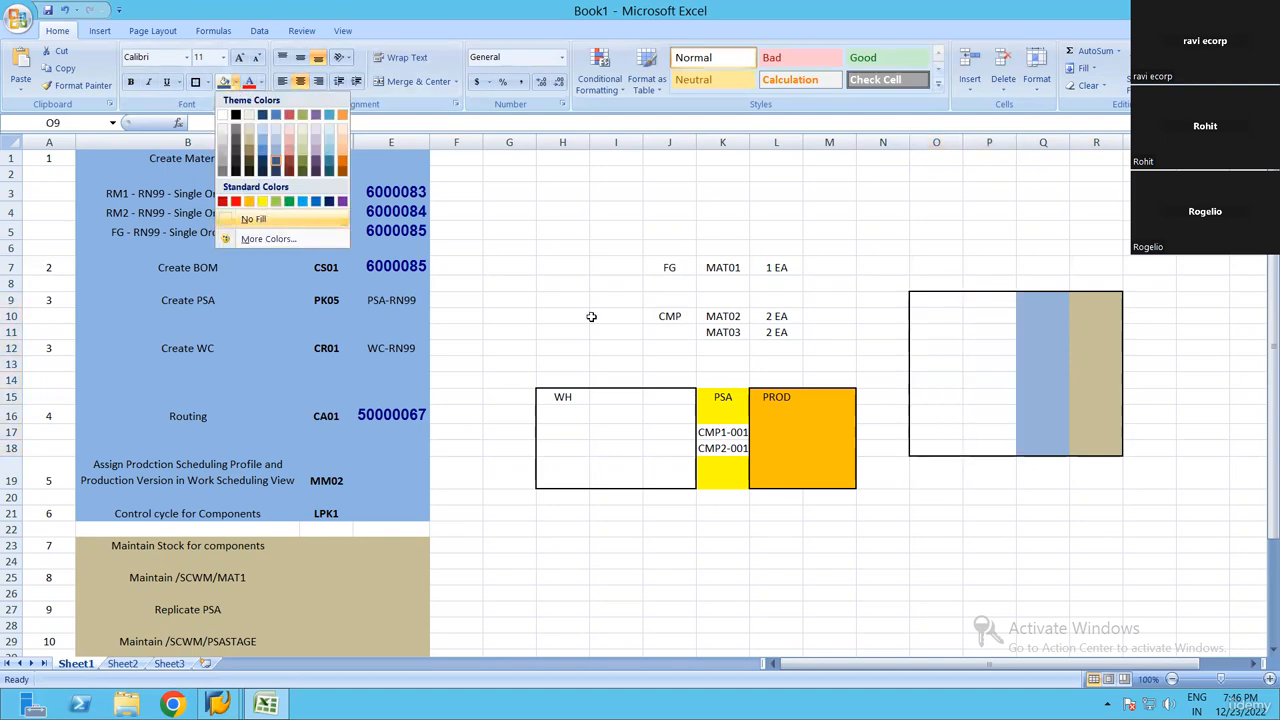
{"action": "left_click", "coordinate": [267, 200]}
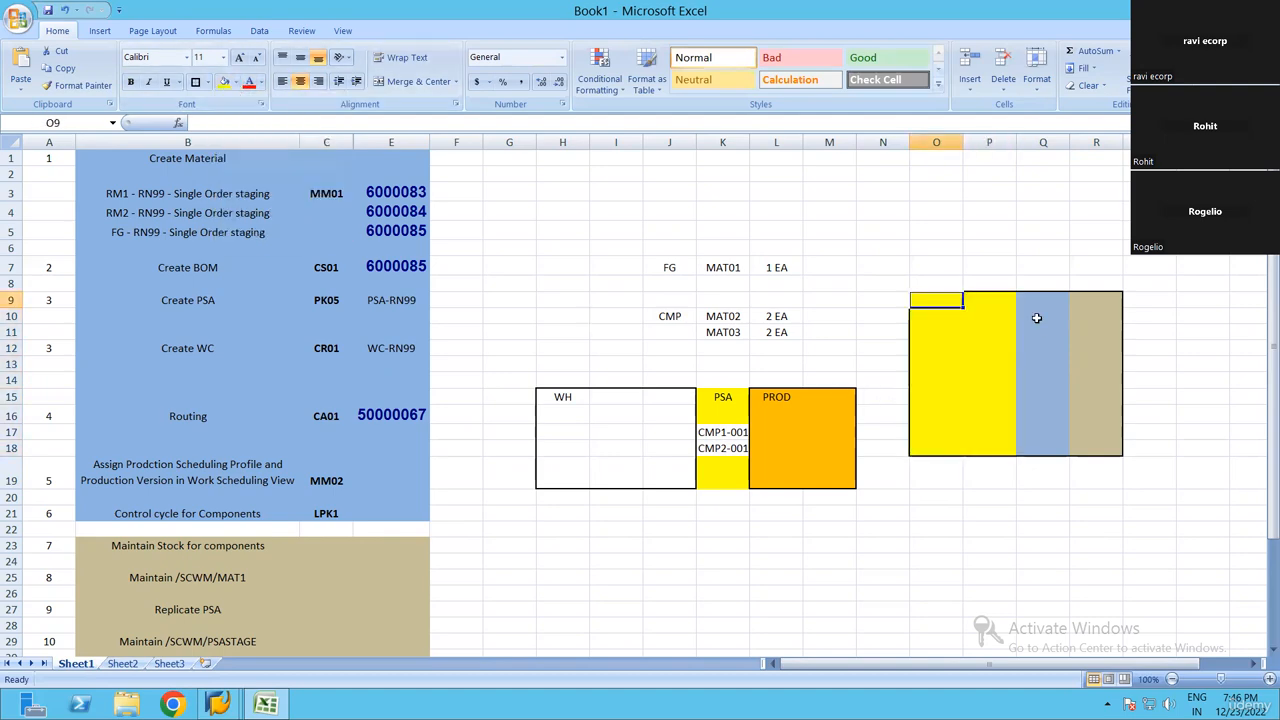
Enter ST01 in O9 and ST02 in O10, and extend the series down to ST10 in O18
{"action": "type", "text": "ST01"}
{"action": "key", "text": "Return"}
{"action": "type", "text": "ST02"}
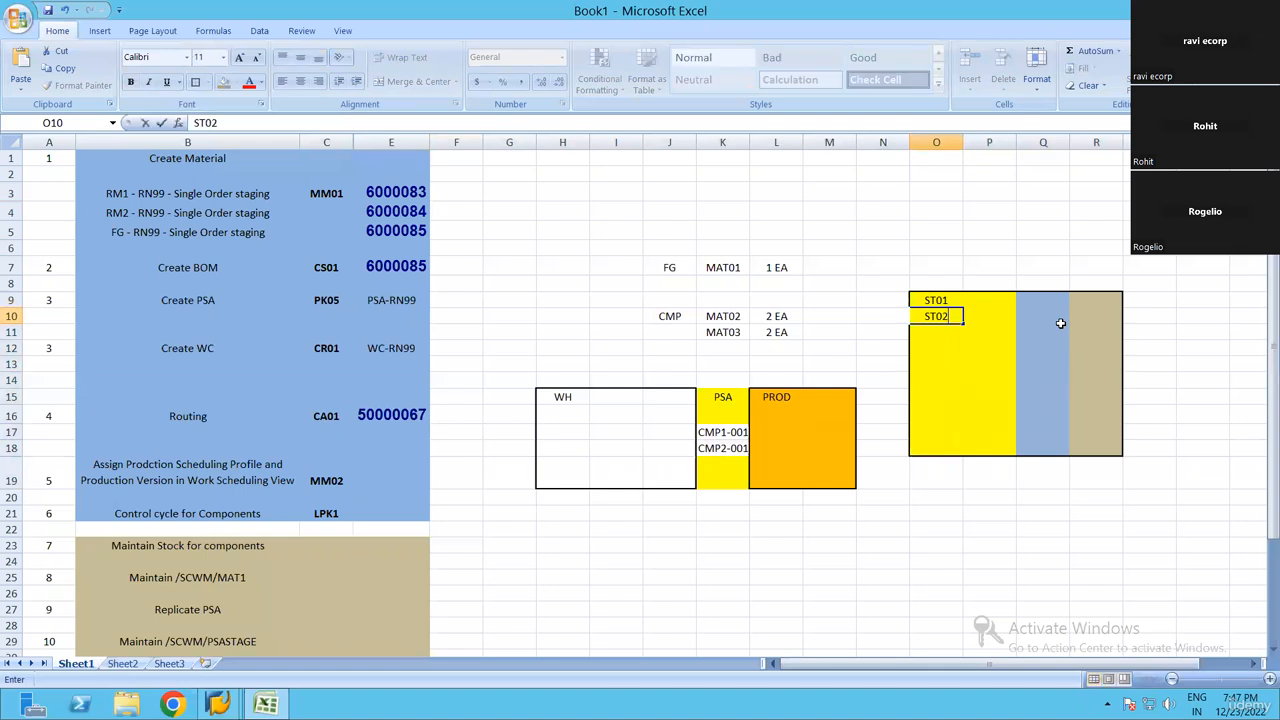
{"action": "key", "text": "Return"}
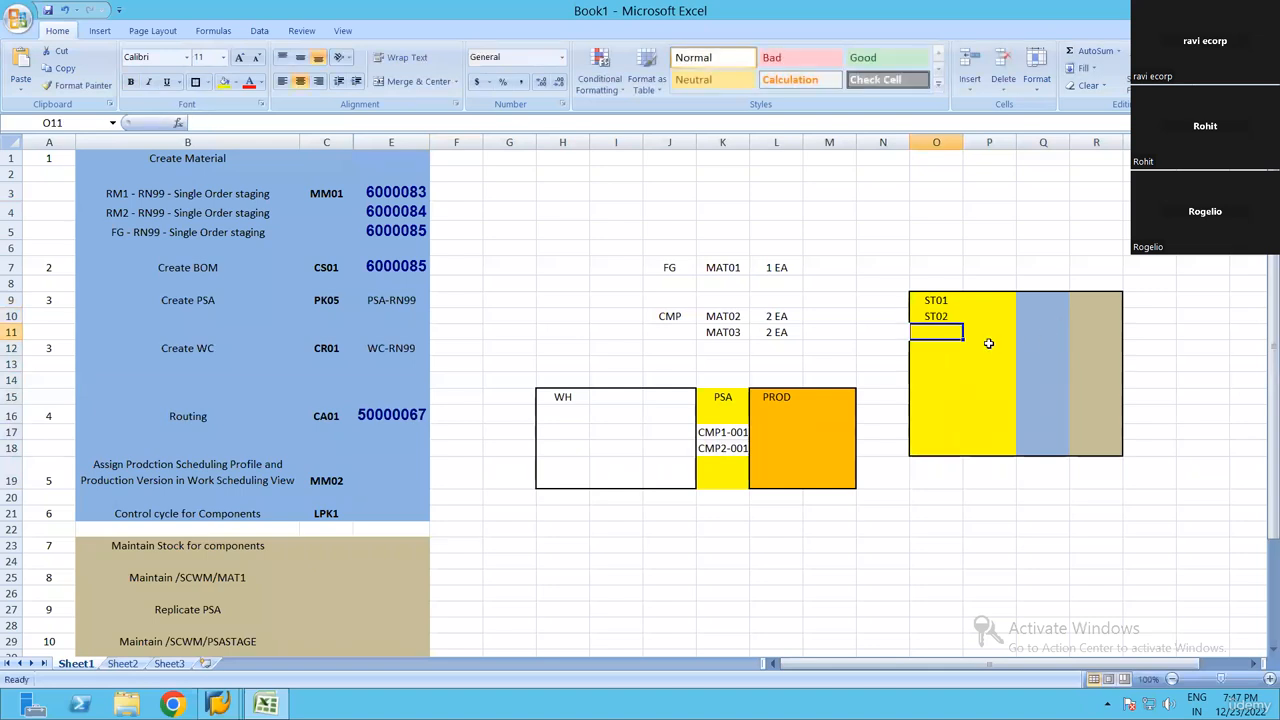
{"action": "left_click_drag", "start_coordinate": [938, 408], "coordinate": [957, 451]}
{"action": "left_click", "coordinate": [1022, 230]}
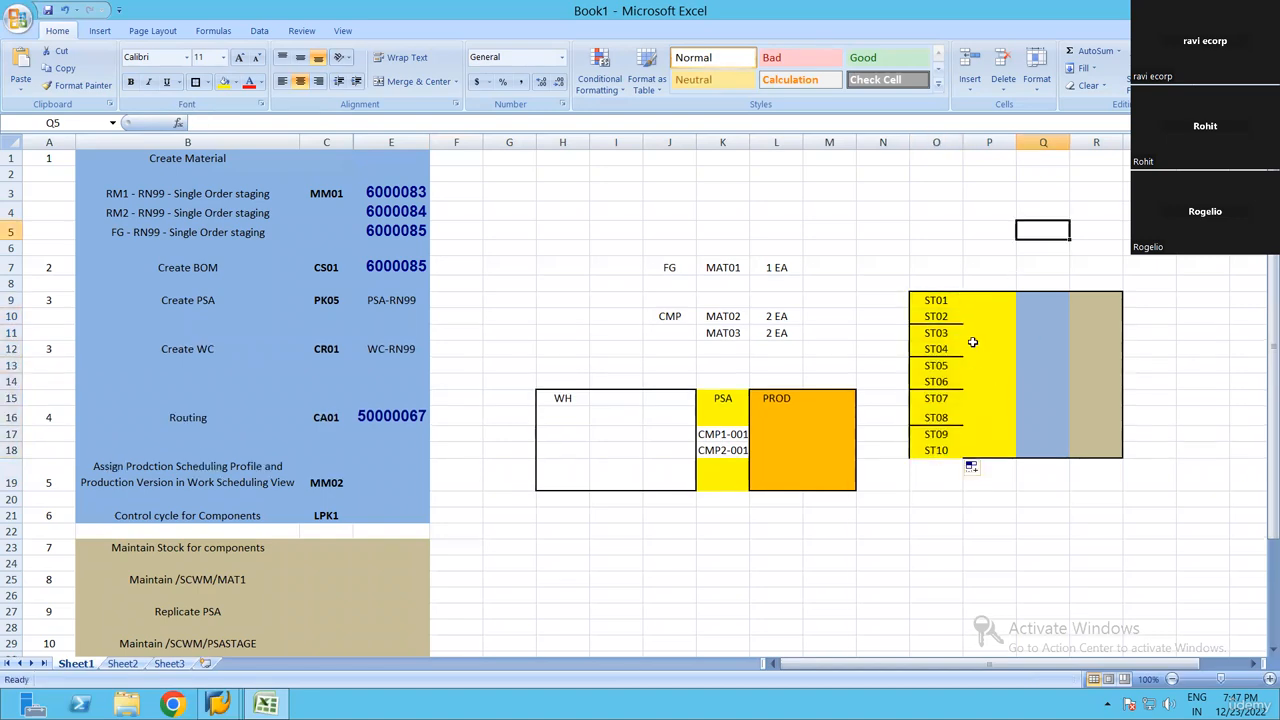
{"action": "left_click", "coordinate": [990, 349]}
{"action": "left_click_drag", "start_coordinate": [937, 301], "coordinate": [942, 449]}
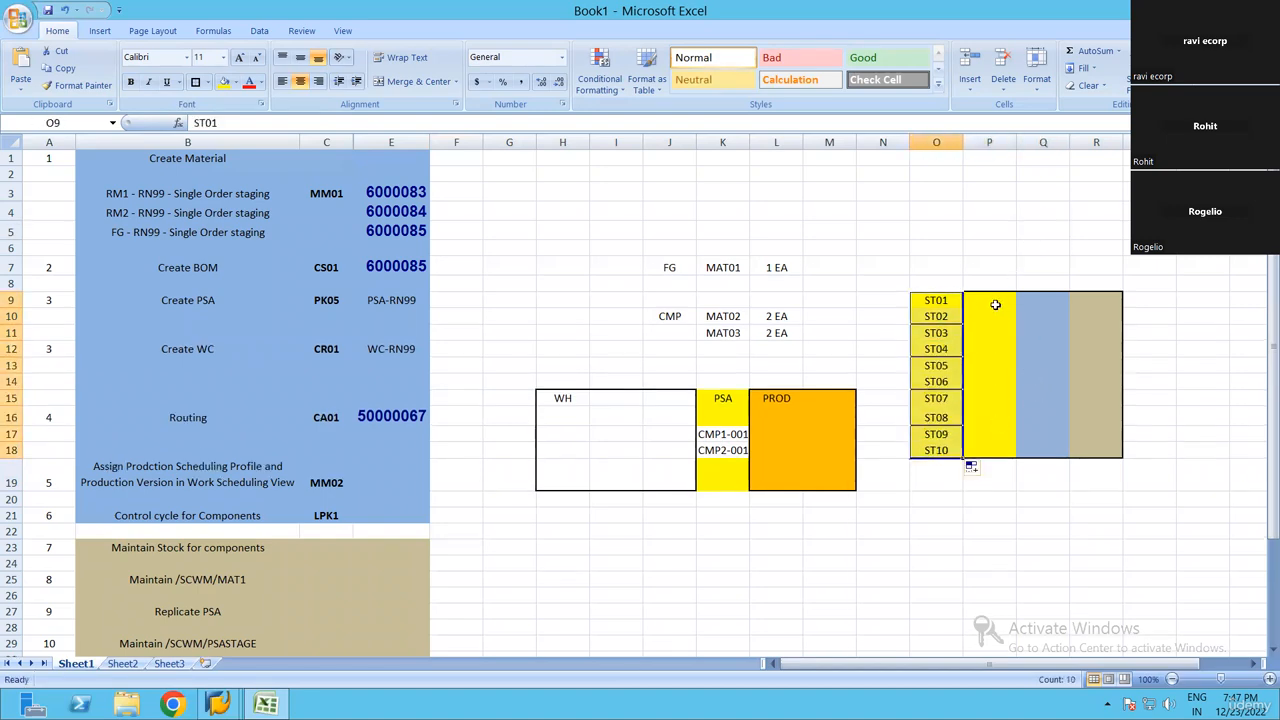
{"action": "left_click", "coordinate": [1040, 396]}
{"action": "left_click", "coordinate": [943, 300]}
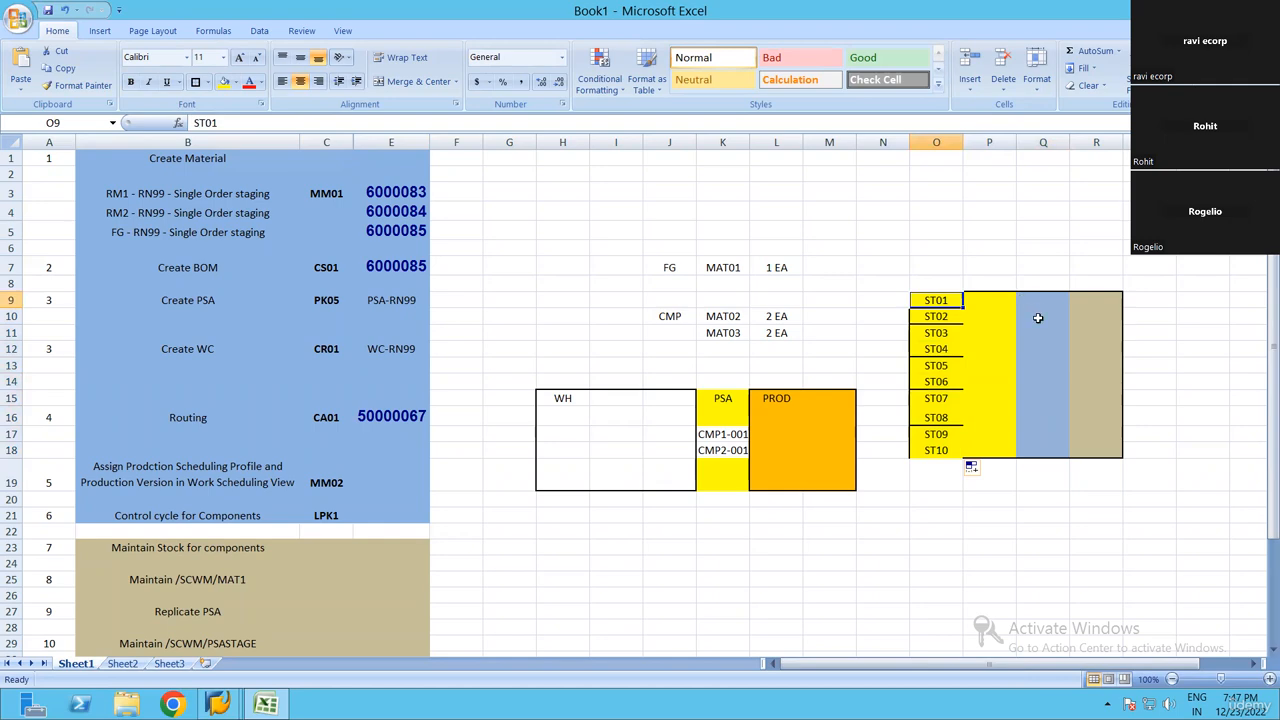
Label the light blue section PSA in Q9 and the tan section PROD in R9
{"action": "left_click_drag", "start_coordinate": [1042, 301], "coordinate": [1046, 472]}
{"action": "left_click", "coordinate": [1062, 304]}
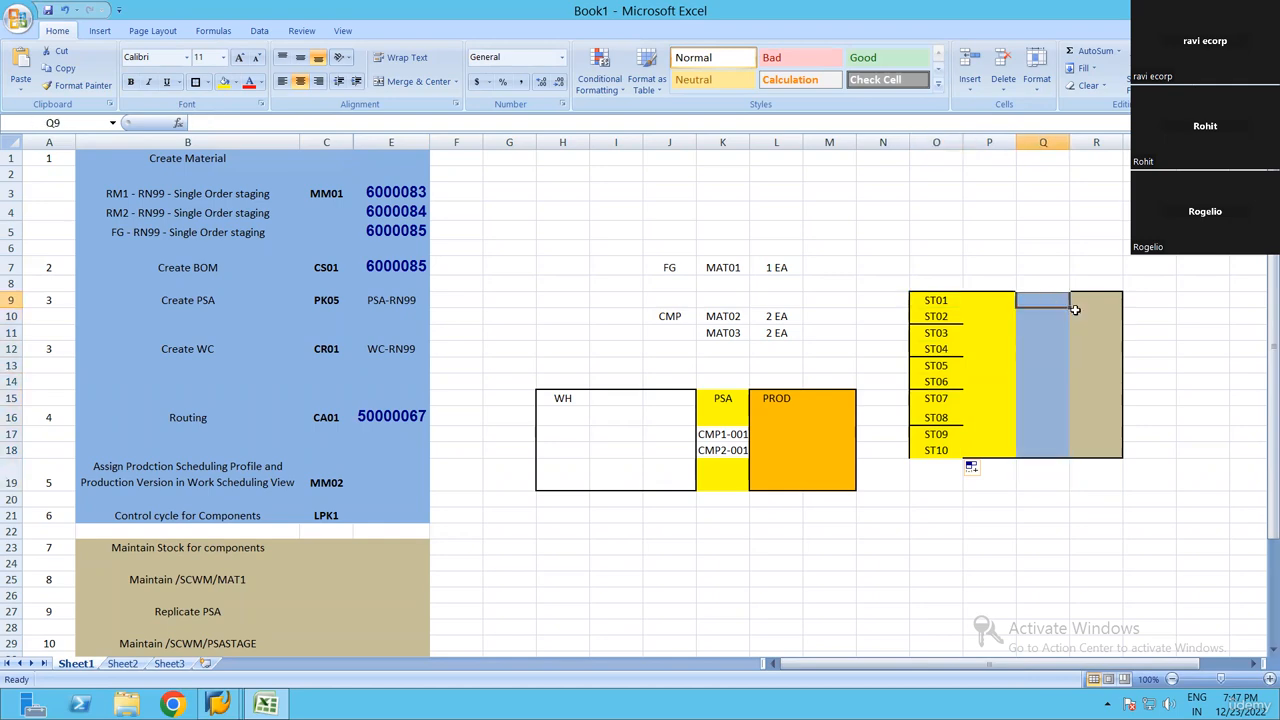
{"action": "type", "text": "PSA"}
{"action": "key", "text": "Return"}
{"action": "left_click", "coordinate": [1091, 303]}
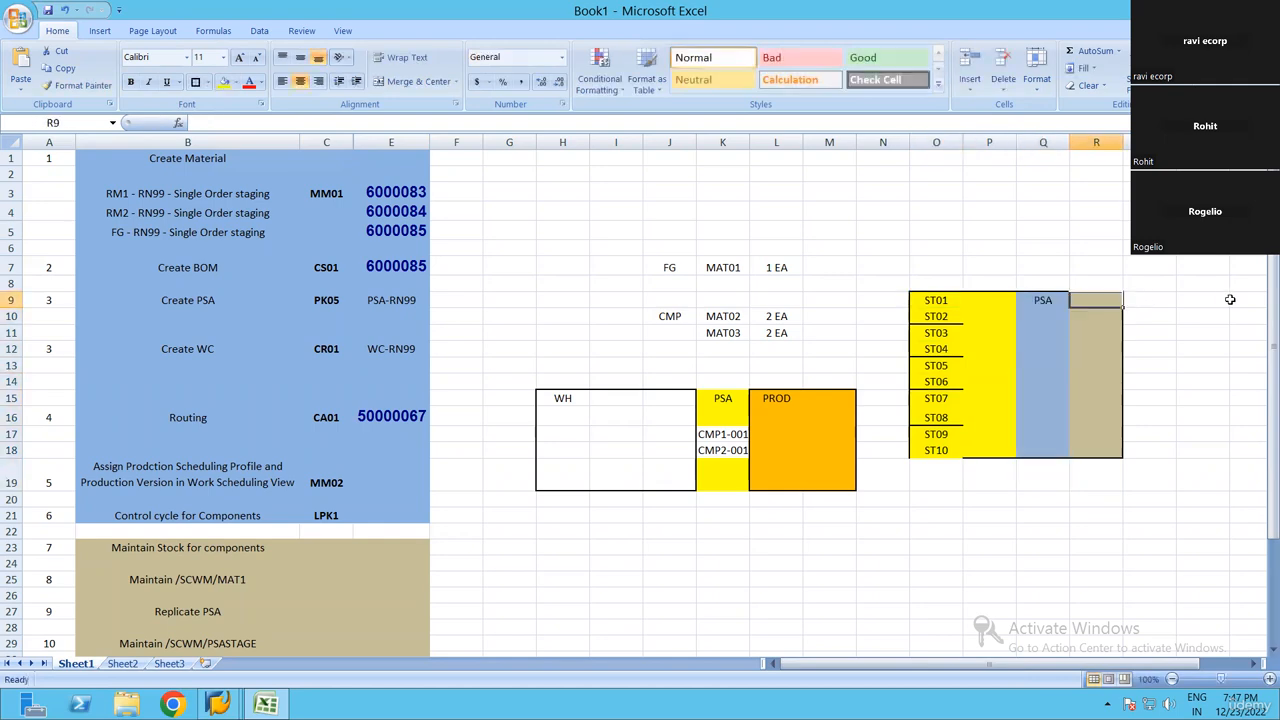
{"action": "type", "text": "PROD"}
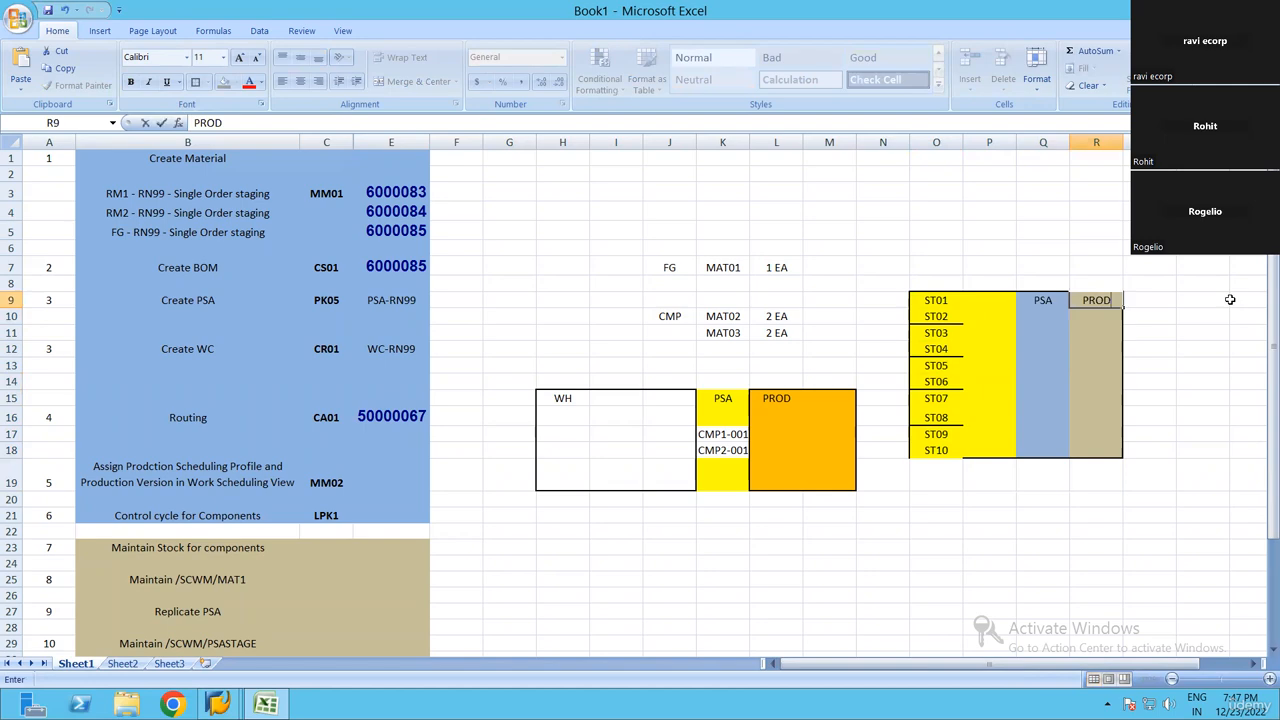
{"action": "key", "text": "Return"}
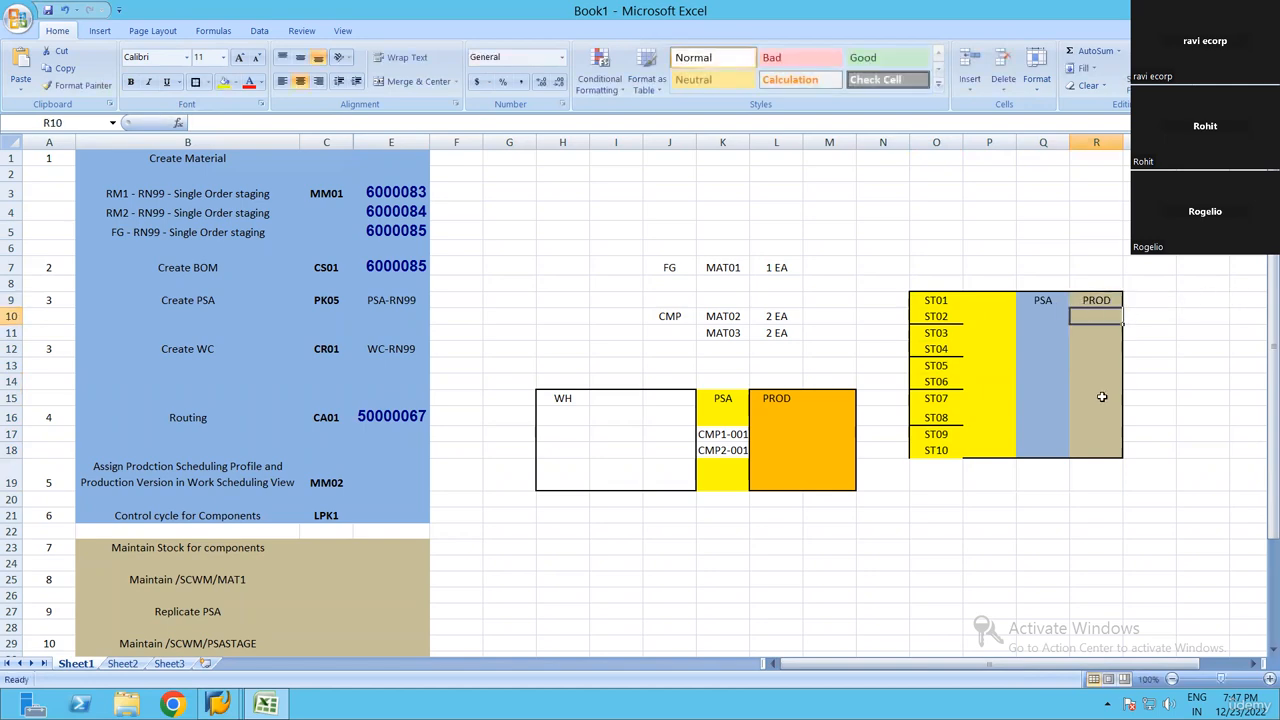
Reapply the thick box border around the whole layout block O9:R18
{"action": "left_click_drag", "start_coordinate": [1097, 301], "coordinate": [1109, 447]}
{"action": "left_click", "coordinate": [1184, 362]}
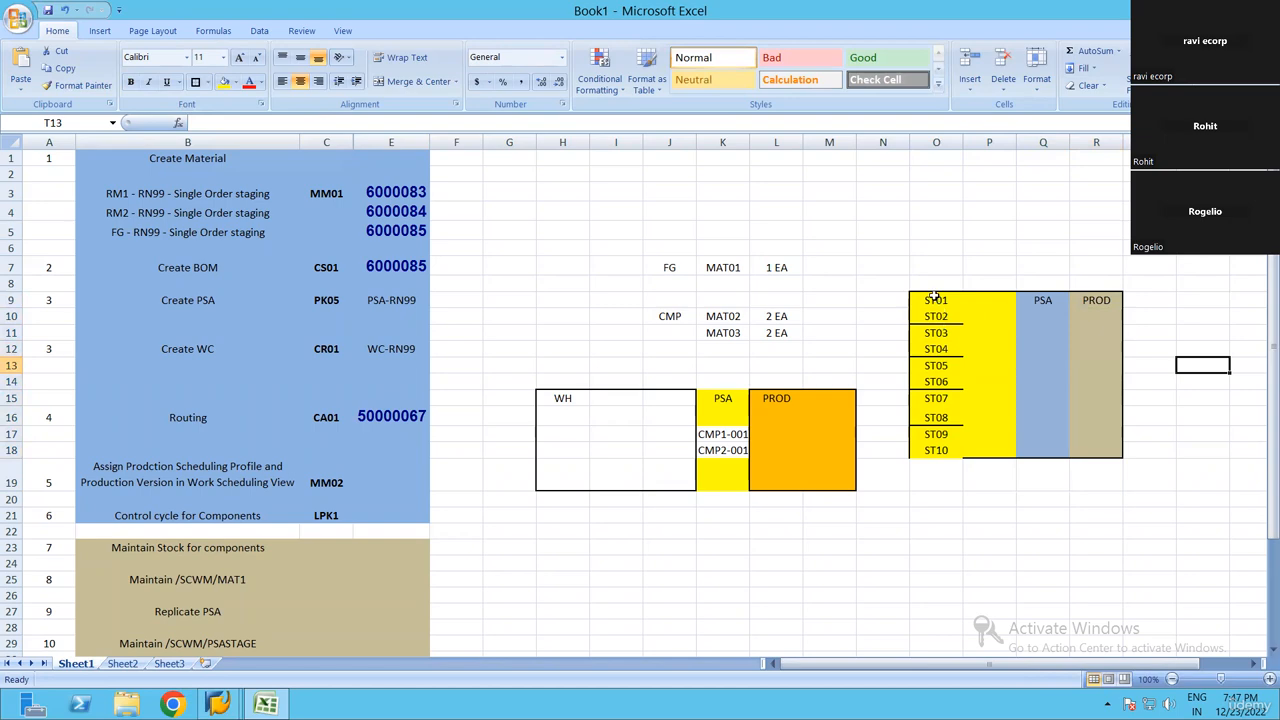
{"action": "left_click_drag", "start_coordinate": [936, 300], "coordinate": [1103, 443]}
{"action": "left_click", "coordinate": [198, 82]}
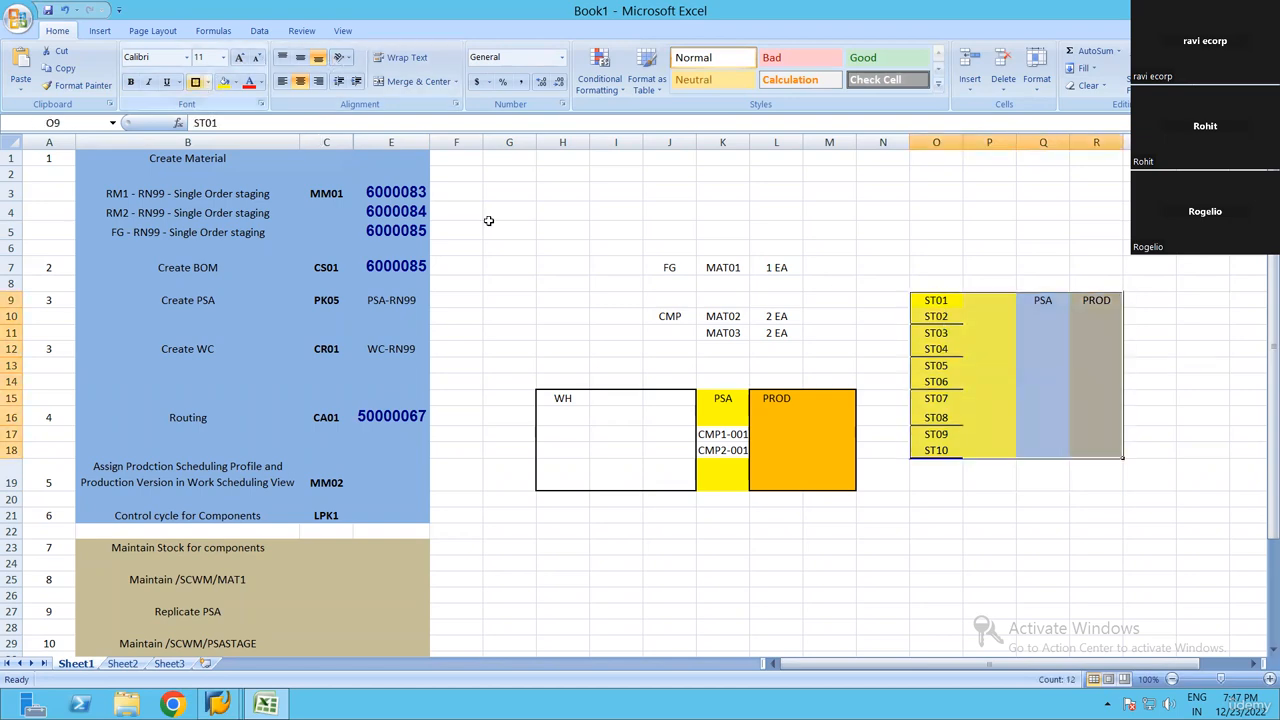
{"action": "left_click", "coordinate": [1043, 365]}
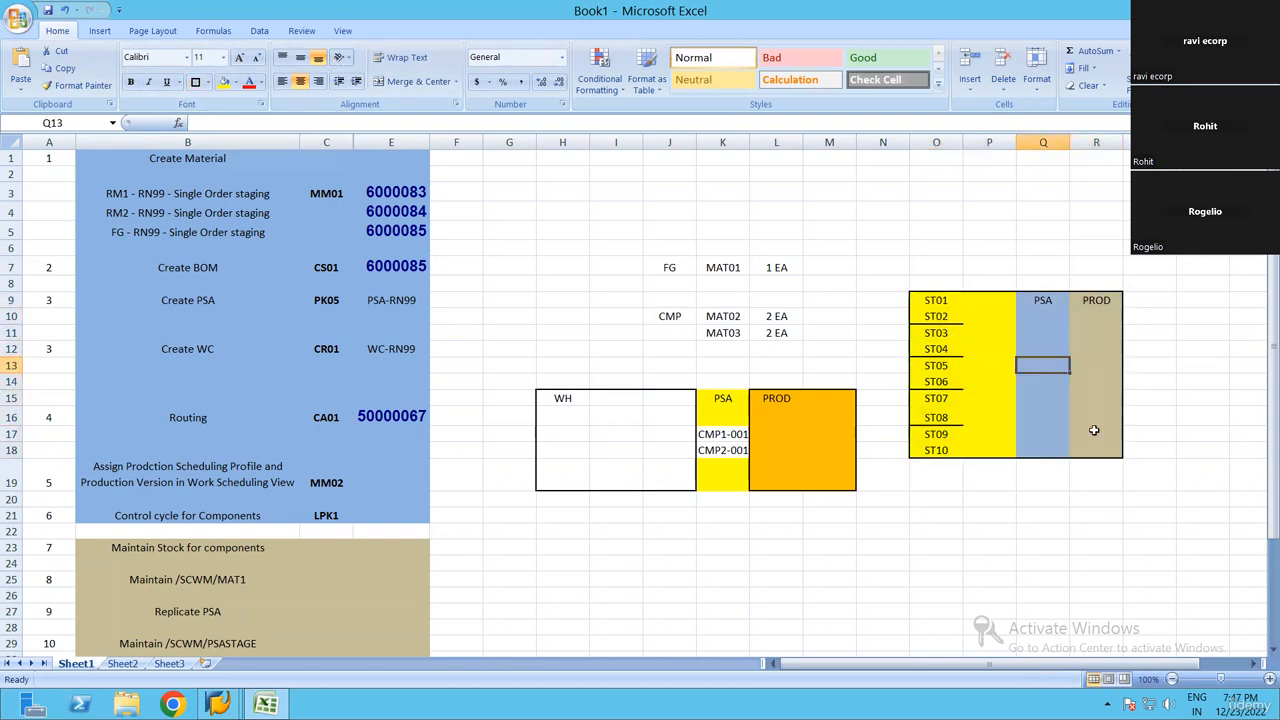
{"action": "key", "text": "ctrl+z"}
Enter the heading AFS in cell P8 above the layout block
{"action": "left_click", "coordinate": [989, 284]}
{"action": "type", "text": "AFS"}
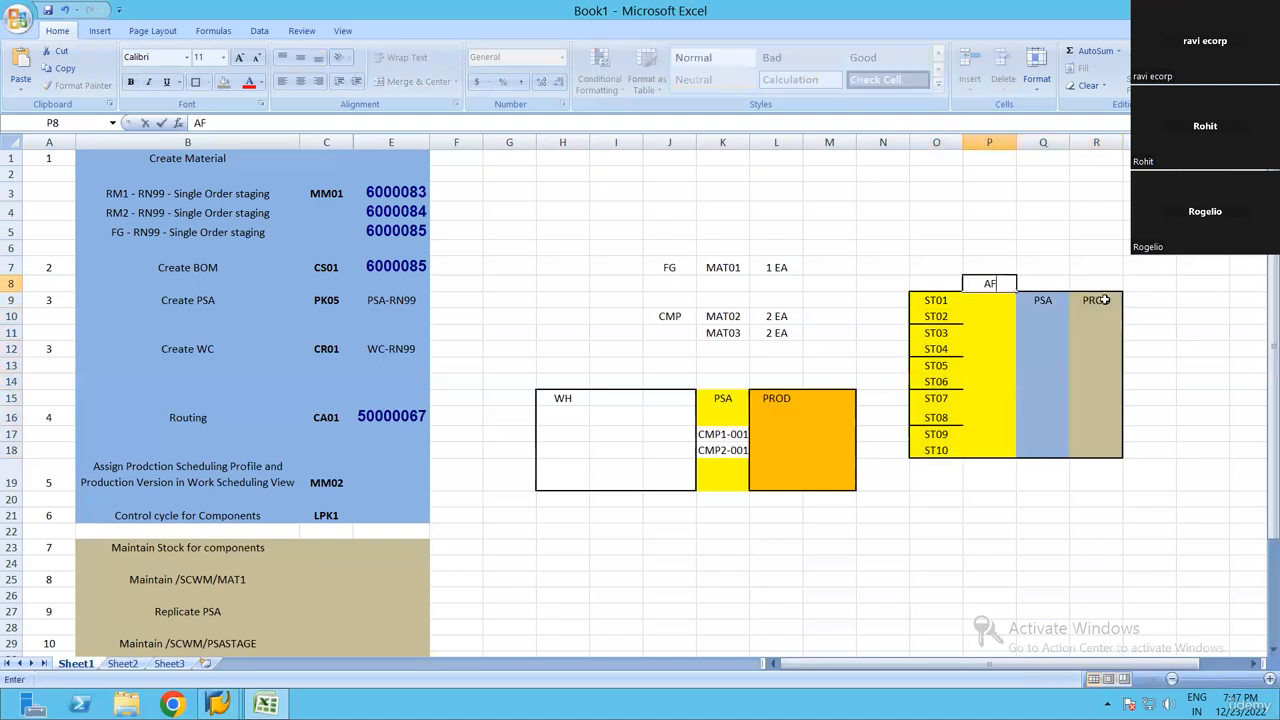
{"action": "key", "text": "Return"}
{"action": "left_click_drag", "start_coordinate": [936, 300], "coordinate": [958, 464]}
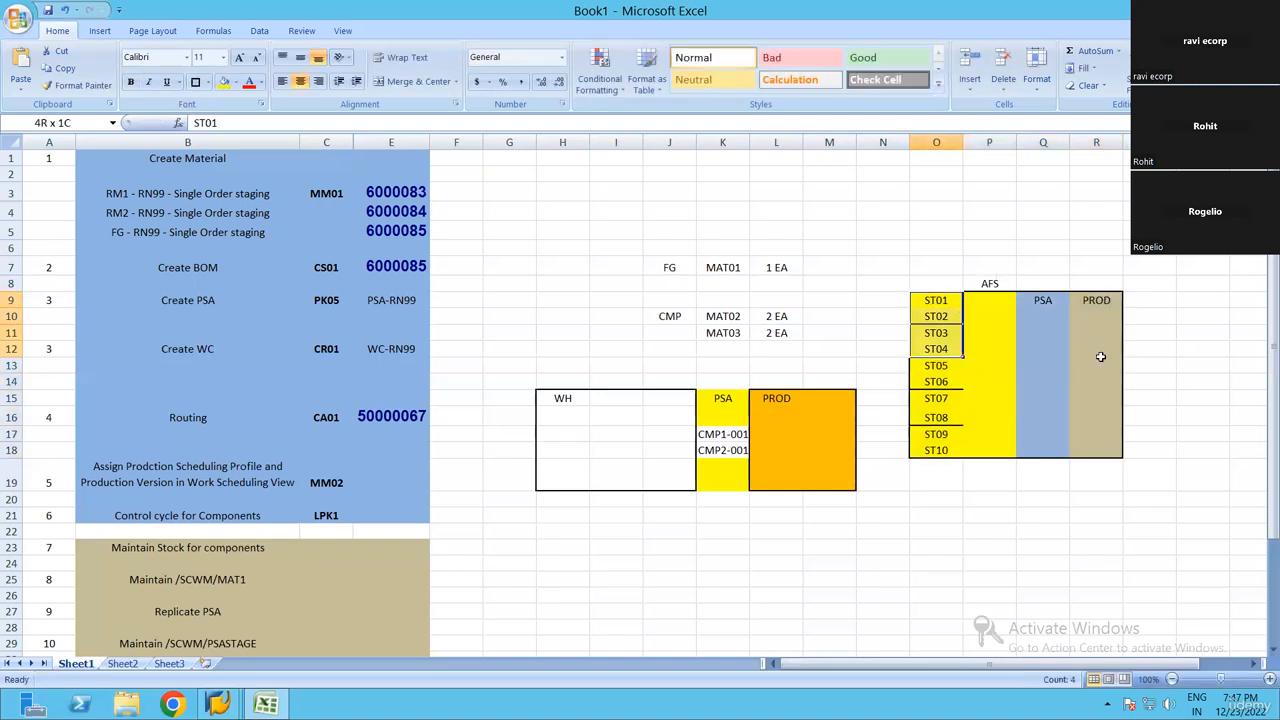
{"action": "left_click_drag", "start_coordinate": [1097, 300], "coordinate": [1102, 450]}
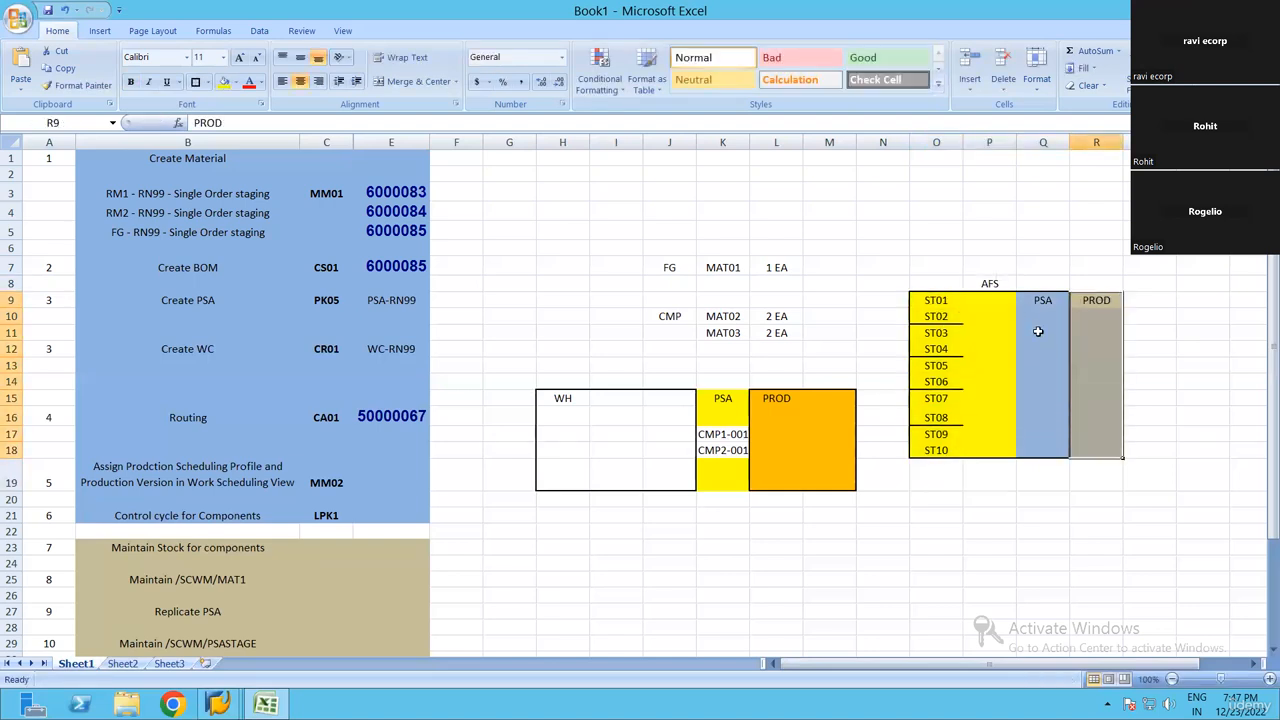
{"action": "left_click", "coordinate": [1044, 421]}
{"action": "left_click", "coordinate": [1082, 249]}
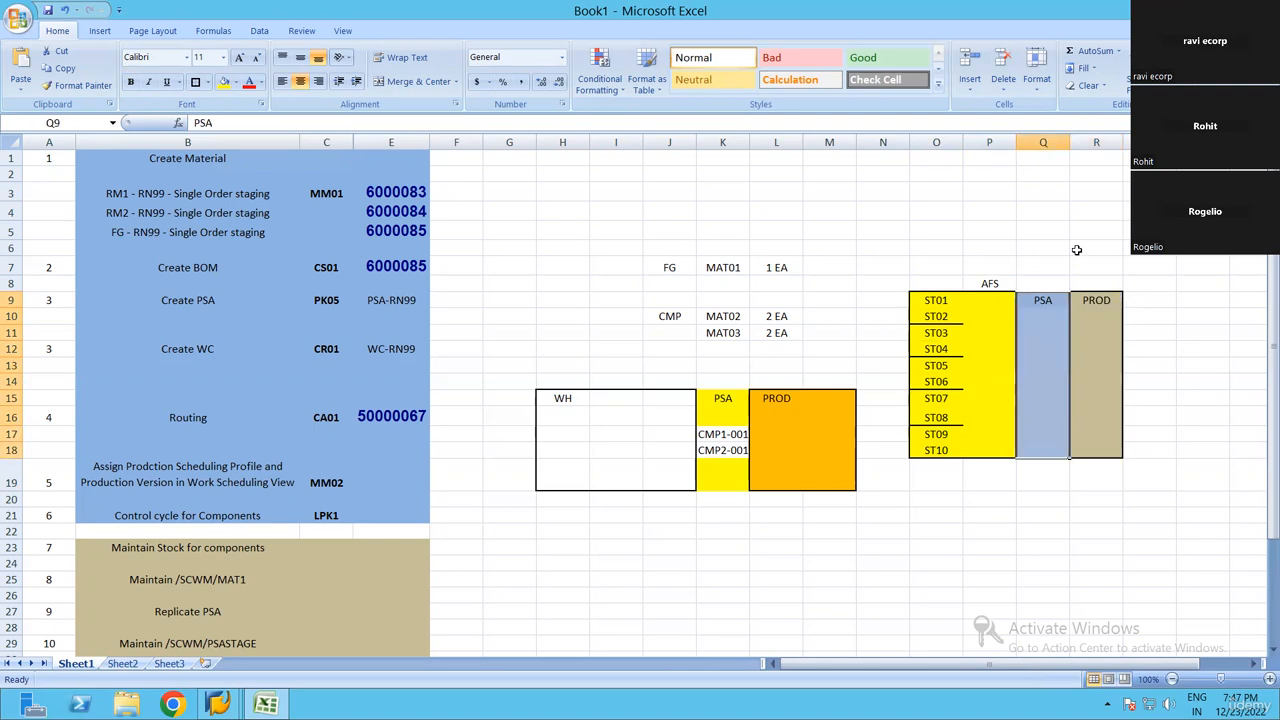
{"action": "left_click", "coordinate": [1179, 367]}
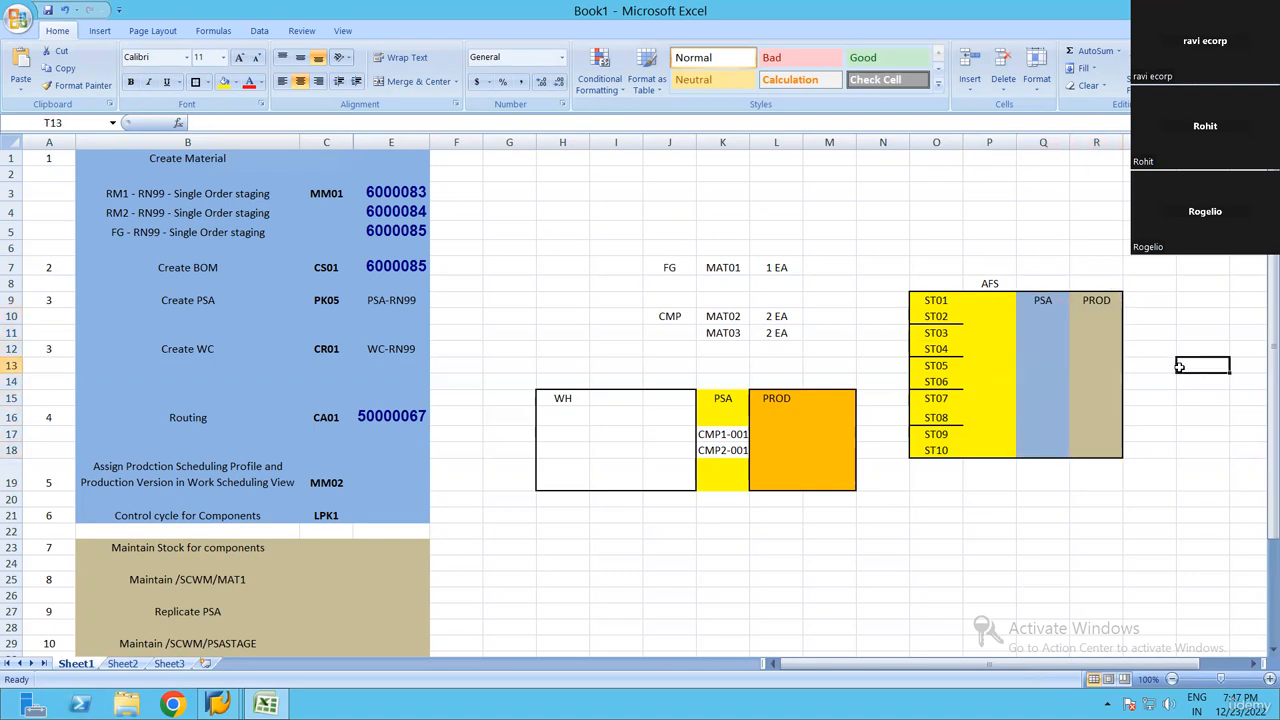
Enter the bin name PROD-01 in cell Q11 of the PSA section
{"action": "left_click_drag", "start_coordinate": [1042, 300], "coordinate": [1054, 440]}
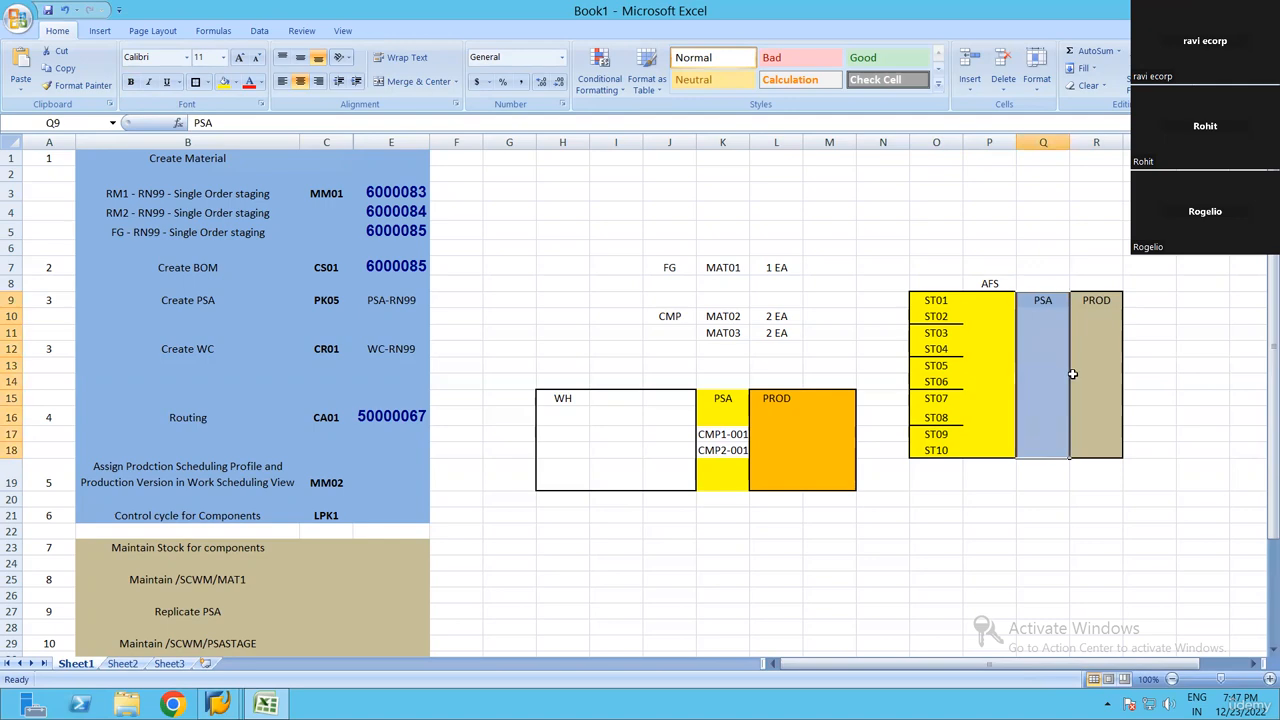
{"action": "key", "text": "Down"}
{"action": "key", "text": "Down"}
{"action": "type", "text": "PROD-1"}
{"action": "key", "text": "Return"}
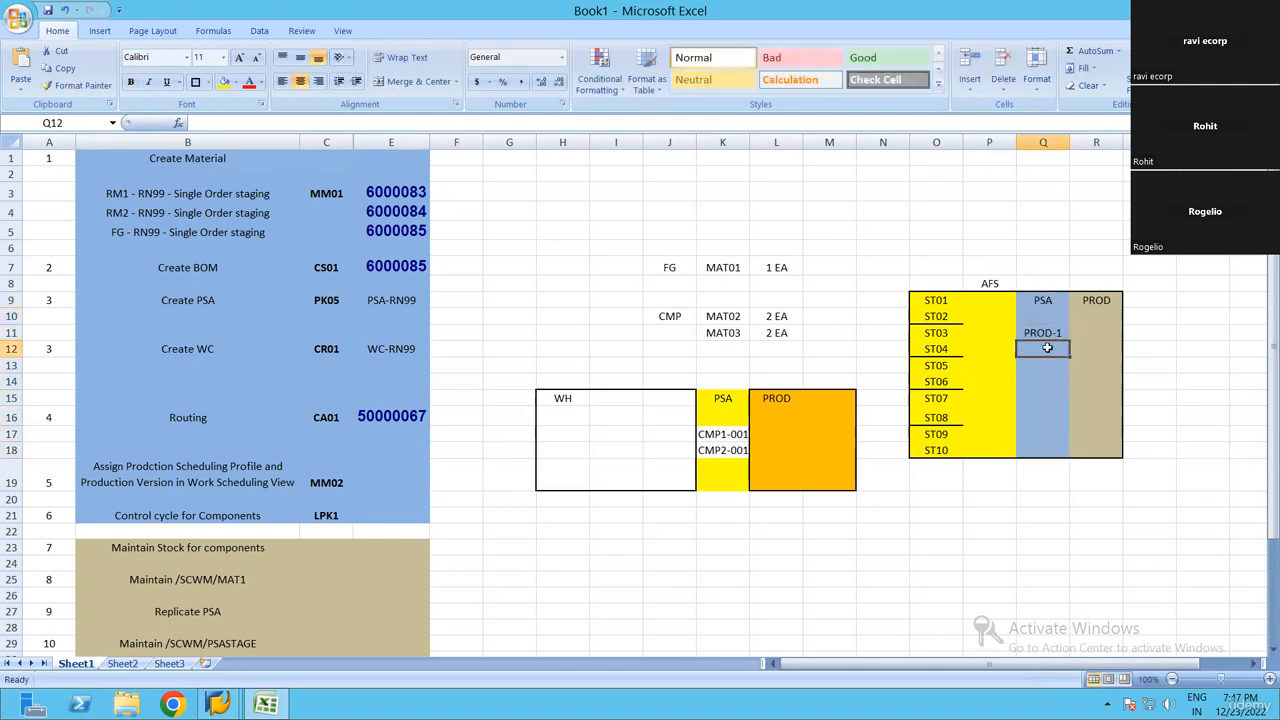
{"action": "double_click", "coordinate": [1059, 333]}
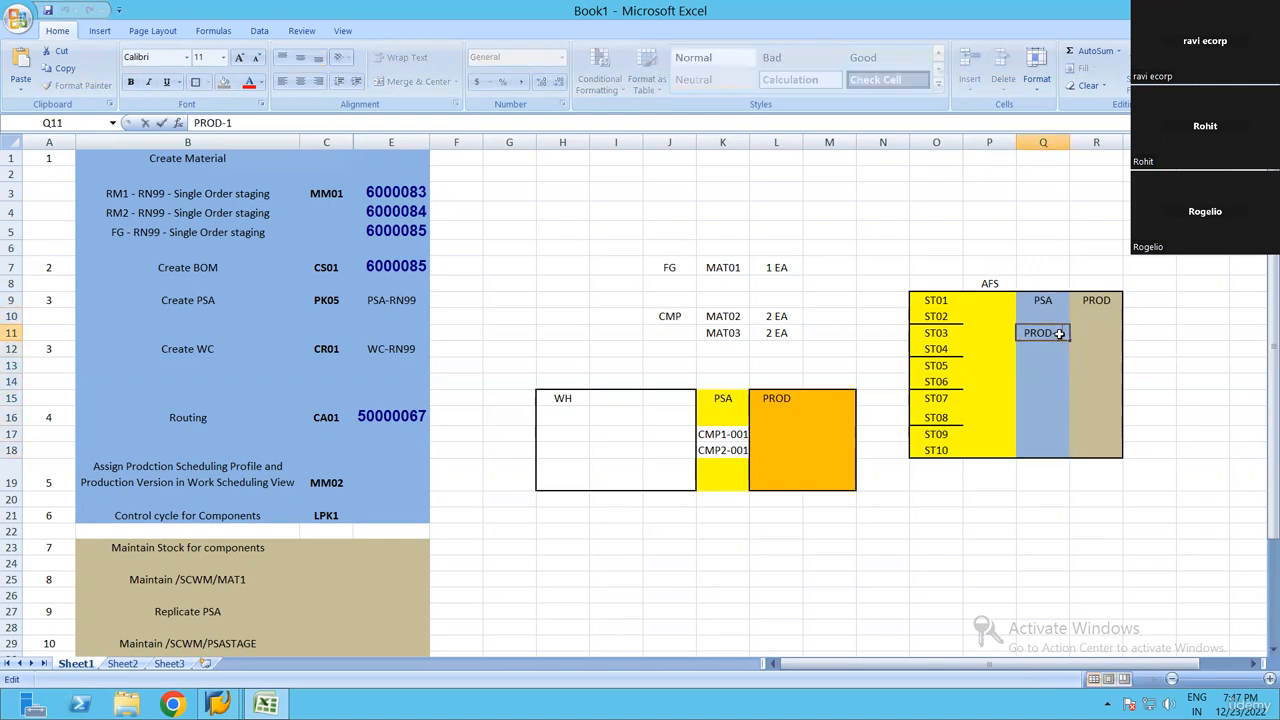
{"action": "key", "text": "Left"}
{"action": "type", "text": "0"}
{"action": "key", "text": "Return"}
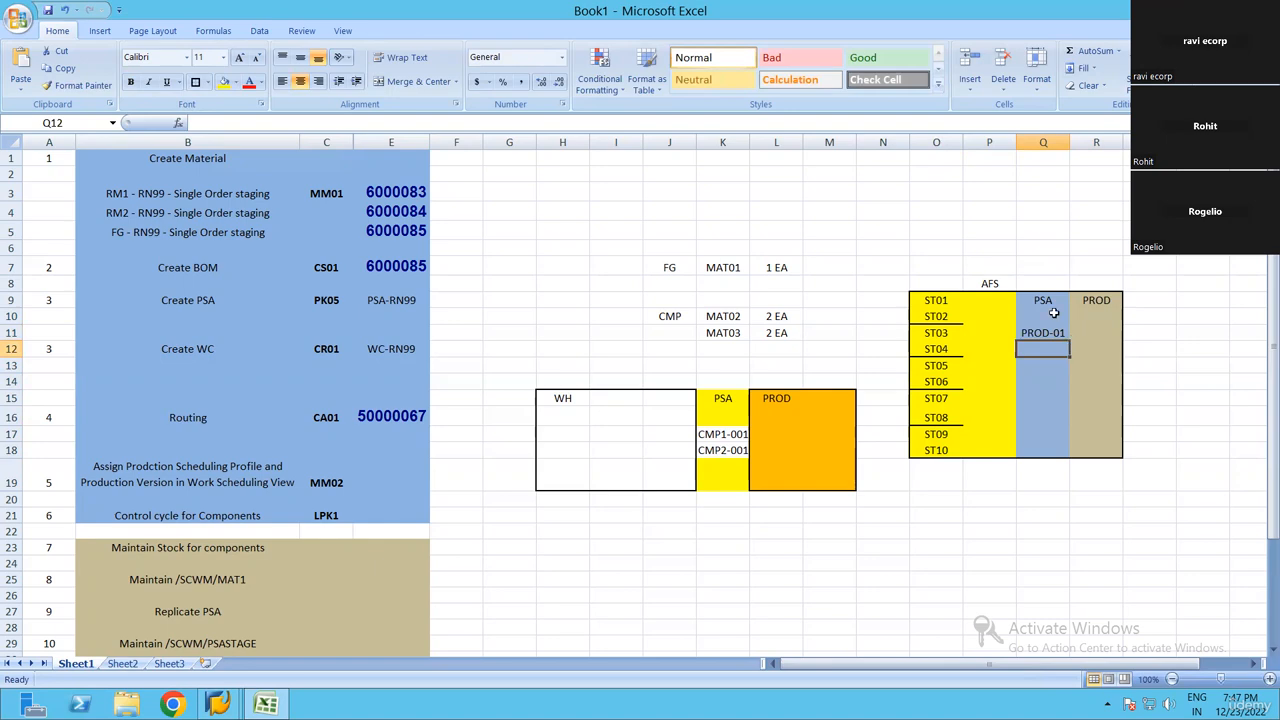
Review the PSA-RN99 entry in the setup checklist and the PROD-01 bin in the AFS layout
{"action": "key", "text": "Up"}
{"action": "key", "text": "Up"}
{"action": "key", "text": "Up"}
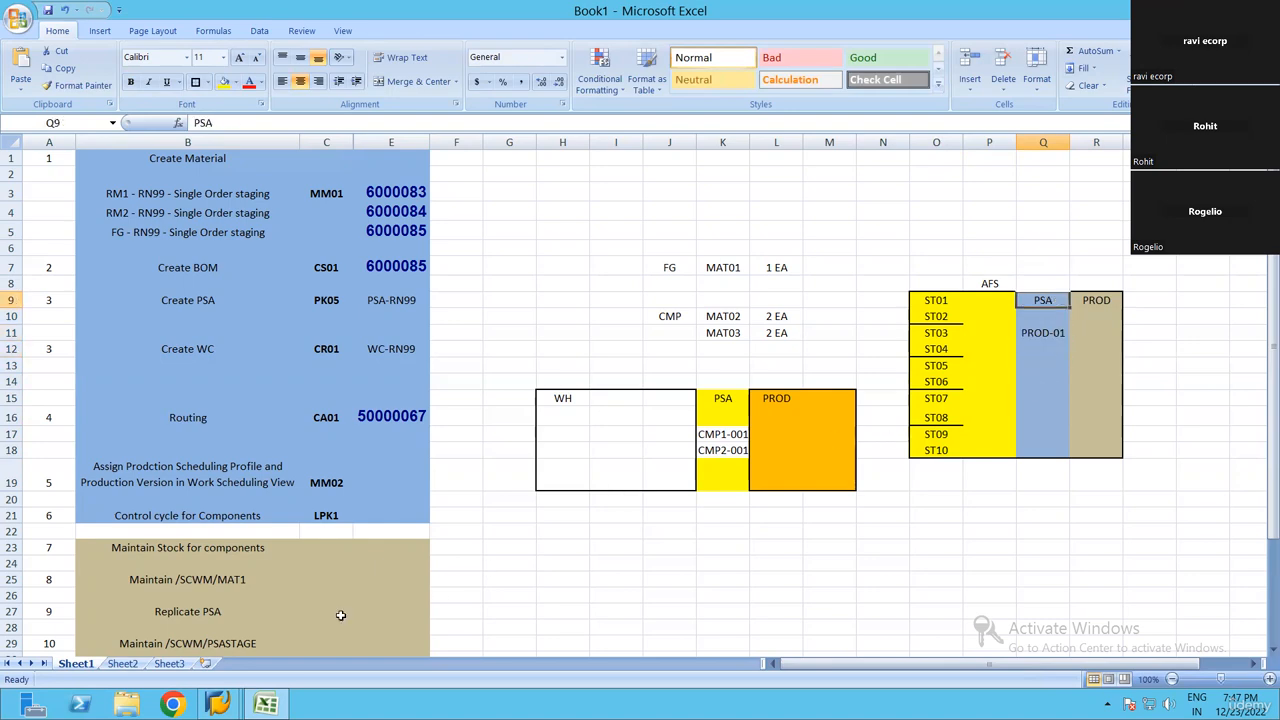
{"action": "key", "text": "alt+Tab"}
{"action": "key", "text": "alt+Tab"}
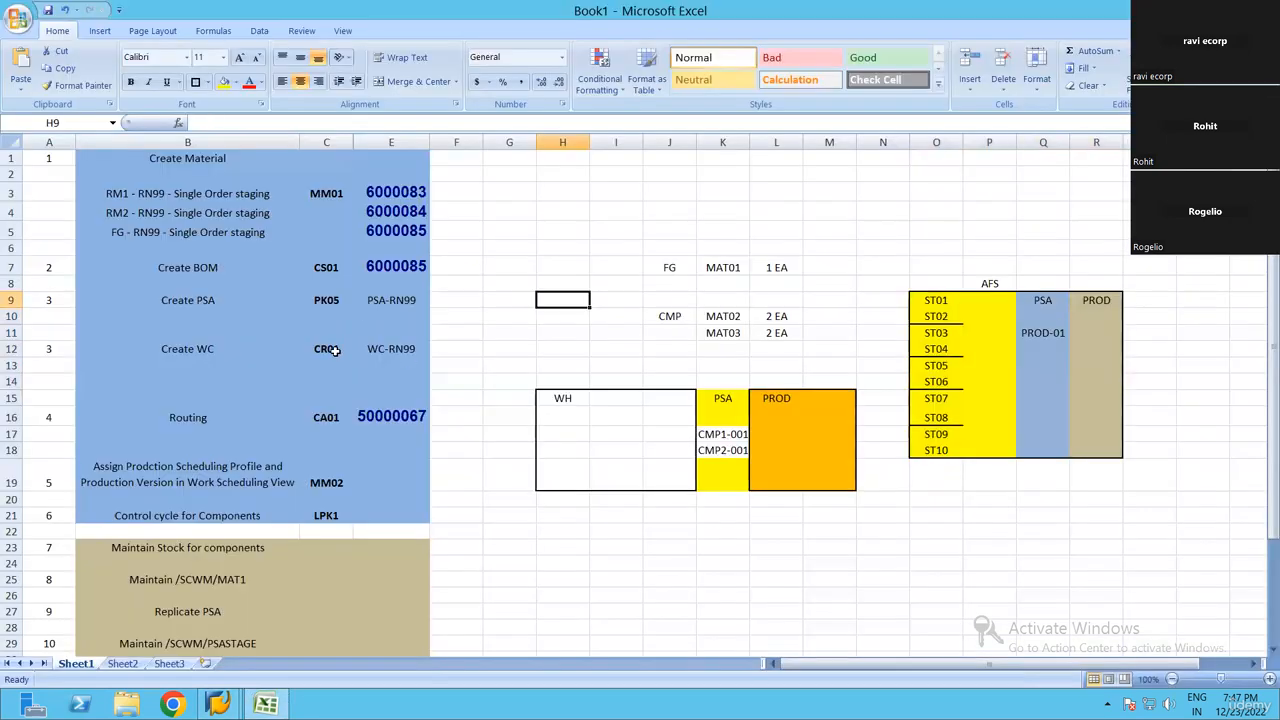
{"action": "left_click", "coordinate": [384, 304]}
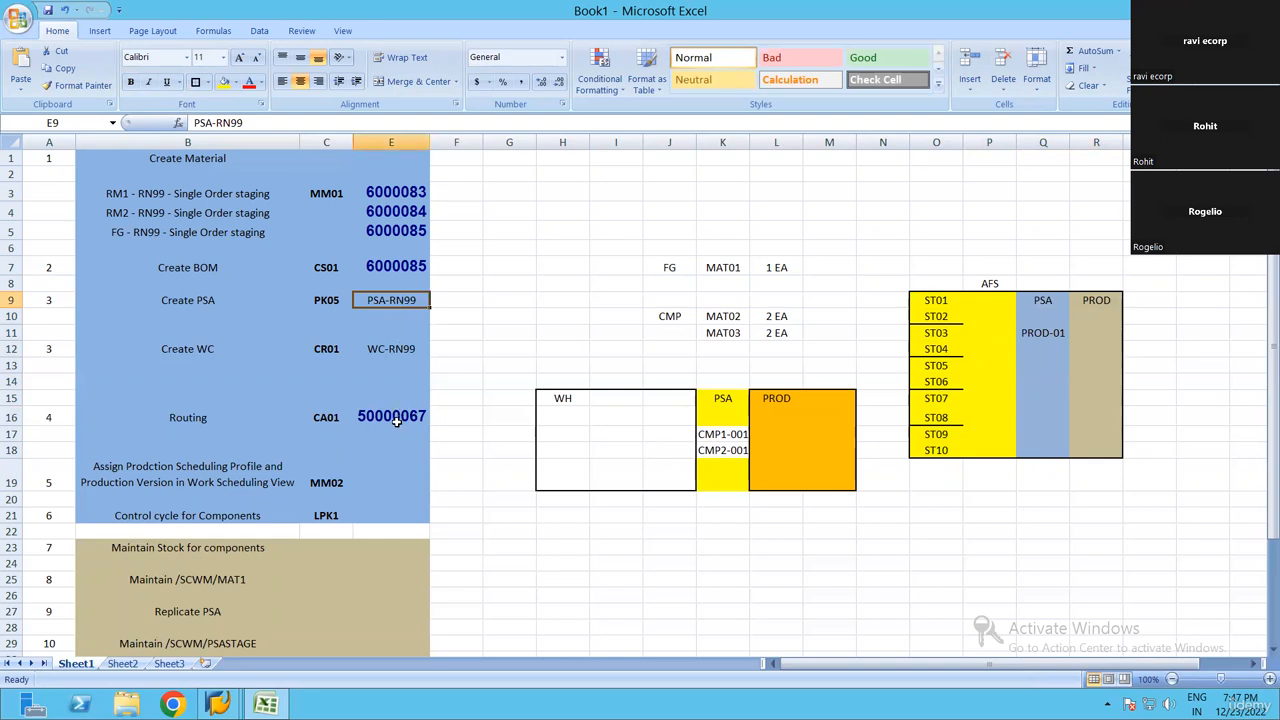
{"action": "scroll", "coordinate": [400, 415], "scroll_direction": "down", "scroll_amount": 6}
{"action": "scroll", "coordinate": [460, 355], "scroll_direction": "up", "scroll_amount": 2}
{"action": "scroll", "coordinate": [415, 300], "scroll_direction": "up", "scroll_amount": 4}
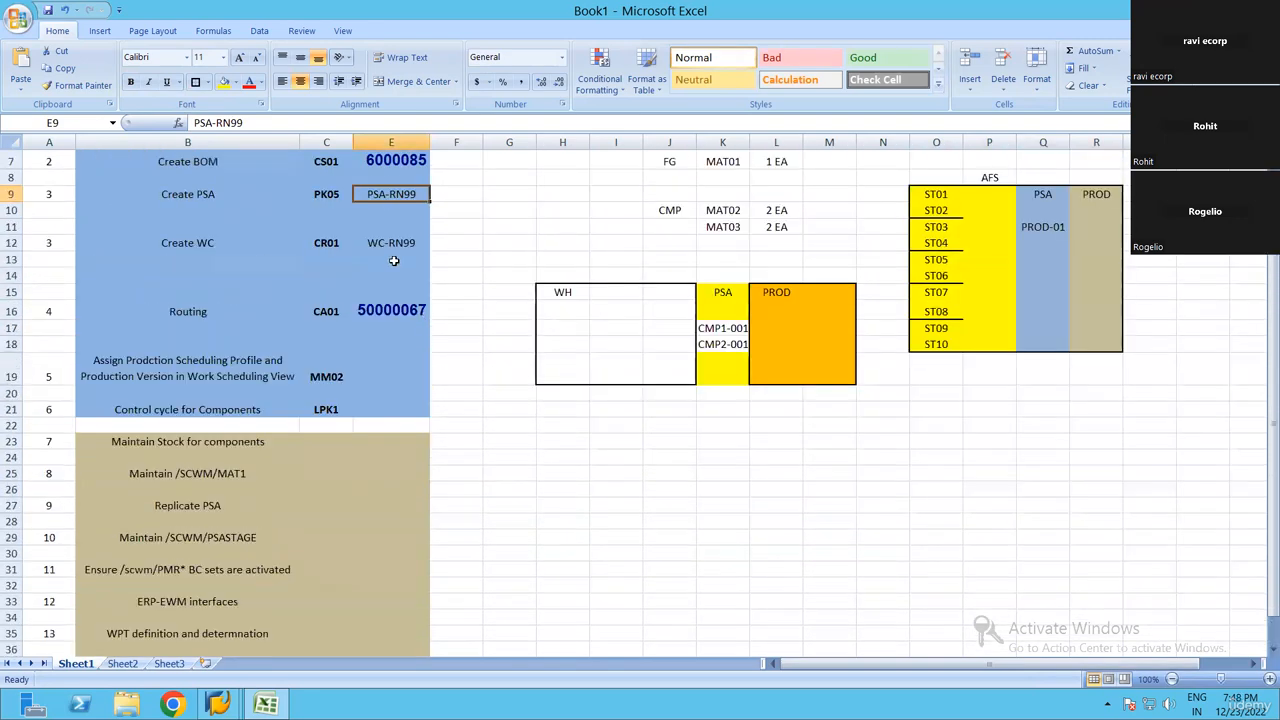
{"action": "scroll", "coordinate": [394, 258], "scroll_direction": "down", "scroll_amount": 1}
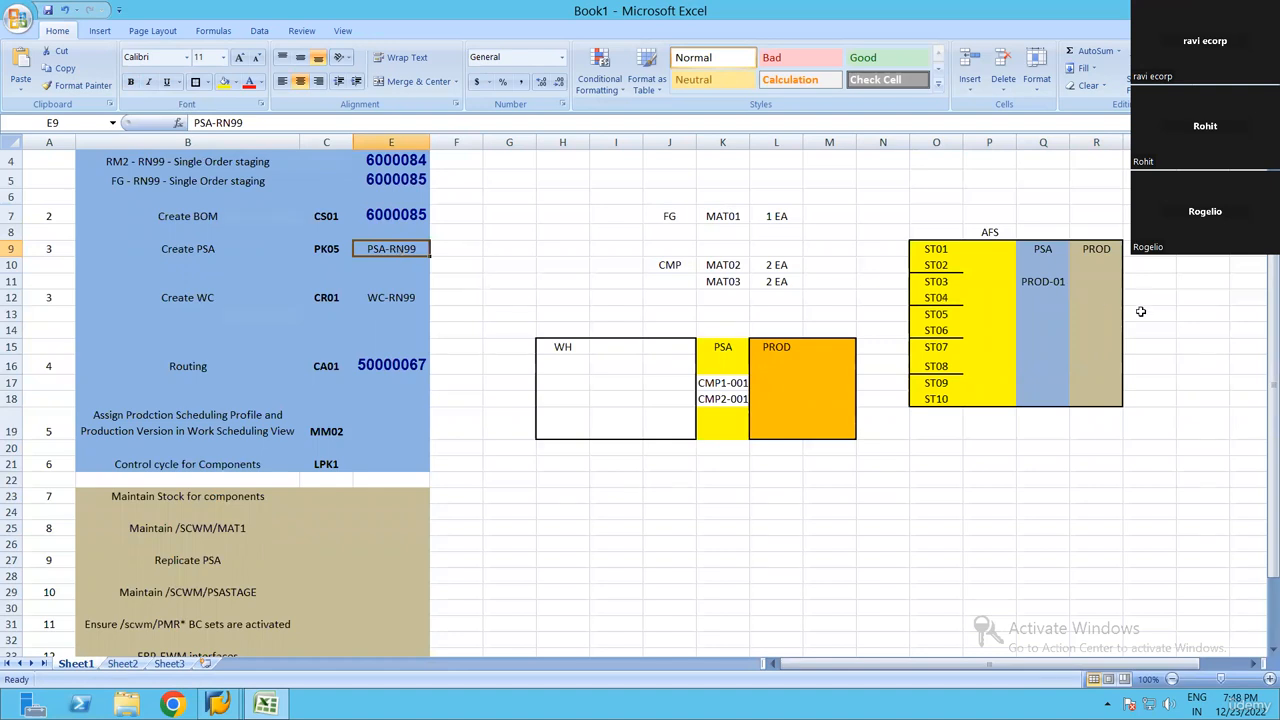
{"action": "left_click", "coordinate": [1052, 284]}
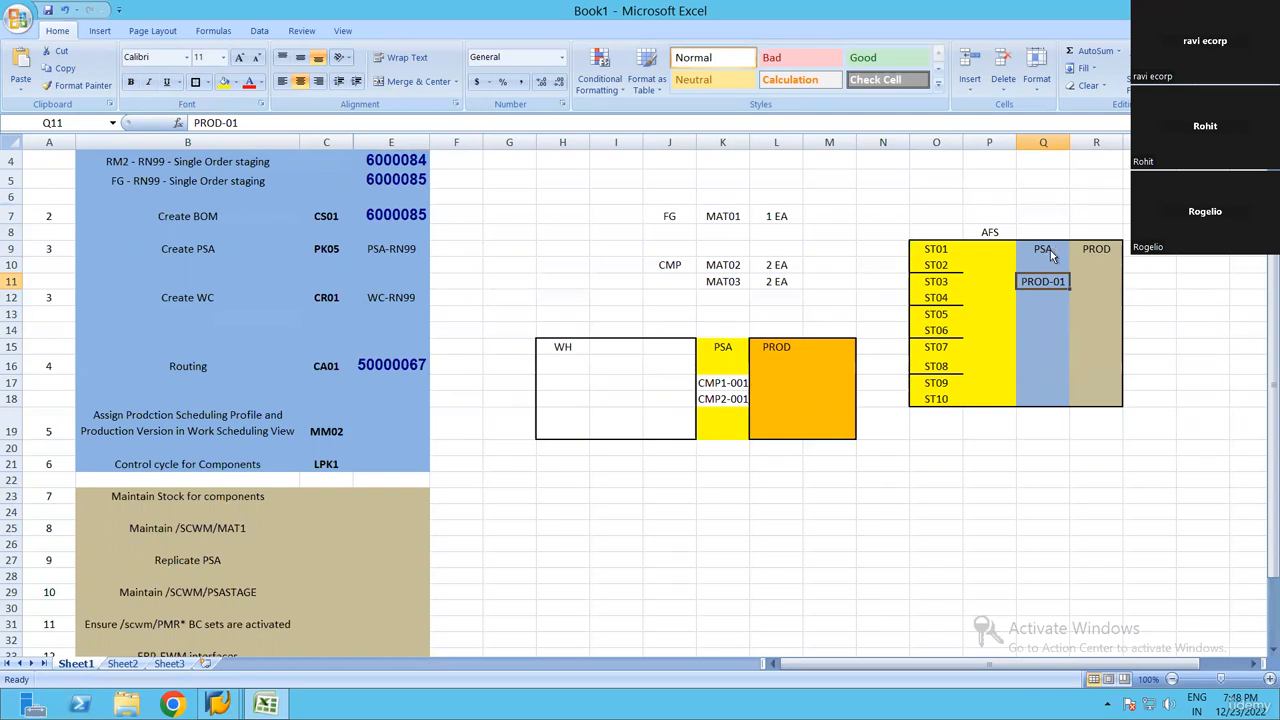
Switch to SAP and review the disposal party, supply area, product and storage bin of the new PSA entry
{"action": "key", "text": "alt+Tab"}
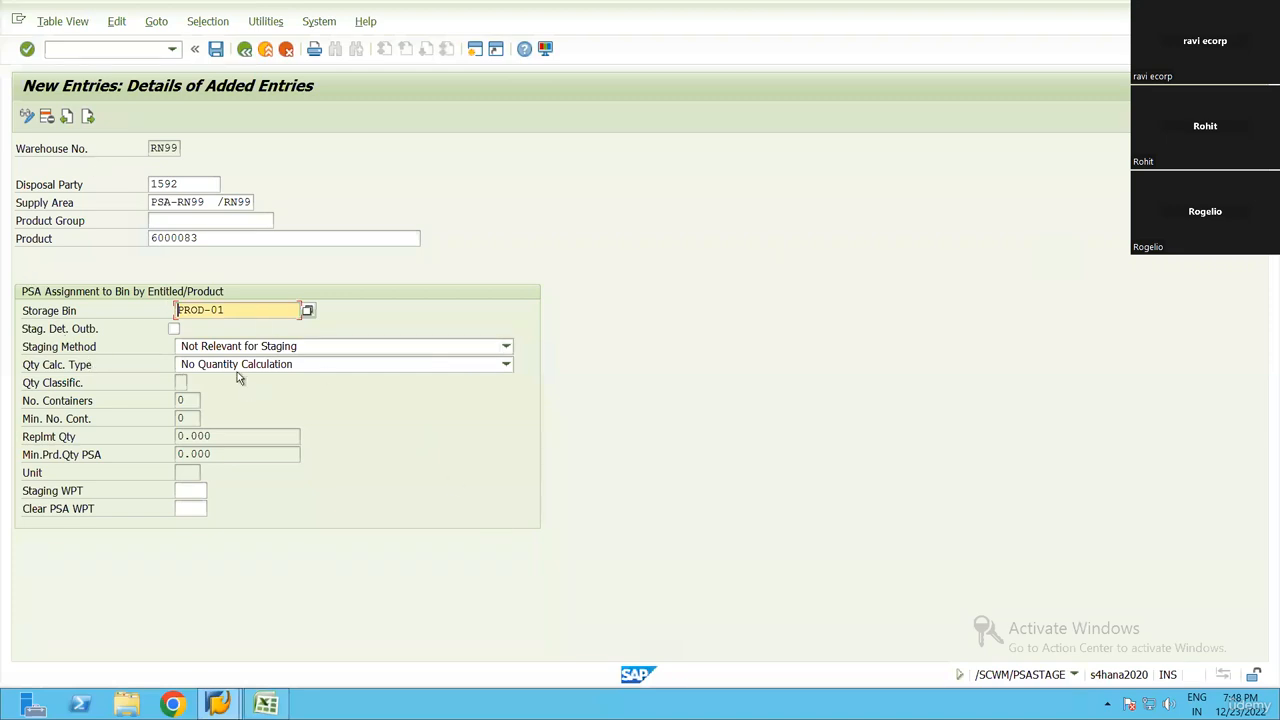
{"action": "left_click", "coordinate": [188, 186]}
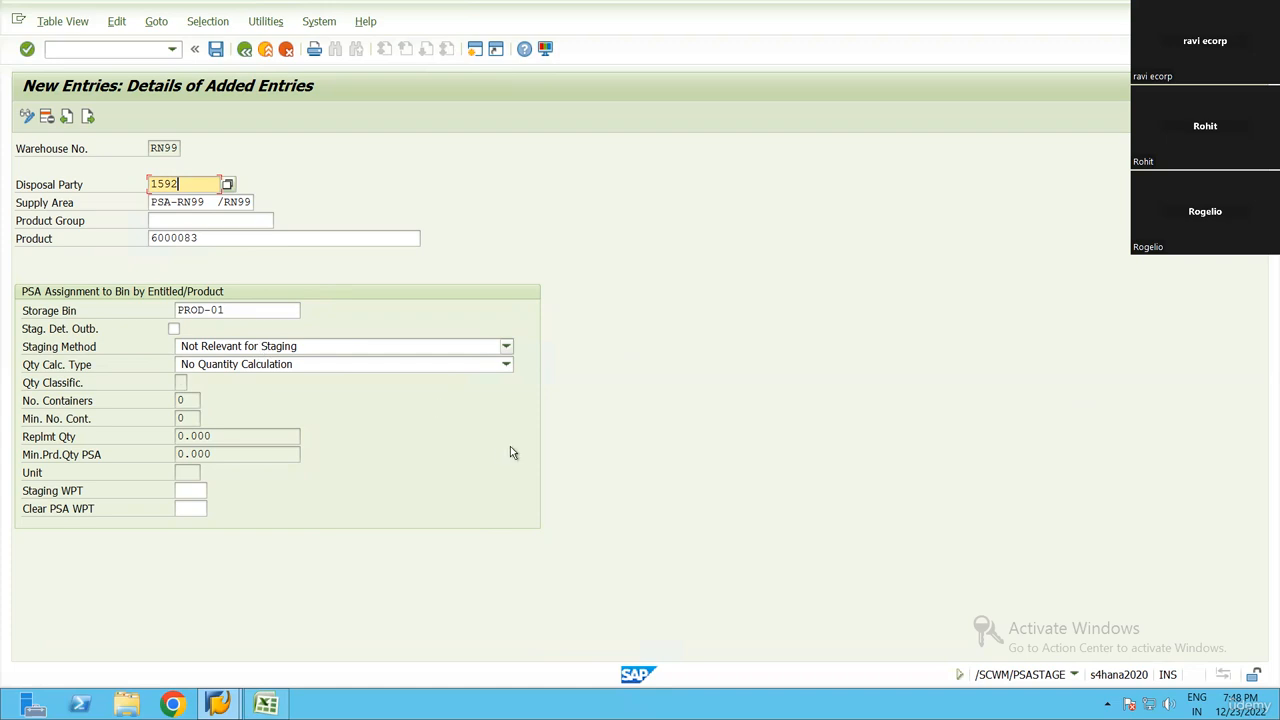
{"action": "left_click", "coordinate": [257, 240]}
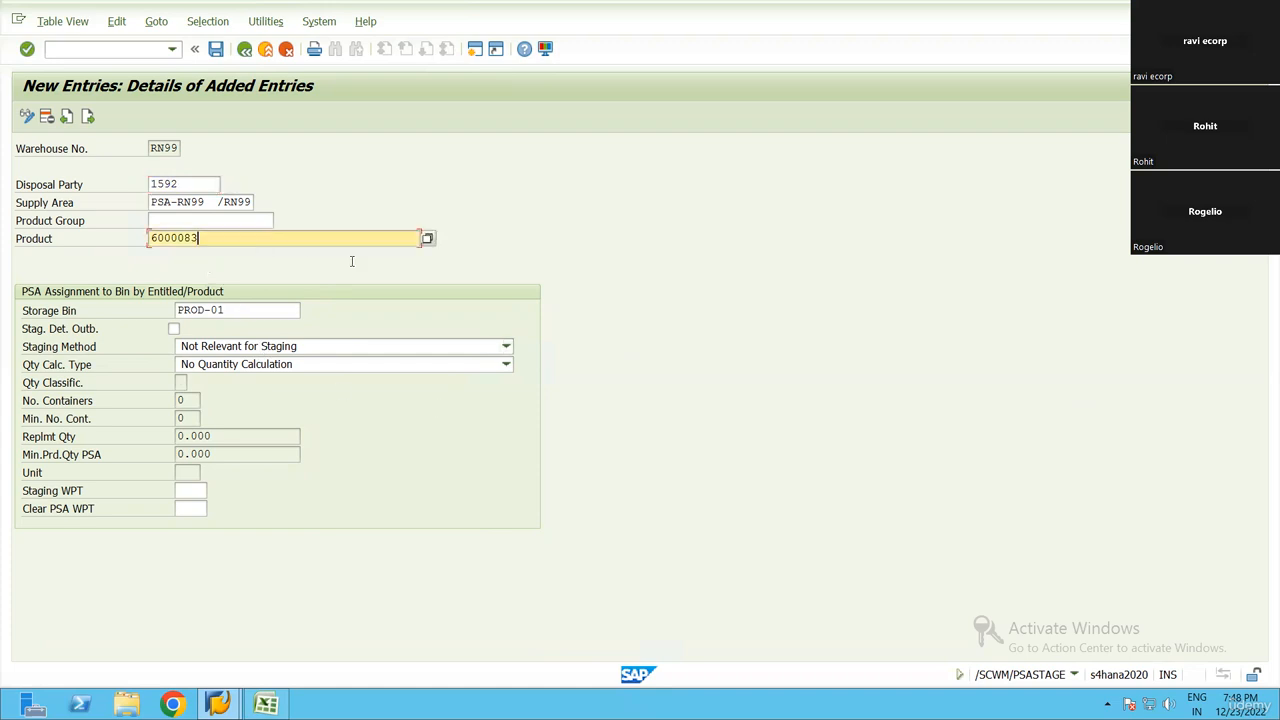
{"action": "left_click", "coordinate": [246, 311]}
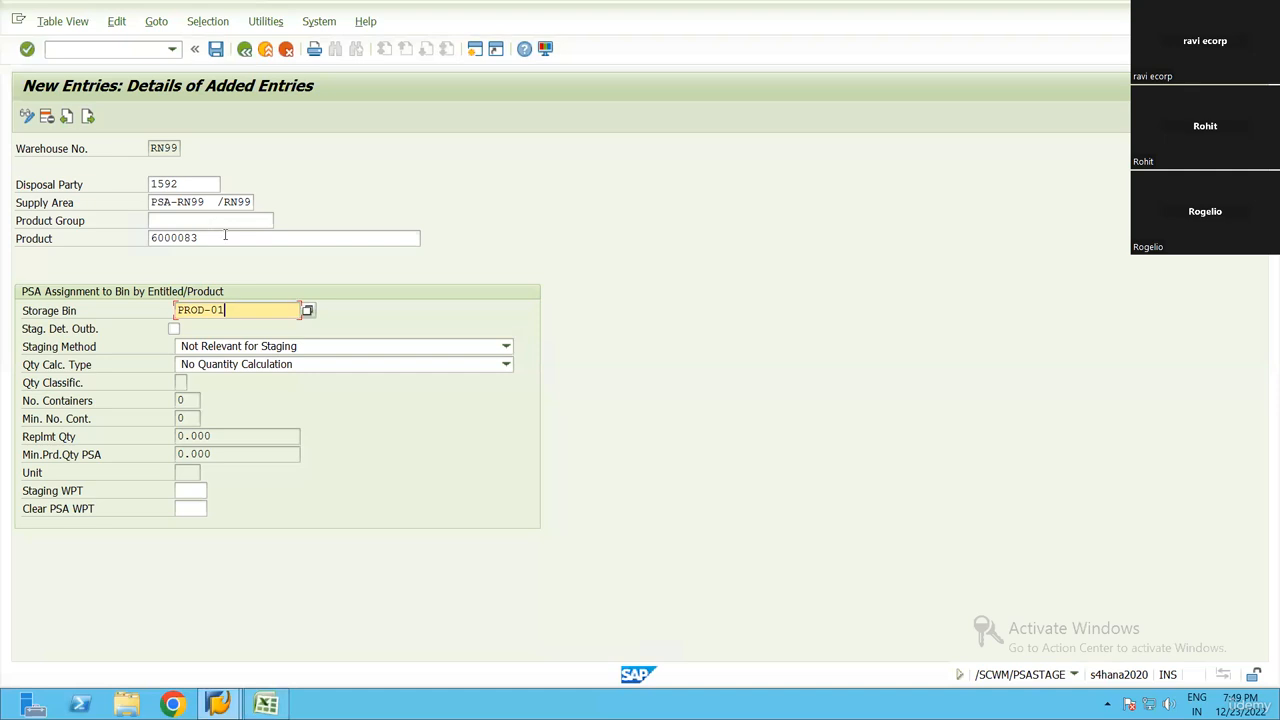
{"action": "left_click", "coordinate": [185, 203]}
{"action": "left_click", "coordinate": [250, 310]}
{"action": "double_click", "coordinate": [218, 236]}
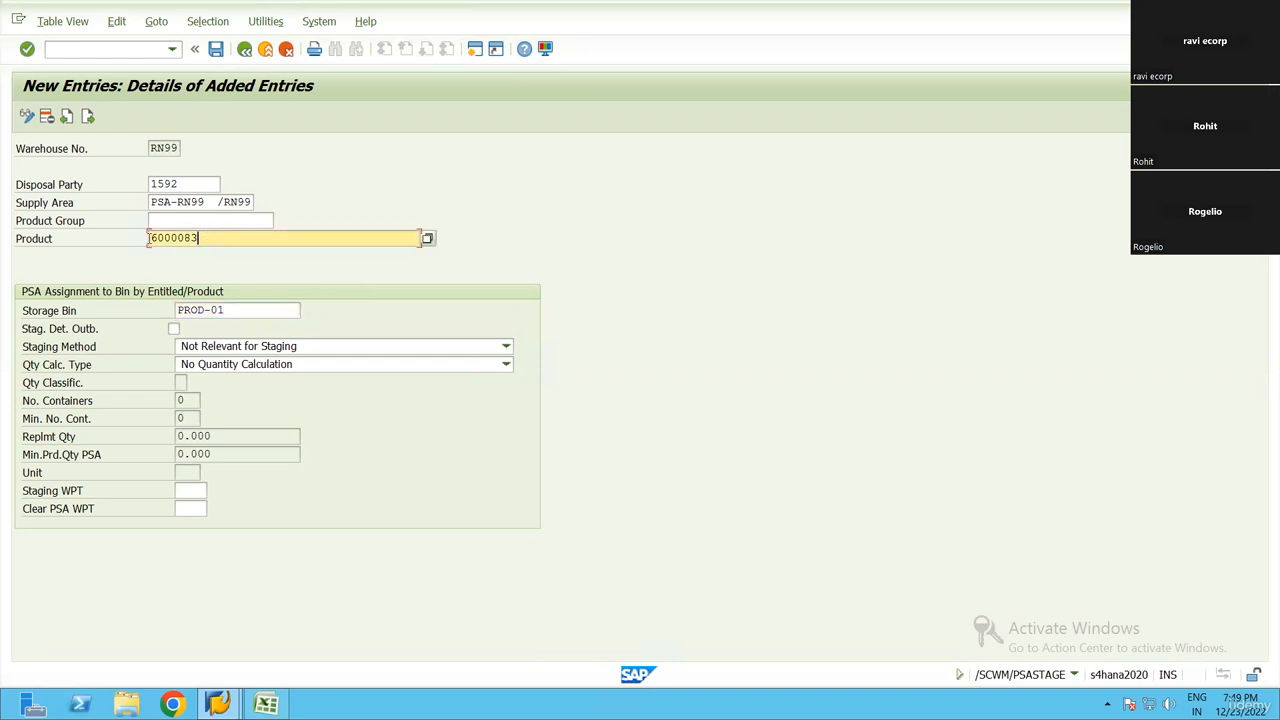
Set the staging method to 3 Single-Order Staging and go through the available staging methods
{"action": "left_click", "coordinate": [286, 346]}
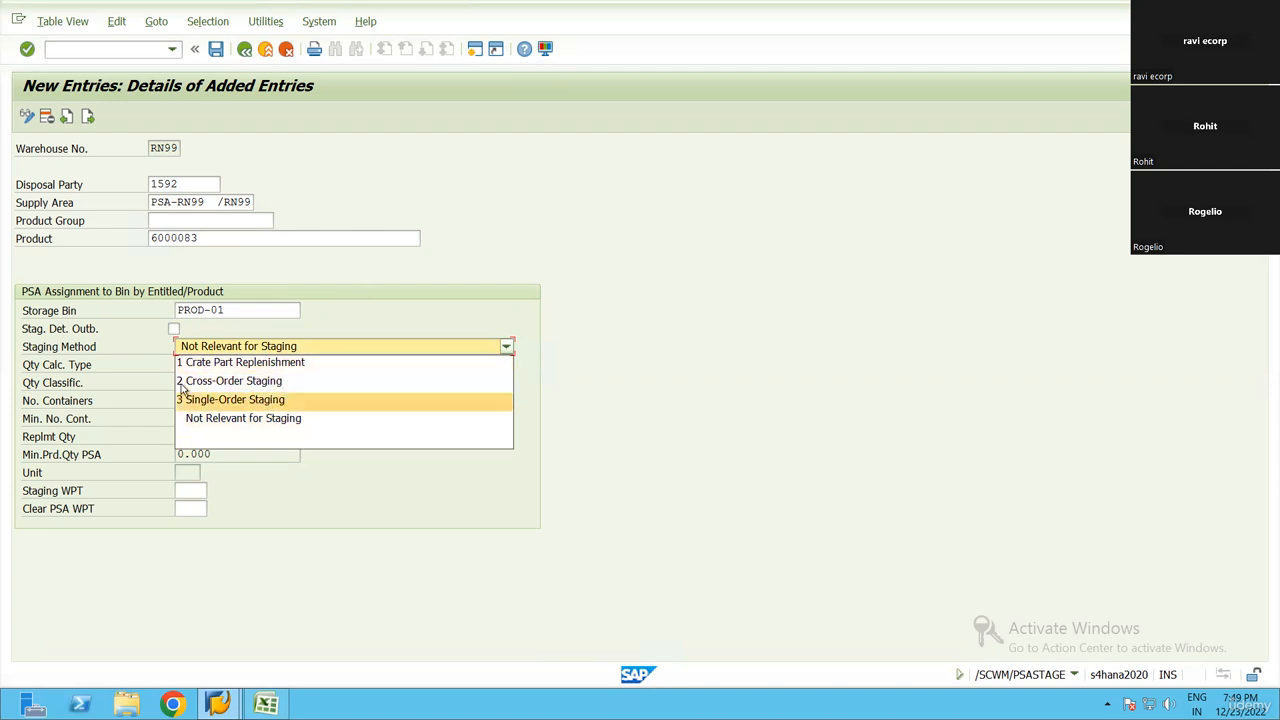
{"action": "left_click", "coordinate": [385, 399]}
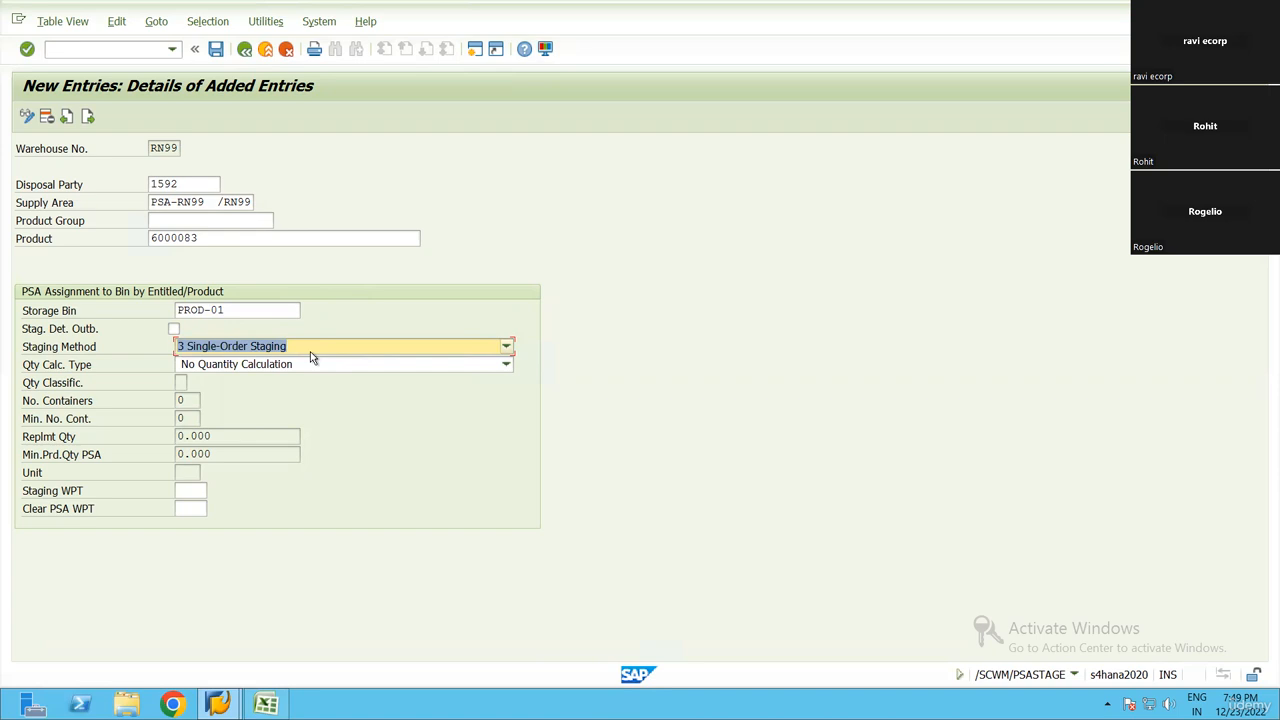
{"action": "left_click", "coordinate": [323, 349]}
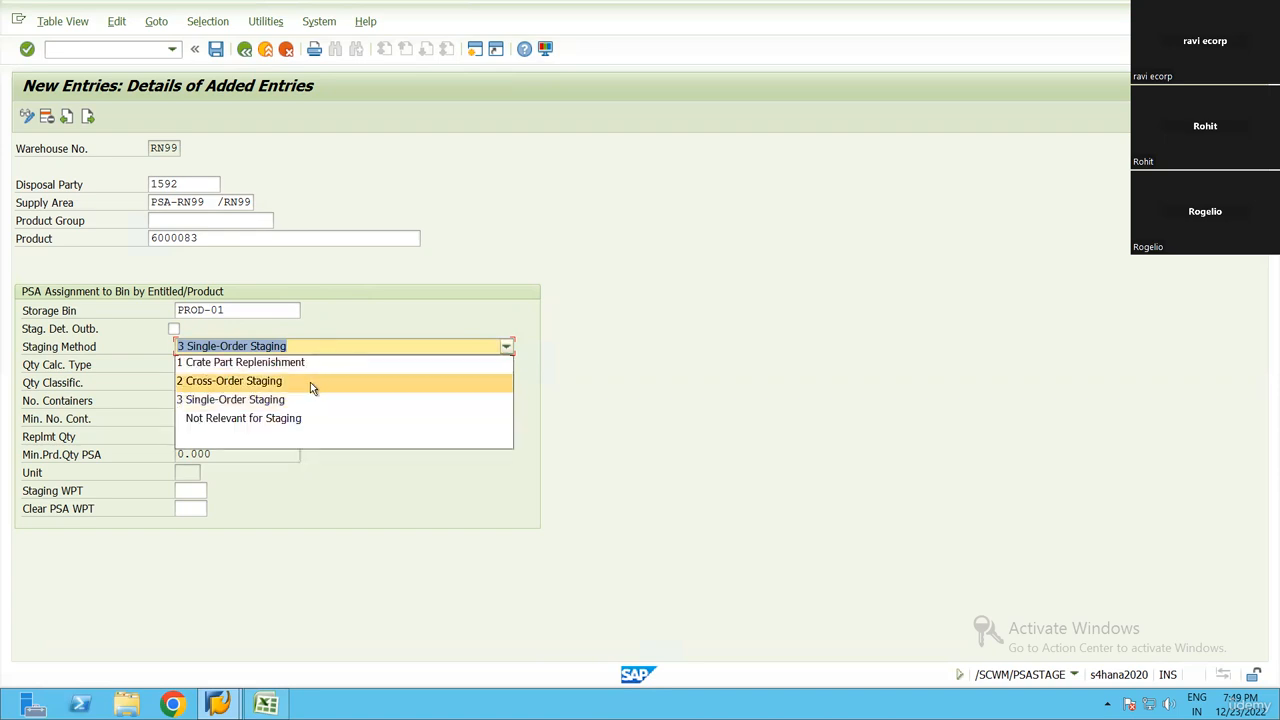
{"action": "key", "text": "Down"}
{"action": "key", "text": "Down"}
{"action": "key", "text": "Down"}
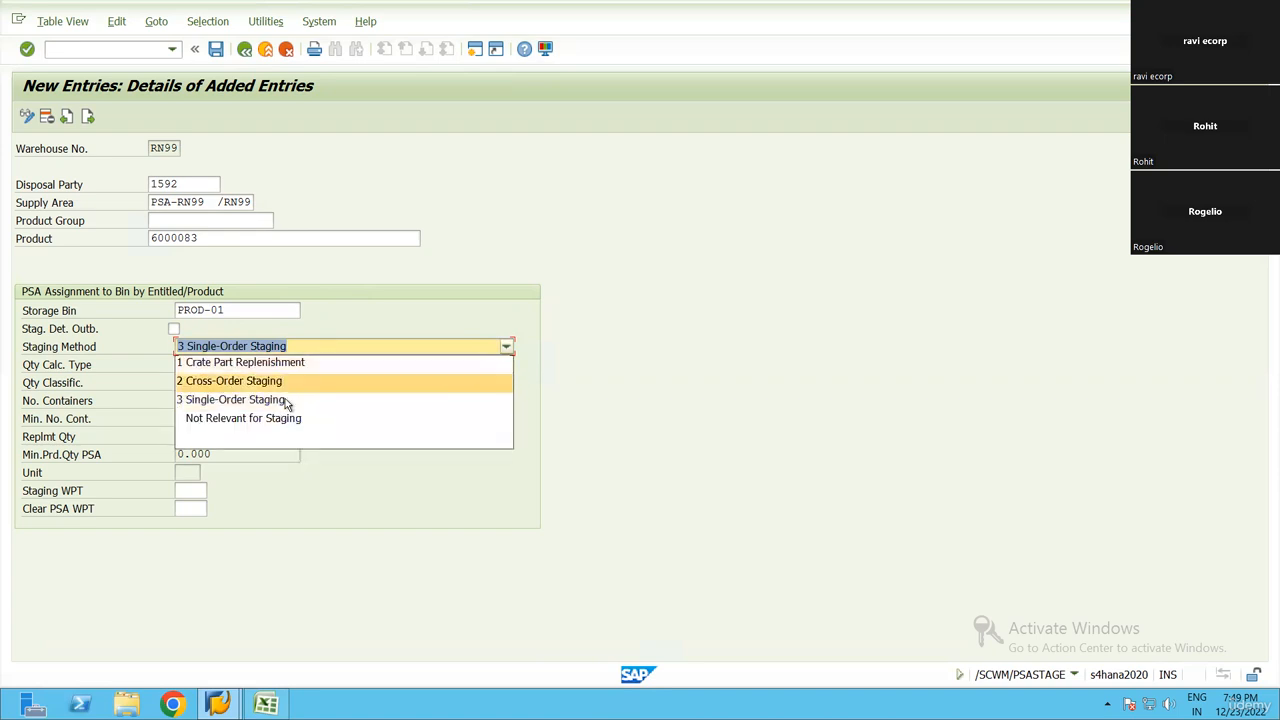
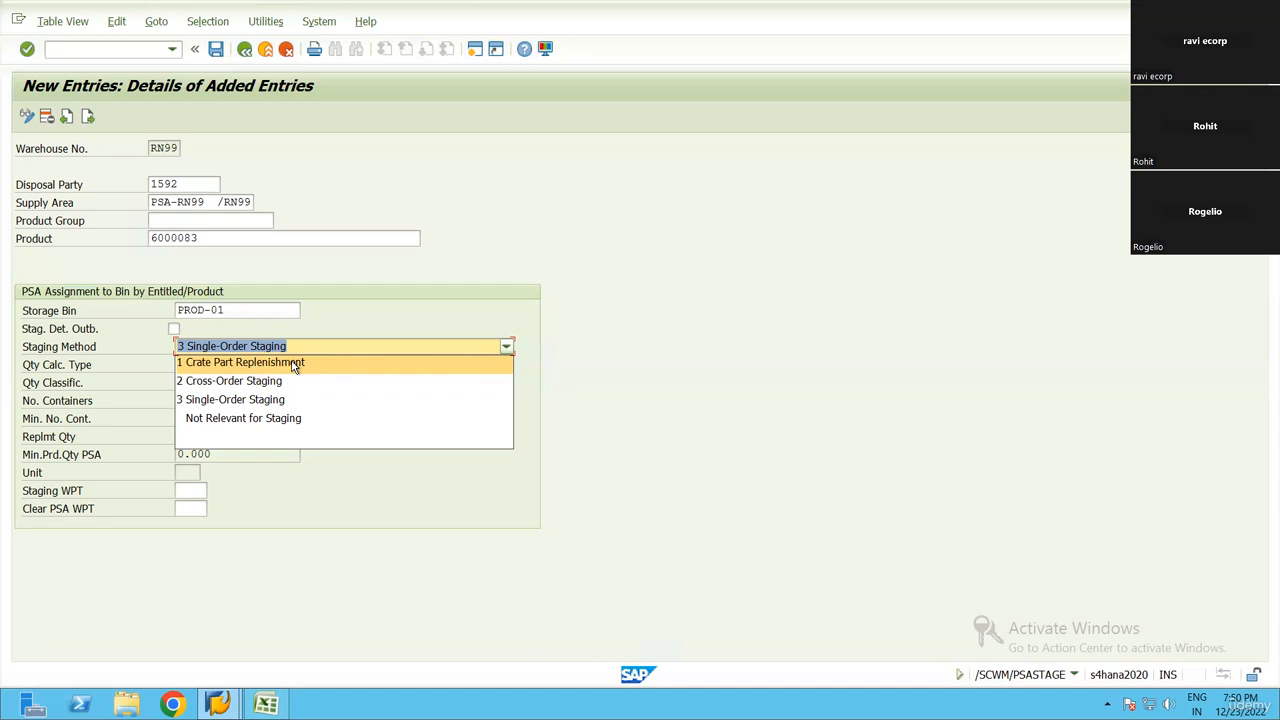
Recheck the product and staging method of the PSA entry, and go through the available quantity calculation types
{"action": "left_click", "coordinate": [668, 378]}
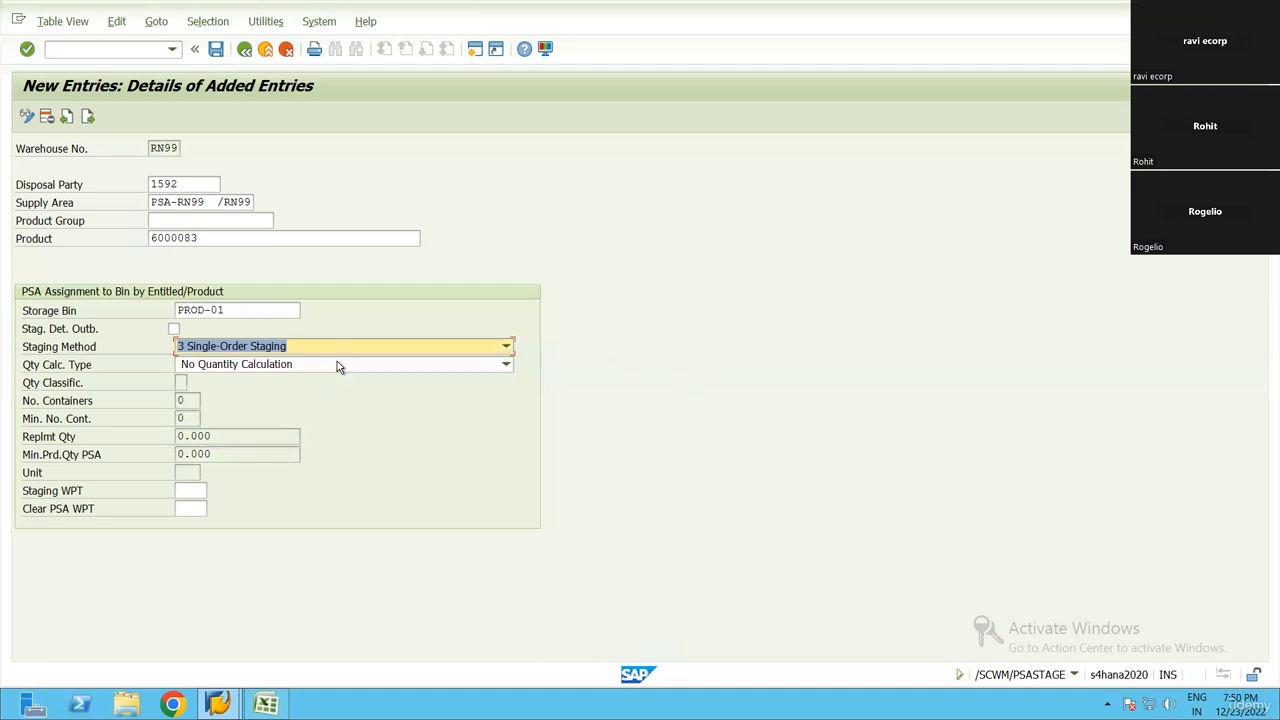
{"action": "left_click", "coordinate": [200, 238]}
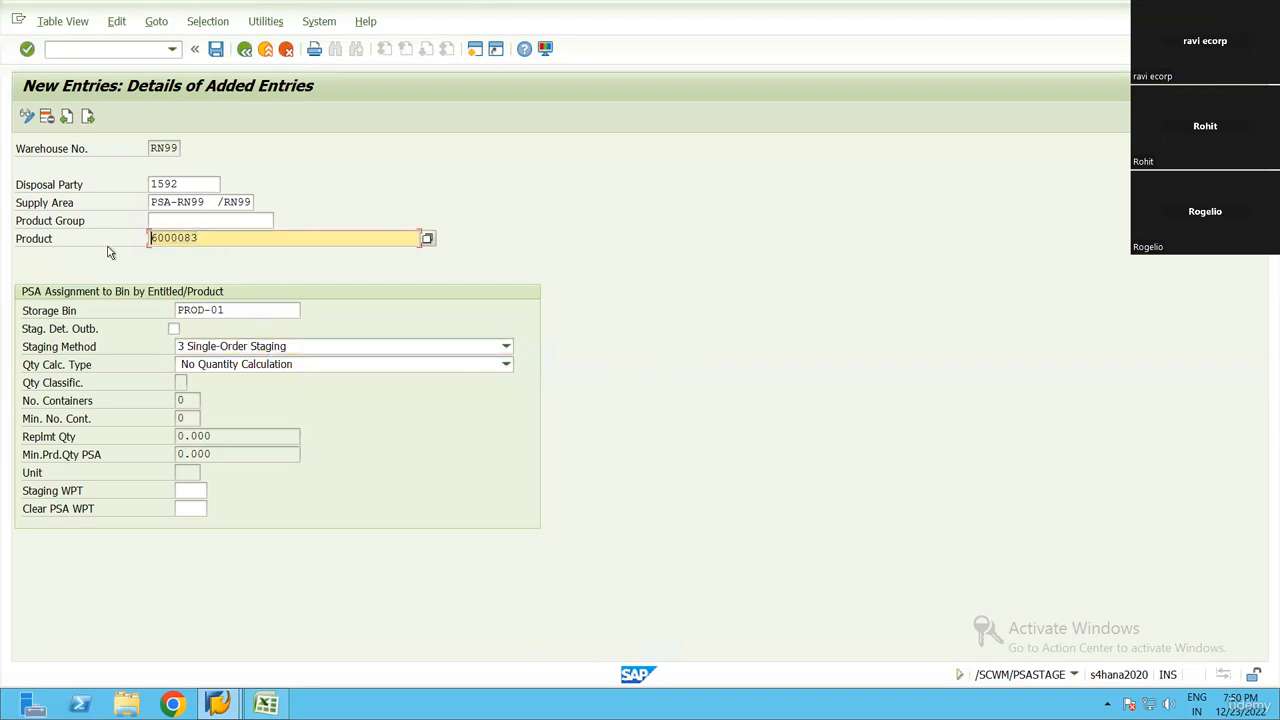
{"action": "left_click", "coordinate": [230, 346]}
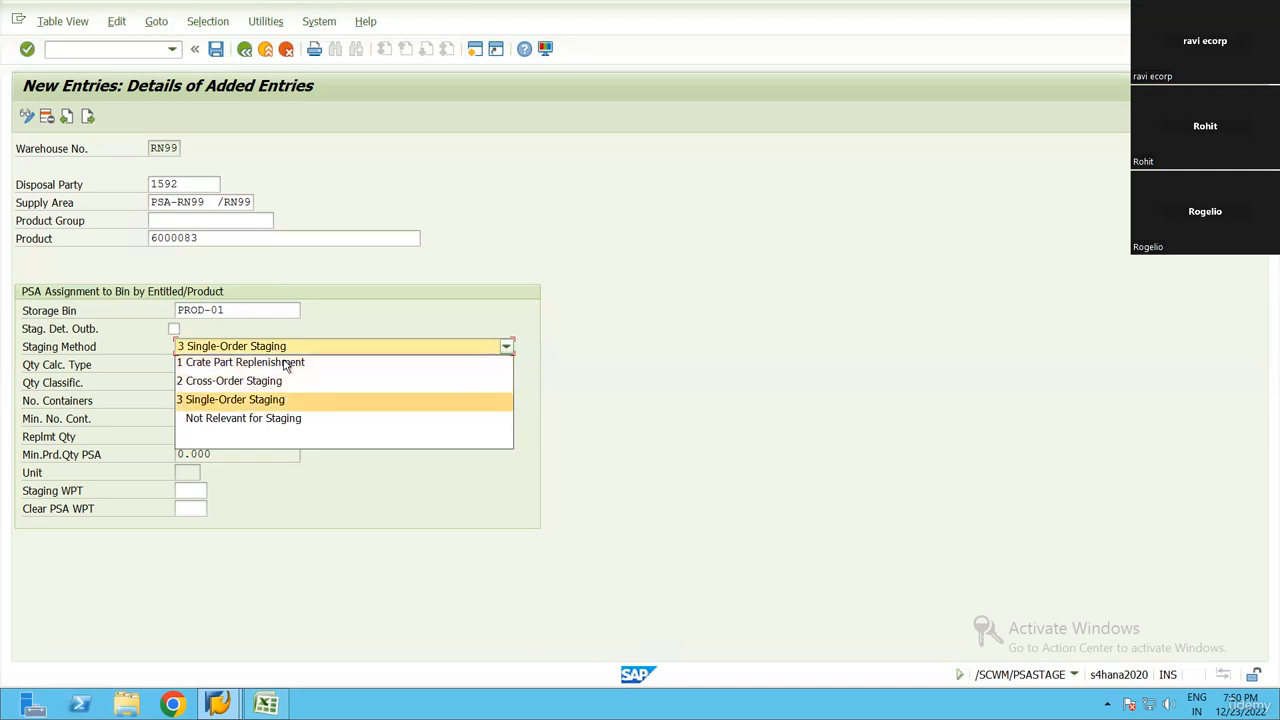
{"action": "left_click", "coordinate": [252, 399]}
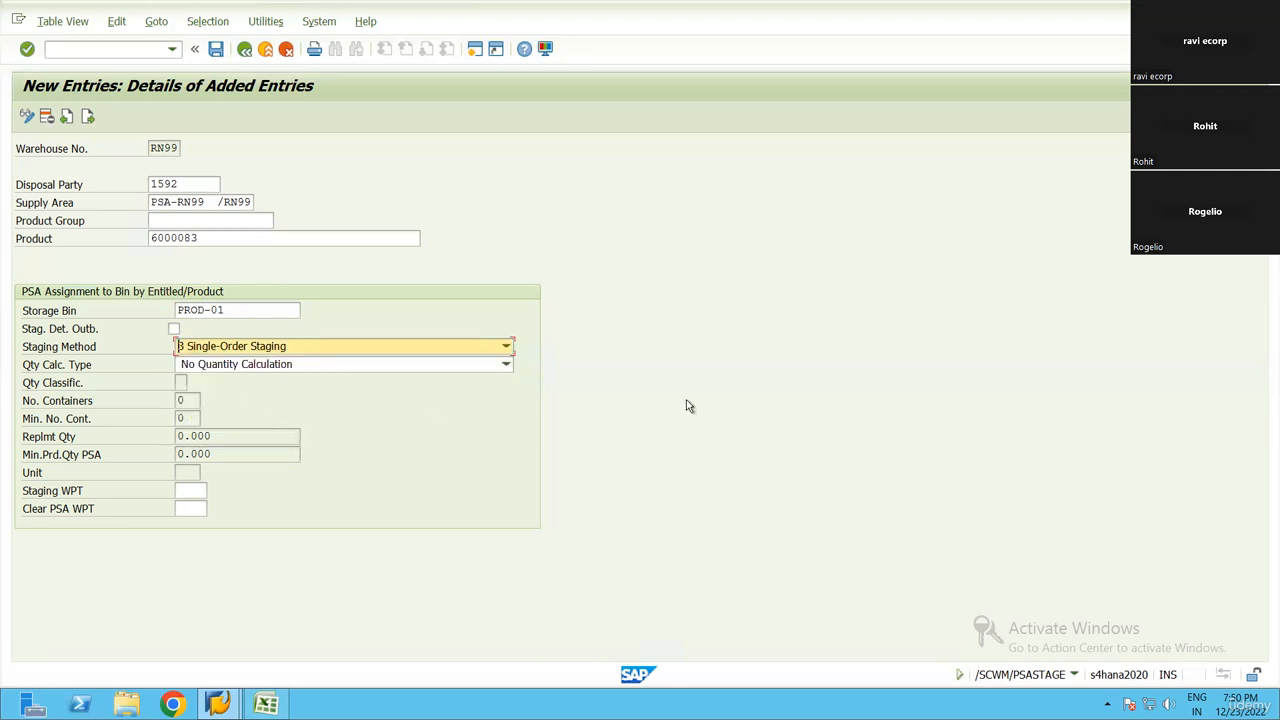
{"action": "left_click", "coordinate": [310, 366]}
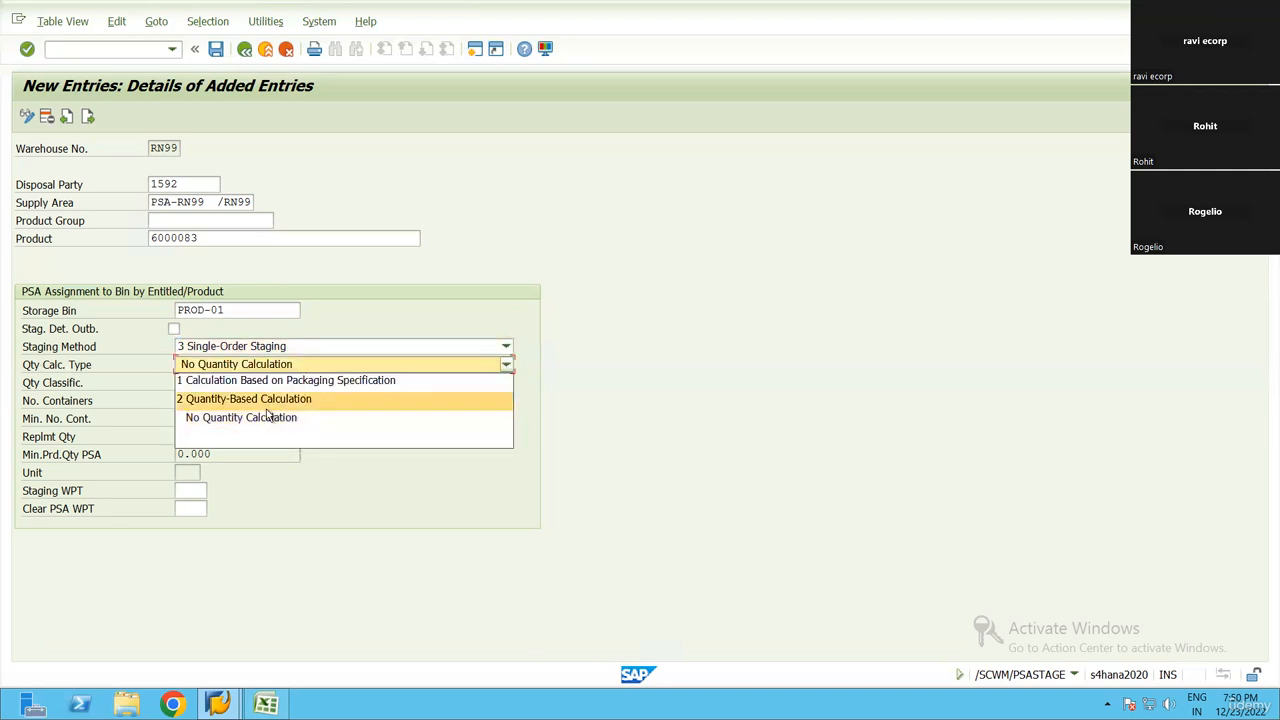
{"action": "left_click", "coordinate": [214, 368]}
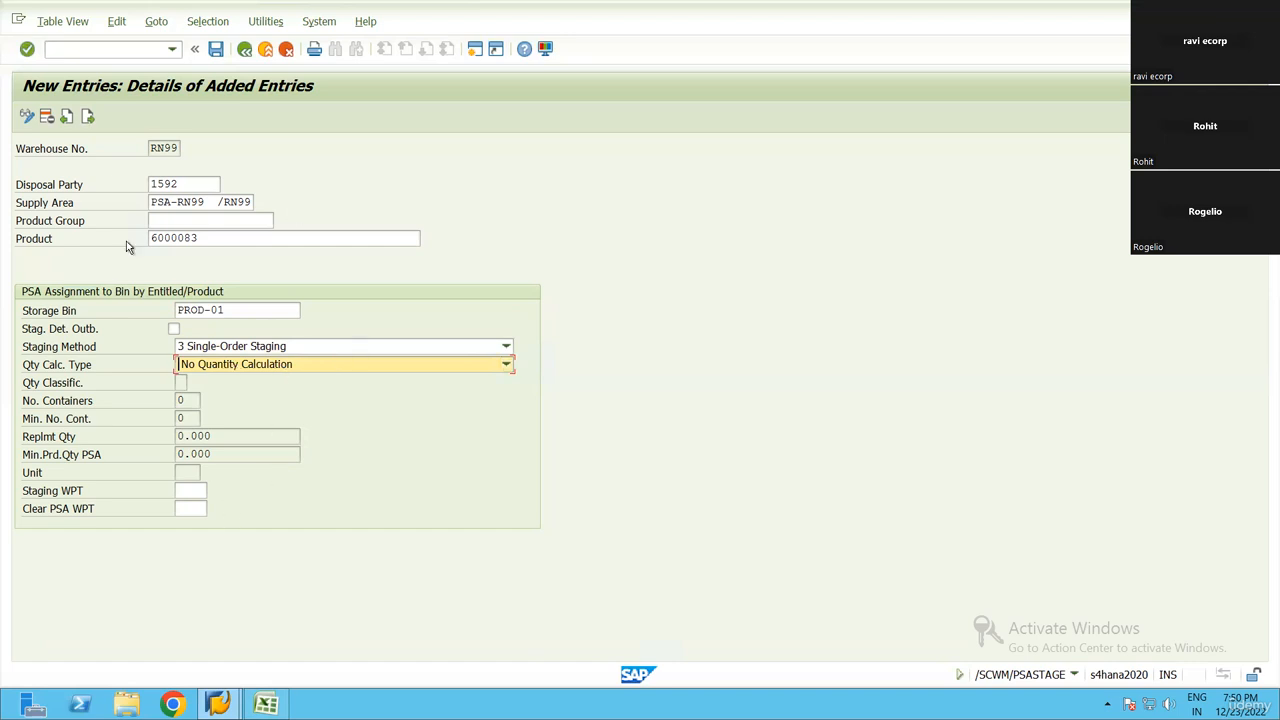
Set the staging warehouse process type to 2100, Stock Removal for Production Supply
{"action": "left_click", "coordinate": [32, 500]}
{"action": "left_click", "coordinate": [190, 490]}
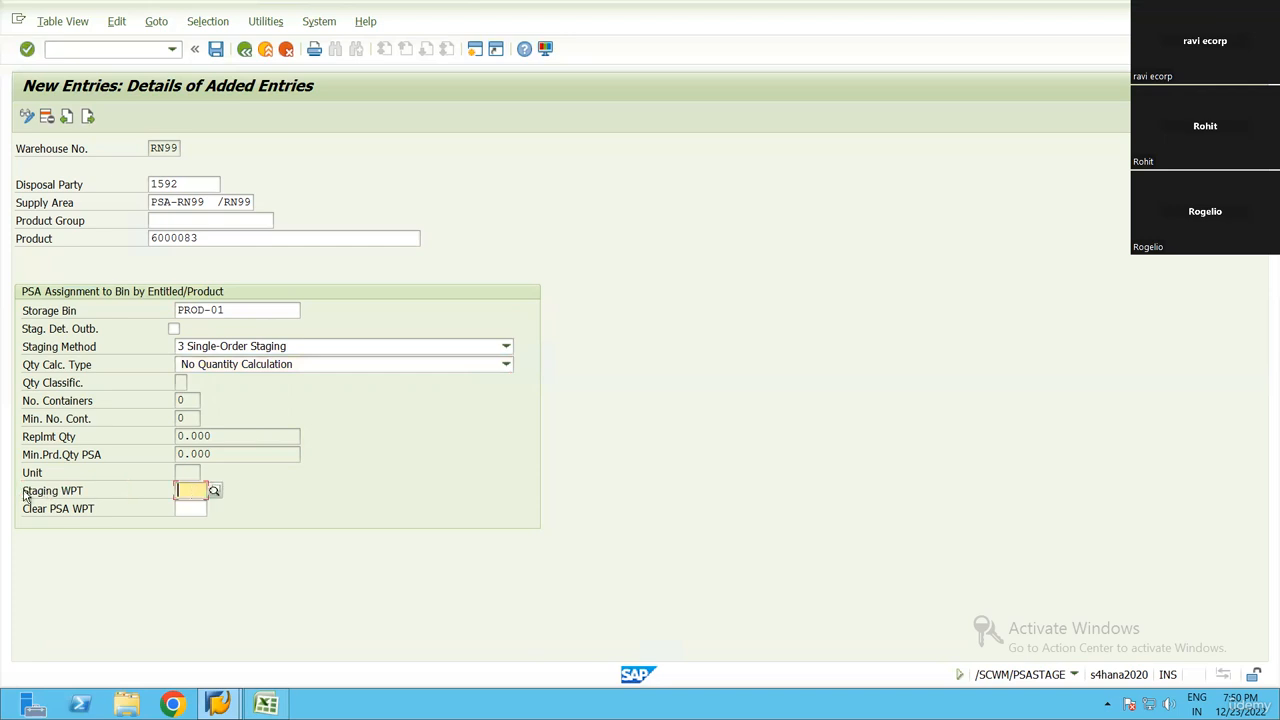
{"action": "left_click", "coordinate": [42, 498]}
{"action": "left_click", "coordinate": [201, 491]}
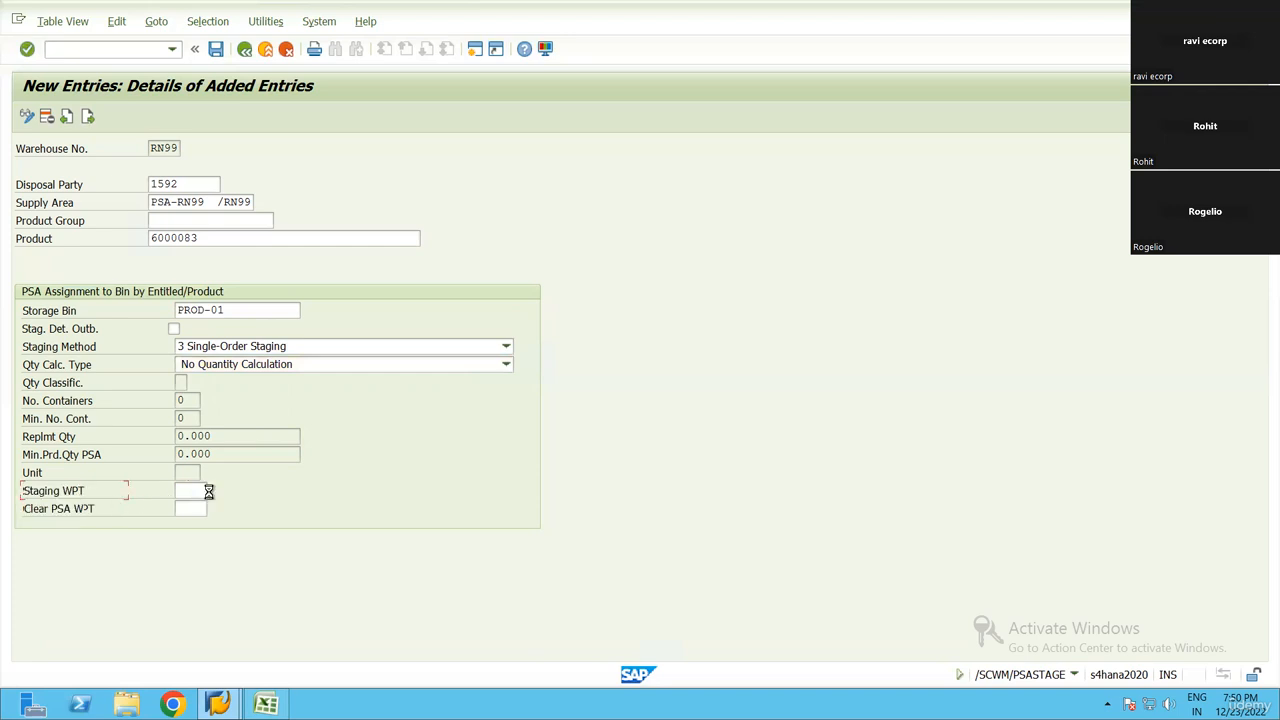
{"action": "left_click", "coordinate": [213, 491]}
{"action": "left_click", "coordinate": [256, 313]}
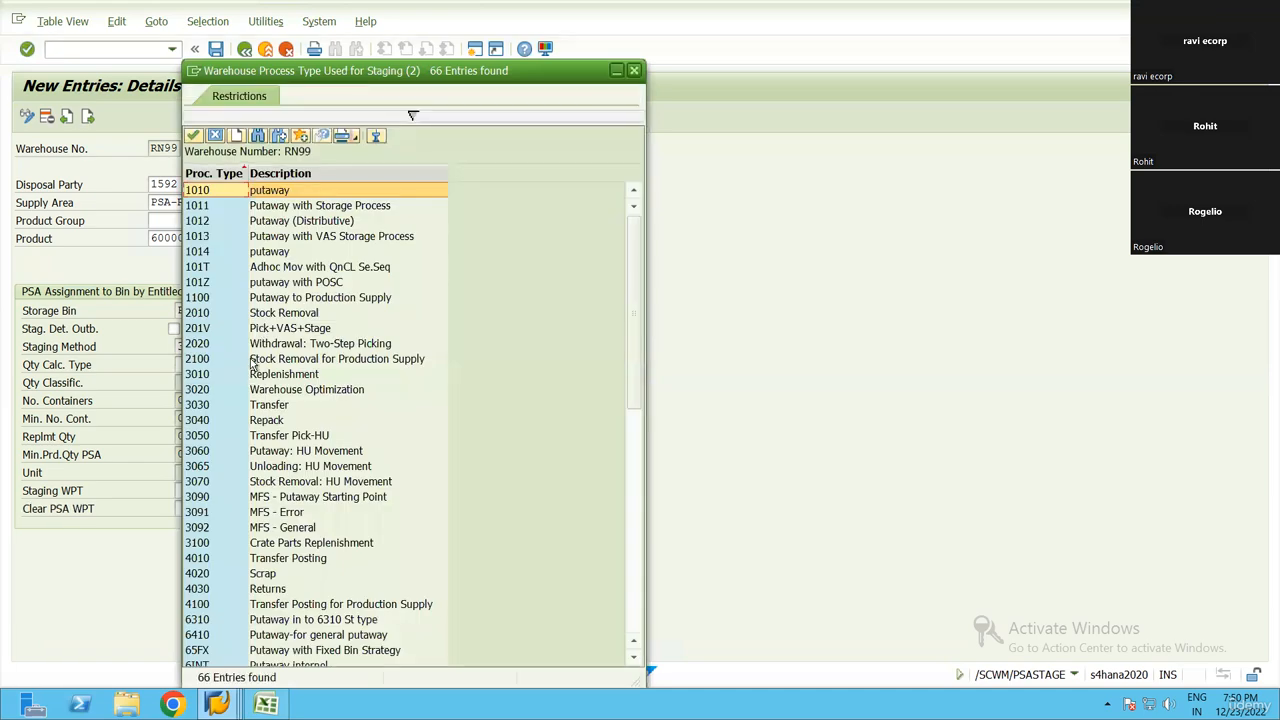
{"action": "double_click", "coordinate": [253, 361]}
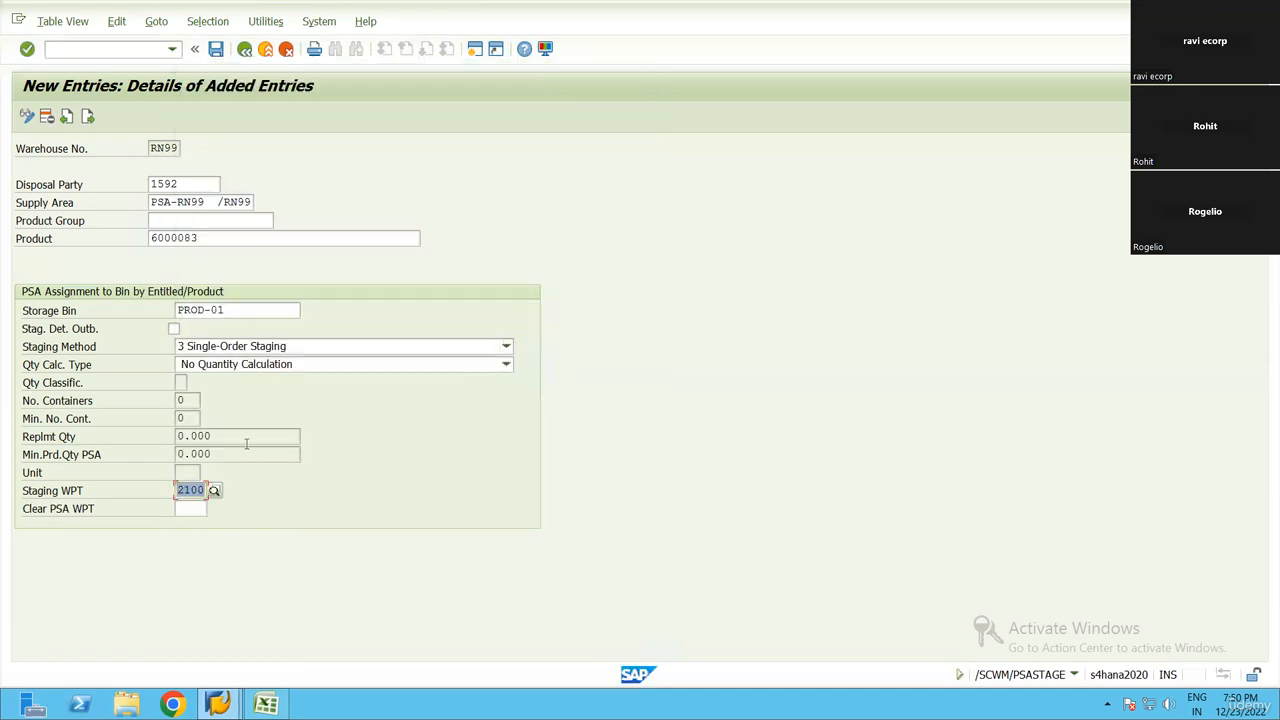
Start a new SAP session and display the implementation guide (IMG) through SPRO
{"action": "left_click", "coordinate": [475, 48]}
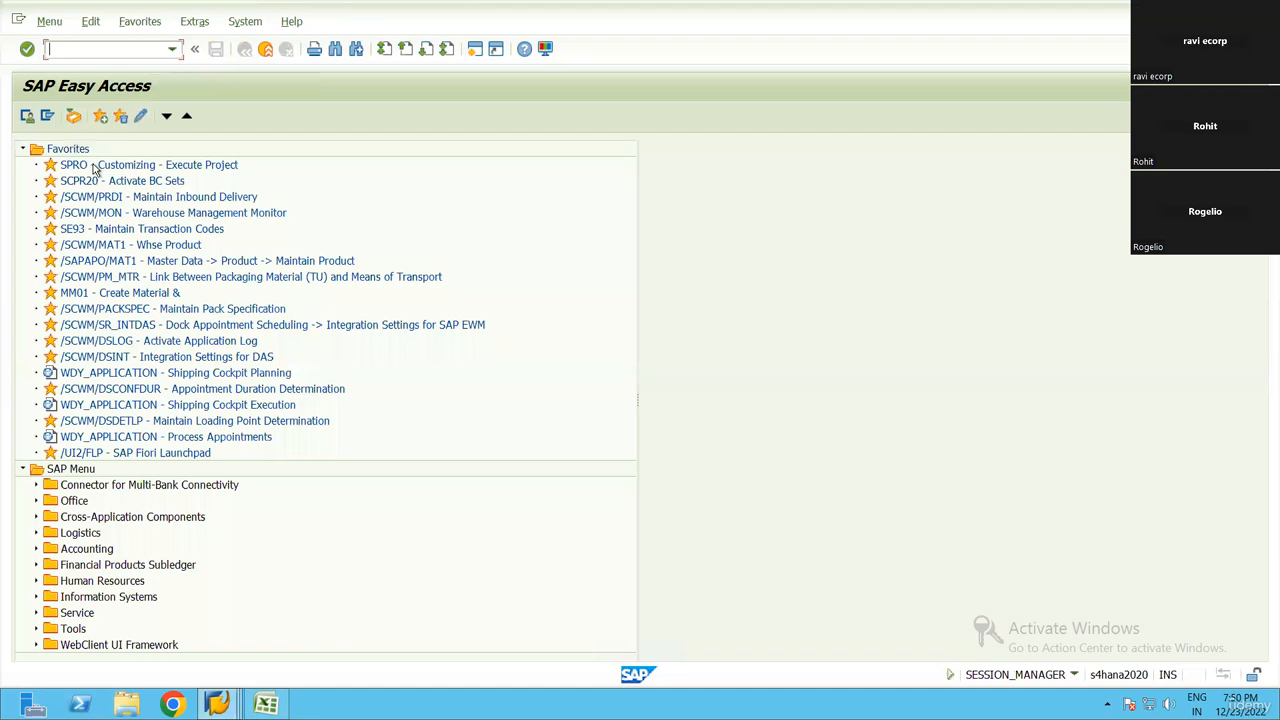
{"action": "left_click", "coordinate": [97, 165]}
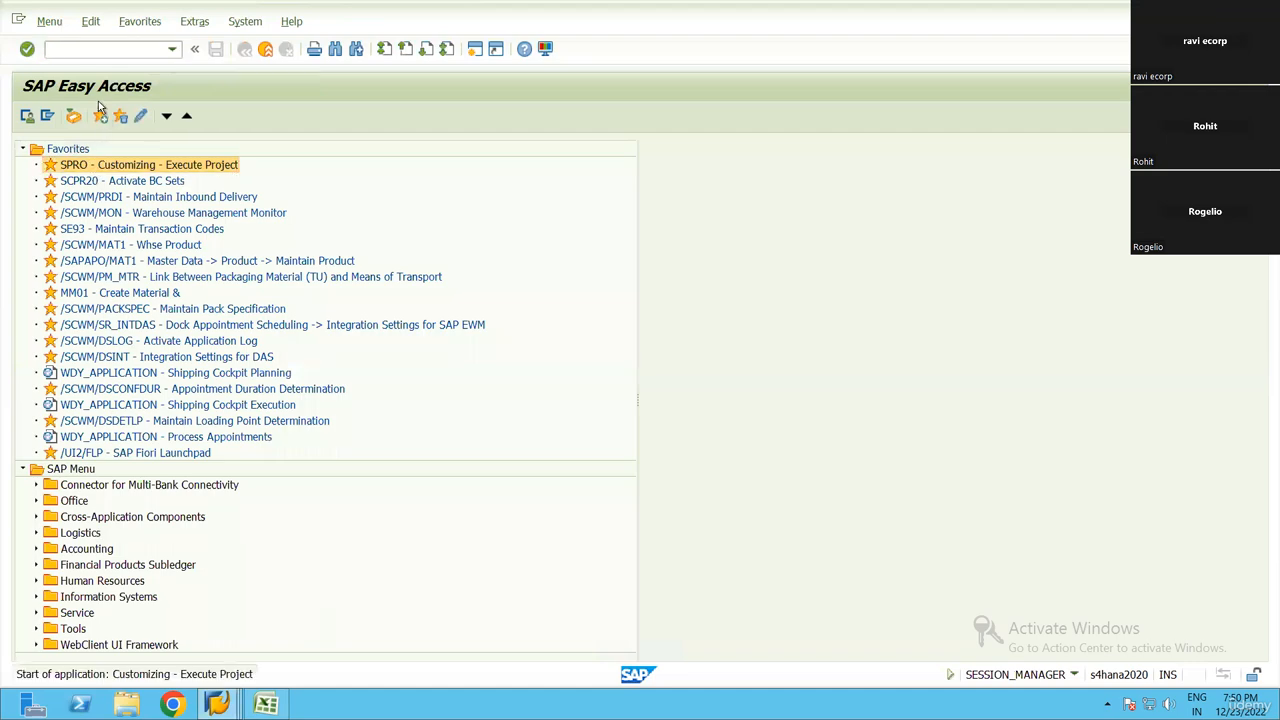
{"action": "left_click", "coordinate": [90, 118]}
{"action": "scroll", "coordinate": [141, 507], "scroll_direction": "down", "scroll_amount": 3}
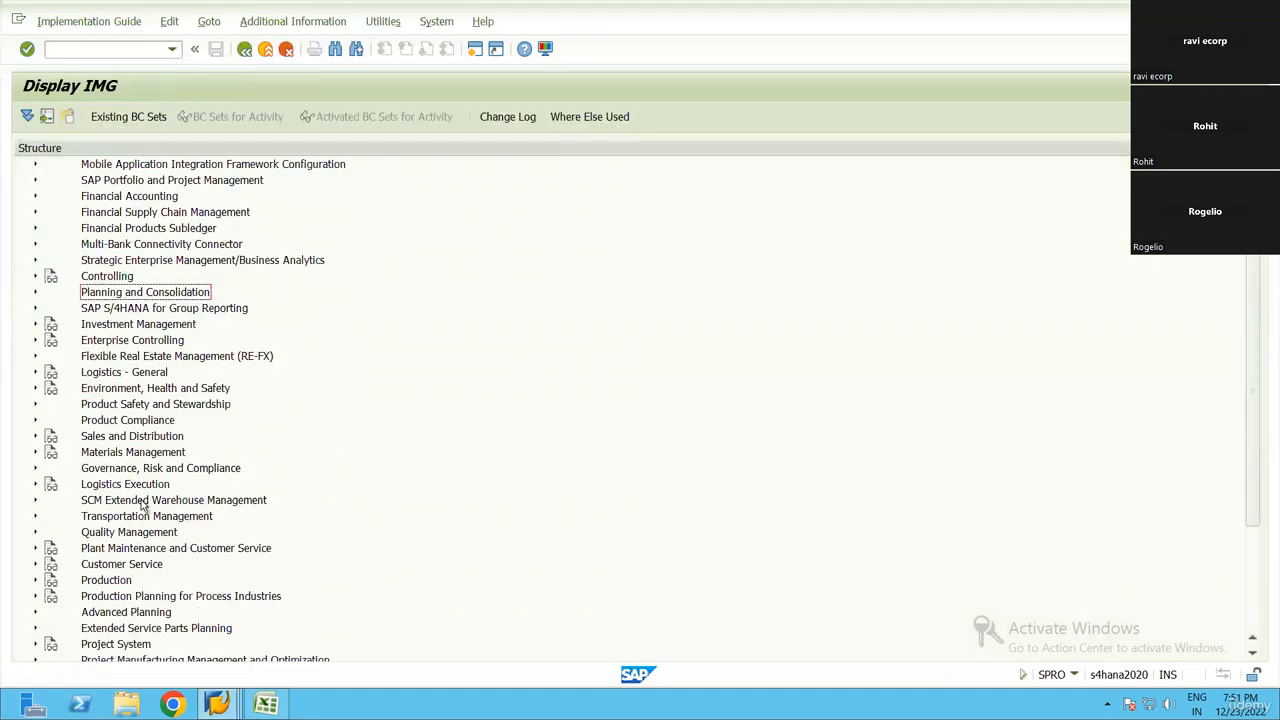
Open the Define Warehouse Process Type activity for Warehouse Task in the cross-process settings of Extended Warehouse Management
{"action": "double_click", "coordinate": [150, 503]}
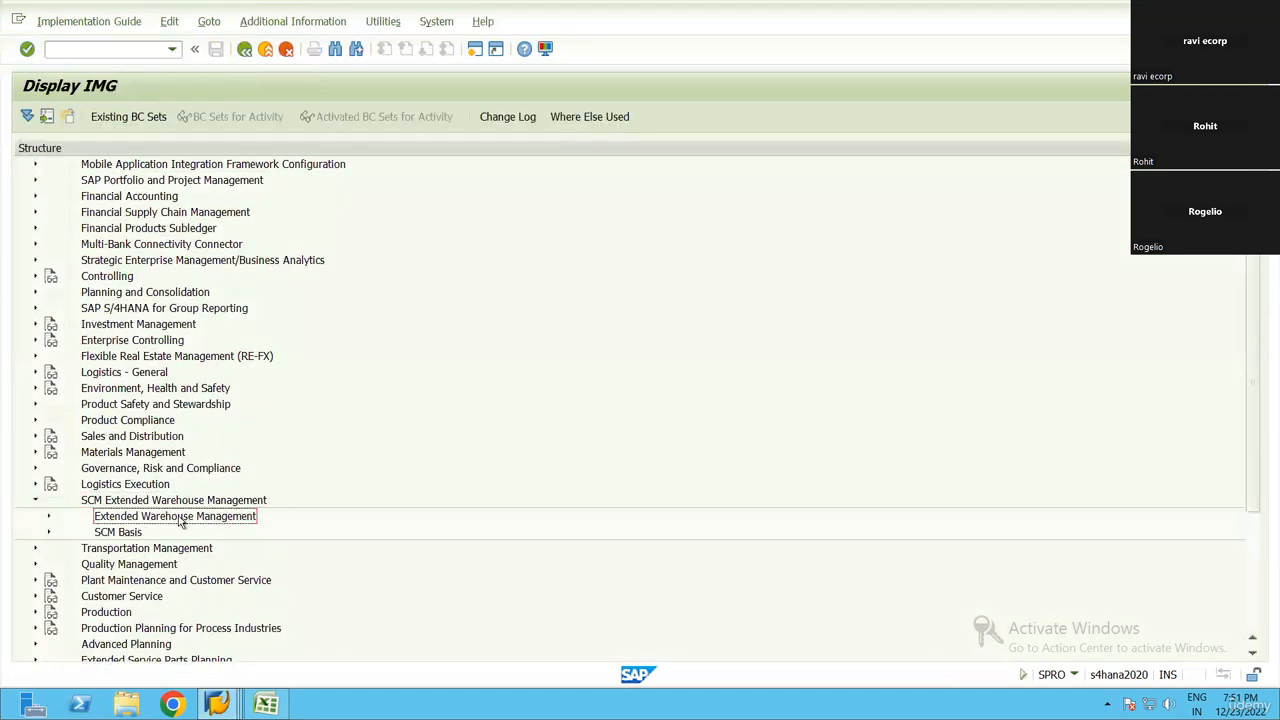
{"action": "double_click", "coordinate": [178, 516]}
{"action": "left_click", "coordinate": [152, 404]}
{"action": "double_click", "coordinate": [155, 420]}
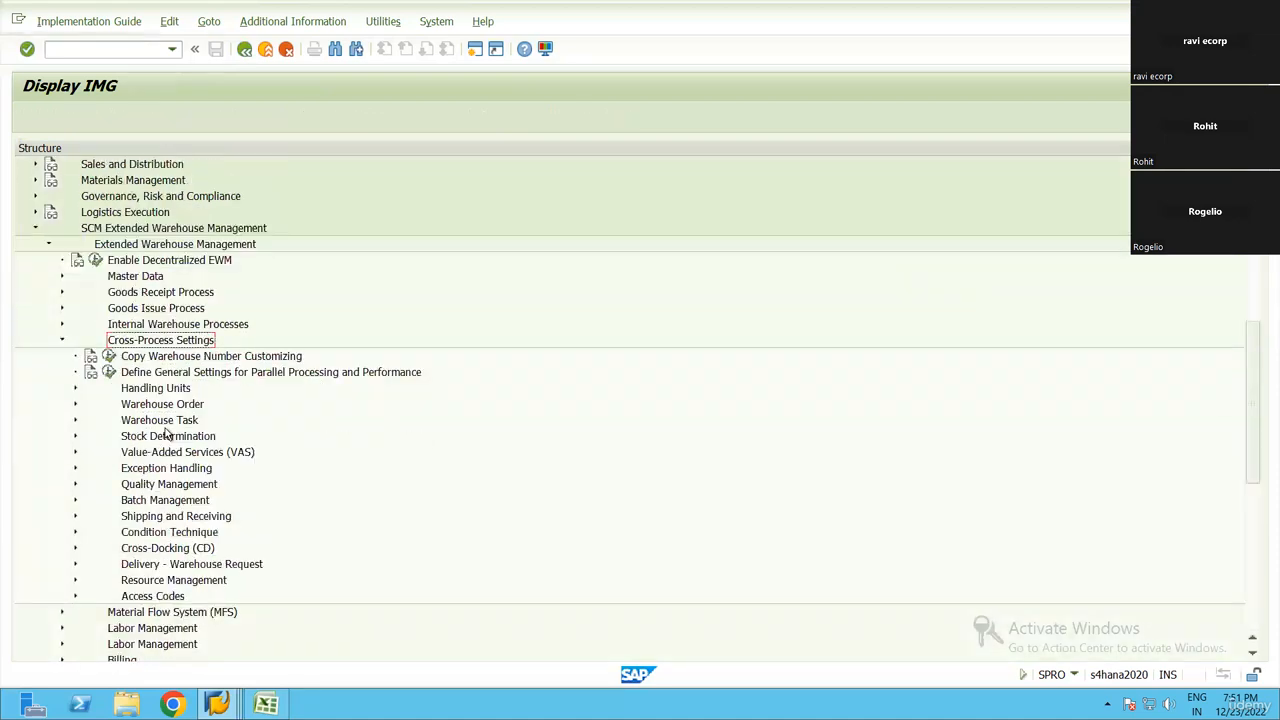
{"action": "double_click", "coordinate": [160, 388]}
{"action": "left_click", "coordinate": [170, 452]}
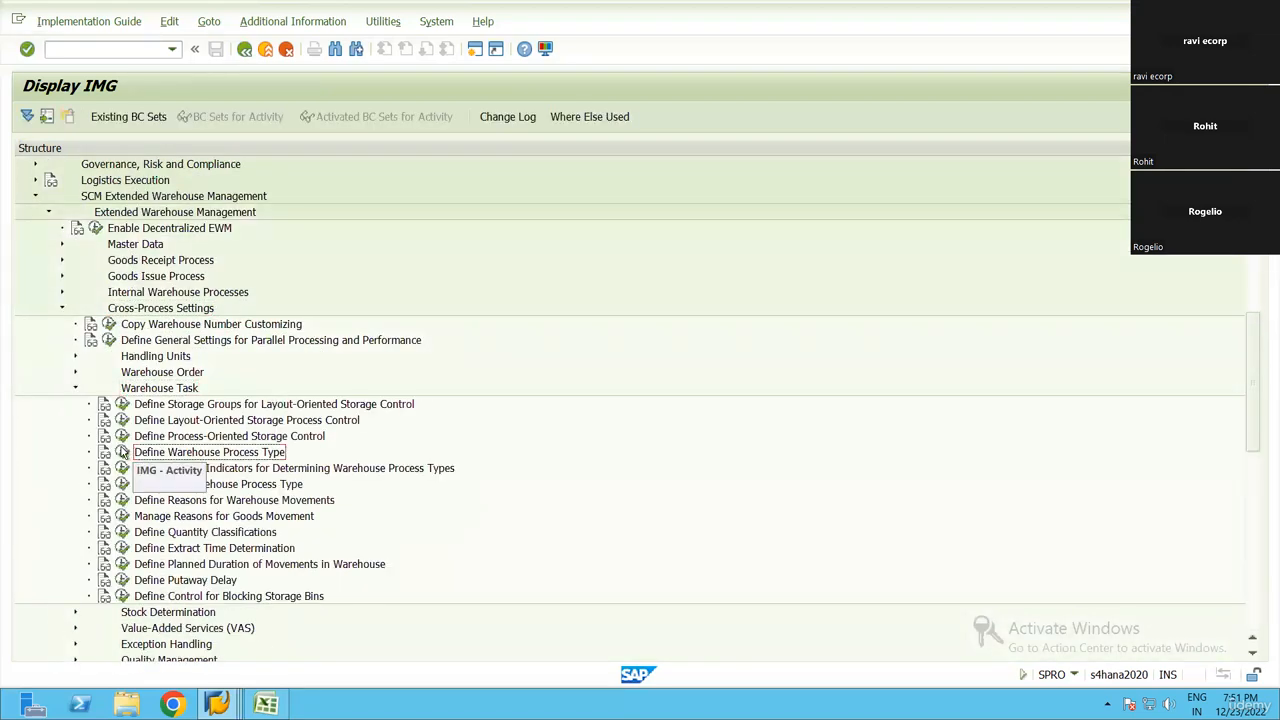
{"action": "left_click", "coordinate": [121, 452]}
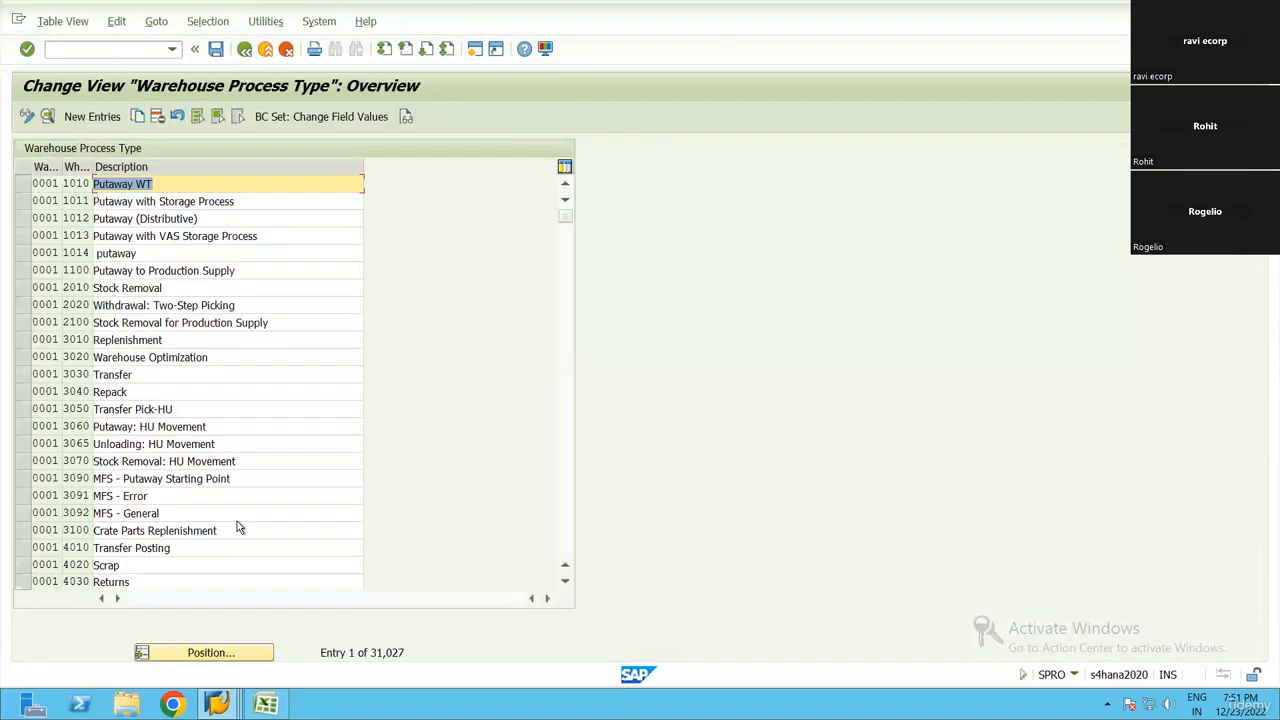
Find process type 2100 of warehouse RN99 in the overview and open its details
{"action": "left_click", "coordinate": [212, 652]}
{"action": "type", "text": "RN99"}
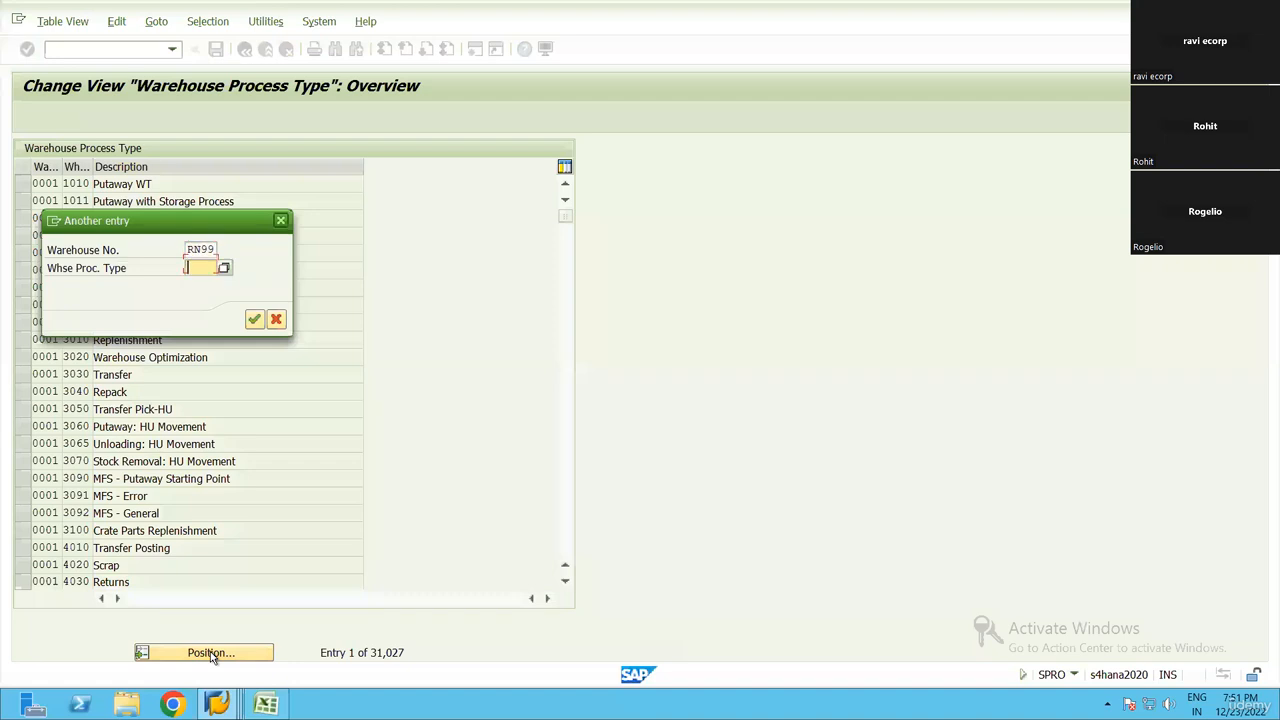
{"action": "type", "text": "2100"}
{"action": "key", "text": "Return"}
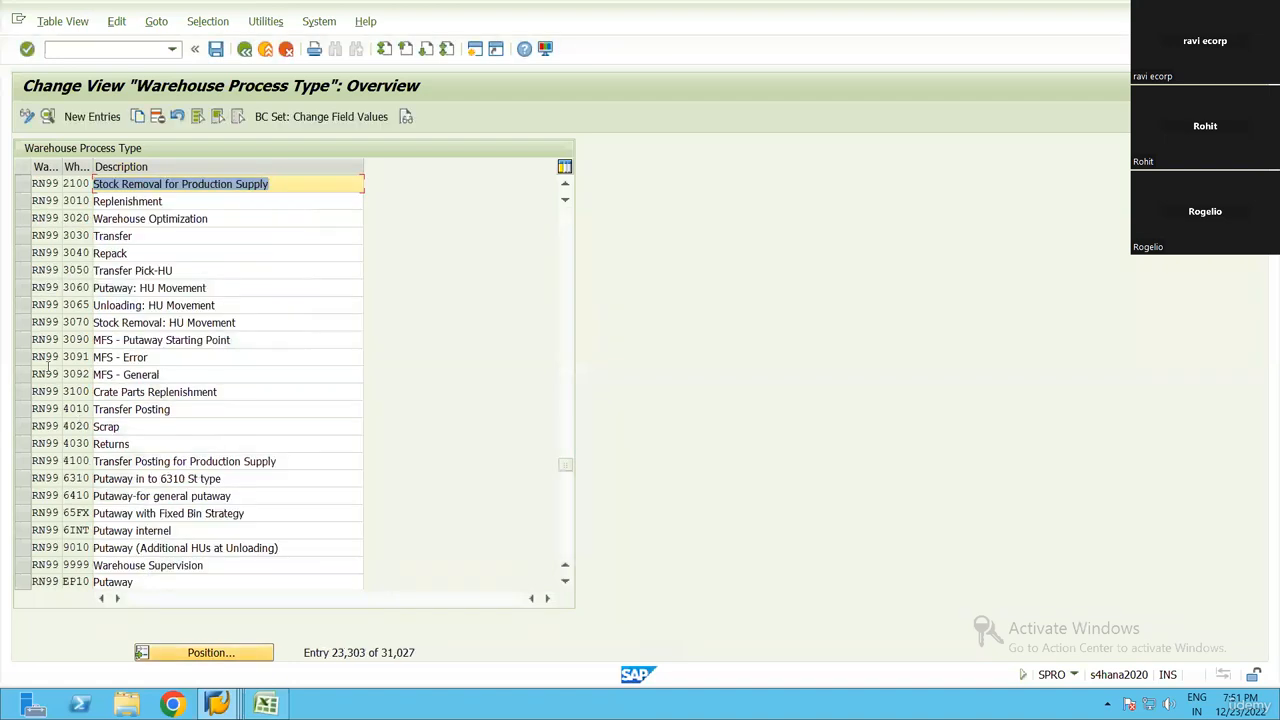
{"action": "left_click", "coordinate": [24, 184]}
{"action": "left_click", "coordinate": [47, 116]}
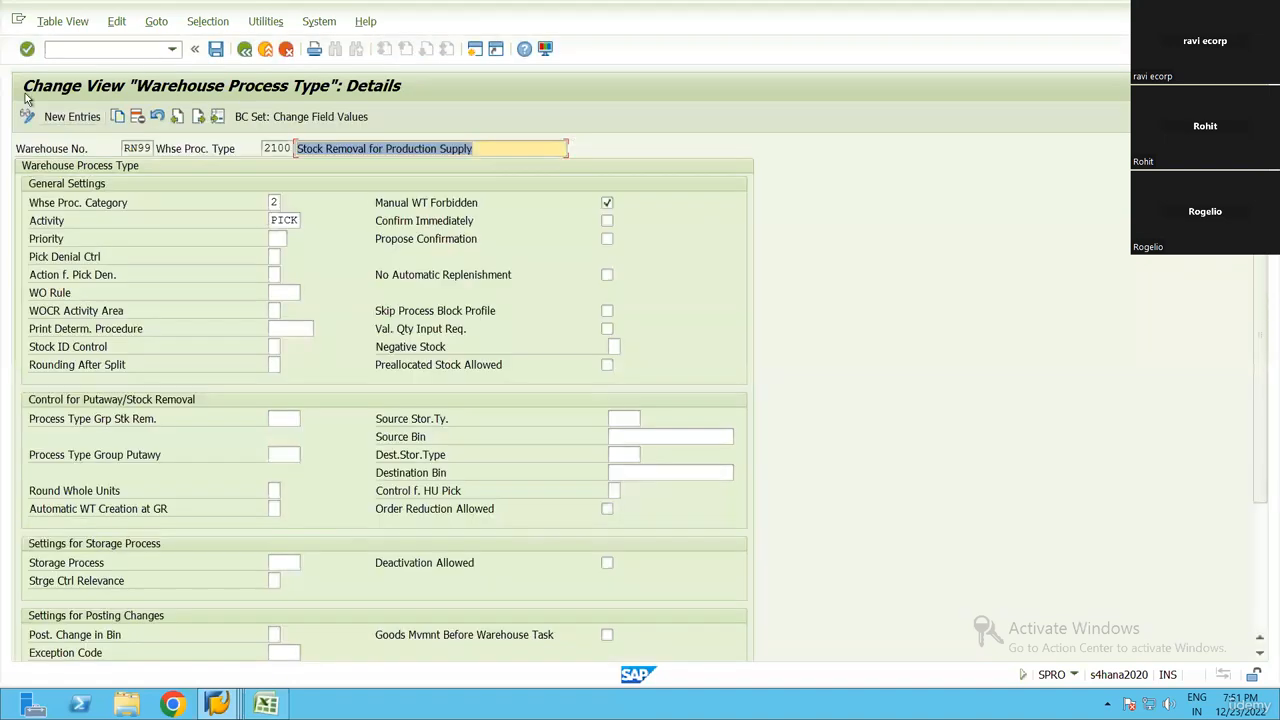
Examine the warehouse process category options and the activity assigned to process type 2100, and leave its details
{"action": "left_click", "coordinate": [280, 202]}
{"action": "key", "text": "F4"}
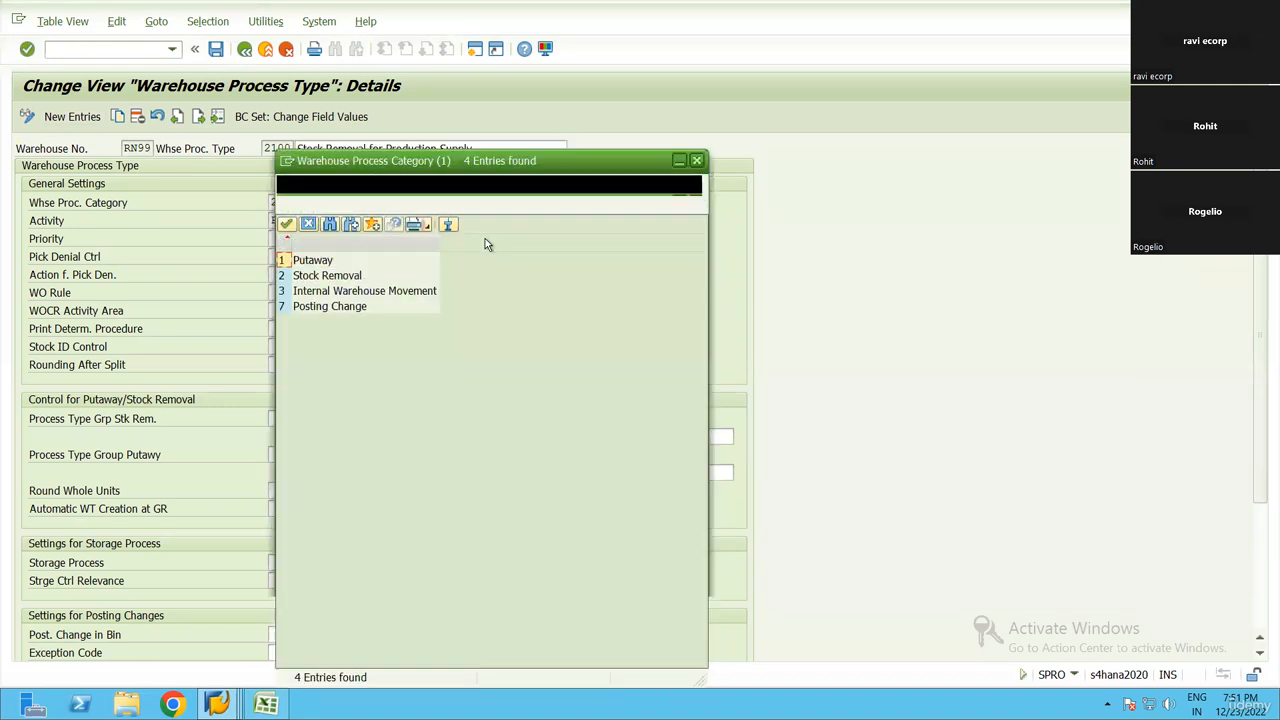
{"action": "key", "text": "Return"}
{"action": "left_click", "coordinate": [115, 224]}
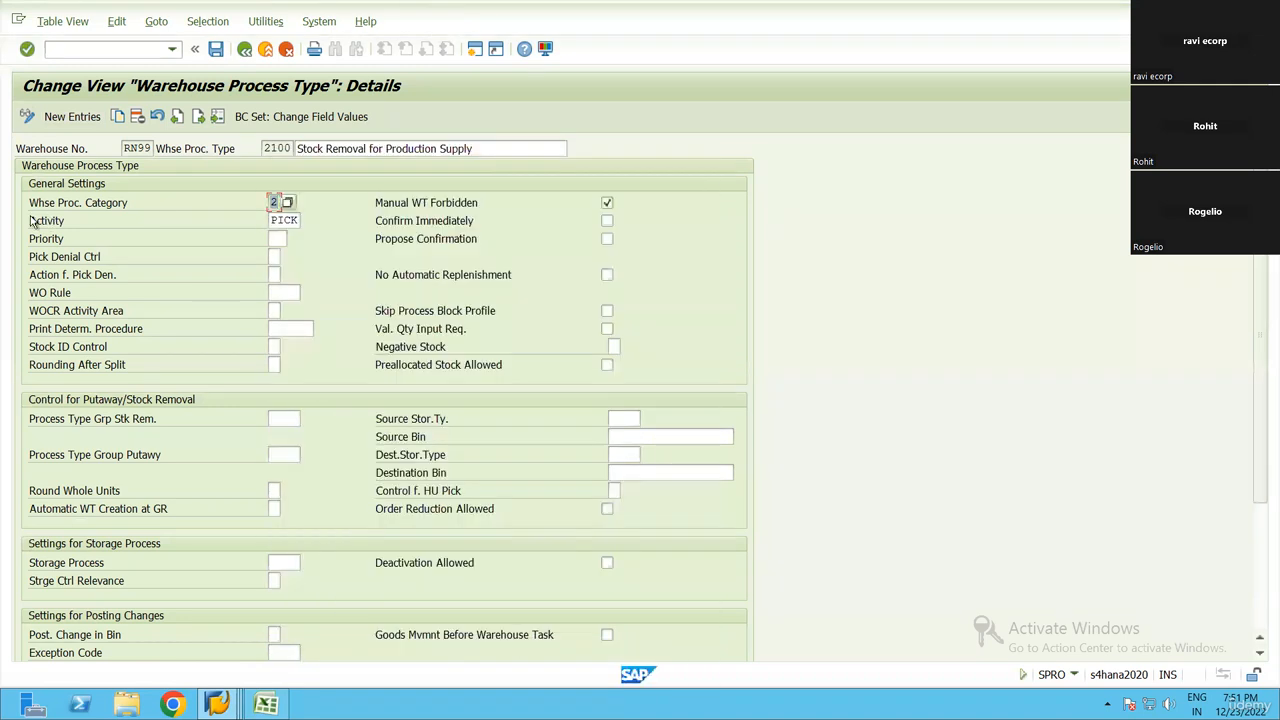
{"action": "left_click", "coordinate": [270, 220]}
{"action": "left_click", "coordinate": [291, 221]}
{"action": "left_click", "coordinate": [307, 221]}
{"action": "left_click", "coordinate": [728, 72]}
{"action": "left_click", "coordinate": [304, 221]}
{"action": "scroll", "coordinate": [658, 471], "scroll_direction": "down", "scroll_amount": 4}
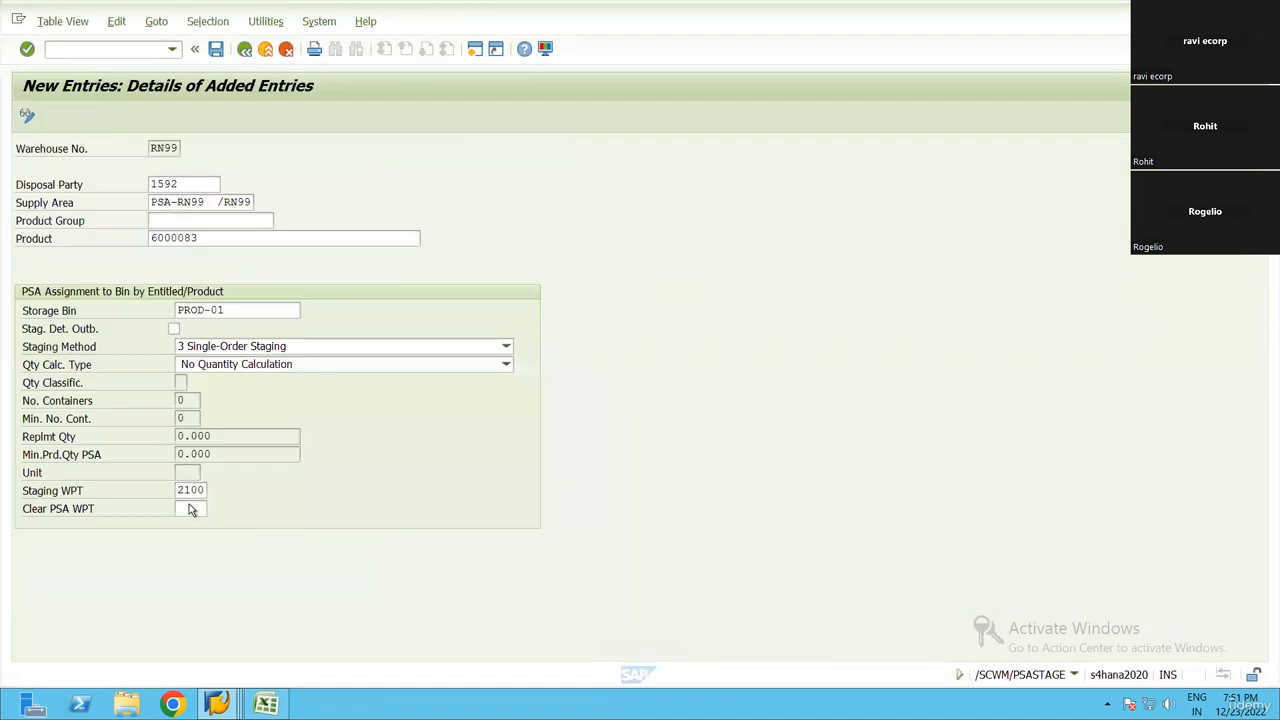
Revisit the Staging WPT of the PSA entry, and check the remaining setup steps in the Excel checklist before returning to SAP
{"action": "left_click", "coordinate": [189, 491]}
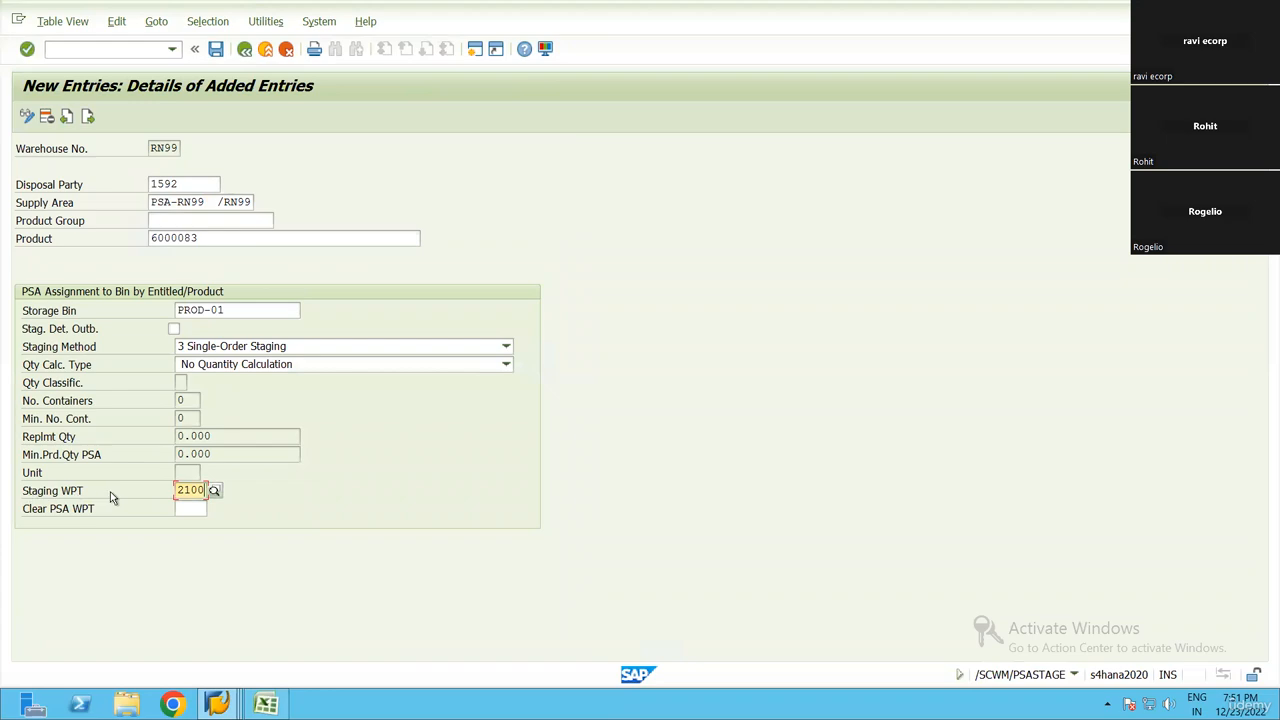
{"action": "left_click", "coordinate": [50, 491]}
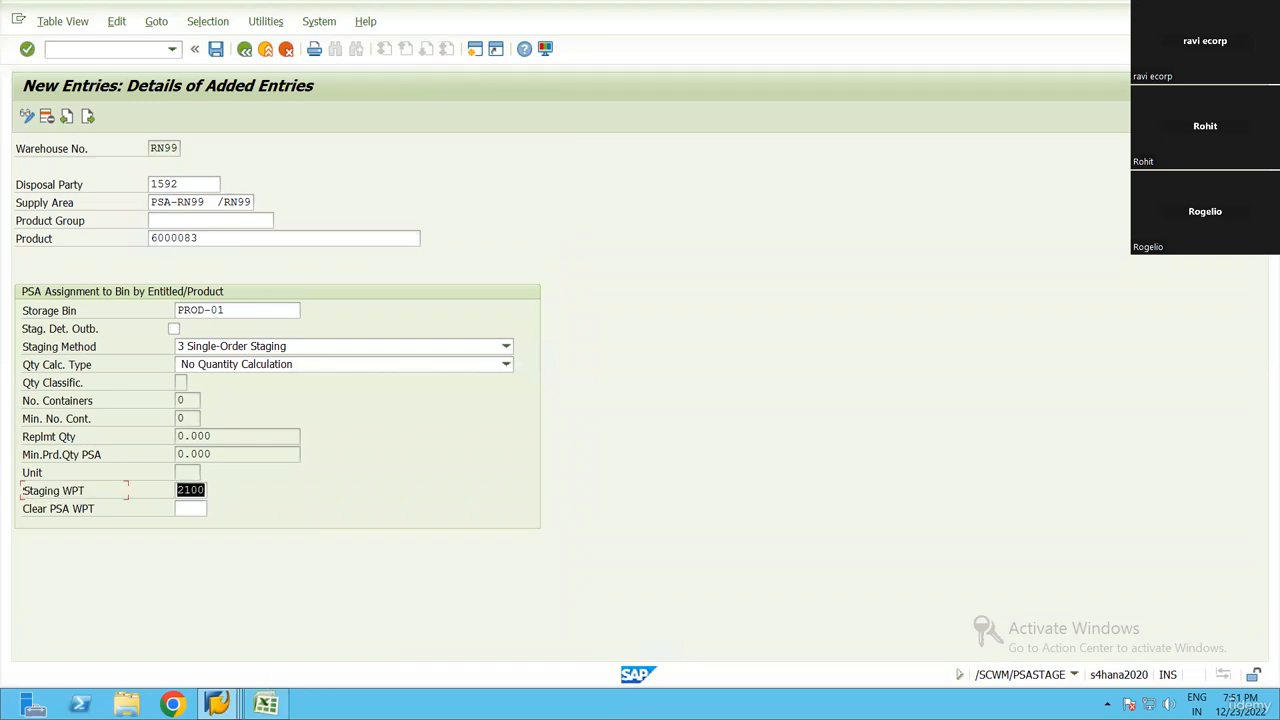
{"action": "left_click", "coordinate": [266, 704]}
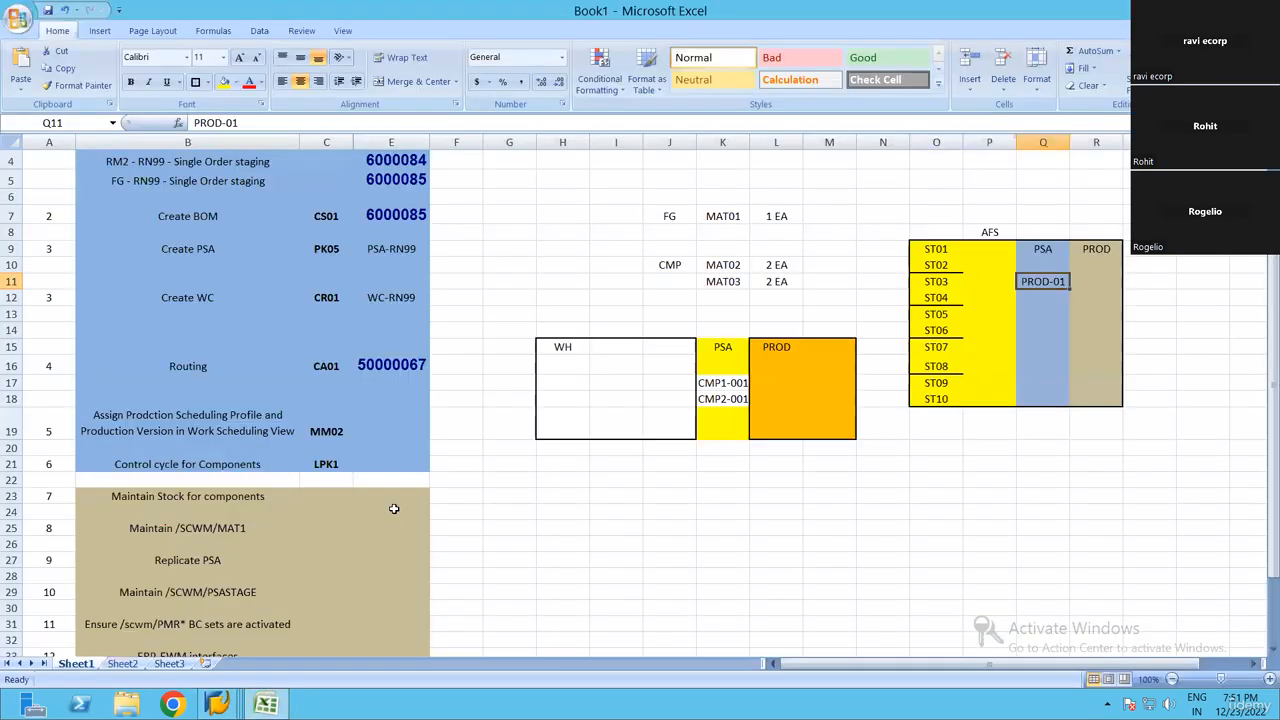
{"action": "scroll", "coordinate": [256, 391], "scroll_direction": "down", "scroll_amount": 4}
{"action": "left_click", "coordinate": [250, 371]}
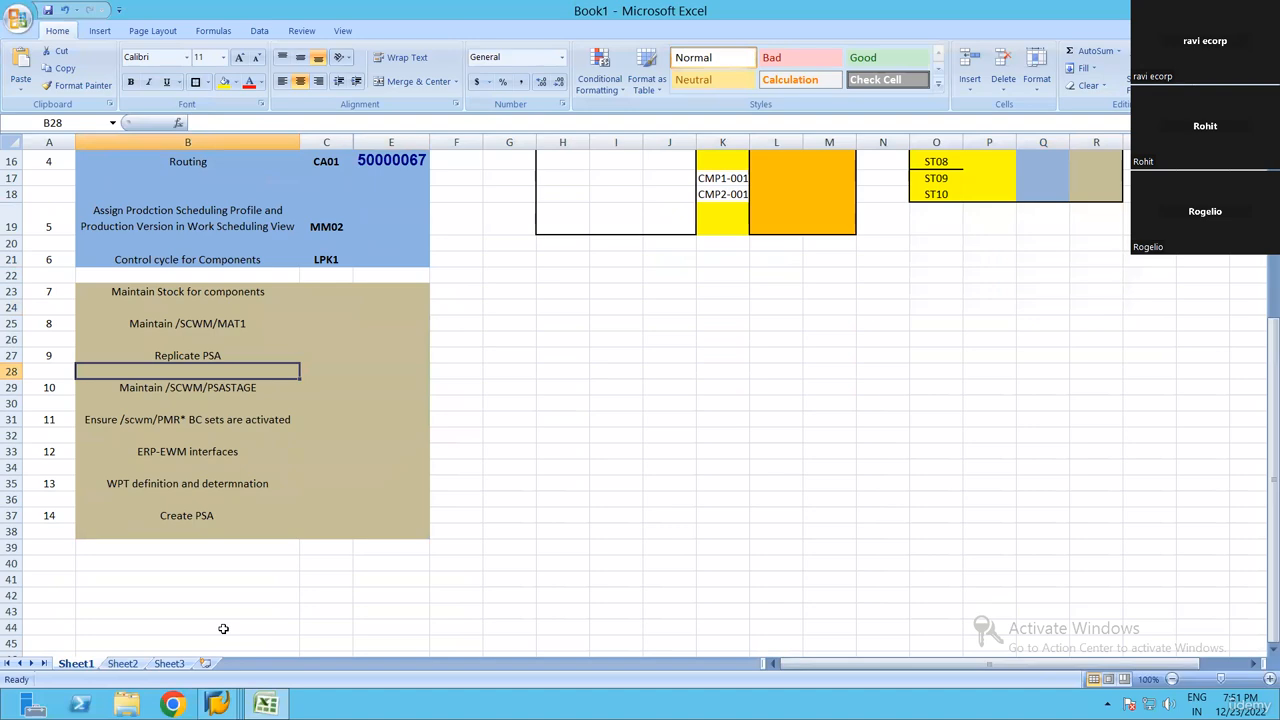
{"action": "left_click", "coordinate": [228, 697]}
{"action": "left_click", "coordinate": [252, 634]}
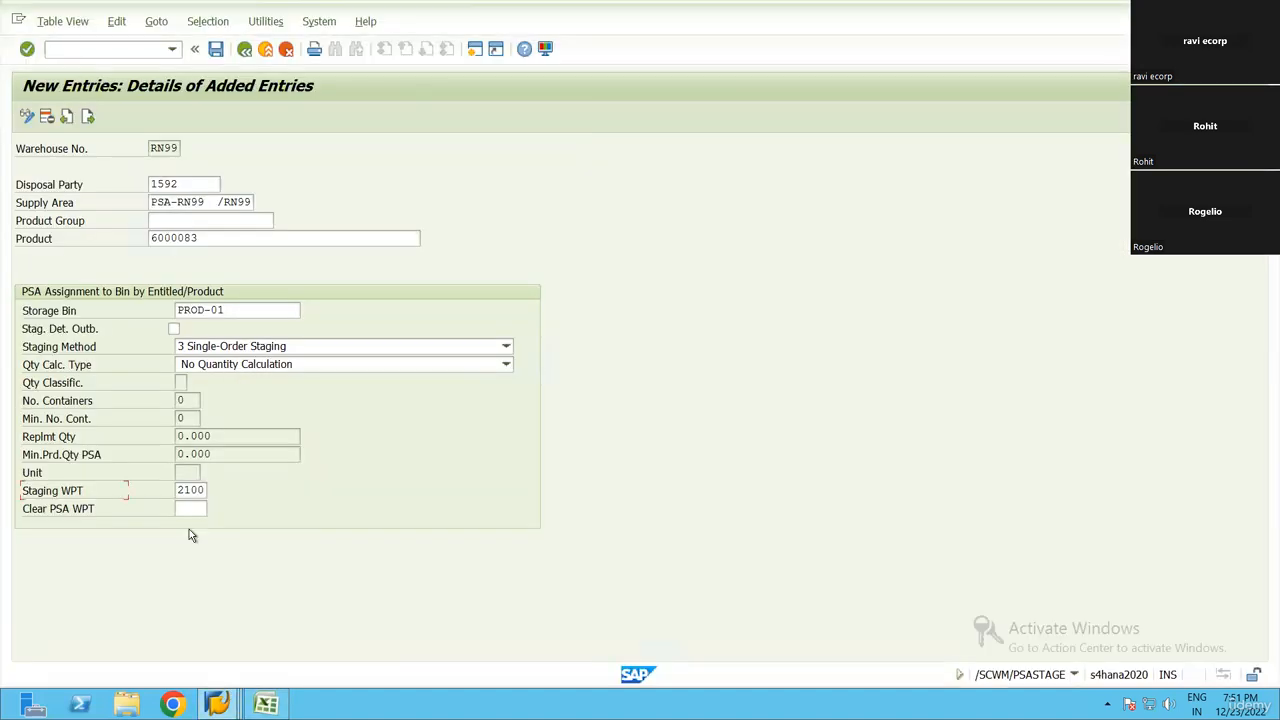
Leave Clear PSA WPT blank and save the new PSA assignment for product 6000083
{"action": "left_click", "coordinate": [191, 491]}
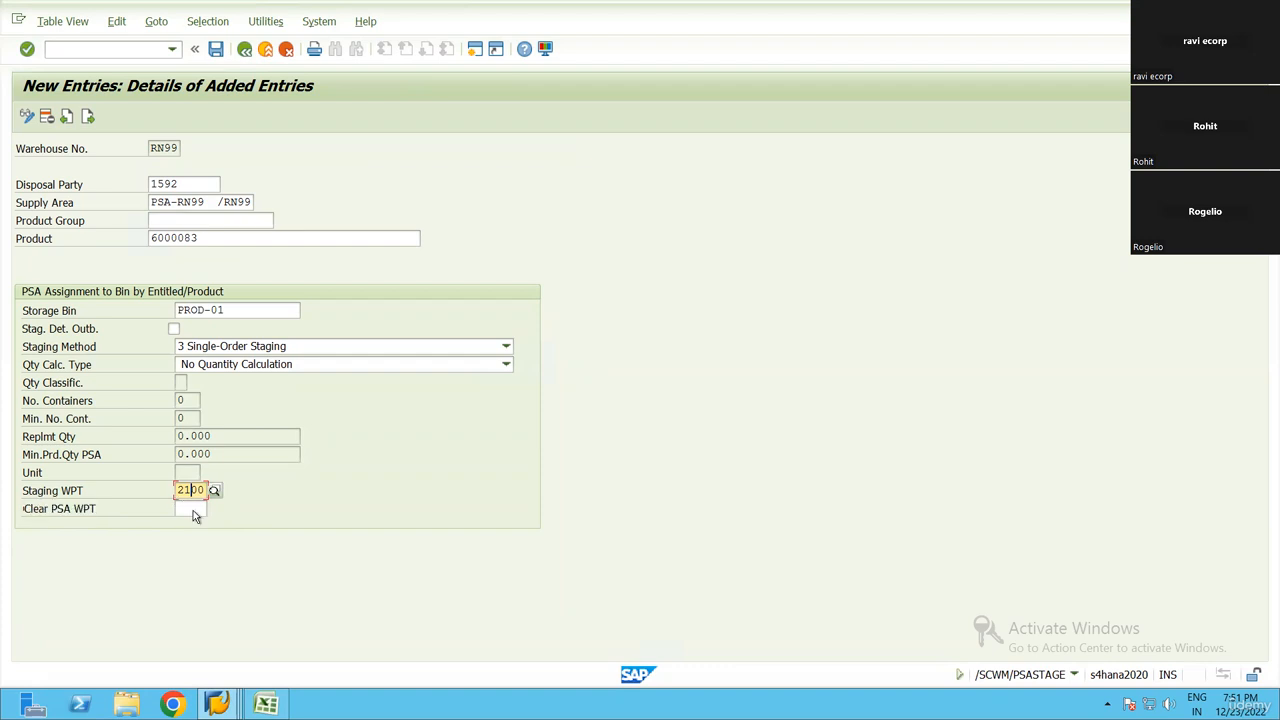
{"action": "key", "text": "Tab"}
{"action": "left_click", "coordinate": [215, 48]}
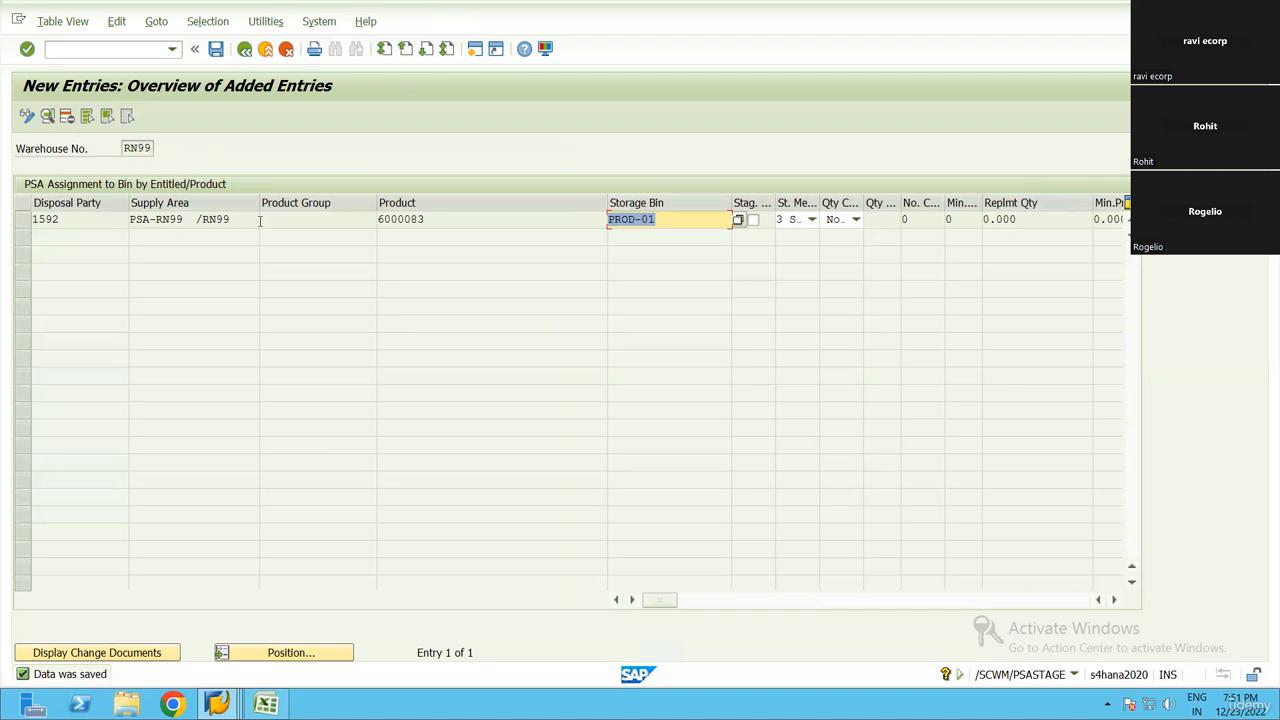
Leave the new entries overview and reopen /SCWM/PSASTAGE to show the PSA assignments of warehouse RN99
{"action": "left_click", "coordinate": [24, 222]}
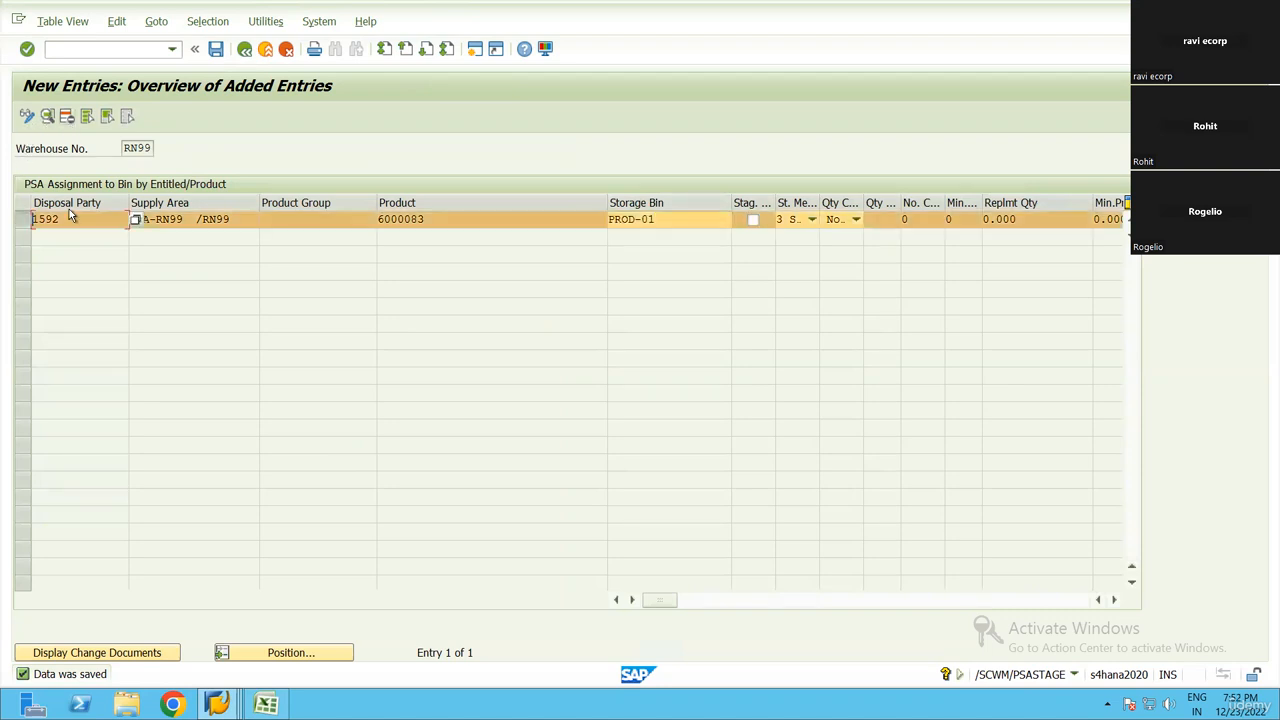
{"action": "left_click", "coordinate": [24, 221]}
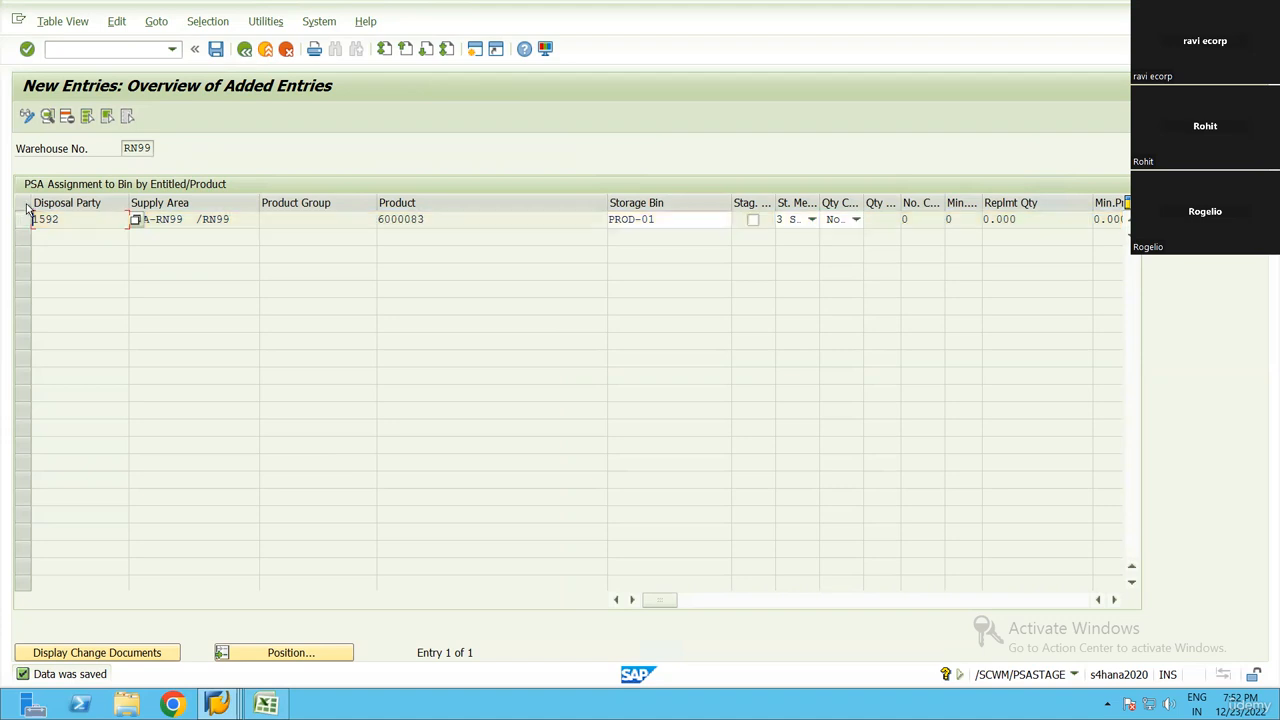
{"action": "left_click", "coordinate": [27, 117]}
{"action": "left_click", "coordinate": [27, 117]}
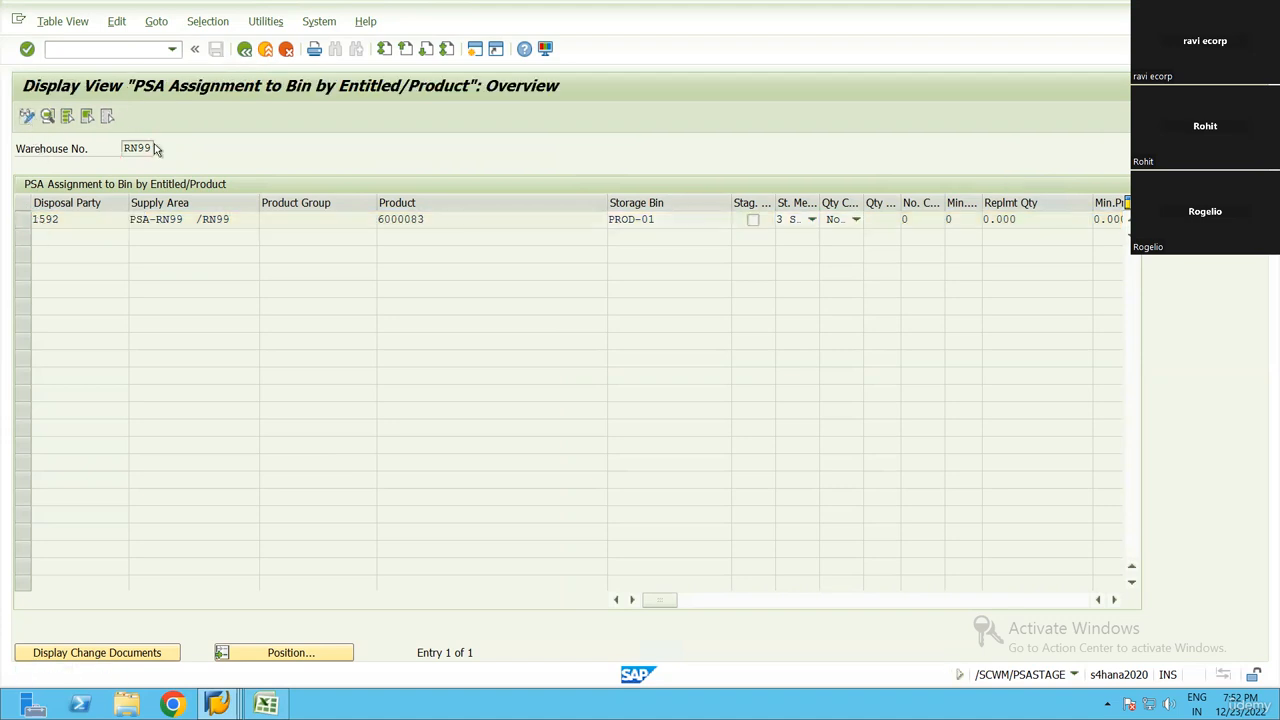
{"action": "key", "text": "F3"}
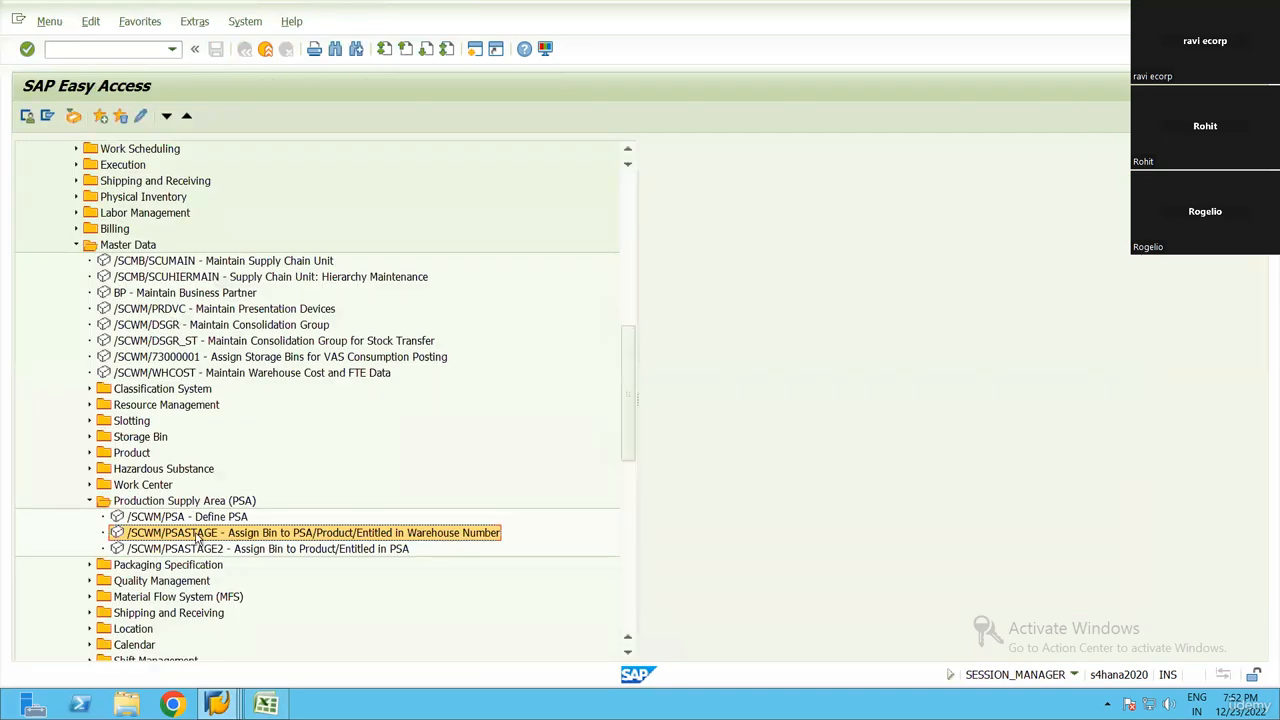
{"action": "double_click", "coordinate": [203, 534]}
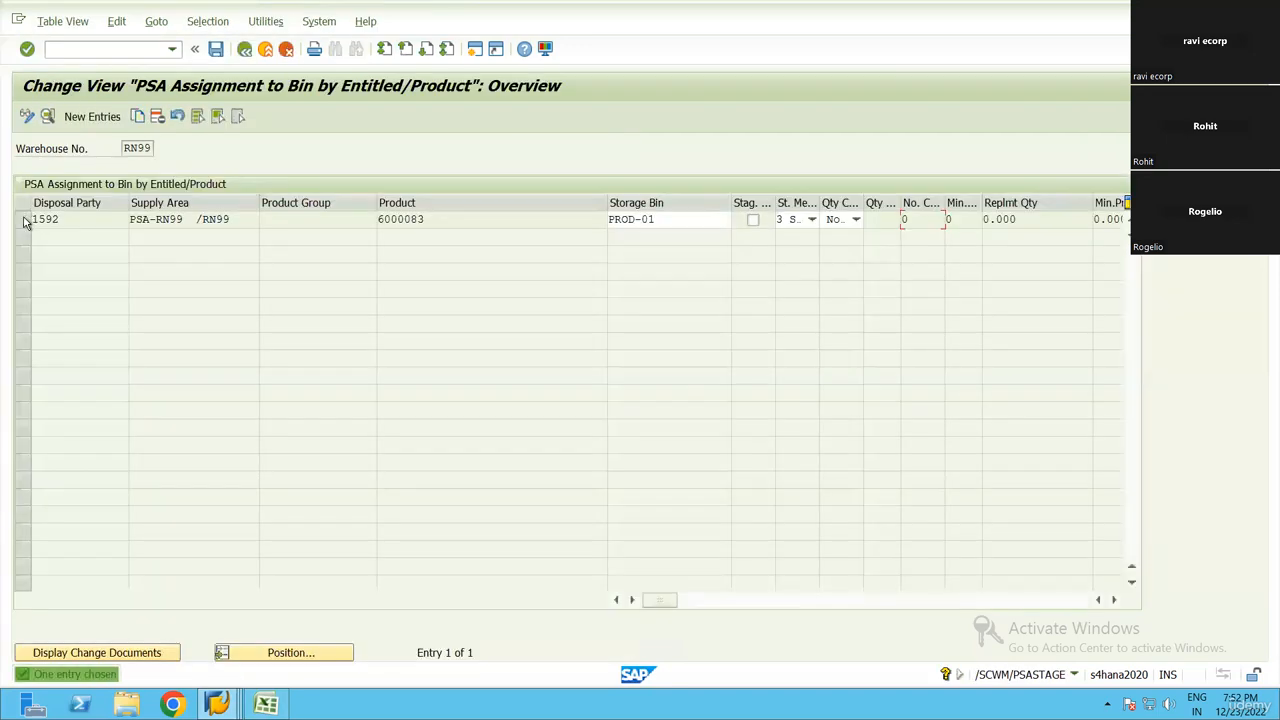
Copy the PSA assignment of product 6000083 to product 6000084, taking the number from the Excel checklist, and save it
{"action": "left_click", "coordinate": [24, 219]}
{"action": "double_click", "coordinate": [118, 243]}
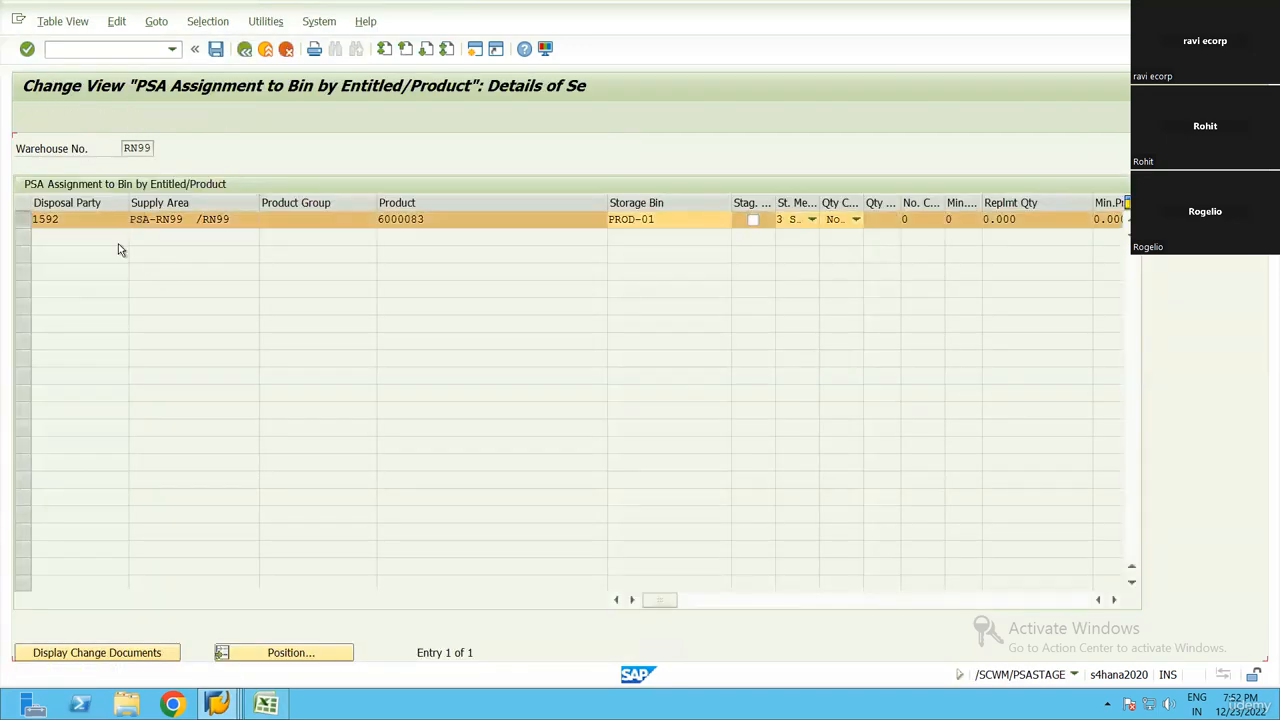
{"action": "left_click", "coordinate": [266, 704]}
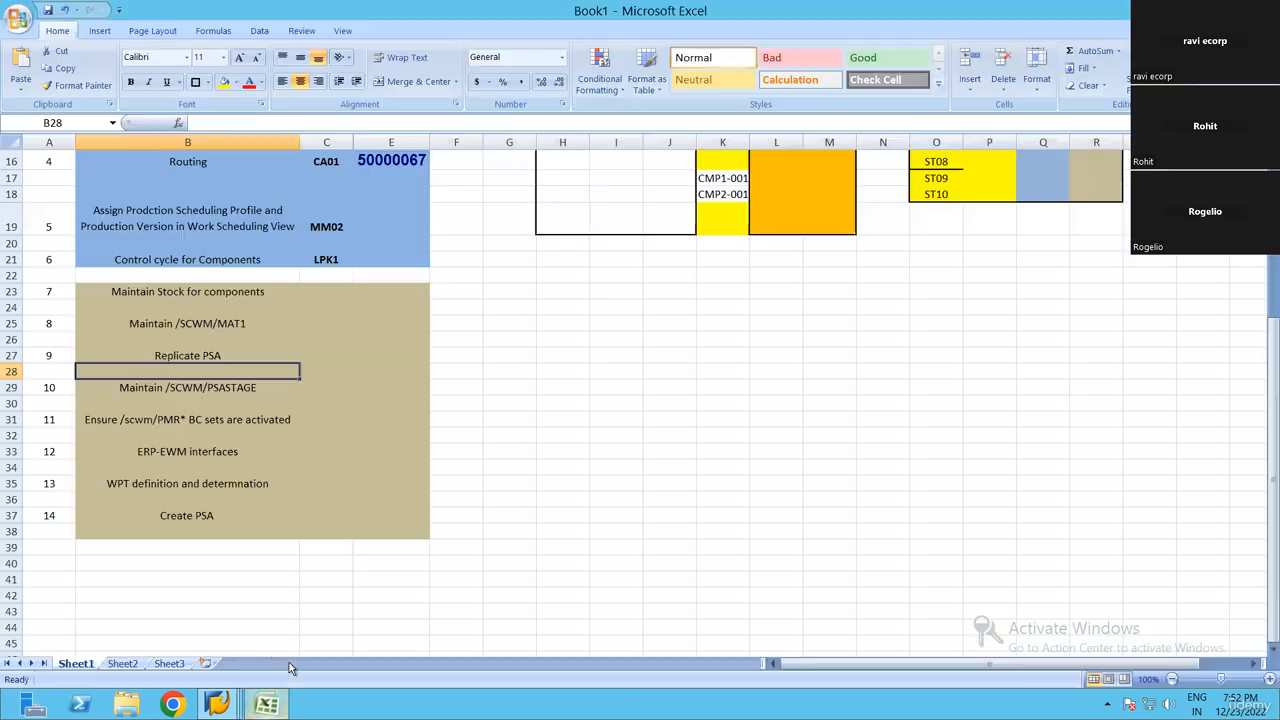
{"action": "scroll", "coordinate": [409, 215], "scroll_direction": "up", "scroll_amount": 5}
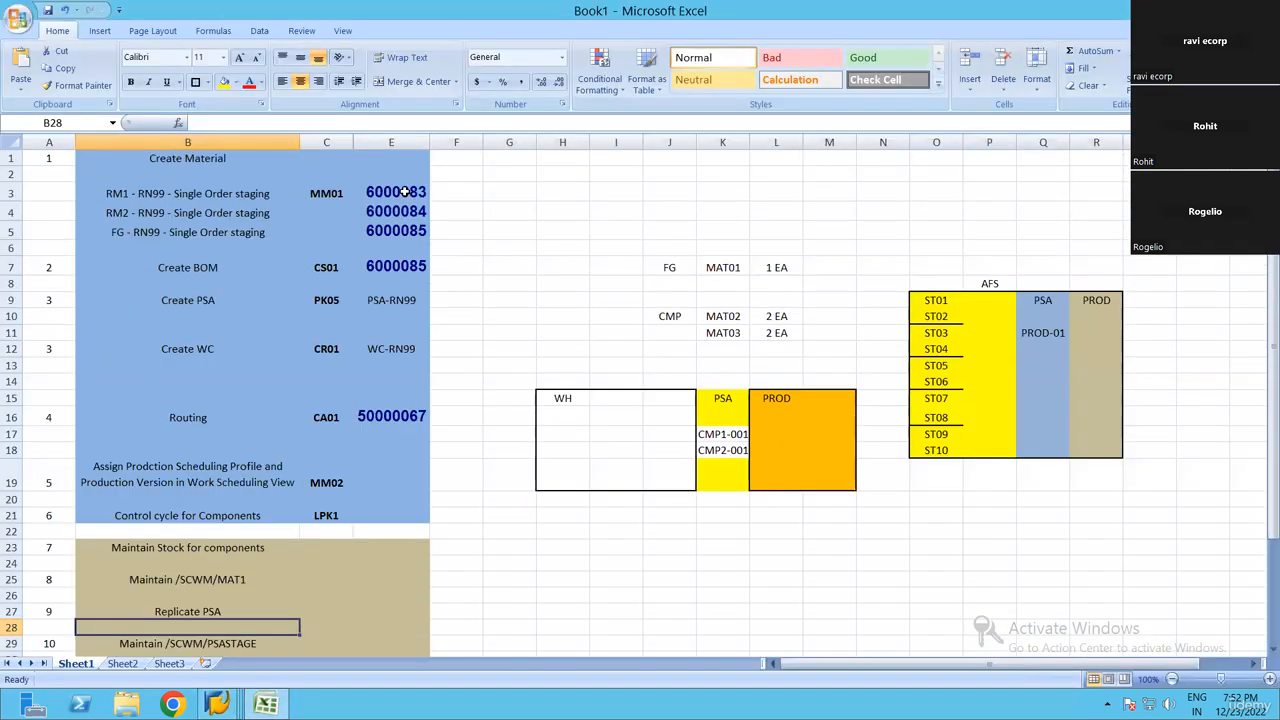
{"action": "left_click", "coordinate": [405, 208]}
{"action": "key", "text": "ctrl+c"}
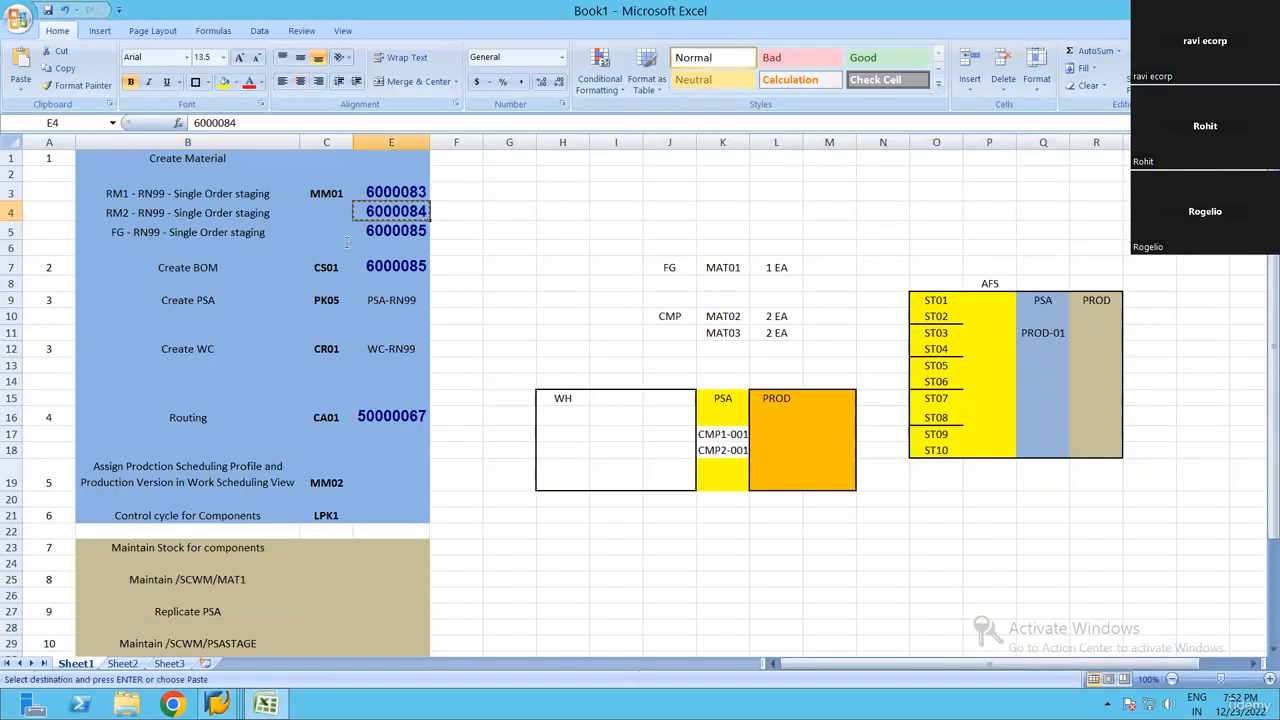
{"action": "key", "text": "alt+Tab"}
{"action": "key", "text": "Tab"}
{"action": "key", "text": "Tab"}
{"action": "key", "text": "ctrl+v"}
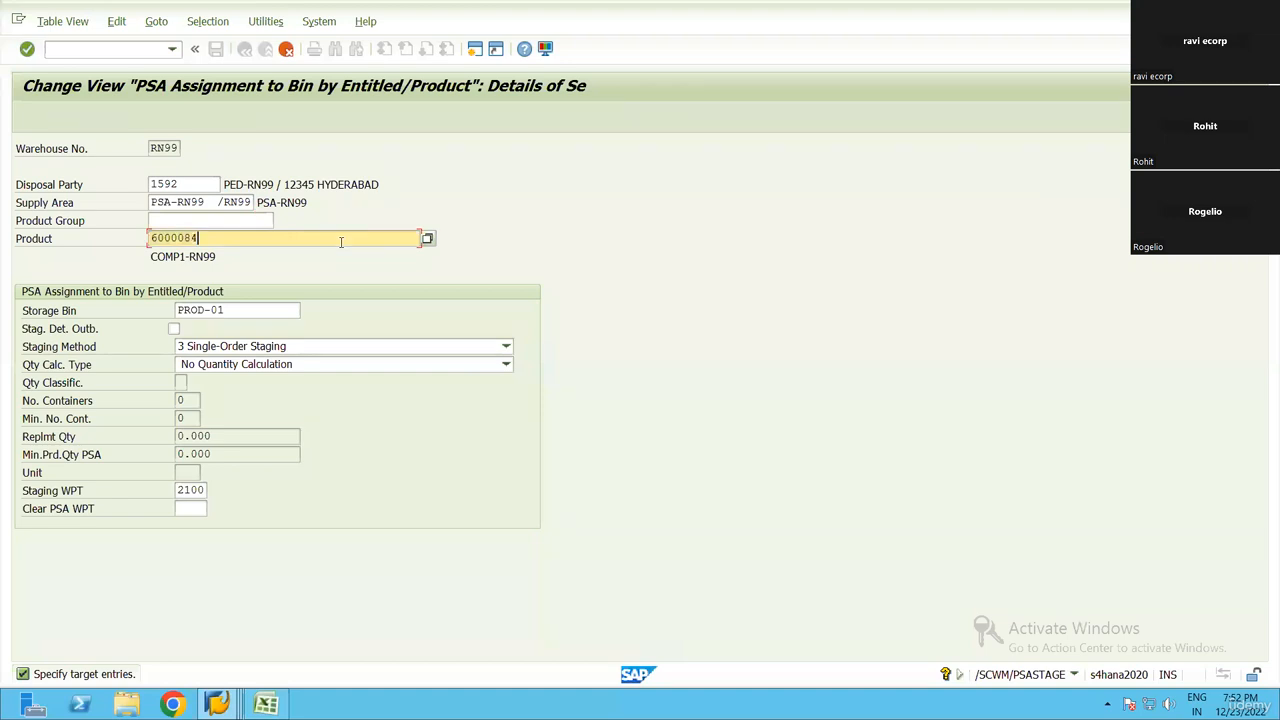
{"action": "key", "text": "ctrl+s"}
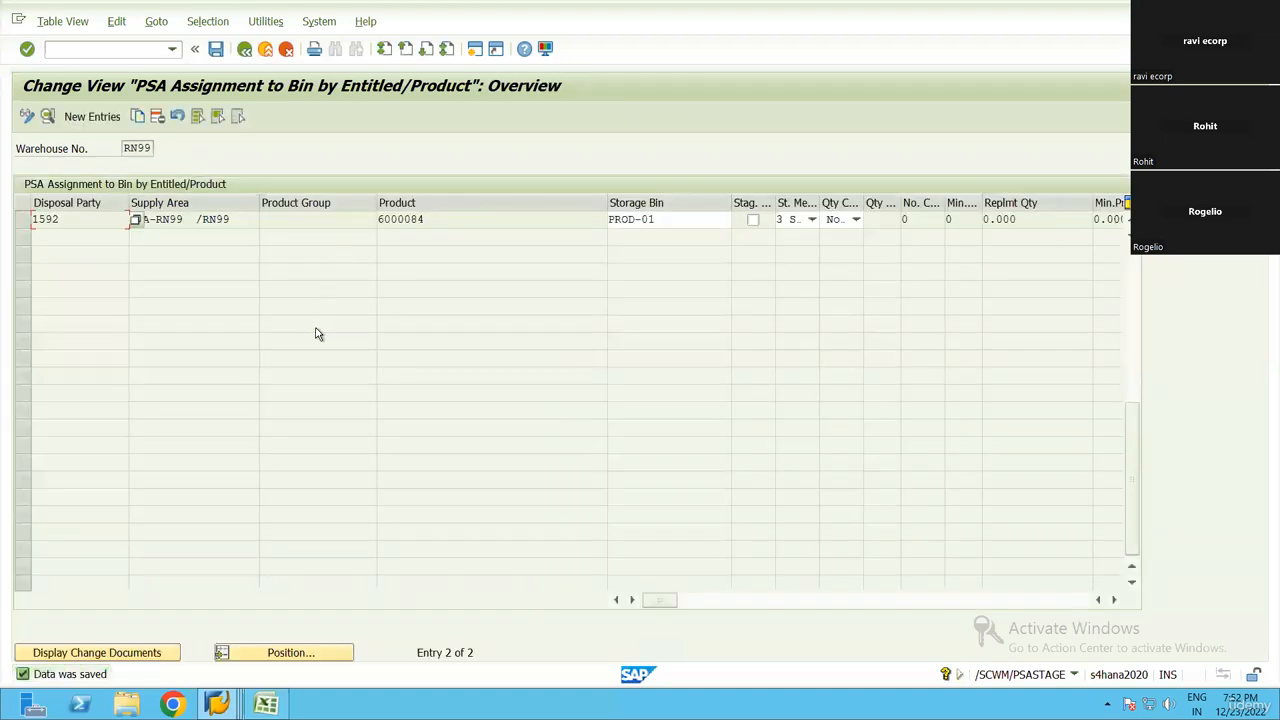
Reopen /SCWM/PSASTAGE, mark both PSA assignments of warehouse RN99 and widen the staging method column
{"action": "key", "text": "F3"}
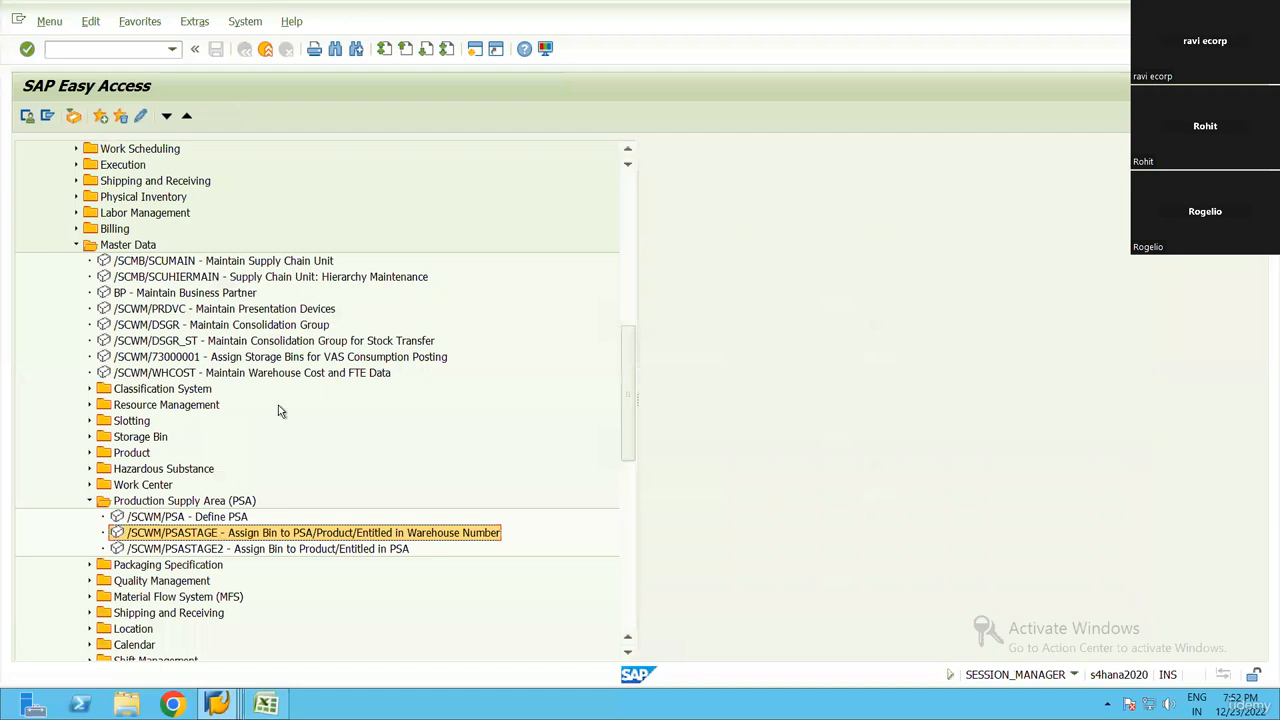
{"action": "key", "text": "Return"}
{"action": "left_click", "coordinate": [23, 221]}
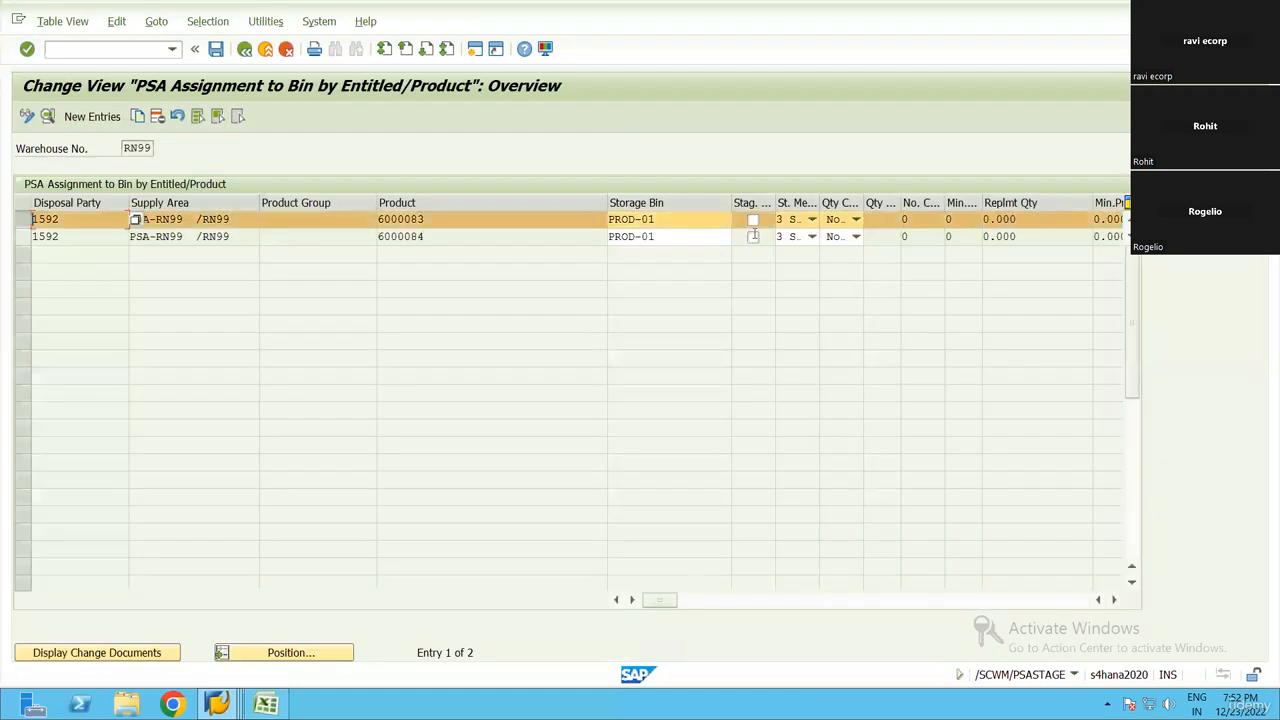
{"action": "left_click", "coordinate": [23, 237]}
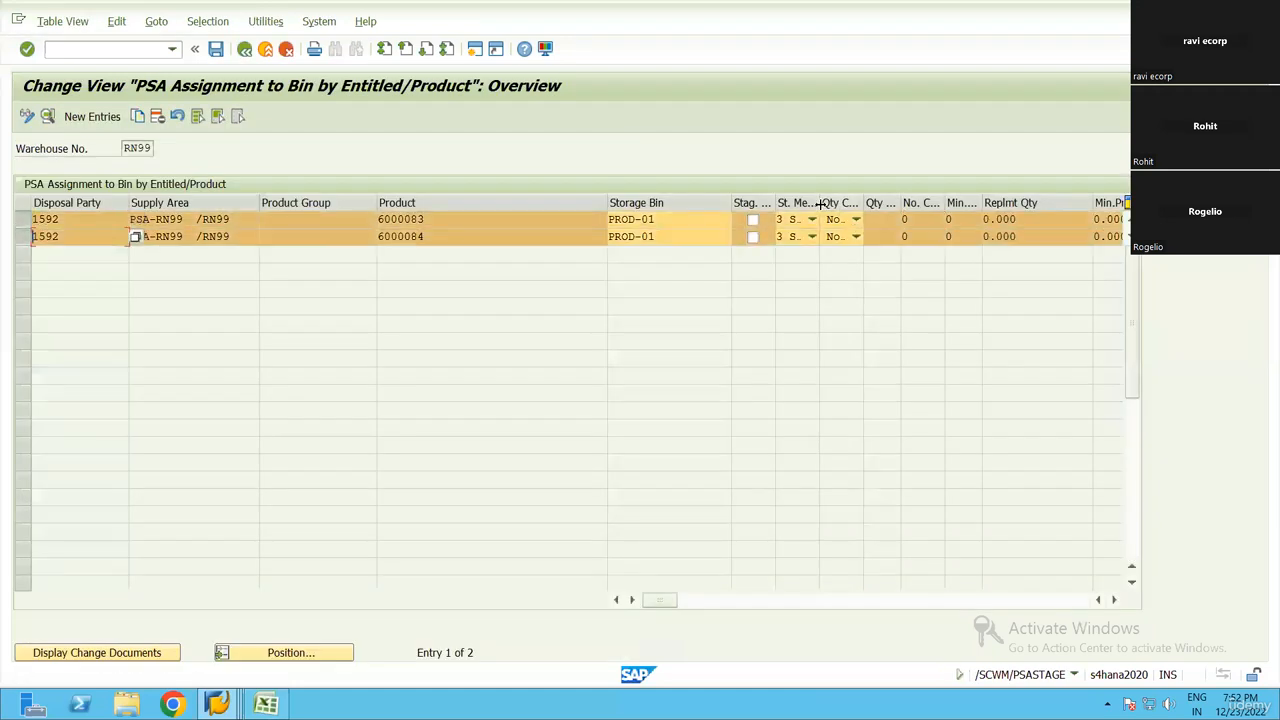
{"action": "left_click_drag", "start_coordinate": [819, 203], "coordinate": [893, 203]}
{"action": "left_click", "coordinate": [452, 218]}
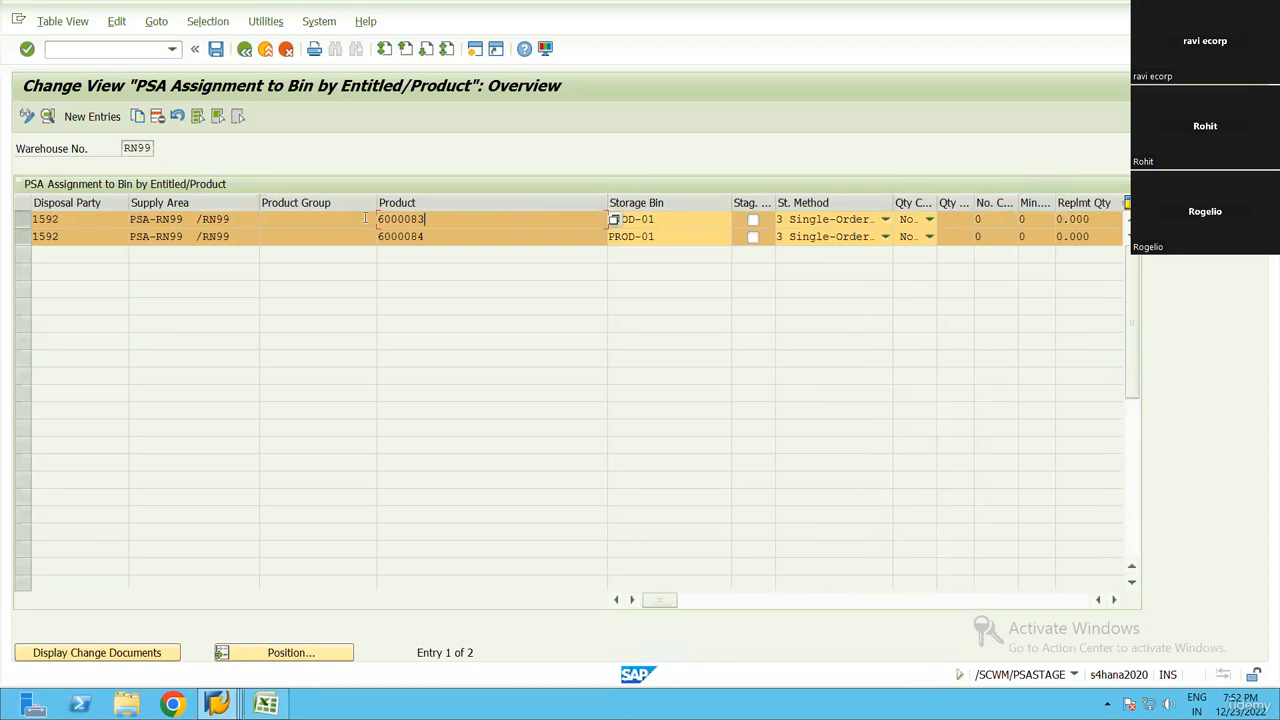
Check the products, storage bins, staging methods and supply area of both PSA assignments
{"action": "left_click", "coordinate": [25, 221]}
{"action": "left_click", "coordinate": [25, 237]}
{"action": "left_click_drag", "start_coordinate": [471, 221], "coordinate": [326, 229]}
{"action": "double_click", "coordinate": [435, 234]}
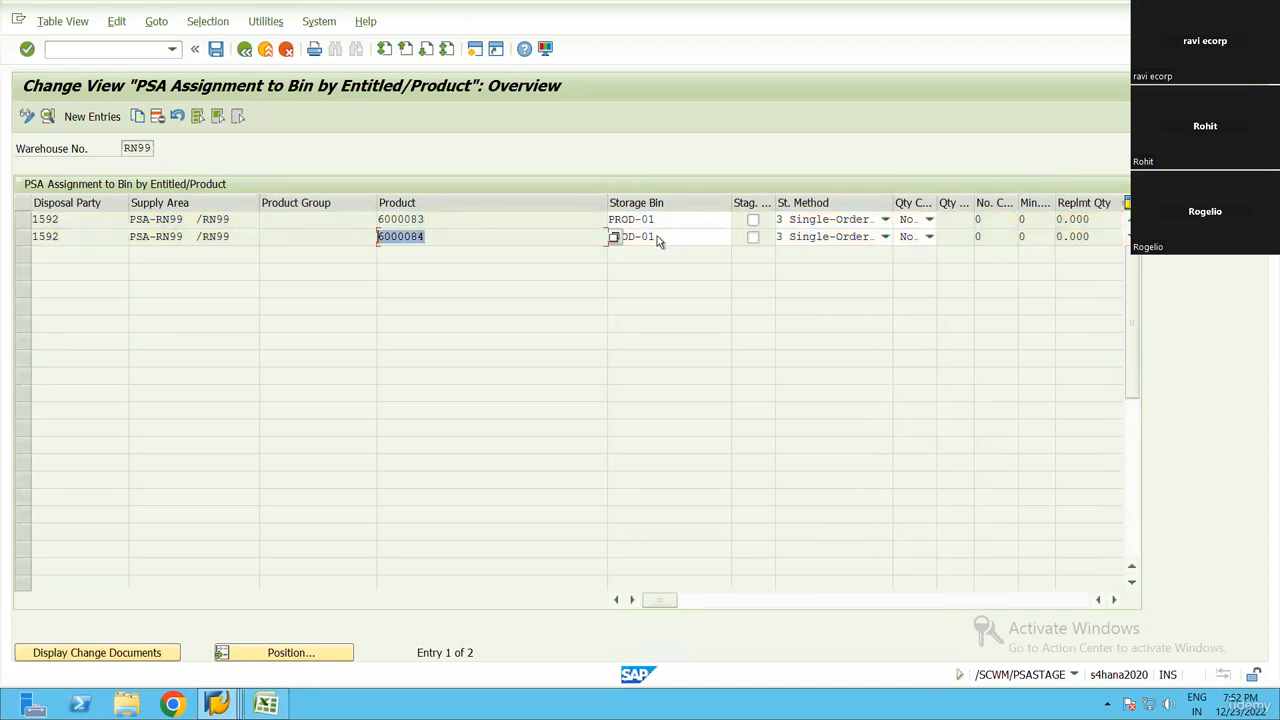
{"action": "left_click", "coordinate": [842, 221]}
{"action": "left_click", "coordinate": [836, 239]}
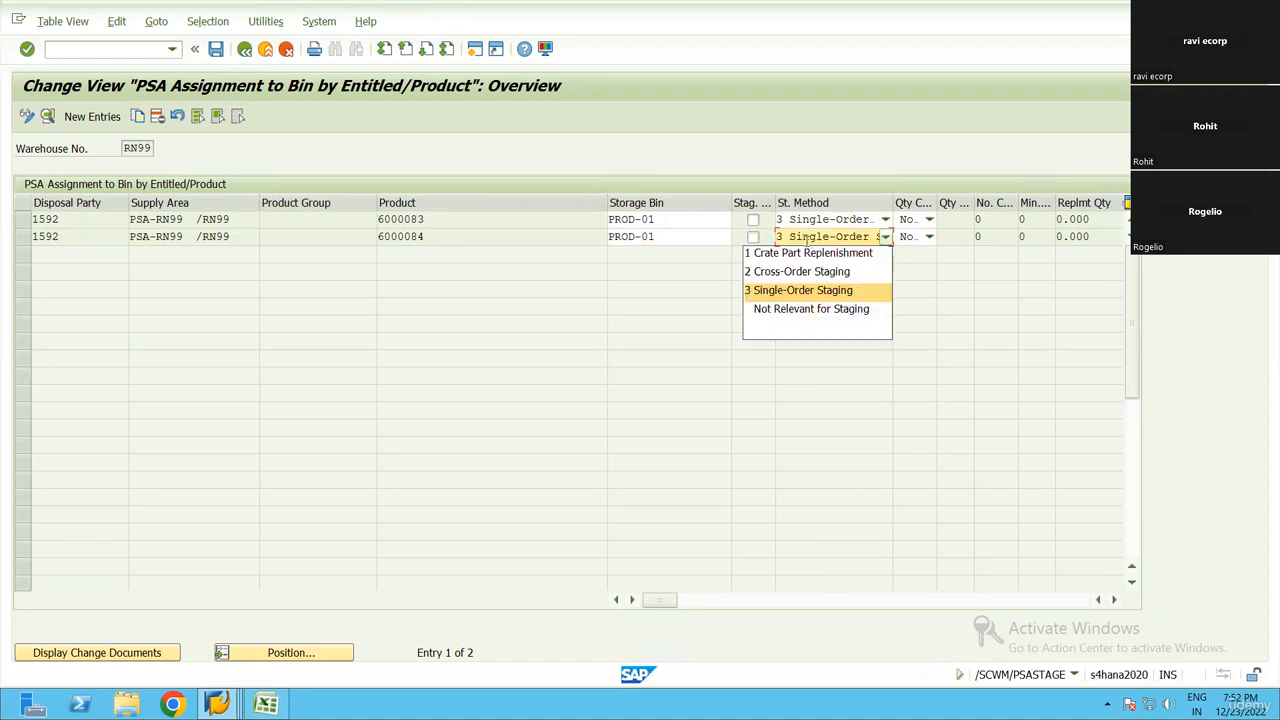
{"action": "left_click", "coordinate": [665, 234]}
{"action": "left_click", "coordinate": [689, 222]}
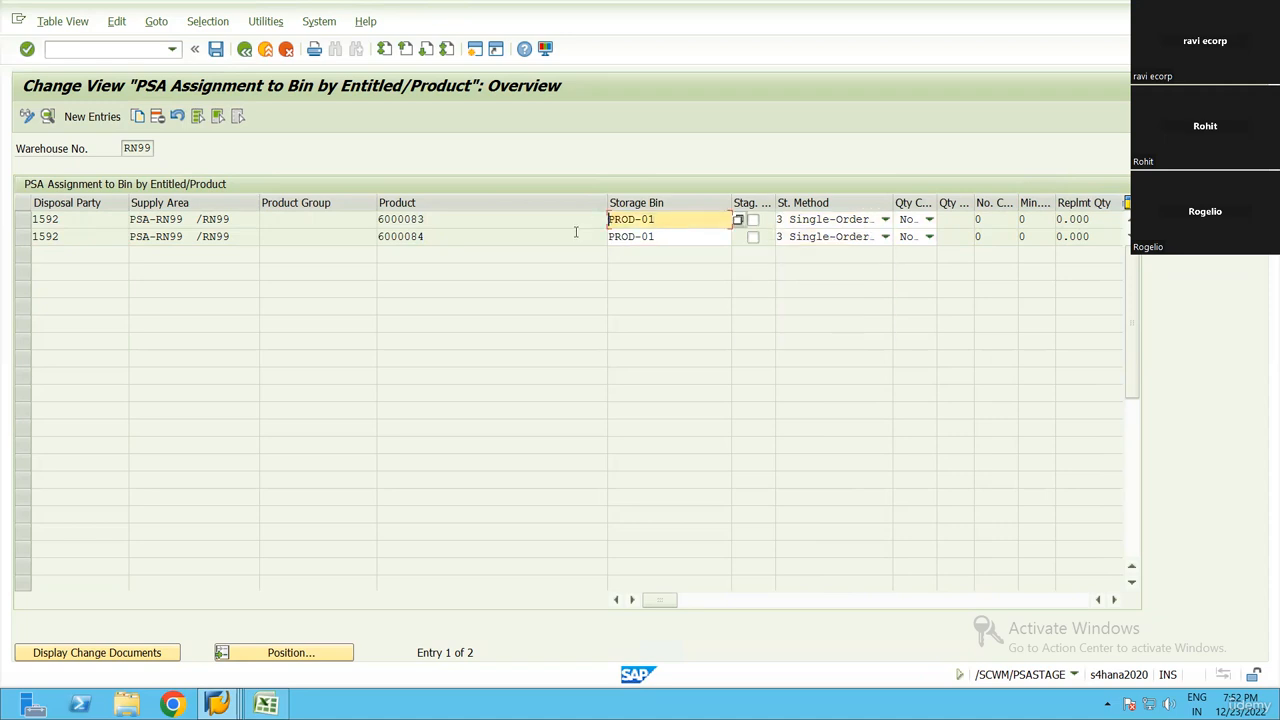
{"action": "key", "text": "Down"}
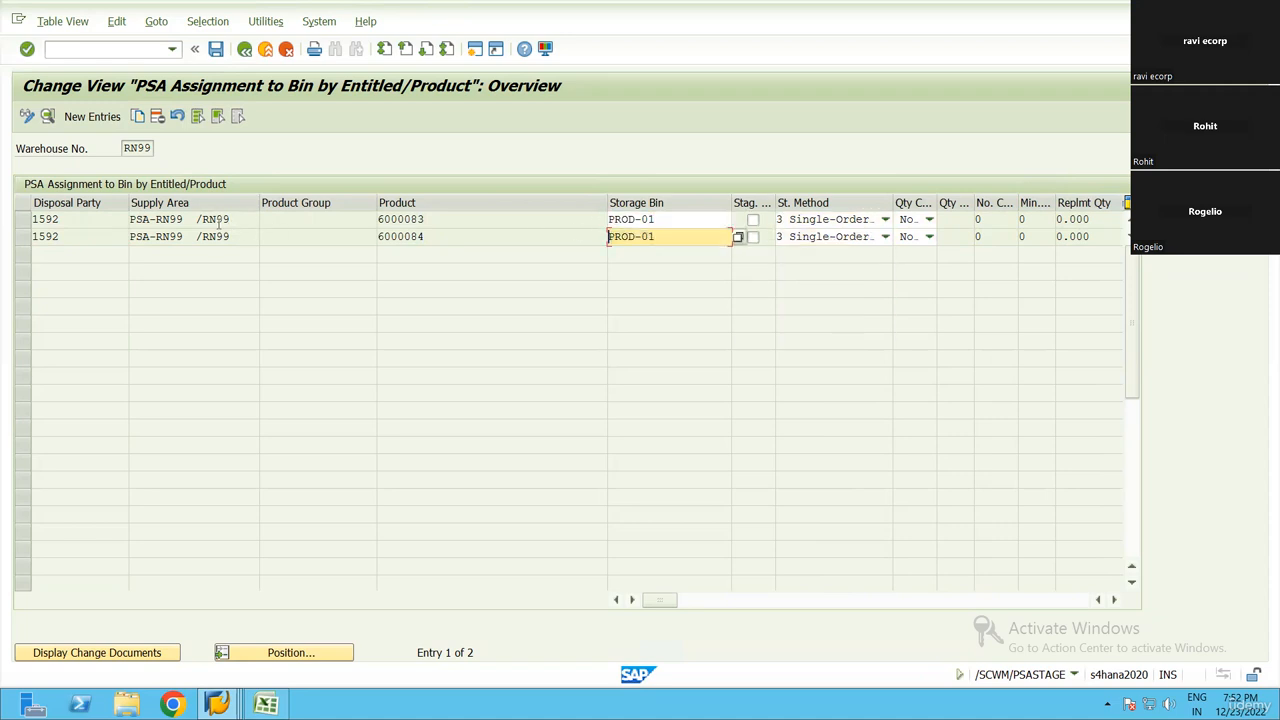
{"action": "left_click_drag", "start_coordinate": [225, 222], "coordinate": [138, 222]}
Leave the PSA assignments and review EWM setup steps 7 to 14 in the Excel checklist
{"action": "left_click", "coordinate": [245, 50]}
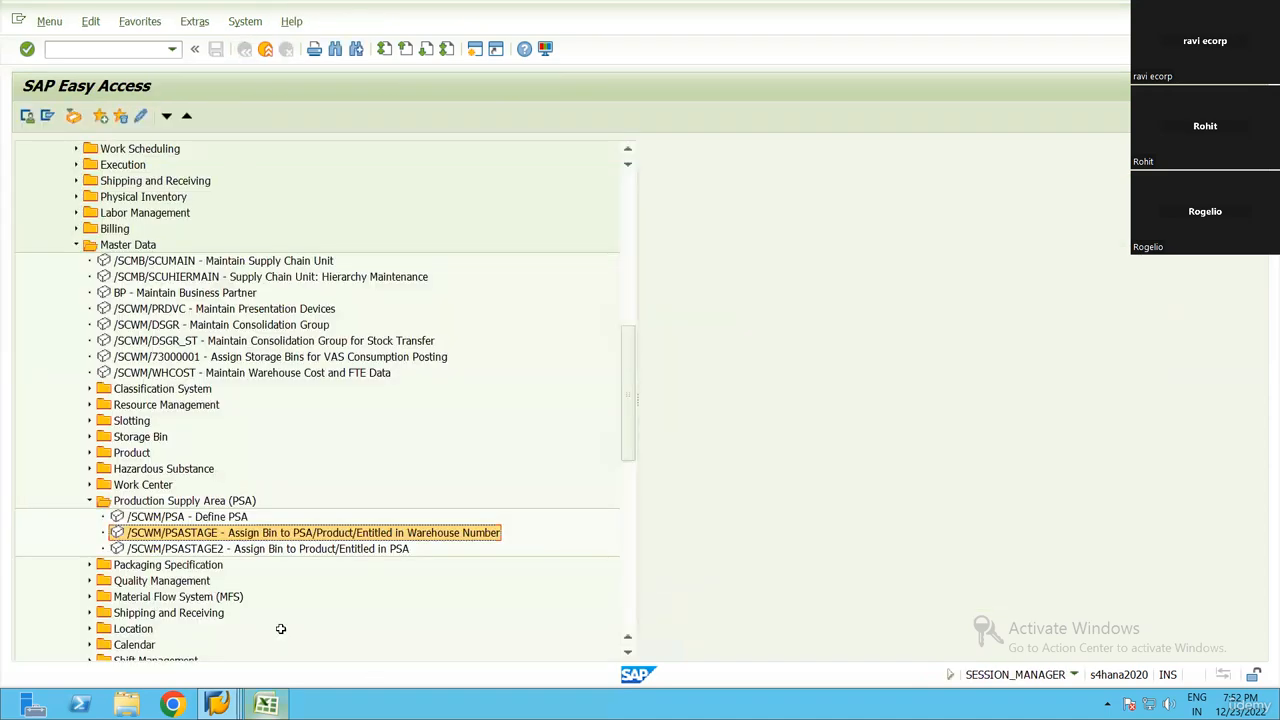
{"action": "left_click", "coordinate": [266, 704]}
{"action": "scroll", "coordinate": [174, 417], "scroll_direction": "down", "scroll_amount": 3}
{"action": "left_click_drag", "start_coordinate": [190, 393], "coordinate": [221, 497]}
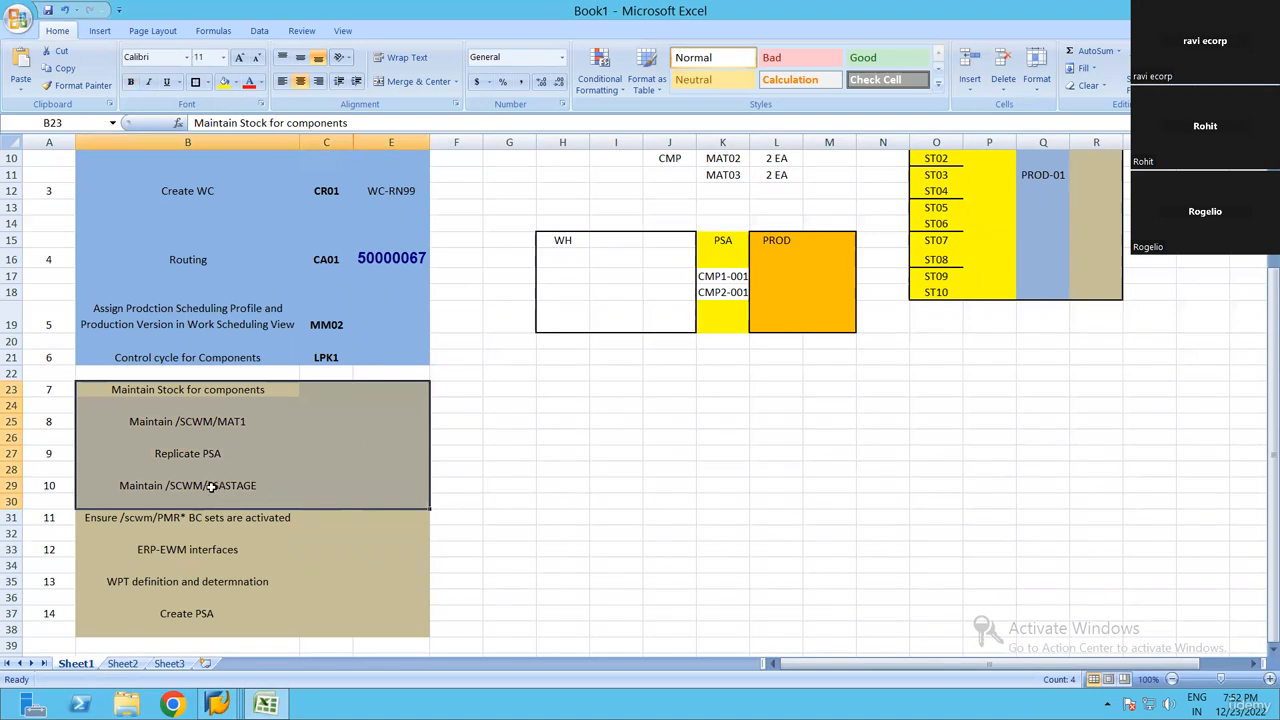
{"action": "left_click", "coordinate": [133, 531]}
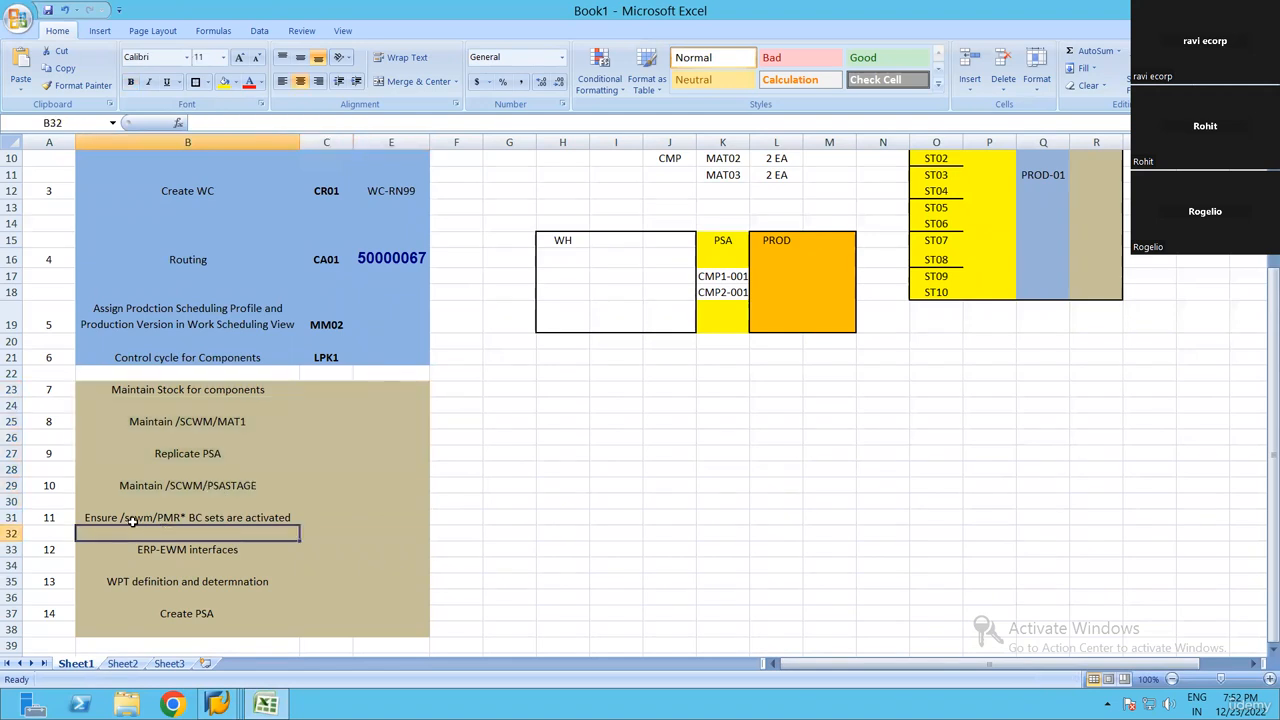
{"action": "left_click_drag", "start_coordinate": [134, 520], "coordinate": [180, 607]}
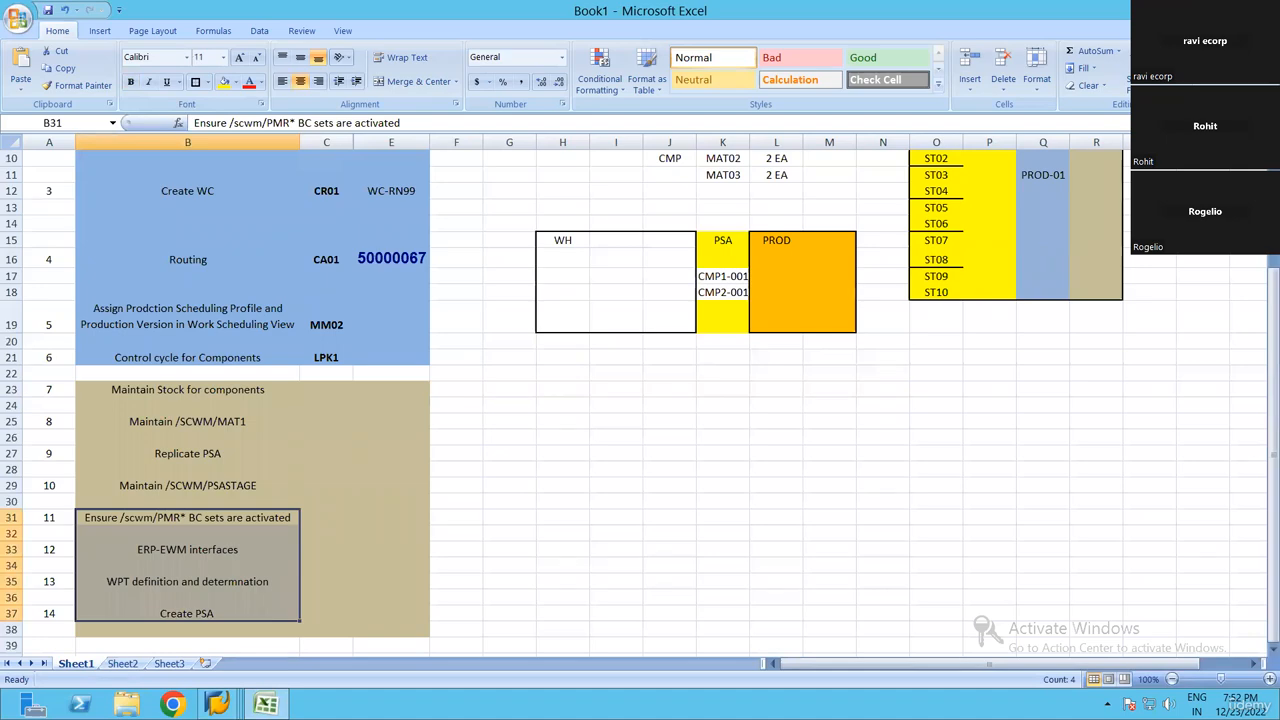
Return to SAP, reopen /SCWM/PSASTAGE and examine the supply area, product and storage bin of both assignments
{"action": "key", "text": "alt+Tab"}
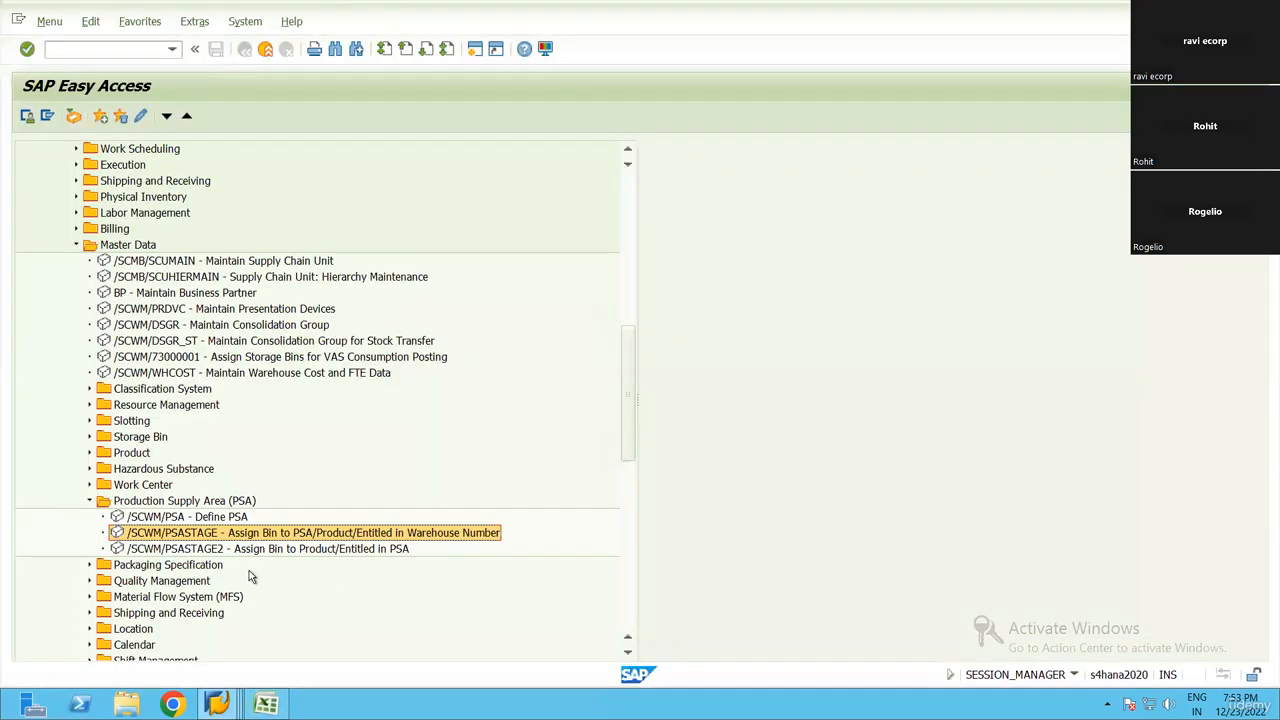
{"action": "double_click", "coordinate": [252, 533]}
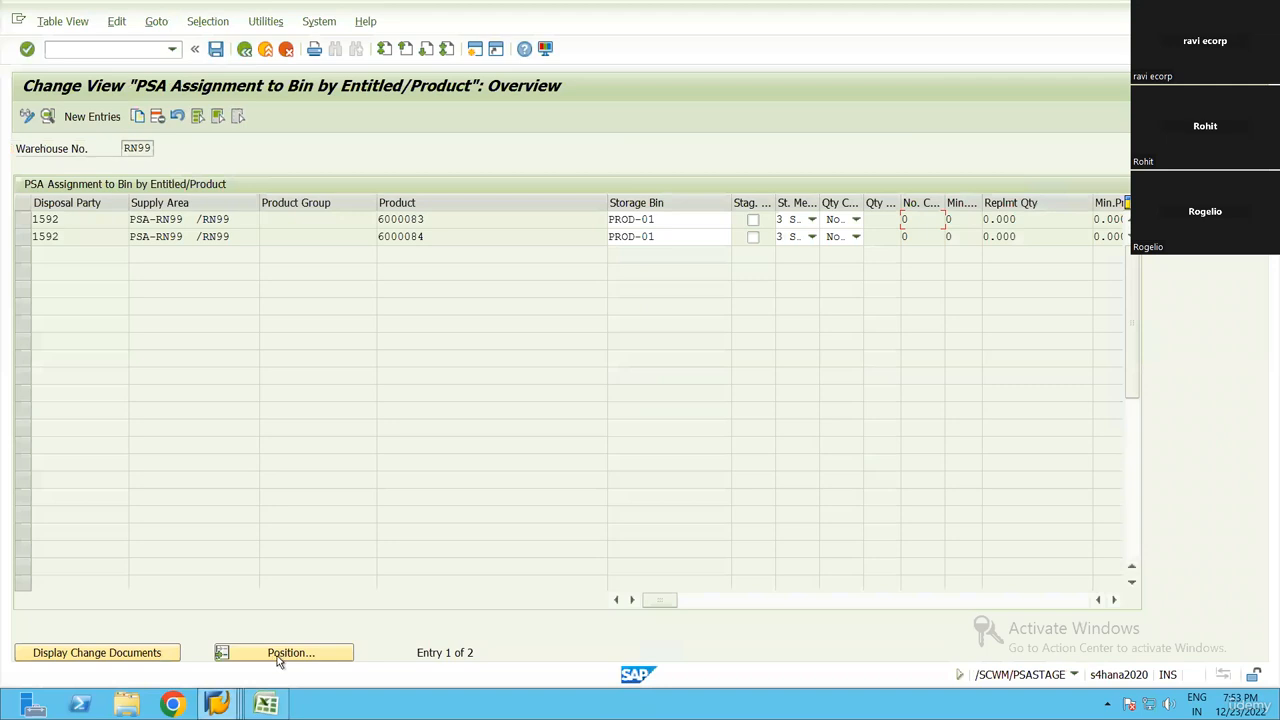
{"action": "left_click", "coordinate": [292, 219]}
{"action": "key", "text": "Tab"}
{"action": "left_click", "coordinate": [131, 236]}
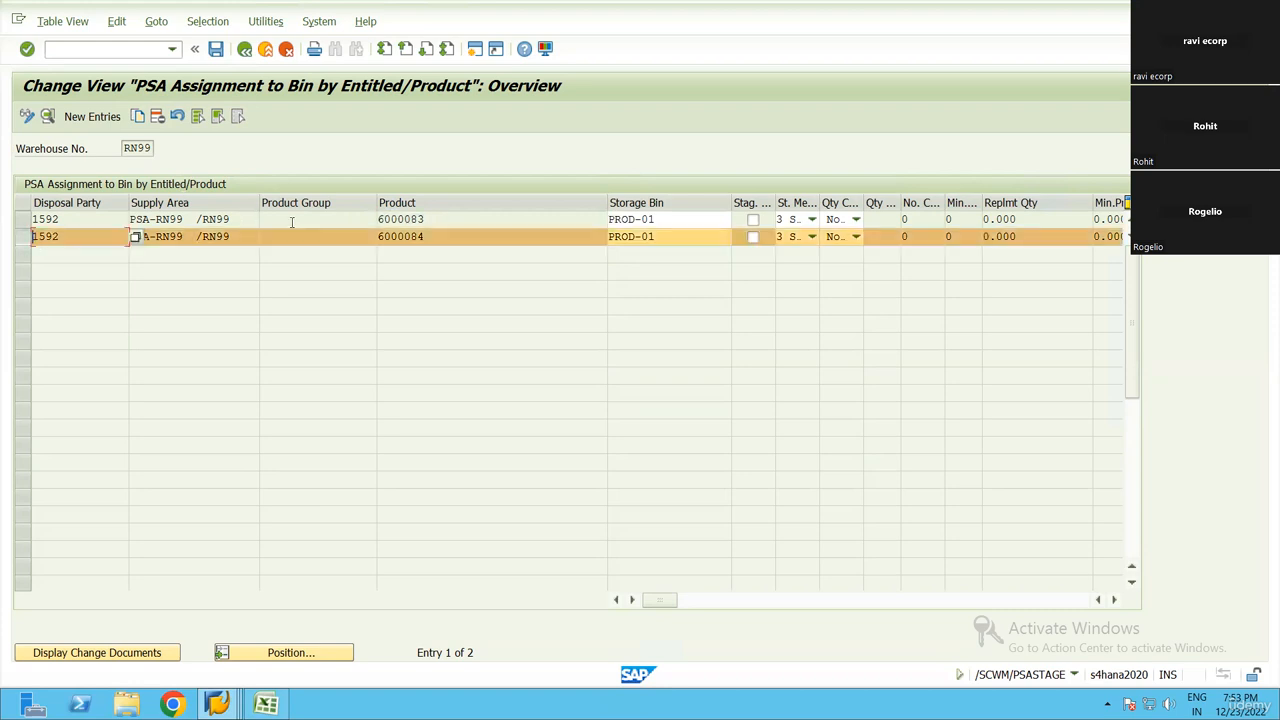
{"action": "left_click", "coordinate": [292, 222]}
{"action": "left_click", "coordinate": [690, 219]}
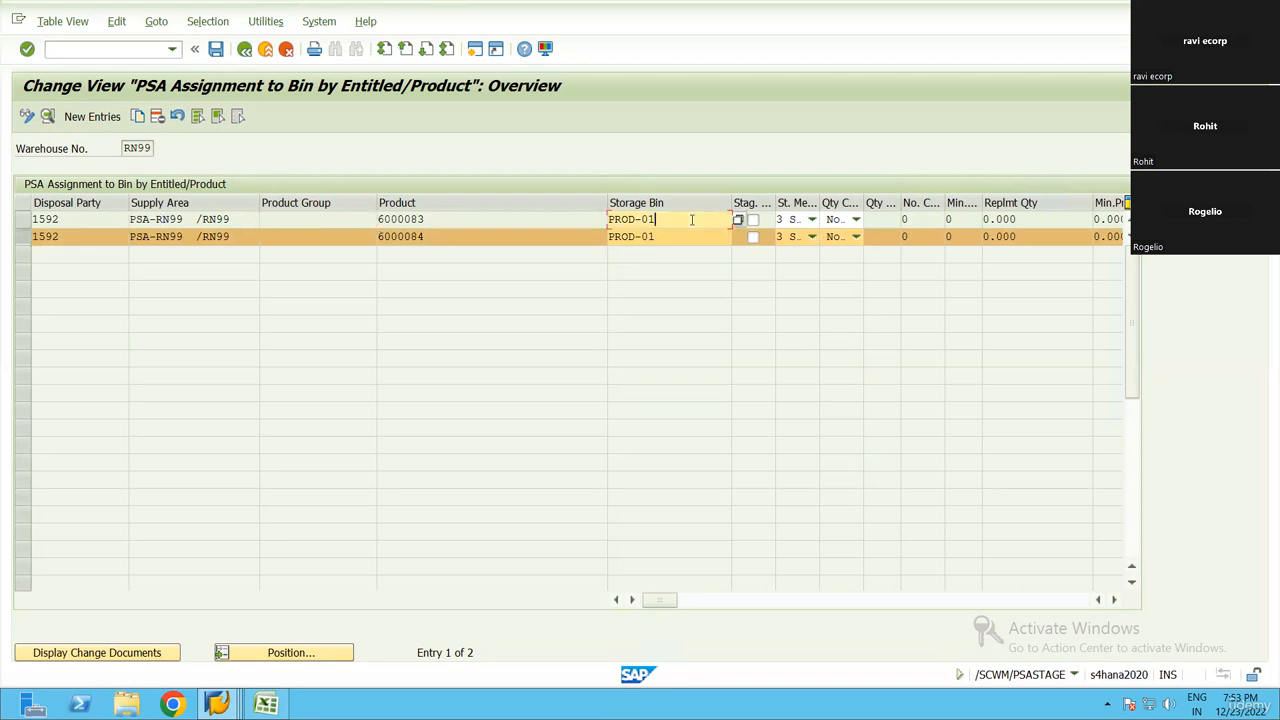
{"action": "left_click", "coordinate": [27, 243]}
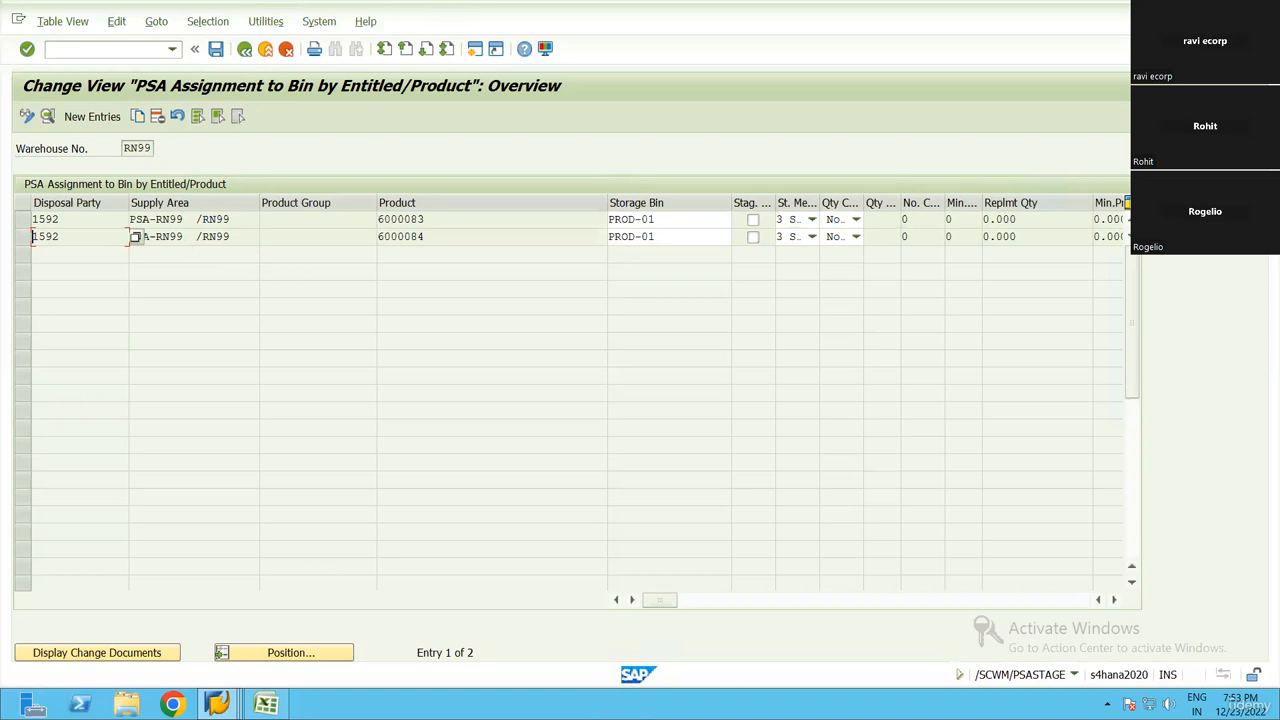
Go over checklist steps 11 to 14 in Excel and mark the step on activating the /scwm/PMR* BC sets
{"action": "key", "text": "alt+Tab"}
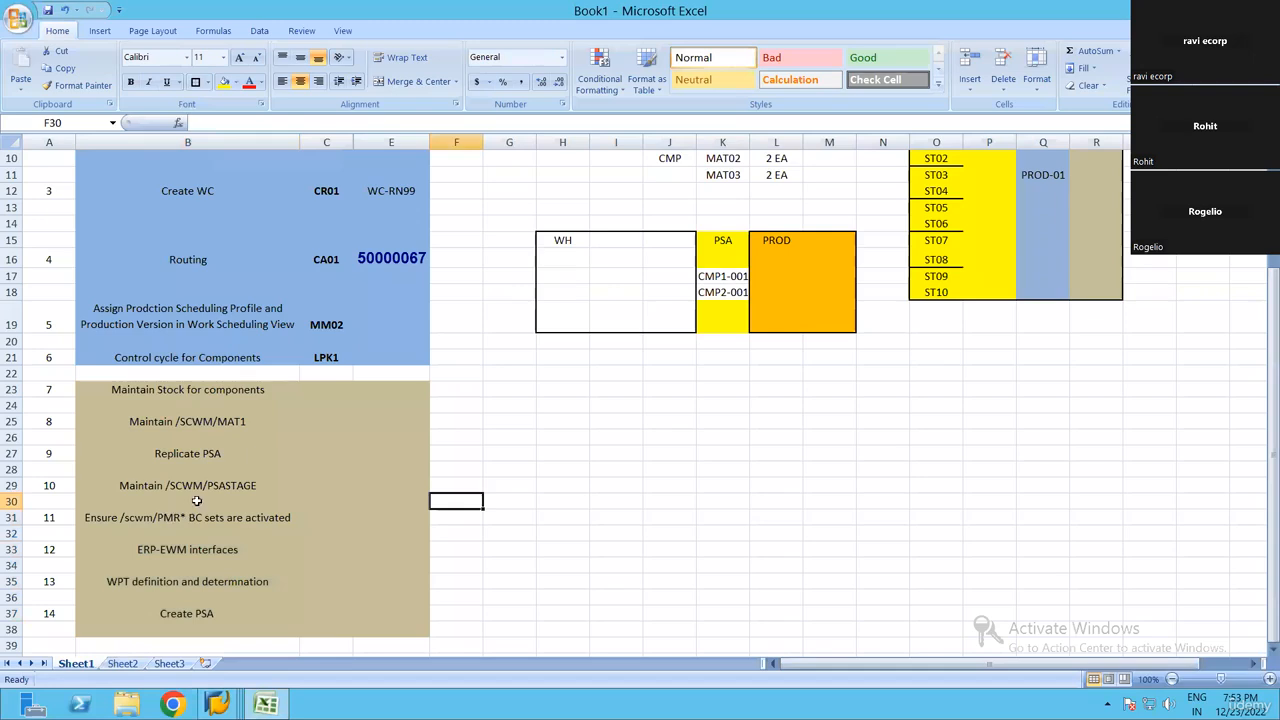
{"action": "left_click_drag", "start_coordinate": [190, 522], "coordinate": [189, 611]}
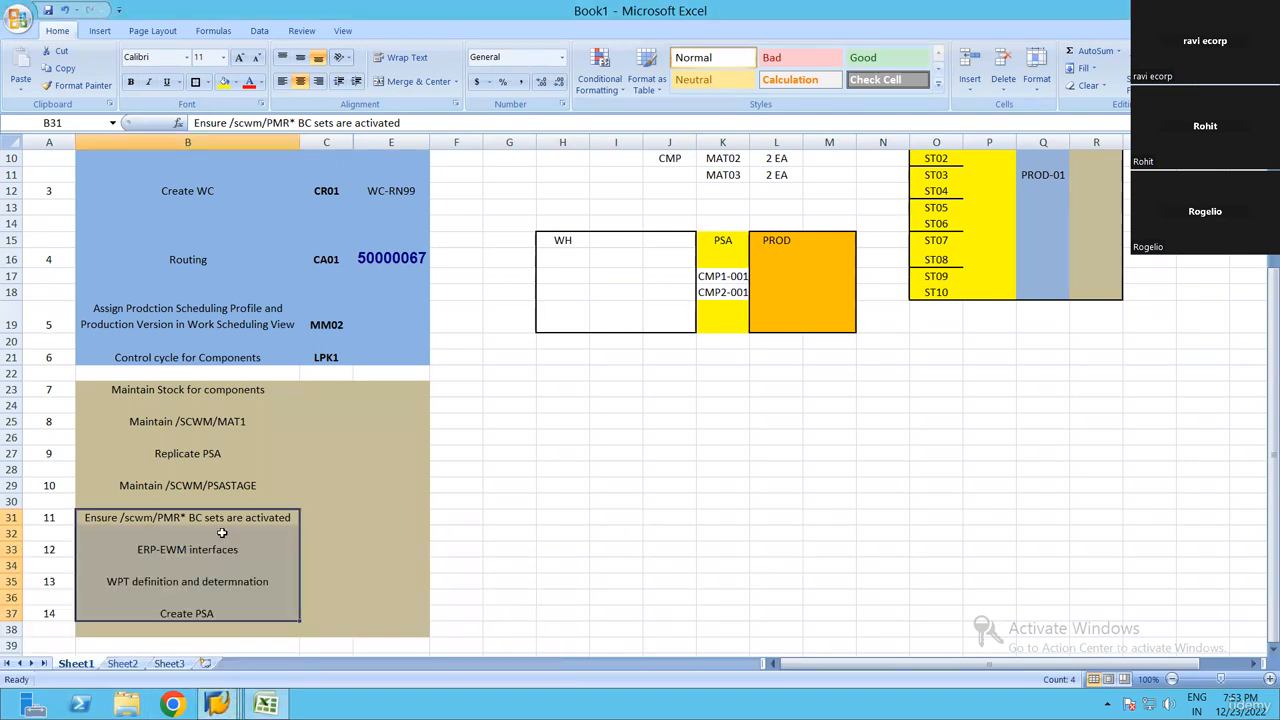
{"action": "left_click_drag", "start_coordinate": [188, 520], "coordinate": [238, 645]}
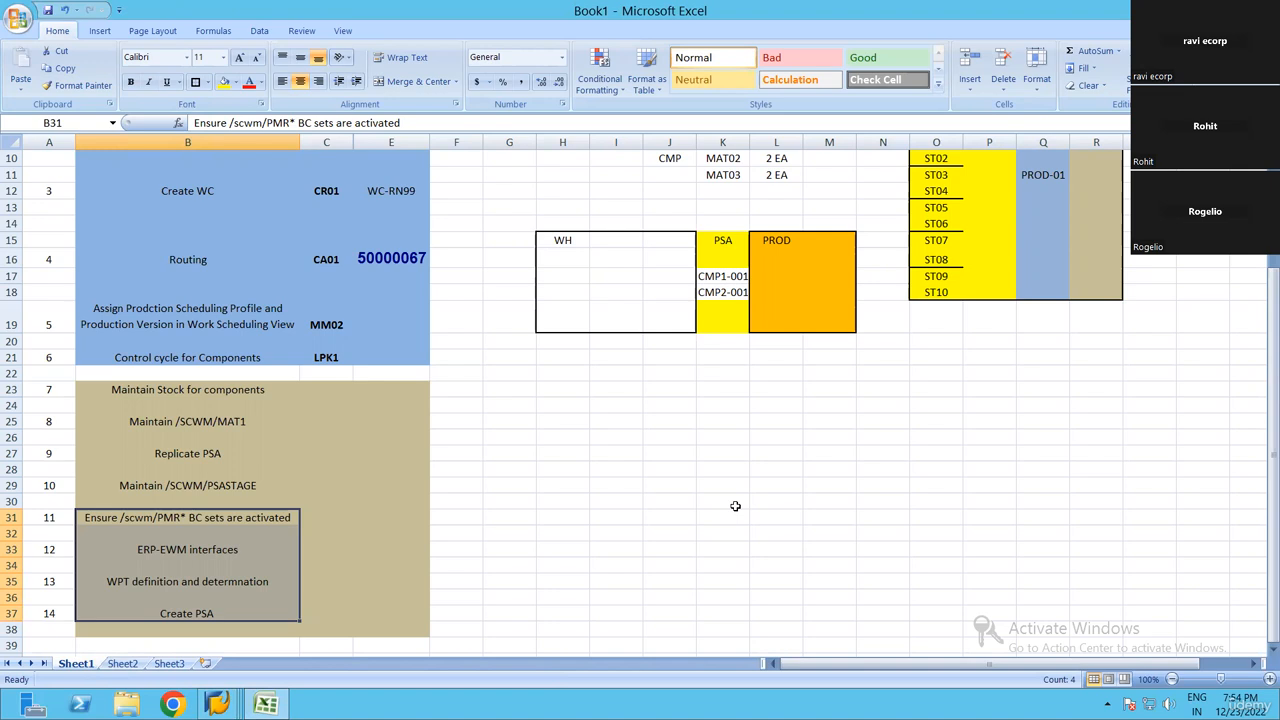
{"action": "left_click", "coordinate": [194, 517]}
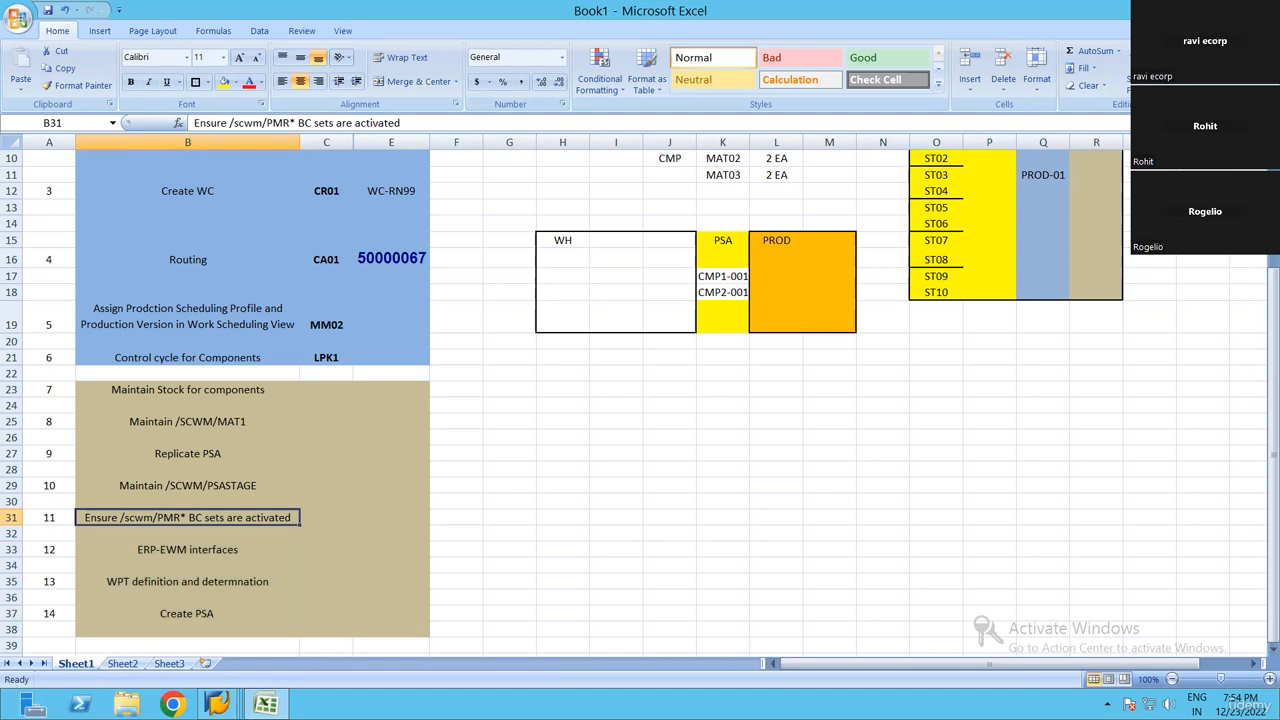
Switch to the SAP Display IMG session and open BC set activation with transaction code /NSCPR20
{"action": "mouse_move", "coordinate": [218, 704]}
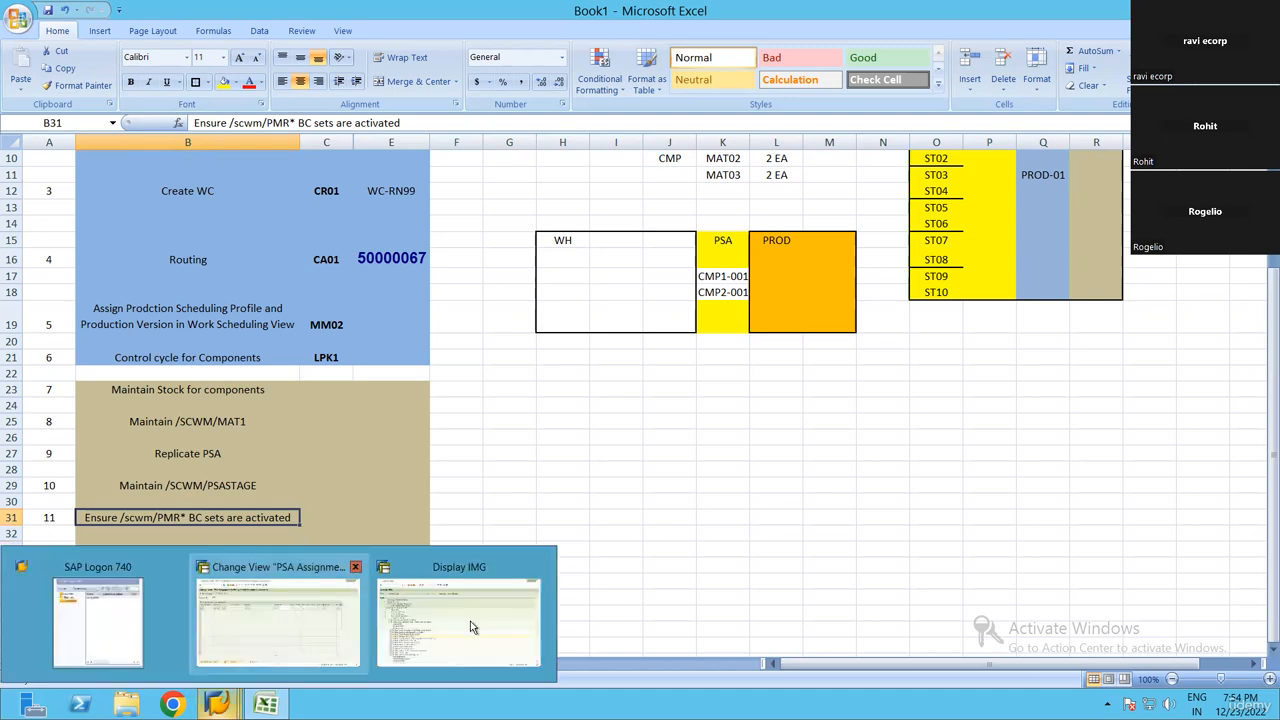
{"action": "left_click", "coordinate": [474, 625]}
{"action": "left_click", "coordinate": [89, 46]}
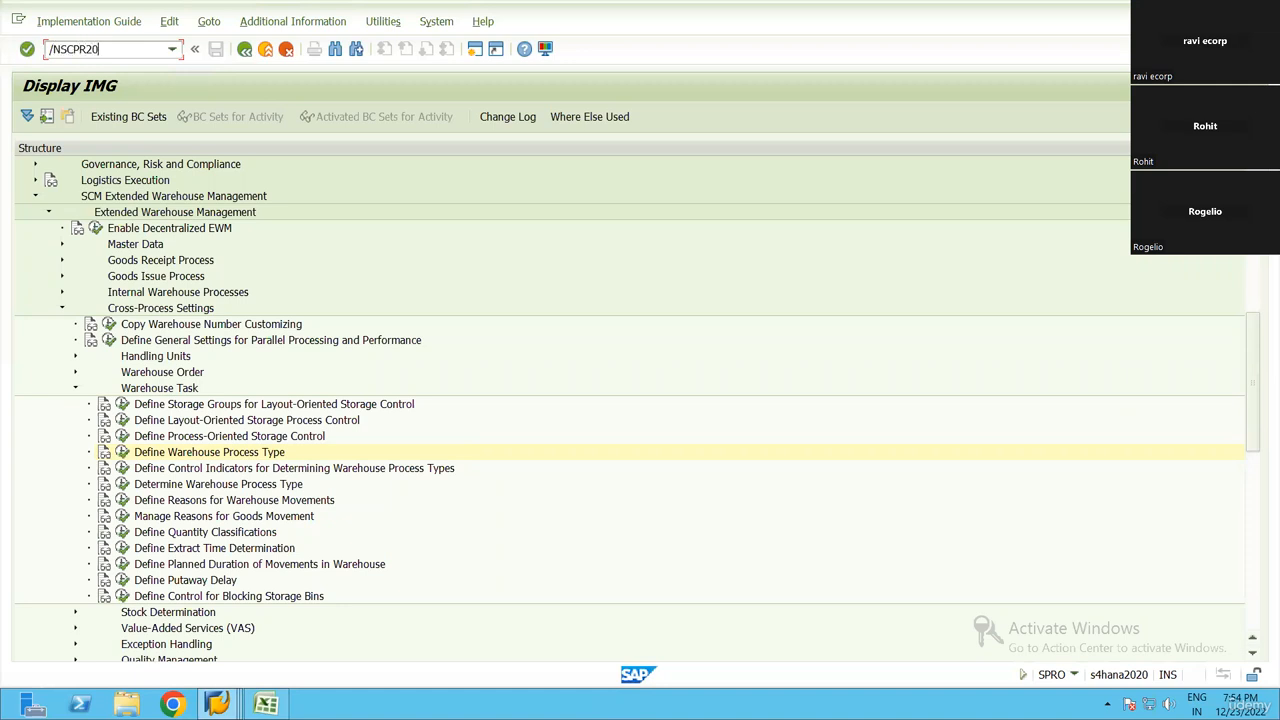
{"action": "key", "text": "Return"}
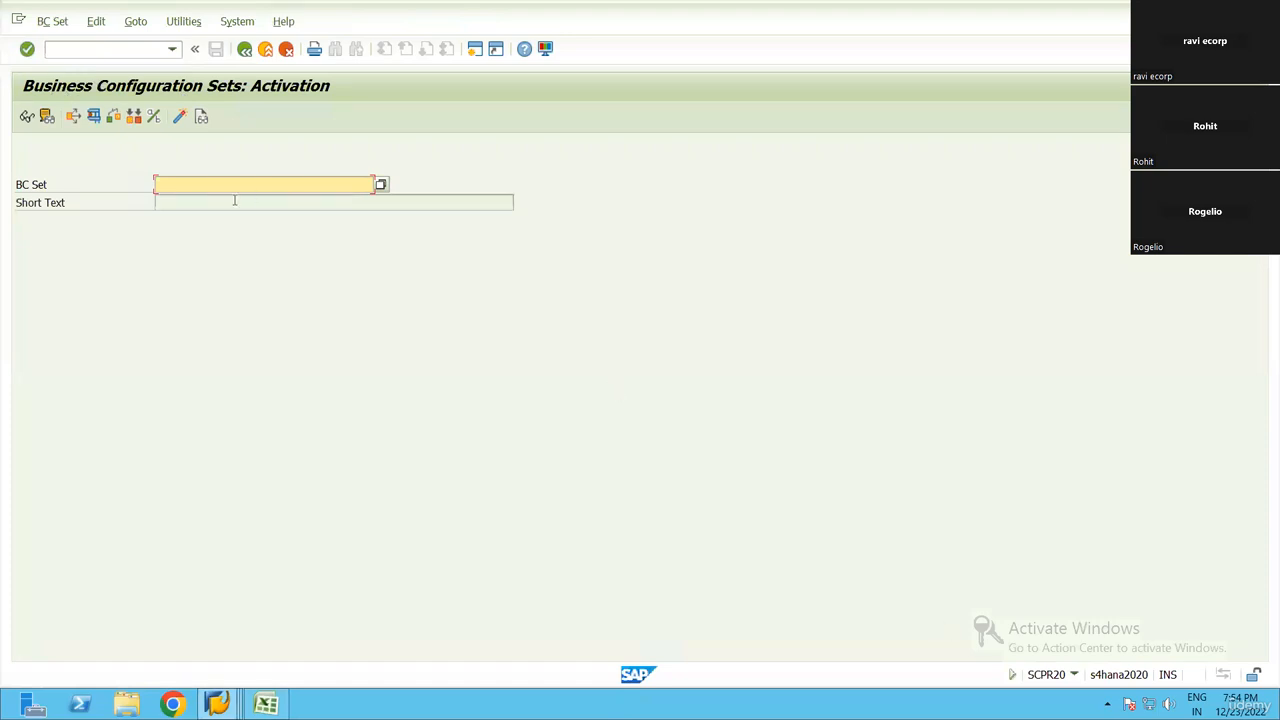
Search for BC sets matching /SCWM/PMR* and select the /SCWM/PMR_ITEM_RCV entry in the hit list
{"action": "left_click", "coordinate": [266, 188]}
{"action": "type", "text": "/SCWM/"}
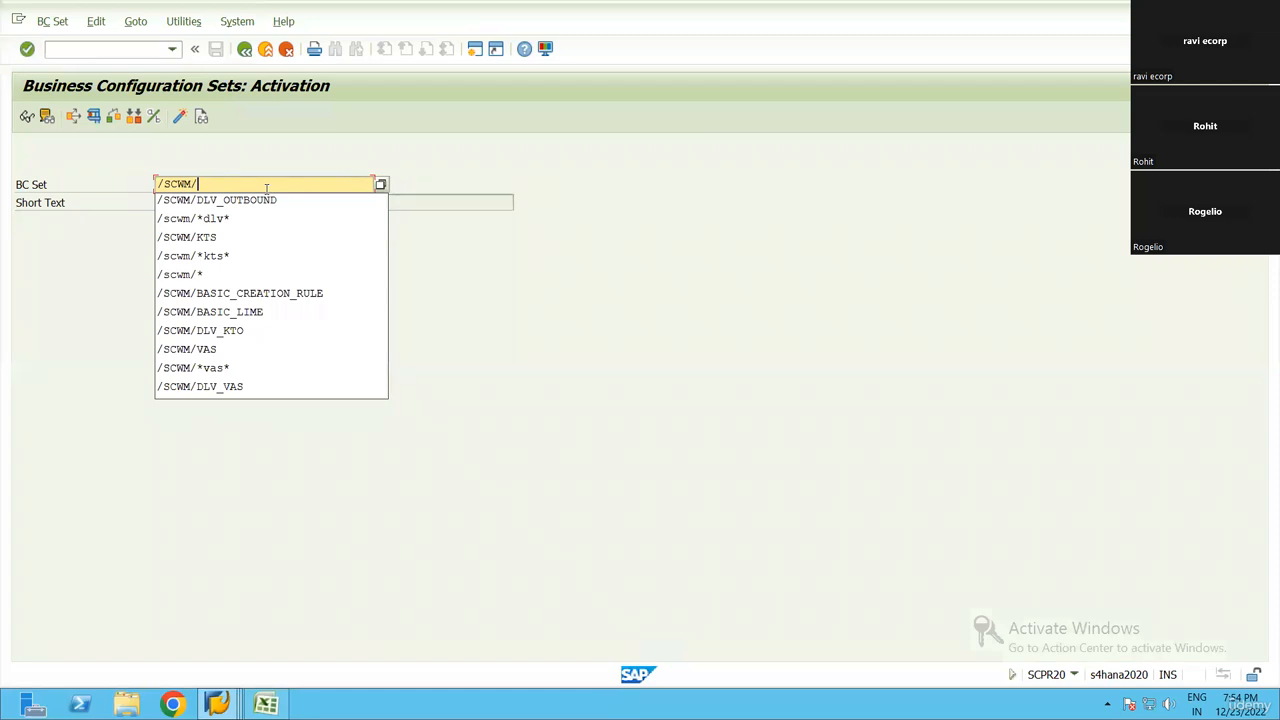
{"action": "type", "text": "PMR*"}
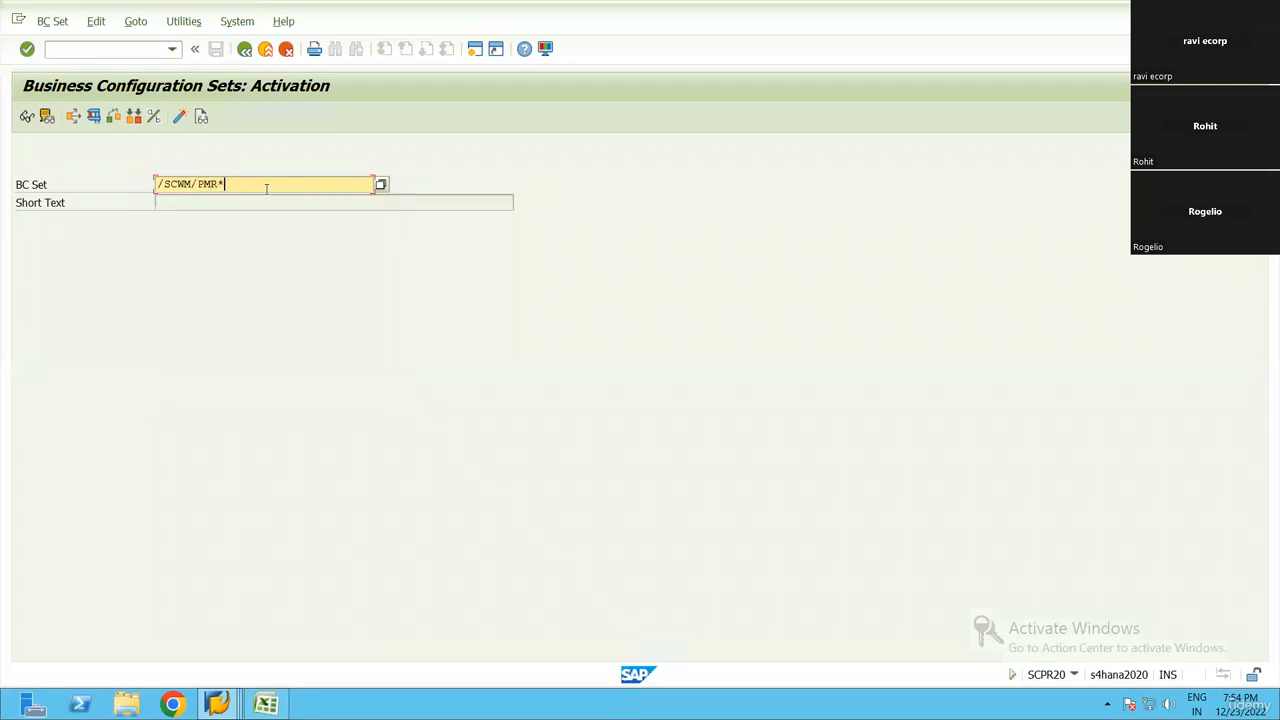
{"action": "key", "text": "F4"}
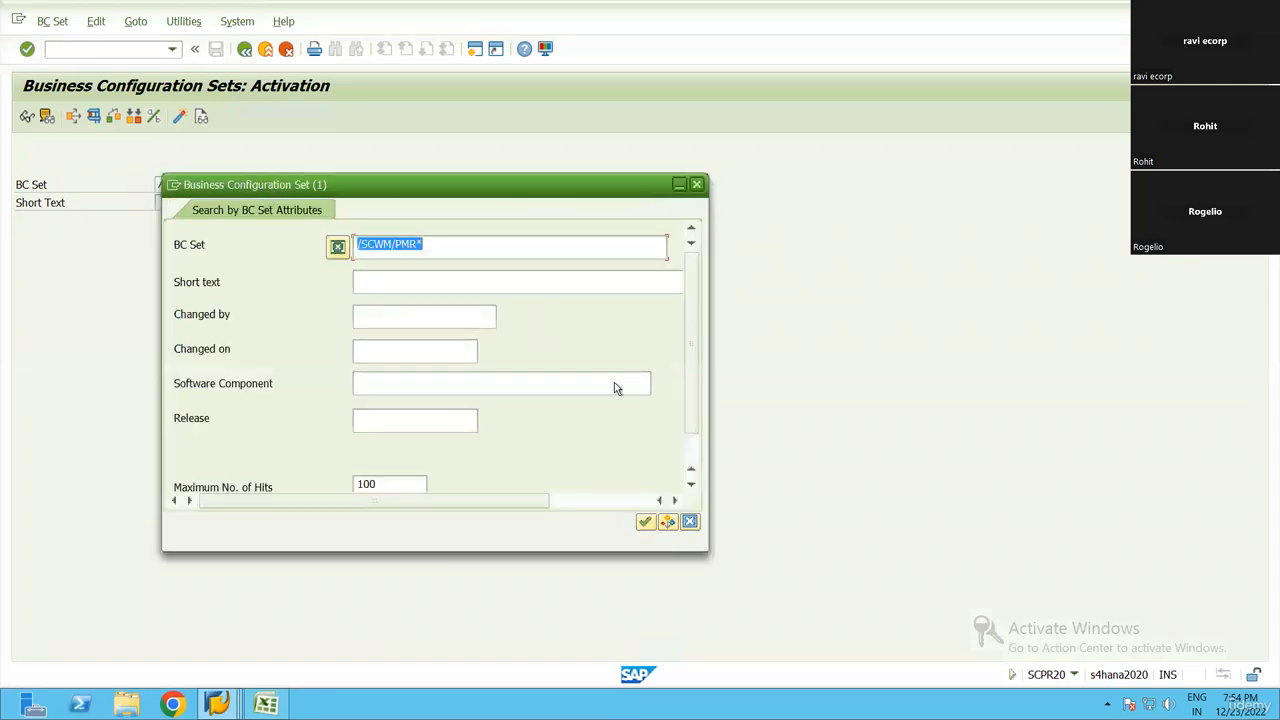
{"action": "left_click", "coordinate": [646, 522]}
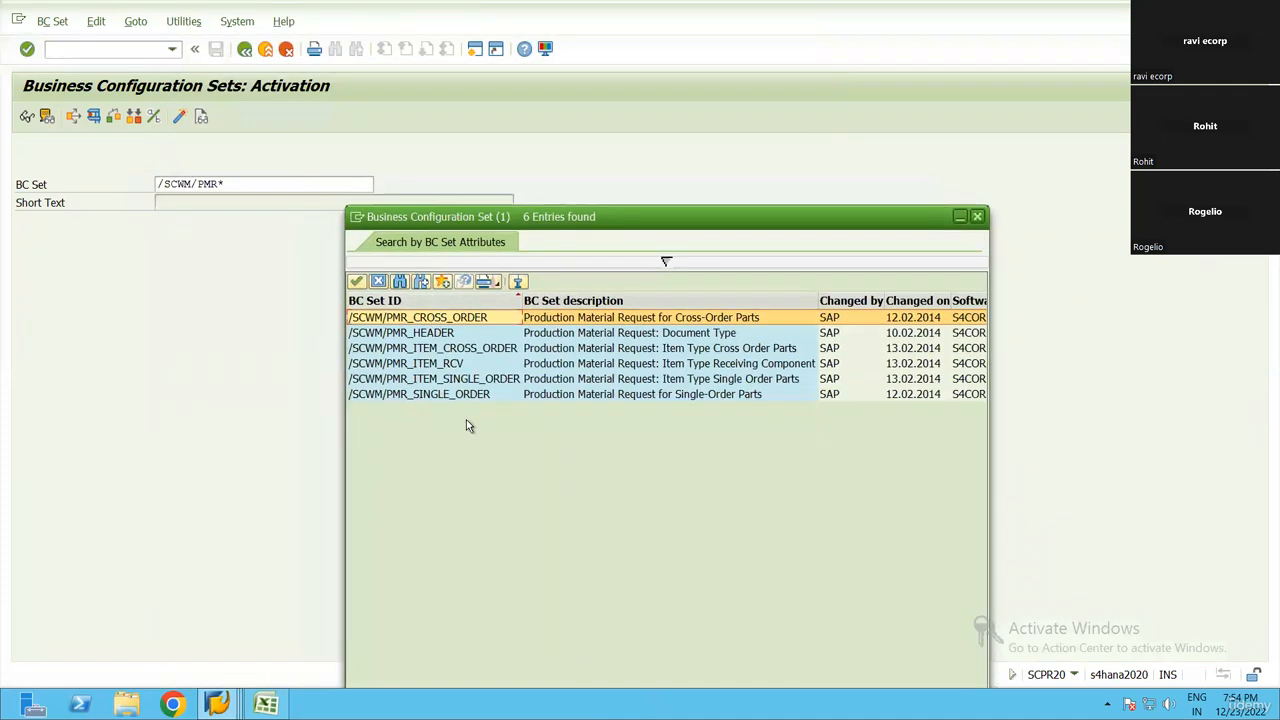
{"action": "left_click", "coordinate": [684, 366]}
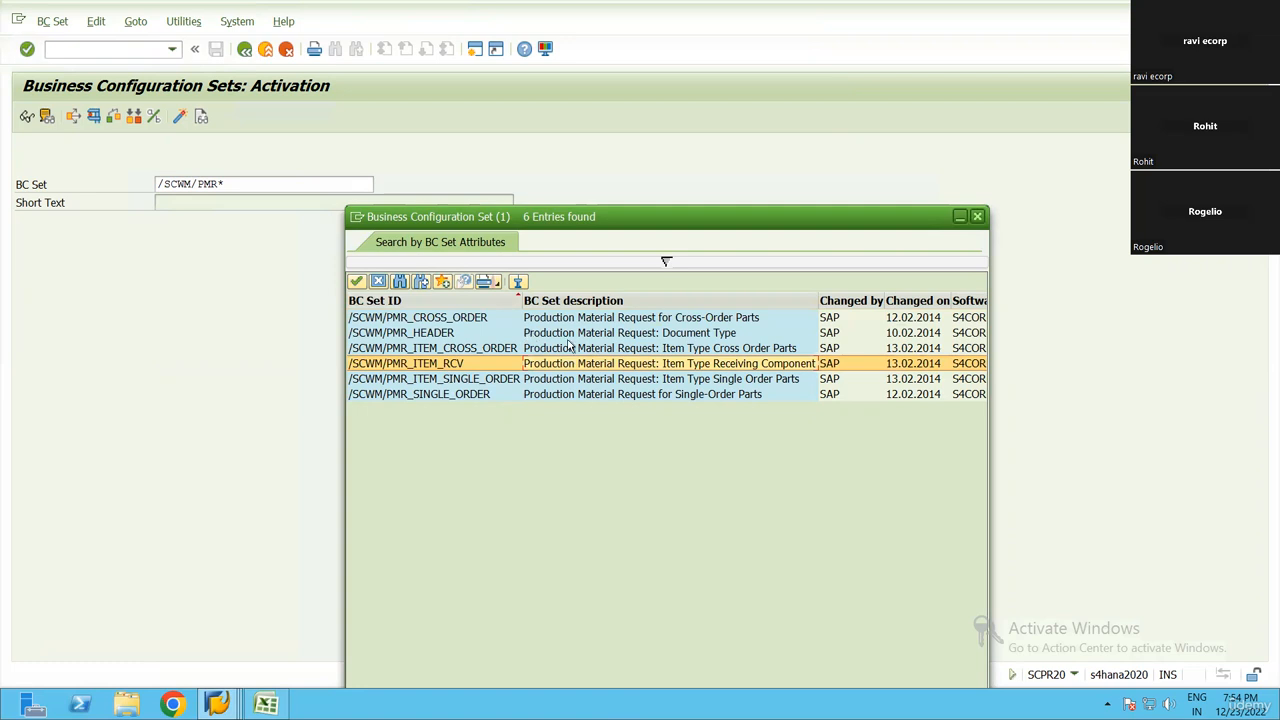
Pick the /SCWM/PMR_HEADER BC set and check its activation logs, including the oldest and the most recent entry
{"action": "left_click", "coordinate": [494, 336]}
{"action": "double_click", "coordinate": [450, 333]}
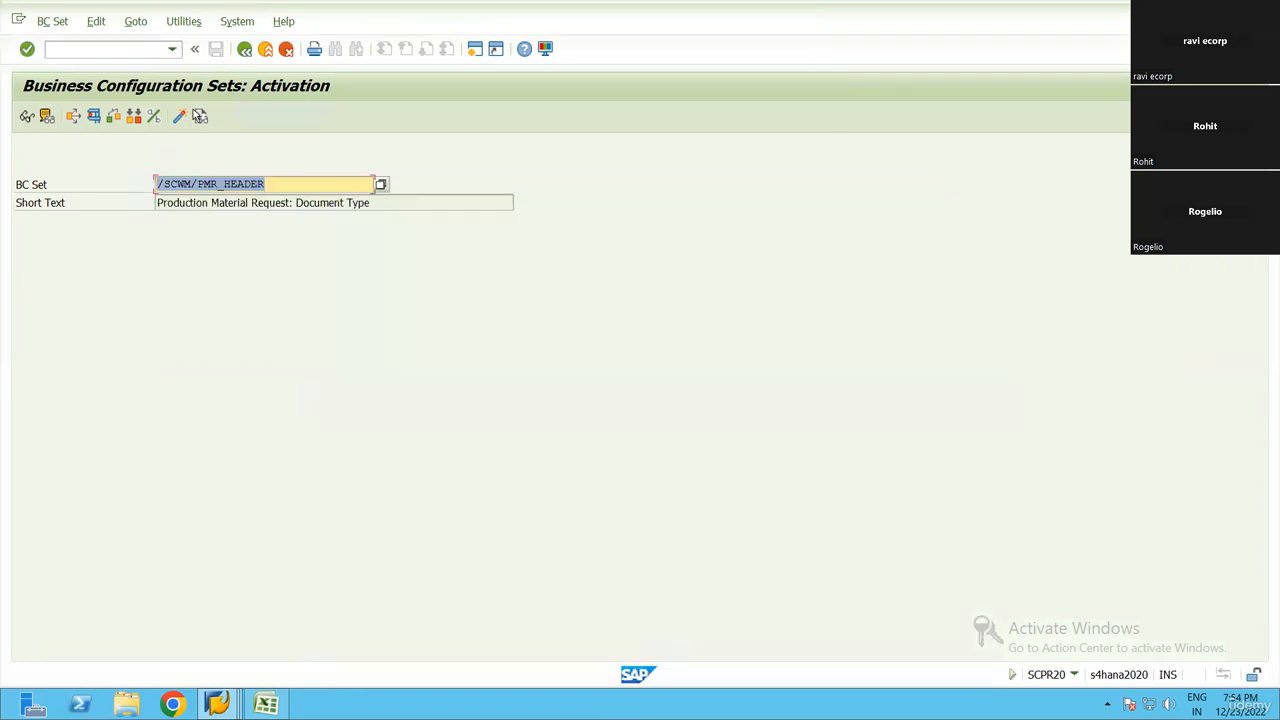
{"action": "left_click", "coordinate": [200, 117]}
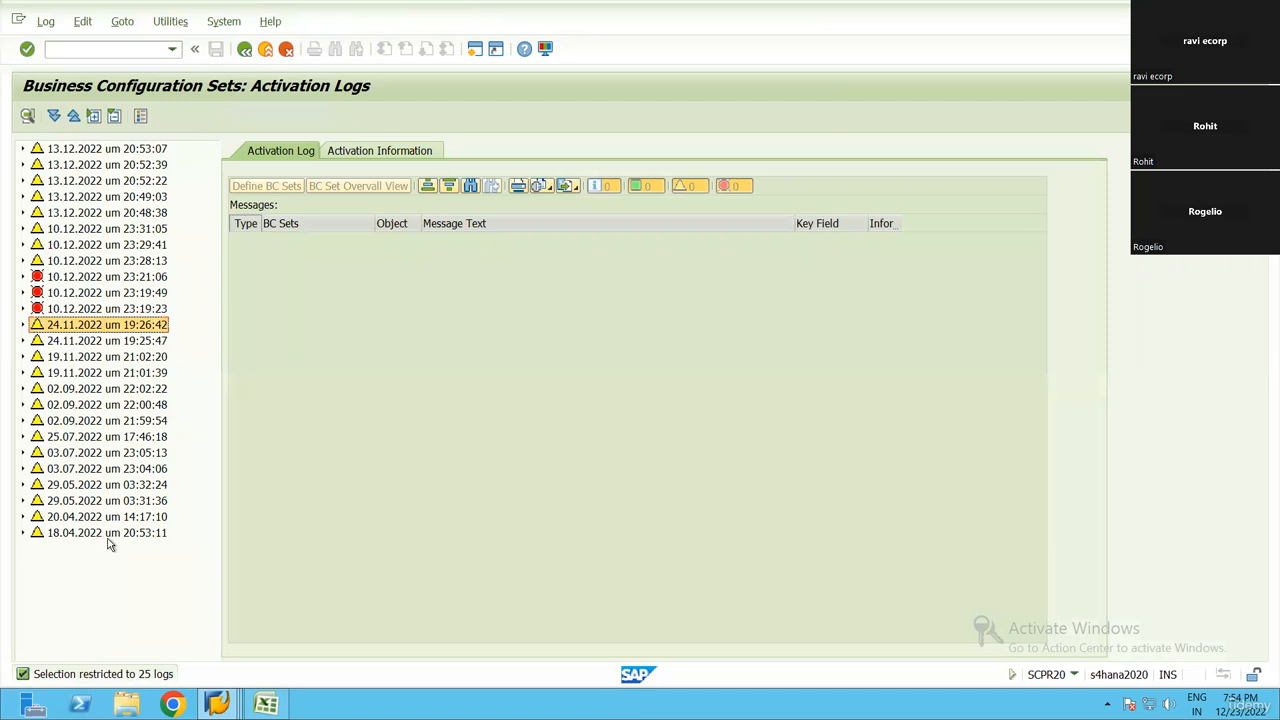
{"action": "left_click", "coordinate": [110, 538]}
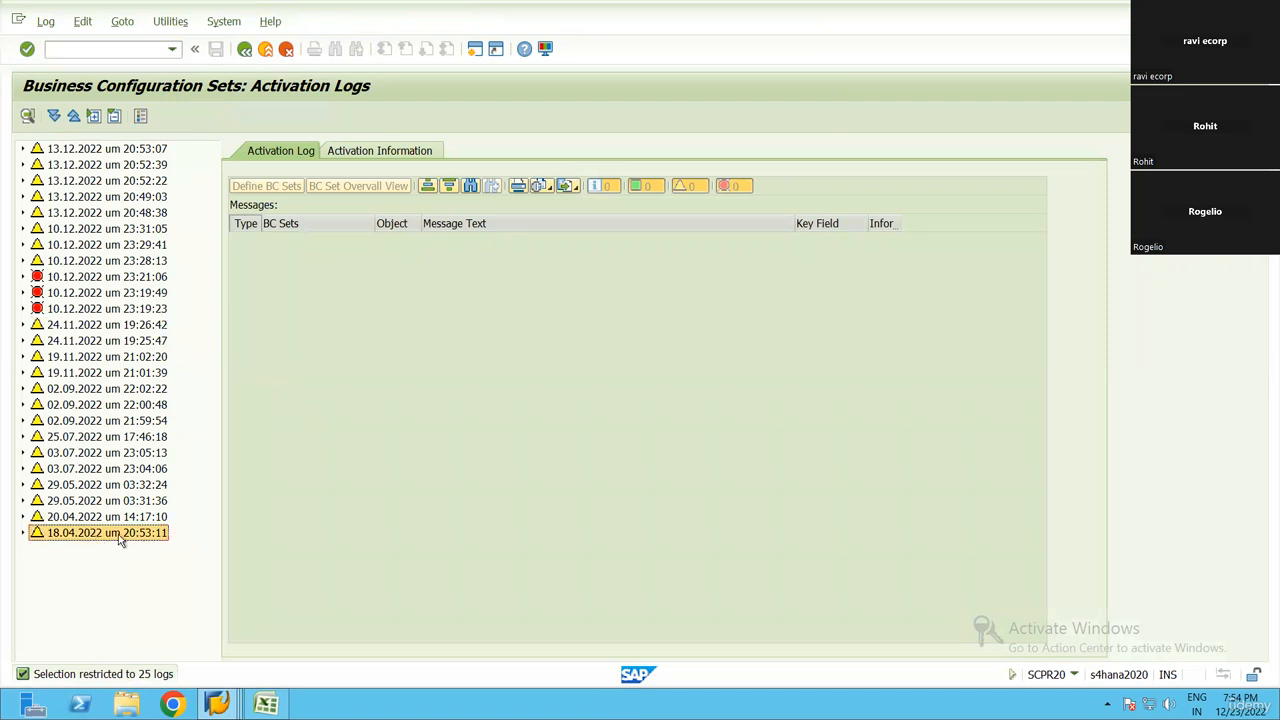
{"action": "left_click", "coordinate": [92, 150]}
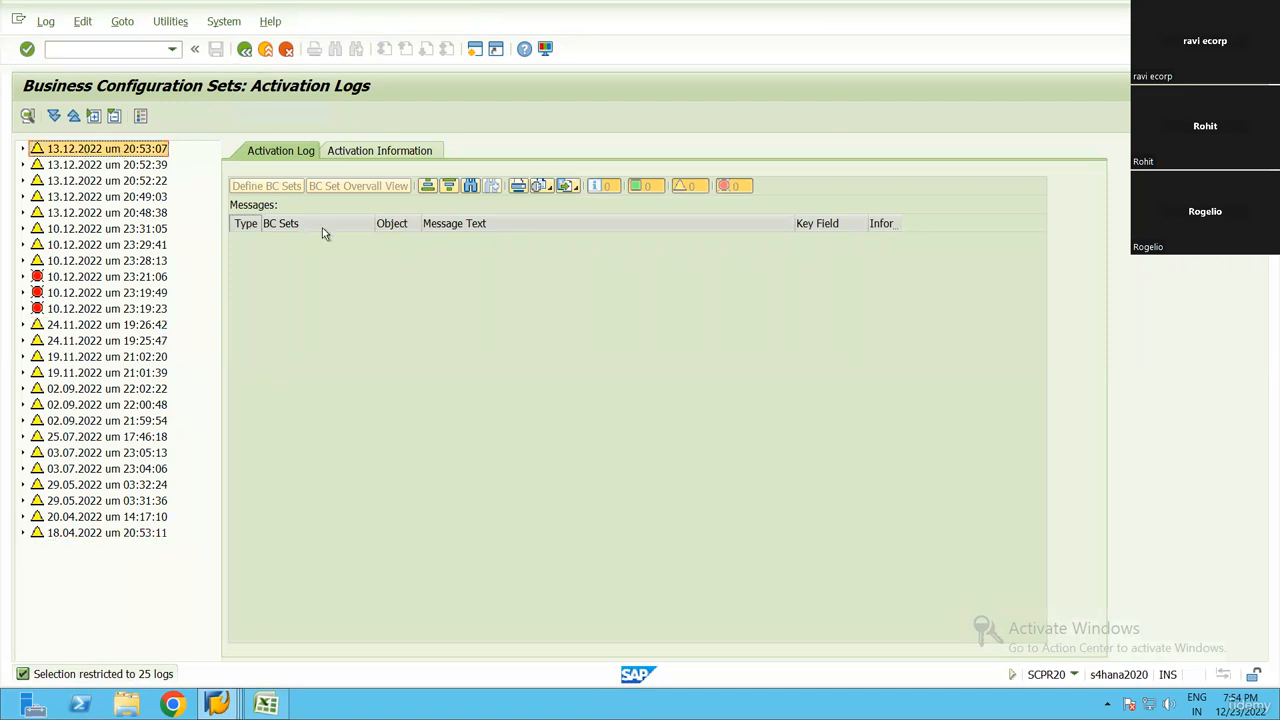
{"action": "key", "text": "F3"}
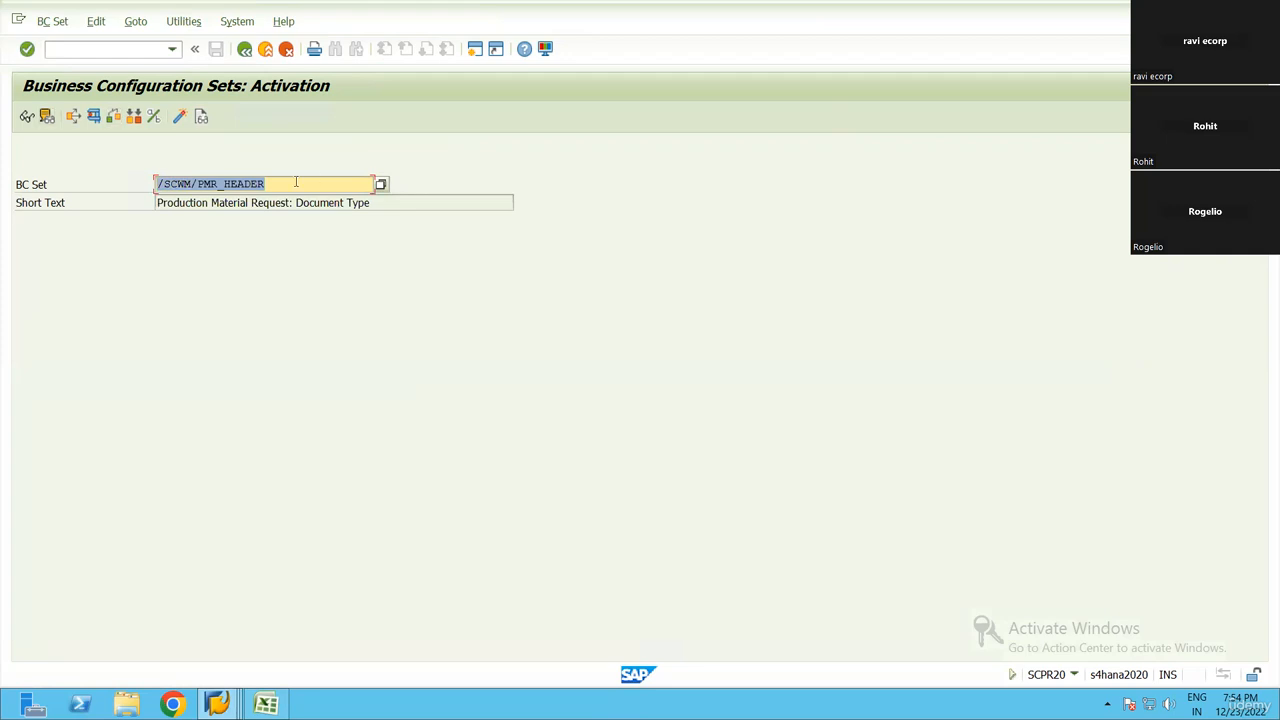
Display the contents of /SCWM/PMR_HEADER, examine its quantity offsetting, status and date profiles, and return to BC set activation
{"action": "left_click", "coordinate": [299, 189]}
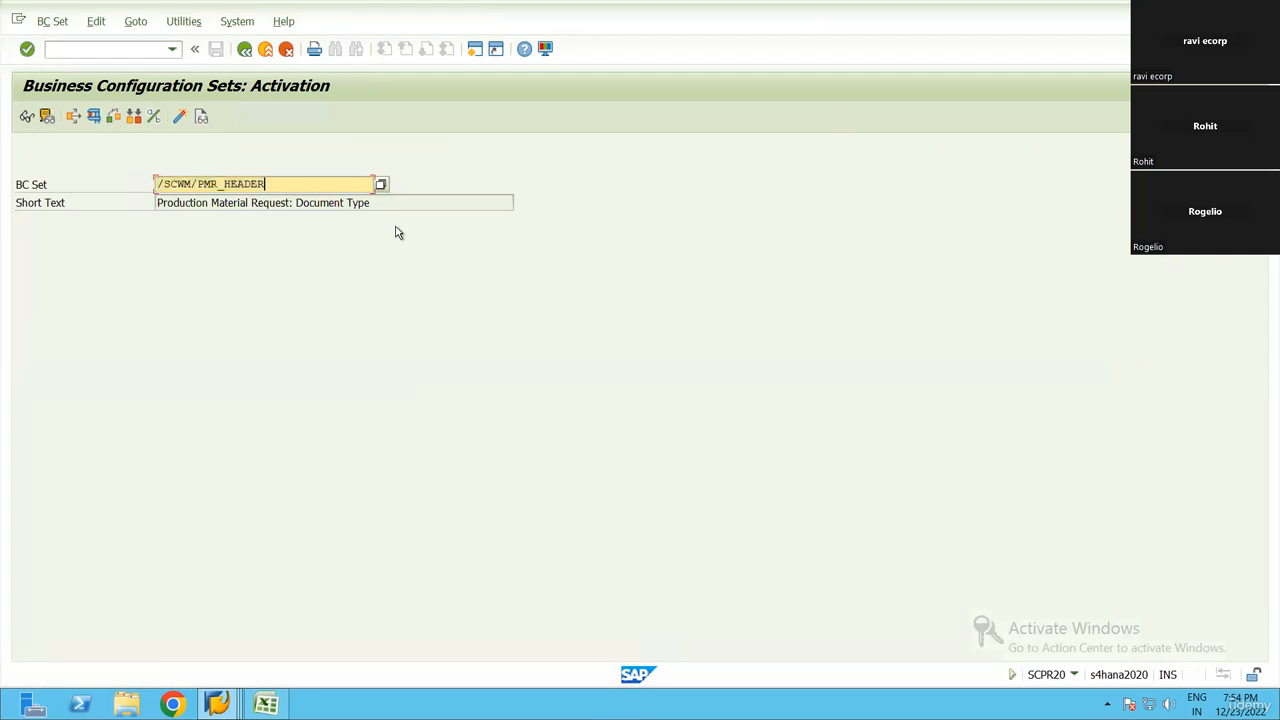
{"action": "left_click", "coordinate": [26, 117]}
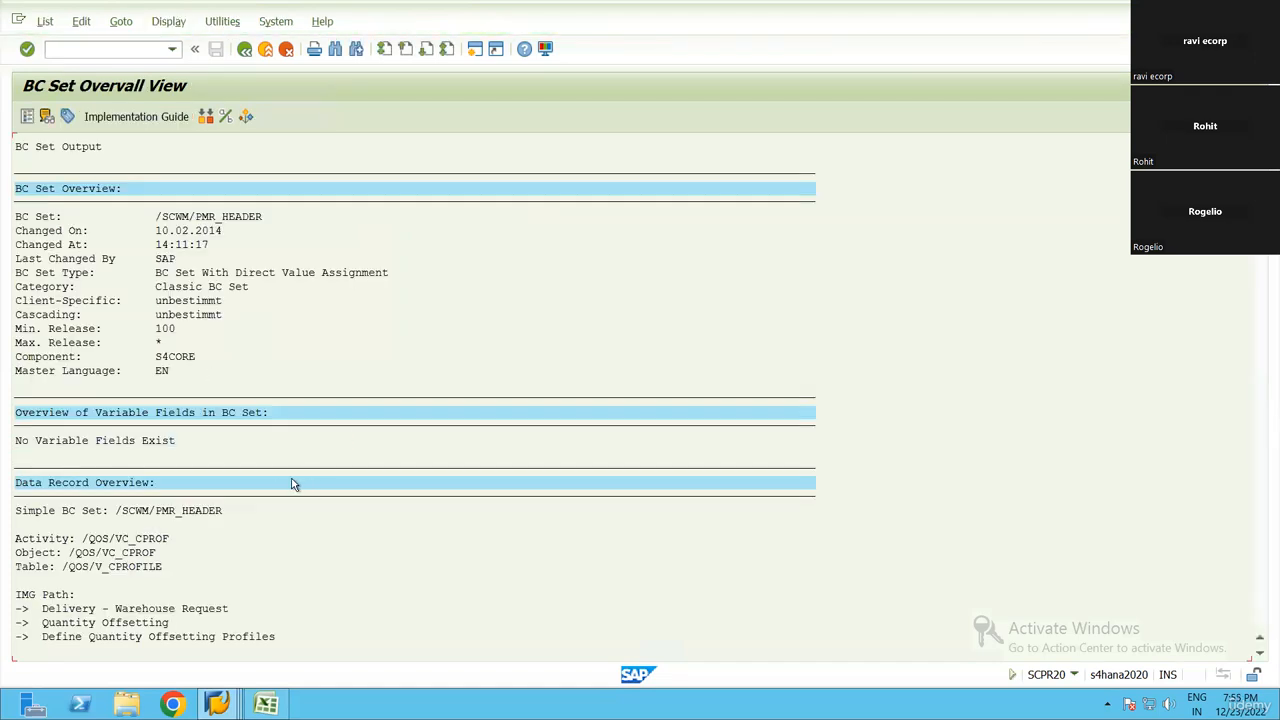
{"action": "scroll", "coordinate": [289, 474], "scroll_direction": "down", "scroll_amount": 6}
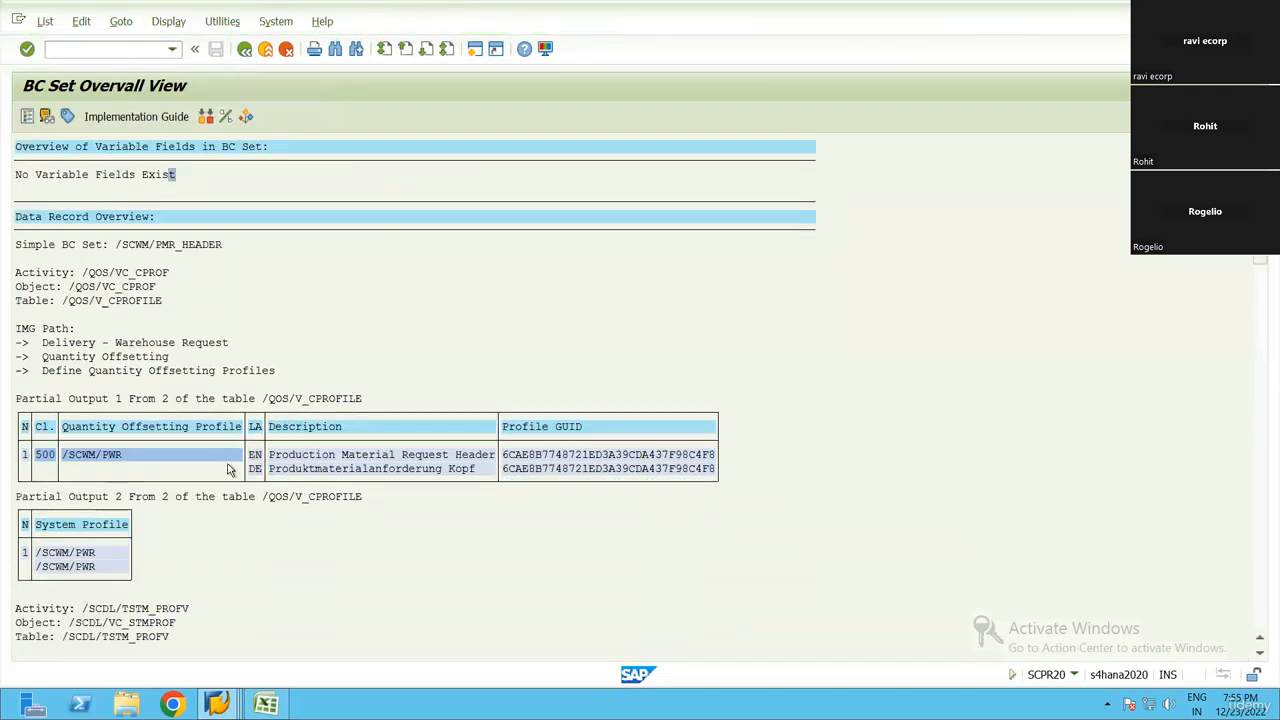
{"action": "scroll", "coordinate": [232, 470], "scroll_direction": "down", "scroll_amount": 2}
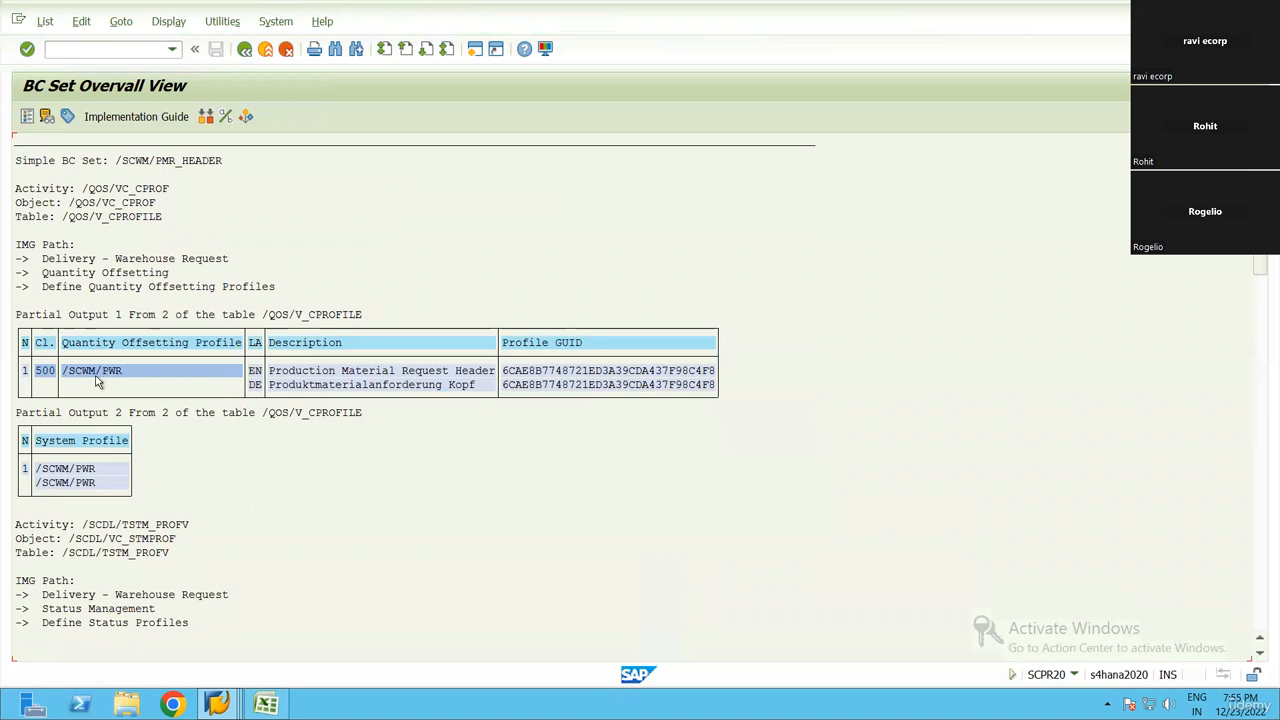
{"action": "scroll", "coordinate": [322, 426], "scroll_direction": "down", "scroll_amount": 1}
{"action": "scroll", "coordinate": [322, 426], "scroll_direction": "down", "scroll_amount": 5}
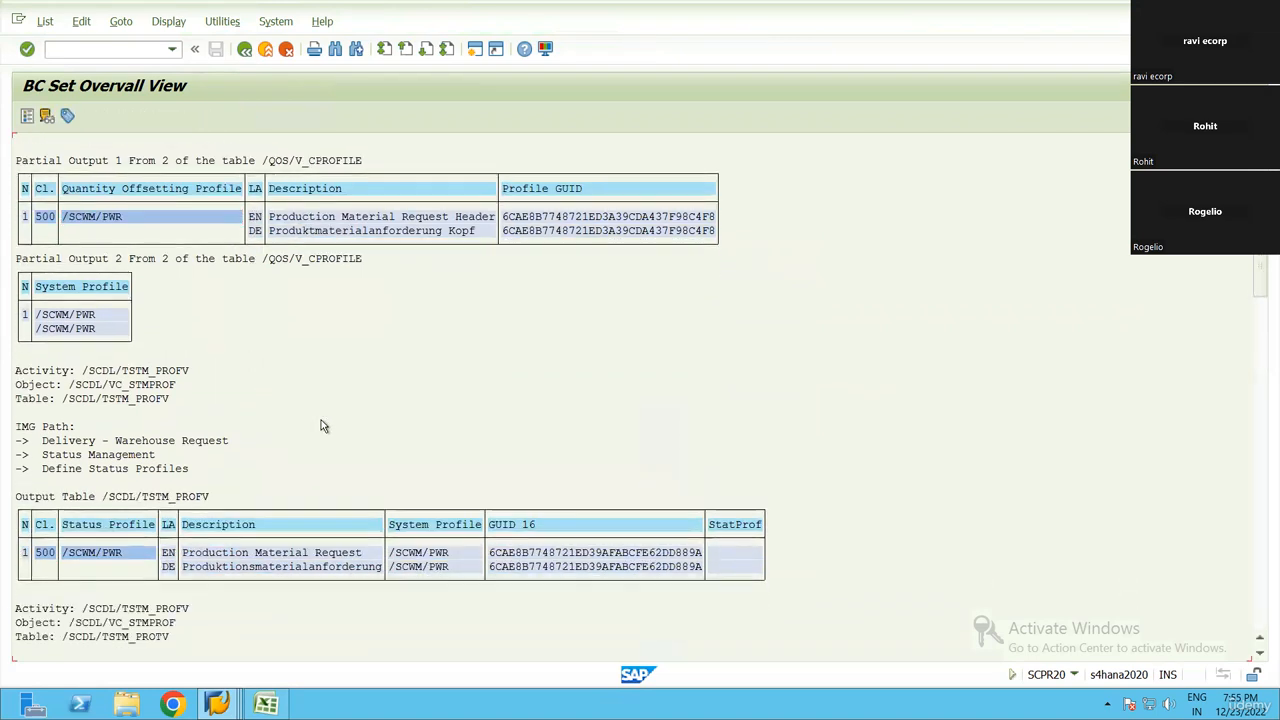
{"action": "scroll", "coordinate": [543, 470], "scroll_direction": "down", "scroll_amount": 1}
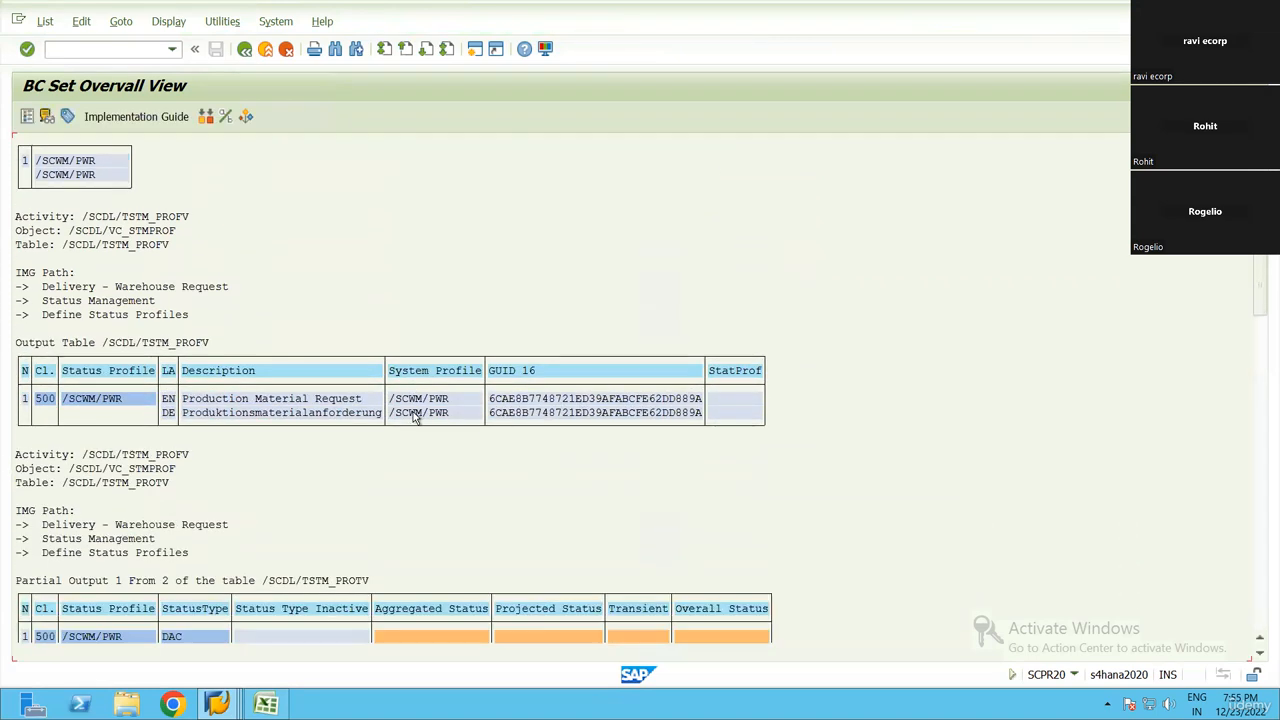
{"action": "left_click", "coordinate": [402, 400]}
{"action": "scroll", "coordinate": [454, 478], "scroll_direction": "down", "scroll_amount": 8}
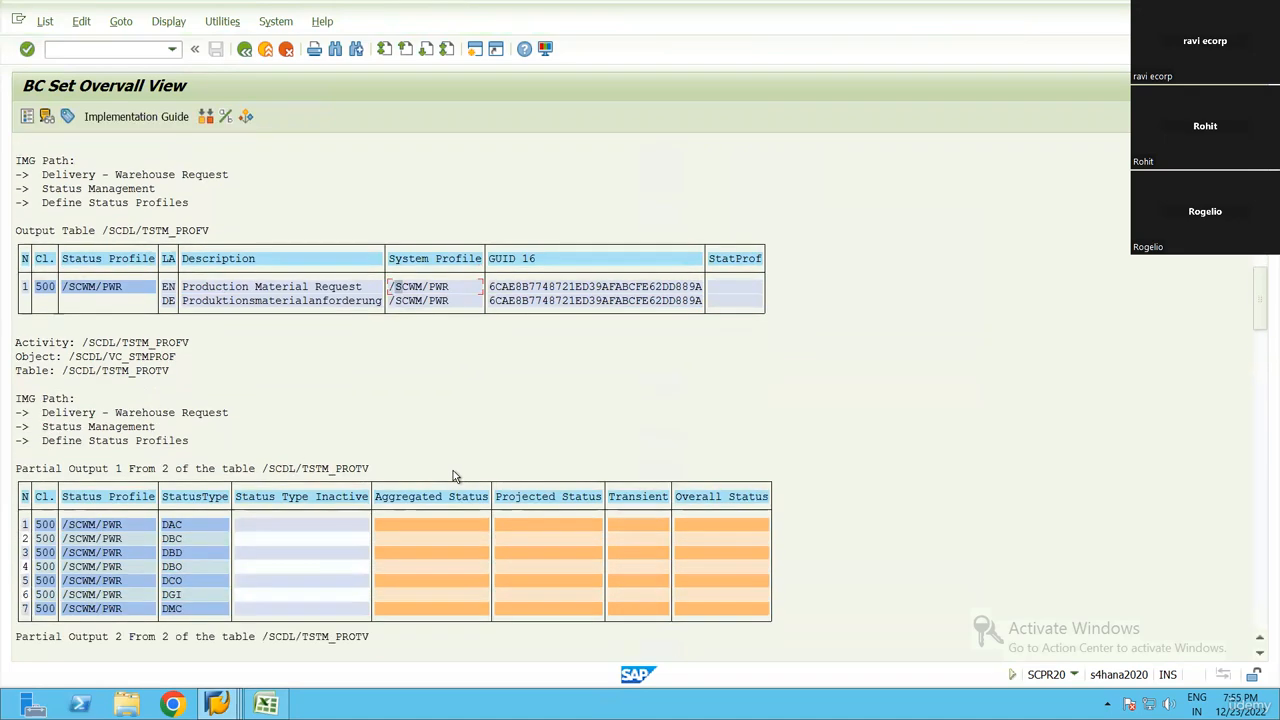
{"action": "scroll", "coordinate": [453, 475], "scroll_direction": "down", "scroll_amount": 6}
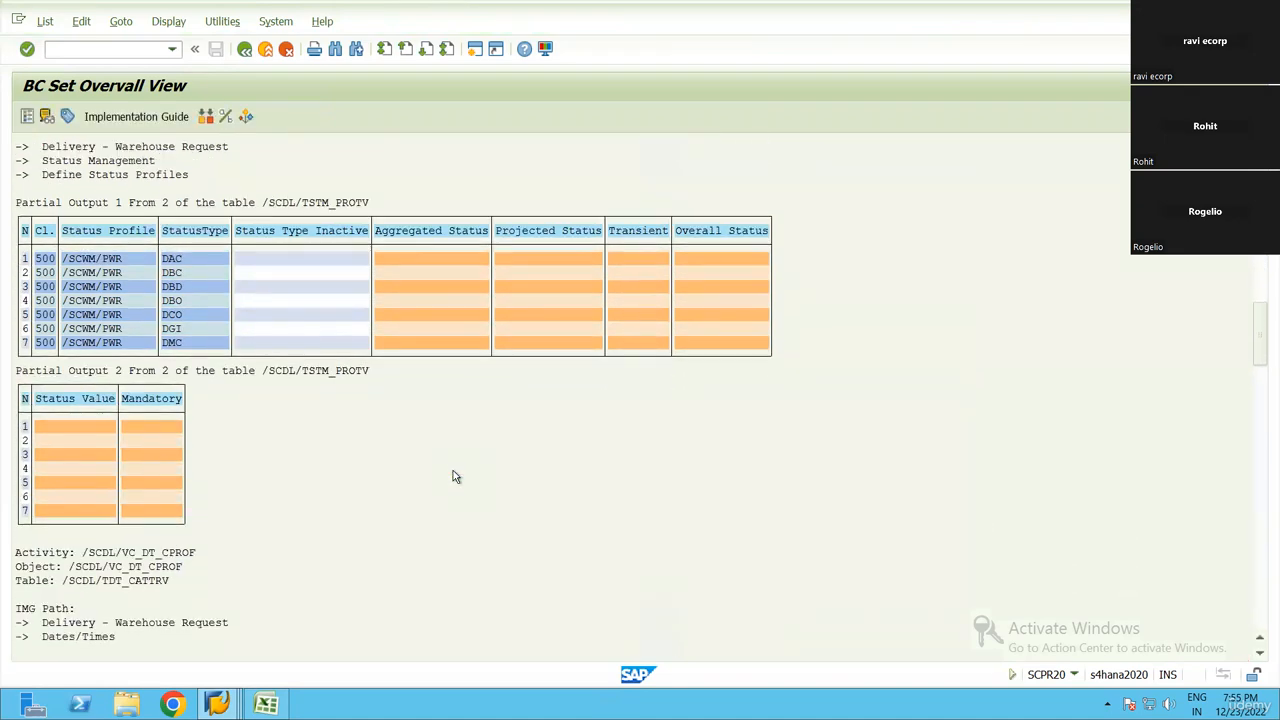
{"action": "scroll", "coordinate": [453, 475], "scroll_direction": "down", "scroll_amount": 7}
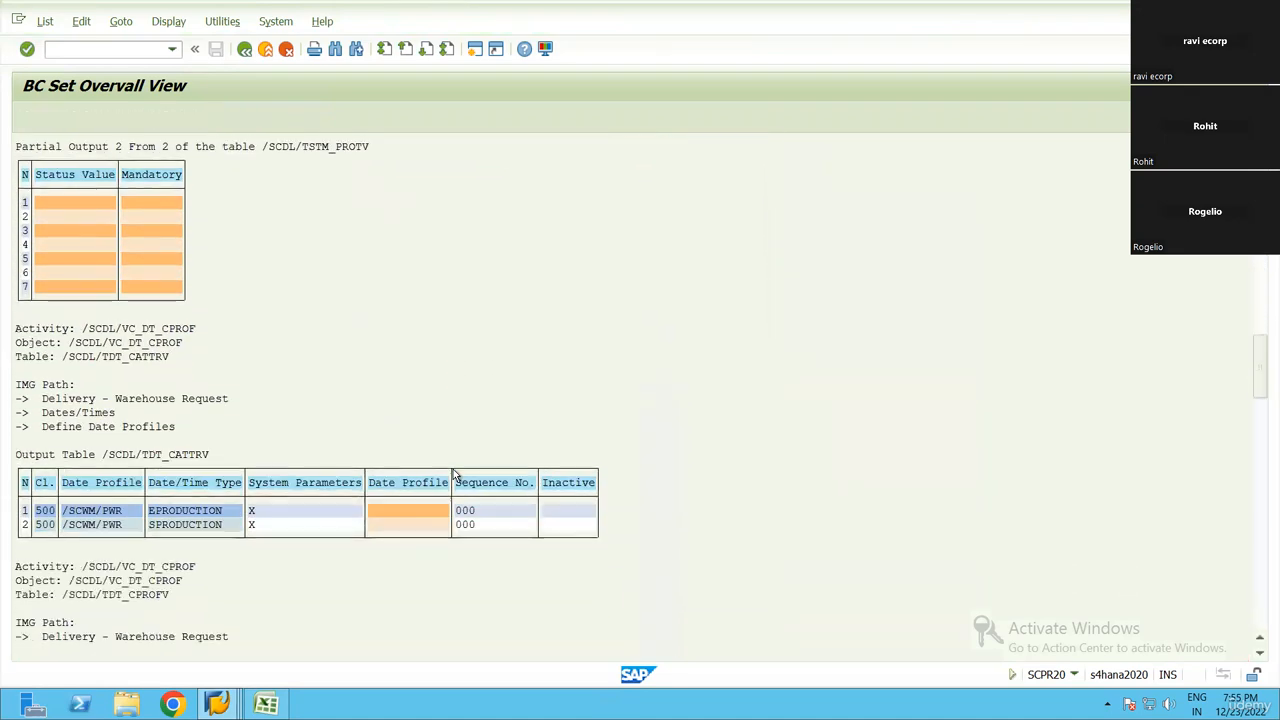
{"action": "scroll", "coordinate": [453, 475], "scroll_direction": "down", "scroll_amount": 1}
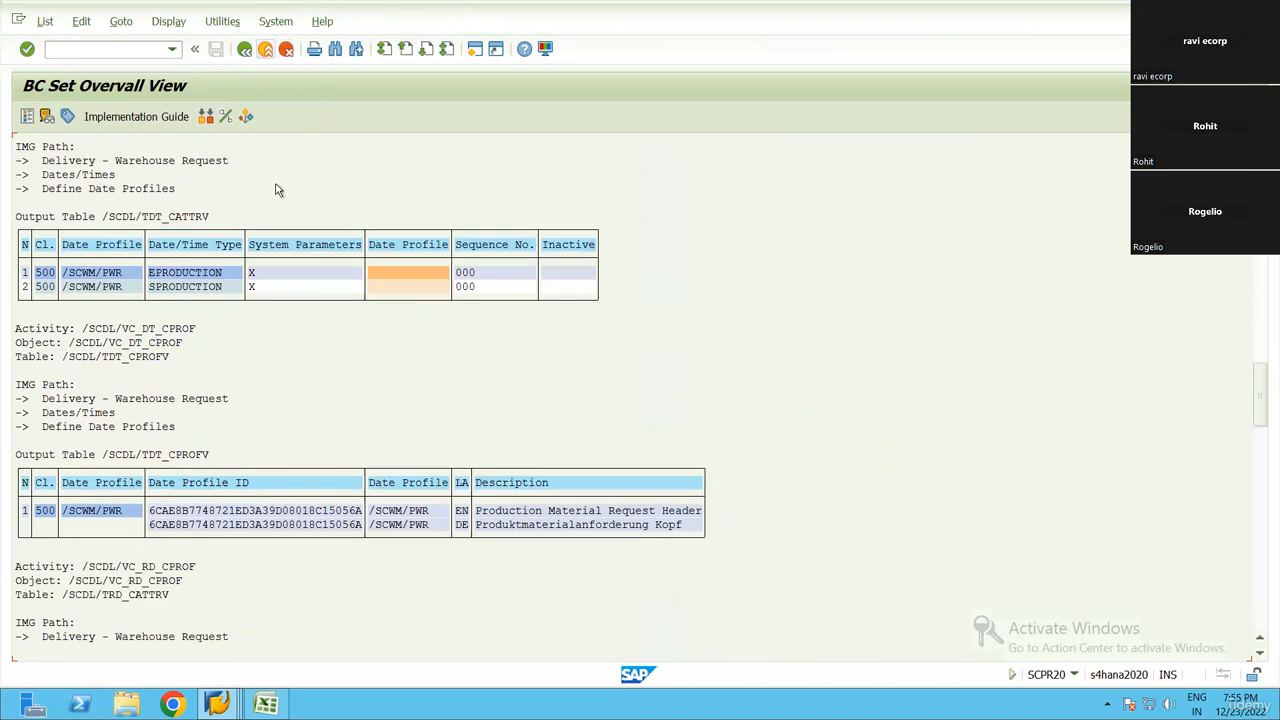
{"action": "left_click", "coordinate": [265, 48]}
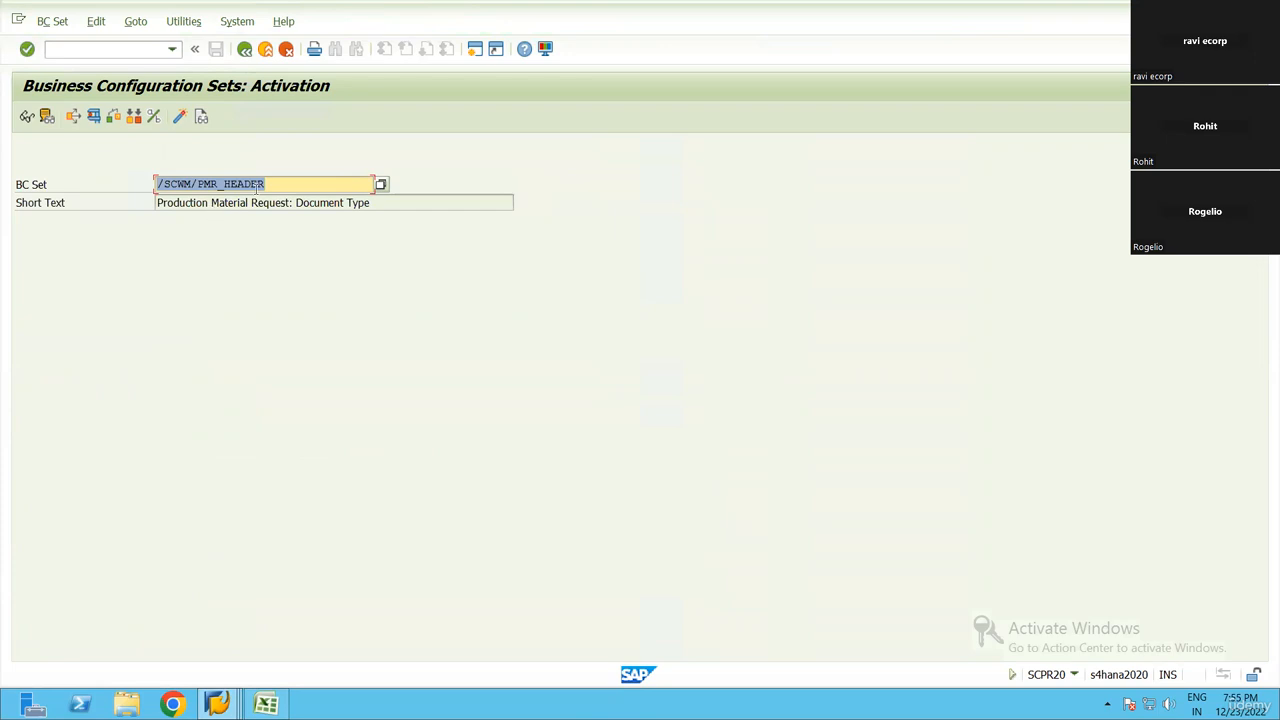
{"action": "left_click", "coordinate": [371, 290]}
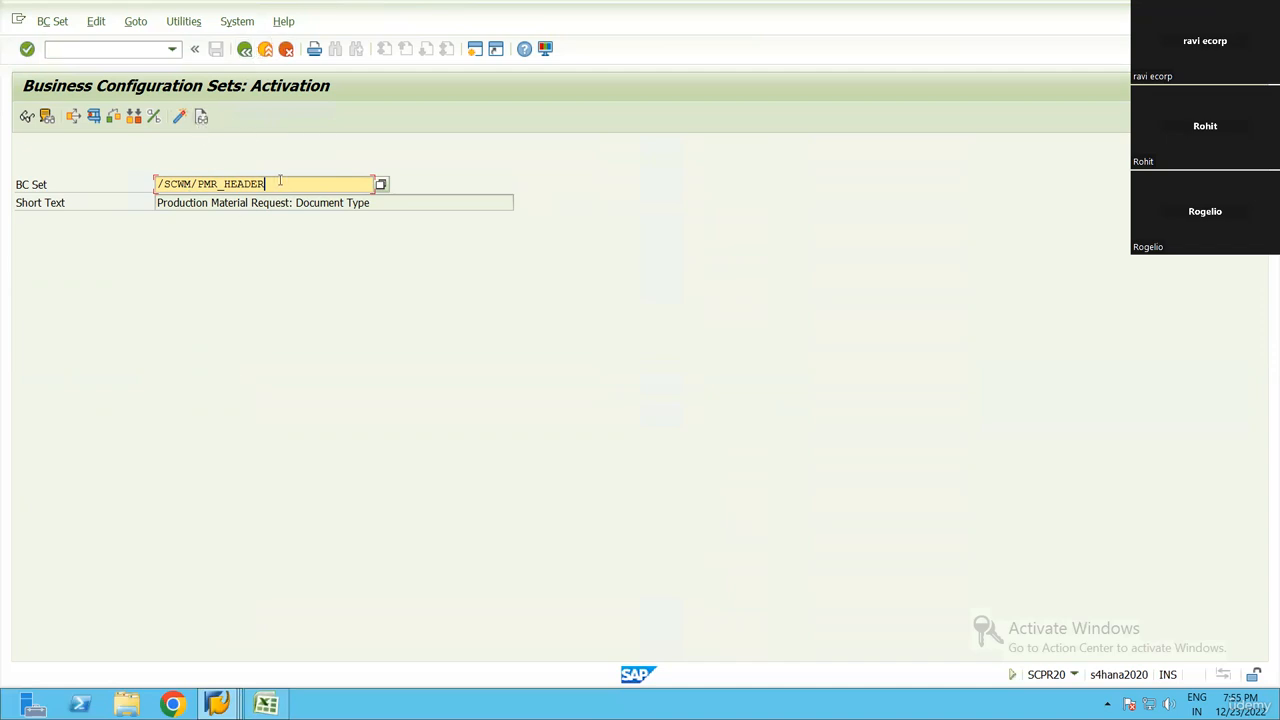
{"action": "left_click_drag", "start_coordinate": [162, 178], "coordinate": [305, 180]}
{"action": "key", "text": "F4"}
{"action": "key", "text": "Escape"}
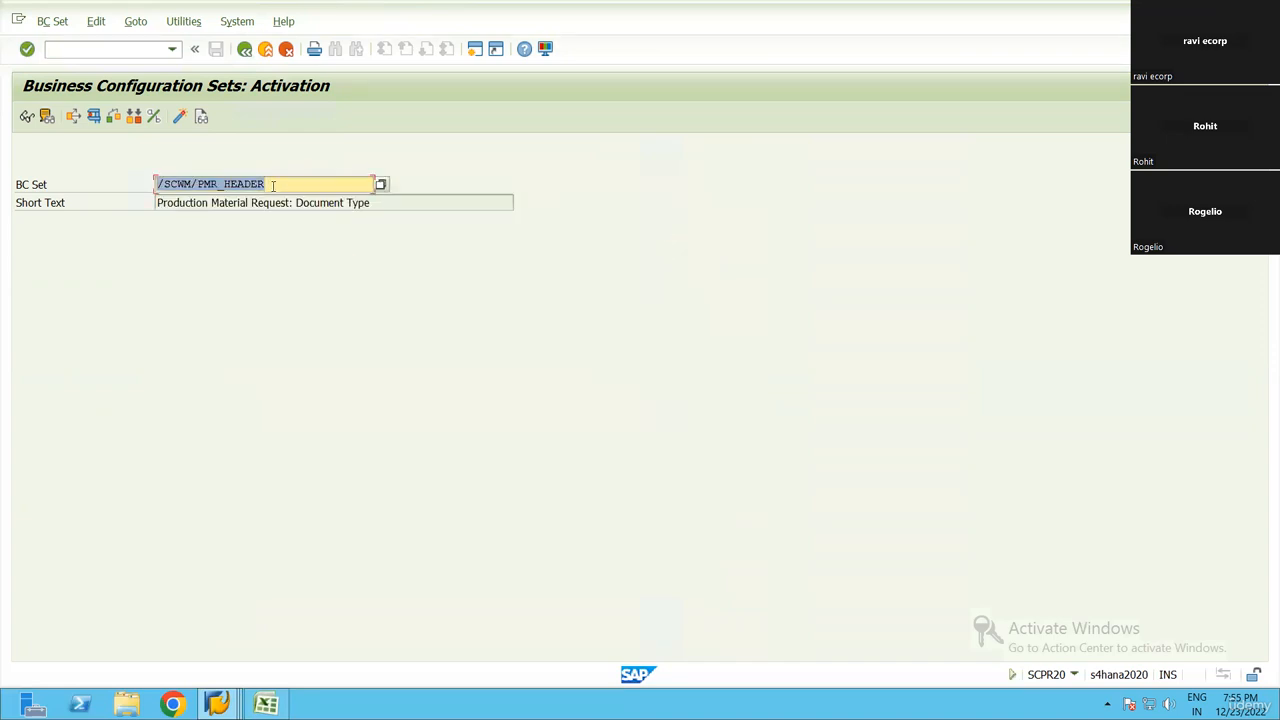
{"action": "left_click", "coordinate": [273, 186]}
{"action": "key", "text": "BackSpace"}
{"action": "key", "text": "BackSpace"}
{"action": "key", "text": "BackSpace"}
{"action": "key", "text": "BackSpace"}
{"action": "key", "text": "BackSpace"}
{"action": "key", "text": "BackSpace"}
{"action": "key", "text": "BackSpace"}
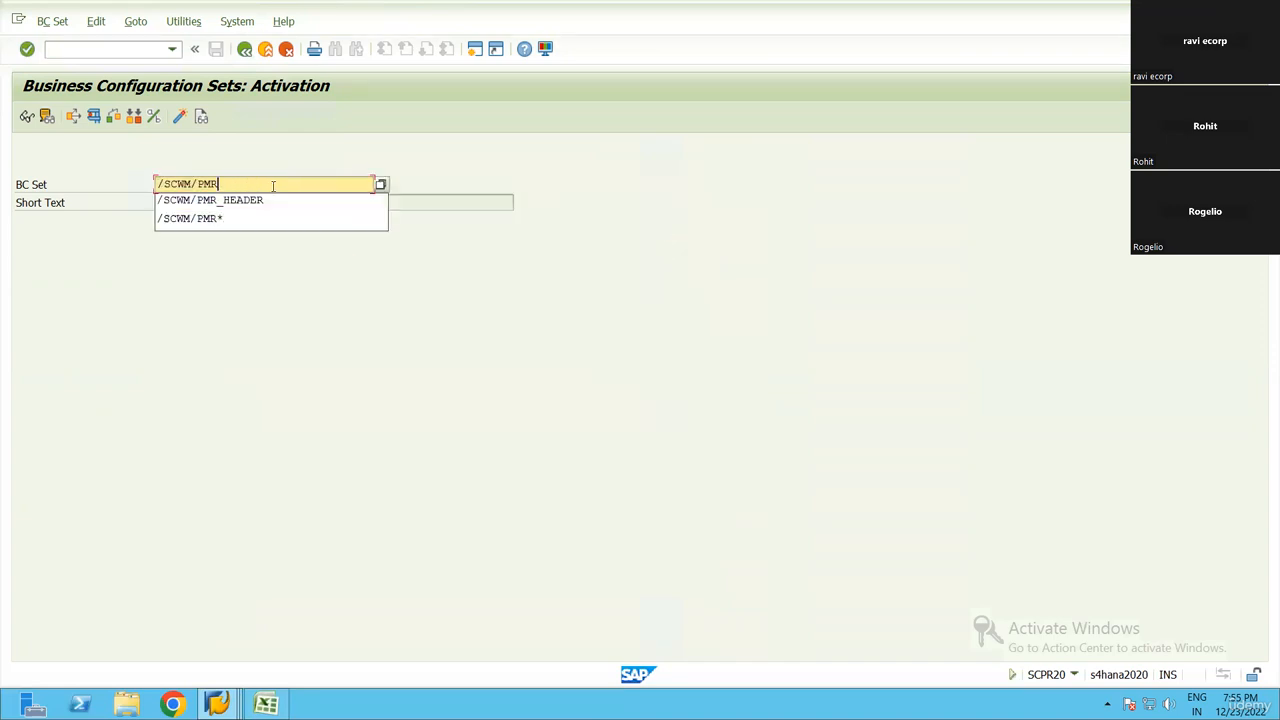
Leave BC set activation, switch to the Excel checklist and mark step 12, ERP-EWM interfaces
{"action": "key", "text": "F3"}
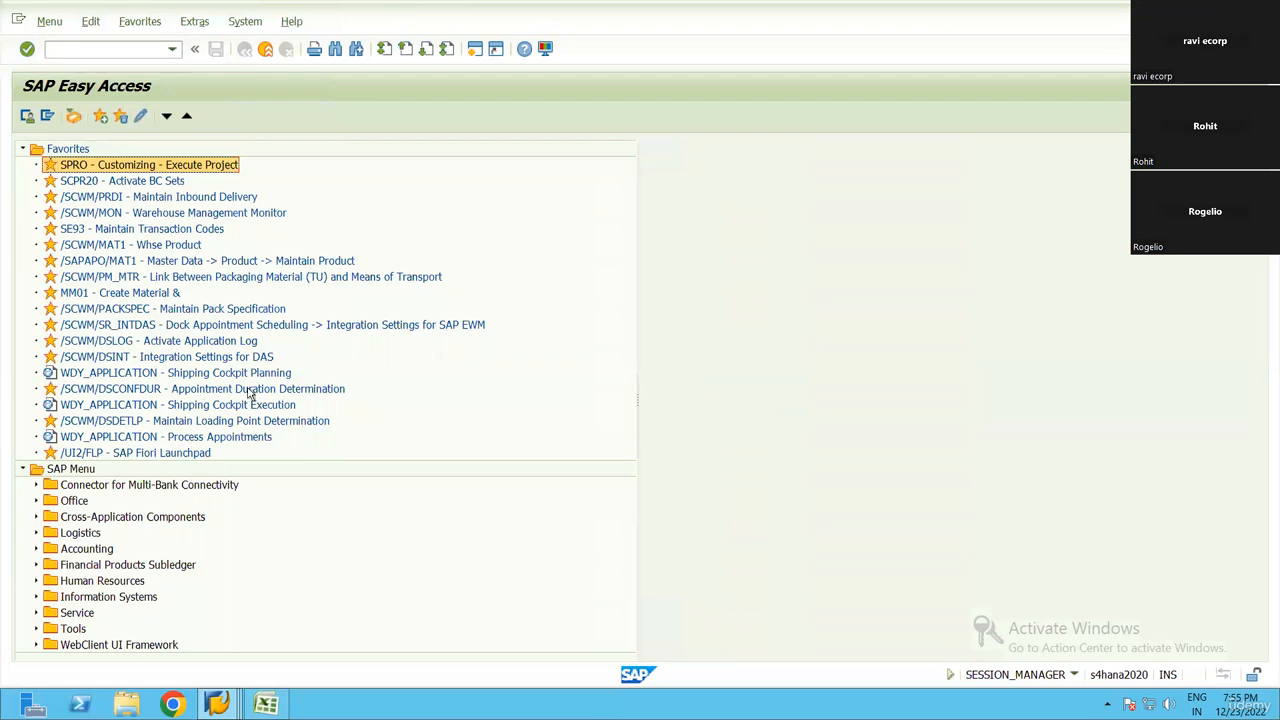
{"action": "key", "text": "alt+Tab"}
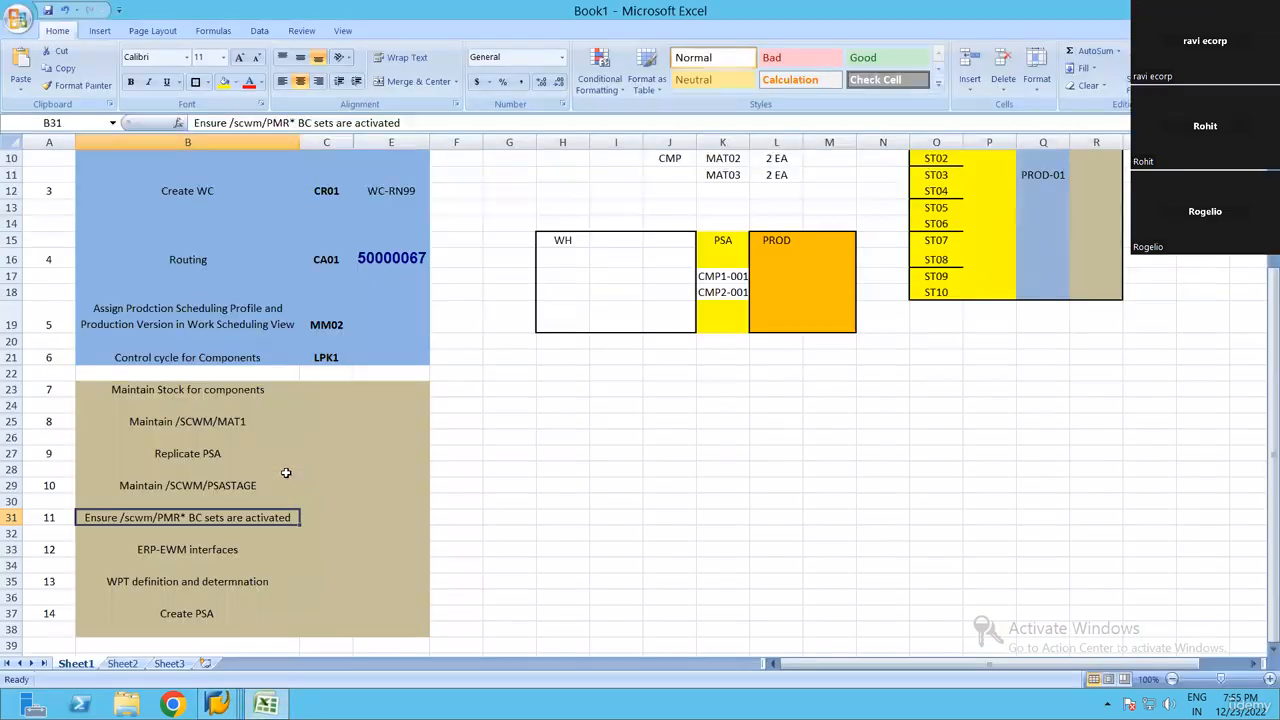
{"action": "left_click", "coordinate": [231, 484]}
{"action": "scroll", "coordinate": [186, 410], "scroll_direction": "down", "scroll_amount": 3}
{"action": "left_click", "coordinate": [195, 399]}
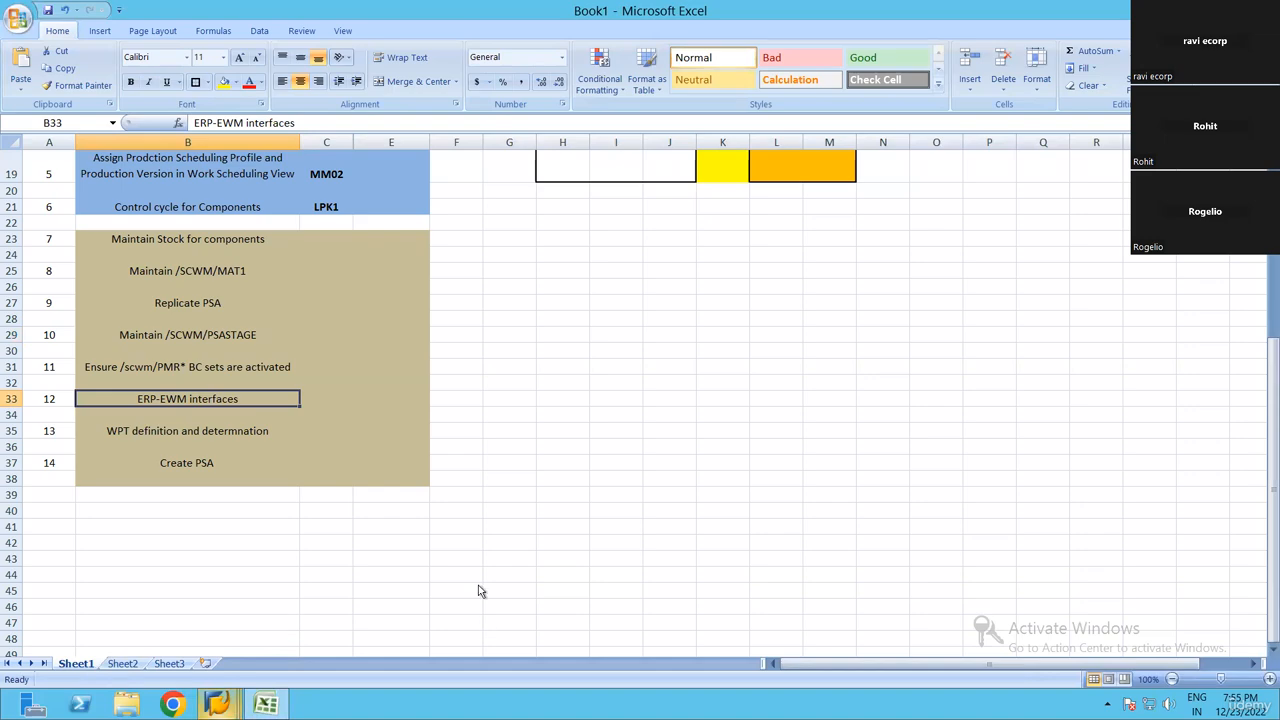
Switch back to SAP and display the SAP Reference IMG with transaction code /nspro
{"action": "key", "text": "alt+Tab"}
{"action": "type", "text": "/nspro"}
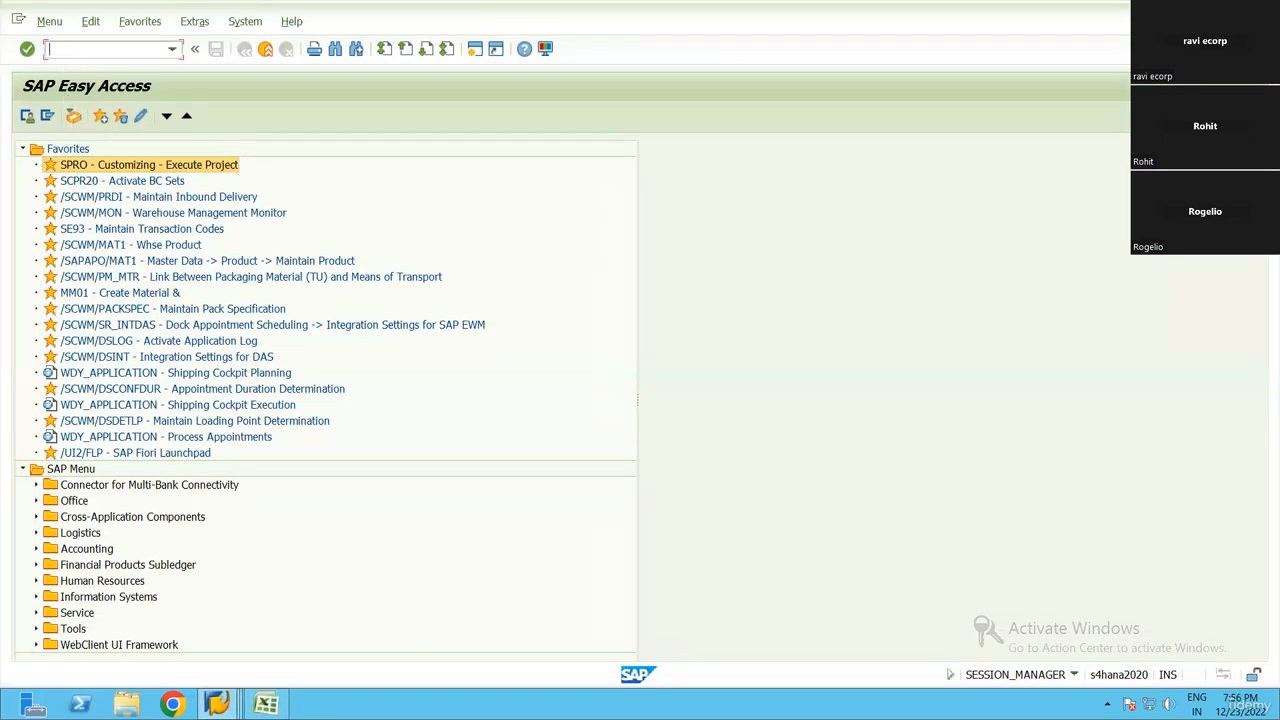
{"action": "key", "text": "Return"}
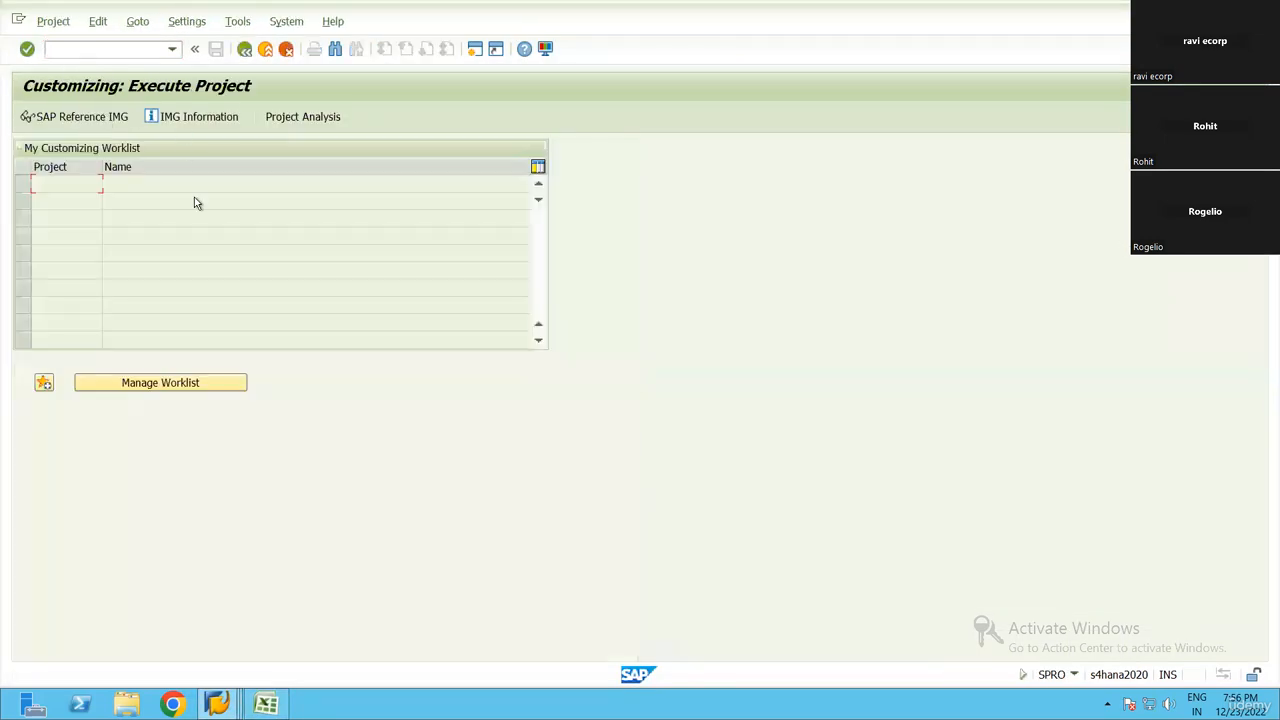
{"action": "key", "text": "F5"}
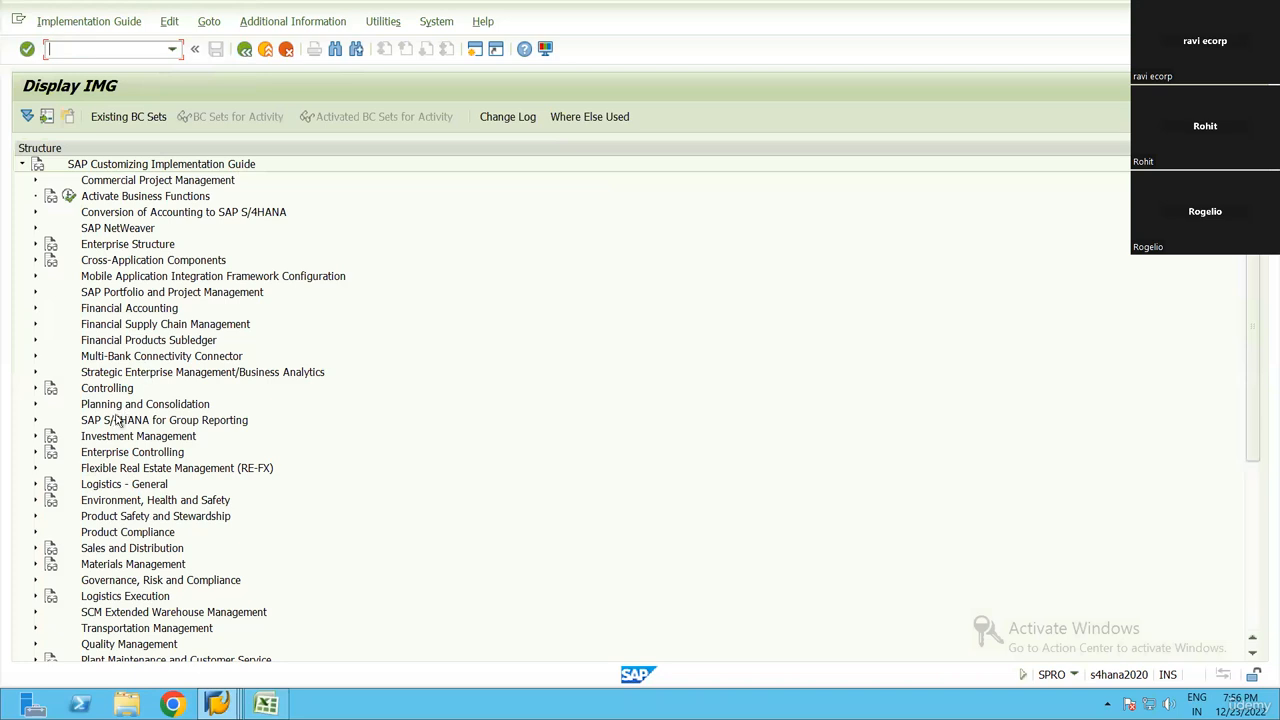
Expand SCM Extended Warehouse Management and Extended Warehouse Management in the IMG and select Goods Issue Process
{"action": "left_click", "coordinate": [117, 421]}
{"action": "scroll", "coordinate": [140, 418], "scroll_direction": "down", "scroll_amount": 4}
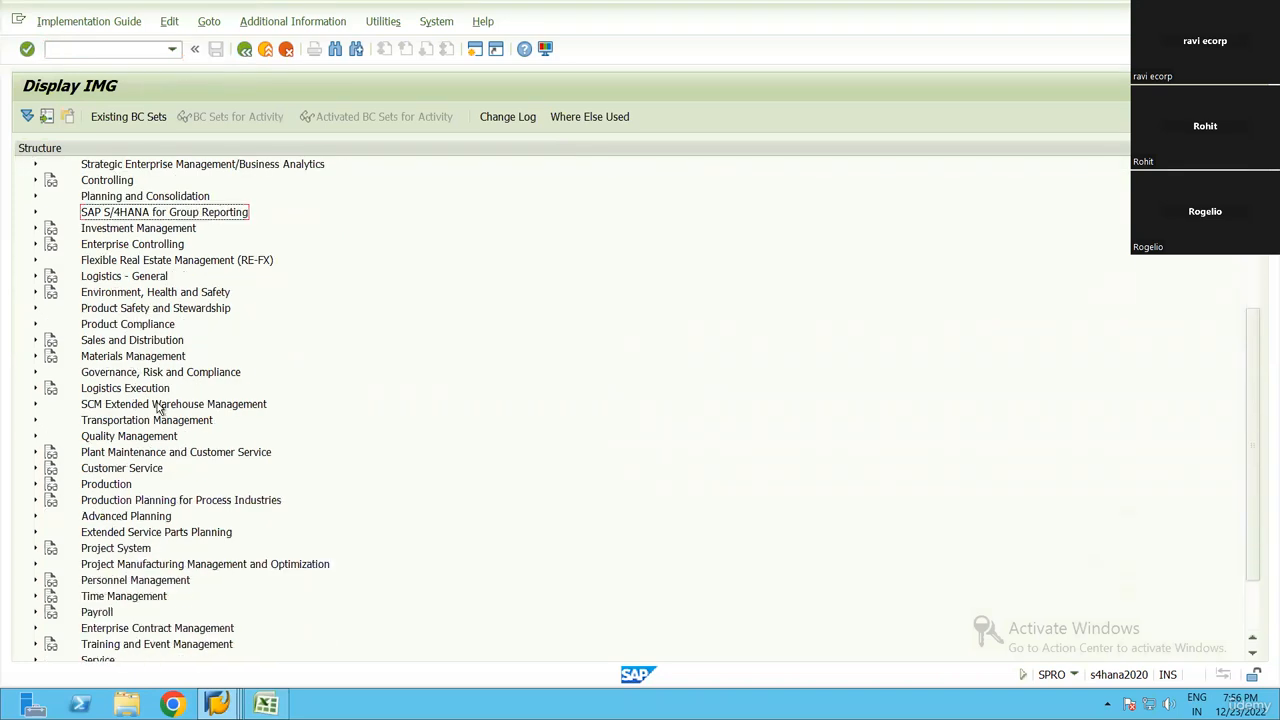
{"action": "double_click", "coordinate": [158, 408]}
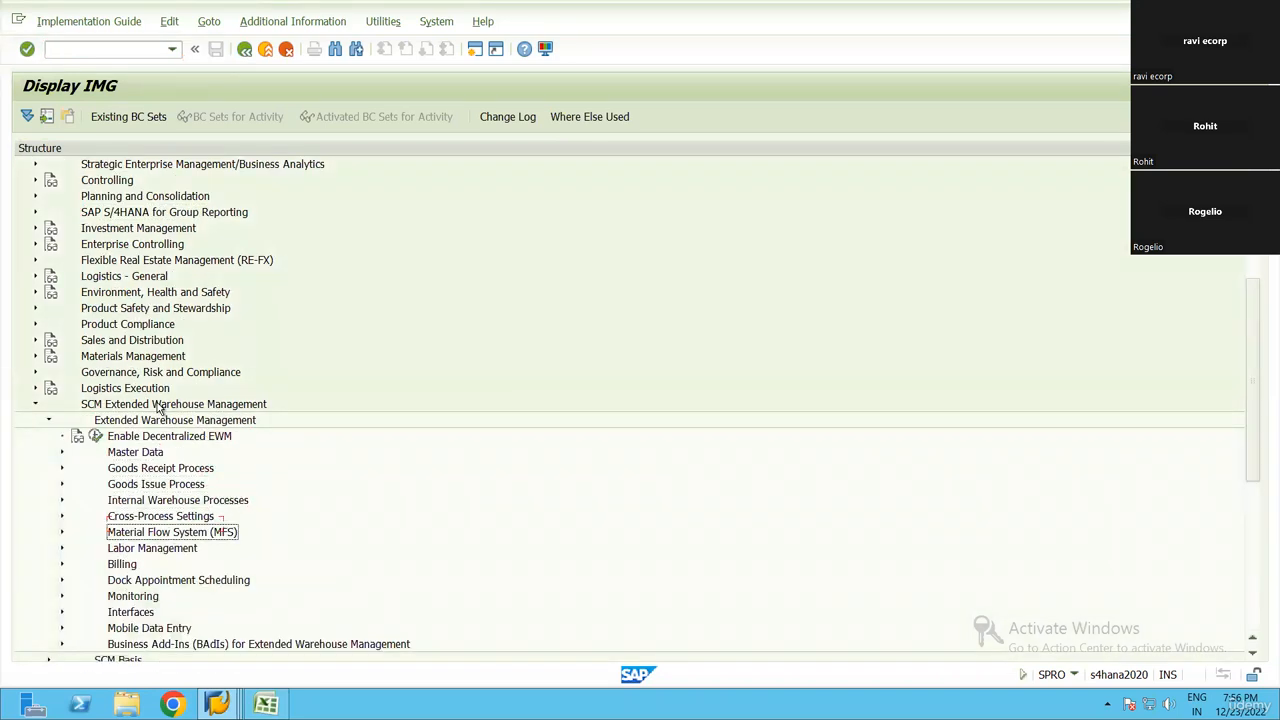
{"action": "key", "text": "Up"}
{"action": "key", "text": "Up"}
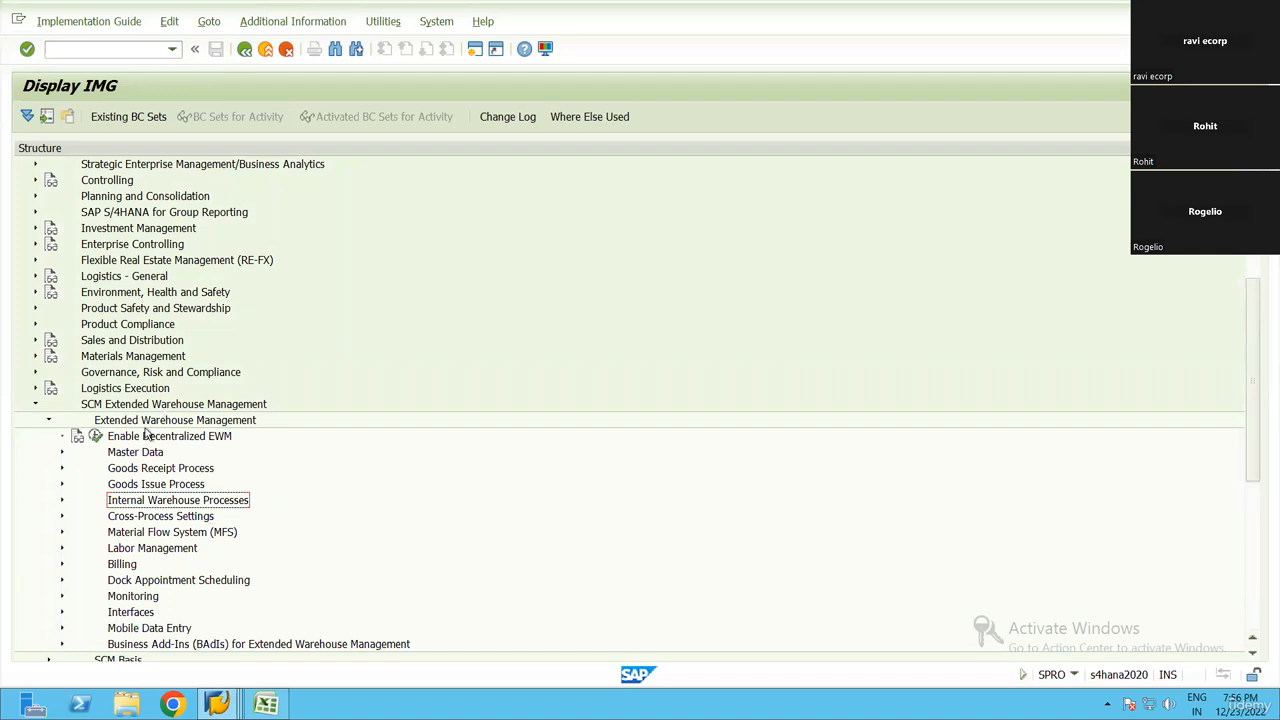
{"action": "left_click", "coordinate": [157, 486]}
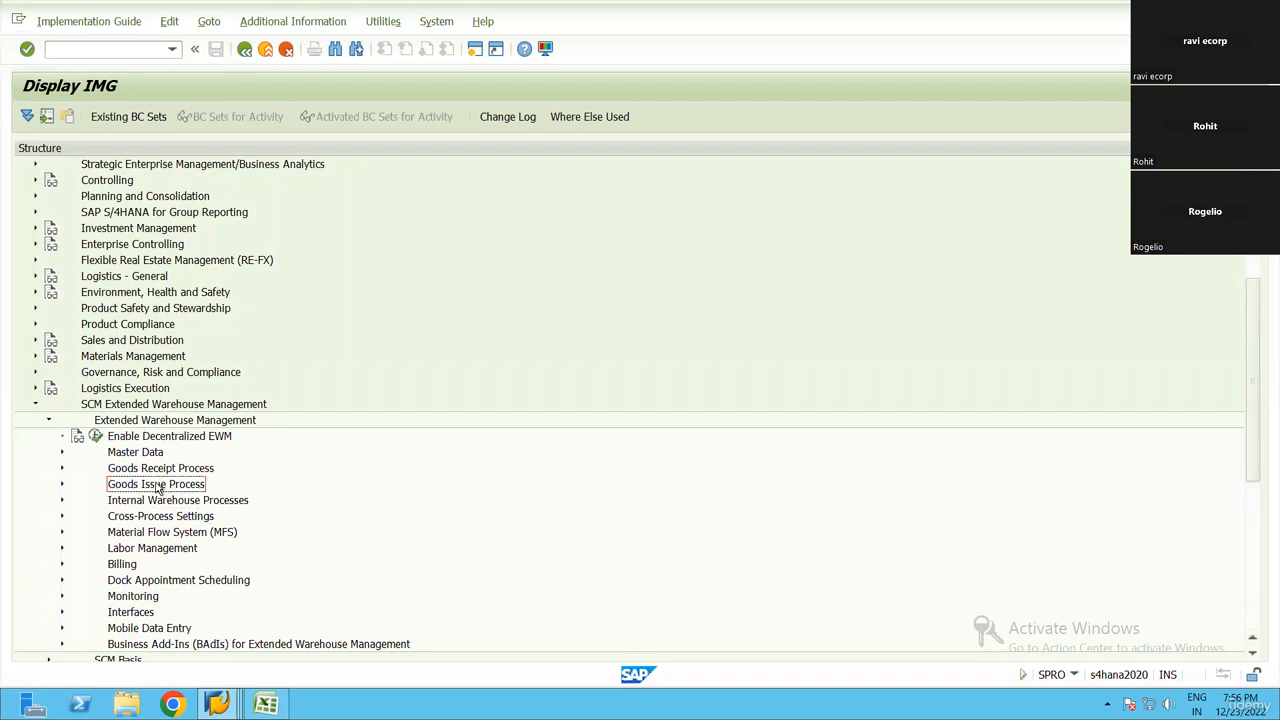
{"action": "scroll", "coordinate": [176, 498], "scroll_direction": "down", "scroll_amount": 2}
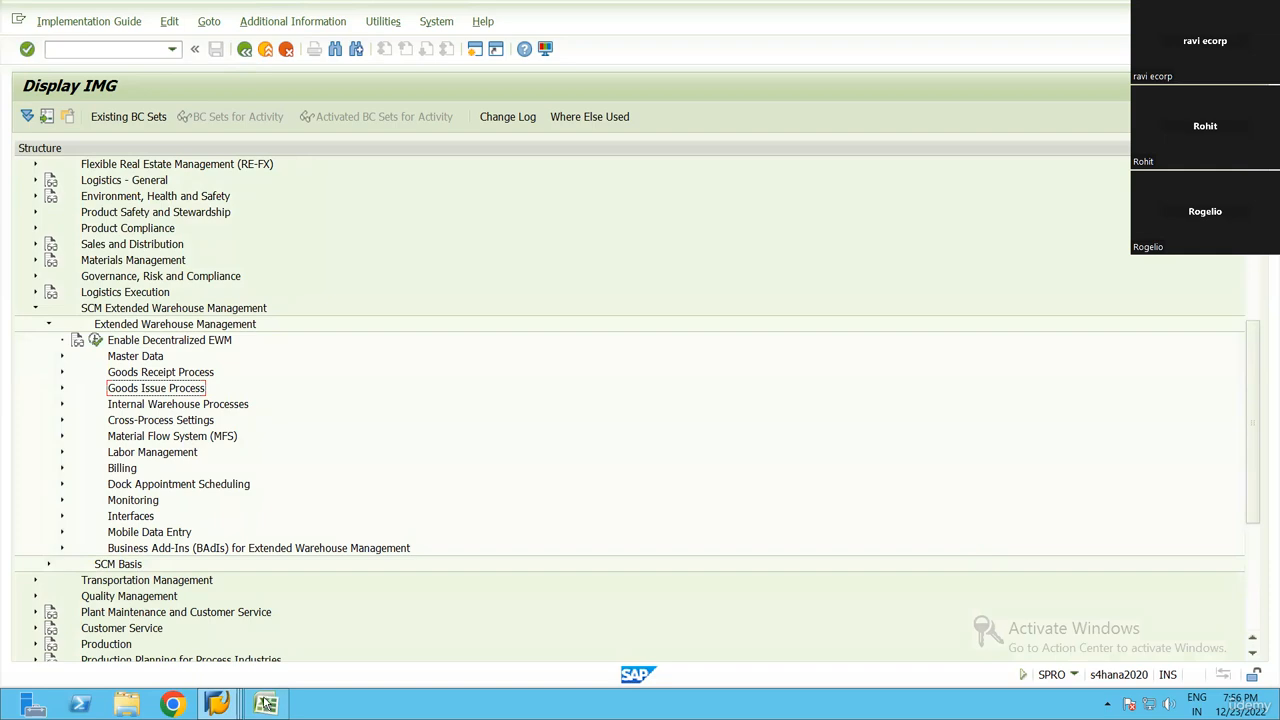
Recheck the ERP-EWM interfaces item in Excel, return to SAP and expand Goods Issue Process and its Production Material Request node
{"action": "key", "text": "alt+Tab"}
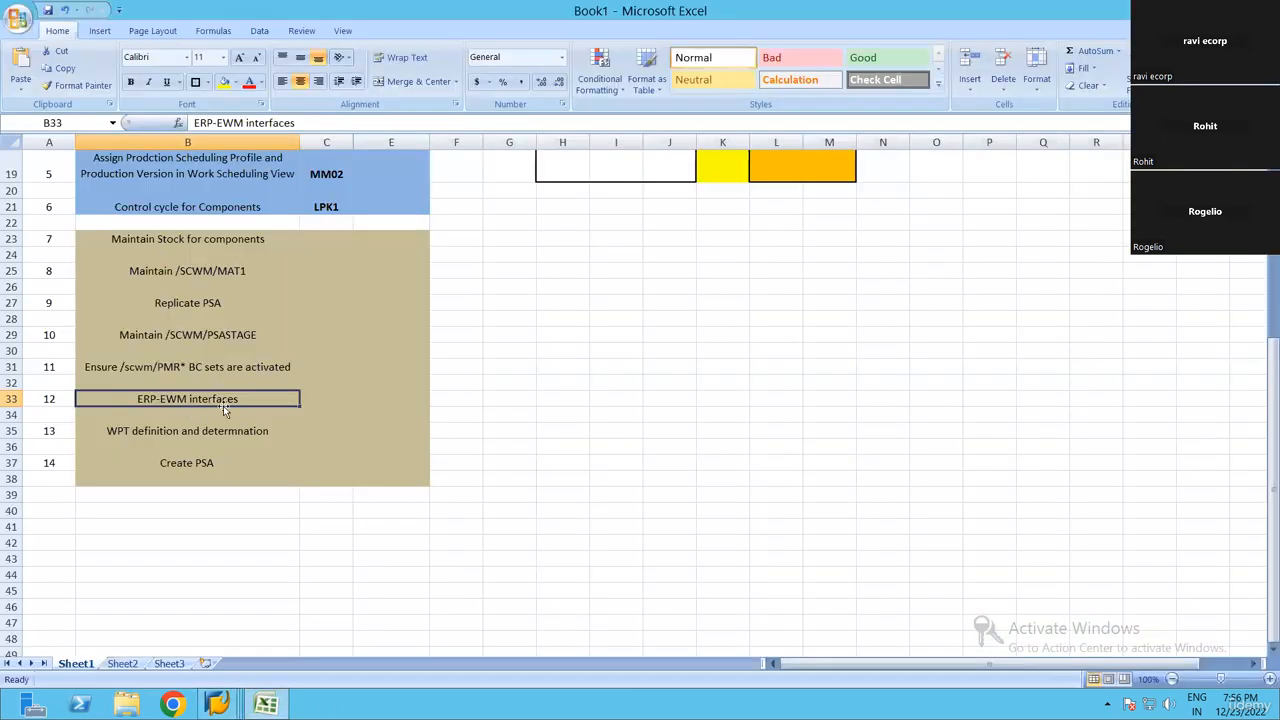
{"action": "key", "text": "alt+Tab"}
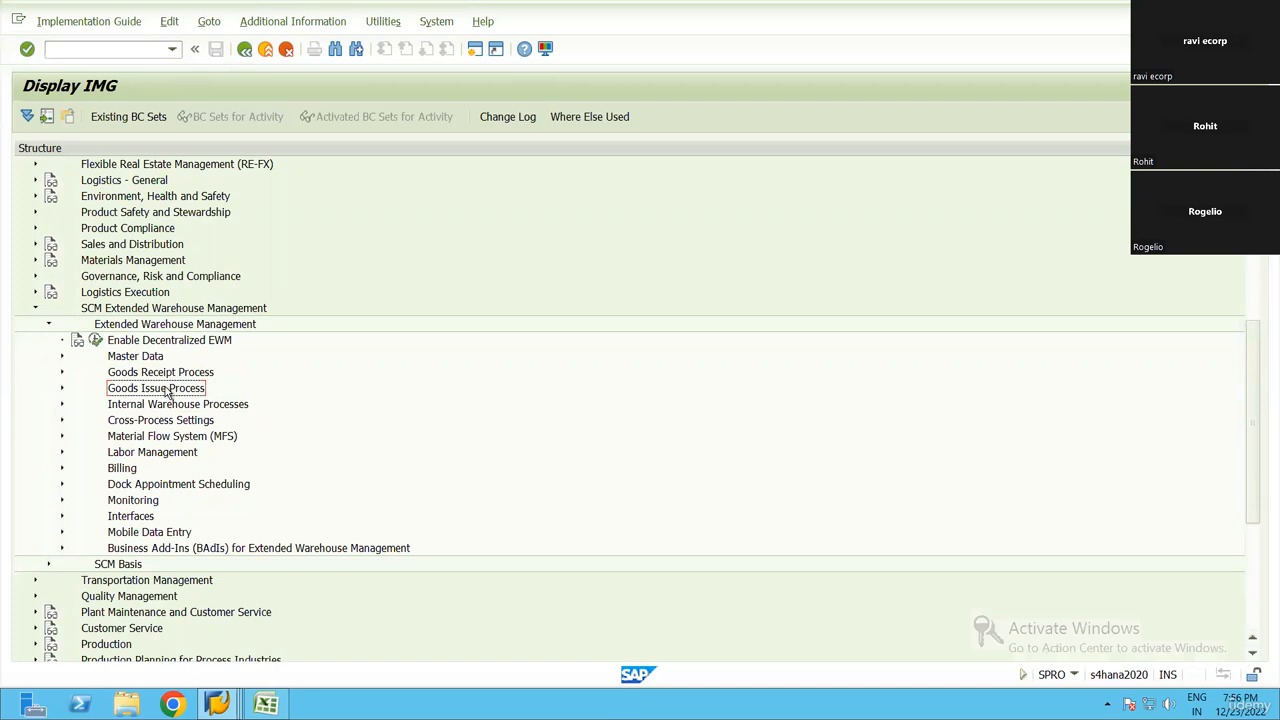
{"action": "double_click", "coordinate": [167, 392]}
{"action": "key", "text": "Down"}
{"action": "key", "text": "Down"}
{"action": "key", "text": "Down"}
{"action": "key", "text": "Down"}
{"action": "key", "text": "Down"}
{"action": "key", "text": "Down"}
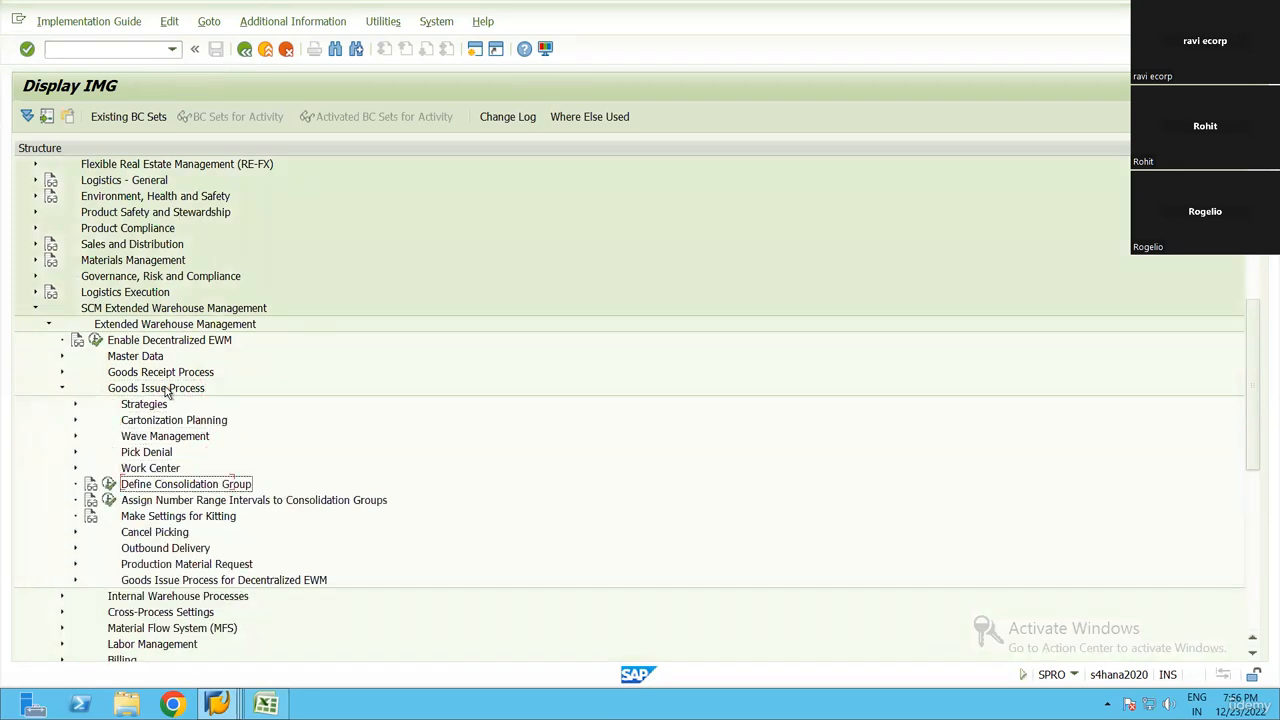
{"action": "key", "text": "Down"}
{"action": "key", "text": "Down"}
{"action": "key", "text": "Down"}
{"action": "key", "text": "Down"}
{"action": "key", "text": "Down"}
{"action": "key", "text": "Right"}
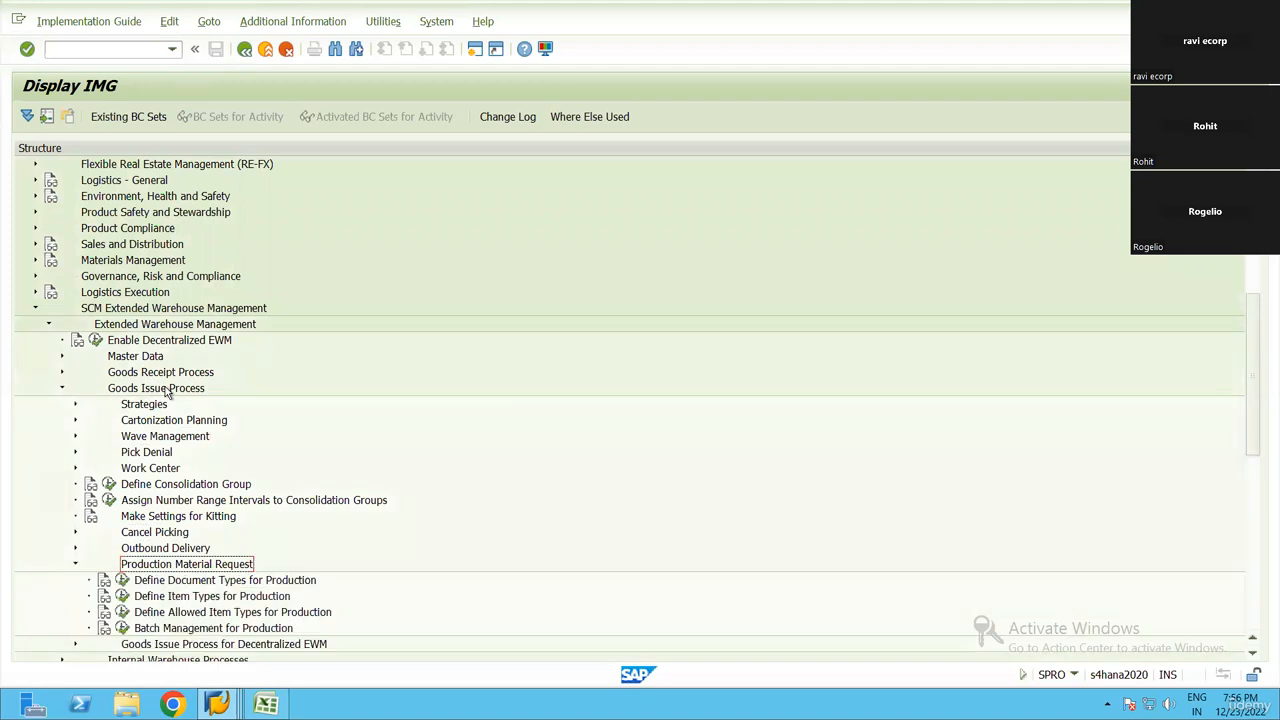
Run Define Document Types for Production and display the details of production material request document type PMR
{"action": "key", "text": "Down"}
{"action": "key", "text": "Down"}
{"action": "key", "text": "Up"}
{"action": "key", "text": "Left"}
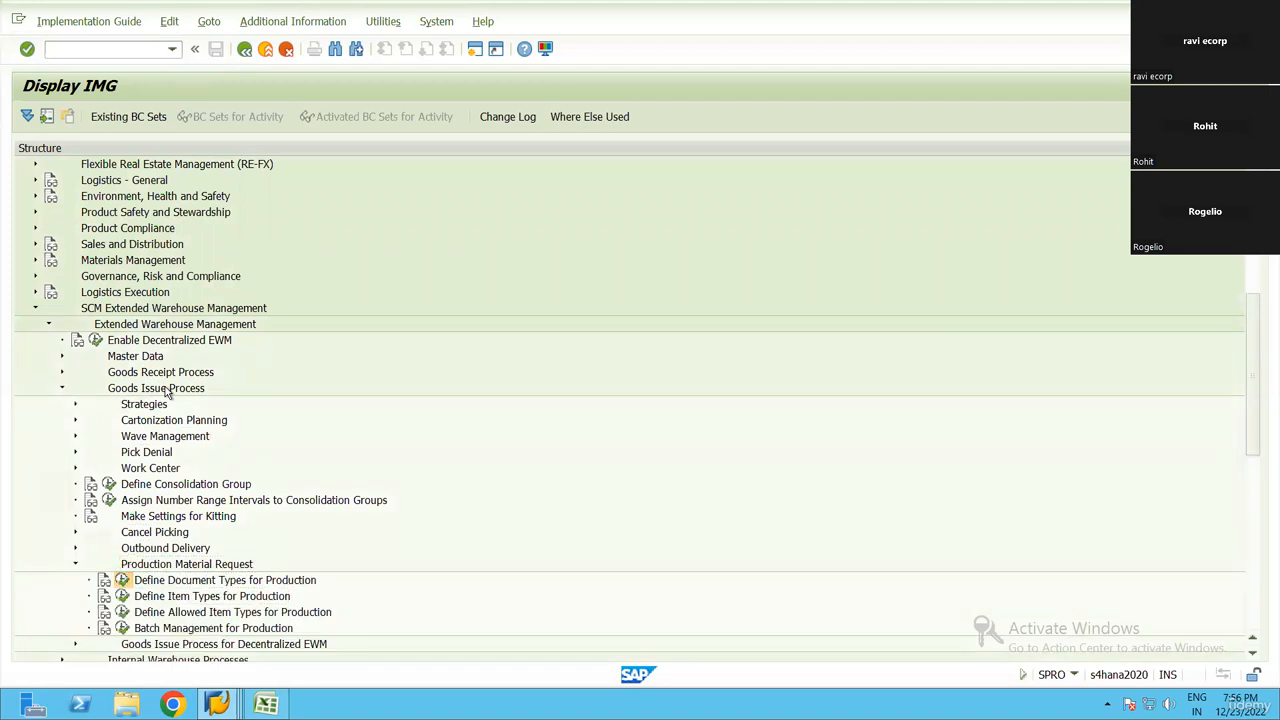
{"action": "key", "text": "Return"}
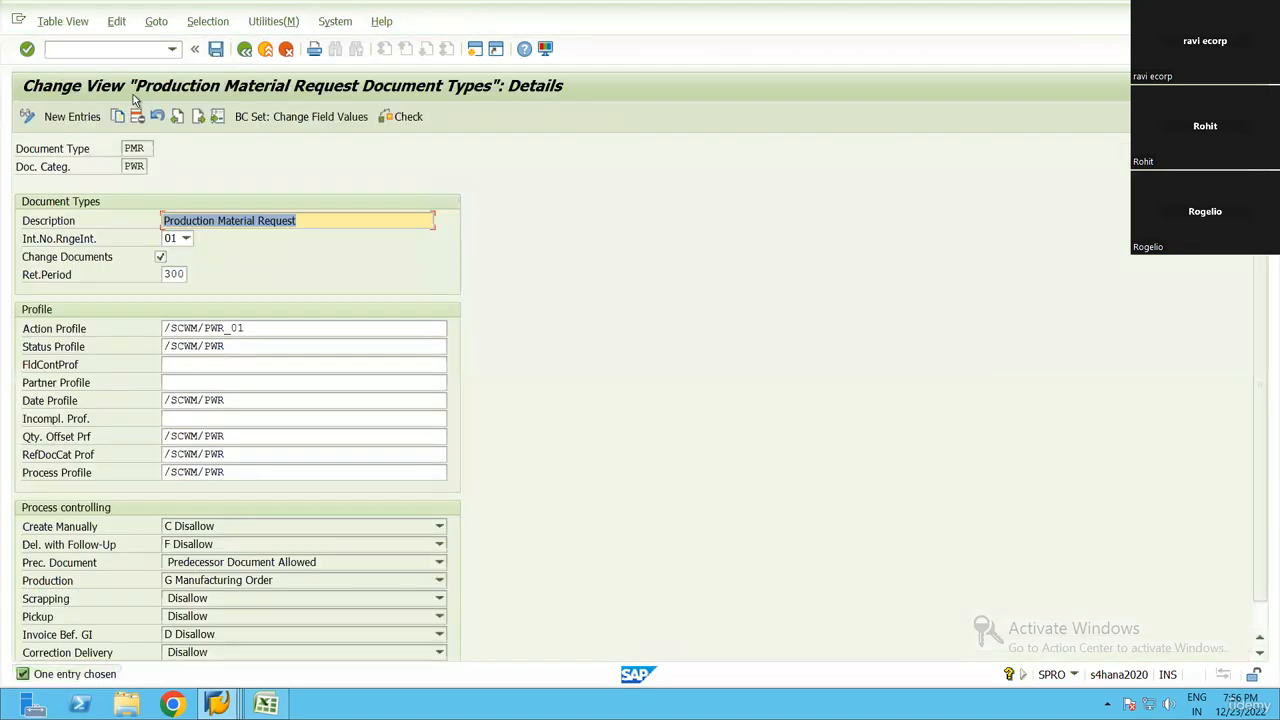
Examine the document type and document category of the production material request, along with the detail fields below them
{"action": "double_click", "coordinate": [134, 148]}
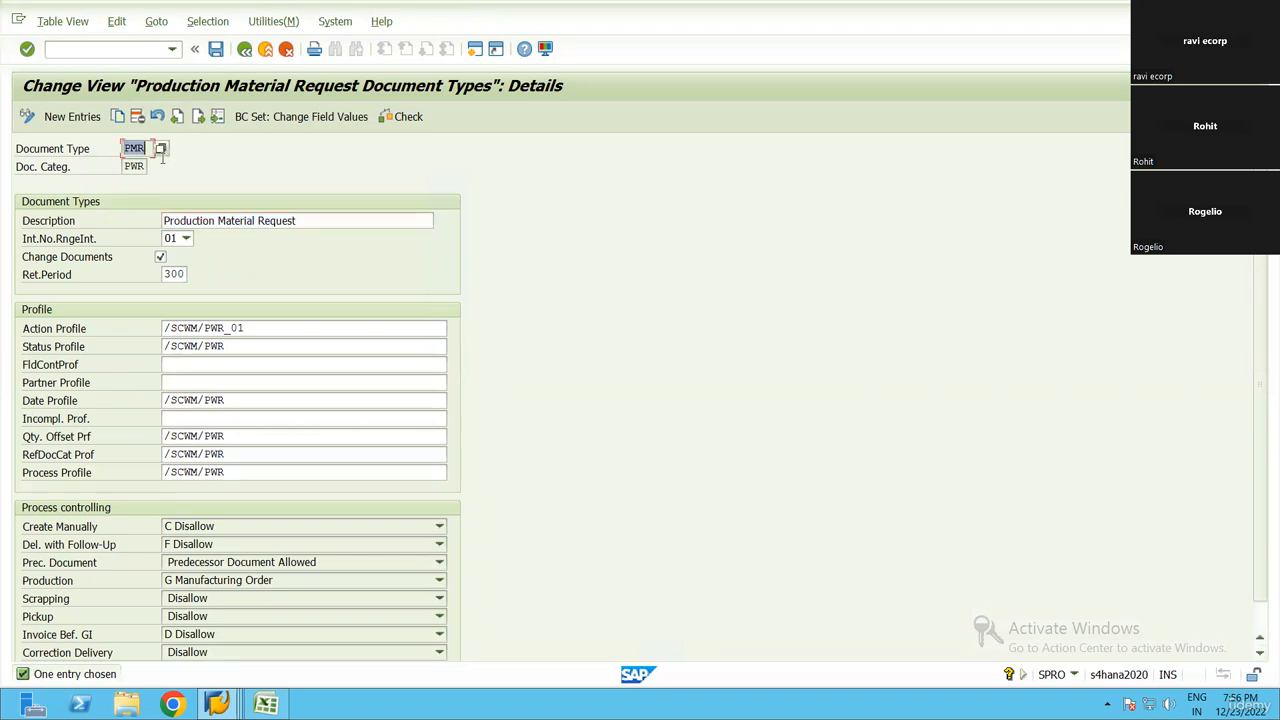
{"action": "left_click_drag", "start_coordinate": [172, 180], "coordinate": [97, 170]}
{"action": "left_click", "coordinate": [30, 152]}
{"action": "left_click_drag", "start_coordinate": [565, 661], "coordinate": [672, 538]}
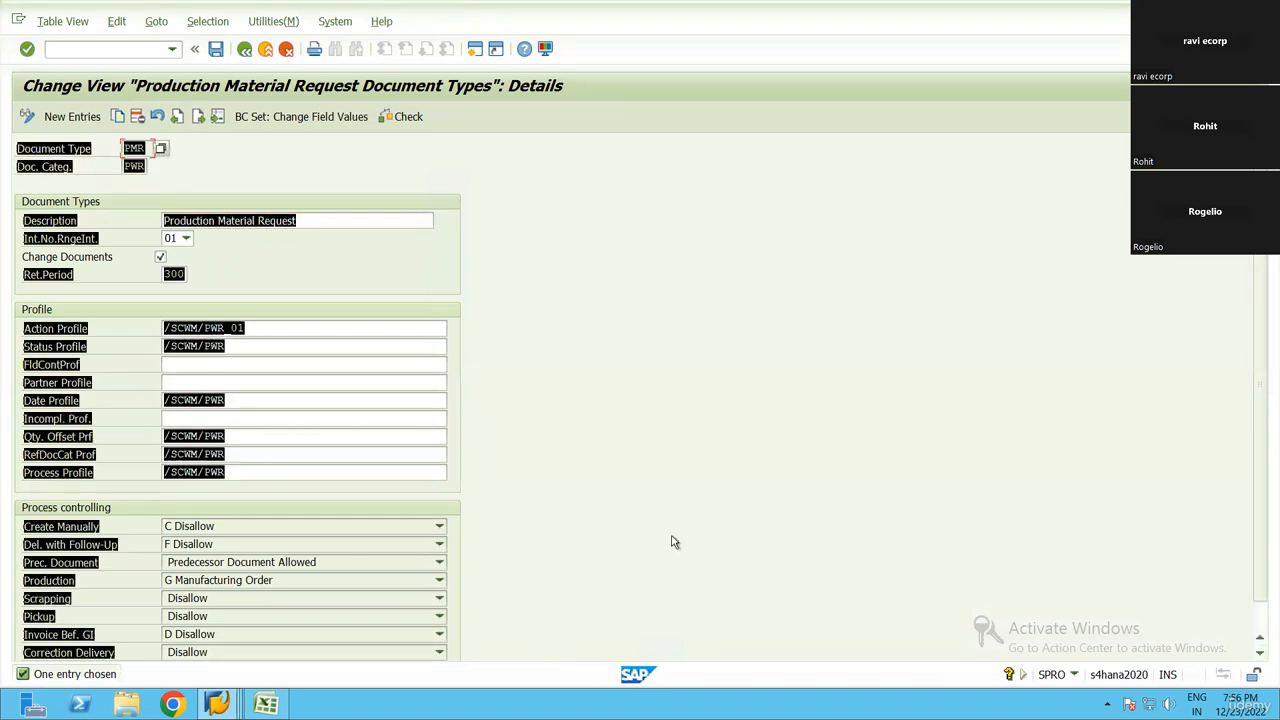
{"action": "left_click", "coordinate": [672, 538]}
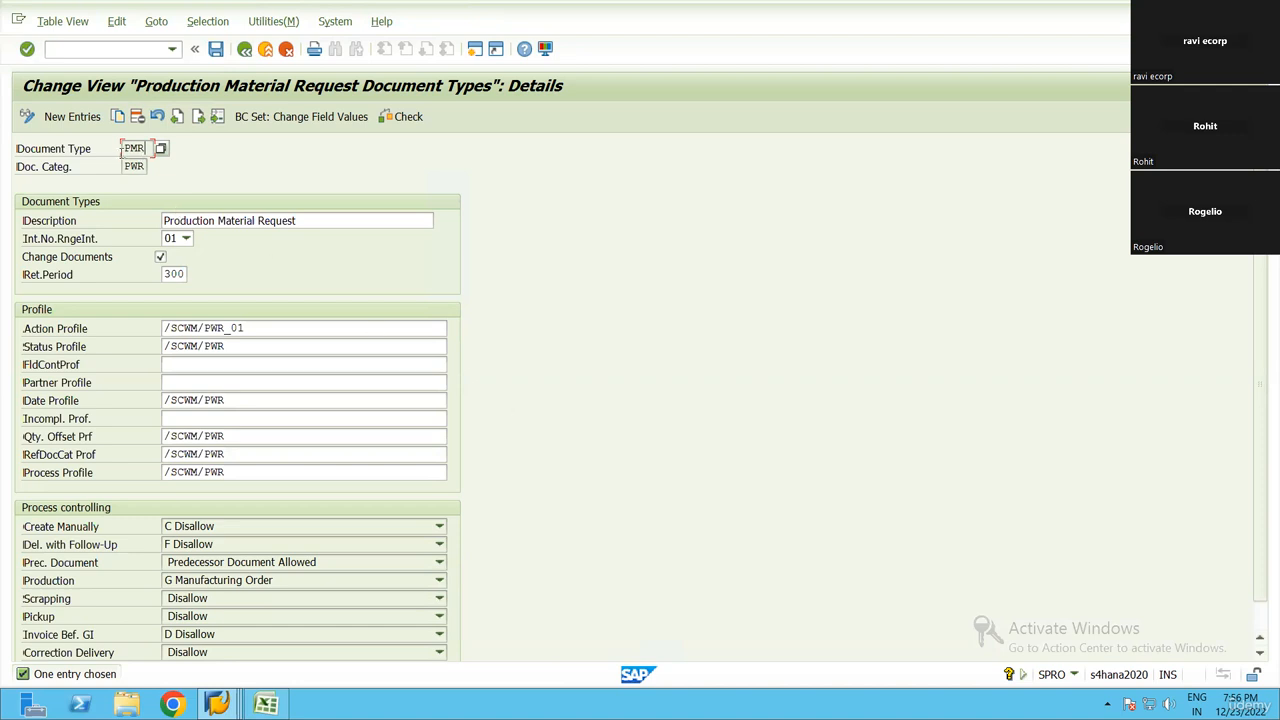
{"action": "left_click", "coordinate": [27, 167]}
Review PMR's action, status, date, quantity offset, reference document category and process profiles and its process controlling settings, then return to the IMG
{"action": "left_click_drag", "start_coordinate": [280, 329], "coordinate": [125, 336]}
{"action": "left_click_drag", "start_coordinate": [234, 346], "coordinate": [155, 348]}
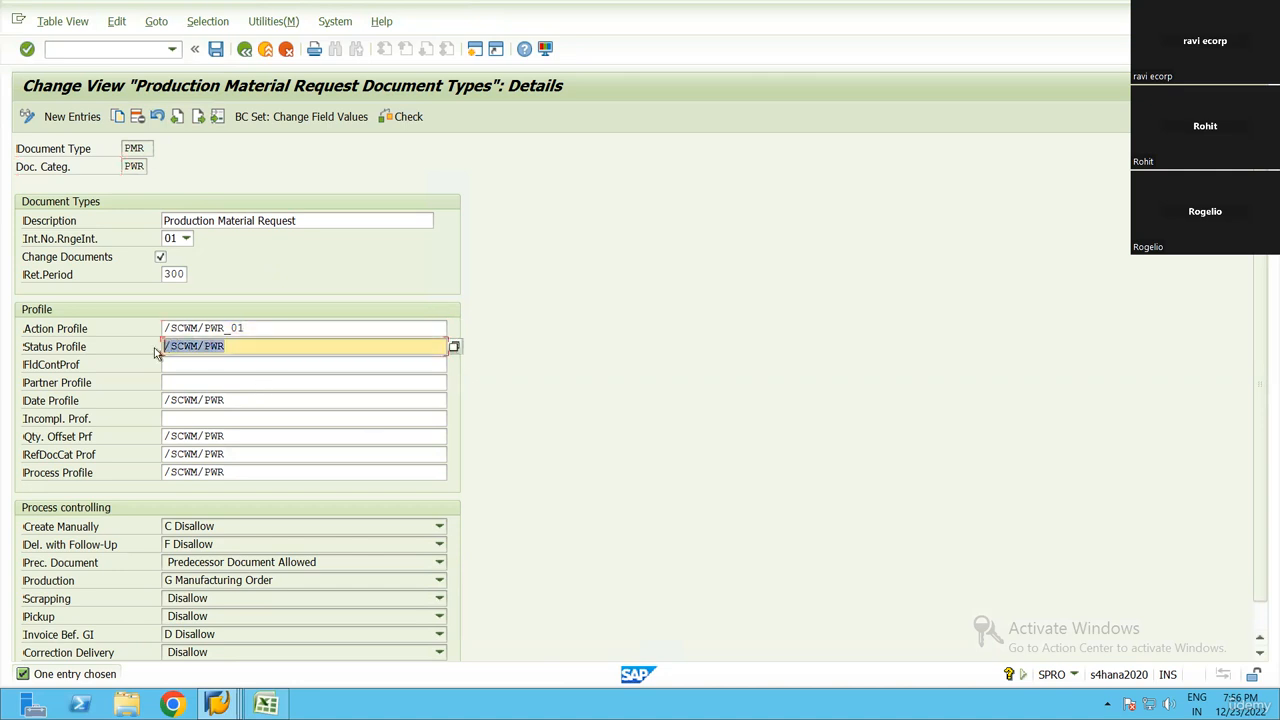
{"action": "left_click_drag", "start_coordinate": [234, 401], "coordinate": [157, 402]}
{"action": "left_click_drag", "start_coordinate": [250, 436], "coordinate": [160, 454]}
{"action": "left_click_drag", "start_coordinate": [238, 472], "coordinate": [162, 472]}
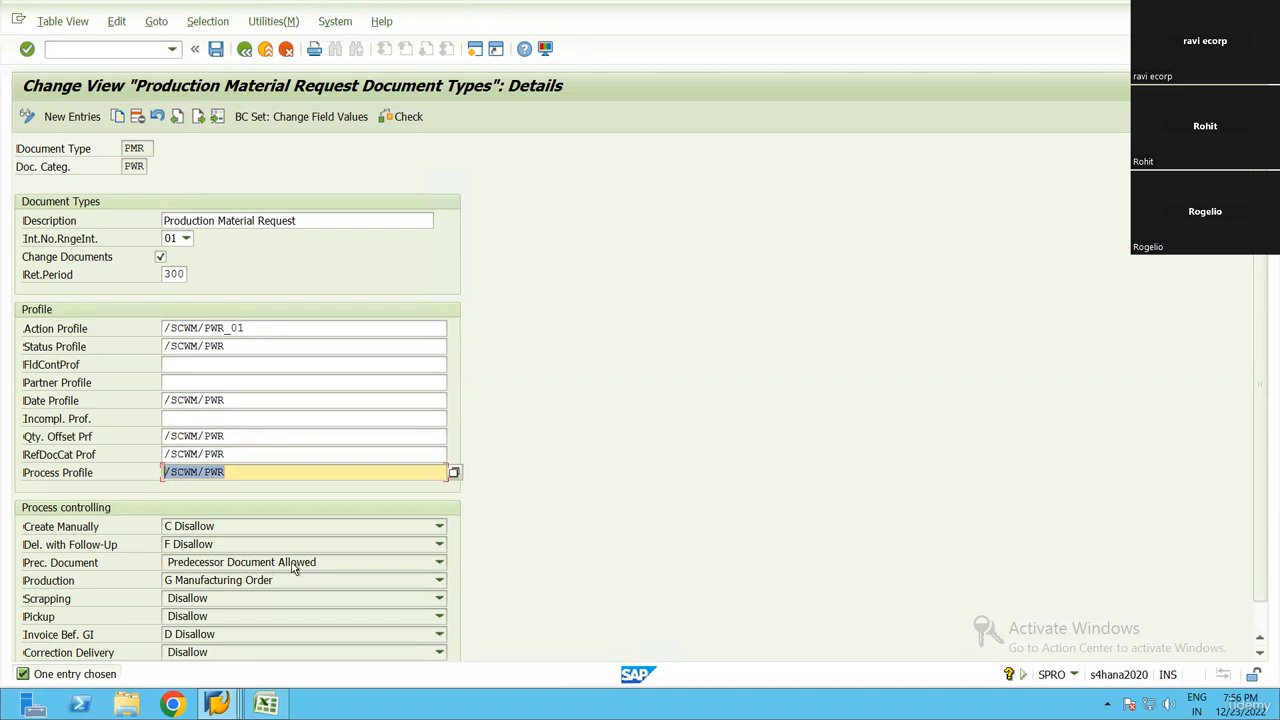
{"action": "scroll", "coordinate": [238, 552], "scroll_direction": "down", "scroll_amount": 1}
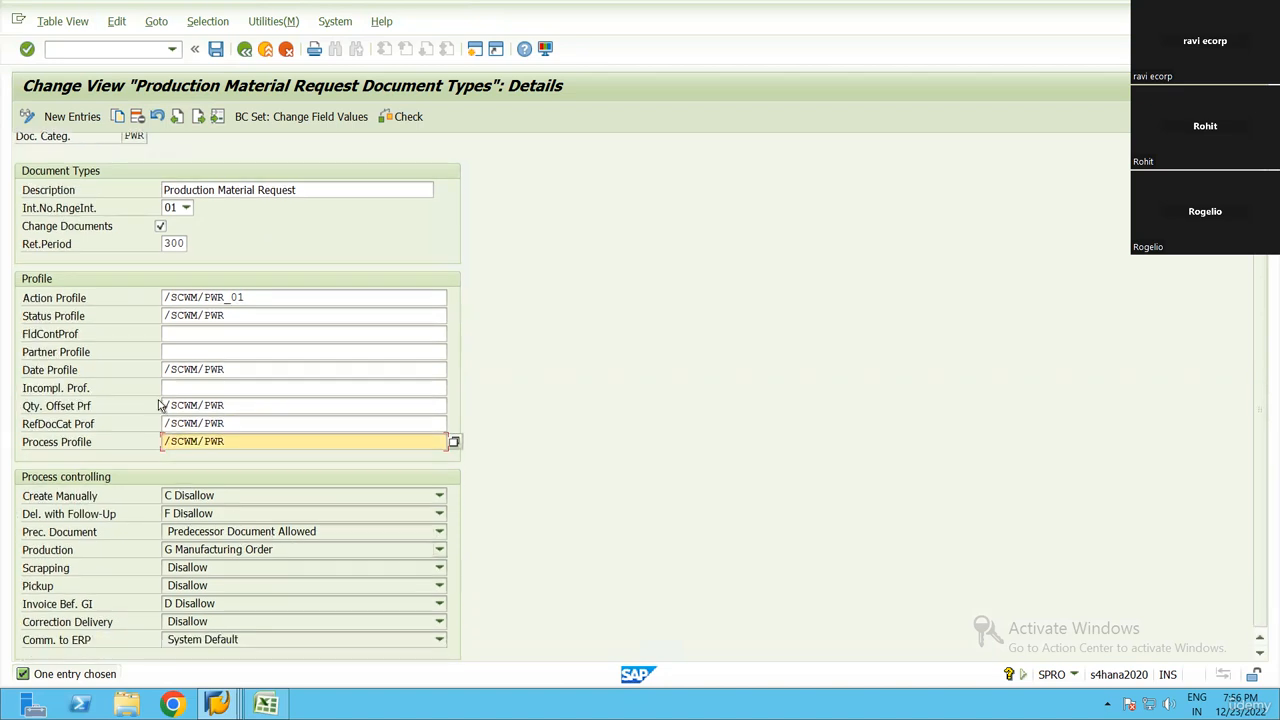
{"action": "left_click", "coordinate": [245, 49]}
{"action": "left_click", "coordinate": [245, 49]}
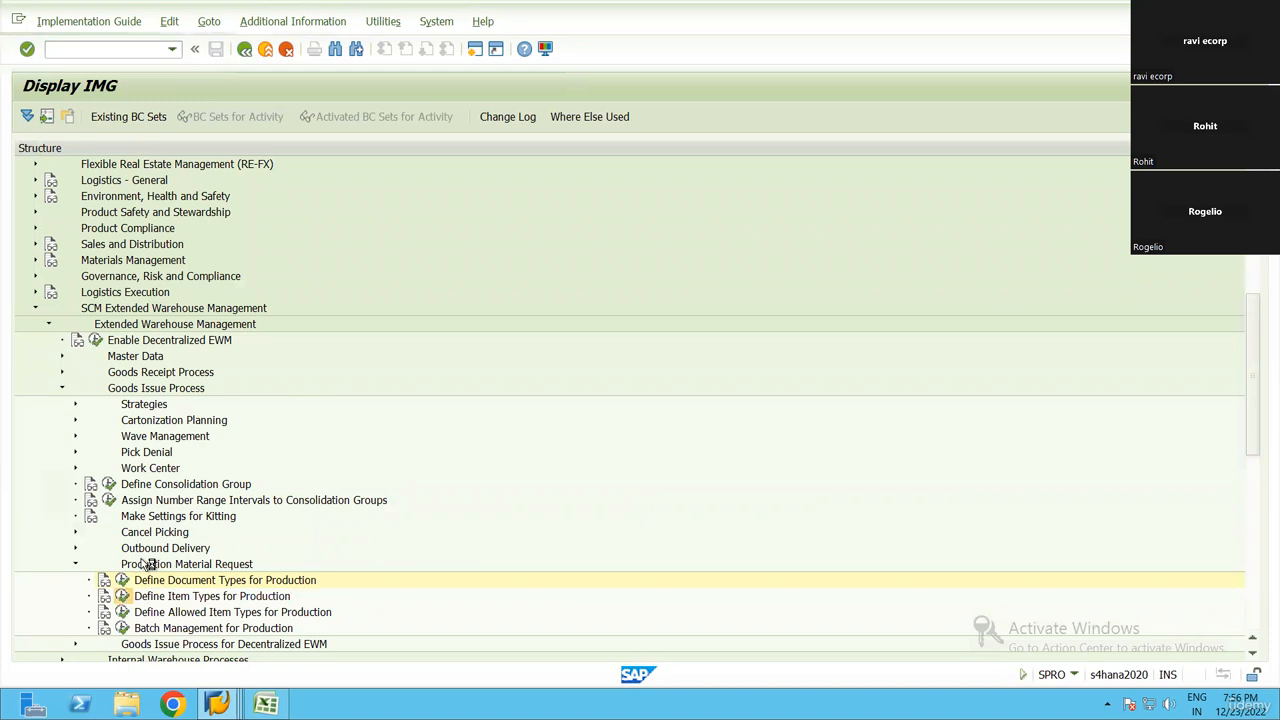
Run Define Item Types for Production and look through item types PCCO, PCCP, PCNS and PCSO in the value help
{"action": "left_click", "coordinate": [122, 596]}
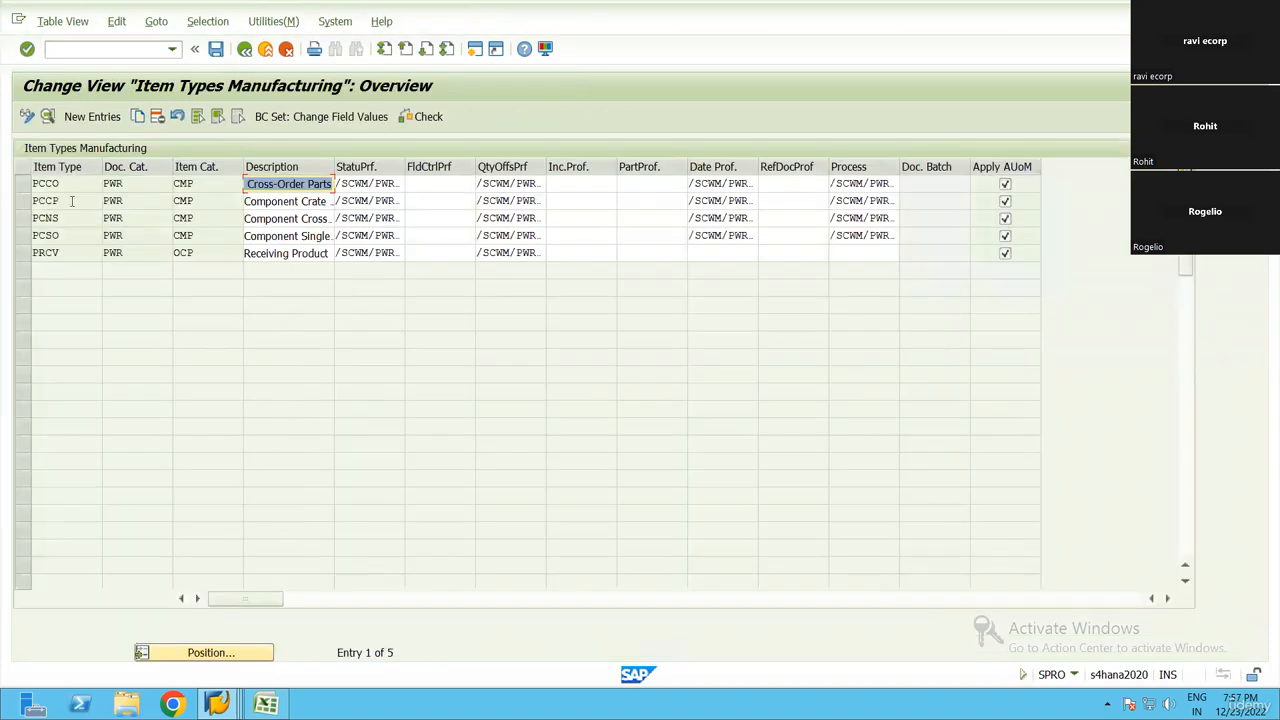
{"action": "left_click", "coordinate": [35, 184]}
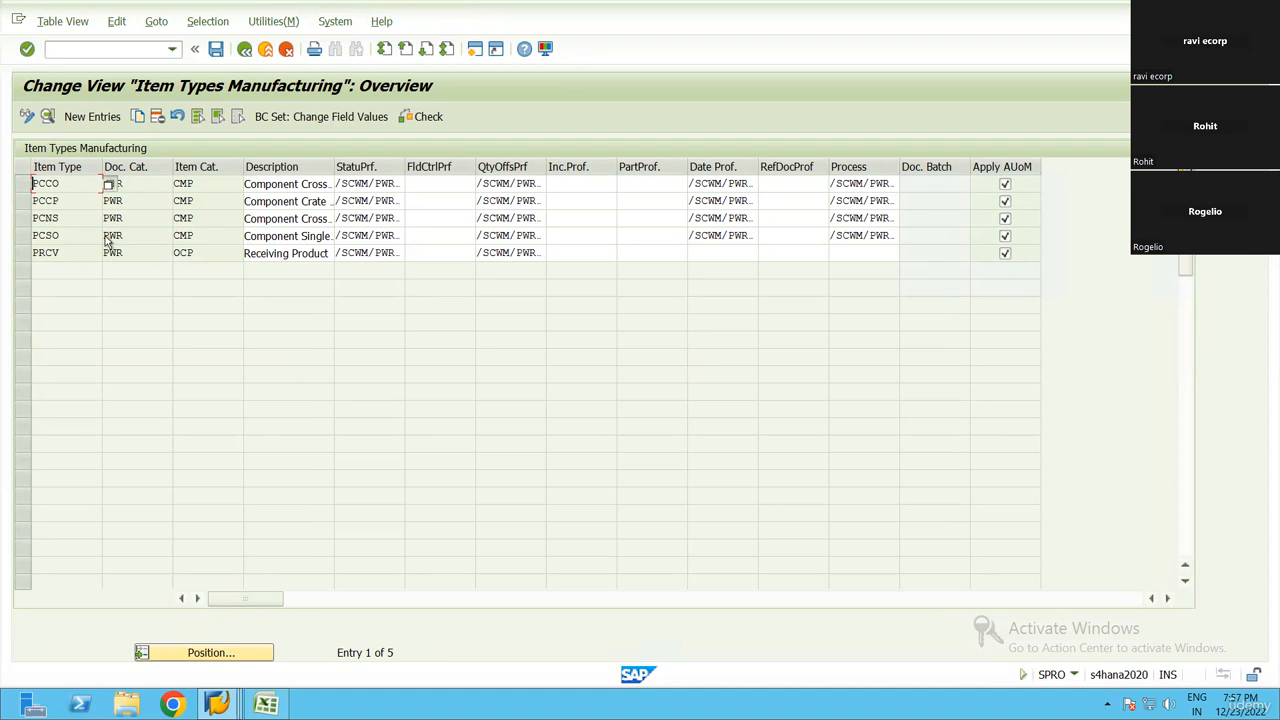
{"action": "key", "text": "F4"}
{"action": "left_click_drag", "start_coordinate": [313, 12], "coordinate": [515, 157]}
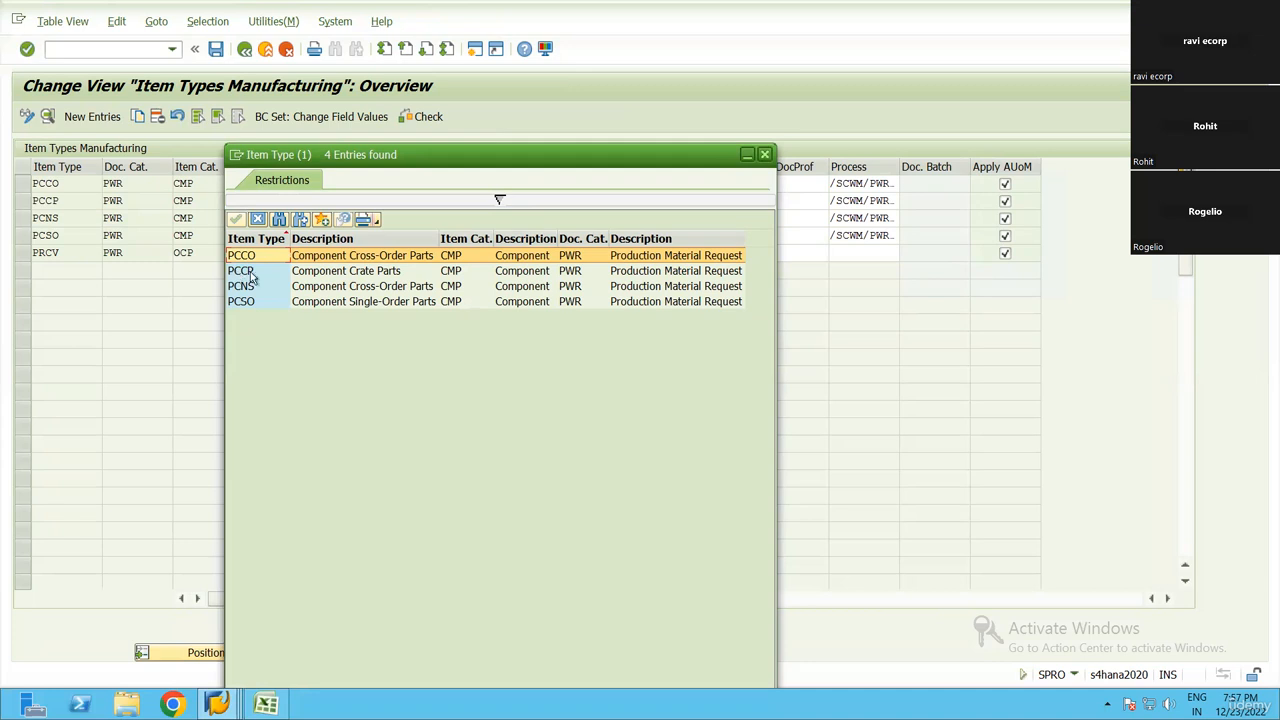
{"action": "left_click", "coordinate": [347, 276]}
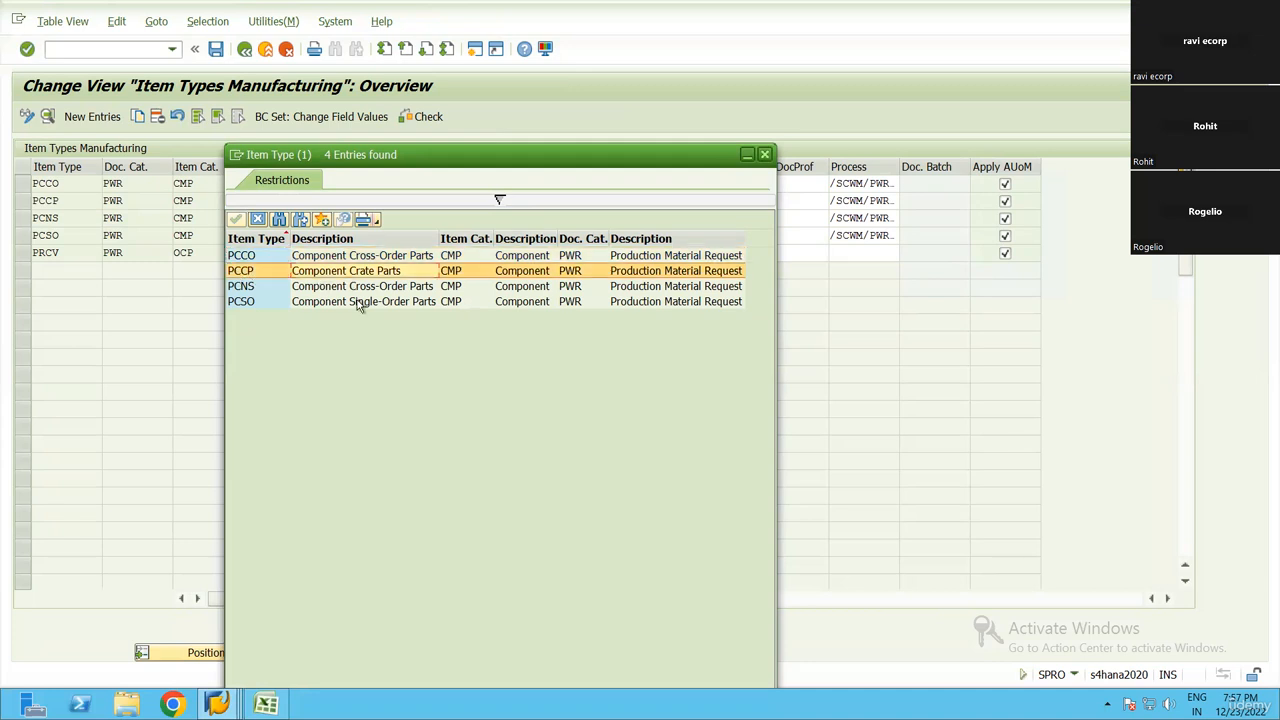
{"action": "left_click", "coordinate": [242, 289]}
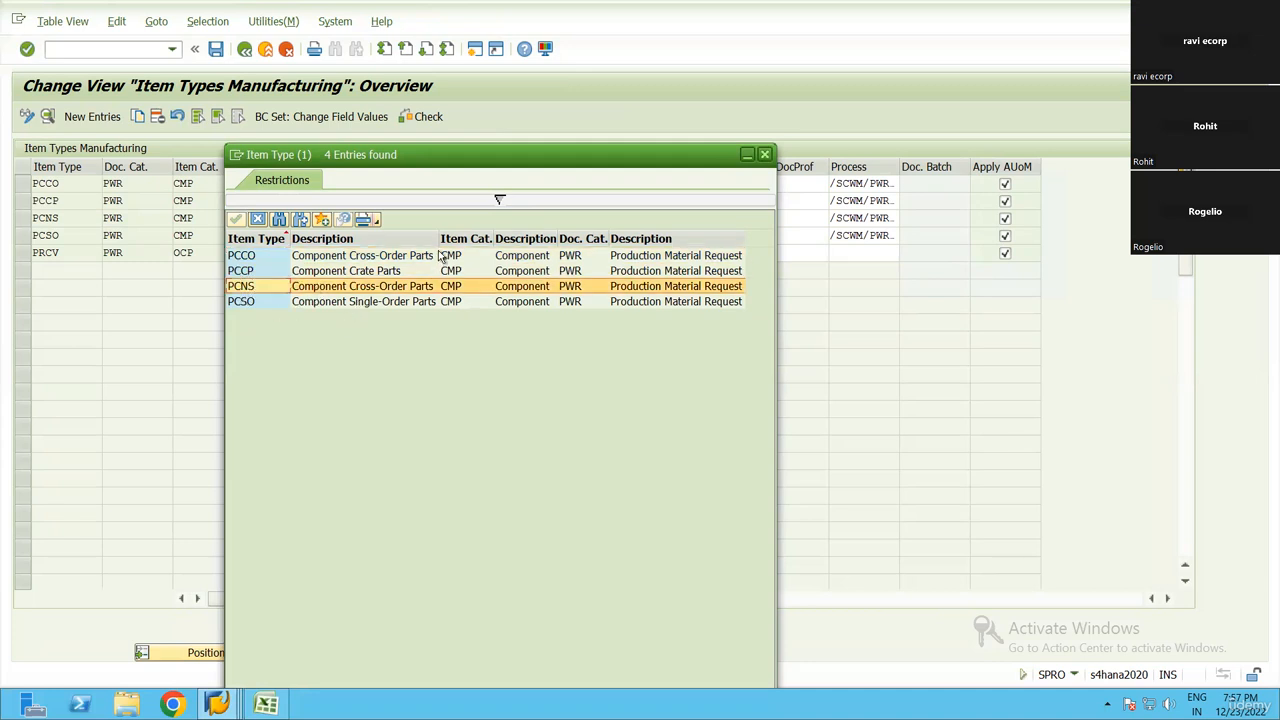
{"action": "left_click_drag", "start_coordinate": [437, 238], "coordinate": [505, 238]}
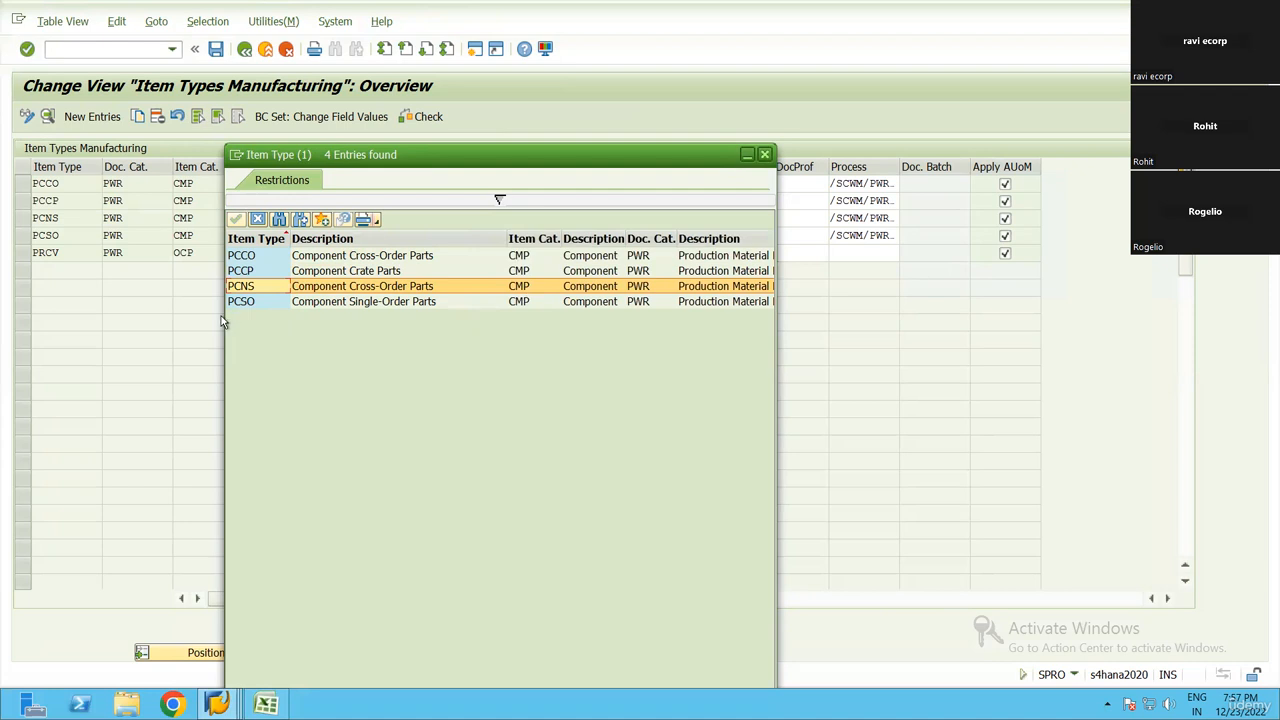
{"action": "left_click", "coordinate": [374, 303]}
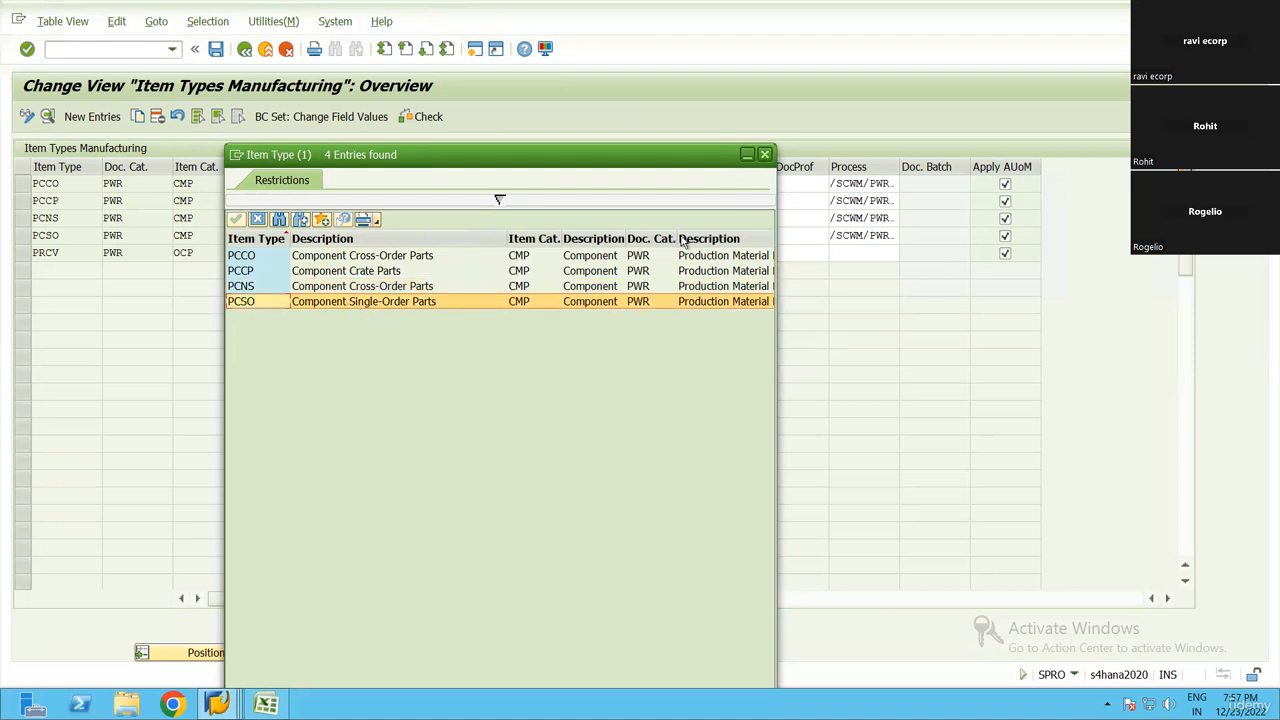
{"action": "key", "text": "Escape"}
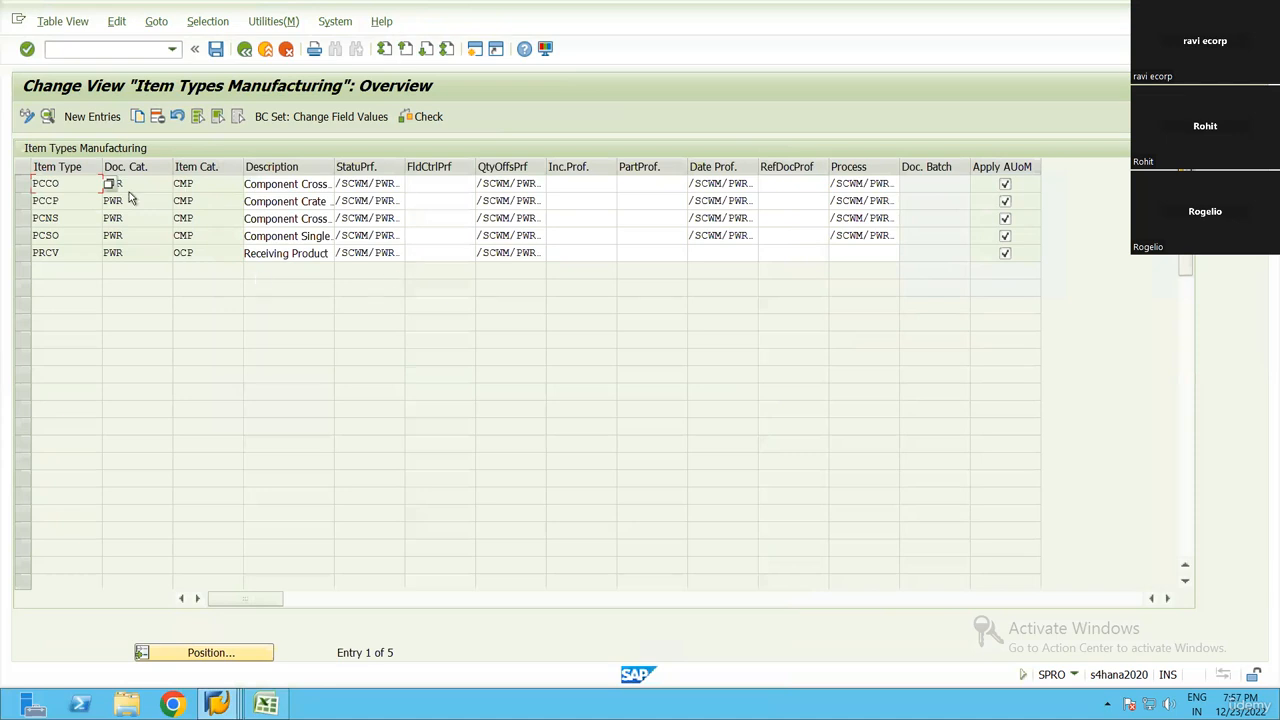
Check the document and item categories of the manufacturing item types, including PRCV, and return to the IMG
{"action": "left_click", "coordinate": [130, 199]}
{"action": "left_click", "coordinate": [208, 217]}
{"action": "left_click_drag", "start_coordinate": [73, 189], "coordinate": [28, 188]}
{"action": "left_click", "coordinate": [35, 207]}
{"action": "left_click", "coordinate": [35, 253]}
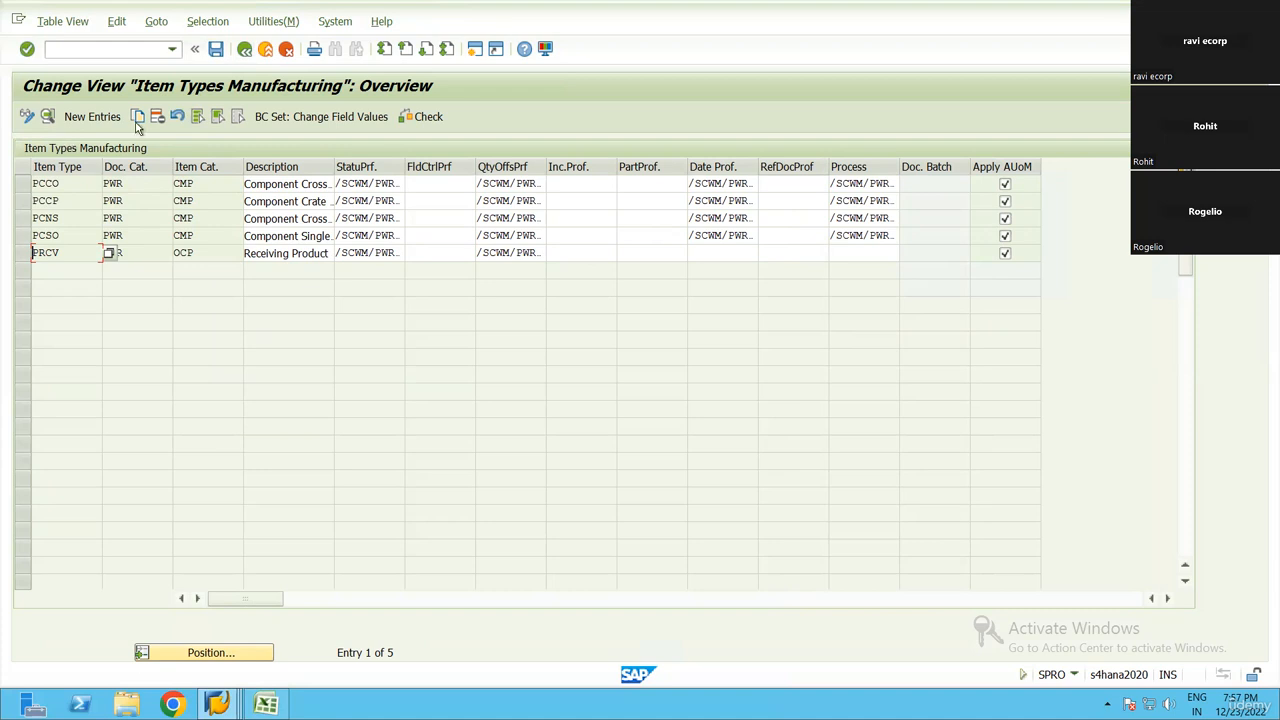
{"action": "left_click", "coordinate": [248, 53]}
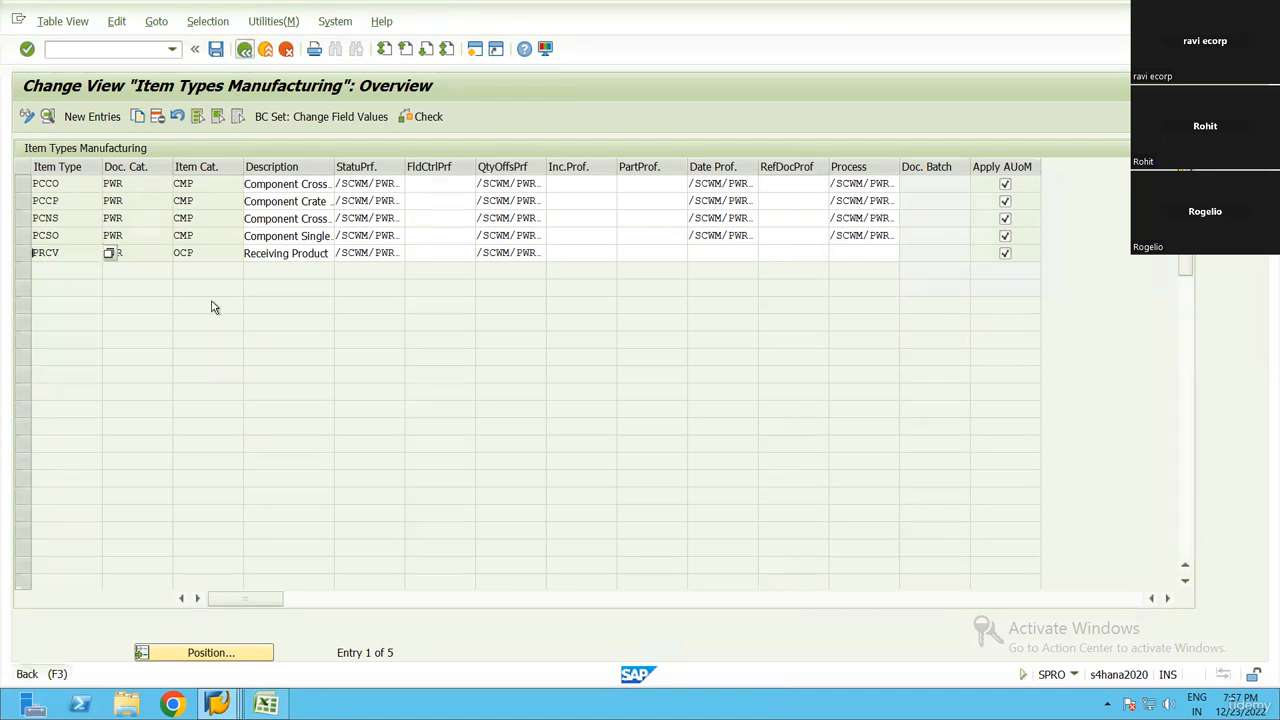
Run Define Allowed Item Types for Production, check the item types assigned to document type PMR and return to the IMG
{"action": "scroll", "coordinate": [172, 570], "scroll_direction": "down", "scroll_amount": 1}
{"action": "left_click", "coordinate": [168, 564]}
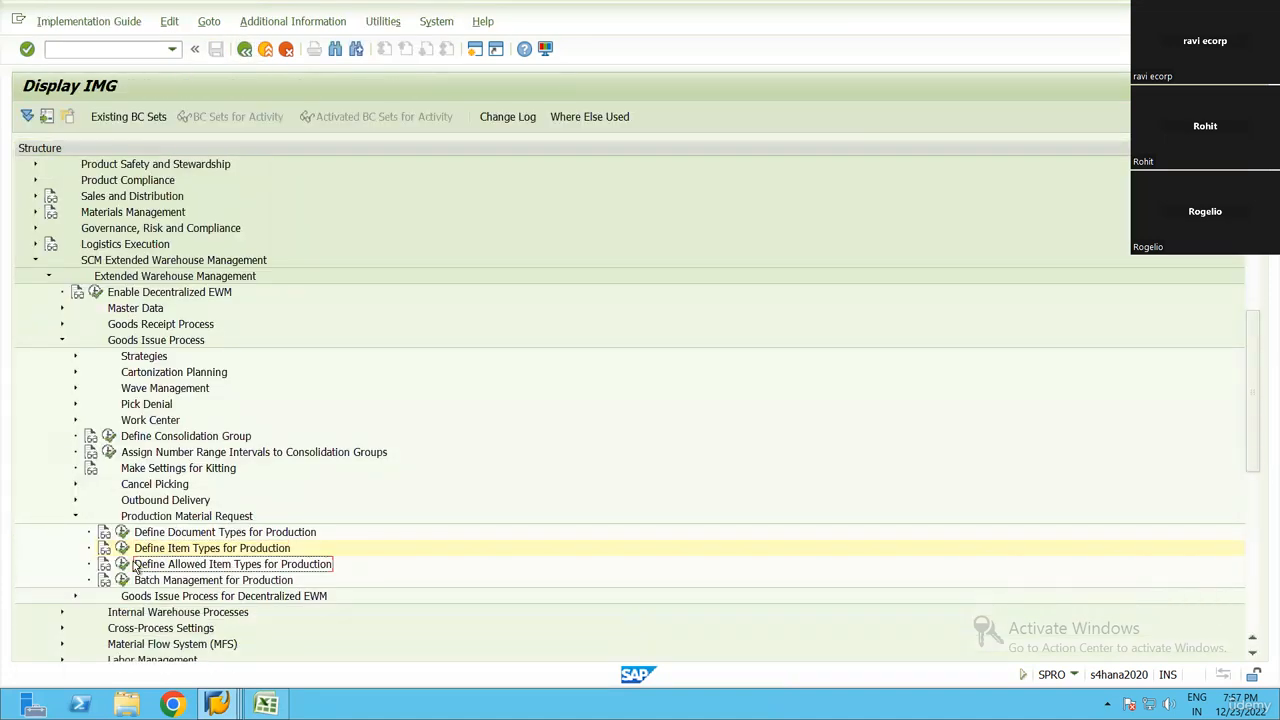
{"action": "left_click", "coordinate": [122, 564]}
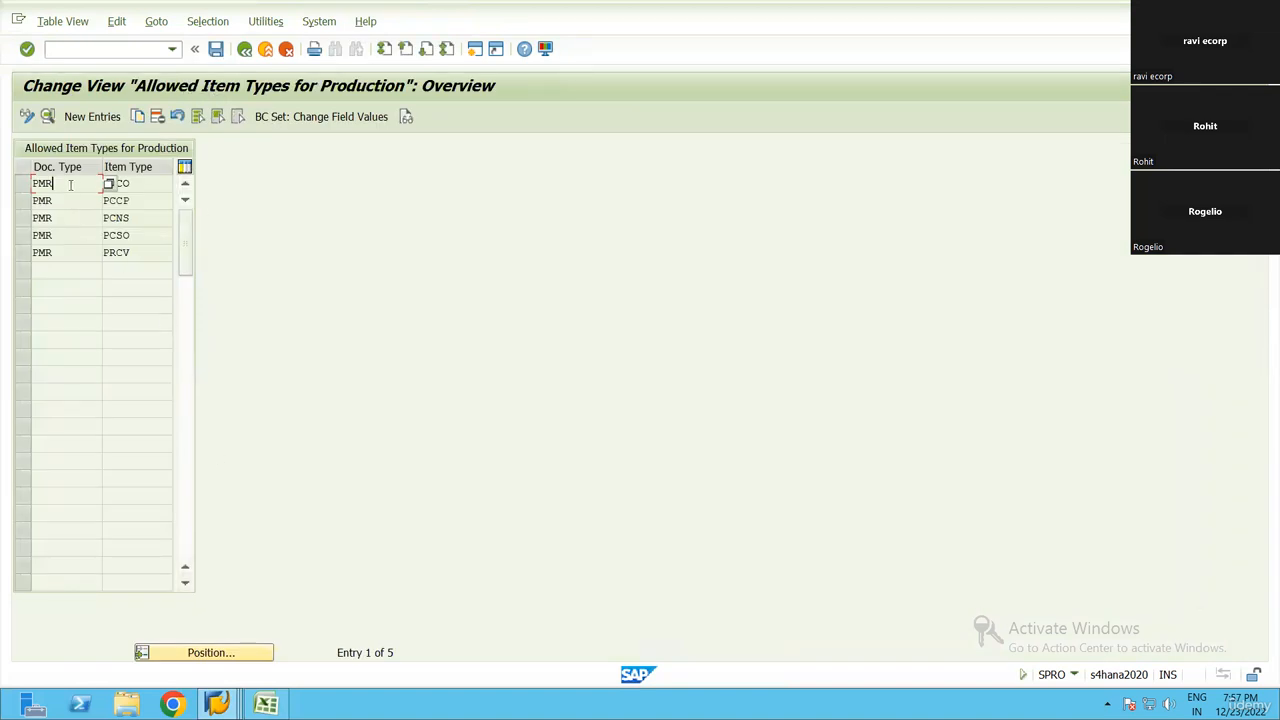
{"action": "left_click", "coordinate": [35, 185]}
{"action": "left_click", "coordinate": [131, 184]}
{"action": "key", "text": "F3"}
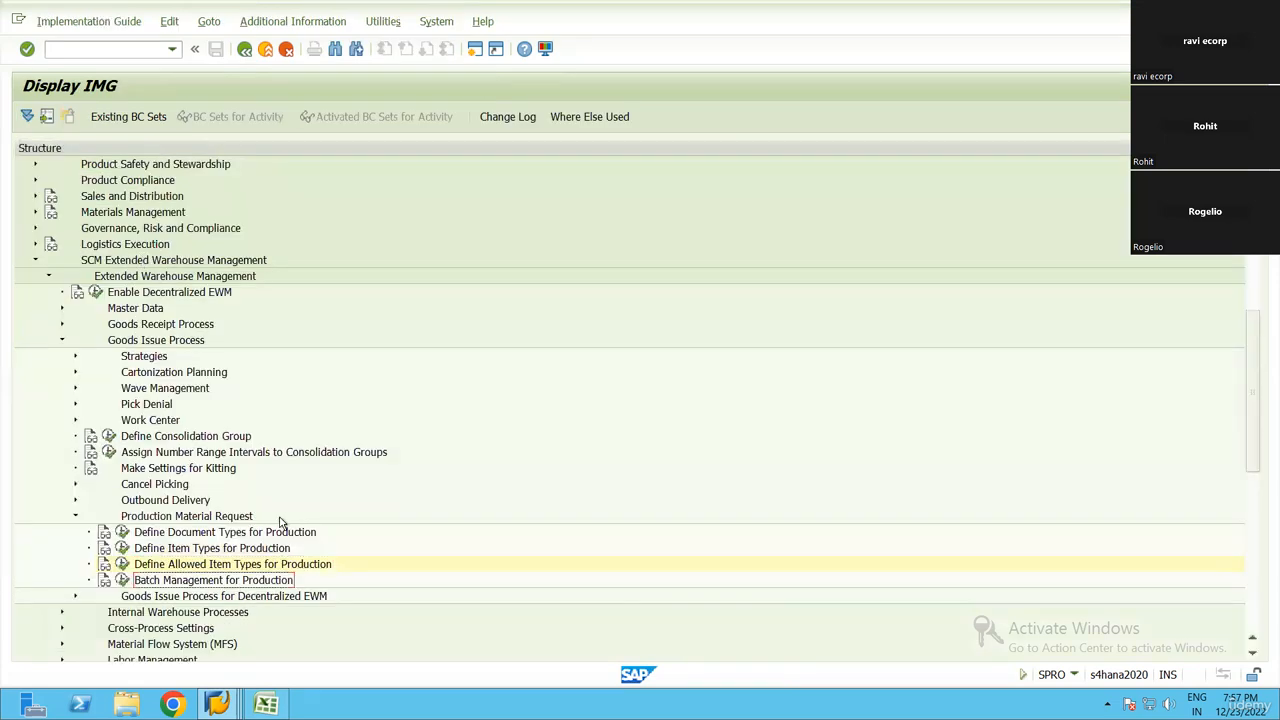
Run Batch Management for Production, view the selection criteria options in a new entry and return to the IMG without saving
{"action": "scroll", "coordinate": [280, 521], "scroll_direction": "down", "scroll_amount": 2}
{"action": "left_click", "coordinate": [122, 484]}
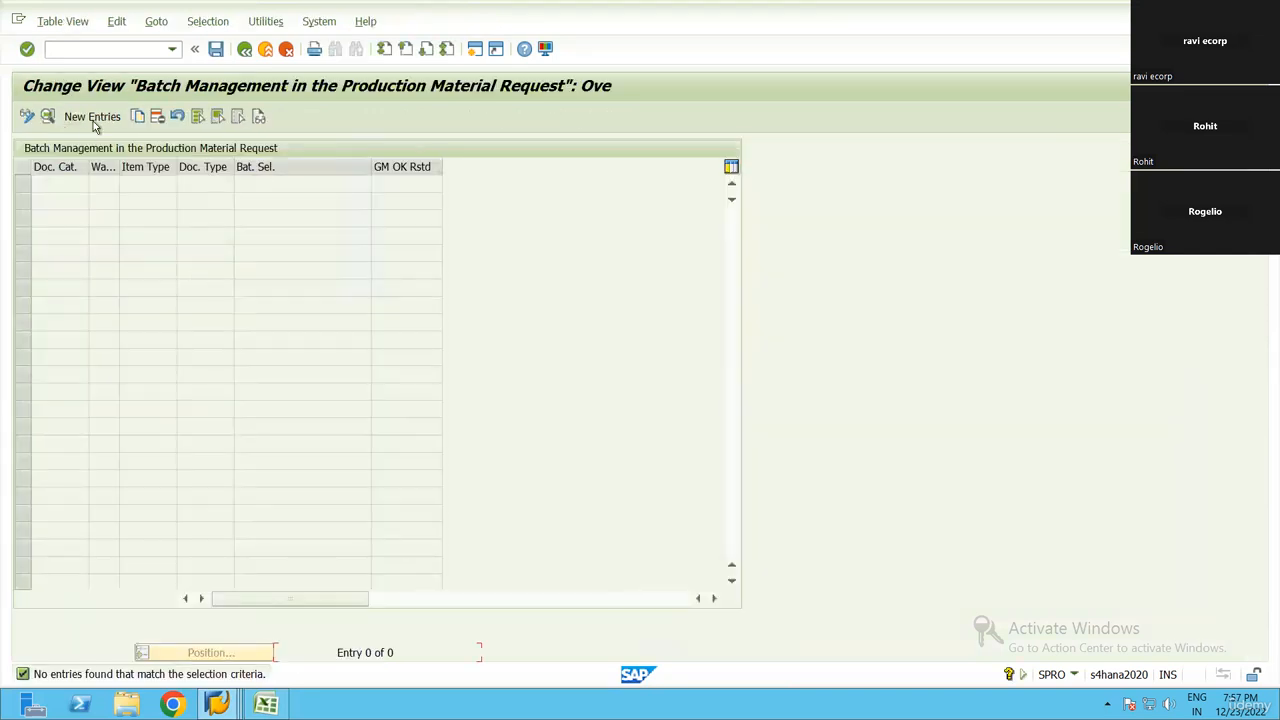
{"action": "left_click", "coordinate": [93, 117]}
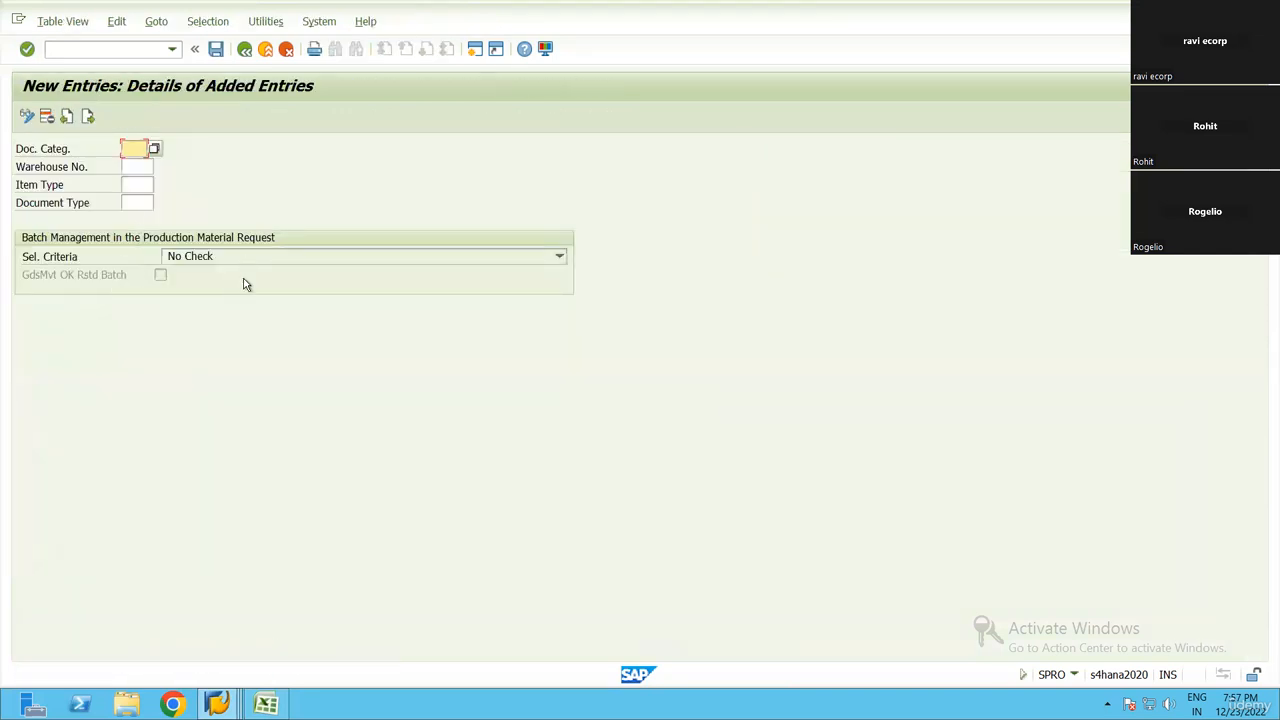
{"action": "left_click", "coordinate": [285, 256]}
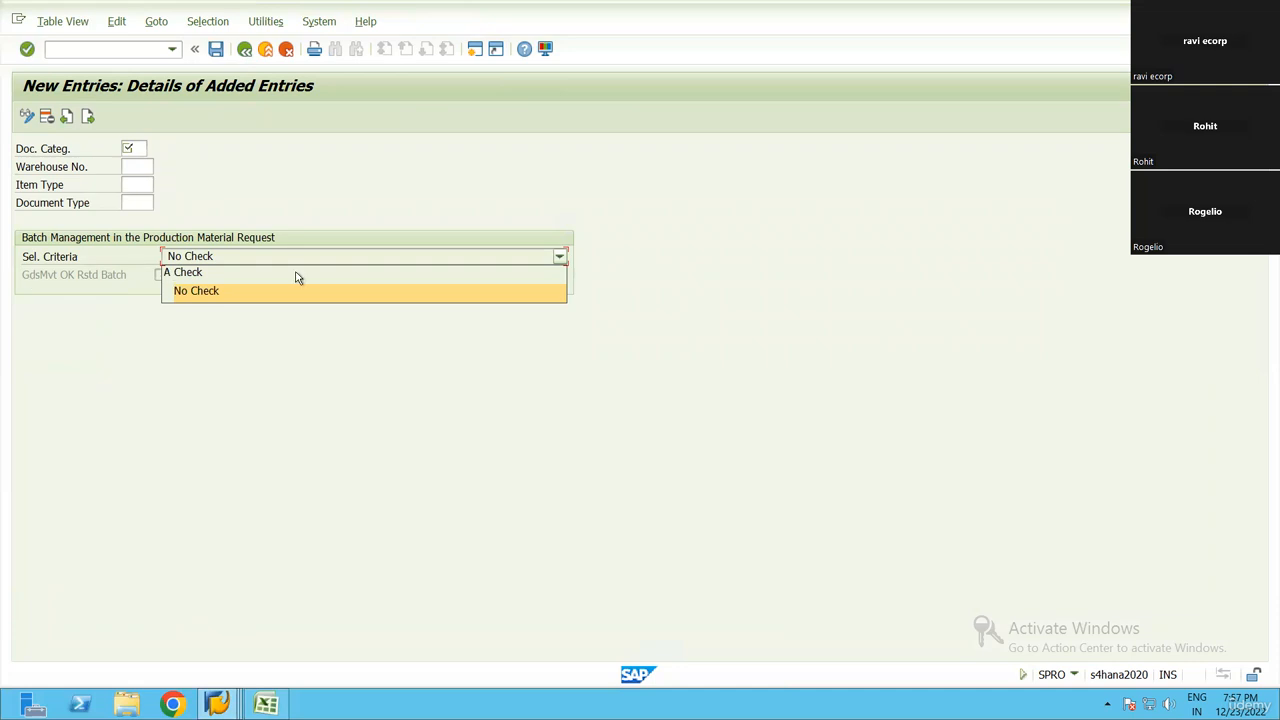
{"action": "left_click", "coordinate": [200, 381]}
{"action": "key", "text": "F3"}
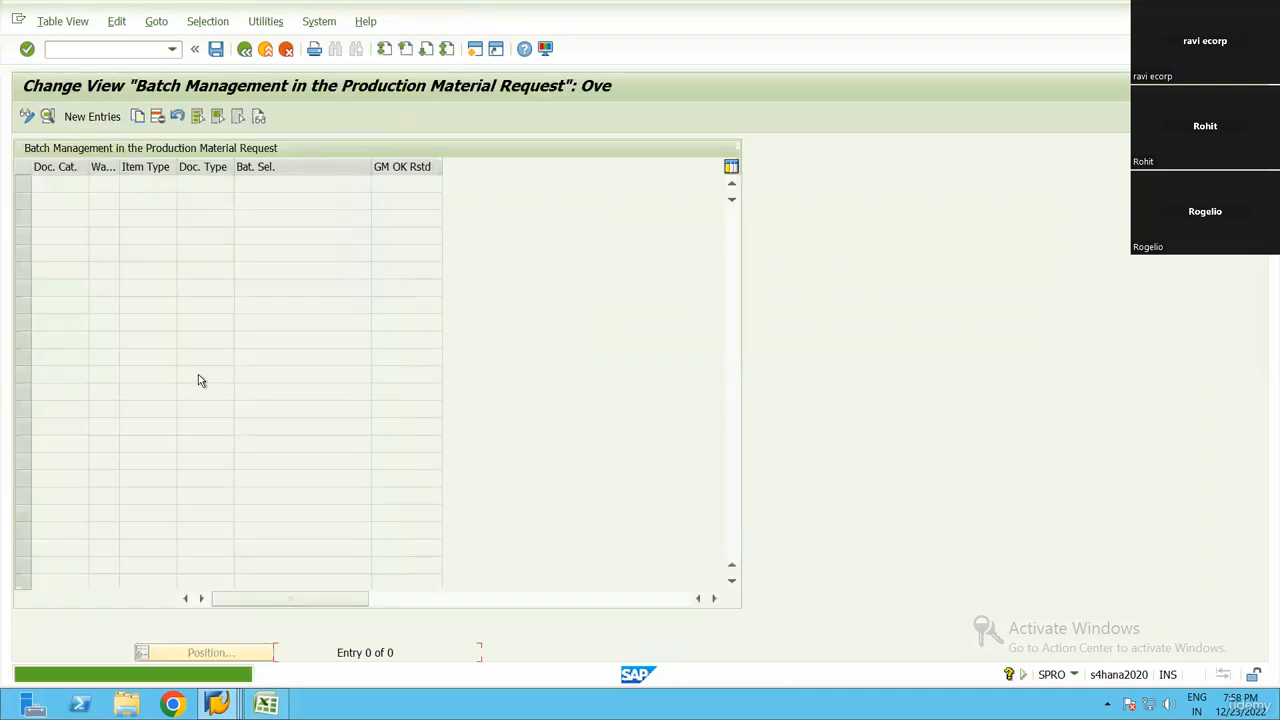
{"action": "key", "text": "F3"}
Collapse Production Material Request, Goods Issue Process, Extended Warehouse Management and SCM Extended Warehouse Management in the IMG
{"action": "scroll", "coordinate": [222, 490], "scroll_direction": "down", "scroll_amount": 2}
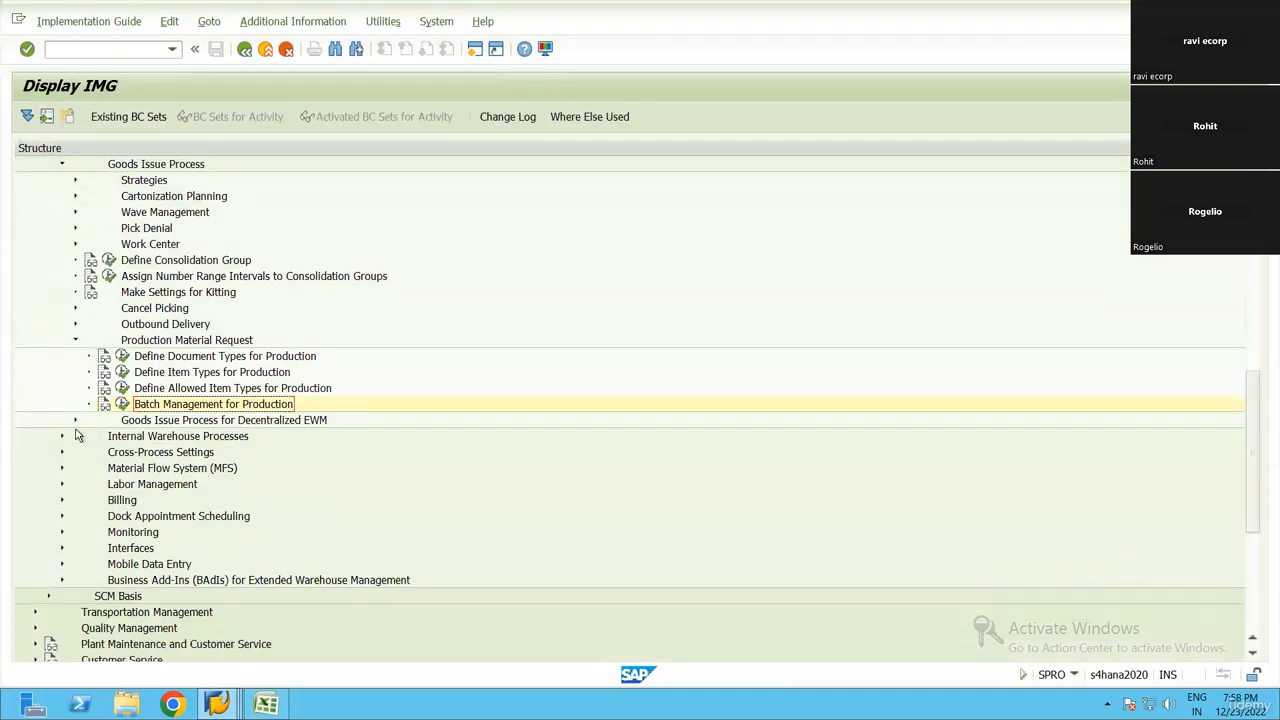
{"action": "scroll", "coordinate": [90, 364], "scroll_direction": "up", "scroll_amount": 1}
{"action": "left_click", "coordinate": [76, 355]}
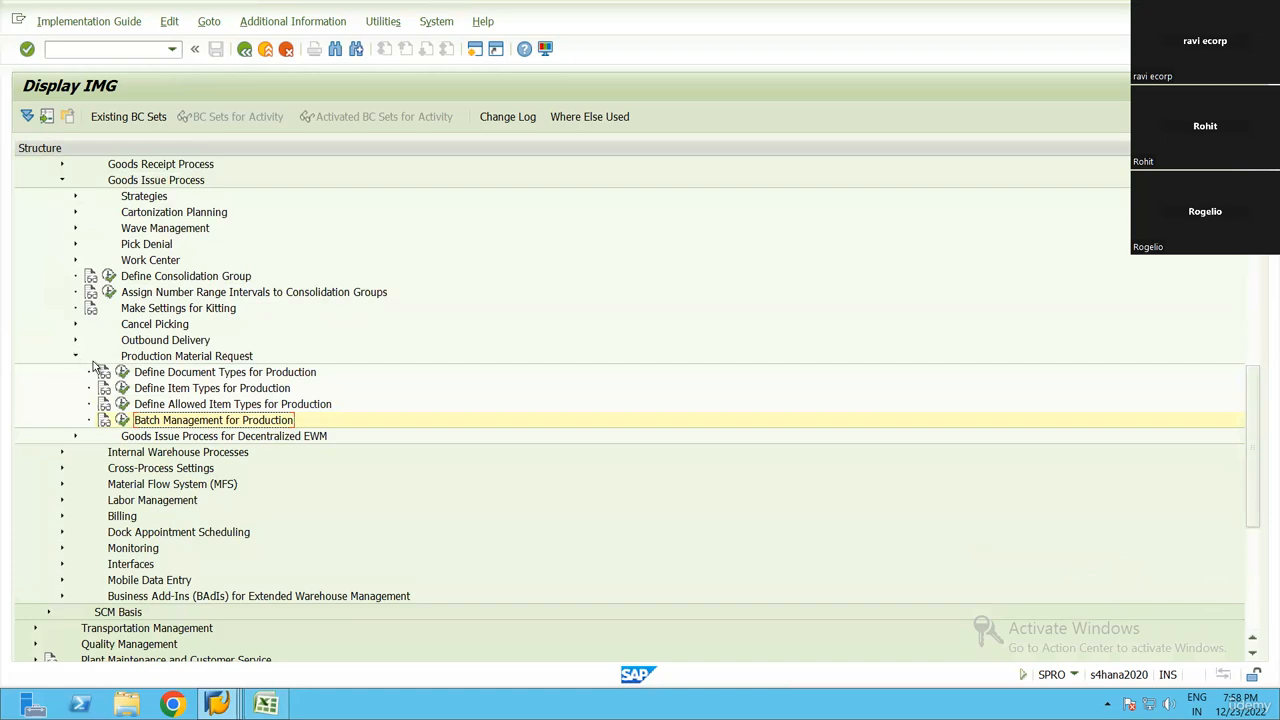
{"action": "left_click", "coordinate": [138, 386]}
{"action": "scroll", "coordinate": [130, 376], "scroll_direction": "up", "scroll_amount": 3}
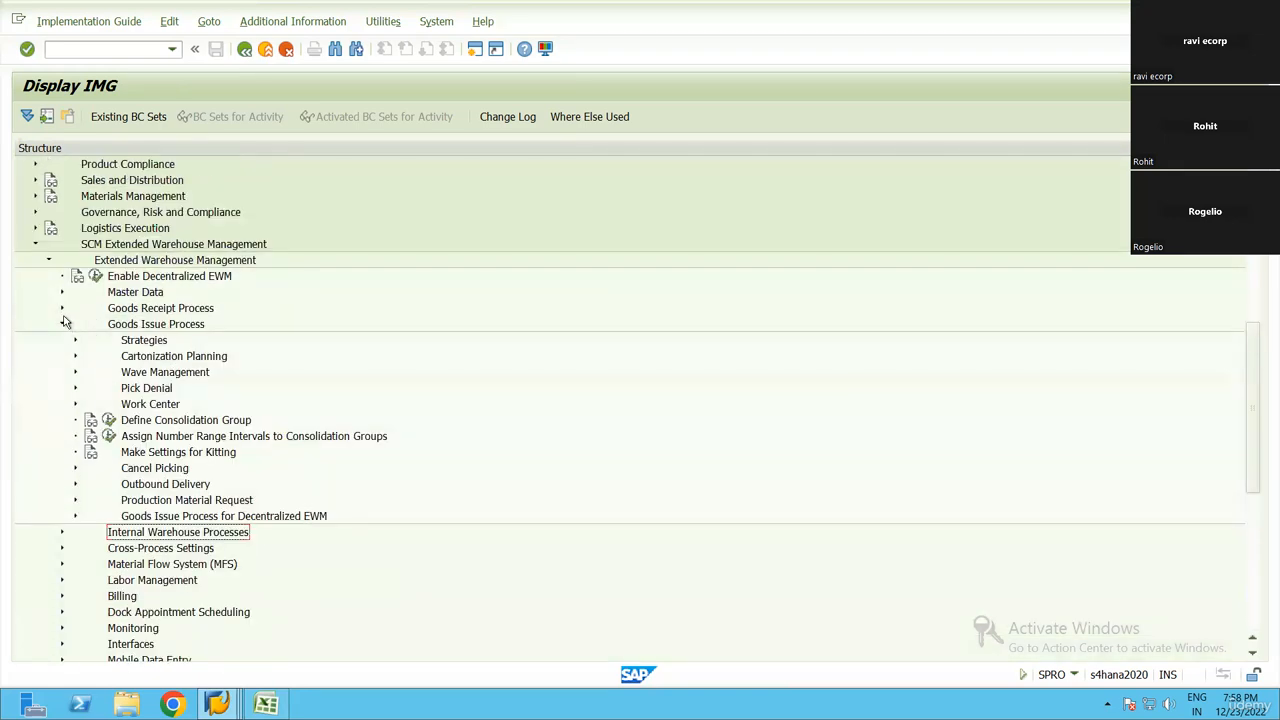
{"action": "left_click", "coordinate": [62, 324]}
{"action": "left_click", "coordinate": [46, 261]}
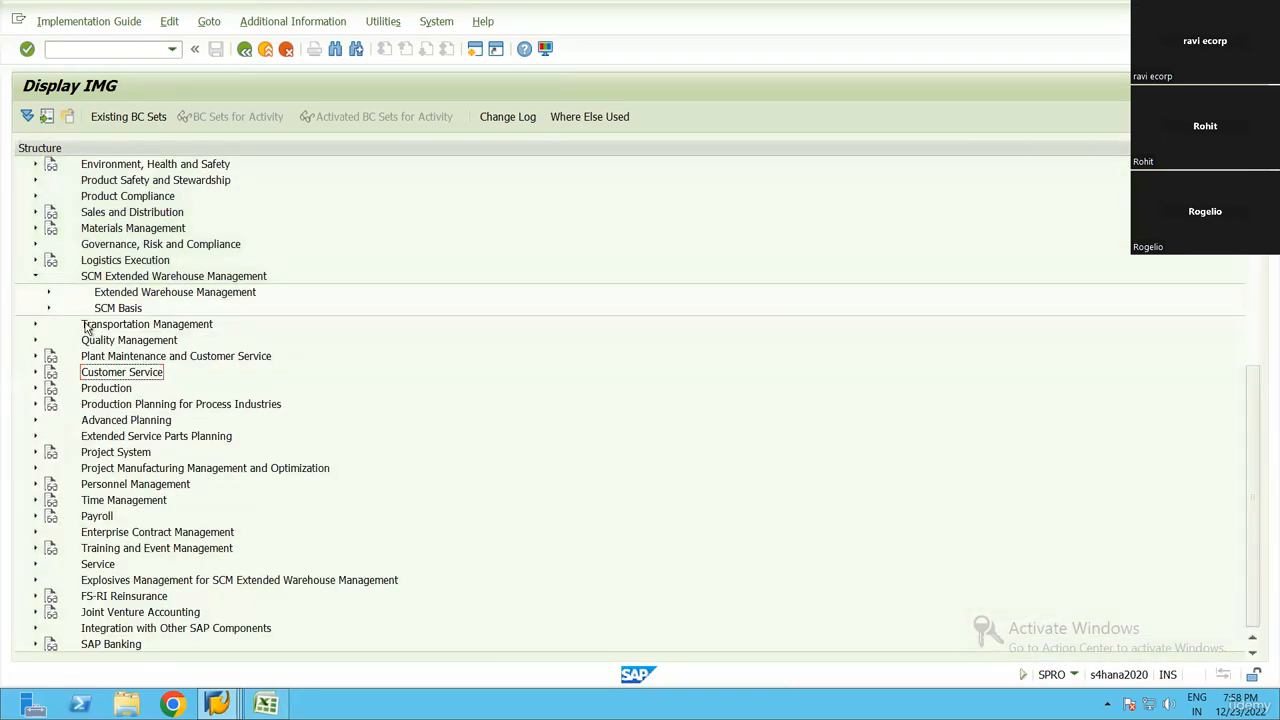
{"action": "left_click", "coordinate": [36, 277]}
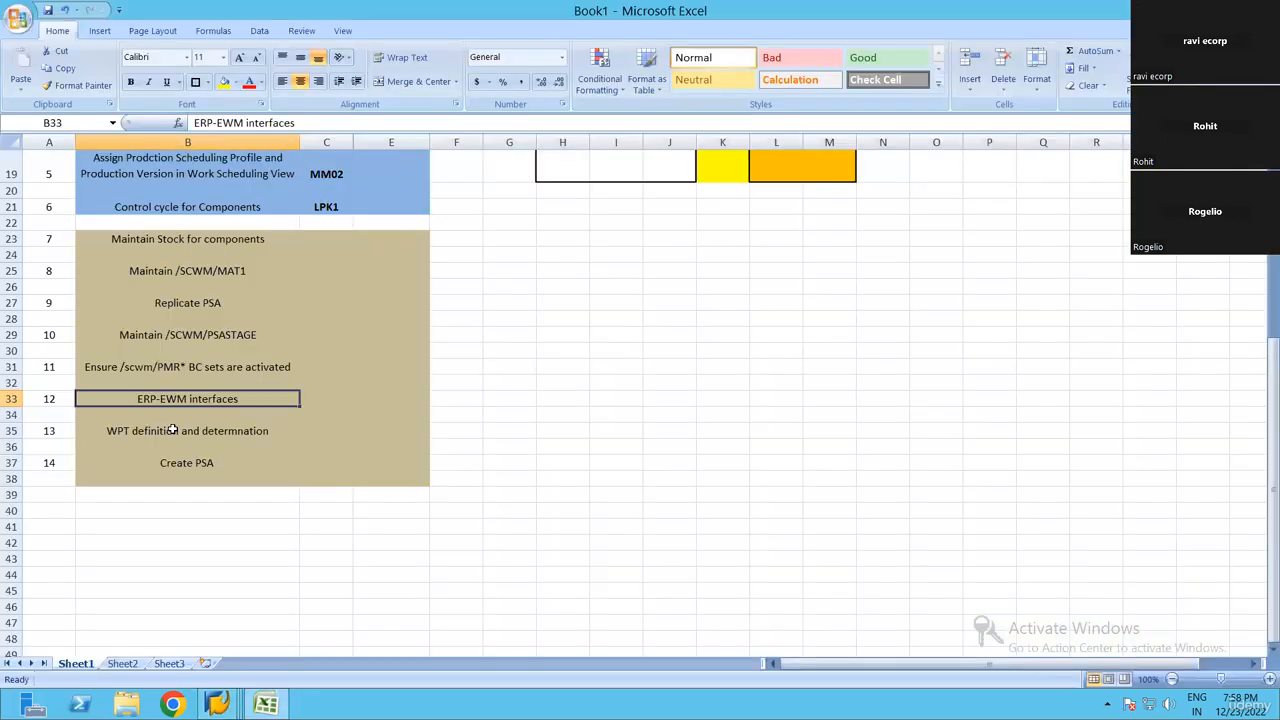
Switch to the Excel checklist, check step 12, ERP-EWM interfaces, and return to the SAP IMG
{"action": "key", "text": "alt+Tab"}
{"action": "key", "text": "Up"}
{"action": "key", "text": "Up"}
{"action": "key", "text": "Down"}
{"action": "key", "text": "Down"}
{"action": "key", "text": "alt+Tab"}
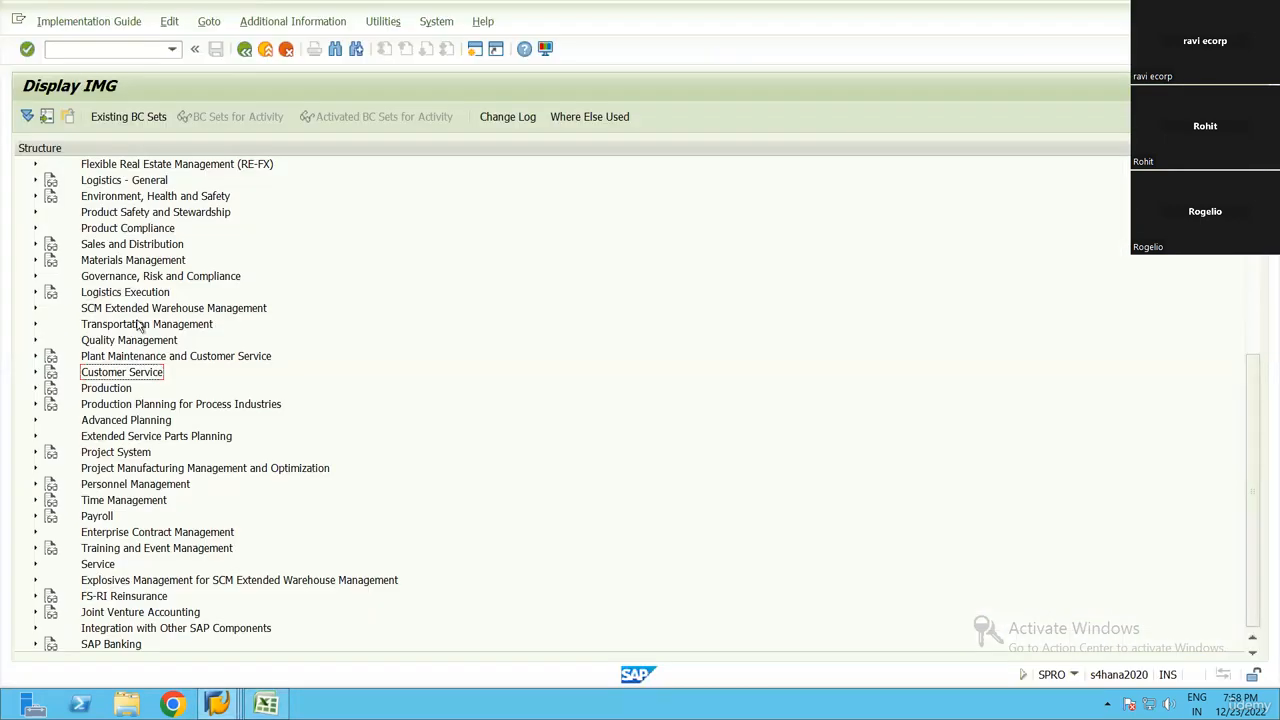
Expand SCM Extended Warehouse Management and its Extended Warehouse Management node in the IMG
{"action": "key", "text": "Up"}
{"action": "key", "text": "Up"}
{"action": "key", "text": "Up"}
{"action": "key", "text": "Up"}
{"action": "key", "text": "Right"}
{"action": "key", "text": "Down"}
{"action": "key", "text": "Right"}
{"action": "key", "text": "Down"}
{"action": "key", "text": "Down"}
{"action": "key", "text": "Down"}
{"action": "key", "text": "Down"}
{"action": "key", "text": "Down"}
{"action": "key", "text": "Down"}
{"action": "key", "text": "Down"}
{"action": "key", "text": "Down"}
{"action": "key", "text": "Down"}
{"action": "key", "text": "Down"}
{"action": "key", "text": "Down"}
{"action": "key", "text": "Down"}
{"action": "key", "text": "Down"}
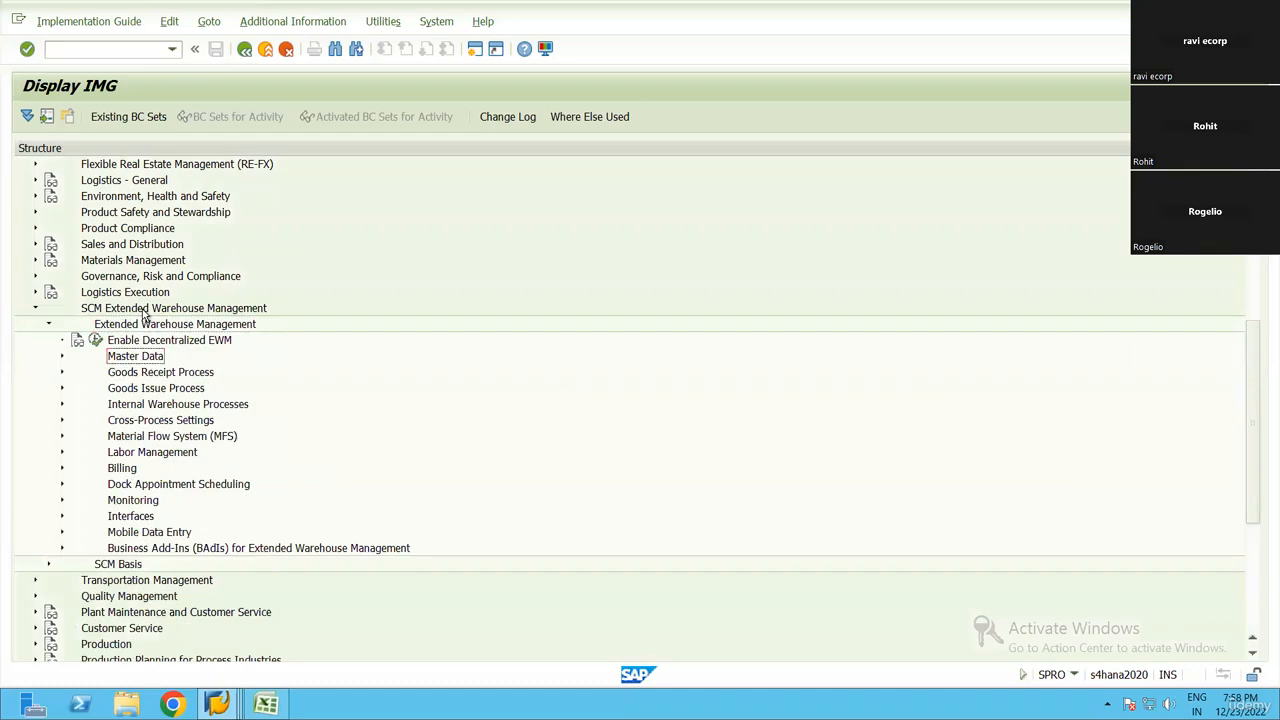
Expand Interfaces under Extended Warehouse Management, select ERP Integration and switch to the Excel checklist
{"action": "key", "text": "Up"}
{"action": "key", "text": "Right"}
{"action": "key", "text": "Down"}
{"action": "key", "text": "Down"}
{"action": "key", "text": "Down"}
{"action": "key", "text": "Down"}
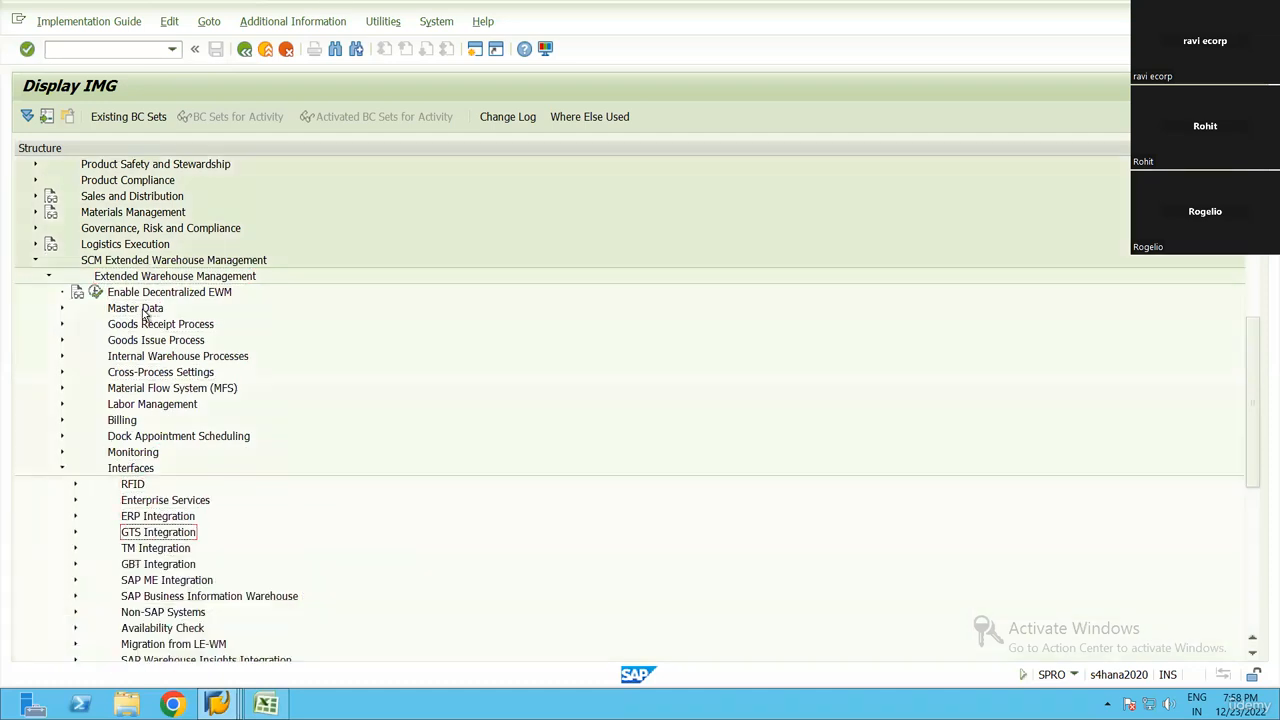
{"action": "key", "text": "Up"}
{"action": "key", "text": "alt+Tab"}
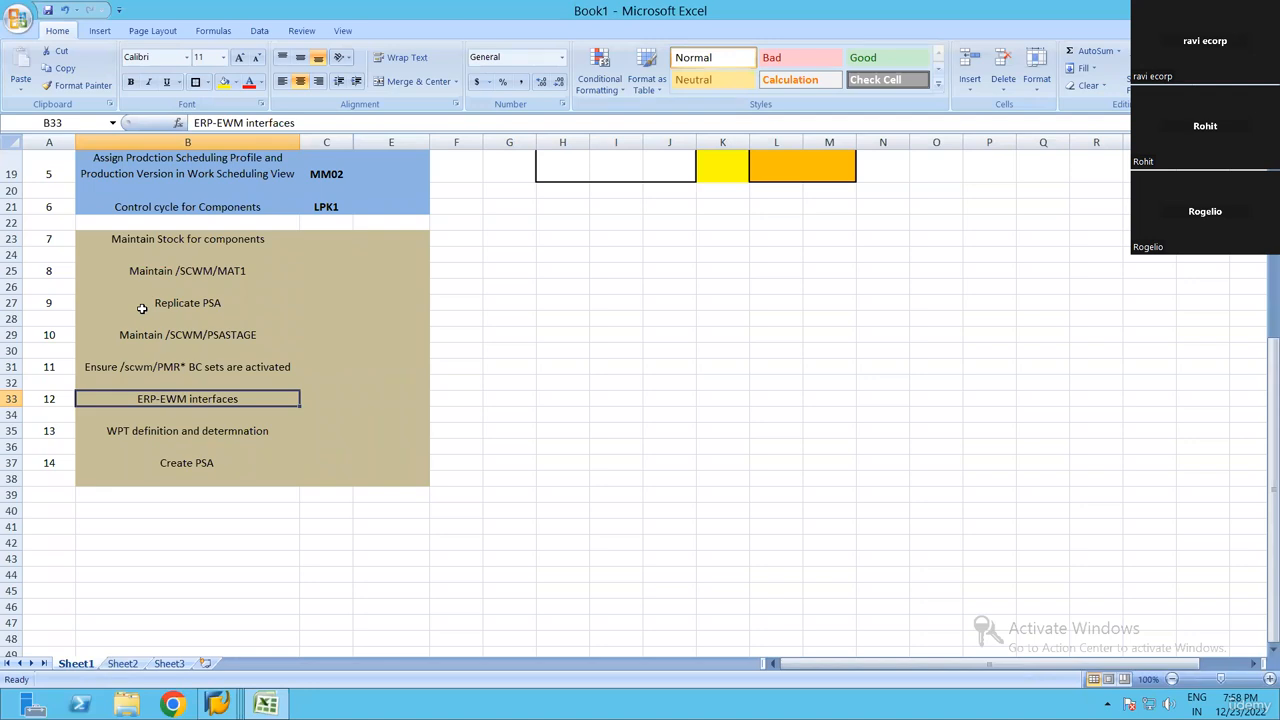
Return to the SAP IMG and expand ERP Integration and its Production node
{"action": "key", "text": "alt+Tab"}
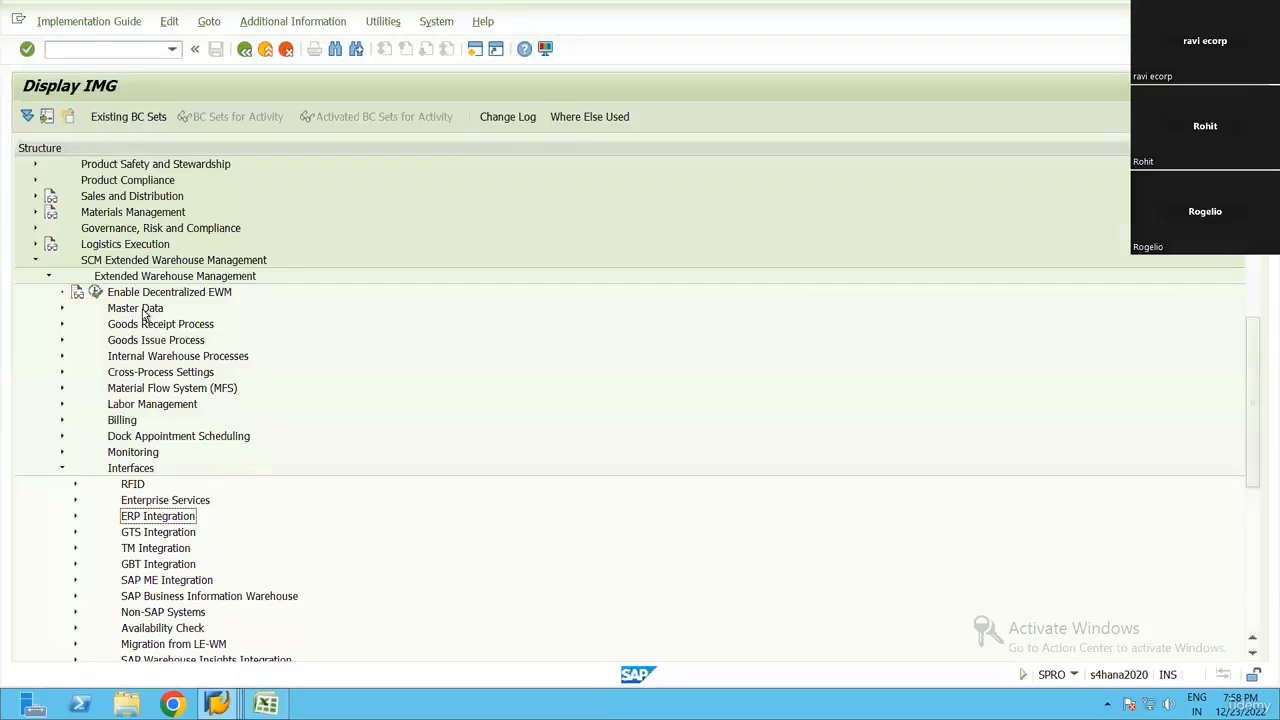
{"action": "key", "text": "Right"}
{"action": "key", "text": "Down"}
{"action": "key", "text": "Down"}
{"action": "key", "text": "Down"}
{"action": "key", "text": "Down"}
{"action": "key", "text": "Up"}
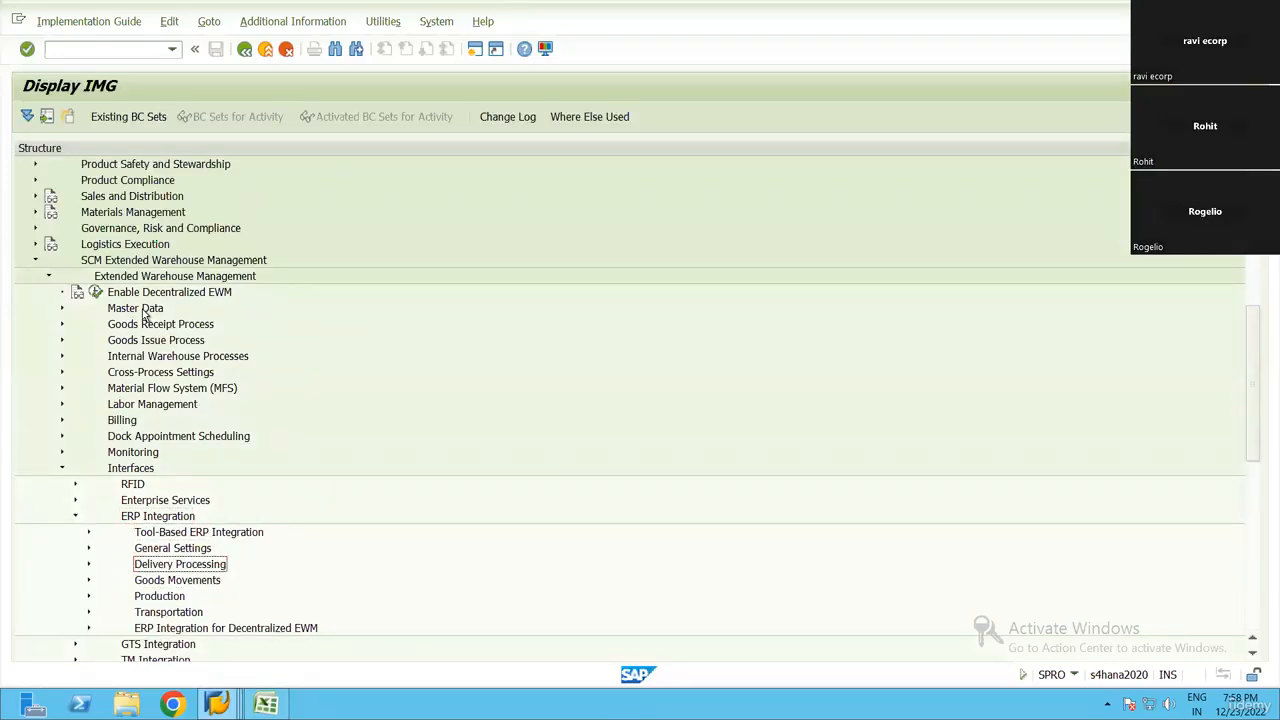
{"action": "key", "text": "Down"}
{"action": "key", "text": "Down"}
{"action": "key", "text": "Right"}
{"action": "key", "text": "Down"}
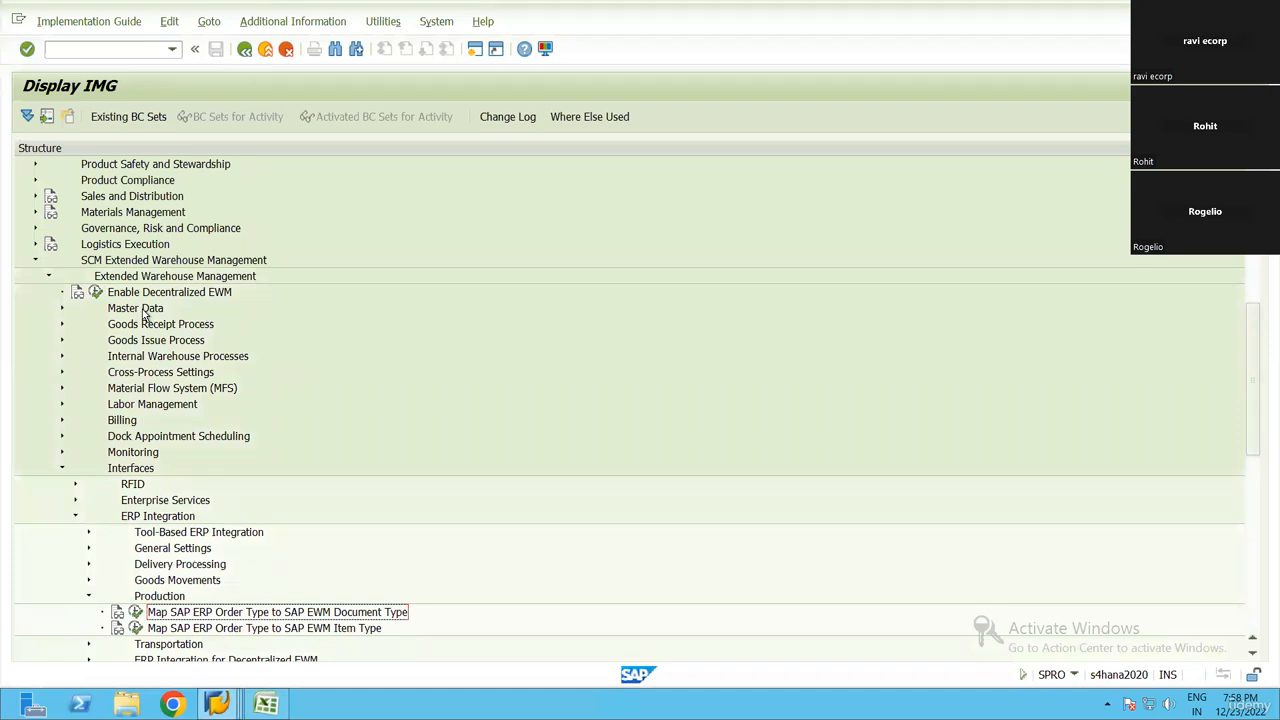
Open Map SAP ERP Order Type to SAP EWM Document Type and filter the entries by warehouse number RN99
{"action": "key", "text": "Left"}
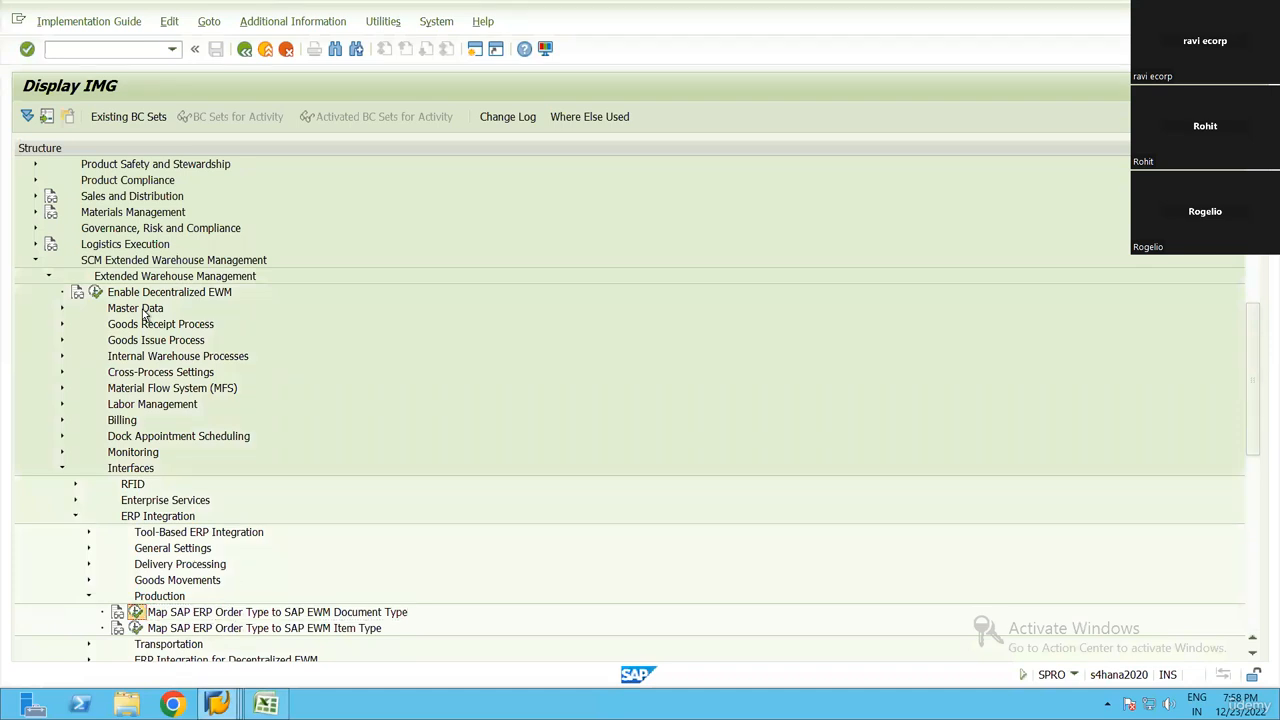
{"action": "key", "text": "Return"}
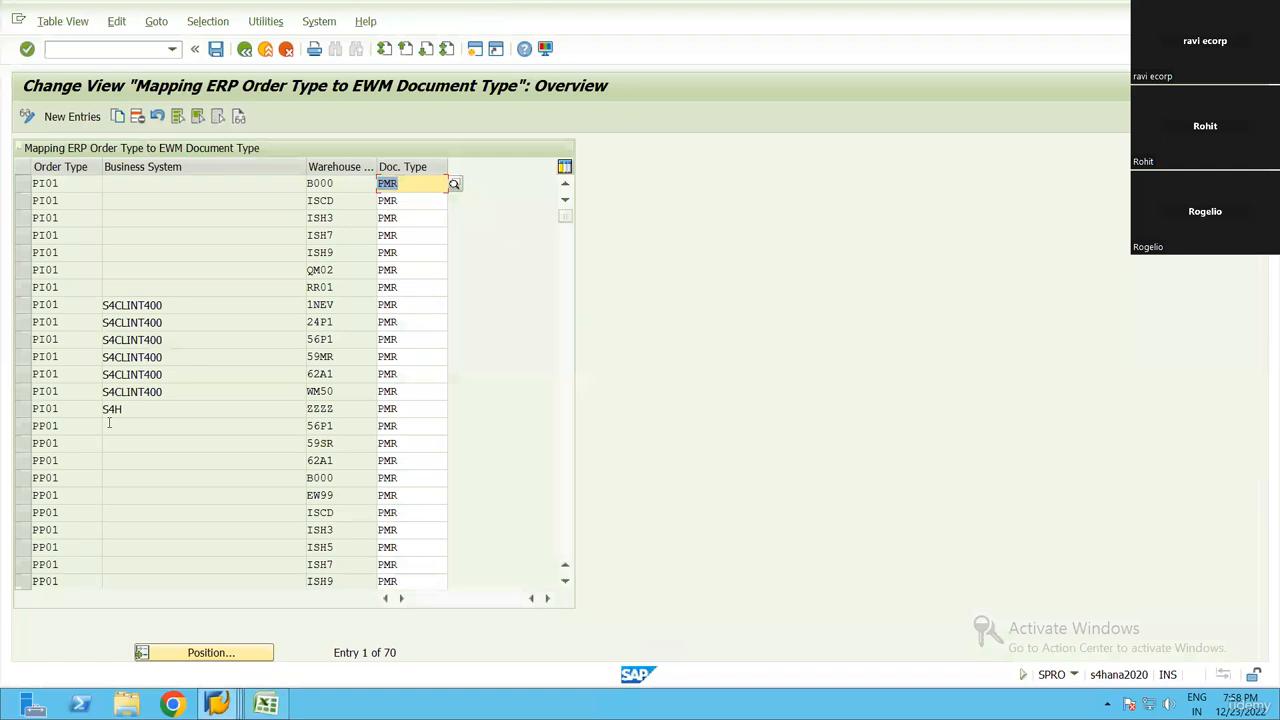
{"action": "left_click", "coordinate": [196, 24]}
{"action": "left_click", "coordinate": [212, 94]}
{"action": "left_click", "coordinate": [56, 283]}
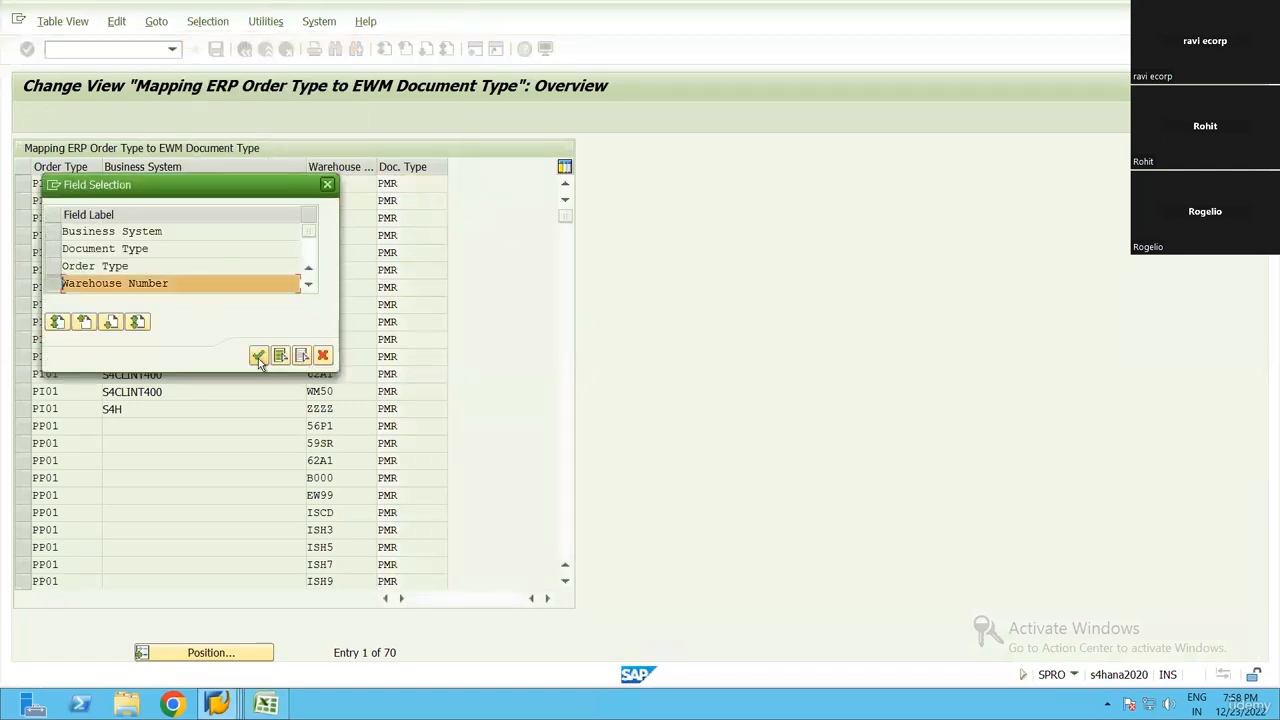
{"action": "left_click", "coordinate": [258, 355]}
{"action": "left_click", "coordinate": [319, 232]}
{"action": "type", "text": "RN9"}
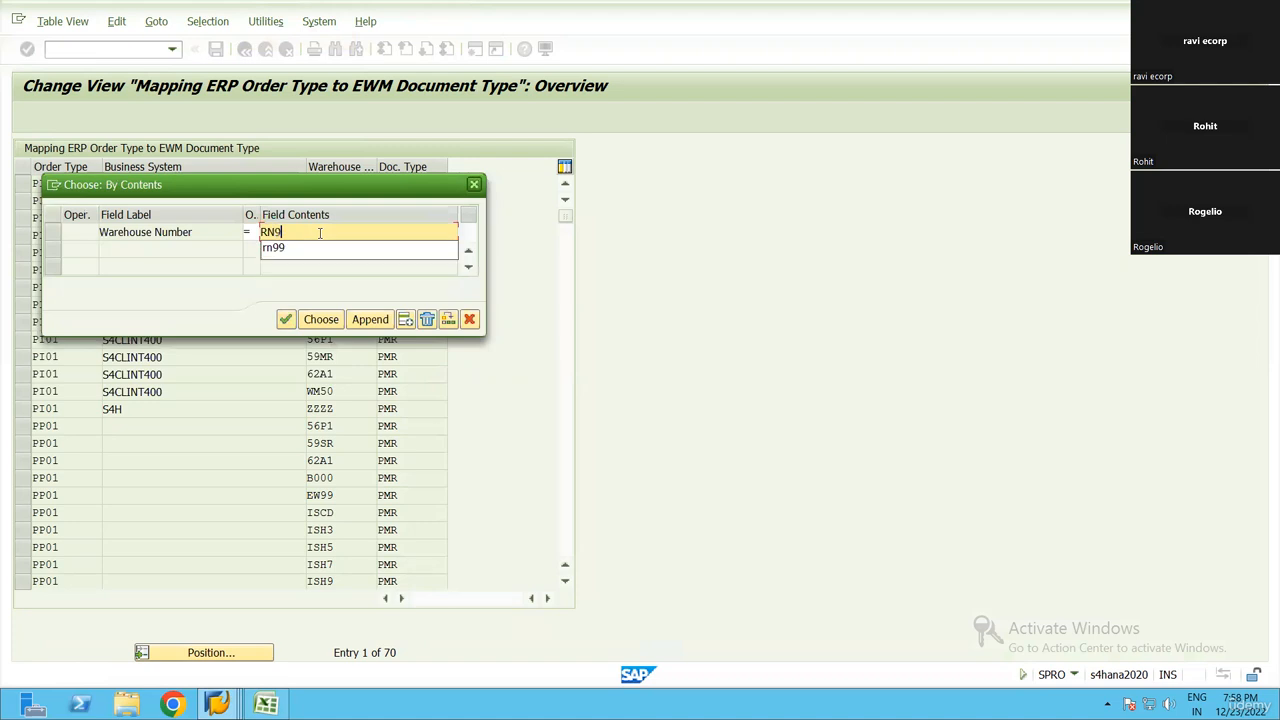
{"action": "type", "text": "9"}
{"action": "key", "text": "Return"}
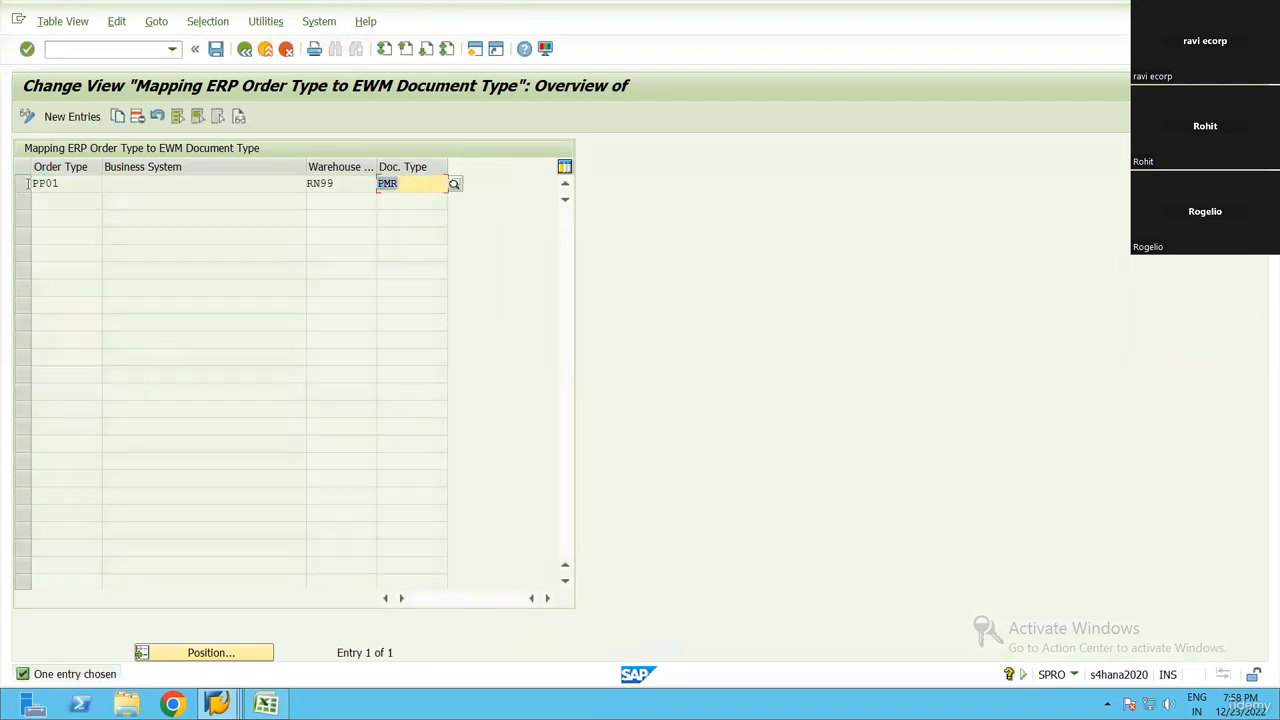
Review the order type, warehouse number and document type of the RN99 entry, and return to the IMG
{"action": "left_click_drag", "start_coordinate": [66, 184], "coordinate": [24, 186]}
{"action": "left_click", "coordinate": [84, 184]}
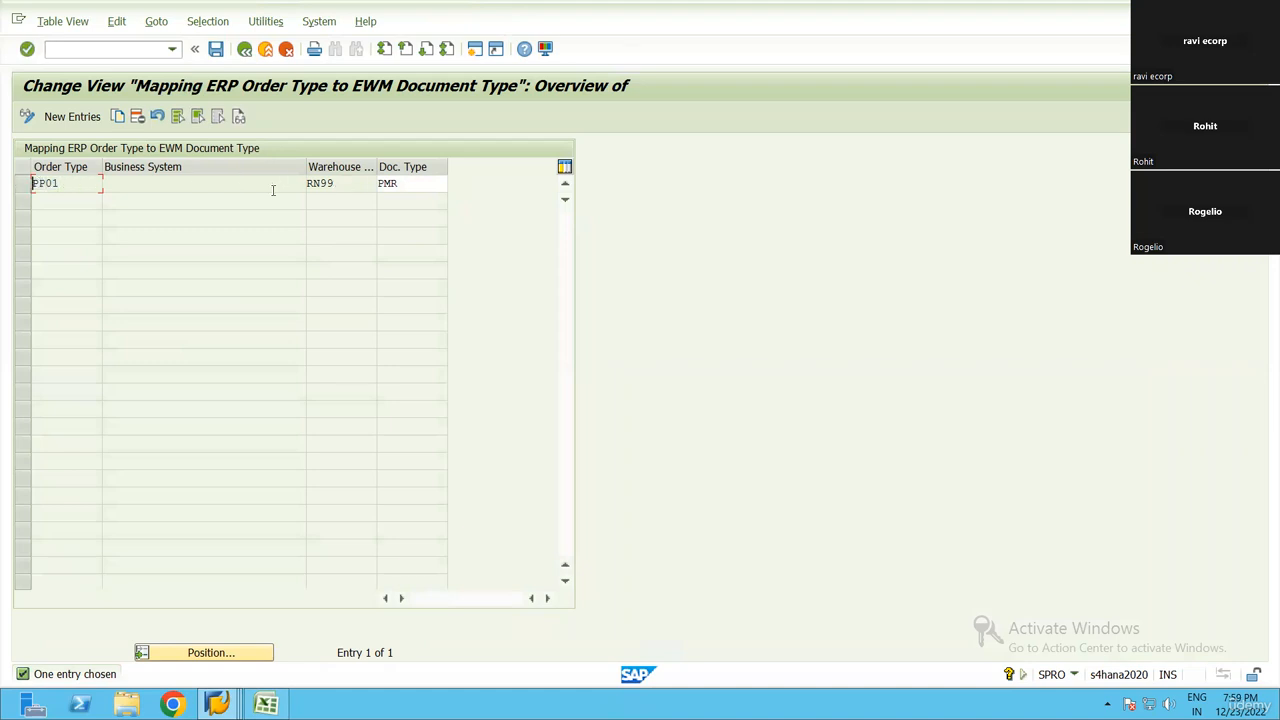
{"action": "left_click_drag", "start_coordinate": [350, 186], "coordinate": [304, 186]}
{"action": "left_click_drag", "start_coordinate": [412, 186], "coordinate": [366, 186]}
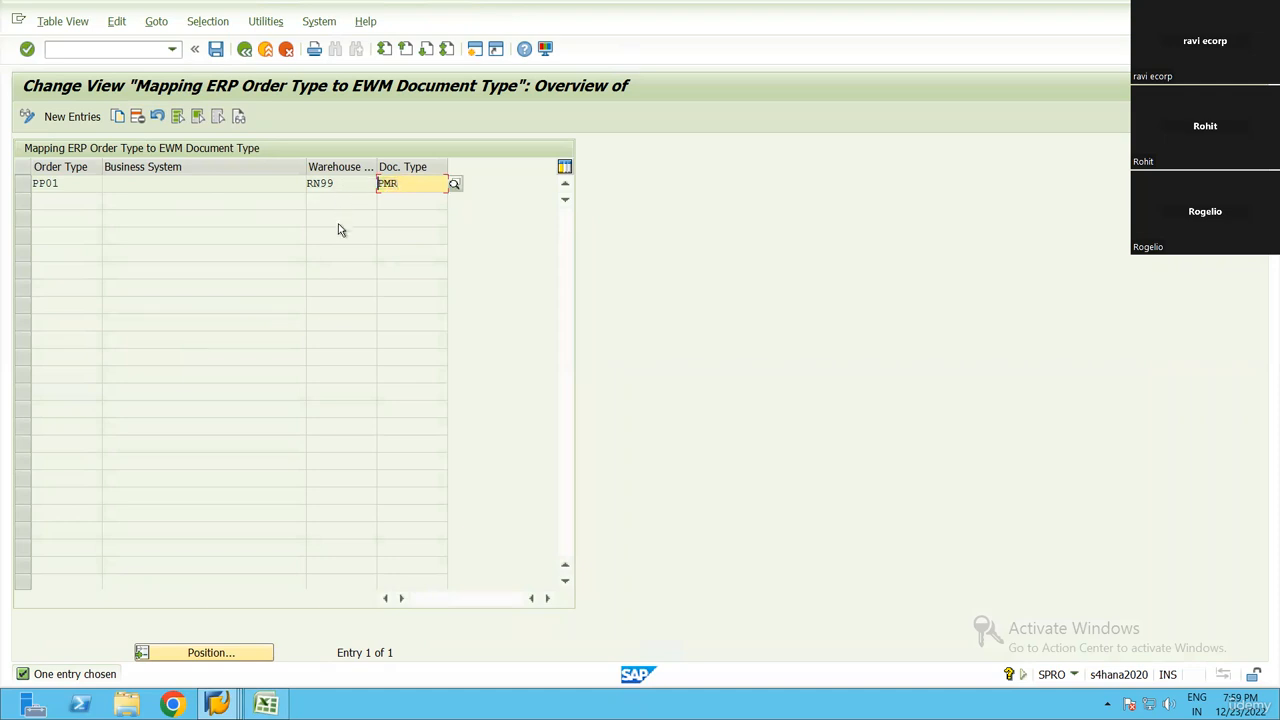
{"action": "key", "text": "F3"}
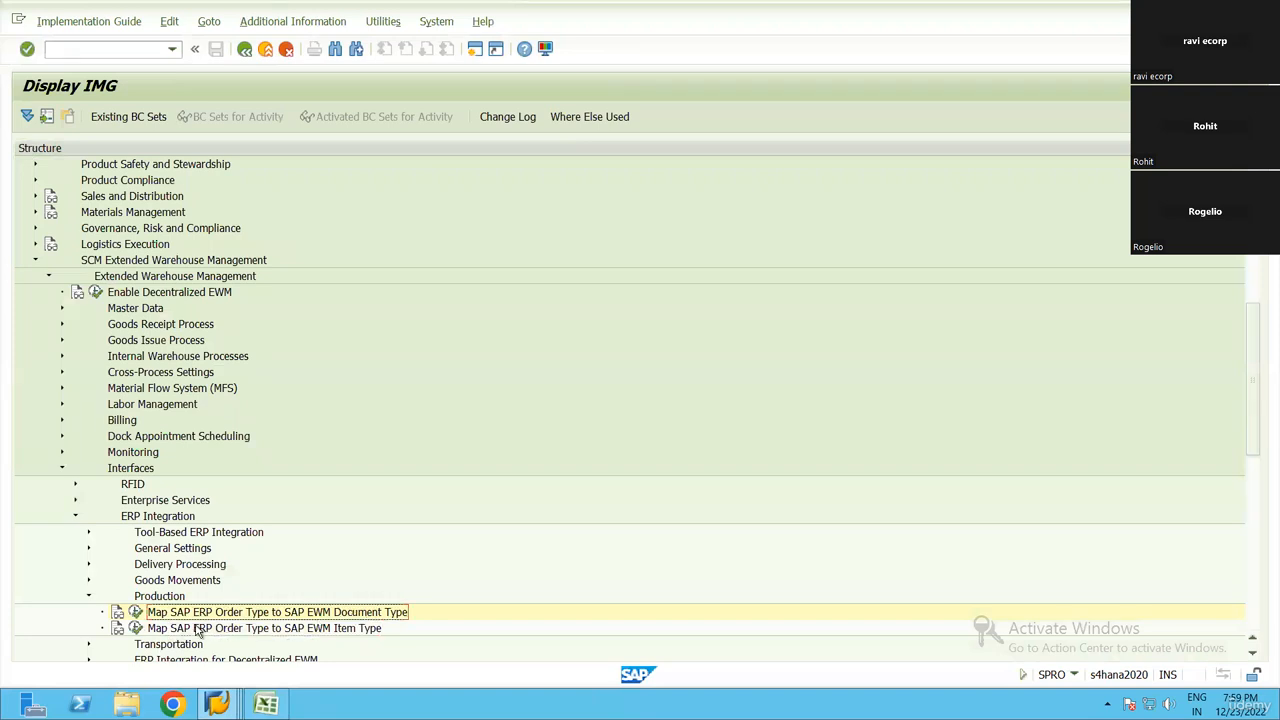
Open Map SAP ERP Order Type to SAP EWM Item Type and filter the entries by warehouse number RN99
{"action": "left_click", "coordinate": [136, 628]}
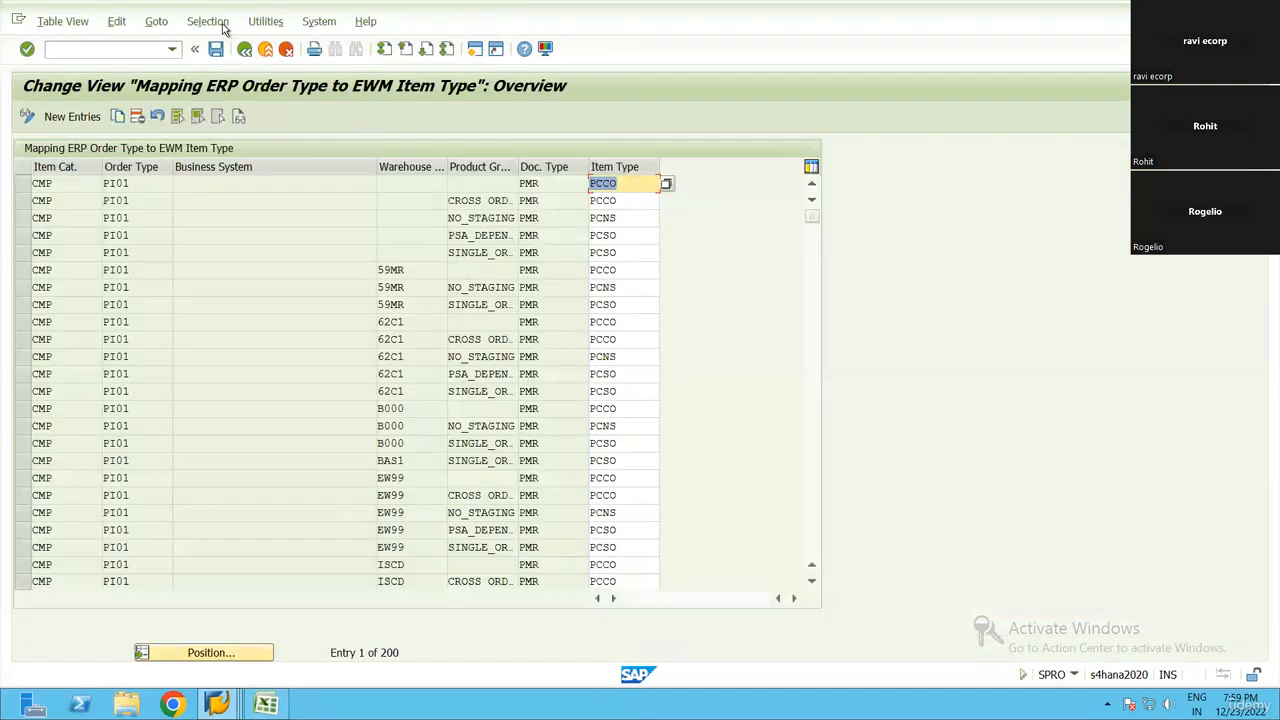
{"action": "left_click", "coordinate": [222, 26]}
{"action": "left_click", "coordinate": [230, 42]}
{"action": "scroll", "coordinate": [65, 233], "scroll_direction": "down", "scroll_amount": 1}
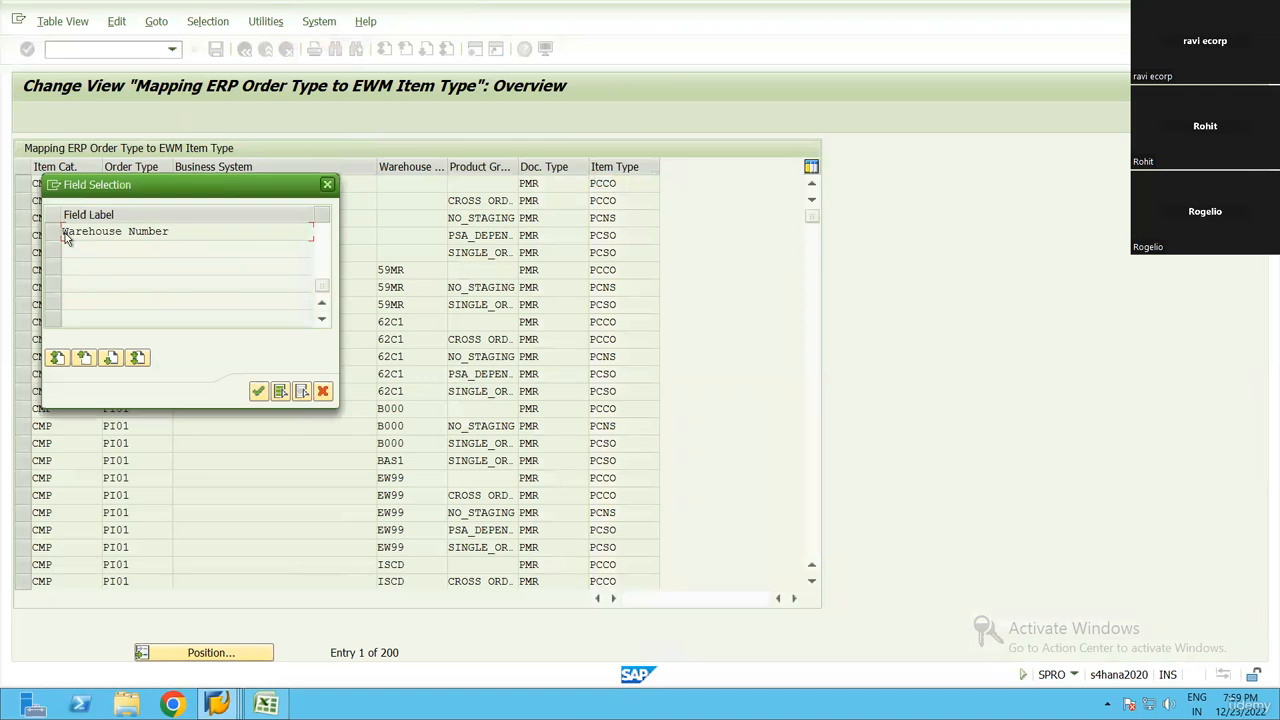
{"action": "left_click", "coordinate": [65, 233]}
{"action": "left_click", "coordinate": [258, 391]}
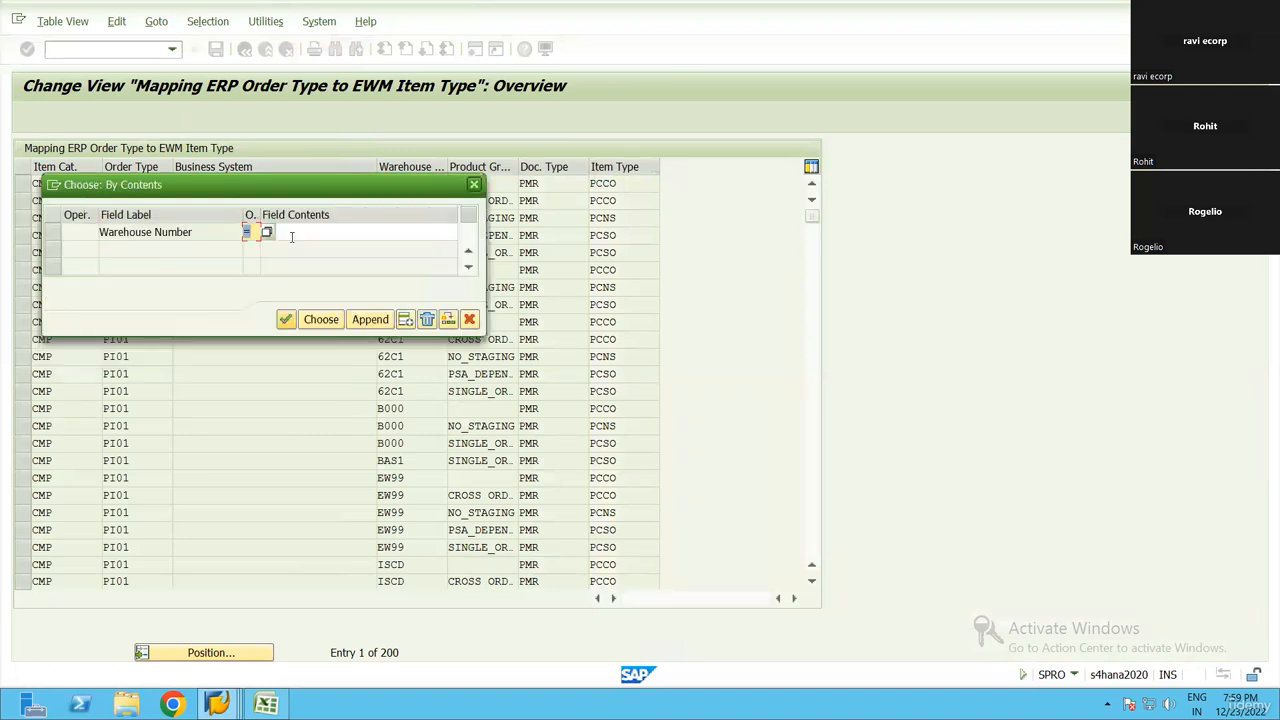
{"action": "type", "text": "RN99"}
{"action": "key", "text": "Return"}
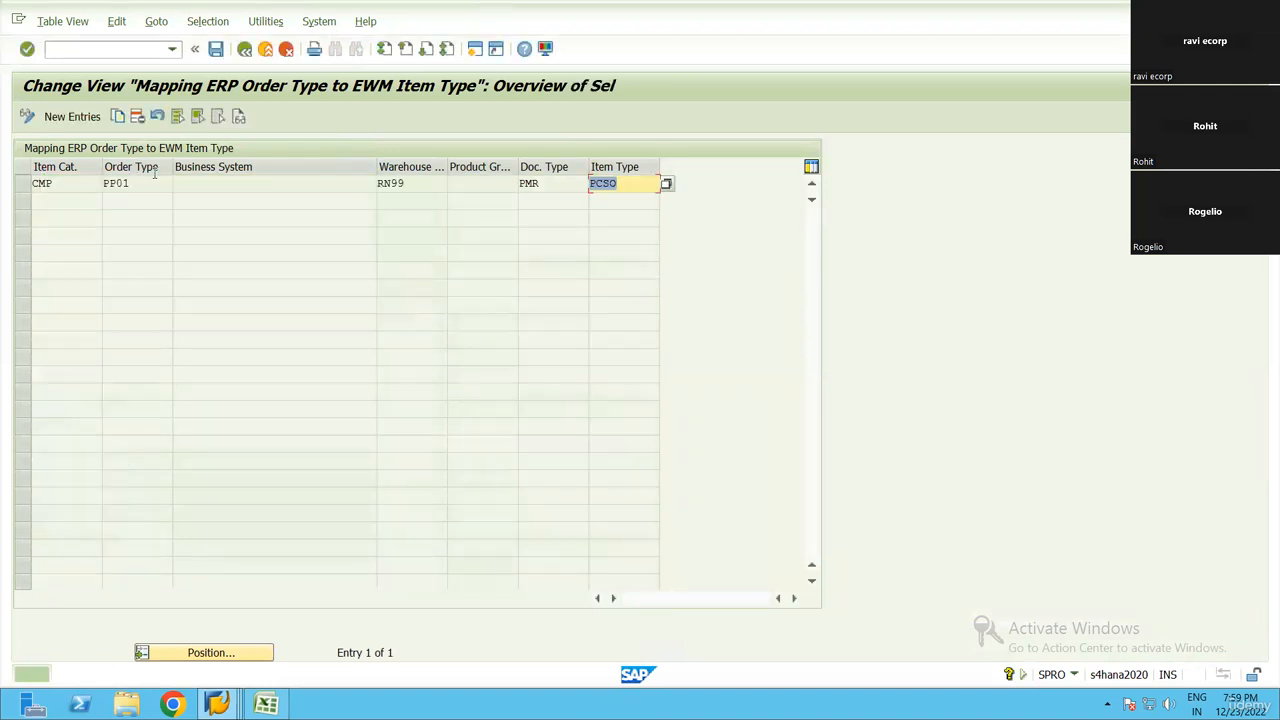
Review the RN99 entry's item category, order type, warehouse, product group, document type and item type
{"action": "left_click", "coordinate": [33, 183]}
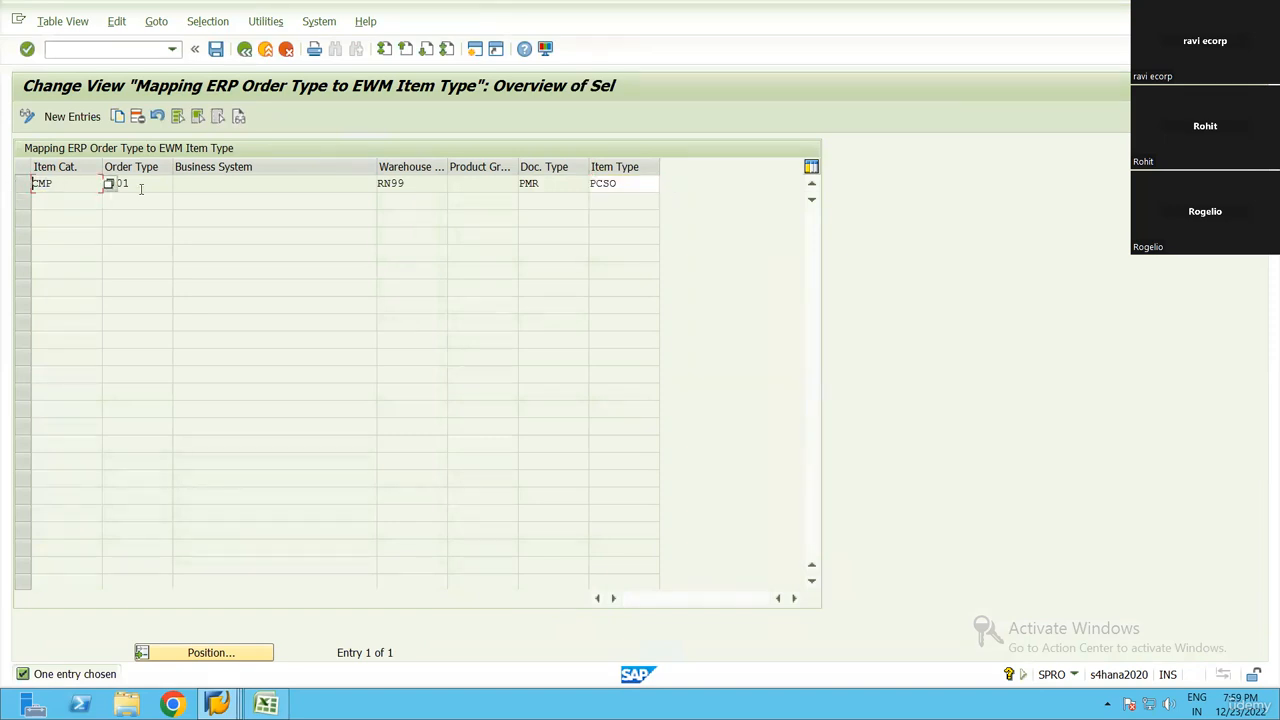
{"action": "left_click", "coordinate": [142, 183]}
{"action": "double_click", "coordinate": [135, 187]}
{"action": "key", "text": "Tab"}
{"action": "key", "text": "Tab"}
{"action": "key", "text": "Tab"}
{"action": "key", "text": "Tab"}
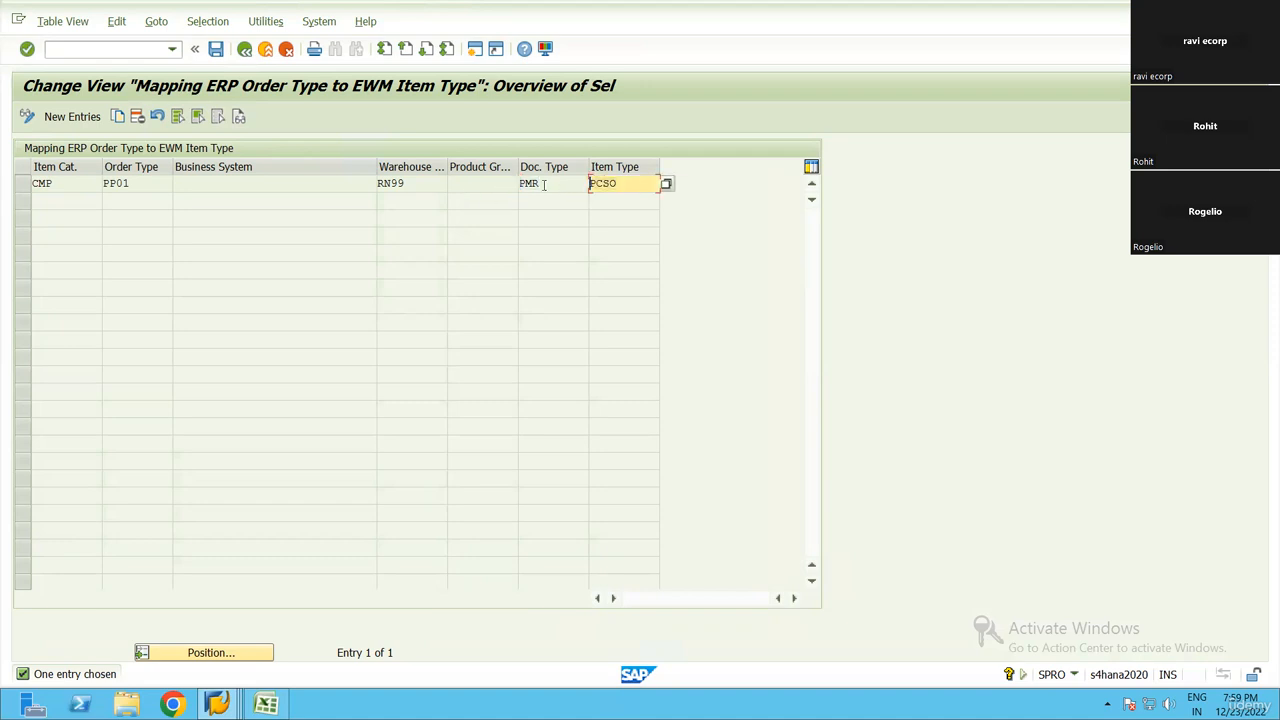
Look up the available item types for the RN99 entry, highlight PCSO, and return to the unfiltered mapping overview
{"action": "left_click", "coordinate": [666, 183]}
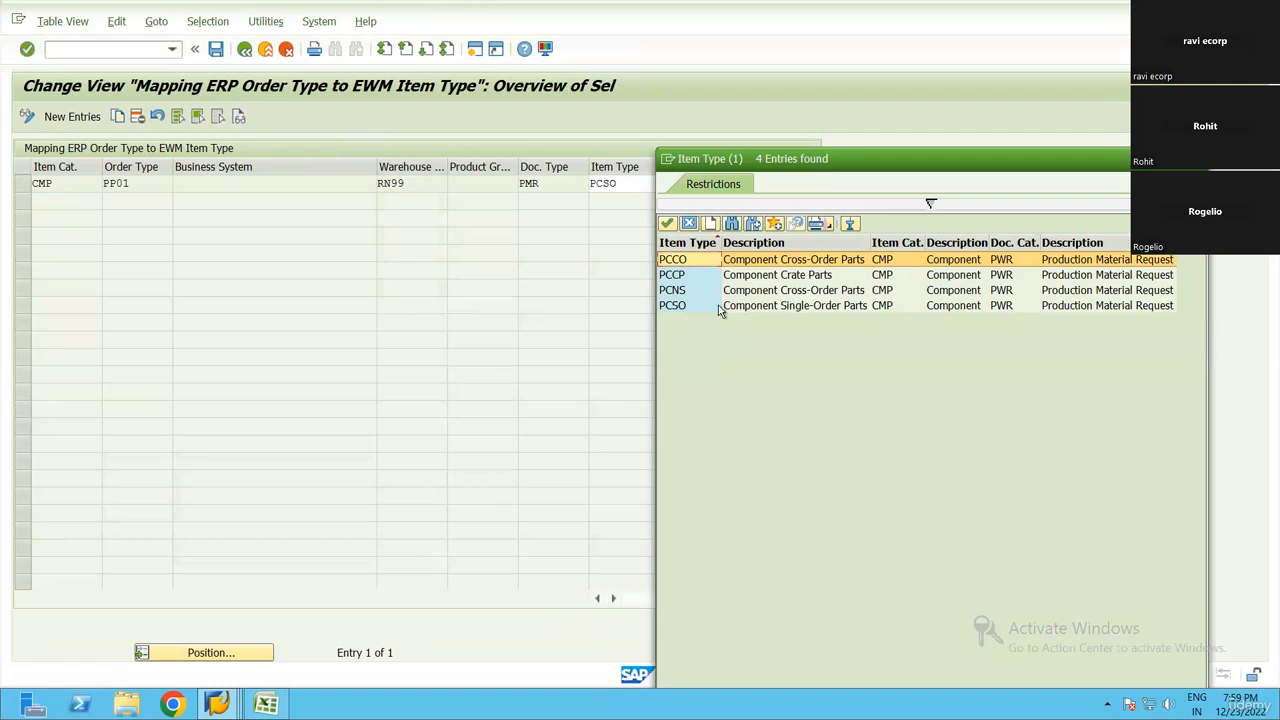
{"action": "left_click", "coordinate": [718, 305]}
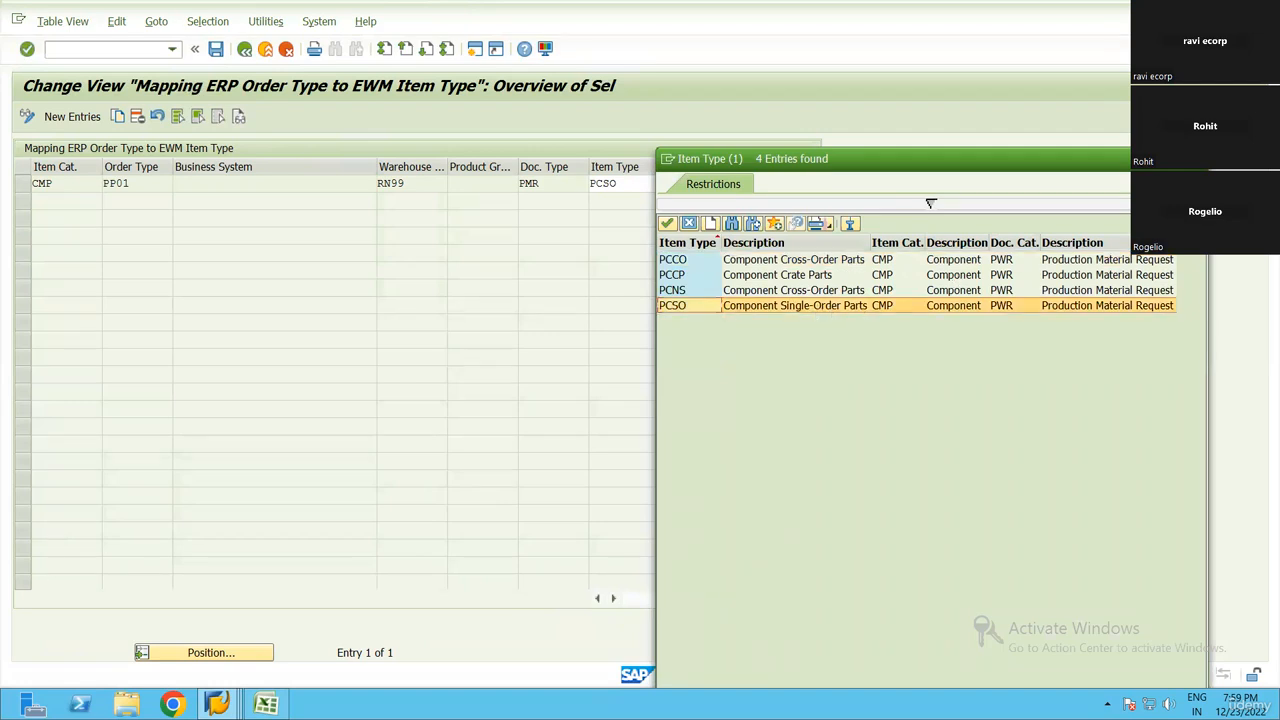
{"action": "left_click", "coordinate": [1197, 159]}
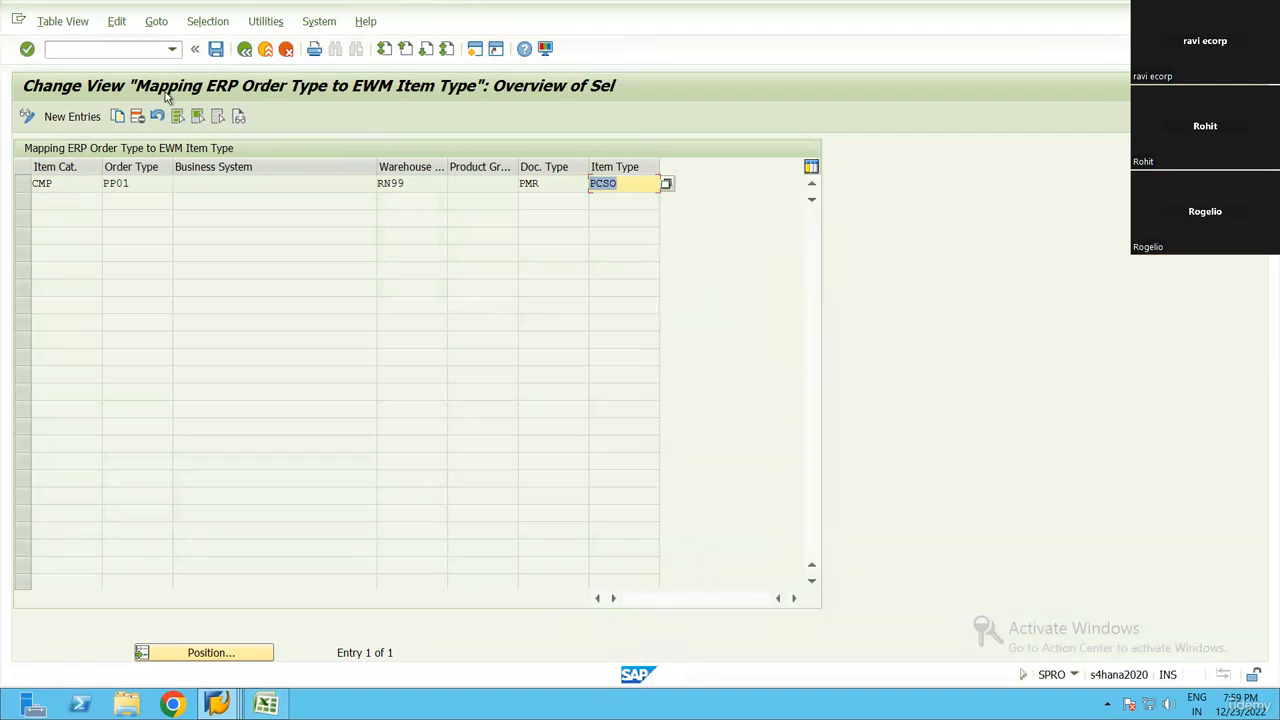
{"action": "left_click", "coordinate": [245, 50]}
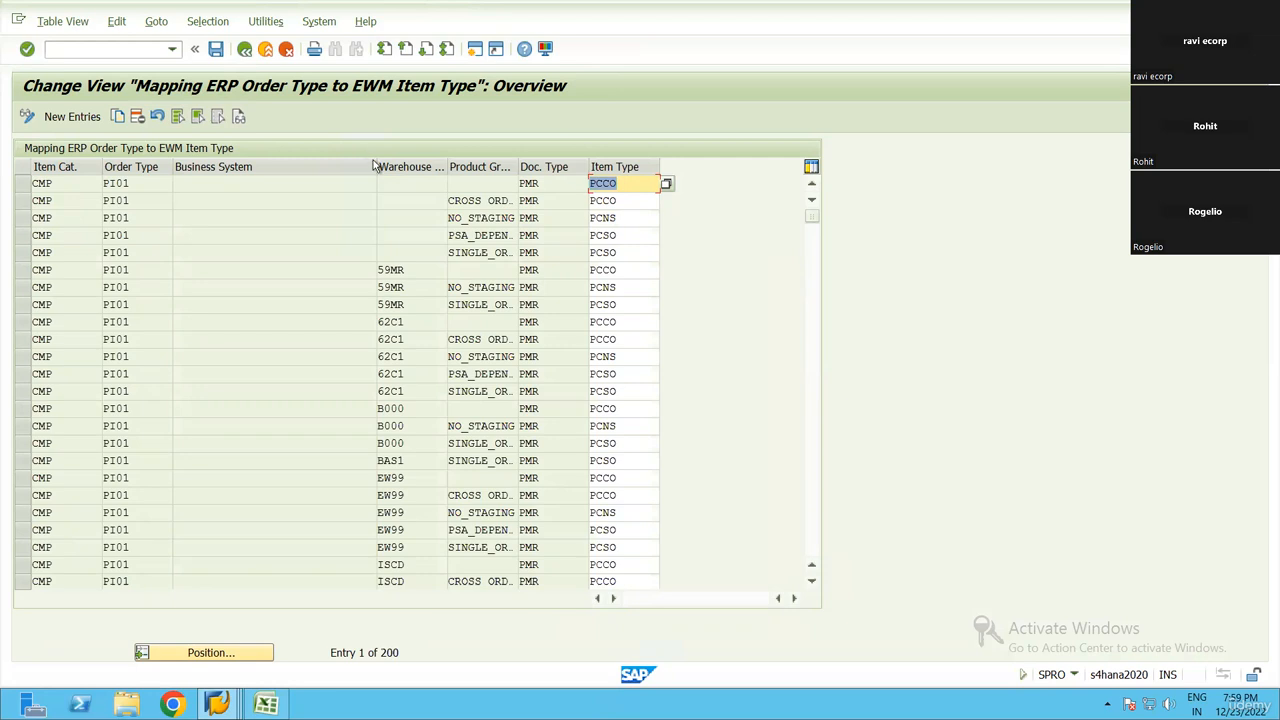
Examine the order types and item types of the PI01 and PP01 component entries across the full mapping list
{"action": "left_click", "coordinate": [114, 185]}
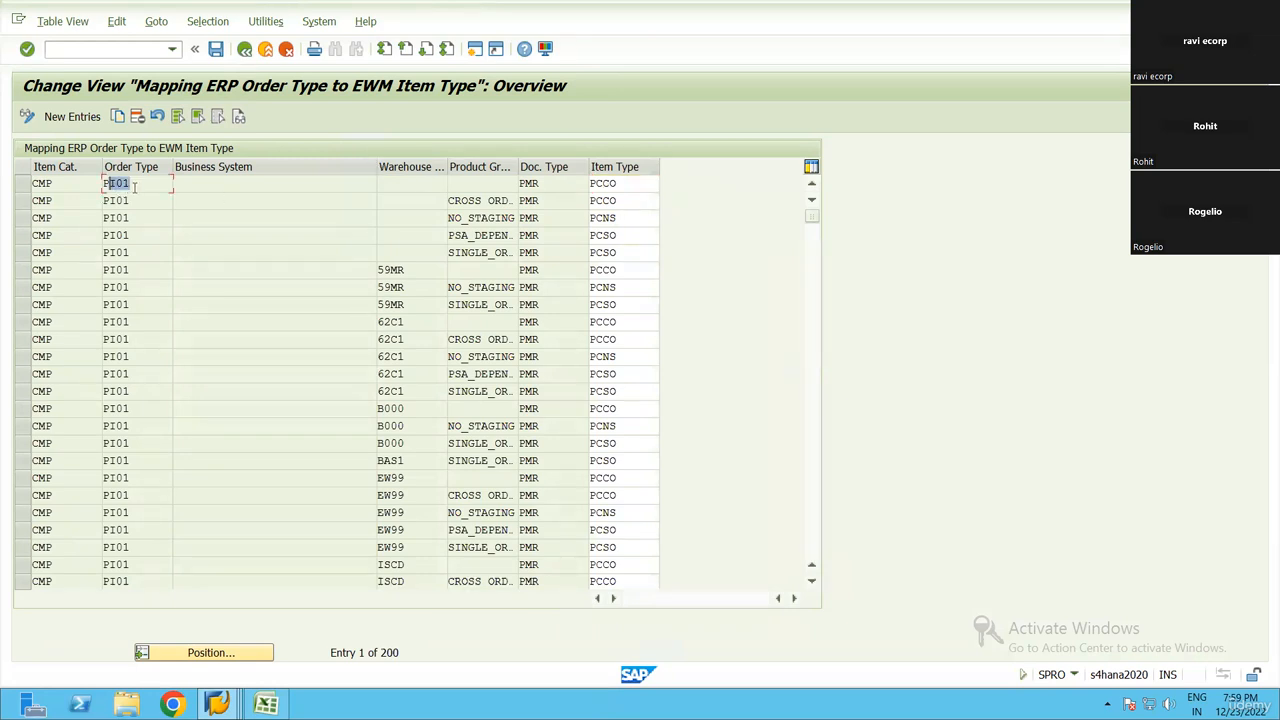
{"action": "left_click", "coordinate": [115, 374]}
{"action": "scroll", "coordinate": [100, 375], "scroll_direction": "down", "scroll_amount": 11}
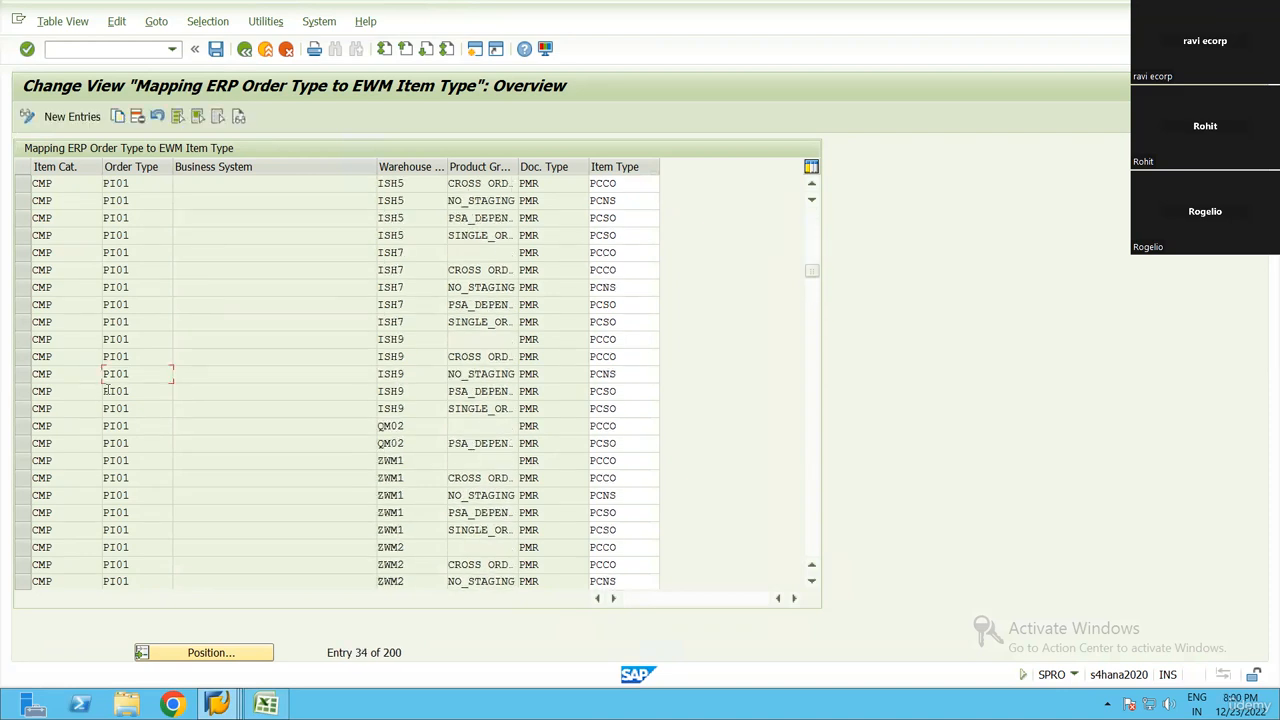
{"action": "scroll", "coordinate": [107, 391], "scroll_direction": "down", "scroll_amount": 11}
{"action": "scroll", "coordinate": [140, 400], "scroll_direction": "down", "scroll_amount": 4}
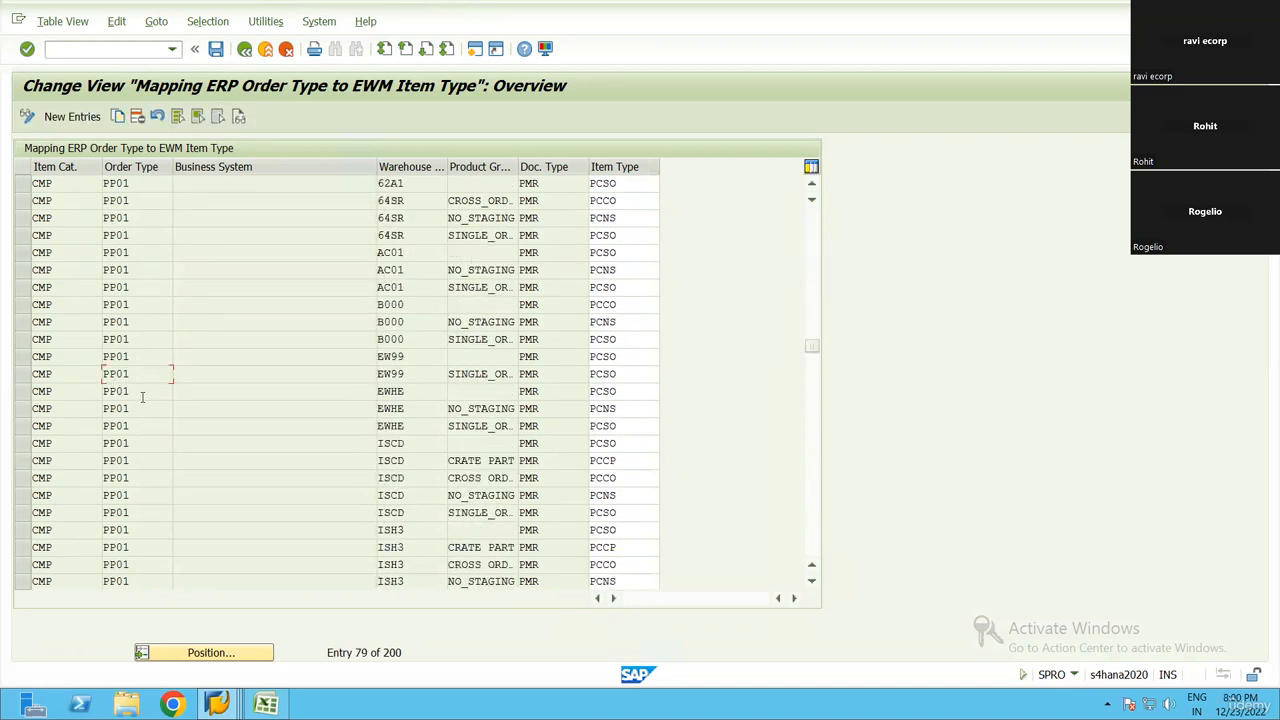
{"action": "left_click", "coordinate": [103, 391]}
{"action": "scroll", "coordinate": [140, 453], "scroll_direction": "down", "scroll_amount": 10}
{"action": "scroll", "coordinate": [139, 453], "scroll_direction": "down", "scroll_amount": 4}
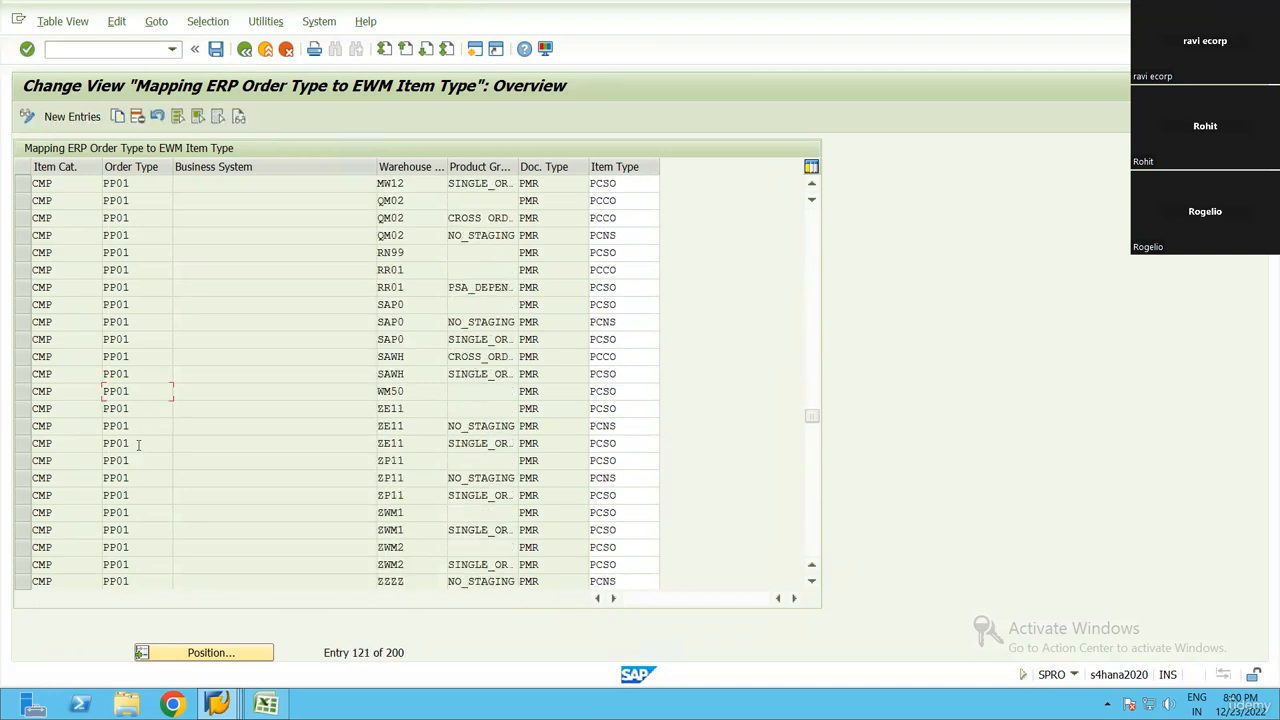
{"action": "left_click", "coordinate": [548, 426]}
{"action": "scroll", "coordinate": [138, 485], "scroll_direction": "down", "scroll_amount": 10}
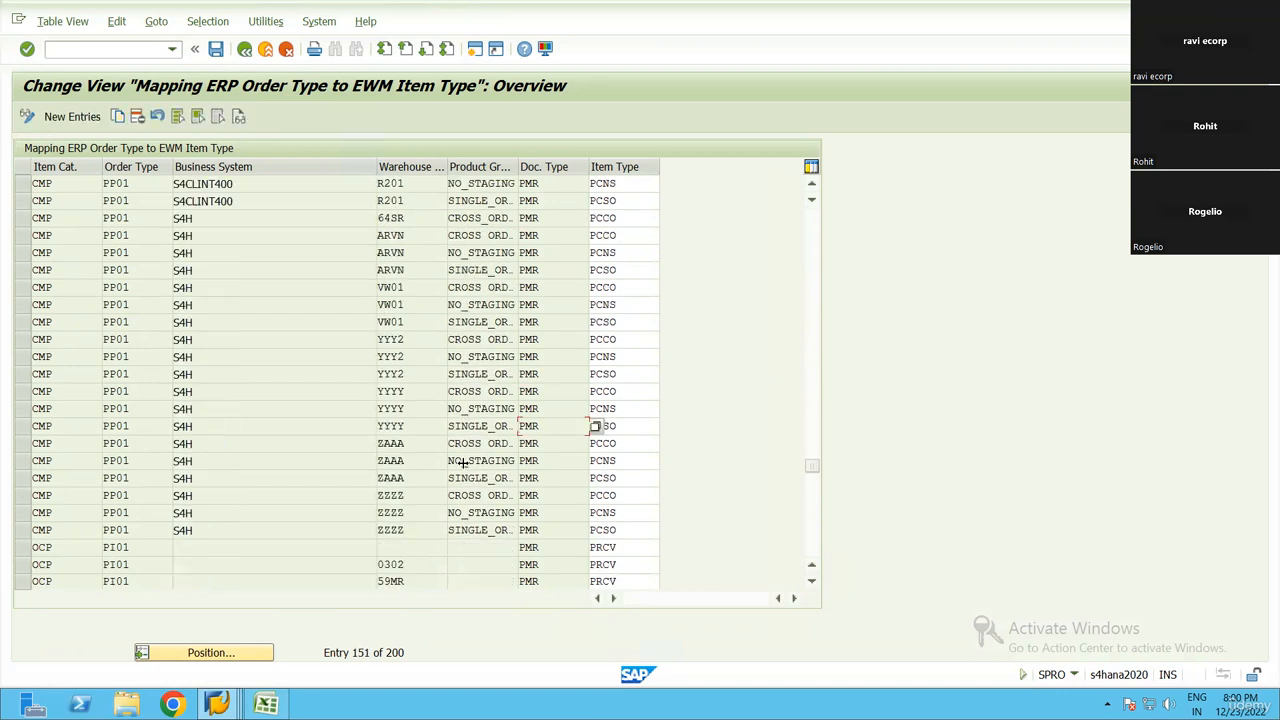
{"action": "left_click", "coordinate": [138, 480]}
{"action": "scroll", "coordinate": [96, 512], "scroll_direction": "down", "scroll_amount": 3}
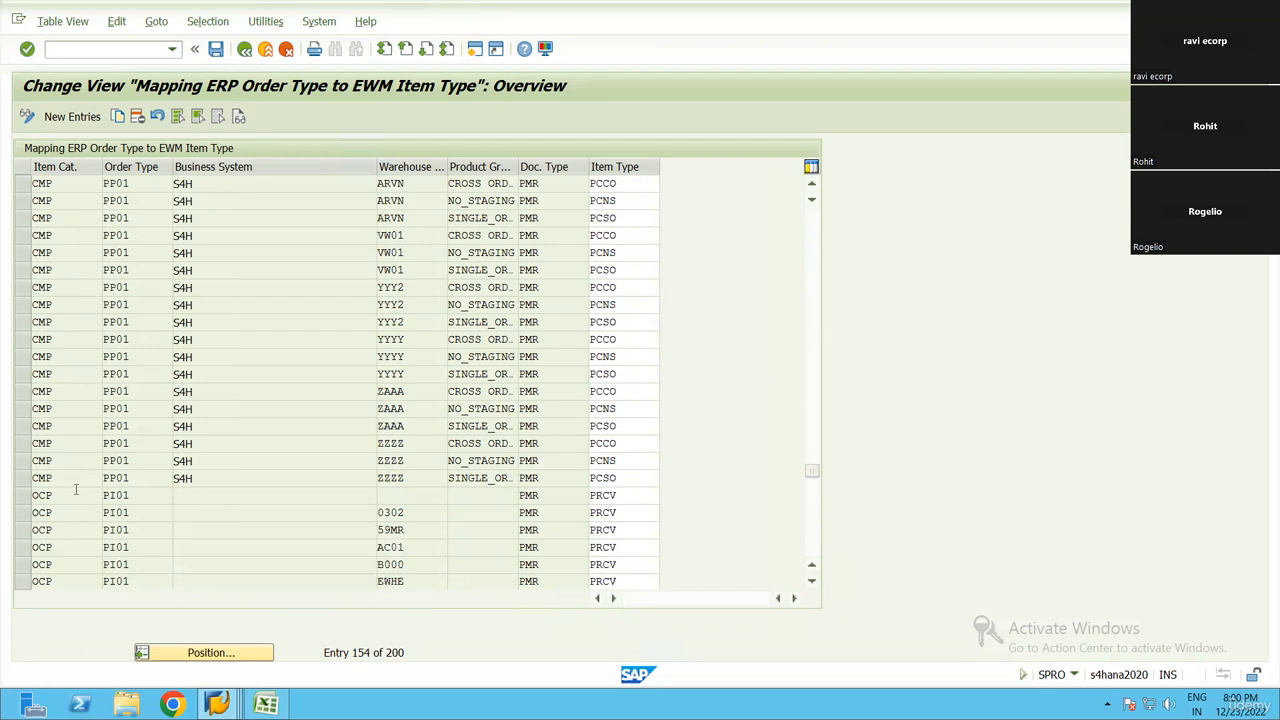
Inspect the first OCP entry for order type PI01 and its possible item types, and return to the IMG
{"action": "left_click", "coordinate": [20, 397]}
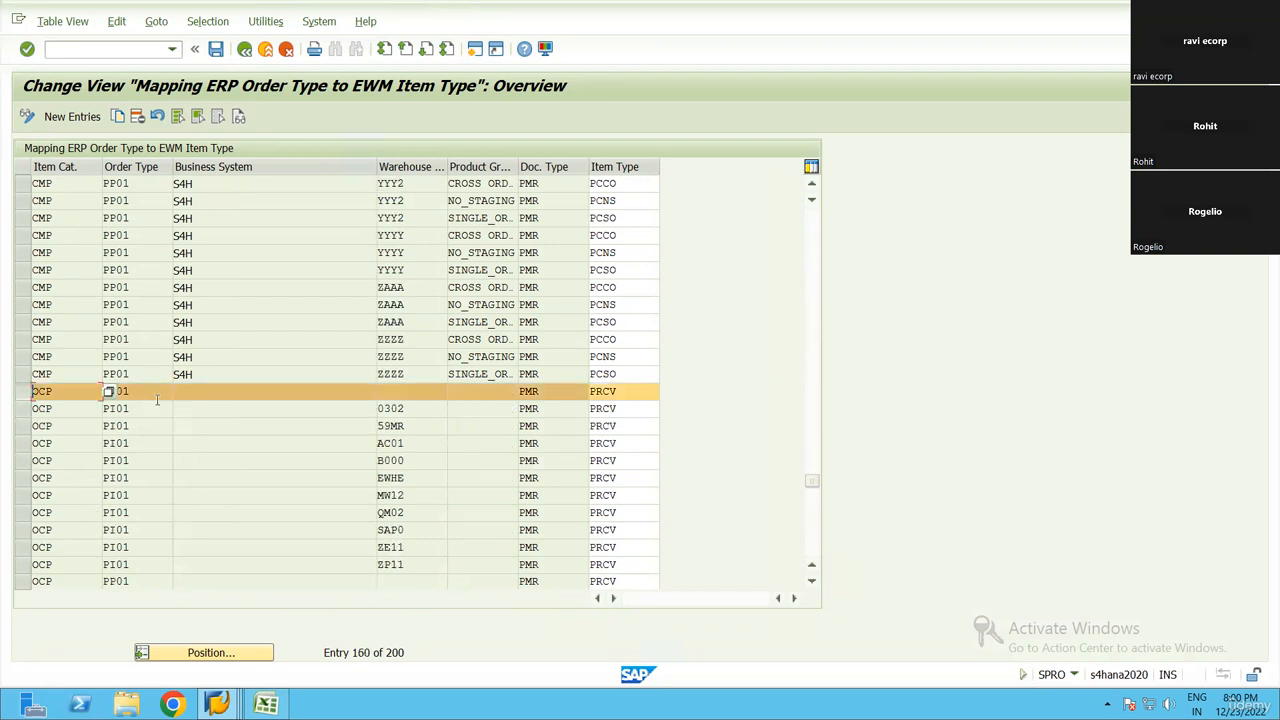
{"action": "left_click_drag", "start_coordinate": [155, 396], "coordinate": [53, 392]}
{"action": "left_click", "coordinate": [36, 392]}
{"action": "left_click", "coordinate": [592, 392]}
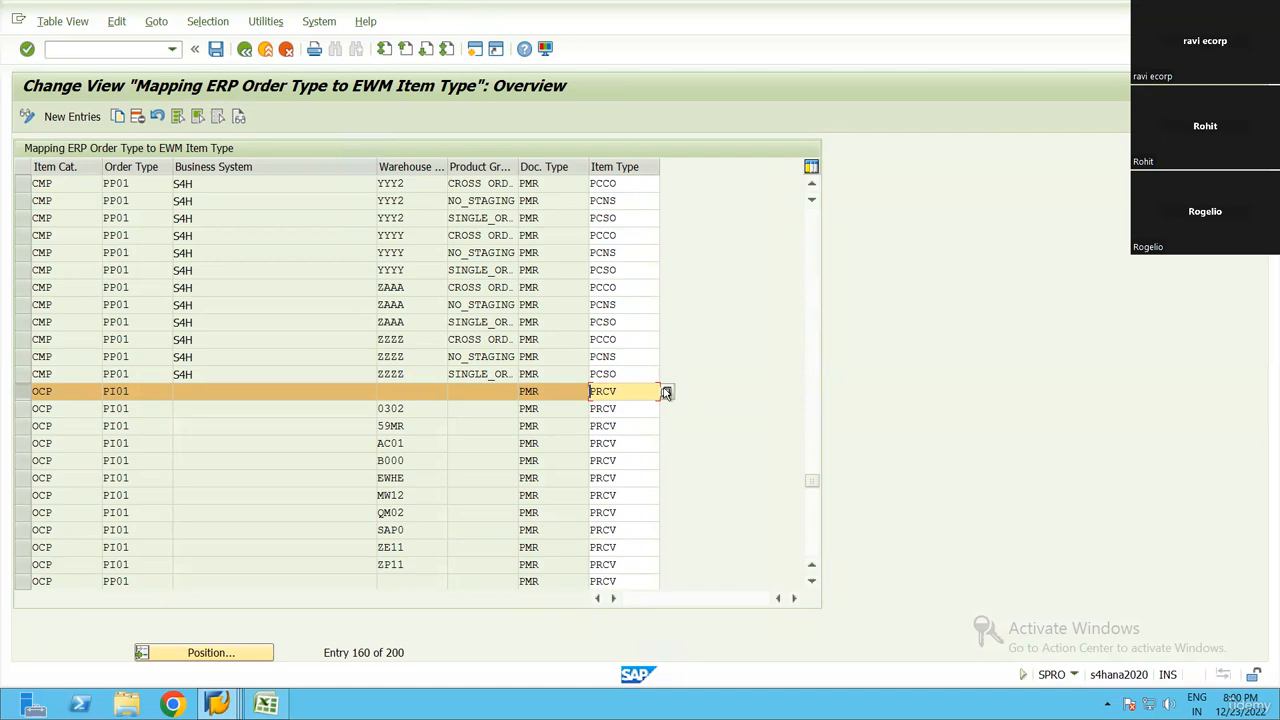
{"action": "left_click", "coordinate": [666, 391]}
{"action": "key", "text": "Escape"}
{"action": "key", "text": "F3"}
{"action": "scroll", "coordinate": [248, 550], "scroll_direction": "down", "scroll_amount": 1}
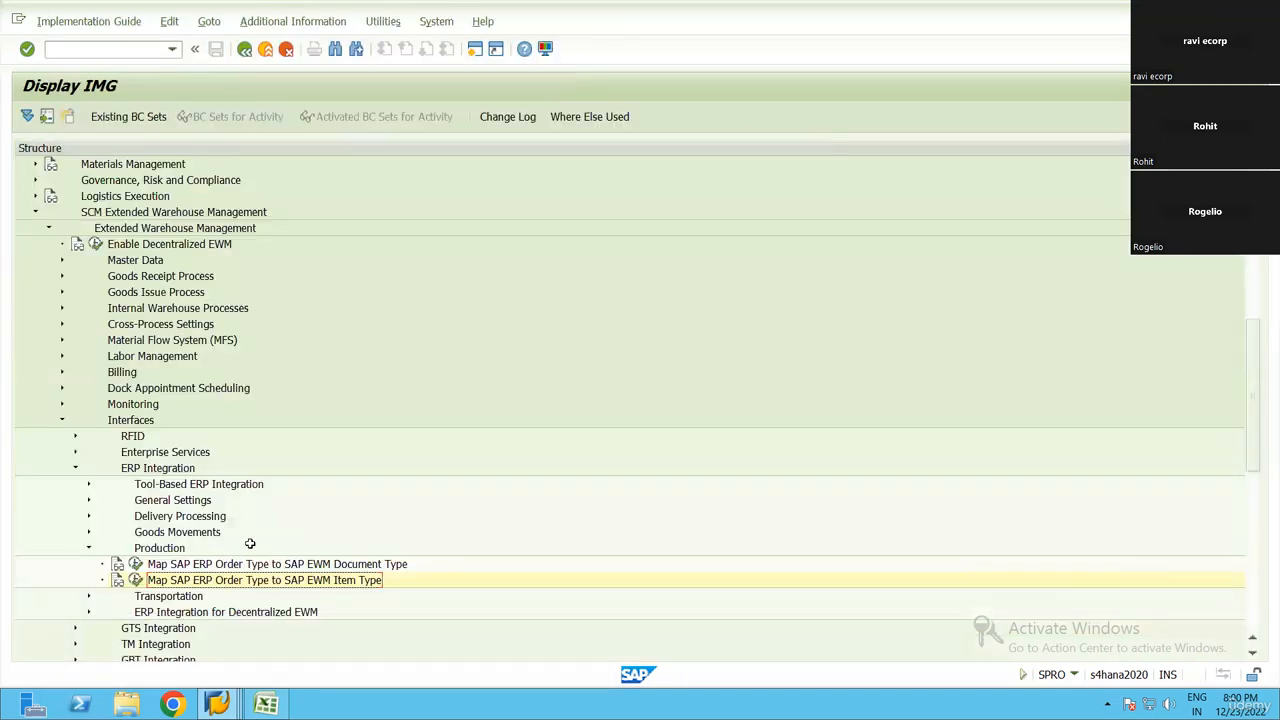
Switch to the Excel checklist, select step 13, WPT definition and determination, and return to the SAP IMG
{"action": "key", "text": "alt+Tab"}
{"action": "key", "text": "alt+Tab"}
{"action": "key", "text": "alt+Tab"}
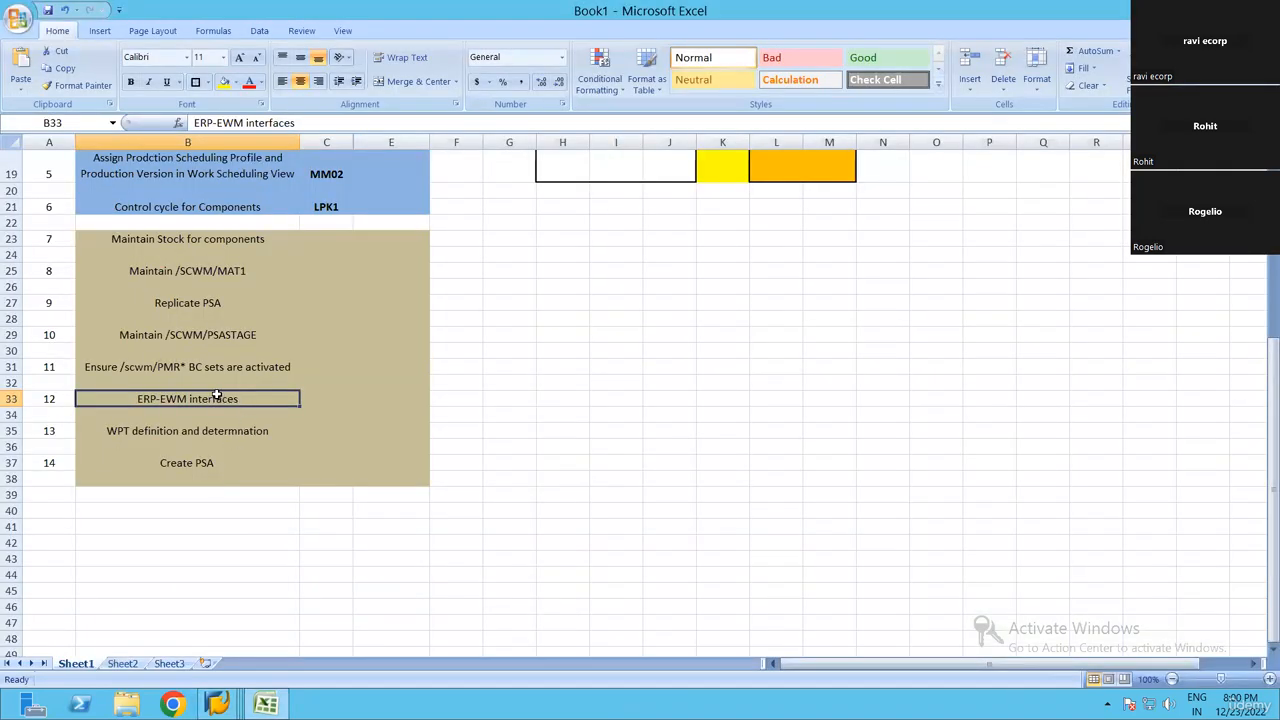
{"action": "left_click", "coordinate": [200, 434]}
{"action": "key", "text": "alt+Tab"}
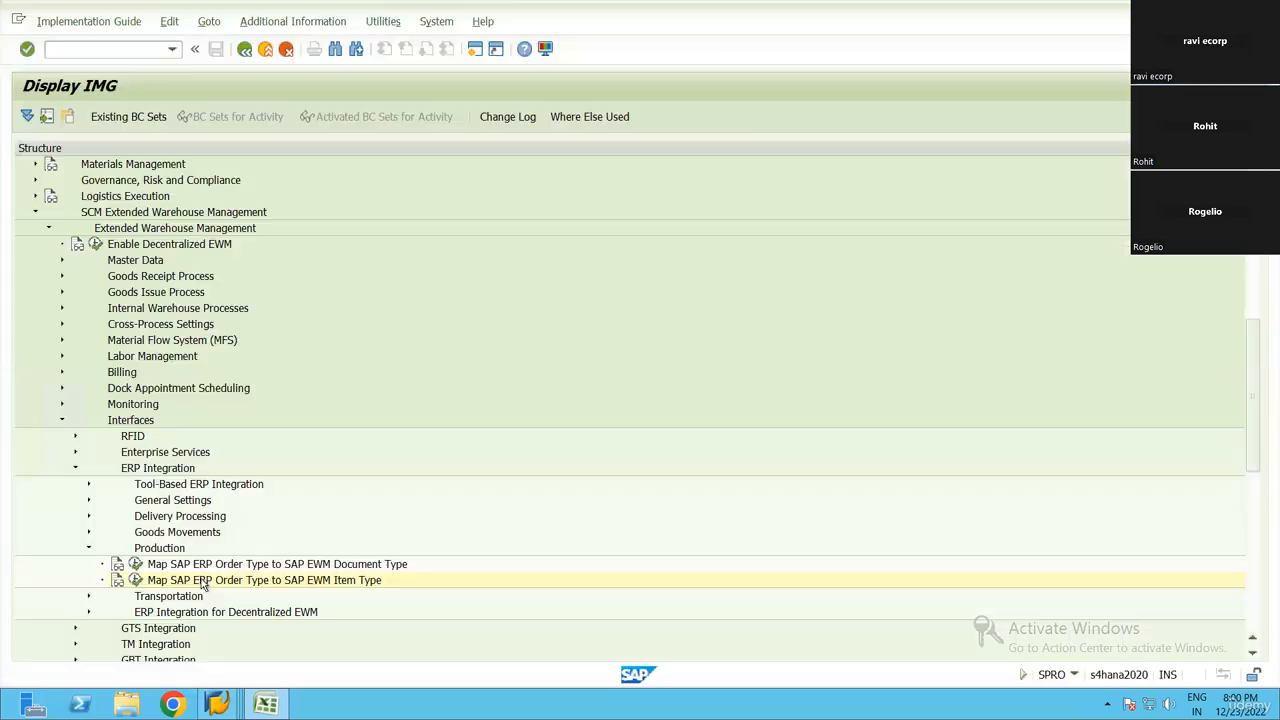
{"action": "key", "text": "alt+Tab"}
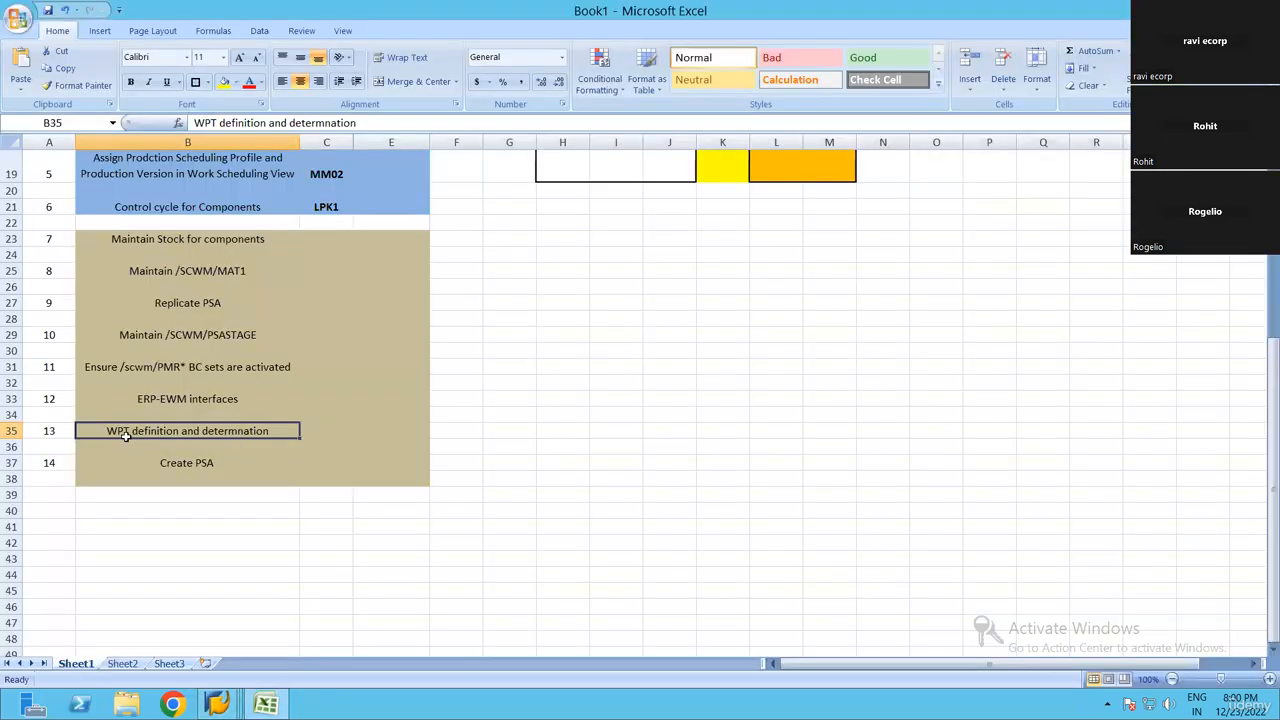
{"action": "key", "text": "alt+Tab"}
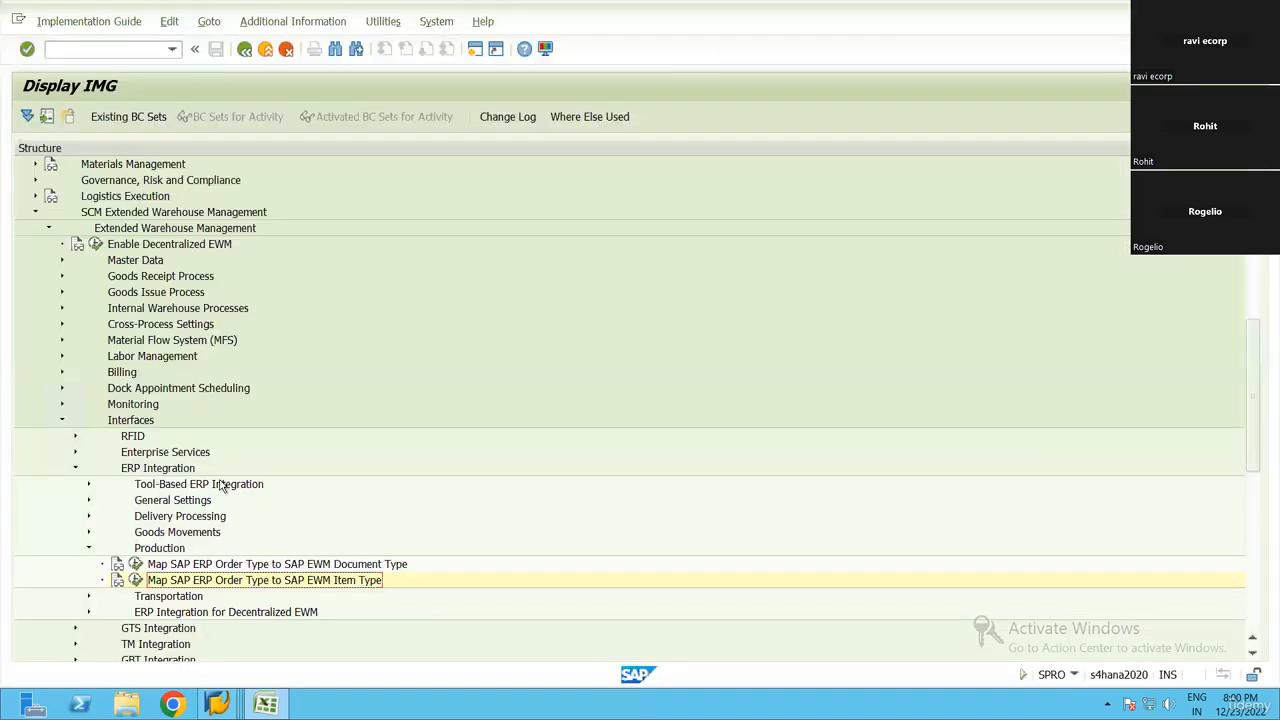
{"action": "left_click", "coordinate": [222, 697]}
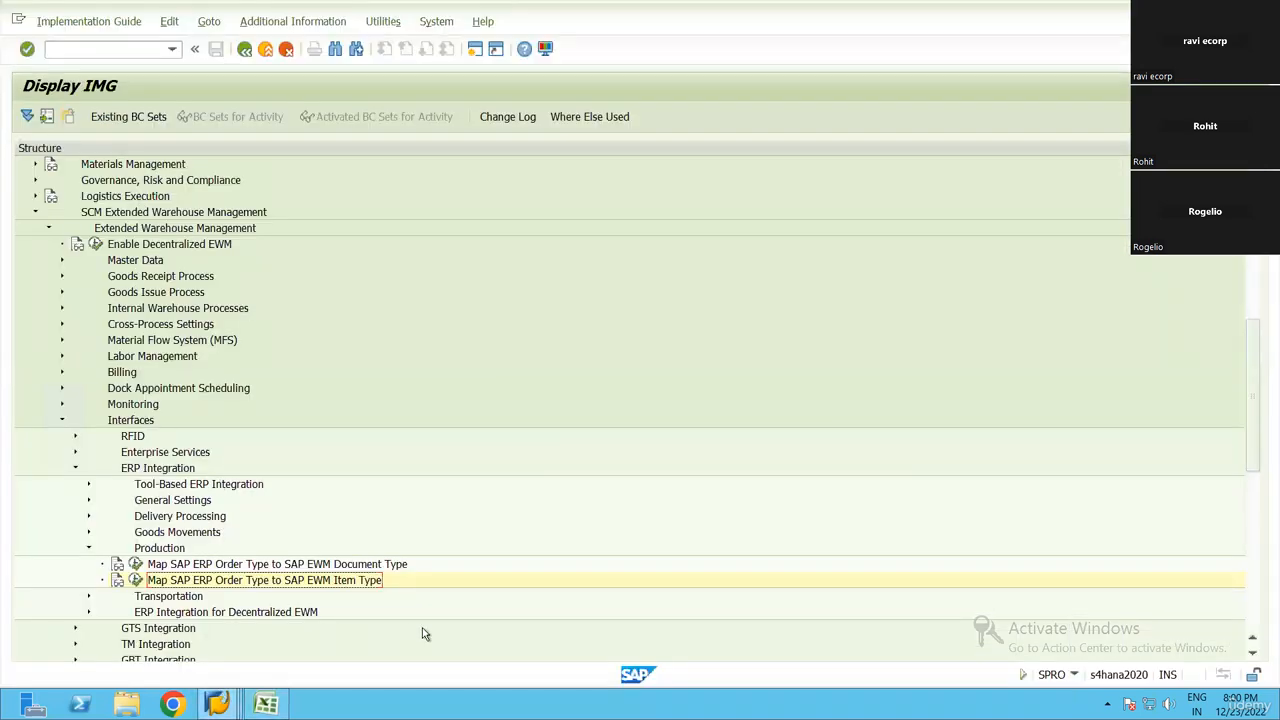
Collapse the Interfaces node in the IMG and expand Cross-Process Settings down to its Warehouse Task activities
{"action": "left_click", "coordinate": [502, 626]}
{"action": "left_click", "coordinate": [60, 424]}
{"action": "key", "text": "Down"}
{"action": "key", "text": "Down"}
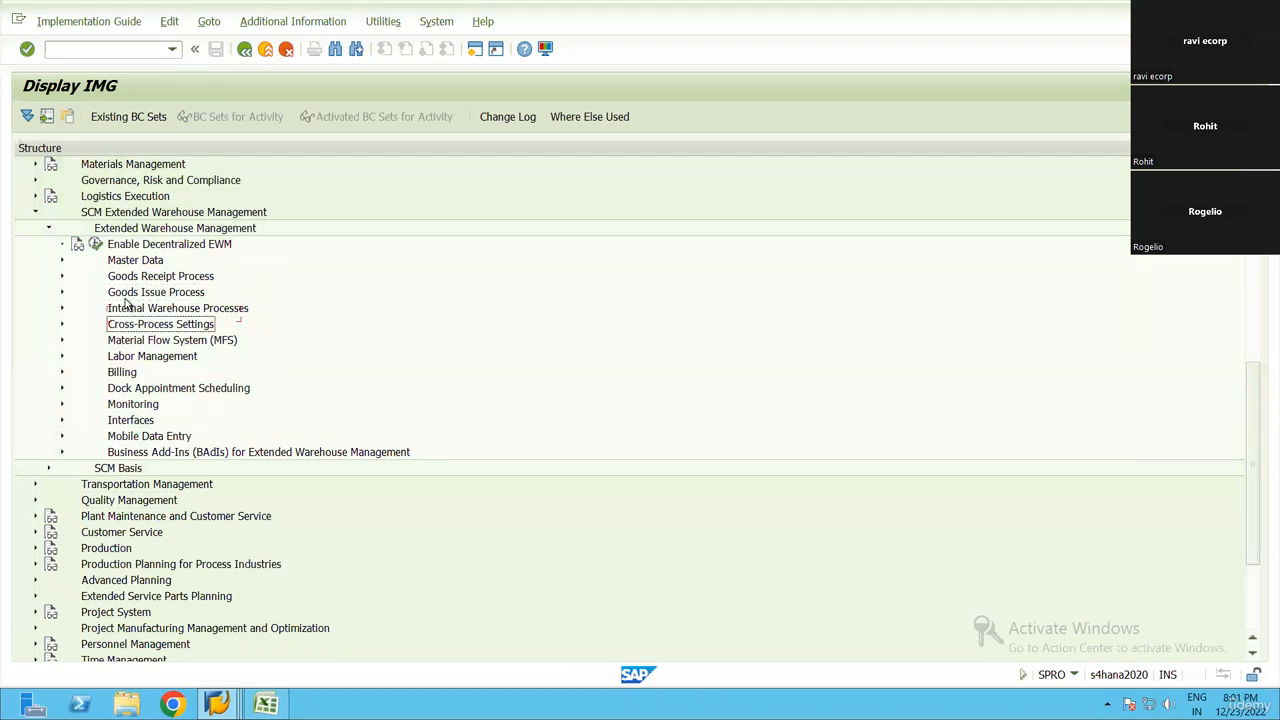
{"action": "key", "text": "Right"}
{"action": "key", "text": "Down"}
{"action": "key", "text": "Down"}
{"action": "key", "text": "Down"}
Open the Define Warehouse Process Type activity under Warehouse Task
{"action": "key", "text": "Down"}
{"action": "key", "text": "Down"}
{"action": "key", "text": "Right"}
{"action": "key", "text": "Down"}
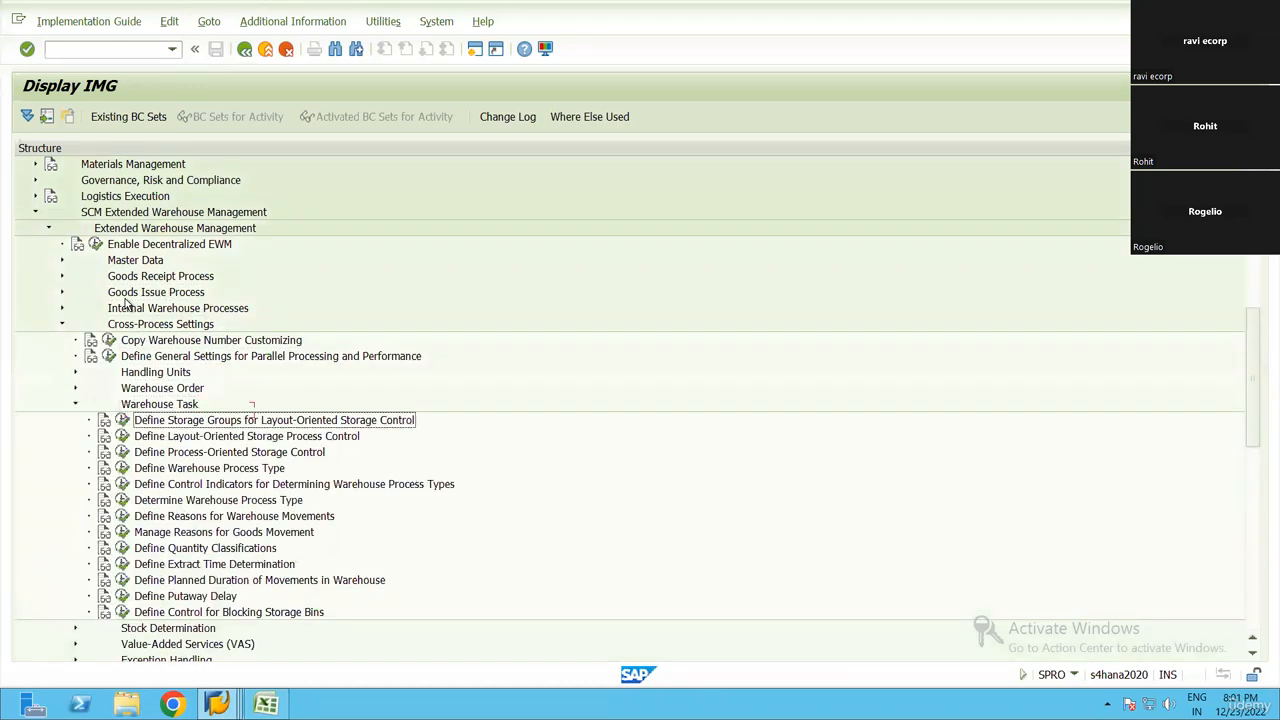
{"action": "key", "text": "Down"}
{"action": "key", "text": "Down"}
{"action": "key", "text": "Down"}
{"action": "key", "text": "Down"}
{"action": "key", "text": "Up"}
{"action": "key", "text": "Left"}
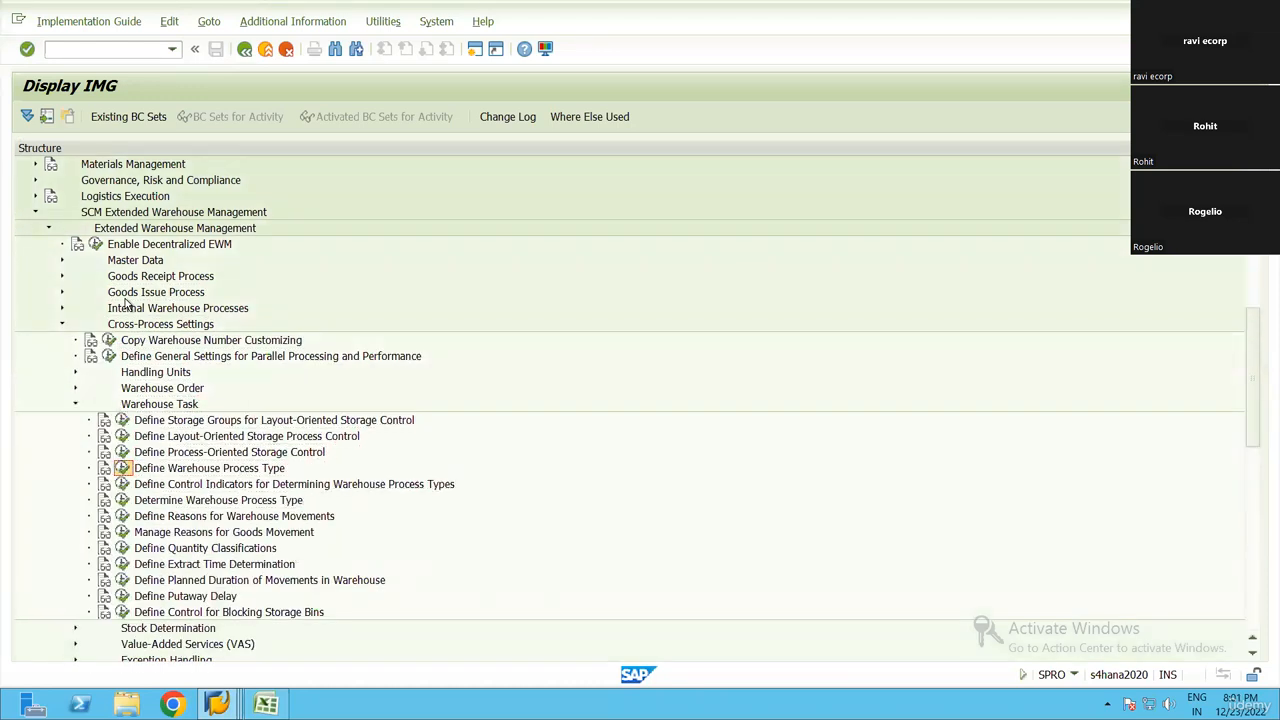
{"action": "key", "text": "Return"}
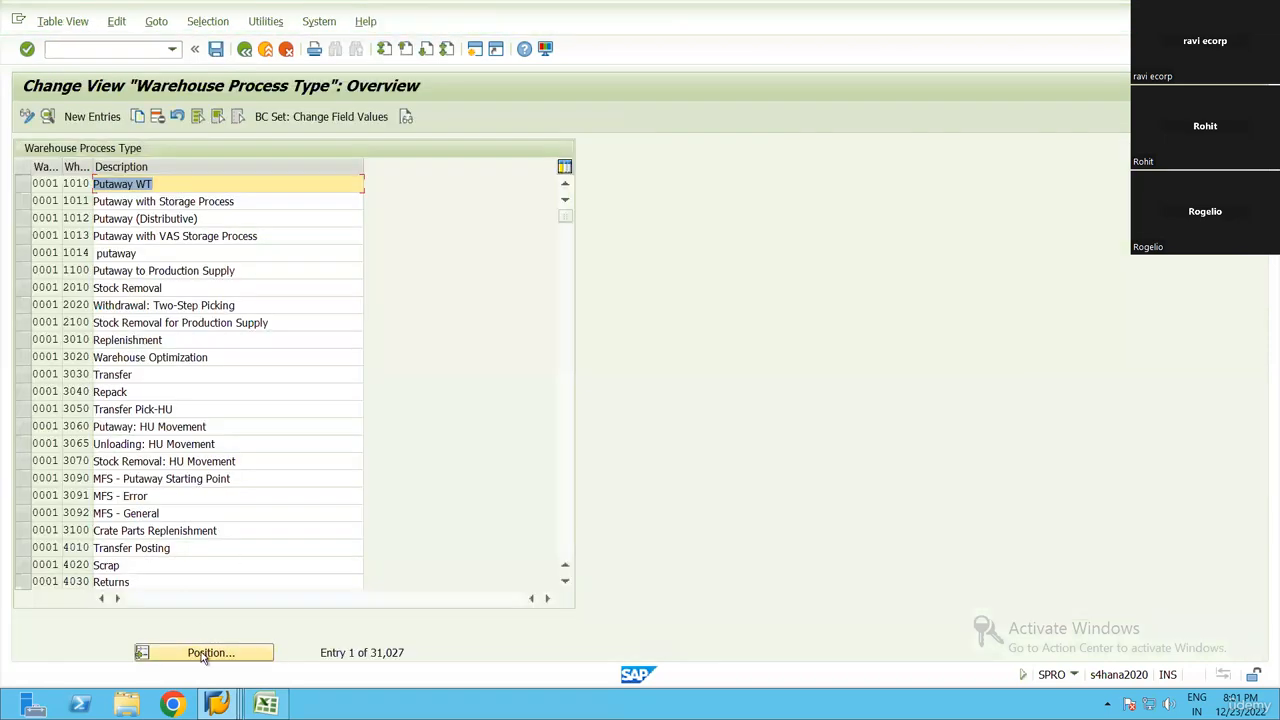
Position the warehouse process type list at warehouse RN99, process type 2100
{"action": "left_click", "coordinate": [201, 653]}
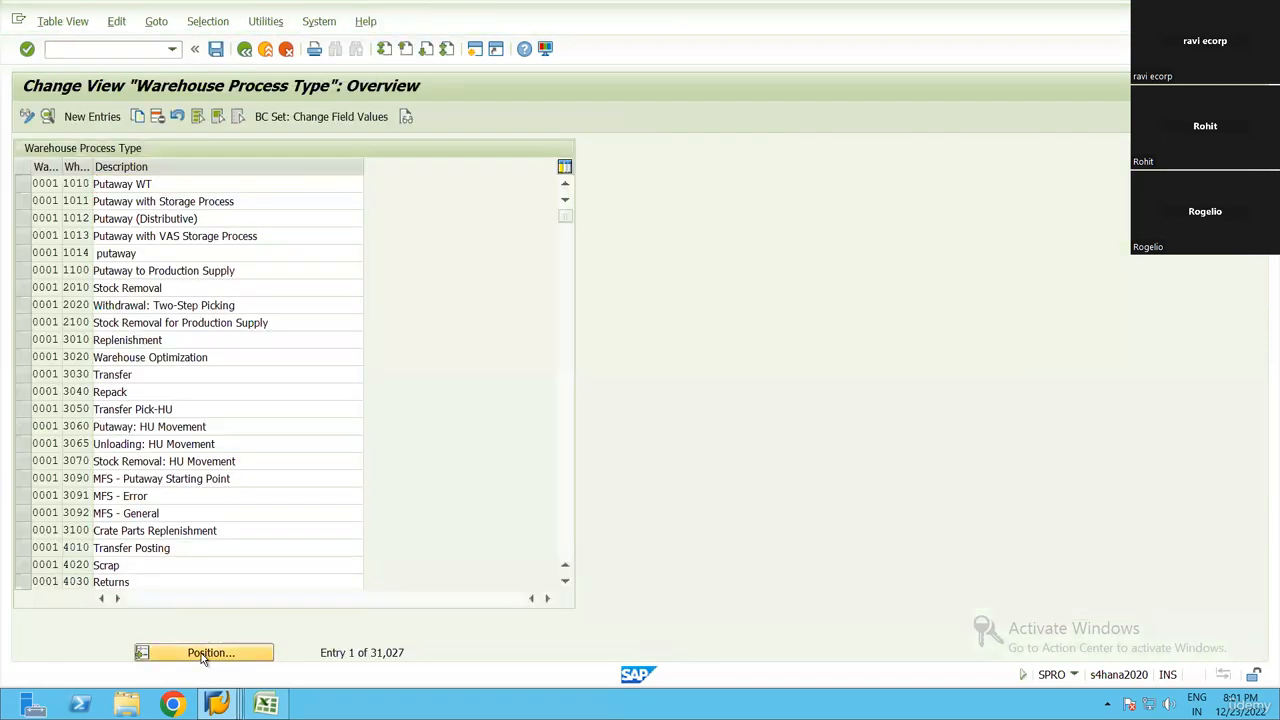
{"action": "type", "text": "RN99"}
{"action": "key", "text": "Tab"}
{"action": "type", "text": "2100"}
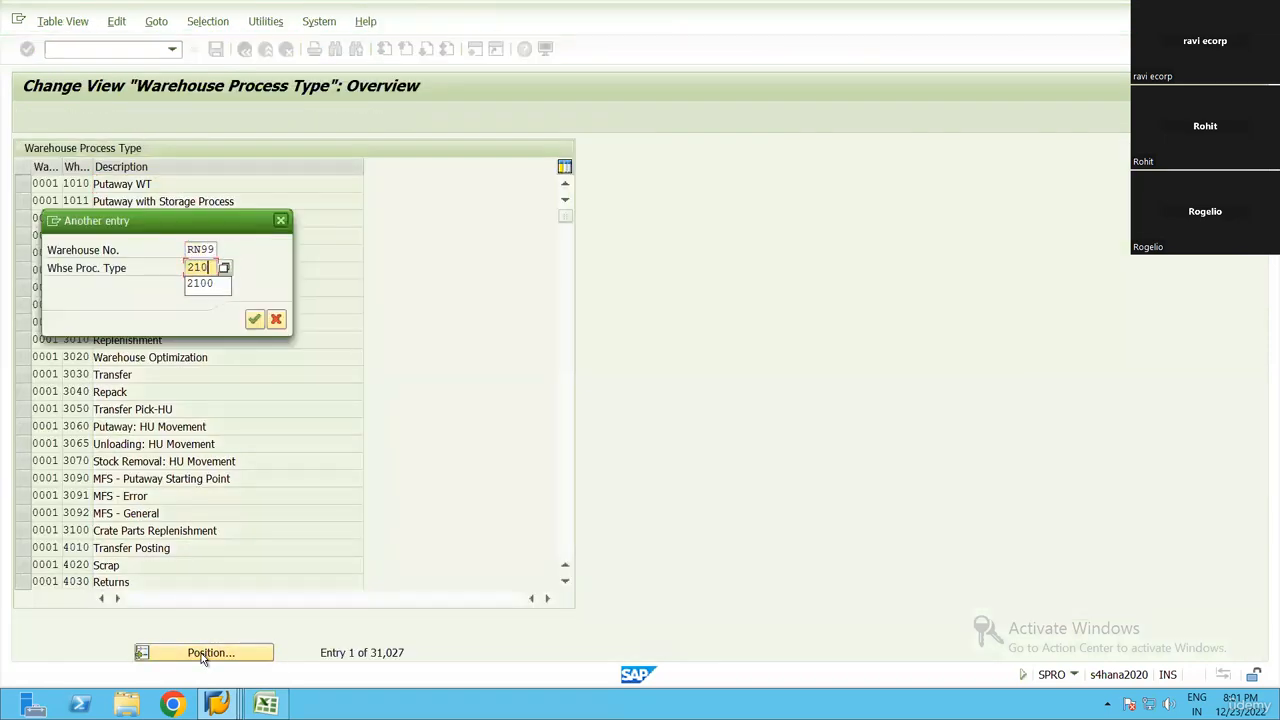
{"action": "key", "text": "Return"}
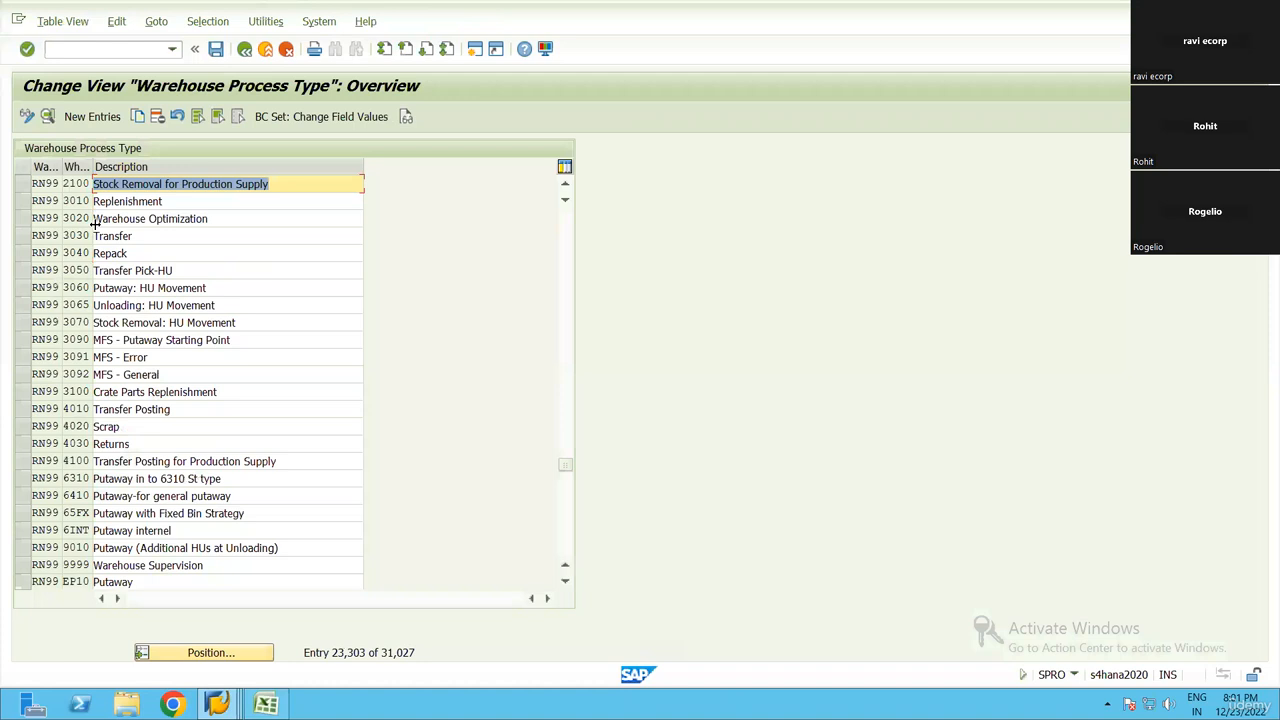
Inspect the details of process type 2100, Stock Removal for Production Supply, and return to the IMG
{"action": "left_click", "coordinate": [22, 186]}
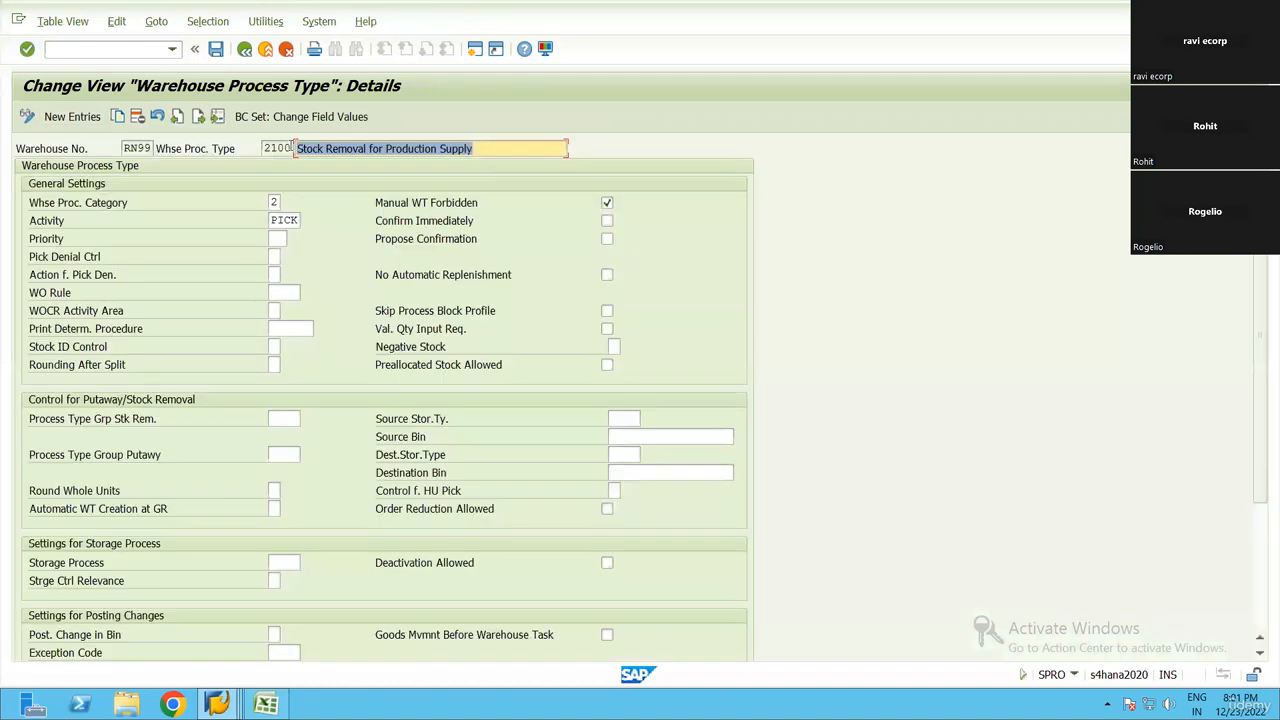
{"action": "left_click_drag", "start_coordinate": [265, 148], "coordinate": [317, 150]}
{"action": "left_click", "coordinate": [306, 337]}
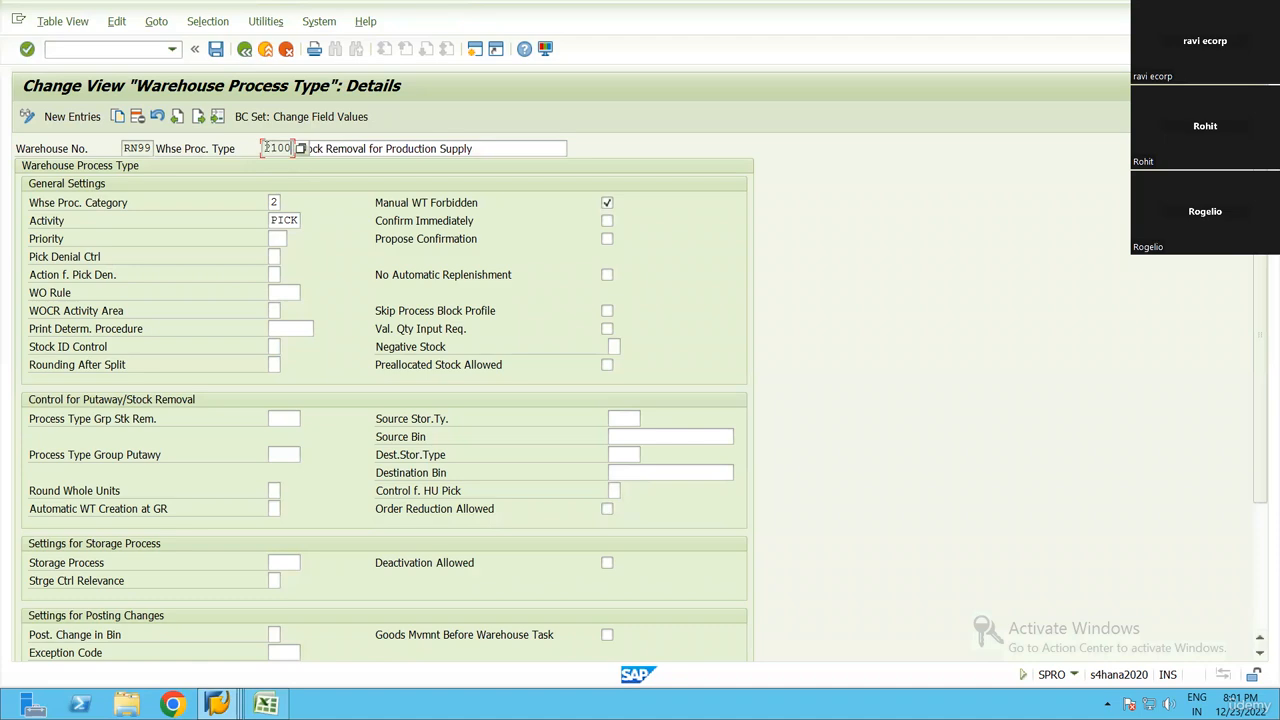
{"action": "left_click", "coordinate": [245, 50]}
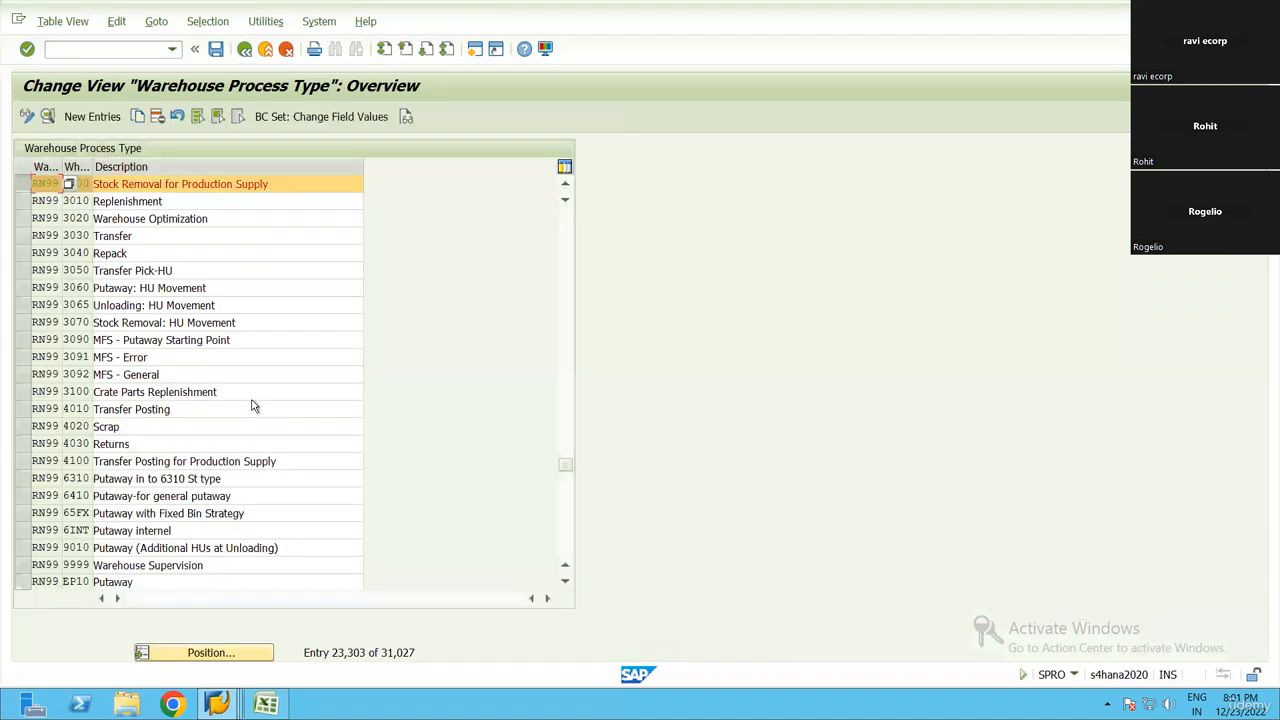
{"action": "key", "text": "F3"}
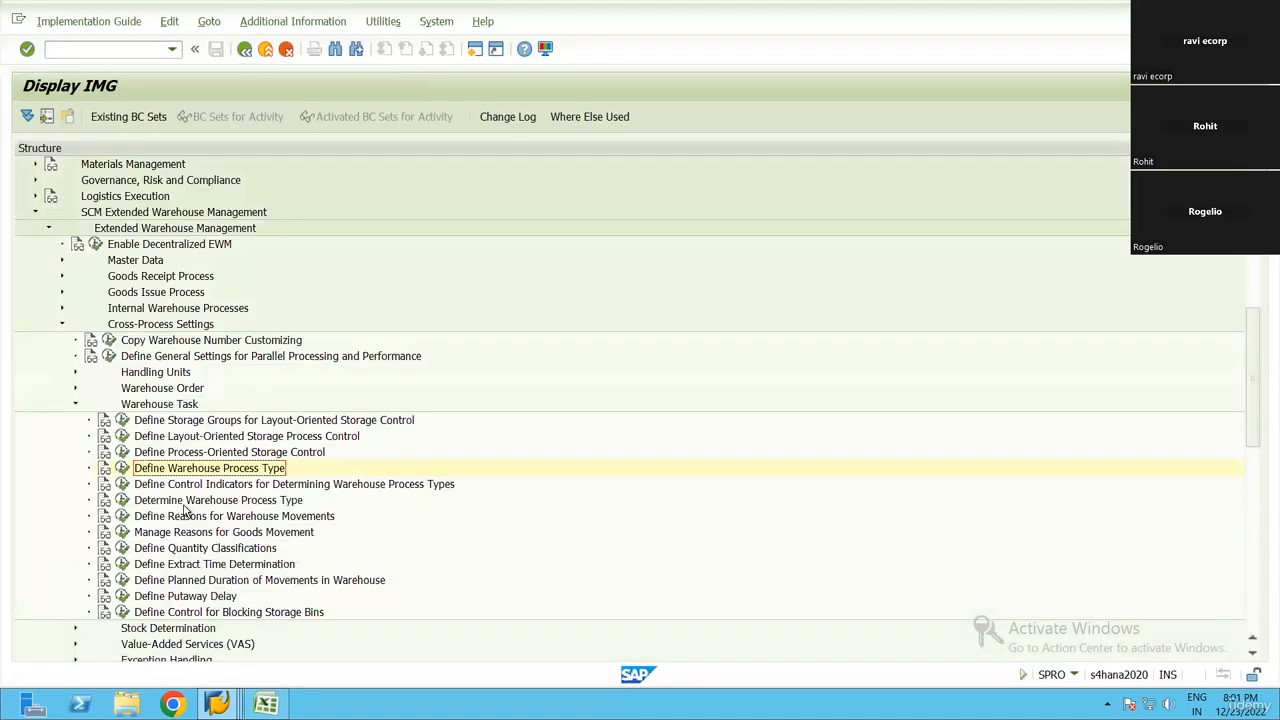
Open the Determine Warehouse Process Type activity, position the list at warehouse RN99, and find the OPC entry
{"action": "left_click", "coordinate": [121, 500]}
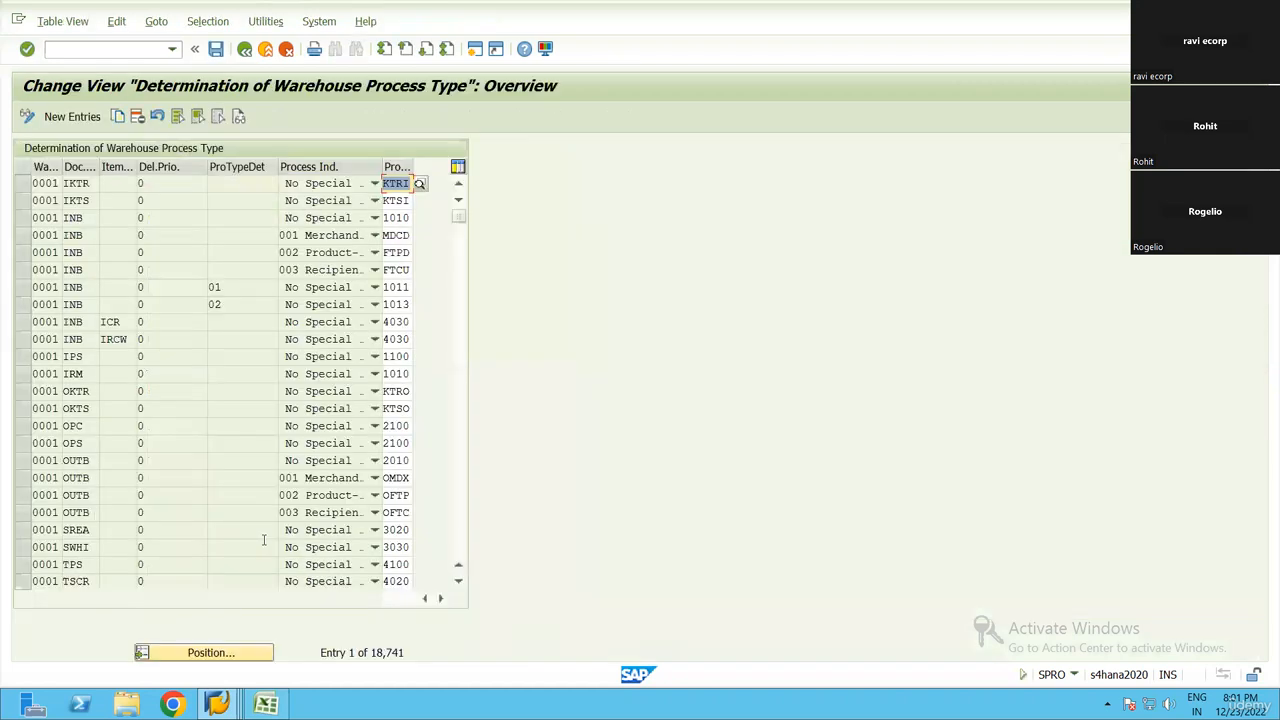
{"action": "left_click", "coordinate": [200, 654]}
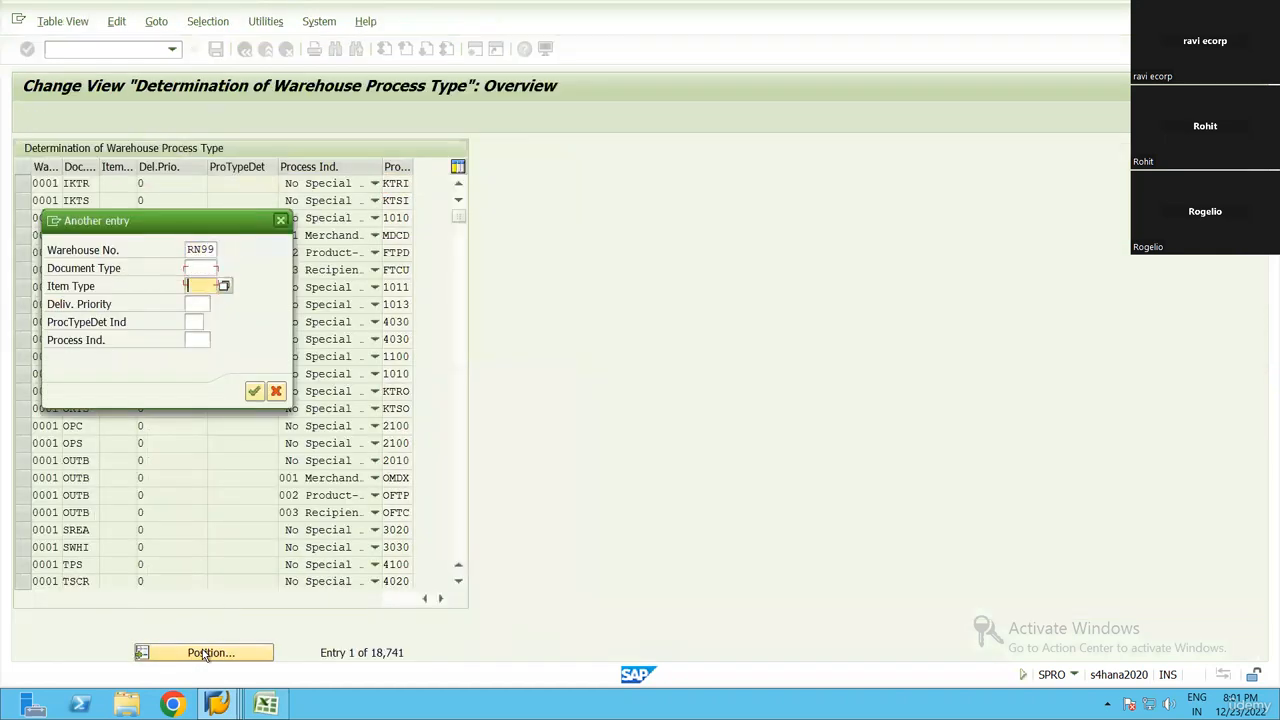
{"action": "key", "text": "Return"}
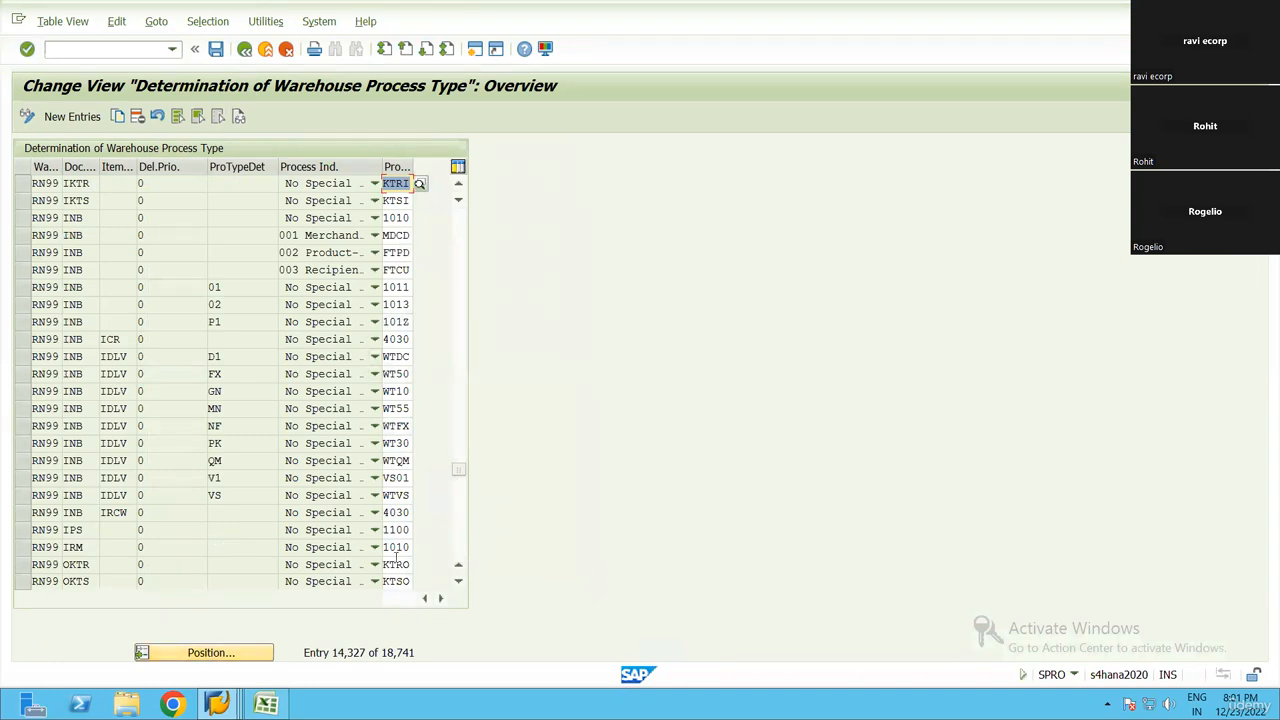
{"action": "scroll", "coordinate": [290, 459], "scroll_direction": "down", "scroll_amount": 3}
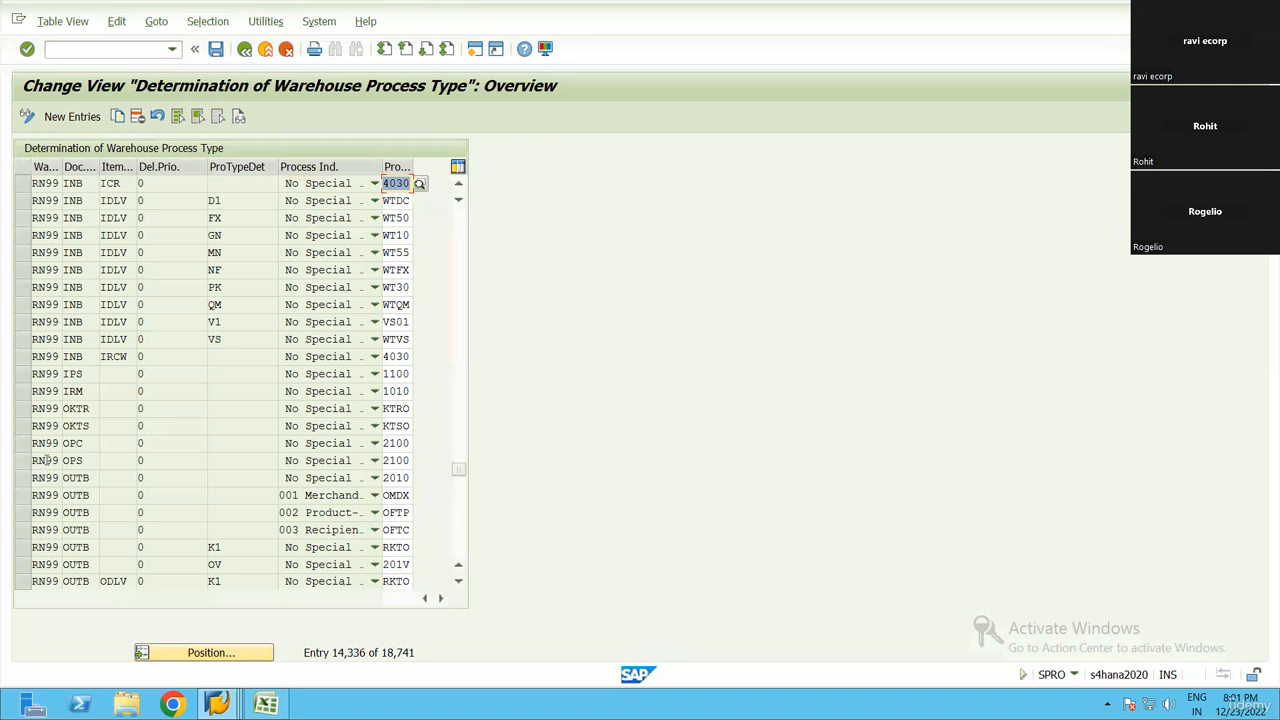
{"action": "left_click", "coordinate": [96, 443]}
Filter the determination entries by contents to warehouse number RN99 and warehouse process type 2100
{"action": "left_click", "coordinate": [209, 22]}
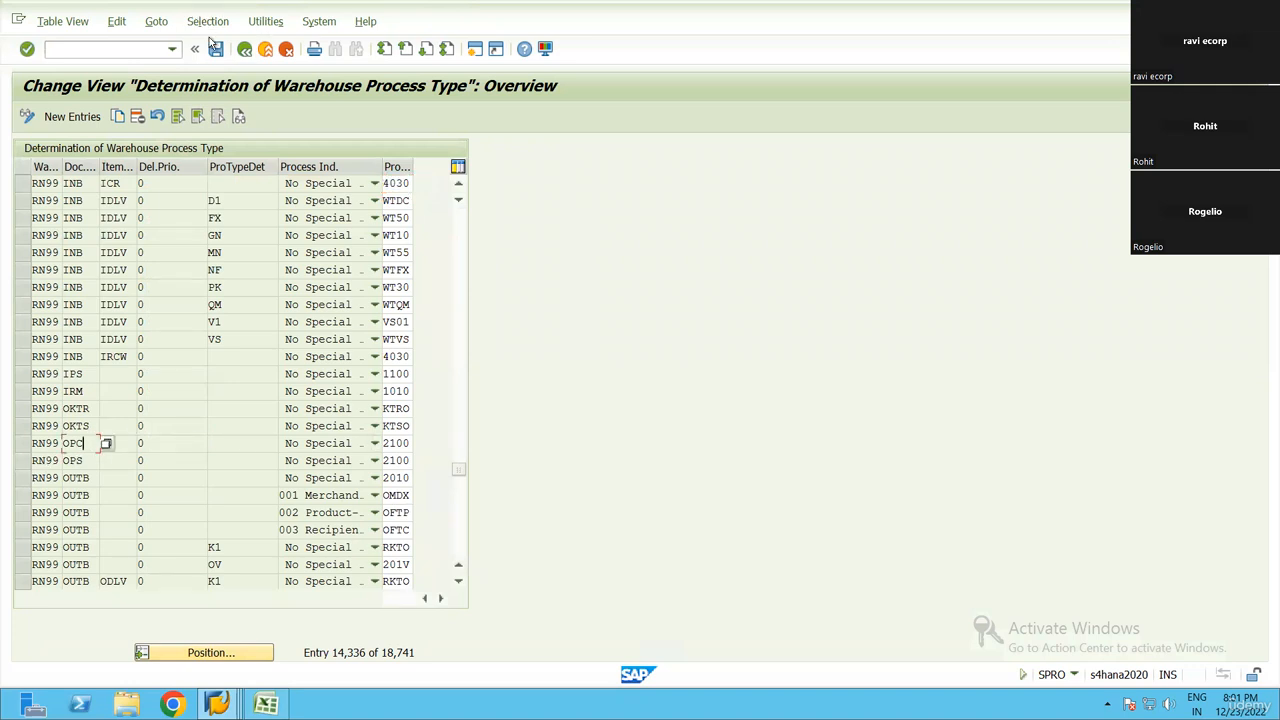
{"action": "left_click", "coordinate": [229, 44]}
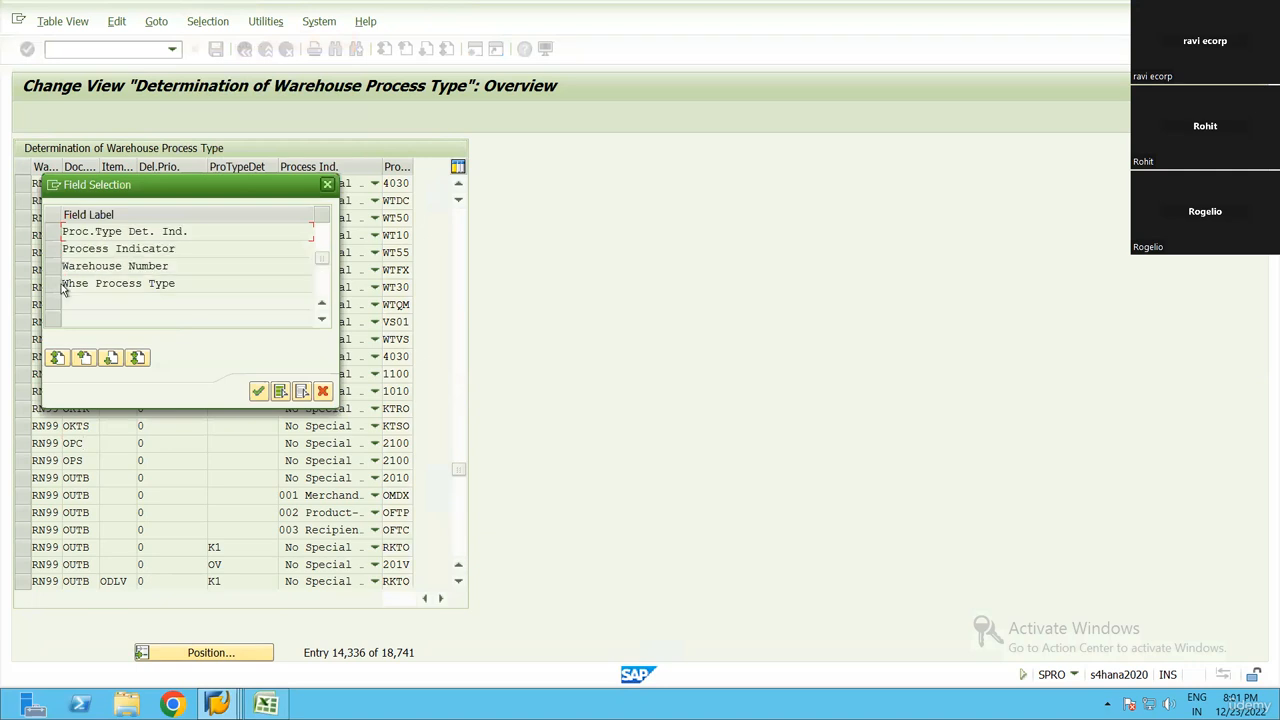
{"action": "left_click", "coordinate": [55, 283]}
{"action": "left_click", "coordinate": [52, 266]}
{"action": "left_click", "coordinate": [258, 390]}
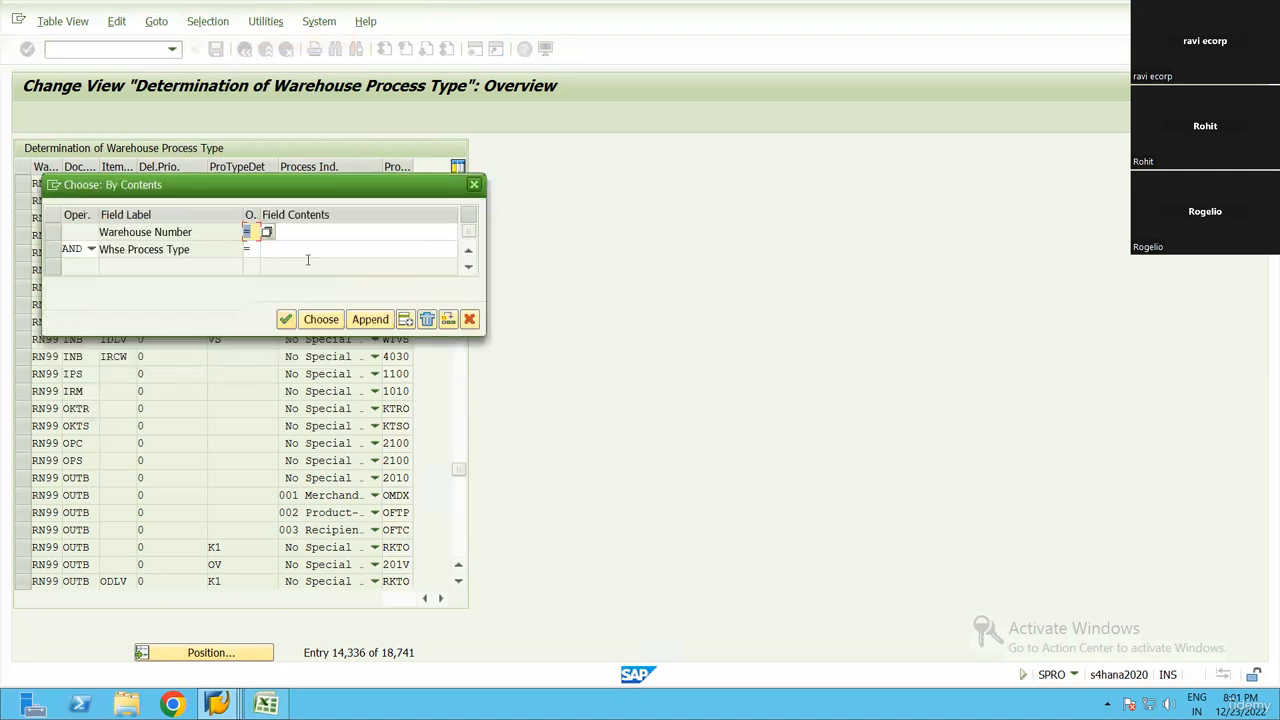
{"action": "left_click", "coordinate": [319, 235]}
{"action": "type", "text": "RN99"}
{"action": "key", "text": "Tab"}
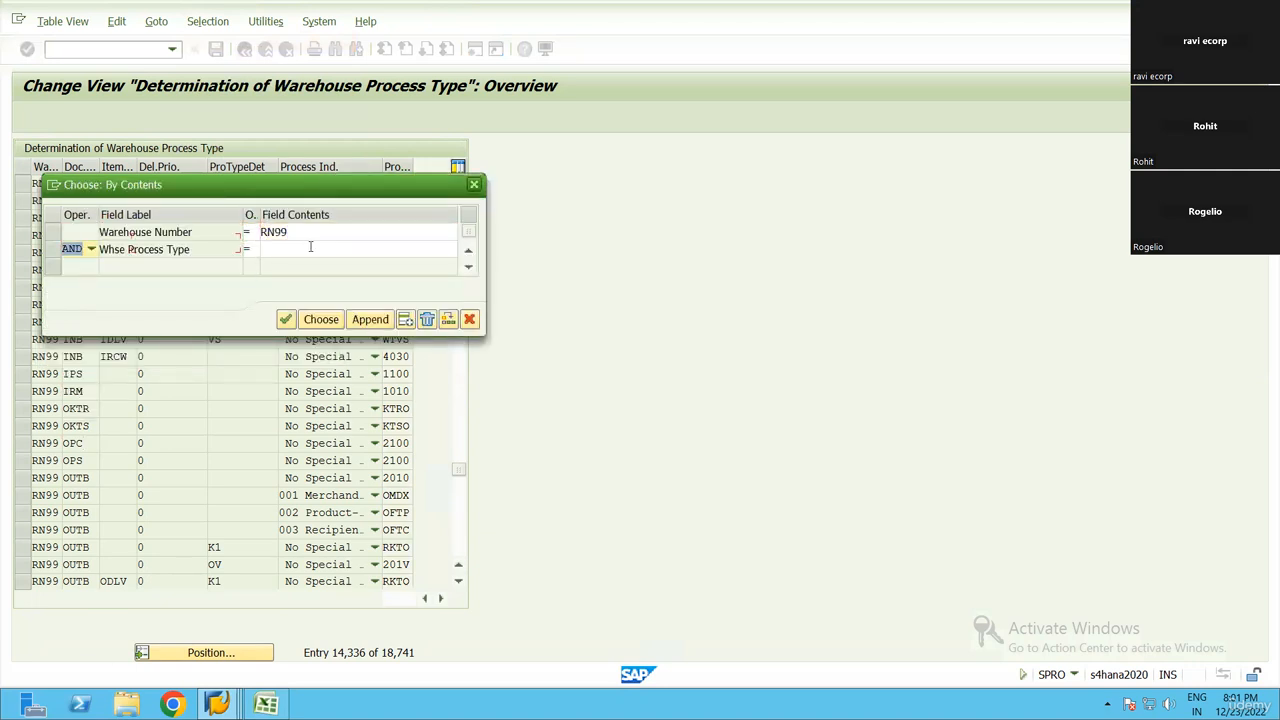
{"action": "left_click", "coordinate": [309, 249]}
{"action": "type", "text": "2100"}
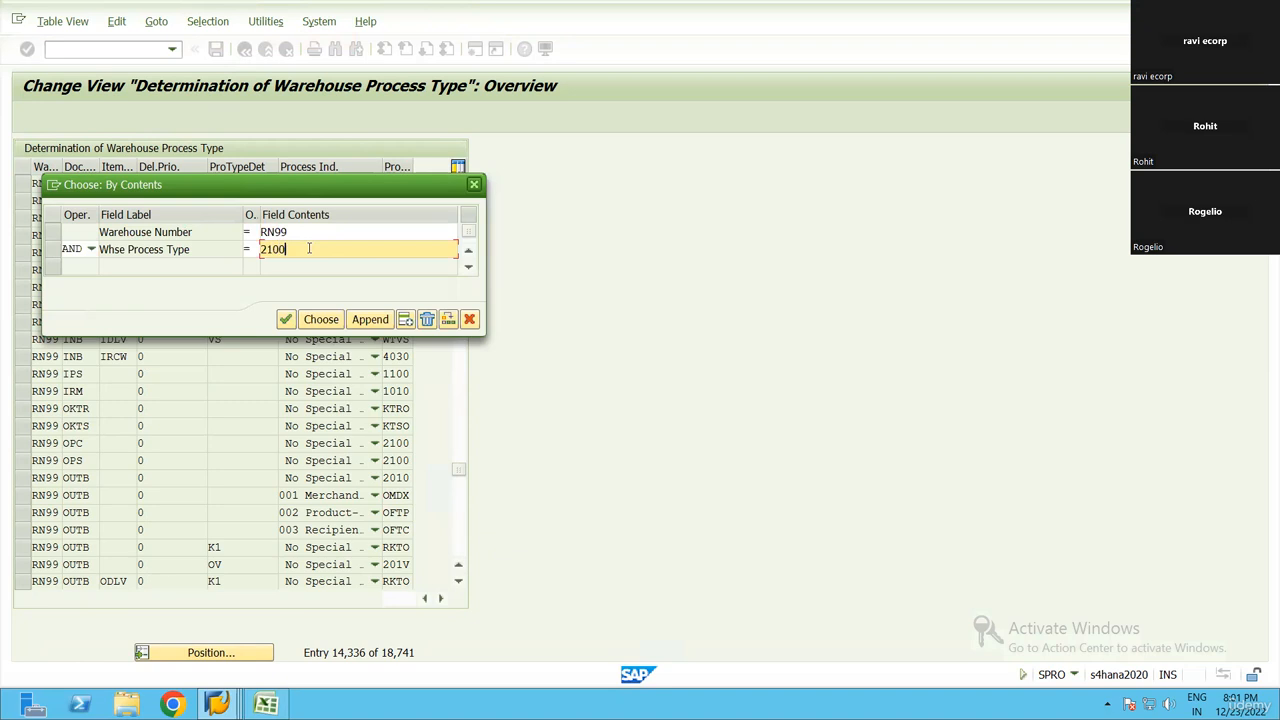
{"action": "left_click", "coordinate": [321, 319]}
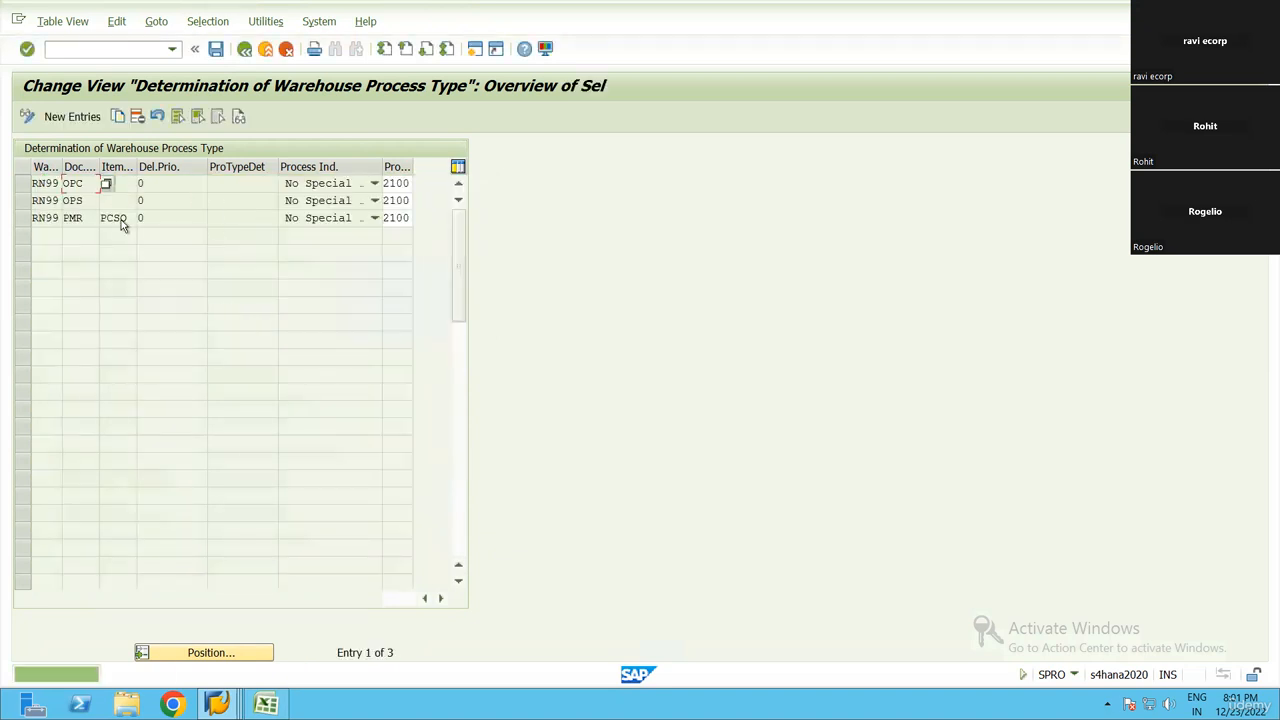
Select the RN99 entry for document type PMR and look up the possible values for its item type
{"action": "left_click", "coordinate": [80, 222]}
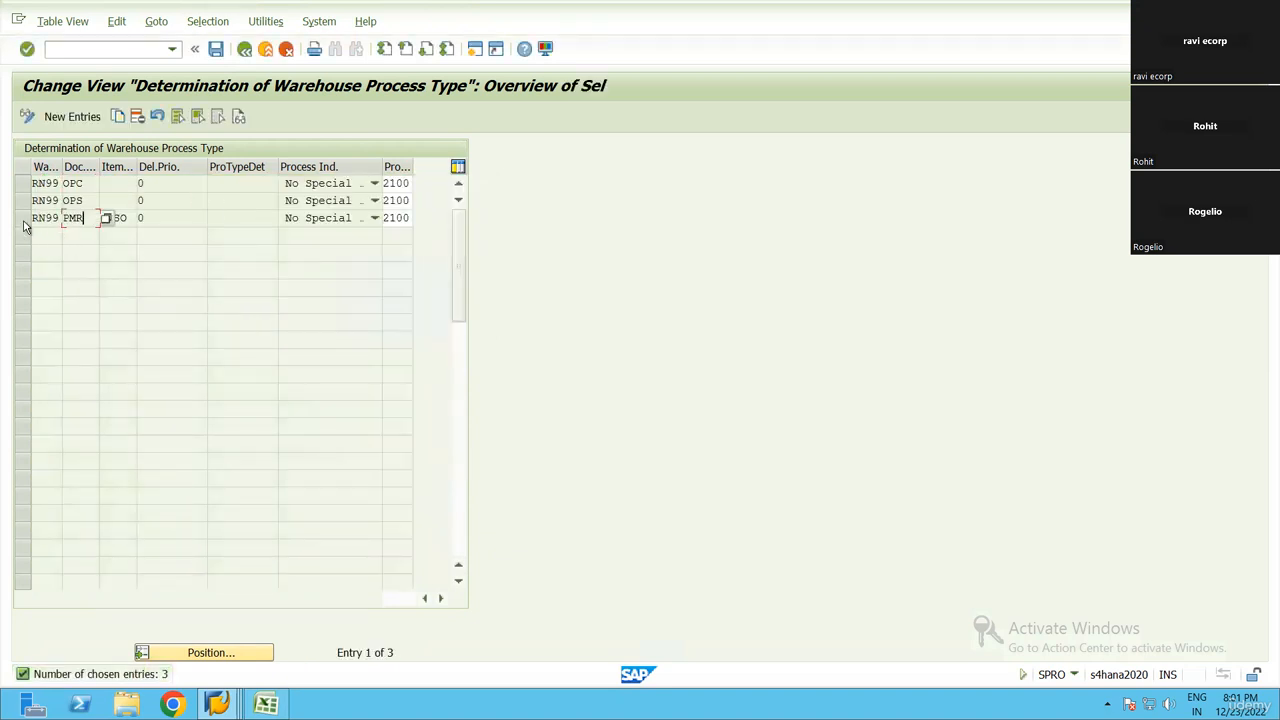
{"action": "left_click", "coordinate": [24, 218]}
{"action": "left_click", "coordinate": [76, 220]}
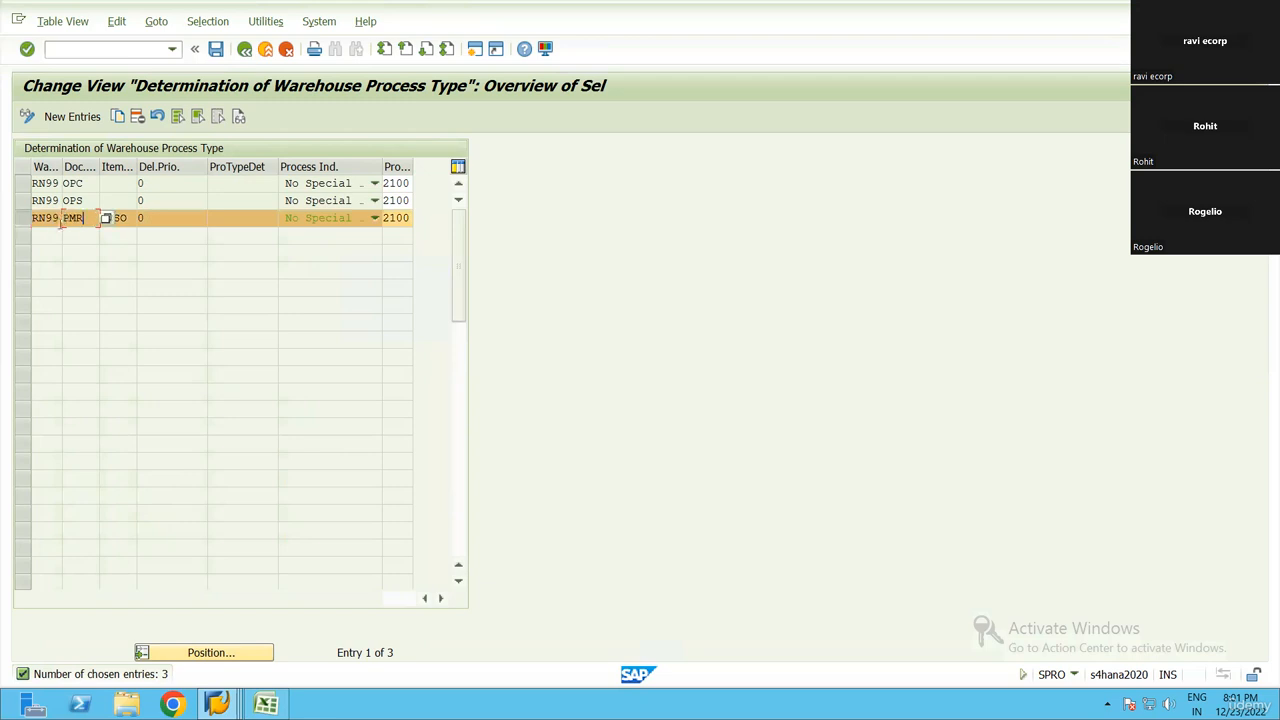
{"action": "left_click", "coordinate": [107, 221]}
{"action": "left_click", "coordinate": [143, 219]}
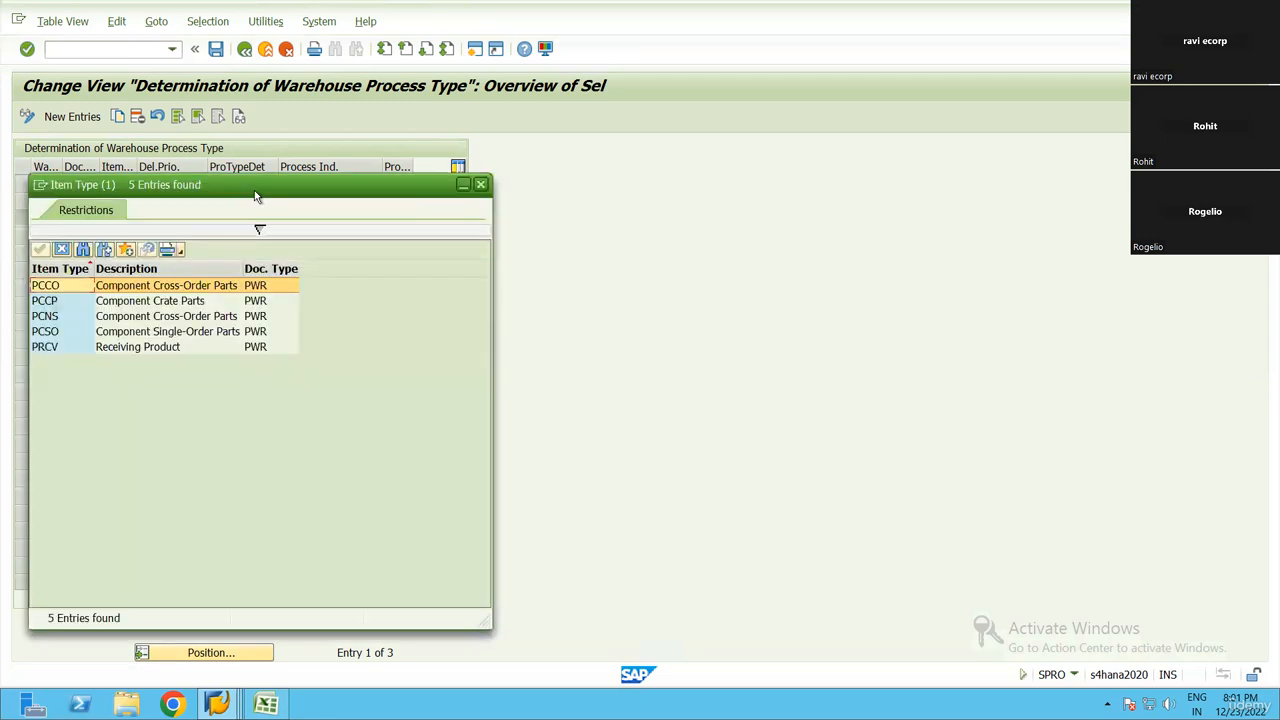
{"action": "left_click", "coordinate": [205, 448]}
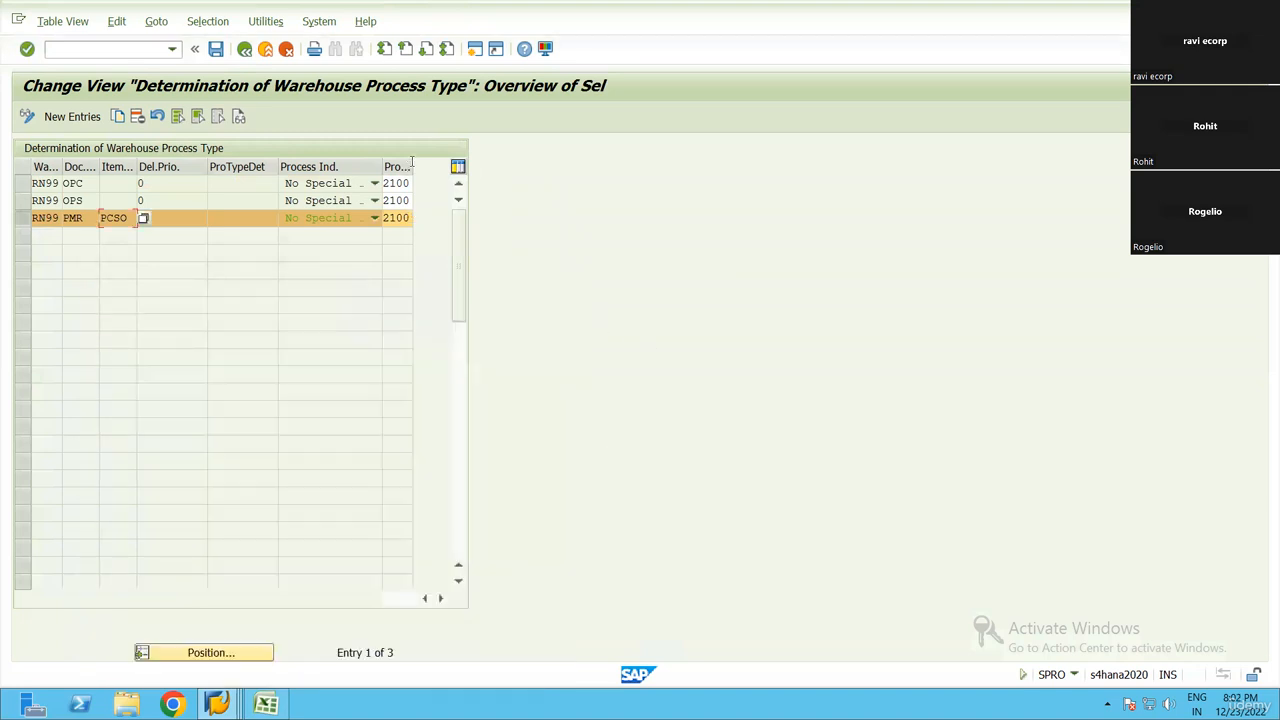
Widen the process type column, highlight the PMR/PCSO entry's process type, and leave the filtered list
{"action": "left_click", "coordinate": [543, 299]}
{"action": "left_click_drag", "start_coordinate": [413, 163], "coordinate": [358, 217]}
{"action": "left_click", "coordinate": [380, 220]}
{"action": "left_click", "coordinate": [380, 220]}
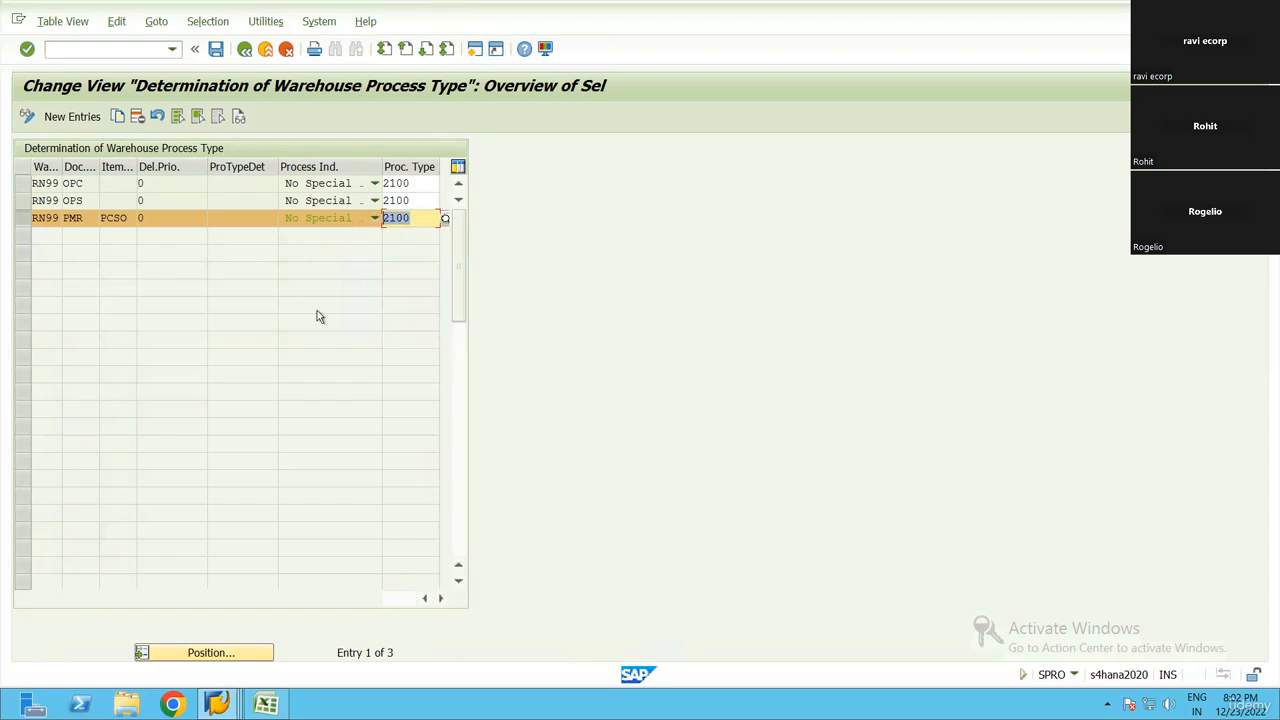
{"action": "key", "text": "F3"}
Switch to the Excel checklist and compare step 14, Create PSA, with step 9, Replicate PSA
{"action": "key", "text": "alt+Tab"}
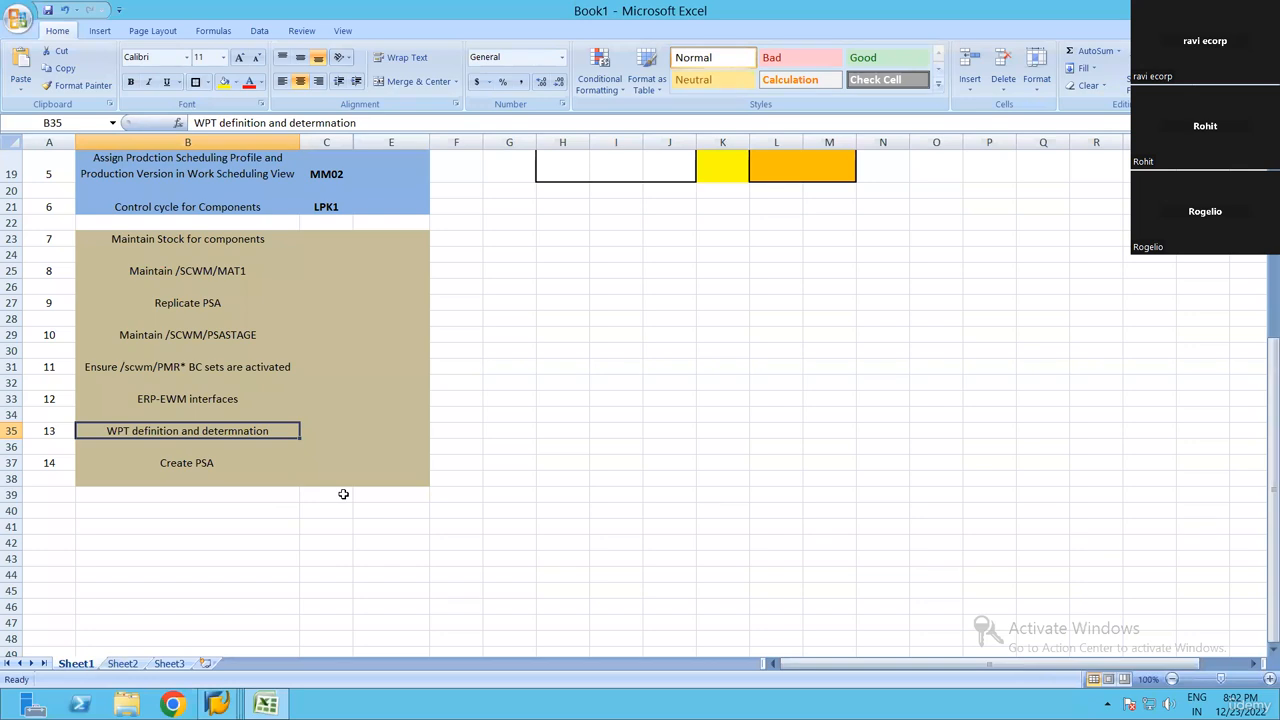
{"action": "key", "text": "Down"}
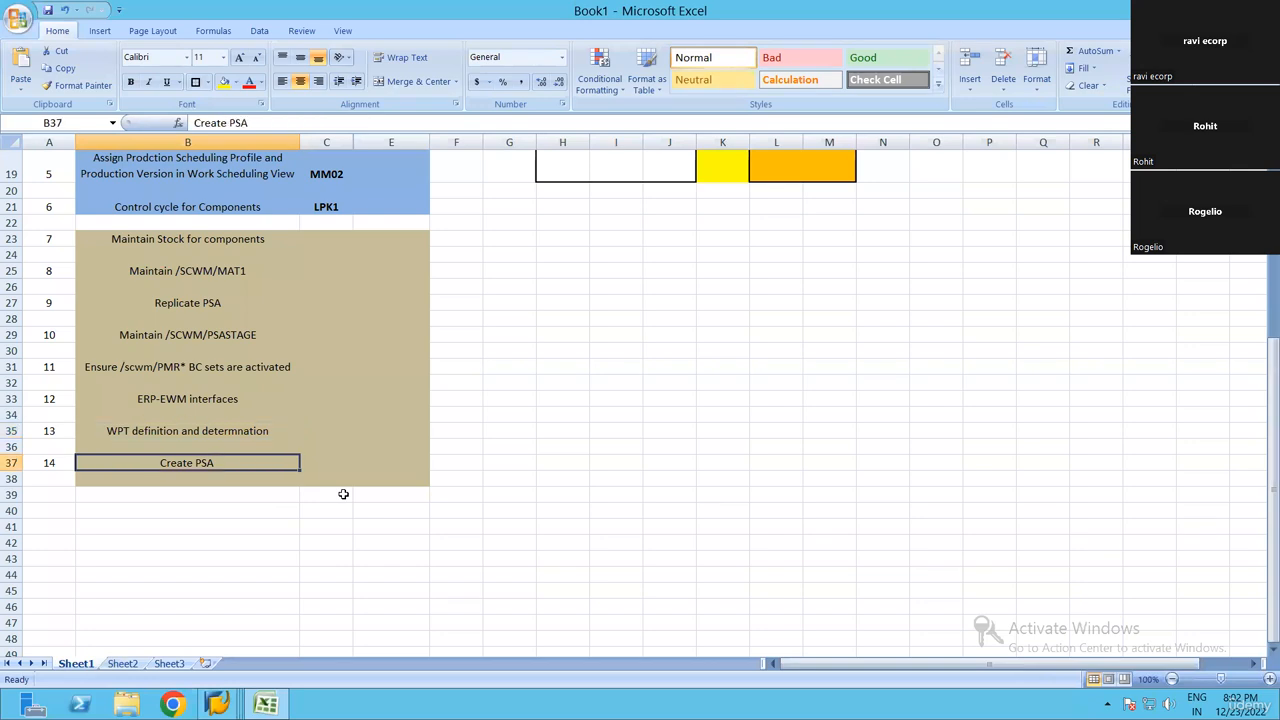
{"action": "left_click", "coordinate": [199, 303]}
{"action": "left_click", "coordinate": [200, 464]}
{"action": "left_click", "coordinate": [240, 305]}
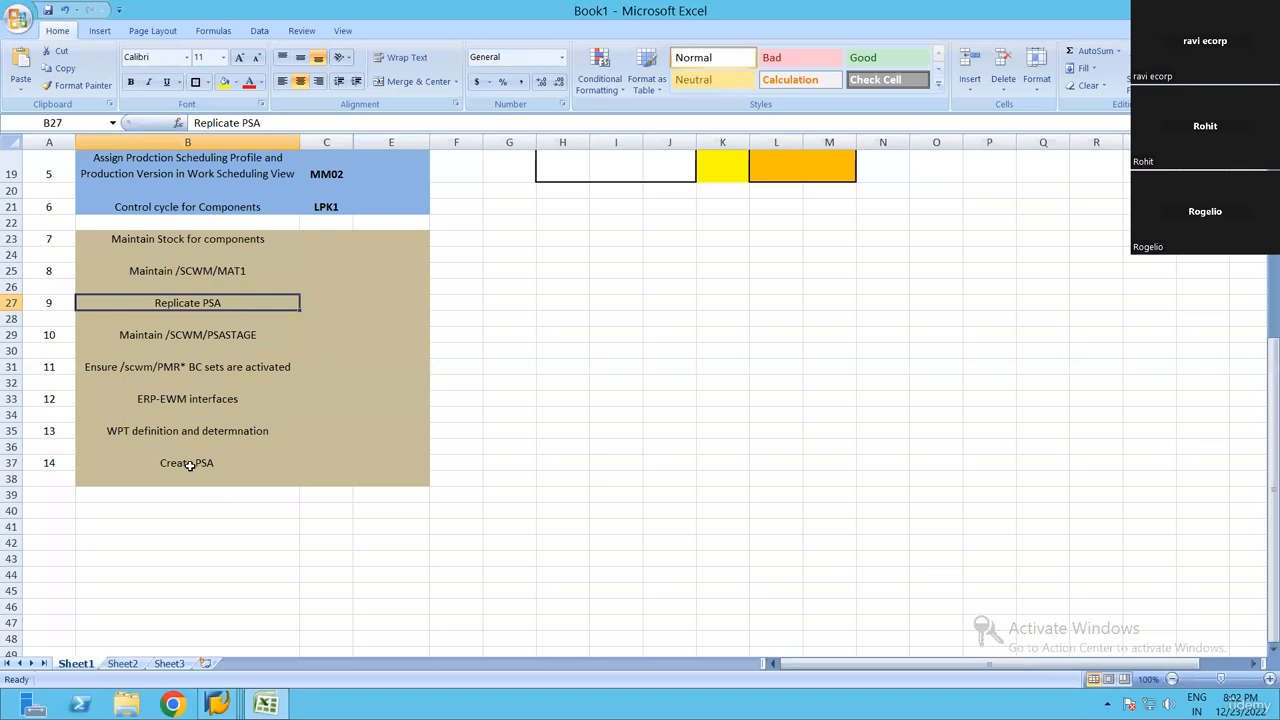
{"action": "left_click", "coordinate": [189, 465]}
Clear the contents of row 37, step 14 Create PSA, and cancel saving the workbook
{"action": "left_click", "coordinate": [15, 462]}
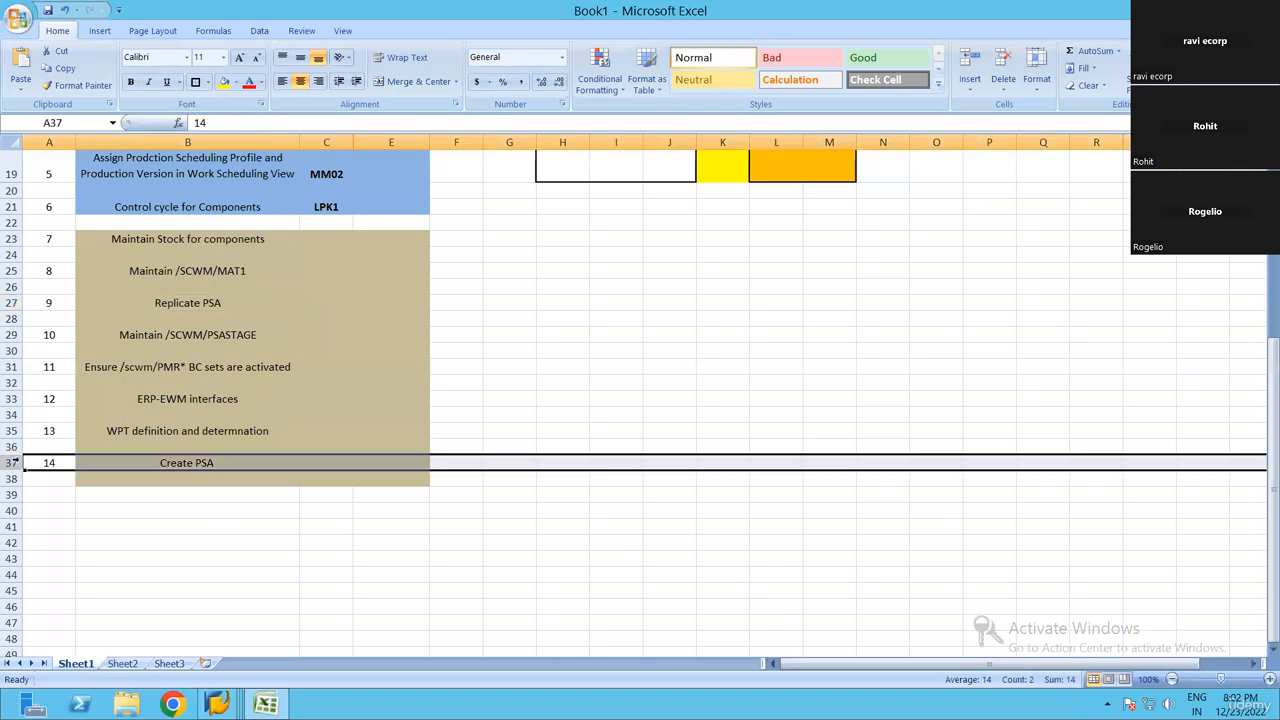
{"action": "key", "text": "Delete"}
{"action": "left_click", "coordinate": [269, 448]}
{"action": "key", "text": "ctrl+s"}
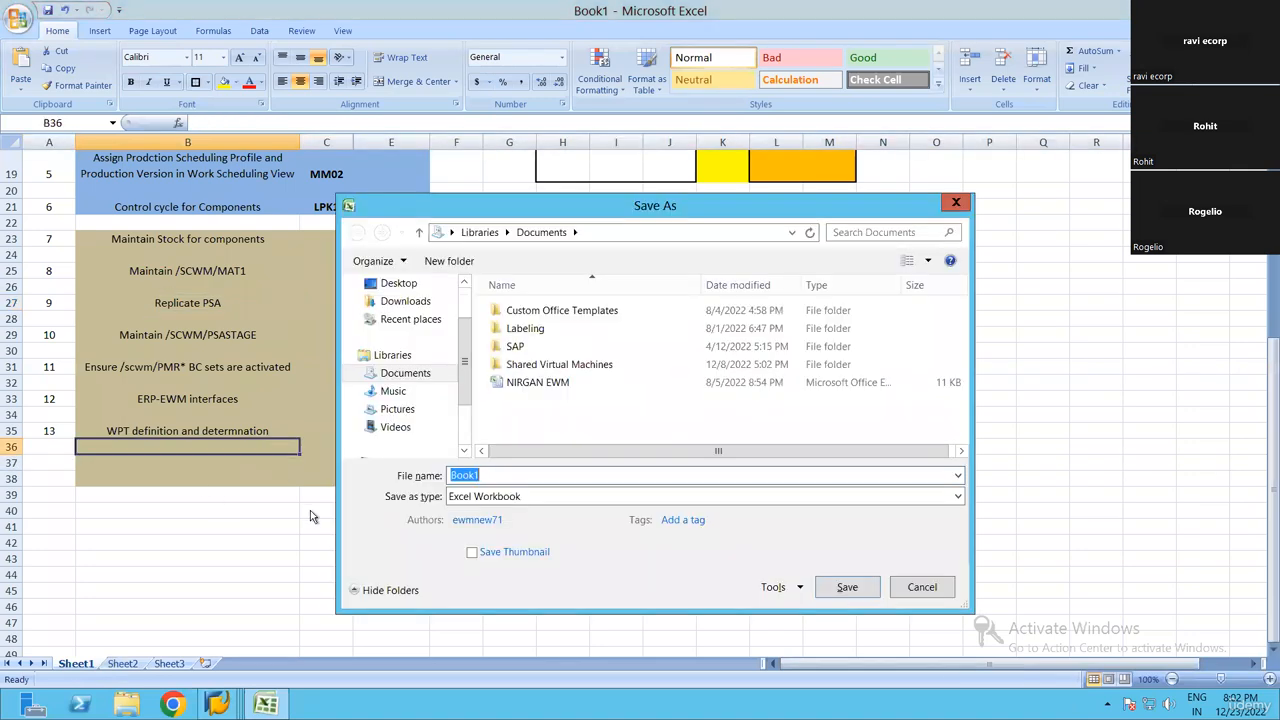
{"action": "left_click", "coordinate": [922, 587]}
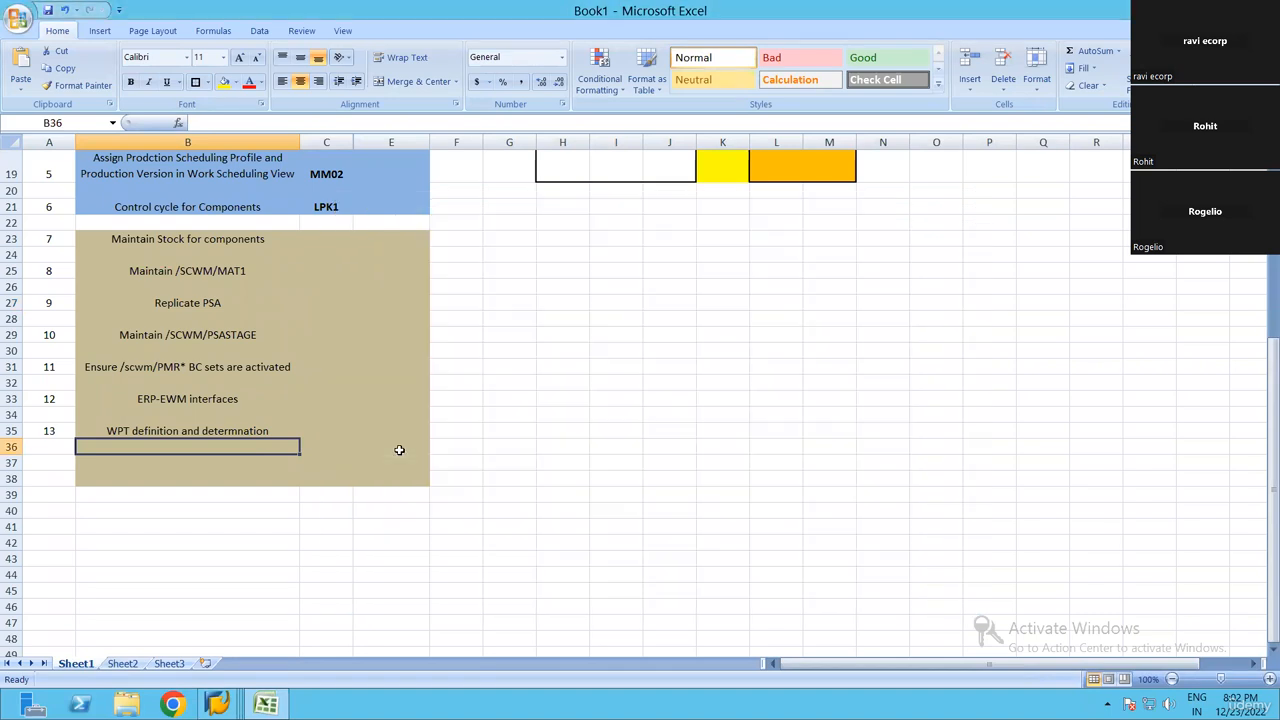
Highlight checklist steps 7 to 13 and review the full list of integration steps
{"action": "left_click_drag", "start_coordinate": [170, 240], "coordinate": [567, 430]}
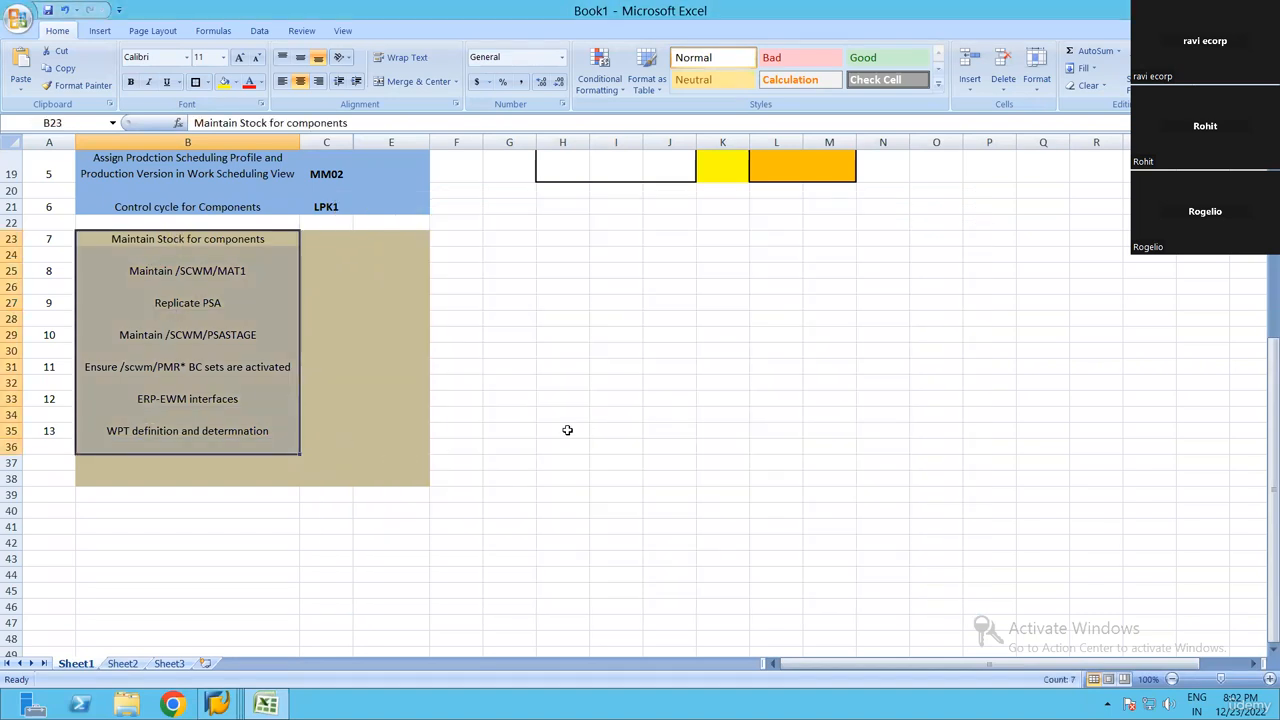
{"action": "scroll", "coordinate": [471, 403], "scroll_direction": "up", "scroll_amount": 5}
{"action": "scroll", "coordinate": [443, 391], "scroll_direction": "up", "scroll_amount": 1}
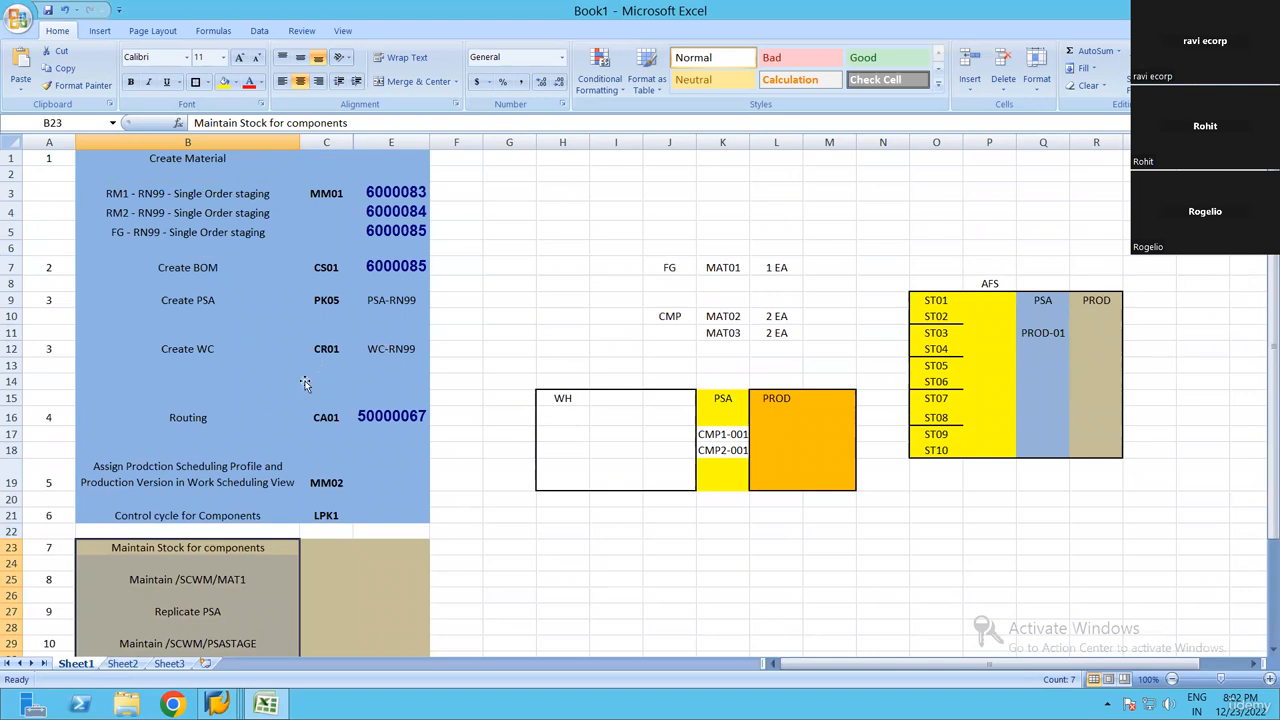
{"action": "scroll", "coordinate": [311, 385], "scroll_direction": "down", "scroll_amount": 5}
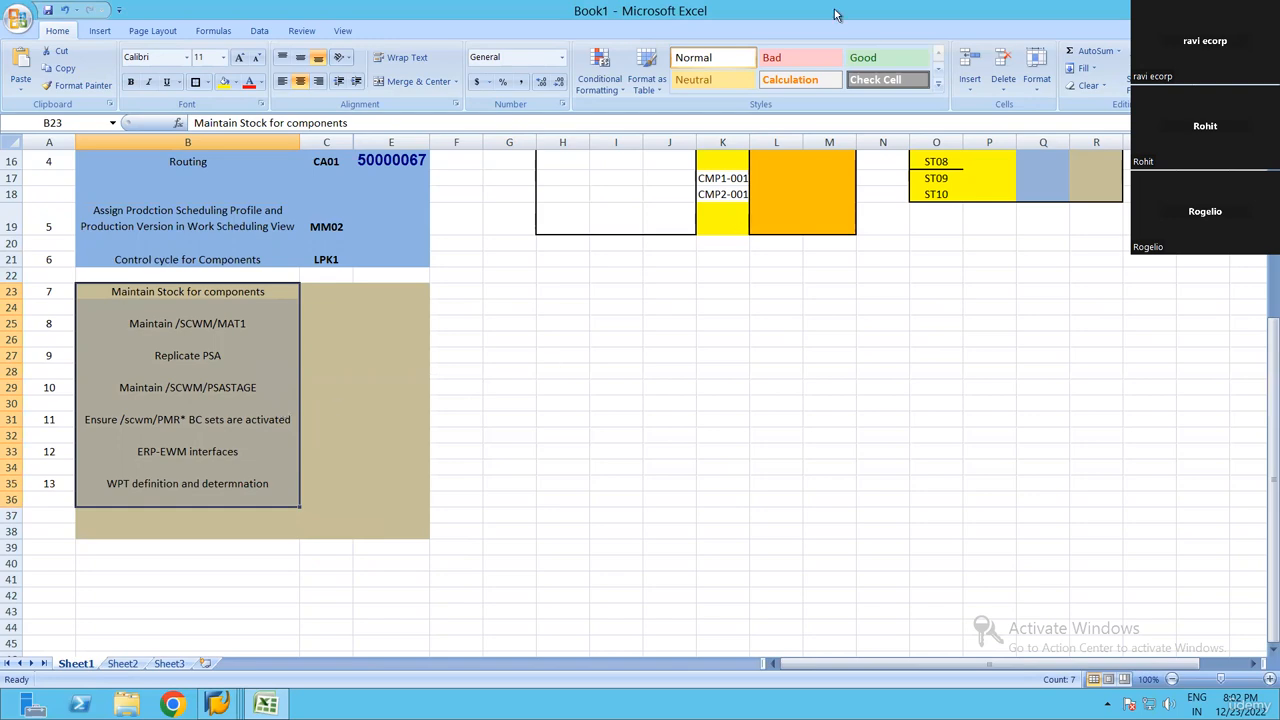
Switch the remote desktop session from full screen to a regular window
{"action": "mouse_move", "coordinate": [1000, 5]}
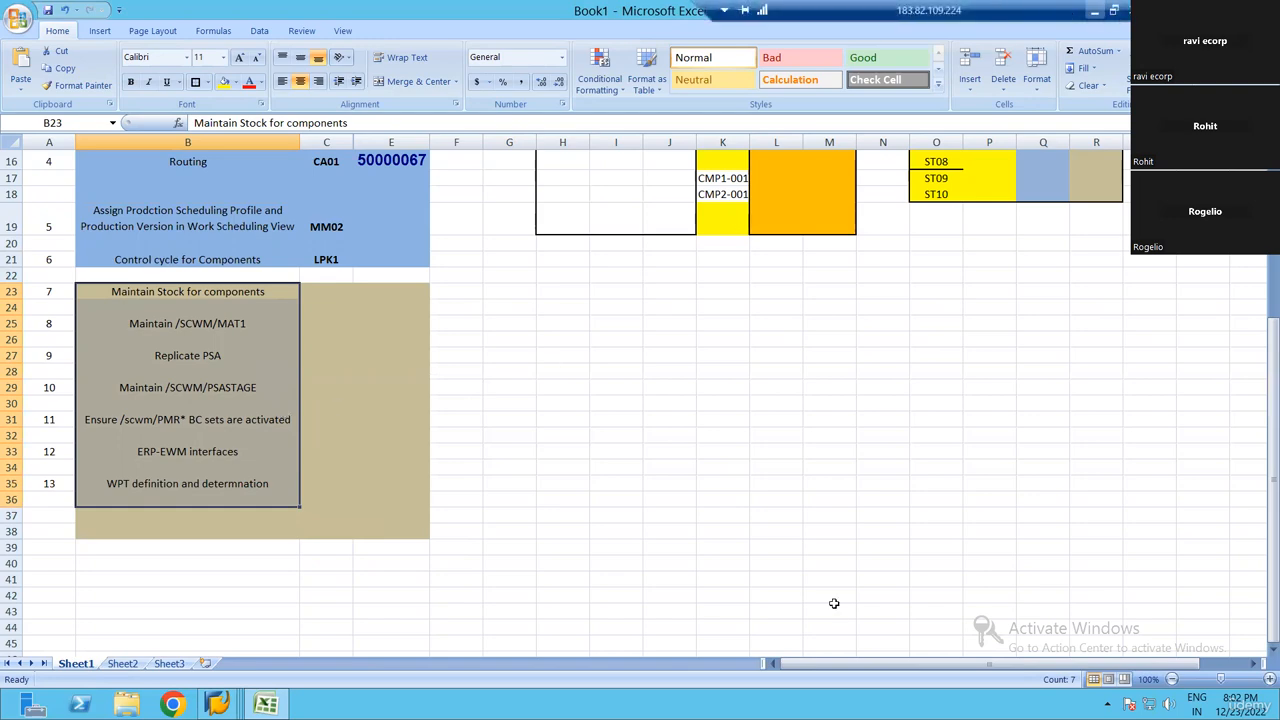
{"action": "left_click", "coordinate": [1113, 10]}
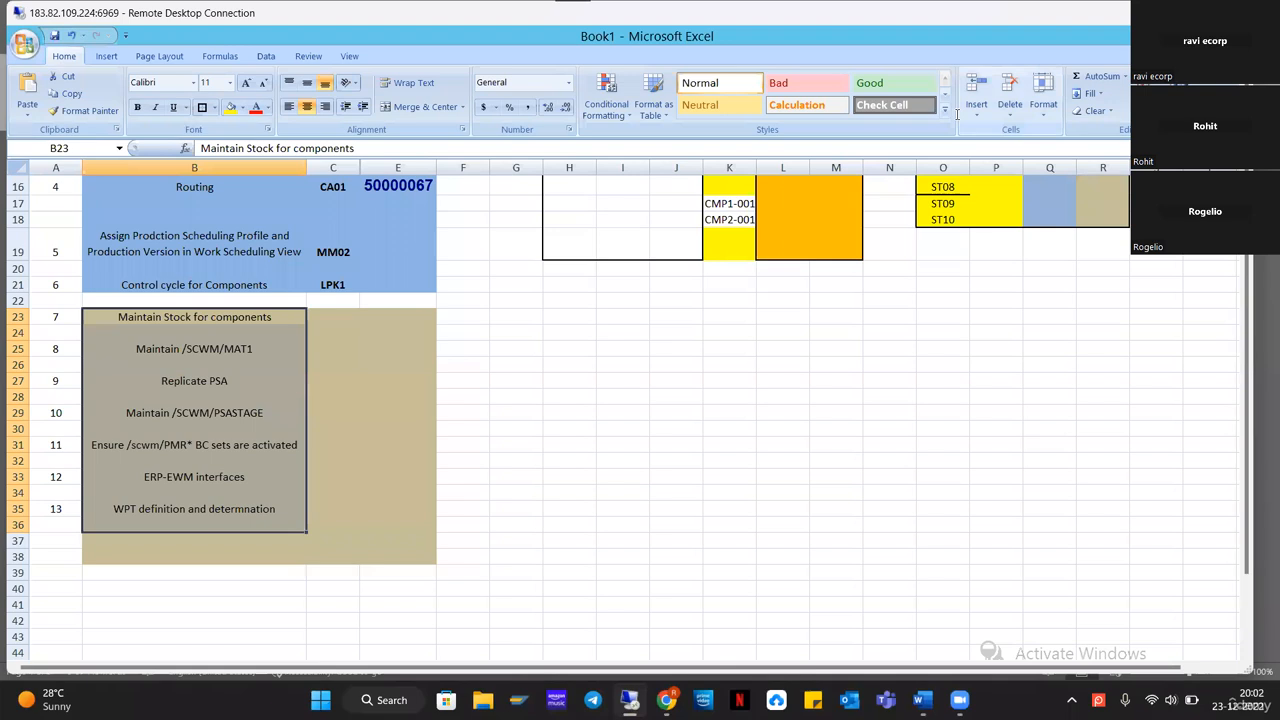
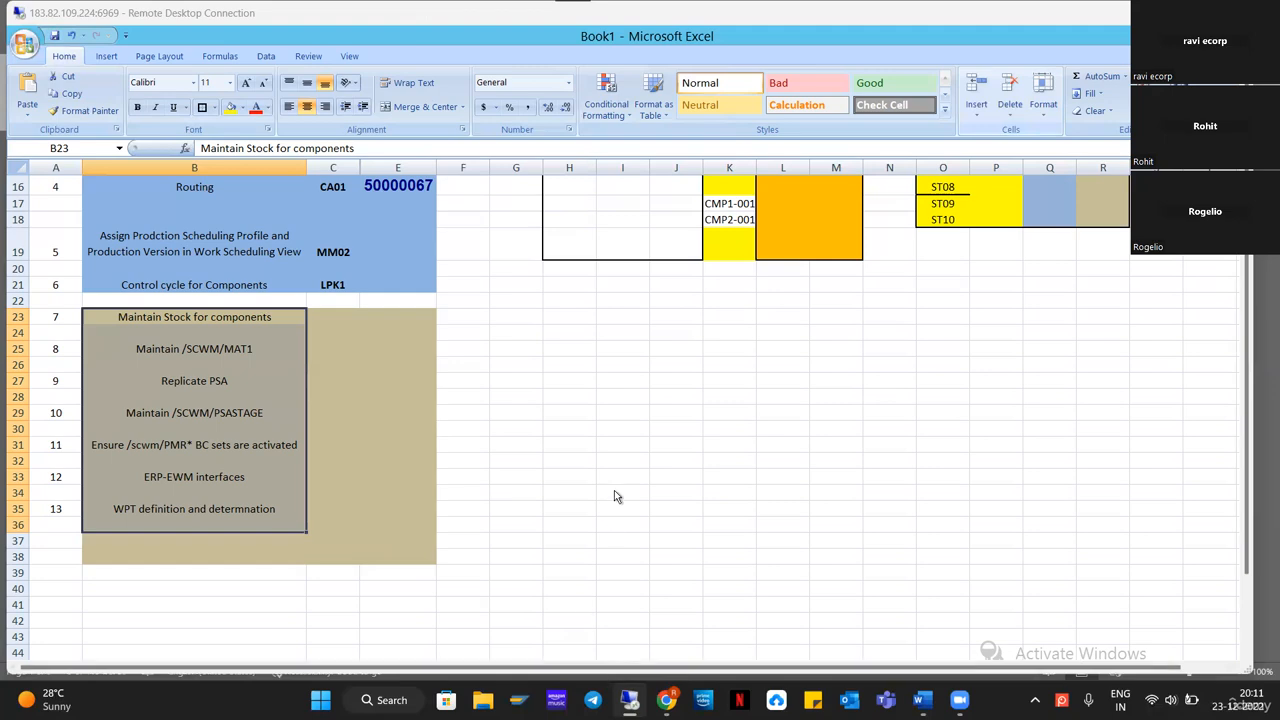
Switch from the Excel workbook to the SAP Display IMG session and end its transaction with /N
{"action": "double_click", "coordinate": [469, 15]}
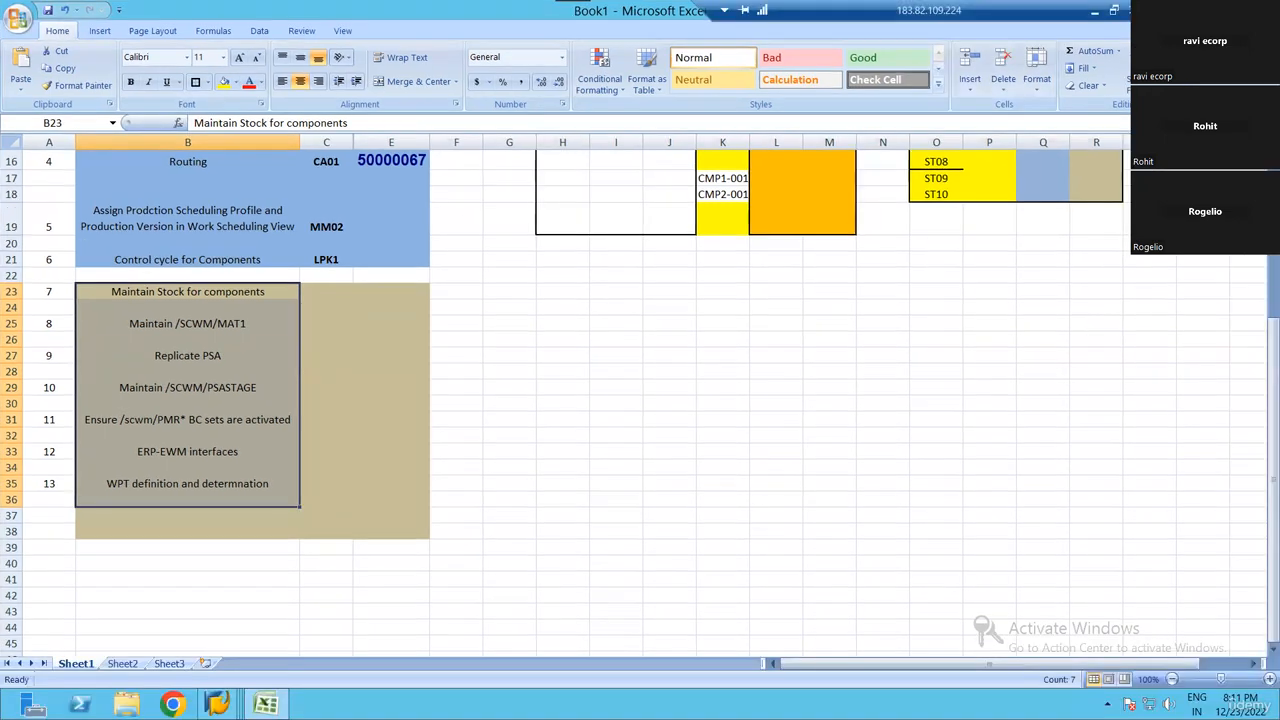
{"action": "mouse_move", "coordinate": [217, 704]}
{"action": "left_click", "coordinate": [450, 615]}
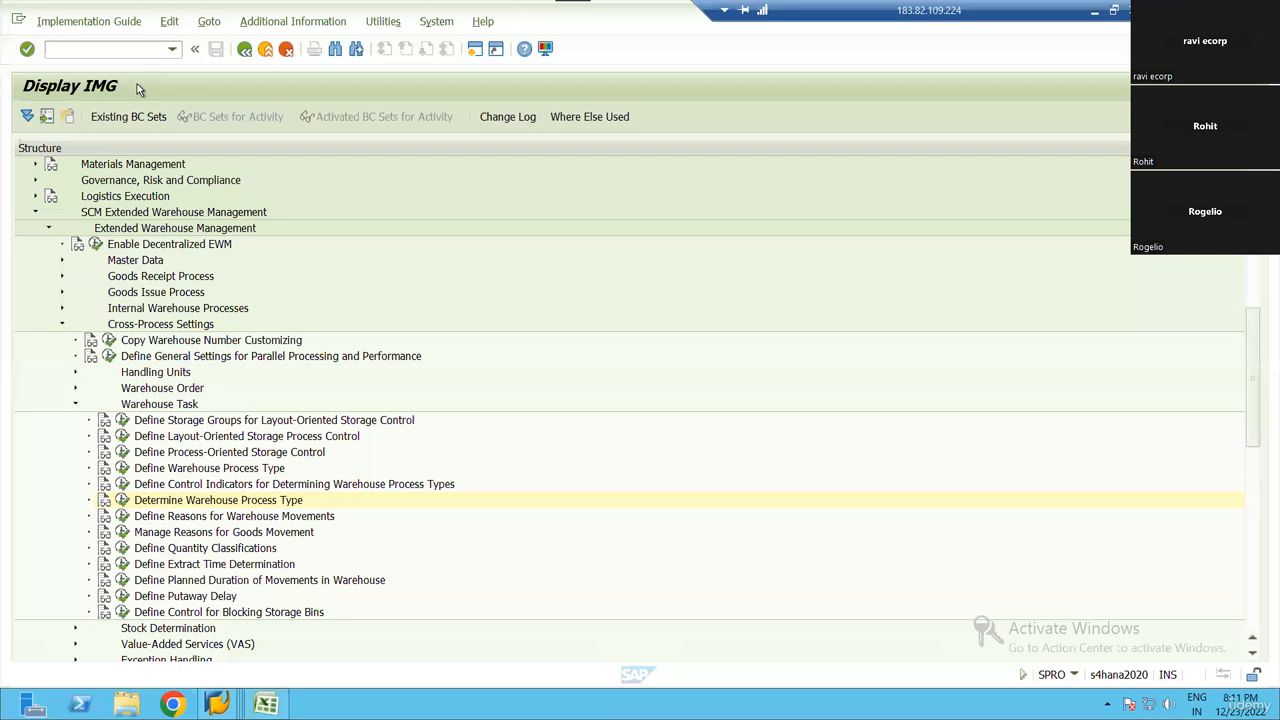
{"action": "left_click", "coordinate": [96, 51]}
{"action": "type", "text": "/"}
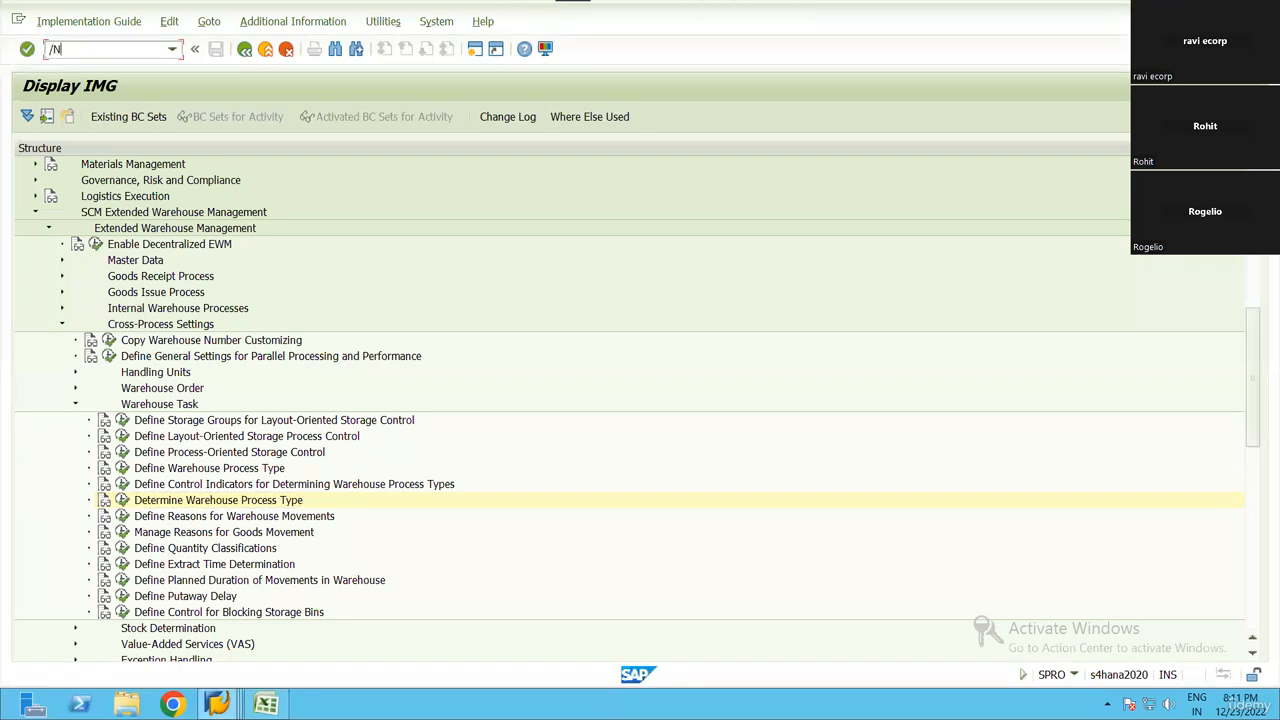
{"action": "type", "text": "N"}
{"action": "key", "text": "Return"}
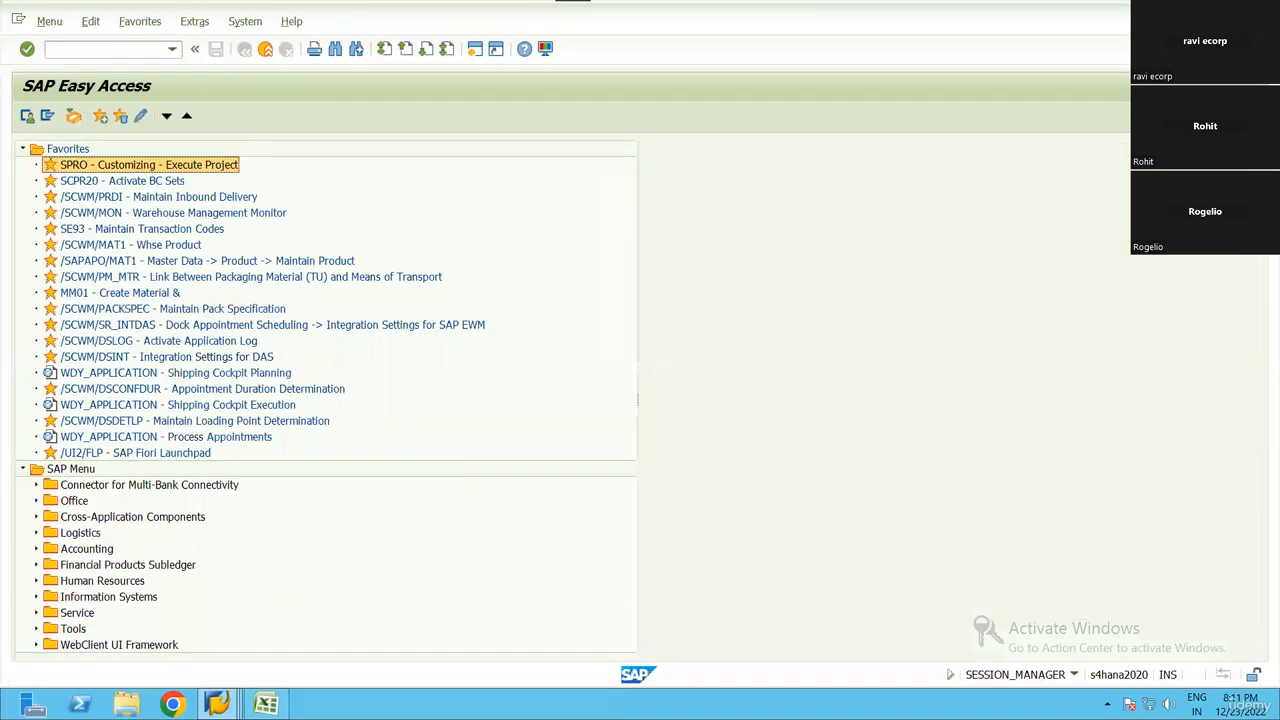
Start the production order creation transaction CO01 from the SAP Easy Access session
{"action": "mouse_move", "coordinate": [217, 704]}
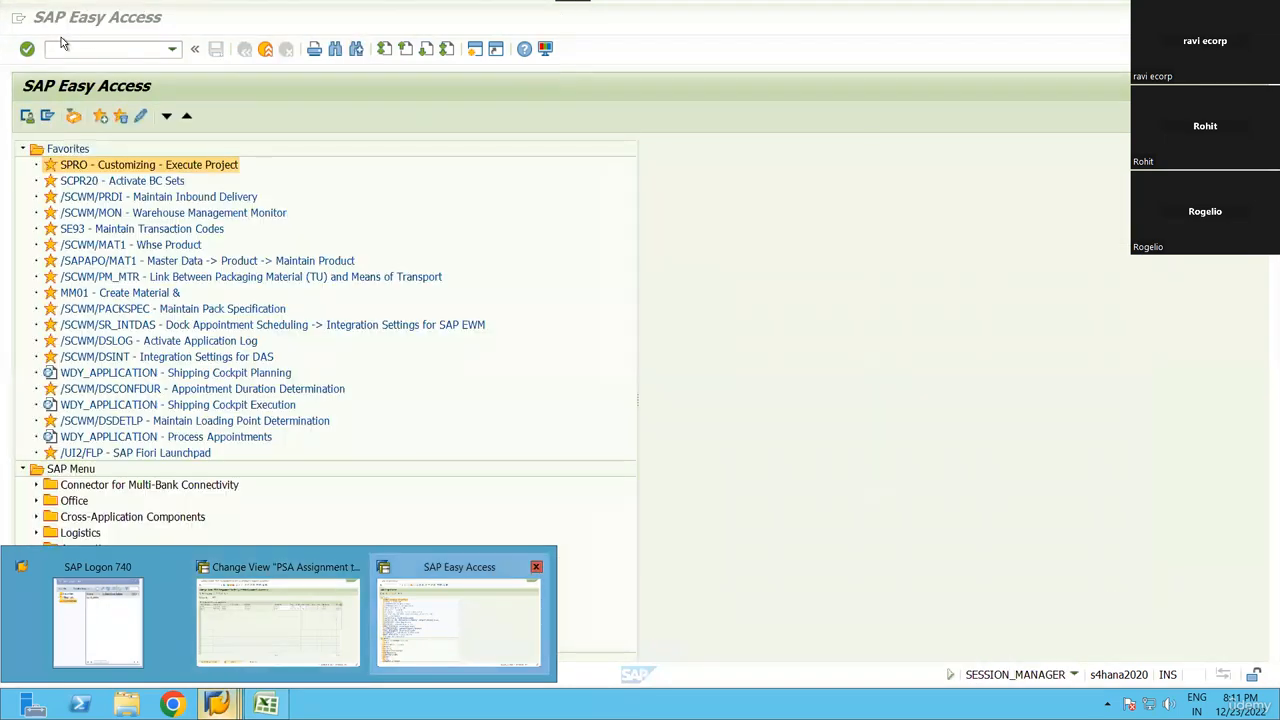
{"action": "left_click", "coordinate": [458, 640]}
{"action": "left_click", "coordinate": [106, 49]}
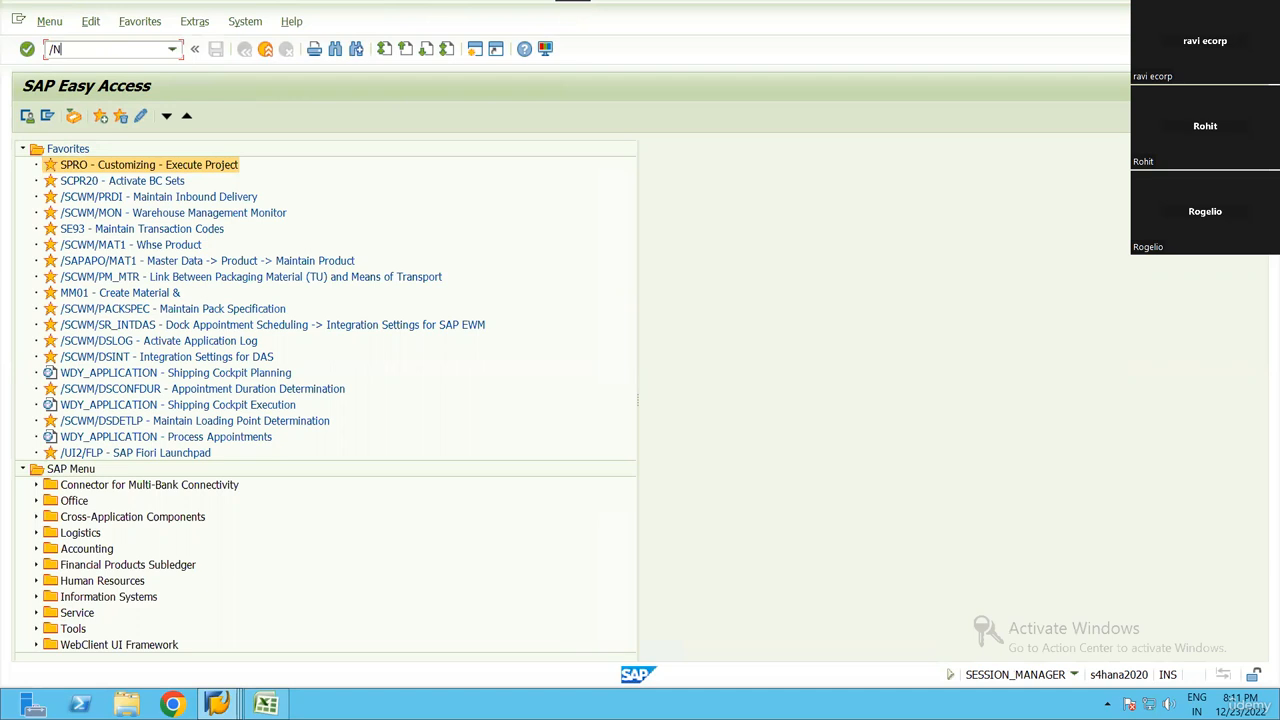
{"action": "type", "text": "/NCO01"}
{"action": "key", "text": "Return"}
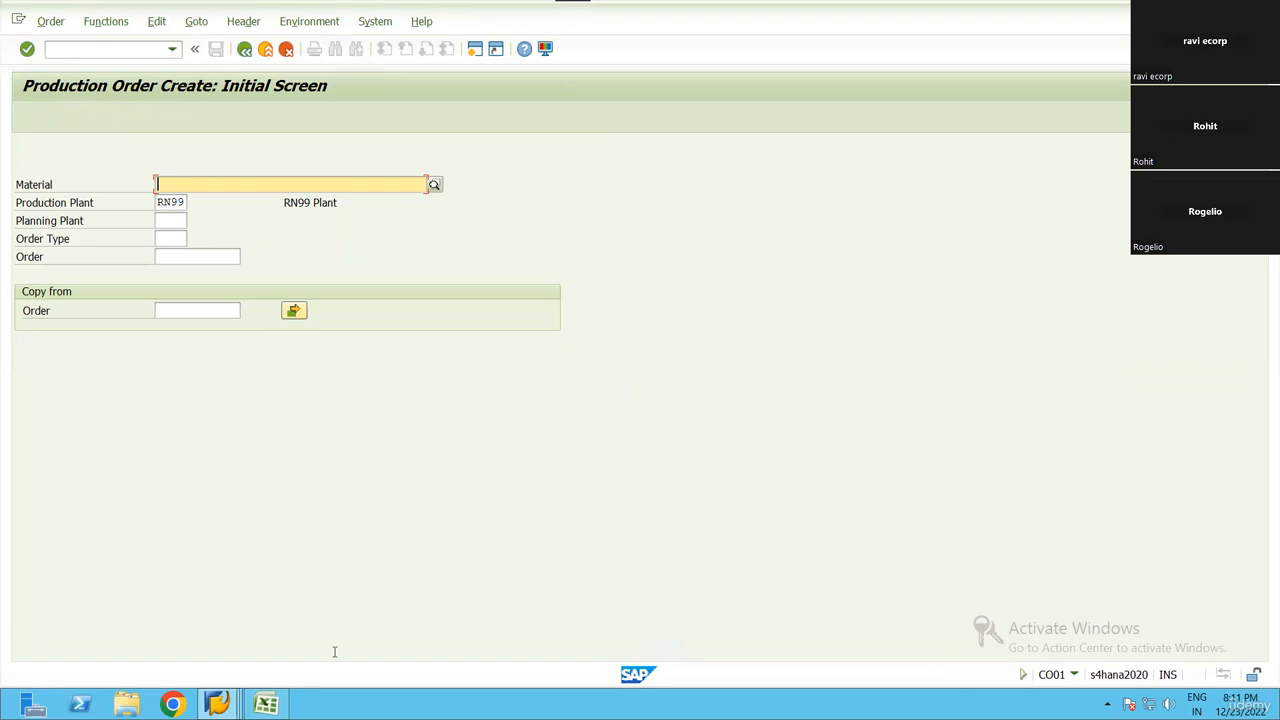
Copy the FG single order staging material number 6000085 from the Excel sheet into the production order's material field
{"action": "key", "text": "alt+Tab"}
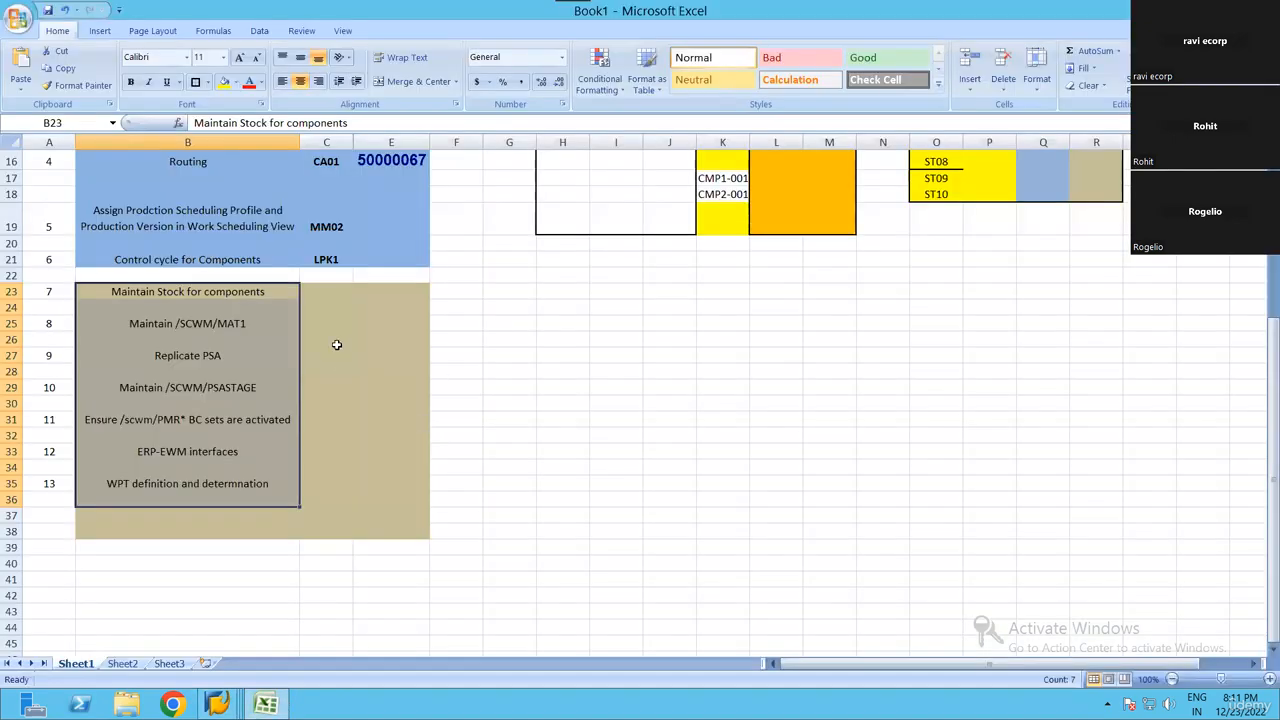
{"action": "scroll", "coordinate": [334, 343], "scroll_direction": "up", "scroll_amount": 5}
{"action": "left_click", "coordinate": [384, 231]}
{"action": "key", "text": "ctrl+c"}
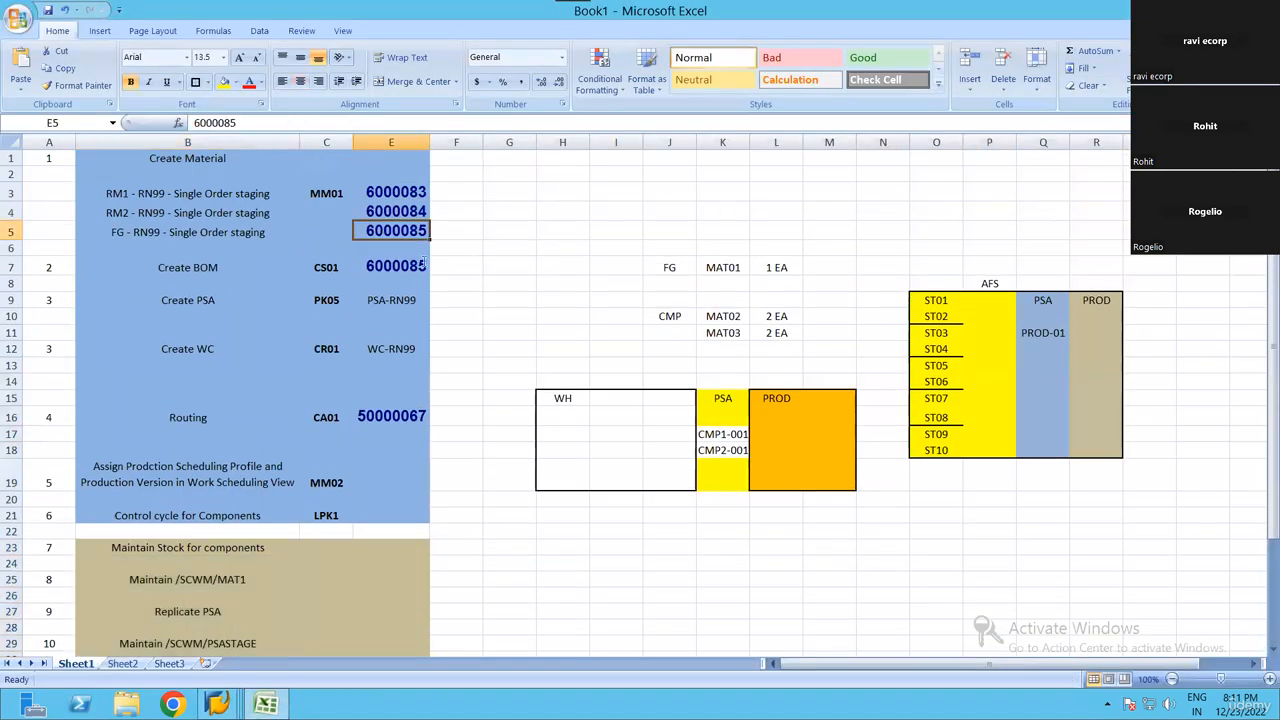
{"action": "key", "text": "alt+Tab"}
{"action": "key", "text": "ctrl+v"}
Set the order type to PP01 and continue to the production order header
{"action": "left_click", "coordinate": [187, 220]}
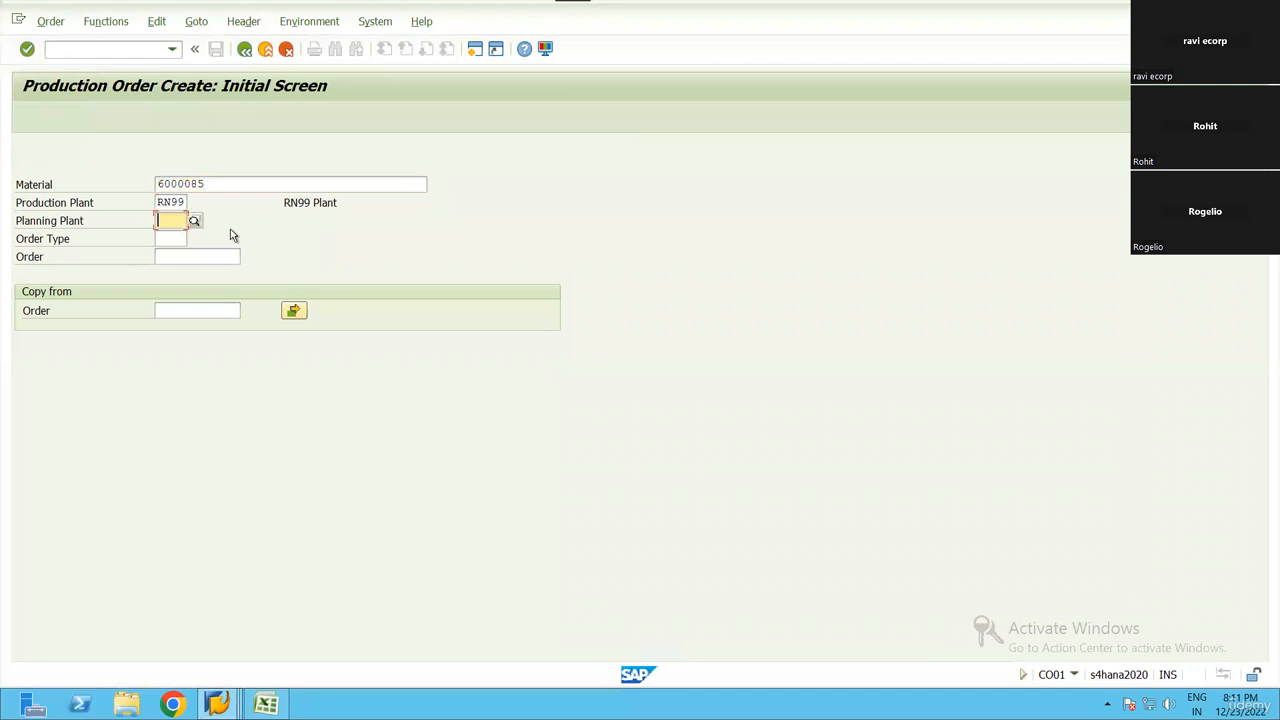
{"action": "left_click", "coordinate": [180, 238]}
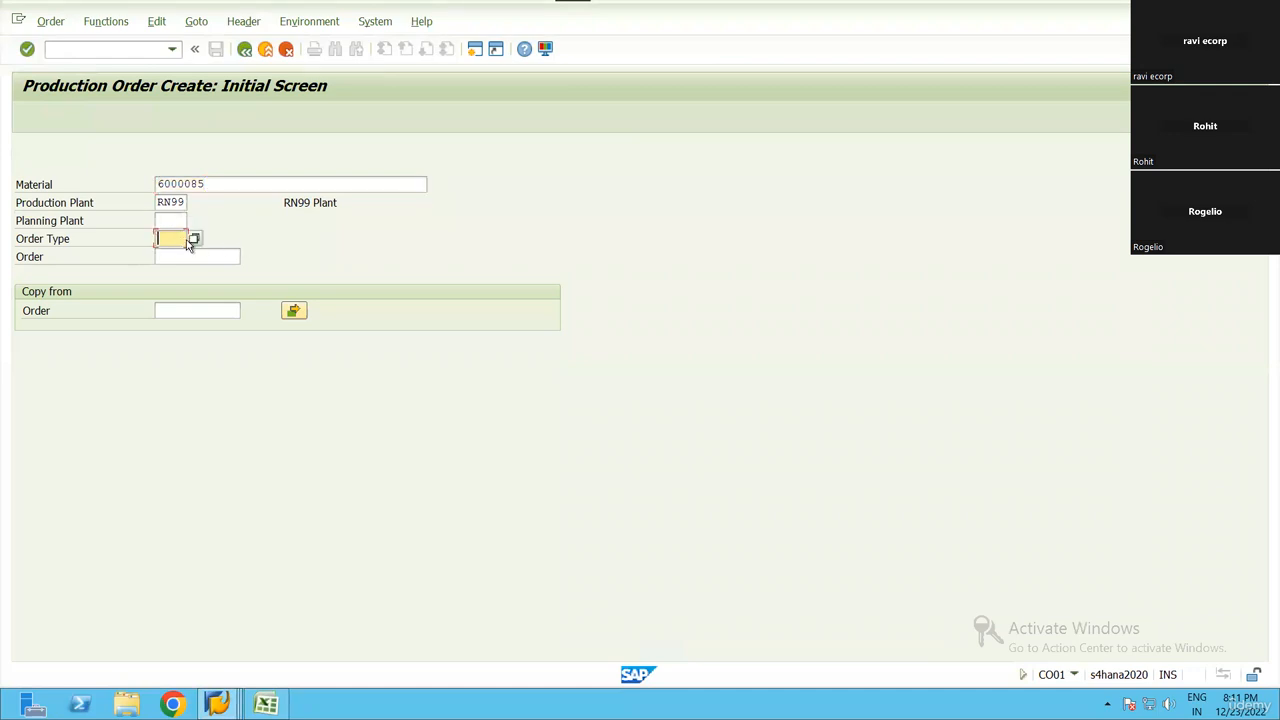
{"action": "type", "text": "PP01"}
{"action": "key", "text": "Return"}
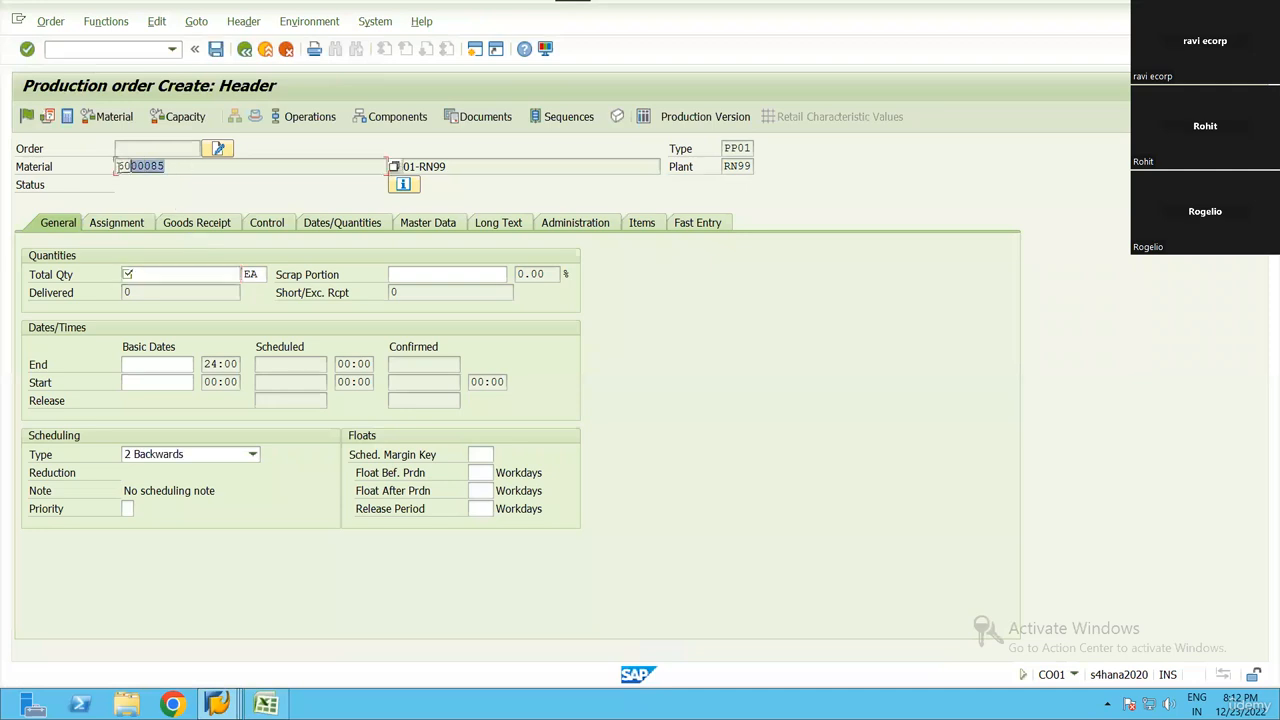
Enter a total quantity of 1 and set the scheduling type to Current date
{"action": "left_click", "coordinate": [204, 272]}
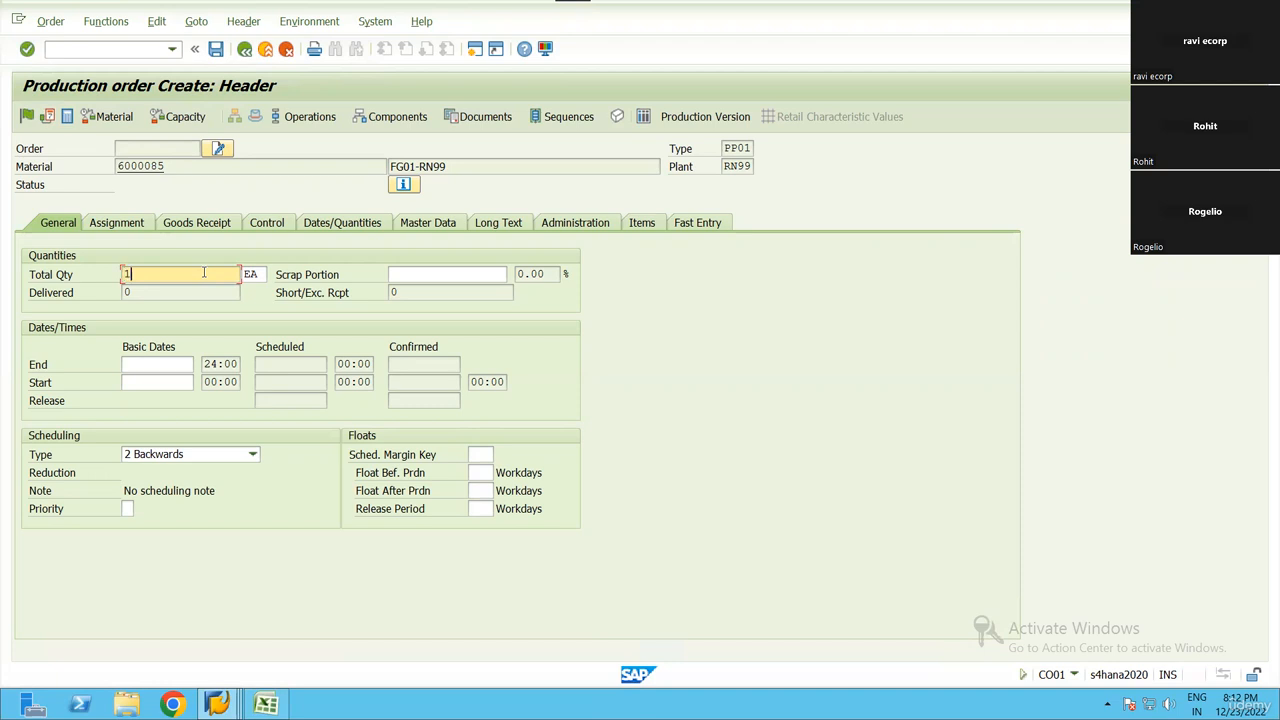
{"action": "type", "text": "1"}
{"action": "key", "text": "Return"}
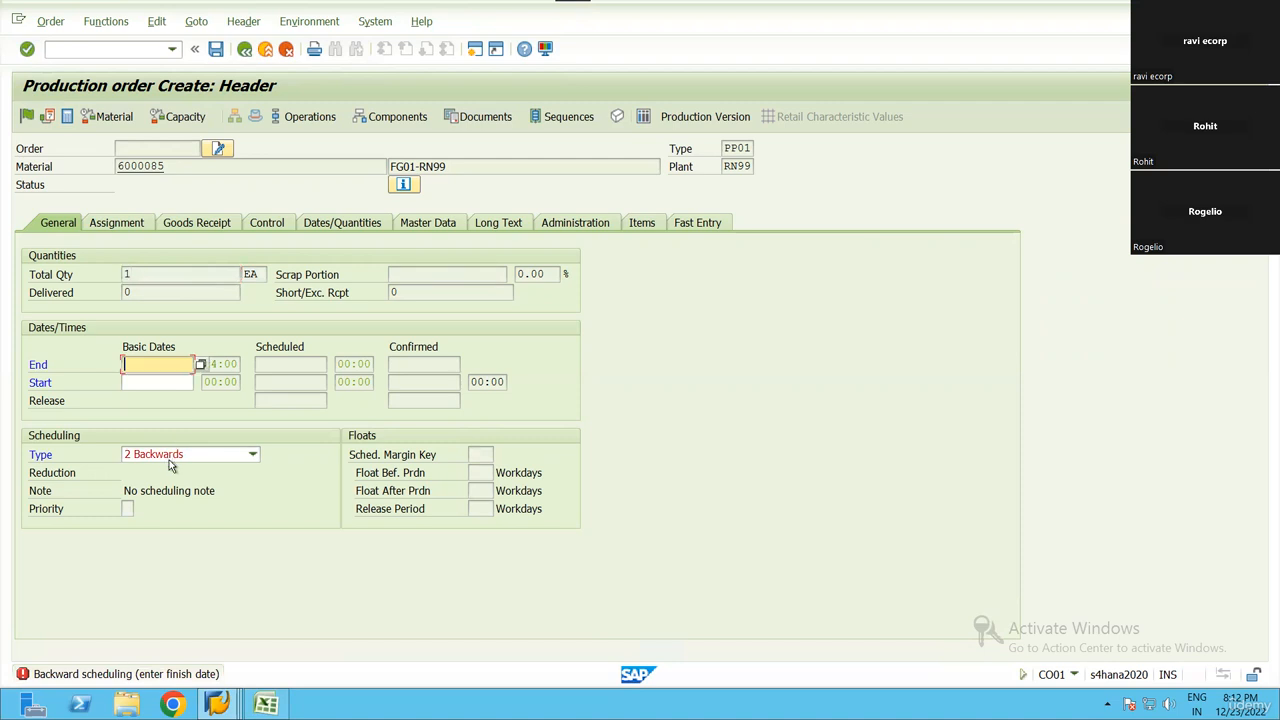
{"action": "left_click", "coordinate": [252, 454]}
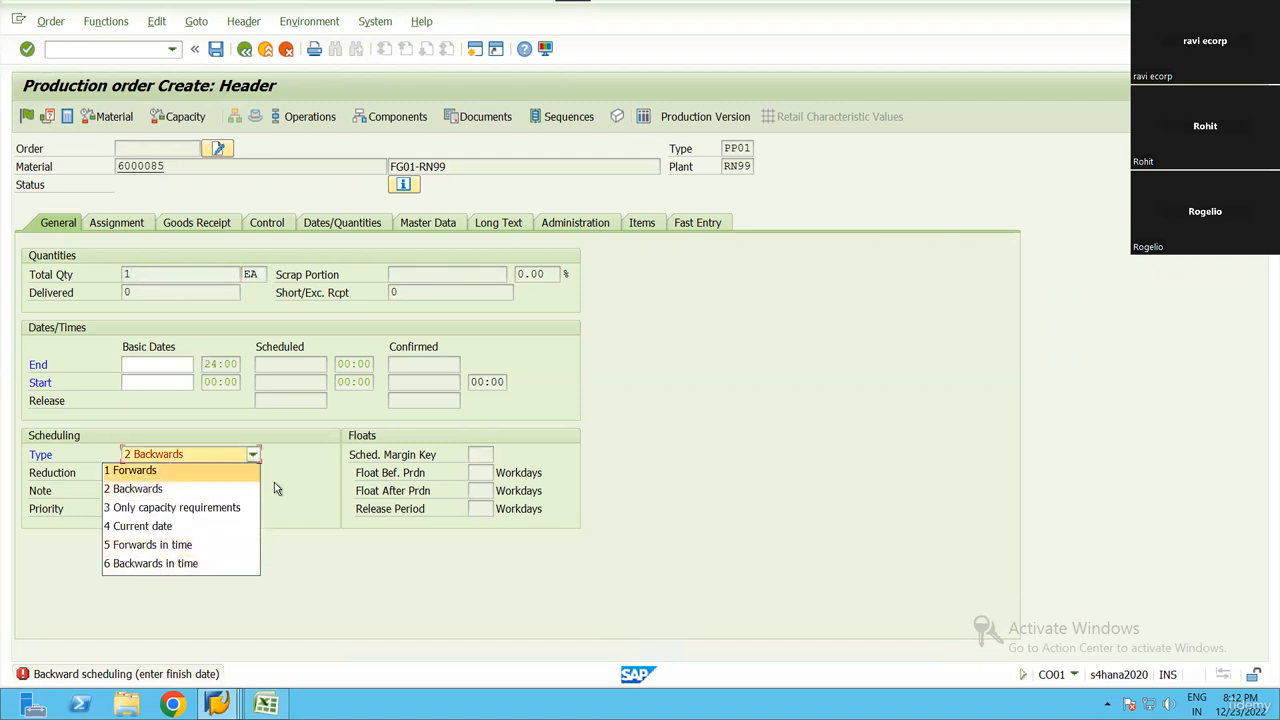
{"action": "left_click", "coordinate": [173, 526]}
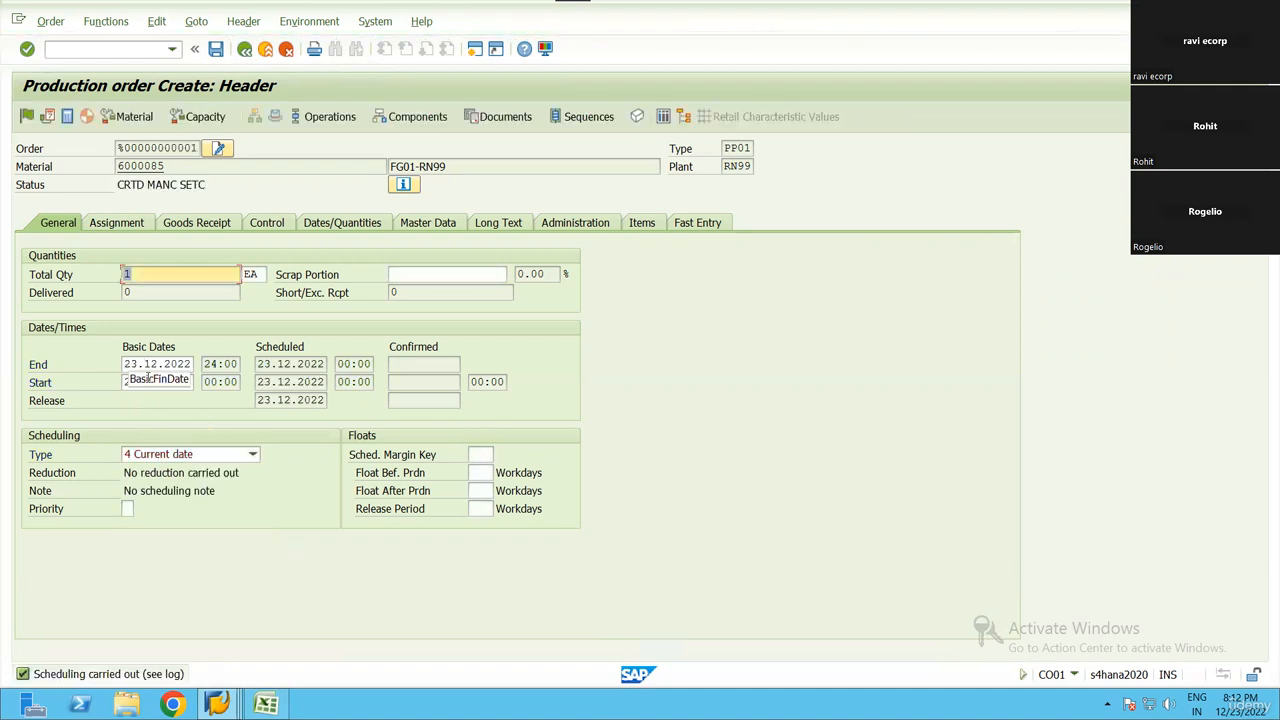
Review the order's basic, scheduled and release dates along with its total quantity
{"action": "left_click_drag", "start_coordinate": [127, 363], "coordinate": [243, 388]}
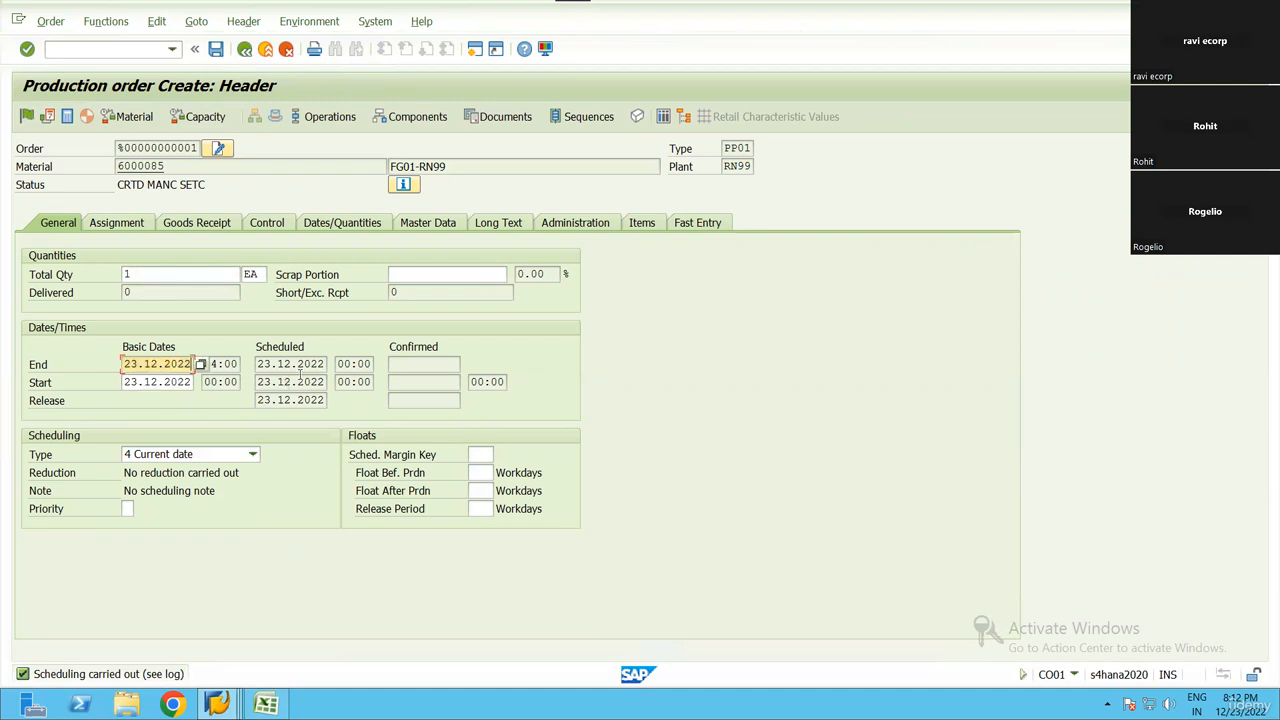
{"action": "left_click_drag", "start_coordinate": [326, 400], "coordinate": [101, 366]}
{"action": "left_click", "coordinate": [189, 476]}
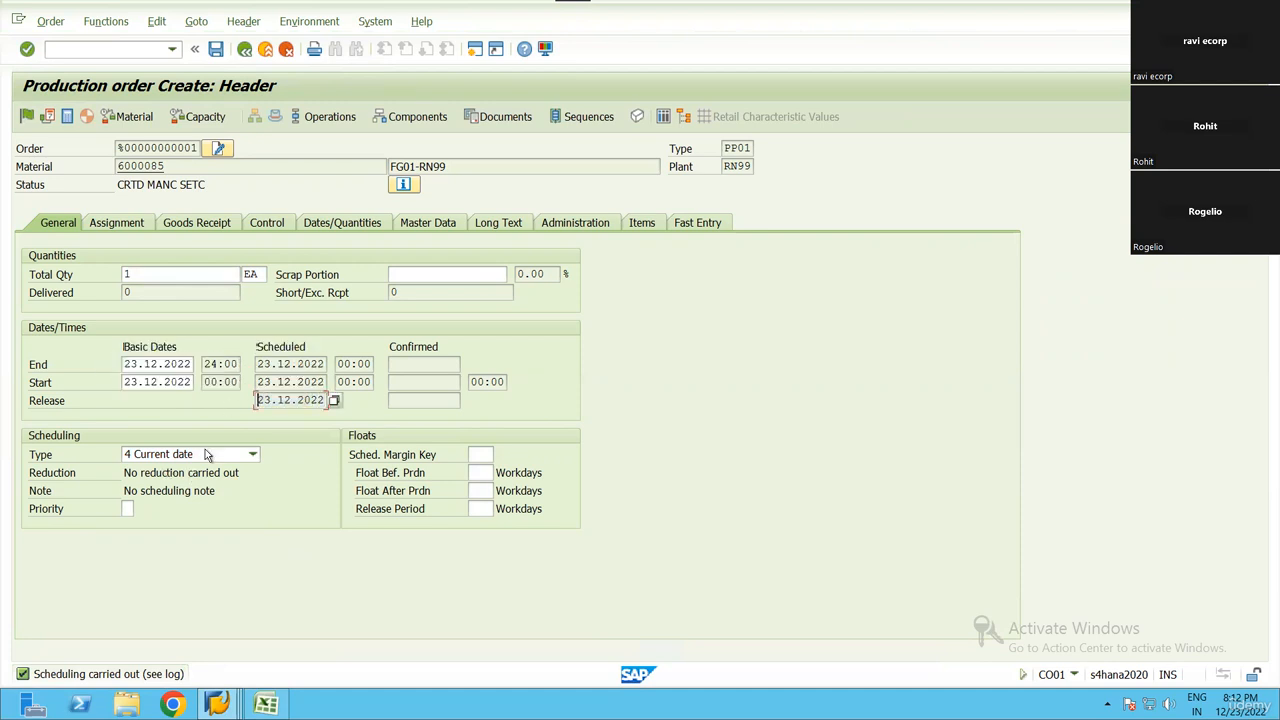
{"action": "left_click", "coordinate": [124, 274]}
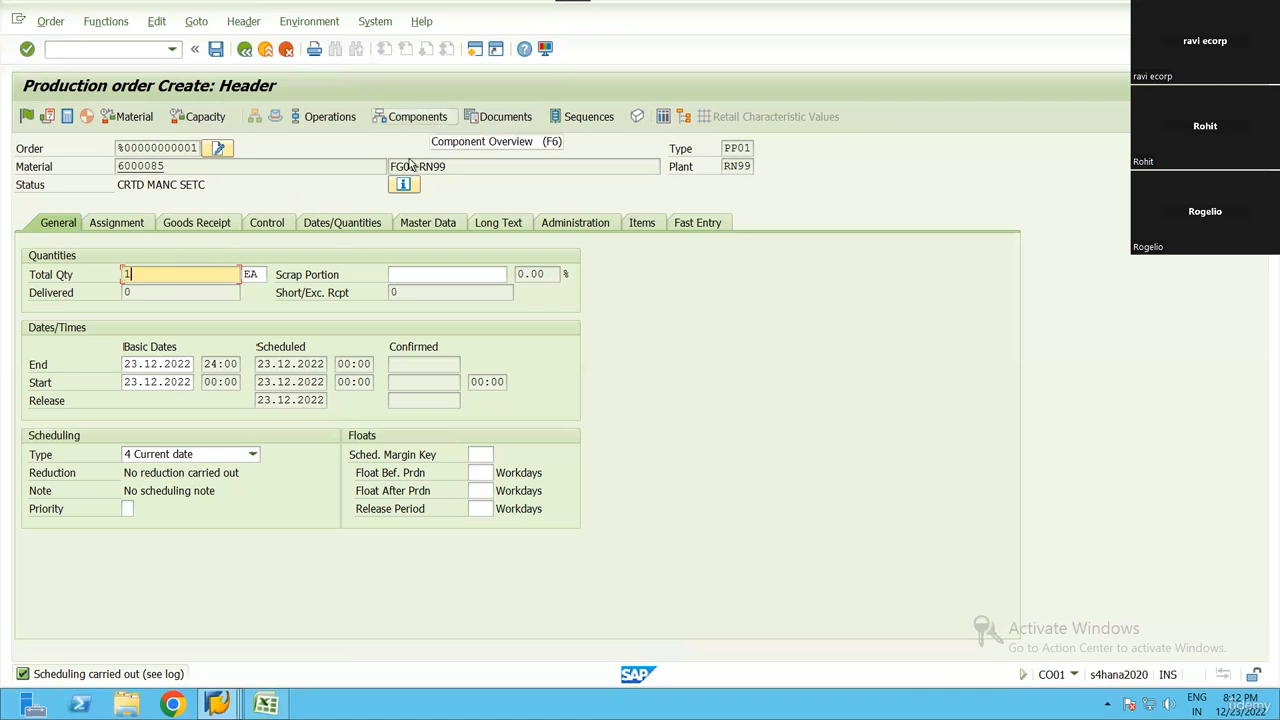
Examine the order's component materials, required quantities and storage locations, widening the storage location column, and return to the header
{"action": "left_click", "coordinate": [433, 123]}
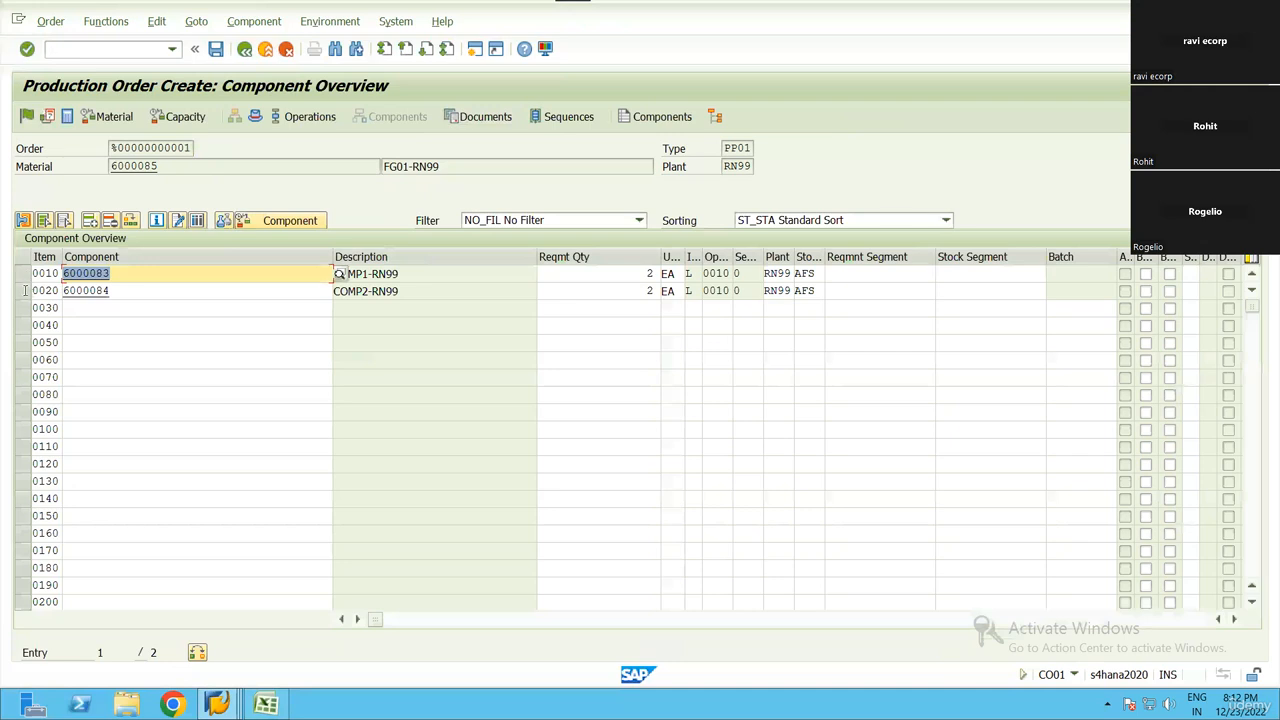
{"action": "left_click", "coordinate": [606, 288]}
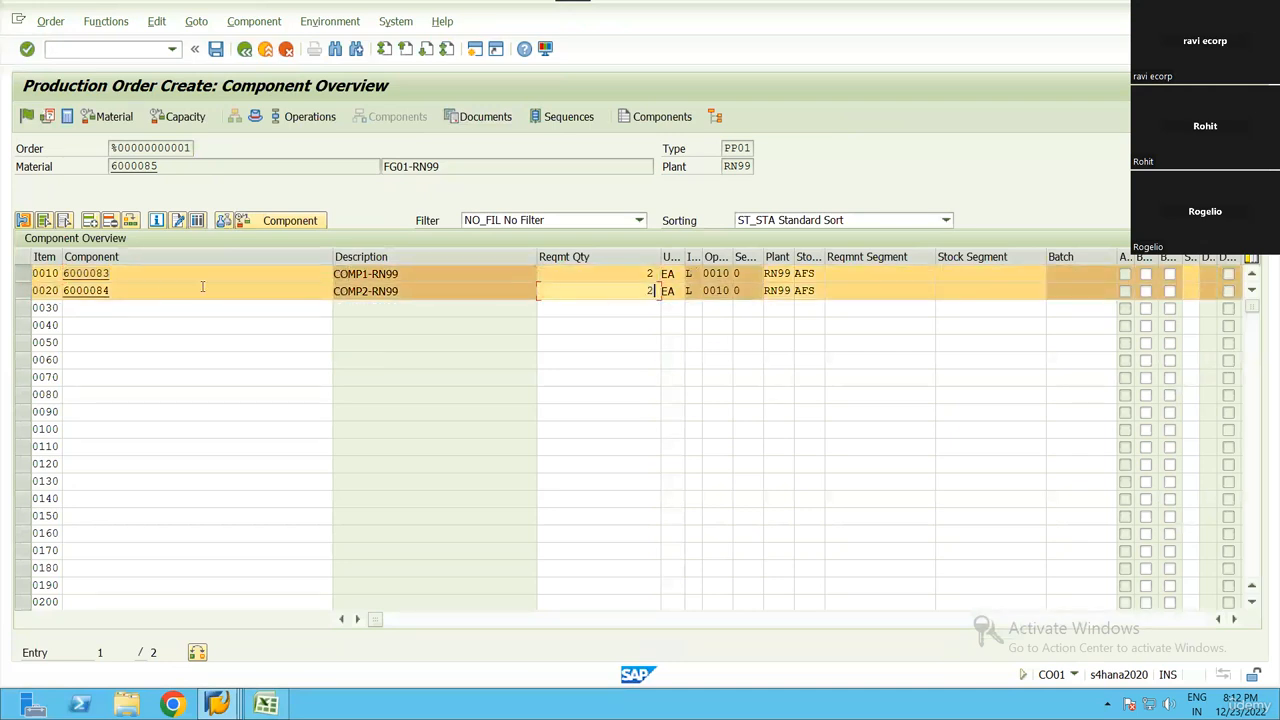
{"action": "left_click_drag", "start_coordinate": [65, 273], "coordinate": [18, 301]}
{"action": "left_click", "coordinate": [66, 293]}
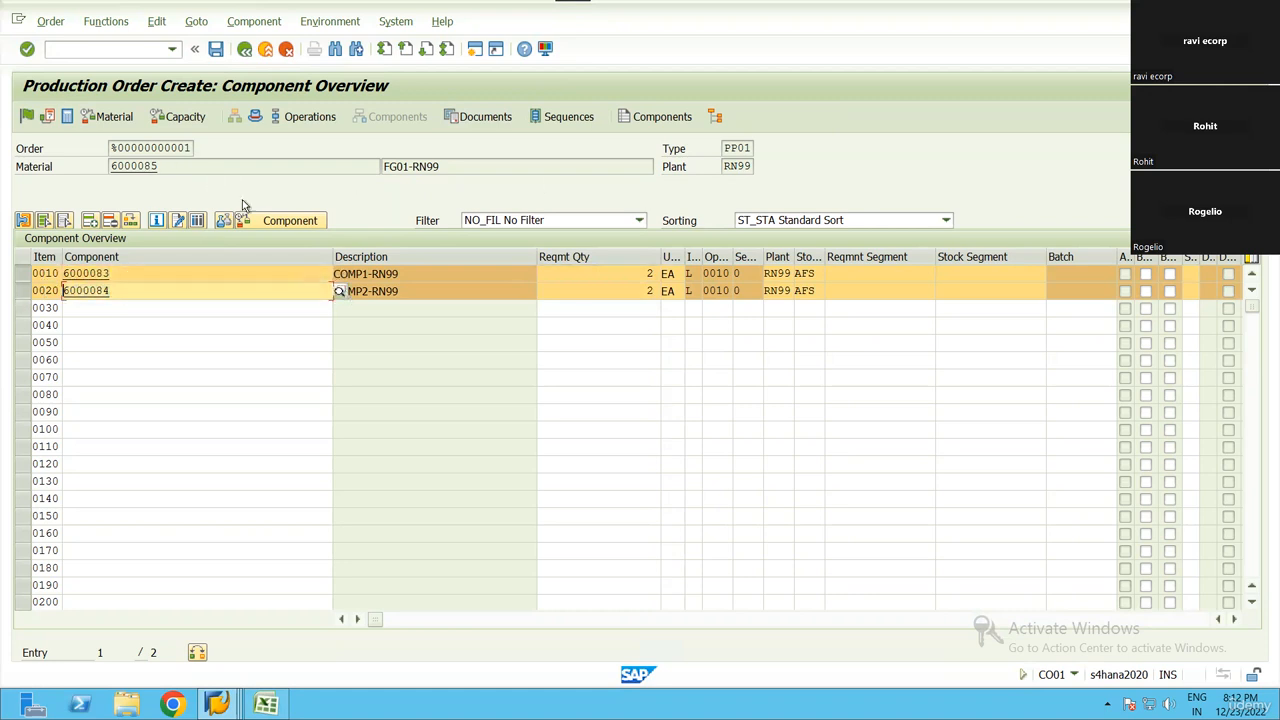
{"action": "left_click_drag", "start_coordinate": [166, 168], "coordinate": [110, 168]}
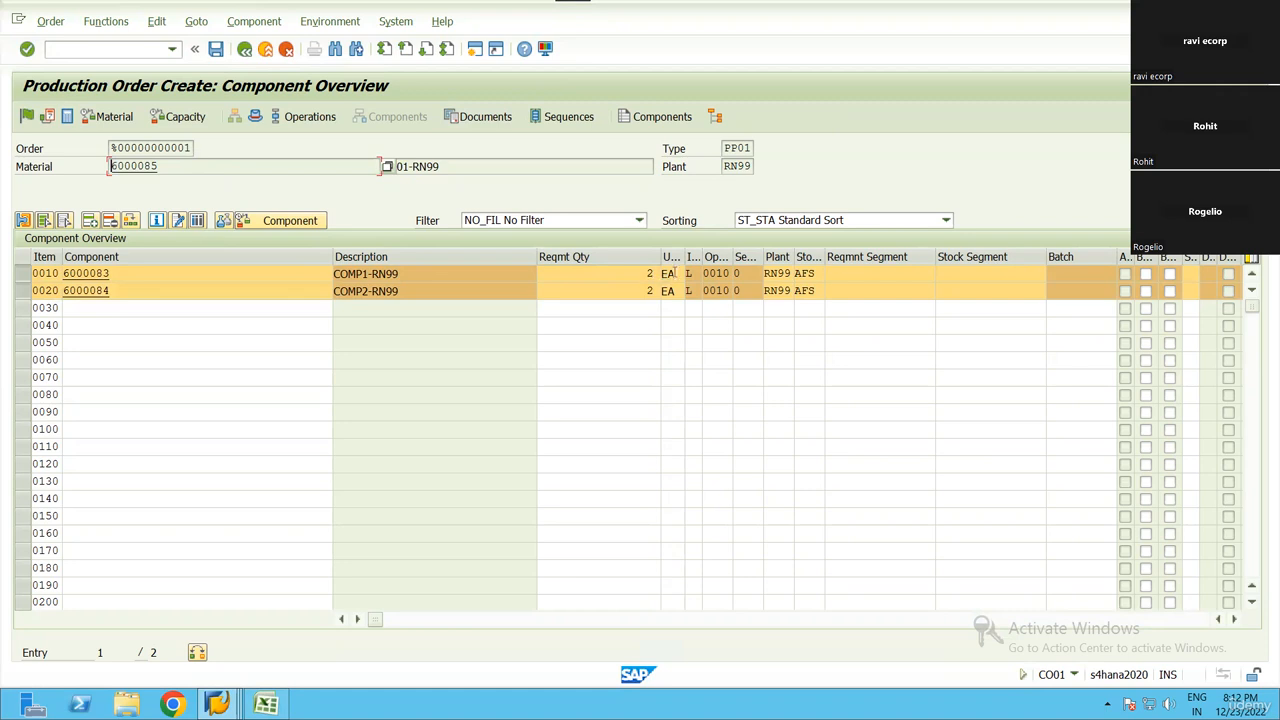
{"action": "left_click", "coordinate": [655, 291]}
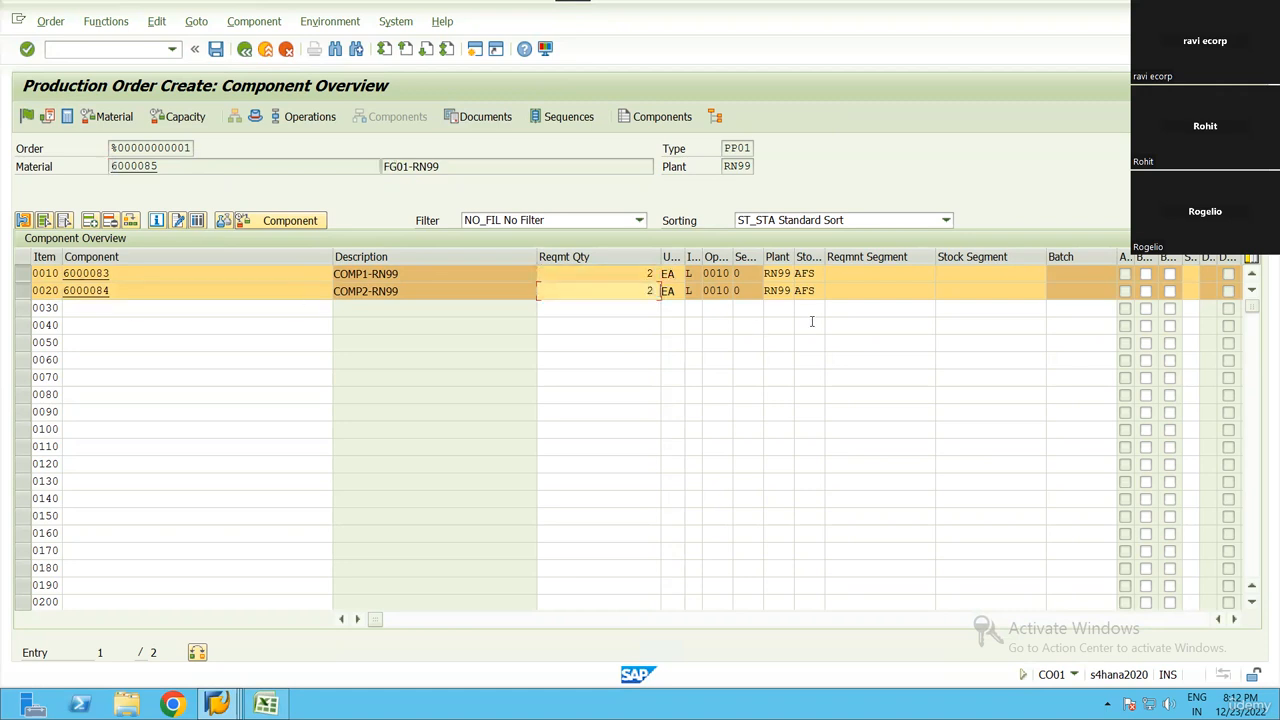
{"action": "left_click_drag", "start_coordinate": [831, 260], "coordinate": [886, 260]}
{"action": "left_click", "coordinate": [825, 291]}
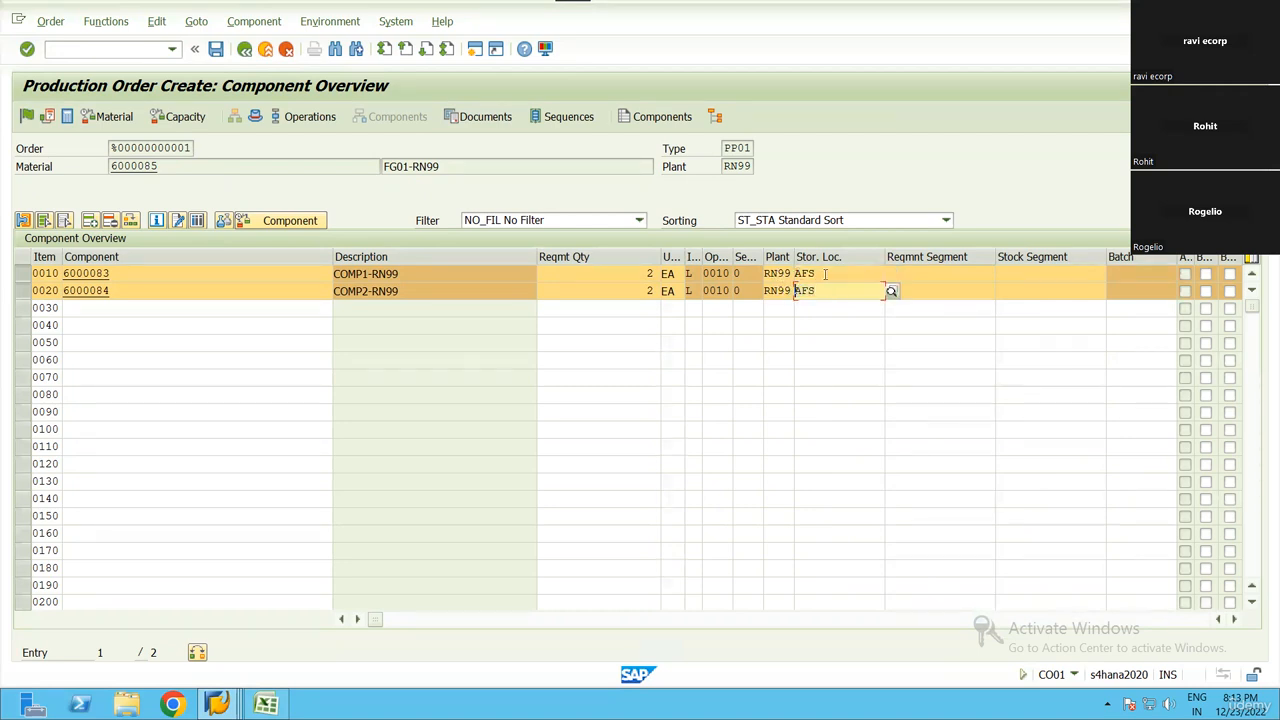
{"action": "key", "text": "Up"}
{"action": "key", "text": "Down"}
{"action": "left_click", "coordinate": [256, 117]}
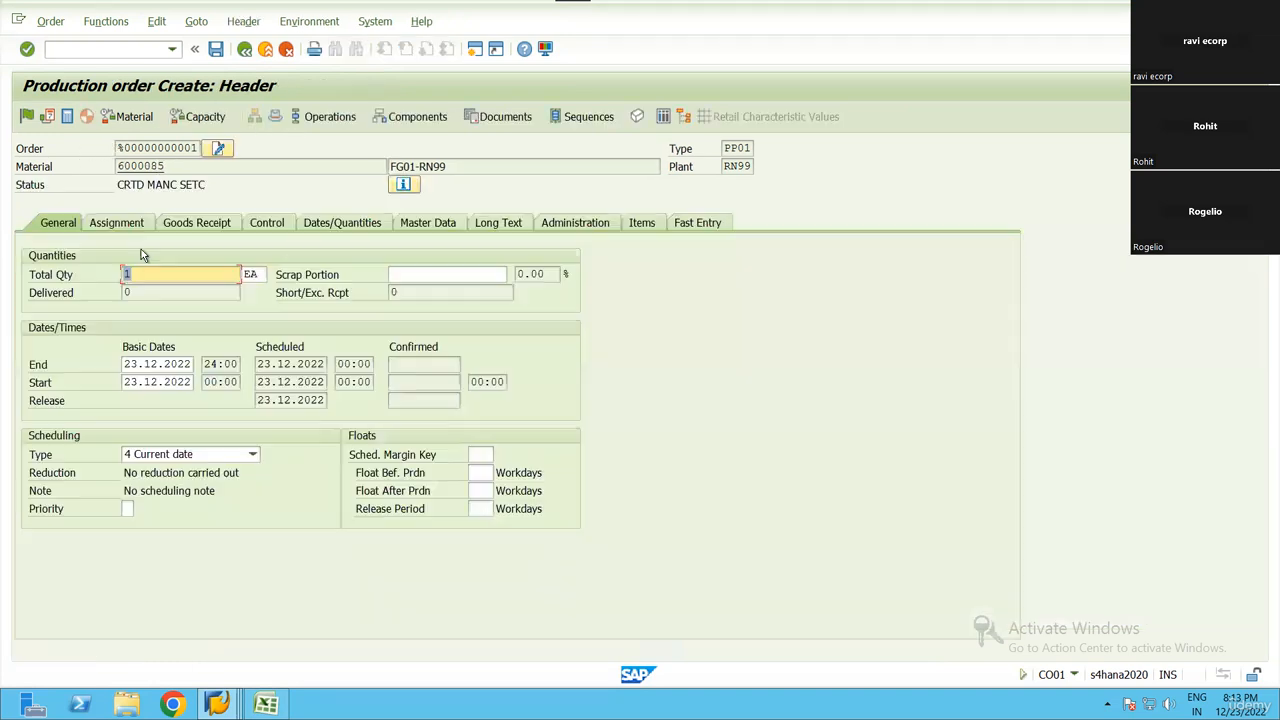
Examine the goods receipt data of the order, checking the receiving storage location for the finished material
{"action": "left_click", "coordinate": [188, 228]}
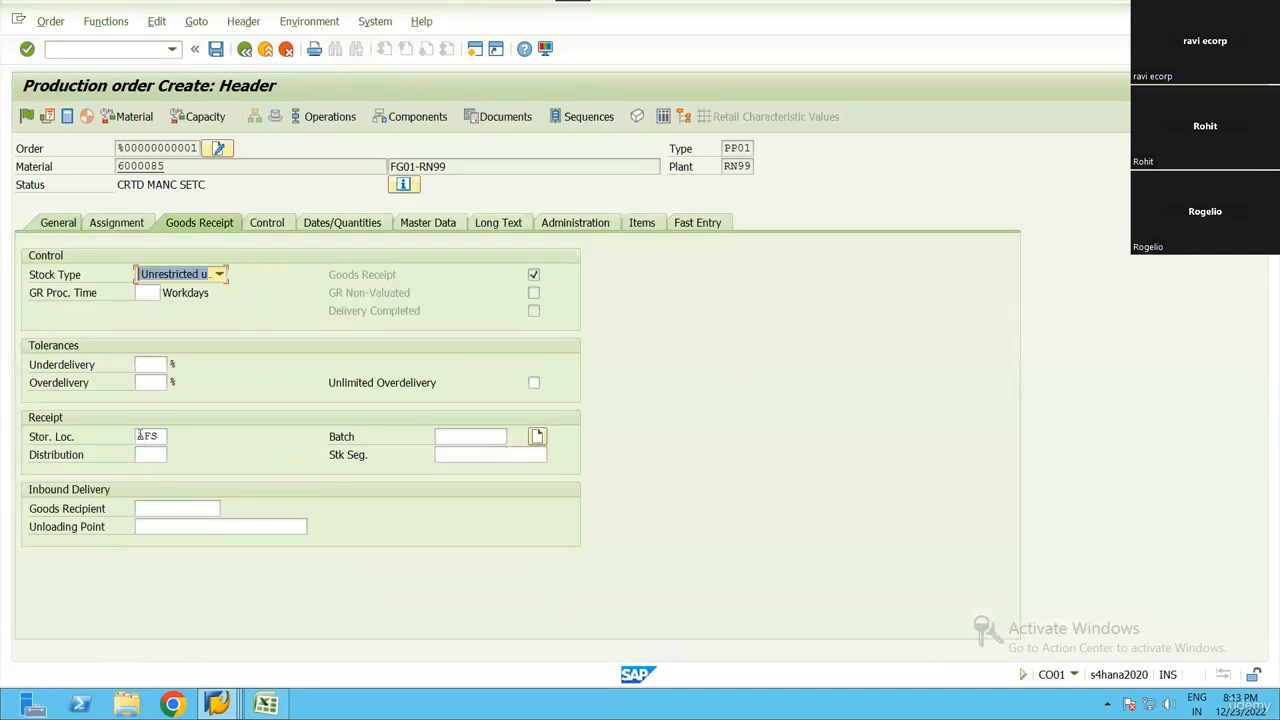
{"action": "double_click", "coordinate": [146, 436]}
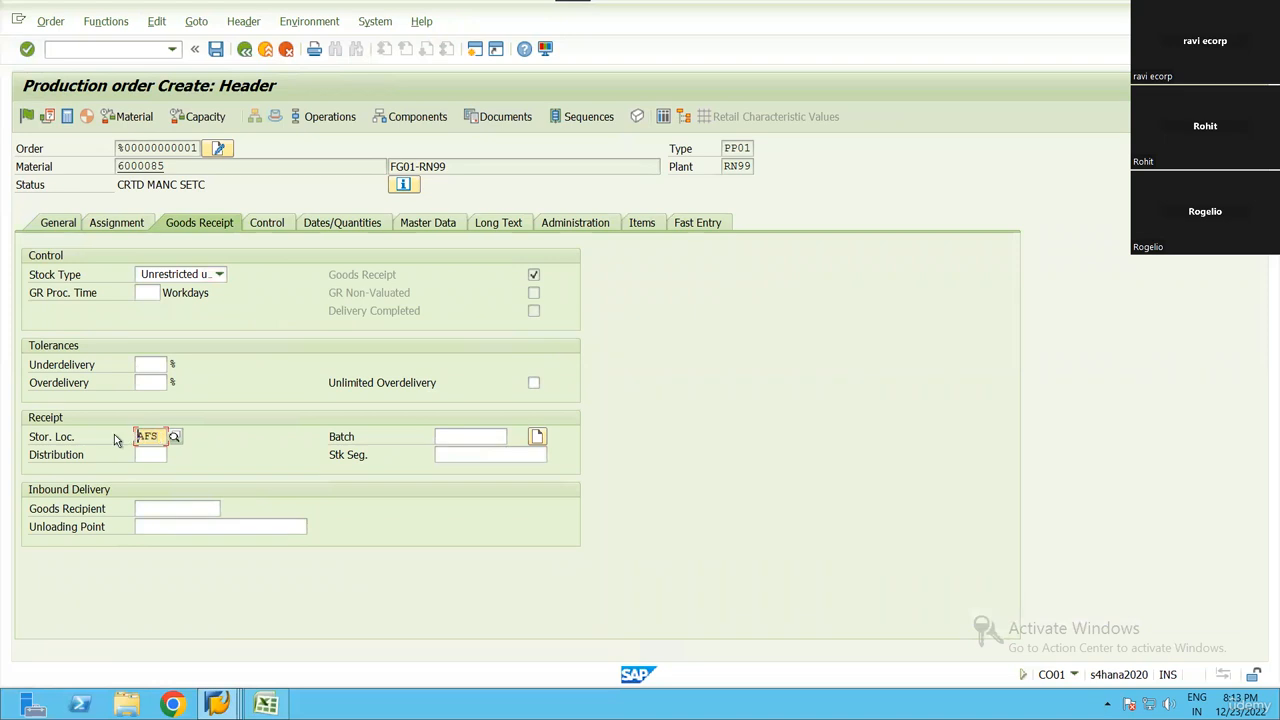
{"action": "left_click_drag", "start_coordinate": [140, 166], "coordinate": [112, 170]}
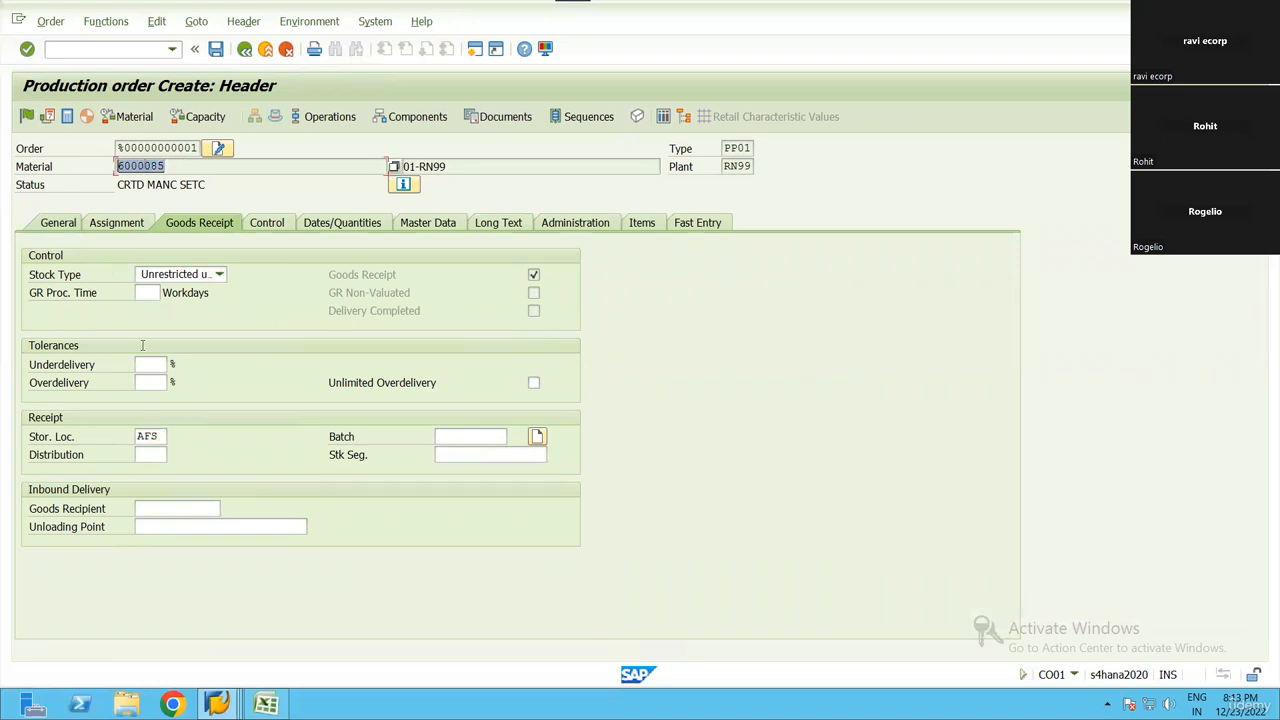
{"action": "left_click_drag", "start_coordinate": [161, 435], "coordinate": [112, 445]}
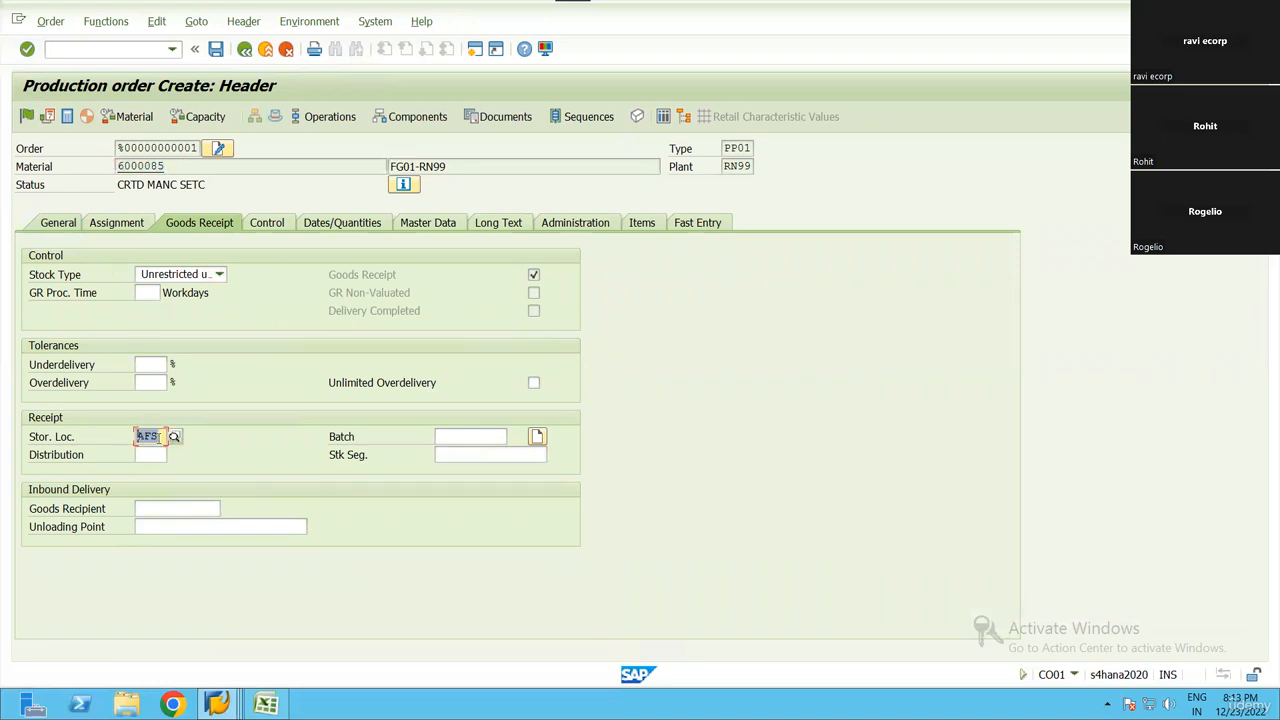
{"action": "left_click", "coordinate": [138, 436]}
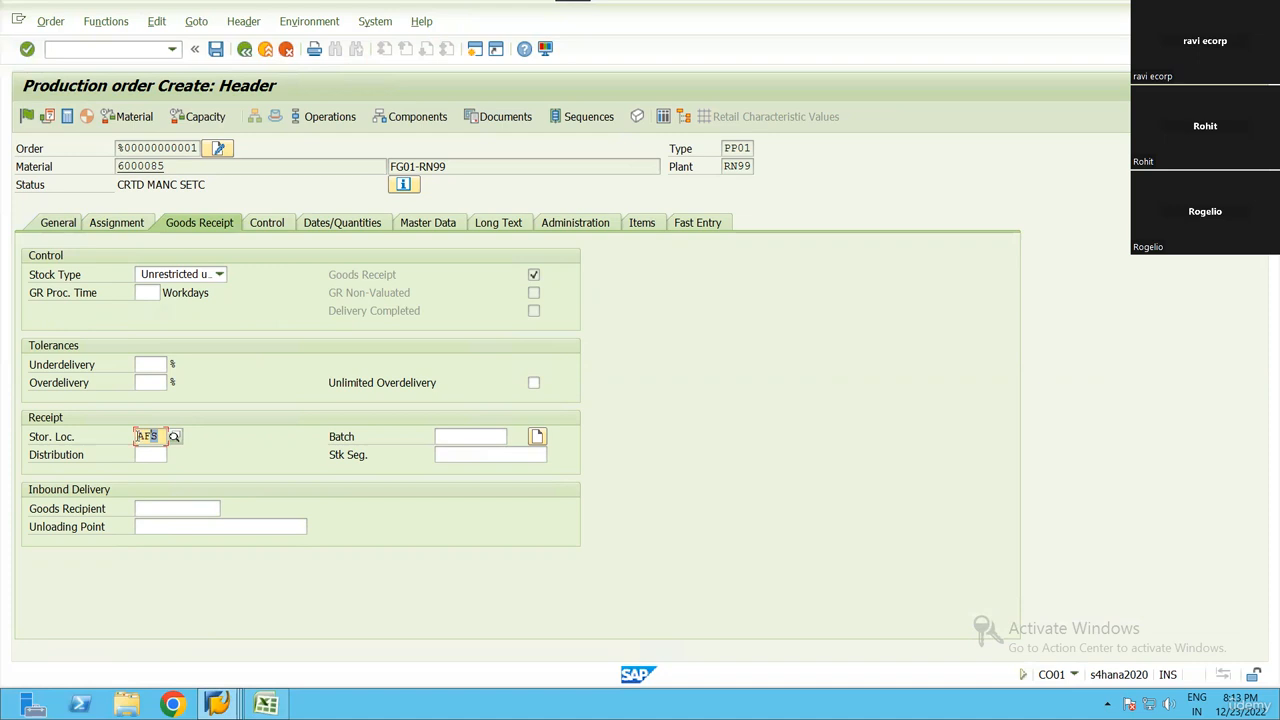
{"action": "left_click_drag", "start_coordinate": [164, 167], "coordinate": [98, 172]}
{"action": "left_click", "coordinate": [116, 167]}
{"action": "left_click", "coordinate": [104, 176]}
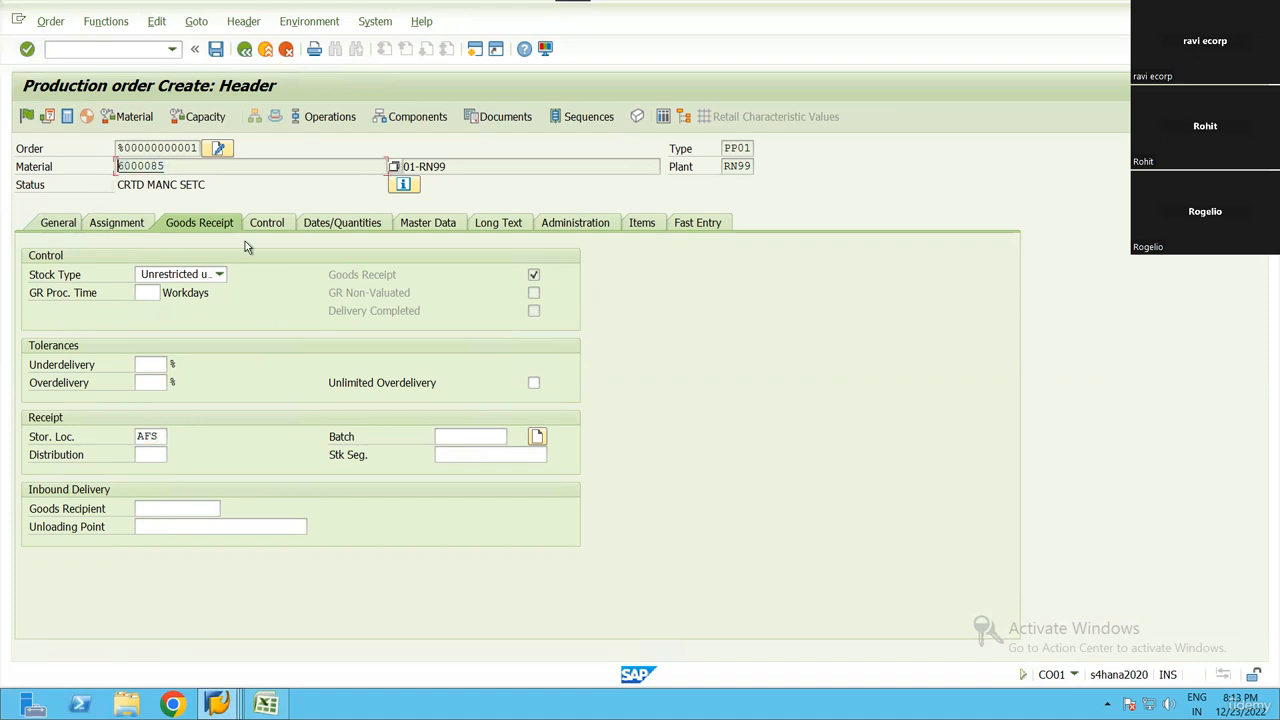
{"action": "double_click", "coordinate": [148, 436]}
{"action": "left_click", "coordinate": [158, 436]}
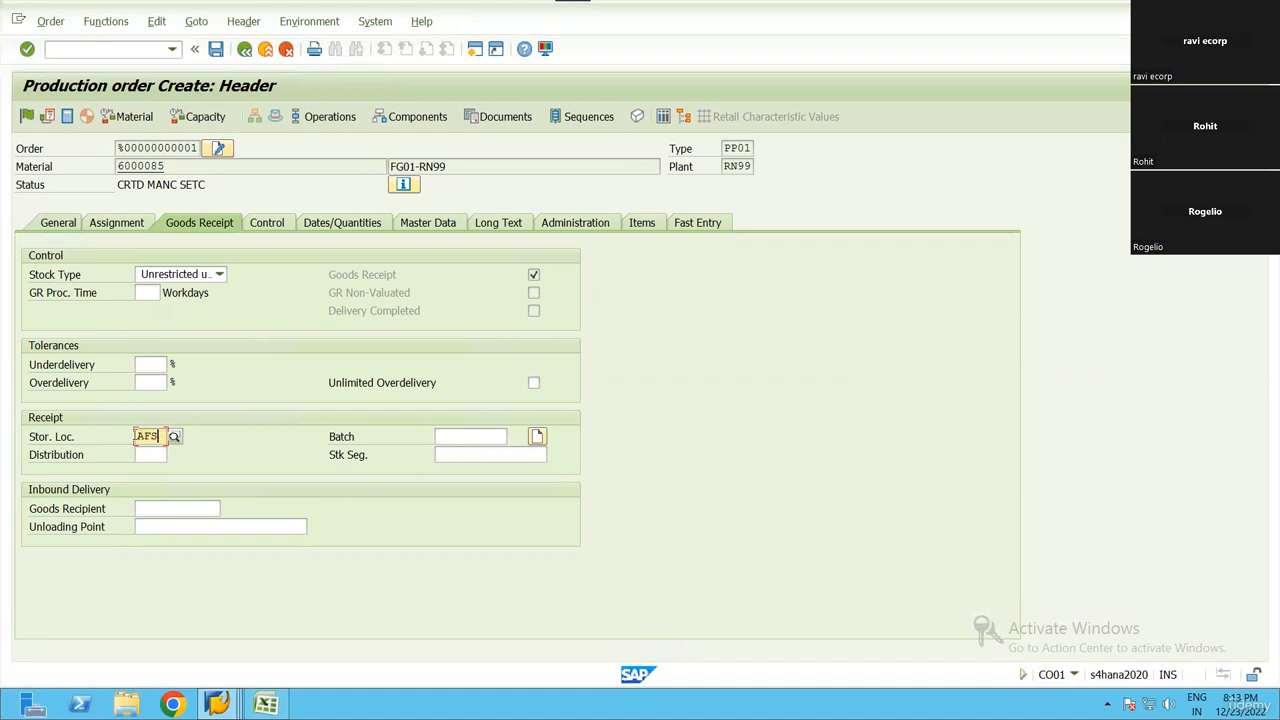
{"action": "double_click", "coordinate": [158, 436]}
Review the order's assignment data, checking the production plant, production version and reservation number
{"action": "left_click", "coordinate": [118, 223]}
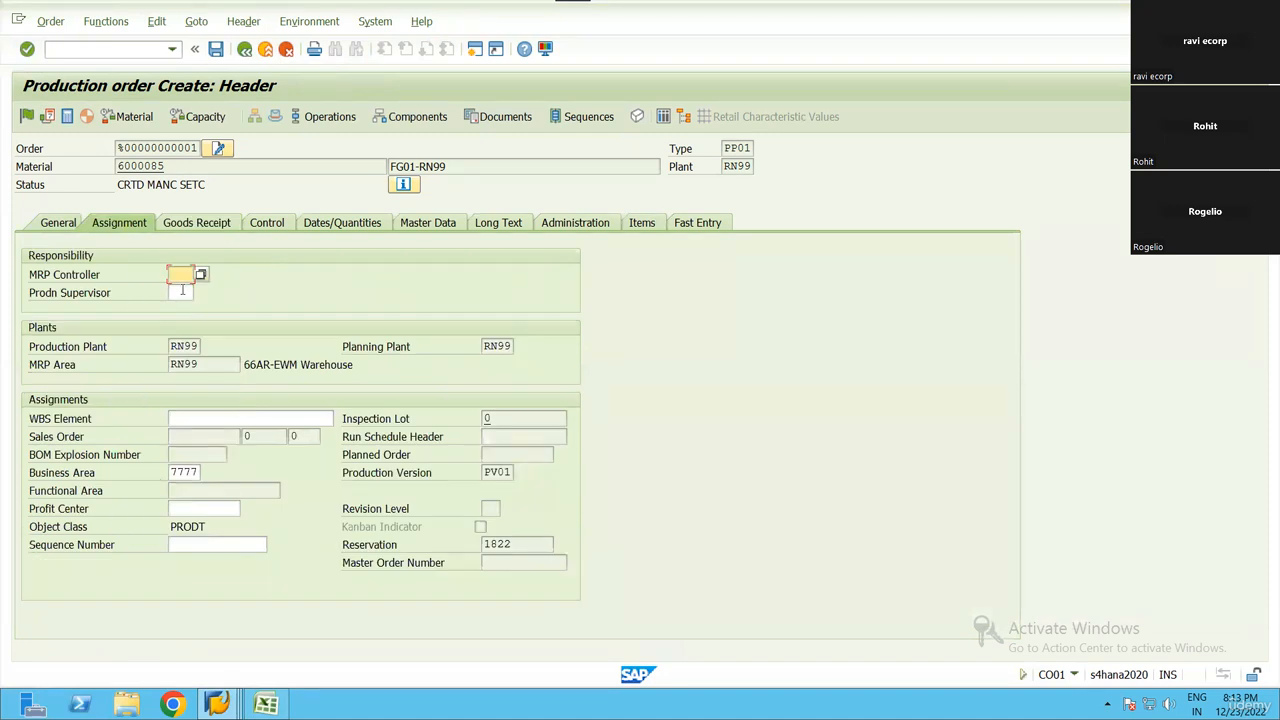
{"action": "left_click", "coordinate": [172, 346]}
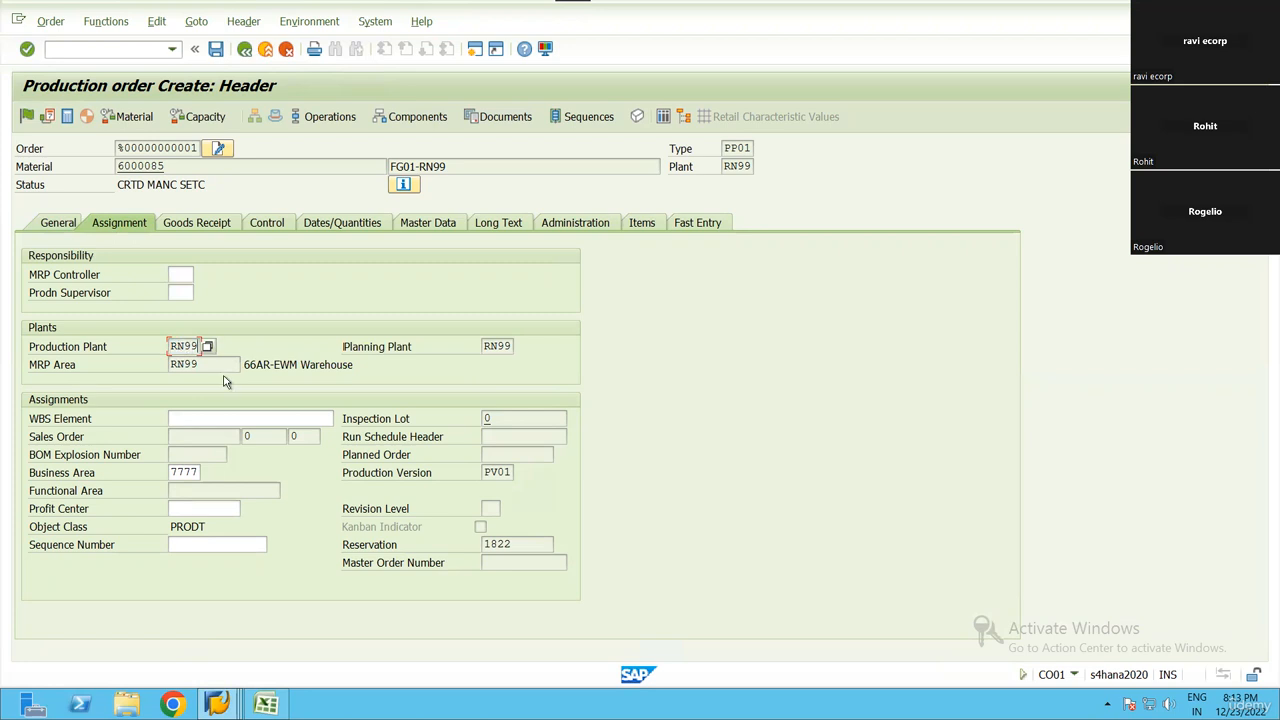
{"action": "left_click", "coordinate": [486, 472]}
{"action": "double_click", "coordinate": [482, 544]}
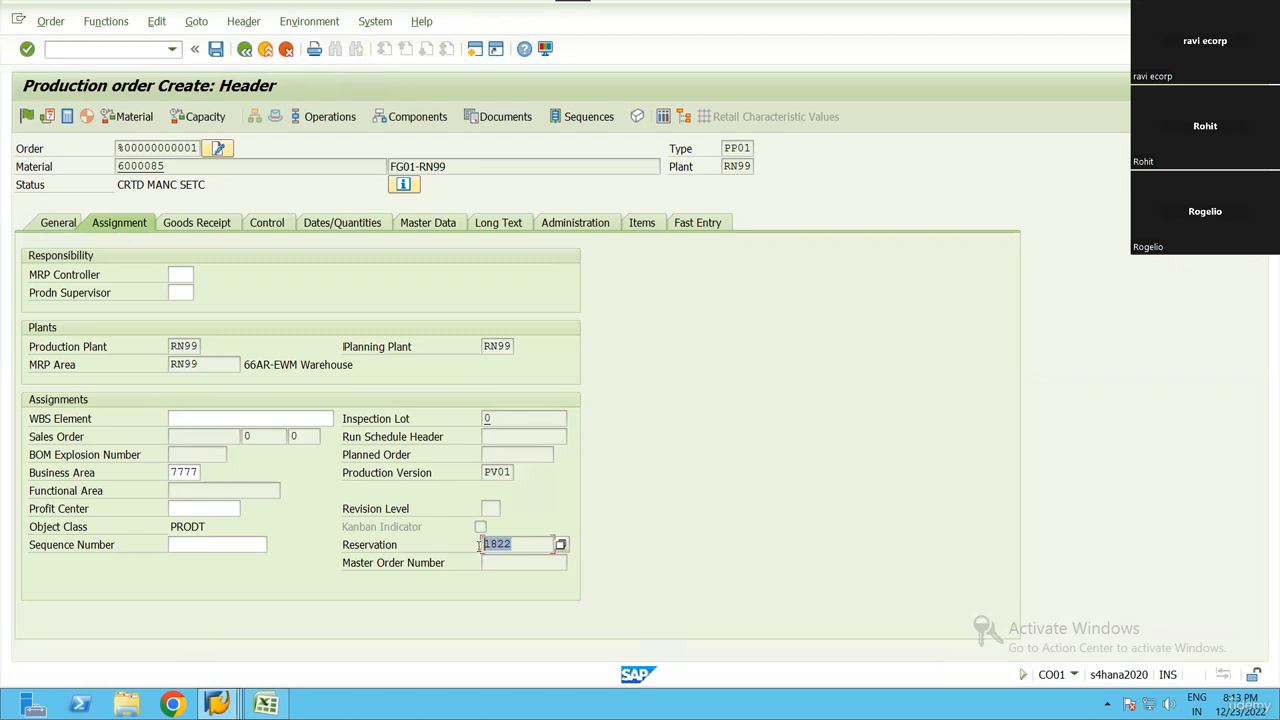
Review the order's goods receipt settings, its control data including the production scheduling profile, and its dates and quantities
{"action": "left_click", "coordinate": [125, 456]}
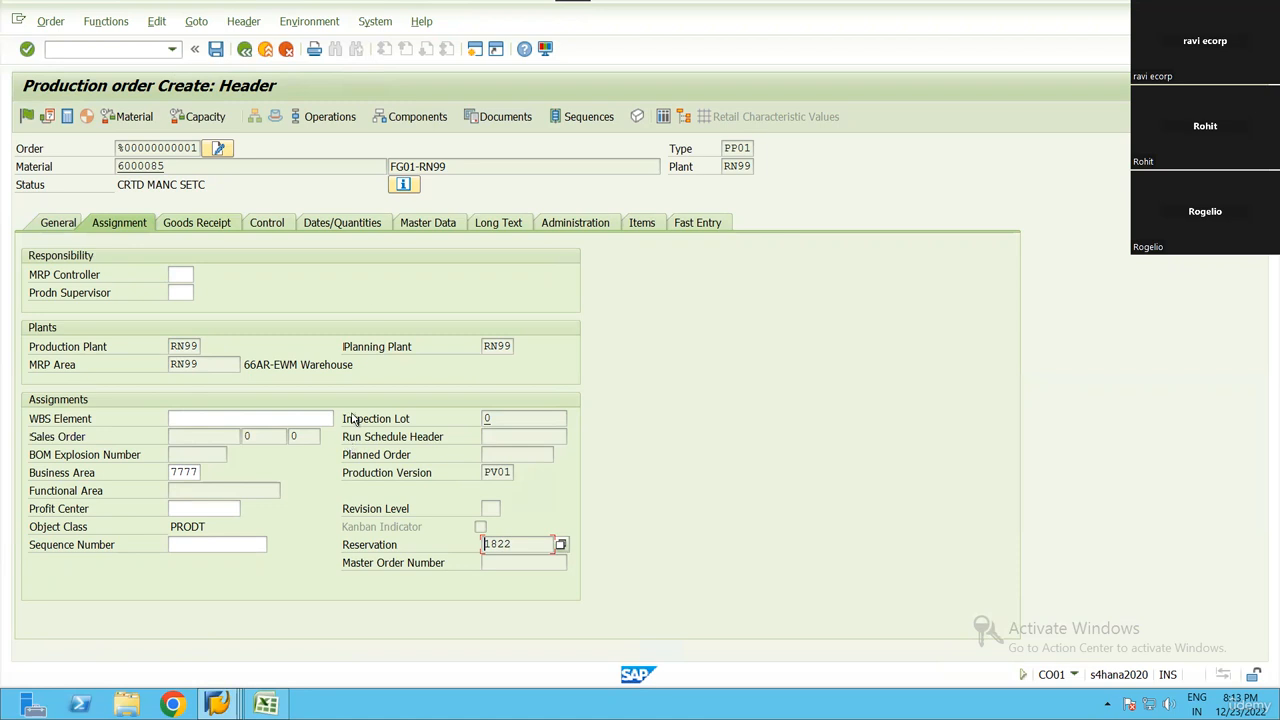
{"action": "left_click", "coordinate": [220, 226]}
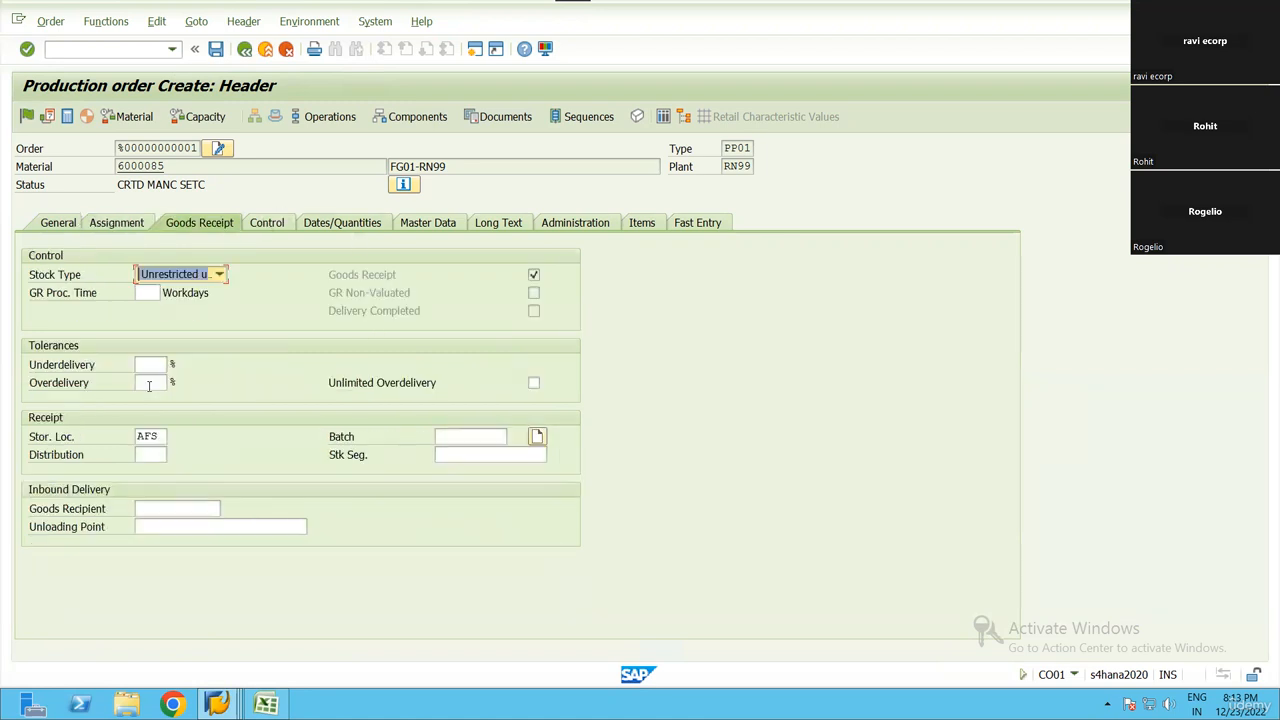
{"action": "left_click", "coordinate": [260, 225]}
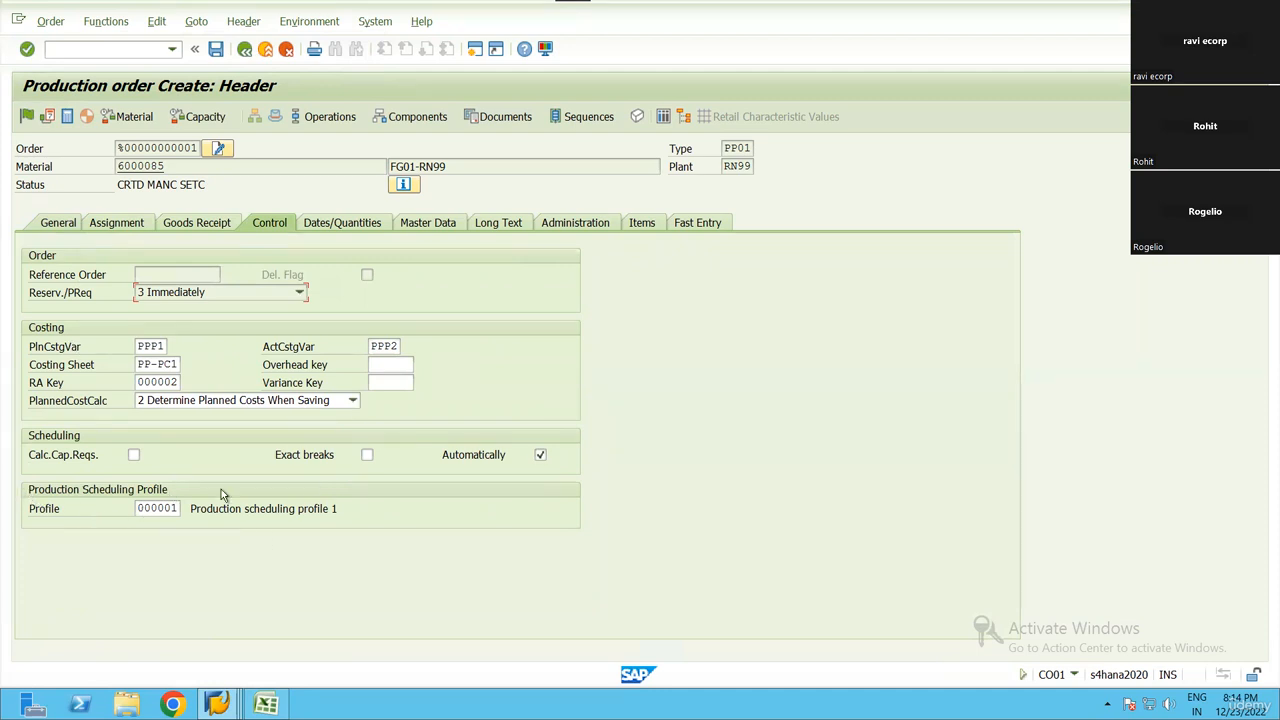
{"action": "left_click", "coordinate": [138, 508]}
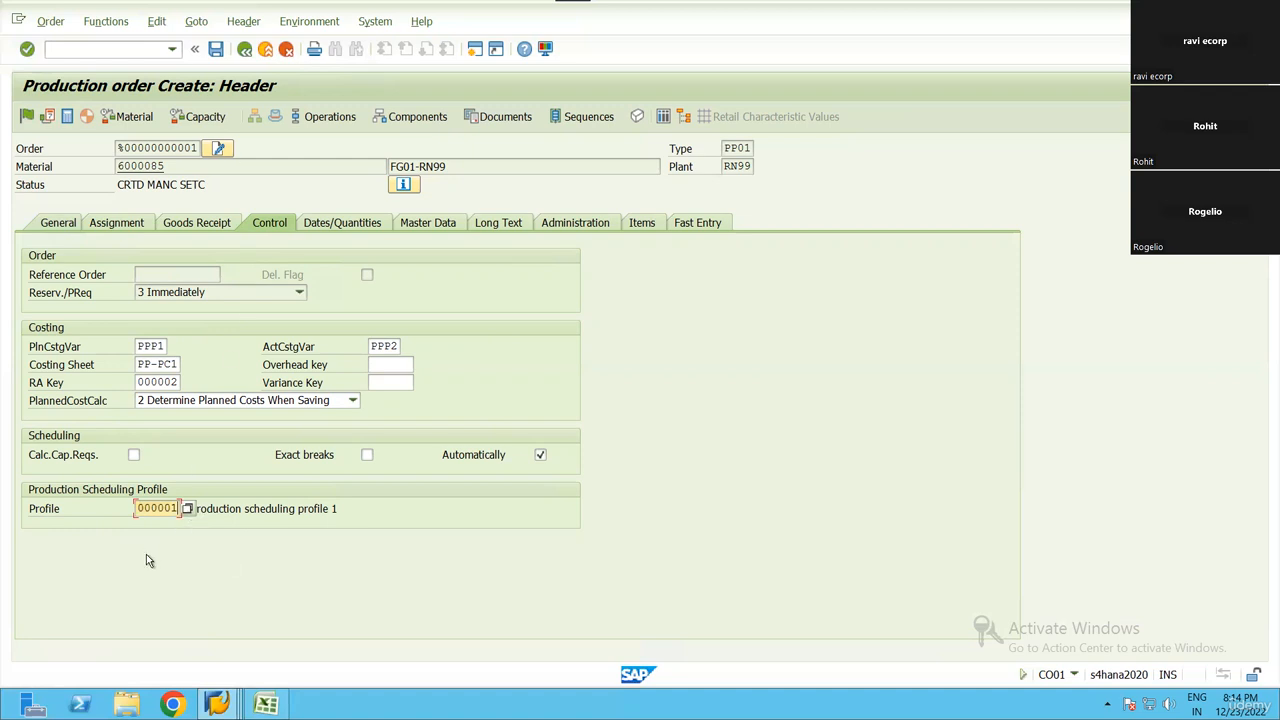
{"action": "left_click", "coordinate": [341, 226]}
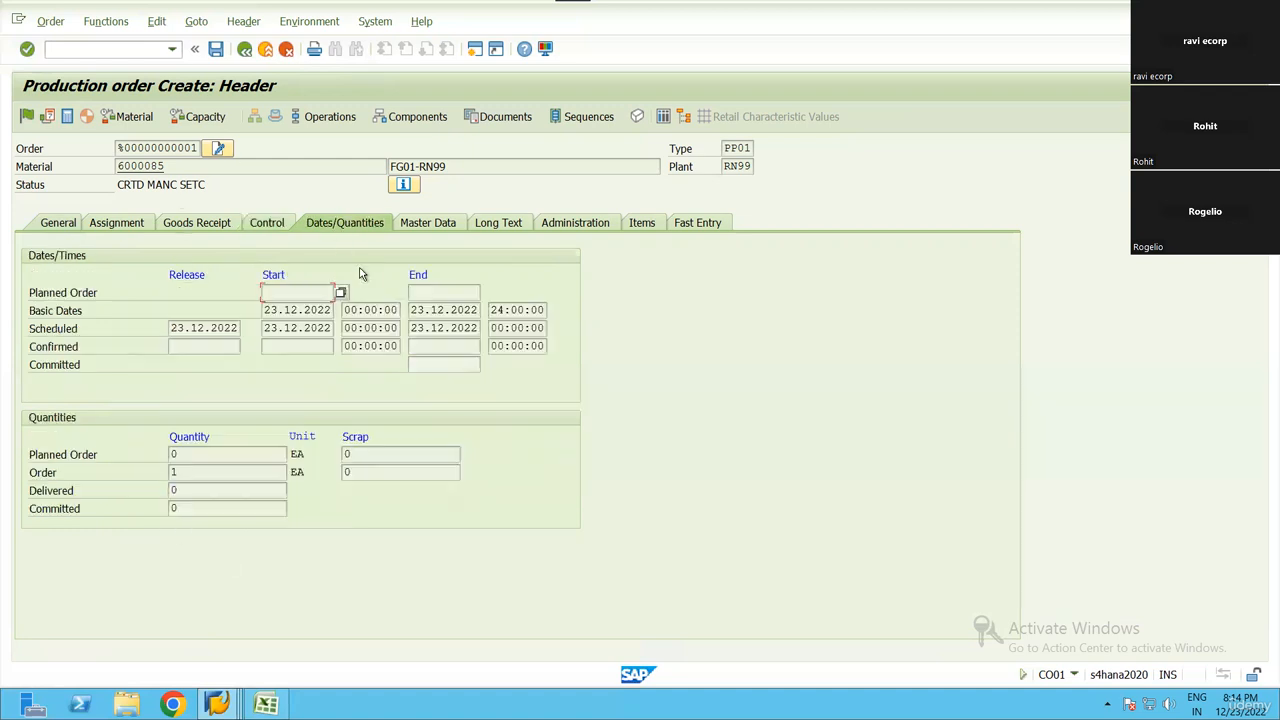
Check the order's master data, examining the routing group and the bill of material number
{"action": "left_click", "coordinate": [435, 226]}
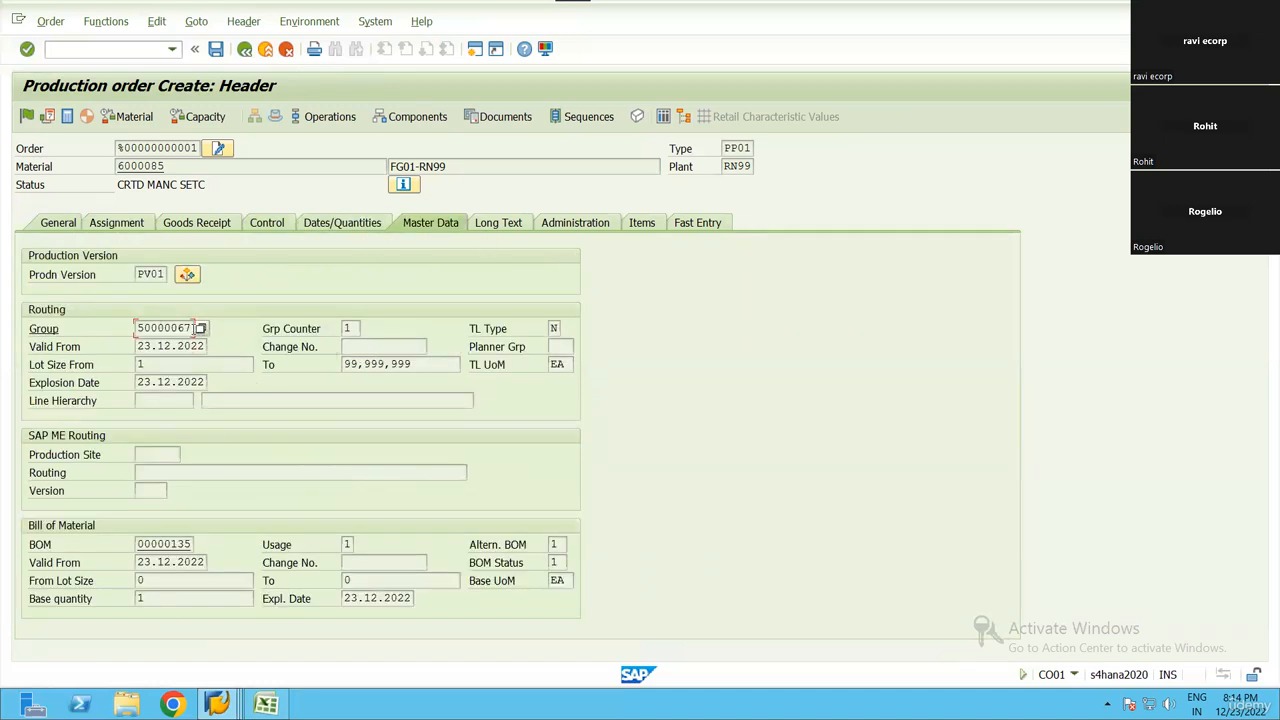
{"action": "double_click", "coordinate": [156, 328]}
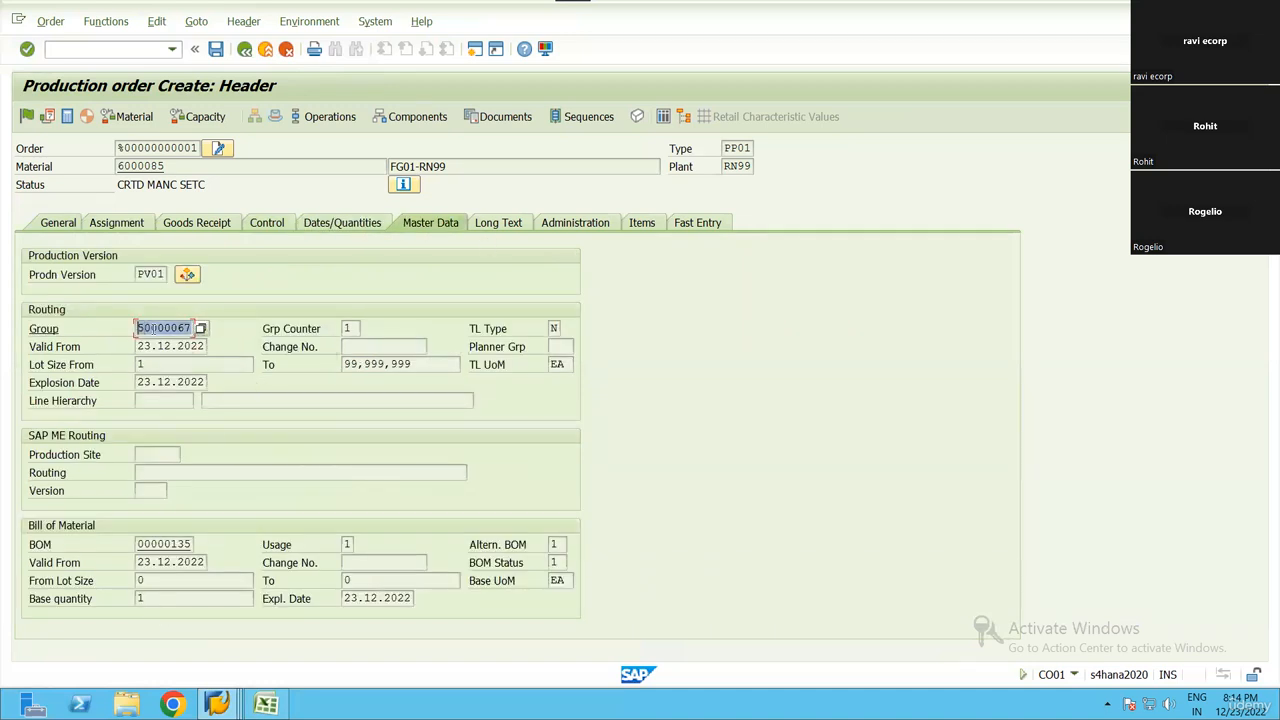
{"action": "left_click_drag", "start_coordinate": [191, 328], "coordinate": [127, 334]}
{"action": "left_click", "coordinate": [140, 332]}
{"action": "double_click", "coordinate": [139, 544]}
{"action": "left_click", "coordinate": [132, 546]}
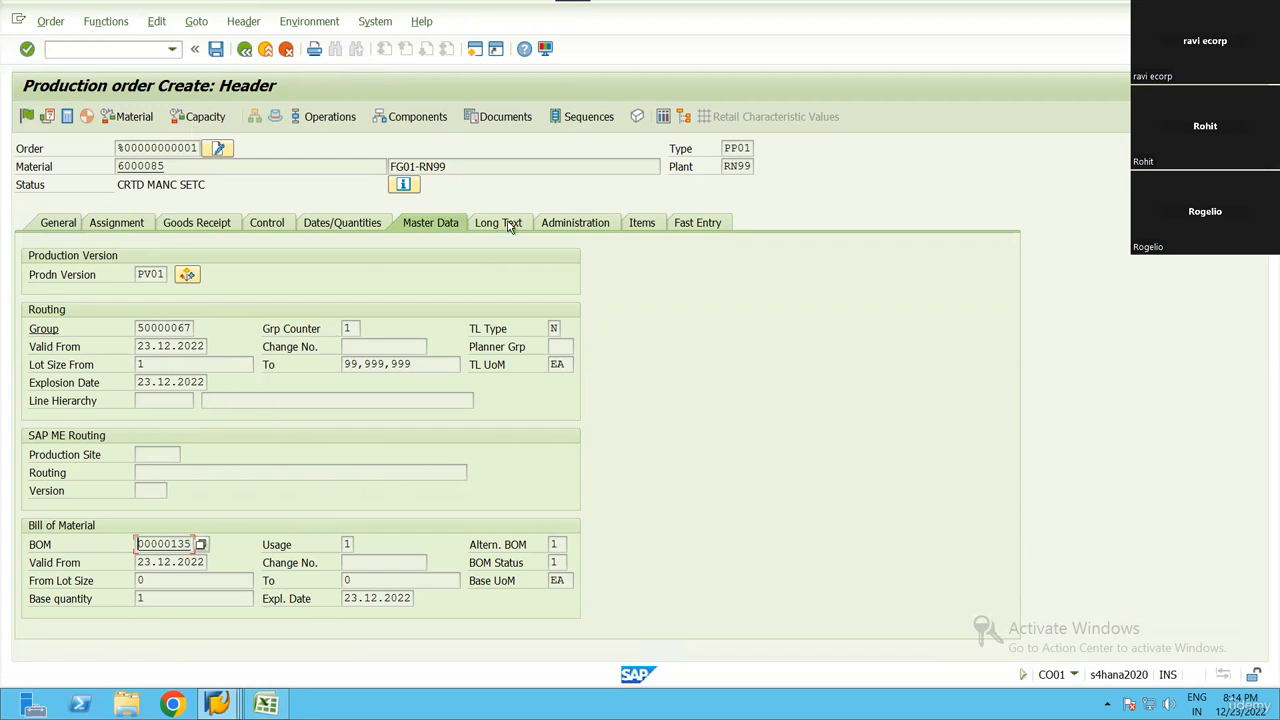
Review the order's administration data, its item with material, description and quantity, and the fast entry data with components
{"action": "left_click", "coordinate": [558, 226]}
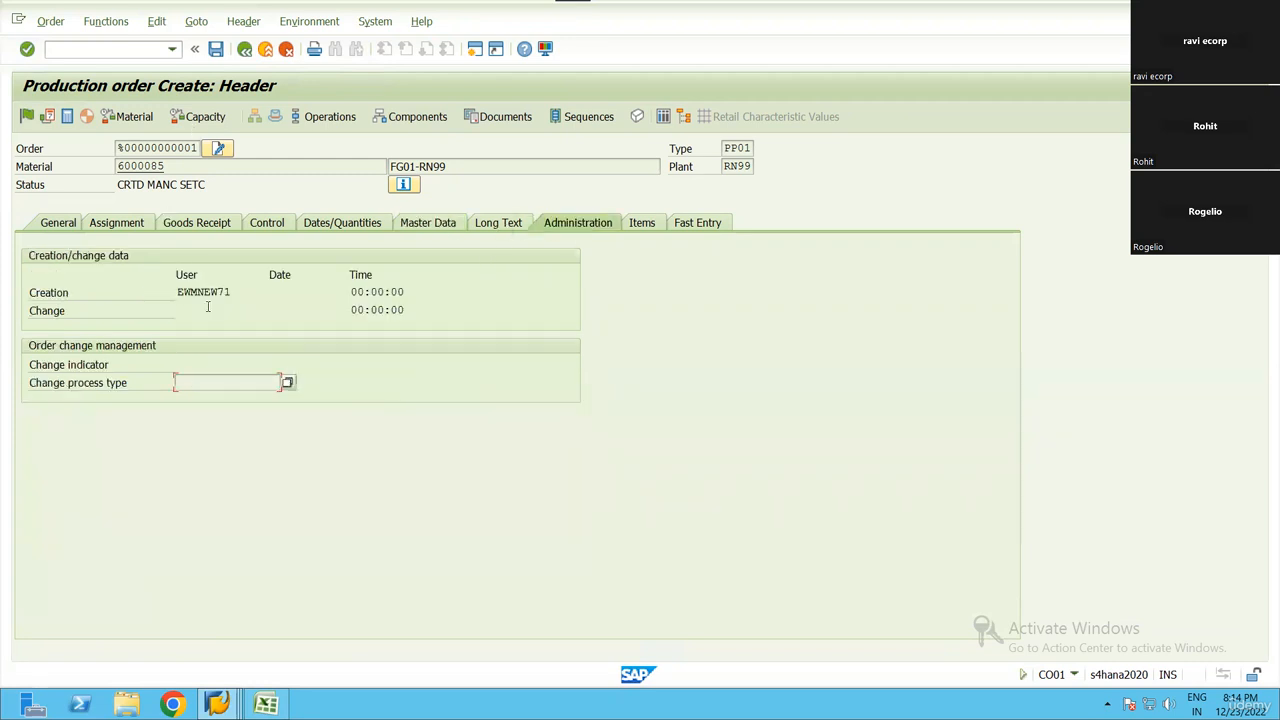
{"action": "left_click", "coordinate": [256, 294]}
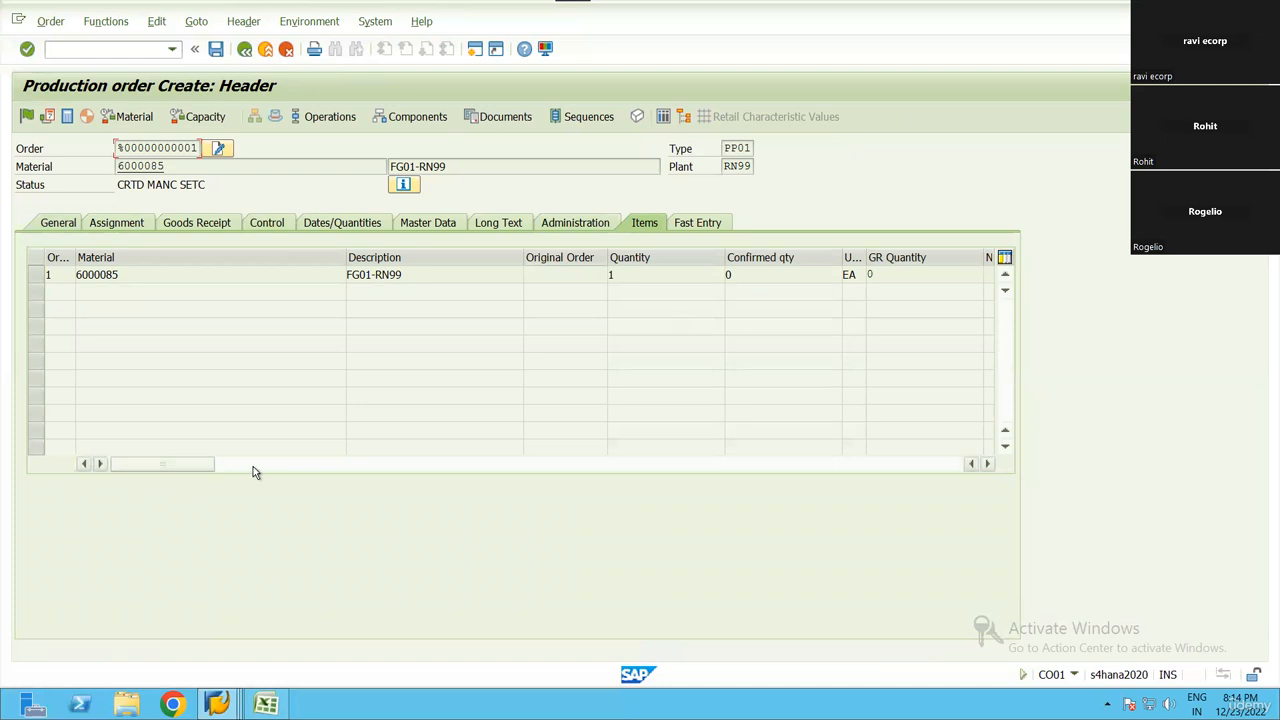
{"action": "left_click", "coordinate": [615, 276]}
{"action": "left_click", "coordinate": [372, 278]}
{"action": "left_click", "coordinate": [607, 272]}
{"action": "left_click", "coordinate": [97, 275]}
{"action": "left_click", "coordinate": [700, 225]}
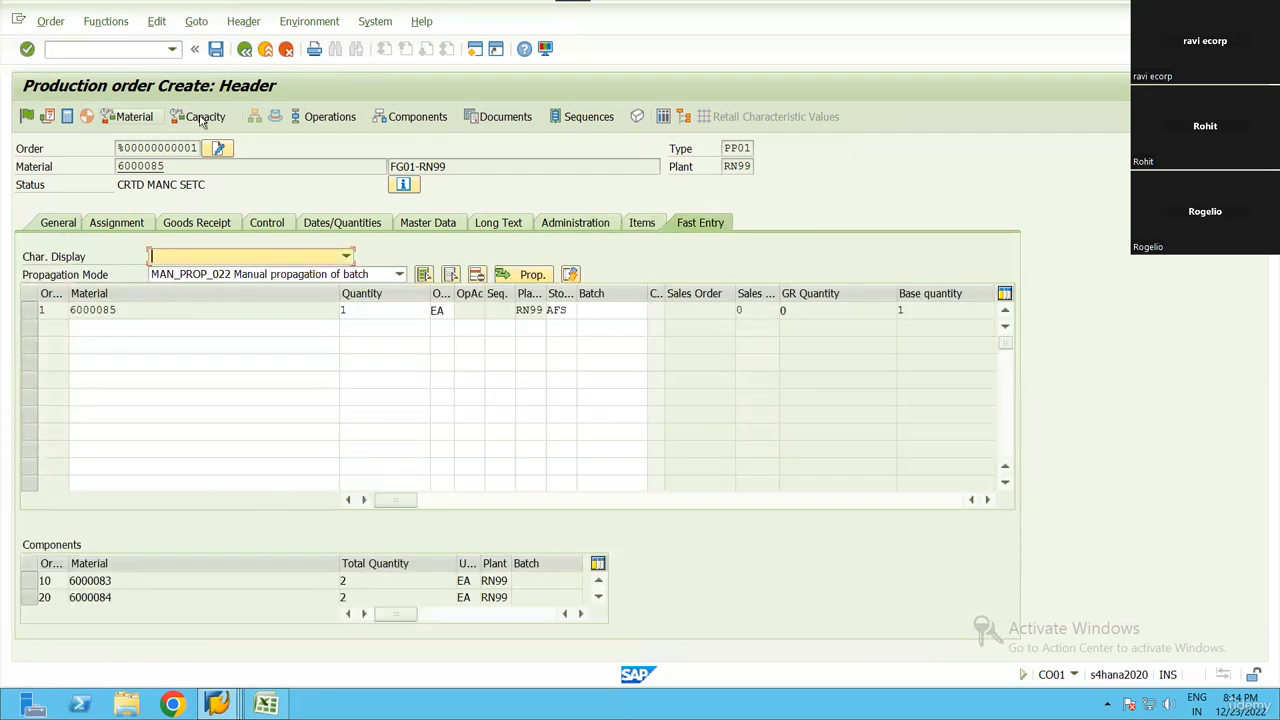
Save the new production order, accepting deletion of the cost calculation log, and open the saved order for changing
{"action": "left_click", "coordinate": [218, 50]}
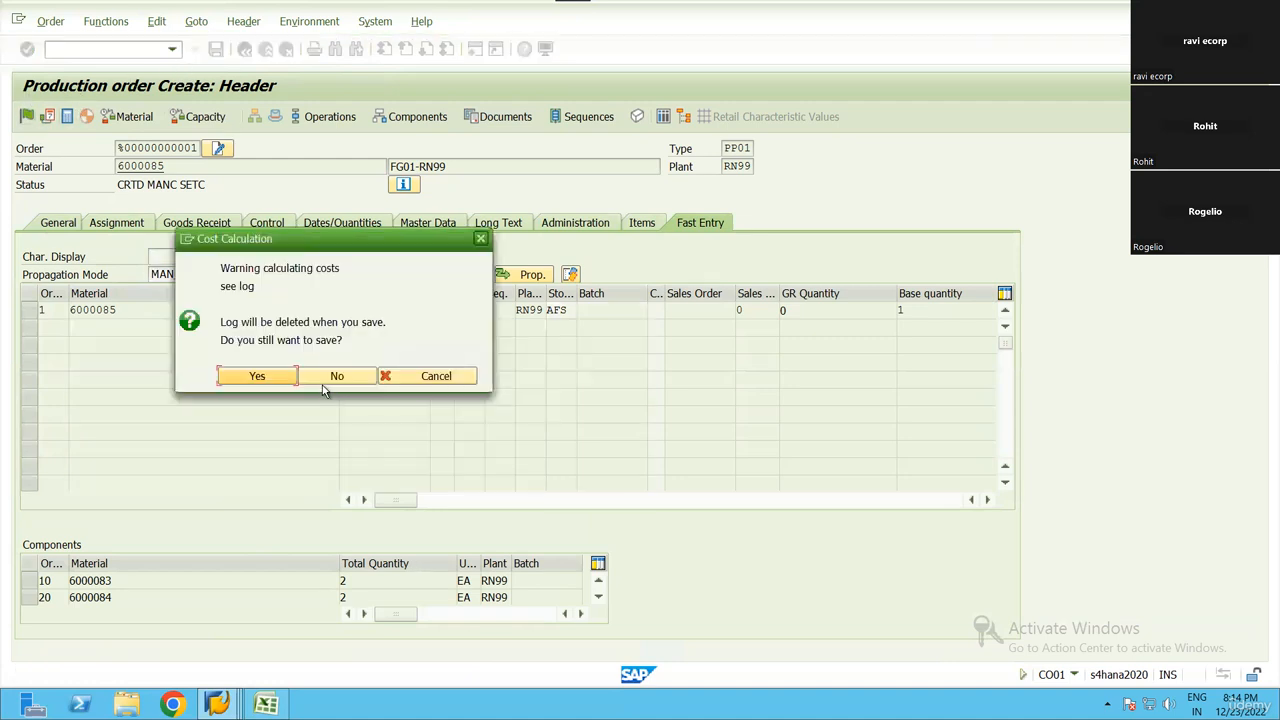
{"action": "left_click", "coordinate": [257, 376]}
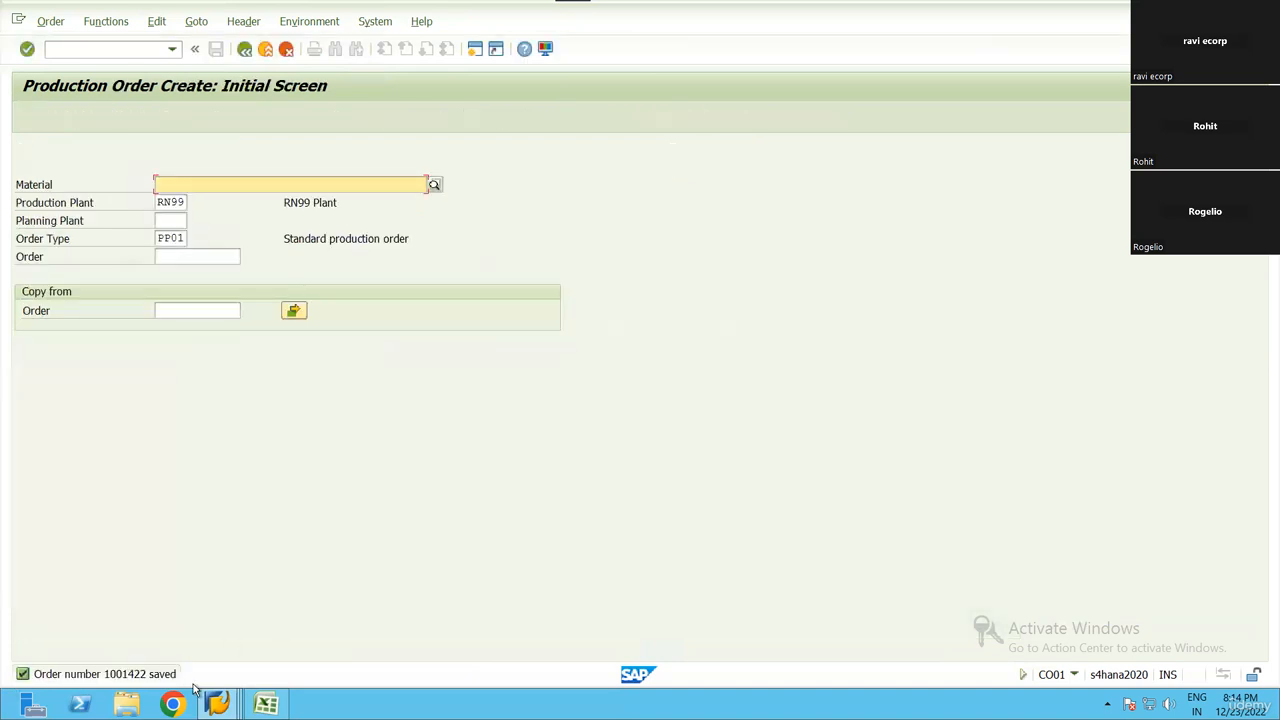
{"action": "left_click", "coordinate": [50, 22]}
{"action": "left_click", "coordinate": [64, 106]}
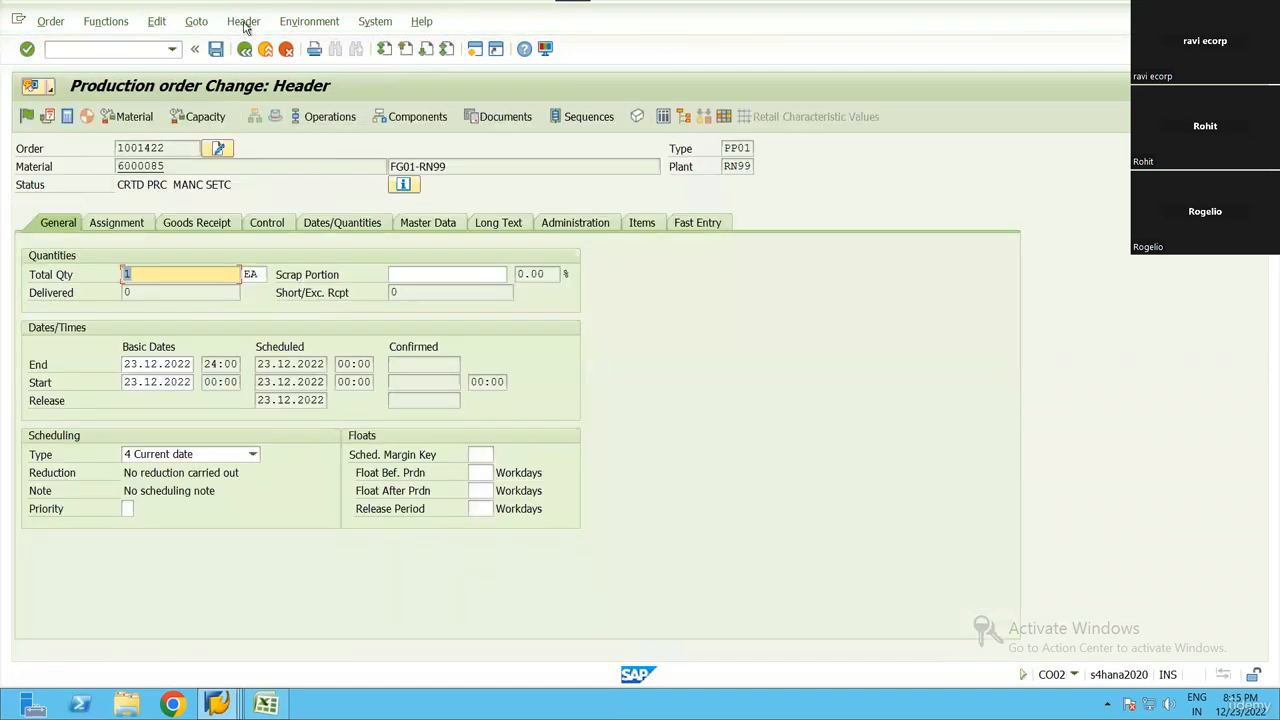
Simulate WM staging for the order, check the components' quantities, storage location and warehouse number, and return to the order header
{"action": "left_click", "coordinate": [208, 27]}
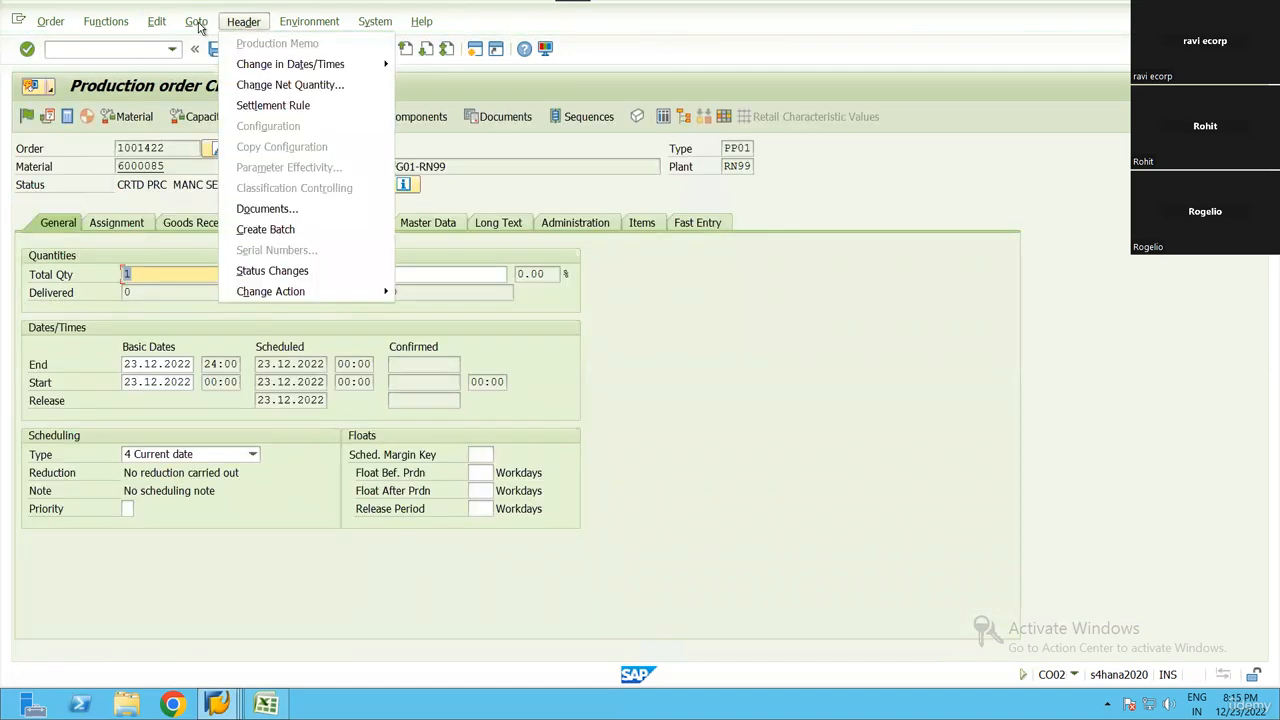
{"action": "left_click", "coordinate": [27, 121]}
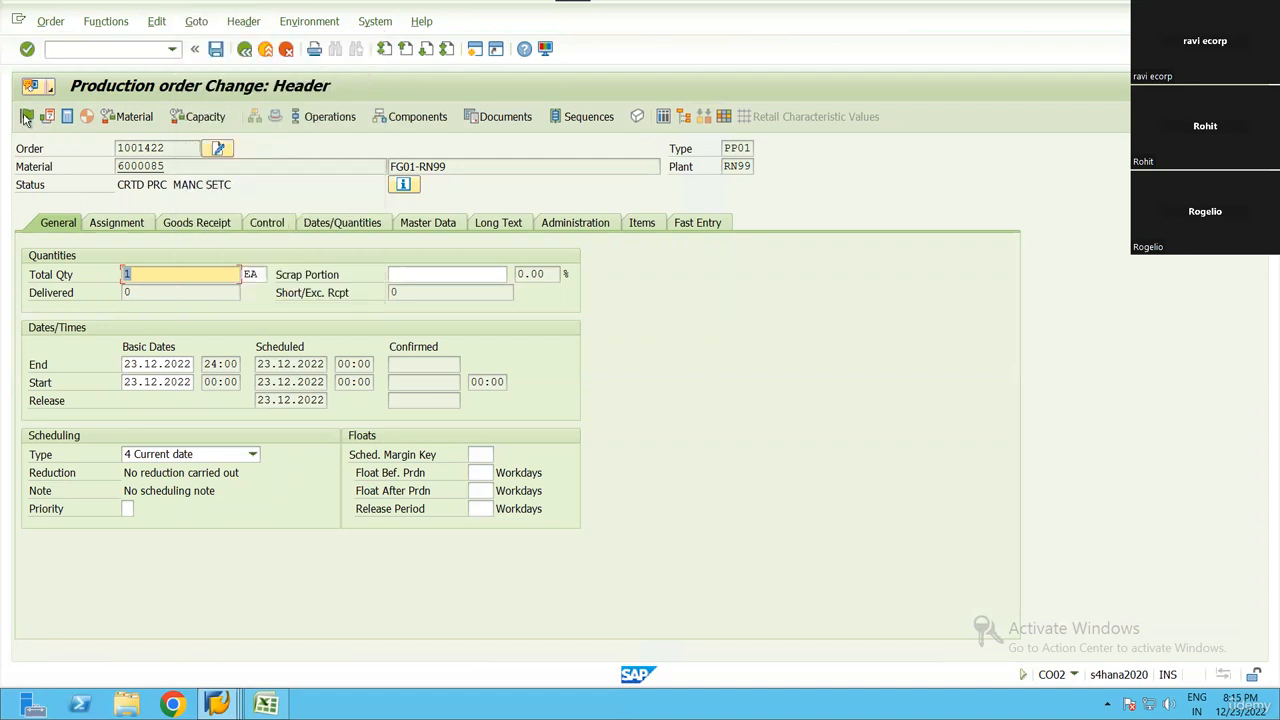
{"action": "left_click", "coordinate": [157, 21]}
{"action": "mouse_move", "coordinate": [196, 21]}
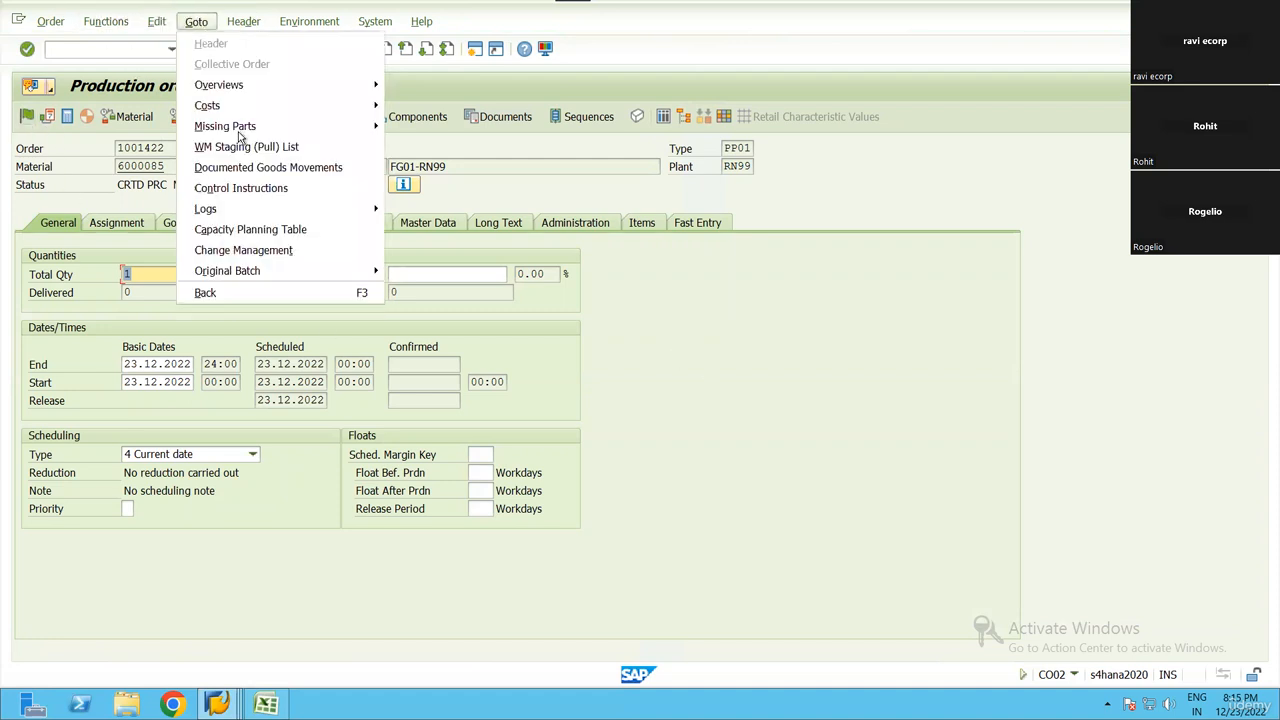
{"action": "left_click", "coordinate": [245, 146]}
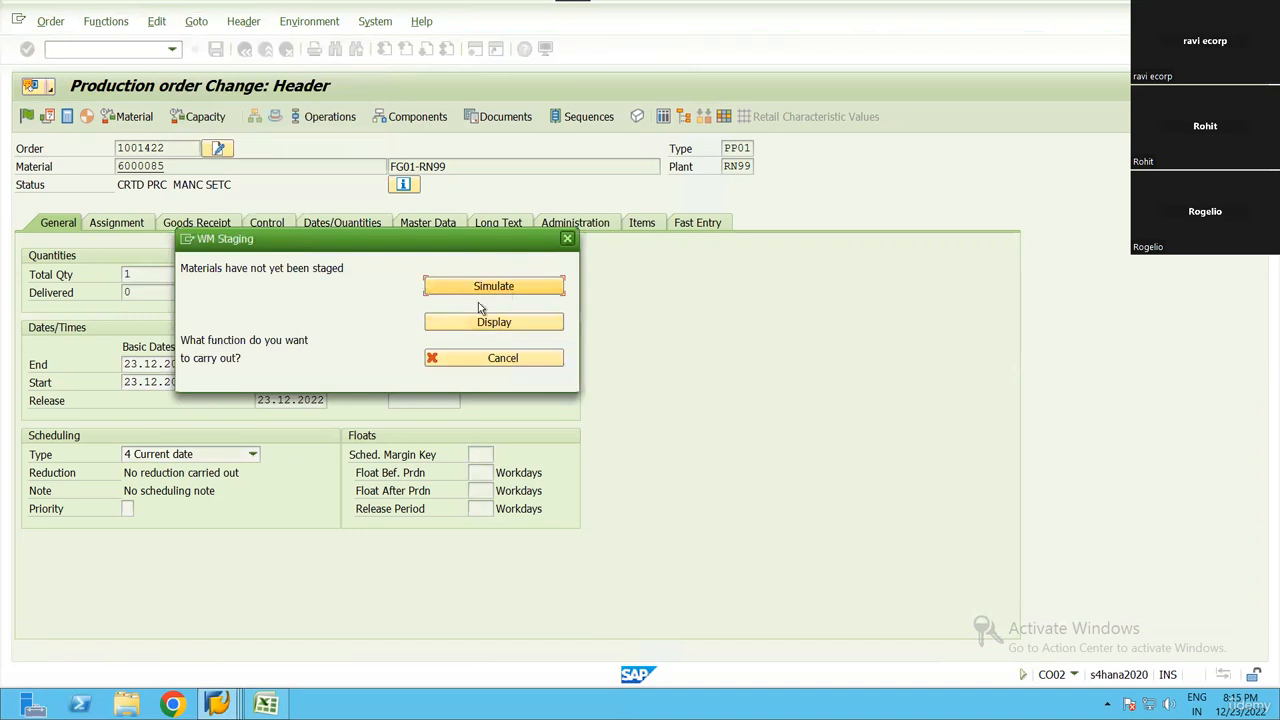
{"action": "key", "text": "Return"}
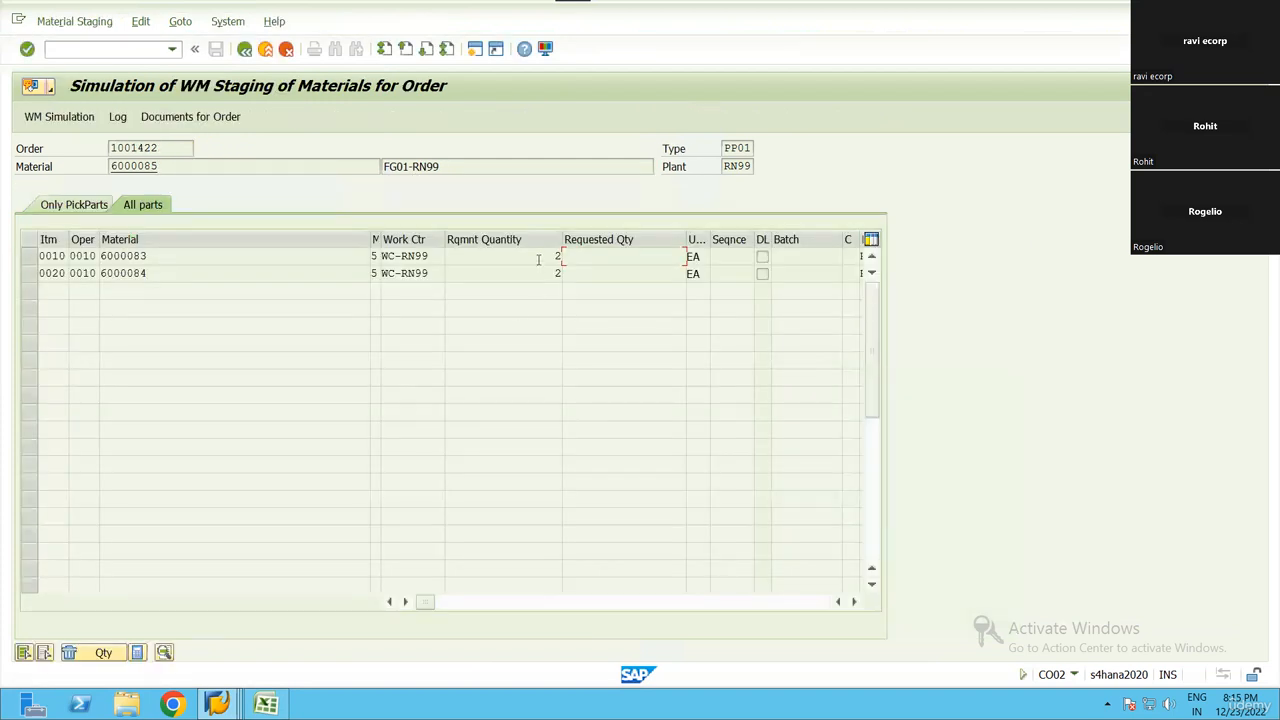
{"action": "left_click", "coordinate": [530, 275]}
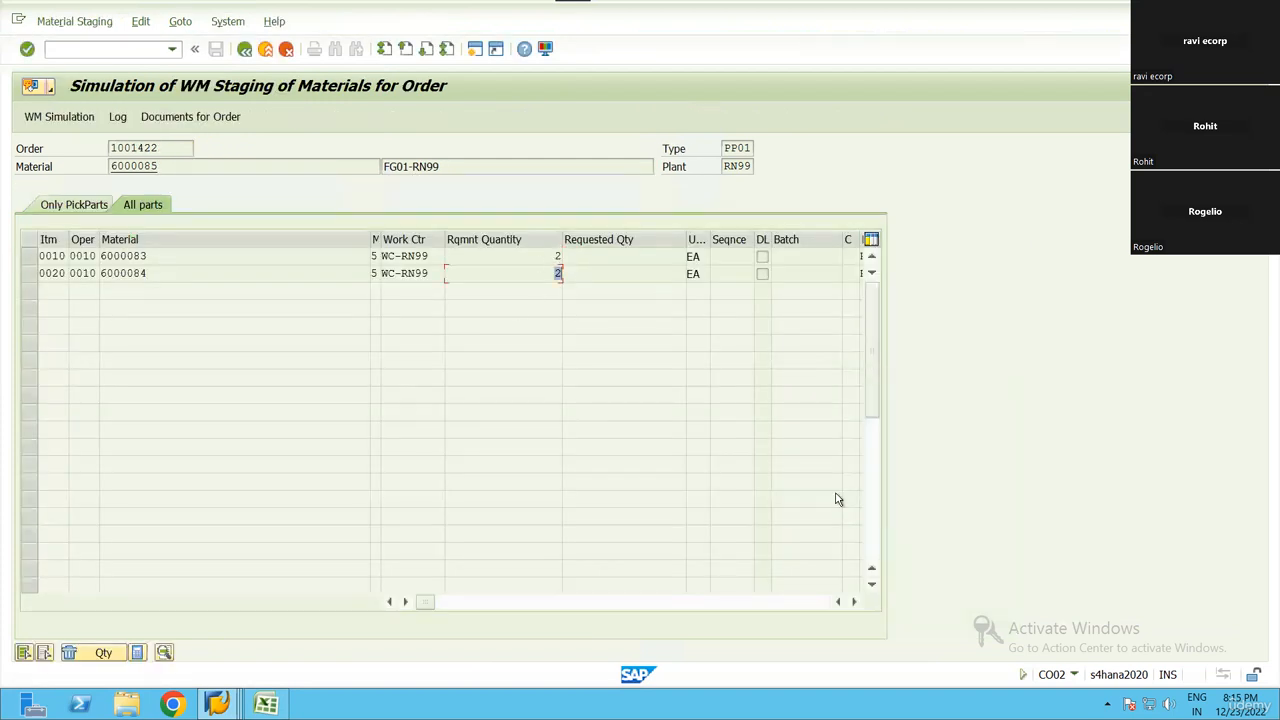
{"action": "left_click", "coordinate": [854, 601]}
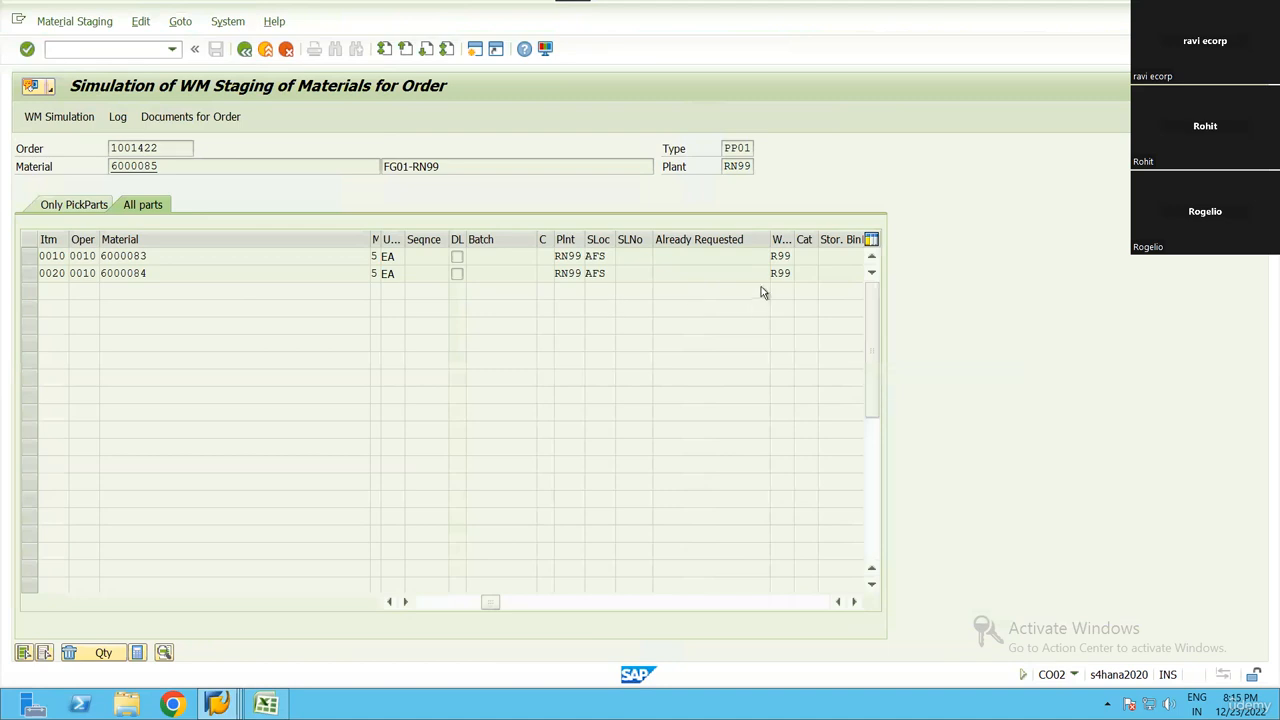
{"action": "left_click", "coordinate": [244, 49]}
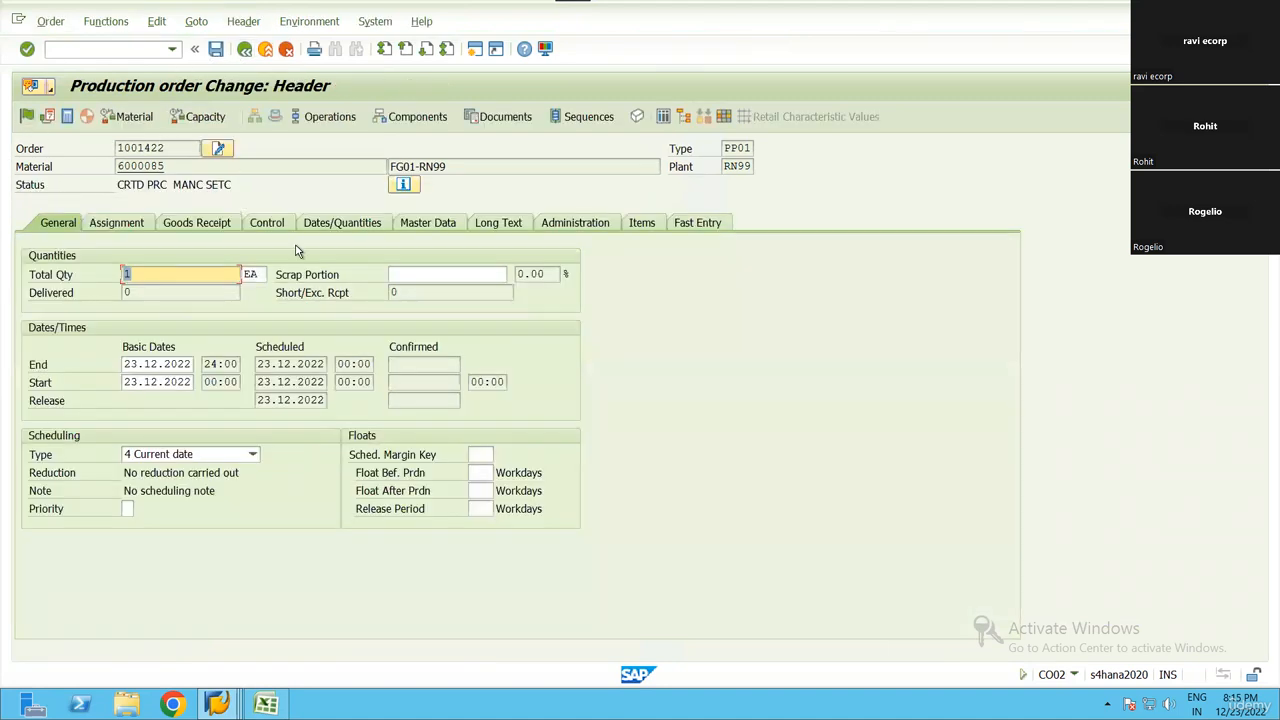
Try to release the production order without a profit center
{"action": "left_click", "coordinate": [25, 116]}
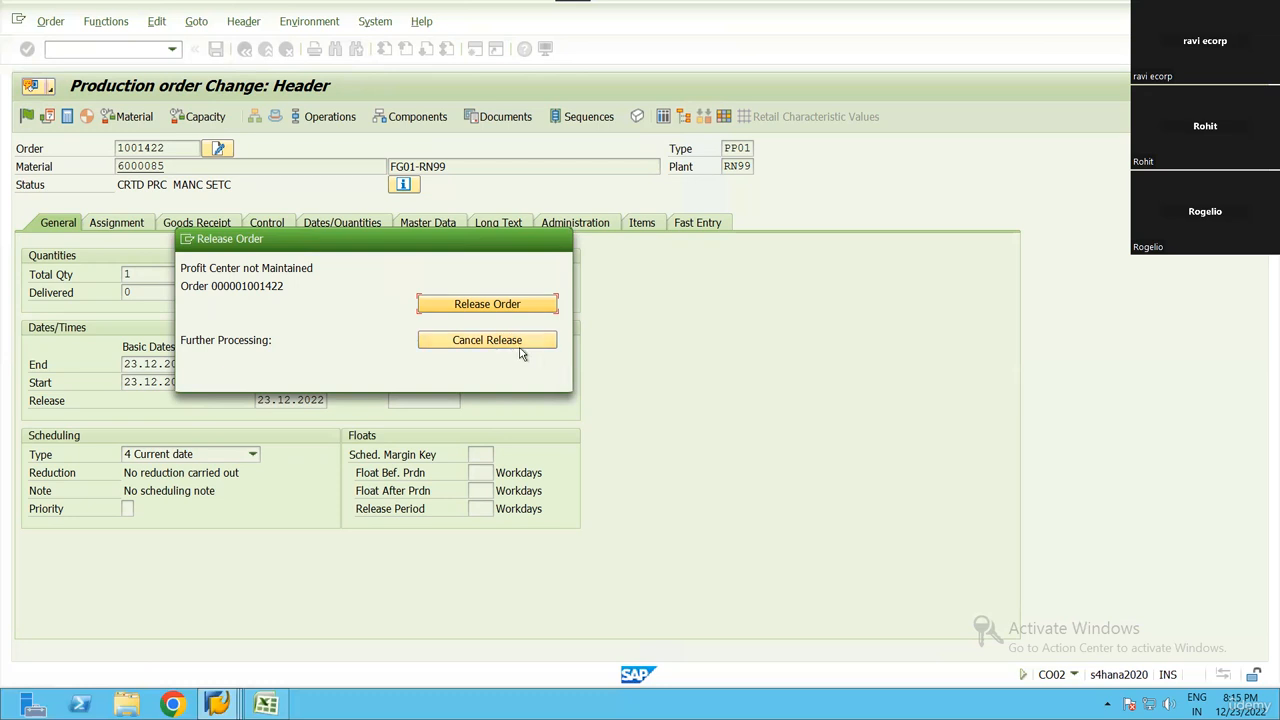
{"action": "key", "text": "Return"}
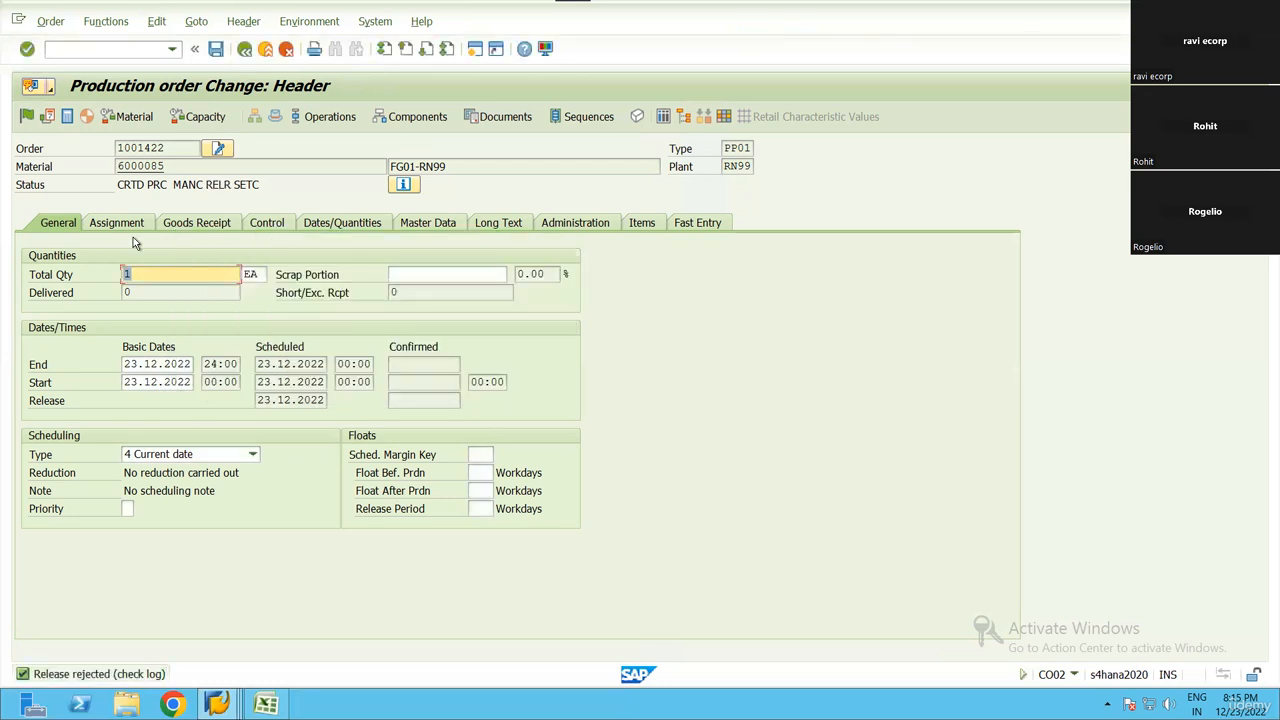
Assign profit center SAP-DUMMY to the production order and release the order
{"action": "left_click", "coordinate": [115, 224]}
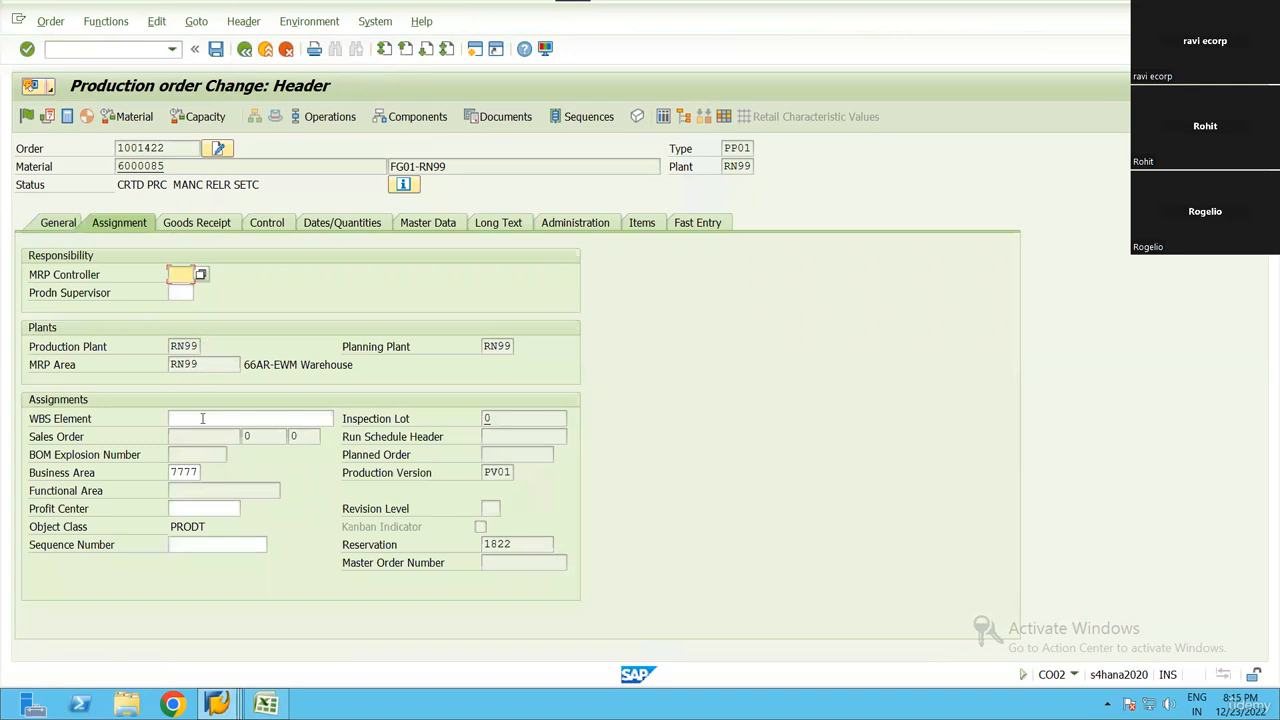
{"action": "left_click", "coordinate": [186, 510]}
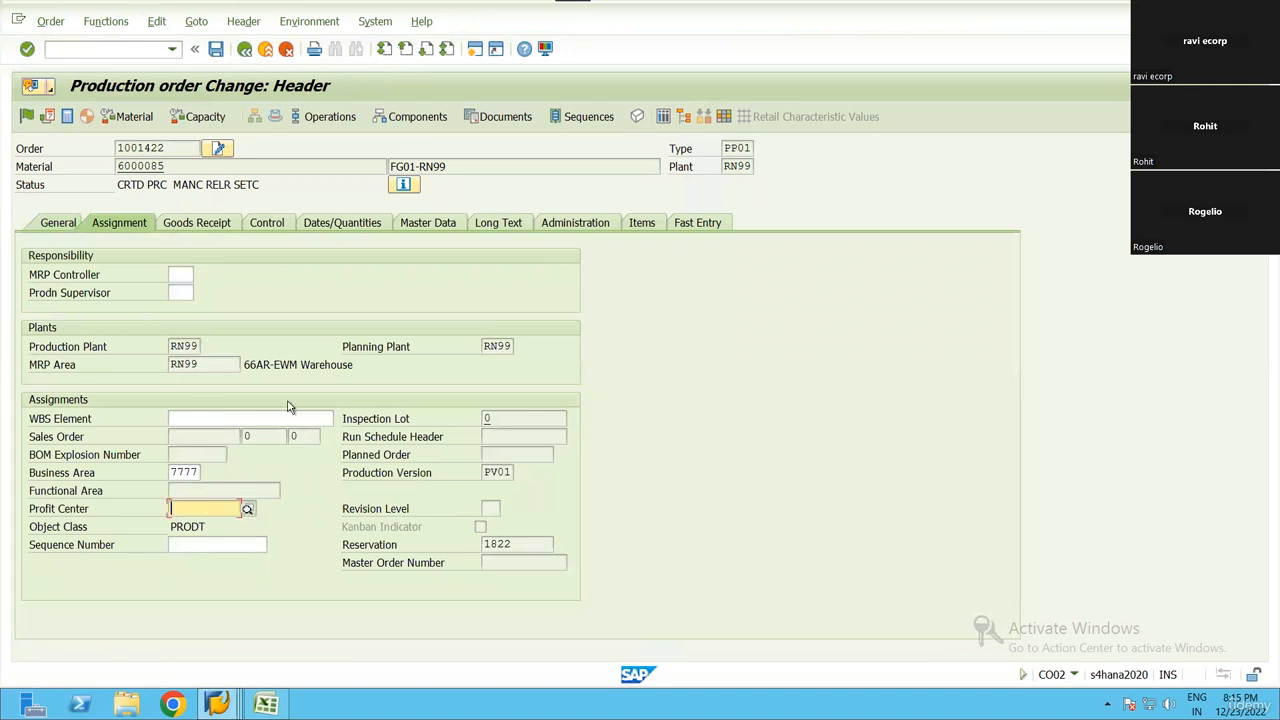
{"action": "left_click", "coordinate": [246, 510]}
{"action": "left_click", "coordinate": [659, 661]}
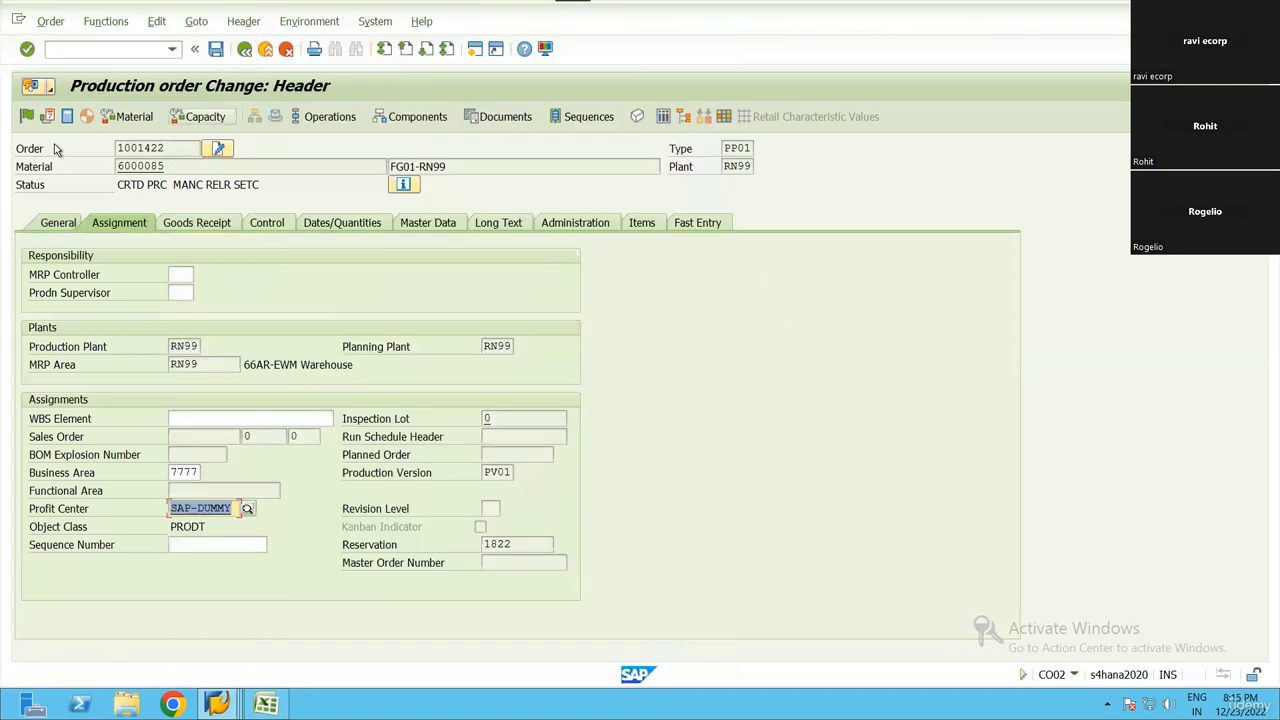
{"action": "left_click", "coordinate": [26, 117]}
Open the order's release log, check the information, error and termination messages, and return to the header
{"action": "left_click", "coordinate": [204, 28]}
{"action": "mouse_move", "coordinate": [212, 87]}
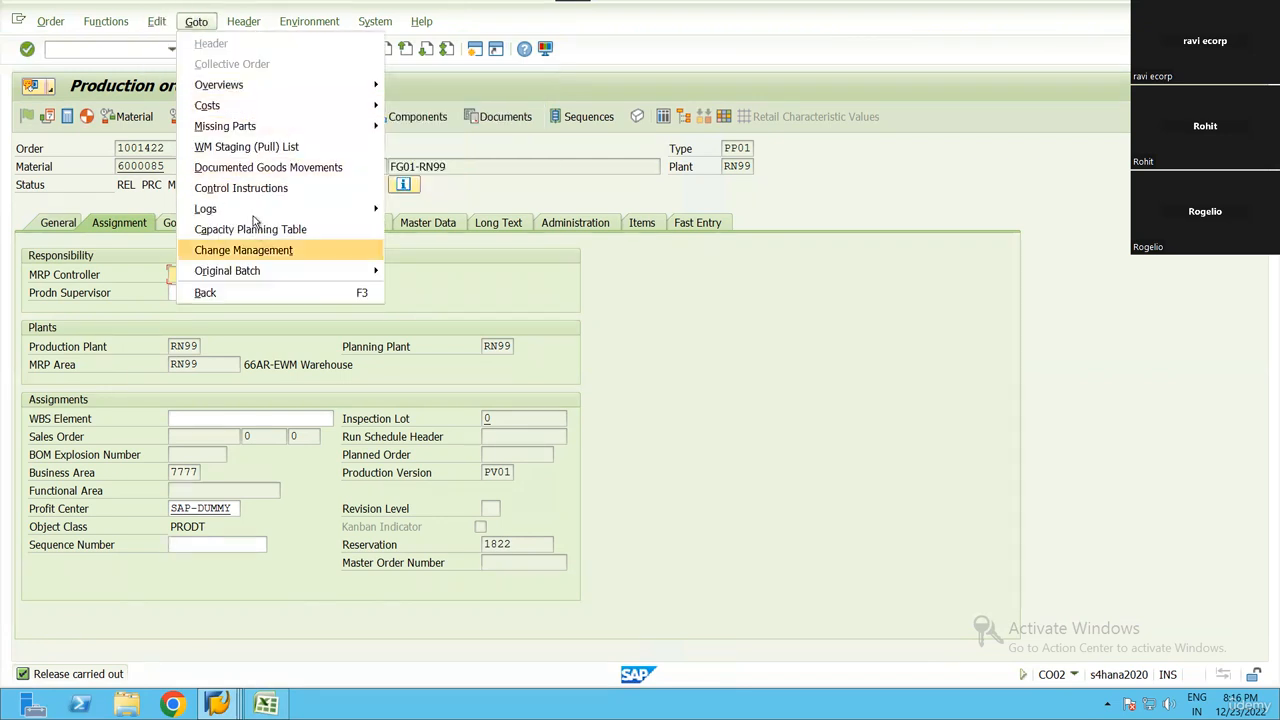
{"action": "mouse_move", "coordinate": [324, 210]}
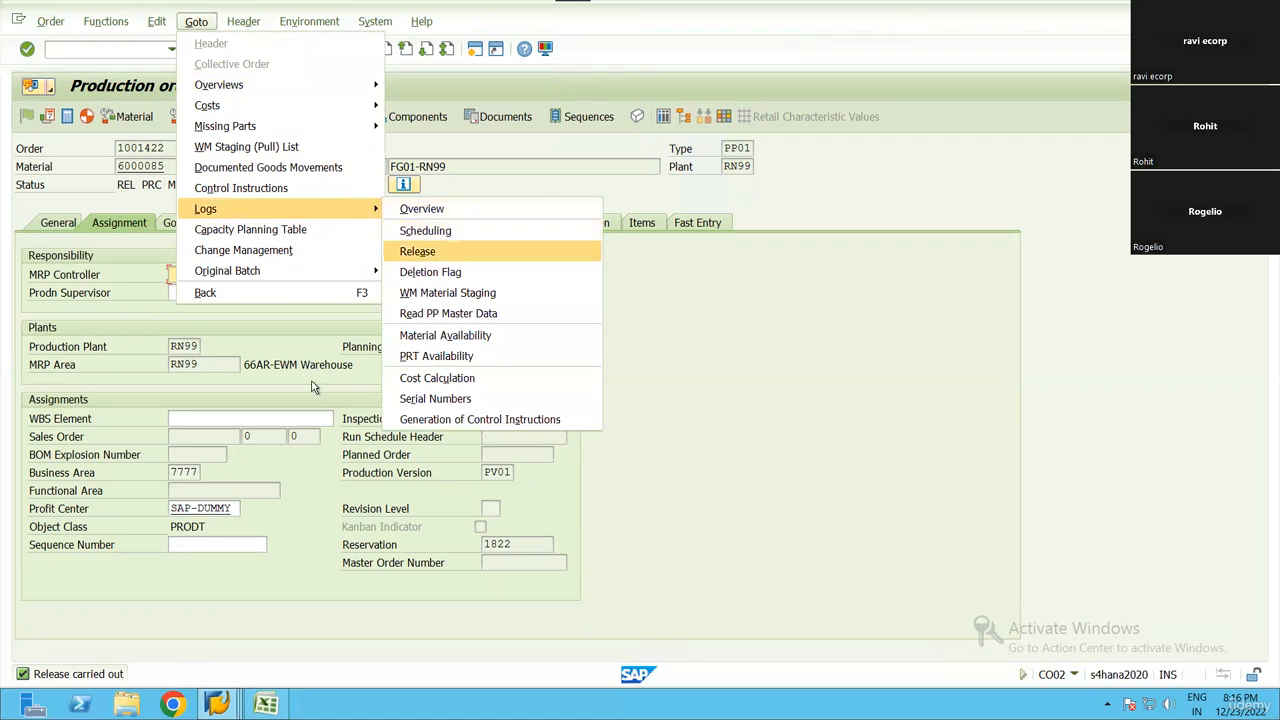
{"action": "left_click", "coordinate": [420, 251]}
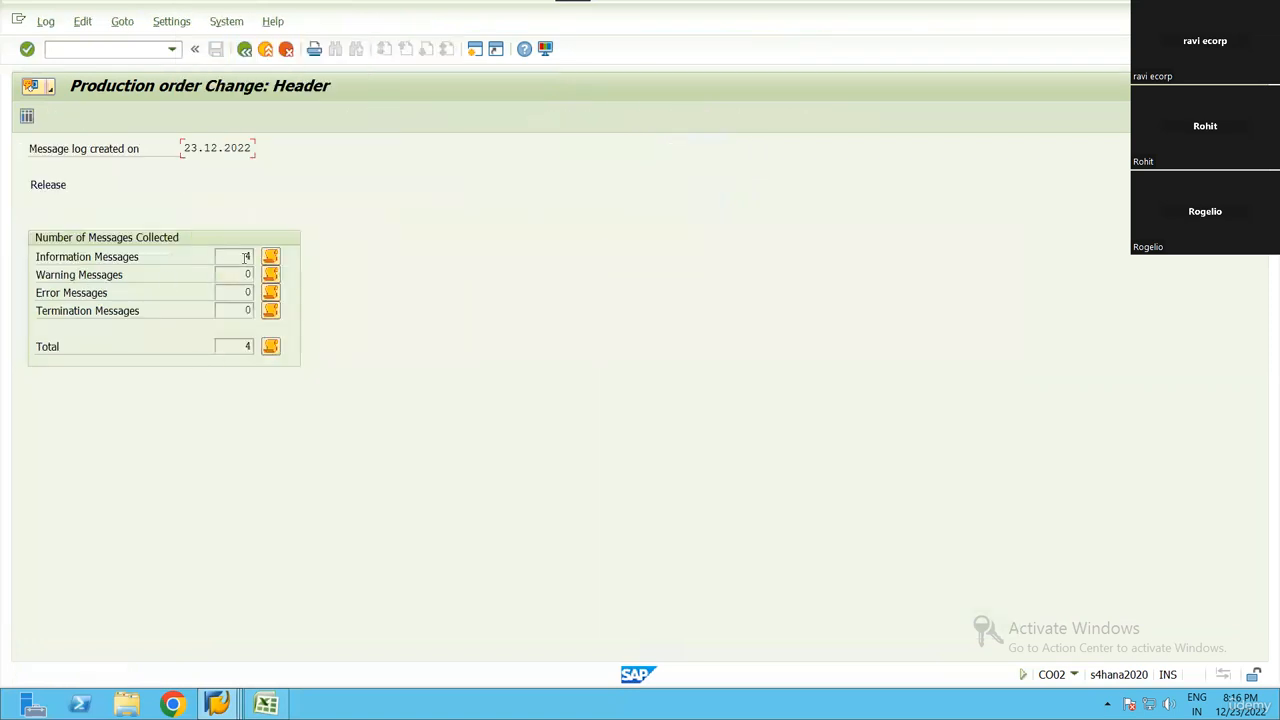
{"action": "left_click", "coordinate": [254, 291]}
{"action": "left_click", "coordinate": [273, 315]}
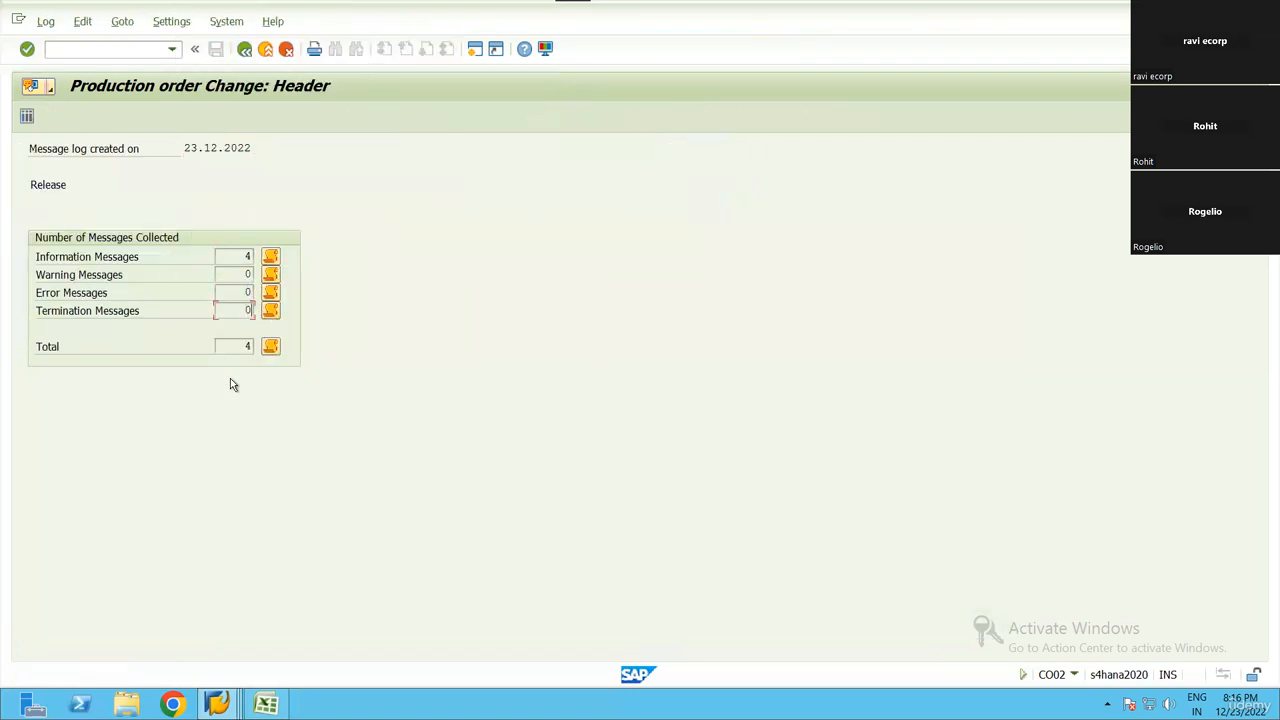
{"action": "left_click", "coordinate": [244, 49]}
Save the released order, accepting deletion of the cost calculation log, and view and close the save message details
{"action": "key", "text": "ctrl+s"}
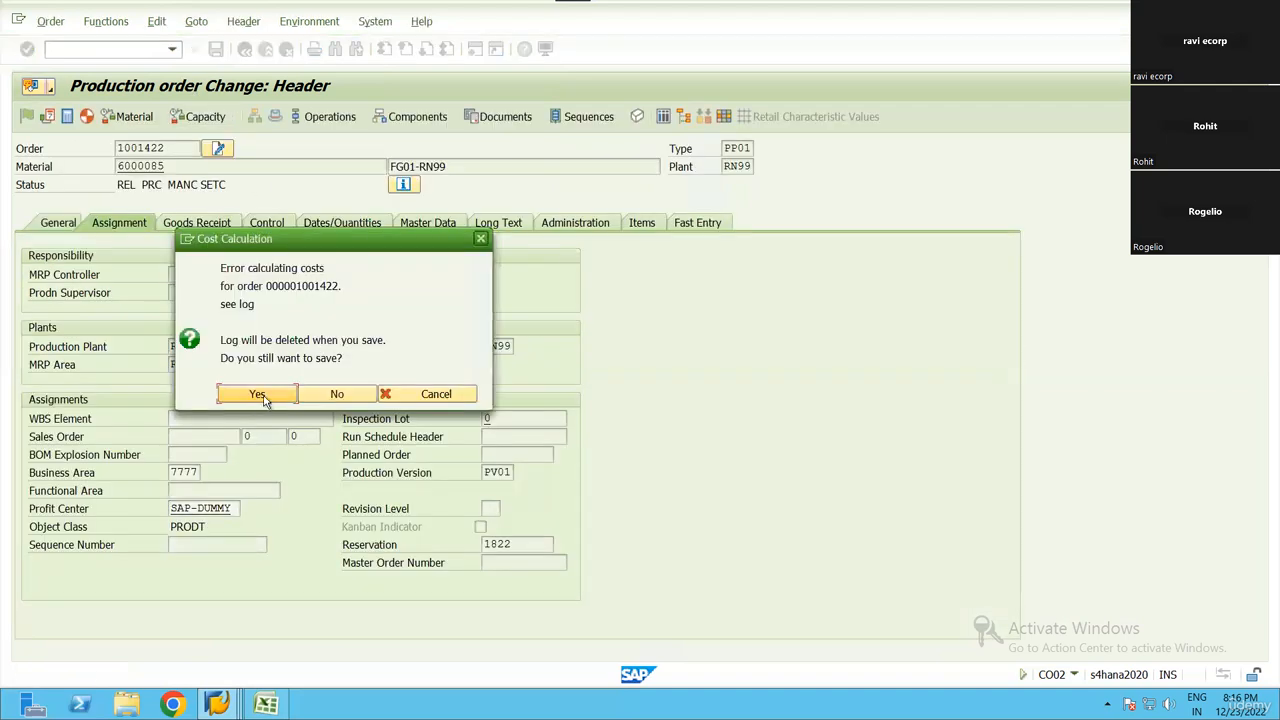
{"action": "left_click", "coordinate": [260, 395]}
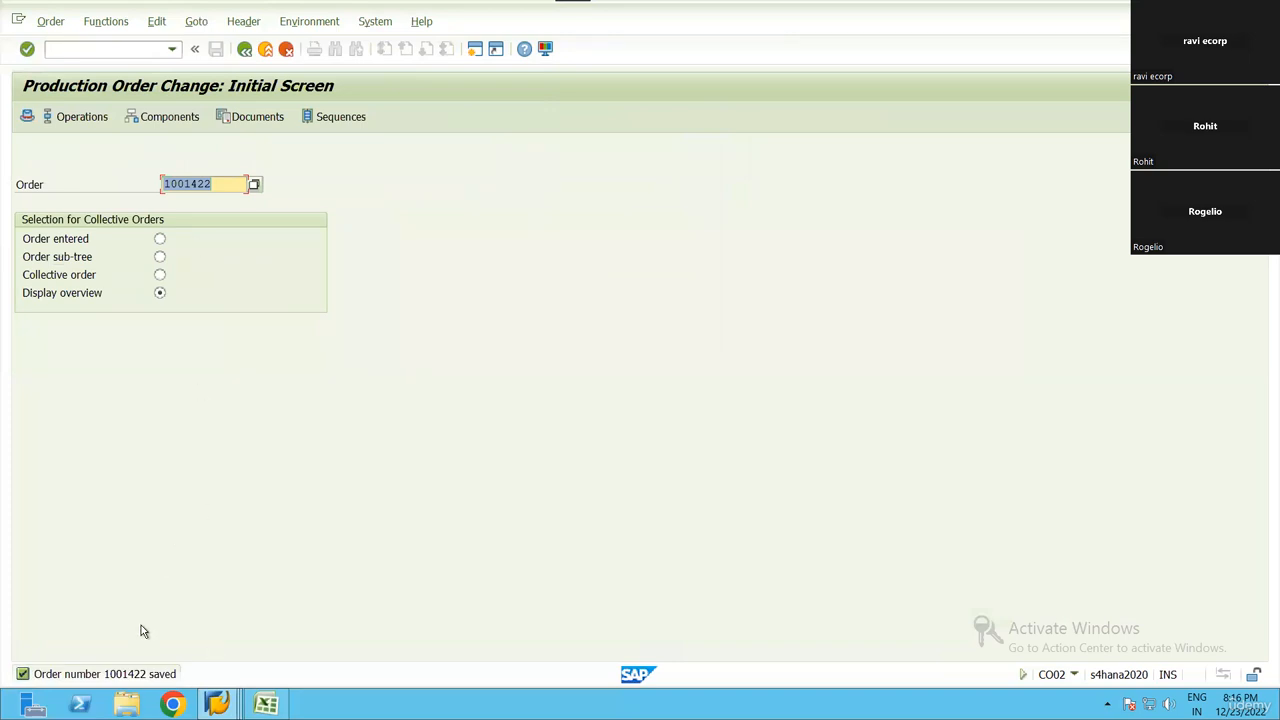
{"action": "left_click", "coordinate": [128, 674]}
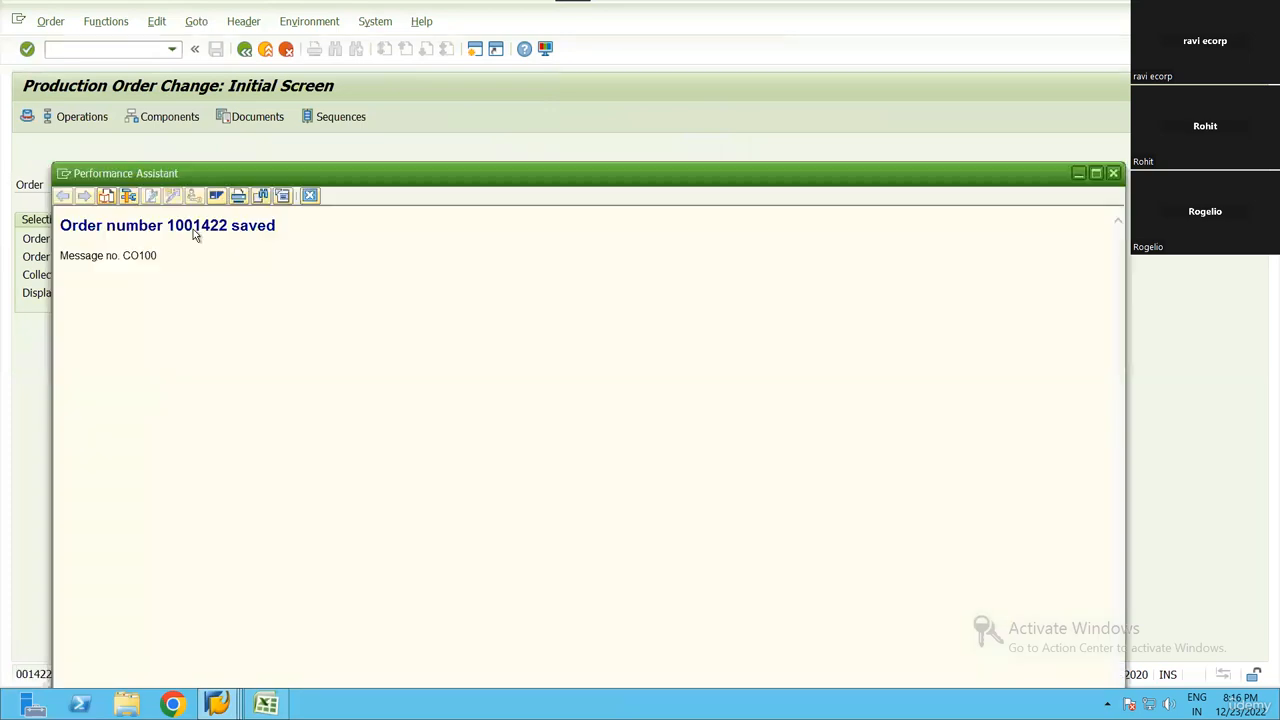
{"action": "left_click", "coordinate": [310, 195]}
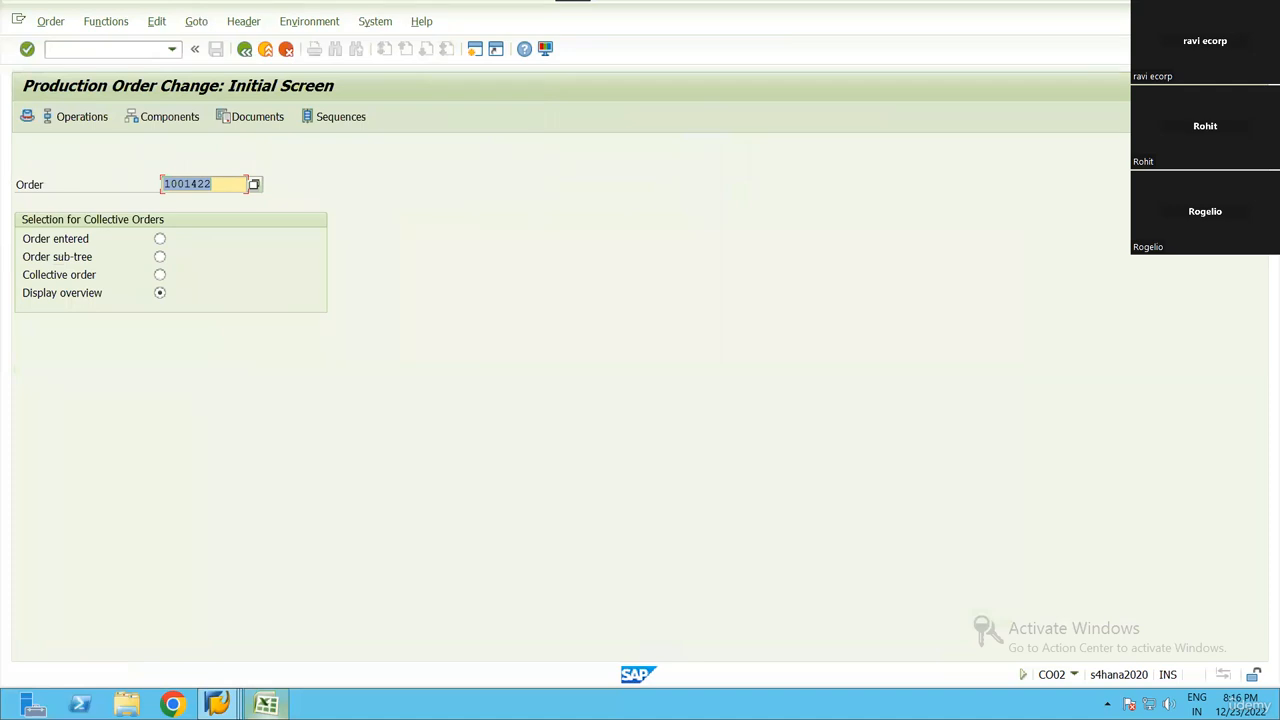
Switch to the SAP session with the PSA bin assignments and start transaction /N/SCWM/PMR to maintain production material requests
{"action": "left_click", "coordinate": [218, 706]}
{"action": "left_click", "coordinate": [297, 594]}
{"action": "left_click", "coordinate": [172, 49]}
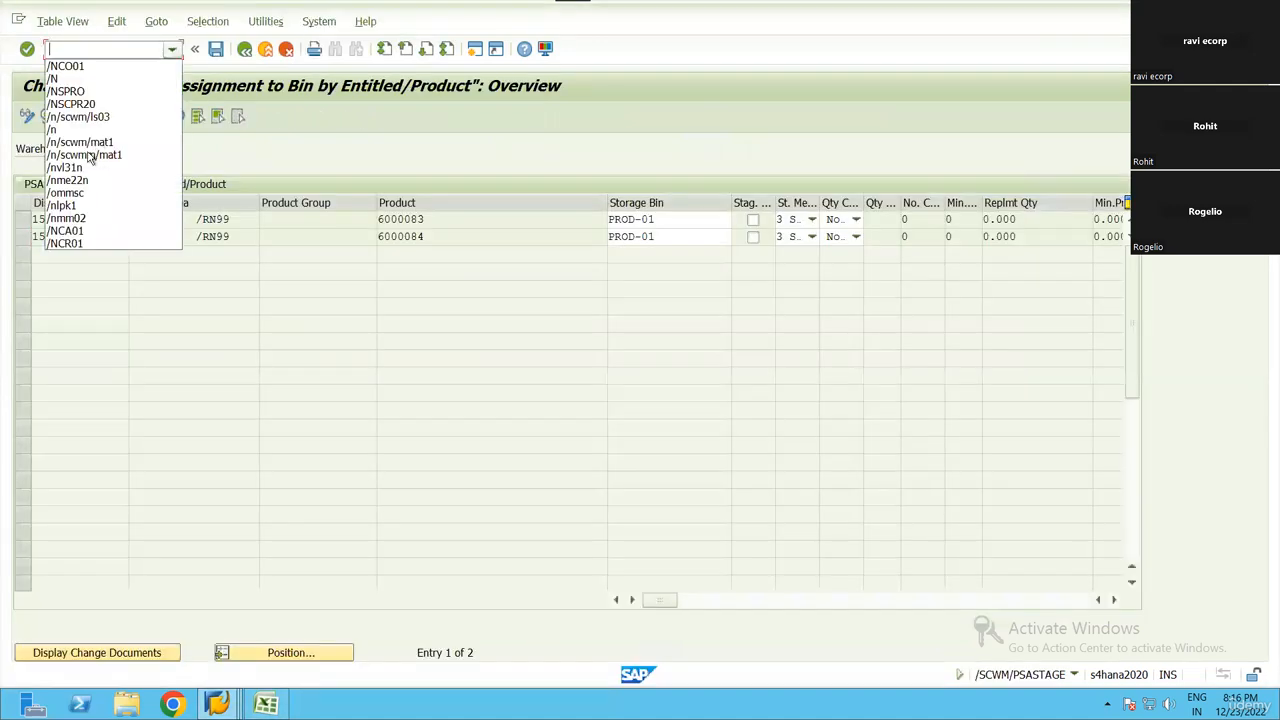
{"action": "left_click", "coordinate": [93, 50]}
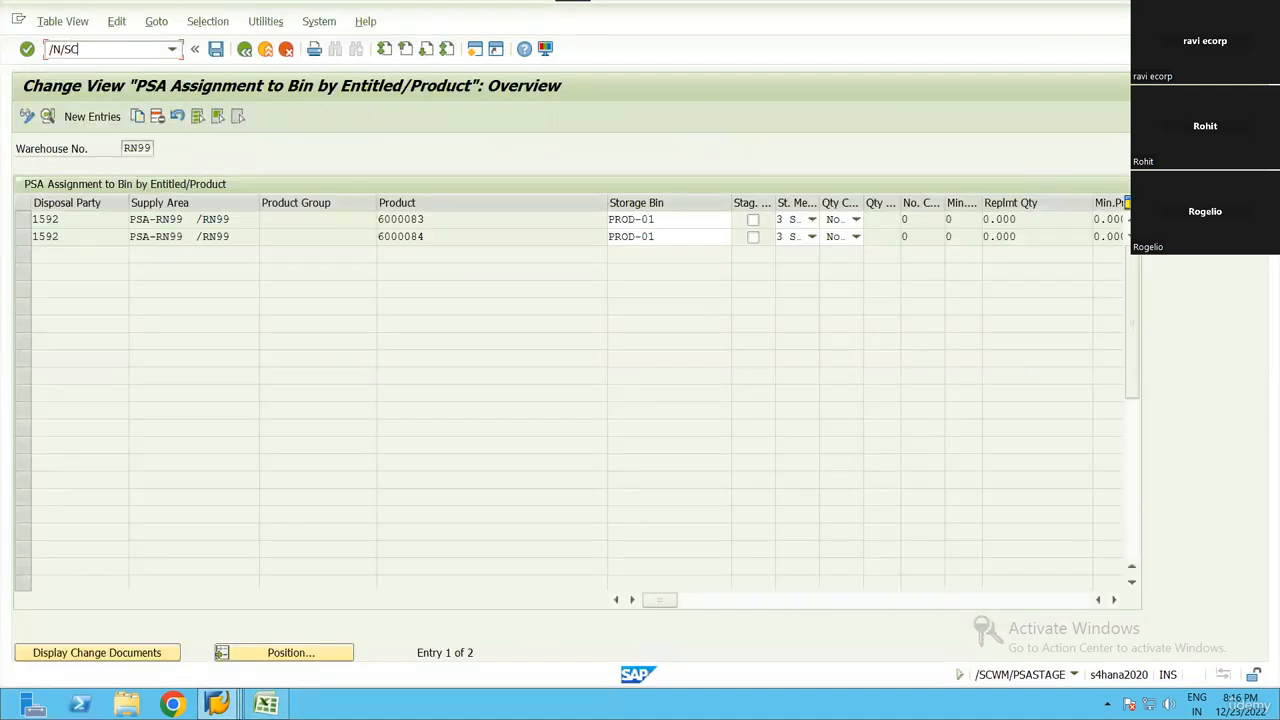
{"action": "type", "text": "/N/SCWM/PMR"}
{"action": "key", "text": "Return"}
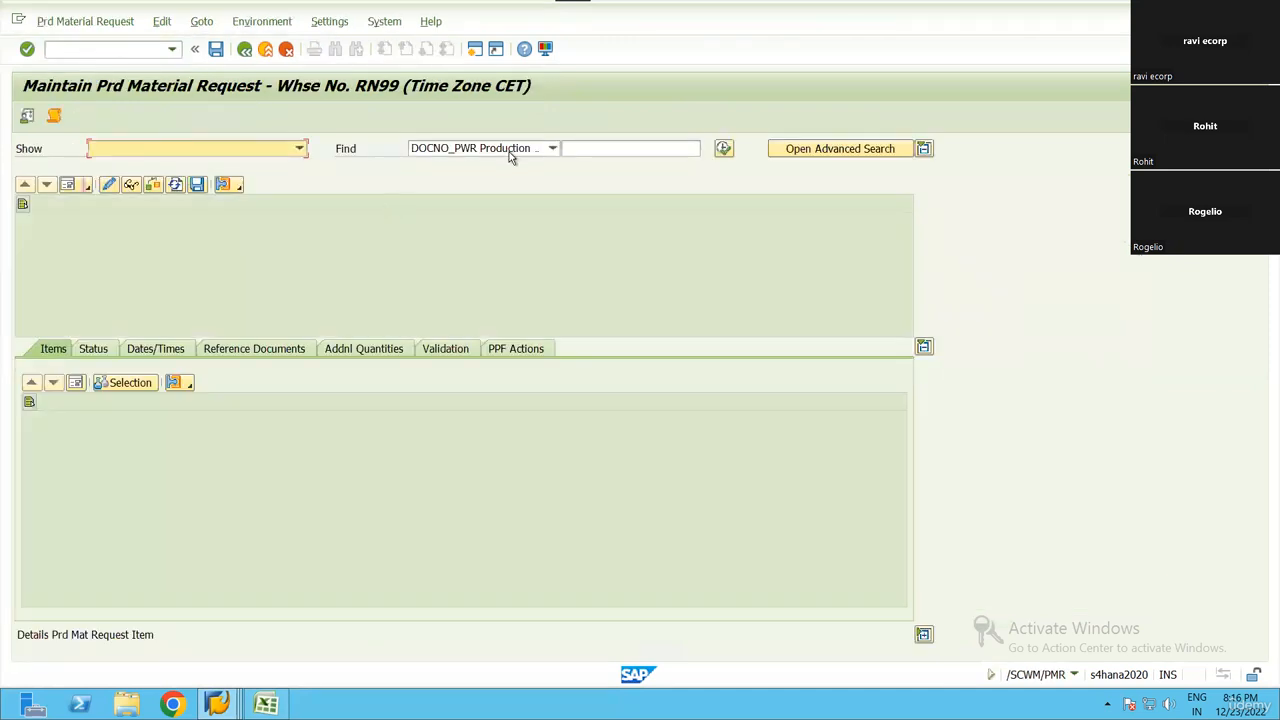
Search the production material requests by manufacturing order using the production order number, and check the default values for warehouse RN99
{"action": "left_click", "coordinate": [510, 150]}
{"action": "left_click", "coordinate": [530, 183]}
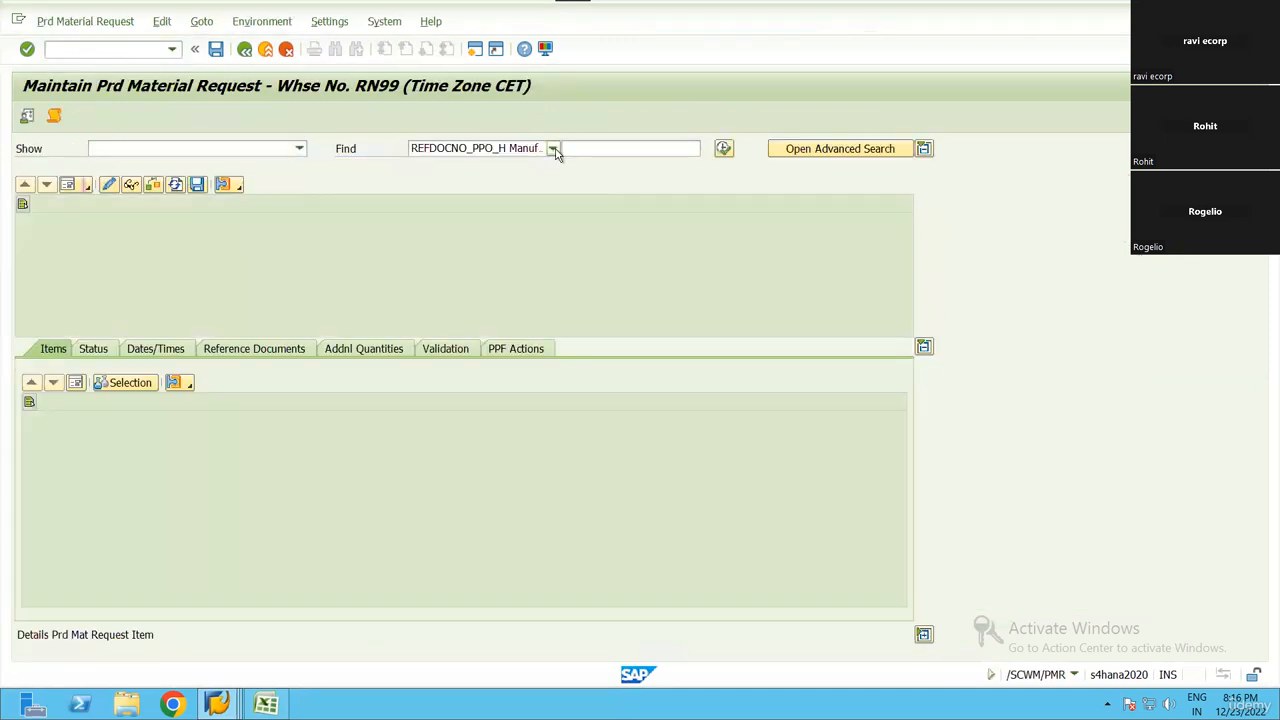
{"action": "left_click", "coordinate": [645, 149]}
{"action": "type", "text": "1001422"}
{"action": "left_click", "coordinate": [669, 149]}
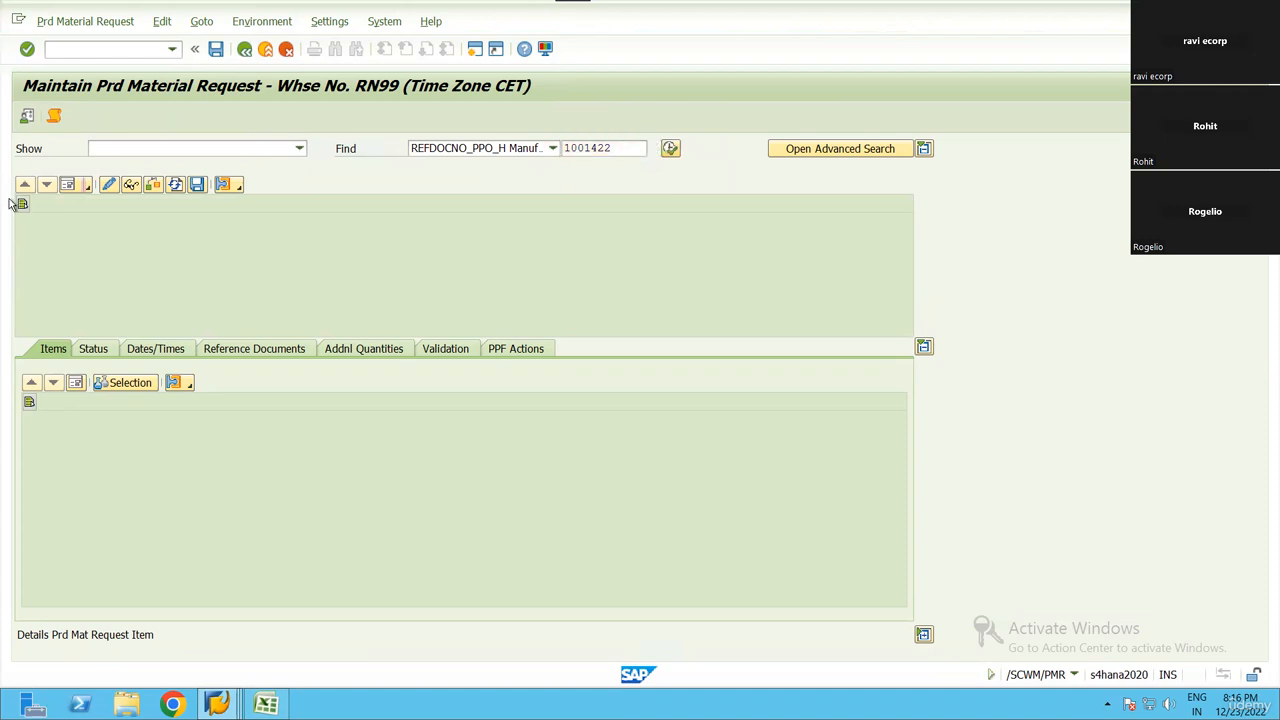
{"action": "left_click", "coordinate": [27, 116]}
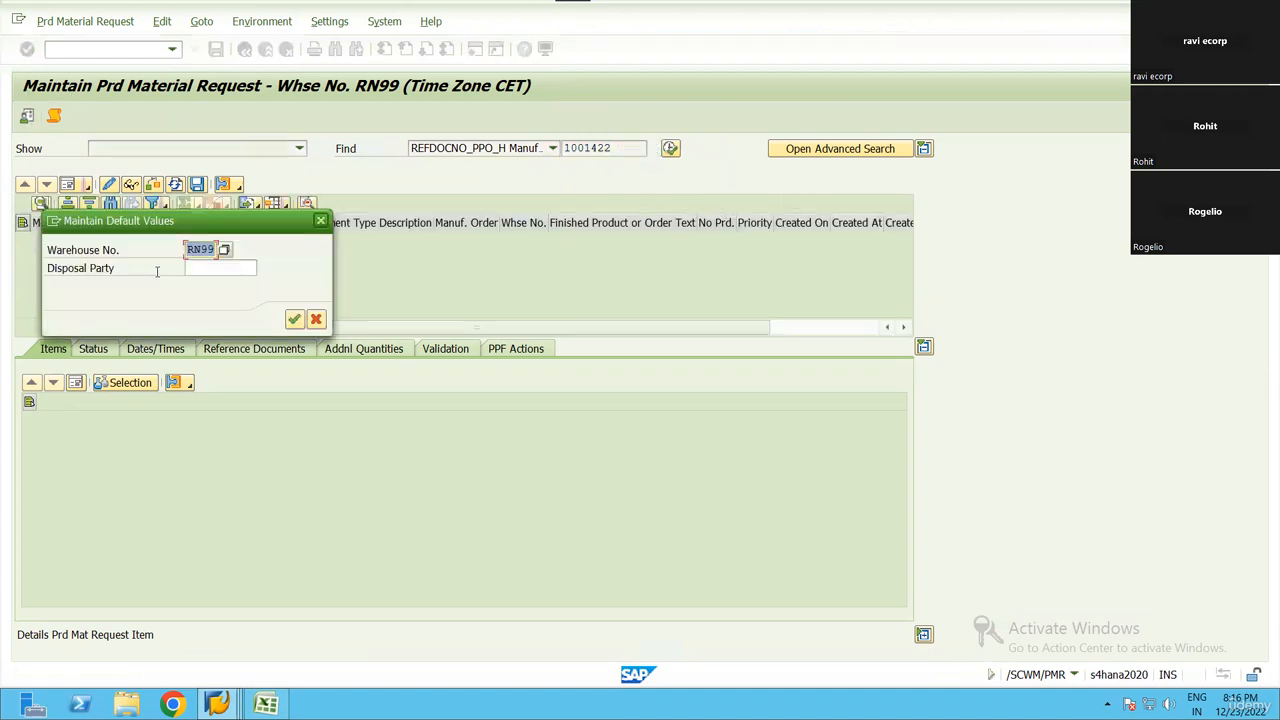
{"action": "left_click", "coordinate": [319, 219]}
Open the qRFC inbound queue monitor in a new session with /OSMQ2, display all queues and search them for the production order number
{"action": "left_click", "coordinate": [88, 55]}
{"action": "type", "text": "/OSM"}
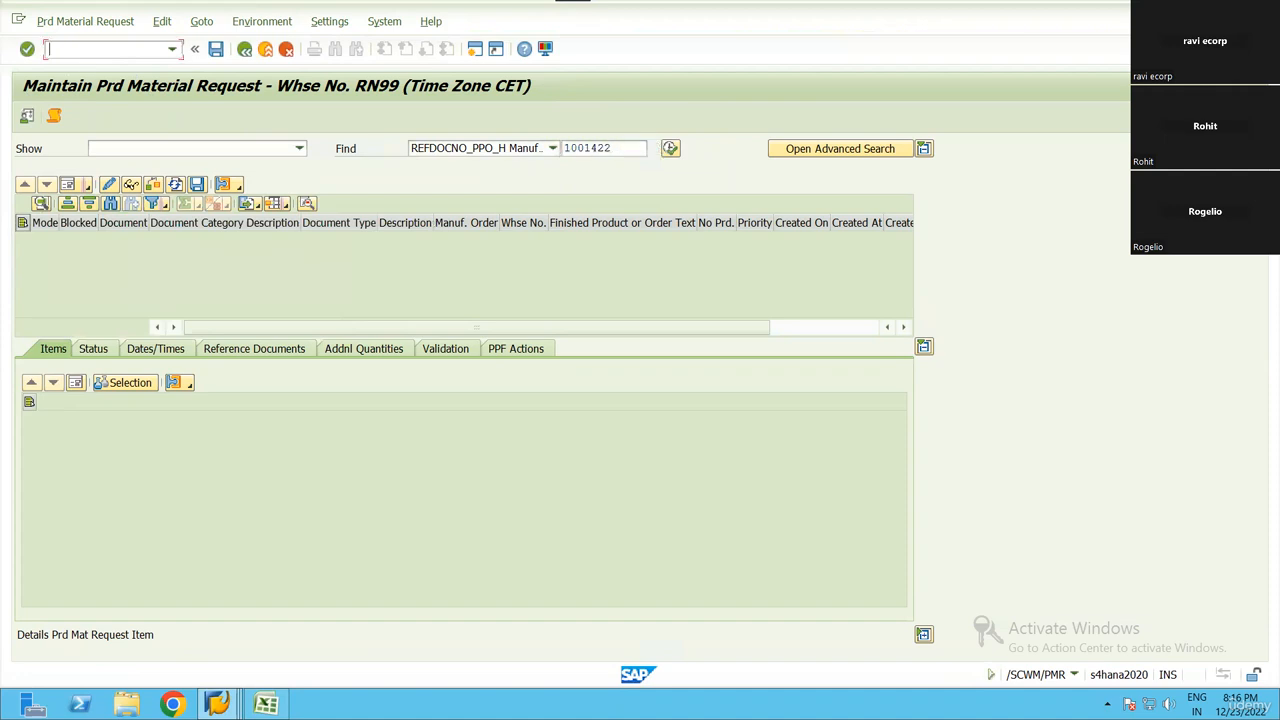
{"action": "type", "text": "Q2"}
{"action": "key", "text": "Return"}
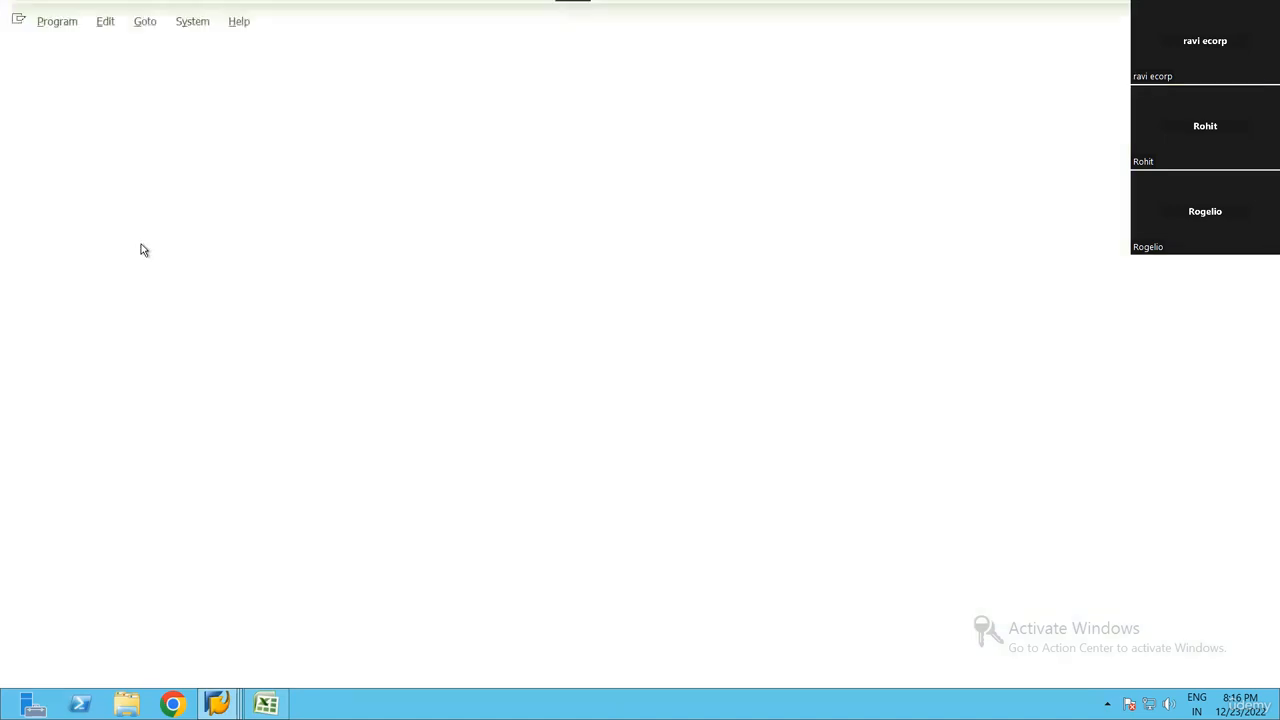
{"action": "key", "text": "F8"}
{"action": "key", "text": "ctrl+f"}
{"action": "key", "text": "Return"}
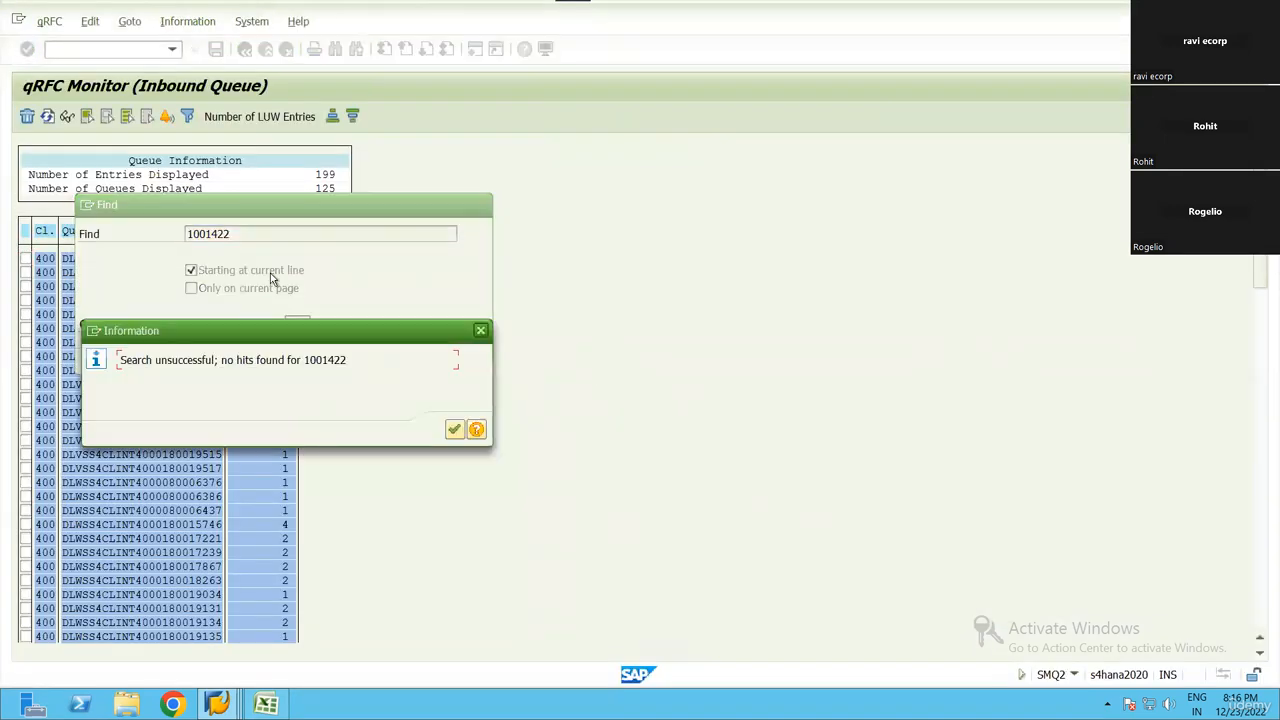
{"action": "key", "text": "Return"}
{"action": "key", "text": "Return"}
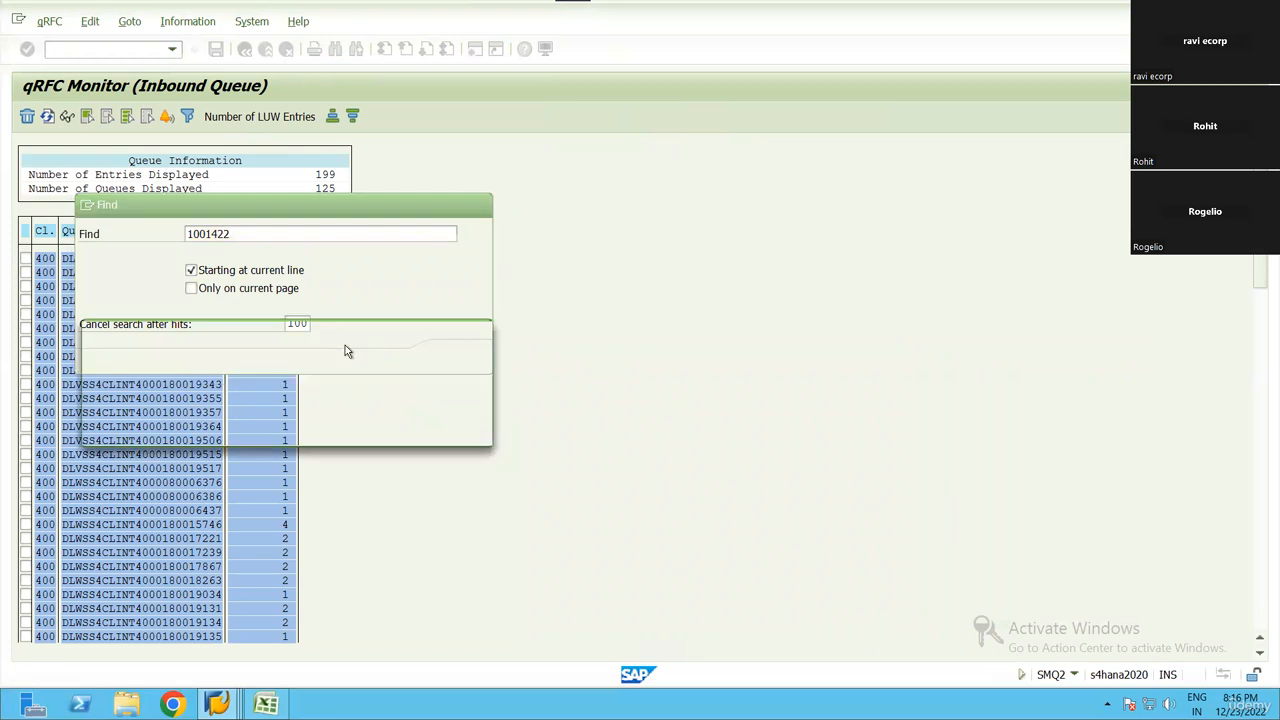
{"action": "key", "text": "Return"}
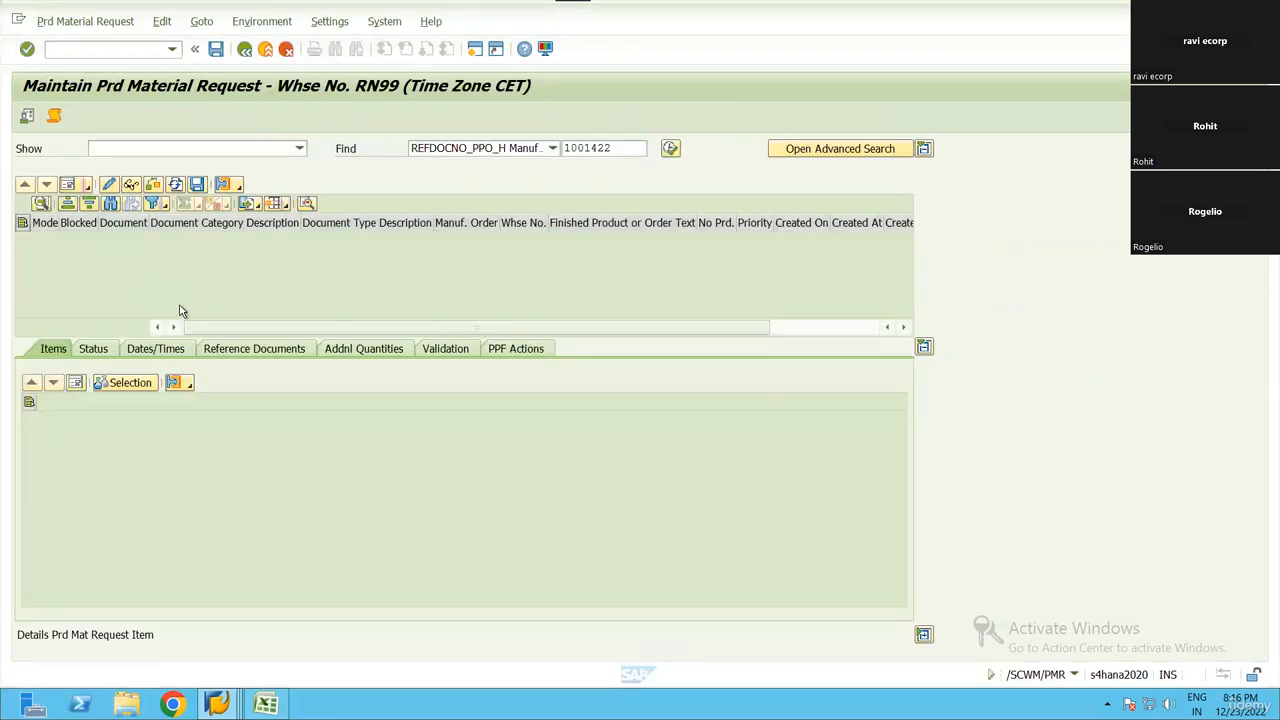
Switch to the Production Order Change session, open the order's header, and view and close the WM staging options
{"action": "key", "text": "alt+Tab"}
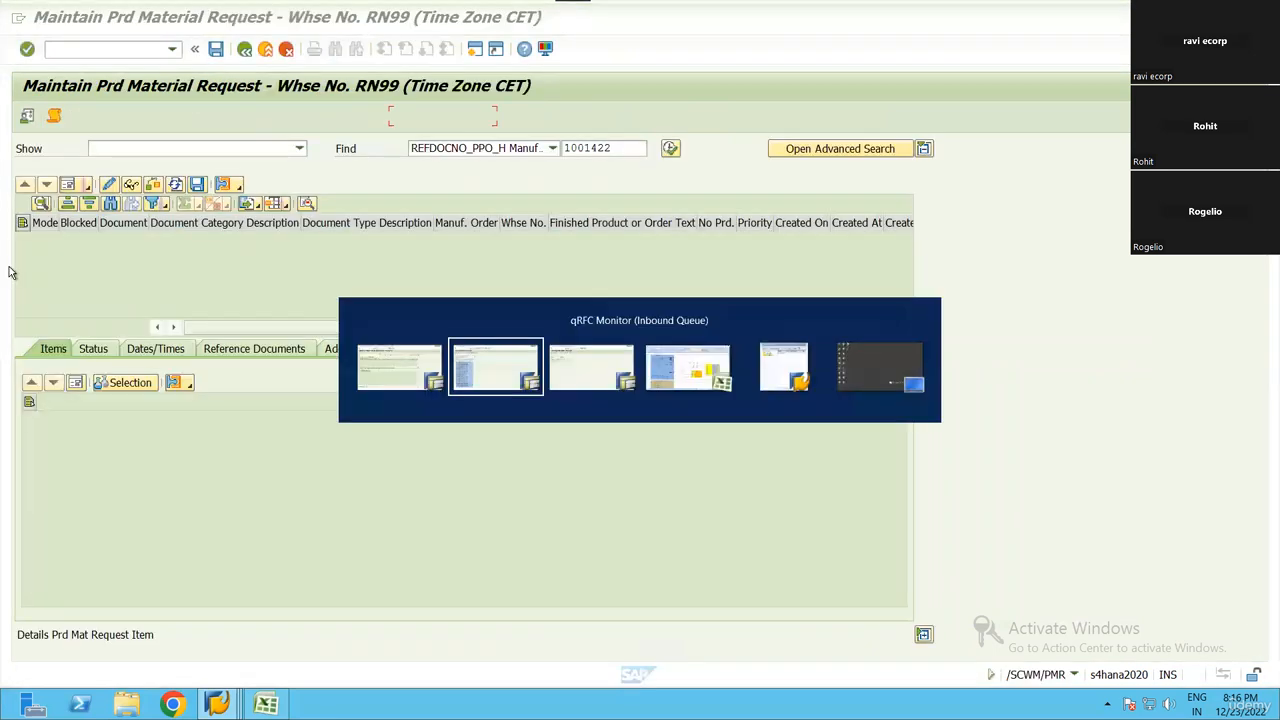
{"action": "left_click", "coordinate": [87, 54]}
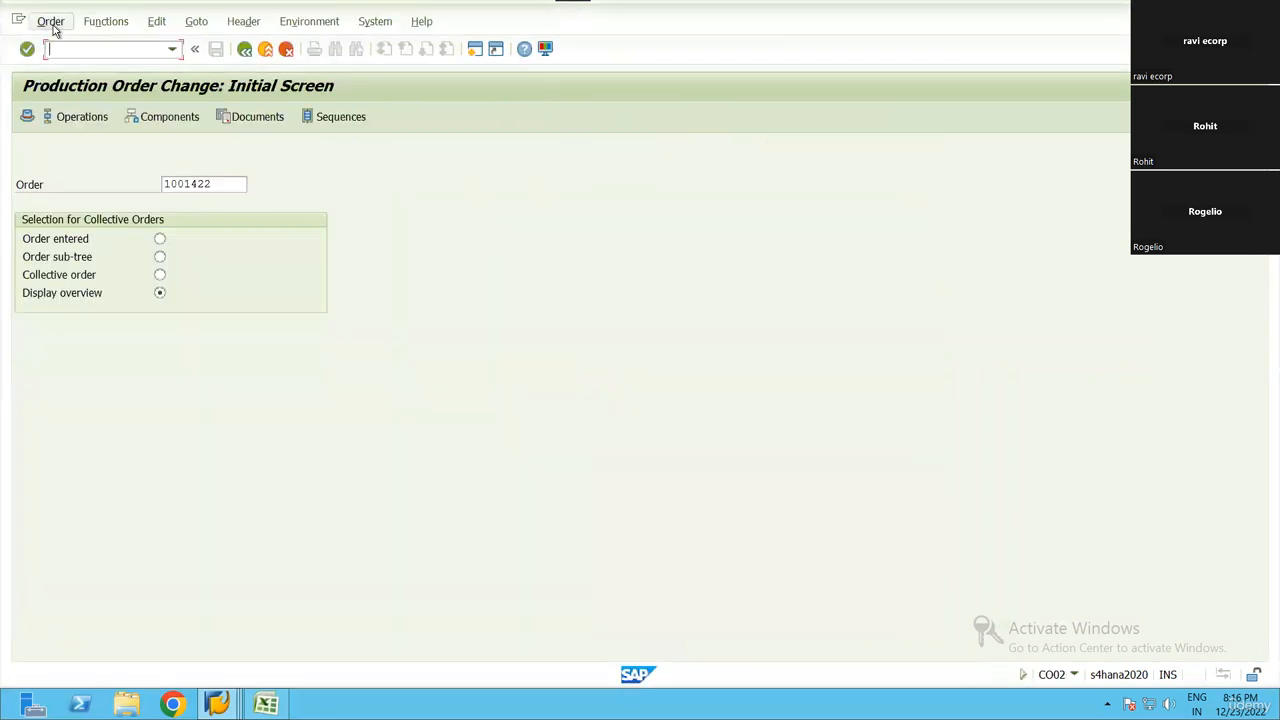
{"action": "left_click", "coordinate": [54, 28]}
{"action": "left_click", "coordinate": [338, 240]}
{"action": "key", "text": "Return"}
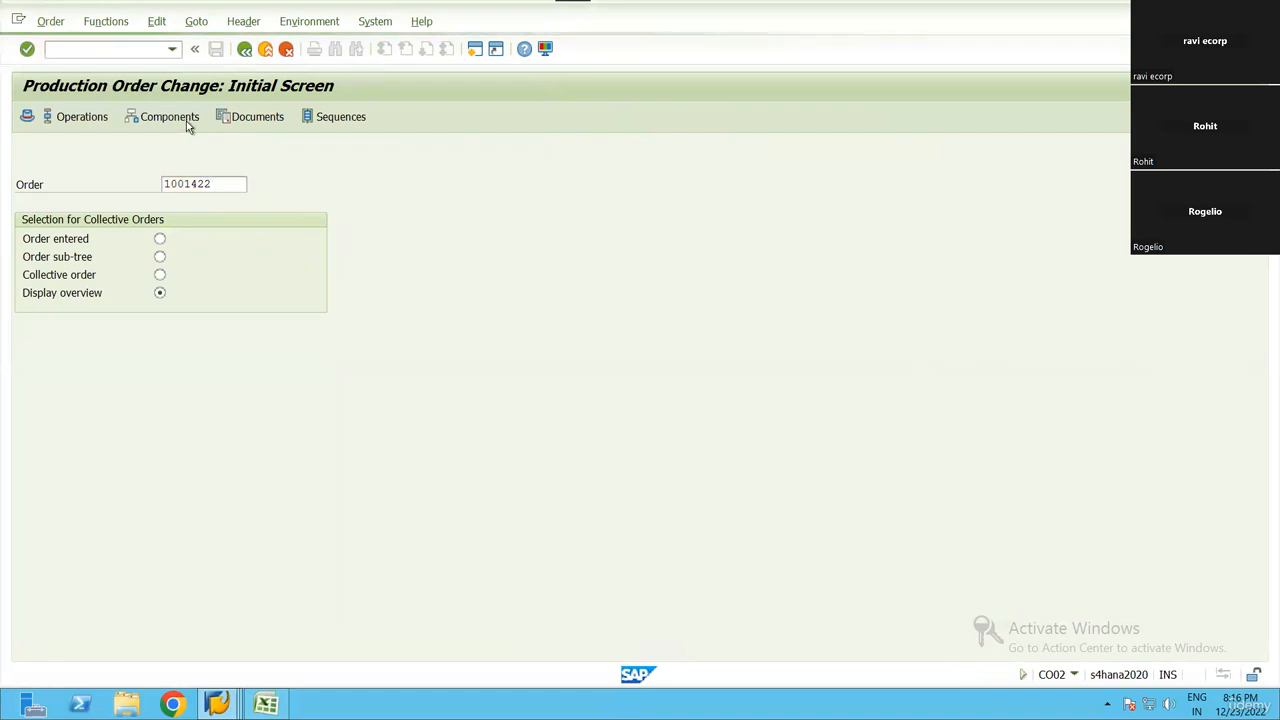
{"action": "left_click", "coordinate": [157, 24]}
{"action": "left_click", "coordinate": [196, 21]}
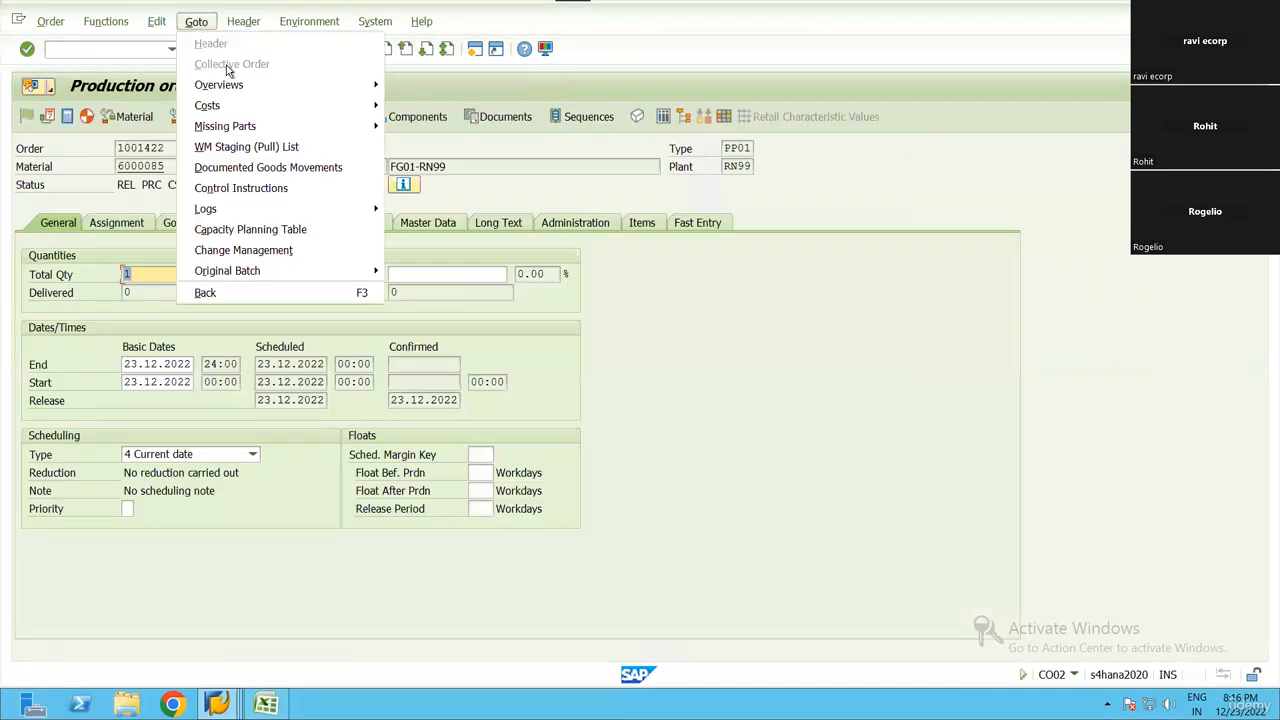
{"action": "left_click", "coordinate": [248, 147]}
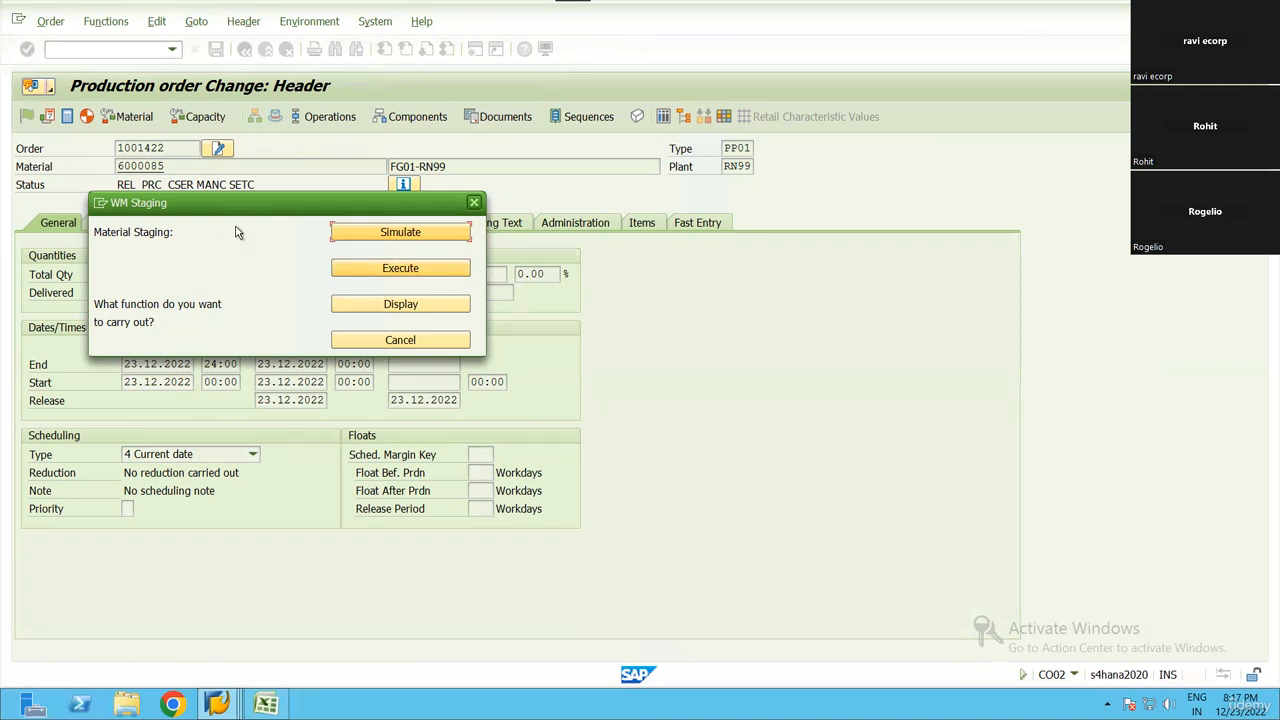
{"action": "left_click", "coordinate": [474, 202]}
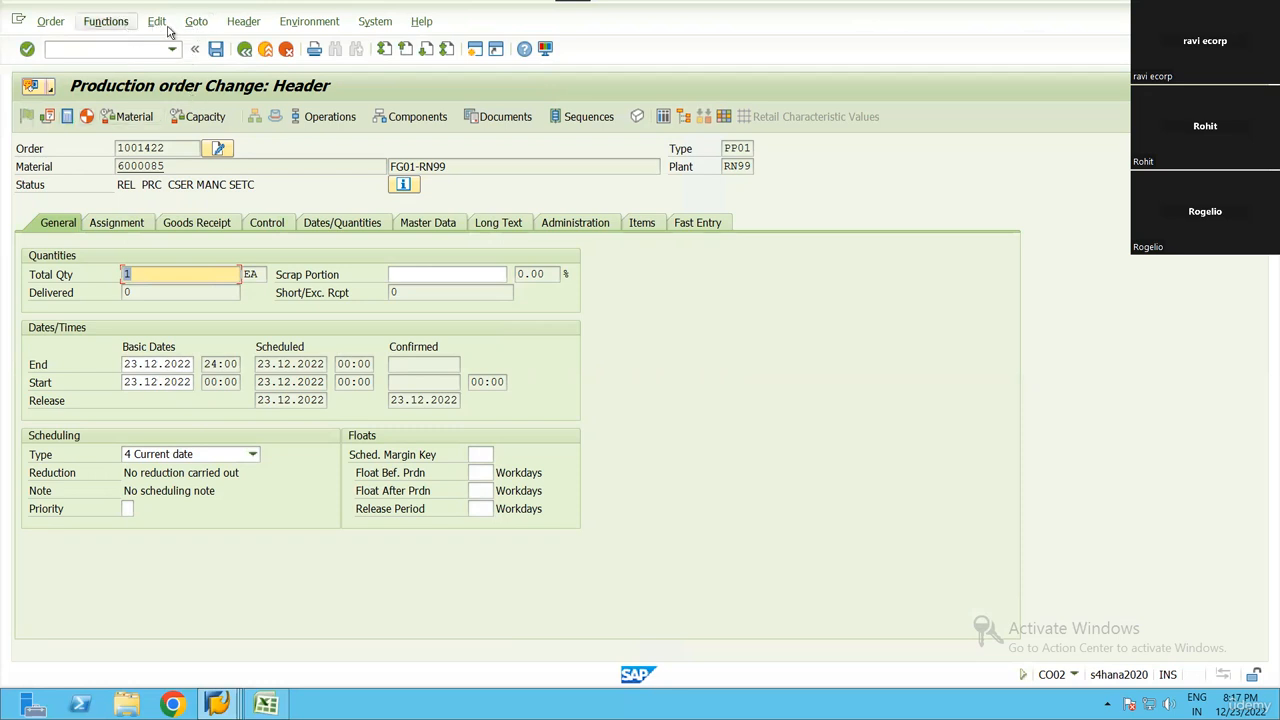
Execute WM material staging for the production order's components, return to the header and save the order
{"action": "left_click", "coordinate": [106, 21]}
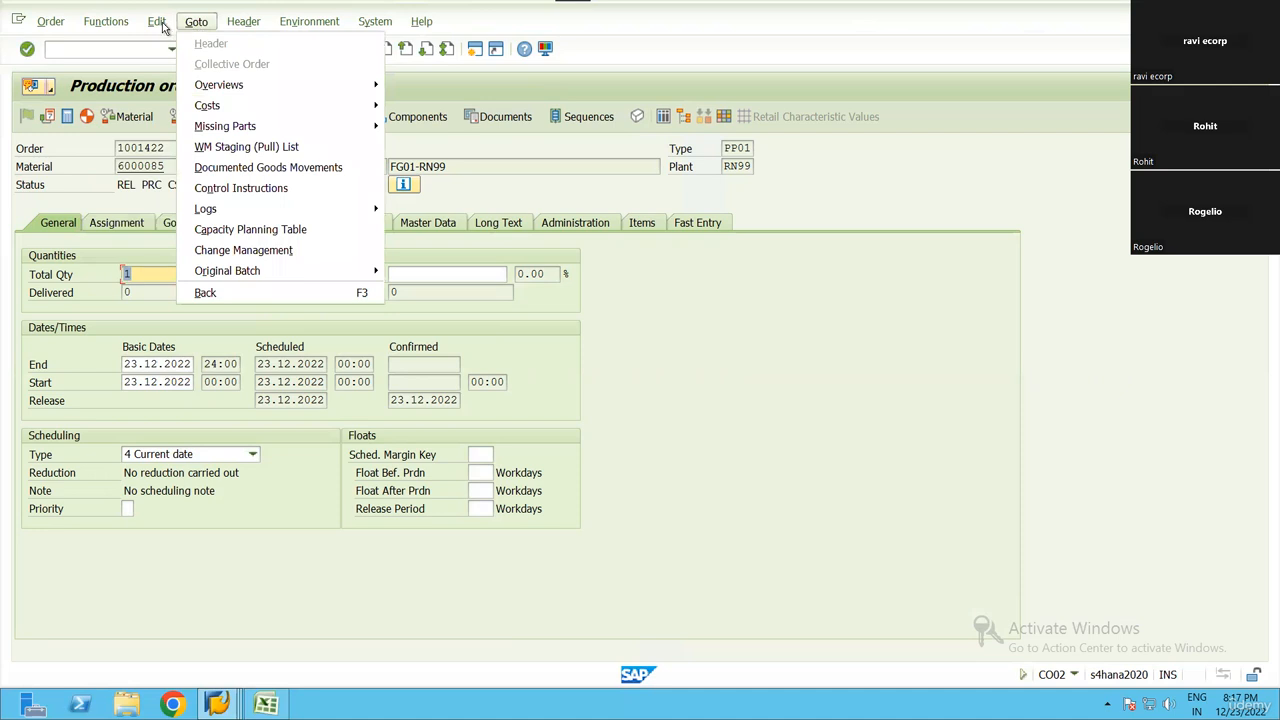
{"action": "mouse_move", "coordinate": [200, 26]}
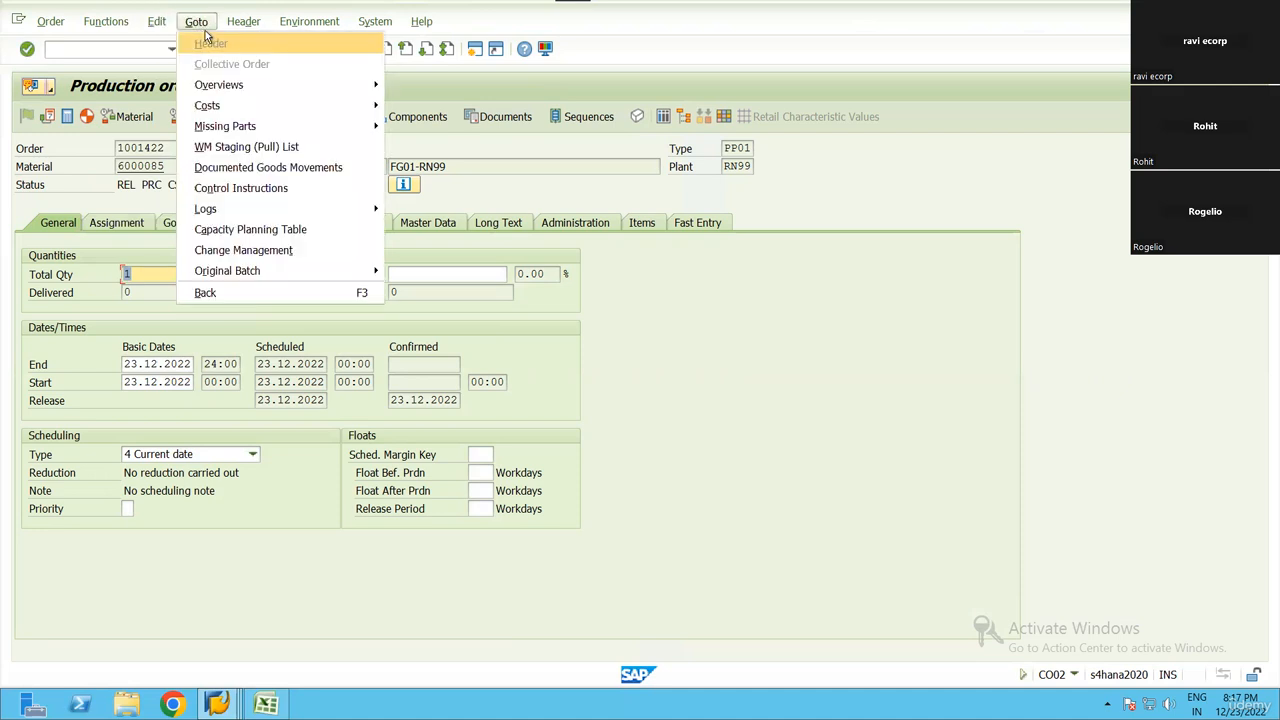
{"action": "left_click", "coordinate": [284, 148]}
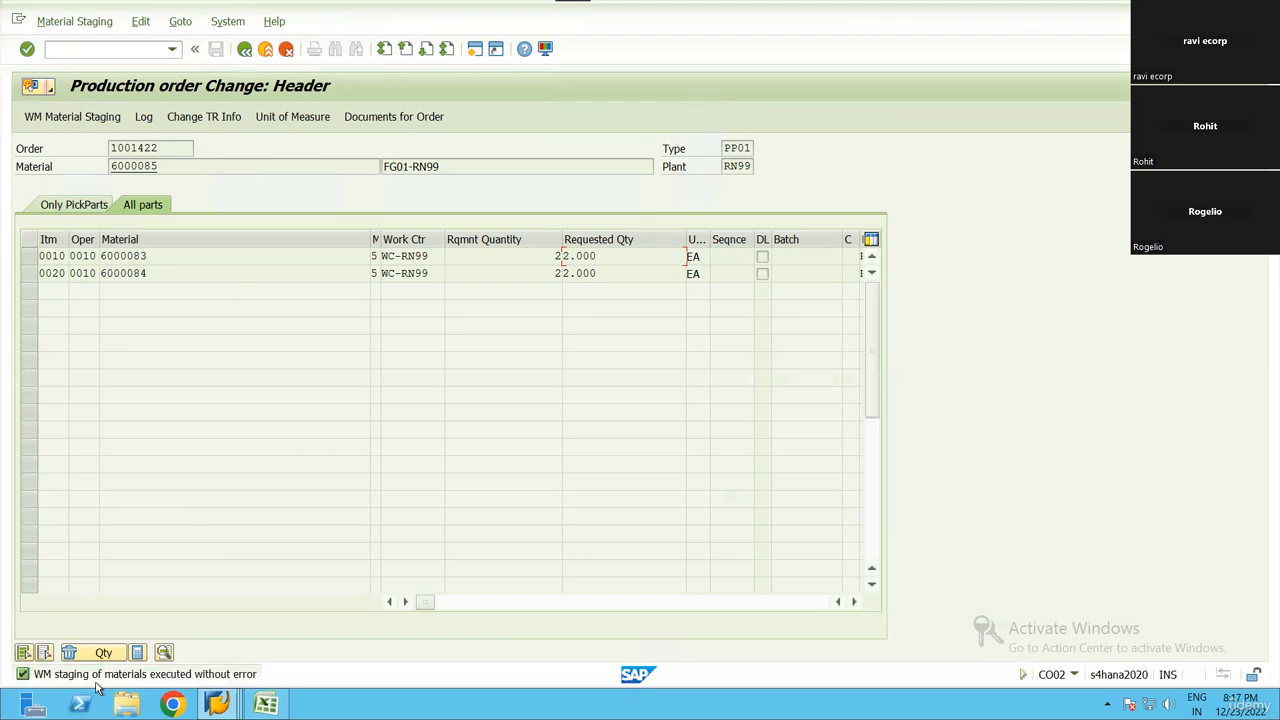
{"action": "left_click", "coordinate": [245, 50]}
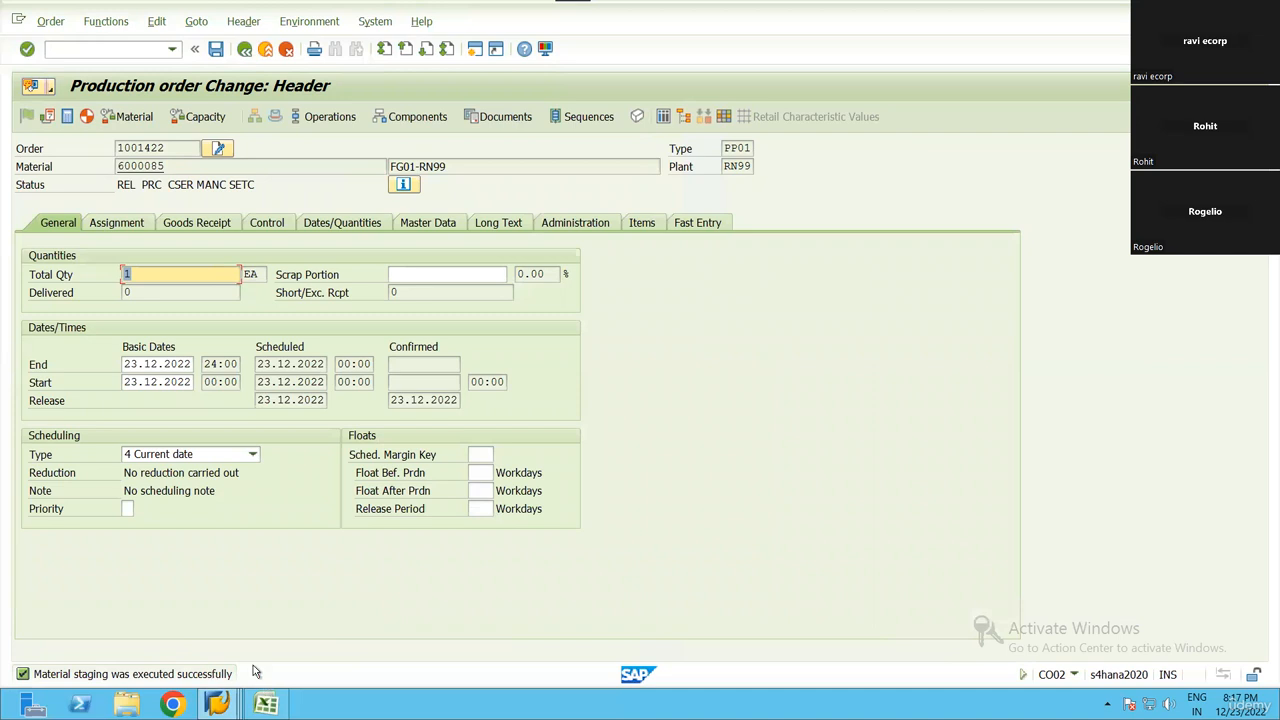
{"action": "left_click", "coordinate": [215, 48]}
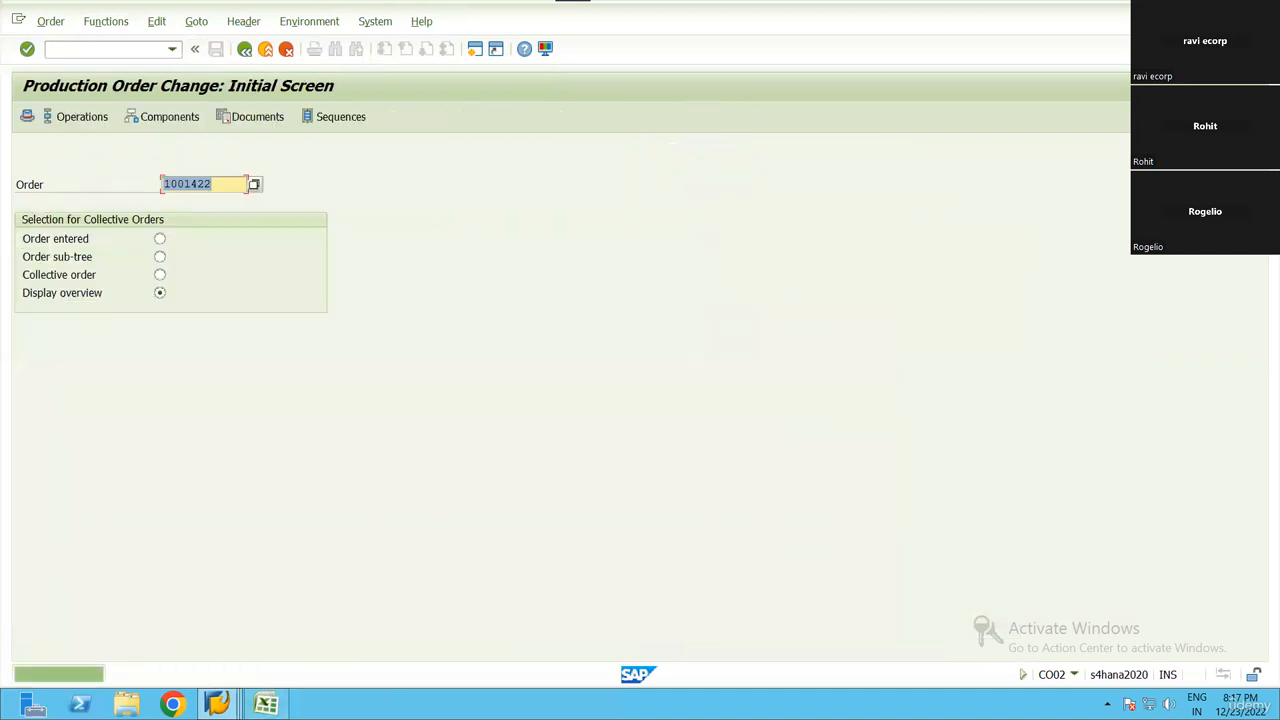
Return to the production material request session and search again by the manufacturing order number
{"action": "key", "text": "alt+Tab"}
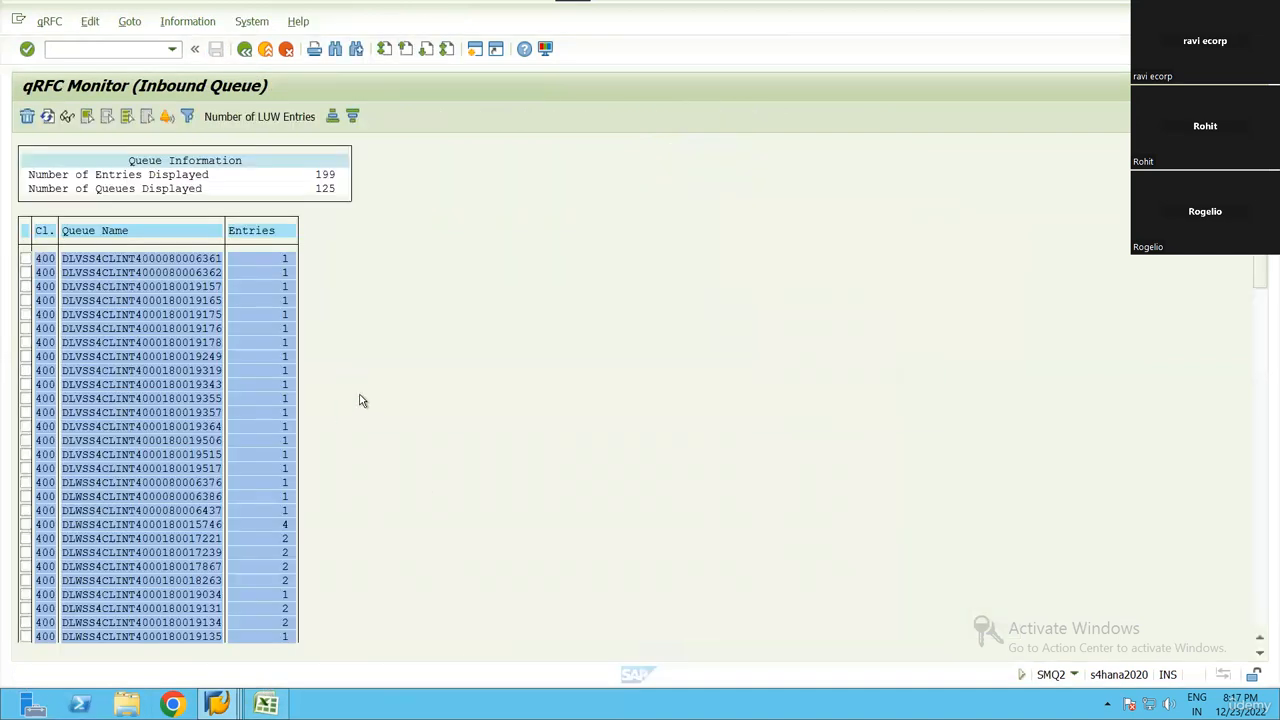
{"action": "key", "text": "alt+Tab"}
{"action": "key", "text": "alt+Tab"}
{"action": "type", "text": "1001422"}
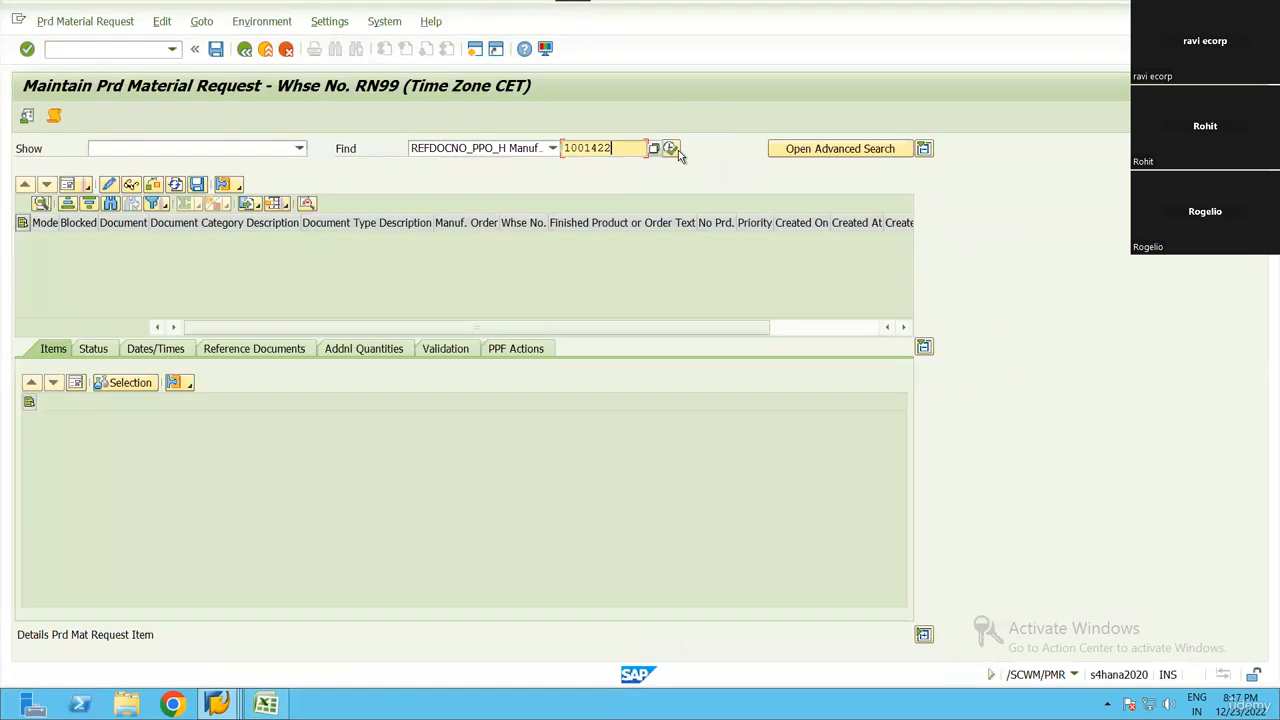
{"action": "key", "text": "Return"}
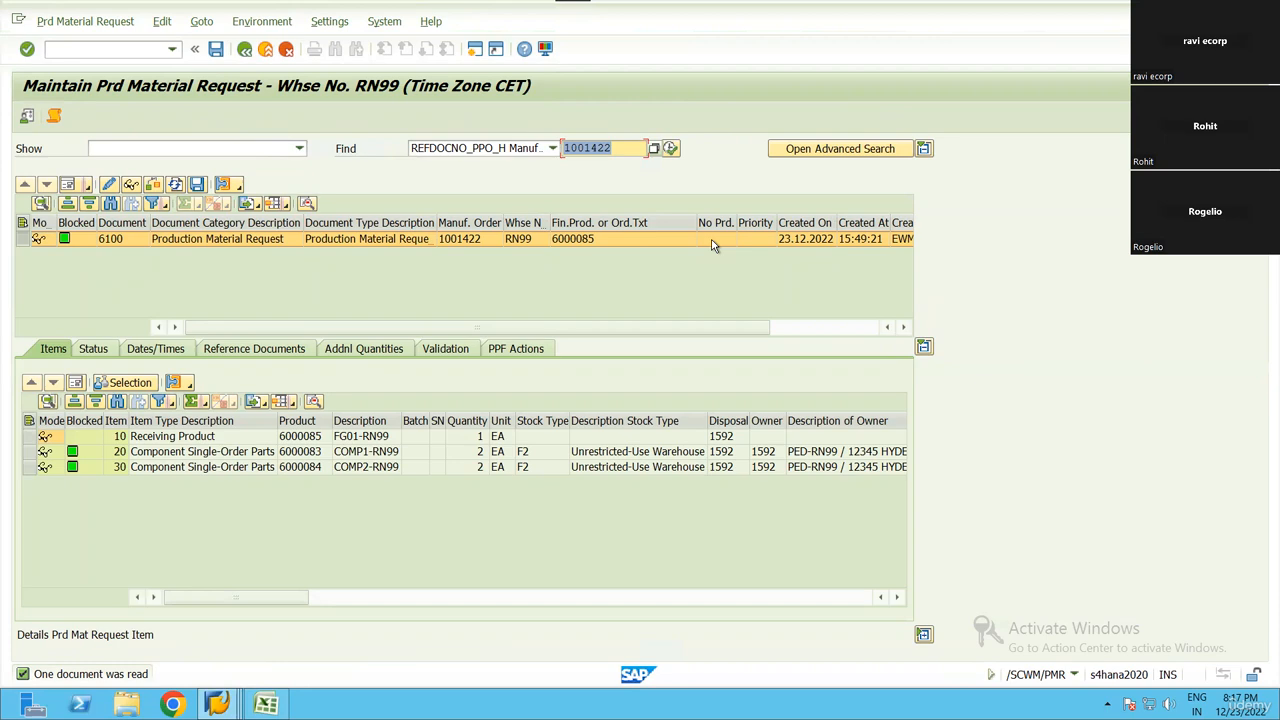
Close the qRFC inbound queue monitor session and switch to the Production Order Change session
{"action": "left_click", "coordinate": [217, 705]}
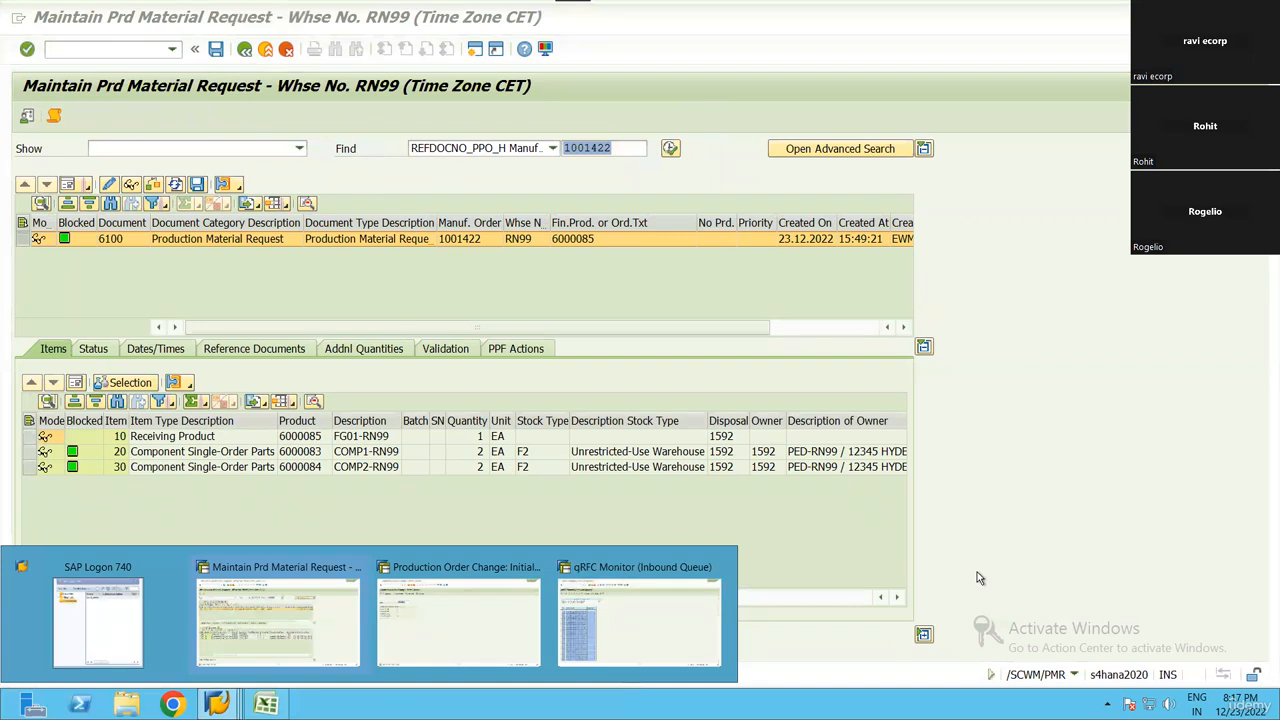
{"action": "left_click", "coordinate": [937, 521]}
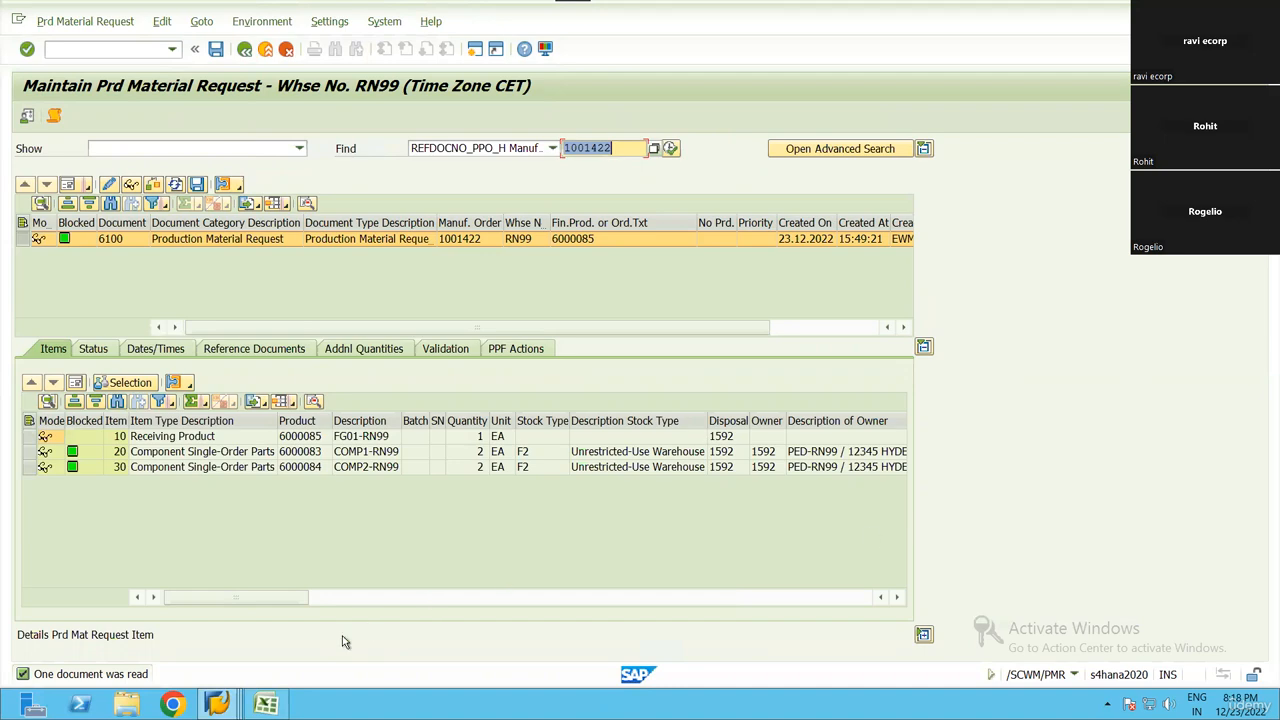
{"action": "left_click", "coordinate": [218, 704]}
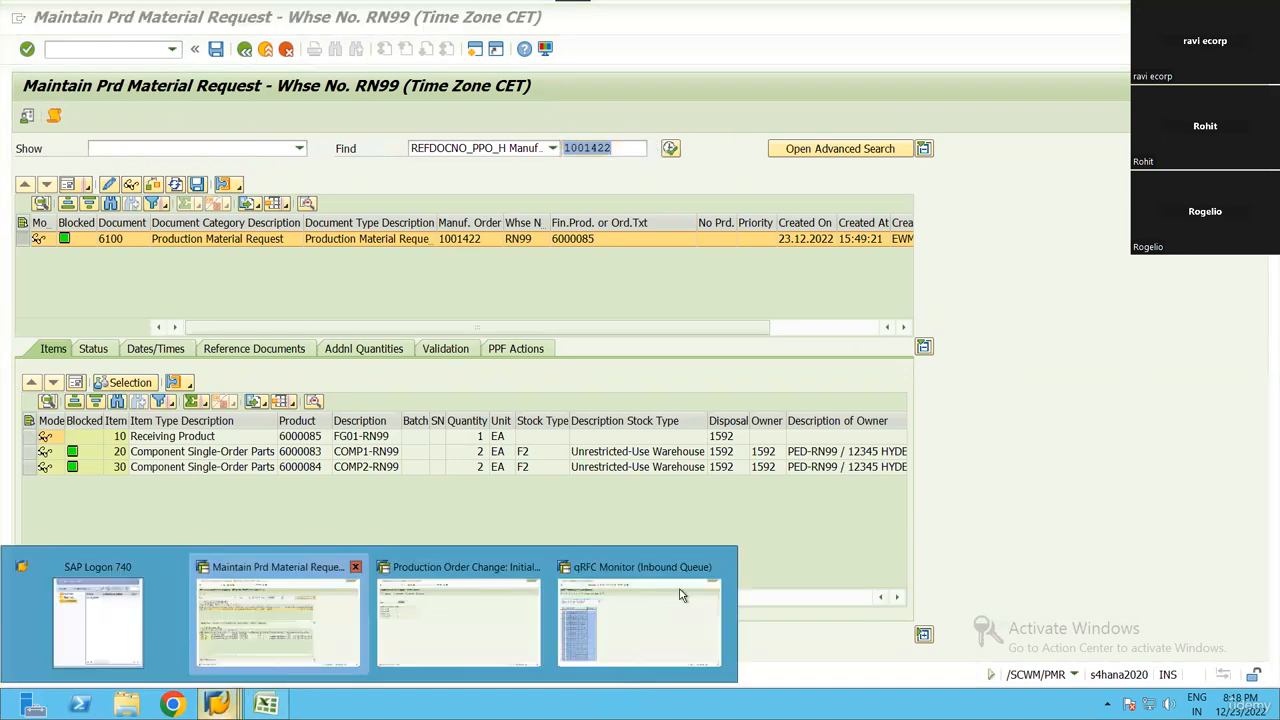
{"action": "left_click", "coordinate": [716, 567]}
{"action": "left_click", "coordinate": [456, 626]}
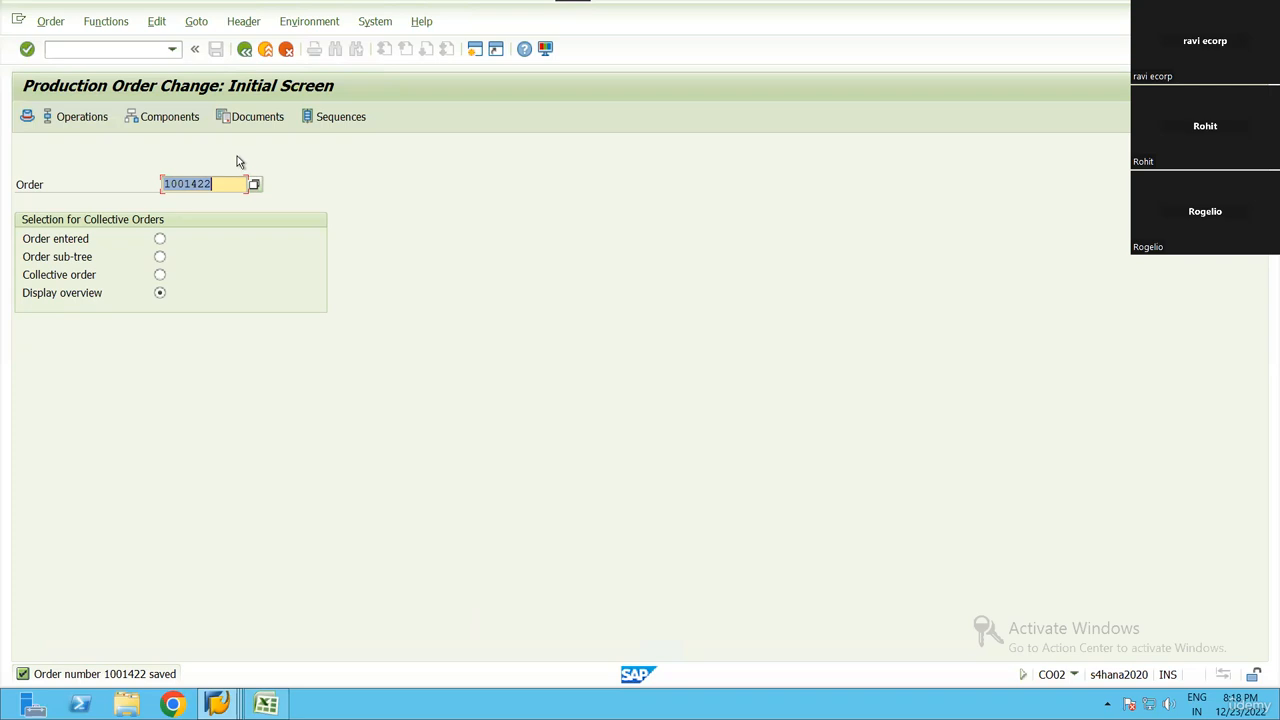
Review the production material request's document row, then reopen the production order and view and close its WM staging options
{"action": "key", "text": "alt+Tab"}
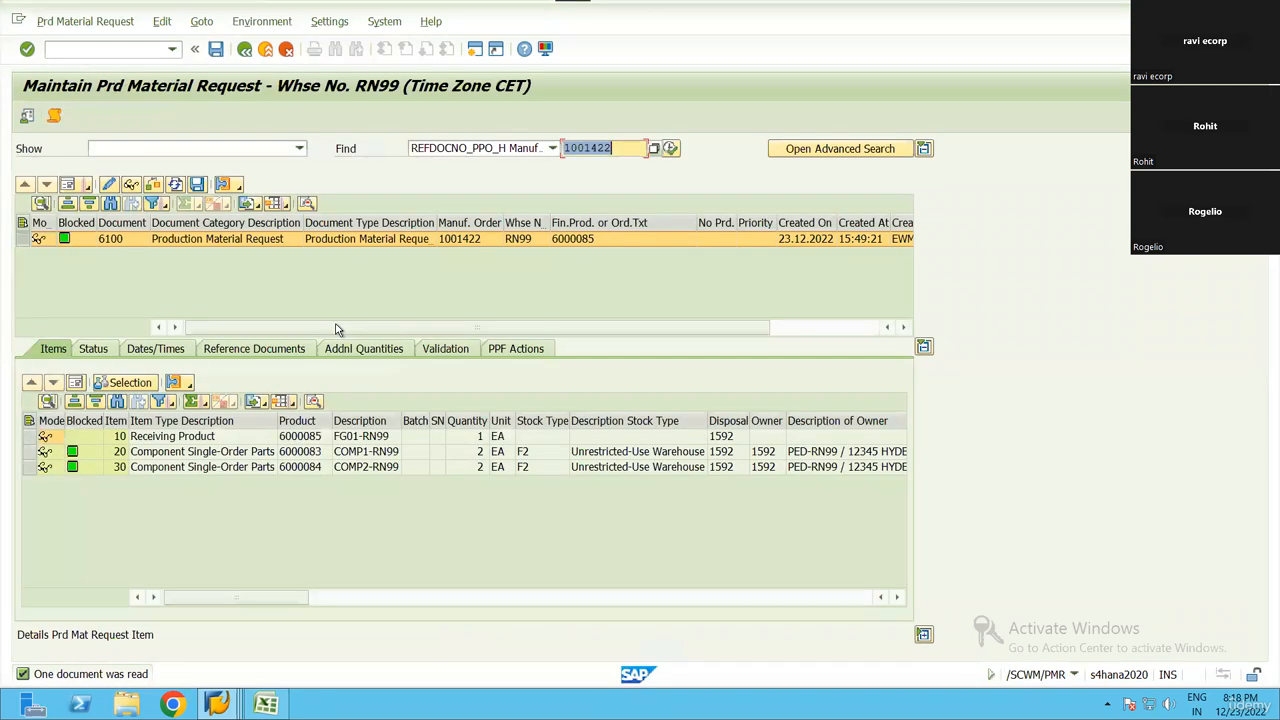
{"action": "left_click_drag", "start_coordinate": [42, 242], "coordinate": [632, 246]}
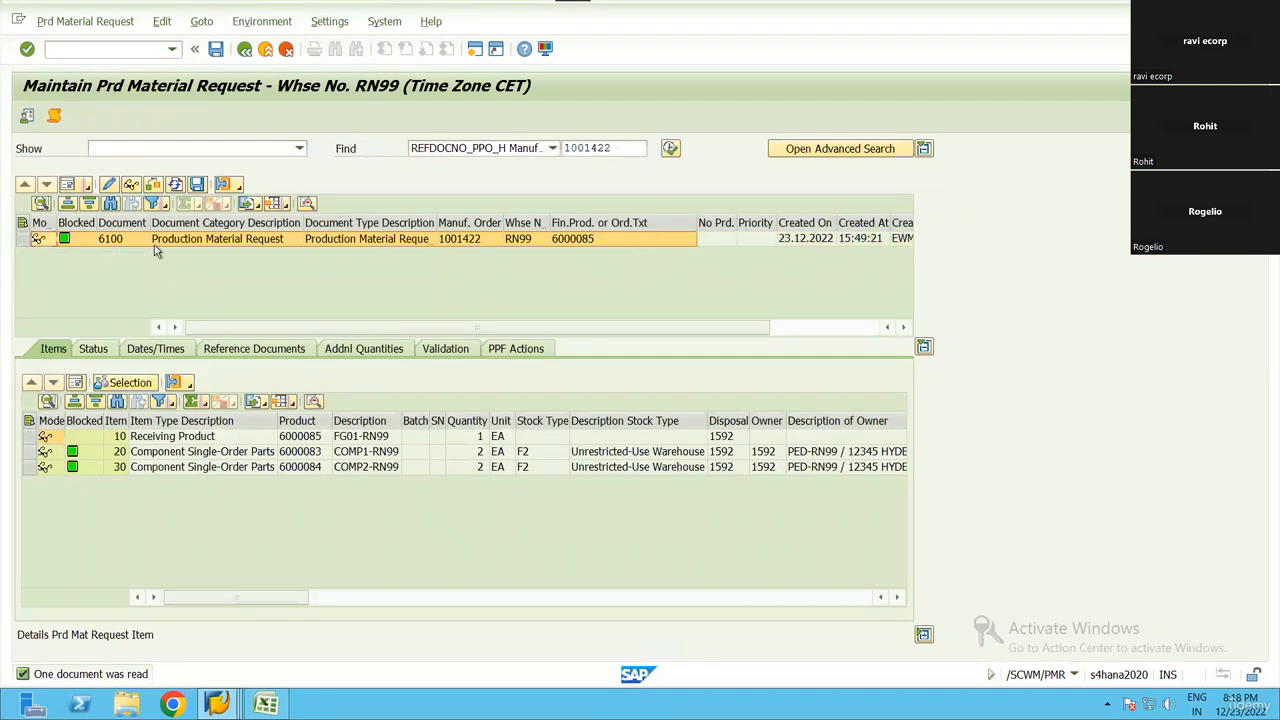
{"action": "left_click", "coordinate": [218, 704]}
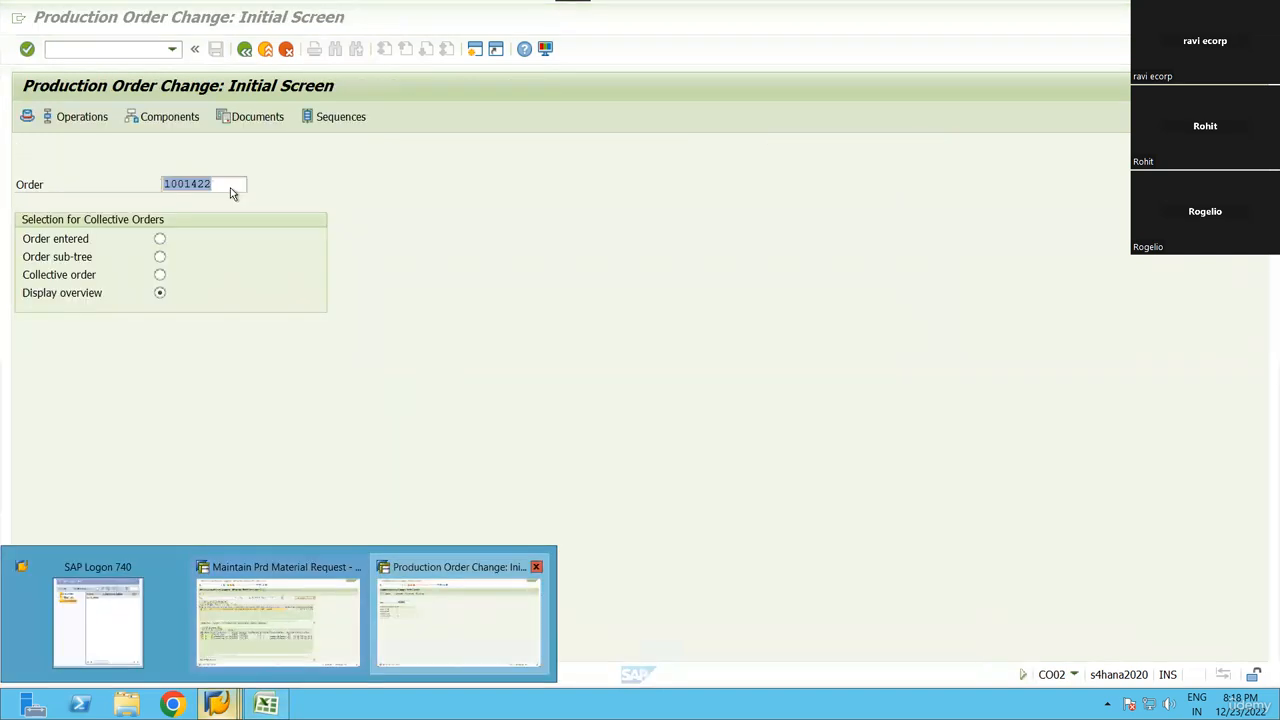
{"action": "left_click", "coordinate": [460, 615]}
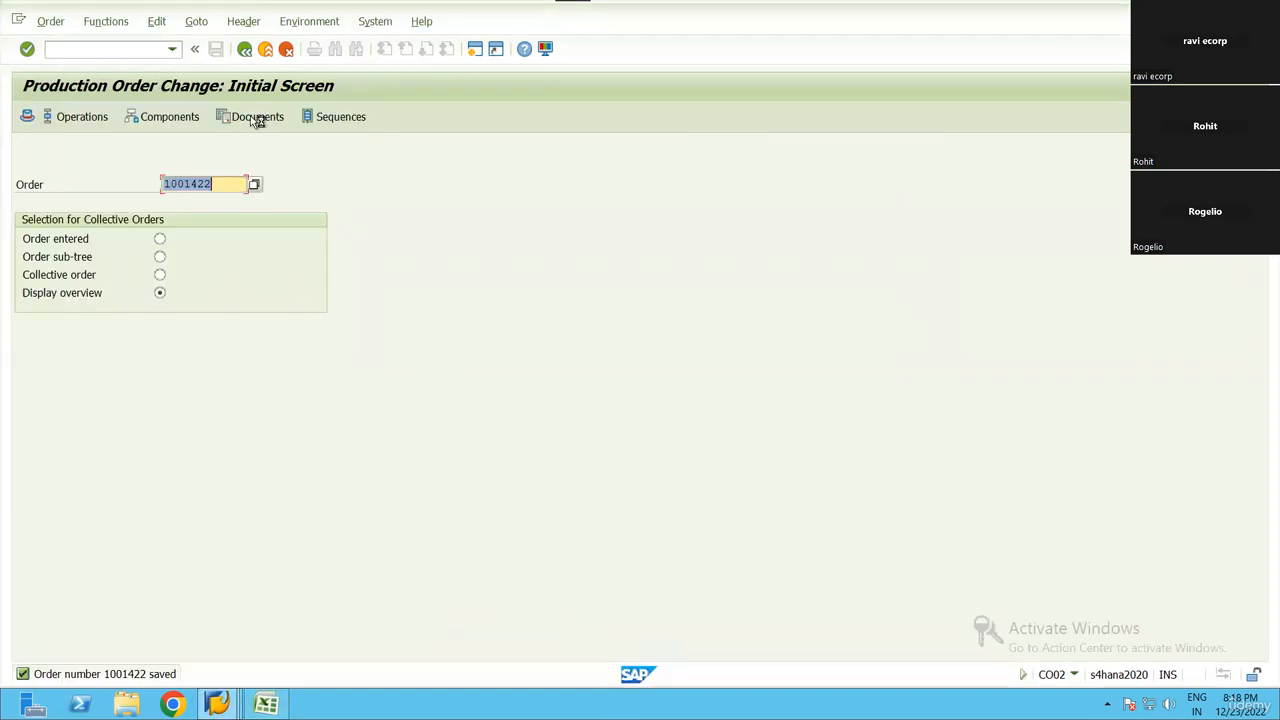
{"action": "left_click", "coordinate": [190, 23]}
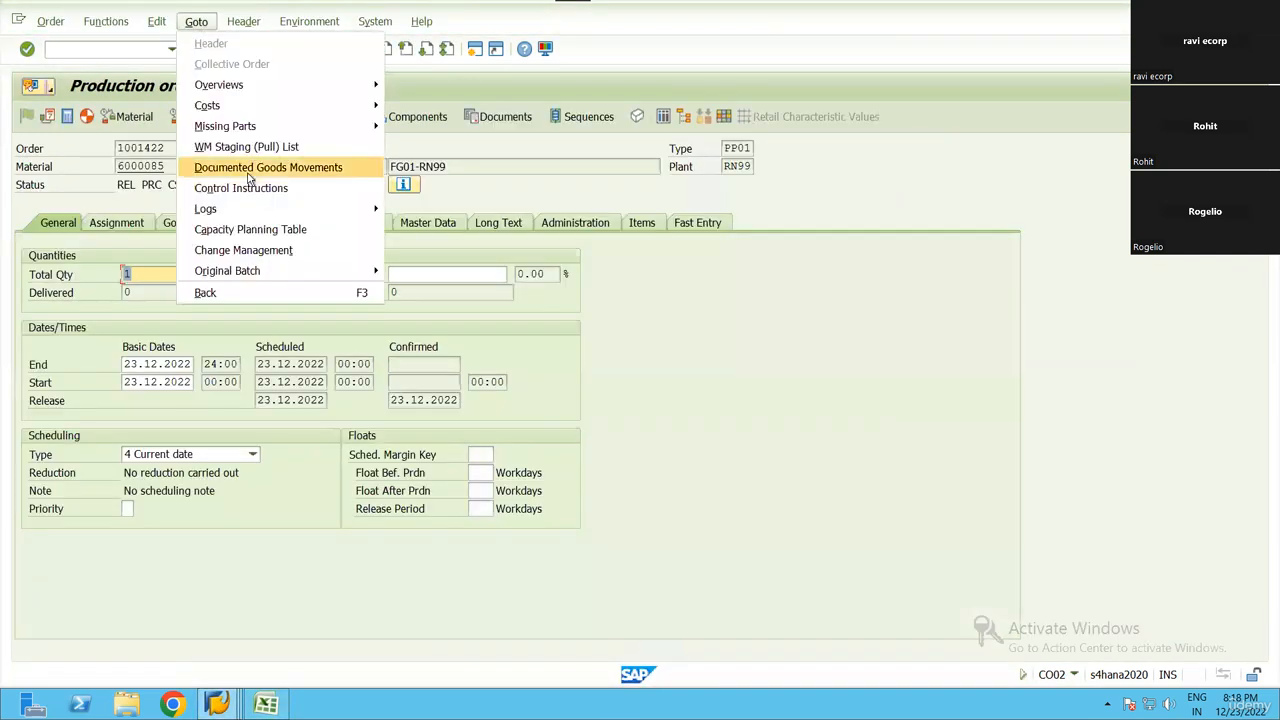
{"action": "left_click", "coordinate": [271, 150]}
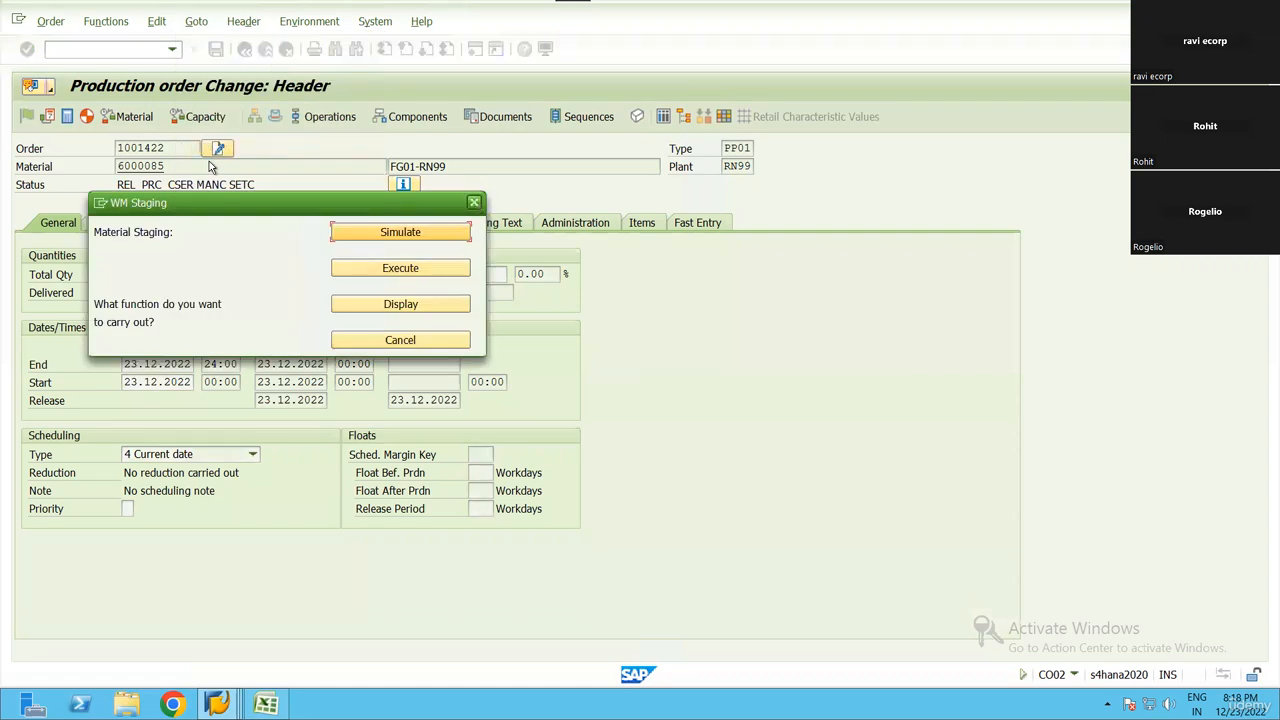
{"action": "left_click", "coordinate": [475, 203]}
Return to the production material request session, select the request document and select its items 10, 20 and 30
{"action": "left_click", "coordinate": [220, 704]}
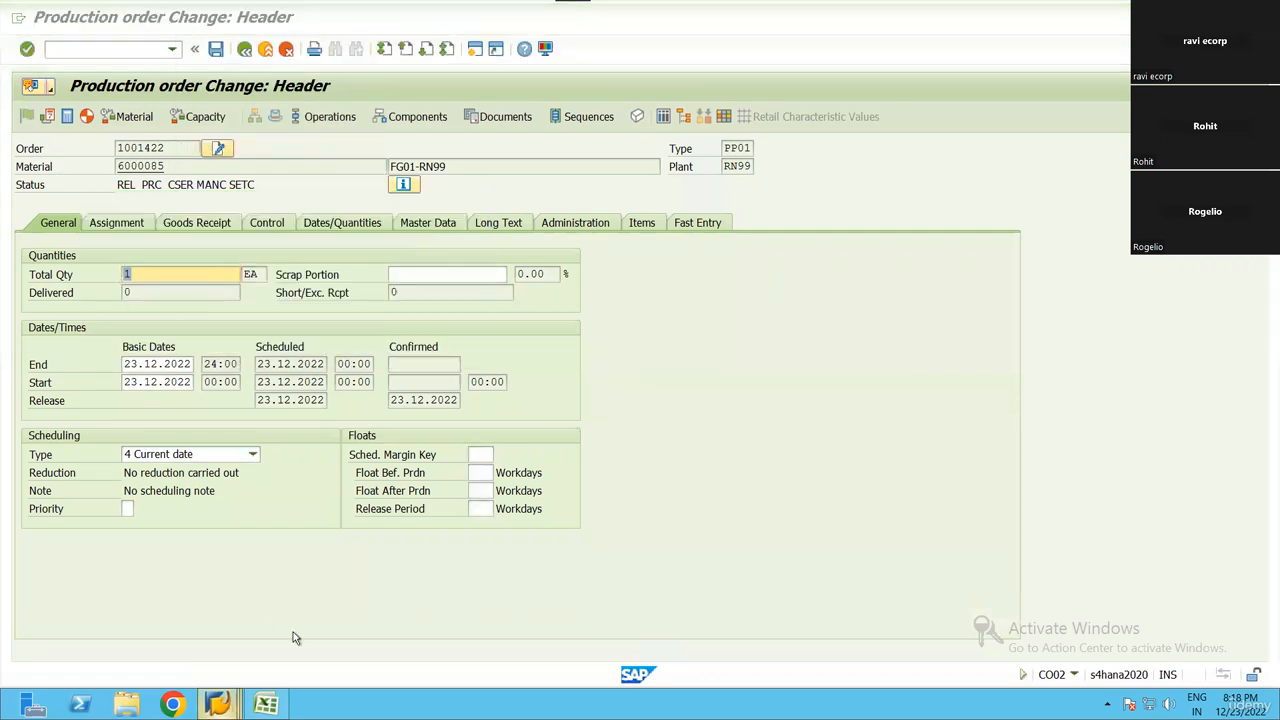
{"action": "left_click", "coordinate": [278, 610]}
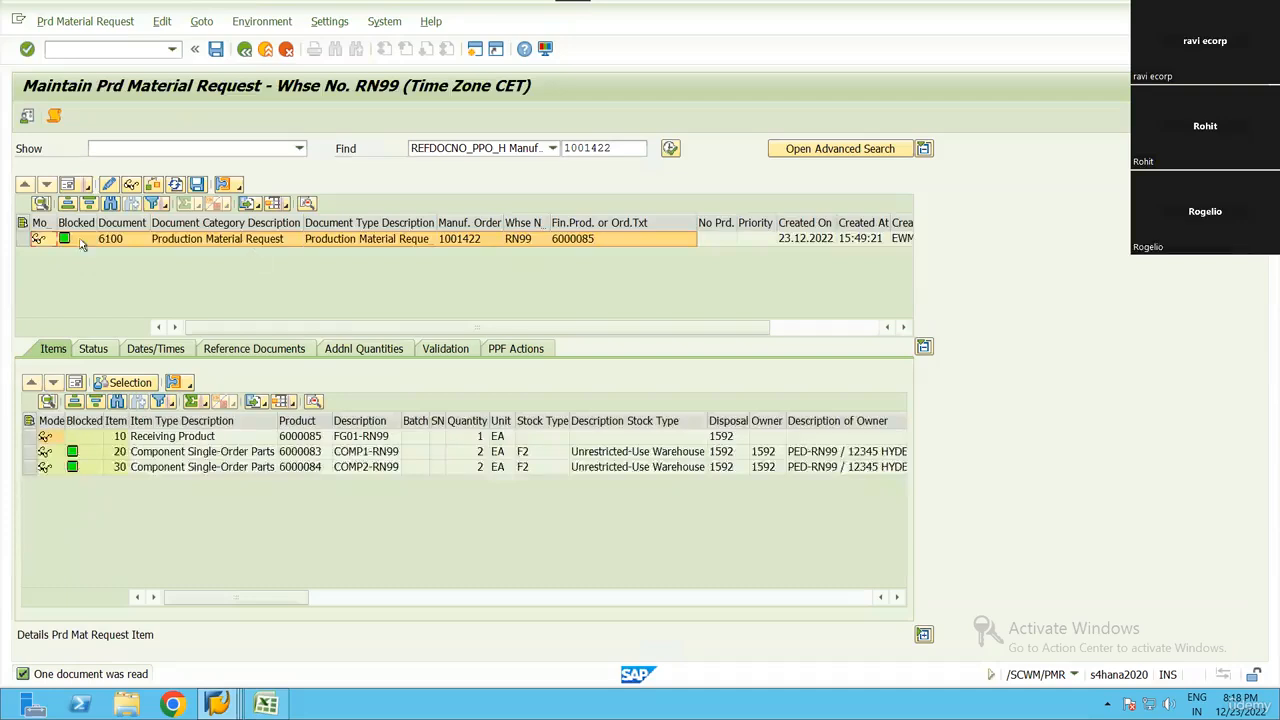
{"action": "left_click", "coordinate": [24, 239]}
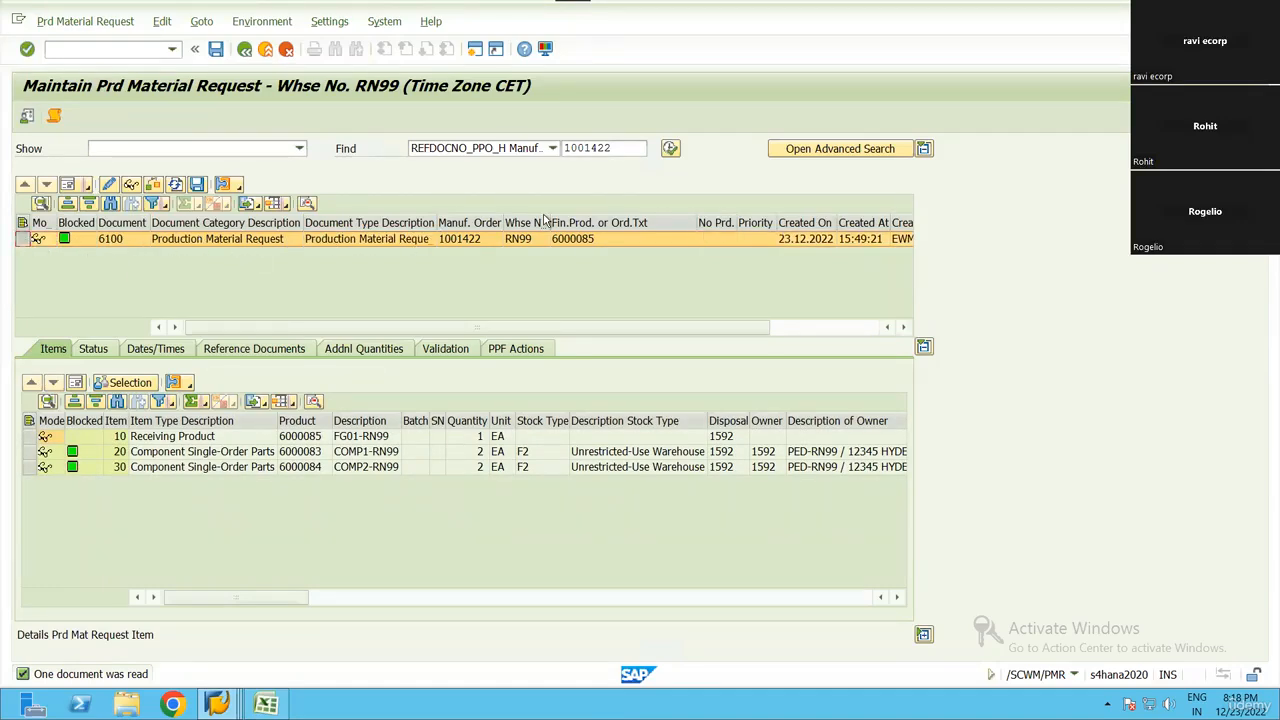
{"action": "left_click_drag", "start_coordinate": [613, 148], "coordinate": [551, 149]}
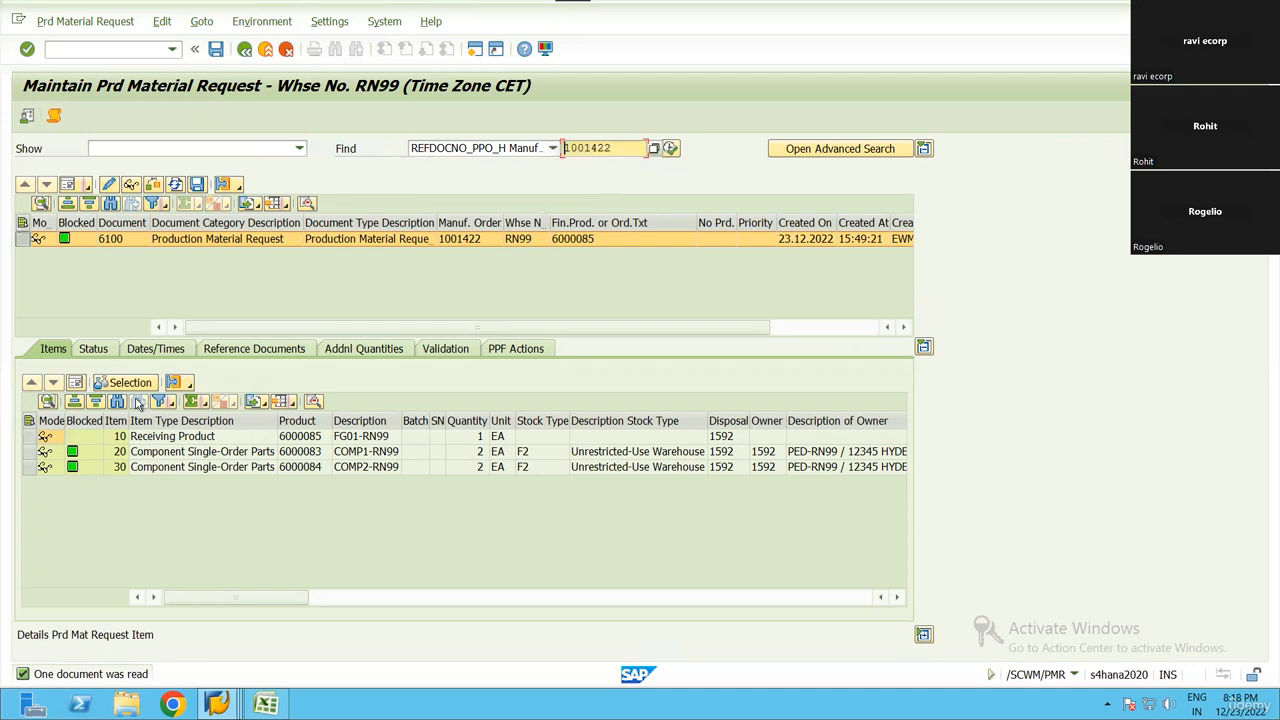
{"action": "left_click_drag", "start_coordinate": [33, 436], "coordinate": [36, 474]}
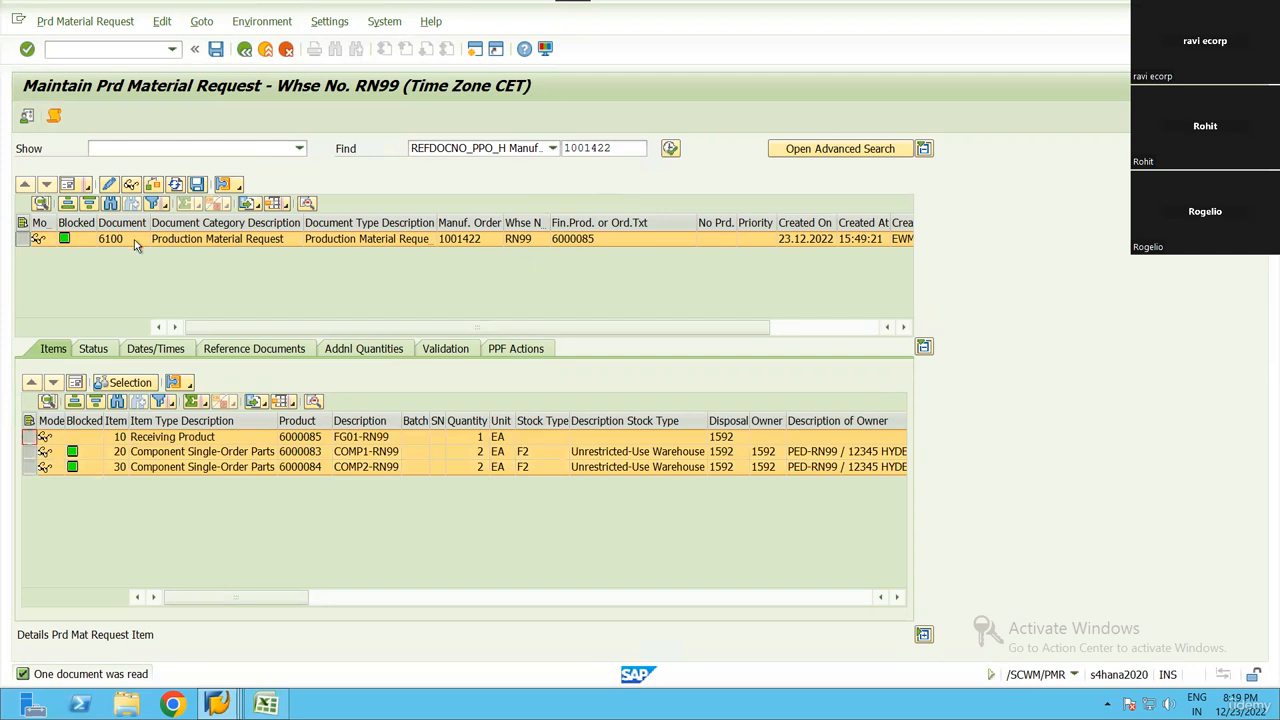
Open the header form view of the production material request and check its document category and document type
{"action": "left_click", "coordinate": [36, 240]}
{"action": "left_click", "coordinate": [67, 186]}
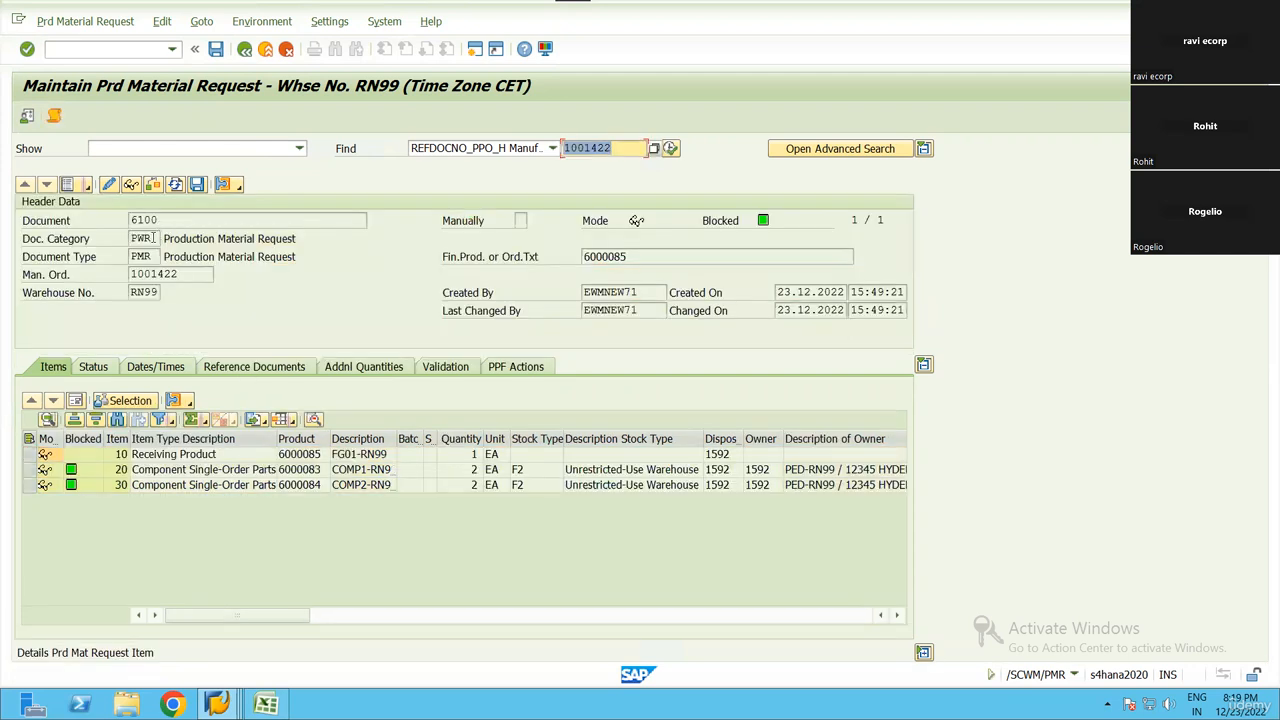
{"action": "left_click", "coordinate": [150, 238]}
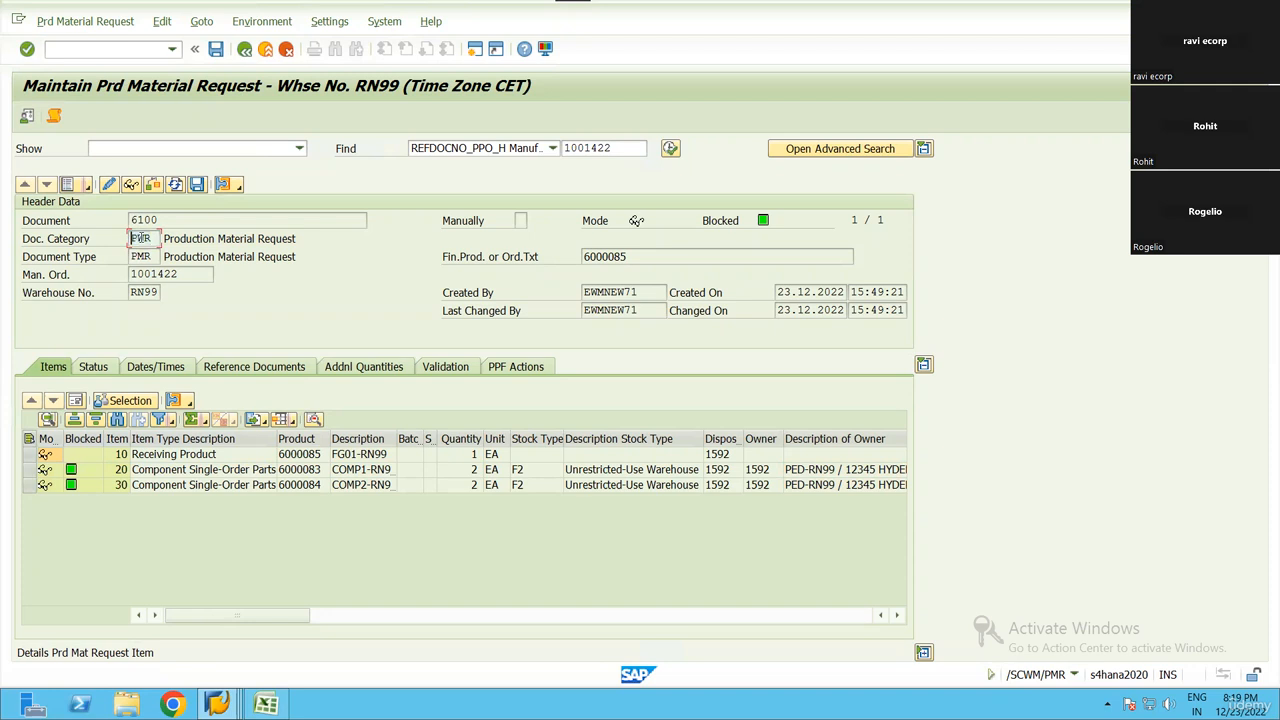
{"action": "left_click", "coordinate": [120, 256]}
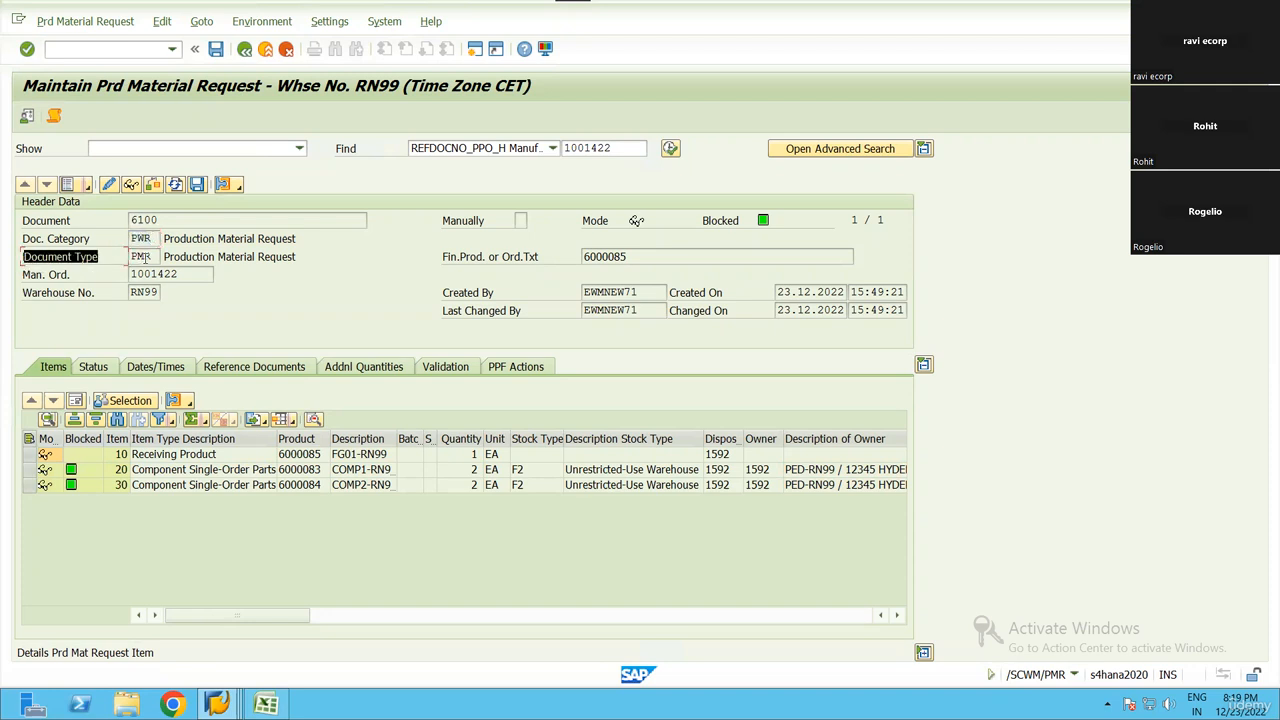
{"action": "left_click_drag", "start_coordinate": [158, 255], "coordinate": [131, 256]}
{"action": "left_click", "coordinate": [131, 256]}
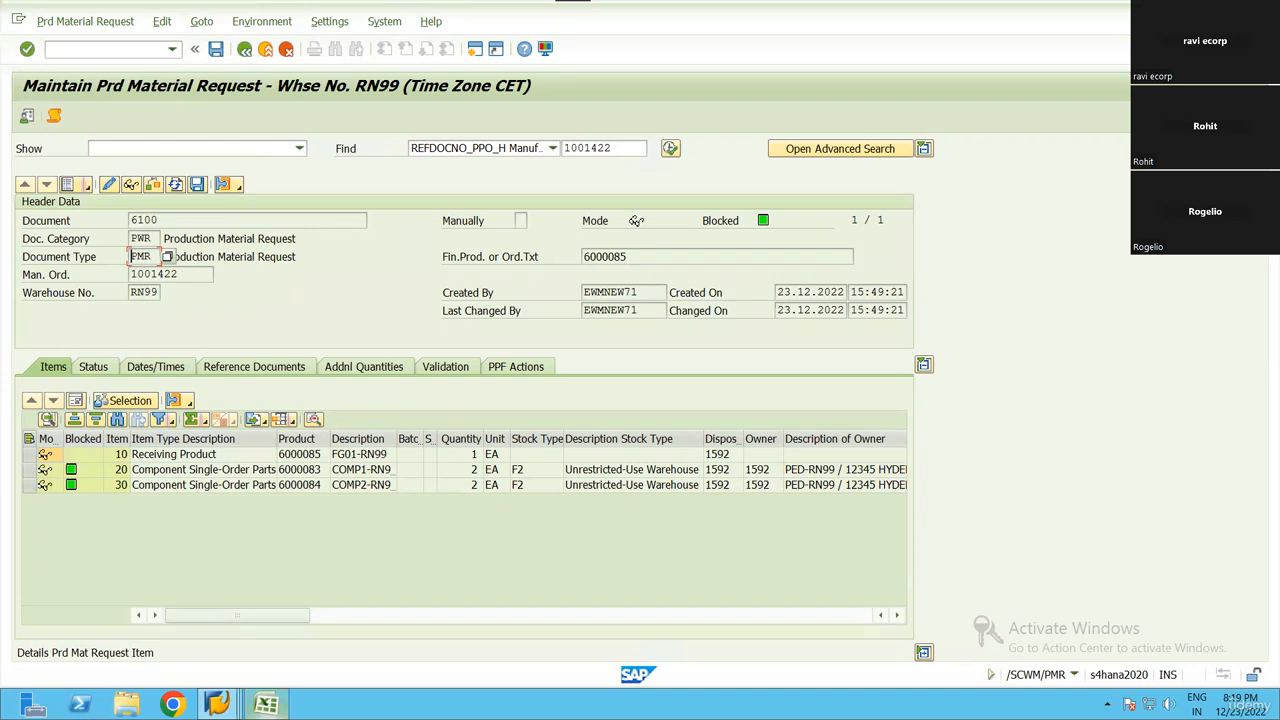
Switch to the production order session and open the SAP Reference IMG in a customizing (SPRO) session
{"action": "left_click", "coordinate": [216, 704]}
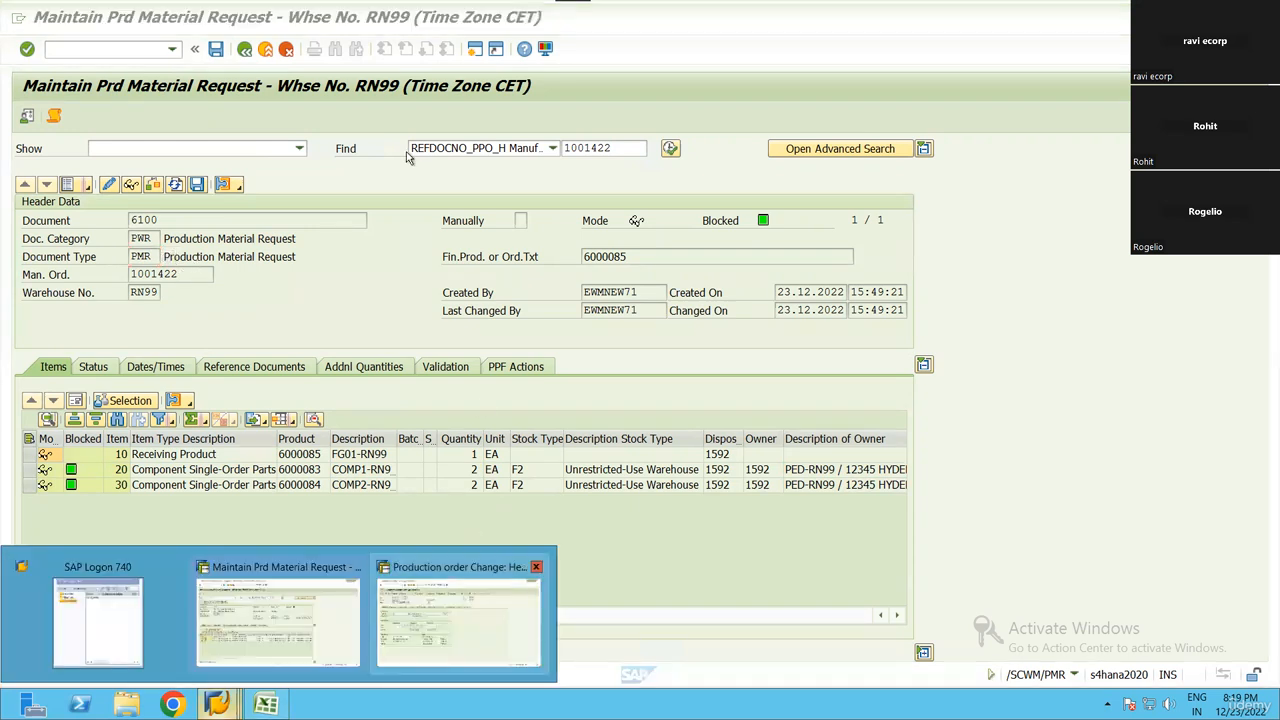
{"action": "left_click", "coordinate": [452, 614]}
{"action": "left_click", "coordinate": [475, 48]}
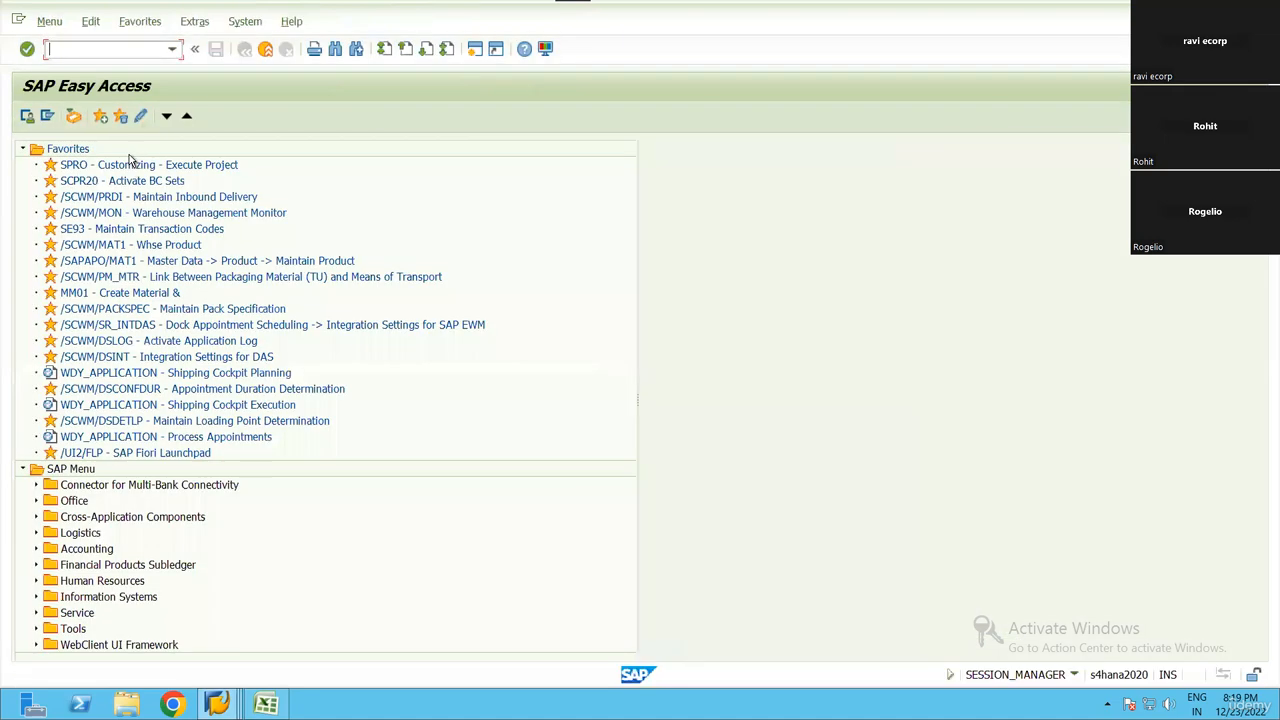
{"action": "double_click", "coordinate": [128, 165]}
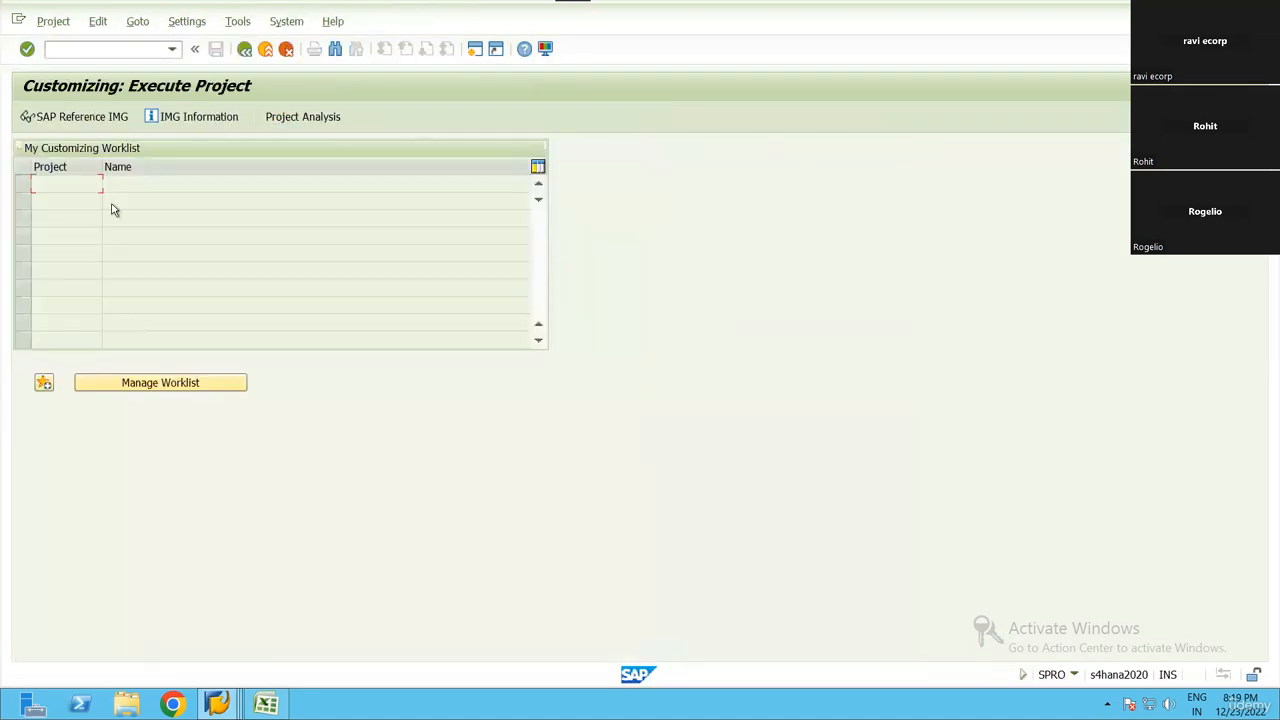
{"action": "key", "text": "F5"}
{"action": "scroll", "coordinate": [157, 450], "scroll_direction": "down", "scroll_amount": 4}
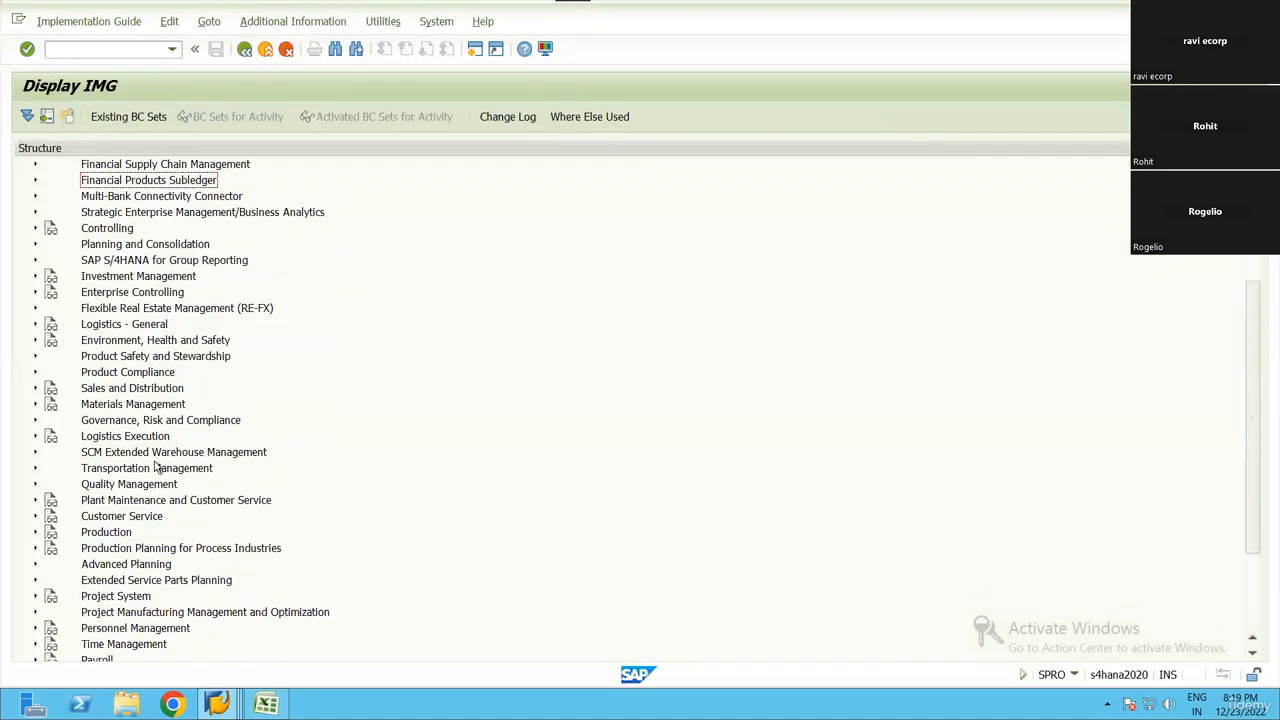
Expand SCM Extended Warehouse Management and its Extended Warehouse Management node in the IMG structure
{"action": "left_click", "coordinate": [157, 454]}
{"action": "key", "text": "Right"}
{"action": "key", "text": "Down"}
{"action": "key", "text": "Right"}
{"action": "key", "text": "Down"}
{"action": "key", "text": "Down"}
{"action": "key", "text": "Down"}
{"action": "key", "text": "Down"}
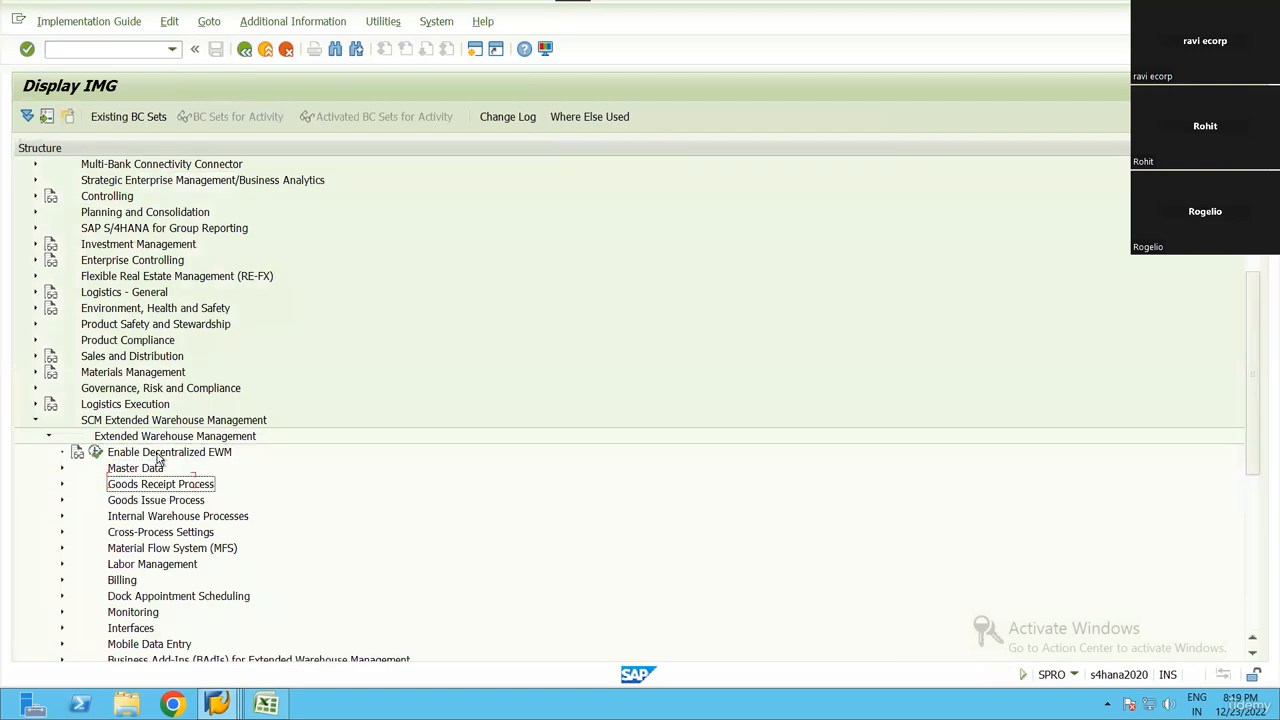
Expand Goods Issue Process and Production Material Request to reach Define Document Types for Production
{"action": "key", "text": "Up"}
{"action": "key", "text": "Right"}
{"action": "key", "text": "Left"}
{"action": "key", "text": "Down"}
{"action": "key", "text": "Right"}
{"action": "key", "text": "Down"}
{"action": "key", "text": "Down"}
{"action": "key", "text": "Down"}
{"action": "key", "text": "Down"}
{"action": "key", "text": "Down"}
{"action": "key", "text": "Down"}
{"action": "key", "text": "Down"}
{"action": "key", "text": "Down"}
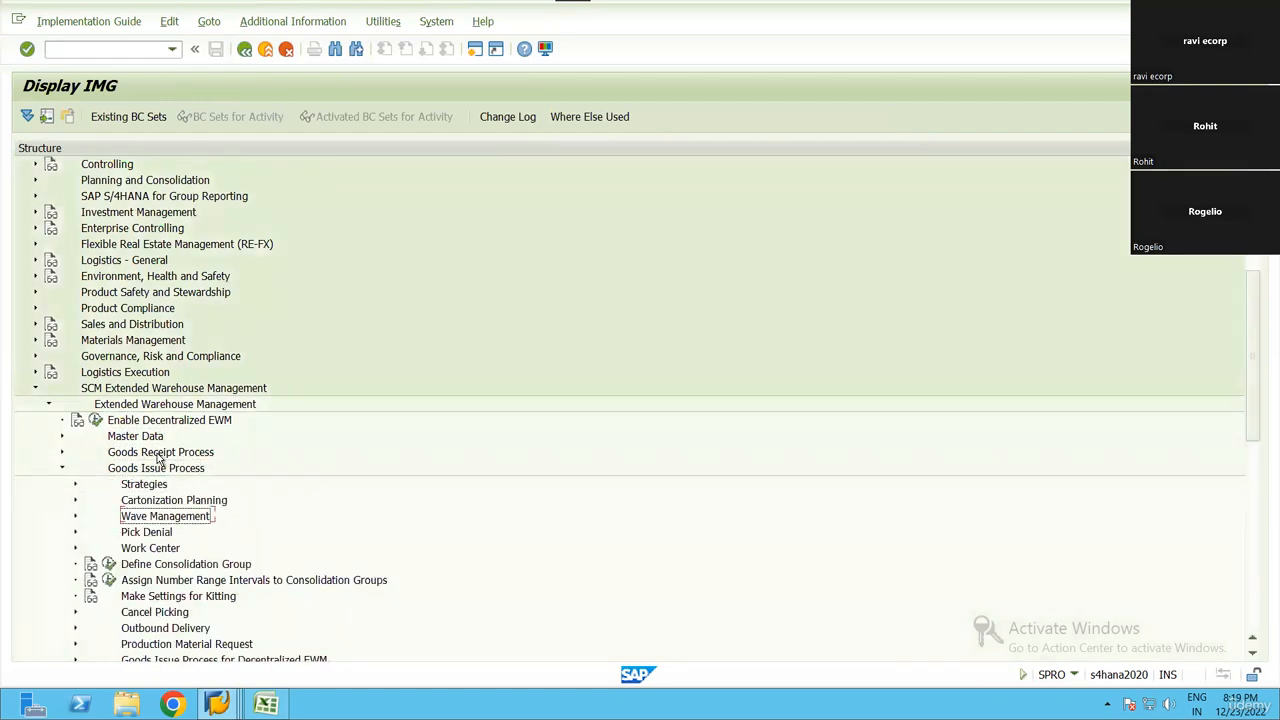
{"action": "key", "text": "Down"}
{"action": "key", "text": "Down"}
{"action": "key", "text": "Down"}
{"action": "key", "text": "Right"}
{"action": "key", "text": "Down"}
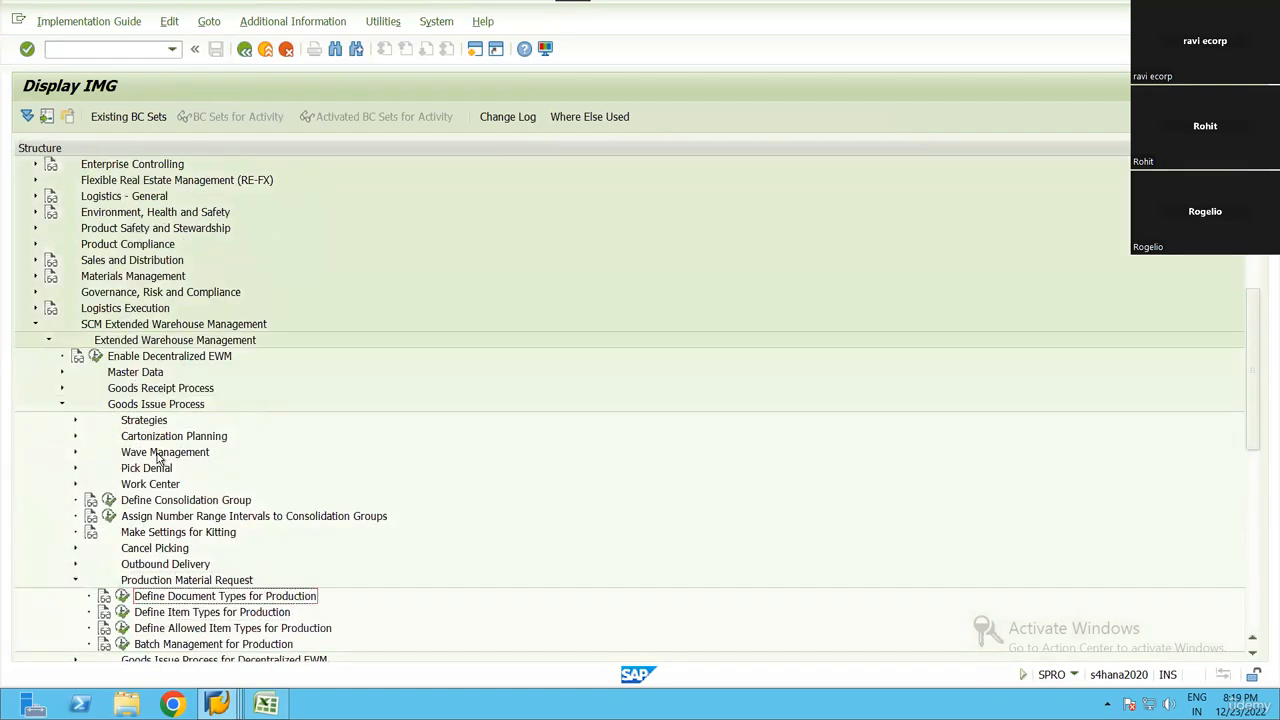
Open Define Document Types for Production, view the PMR document type's details and internal number range choices, and return to the IMG
{"action": "key", "text": "Return"}
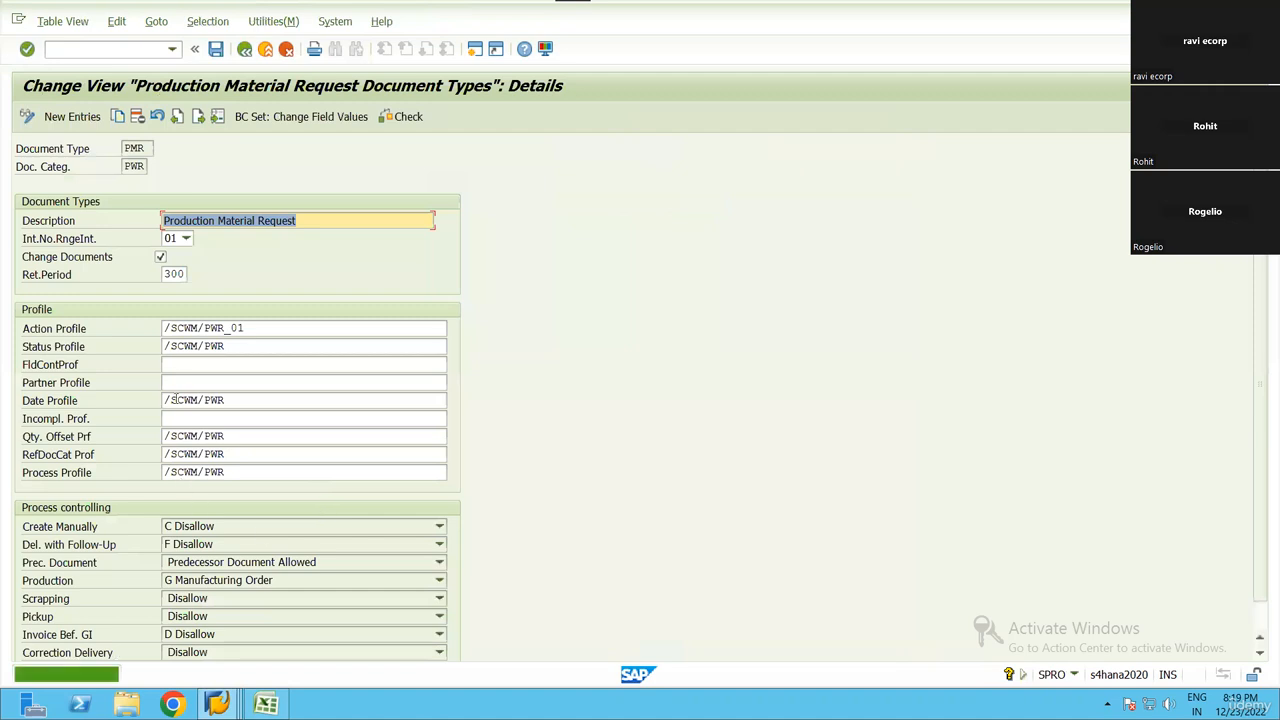
{"action": "left_click", "coordinate": [180, 240]}
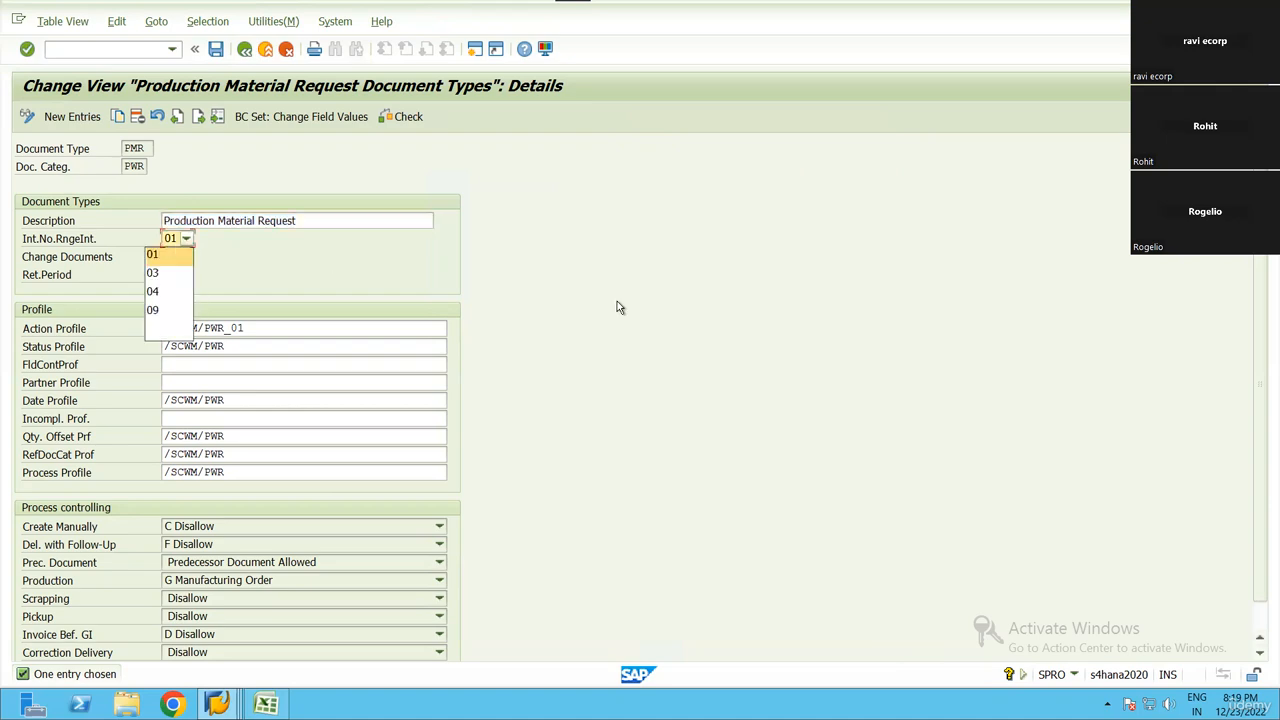
{"action": "left_click", "coordinate": [510, 329]}
{"action": "key", "text": "F3"}
Leave the customizing screens and reopen the header of the production order in change mode
{"action": "key", "text": "F3"}
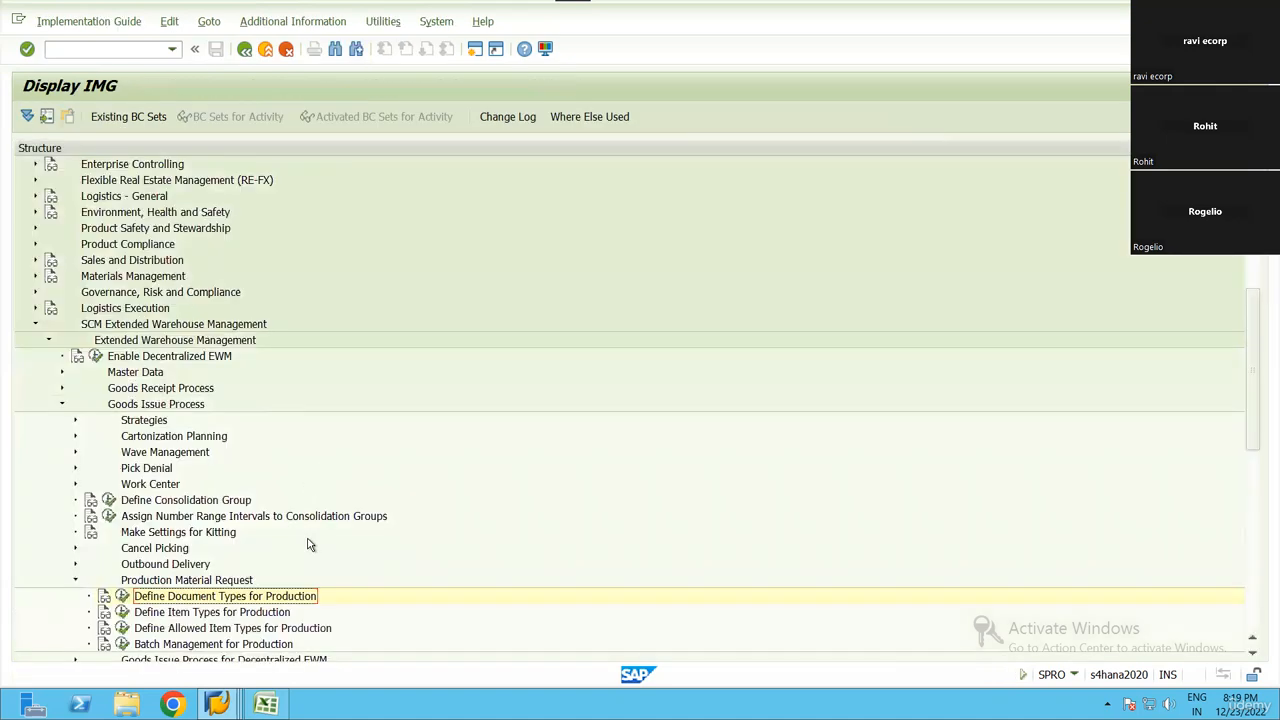
{"action": "key", "text": "F3"}
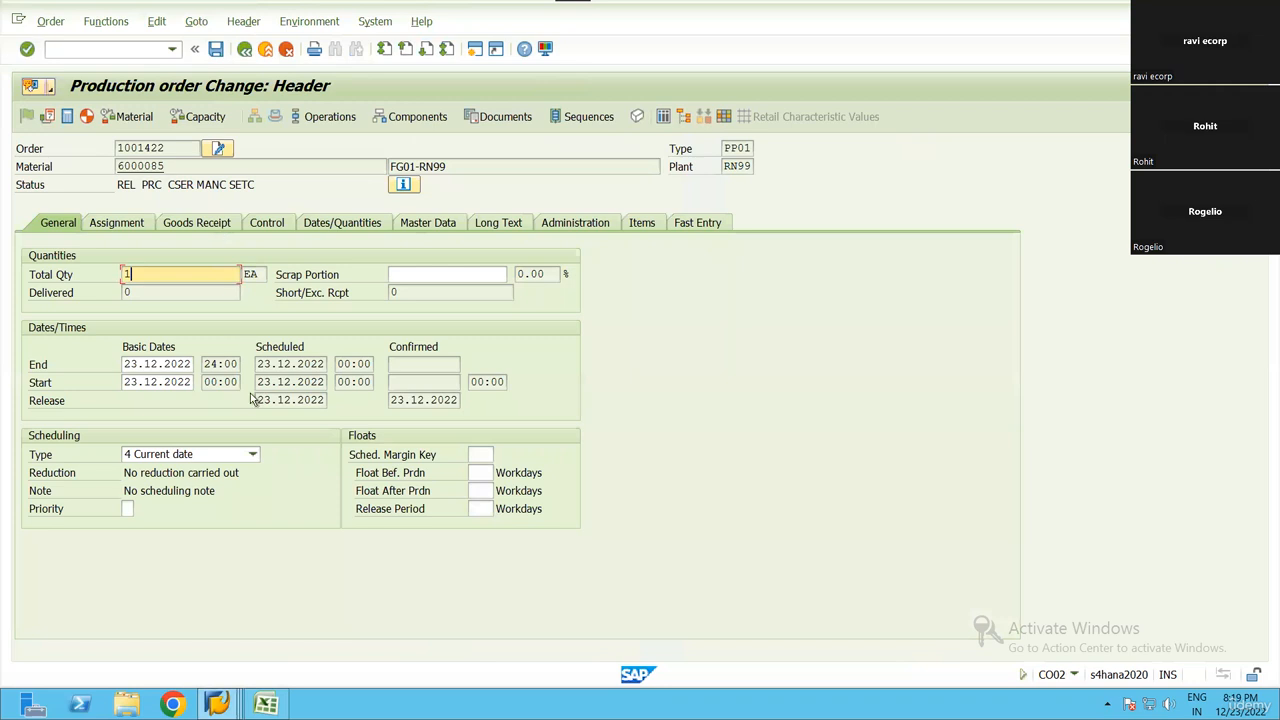
{"action": "key", "text": "F3"}
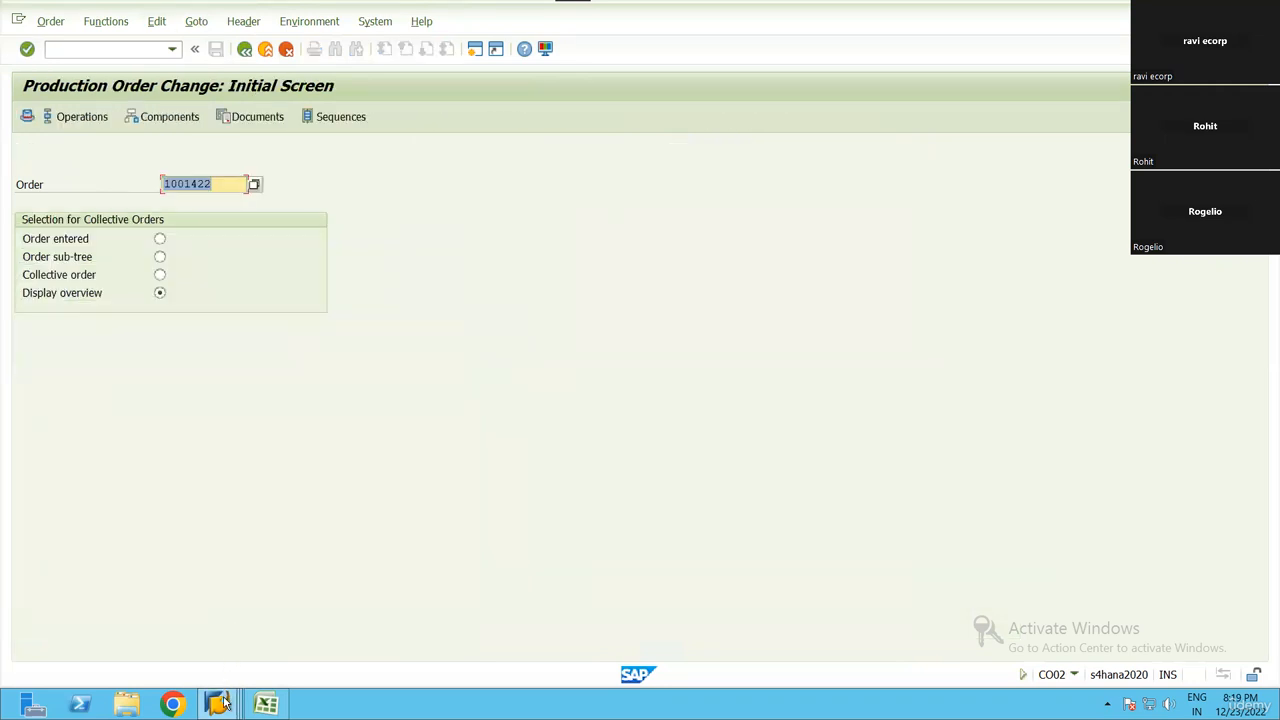
{"action": "left_click", "coordinate": [224, 703]}
{"action": "left_click", "coordinate": [423, 638]}
{"action": "key", "text": "Return"}
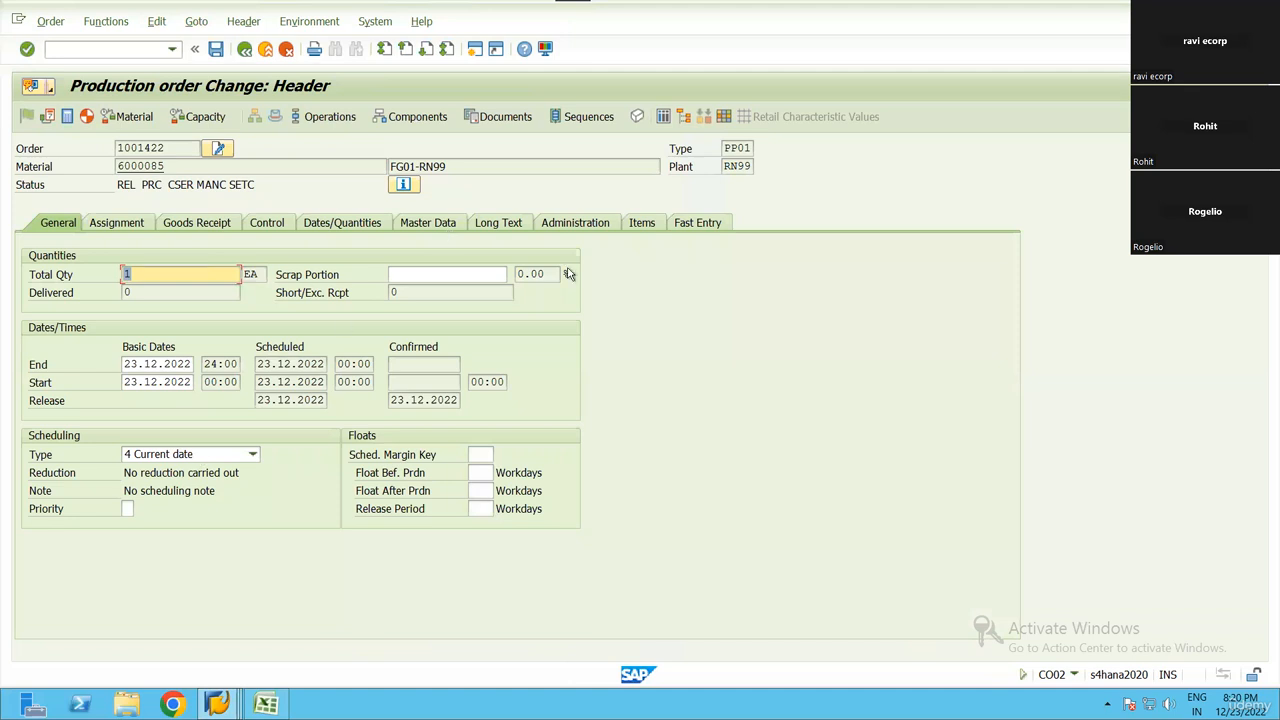
Check the production order's administration, goods receipt and assignment data
{"action": "left_click", "coordinate": [565, 225]}
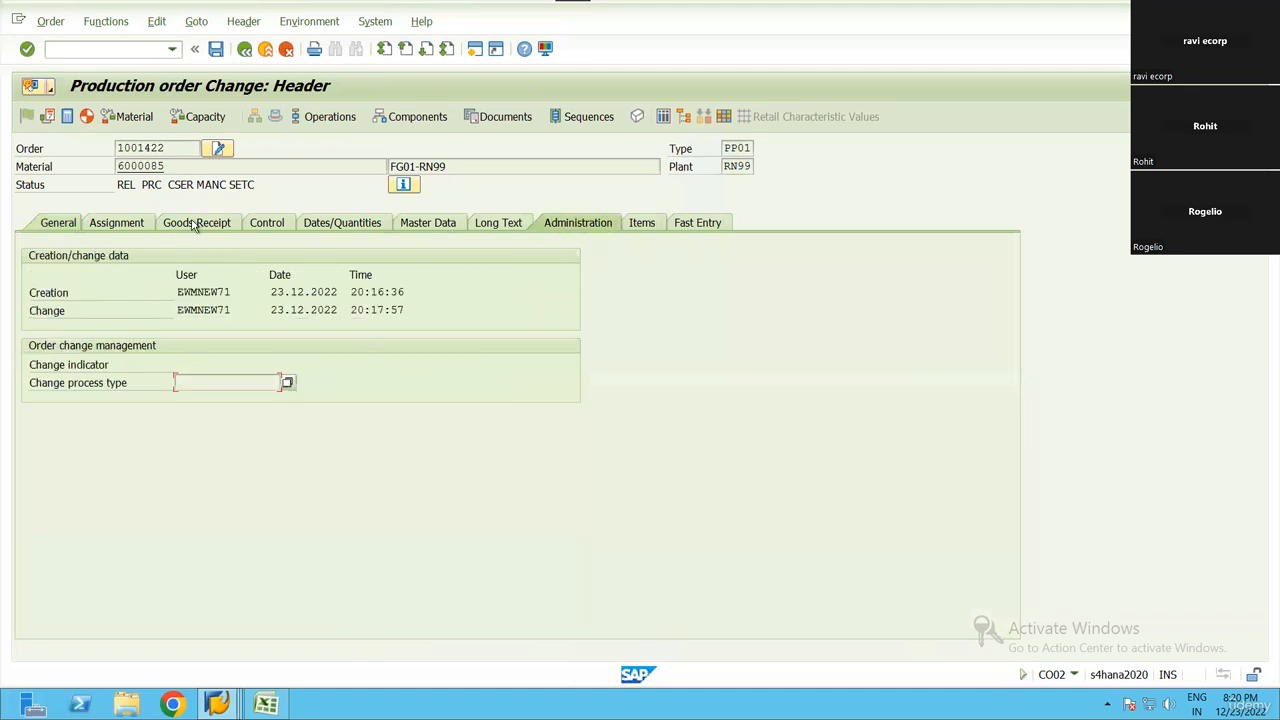
{"action": "left_click", "coordinate": [172, 224]}
{"action": "left_click", "coordinate": [130, 222]}
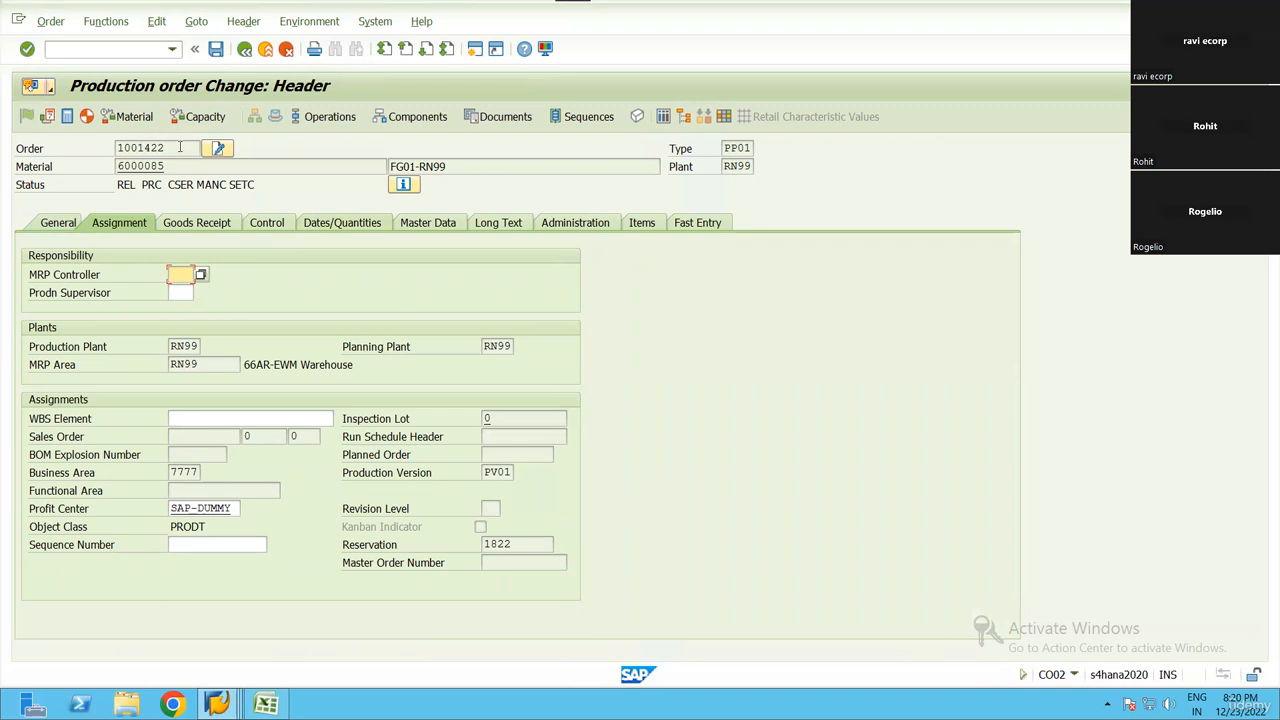
Copy the production order's number and switch to the production material request session
{"action": "left_click", "coordinate": [116, 148]}
{"action": "left_click_drag", "start_coordinate": [163, 148], "coordinate": [100, 147]}
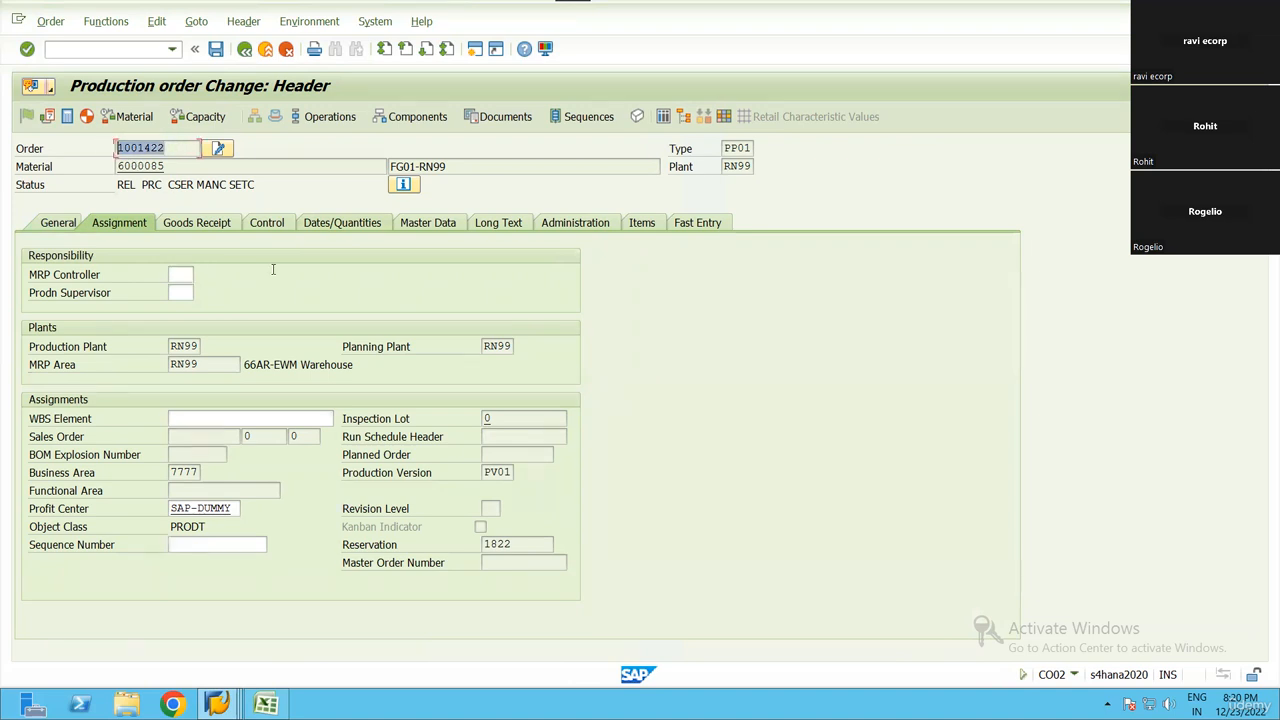
{"action": "key", "text": "ctrl+c"}
{"action": "mouse_move", "coordinate": [217, 704]}
{"action": "left_click", "coordinate": [283, 612]}
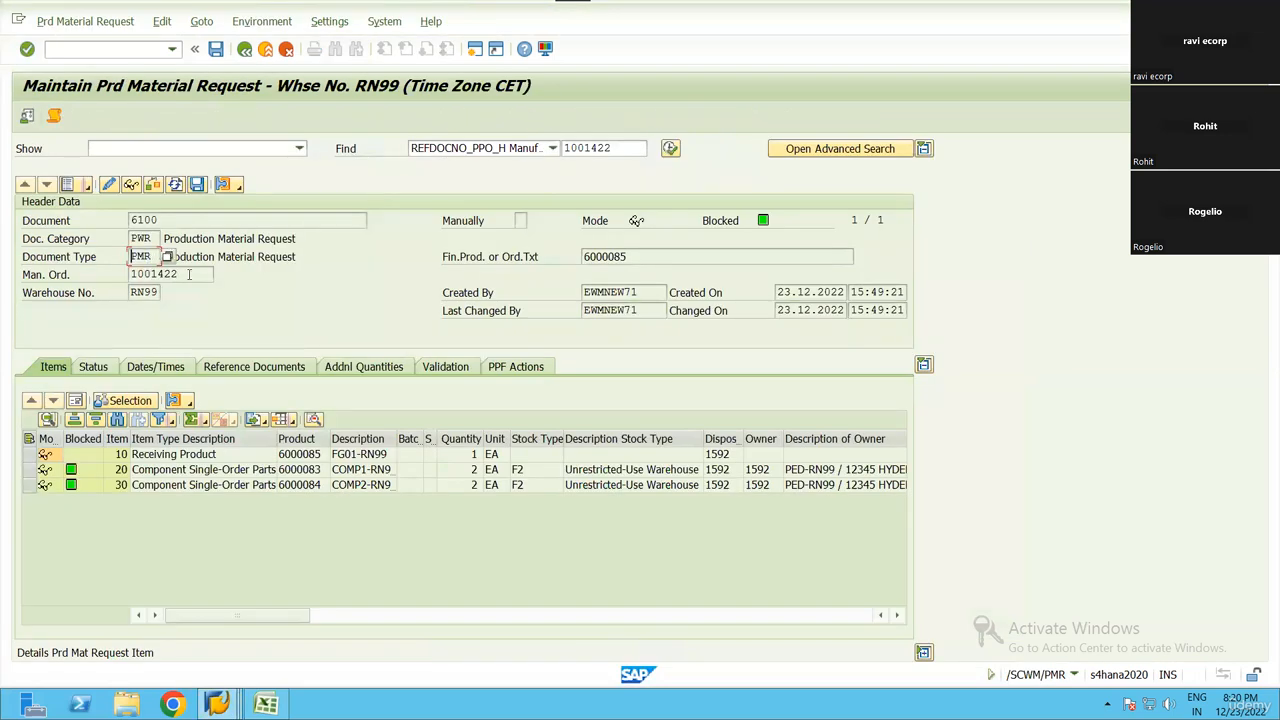
Check the request header's manufacturing order, warehouse number, finished product and Created By fields
{"action": "double_click", "coordinate": [150, 274]}
{"action": "left_click", "coordinate": [131, 274]}
{"action": "key", "text": "Tab"}
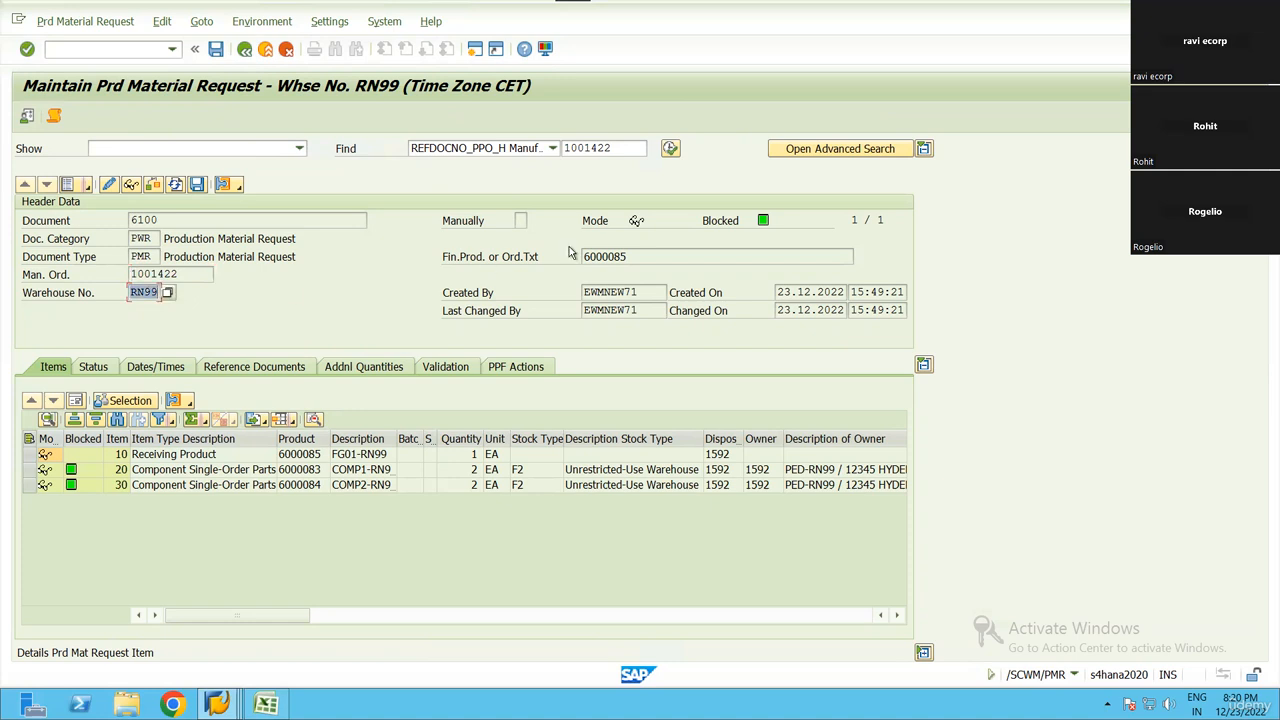
{"action": "mouse_move", "coordinate": [584, 260]}
{"action": "left_mouse_down"}
{"action": "mouse_move", "coordinate": [630, 258]}
{"action": "mouse_move", "coordinate": [578, 259]}
{"action": "left_mouse_up"}
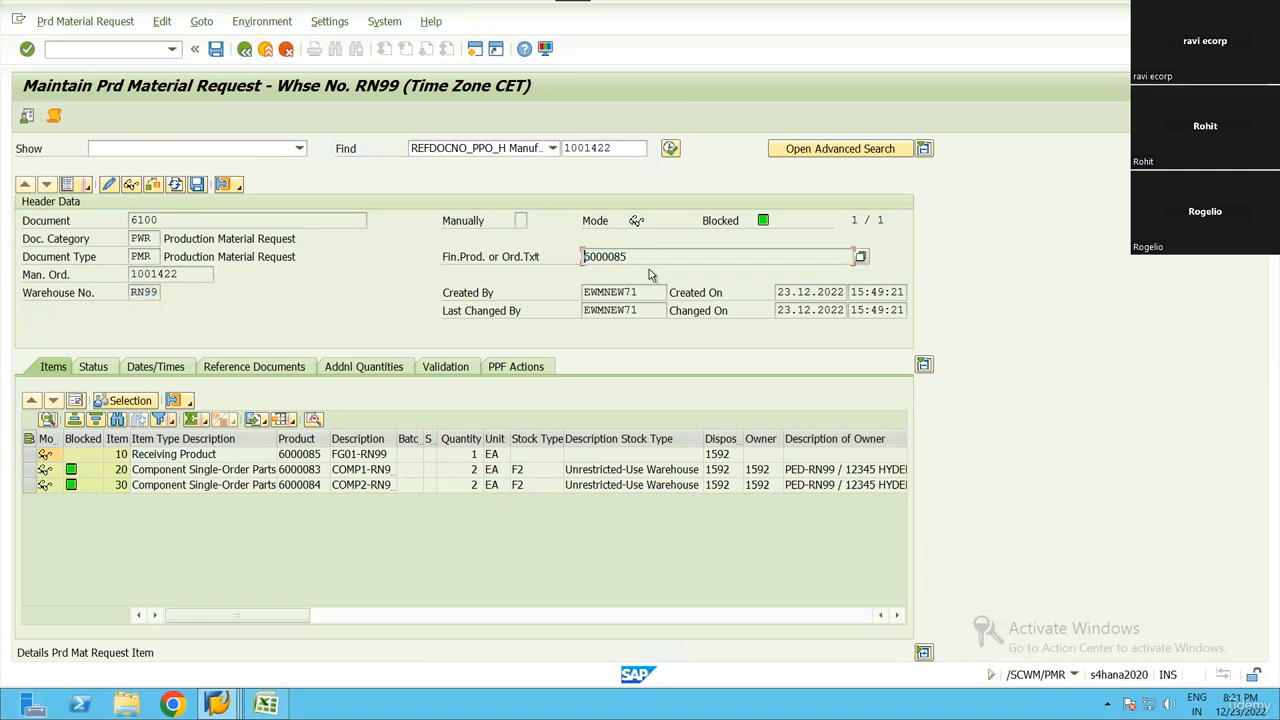
{"action": "left_click_drag", "start_coordinate": [636, 292], "coordinate": [575, 296]}
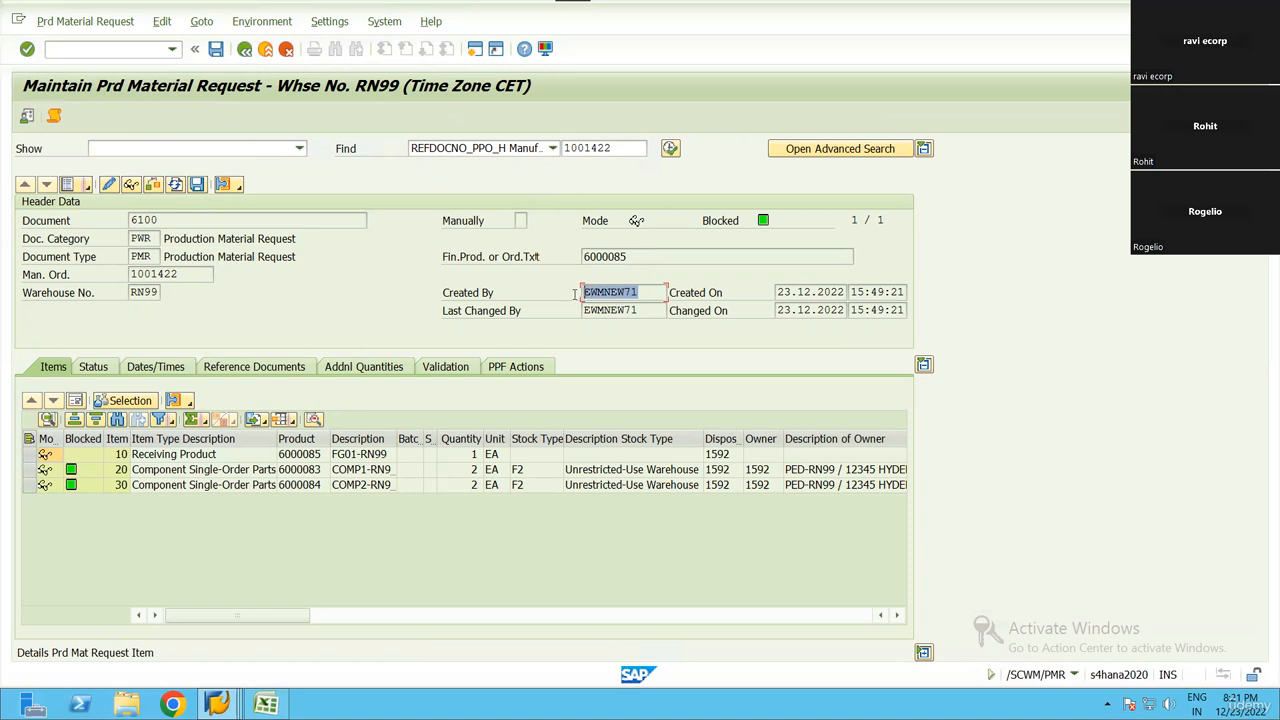
{"action": "left_click", "coordinate": [577, 296]}
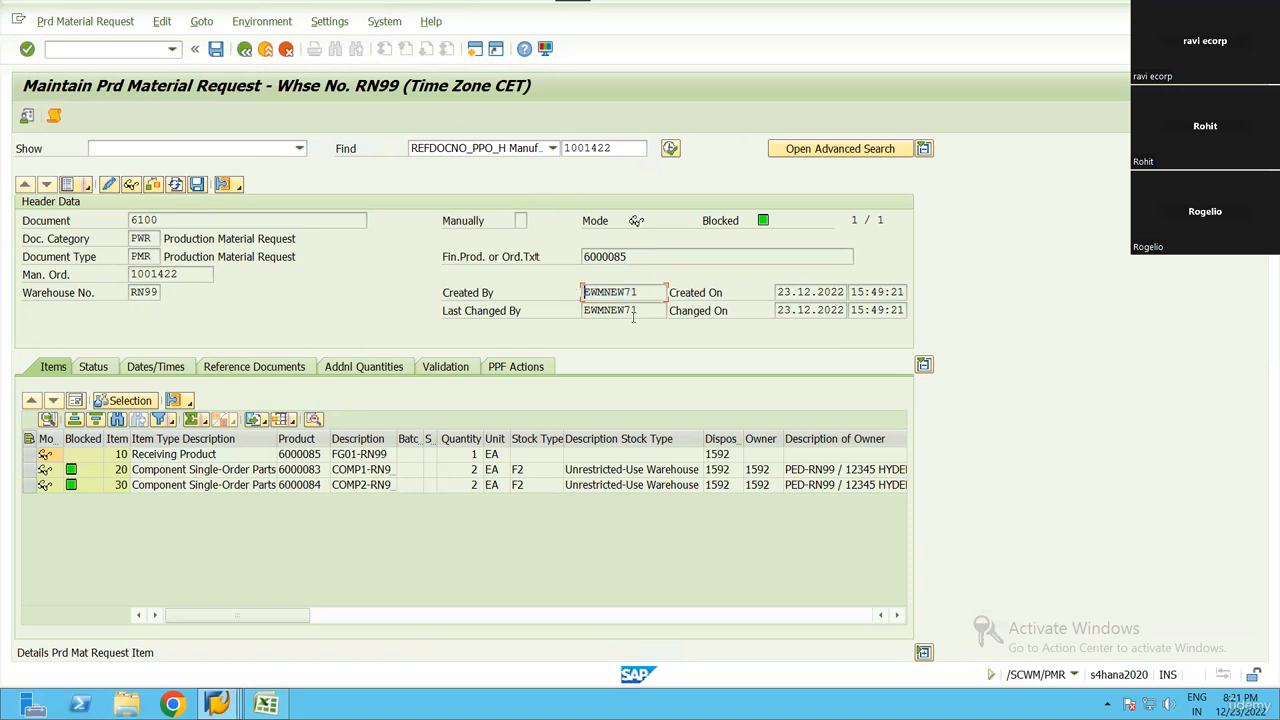
Return to the request list view and review receiving item 10's product, quantity, staging method, PSA and goods movement bin
{"action": "left_click", "coordinate": [68, 186]}
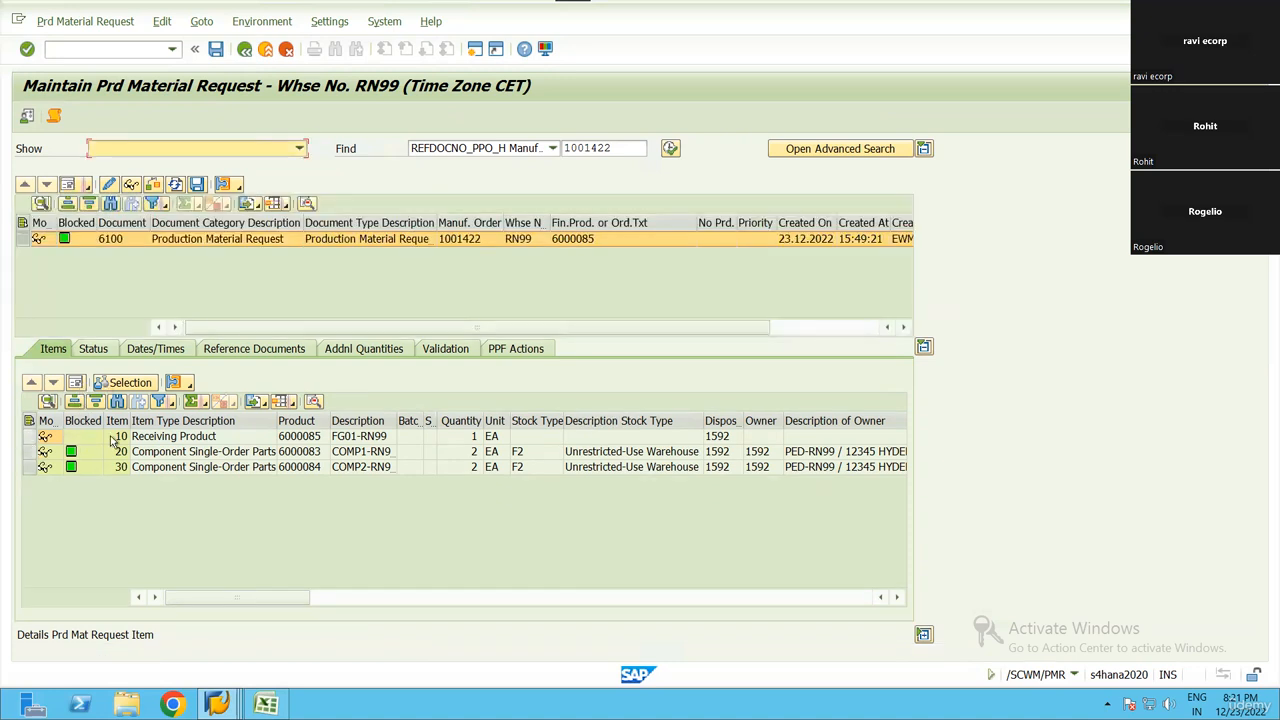
{"action": "left_click", "coordinate": [228, 437]}
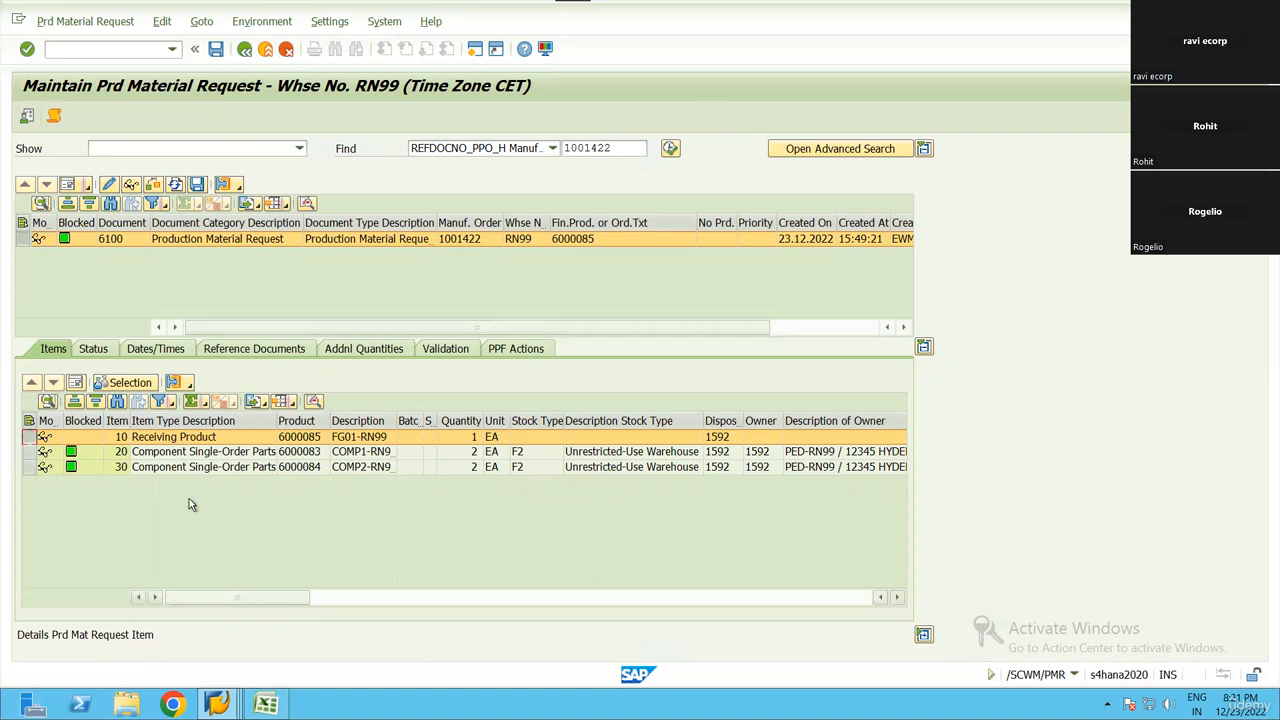
{"action": "left_click", "coordinate": [305, 440]}
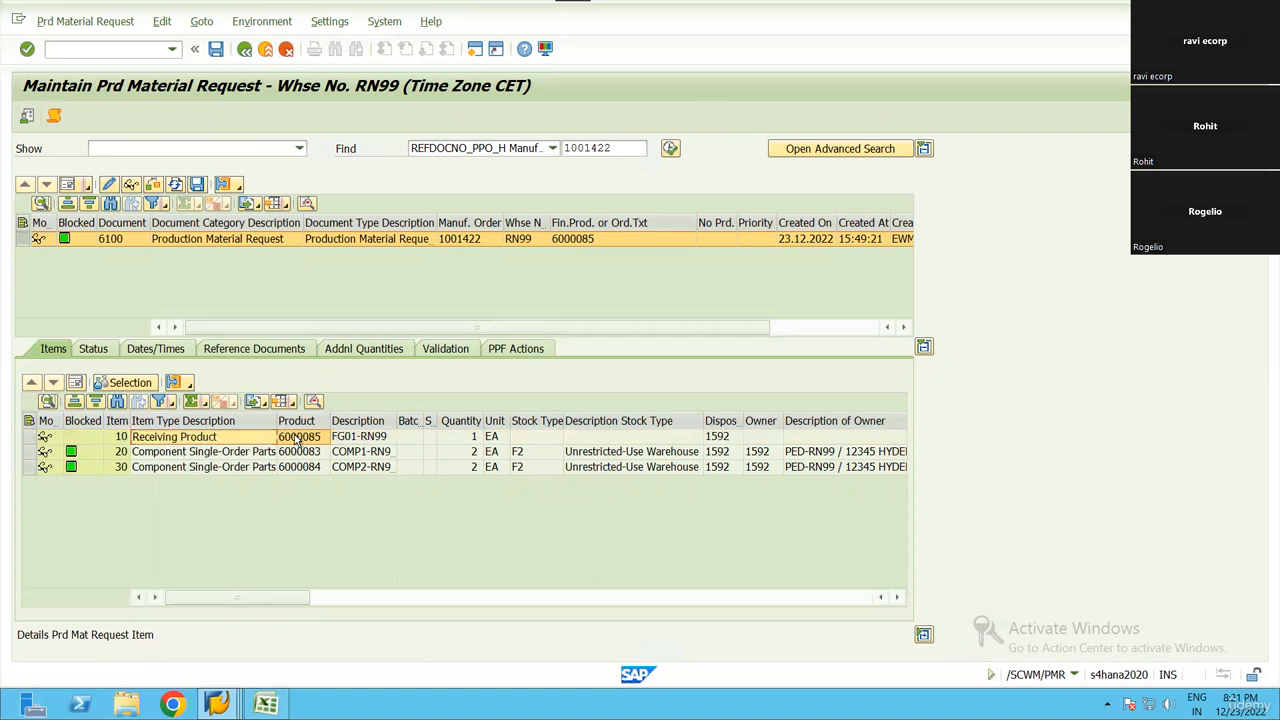
{"action": "left_click", "coordinate": [472, 440]}
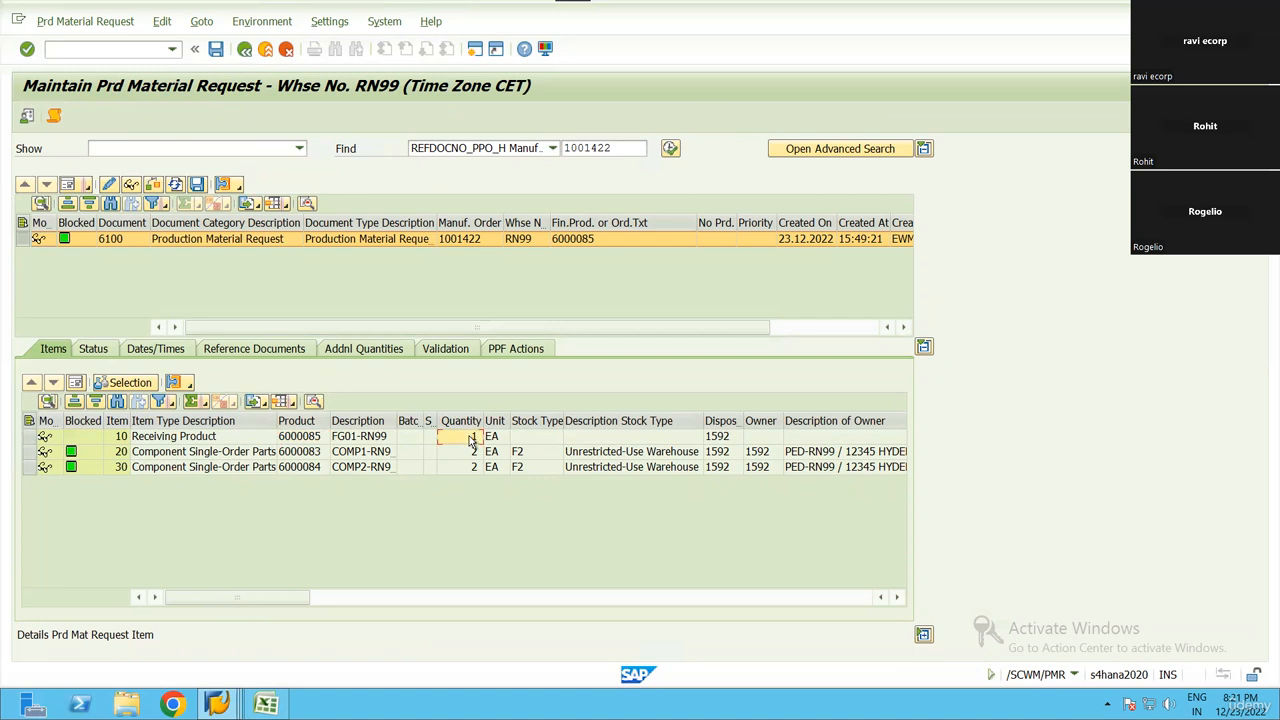
{"action": "scroll", "coordinate": [472, 440], "scroll_direction": "right", "scroll_amount": 5}
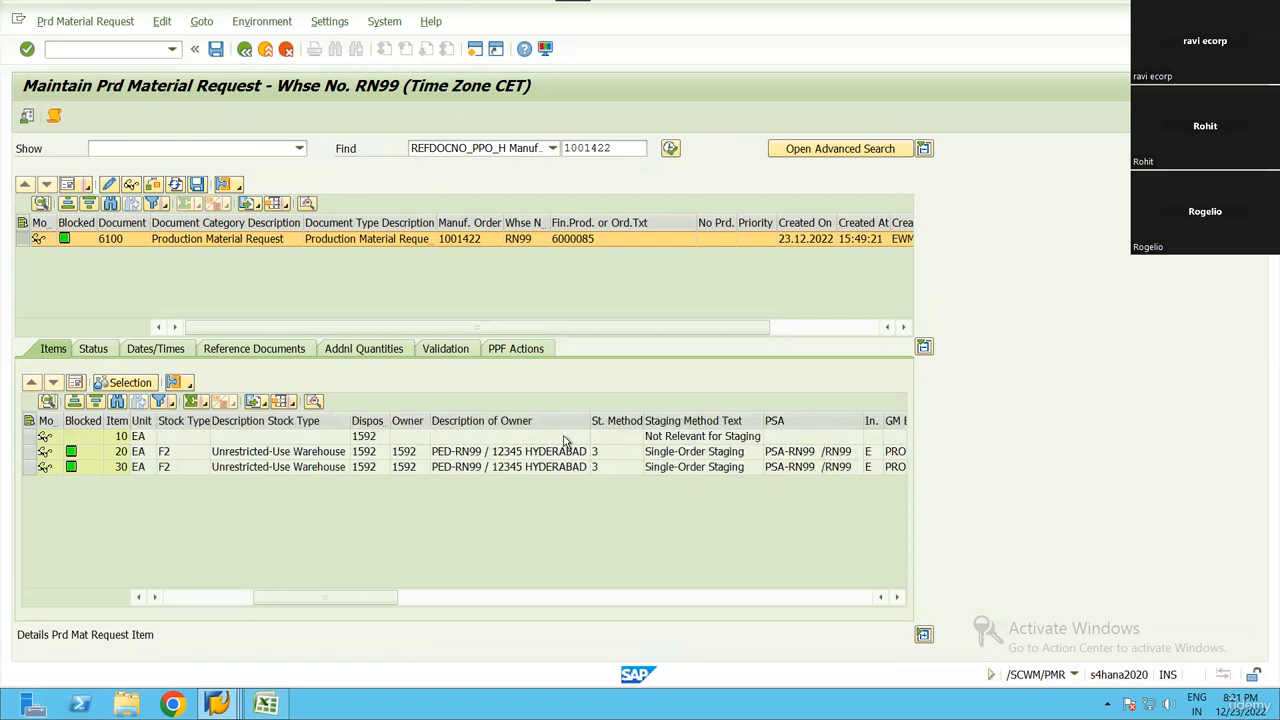
{"action": "left_click", "coordinate": [708, 440]}
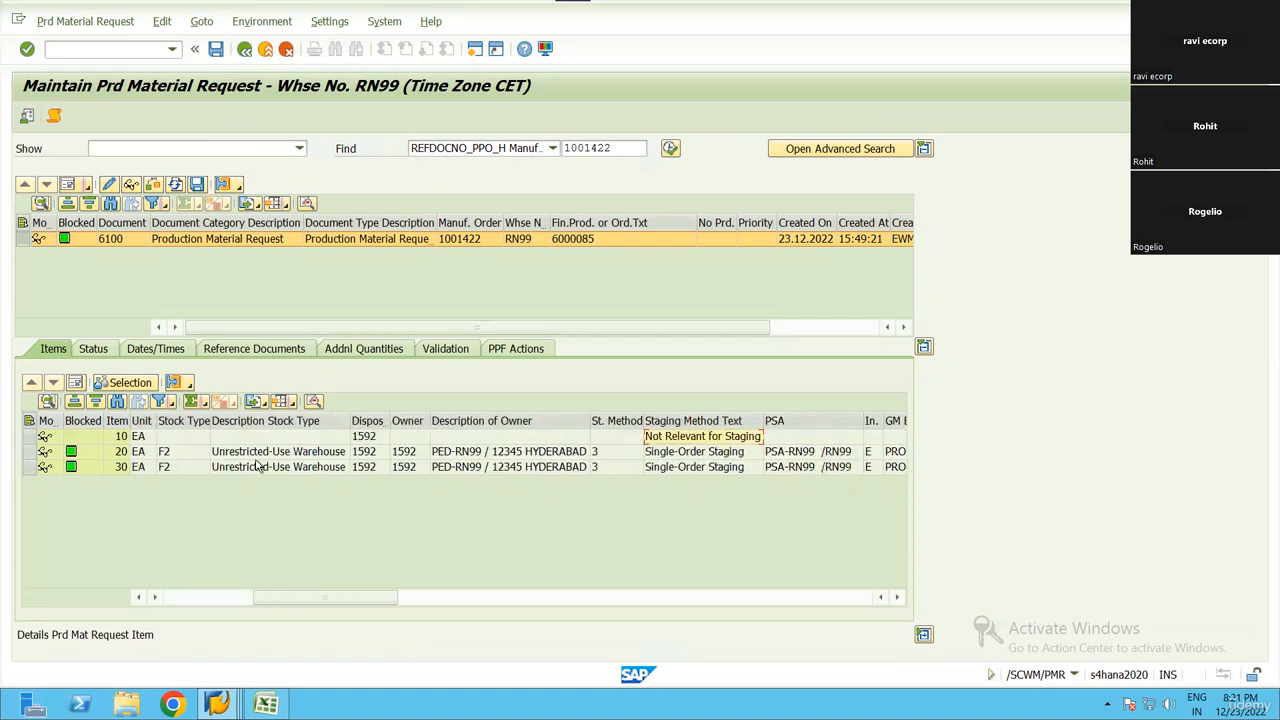
{"action": "left_click", "coordinate": [586, 440]}
{"action": "scroll", "coordinate": [606, 434], "scroll_direction": "right", "scroll_amount": 5}
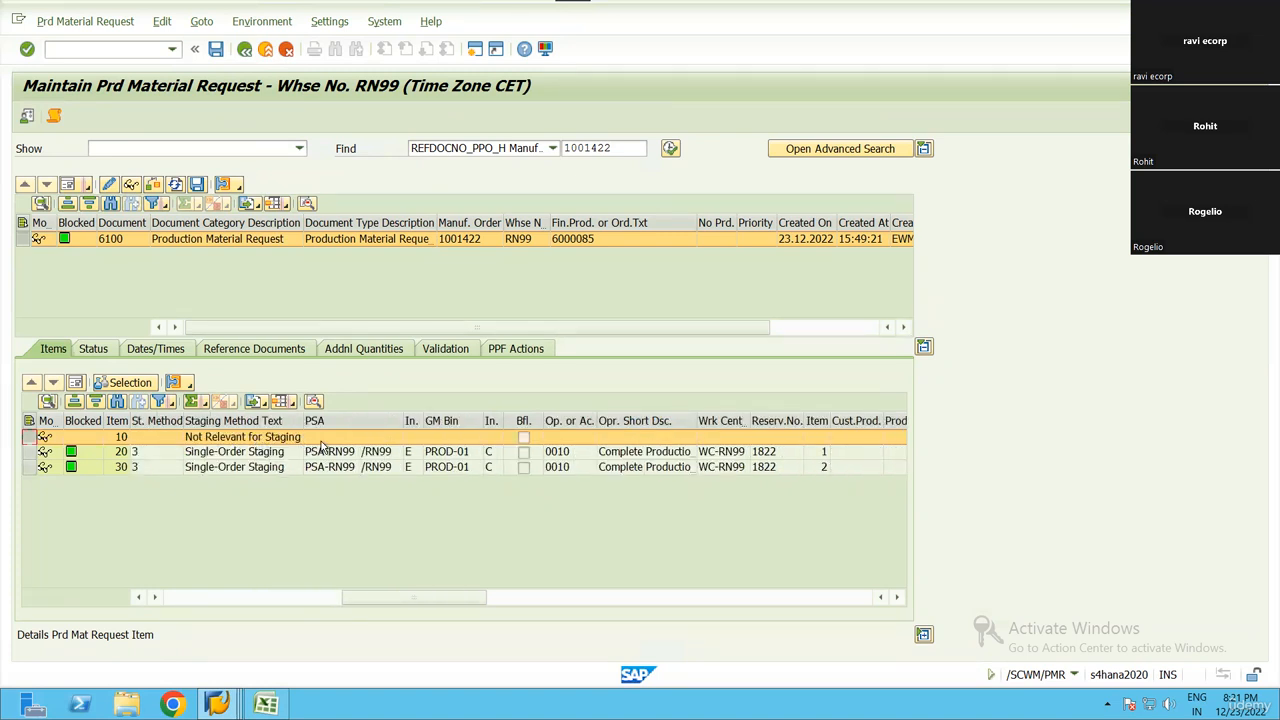
{"action": "scroll", "coordinate": [437, 482], "scroll_direction": "right", "scroll_amount": 3}
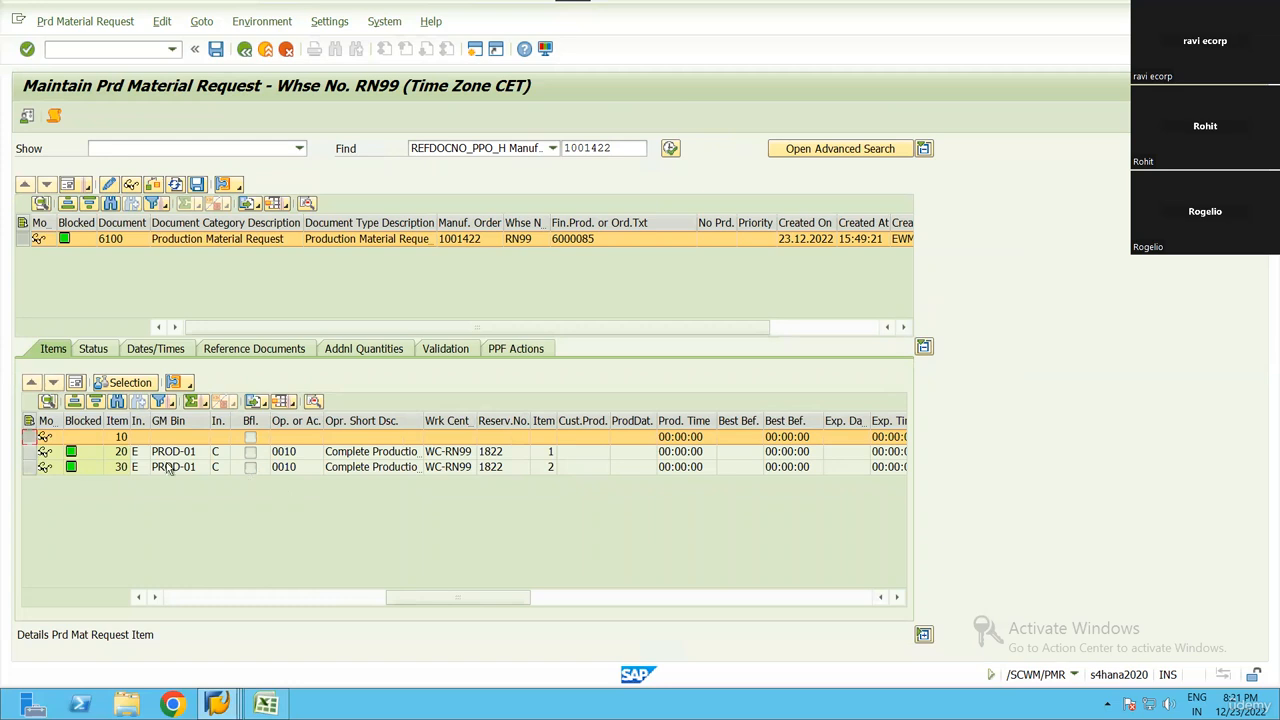
{"action": "scroll", "coordinate": [166, 466], "scroll_direction": "left", "scroll_amount": 8}
Open the form view of item 10 and check its product, quantity, warehouse process type and owner fields
{"action": "left_click", "coordinate": [75, 382]}
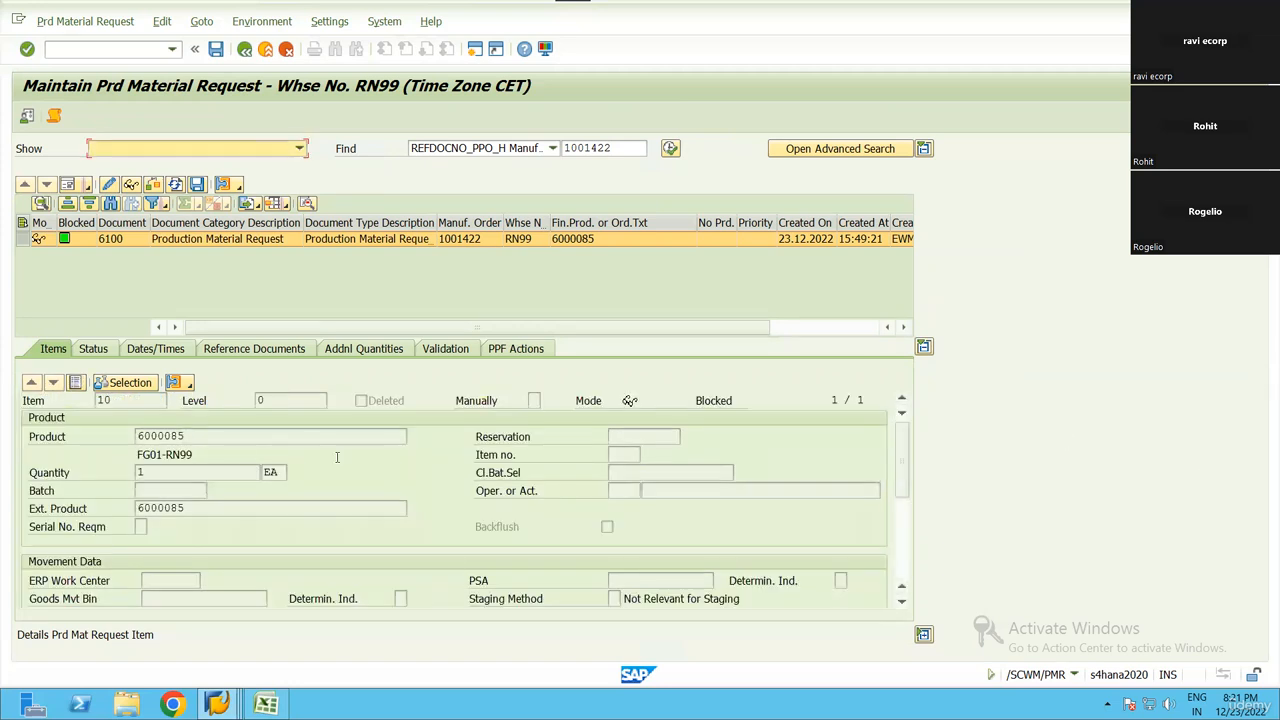
{"action": "left_click", "coordinate": [228, 436]}
{"action": "left_click", "coordinate": [209, 471]}
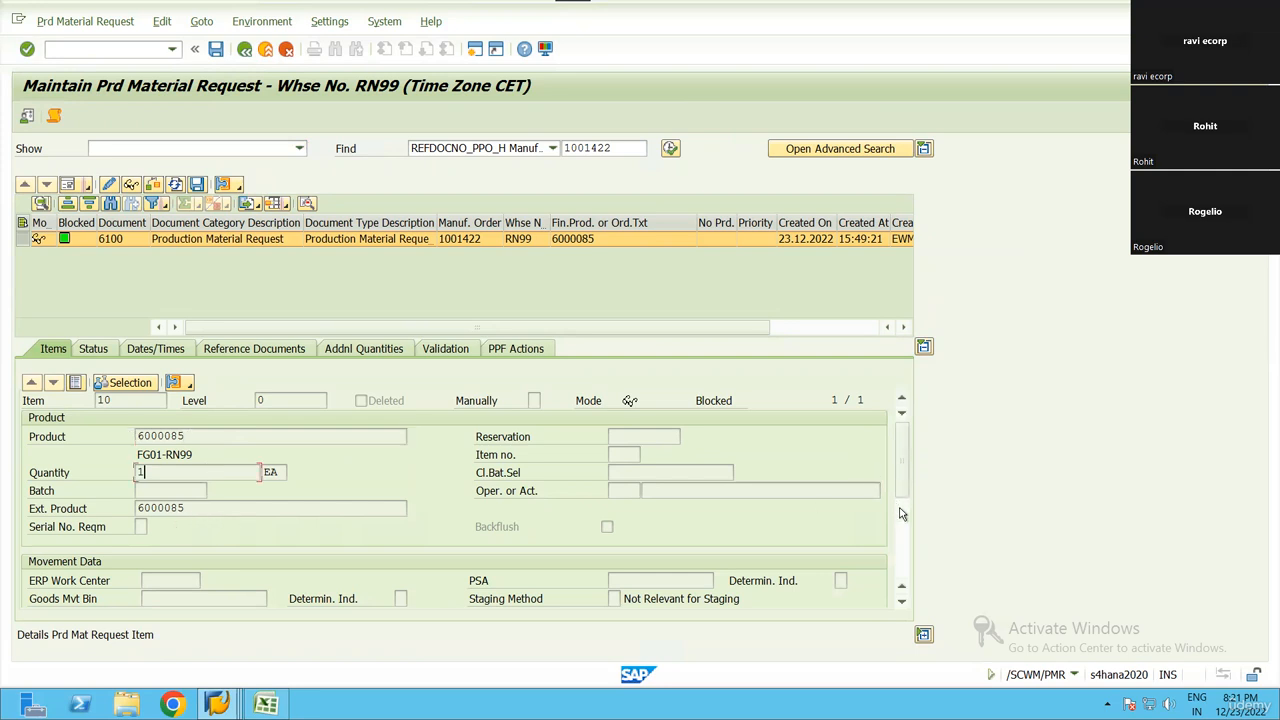
{"action": "scroll", "coordinate": [899, 513], "scroll_direction": "down", "scroll_amount": 3}
{"action": "left_click", "coordinate": [152, 454]}
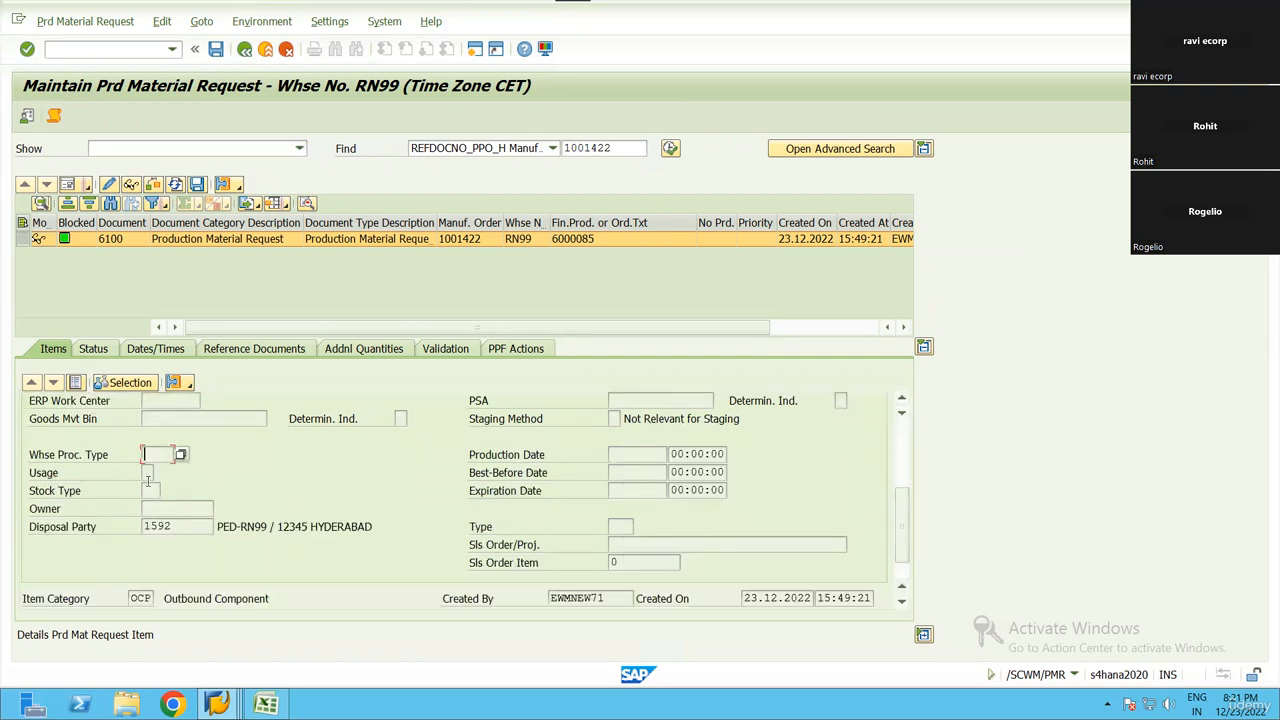
{"action": "left_click", "coordinate": [206, 509]}
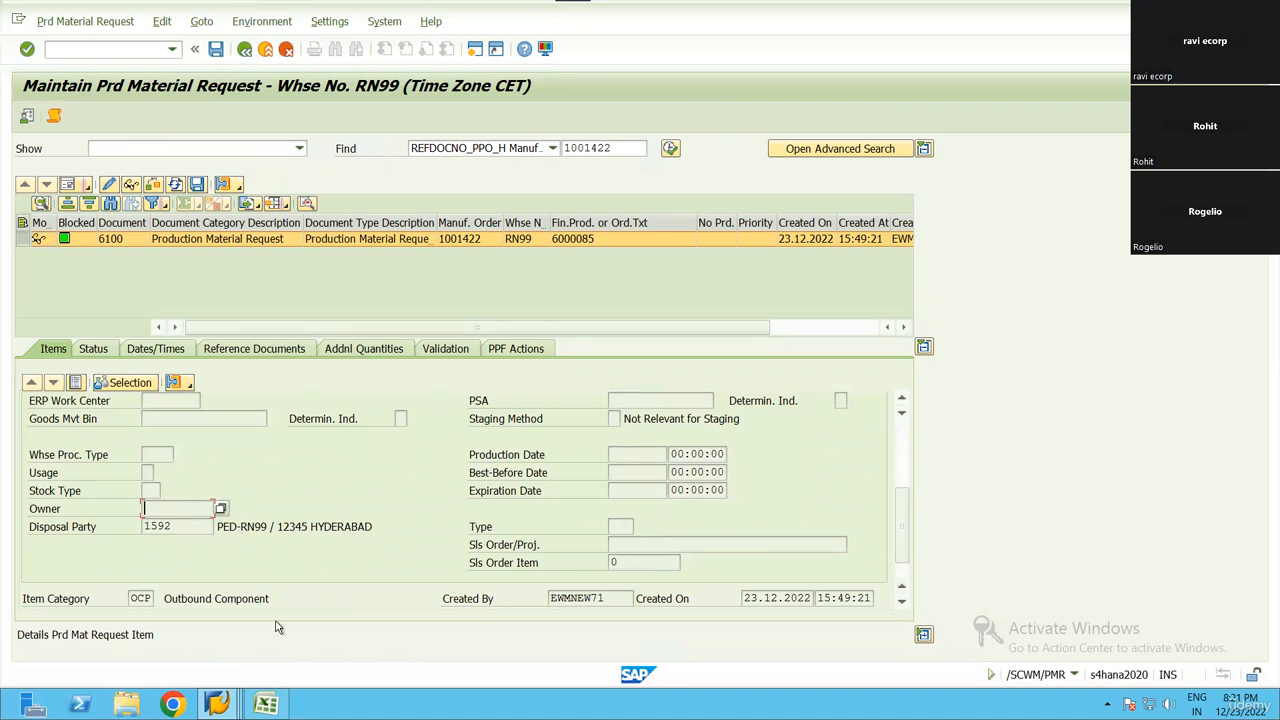
Return to the item list and select component item 20 with product 6000083
{"action": "left_click", "coordinate": [75, 383]}
{"action": "left_click", "coordinate": [30, 452]}
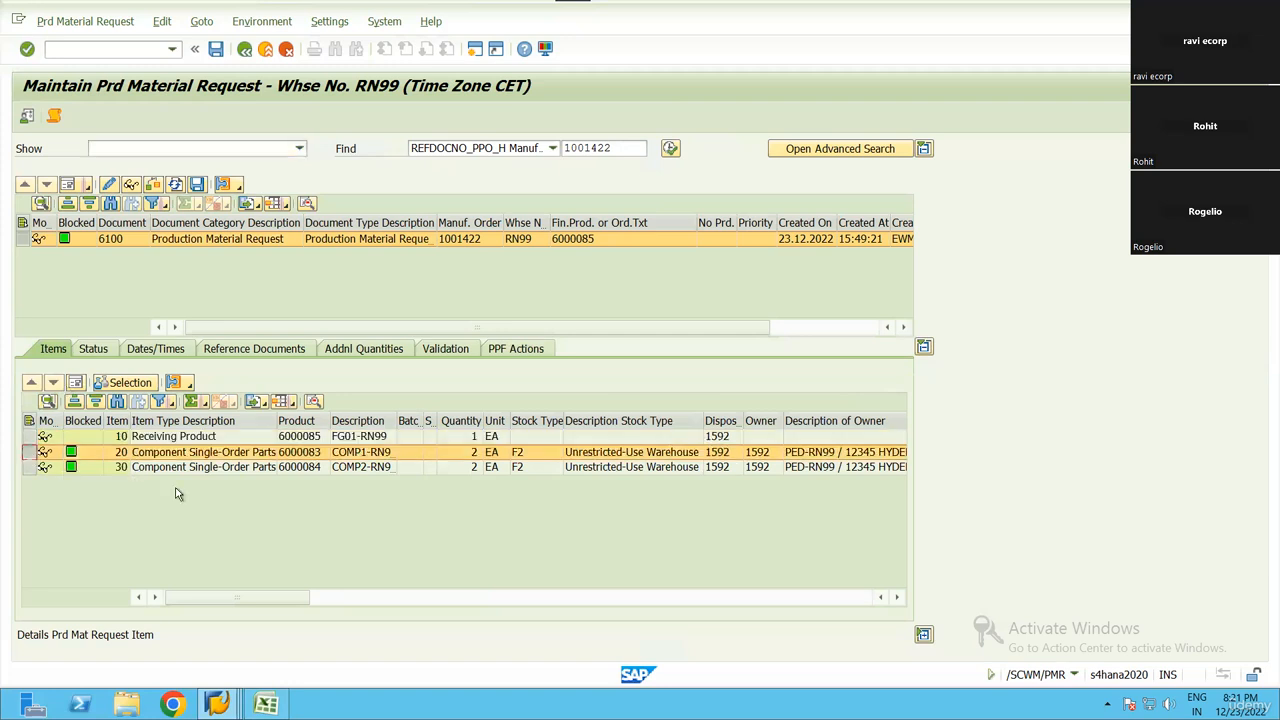
Open component item 20 in form view to see its product data
{"action": "left_click", "coordinate": [28, 468], "text": "ctrl"}
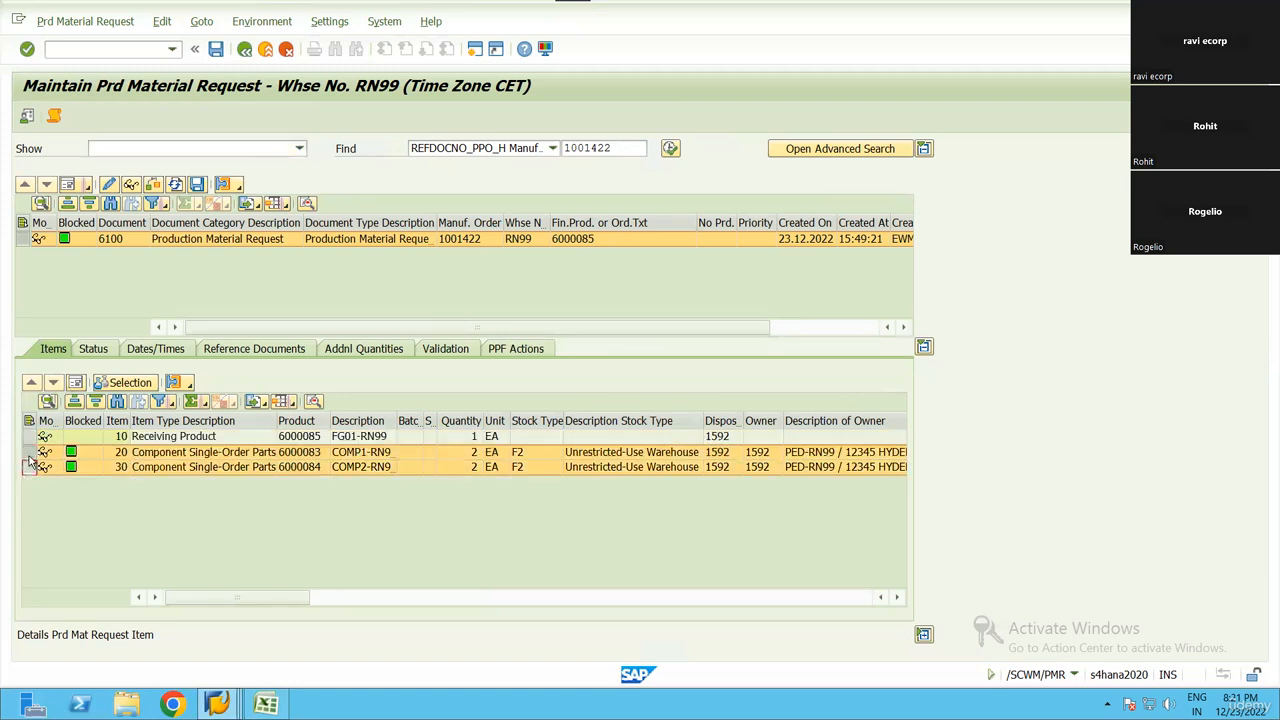
{"action": "left_click", "coordinate": [30, 454]}
{"action": "left_click", "coordinate": [75, 383]}
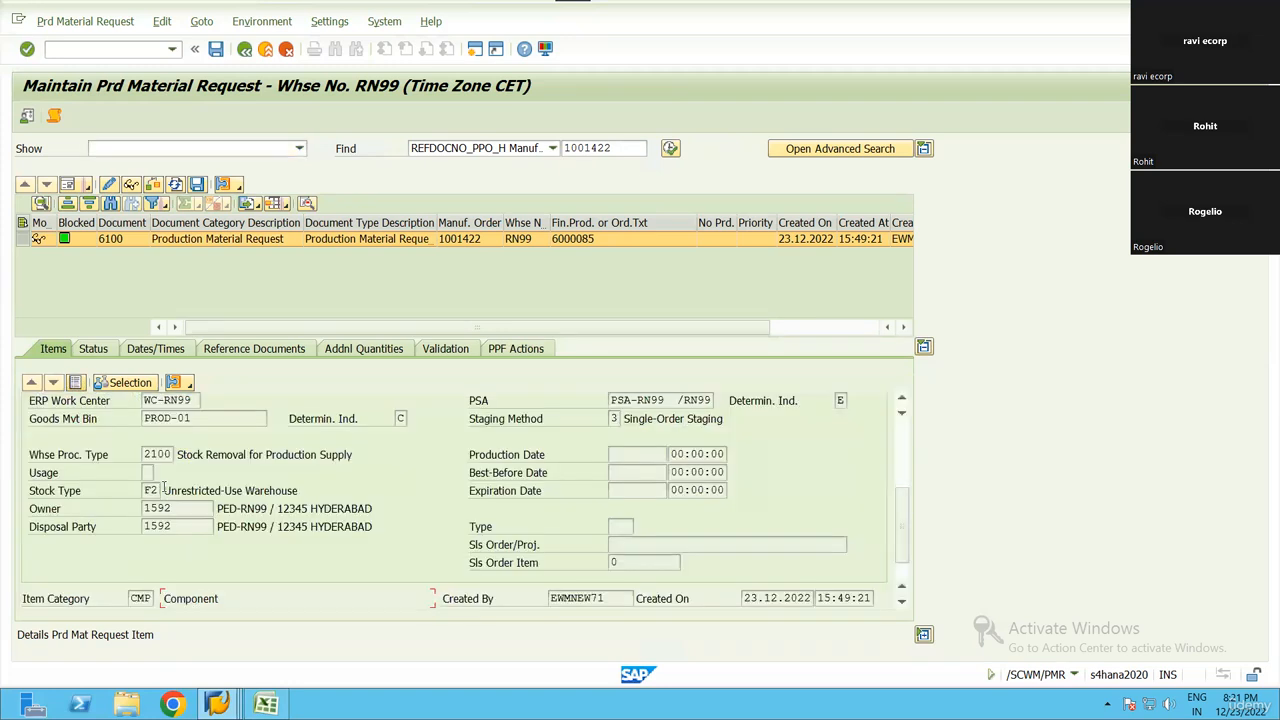
{"action": "left_click", "coordinate": [897, 465]}
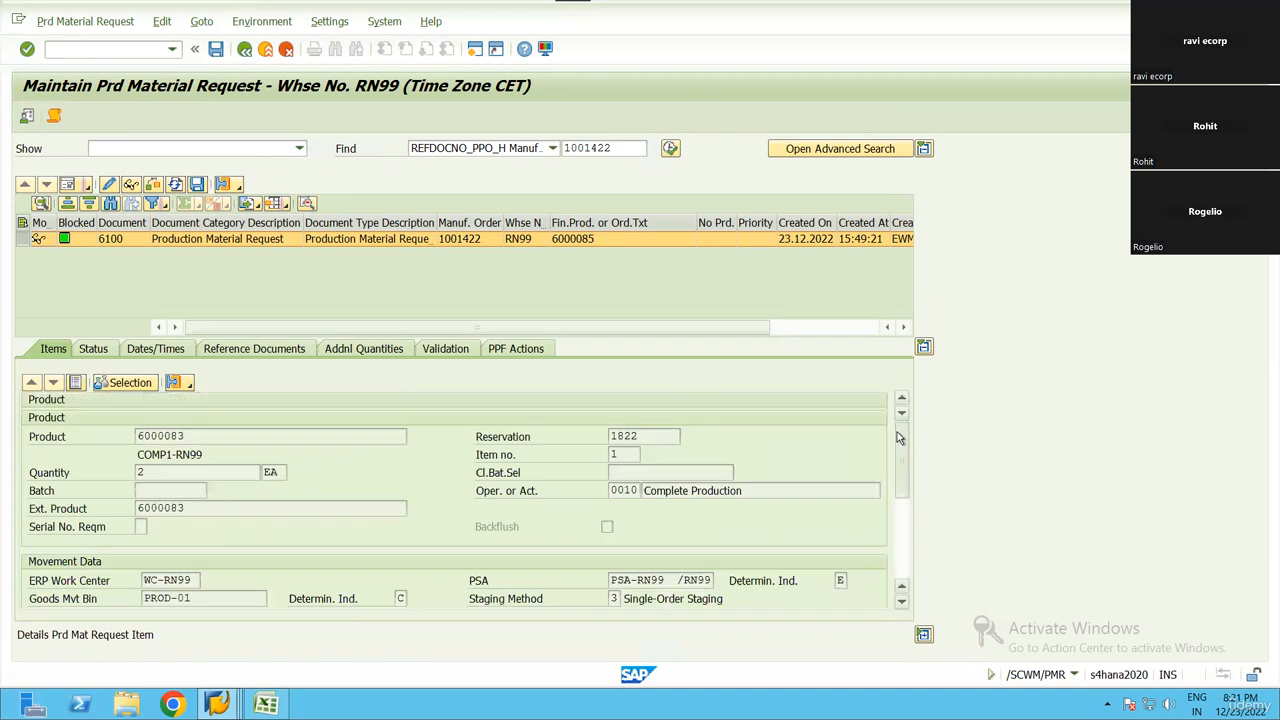
Review item 20's product, quantity, external product, reservation and operation fields
{"action": "left_click", "coordinate": [134, 438]}
{"action": "left_click", "coordinate": [152, 472]}
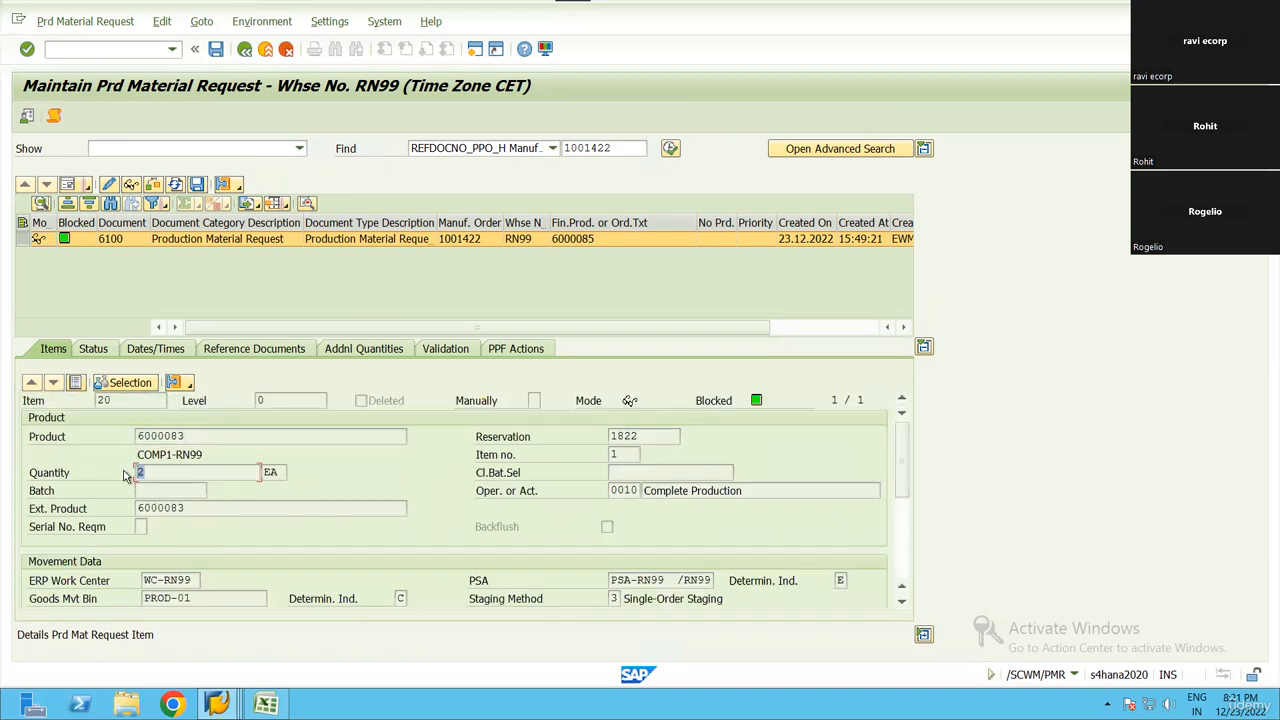
{"action": "double_click", "coordinate": [145, 480]}
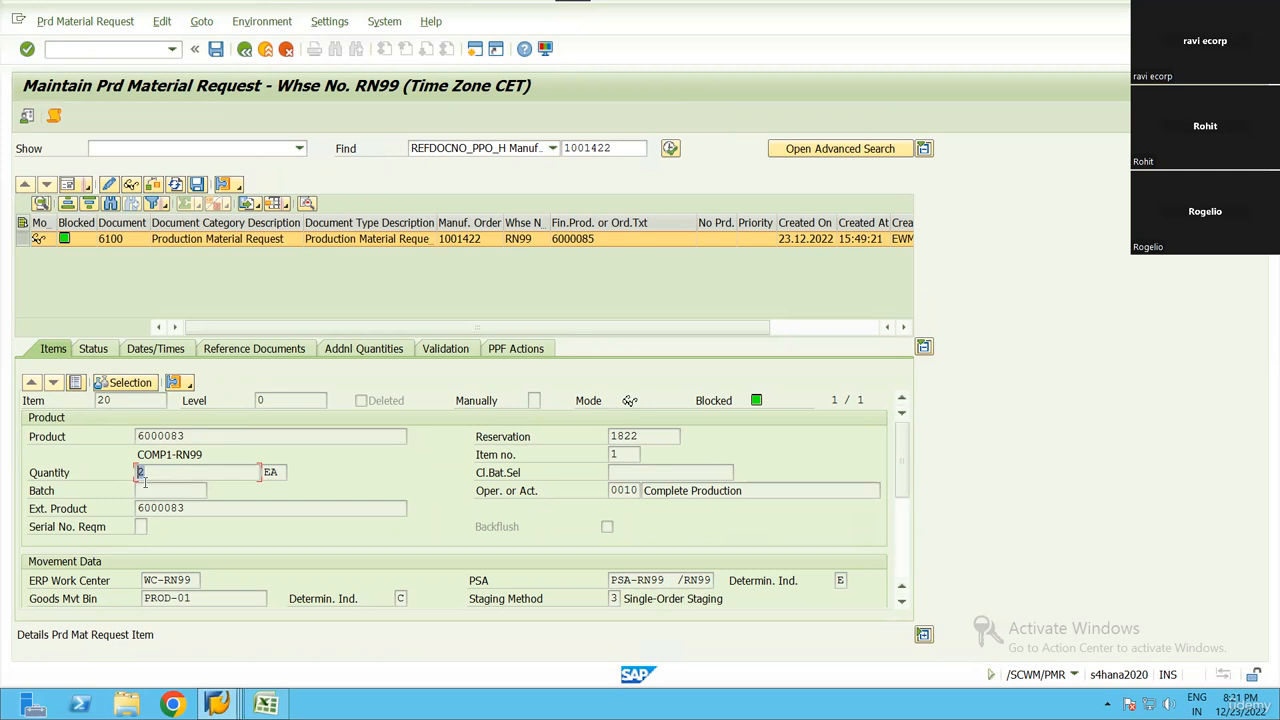
{"action": "left_click", "coordinate": [224, 507]}
{"action": "left_click", "coordinate": [615, 437]}
{"action": "left_click", "coordinate": [622, 490]}
{"action": "left_click_drag", "start_coordinate": [612, 490], "coordinate": [536, 497]}
Switch to the Excel checklist, highlight the Routing row for CA01, and return to the SAP material request
{"action": "left_click", "coordinate": [266, 704]}
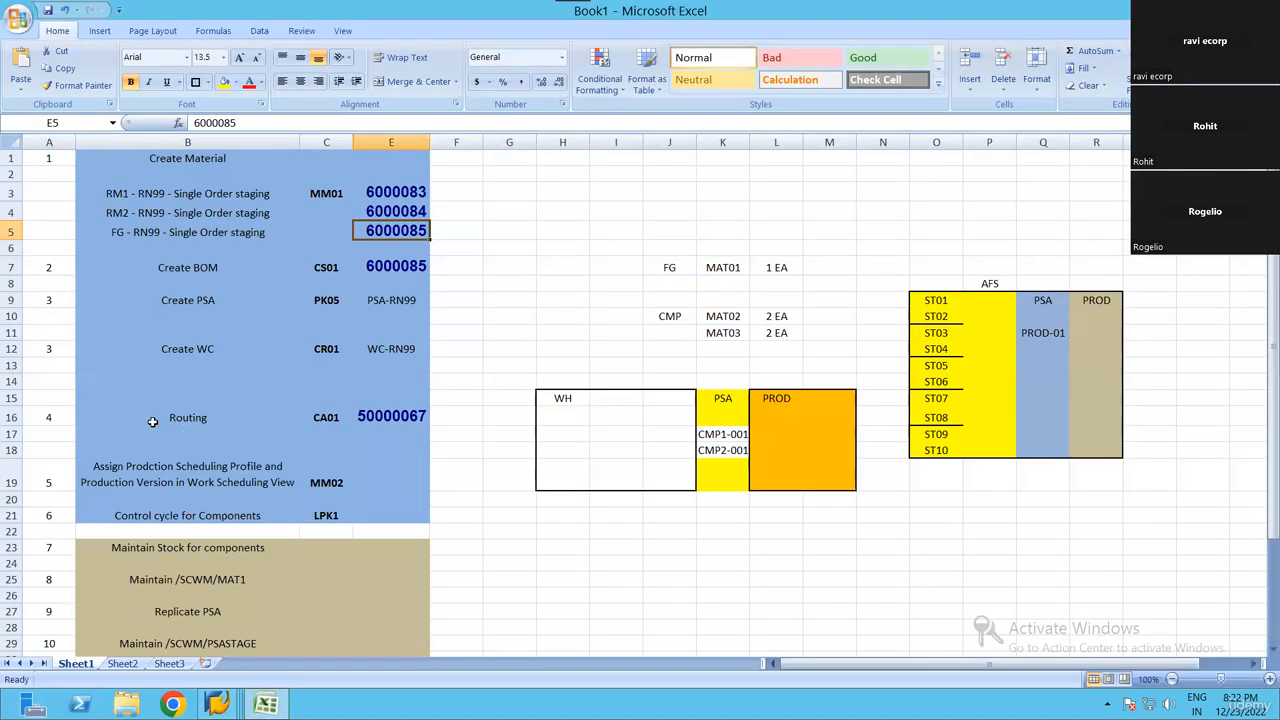
{"action": "left_click_drag", "start_coordinate": [180, 417], "coordinate": [400, 418]}
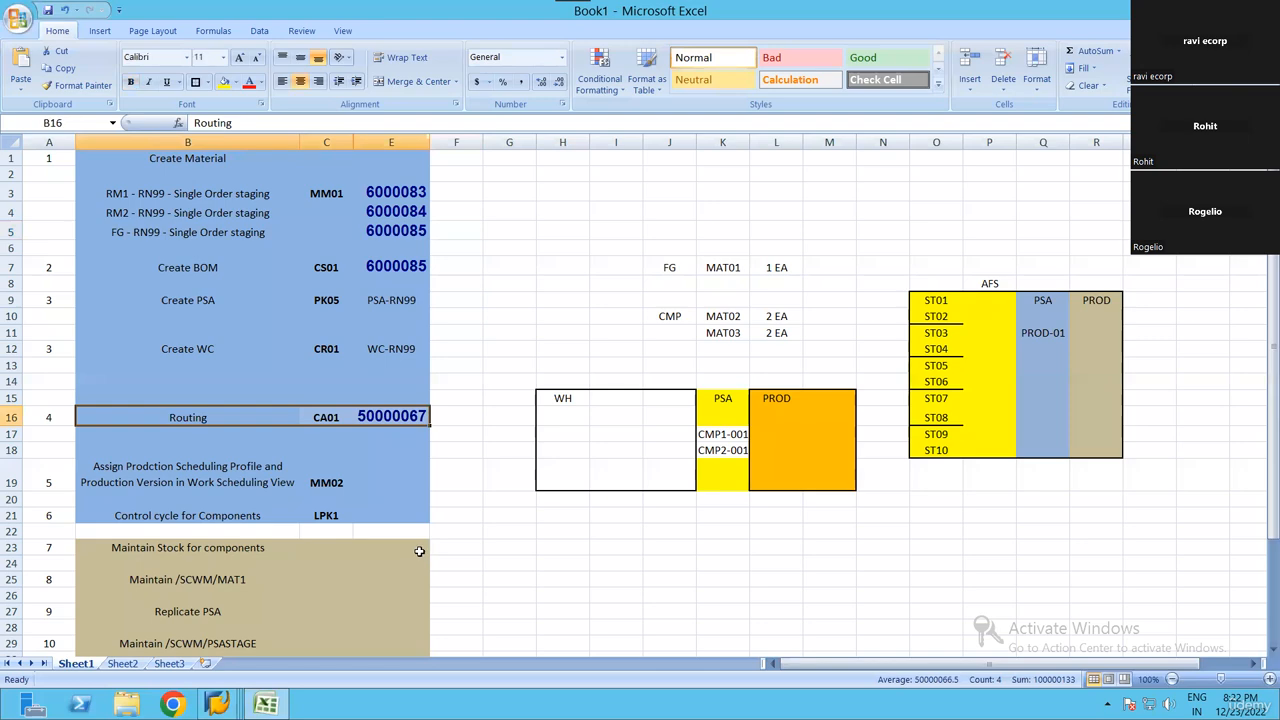
{"action": "key", "text": "alt+Tab"}
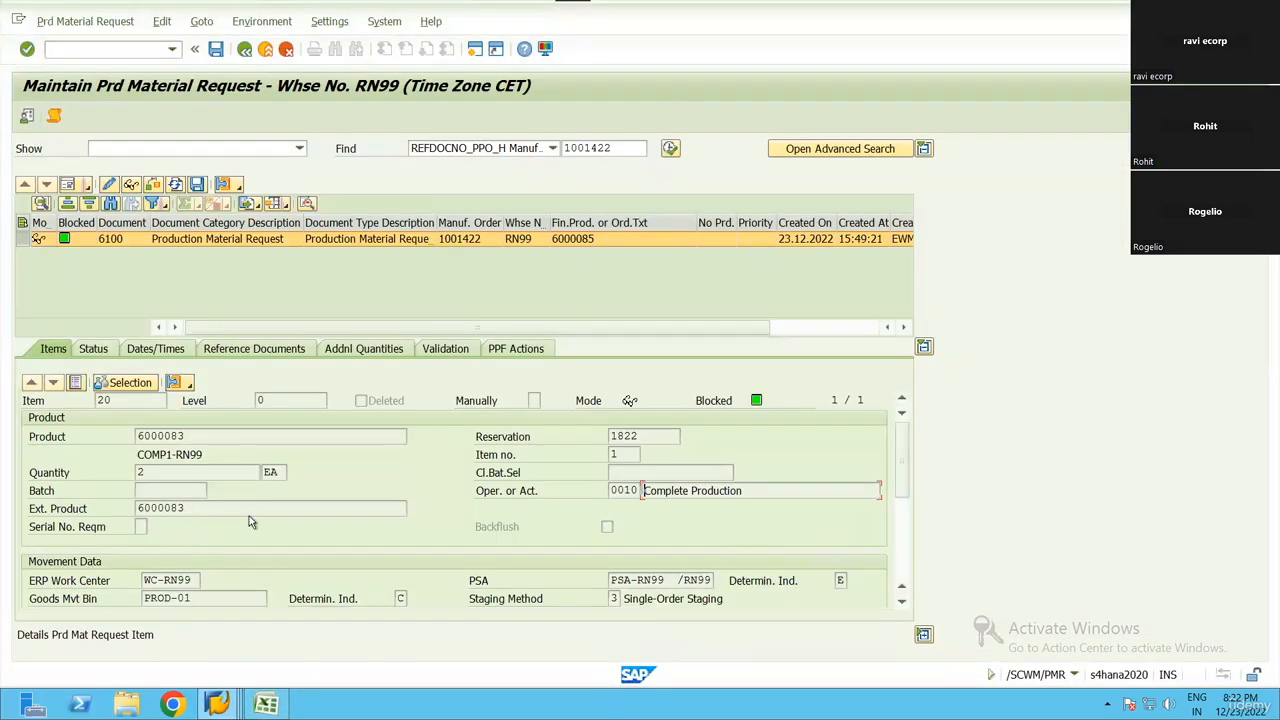
Check item 20's ERP work center and highlight the matching Create WC row in the Excel checklist
{"action": "scroll", "coordinate": [906, 471], "scroll_direction": "down", "scroll_amount": 3}
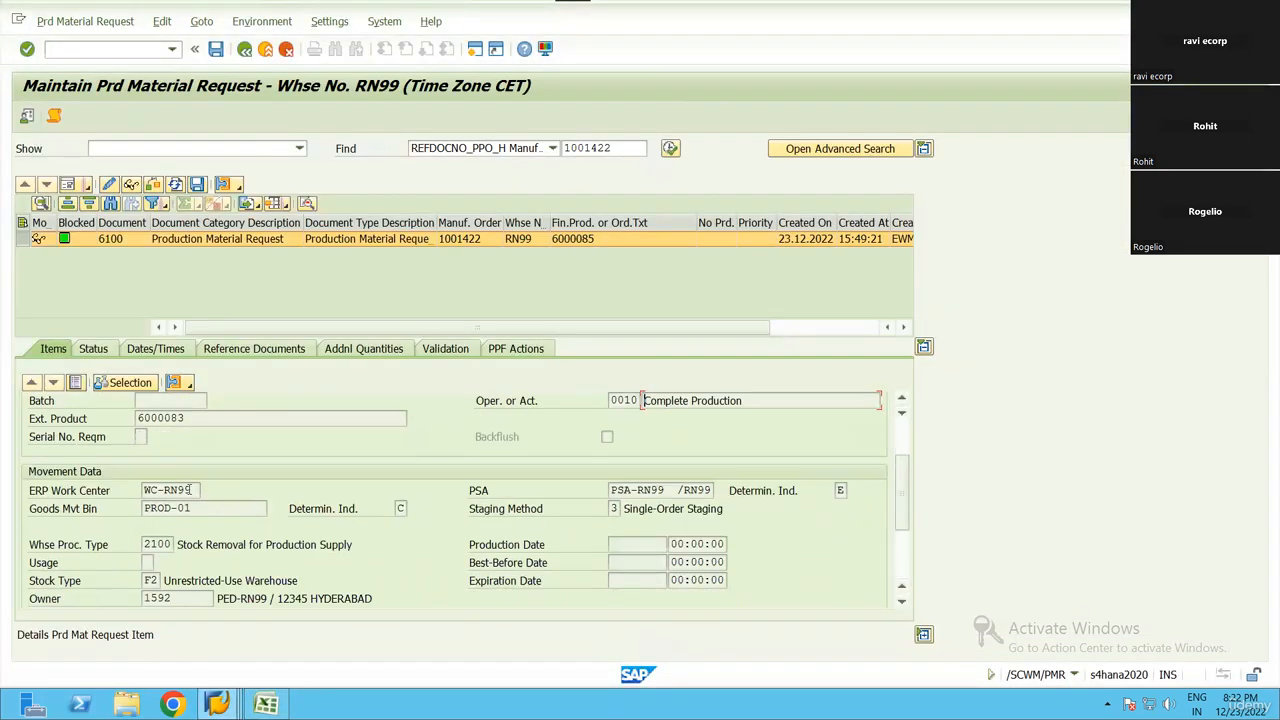
{"action": "left_click_drag", "start_coordinate": [196, 490], "coordinate": [143, 492]}
{"action": "left_click", "coordinate": [145, 491]}
{"action": "key", "text": "alt+Tab"}
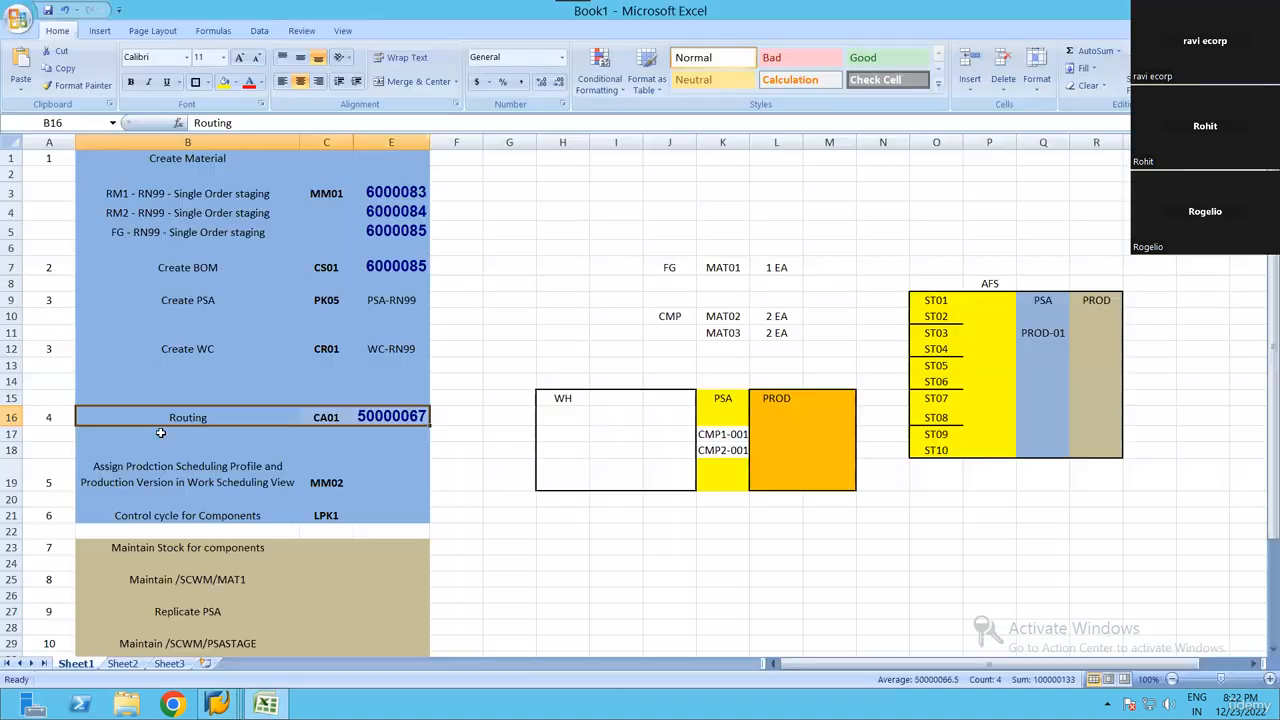
{"action": "left_click", "coordinate": [391, 350]}
{"action": "left_click_drag", "start_coordinate": [188, 349], "coordinate": [391, 349]}
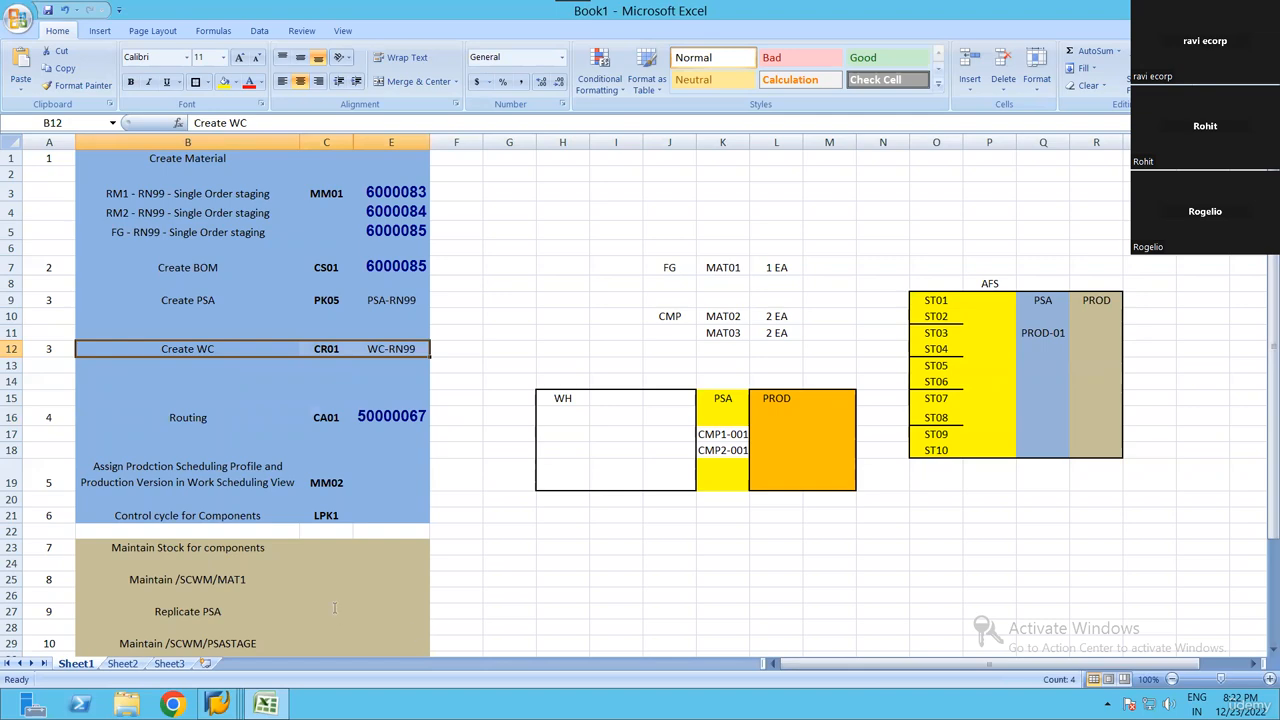
Compare item 20's goods movement bin with the Maintain /SCWM/PSASTAGE entry in Excel and return to the SAP material request
{"action": "key", "text": "alt+Tab"}
{"action": "left_click_drag", "start_coordinate": [194, 509], "coordinate": [136, 520]}
{"action": "key", "text": "alt+Tab"}
{"action": "left_click", "coordinate": [371, 480]}
{"action": "scroll", "coordinate": [371, 480], "scroll_direction": "down", "scroll_amount": 3}
{"action": "left_click", "coordinate": [249, 499]}
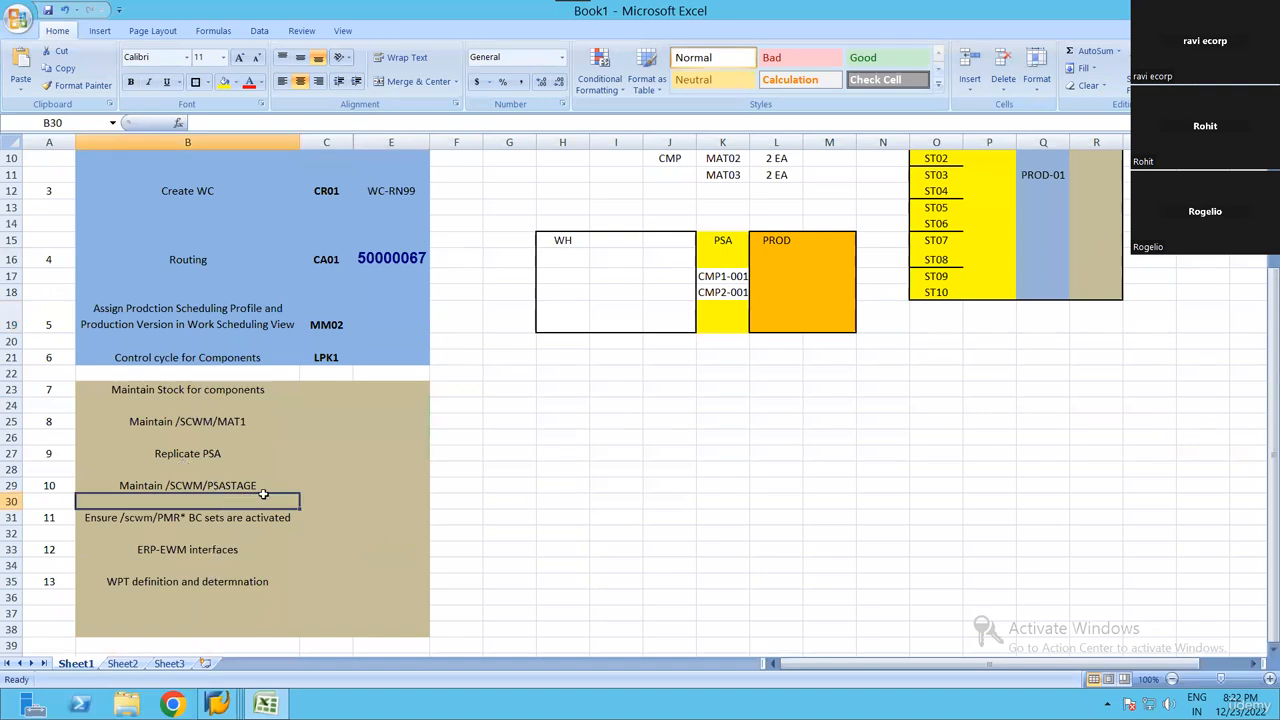
{"action": "left_click", "coordinate": [262, 489]}
{"action": "key", "text": "alt+Tab"}
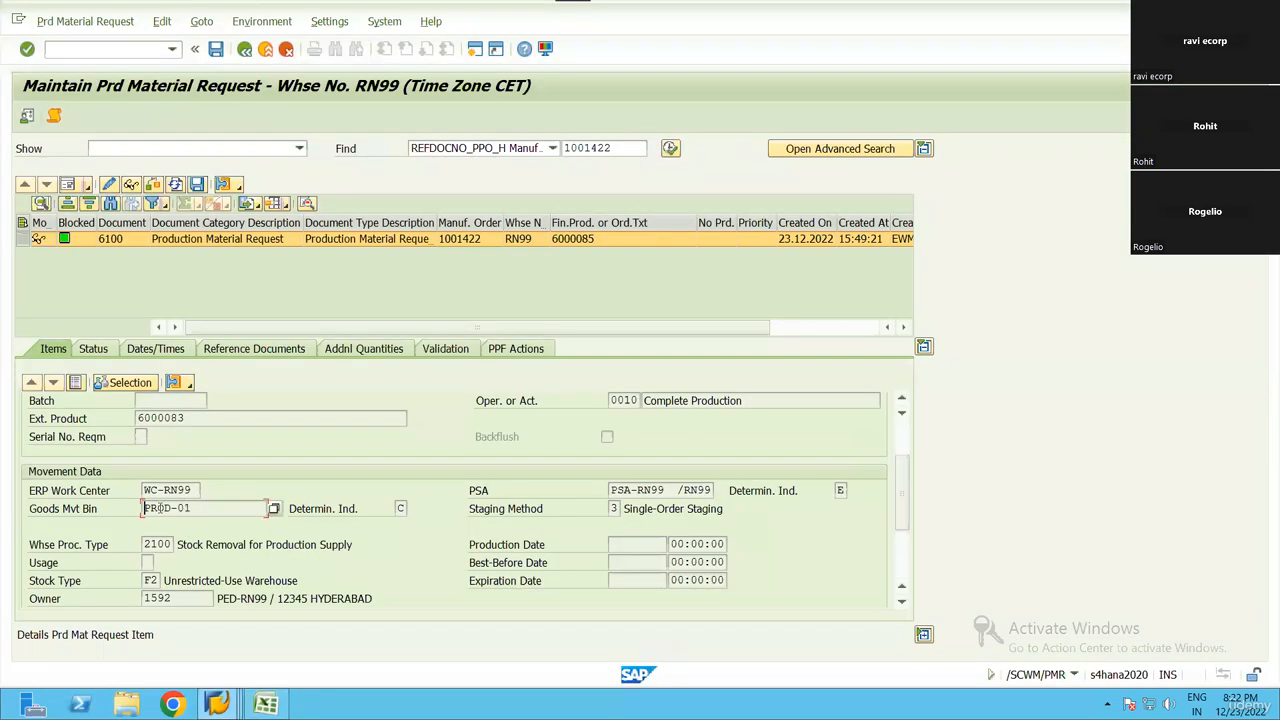
Review item 20's goods movement bin, warehouse process type, stock type and owner
{"action": "left_click_drag", "start_coordinate": [196, 509], "coordinate": [180, 549]}
{"action": "left_click", "coordinate": [146, 510]}
{"action": "left_click", "coordinate": [147, 544]}
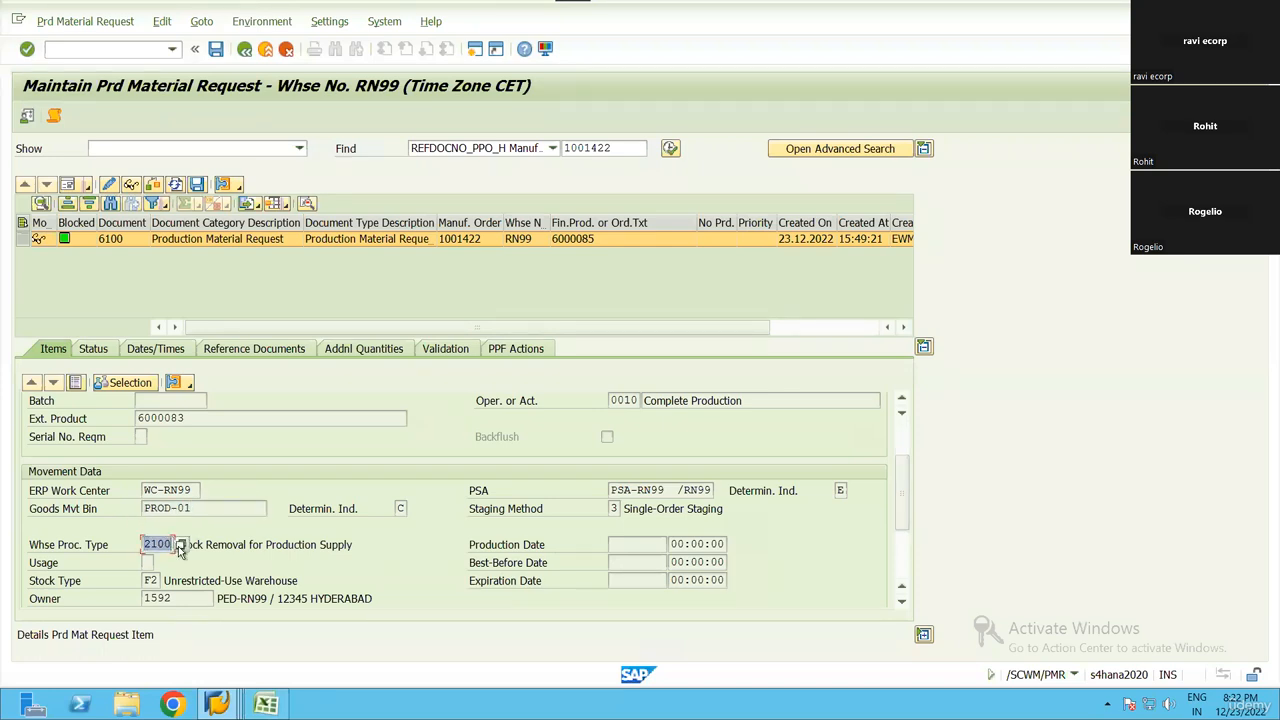
{"action": "left_click", "coordinate": [180, 549]}
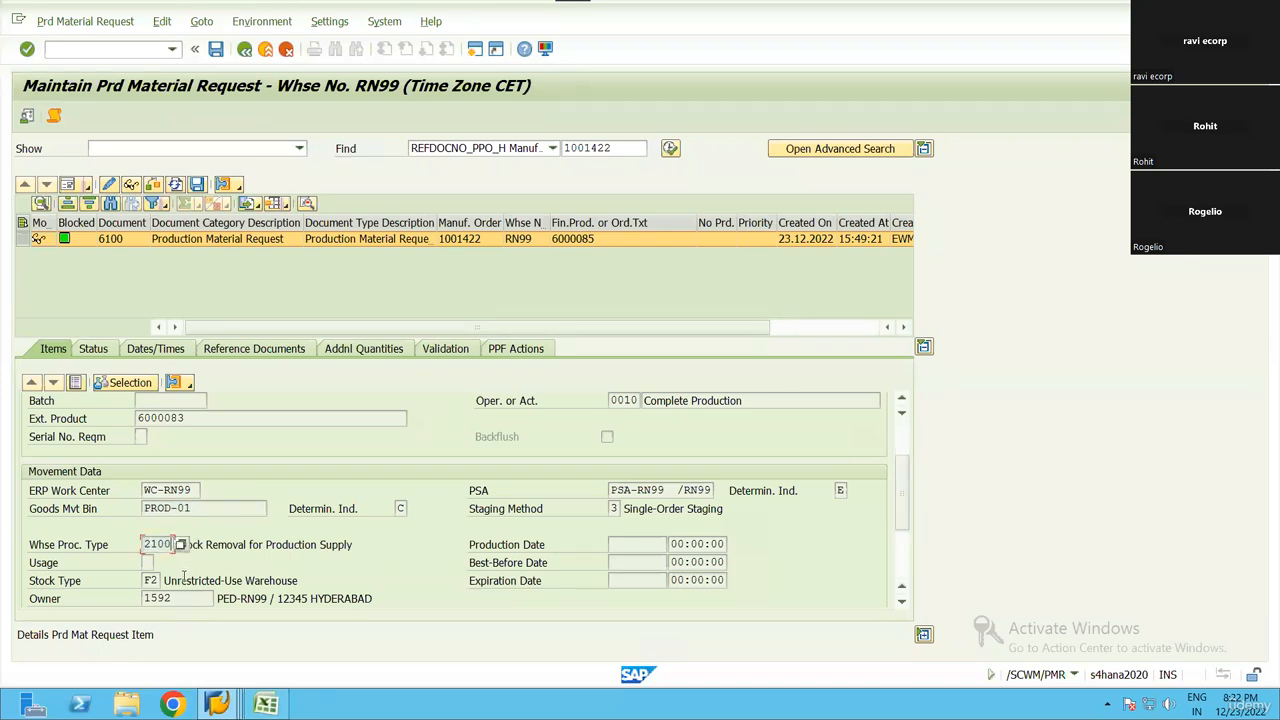
{"action": "left_click", "coordinate": [155, 581]}
{"action": "left_click", "coordinate": [147, 597]}
Check item 20's PSA, list the possible staging methods including Single-Order Staging, and close the list without a change
{"action": "left_click_drag", "start_coordinate": [610, 490], "coordinate": [720, 496]}
{"action": "left_click", "coordinate": [617, 490]}
{"action": "left_click", "coordinate": [697, 494]}
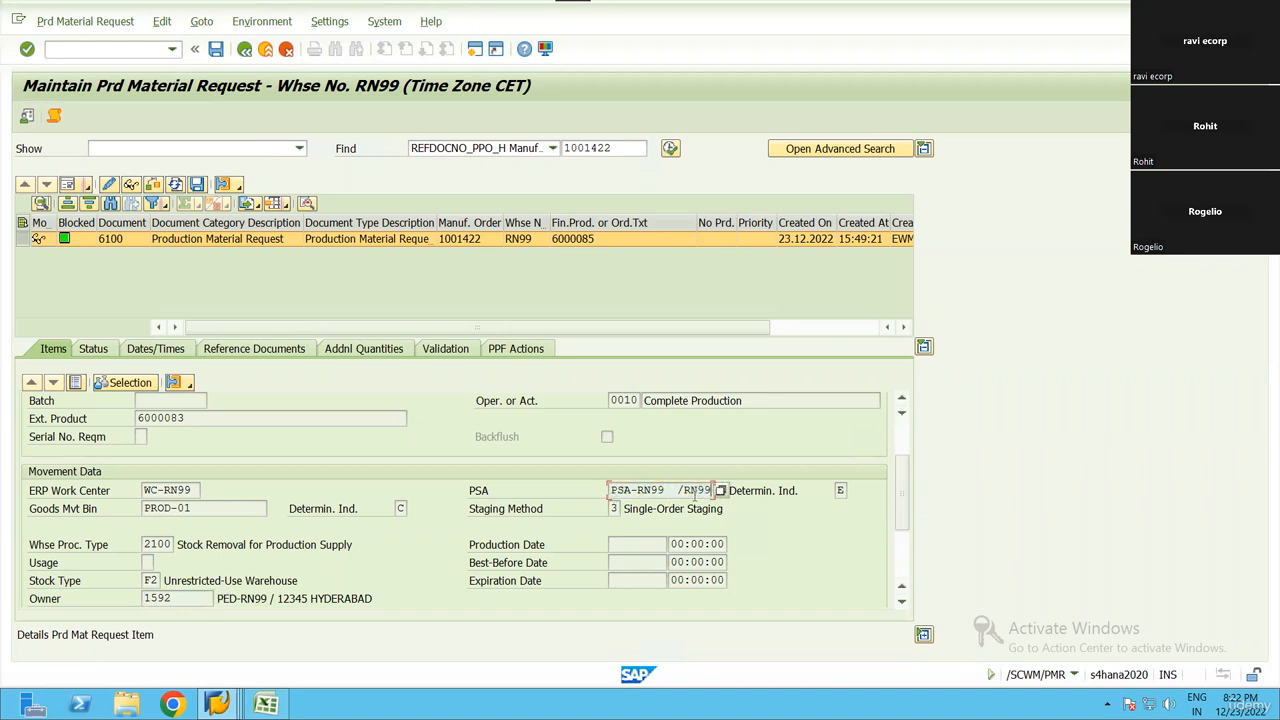
{"action": "left_click", "coordinate": [616, 508]}
{"action": "key", "text": "F4"}
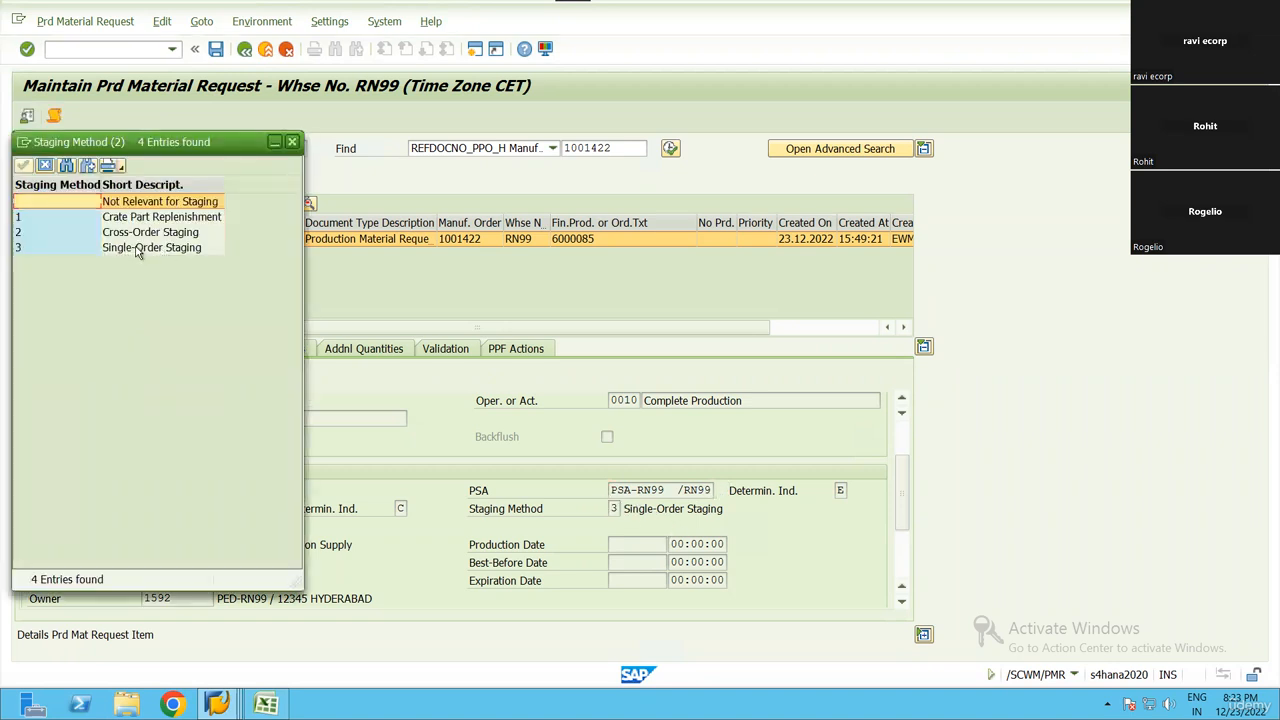
{"action": "left_click", "coordinate": [138, 250]}
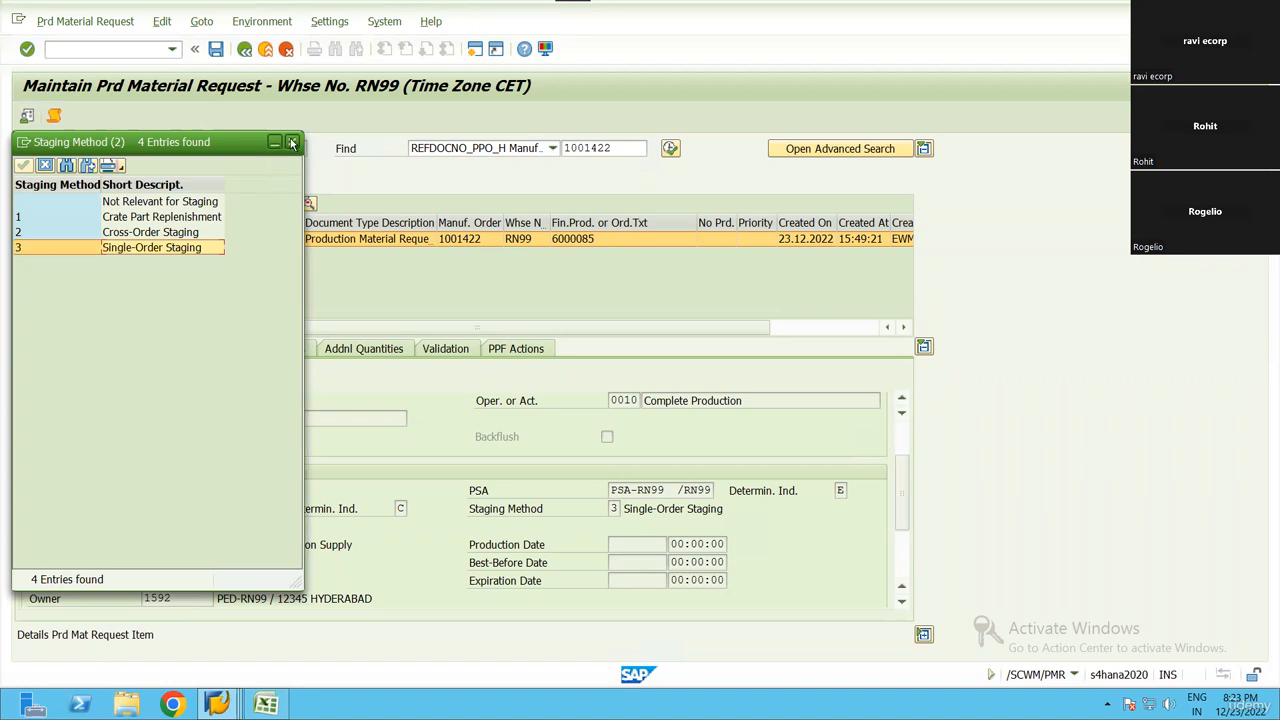
{"action": "left_click", "coordinate": [292, 142]}
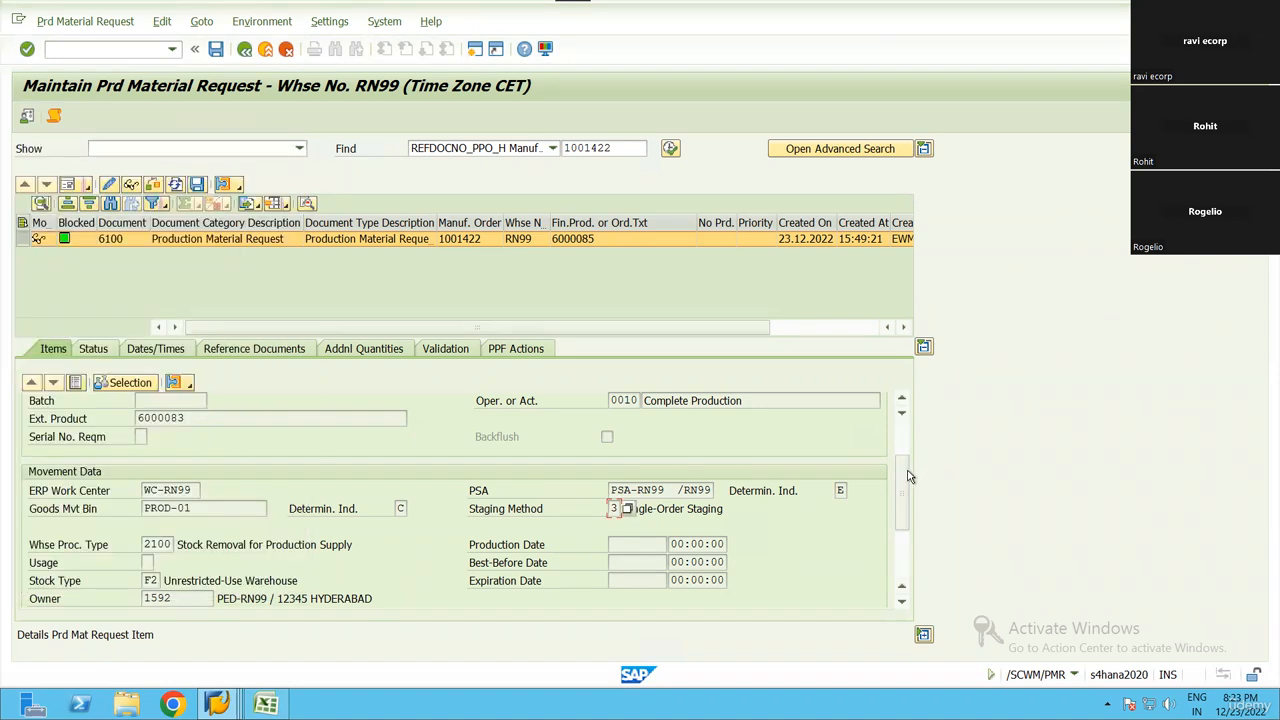
Check item 20's item category and return to the item list to review the staging, PSA, work center and process type columns
{"action": "left_click_drag", "start_coordinate": [905, 482], "coordinate": [906, 544]}
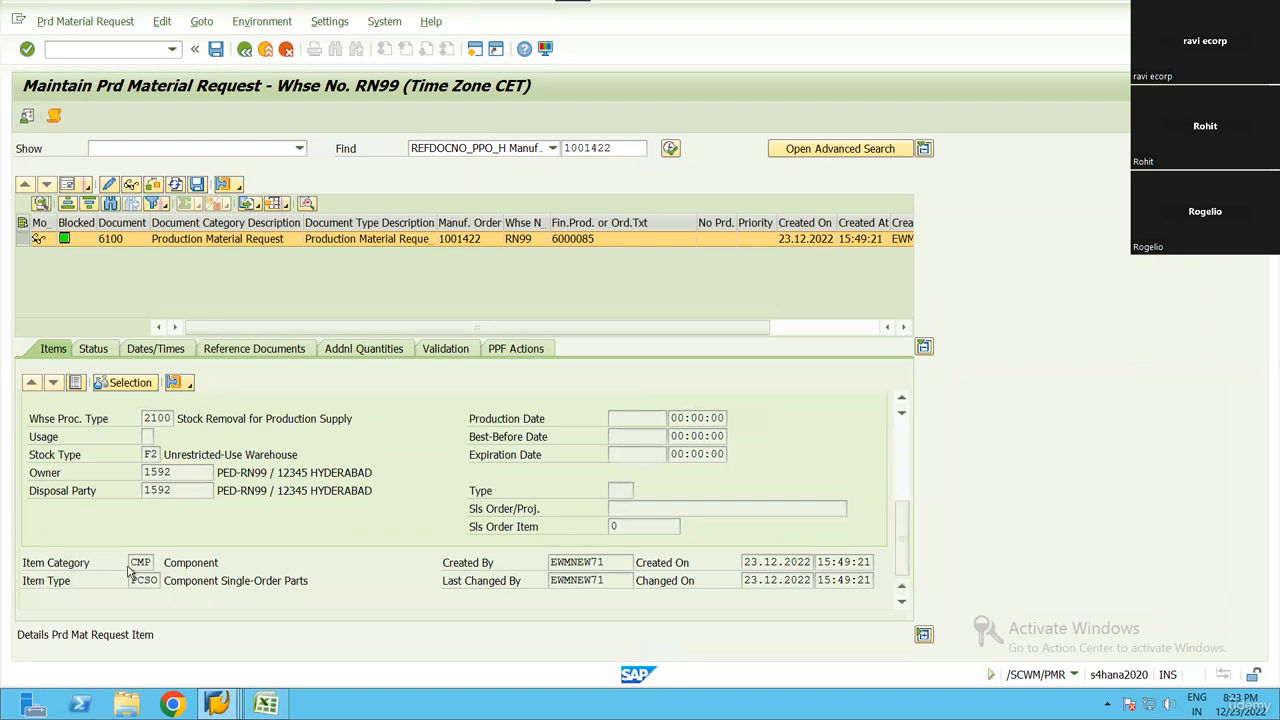
{"action": "left_click", "coordinate": [139, 563]}
{"action": "left_click", "coordinate": [182, 469]}
{"action": "scroll", "coordinate": [390, 470], "scroll_direction": "right", "scroll_amount": 6}
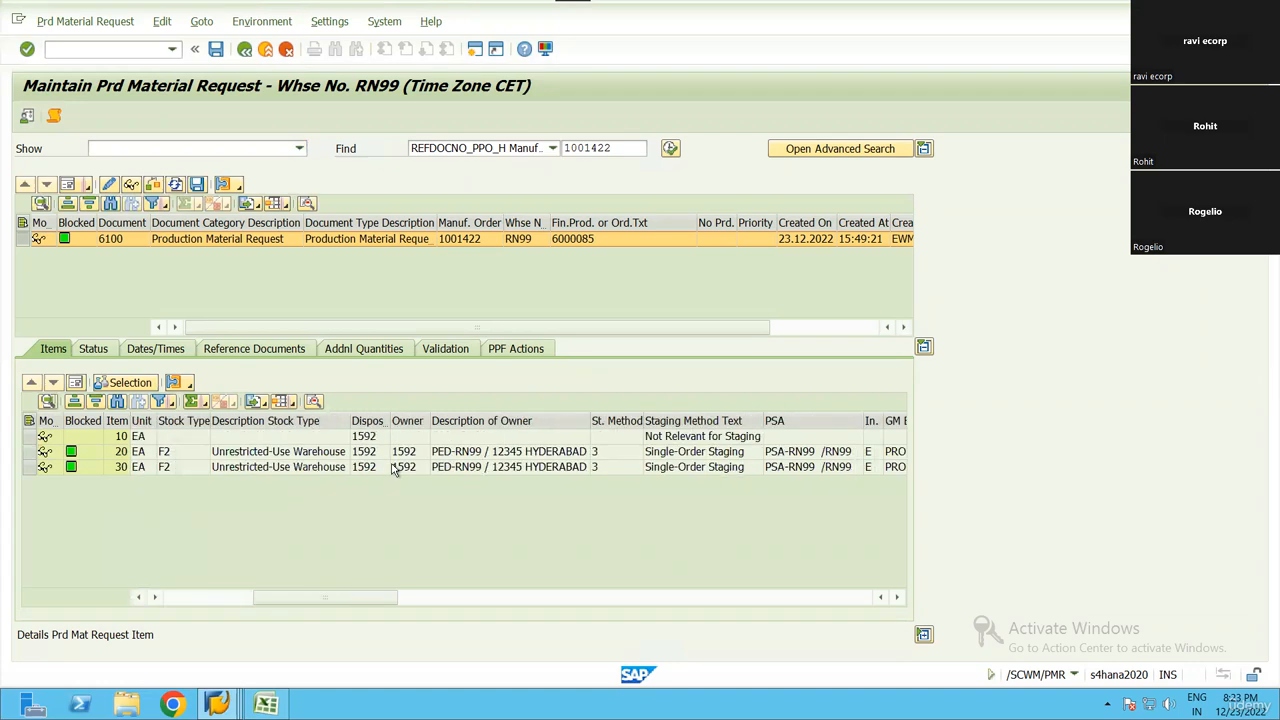
{"action": "scroll", "coordinate": [507, 467], "scroll_direction": "right", "scroll_amount": 6}
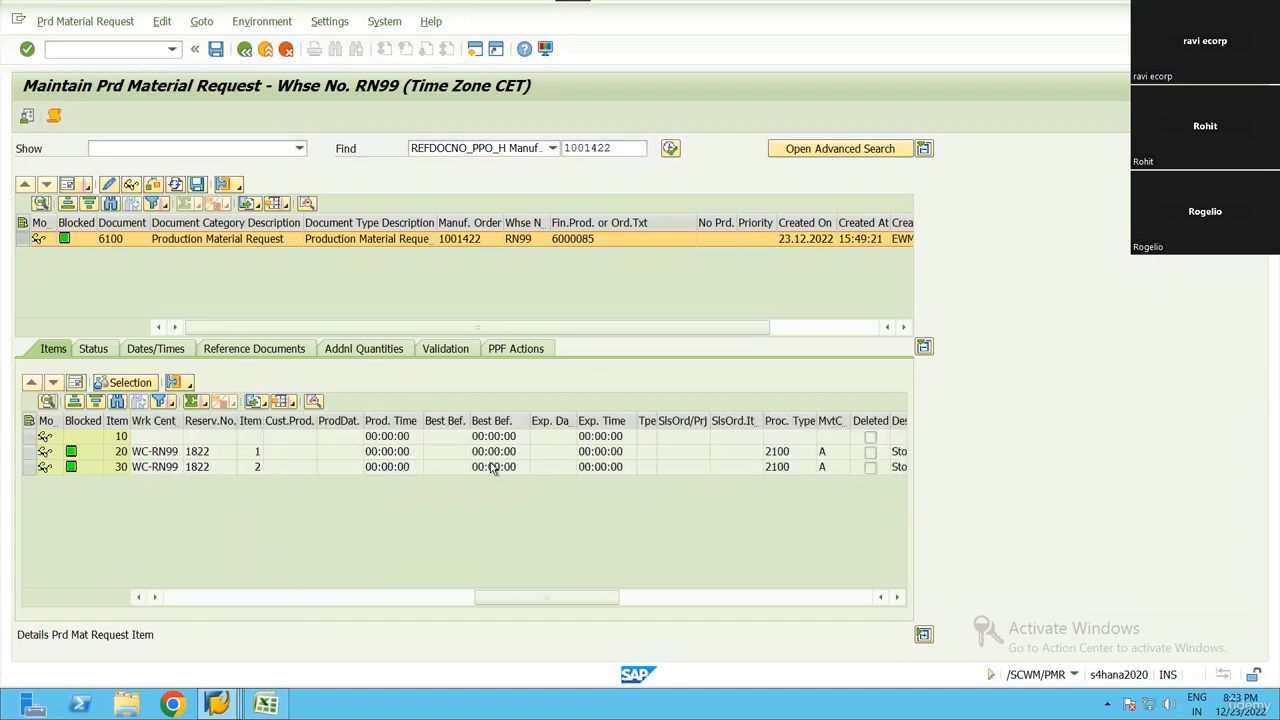
{"action": "scroll", "coordinate": [490, 467], "scroll_direction": "right", "scroll_amount": 4}
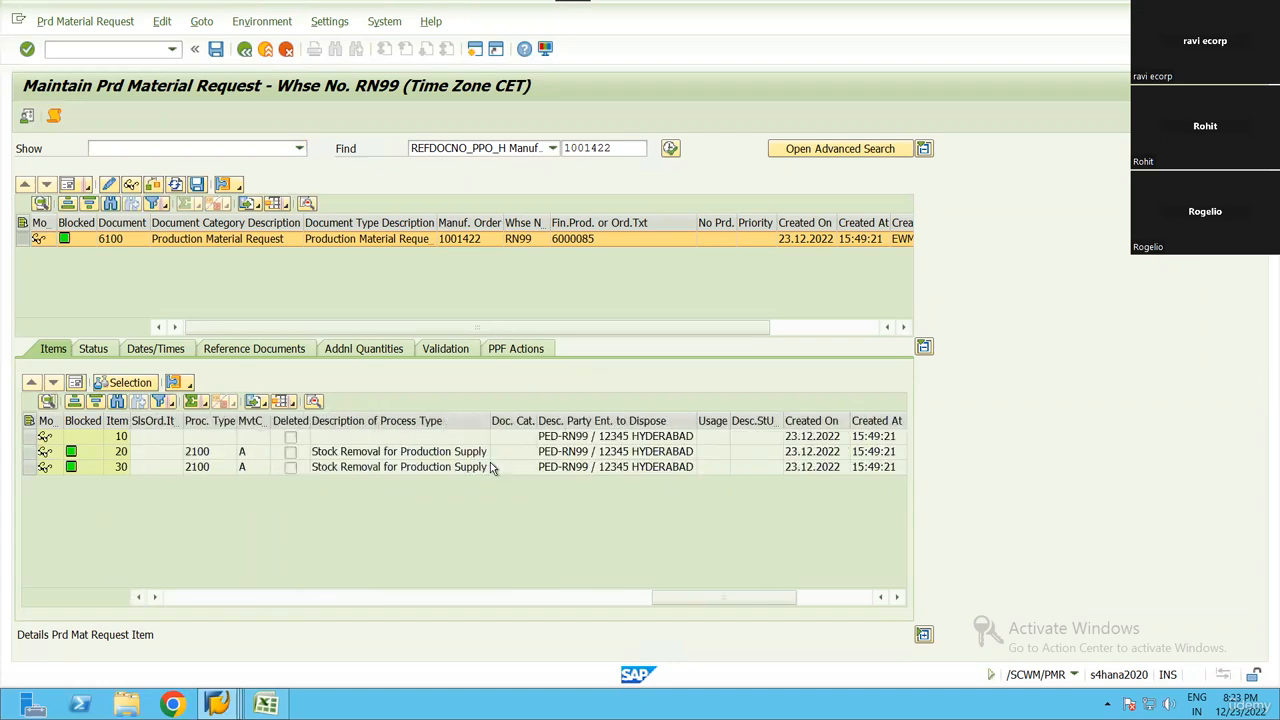
{"action": "scroll", "coordinate": [383, 468], "scroll_direction": "left", "scroll_amount": 6}
{"action": "scroll", "coordinate": [229, 458], "scroll_direction": "left", "scroll_amount": 8}
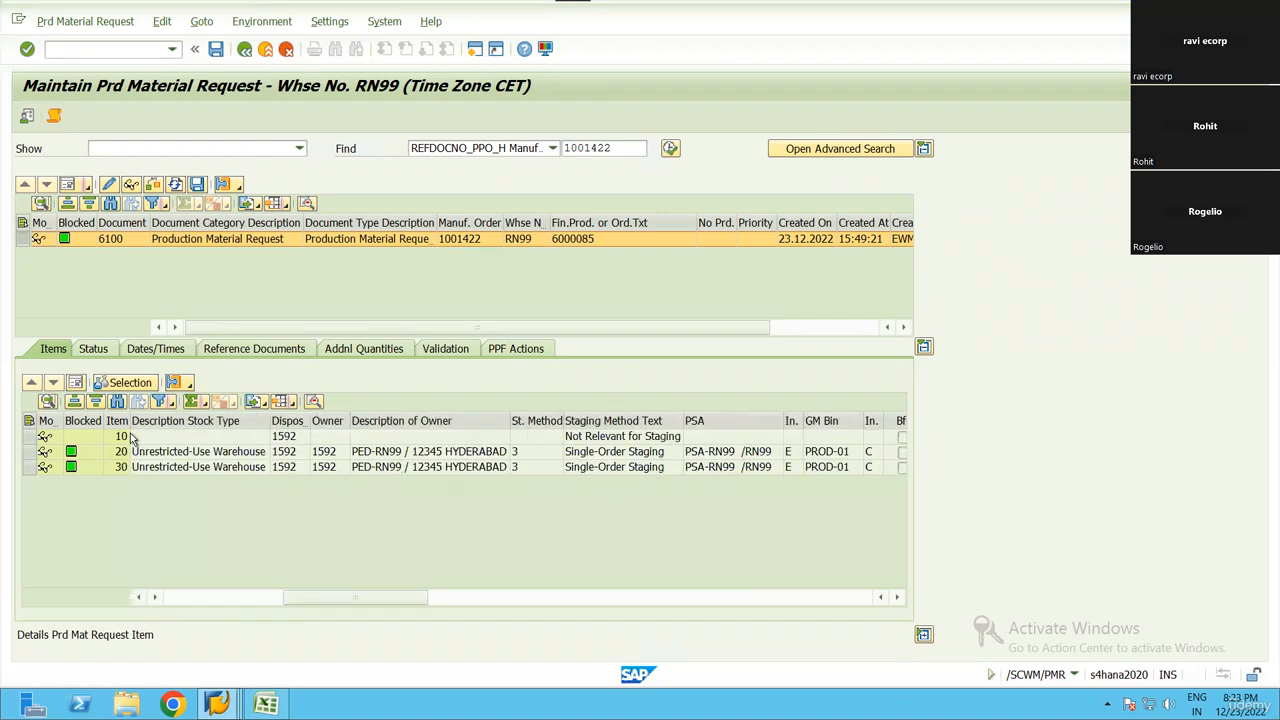
Switch the material request to change mode and open component item 20 in form view
{"action": "left_click", "coordinate": [29, 421]}
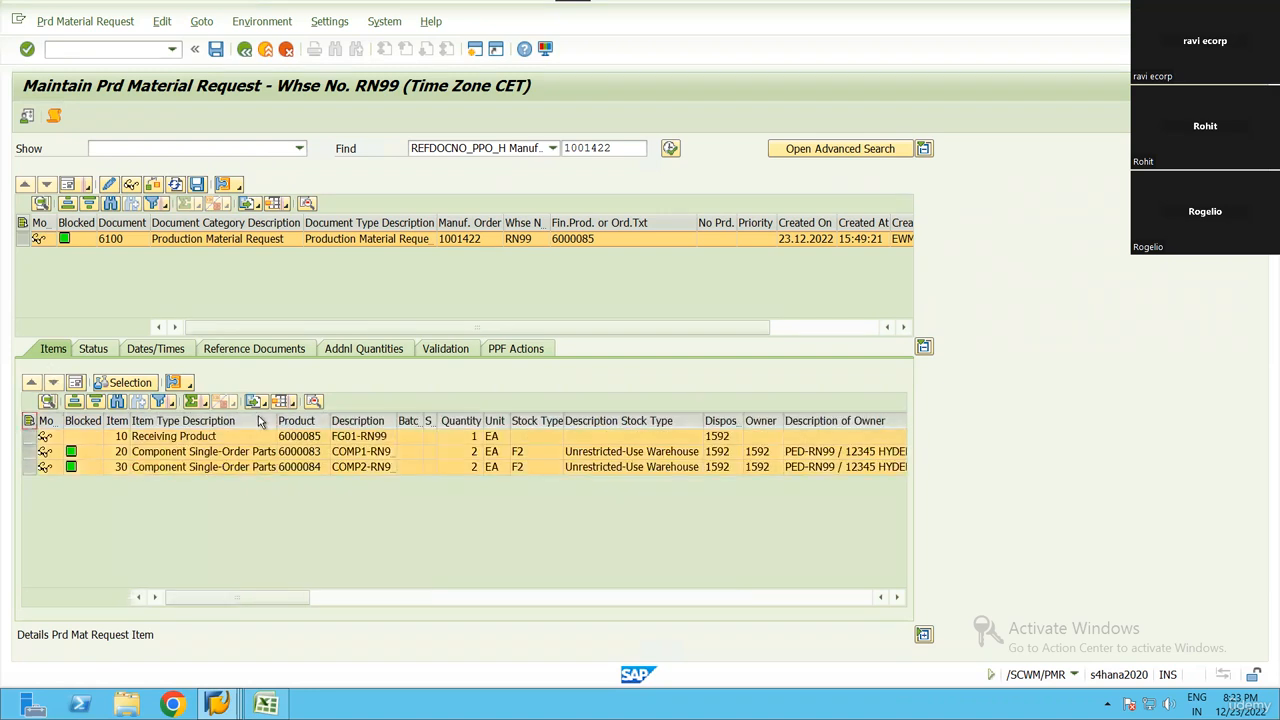
{"action": "left_click", "coordinate": [109, 185]}
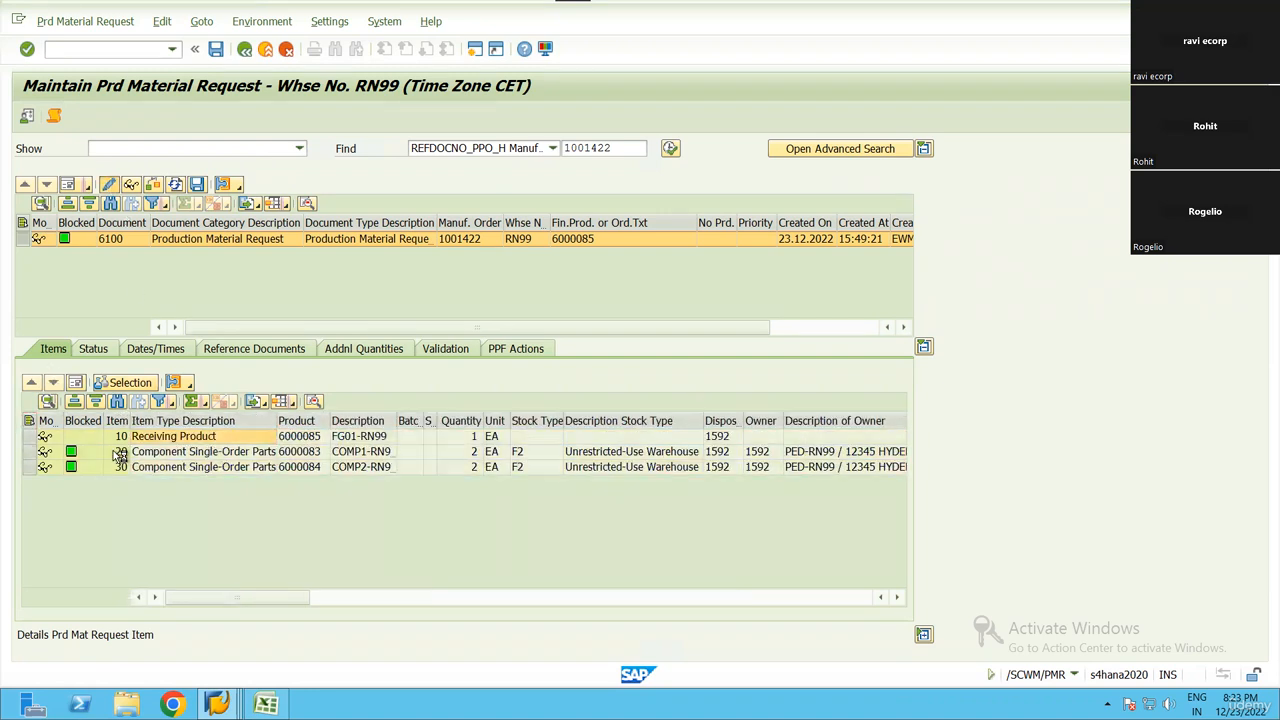
{"action": "left_click", "coordinate": [72, 452]}
{"action": "left_click", "coordinate": [75, 382]}
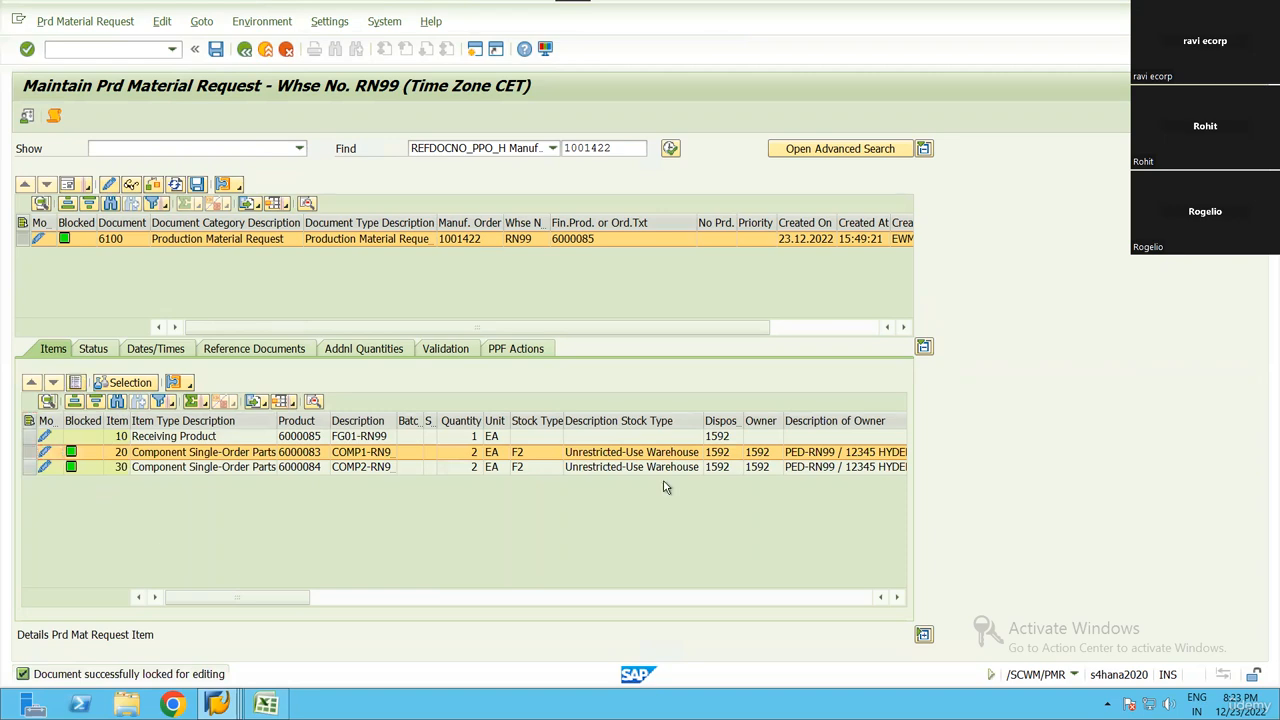
Check whether item 20's warehouse process type can be edited and switch the request back to display mode
{"action": "scroll", "coordinate": [902, 475], "scroll_direction": "up", "scroll_amount": 4}
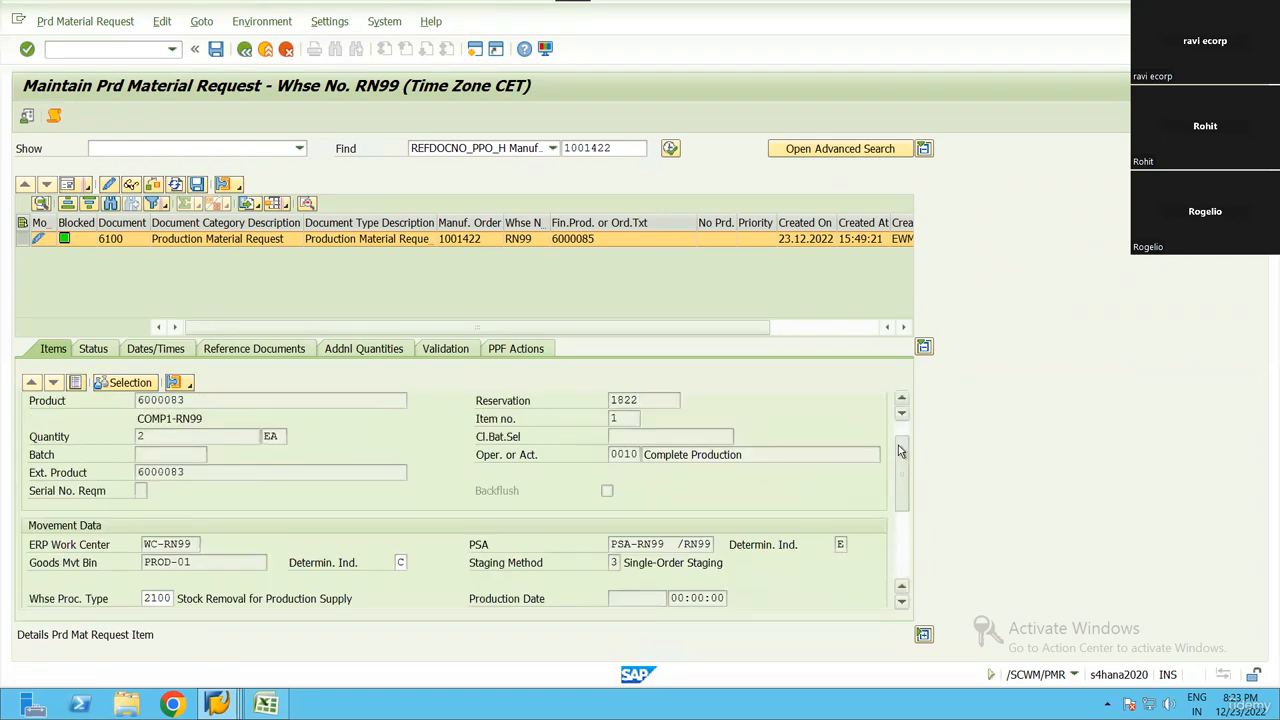
{"action": "scroll", "coordinate": [901, 490], "scroll_direction": "down", "scroll_amount": 3}
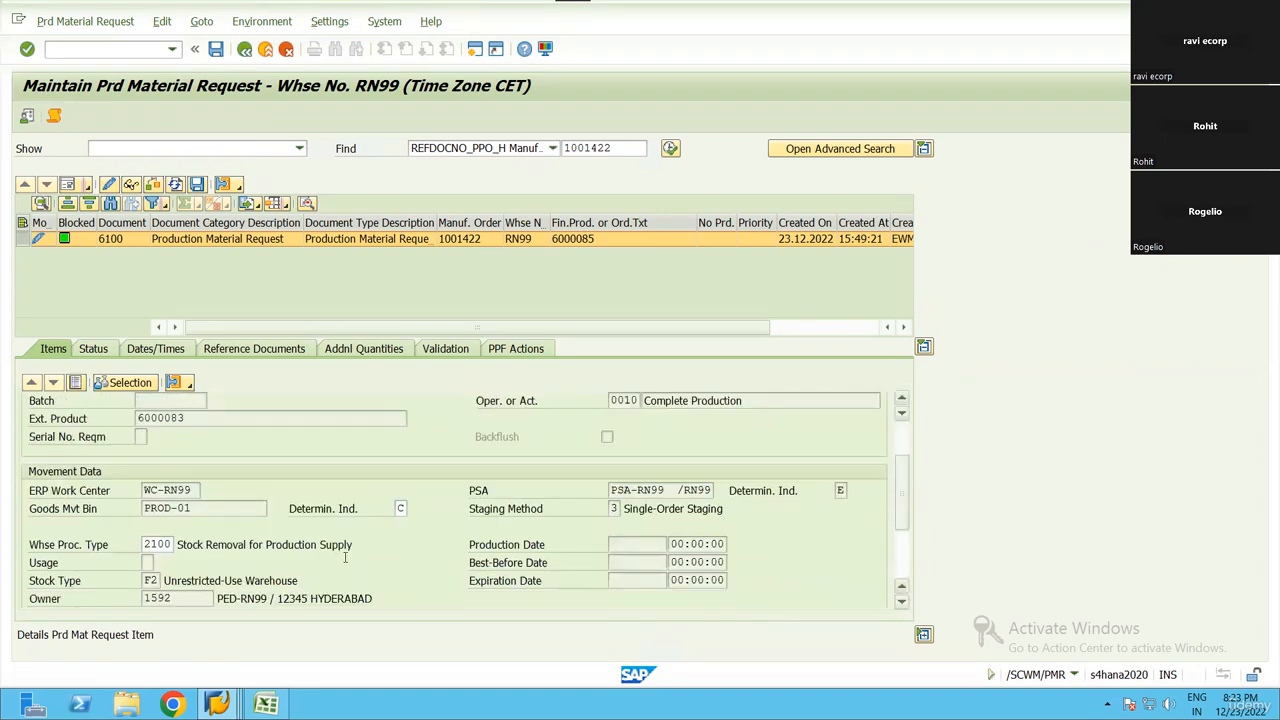
{"action": "left_click", "coordinate": [158, 544]}
{"action": "mouse_move", "coordinate": [901, 517]}
{"action": "left_mouse_down"}
{"action": "mouse_move", "coordinate": [898, 547]}
{"action": "mouse_move", "coordinate": [899, 519]}
{"action": "left_mouse_up"}
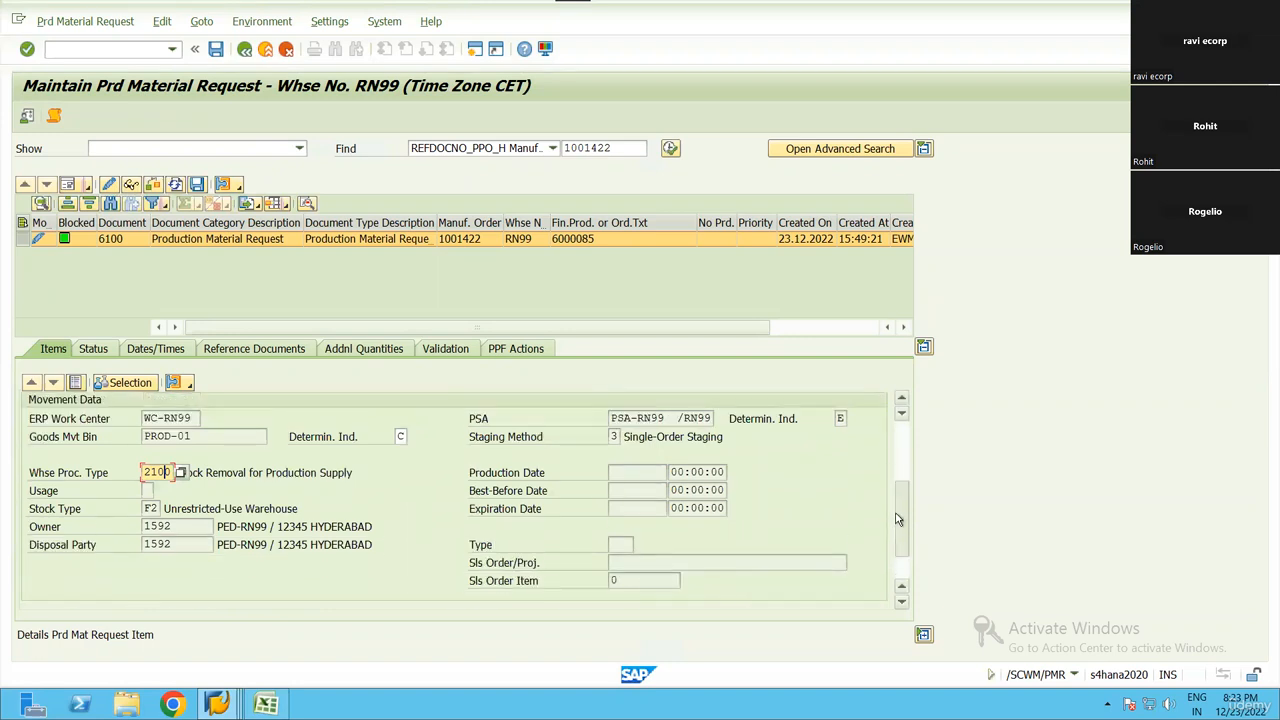
{"action": "left_click", "coordinate": [130, 185]}
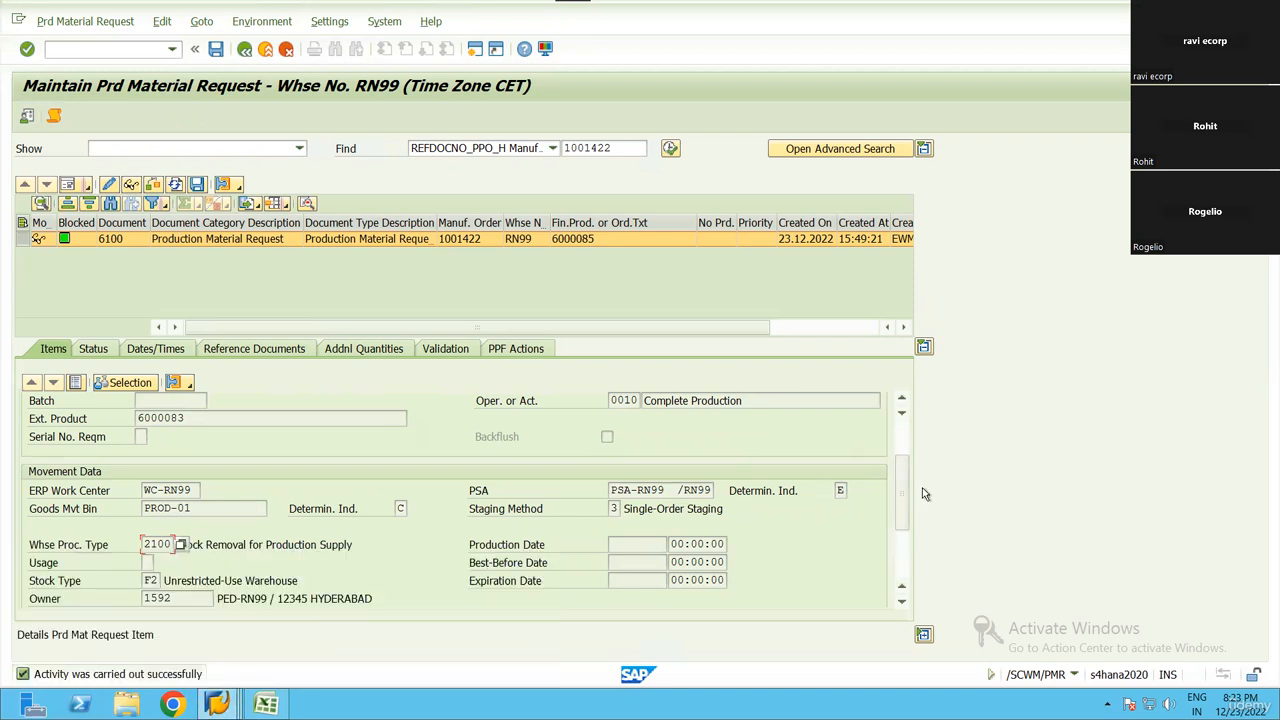
{"action": "left_click", "coordinate": [899, 430]}
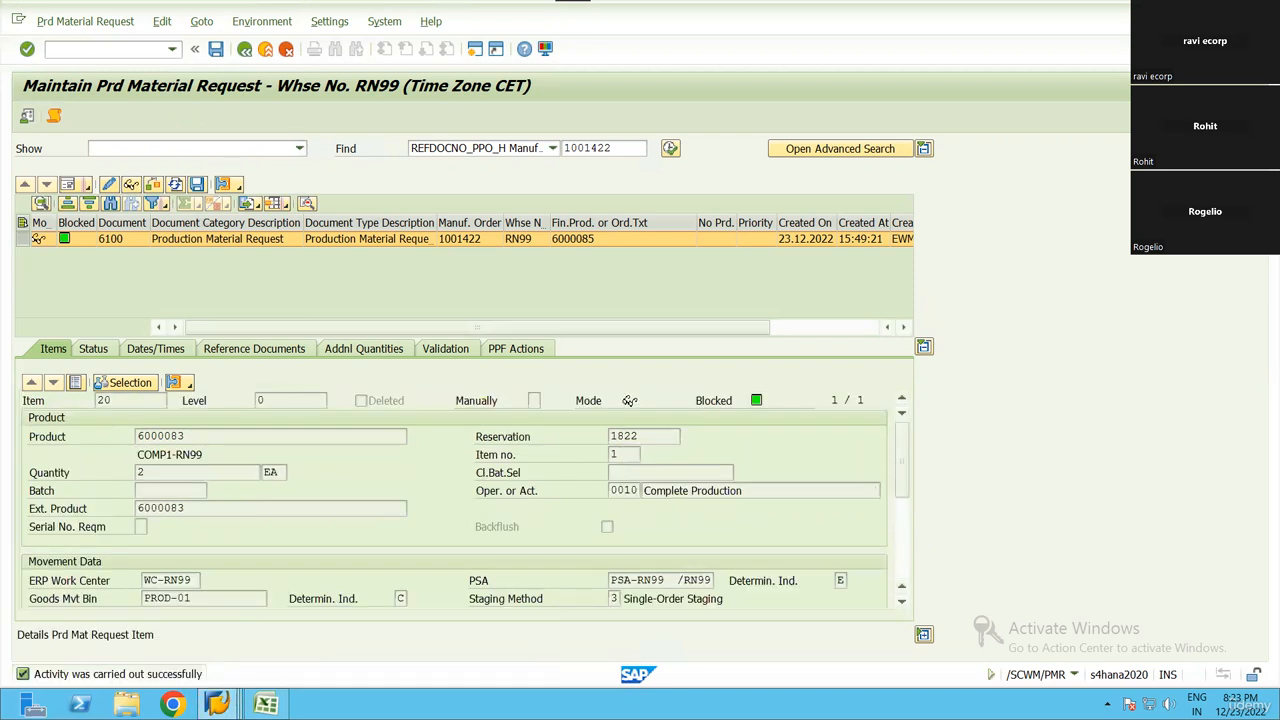
Open transaction /SCWM/STAGE in a new session with warehouse number RN99
{"action": "type", "text": "/O/SCWM/STAGE"}
{"action": "key", "text": "Return"}
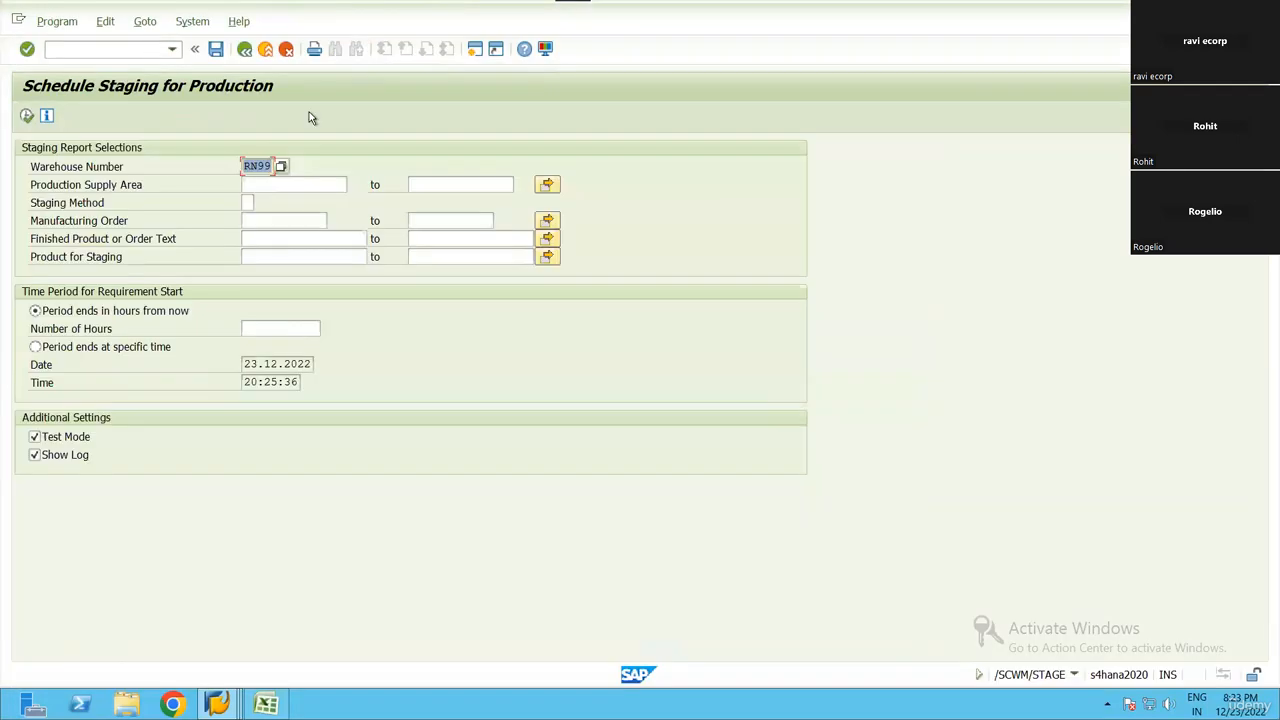
{"action": "left_click", "coordinate": [252, 166]}
Copy the manufacturing order number from the material request into the Manufacturing Order selection of the staging report
{"action": "key", "text": "F3"}
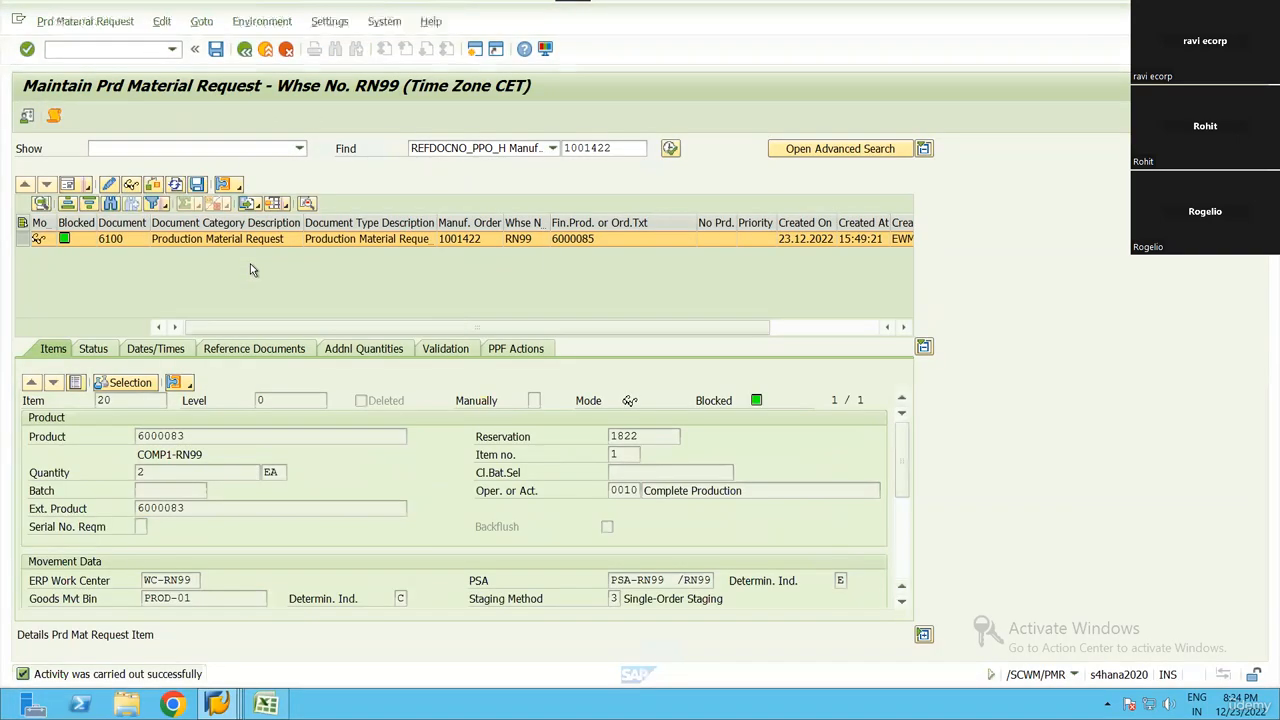
{"action": "left_click", "coordinate": [469, 241]}
{"action": "key", "text": "alt+Tab"}
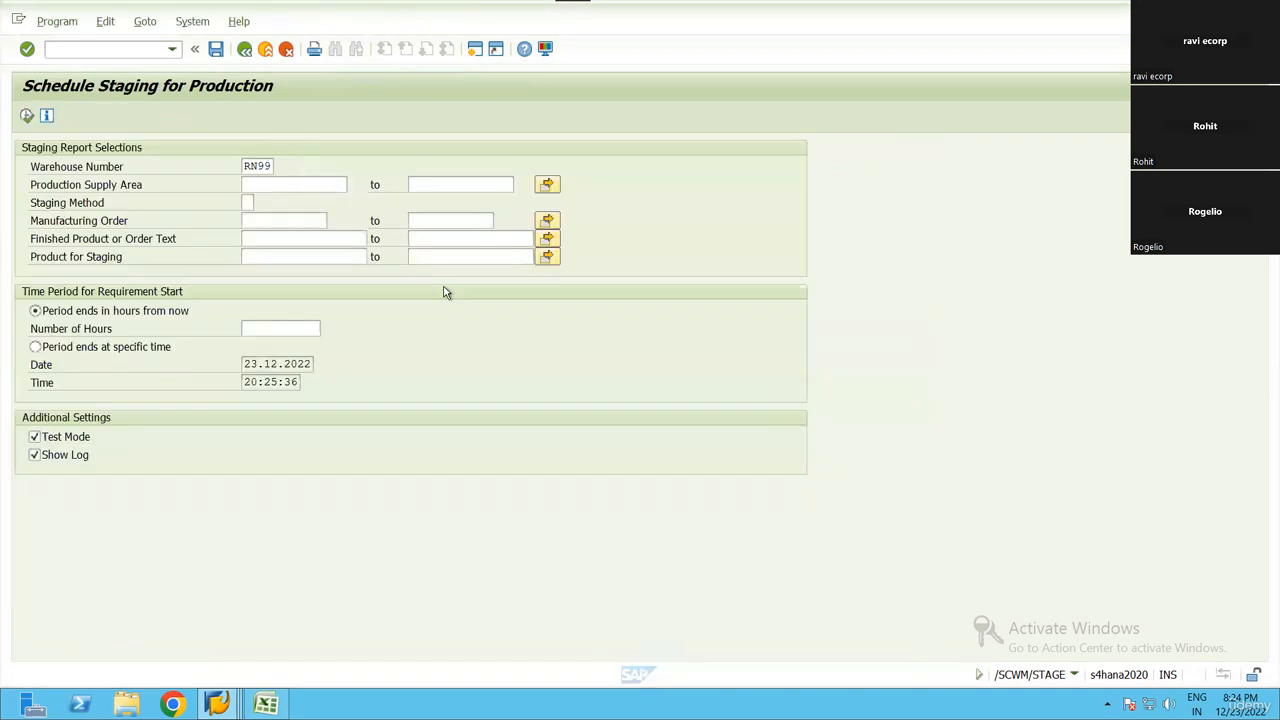
{"action": "type", "text": "1001422"}
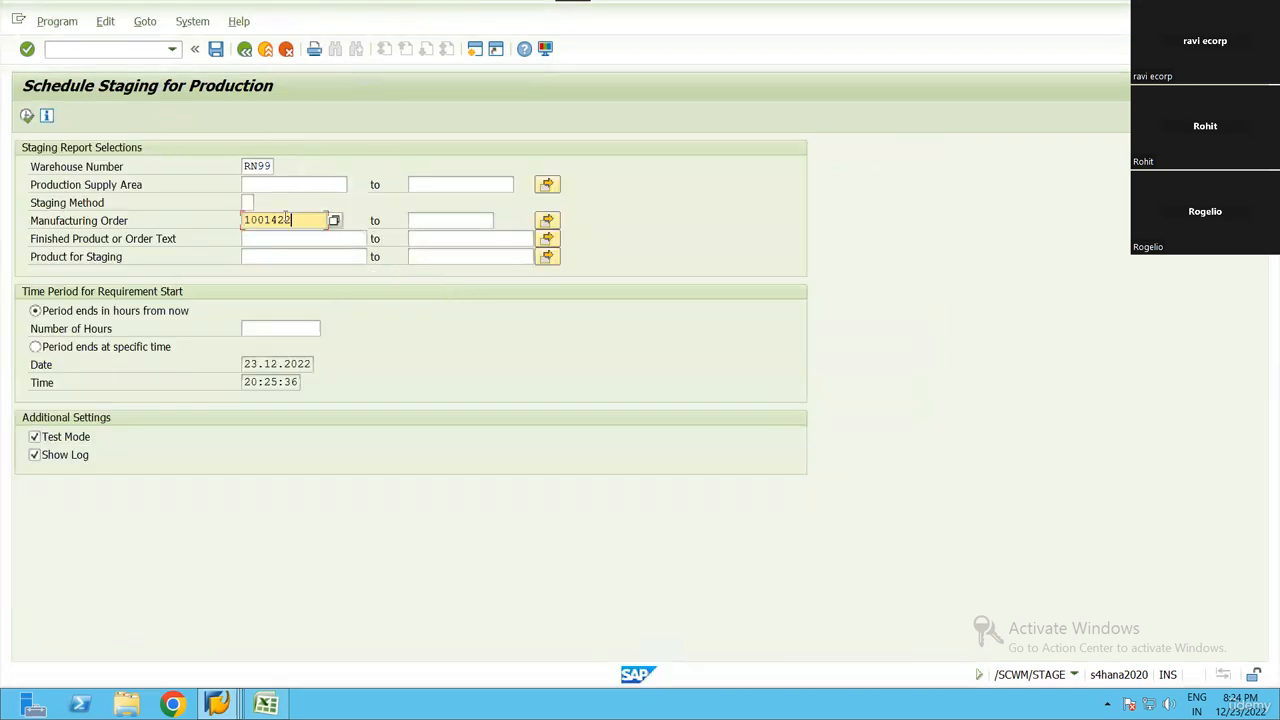
{"action": "left_click", "coordinate": [270, 237]}
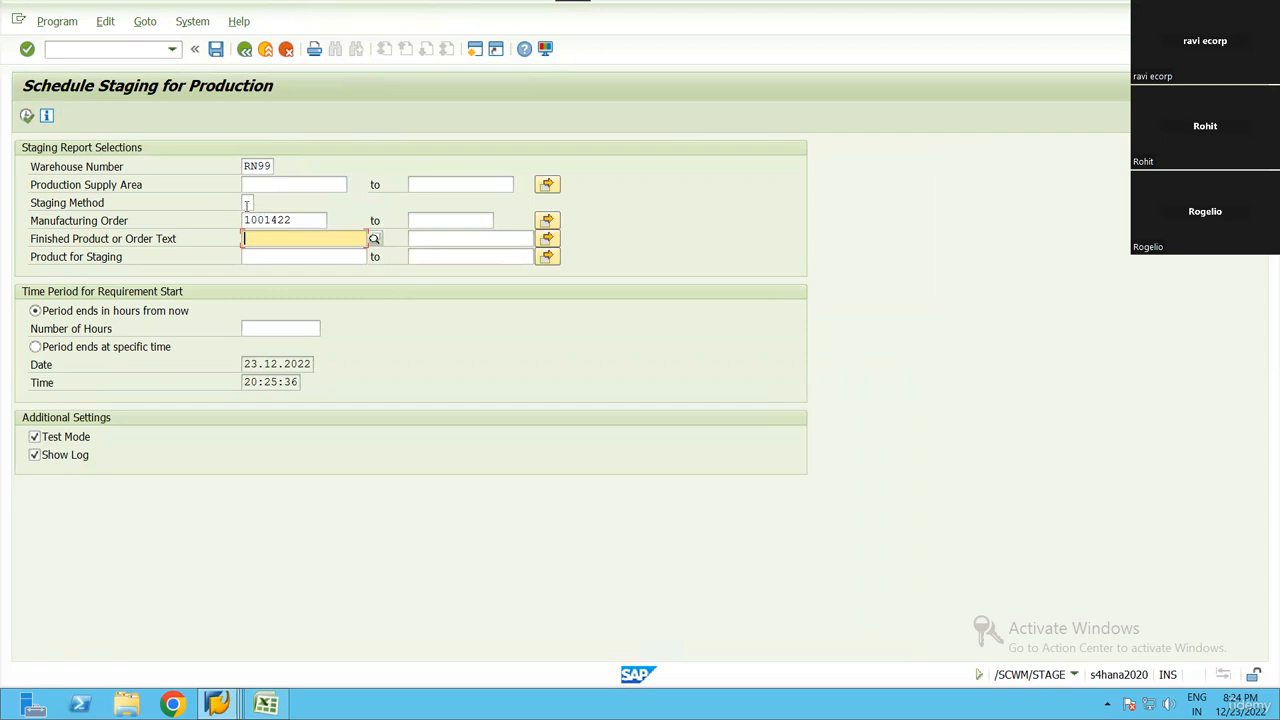
{"action": "left_click", "coordinate": [88, 222]}
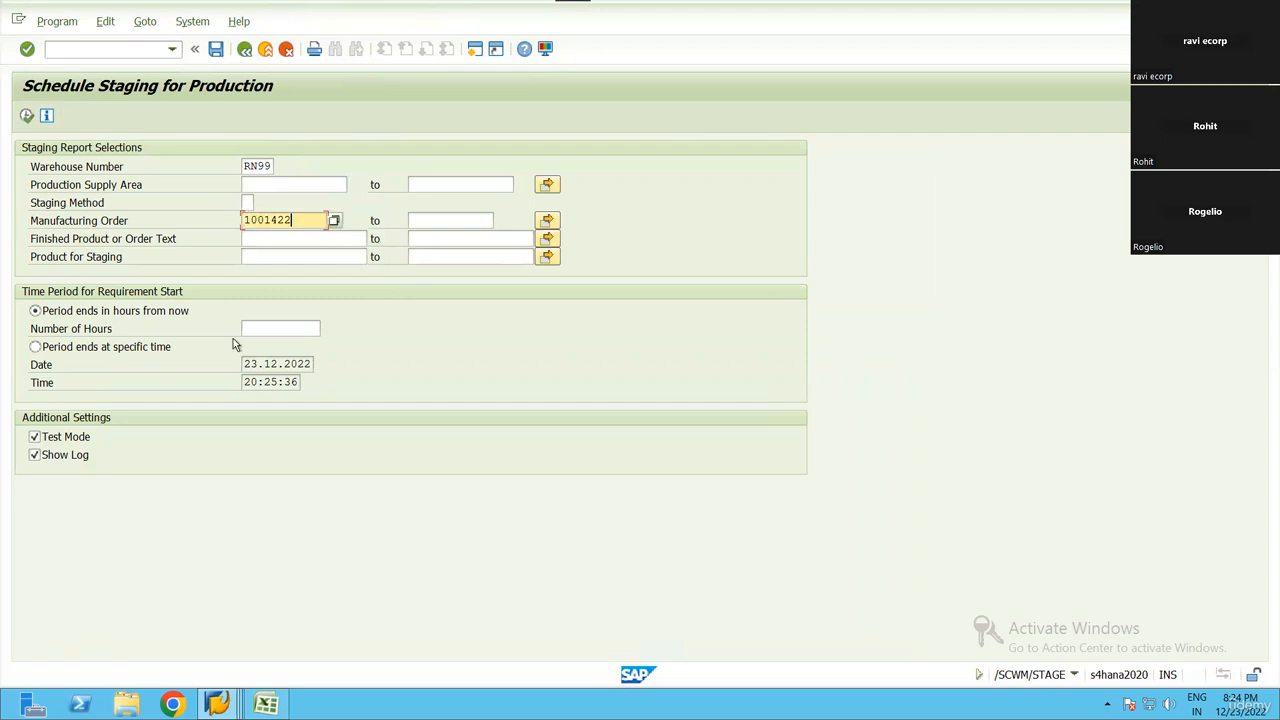
Set the staging report's requirement period to end at a specific time, with the date 23.12.2023
{"action": "left_click", "coordinate": [40, 350]}
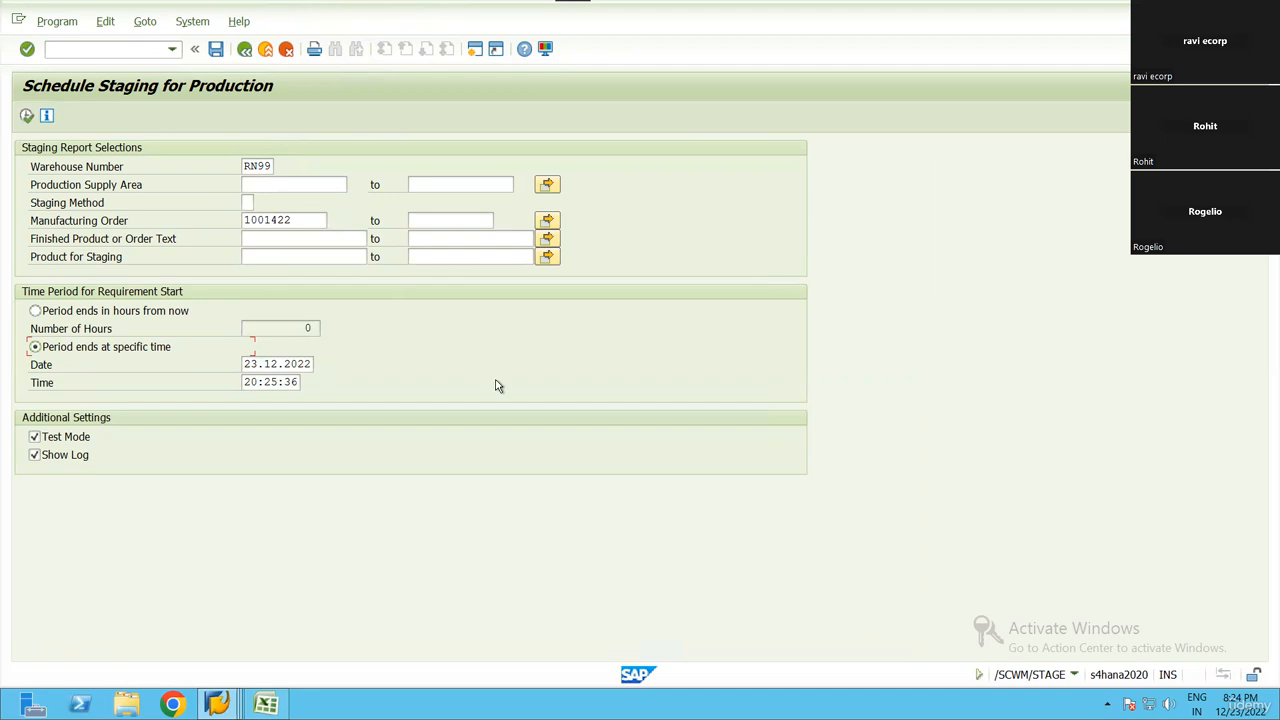
{"action": "key", "text": "Tab"}
{"action": "key", "text": "BackSpace"}
{"action": "type", "text": "3"}
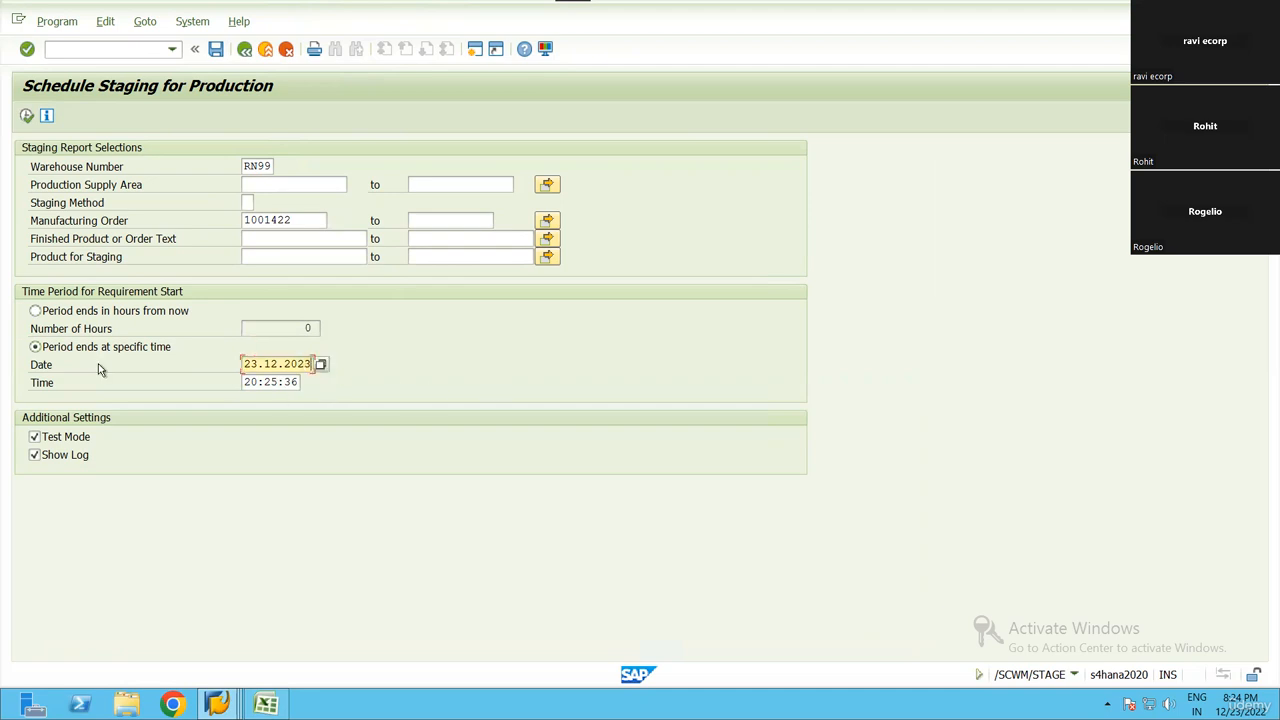
Check the movement data of component item 20 in the material request and return to the staging report
{"action": "key", "text": "alt+Tab"}
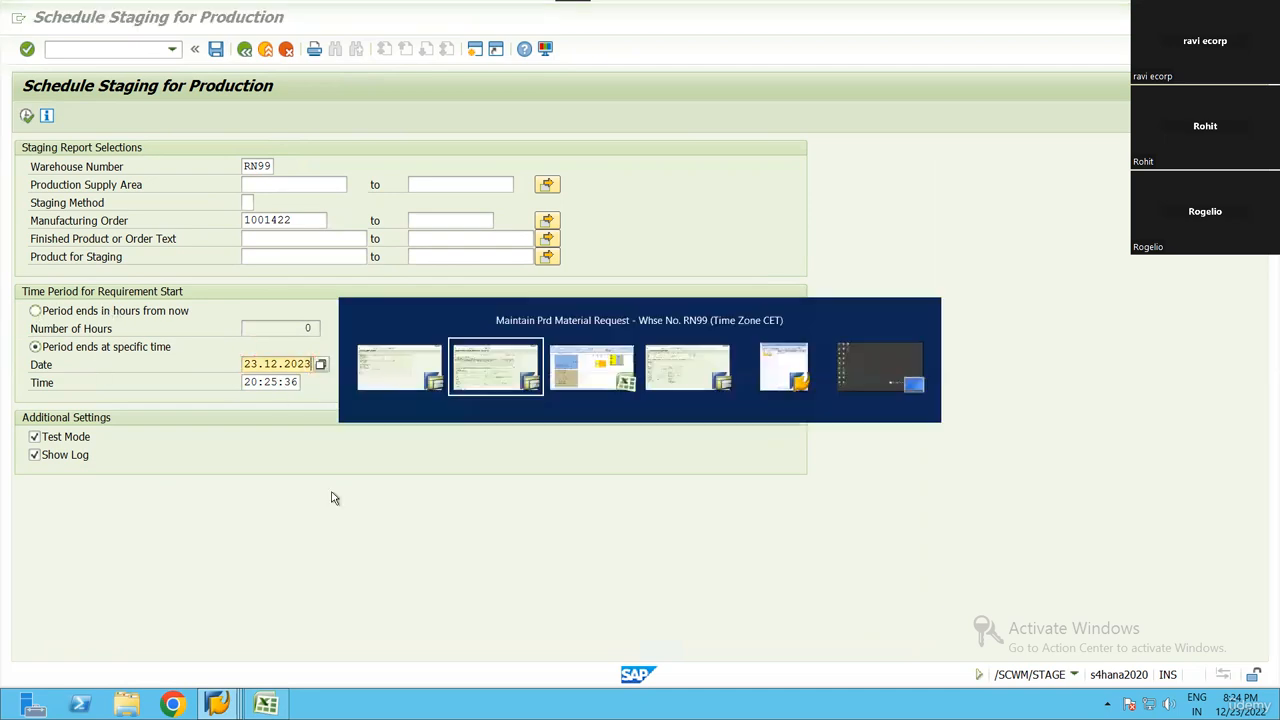
{"action": "scroll", "coordinate": [880, 510], "scroll_direction": "down", "scroll_amount": 5}
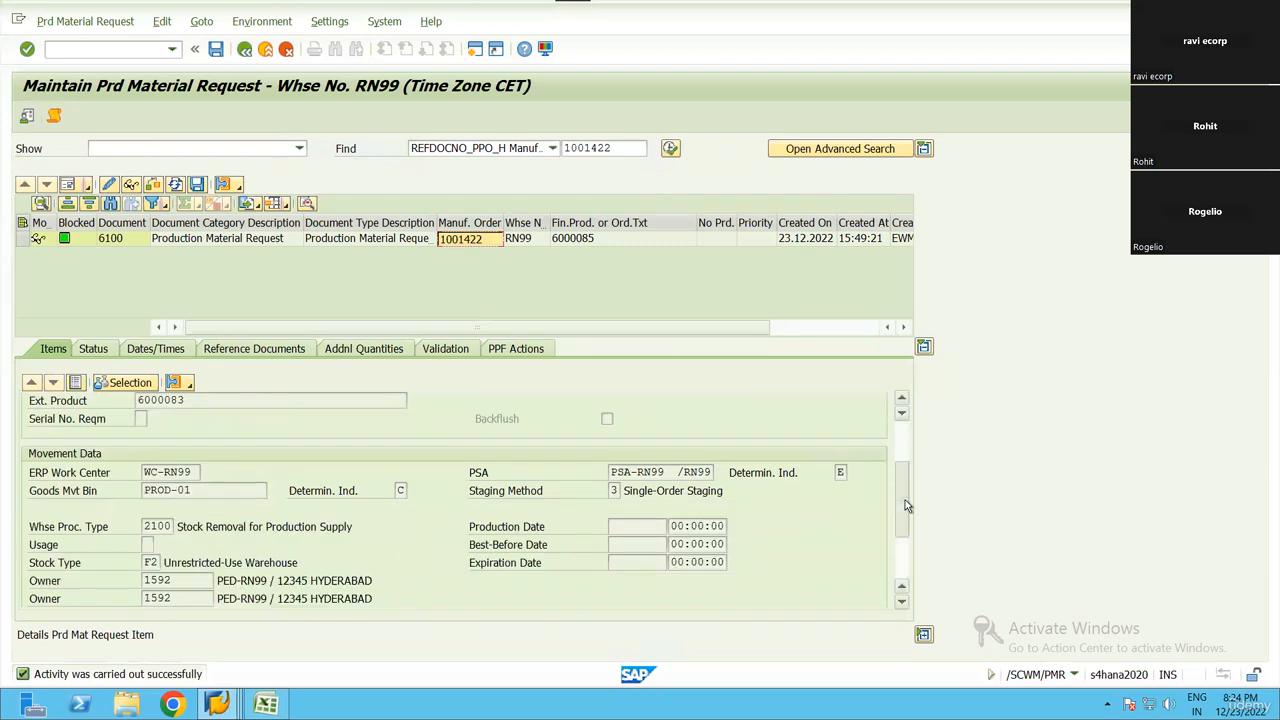
{"action": "left_click", "coordinate": [588, 511]}
{"action": "key", "text": "alt+Tab"}
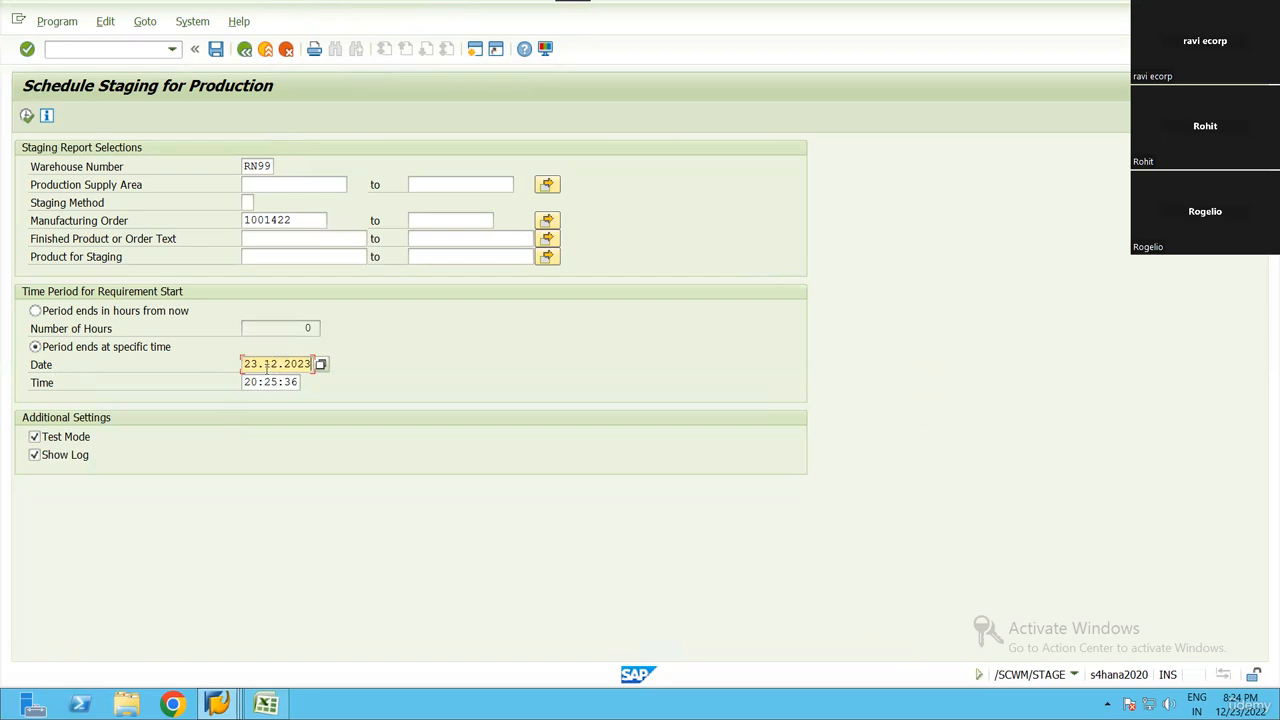
{"action": "left_click", "coordinate": [33, 452]}
{"action": "left_click", "coordinate": [33, 453]}
Examine the production, best-before and expiration date fields of component item 20 in the material request
{"action": "left_click", "coordinate": [221, 706]}
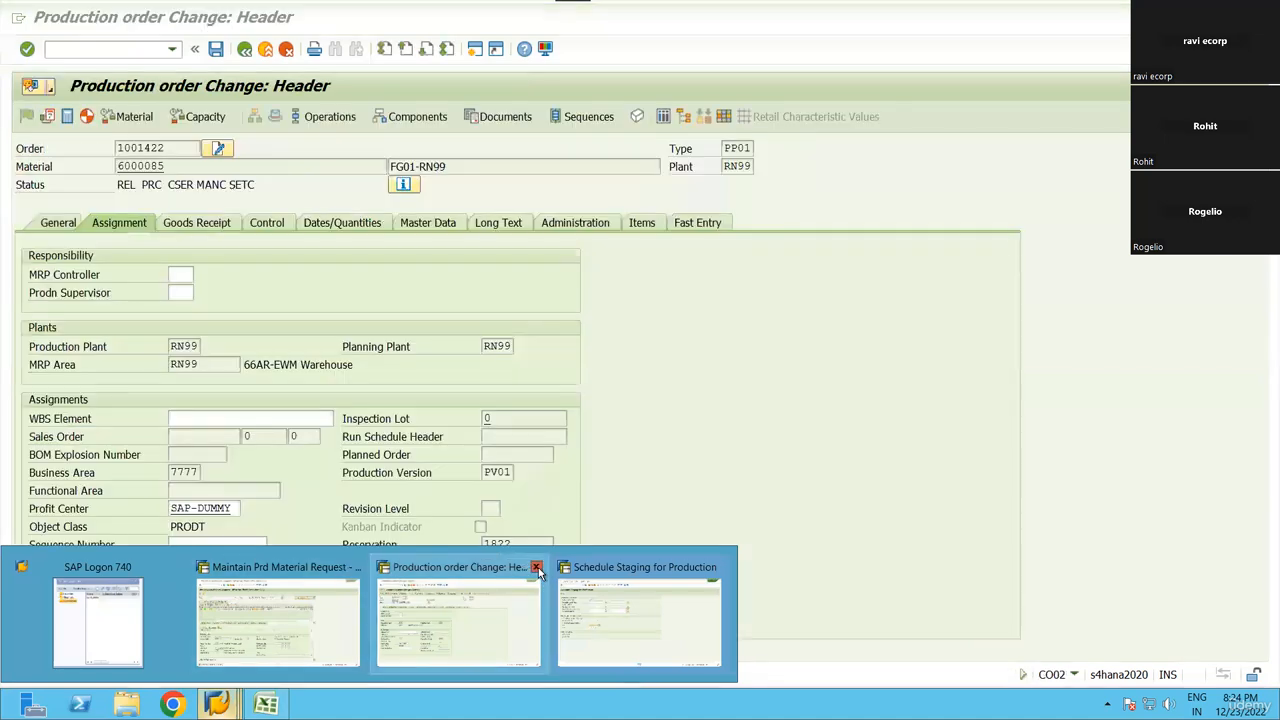
{"action": "left_click", "coordinate": [214, 633]}
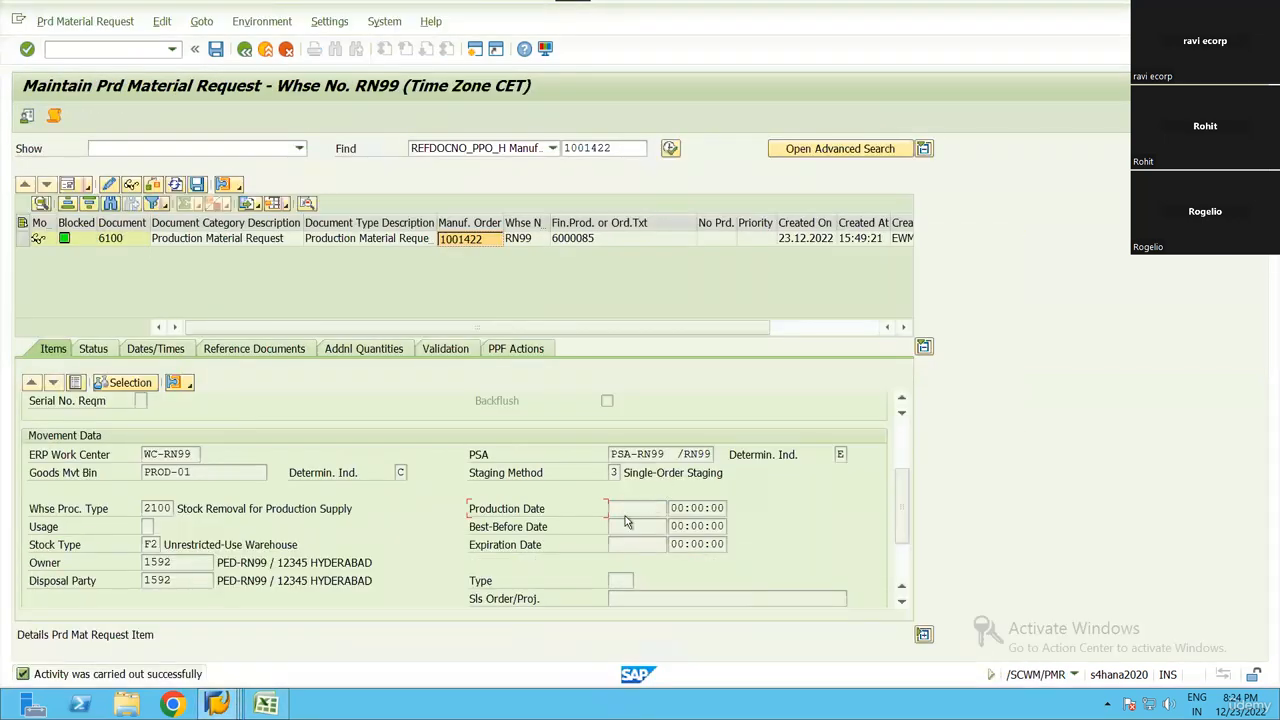
{"action": "left_click", "coordinate": [626, 513]}
{"action": "left_click", "coordinate": [628, 530]}
{"action": "left_click", "coordinate": [638, 513]}
{"action": "left_click", "coordinate": [637, 541]}
{"action": "left_click", "coordinate": [636, 528]}
{"action": "left_click", "coordinate": [637, 543]}
{"action": "left_click", "coordinate": [638, 511]}
{"action": "left_click_drag", "start_coordinate": [467, 529], "coordinate": [568, 528]}
{"action": "left_click_drag", "start_coordinate": [507, 529], "coordinate": [590, 537]}
{"action": "left_click_drag", "start_coordinate": [467, 548], "coordinate": [571, 548]}
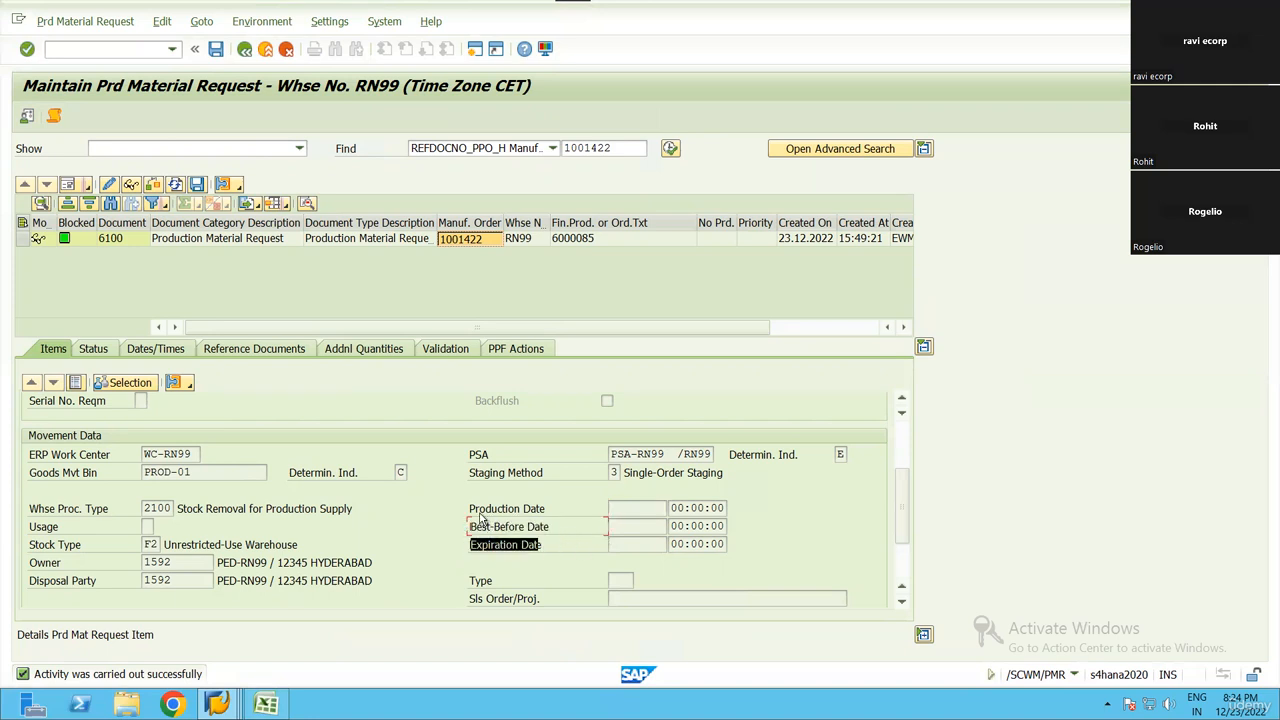
{"action": "mouse_move", "coordinate": [480, 513]}
{"action": "left_mouse_down"}
{"action": "mouse_move", "coordinate": [566, 511]}
{"action": "mouse_move", "coordinate": [466, 527]}
{"action": "left_mouse_up"}
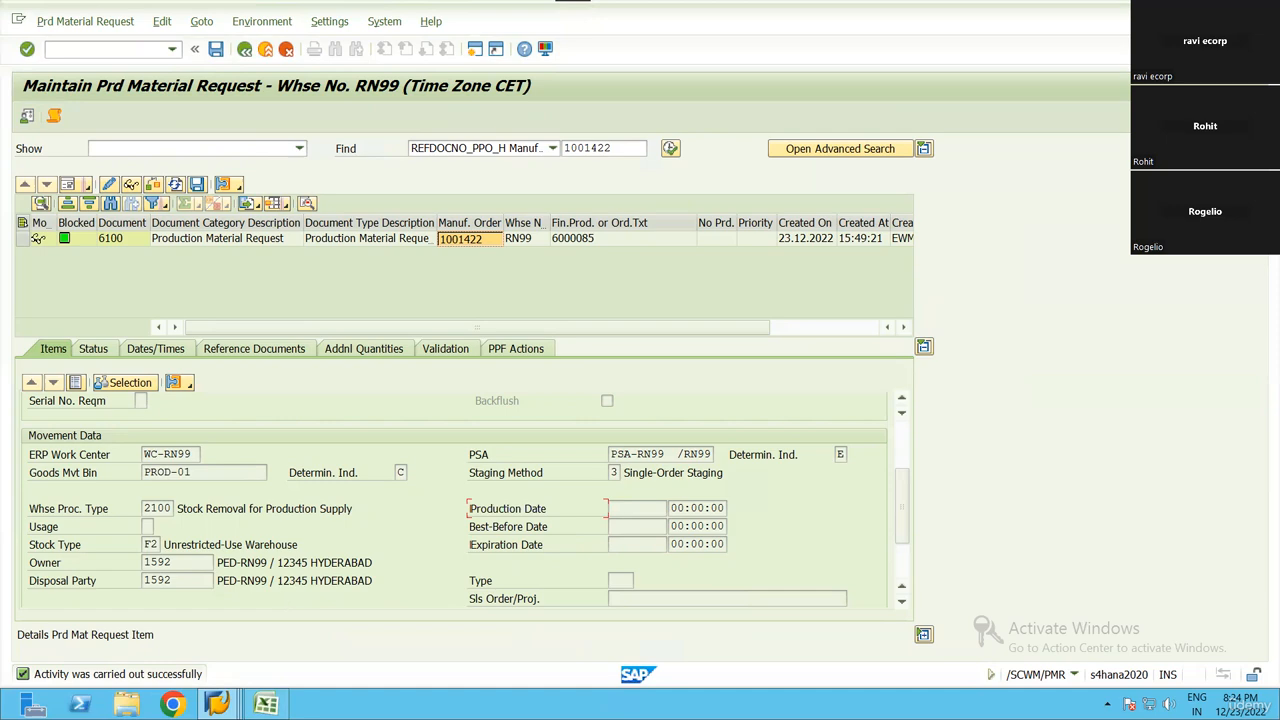
Check the production order header and review item 20's product and movement data in the material request
{"action": "mouse_move", "coordinate": [217, 704]}
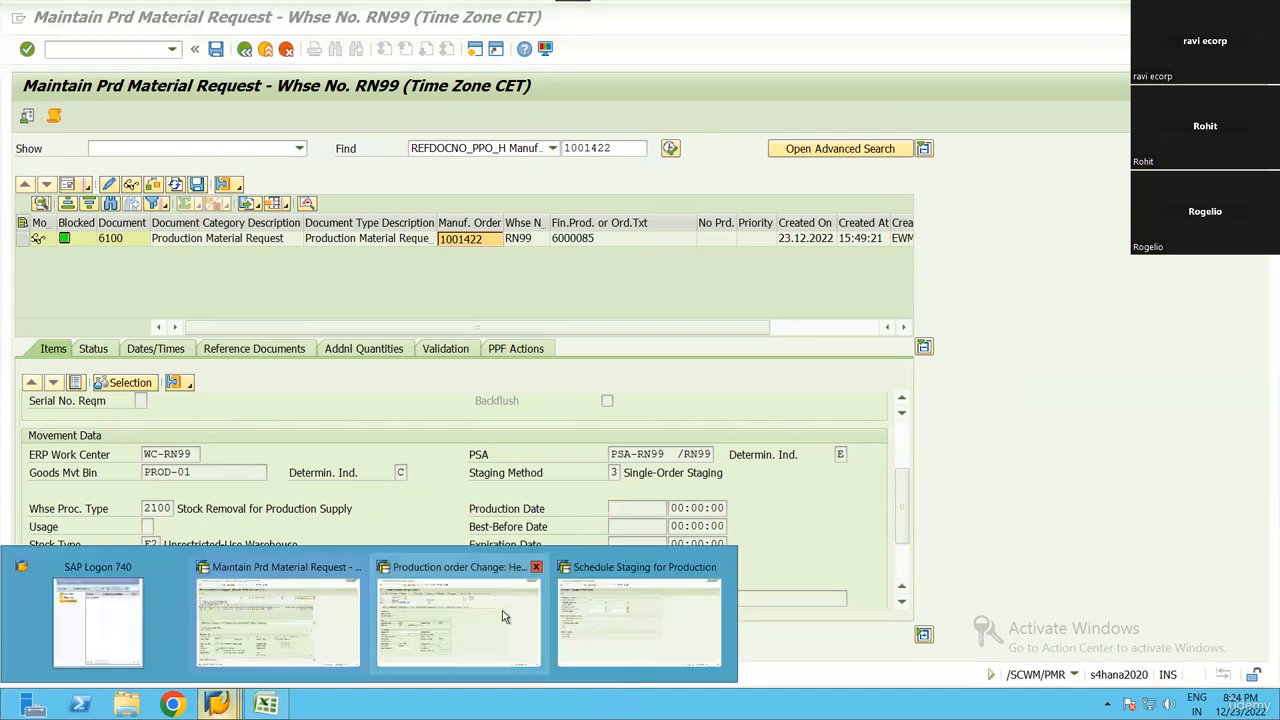
{"action": "left_click", "coordinate": [502, 612]}
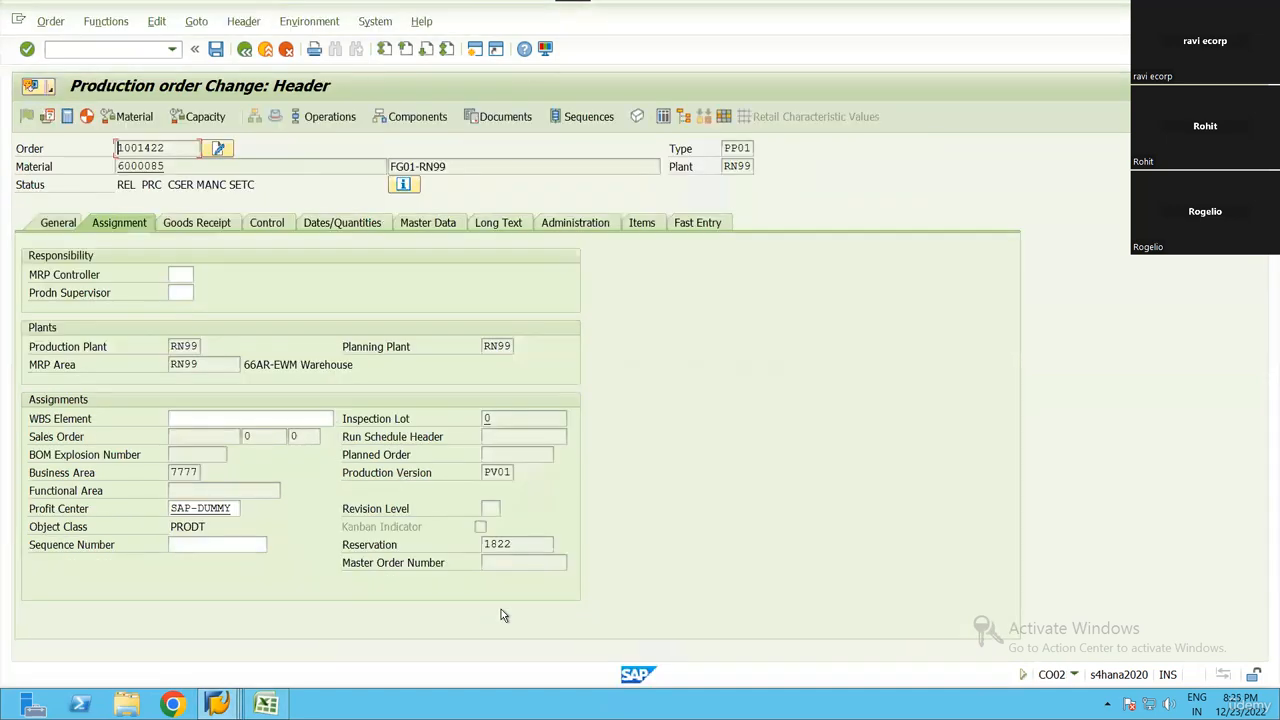
{"action": "key", "text": "alt+Tab"}
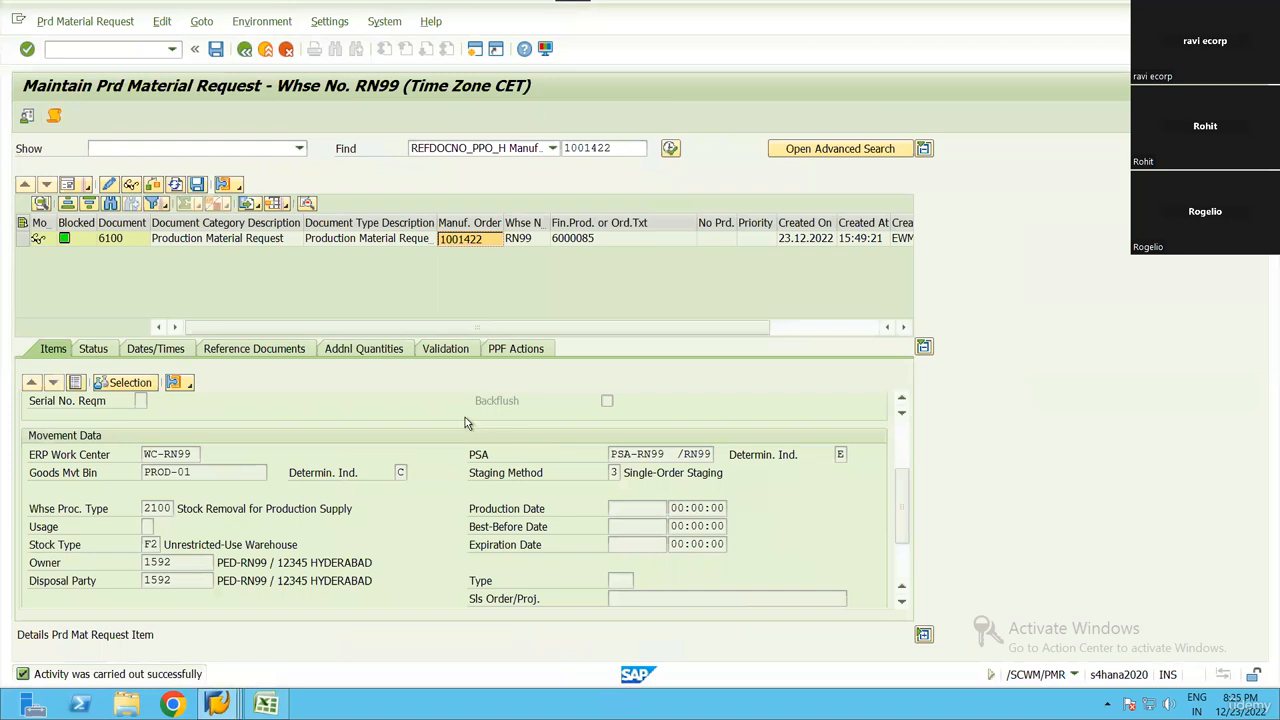
{"action": "left_click", "coordinate": [620, 527]}
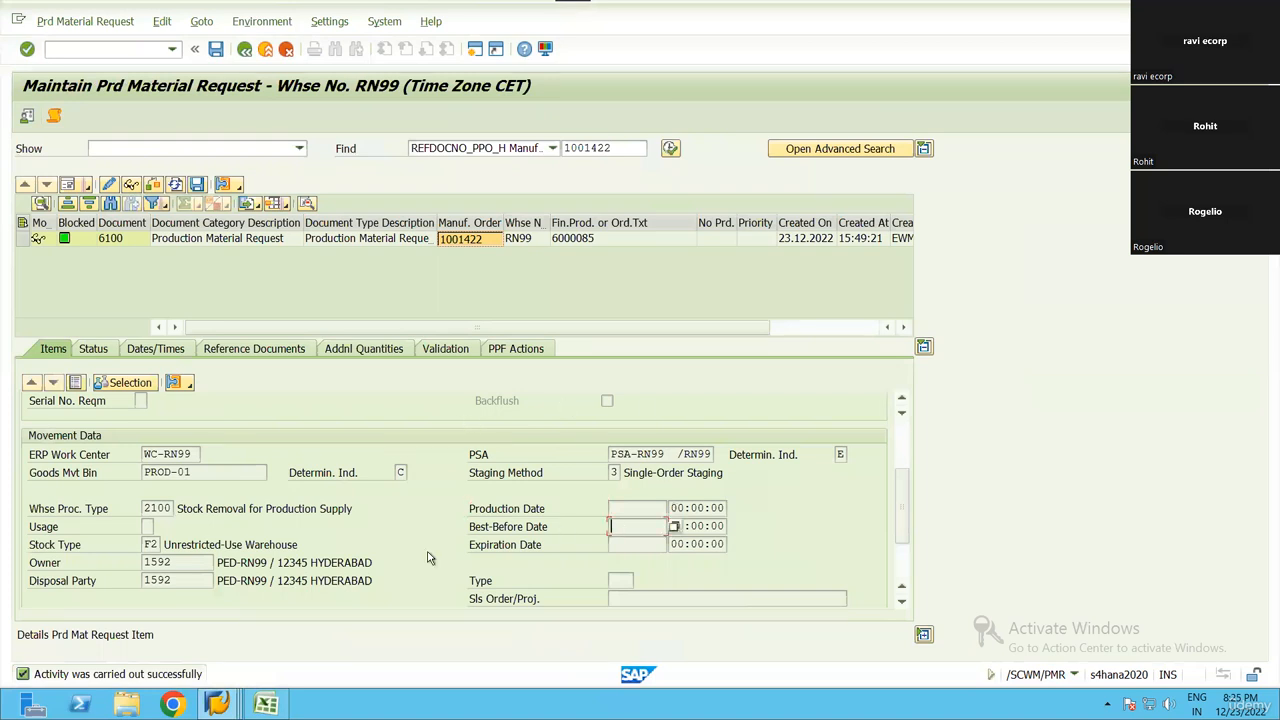
{"action": "left_click", "coordinate": [236, 700]}
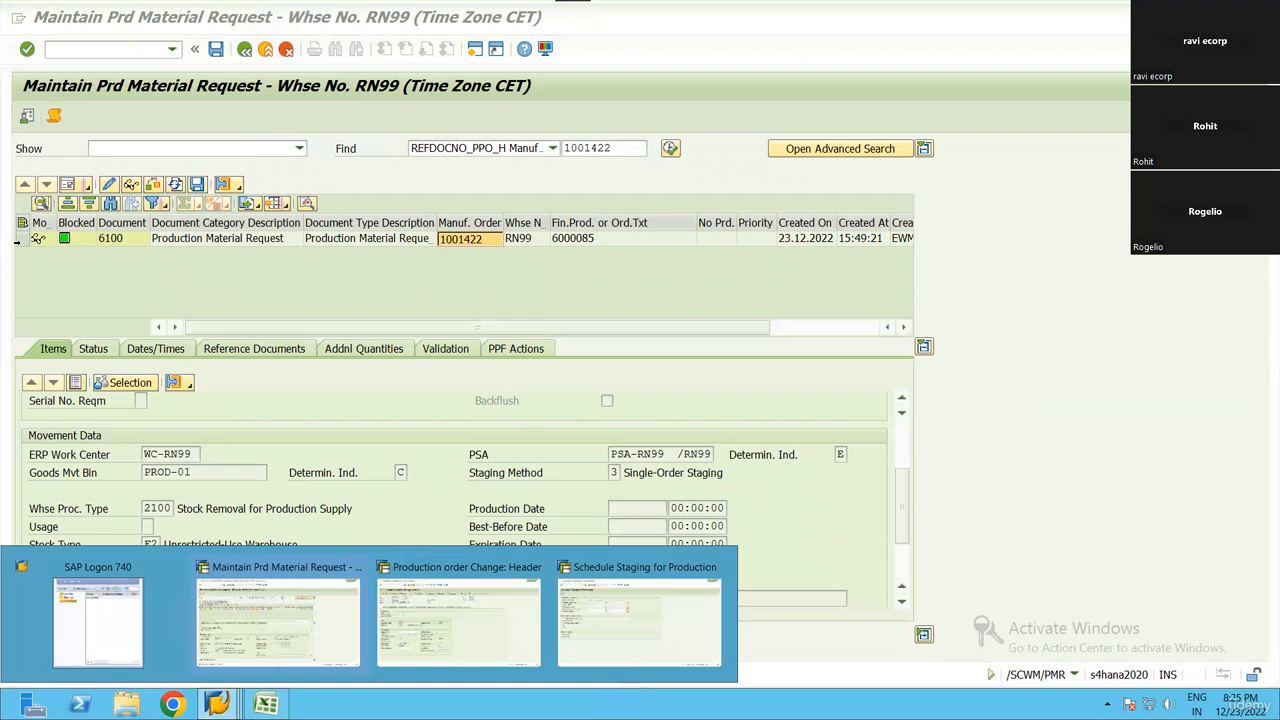
{"action": "left_click", "coordinate": [22, 238]}
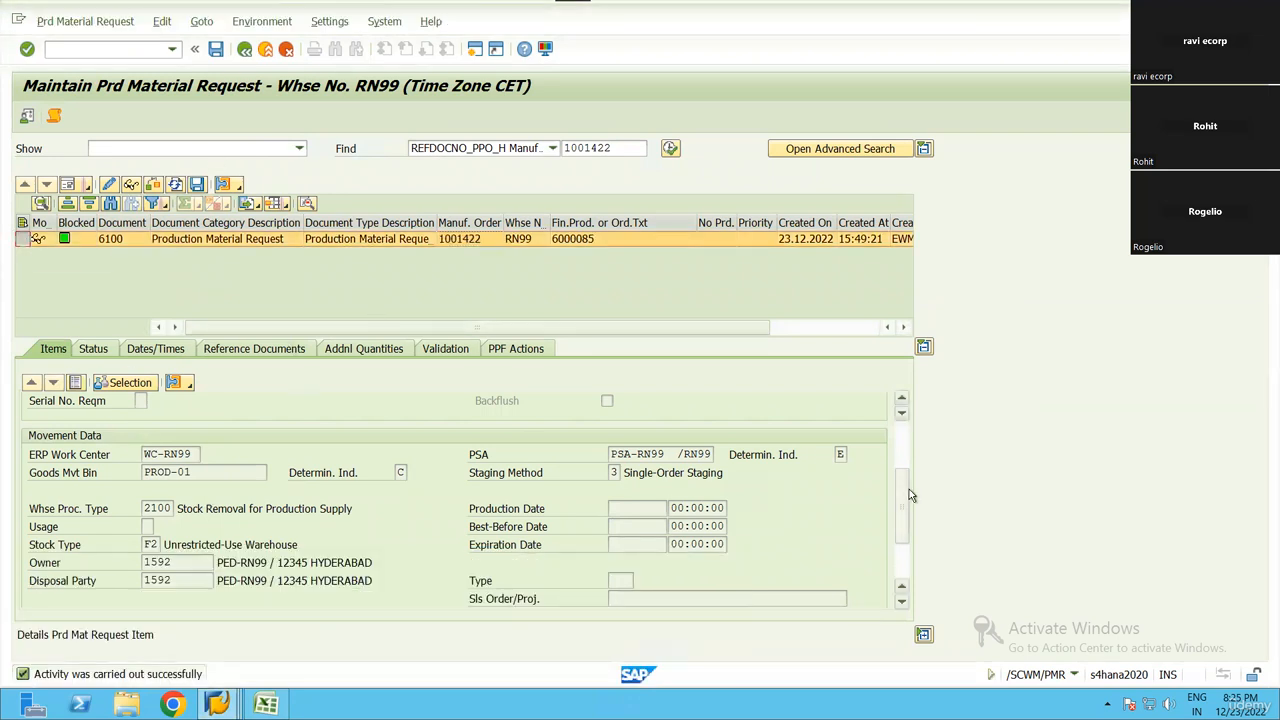
{"action": "left_click_drag", "start_coordinate": [909, 491], "coordinate": [911, 445]}
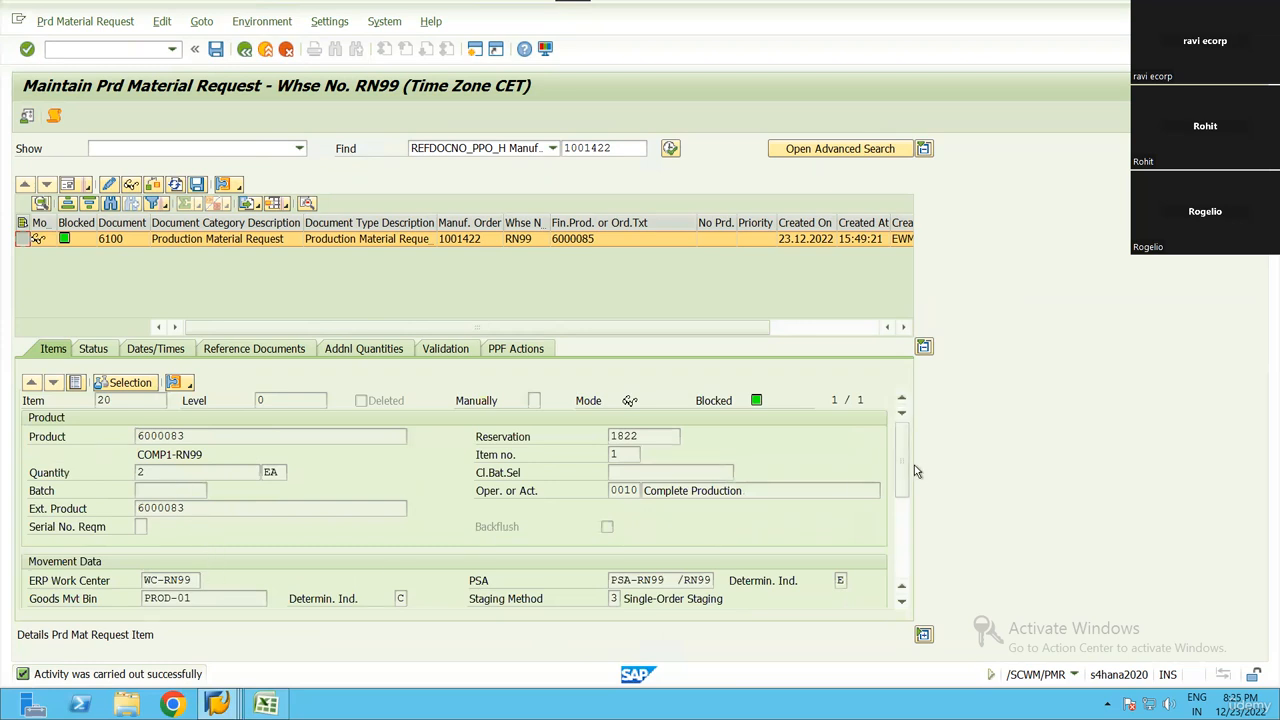
{"action": "scroll", "coordinate": [840, 486], "scroll_direction": "down", "scroll_amount": 3}
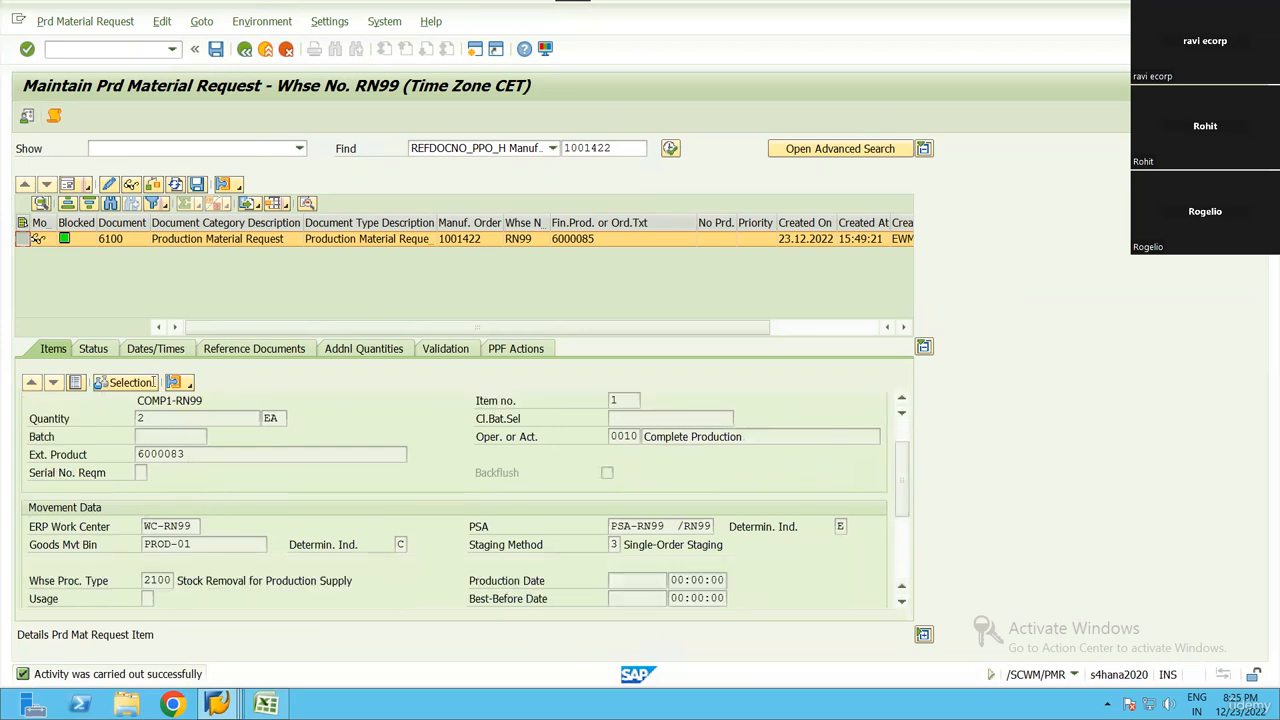
{"action": "left_click", "coordinate": [144, 583]}
{"action": "left_click", "coordinate": [85, 21]}
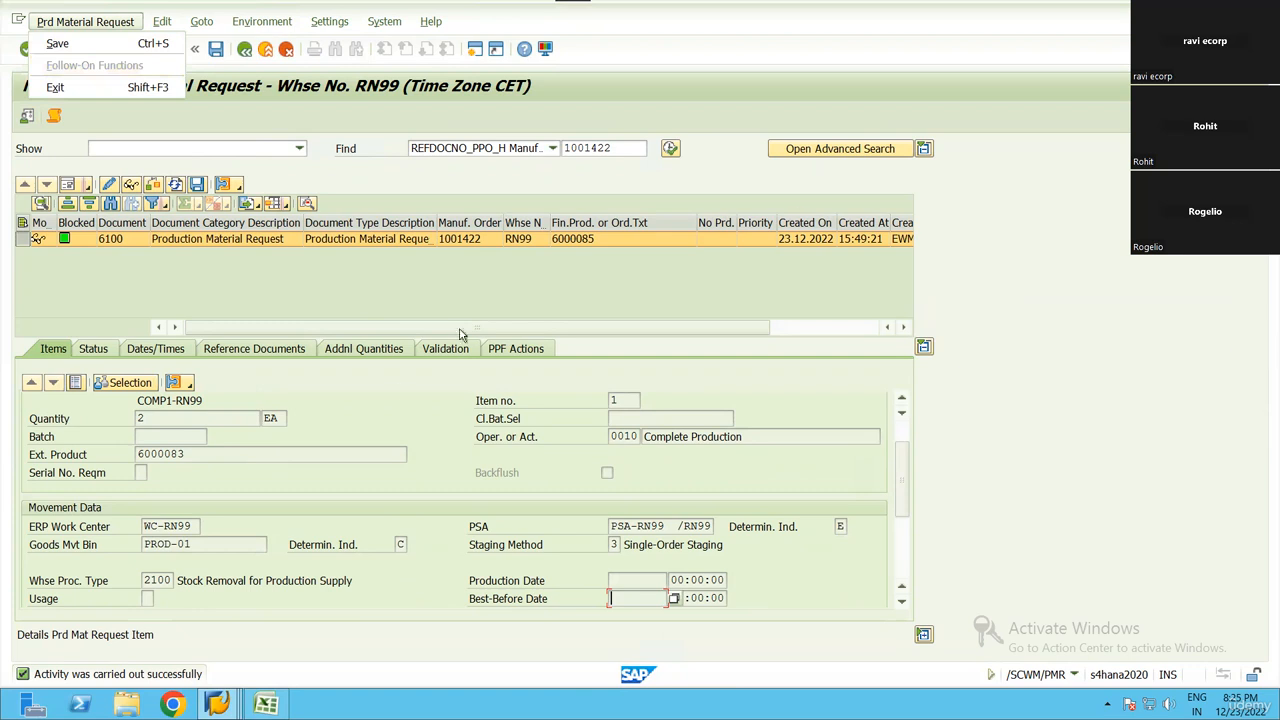
Run the staging report in test mode for the manufacturing order and read its log, returning to the selection screen
{"action": "mouse_move", "coordinate": [217, 704]}
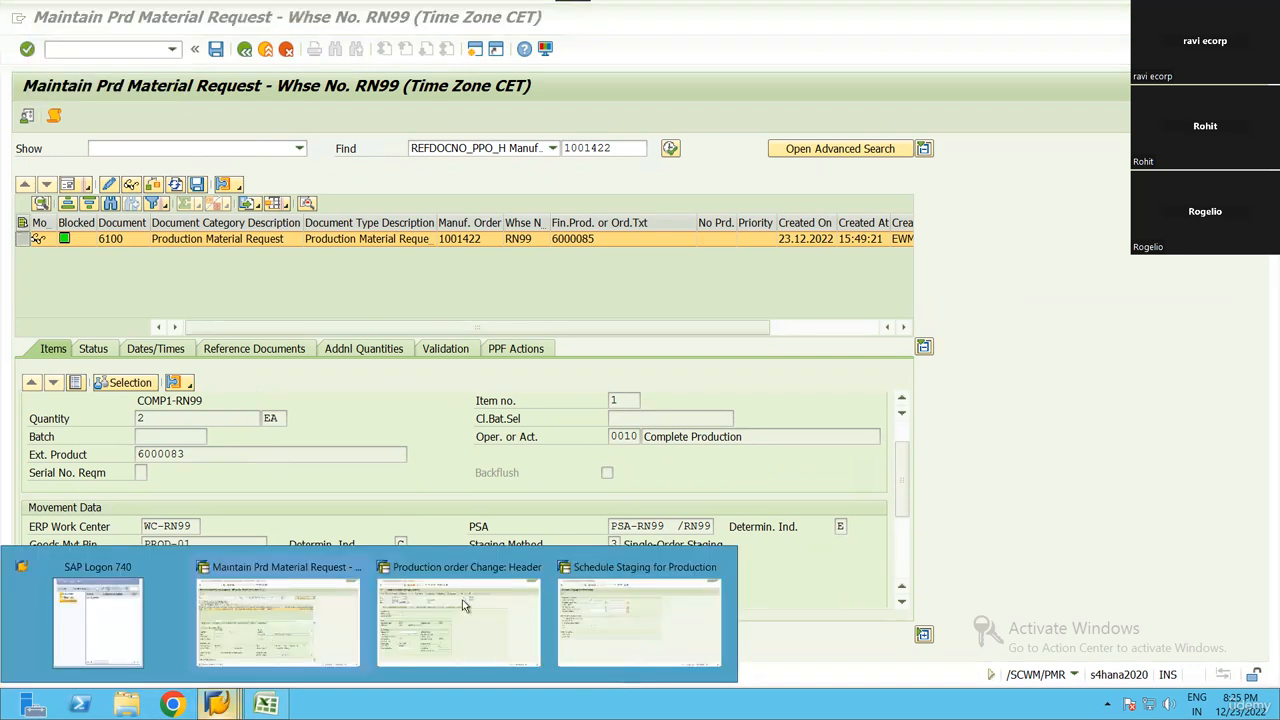
{"action": "left_click", "coordinate": [630, 612]}
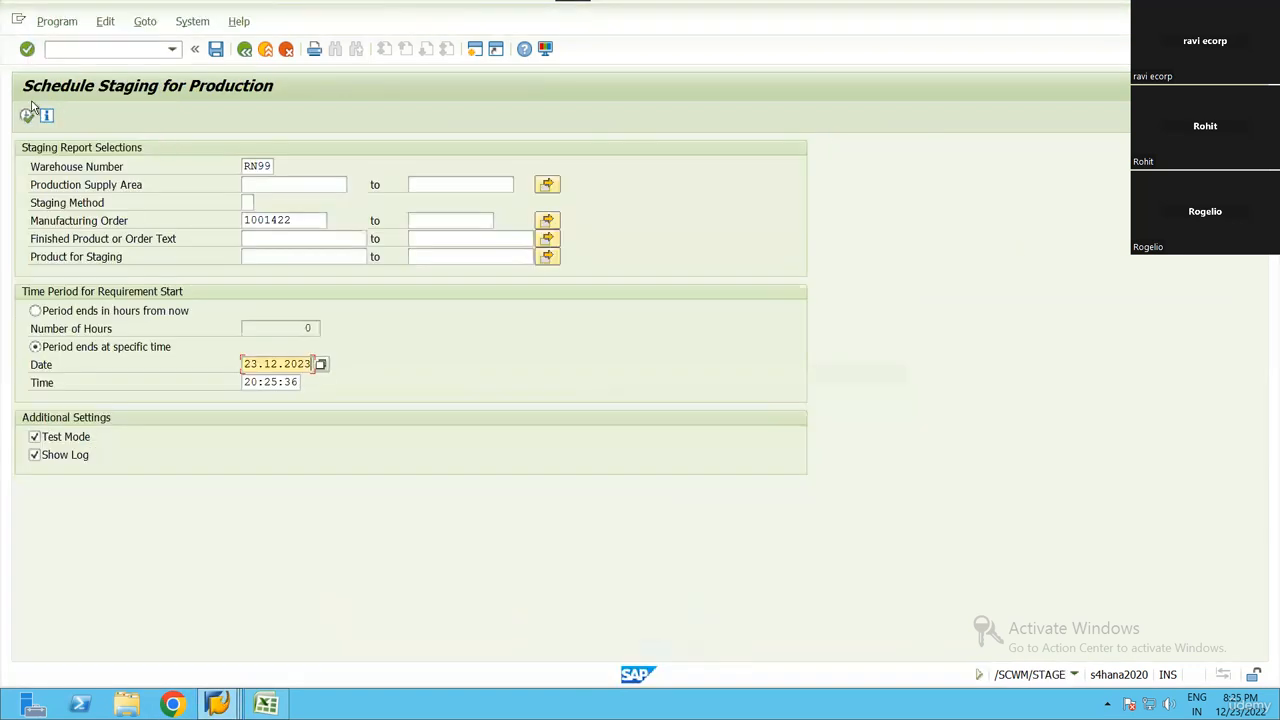
{"action": "left_click", "coordinate": [294, 220]}
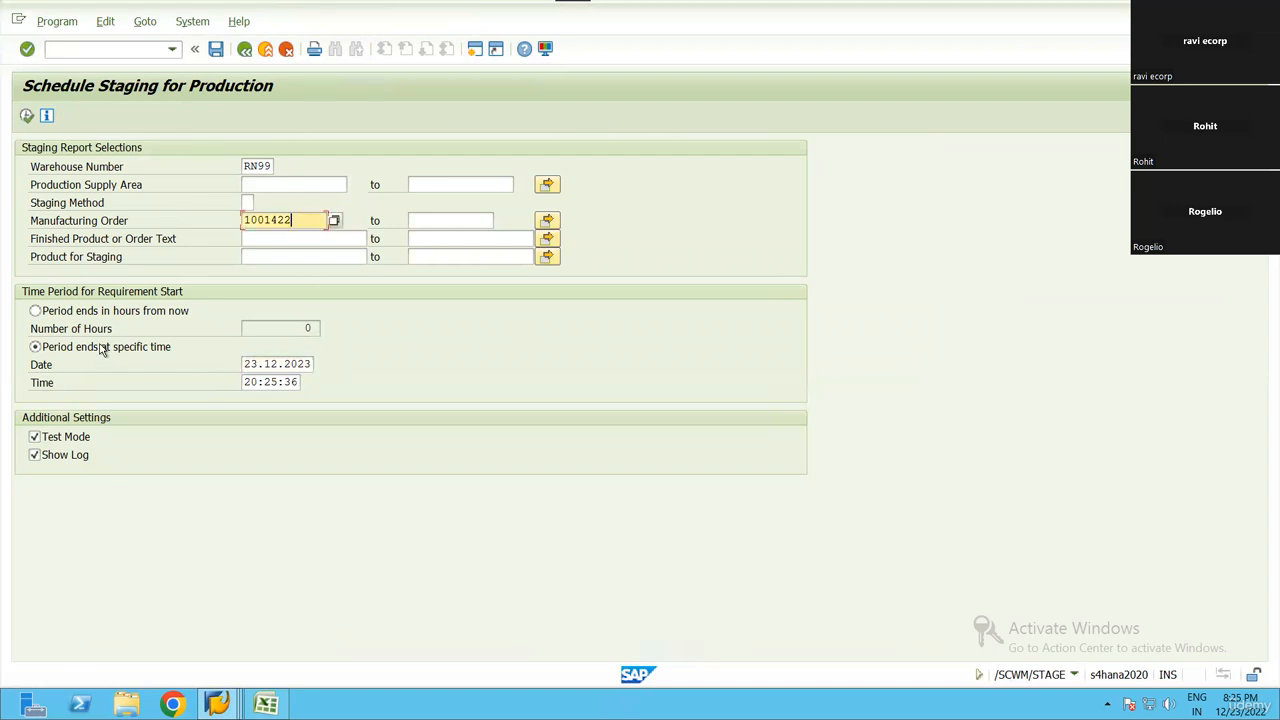
{"action": "left_click", "coordinate": [93, 439]}
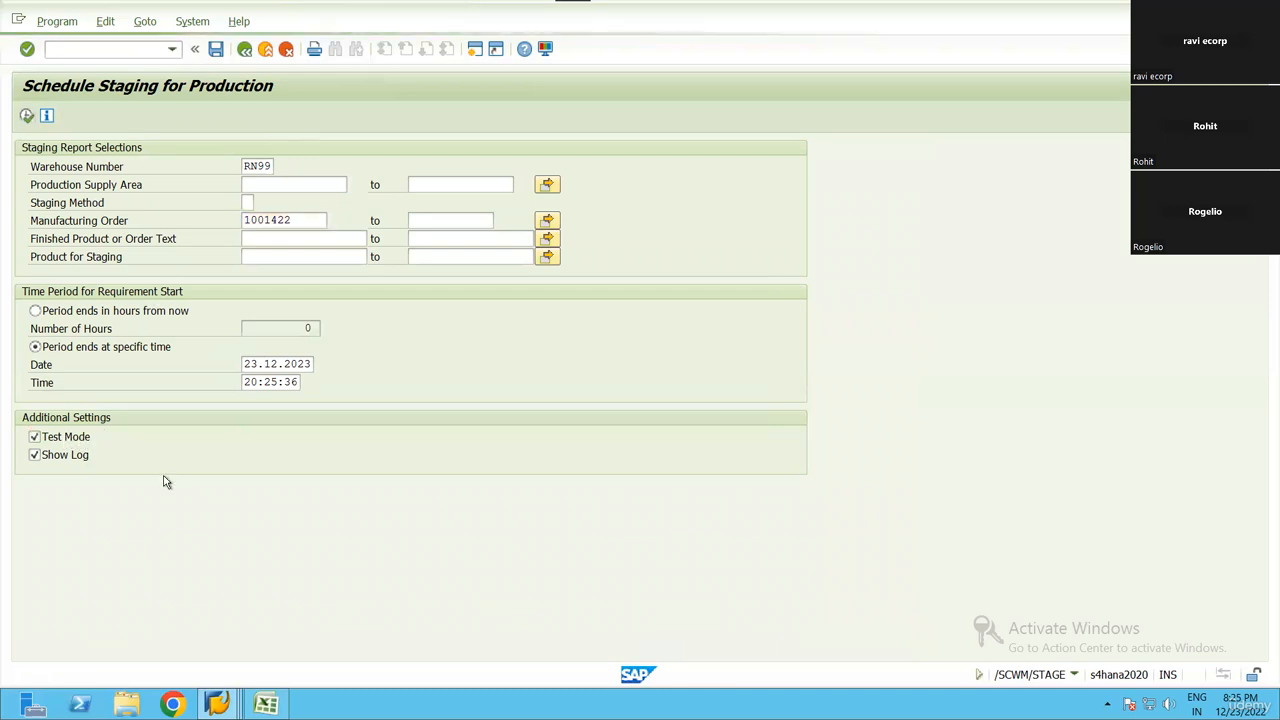
{"action": "key", "text": "F8"}
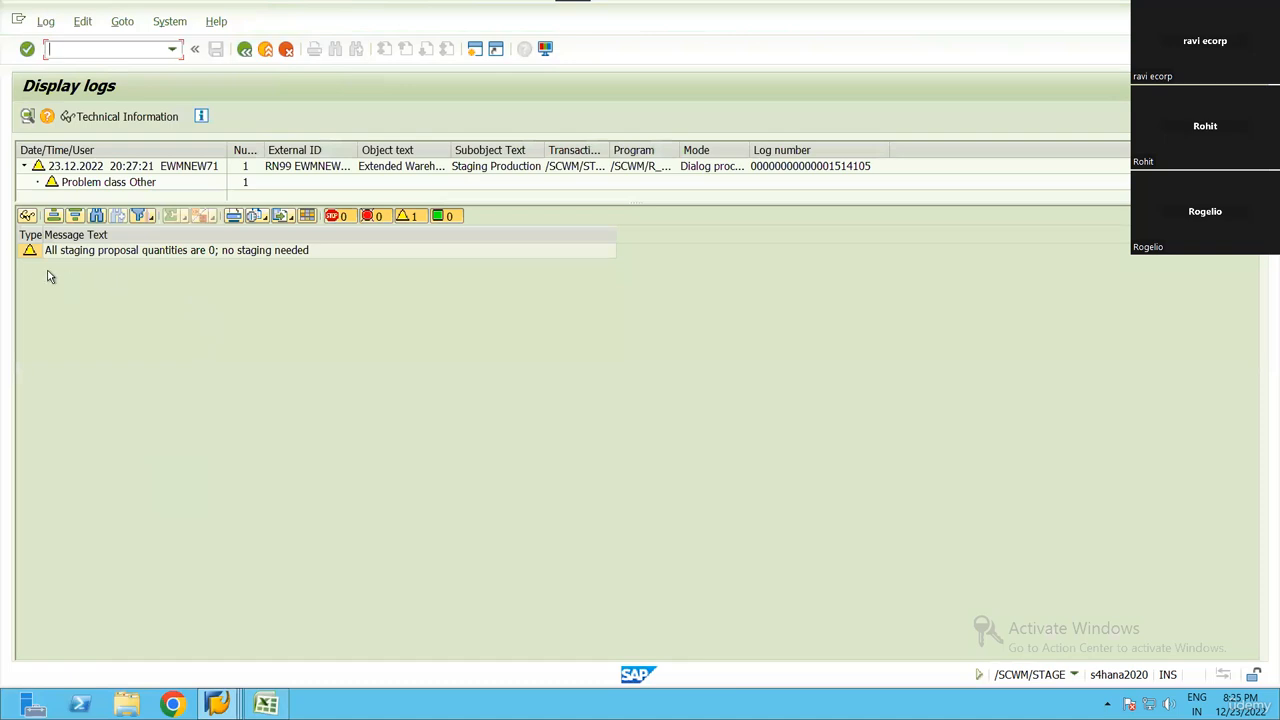
{"action": "left_click", "coordinate": [130, 251]}
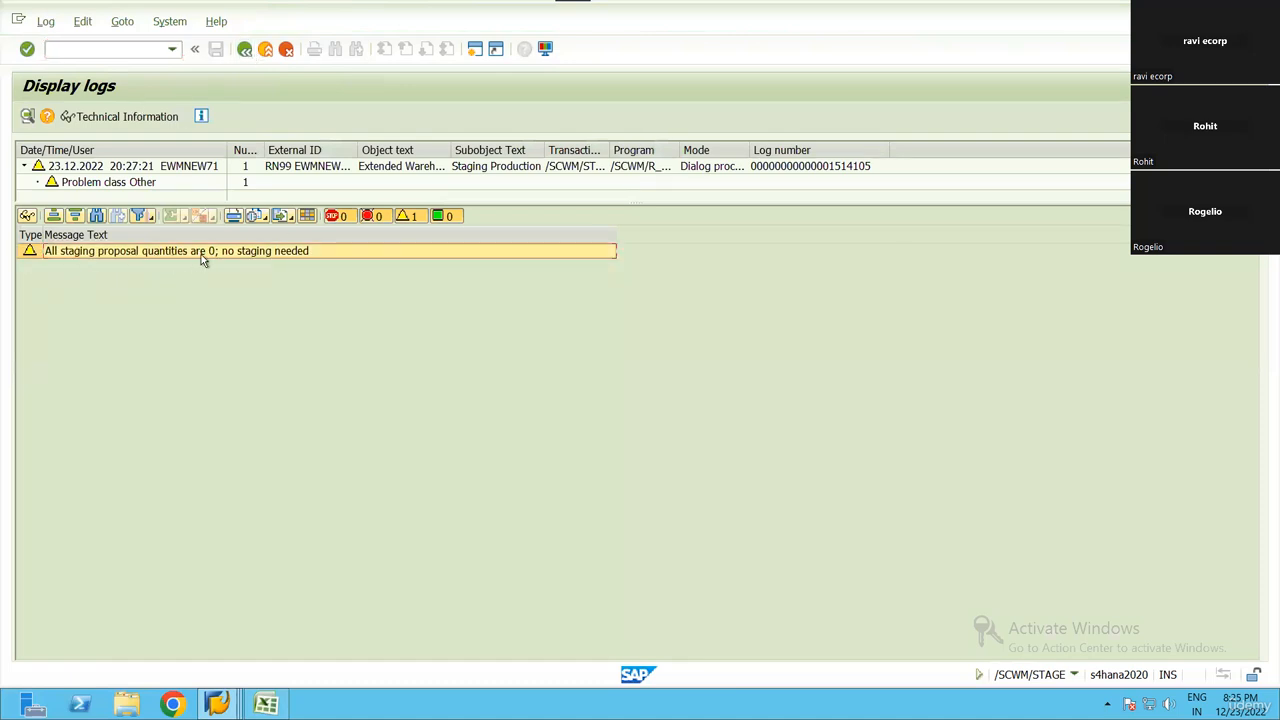
{"action": "left_click", "coordinate": [244, 49]}
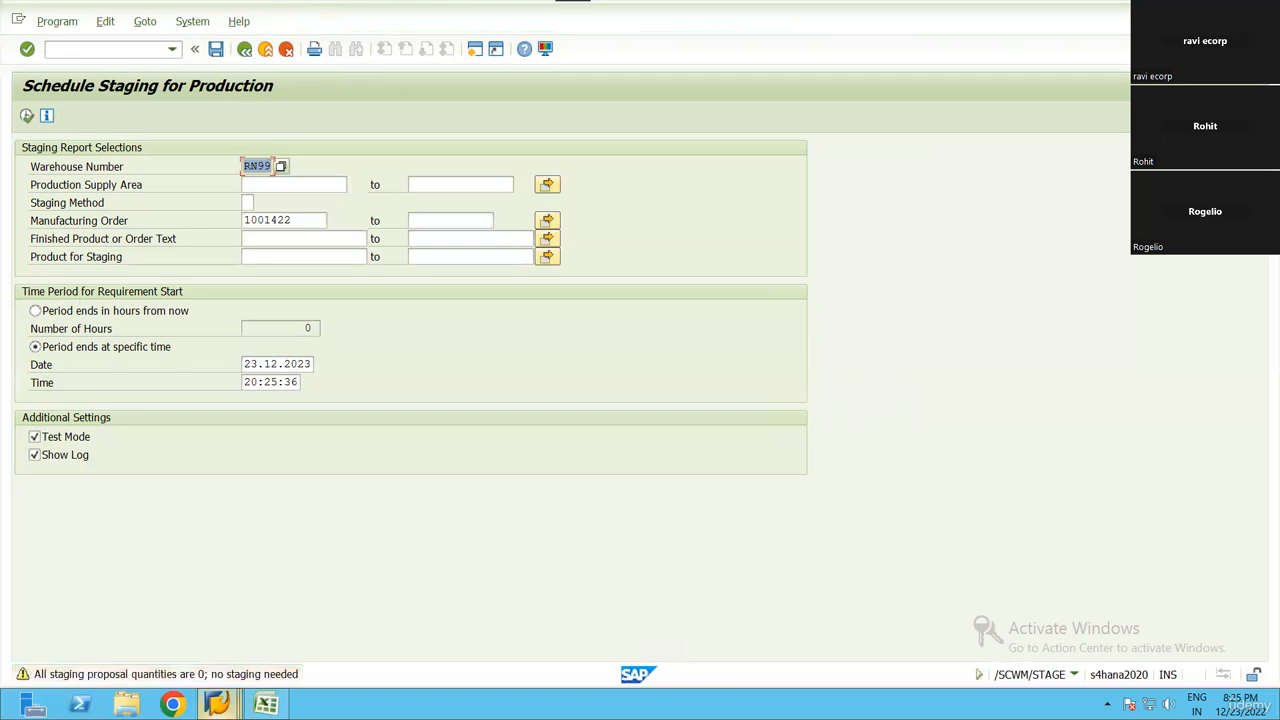
{"action": "left_click", "coordinate": [217, 705]}
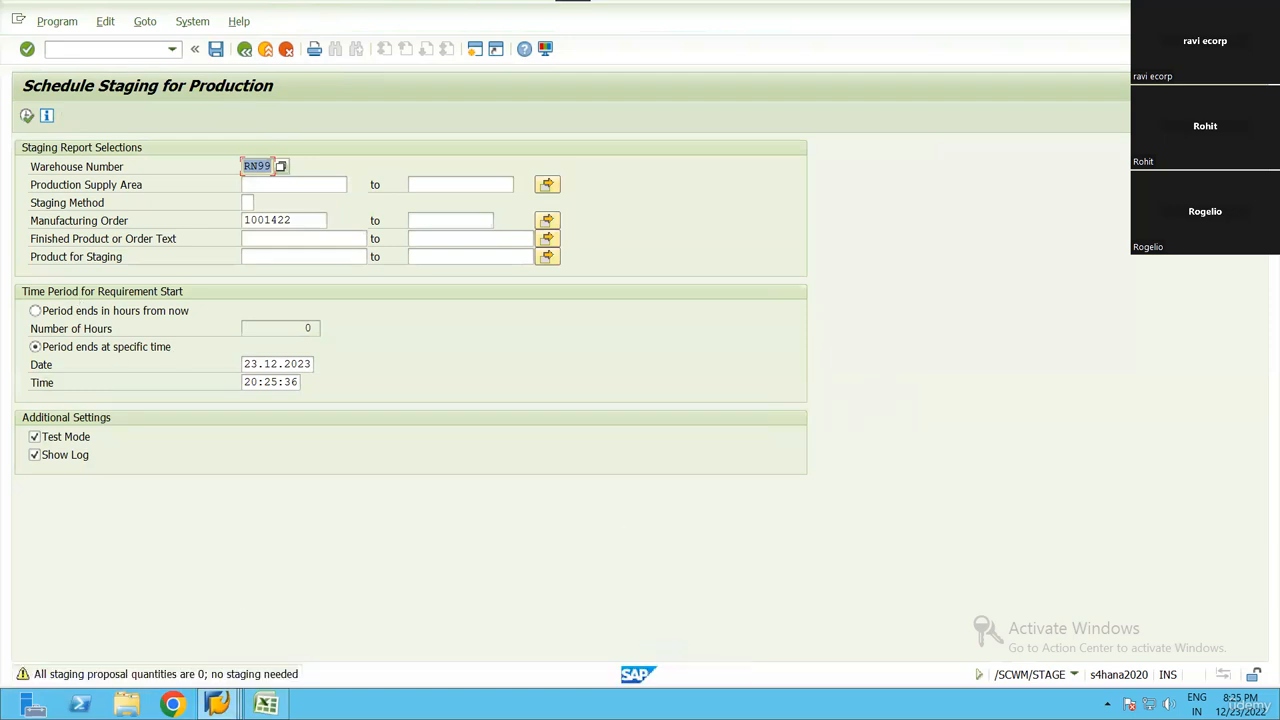
{"action": "left_click", "coordinate": [217, 705]}
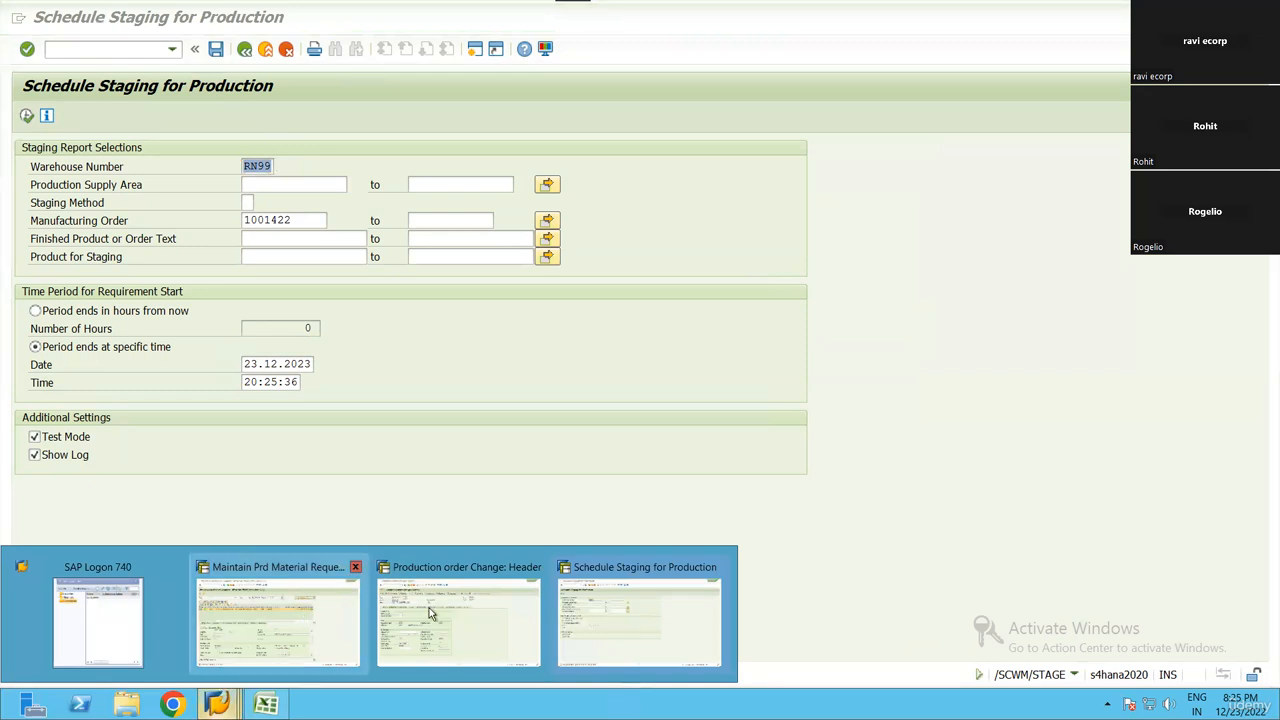
{"action": "left_click", "coordinate": [661, 613]}
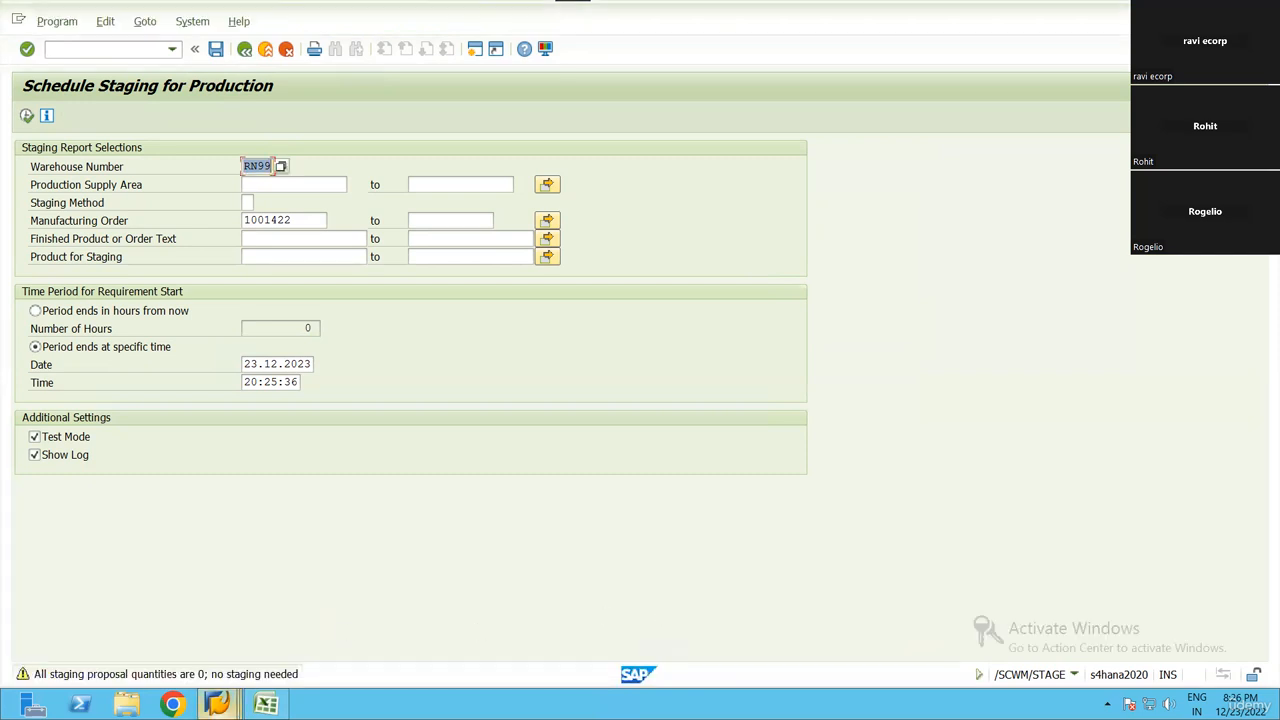
{"action": "mouse_move", "coordinate": [217, 704]}
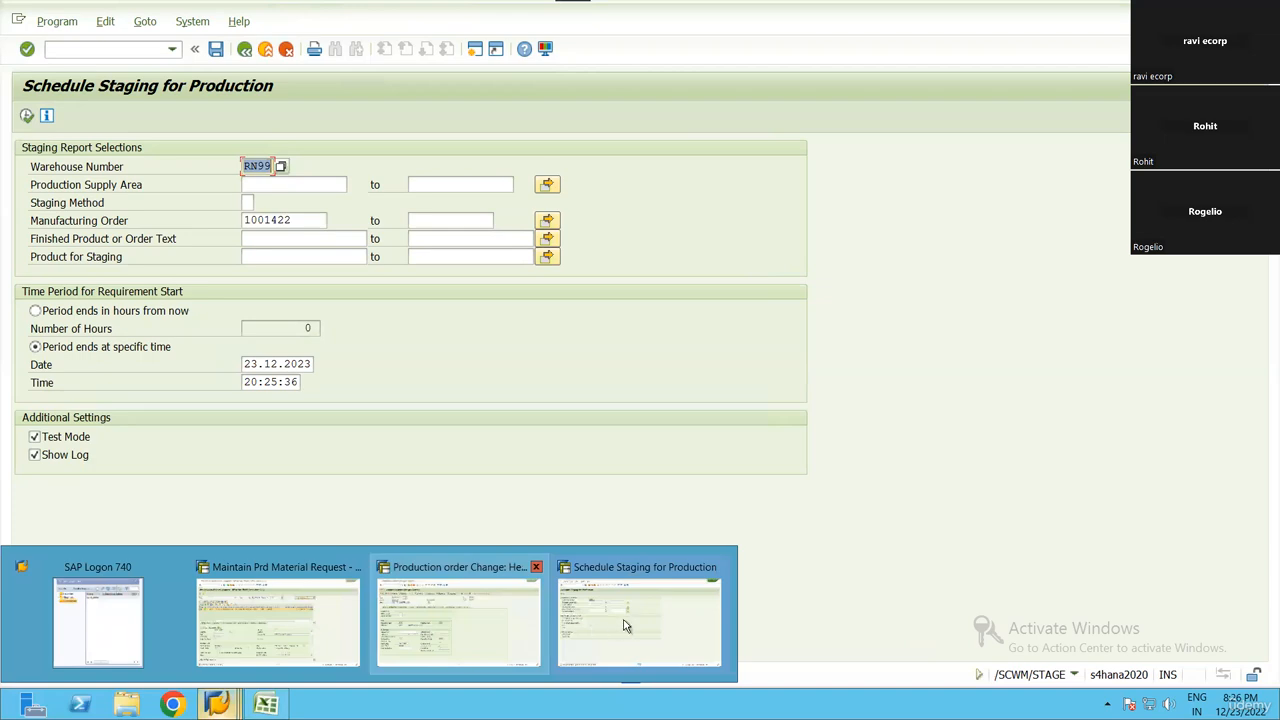
{"action": "left_click", "coordinate": [625, 626]}
Open the SAP Reference IMG through SPRO in a new session
{"action": "left_click", "coordinate": [475, 49]}
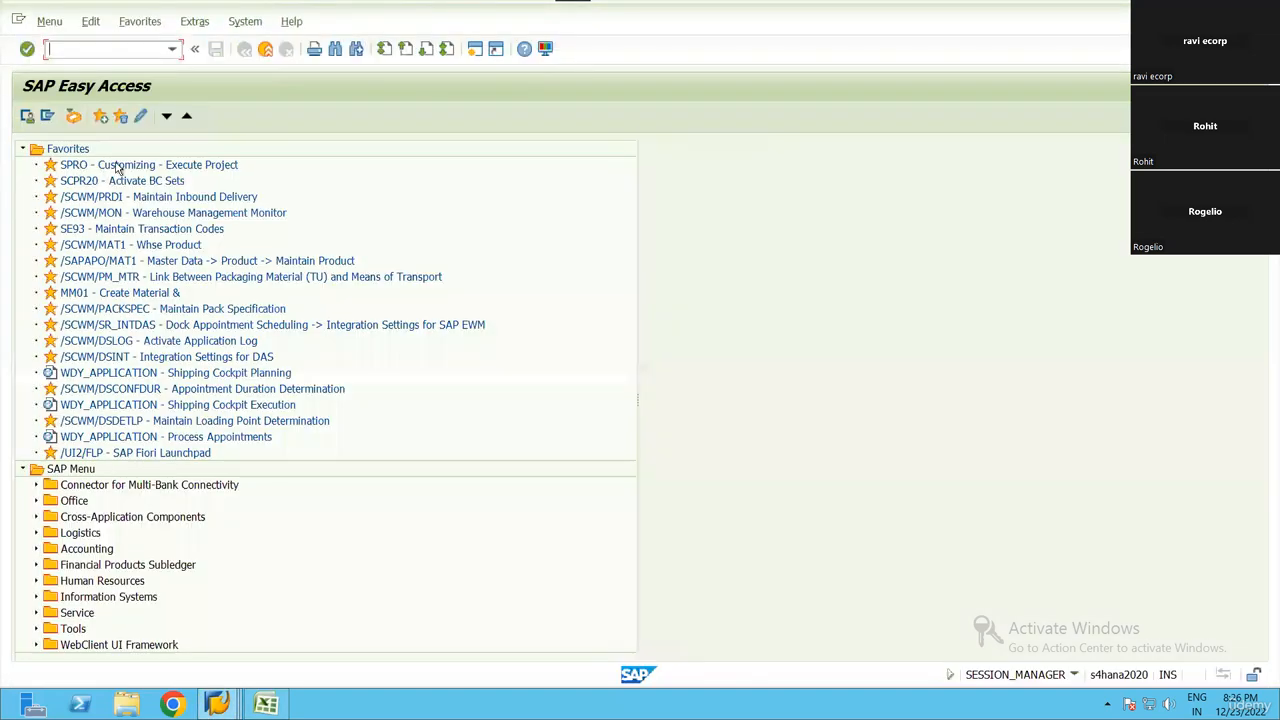
{"action": "double_click", "coordinate": [117, 168]}
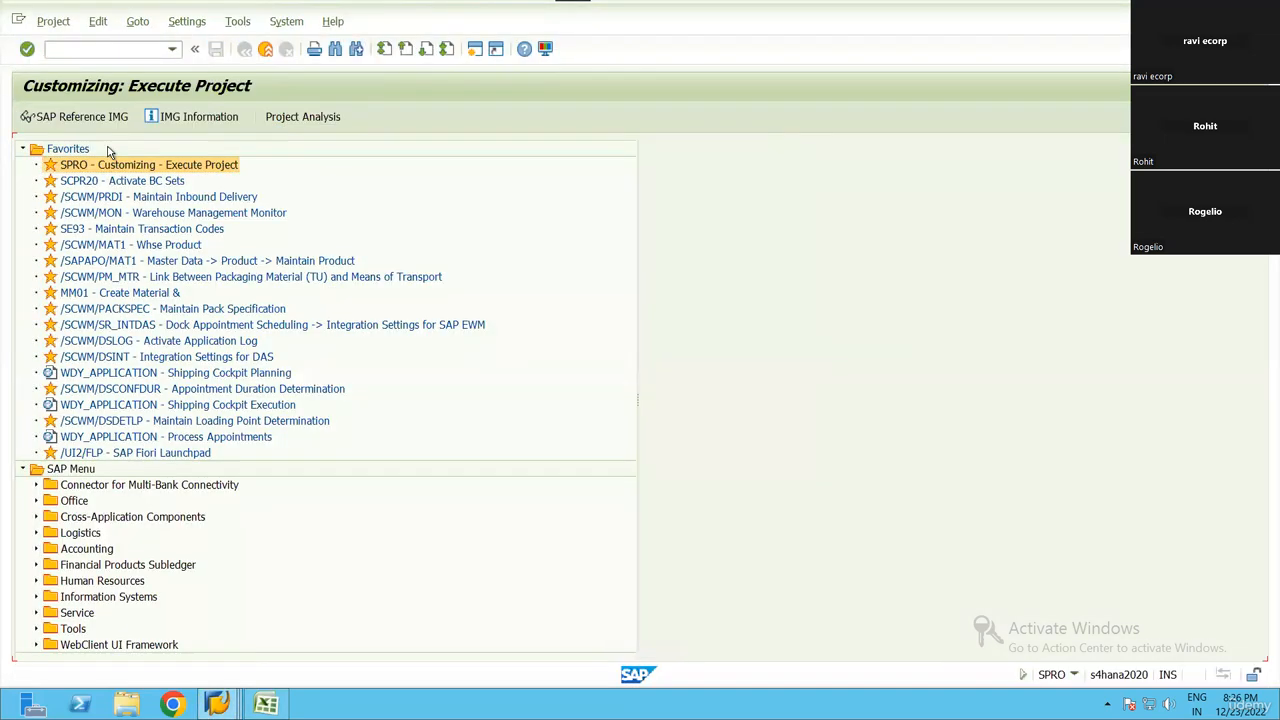
{"action": "key", "text": "F5"}
{"action": "scroll", "coordinate": [145, 445], "scroll_direction": "down", "scroll_amount": 4}
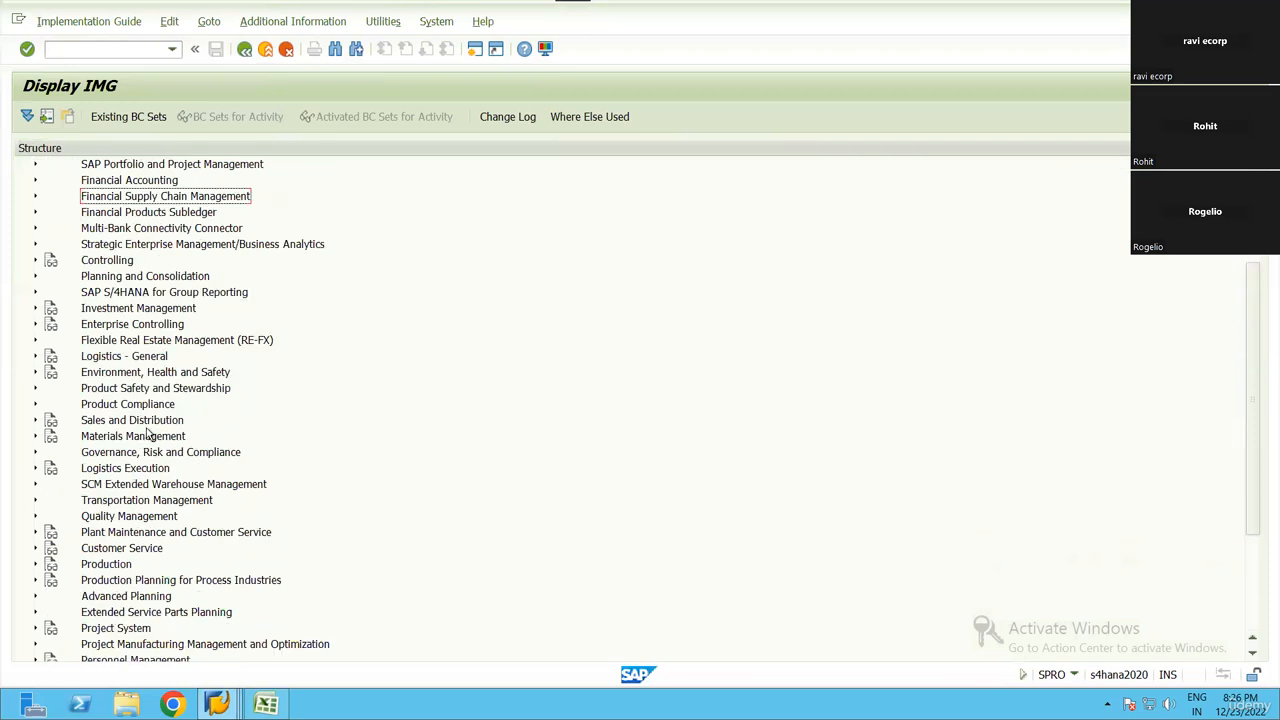
Expand SCM Extended Warehouse Management > Extended Warehouse Management > Goods Issue Process > Strategies in the IMG structure
{"action": "double_click", "coordinate": [156, 422]}
{"action": "key", "text": "Down"}
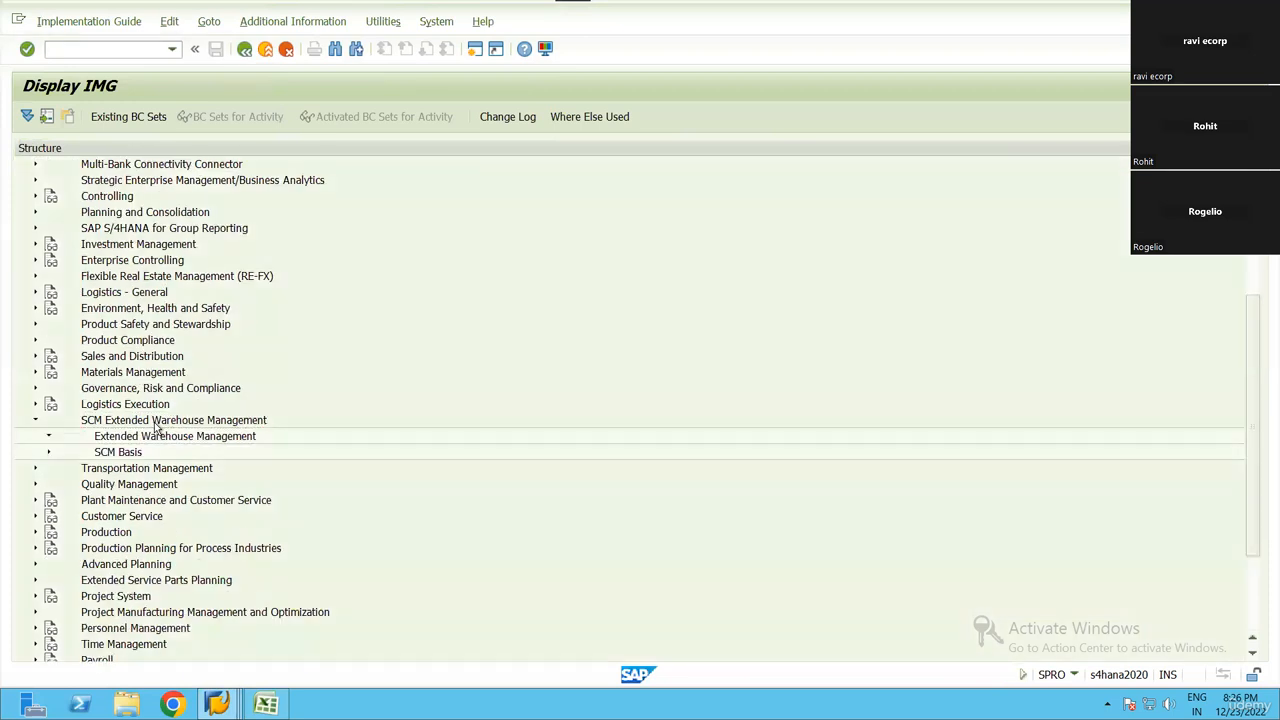
{"action": "key", "text": "Right"}
{"action": "key", "text": "Down"}
{"action": "key", "text": "Down"}
{"action": "key", "text": "Down"}
{"action": "key", "text": "Down"}
{"action": "key", "text": "Right"}
{"action": "key", "text": "Down"}
{"action": "key", "text": "Down"}
{"action": "key", "text": "Down"}
{"action": "key", "text": "Up"}
{"action": "key", "text": "Right"}
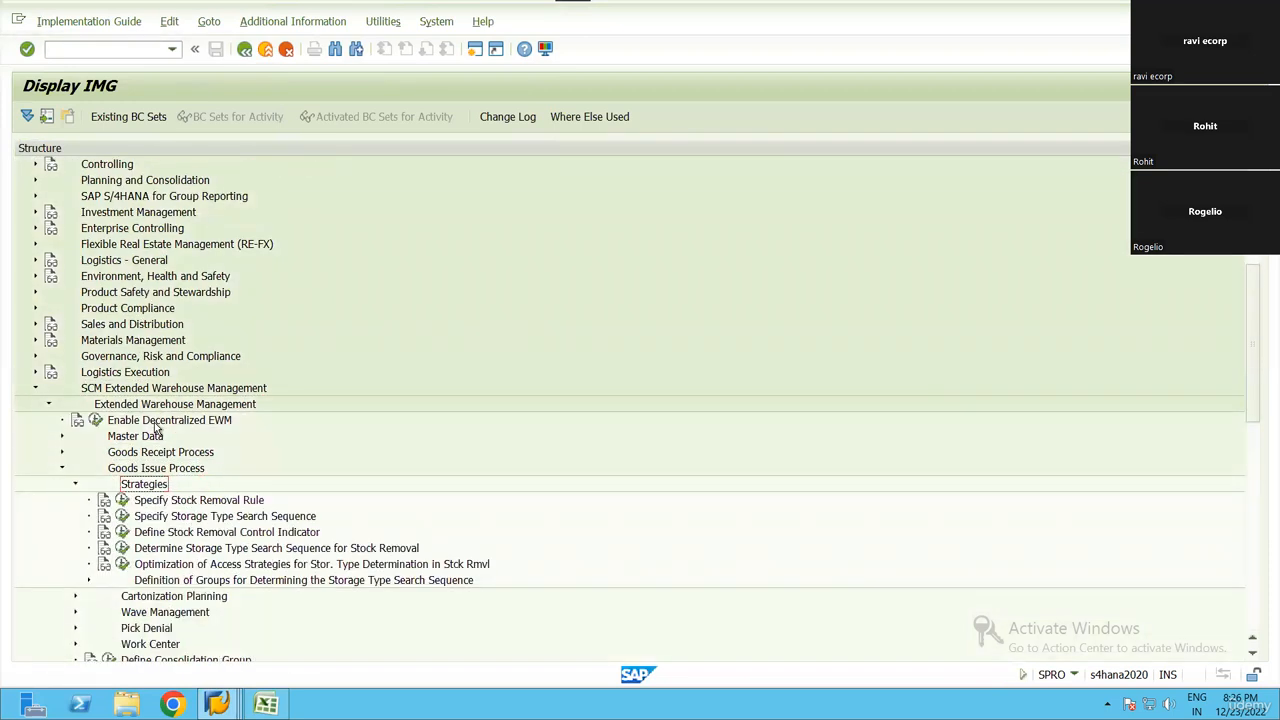
Open the customizing activity Determine Storage Type Search Sequence for Stock Removal
{"action": "key", "text": "Down"}
{"action": "key", "text": "Down"}
{"action": "key", "text": "Down"}
{"action": "key", "text": "Down"}
{"action": "key", "text": "Down"}
{"action": "key", "text": "Up"}
{"action": "key", "text": "Up"}
{"action": "key", "text": "Up"}
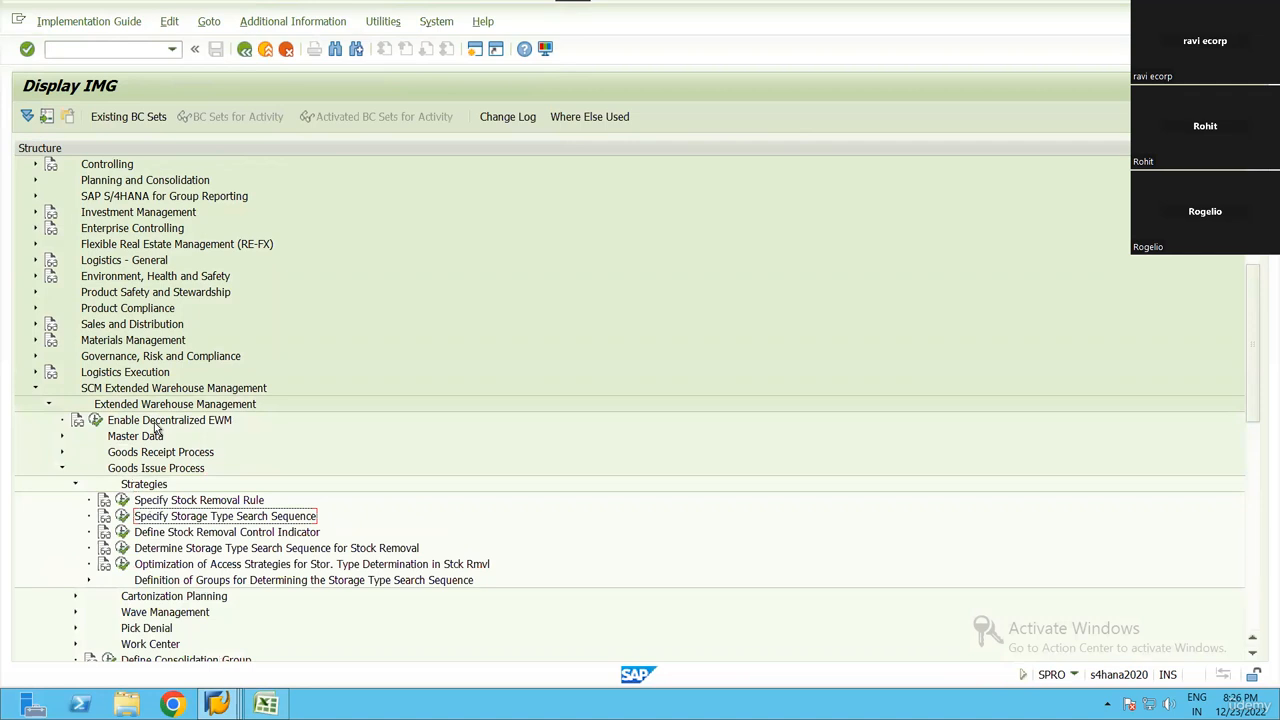
{"action": "key", "text": "Down"}
{"action": "key", "text": "Down"}
{"action": "key", "text": "Left"}
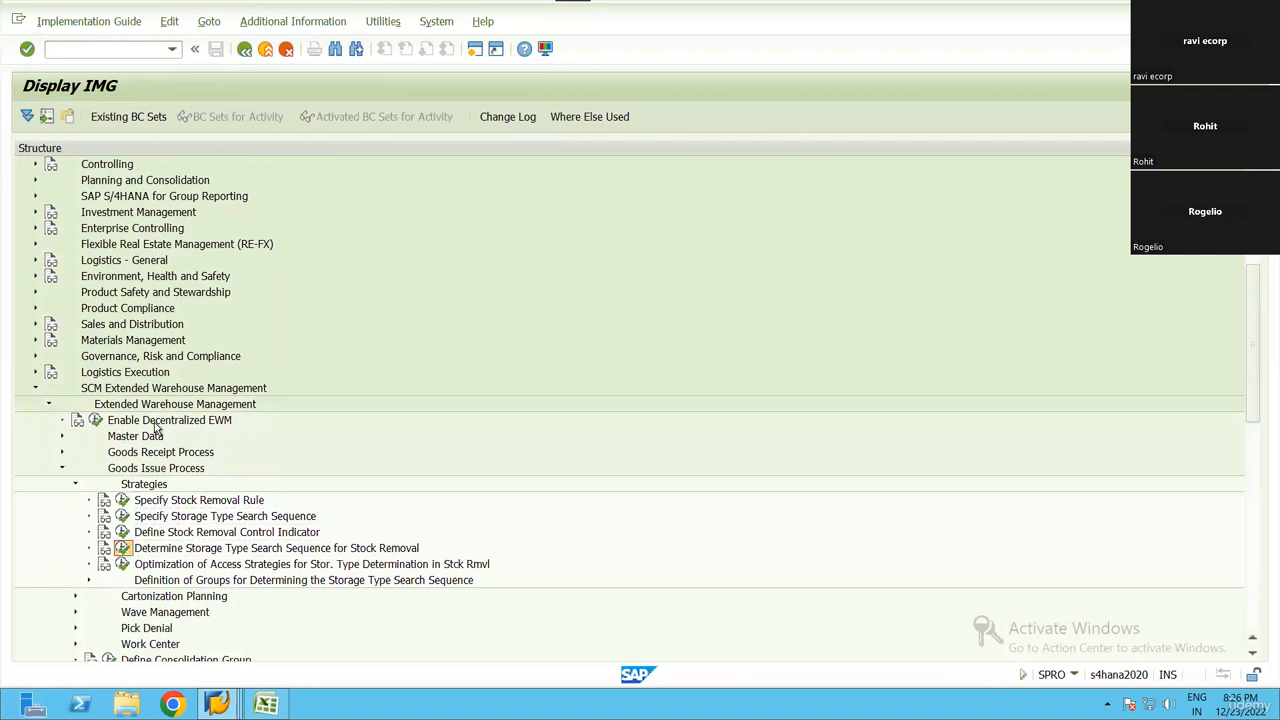
{"action": "key", "text": "Return"}
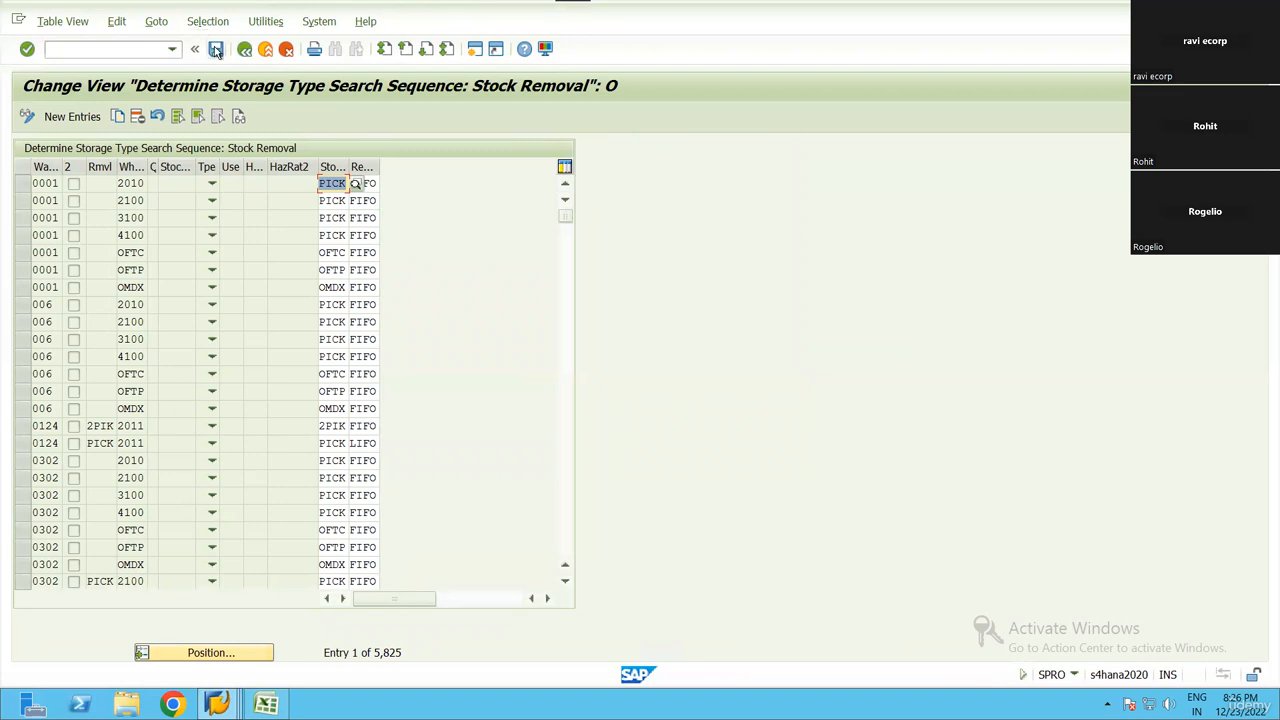
Filter the storage type search sequence entries by contents to warehouse number RN99
{"action": "left_click", "coordinate": [207, 24]}
{"action": "left_click", "coordinate": [224, 102]}
{"action": "scroll", "coordinate": [214, 301], "scroll_direction": "down", "scroll_amount": 4}
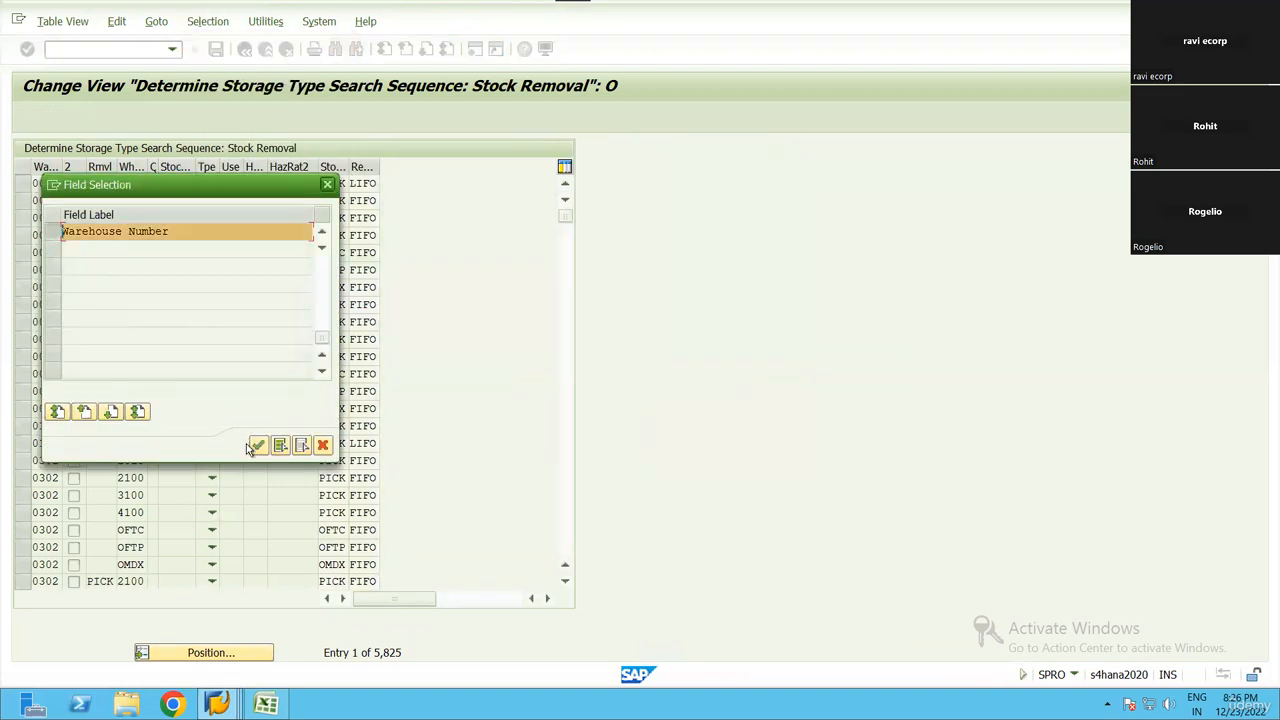
{"action": "left_click", "coordinate": [258, 444]}
{"action": "left_click", "coordinate": [326, 233]}
{"action": "type", "text": "rn99"}
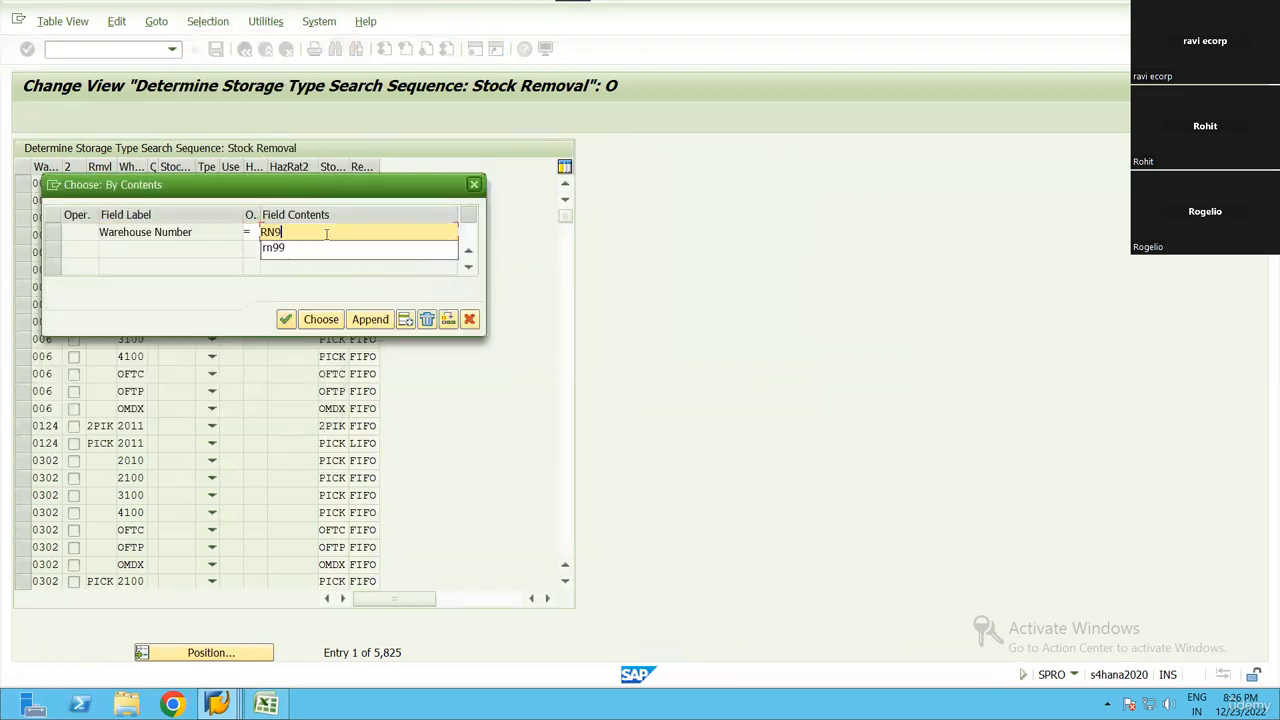
{"action": "left_click", "coordinate": [321, 319]}
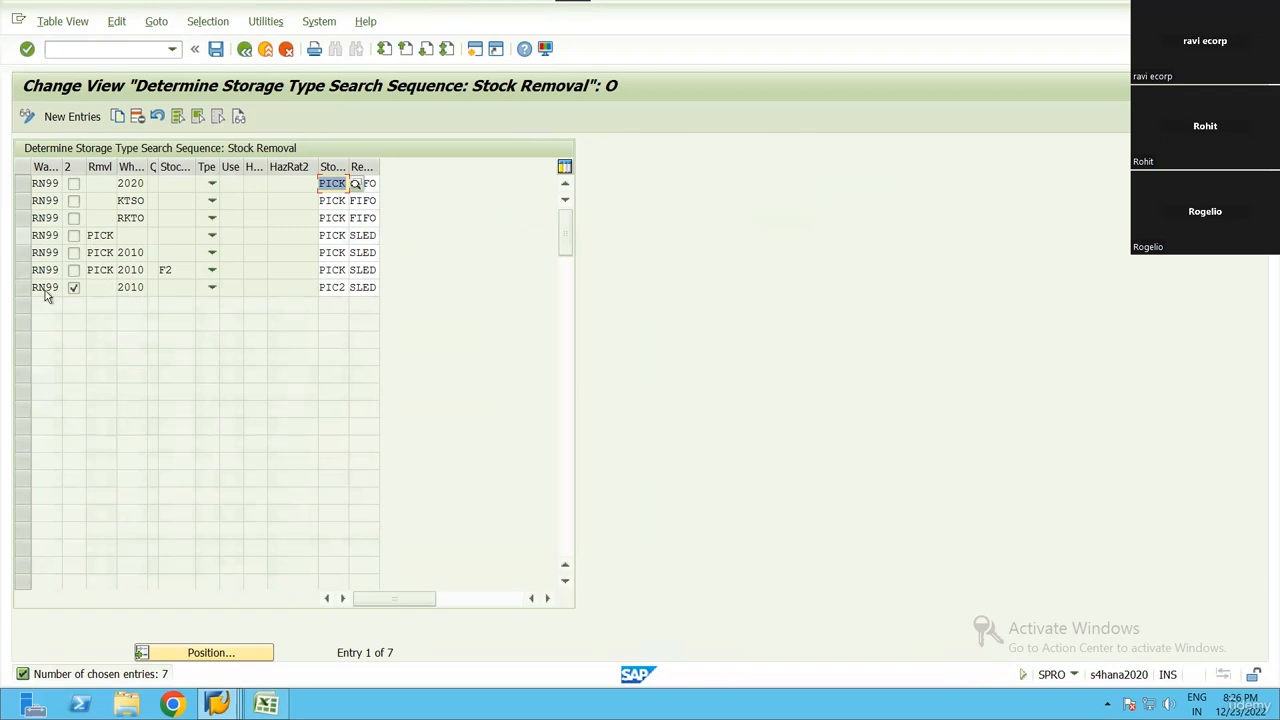
Copy the RN99 entry with removal control indicator PICK and no process type, giving the copy warehouse process type 2100
{"action": "left_click", "coordinate": [40, 234]}
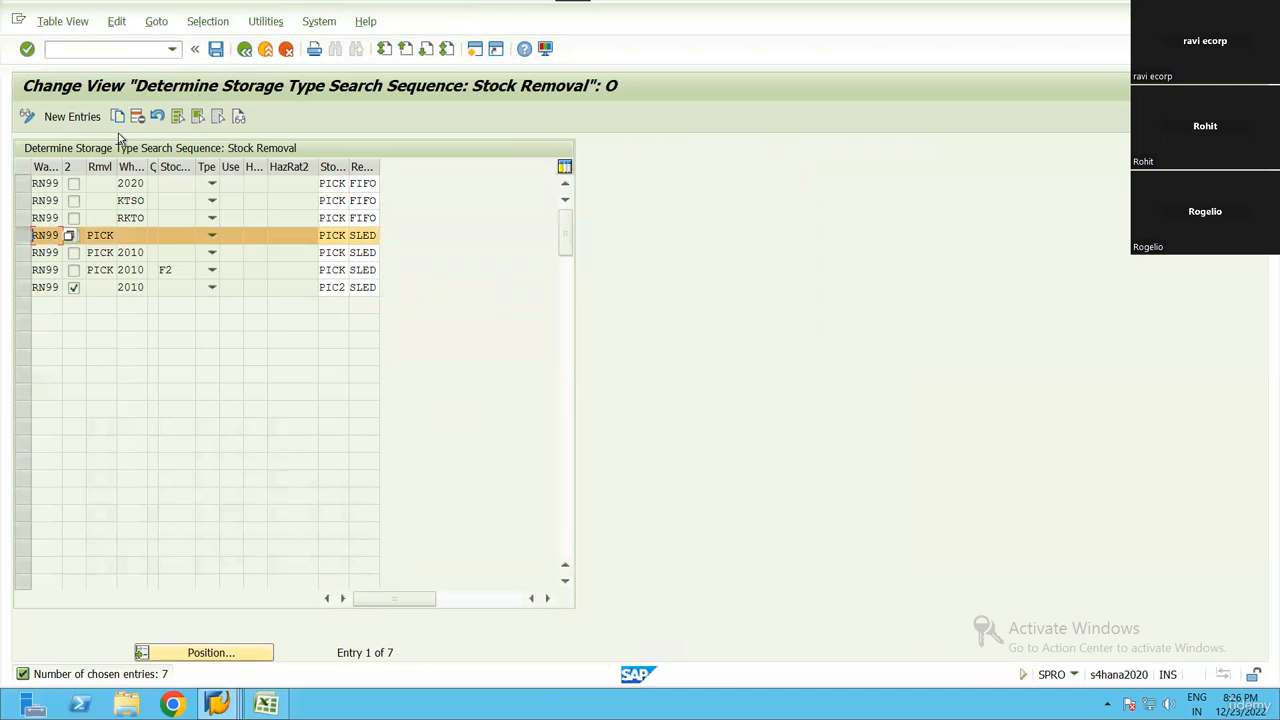
{"action": "key", "text": "F6"}
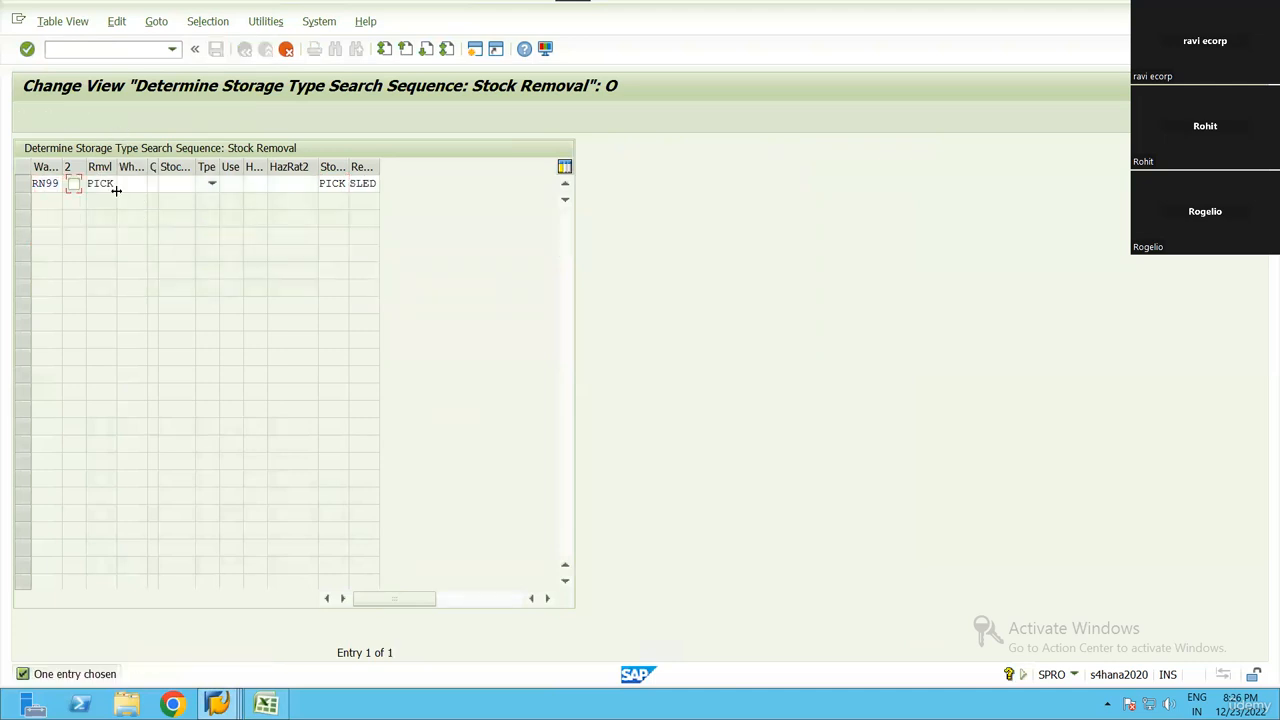
{"action": "double_click", "coordinate": [108, 182]}
{"action": "left_click", "coordinate": [102, 184]}
{"action": "key", "text": "Tab"}
{"action": "key", "text": "F4"}
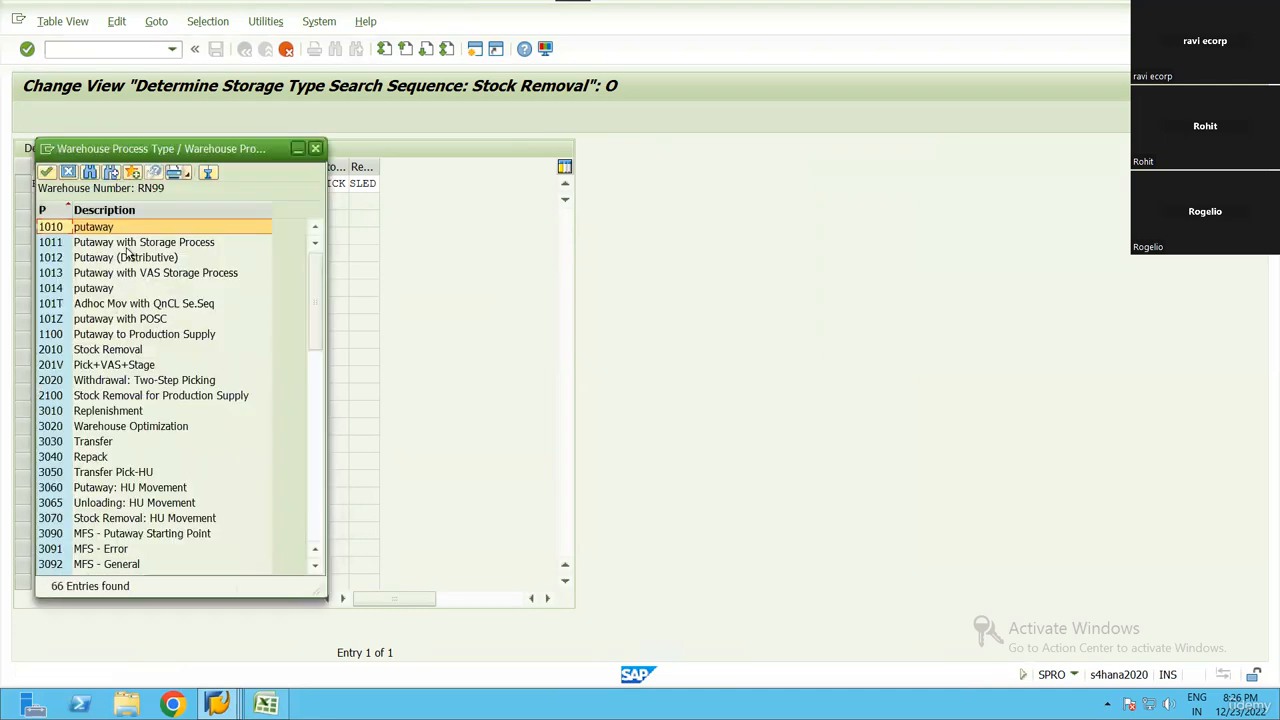
{"action": "key", "text": "Escape"}
{"action": "type", "text": "2100"}
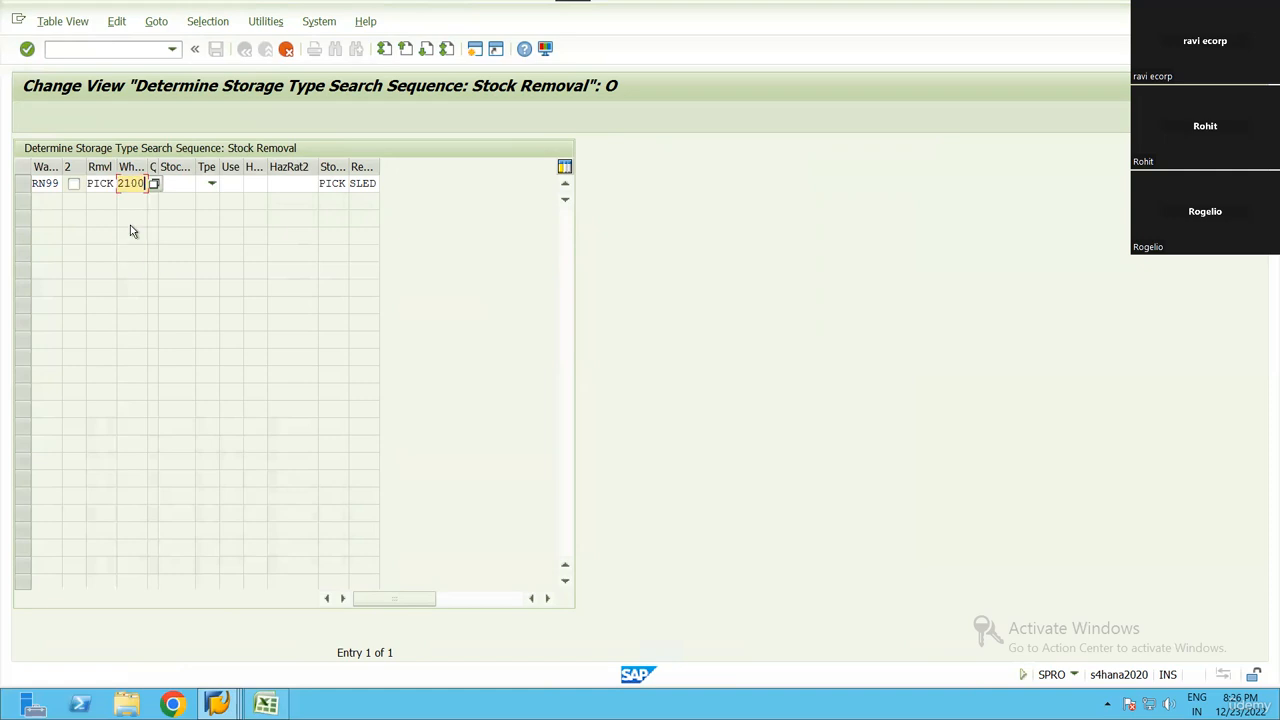
{"action": "key", "text": "Tab"}
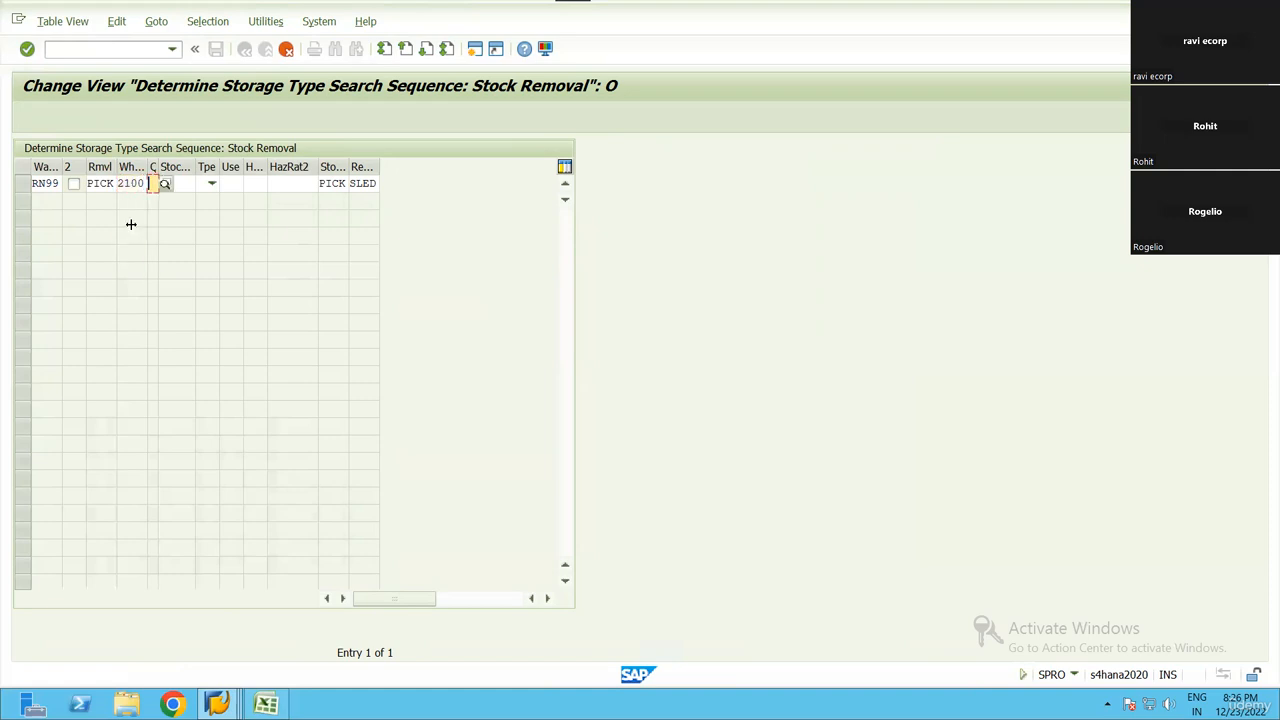
{"action": "left_click", "coordinate": [350, 185]}
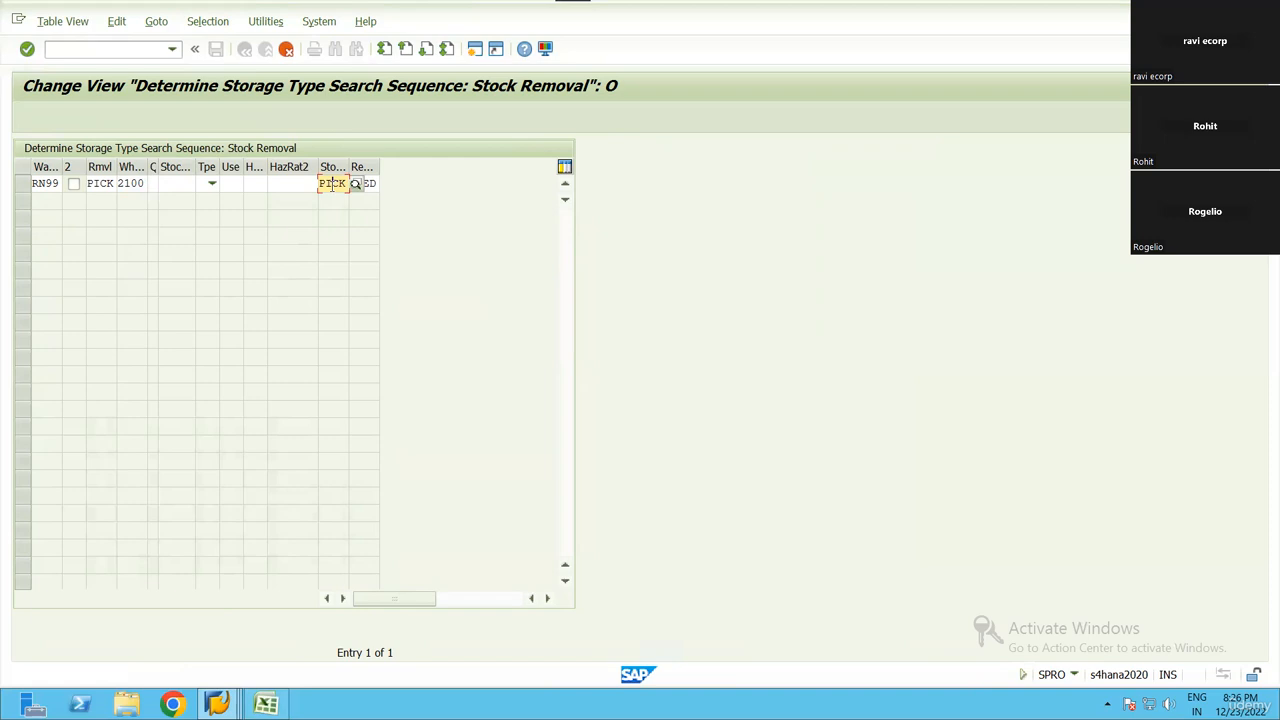
{"action": "key", "text": "Return"}
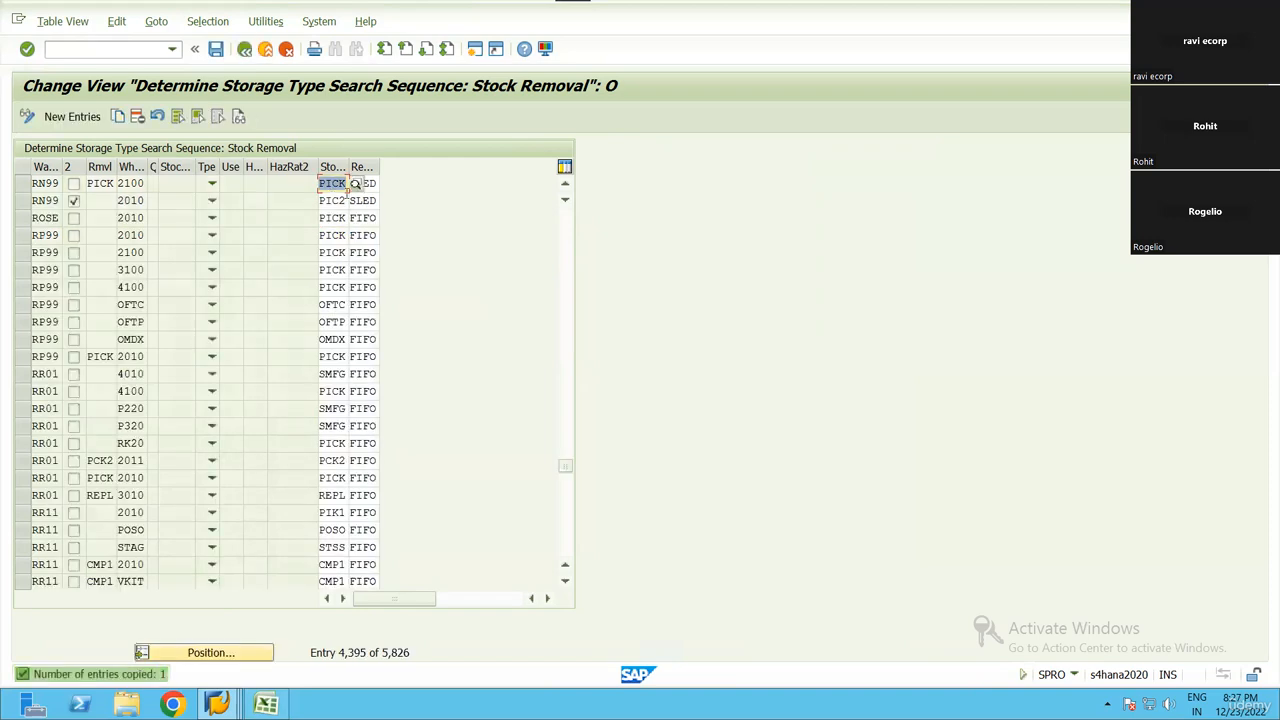
Save the search sequence entries to the proposed customizing request
{"action": "key", "text": "ctrl+s"}
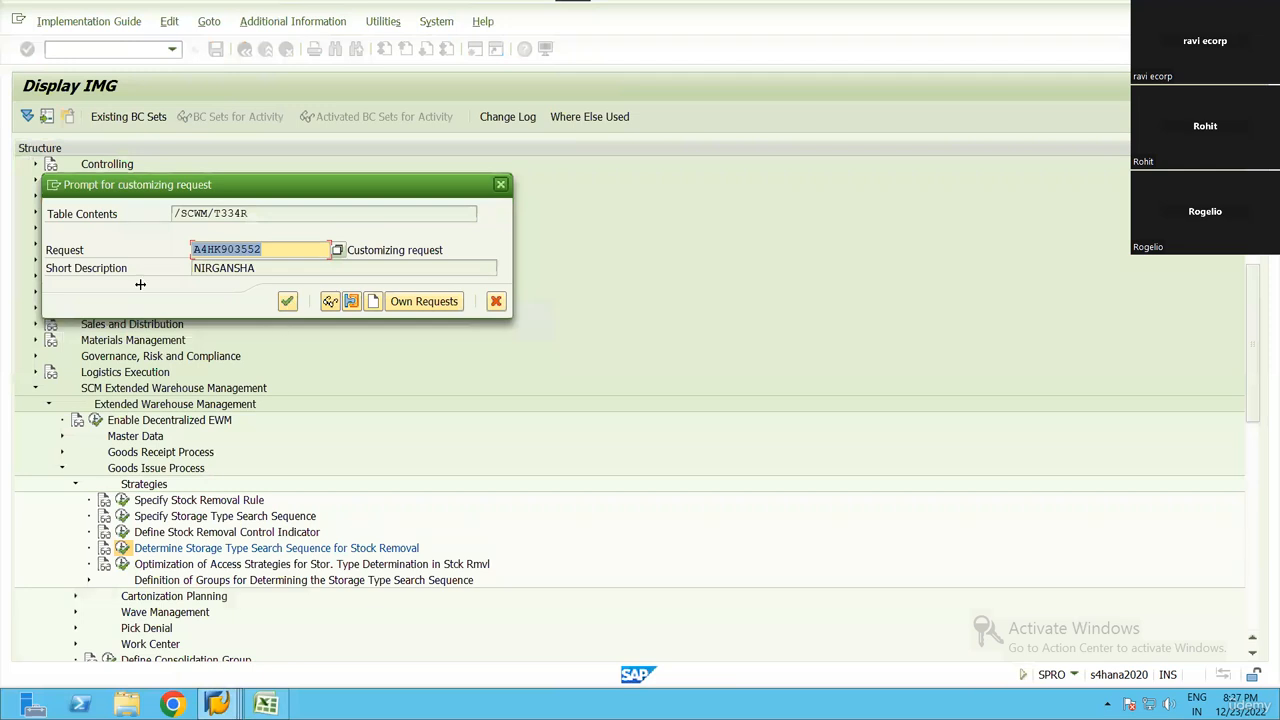
{"action": "key", "text": "Return"}
{"action": "left_click", "coordinate": [23, 184]}
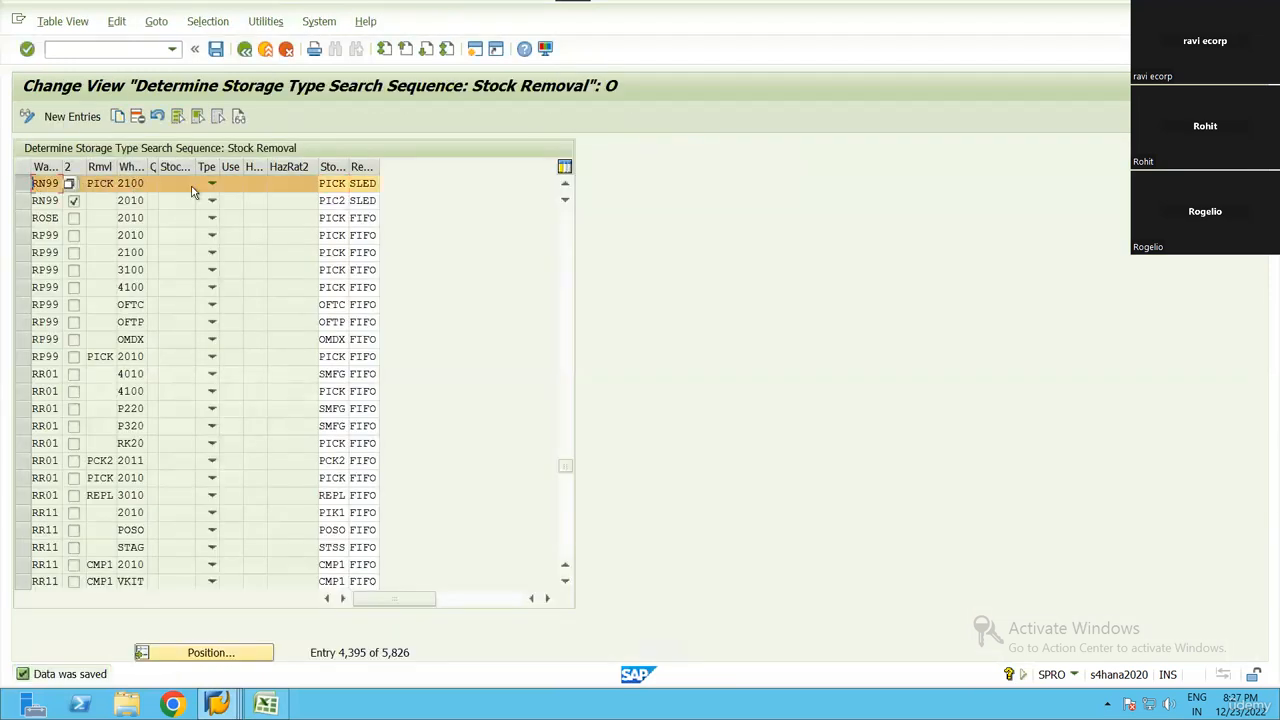
Open the customizing activity Optimization of Access Strategies for storage type determination in stock removal and position the list at warehouse RN99
{"action": "left_click", "coordinate": [101, 184]}
{"action": "key", "text": "F12"}
{"action": "key", "text": "Return"}
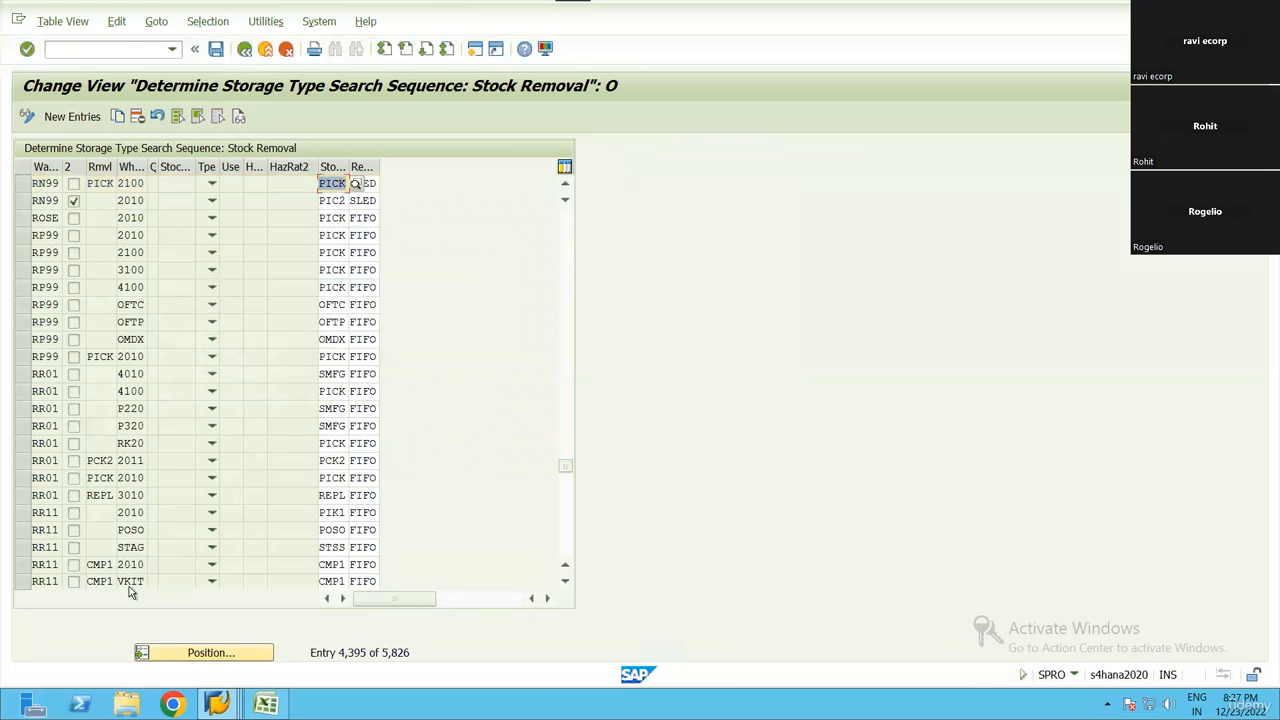
{"action": "left_click", "coordinate": [121, 564]}
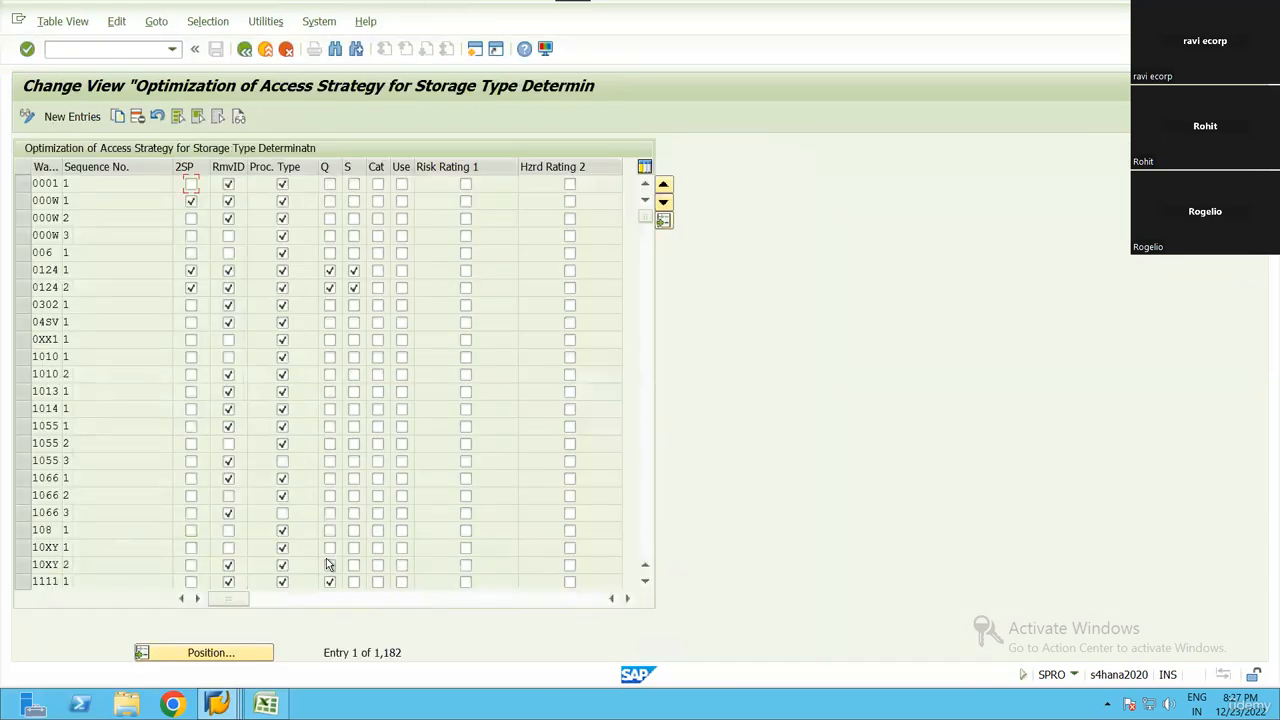
{"action": "left_click", "coordinate": [206, 653]}
{"action": "type", "text": "RN99"}
{"action": "key", "text": "Return"}
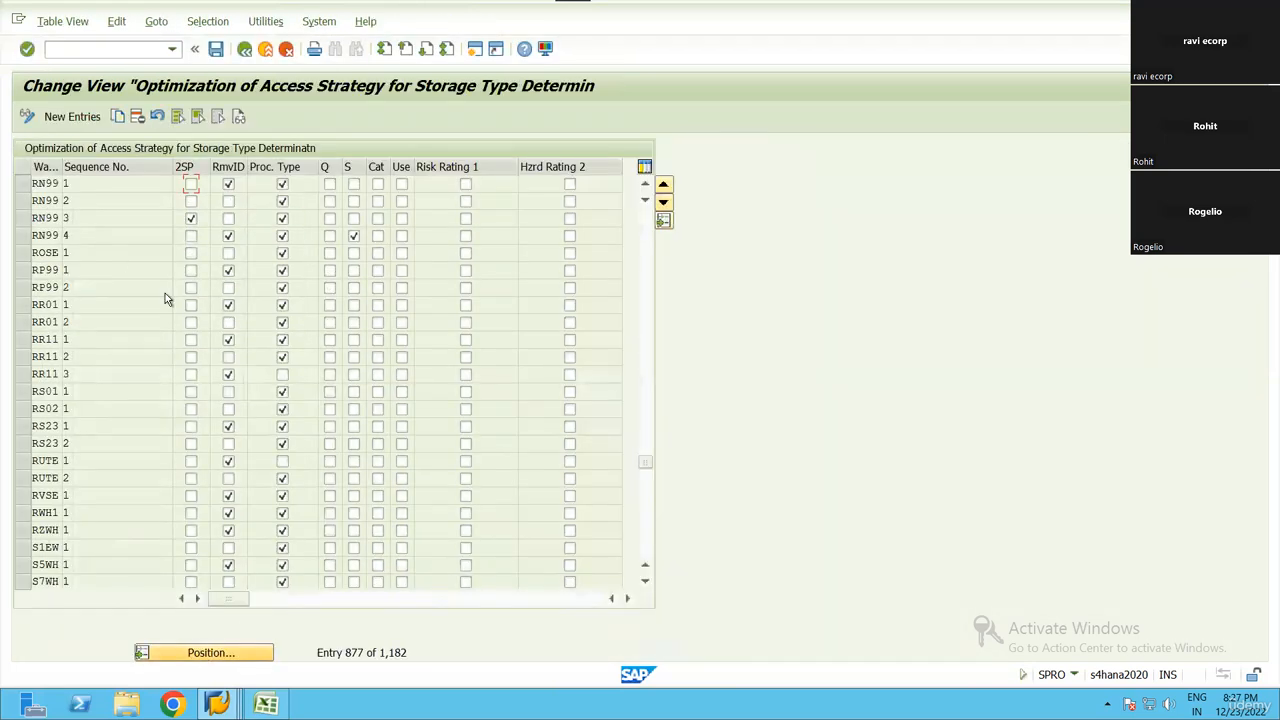
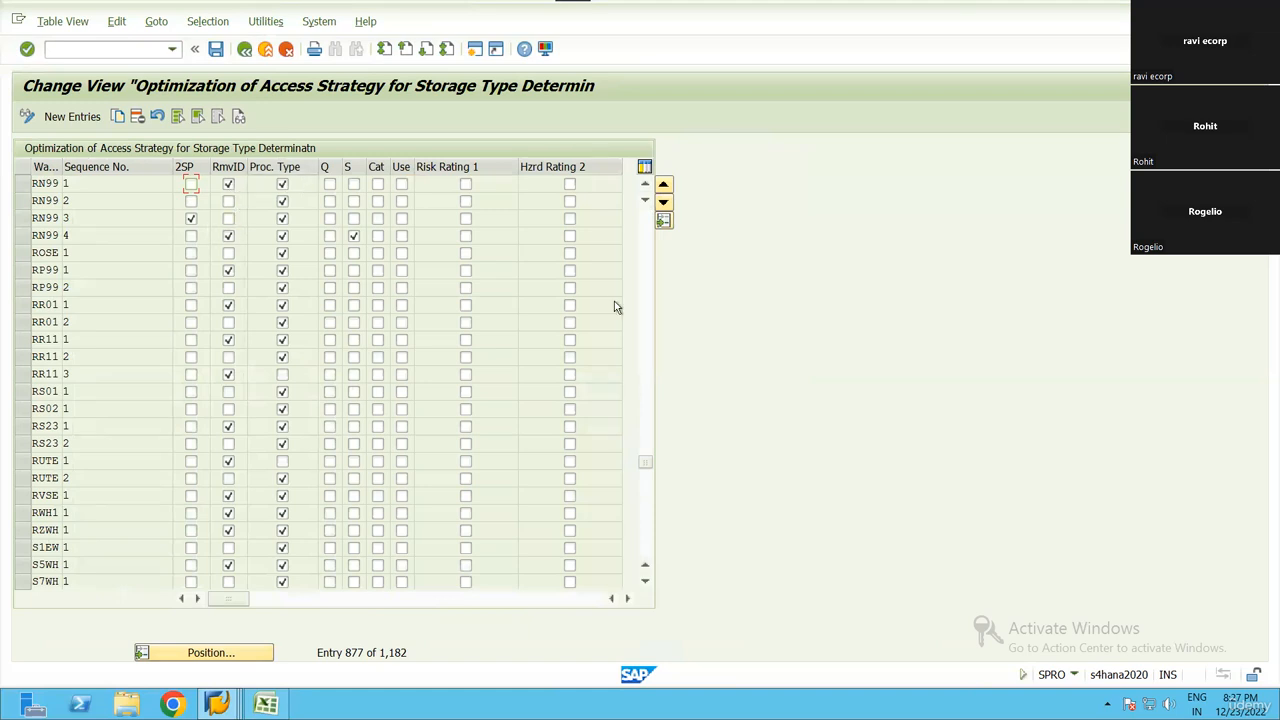
Switch to the production staging session and restart it afresh with /n/SCWM/STAGE
{"action": "key", "text": "alt+Tab"}
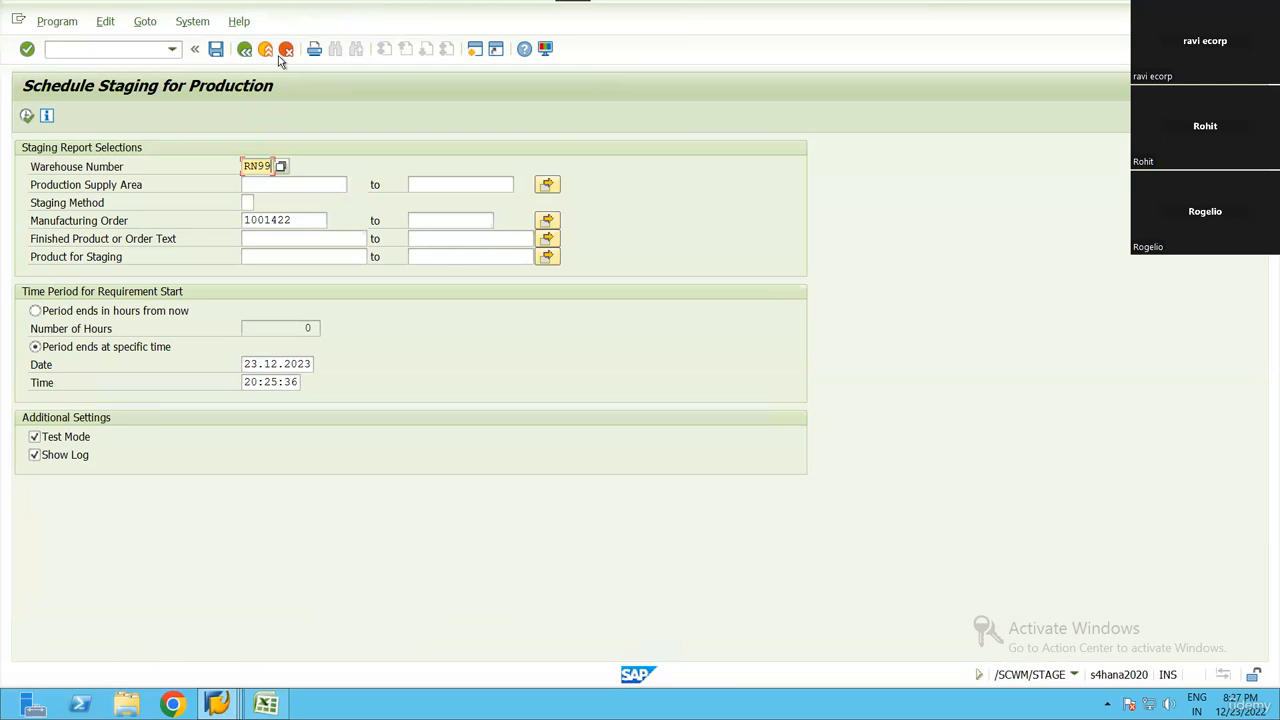
{"action": "left_click", "coordinate": [172, 48]}
{"action": "left_click", "coordinate": [90, 63]}
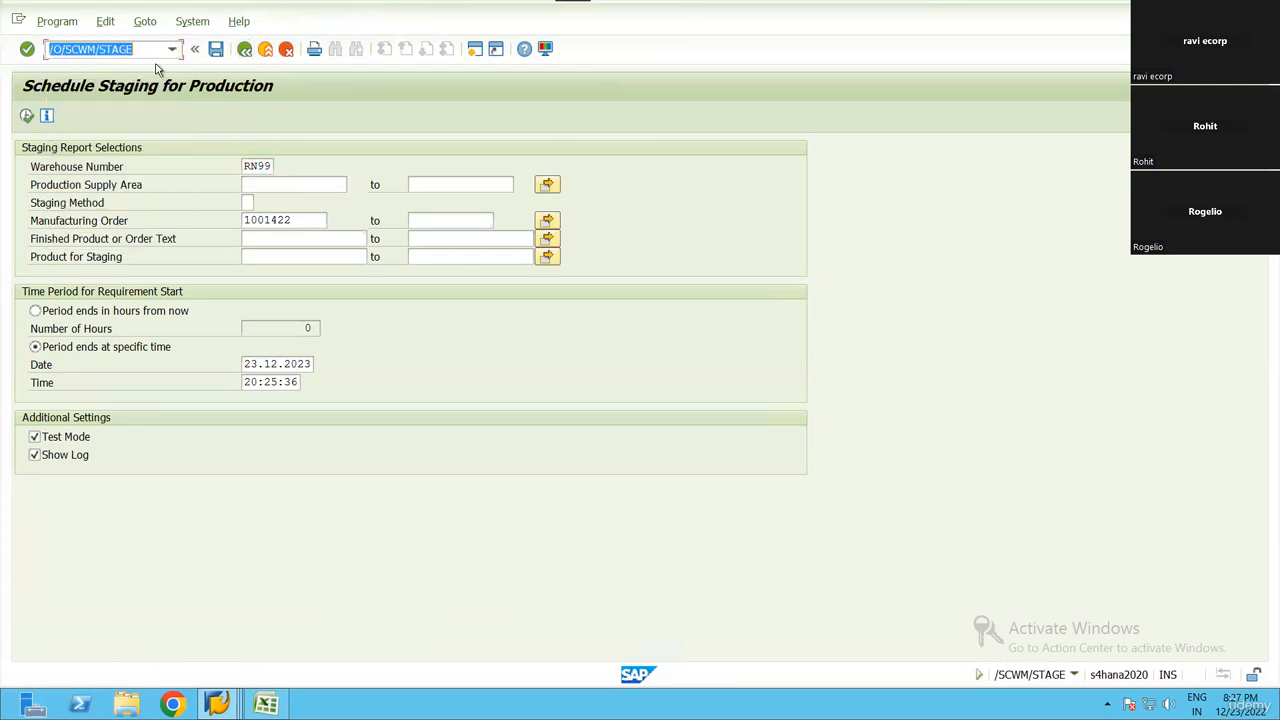
{"action": "key", "text": "Home"}
{"action": "key", "text": "Right"}
{"action": "key", "text": "Right"}
{"action": "key", "text": "BackSpace"}
{"action": "type", "text": "n"}
{"action": "key", "text": "Return"}
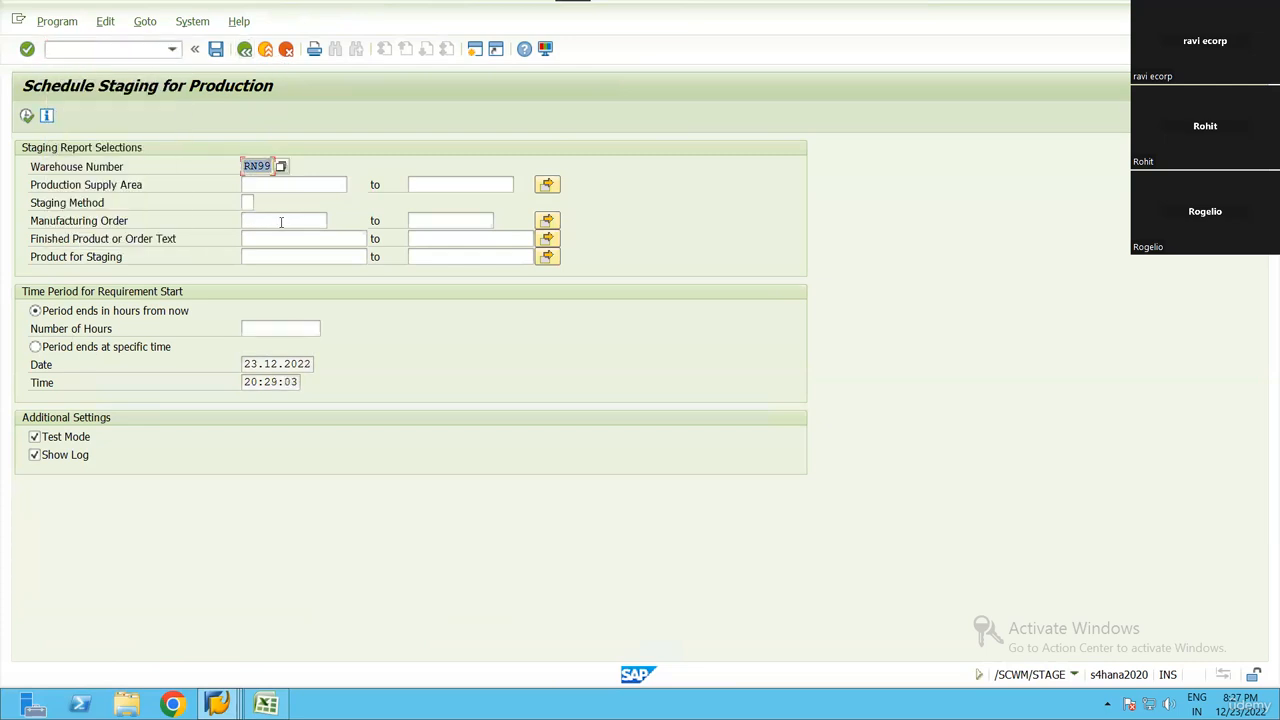
Run staging for the manufacturing order with test mode off and the period ending on 23.12.2023, and leave the log
{"action": "left_click", "coordinate": [283, 220]}
{"action": "left_click", "coordinate": [270, 238]}
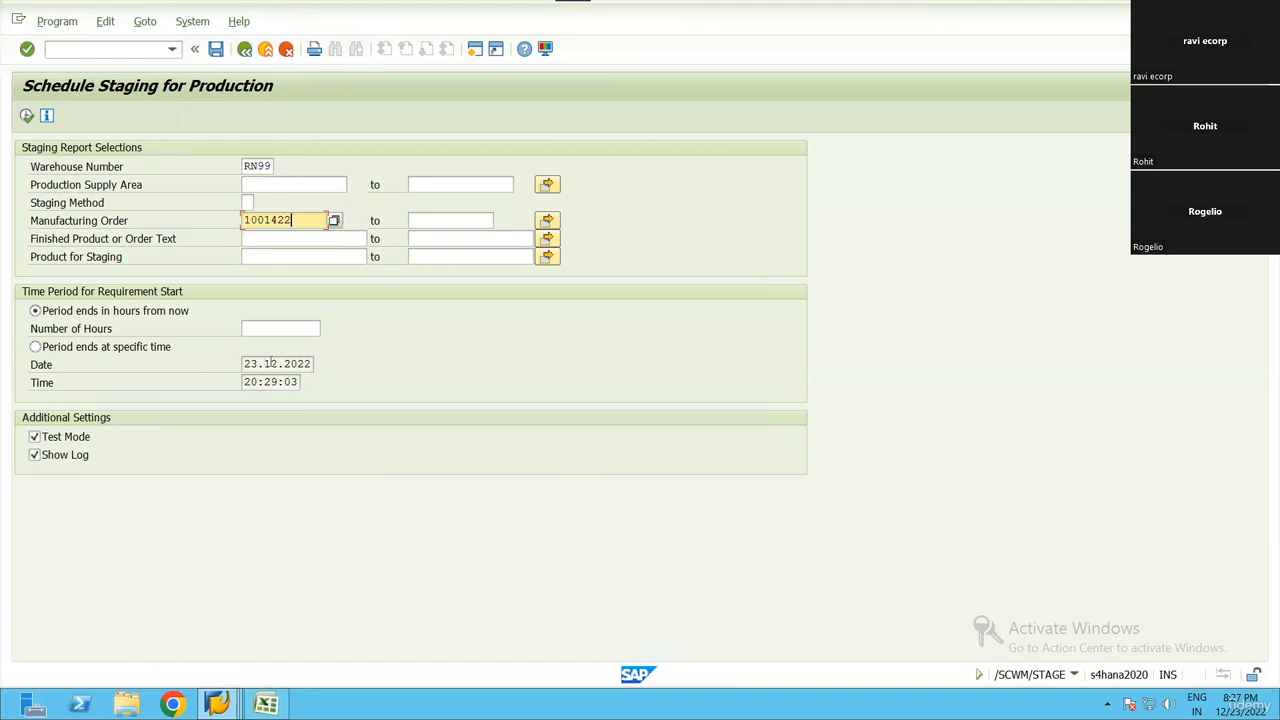
{"action": "left_click", "coordinate": [120, 347]}
{"action": "left_click_drag", "start_coordinate": [358, 369], "coordinate": [458, 386]}
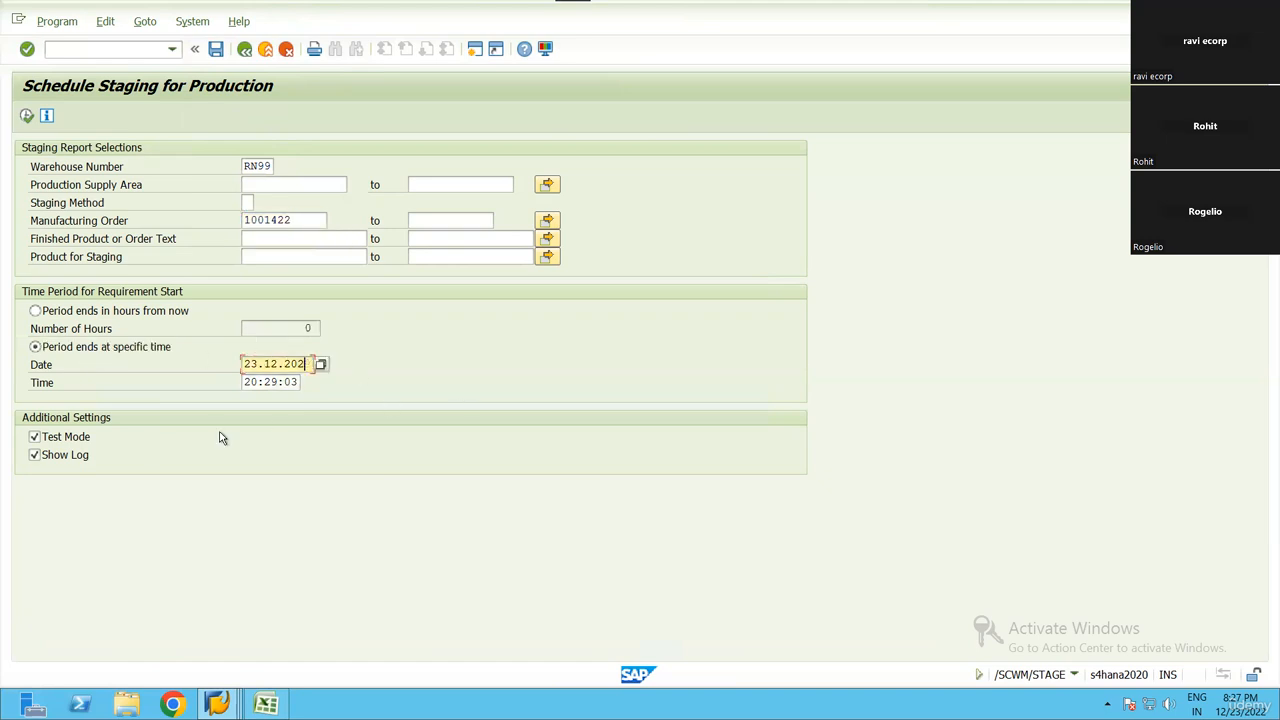
{"action": "type", "text": "3"}
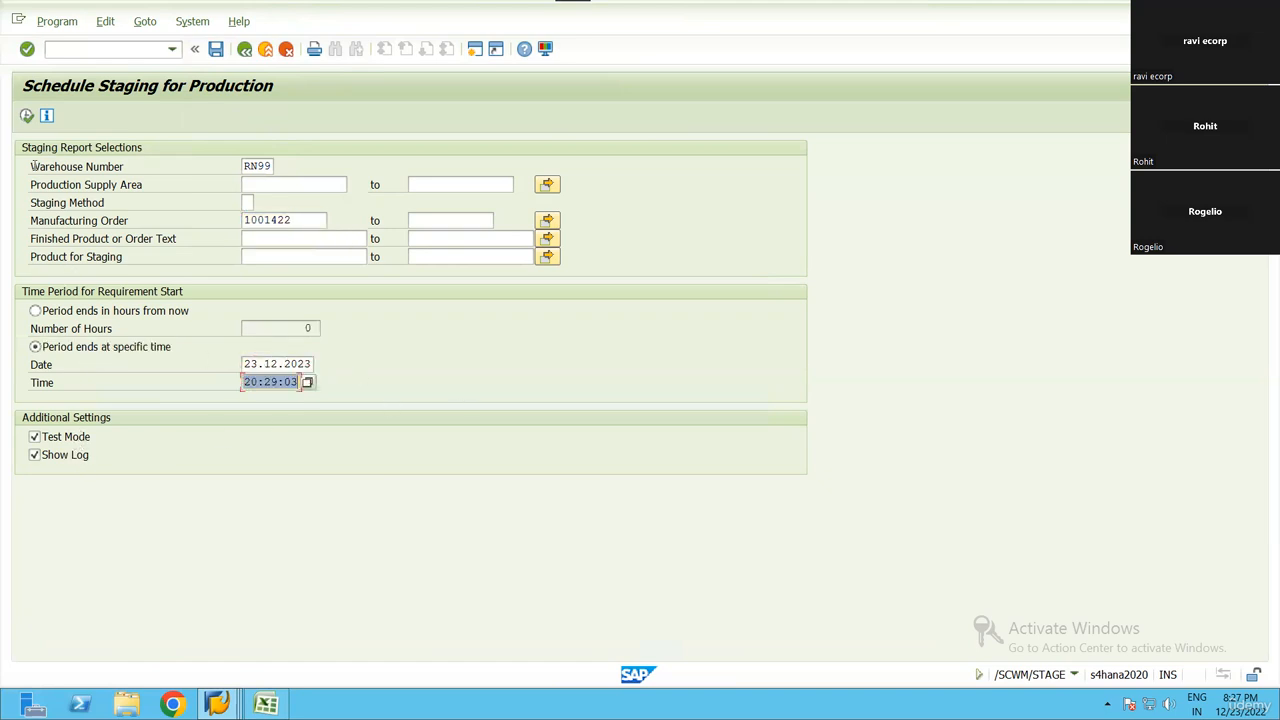
{"action": "left_click", "coordinate": [35, 437]}
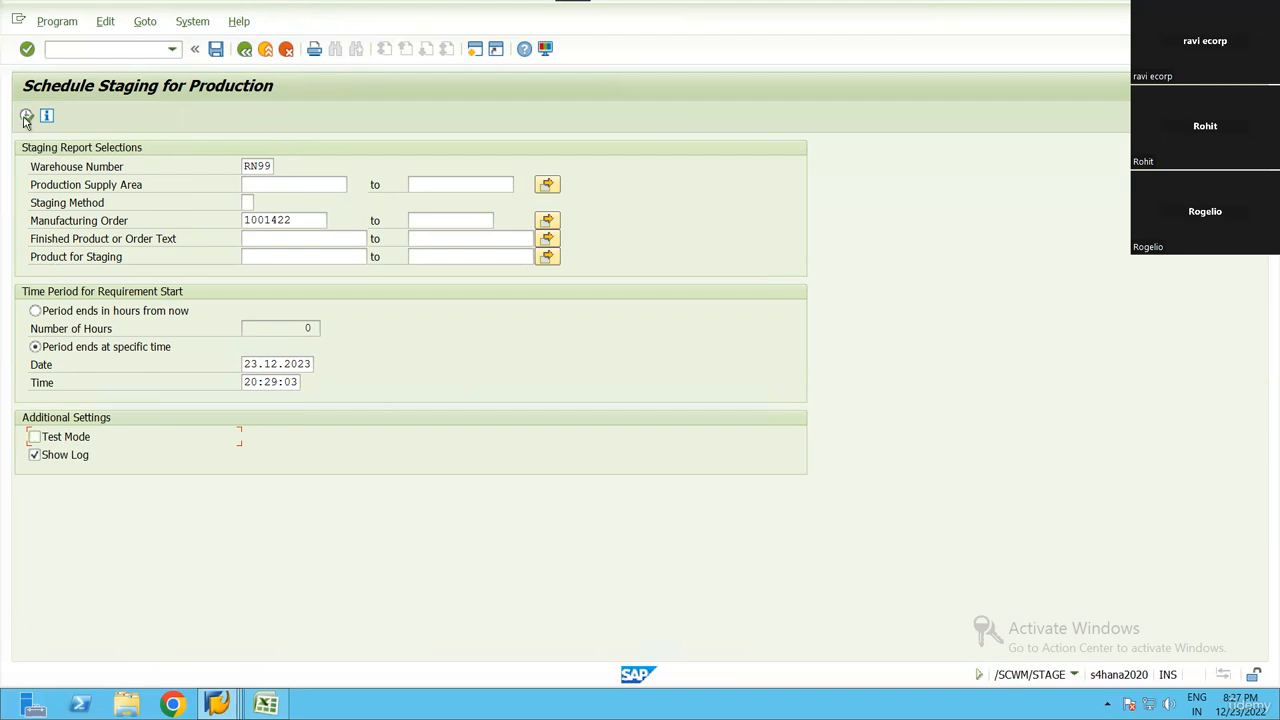
{"action": "left_click", "coordinate": [26, 117]}
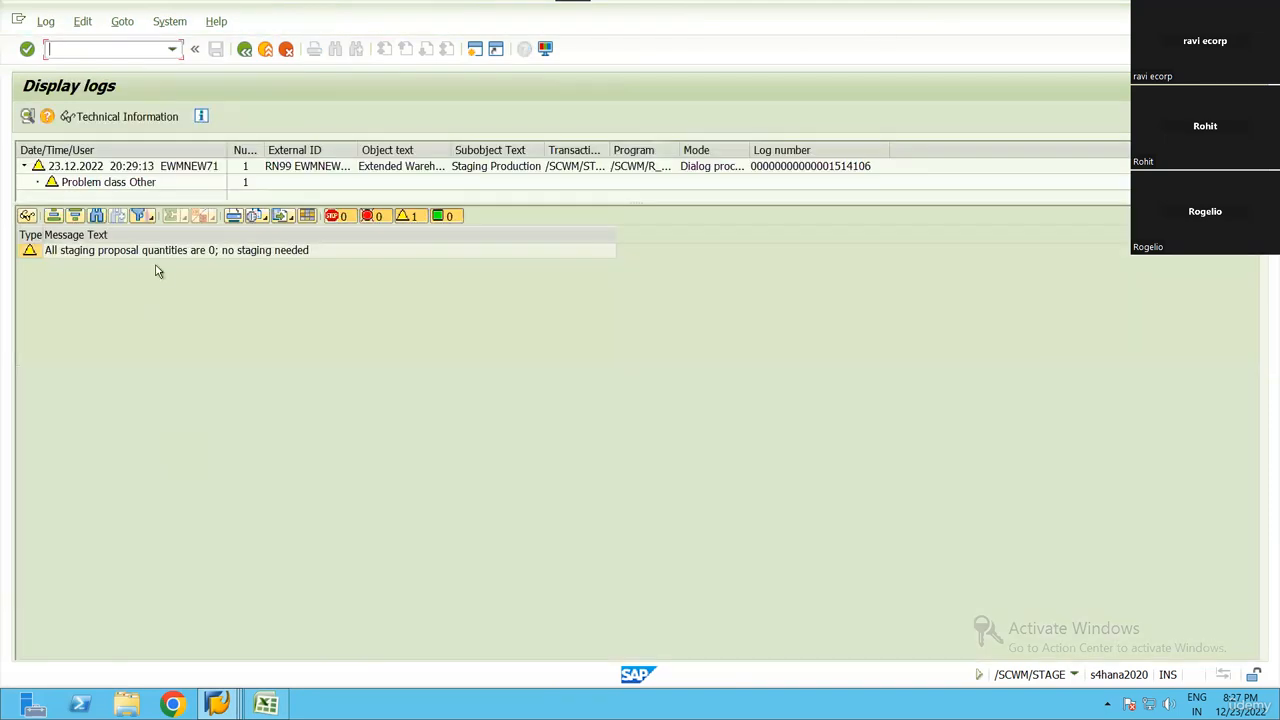
{"action": "left_click", "coordinate": [157, 252]}
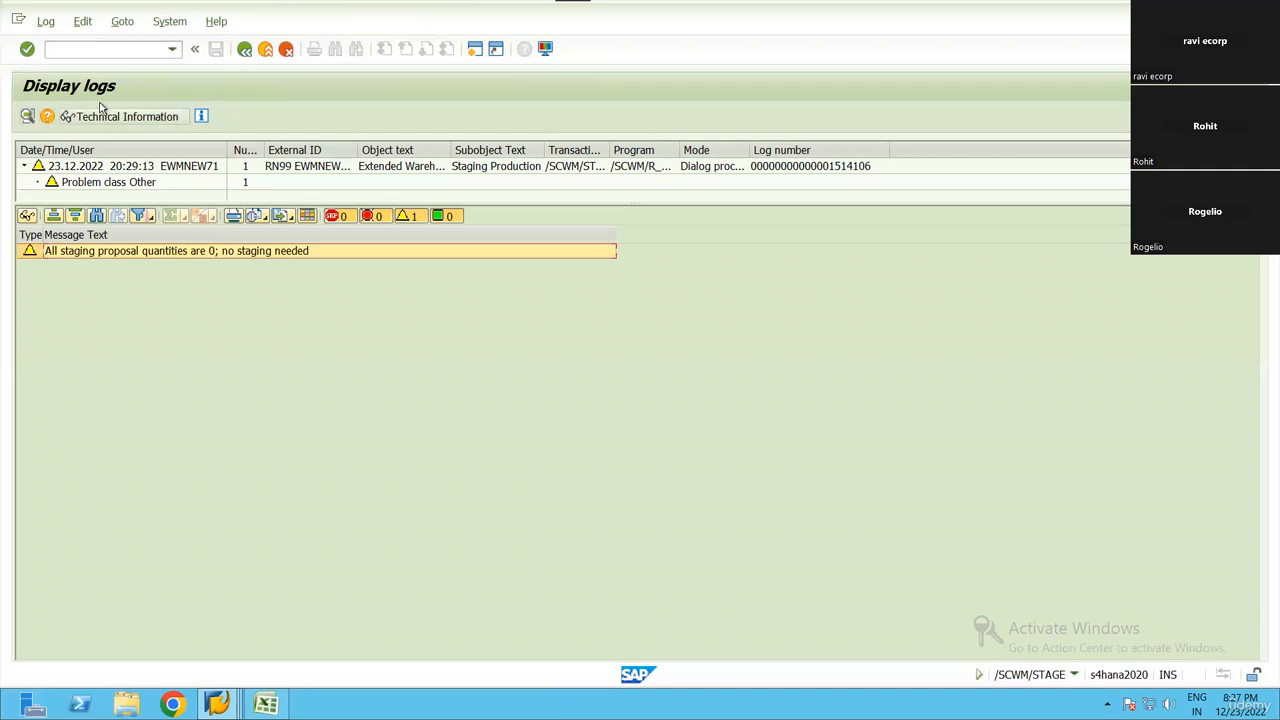
{"action": "left_click", "coordinate": [244, 52]}
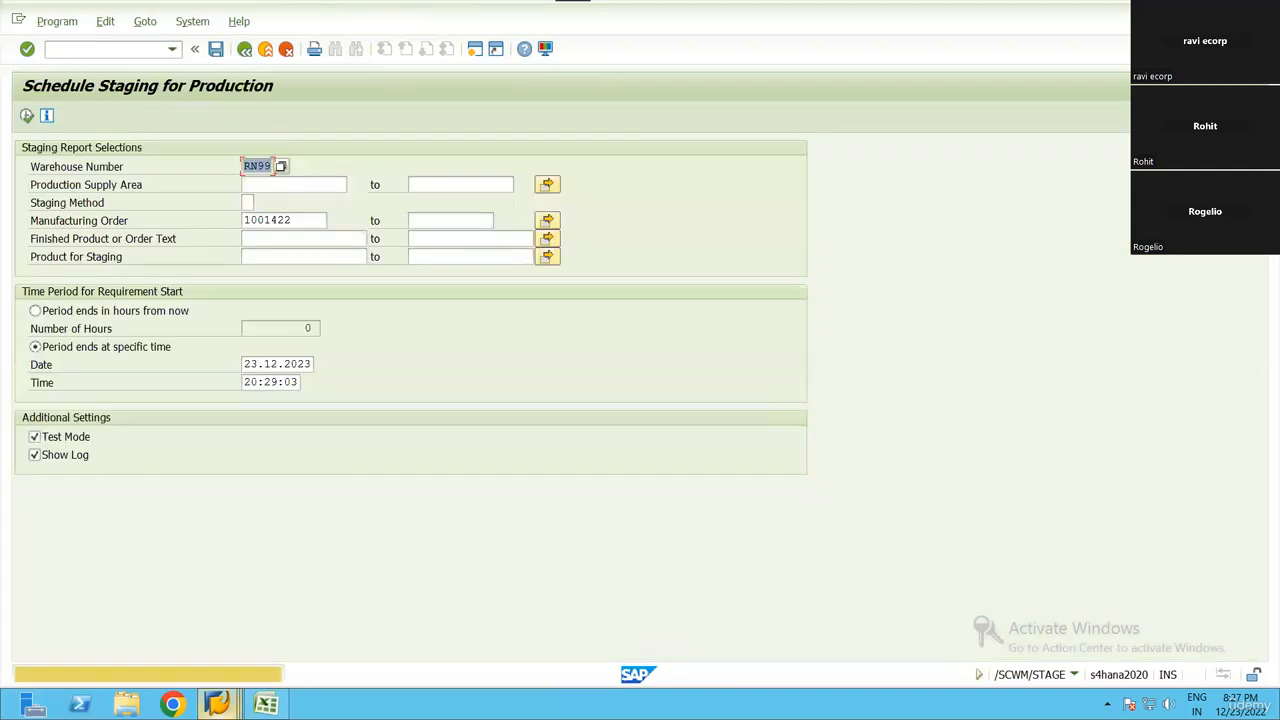
Switch to the production material request session and copy the product numbers of the two component items
{"action": "mouse_move", "coordinate": [217, 704]}
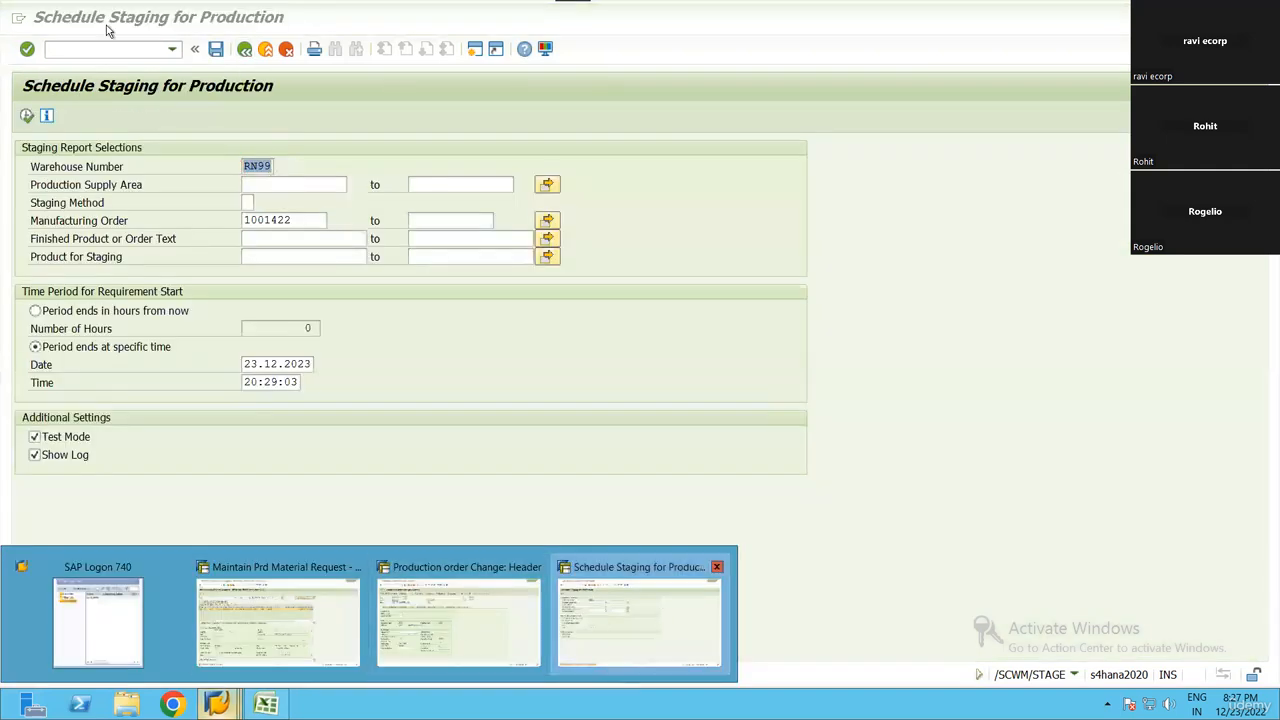
{"action": "left_click", "coordinate": [658, 618]}
{"action": "mouse_move", "coordinate": [217, 704]}
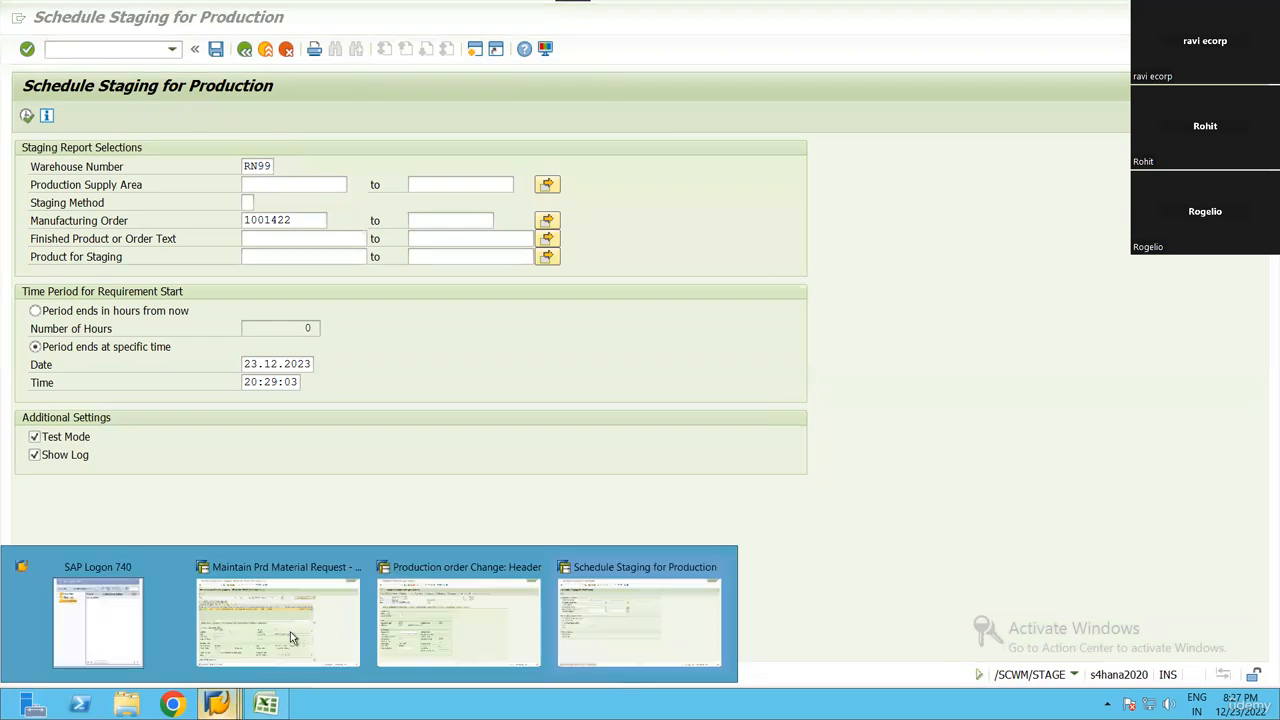
{"action": "mouse_move", "coordinate": [541, 618]}
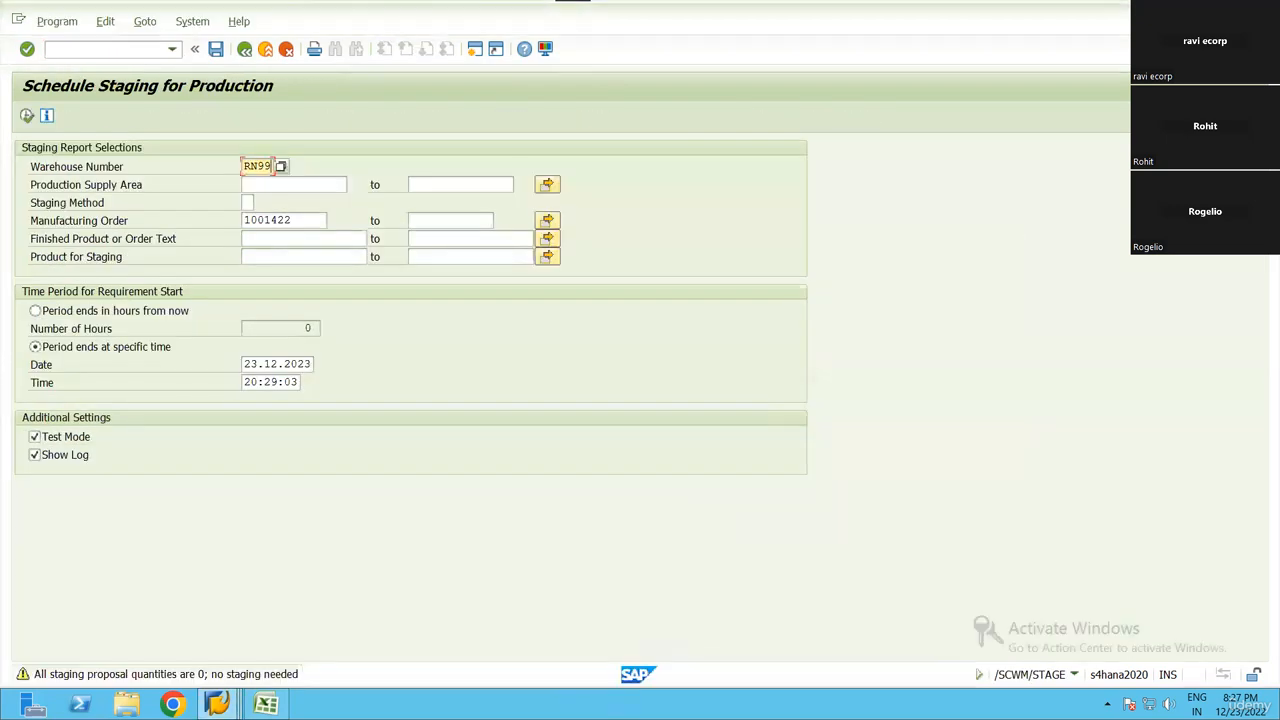
{"action": "left_click", "coordinate": [280, 615]}
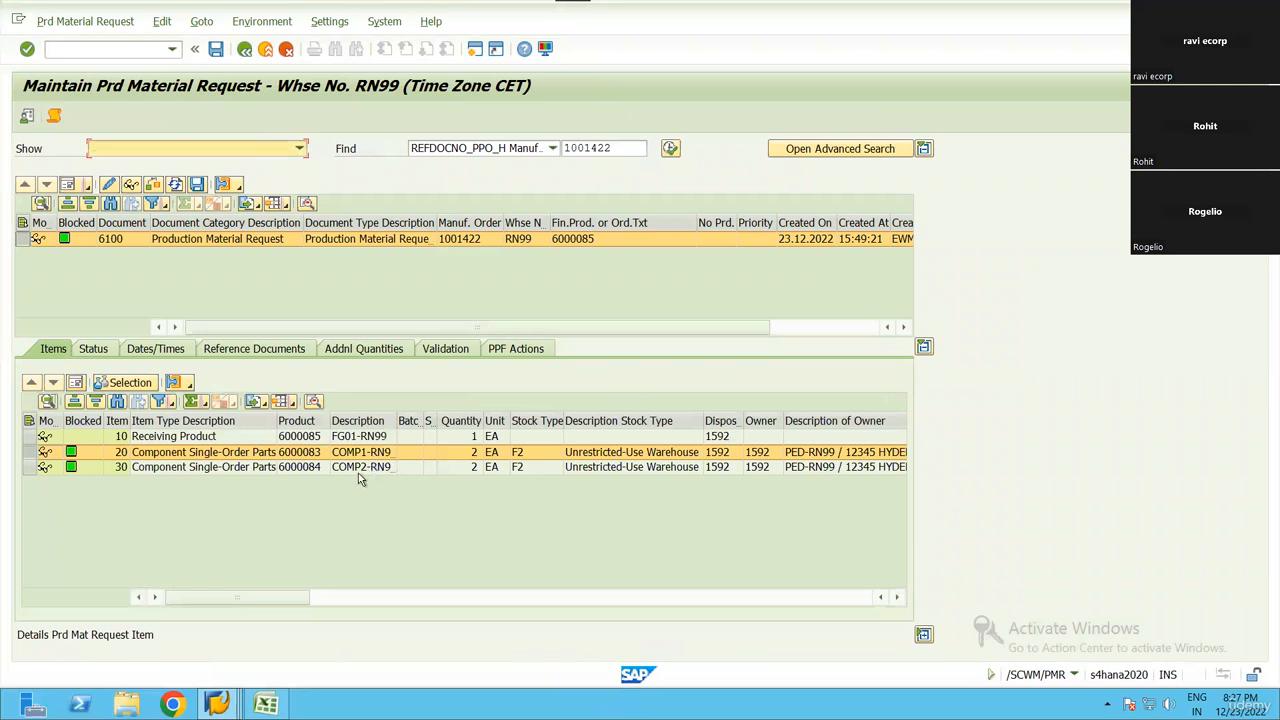
{"action": "left_click_drag", "start_coordinate": [358, 455], "coordinate": [299, 472]}
{"action": "key", "text": "ctrl+c"}
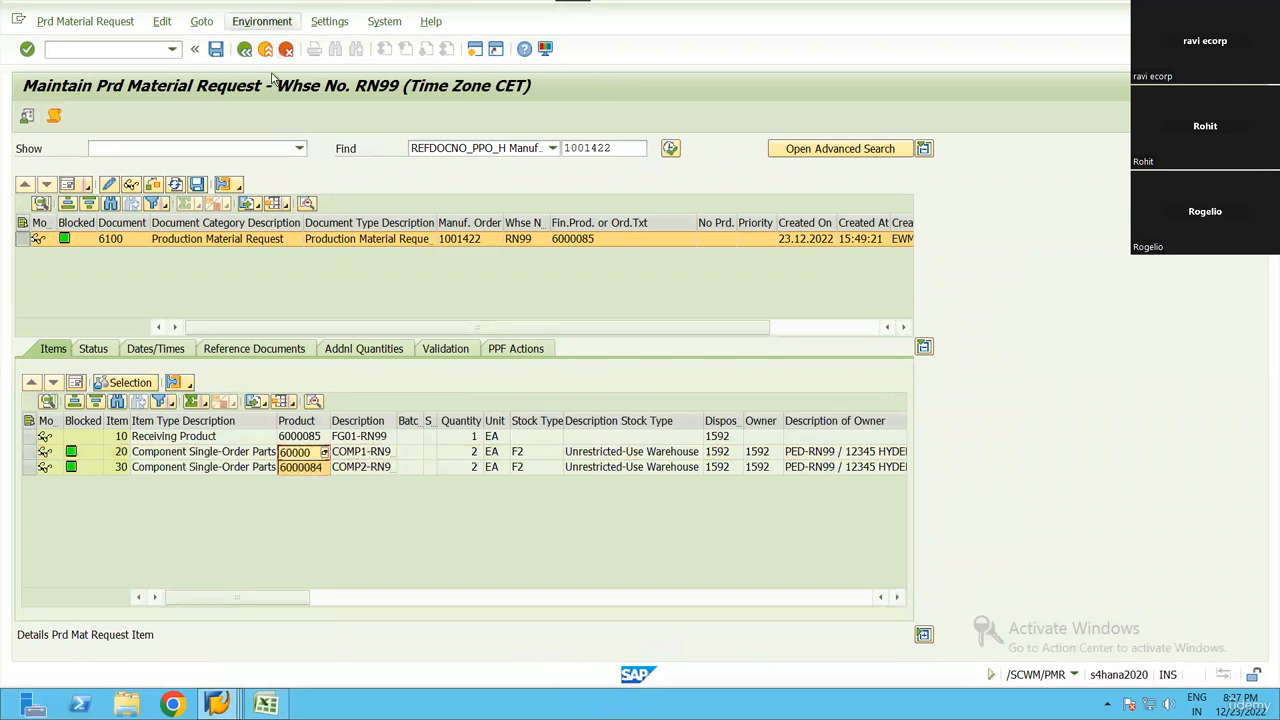
Open the warehouse monitor from the material request and display the available stock of products 6000083 and 6000084
{"action": "left_click", "coordinate": [263, 22]}
{"action": "left_click", "coordinate": [264, 44]}
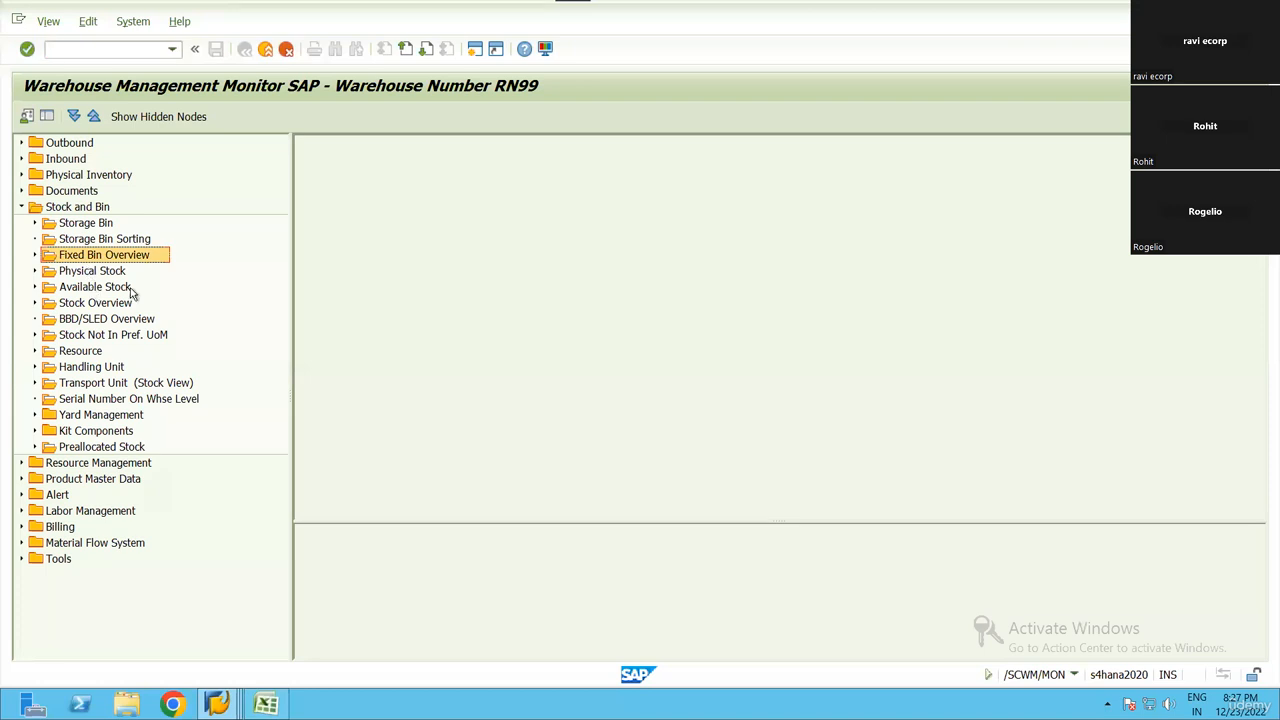
{"action": "double_click", "coordinate": [120, 287]}
{"action": "left_click", "coordinate": [614, 312]}
{"action": "key", "text": "shift+F12"}
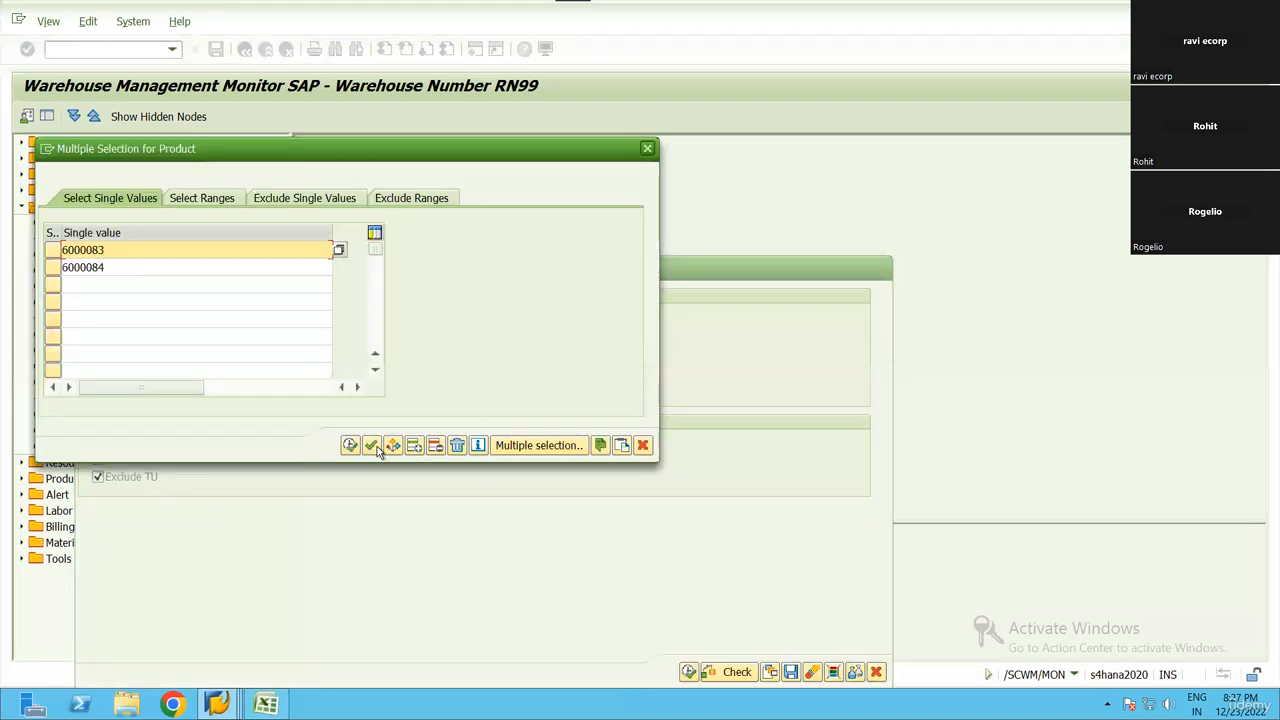
{"action": "key", "text": "F8"}
{"action": "key", "text": "F8"}
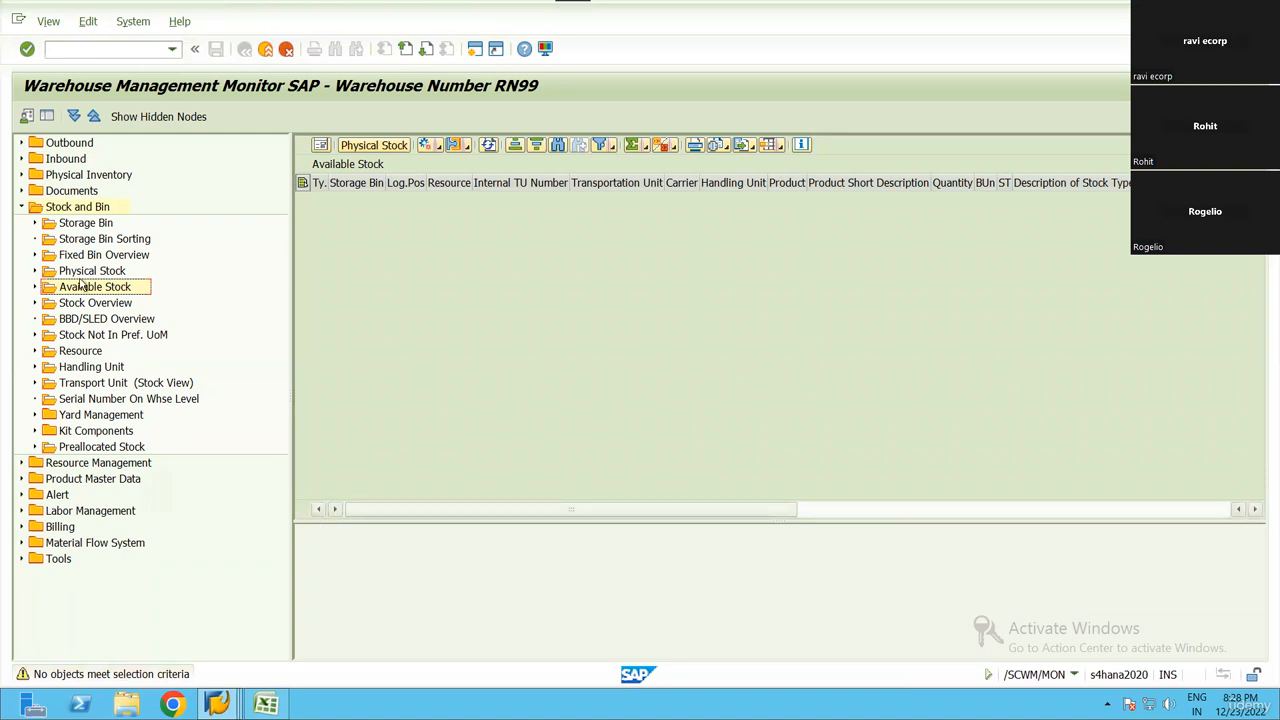
Display the physical stock of the copied component products in the warehouse monitor
{"action": "double_click", "coordinate": [225, 287]}
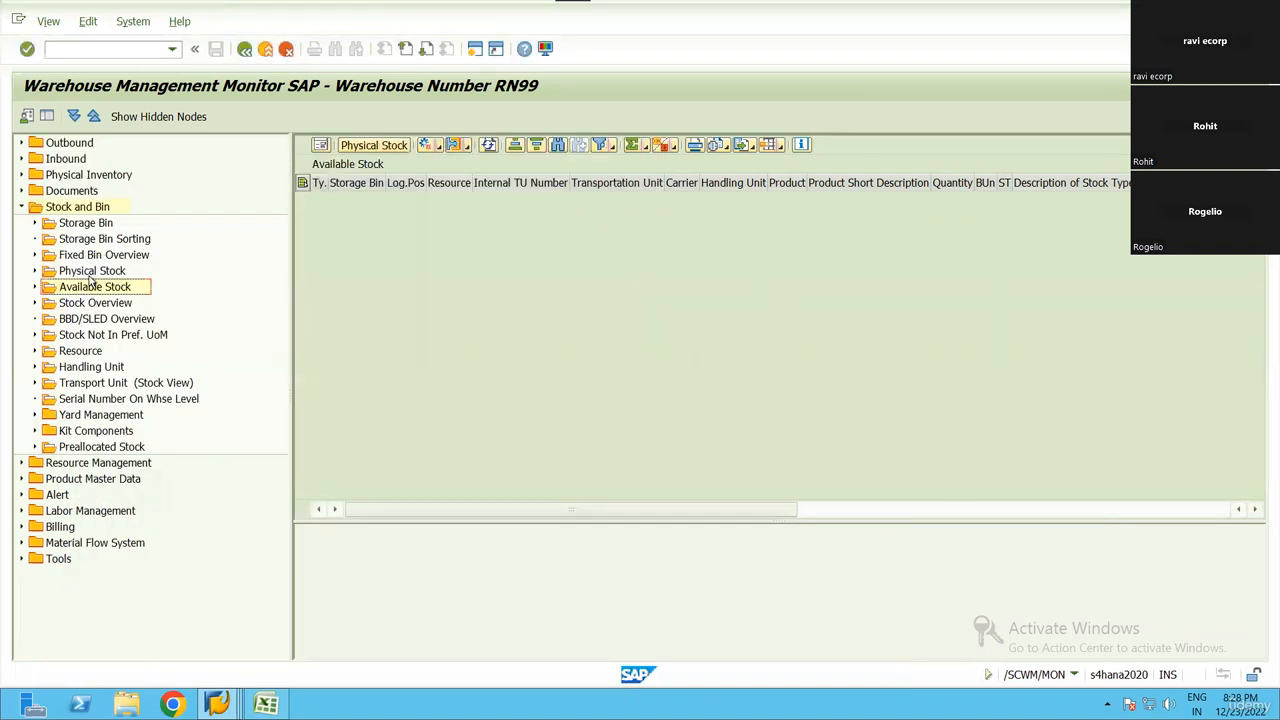
{"action": "double_click", "coordinate": [89, 274]}
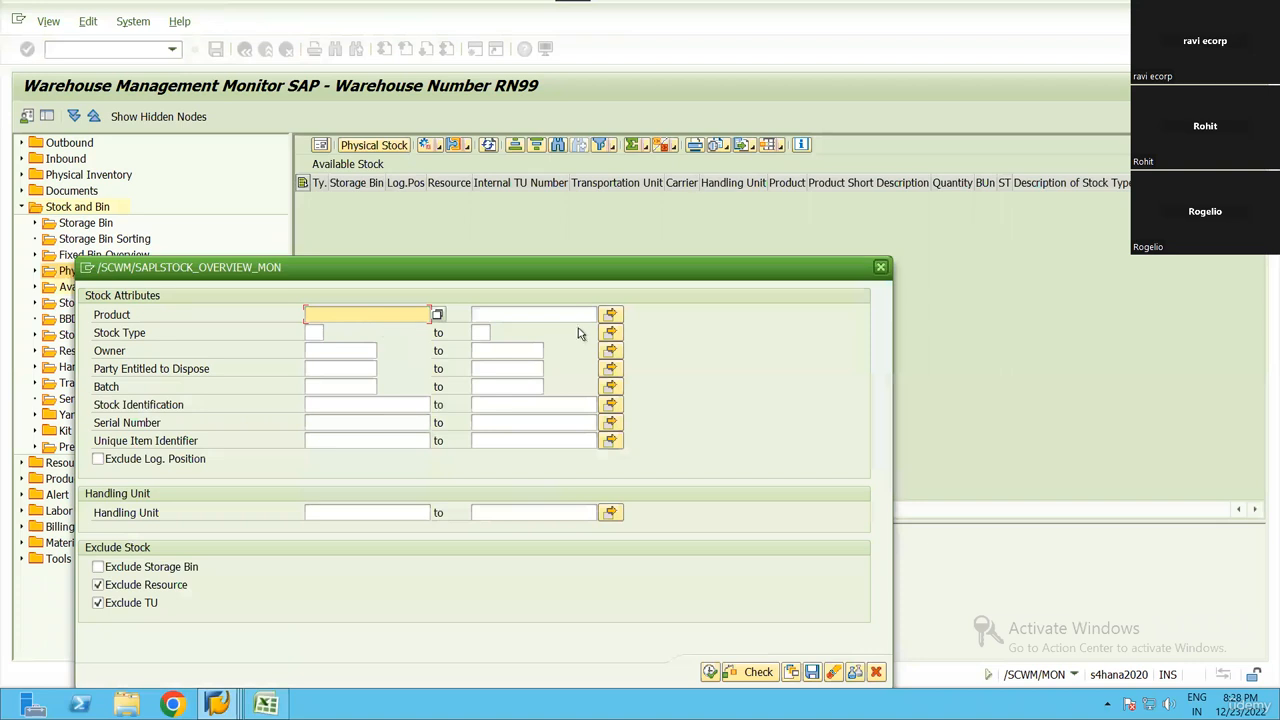
{"action": "left_click", "coordinate": [611, 315]}
{"action": "key", "text": "ctrl+v"}
{"action": "left_click", "coordinate": [353, 446]}
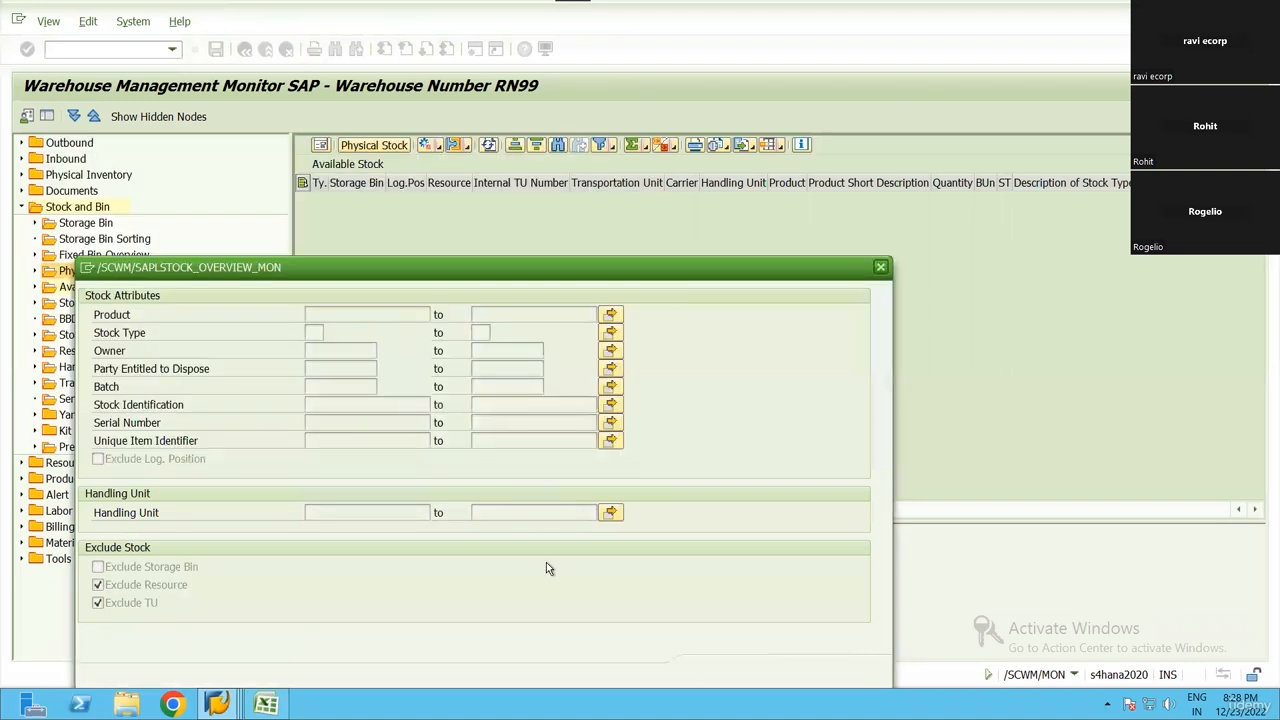
{"action": "key", "text": "F8"}
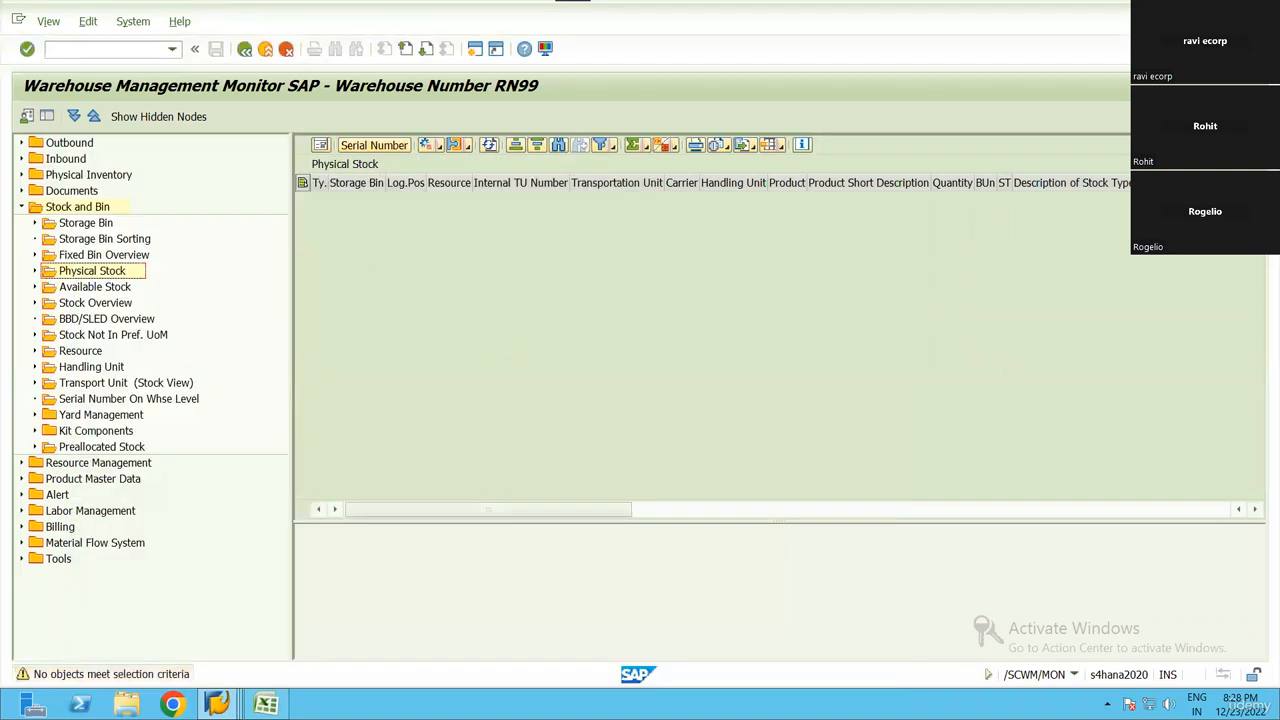
Open the selection criteria for inbound delivery items among the monitor's inbound documents
{"action": "left_click", "coordinate": [21, 206]}
{"action": "left_click", "coordinate": [21, 158]}
{"action": "double_click", "coordinate": [49, 175]}
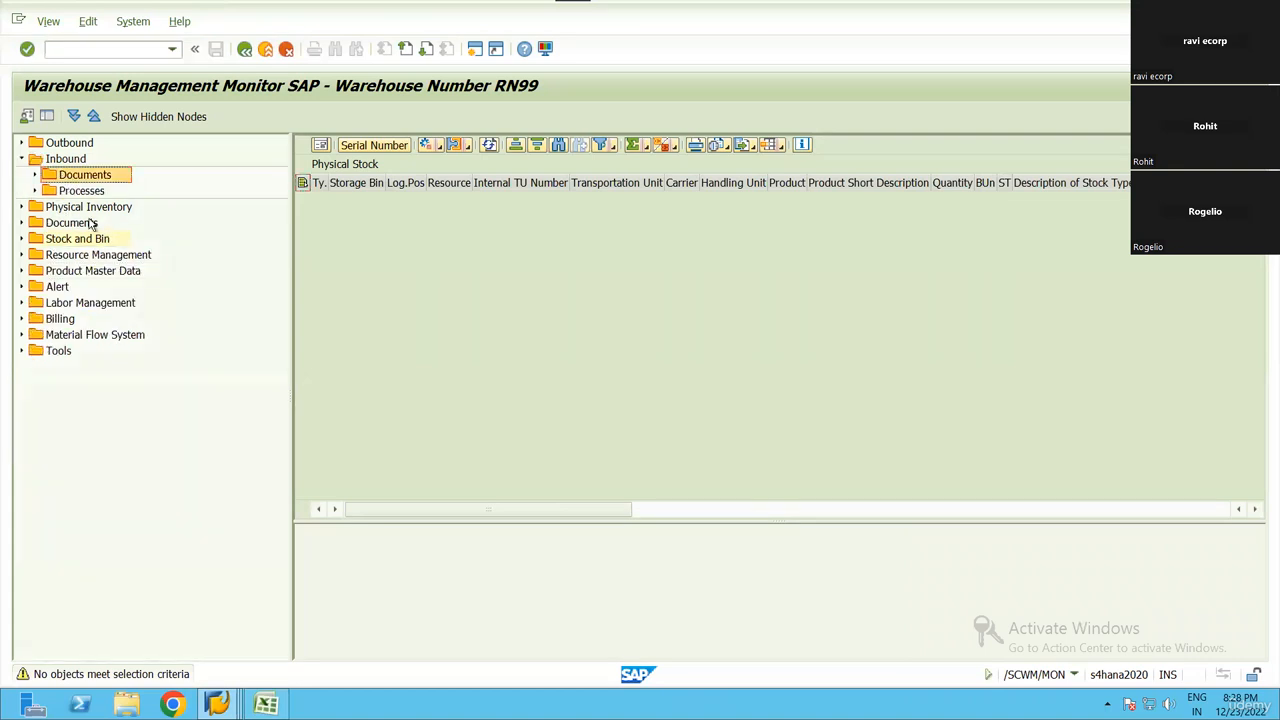
{"action": "double_click", "coordinate": [110, 190]}
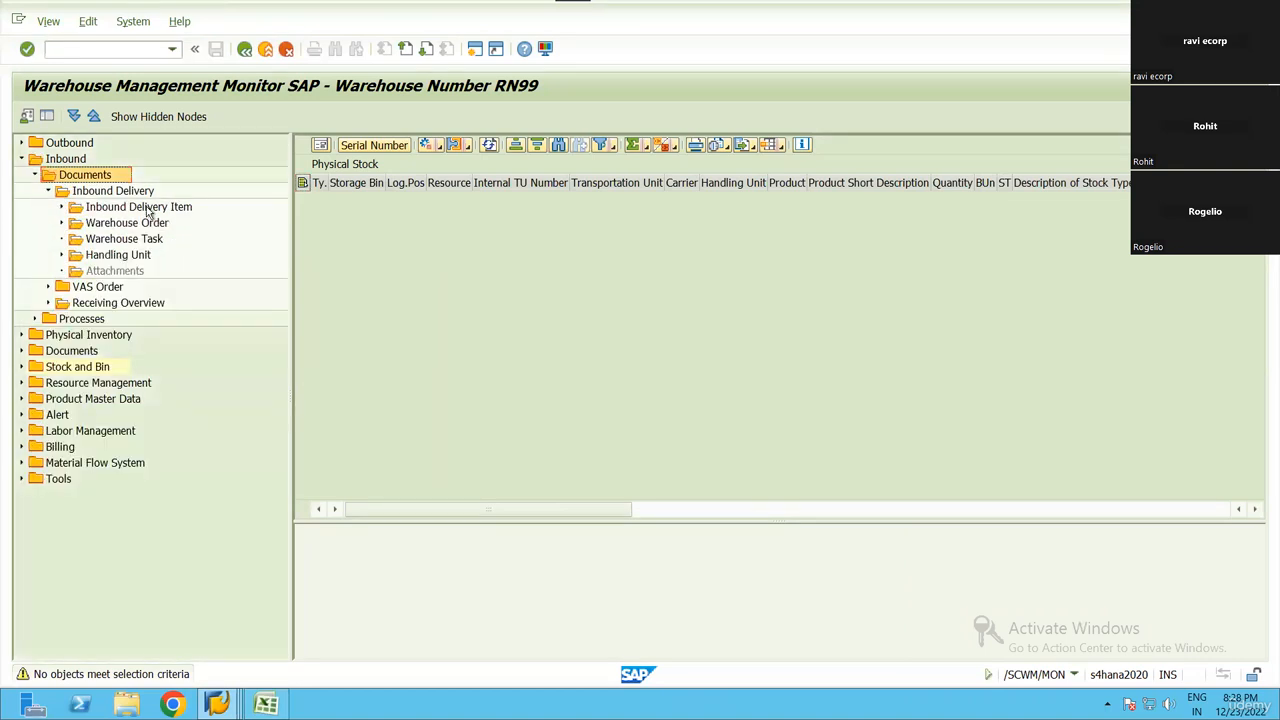
{"action": "double_click", "coordinate": [140, 206]}
List the inbound delivery items for the copied component products and open their inbound delivery for maintenance
{"action": "scroll", "coordinate": [460, 531], "scroll_direction": "down", "scroll_amount": 8}
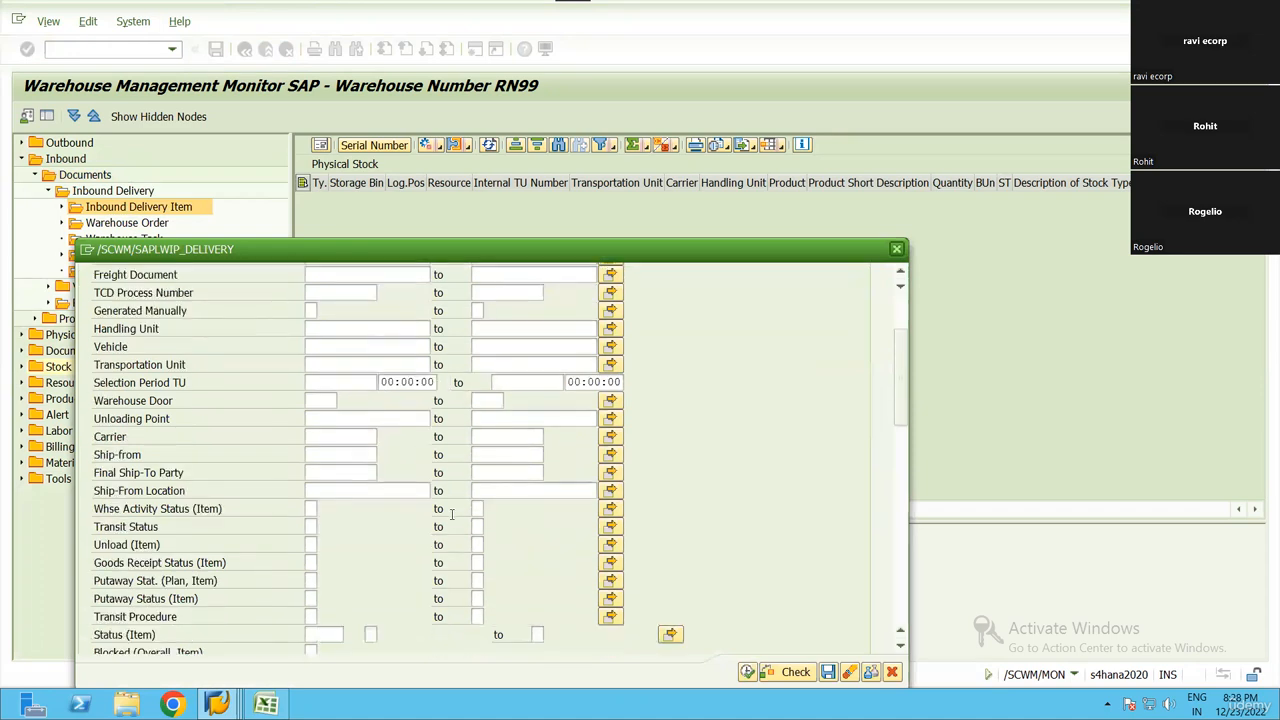
{"action": "scroll", "coordinate": [400, 510], "scroll_direction": "down", "scroll_amount": 3}
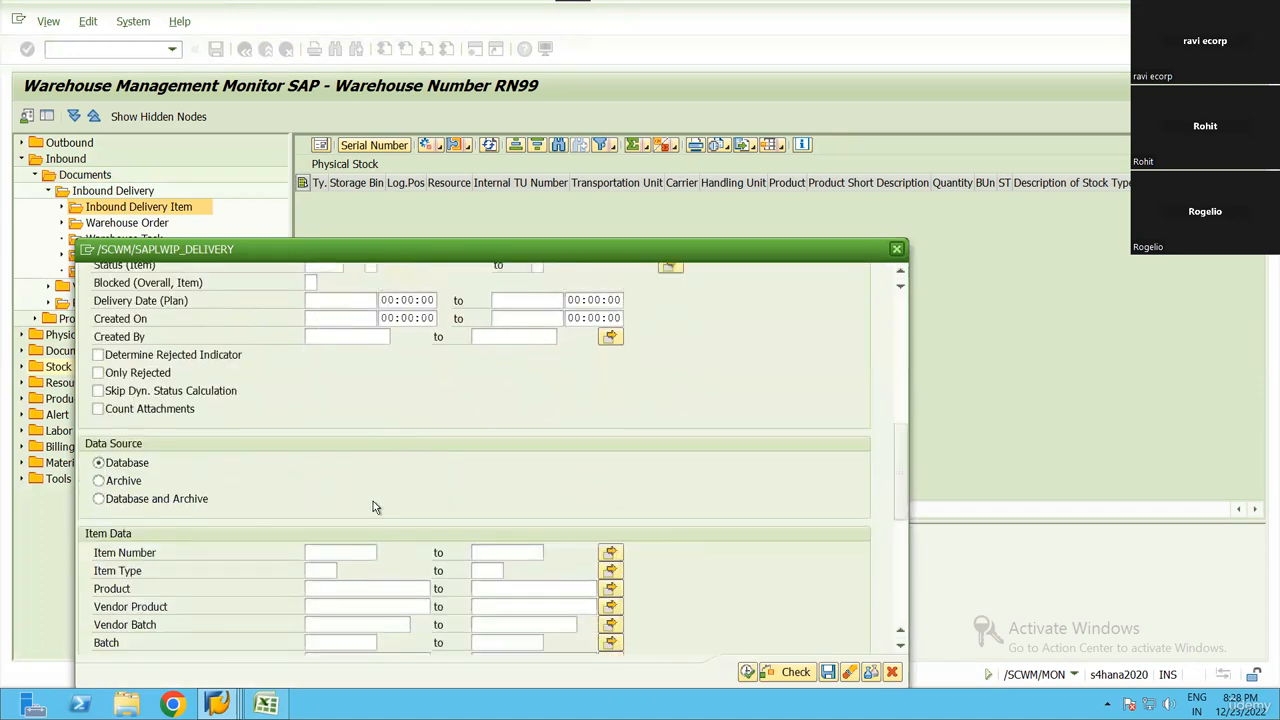
{"action": "left_click", "coordinate": [612, 588]}
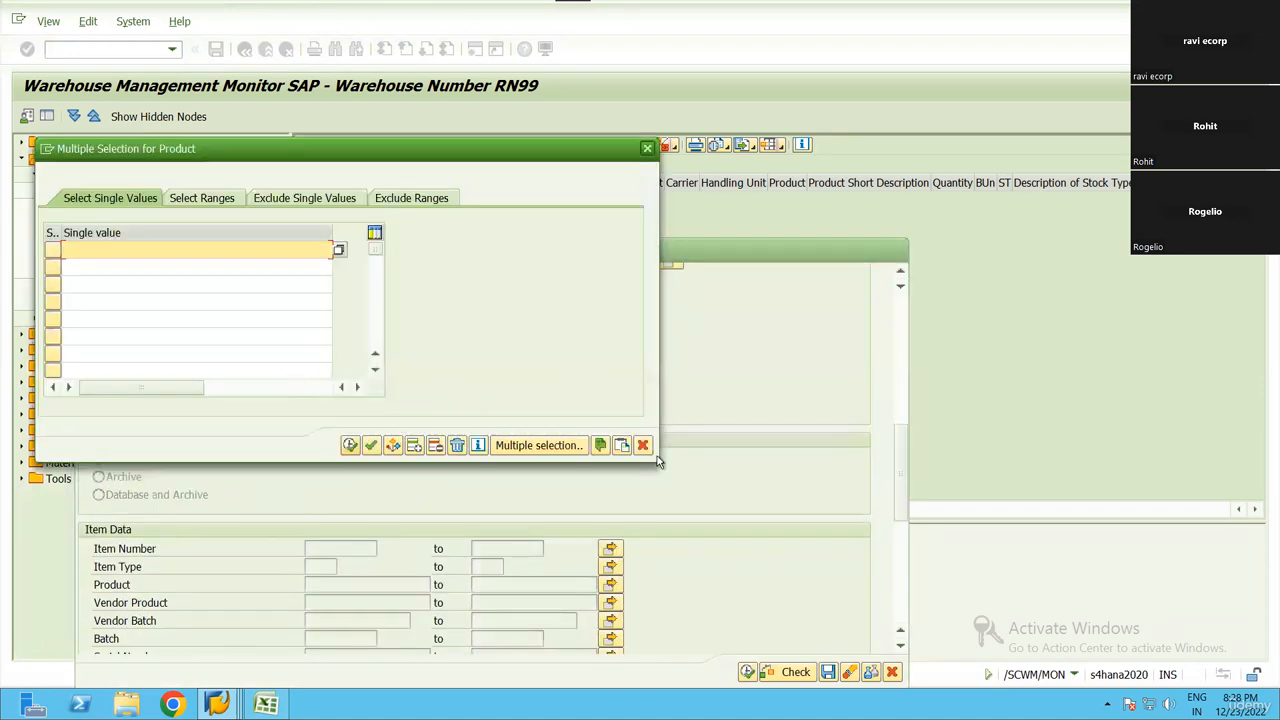
{"action": "left_click", "coordinate": [349, 445]}
{"action": "left_click", "coordinate": [371, 445]}
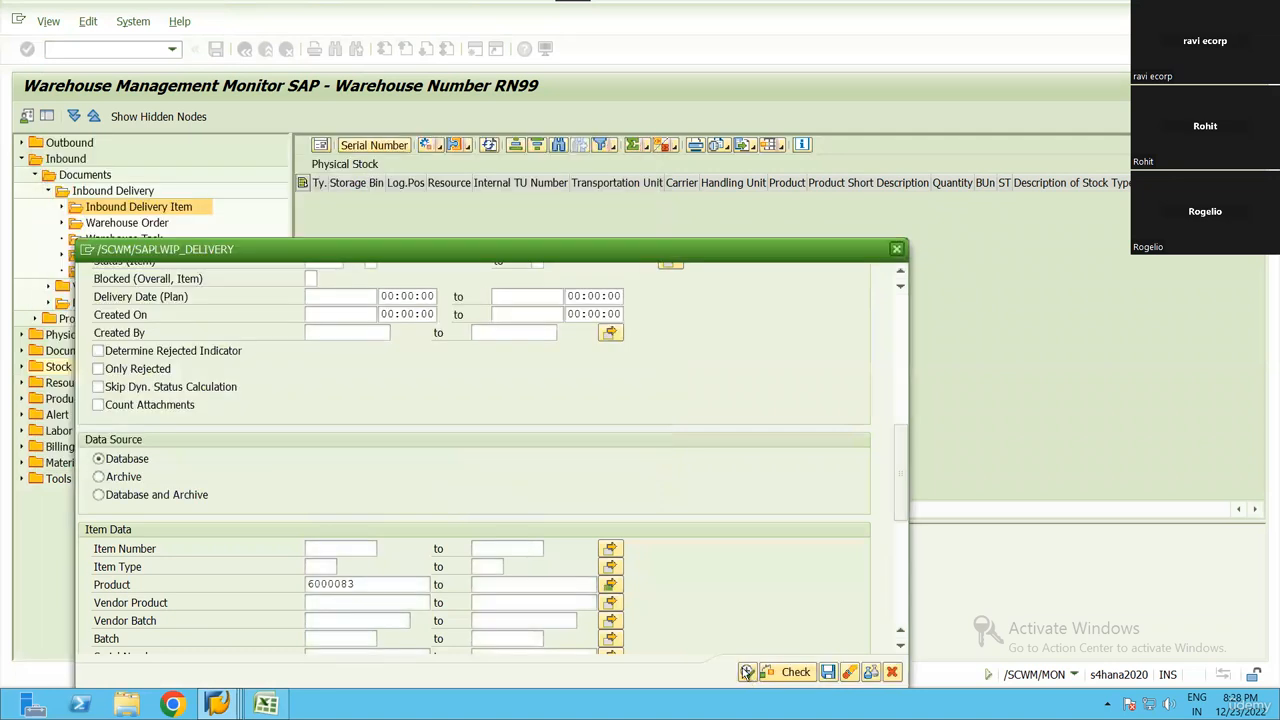
{"action": "left_click", "coordinate": [747, 671]}
{"action": "left_click", "coordinate": [266, 362]}
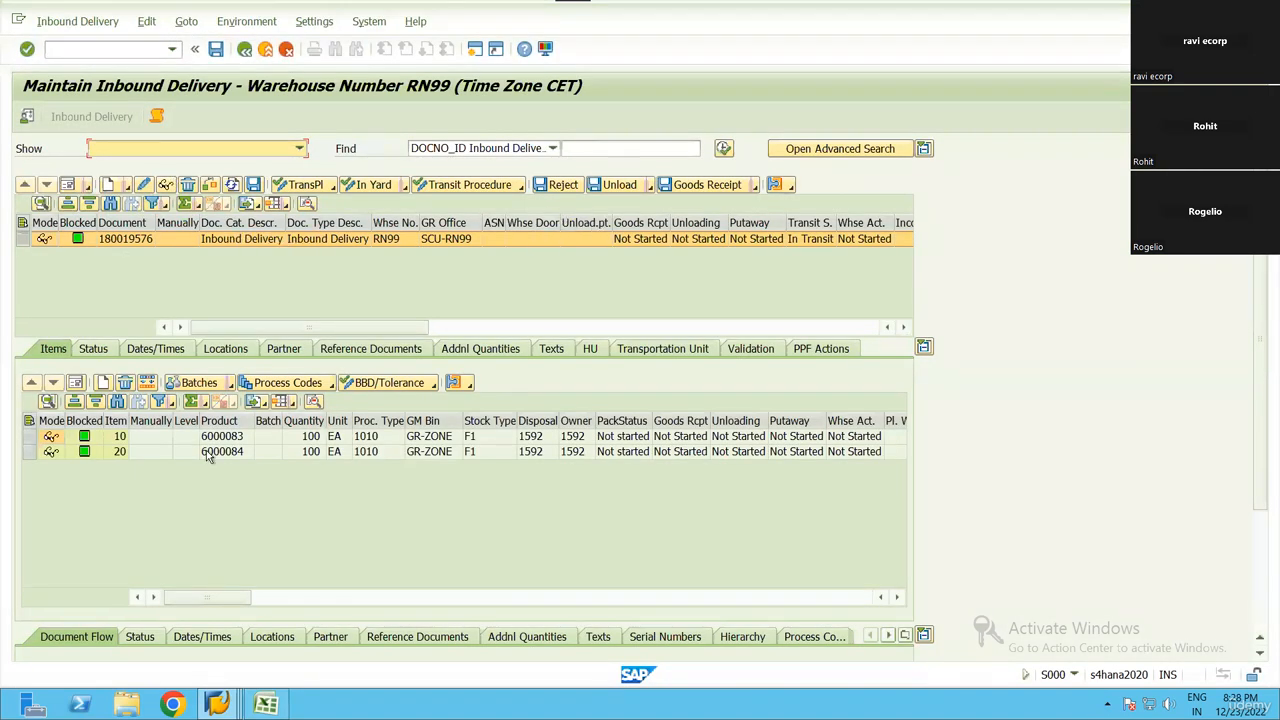
Check the items for products 6000083 and 6000084, post the goods receipt for the inbound delivery and close the log
{"action": "left_click_drag", "start_coordinate": [122, 455], "coordinate": [838, 471]}
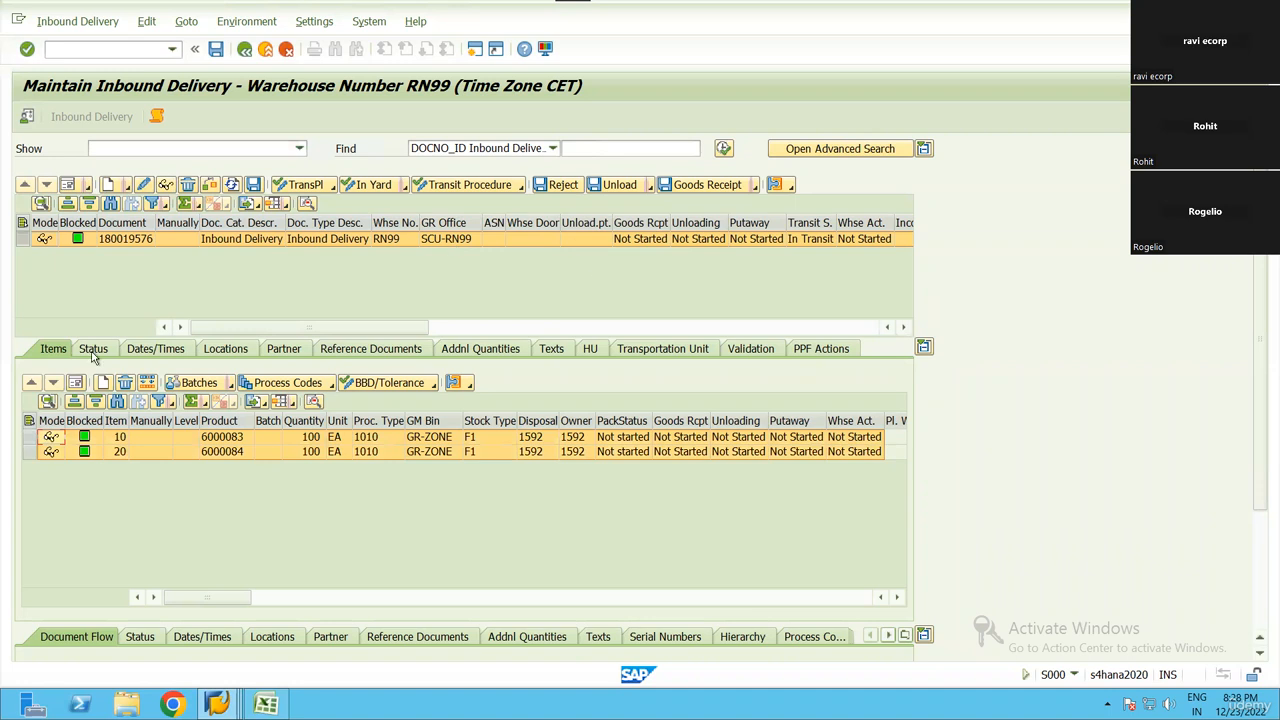
{"action": "left_click_drag", "start_coordinate": [222, 437], "coordinate": [908, 468]}
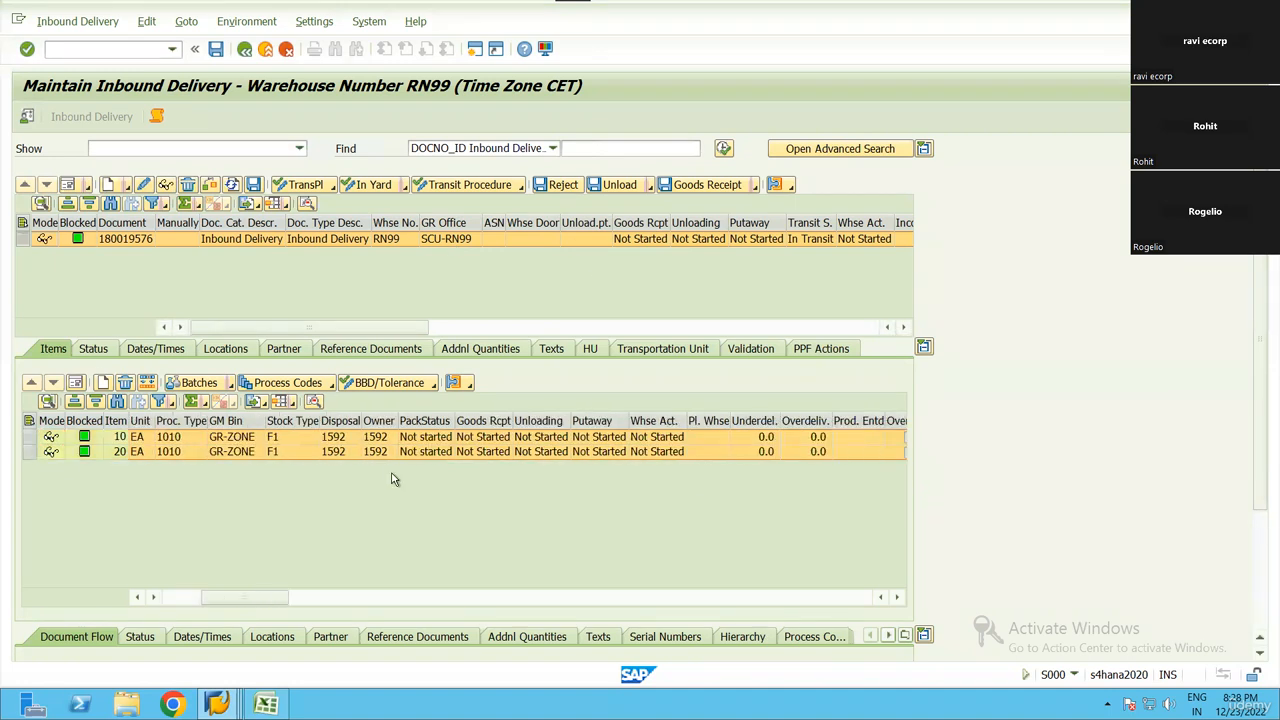
{"action": "left_click_drag", "start_coordinate": [408, 428], "coordinate": [14, 443]}
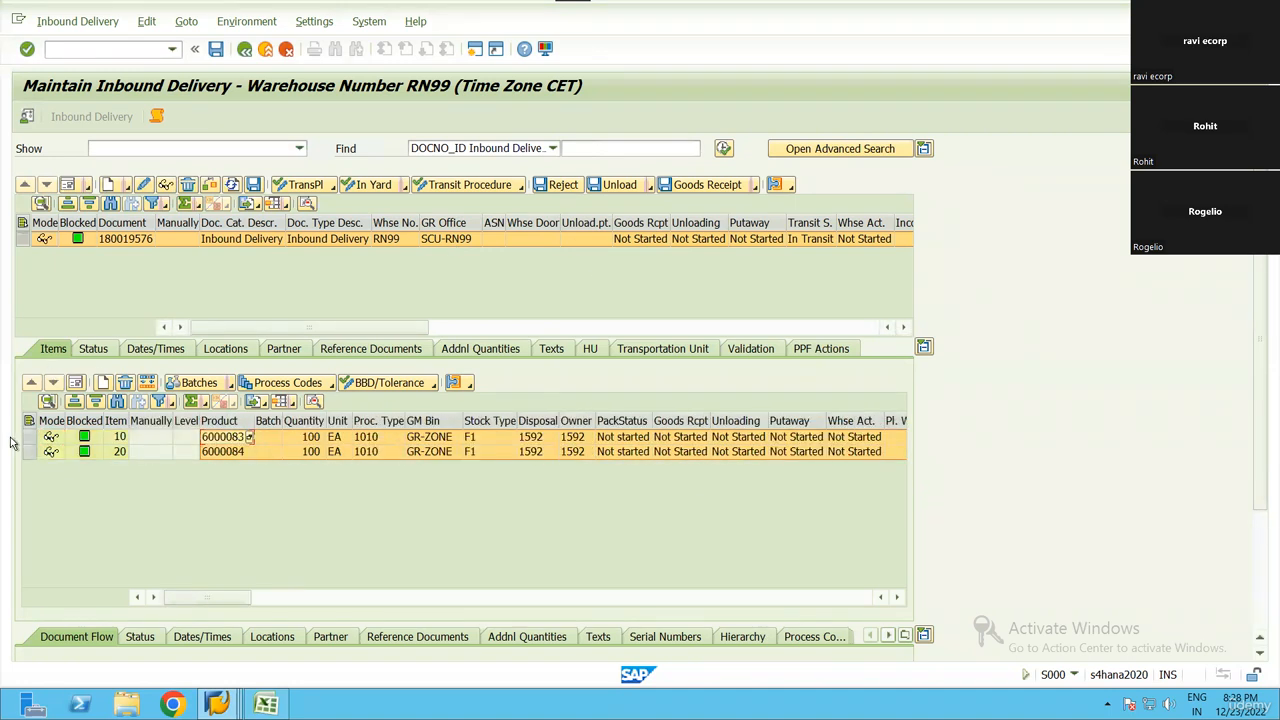
{"action": "left_click", "coordinate": [22, 240]}
{"action": "left_click", "coordinate": [688, 186]}
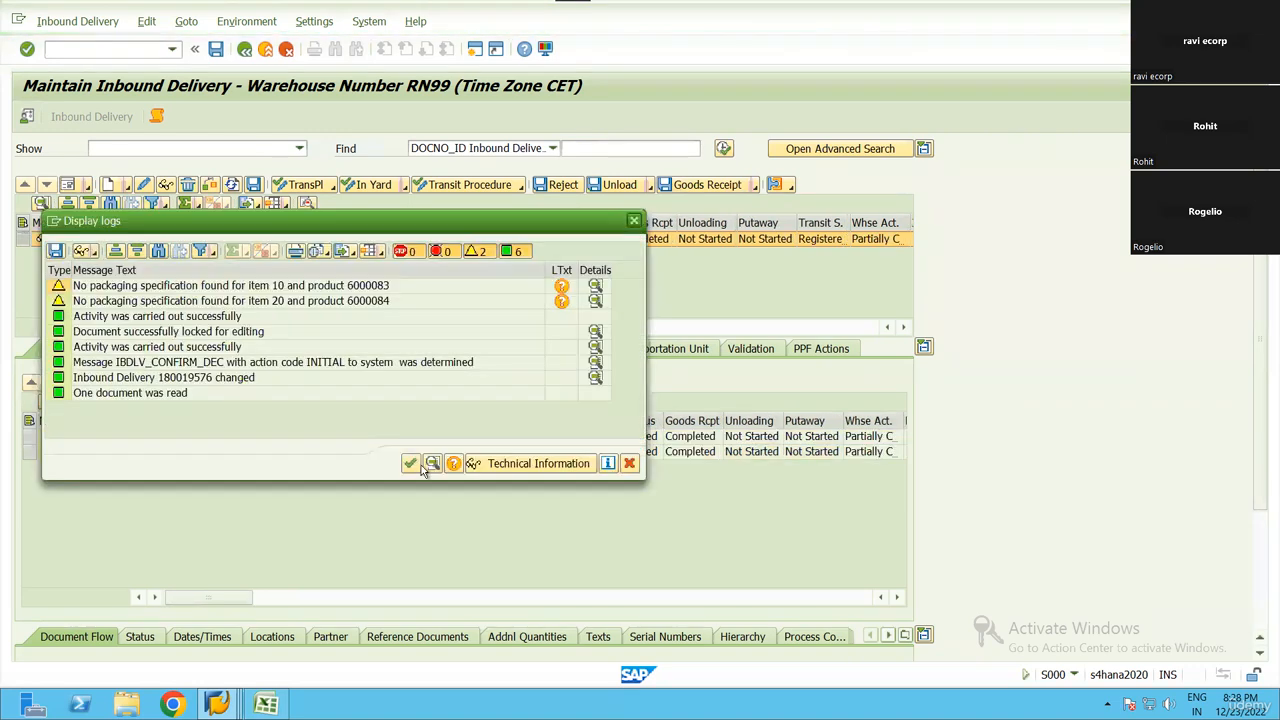
{"action": "left_click", "coordinate": [410, 463]}
Open warehouse task creation for putaway as a follow-on function of the inbound delivery
{"action": "left_click", "coordinate": [77, 21]}
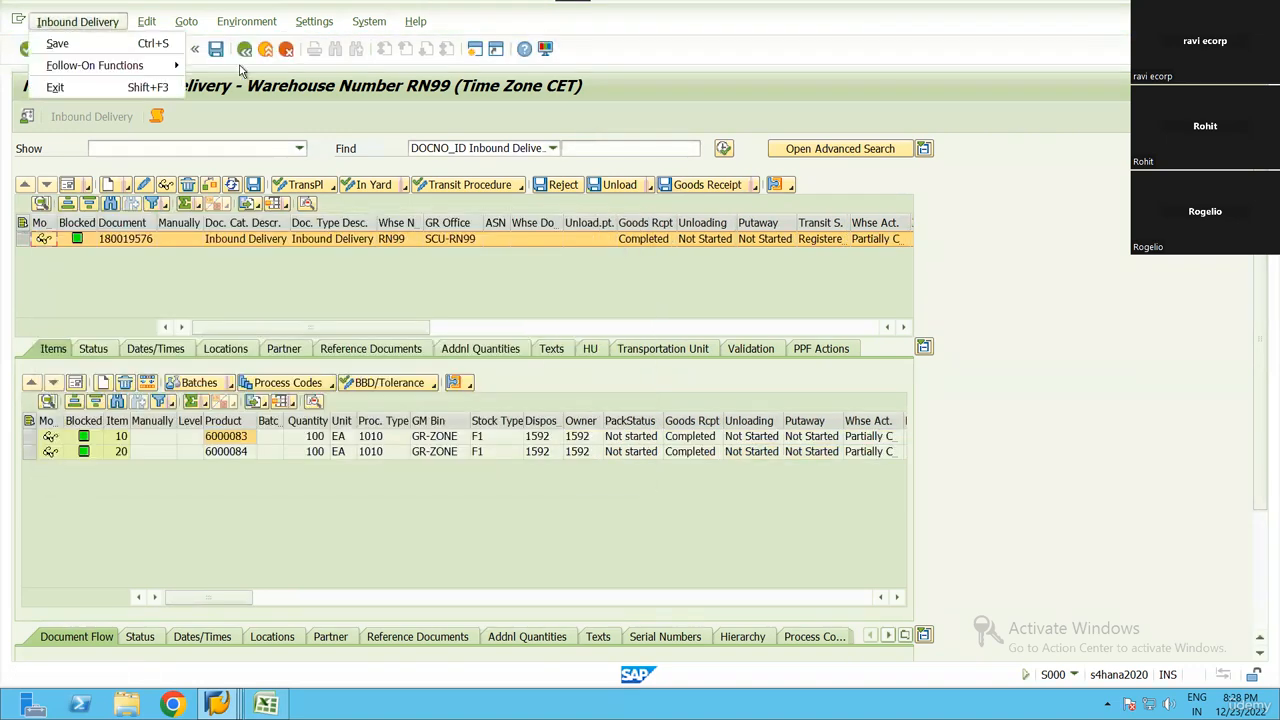
{"action": "mouse_move", "coordinate": [110, 65]}
{"action": "left_click", "coordinate": [255, 65]}
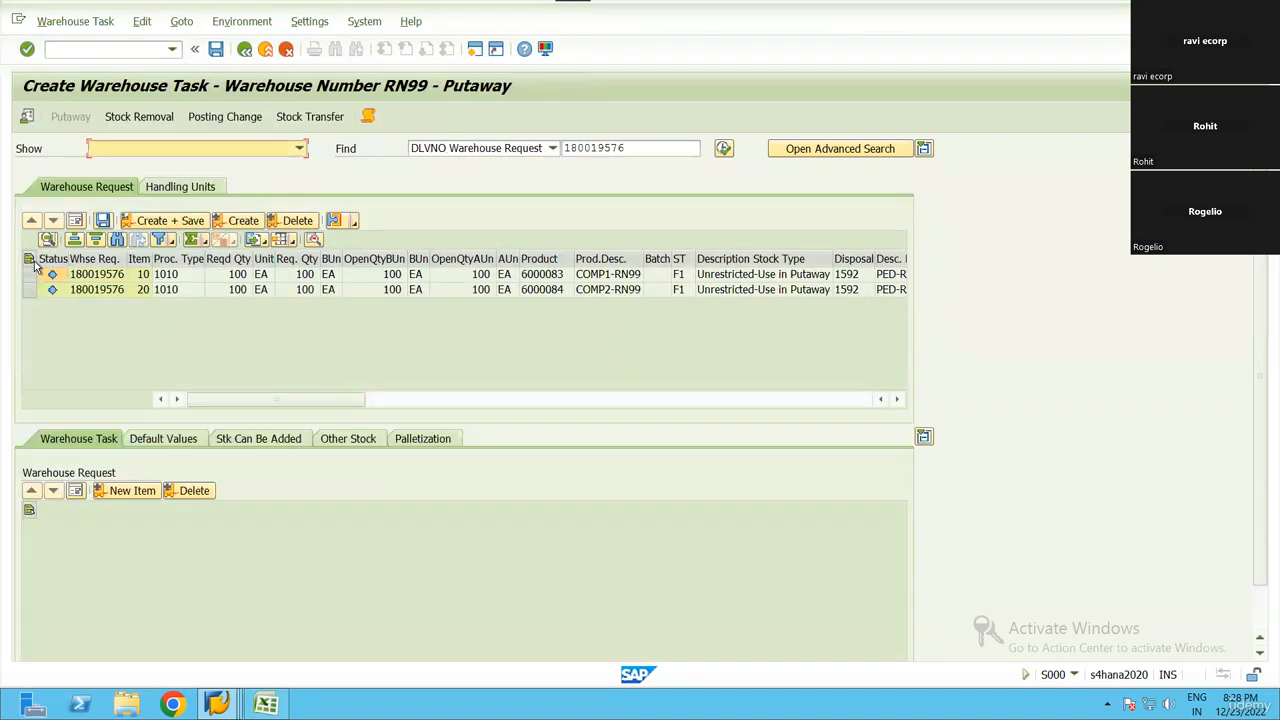
Create and save putaway warehouse tasks for both inbound delivery items and open their confirmation
{"action": "left_click", "coordinate": [31, 260]}
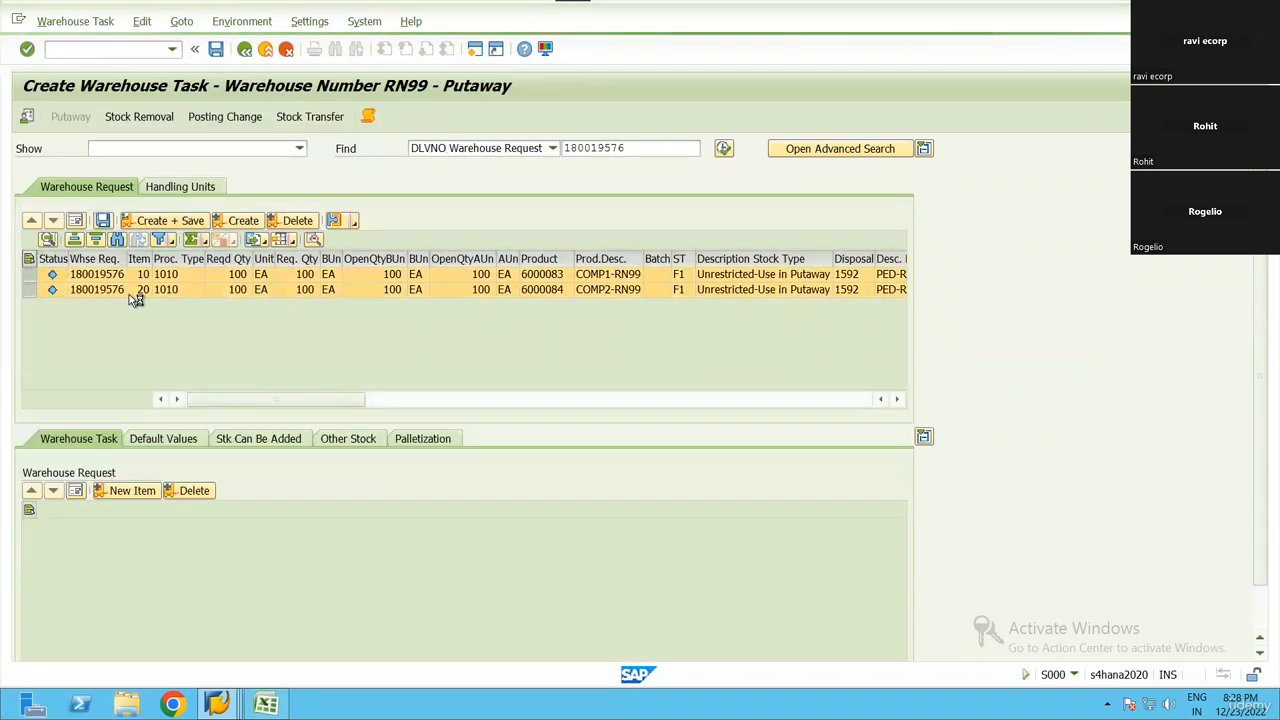
{"action": "left_click", "coordinate": [78, 28]}
{"action": "left_click", "coordinate": [176, 270]}
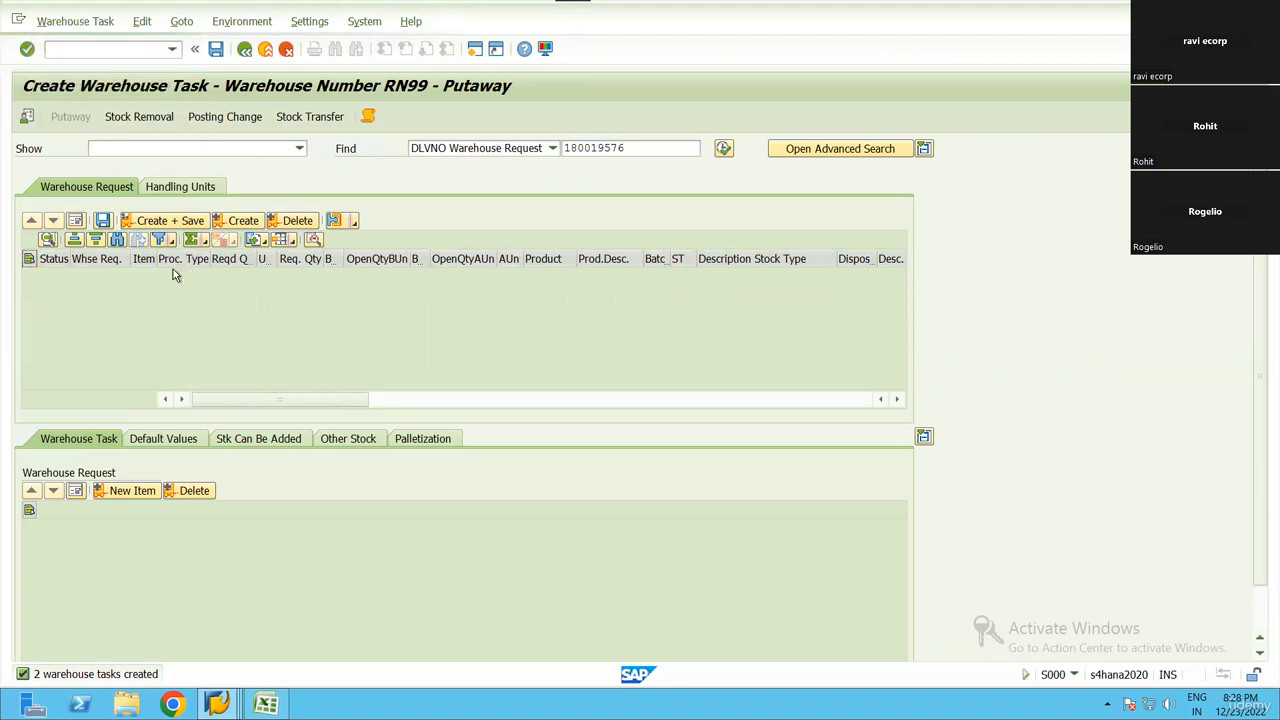
Confirm and save both open putaway warehouse orders and return to the inbound delivery
{"action": "left_click", "coordinate": [245, 52]}
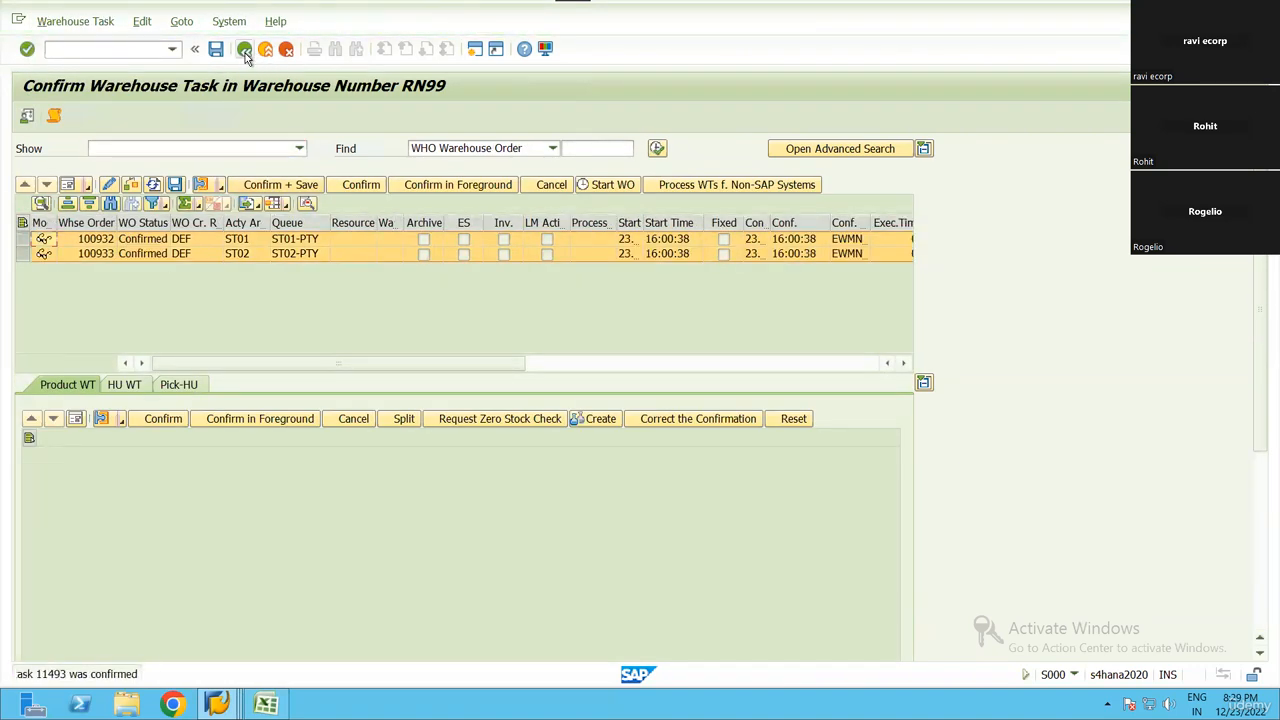
{"action": "left_click", "coordinate": [245, 52]}
{"action": "left_click", "coordinate": [245, 52]}
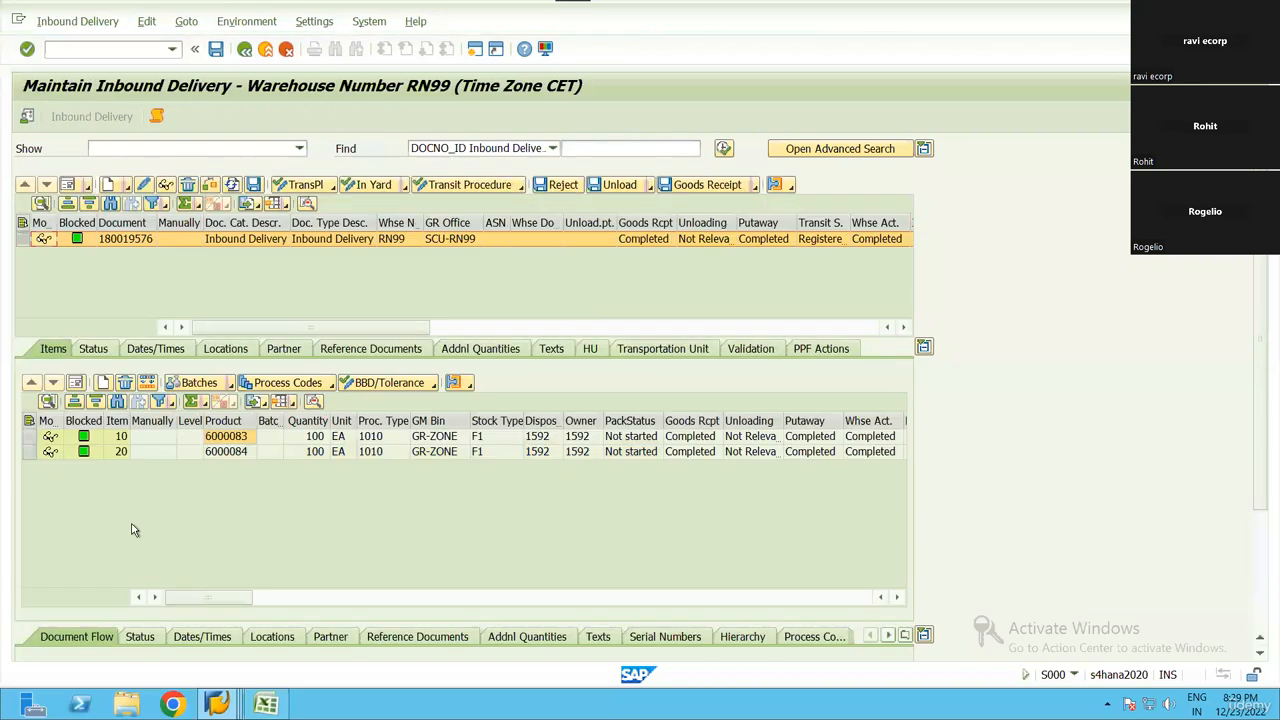
Leave the production order in its session and open the stock overview transaction MMBE there
{"action": "left_click", "coordinate": [217, 704]}
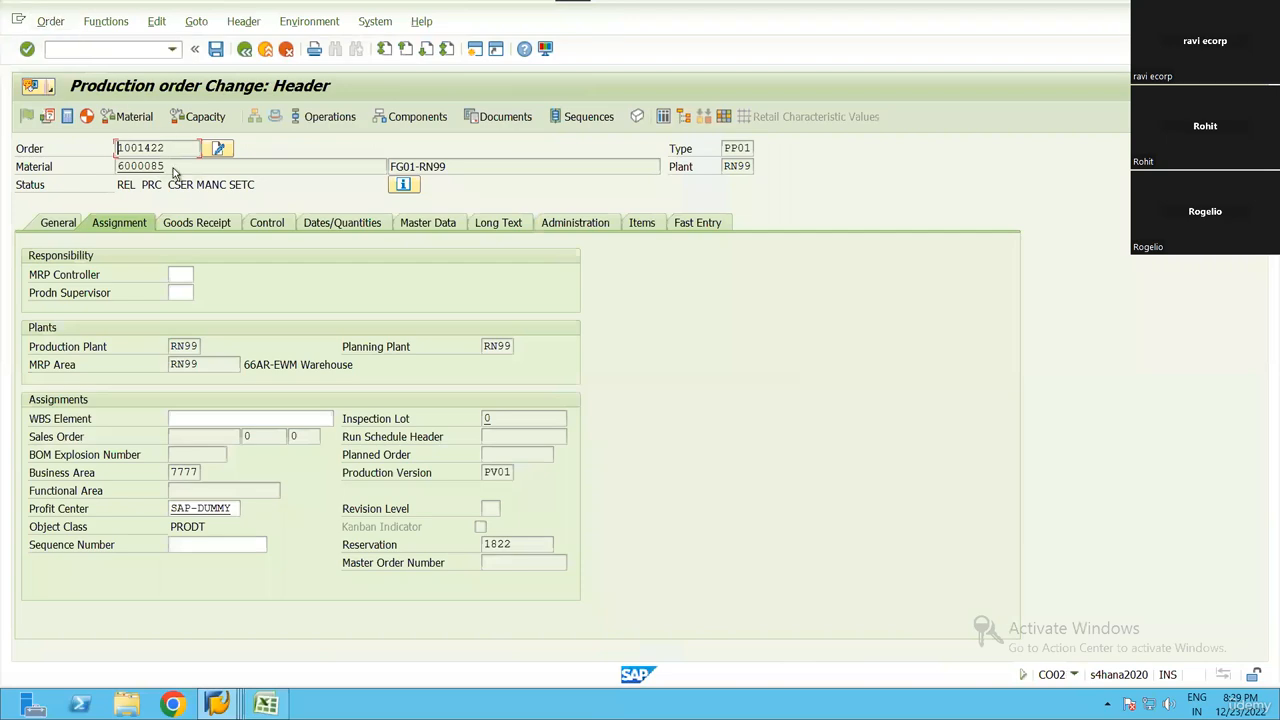
{"action": "key", "text": "F3"}
{"action": "key", "text": "F3"}
{"action": "left_click", "coordinate": [150, 52]}
{"action": "type", "text": "/NMMBE"}
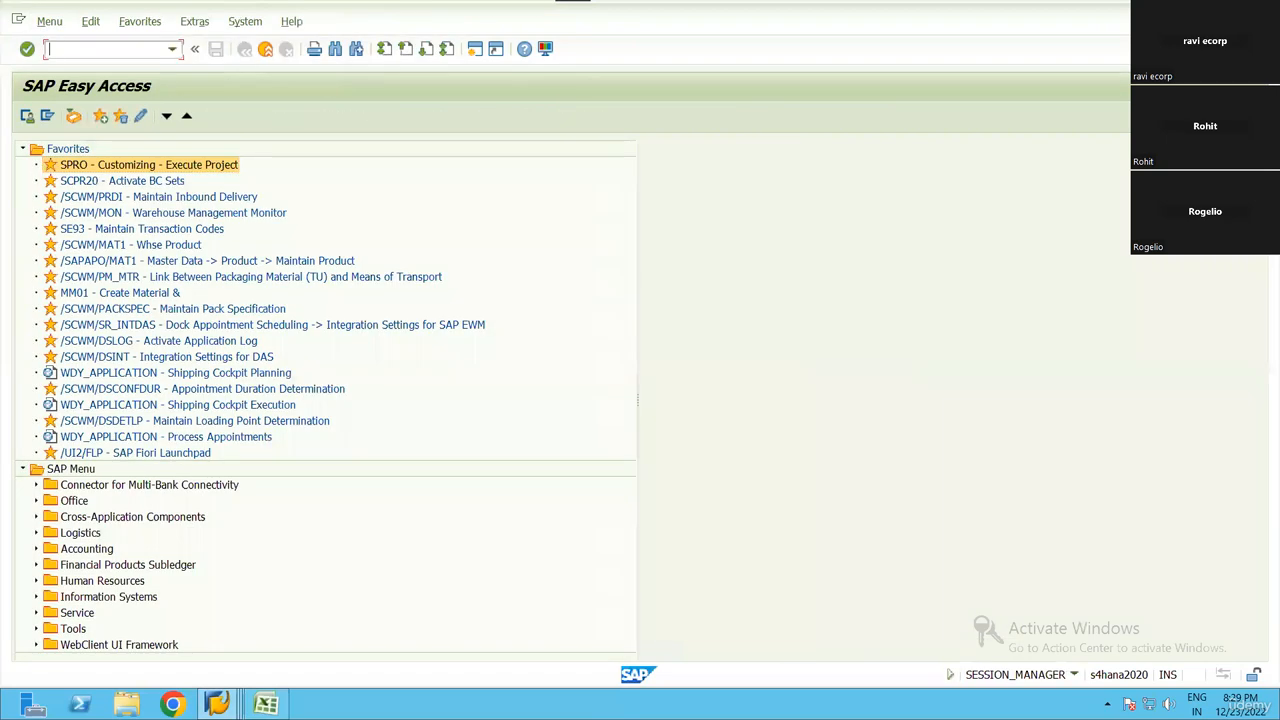
{"action": "key", "text": "Return"}
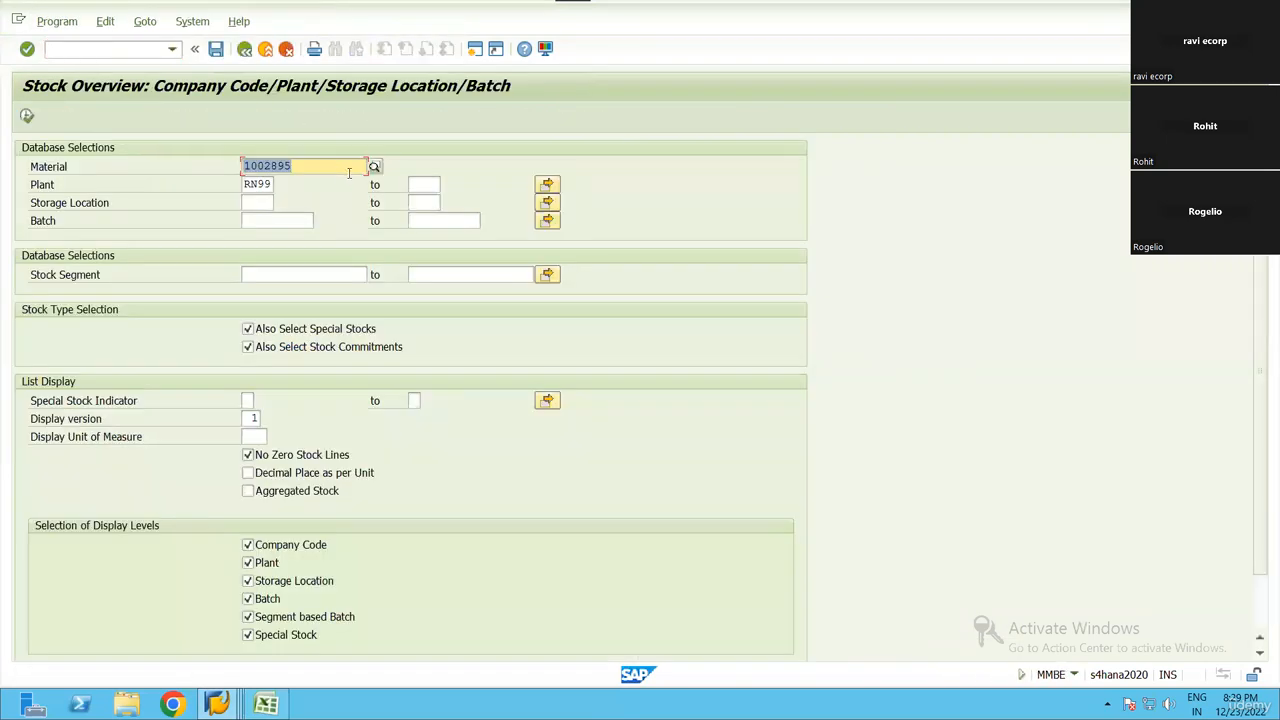
Display the stock overview in plant RN99 for material 6000083 and for material 6000084, checking their unrestricted-use stock
{"action": "key", "text": "Tab"}
{"action": "left_click", "coordinate": [28, 117]}
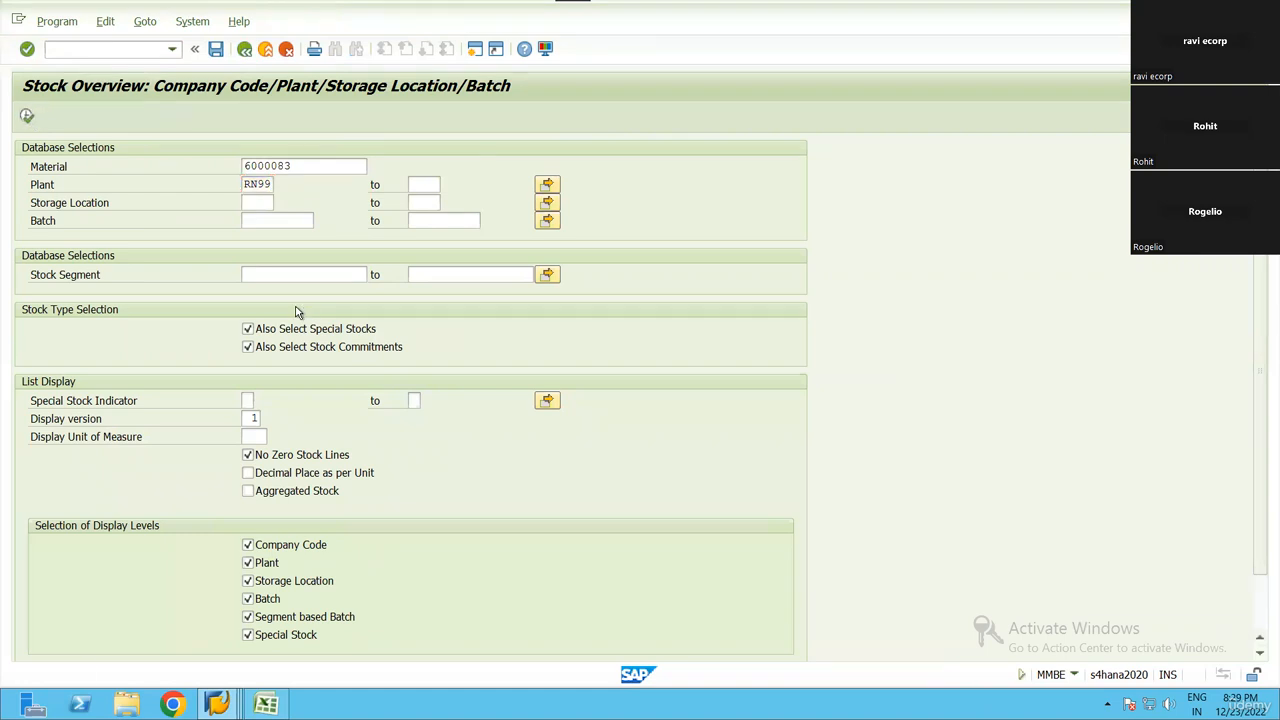
{"action": "left_click", "coordinate": [399, 394]}
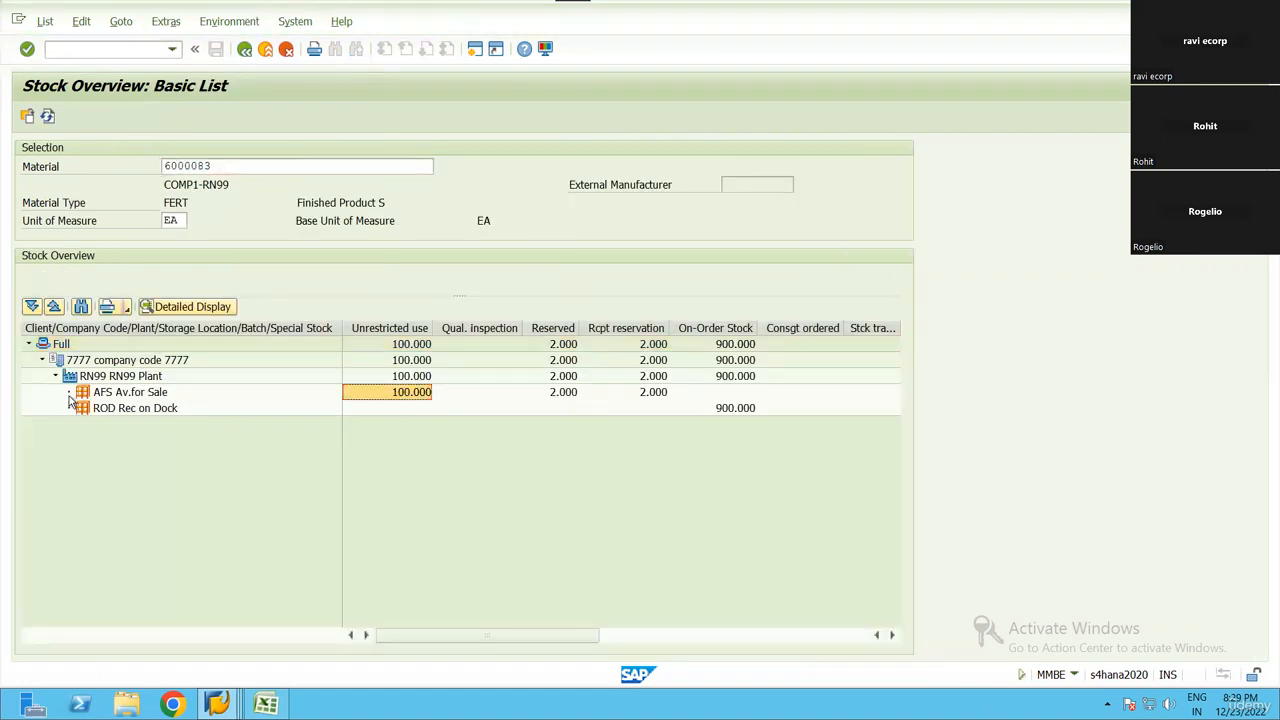
{"action": "left_click", "coordinate": [248, 168]}
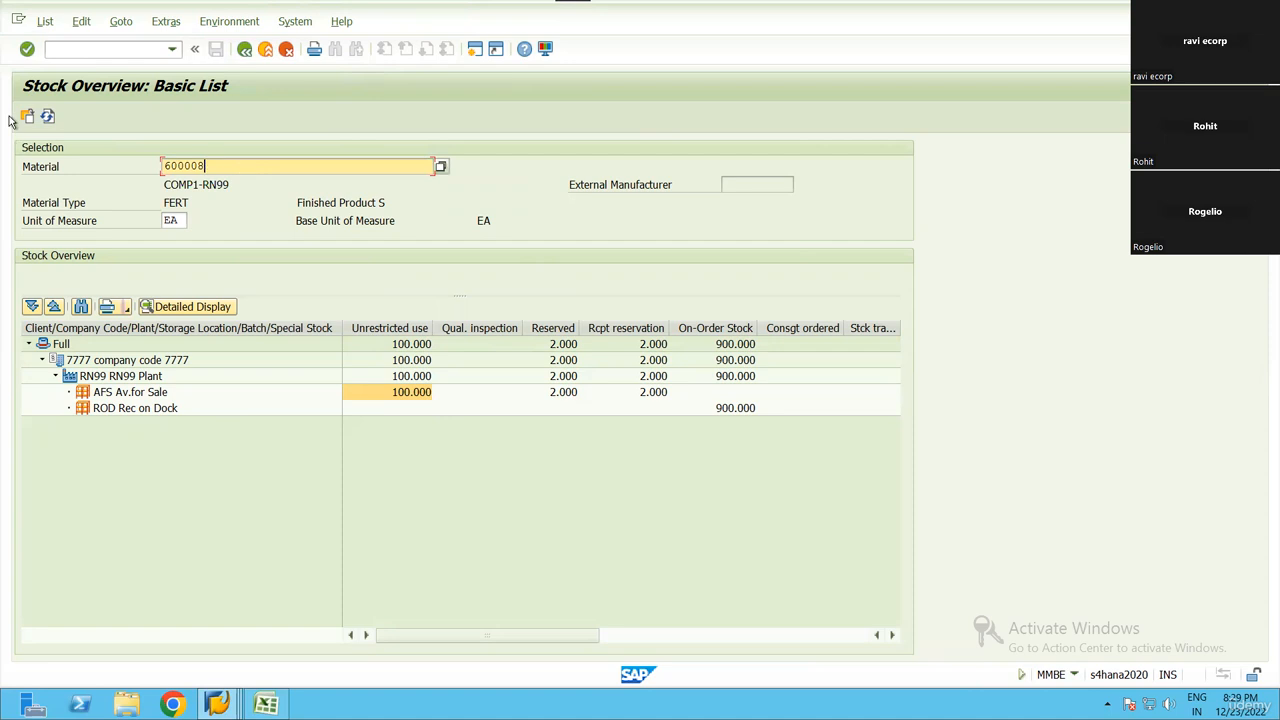
{"action": "type", "text": "4"}
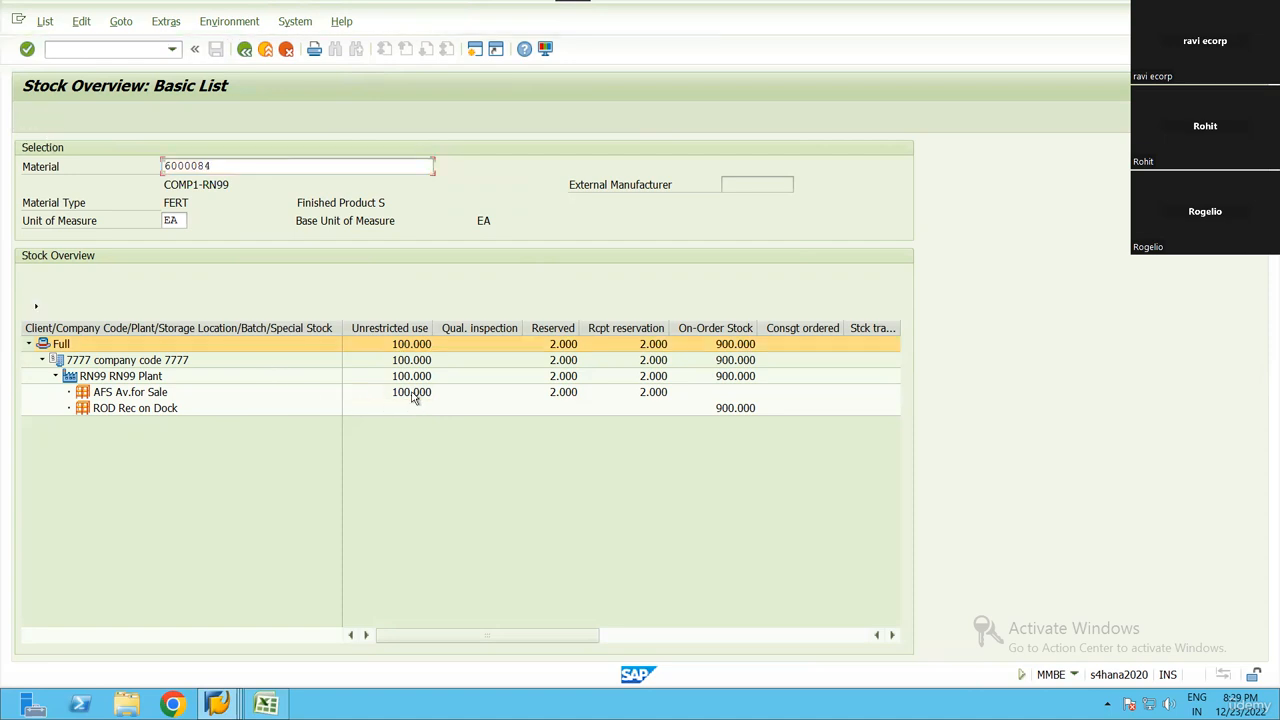
{"action": "left_click", "coordinate": [375, 392]}
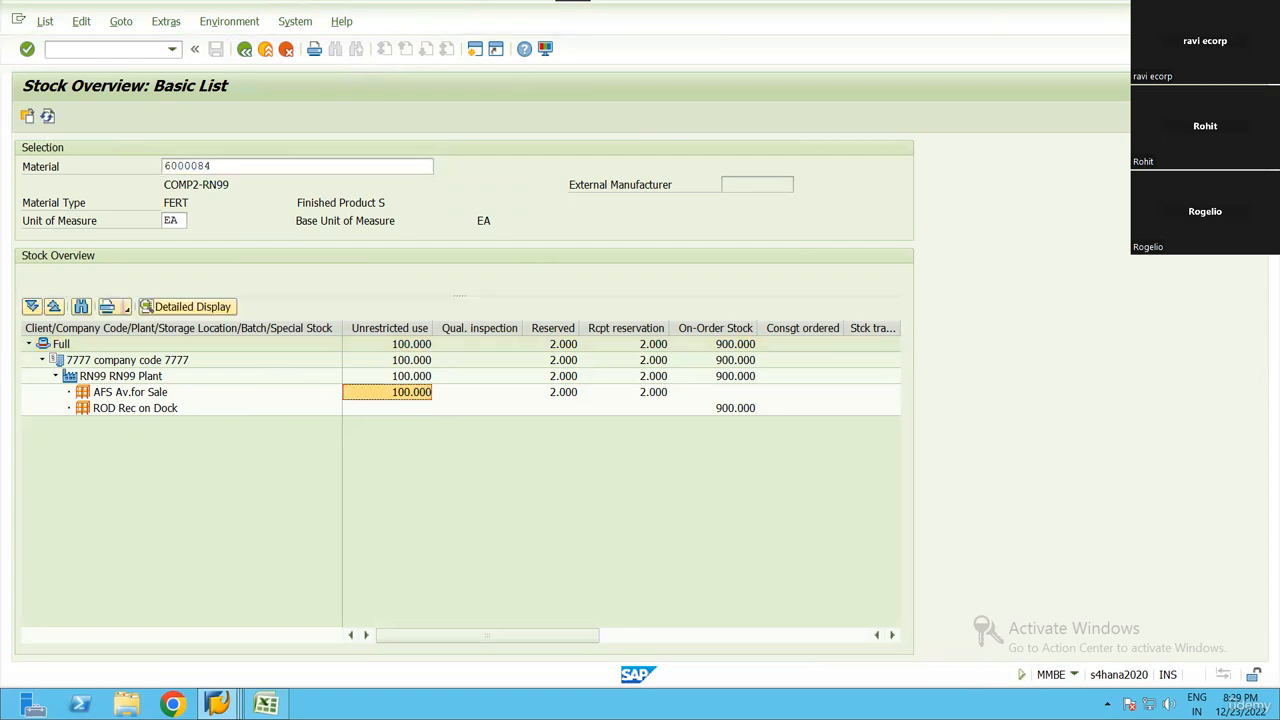
Switch to the production staging session, rerun the staging report for the manufacturing order and leave its log
{"action": "left_click", "coordinate": [222, 704]}
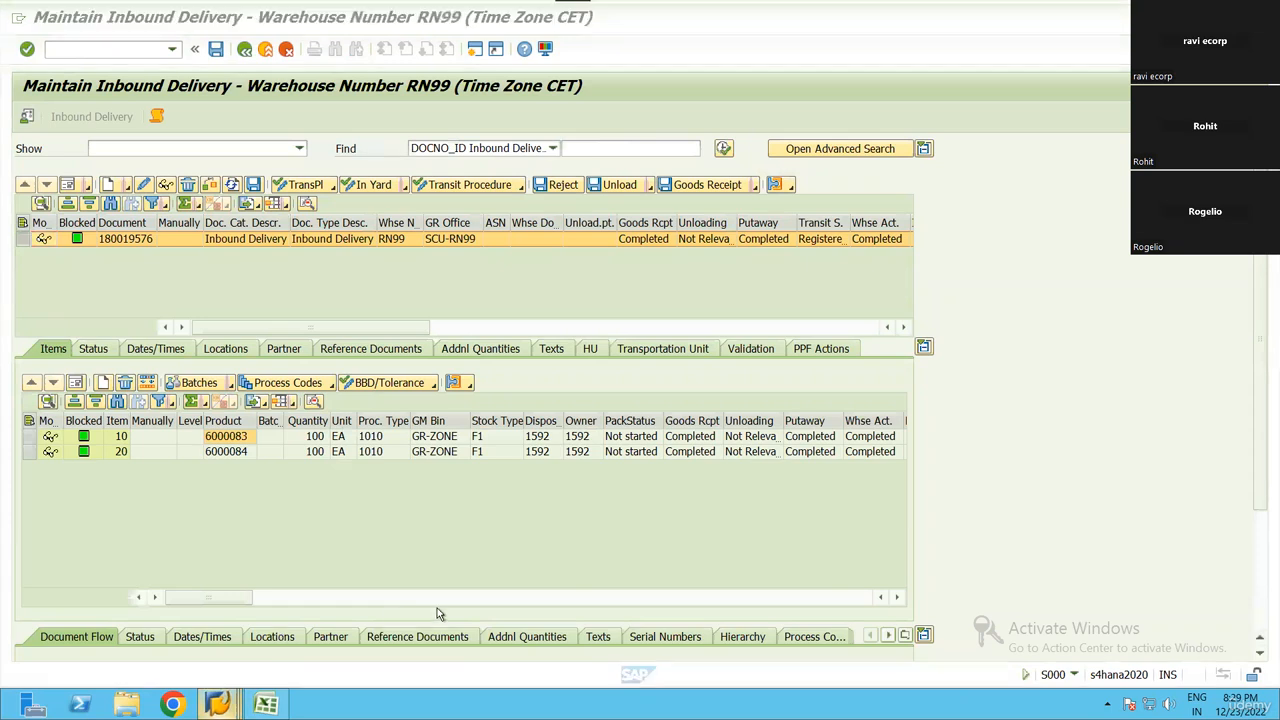
{"action": "left_click", "coordinate": [446, 600]}
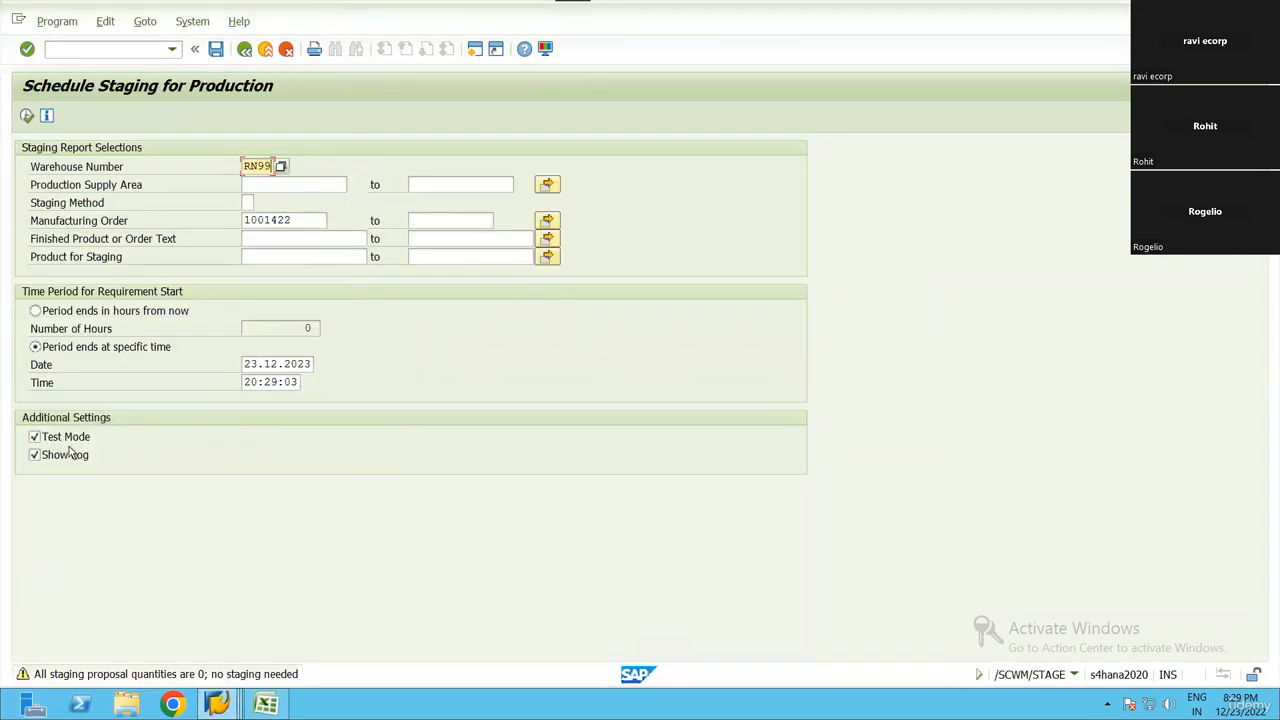
{"action": "left_click", "coordinate": [72, 436]}
{"action": "key", "text": "F8"}
{"action": "left_click", "coordinate": [244, 49]}
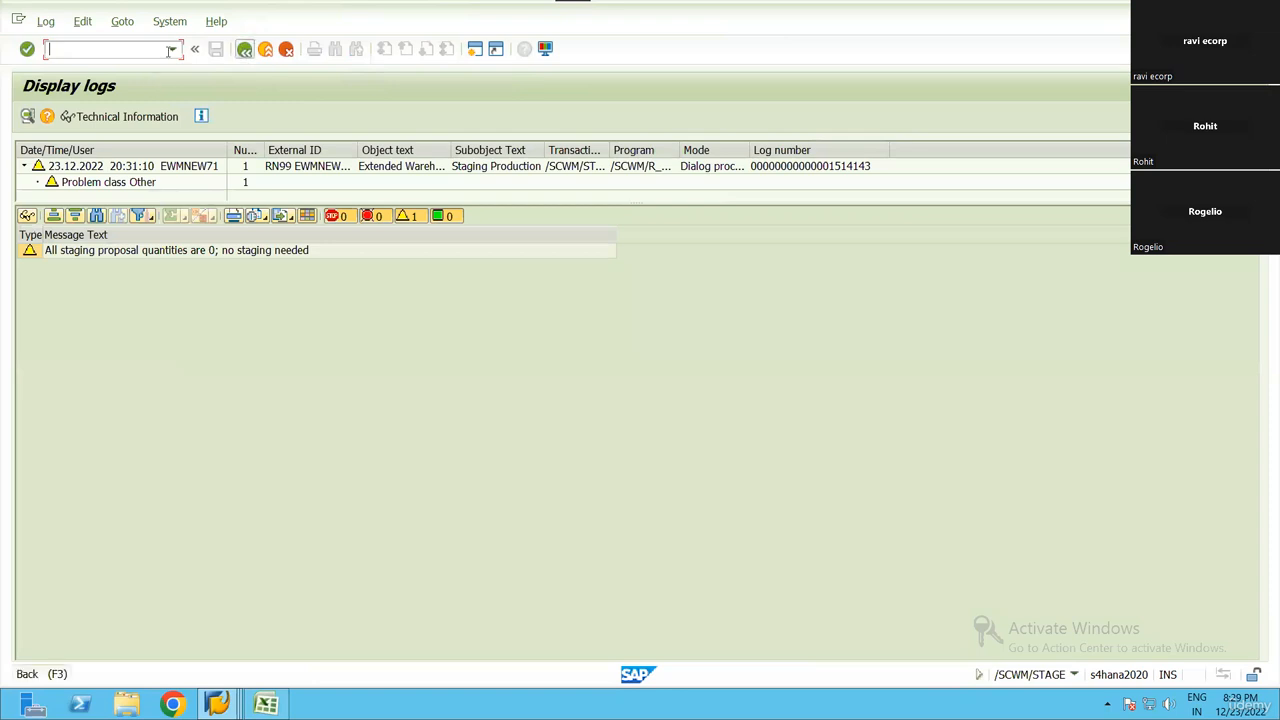
Restart /SCWM/STAGE and run it for the same manufacturing order with the period ending at a specific time on 23.12.2023, closing the log
{"action": "left_click", "coordinate": [172, 49]}
{"action": "left_click", "coordinate": [136, 78]}
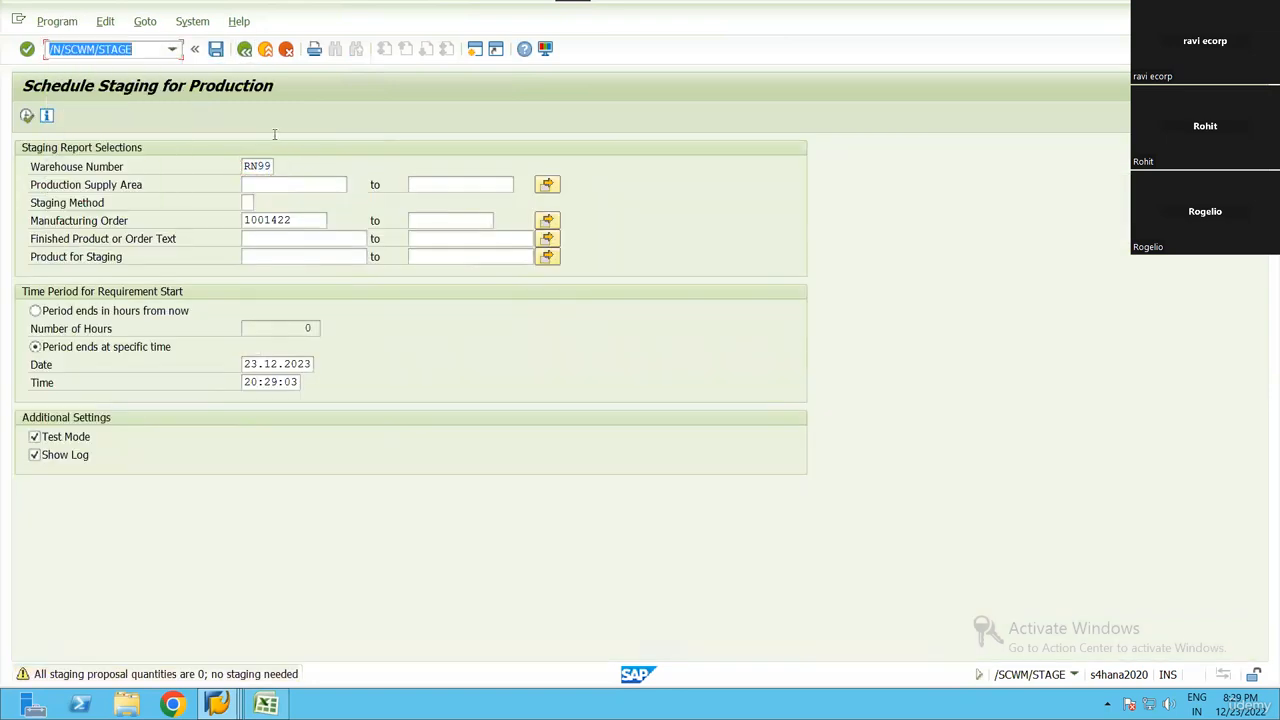
{"action": "key", "text": "Return"}
{"action": "left_click", "coordinate": [262, 220]}
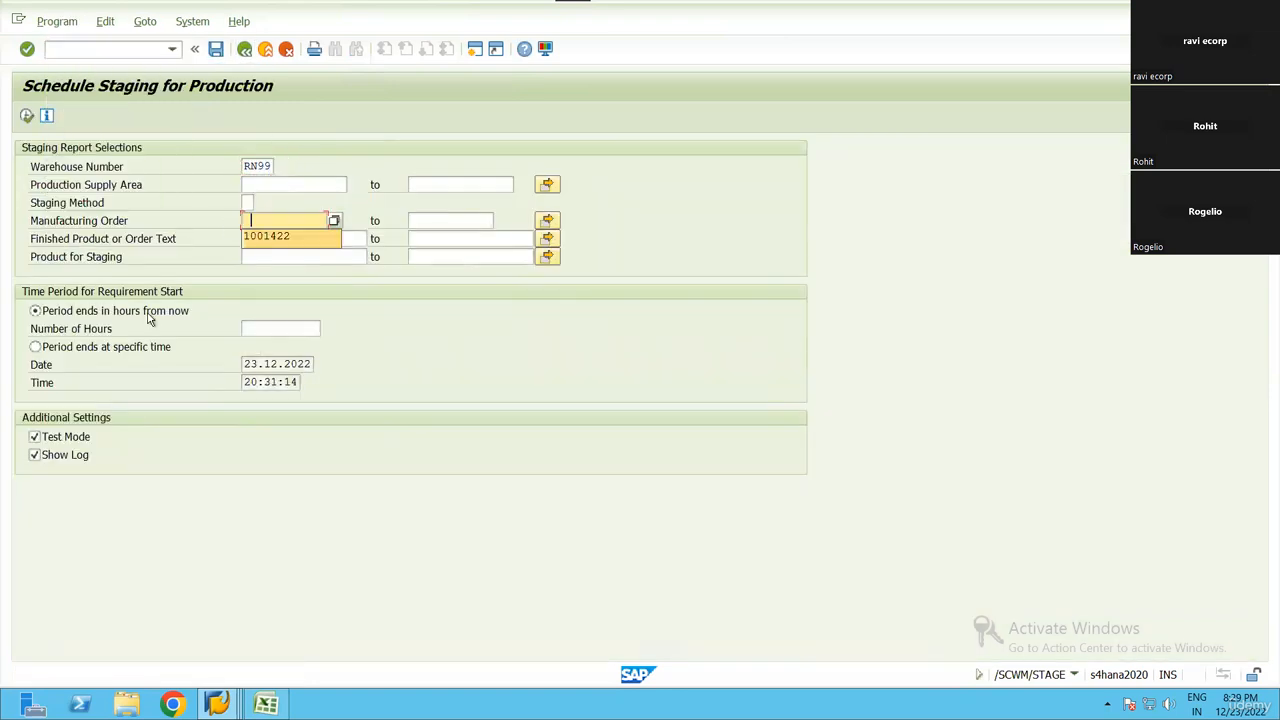
{"action": "left_click", "coordinate": [268, 238]}
{"action": "left_click", "coordinate": [103, 349]}
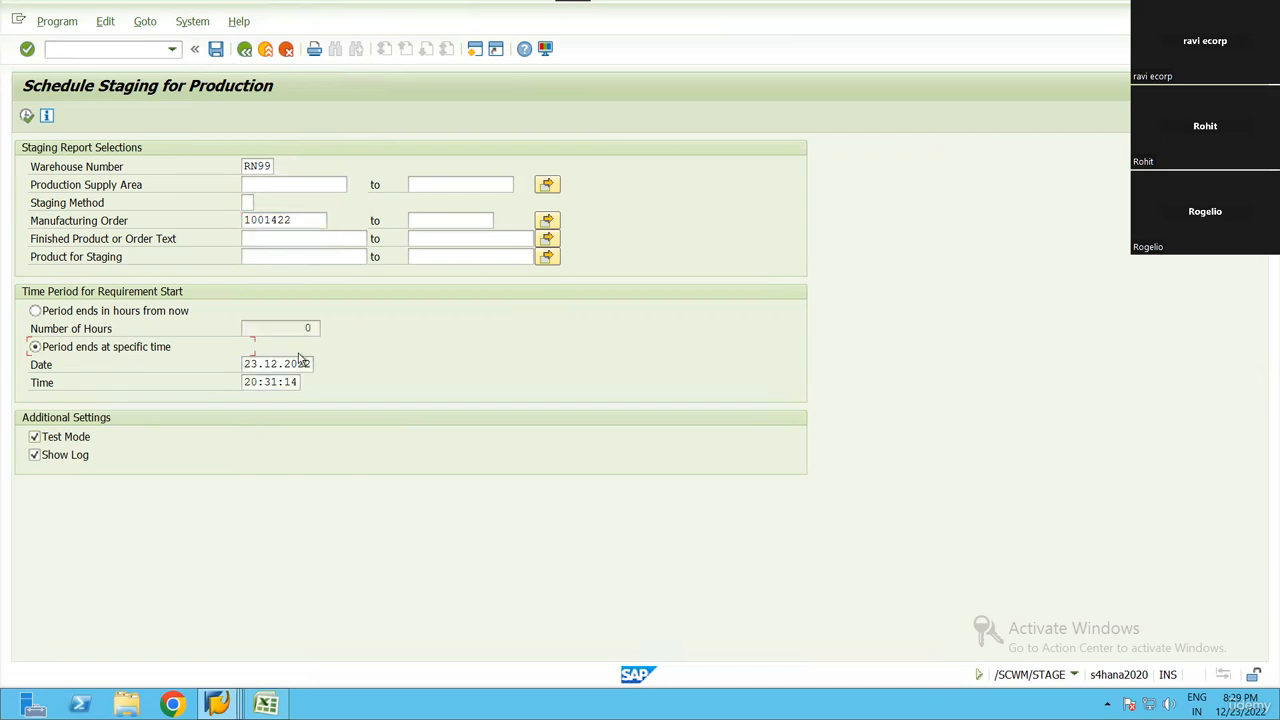
{"action": "key", "text": "Tab"}
{"action": "key", "text": "F8"}
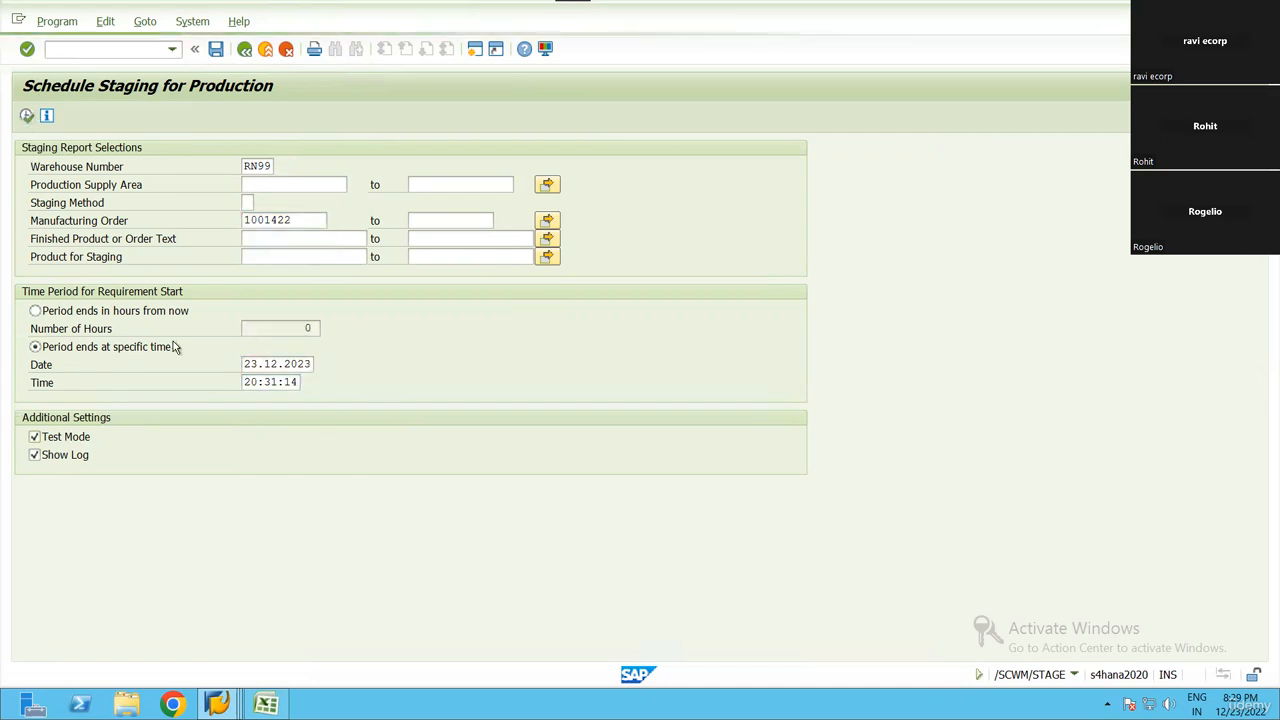
{"action": "key", "text": "F3"}
Examine the component items of the production material request, including staging method, supply area, work center, reservation and creation data
{"action": "mouse_move", "coordinate": [217, 704]}
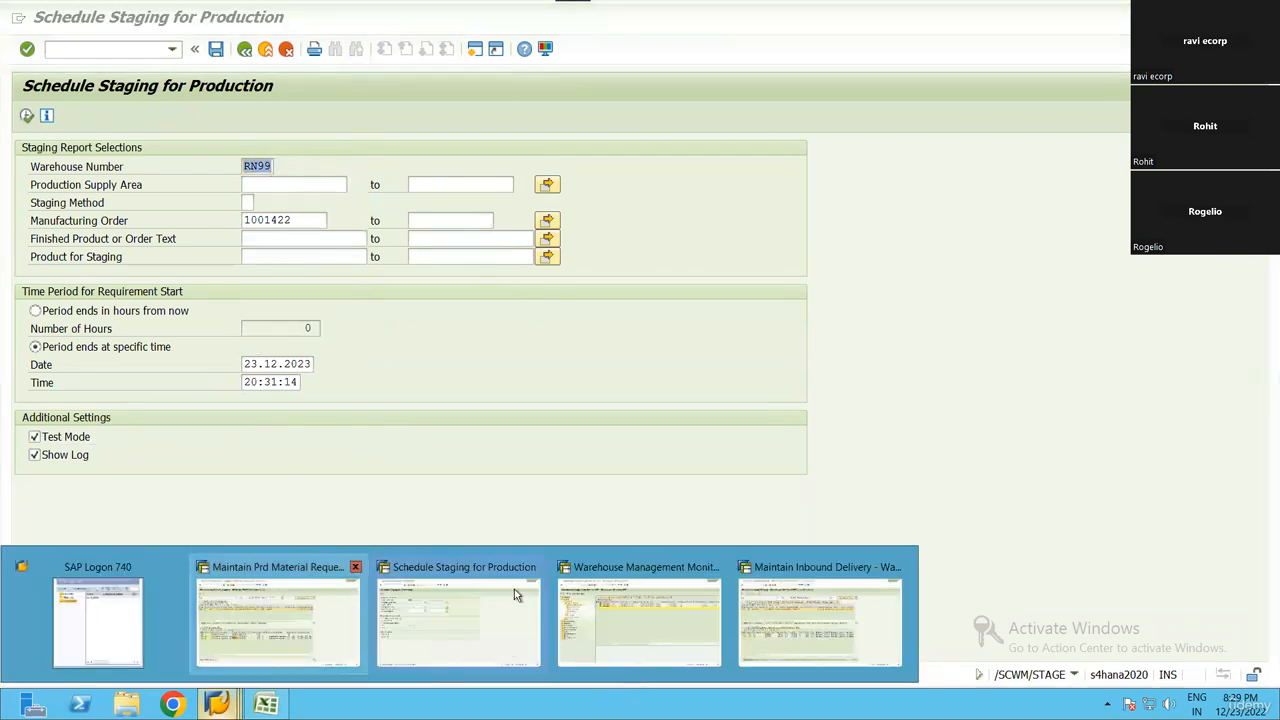
{"action": "left_click", "coordinate": [290, 611]}
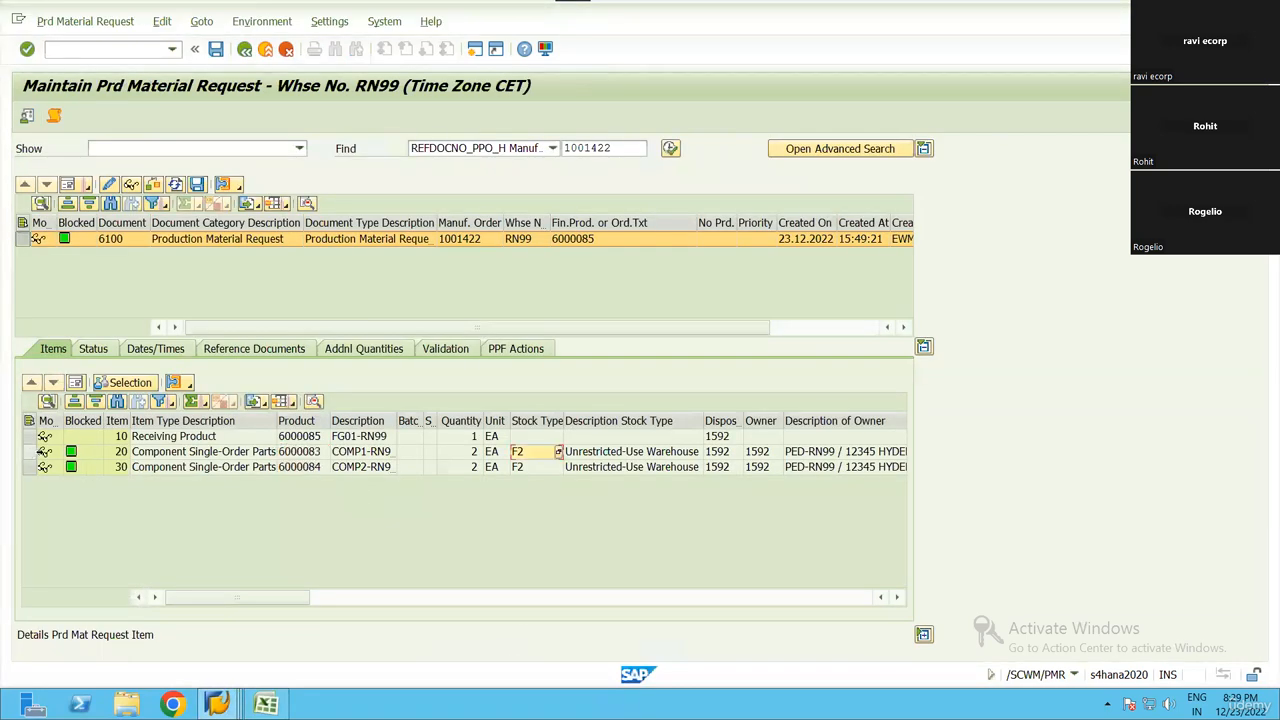
{"action": "left_click", "coordinate": [30, 451]}
{"action": "scroll", "coordinate": [521, 482], "scroll_direction": "right", "scroll_amount": 10}
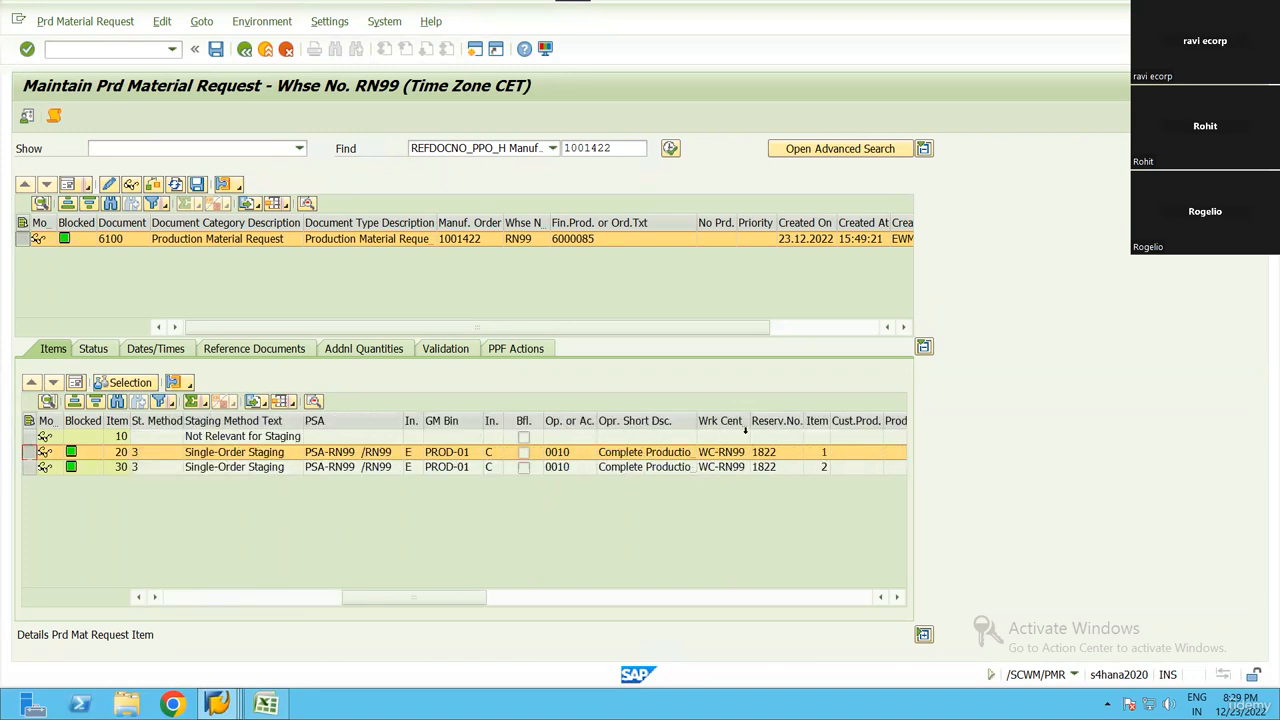
{"action": "double_click", "coordinate": [754, 421]}
{"action": "scroll", "coordinate": [568, 490], "scroll_direction": "right", "scroll_amount": 4}
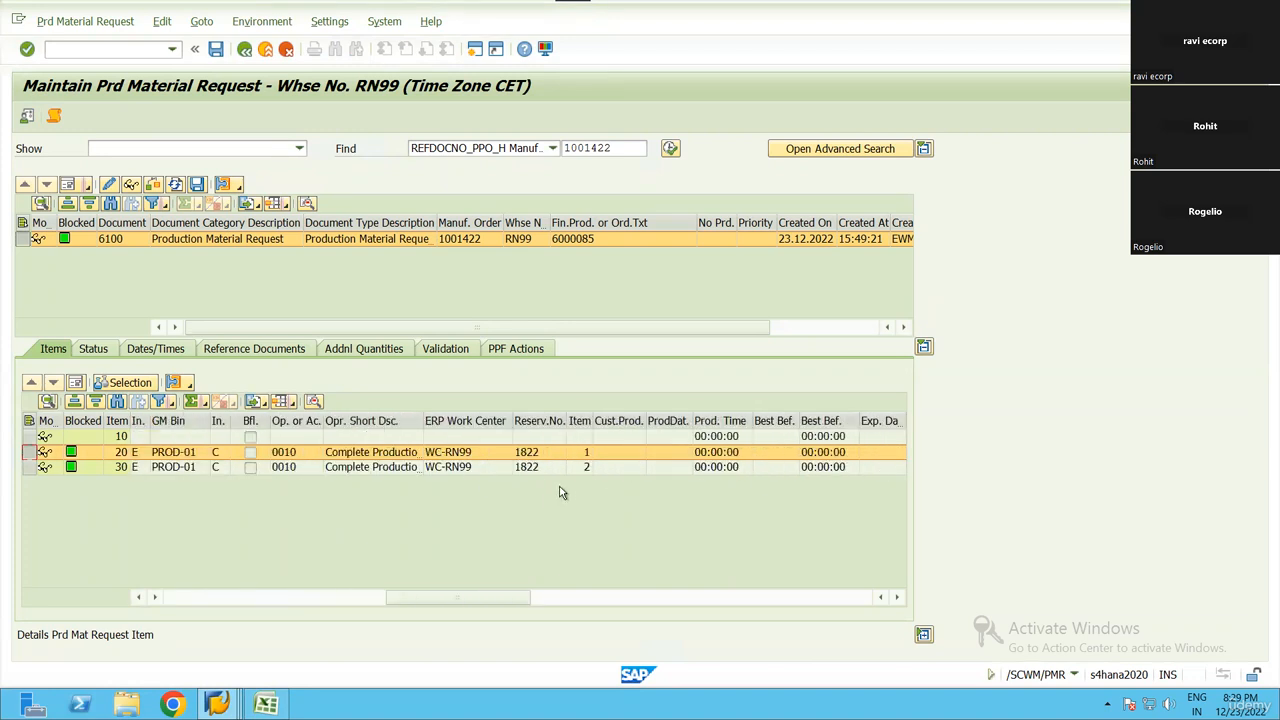
{"action": "scroll", "coordinate": [515, 482], "scroll_direction": "left", "scroll_amount": 8}
{"action": "scroll", "coordinate": [505, 473], "scroll_direction": "right", "scroll_amount": 8}
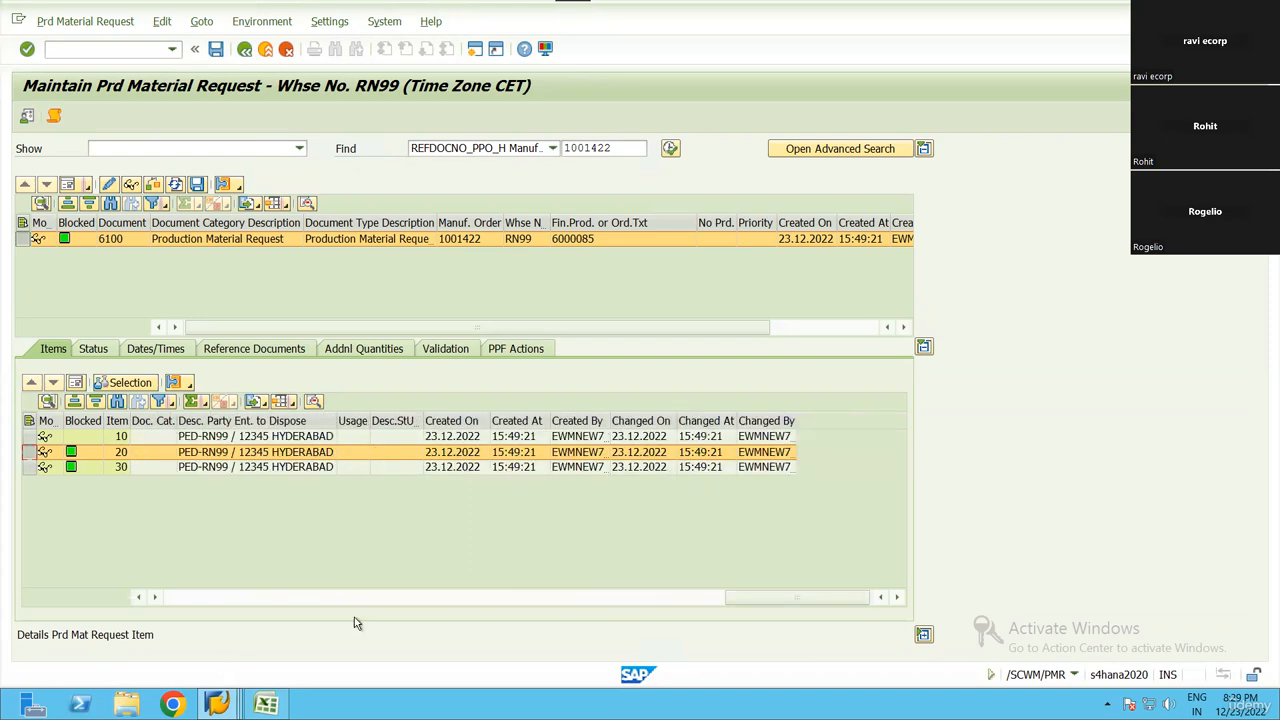
Return to the production staging session and open the application log transaction SLG1 in a new session
{"action": "mouse_move", "coordinate": [217, 704]}
{"action": "left_click", "coordinate": [465, 620]}
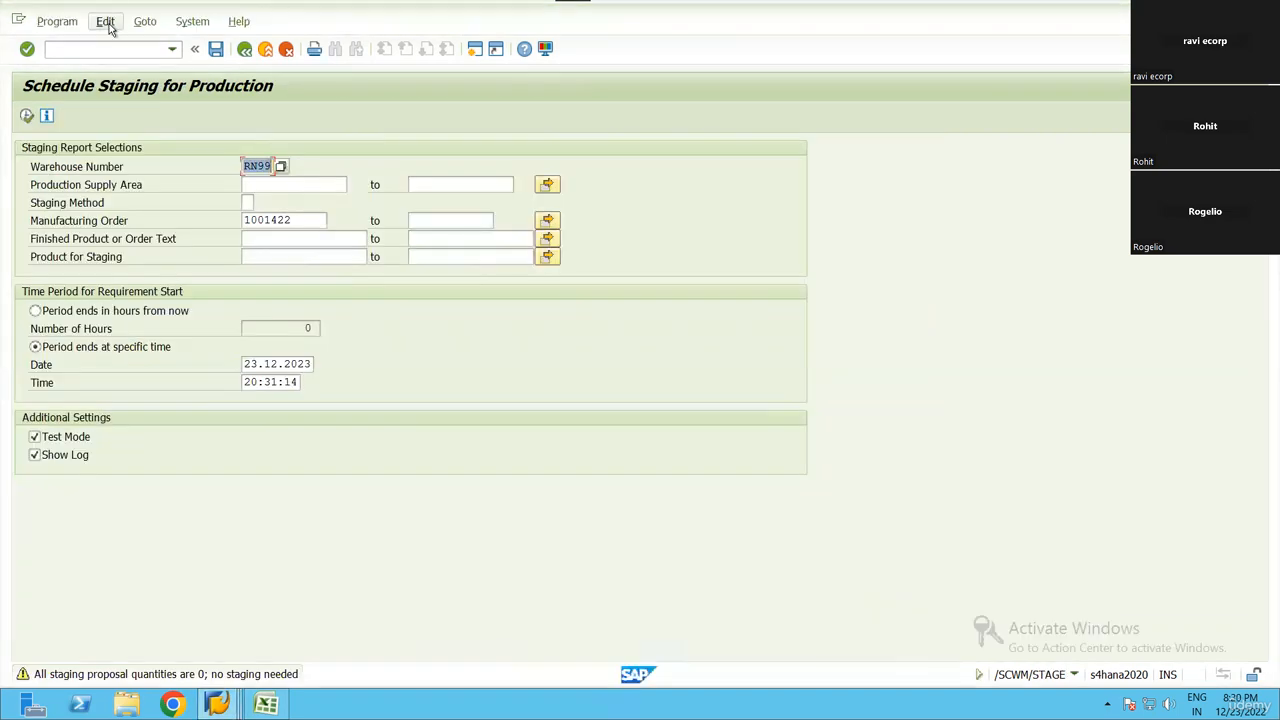
{"action": "left_click", "coordinate": [106, 22]}
{"action": "mouse_move", "coordinate": [145, 22]}
{"action": "left_click", "coordinate": [93, 106]}
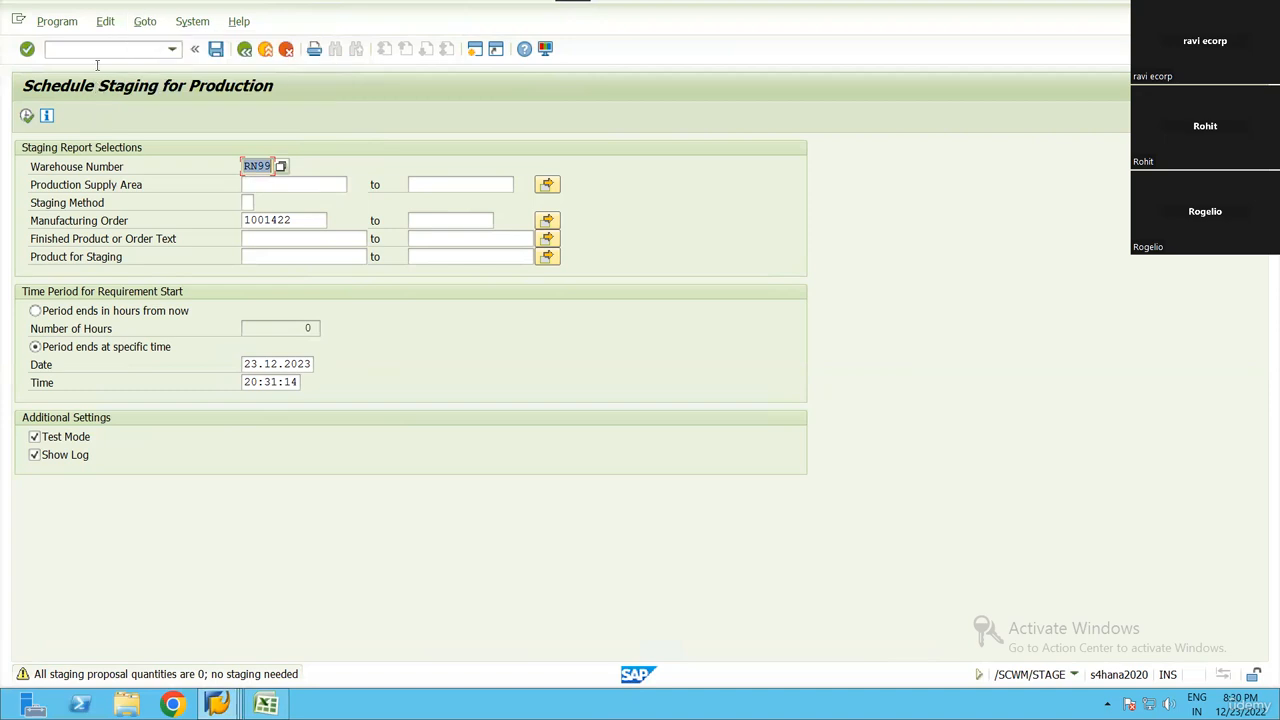
{"action": "key", "text": "ctrl+slash"}
{"action": "type", "text": "/OSLG1"}
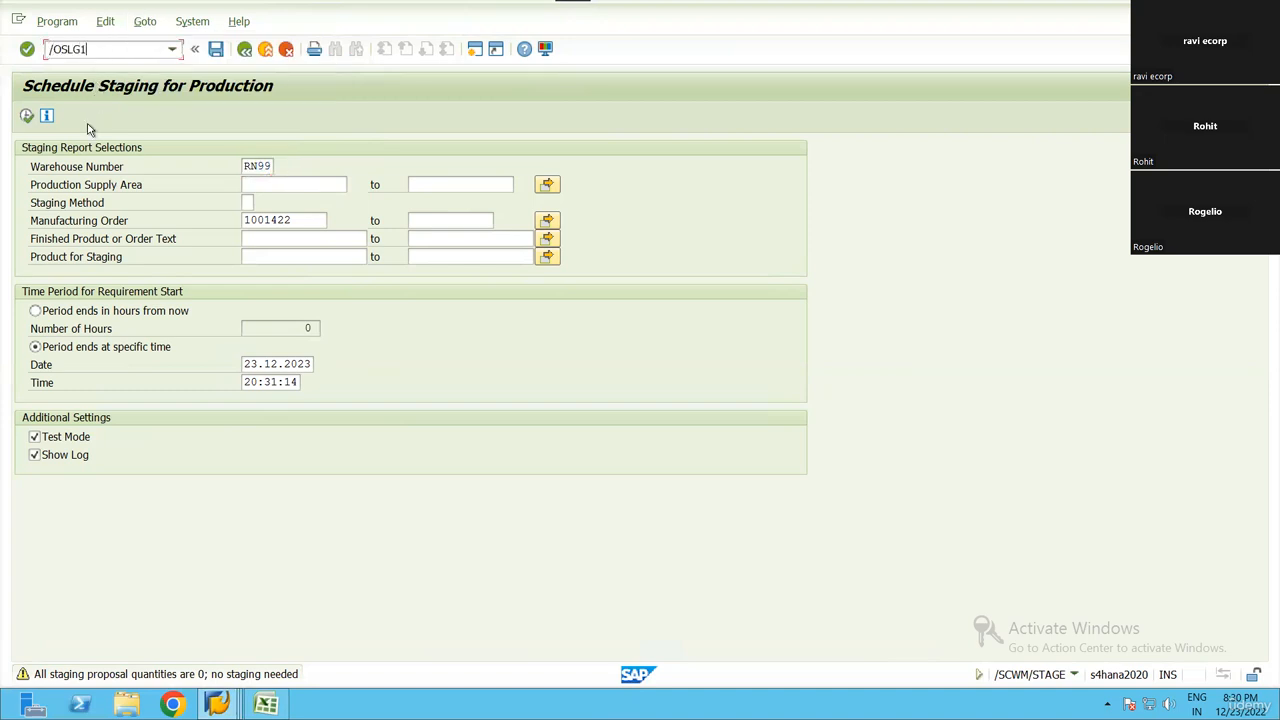
{"action": "key", "text": "Return"}
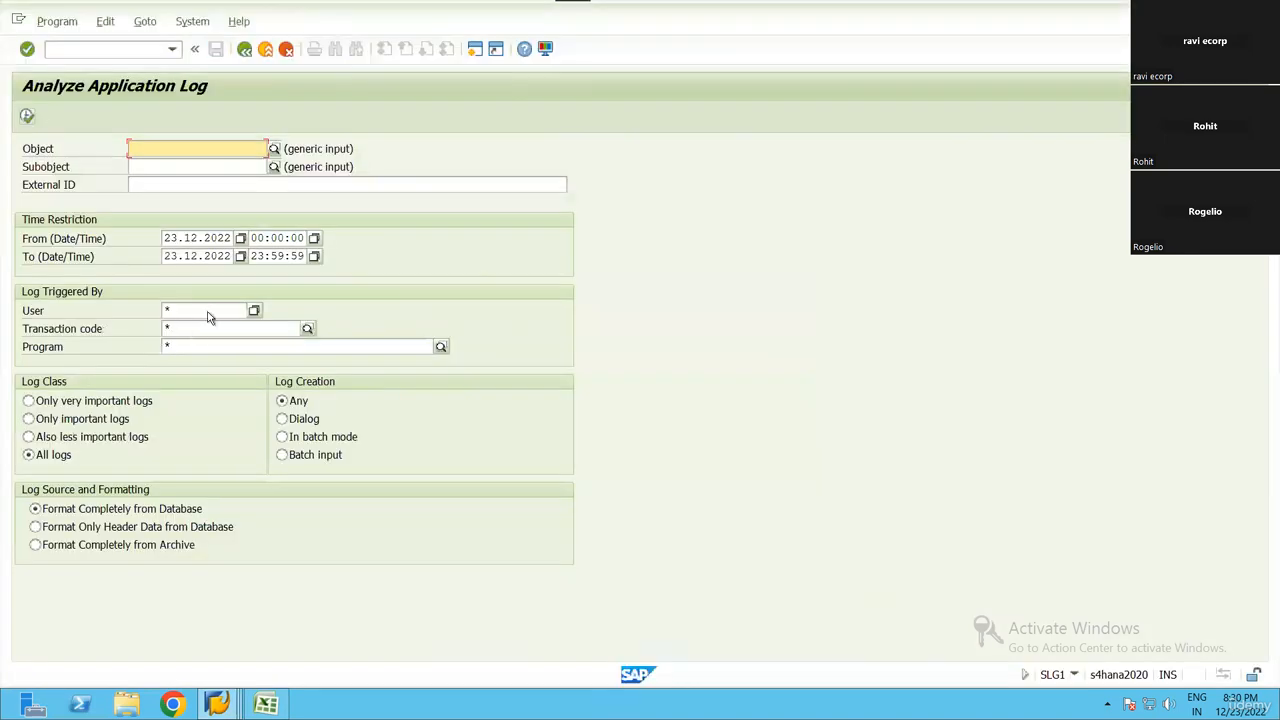
List the application logs of 23.12.2022 that were triggered by the current user's ID
{"action": "left_click", "coordinate": [208, 312]}
{"action": "key", "text": "BackSpace"}
{"action": "key", "text": "Down"}
{"action": "key", "text": "Return"}
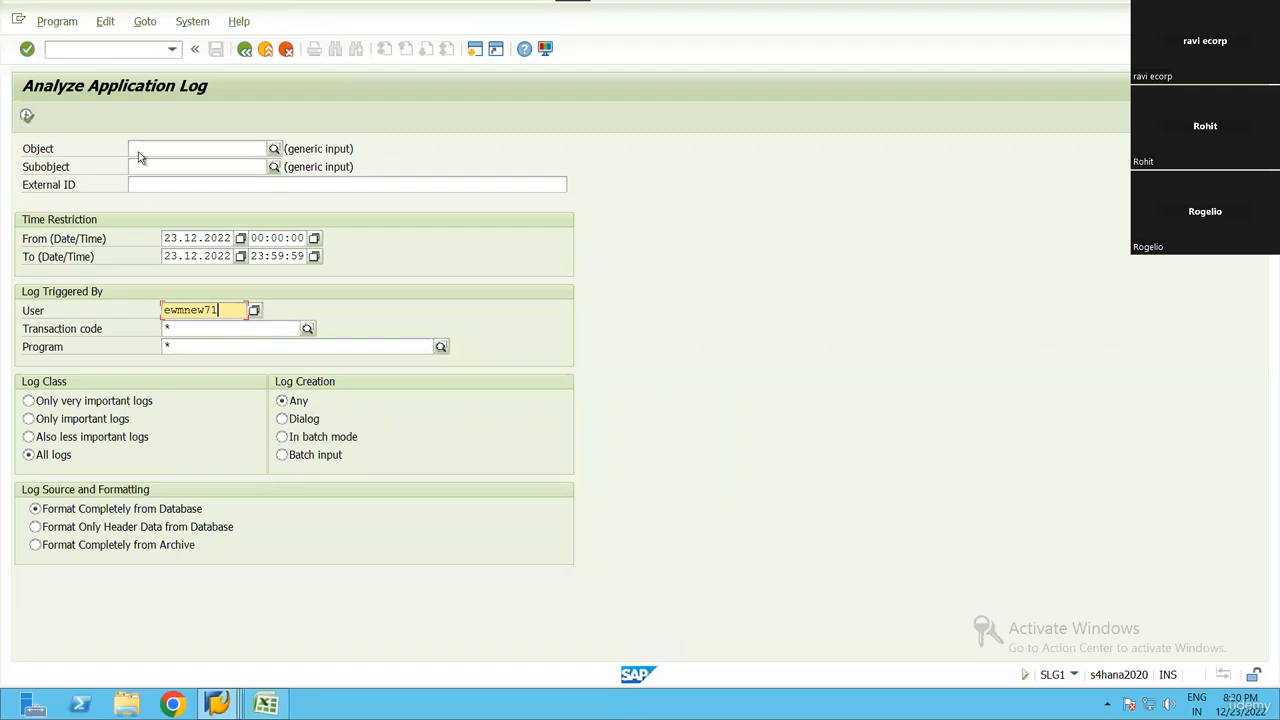
{"action": "key", "text": "F8"}
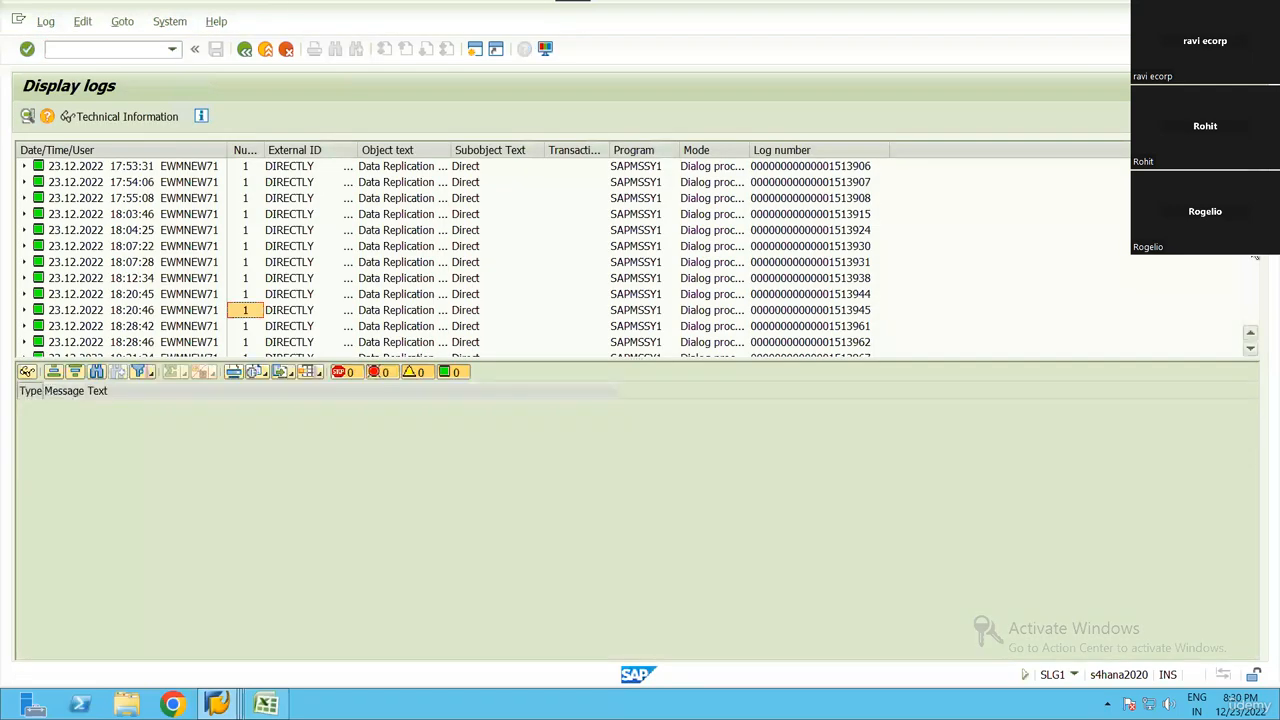
Examine the message of the most recent Staging Production log and expand its problem class
{"action": "left_click_drag", "start_coordinate": [1250, 363], "coordinate": [1250, 365]}
{"action": "left_click", "coordinate": [115, 339]}
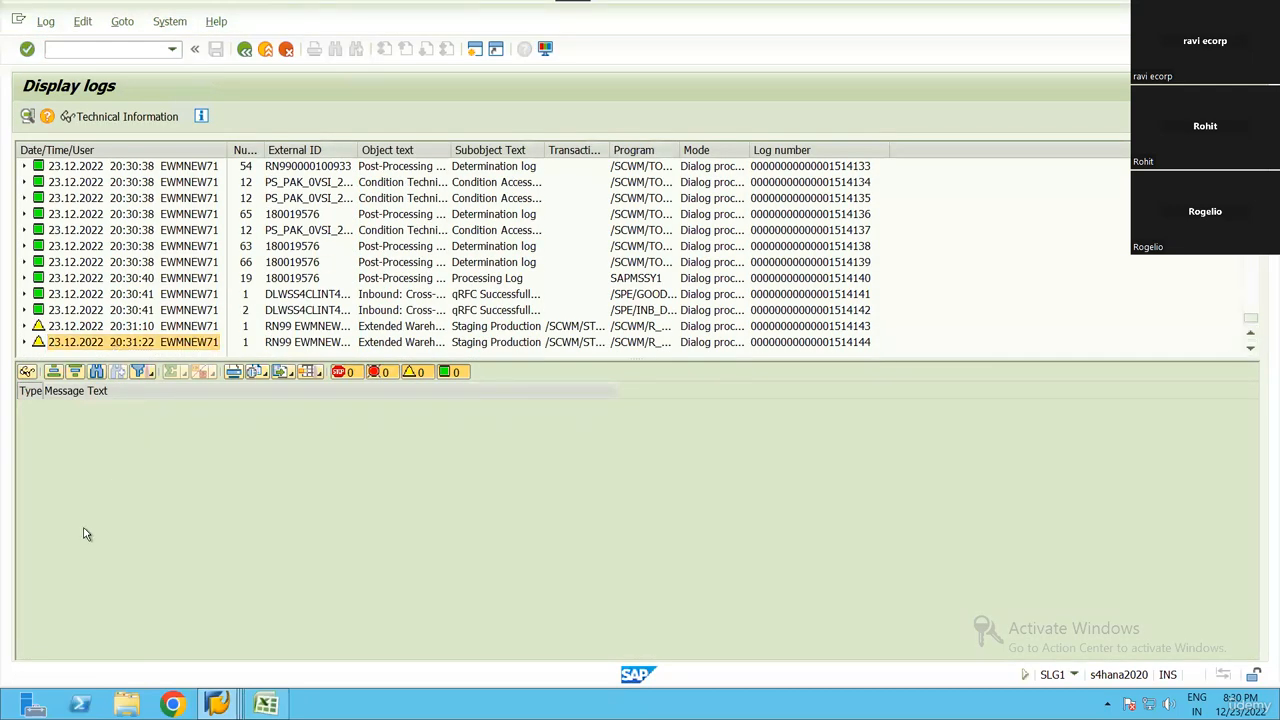
{"action": "left_click", "coordinate": [120, 343]}
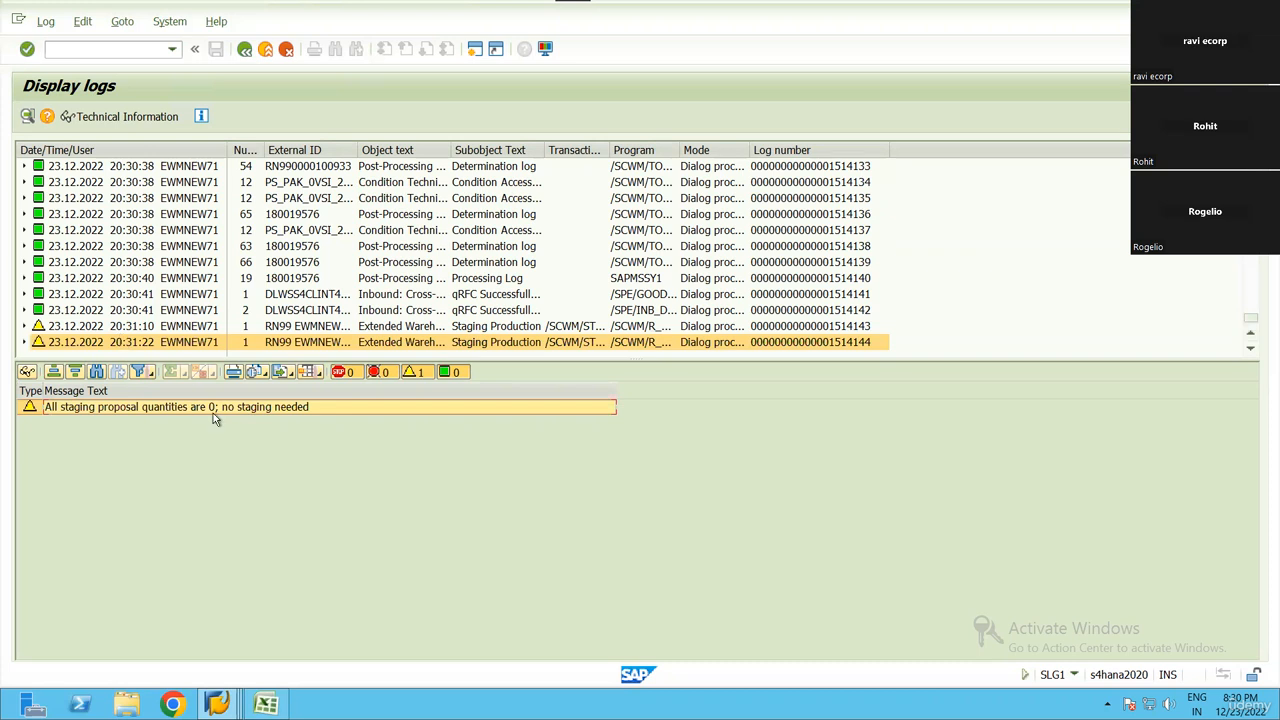
{"action": "key", "text": "Up"}
{"action": "left_click", "coordinate": [143, 346]}
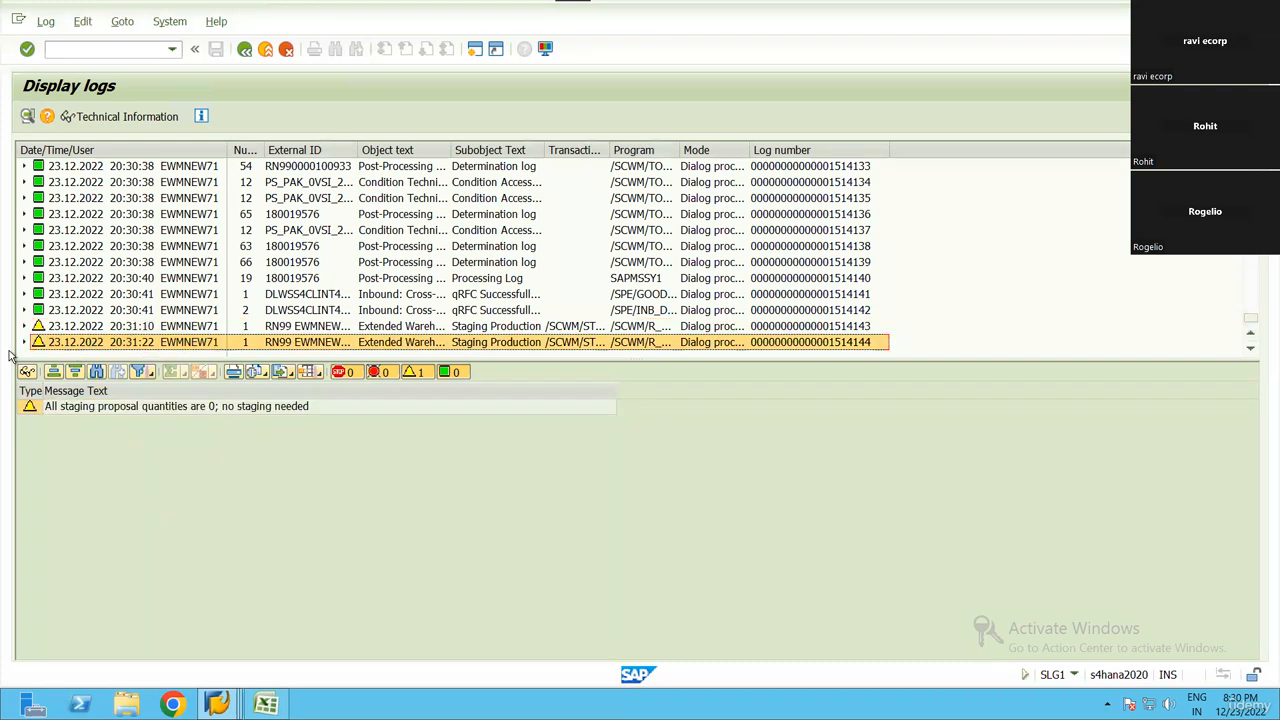
{"action": "left_click", "coordinate": [24, 343]}
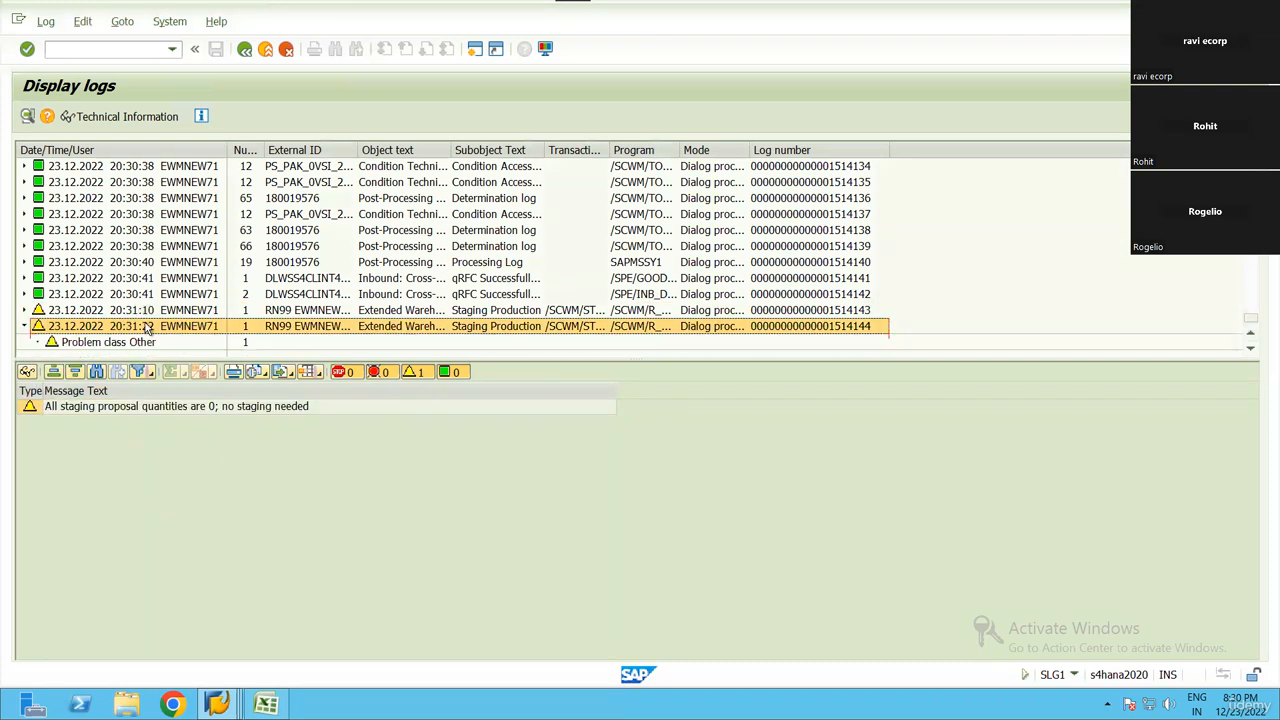
{"action": "key", "text": "Down"}
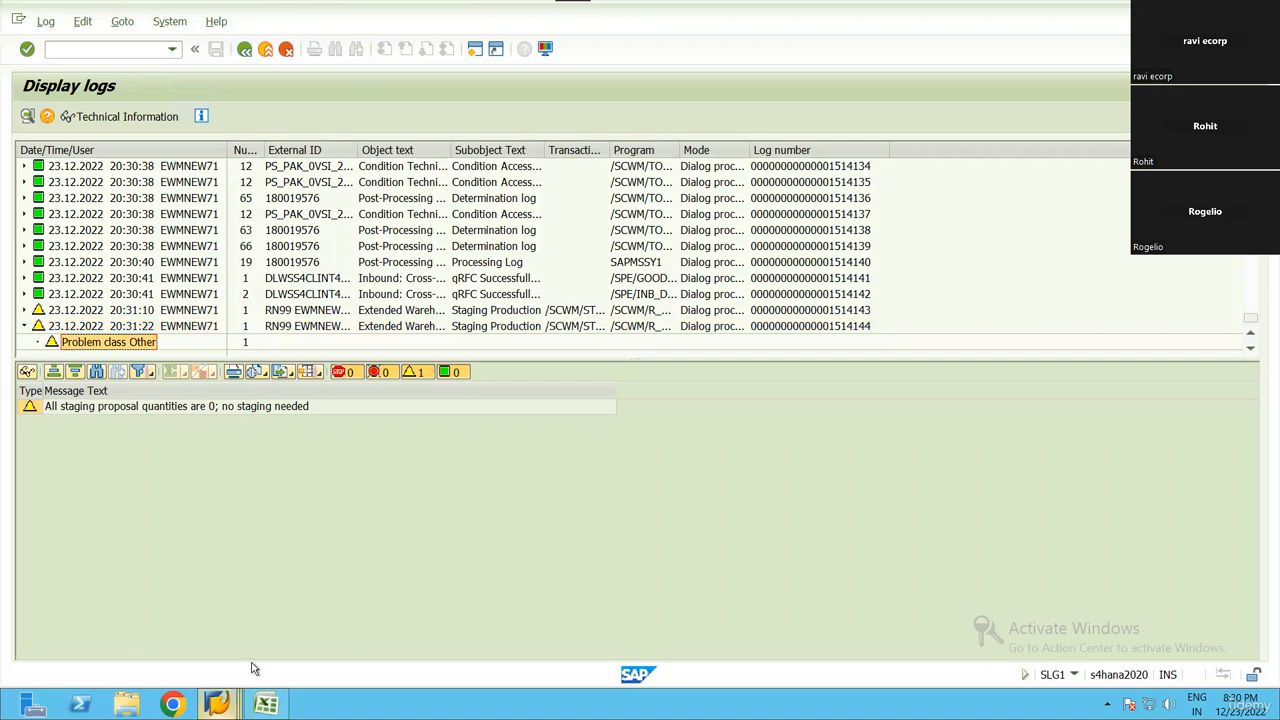
Close the application log session and return to the Schedule Staging for Production session
{"action": "left_click", "coordinate": [217, 704]}
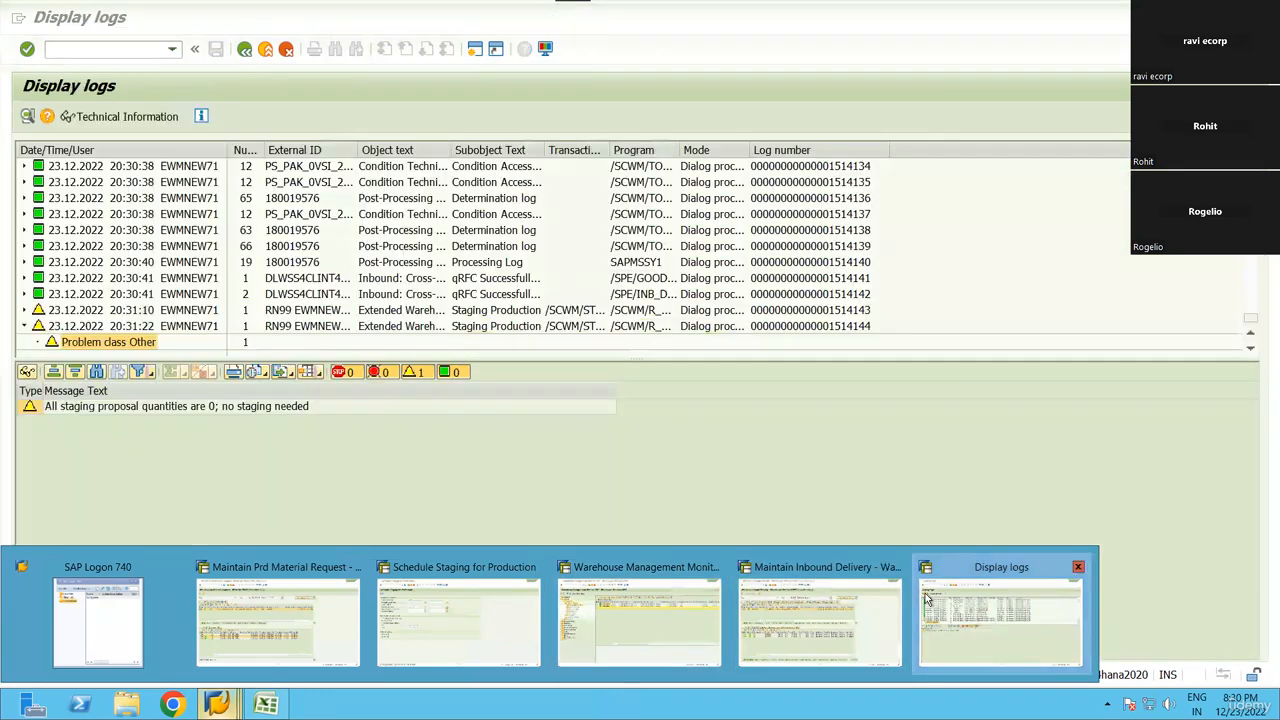
{"action": "left_click", "coordinate": [990, 600]}
{"action": "left_click", "coordinate": [1264, 16]}
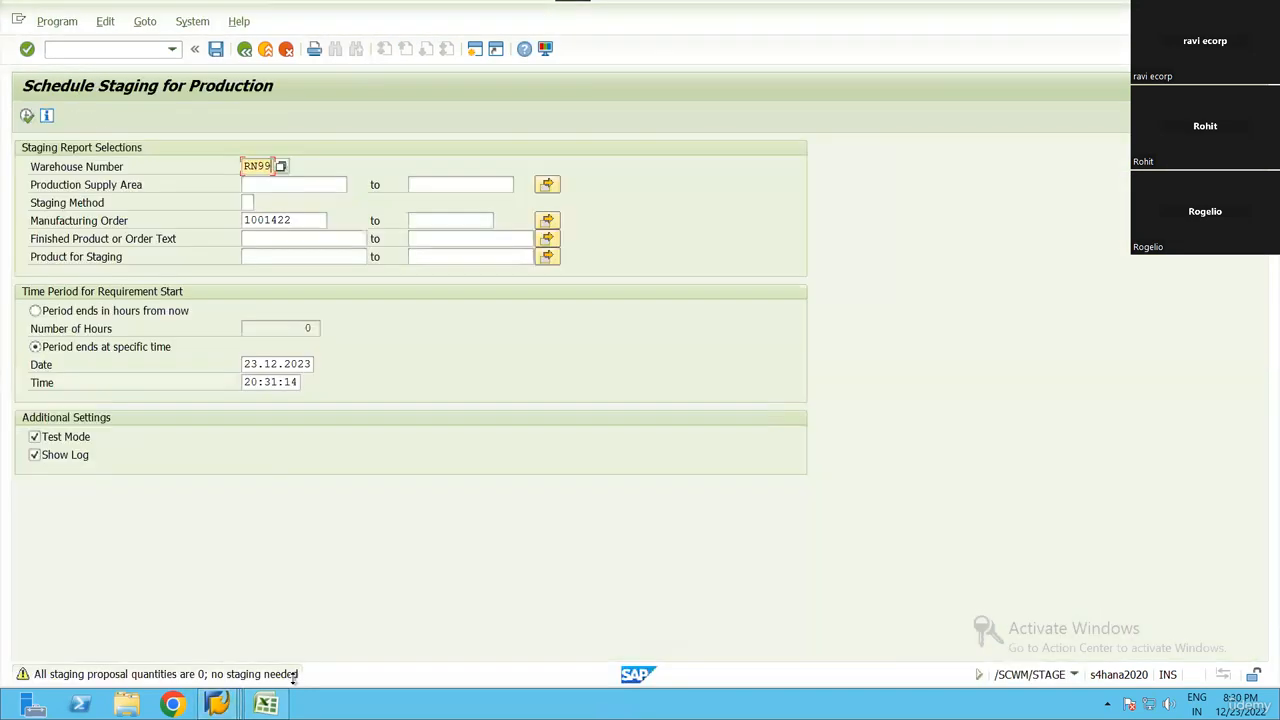
{"action": "left_click", "coordinate": [218, 704]}
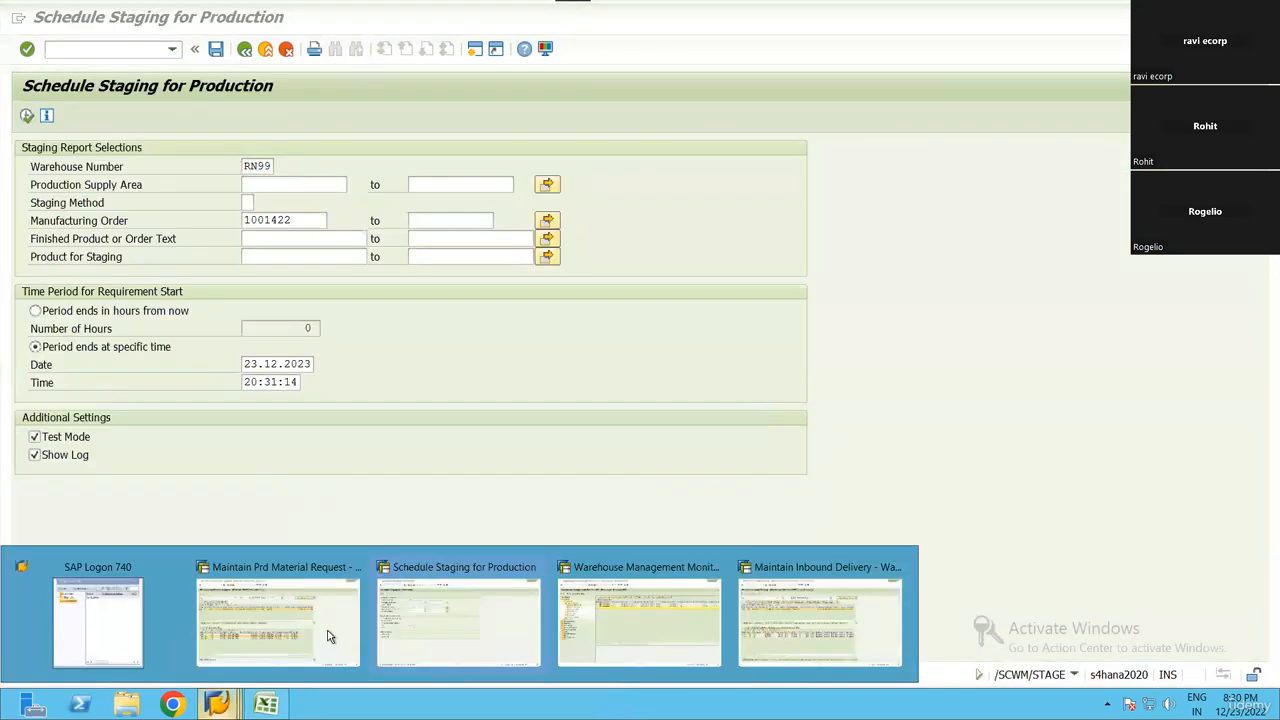
{"action": "left_click", "coordinate": [438, 628]}
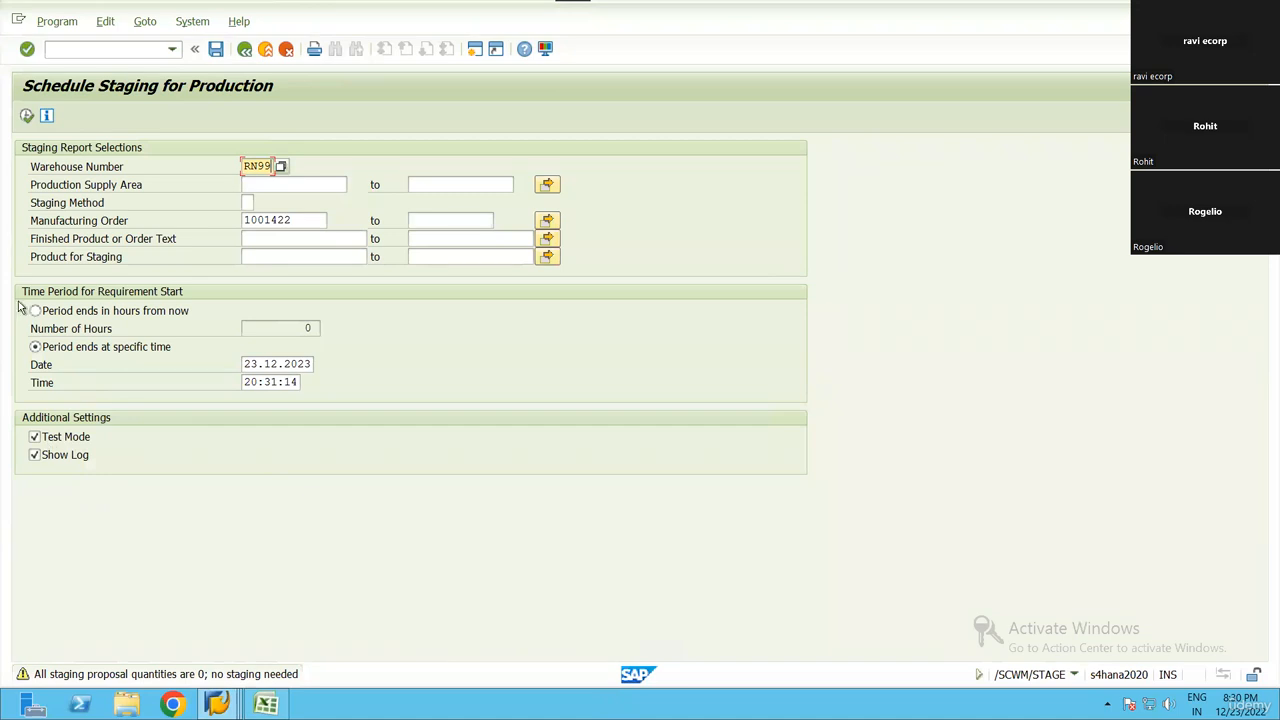
Check the products, quantities and stock types of the items in the production material request session
{"action": "left_click", "coordinate": [290, 257]}
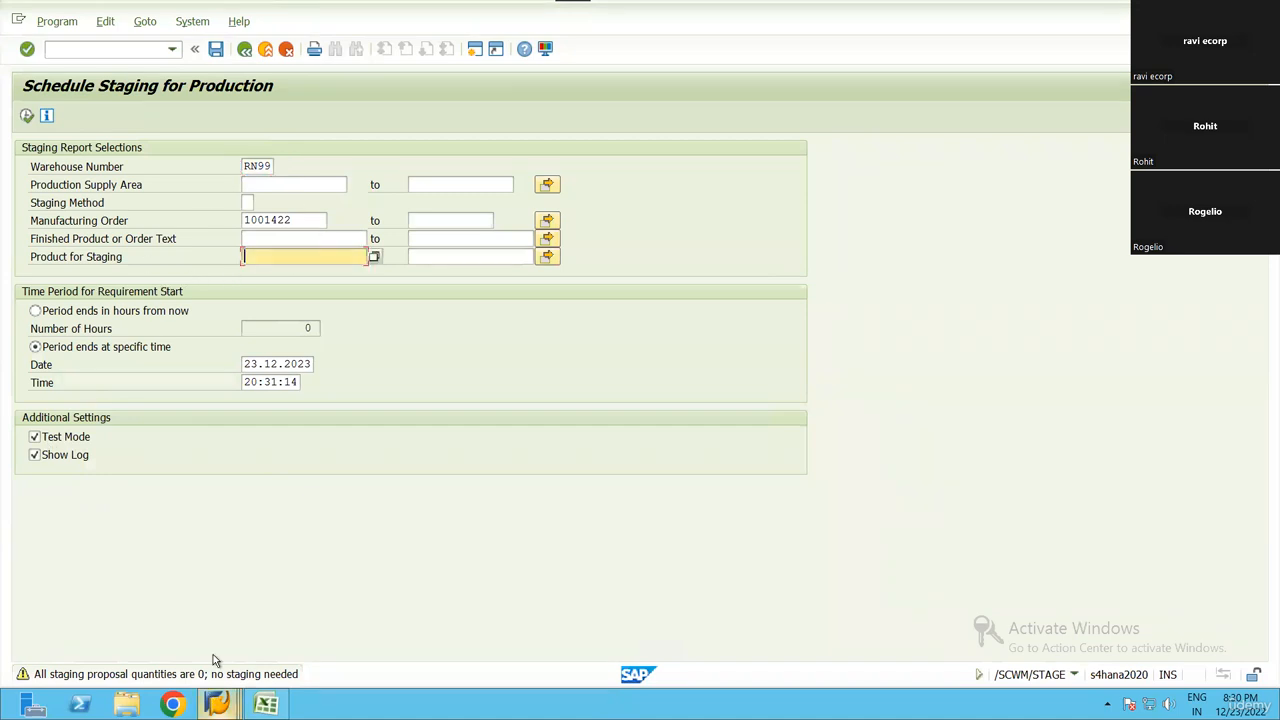
{"action": "left_click", "coordinate": [217, 704]}
{"action": "left_click", "coordinate": [277, 615]}
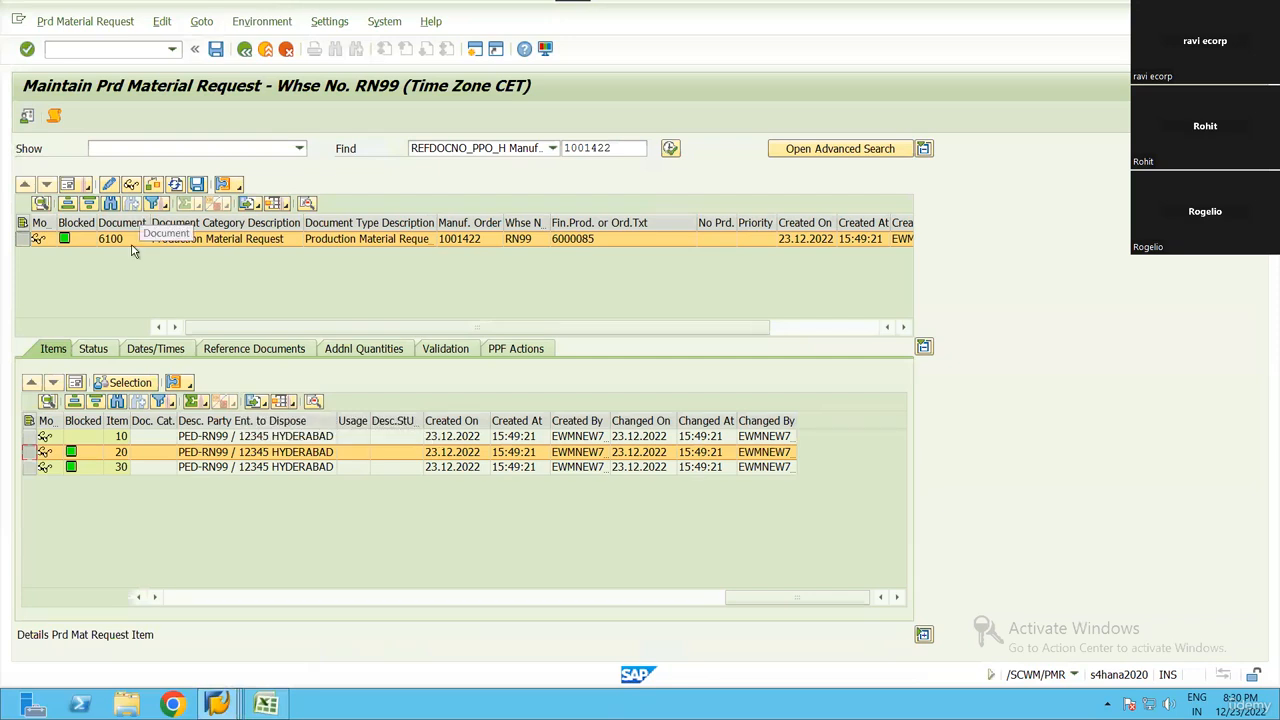
{"action": "scroll", "coordinate": [277, 468], "scroll_direction": "left", "scroll_amount": 10}
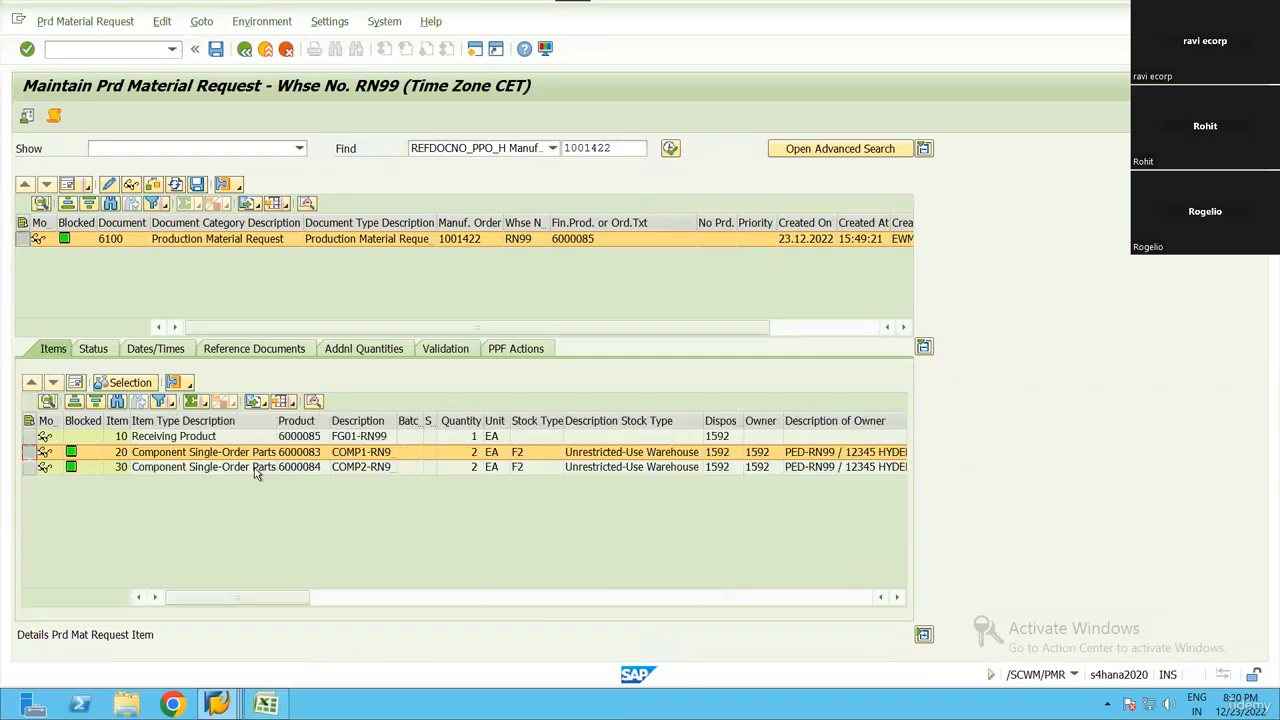
Clear the manufacturing order restriction and run the test staging for warehouse RN99, continuing despite the unspecific search
{"action": "key", "text": "alt+Tab"}
{"action": "double_click", "coordinate": [298, 219]}
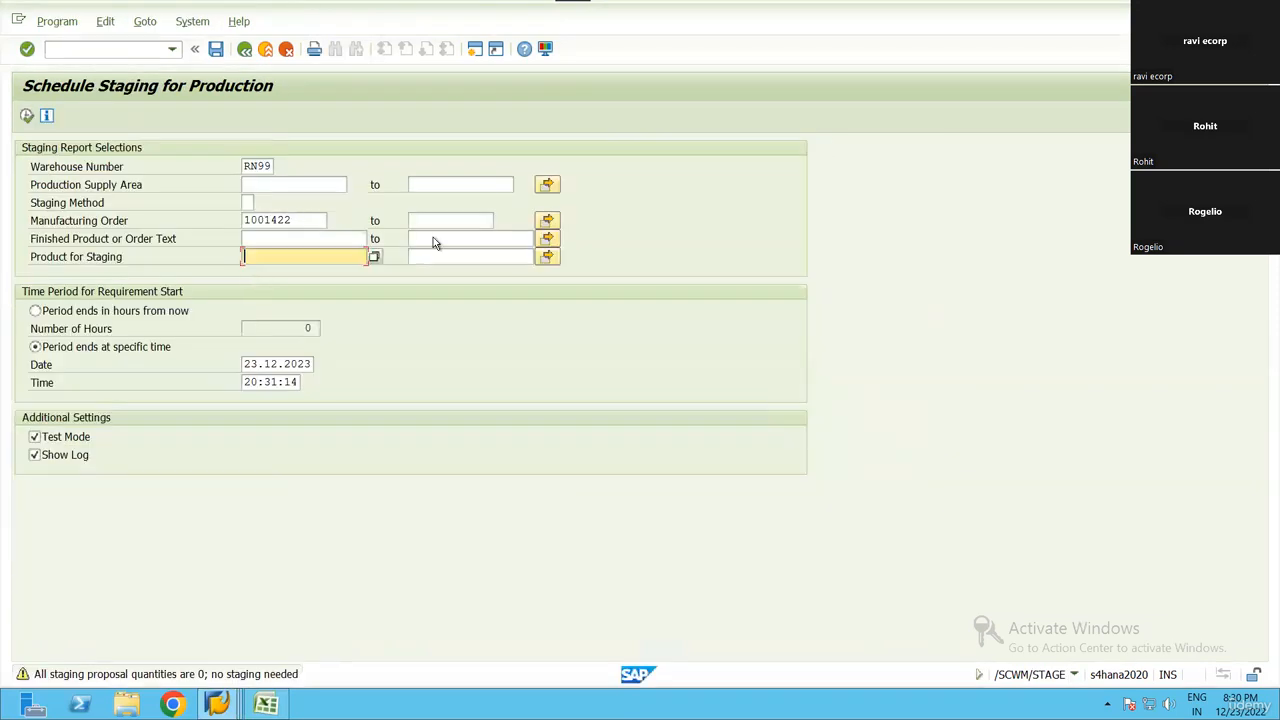
{"action": "key", "text": "Delete"}
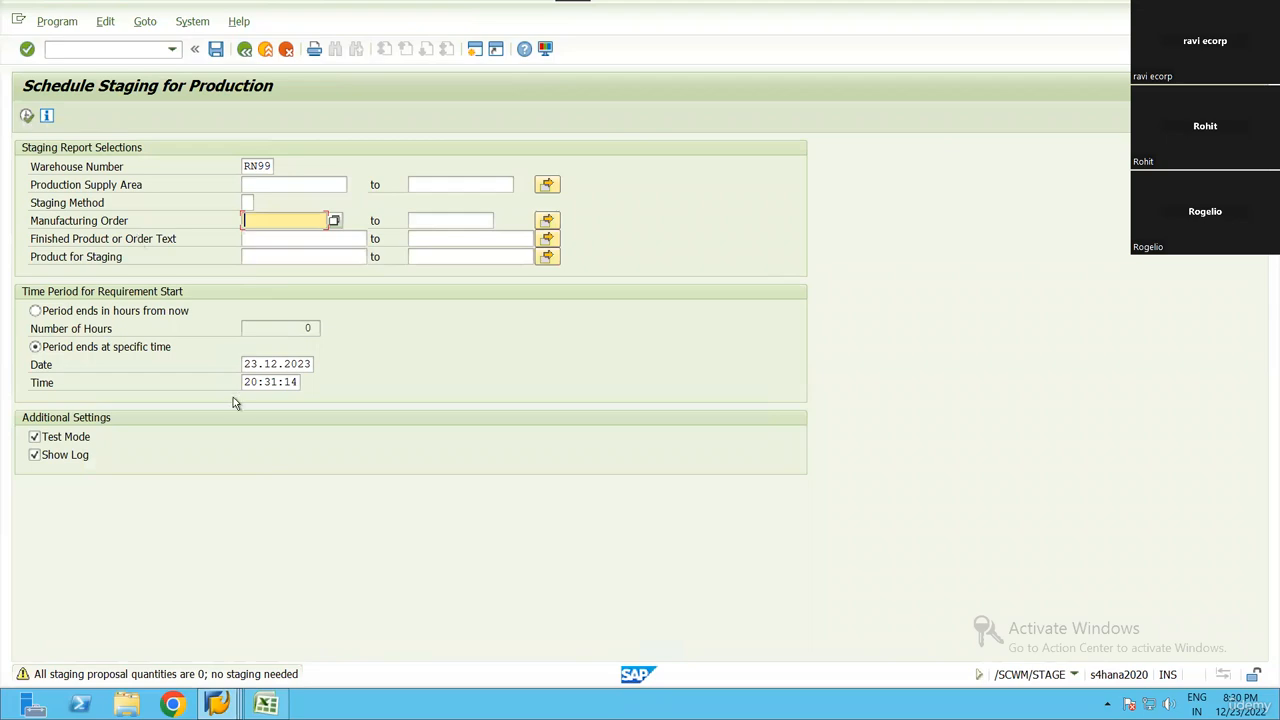
{"action": "key", "text": "F8"}
{"action": "key", "text": "Return"}
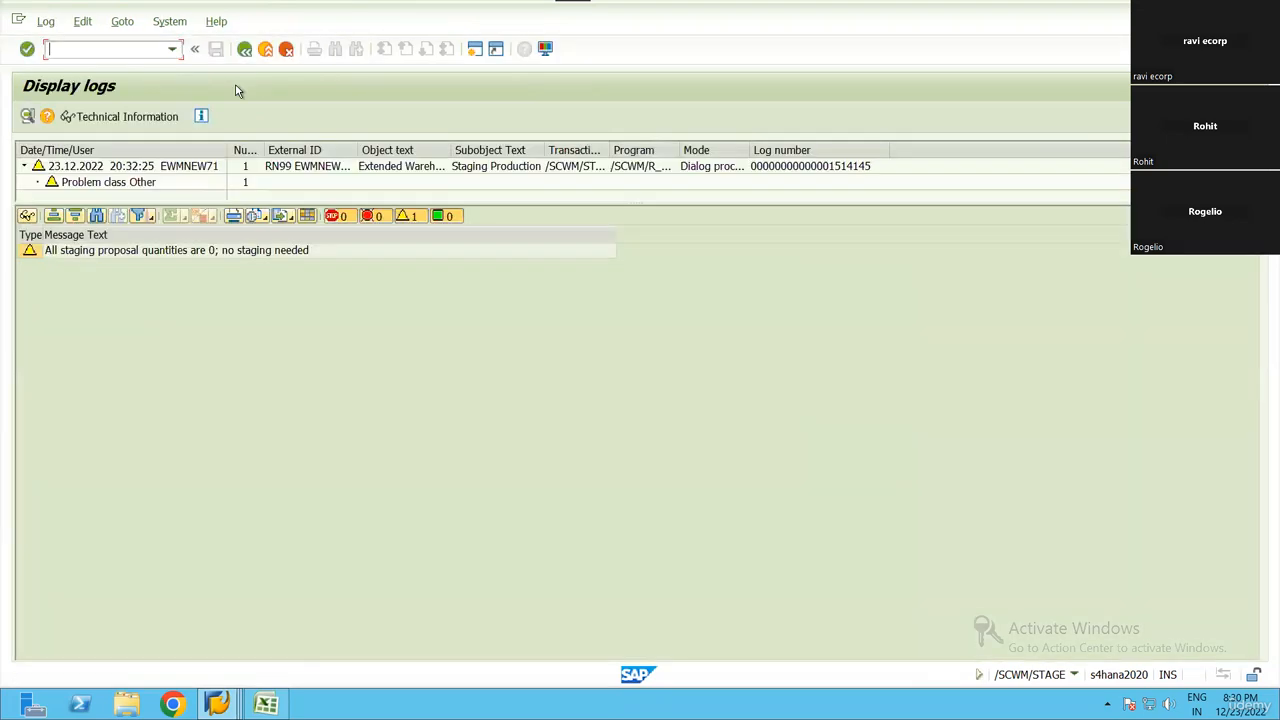
{"action": "key", "text": "F3"}
Close the inbound delivery maintenance session and return to the production staging session
{"action": "mouse_move", "coordinate": [217, 704]}
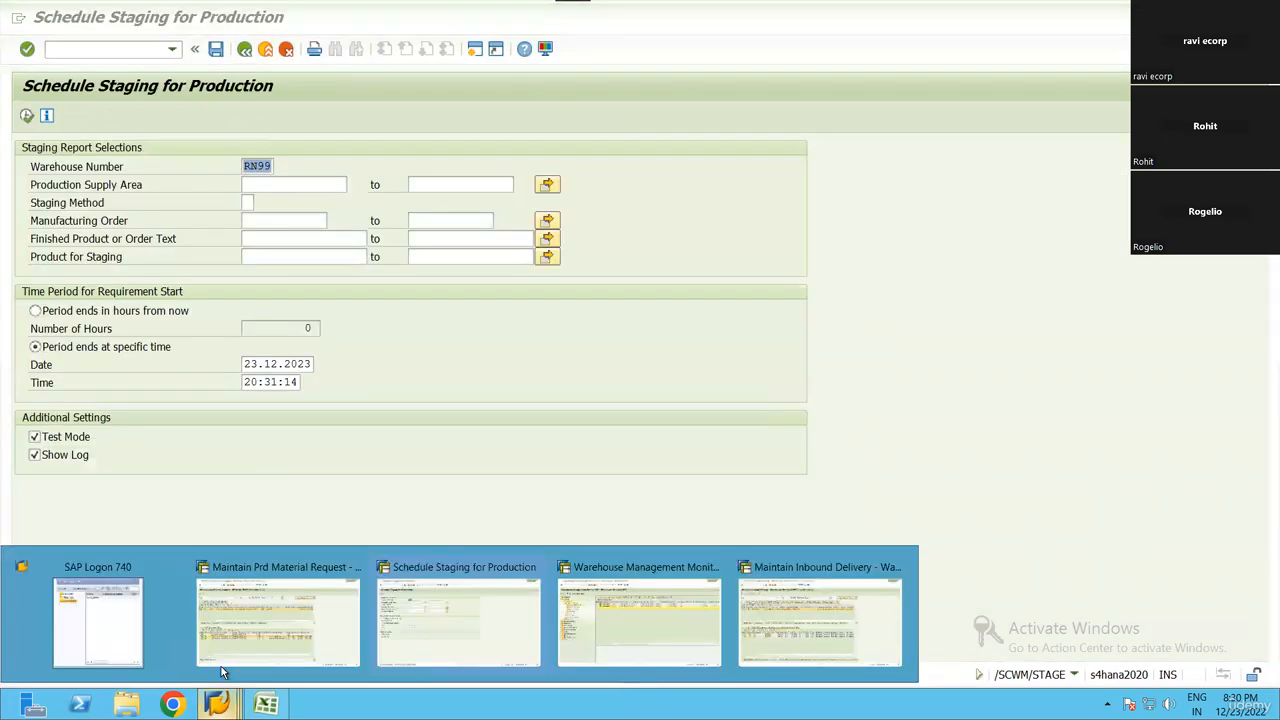
{"action": "left_click", "coordinate": [752, 618]}
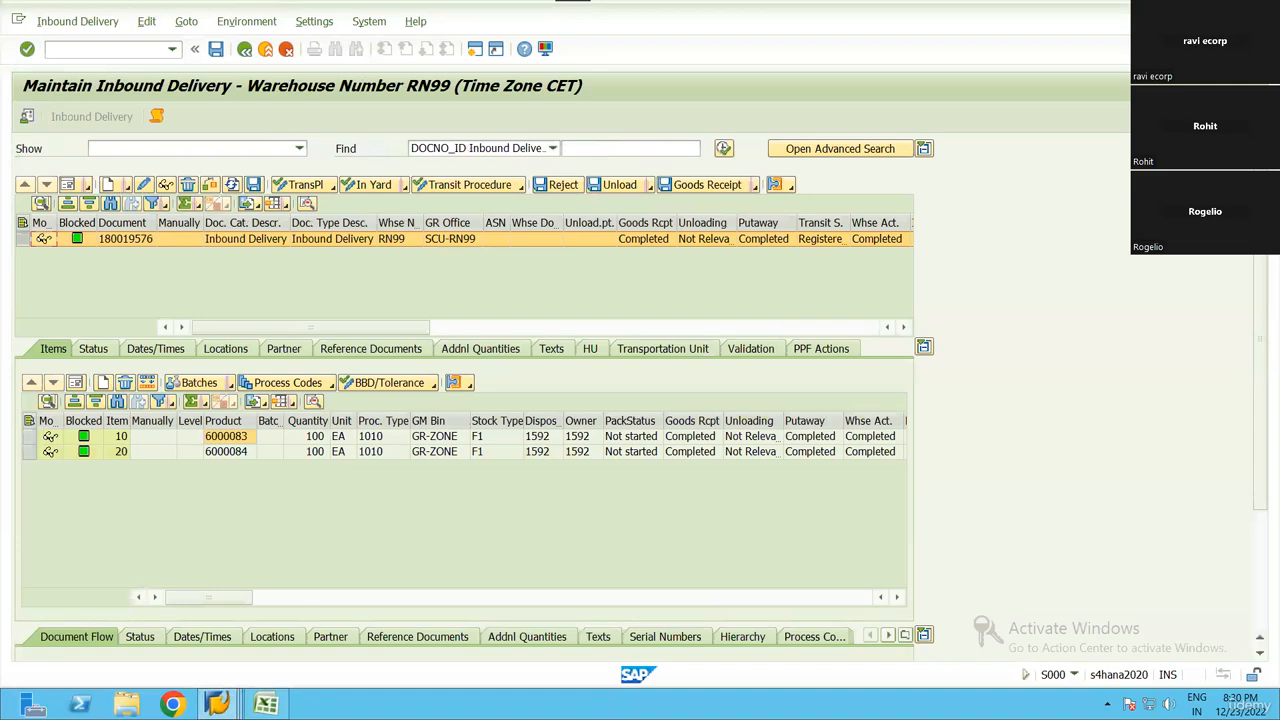
{"action": "left_click", "coordinate": [1265, 14]}
{"action": "left_click", "coordinate": [220, 704]}
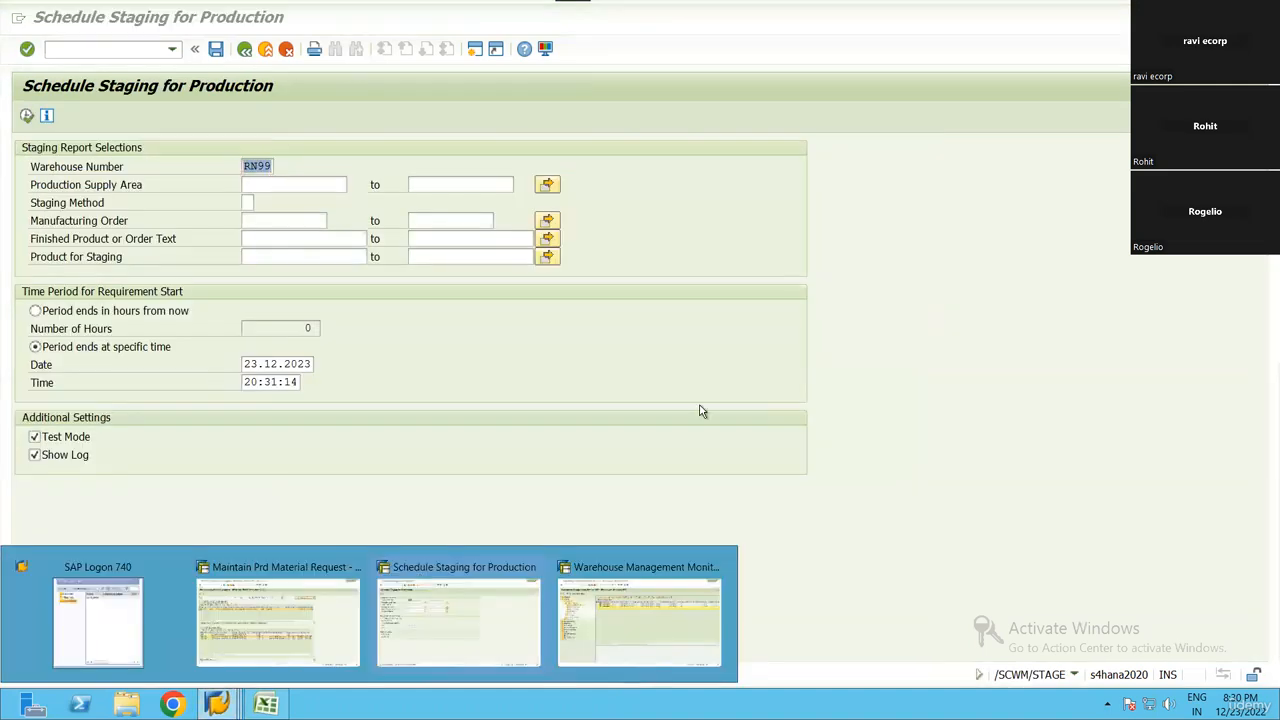
{"action": "left_click", "coordinate": [700, 408]}
{"action": "mouse_move", "coordinate": [217, 704]}
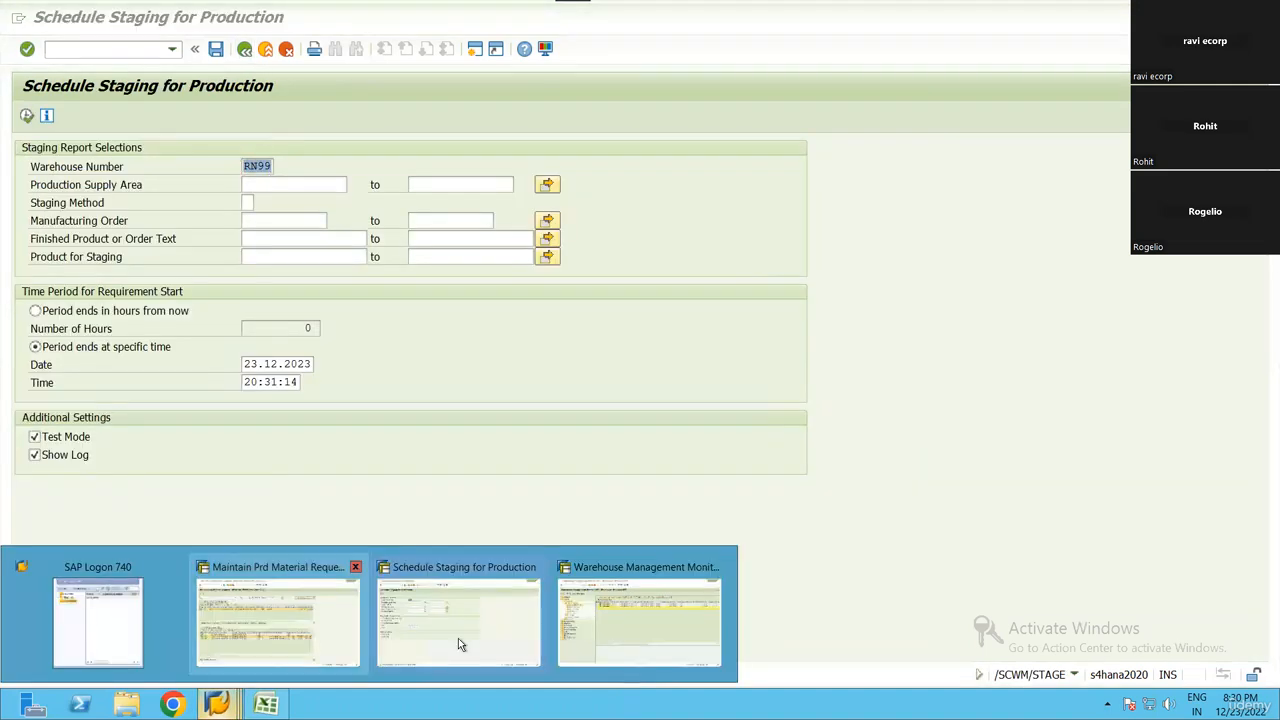
Examine the components' physical stock in the warehouse monitor, including bins, quantities, stock types and goods receipt data, and return to the staging session
{"action": "left_click", "coordinate": [660, 625]}
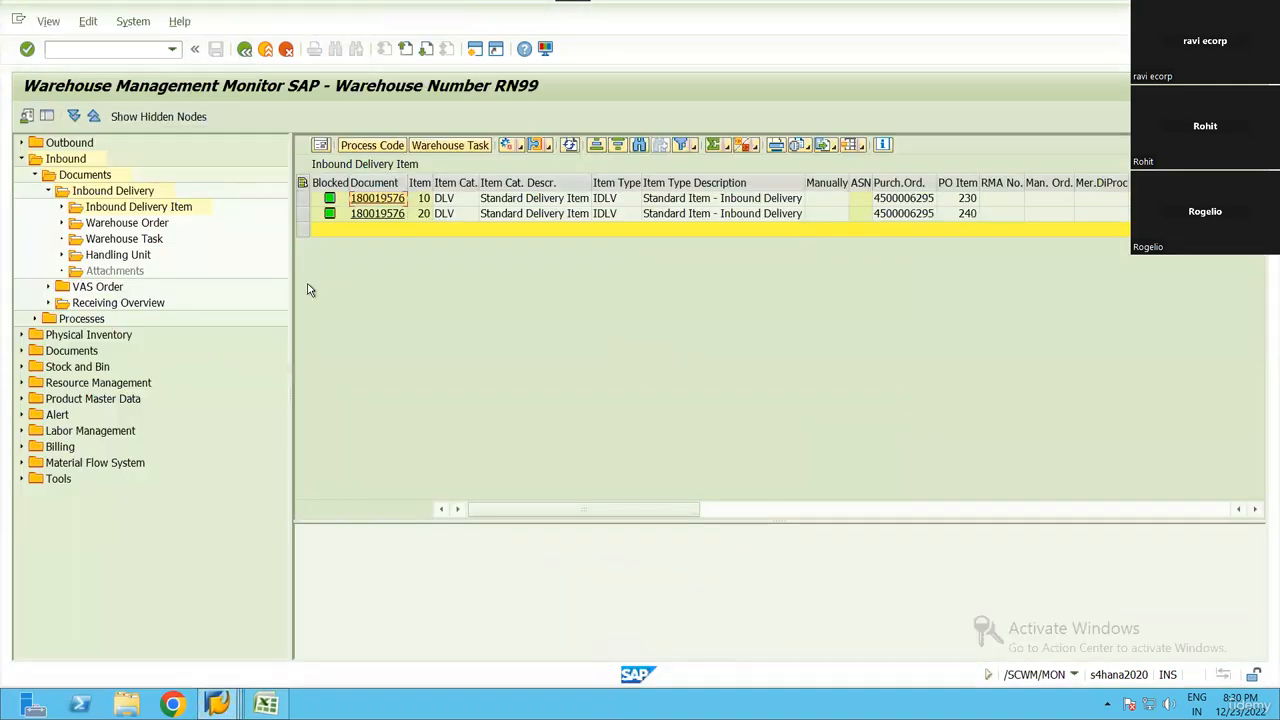
{"action": "left_click", "coordinate": [21, 366]}
{"action": "left_click", "coordinate": [104, 431]}
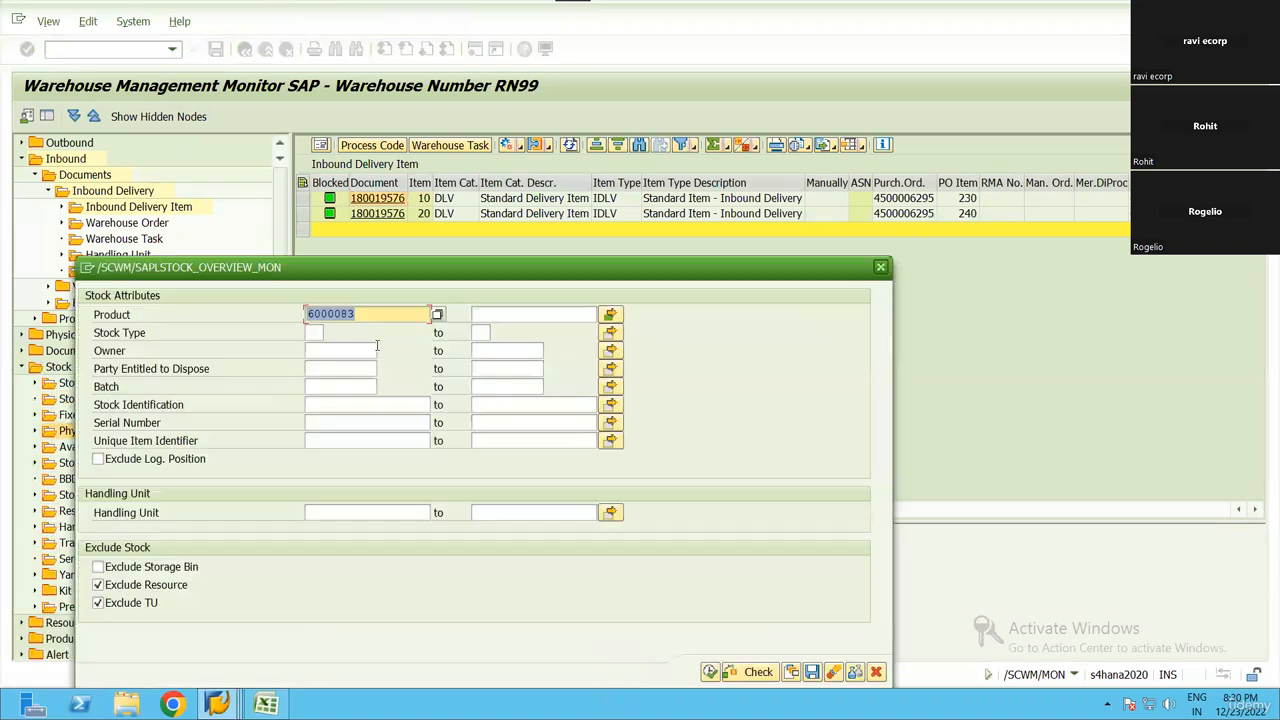
{"action": "left_click", "coordinate": [713, 672]}
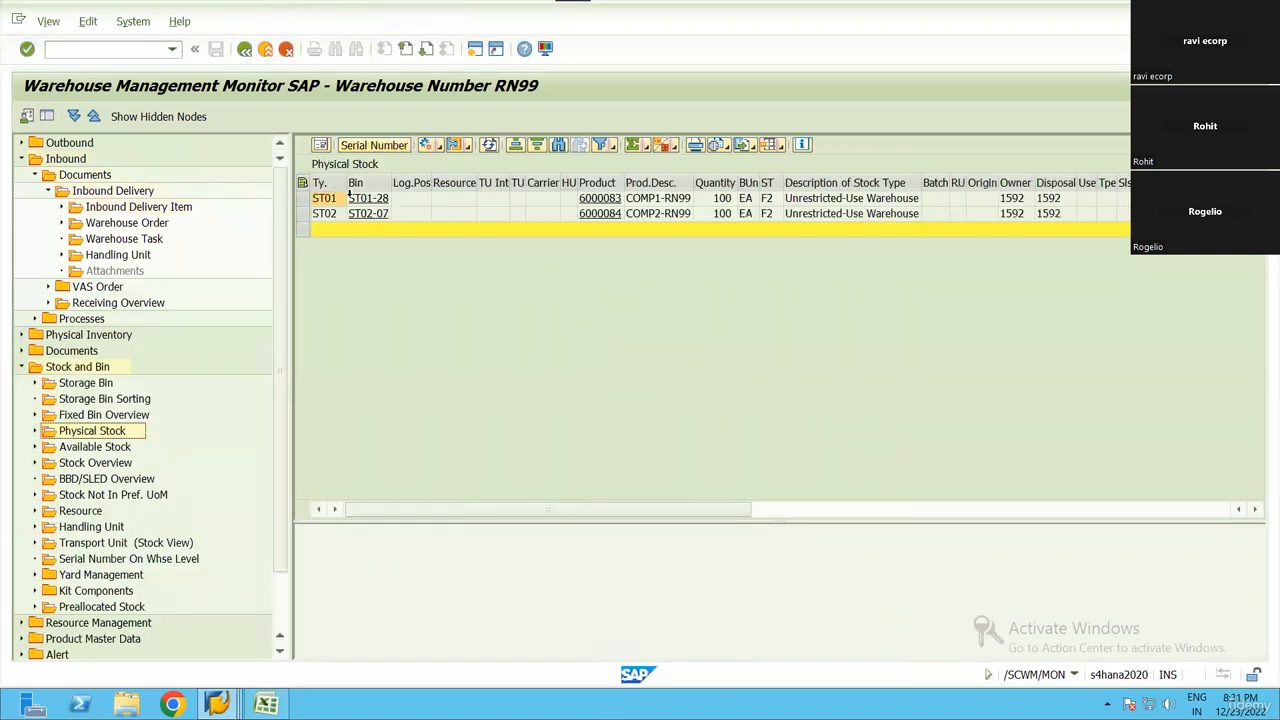
{"action": "left_click_drag", "start_coordinate": [325, 183], "coordinate": [913, 227]}
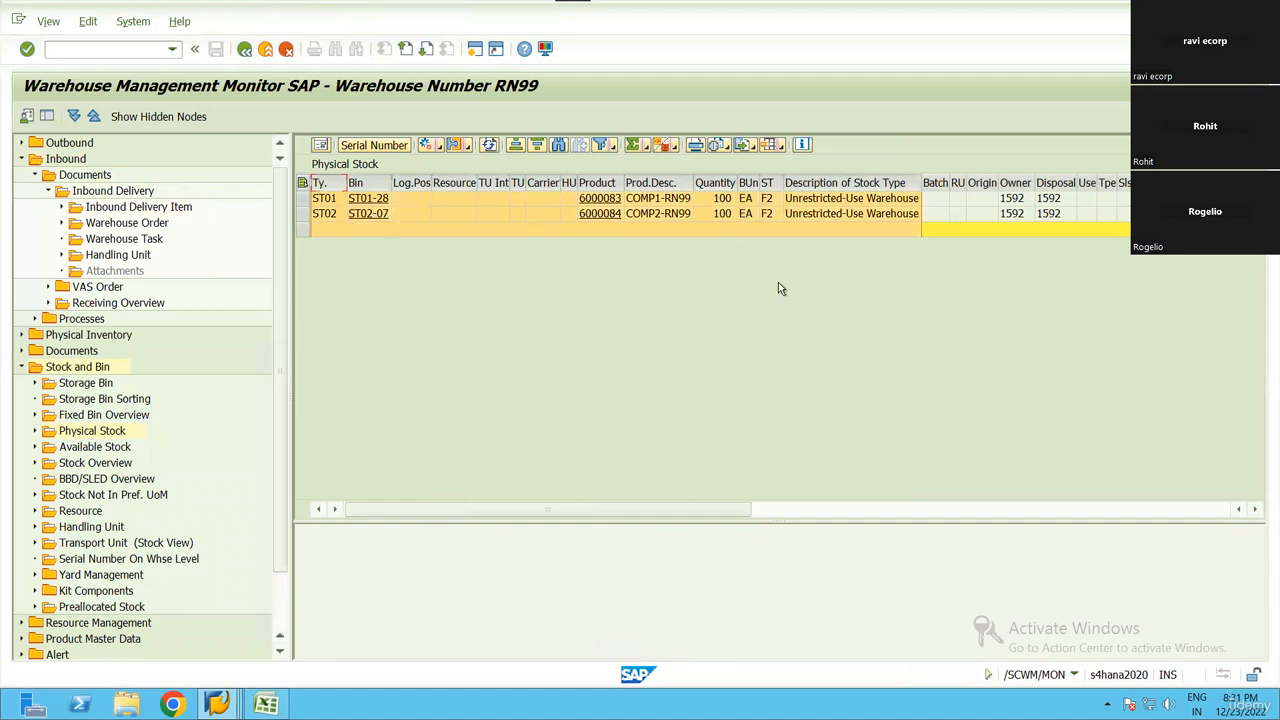
{"action": "scroll", "coordinate": [1037, 334], "scroll_direction": "right", "scroll_amount": 10}
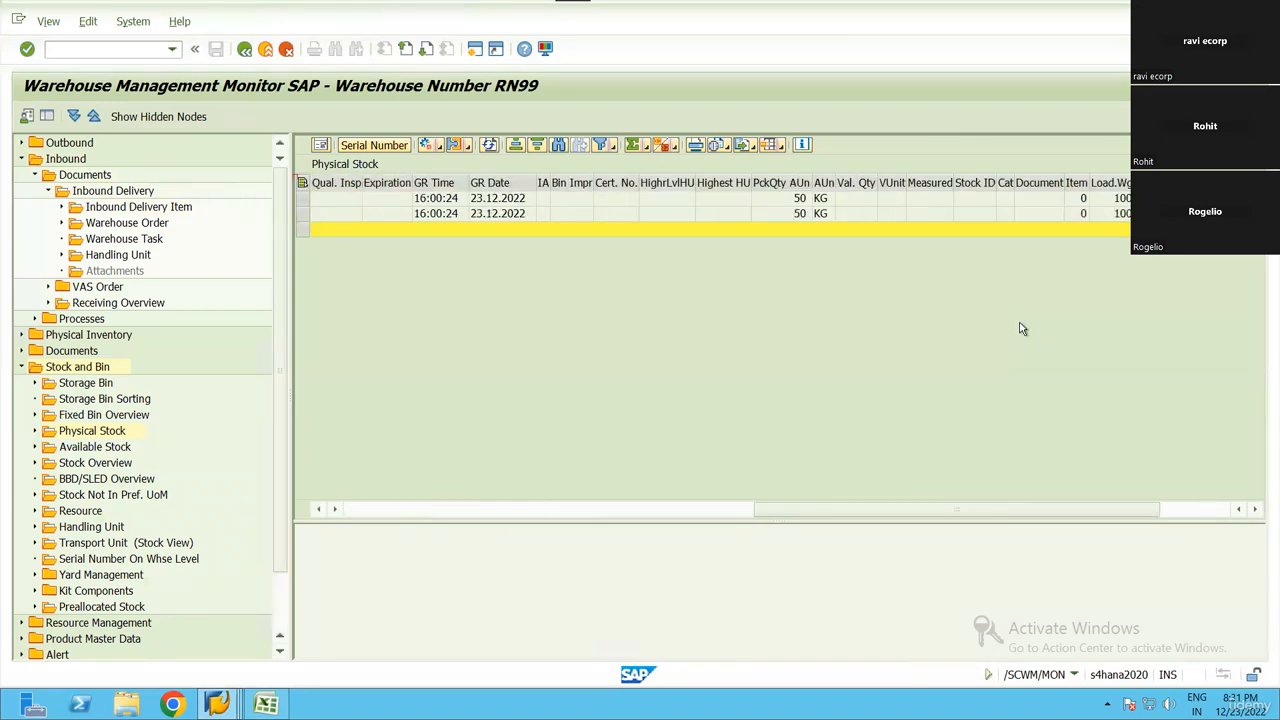
{"action": "key", "text": "alt+Tab"}
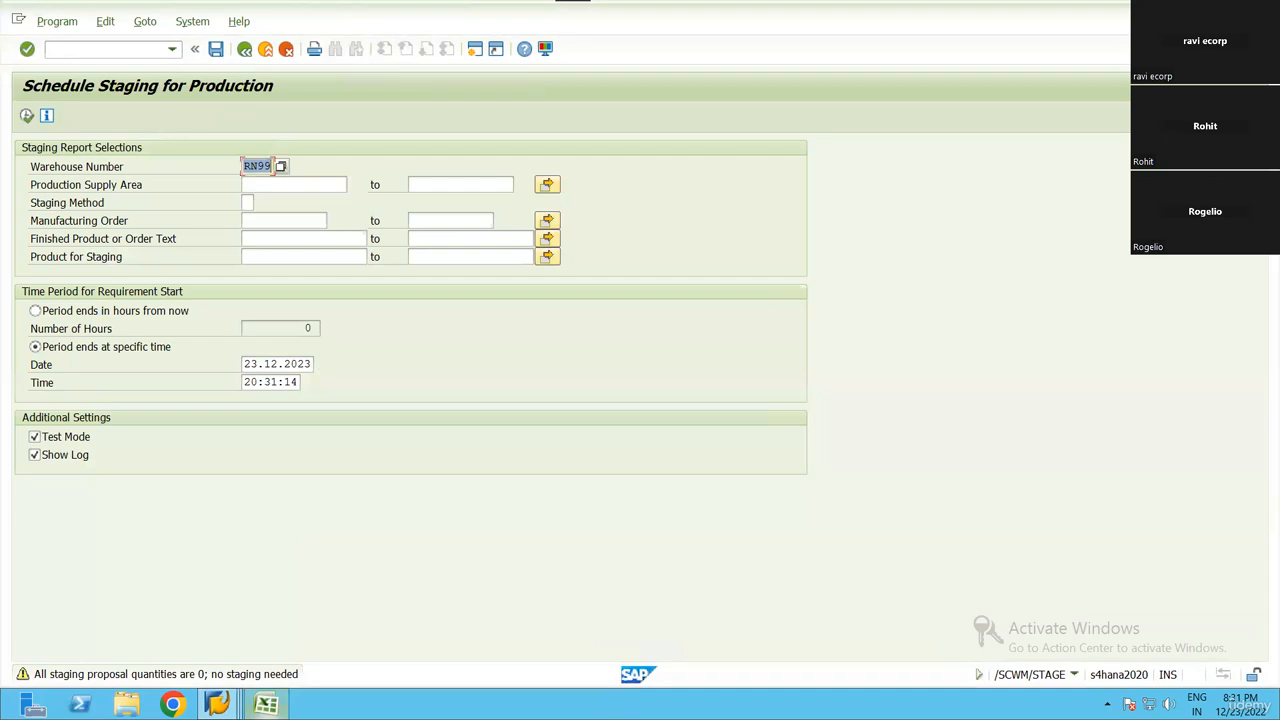
{"action": "left_click", "coordinate": [217, 704]}
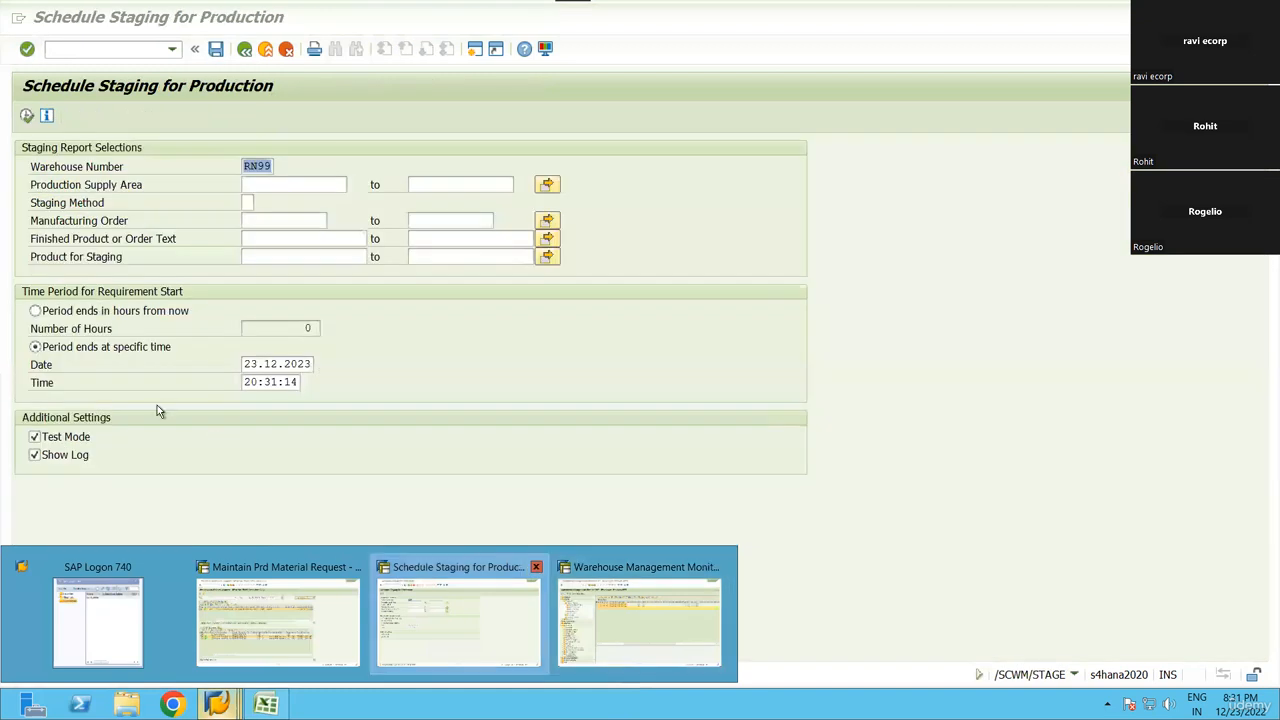
{"action": "left_click", "coordinate": [157, 405]}
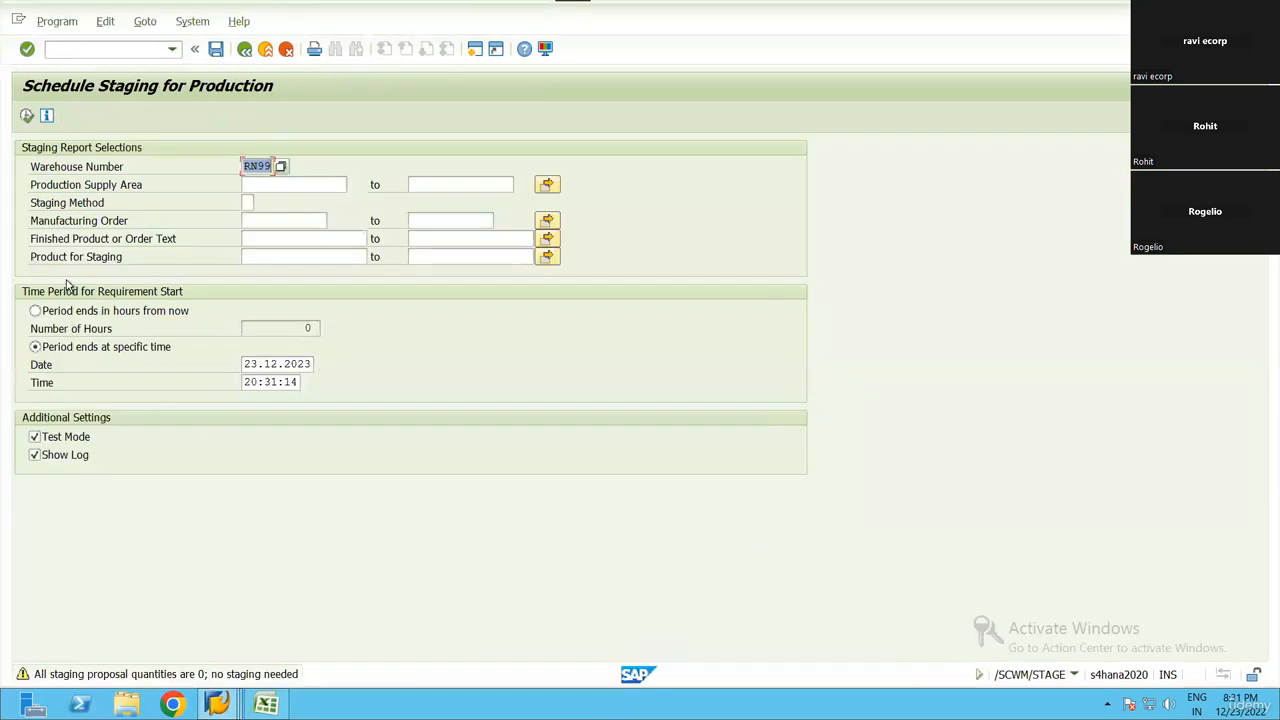
{"action": "left_click", "coordinate": [193, 20]}
{"action": "mouse_move", "coordinate": [145, 21]}
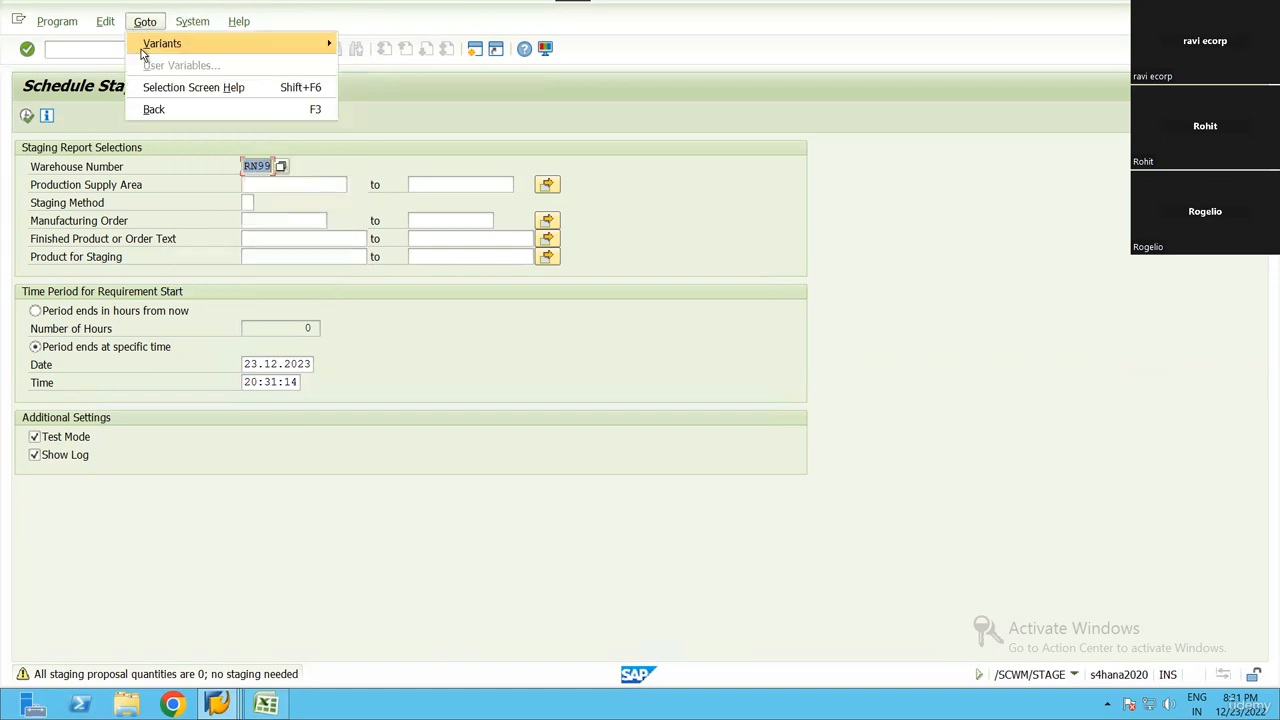
{"action": "left_click", "coordinate": [400, 445]}
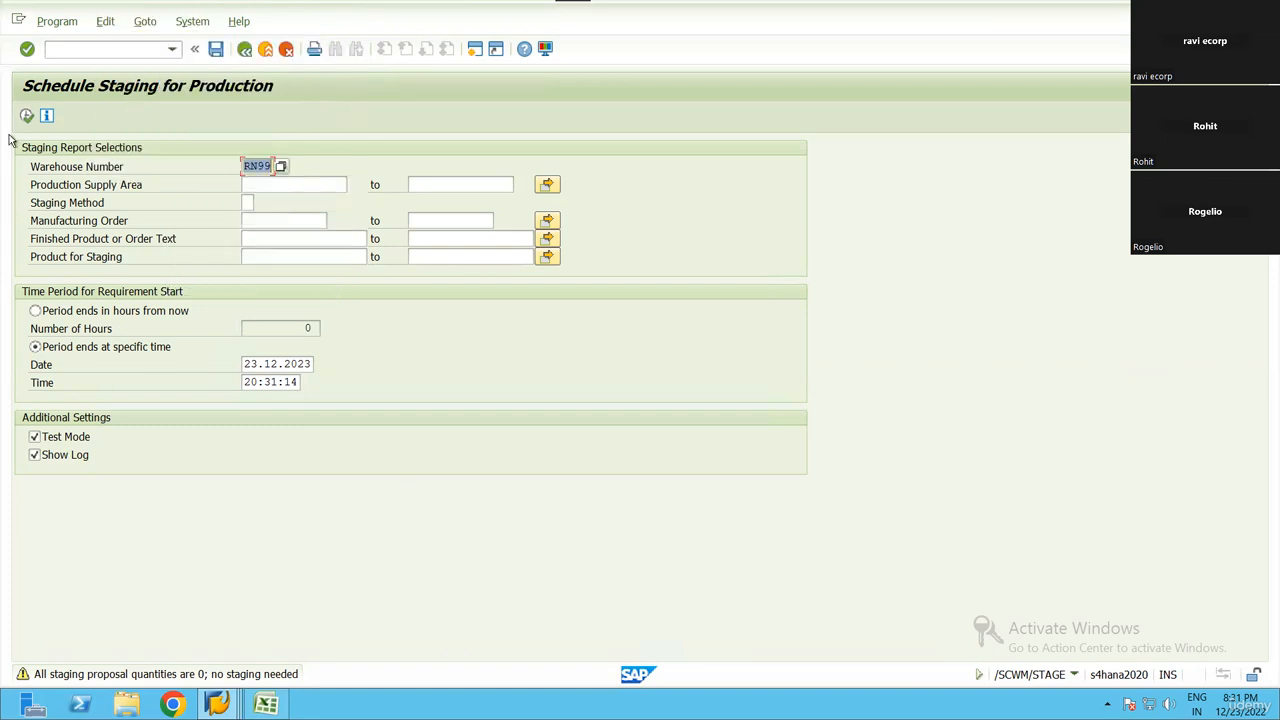
Rerun the staging report in test mode with only warehouse RN99 as selection and review its log
{"action": "left_click", "coordinate": [27, 115]}
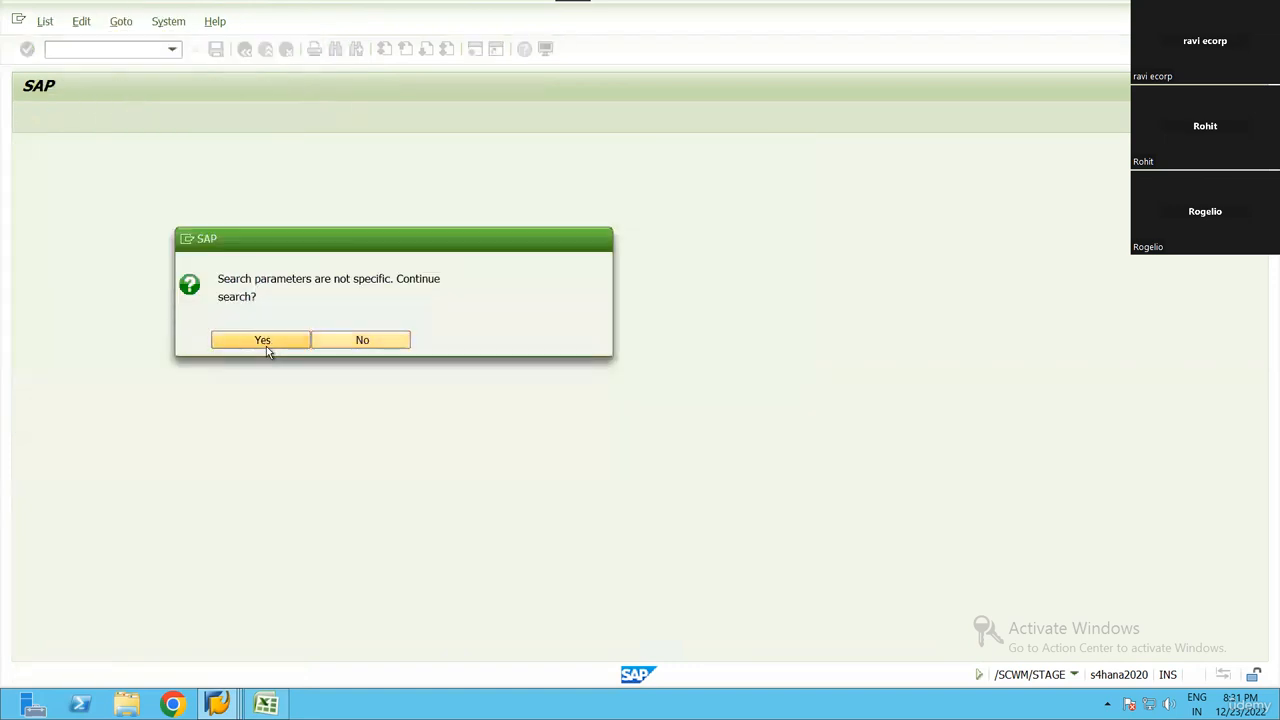
{"action": "left_click", "coordinate": [262, 341]}
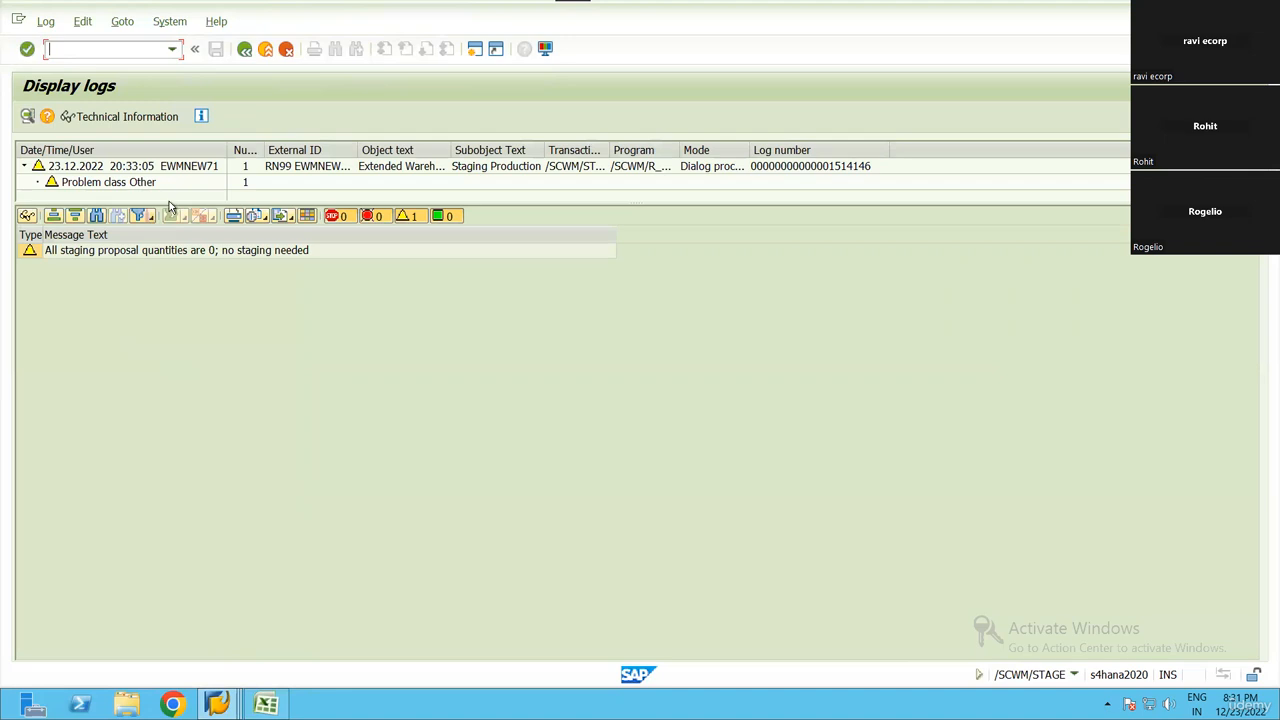
{"action": "left_click", "coordinate": [184, 391]}
{"action": "key", "text": "F3"}
Switch to the warehouse monitor session and collapse the Stock and Bin and Inbound nodes
{"action": "mouse_move", "coordinate": [217, 704]}
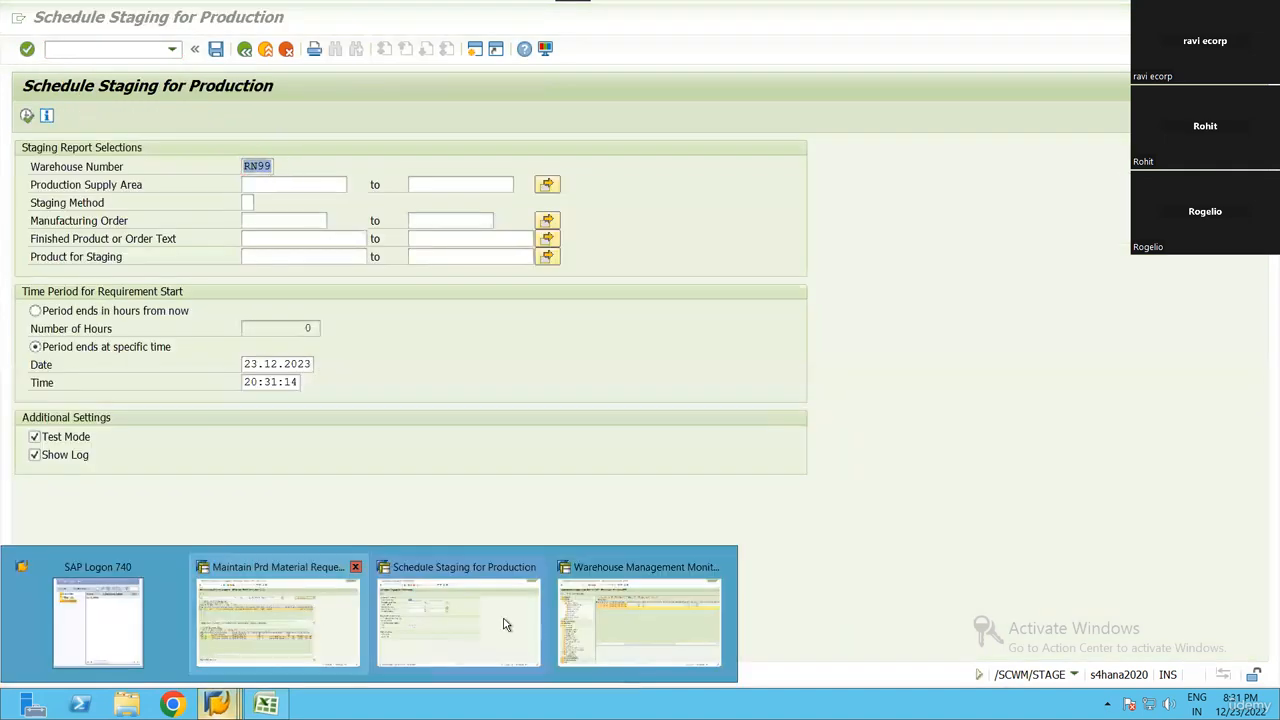
{"action": "left_click", "coordinate": [640, 620]}
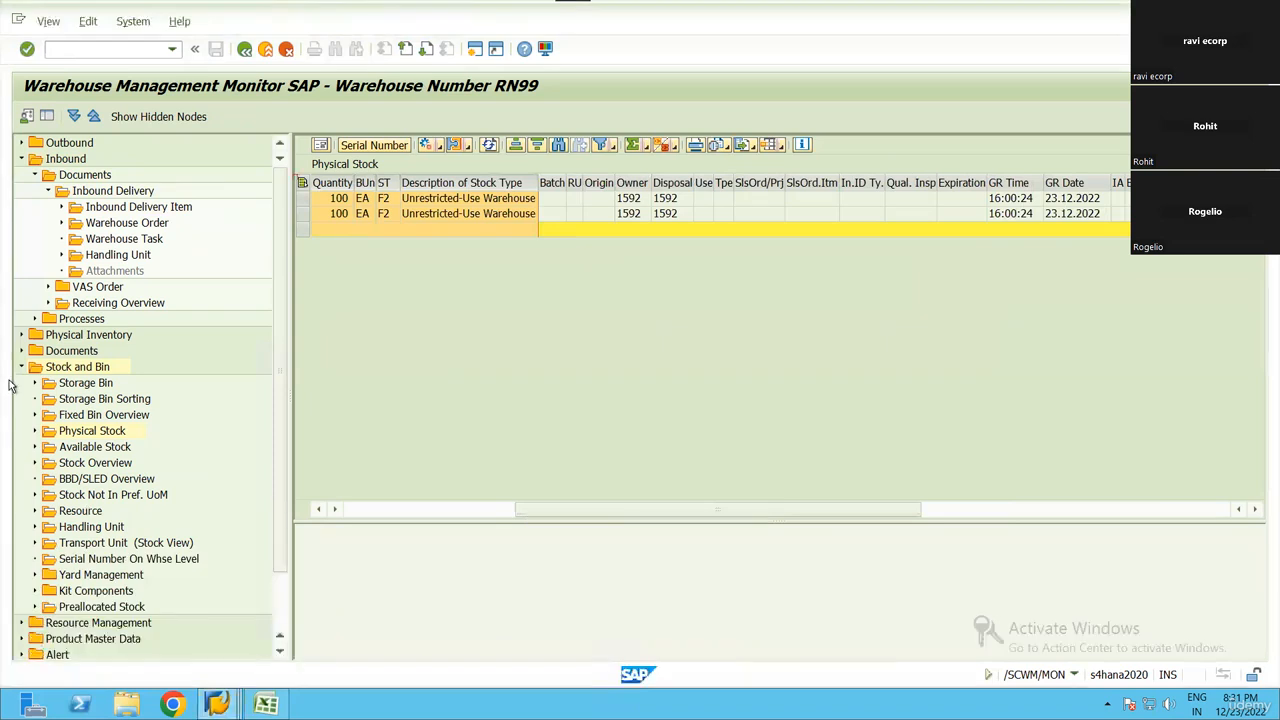
{"action": "left_click", "coordinate": [21, 366]}
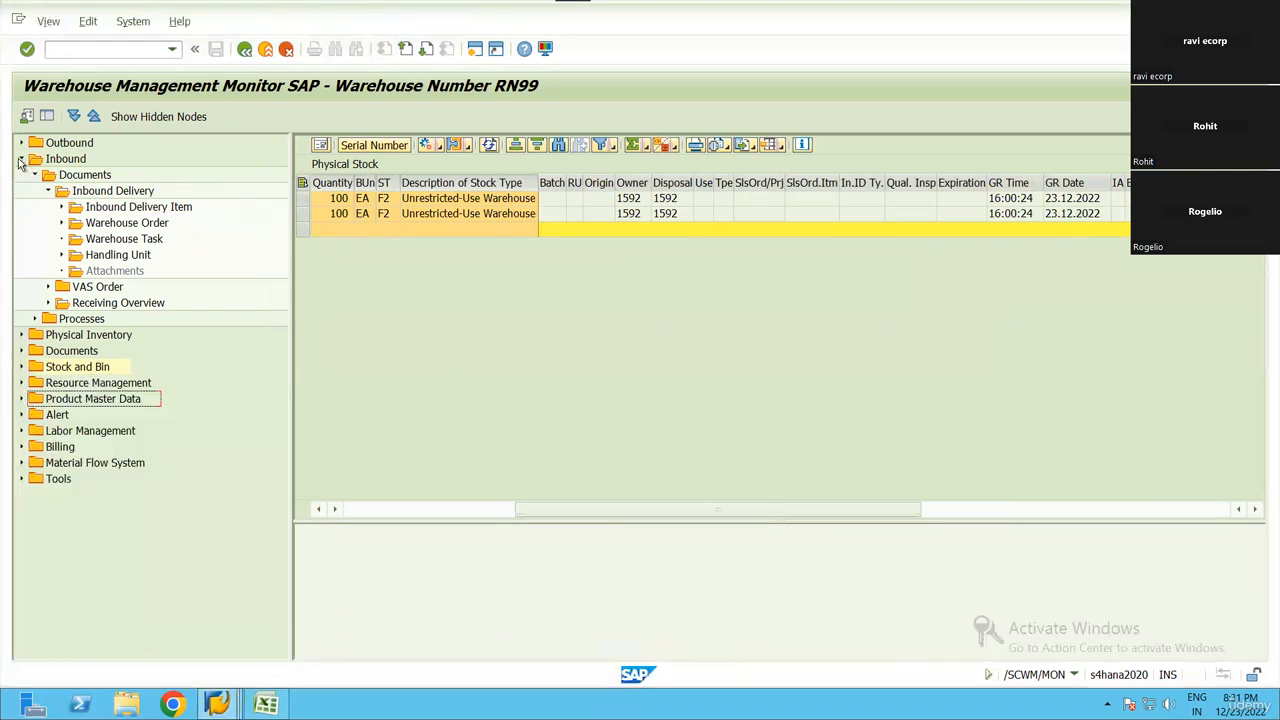
{"action": "left_click", "coordinate": [21, 158]}
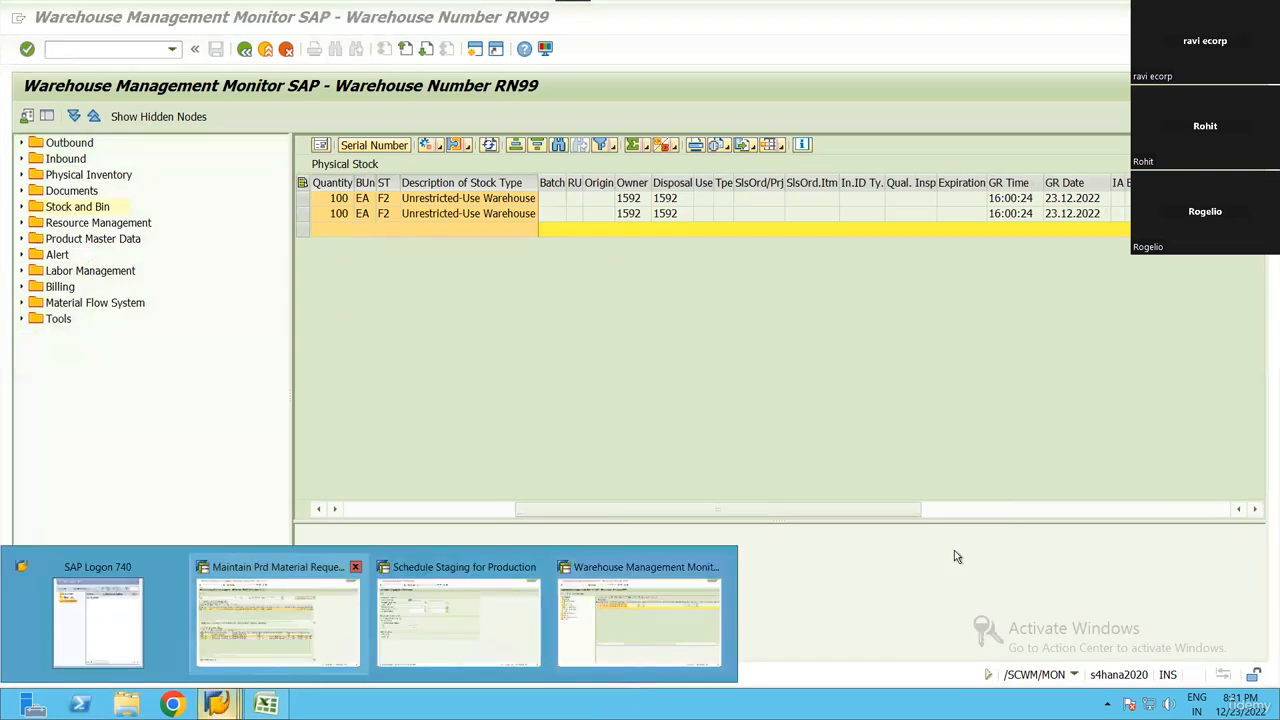
Create the bin sorting for warehouse RN99 with transaction /SCWM/SBST in a new session and return to the production staging session
{"action": "left_click", "coordinate": [78, 52]}
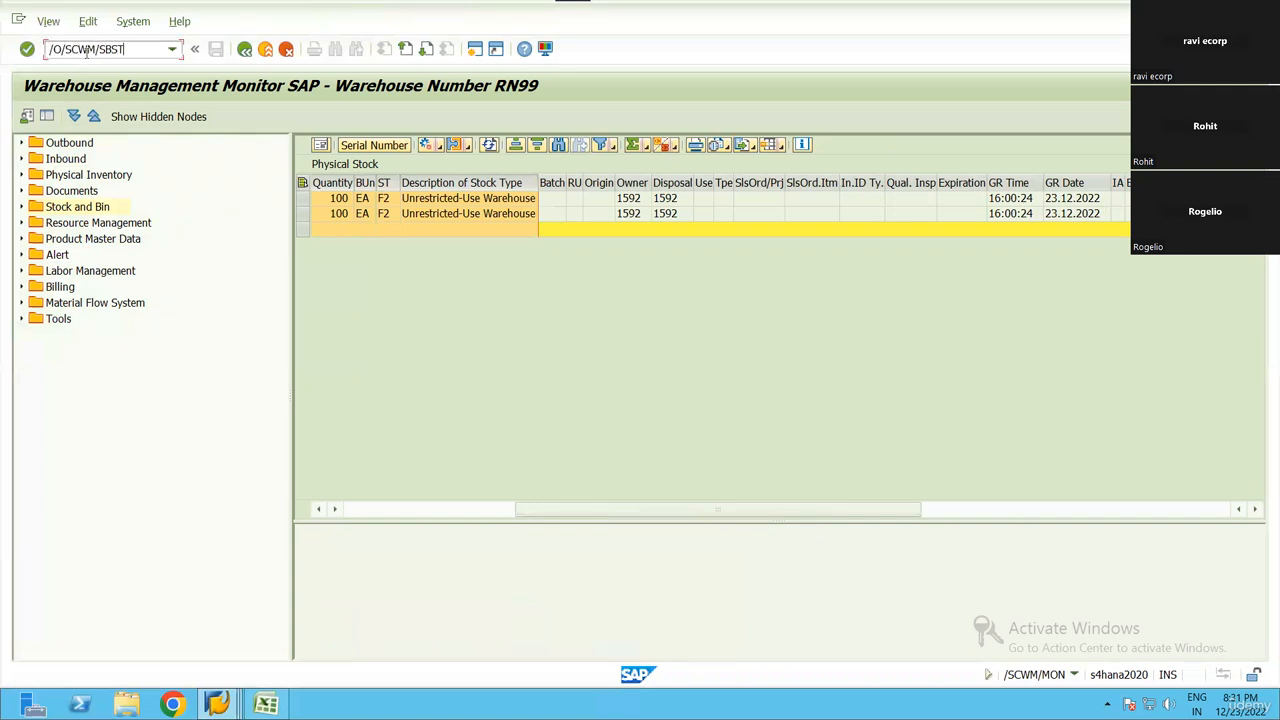
{"action": "key", "text": "Return"}
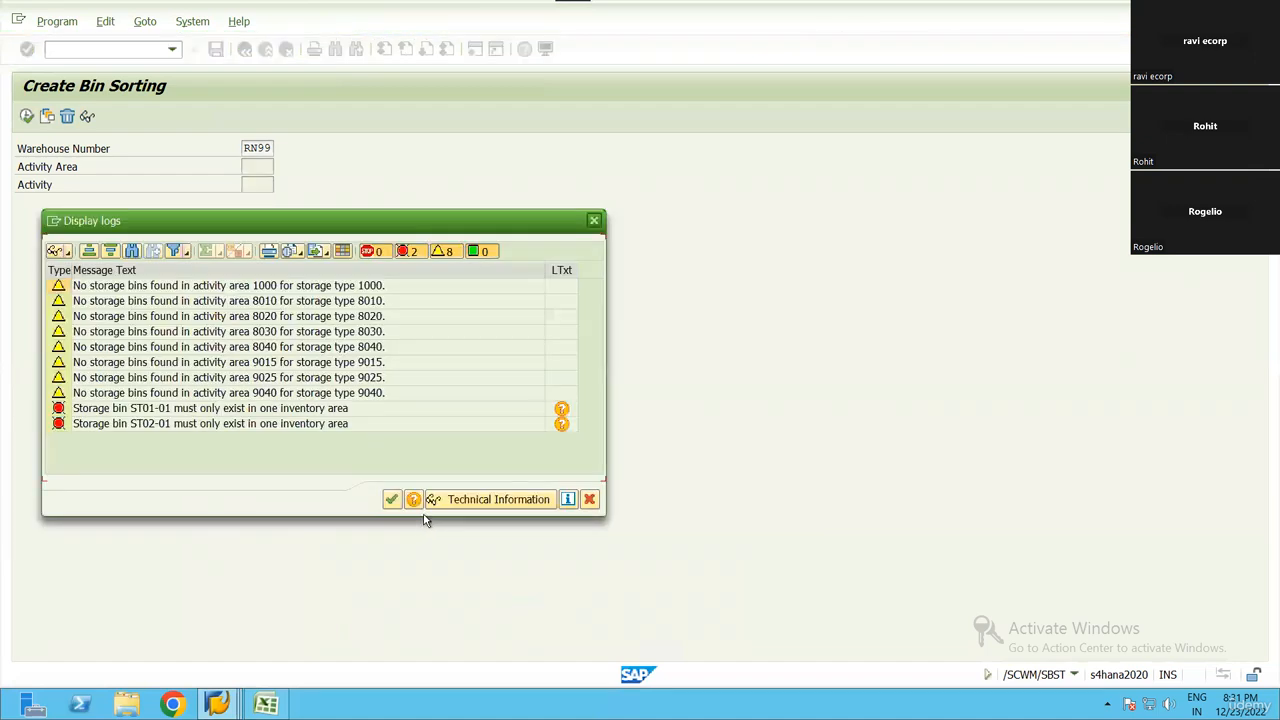
{"action": "left_click", "coordinate": [391, 499]}
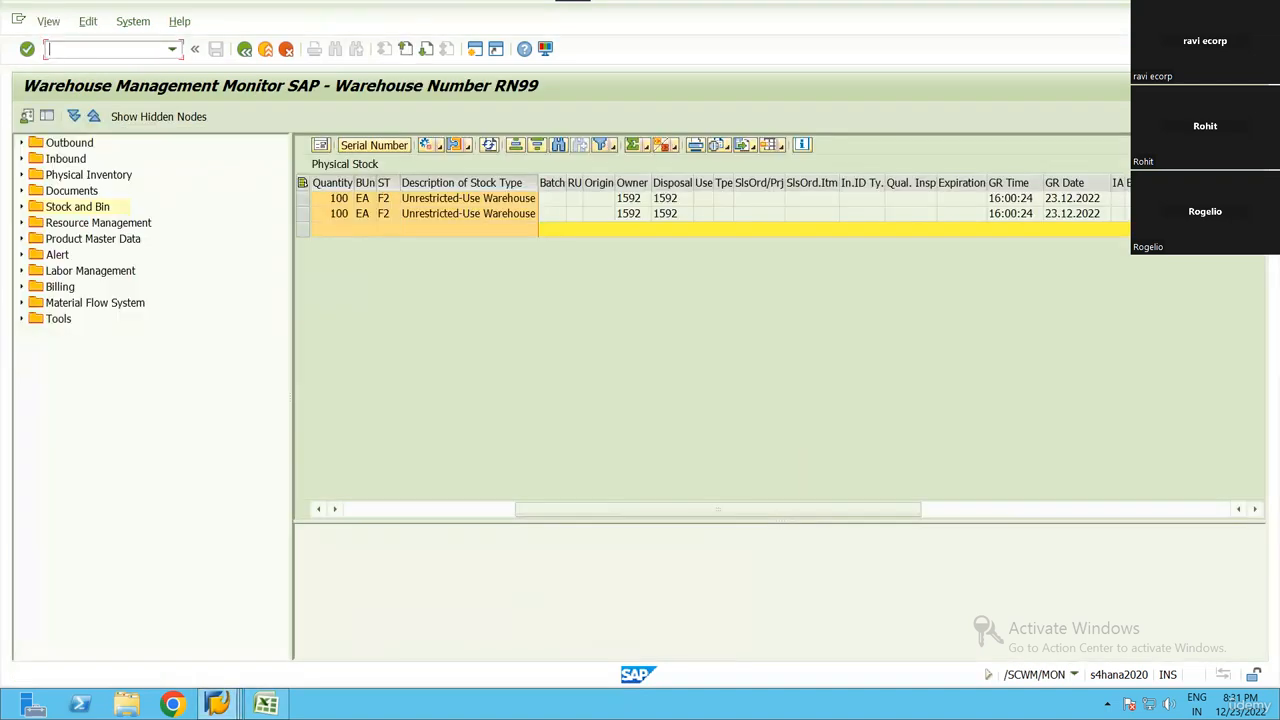
{"action": "mouse_move", "coordinate": [218, 703]}
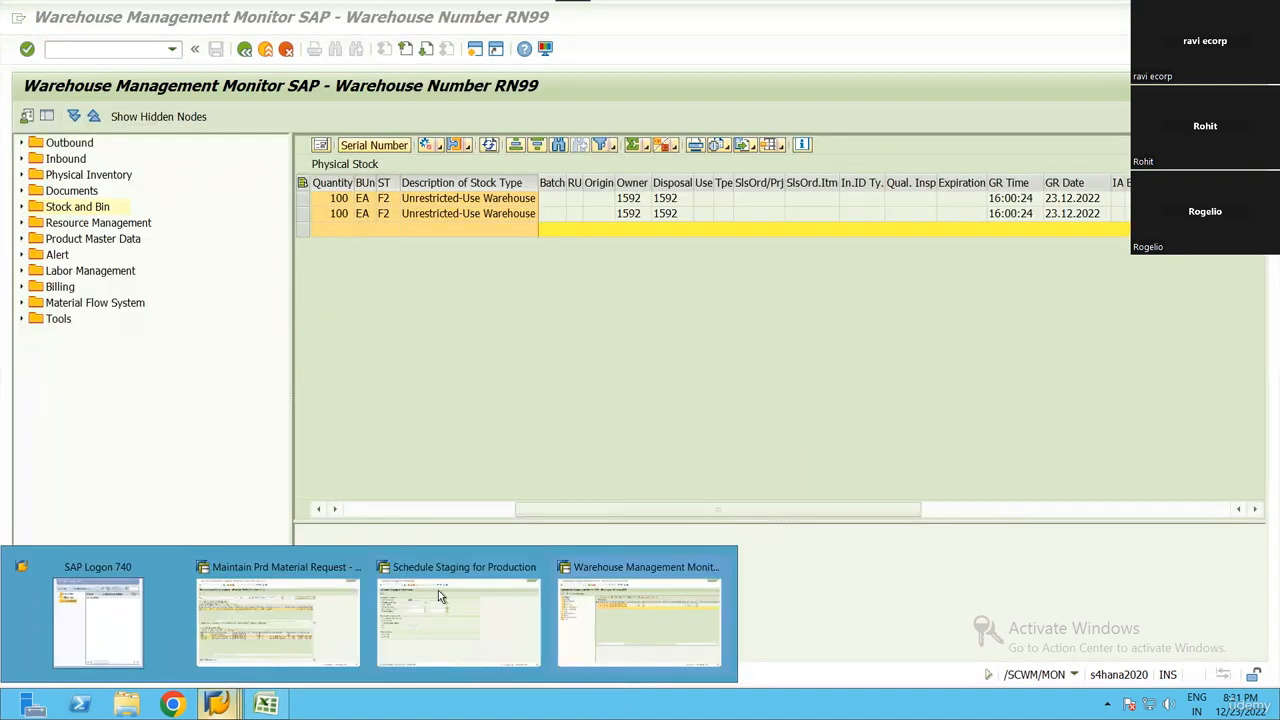
{"action": "left_click", "coordinate": [456, 602]}
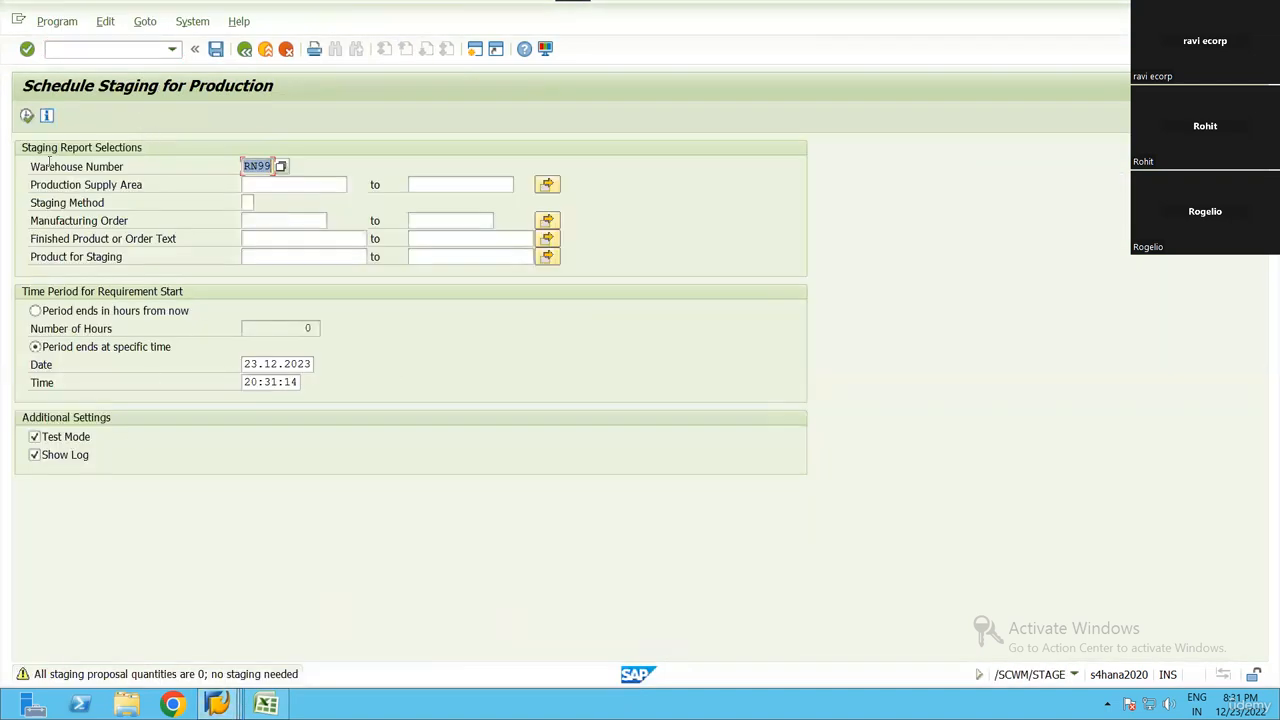
Rerun the staging report in test mode for warehouse RN99 restricted to the manufacturing order number, and return to its selection screen
{"action": "left_click", "coordinate": [273, 221]}
{"action": "type", "text": "1001422"}
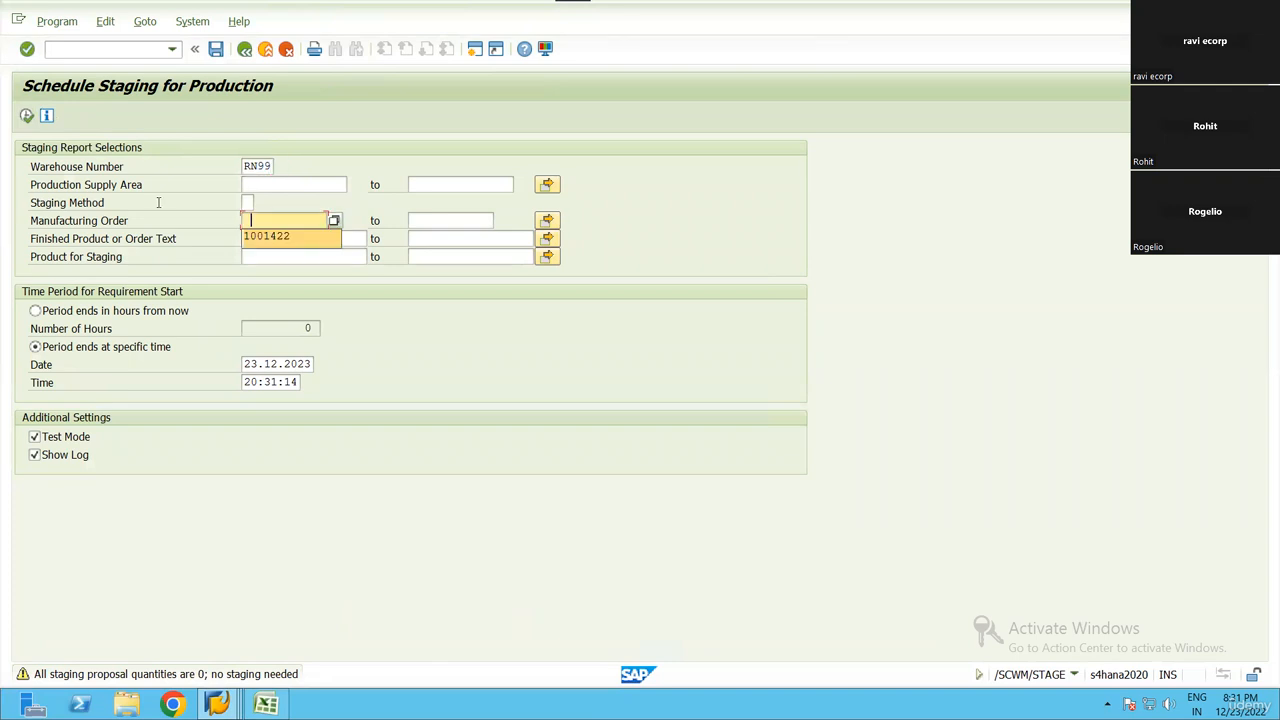
{"action": "key", "text": "Down"}
{"action": "key", "text": "Return"}
{"action": "left_click", "coordinate": [29, 117]}
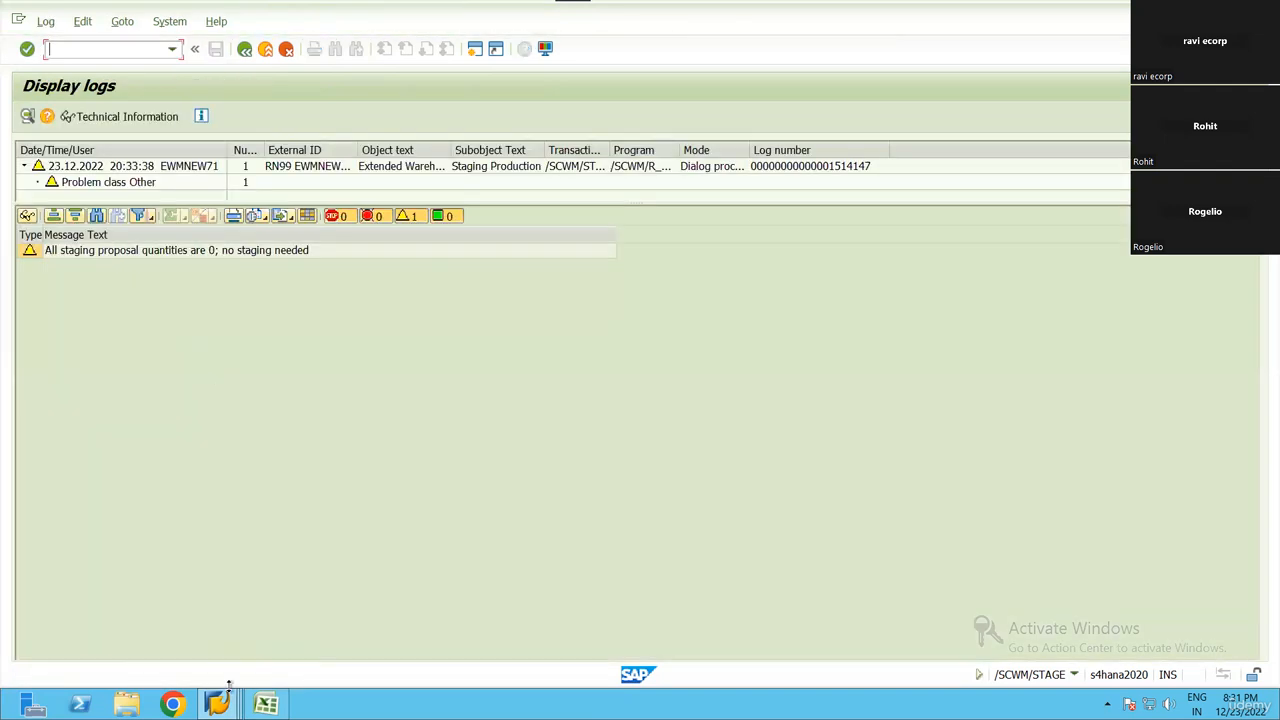
{"action": "key", "text": "F3"}
Switch to the warehouse monitor session and review the storage types, bins and quantities of the components' physical stock
{"action": "mouse_move", "coordinate": [217, 704]}
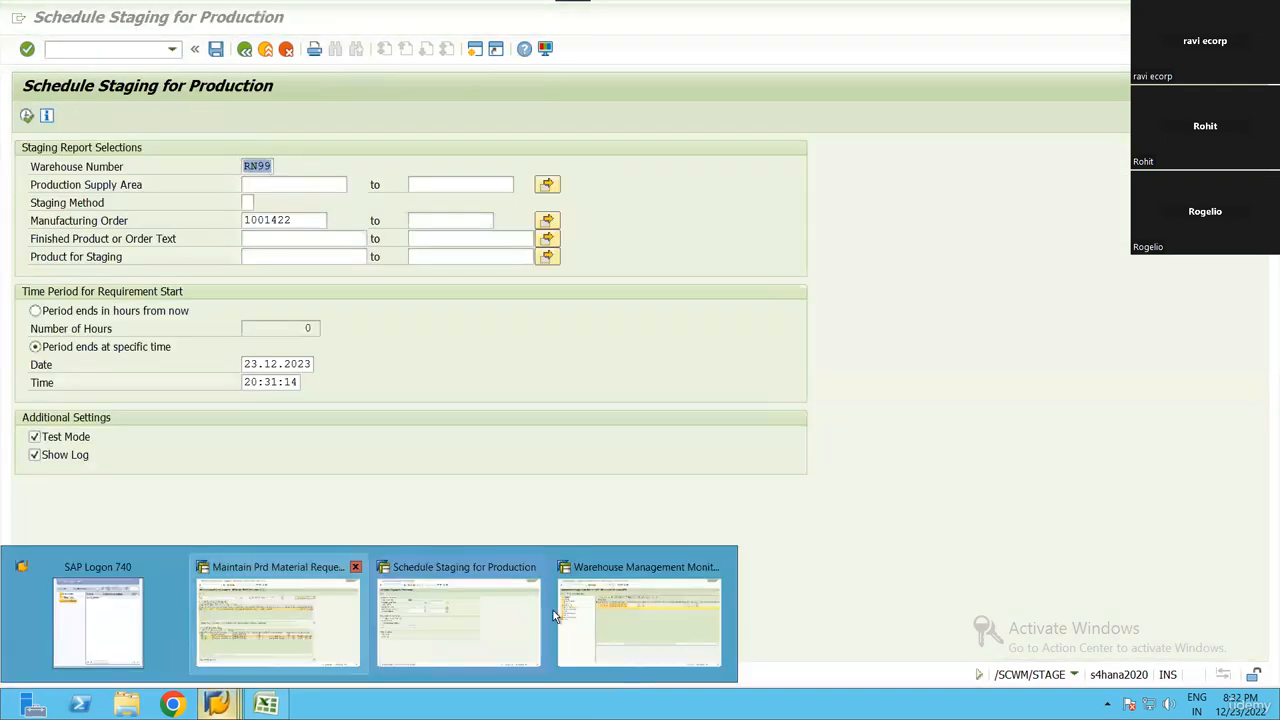
{"action": "left_click", "coordinate": [586, 600]}
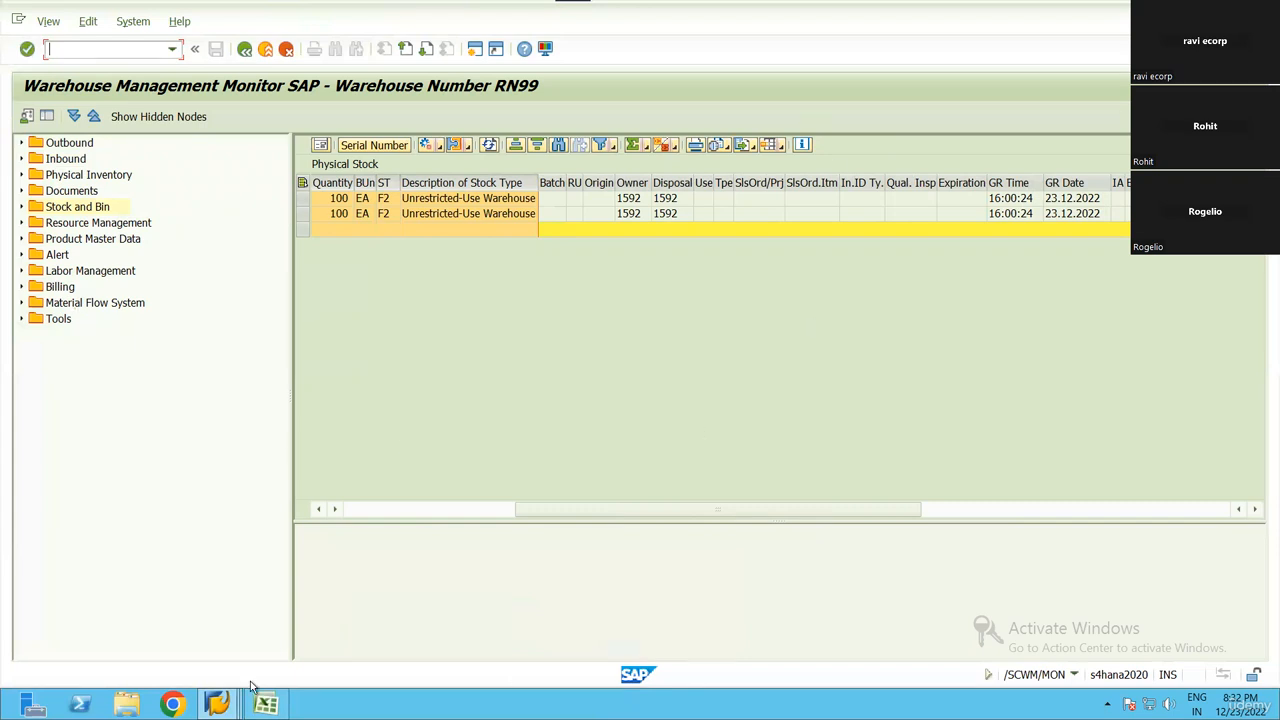
{"action": "left_click_drag", "start_coordinate": [729, 513], "coordinate": [486, 518]}
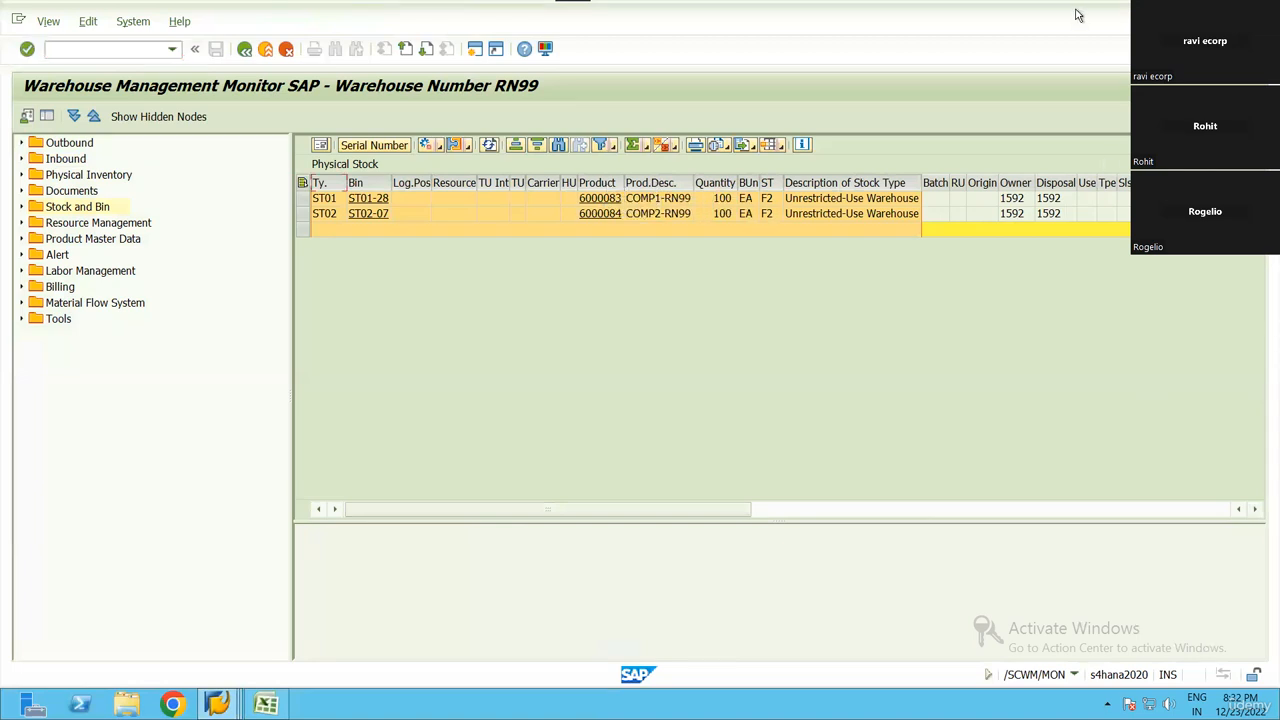
In the EWM Training Topics Word document, highlight the EWM-PP heading and its Config bullet in yellow, and open the system calendar
{"action": "left_click", "coordinate": [1257, 702]}
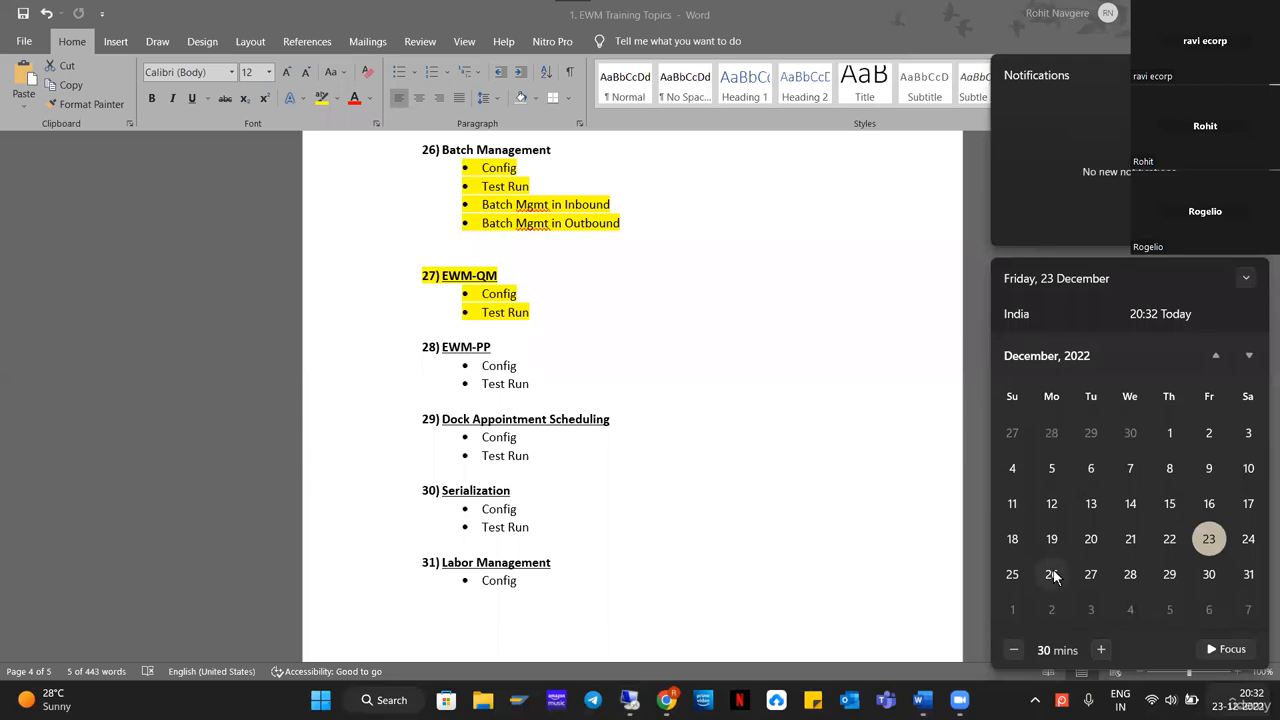
{"action": "left_click", "coordinate": [540, 367]}
{"action": "left_click_drag", "start_coordinate": [552, 367], "coordinate": [420, 343]}
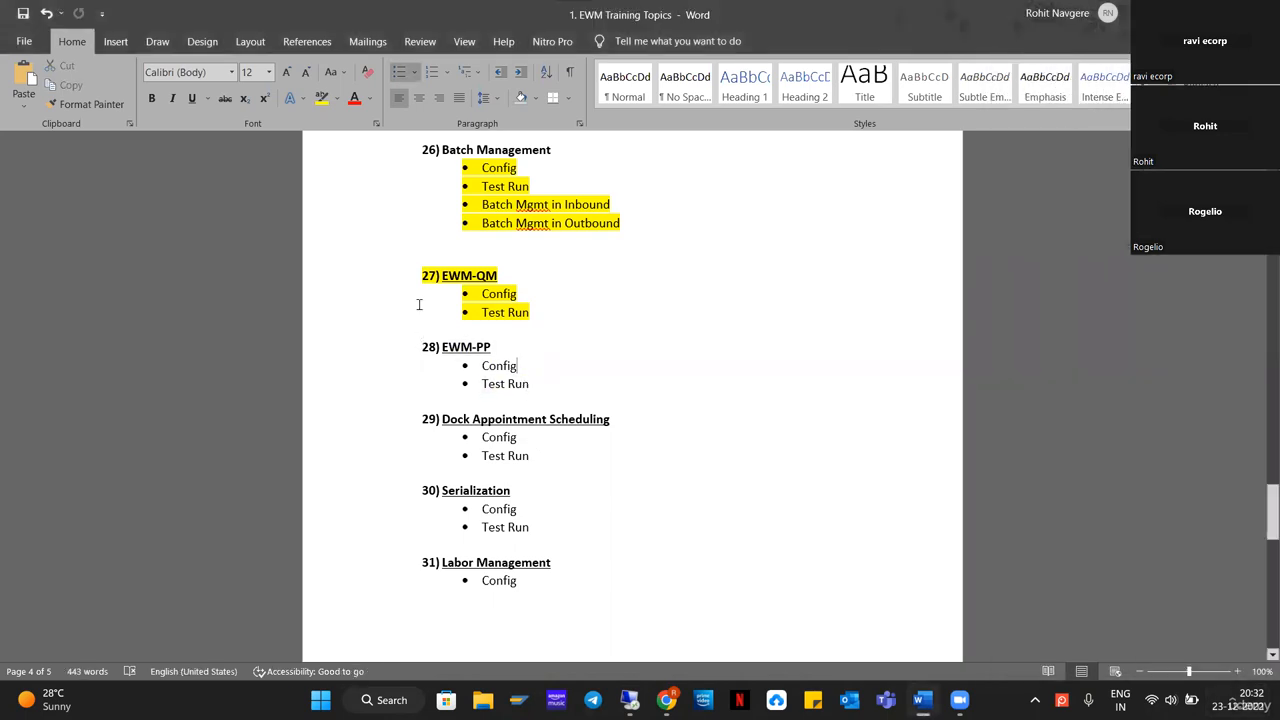
{"action": "left_click", "coordinate": [321, 98]}
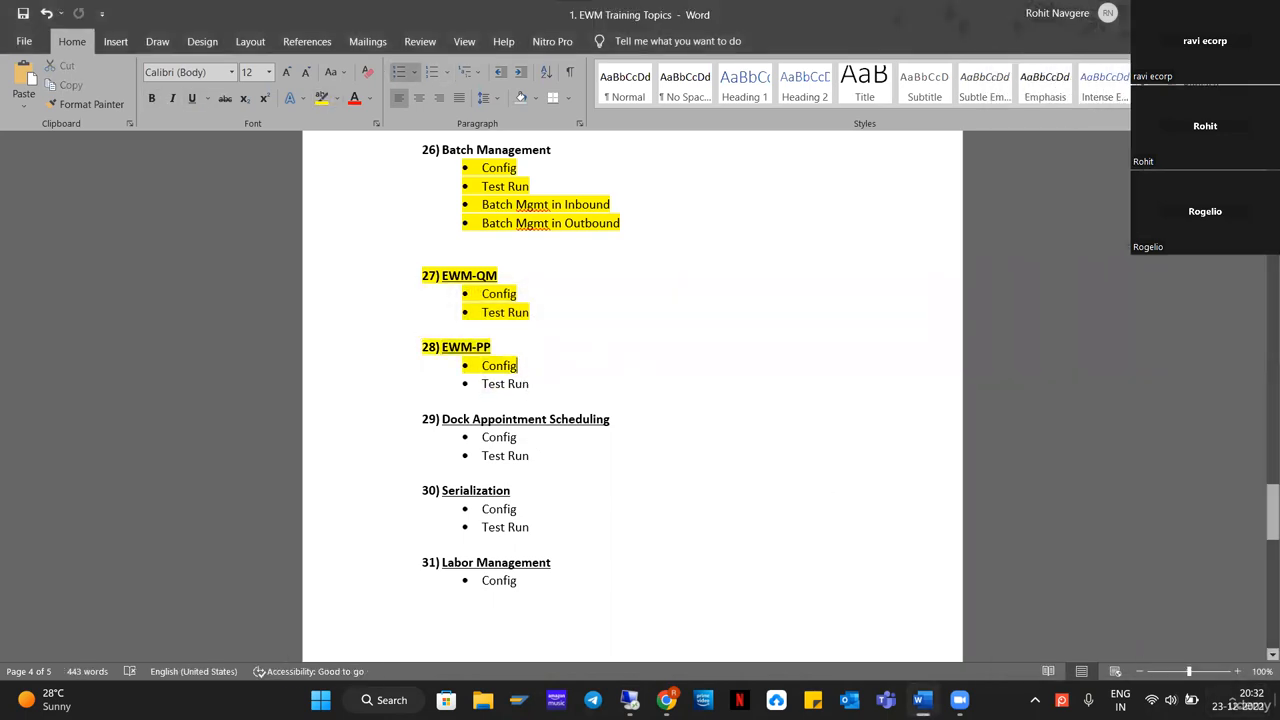
{"action": "key", "text": "super+n"}
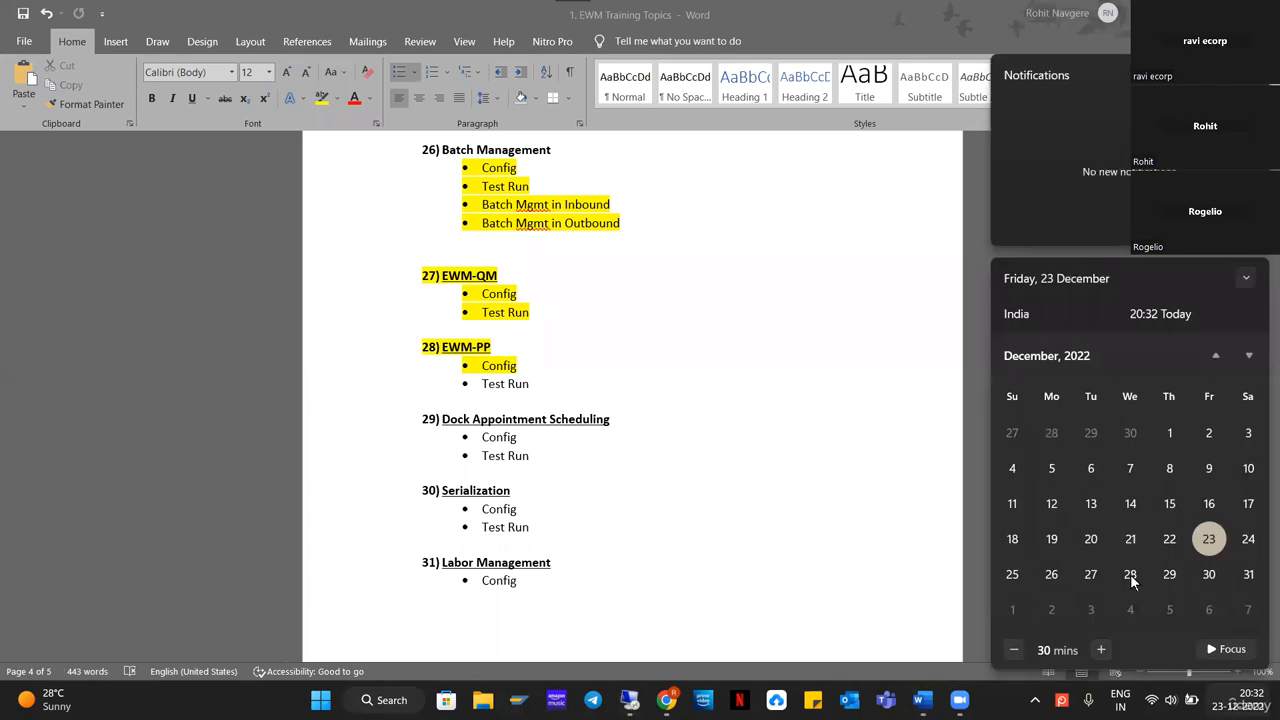